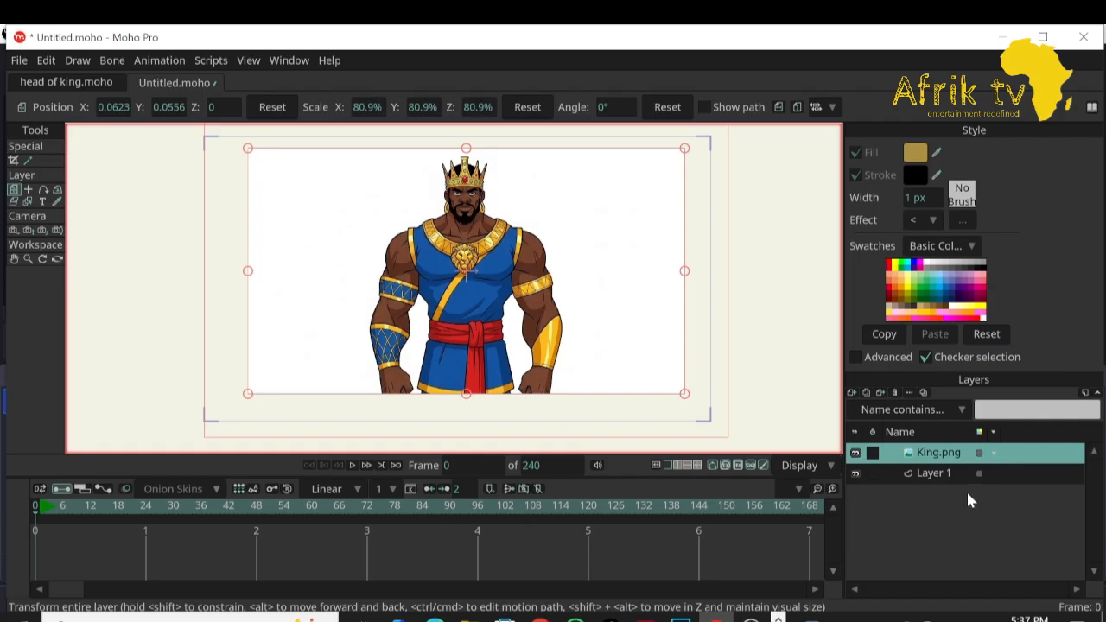
# Delete the King.png layer and import the King image from the Kings Tears folder again.
pyautogui.click(895, 394)
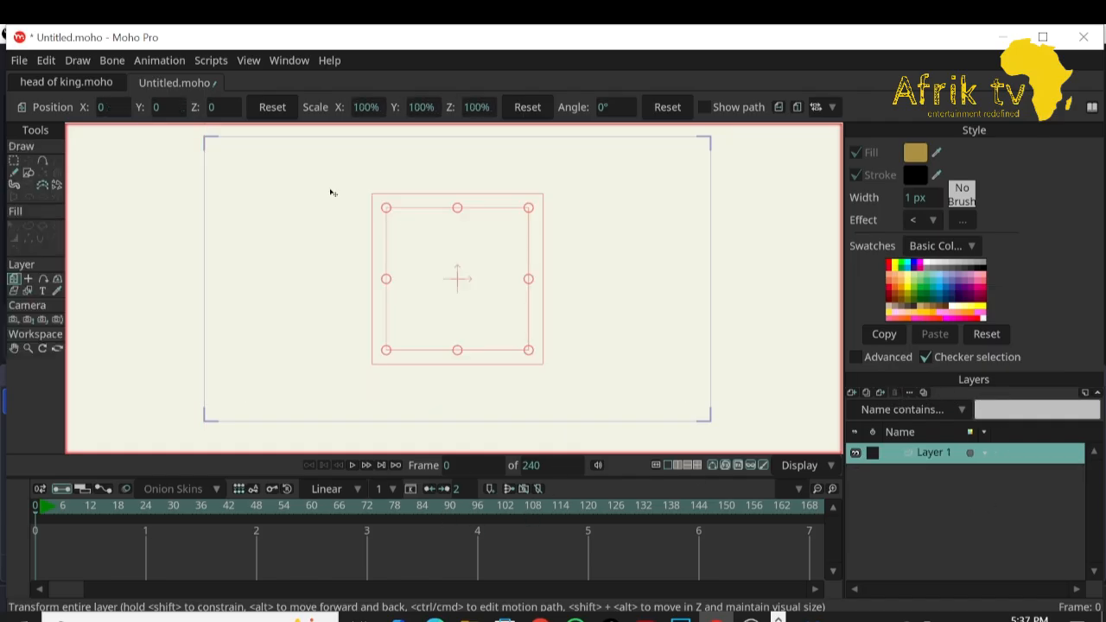
pyautogui.click(17, 62)
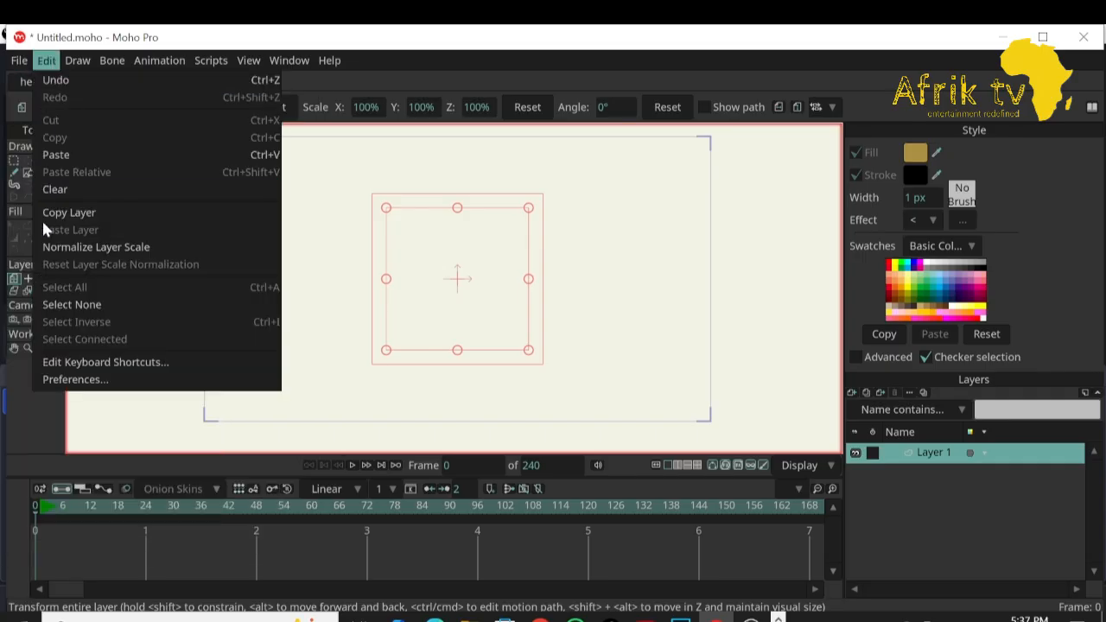
pyautogui.moveTo(190, 351)
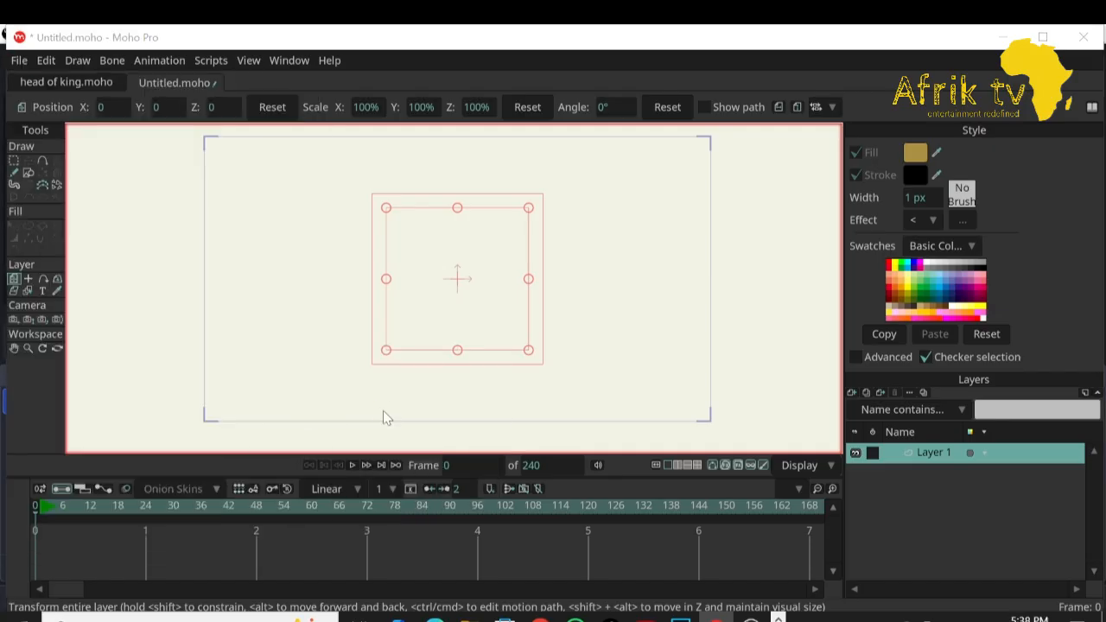
pyautogui.click(383, 413)
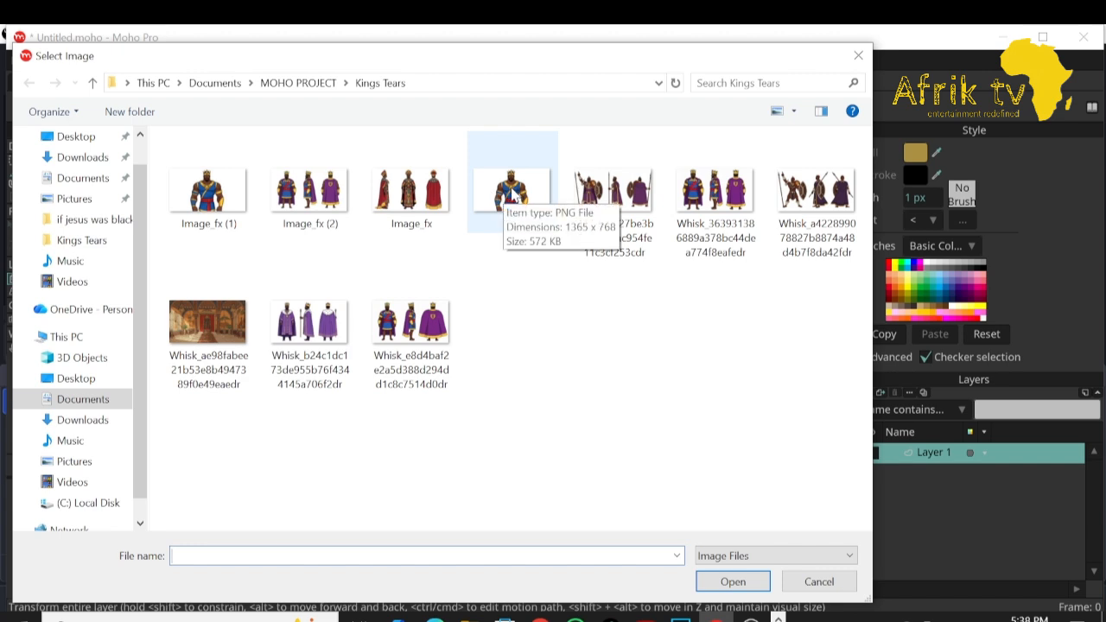
pyautogui.click(511, 199)
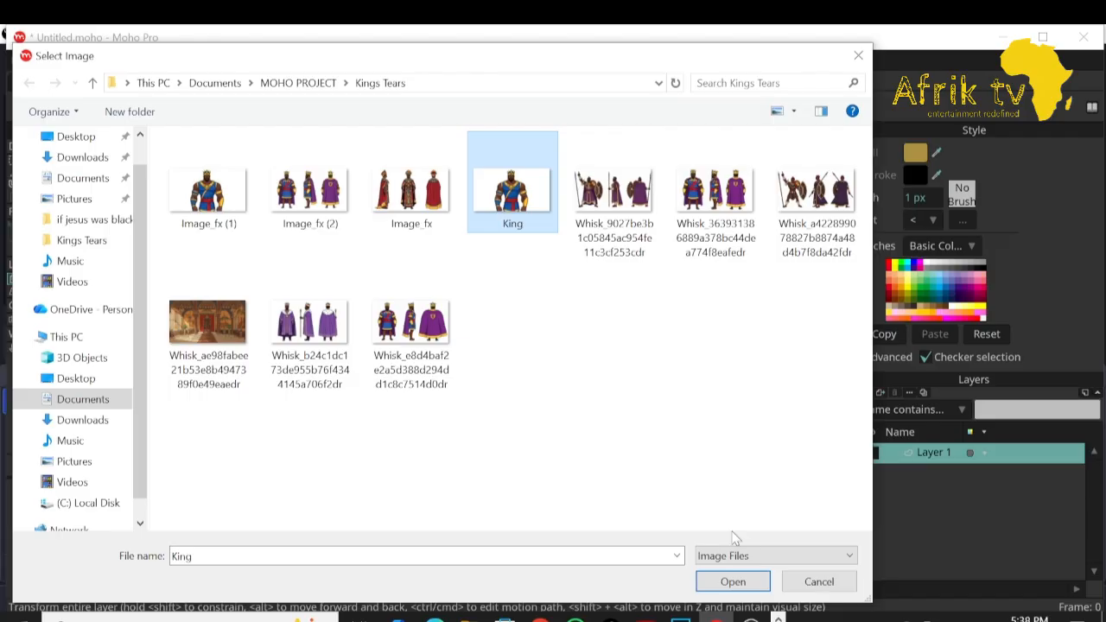
pyautogui.click(713, 582)
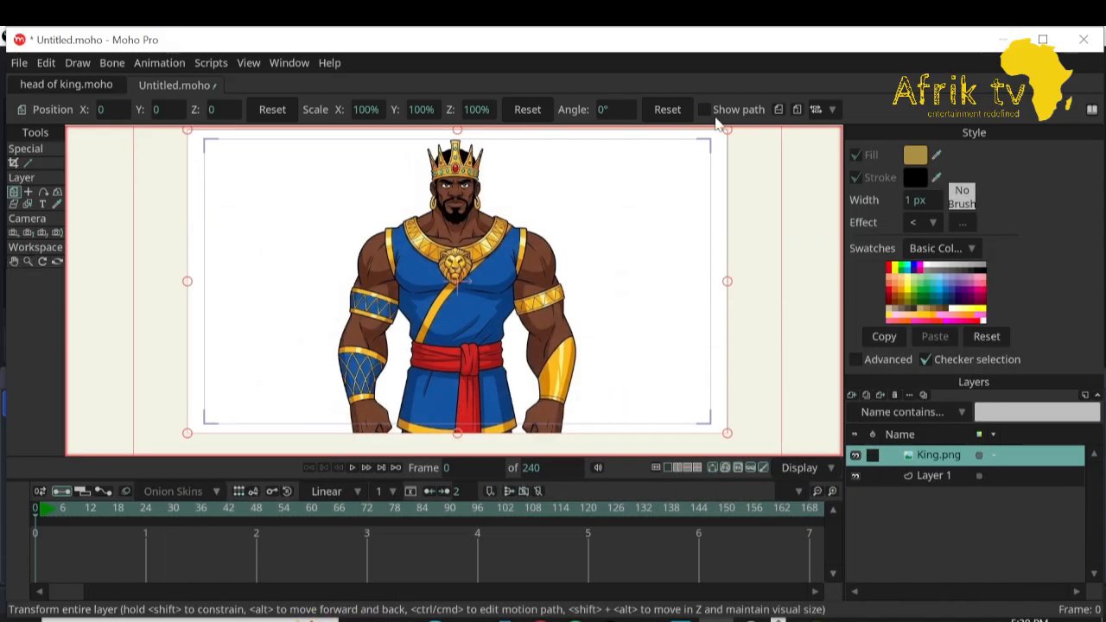
# Scale the King.png image layer down uniformly to about 72.4%.
pyautogui.moveTo(470, 153); pyautogui.dragTo(641, 473)
pyautogui.hotkey('ctrl', 'z')
pyautogui.click(27, 261)
pyautogui.click(14, 261)
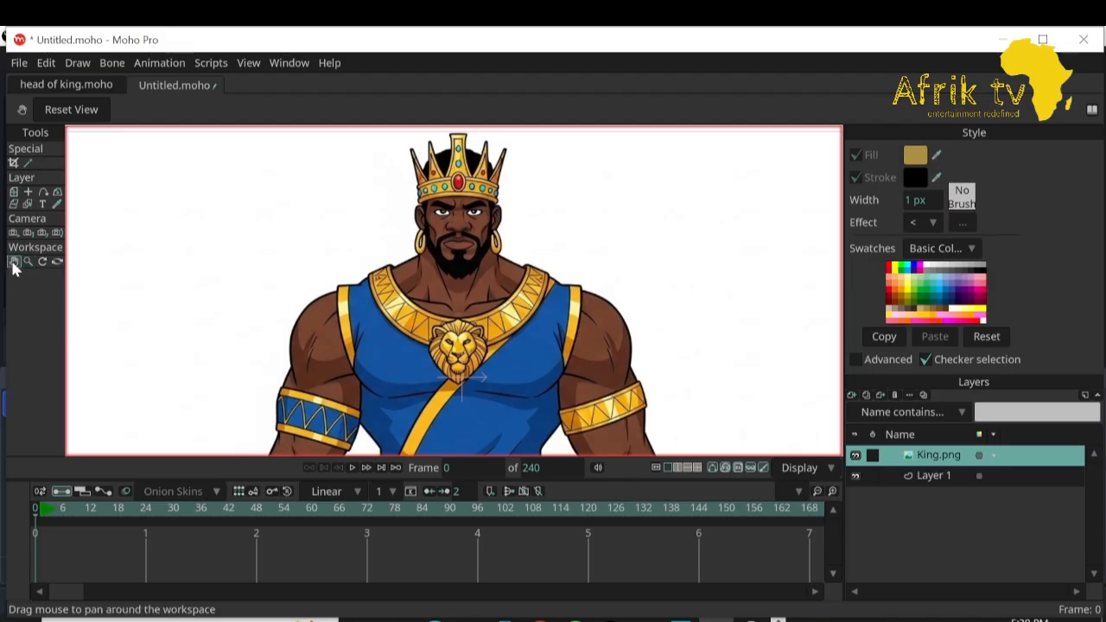
pyautogui.moveTo(540, 283); pyautogui.dragTo(519, 358)
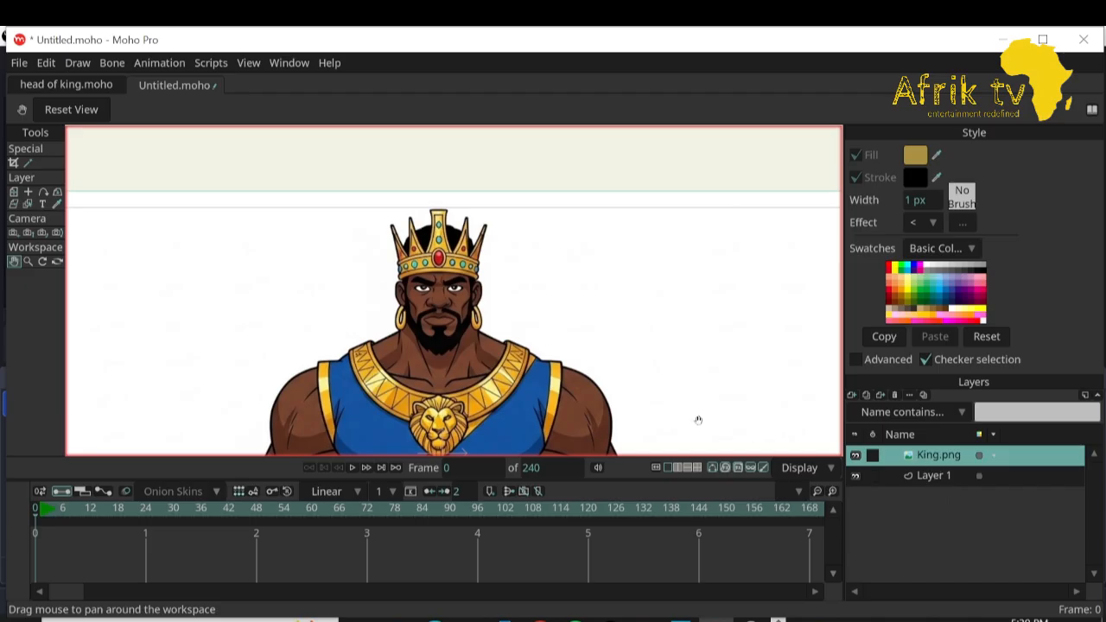
pyautogui.click(28, 261)
pyautogui.moveTo(554, 372); pyautogui.dragTo(264, 207)
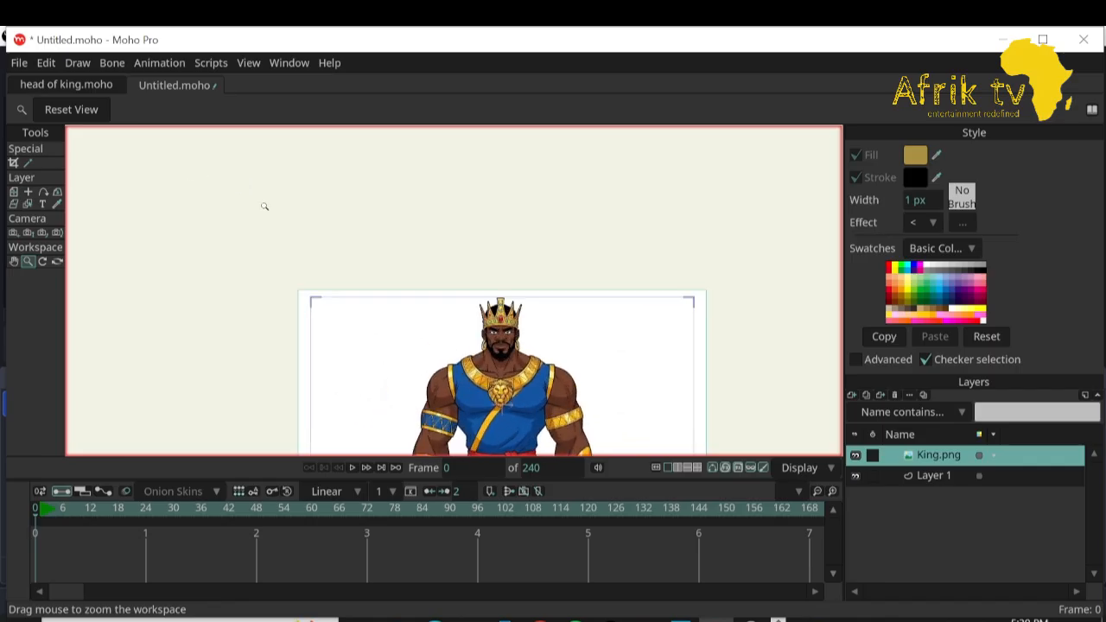
pyautogui.click(16, 193)
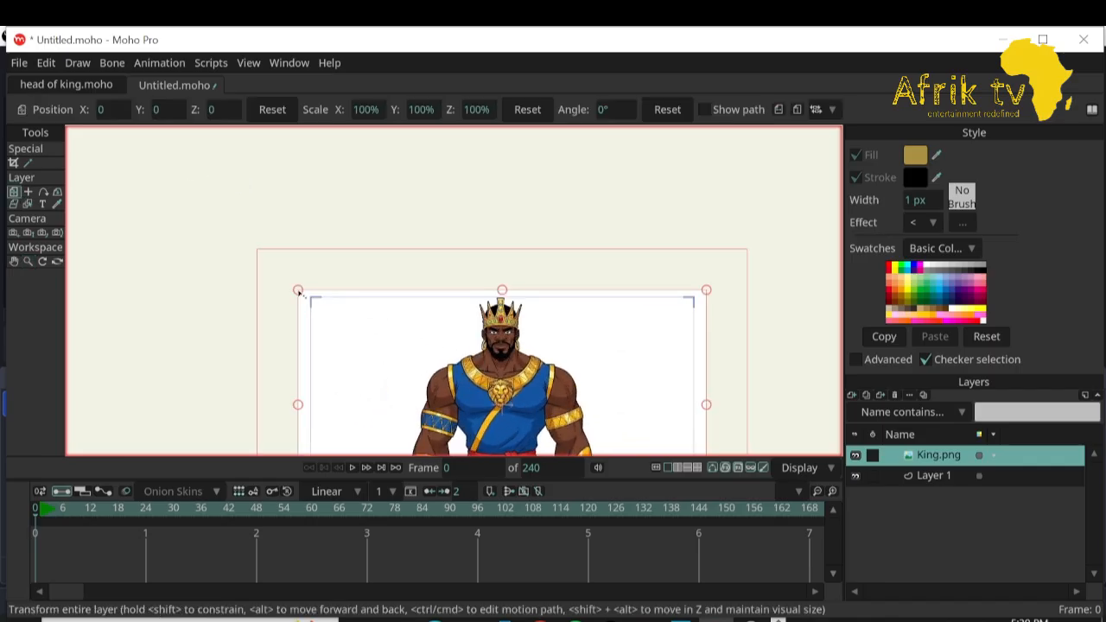
pyautogui.moveTo(303, 299); pyautogui.dragTo(360, 346)
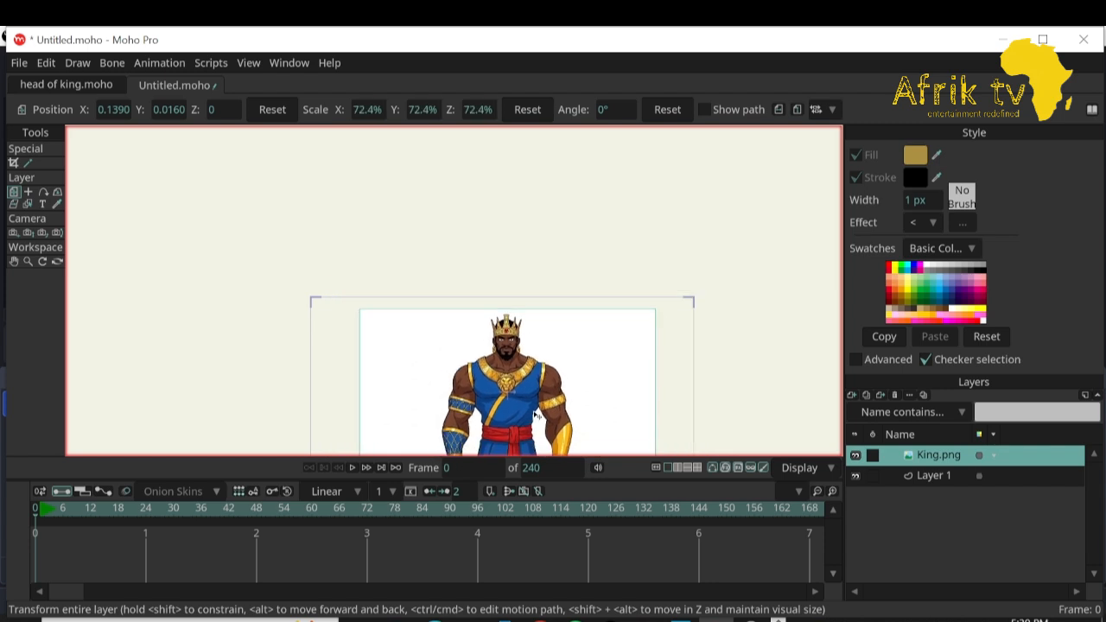
# Frame the king's head and crown in a close-up view of the workspace.
pyautogui.click(14, 260)
pyautogui.moveTo(273, 320); pyautogui.dragTo(233, 243)
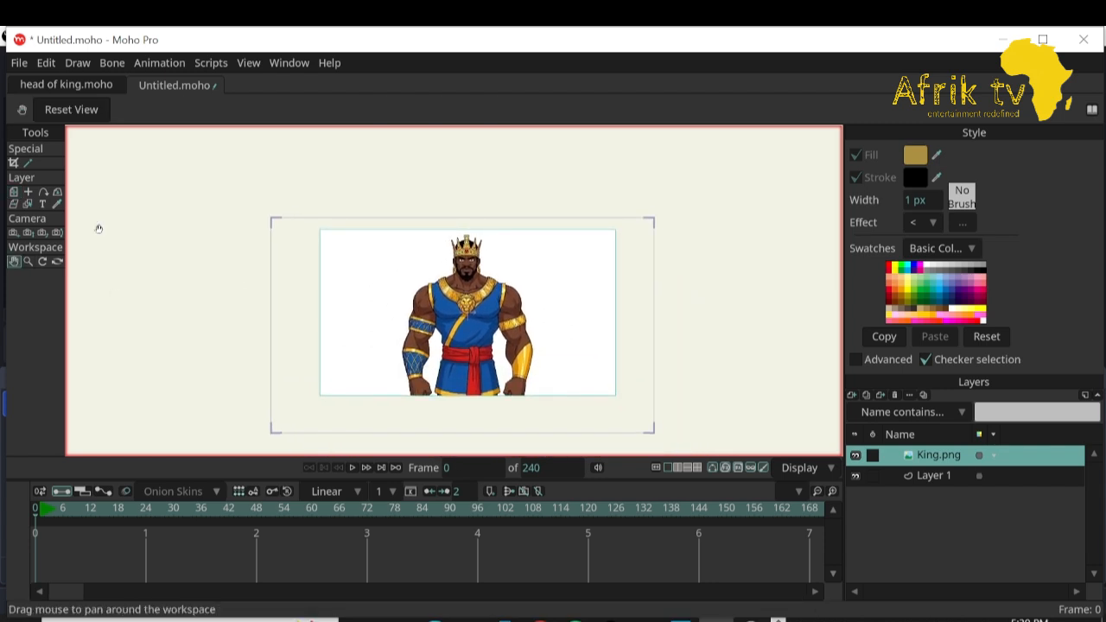
pyautogui.click(27, 261)
pyautogui.moveTo(553, 247); pyautogui.dragTo(917, 600)
pyautogui.click(13, 260)
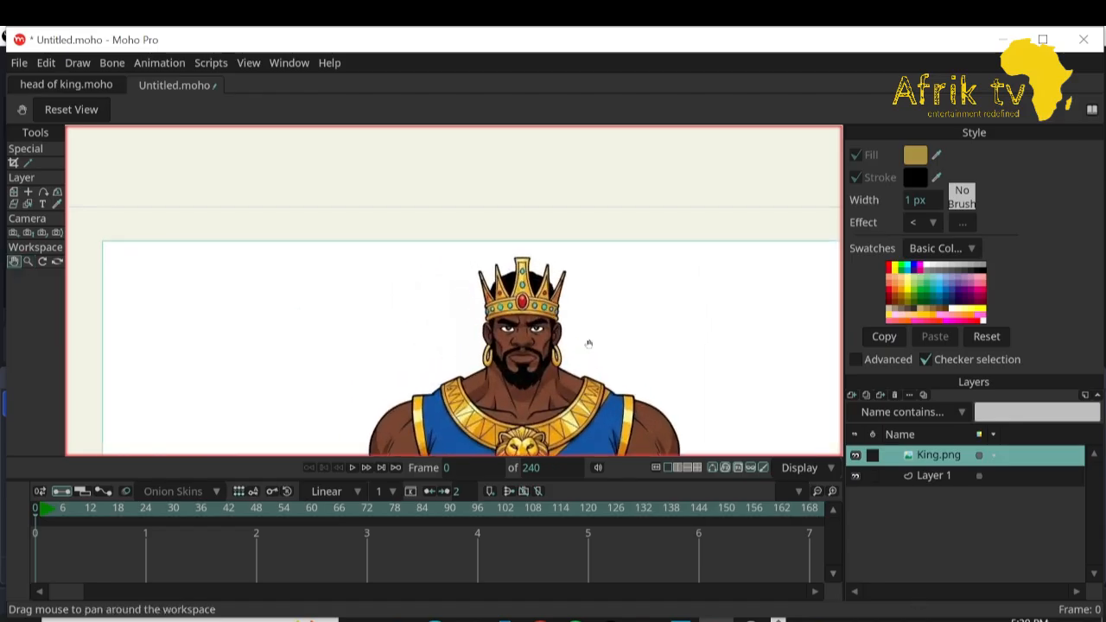
pyautogui.moveTo(587, 343); pyautogui.dragTo(491, 251)
pyautogui.click(28, 261)
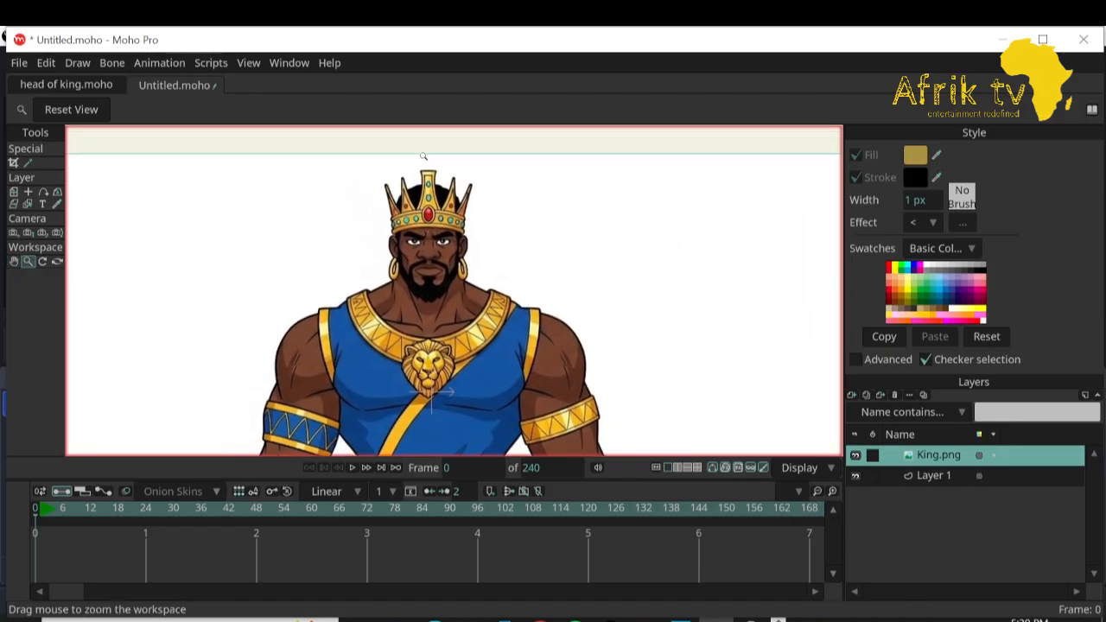
pyautogui.moveTo(423, 156); pyautogui.dragTo(675, 326)
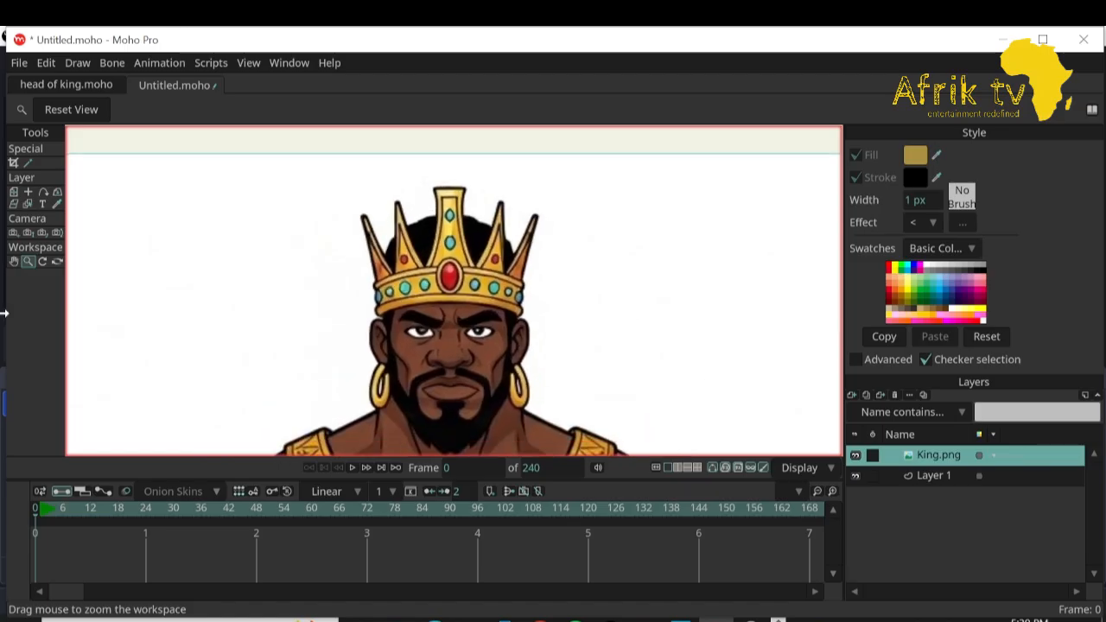
pyautogui.click(14, 260)
pyautogui.moveTo(256, 318); pyautogui.dragTo(247, 269)
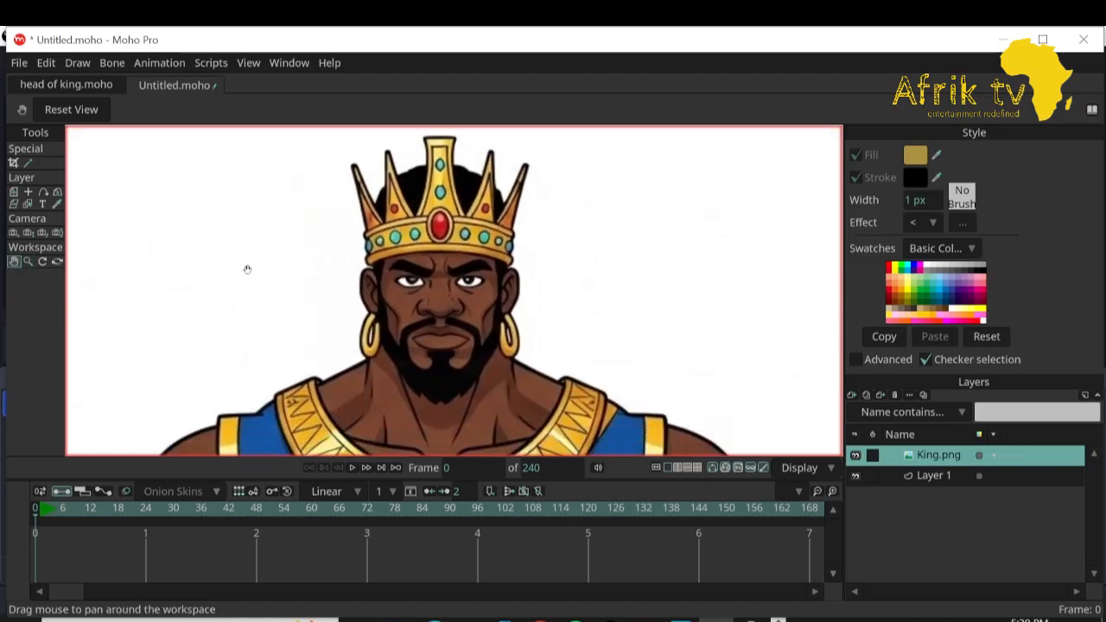
pyautogui.click(27, 261)
pyautogui.moveTo(65, 272); pyautogui.dragTo(68, 278)
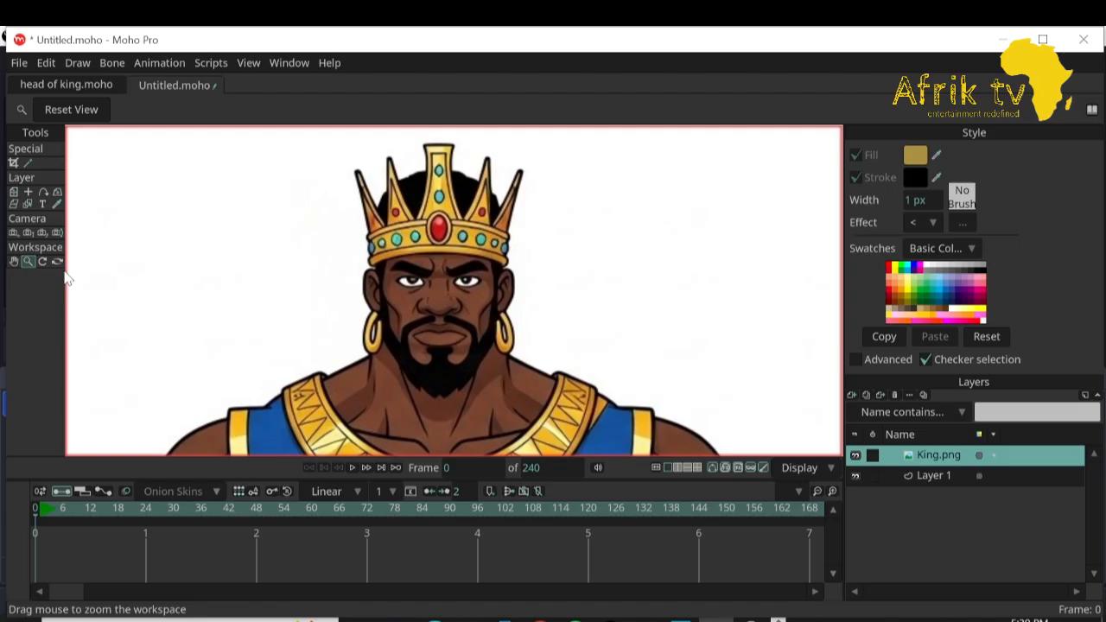
pyautogui.click(15, 262)
pyautogui.moveTo(271, 265); pyautogui.dragTo(292, 295)
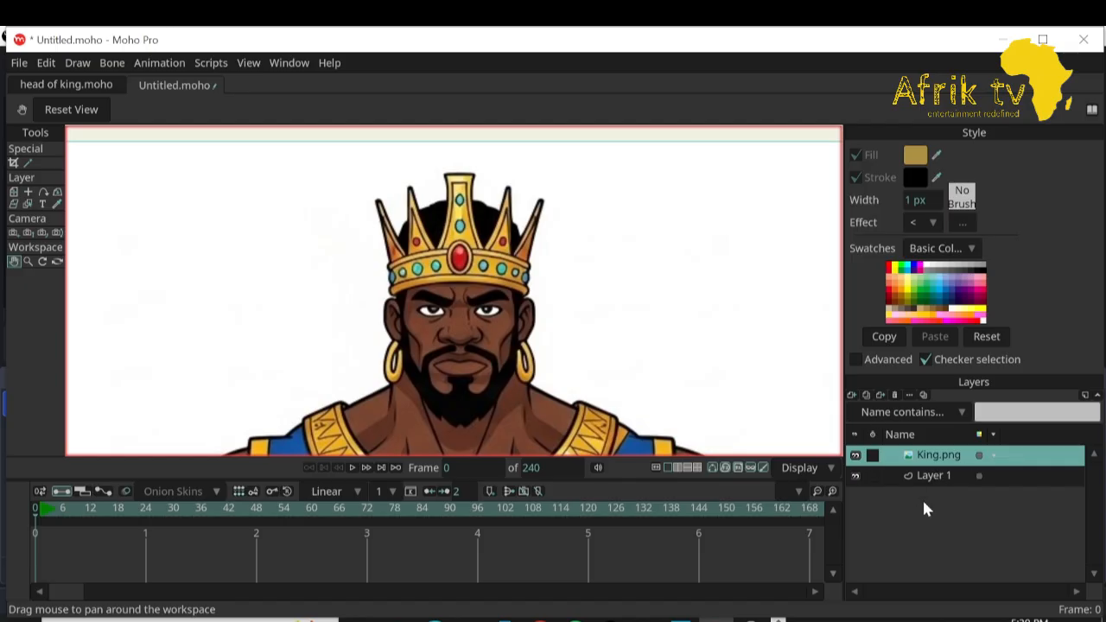
# Add a vector layer named "head" above the King.png layer.
pyautogui.click(851, 396)
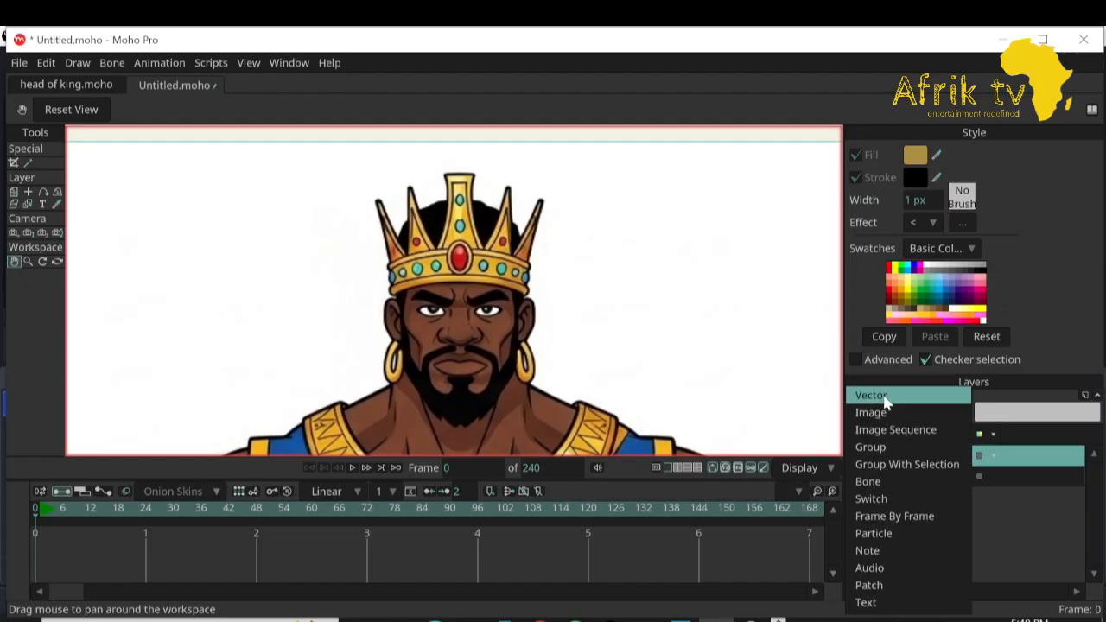
pyautogui.click(872, 395)
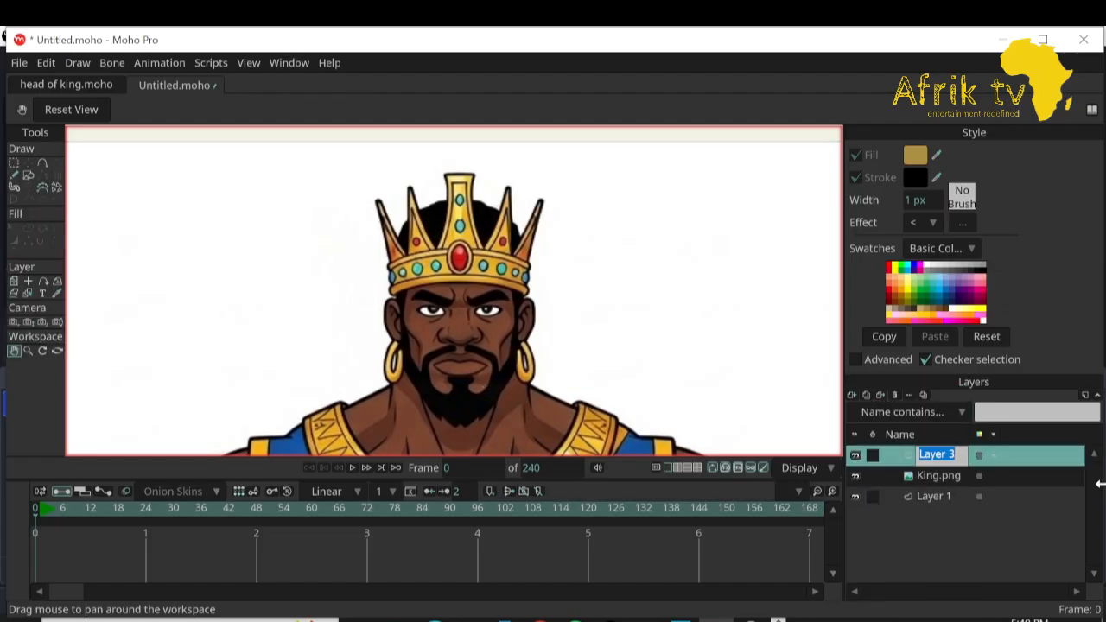
pyautogui.write('head')
pyautogui.press('Return')
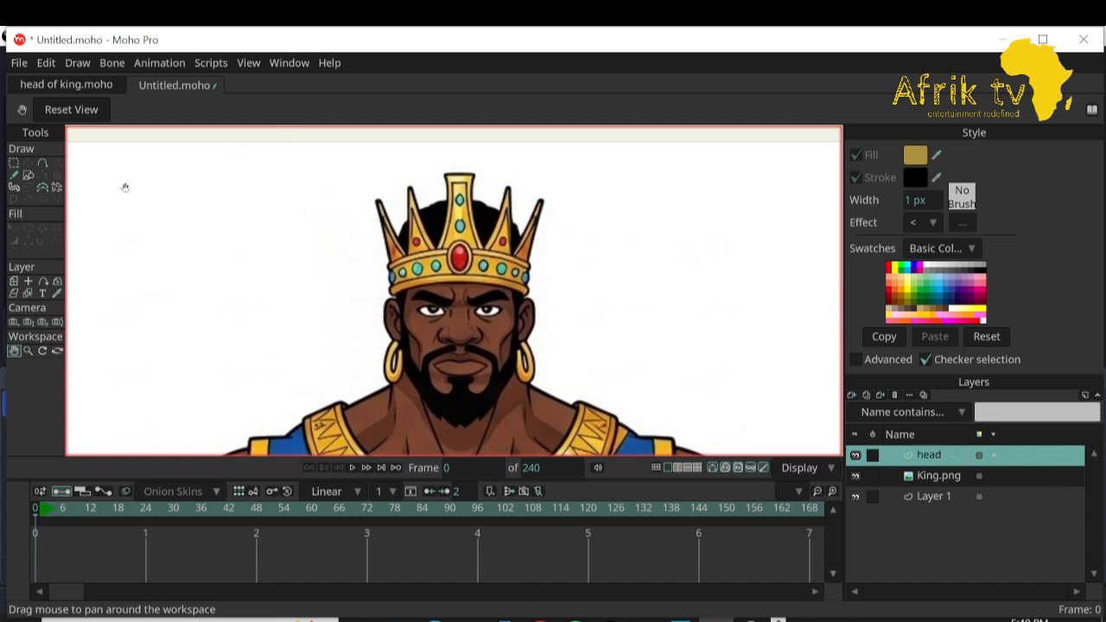
# Draw a rectangle over the king's face, from the middle of the crown down to the beard.
pyautogui.click(29, 175)
pyautogui.moveTo(418, 220); pyautogui.dragTo(510, 384)
pyautogui.hotkey('ctrl', 'z')
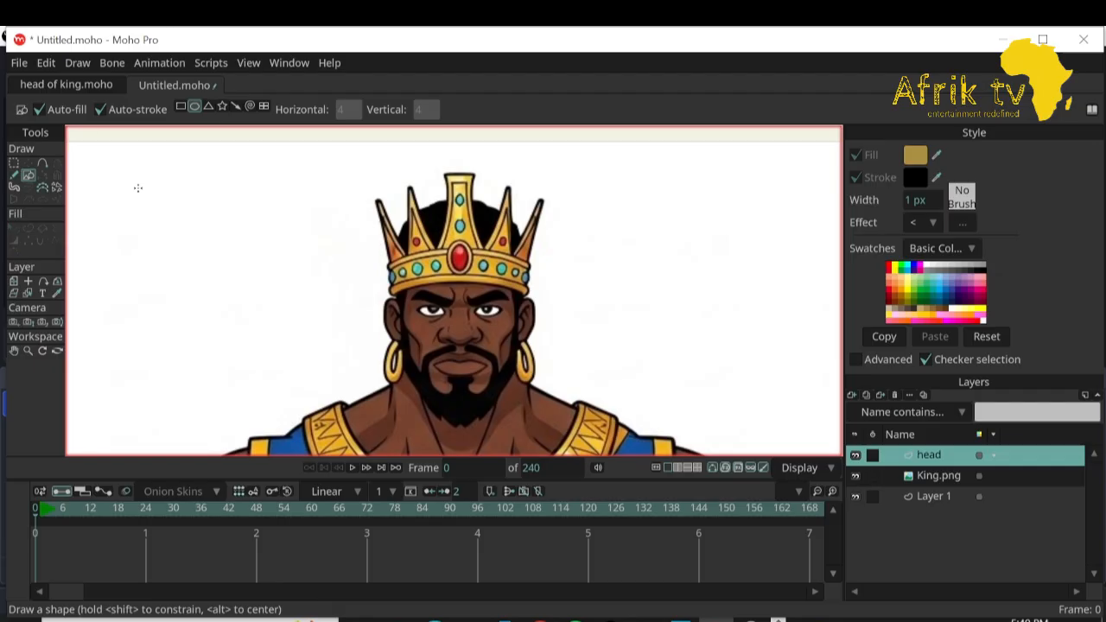
pyautogui.click(180, 106)
pyautogui.moveTo(405, 231); pyautogui.dragTo(516, 394)
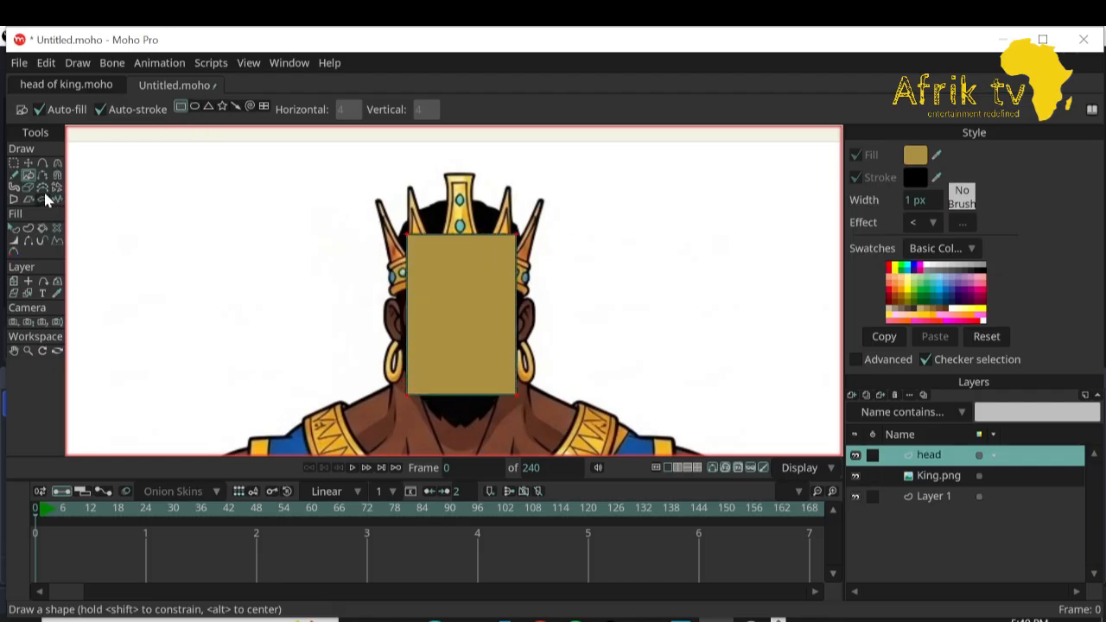
# Select the face rectangle and set its fill colour to white (FFFFFF).
pyautogui.click(14, 228)
pyautogui.click(414, 286)
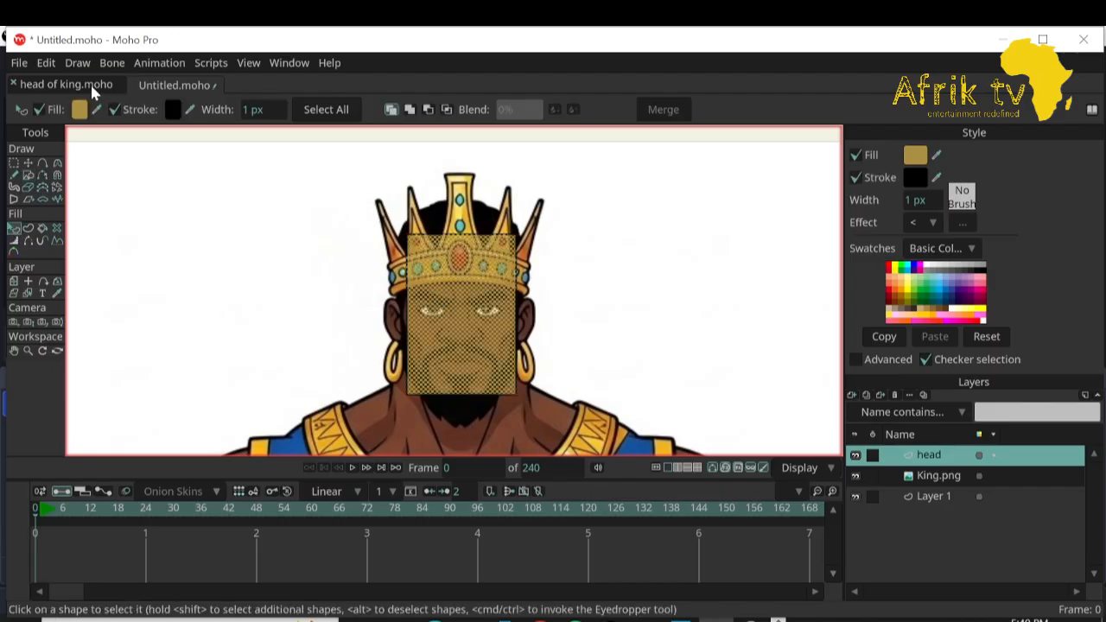
pyautogui.click(81, 111)
pyautogui.moveTo(809, 210); pyautogui.dragTo(771, 175)
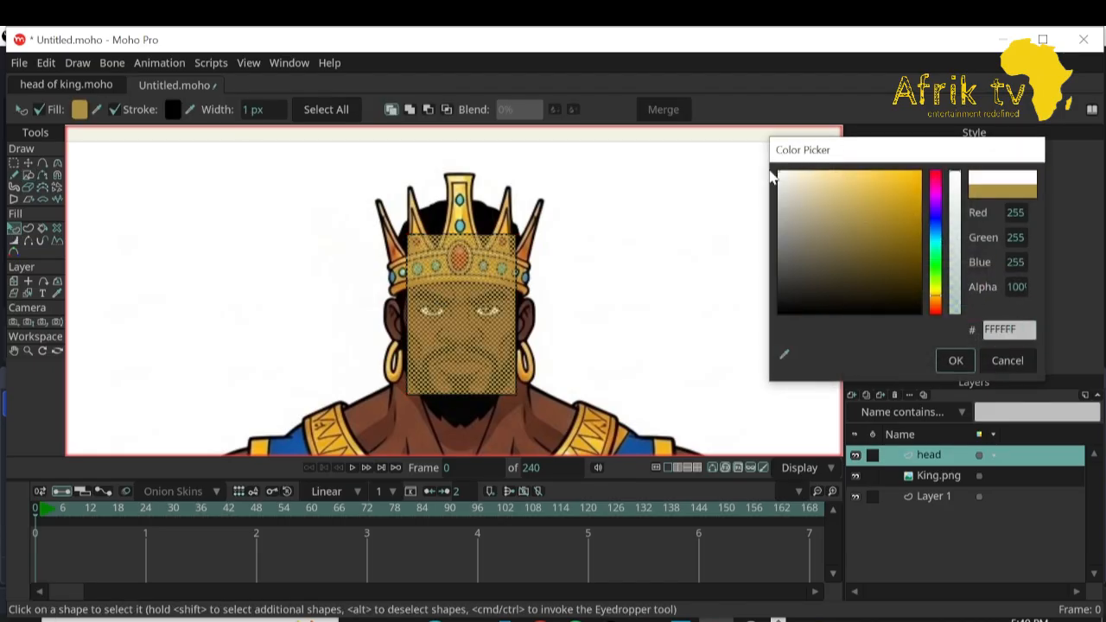
pyautogui.click(953, 363)
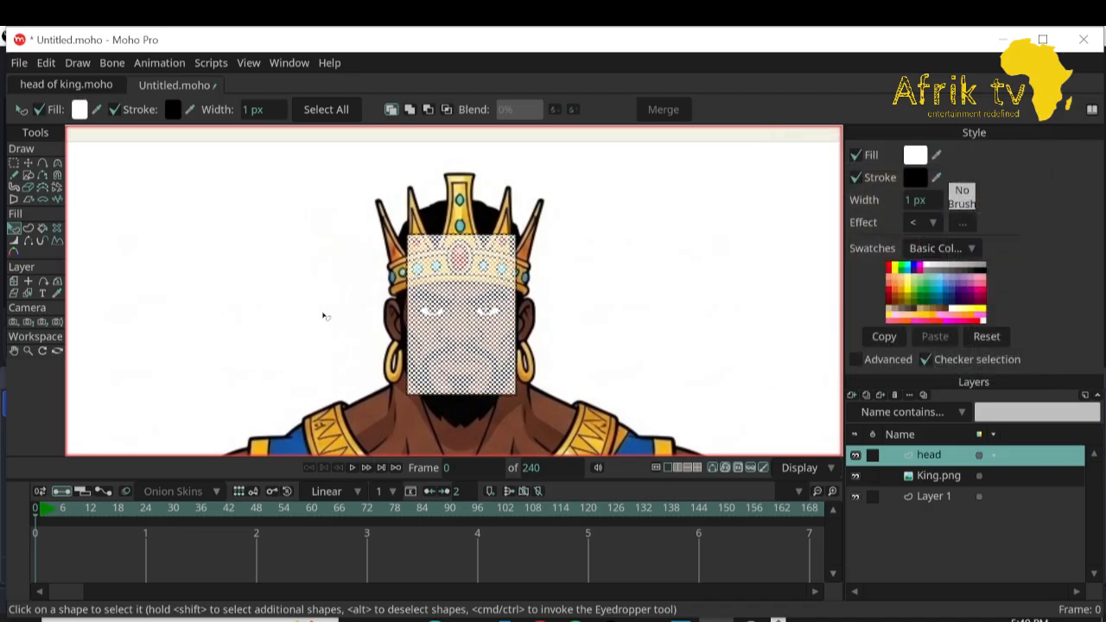
# Make the face rectangle's fill fully transparent.
pyautogui.click(81, 110)
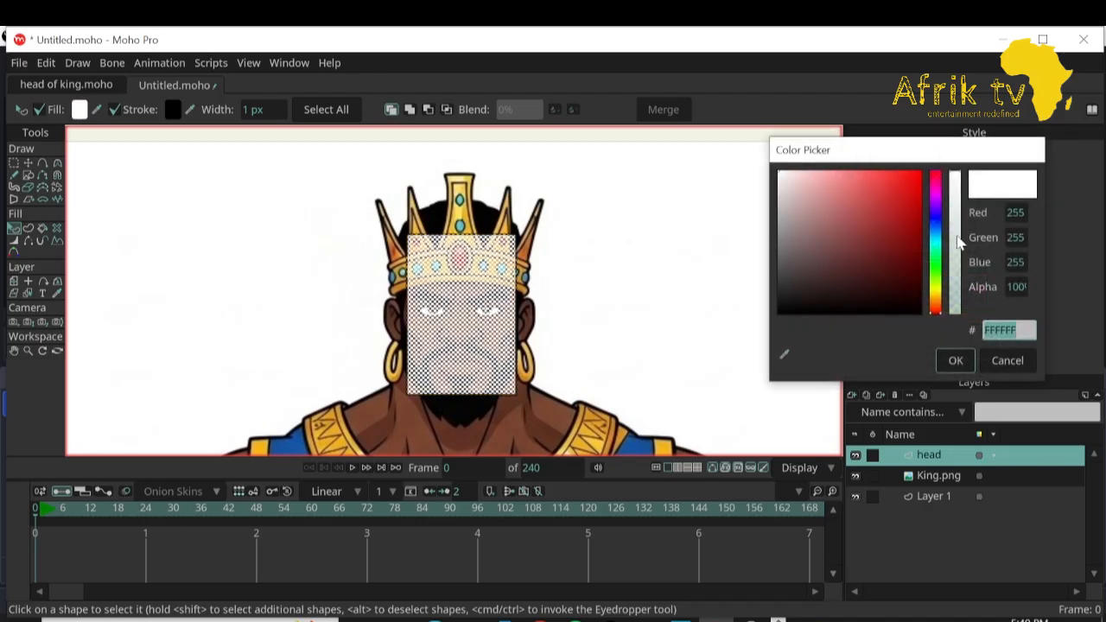
pyautogui.moveTo(957, 243); pyautogui.dragTo(955, 313)
pyautogui.click(953, 361)
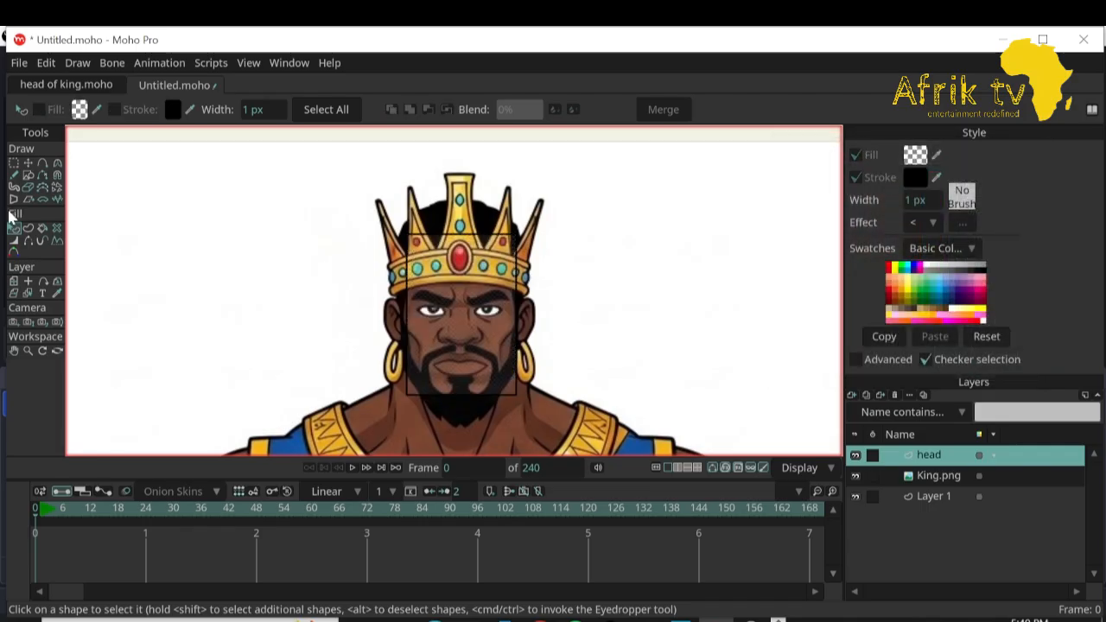
# Add points on the rectangle's top edge and left side, pulling them out to the crown and the face's left contour.
pyautogui.click(27, 351)
pyautogui.moveTo(496, 245); pyautogui.dragTo(512, 296)
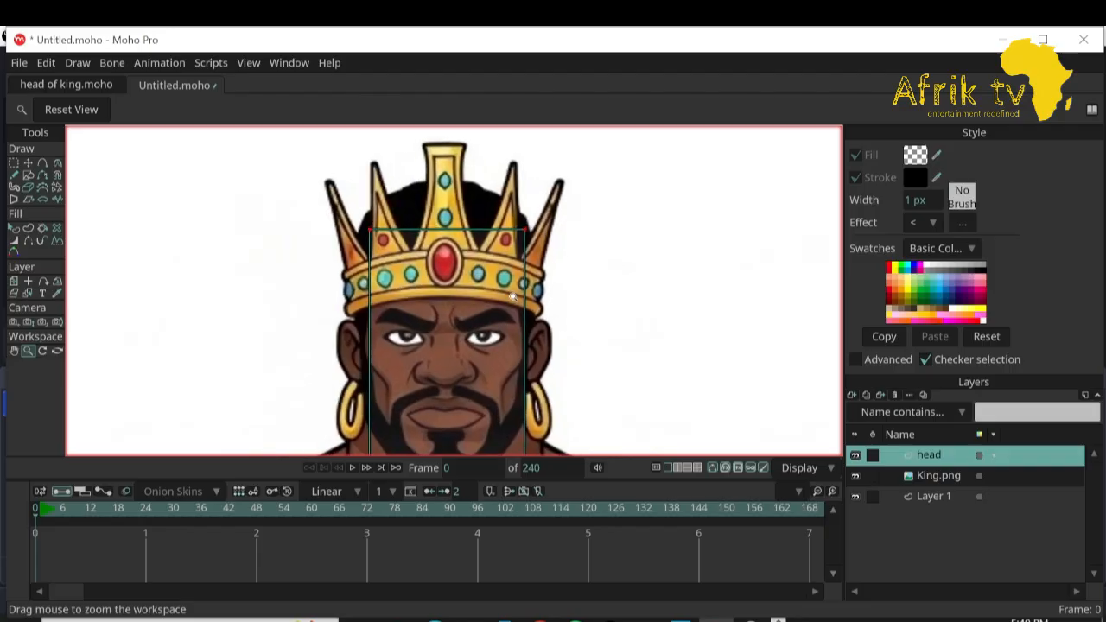
pyautogui.click(14, 350)
pyautogui.moveTo(191, 376); pyautogui.dragTo(187, 320)
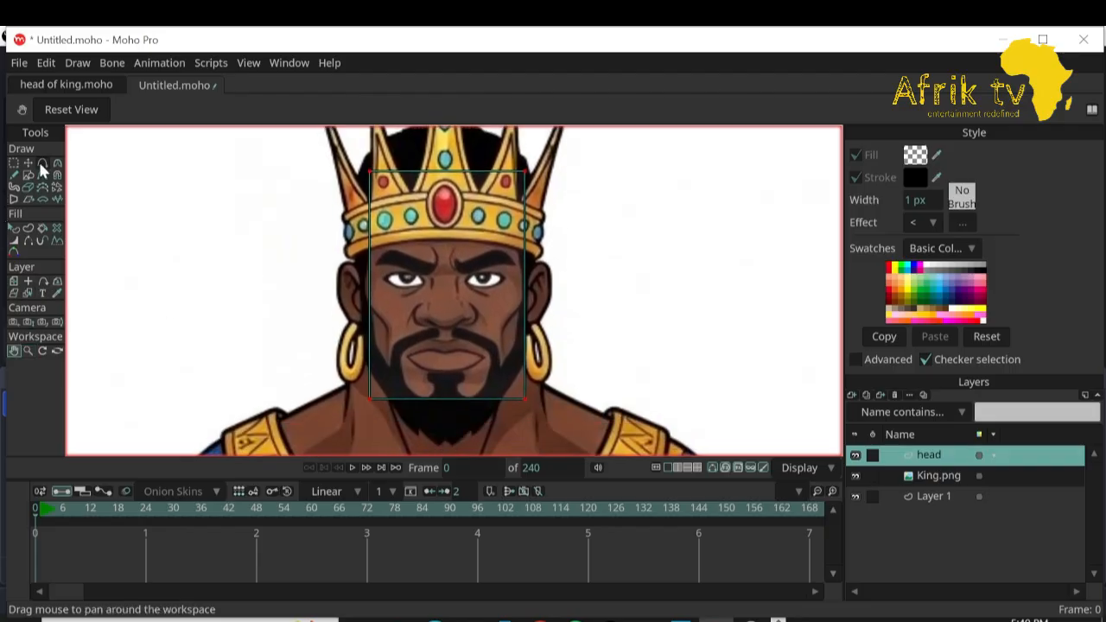
pyautogui.click(42, 163)
pyautogui.moveTo(444, 168); pyautogui.dragTo(445, 157)
pyautogui.moveTo(370, 267); pyautogui.dragTo(360, 268)
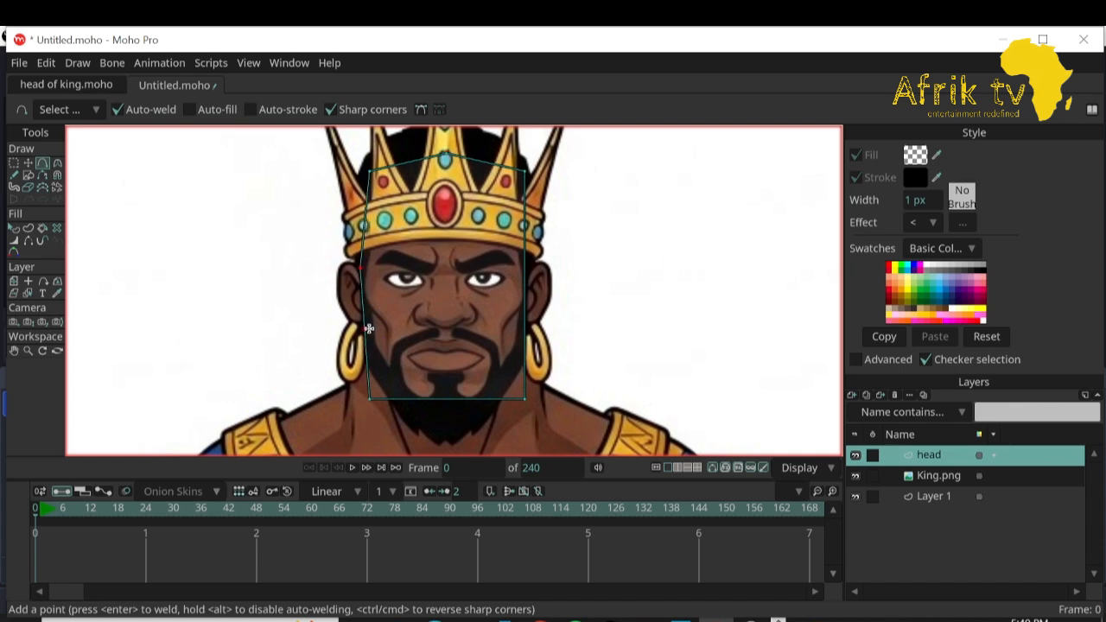
pyautogui.moveTo(366, 329); pyautogui.dragTo(359, 329)
pyautogui.moveTo(365, 379); pyautogui.dragTo(378, 380)
# Add points along the rectangle's bottom edge and right side, shaping them to the chin and the face's right contour.
pyautogui.moveTo(437, 399); pyautogui.dragTo(445, 421)
pyautogui.moveTo(523, 364); pyautogui.dragTo(514, 376)
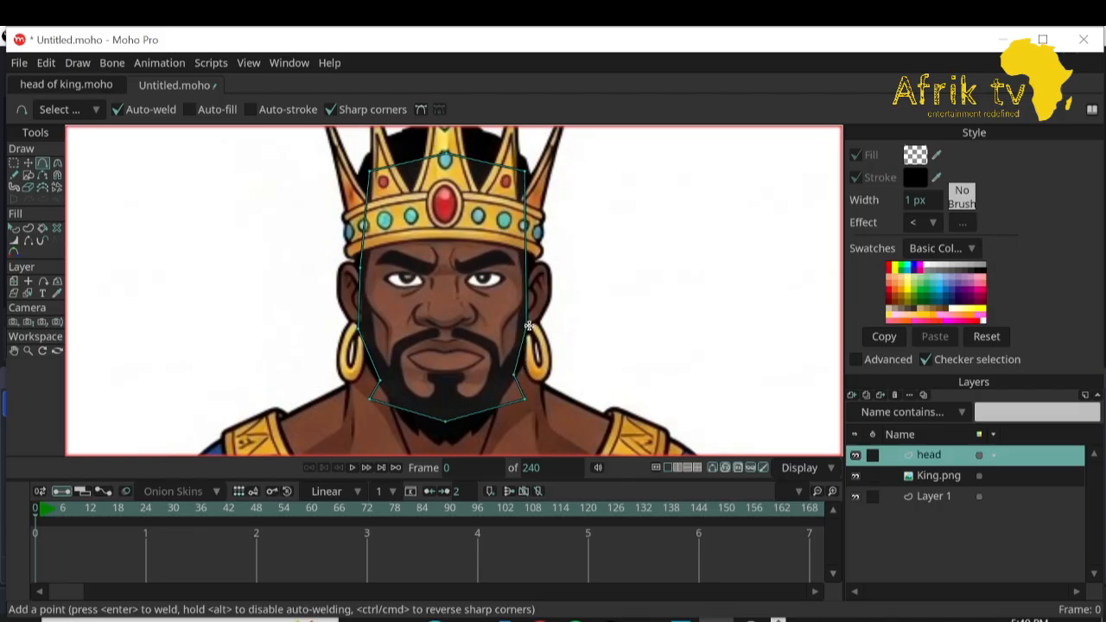
pyautogui.moveTo(521, 274); pyautogui.dragTo(530, 274)
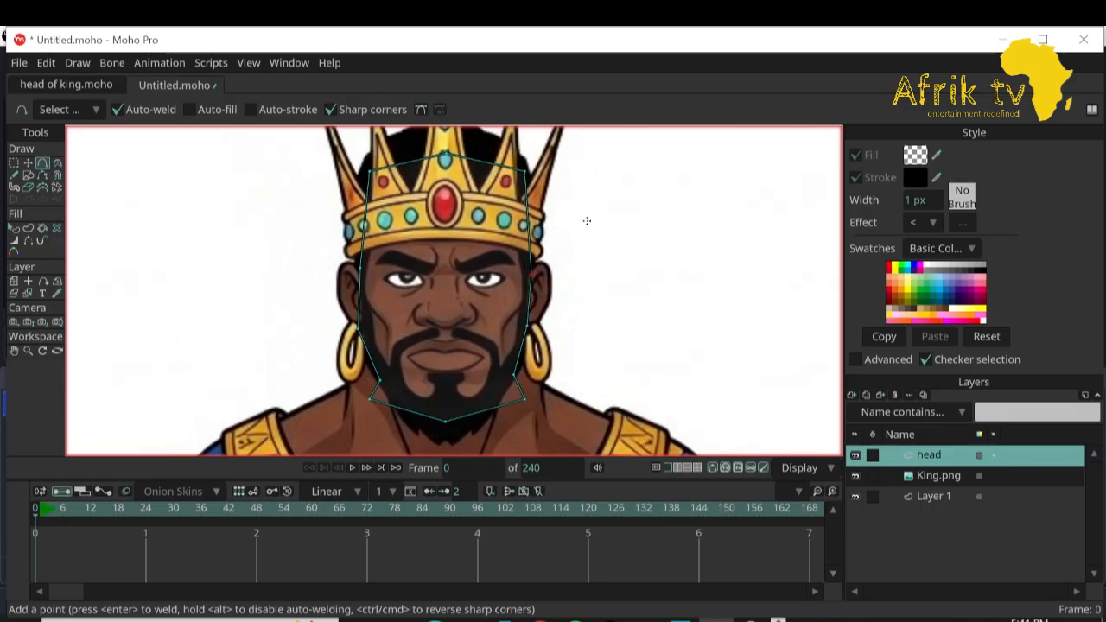
pyautogui.moveTo(530, 221); pyautogui.dragTo(534, 221)
# Move the outline's two lower corner points and the neighbouring left jaw point onto the king's jawline.
pyautogui.click(27, 163)
pyautogui.moveTo(372, 401); pyautogui.dragTo(395, 397)
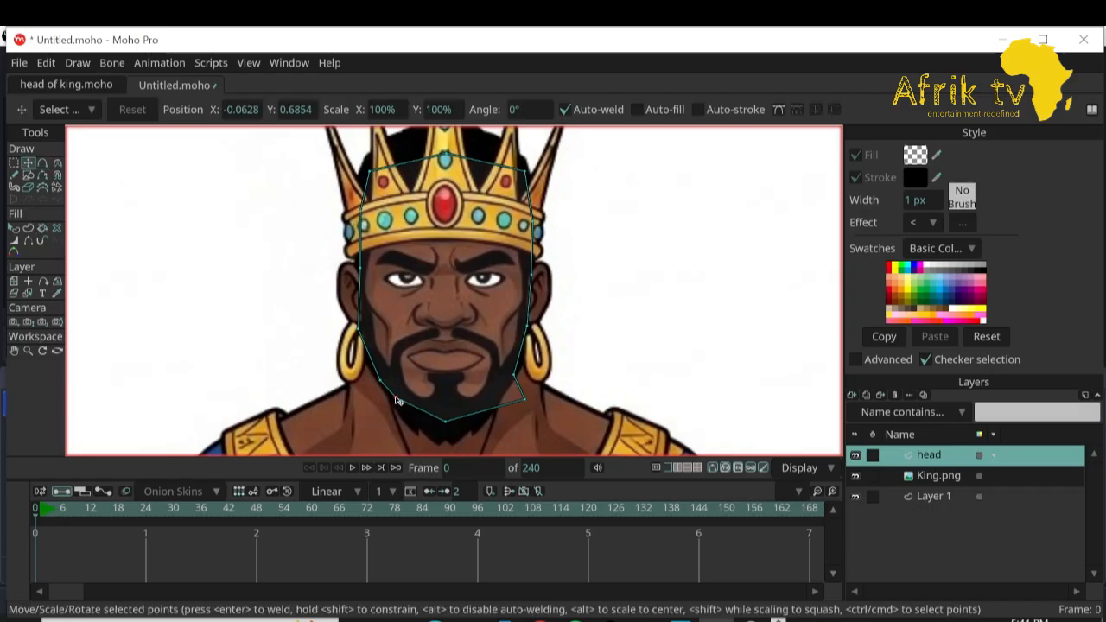
pyautogui.moveTo(523, 399); pyautogui.dragTo(508, 372)
pyautogui.moveTo(380, 381); pyautogui.dragTo(385, 378)
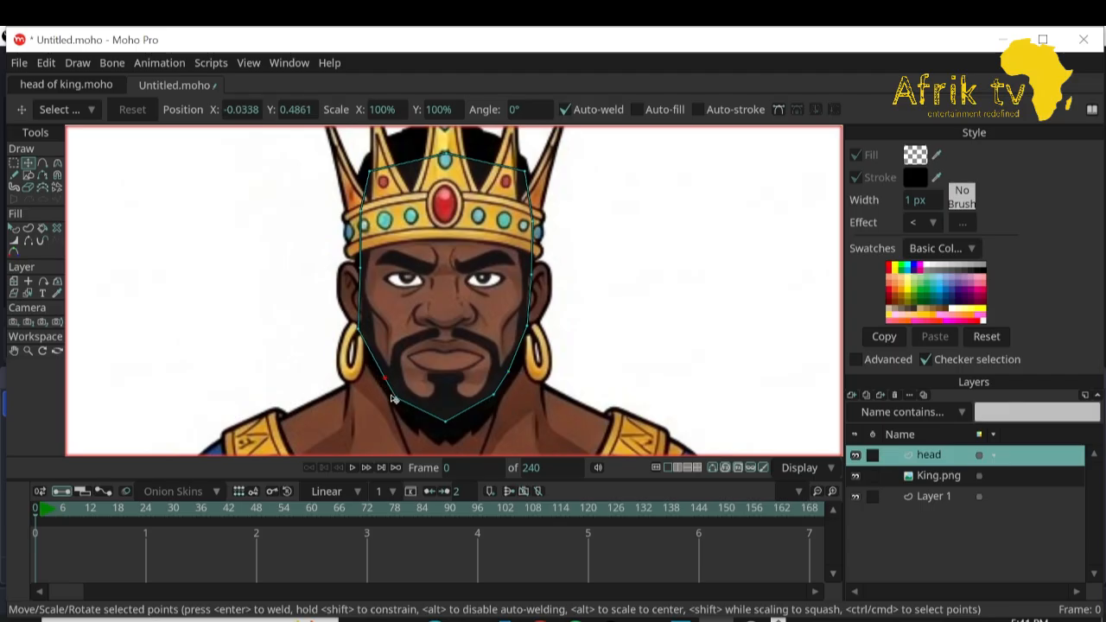
# Adjust the head outline's chin point, left cheek point and upper-left corner point to fit the king's face.
pyautogui.moveTo(445, 423); pyautogui.dragTo(443, 410)
pyautogui.click(359, 321)
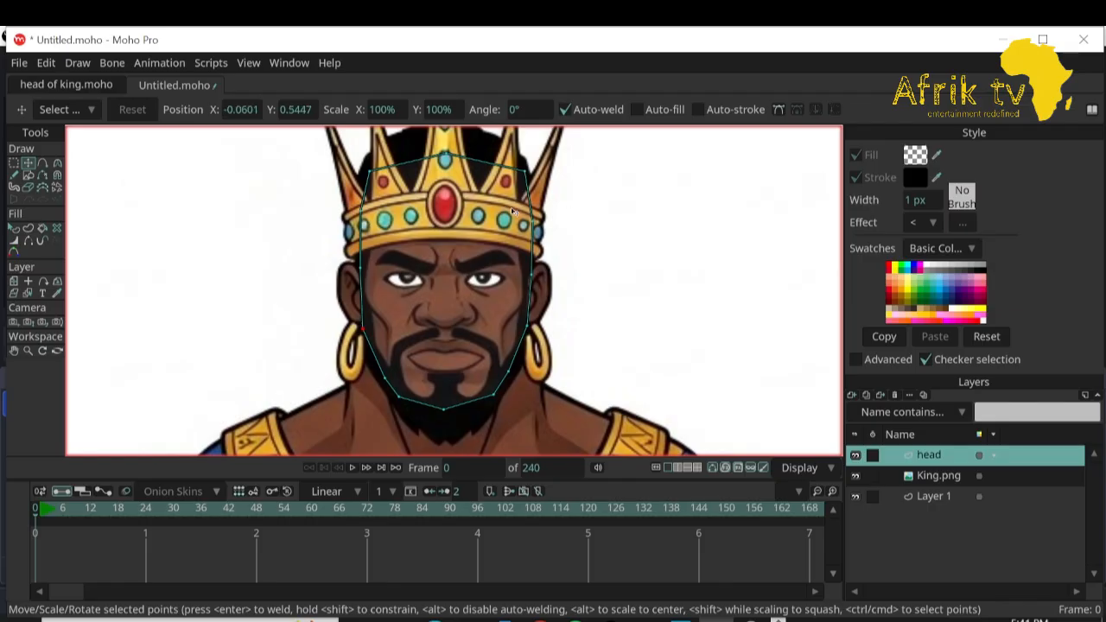
pyautogui.click(372, 175)
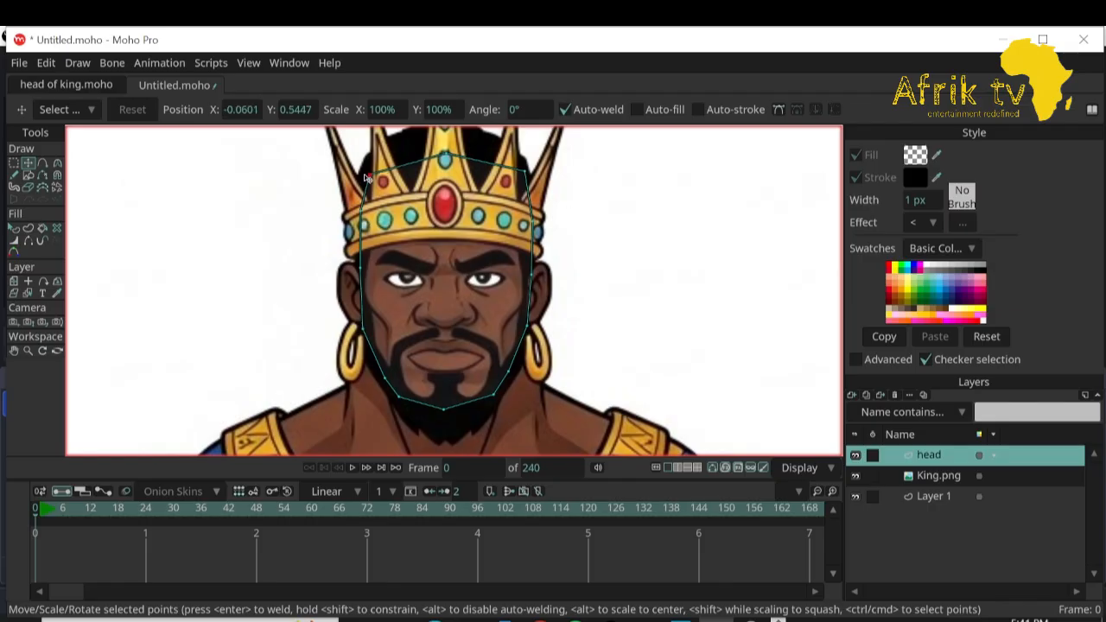
# Add a vector layer named "eyes" above the head layer.
pyautogui.click(852, 394)
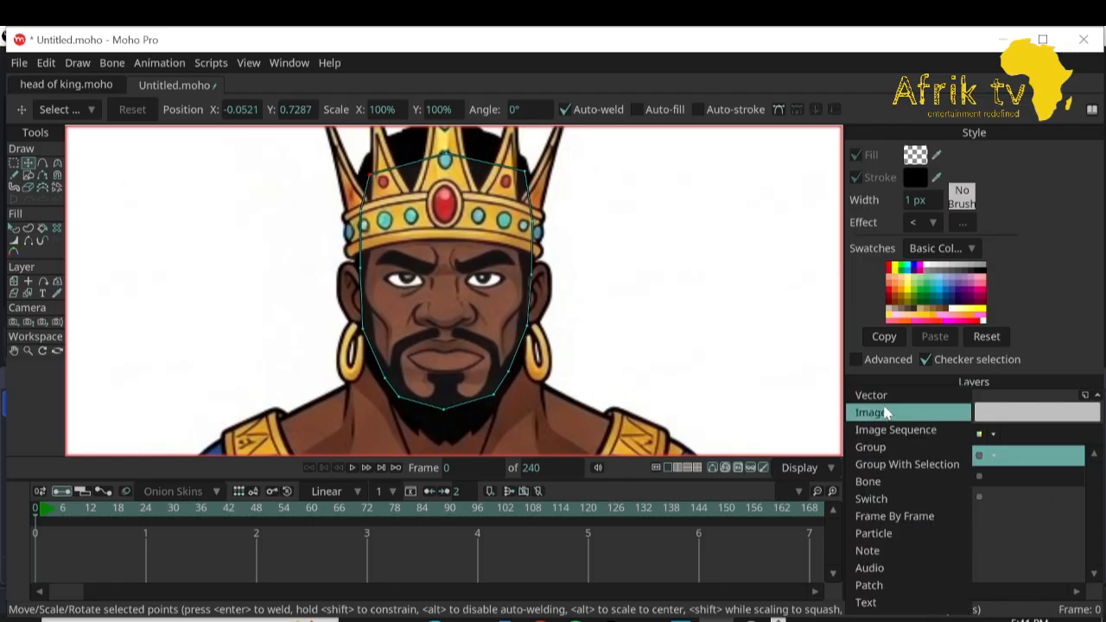
pyautogui.click(873, 393)
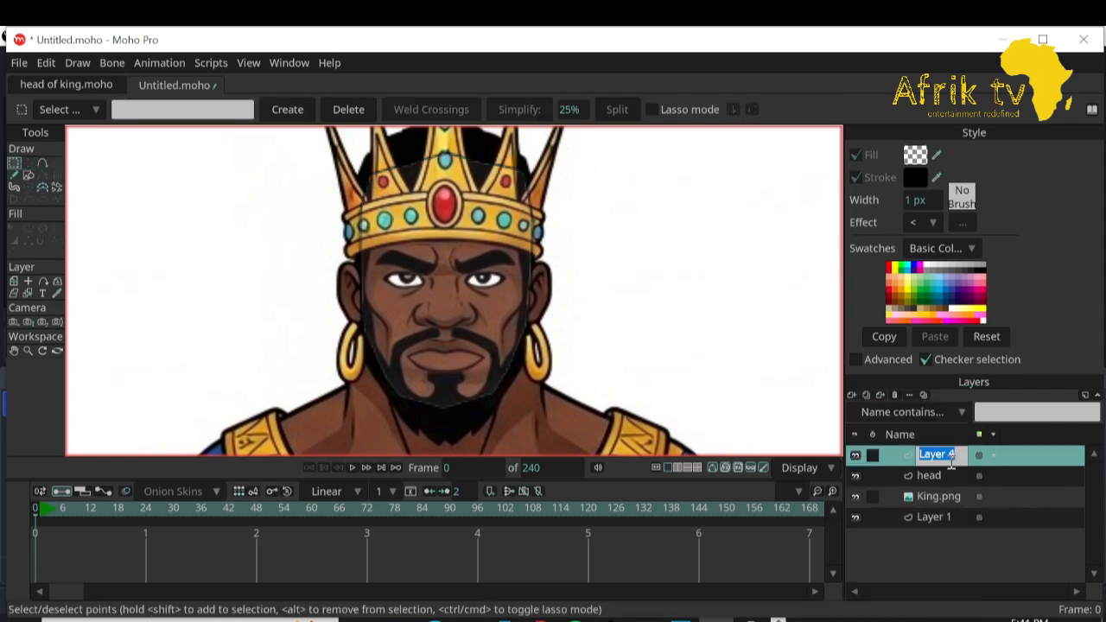
pyautogui.write('eyes')
pyautogui.press('Return')
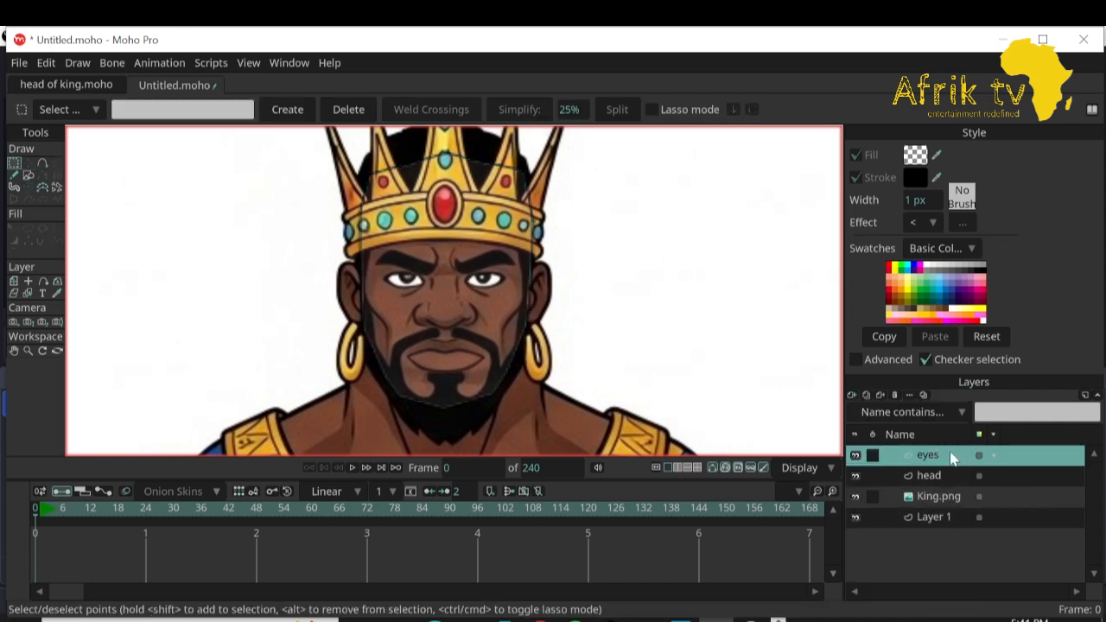
# Draw a filled, stroked ellipse around the king's eye on the left side of the face.
pyautogui.click(28, 351)
pyautogui.moveTo(470, 169); pyautogui.dragTo(621, 298)
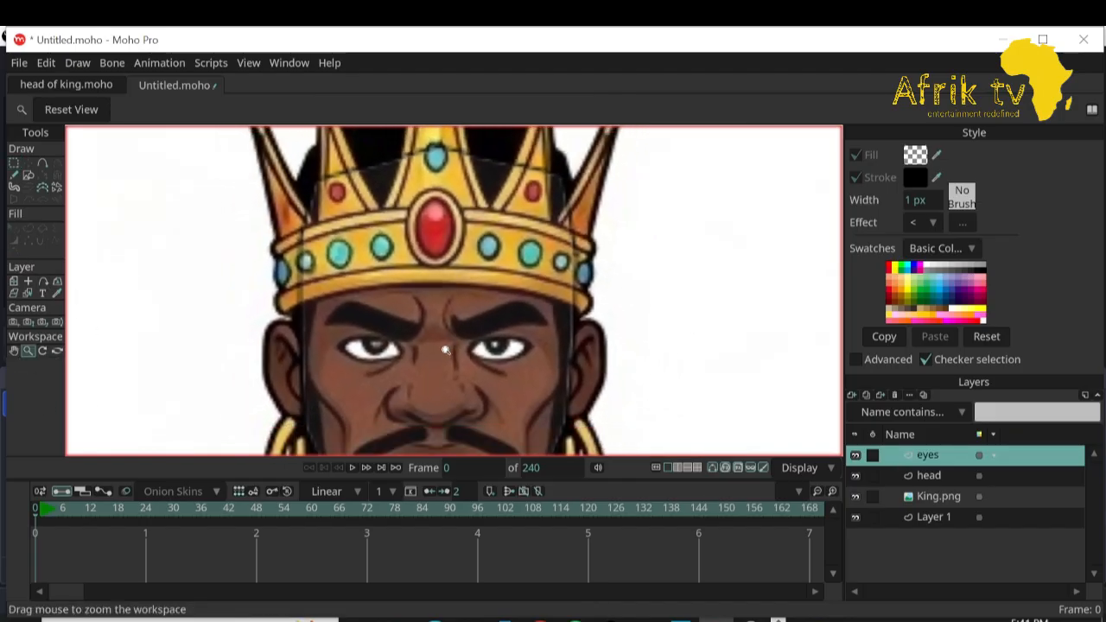
pyautogui.scroll(5, 418, 405)
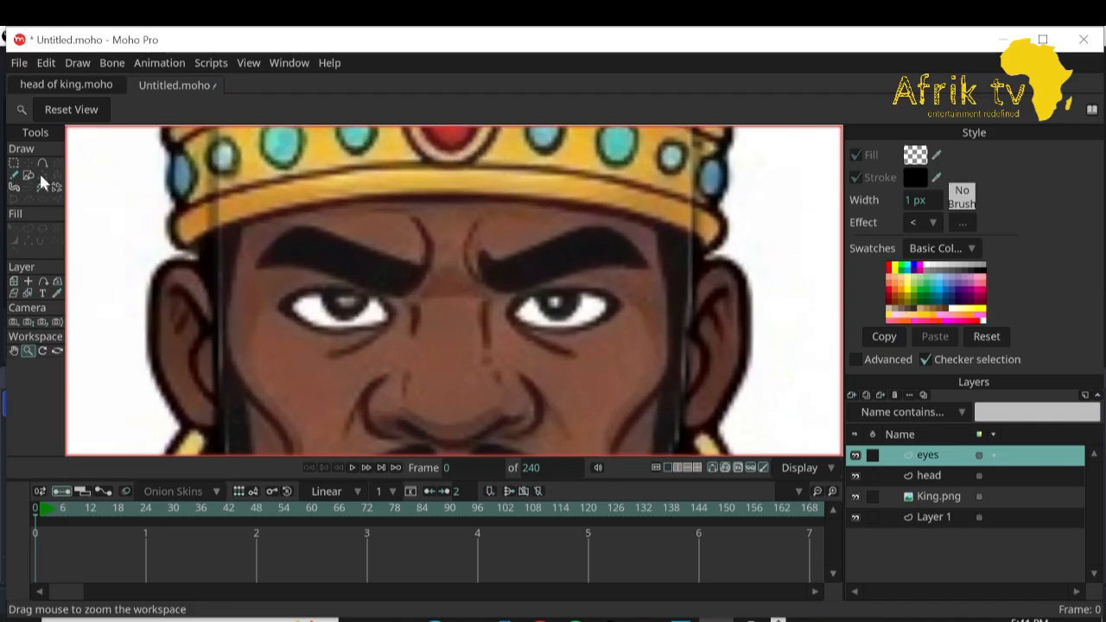
pyautogui.click(29, 174)
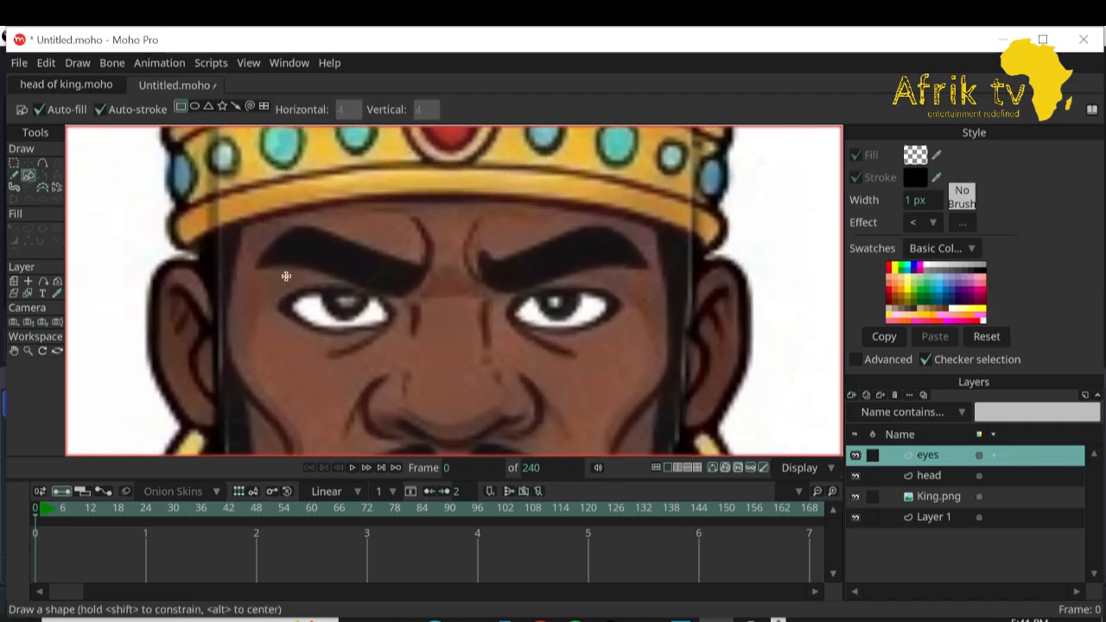
pyautogui.moveTo(270, 262); pyautogui.dragTo(433, 396)
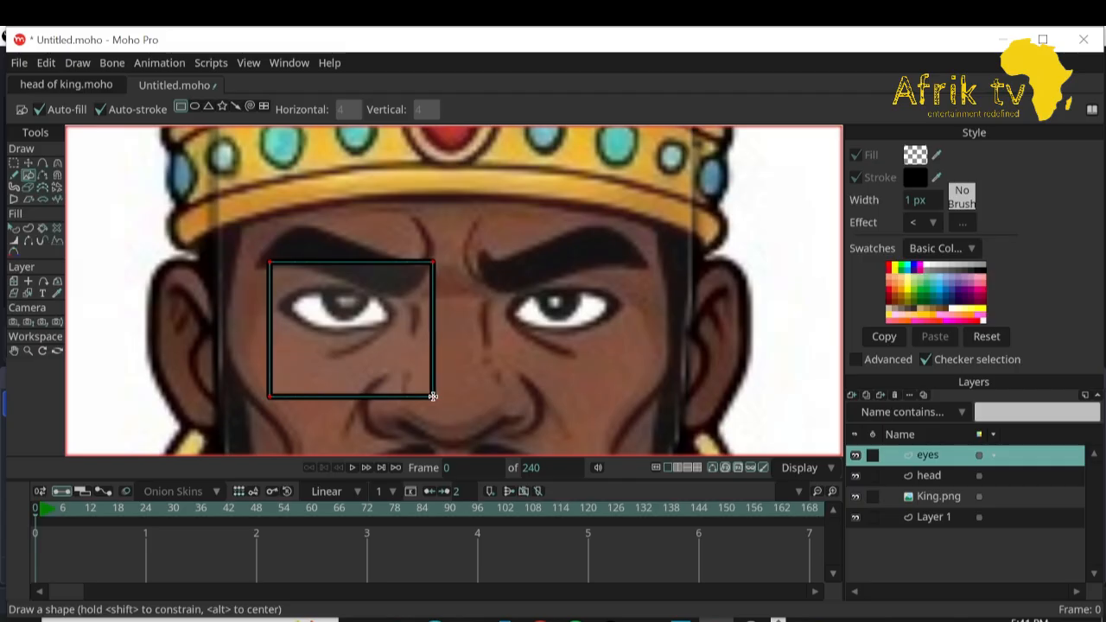
pyautogui.hotkey('ctrl', 'z')
pyautogui.click(195, 103)
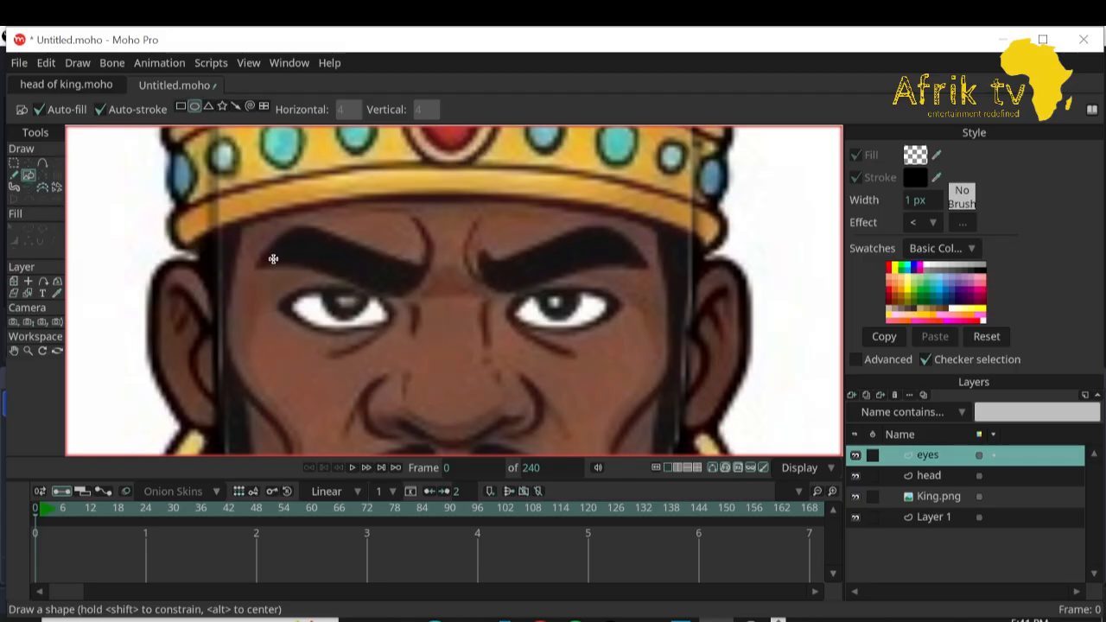
pyautogui.moveTo(271, 256); pyautogui.dragTo(418, 377)
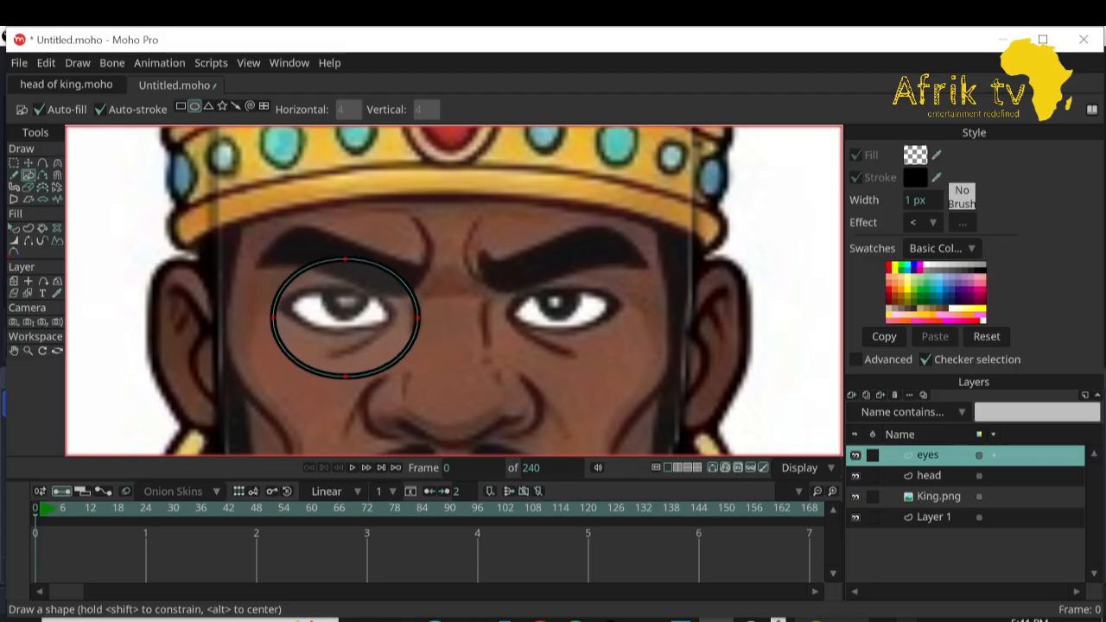
pyautogui.moveTo(751, 618)
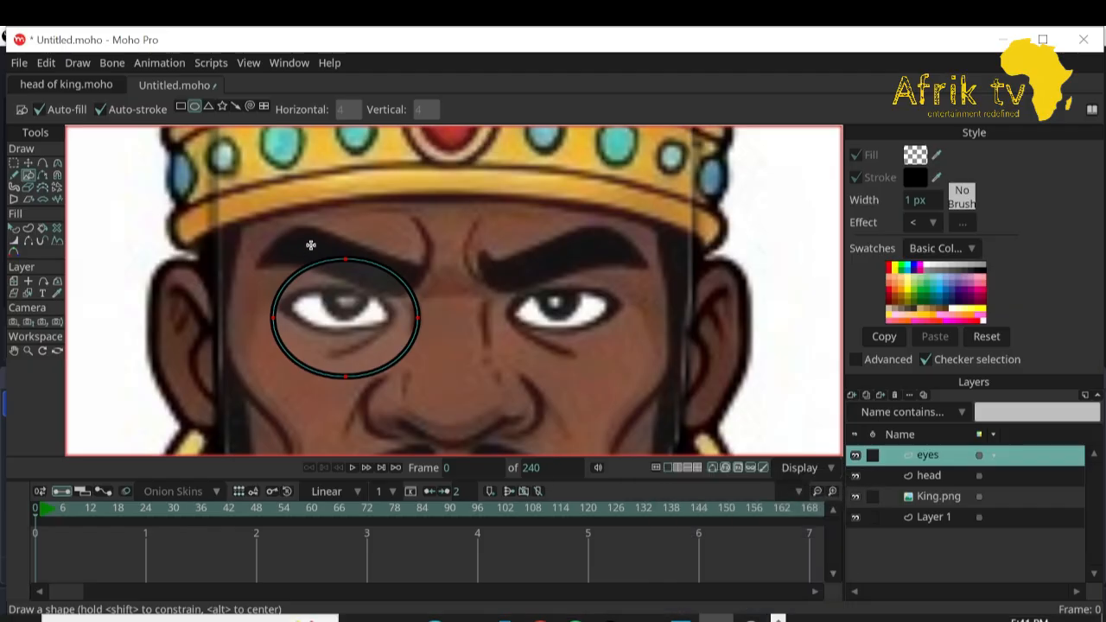
# Move the ellipse's four points onto the contour of the left eye in the reference image.
pyautogui.click(28, 163)
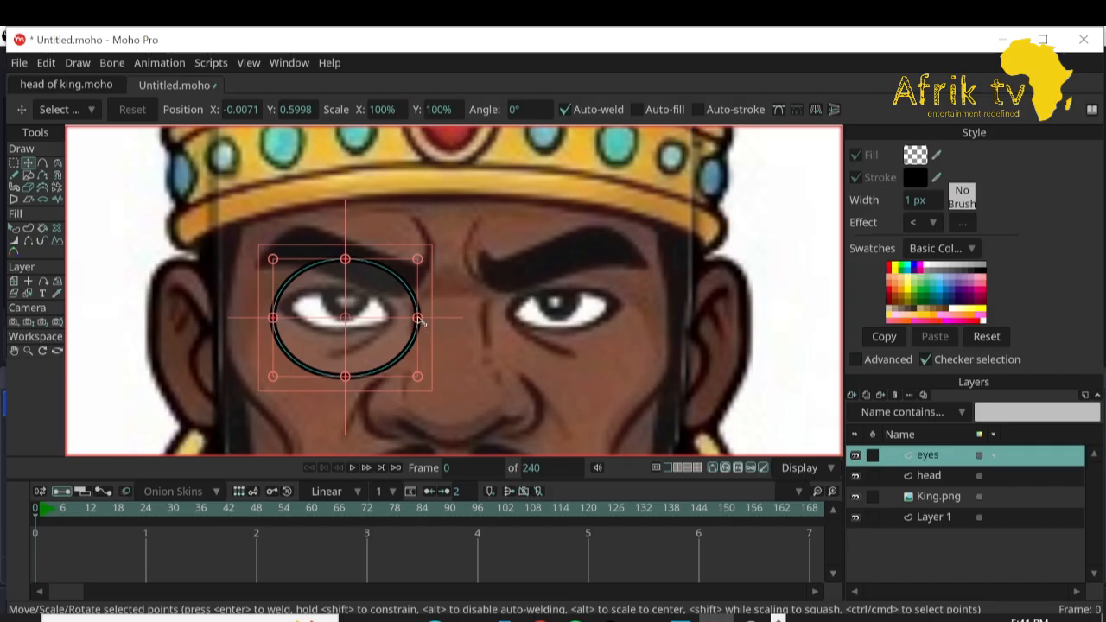
pyautogui.moveTo(418, 318); pyautogui.dragTo(393, 317)
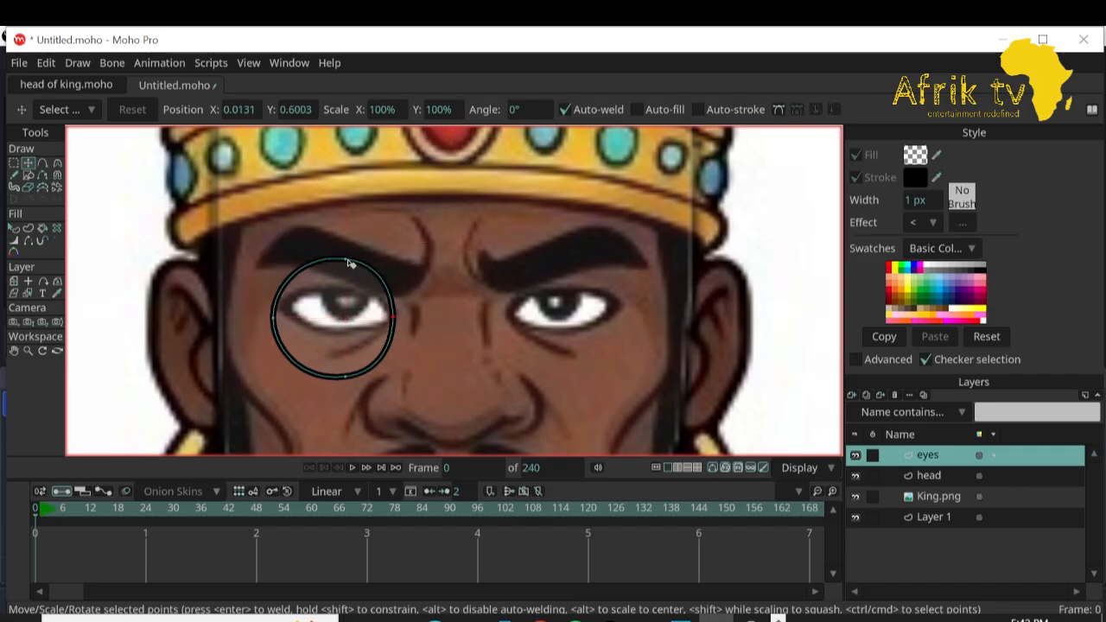
pyautogui.moveTo(349, 262); pyautogui.dragTo(352, 290)
pyautogui.moveTo(348, 378); pyautogui.dragTo(331, 332)
pyautogui.moveTo(271, 313)
pyautogui.mouseDown()
pyautogui.moveTo(284, 301)
pyautogui.moveTo(274, 303)
pyautogui.mouseUp()
# Turn the eye outline's outer corner point into a sharp peak with curvature 0.
pyautogui.click(57, 163)
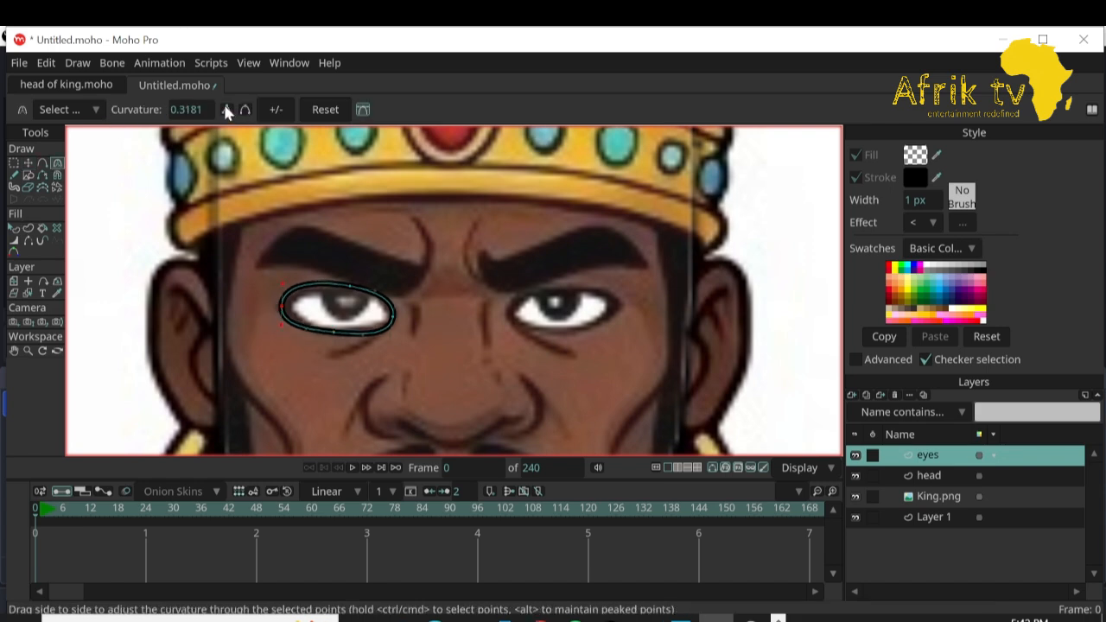
pyautogui.click(227, 108)
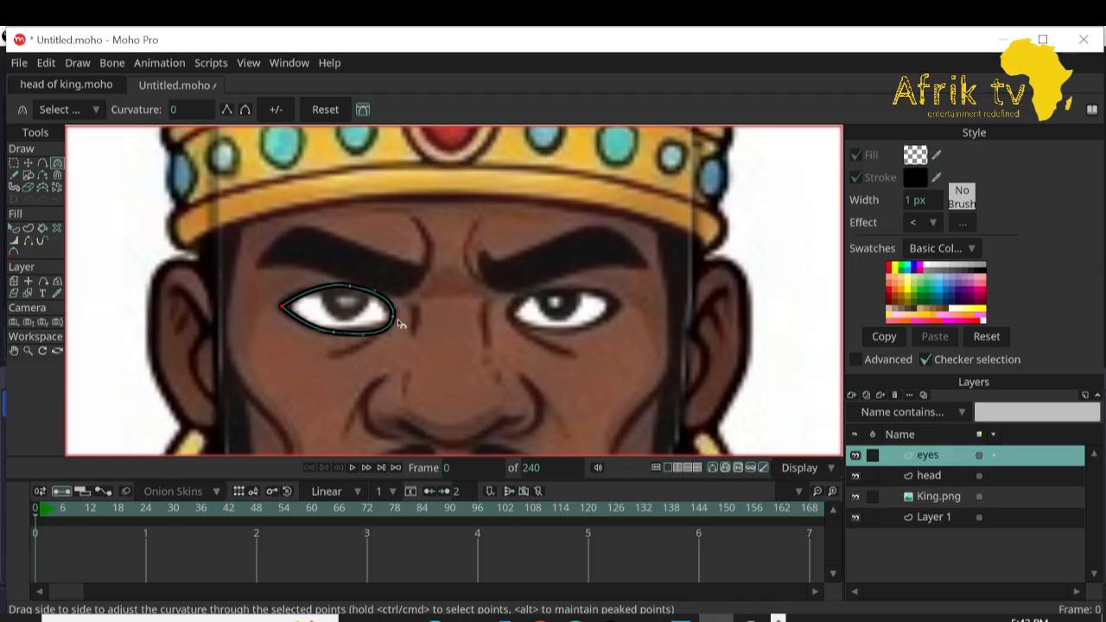
pyautogui.click(28, 164)
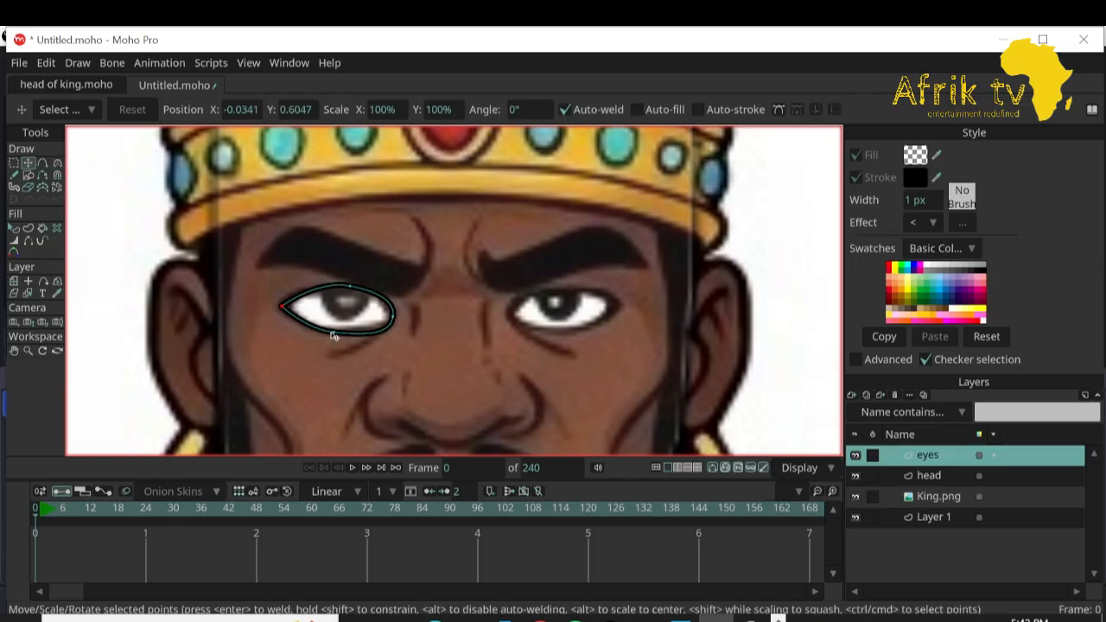
pyautogui.click(333, 333)
pyautogui.hotkey('ctrl', 'a')
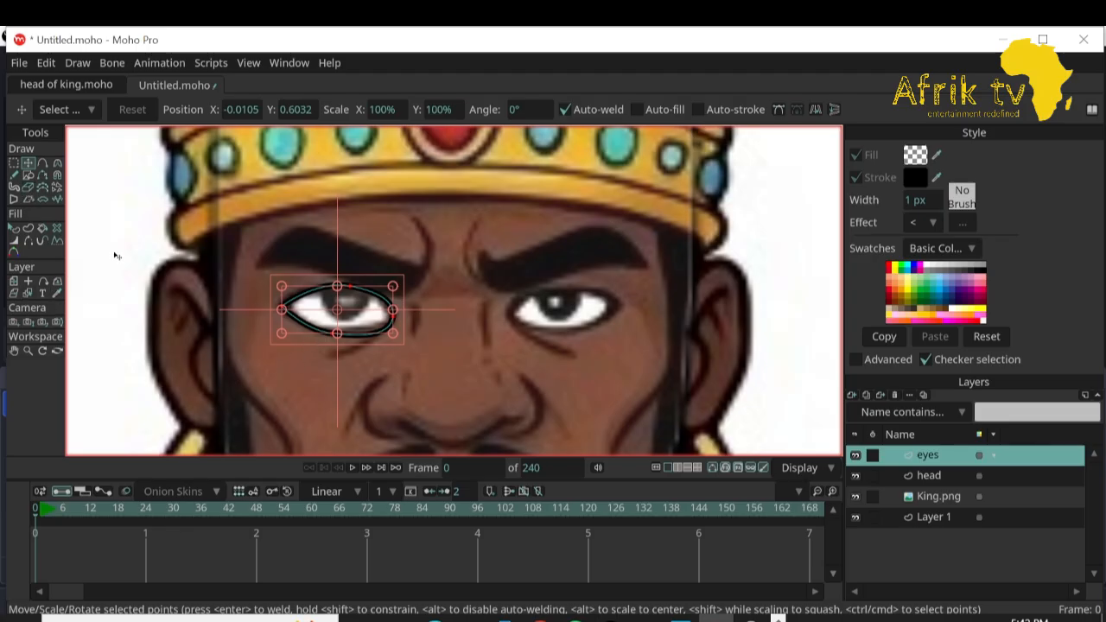
# Draw a small iris circle over the upper middle of the left eye outline.
pyautogui.click(30, 173)
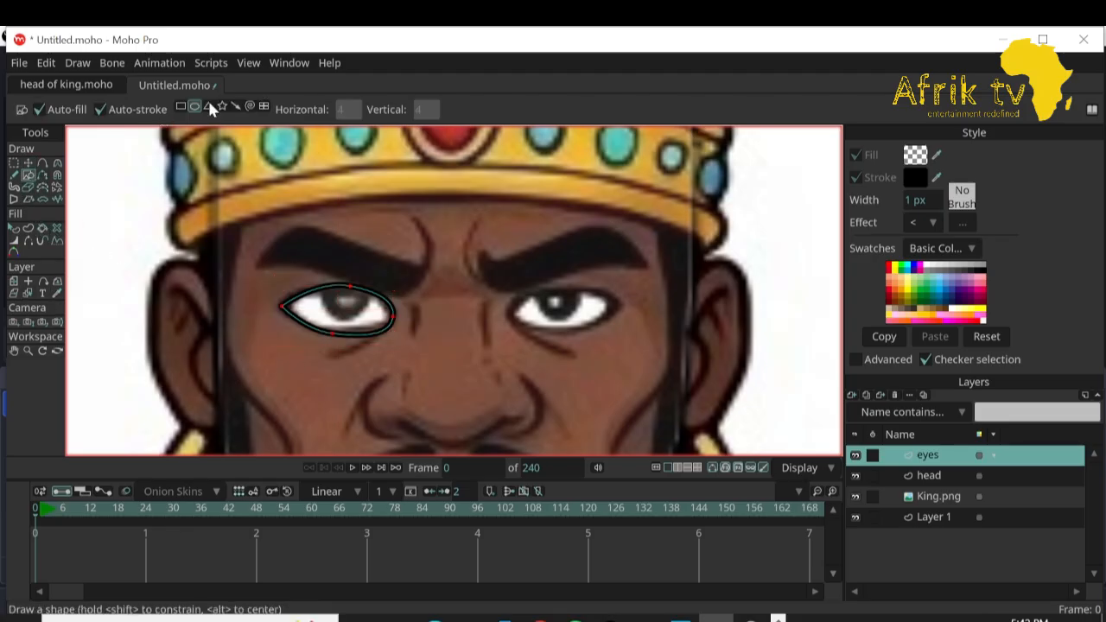
pyautogui.moveTo(298, 250)
pyautogui.mouseDown()
pyautogui.moveTo(359, 310)
pyautogui.moveTo(353, 292)
pyautogui.mouseUp()
pyautogui.click(28, 163)
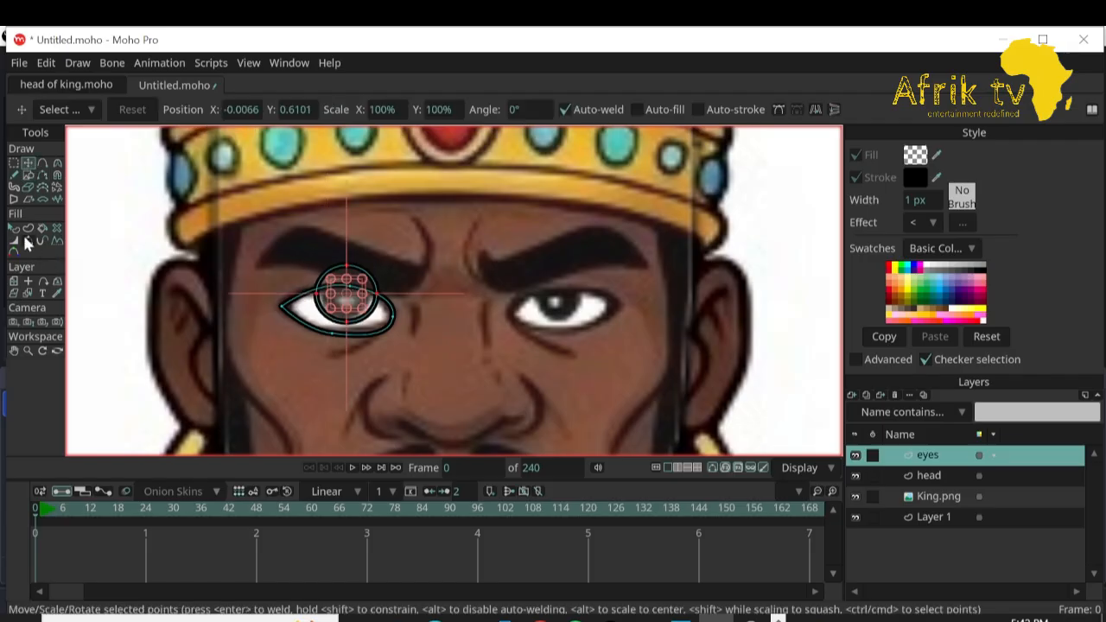
# Intersect the iris circle with the eye outline so that it is clipped to the eye.
pyautogui.click(14, 228)
pyautogui.click(351, 297)
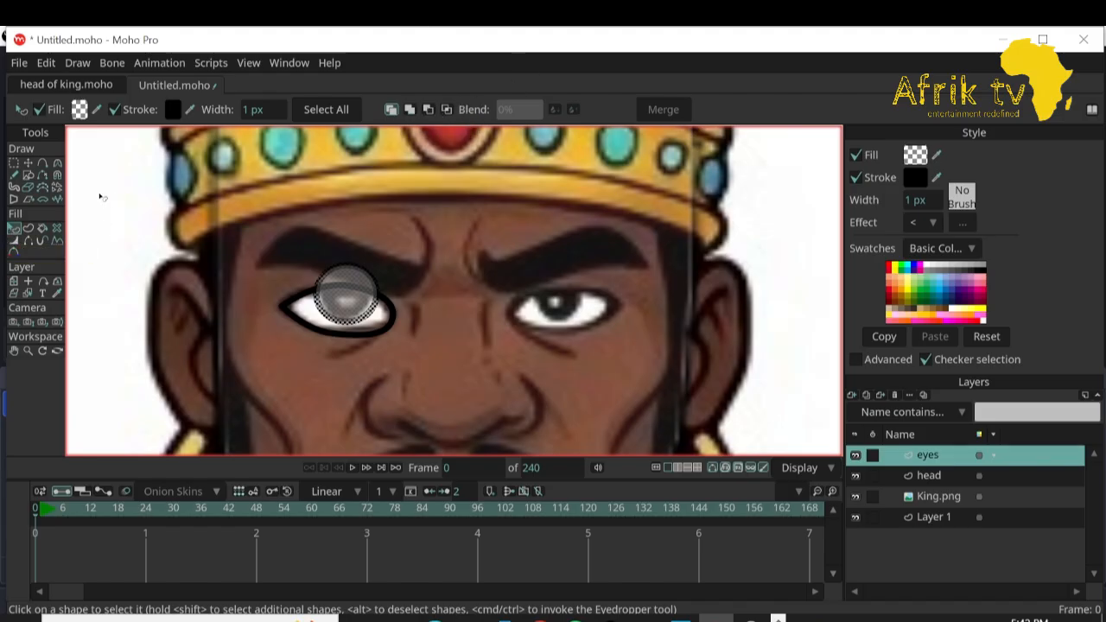
pyautogui.click(28, 163)
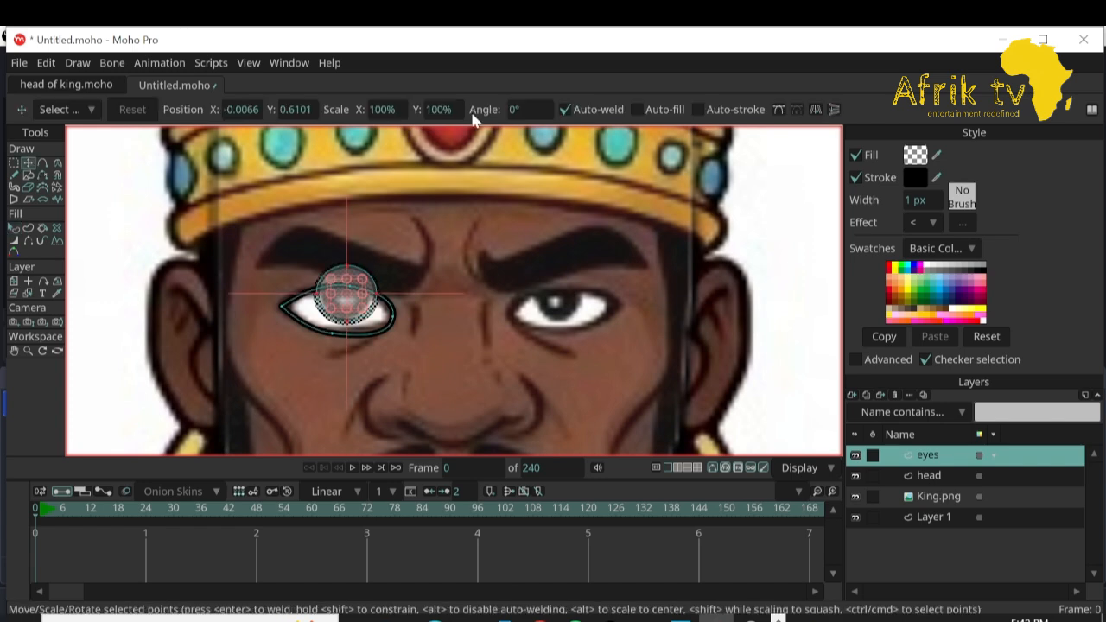
pyautogui.click(14, 230)
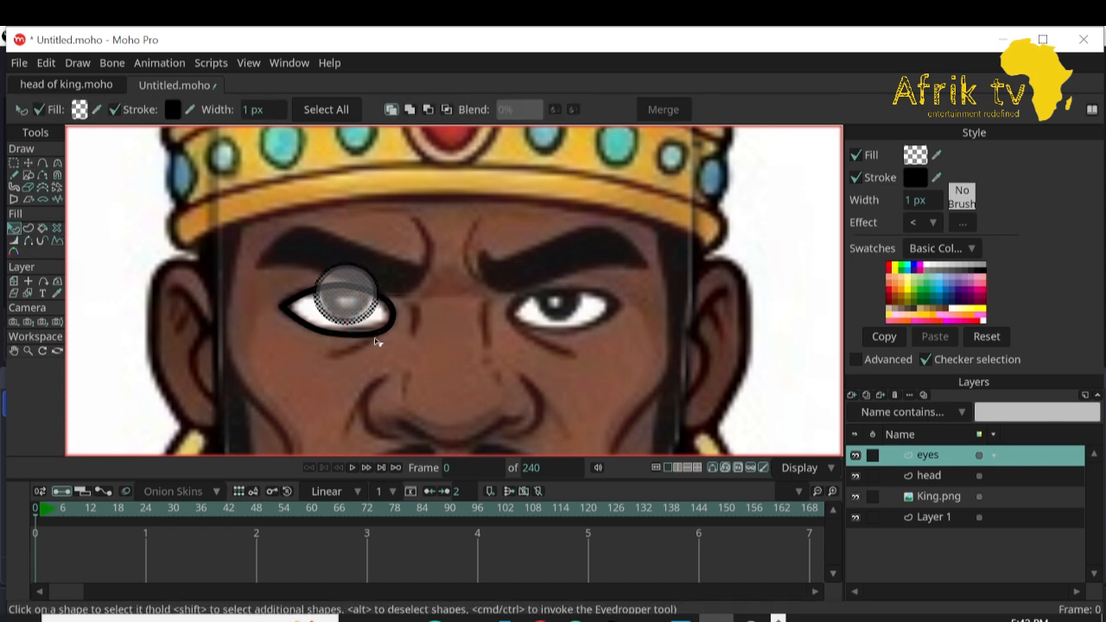
pyautogui.click(447, 110)
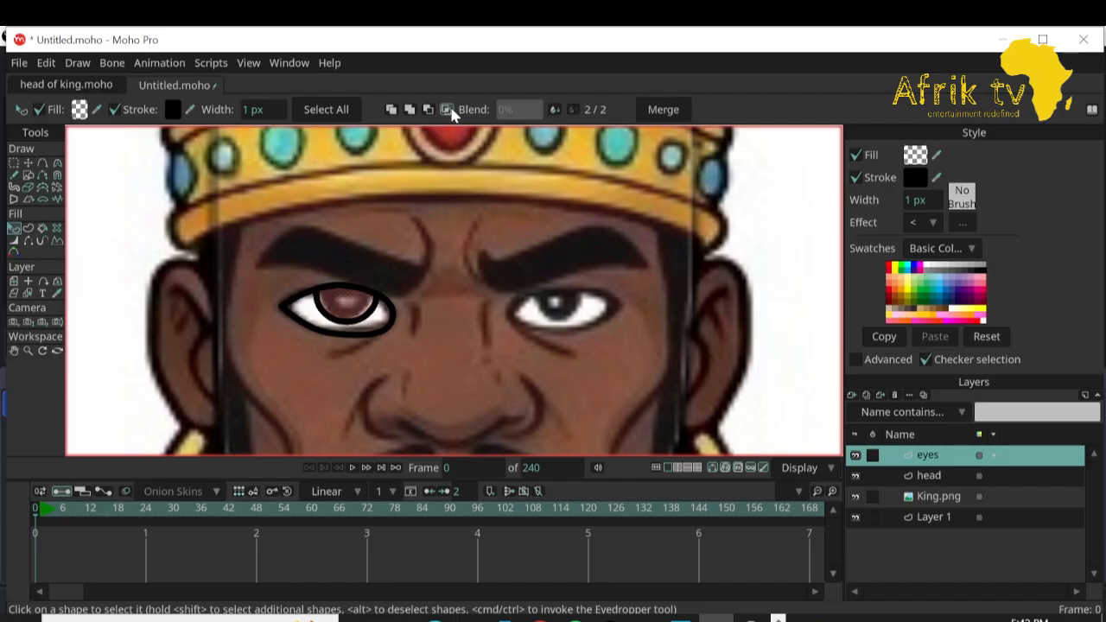
# Scale the iris circle down slightly, reposition it and add a smaller pupil circle inside it.
pyautogui.click(28, 162)
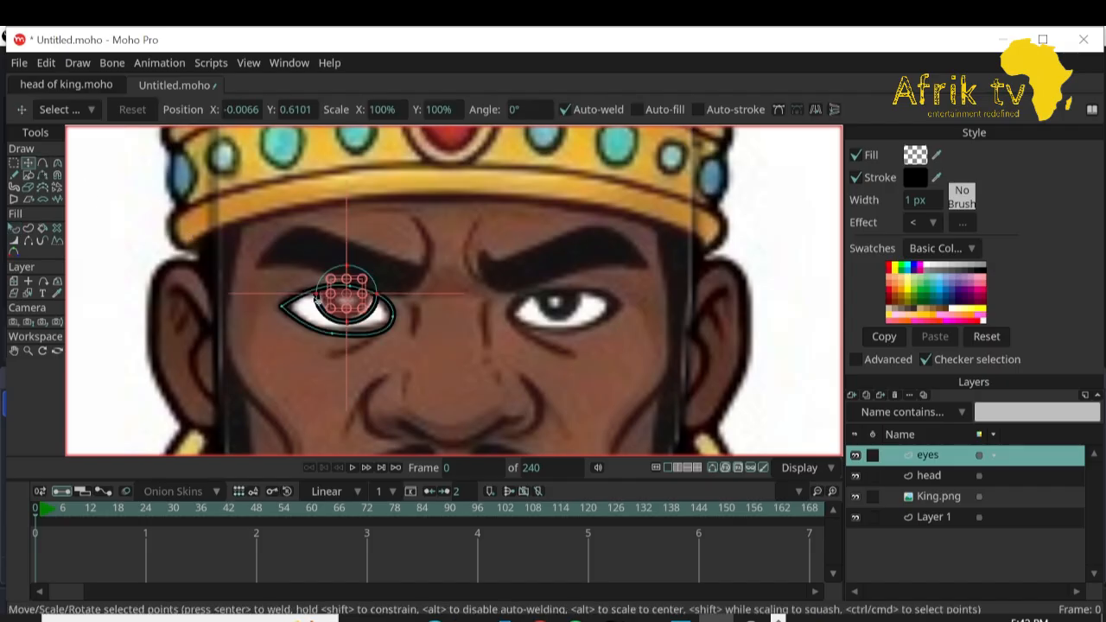
pyautogui.click(348, 302)
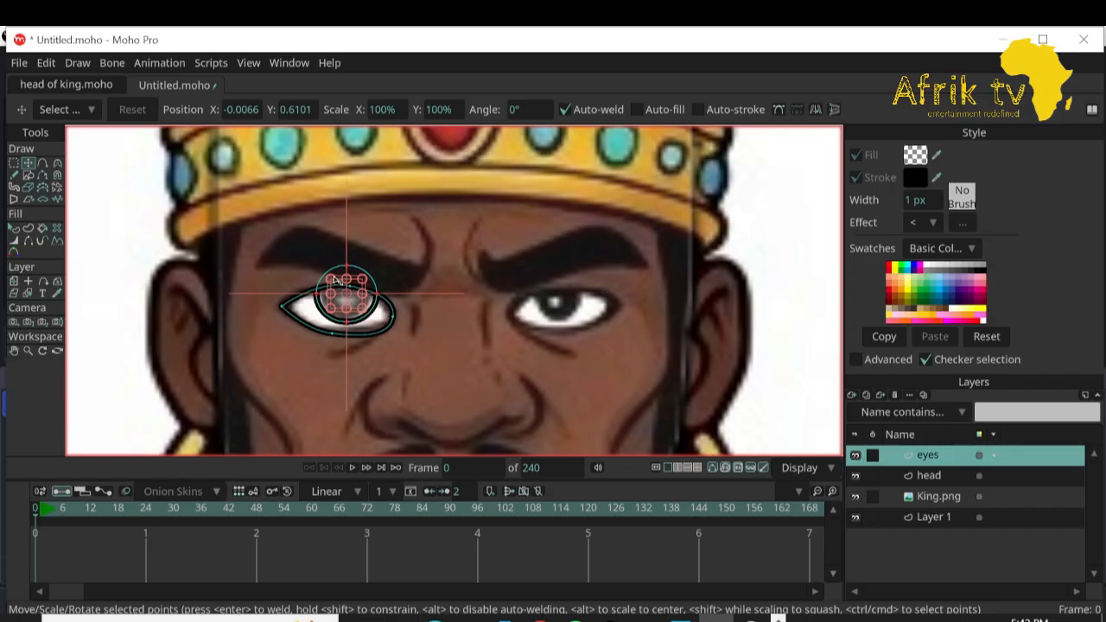
pyautogui.moveTo(336, 281); pyautogui.dragTo(335, 309)
pyautogui.hotkey('ctrl', 'z')
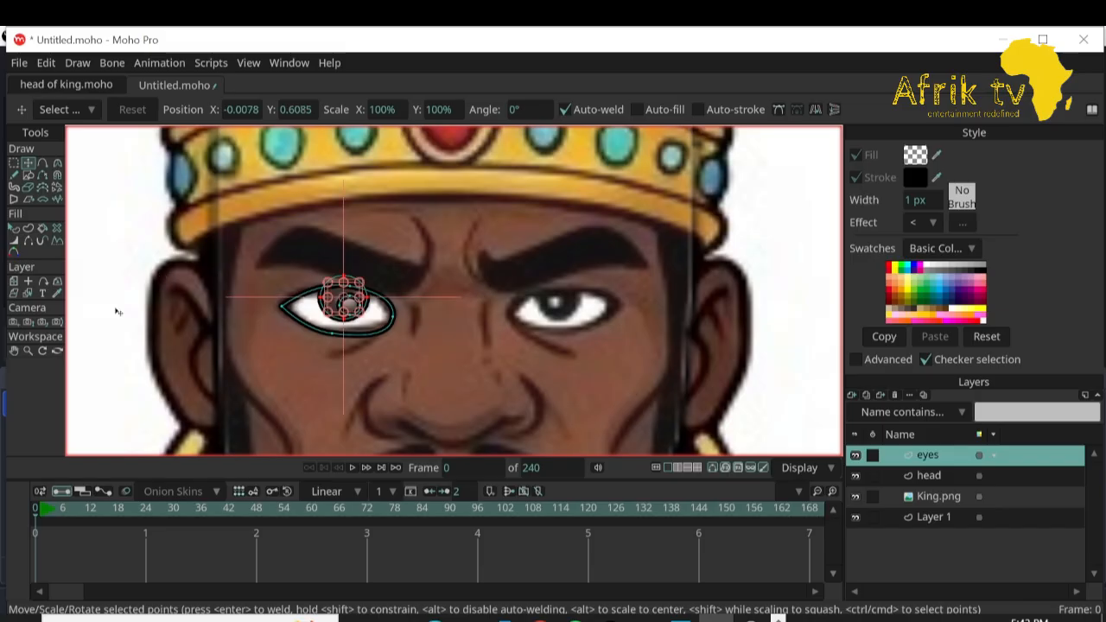
# Draw a rectangle over the eyebrow above the traced left eye.
pyautogui.click(29, 175)
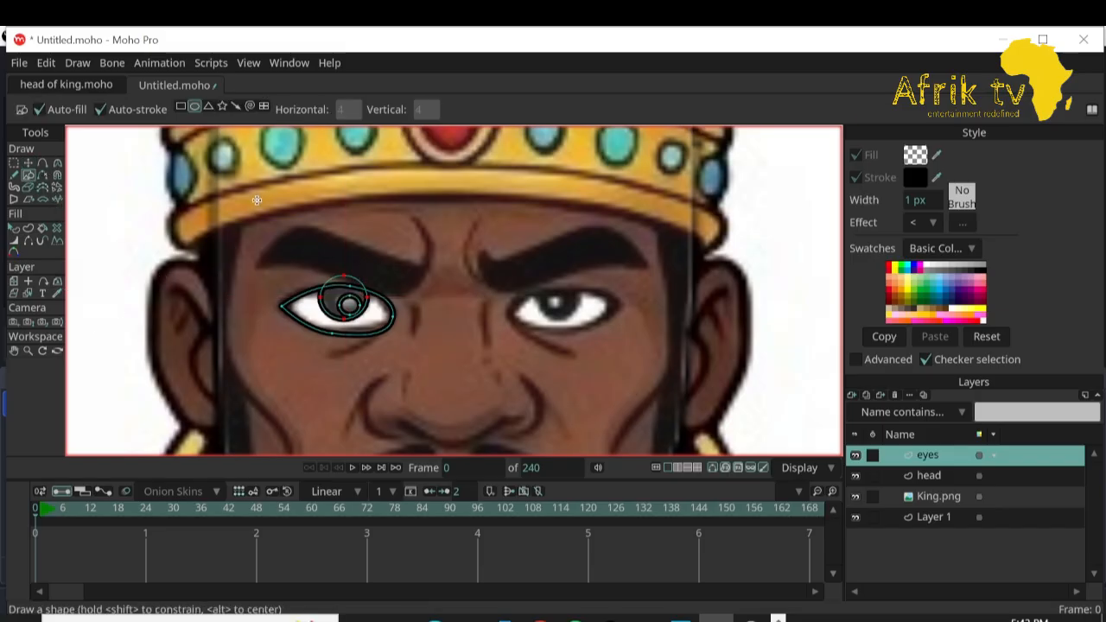
pyautogui.moveTo(256, 200); pyautogui.dragTo(443, 274)
pyautogui.hotkey('ctrl', 'z')
pyautogui.click(181, 106)
pyautogui.moveTo(270, 209)
pyautogui.mouseDown()
pyautogui.moveTo(432, 260)
pyautogui.moveTo(439, 279)
pyautogui.mouseUp()
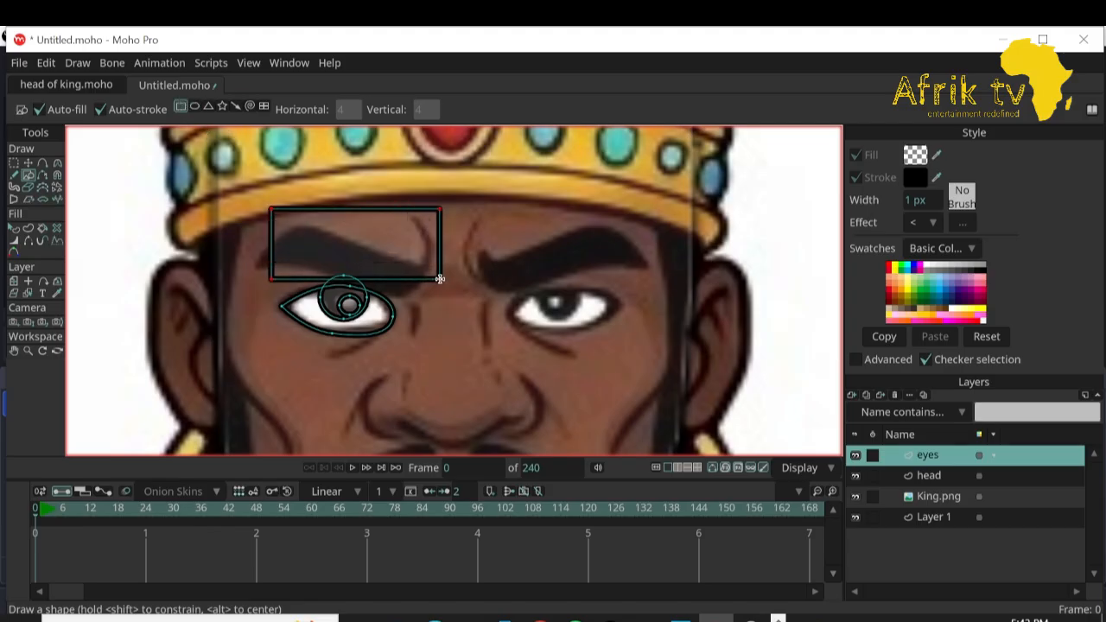
# Move the eyebrow rectangle's two outer corner points onto the brow's outer peak and tip.
pyautogui.click(42, 162)
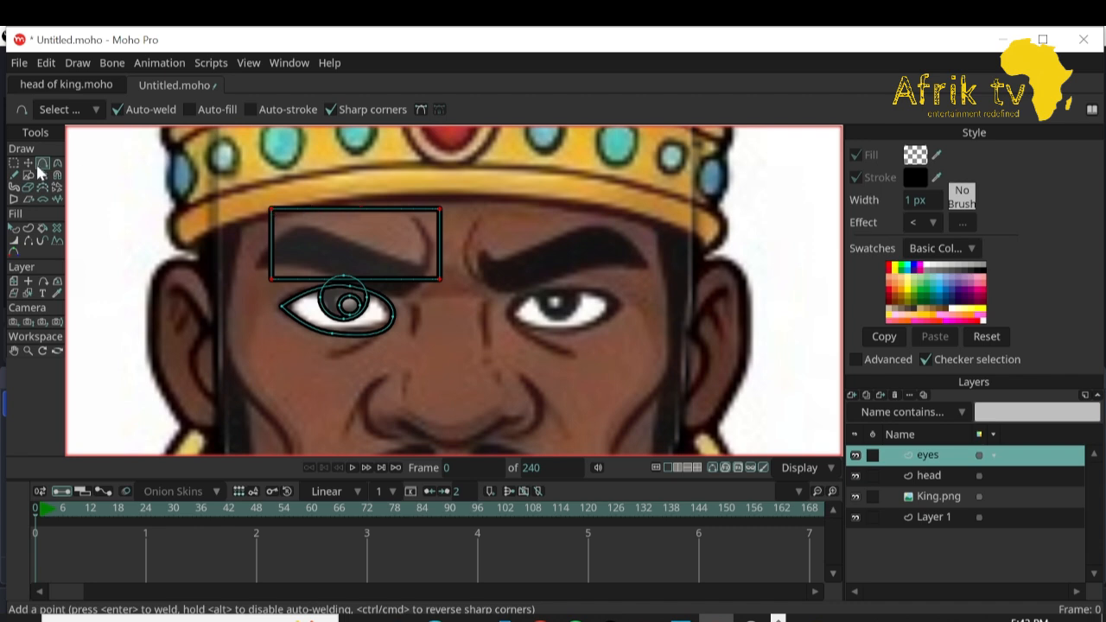
pyautogui.click(28, 162)
pyautogui.moveTo(273, 212); pyautogui.dragTo(301, 232)
pyautogui.moveTo(275, 281); pyautogui.dragTo(253, 262)
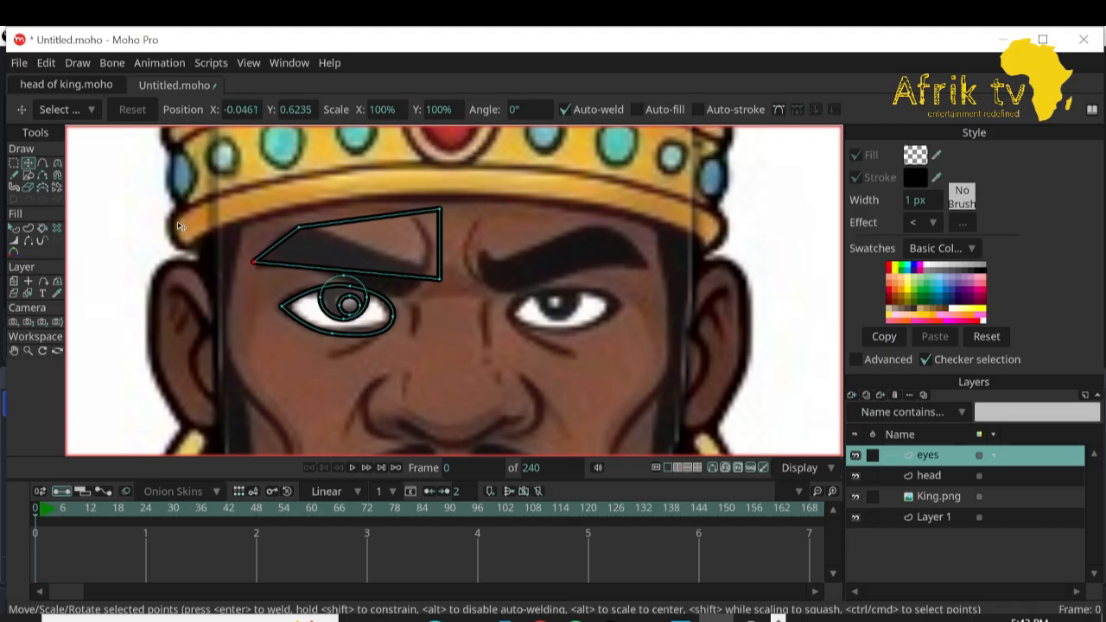
# Add points on the eyebrow shape's upper and lower edges and pull its inner corners onto the brow's inner end.
pyautogui.click(43, 163)
pyautogui.moveTo(353, 223); pyautogui.dragTo(405, 295)
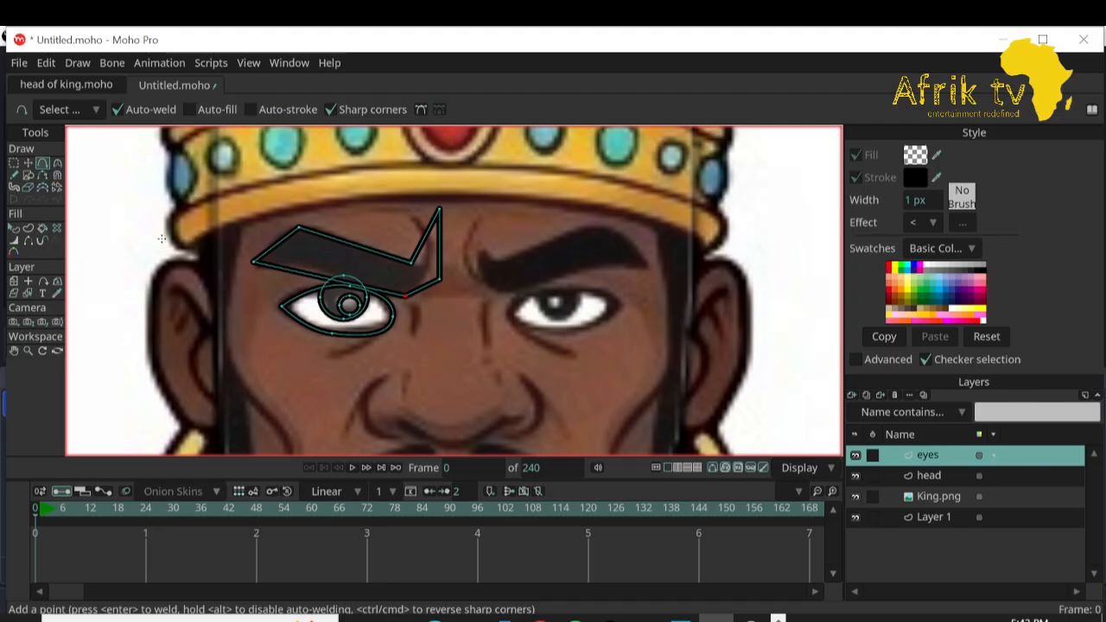
pyautogui.click(28, 162)
pyautogui.moveTo(442, 284); pyautogui.dragTo(421, 267)
# Add a point on the eyebrow's lower edge to follow its bend and lower the outer tip slightly.
pyautogui.click(42, 162)
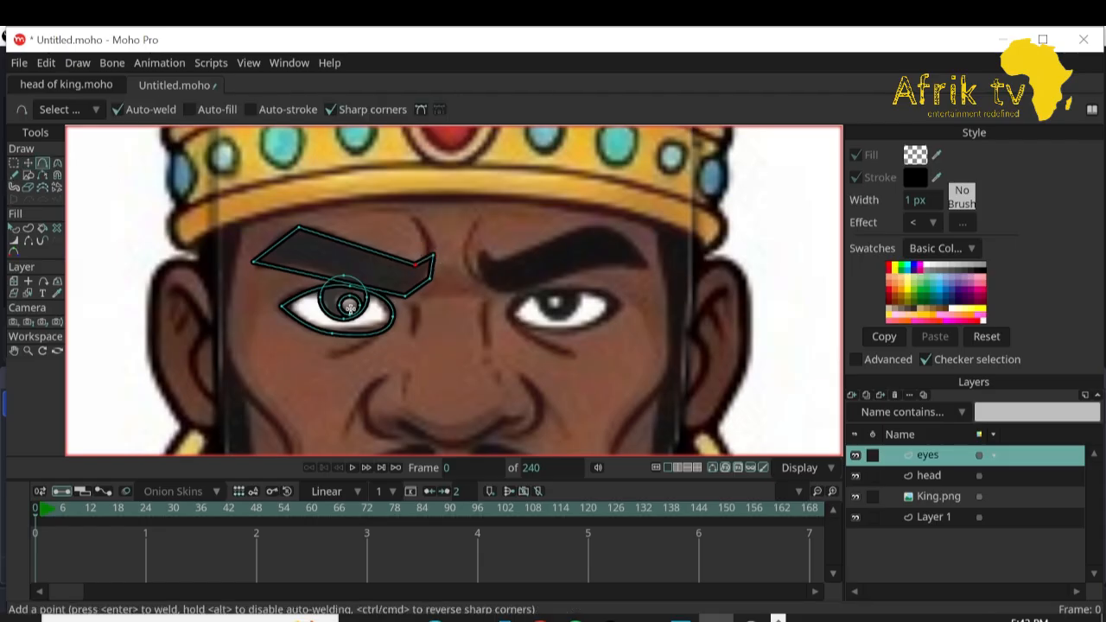
pyautogui.click(307, 263)
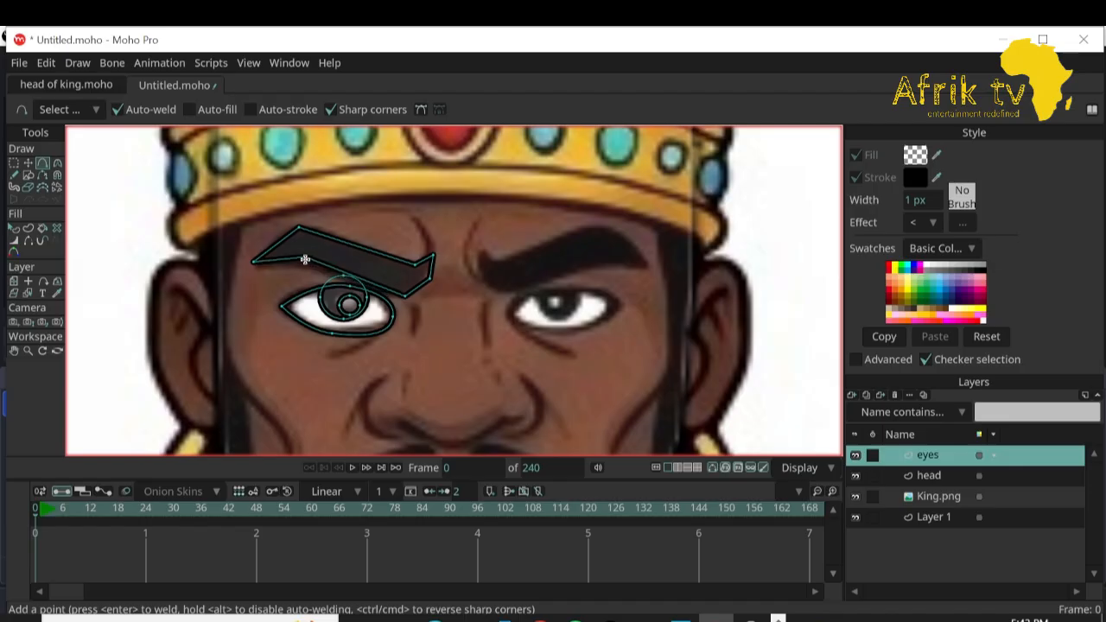
pyautogui.click(29, 164)
pyautogui.click(253, 267)
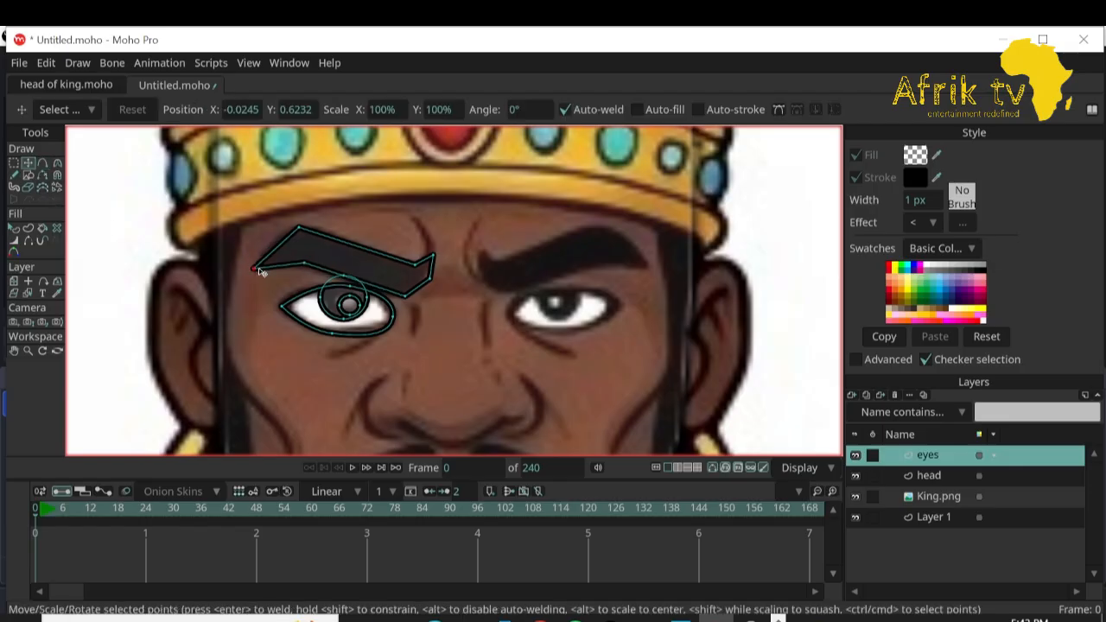
# Curve the left eyebrow's peak, lower bend, inner end and upper dip so the outline follows the reference brow.
pyautogui.click(57, 162)
pyautogui.moveTo(302, 229); pyautogui.dragTo(548, 302)
pyautogui.moveTo(309, 270); pyautogui.dragTo(597, 326)
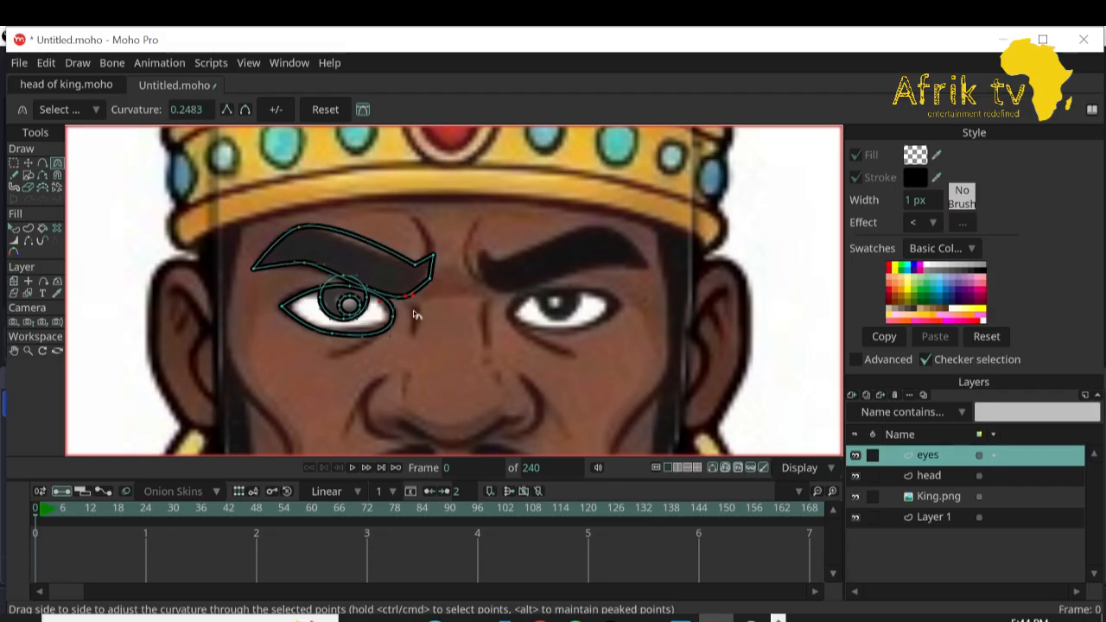
pyautogui.click(28, 162)
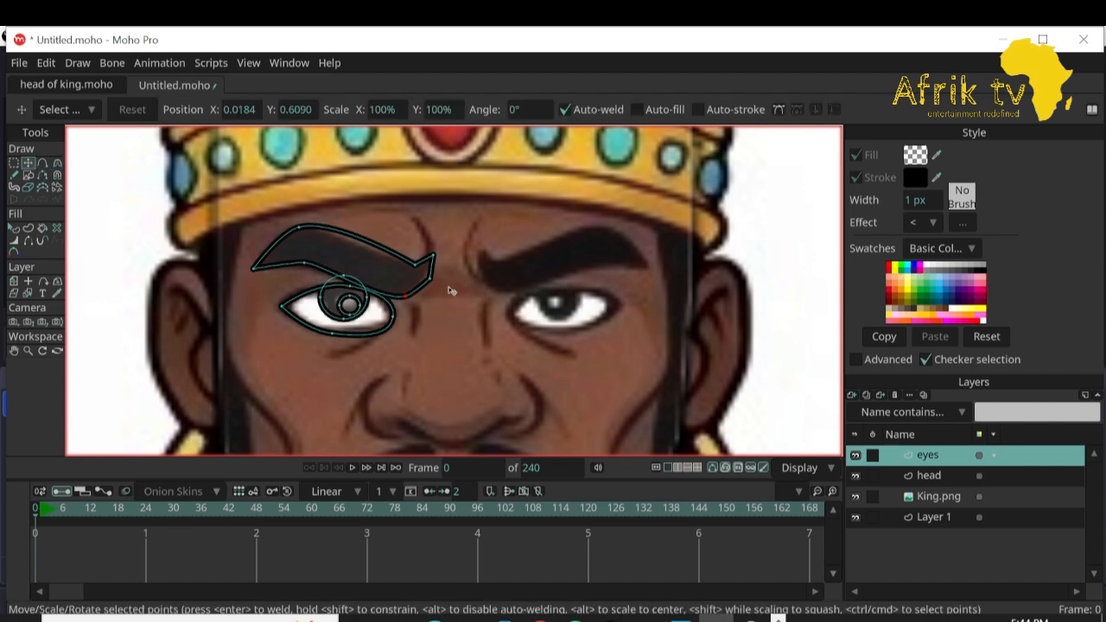
pyautogui.click(57, 162)
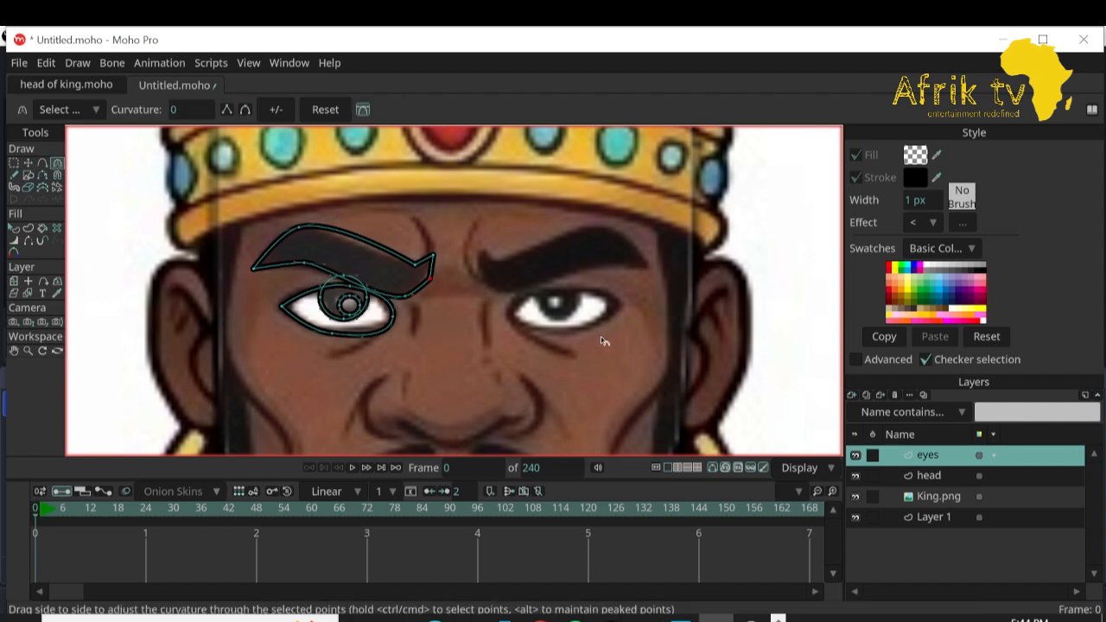
pyautogui.moveTo(433, 277); pyautogui.dragTo(635, 389)
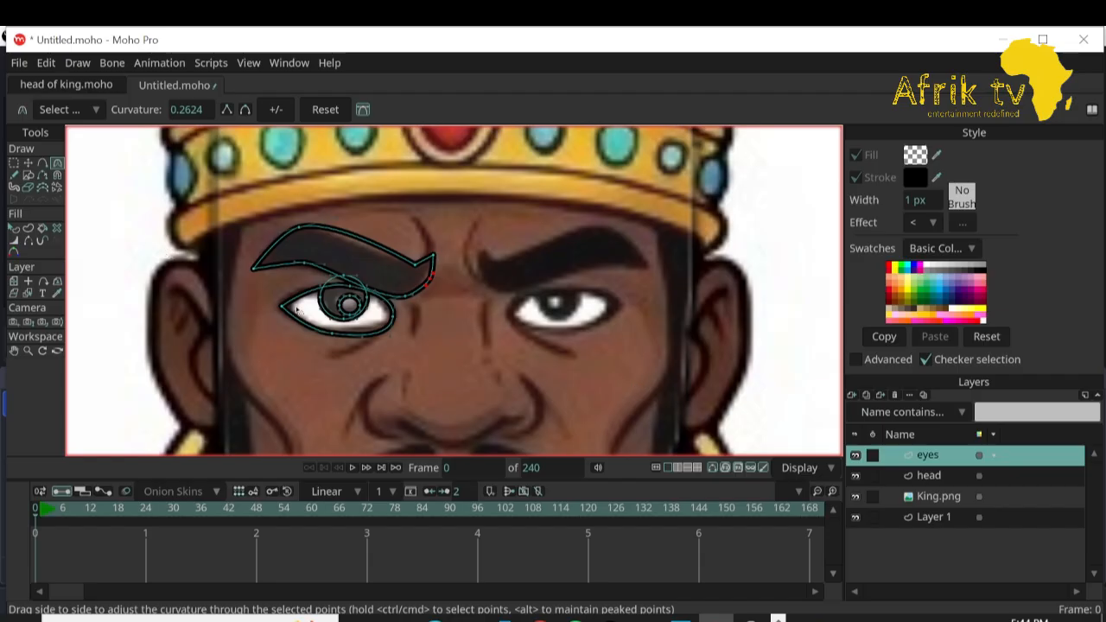
pyautogui.moveTo(417, 266); pyautogui.dragTo(595, 309)
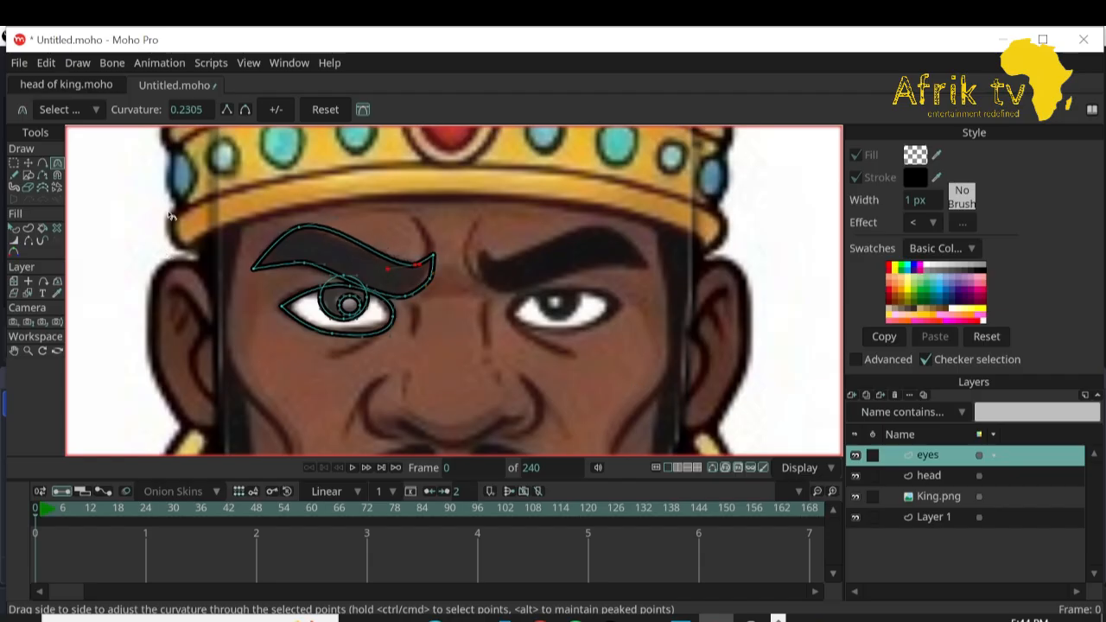
# Shift the eyebrow's inner tip and upper dip points to fit the brow and refine the inner end's curve.
pyautogui.click(28, 164)
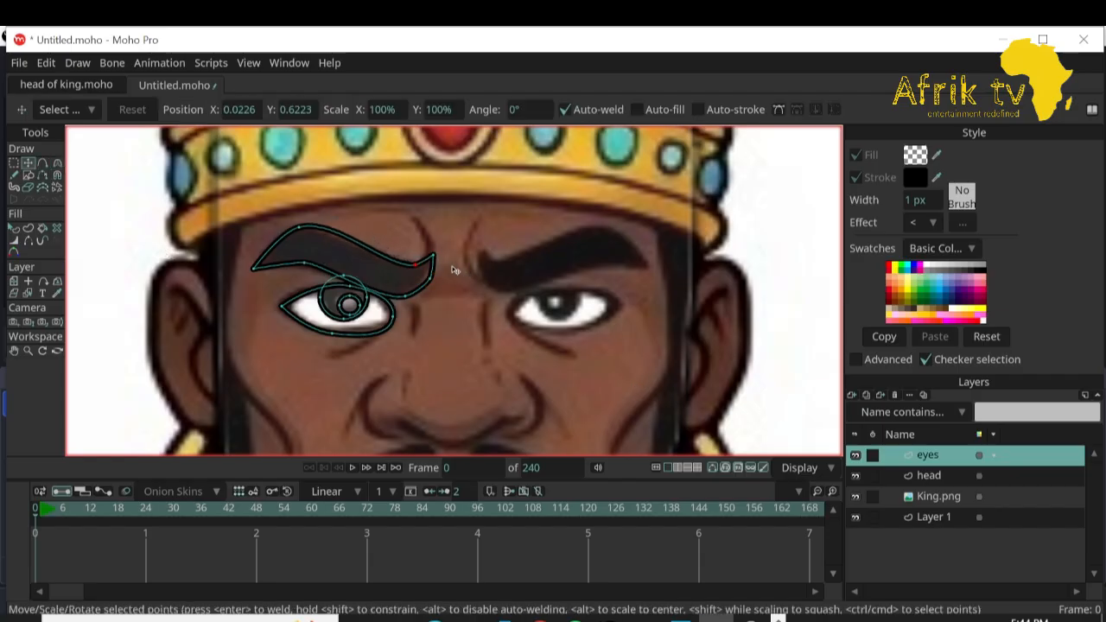
pyautogui.moveTo(432, 259); pyautogui.dragTo(413, 266)
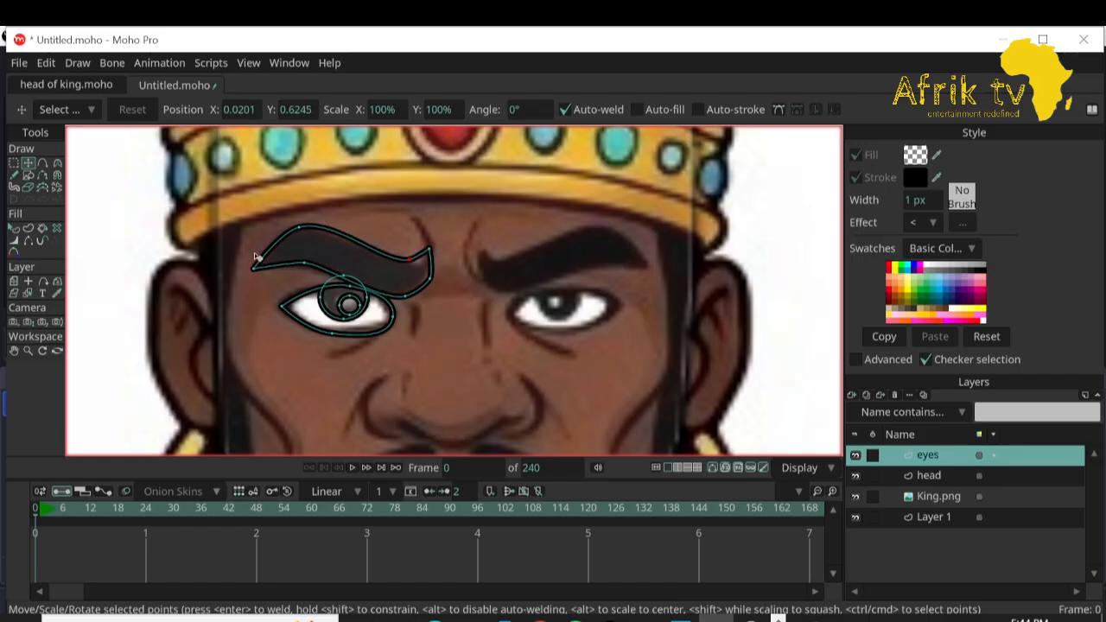
pyautogui.click(12, 231)
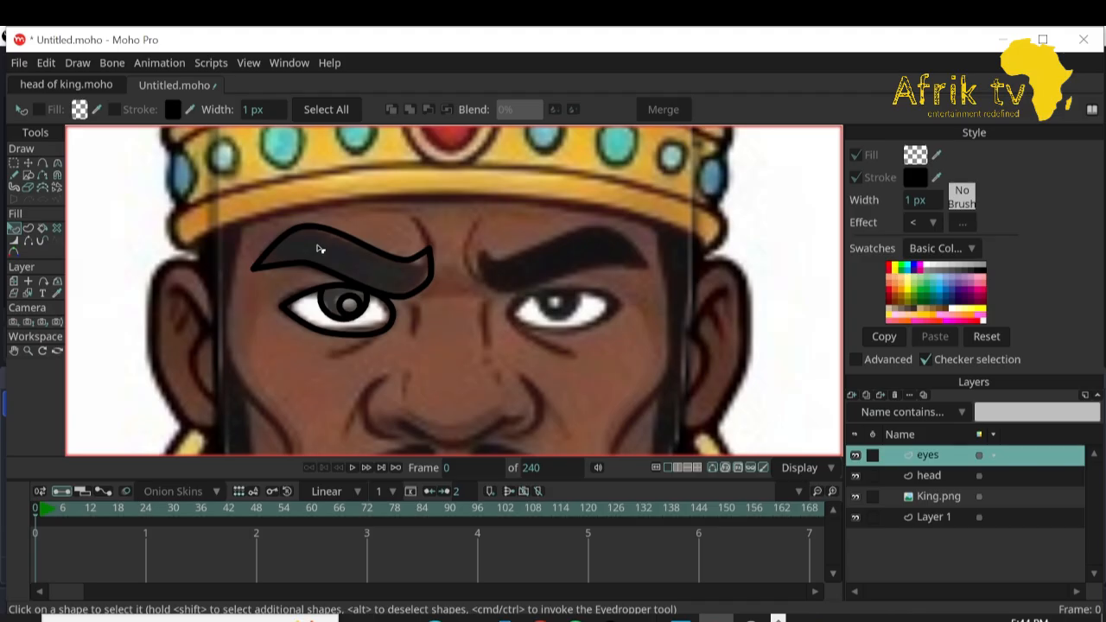
pyautogui.click(57, 163)
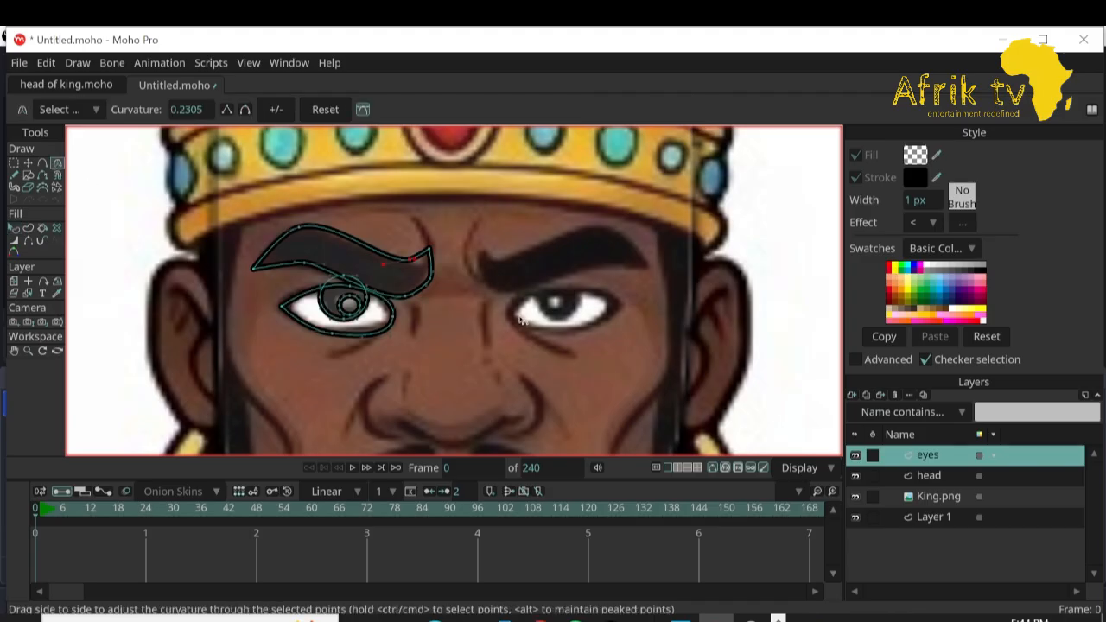
pyautogui.click(434, 278)
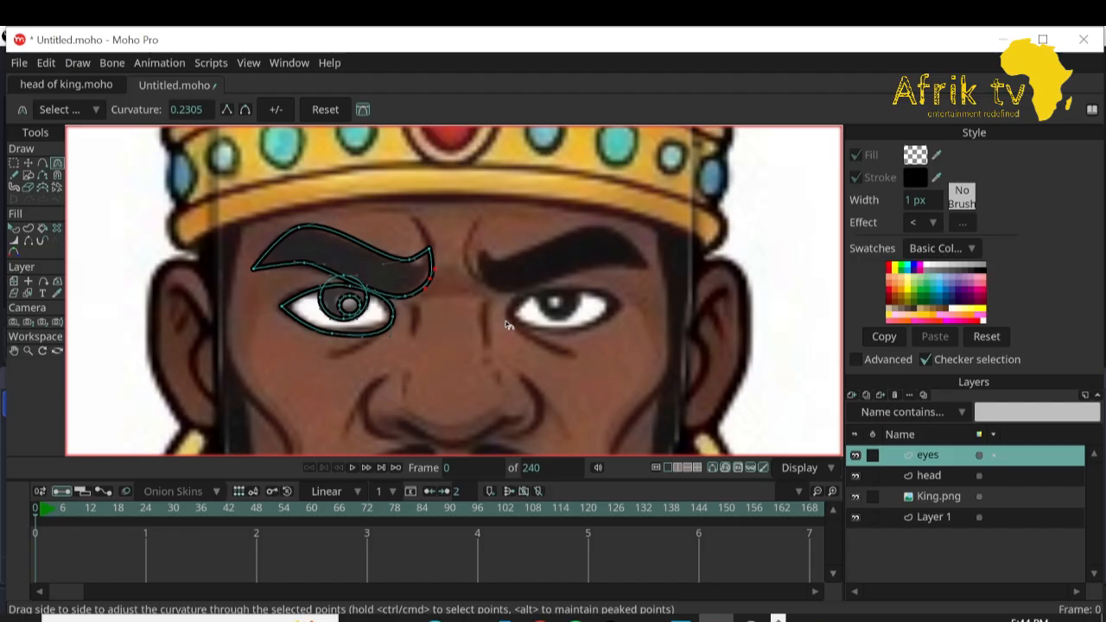
pyautogui.click(27, 163)
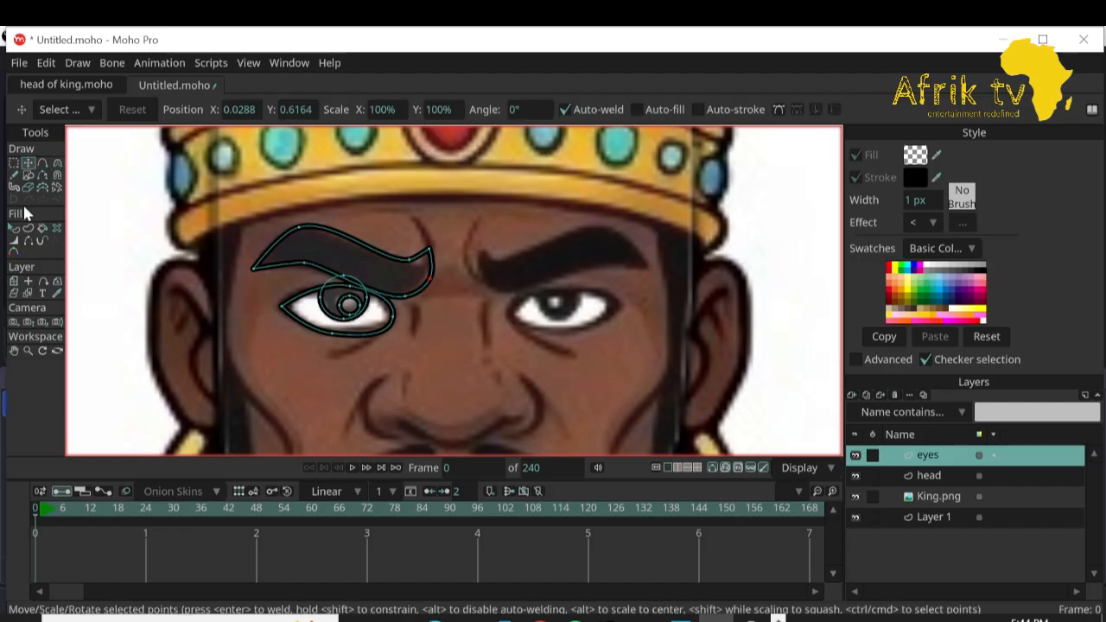
pyautogui.doubleClick(342, 254)
pyautogui.click(184, 338)
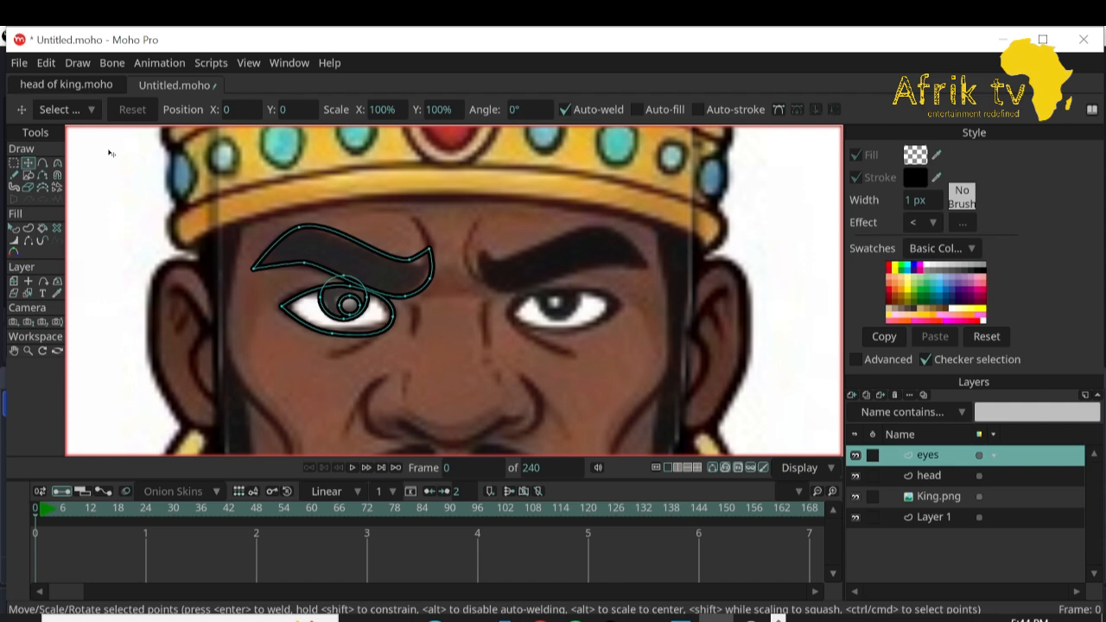
# Duplicate the traced eye and eyebrow, flip the copy horizontally and position it over the opposite eye and brow.
pyautogui.hotkey('ctrl', 'a')
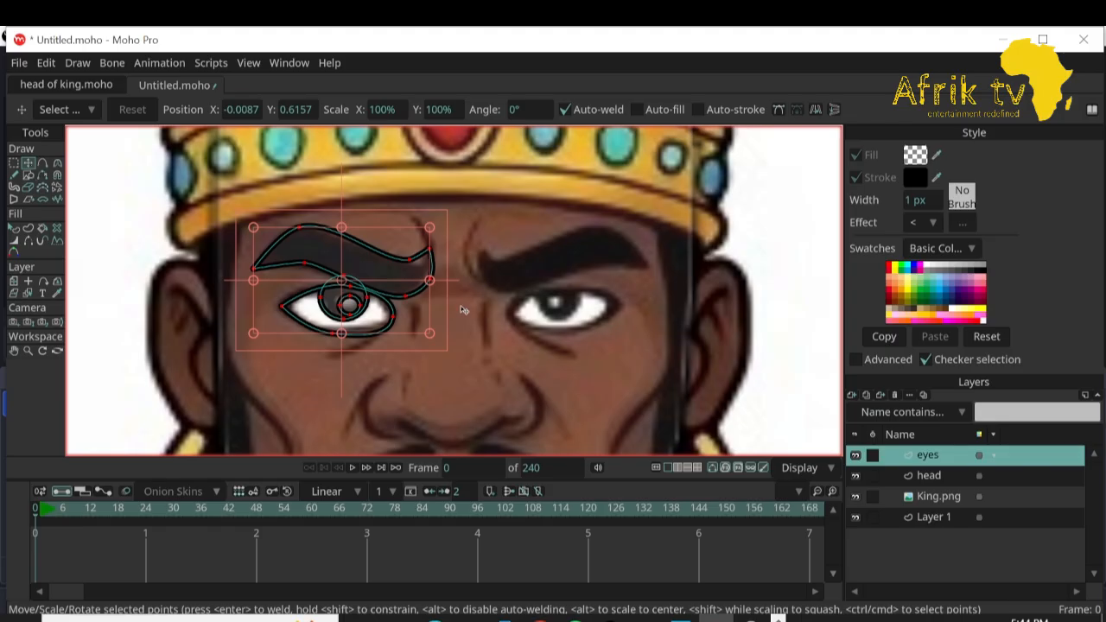
pyautogui.click(817, 108)
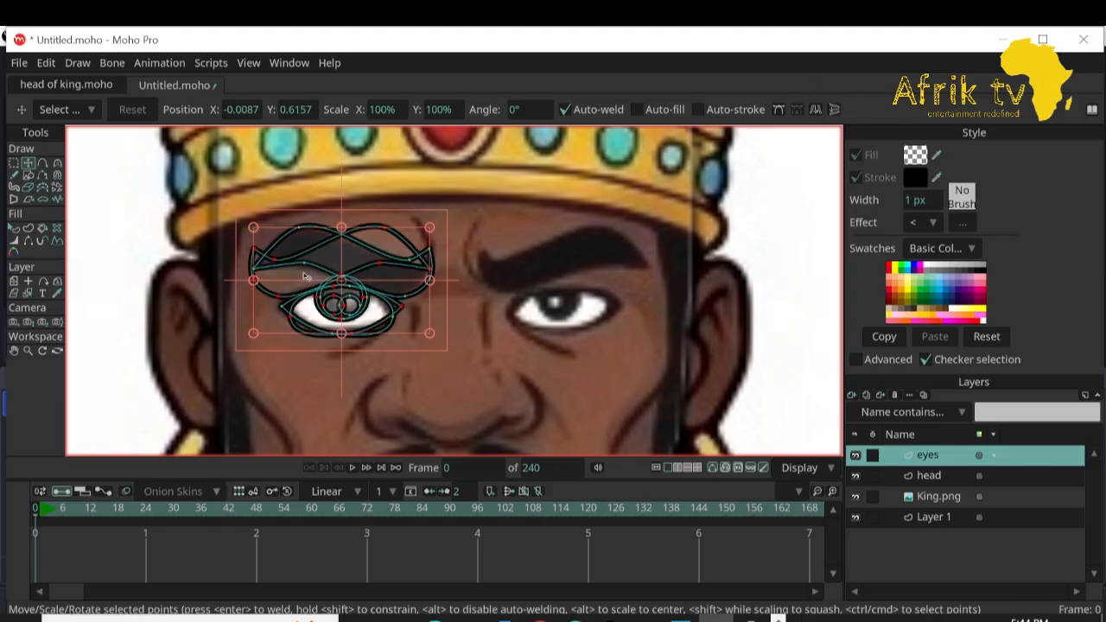
pyautogui.moveTo(305, 276); pyautogui.dragTo(535, 283)
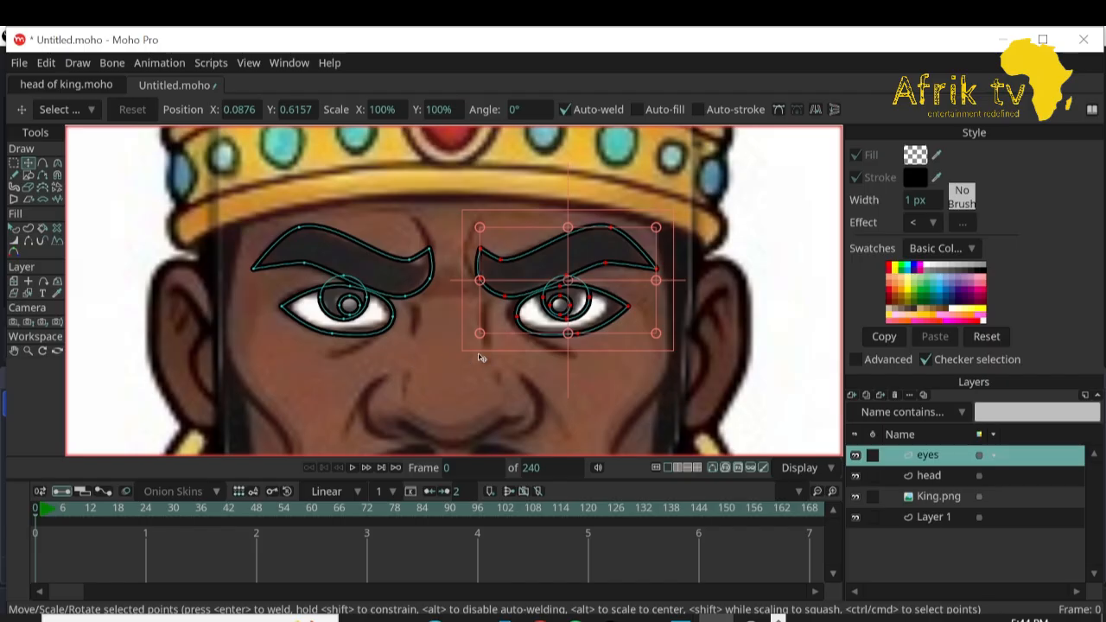
pyautogui.moveTo(562, 264)
pyautogui.mouseDown()
pyautogui.moveTo(574, 262)
pyautogui.moveTo(547, 258)
pyautogui.moveTo(557, 261)
pyautogui.mouseUp()
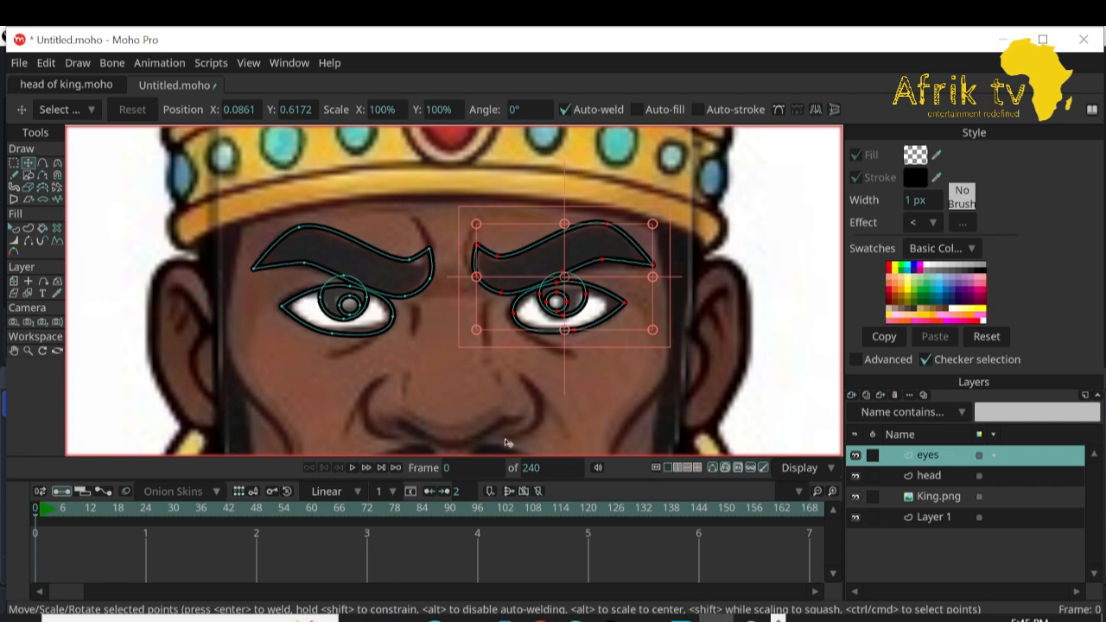
# Add a vector layer named "nose" above the eyes layer.
pyautogui.click(853, 394)
pyautogui.click(866, 397)
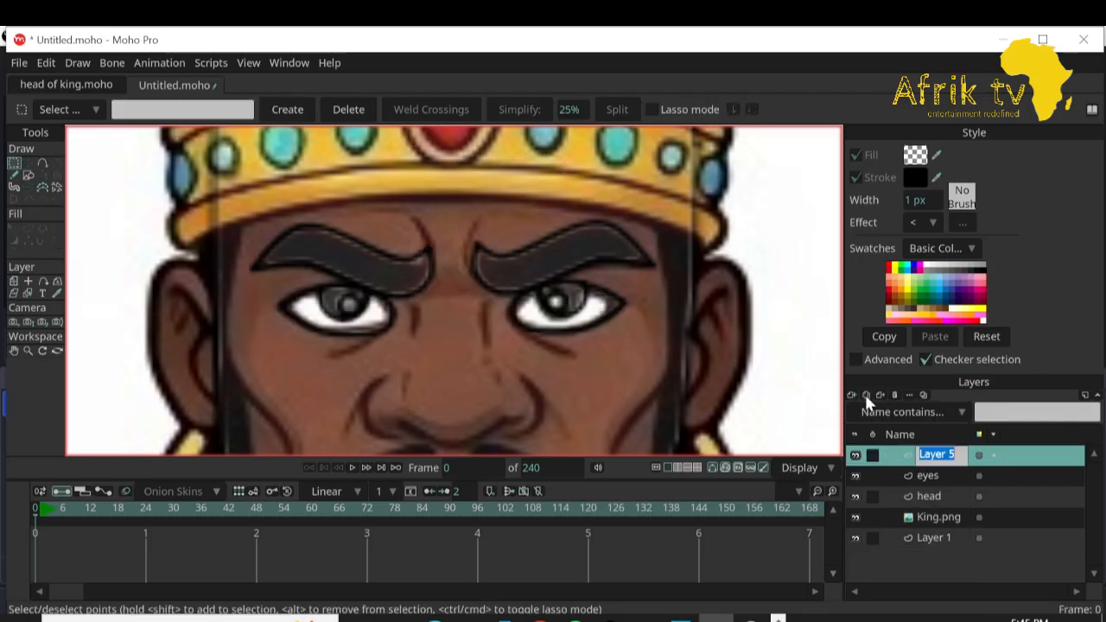
pyautogui.write('nose')
pyautogui.press('Return')
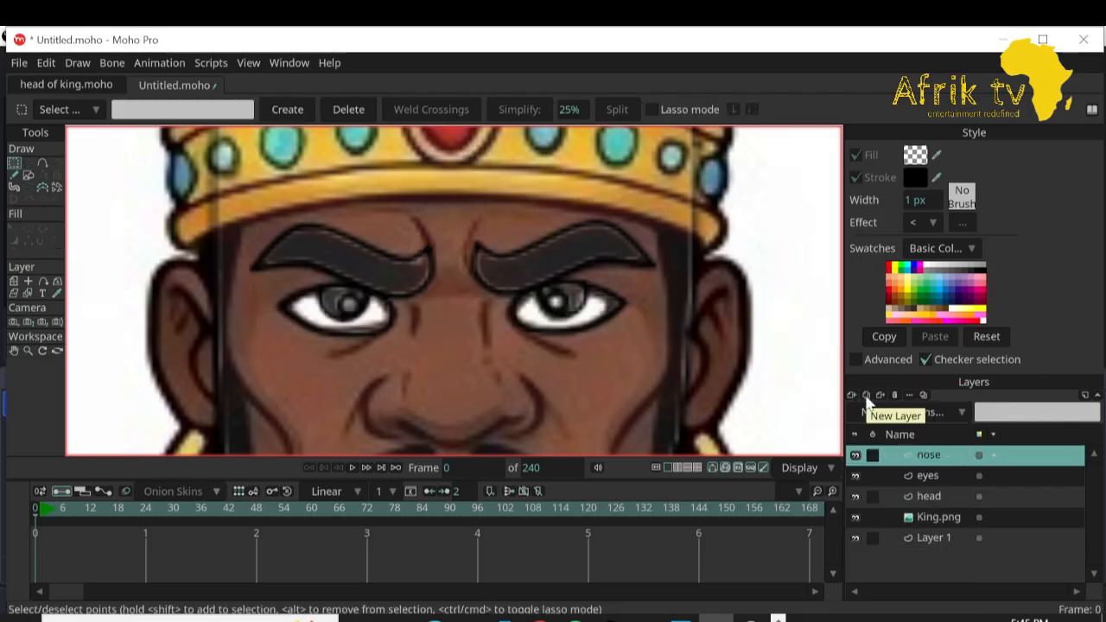
# Draw a rectangle enclosing the reference nose on the nose layer.
pyautogui.click(14, 351)
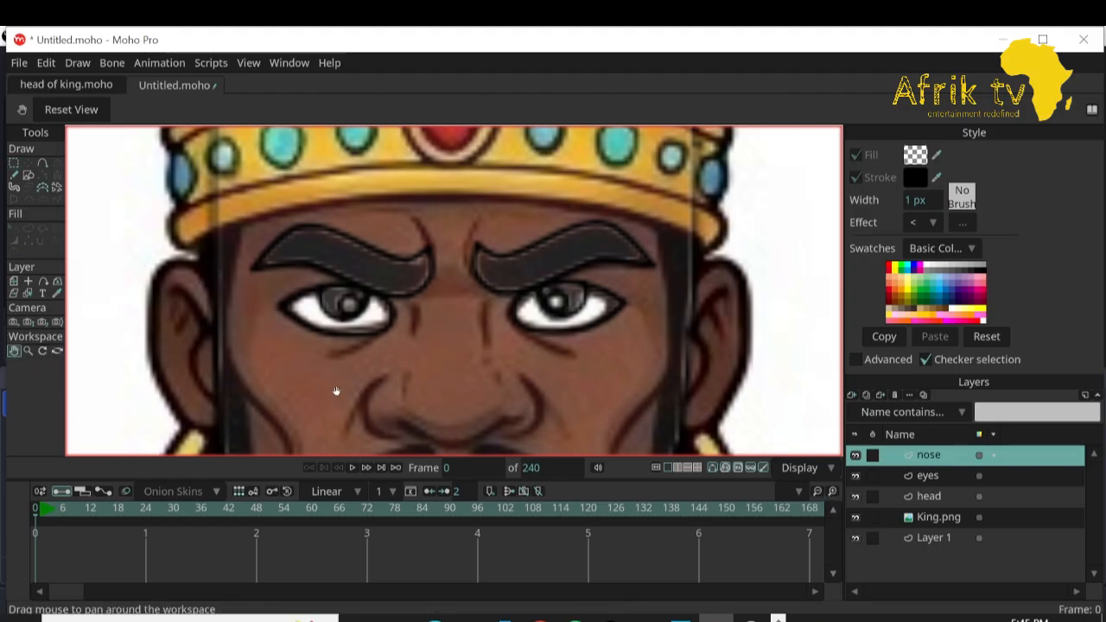
pyautogui.moveTo(336, 390); pyautogui.dragTo(332, 316)
pyautogui.click(28, 174)
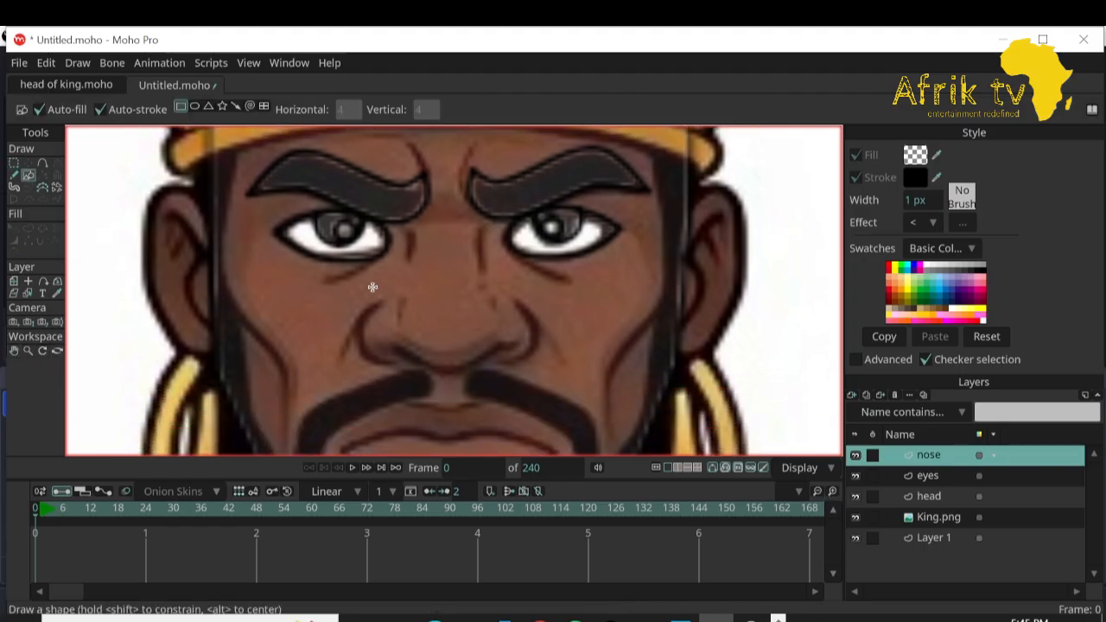
pyautogui.moveTo(334, 271); pyautogui.dragTo(587, 374)
# Add points on the nose rectangle's lower edge and both sides, pulling them onto the nostril notches and outer nostril edges.
pyautogui.click(42, 163)
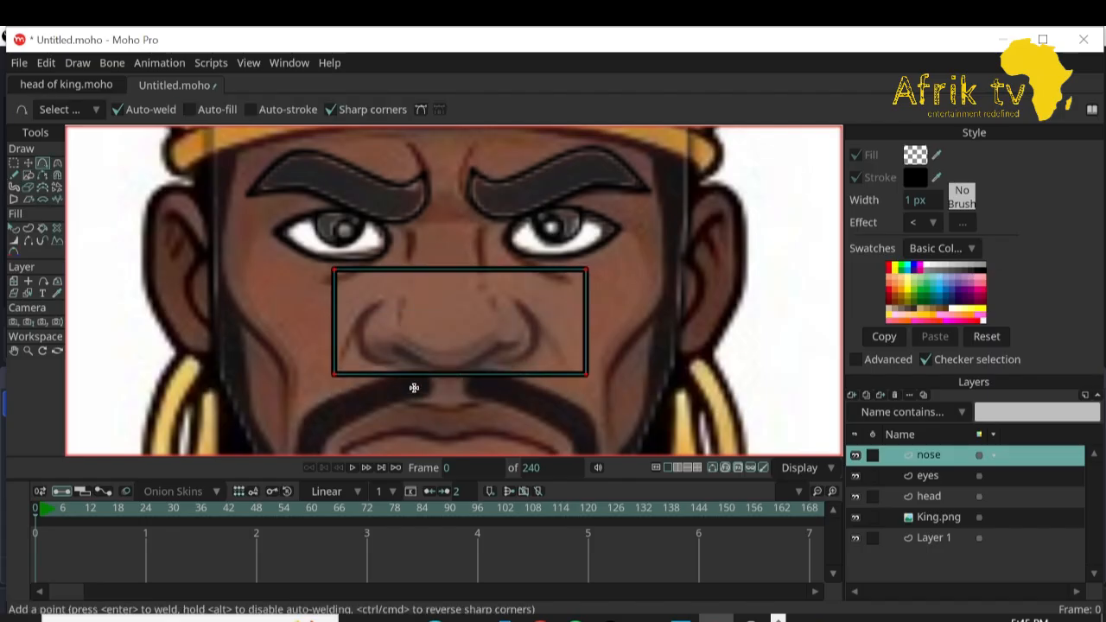
pyautogui.moveTo(400, 373); pyautogui.dragTo(498, 350)
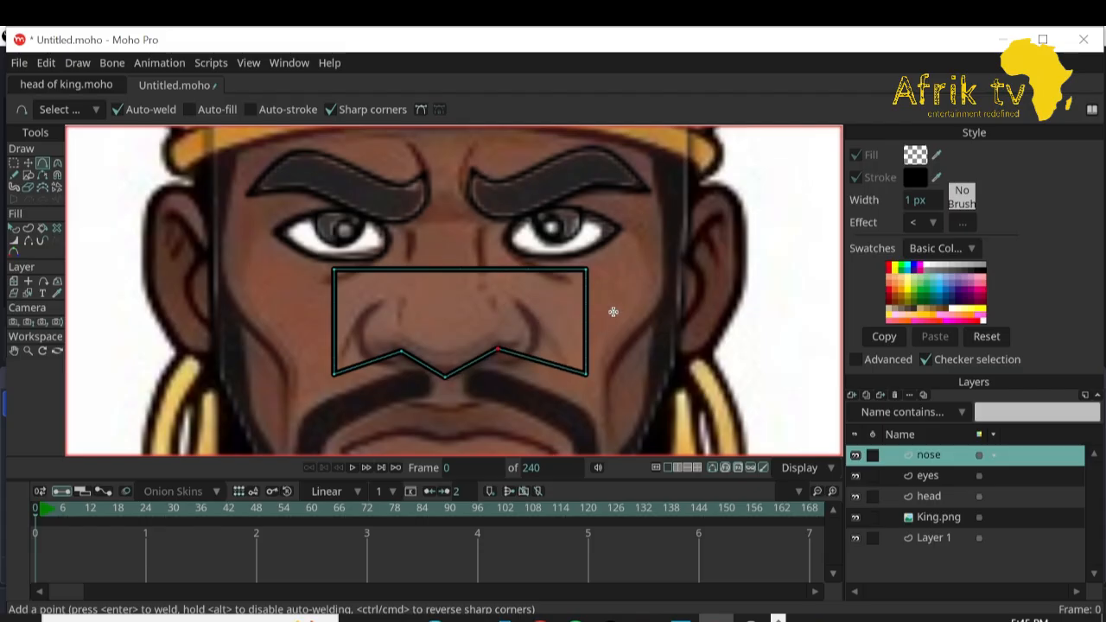
pyautogui.moveTo(586, 319); pyautogui.dragTo(540, 321)
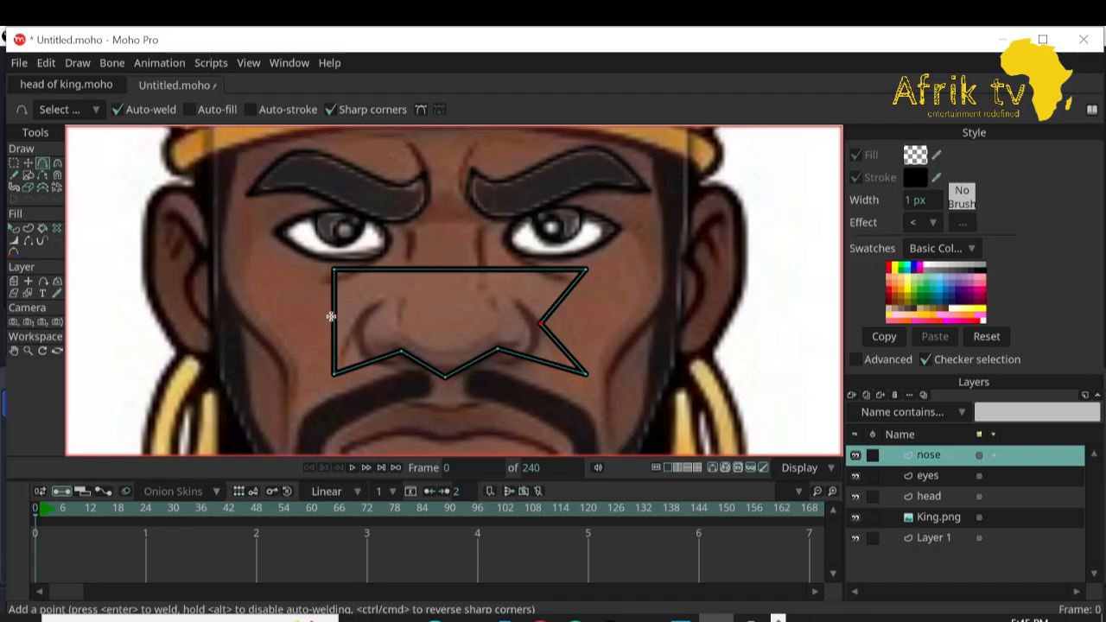
pyautogui.moveTo(333, 318); pyautogui.dragTo(361, 322)
# Move the nose shape's four corner points inward onto the nostril bottoms and the upper ends of the nostril wings.
pyautogui.press('t')
pyautogui.moveTo(338, 373); pyautogui.dragTo(366, 362)
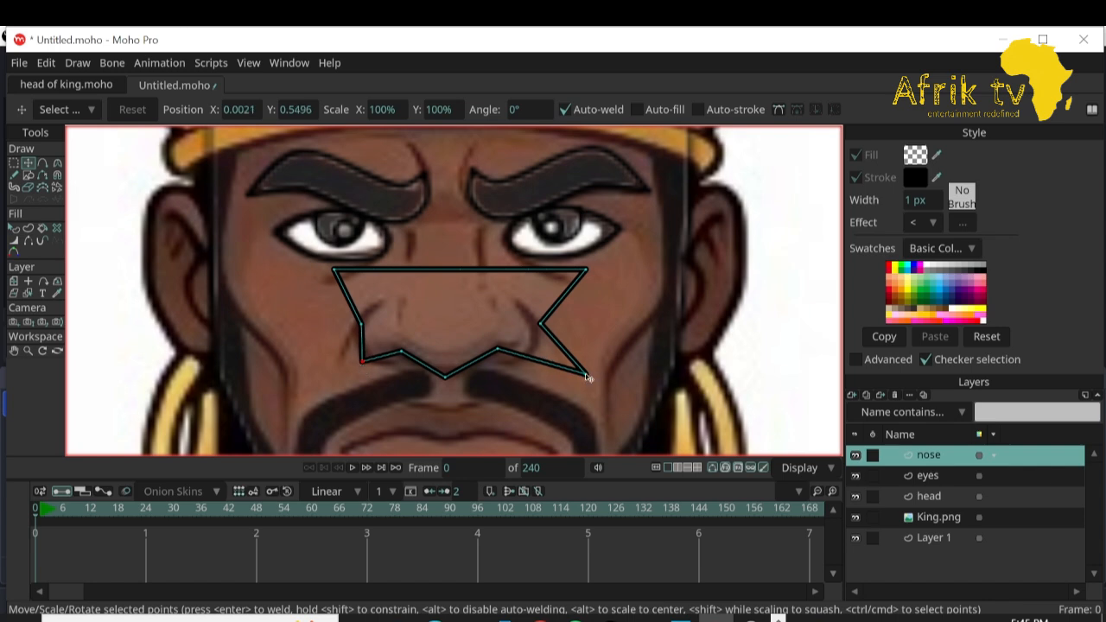
pyautogui.moveTo(587, 376); pyautogui.dragTo(492, 349)
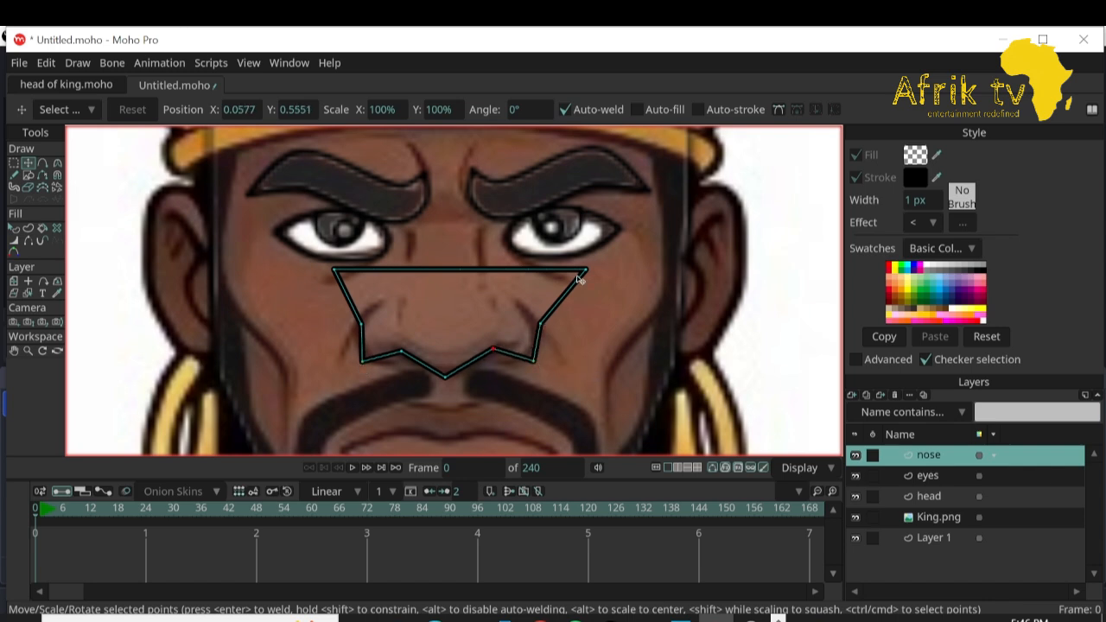
pyautogui.moveTo(583, 274); pyautogui.dragTo(514, 287)
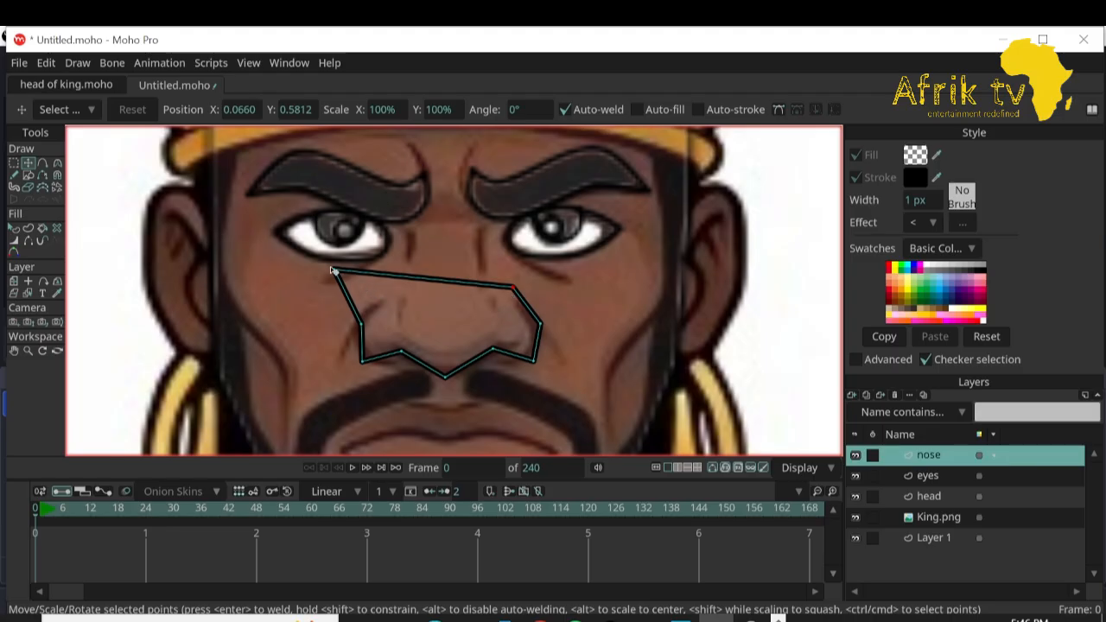
pyautogui.moveTo(333, 269); pyautogui.dragTo(390, 287)
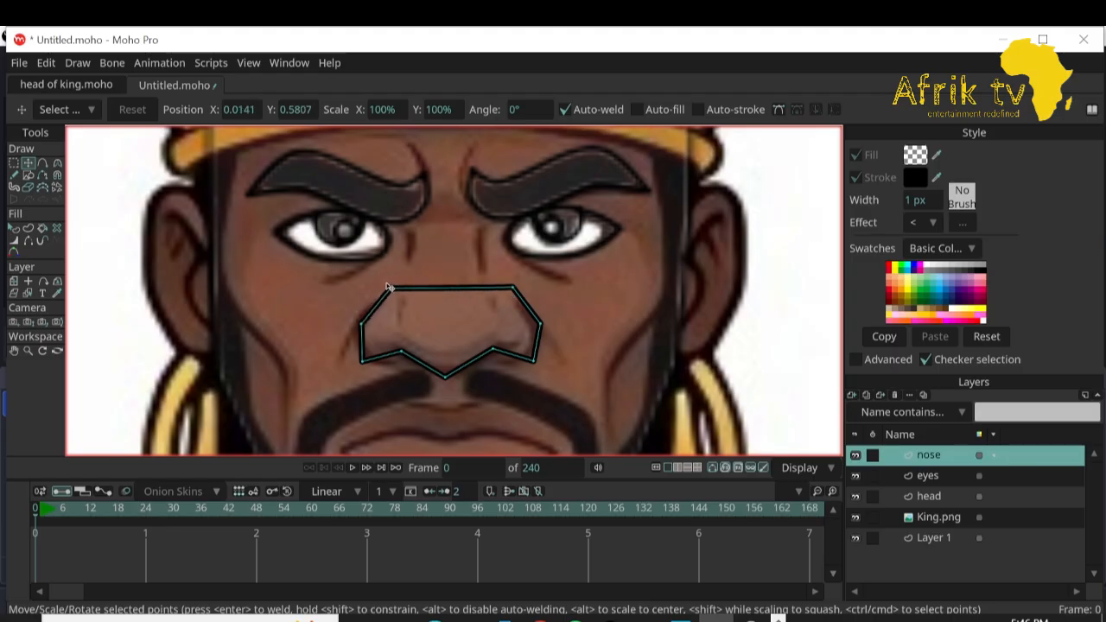
# Curve the nose shape's bottom tip, both lower nostril corners and both side points into rounded nostrils.
pyautogui.click(57, 162)
pyautogui.click(443, 376)
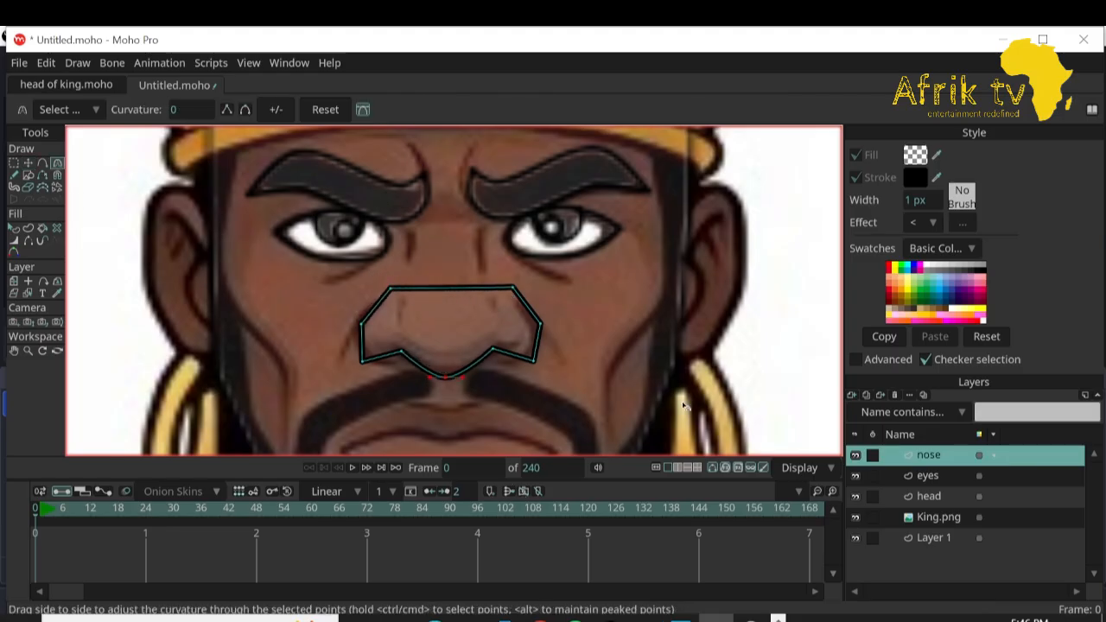
pyautogui.moveTo(682, 405); pyautogui.dragTo(684, 405)
pyautogui.moveTo(361, 362); pyautogui.dragTo(575, 445)
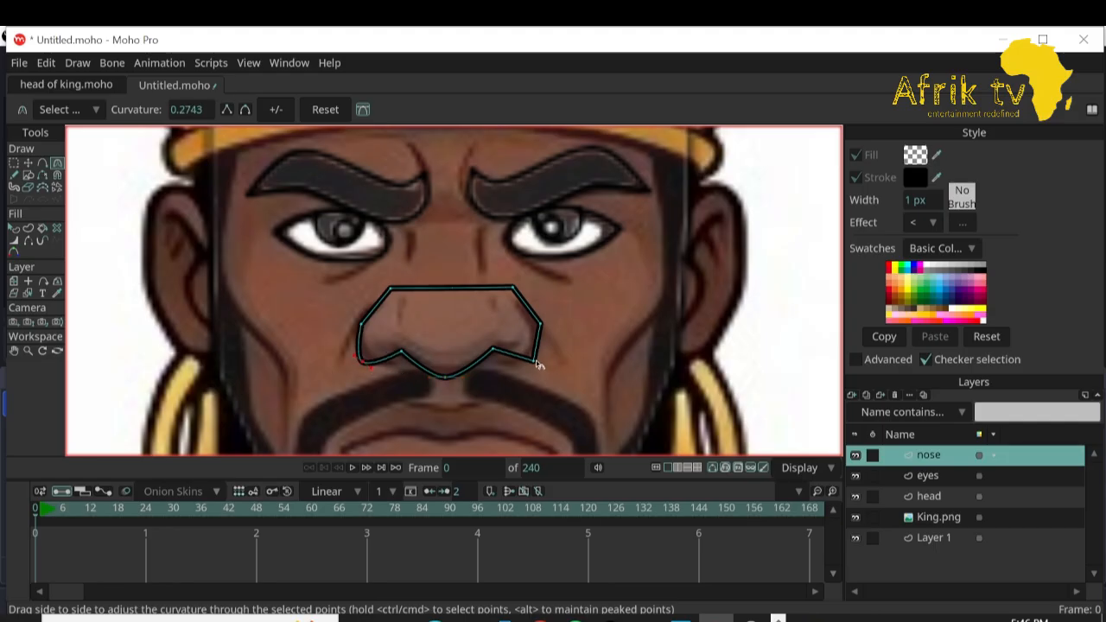
pyautogui.moveTo(536, 363); pyautogui.dragTo(635, 329)
pyautogui.moveTo(361, 326); pyautogui.dragTo(559, 369)
pyautogui.moveTo(541, 324); pyautogui.dragTo(604, 338)
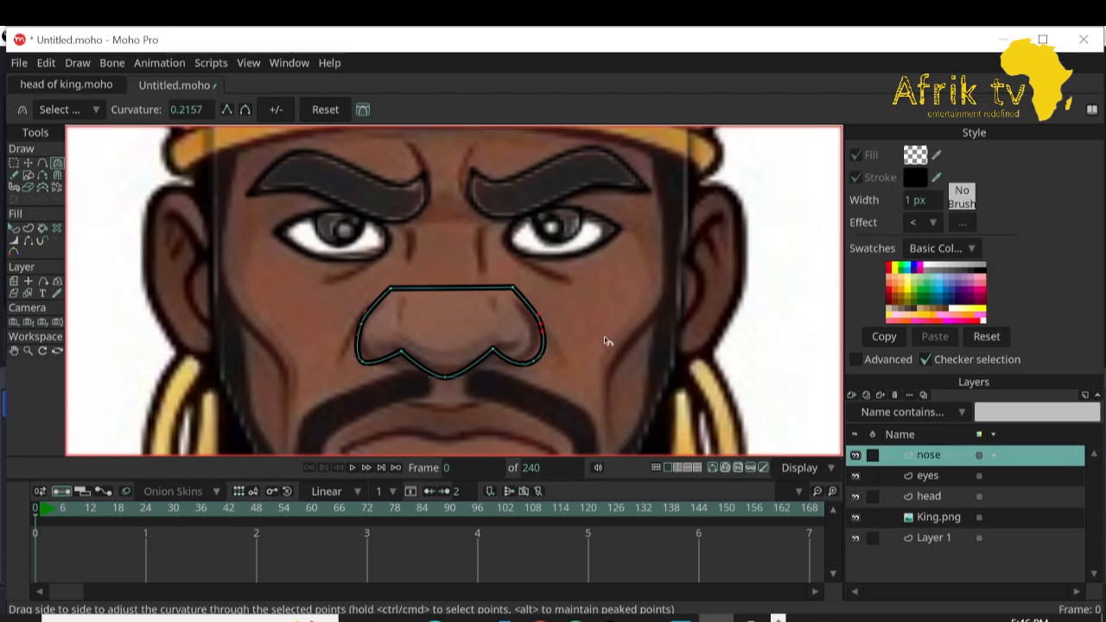
# Move both lower nostril corner points slightly inward and up to match the reference nostrils.
pyautogui.click(27, 163)
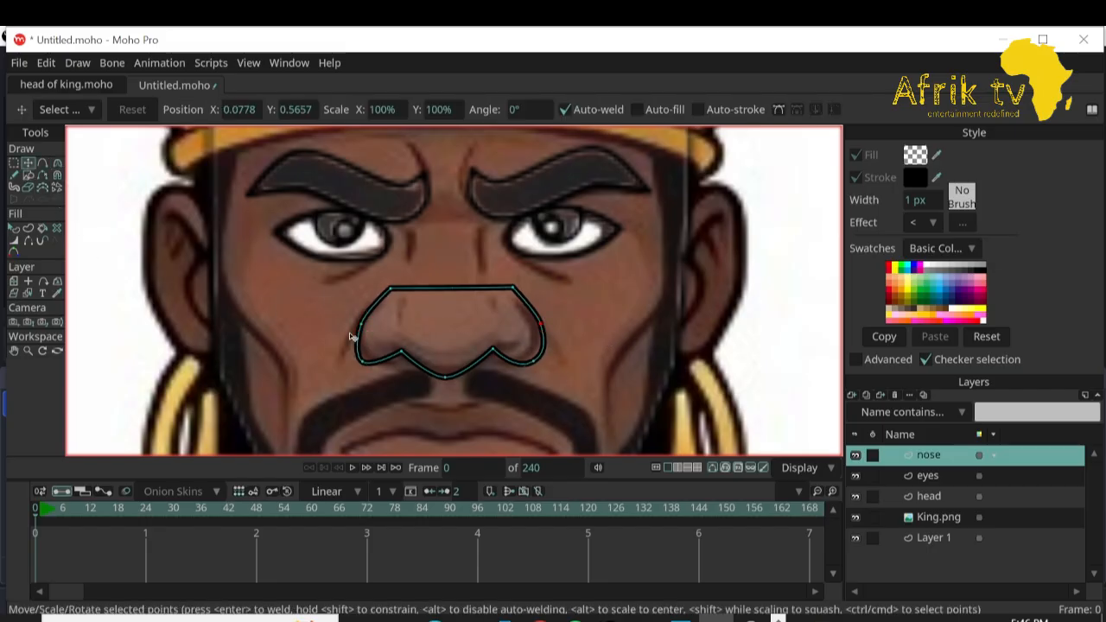
pyautogui.click(367, 358)
pyautogui.moveTo(370, 356); pyautogui.dragTo(370, 356)
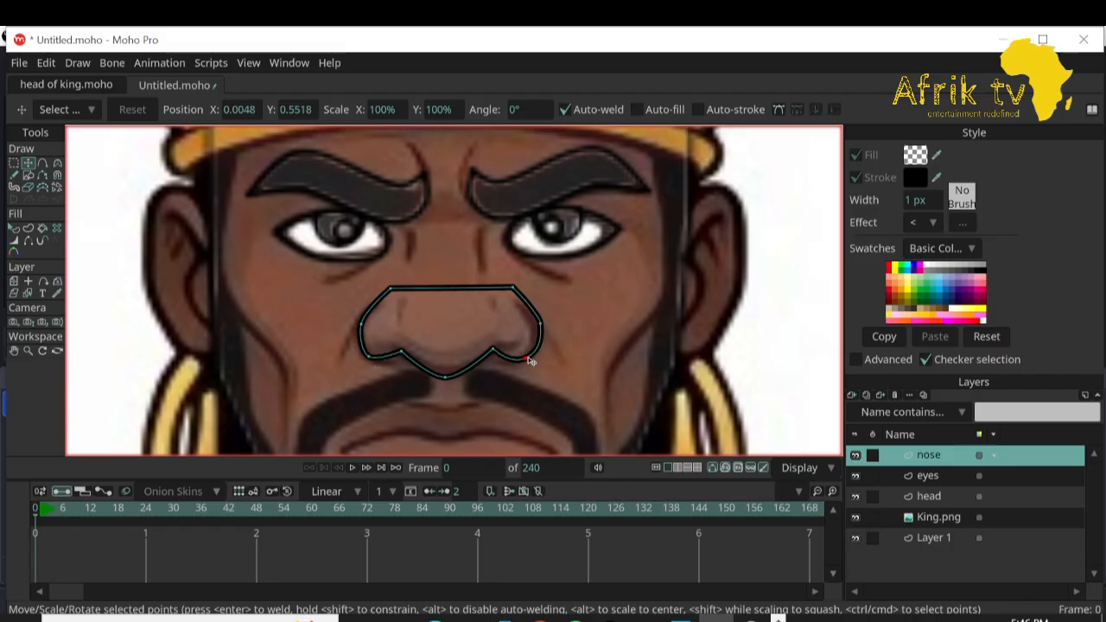
pyautogui.click(527, 357)
# Curve the two notch points between the nostrils and the nose tip.
pyautogui.click(402, 354)
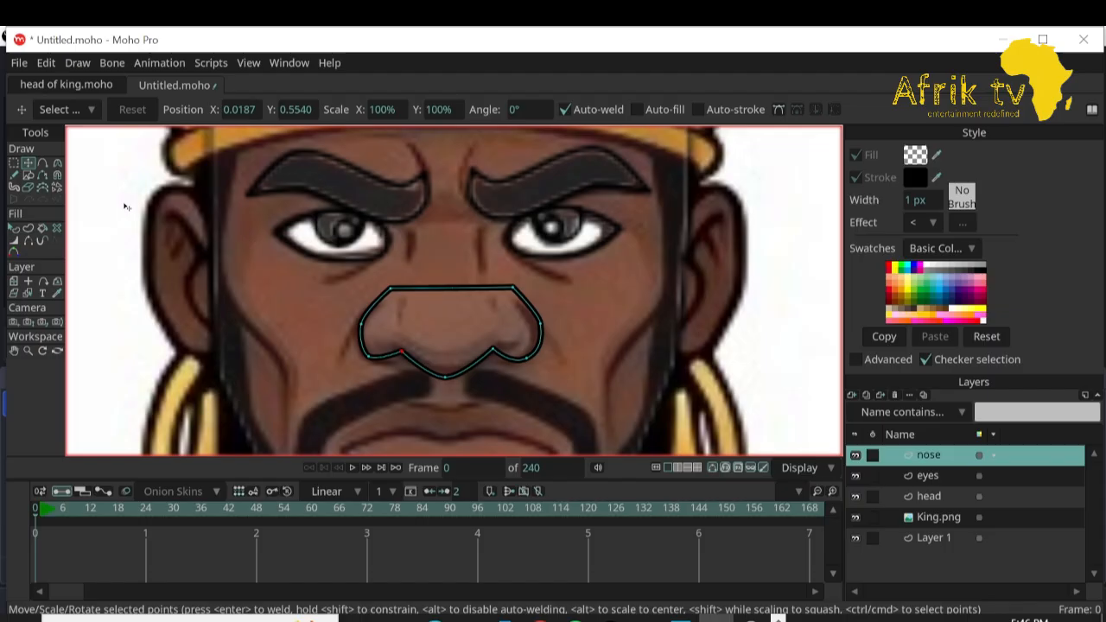
pyautogui.click(57, 162)
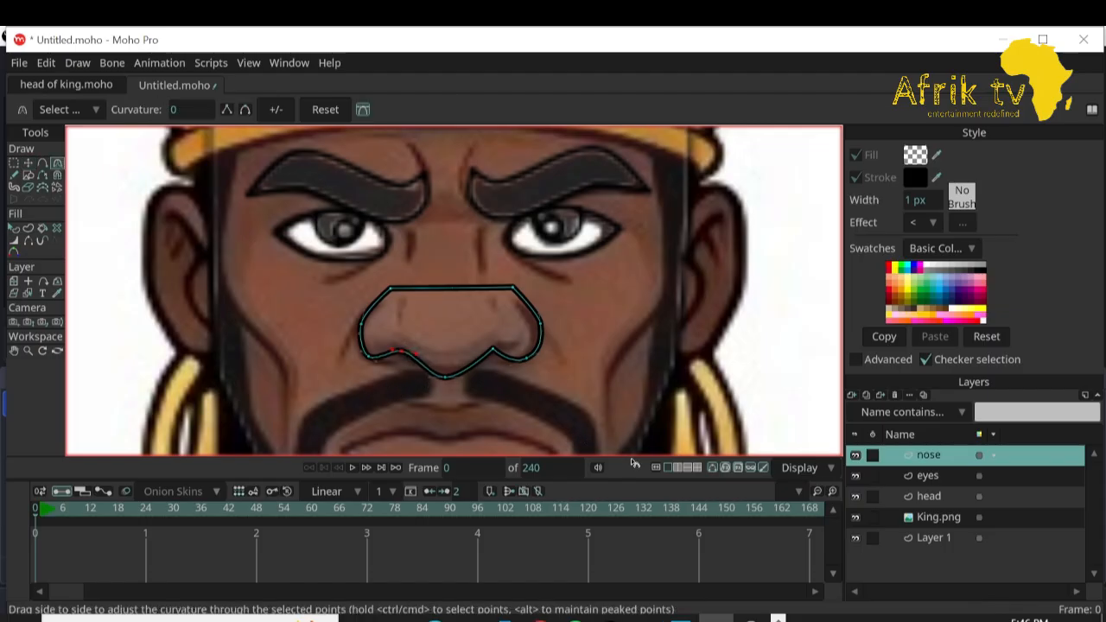
pyautogui.moveTo(494, 351); pyautogui.dragTo(693, 391)
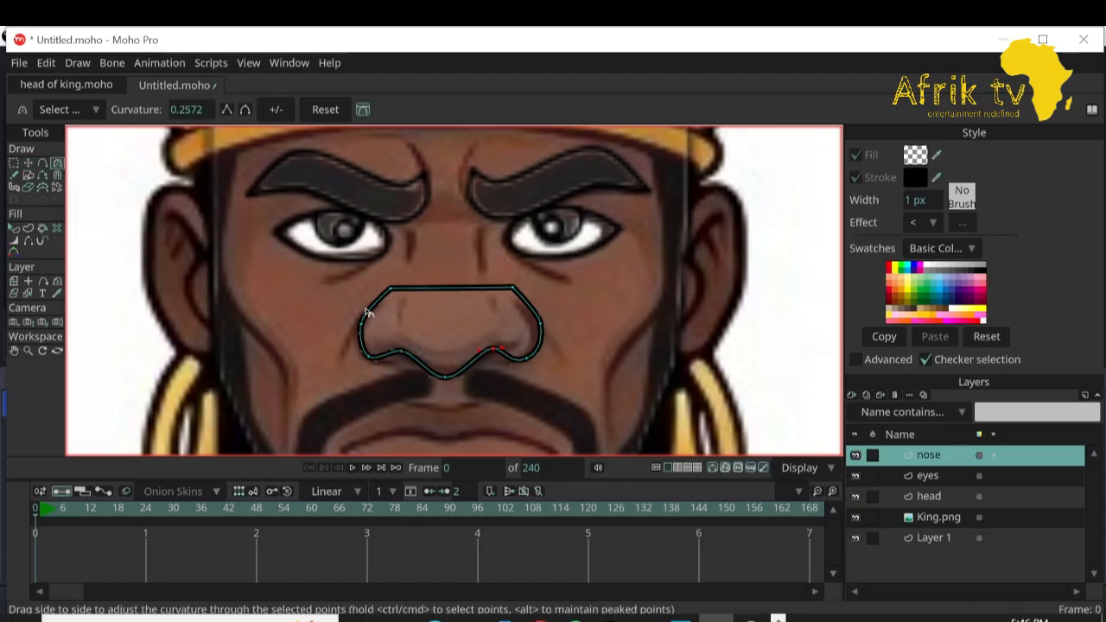
# Move the nose shape's bottom tip slightly up and sideways to match the reference, and hide the straight edge across its top.
pyautogui.click(28, 163)
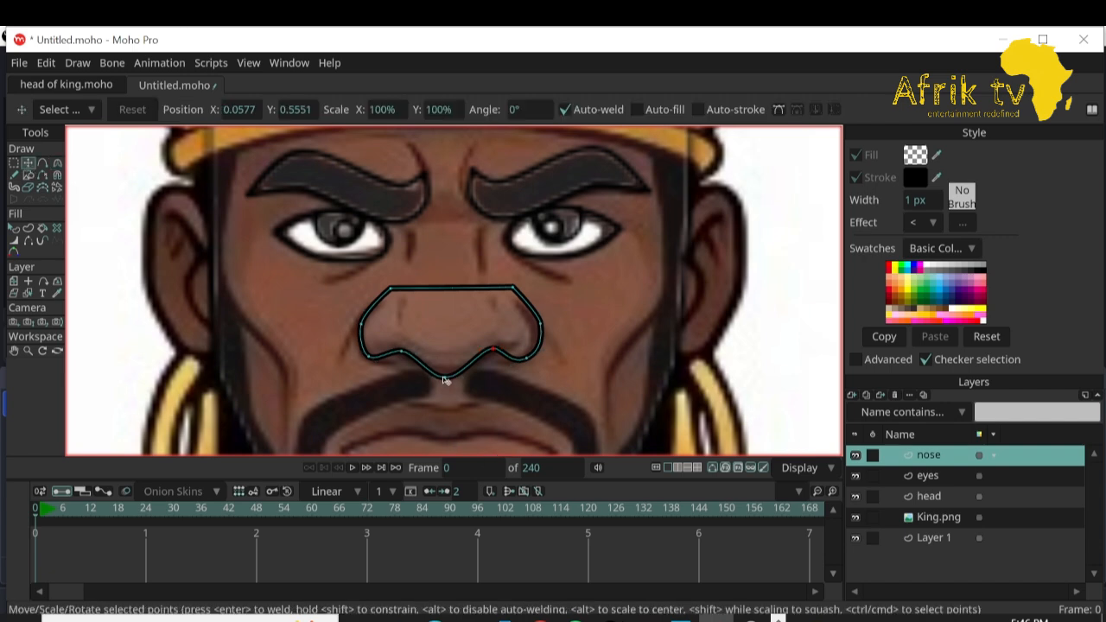
pyautogui.moveTo(444, 379); pyautogui.dragTo(451, 369)
pyautogui.click(29, 243)
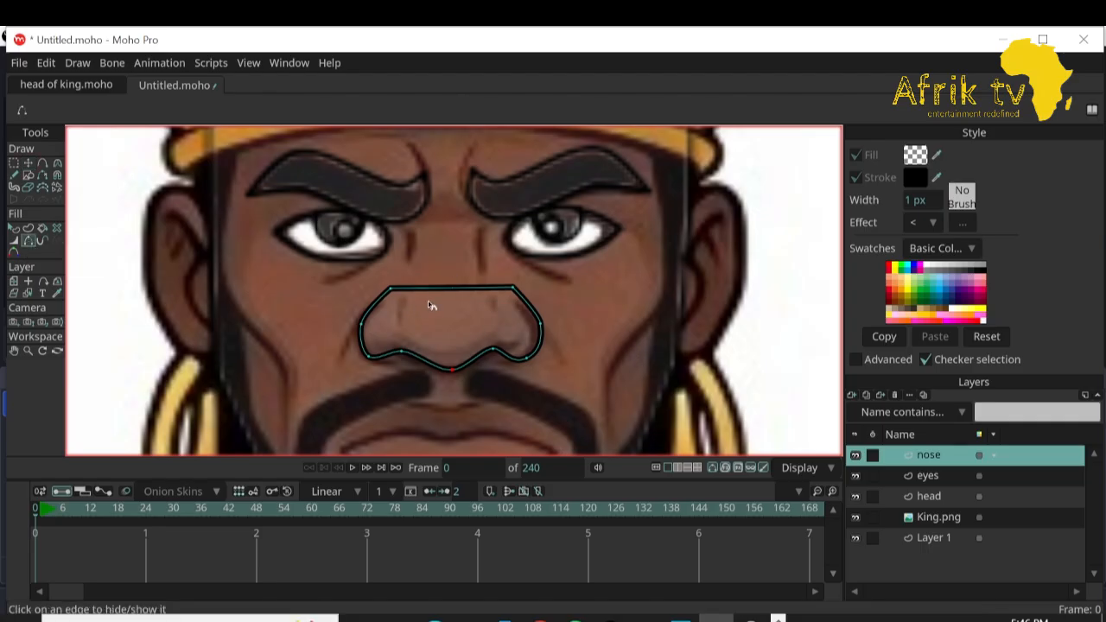
pyautogui.click(446, 289)
pyautogui.click(427, 289)
pyautogui.click(428, 288)
pyautogui.click(428, 289)
pyautogui.click(427, 289)
pyautogui.click(428, 288)
pyautogui.click(427, 289)
# Add a new vector layer named "ears" above the nose layer.
pyautogui.click(14, 350)
pyautogui.moveTo(338, 371); pyautogui.dragTo(338, 214)
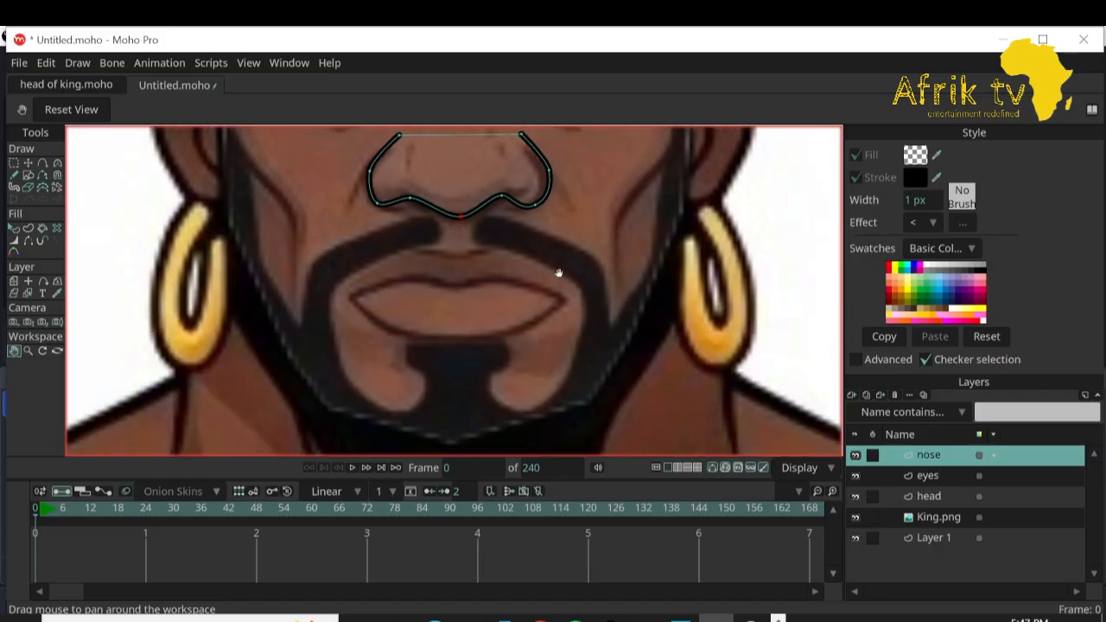
pyautogui.moveTo(527, 261); pyautogui.dragTo(523, 434)
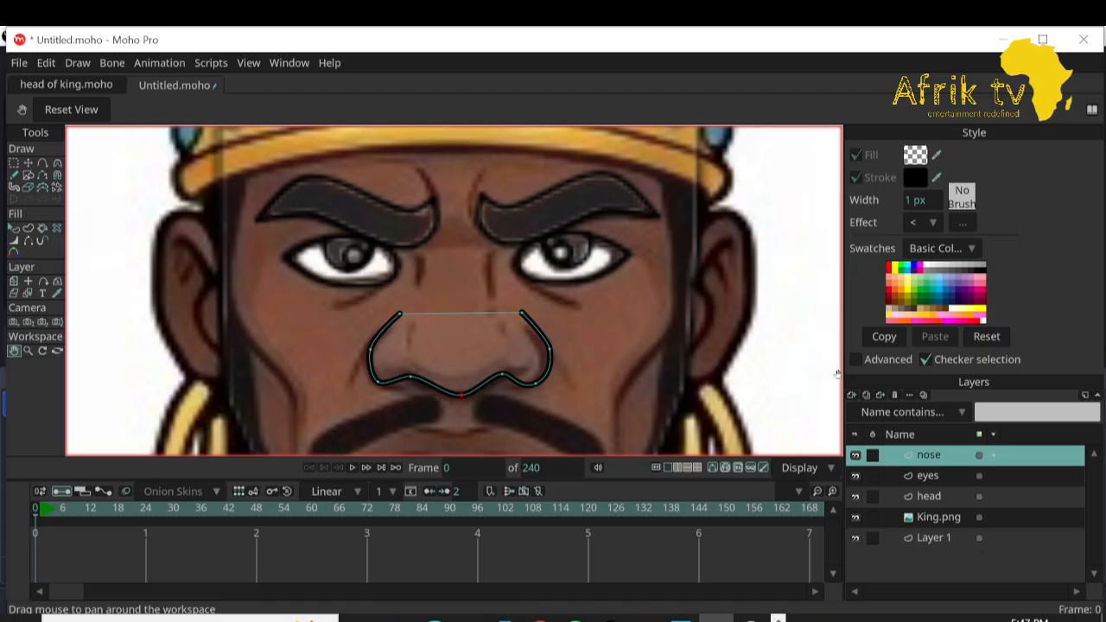
pyautogui.click(851, 395)
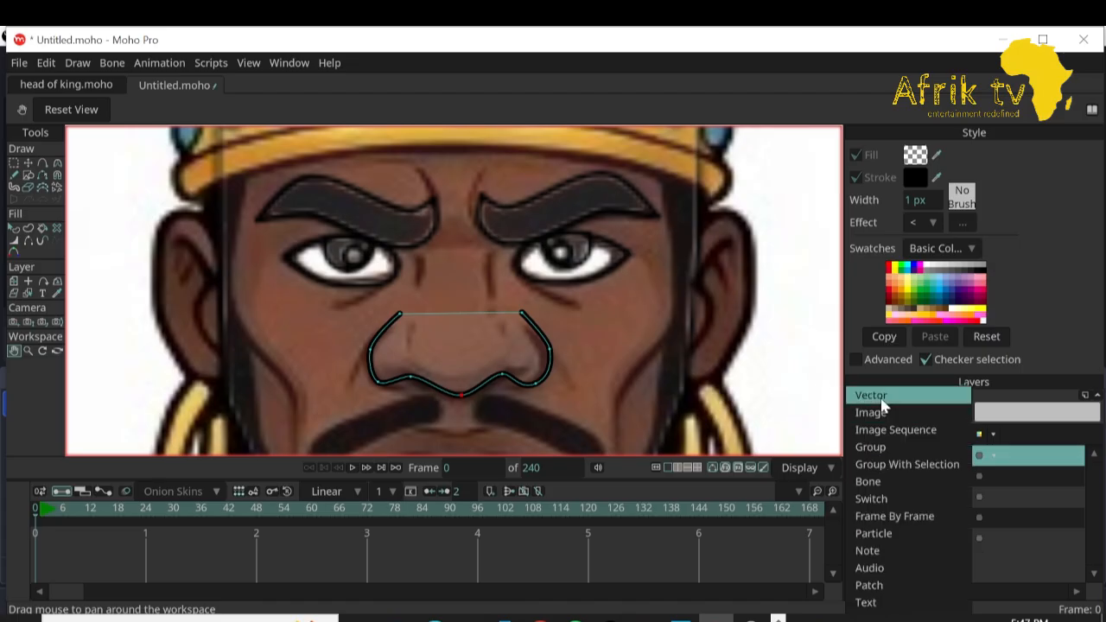
pyautogui.click(879, 399)
pyautogui.write('e')
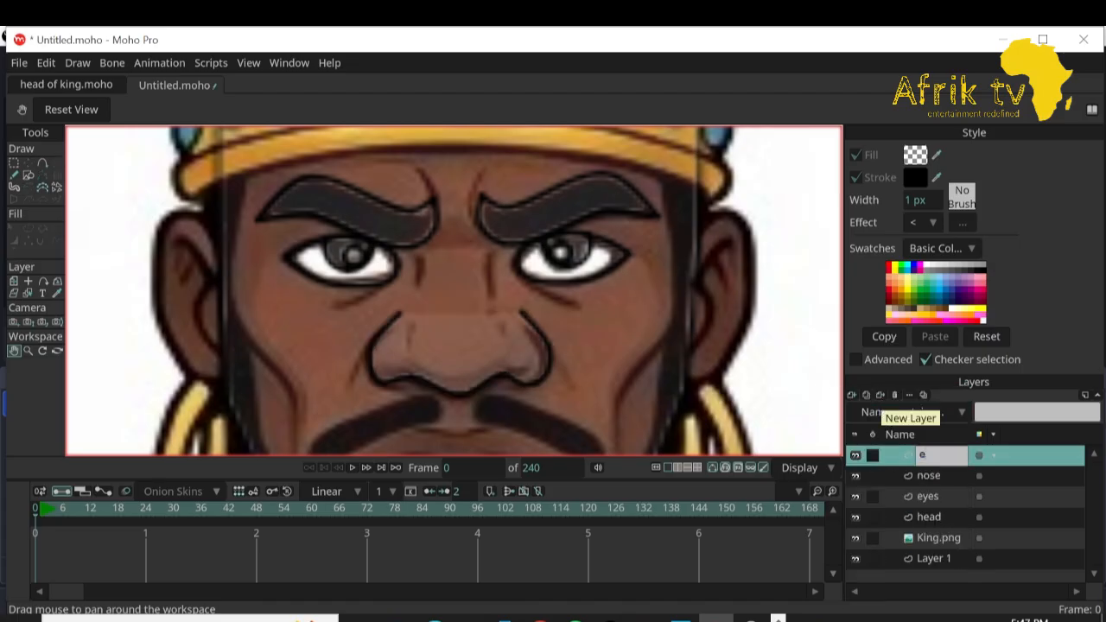
pyautogui.write('ars')
pyautogui.press('Return')
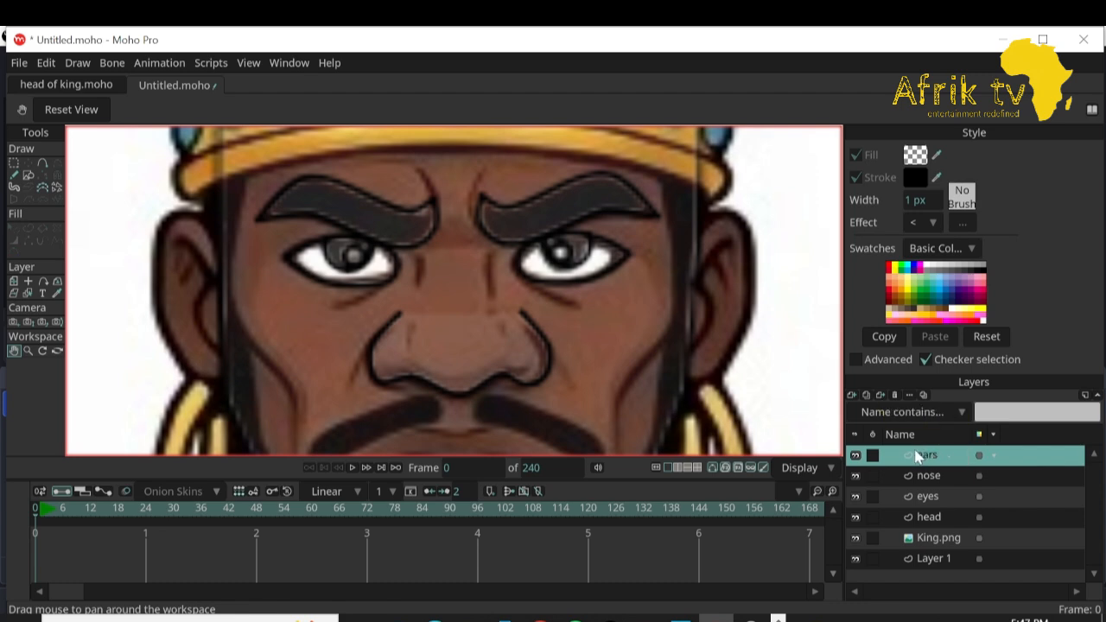
# Rename the ears layer to "Right ears".
pyautogui.doubleClick(943, 458)
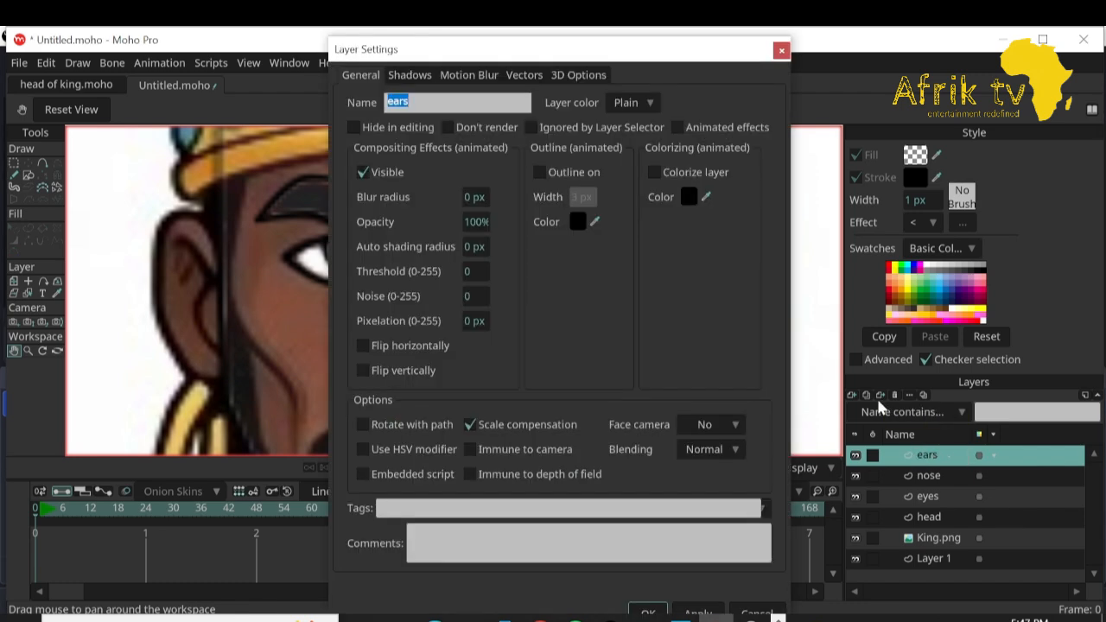
pyautogui.click(390, 100)
pyautogui.write('Right')
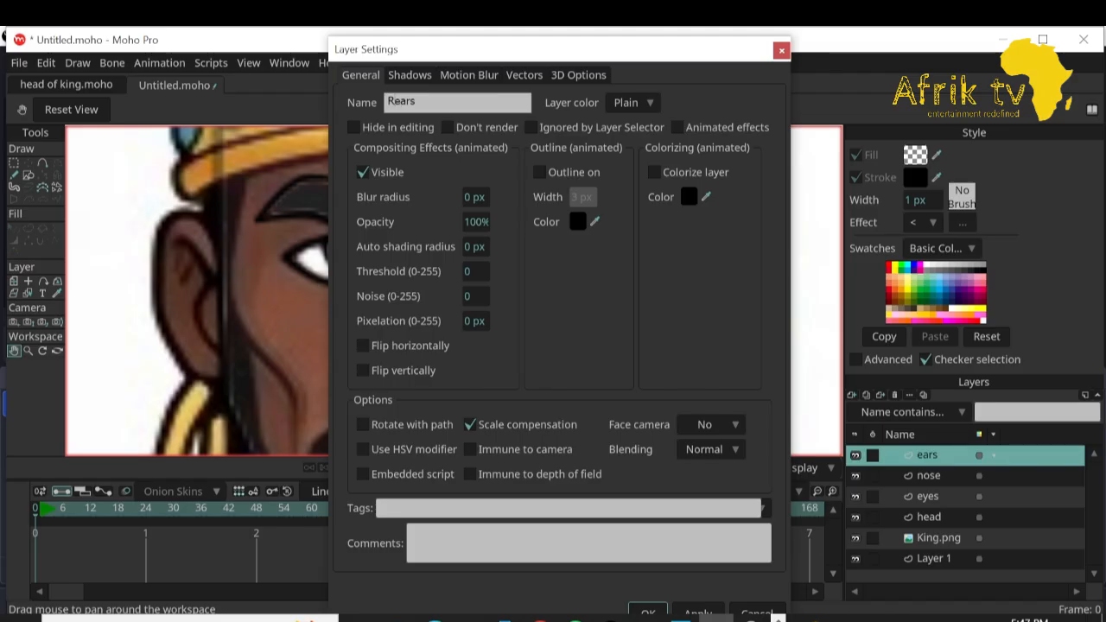
pyautogui.press('Return')
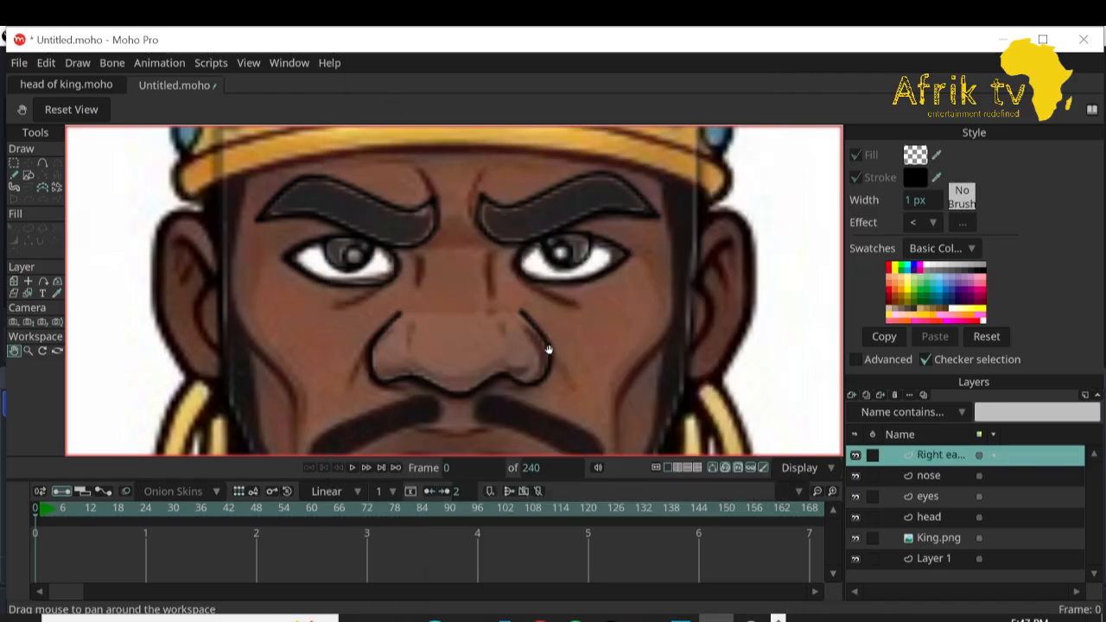
# Draw a rectangle over the character's right ear and add a point on its outer edge and one on its top edge.
pyautogui.click(29, 174)
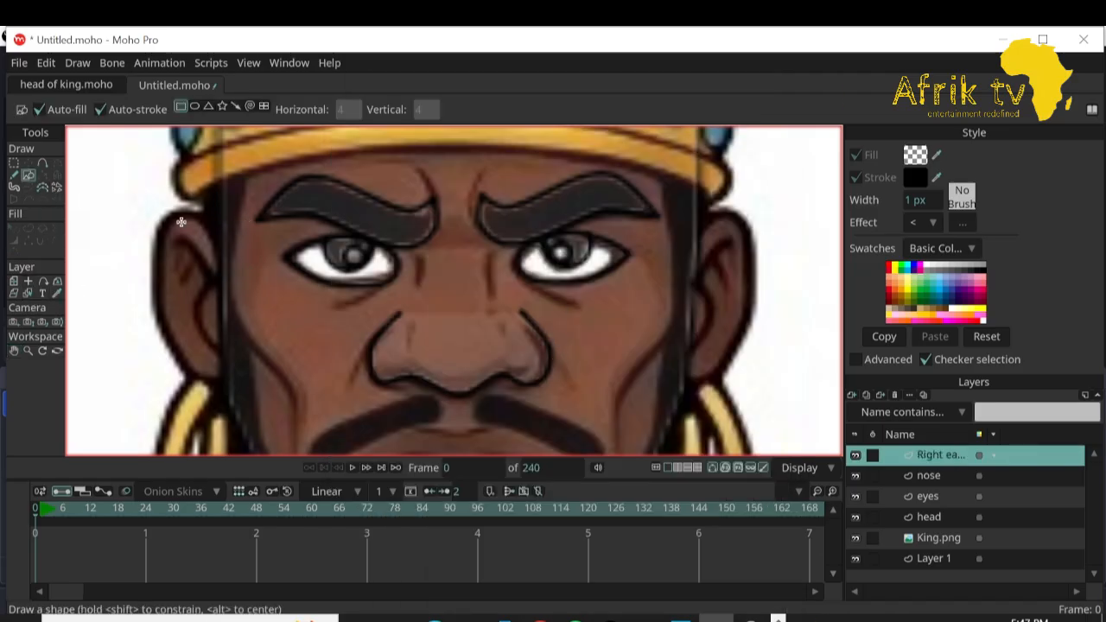
pyautogui.moveTo(149, 211)
pyautogui.mouseDown()
pyautogui.moveTo(239, 407)
pyautogui.moveTo(248, 390)
pyautogui.mouseUp()
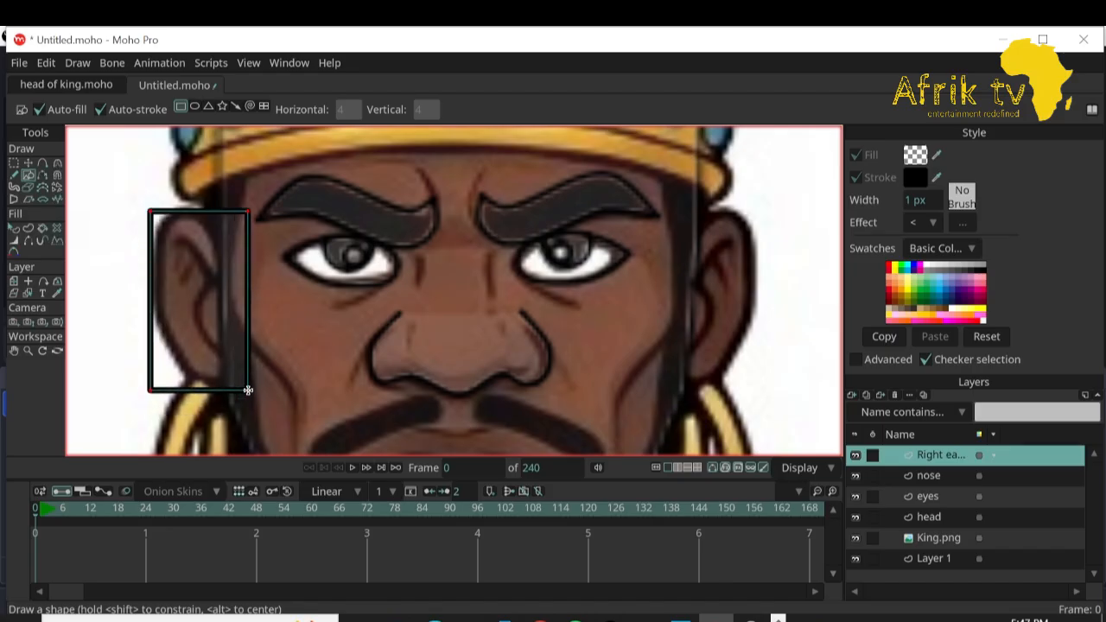
pyautogui.click(43, 164)
pyautogui.moveTo(148, 295); pyautogui.dragTo(136, 292)
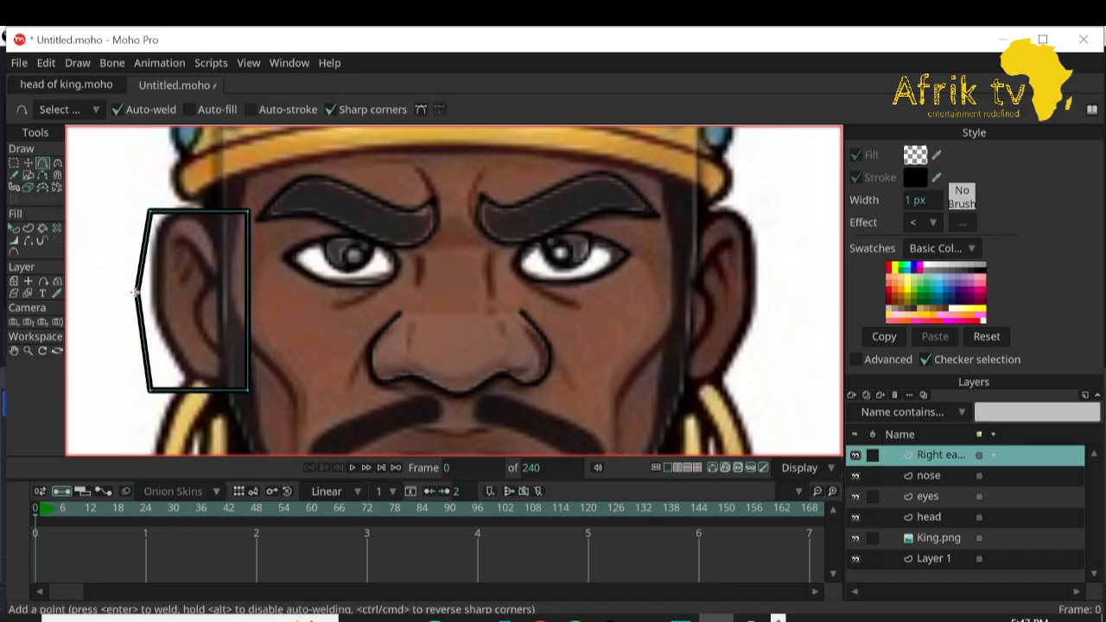
pyautogui.moveTo(194, 216); pyautogui.dragTo(192, 202)
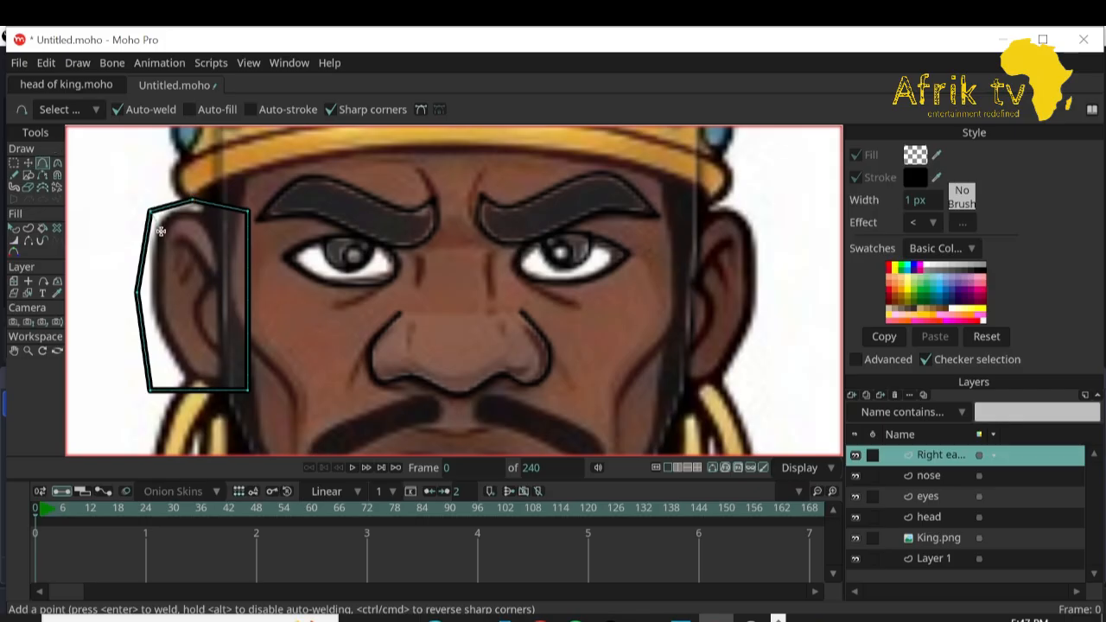
# Move the ear outline's top, outer and lower outer points inward onto the reference ear's contour.
pyautogui.click(29, 163)
pyautogui.moveTo(150, 213); pyautogui.dragTo(186, 211)
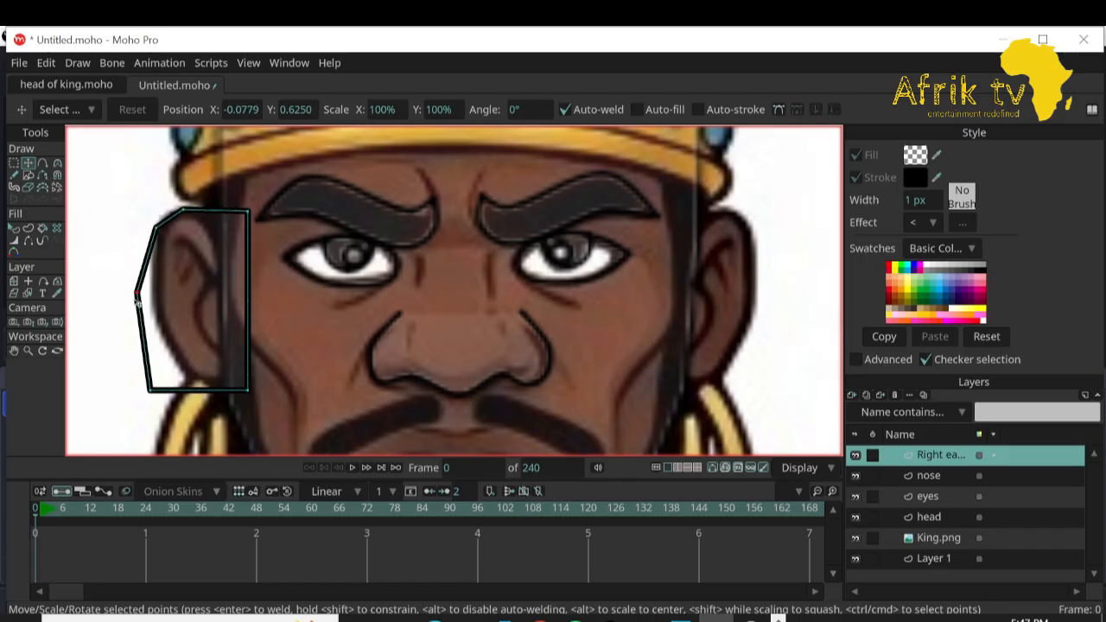
pyautogui.moveTo(136, 298); pyautogui.dragTo(153, 298)
pyautogui.moveTo(149, 388); pyautogui.dragTo(177, 367)
# Add a point at the earlobe and move both inner corners of the outline onto the ear's inner edge.
pyautogui.click(43, 163)
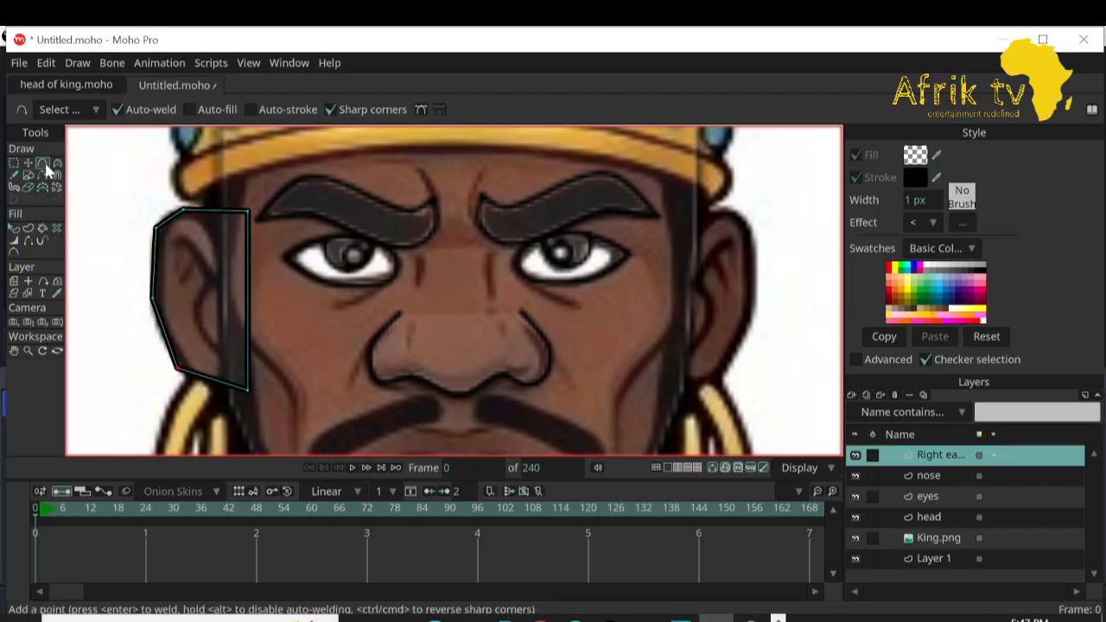
pyautogui.moveTo(206, 382); pyautogui.dragTo(201, 386)
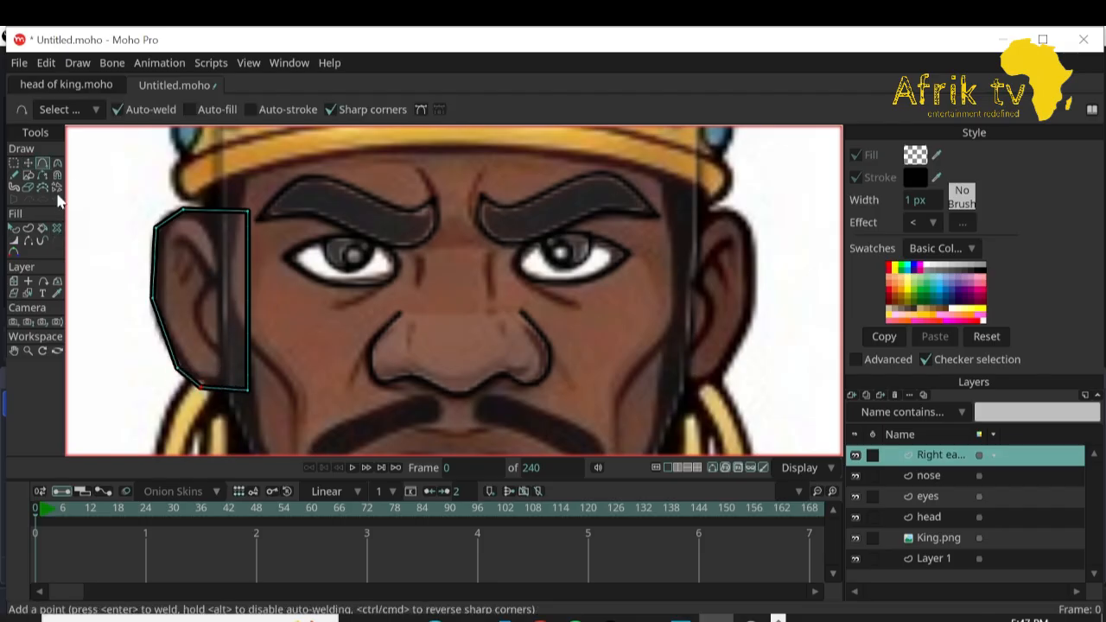
pyautogui.click(17, 163)
pyautogui.click(29, 163)
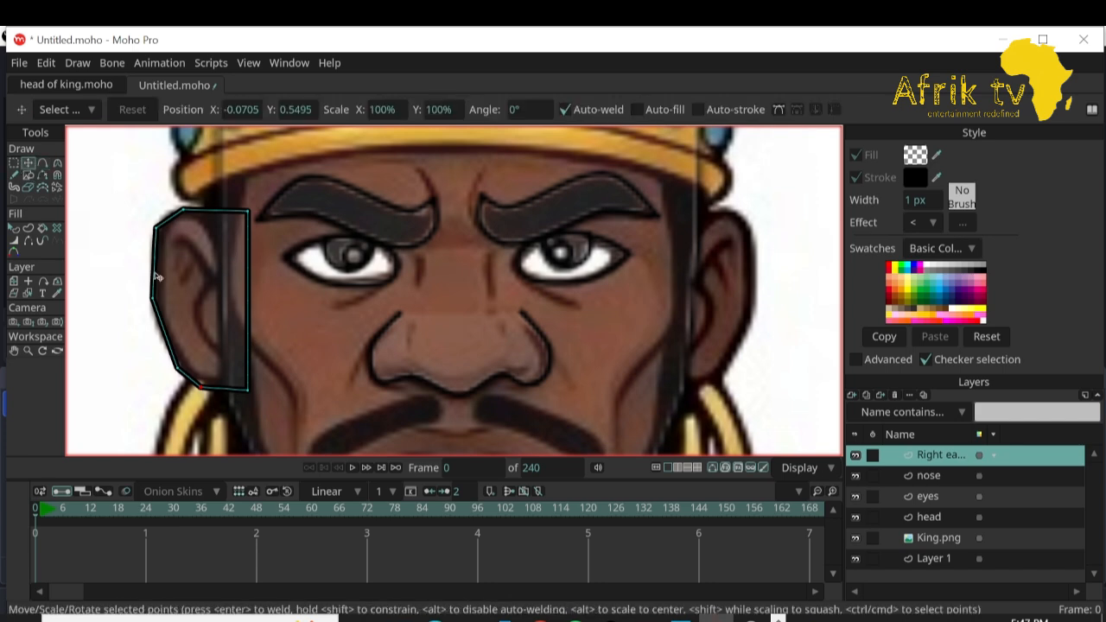
pyautogui.moveTo(254, 396); pyautogui.dragTo(228, 380)
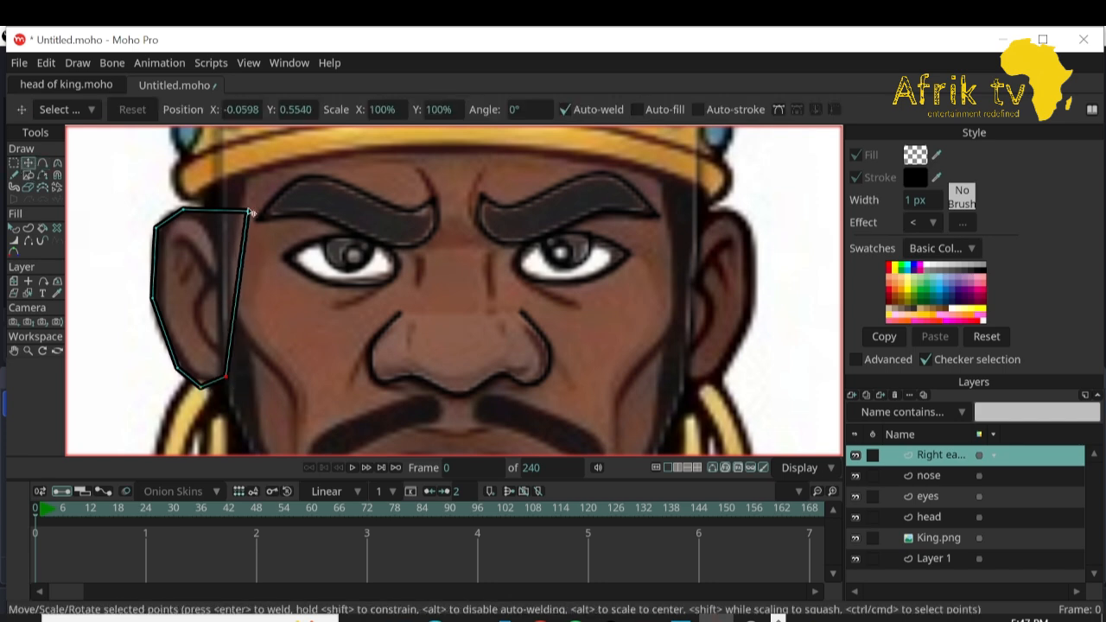
pyautogui.moveTo(250, 212); pyautogui.dragTo(230, 217)
pyautogui.moveTo(228, 380); pyautogui.dragTo(235, 381)
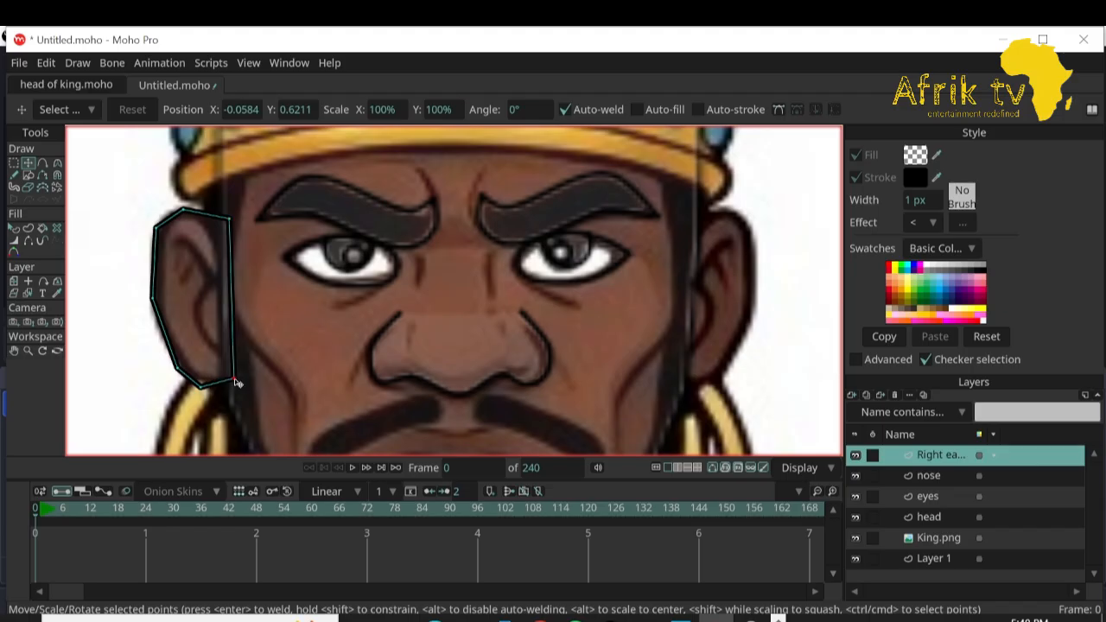
# Curve the ear outline's outer, top and earlobe points, and pull the upper outer curve slightly inward to fit the reference.
pyautogui.click(57, 163)
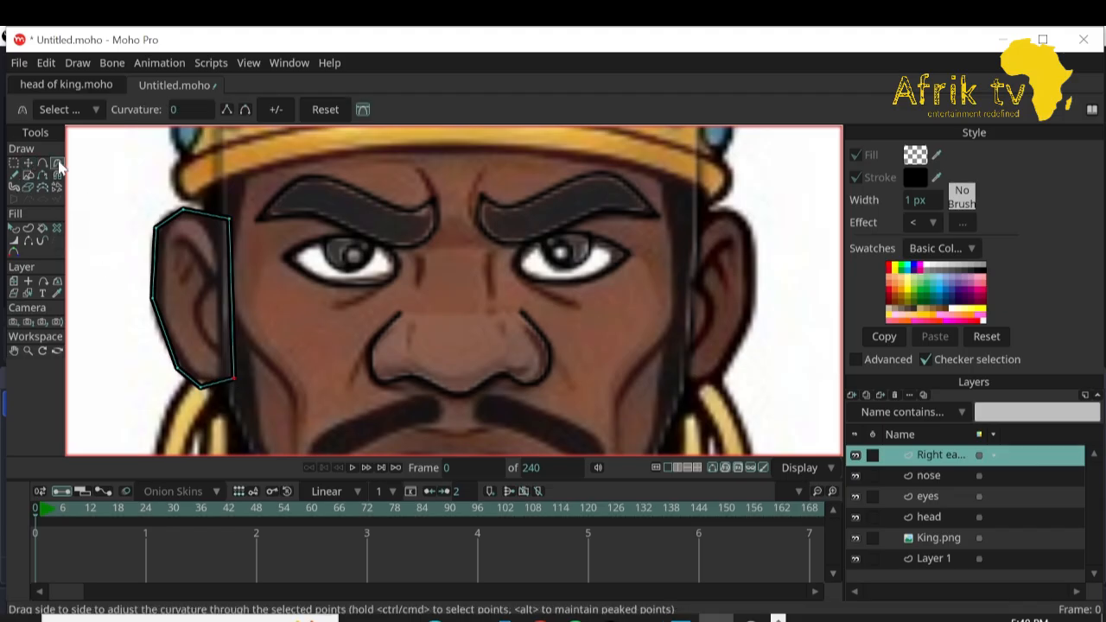
pyautogui.click(153, 298)
pyautogui.moveTo(233, 310); pyautogui.dragTo(242, 226)
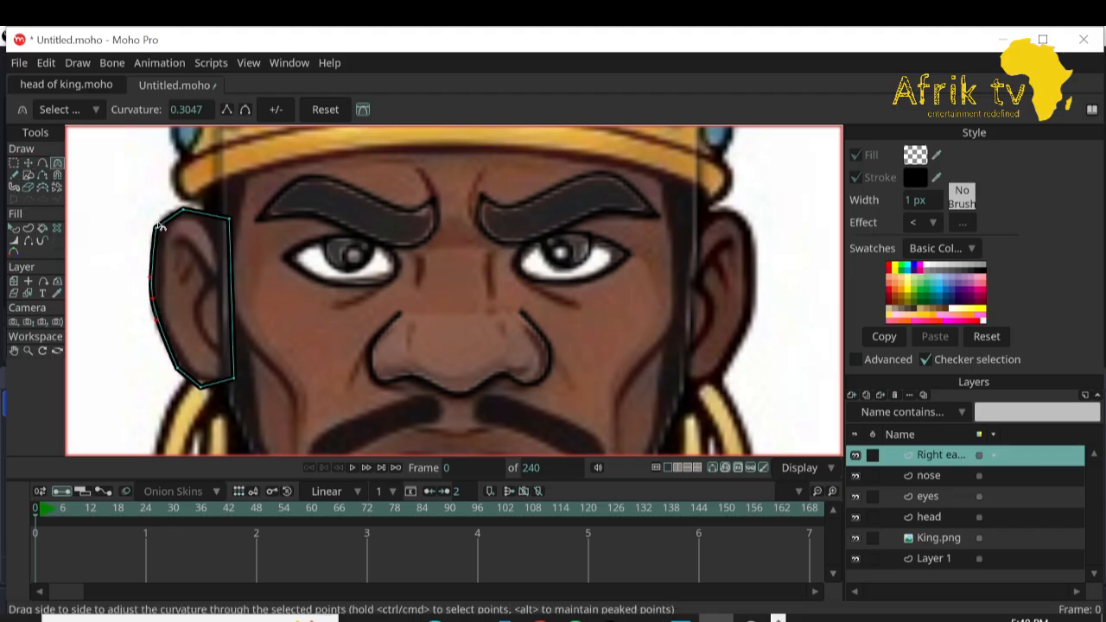
pyautogui.moveTo(159, 225); pyautogui.dragTo(247, 413)
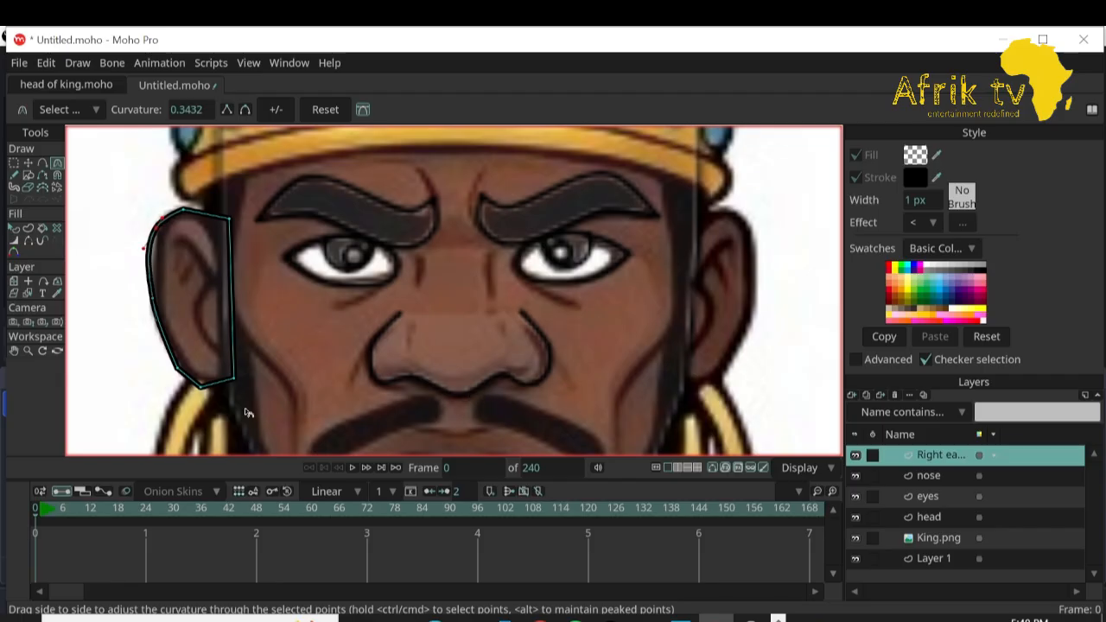
pyautogui.moveTo(180, 371); pyautogui.dragTo(307, 389)
pyautogui.moveTo(203, 386); pyautogui.dragTo(418, 465)
pyautogui.moveTo(190, 215); pyautogui.dragTo(250, 244)
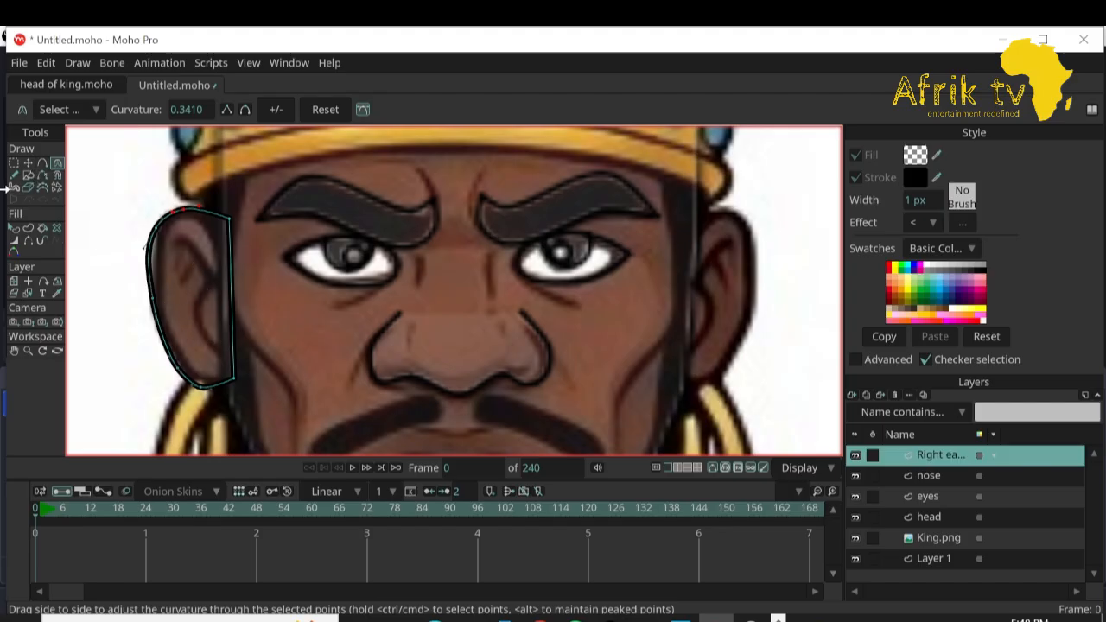
pyautogui.click(28, 162)
pyautogui.moveTo(149, 254); pyautogui.dragTo(155, 254)
# Draw the inner ear folds as freehand strokes following the reference lines.
pyautogui.click(14, 176)
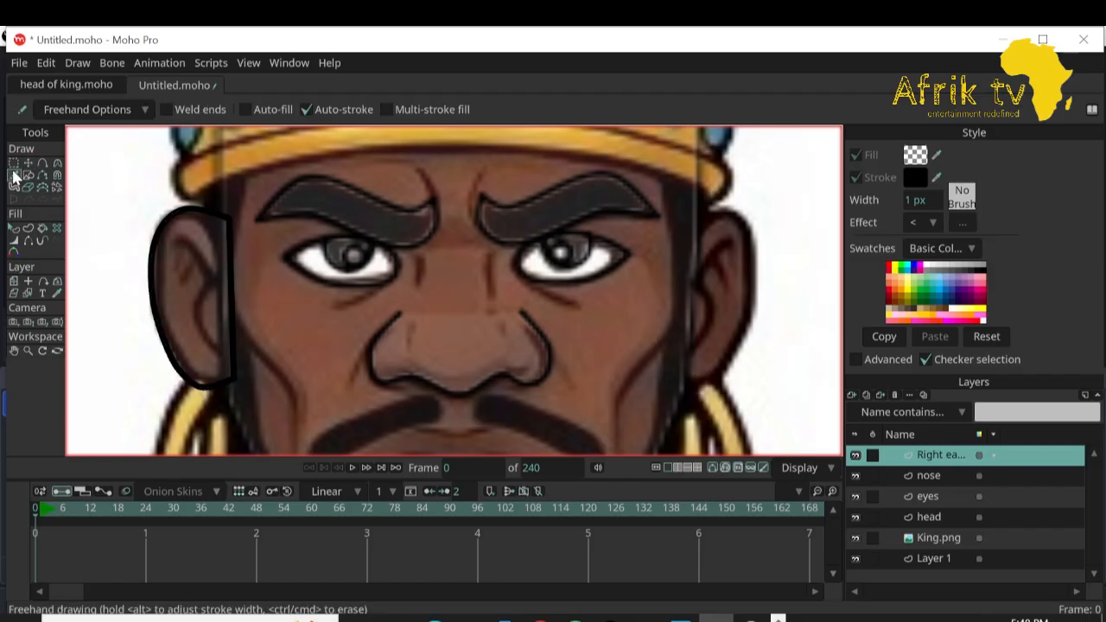
pyautogui.moveTo(175, 240)
pyautogui.mouseDown()
pyautogui.moveTo(206, 256)
pyautogui.moveTo(221, 283)
pyautogui.moveTo(220, 348)
pyautogui.mouseUp()
pyautogui.moveTo(189, 261); pyautogui.dragTo(183, 281)
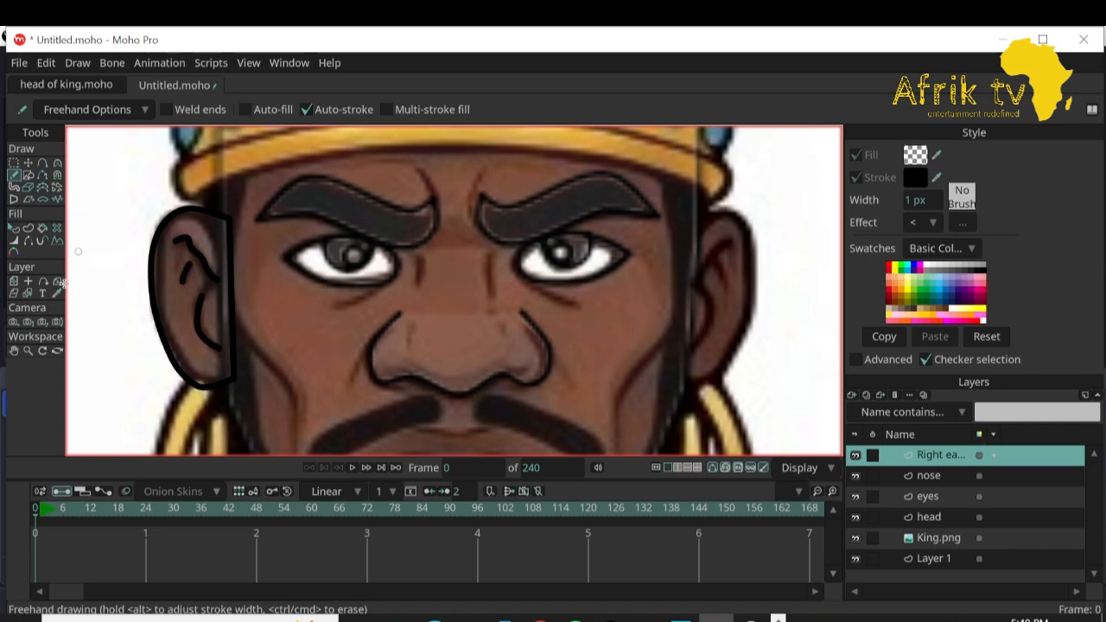
# Copy all points of the finished ear drawing and add a new vector layer named "Left Ear".
pyautogui.click(27, 163)
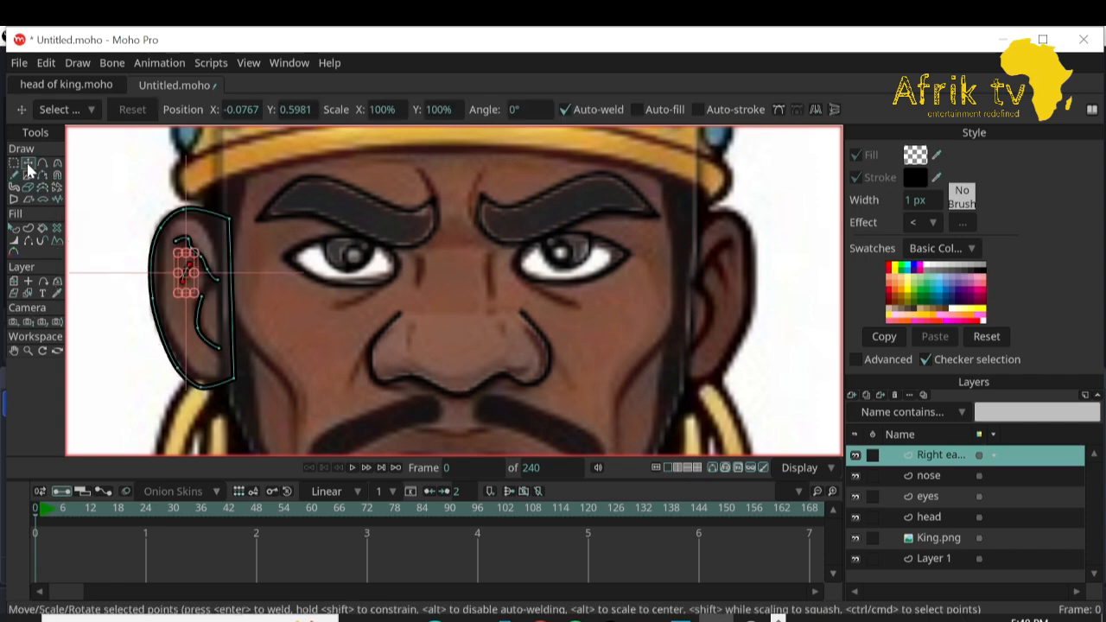
pyautogui.click(106, 349)
pyautogui.hotkey('ctrl', 'a')
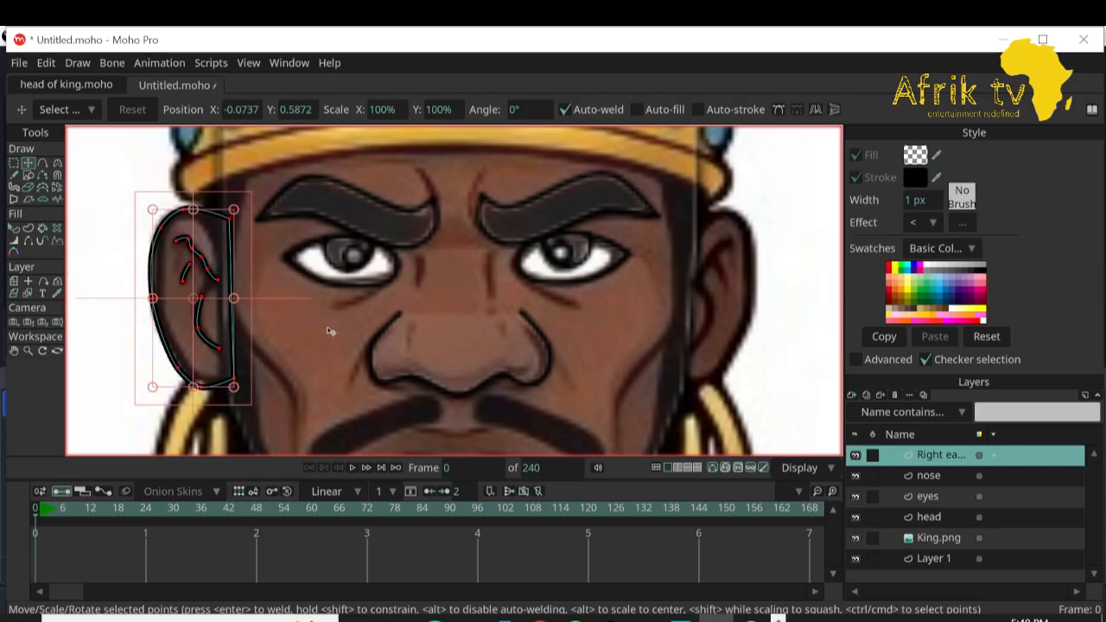
pyautogui.click(853, 391)
pyautogui.click(881, 388)
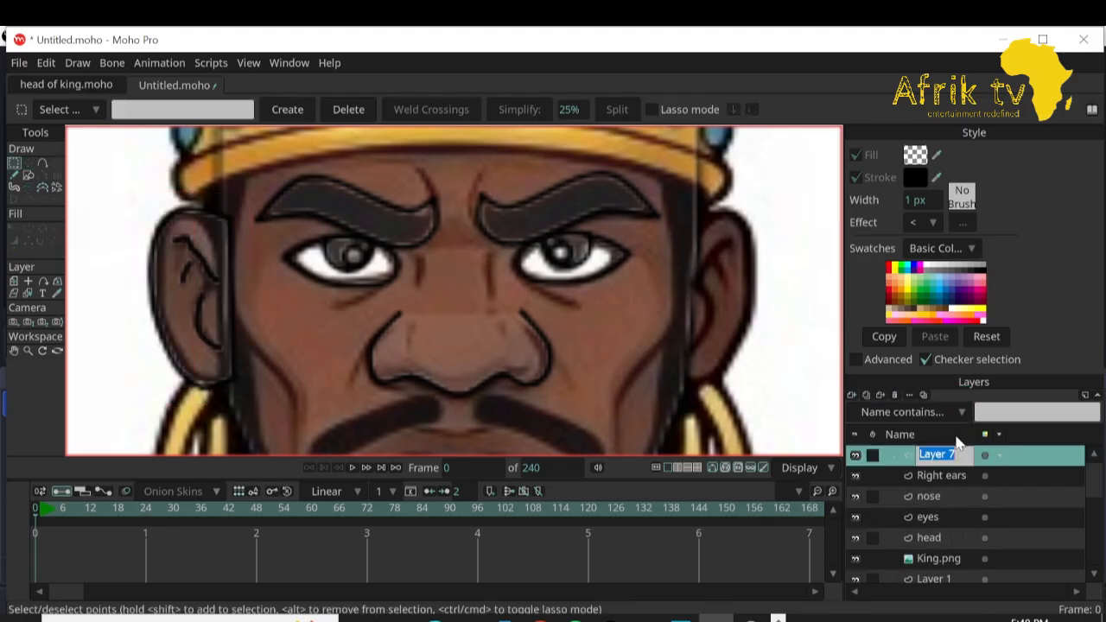
pyautogui.write('Left Ear')
pyautogui.press('Return')
# Paste the copied ear into the Left Ear layer, flipped horizontally and placed over the opposite ear in the reference.
pyautogui.press('t')
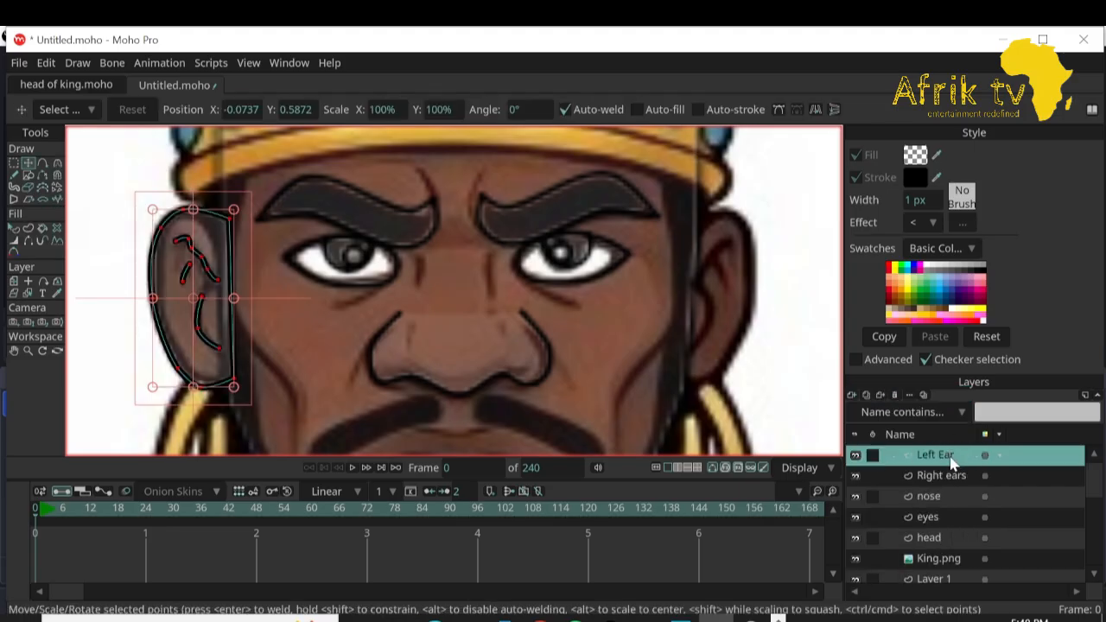
pyautogui.click(815, 111)
pyautogui.moveTo(177, 338); pyautogui.dragTo(701, 317)
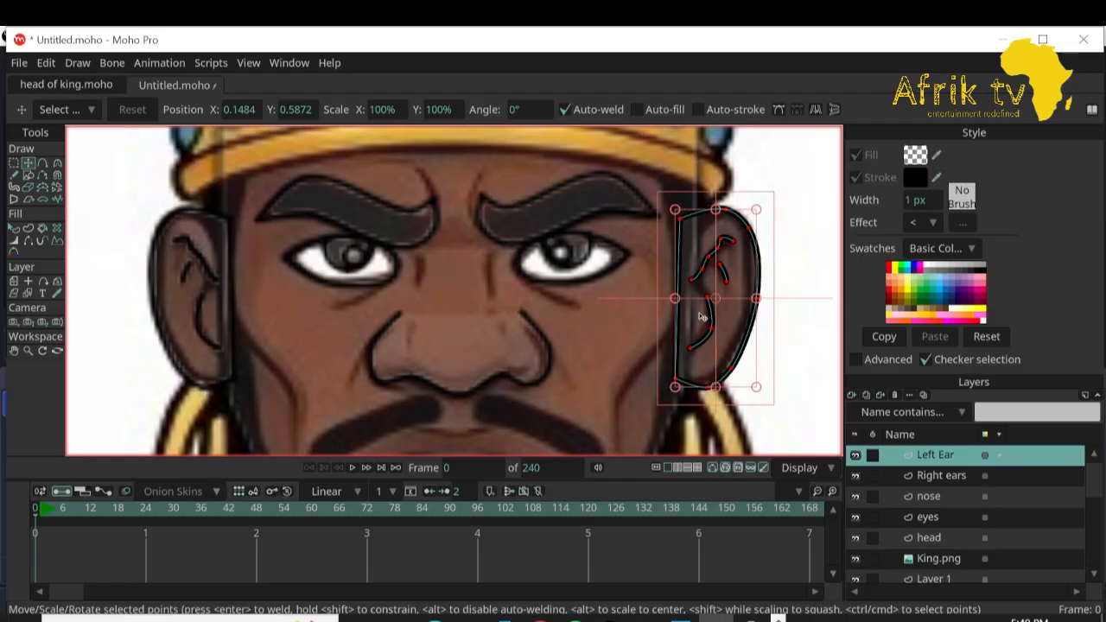
# Add a new vector layer named "Mouth" above the Left Ear layer.
pyautogui.click(14, 351)
pyautogui.moveTo(284, 331); pyautogui.dragTo(267, 163)
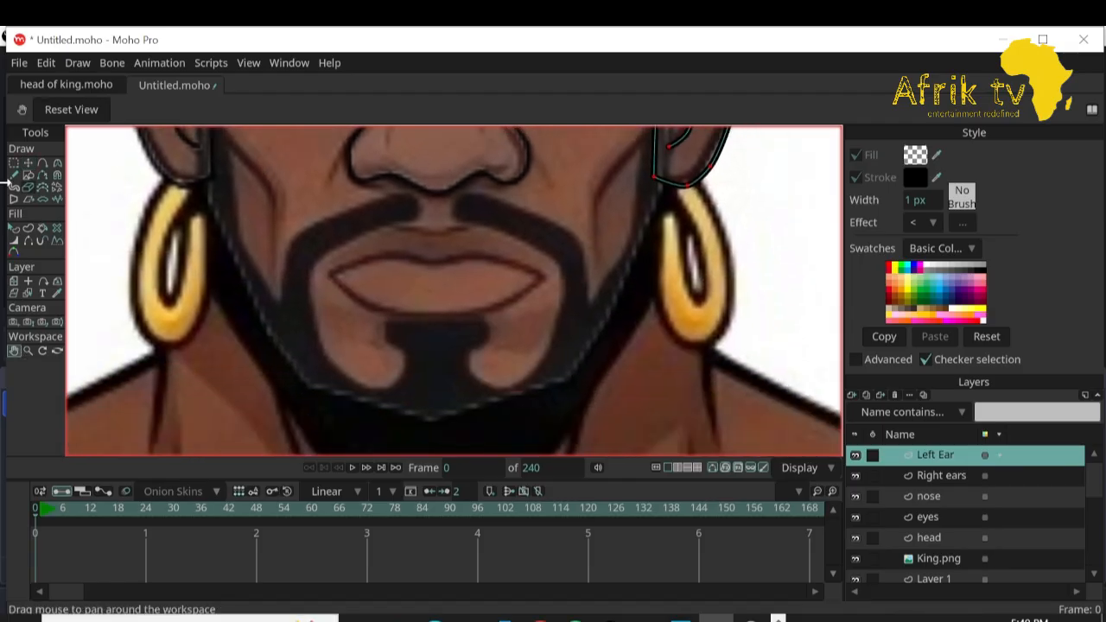
pyautogui.moveTo(319, 249); pyautogui.dragTo(306, 333)
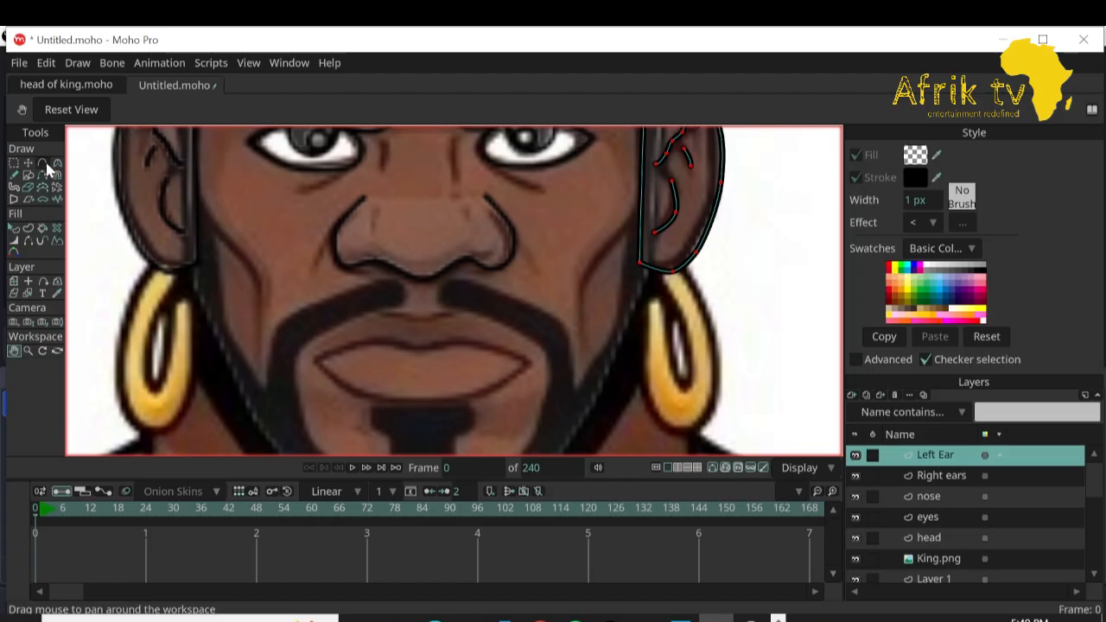
pyautogui.click(852, 394)
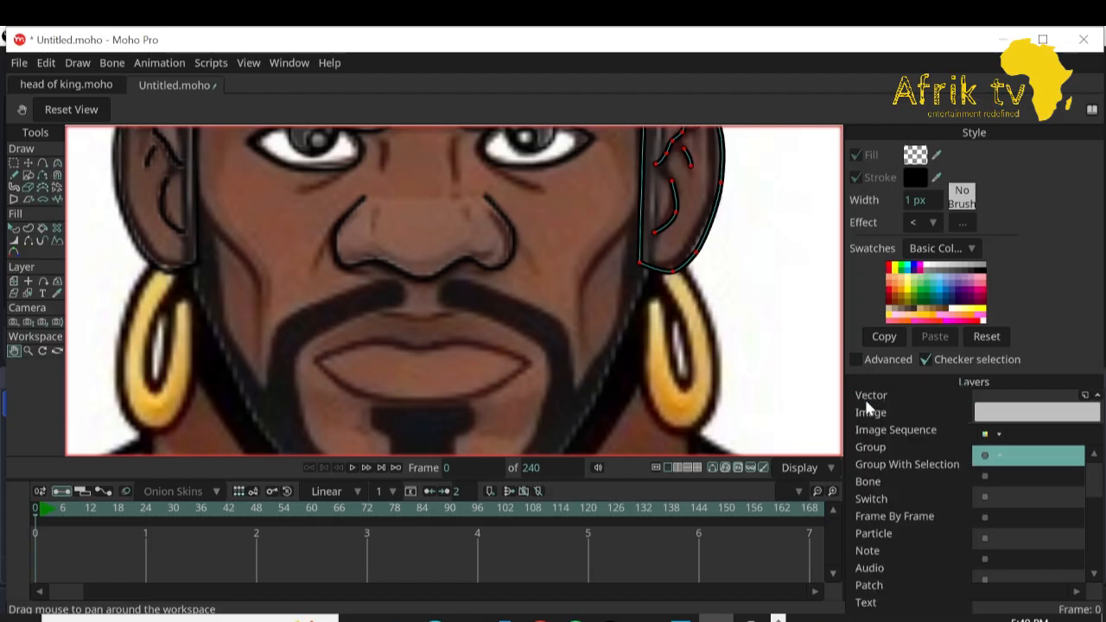
pyautogui.click(863, 397)
pyautogui.write('Mouth')
pyautogui.press('Return')
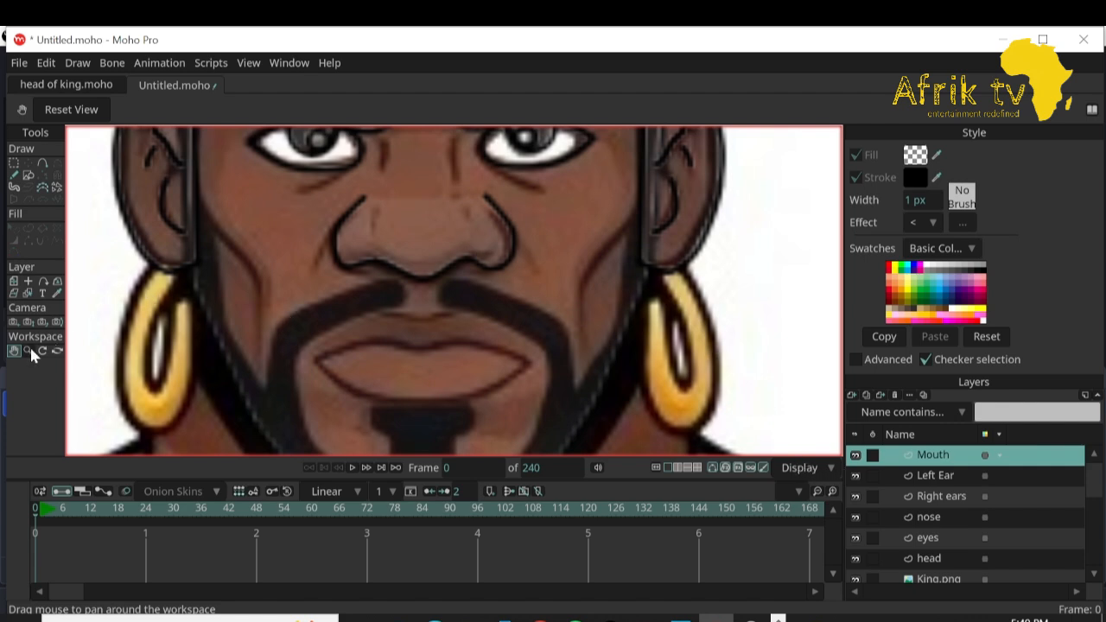
# Draw a wide oval over the reference lips on the Mouth layer as the outer mouth outline.
pyautogui.moveTo(272, 332); pyautogui.dragTo(250, 251)
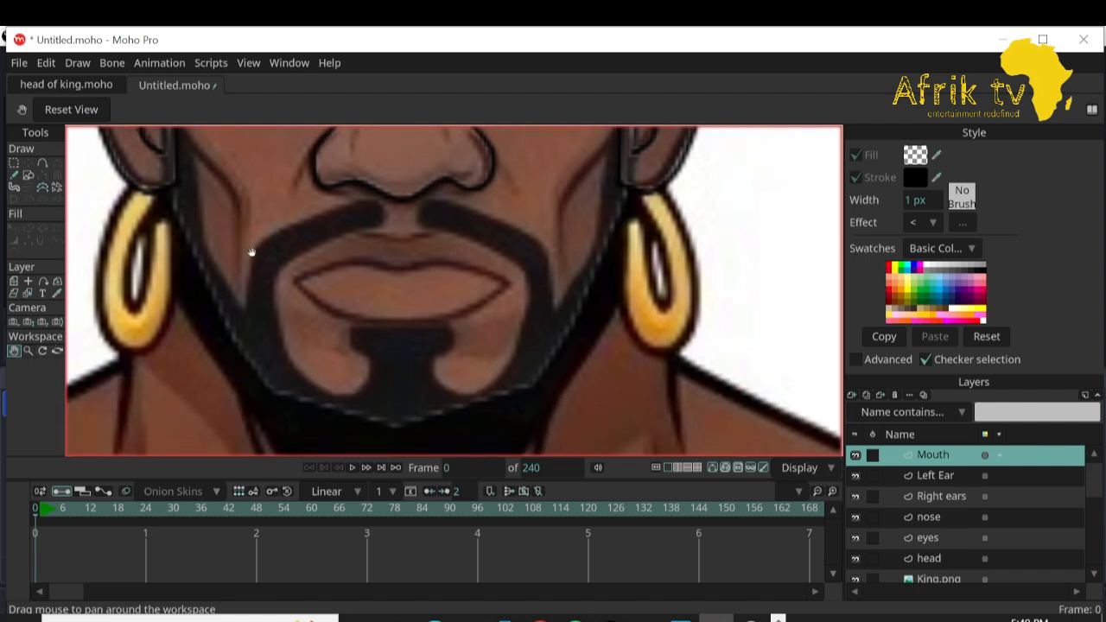
pyautogui.click(30, 174)
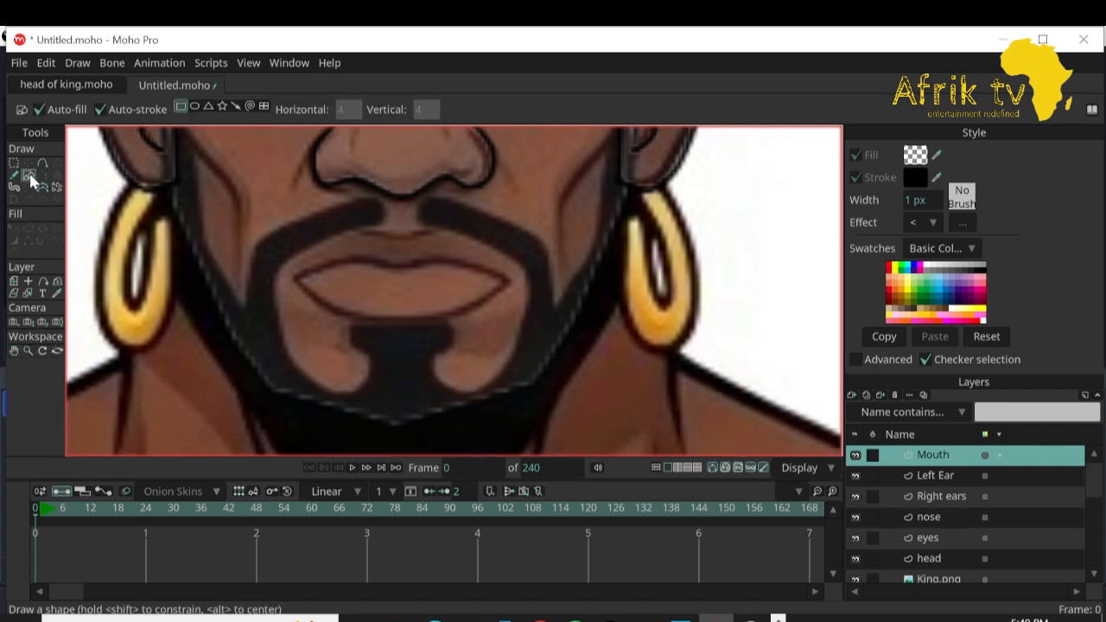
pyautogui.click(195, 107)
pyautogui.moveTo(262, 207); pyautogui.dragTo(518, 339)
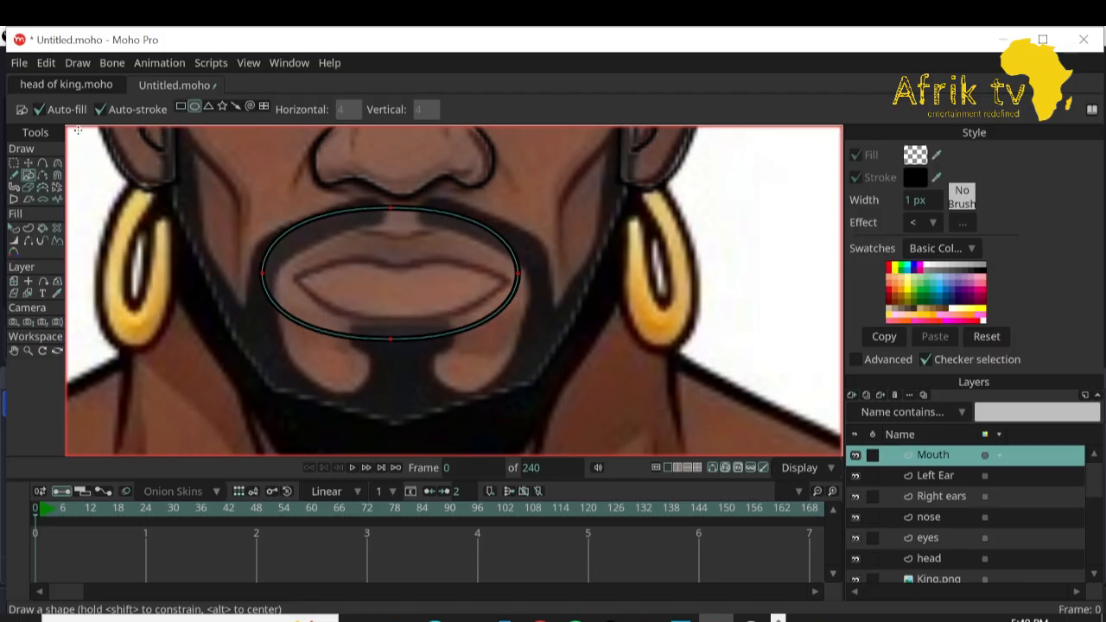
# Duplicate the mouth oval, offset the copy, and intersect it with the original so only the overlap shows.
pyautogui.press('t')
pyautogui.hotkey('ctrl', 'c')
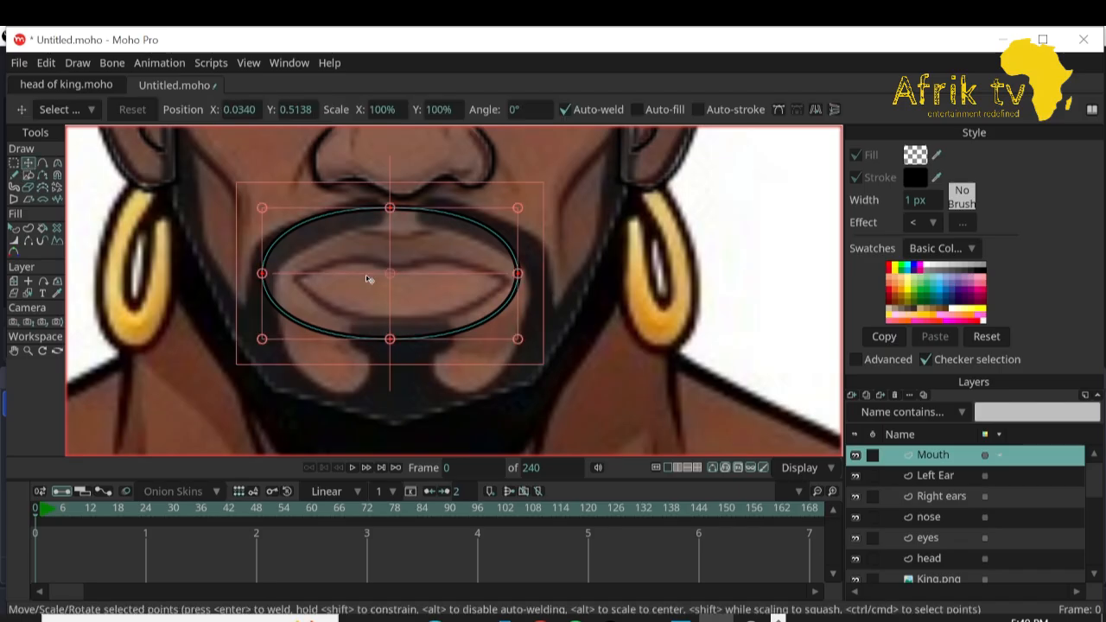
pyautogui.hotkey('ctrl', 'v')
pyautogui.moveTo(451, 297); pyautogui.dragTo(400, 267)
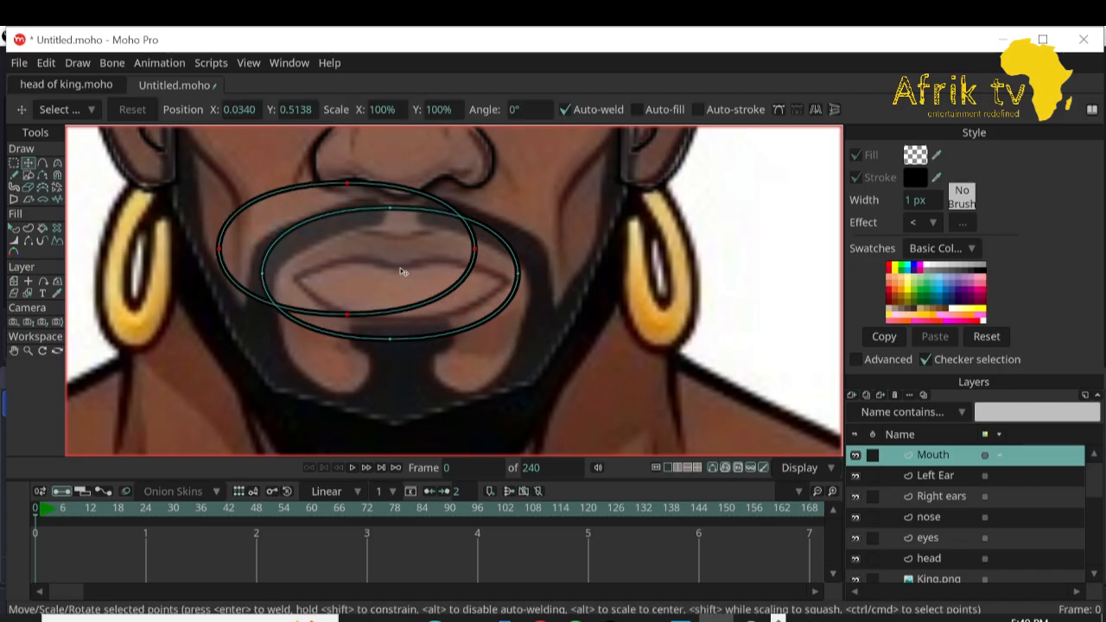
pyautogui.click(14, 228)
pyautogui.click(231, 226)
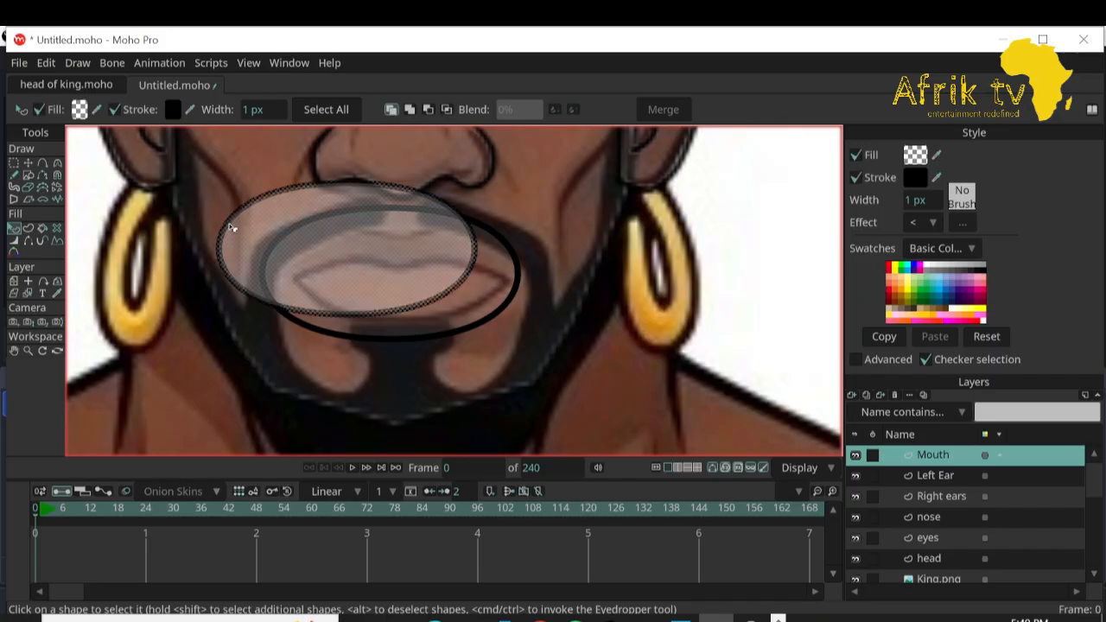
pyautogui.click(446, 109)
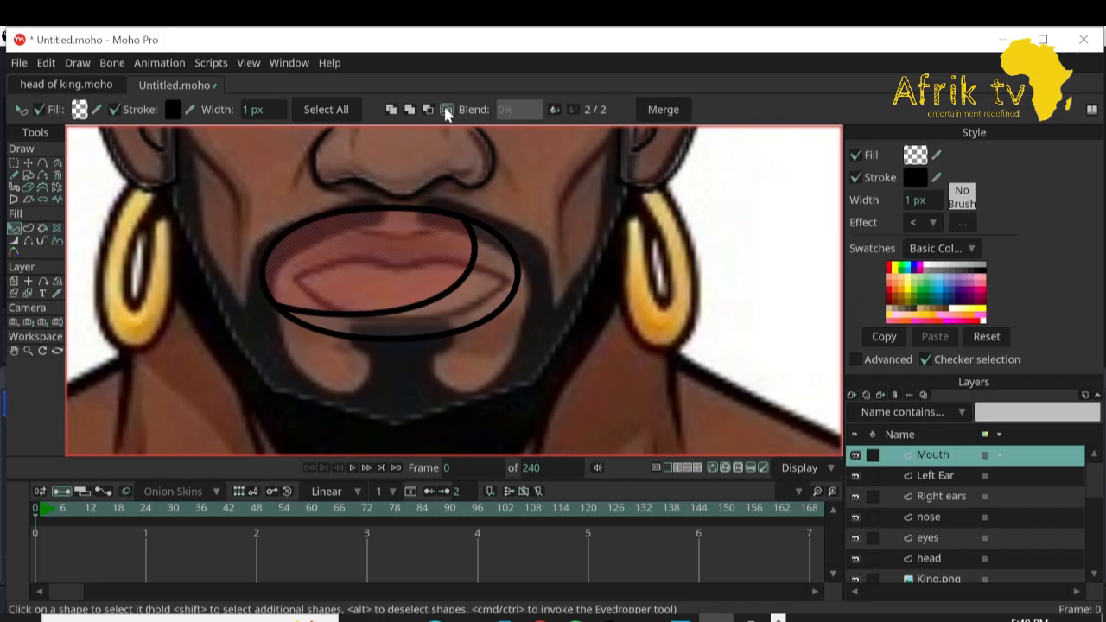
# Place one clipped oval across the upper part of the mouth for teeth and another across the lower part for the tongue.
pyautogui.click(29, 164)
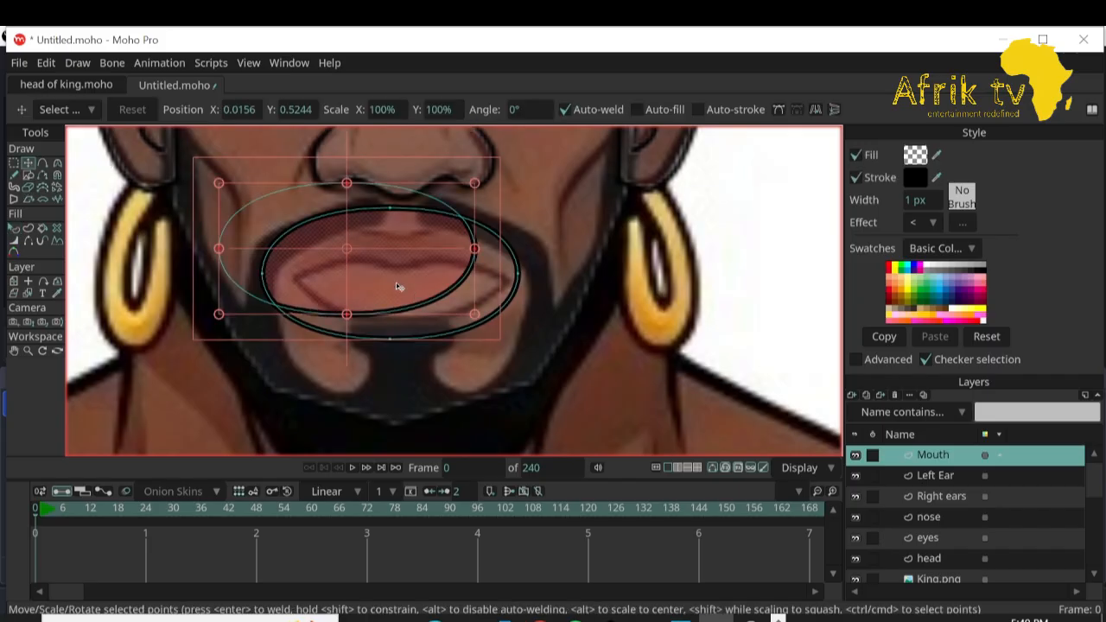
pyautogui.moveTo(397, 286); pyautogui.dragTo(423, 214)
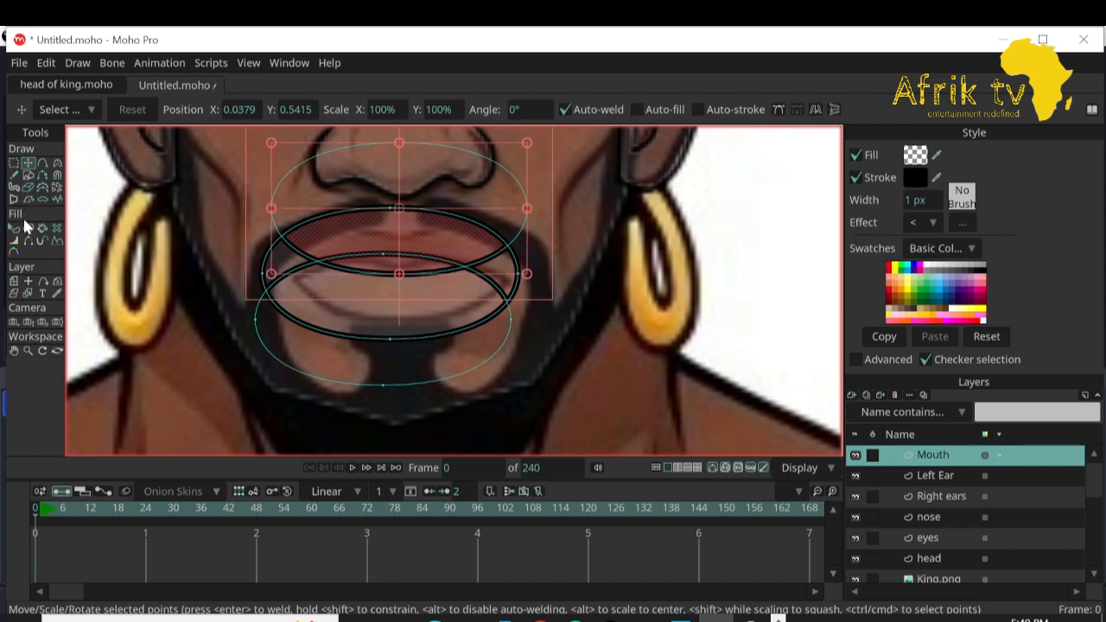
pyautogui.click(429, 234)
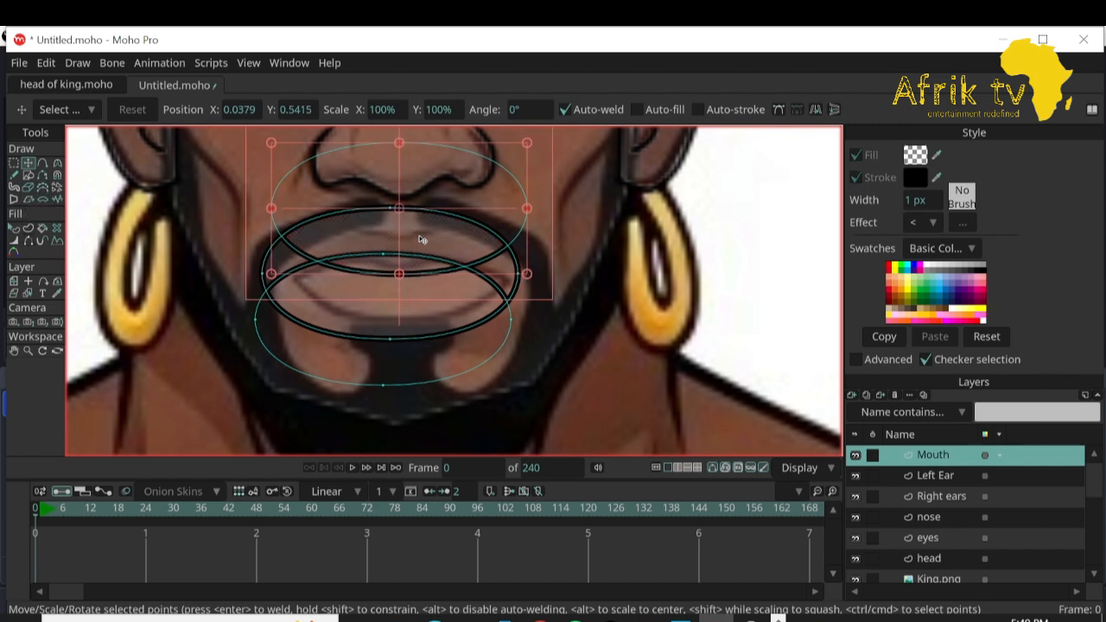
# Fill the outer mouth oval with dark red 83092B at 57.3% alpha.
pyautogui.click(14, 228)
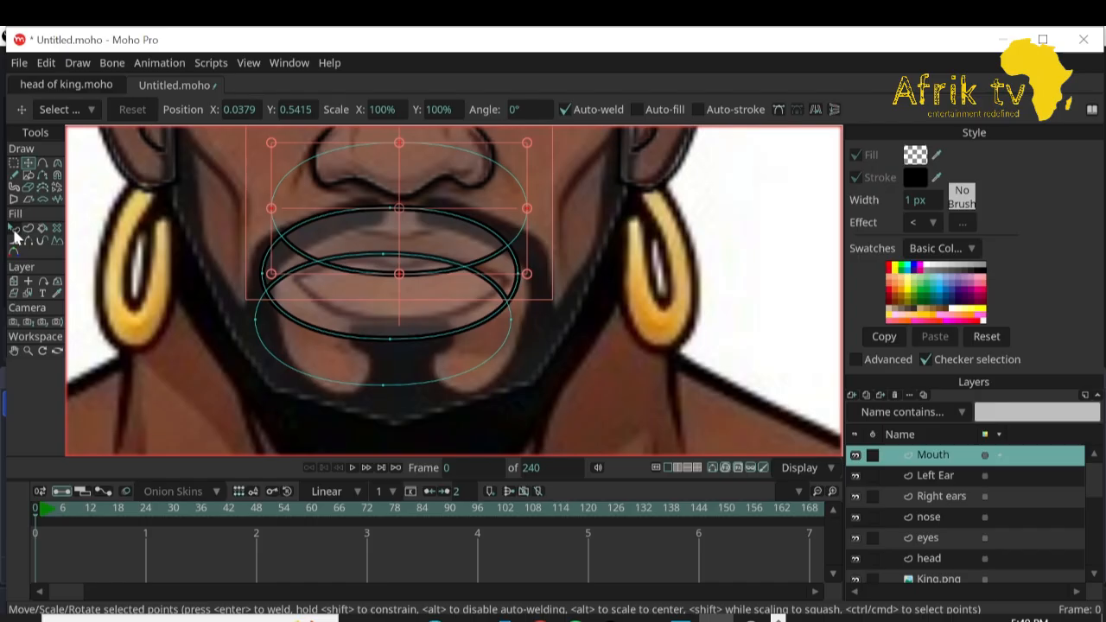
pyautogui.click(280, 257)
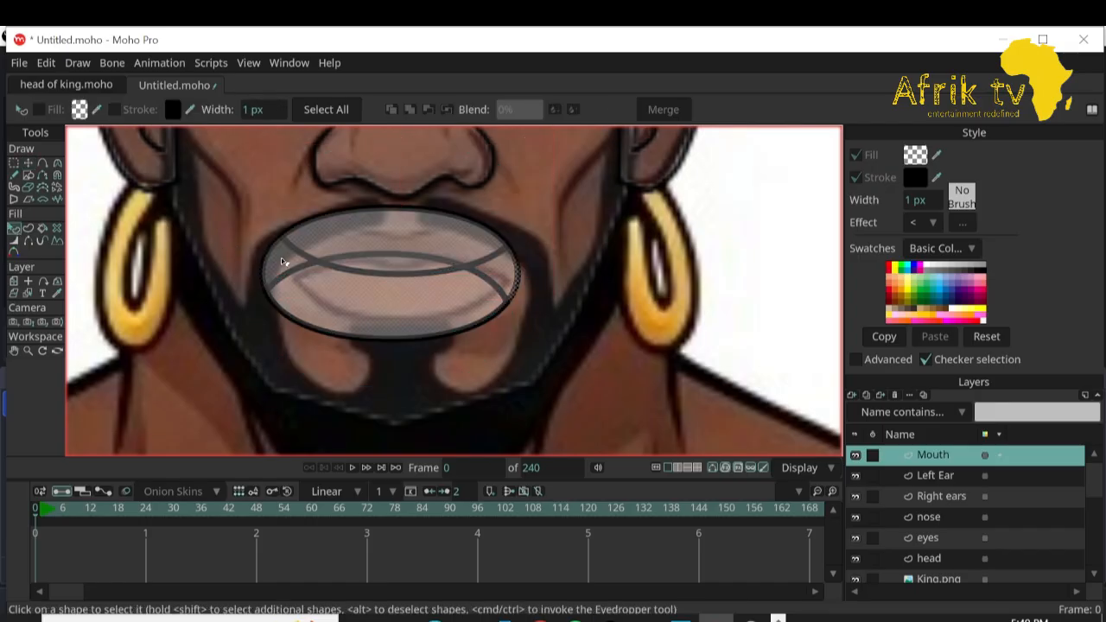
pyautogui.click(916, 156)
pyautogui.click(919, 208)
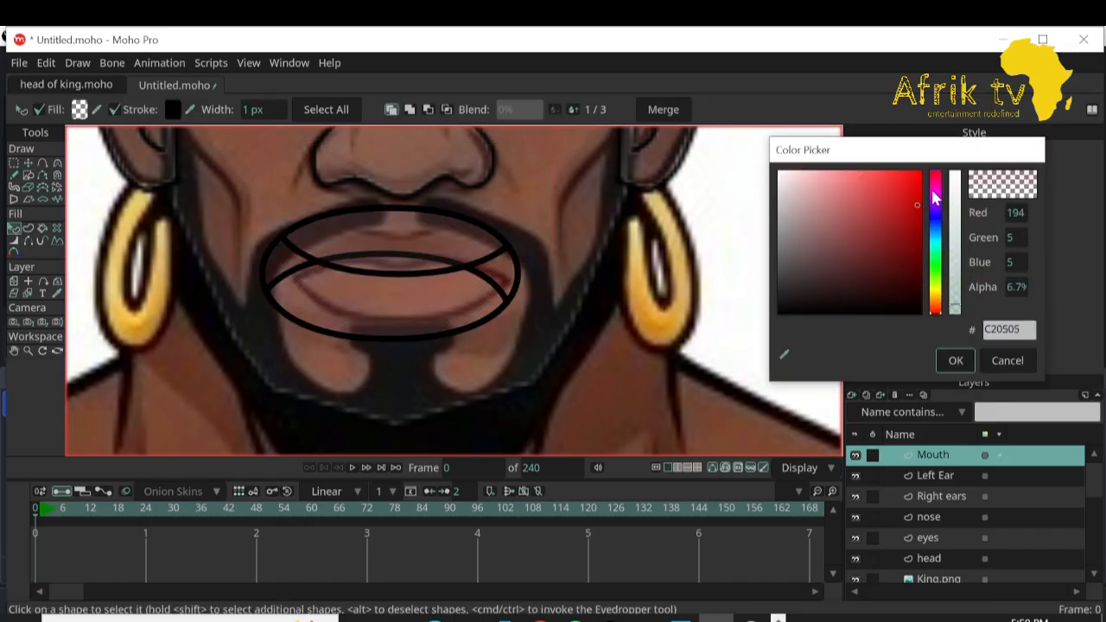
pyautogui.click(935, 192)
pyautogui.moveTo(937, 194); pyautogui.dragTo(938, 183)
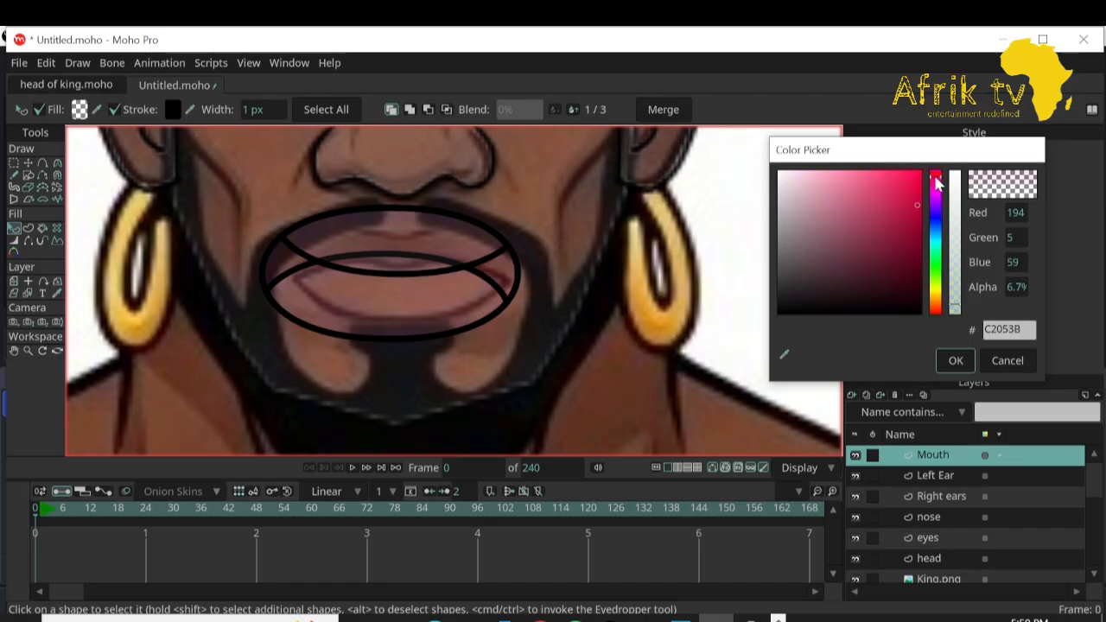
pyautogui.moveTo(915, 233); pyautogui.dragTo(954, 231)
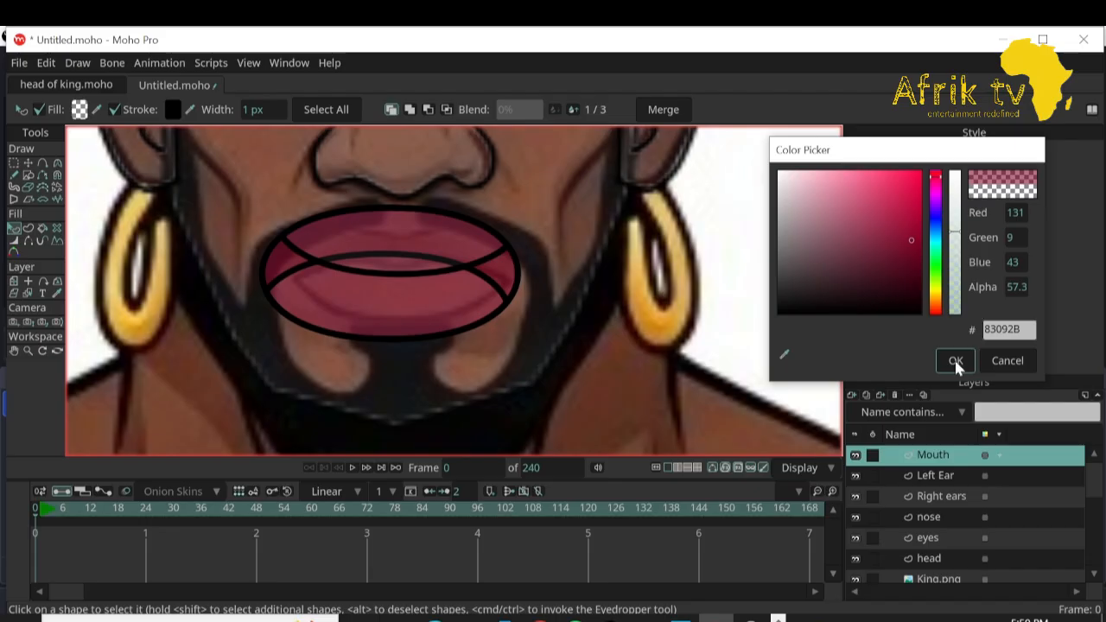
pyautogui.click(953, 362)
# Fill the upper teeth shape with fully opaque white FFFFFF.
pyautogui.click(367, 238)
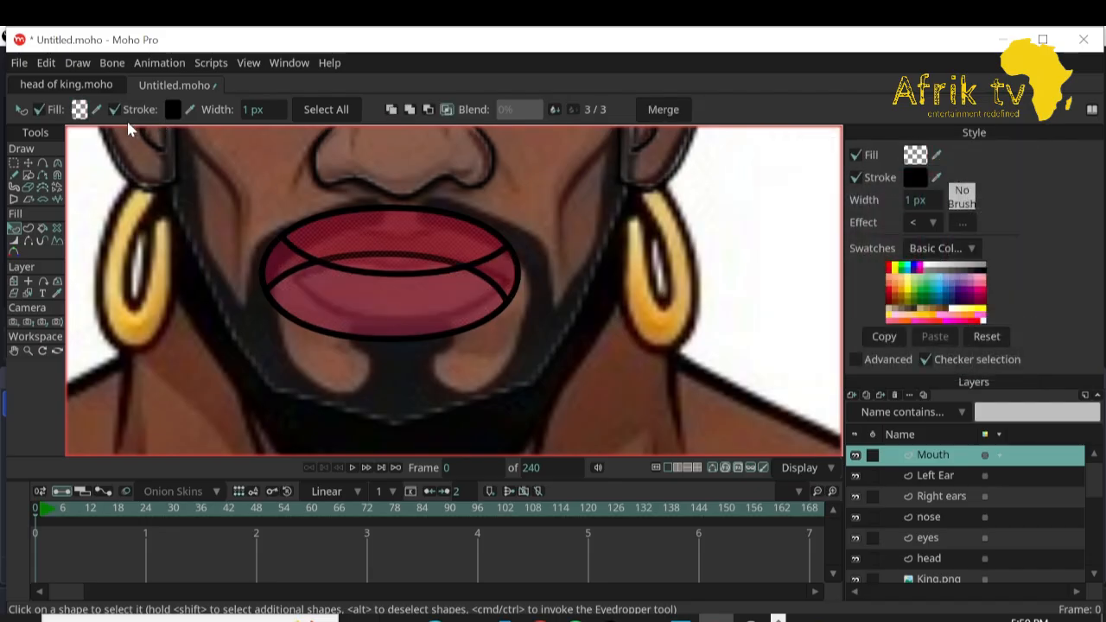
pyautogui.click(80, 109)
pyautogui.moveTo(778, 185); pyautogui.dragTo(778, 171)
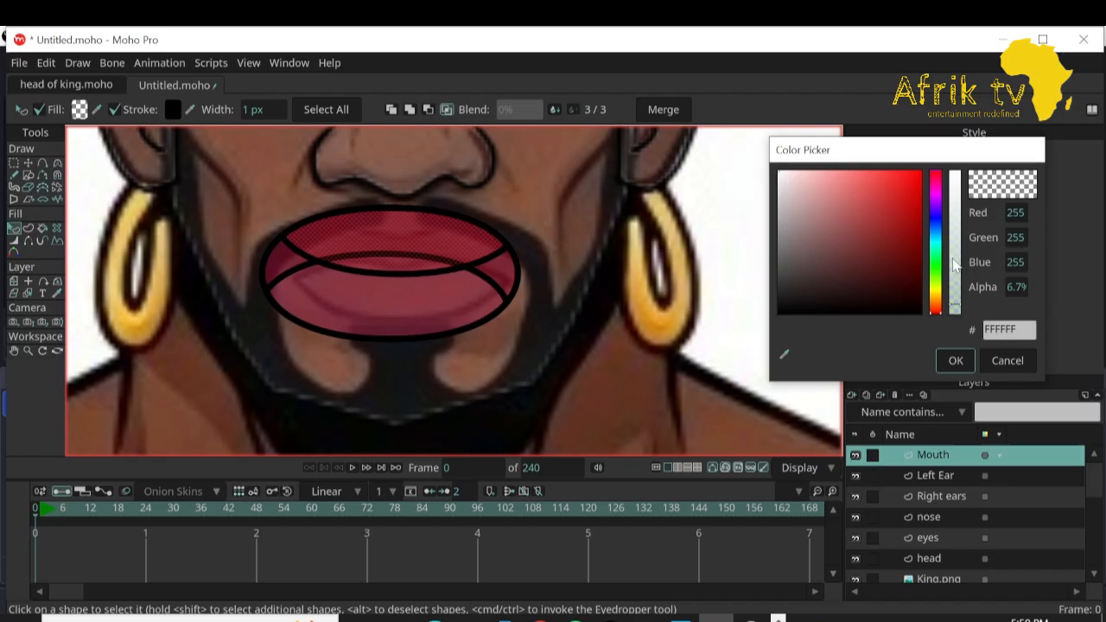
pyautogui.click(955, 175)
pyautogui.click(954, 361)
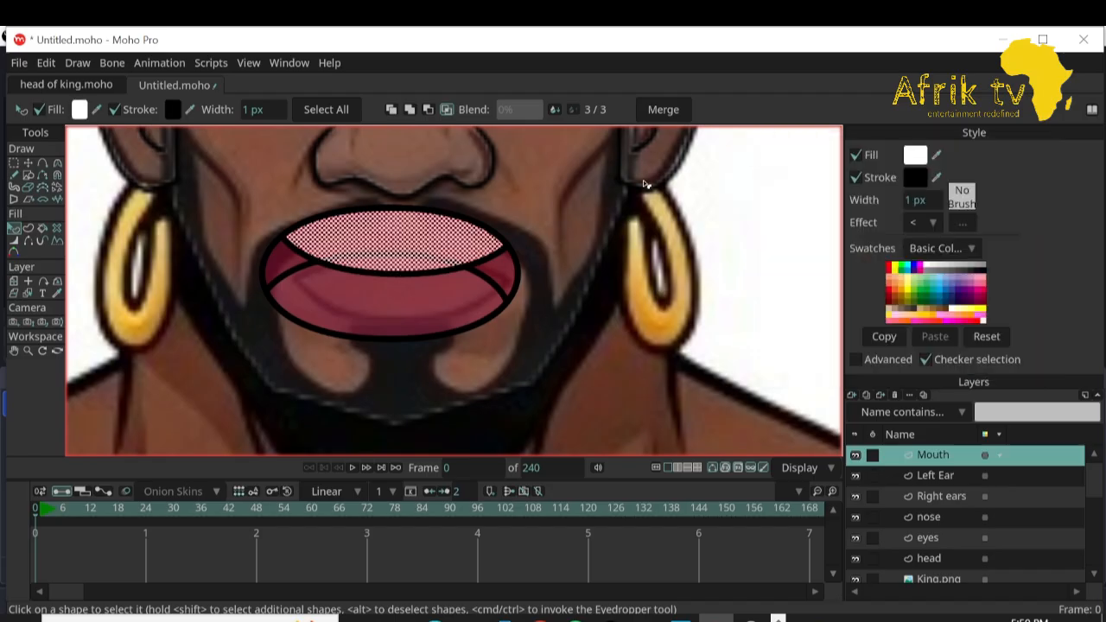
# Fill the lower tongue shape with pink E51289 at 74.1% alpha.
pyautogui.click(441, 297)
pyautogui.click(80, 109)
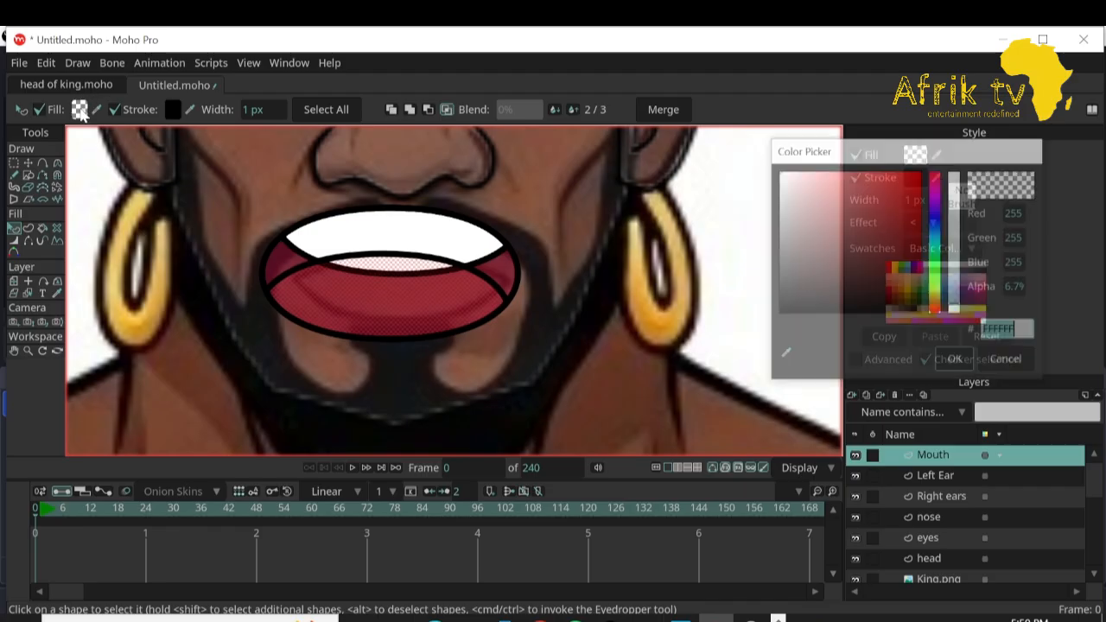
pyautogui.click(935, 186)
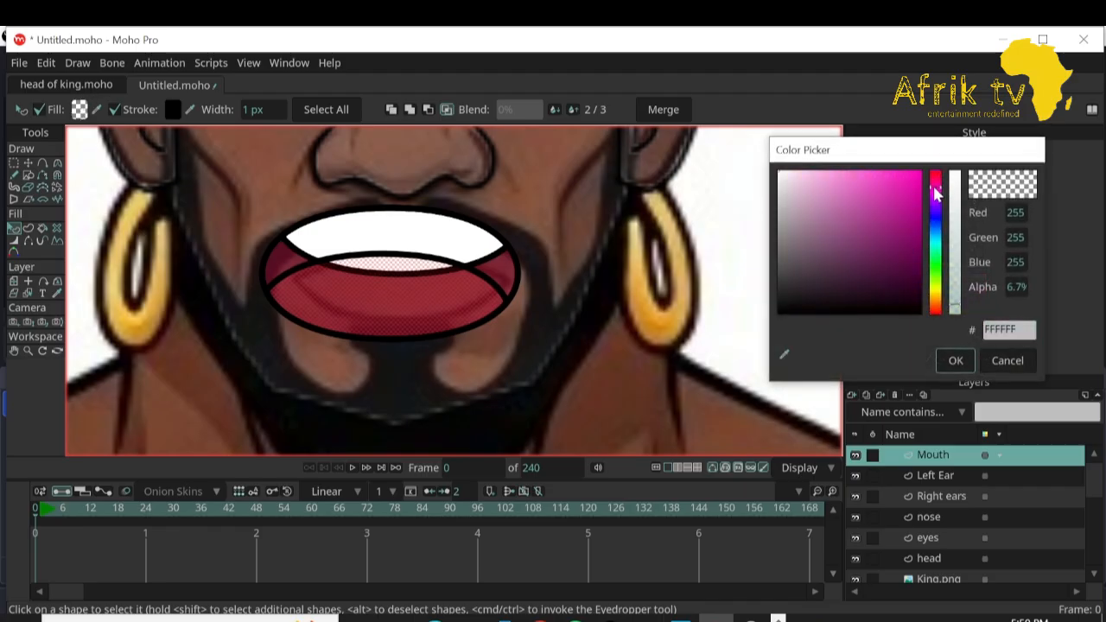
pyautogui.moveTo(910, 209); pyautogui.dragTo(909, 185)
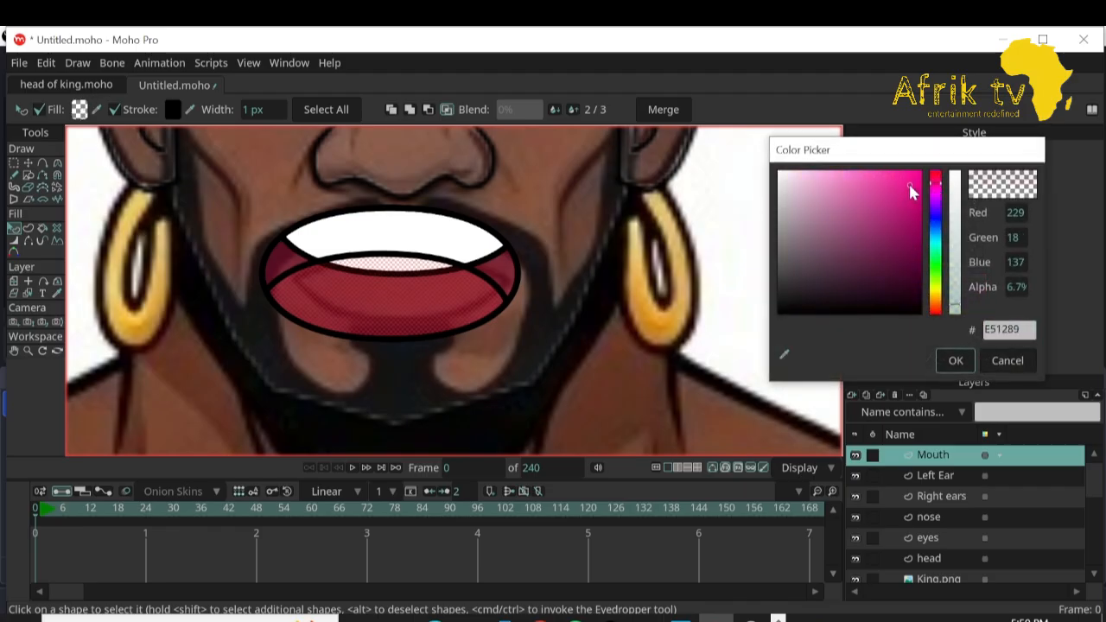
pyautogui.moveTo(955, 238); pyautogui.dragTo(957, 205)
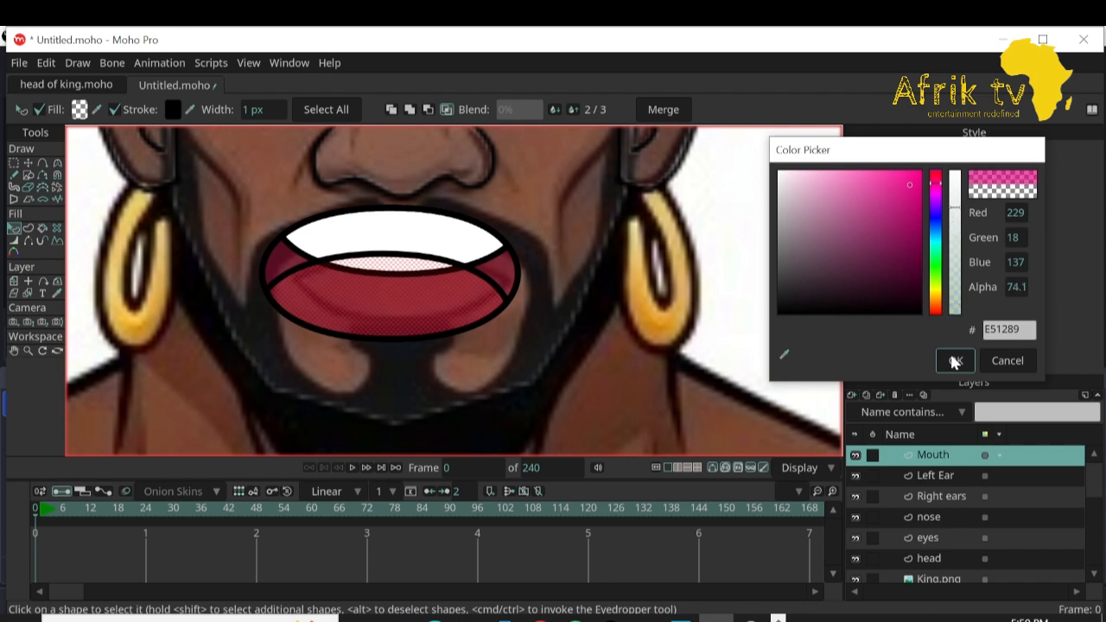
pyautogui.click(954, 360)
# Duplicate the white teeth shape to the bottom of the mouth and lower its top centre point to make it thinner.
pyautogui.click(384, 243)
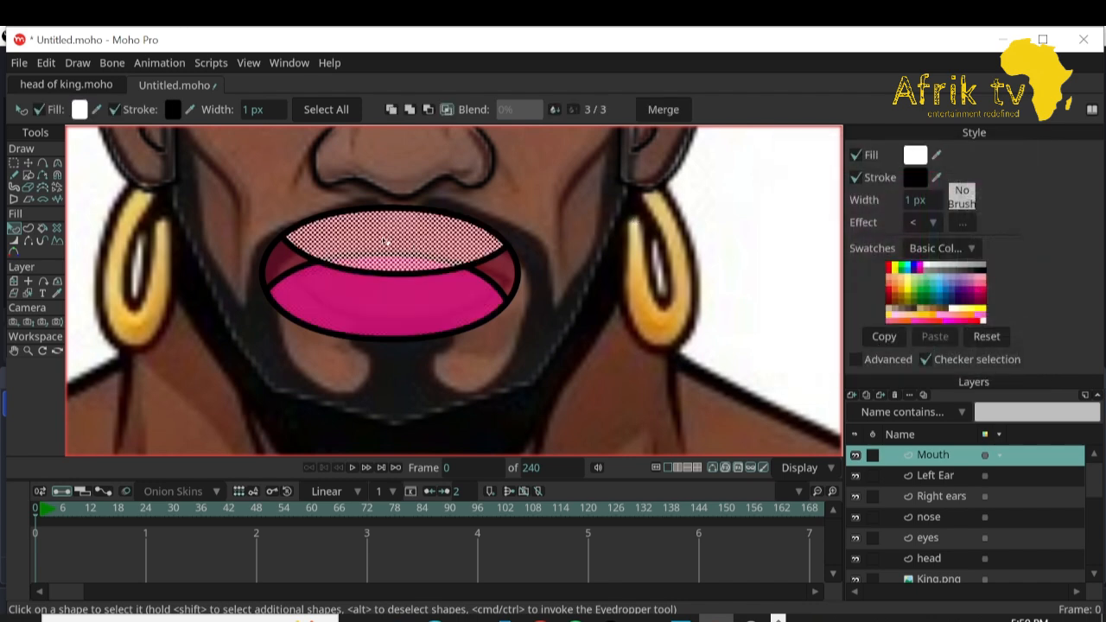
pyautogui.click(31, 162)
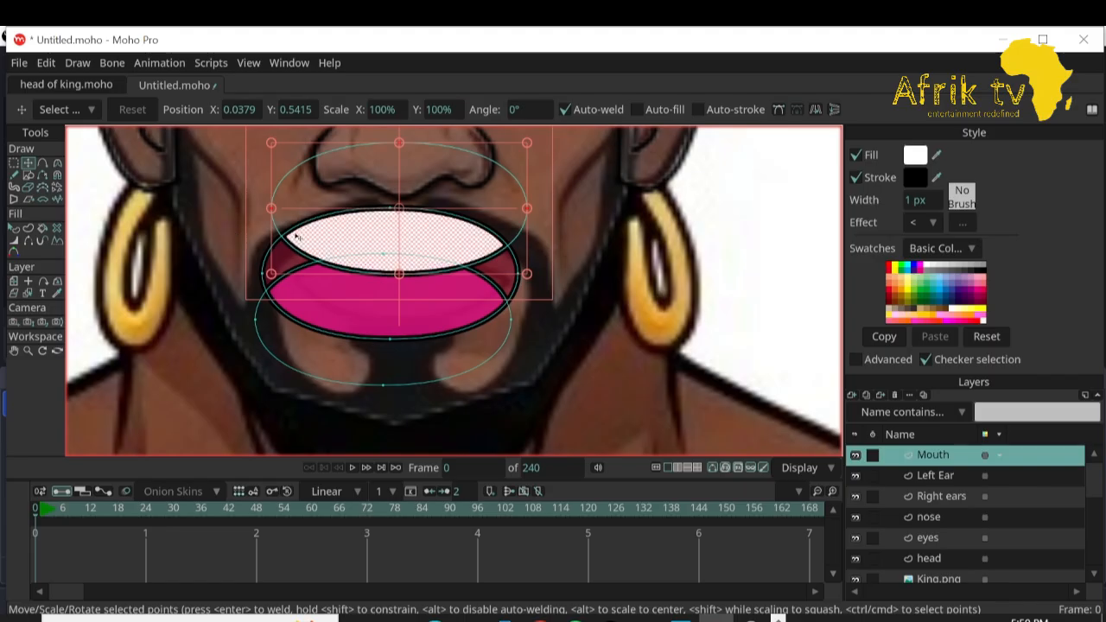
pyautogui.moveTo(406, 244); pyautogui.dragTo(397, 394)
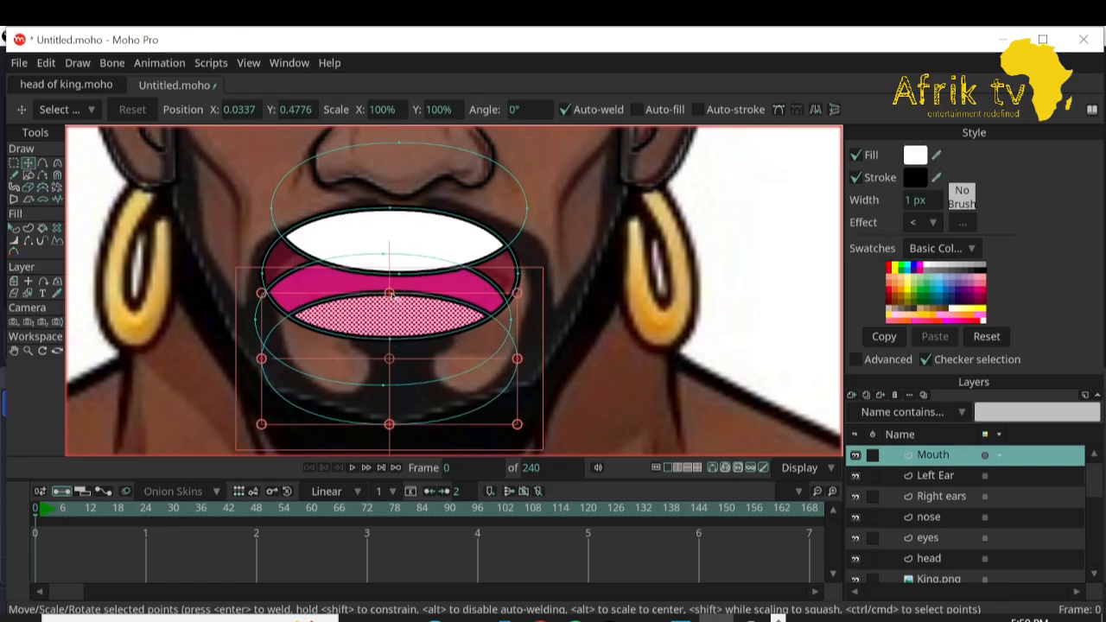
pyautogui.moveTo(393, 294); pyautogui.dragTo(392, 316)
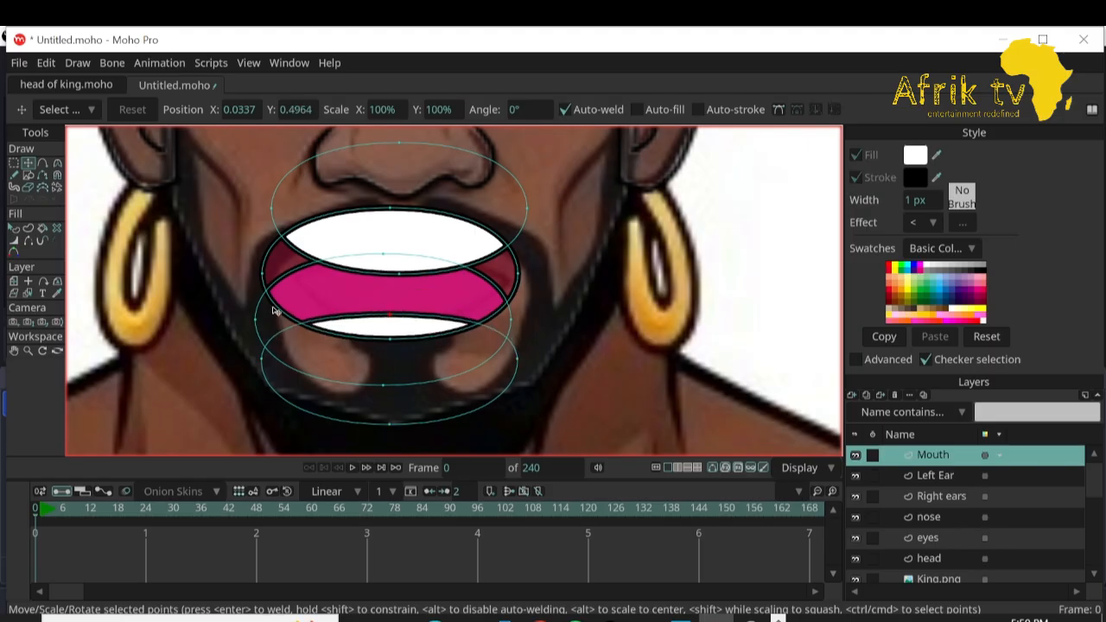
# Add a raised corner point near each end of the lower teeth's top edge and lift its centre point slightly.
pyautogui.click(43, 162)
pyautogui.moveTo(315, 320); pyautogui.dragTo(309, 309)
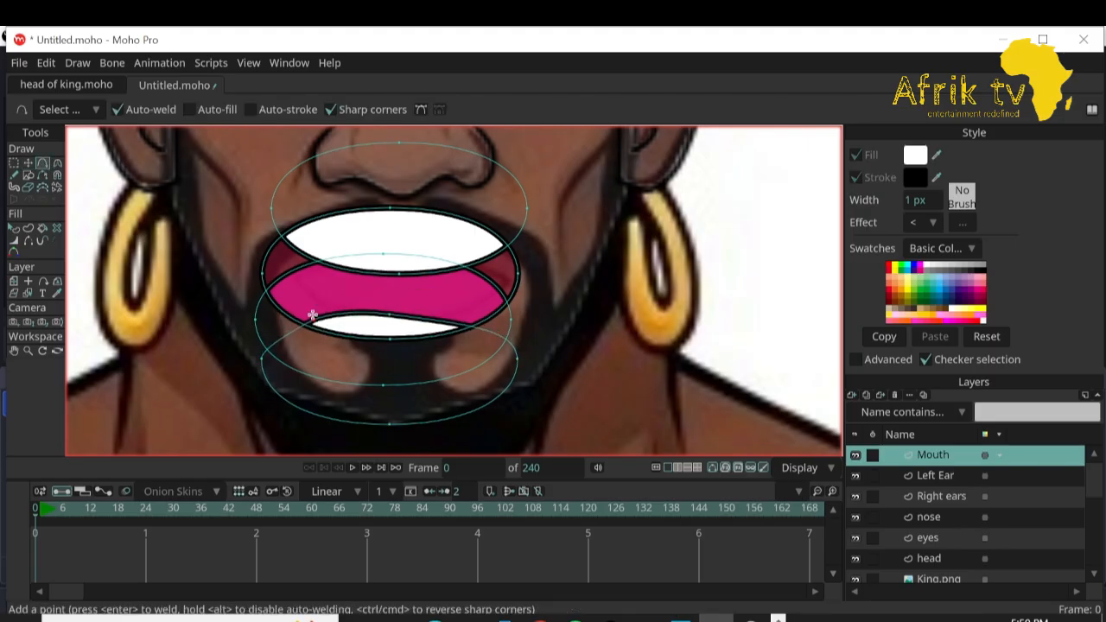
pyautogui.moveTo(474, 326); pyautogui.dragTo(474, 306)
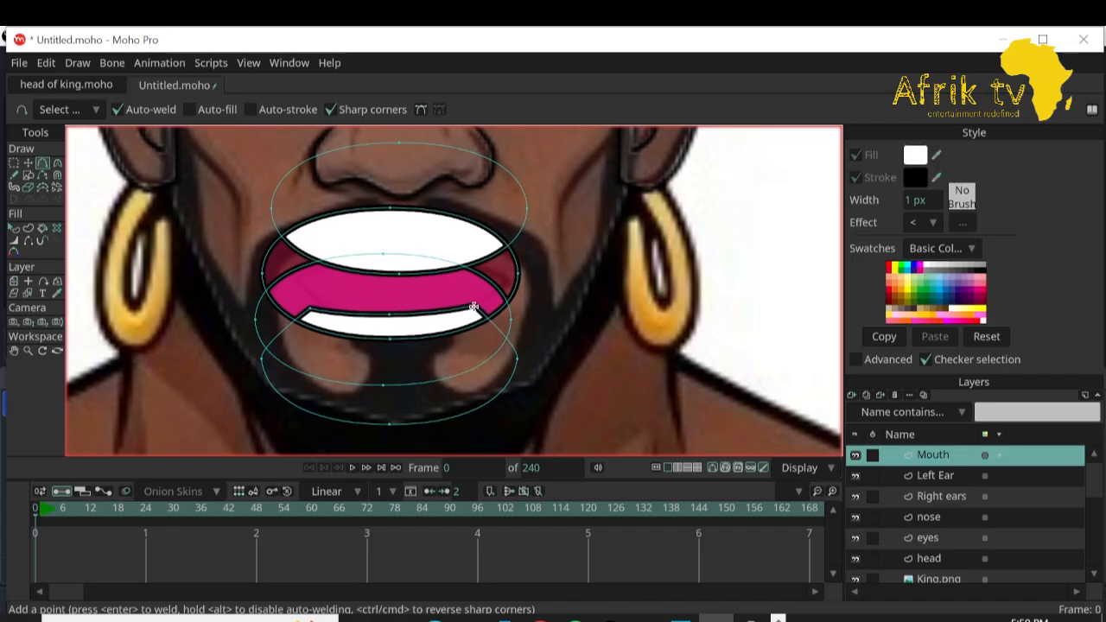
pyautogui.click(28, 162)
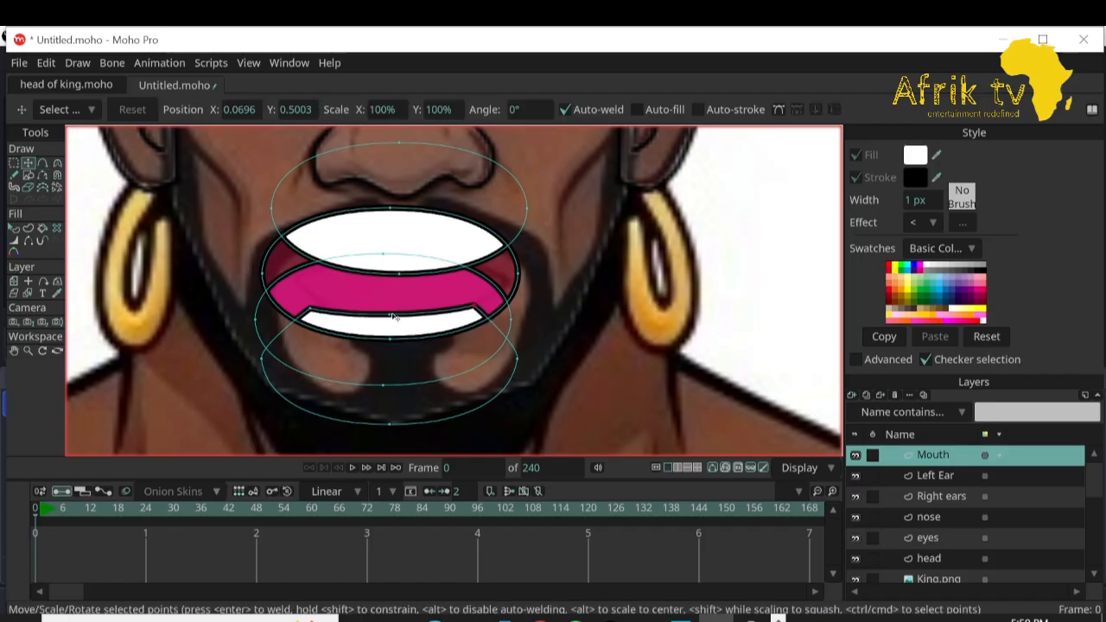
pyautogui.moveTo(393, 317); pyautogui.dragTo(391, 307)
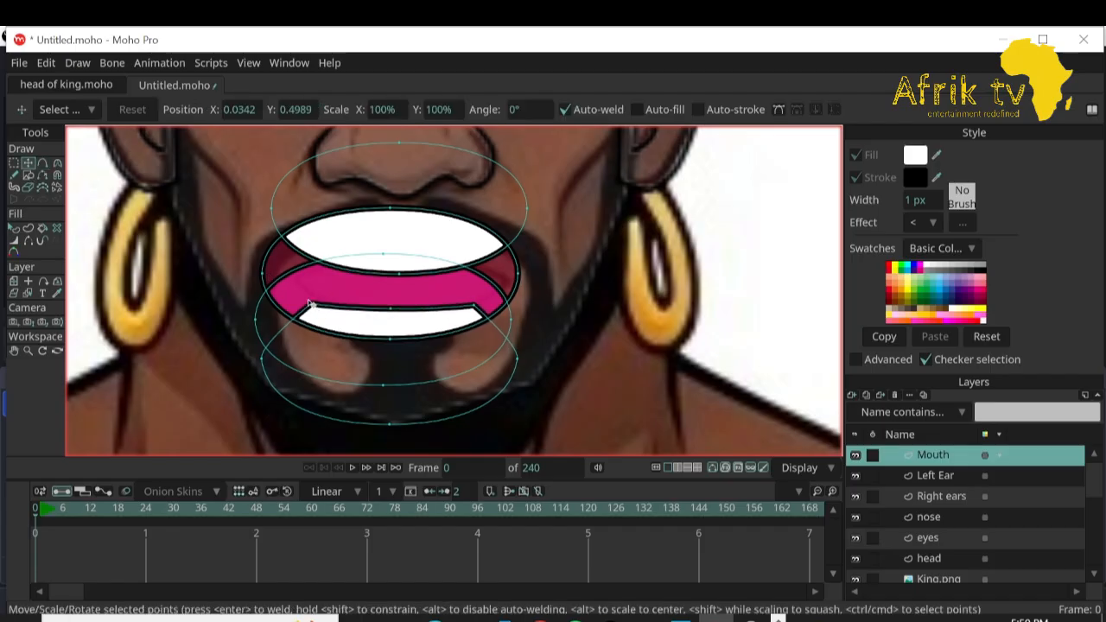
# Add corner points at both ends of the upper teeth's lower edge to flatten it, and move the teeth shape upward.
pyautogui.click(425, 206)
pyautogui.click(42, 162)
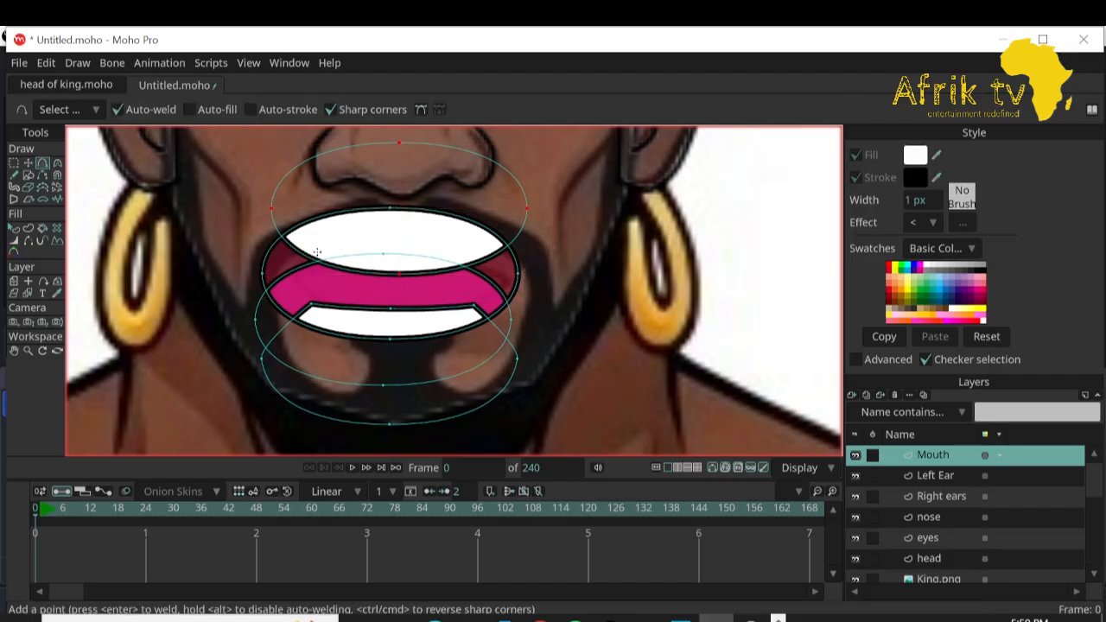
pyautogui.moveTo(309, 264); pyautogui.dragTo(486, 273)
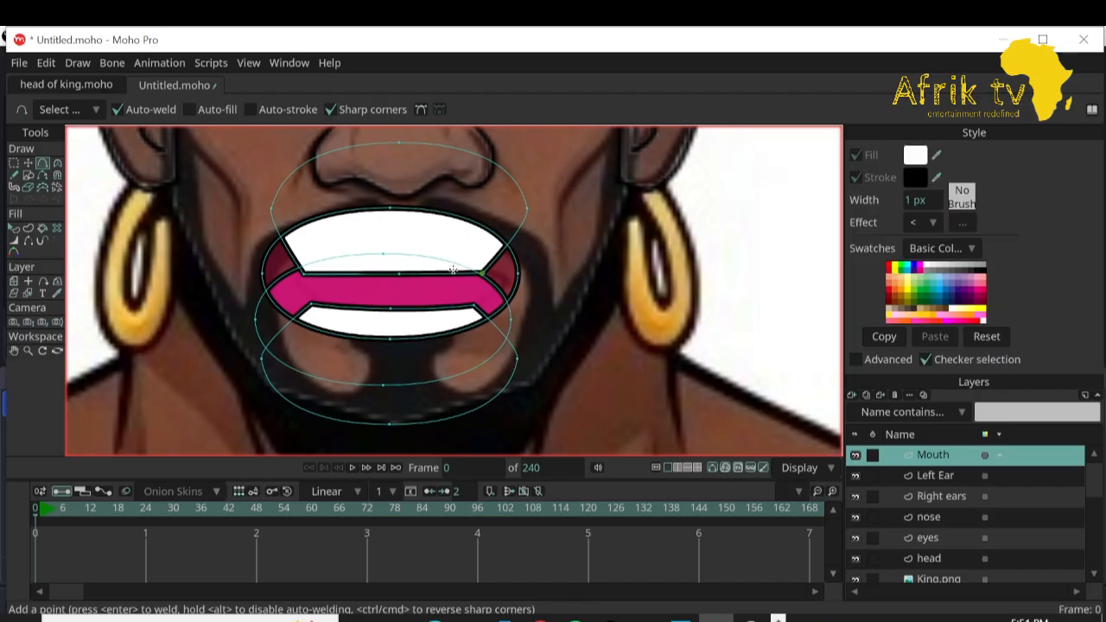
pyautogui.click(28, 164)
pyautogui.moveTo(428, 234); pyautogui.dragTo(427, 237)
pyautogui.click(457, 197)
pyautogui.moveTo(458, 198); pyautogui.dragTo(459, 160)
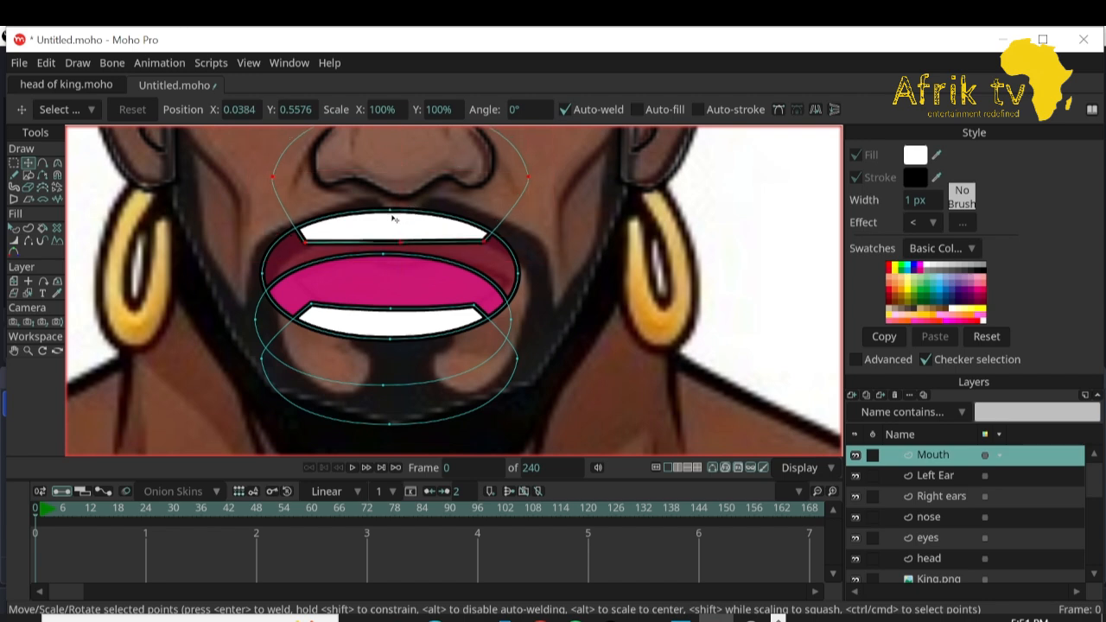
# Narrow the pink tongue by moving both of its side points inward.
pyautogui.click(290, 309)
pyautogui.moveTo(255, 321); pyautogui.dragTo(295, 318)
pyautogui.moveTo(512, 328); pyautogui.dragTo(484, 339)
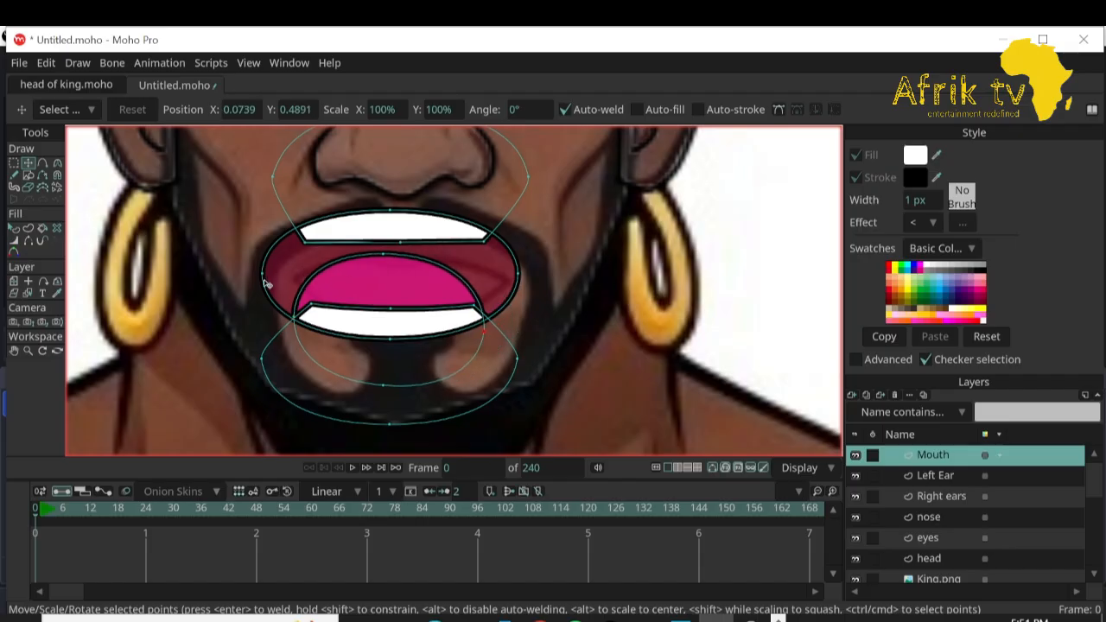
# Turn both mouth corners into peaked points, then close the mouth outline by bringing its upper and lower centre points together.
pyautogui.click(57, 163)
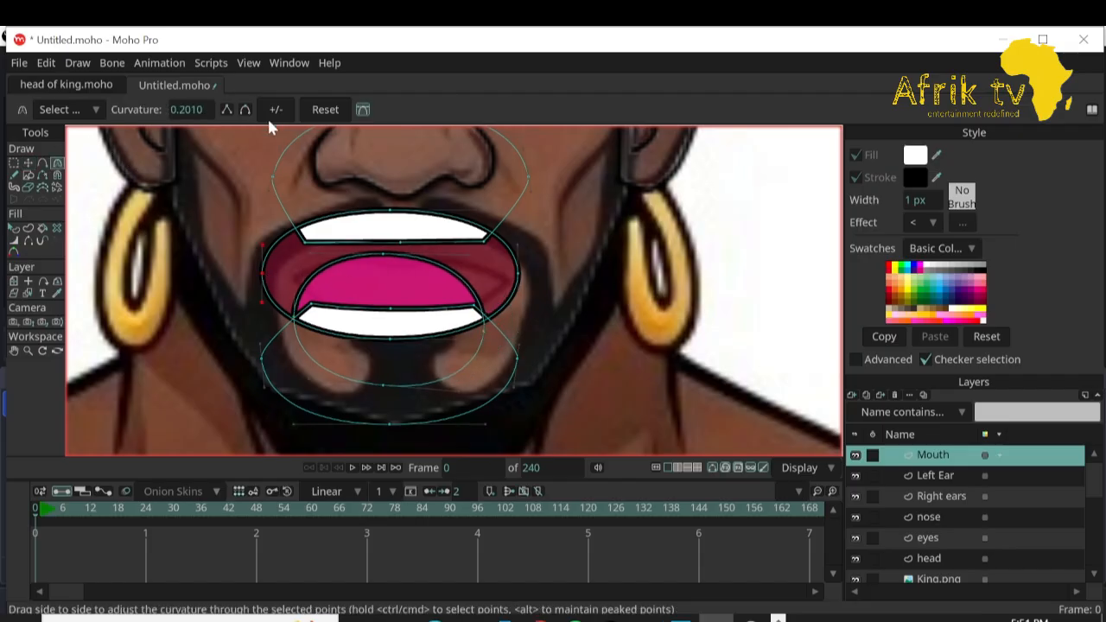
pyautogui.click(226, 110)
pyautogui.click(523, 275)
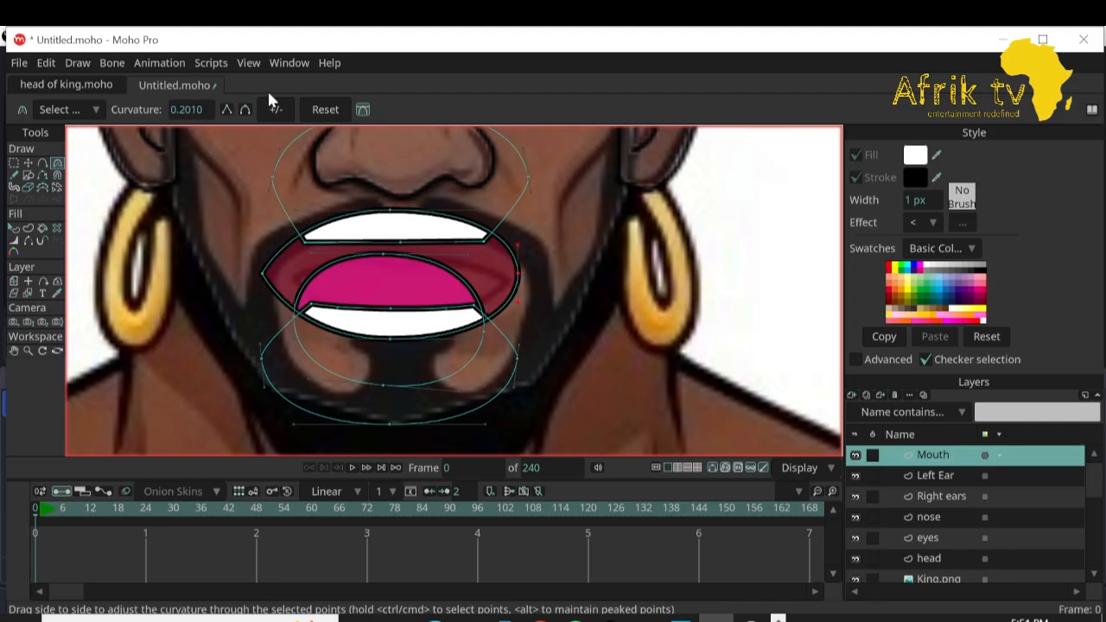
pyautogui.click(226, 110)
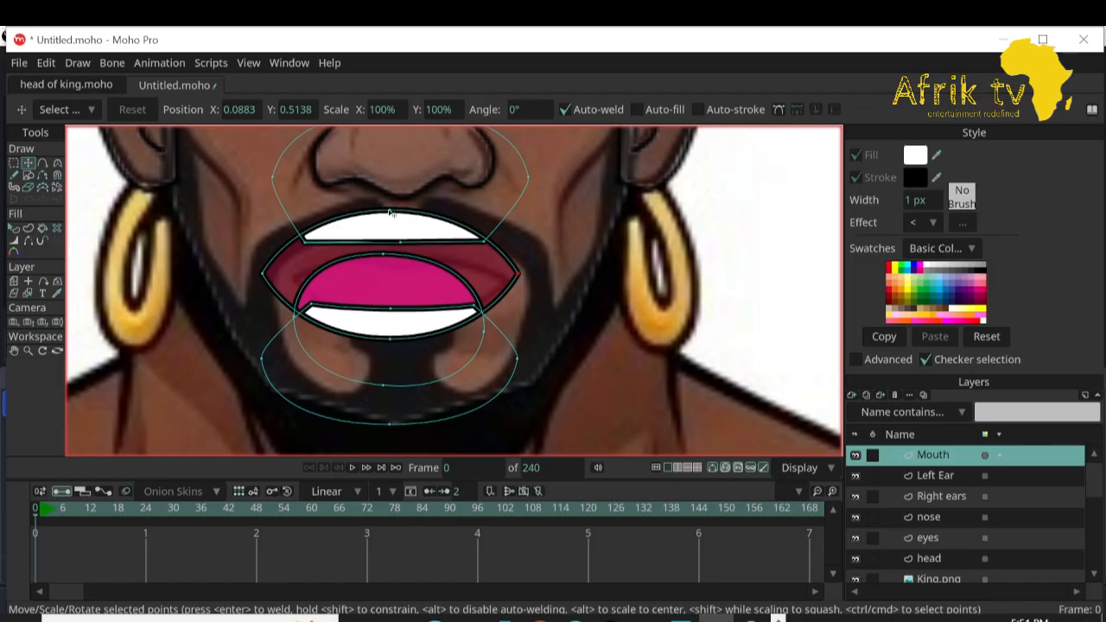
pyautogui.moveTo(390, 212); pyautogui.dragTo(387, 278)
# Move the upper teeth shape slightly down and the lower teeth shape slightly up toward the closed mouth line.
pyautogui.click(425, 196)
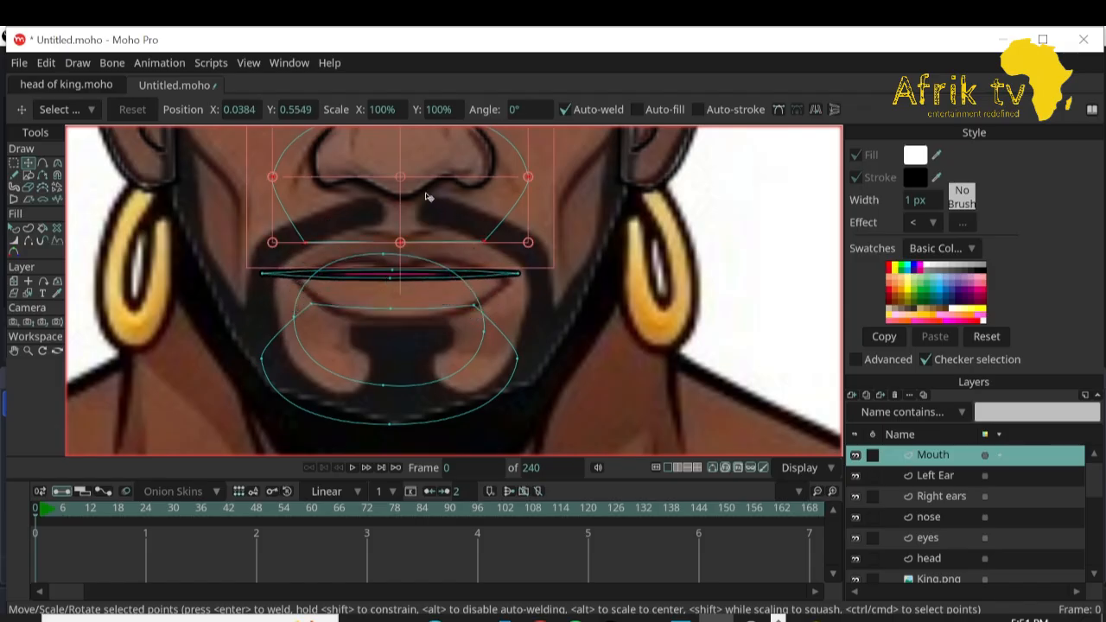
pyautogui.moveTo(426, 196); pyautogui.dragTo(420, 227)
pyautogui.click(414, 346)
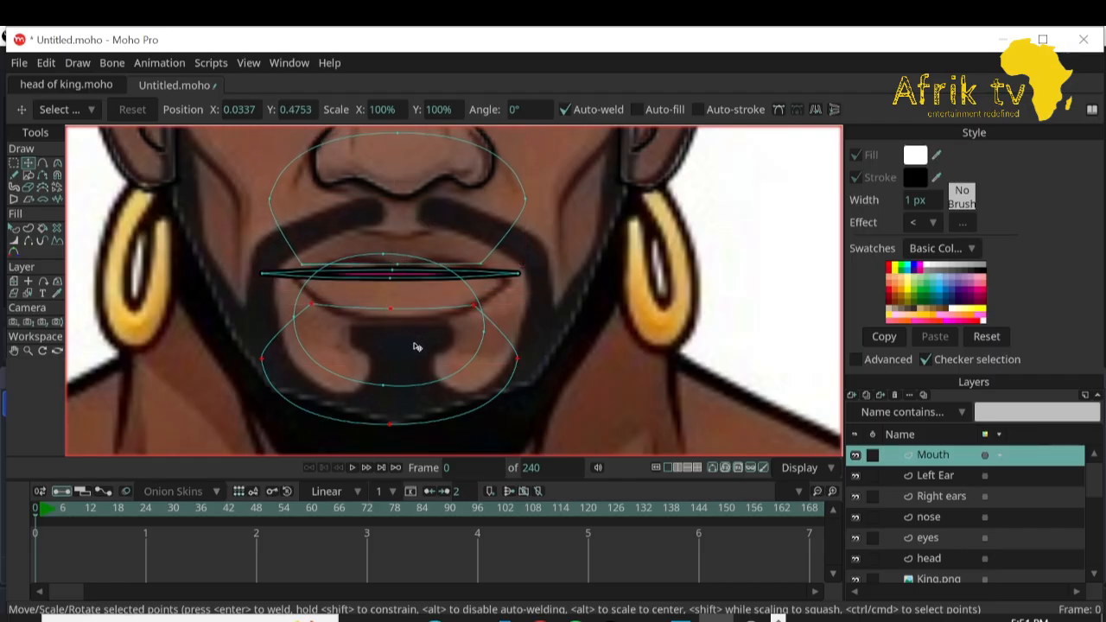
pyautogui.moveTo(417, 346); pyautogui.dragTo(419, 321)
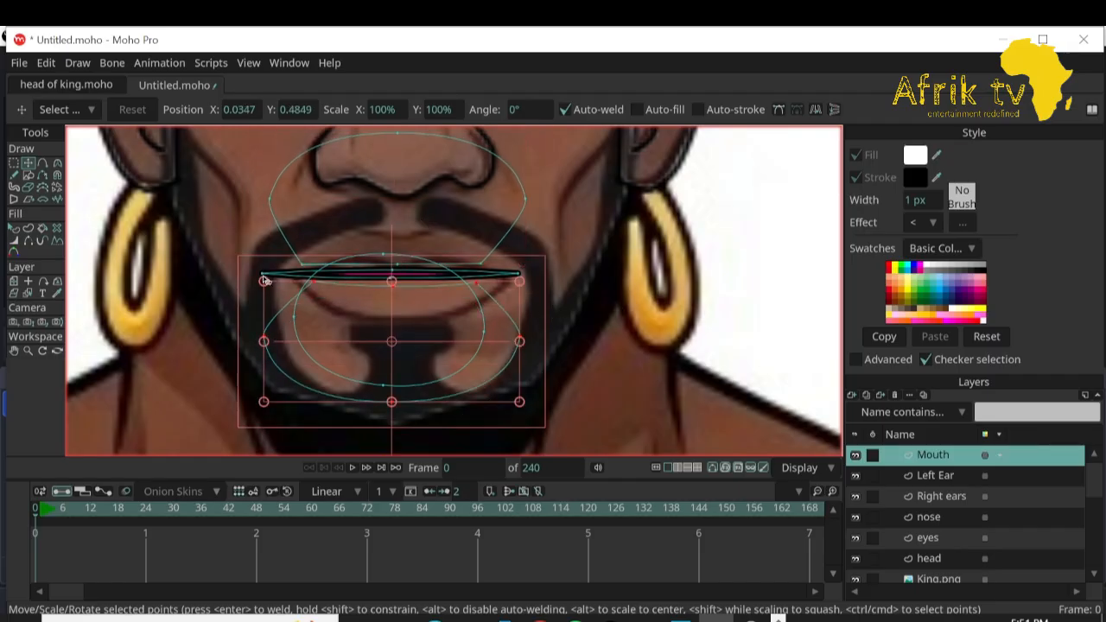
# Narrow the closed mouth by moving both of its corners inward to match the lips in the reference image.
pyautogui.moveTo(266, 280); pyautogui.dragTo(295, 278)
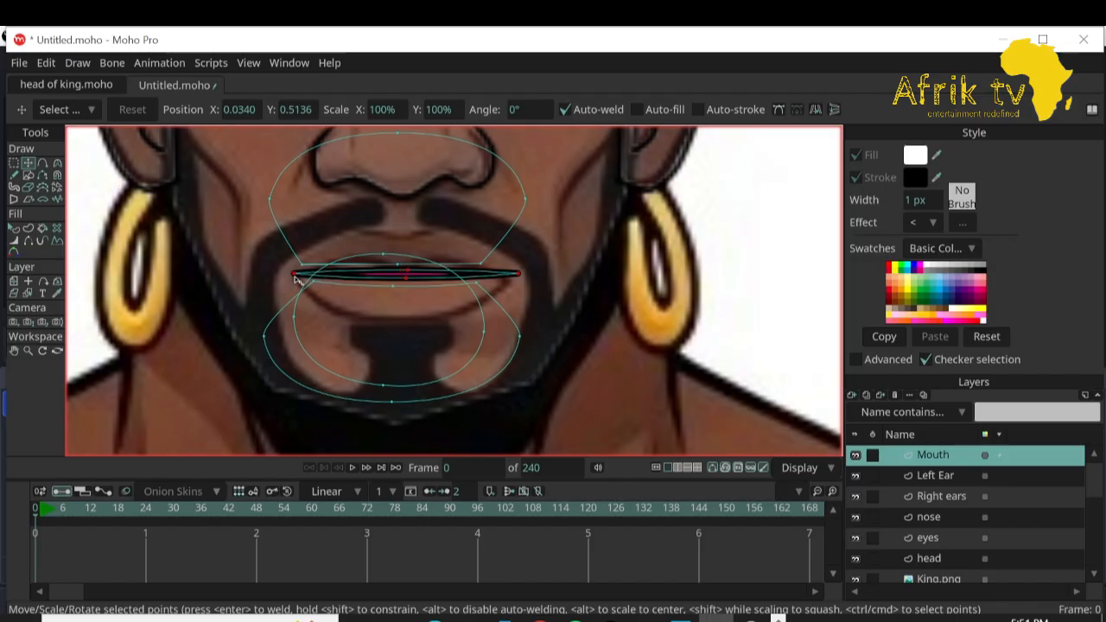
pyautogui.doubleClick(485, 285)
pyautogui.moveTo(528, 277); pyautogui.dragTo(518, 276)
pyautogui.moveTo(298, 276); pyautogui.dragTo(299, 278)
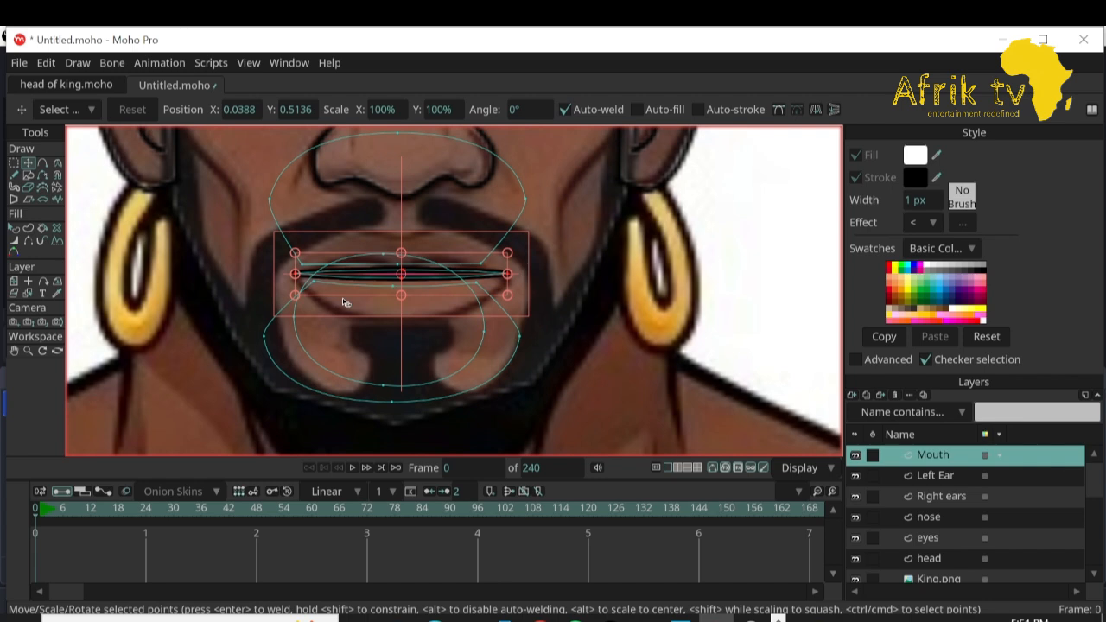
# Raise the lower centre point of the closed mouth slightly to thin the mouth line.
pyautogui.click(14, 227)
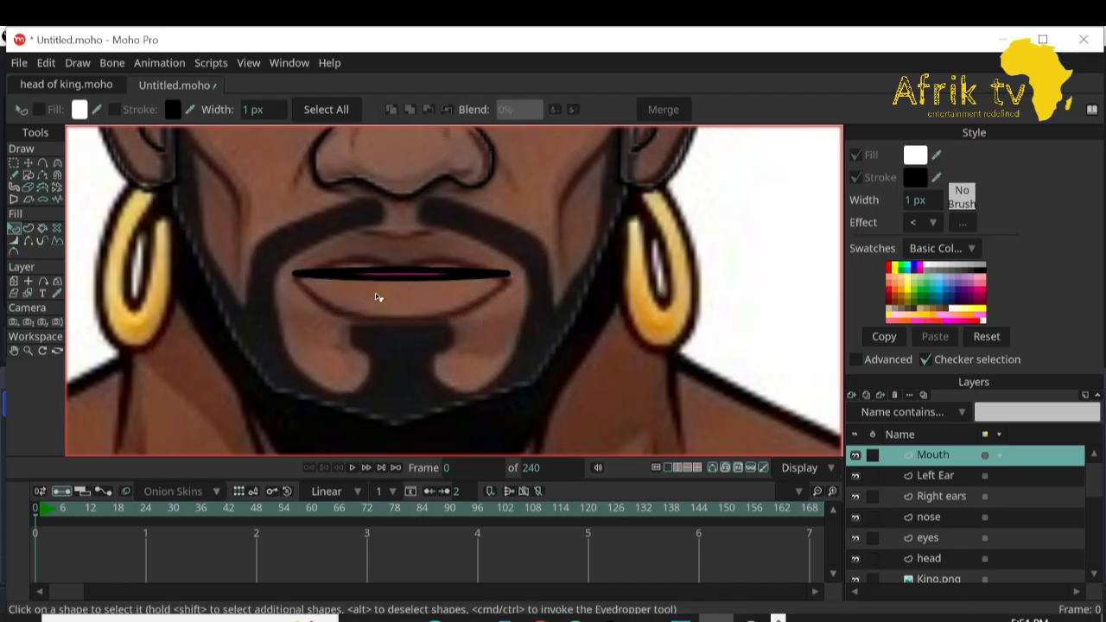
pyautogui.click(14, 164)
pyautogui.click(28, 164)
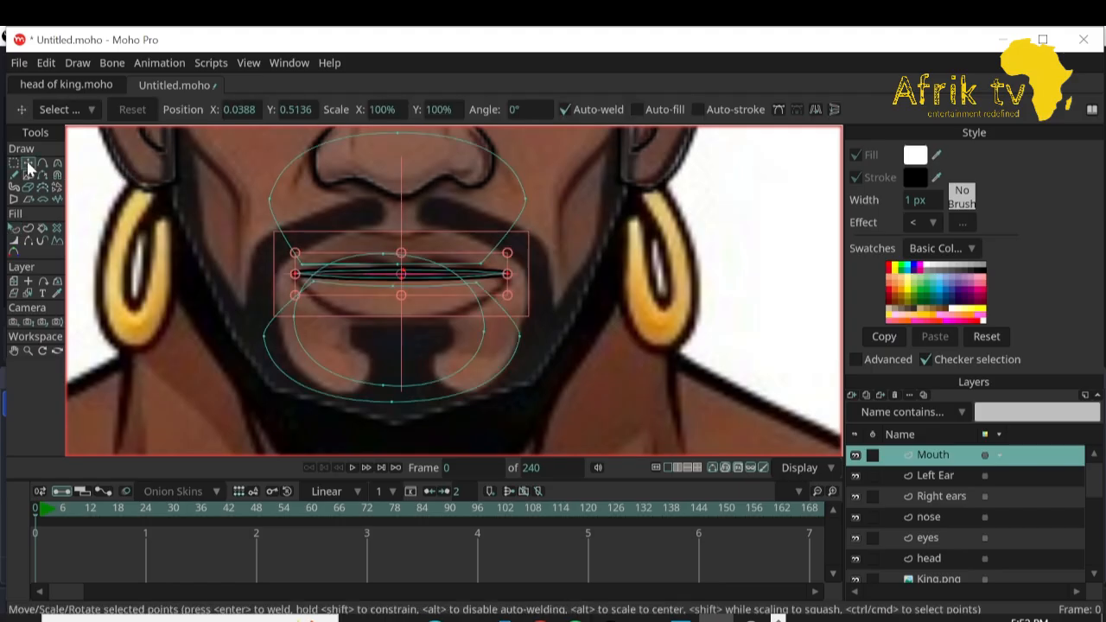
pyautogui.moveTo(403, 277); pyautogui.dragTo(402, 275)
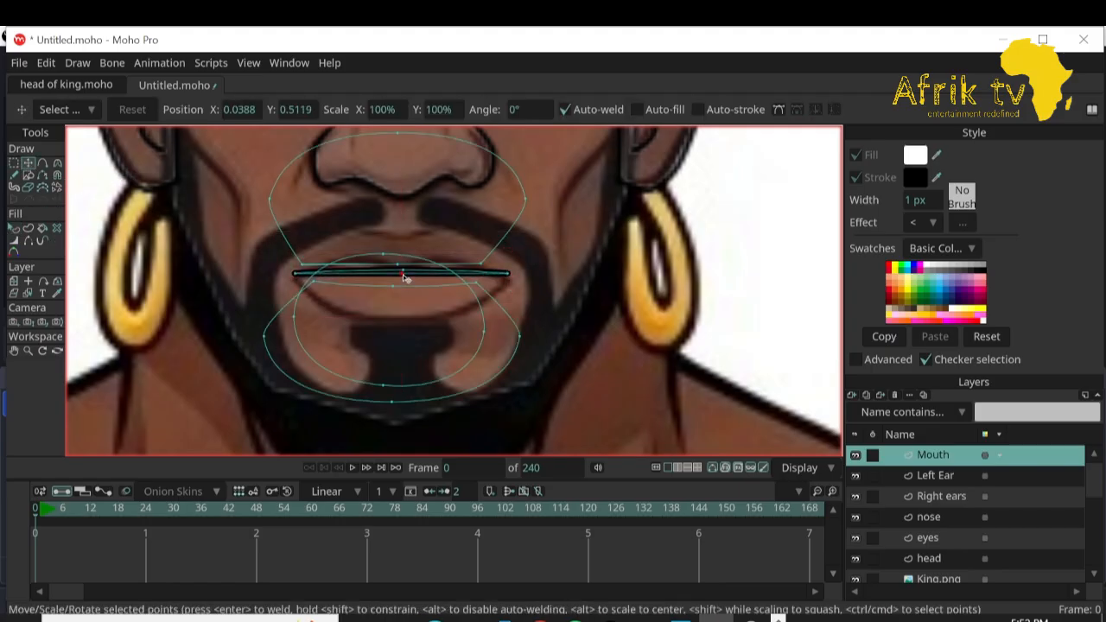
# Draw a freehand curved stroke along the bottom edge of the lower lip in the reference image.
pyautogui.click(15, 176)
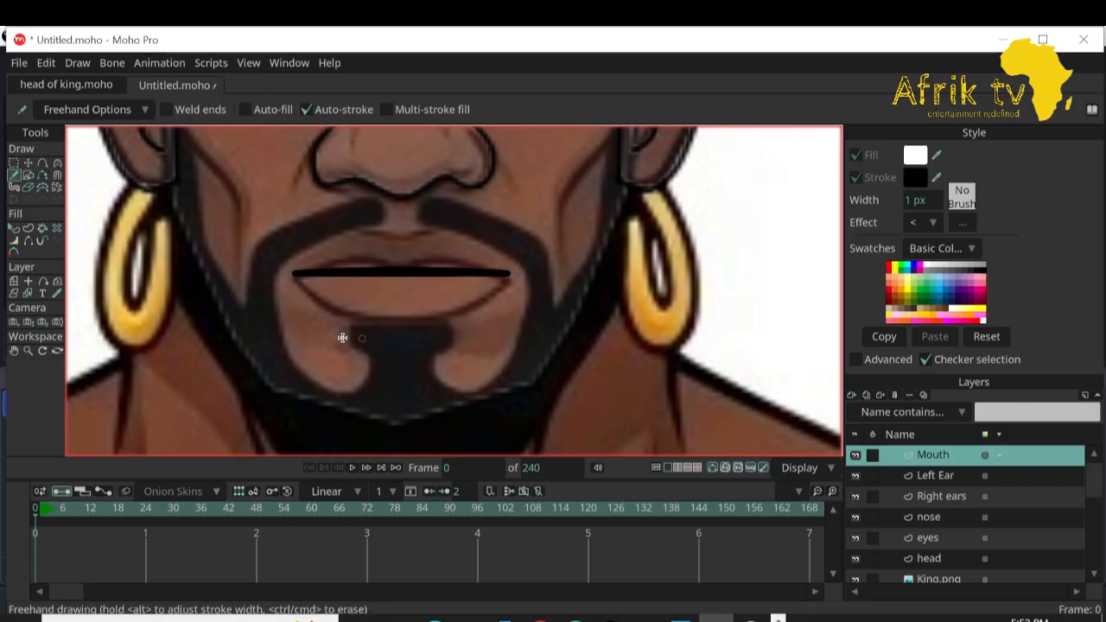
pyautogui.moveTo(334, 306); pyautogui.dragTo(465, 303)
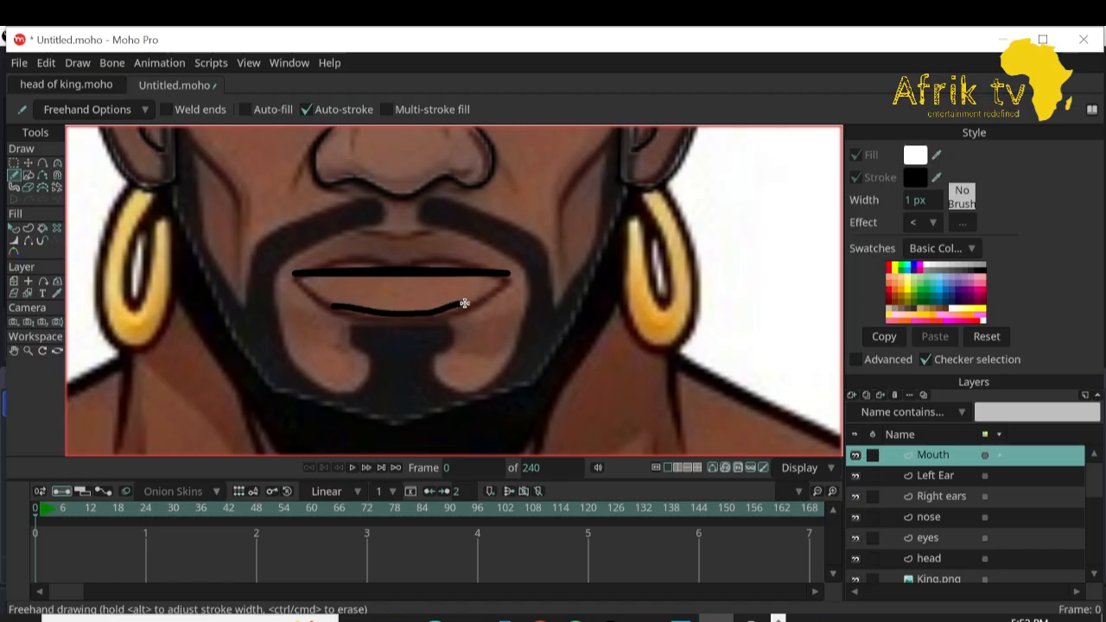
pyautogui.hotkey('ctrl', 'z')
pyautogui.moveTo(322, 300)
pyautogui.mouseDown()
pyautogui.moveTo(408, 317)
pyautogui.moveTo(492, 294)
pyautogui.mouseUp()
# Delete the surplus inner point of the lower lip stroke and move its remaining middle point down onto the lip edge.
pyautogui.click(26, 167)
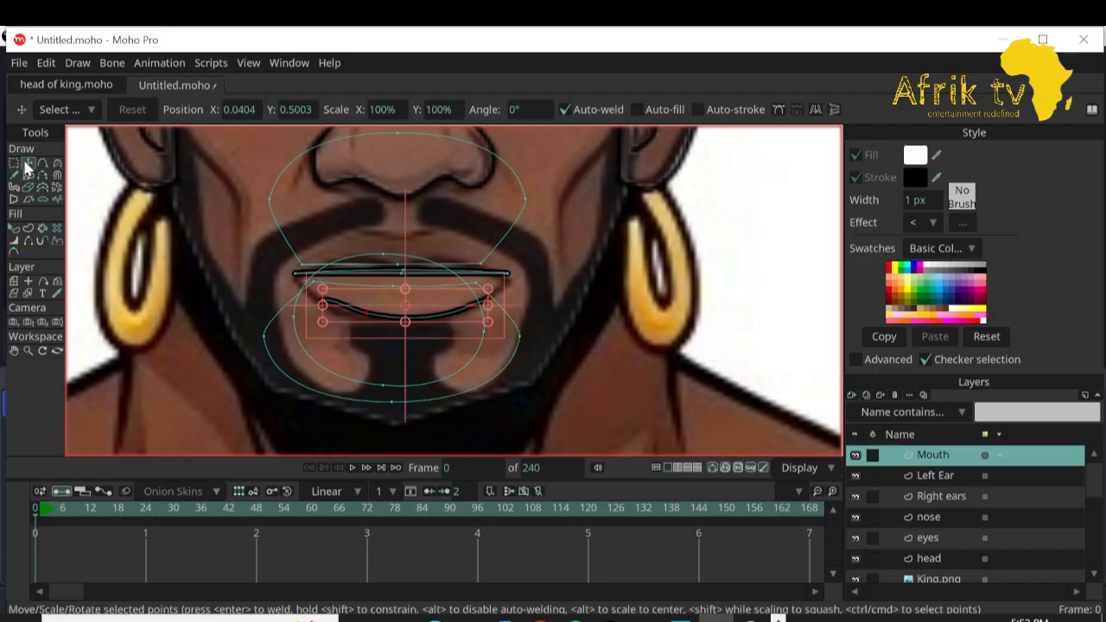
pyautogui.click(28, 350)
pyautogui.moveTo(666, 308); pyautogui.dragTo(819, 423)
pyautogui.click(13, 351)
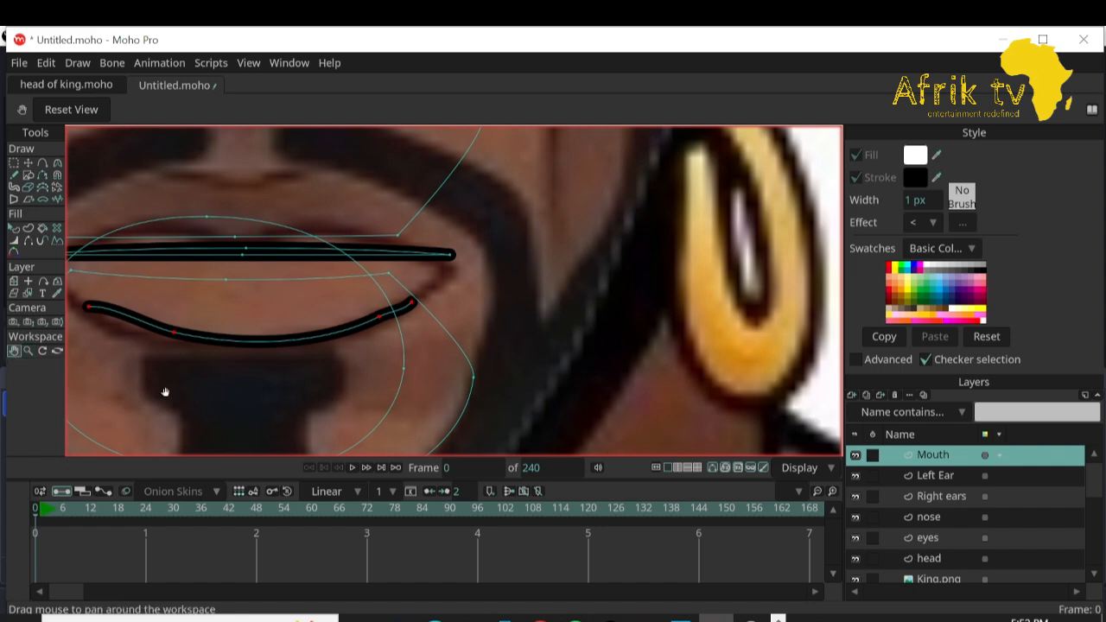
pyautogui.moveTo(164, 390); pyautogui.dragTo(267, 405)
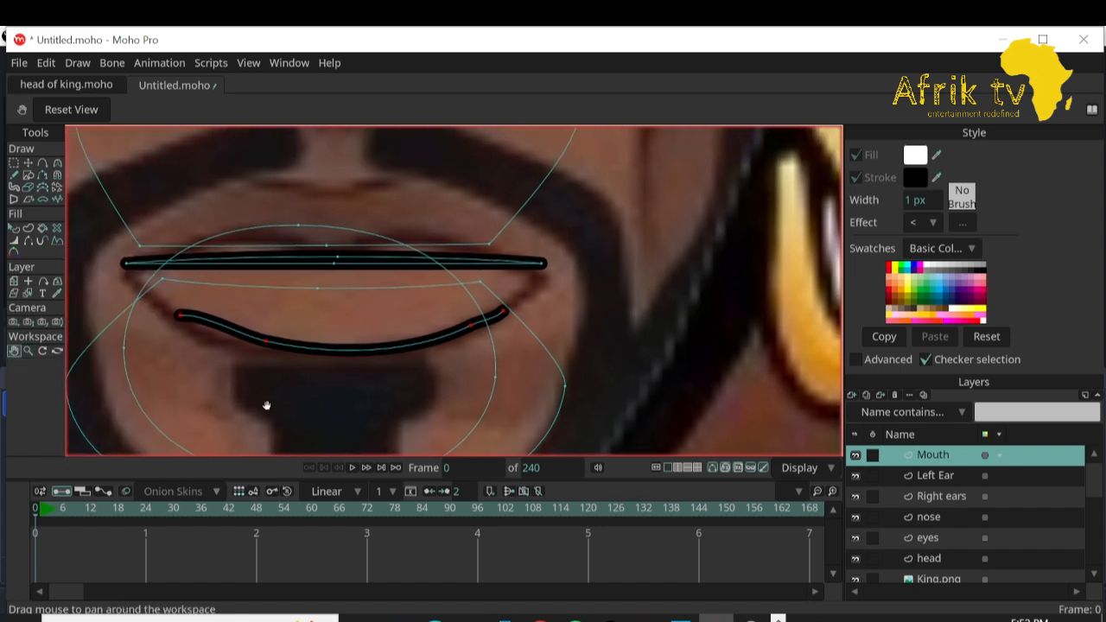
pyautogui.click(27, 162)
pyautogui.click(267, 344)
pyautogui.press('Delete')
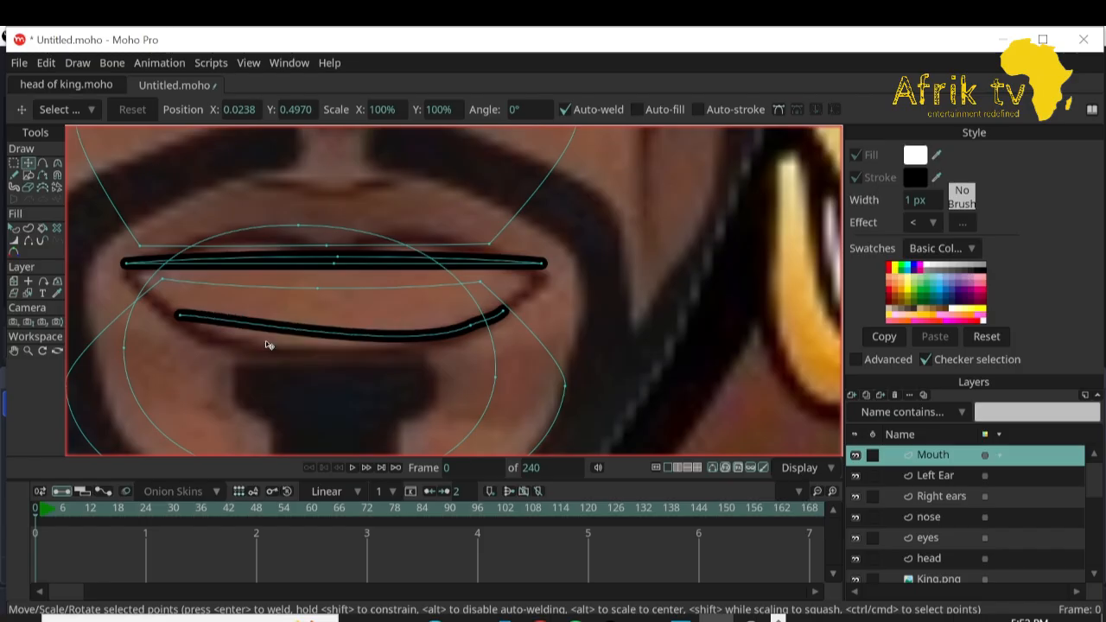
pyautogui.moveTo(362, 339)
pyautogui.mouseDown()
pyautogui.moveTo(390, 353)
pyautogui.moveTo(363, 360)
pyautogui.mouseUp()
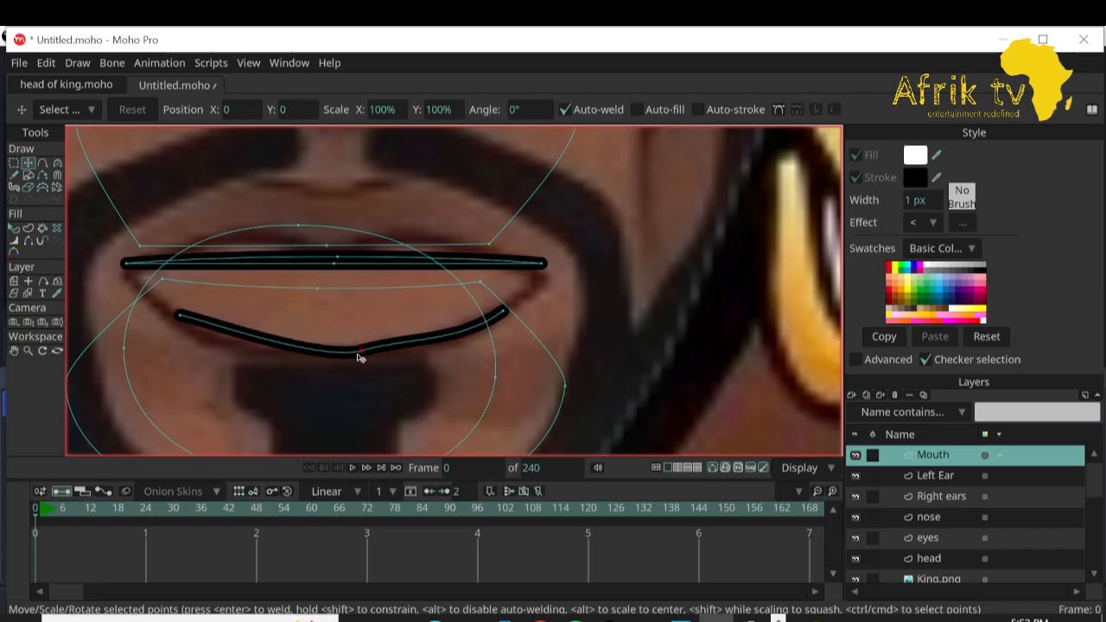
# Lengthen the curve handles on both sides of the lower lip stroke's middle point to smooth the arc.
pyautogui.click(57, 162)
pyautogui.moveTo(411, 342); pyautogui.dragTo(403, 352)
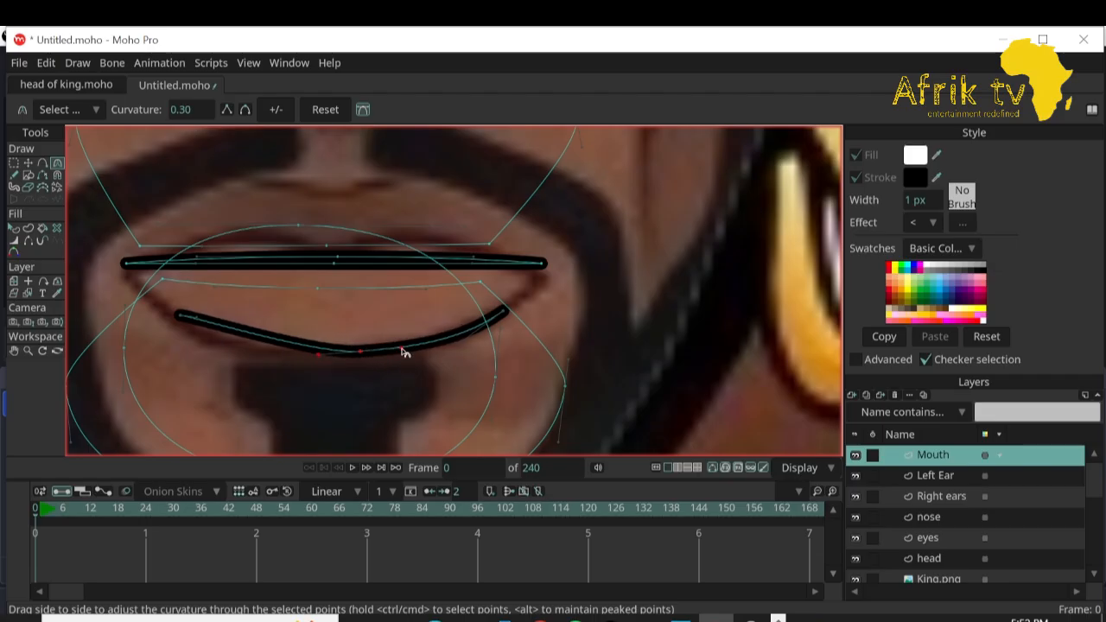
pyautogui.moveTo(317, 359); pyautogui.dragTo(281, 354)
# Shift the lower lip stroke slightly left and move its middle point to the centre under the mouth.
pyautogui.click(29, 163)
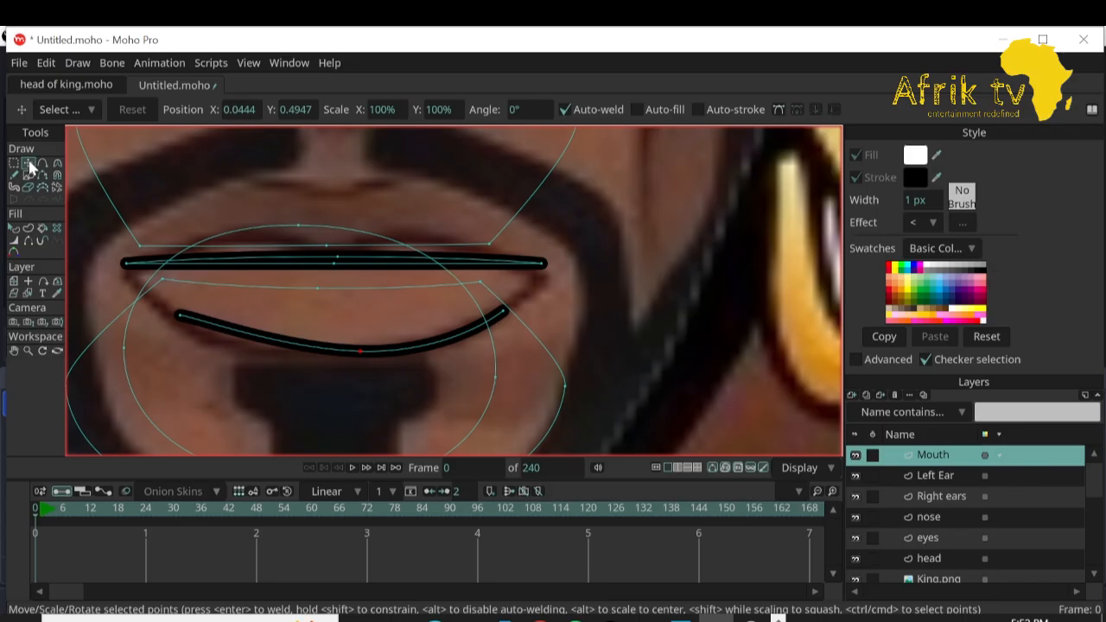
pyautogui.doubleClick(412, 348)
pyautogui.moveTo(412, 349); pyautogui.dragTo(335, 355)
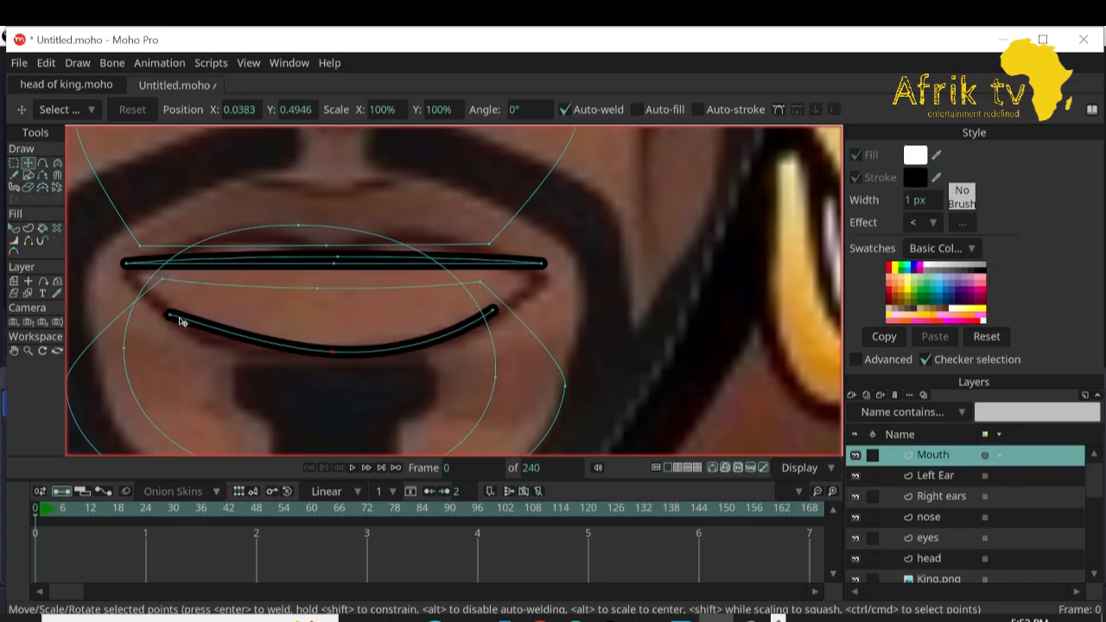
# Extend the left curve handle of the lower lip stroke's middle point to round that side of the arc.
pyautogui.click(57, 164)
pyautogui.moveTo(258, 349); pyautogui.dragTo(253, 353)
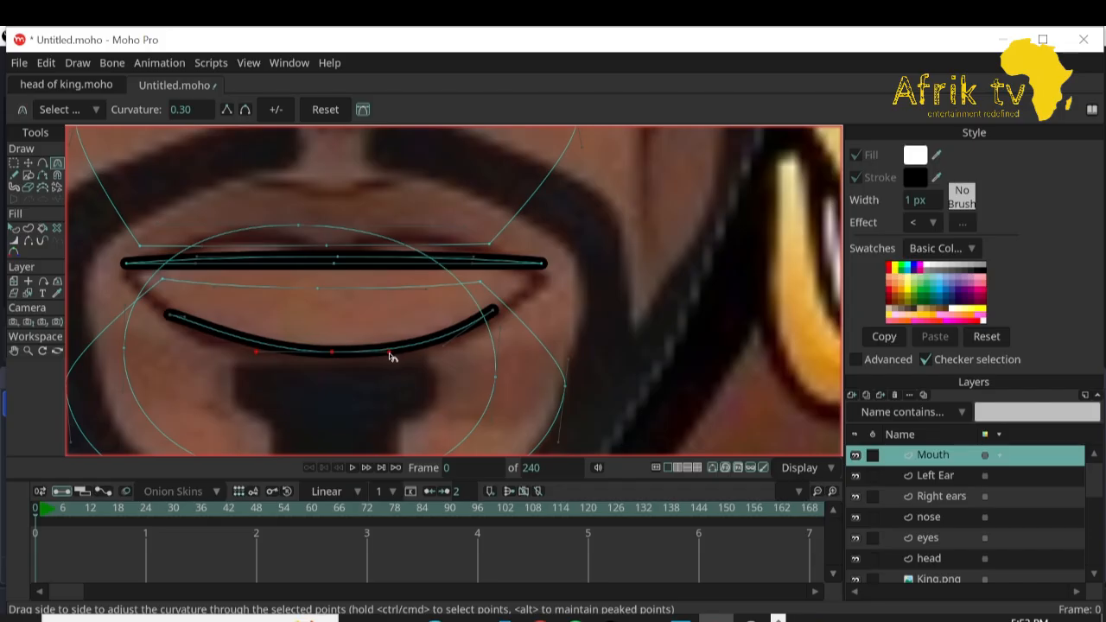
pyautogui.click(31, 164)
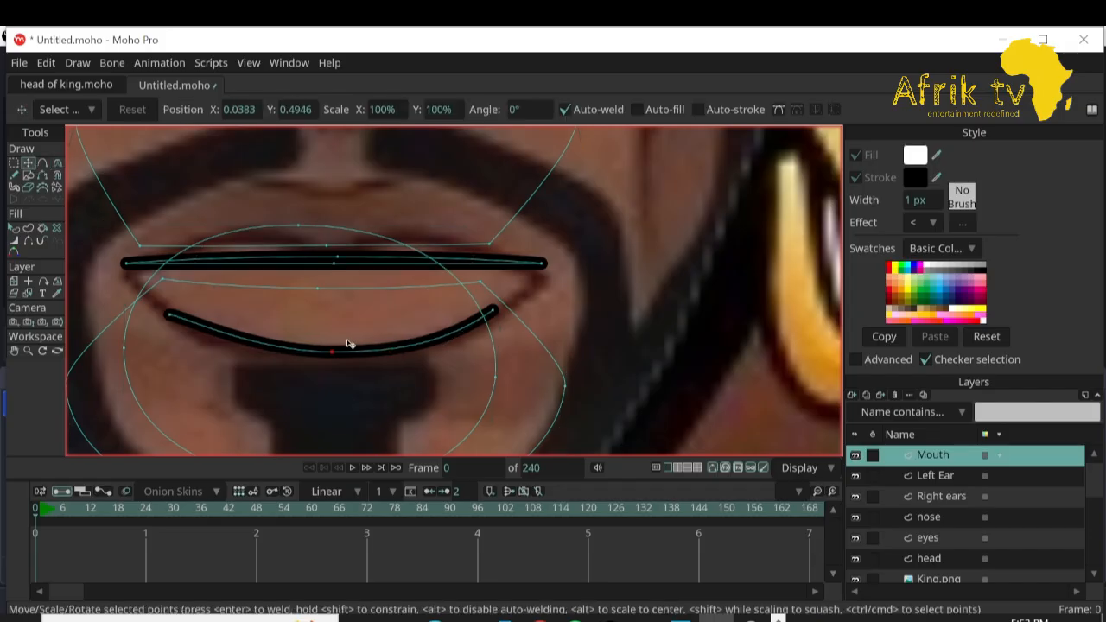
# Set both end points of the lower lip stroke to peaked.
pyautogui.click(169, 317)
pyautogui.click(55, 163)
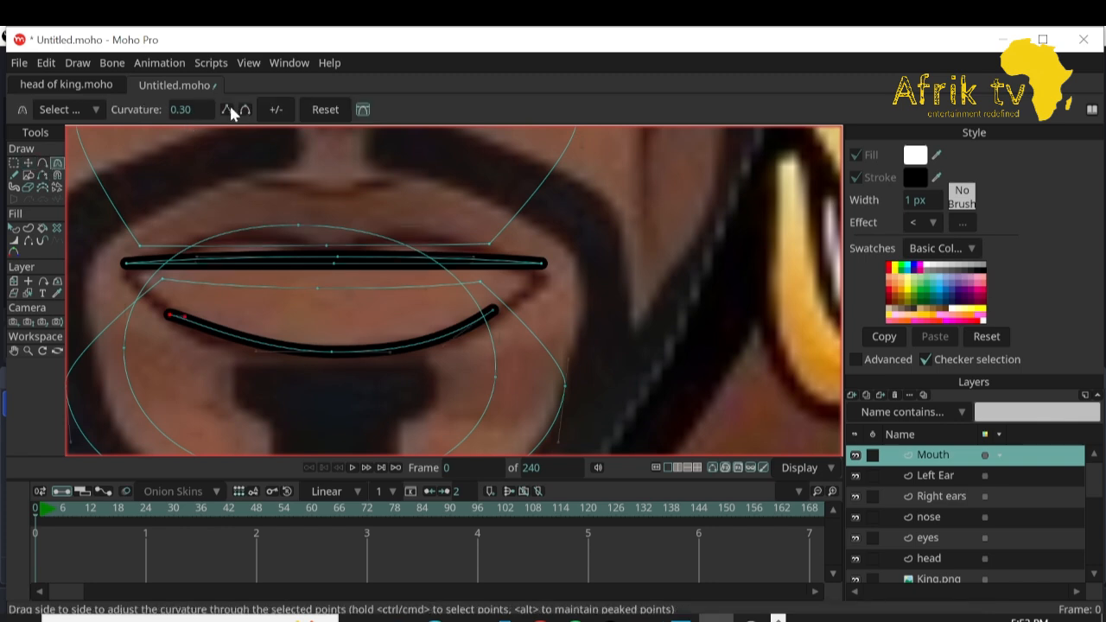
pyautogui.click(227, 109)
pyautogui.click(226, 110)
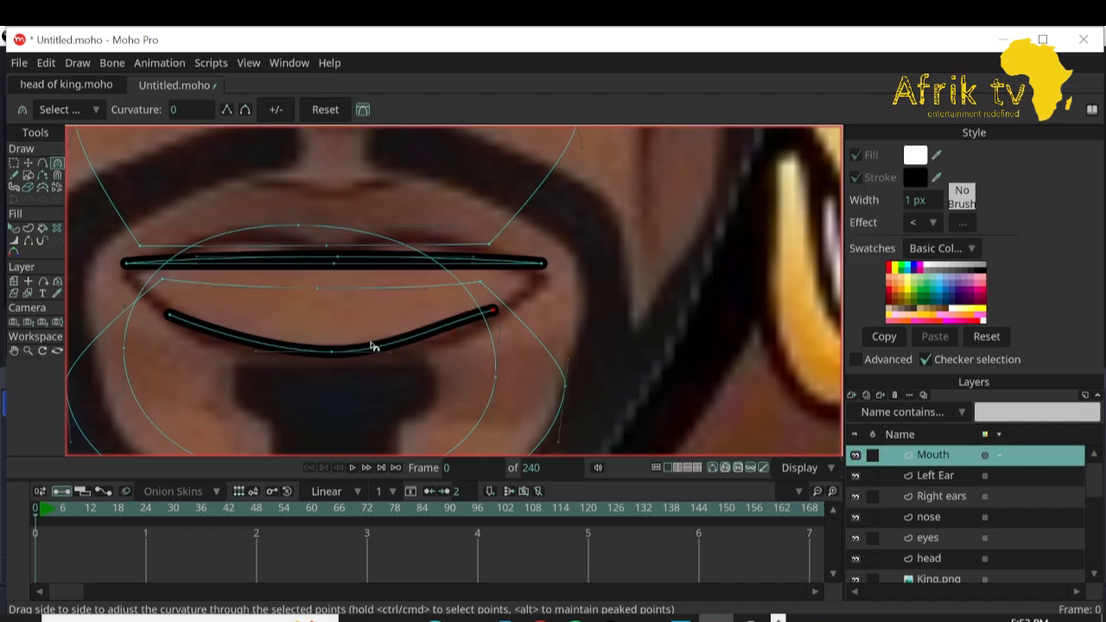
# Extend the right curve handle of the lower lip stroke's middle point and lower its right end point onto the lip edge.
pyautogui.click(333, 351)
pyautogui.moveTo(393, 349); pyautogui.dragTo(403, 350)
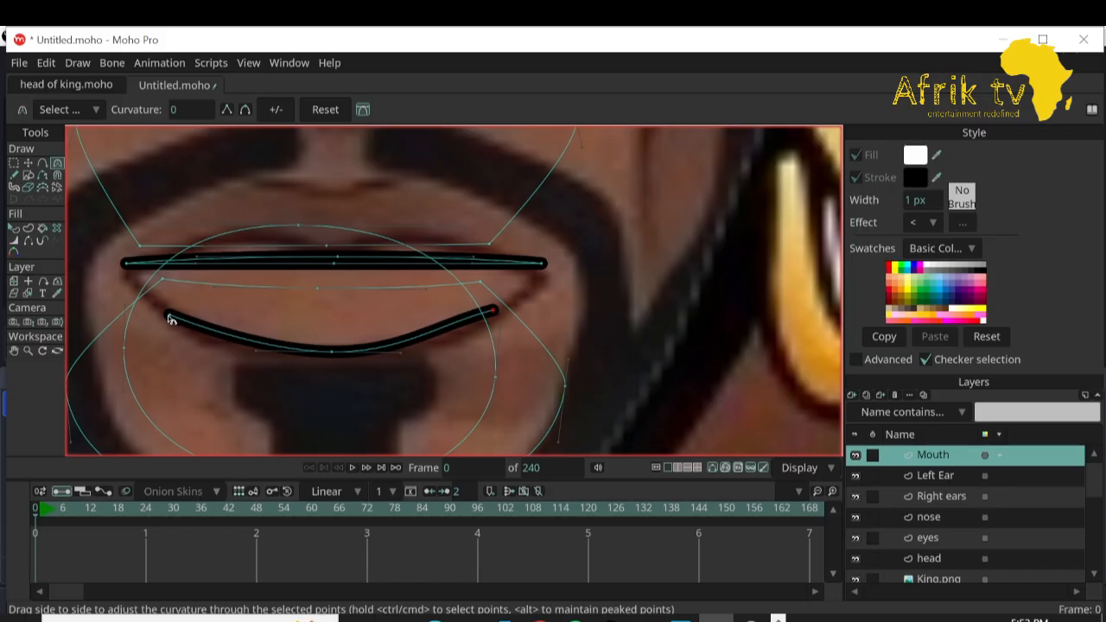
pyautogui.click(28, 163)
pyautogui.moveTo(496, 317); pyautogui.dragTo(488, 326)
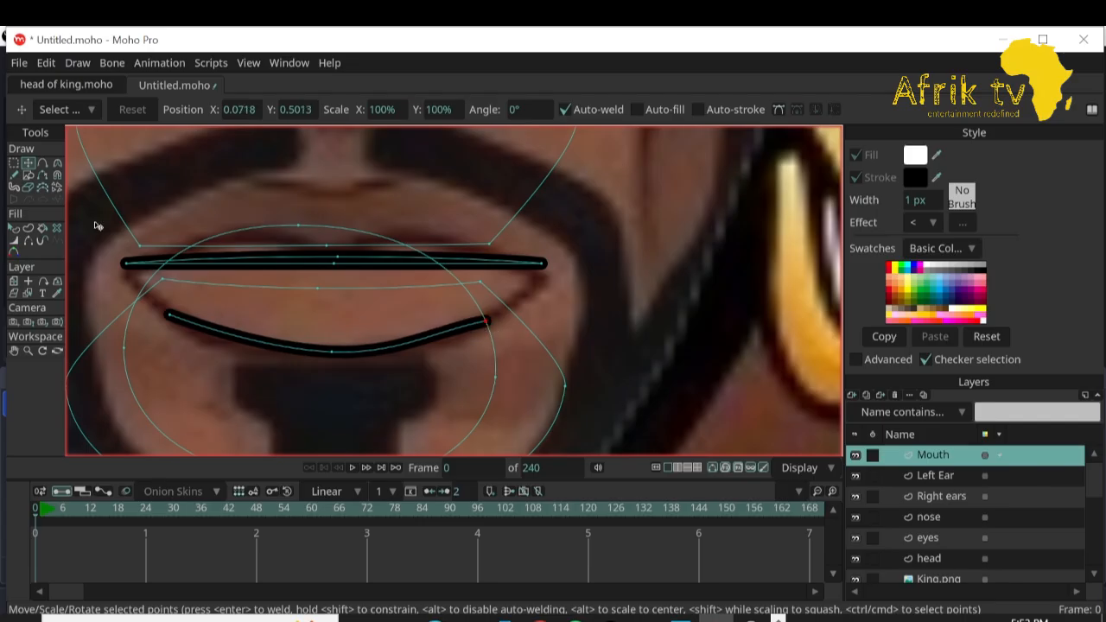
# Set the lower lip stroke's right end point to smooth and fine-tune the curvature at both ends of the stroke.
pyautogui.click(57, 163)
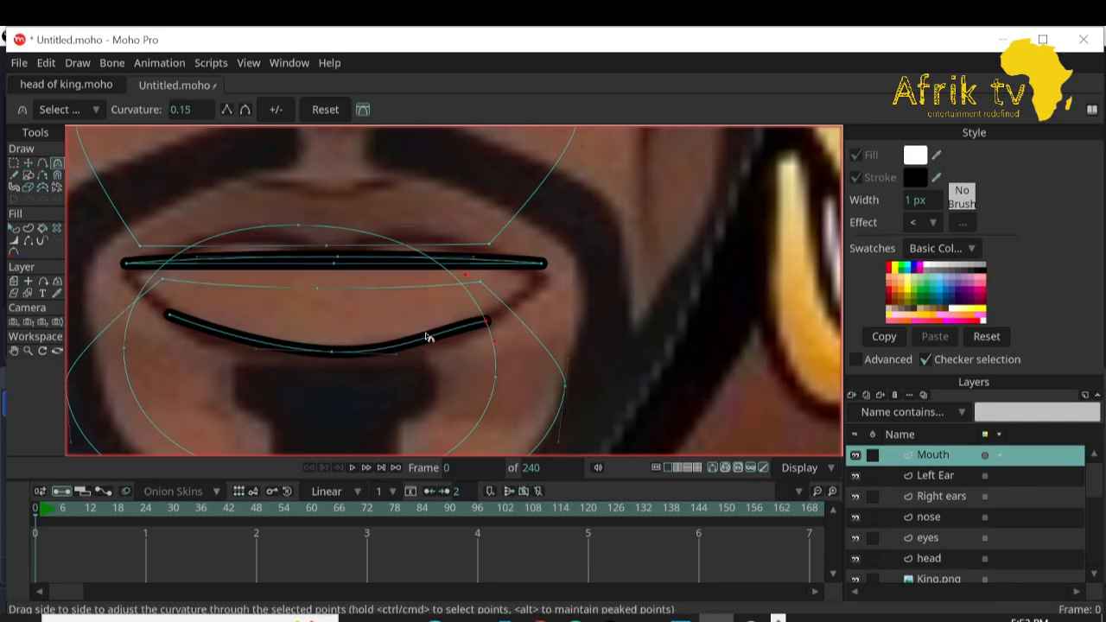
pyautogui.click(245, 110)
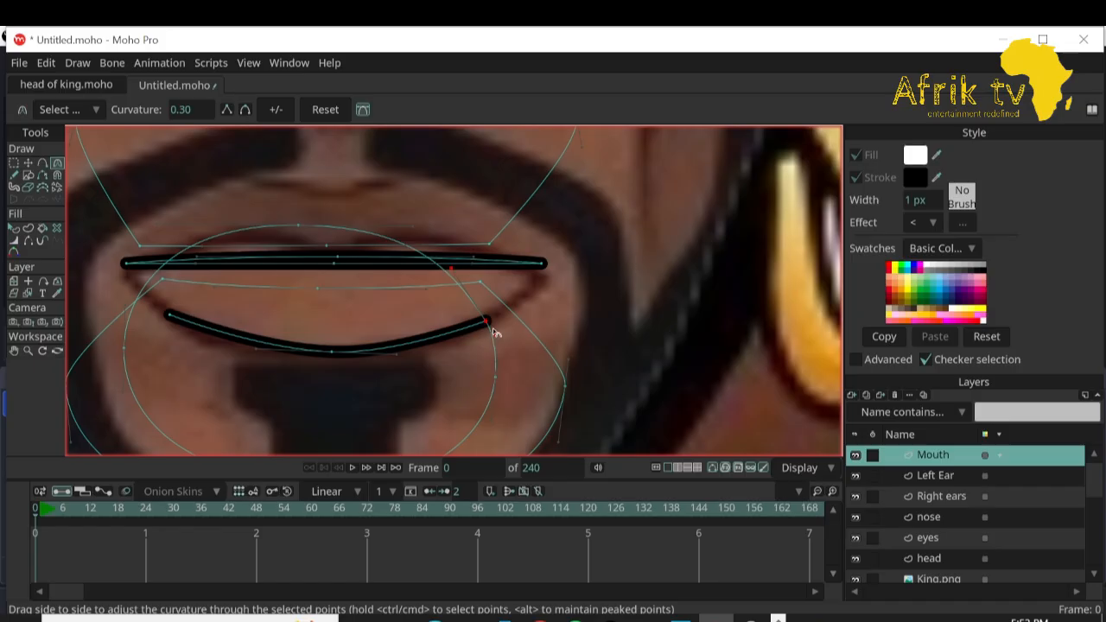
pyautogui.moveTo(488, 322); pyautogui.dragTo(460, 340)
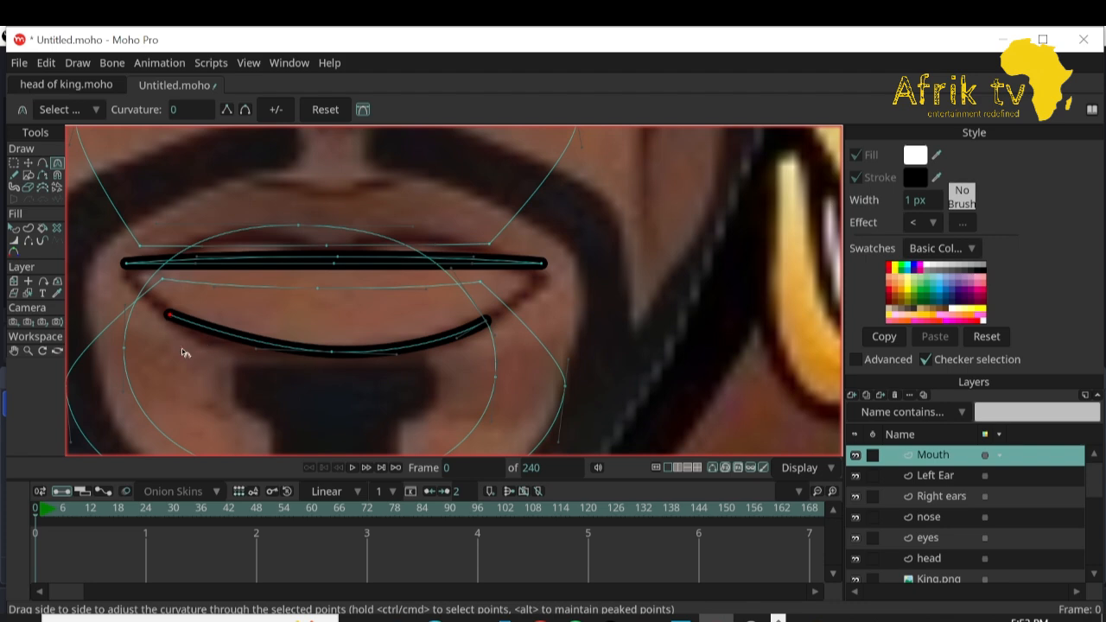
pyautogui.moveTo(181, 348); pyautogui.dragTo(217, 335)
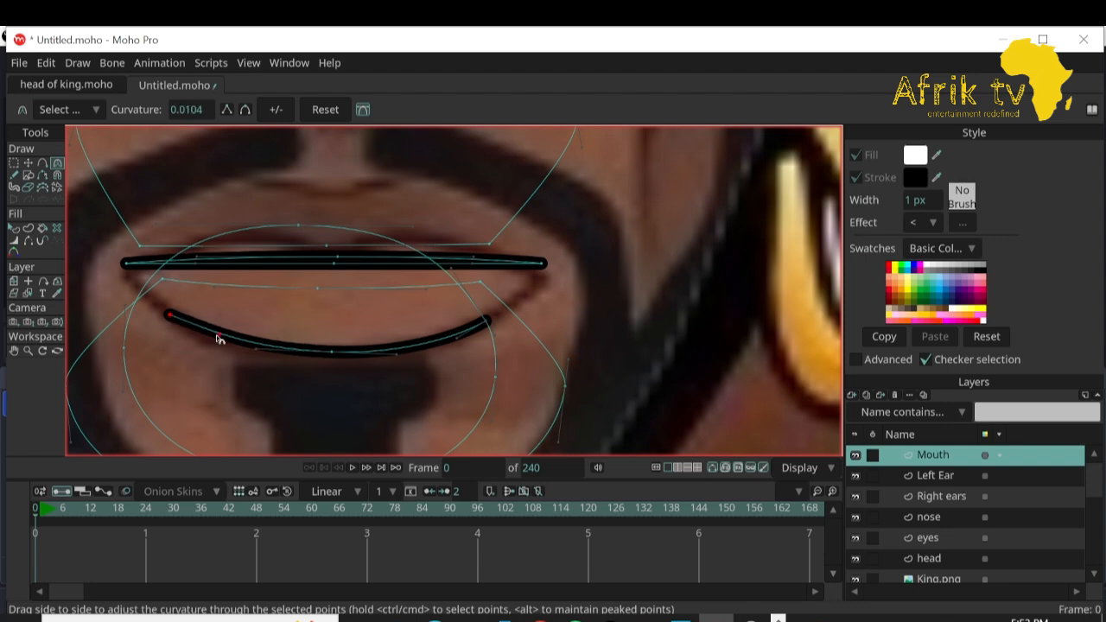
# Select the pink-filled shape inside the closed mouth and try to reduce its stroke width.
pyautogui.click(15, 229)
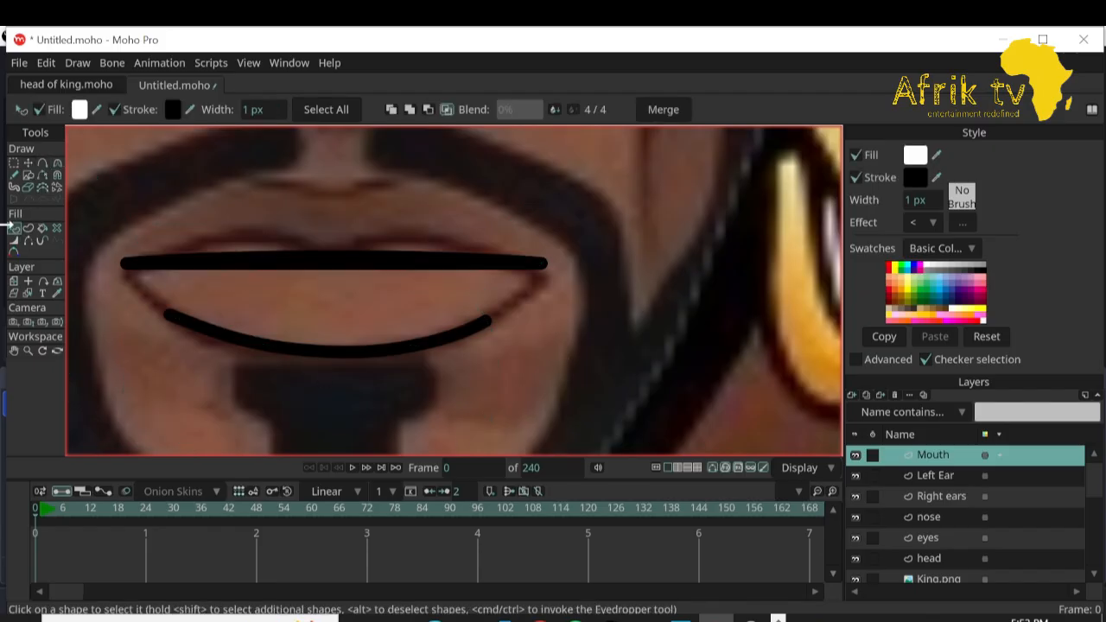
pyautogui.click(318, 260)
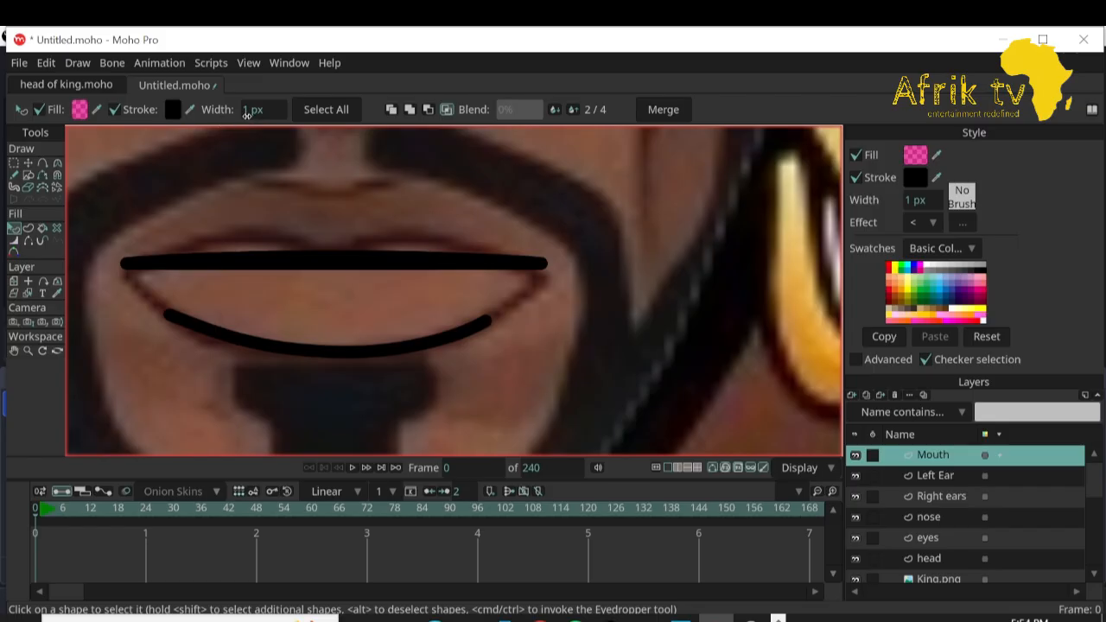
pyautogui.moveTo(247, 115); pyautogui.dragTo(229, 117)
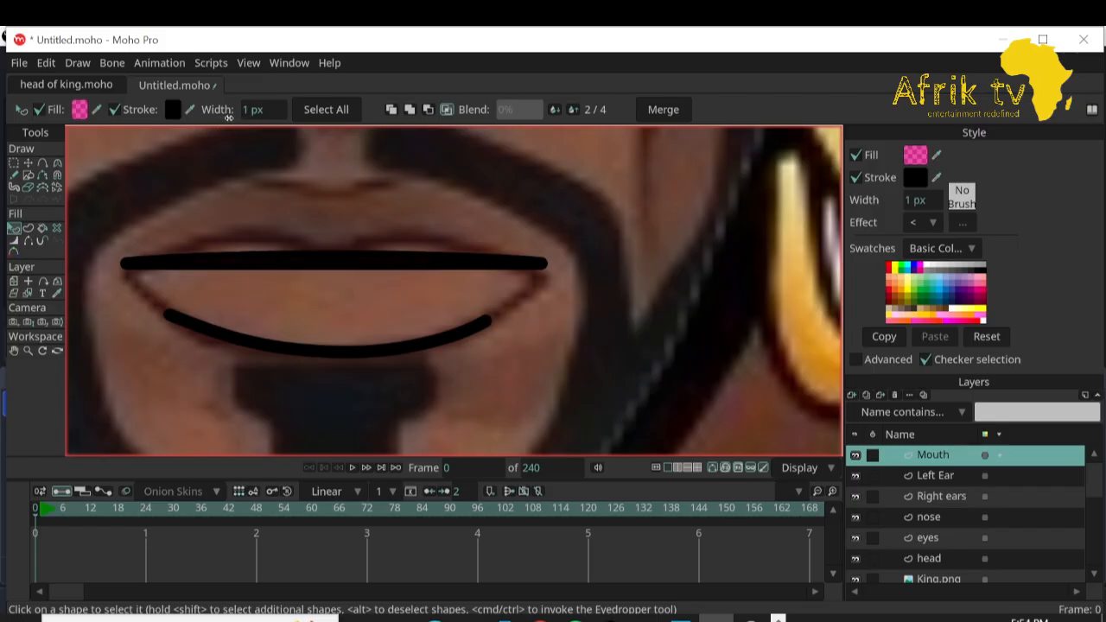
pyautogui.click(28, 351)
pyautogui.moveTo(650, 449); pyautogui.dragTo(378, 393)
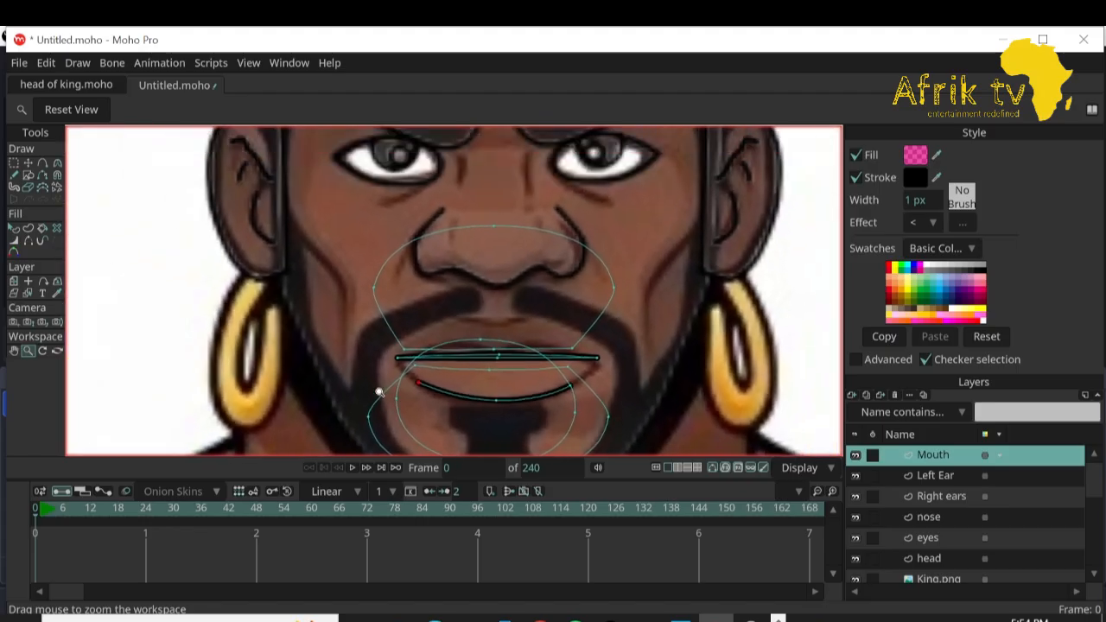
# Hide the King.png reference layer to examine the traced face on its own, and show the reference again.
pyautogui.click(14, 350)
pyautogui.moveTo(383, 352); pyautogui.dragTo(283, 276)
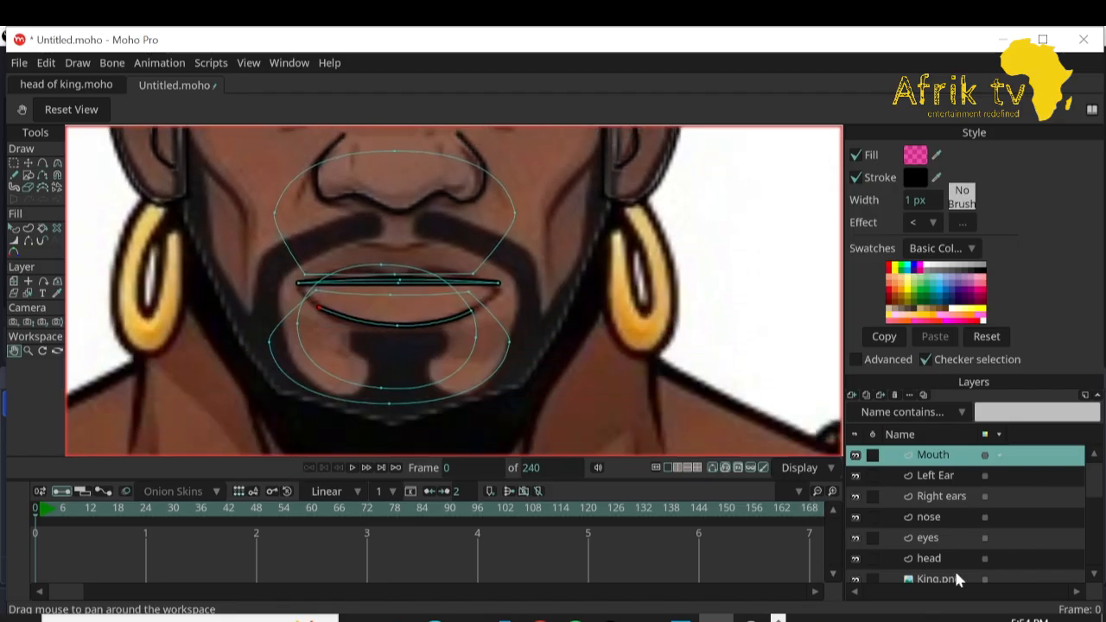
pyautogui.click(855, 579)
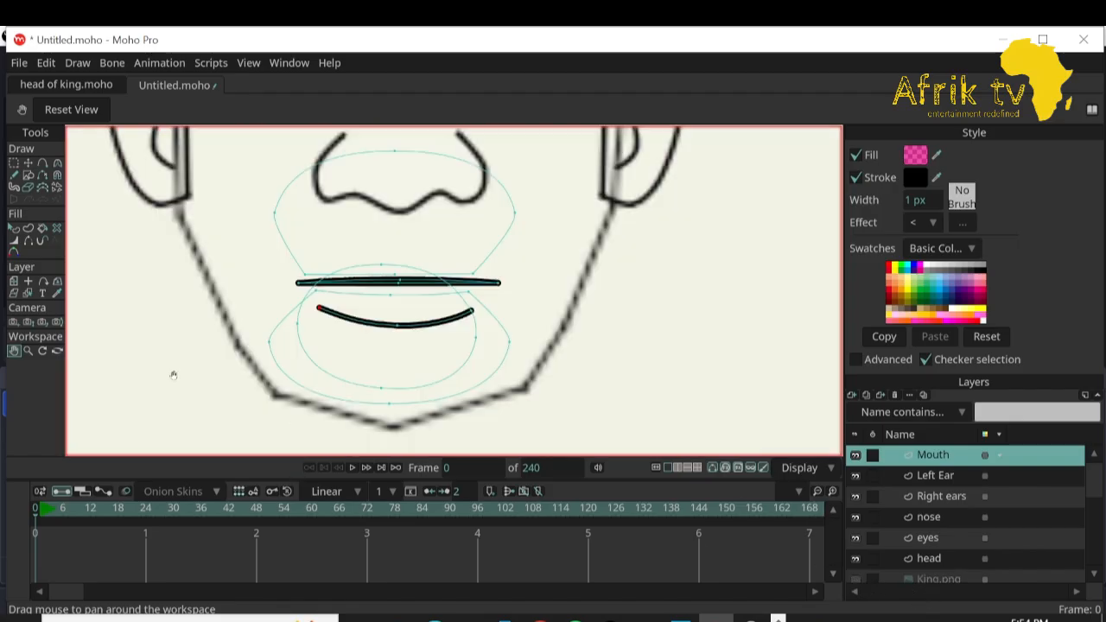
pyautogui.moveTo(392, 276); pyautogui.dragTo(380, 284)
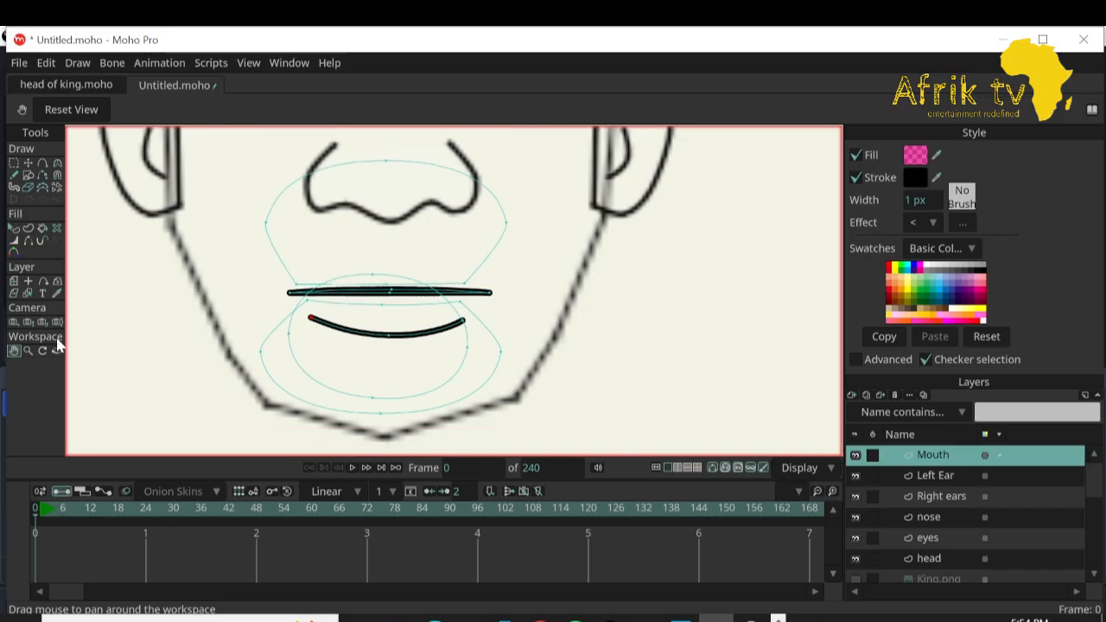
pyautogui.click(28, 352)
pyautogui.moveTo(692, 338); pyautogui.dragTo(388, 285)
pyautogui.click(14, 351)
pyautogui.moveTo(300, 365); pyautogui.dragTo(131, 407)
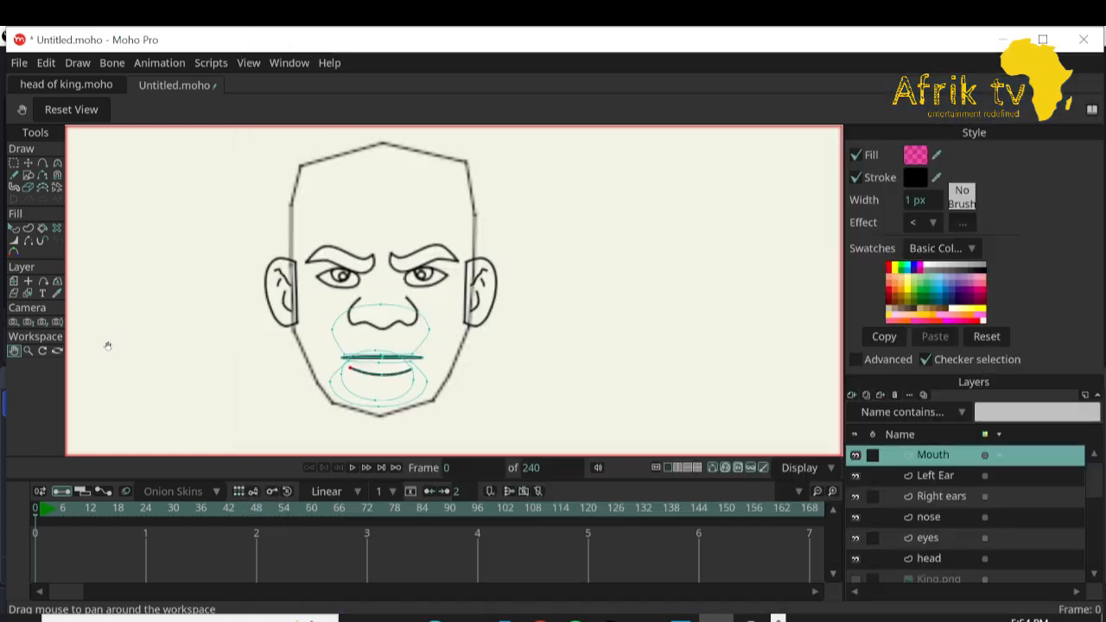
pyautogui.click(853, 579)
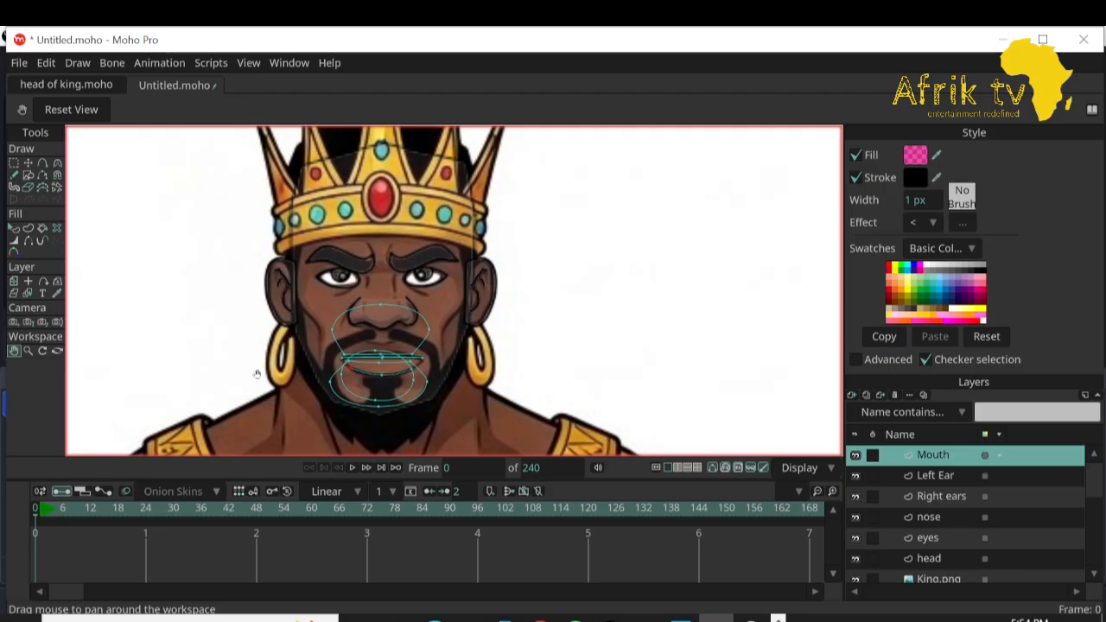
# Add a new vector layer above the Mouth layer and name it "hair".
pyautogui.click(28, 350)
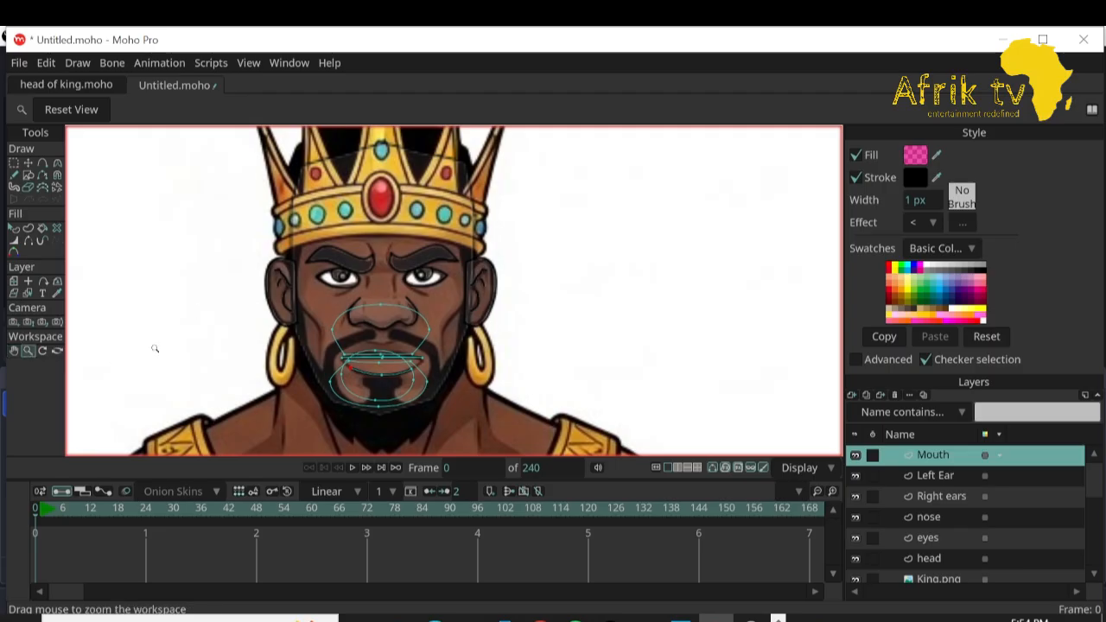
pyautogui.moveTo(397, 371); pyautogui.dragTo(484, 444)
pyautogui.click(14, 349)
pyautogui.moveTo(245, 301); pyautogui.dragTo(233, 402)
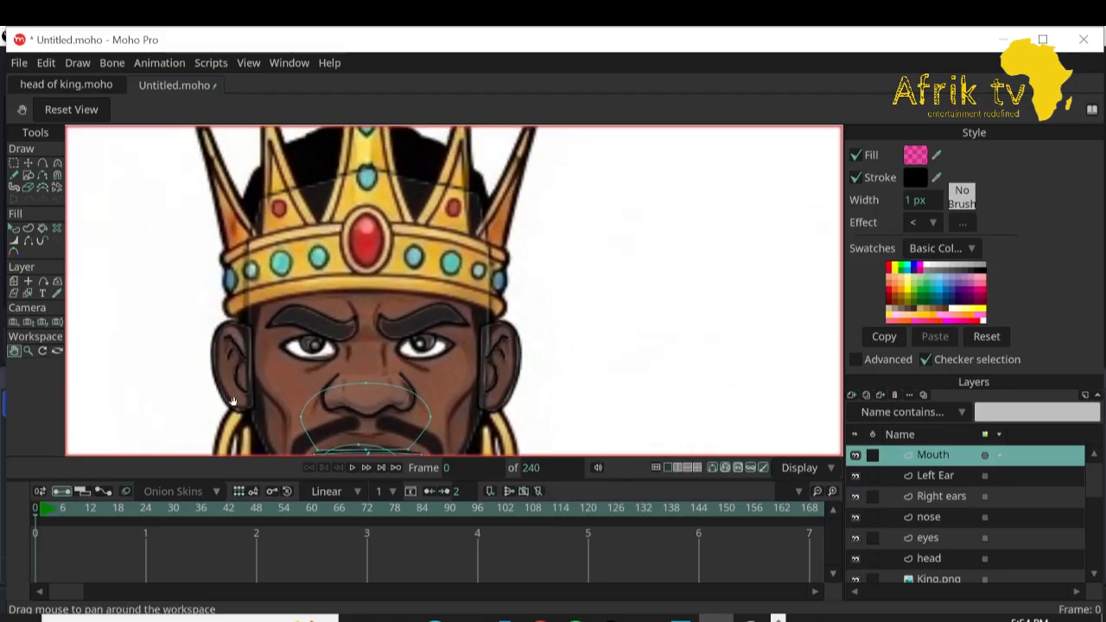
pyautogui.click(851, 395)
pyautogui.click(890, 394)
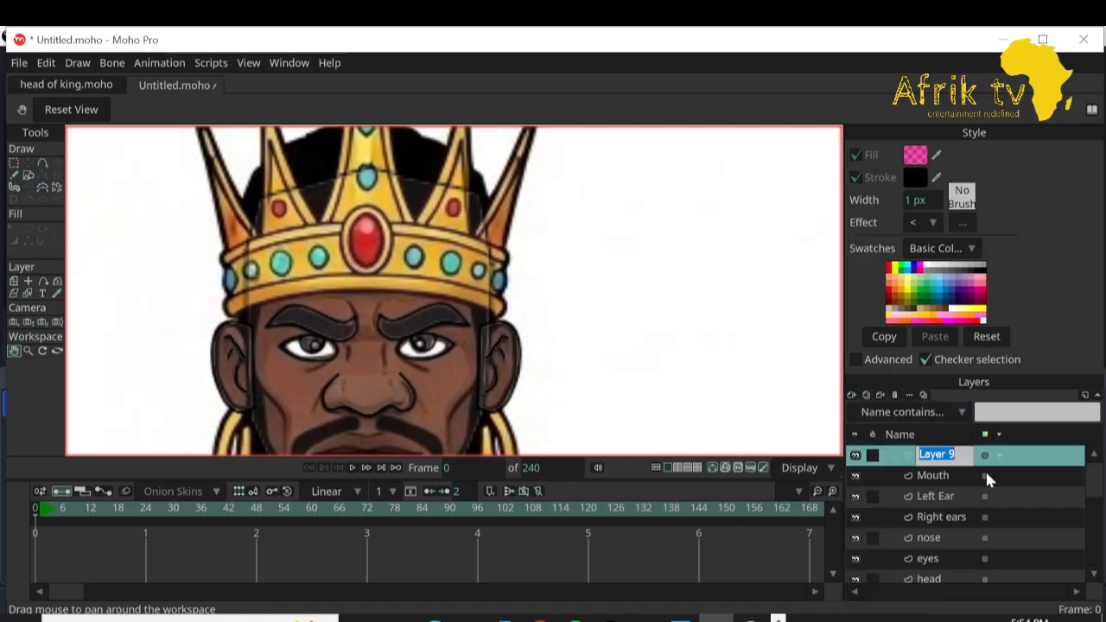
pyautogui.write('hair')
pyautogui.press('Return')
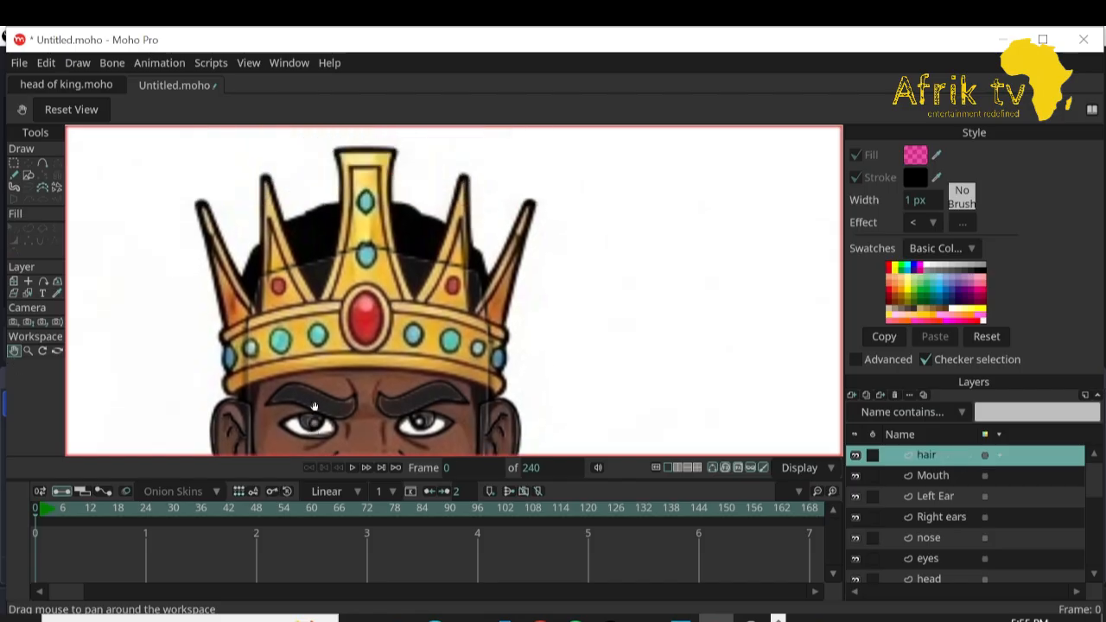
# Draw a filled, stroked rectangle that covers the whole crown and the forehead down to just above the eyes.
pyautogui.click(28, 175)
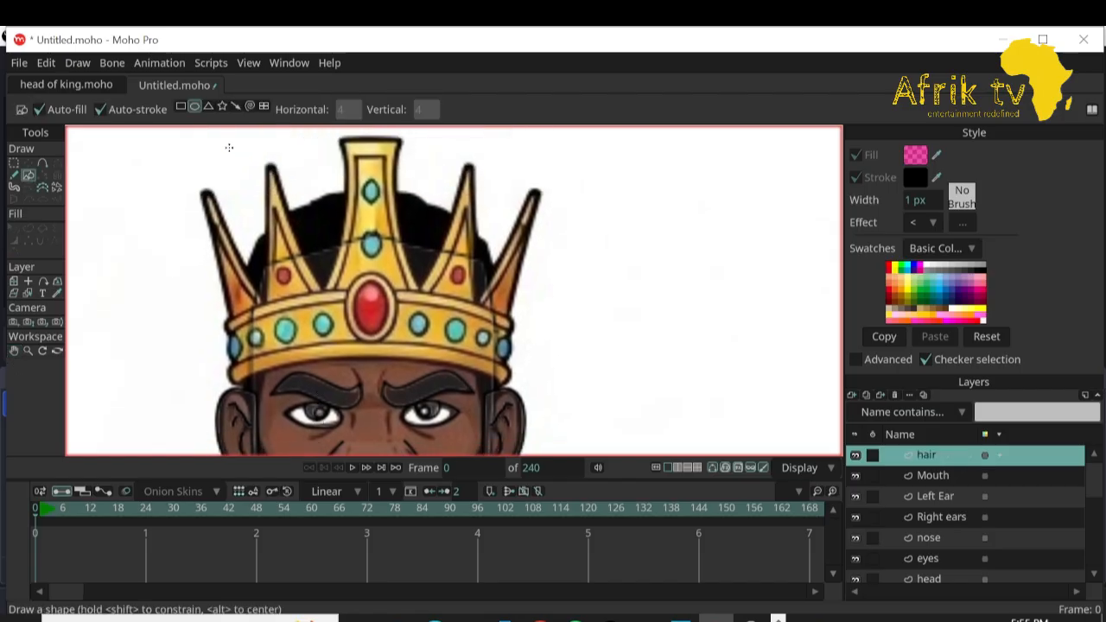
pyautogui.click(201, 140)
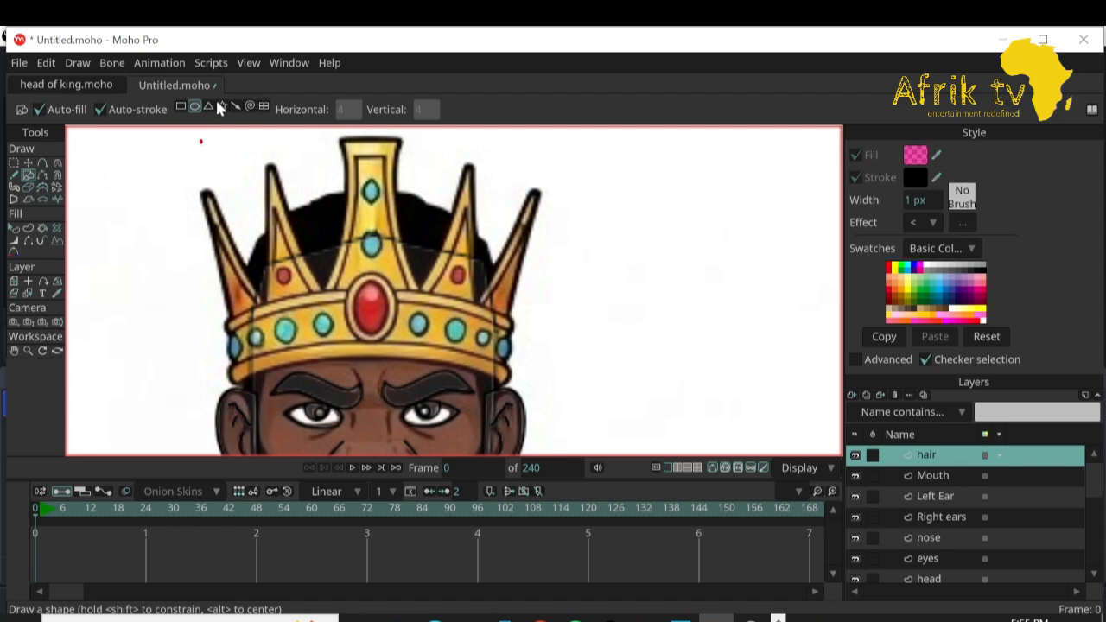
pyautogui.click(181, 106)
pyautogui.moveTo(187, 132)
pyautogui.mouseDown()
pyautogui.moveTo(577, 360)
pyautogui.moveTo(562, 402)
pyautogui.mouseUp()
# Set the rectangle's fill to black (000000) with an alpha of 18.8.
pyautogui.click(15, 228)
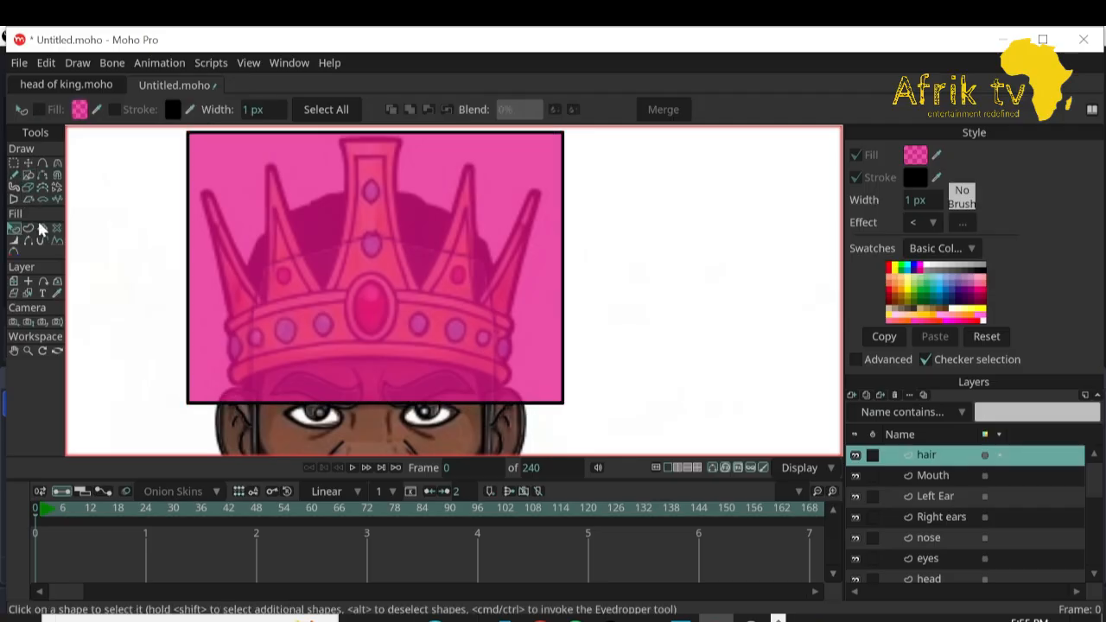
pyautogui.click(292, 232)
pyautogui.click(80, 109)
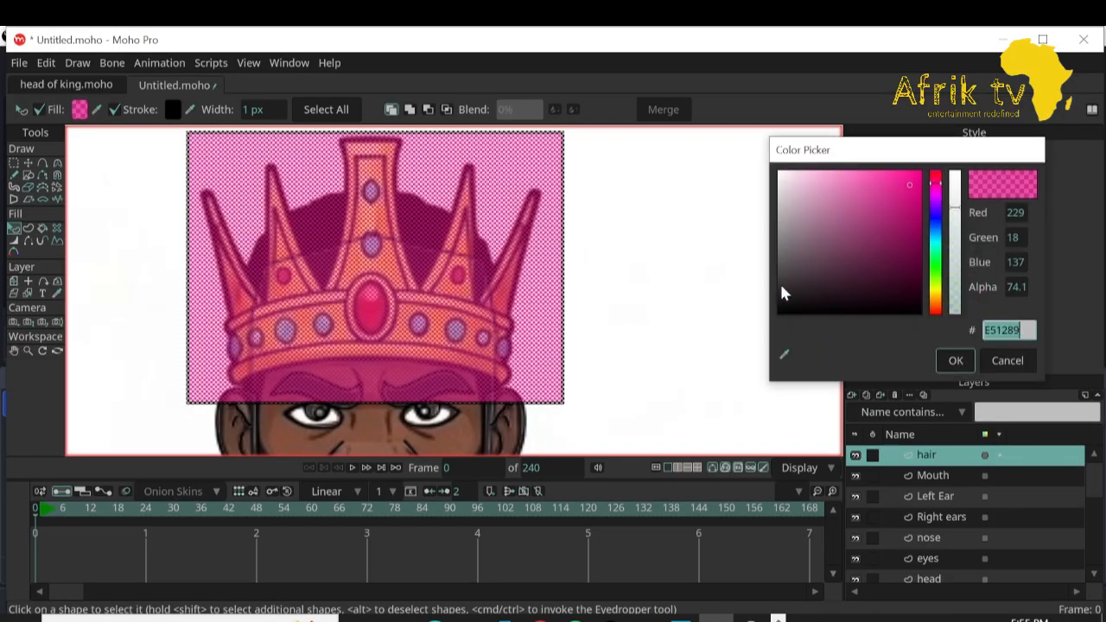
pyautogui.click(779, 312)
pyautogui.moveTo(955, 280); pyautogui.dragTo(955, 294)
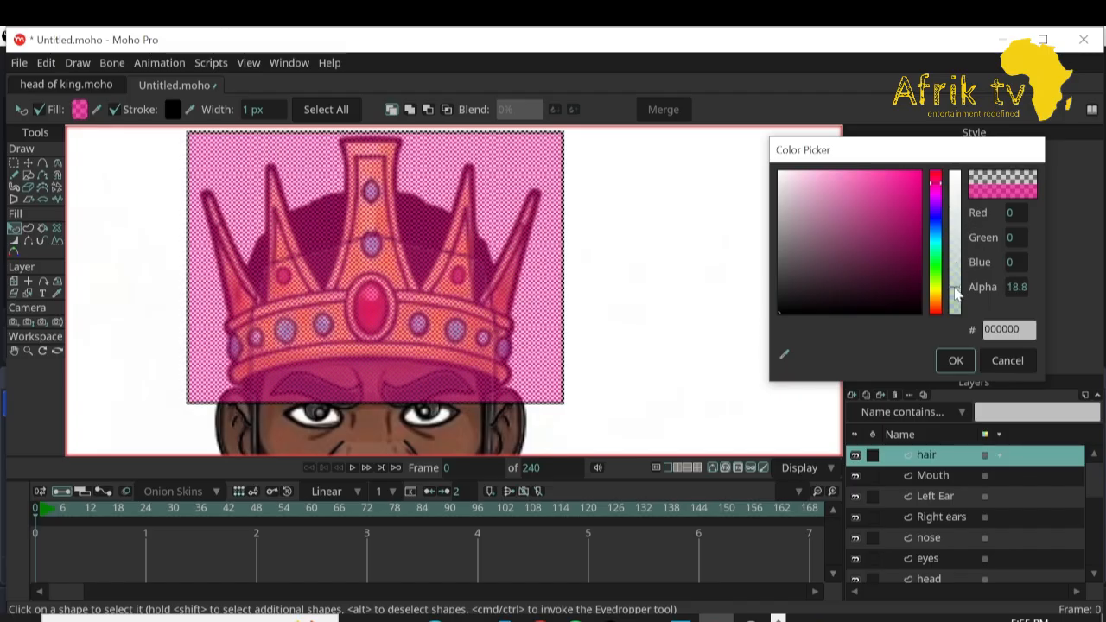
pyautogui.click(955, 360)
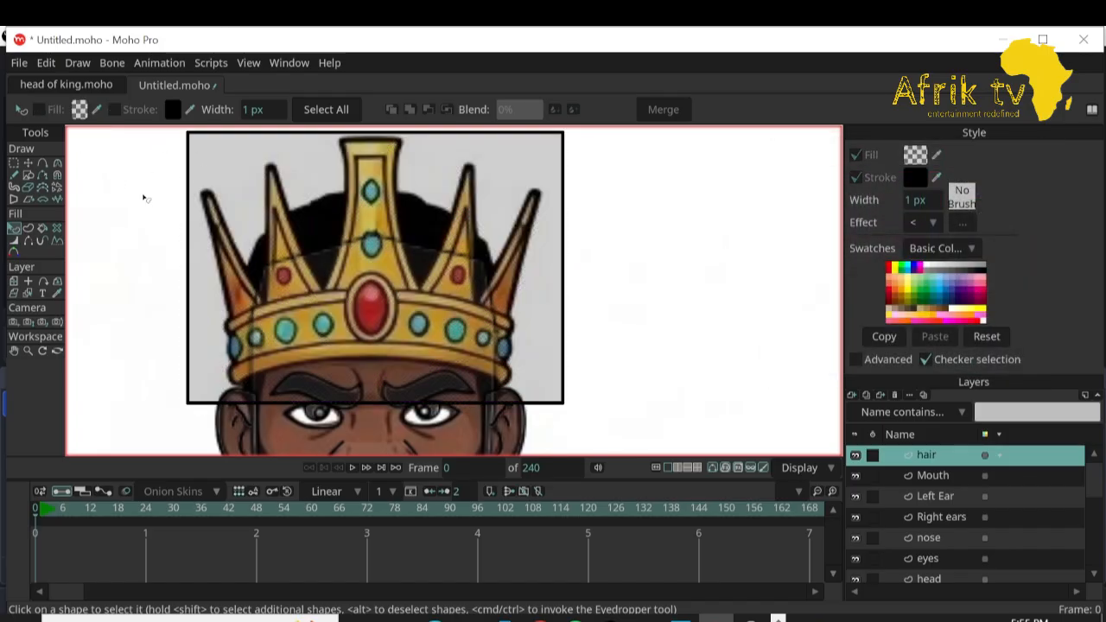
# Add points along the rectangle's upper edge to trace the left half of the hair down to the ear, and move both left corners outward.
pyautogui.click(42, 163)
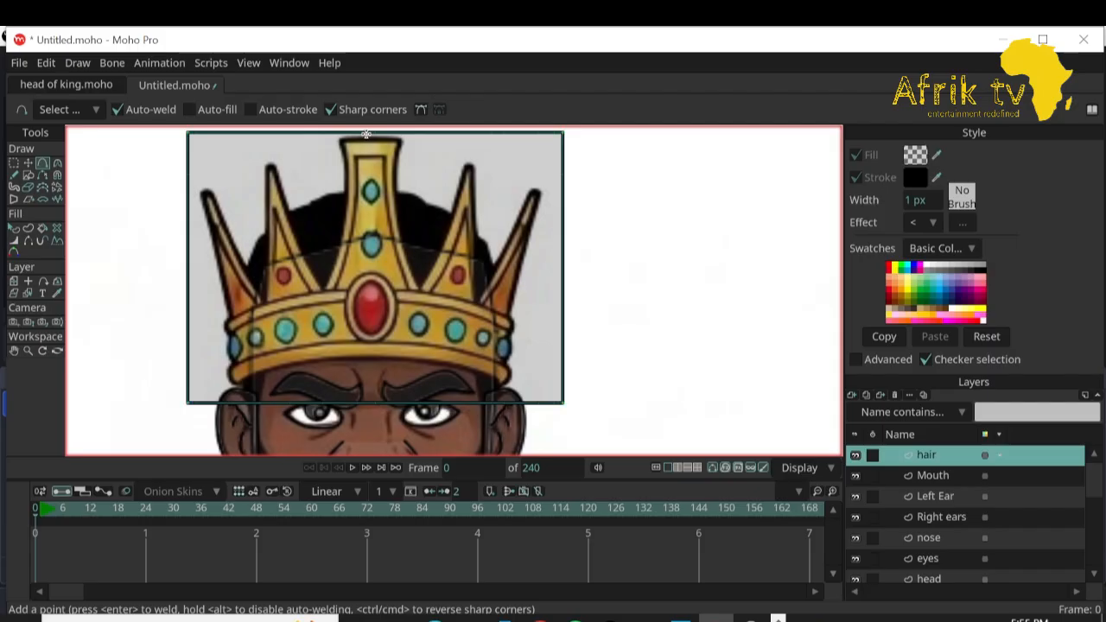
pyautogui.moveTo(366, 133)
pyautogui.mouseDown()
pyautogui.moveTo(366, 198)
pyautogui.moveTo(271, 212)
pyautogui.moveTo(251, 249)
pyautogui.moveTo(233, 298)
pyautogui.moveTo(238, 389)
pyautogui.mouseUp()
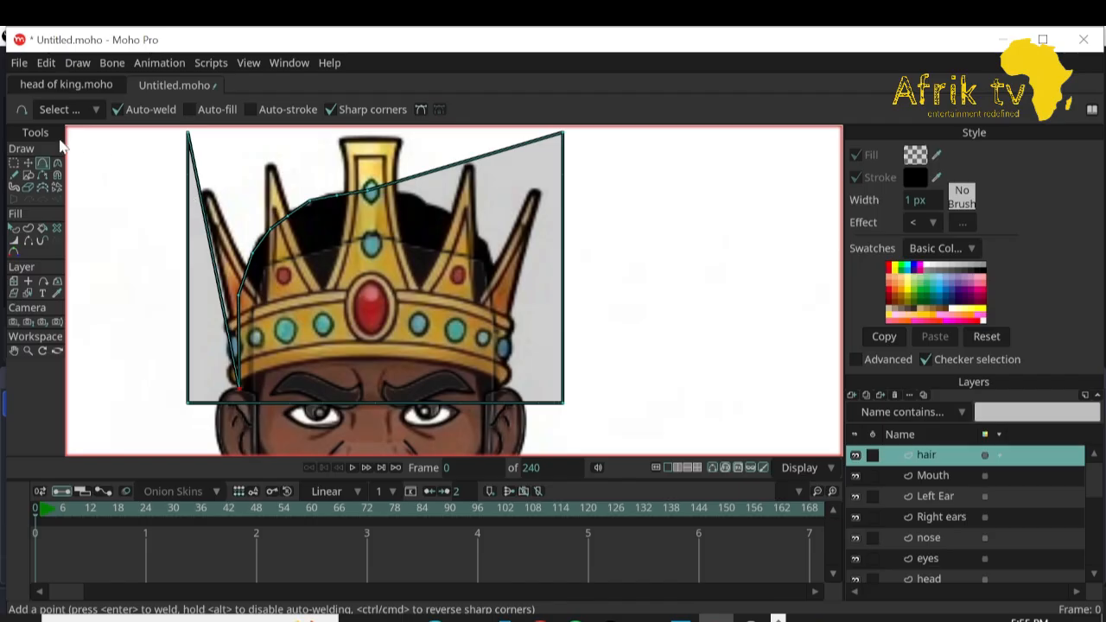
pyautogui.click(27, 163)
pyautogui.moveTo(192, 140); pyautogui.dragTo(91, 381)
pyautogui.moveTo(189, 404); pyautogui.dragTo(69, 437)
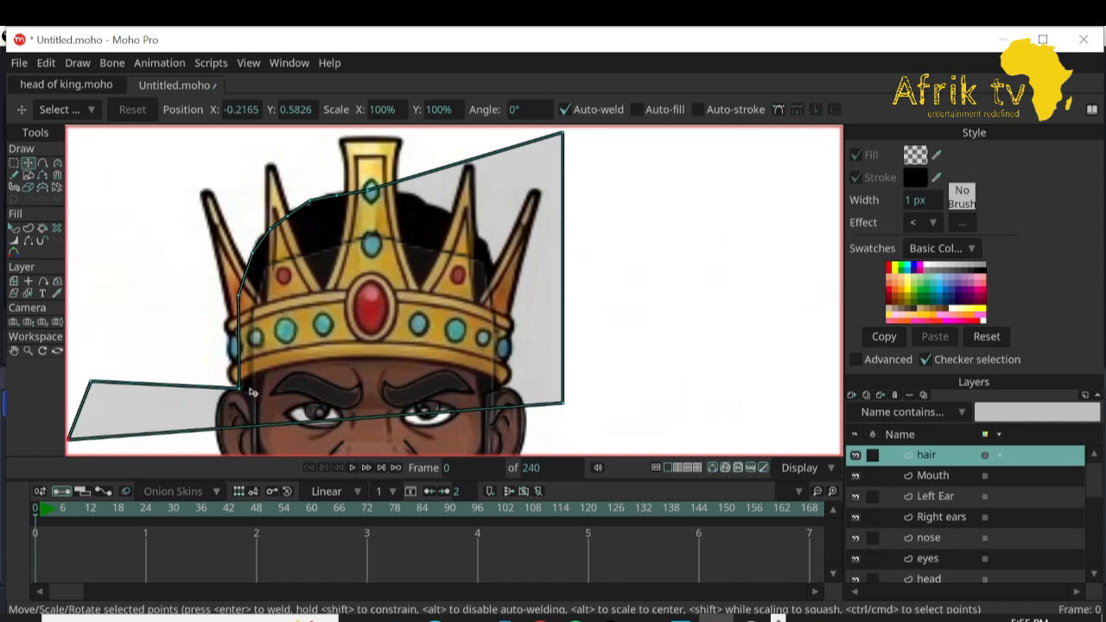
# Add points along the hair shape's upper edge to trace the right half of the hair from the crown's centre down to the right ear.
pyautogui.click(39, 168)
pyautogui.moveTo(390, 183); pyautogui.dragTo(492, 265)
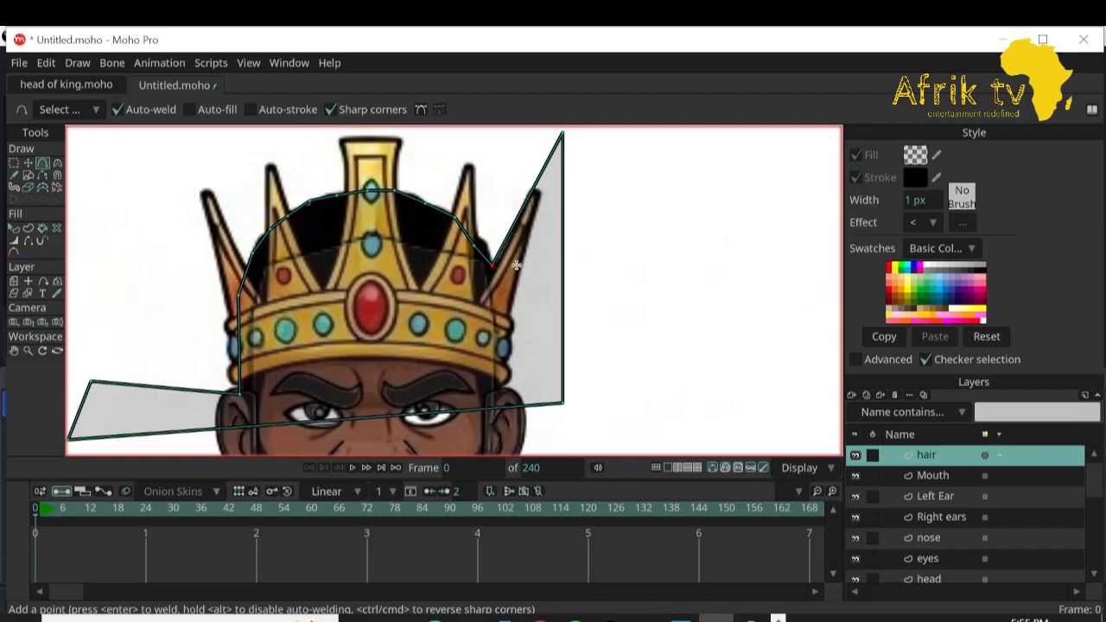
pyautogui.click(499, 304)
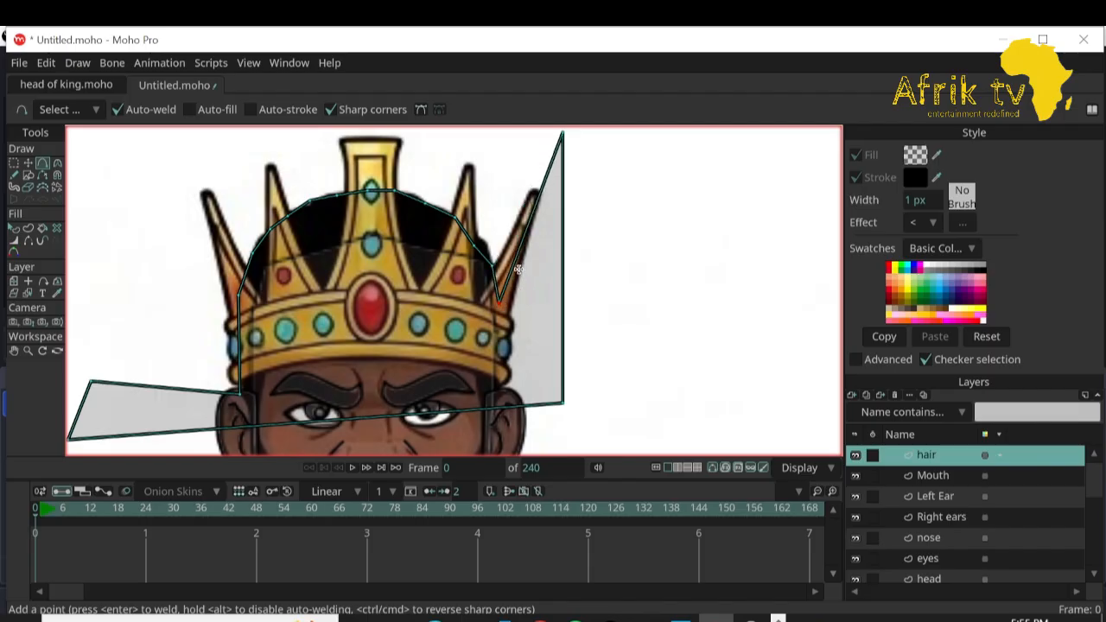
pyautogui.click(505, 344)
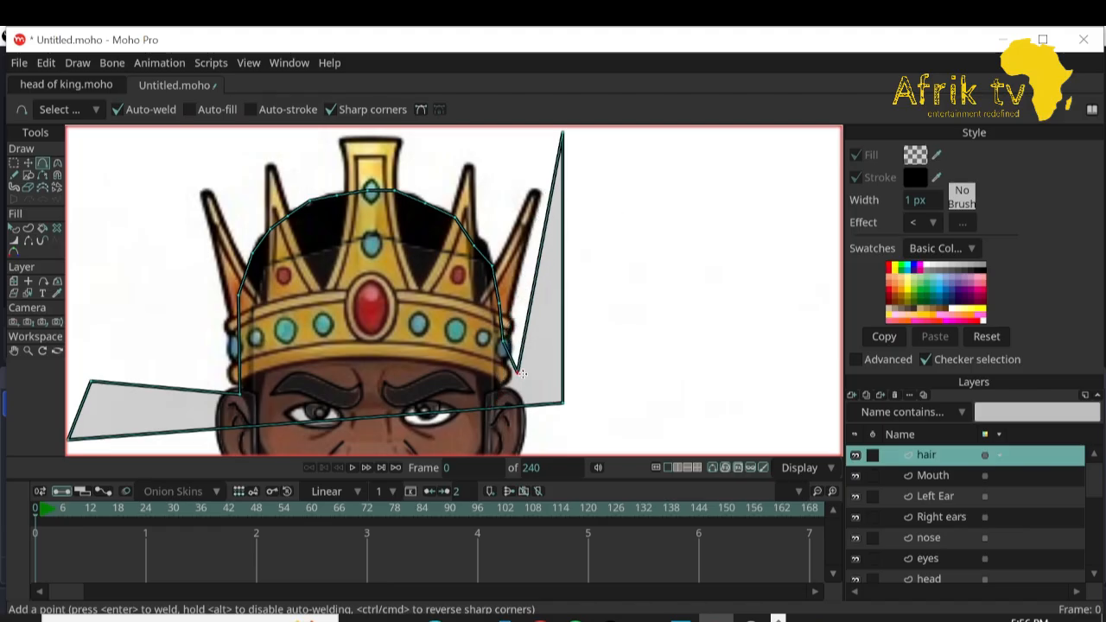
# Move the hair shape's two right corners down and outward, well beyond the right ear.
pyautogui.press('t')
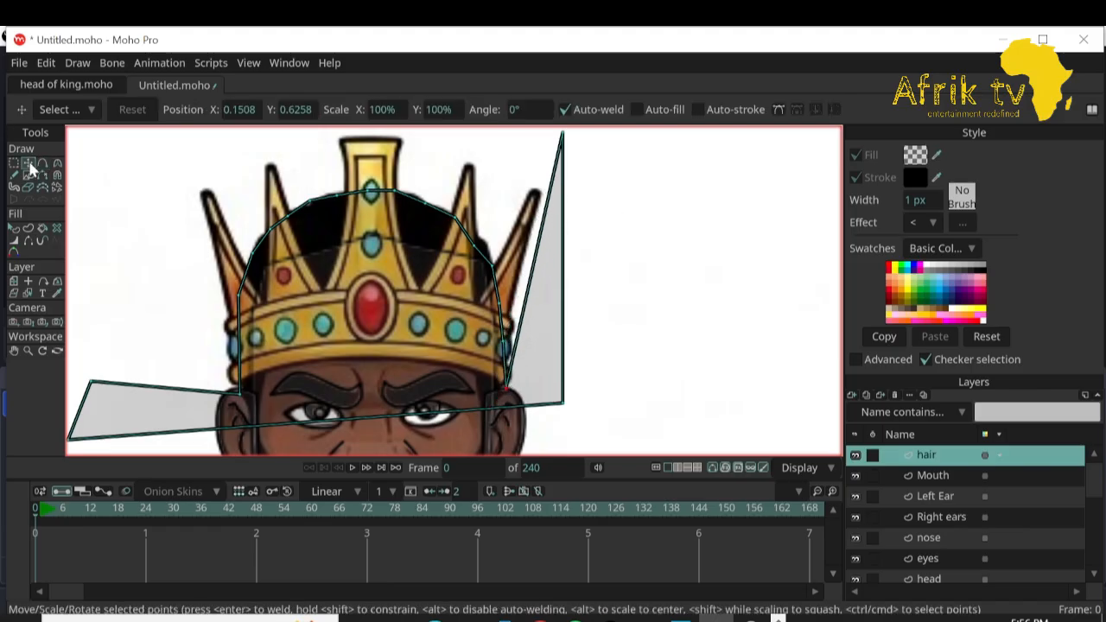
pyautogui.moveTo(568, 138); pyautogui.dragTo(694, 382)
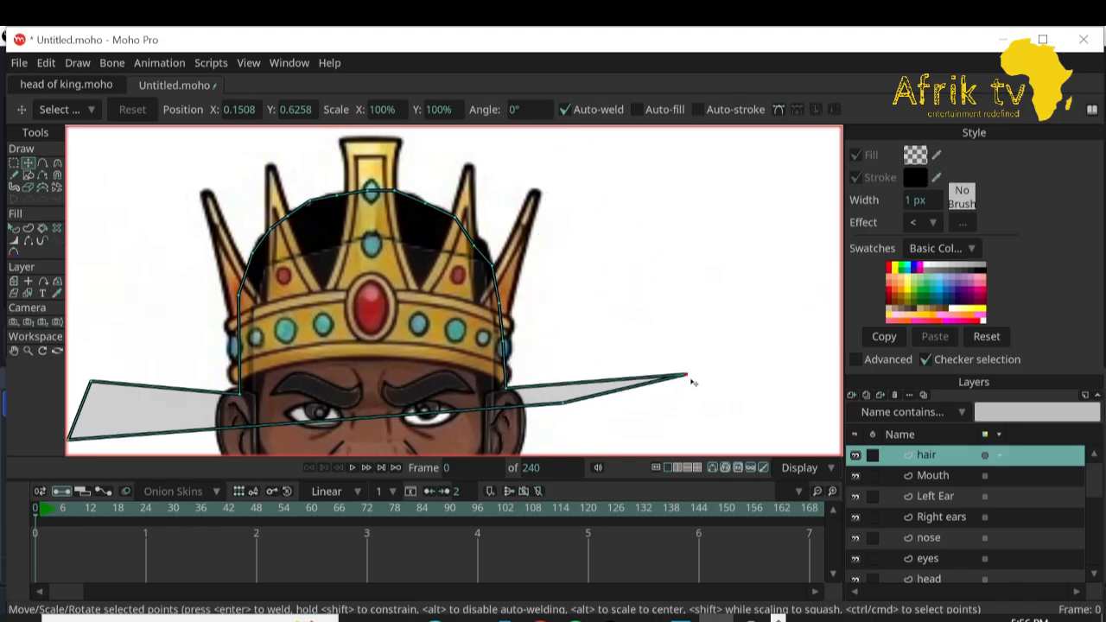
pyautogui.moveTo(564, 404); pyautogui.dragTo(736, 423)
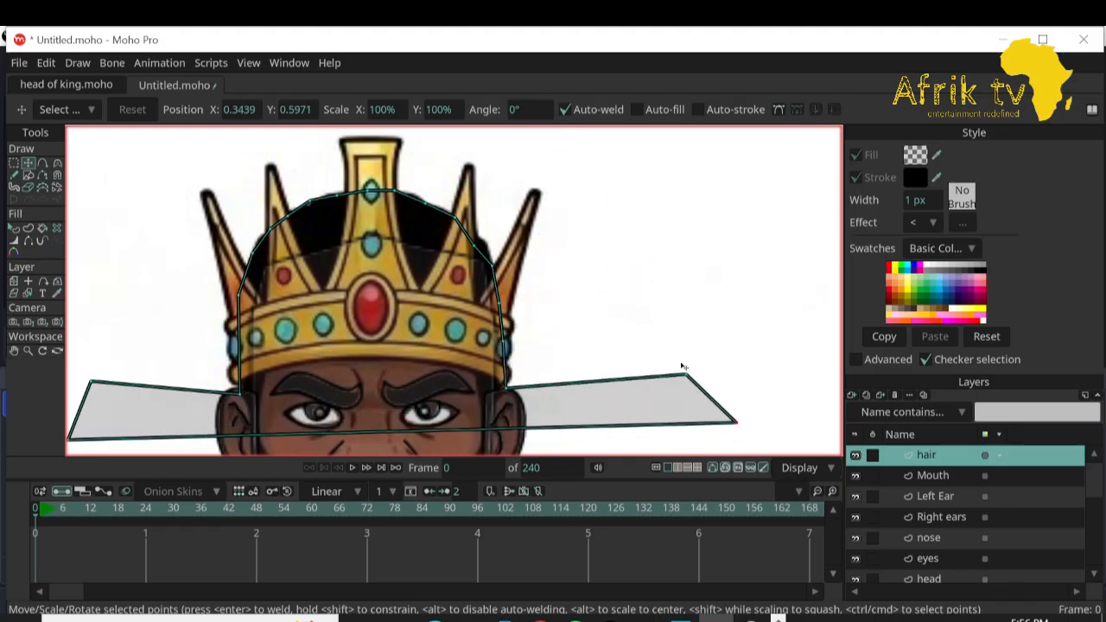
pyautogui.moveTo(687, 374); pyautogui.dragTo(706, 372)
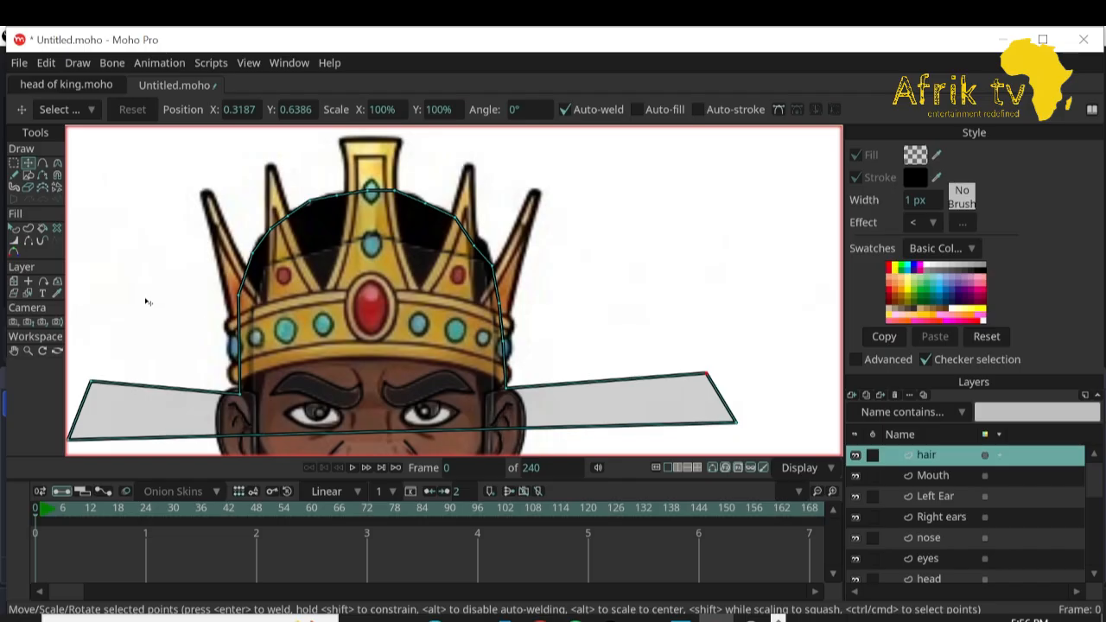
# Draw a second rectangle over the crown's band and the face below it, and give it a light grey fill.
pyautogui.click(28, 175)
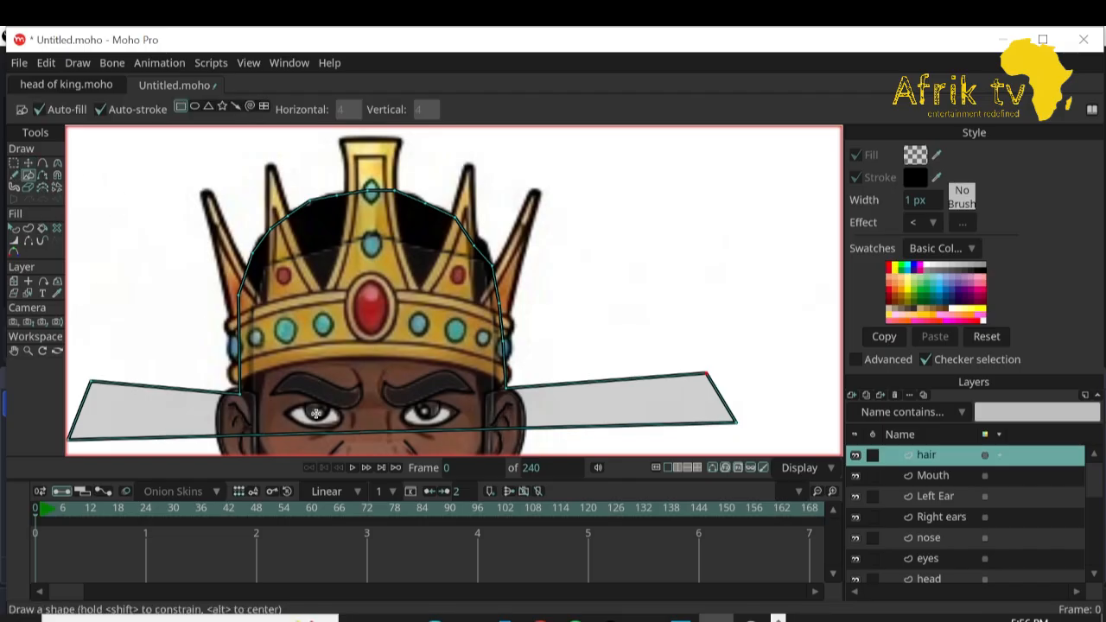
pyautogui.moveTo(145, 328)
pyautogui.mouseDown()
pyautogui.moveTo(377, 456)
pyautogui.moveTo(577, 473)
pyautogui.mouseUp()
pyautogui.click(14, 228)
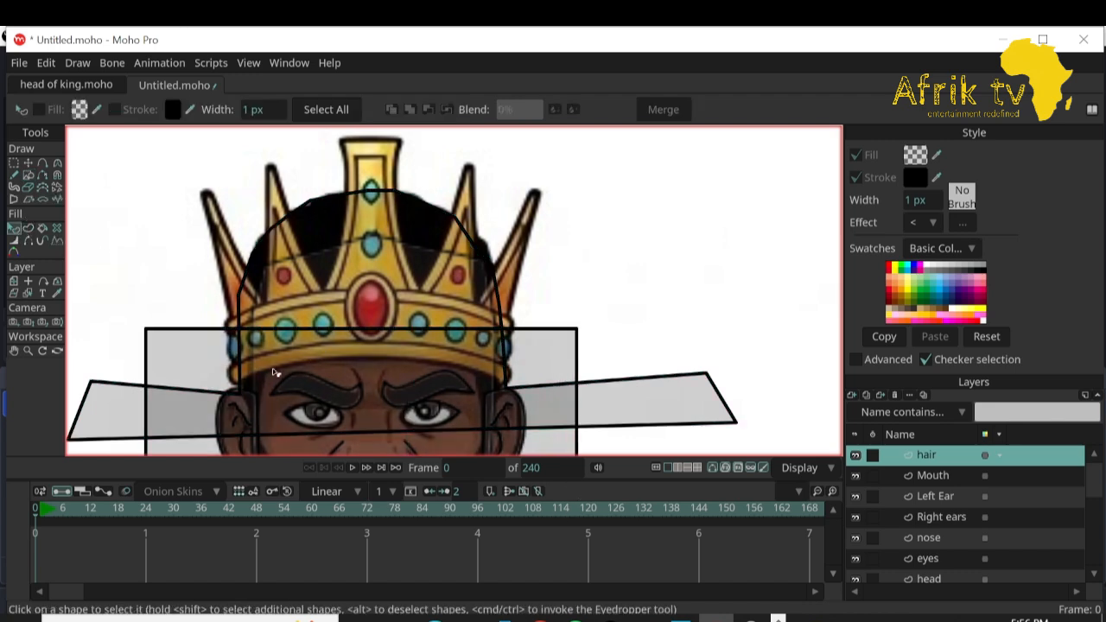
pyautogui.click(273, 372)
pyautogui.click(80, 109)
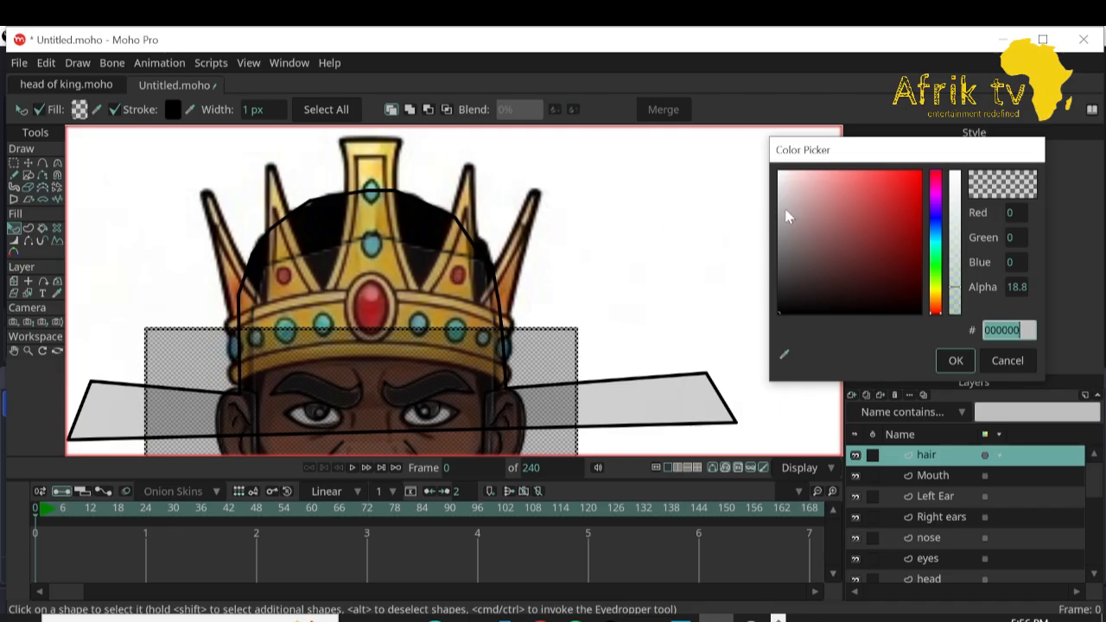
pyautogui.click(786, 216)
pyautogui.click(955, 360)
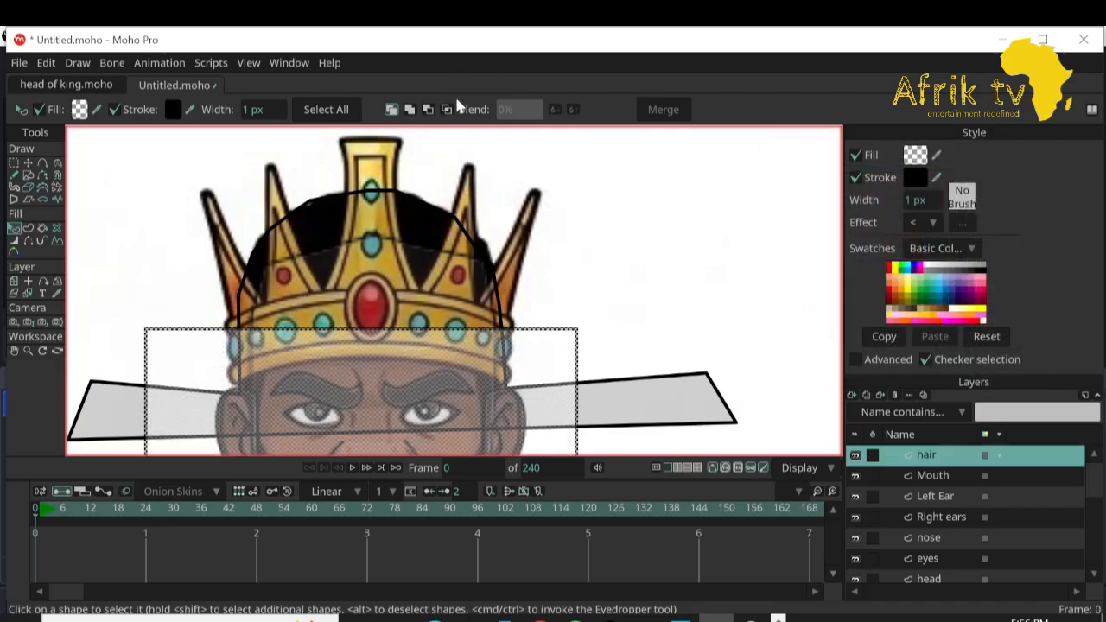
# Subtract the second rectangle from the hair shape and deselect its points.
pyautogui.click(427, 109)
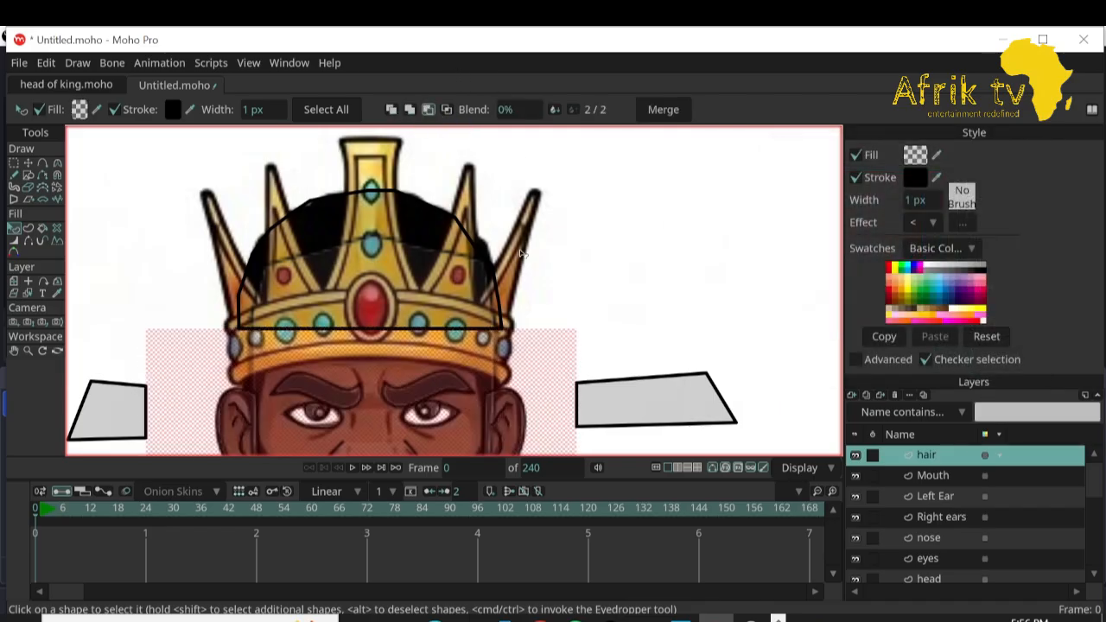
pyautogui.click(28, 162)
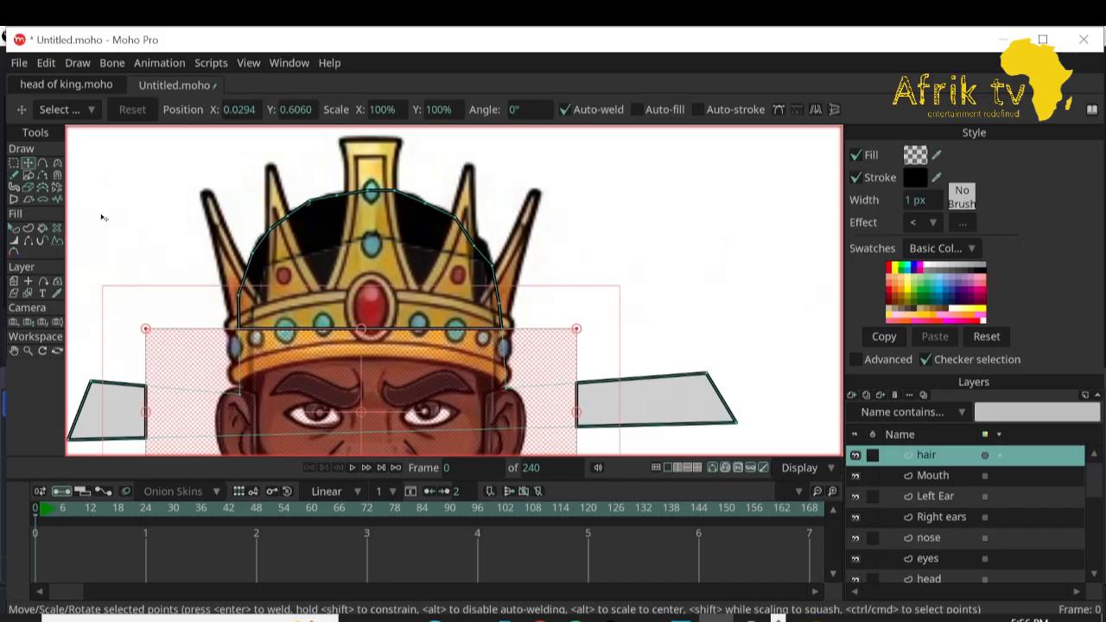
pyautogui.click(101, 218)
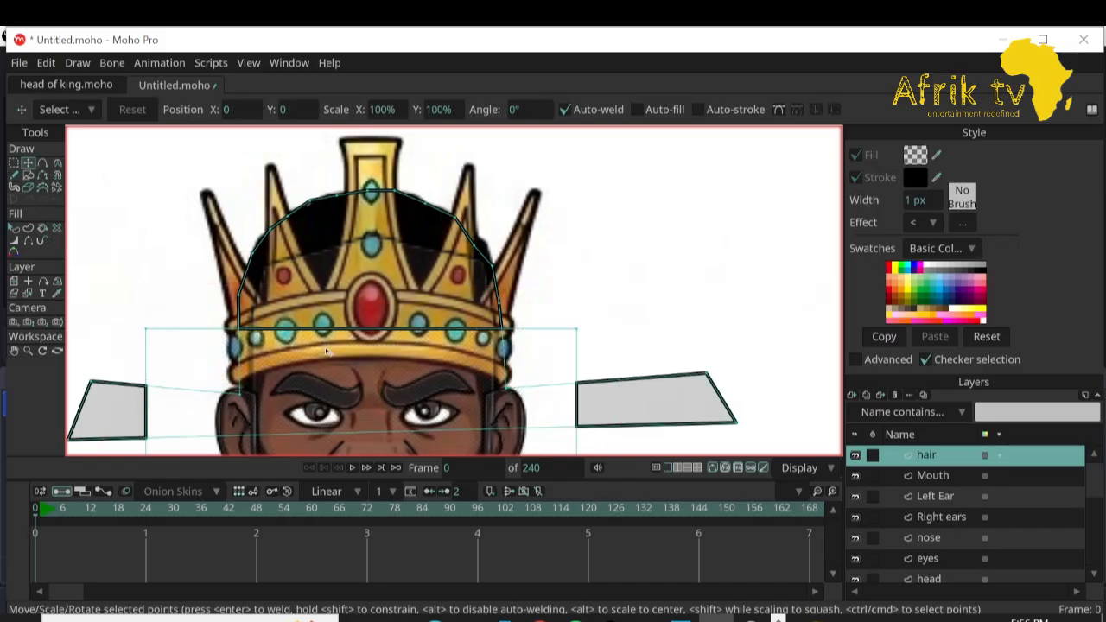
# Add points along the subtracting rectangle's upper edge to trace the hairline from the left temple over the forehead to the right temple.
pyautogui.click(41, 164)
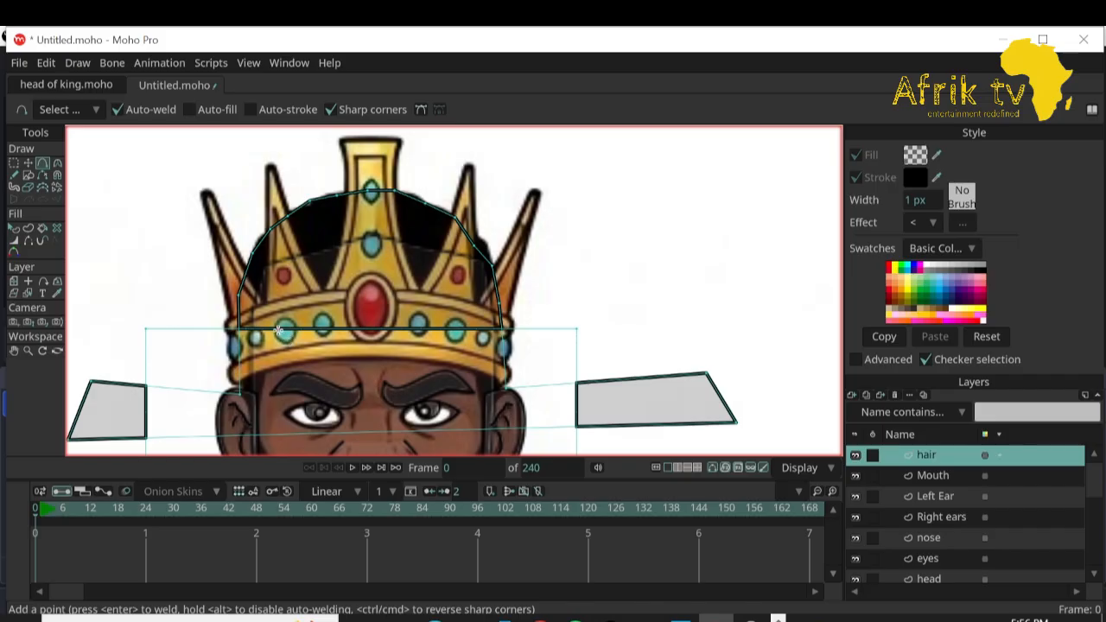
pyautogui.moveTo(277, 329); pyautogui.dragTo(267, 398)
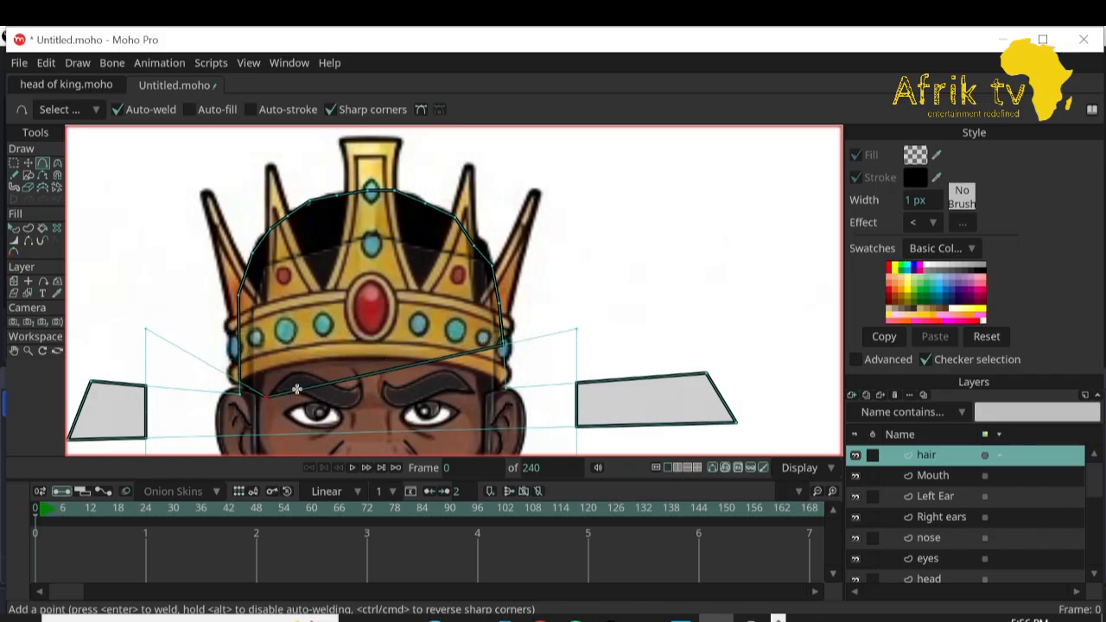
pyautogui.click(270, 342)
pyautogui.moveTo(380, 339); pyautogui.dragTo(306, 317)
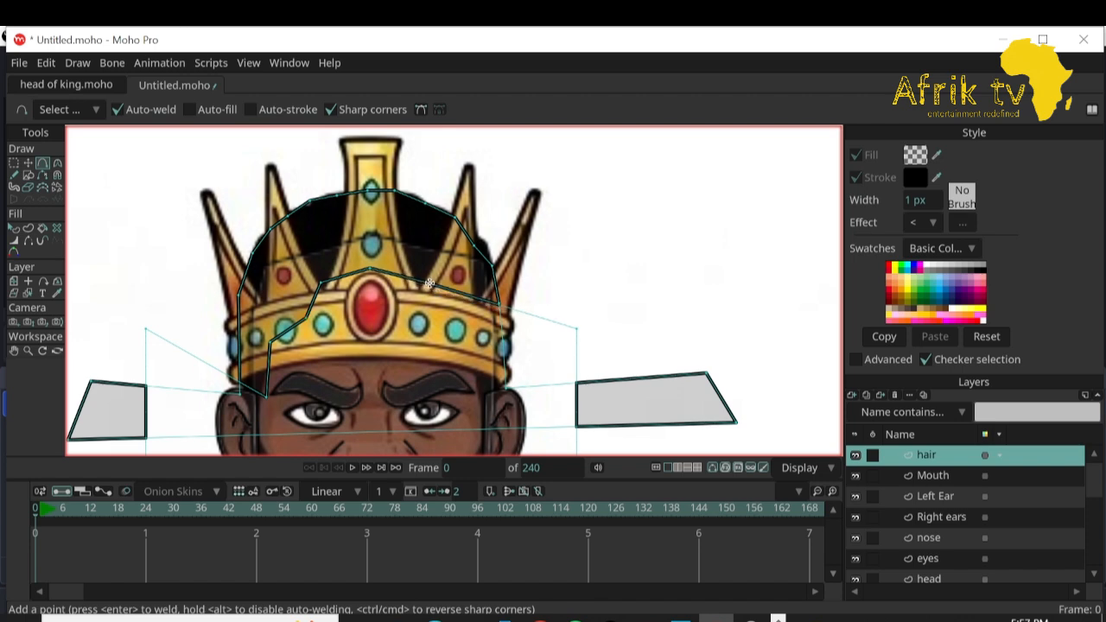
pyautogui.moveTo(453, 290); pyautogui.dragTo(475, 380)
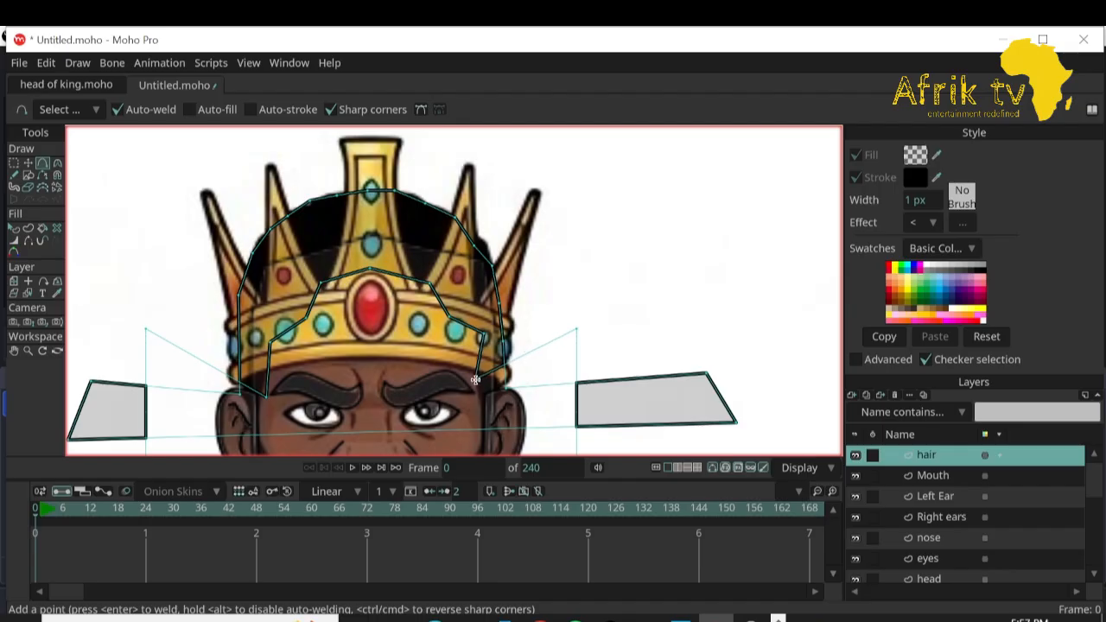
pyautogui.moveTo(475, 380); pyautogui.dragTo(484, 407)
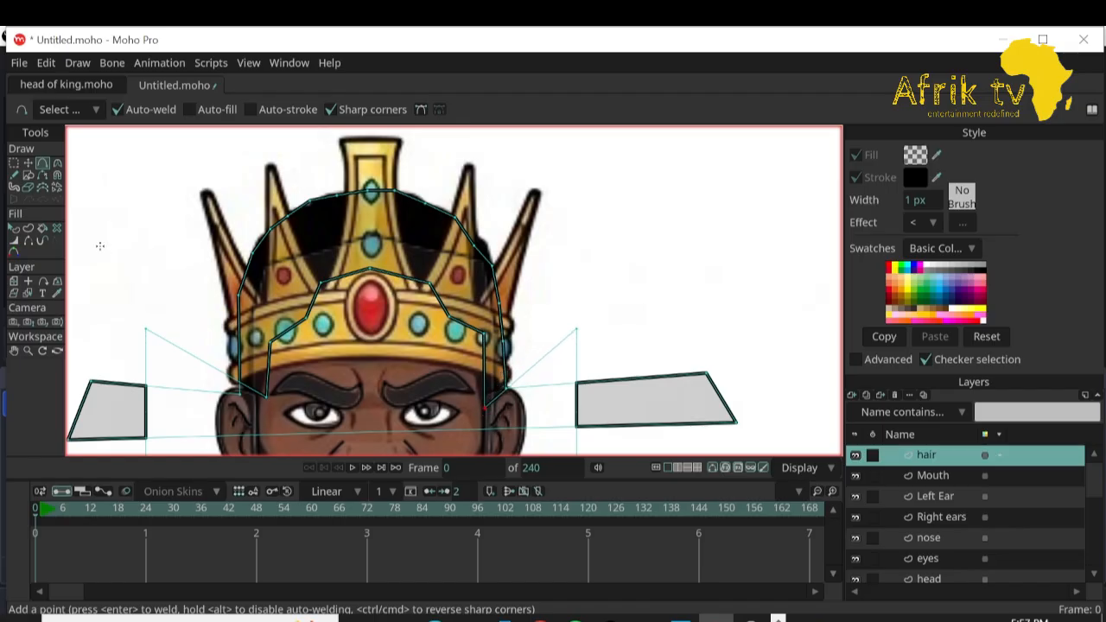
# Move the hair shape's four outer lower corners inward onto the ears to close off the sideburns on both sides.
pyautogui.click(13, 350)
pyautogui.moveTo(104, 341); pyautogui.dragTo(128, 222)
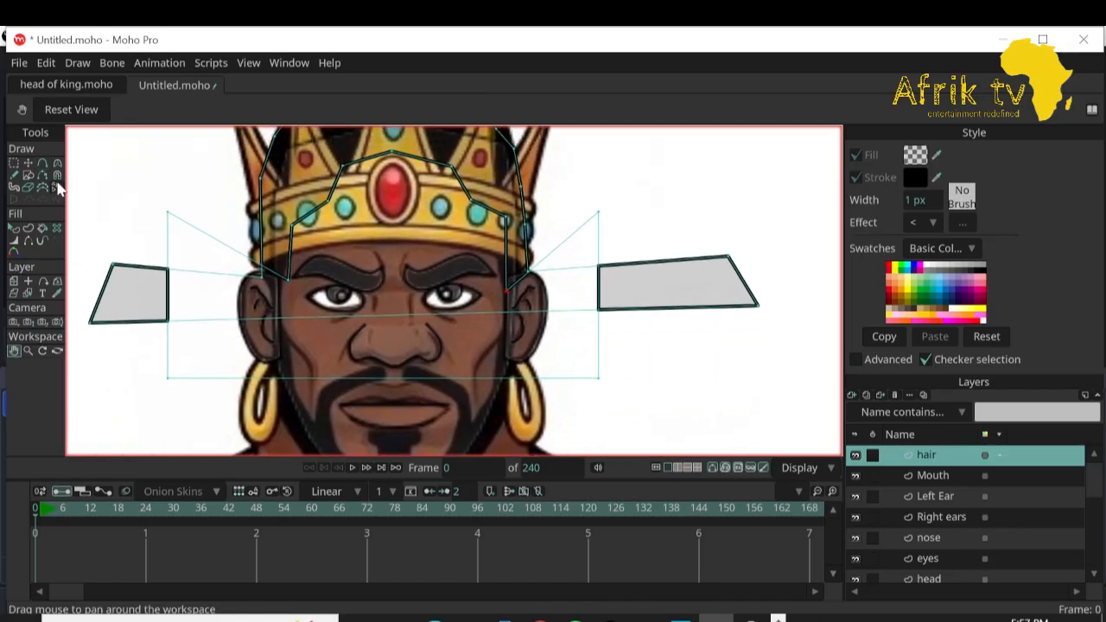
pyautogui.click(28, 162)
pyautogui.hotkey('ctrl', 'a')
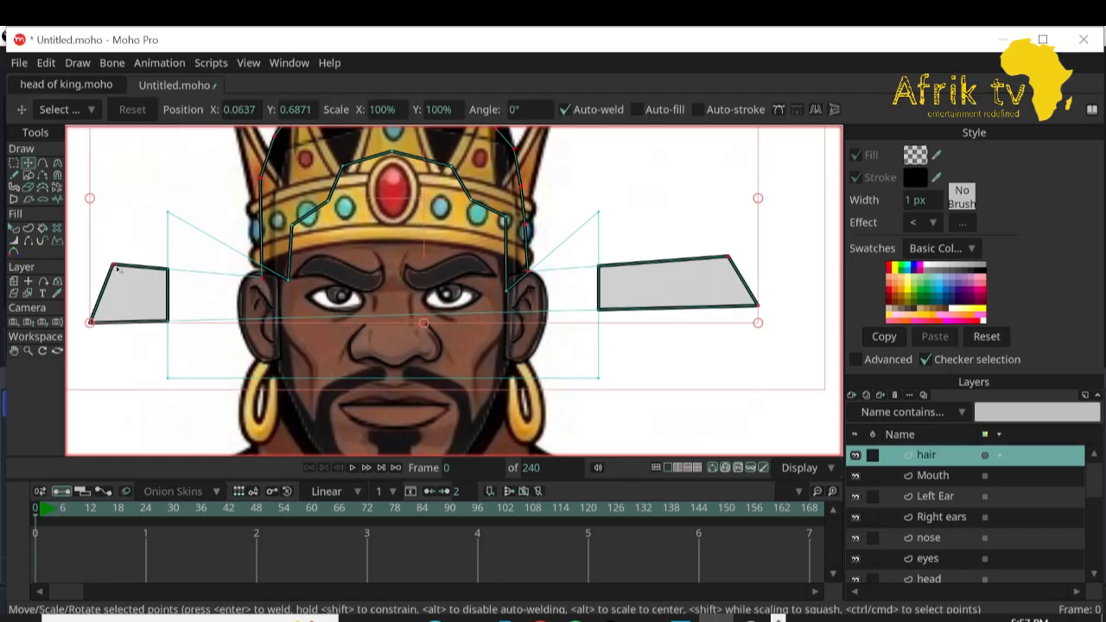
pyautogui.moveTo(117, 269); pyautogui.dragTo(261, 291)
pyautogui.moveTo(90, 322); pyautogui.dragTo(259, 319)
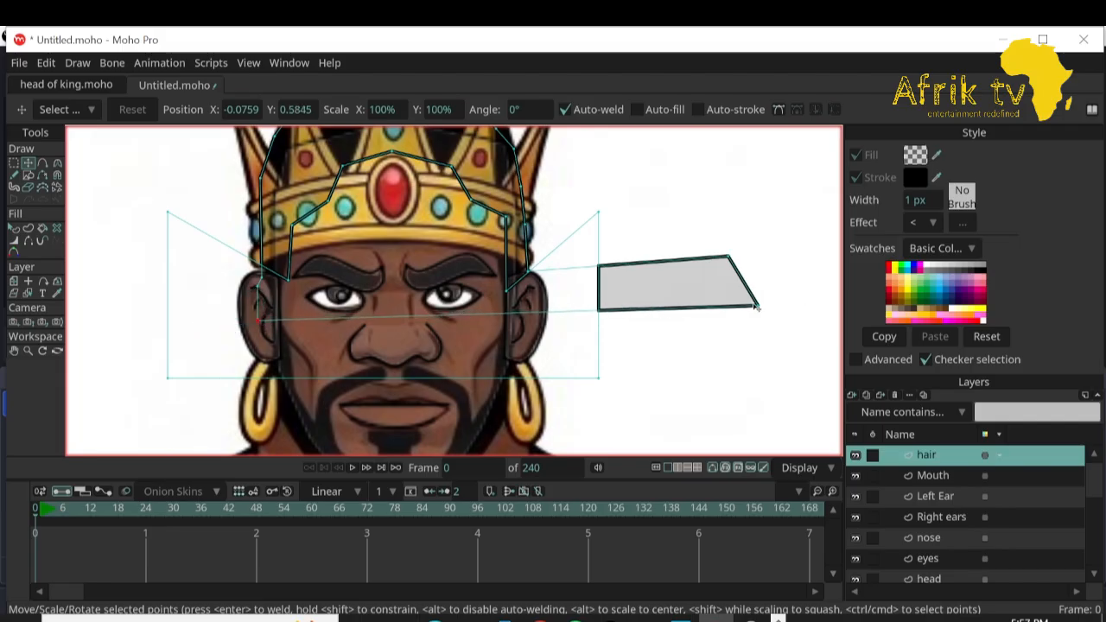
pyautogui.moveTo(755, 306); pyautogui.dragTo(505, 316)
pyautogui.moveTo(727, 256); pyautogui.dragTo(523, 318)
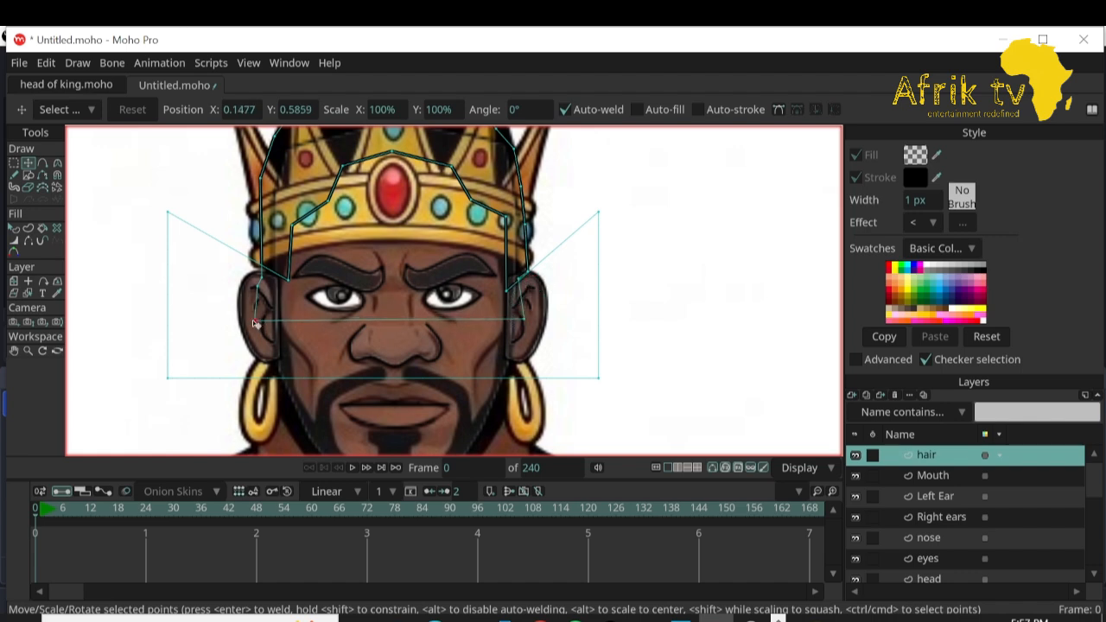
# Extend the cutout's temple points down along both sideburns and move its outer corners down and outward, clear of the hair shape.
pyautogui.moveTo(289, 279); pyautogui.dragTo(286, 319)
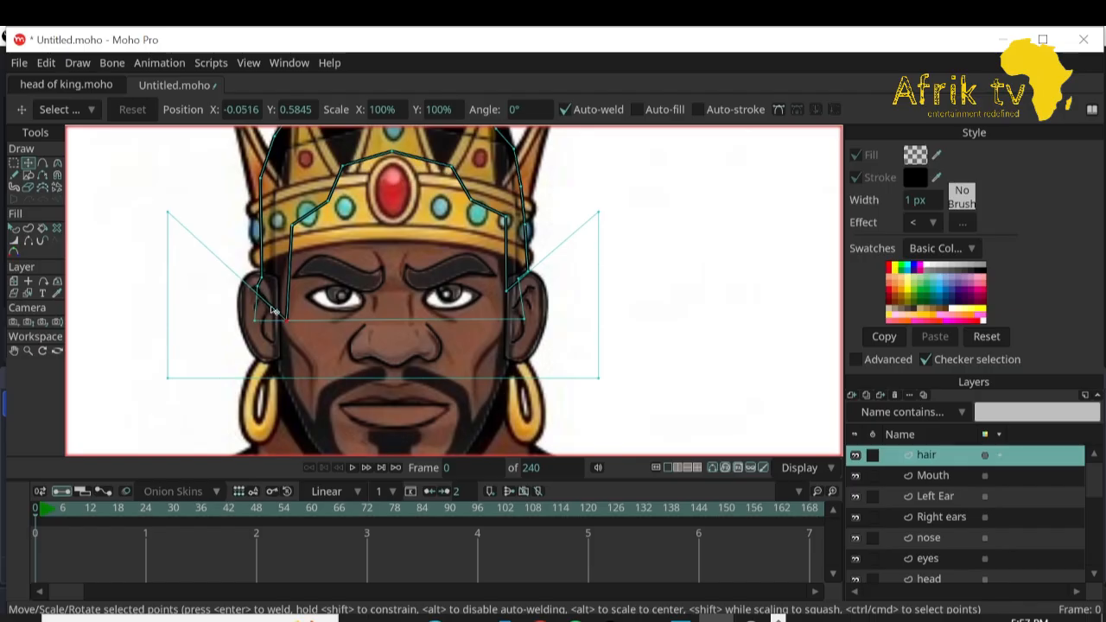
pyautogui.moveTo(171, 221); pyautogui.dragTo(157, 320)
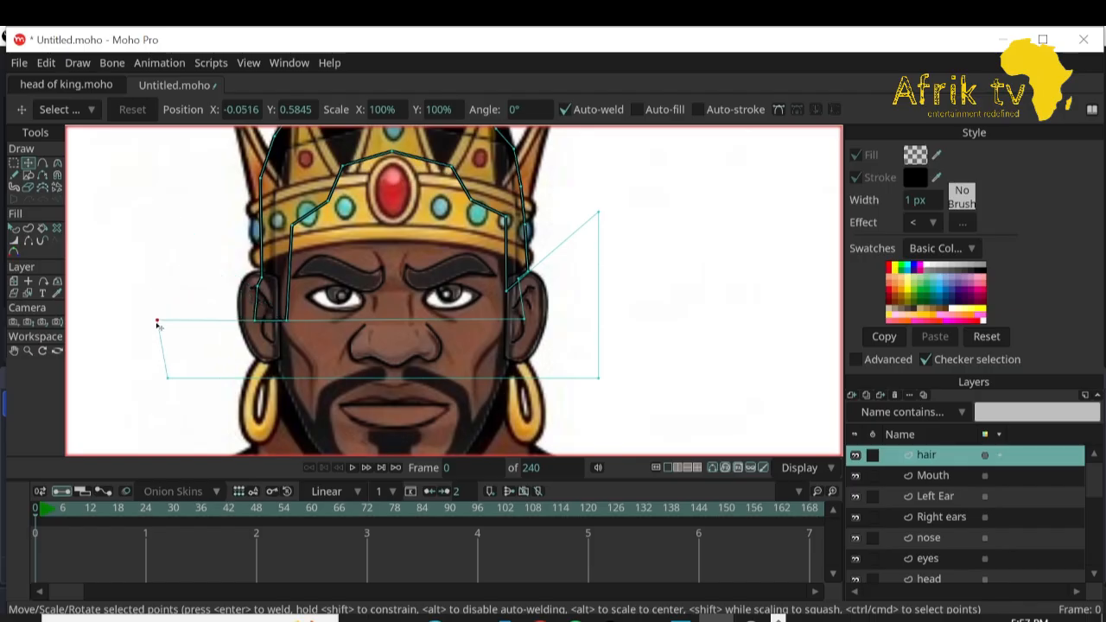
pyautogui.moveTo(287, 320); pyautogui.dragTo(282, 334)
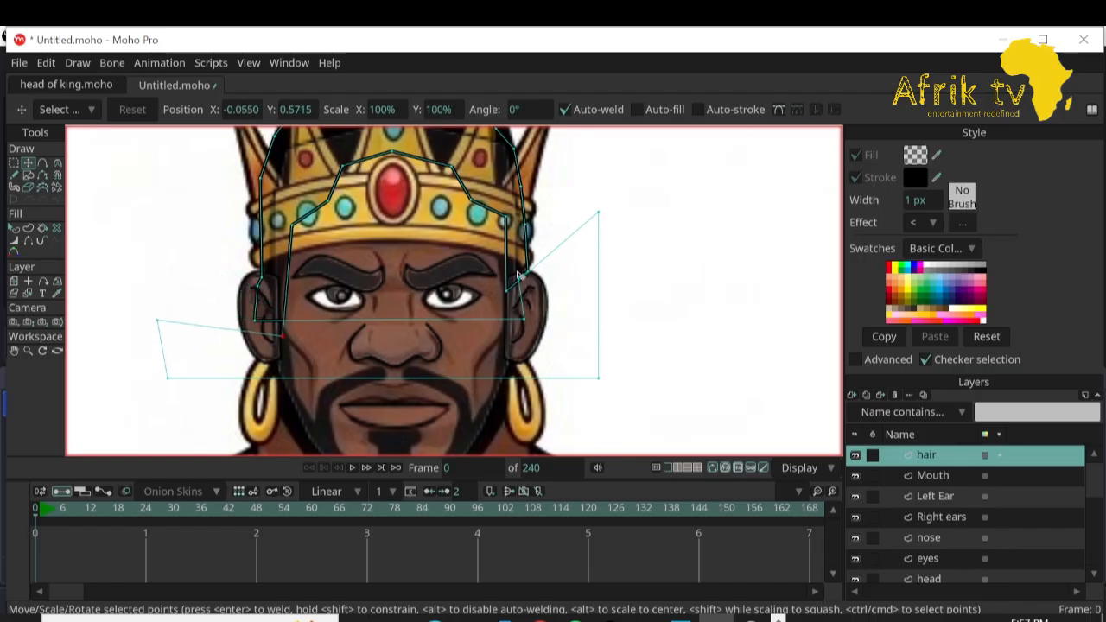
pyautogui.moveTo(507, 297); pyautogui.dragTo(501, 344)
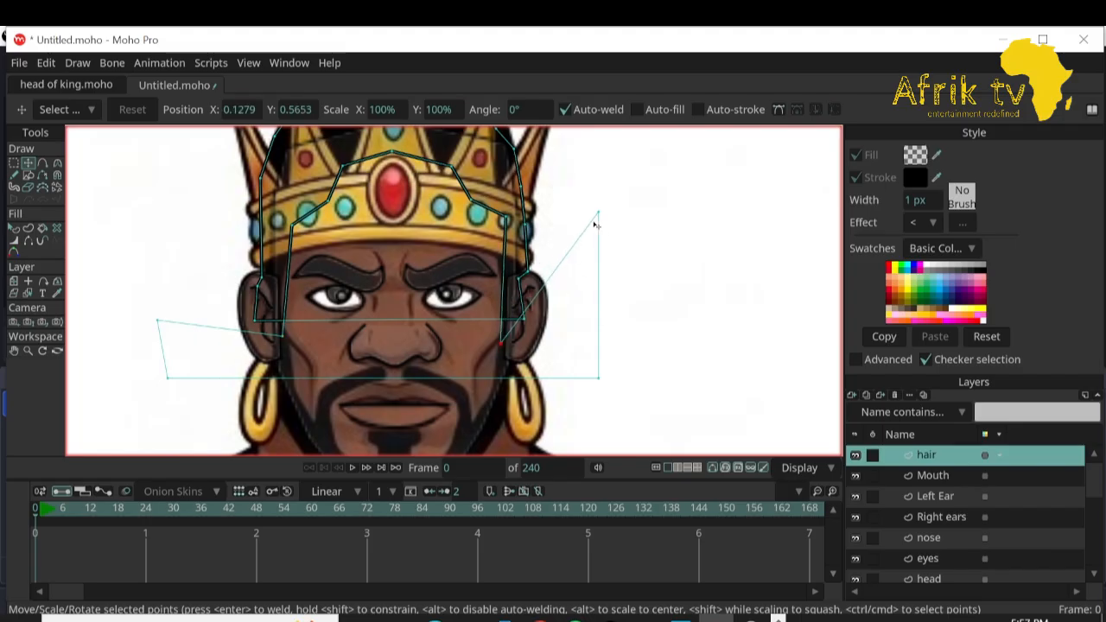
pyautogui.moveTo(595, 225); pyautogui.dragTo(641, 329)
pyautogui.moveTo(599, 388); pyautogui.dragTo(679, 390)
pyautogui.moveTo(639, 331); pyautogui.dragTo(678, 335)
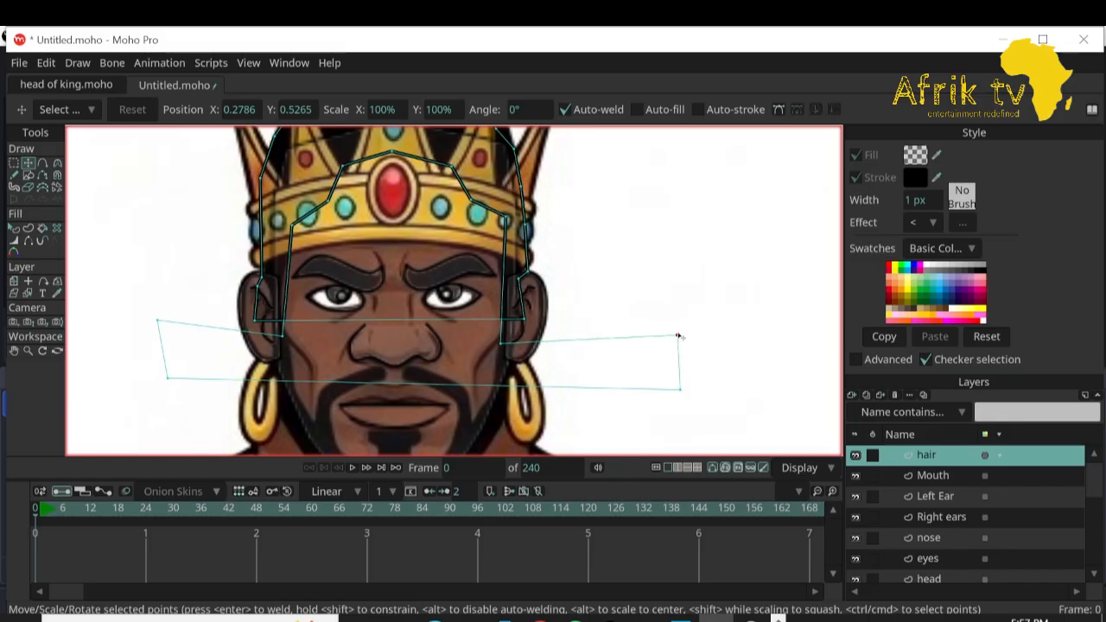
pyautogui.moveTo(165, 380); pyautogui.dragTo(151, 389)
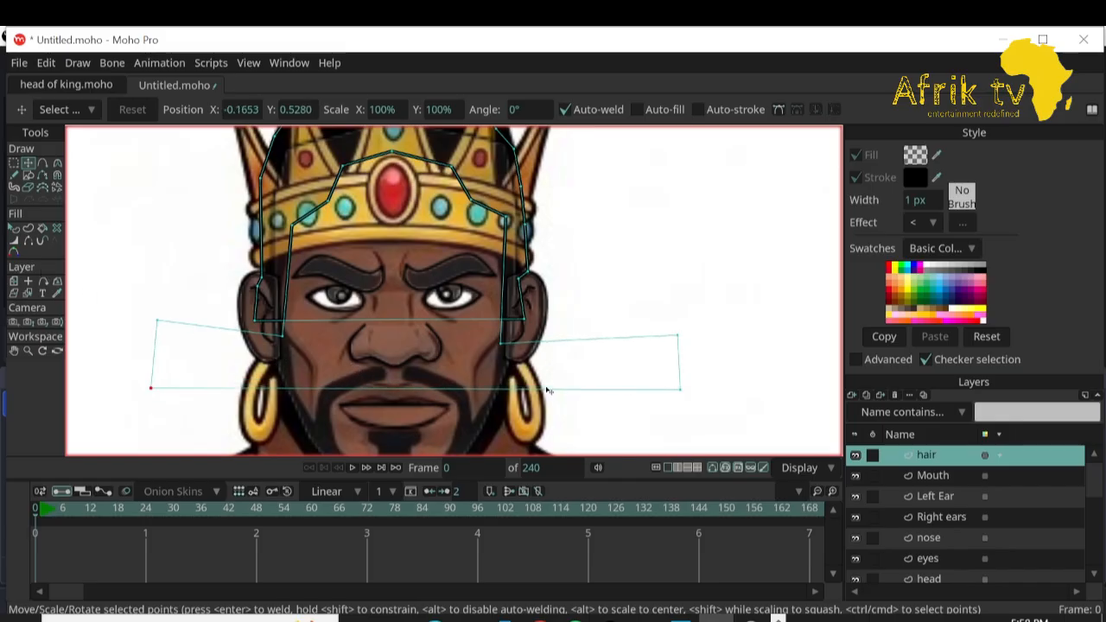
# Hide the King.png reference layer to show the traced line art on its own.
pyautogui.click(13, 352)
pyautogui.moveTo(164, 336); pyautogui.dragTo(160, 260)
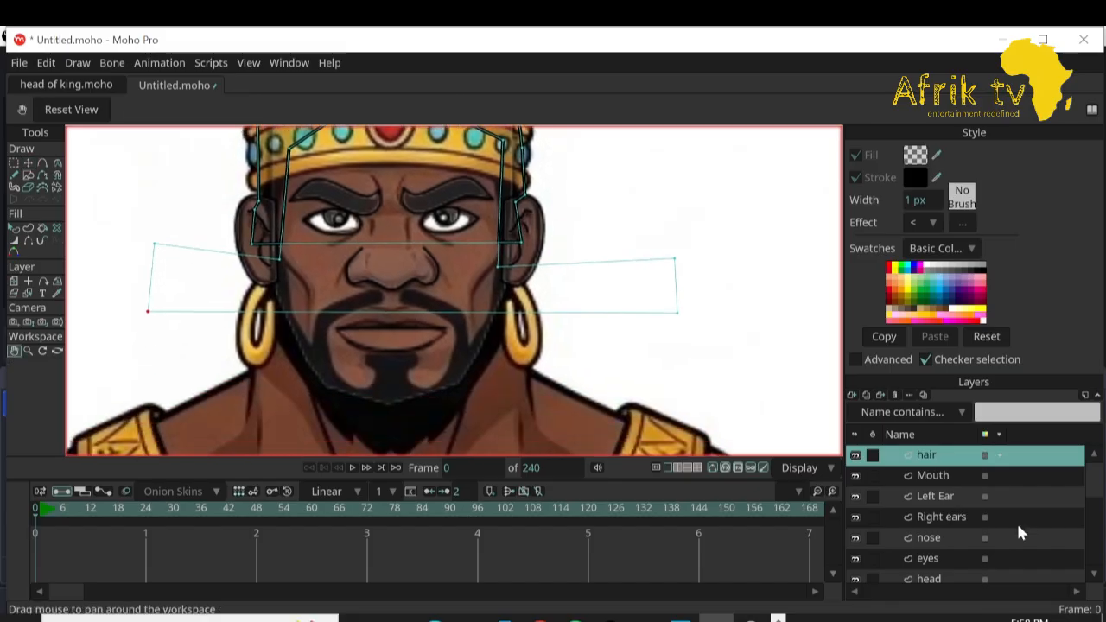
pyautogui.moveTo(1102, 491); pyautogui.dragTo(1100, 549)
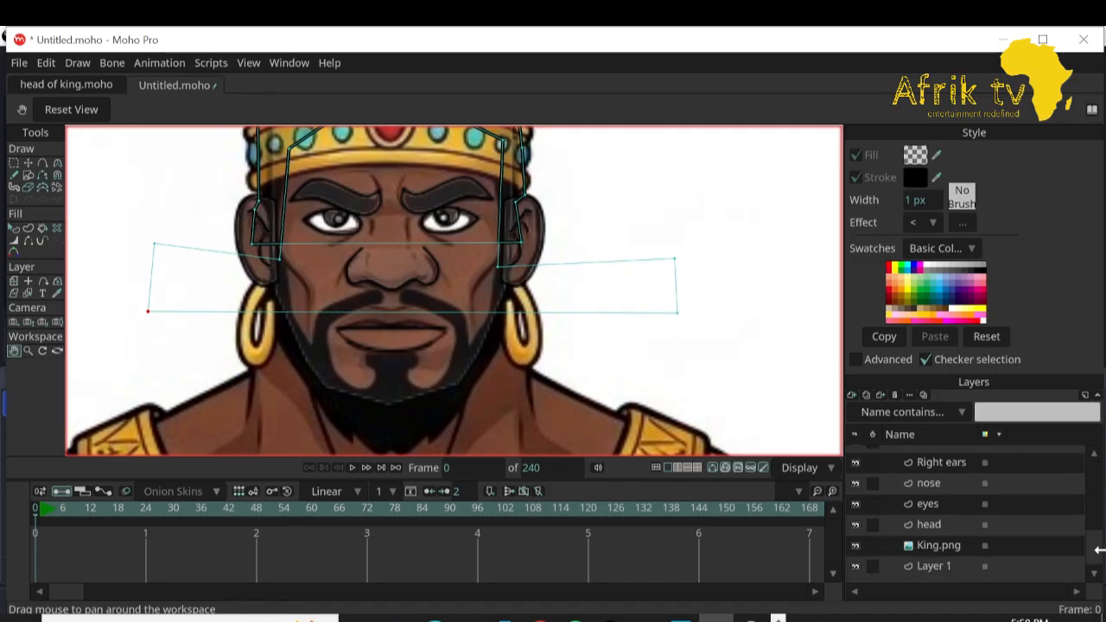
pyautogui.click(855, 547)
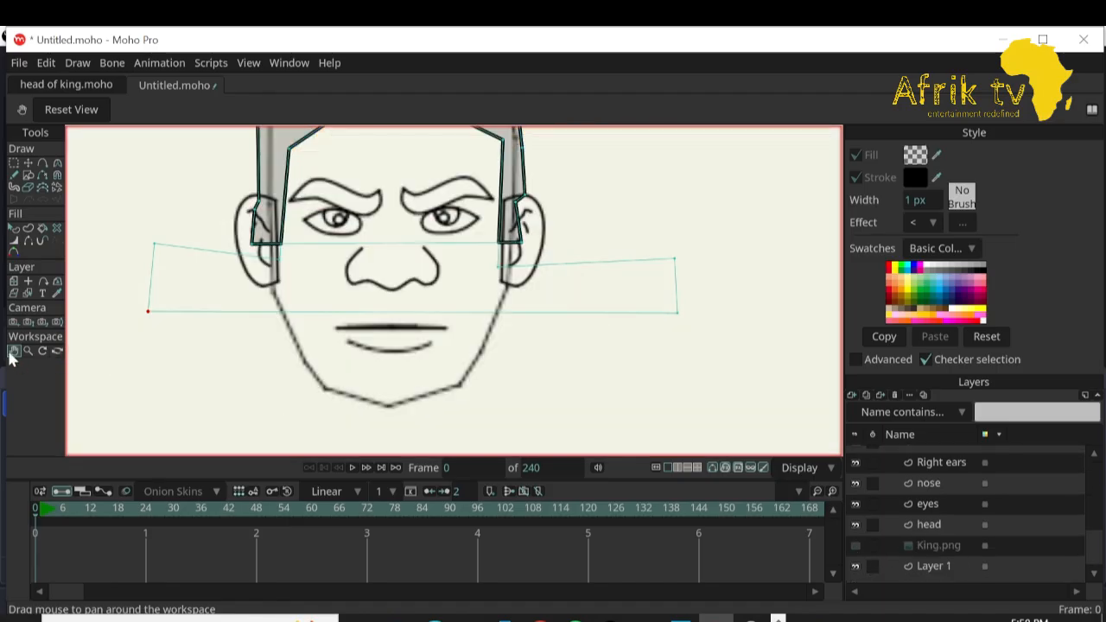
pyautogui.moveTo(278, 299)
pyautogui.mouseDown()
pyautogui.moveTo(299, 469)
pyautogui.moveTo(285, 372)
pyautogui.moveTo(278, 378)
pyautogui.mouseUp()
pyautogui.moveTo(1093, 556); pyautogui.dragTo(1086, 469)
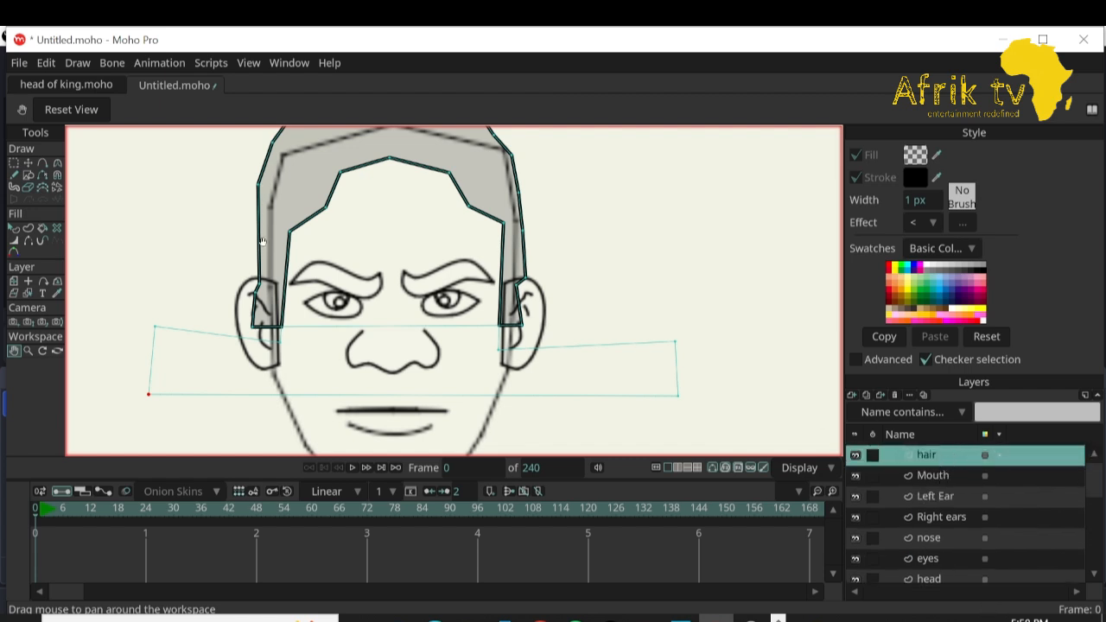
# Reshape the hairline by moving its forehead and temple points outward, and shift the hair's outer point at the left ear slightly outward.
pyautogui.click(28, 163)
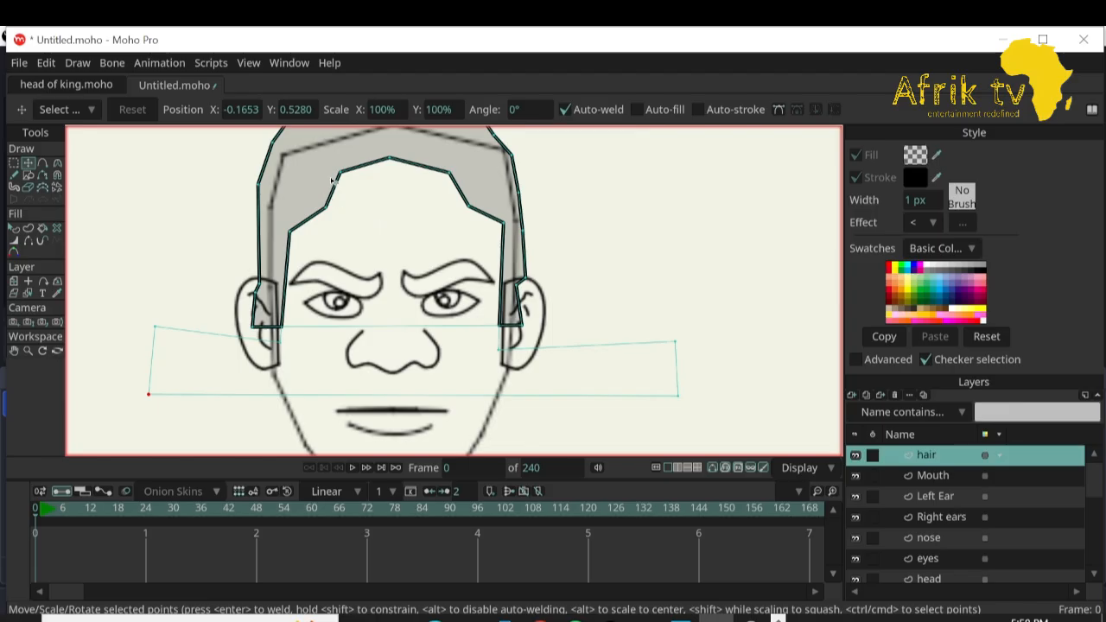
pyautogui.moveTo(340, 171); pyautogui.dragTo(316, 220)
pyautogui.moveTo(446, 173); pyautogui.dragTo(461, 164)
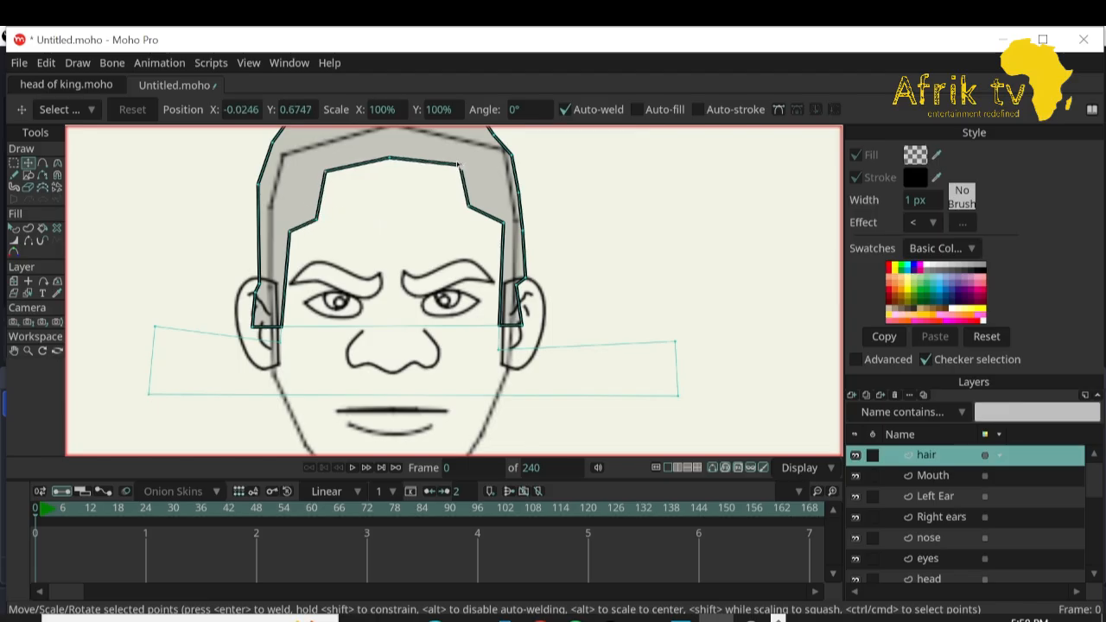
pyautogui.moveTo(467, 205); pyautogui.dragTo(499, 228)
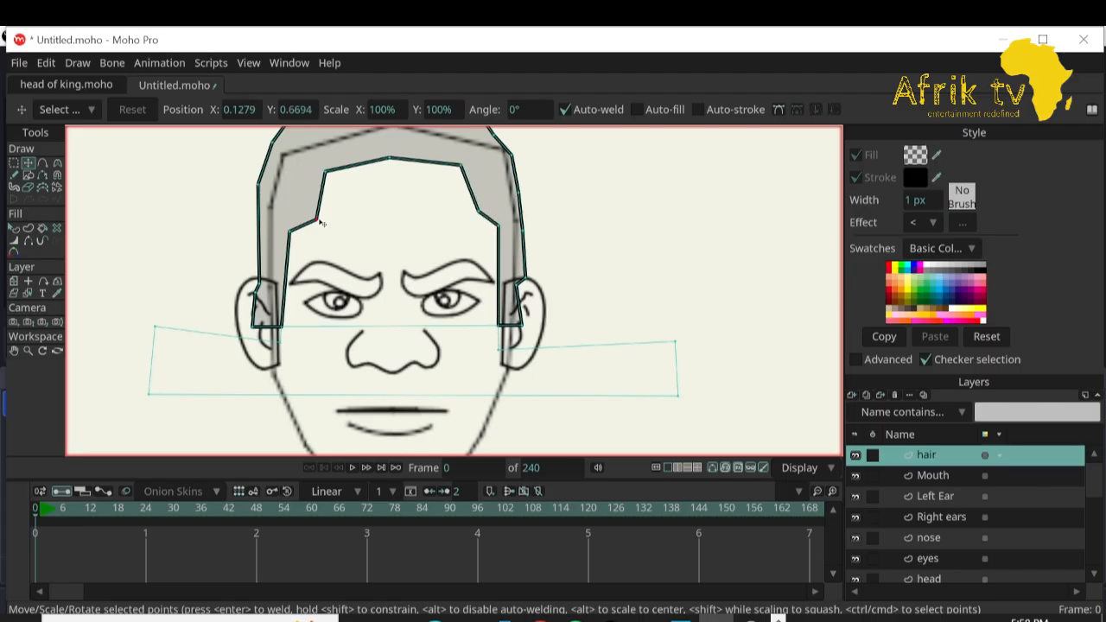
pyautogui.moveTo(318, 221)
pyautogui.mouseDown()
pyautogui.moveTo(286, 235)
pyautogui.moveTo(308, 237)
pyautogui.mouseUp()
pyautogui.moveTo(387, 161); pyautogui.dragTo(396, 157)
pyautogui.moveTo(464, 166); pyautogui.dragTo(463, 173)
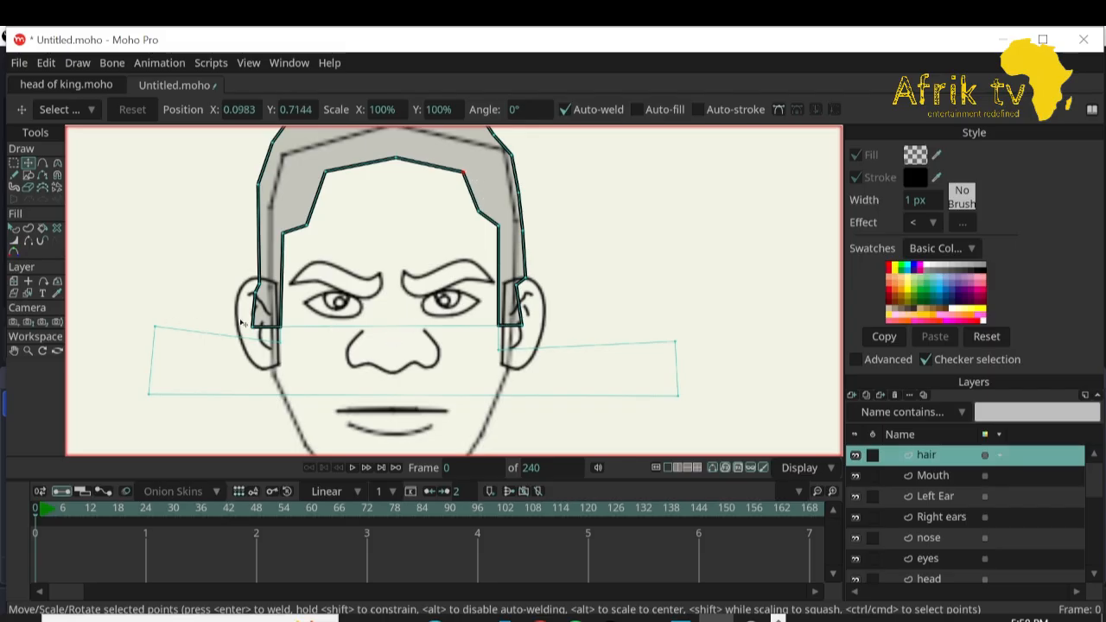
pyautogui.moveTo(284, 232); pyautogui.dragTo(285, 234)
pyautogui.moveTo(259, 280); pyautogui.dragTo(254, 284)
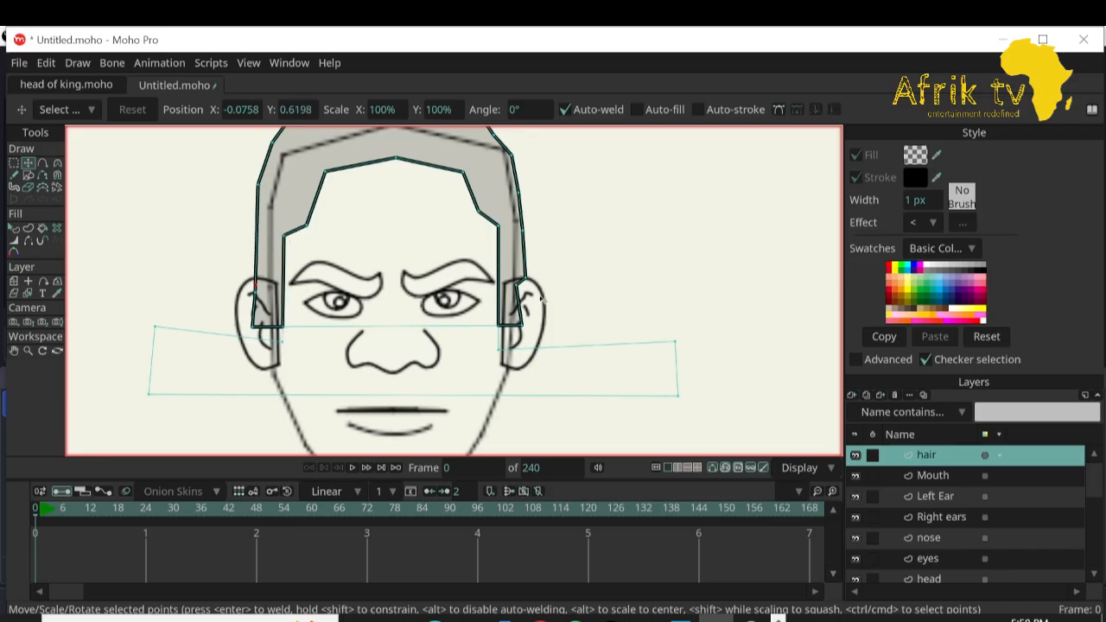
# Make the head layer active for point editing and dismiss its layer settings popup.
pyautogui.click(14, 350)
pyautogui.moveTo(183, 337)
pyautogui.mouseDown()
pyautogui.moveTo(167, 132)
pyautogui.moveTo(184, 227)
pyautogui.mouseUp()
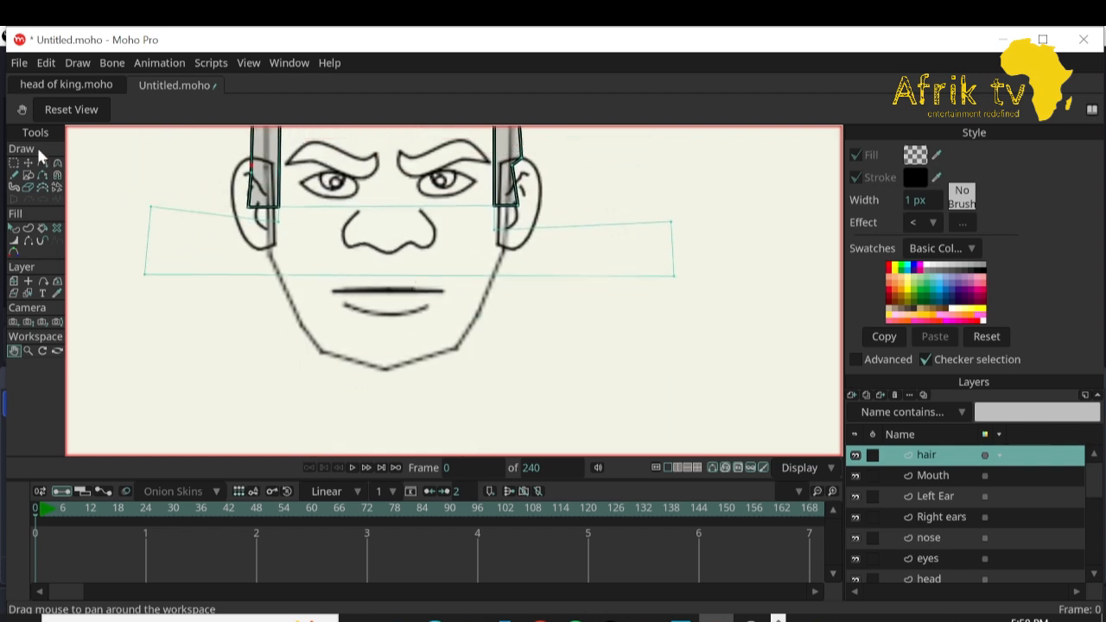
pyautogui.click(27, 163)
pyautogui.moveTo(389, 373)
pyautogui.mouseDown()
pyautogui.moveTo(387, 386)
pyautogui.moveTo(393, 378)
pyautogui.mouseUp()
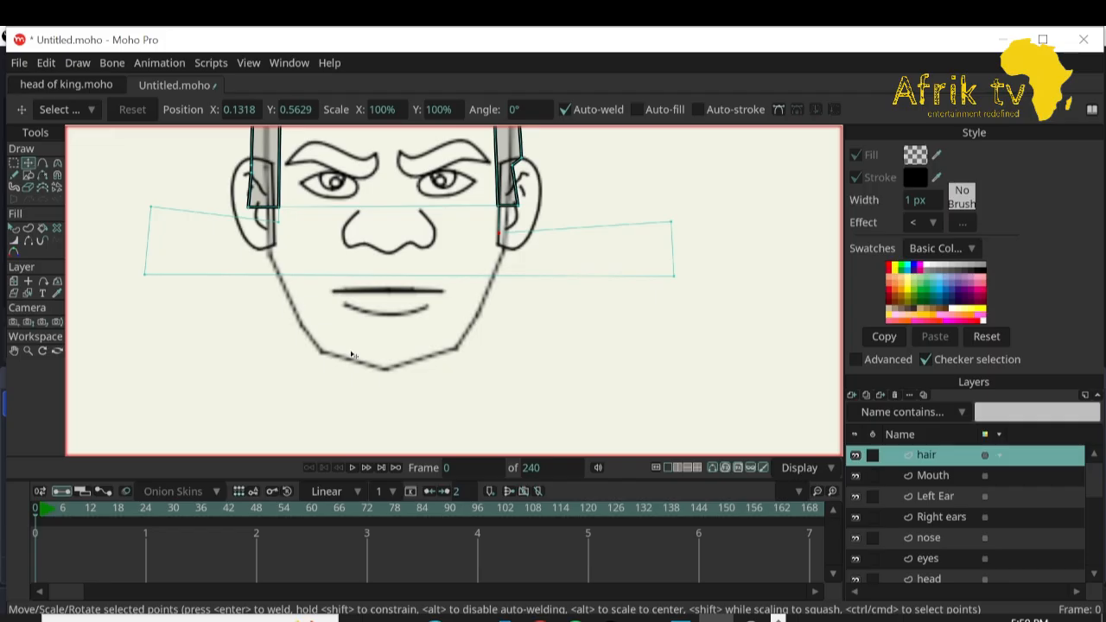
pyautogui.click(29, 349)
pyautogui.moveTo(379, 348)
pyautogui.mouseDown()
pyautogui.moveTo(134, 283)
pyautogui.moveTo(160, 295)
pyautogui.mouseUp()
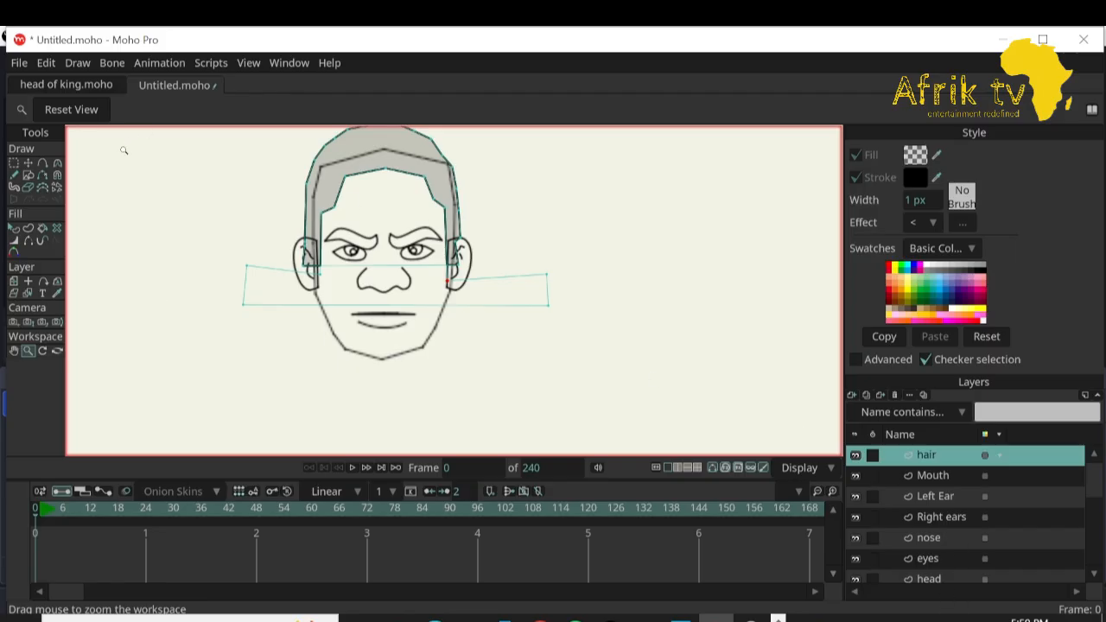
pyautogui.click(29, 162)
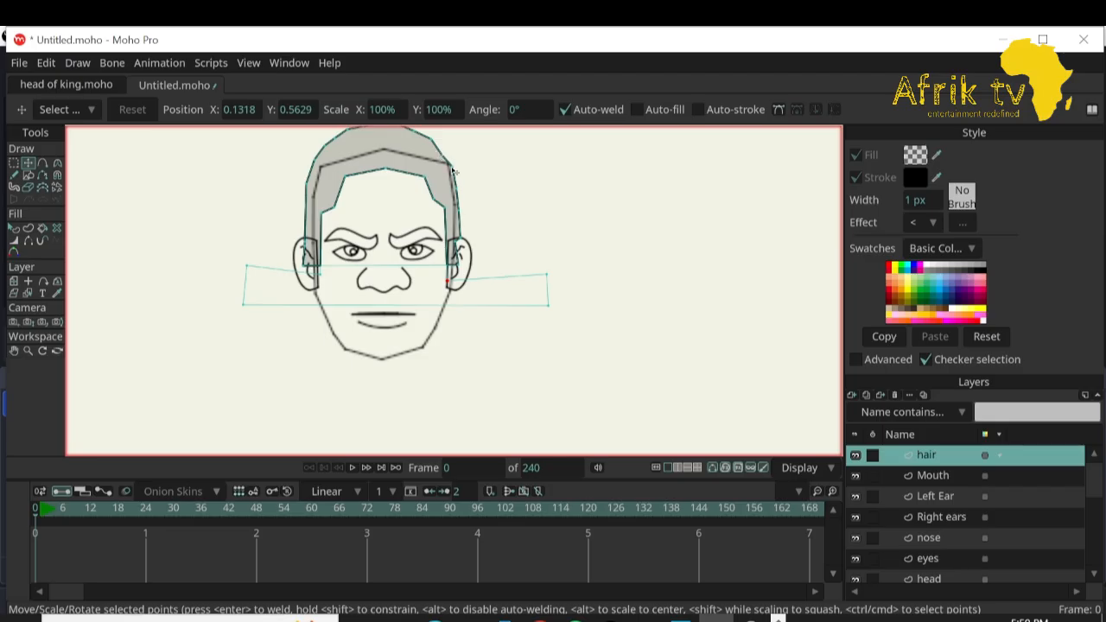
pyautogui.click(451, 166)
pyautogui.doubleClick(1001, 574)
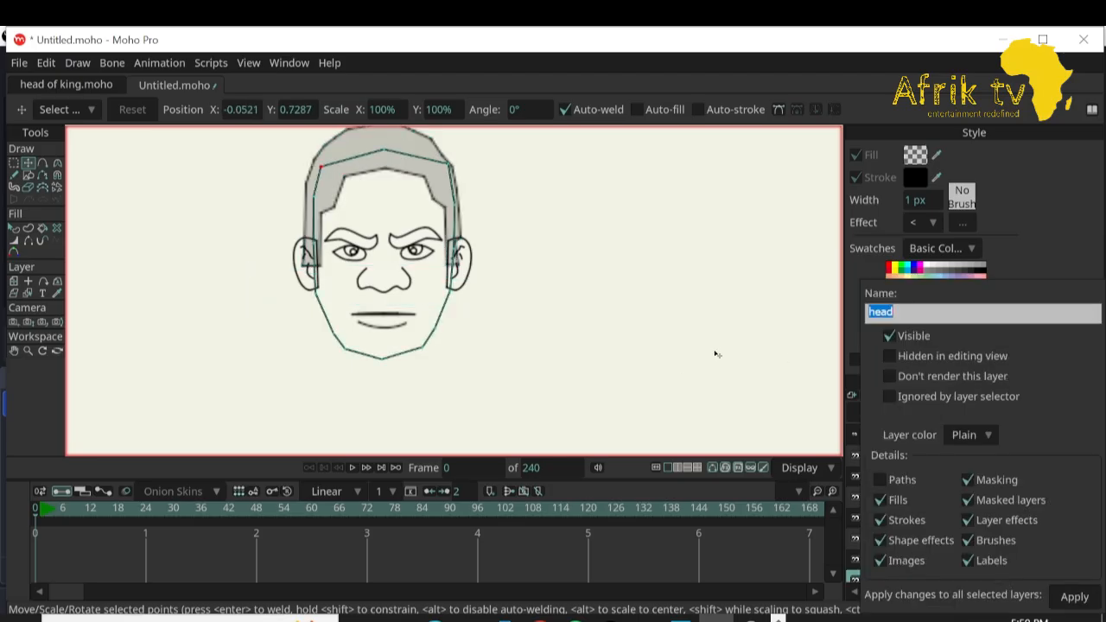
pyautogui.click(696, 353)
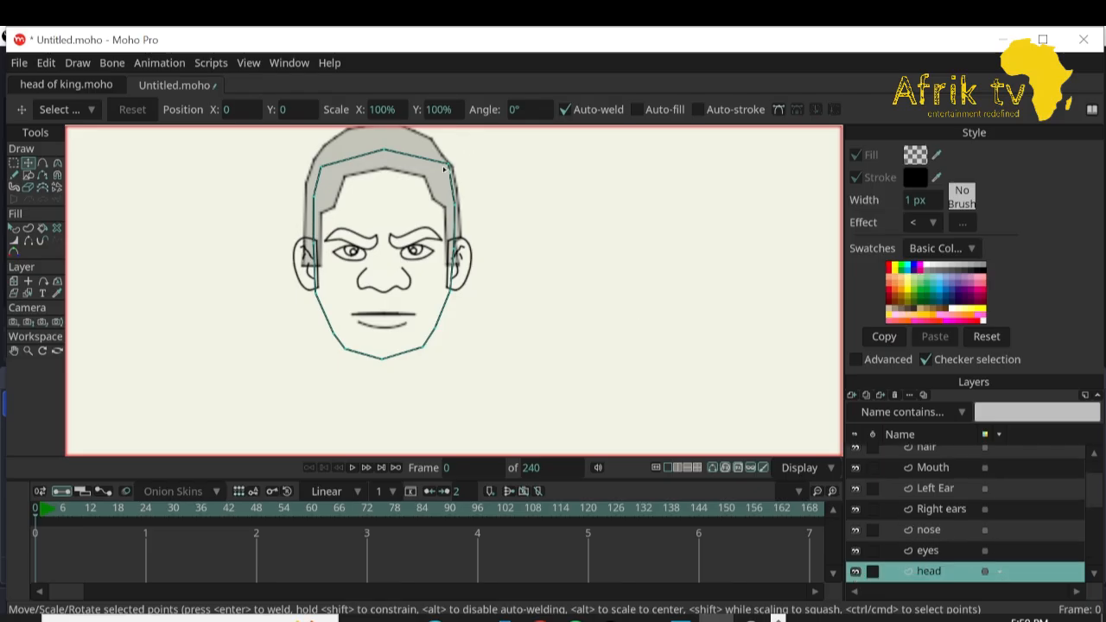
# Move the head outline's upper corners and right side point inward beneath the hair, and undo the last edit at the chin.
pyautogui.moveTo(451, 167); pyautogui.dragTo(436, 164)
pyautogui.click(458, 210)
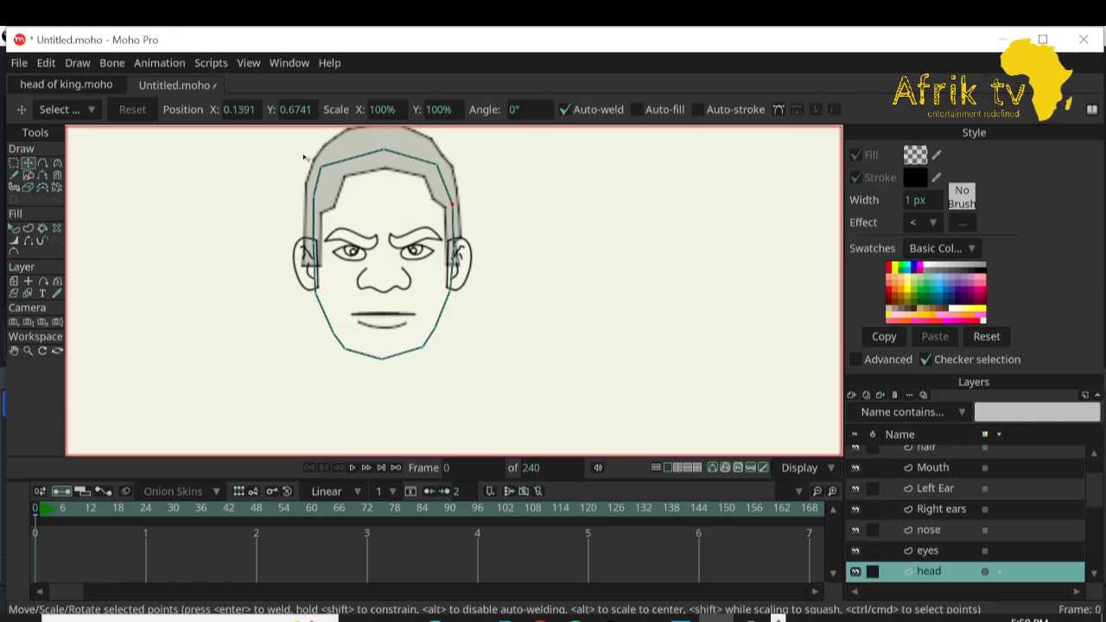
pyautogui.click(313, 198)
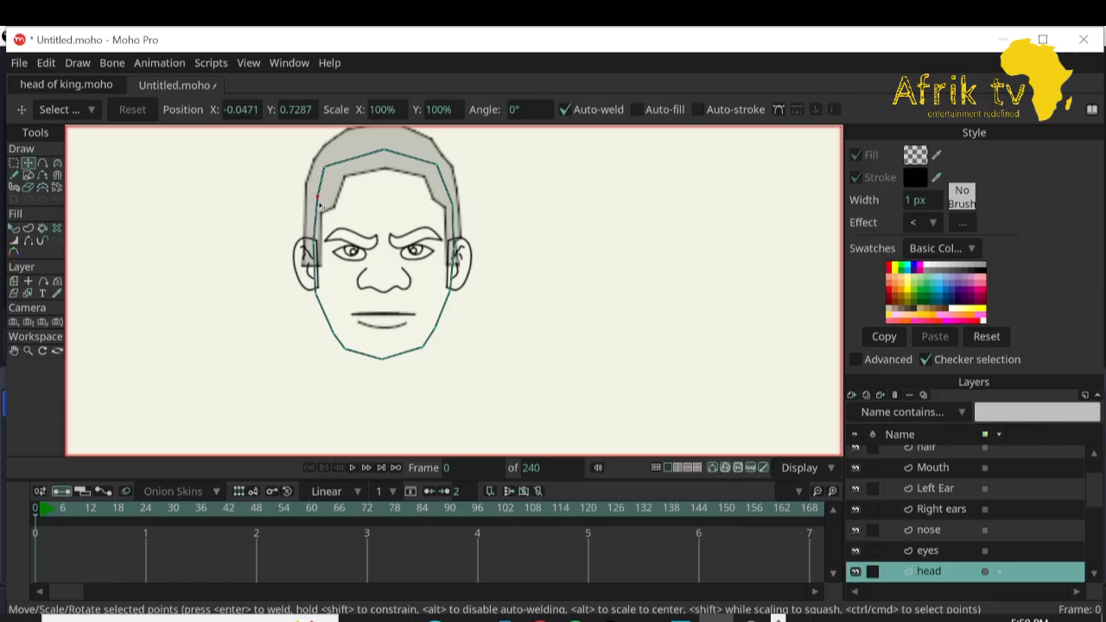
pyautogui.click(326, 166)
pyautogui.click(349, 350)
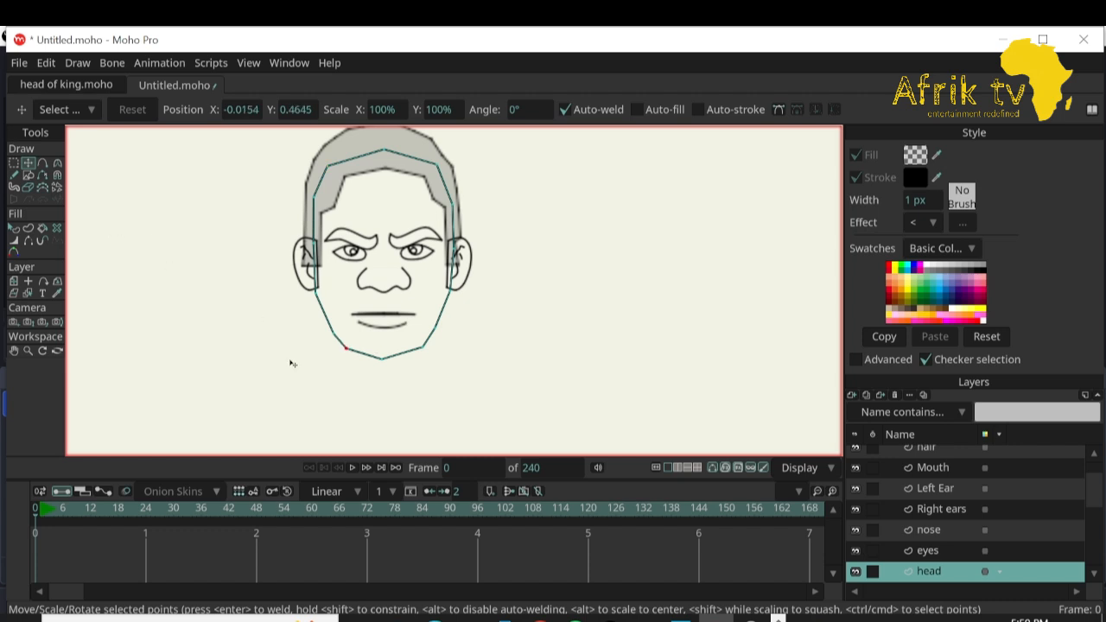
pyautogui.hotkey('ctrl', 'z')
# Save the project as "new King" in the Kings Tears folder.
pyautogui.click(19, 62)
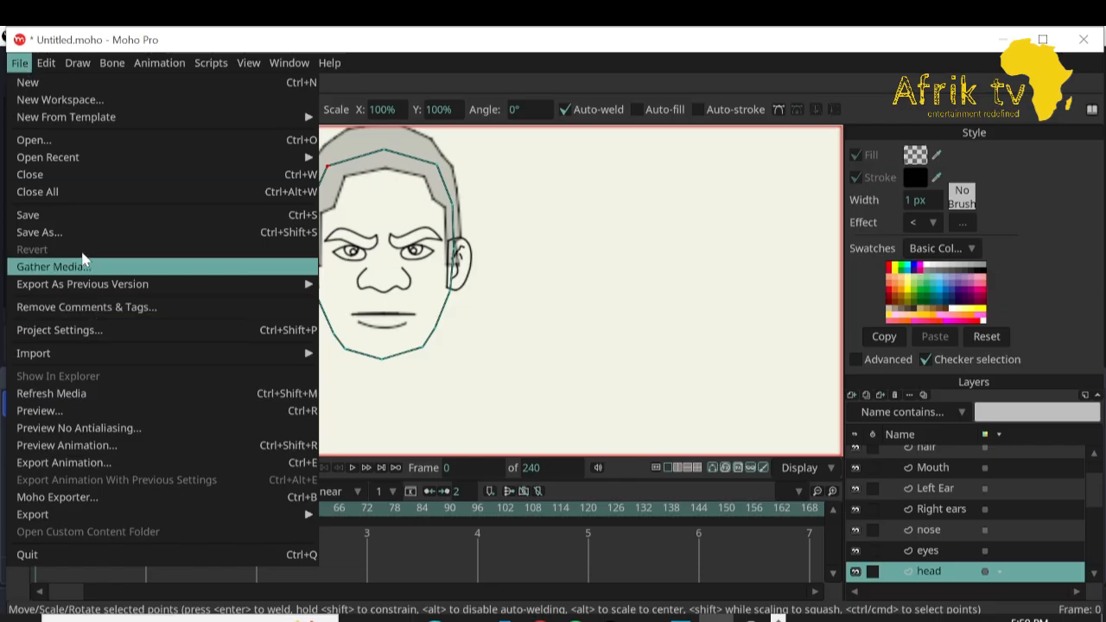
pyautogui.click(409, 367)
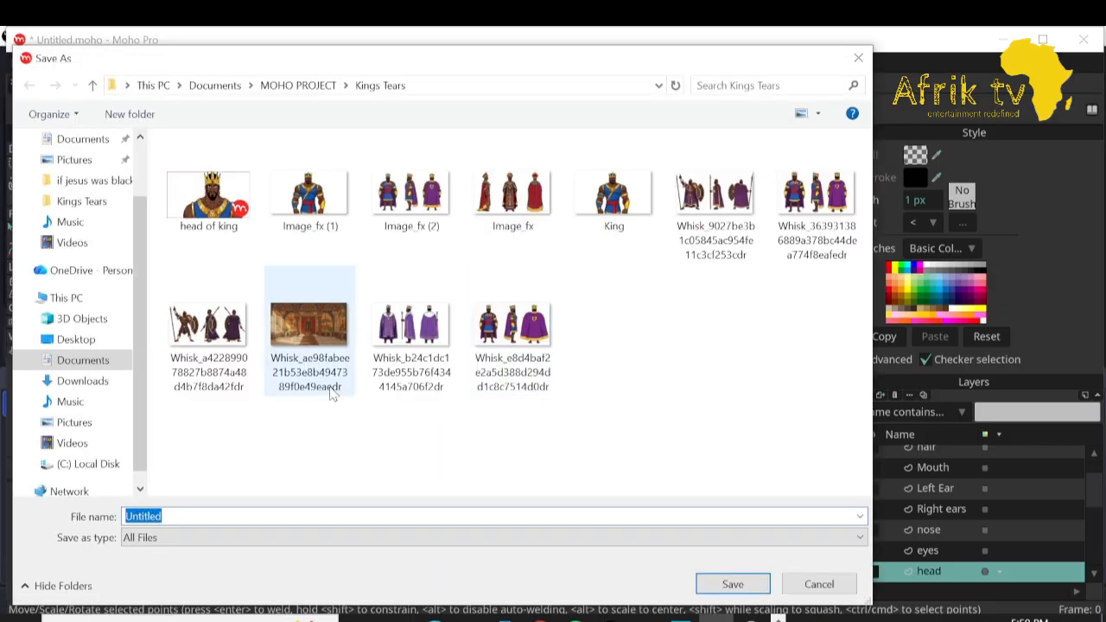
pyautogui.write('nw King')
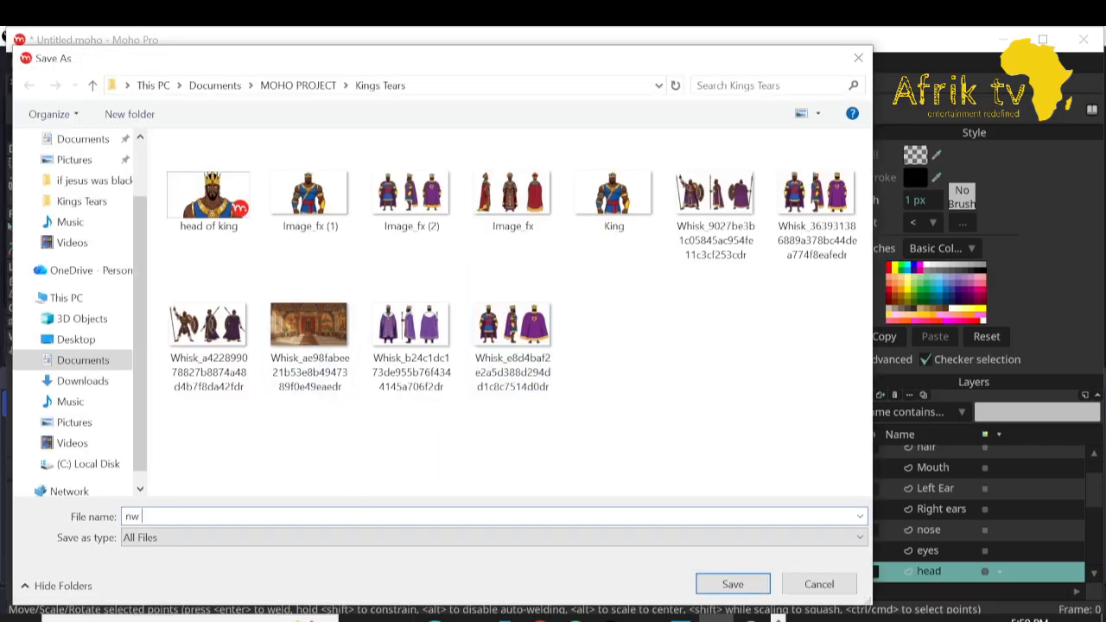
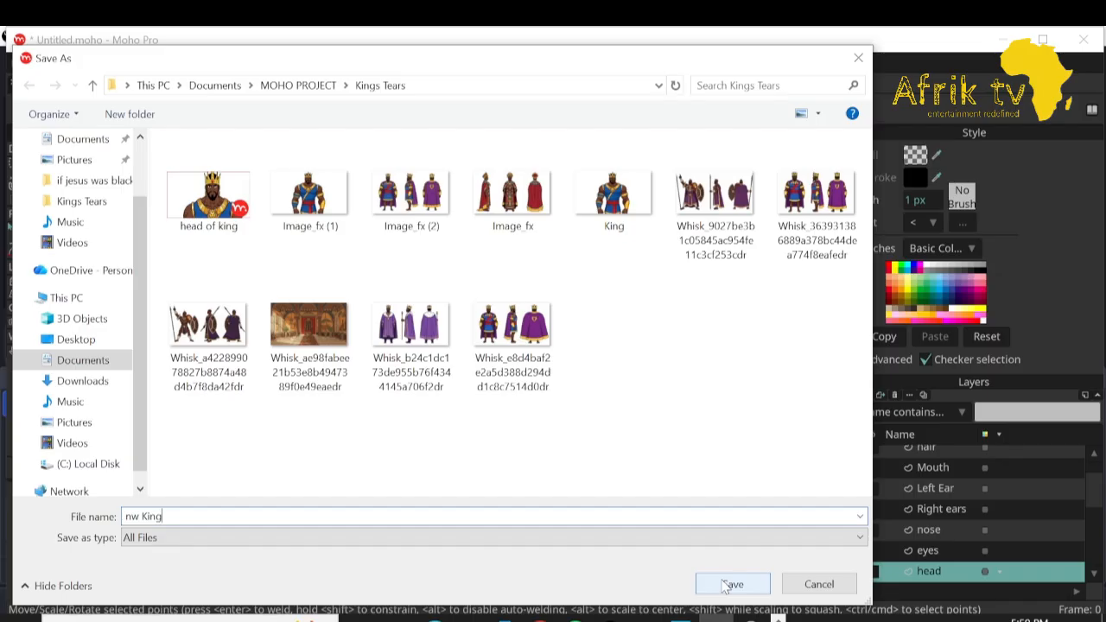
pyautogui.click(131, 515)
pyautogui.write('e')
pyautogui.click(732, 583)
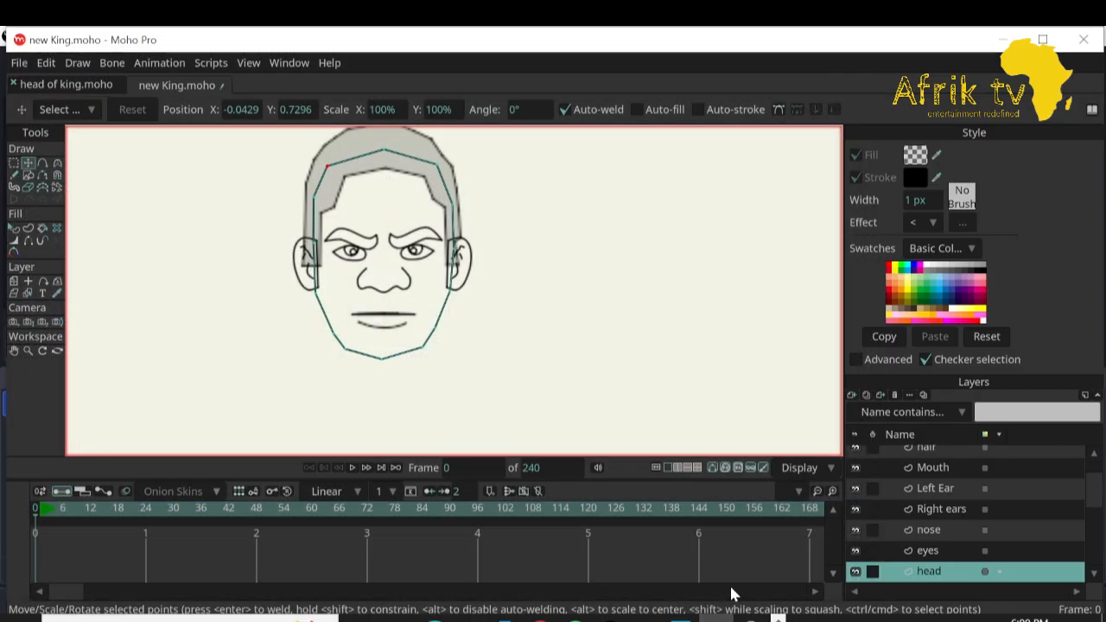
# Open the head of king.moho project and hide its King.png reference layer to examine the finished vector head on its own.
pyautogui.click(145, 83)
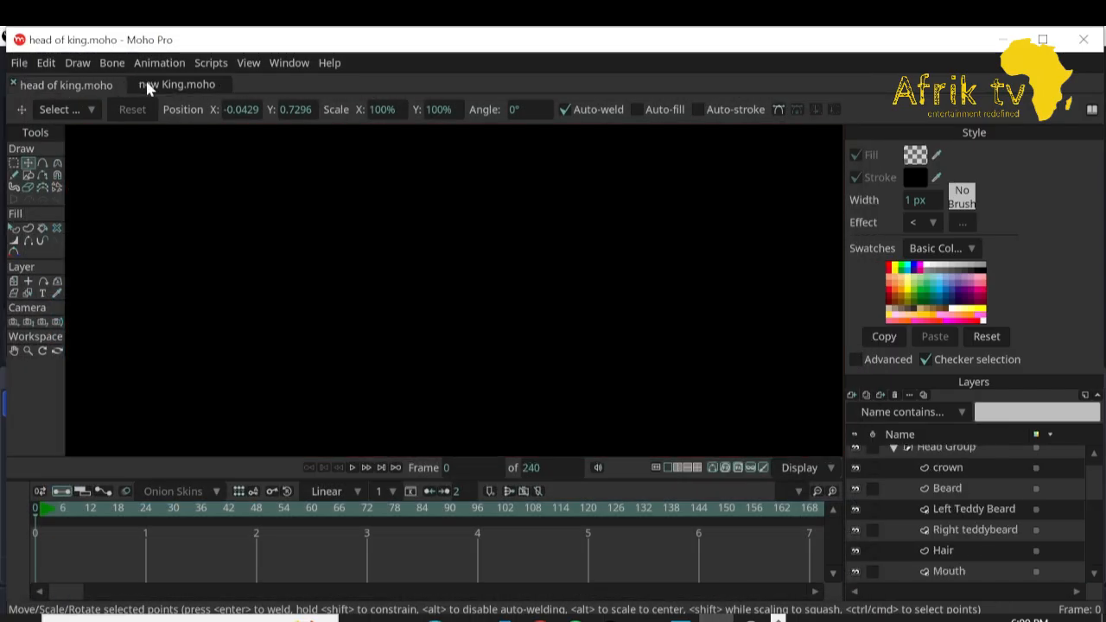
pyautogui.press('t')
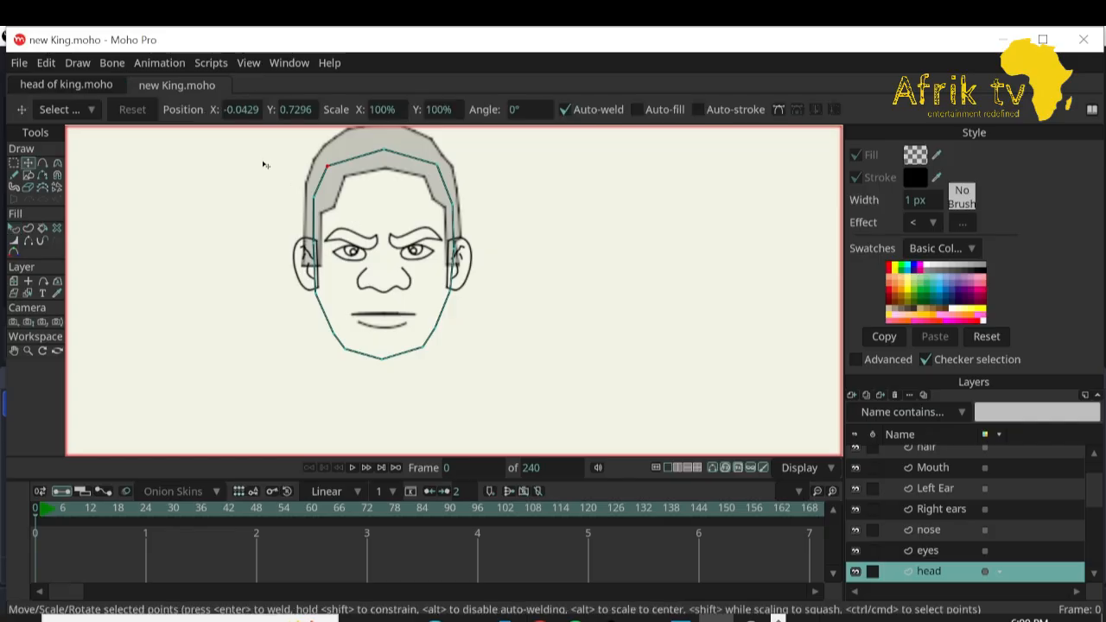
pyautogui.click(88, 79)
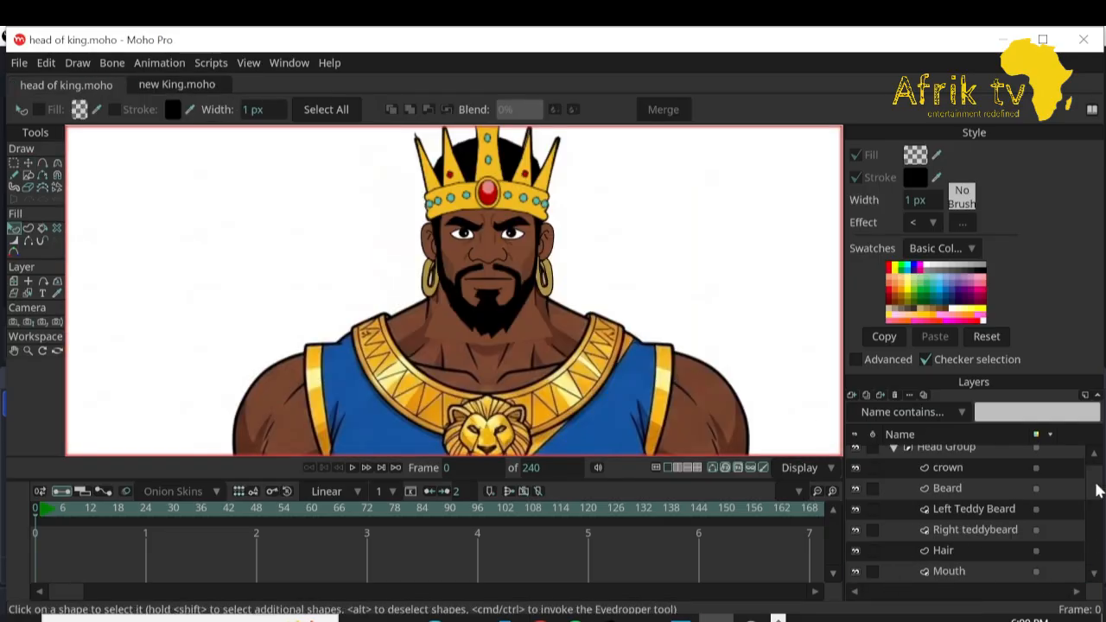
pyautogui.moveTo(1097, 499); pyautogui.dragTo(1097, 562)
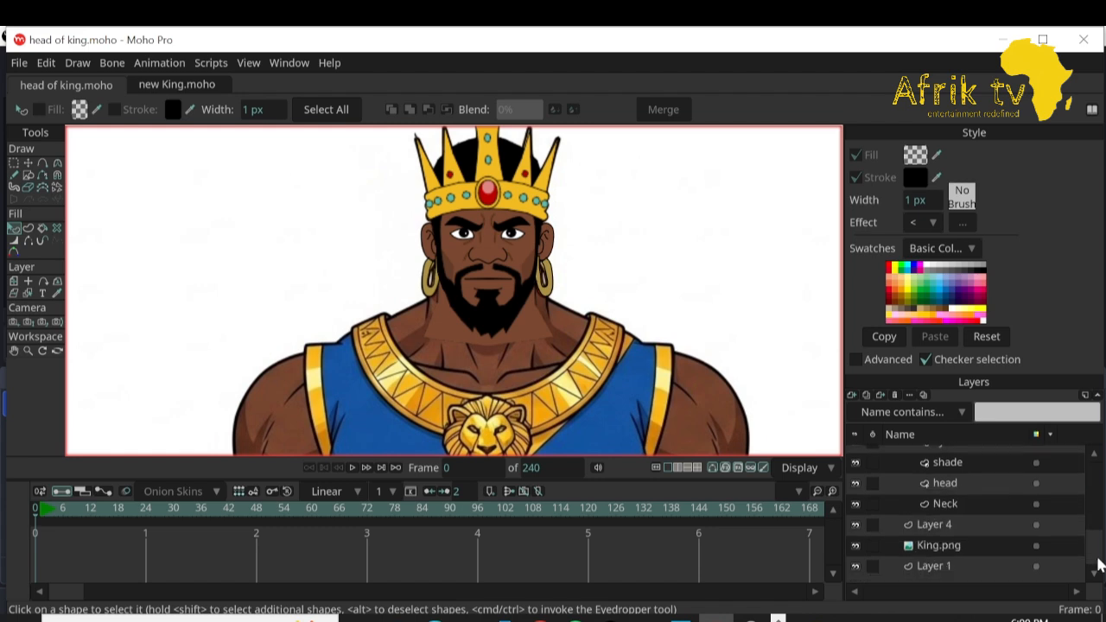
pyautogui.click(855, 546)
pyautogui.click(29, 350)
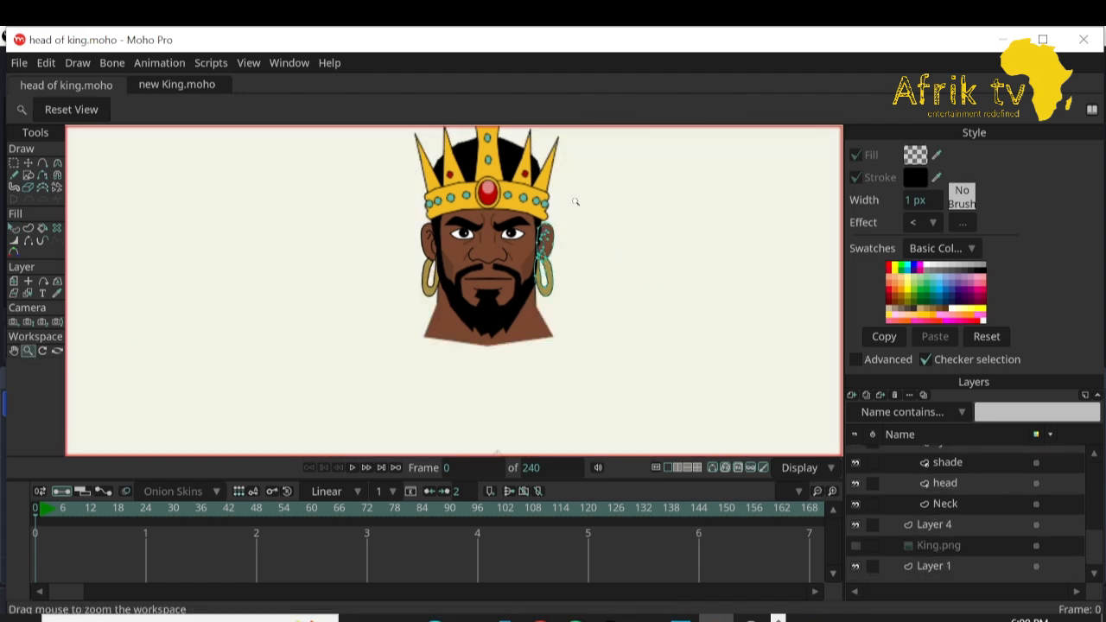
pyautogui.moveTo(574, 202); pyautogui.dragTo(616, 351)
pyautogui.click(14, 350)
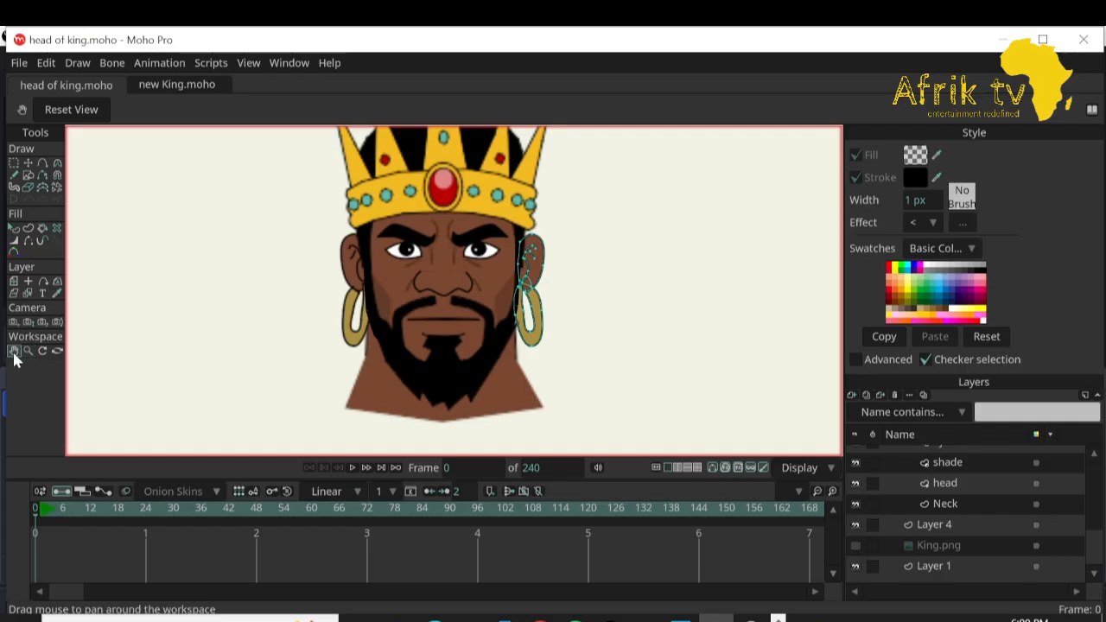
pyautogui.moveTo(298, 328); pyautogui.dragTo(242, 307)
pyautogui.click(29, 349)
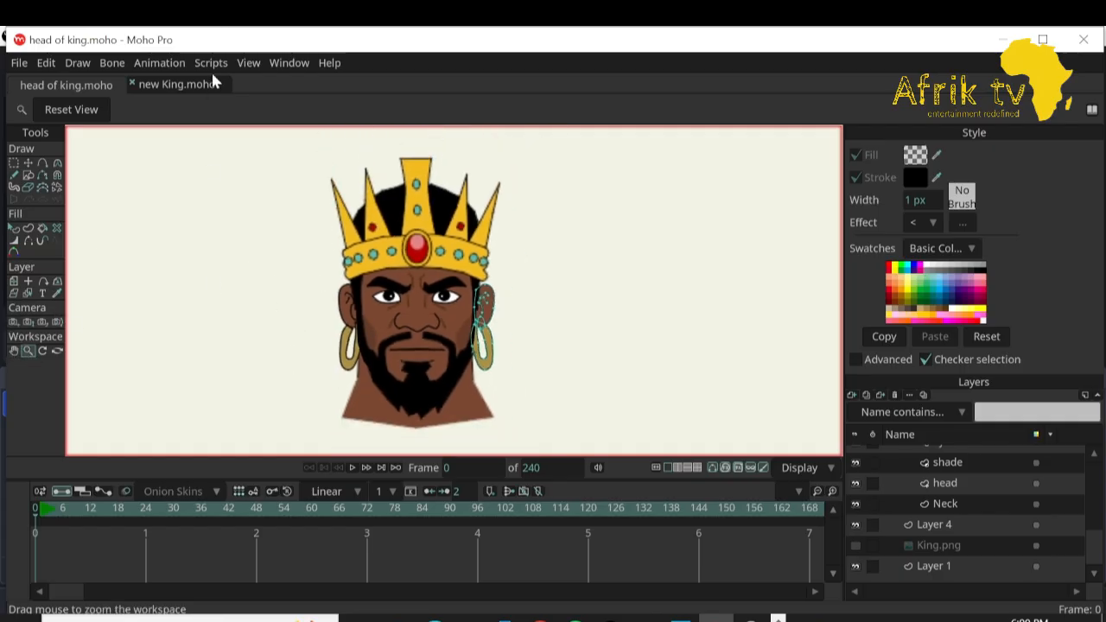
# Compare the traced head in new King.moho with the finished head in head of king.moho, ending in new King.moho.
pyautogui.click(185, 87)
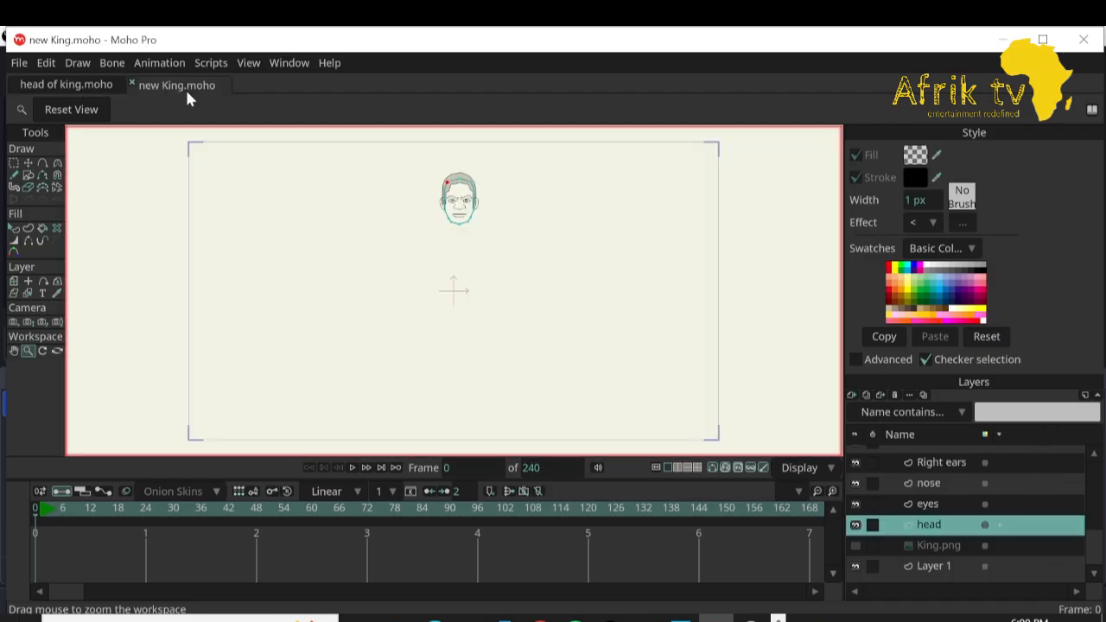
pyautogui.click(36, 82)
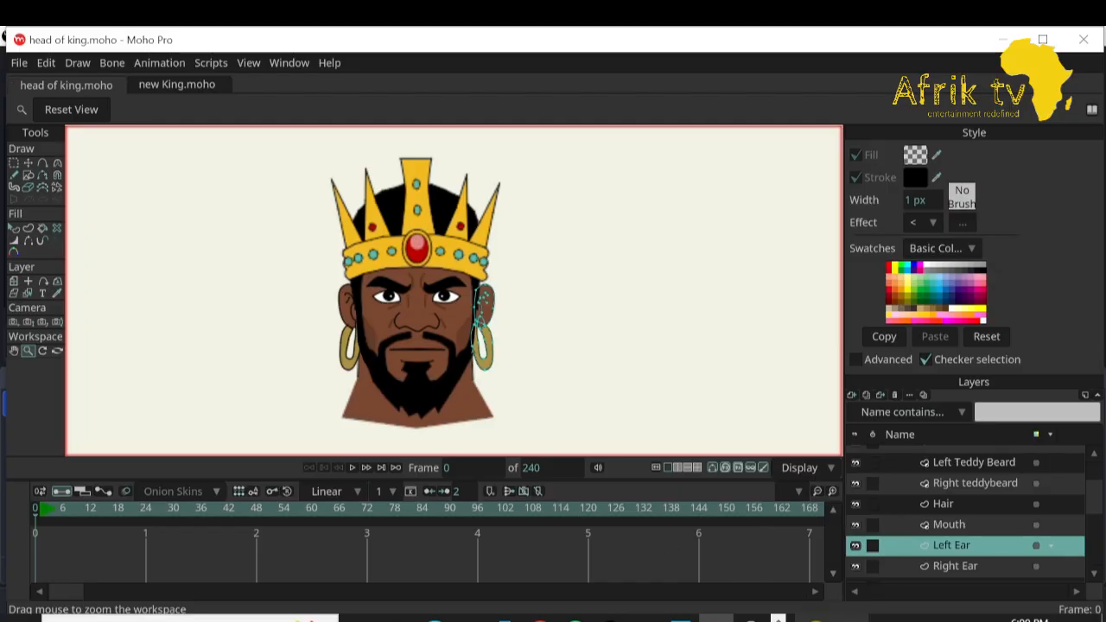
pyautogui.click(192, 91)
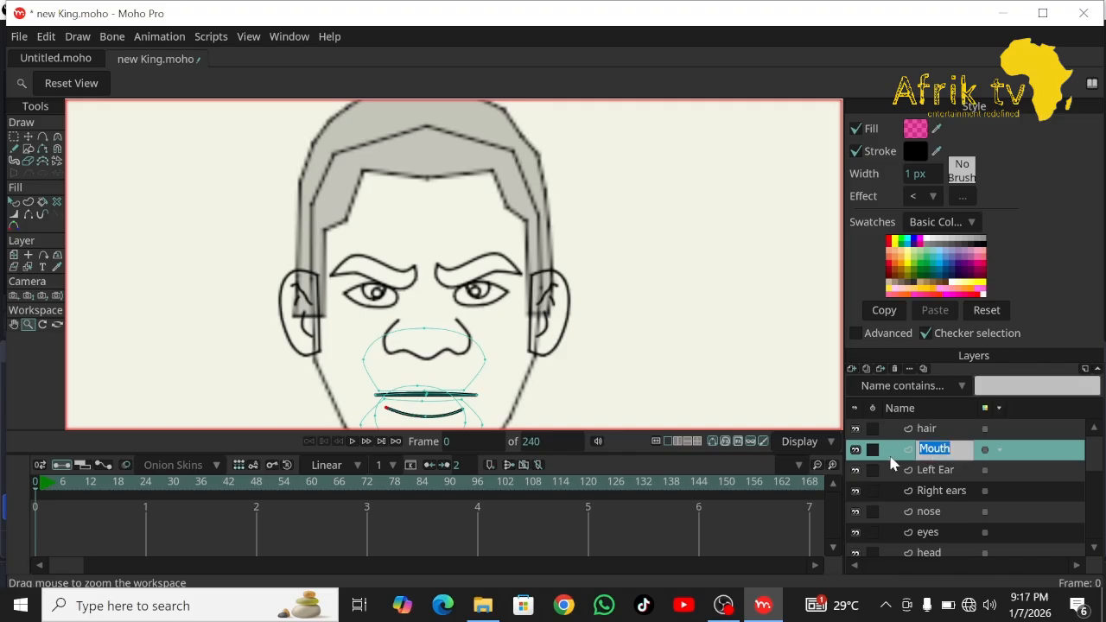
# Add a vector layer directly above the Mouth layer and name it for the right teddy beard.
pyautogui.press('Return')
pyautogui.click(853, 368)
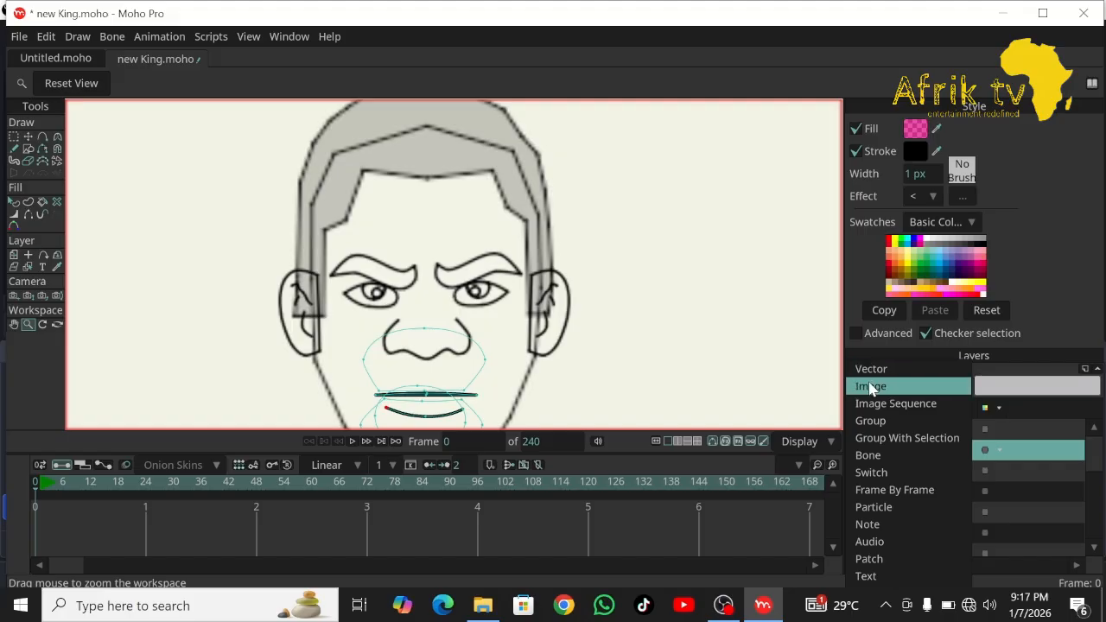
pyautogui.click(870, 370)
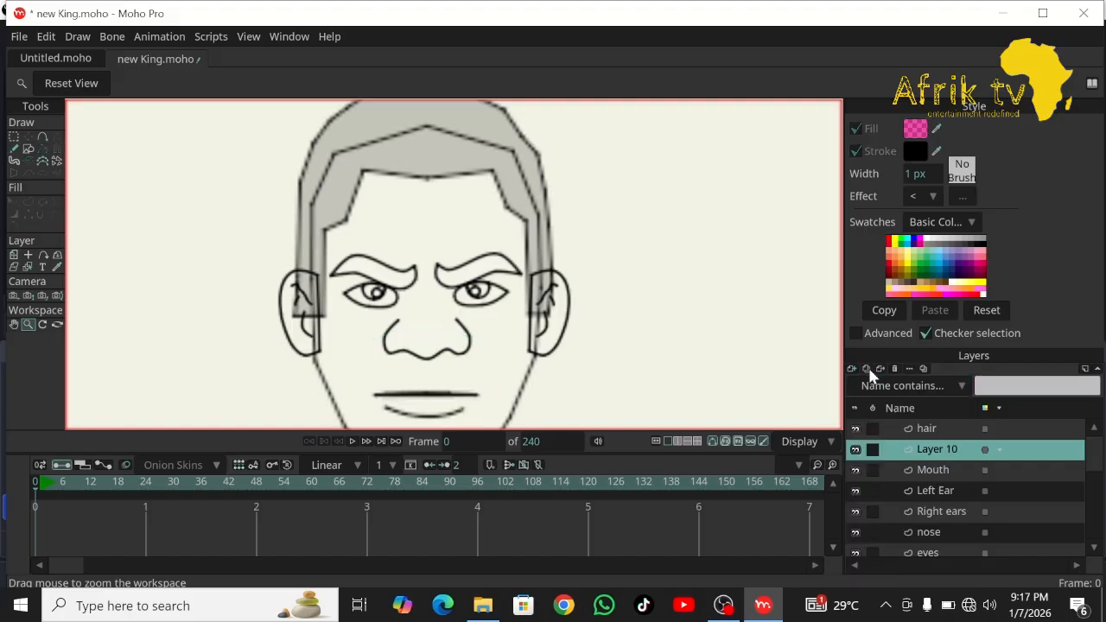
pyautogui.doubleClick(933, 449)
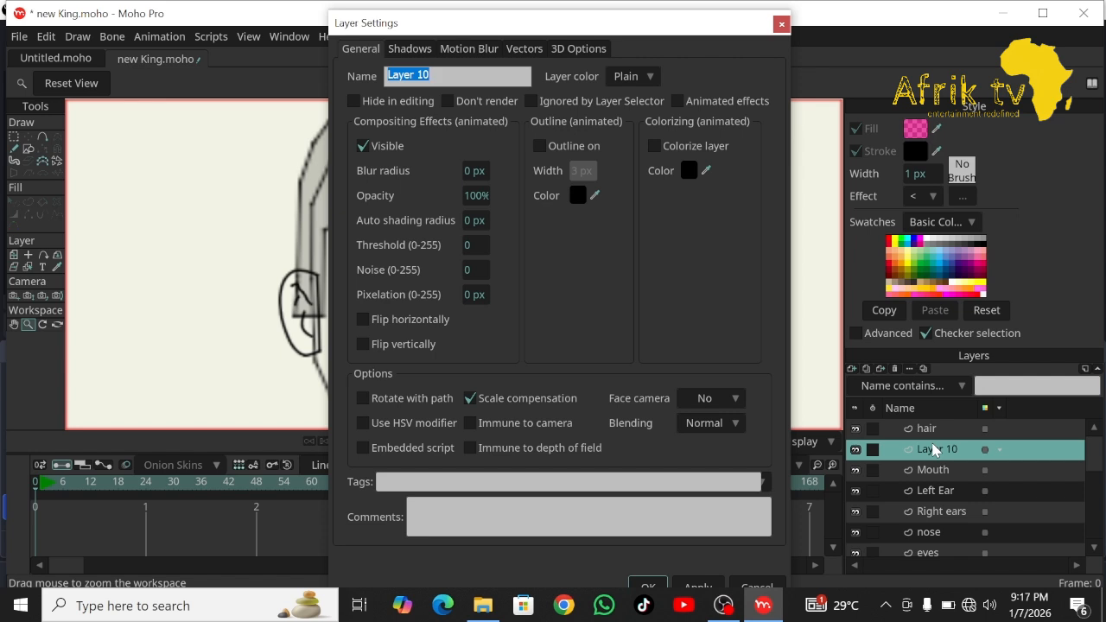
pyautogui.write('t')
pyautogui.write('ight ted')
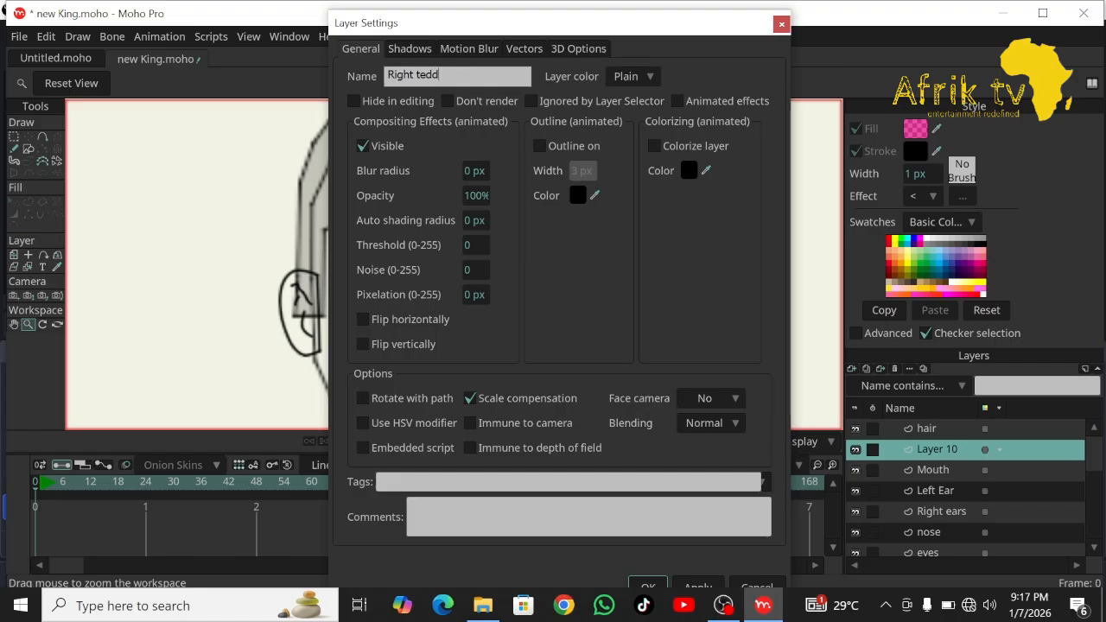
pyautogui.press('Return')
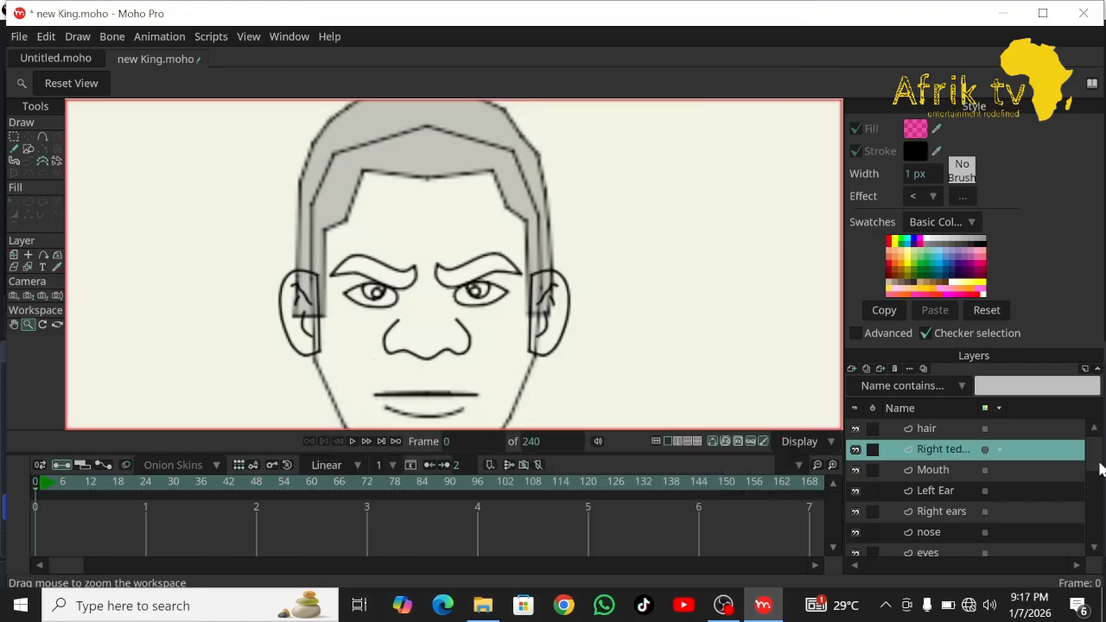
# Show the King.png reference layer and draw a filled rectangle over the king's right ear, cheek and jaw on the right beard layer.
pyautogui.moveTo(1098, 462); pyautogui.dragTo(1095, 521)
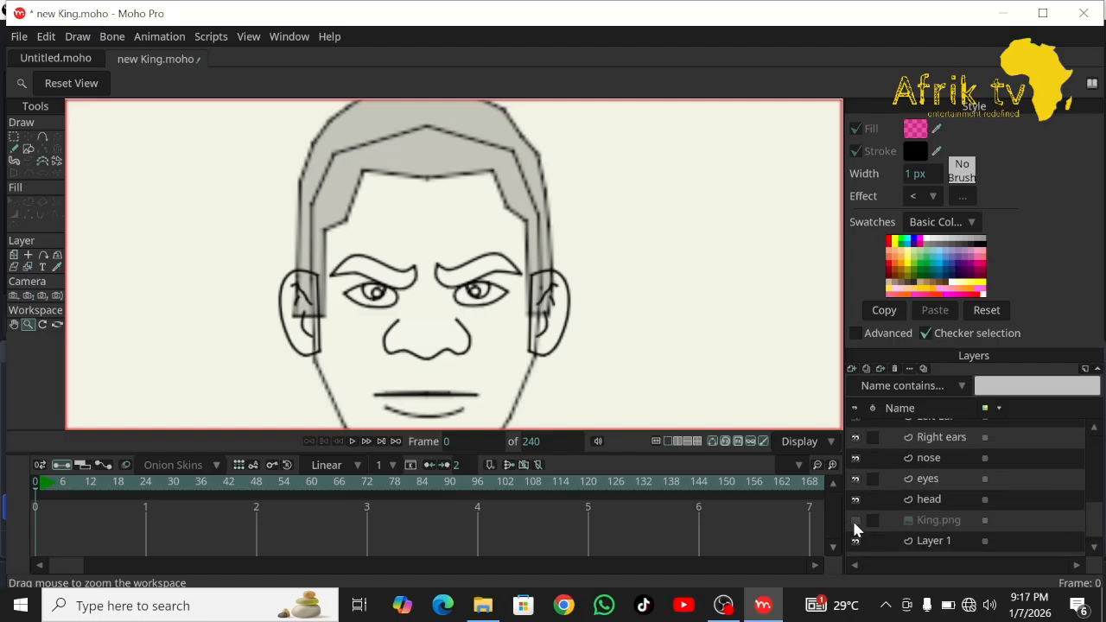
pyautogui.click(855, 521)
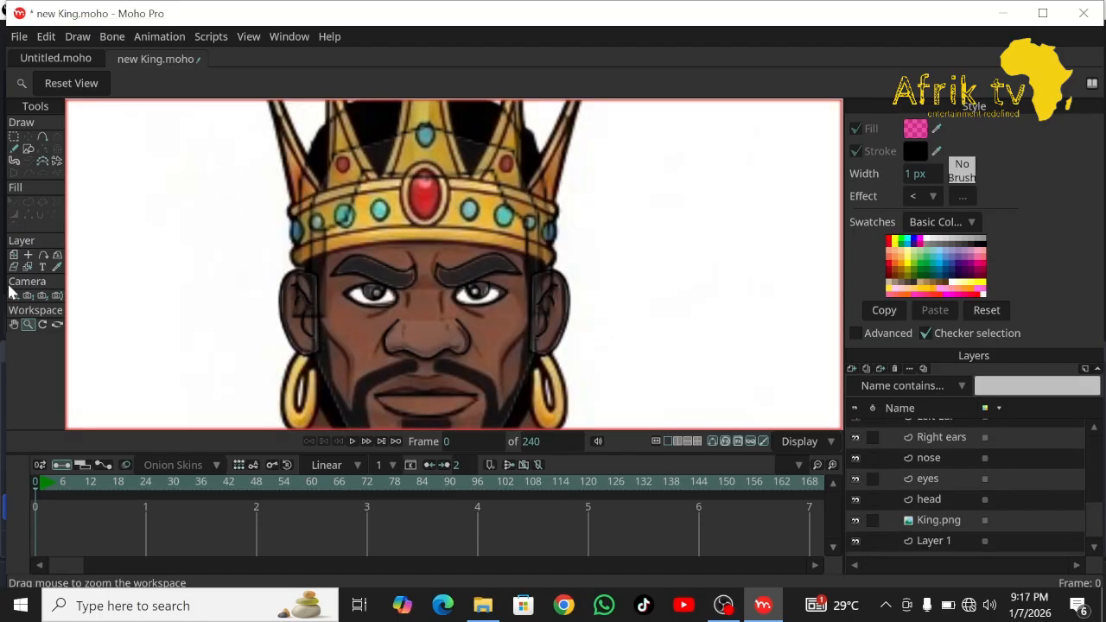
pyautogui.click(14, 324)
pyautogui.moveTo(192, 335)
pyautogui.mouseDown()
pyautogui.moveTo(198, 215)
pyautogui.moveTo(188, 213)
pyautogui.mouseUp()
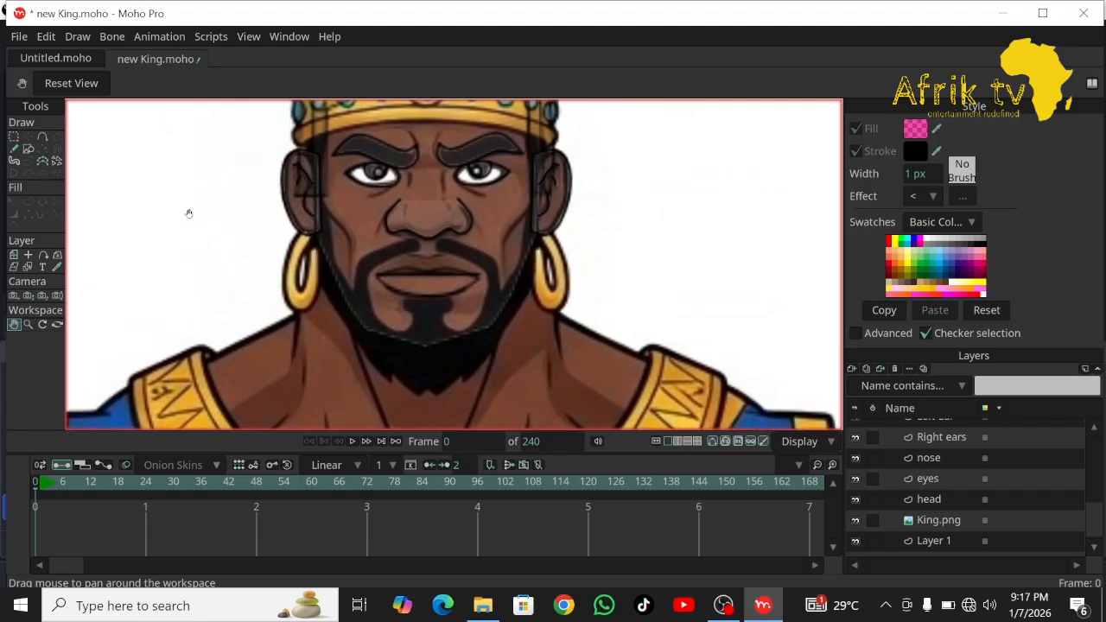
pyautogui.click(28, 149)
pyautogui.moveTo(250, 126)
pyautogui.mouseDown()
pyautogui.moveTo(304, 340)
pyautogui.moveTo(373, 376)
pyautogui.moveTo(361, 372)
pyautogui.mouseUp()
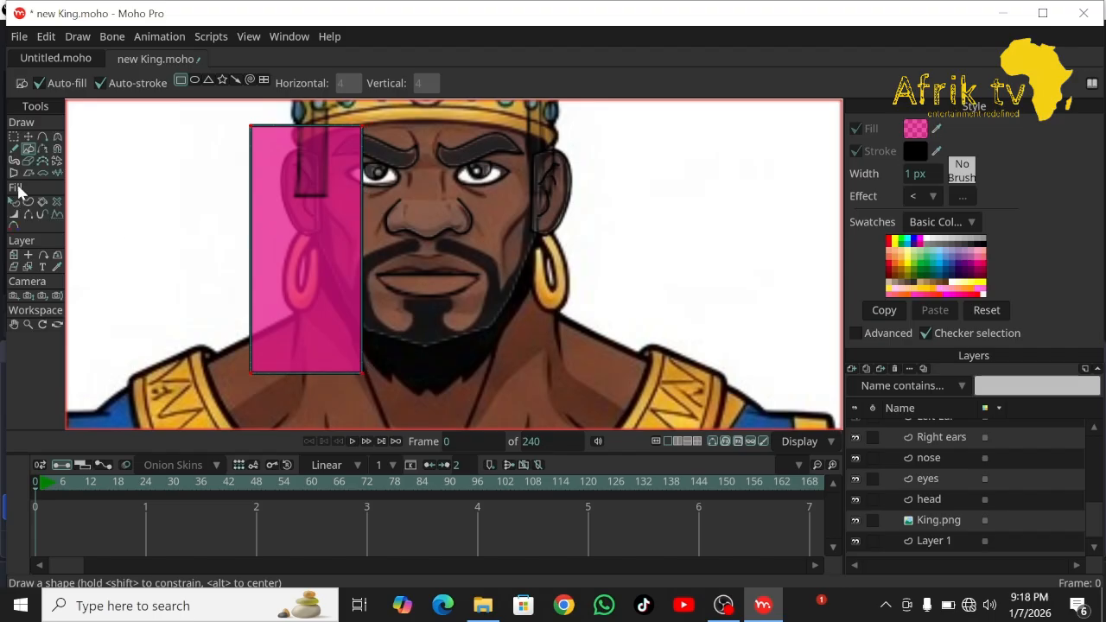
# Change the rectangle's fill colour to black (000000) and lower its alpha so the reference shows through.
pyautogui.click(15, 201)
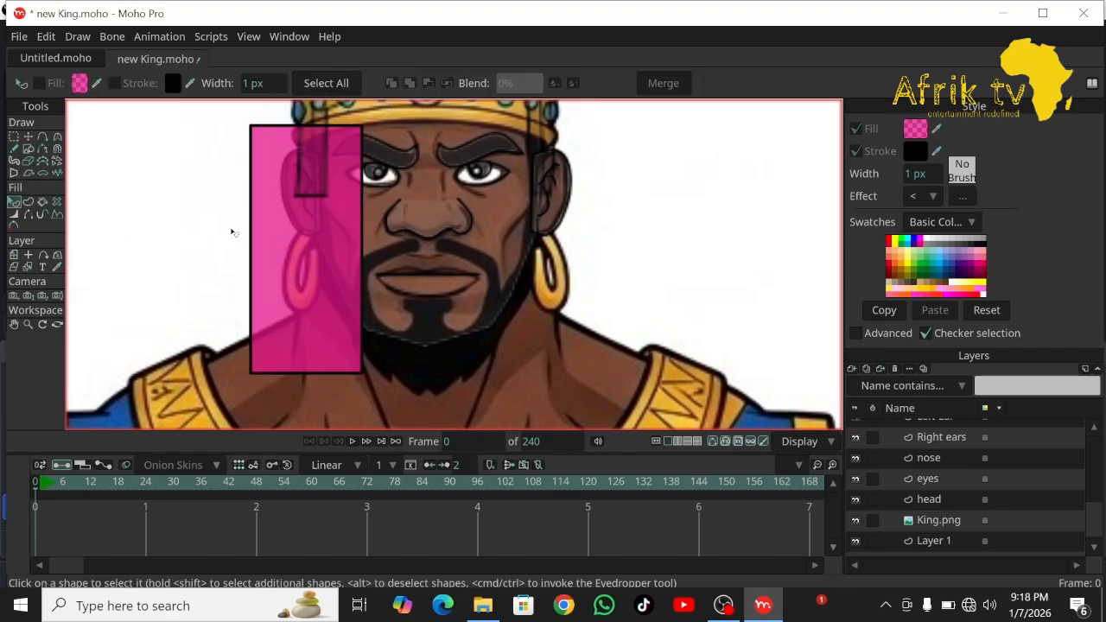
pyautogui.click(79, 83)
pyautogui.click(780, 298)
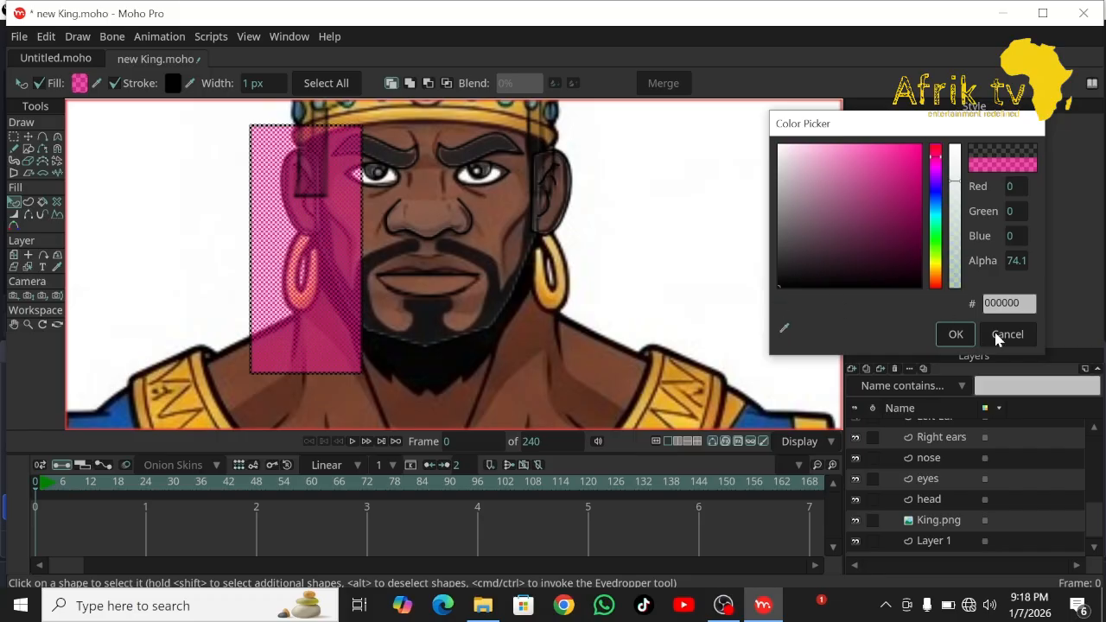
pyautogui.click(950, 337)
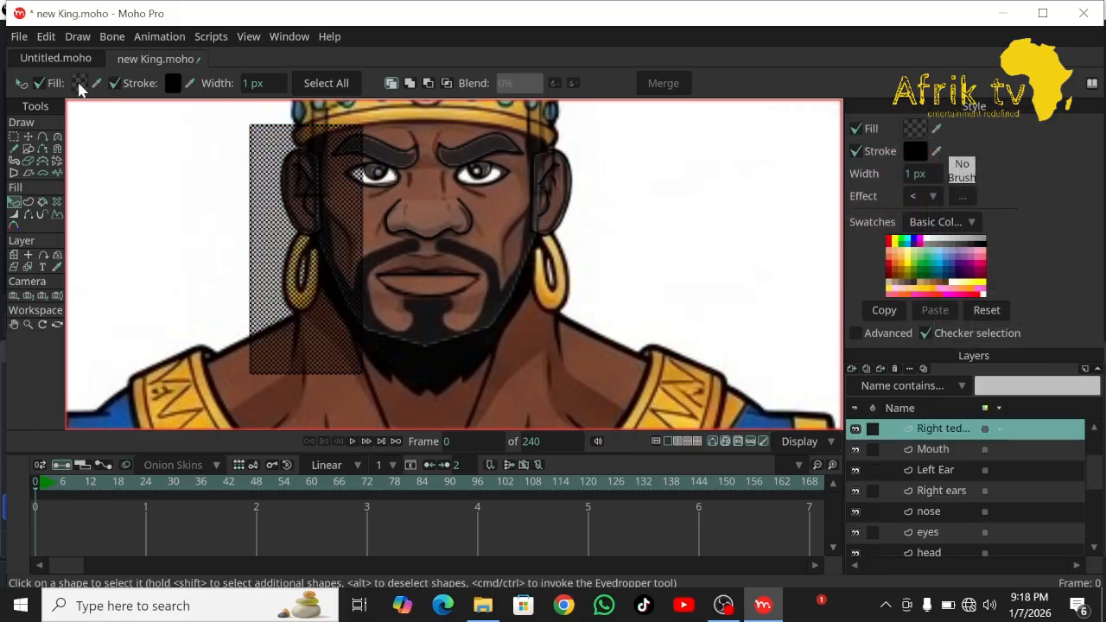
pyautogui.click(80, 83)
pyautogui.moveTo(954, 259); pyautogui.dragTo(954, 272)
pyautogui.click(946, 342)
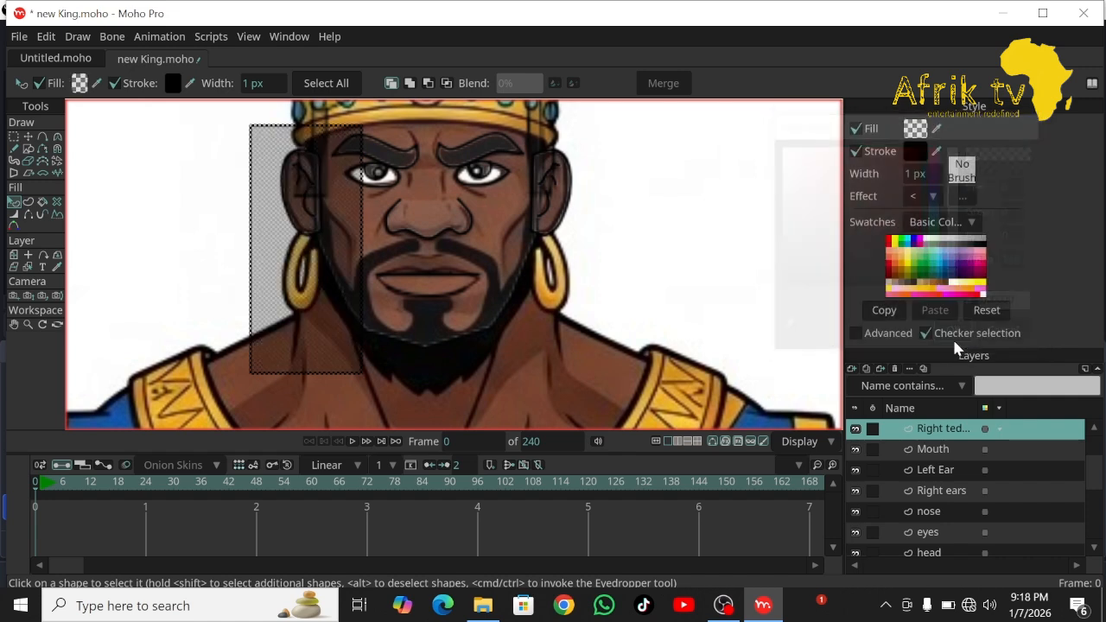
# Add points along the rectangle's inner edge to trace the king's right sideburn and cheek beard up to the moustache's outer corner.
pyautogui.click(42, 138)
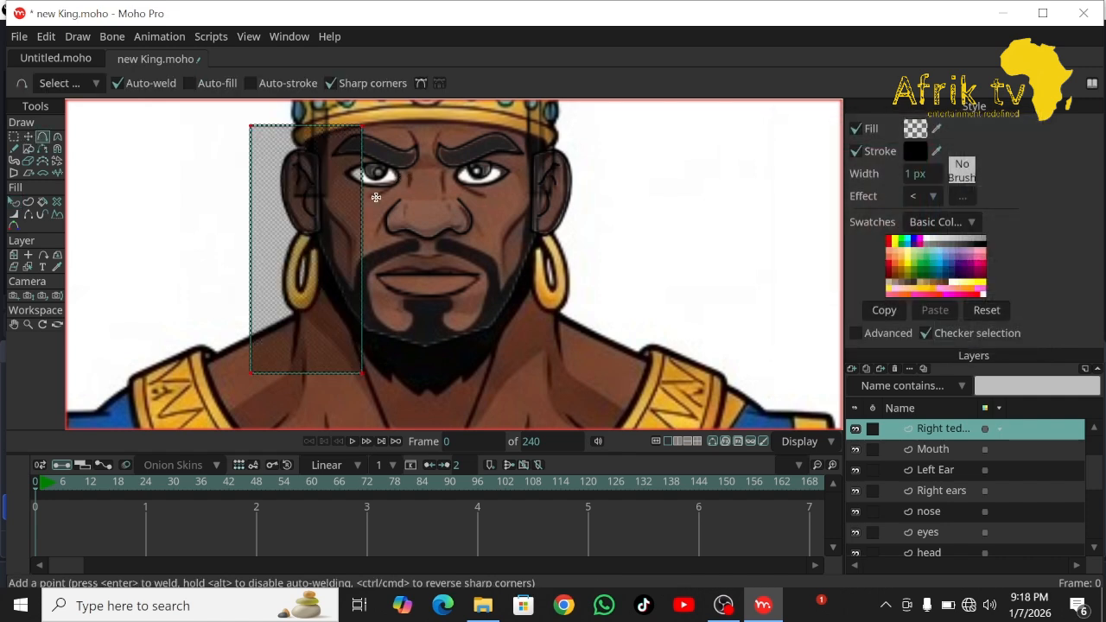
pyautogui.moveTo(361, 198); pyautogui.dragTo(328, 226)
pyautogui.click(337, 265)
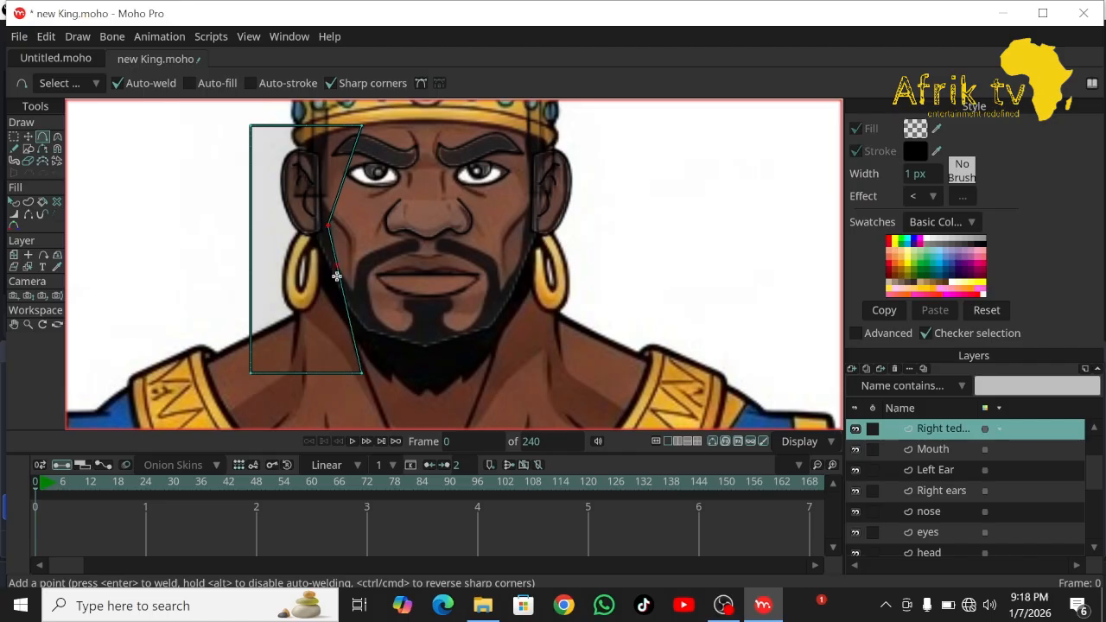
pyautogui.moveTo(338, 279); pyautogui.dragTo(370, 253)
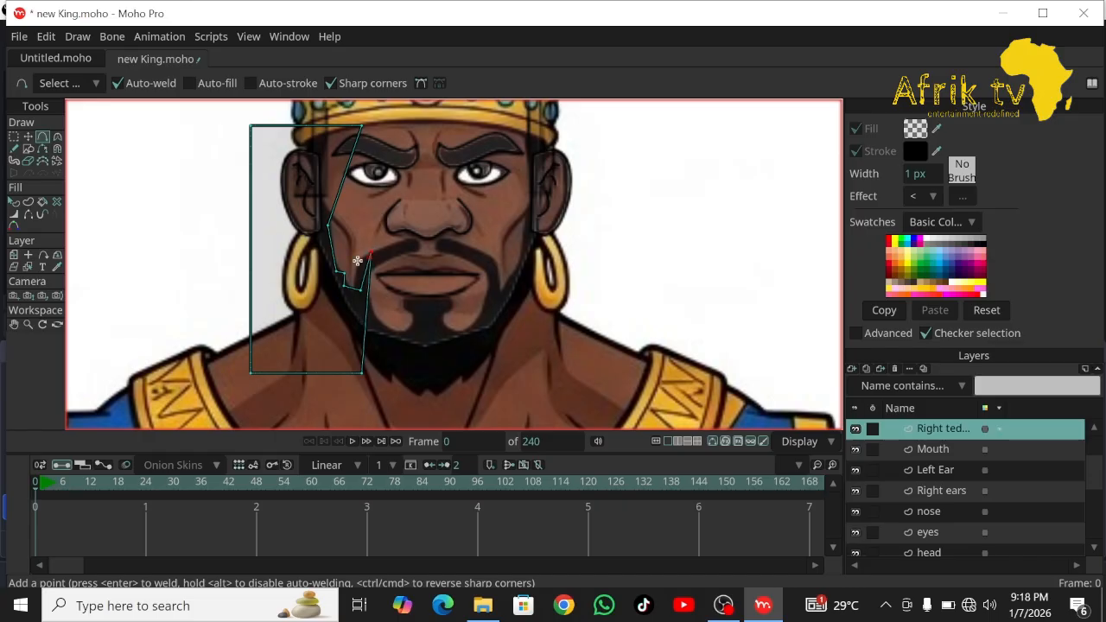
pyautogui.click(27, 136)
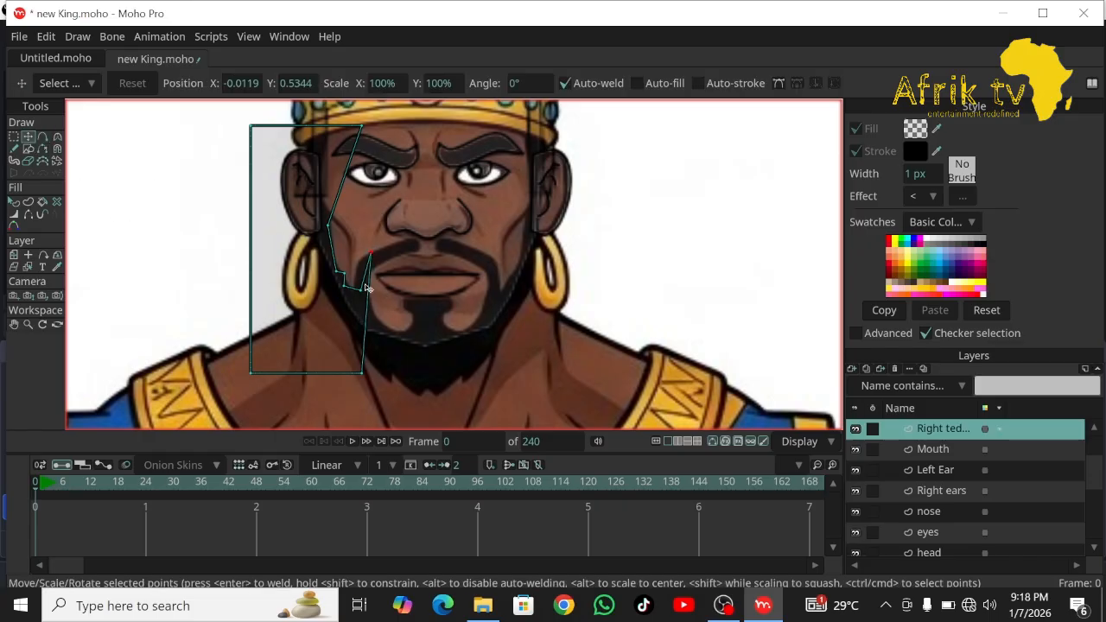
pyautogui.moveTo(371, 253); pyautogui.dragTo(364, 260)
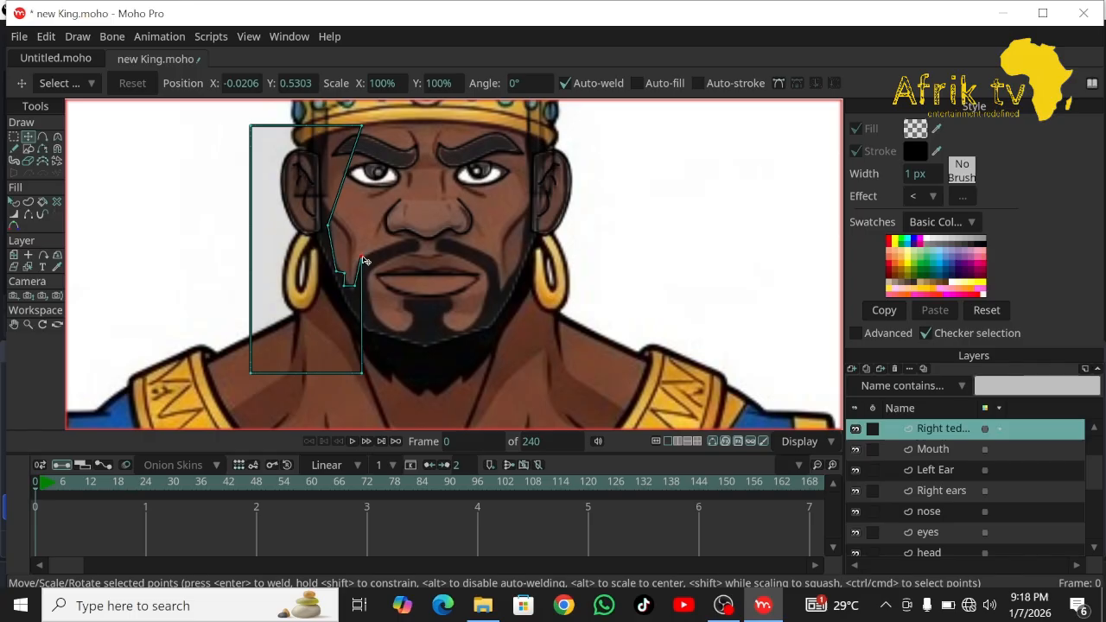
# Add points around the king's right moustache and down the beard's inner edge to the chin, and lower the shape's inner bottom corner.
pyautogui.click(42, 137)
pyautogui.moveTo(360, 329); pyautogui.dragTo(370, 269)
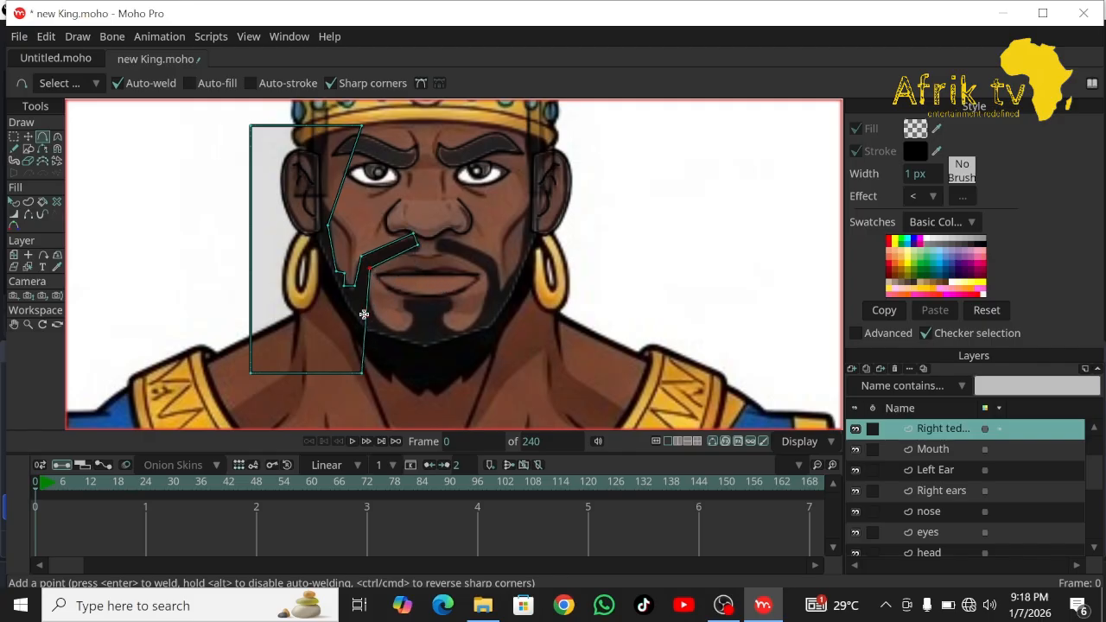
pyautogui.click(364, 295)
pyautogui.moveTo(362, 333); pyautogui.dragTo(393, 331)
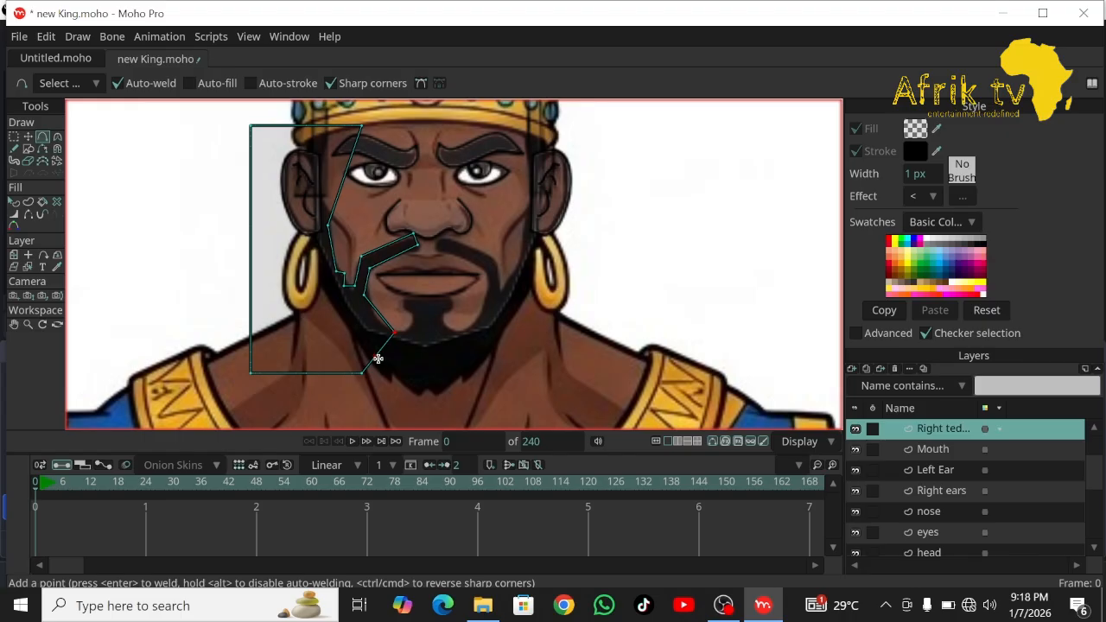
pyautogui.moveTo(371, 358)
pyautogui.mouseDown()
pyautogui.moveTo(400, 353)
pyautogui.moveTo(385, 361)
pyautogui.mouseUp()
pyautogui.click(29, 137)
pyautogui.moveTo(361, 374); pyautogui.dragTo(378, 400)
pyautogui.moveTo(386, 361); pyautogui.dragTo(406, 336)
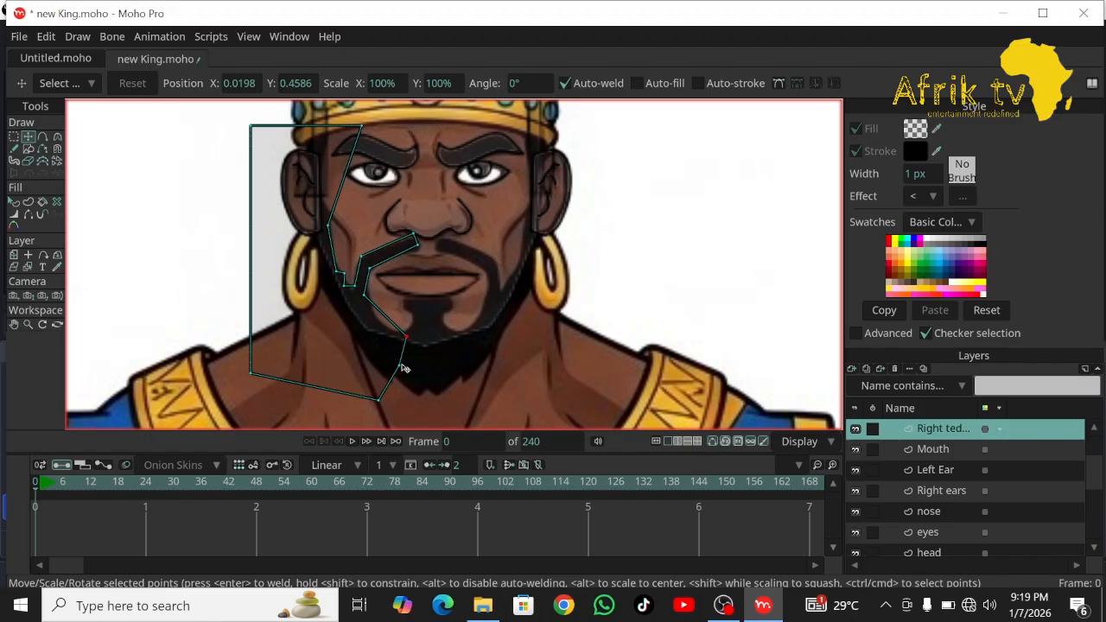
# Add a point along the beard's inner chin curve and reposition the points beside the mouth and in the cheek notch to match the reference.
pyautogui.click(28, 324)
pyautogui.moveTo(395, 339); pyautogui.dragTo(599, 404)
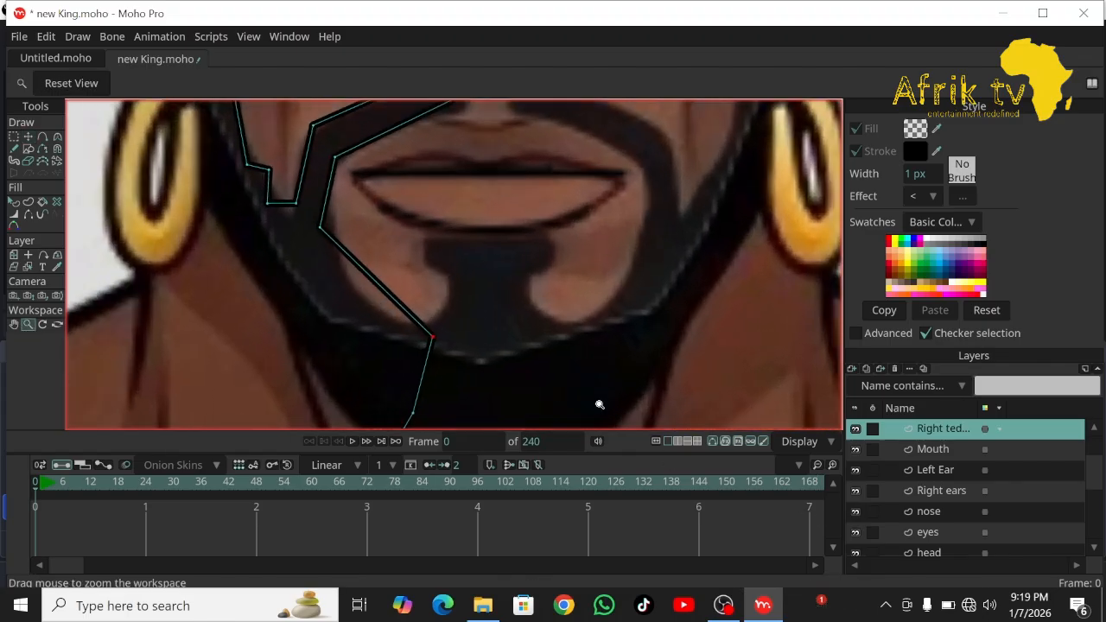
pyautogui.click(43, 136)
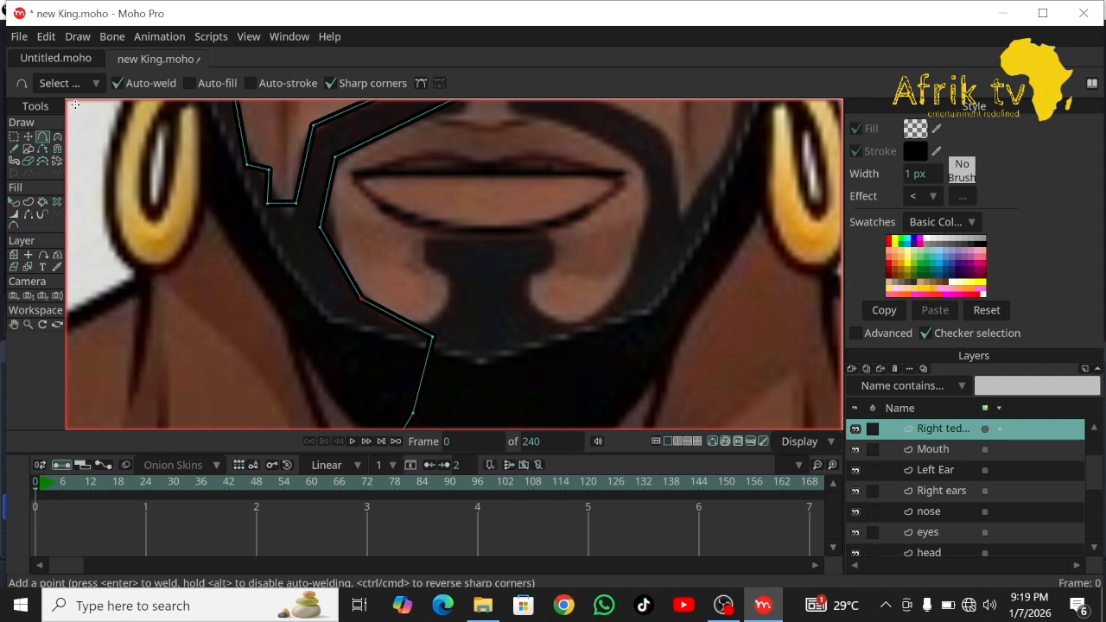
pyautogui.click(28, 137)
pyautogui.moveTo(318, 231); pyautogui.dragTo(281, 201)
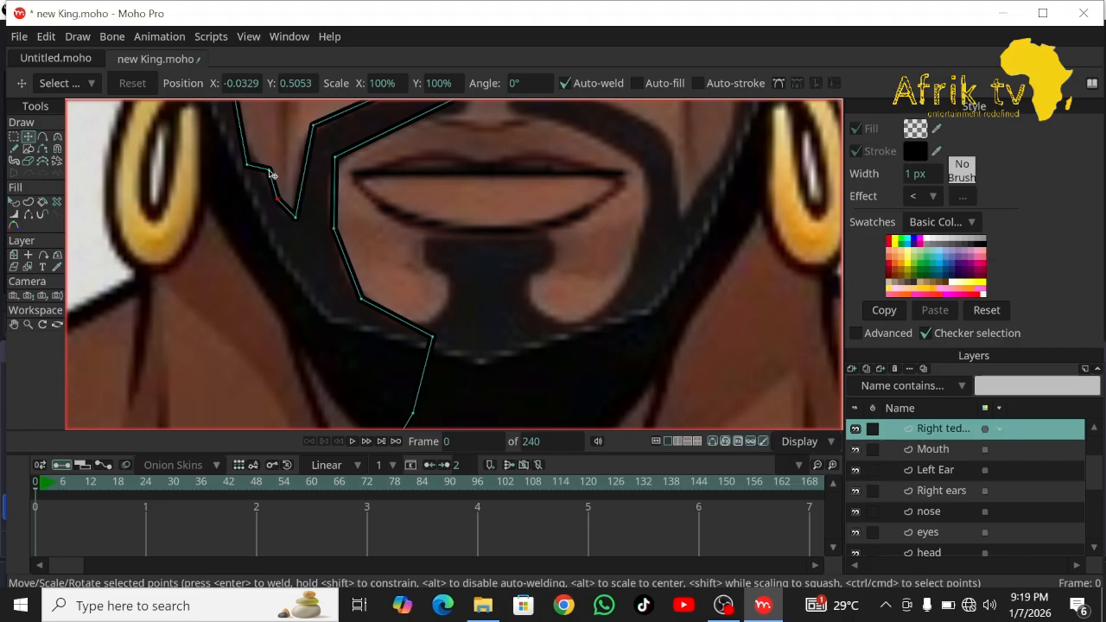
pyautogui.moveTo(247, 163); pyautogui.dragTo(244, 161)
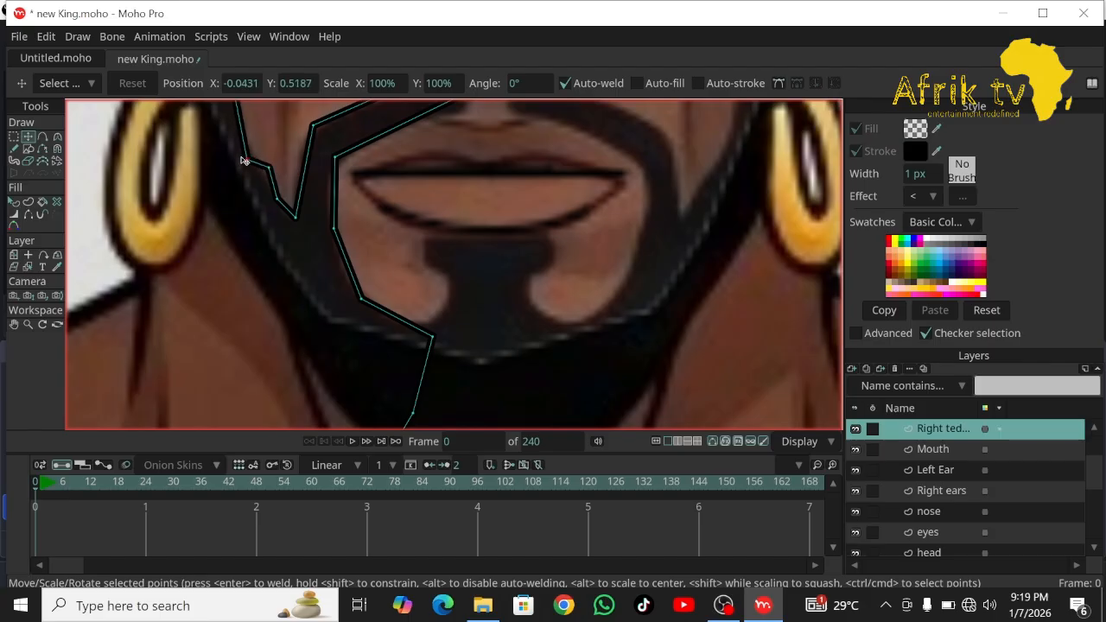
pyautogui.moveTo(319, 127); pyautogui.dragTo(315, 129)
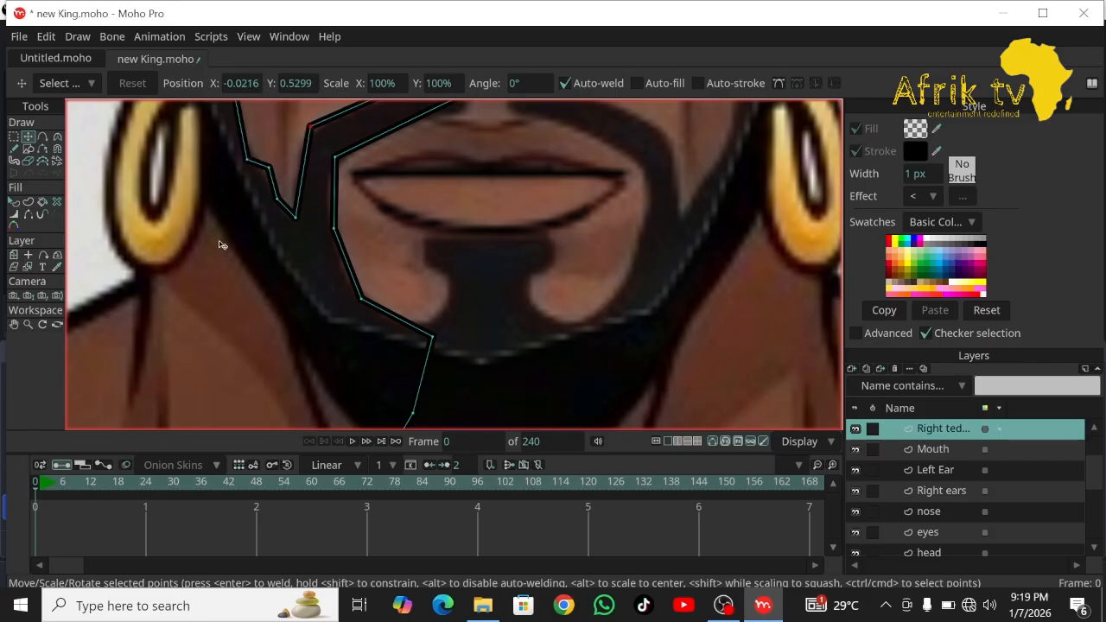
# Add points from the chin up into the soul patch to trace the narrow part of its side edge.
pyautogui.click(14, 324)
pyautogui.moveTo(182, 311); pyautogui.dragTo(166, 347)
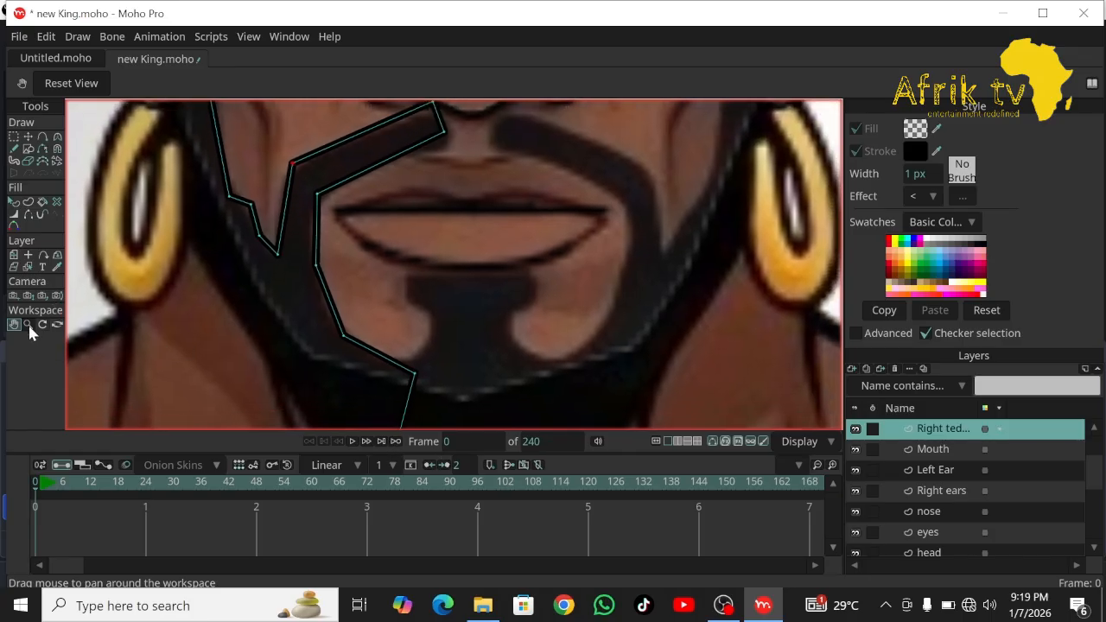
pyautogui.click(43, 137)
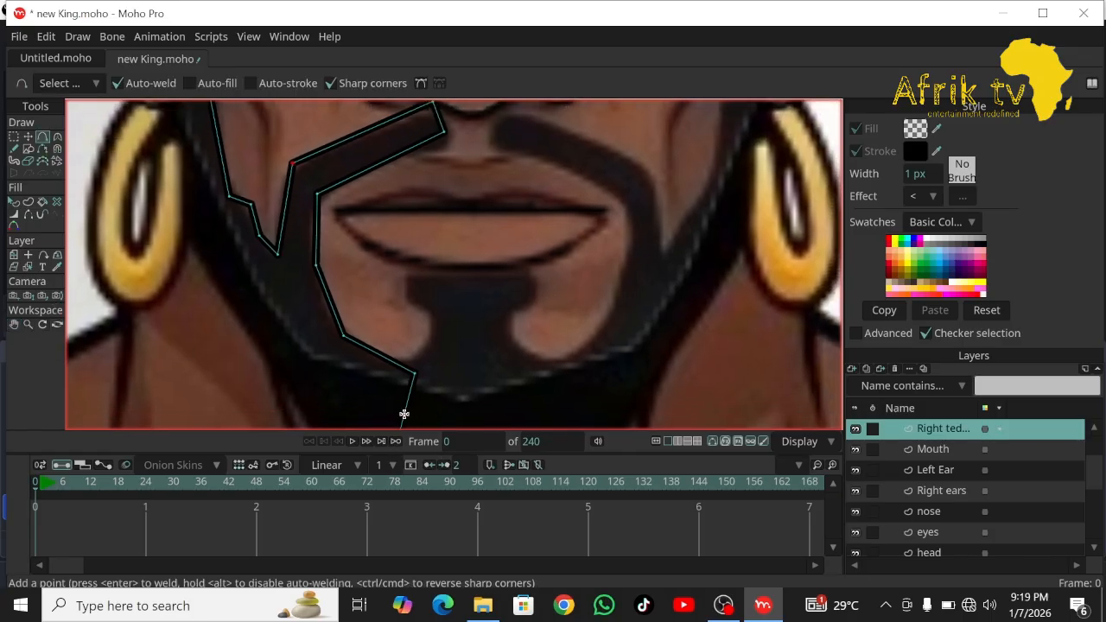
pyautogui.moveTo(404, 414); pyautogui.dragTo(447, 304)
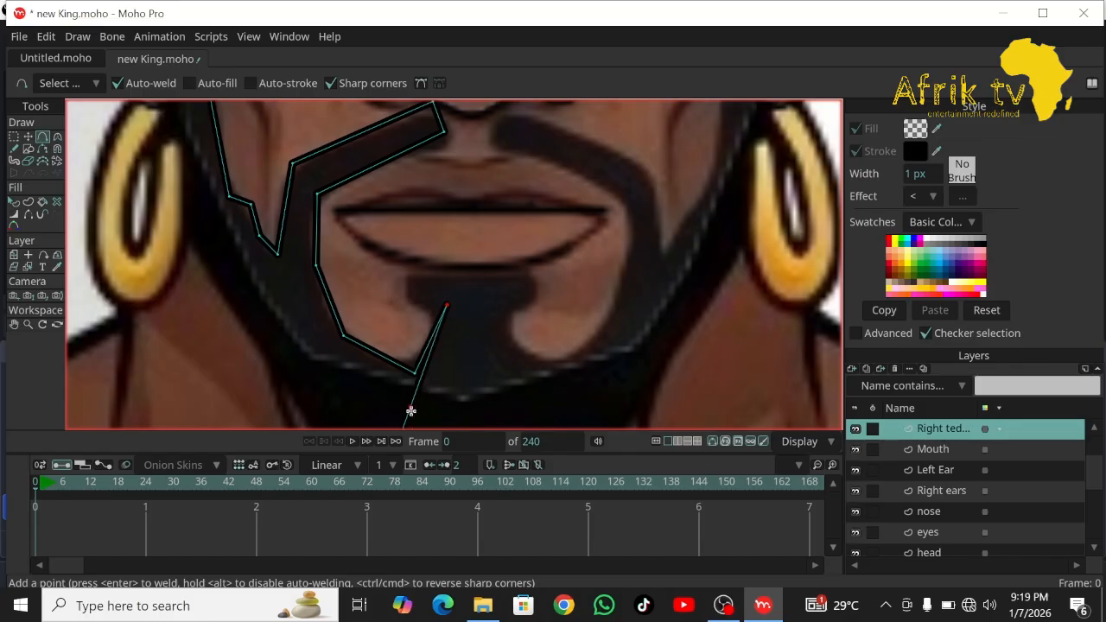
pyautogui.moveTo(411, 411); pyautogui.dragTo(503, 316)
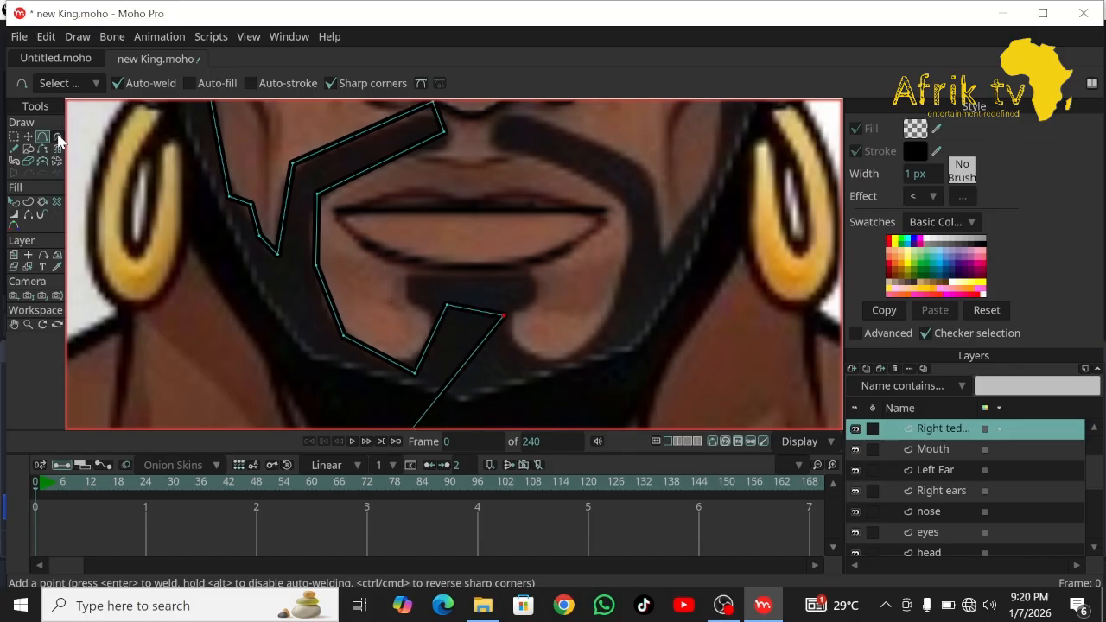
pyautogui.moveTo(425, 340); pyautogui.dragTo(440, 344)
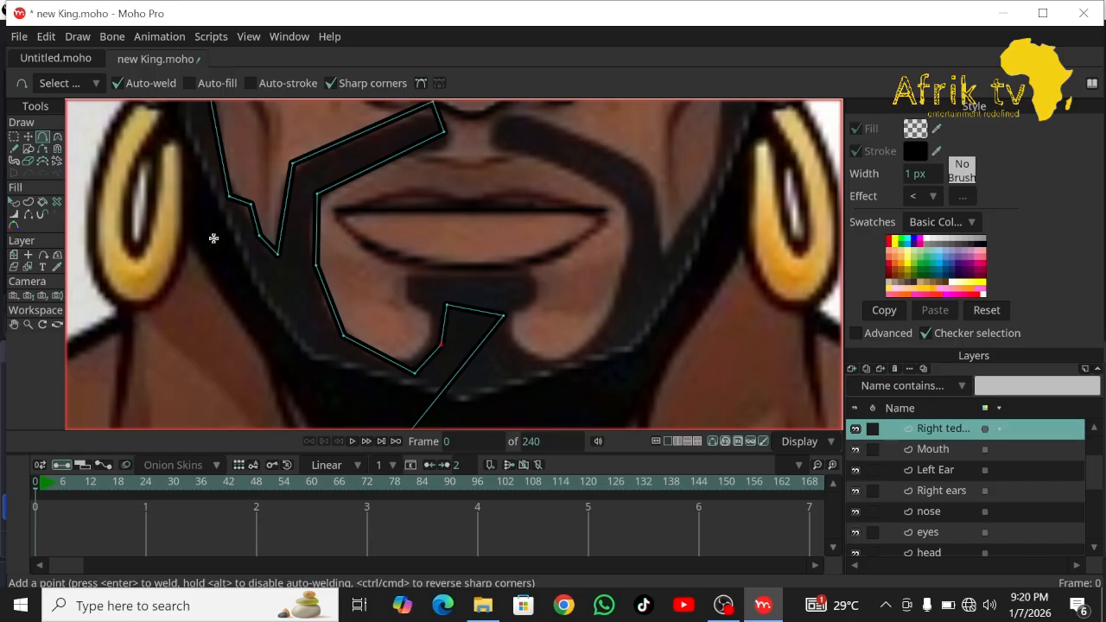
# Shape the soul patch's outer corner below the lip and level its upper edge with the reference.
pyautogui.click(28, 137)
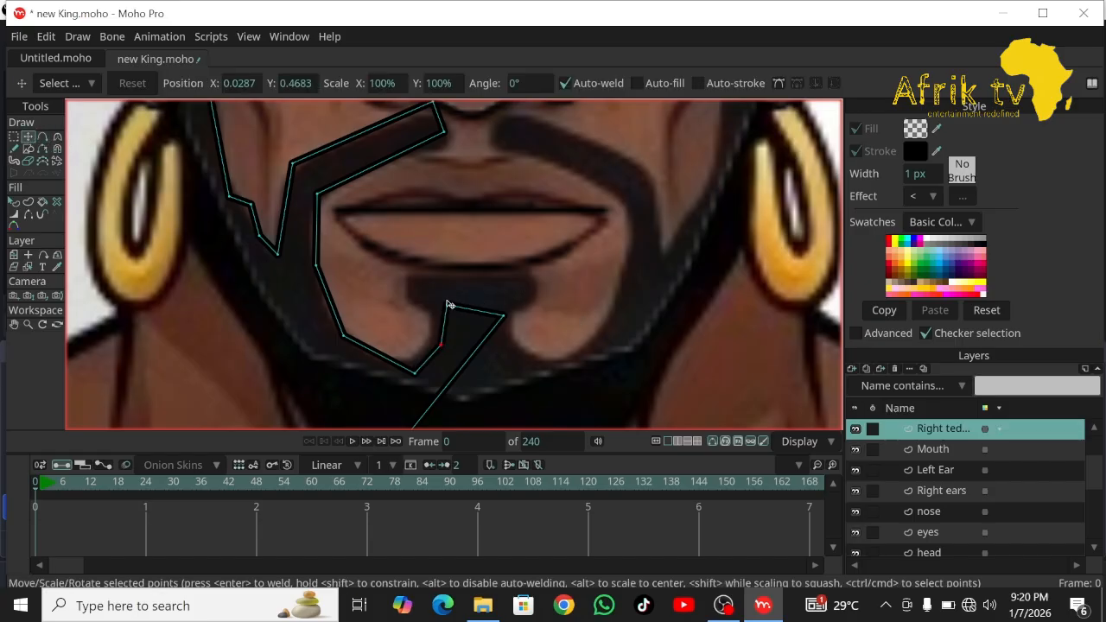
pyautogui.moveTo(449, 309)
pyautogui.mouseDown()
pyautogui.moveTo(407, 274)
pyautogui.moveTo(402, 299)
pyautogui.moveTo(414, 313)
pyautogui.moveTo(433, 309)
pyautogui.mouseUp()
pyautogui.click(42, 138)
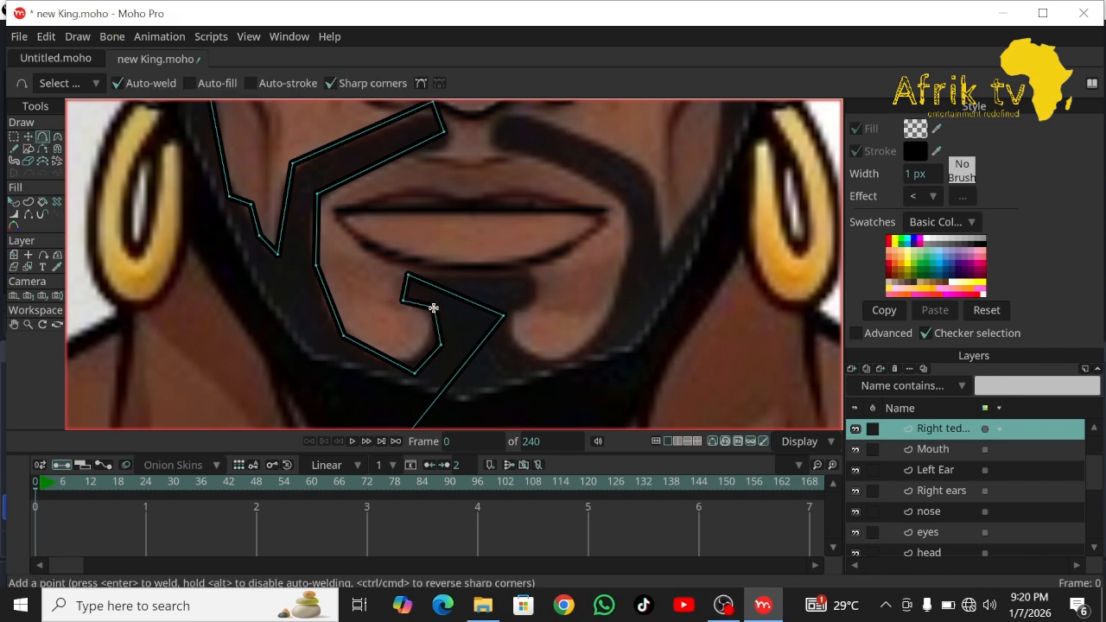
pyautogui.click(28, 138)
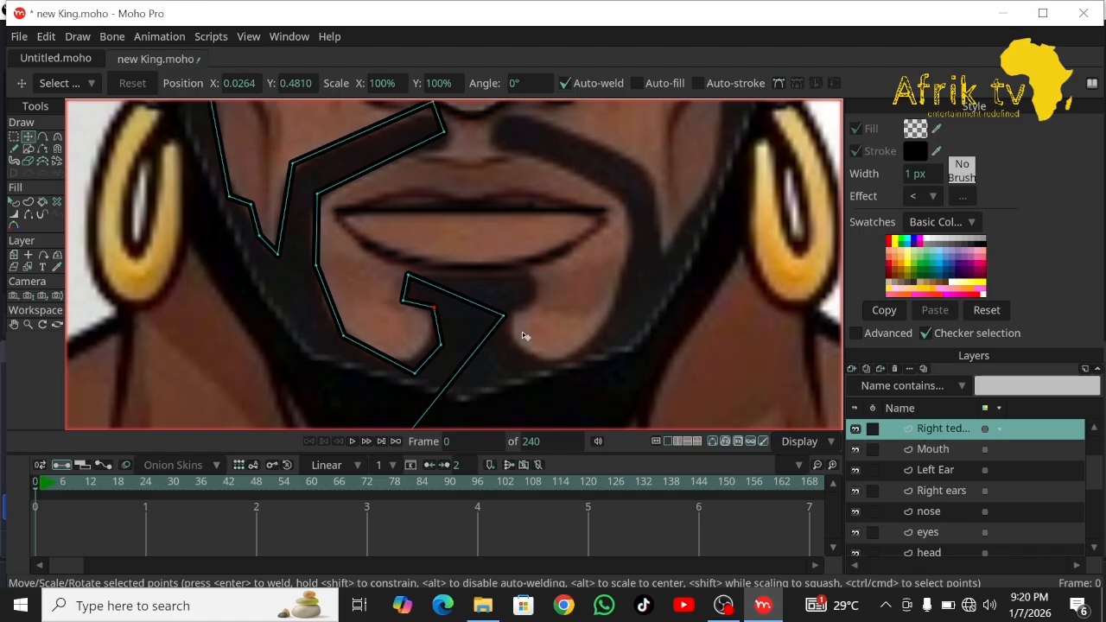
pyautogui.moveTo(506, 319); pyautogui.dragTo(486, 275)
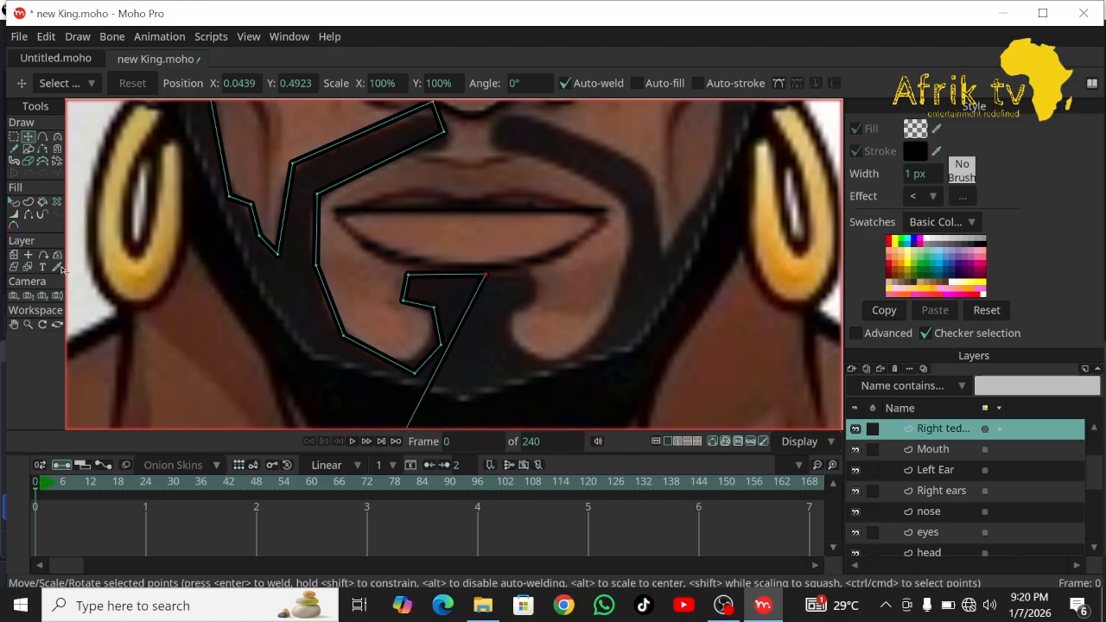
# Add a point below the chin to form the beard's vertical centre edge and tighten the points around the soul patch.
pyautogui.click(43, 137)
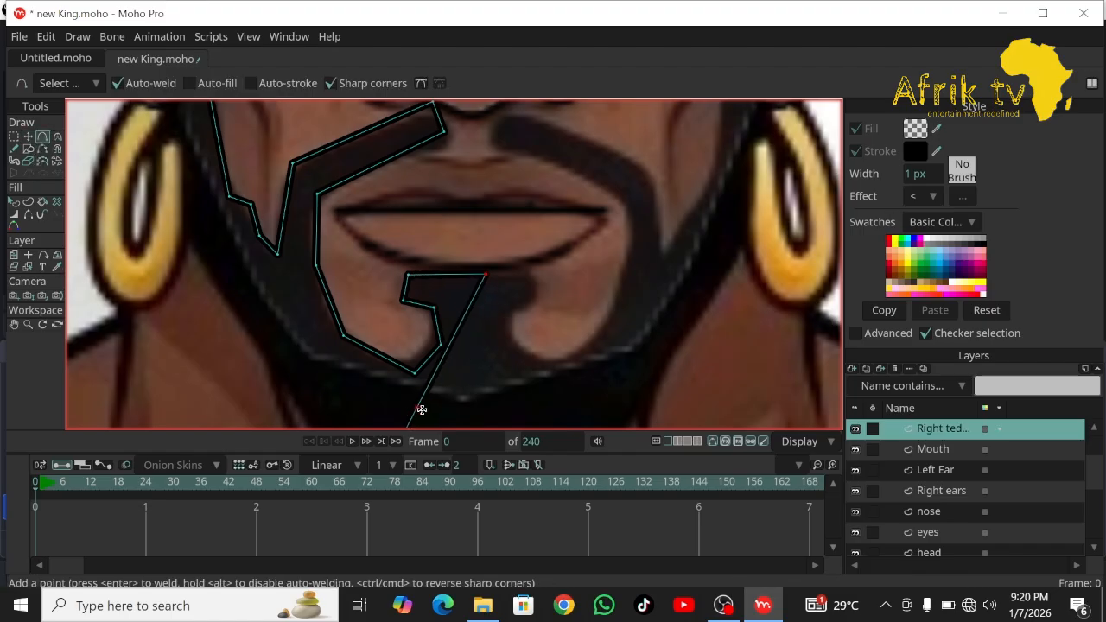
pyautogui.moveTo(422, 409); pyautogui.dragTo(473, 418)
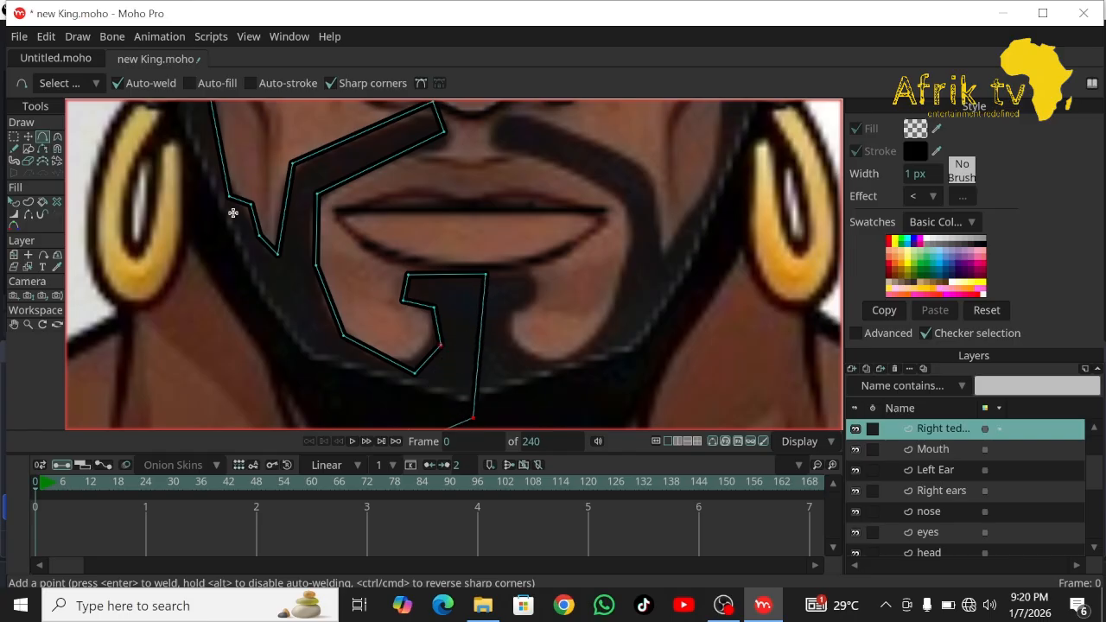
pyautogui.click(28, 136)
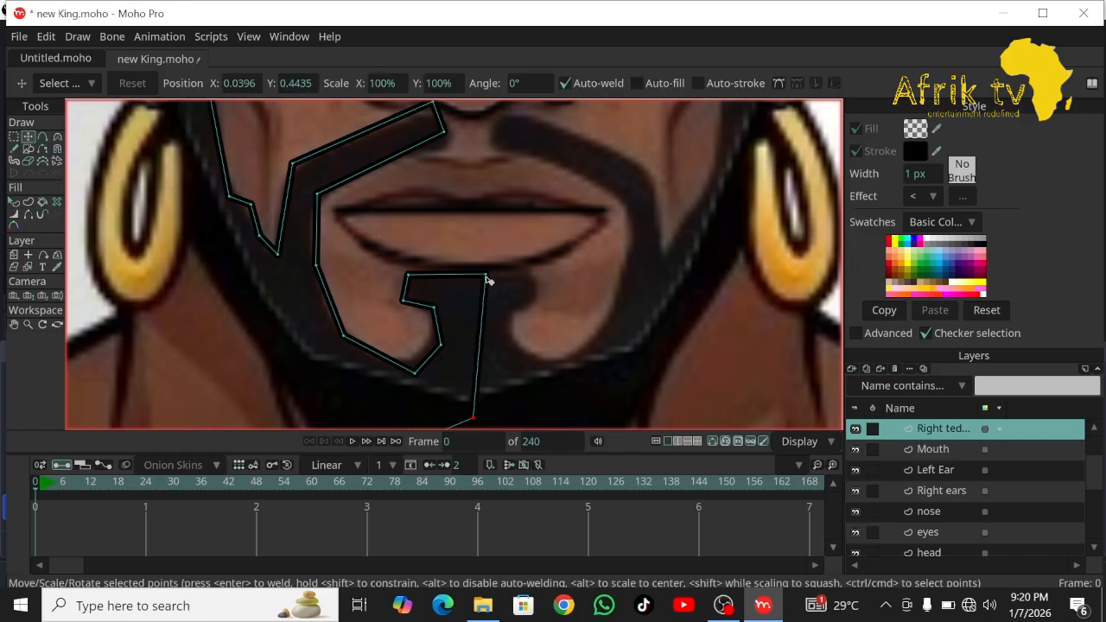
pyautogui.moveTo(484, 275); pyautogui.dragTo(475, 276)
pyautogui.moveTo(441, 346); pyautogui.dragTo(407, 366)
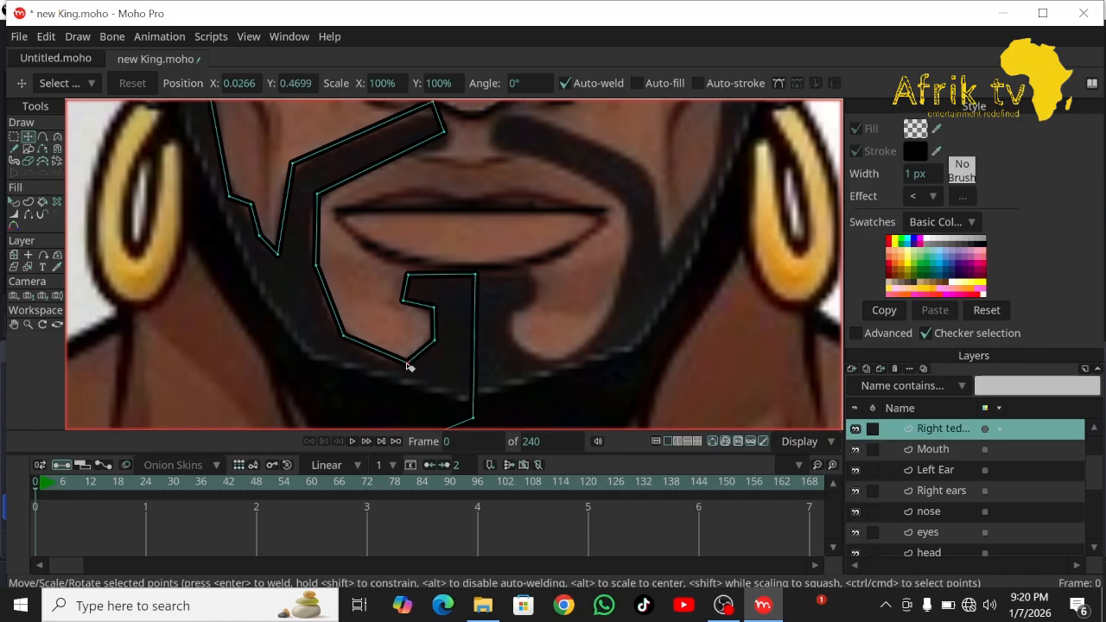
# Adjust the moustache's inner tip and curve its upper and lower edges with the Curvature tool.
pyautogui.click(27, 324)
pyautogui.moveTo(348, 333)
pyautogui.mouseDown()
pyautogui.moveTo(136, 212)
pyautogui.moveTo(185, 268)
pyautogui.mouseUp()
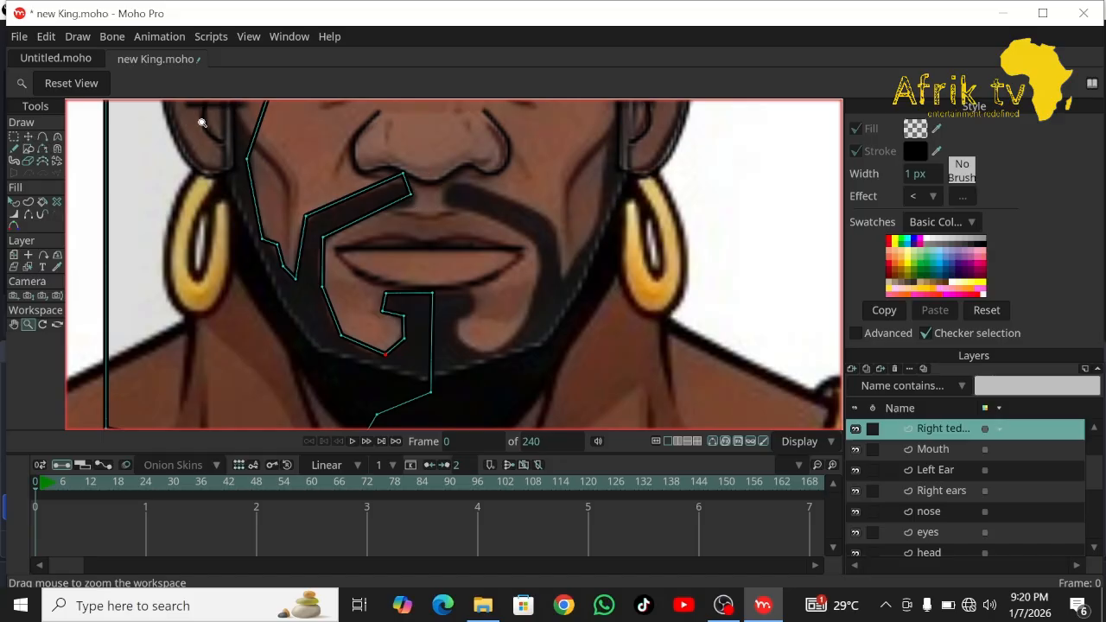
pyautogui.click(29, 138)
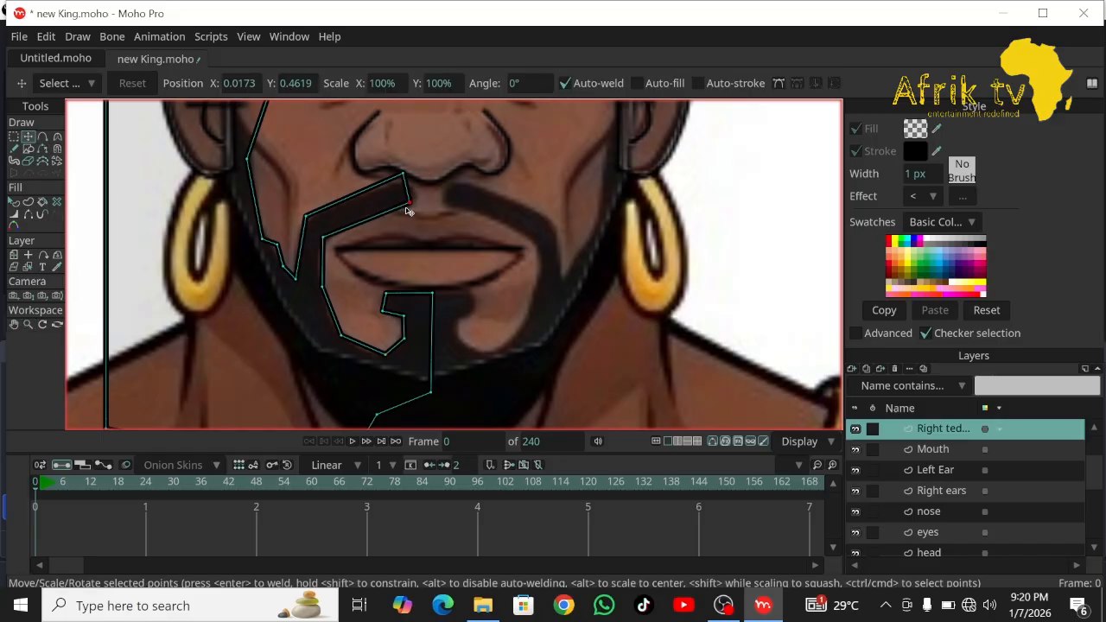
pyautogui.click(406, 207)
pyautogui.moveTo(406, 209); pyautogui.dragTo(534, 240)
pyautogui.click(57, 137)
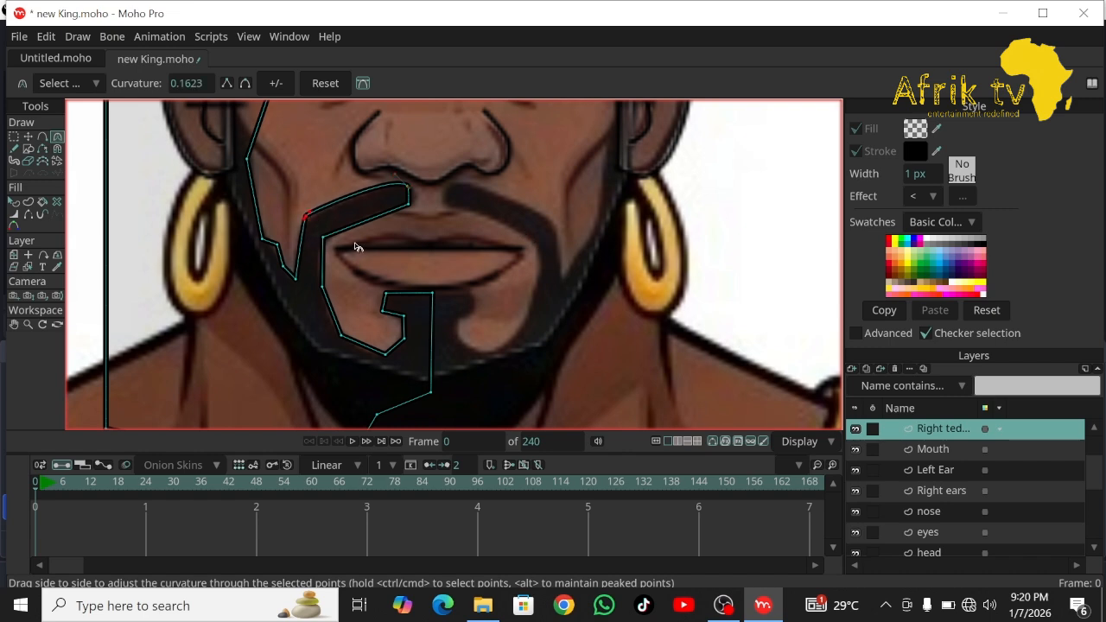
pyautogui.click(325, 237)
pyautogui.moveTo(367, 264); pyautogui.dragTo(325, 292)
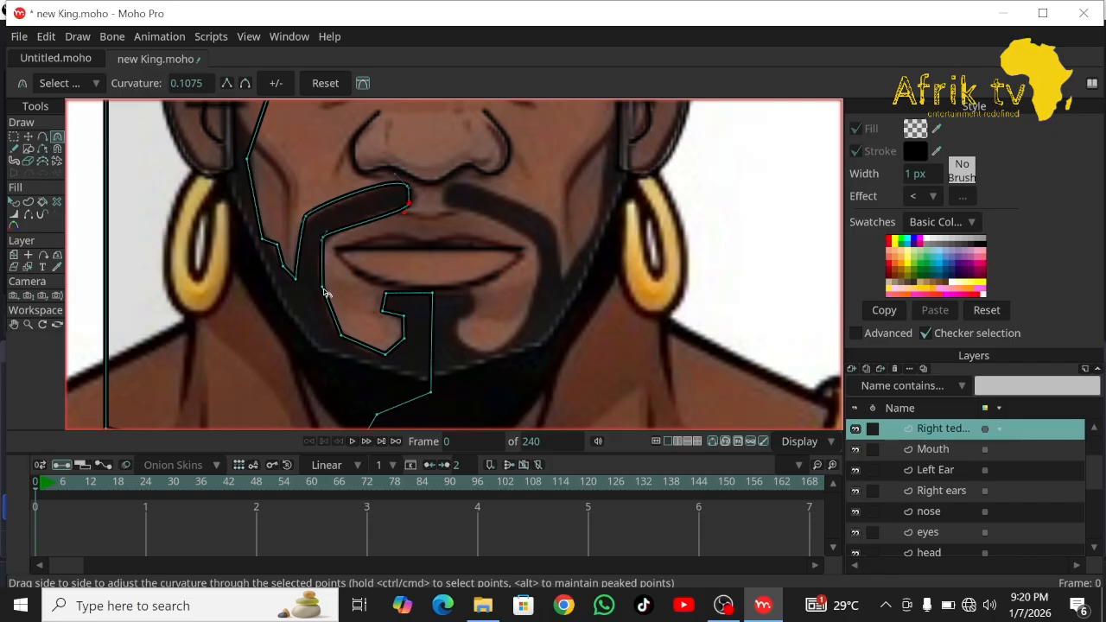
# Smooth the sideburn and cheek notch points of the right beard with the Curvature tool.
pyautogui.moveTo(279, 248); pyautogui.dragTo(252, 267)
pyautogui.moveTo(248, 162); pyautogui.dragTo(282, 299)
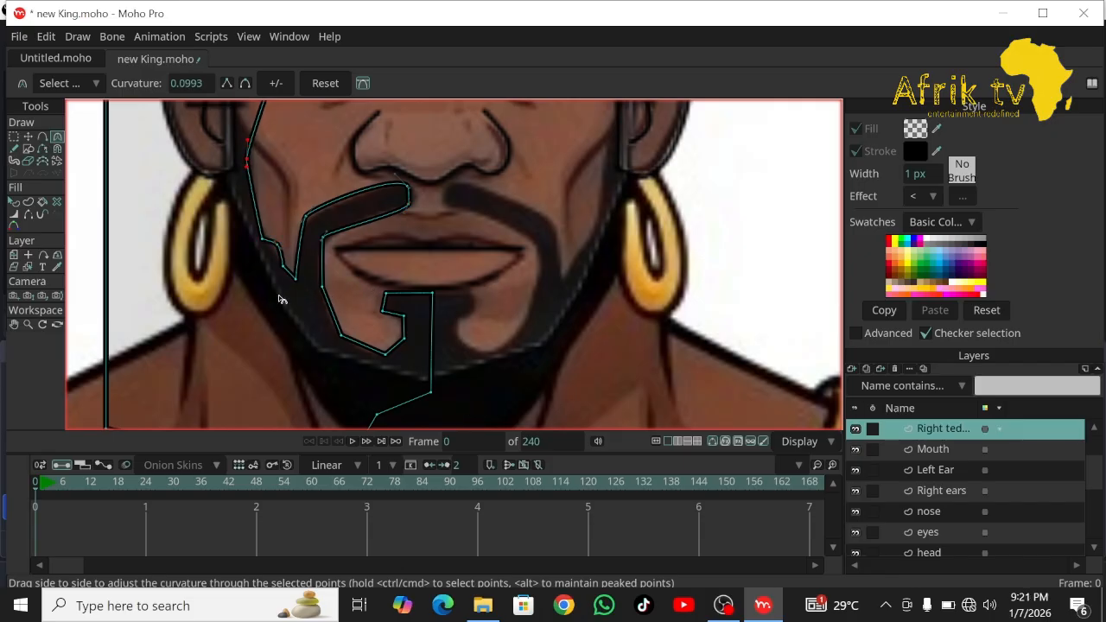
pyautogui.moveTo(265, 242); pyautogui.dragTo(349, 456)
# Lower the beard shape's two upper corners to about the middle of the king's right ear.
pyautogui.click(14, 324)
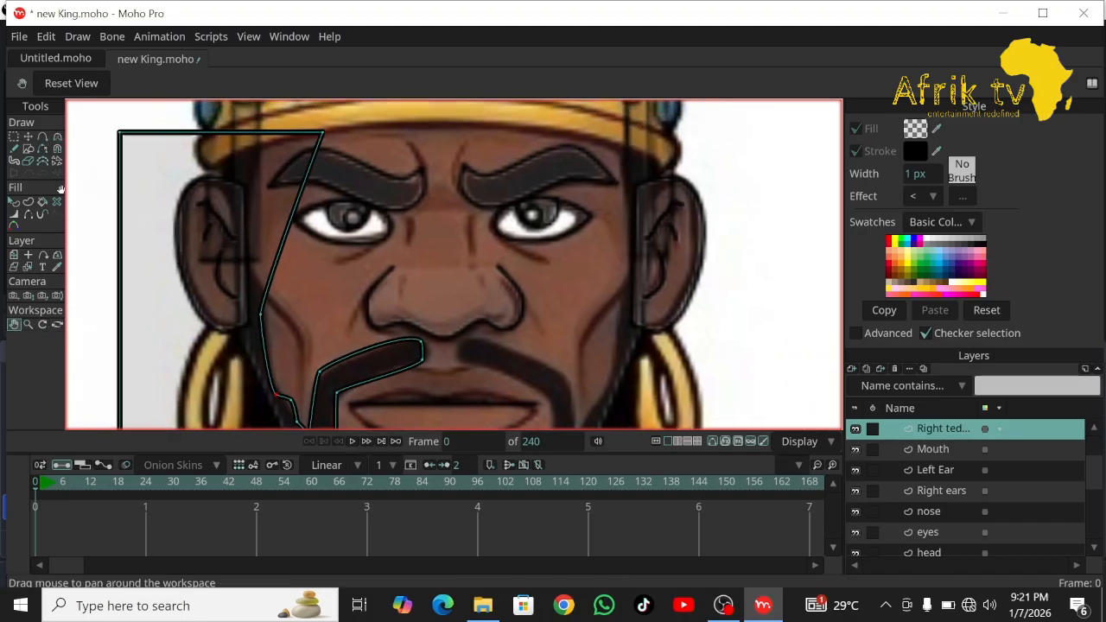
pyautogui.click(27, 137)
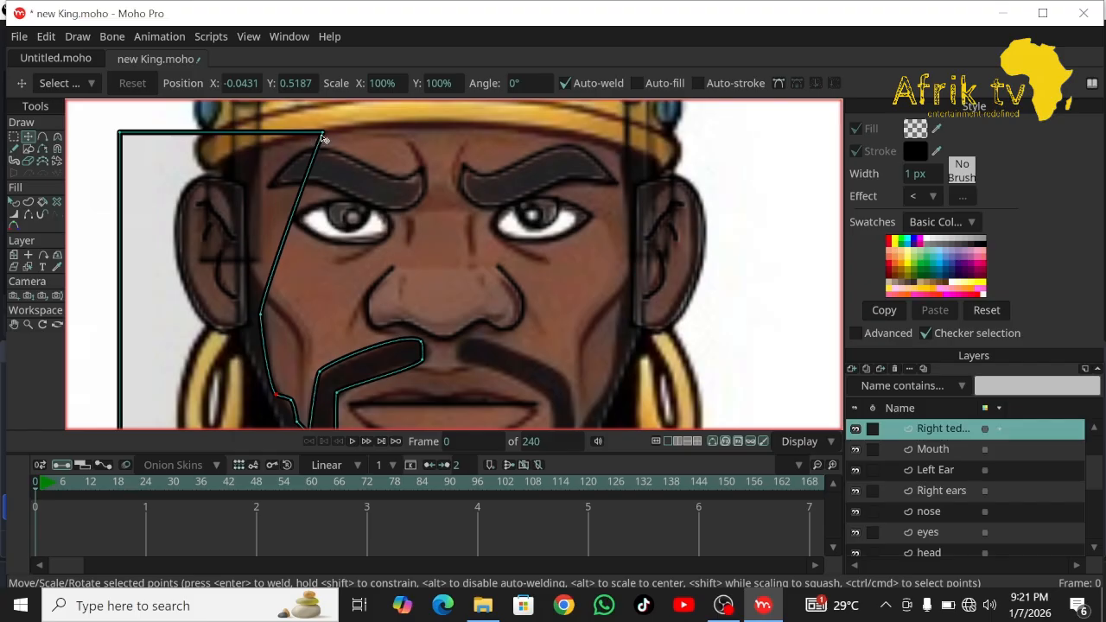
pyautogui.moveTo(323, 138); pyautogui.dragTo(254, 259)
pyautogui.moveTo(121, 136); pyautogui.dragTo(122, 263)
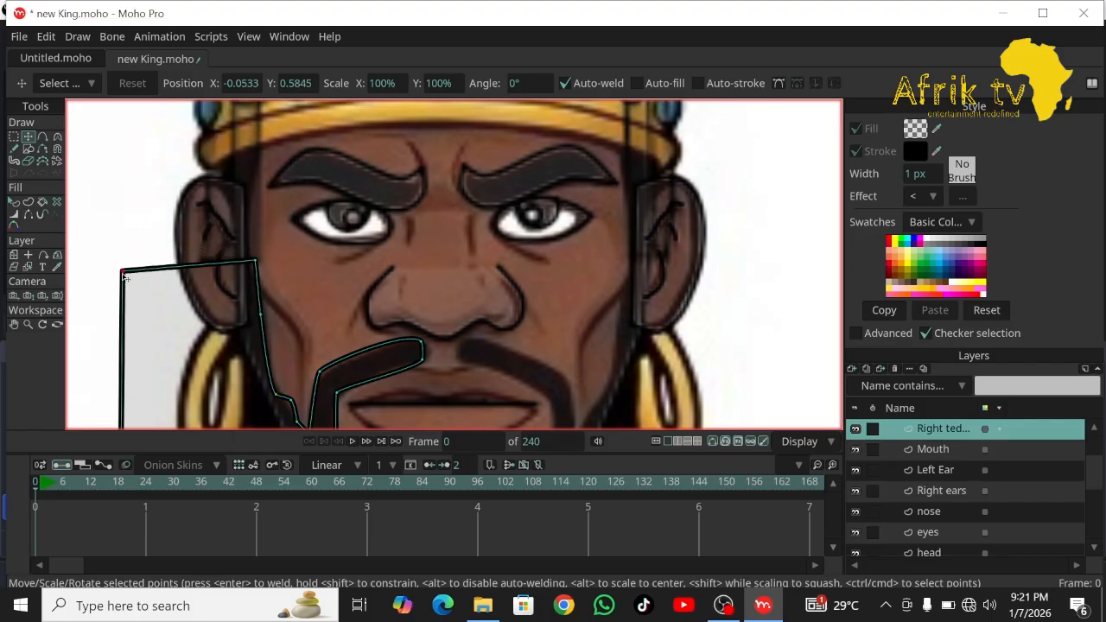
# Raise the soul patch's outer upper corner slightly and move the lower beard point down and inward under the chin.
pyautogui.click(14, 325)
pyautogui.moveTo(200, 326); pyautogui.dragTo(199, 110)
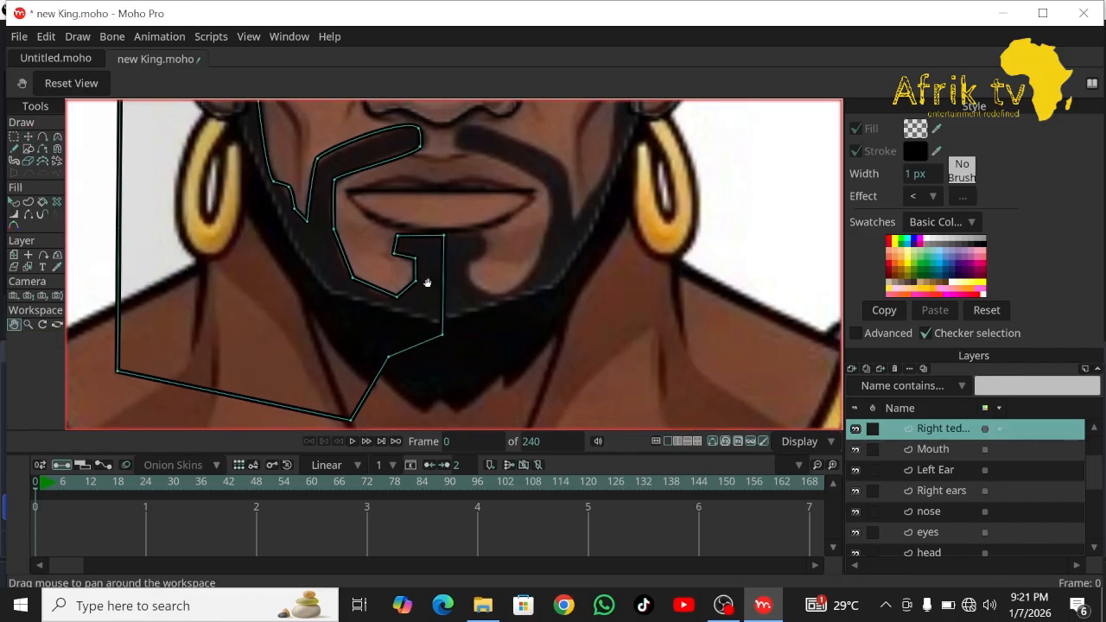
pyautogui.click(27, 137)
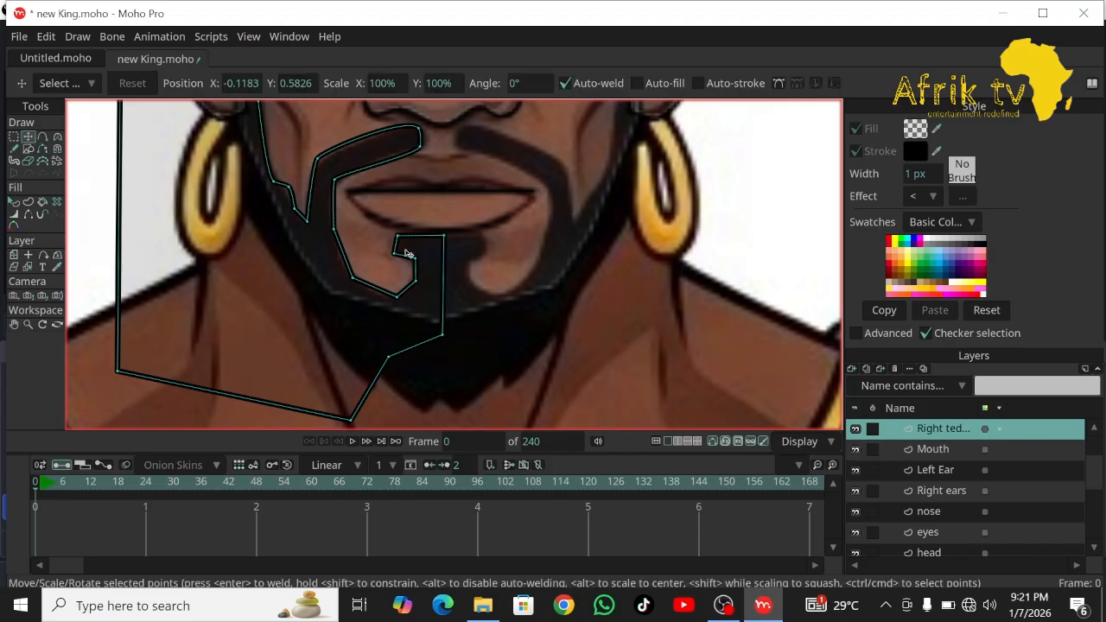
pyautogui.click(402, 235)
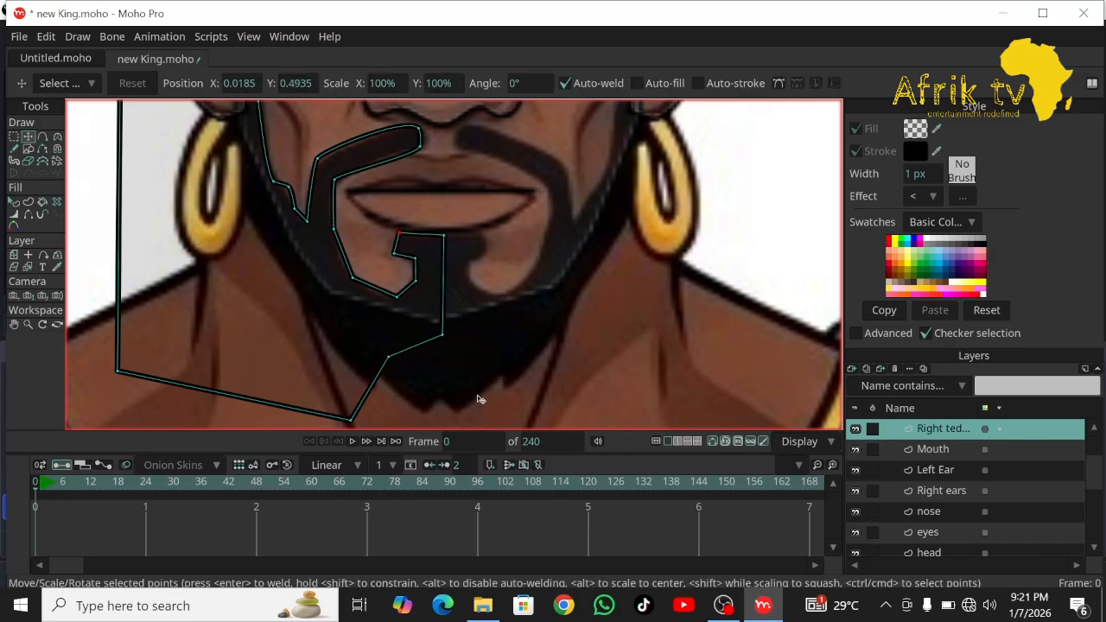
pyautogui.moveTo(389, 358); pyautogui.dragTo(414, 386)
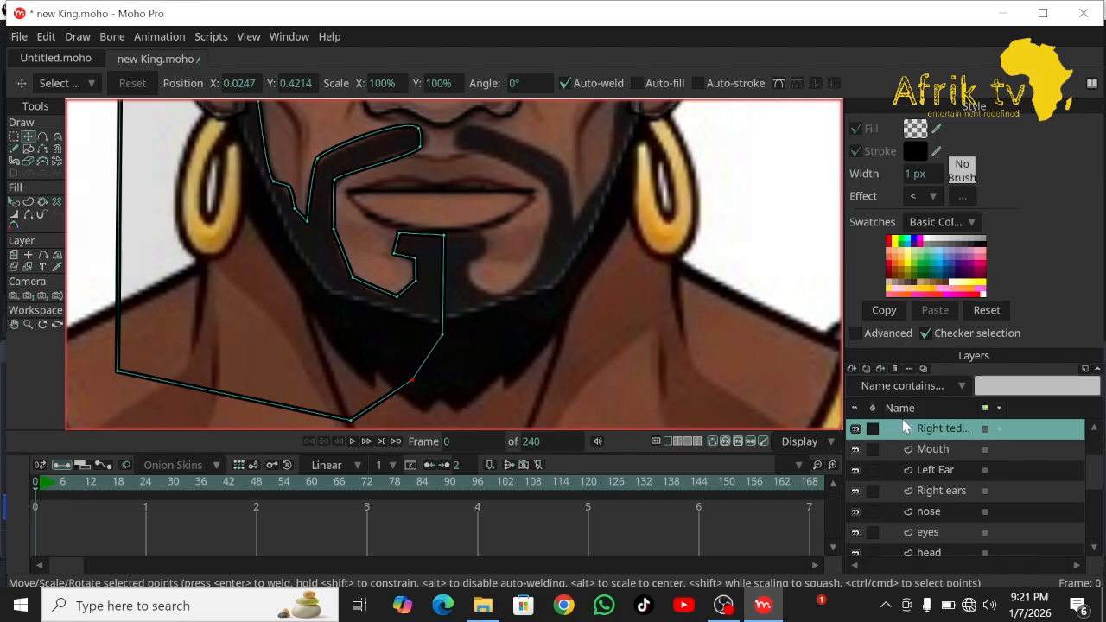
# Add a new vector layer above the right beard layer and name it "Left teddy beard".
pyautogui.click(858, 367)
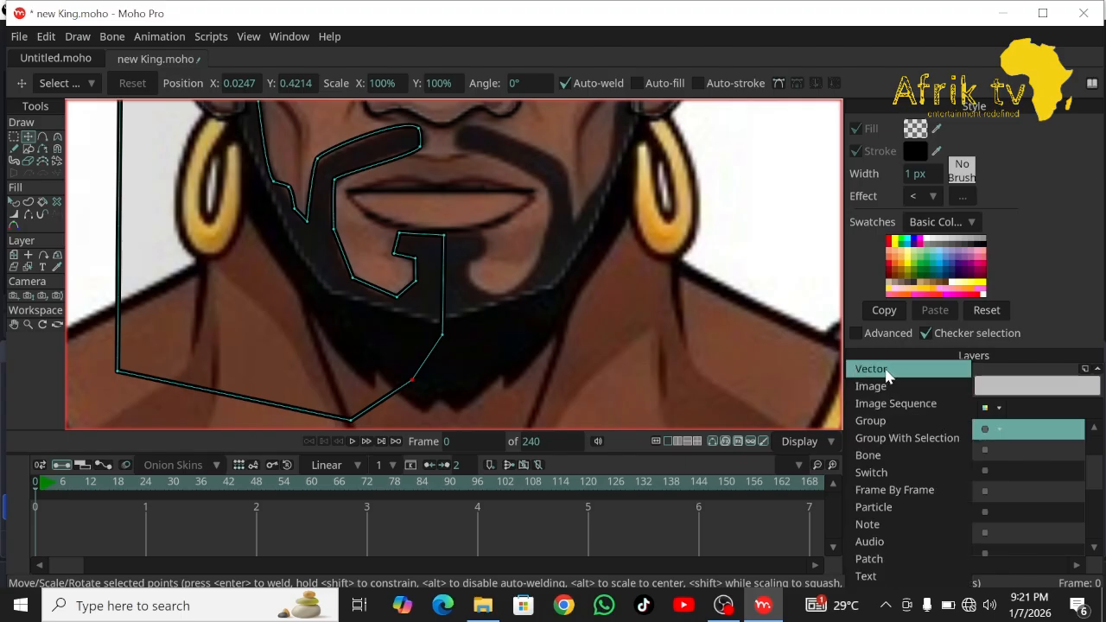
pyautogui.click(887, 370)
pyautogui.doubleClick(938, 430)
pyautogui.write('Left teddy beard')
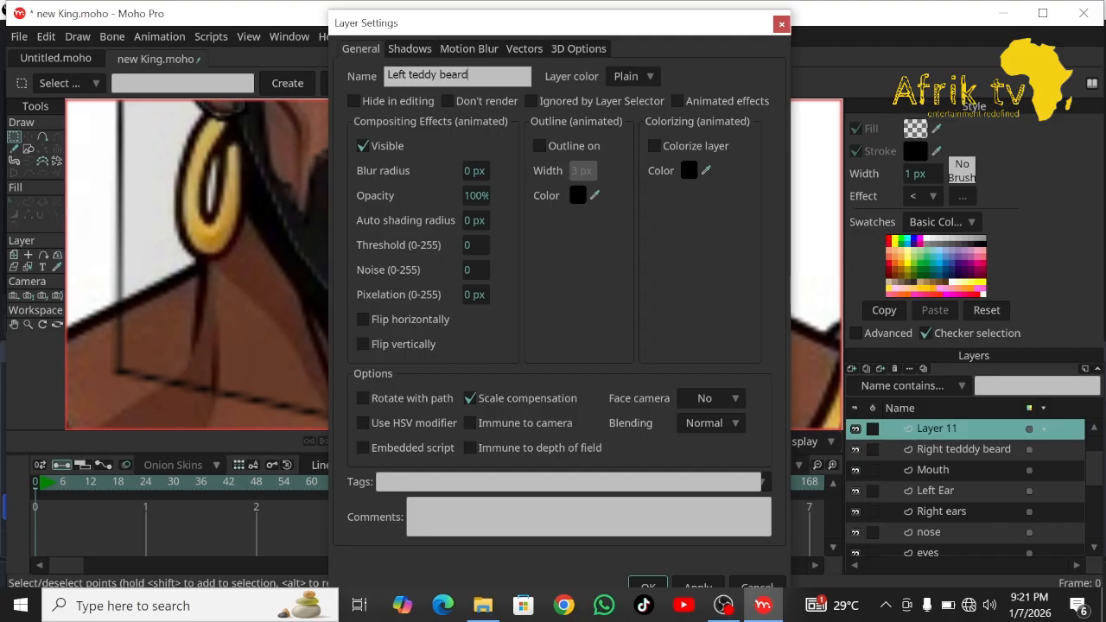
pyautogui.press('Return')
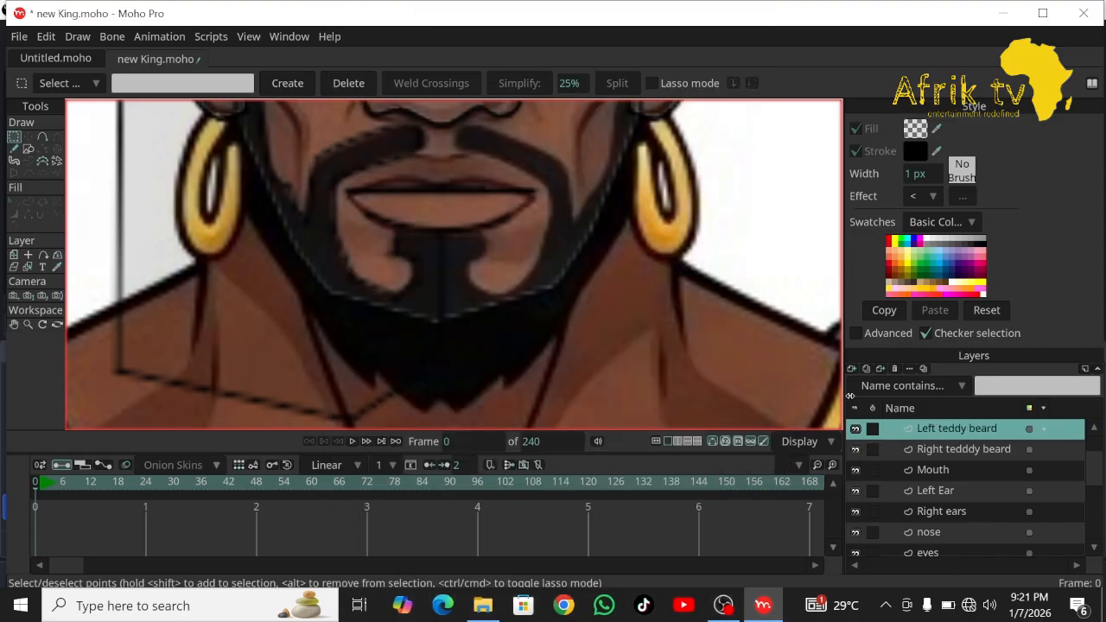
# Copy all points of the right beard outline and paste them into the Left teddy beard layer.
pyautogui.click(956, 448)
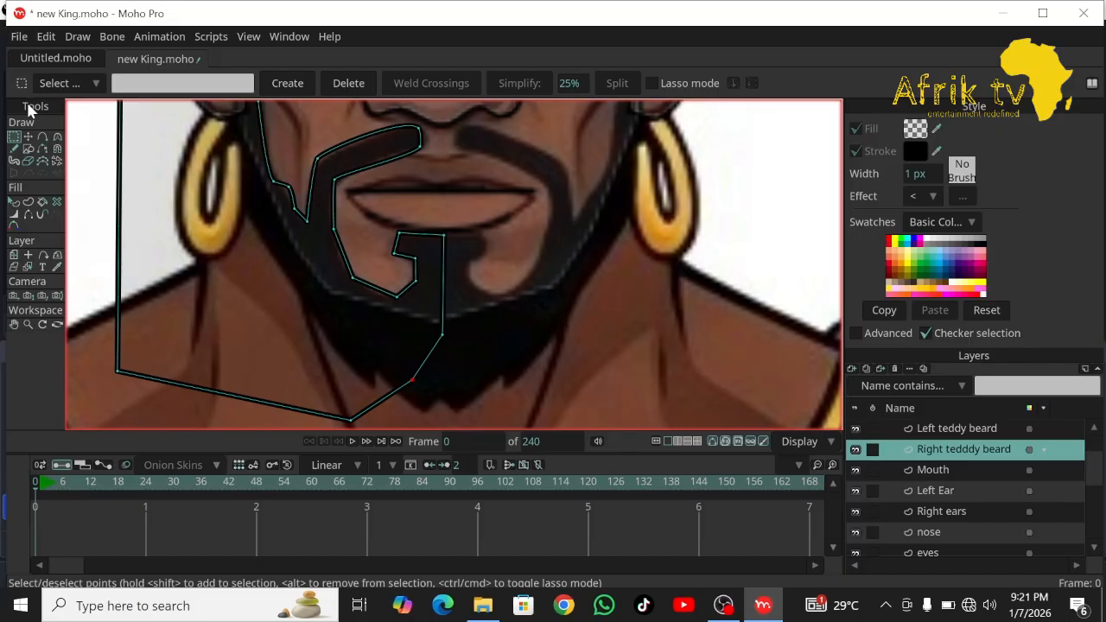
pyautogui.click(27, 137)
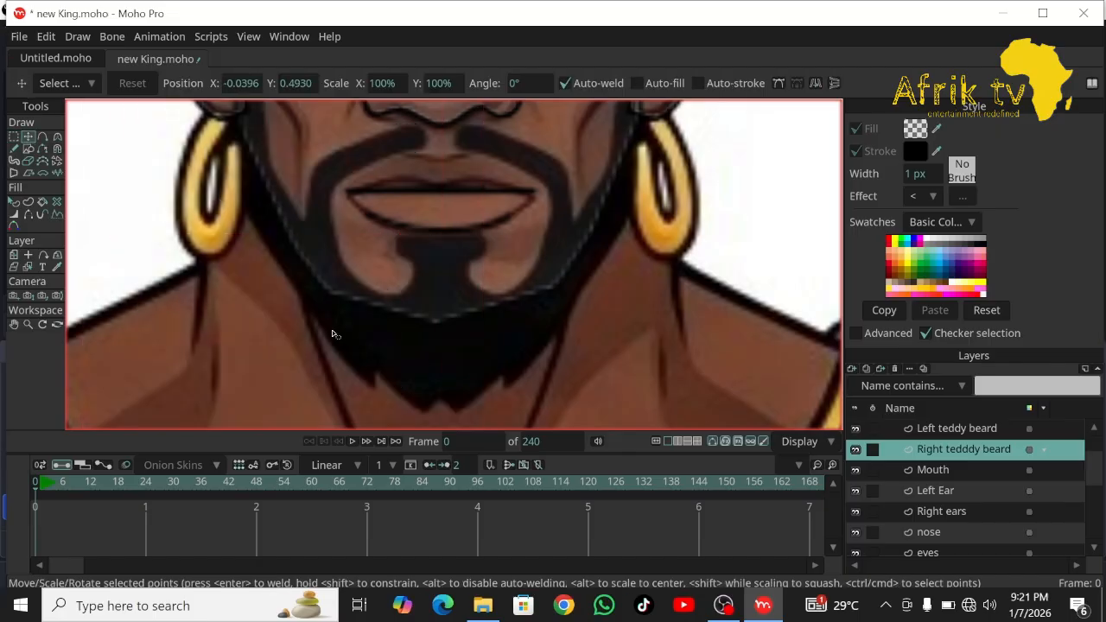
pyautogui.press('g')
pyautogui.press('t')
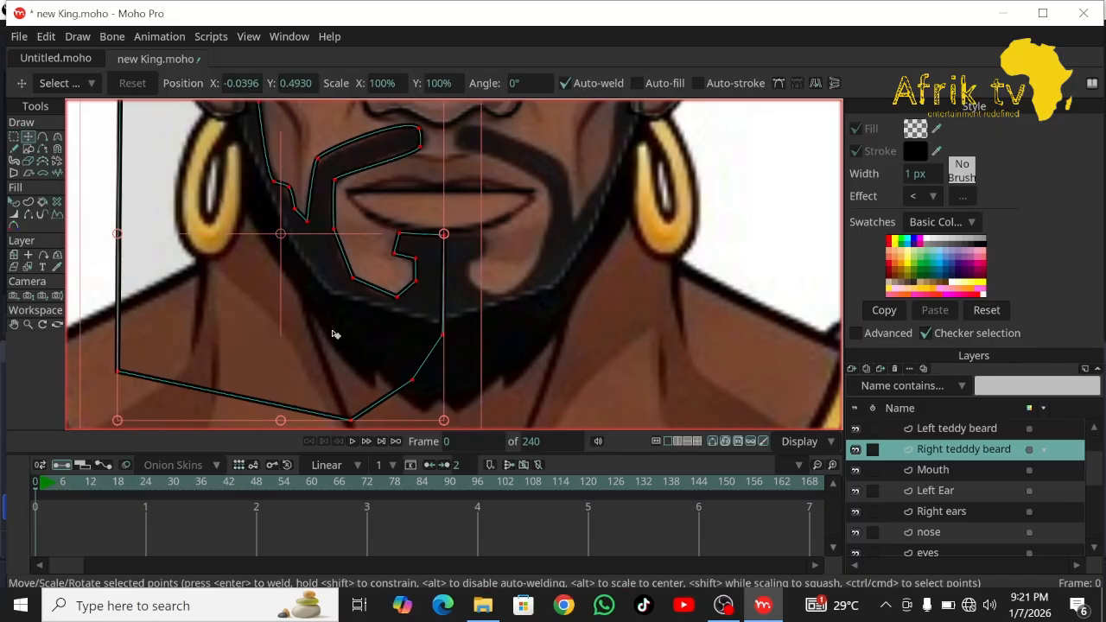
pyautogui.click(933, 429)
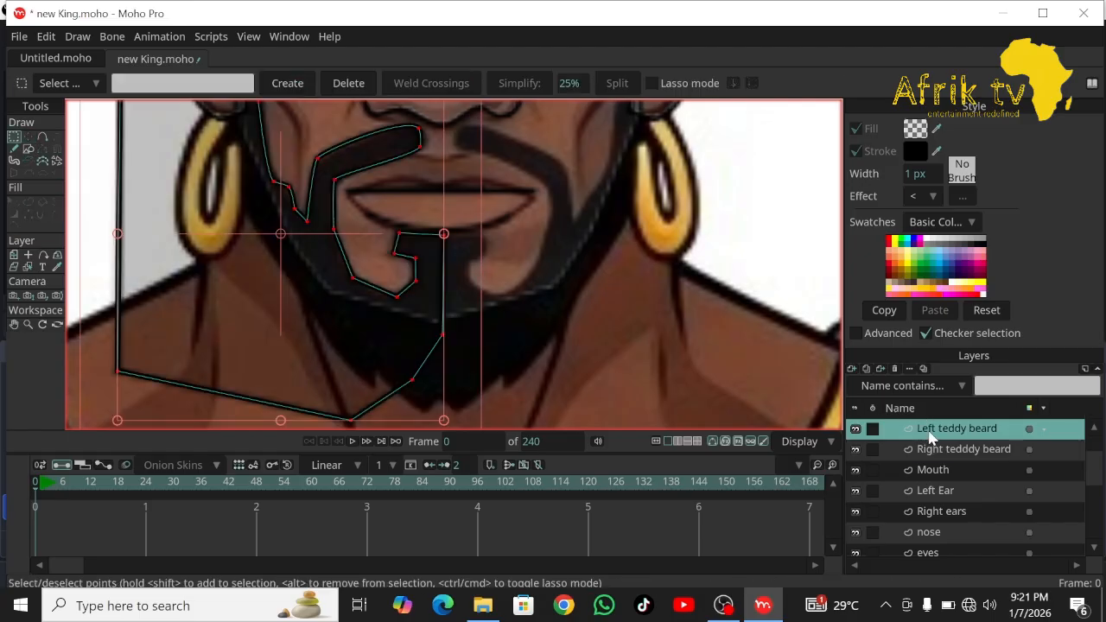
pyautogui.press('t')
# Flip the pasted beard outline horizontally and move it over the opposite half of the king's beard.
pyautogui.click(815, 83)
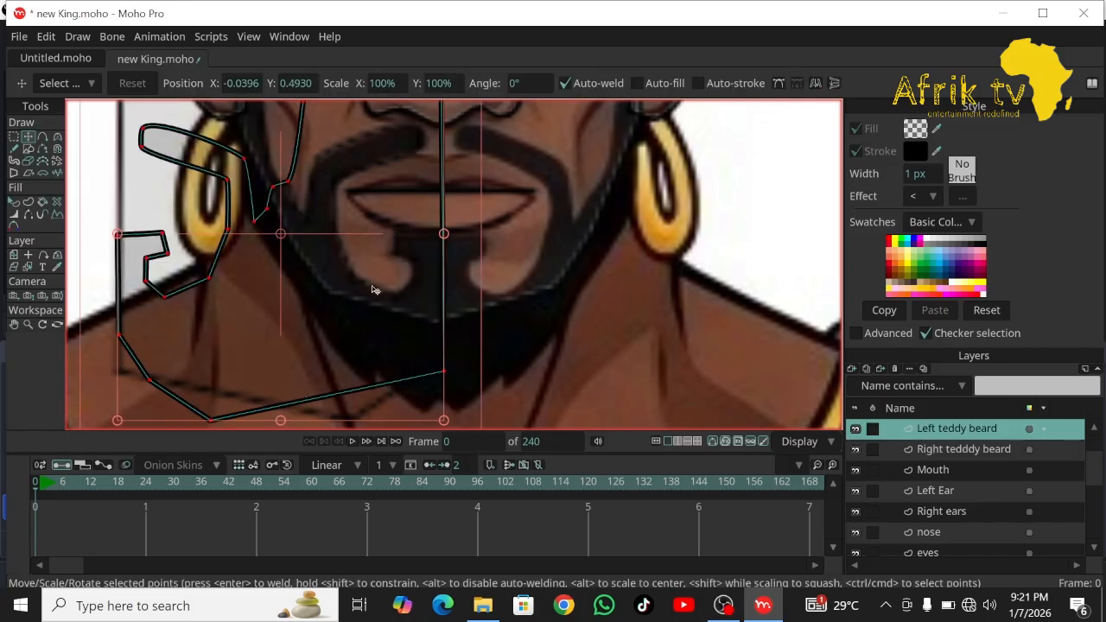
pyautogui.moveTo(300, 335); pyautogui.dragTo(619, 350)
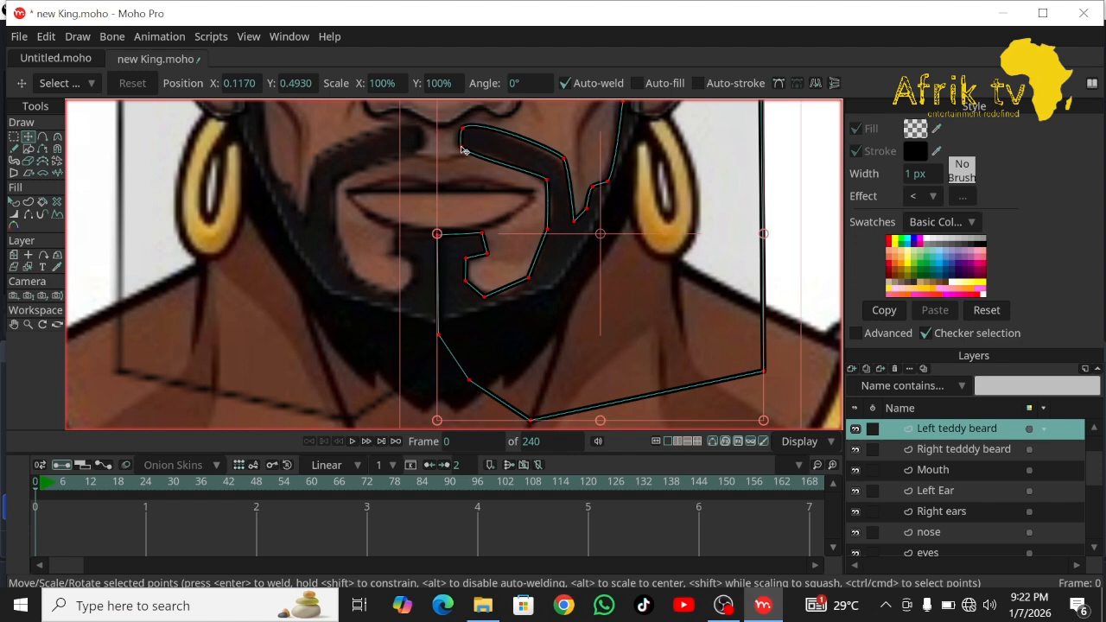
# Adjust the inner tip of the mirrored moustache and its curvature with the Curvature tool.
pyautogui.moveTo(462, 149); pyautogui.dragTo(463, 130)
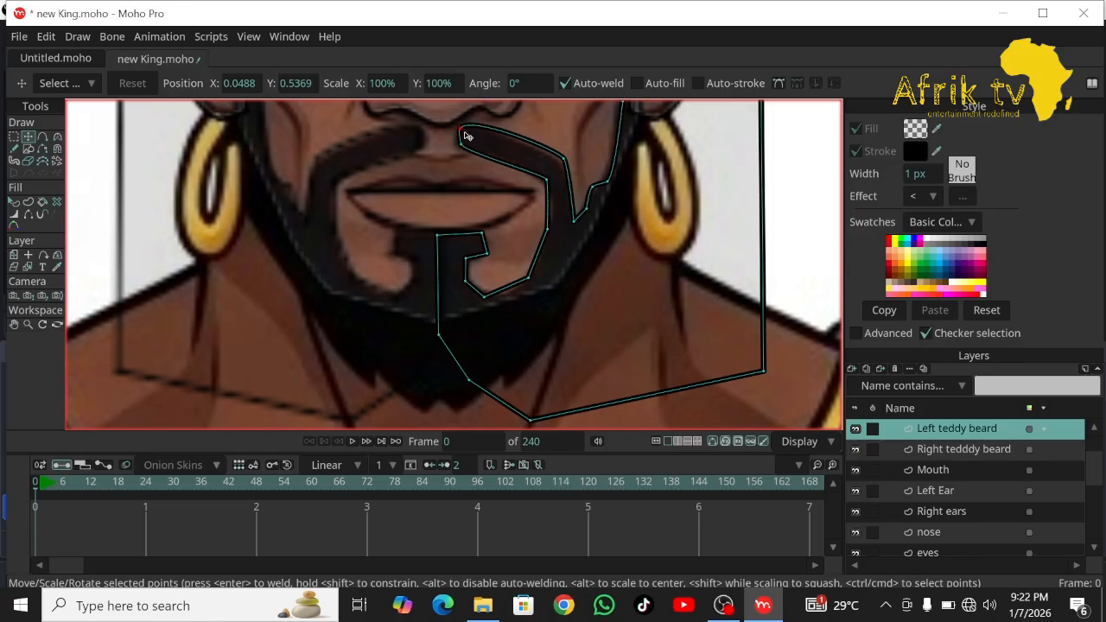
pyautogui.click(57, 137)
pyautogui.moveTo(473, 115); pyautogui.dragTo(481, 126)
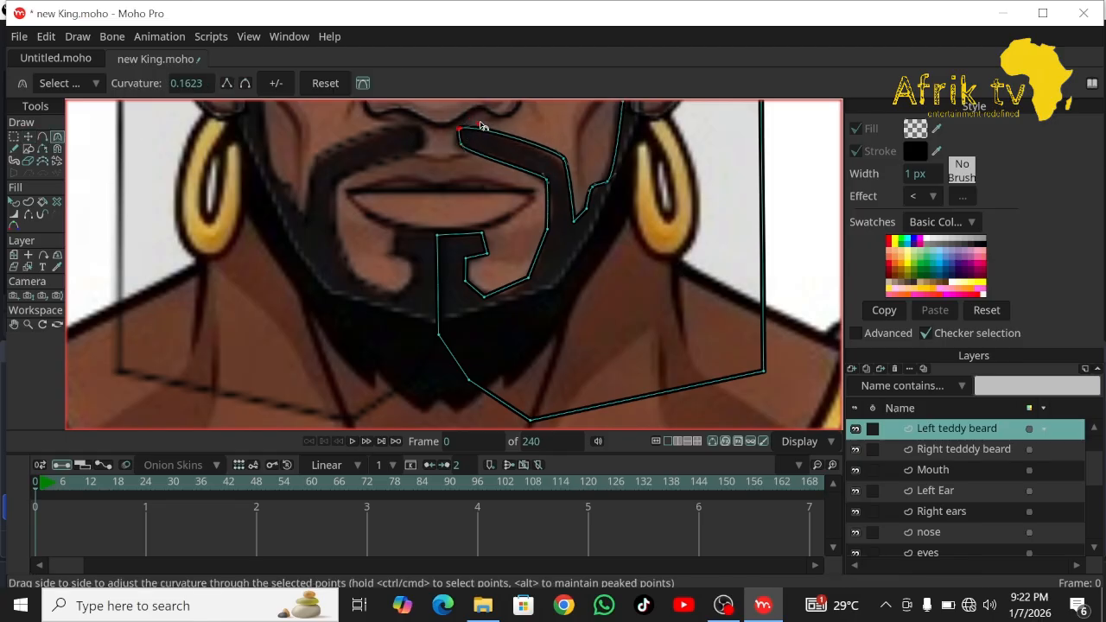
pyautogui.click(551, 182)
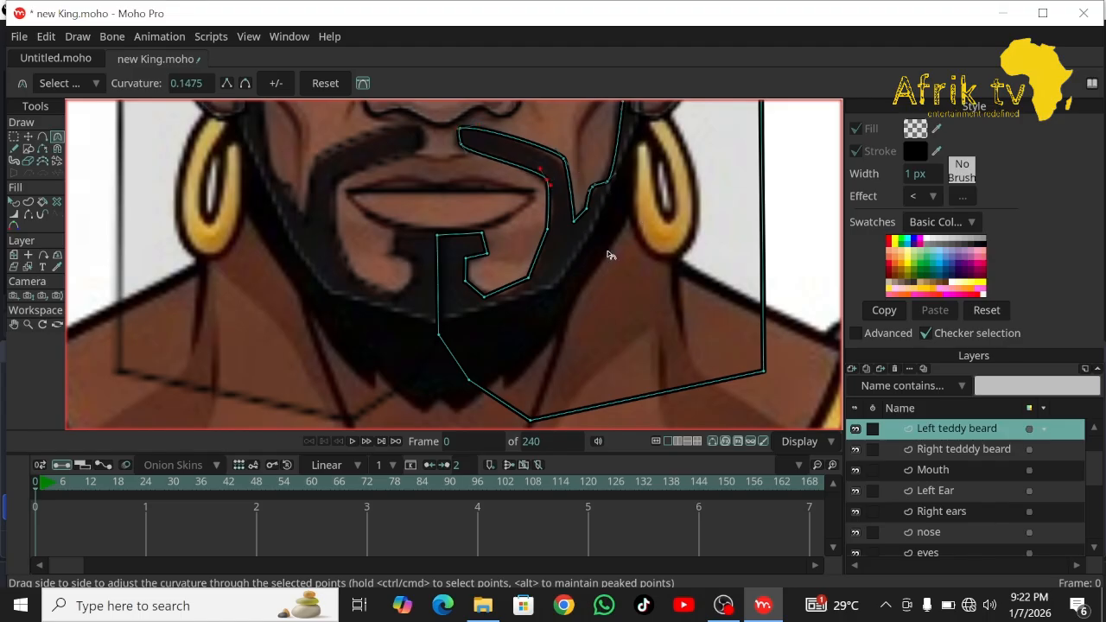
pyautogui.click(462, 145)
# Shift the two inner points of the mirrored half, at the soul patch's top and under the chin, slightly past the centre line.
pyautogui.click(28, 136)
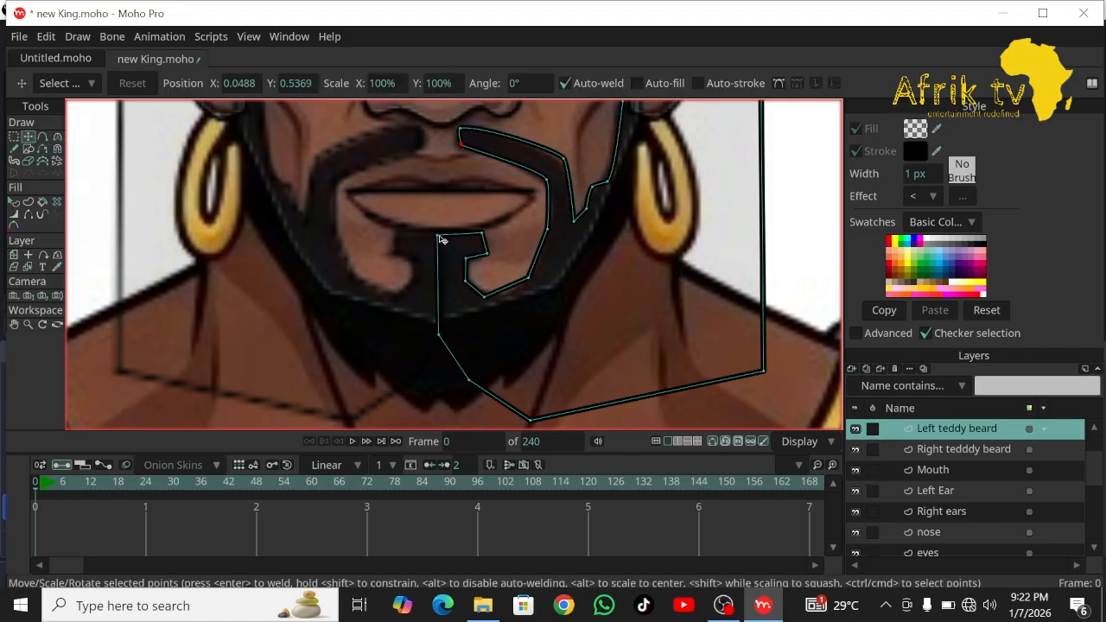
pyautogui.moveTo(439, 236); pyautogui.dragTo(433, 236)
pyautogui.moveTo(438, 335); pyautogui.dragTo(433, 334)
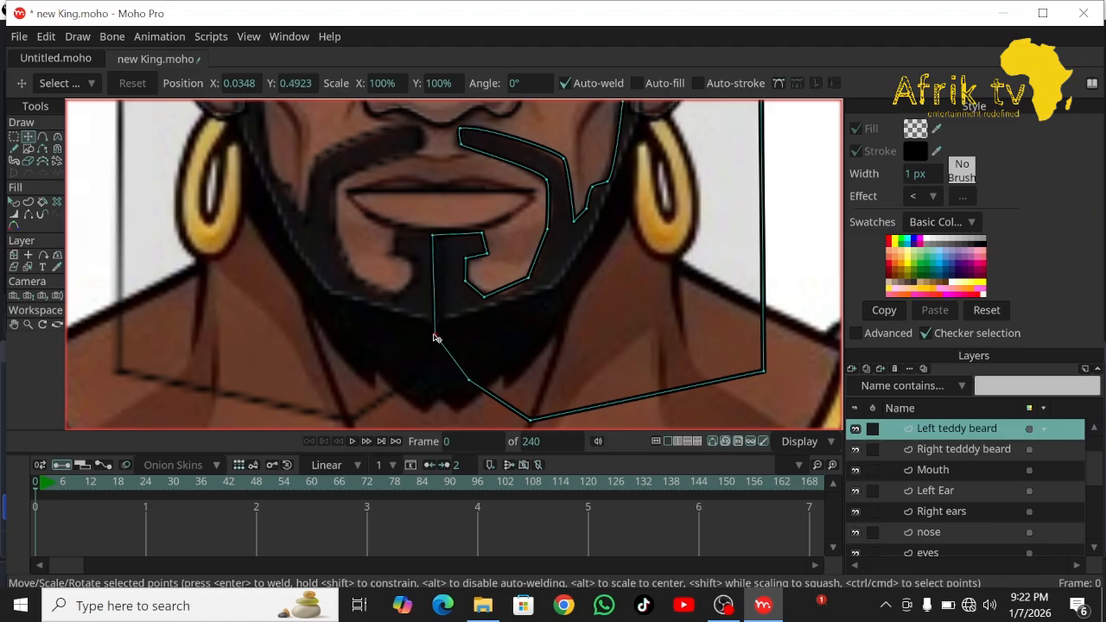
pyautogui.click(14, 203)
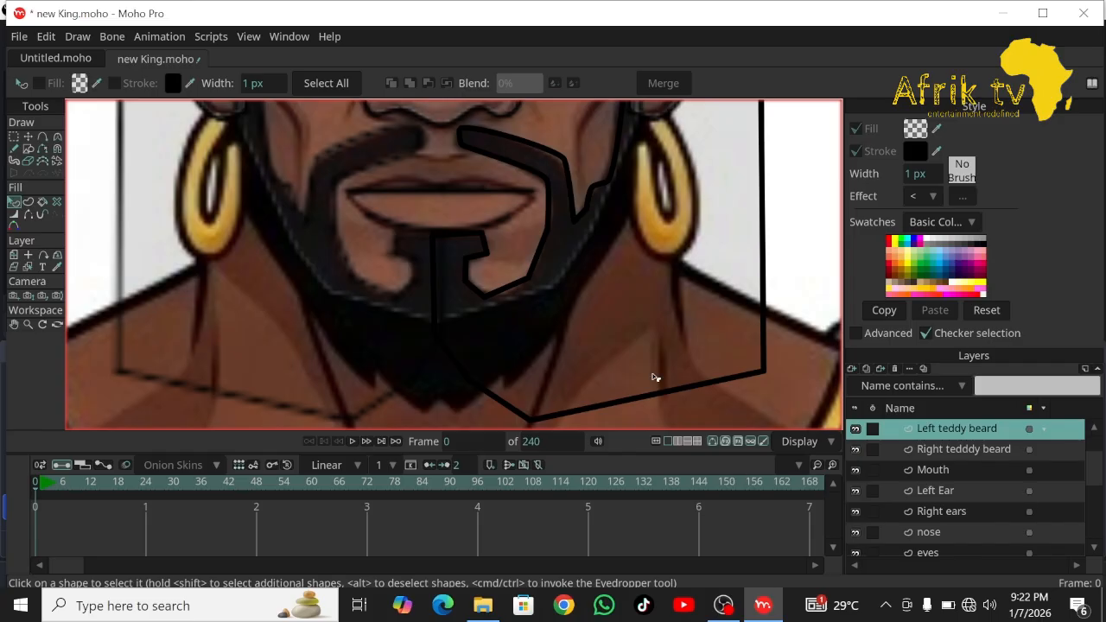
# Add another vector layer above the Left teddy beard layer and name it "Beard".
pyautogui.click(27, 324)
pyautogui.scroll(-5, 123, 239)
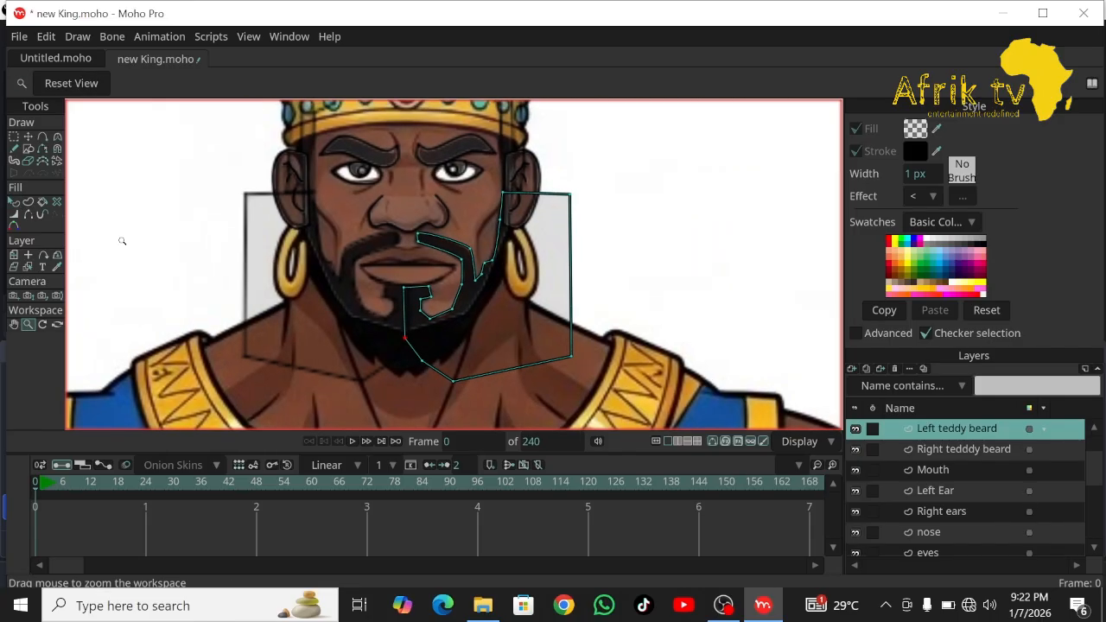
pyautogui.moveTo(70, 225); pyautogui.dragTo(415, 417)
pyautogui.click(851, 369)
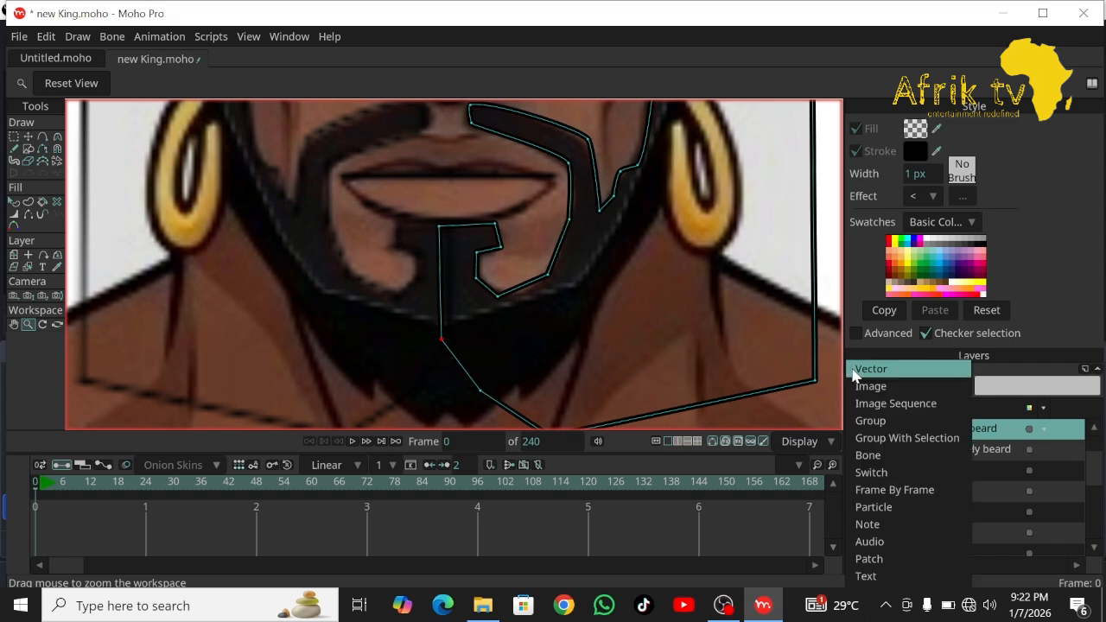
pyautogui.click(885, 369)
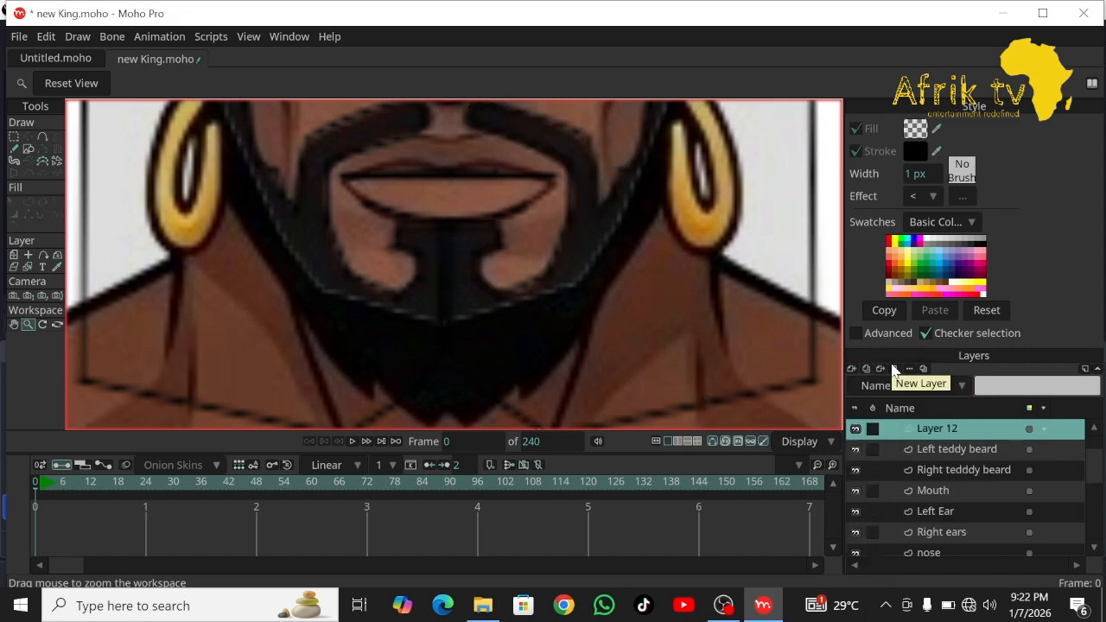
pyautogui.doubleClick(928, 436)
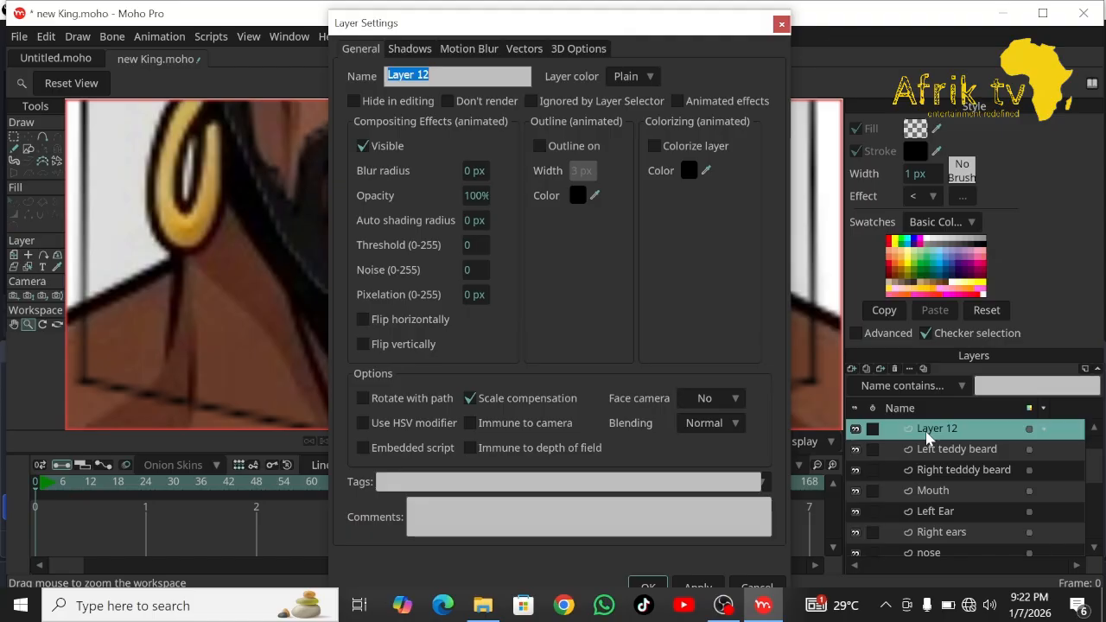
pyautogui.write('Beard')
pyautogui.press('Return')
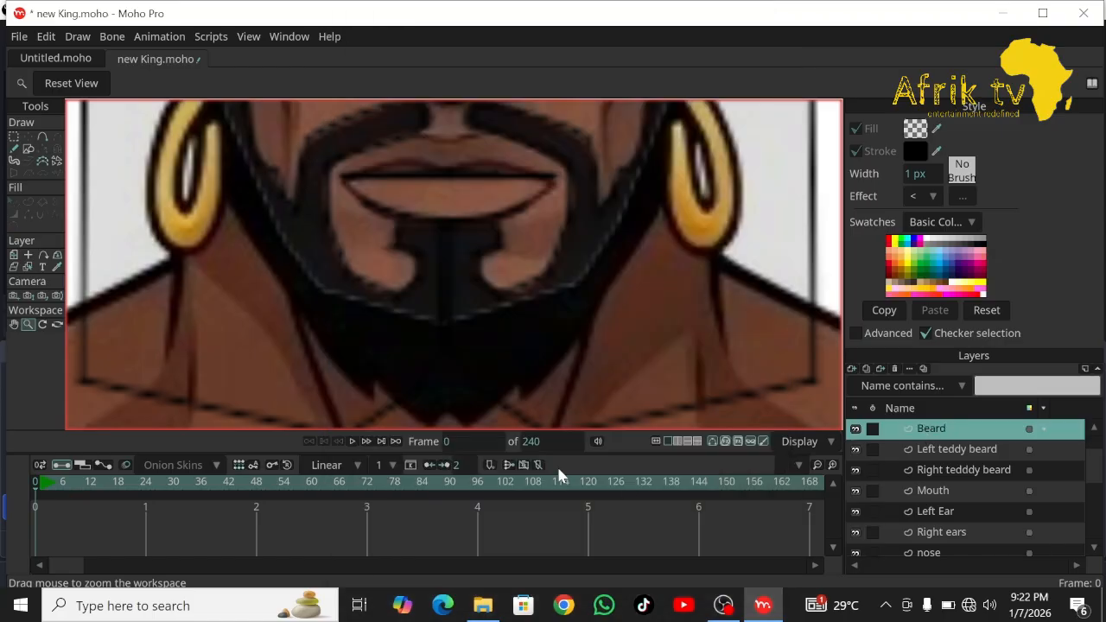
# Draw a rectangle on the Beard layer covering the chin beard from below the lips to the beard's tip.
pyautogui.click(13, 324)
pyautogui.moveTo(264, 344); pyautogui.dragTo(265, 299)
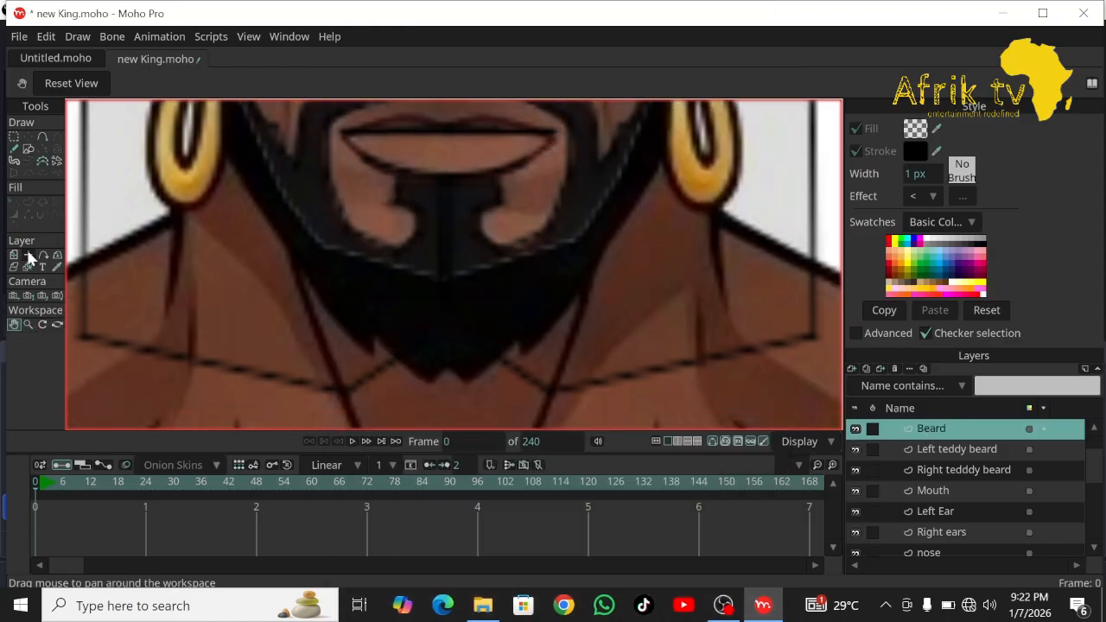
pyautogui.click(28, 149)
pyautogui.moveTo(324, 213)
pyautogui.mouseDown()
pyautogui.moveTo(587, 388)
pyautogui.moveTo(600, 385)
pyautogui.mouseUp()
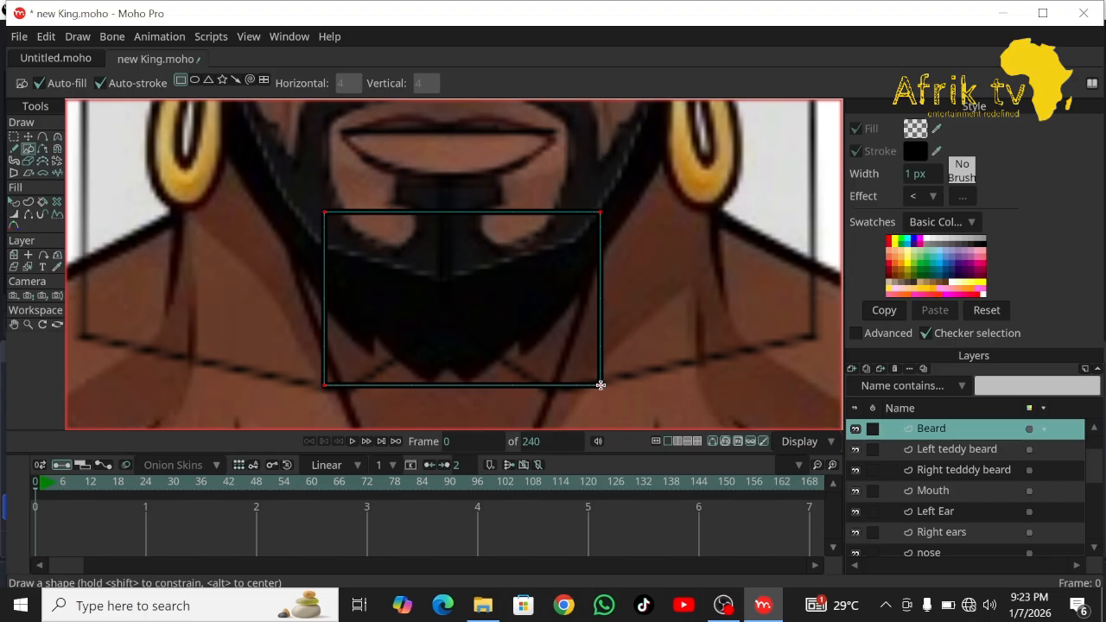
# Pull the beard rectangle's upper corners outward to the jawline and add three points that bend its upper edge along the chin.
pyautogui.click(28, 137)
pyautogui.moveTo(325, 216); pyautogui.dragTo(286, 204)
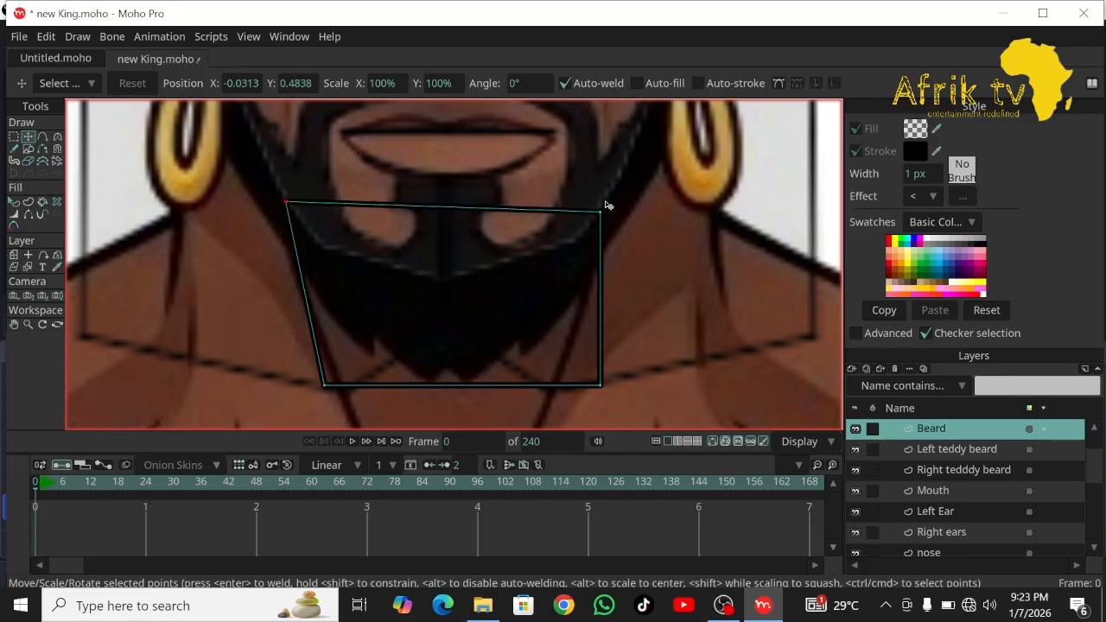
pyautogui.moveTo(605, 210); pyautogui.dragTo(631, 205)
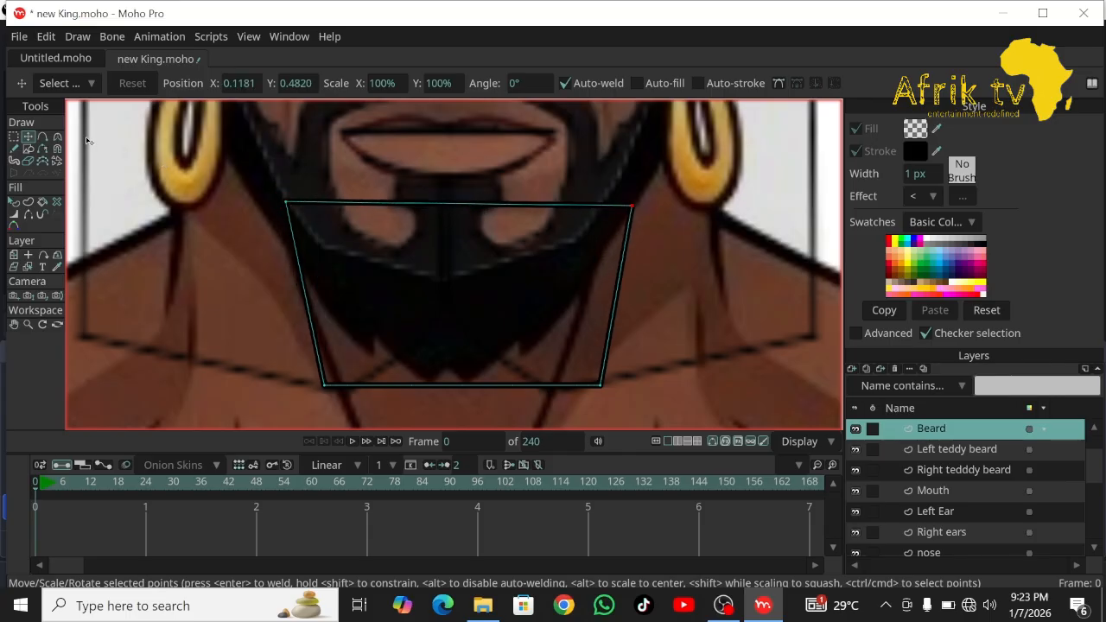
pyautogui.click(42, 136)
pyautogui.moveTo(380, 203); pyautogui.dragTo(369, 255)
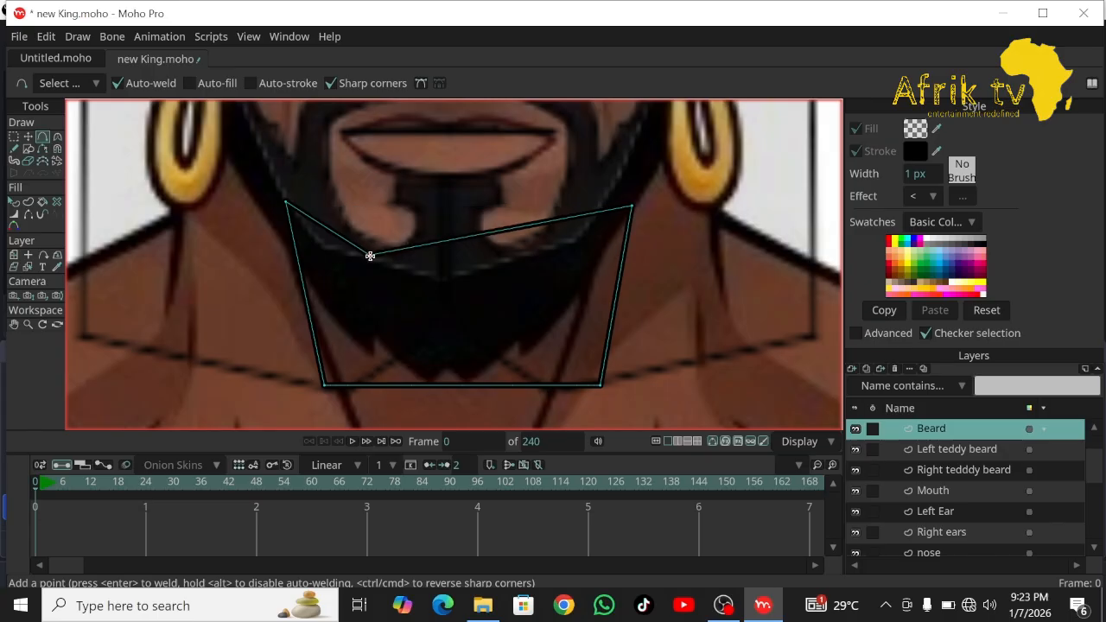
pyautogui.moveTo(446, 244); pyautogui.dragTo(453, 263)
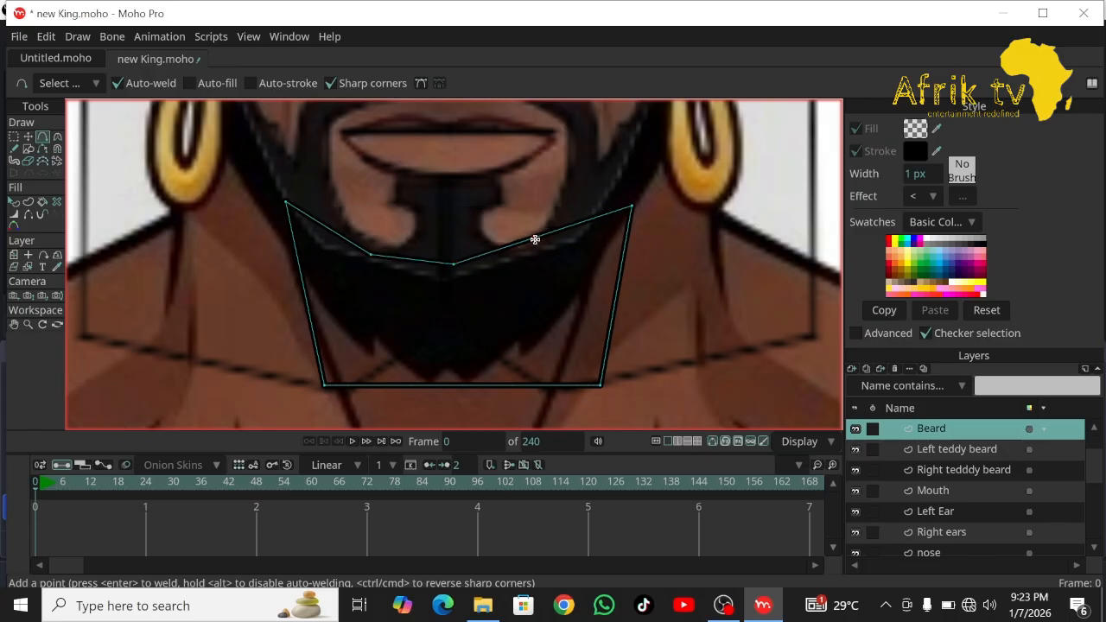
pyautogui.moveTo(534, 239); pyautogui.dragTo(539, 253)
# Add points down the right side of the beard outline and shape its lower edge into jagged tips following the reference.
pyautogui.moveTo(628, 268); pyautogui.dragTo(604, 257)
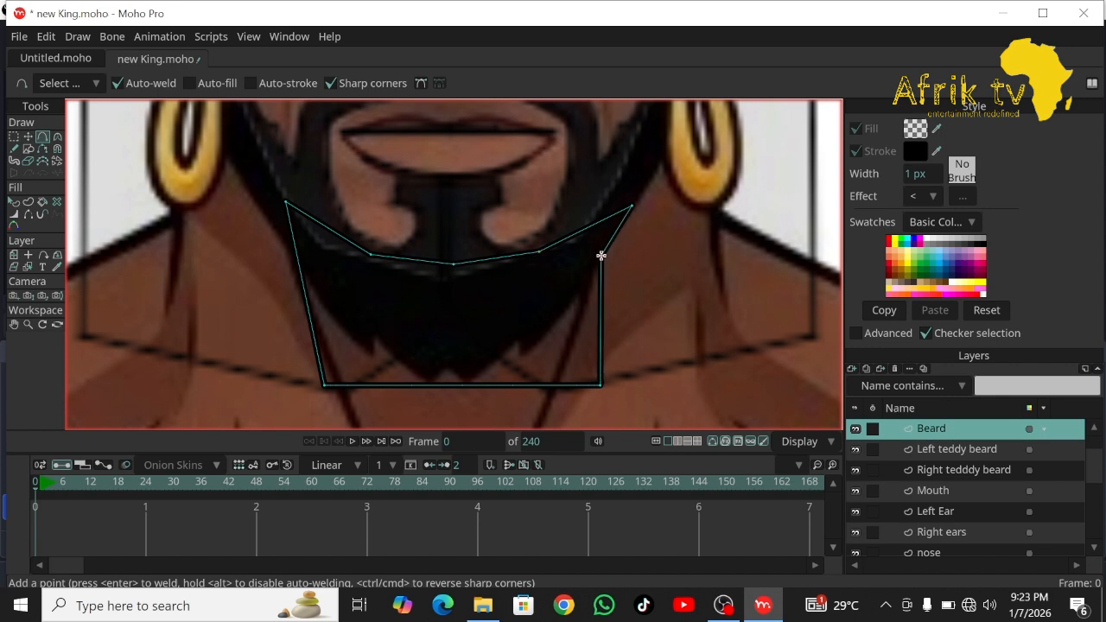
pyautogui.moveTo(602, 306); pyautogui.dragTo(583, 294)
pyautogui.moveTo(588, 338); pyautogui.dragTo(529, 356)
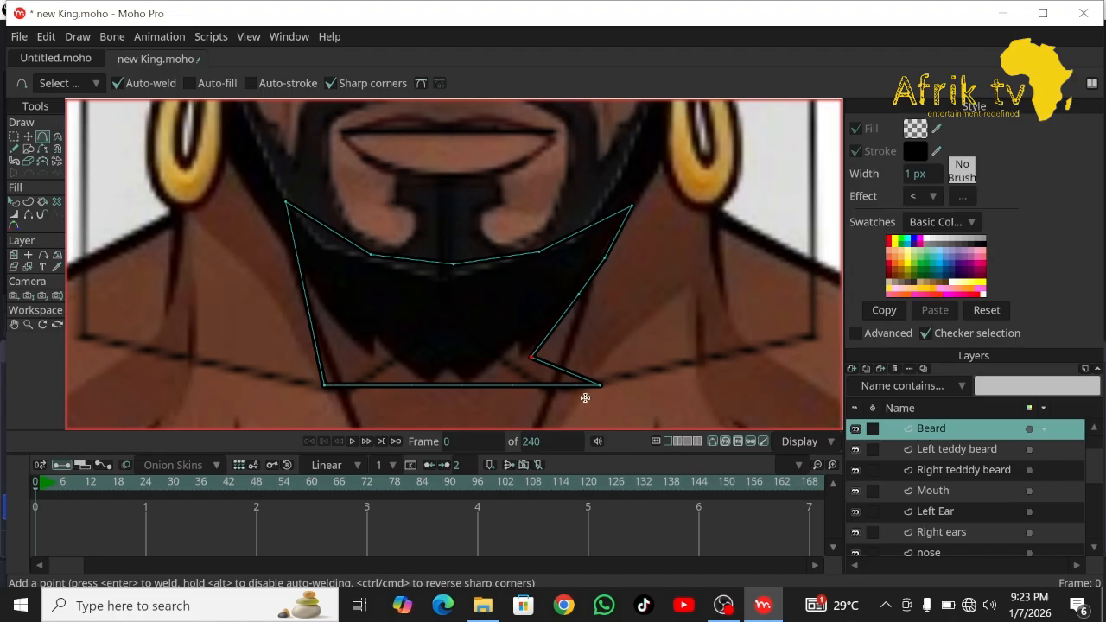
pyautogui.click(28, 137)
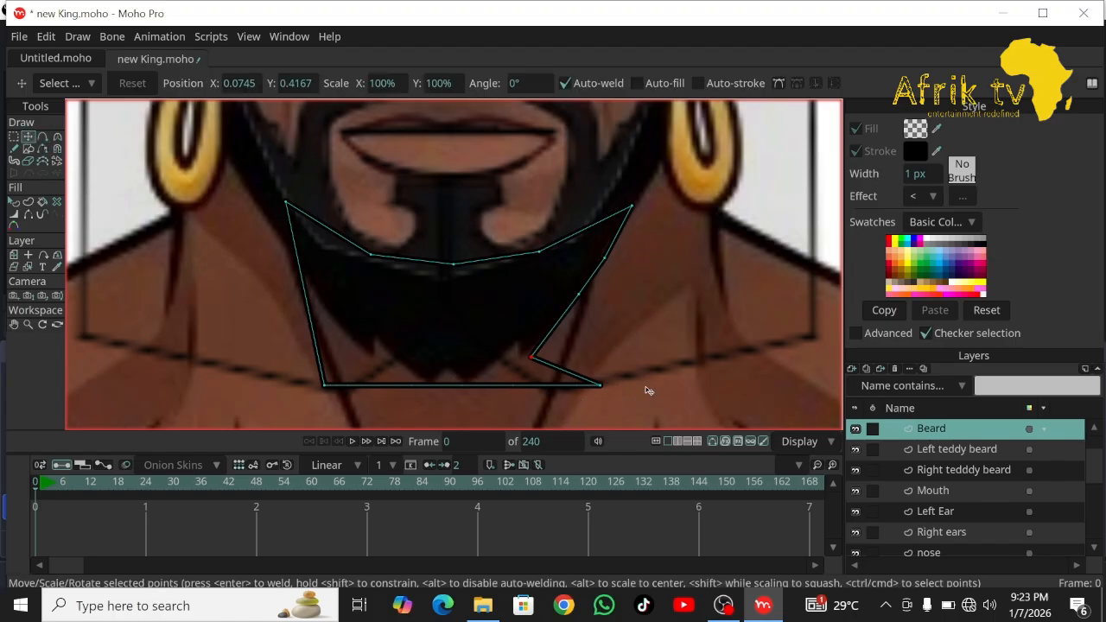
pyautogui.moveTo(597, 387); pyautogui.dragTo(341, 324)
pyautogui.click(42, 136)
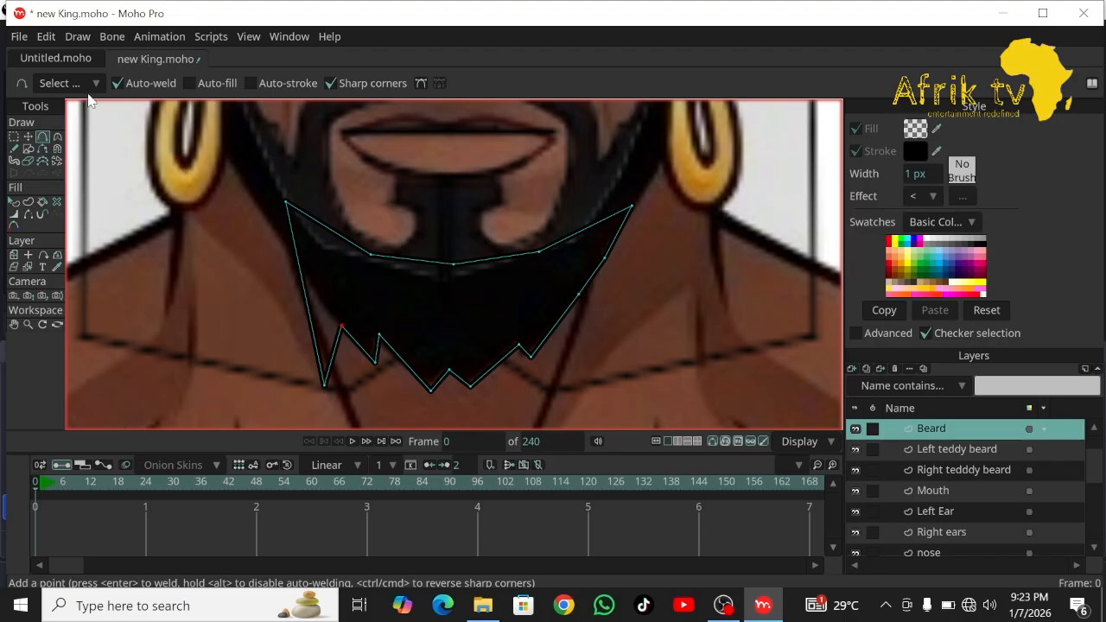
# Extend the beard outline's upper-left corner toward the earring and fit its left side to the jaw with added and repositioned points.
pyautogui.click(28, 138)
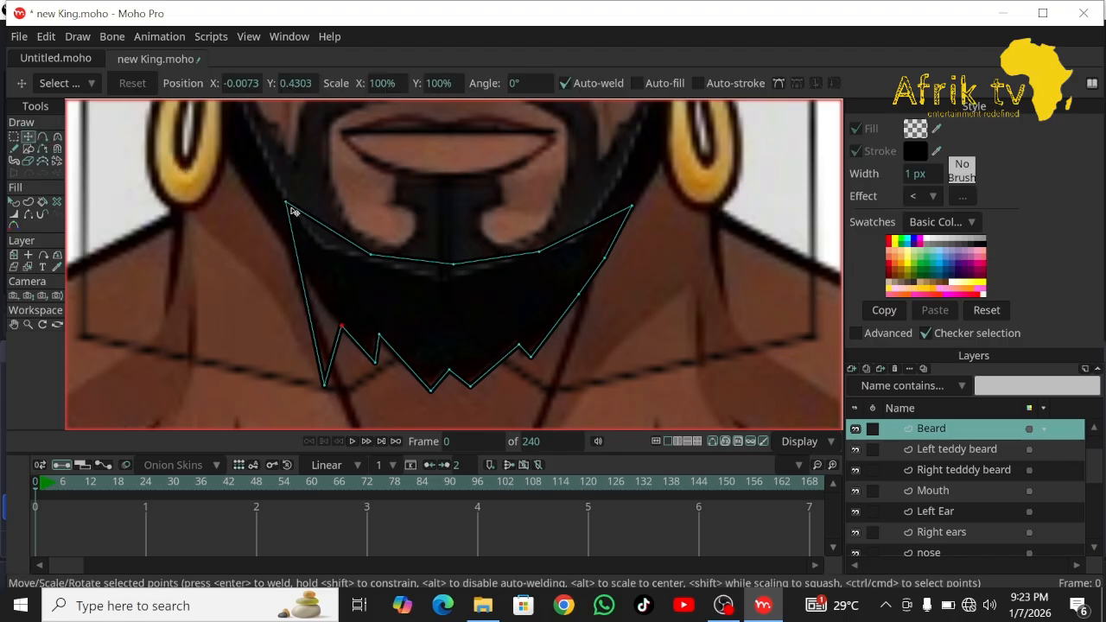
pyautogui.moveTo(293, 211); pyautogui.dragTo(243, 136)
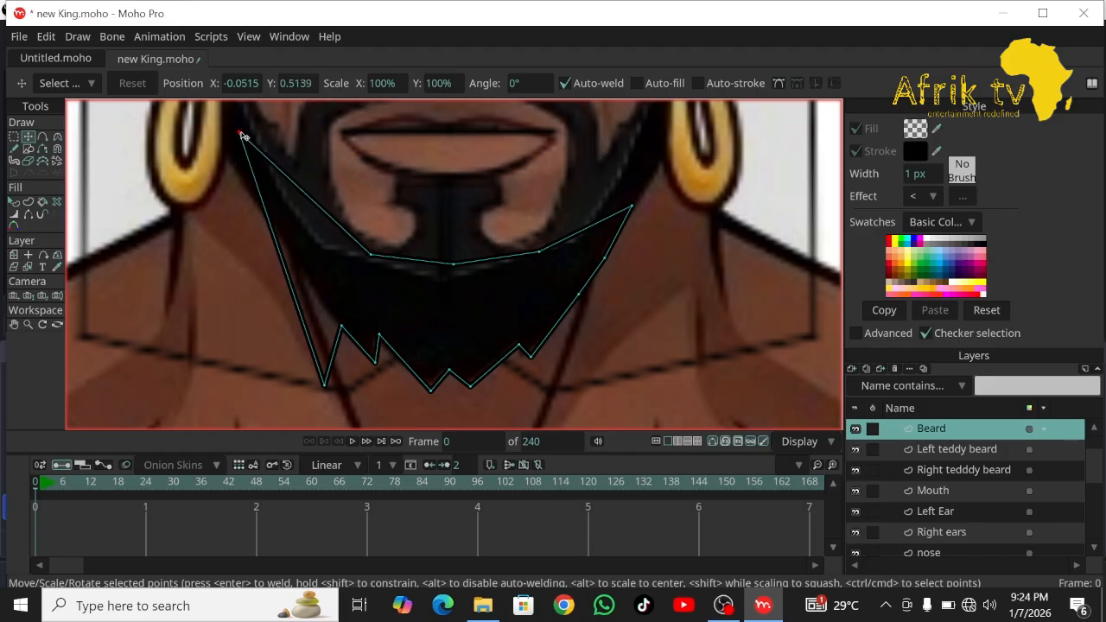
pyautogui.click(43, 137)
pyautogui.moveTo(285, 256)
pyautogui.mouseDown()
pyautogui.moveTo(305, 251)
pyautogui.moveTo(259, 247)
pyautogui.moveTo(296, 260)
pyautogui.mouseUp()
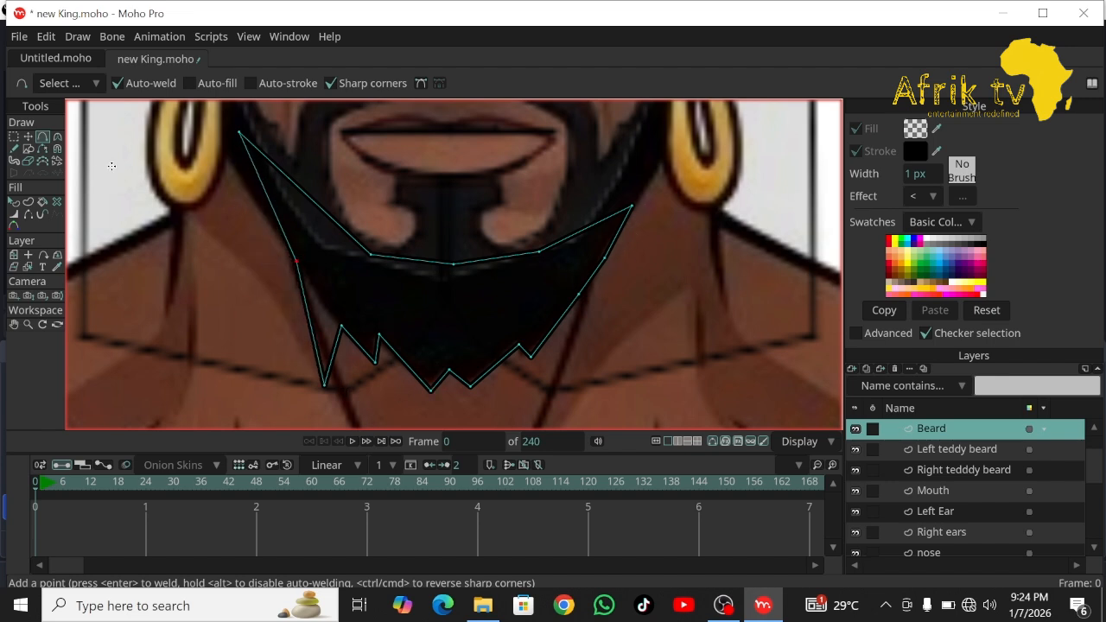
pyautogui.click(28, 136)
pyautogui.moveTo(324, 383); pyautogui.dragTo(324, 304)
pyautogui.moveTo(244, 139); pyautogui.dragTo(241, 140)
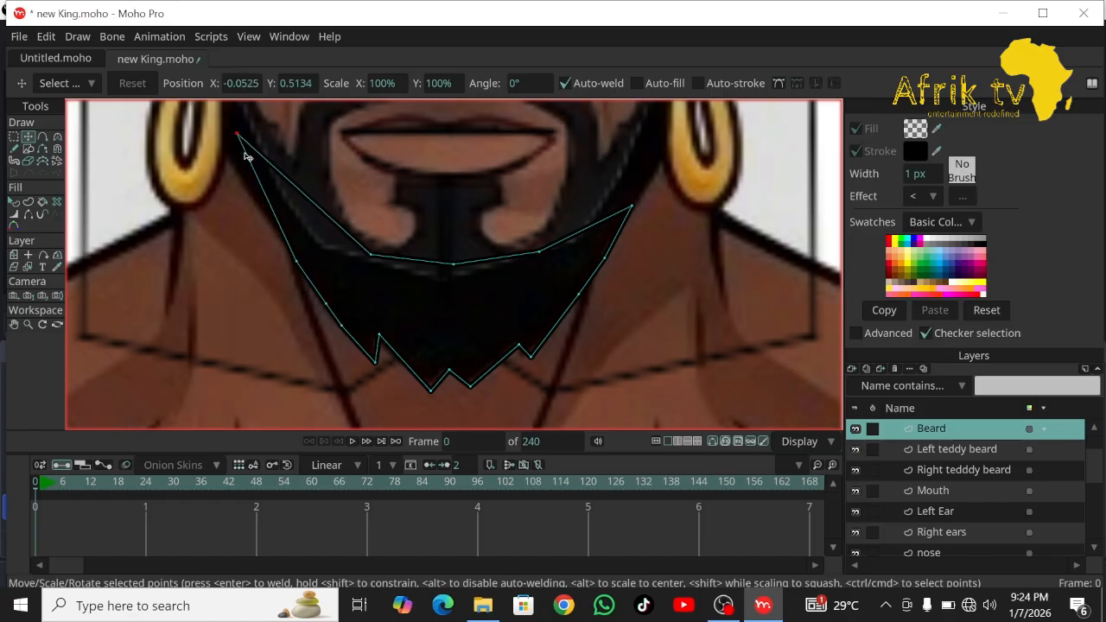
pyautogui.click(42, 139)
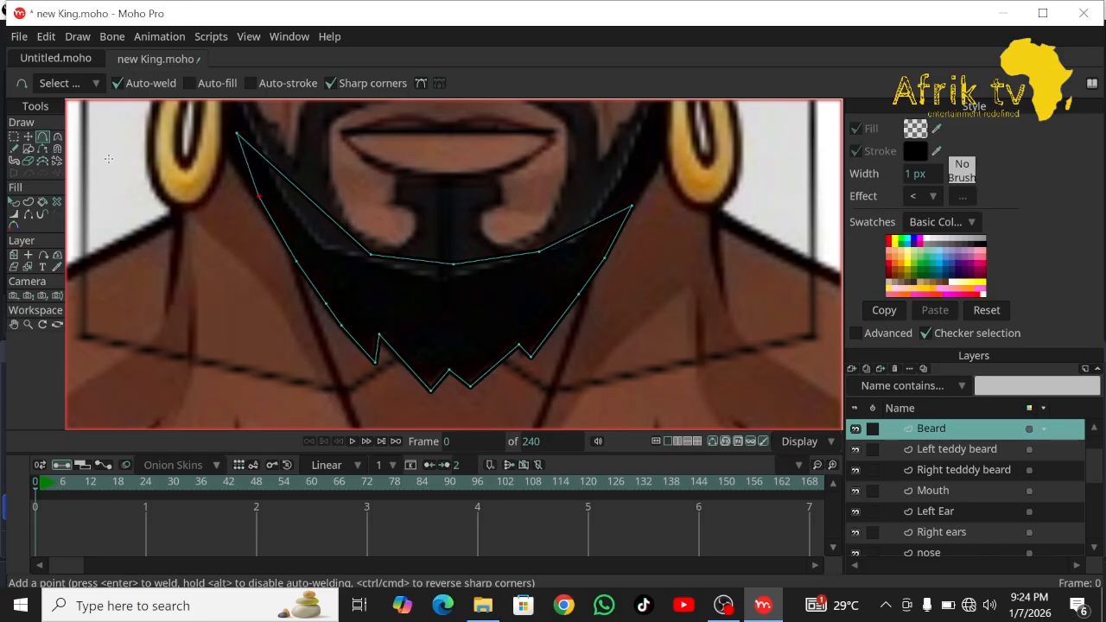
# Raise the beard outline's upper-right corner and add a point on each side of the upper edge to follow the jaw.
pyautogui.click(28, 136)
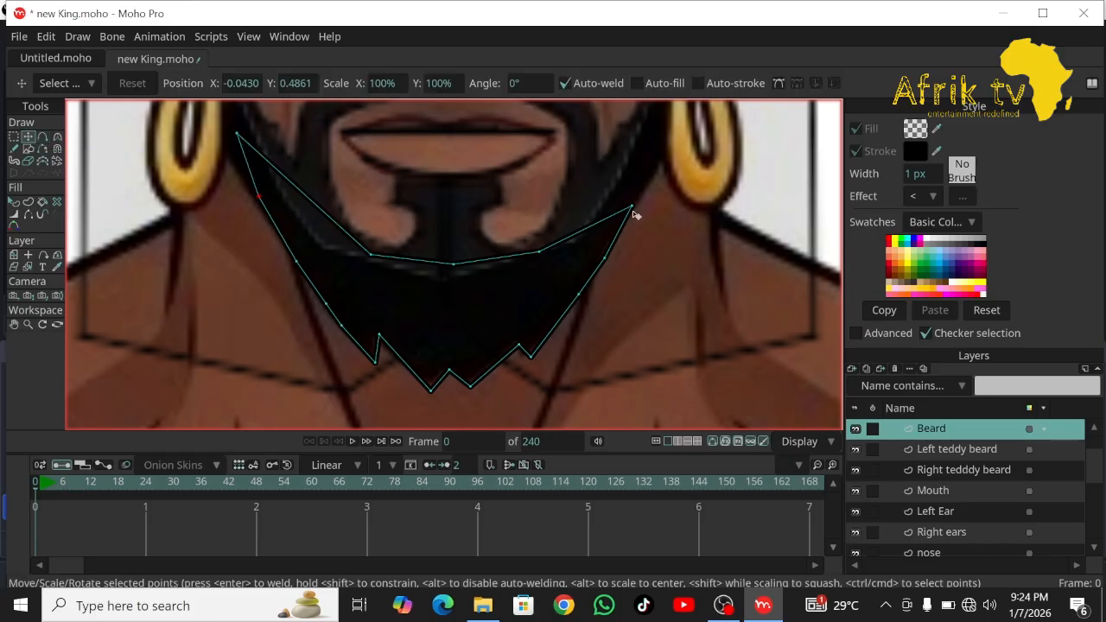
pyautogui.moveTo(634, 214); pyautogui.dragTo(654, 167)
pyautogui.moveTo(550, 253); pyautogui.dragTo(558, 254)
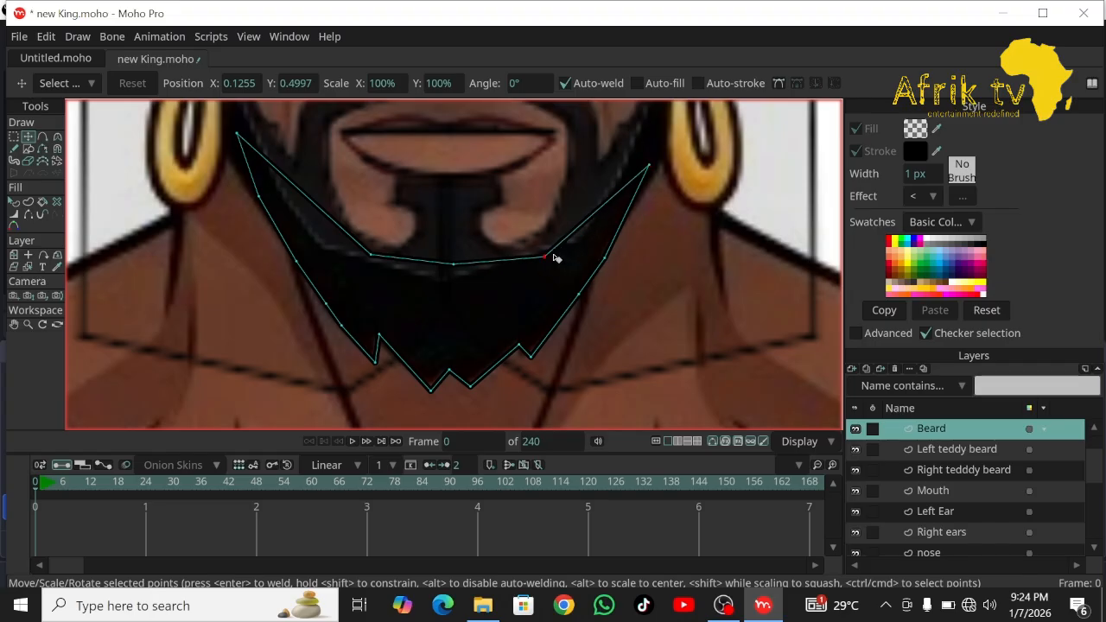
pyautogui.click(42, 136)
pyautogui.moveTo(316, 202); pyautogui.dragTo(301, 213)
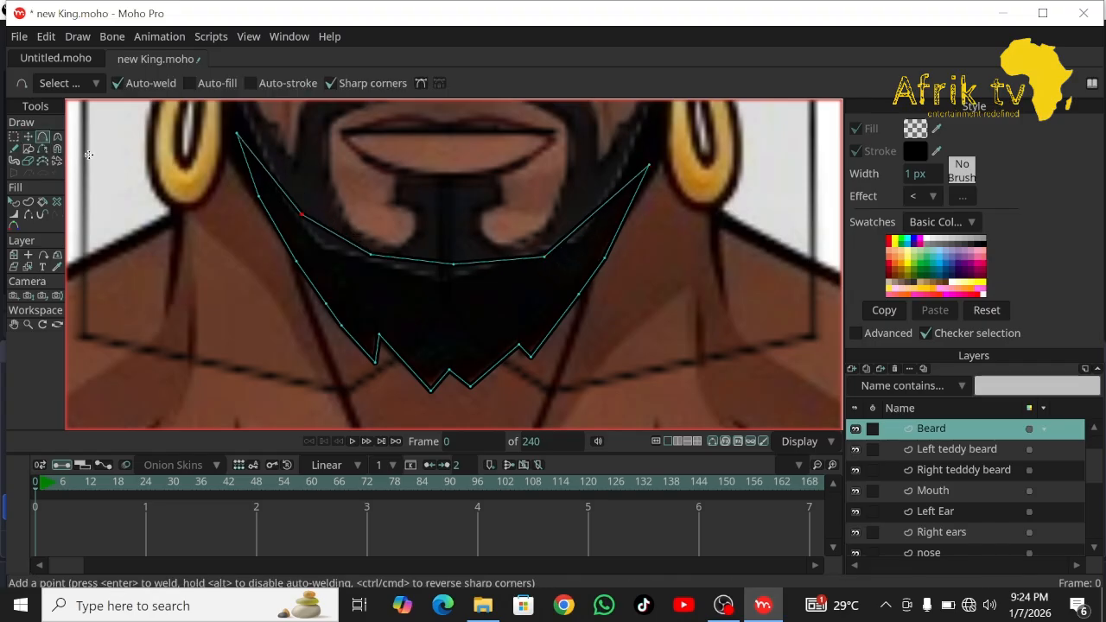
pyautogui.moveTo(599, 207); pyautogui.dragTo(604, 219)
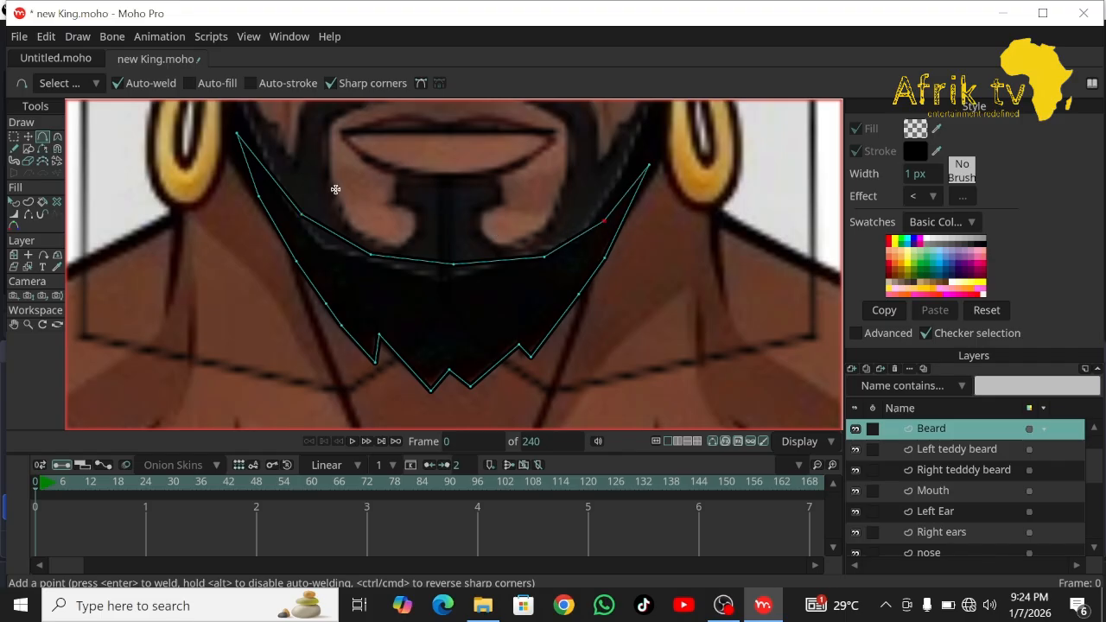
# Fine-tune the beard outline's upper tips and inner edge points so both sides match the reference jawline.
pyautogui.click(29, 137)
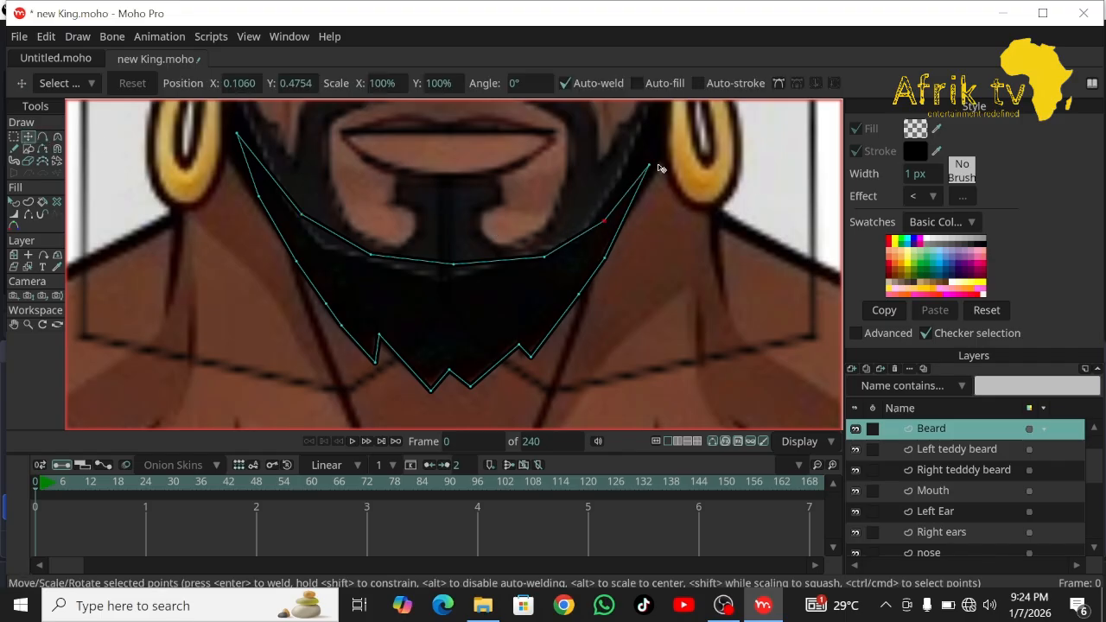
pyautogui.moveTo(650, 165); pyautogui.dragTo(658, 145)
pyautogui.moveTo(604, 221); pyautogui.dragTo(598, 210)
pyautogui.moveTo(659, 146); pyautogui.dragTo(663, 140)
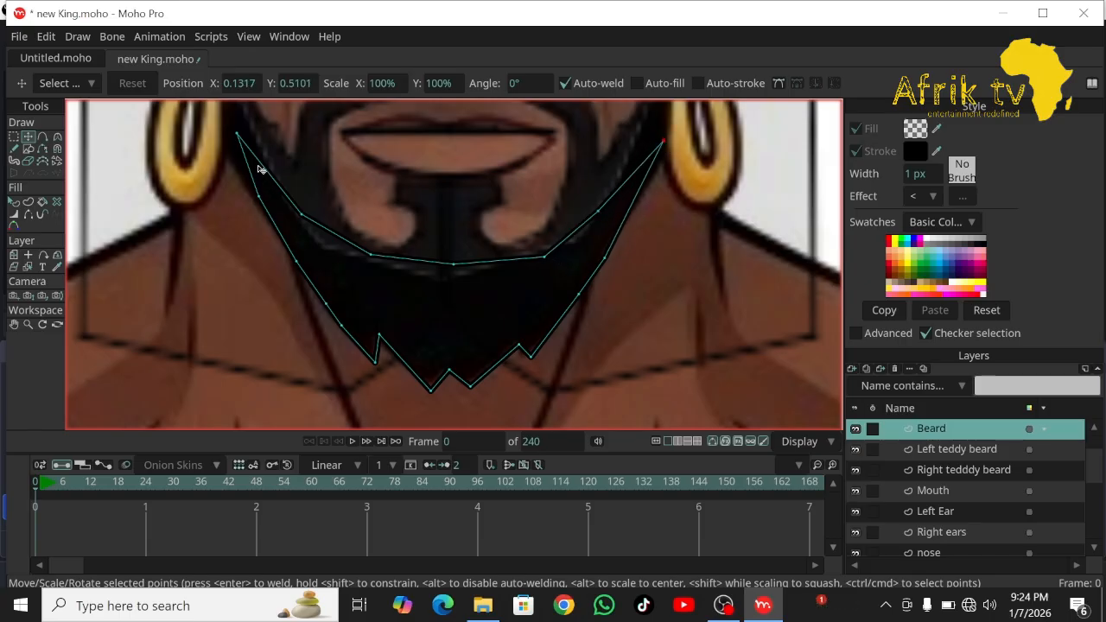
pyautogui.click(238, 139)
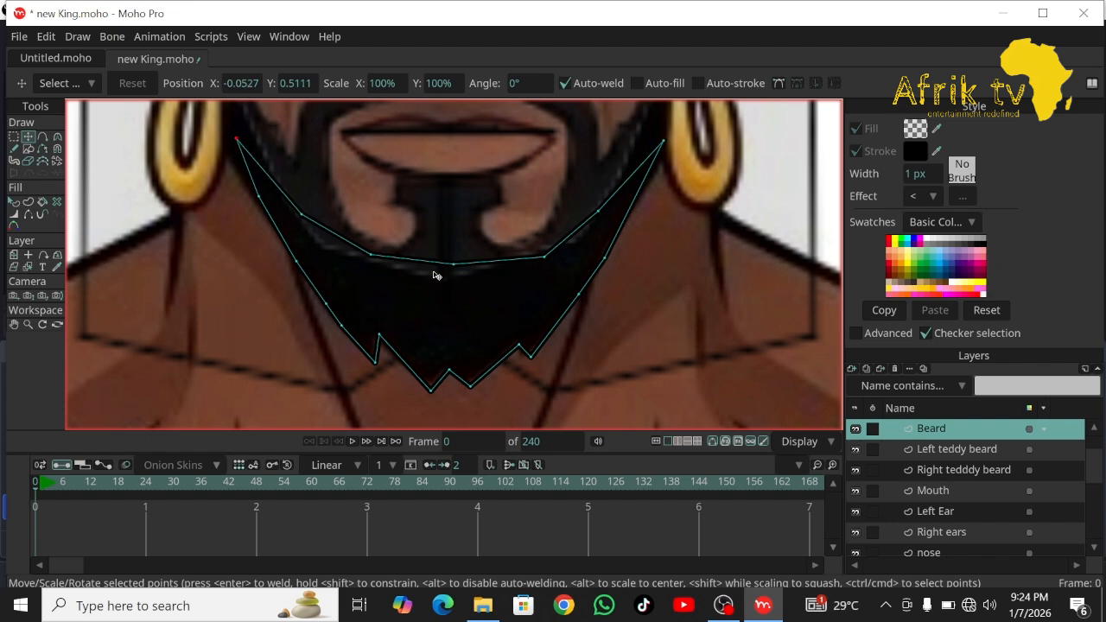
pyautogui.click(369, 258)
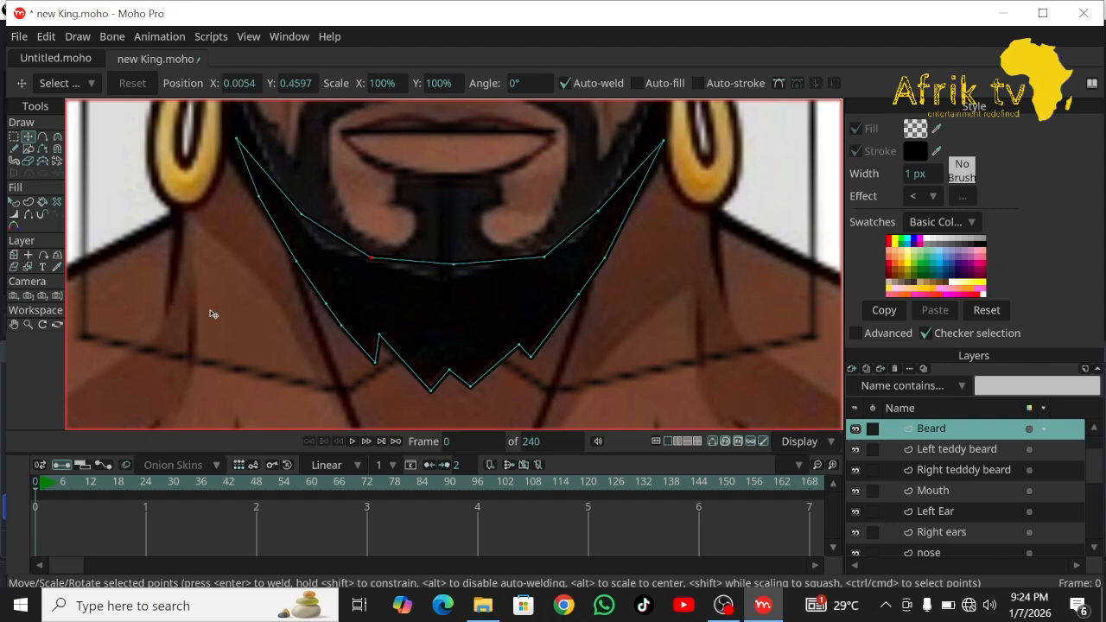
pyautogui.click(13, 201)
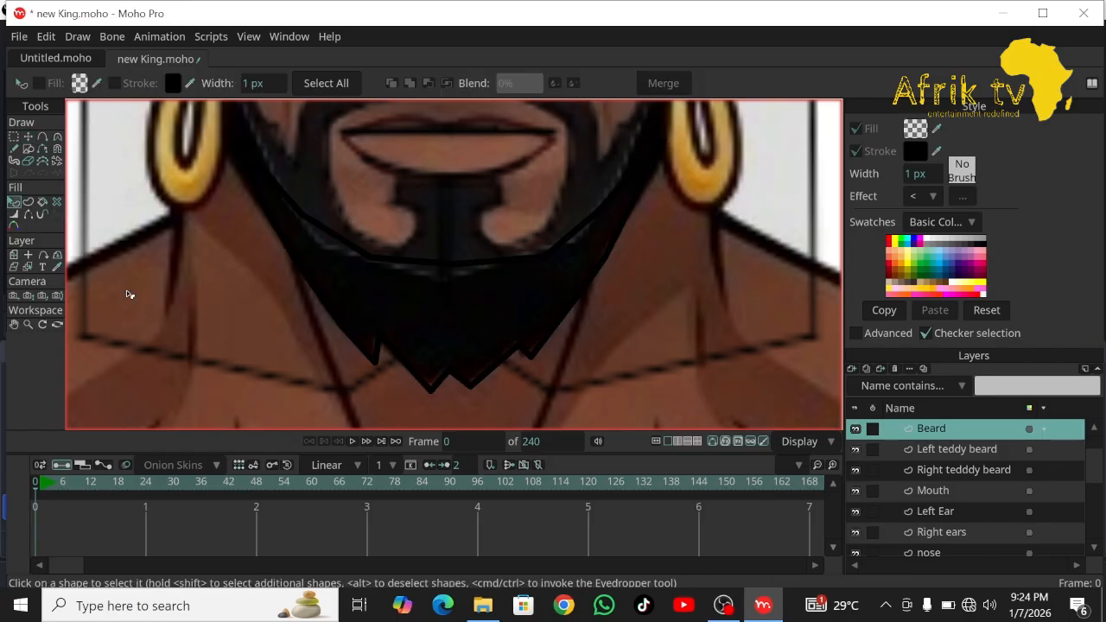
# On the Right ears layer, draw an oval over the earring hanging below that ear.
pyautogui.click(12, 324)
pyautogui.moveTo(456, 245); pyautogui.dragTo(464, 385)
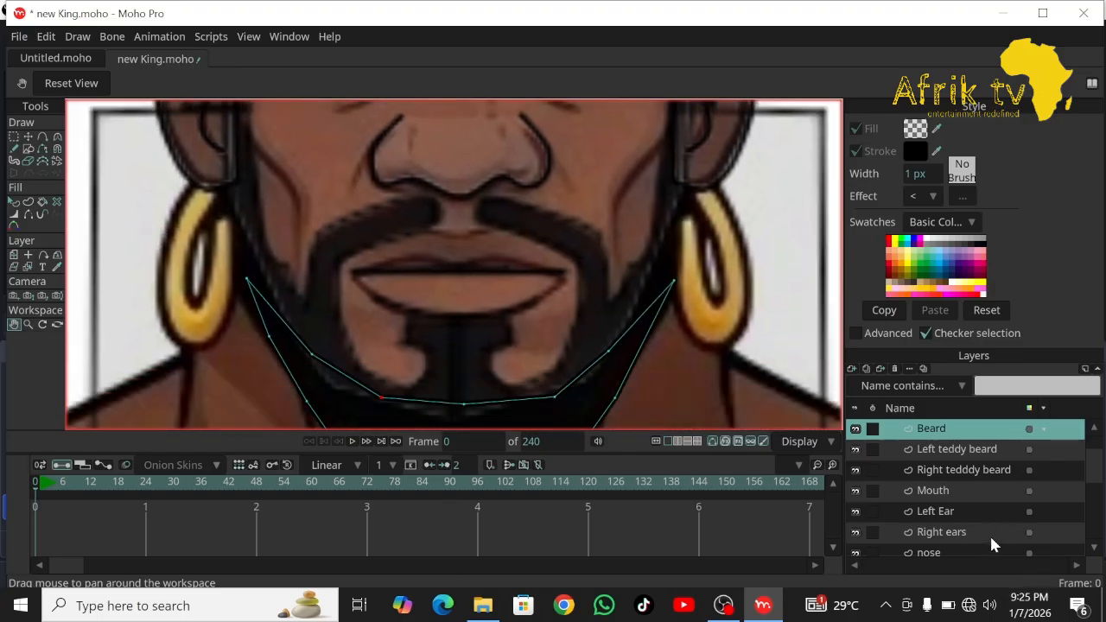
pyautogui.click(950, 517)
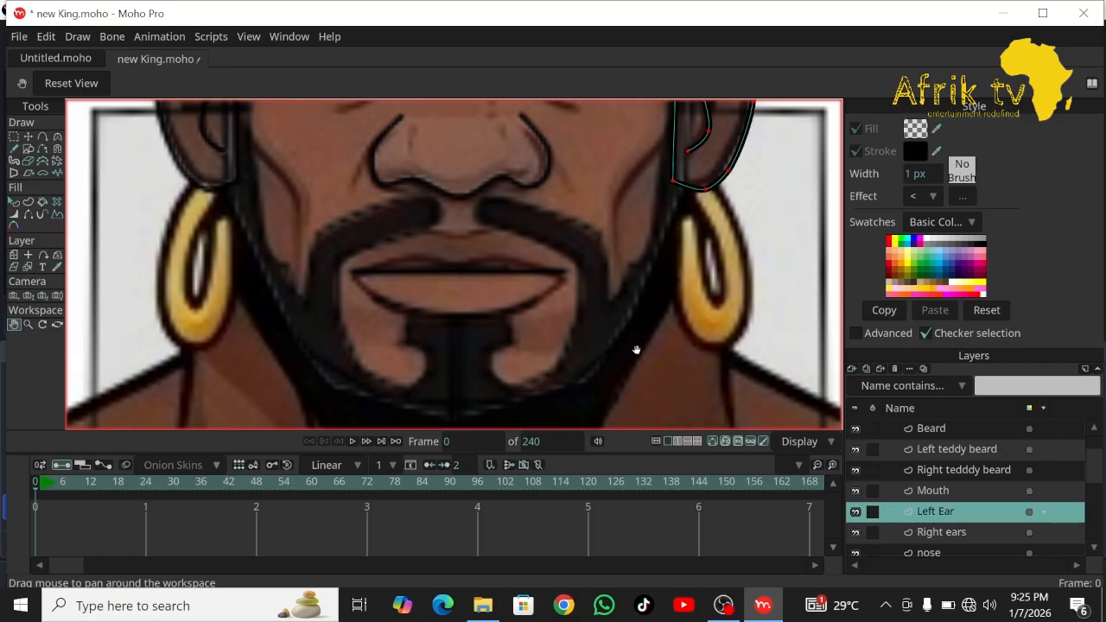
pyautogui.click(957, 534)
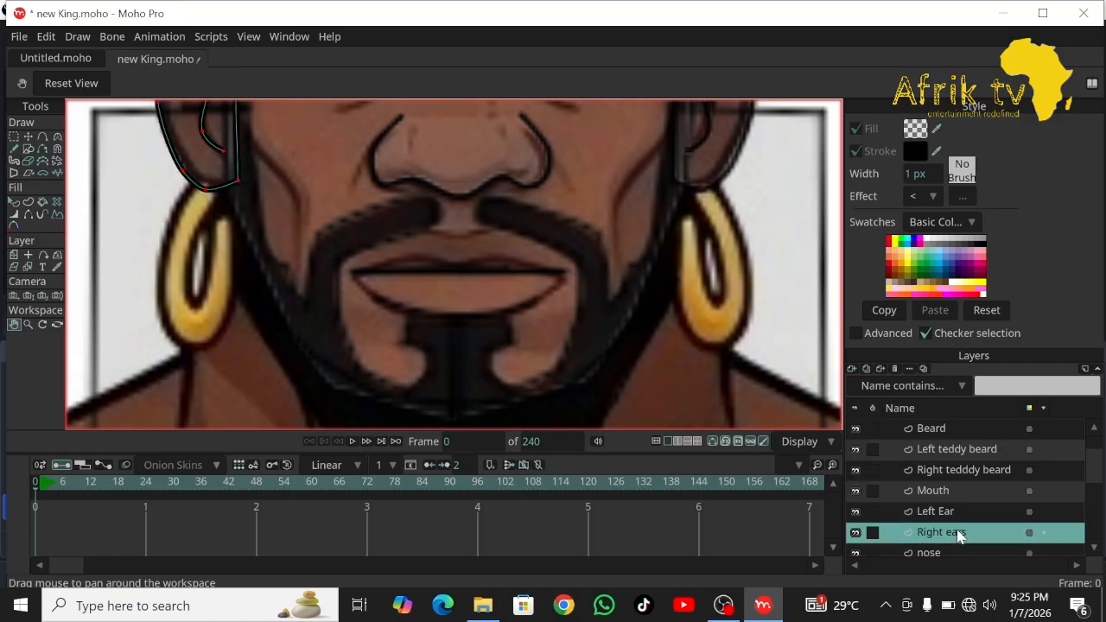
pyautogui.click(29, 149)
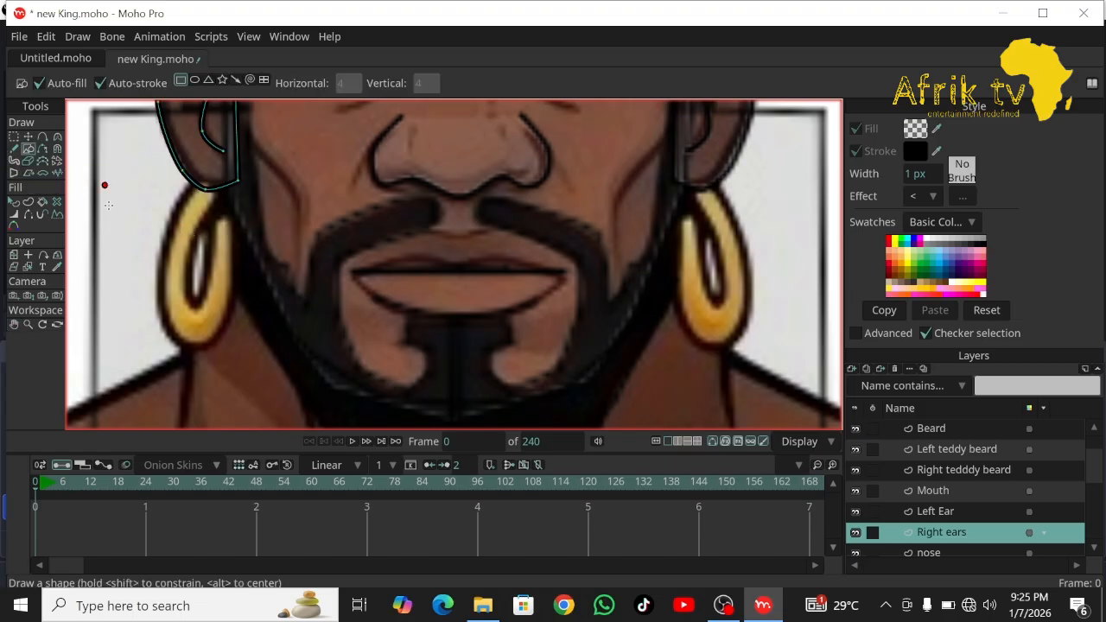
pyautogui.moveTo(108, 204); pyautogui.dragTo(174, 314)
pyautogui.hotkey('ctrl', 'z')
pyautogui.click(198, 83)
pyautogui.moveTo(138, 201); pyautogui.dragTo(237, 351)
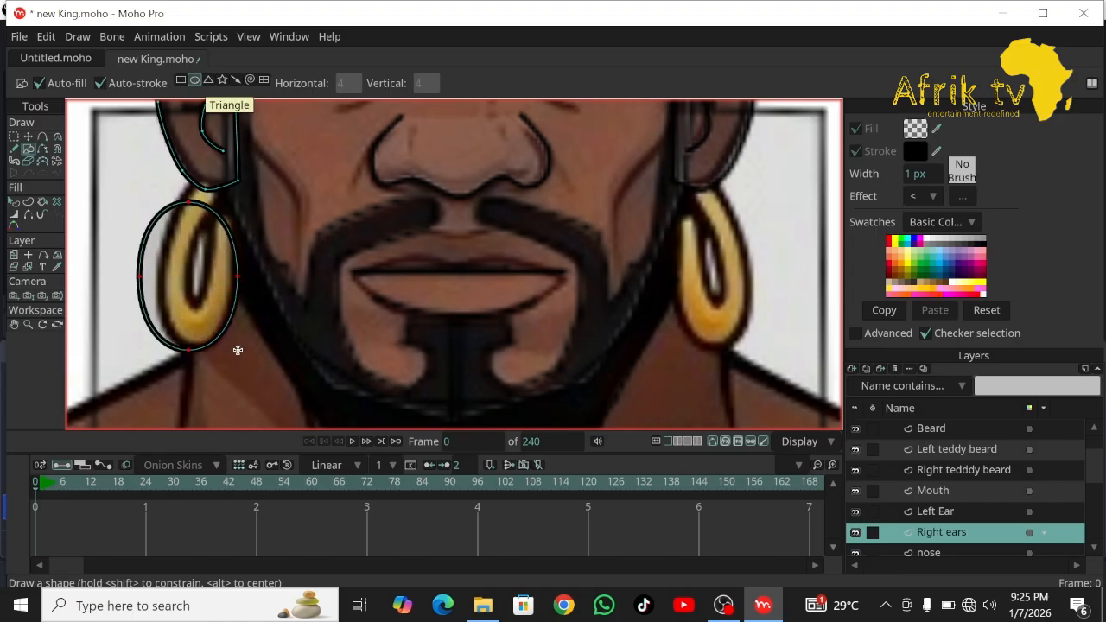
# Fill the oval over the earring with a fully opaque muted gold, about A79C40.
pyautogui.click(13, 200)
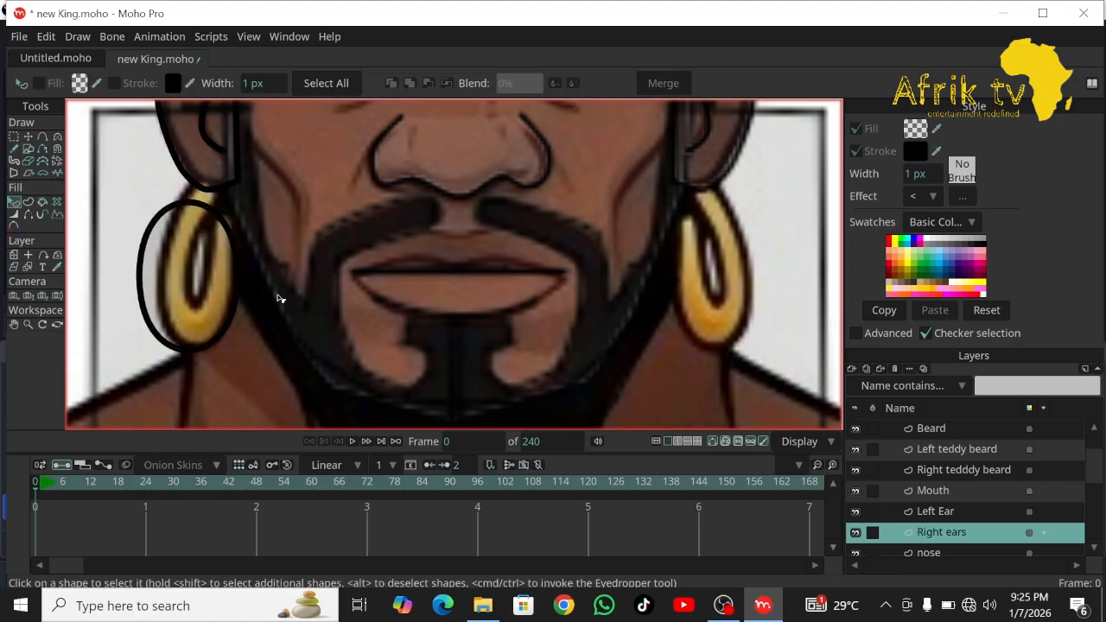
pyautogui.click(194, 266)
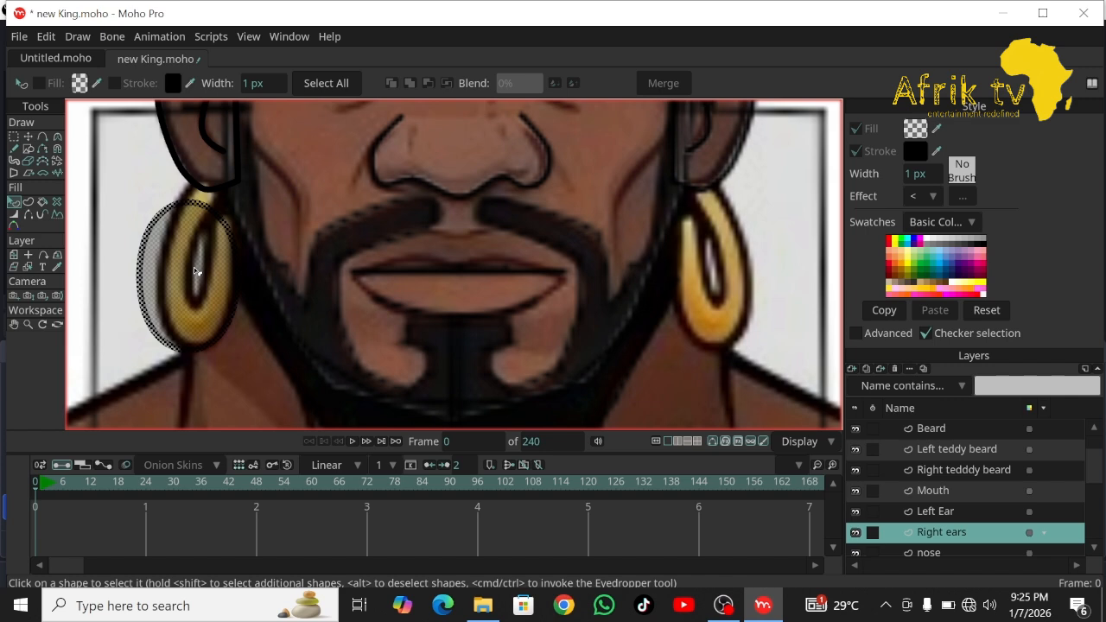
pyautogui.click(79, 83)
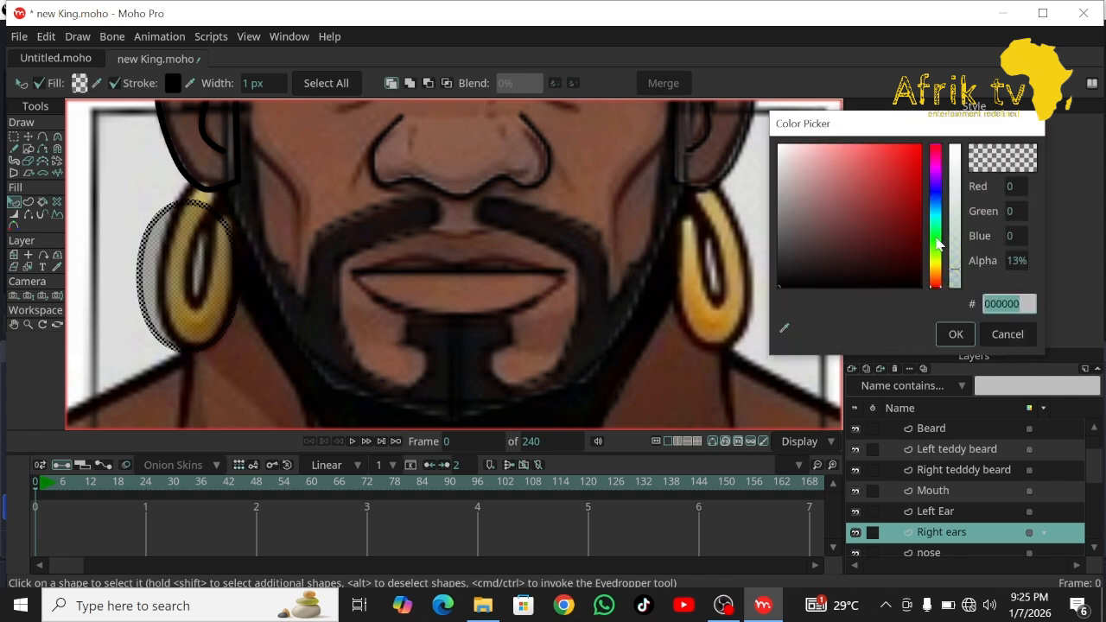
pyautogui.moveTo(936, 242); pyautogui.dragTo(935, 281)
pyautogui.moveTo(936, 270); pyautogui.dragTo(933, 275)
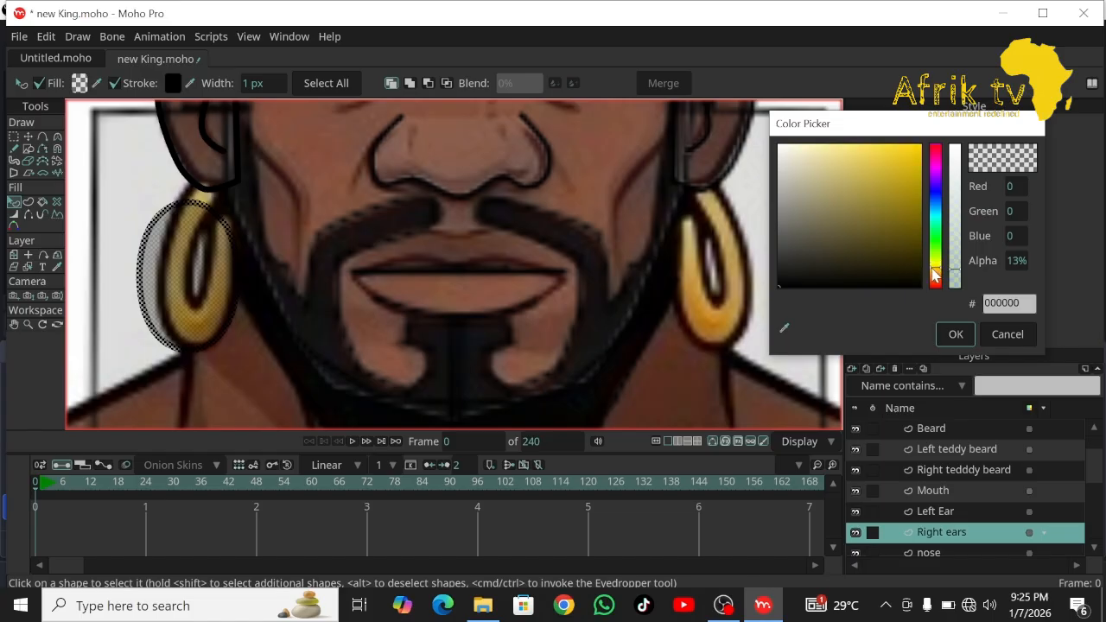
pyautogui.moveTo(855, 212); pyautogui.dragTo(843, 210)
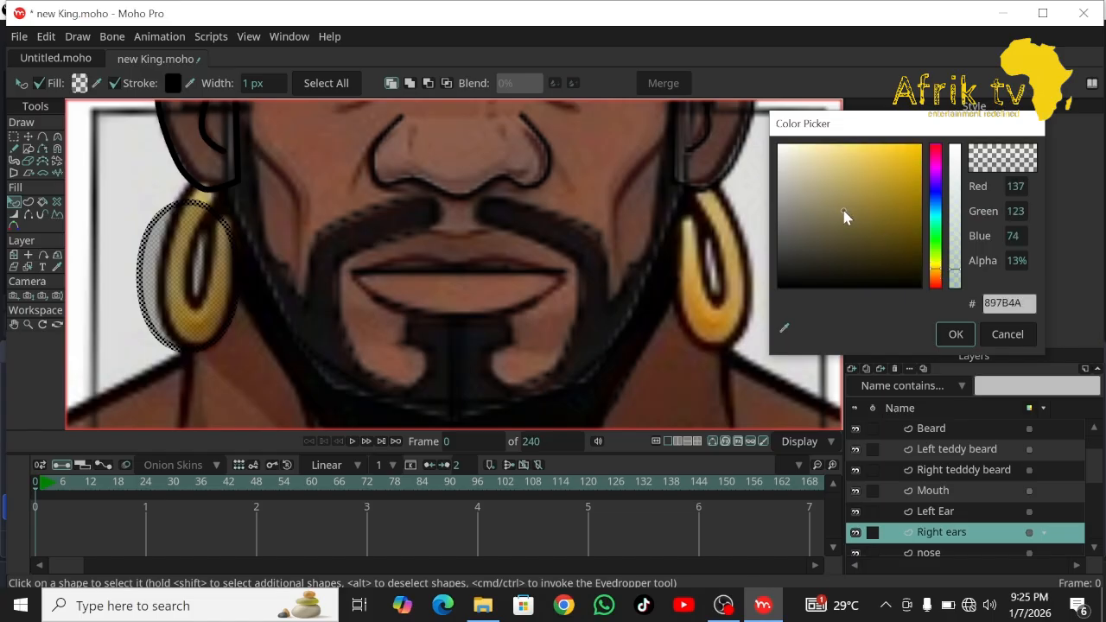
pyautogui.moveTo(961, 246); pyautogui.dragTo(953, 145)
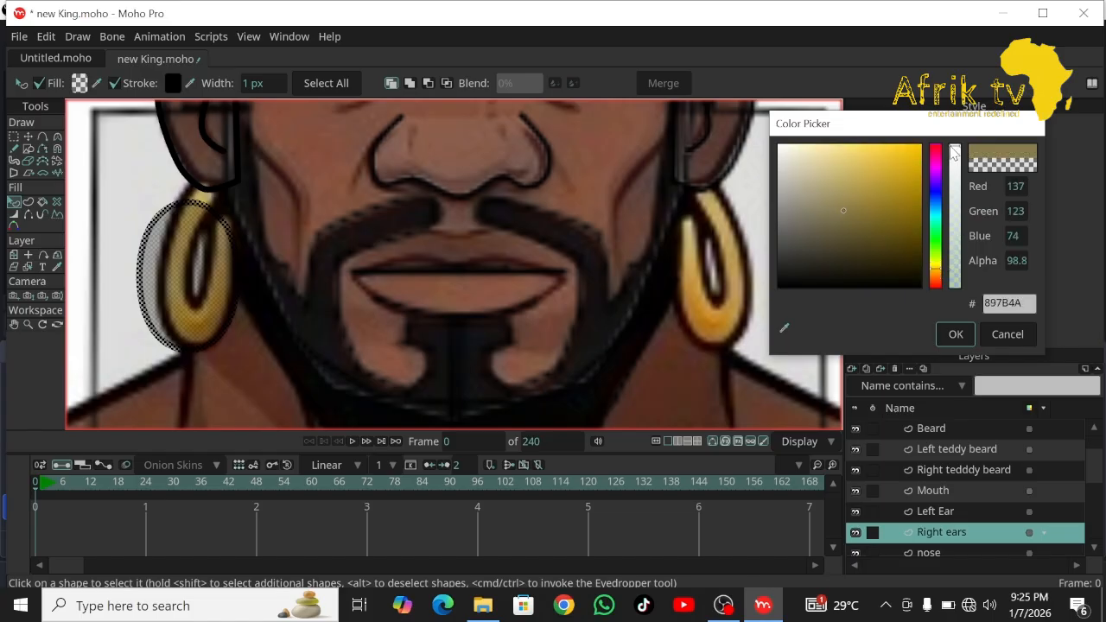
pyautogui.click(861, 211)
pyautogui.moveTo(861, 211)
pyautogui.mouseDown()
pyautogui.moveTo(854, 193)
pyautogui.moveTo(865, 195)
pyautogui.mouseUp()
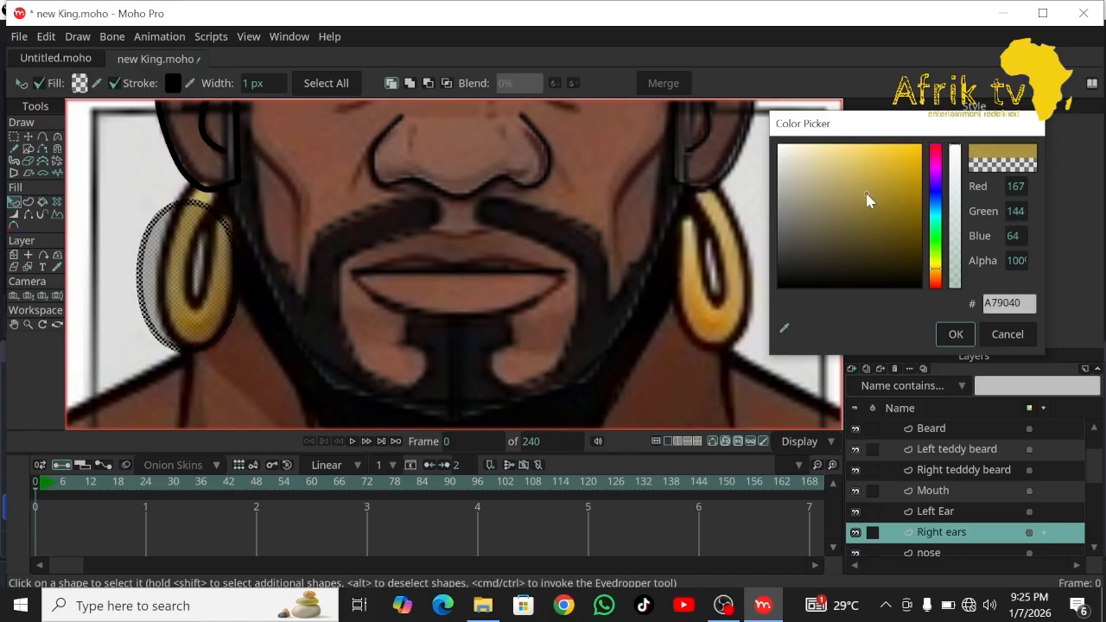
pyautogui.click(940, 273)
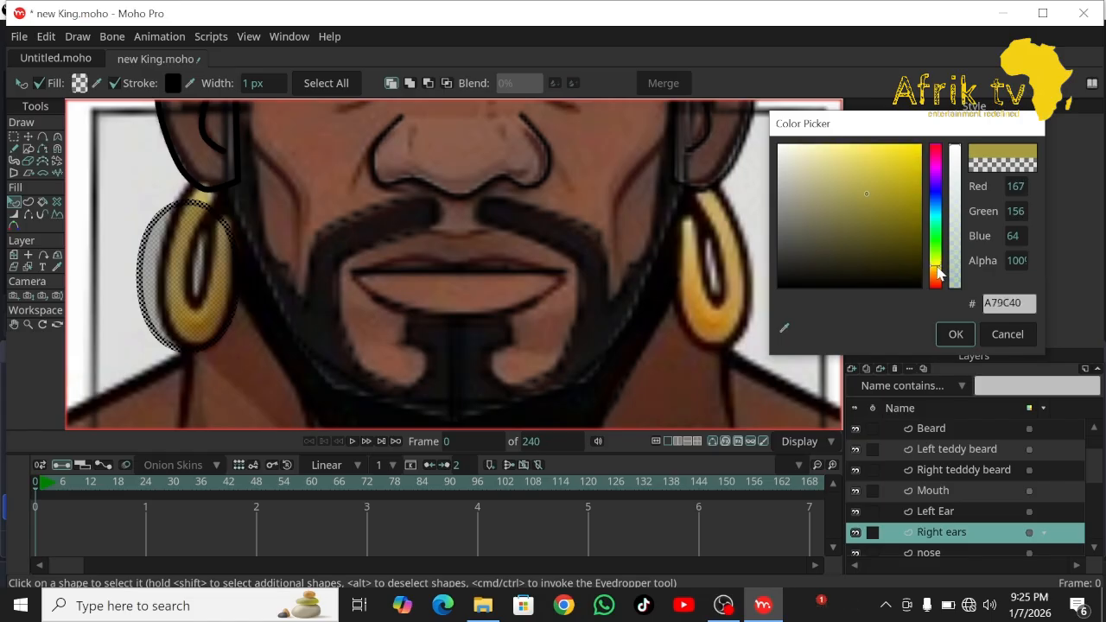
pyautogui.moveTo(940, 273); pyautogui.dragTo(940, 273)
pyautogui.click(955, 337)
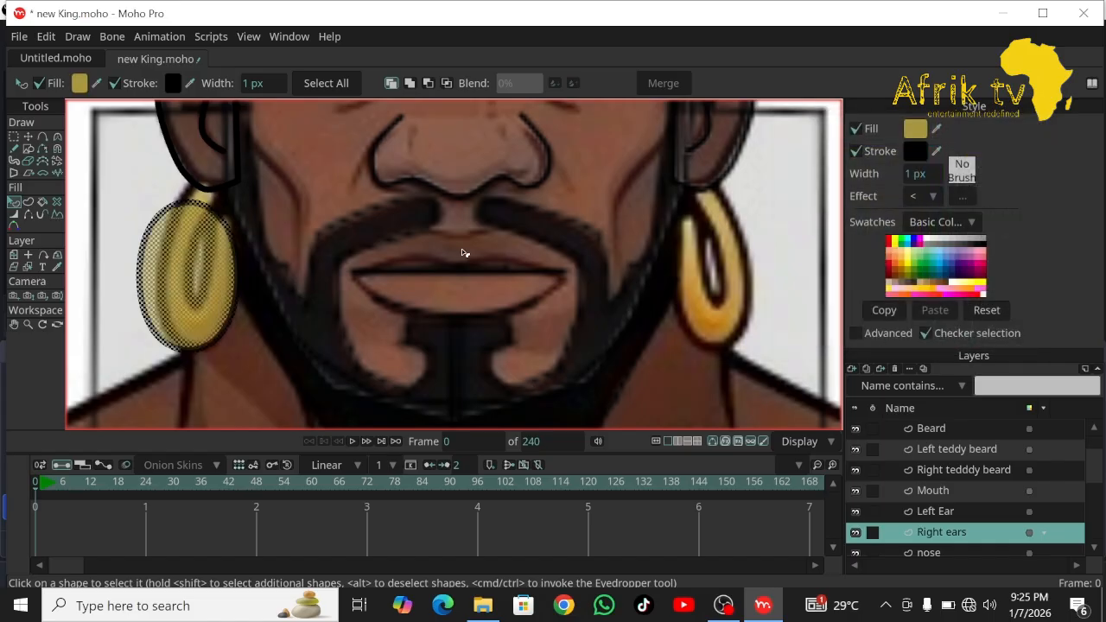
# Duplicate the gold oval and scale the copy down inside the original to form the earring's inner opening.
pyautogui.click(28, 136)
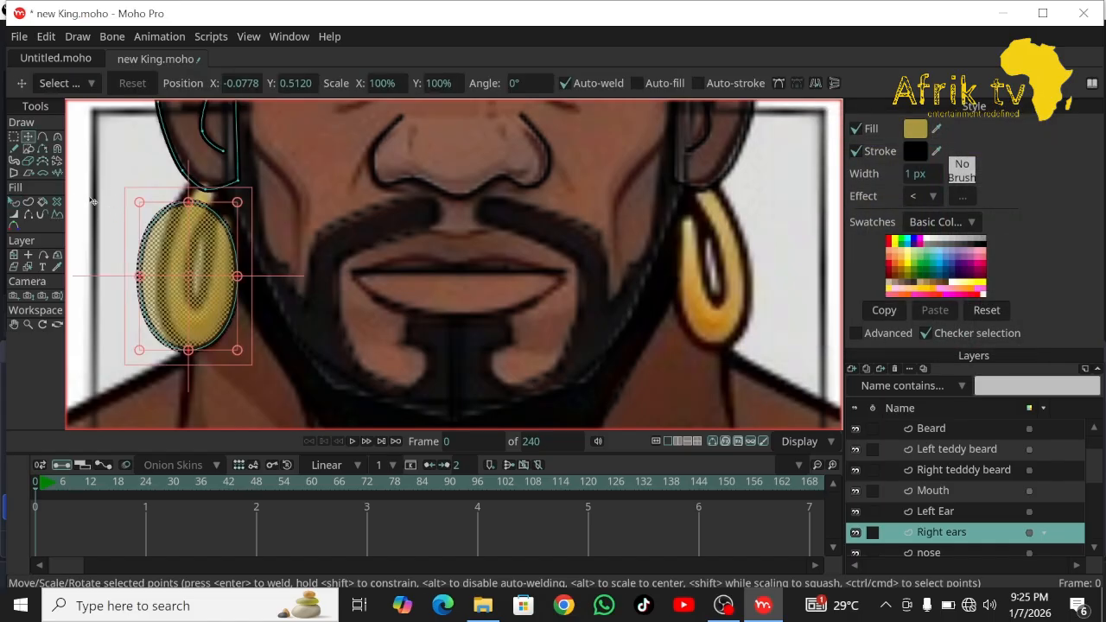
pyautogui.click(92, 200)
pyautogui.doubleClick(199, 282)
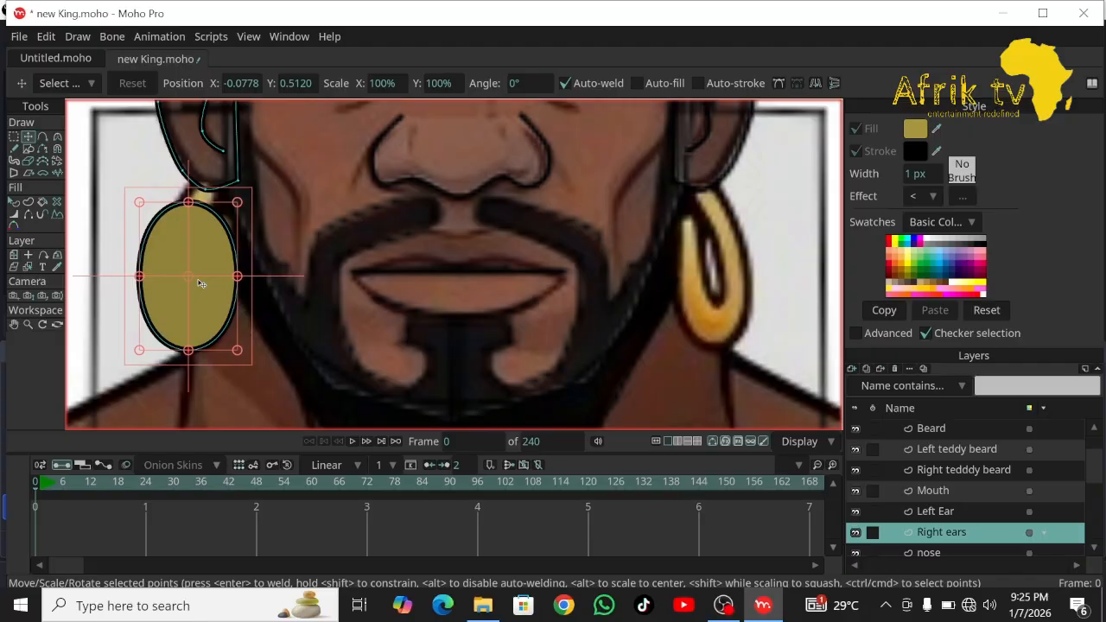
pyautogui.moveTo(238, 202); pyautogui.dragTo(217, 233)
pyautogui.moveTo(190, 312); pyautogui.dragTo(205, 293)
pyautogui.moveTo(232, 214); pyautogui.dragTo(224, 226)
pyautogui.moveTo(188, 291); pyautogui.dragTo(190, 287)
pyautogui.moveTo(222, 220); pyautogui.dragTo(209, 237)
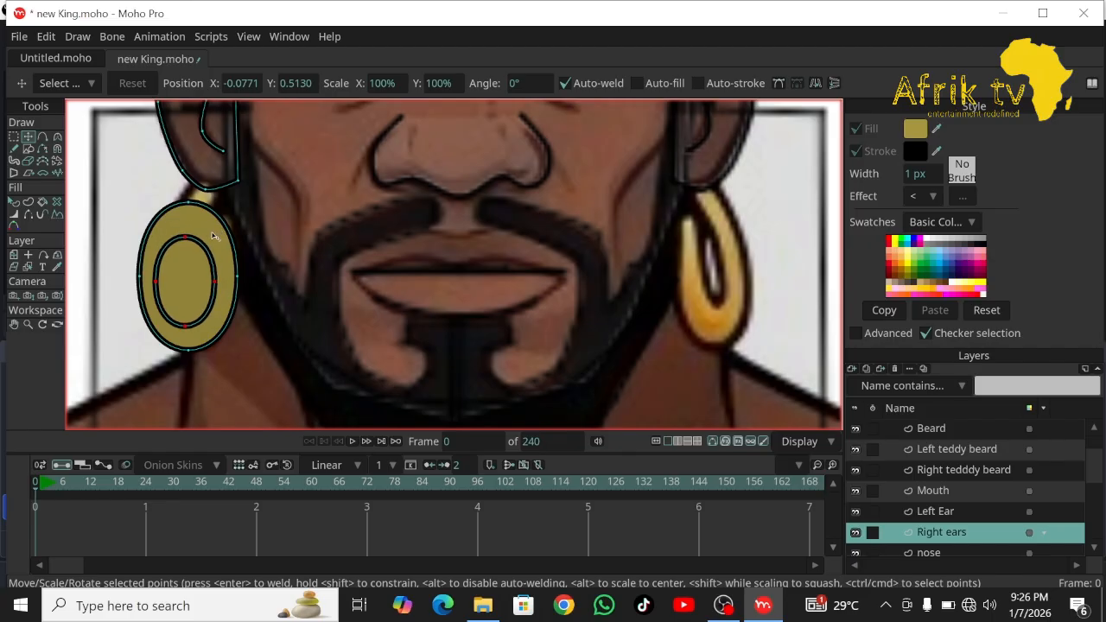
pyautogui.moveTo(185, 287)
pyautogui.mouseDown()
pyautogui.moveTo(190, 277)
pyautogui.moveTo(202, 289)
pyautogui.mouseUp()
pyautogui.hotkey('ctrl', 'z')
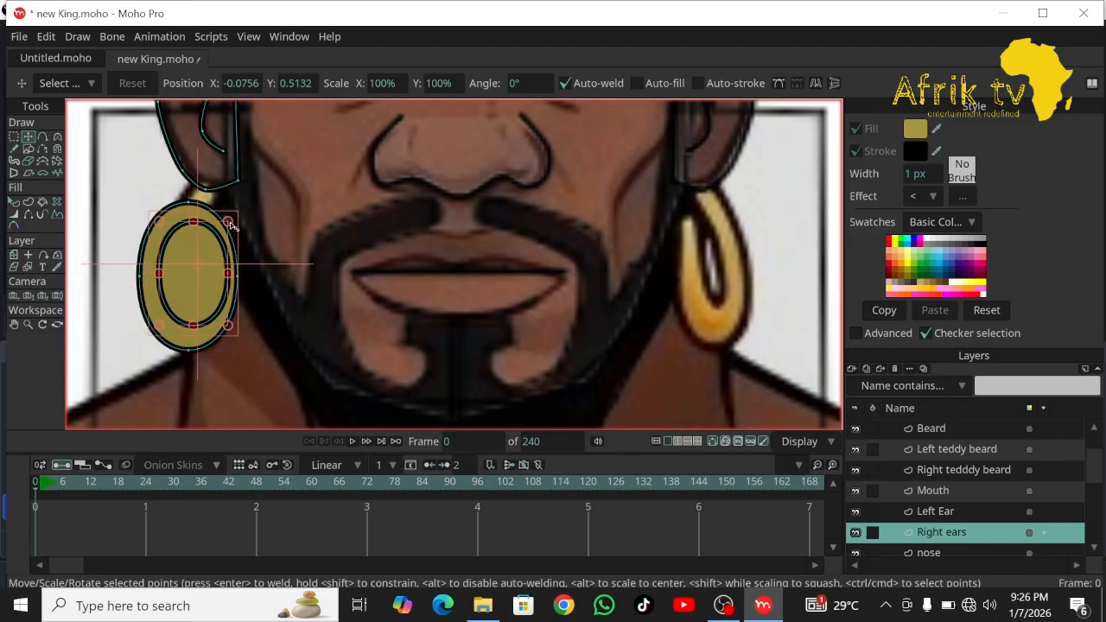
pyautogui.moveTo(232, 223); pyautogui.dragTo(225, 231)
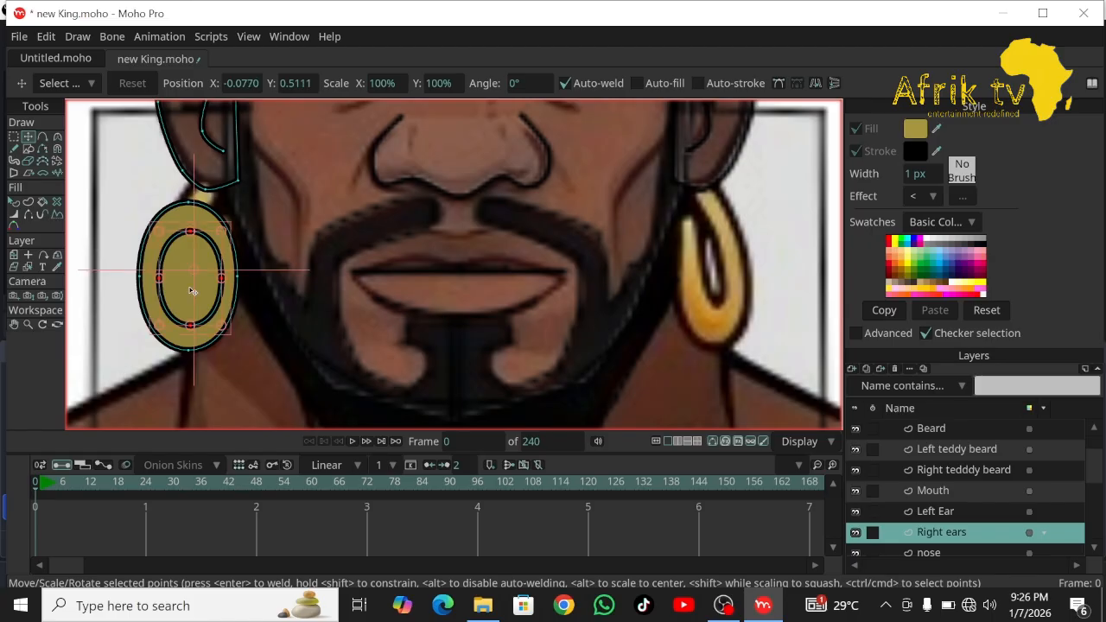
# Subtract the smaller oval from the gold oval to cut a hole through the earring.
pyautogui.click(15, 202)
pyautogui.click(202, 294)
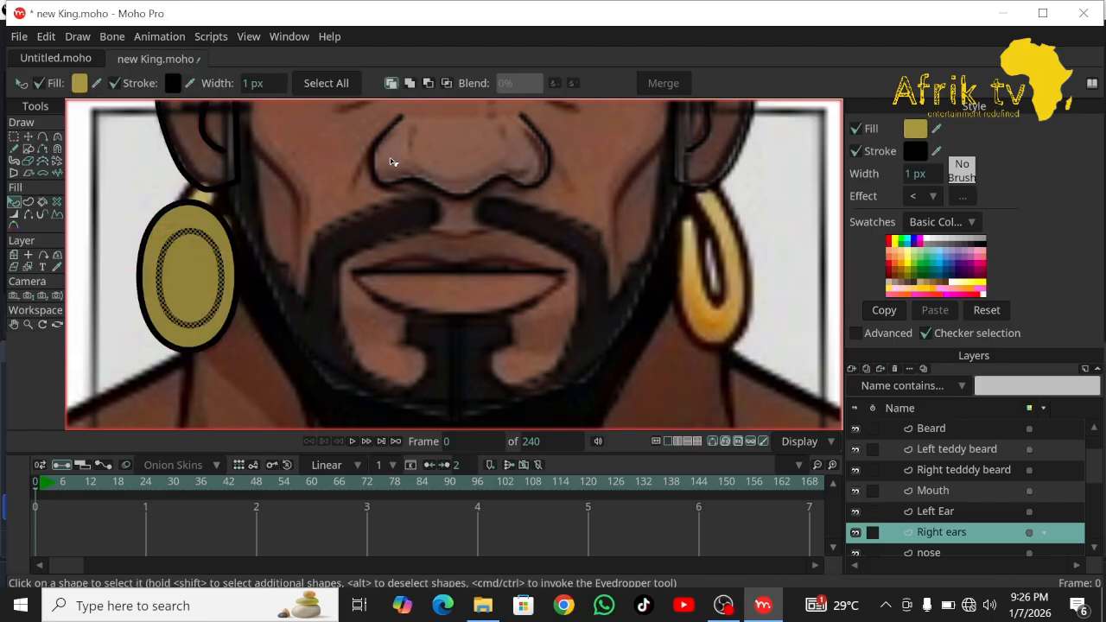
pyautogui.click(428, 84)
# Pull the hole's top point up to the earlobe and add points on its upper sides to follow the reference opening.
pyautogui.click(27, 136)
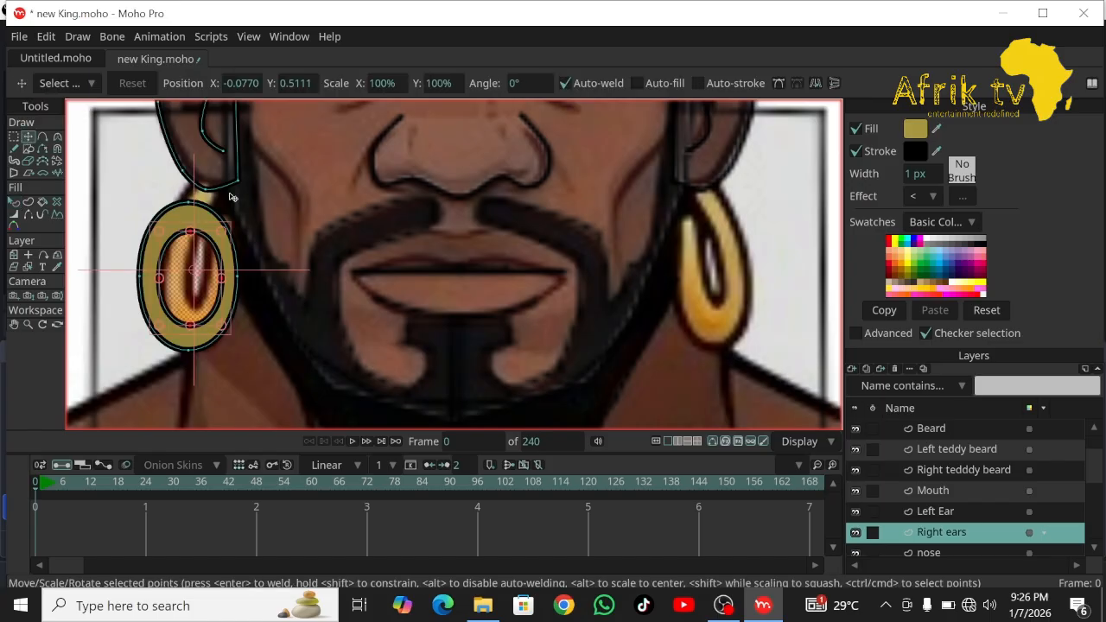
pyautogui.moveTo(191, 231); pyautogui.dragTo(227, 182)
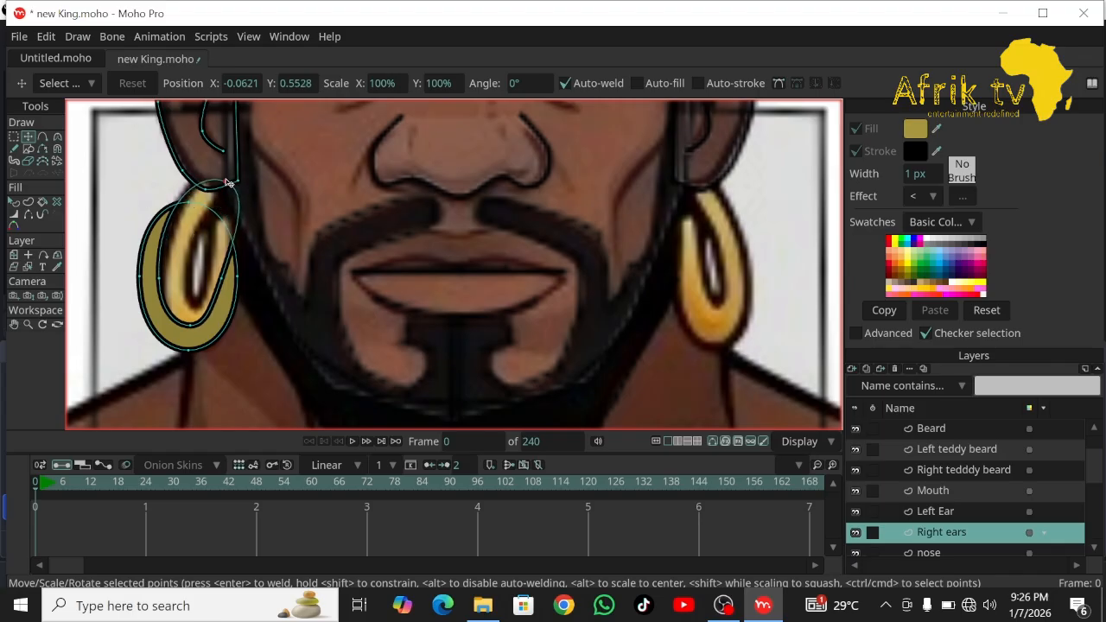
pyautogui.click(42, 137)
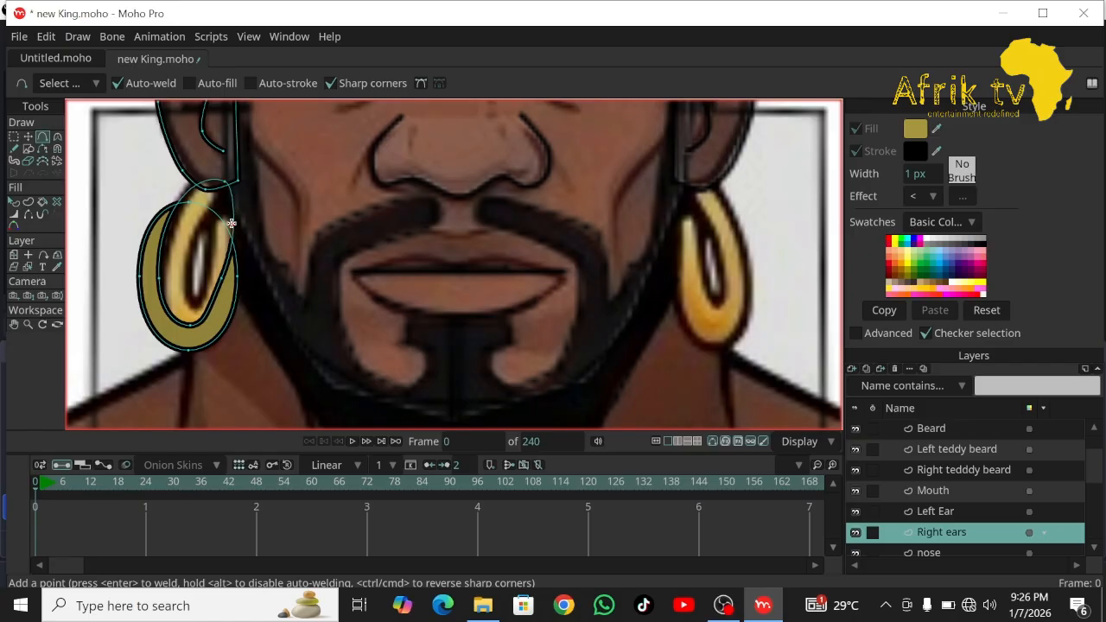
pyautogui.moveTo(171, 214); pyautogui.dragTo(184, 216)
pyautogui.click(27, 136)
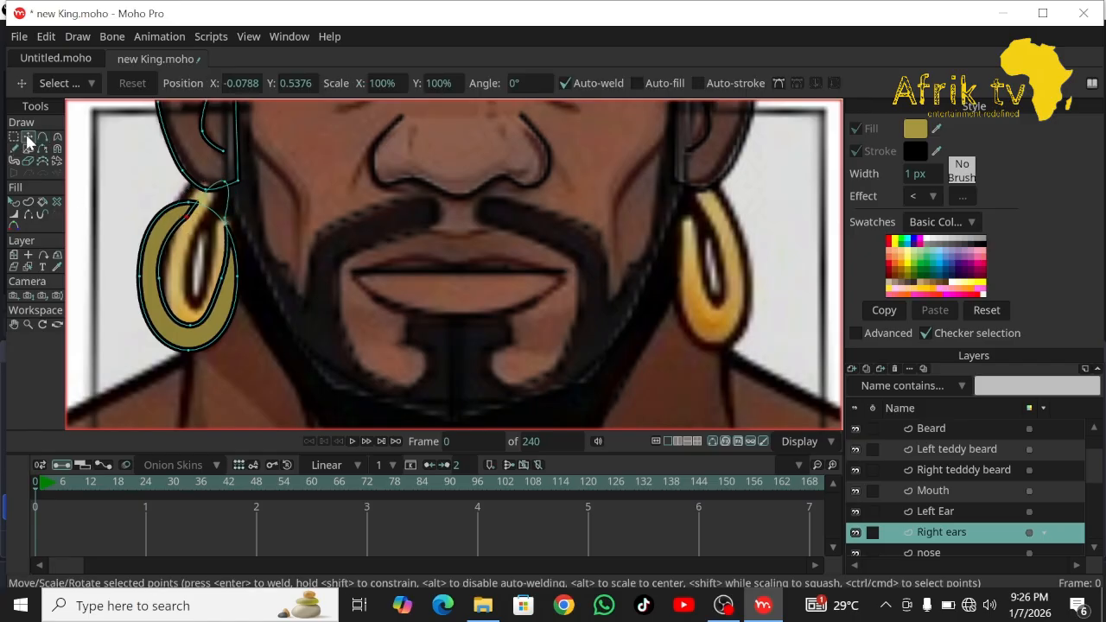
# Narrow the earring's hole by moving its side points inward and its bottom point up and left.
pyautogui.click(164, 278)
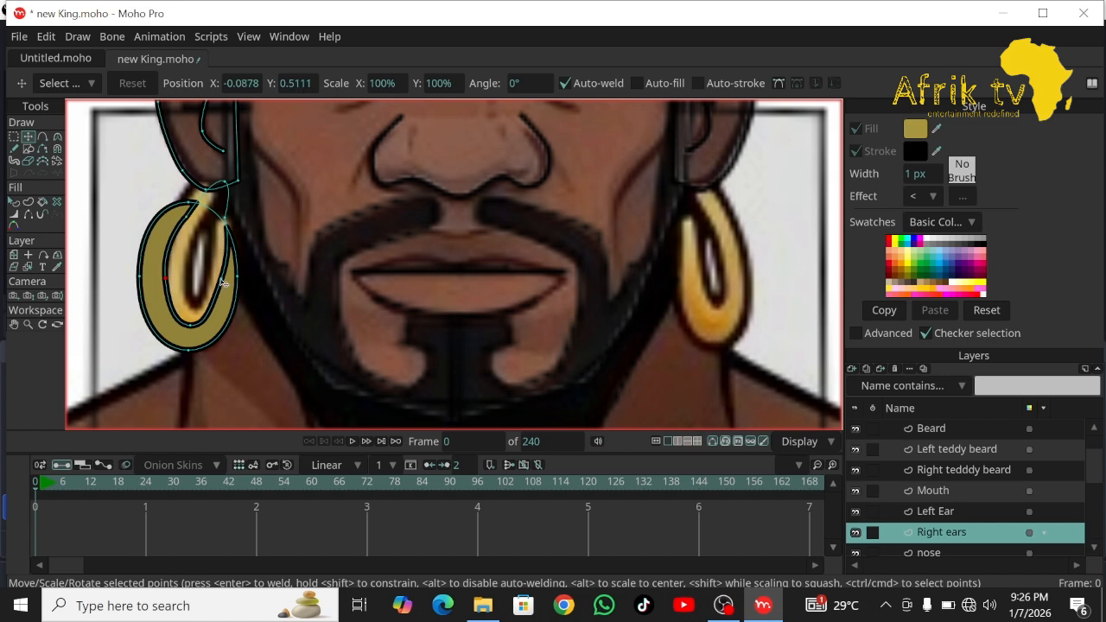
pyautogui.moveTo(222, 281); pyautogui.dragTo(216, 279)
pyautogui.moveTo(192, 333); pyautogui.dragTo(182, 326)
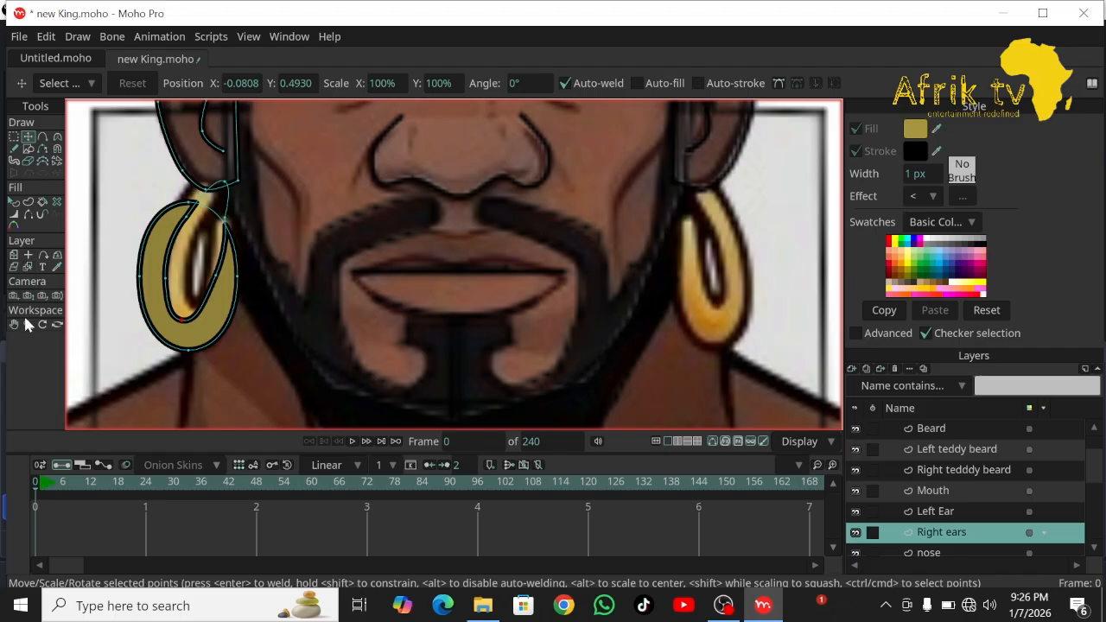
pyautogui.moveTo(223, 221); pyautogui.dragTo(265, 237)
pyautogui.hotkey('ctrl', 'z')
# Move the whole earring up and right toward the earlobe and stretch its lower edge down to the reference earring's bottom.
pyautogui.click(28, 325)
pyautogui.moveTo(138, 328); pyautogui.dragTo(360, 351)
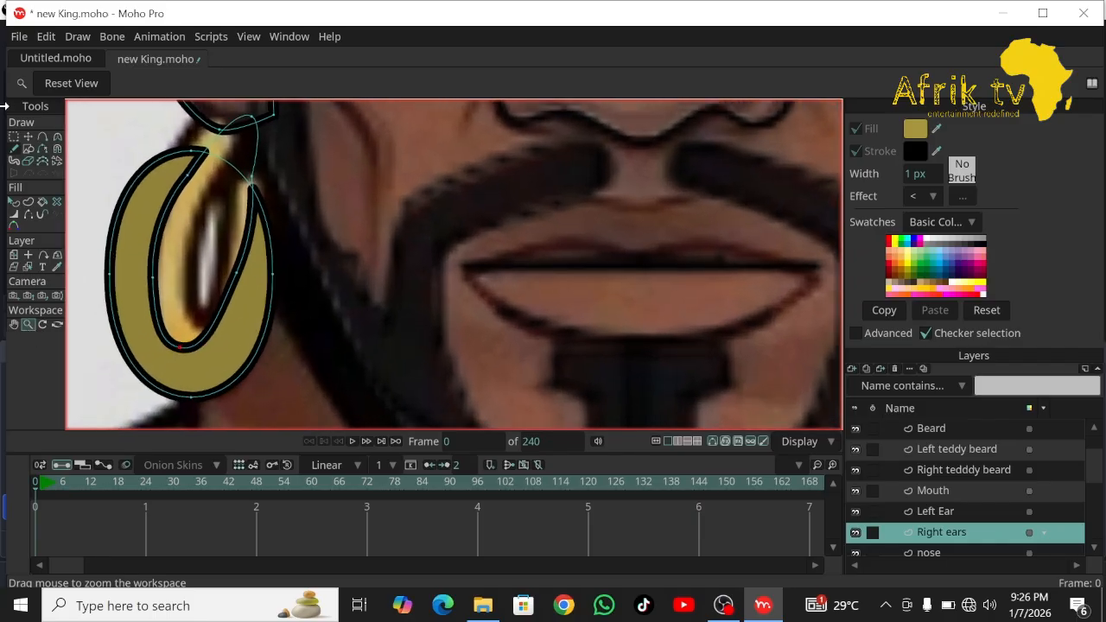
pyautogui.click(27, 137)
pyautogui.moveTo(196, 274); pyautogui.dragTo(223, 235)
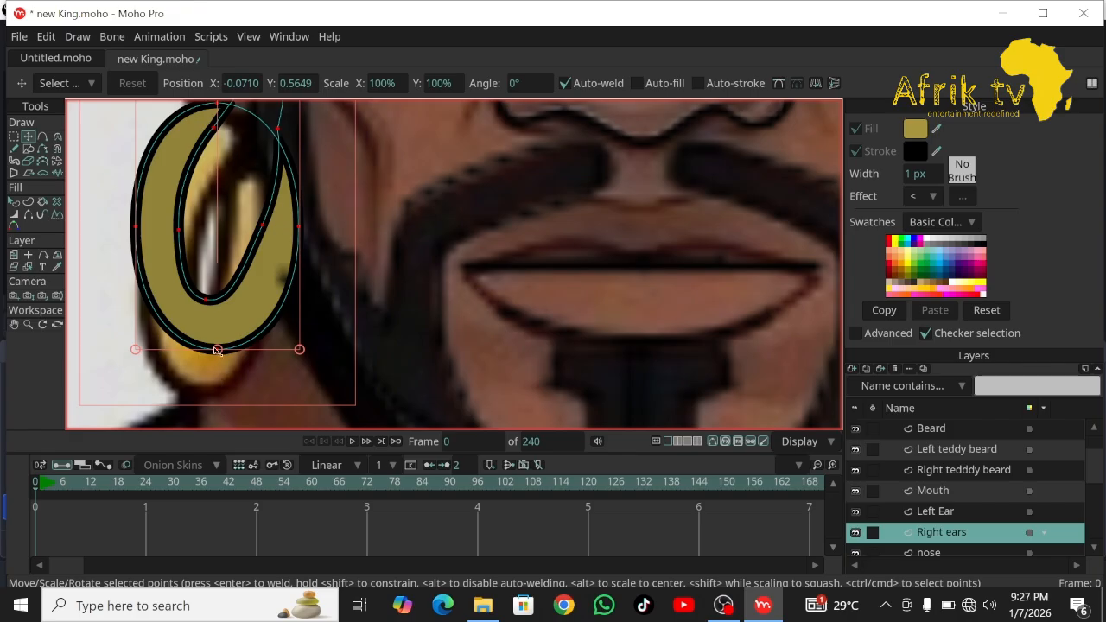
pyautogui.moveTo(217, 349); pyautogui.dragTo(204, 381)
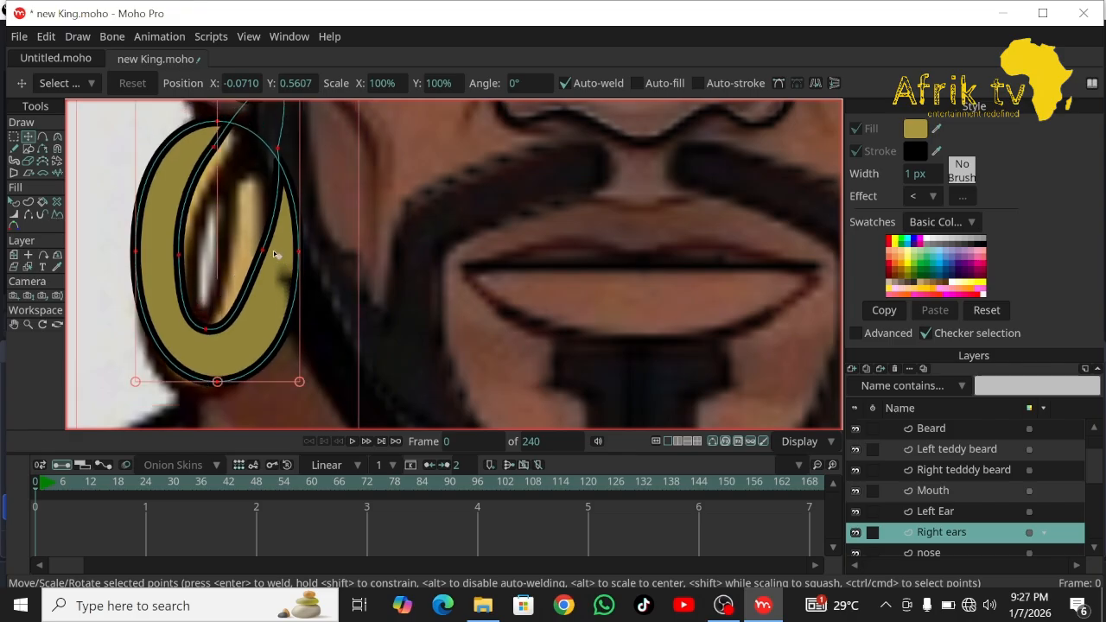
# Fit the earring's right edge and hole points to the reference, and nudge all points of the layer slightly left.
pyautogui.moveTo(263, 252); pyautogui.dragTo(274, 231)
pyautogui.moveTo(277, 148); pyautogui.dragTo(230, 152)
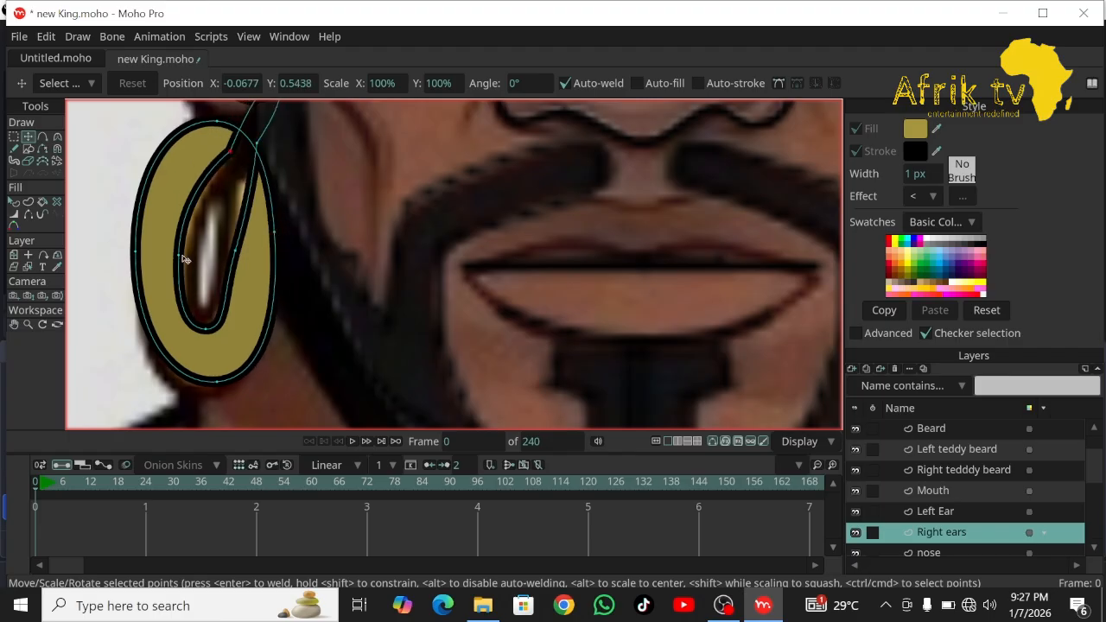
pyautogui.moveTo(192, 258); pyautogui.dragTo(186, 260)
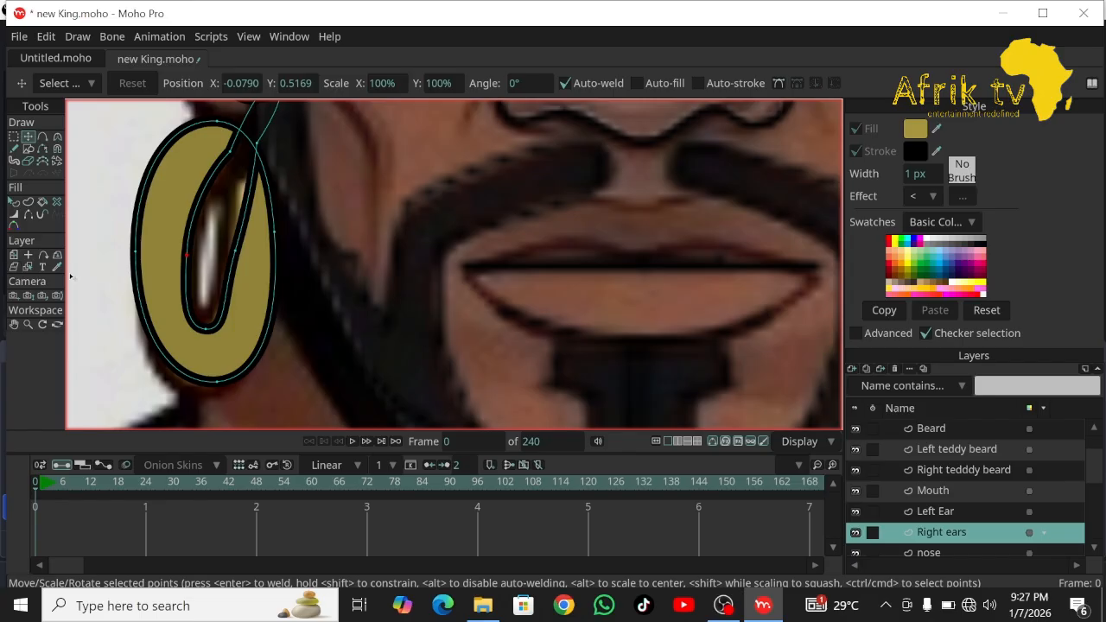
pyautogui.hotkey('ctrl', 'a')
pyautogui.moveTo(221, 242)
pyautogui.mouseDown()
pyautogui.moveTo(228, 205)
pyautogui.moveTo(217, 246)
pyautogui.mouseUp()
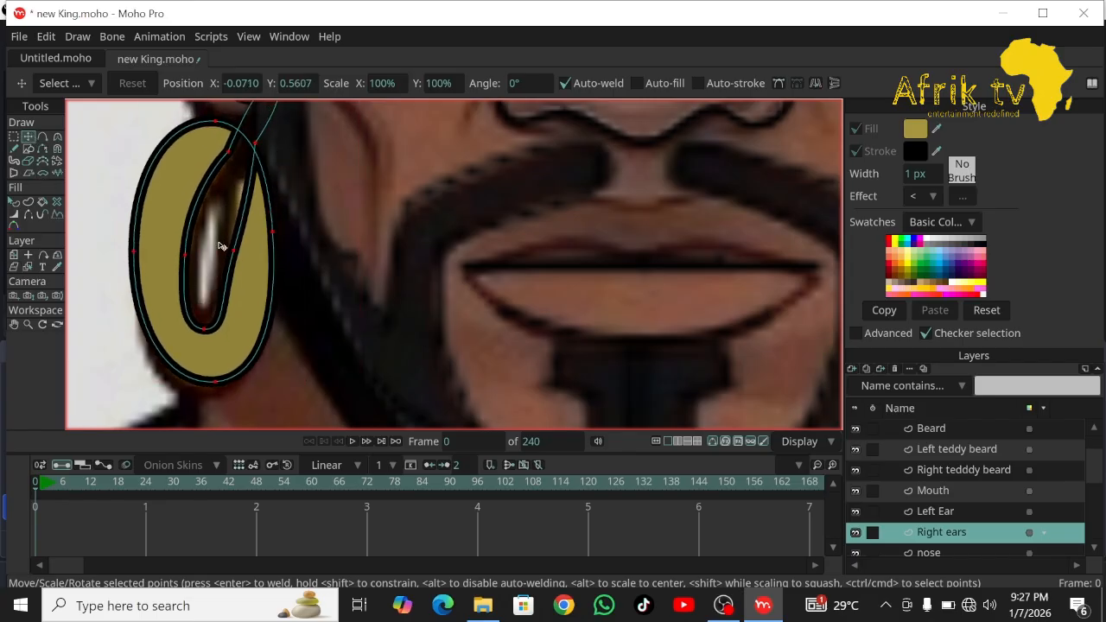
# Raise the upper points of the earring's outline and hole to the bottom of the earlobe.
pyautogui.click(14, 324)
pyautogui.moveTo(160, 306); pyautogui.dragTo(230, 467)
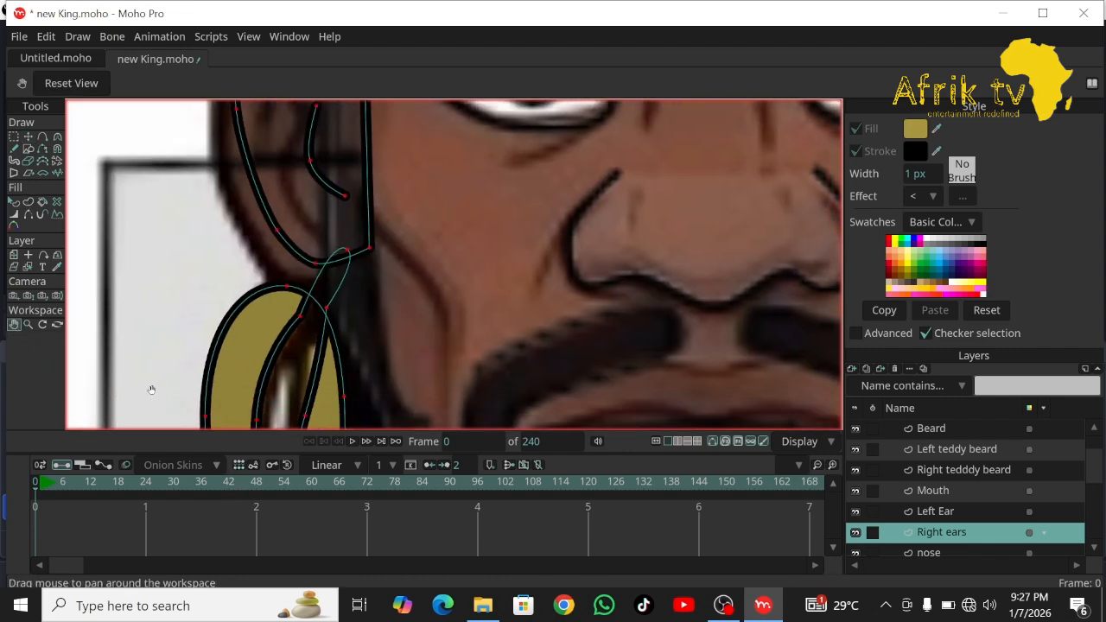
pyautogui.click(30, 138)
pyautogui.moveTo(288, 287); pyautogui.dragTo(299, 250)
pyautogui.moveTo(302, 320); pyautogui.dragTo(296, 258)
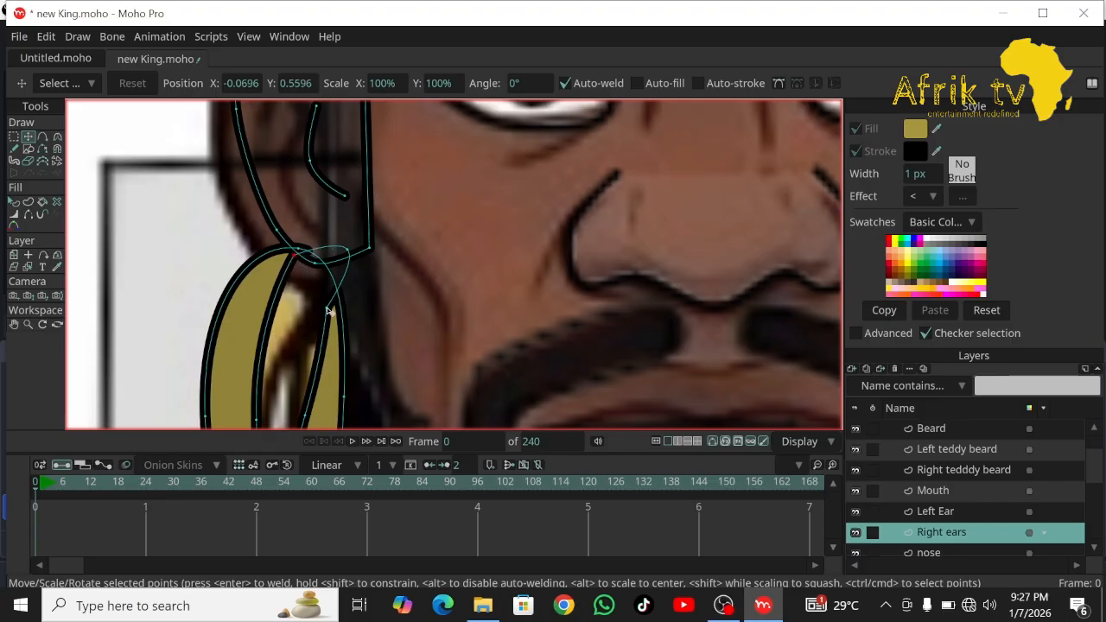
pyautogui.moveTo(328, 309); pyautogui.dragTo(328, 256)
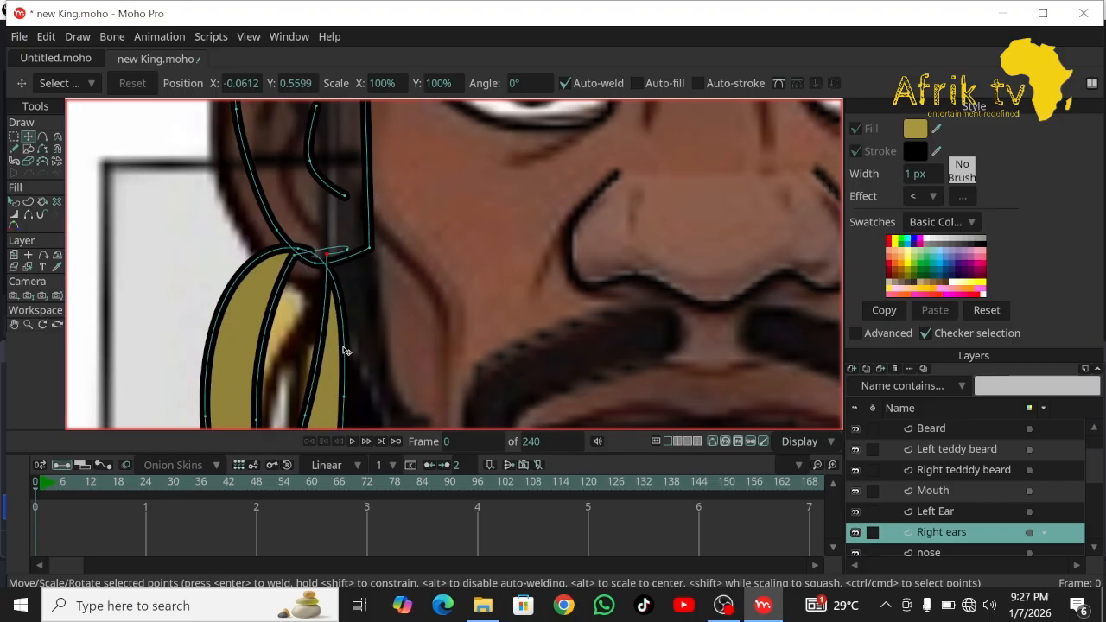
pyautogui.moveTo(345, 335); pyautogui.dragTo(347, 282)
pyautogui.moveTo(348, 372); pyautogui.dragTo(343, 370)
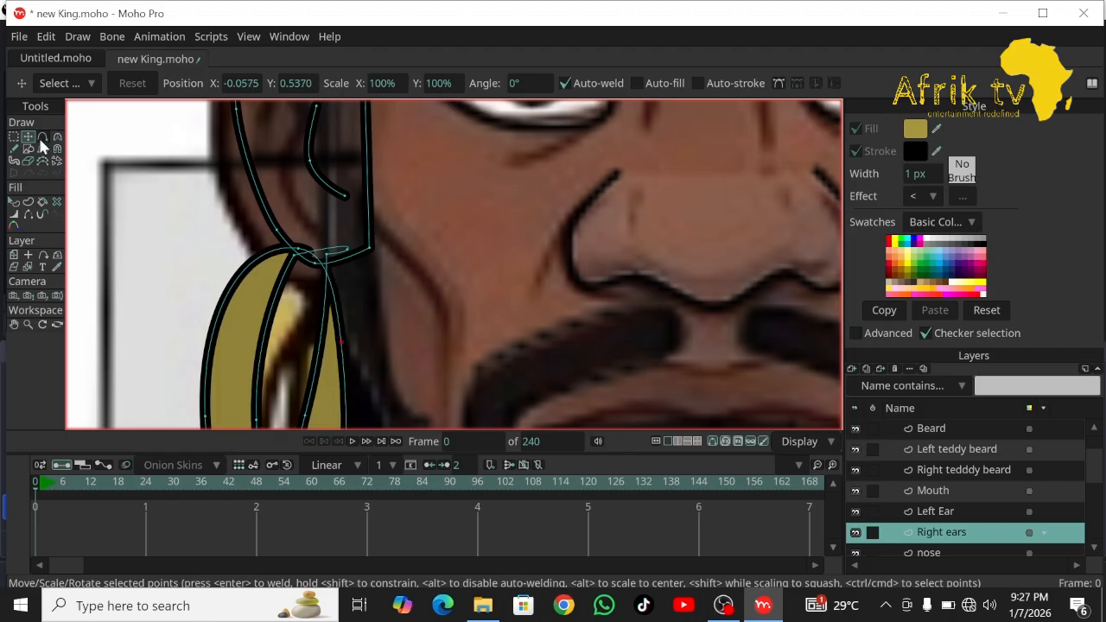
# Add a point at the earring's upper-right edge beside the earlobe and widen that side by adjusting its outer and inner points.
pyautogui.click(41, 138)
pyautogui.moveTo(340, 313); pyautogui.dragTo(357, 259)
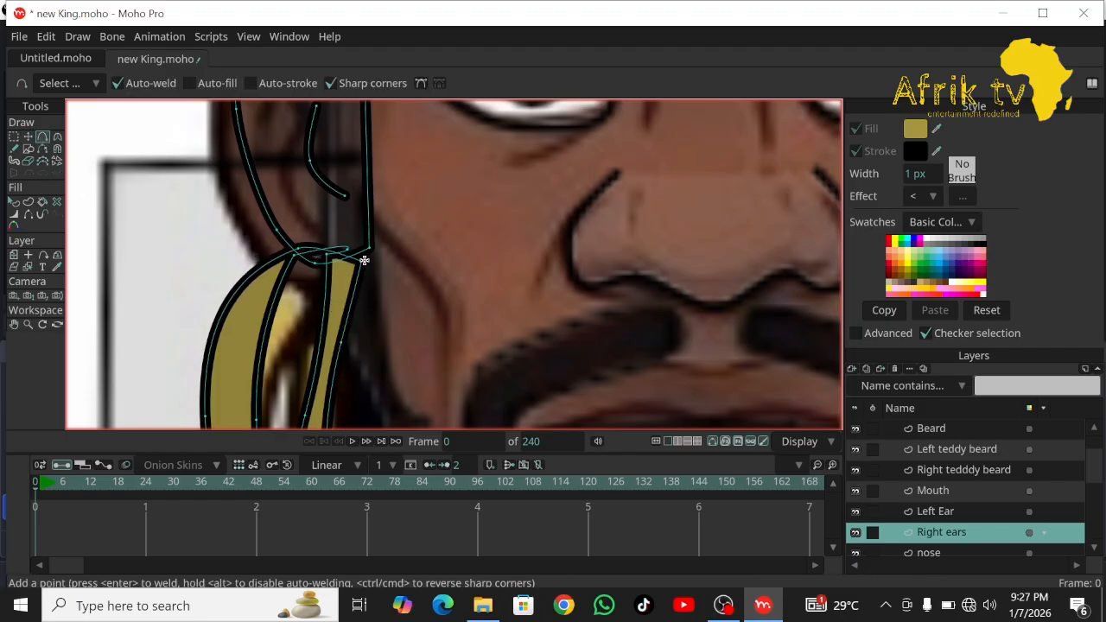
pyautogui.click(29, 138)
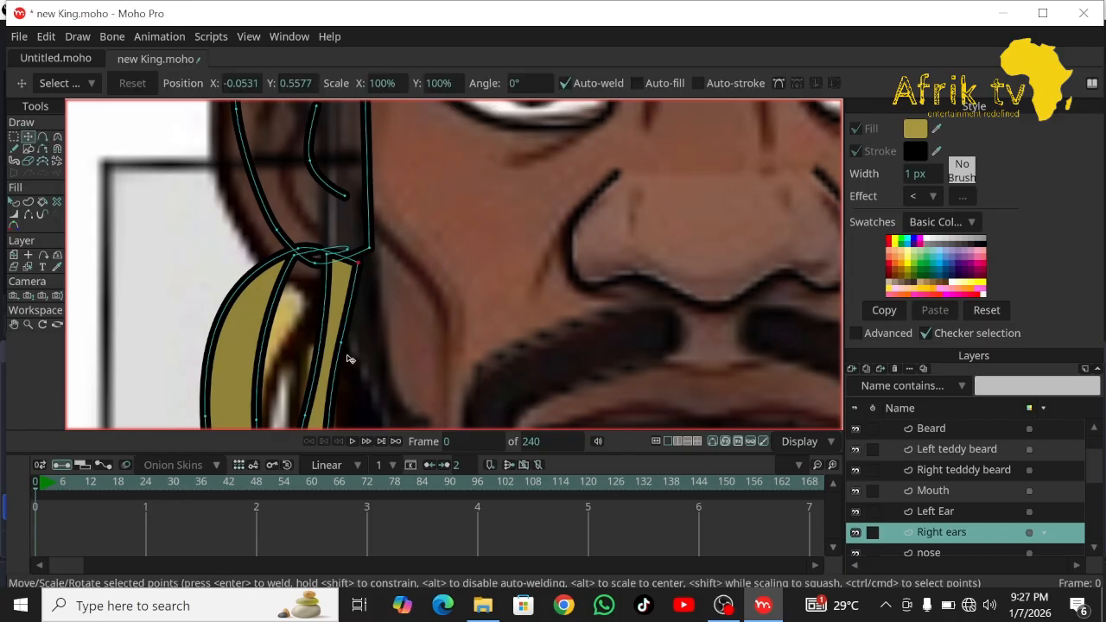
pyautogui.moveTo(342, 344); pyautogui.dragTo(367, 351)
pyautogui.moveTo(305, 416); pyautogui.dragTo(322, 380)
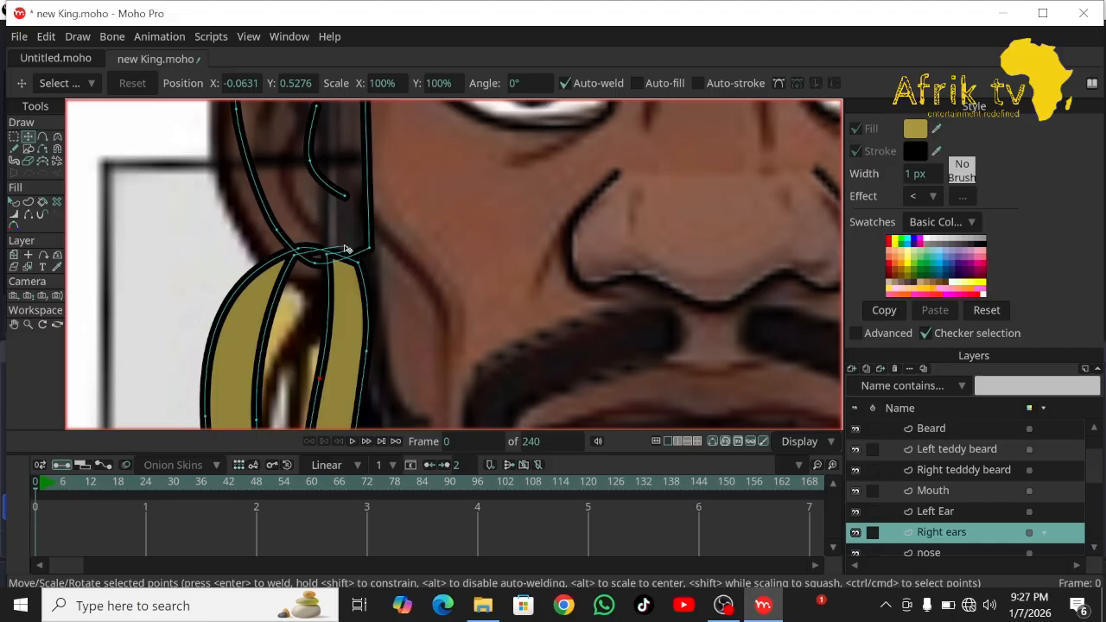
# Lift the hole's top point into the ear above the lobe and shift its upper-right point up and right.
pyautogui.moveTo(347, 245); pyautogui.dragTo(318, 164)
pyautogui.moveTo(327, 252); pyautogui.dragTo(338, 239)
pyautogui.moveTo(320, 170); pyautogui.dragTo(321, 210)
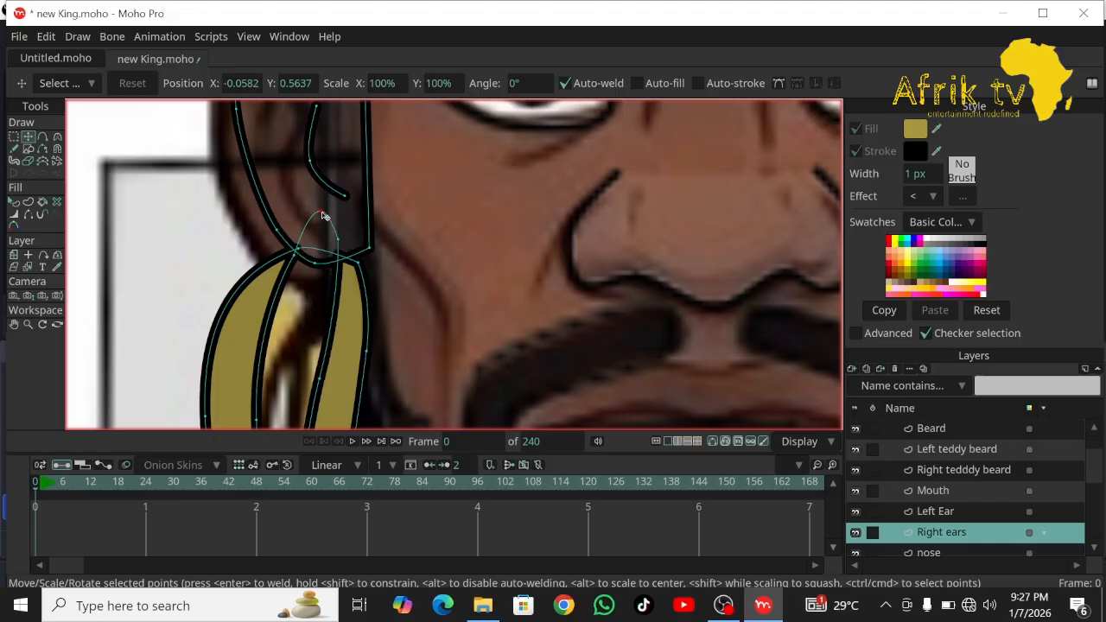
# Replace the Left Ear layer's artwork with a horizontally flipped copy of the Right ears layer's ear and earring.
pyautogui.click(30, 324)
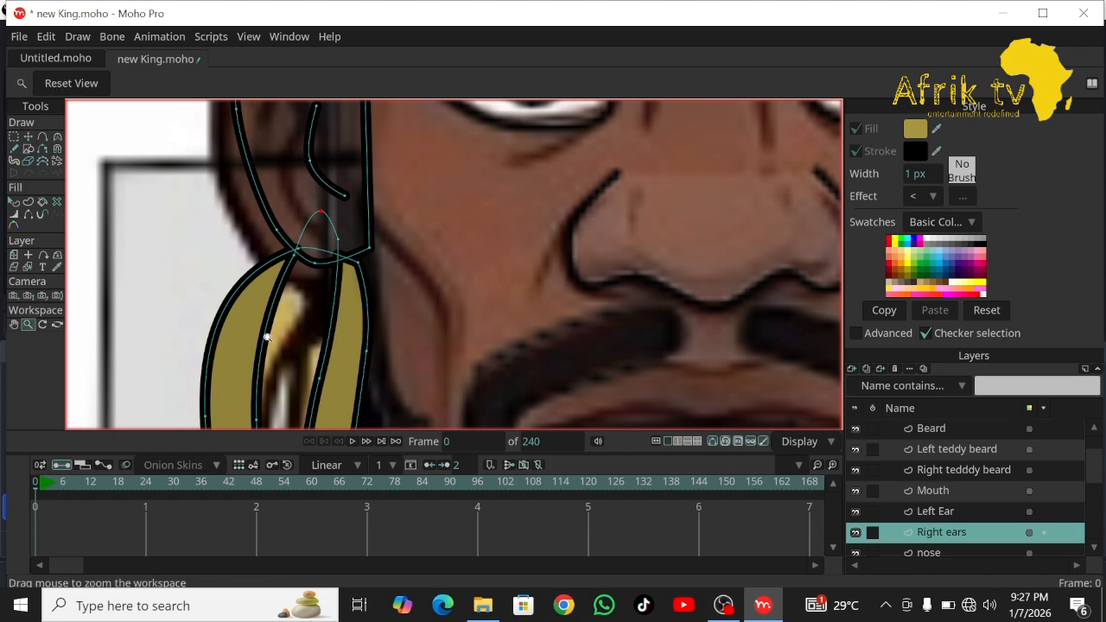
pyautogui.moveTo(267, 337); pyautogui.dragTo(3, 184)
pyautogui.moveTo(306, 251); pyautogui.dragTo(44, 178)
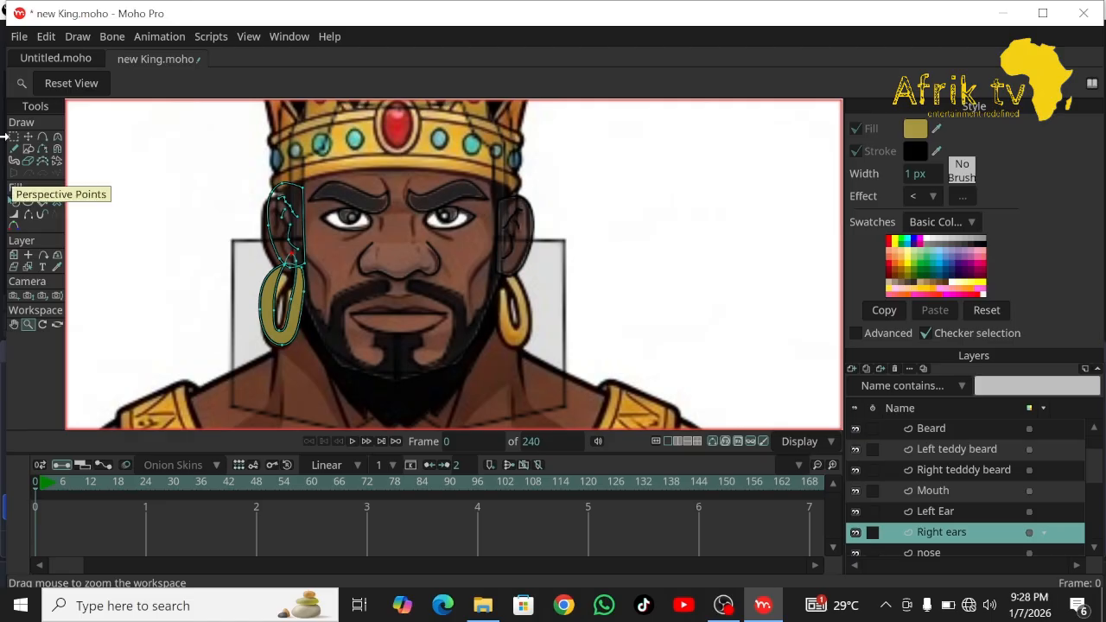
pyautogui.click(31, 137)
pyautogui.hotkey('ctrl', 'a')
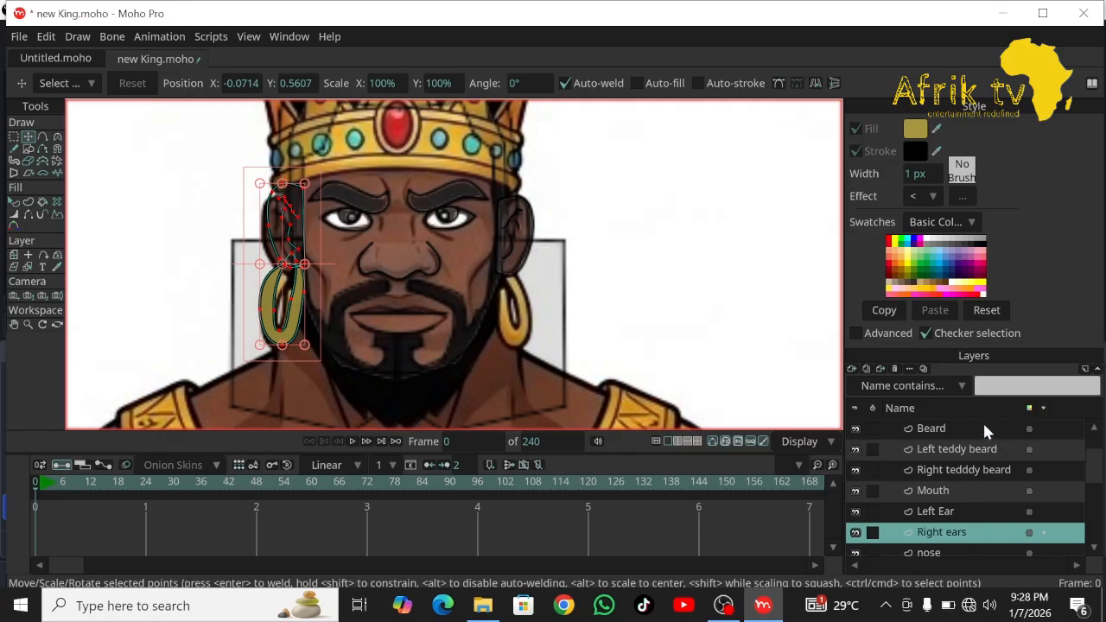
pyautogui.click(953, 515)
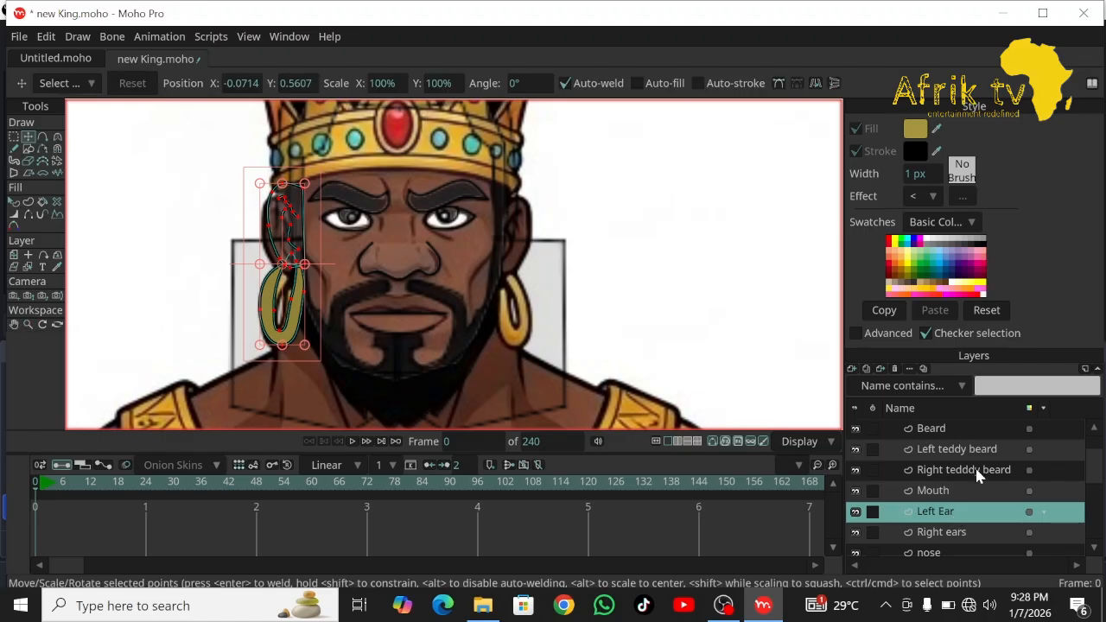
pyautogui.click(816, 86)
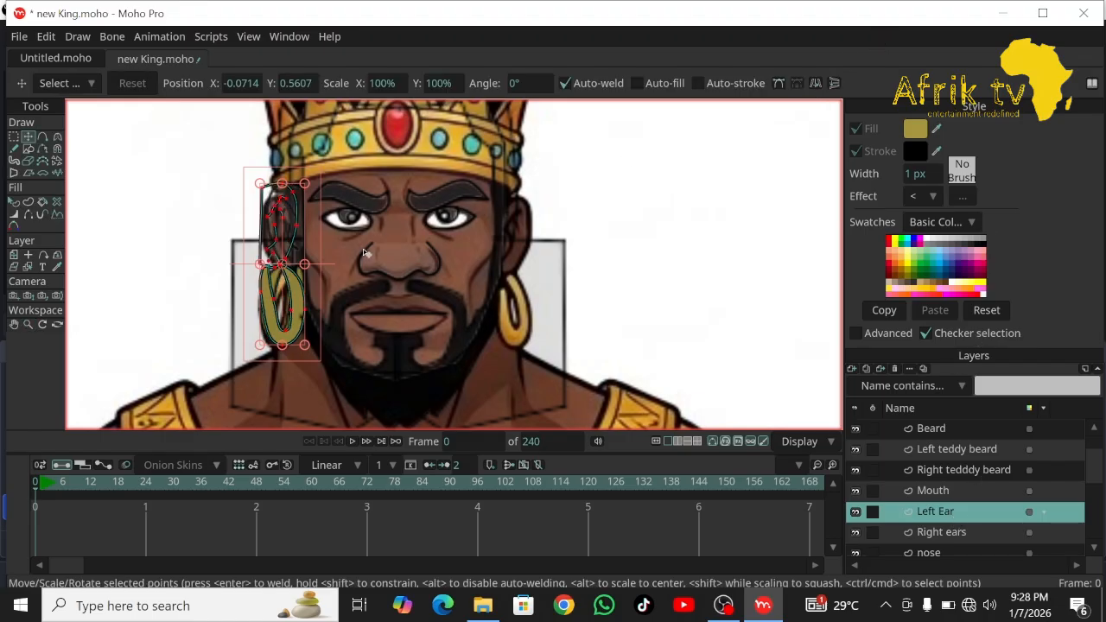
# Move the flipped ear and earring across the face and align them with the reference's opposite ear and hoop.
pyautogui.moveTo(287, 240); pyautogui.dragTo(522, 290)
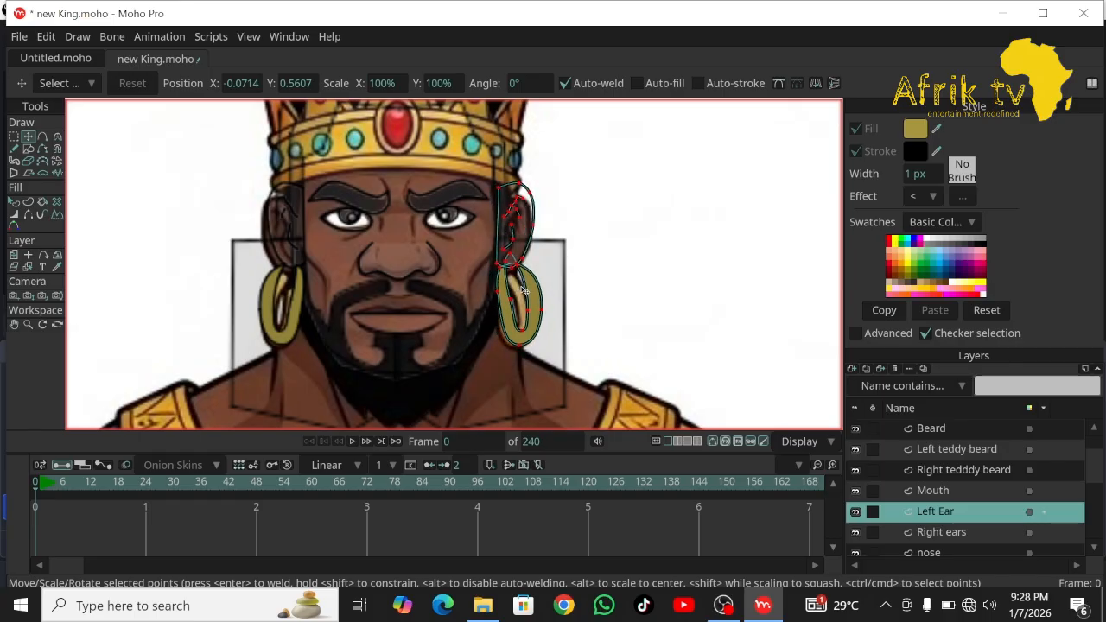
pyautogui.moveTo(522, 289); pyautogui.dragTo(520, 250)
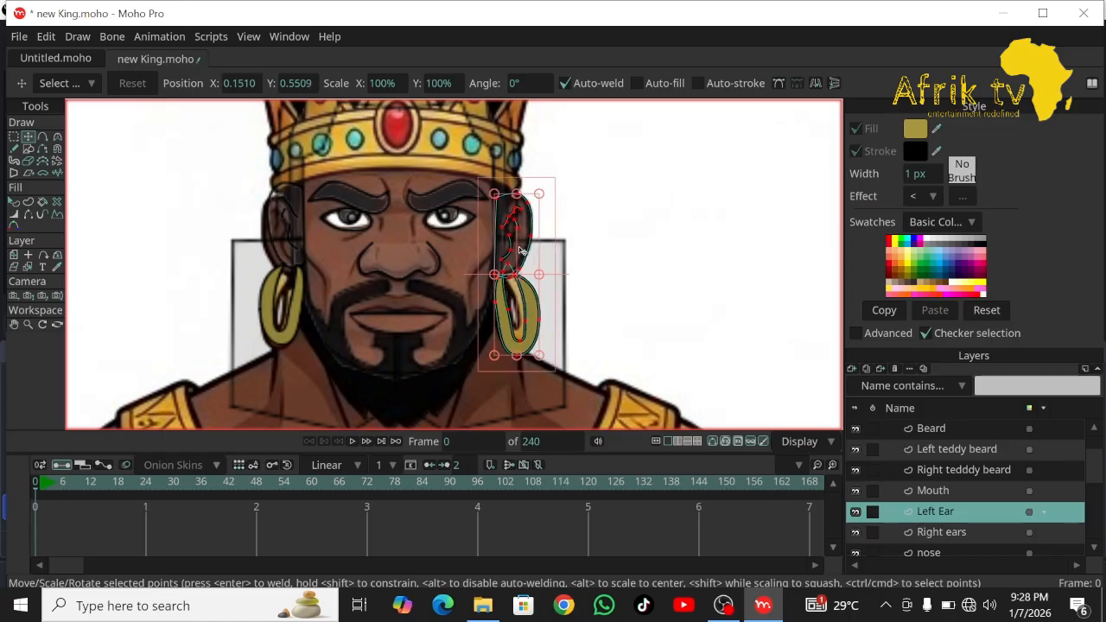
pyautogui.click(28, 325)
pyautogui.moveTo(397, 355); pyautogui.dragTo(535, 411)
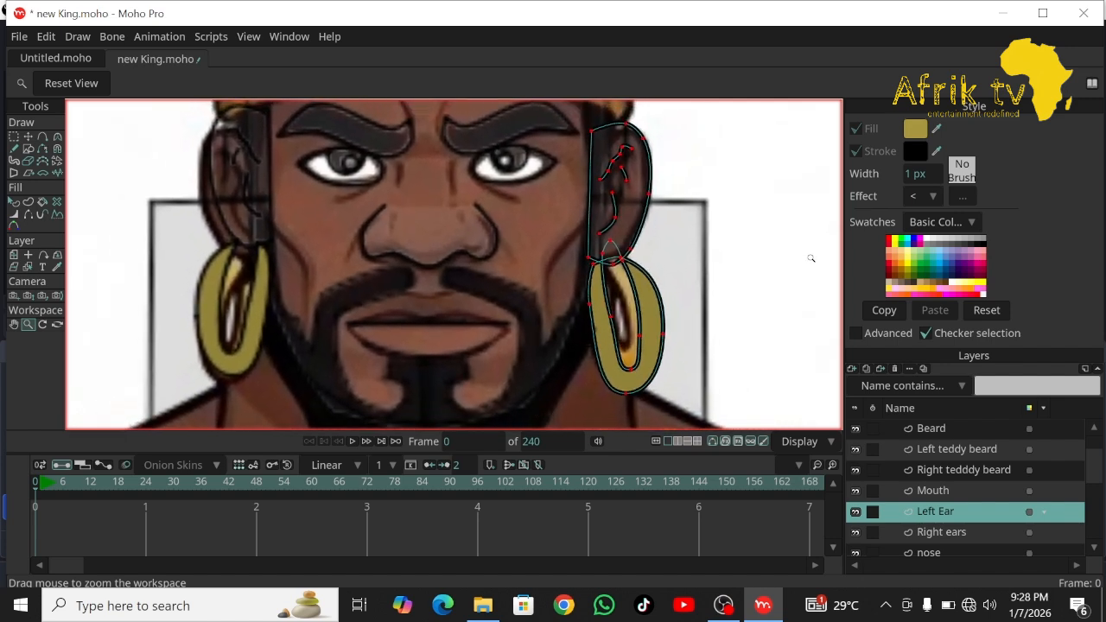
pyautogui.click(27, 137)
pyautogui.click(695, 185)
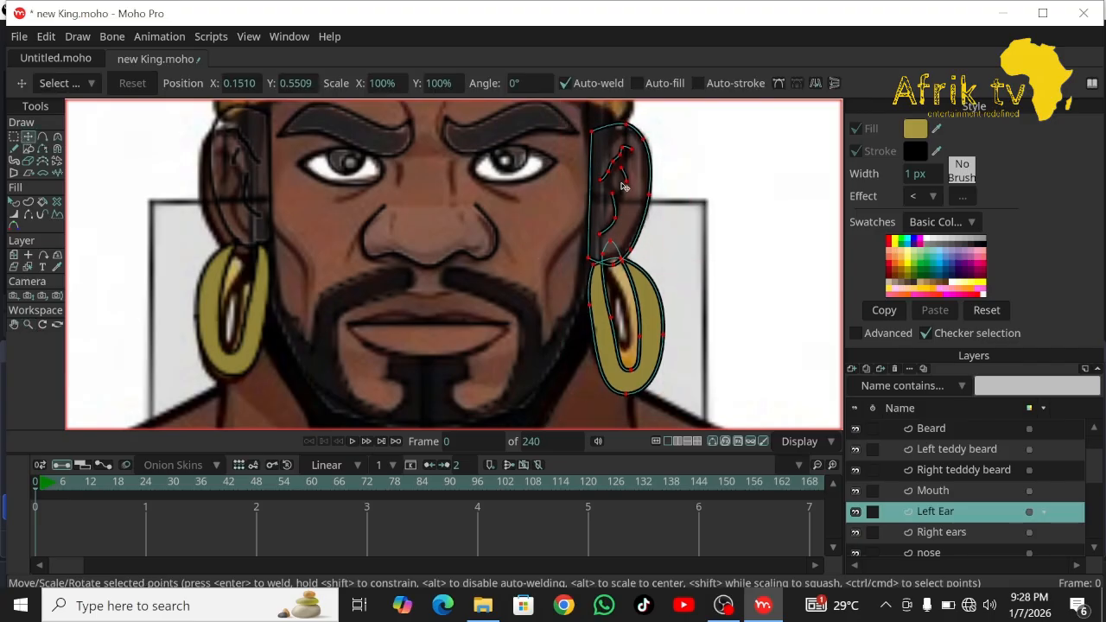
pyautogui.moveTo(626, 189); pyautogui.dragTo(620, 188)
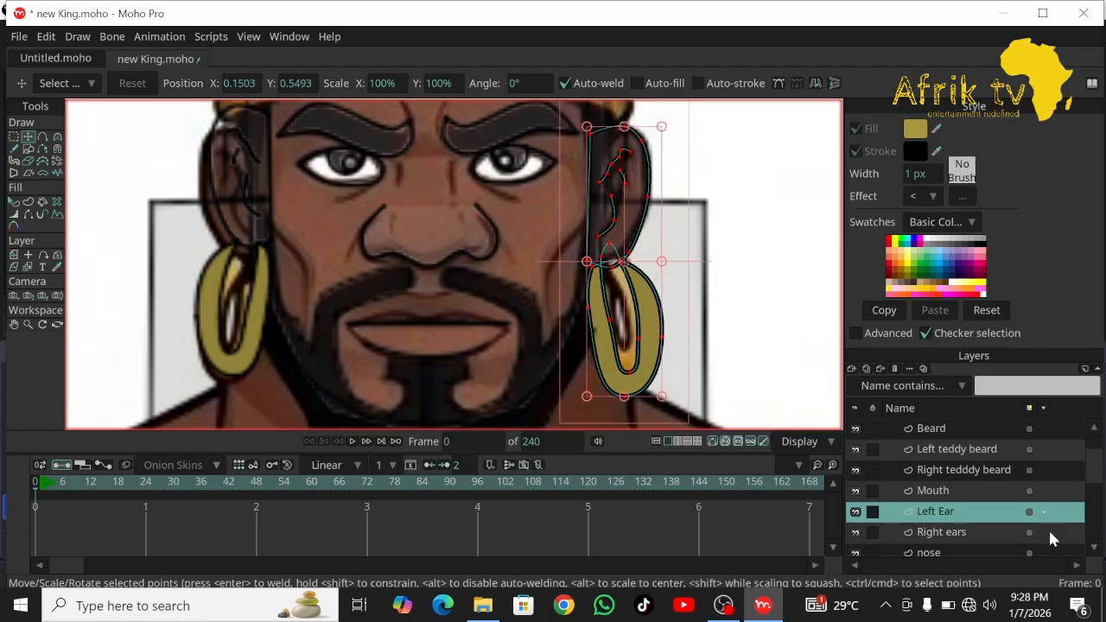
# Shift the Right ears layer's ear and earring down and outward so they sit level with the opposite pair.
pyautogui.click(973, 533)
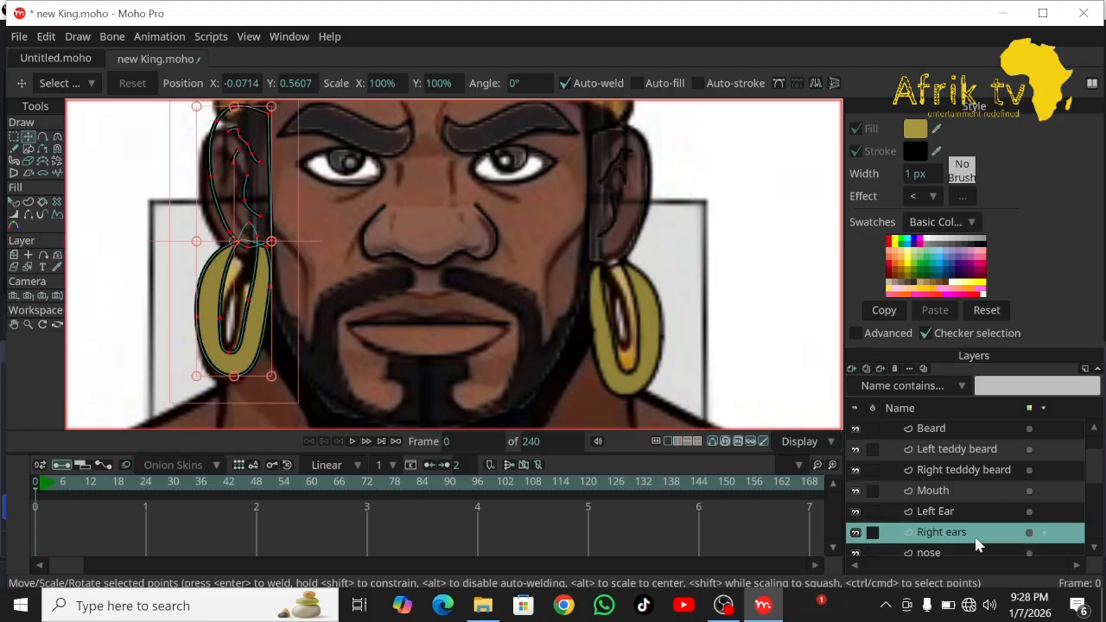
pyautogui.moveTo(239, 190); pyautogui.dragTo(219, 228)
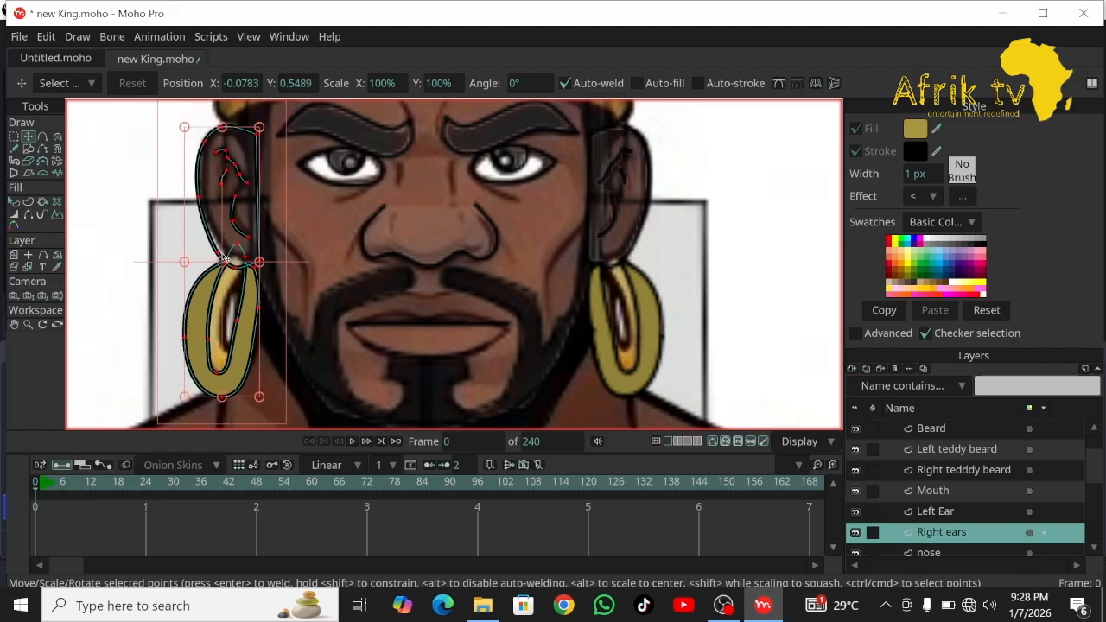
pyautogui.click(135, 235)
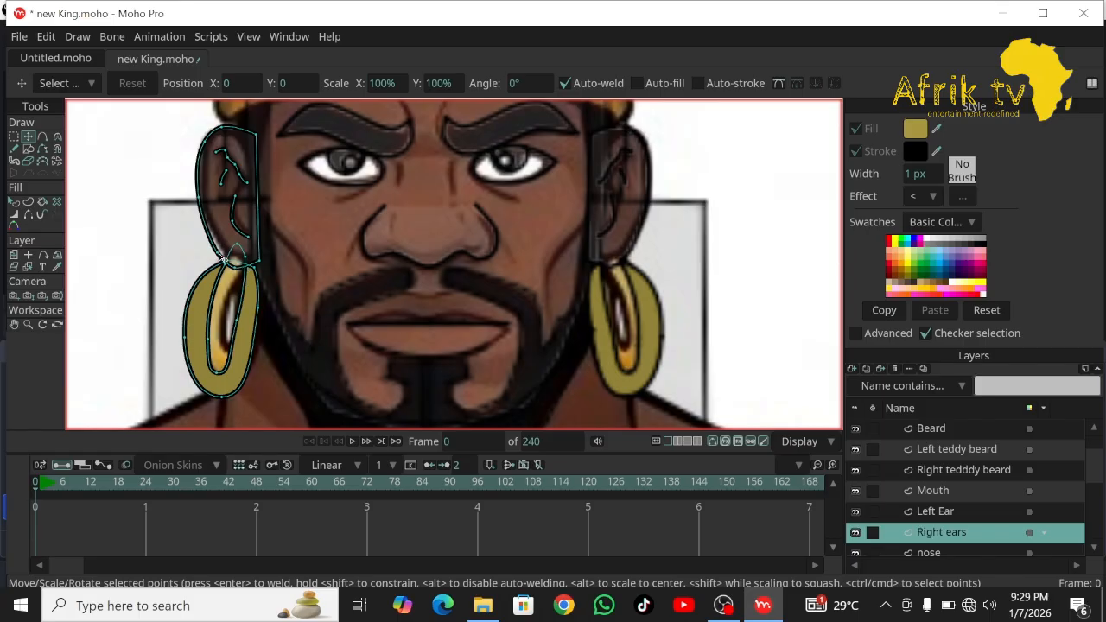
pyautogui.click(237, 258)
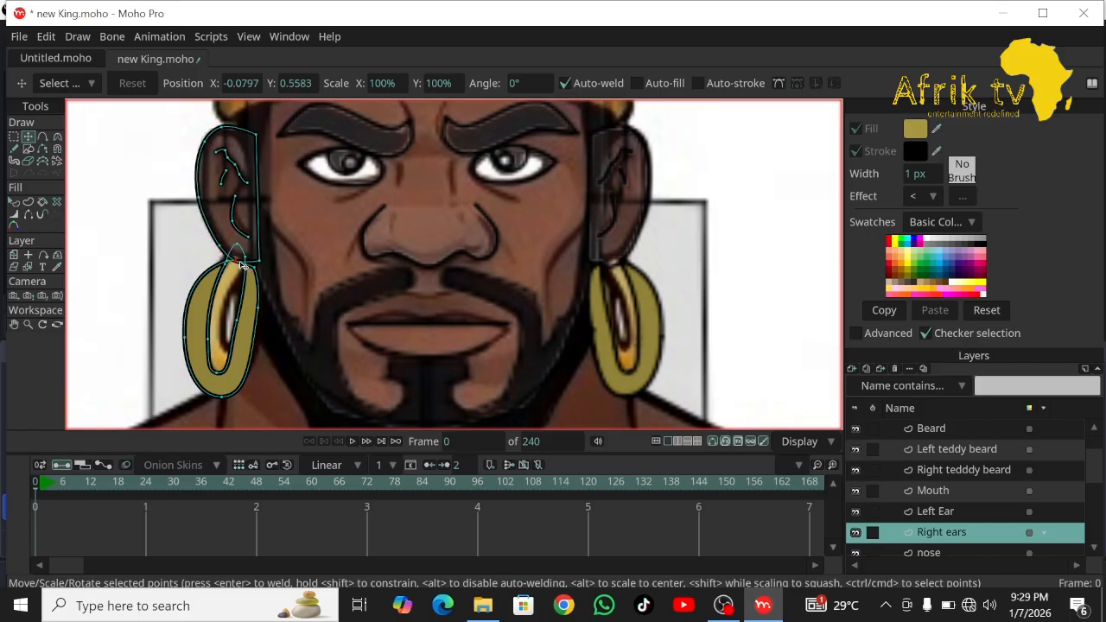
pyautogui.moveTo(242, 265); pyautogui.dragTo(245, 268)
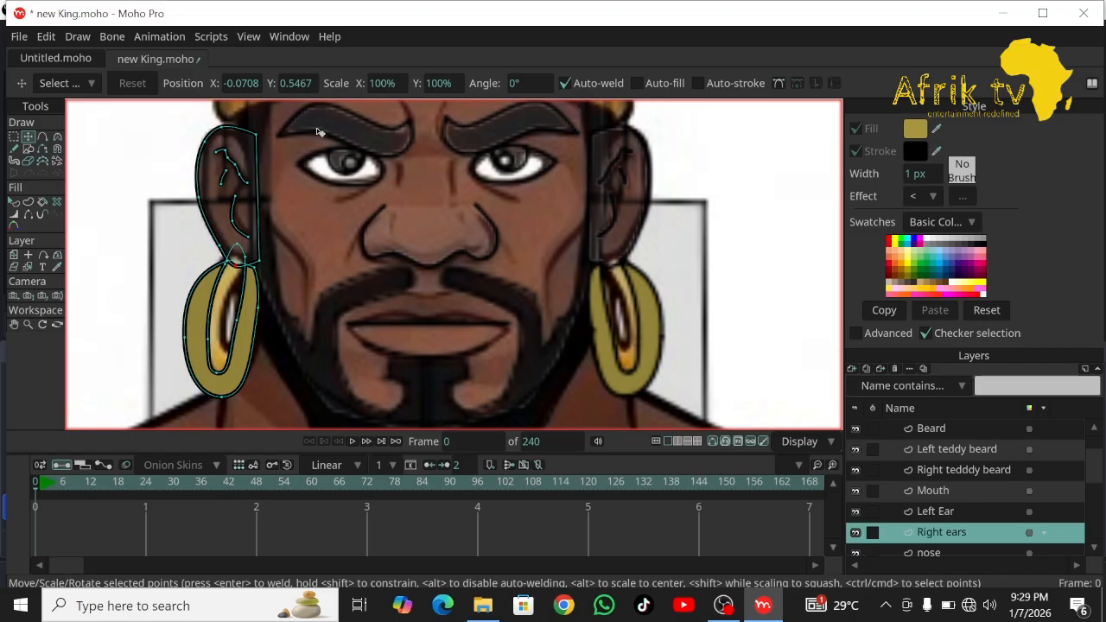
# Add a vector layer directly above the head layer and name it "shading".
pyautogui.click(14, 324)
pyautogui.moveTo(345, 263); pyautogui.dragTo(361, 296)
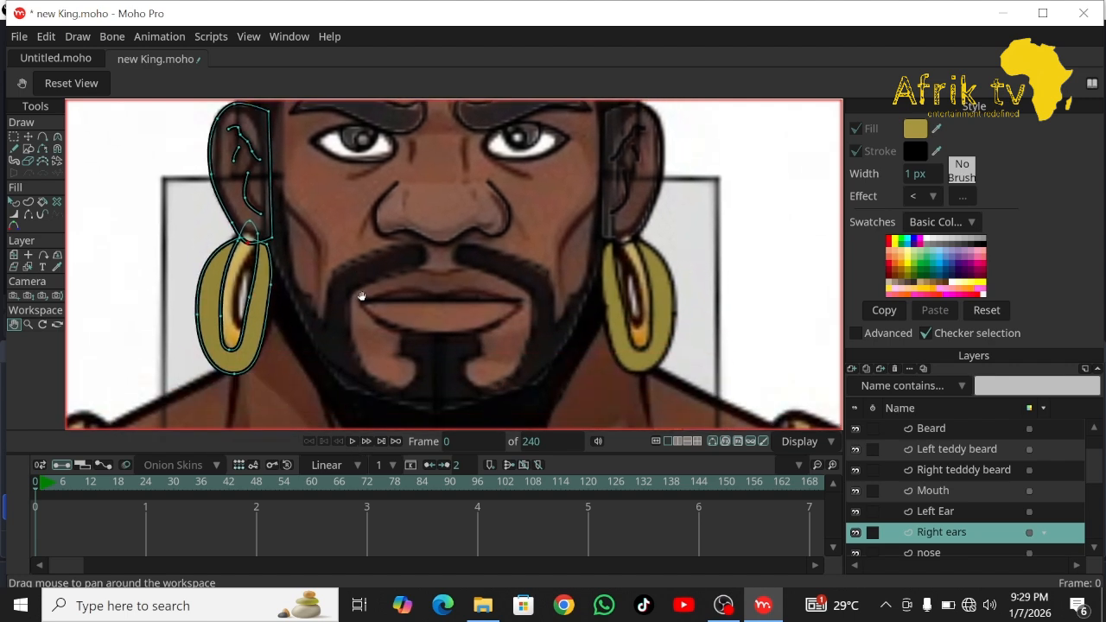
pyautogui.moveTo(384, 194); pyautogui.dragTo(342, 147)
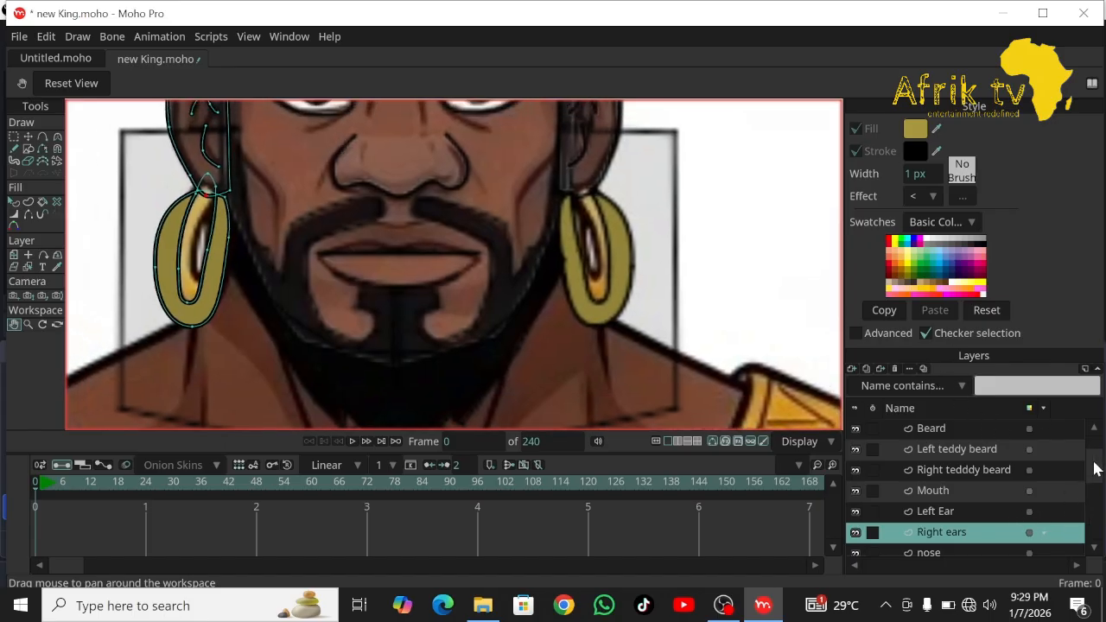
pyautogui.moveTo(1094, 467); pyautogui.dragTo(1093, 522)
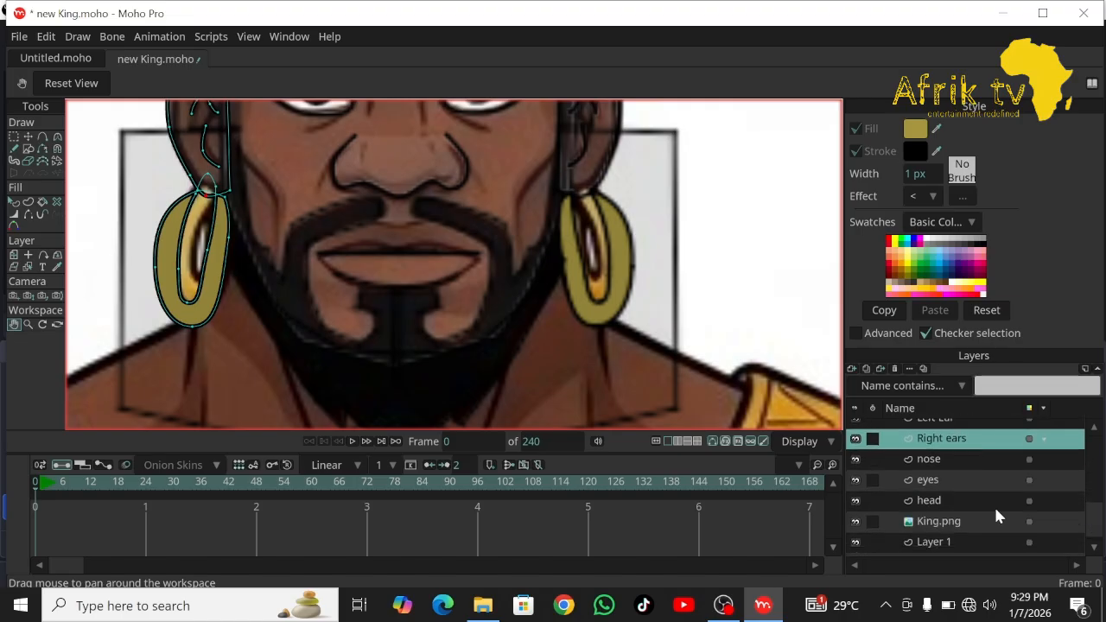
pyautogui.click(971, 502)
pyautogui.click(850, 372)
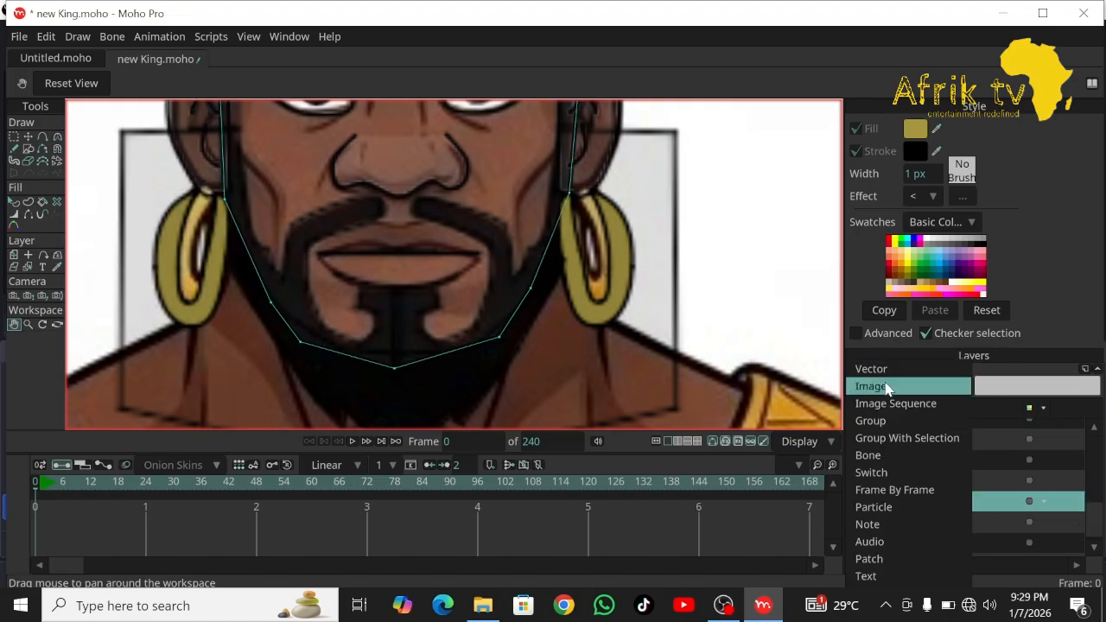
pyautogui.click(892, 372)
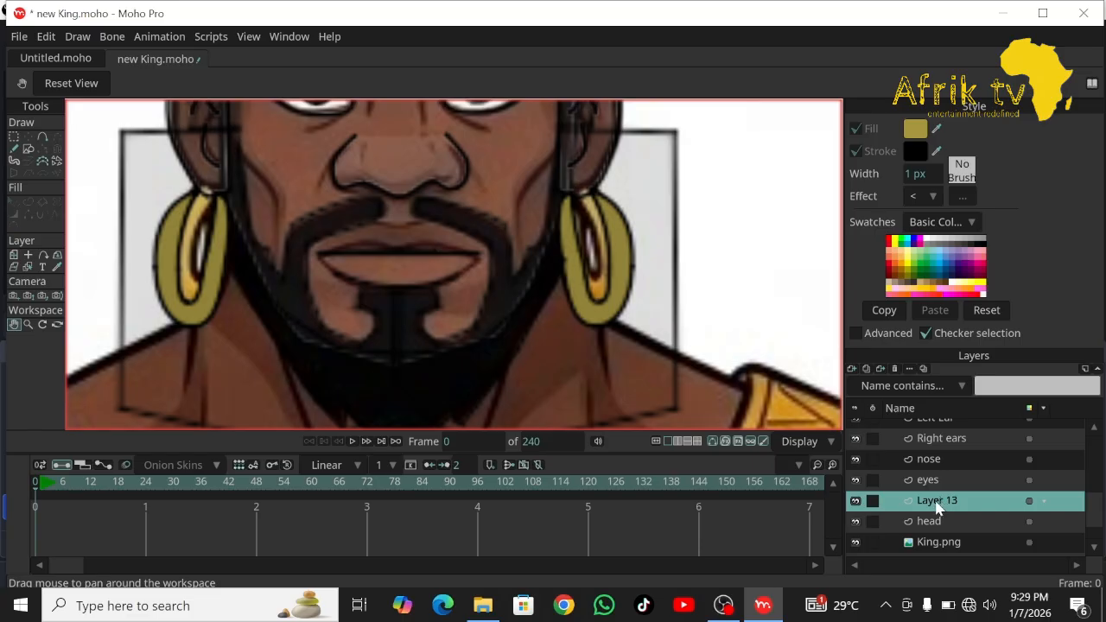
pyautogui.doubleClick(938, 501)
pyautogui.write('shading')
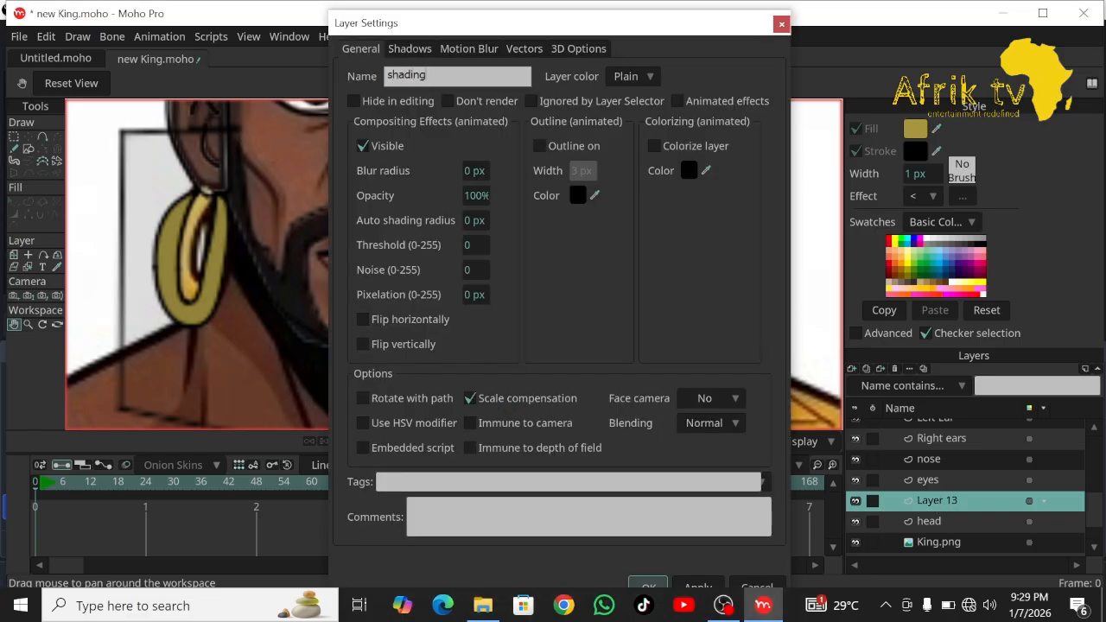
pyautogui.press('Return')
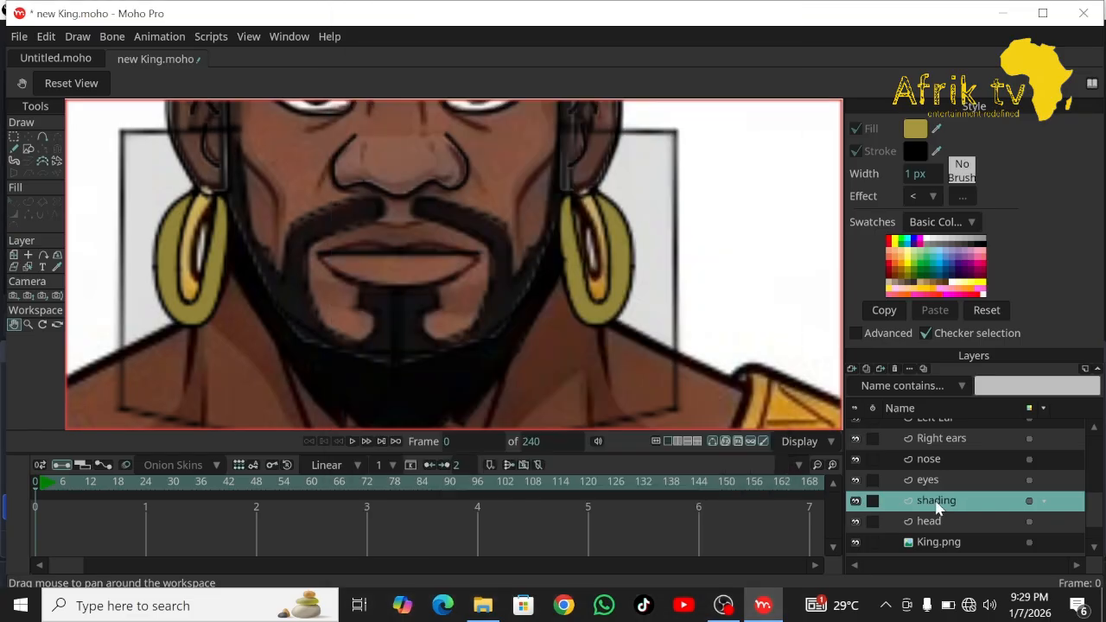
# Draw a filled rectangle on the shading layer over the cheek beside the Left Ear layer's earring.
pyautogui.click(28, 323)
pyautogui.moveTo(380, 121); pyautogui.dragTo(477, 264)
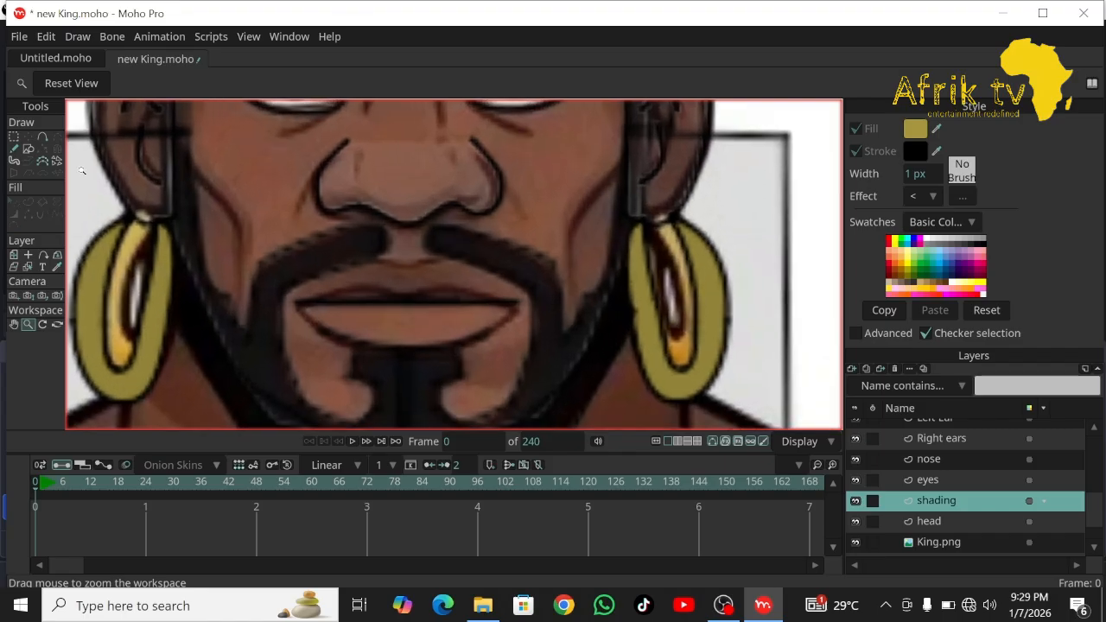
pyautogui.click(29, 148)
pyautogui.moveTo(647, 157); pyautogui.dragTo(567, 330)
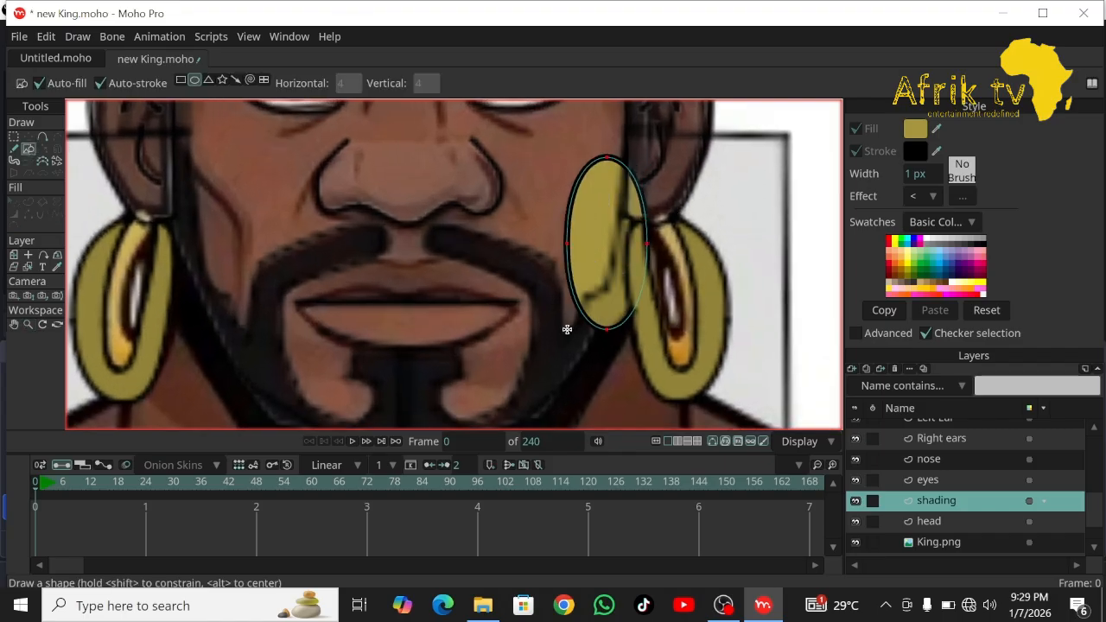
pyautogui.hotkey('ctrl', 'z')
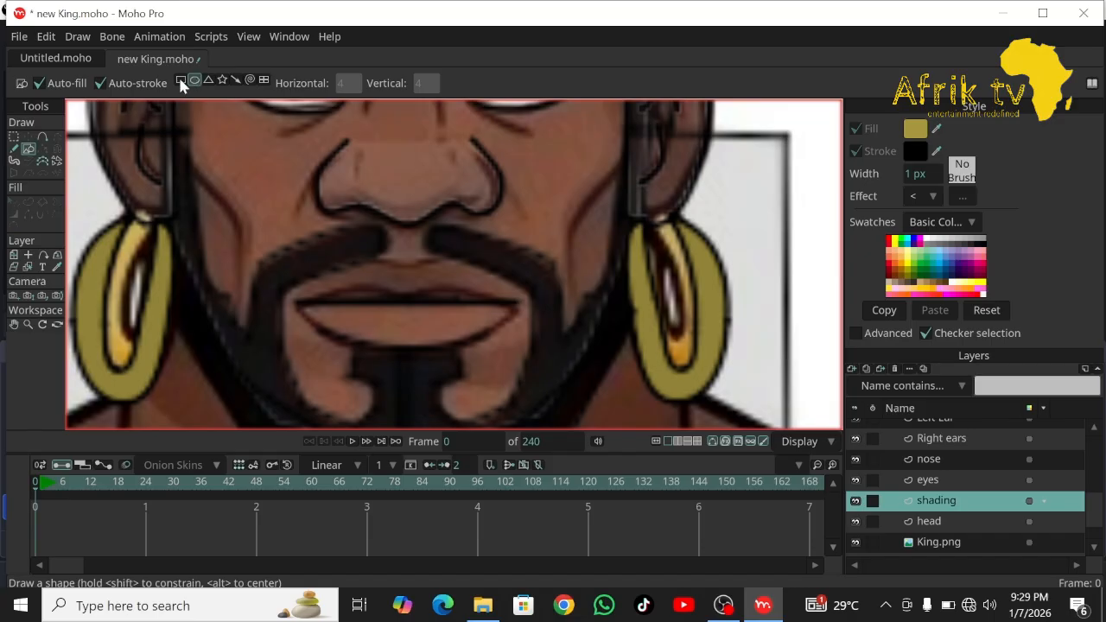
pyautogui.click(182, 80)
pyautogui.moveTo(671, 159); pyautogui.dragTo(565, 343)
# Try to give the cheek rectangle a dark, mostly transparent brown fill.
pyautogui.click(916, 128)
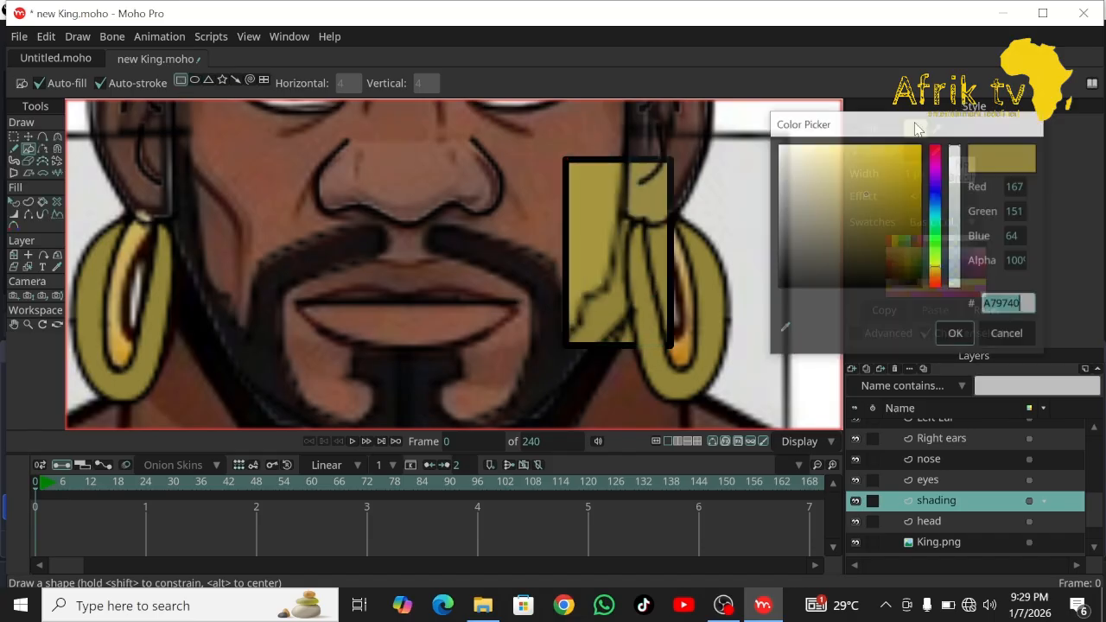
pyautogui.click(936, 281)
pyautogui.moveTo(896, 220)
pyautogui.mouseDown()
pyautogui.moveTo(900, 244)
pyautogui.moveTo(952, 279)
pyautogui.mouseUp()
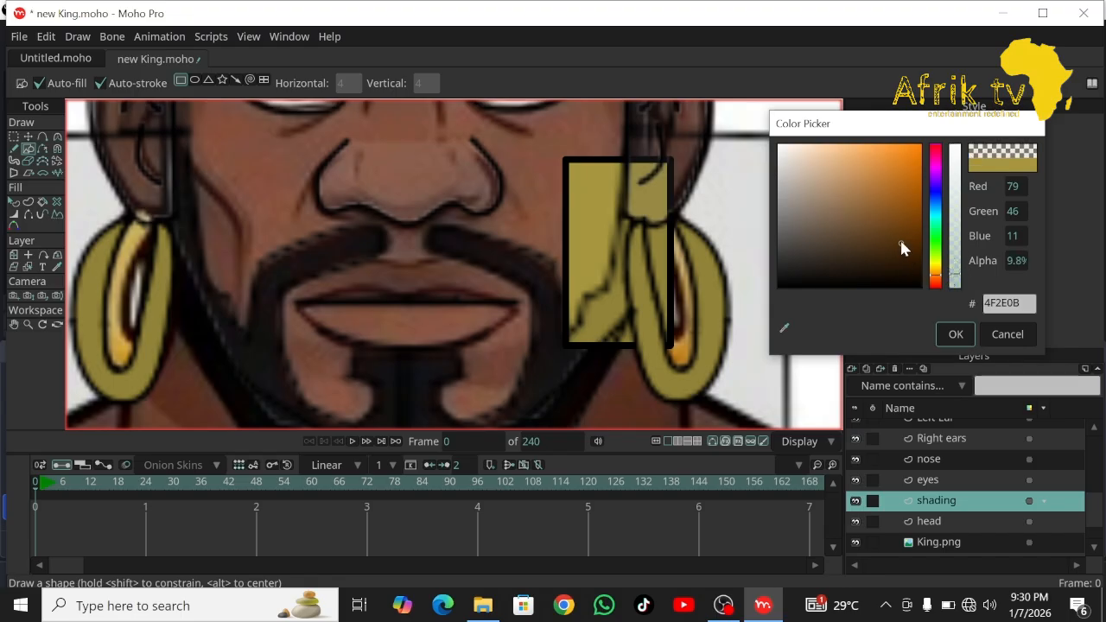
pyautogui.moveTo(901, 243)
pyautogui.mouseDown()
pyautogui.moveTo(884, 264)
pyautogui.moveTo(878, 256)
pyautogui.moveTo(882, 265)
pyautogui.mouseUp()
pyautogui.click(945, 334)
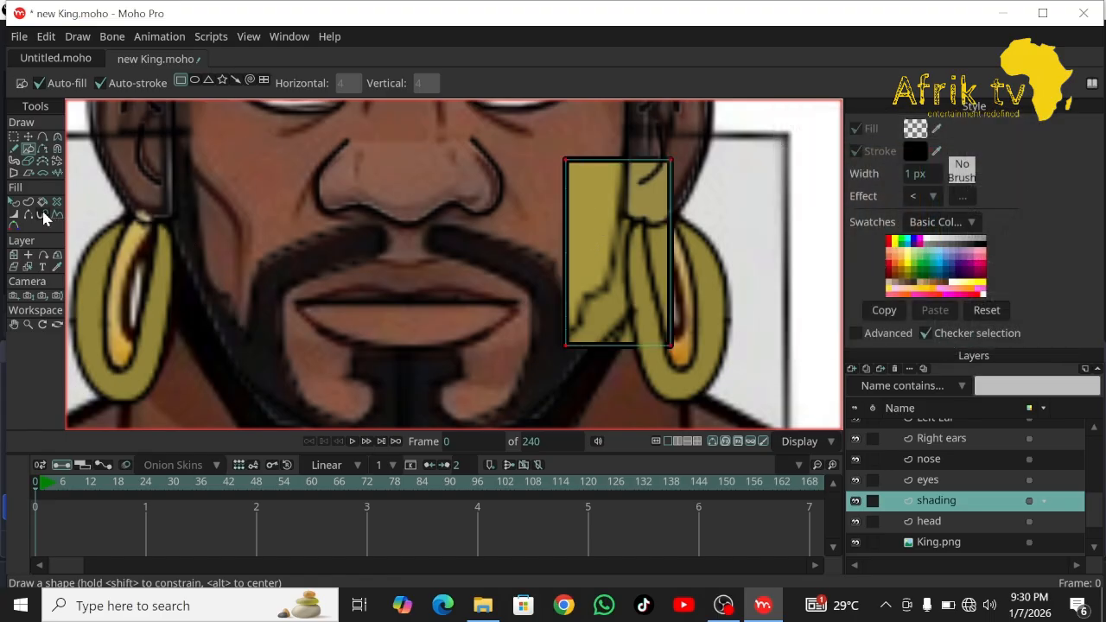
# Select the cheek rectangle's shape and set its fill to colour 100C04 with 13% alpha.
pyautogui.click(14, 200)
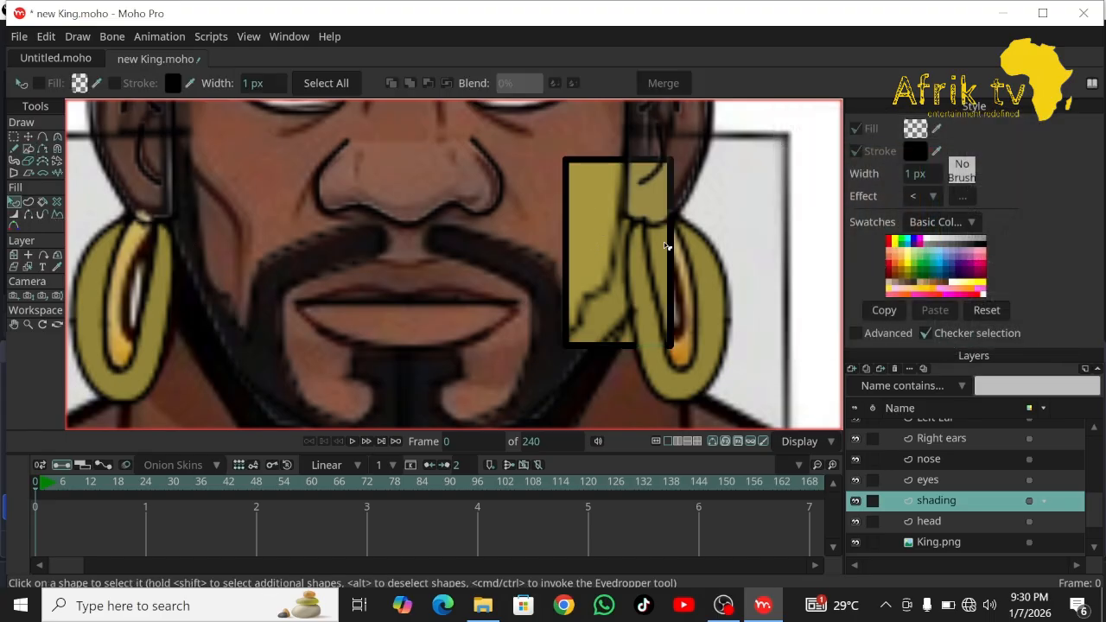
pyautogui.click(915, 129)
pyautogui.moveTo(935, 256); pyautogui.dragTo(886, 278)
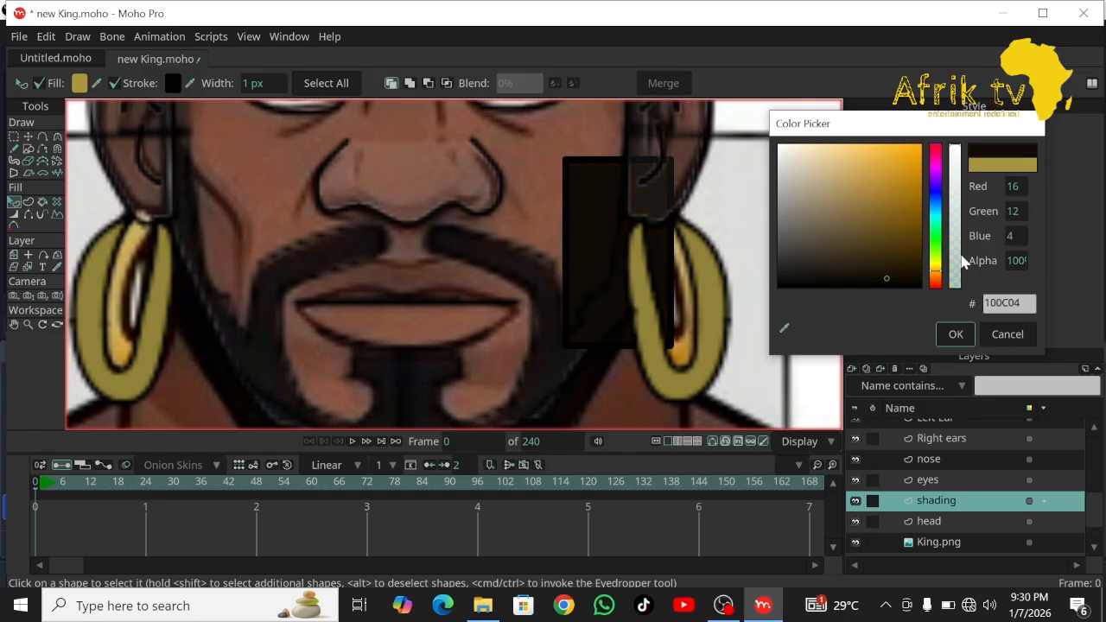
pyautogui.moveTo(956, 276); pyautogui.dragTo(957, 278)
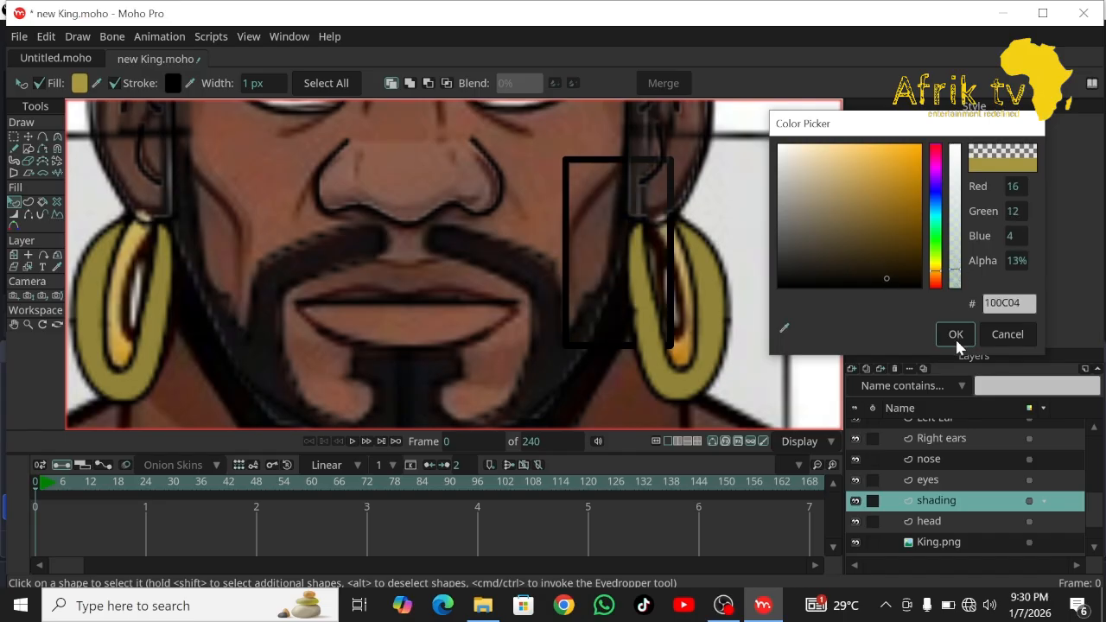
pyautogui.click(955, 335)
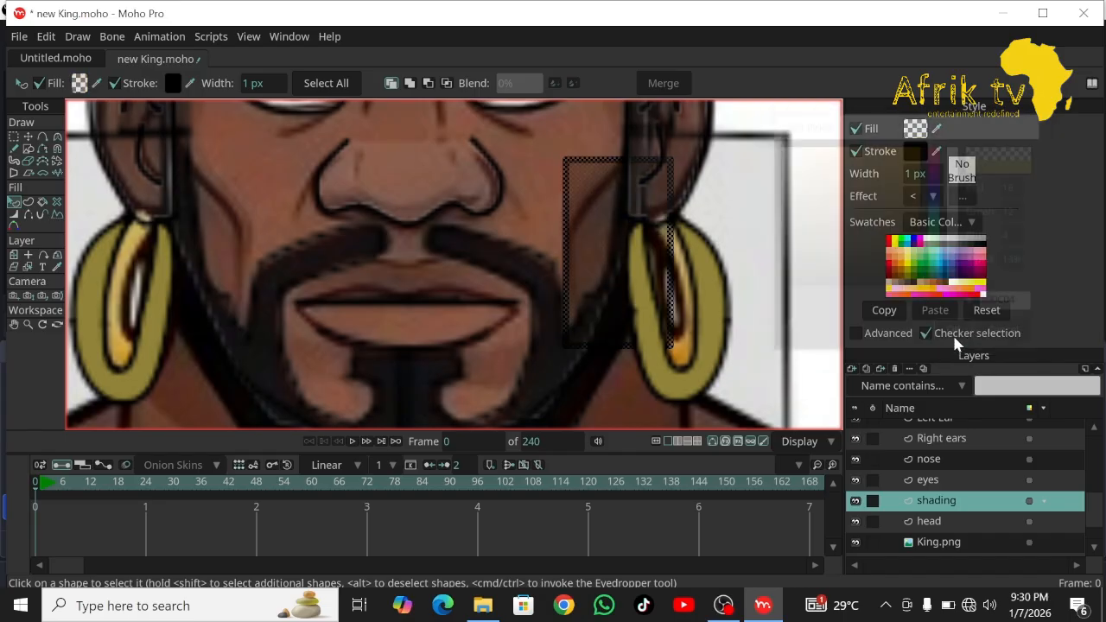
# Add a point on the cheek rectangle's upper edge and pull it down to the reference's cheek shading line.
pyautogui.click(28, 325)
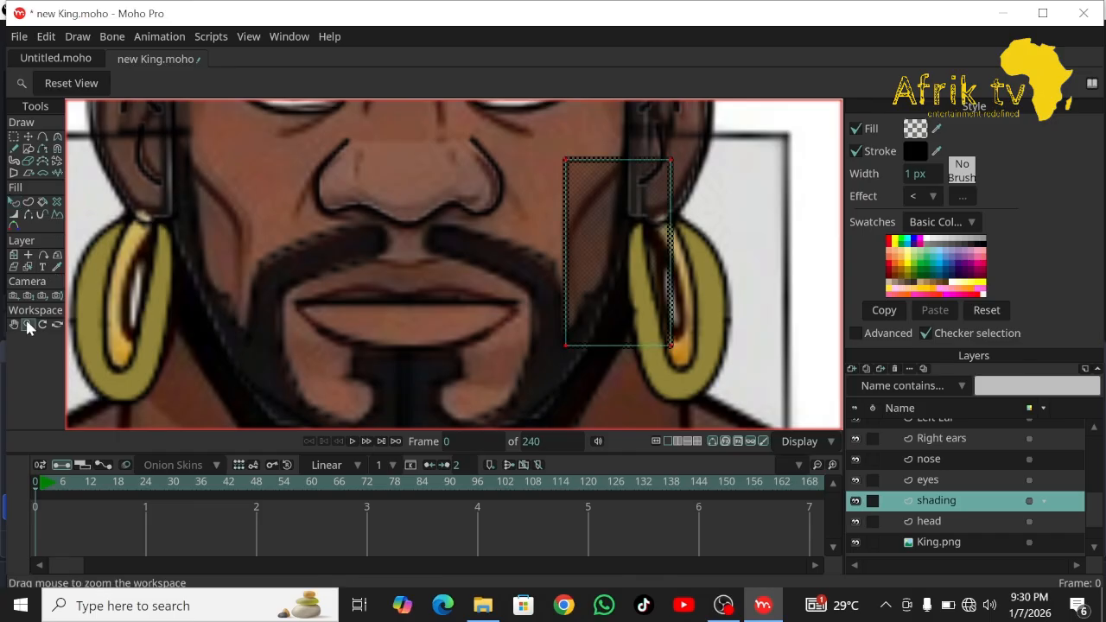
pyautogui.click(43, 136)
pyautogui.moveTo(615, 158); pyautogui.dragTo(596, 193)
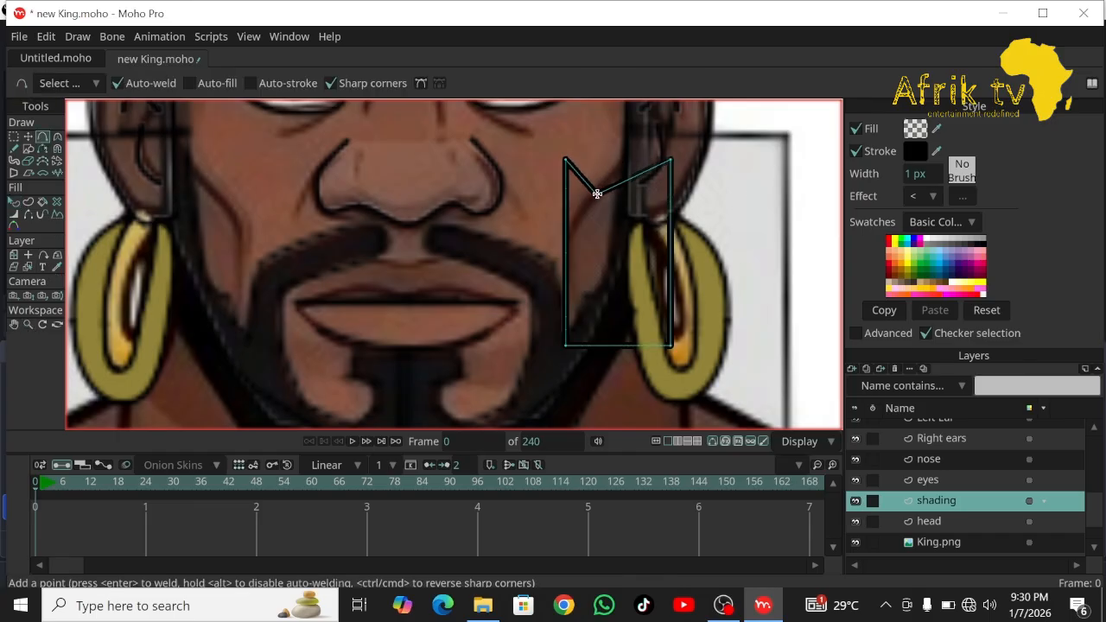
pyautogui.click(28, 138)
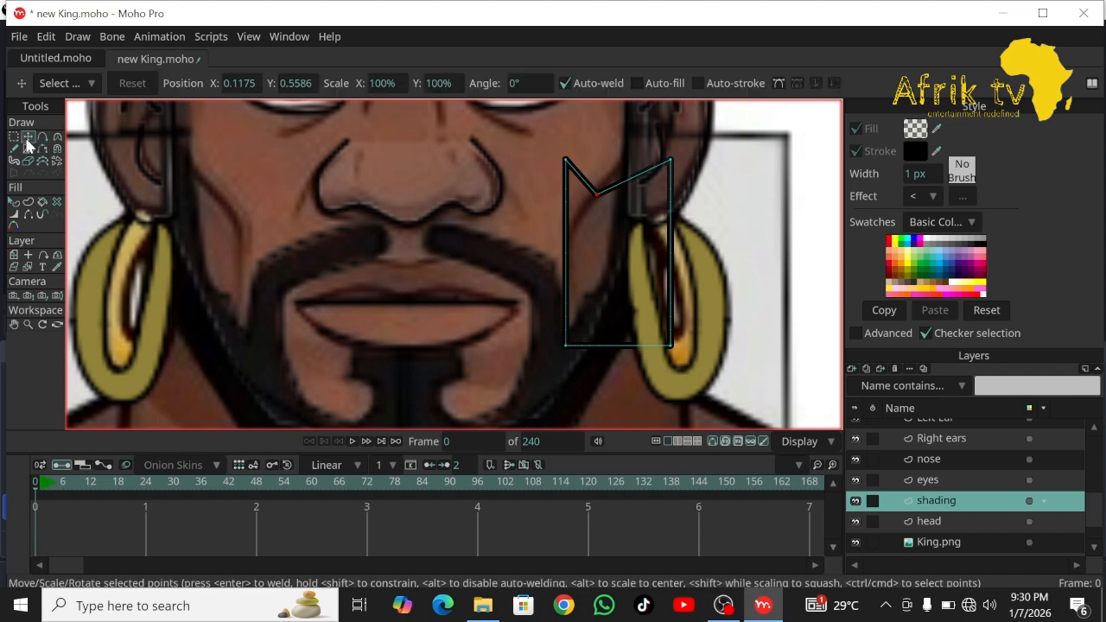
# Move the cheek shading shape's corner points to fit the reference's cheek shading between the cheekbone, ear and jaw.
pyautogui.moveTo(566, 160); pyautogui.dragTo(568, 230)
pyautogui.moveTo(674, 163); pyautogui.dragTo(624, 159)
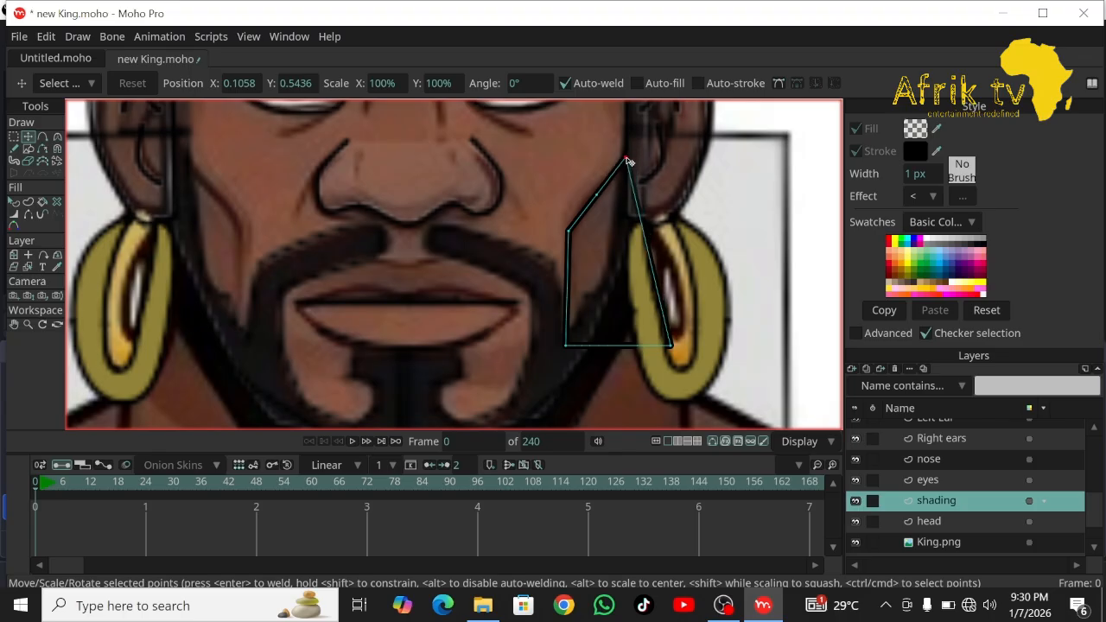
pyautogui.moveTo(565, 345); pyautogui.dragTo(576, 324)
pyautogui.moveTo(674, 349); pyautogui.dragTo(667, 312)
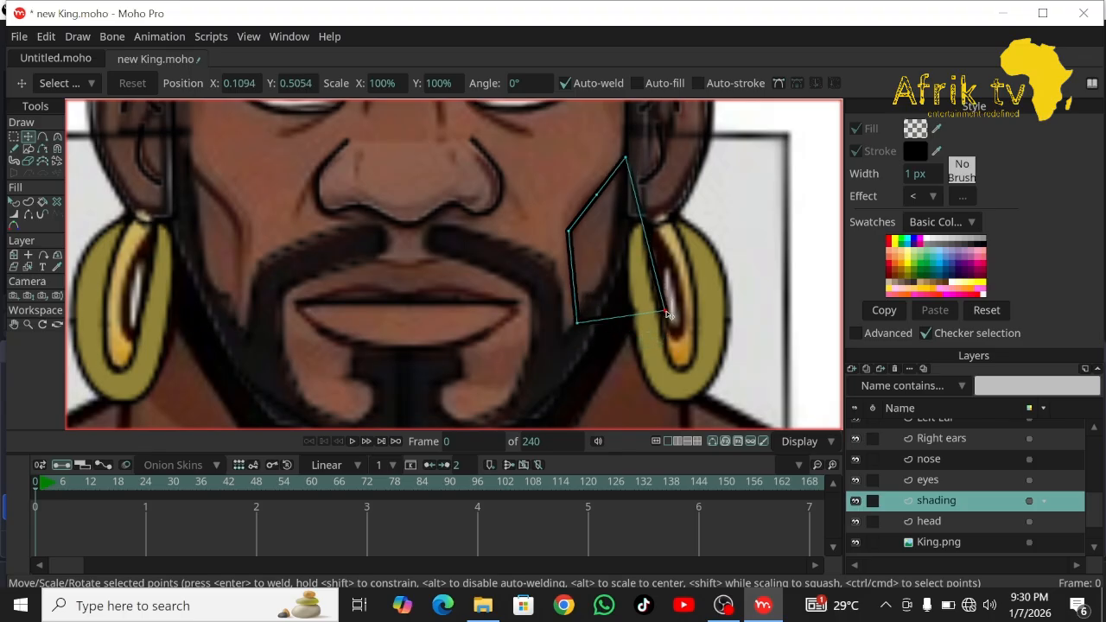
pyautogui.moveTo(578, 328); pyautogui.dragTo(593, 406)
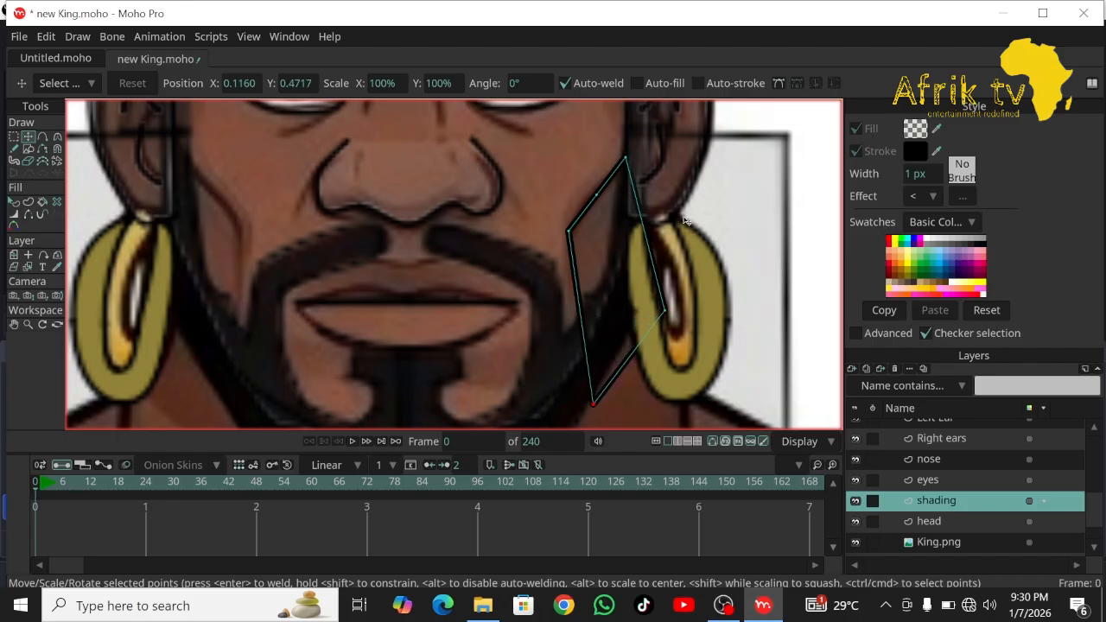
# Round the cheek shading shape's inner corner into a smooth curve and nudge its points onto the reference's cheek line.
pyautogui.click(57, 137)
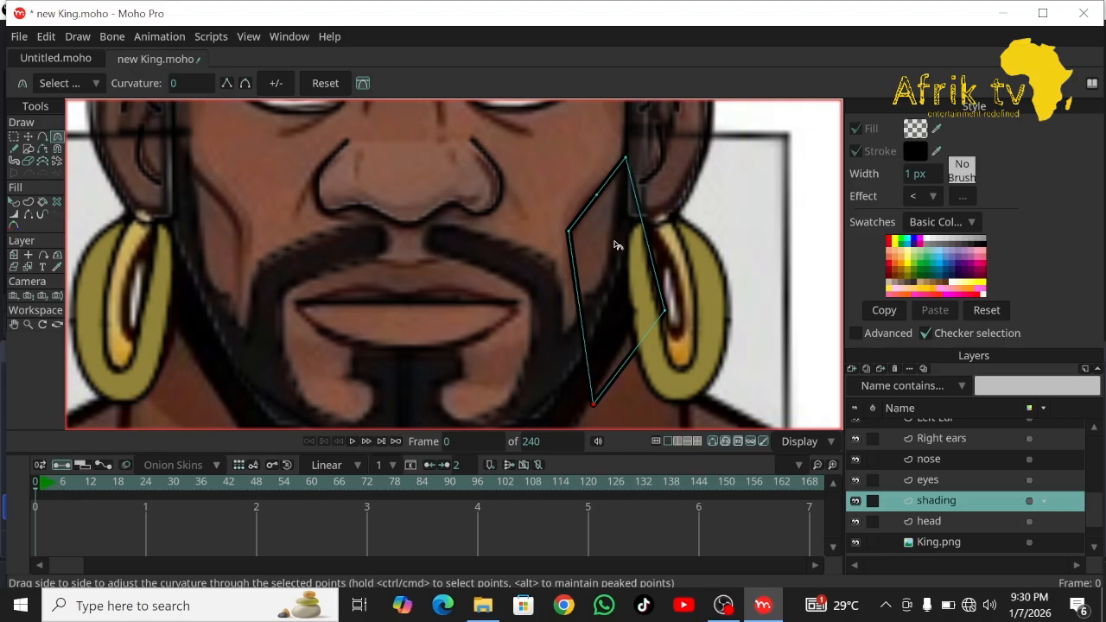
pyautogui.moveTo(571, 234); pyautogui.dragTo(783, 348)
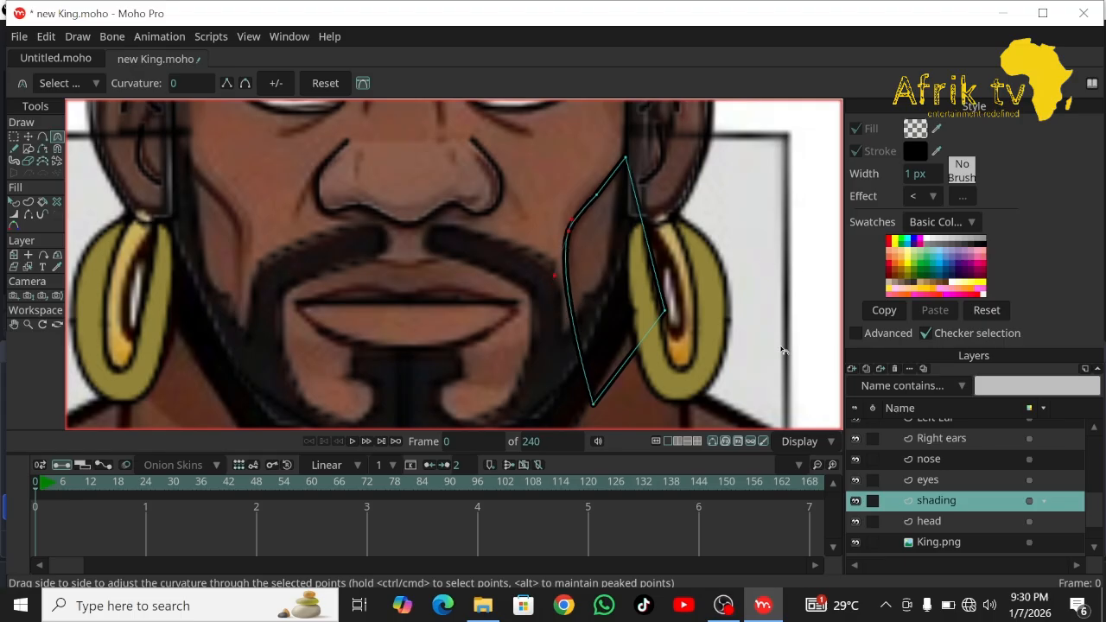
pyautogui.moveTo(555, 279); pyautogui.dragTo(575, 288)
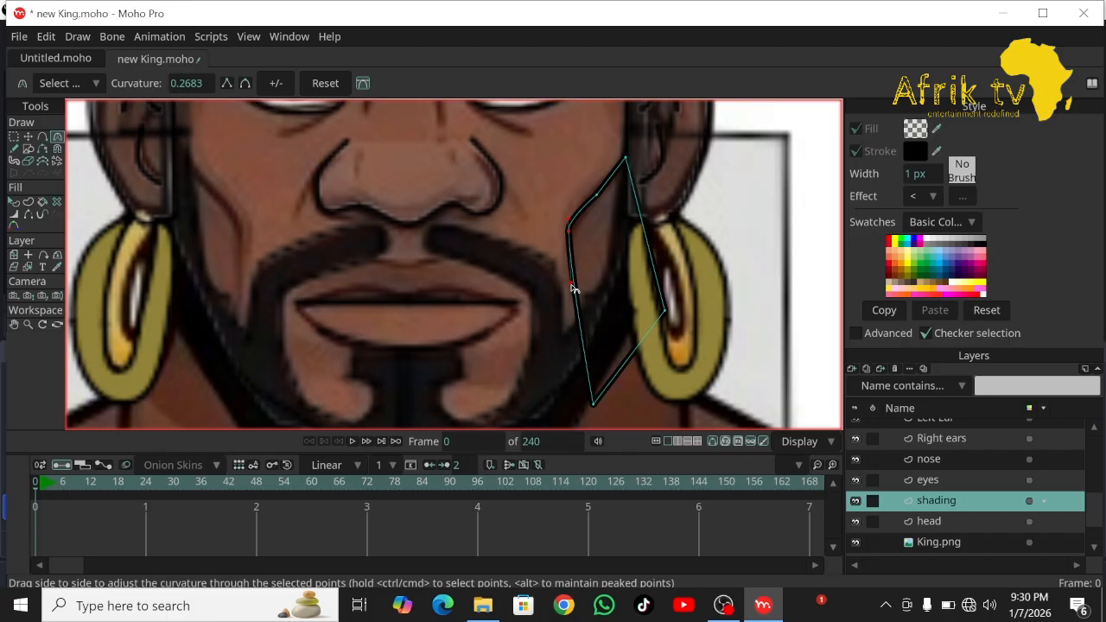
pyautogui.click(28, 136)
pyautogui.moveTo(603, 198); pyautogui.dragTo(601, 194)
pyautogui.moveTo(570, 235); pyautogui.dragTo(575, 243)
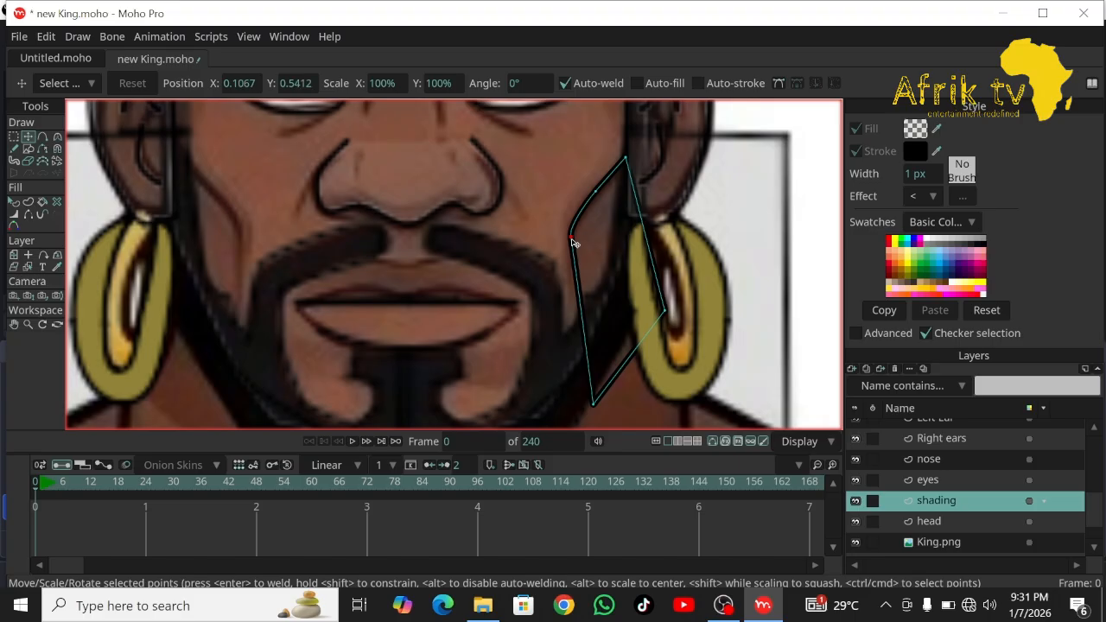
# Draw freehand crease strokes under the eye on the shaded cheek's side and along the nose bridge beside it.
pyautogui.click(14, 324)
pyautogui.moveTo(438, 298); pyautogui.dragTo(359, 406)
pyautogui.click(13, 149)
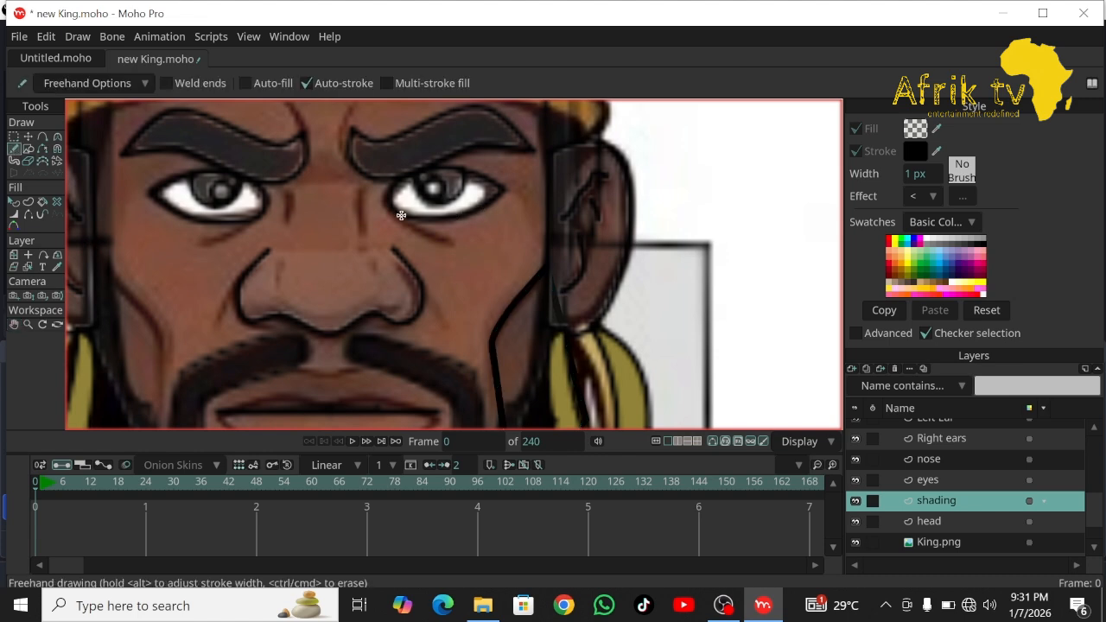
pyautogui.moveTo(395, 210); pyautogui.dragTo(440, 244)
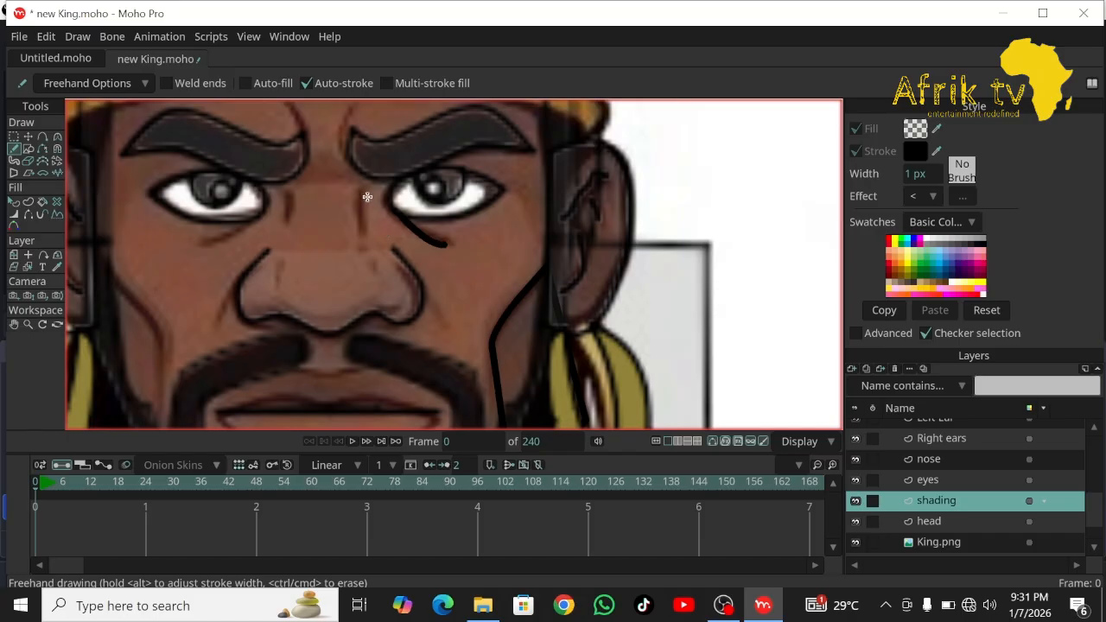
pyautogui.moveTo(364, 187); pyautogui.dragTo(361, 240)
# Draw freehand crease strokes curving above the eyebrow's inner end and running down from the nostril on the shaded cheek's side.
pyautogui.click(14, 324)
pyautogui.moveTo(213, 288); pyautogui.dragTo(205, 330)
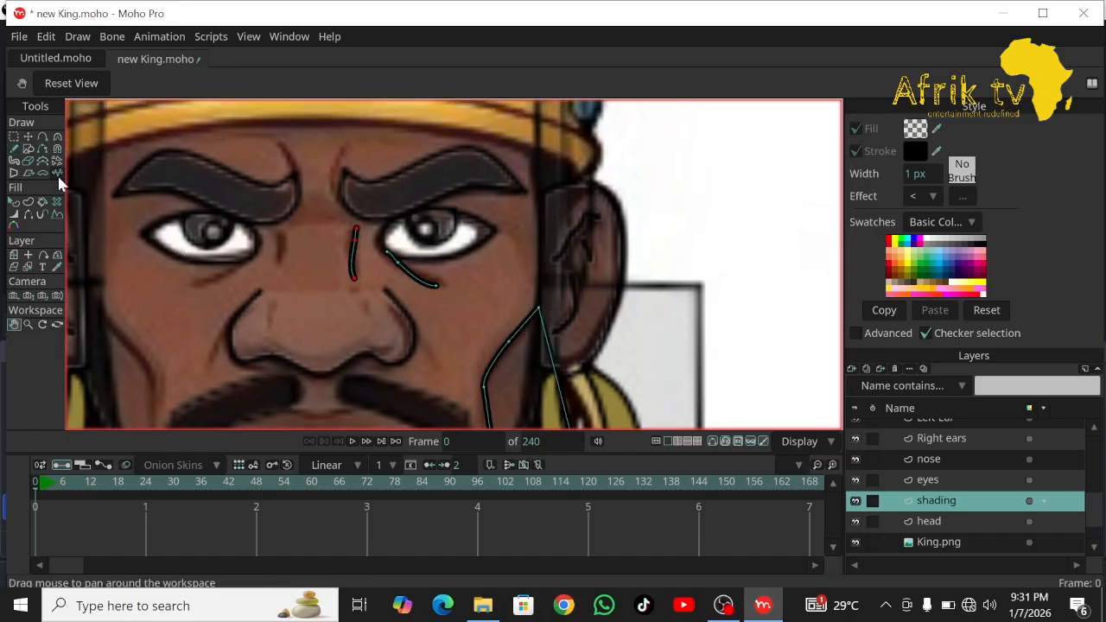
pyautogui.click(13, 148)
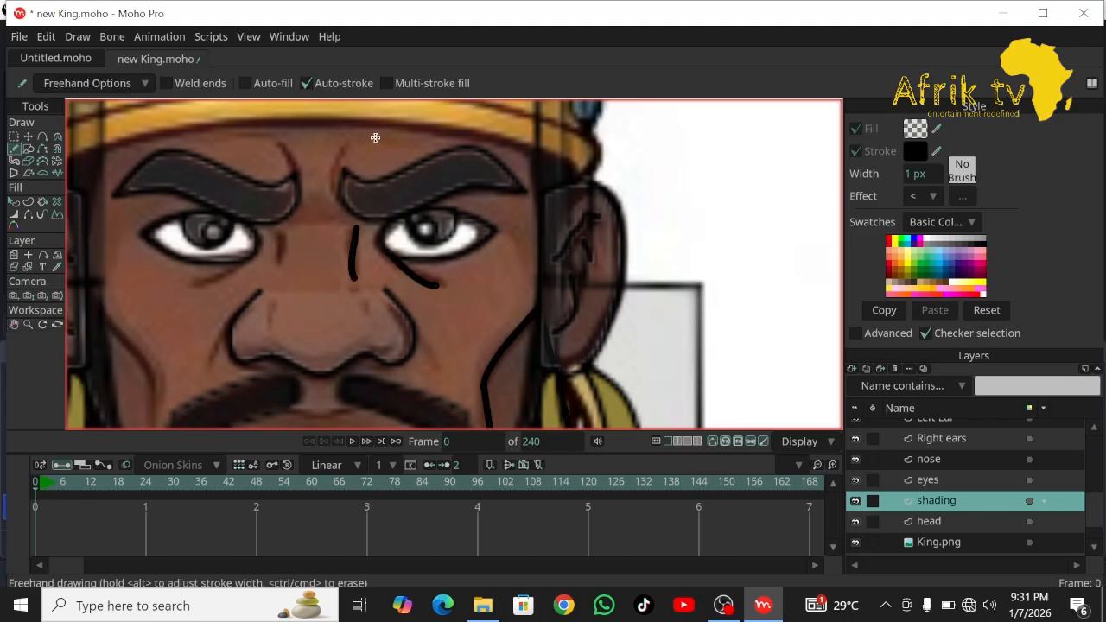
pyautogui.moveTo(375, 138)
pyautogui.mouseDown()
pyautogui.moveTo(348, 147)
pyautogui.moveTo(335, 189)
pyautogui.mouseUp()
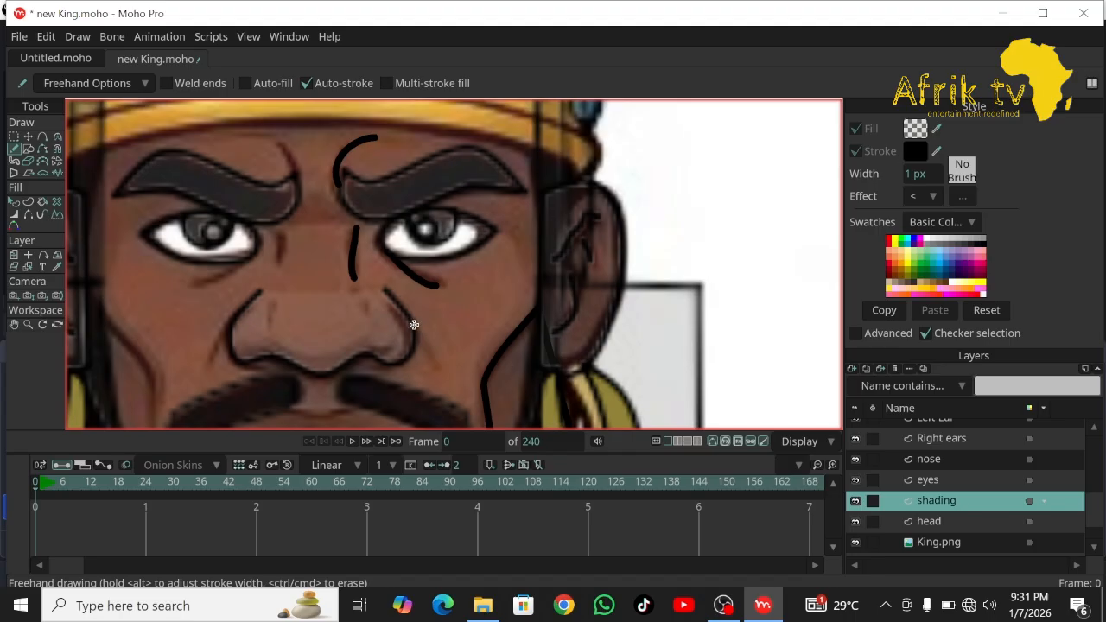
pyautogui.moveTo(414, 324); pyautogui.dragTo(434, 370)
# Select the four freehand crease strokes and set their stroke to a dark reddish brown of about 41150C.
pyautogui.click(14, 324)
pyautogui.moveTo(233, 346); pyautogui.dragTo(286, 382)
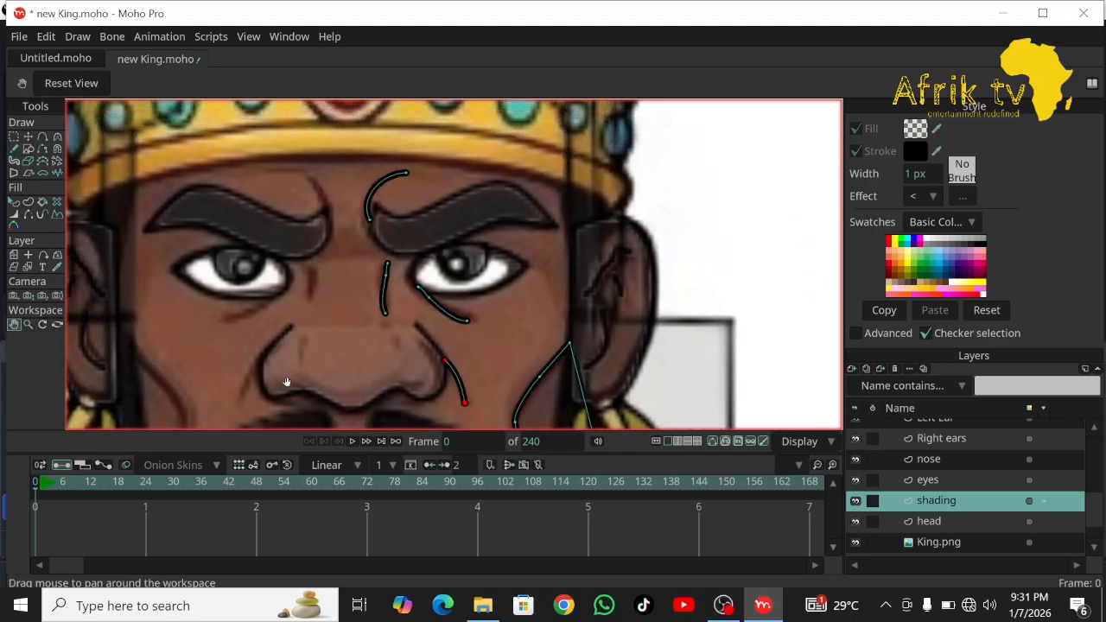
pyautogui.click(14, 201)
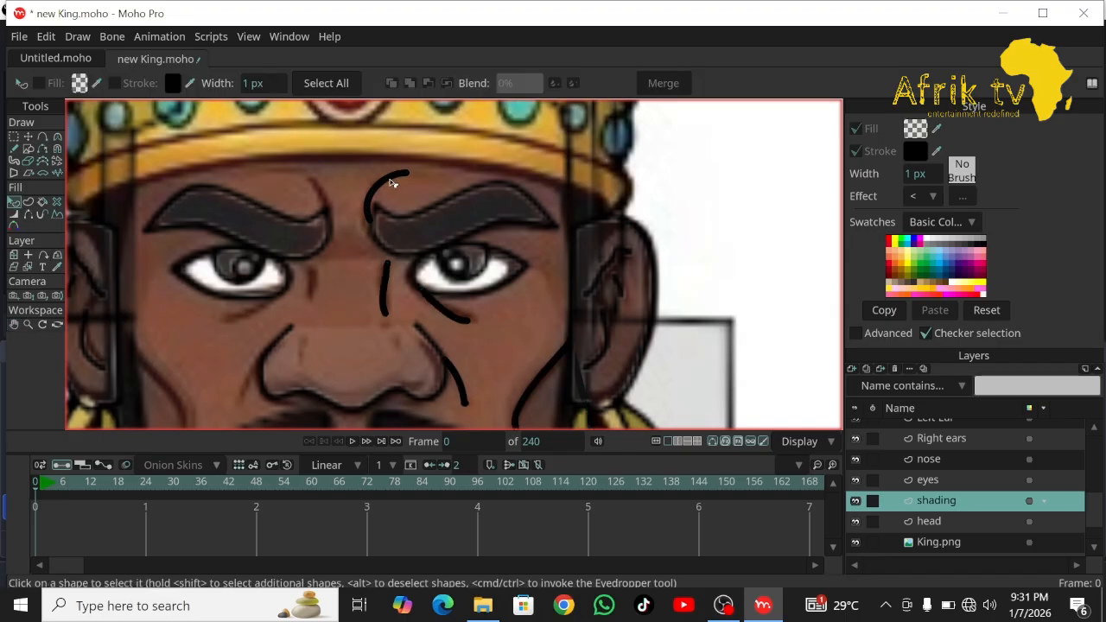
pyautogui.click(390, 182)
pyautogui.keyDown('shift'); pyautogui.click(387, 290); pyautogui.keyUp('shift')
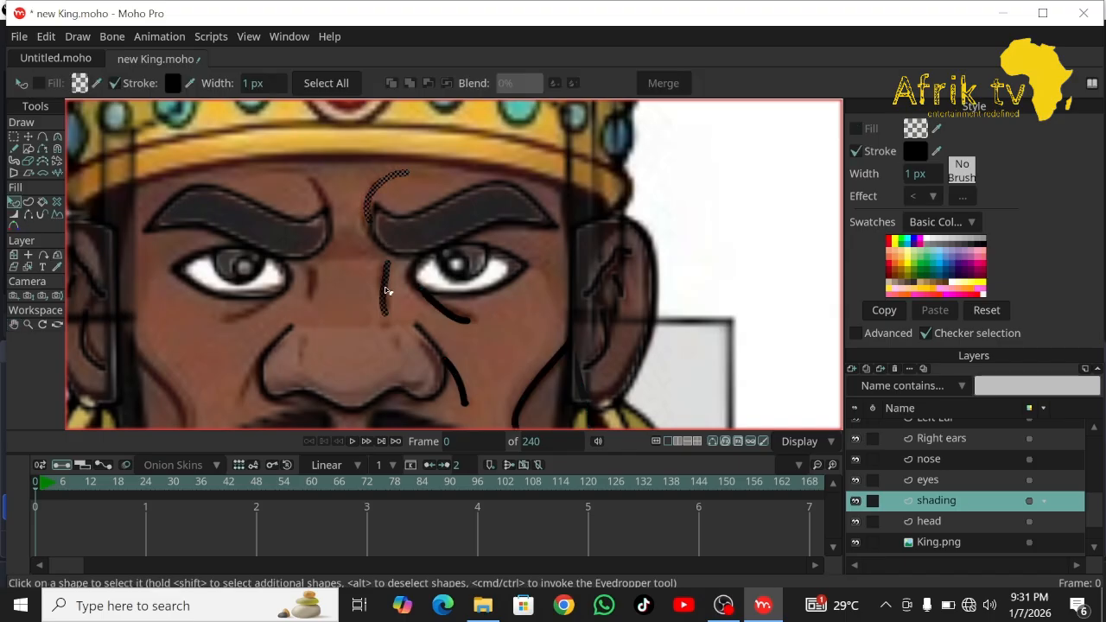
pyautogui.keyDown('shift'); pyautogui.click(448, 320); pyautogui.keyUp('shift')
pyautogui.keyDown('shift'); pyautogui.click(459, 386); pyautogui.keyUp('shift')
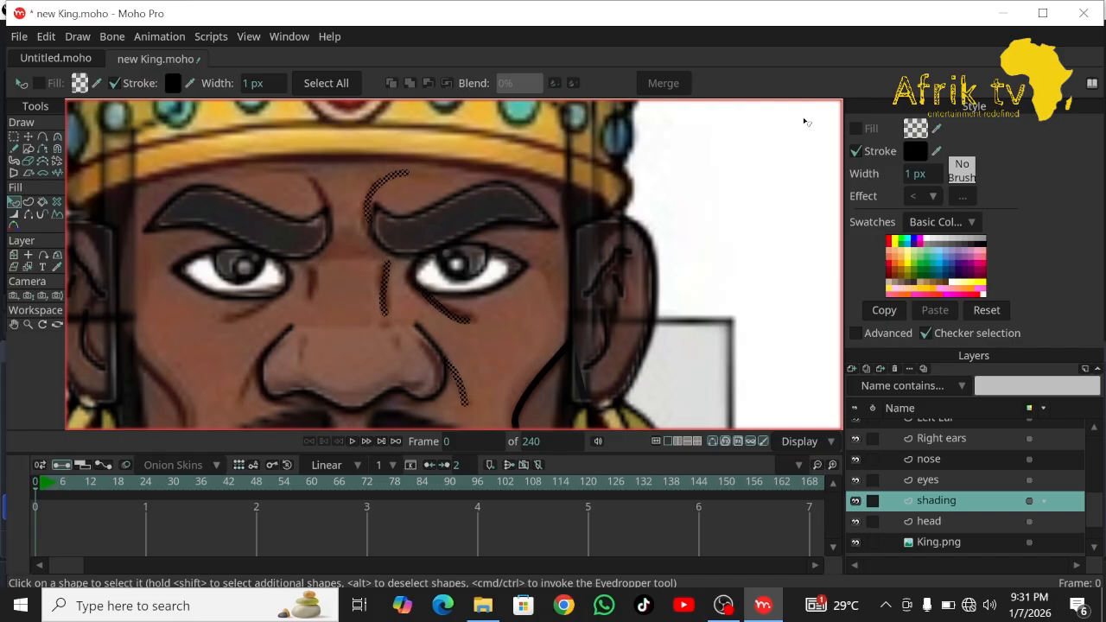
pyautogui.click(173, 83)
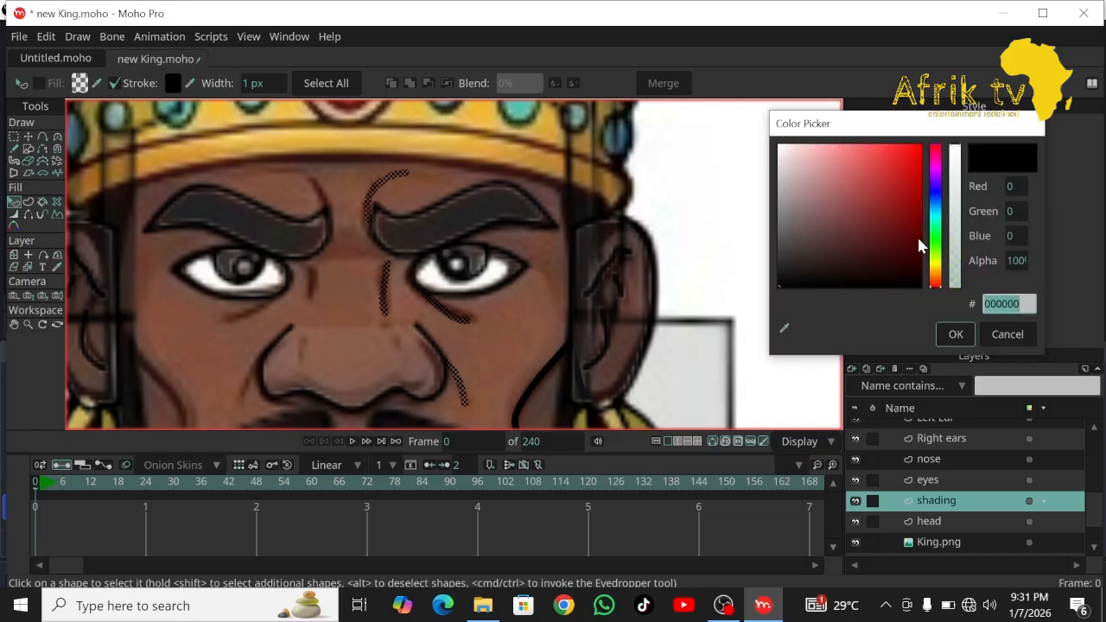
pyautogui.moveTo(943, 266); pyautogui.dragTo(936, 275)
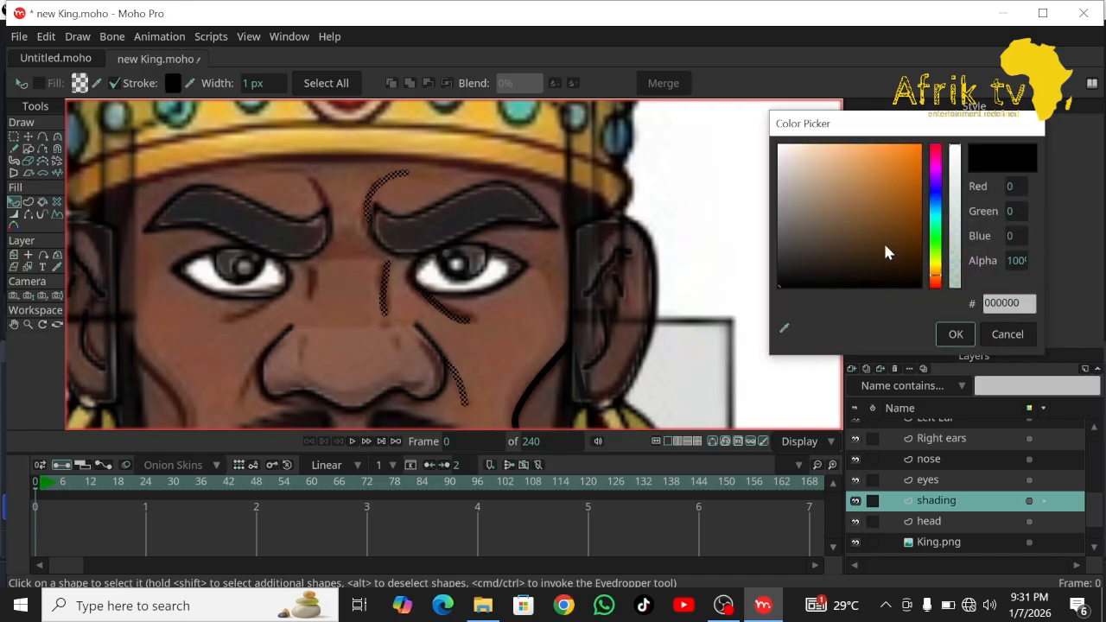
pyautogui.click(878, 254)
pyautogui.moveTo(877, 254); pyautogui.dragTo(893, 253)
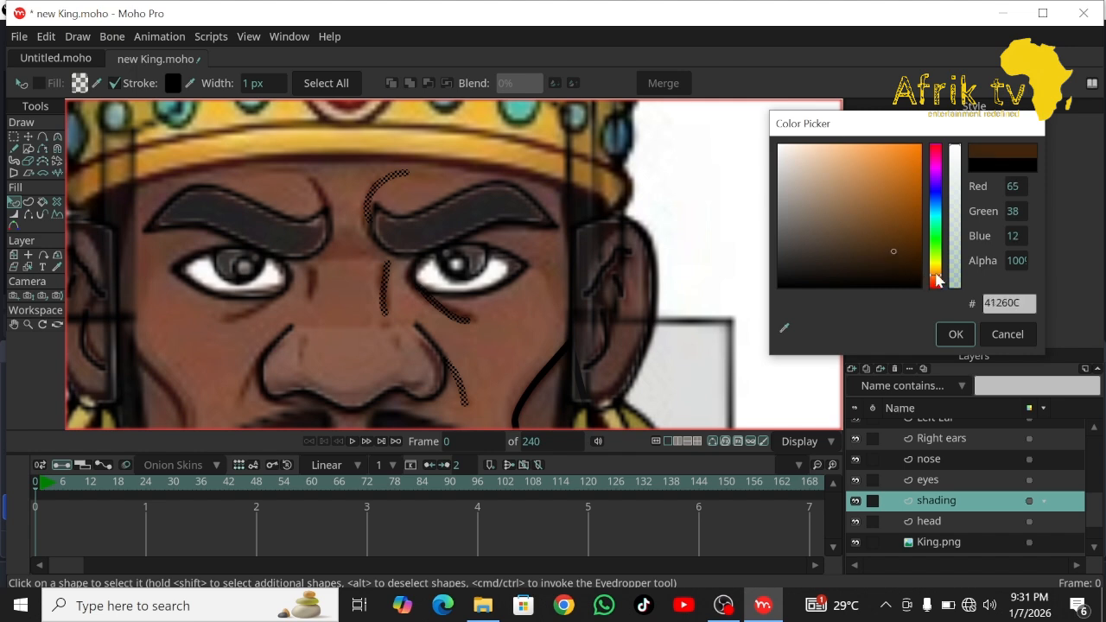
pyautogui.moveTo(940, 281); pyautogui.dragTo(938, 314)
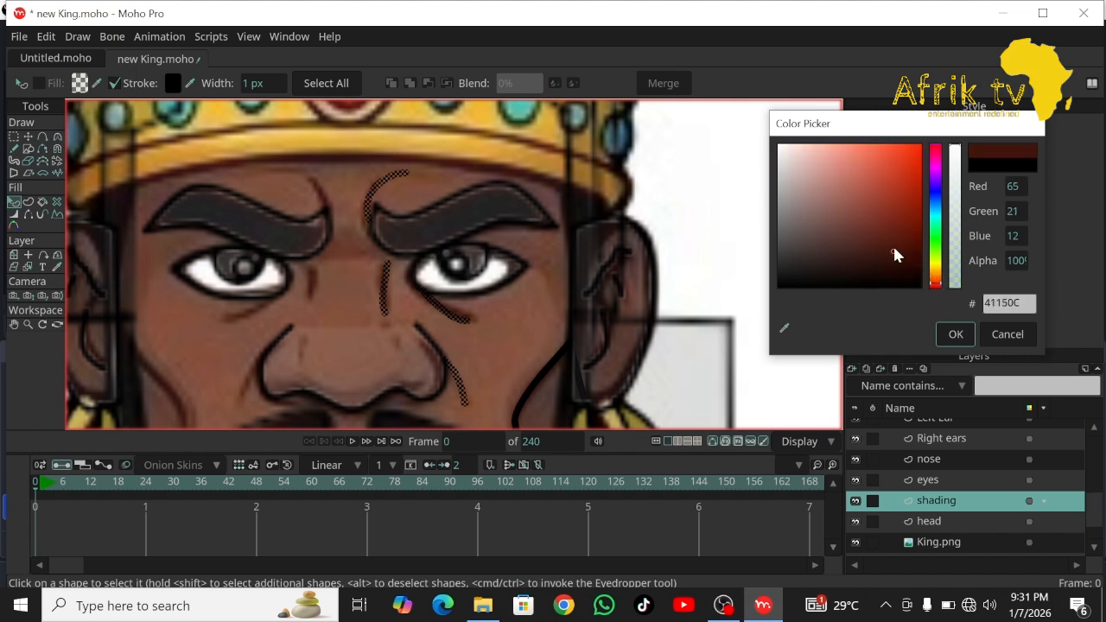
pyautogui.click(894, 256)
pyautogui.click(953, 334)
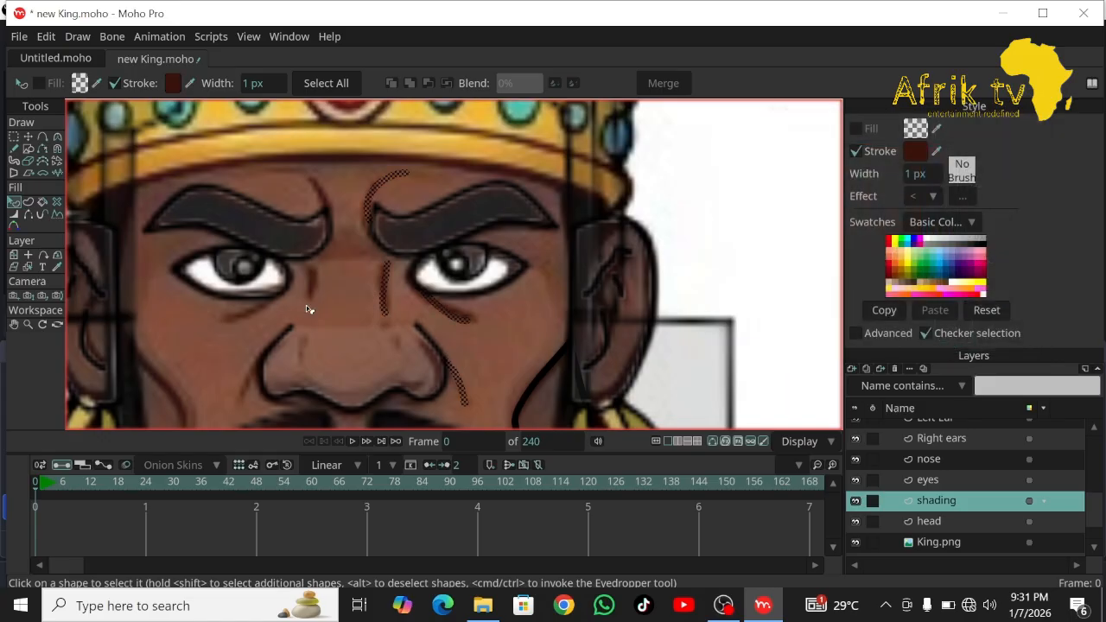
pyautogui.click(78, 319)
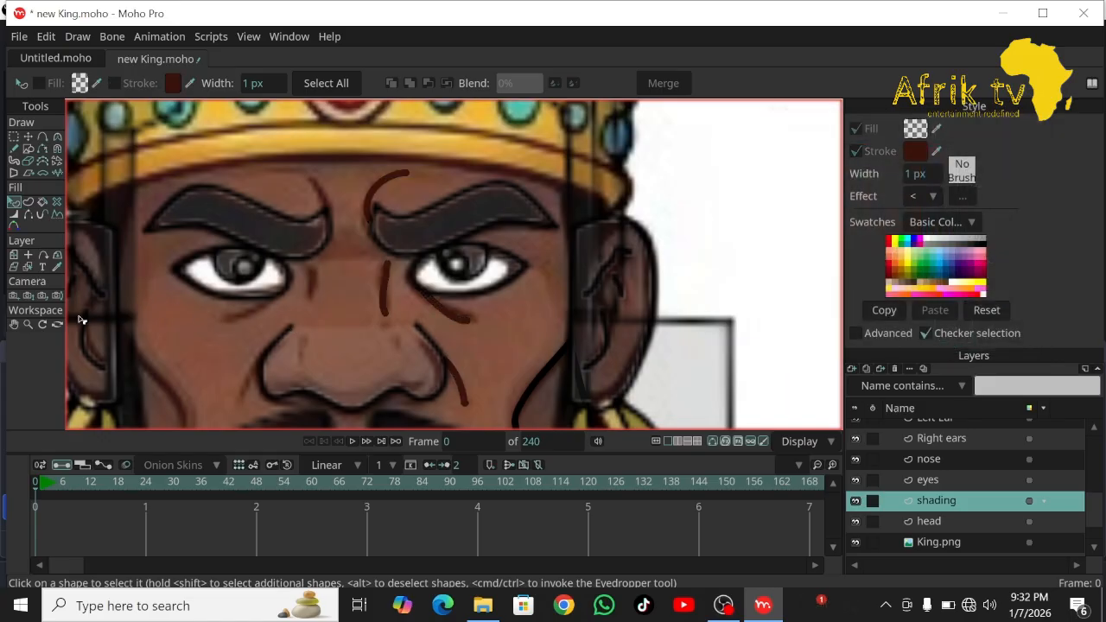
# Move the cheek shading shape's outer corner inward to the inner edge of the hoop earring.
pyautogui.click(15, 324)
pyautogui.moveTo(220, 311); pyautogui.dragTo(220, 70)
pyautogui.click(28, 137)
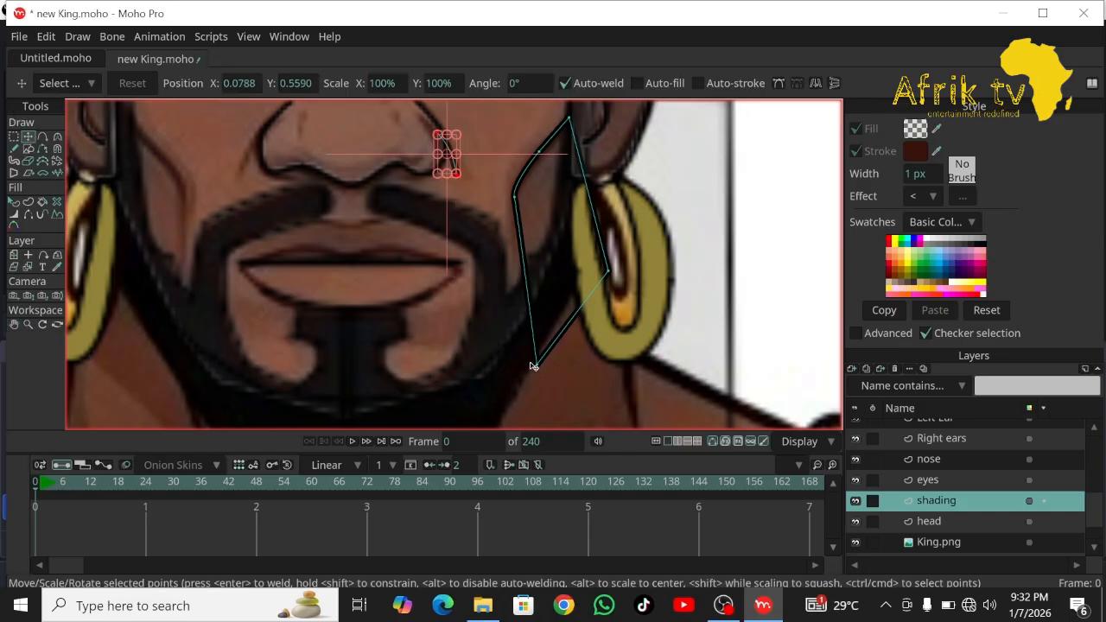
pyautogui.click(539, 370)
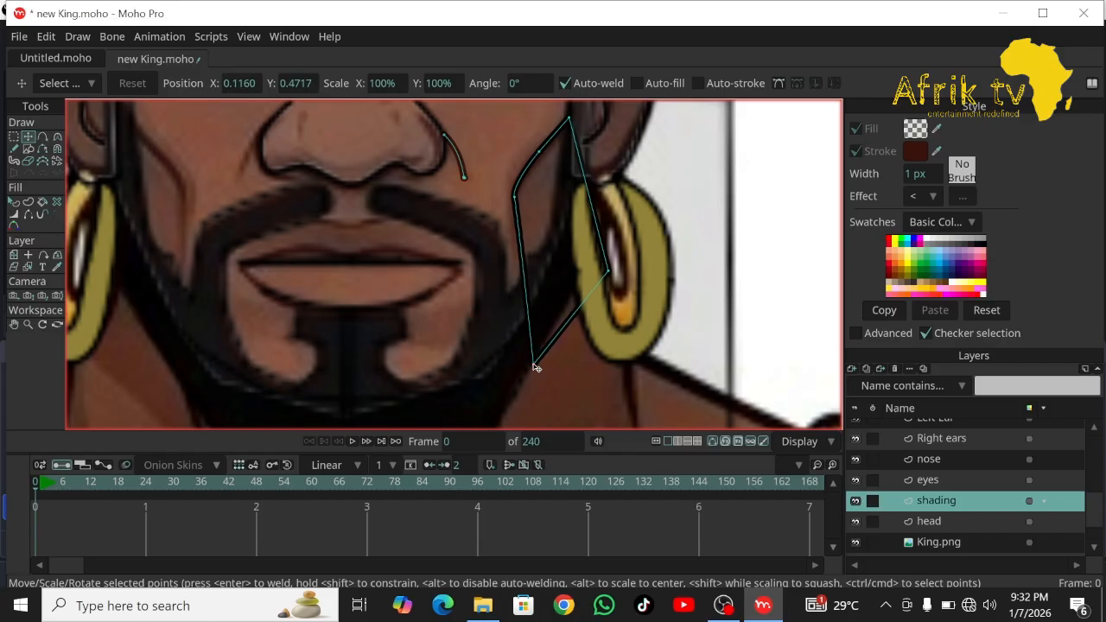
pyautogui.moveTo(612, 279); pyautogui.dragTo(579, 304)
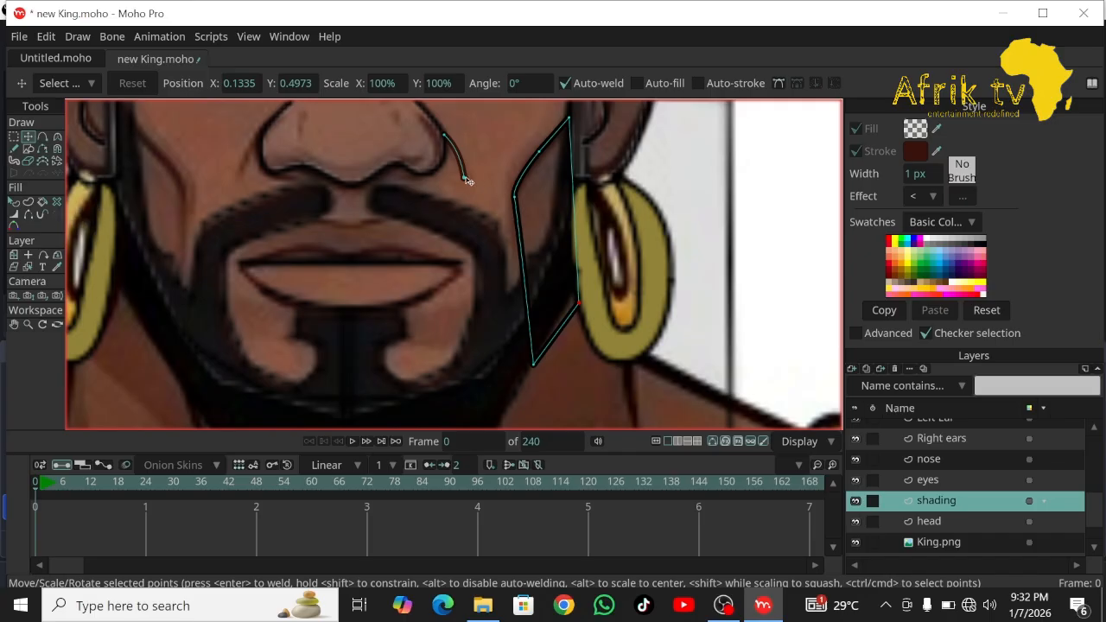
pyautogui.moveTo(465, 181); pyautogui.dragTo(493, 221)
pyautogui.moveTo(465, 180); pyautogui.dragTo(503, 188)
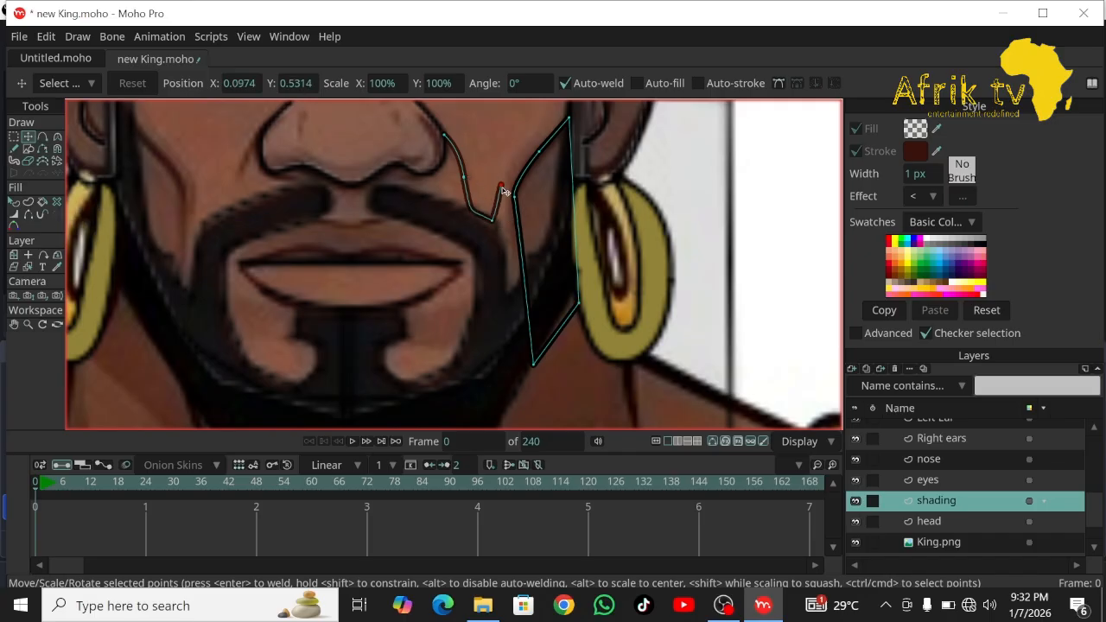
pyautogui.press('Delete')
pyautogui.click(492, 222)
pyautogui.press('Delete')
# Reshape the crease stroke beside the nostril by replacing its end point and placing the new end on the cheek.
pyautogui.moveTo(462, 179); pyautogui.dragTo(444, 190)
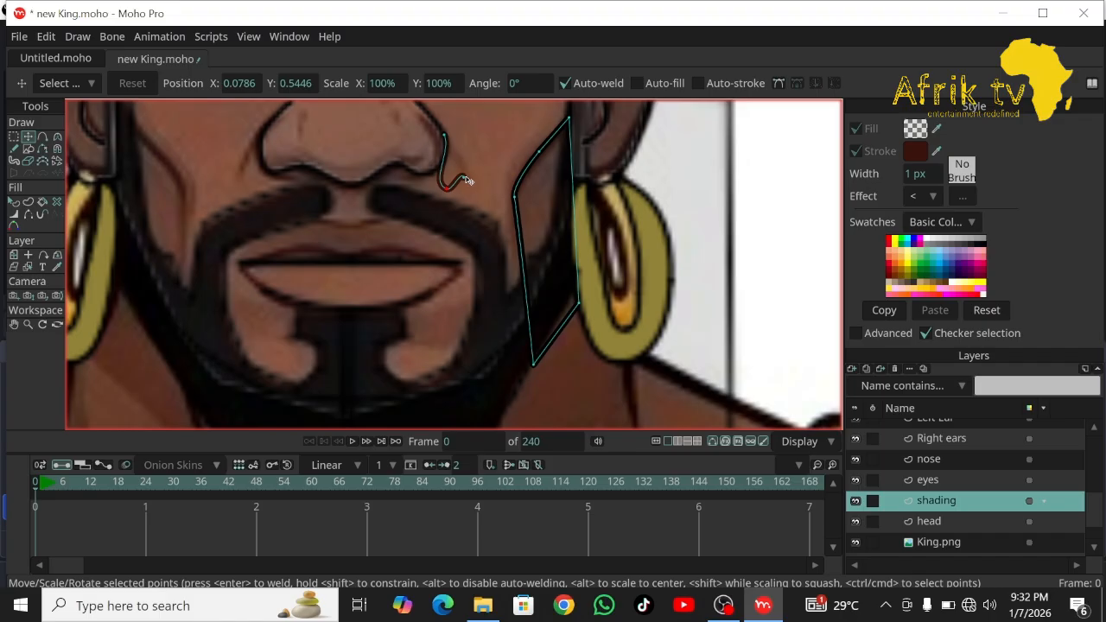
pyautogui.click(484, 204)
pyautogui.click(465, 182)
pyautogui.press('Delete')
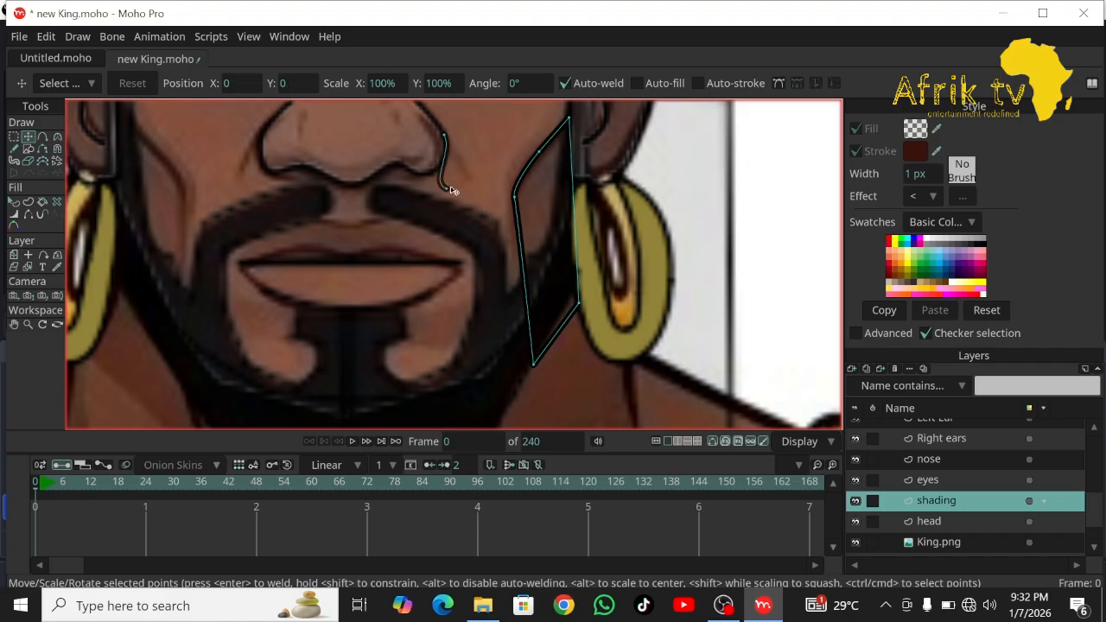
pyautogui.moveTo(450, 189); pyautogui.dragTo(476, 171)
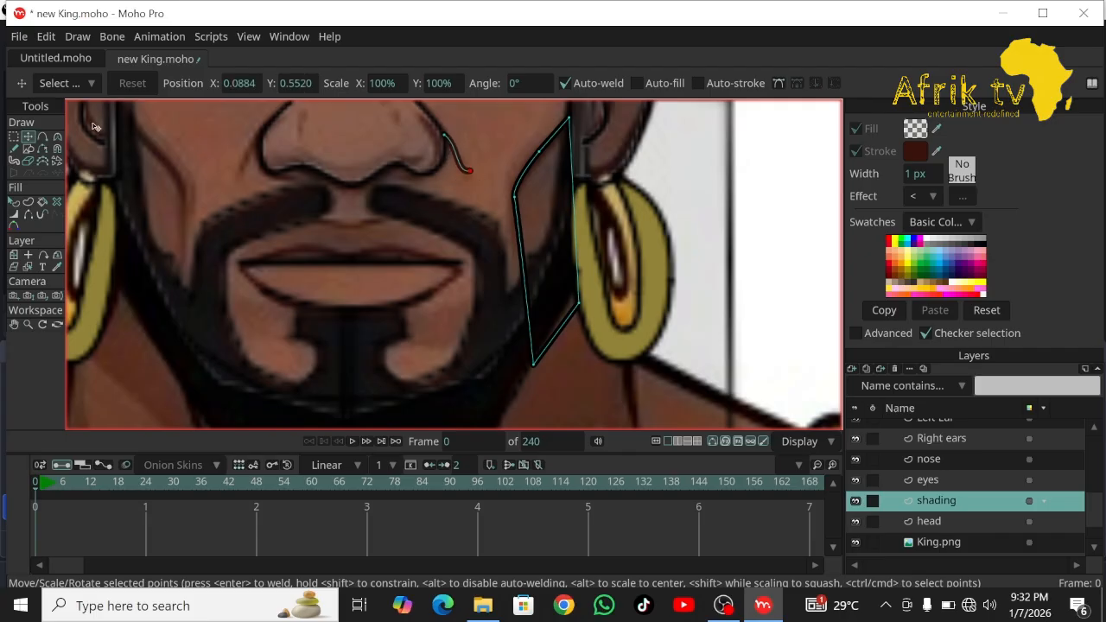
# Adjust the curvature of the crease stroke beside the nostril and undo the stray curve change.
pyautogui.click(57, 136)
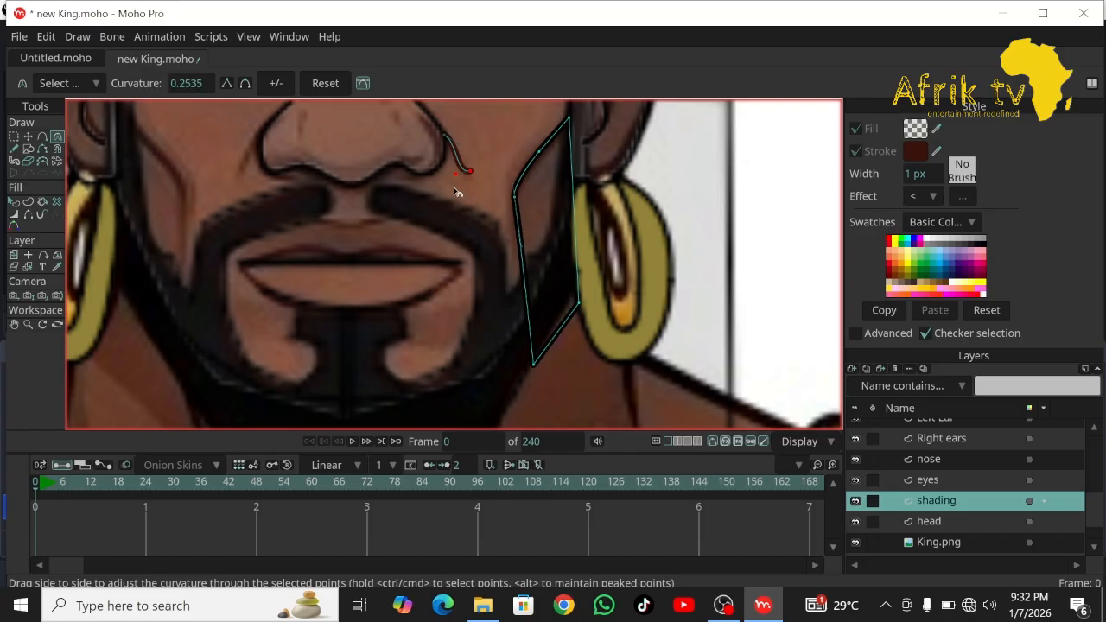
pyautogui.moveTo(457, 173); pyautogui.dragTo(460, 199)
pyautogui.moveTo(460, 157); pyautogui.dragTo(464, 158)
pyautogui.click(590, 193)
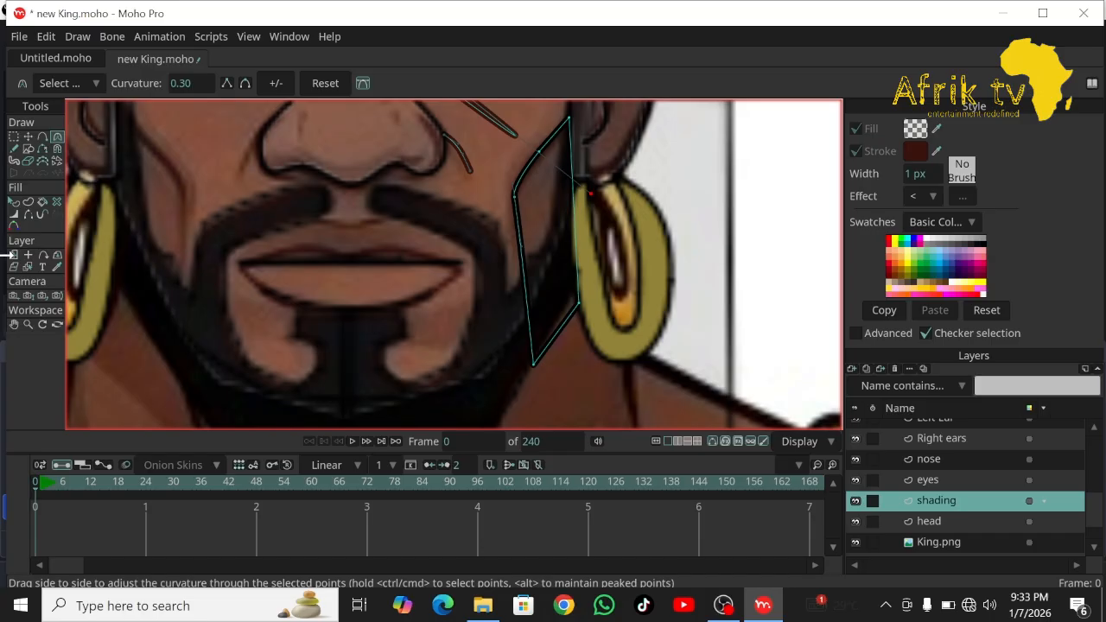
pyautogui.hotkey('ctrl', 'z')
# Move the nostril crease stroke's upper end off the nose outline onto the cheek and nudge its lower end inward.
pyautogui.click(15, 325)
pyautogui.moveTo(359, 255); pyautogui.dragTo(336, 383)
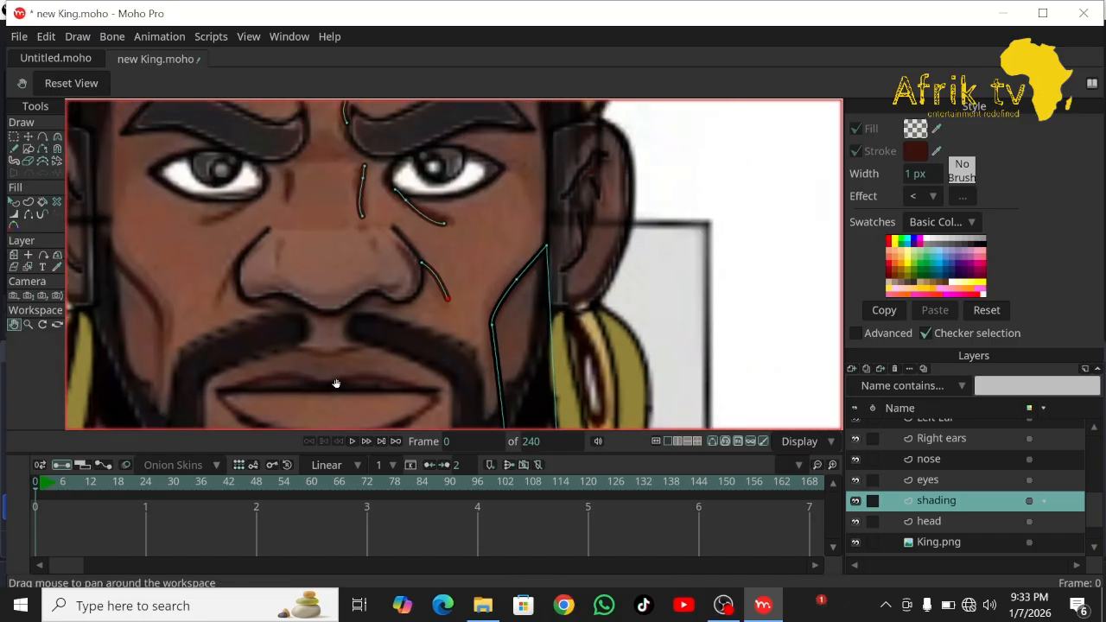
pyautogui.click(28, 325)
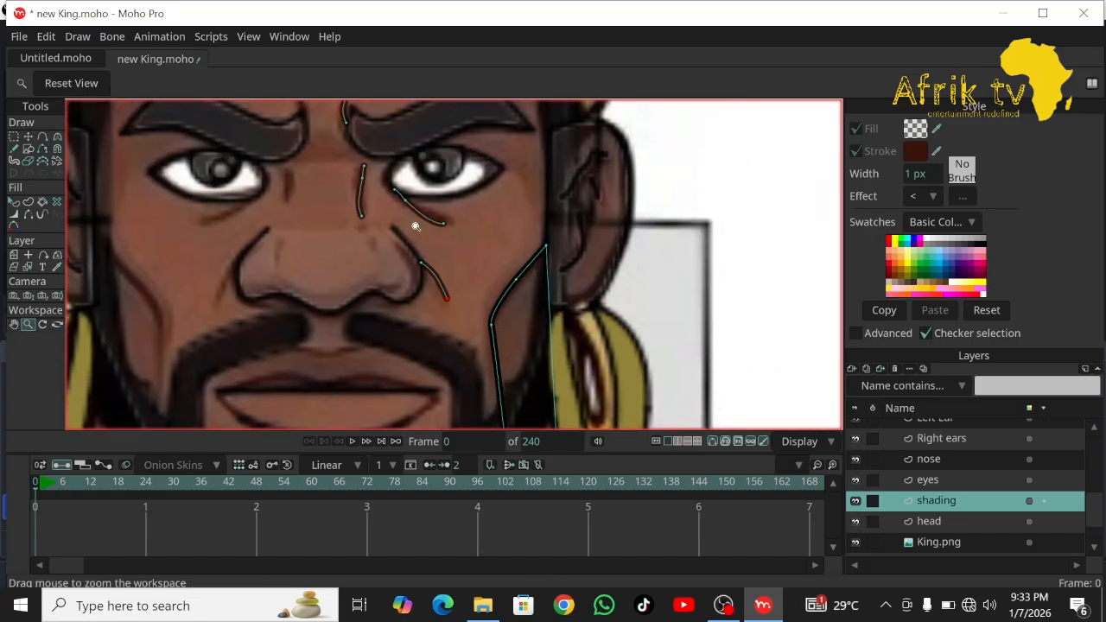
pyautogui.moveTo(412, 224); pyautogui.dragTo(742, 432)
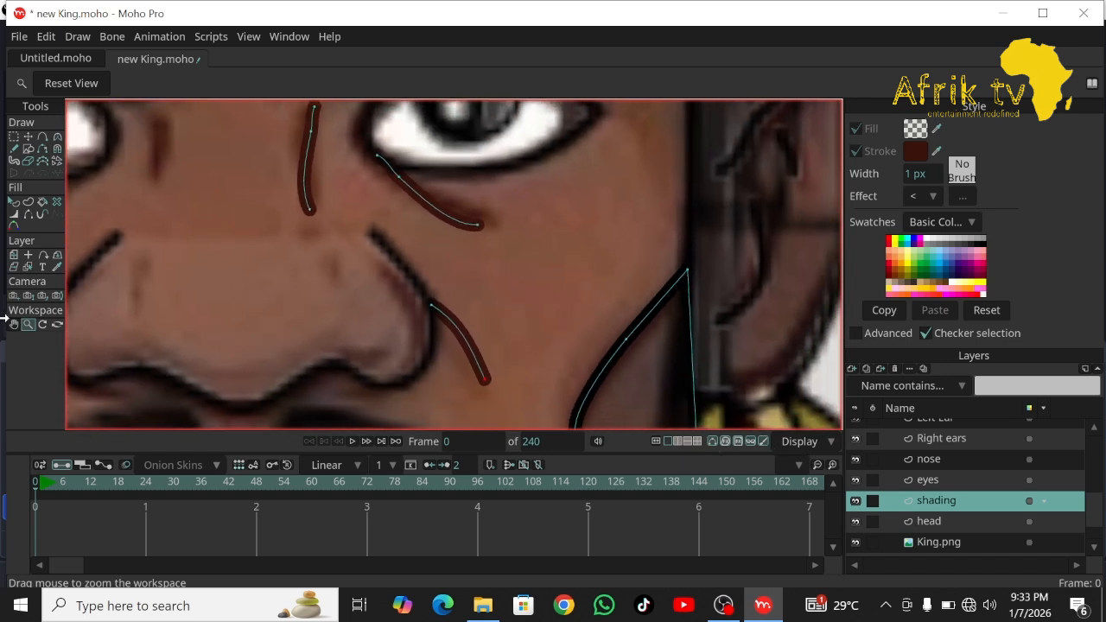
pyautogui.click(29, 137)
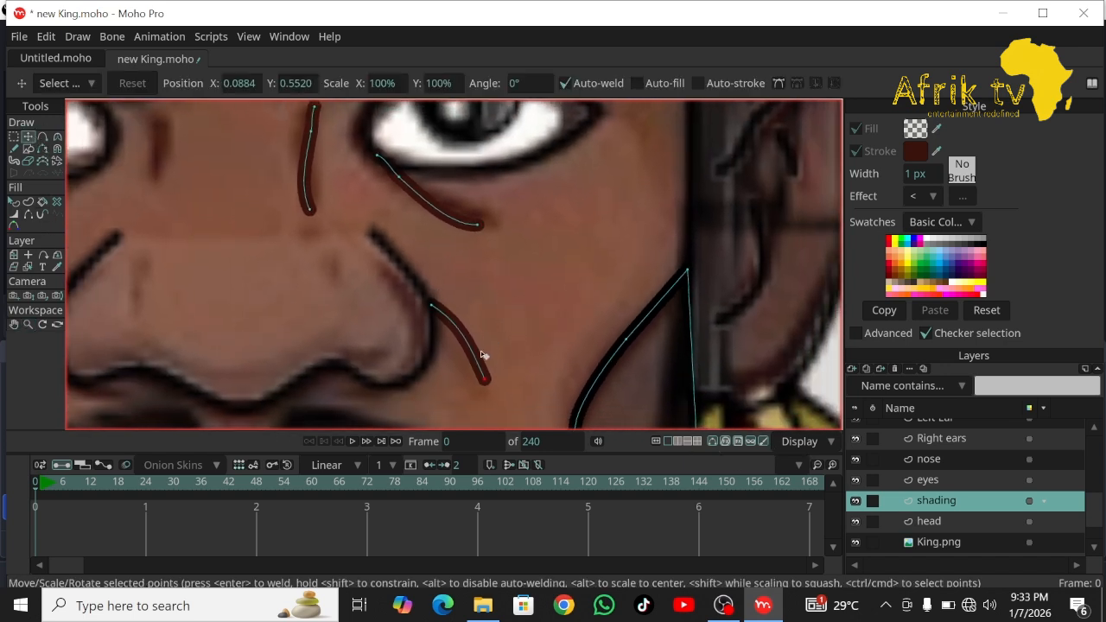
pyautogui.click(437, 309)
pyautogui.click(437, 307)
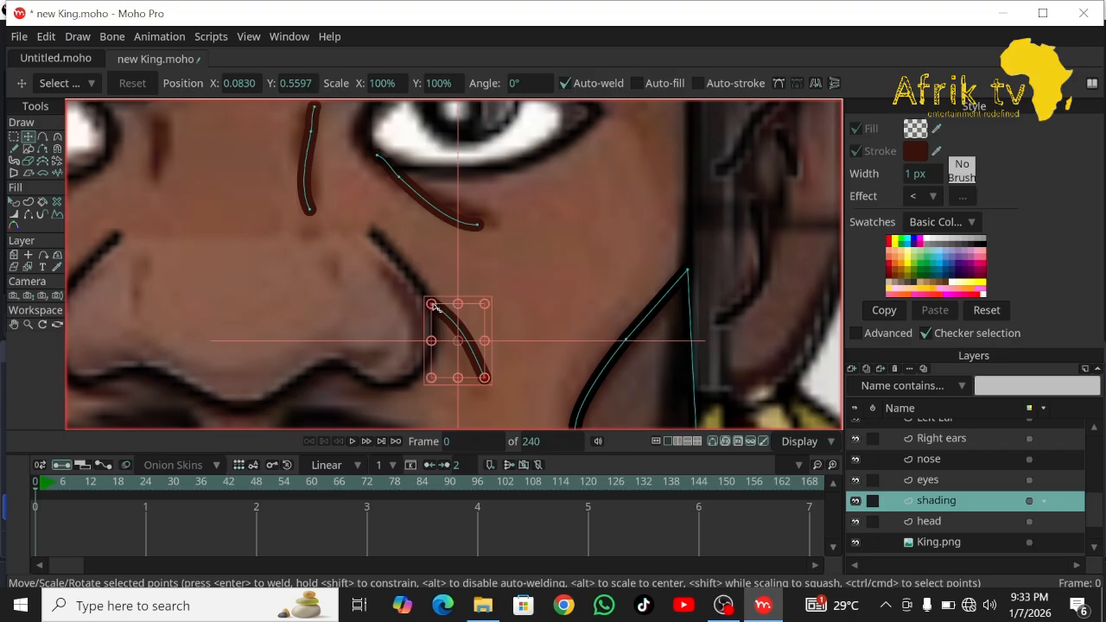
pyautogui.click(432, 304)
pyautogui.moveTo(435, 307)
pyautogui.mouseDown()
pyautogui.moveTo(465, 299)
pyautogui.moveTo(446, 309)
pyautogui.mouseUp()
pyautogui.click(488, 380)
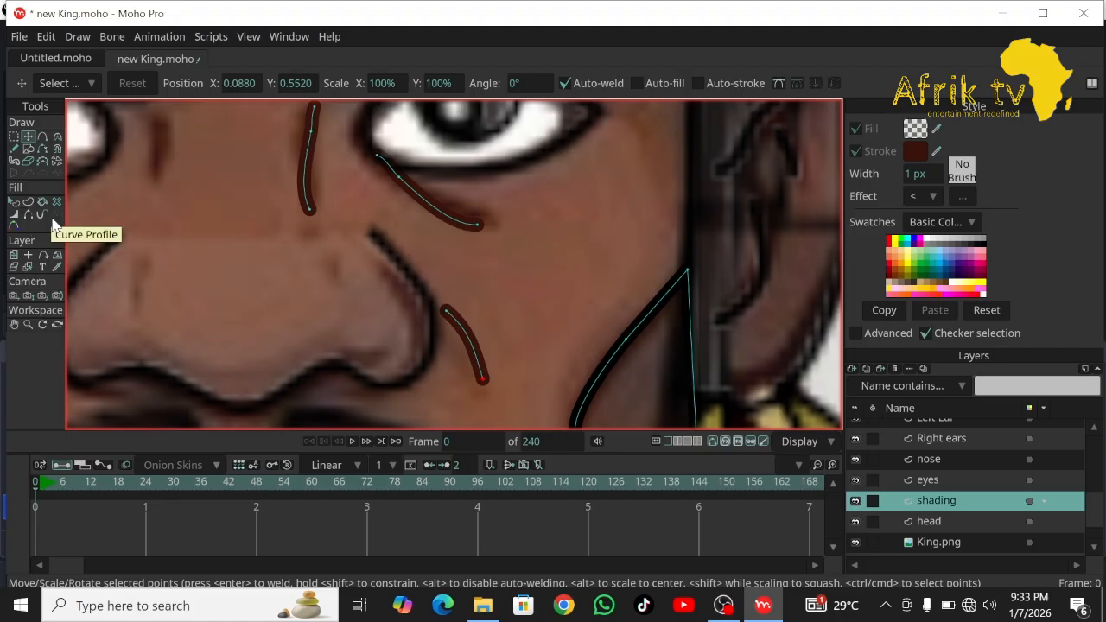
pyautogui.hotkey('ctrl', 'a')
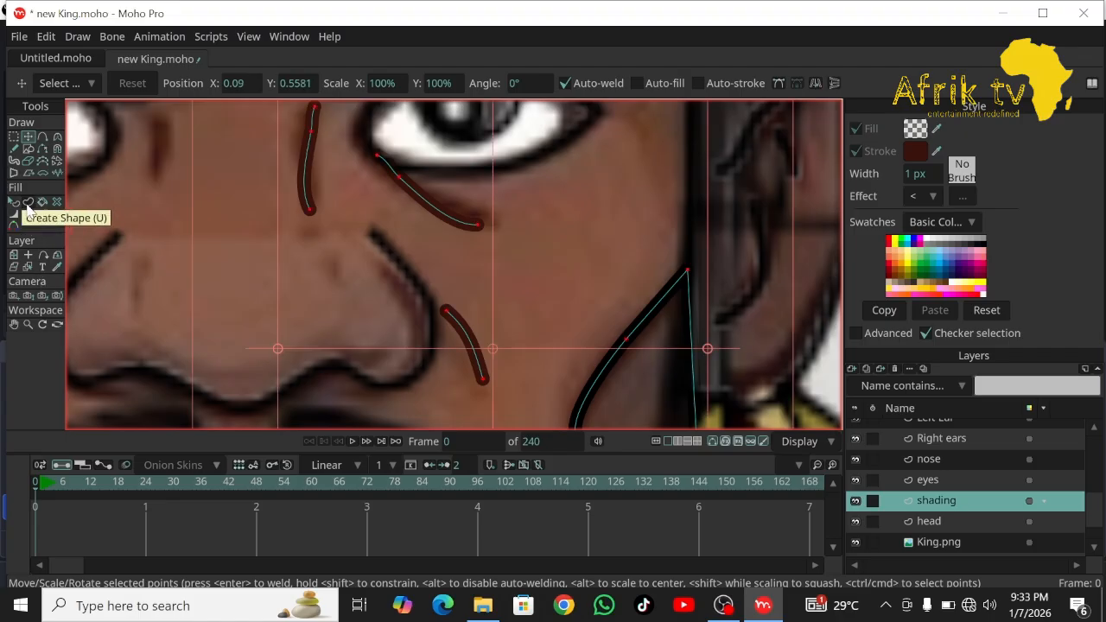
pyautogui.click(14, 216)
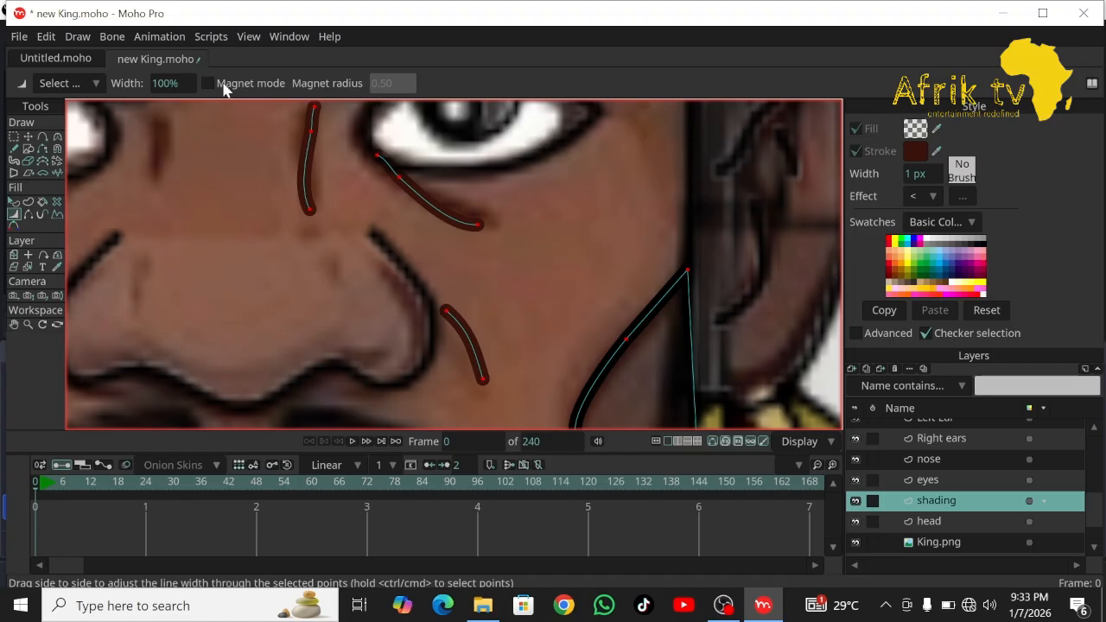
pyautogui.moveTo(161, 84); pyautogui.dragTo(142, 85)
pyautogui.click(28, 136)
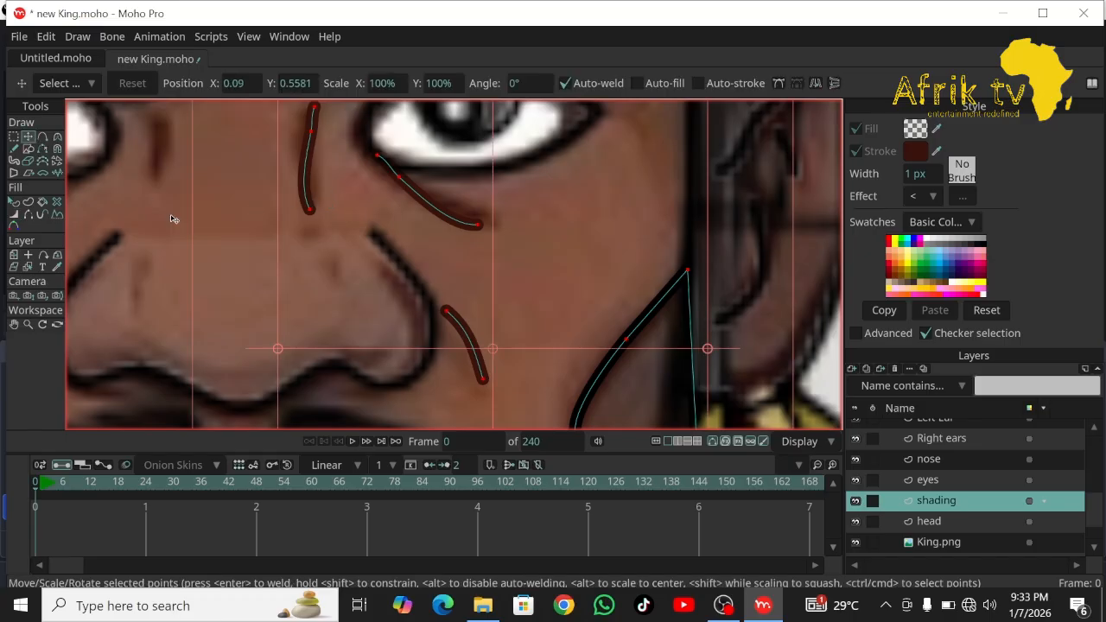
# Reduce the line width at the points of the nostril, under-eye and nose-bridge crease strokes to about 44–47%.
pyautogui.click(14, 214)
pyautogui.moveTo(456, 352); pyautogui.dragTo(435, 323)
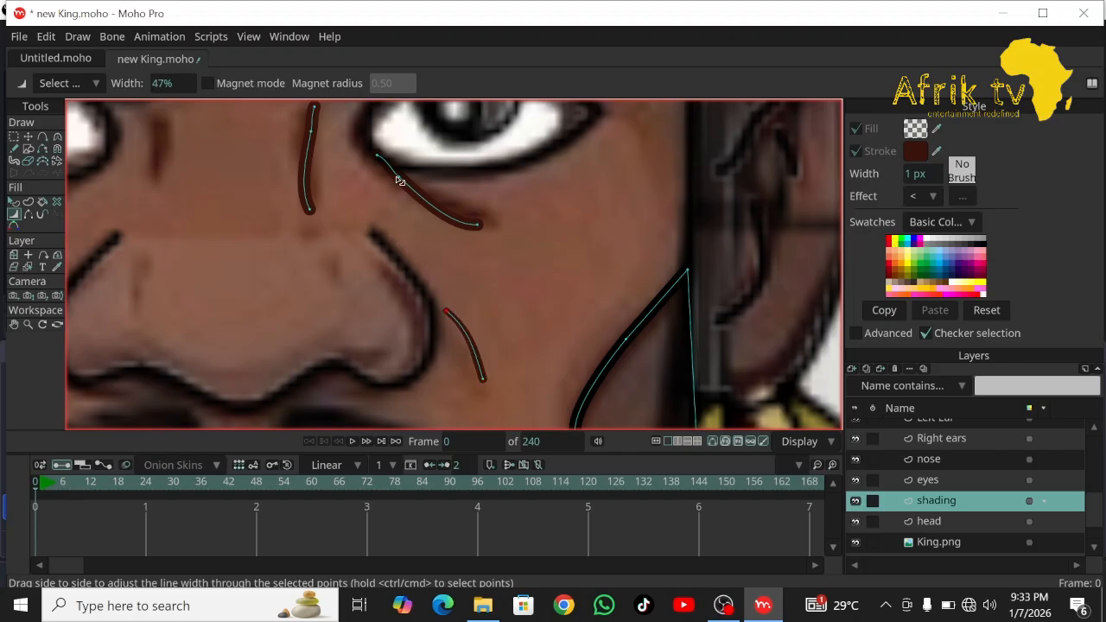
pyautogui.moveTo(397, 180); pyautogui.dragTo(387, 187)
pyautogui.moveTo(314, 210); pyautogui.dragTo(304, 212)
pyautogui.moveTo(313, 133)
pyautogui.mouseDown()
pyautogui.moveTo(302, 138)
pyautogui.moveTo(311, 109)
pyautogui.moveTo(289, 117)
pyautogui.moveTo(330, 104)
pyautogui.mouseUp()
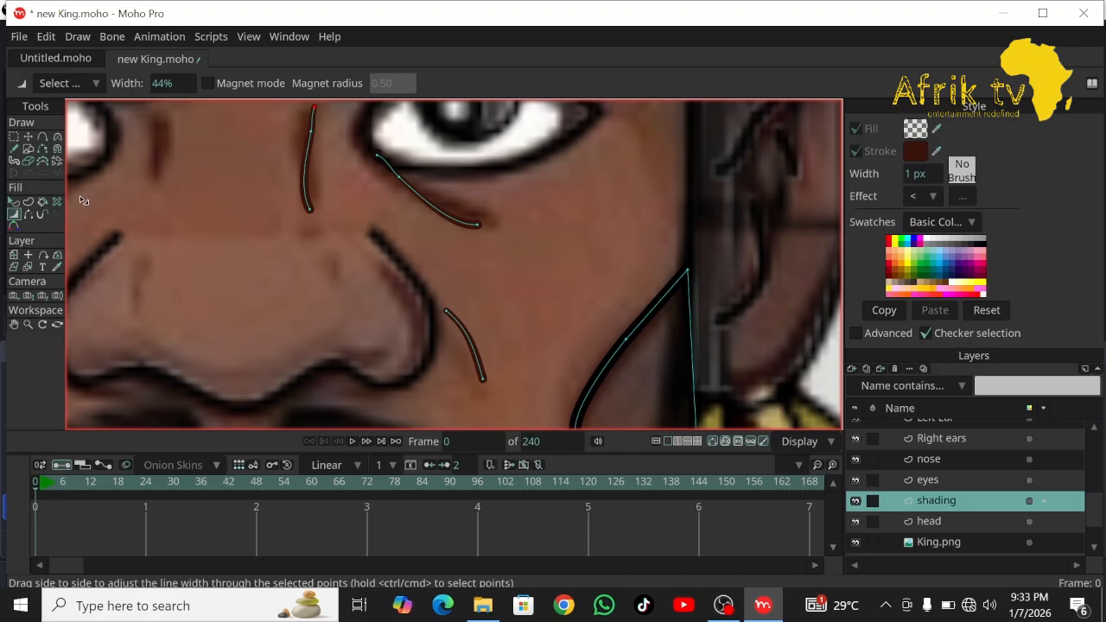
# Delete the middle point of the crease stroke beside the nose bridge.
pyautogui.click(29, 136)
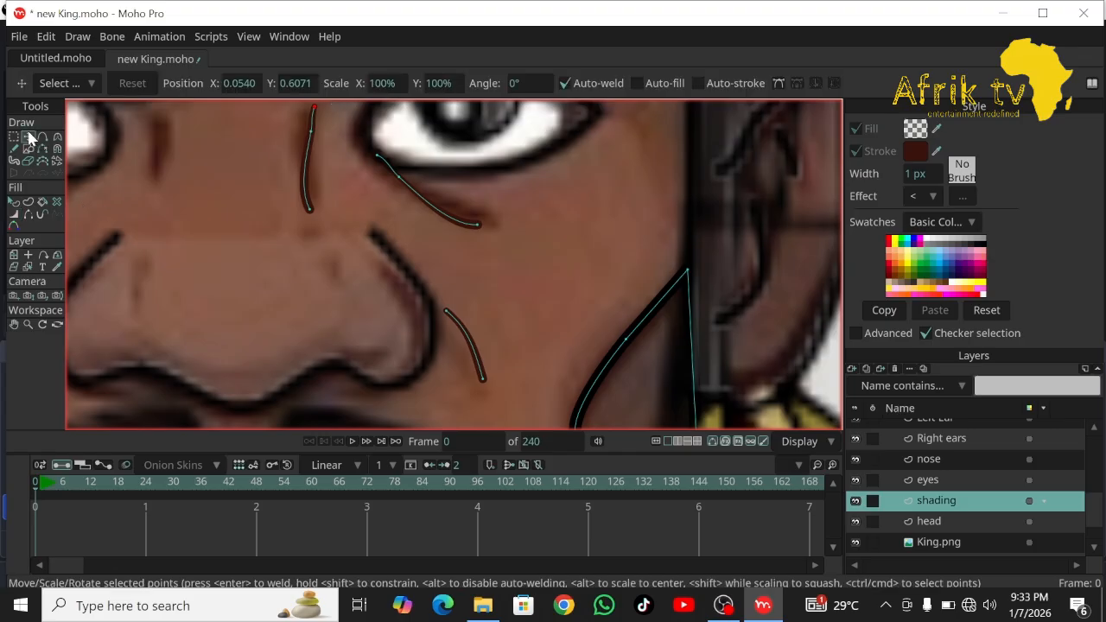
pyautogui.doubleClick(313, 137)
pyautogui.press('Delete')
pyautogui.hotkey('ctrl', 'z')
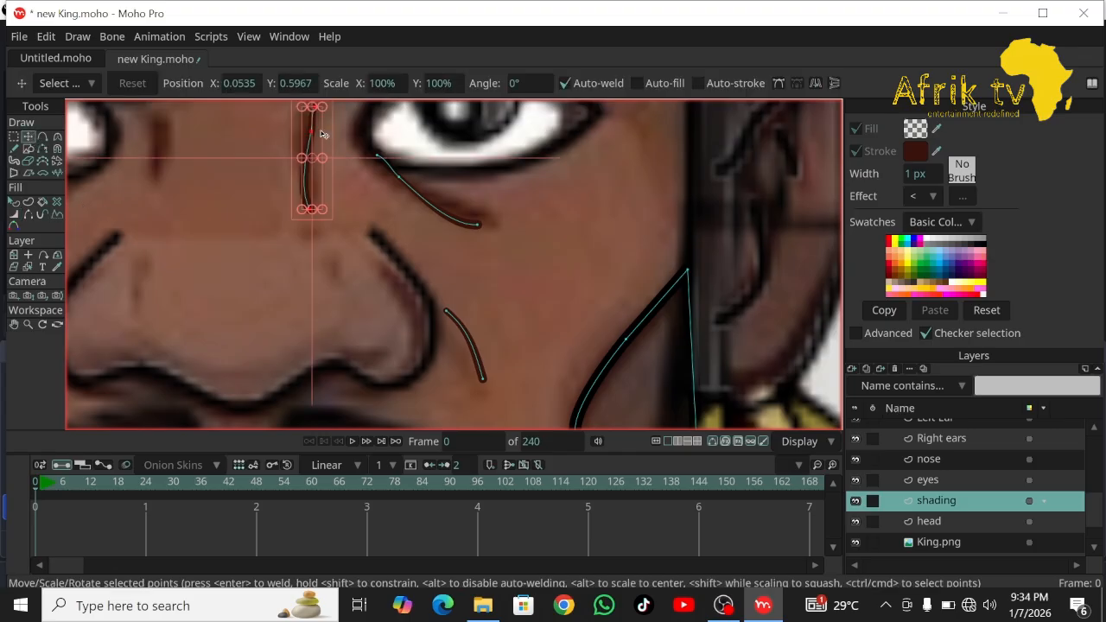
pyautogui.click(315, 134)
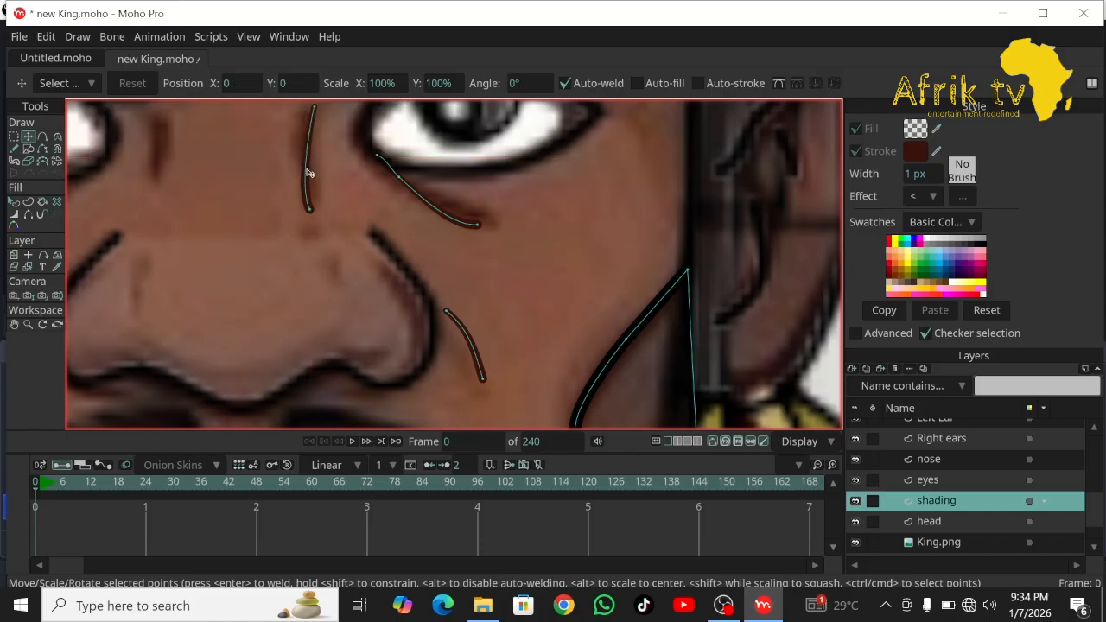
pyautogui.doubleClick(309, 167)
pyautogui.click(358, 207)
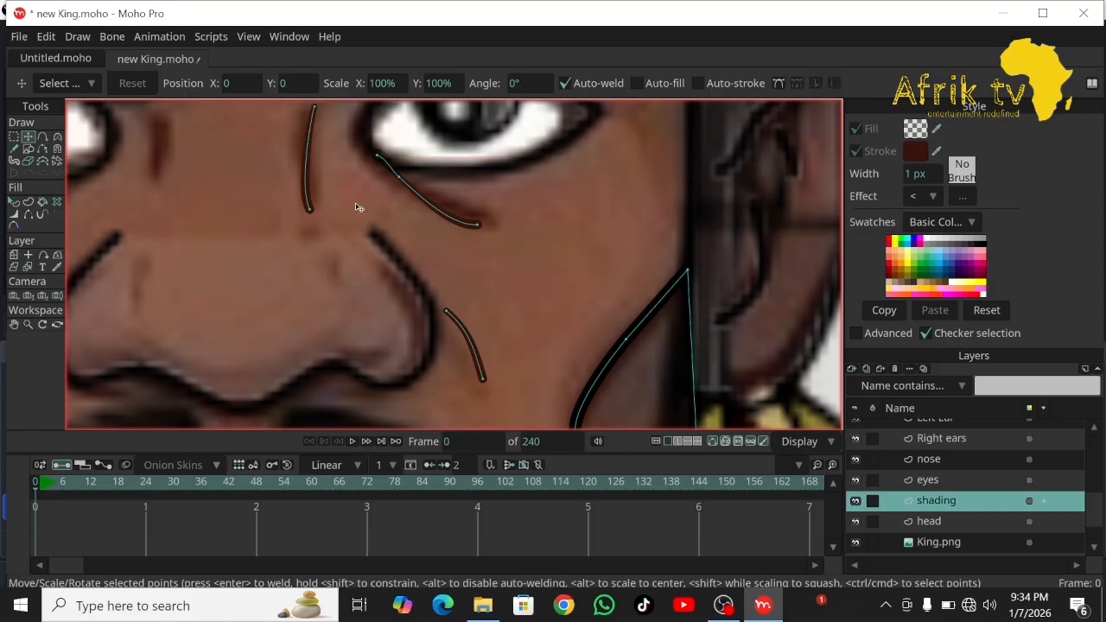
# Delete the under-eye crease stroke's middle point and move its two ends to fit the reference crease.
pyautogui.doubleClick(400, 184)
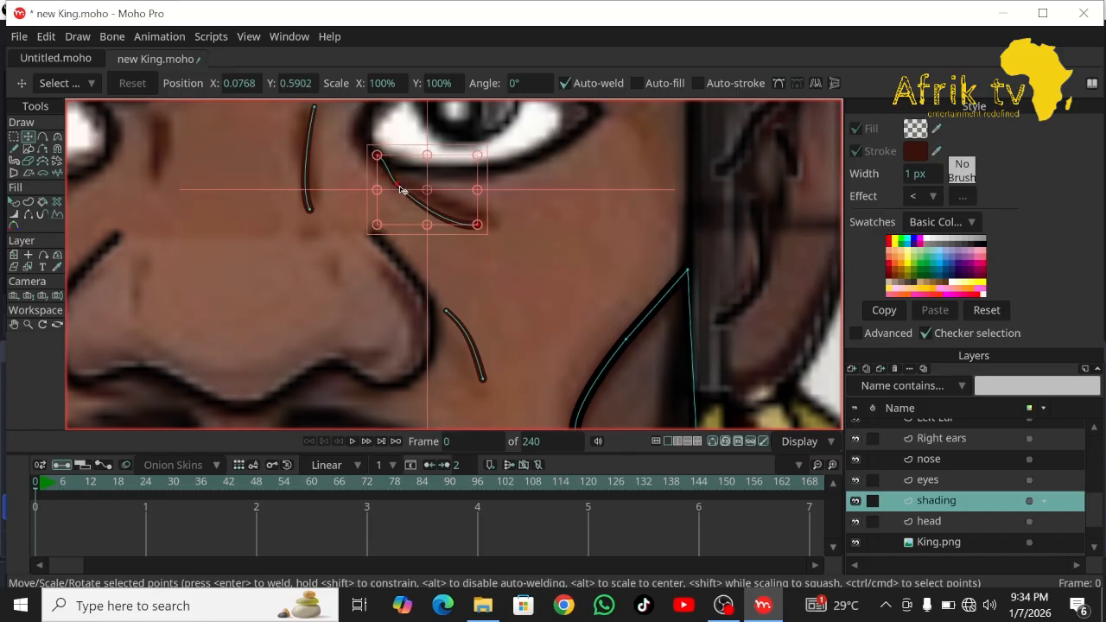
pyautogui.click(396, 188)
pyautogui.click(396, 188)
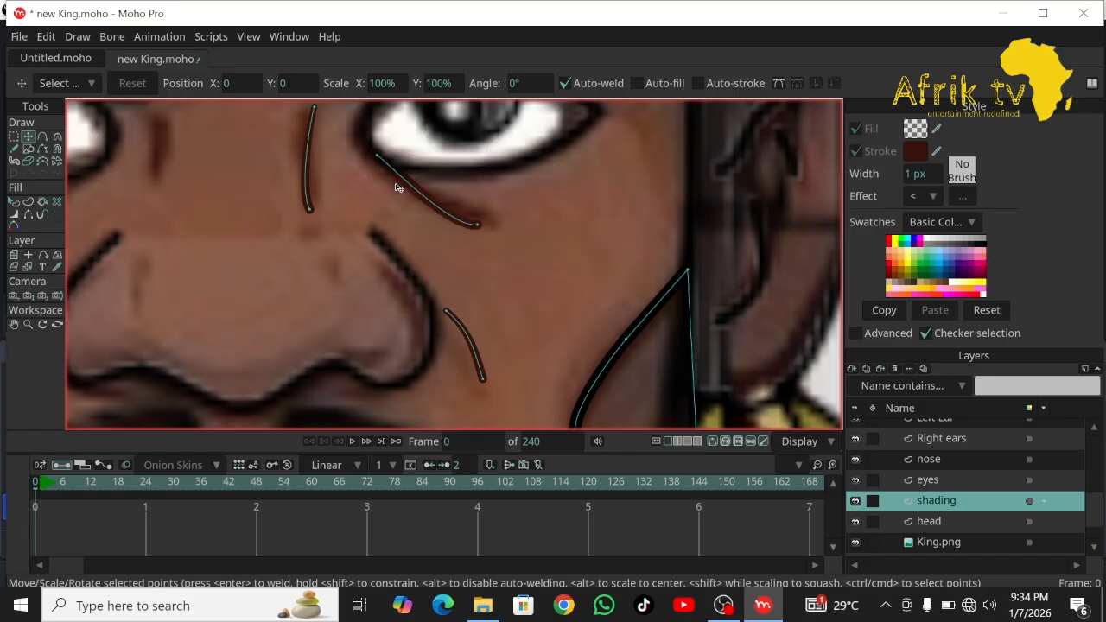
pyautogui.moveTo(379, 160); pyautogui.dragTo(373, 165)
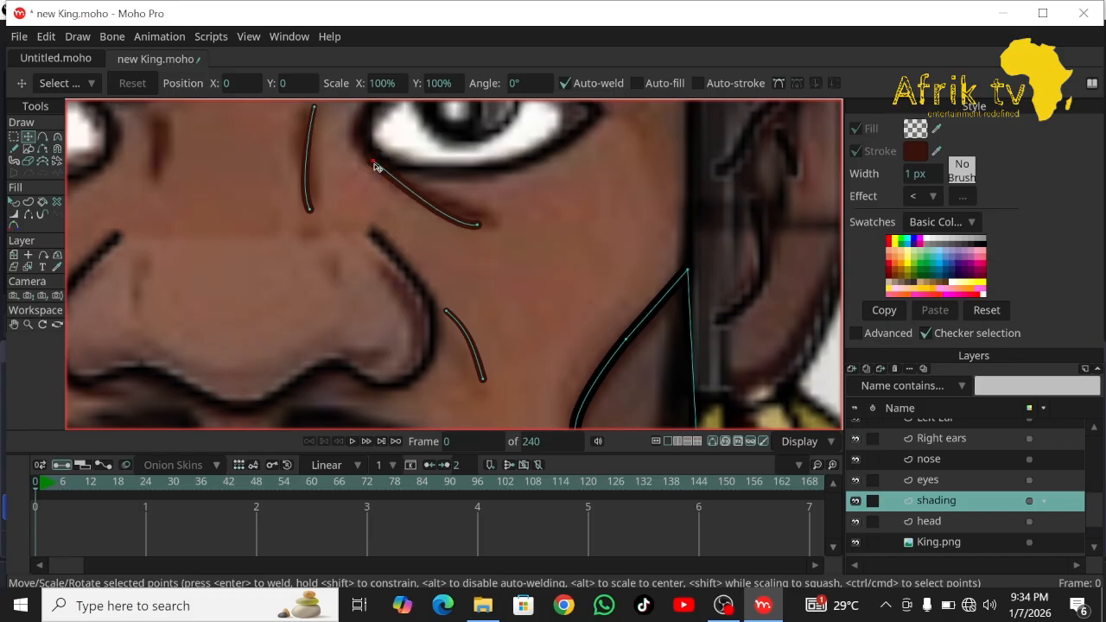
pyautogui.moveTo(478, 228); pyautogui.dragTo(482, 220)
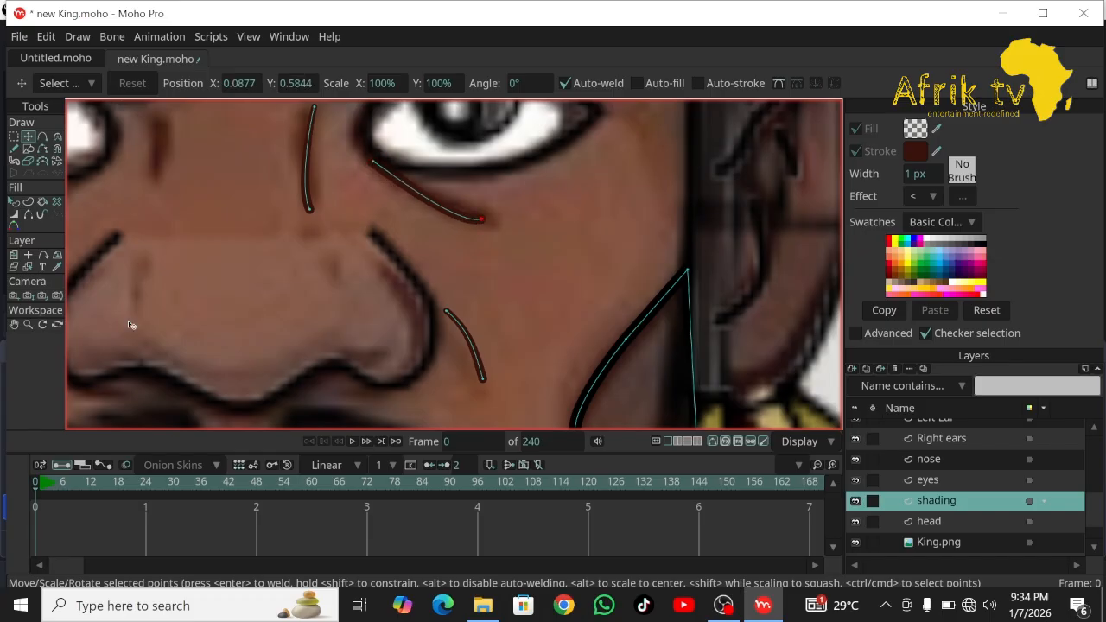
# Duplicate the cheek shading shape and all crease strokes and mirror the copies onto the opposite half of the face.
pyautogui.click(29, 325)
pyautogui.moveTo(348, 323); pyautogui.dragTo(17, 216)
pyautogui.click(14, 324)
pyautogui.moveTo(311, 319); pyautogui.dragTo(419, 294)
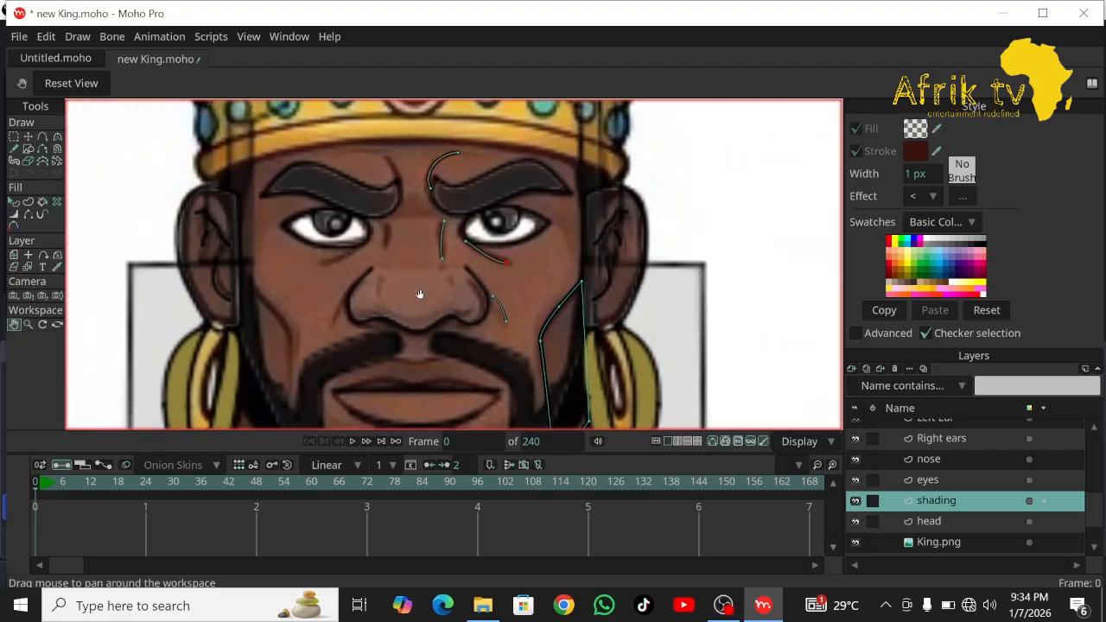
pyautogui.hotkey('ctrl', 'a')
pyautogui.click(32, 136)
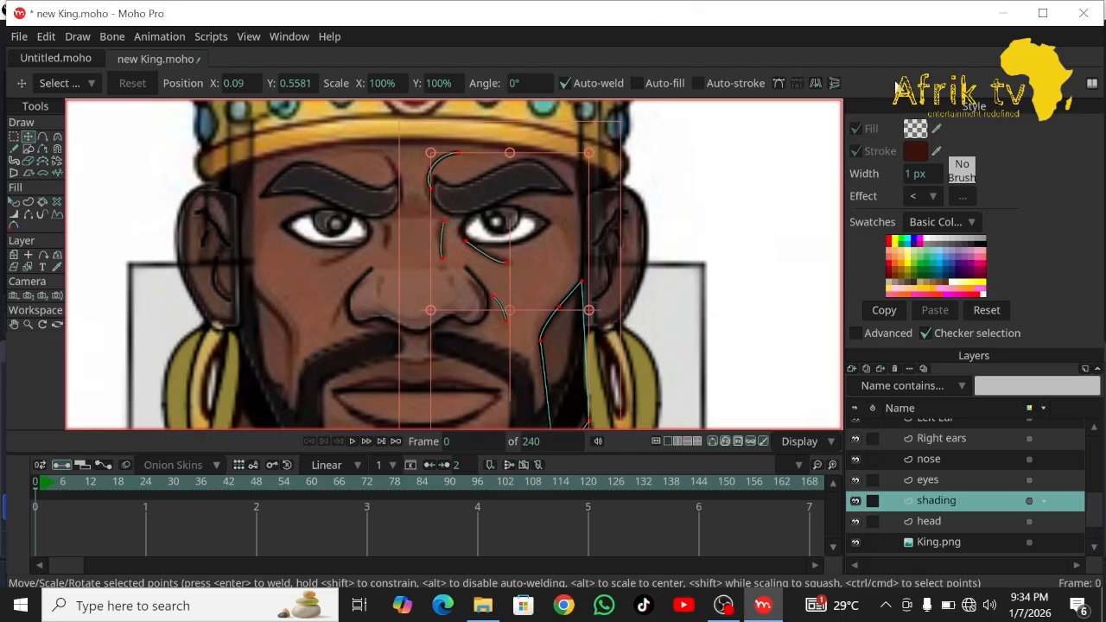
pyautogui.click(815, 83)
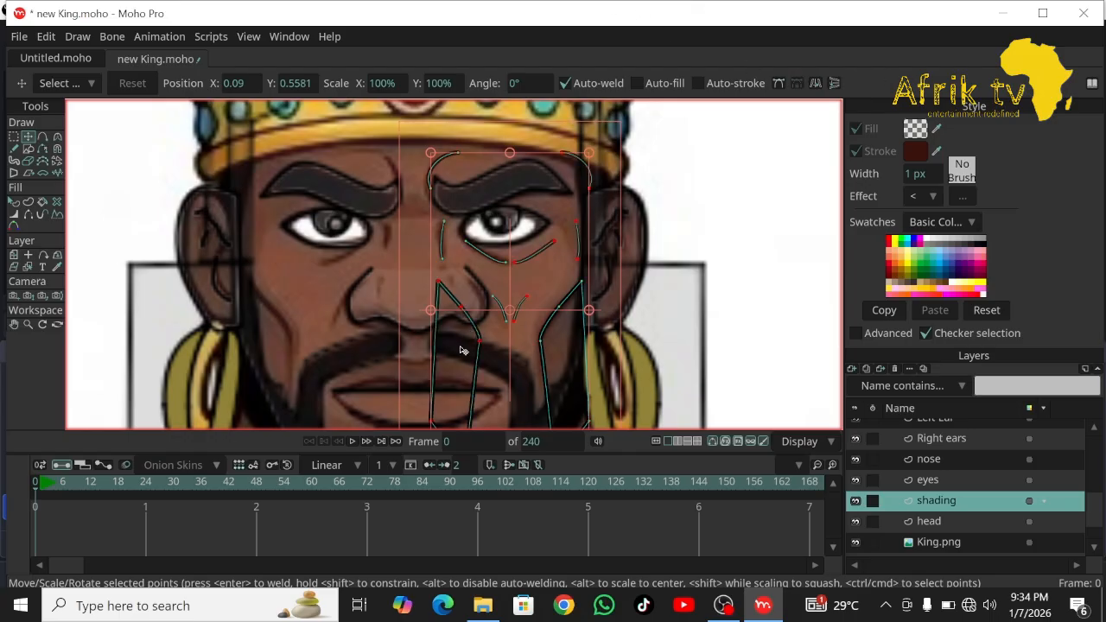
pyautogui.moveTo(477, 285)
pyautogui.mouseDown()
pyautogui.moveTo(285, 290)
pyautogui.moveTo(402, 334)
pyautogui.moveTo(466, 387)
pyautogui.moveTo(455, 378)
pyautogui.mouseUp()
# Shorten the mirrored nose-bridge crease stroke by raising its lower end.
pyautogui.click(28, 324)
pyautogui.press('t')
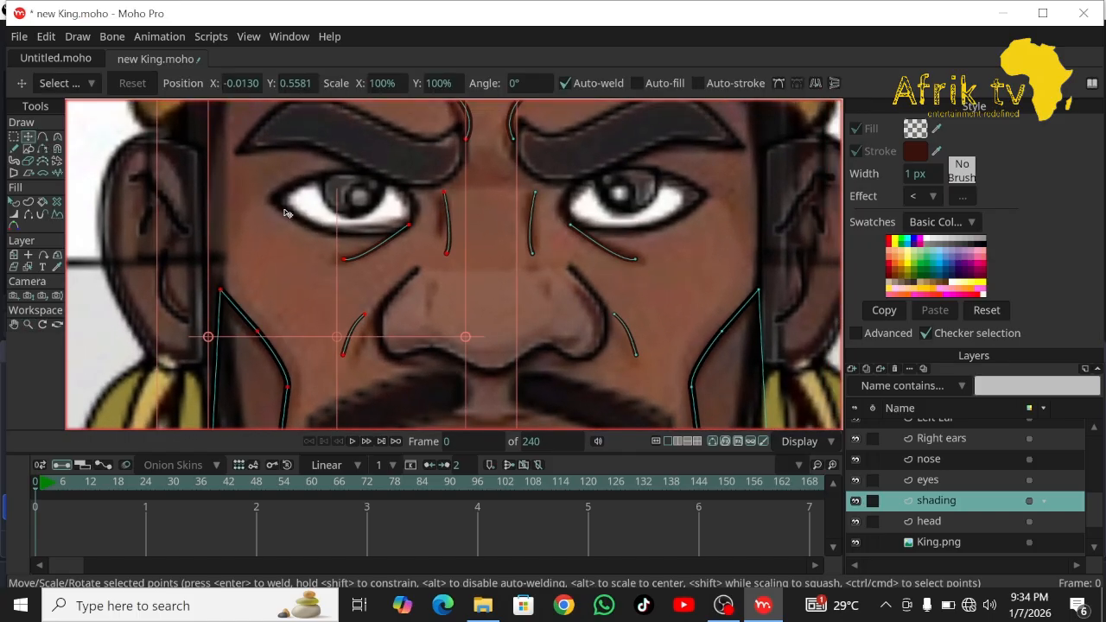
pyautogui.moveTo(444, 257); pyautogui.dragTo(438, 239)
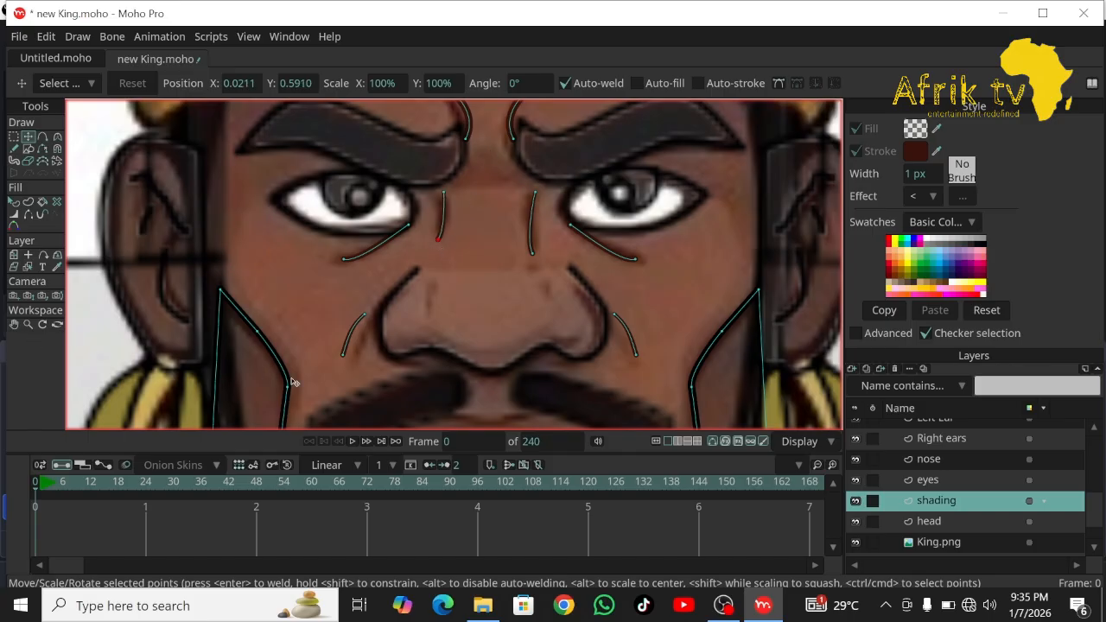
# Move the mirrored cheek shading shape's bottom corner slightly down and inward over the beard.
pyautogui.click(14, 325)
pyautogui.moveTo(303, 370)
pyautogui.mouseDown()
pyautogui.moveTo(291, 230)
pyautogui.moveTo(285, 248)
pyautogui.mouseUp()
pyautogui.click(27, 137)
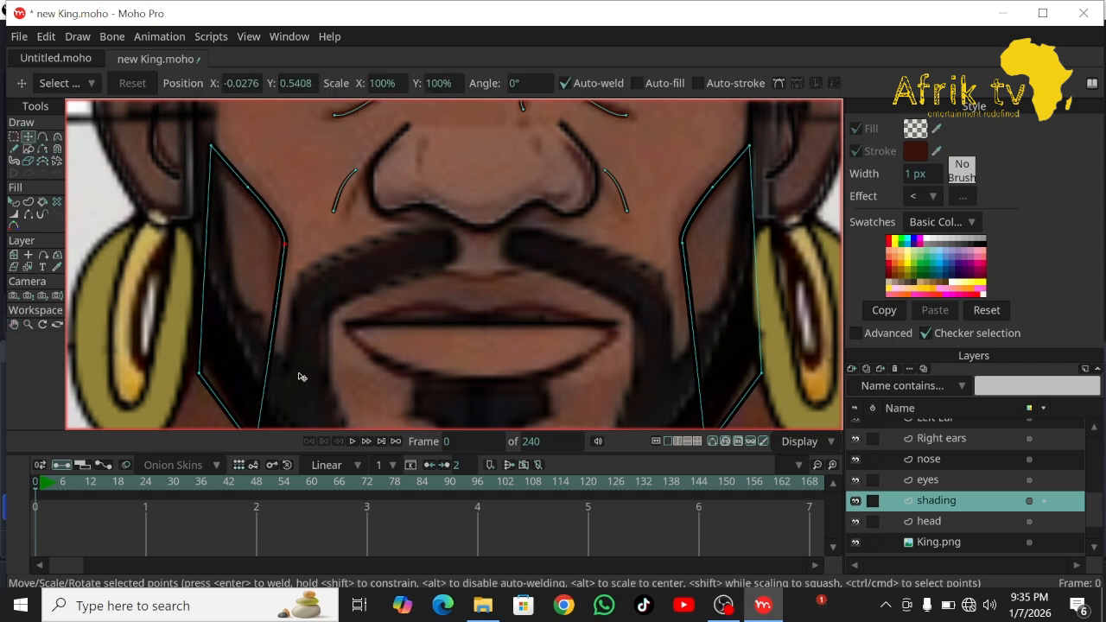
pyautogui.click(14, 325)
pyautogui.moveTo(122, 341); pyautogui.dragTo(97, 245)
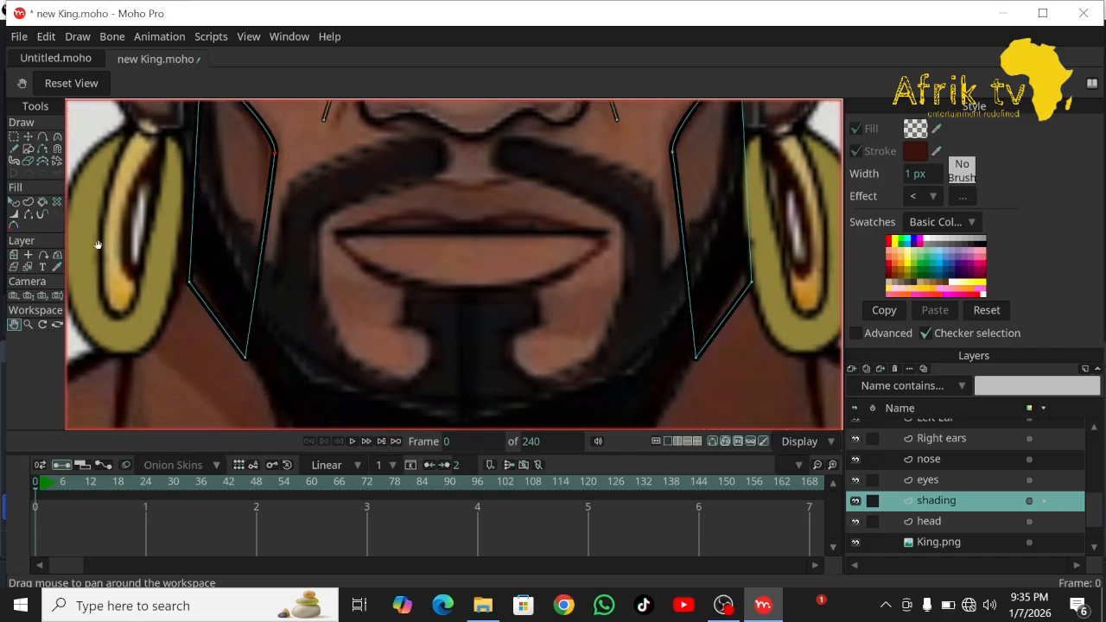
pyautogui.click(27, 137)
pyautogui.moveTo(246, 357); pyautogui.dragTo(256, 364)
# Reshape the mirrored forehead crease stroke above the inner eyebrow by moving its points and adjusting its curvature.
pyautogui.click(14, 324)
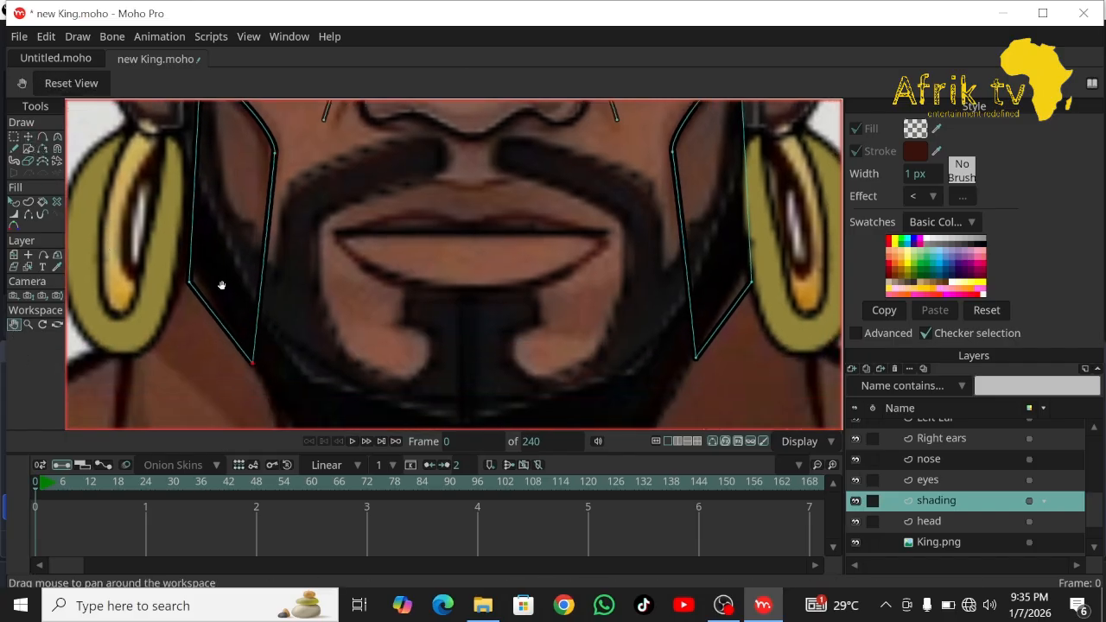
pyautogui.moveTo(222, 285); pyautogui.dragTo(306, 439)
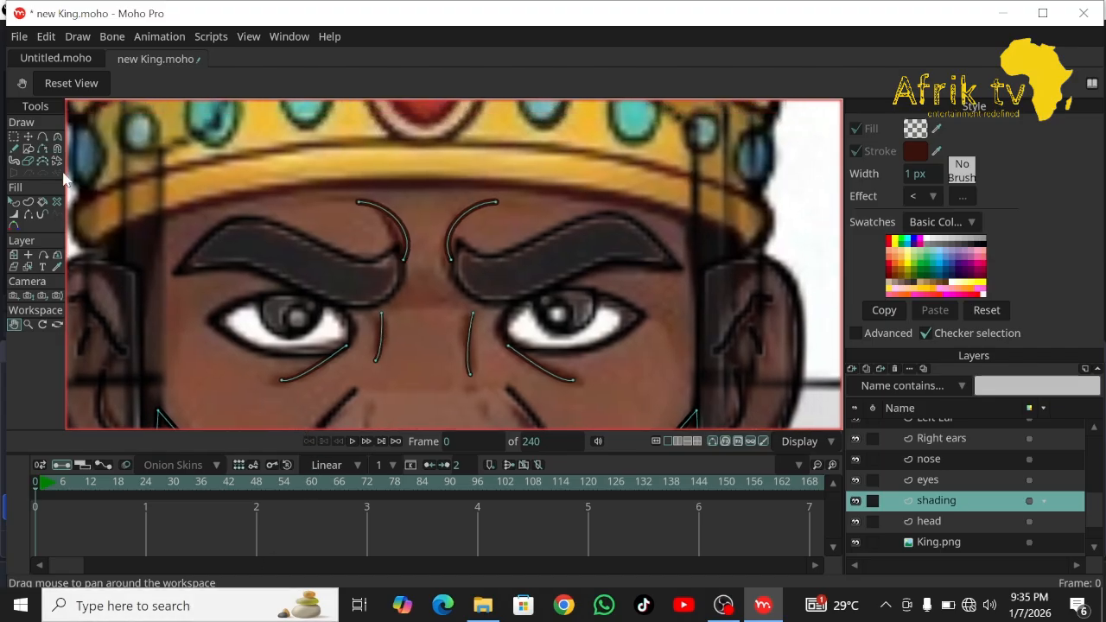
pyautogui.click(27, 136)
pyautogui.click(361, 206)
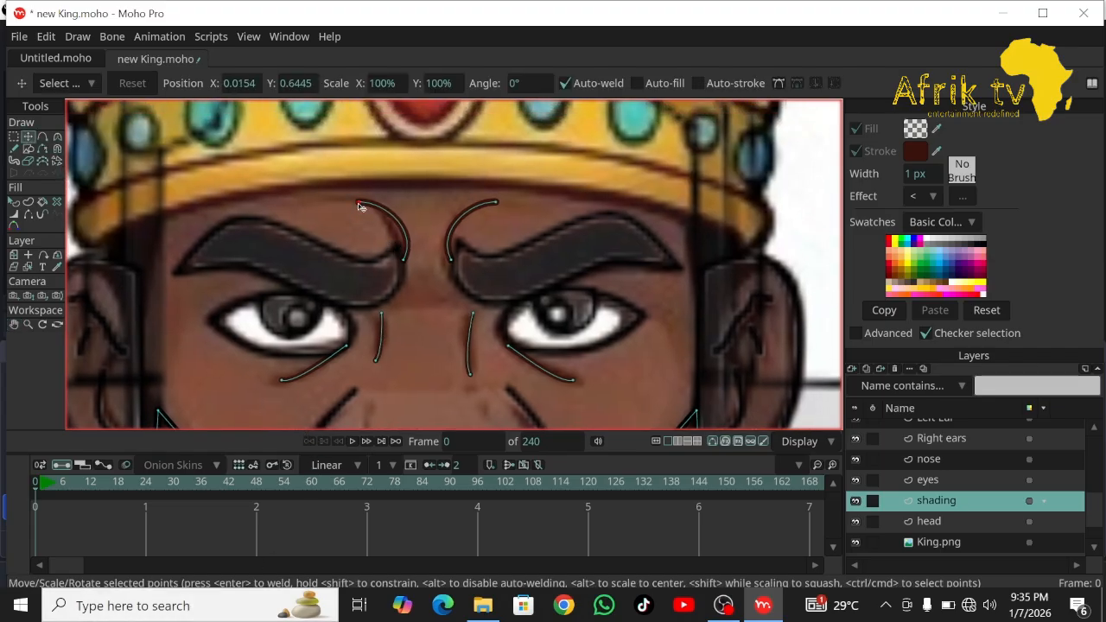
pyautogui.moveTo(361, 206); pyautogui.dragTo(364, 203)
pyautogui.moveTo(409, 235)
pyautogui.mouseDown()
pyautogui.moveTo(400, 253)
pyautogui.moveTo(419, 237)
pyautogui.mouseUp()
pyautogui.click(57, 137)
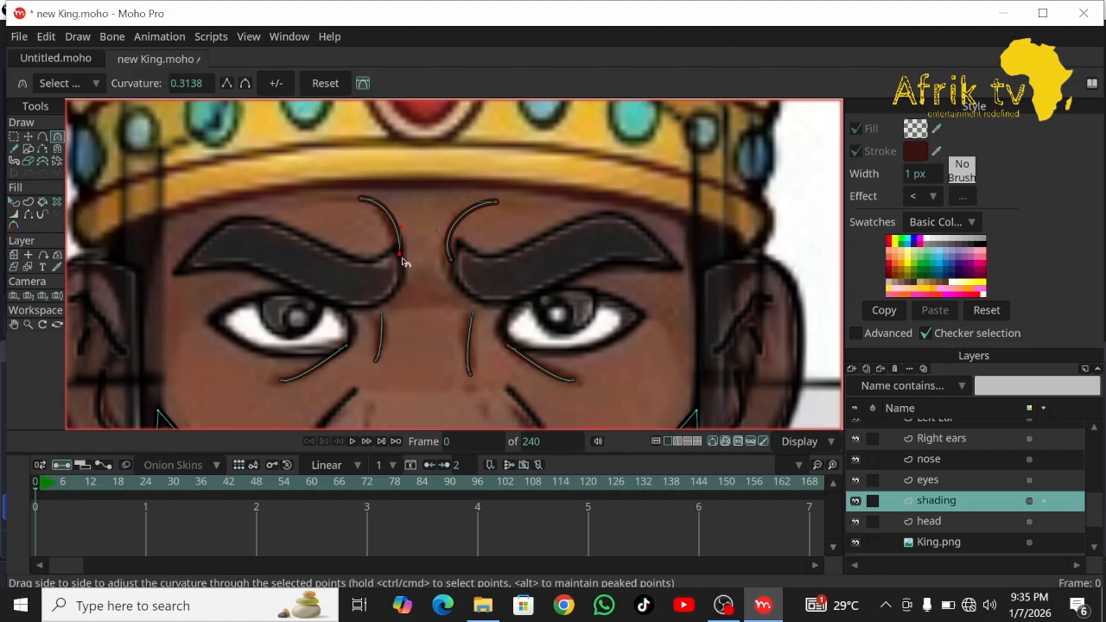
pyautogui.click(453, 261)
# Shift both nostril crease strokes slightly inward towards the nose.
pyautogui.click(14, 325)
pyautogui.moveTo(259, 363); pyautogui.dragTo(303, 112)
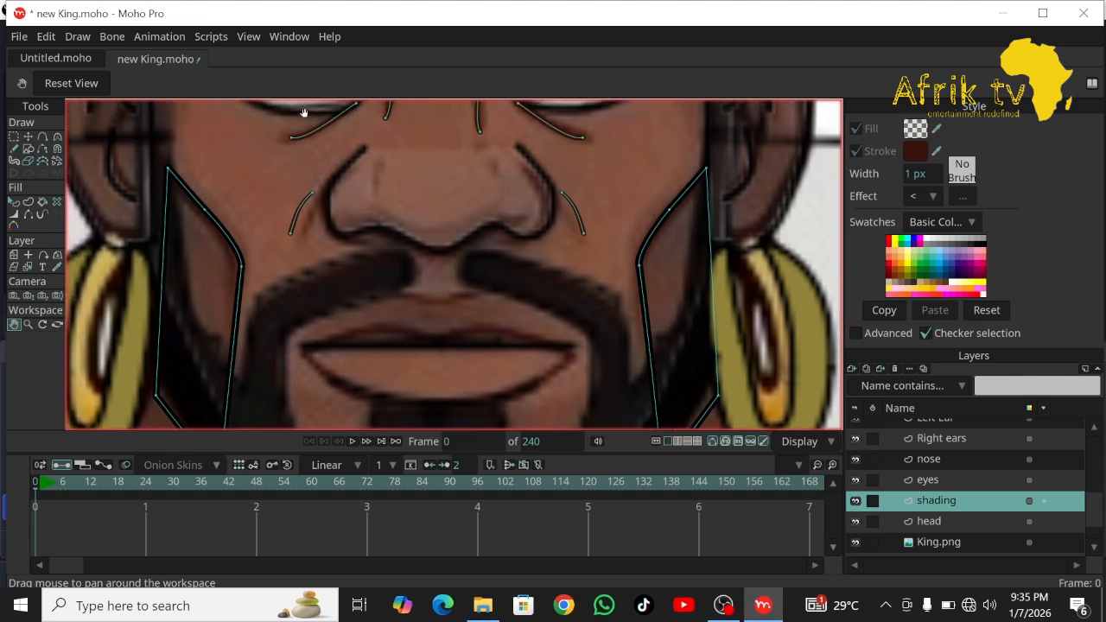
pyautogui.click(27, 138)
pyautogui.click(300, 213)
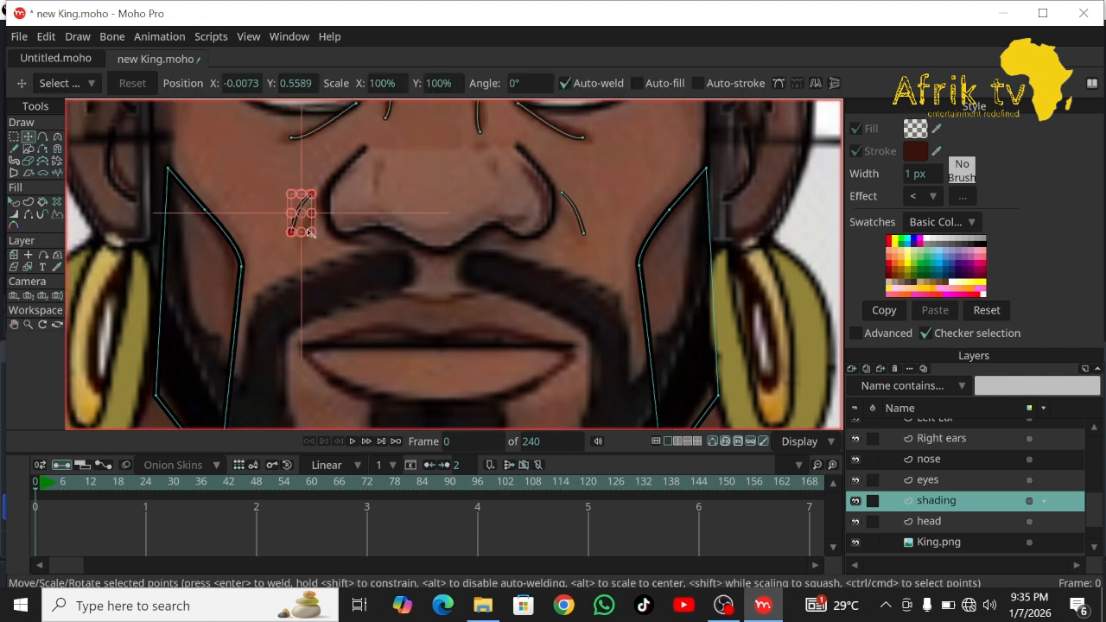
pyautogui.moveTo(309, 226); pyautogui.dragTo(318, 226)
pyautogui.click(576, 209)
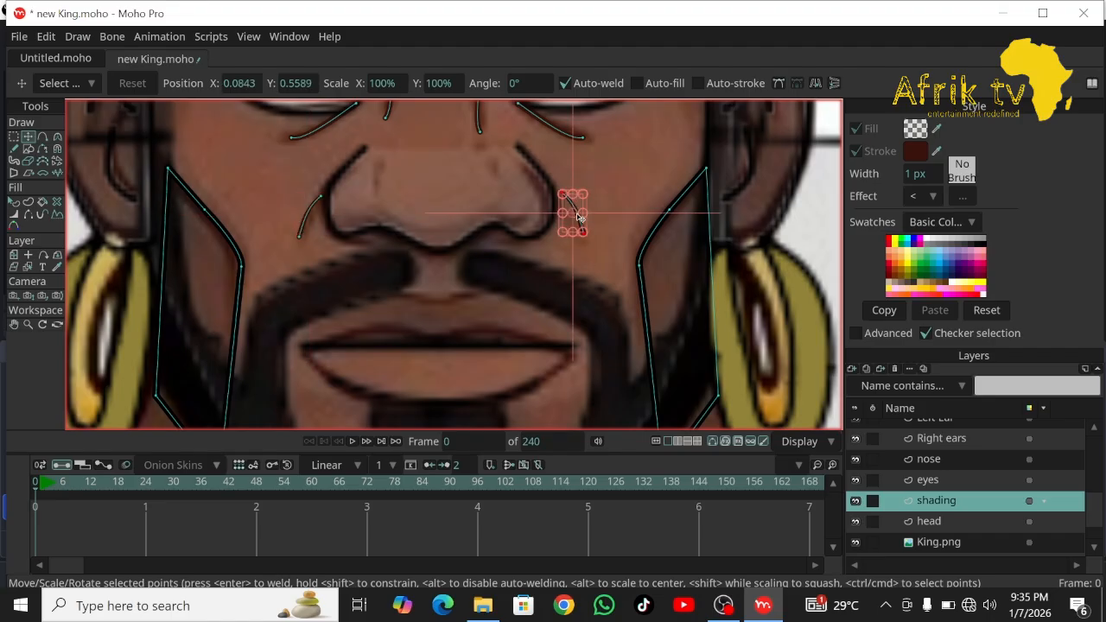
pyautogui.moveTo(577, 221); pyautogui.dragTo(574, 223)
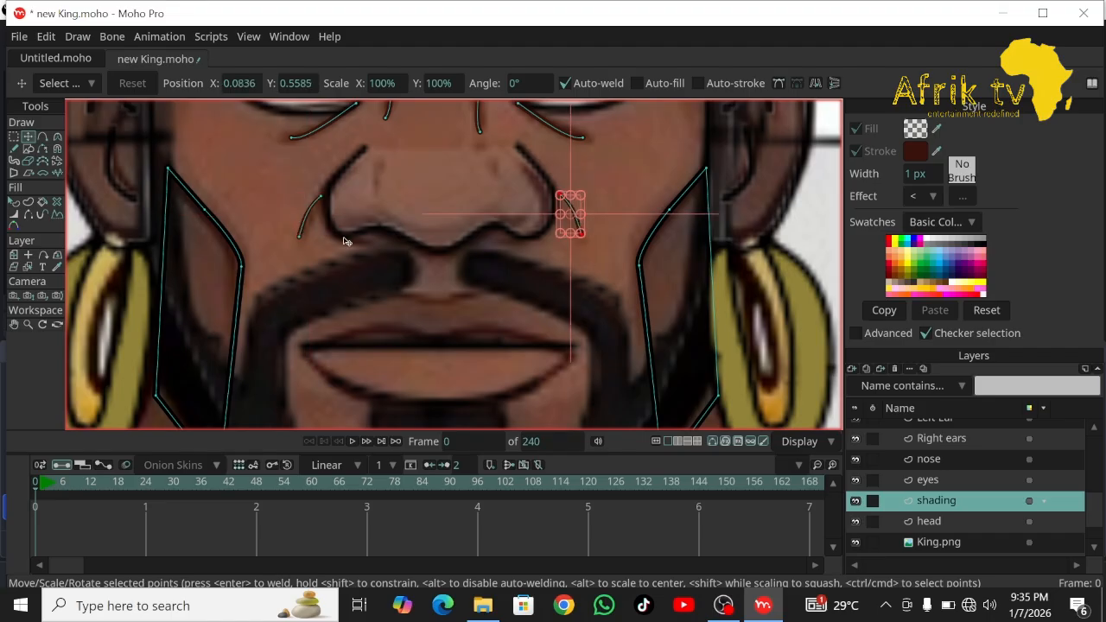
pyautogui.click(28, 325)
pyautogui.moveTo(415, 305); pyautogui.dragTo(14, 173)
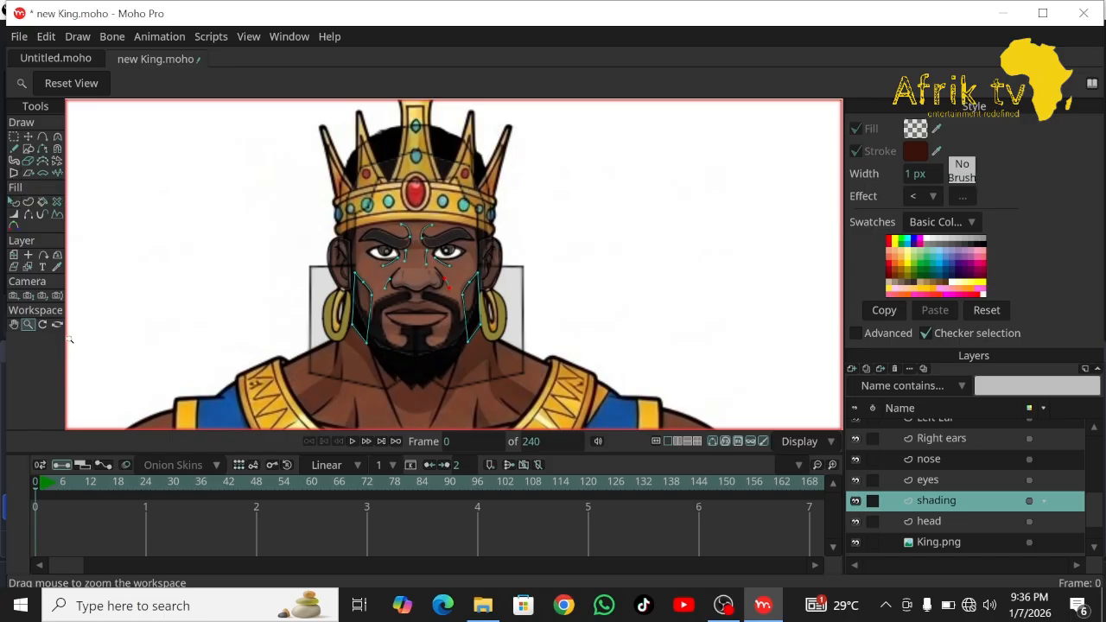
# Add a new vector layer directly above the hair layer and name it crown.
pyautogui.click(14, 325)
pyautogui.moveTo(357, 269); pyautogui.dragTo(343, 302)
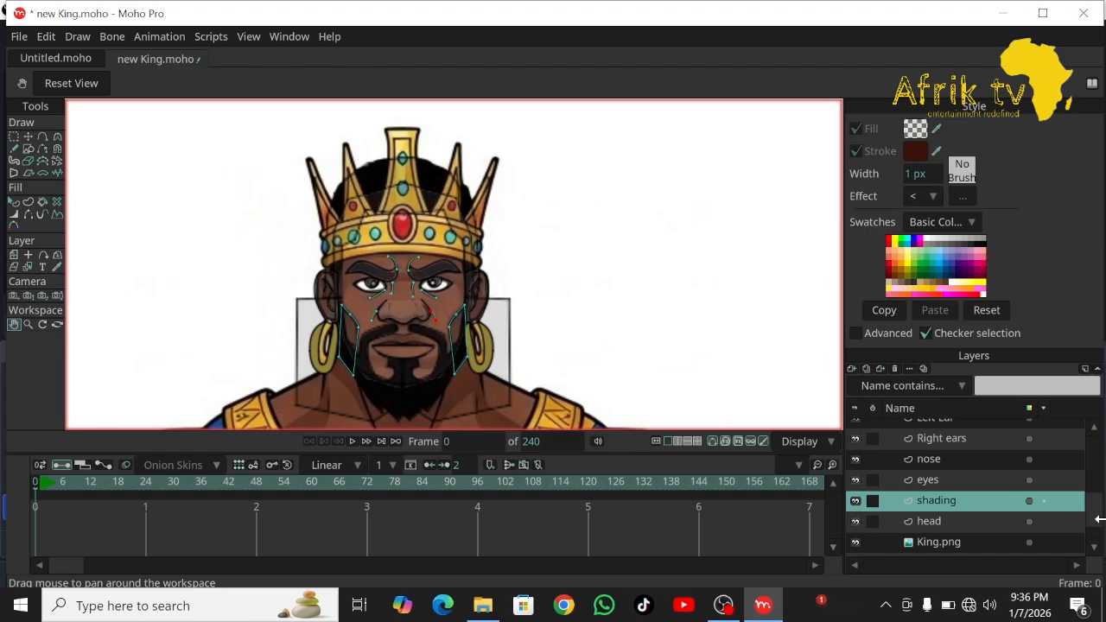
pyautogui.moveTo(1100, 519); pyautogui.dragTo(1099, 438)
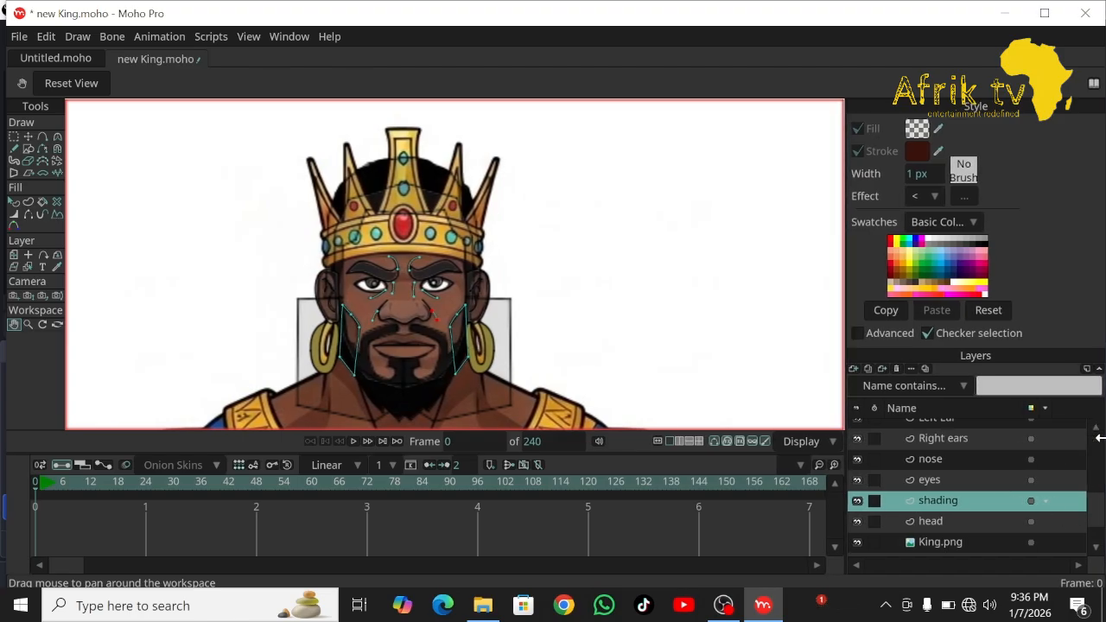
pyautogui.scroll(3, 1093, 443)
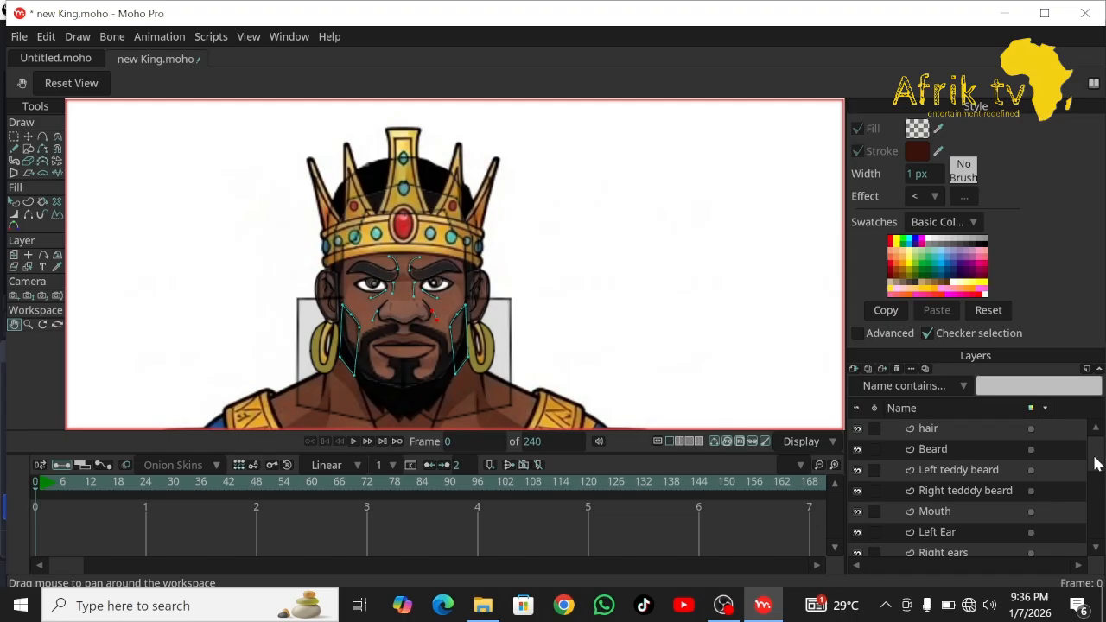
pyautogui.click(994, 432)
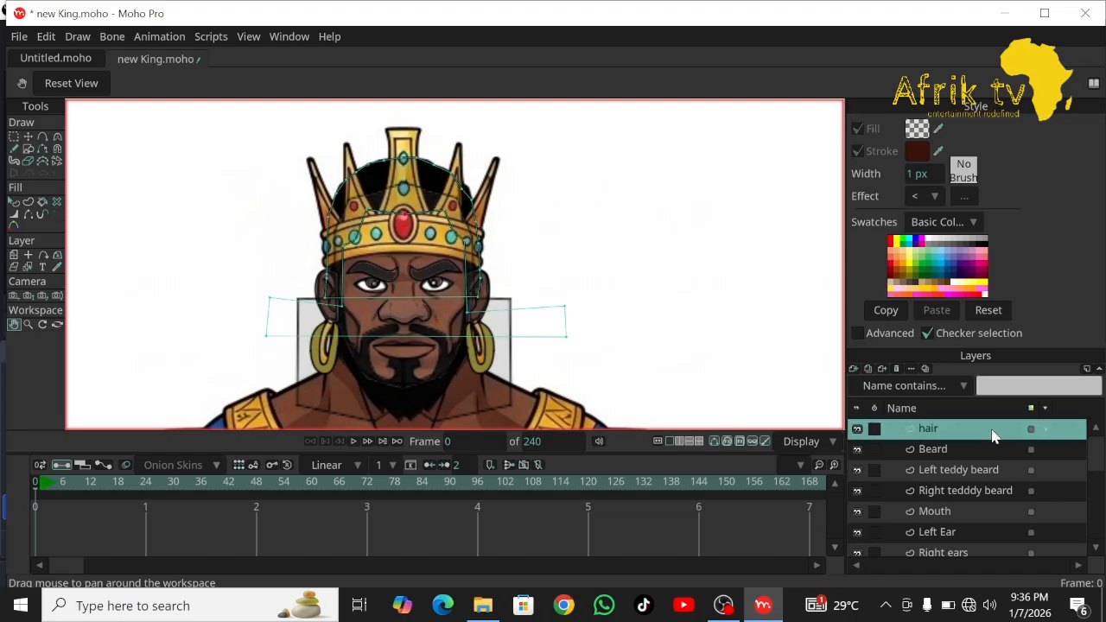
pyautogui.click(855, 369)
pyautogui.click(883, 363)
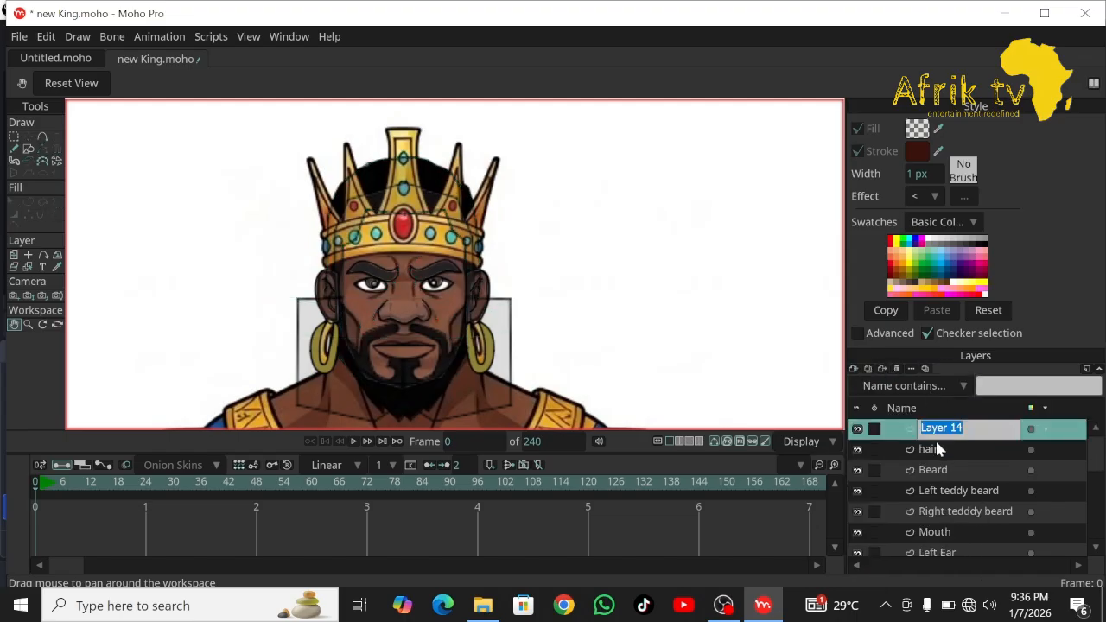
pyautogui.write('crown')
pyautogui.press('Return')
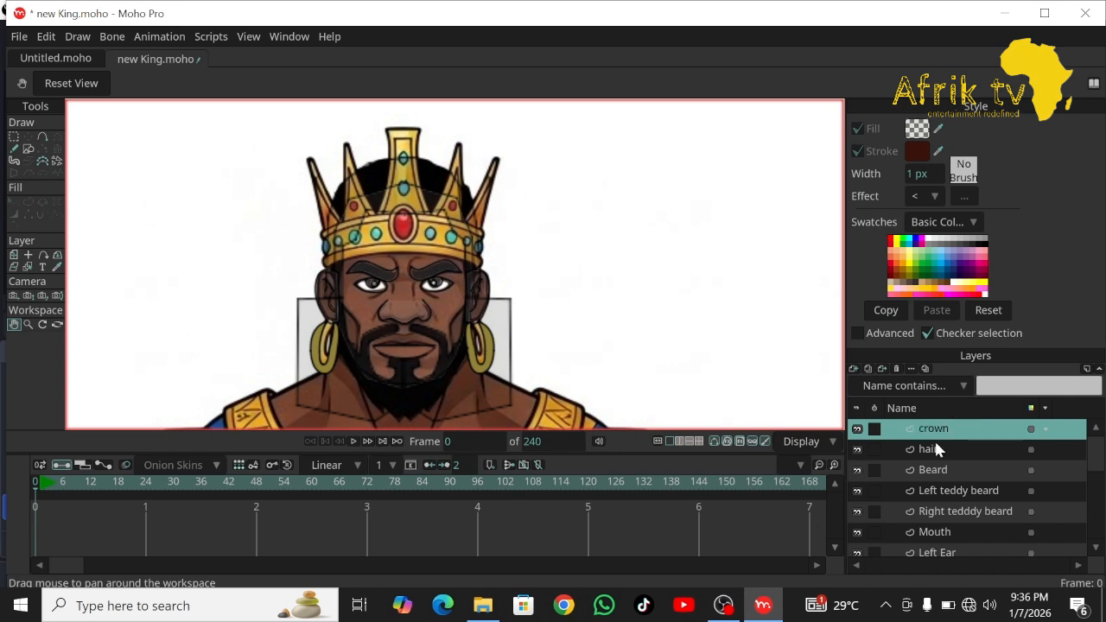
# Draw a rectangle across the jewelled band of the crown, slightly wider than the band, as the base shape for tracing.
pyautogui.click(28, 150)
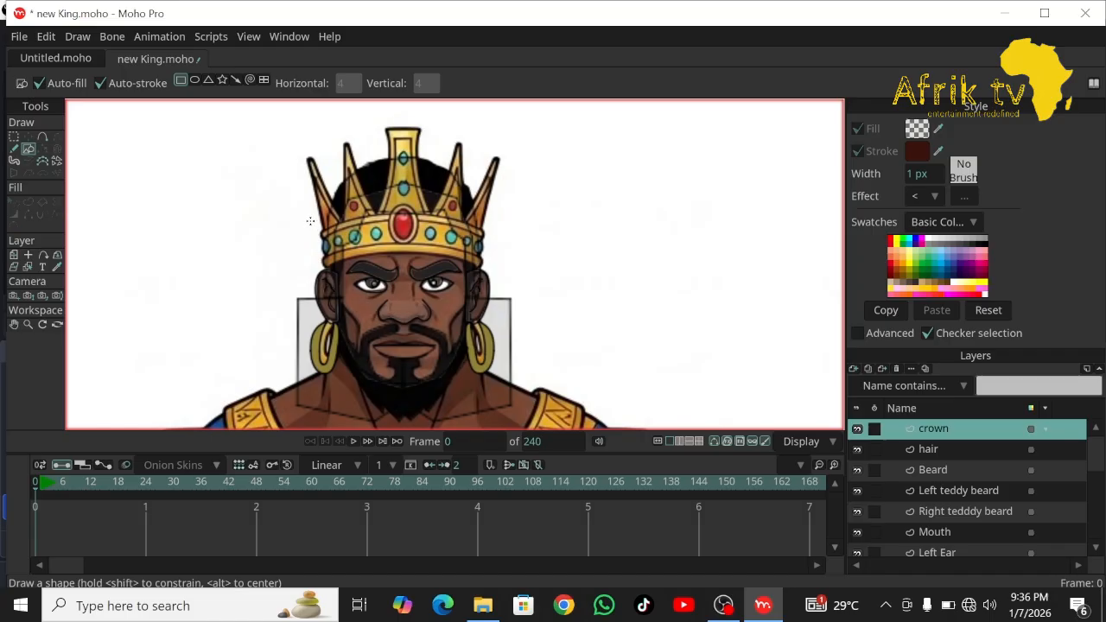
pyautogui.moveTo(309, 222); pyautogui.dragTo(498, 255)
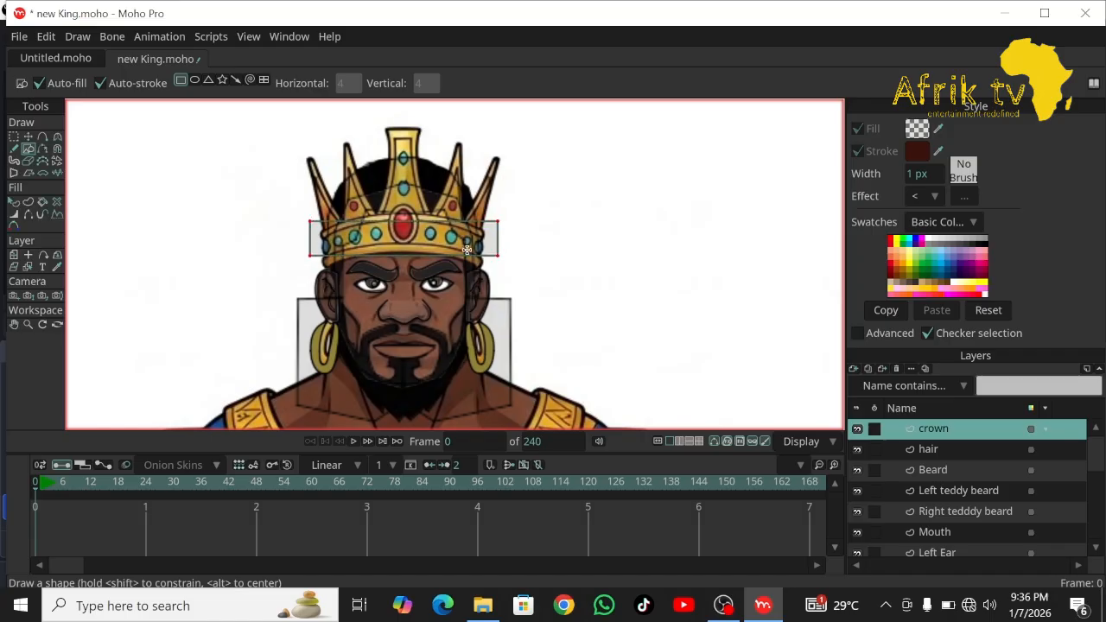
pyautogui.click(29, 325)
pyautogui.moveTo(322, 235); pyautogui.dragTo(545, 325)
pyautogui.click(14, 324)
pyautogui.moveTo(357, 299); pyautogui.dragTo(262, 301)
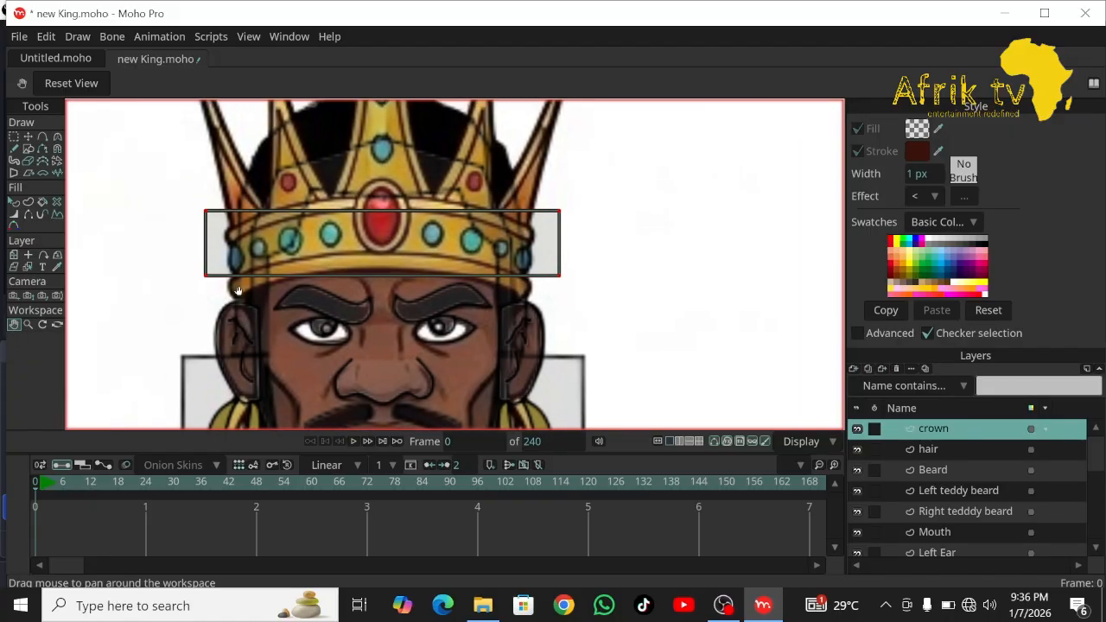
pyautogui.click(43, 138)
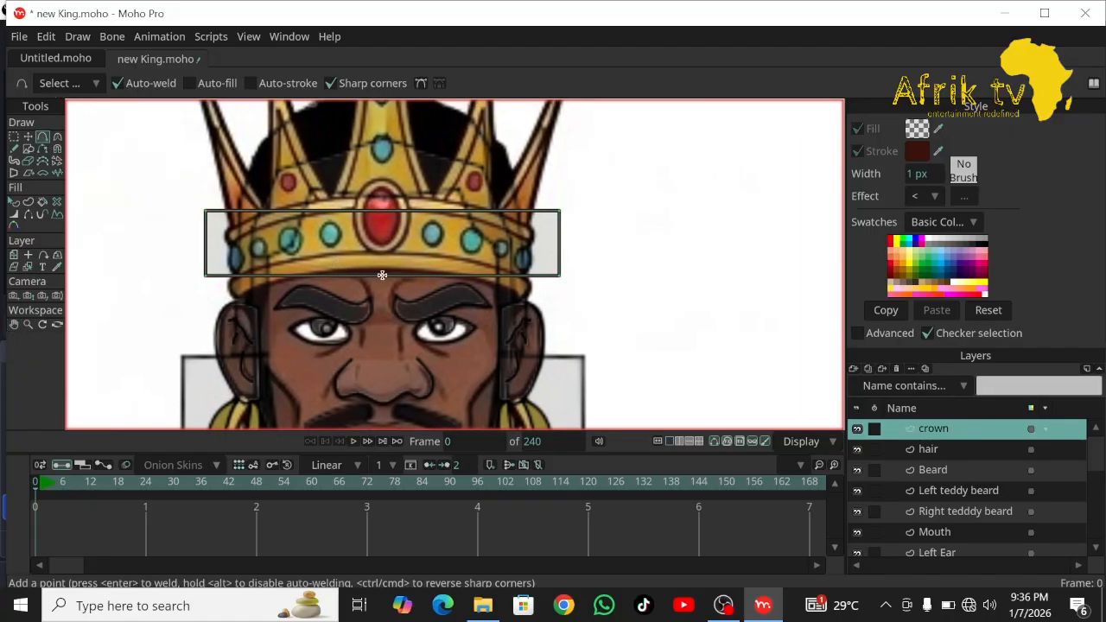
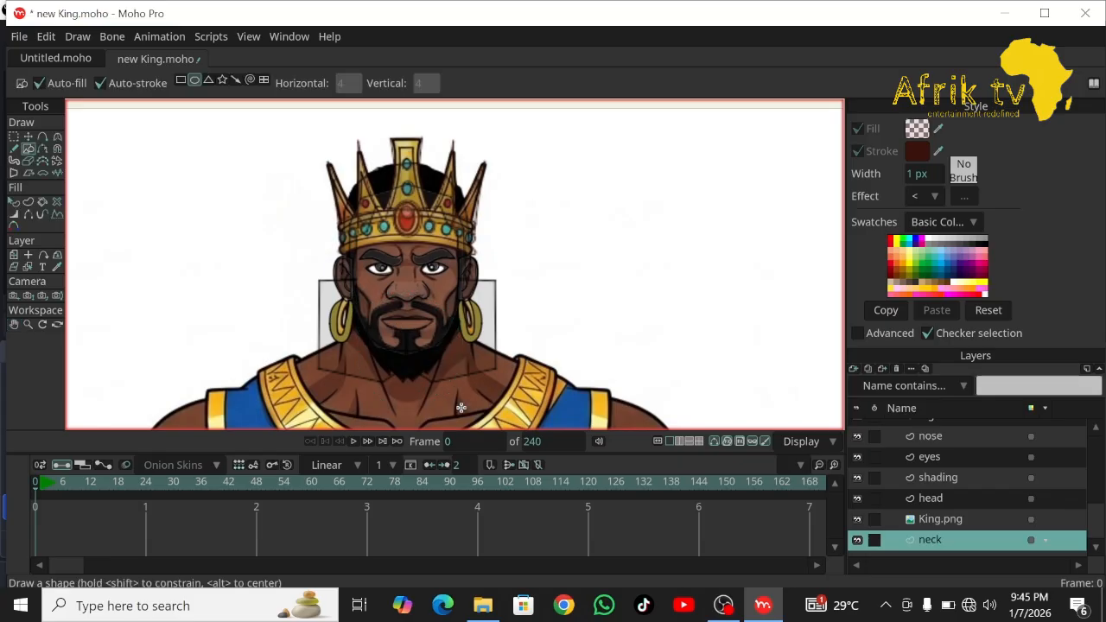
# Draw a rectangle on the neck layer from mid-face to the upper chest and add side points, pulling the lower pair outward along the neck.
pyautogui.click(181, 80)
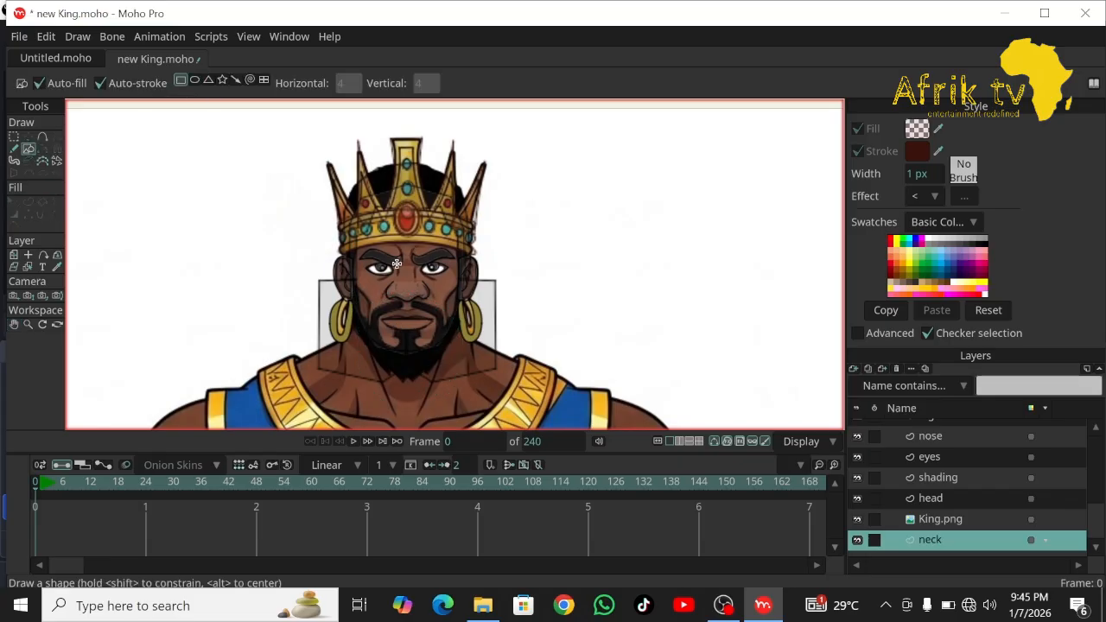
pyautogui.moveTo(361, 278); pyautogui.dragTo(464, 427)
pyautogui.click(42, 135)
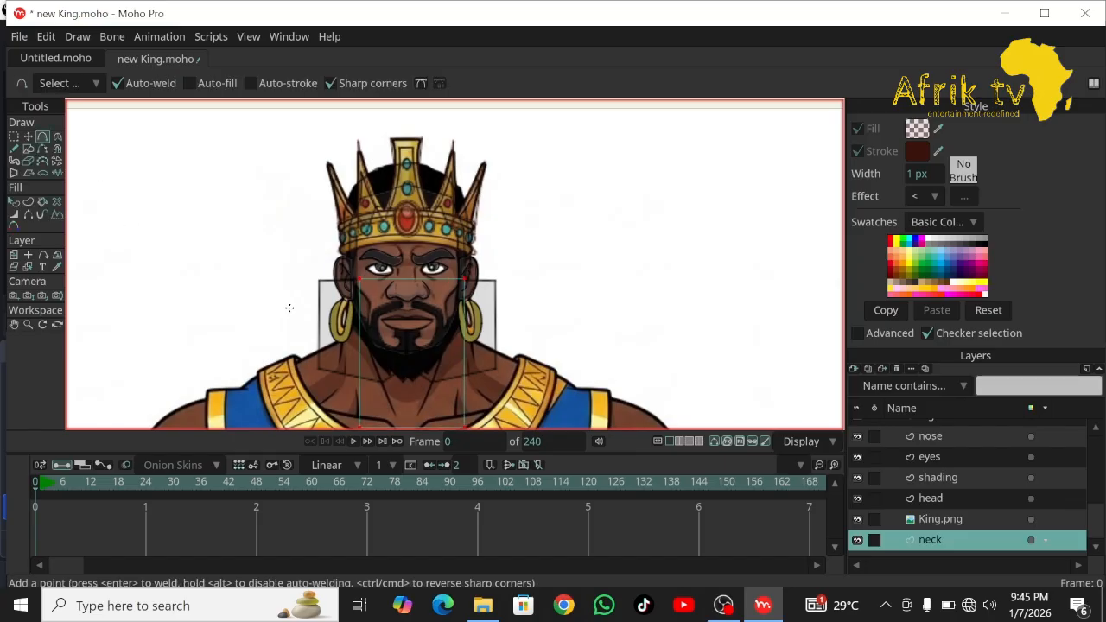
pyautogui.moveTo(358, 344); pyautogui.dragTo(344, 357)
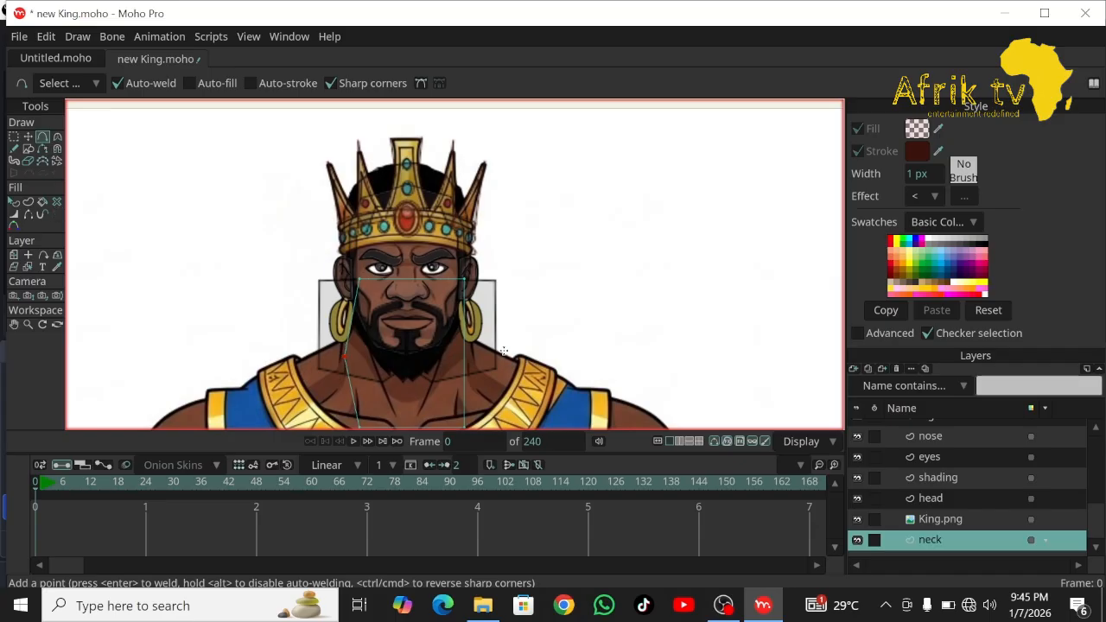
pyautogui.moveTo(467, 356); pyautogui.dragTo(476, 359)
pyautogui.click(56, 136)
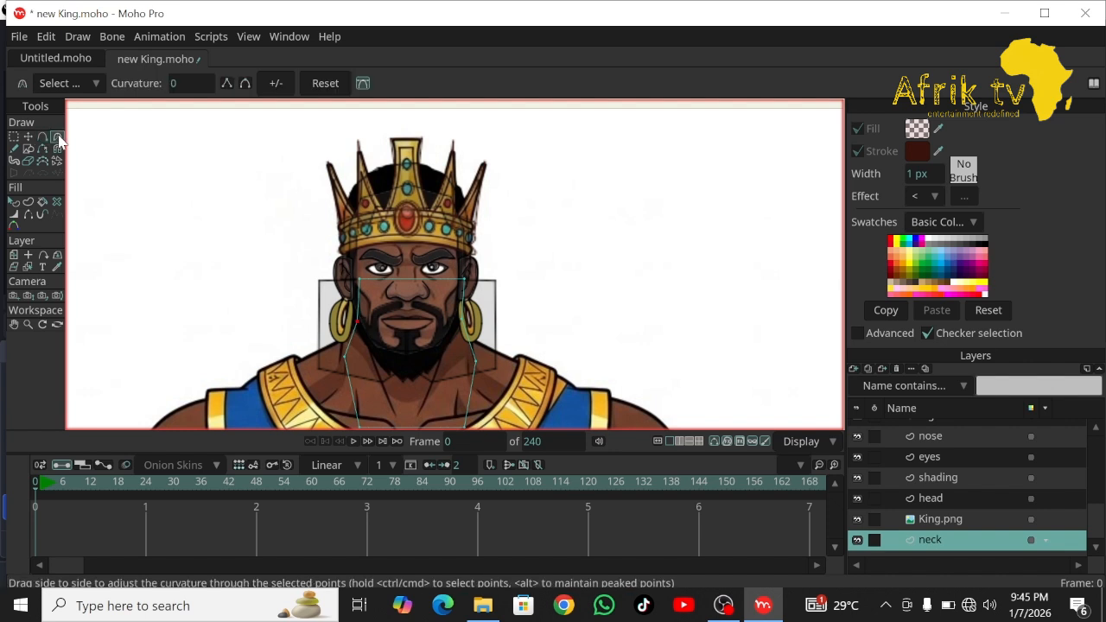
pyautogui.moveTo(359, 326); pyautogui.dragTo(481, 380)
# Move the neck shape's upper corners slightly inward and raise a new midpoint of its top edge to between the eyes.
pyautogui.click(30, 138)
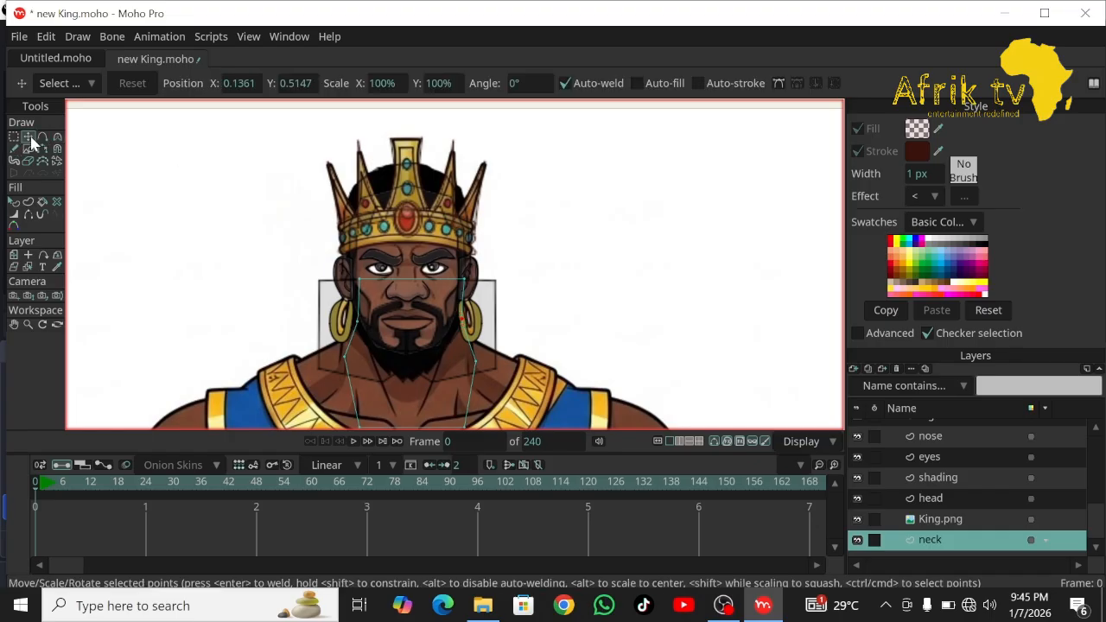
pyautogui.click(464, 282)
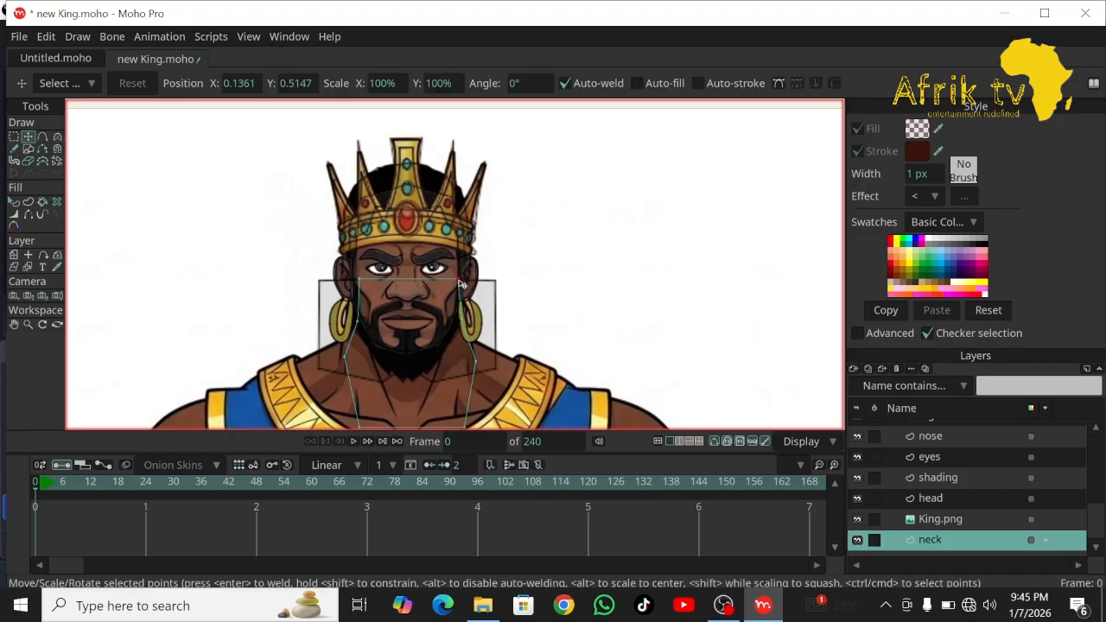
pyautogui.click(365, 281)
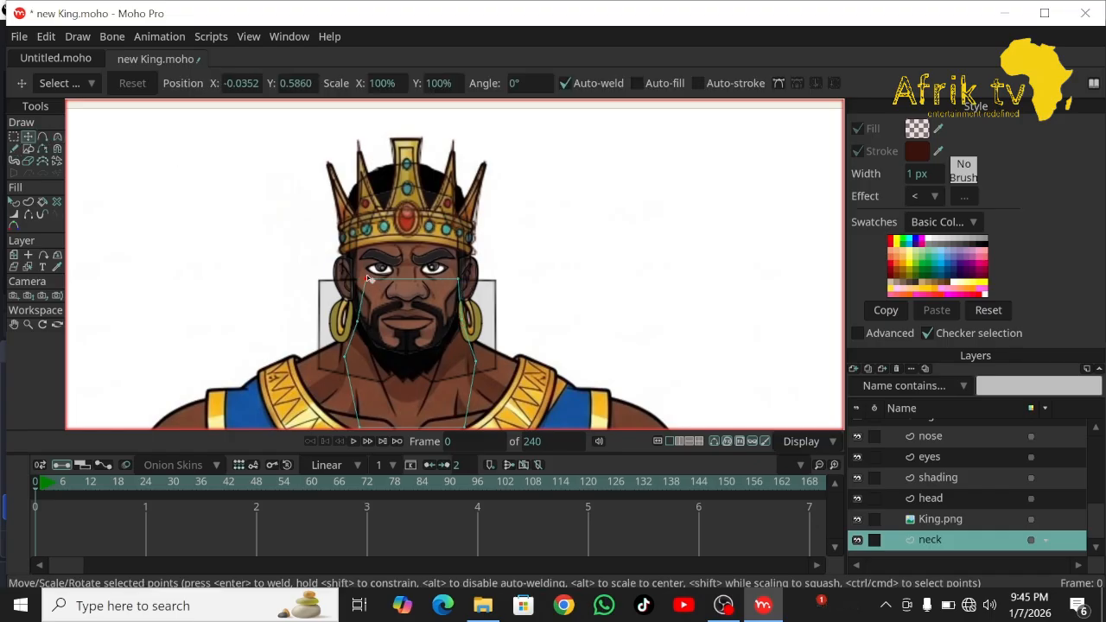
pyautogui.click(43, 138)
pyautogui.moveTo(406, 281)
pyautogui.mouseDown()
pyautogui.moveTo(407, 259)
pyautogui.moveTo(530, 315)
pyautogui.moveTo(634, 382)
pyautogui.mouseUp()
pyautogui.click(58, 137)
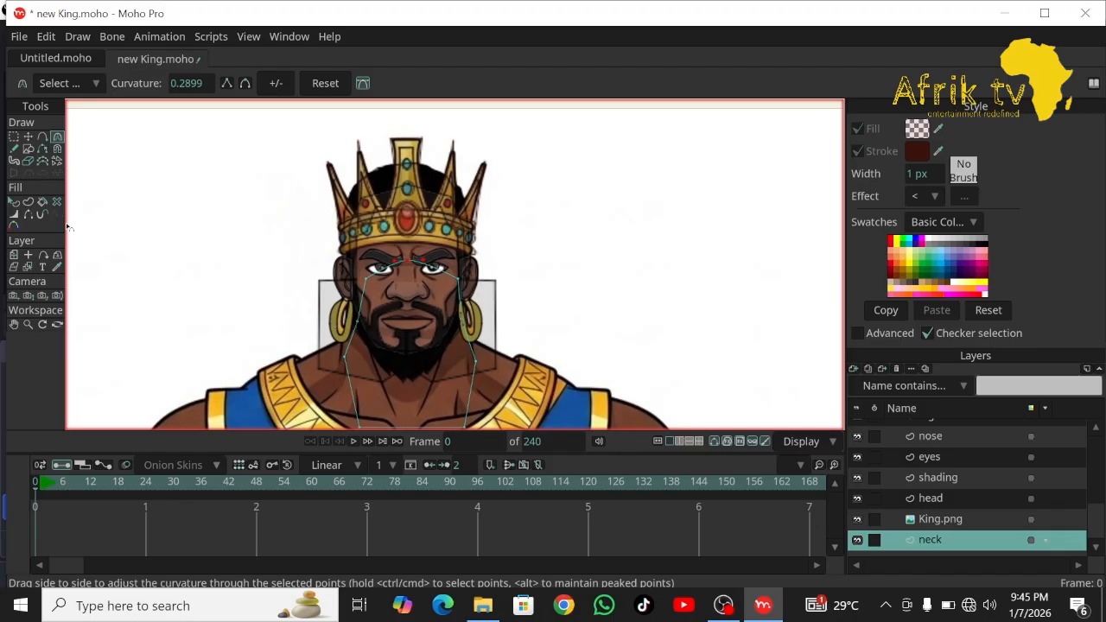
# Pull the neck shape's two bottom corners up and inward so its lower edge sits just below the beard.
pyautogui.click(14, 323)
pyautogui.moveTo(262, 281); pyautogui.dragTo(241, 148)
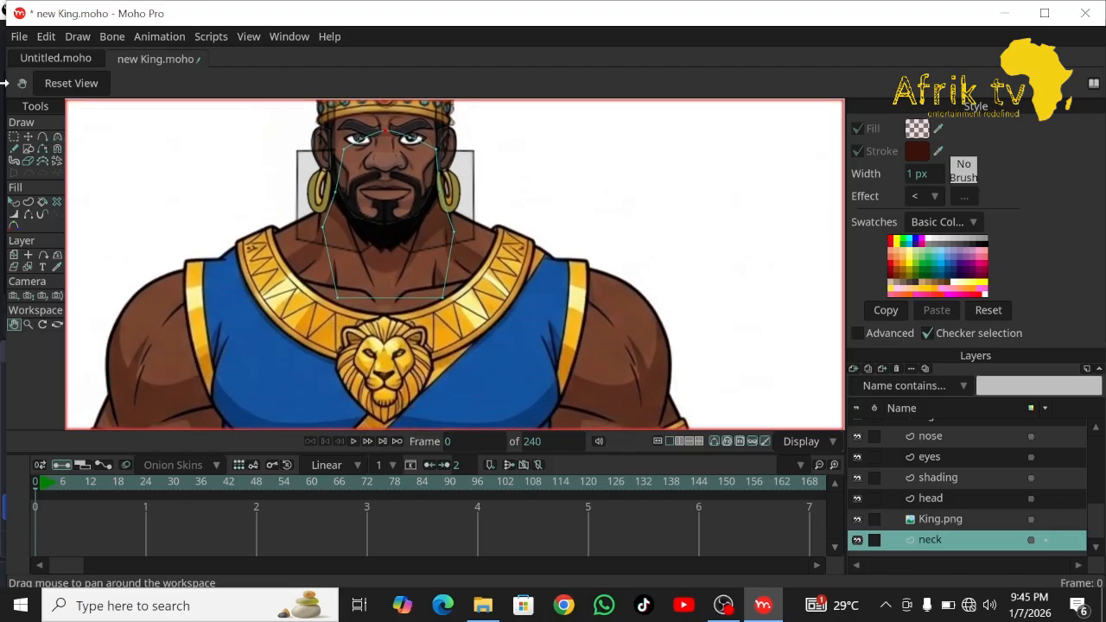
pyautogui.click(28, 137)
pyautogui.moveTo(342, 303); pyautogui.dragTo(356, 272)
pyautogui.moveTo(442, 300); pyautogui.dragTo(423, 255)
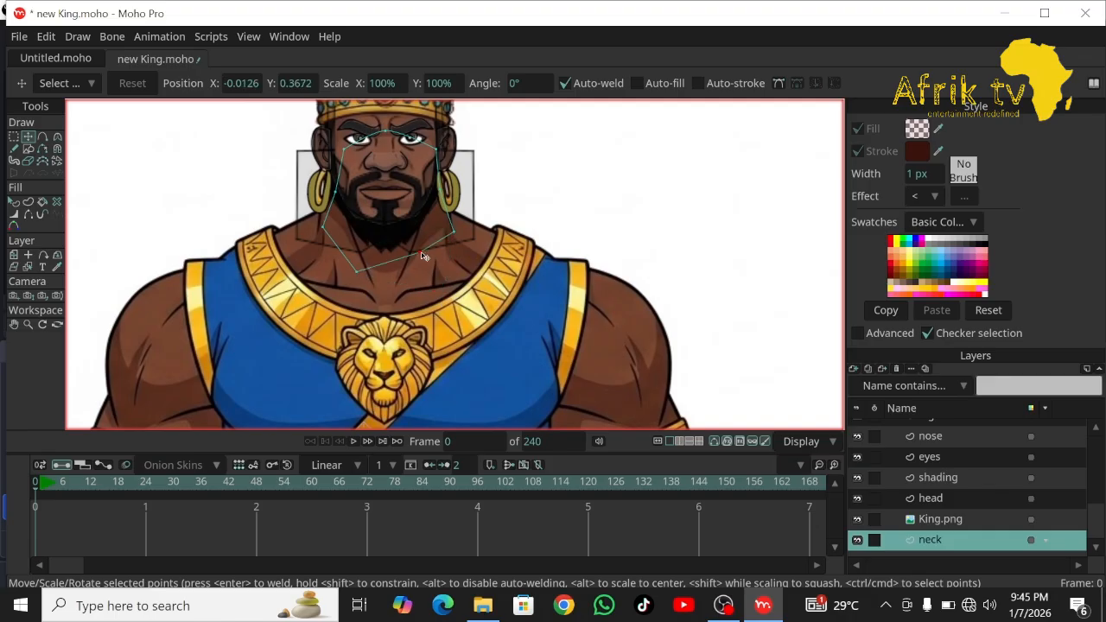
pyautogui.moveTo(359, 276); pyautogui.dragTo(361, 258)
# Hide the King.png reference layer and bring the whole traced head into view.
pyautogui.moveTo(1101, 527); pyautogui.dragTo(1092, 447)
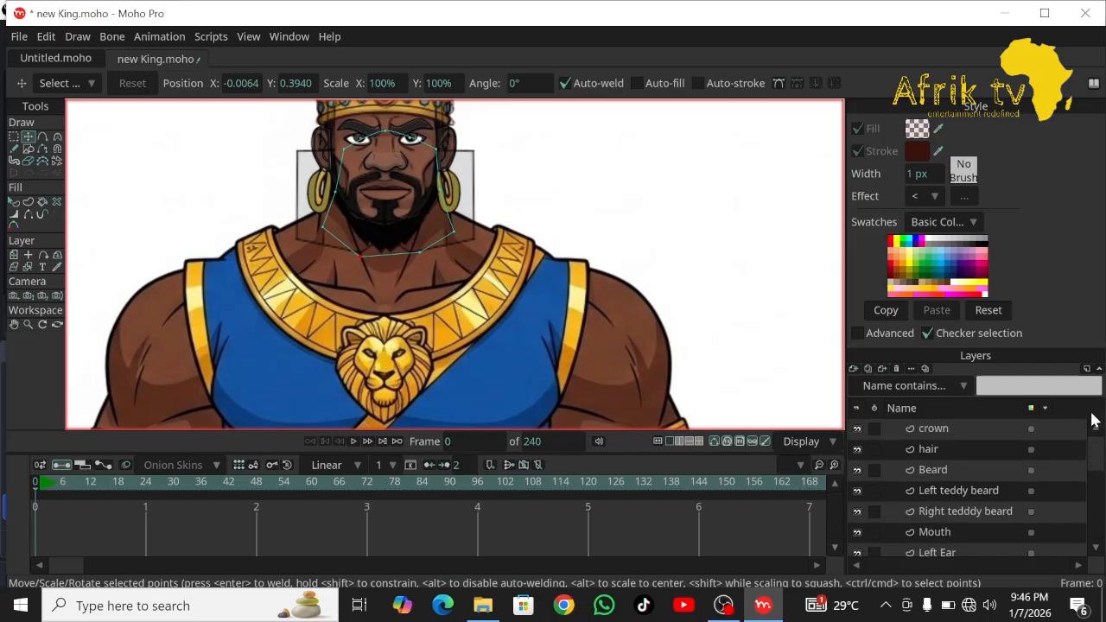
pyautogui.moveTo(1093, 461); pyautogui.dragTo(1096, 570)
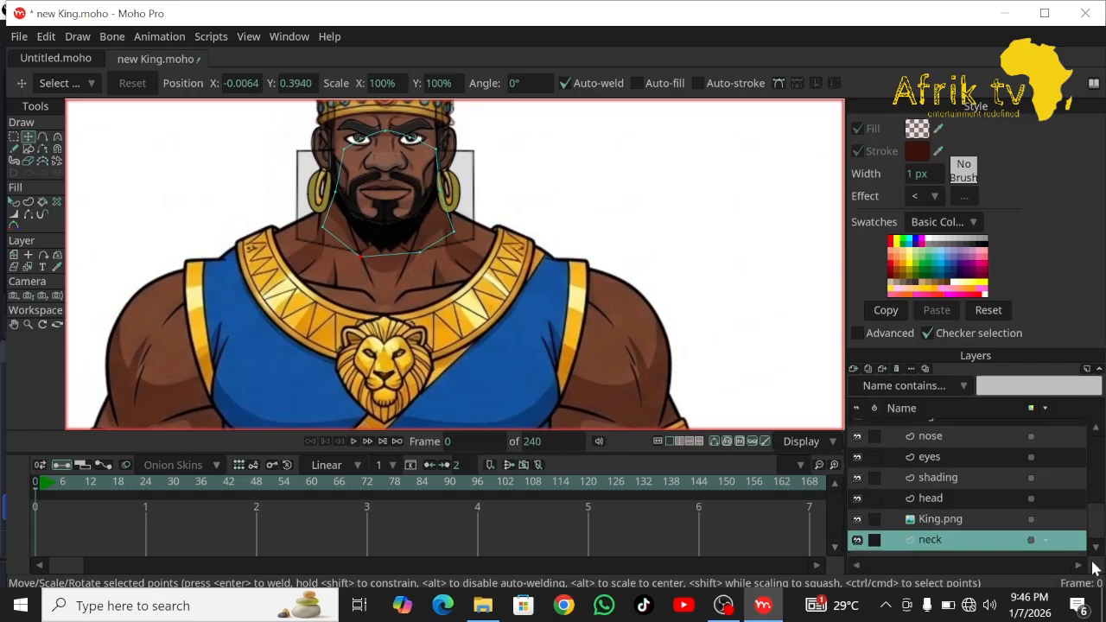
pyautogui.click(857, 519)
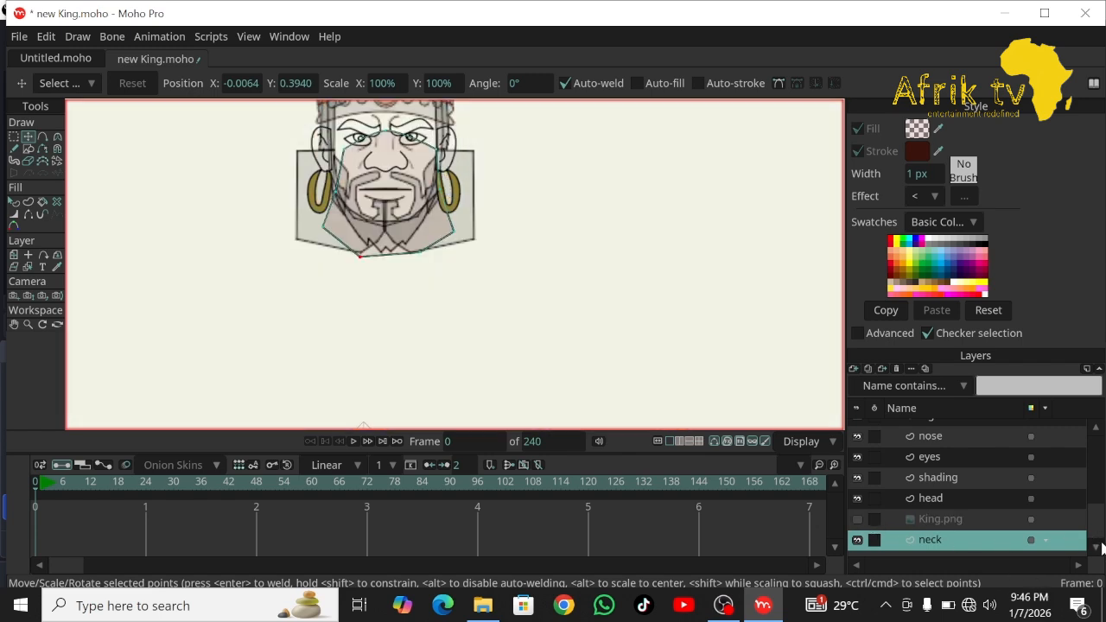
pyautogui.moveTo(1098, 520); pyautogui.dragTo(1093, 486)
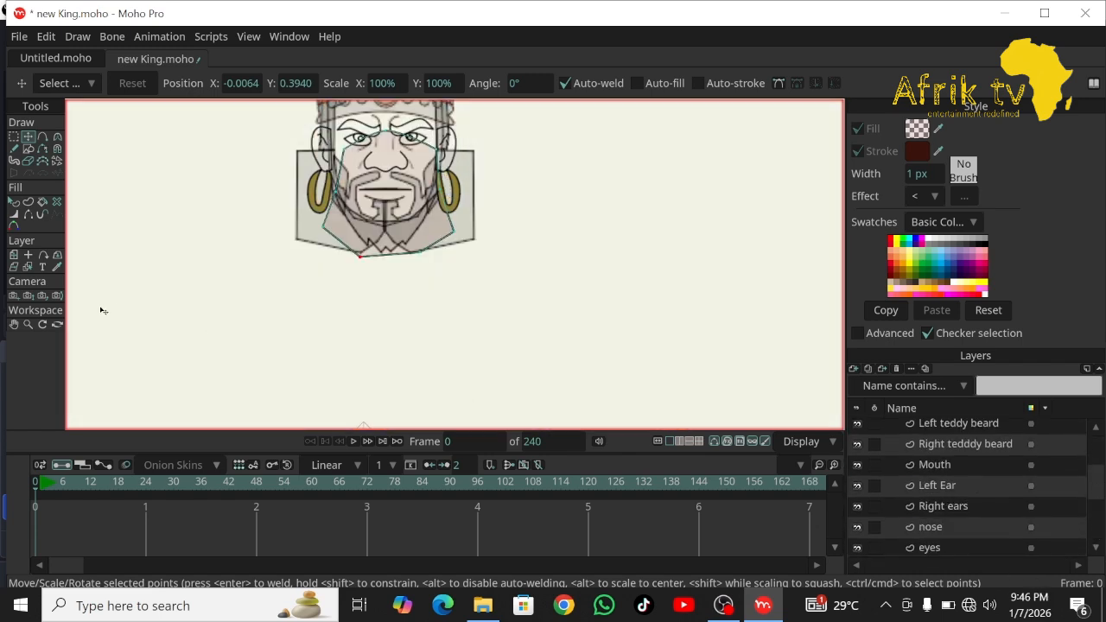
pyautogui.click(14, 324)
pyautogui.moveTo(259, 290); pyautogui.dragTo(254, 386)
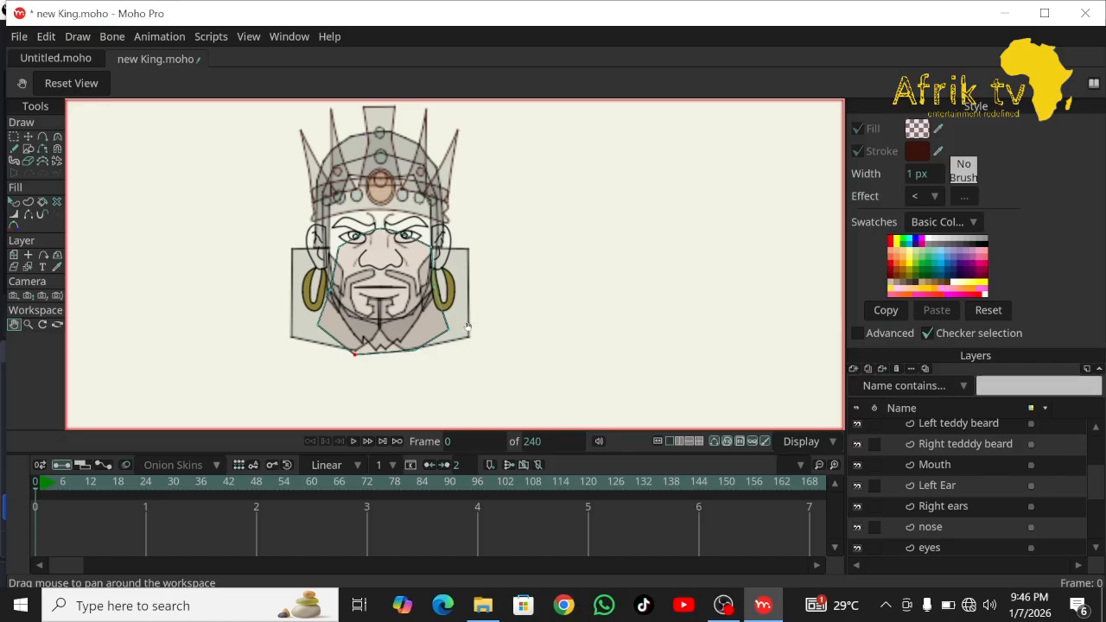
# Find Adobe Photoshop CC 2019 on the computer and switch to it.
pyautogui.click(243, 605)
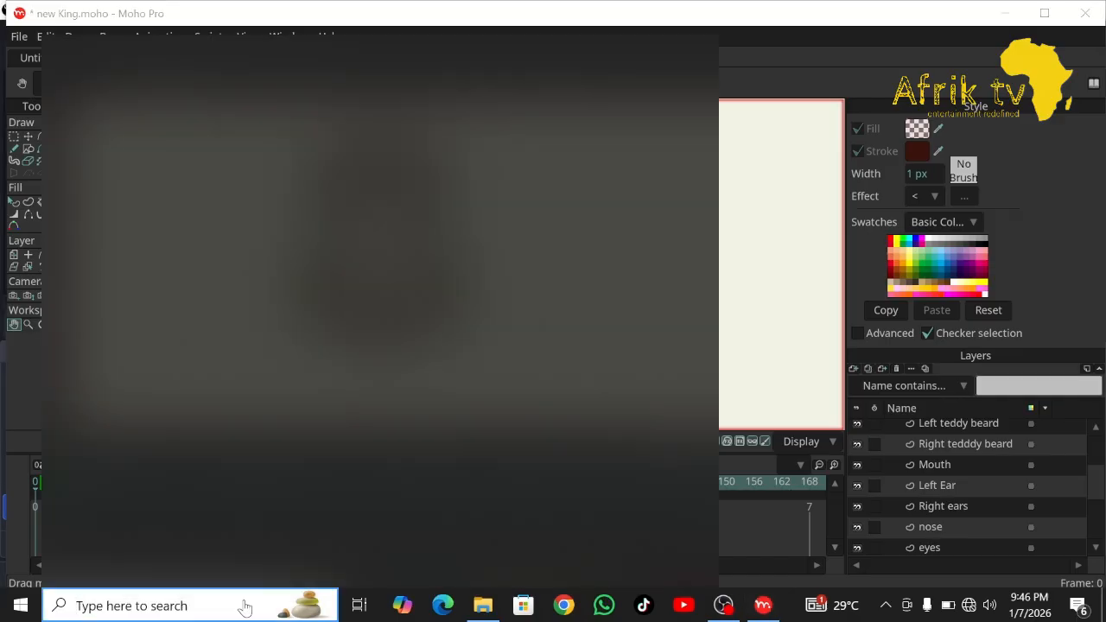
pyautogui.write('phot')
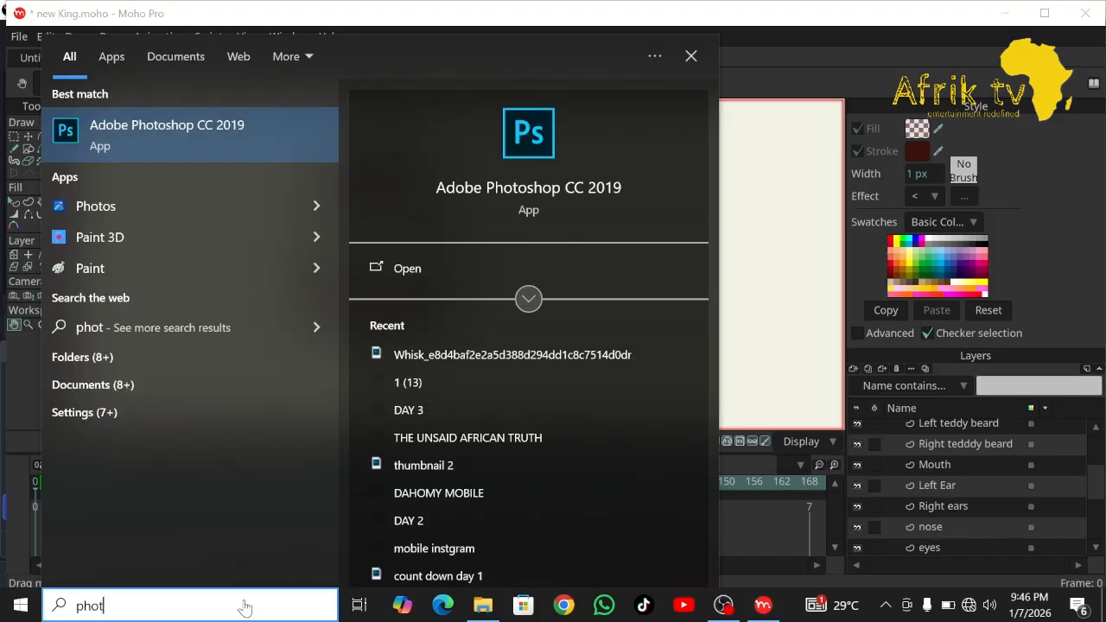
pyautogui.press('Escape')
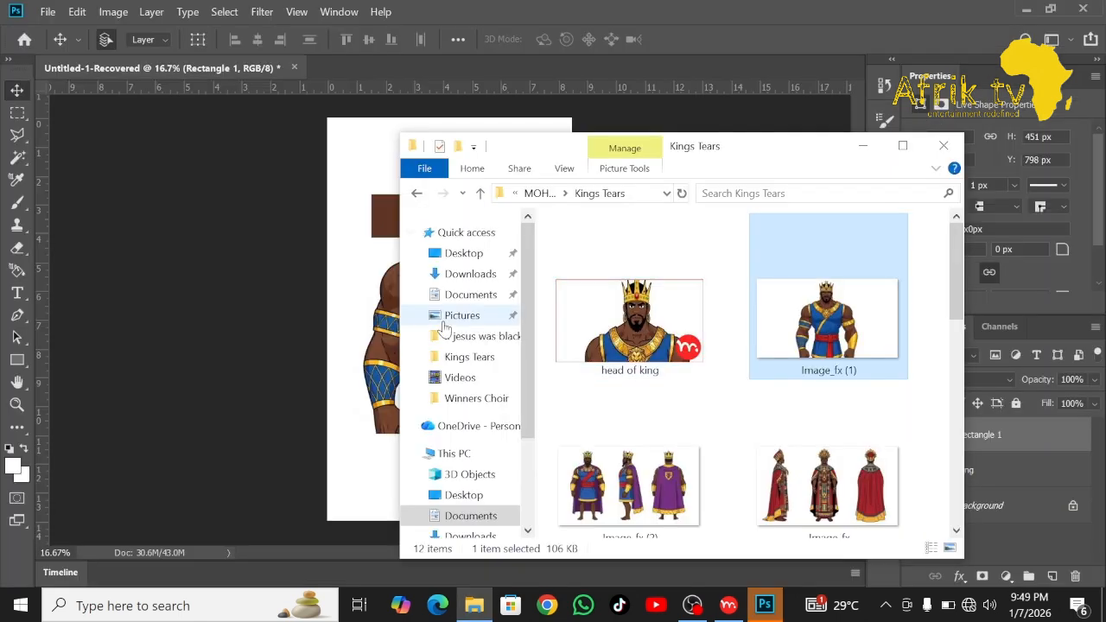
# Open a blank WordPad document and enter the label "Skin Colour:".
pyautogui.moveTo(827, 149); pyautogui.dragTo(925, 130)
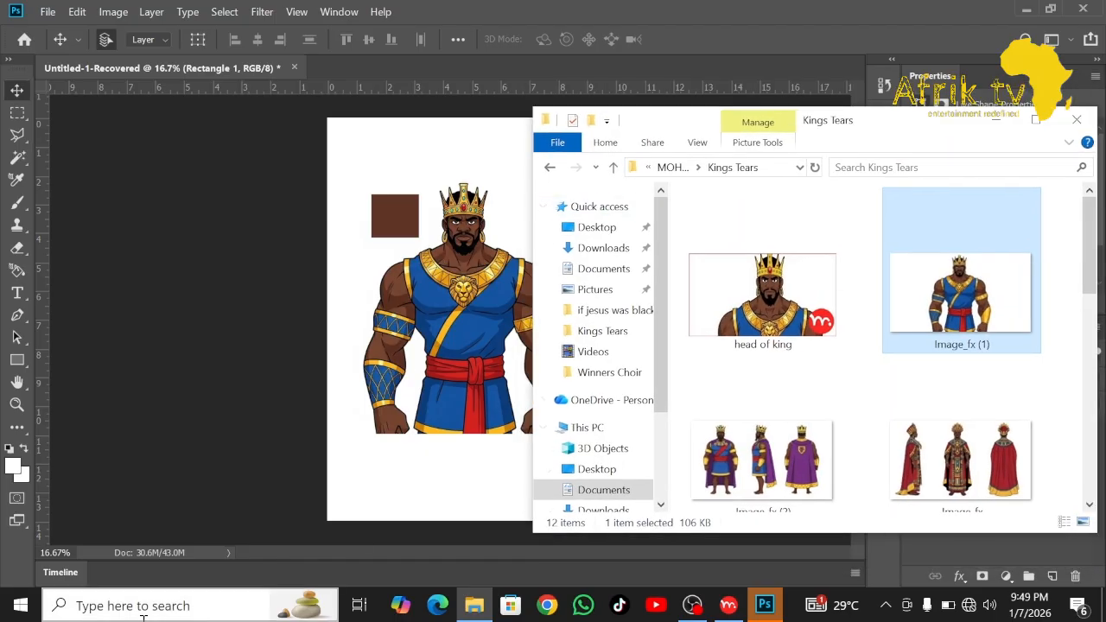
pyautogui.click(172, 605)
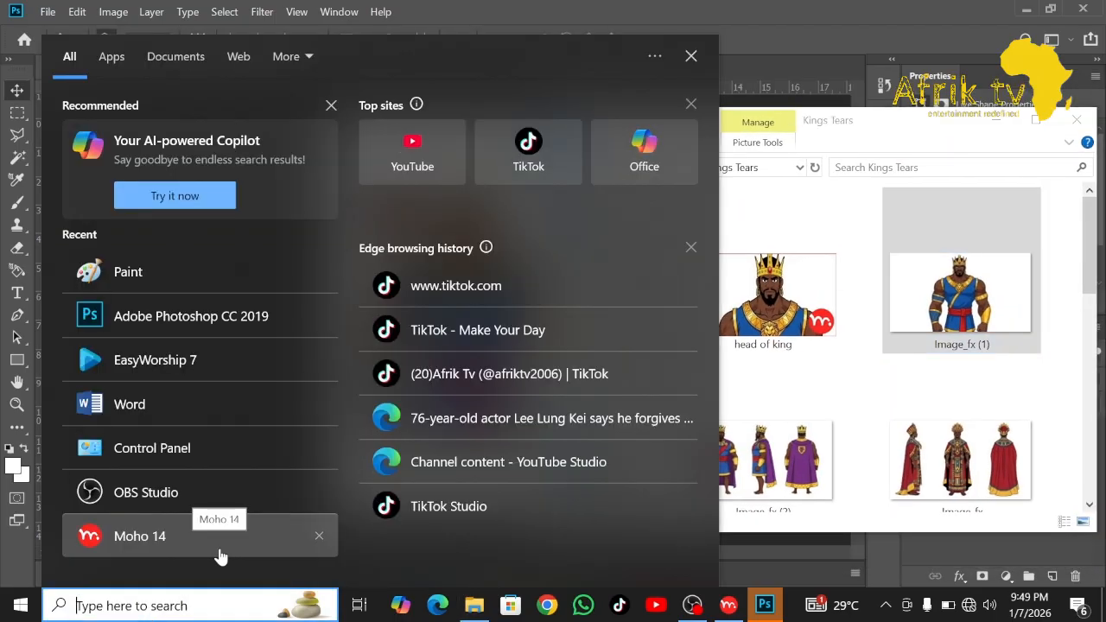
pyautogui.write('wordpad')
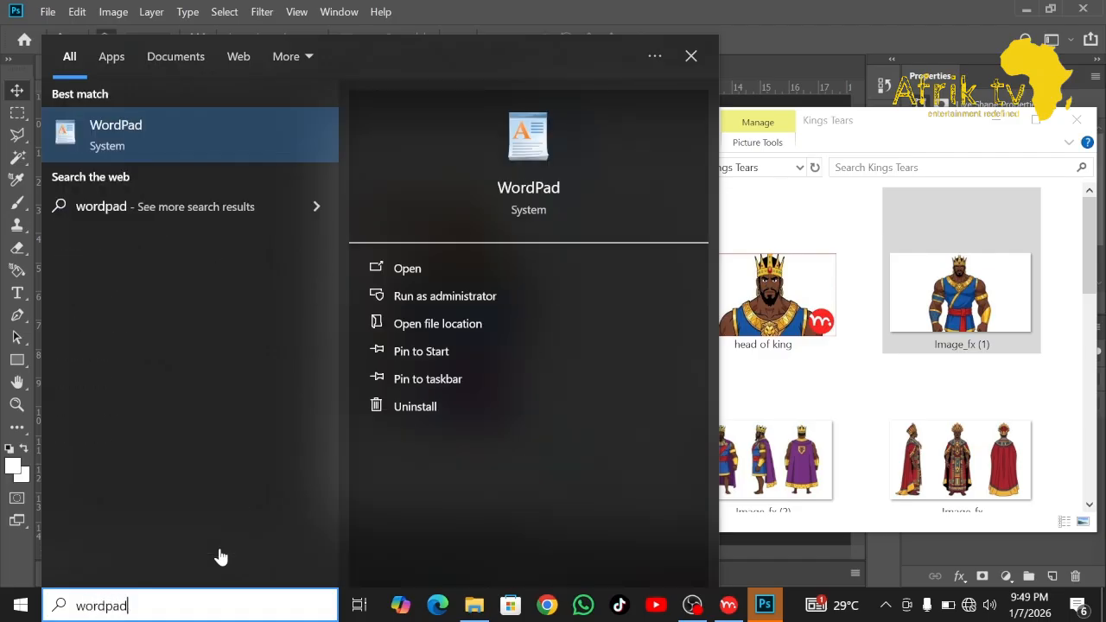
pyautogui.press('Return')
pyautogui.write('Skin Colour:')
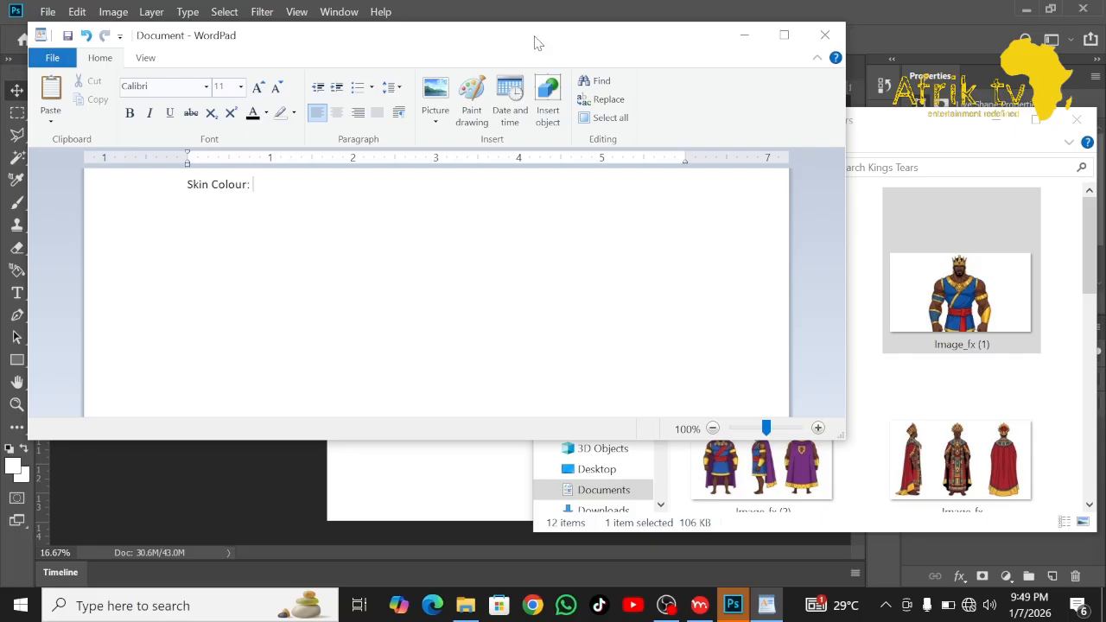
# Close the Kings Tears folder window and move the WordPad window clear of the brown swatch and the king's head.
pyautogui.moveTo(536, 41); pyautogui.dragTo(509, 150)
pyautogui.click(1076, 120)
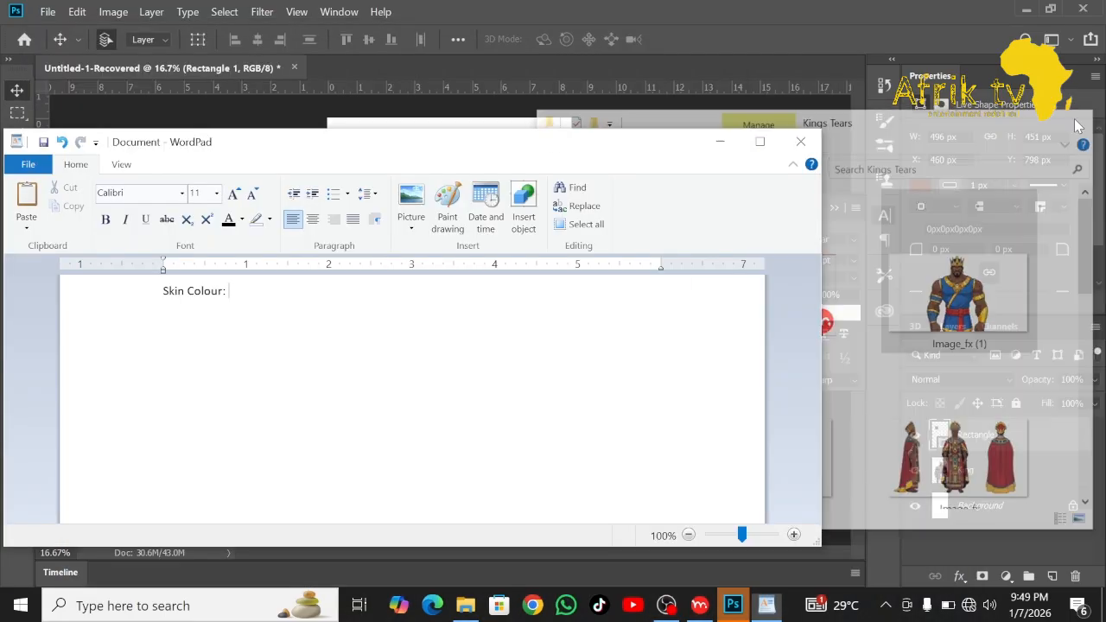
pyautogui.moveTo(621, 150); pyautogui.dragTo(1050, 266)
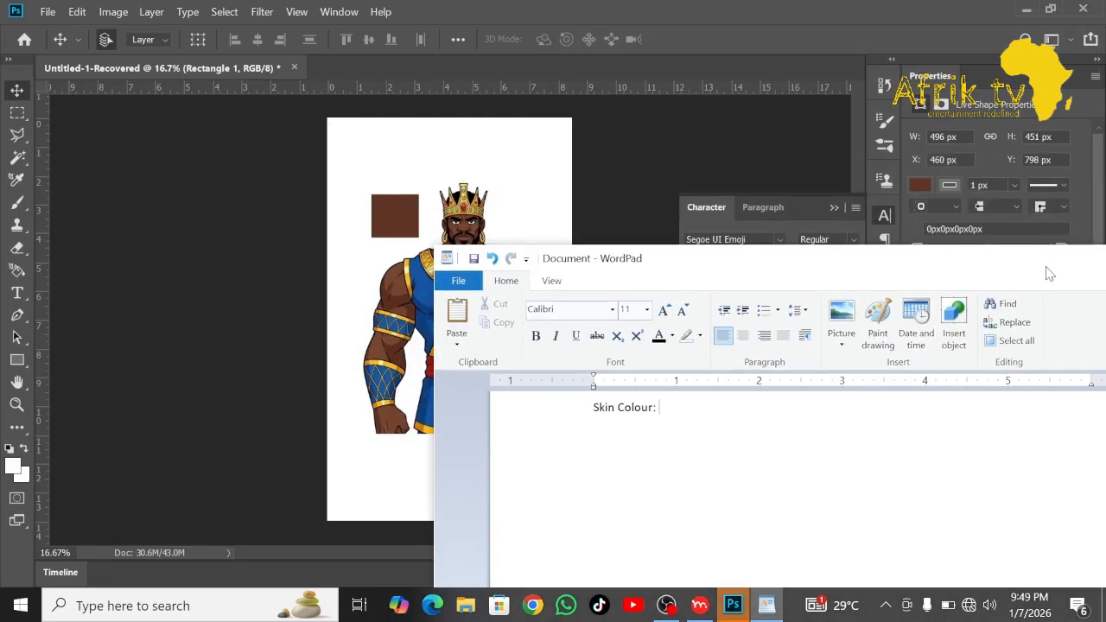
# Move the WordPad window away from the Photoshop layer list.
pyautogui.moveTo(726, 268); pyautogui.dragTo(220, 363)
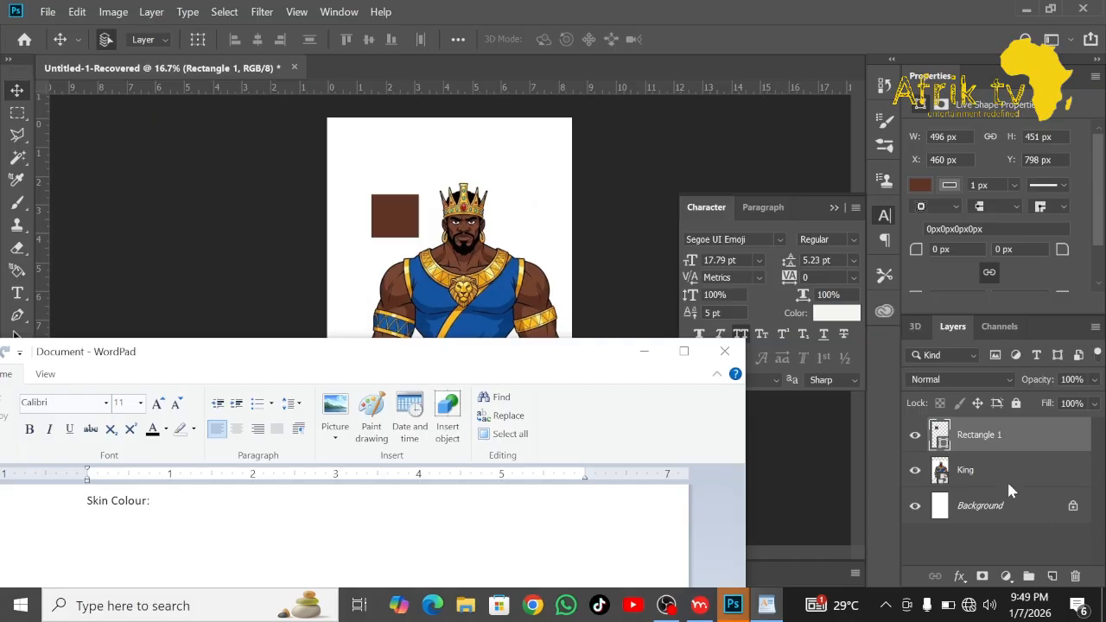
pyautogui.doubleClick(939, 434)
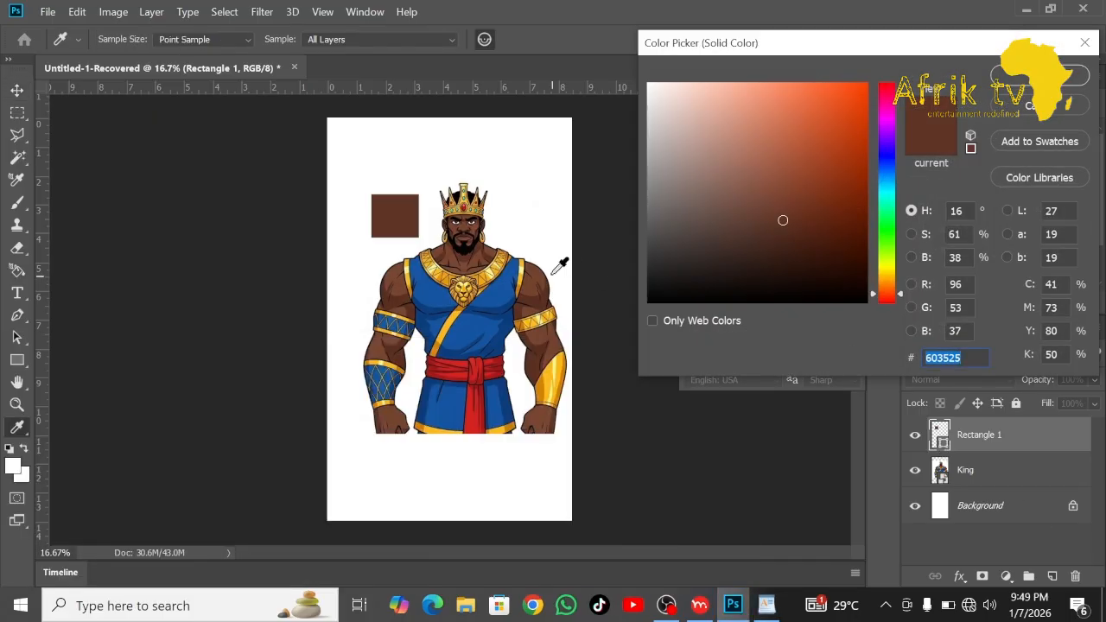
pyautogui.click(473, 230)
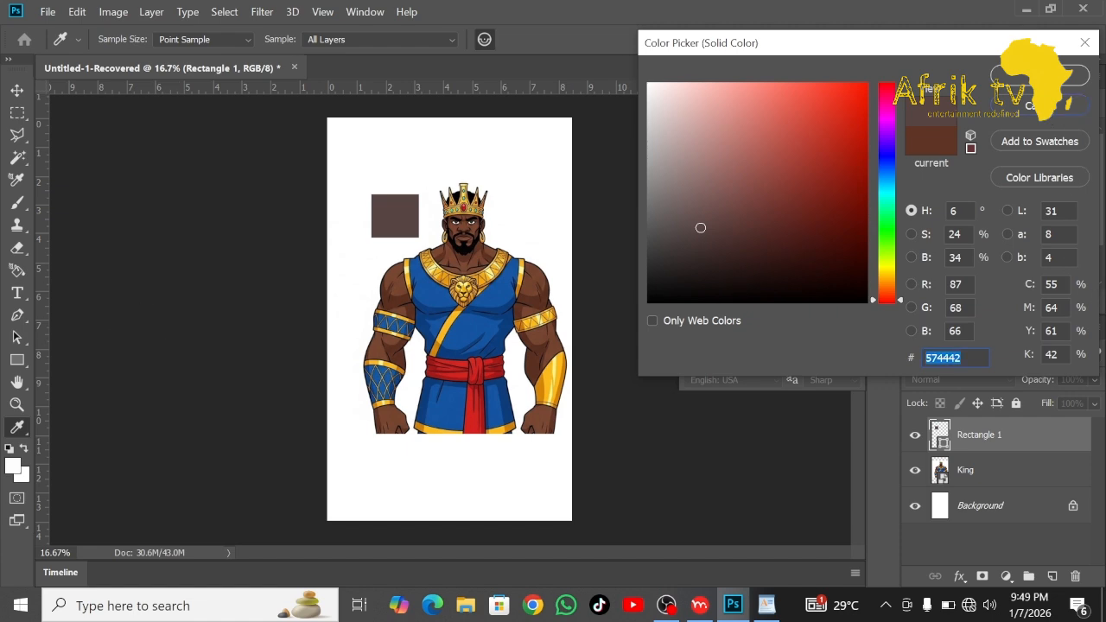
pyautogui.press('Escape')
# Sample the brown skin of the king's neck as the fill colour 77442f of the Rectangle 1 swatch.
pyautogui.click(16, 404)
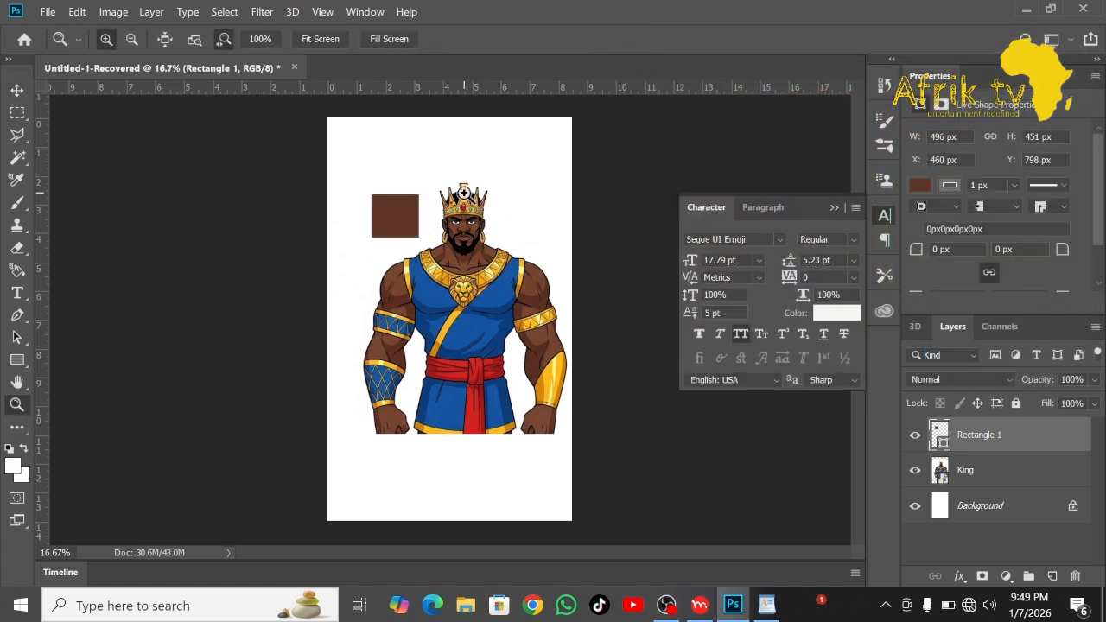
pyautogui.moveTo(471, 199); pyautogui.dragTo(530, 245)
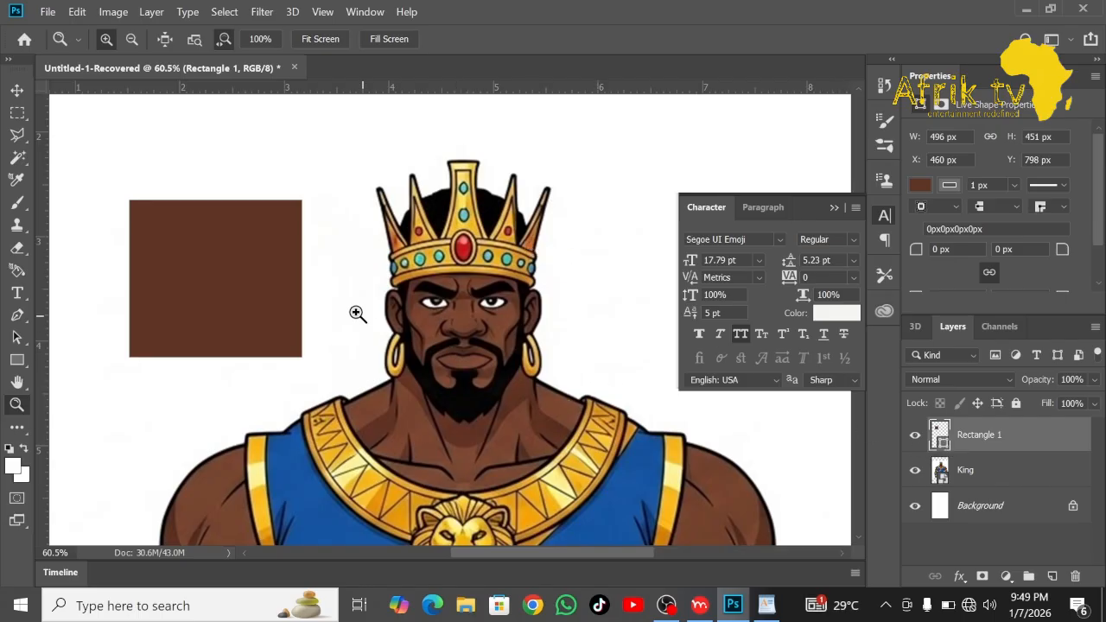
pyautogui.click(17, 89)
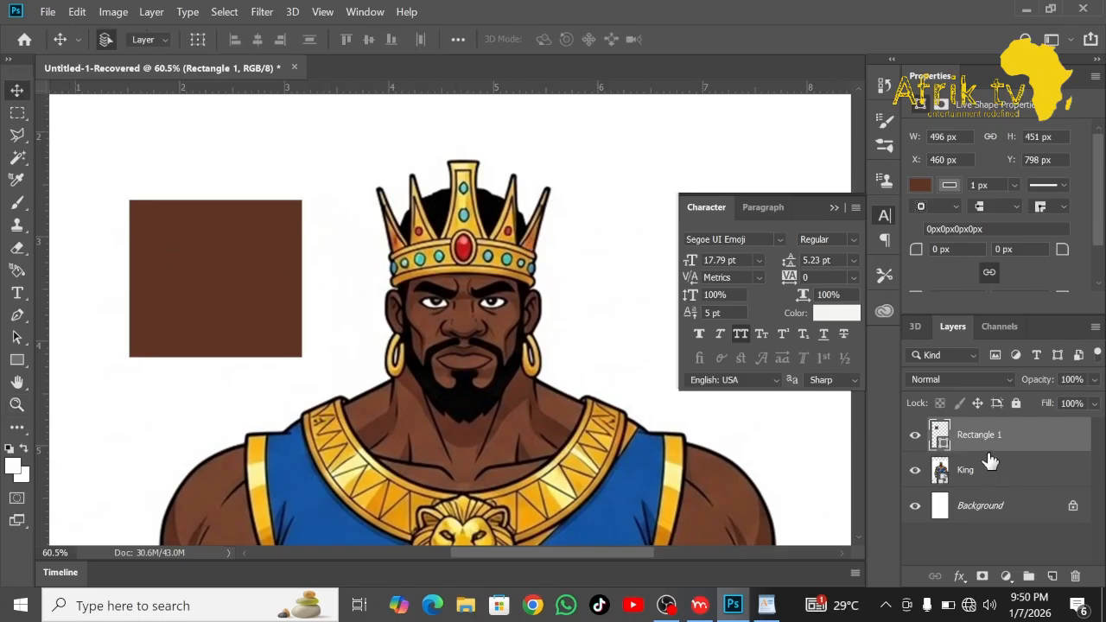
pyautogui.doubleClick(941, 440)
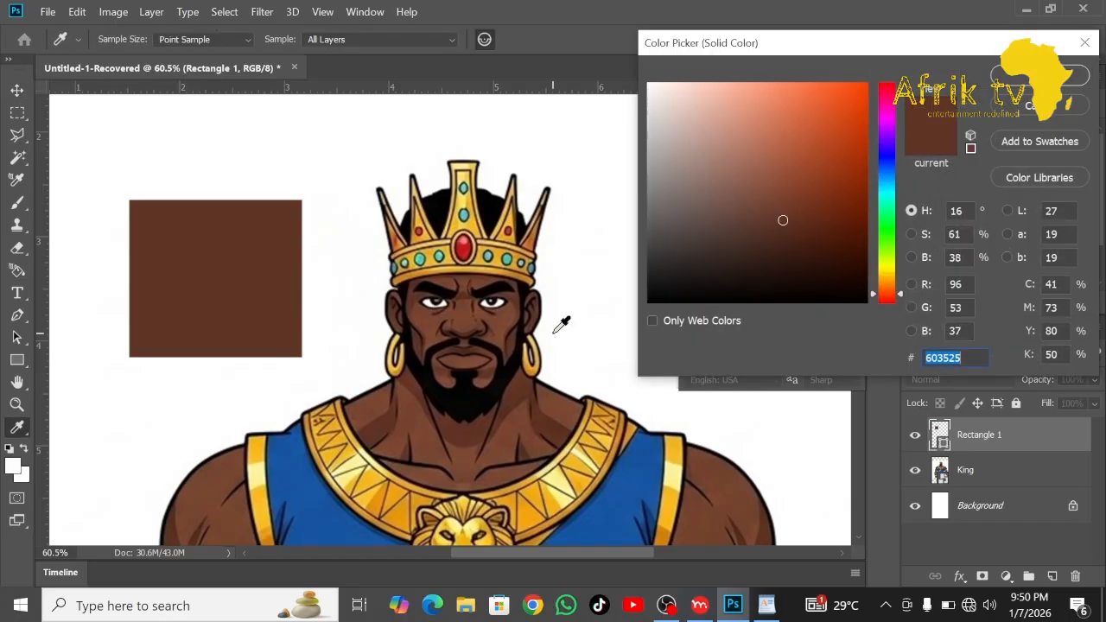
pyautogui.click(434, 325)
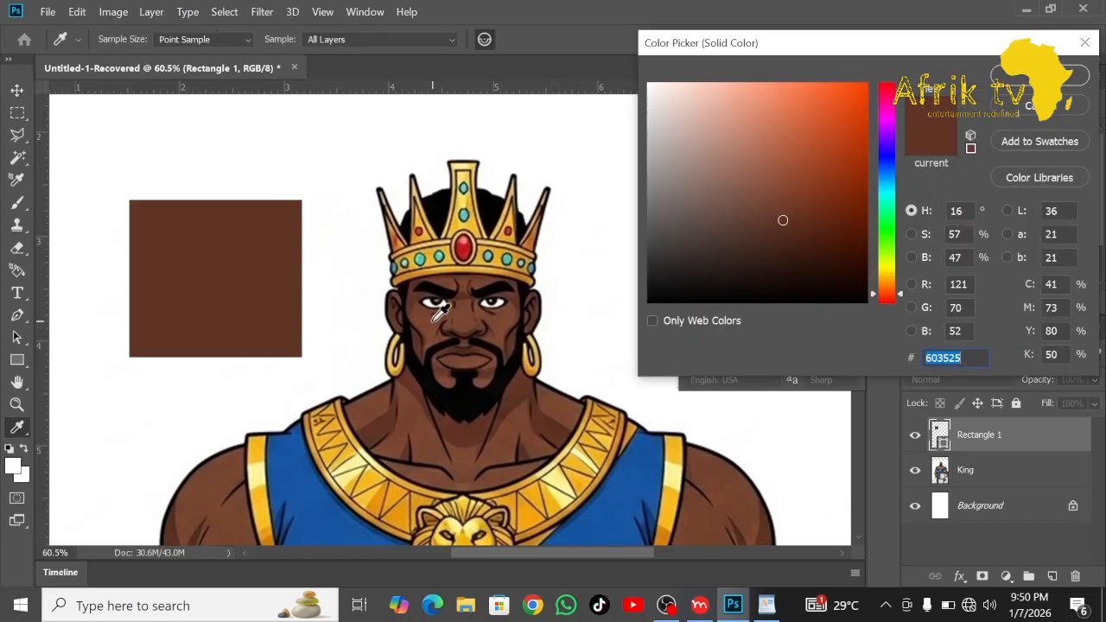
pyautogui.click(413, 402)
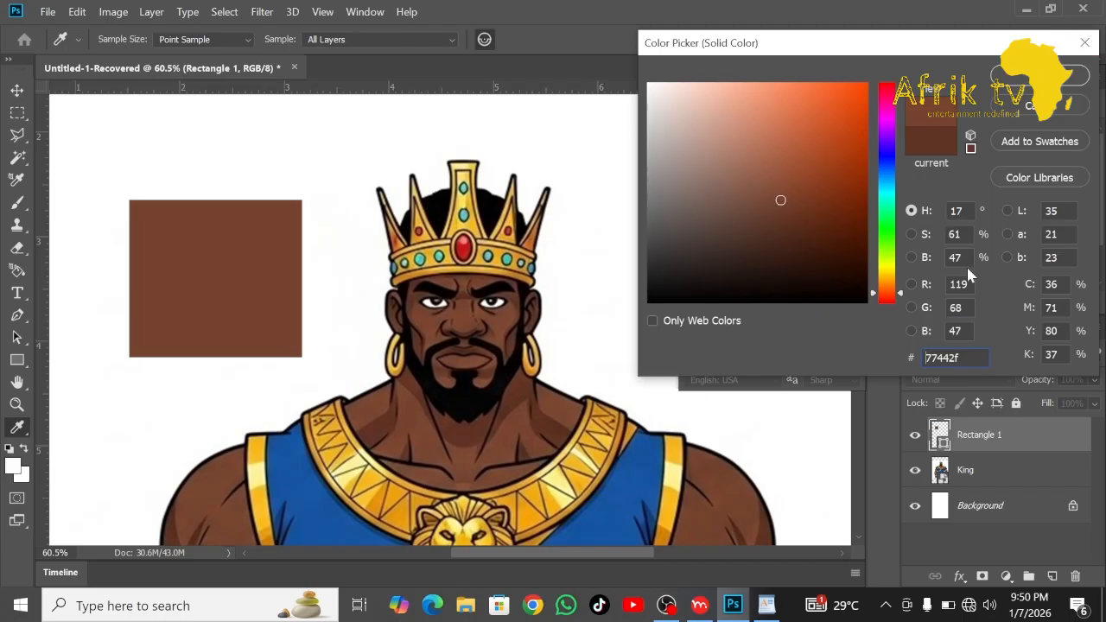
# Add the sampled hex code 77442f after the skin colour label in WordPad, and copy the code again from Photoshop.
pyautogui.doubleClick(951, 360)
pyautogui.hotkey('ctrl', 'c')
pyautogui.click(766, 604)
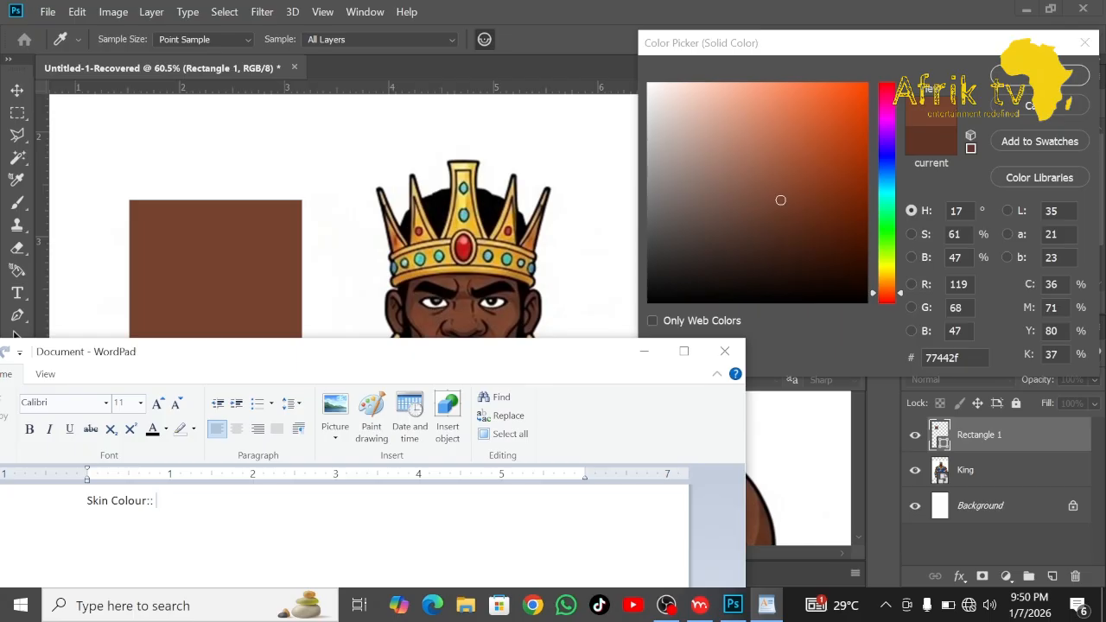
pyautogui.hotkey('ctrl', 'v')
pyautogui.write('#')
pyautogui.click(949, 361)
pyautogui.hotkey('ctrl', 'c')
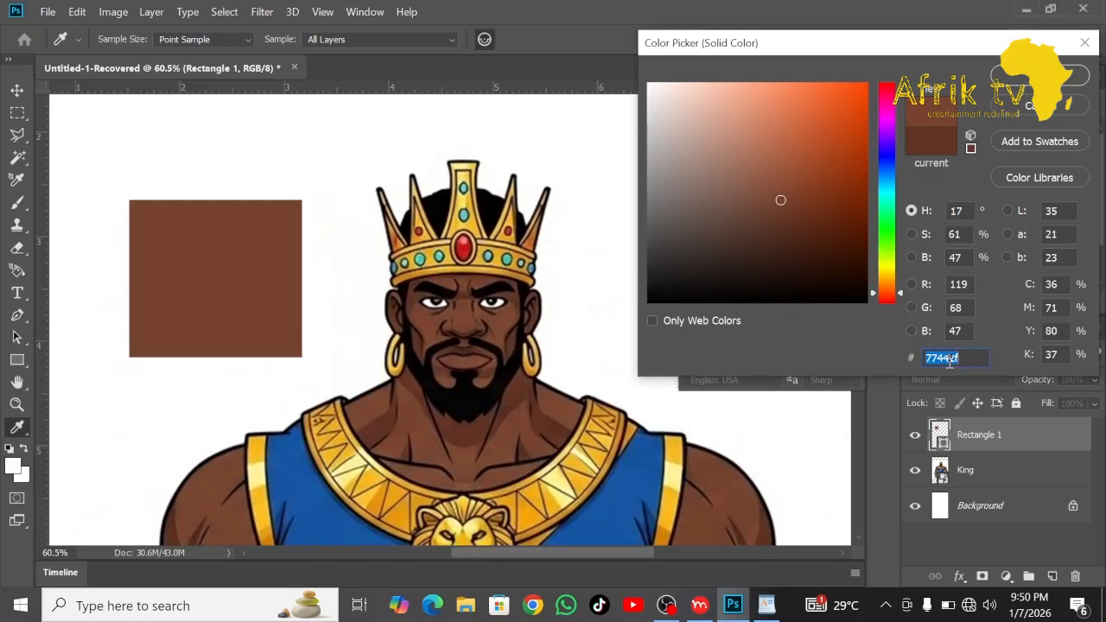
# Switch to Moho and fill the shape on the head layer with the skin colour 77442f at 100% alpha.
pyautogui.click(700, 605)
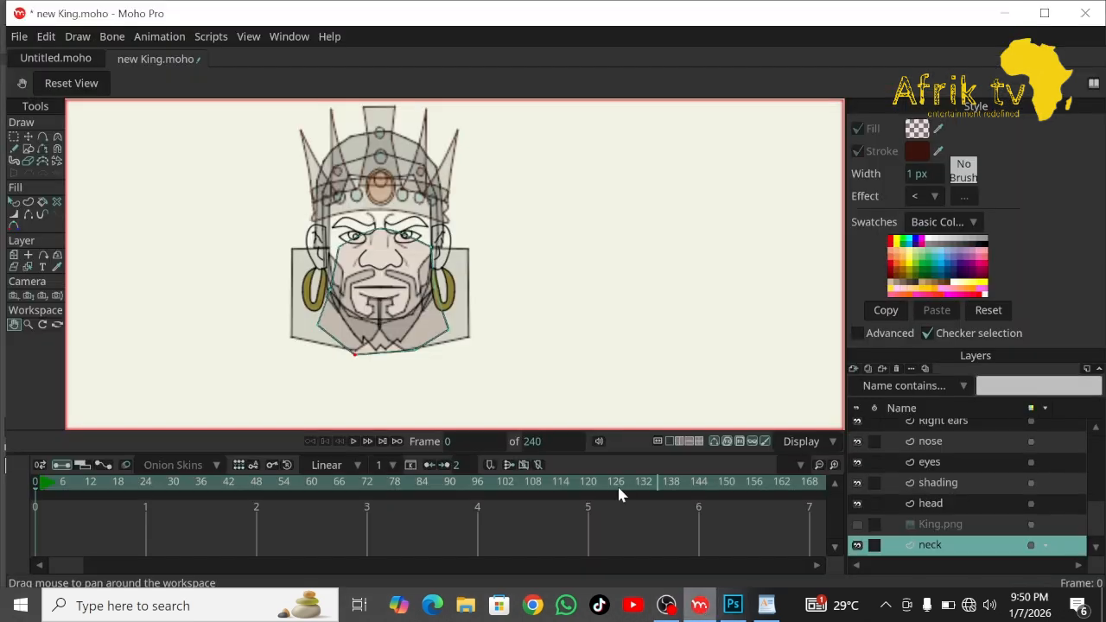
pyautogui.click(28, 325)
pyautogui.moveTo(483, 363); pyautogui.dragTo(486, 322)
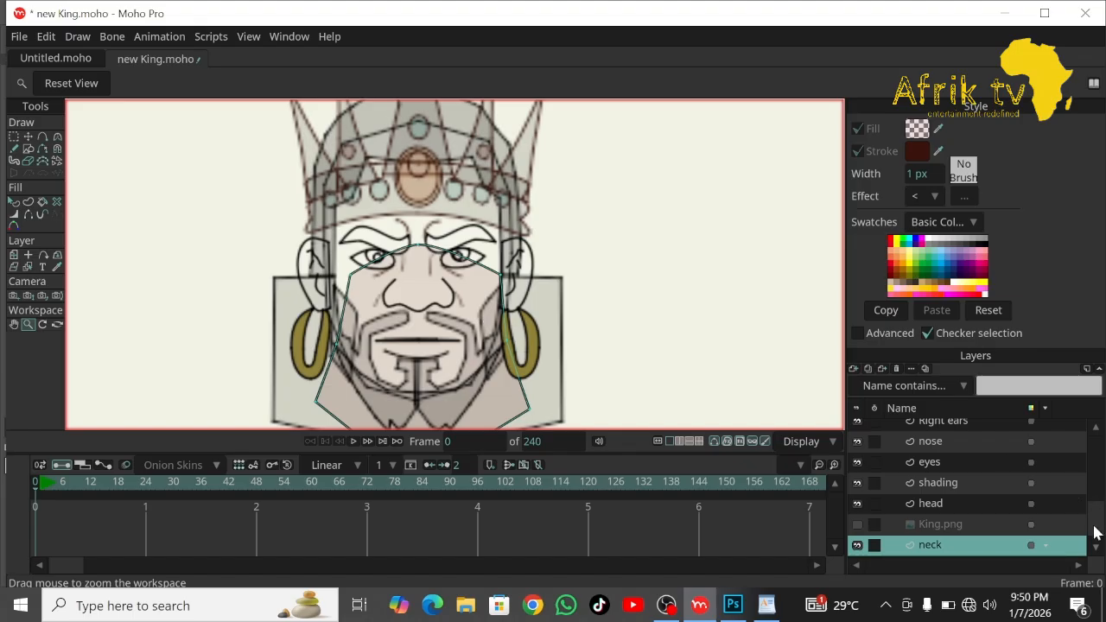
pyautogui.scroll(-1, 1099, 533)
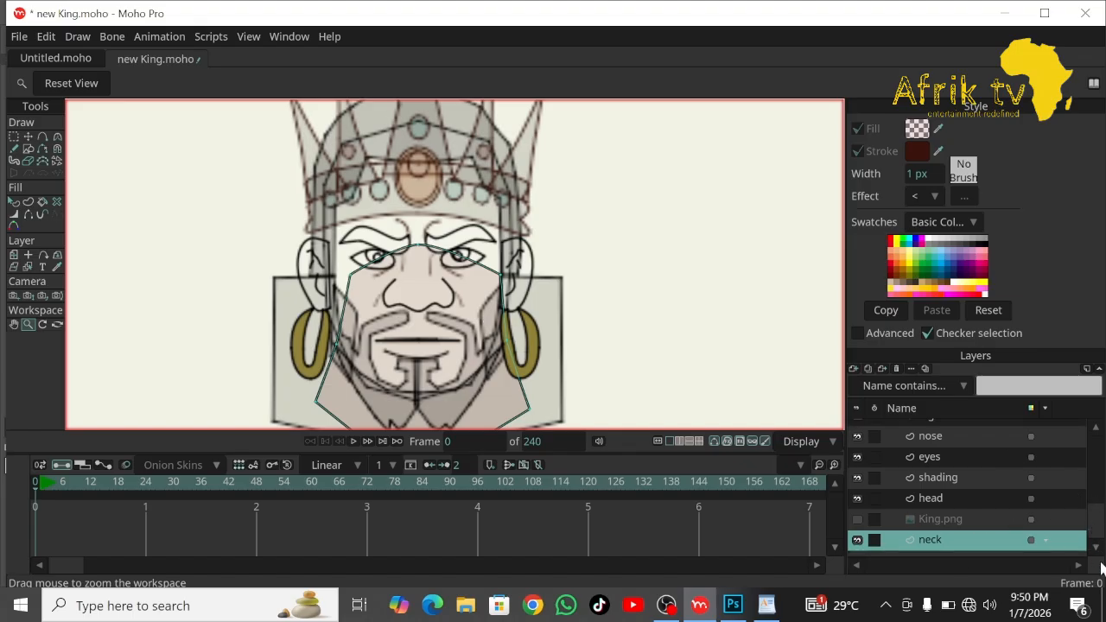
pyautogui.click(931, 501)
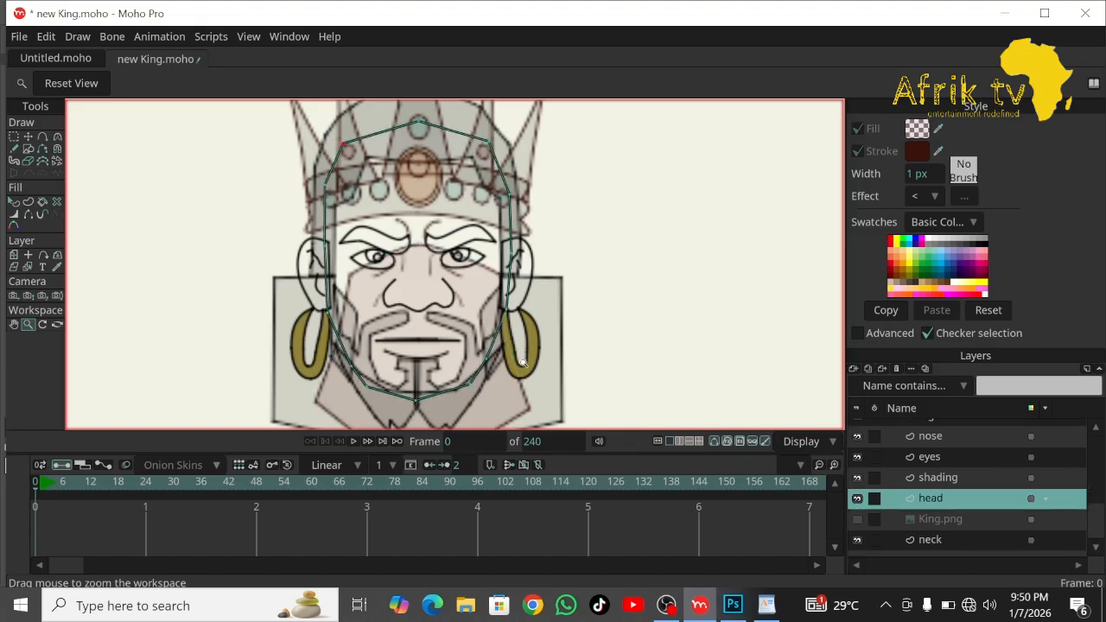
pyautogui.click(13, 202)
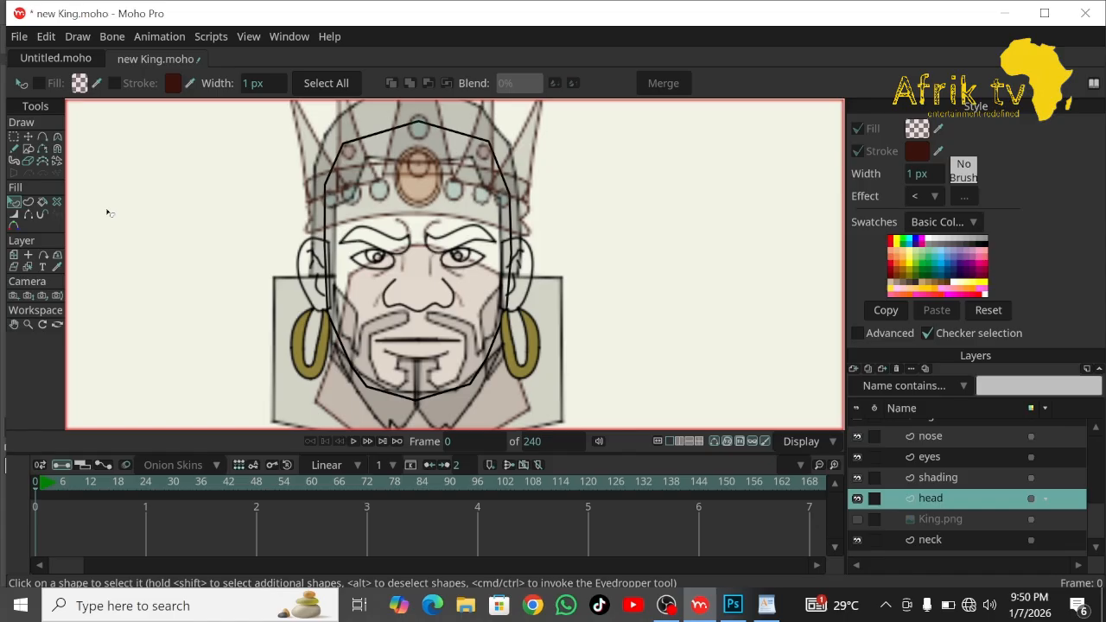
pyautogui.click(343, 274)
pyautogui.click(84, 88)
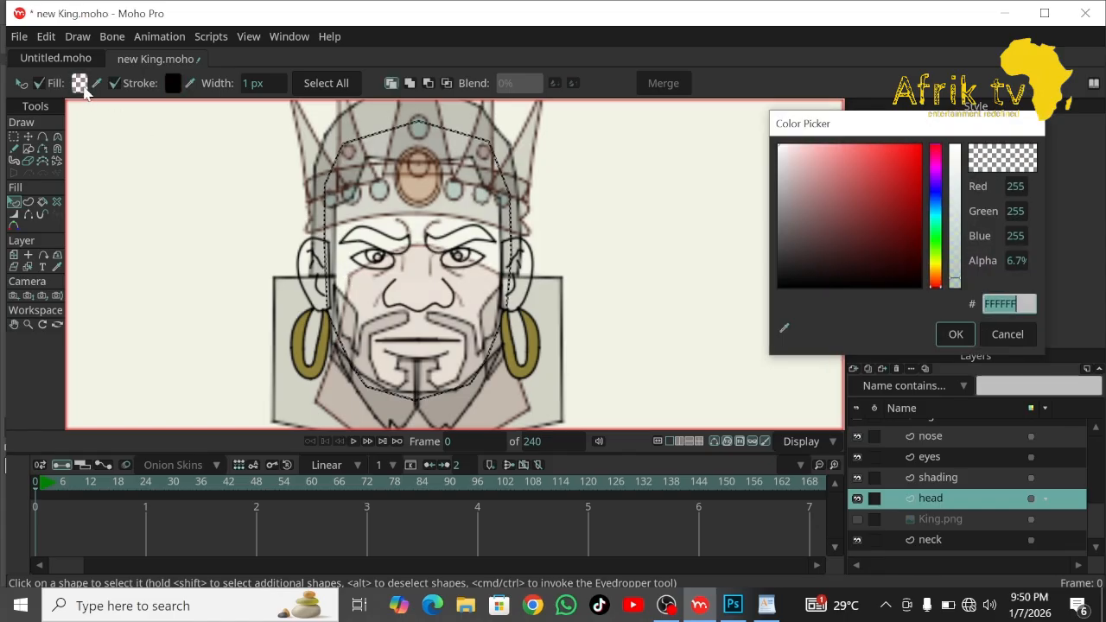
pyautogui.hotkey('ctrl', 'v')
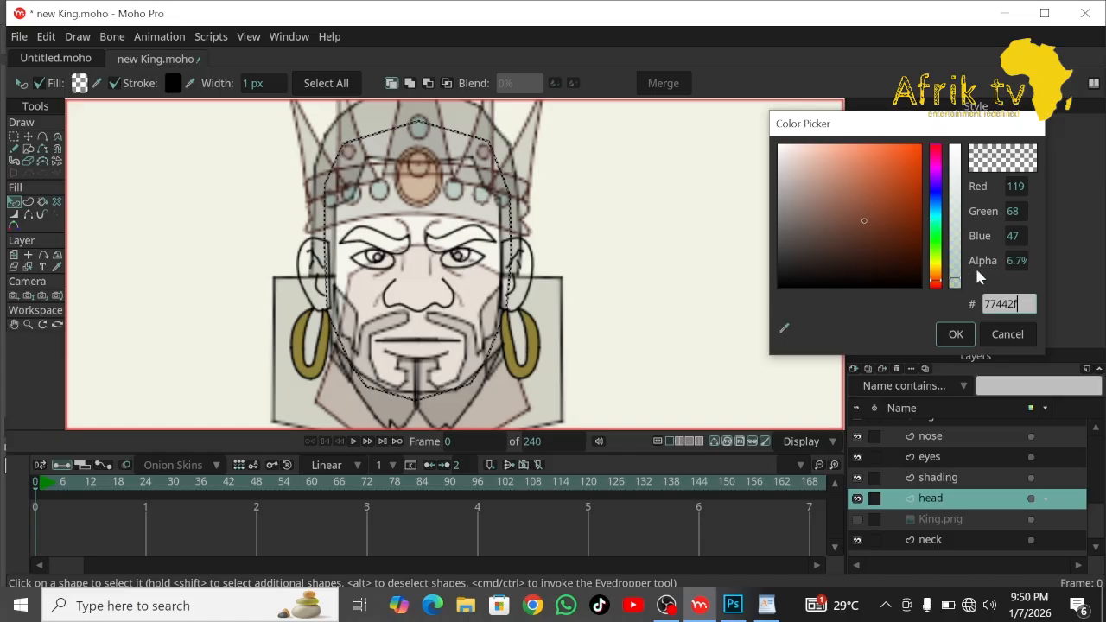
pyautogui.moveTo(953, 279); pyautogui.dragTo(955, 105)
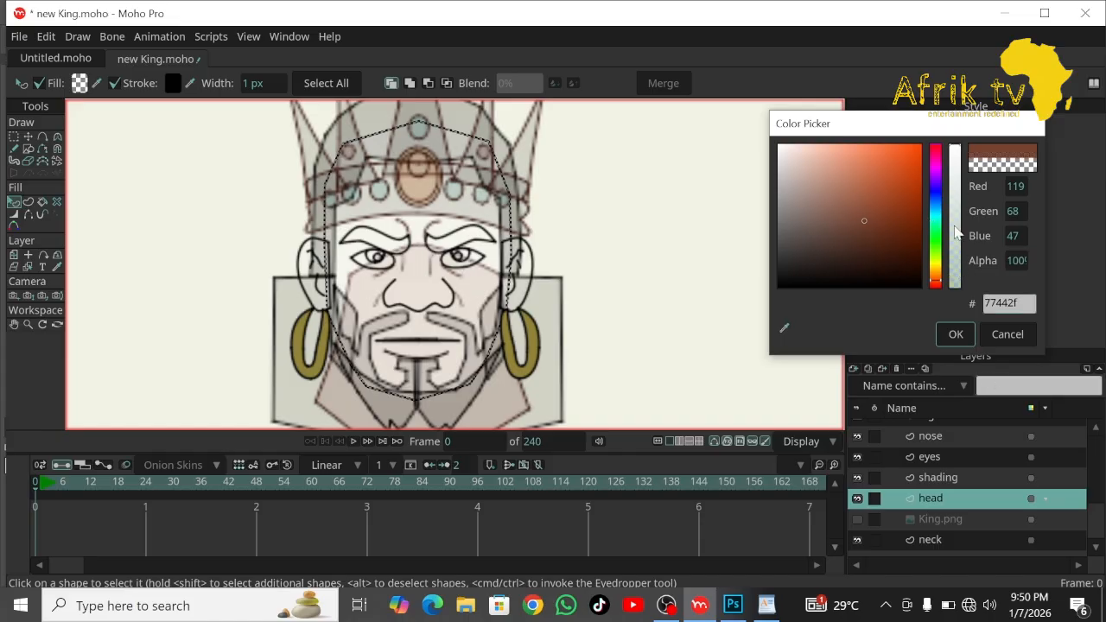
pyautogui.click(953, 333)
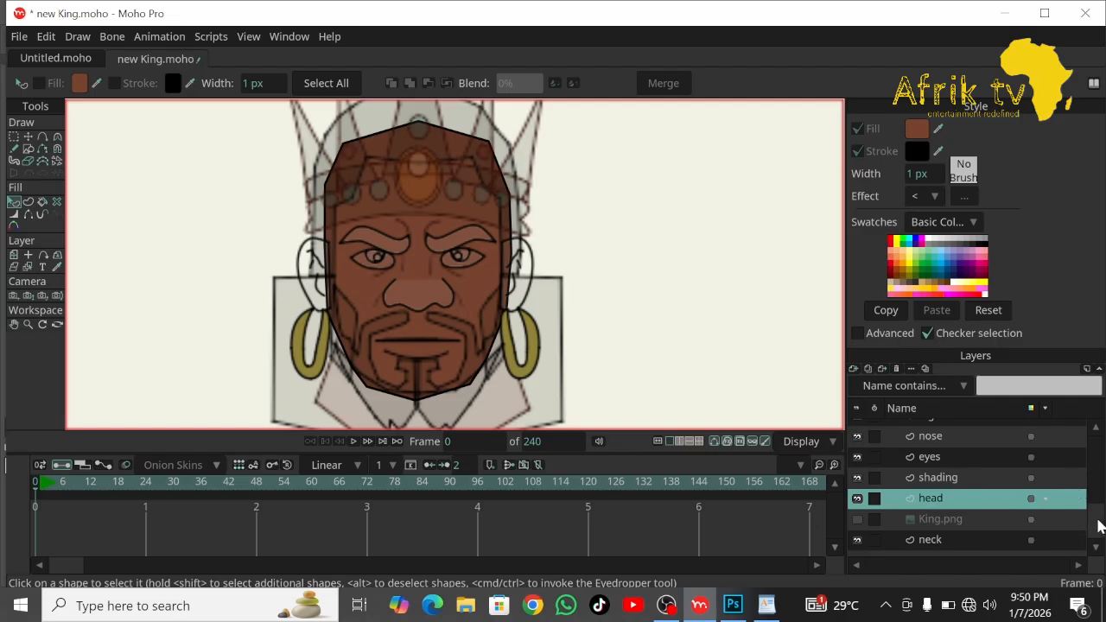
# Fill the nose shape on the nose layer with 77442f at full opacity.
pyautogui.click(881, 435)
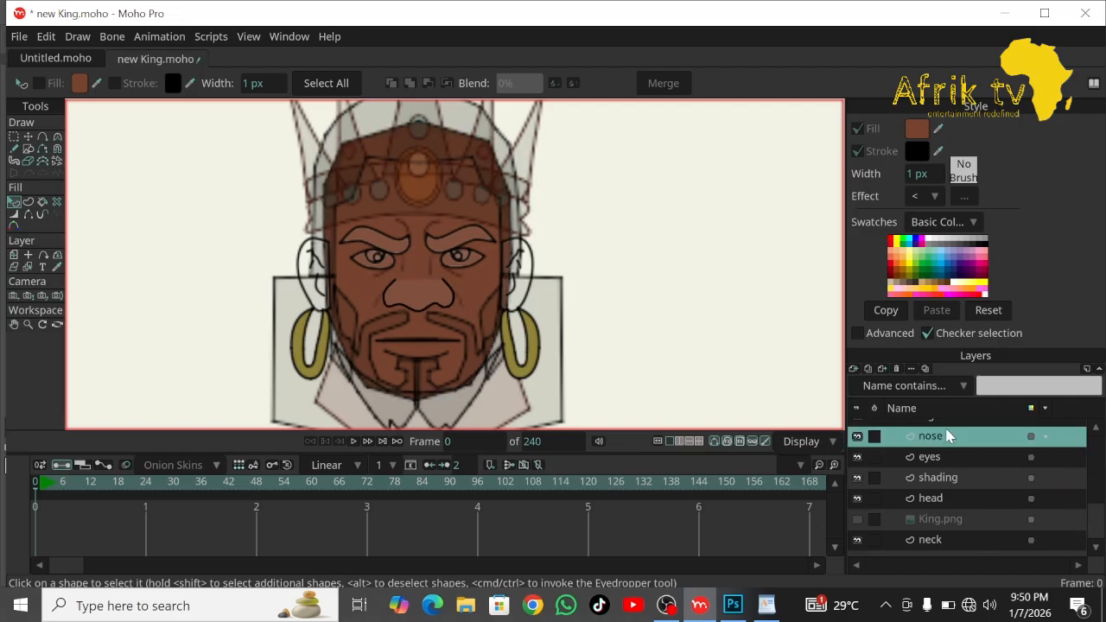
pyautogui.click(426, 292)
pyautogui.click(81, 83)
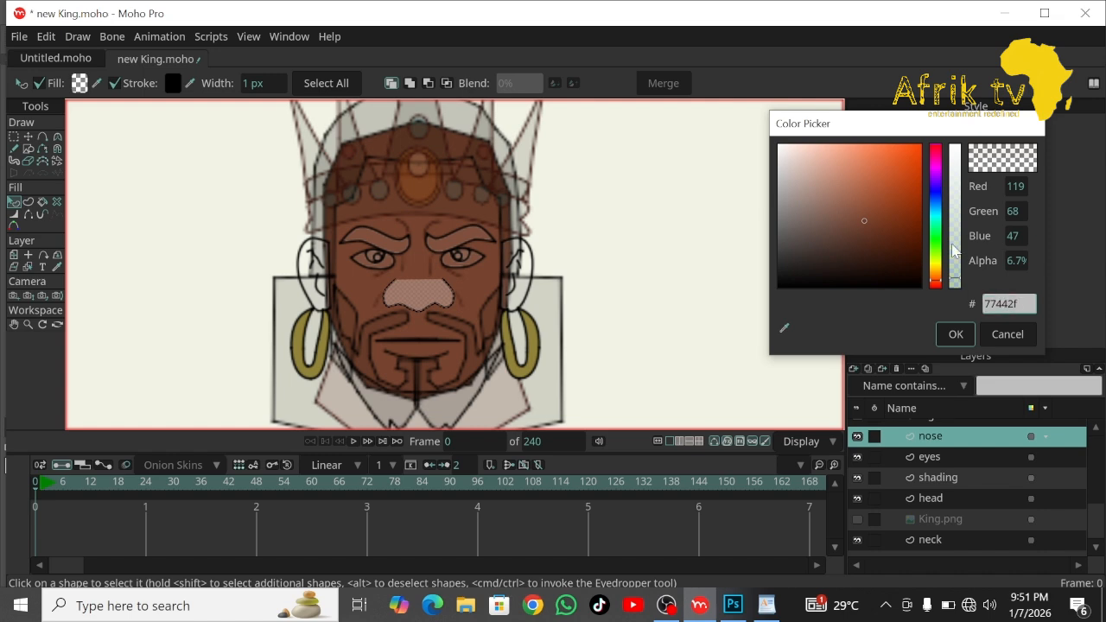
pyautogui.click(955, 164)
pyautogui.click(957, 334)
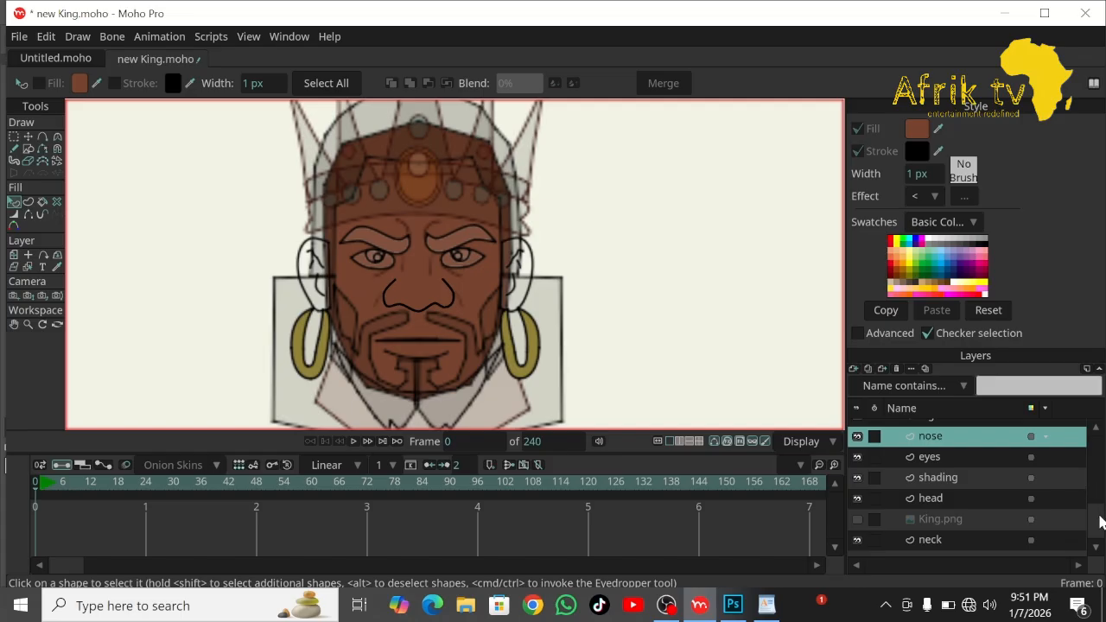
# Fill the ear shape on the Left Ear layer with the skin colour 77442f at 100% alpha.
pyautogui.moveTo(1100, 522); pyautogui.dragTo(1097, 467)
pyautogui.click(983, 467)
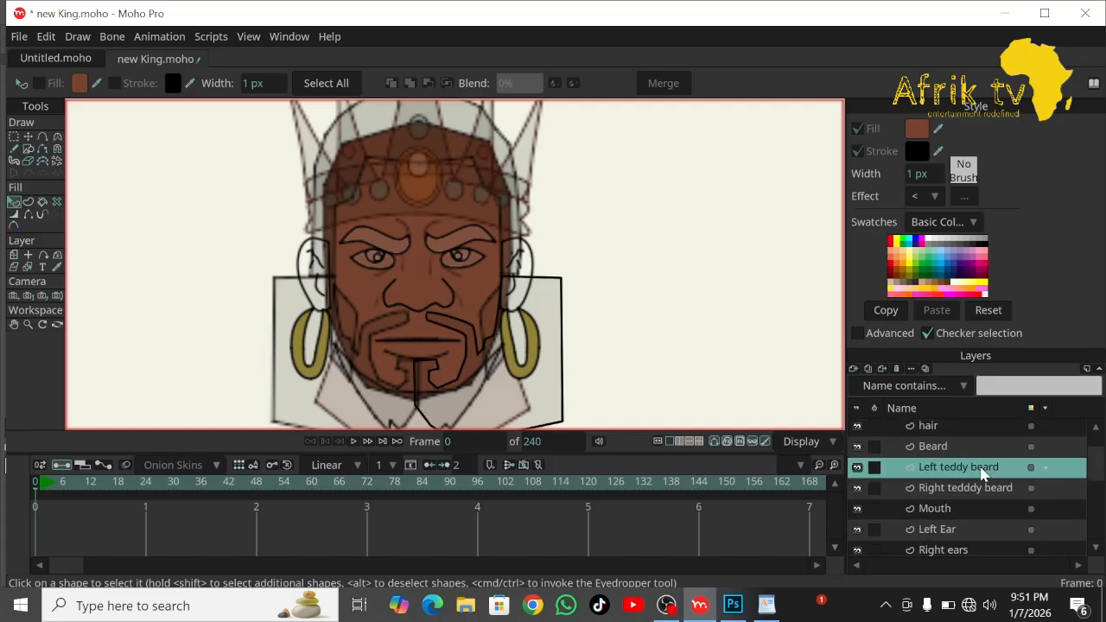
pyautogui.click(518, 295)
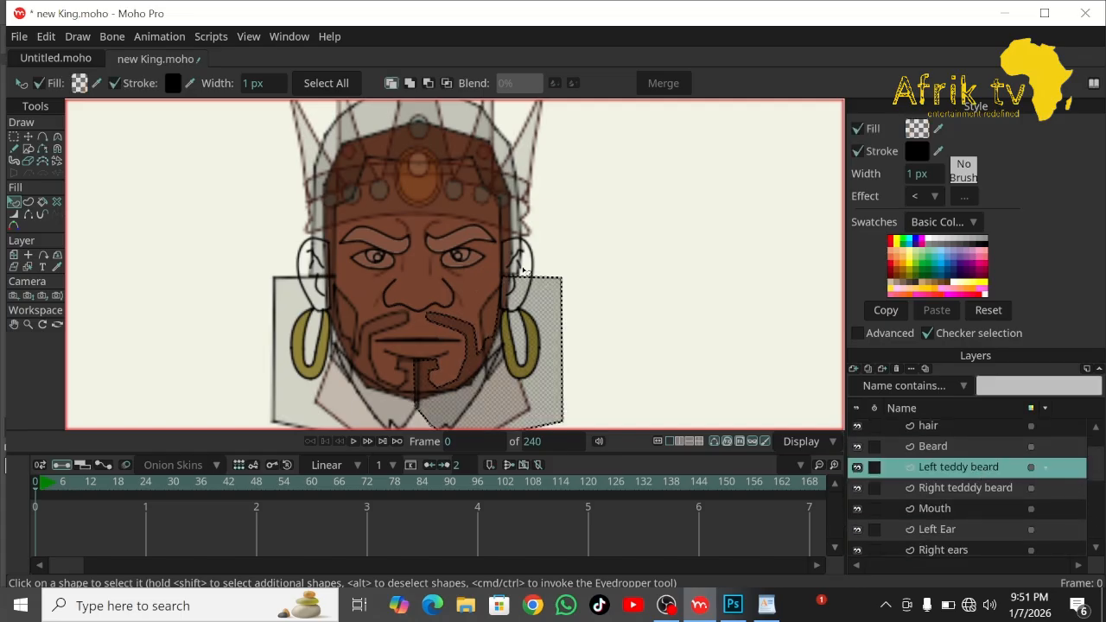
pyautogui.click(528, 261)
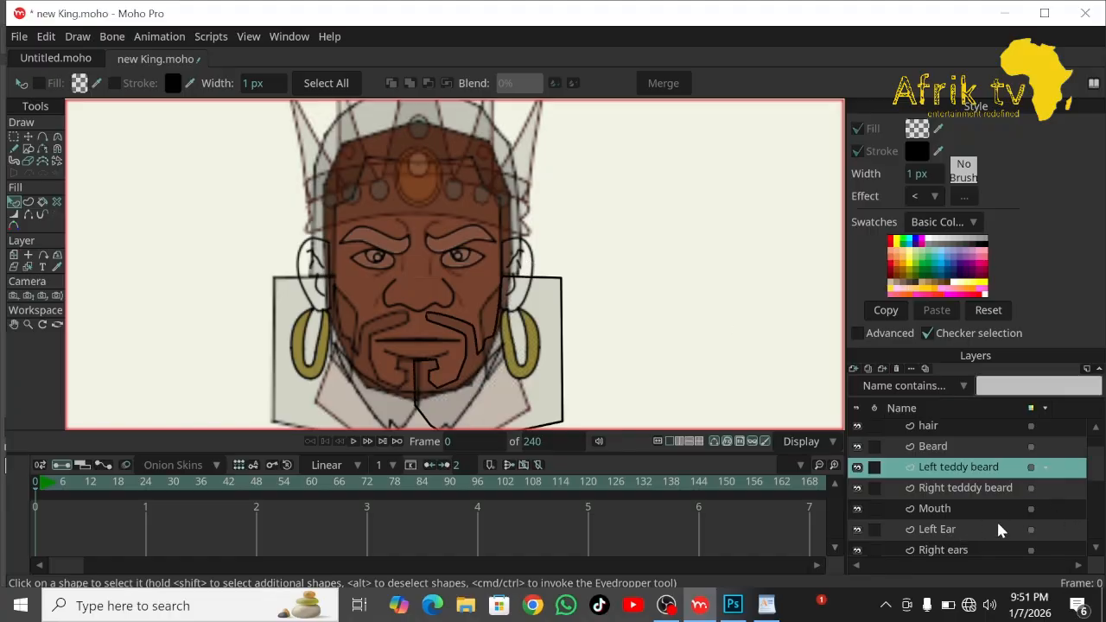
pyautogui.click(965, 530)
pyautogui.click(521, 257)
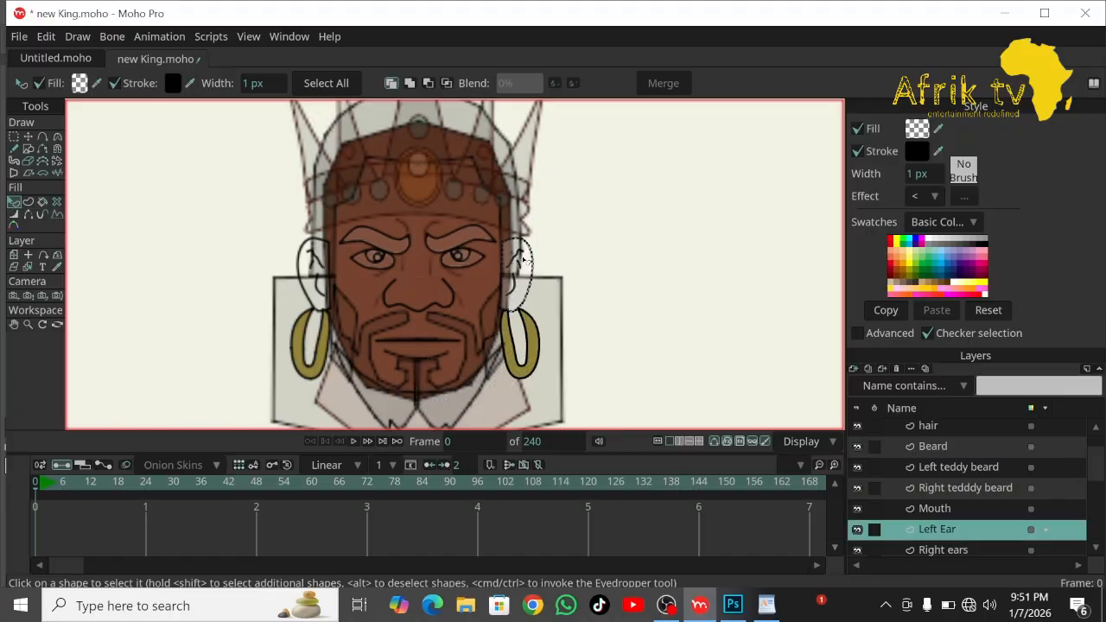
pyautogui.click(79, 84)
pyautogui.hotkey('ctrl', 'v')
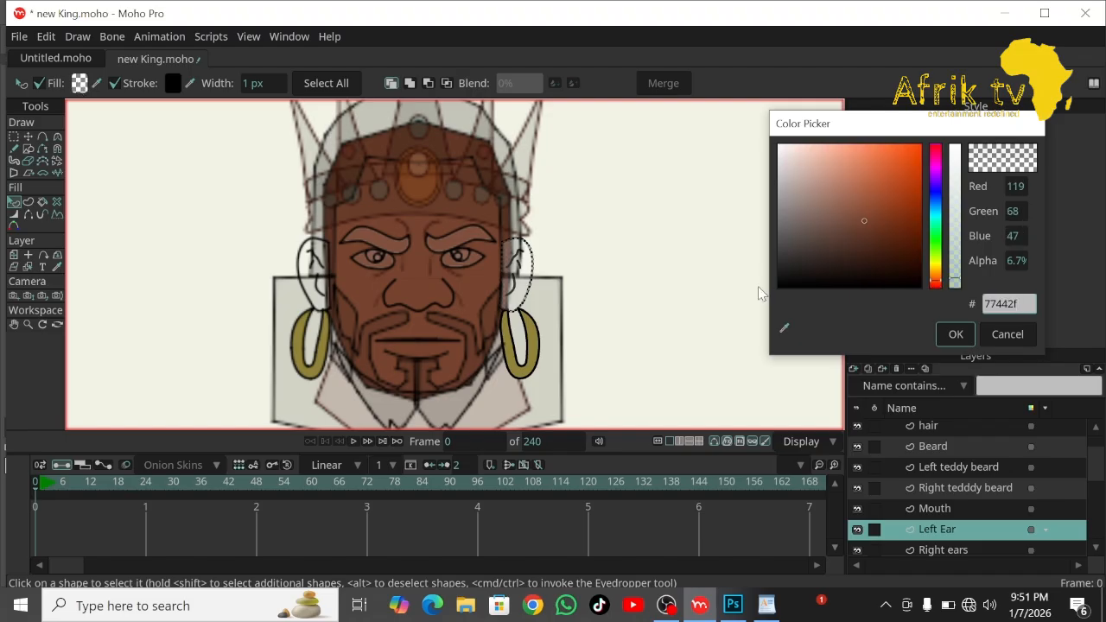
pyautogui.moveTo(950, 237); pyautogui.dragTo(948, 114)
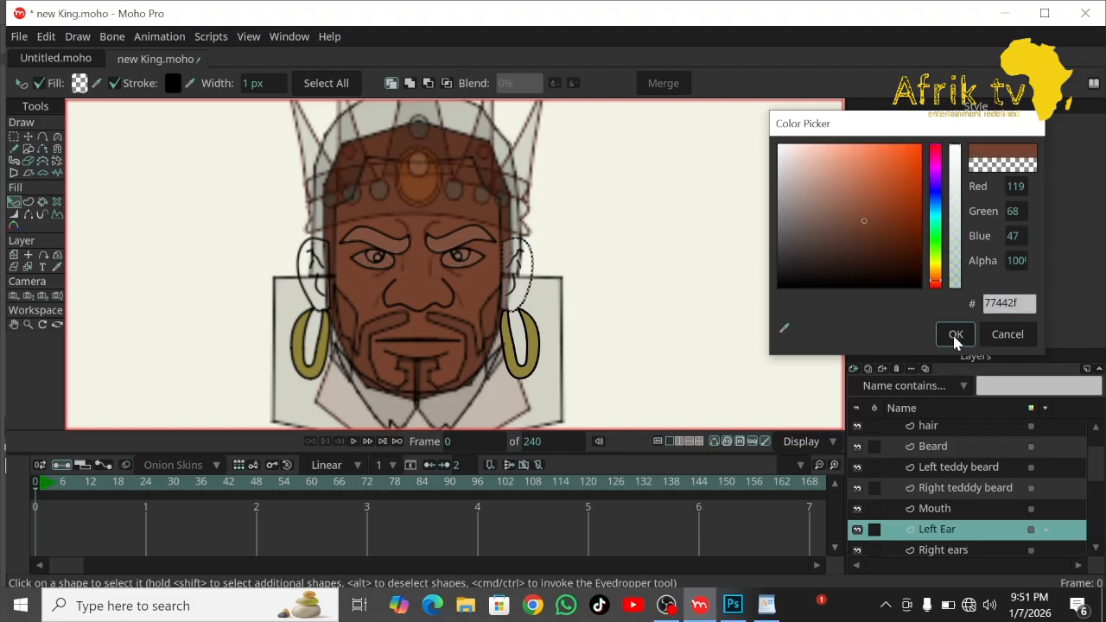
pyautogui.click(953, 335)
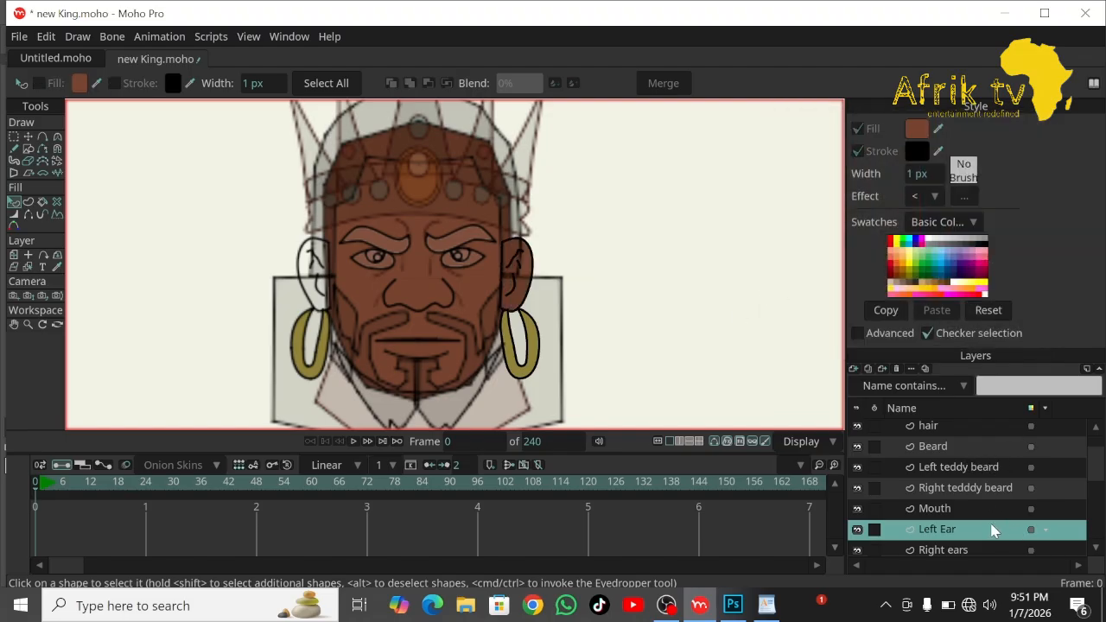
# Give the ear shape on the Right ears layer the same 77442f fill at 100% alpha.
pyautogui.click(963, 547)
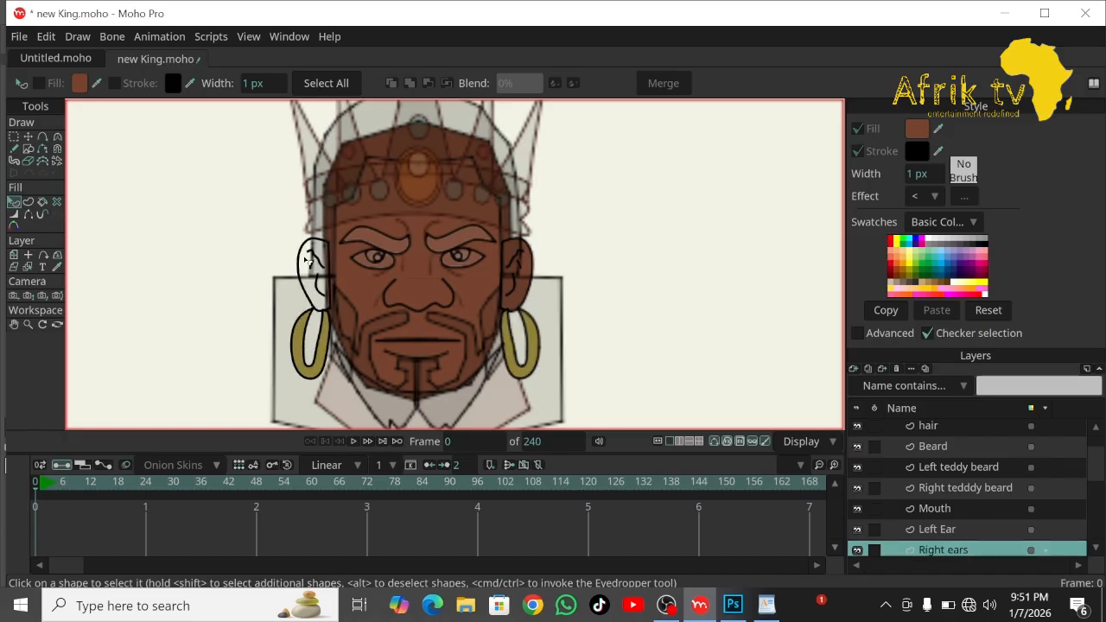
pyautogui.click(304, 259)
pyautogui.click(79, 83)
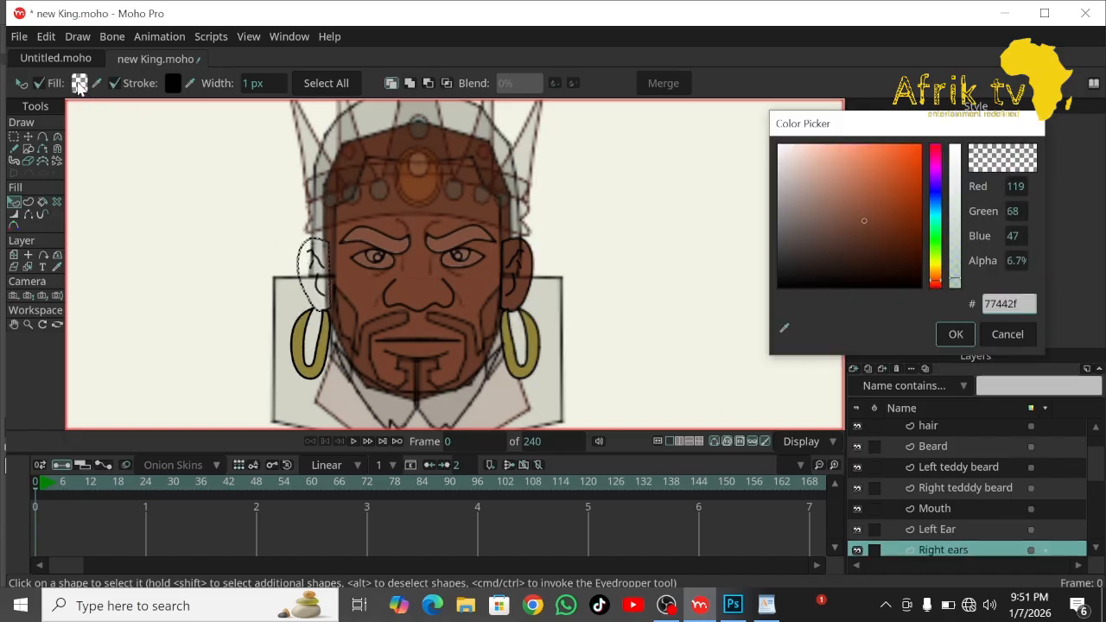
pyautogui.moveTo(957, 243); pyautogui.dragTo(955, 133)
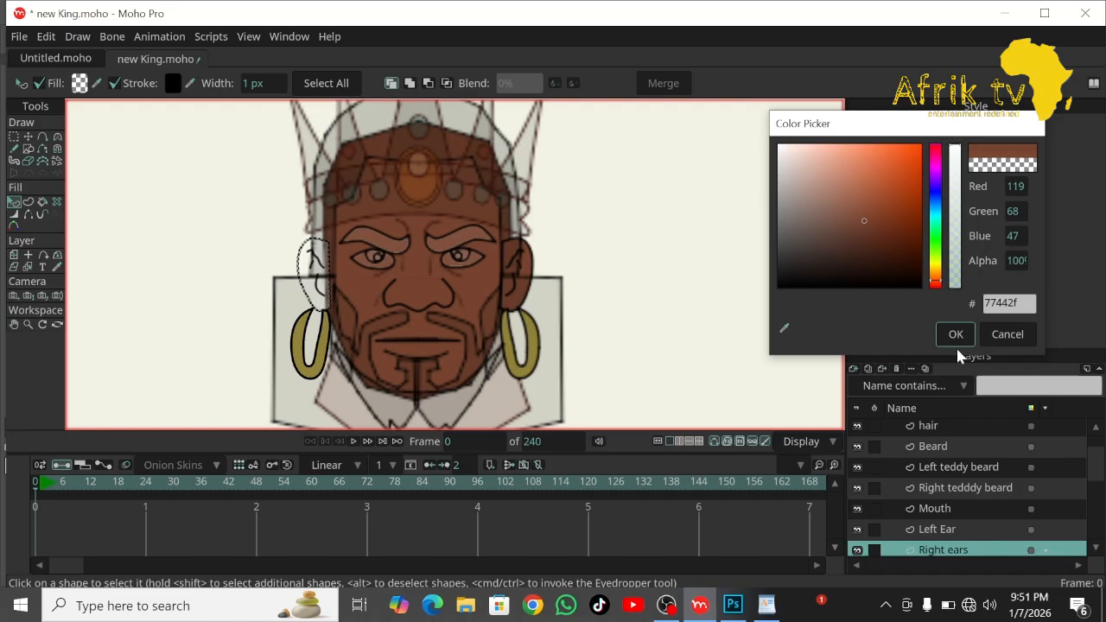
pyautogui.click(955, 334)
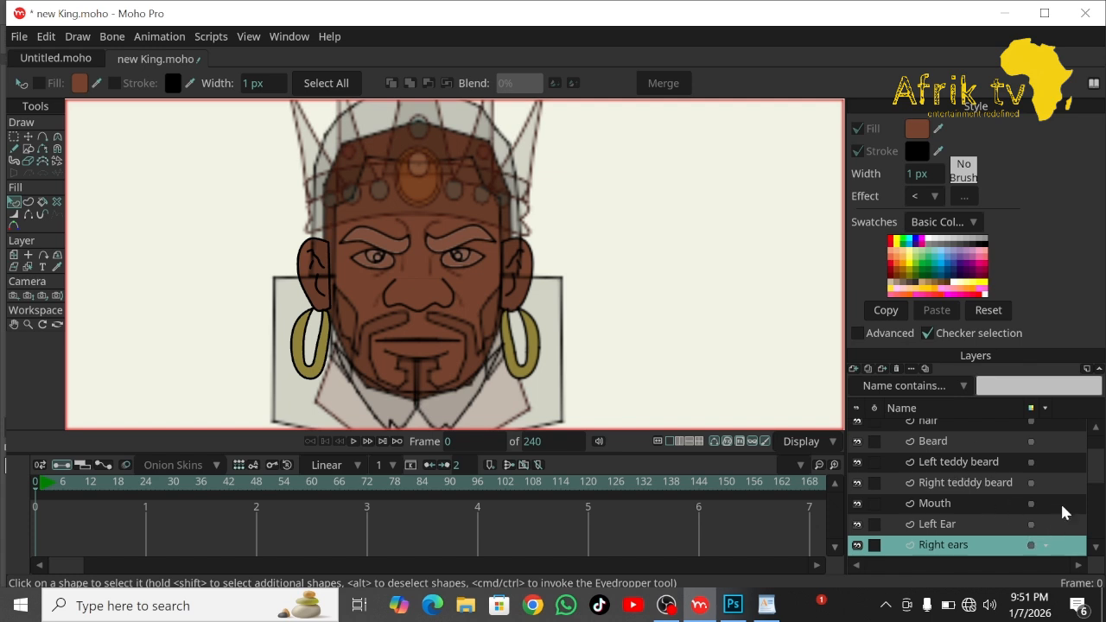
# On the eyes layer, fill the left eyebrow shape with black 000000 at full opacity.
pyautogui.moveTo(1094, 476); pyautogui.dragTo(1095, 491)
pyautogui.scroll(-3, 1094, 491)
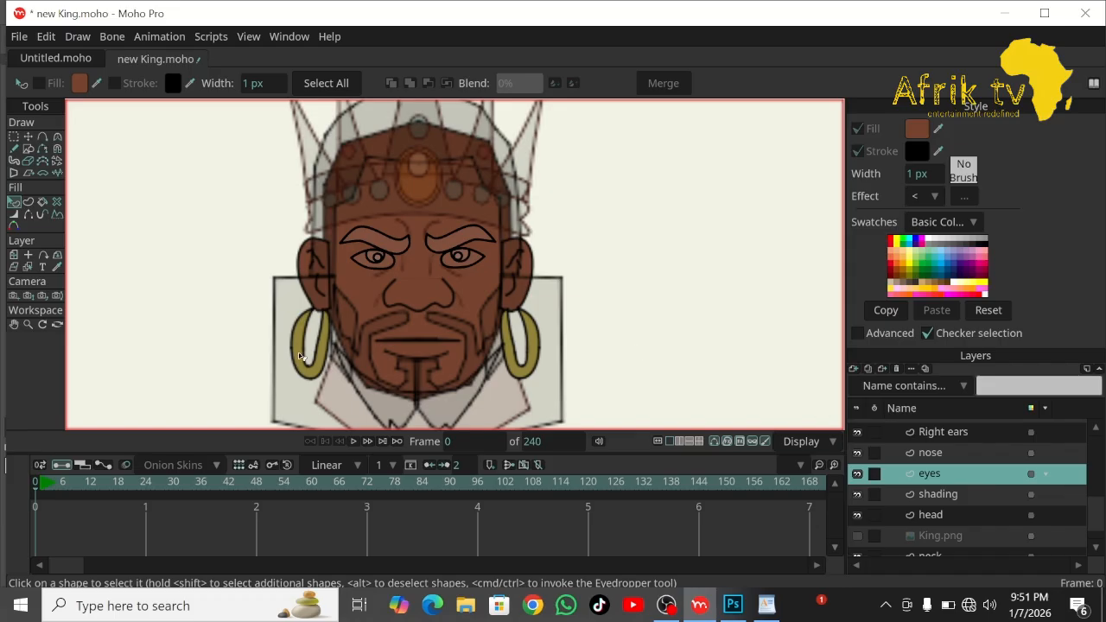
pyautogui.click(28, 324)
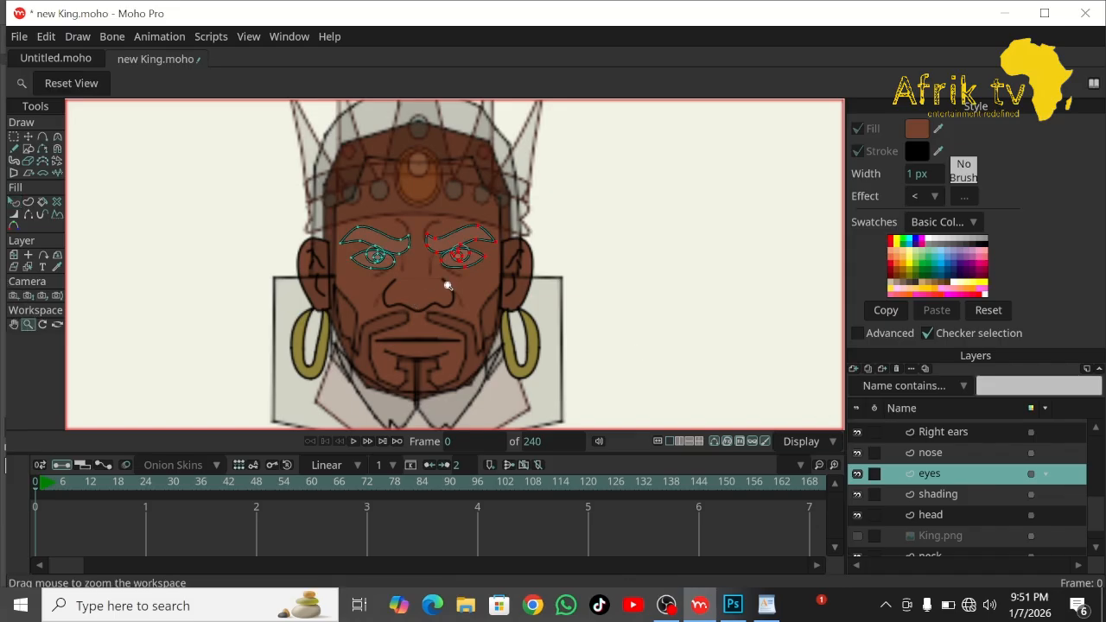
pyautogui.moveTo(448, 285); pyautogui.dragTo(622, 492)
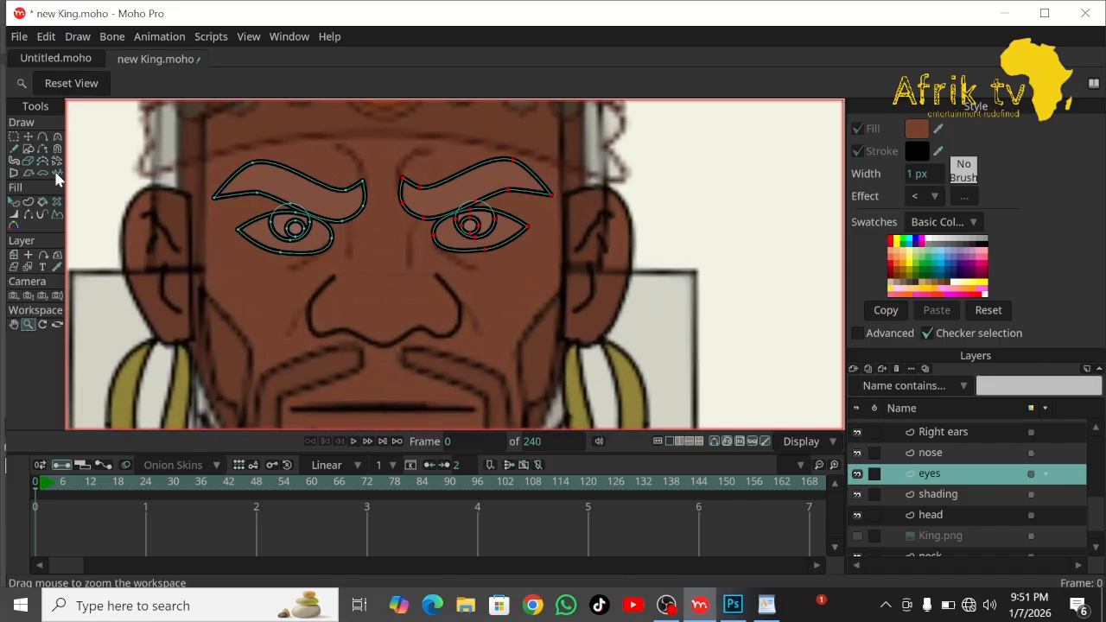
pyautogui.click(13, 202)
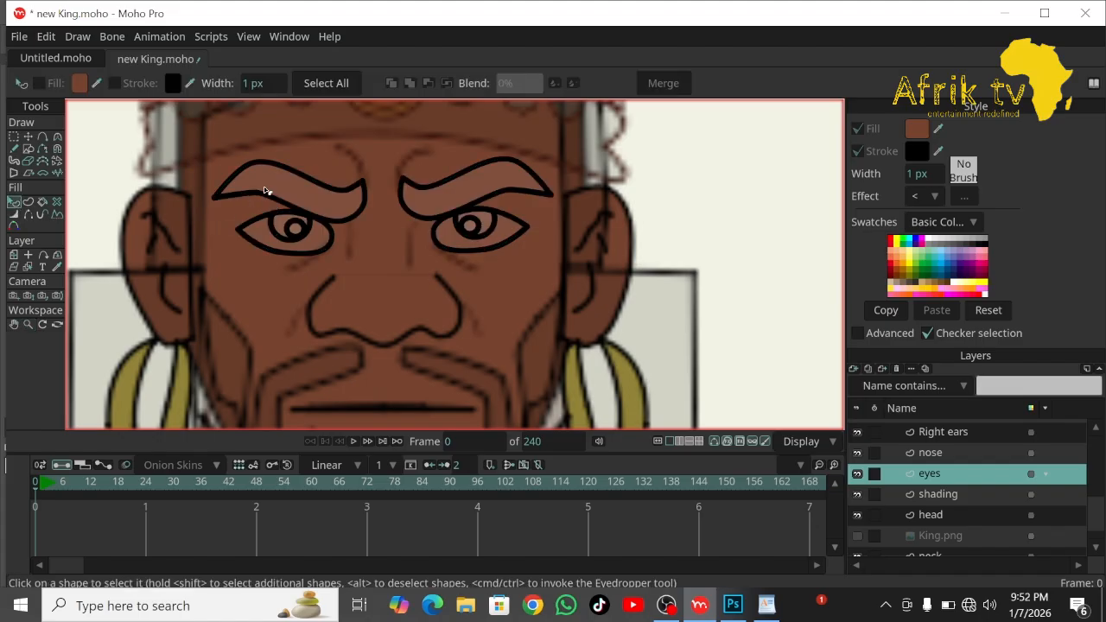
pyautogui.click(266, 190)
pyautogui.click(79, 83)
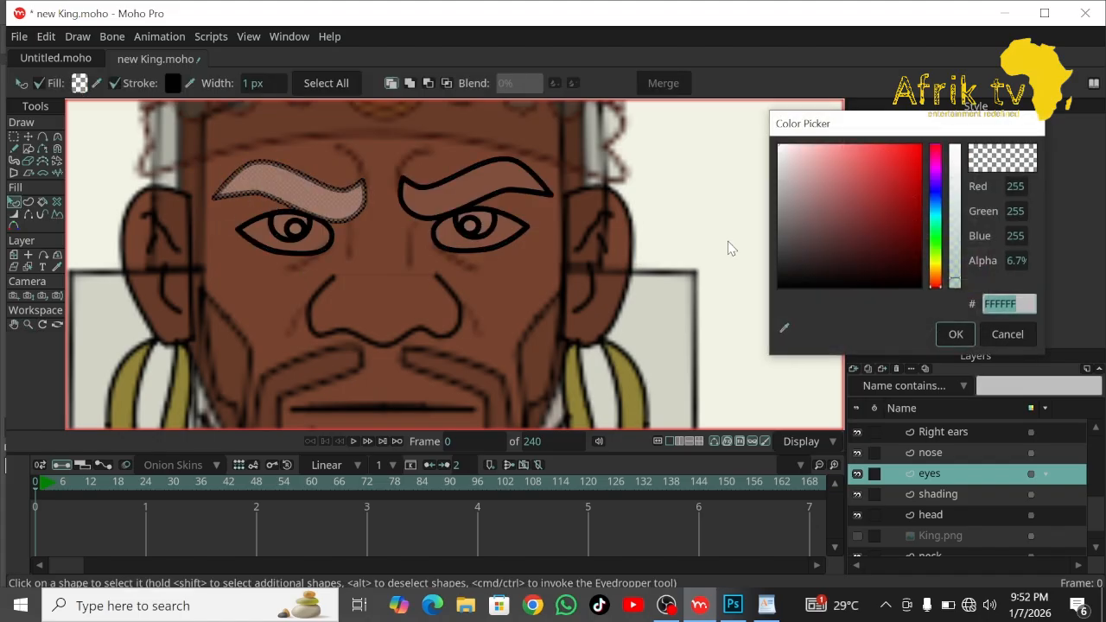
pyautogui.moveTo(783, 258); pyautogui.dragTo(772, 313)
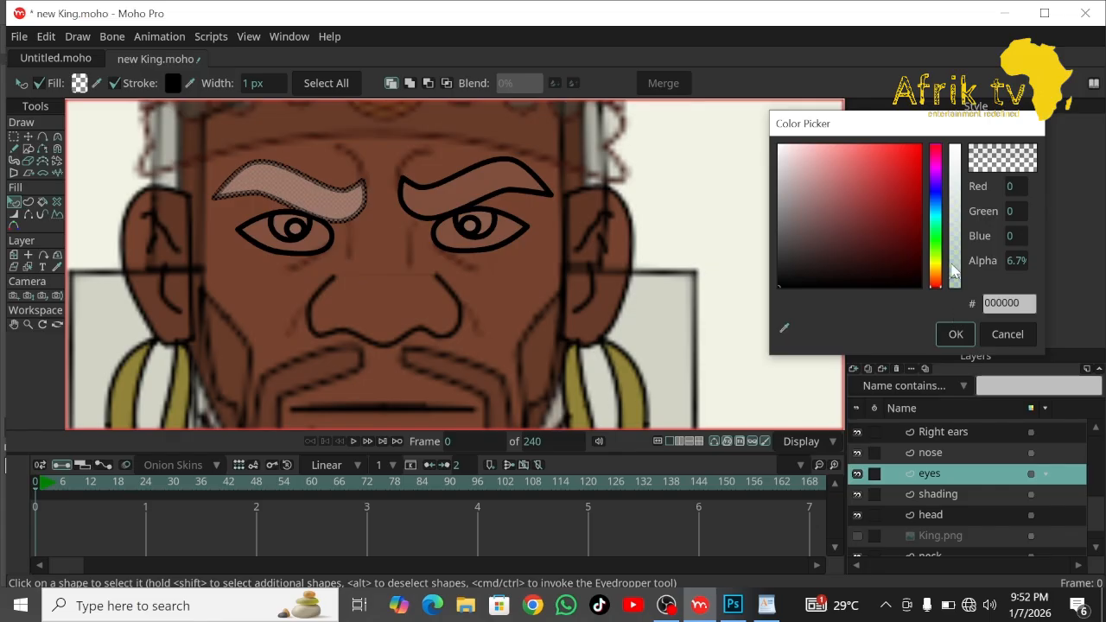
pyautogui.moveTo(953, 270); pyautogui.dragTo(954, 150)
pyautogui.click(955, 334)
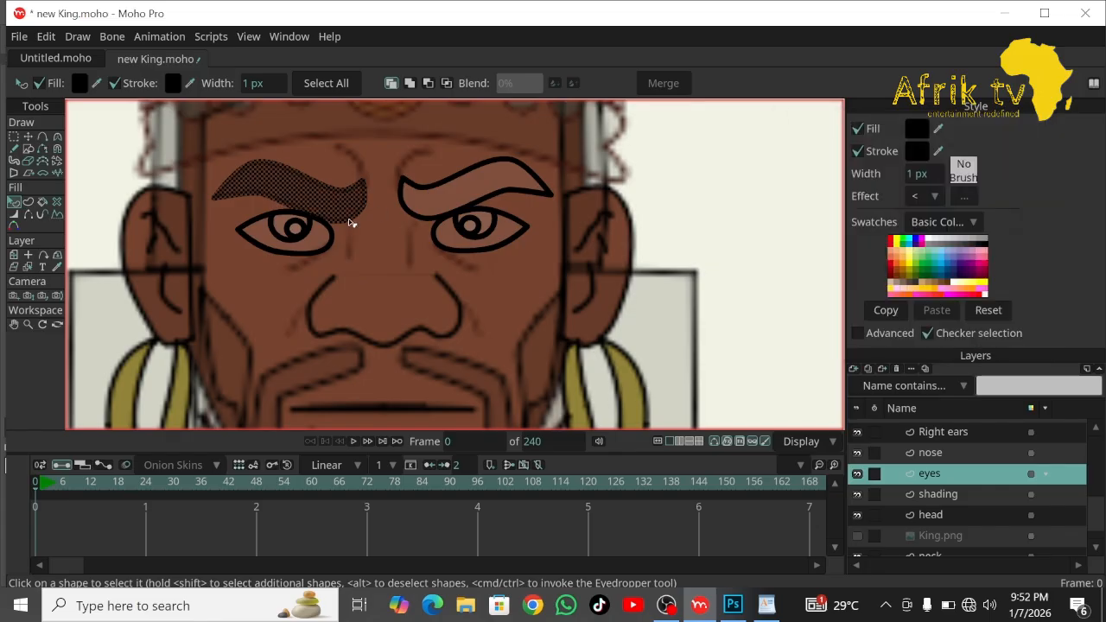
# Fill the right eyebrow shape with black 000000 and raise its alpha to full opacity.
pyautogui.click(445, 202)
pyautogui.click(79, 83)
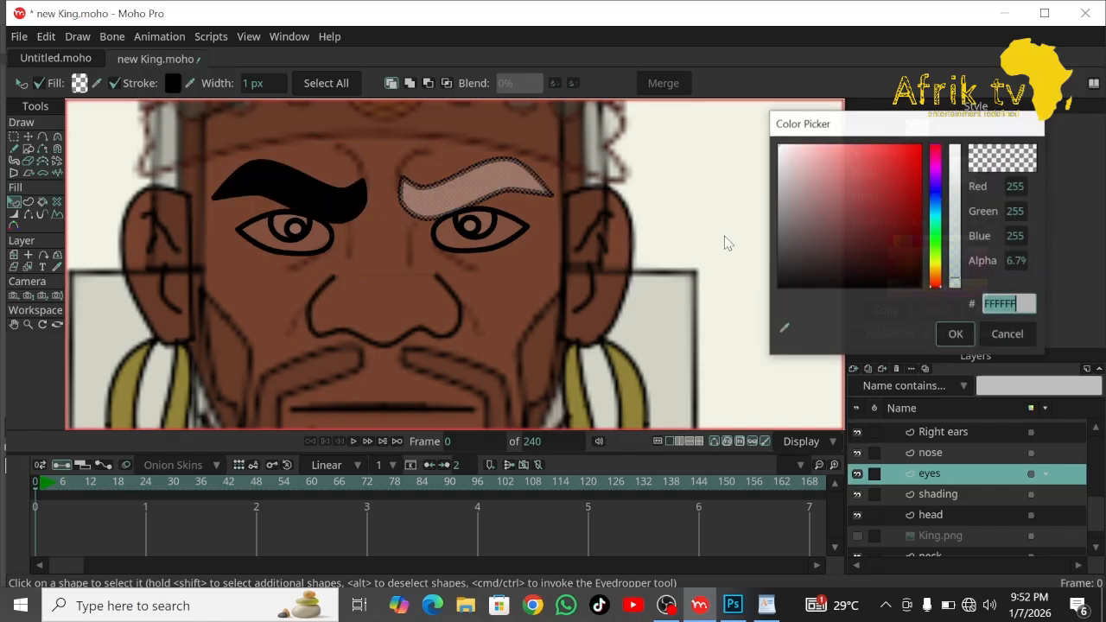
pyautogui.moveTo(799, 285); pyautogui.dragTo(762, 306)
pyautogui.click(955, 335)
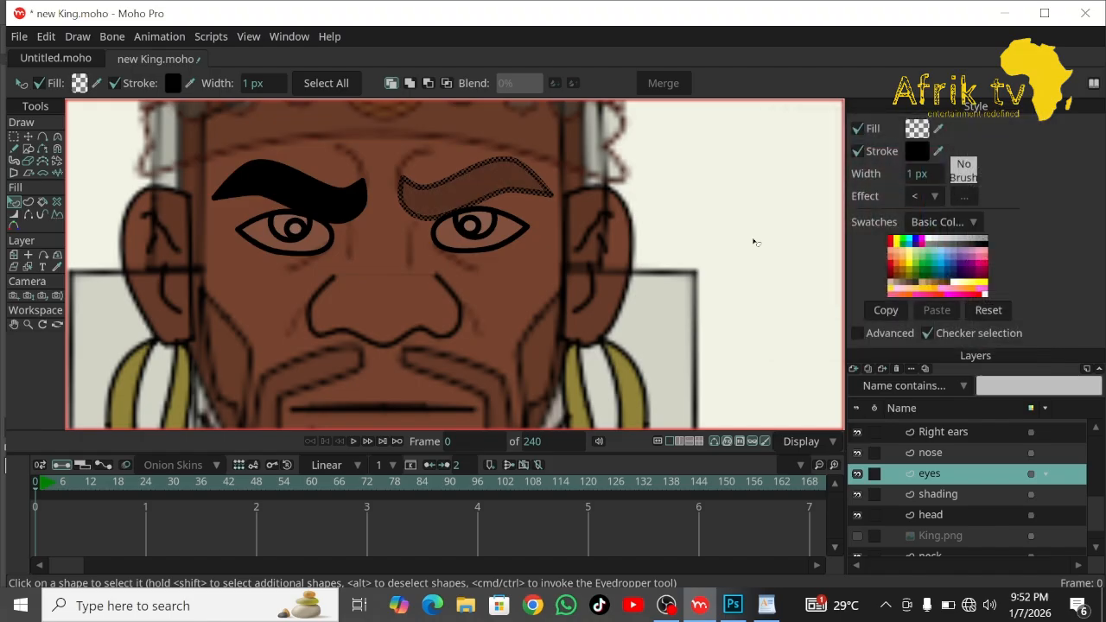
pyautogui.click(747, 232)
pyautogui.click(483, 192)
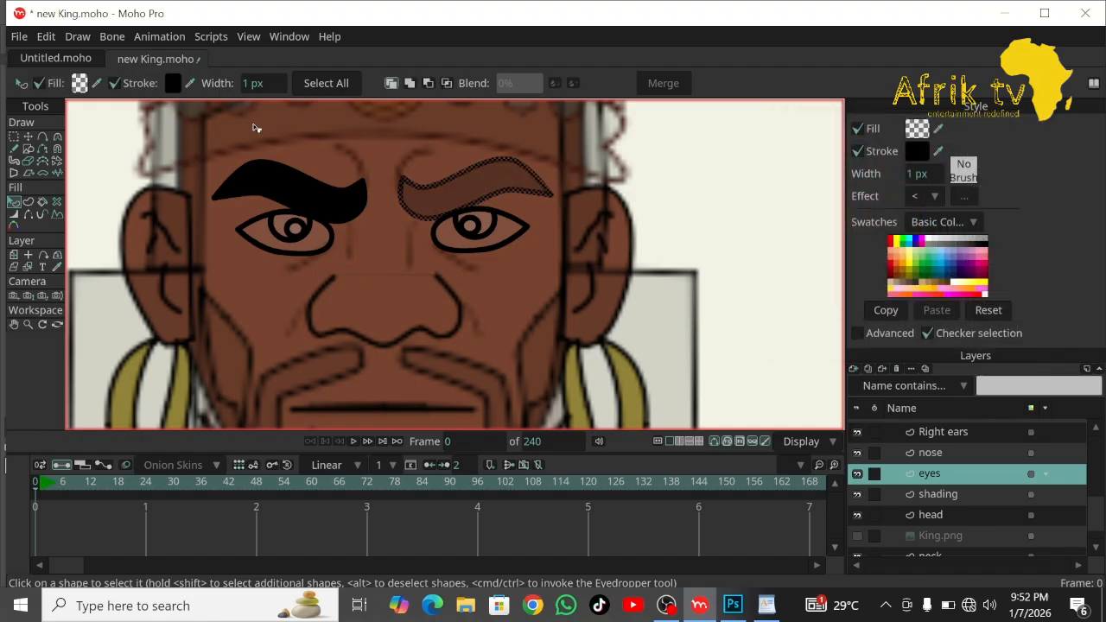
pyautogui.click(79, 84)
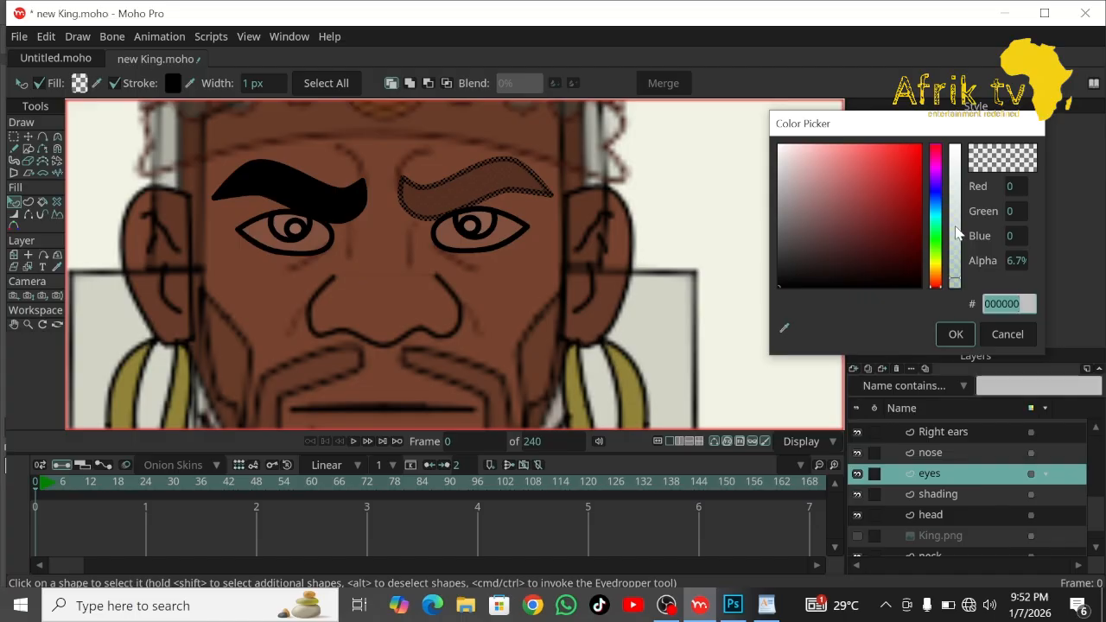
pyautogui.moveTo(957, 233); pyautogui.dragTo(957, 129)
pyautogui.click(956, 335)
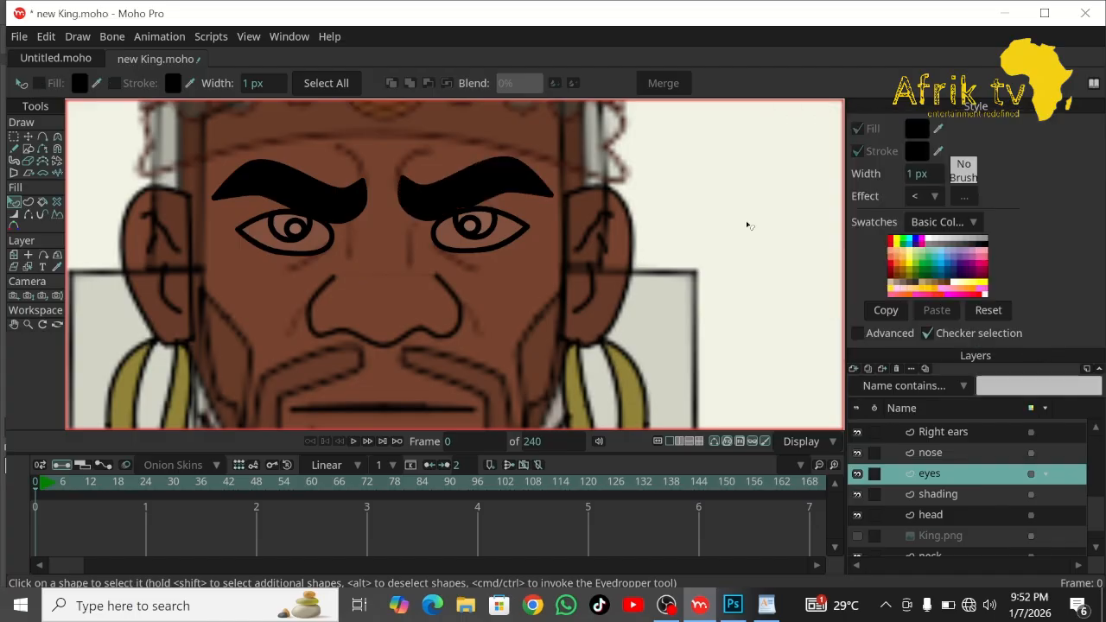
# Fill the outer shape of the right eye with white FFFFFF at 100% alpha.
pyautogui.click(518, 232)
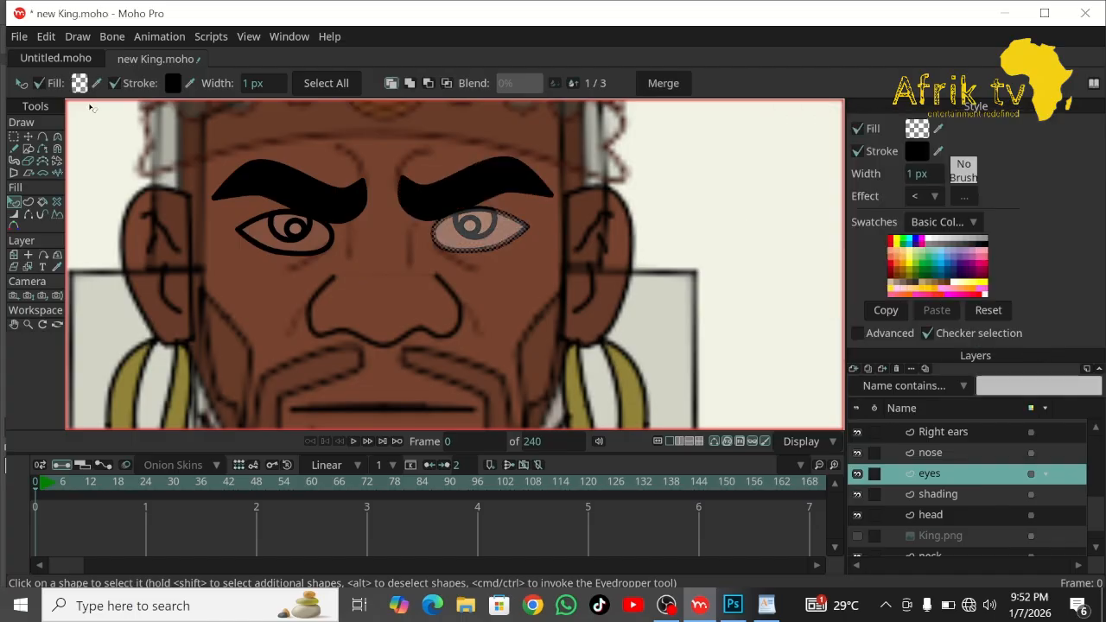
pyautogui.click(916, 128)
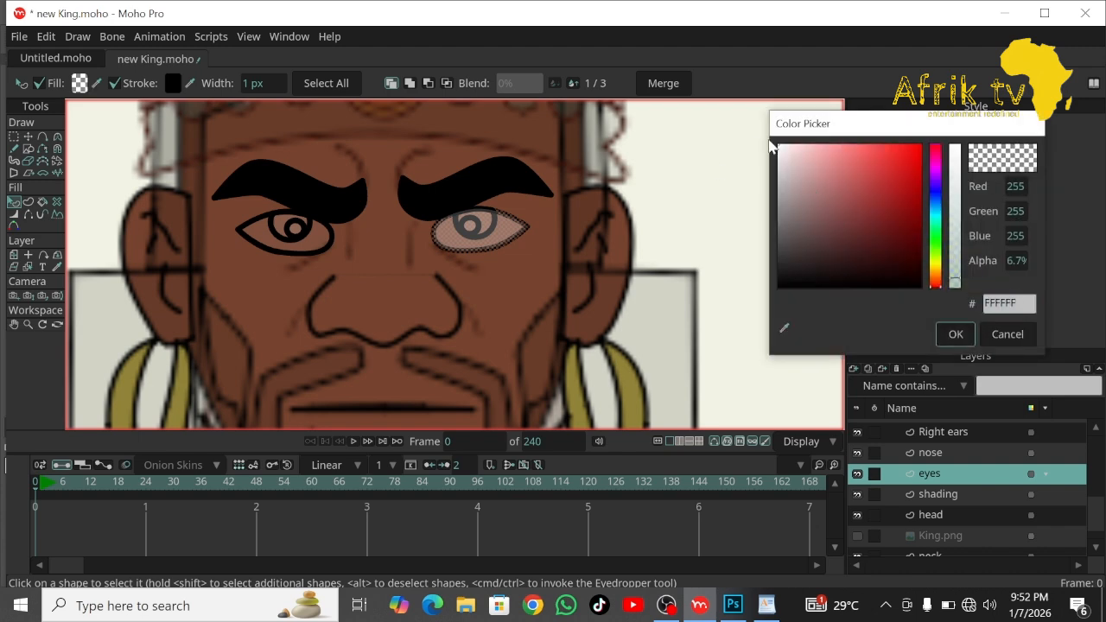
pyautogui.moveTo(957, 227); pyautogui.dragTo(950, 122)
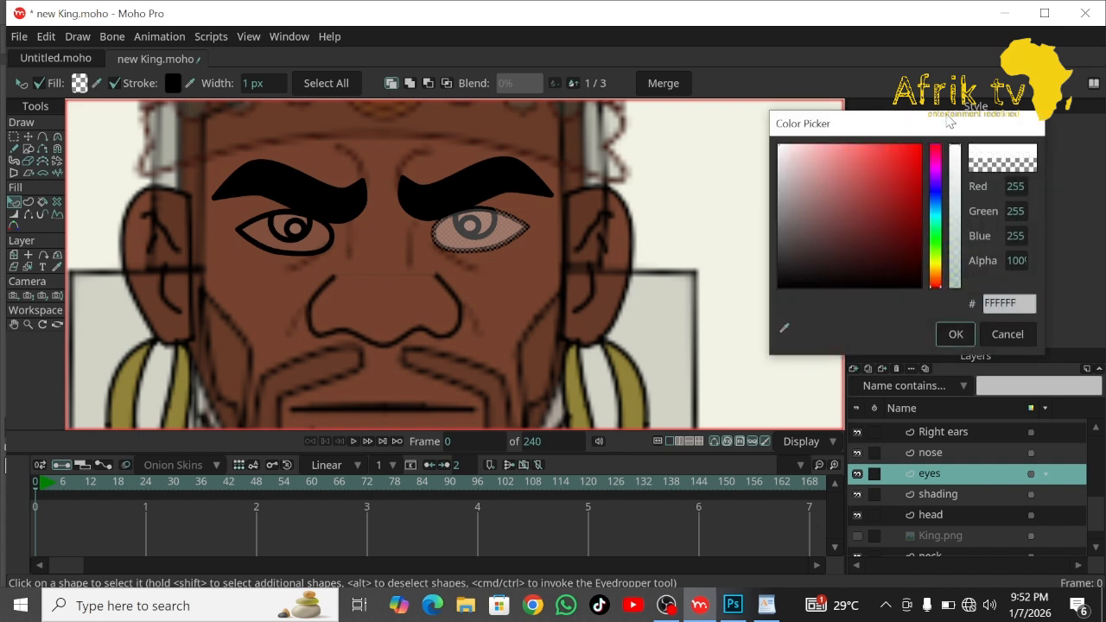
pyautogui.click(952, 334)
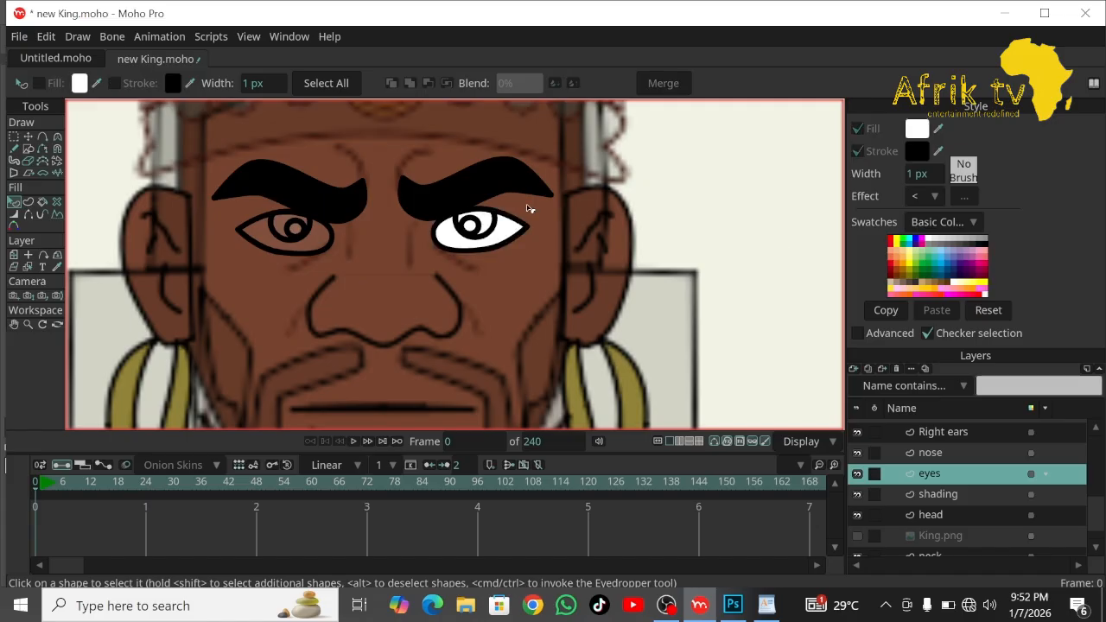
# Fill the right eye's iris with black 000000 at full opacity.
pyautogui.click(490, 228)
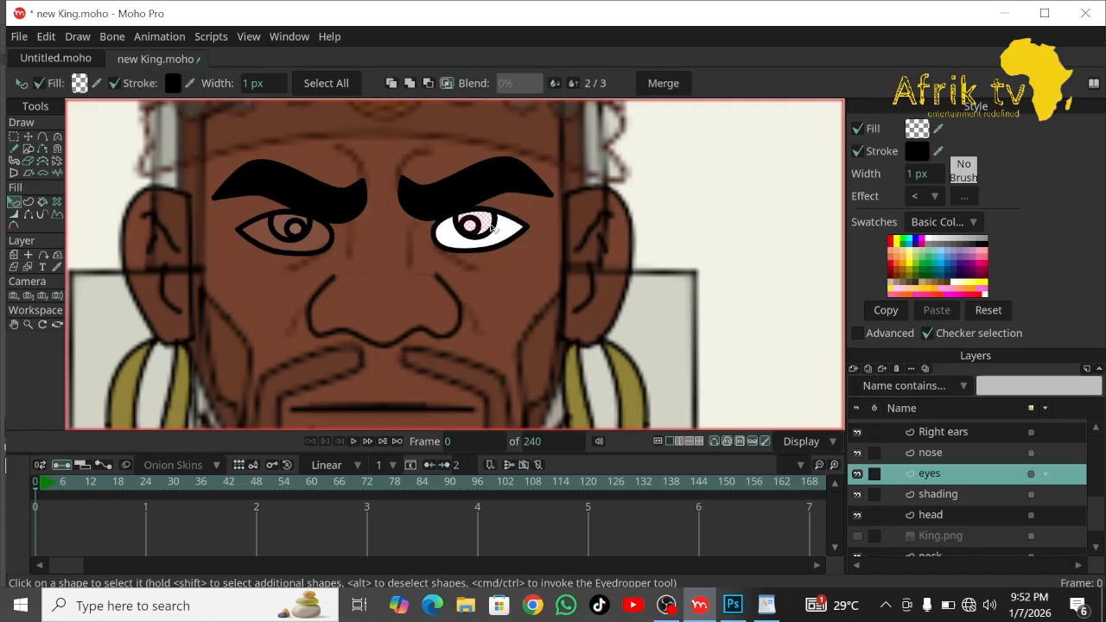
pyautogui.click(79, 82)
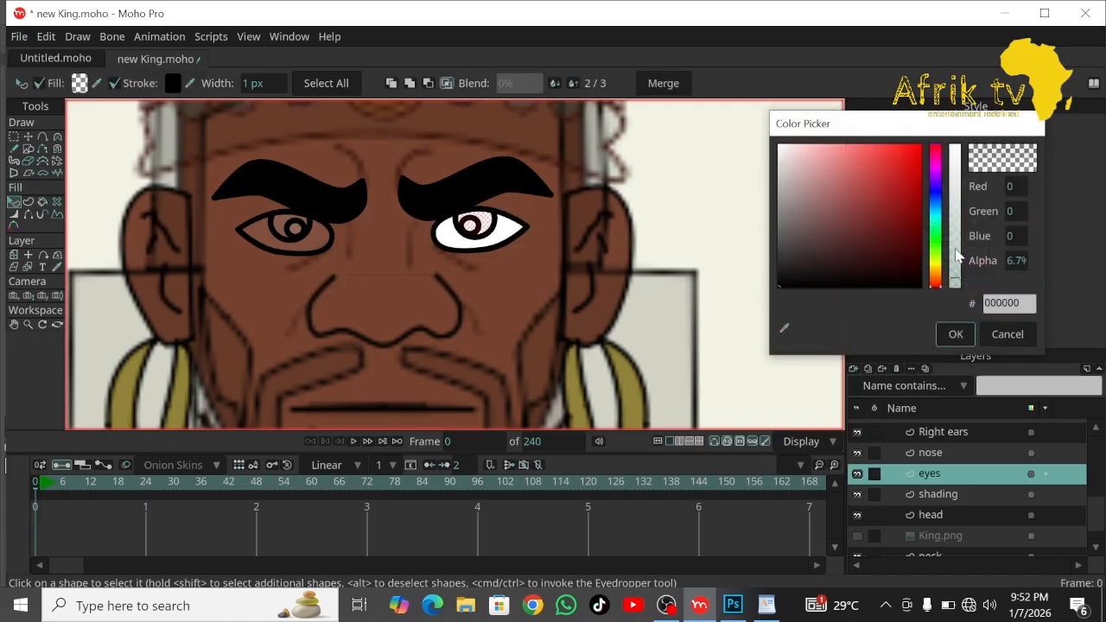
pyautogui.moveTo(958, 249); pyautogui.dragTo(953, 145)
pyautogui.click(955, 334)
pyautogui.click(686, 195)
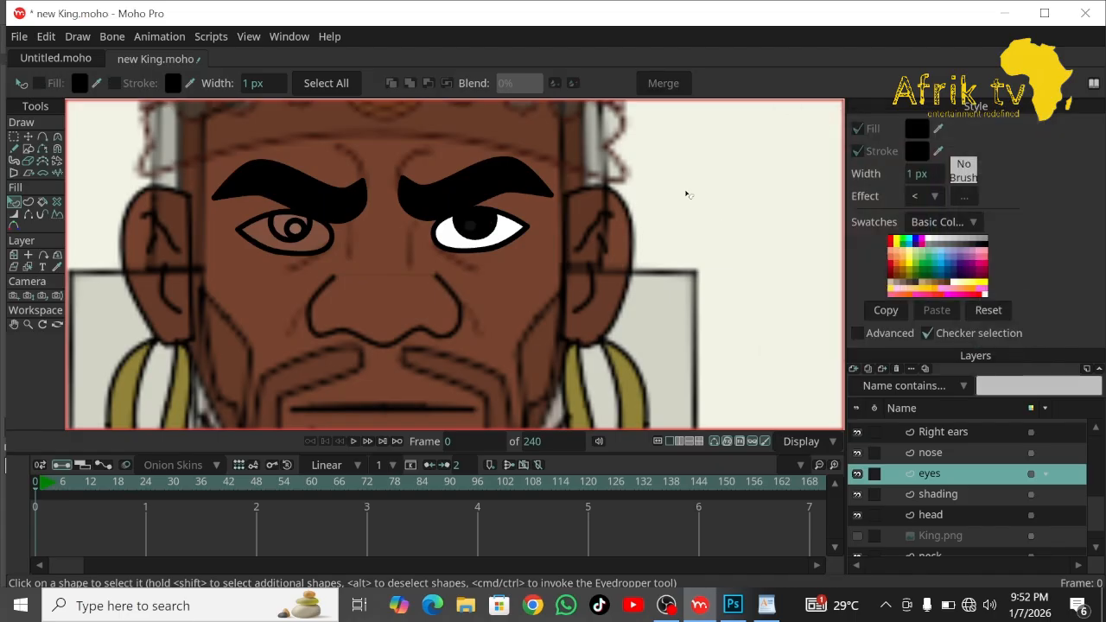
# Fill the small inner circle of the right eye with white FFFFFF at 100% alpha.
pyautogui.click(467, 235)
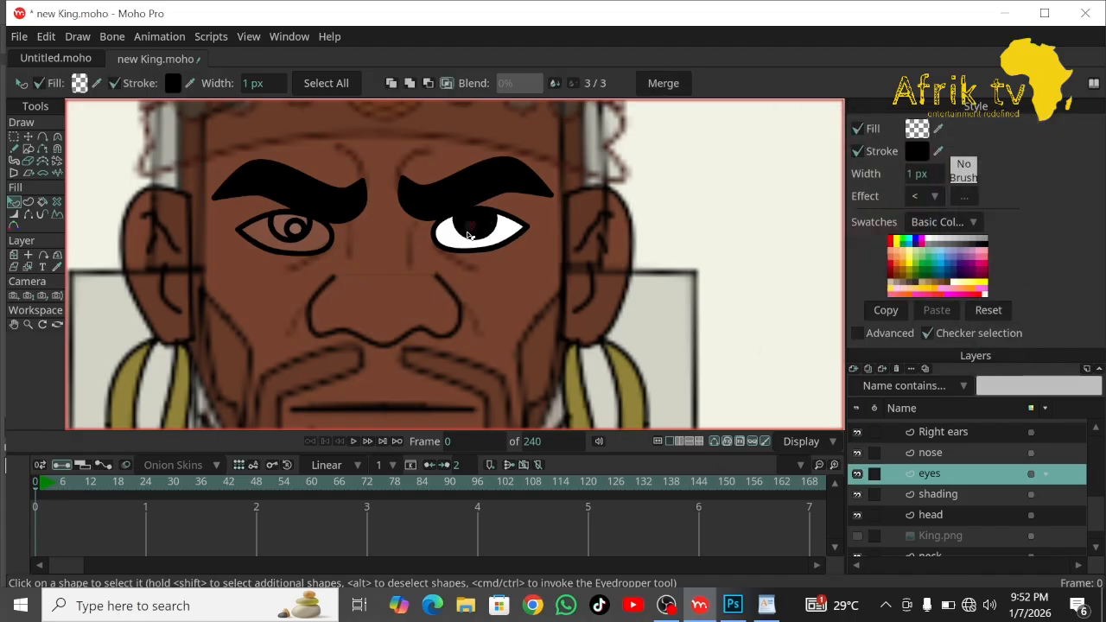
pyautogui.click(79, 83)
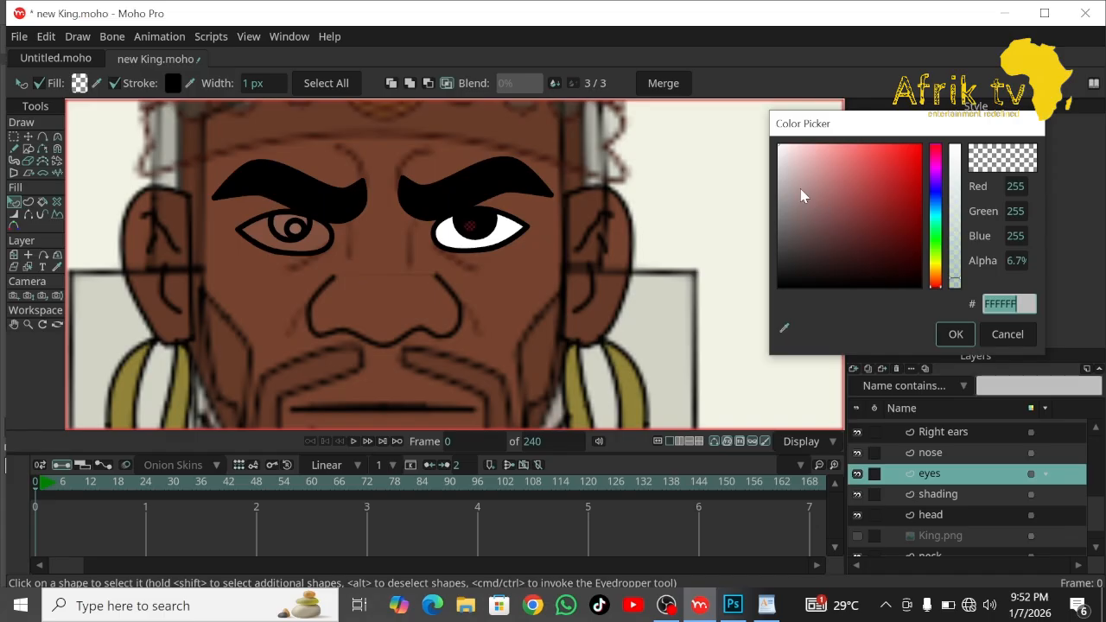
pyautogui.moveTo(800, 189); pyautogui.dragTo(738, 129)
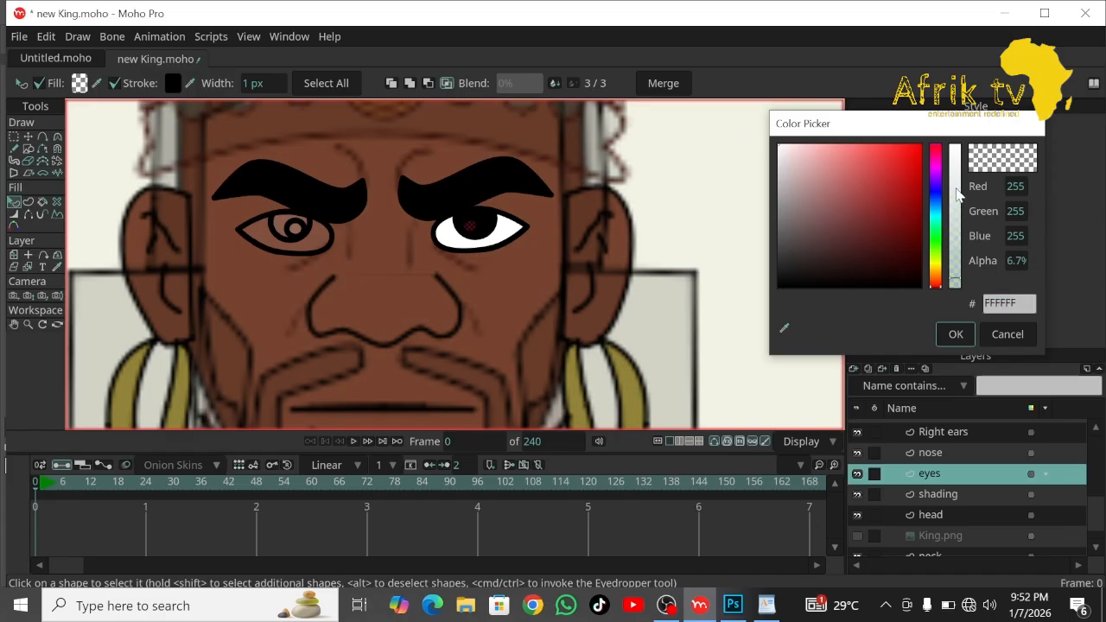
pyautogui.moveTo(955, 164); pyautogui.dragTo(955, 128)
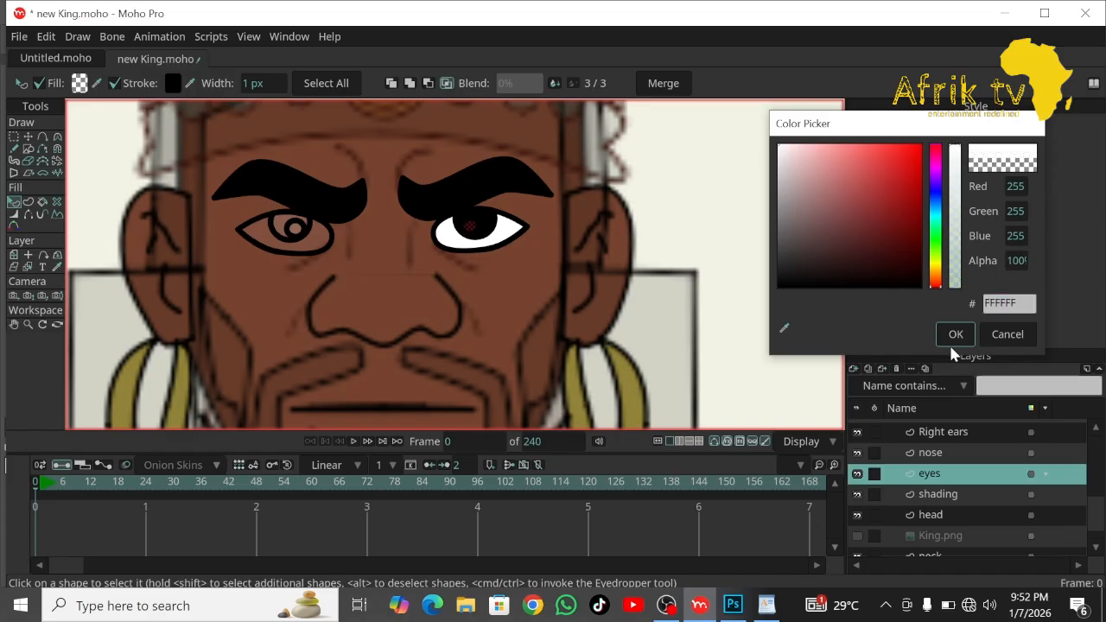
pyautogui.click(954, 334)
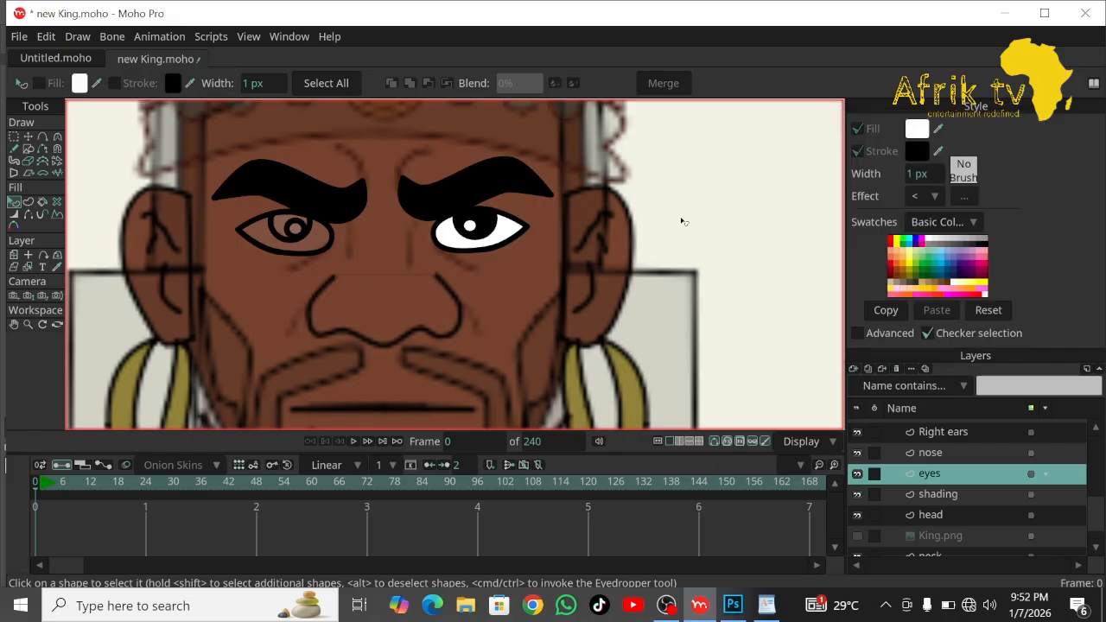
# Give the left eye's outer shape a white FFFFFF fill at 100% alpha.
pyautogui.click(261, 234)
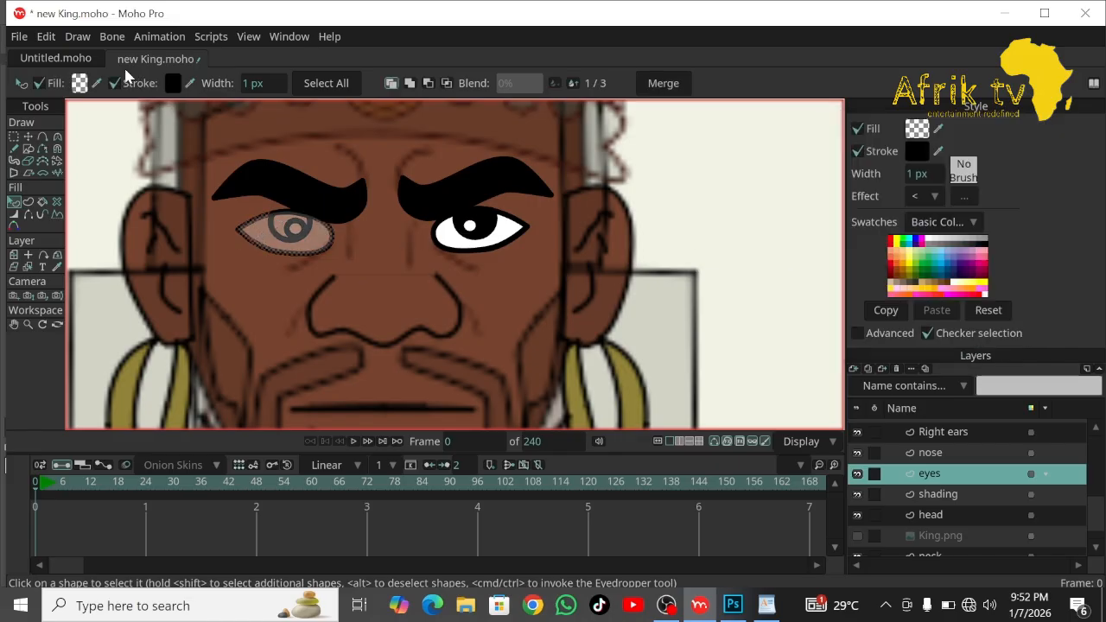
pyautogui.click(80, 83)
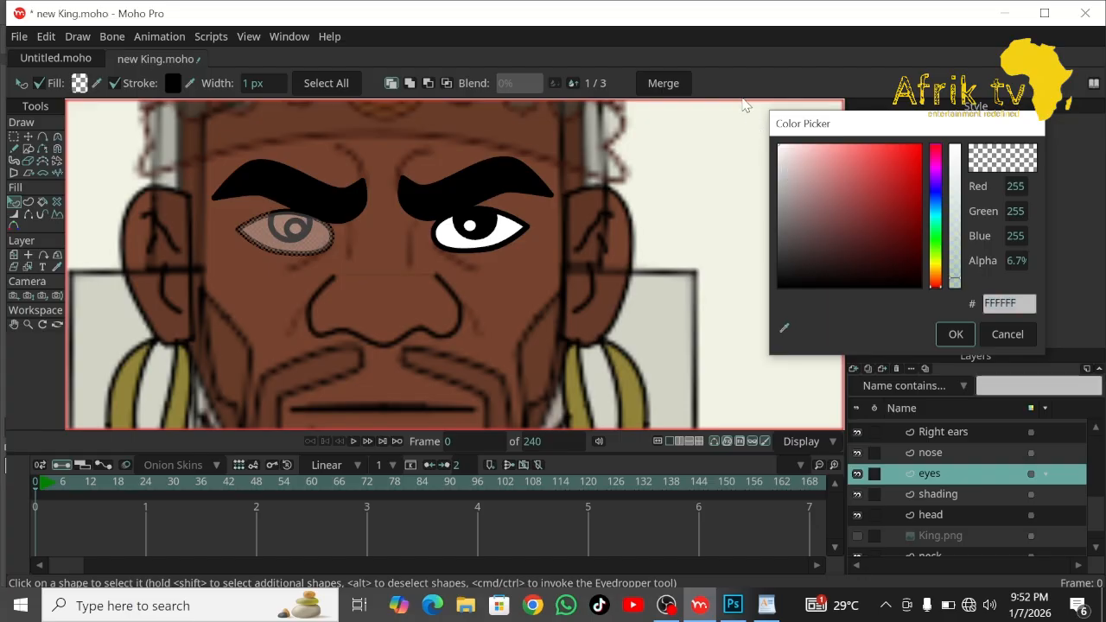
pyautogui.moveTo(956, 213); pyautogui.dragTo(955, 125)
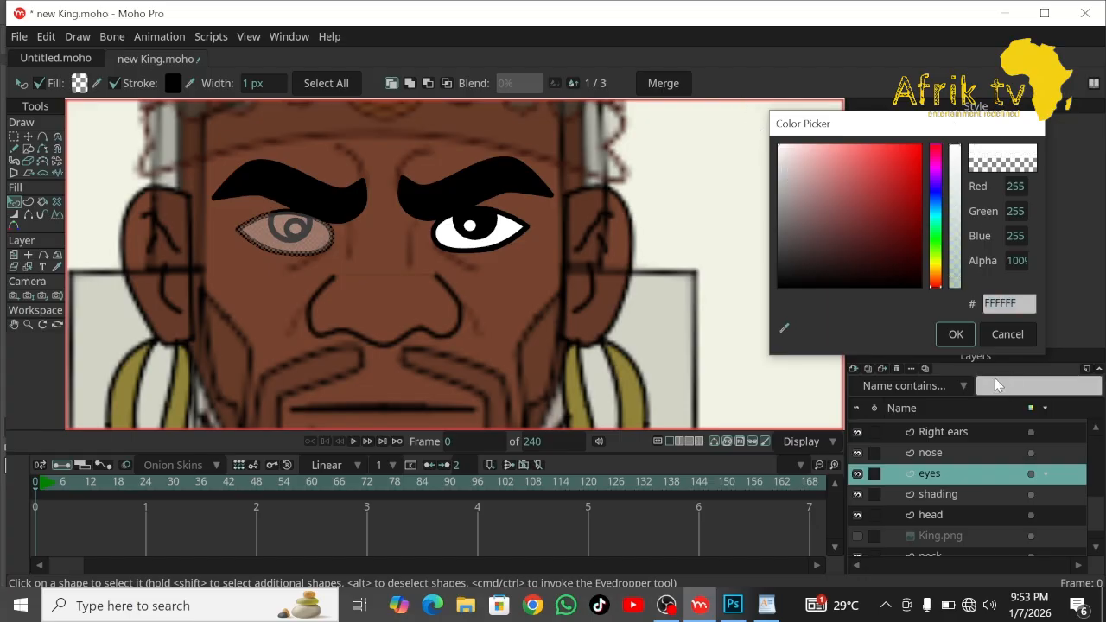
pyautogui.click(955, 333)
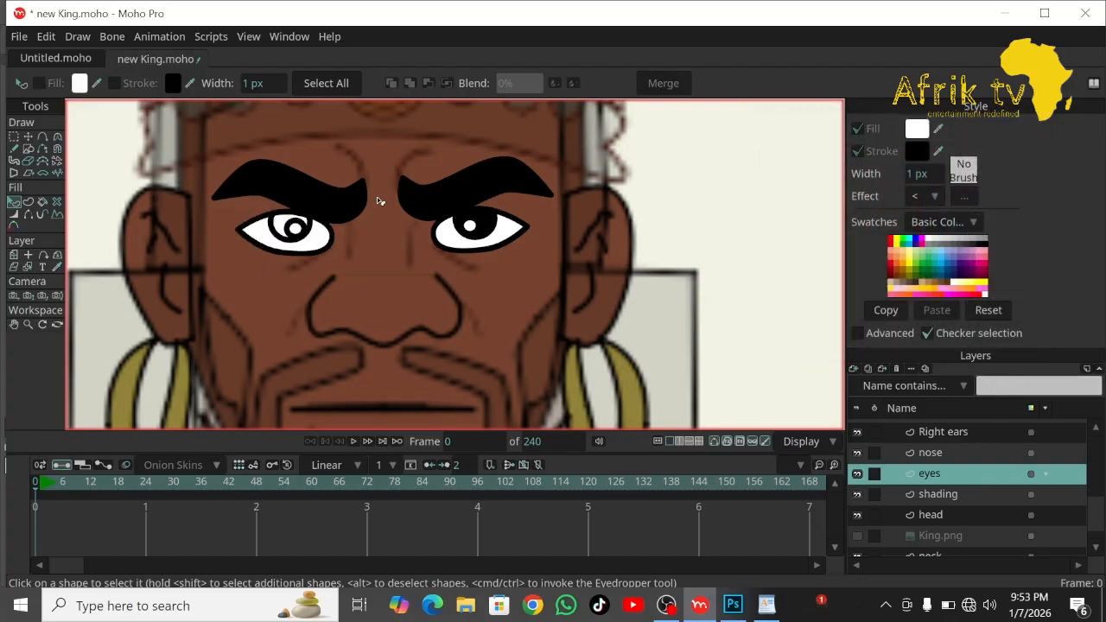
# Fill the small inner circle of the left eye with white FFFFFF at full opacity.
pyautogui.click(295, 231)
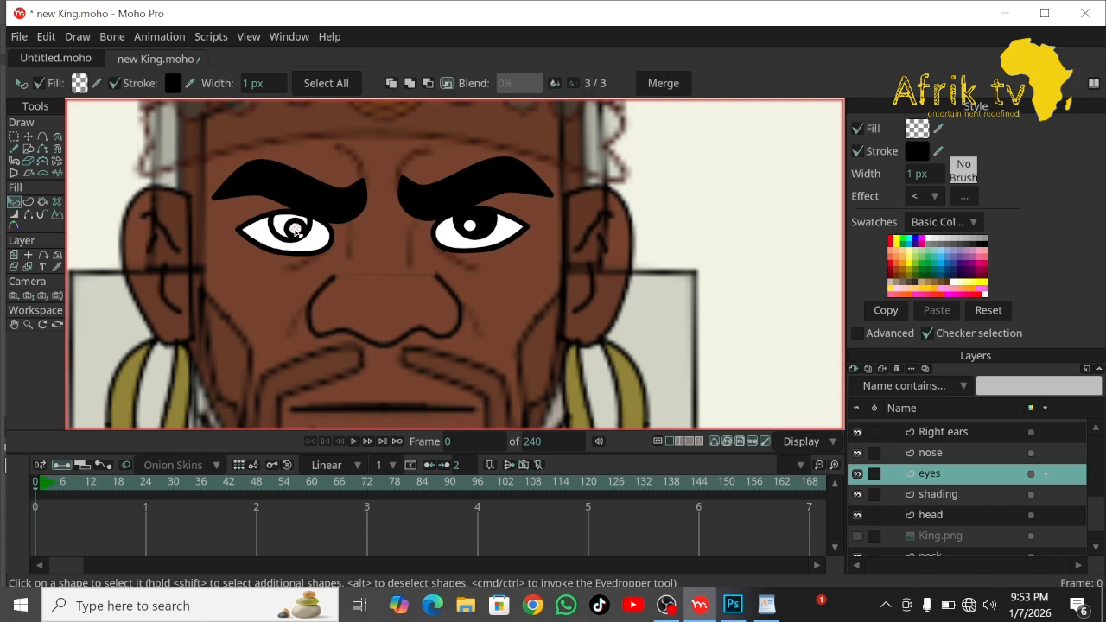
pyautogui.click(79, 83)
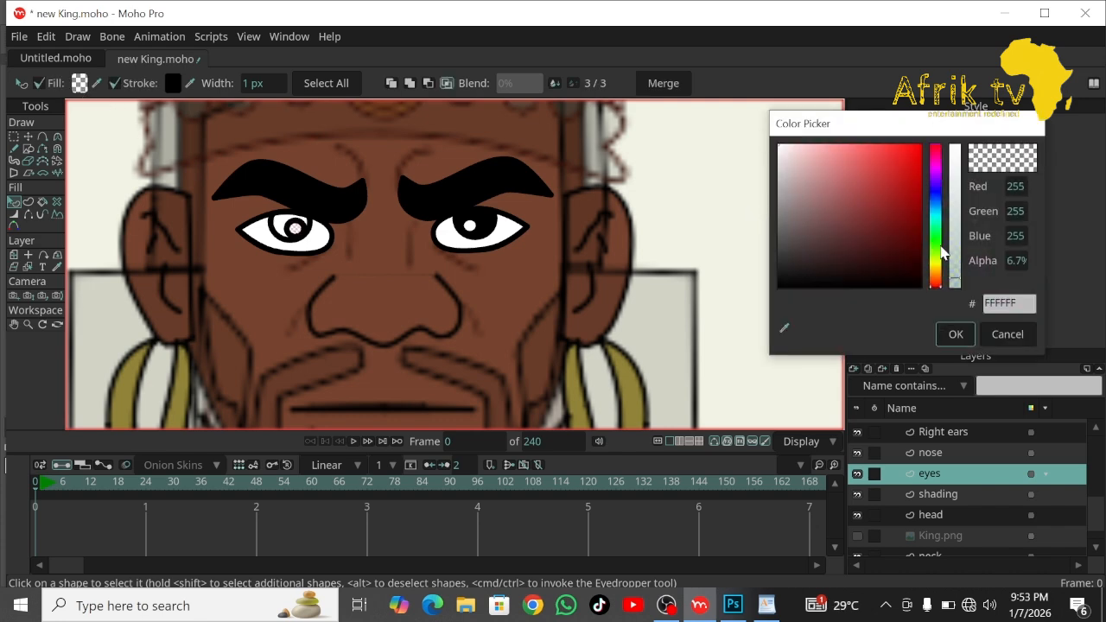
pyautogui.moveTo(959, 242); pyautogui.dragTo(954, 132)
pyautogui.click(955, 333)
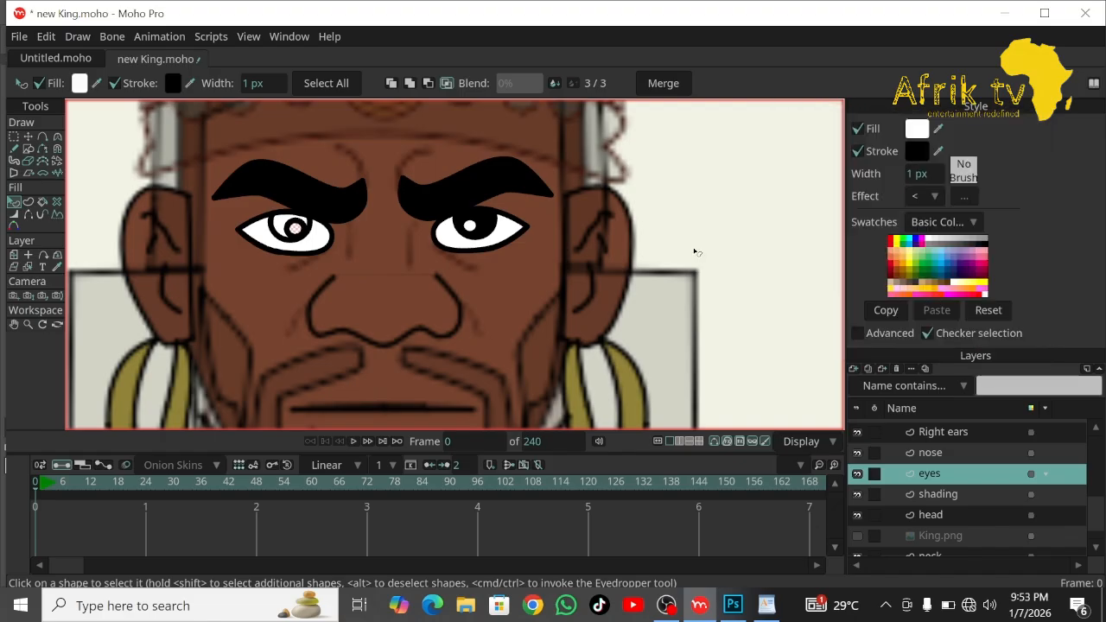
# Fill the left eye's iris with the near-black colour 050505 at 100% alpha.
pyautogui.click(279, 223)
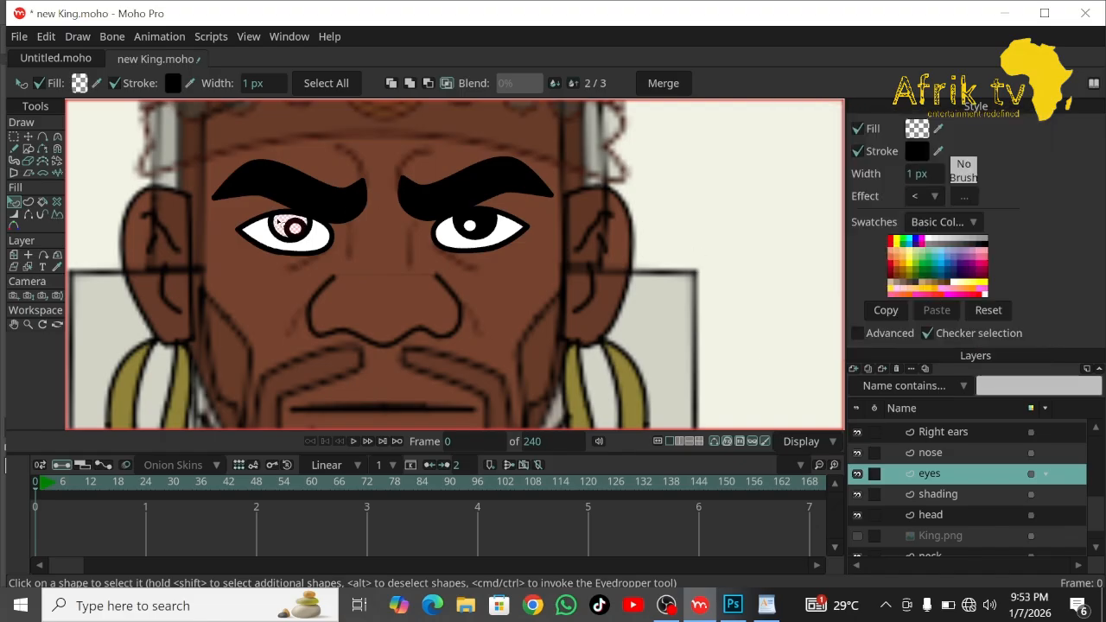
pyautogui.click(94, 83)
pyautogui.moveTo(805, 249); pyautogui.dragTo(767, 285)
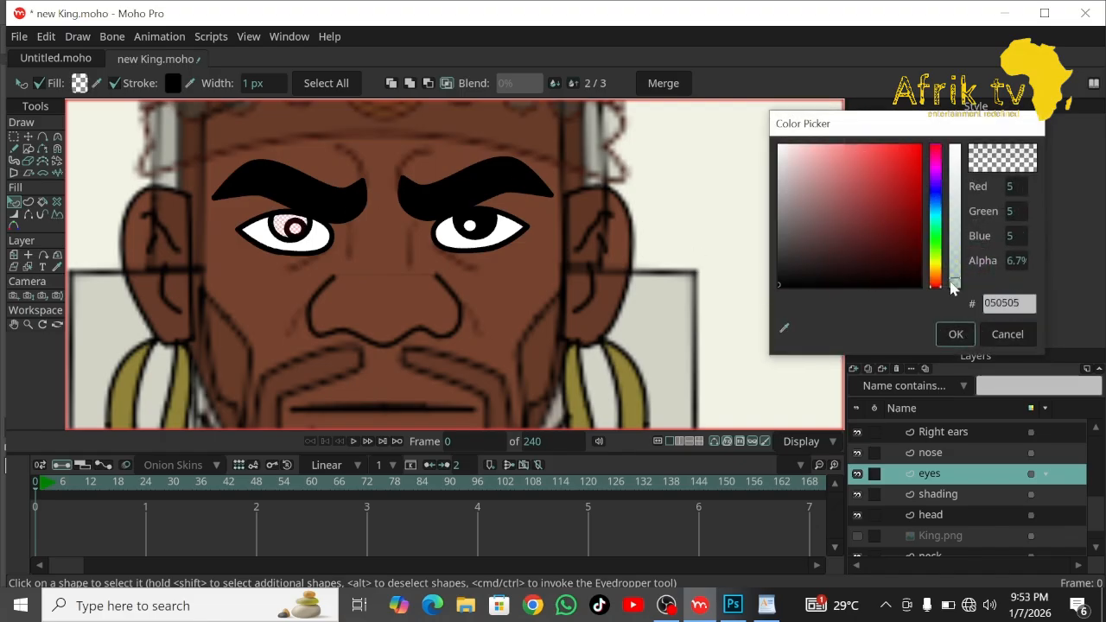
pyautogui.moveTo(955, 272); pyautogui.dragTo(952, 131)
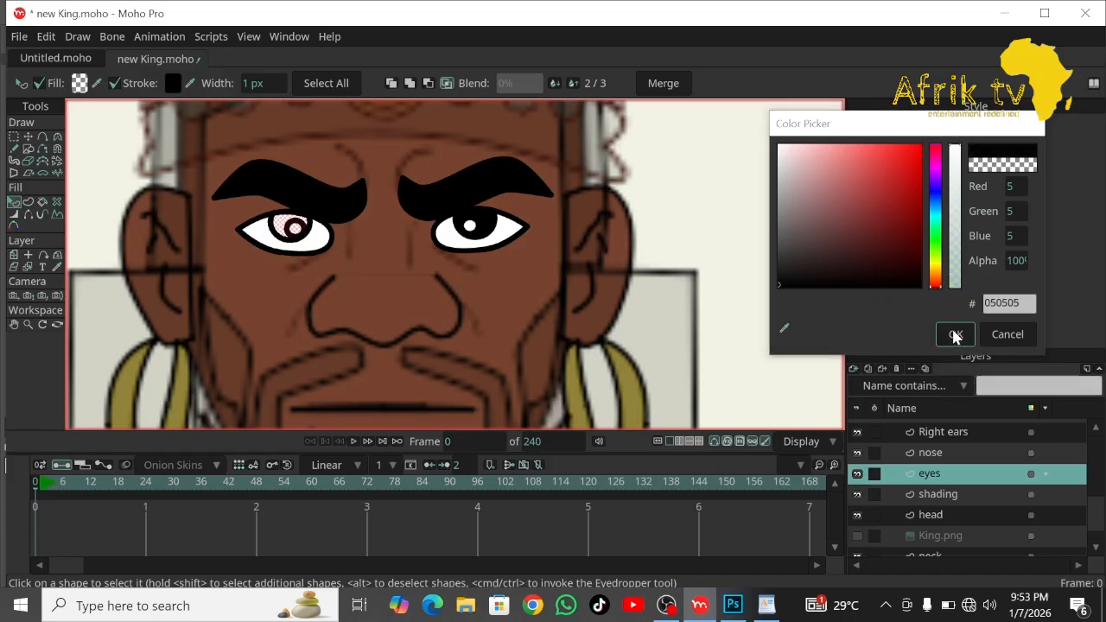
pyautogui.click(953, 334)
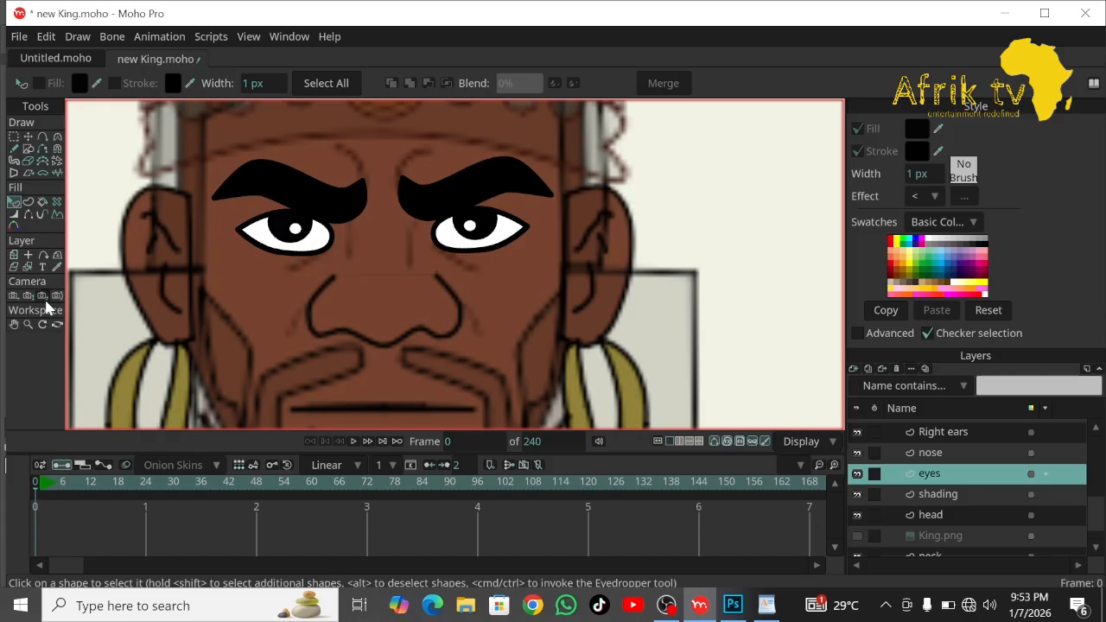
# Fill the hair shape with black 000000 at 100% alpha.
pyautogui.click(28, 324)
pyautogui.scroll(-5, 290, 334)
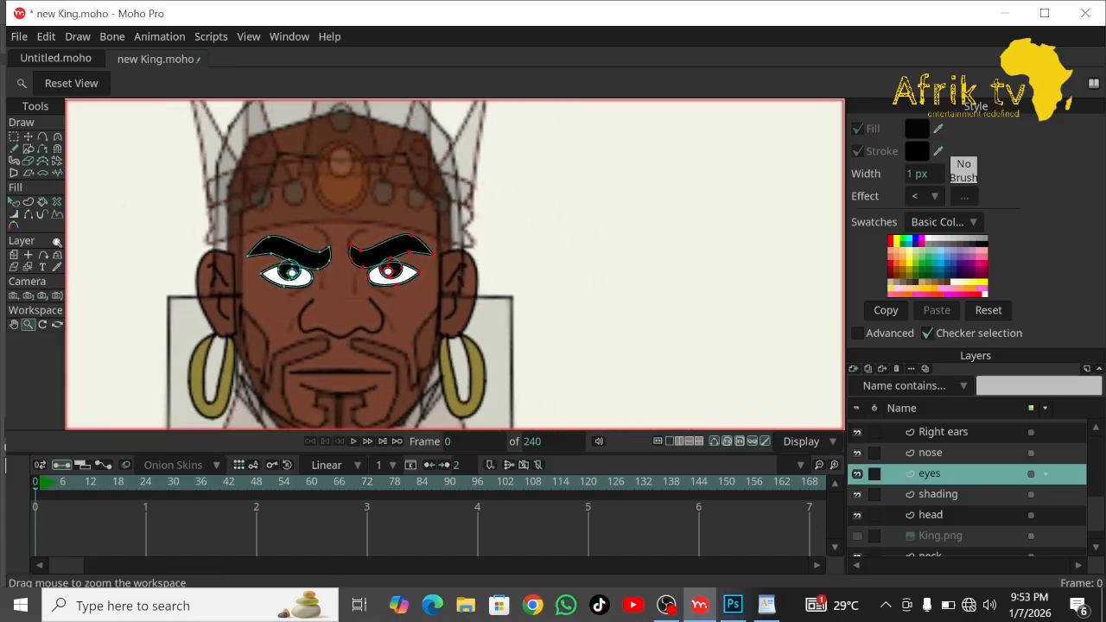
pyautogui.click(14, 325)
pyautogui.moveTo(135, 324); pyautogui.dragTo(222, 387)
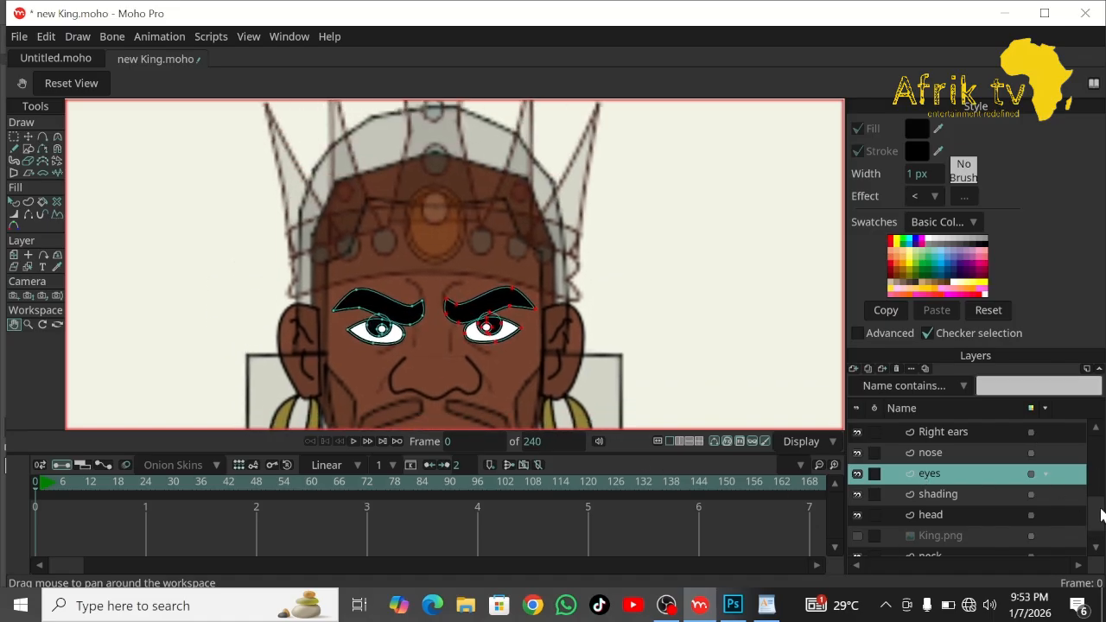
pyautogui.scroll(-1, 1099, 516)
pyautogui.scroll(5, 968, 492)
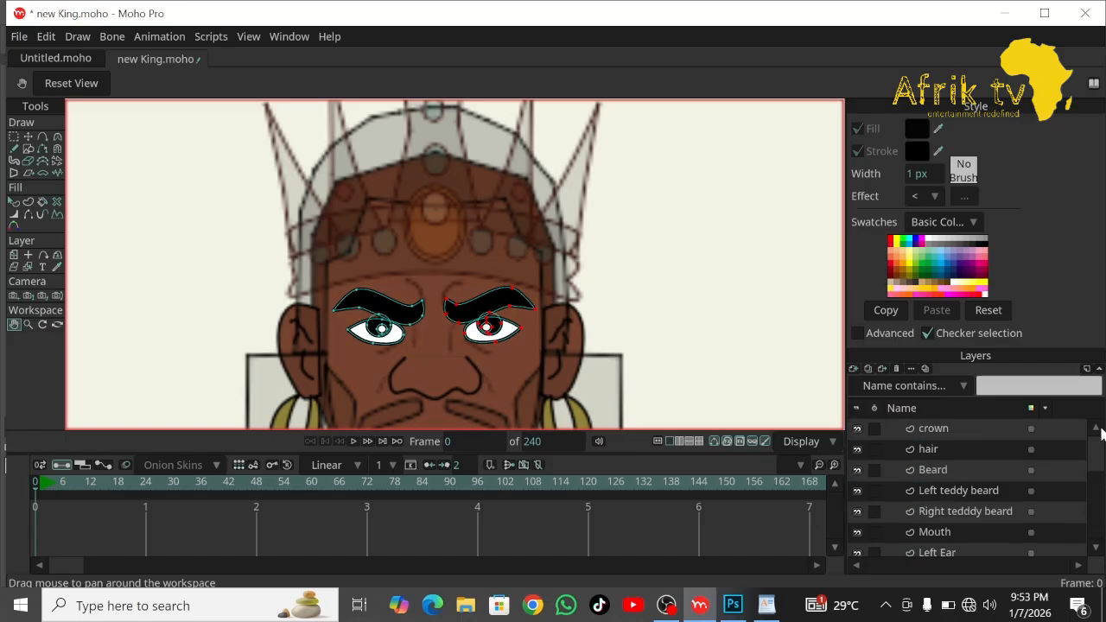
pyautogui.click(961, 455)
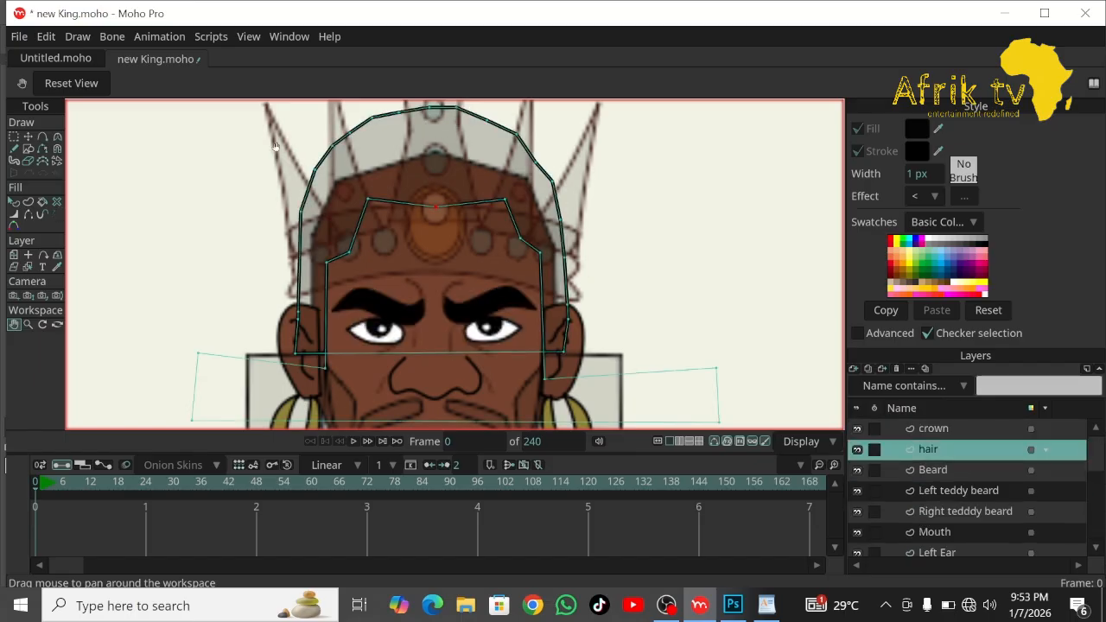
pyautogui.click(14, 201)
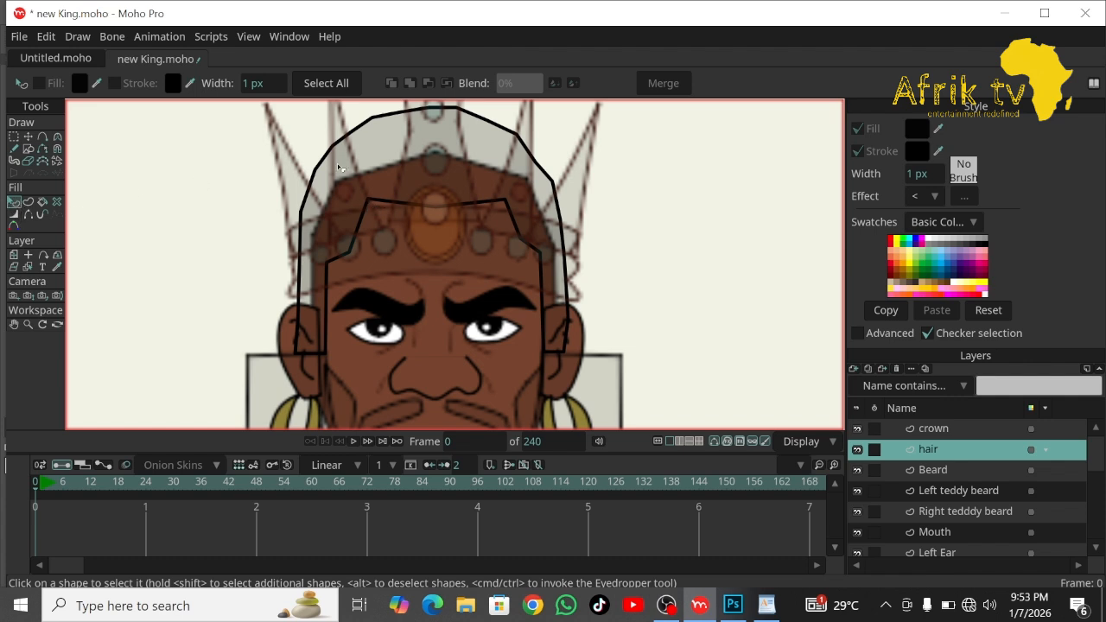
pyautogui.click(392, 162)
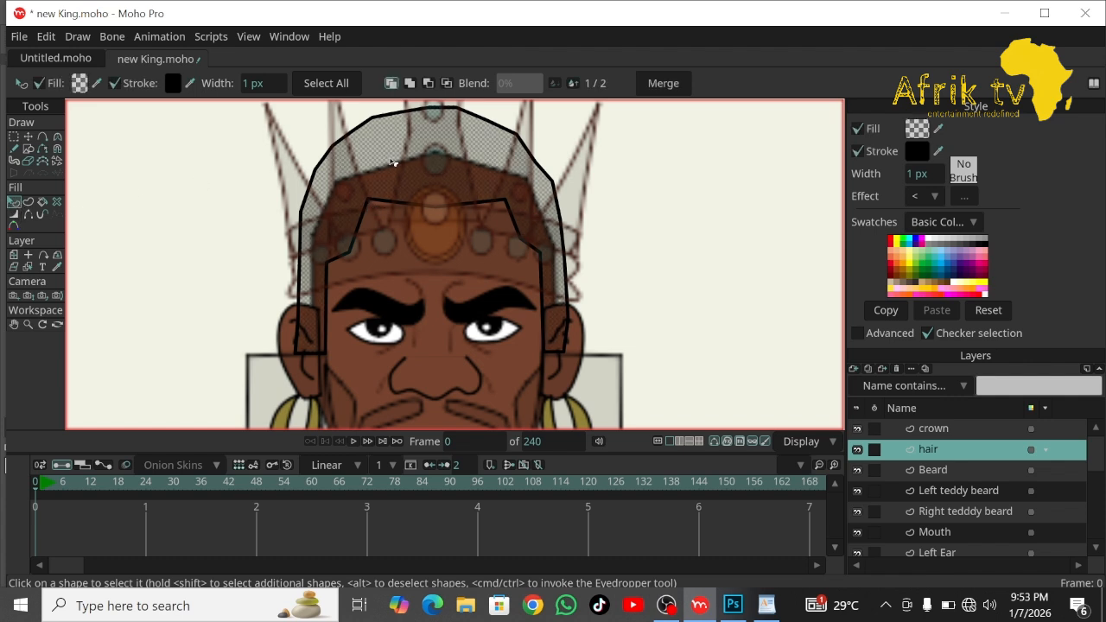
pyautogui.click(82, 83)
pyautogui.moveTo(957, 227); pyautogui.dragTo(954, 146)
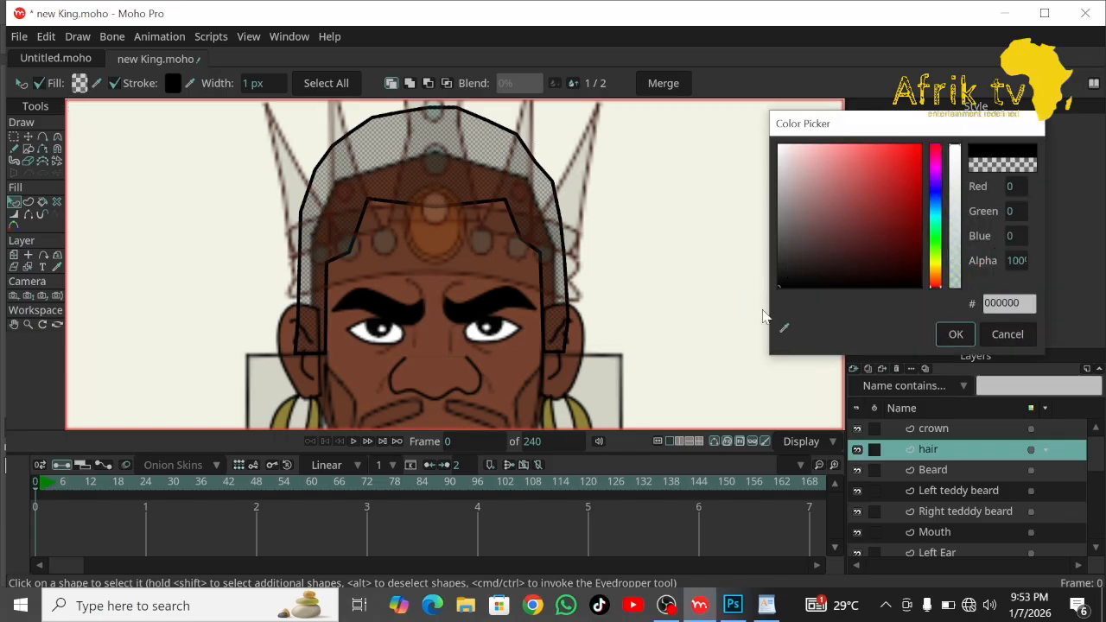
pyautogui.click(957, 334)
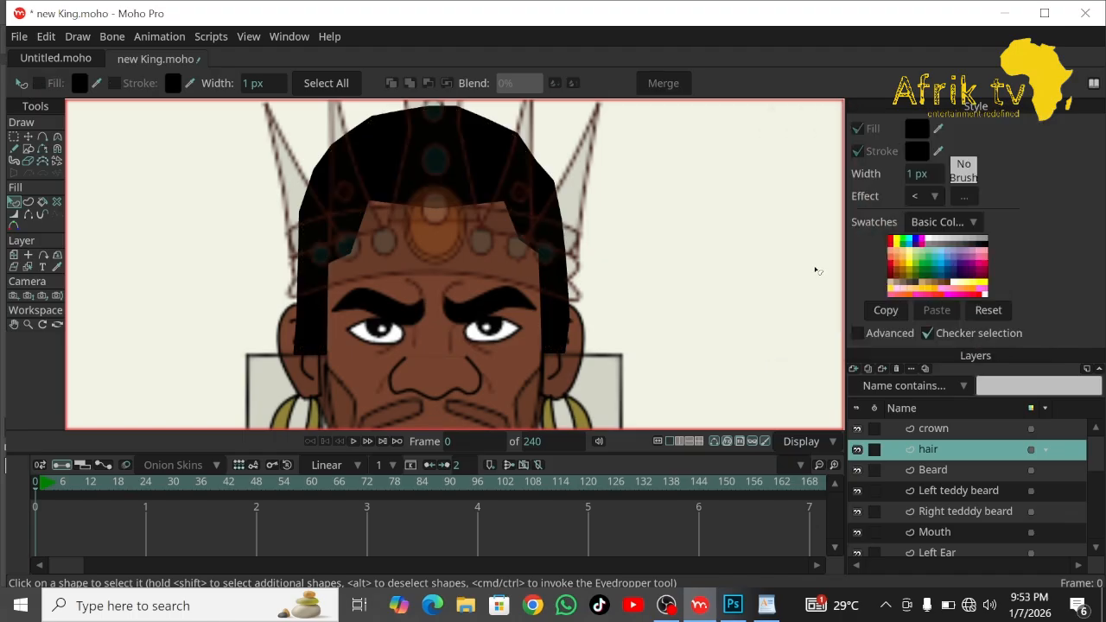
# Fill the shape on the Right tedddy beard layer with opaque black 000000.
pyautogui.moveTo(1099, 460); pyautogui.dragTo(1104, 410)
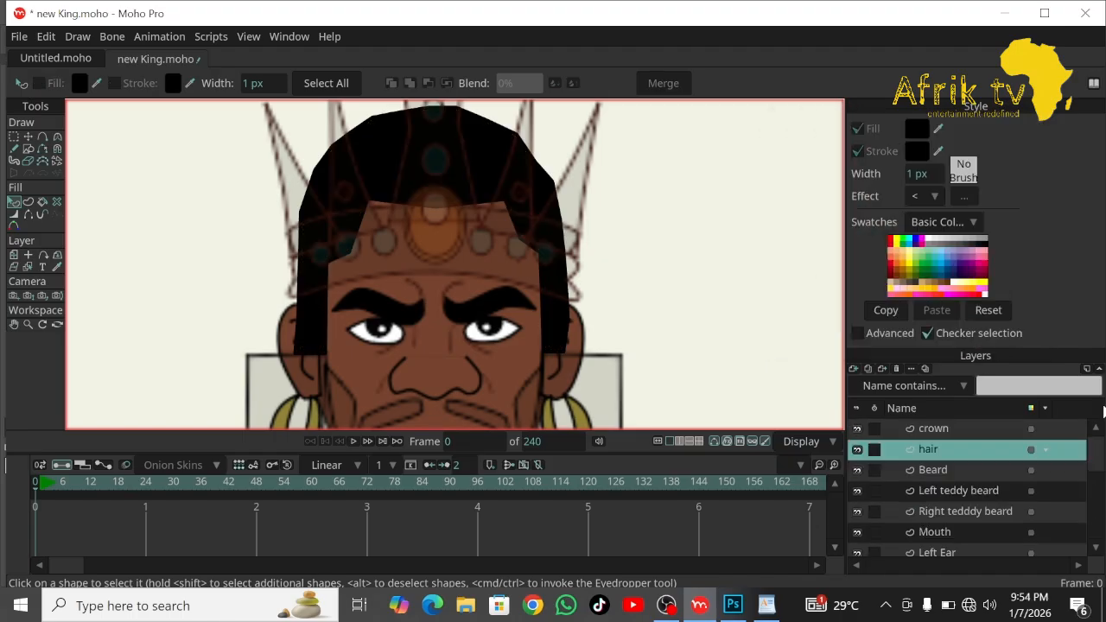
pyautogui.doubleClick(27, 324)
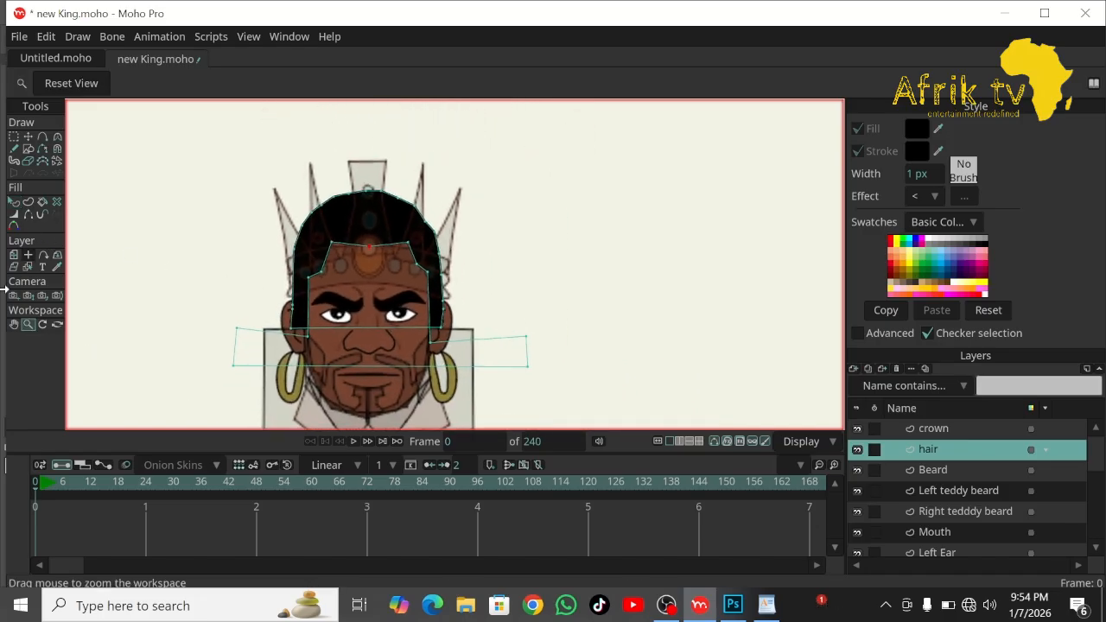
pyautogui.click(14, 324)
pyautogui.moveTo(195, 327)
pyautogui.mouseDown()
pyautogui.moveTo(247, 225)
pyautogui.moveTo(262, 233)
pyautogui.mouseUp()
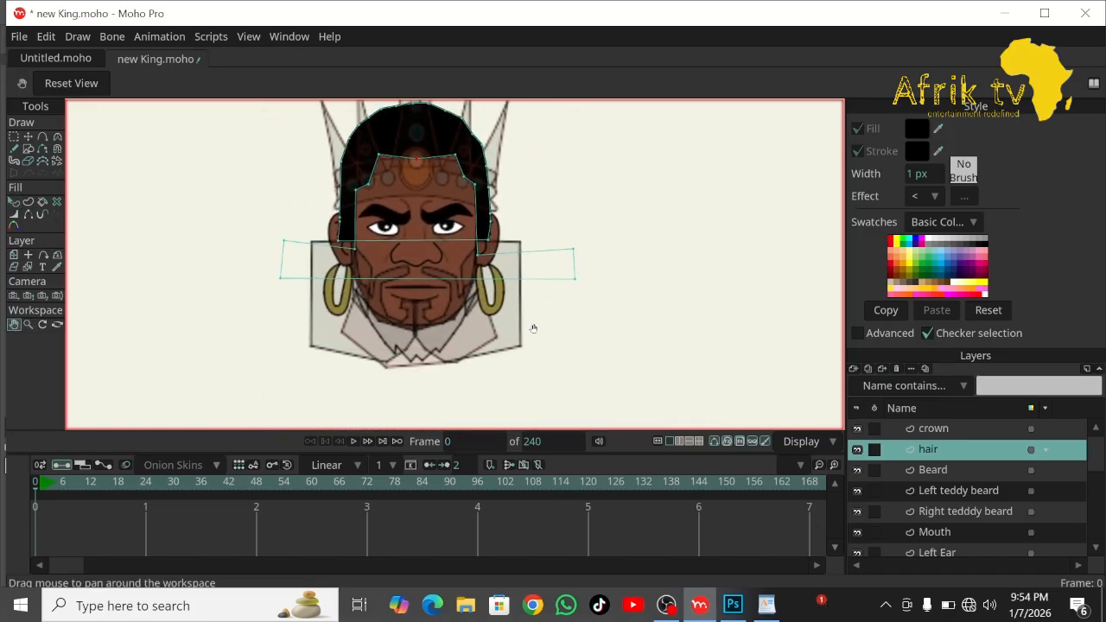
pyautogui.click(14, 202)
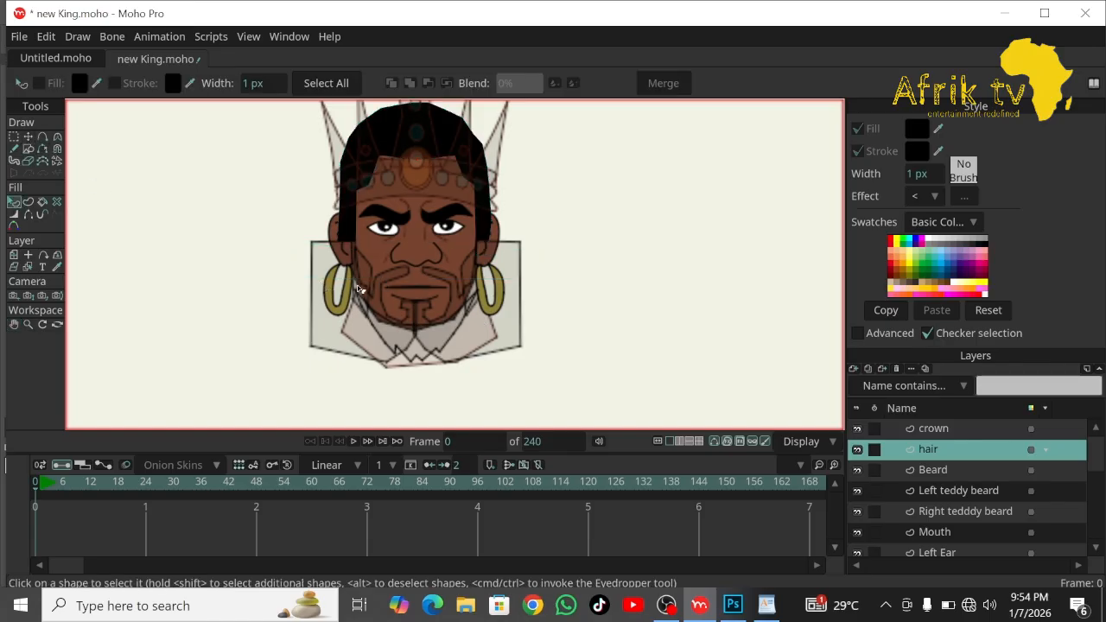
pyautogui.click(961, 515)
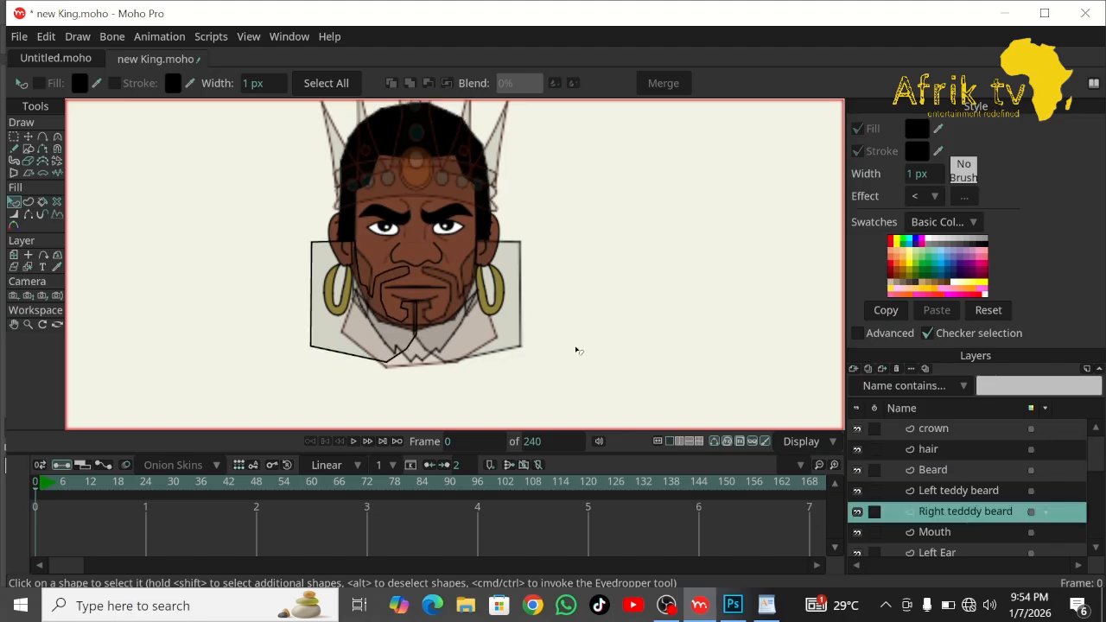
pyautogui.click(366, 286)
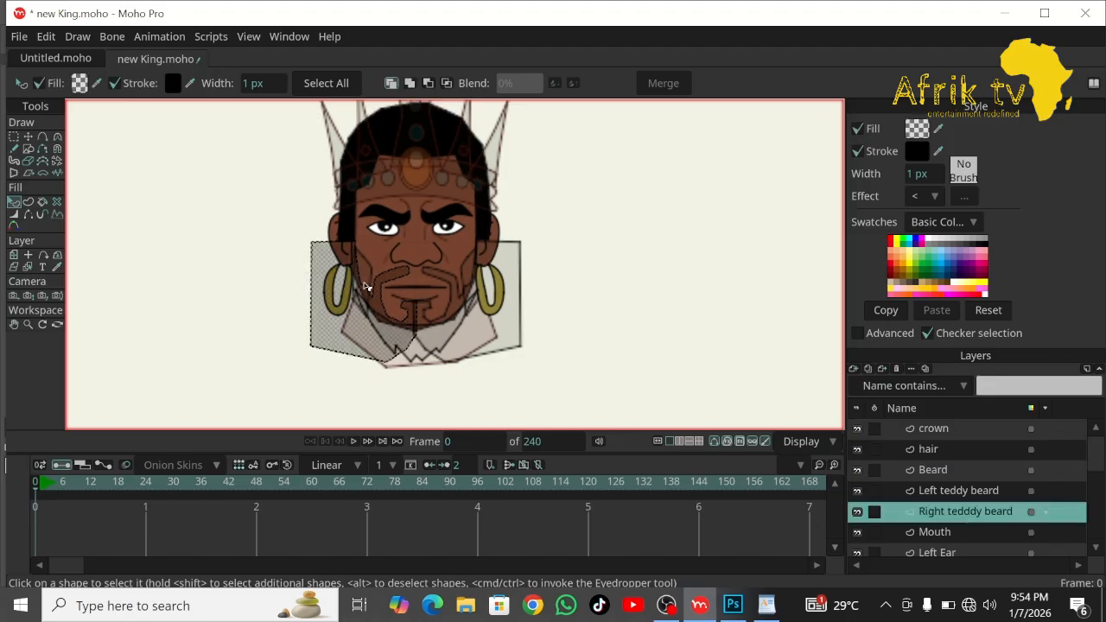
pyautogui.click(79, 83)
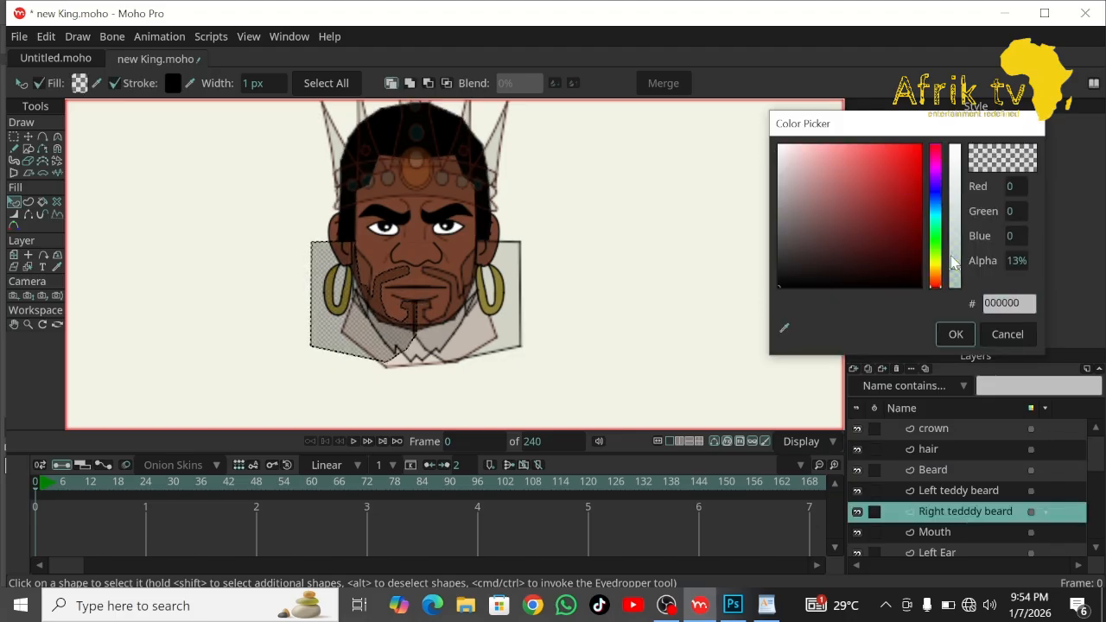
pyautogui.moveTo(954, 262); pyautogui.dragTo(953, 143)
pyautogui.click(957, 335)
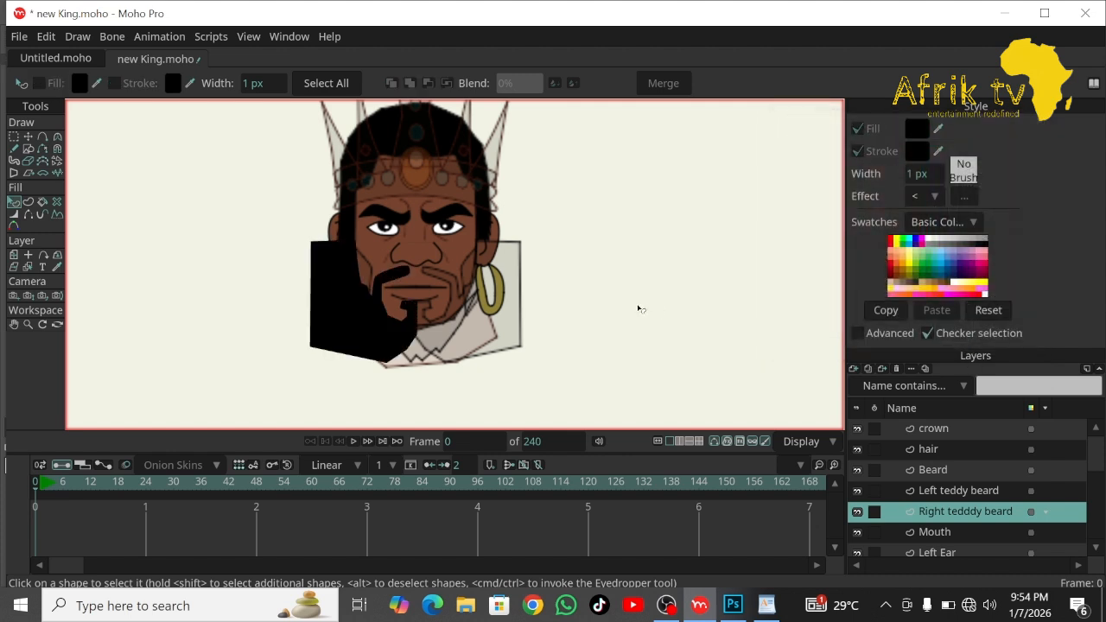
# Give the Left teddy beard shape a black 000000 fill at 100% alpha.
pyautogui.click(953, 491)
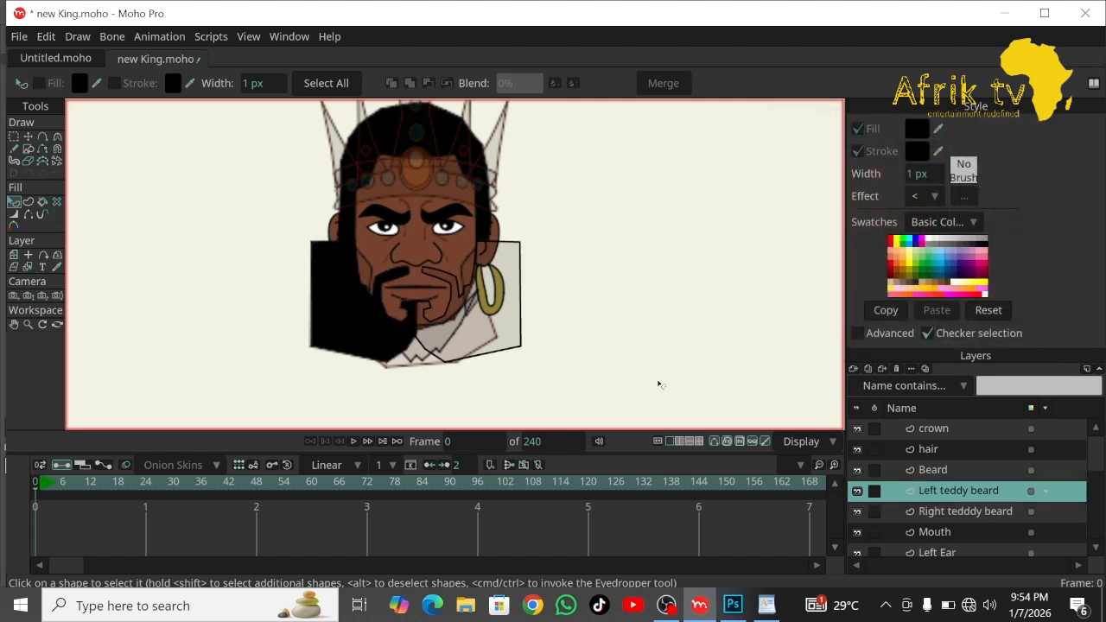
pyautogui.click(474, 326)
pyautogui.click(80, 83)
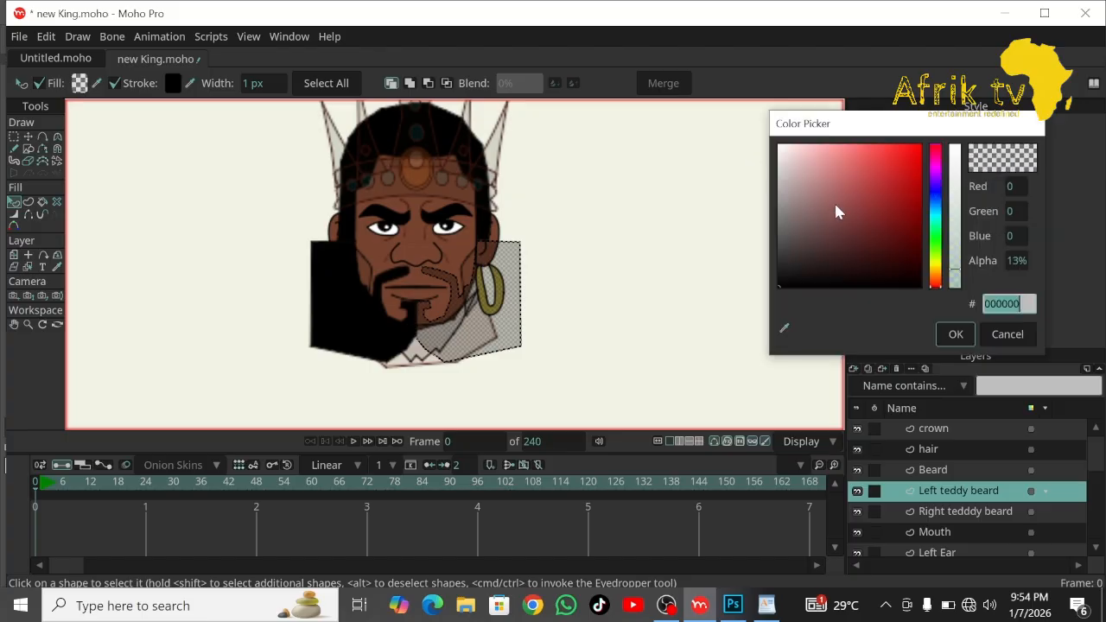
pyautogui.moveTo(953, 265); pyautogui.dragTo(953, 141)
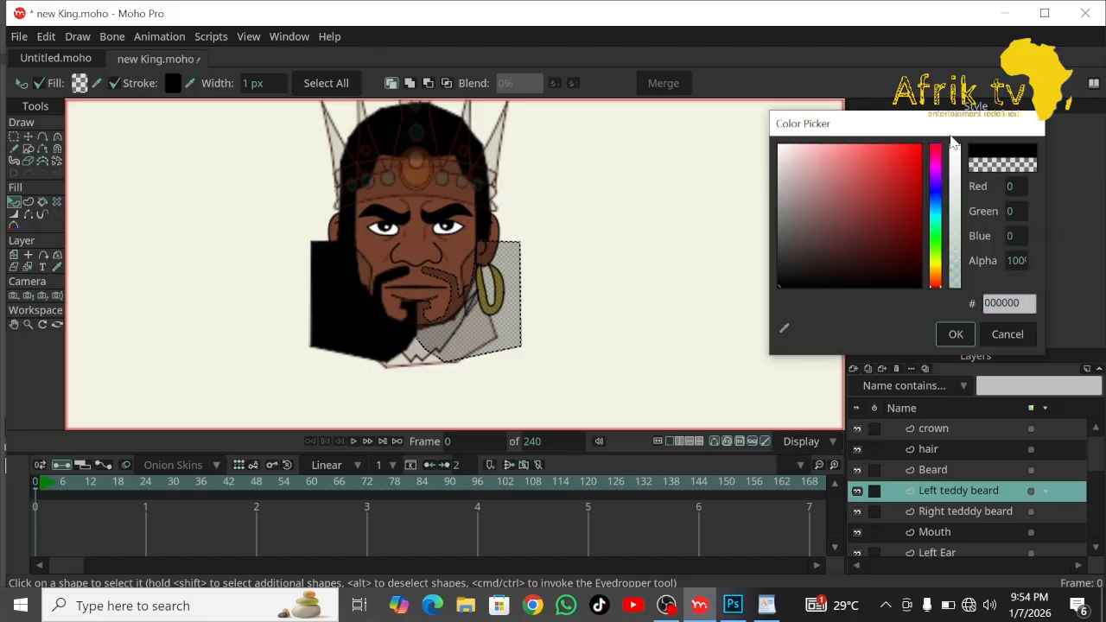
pyautogui.click(956, 335)
pyautogui.click(674, 316)
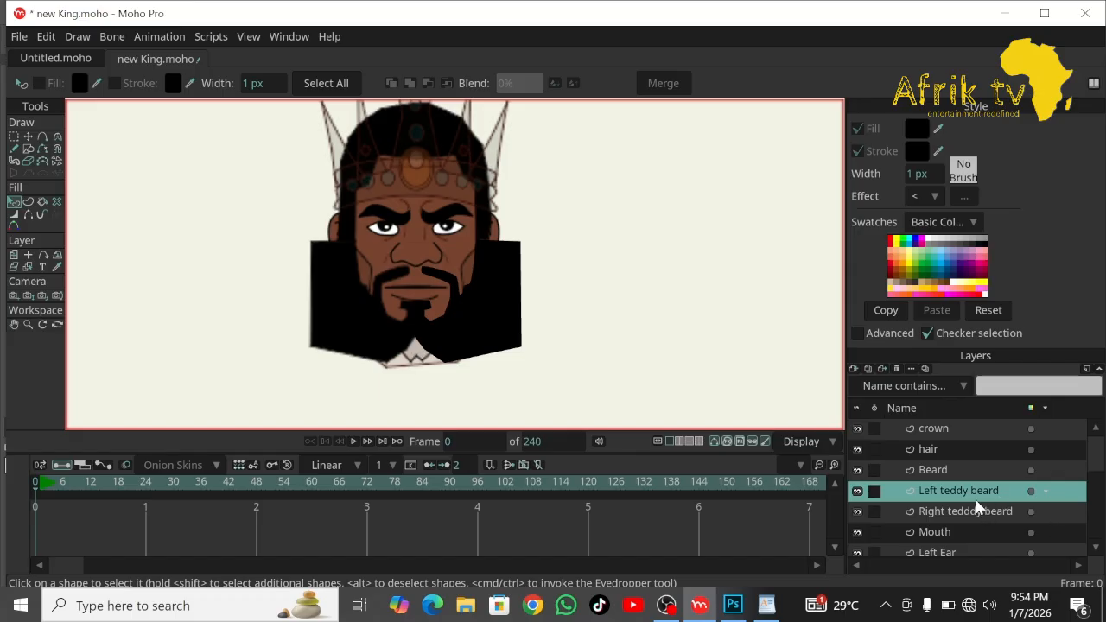
# Fill the shape on the Beard layer with black 000000 at 95% alpha.
pyautogui.click(950, 473)
pyautogui.click(419, 352)
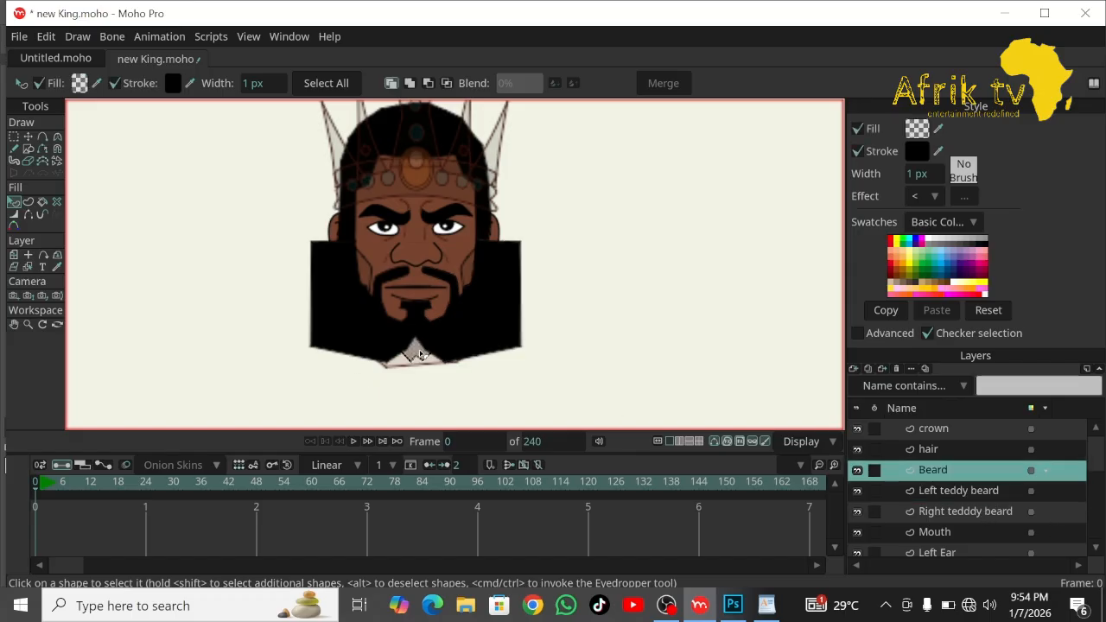
pyautogui.click(78, 83)
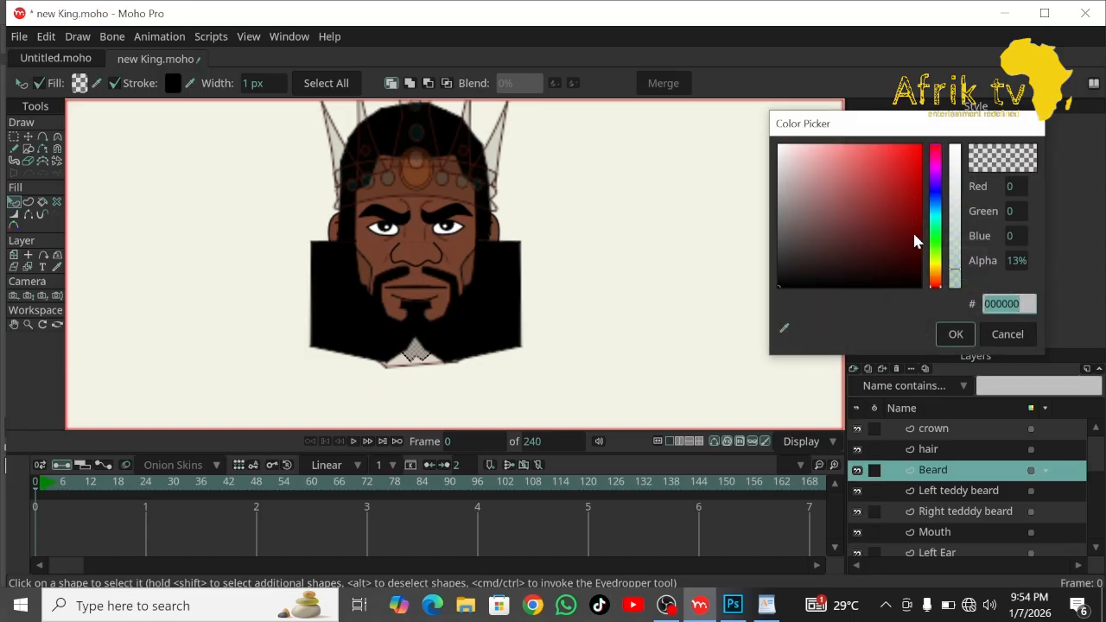
pyautogui.moveTo(950, 257); pyautogui.dragTo(954, 150)
pyautogui.click(955, 334)
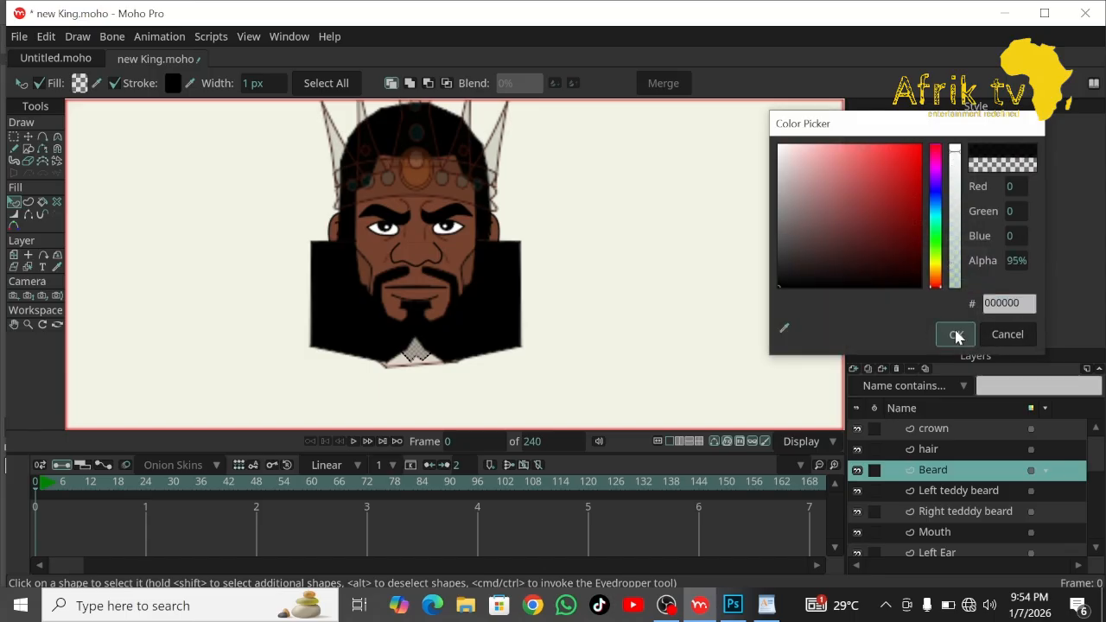
pyautogui.click(611, 265)
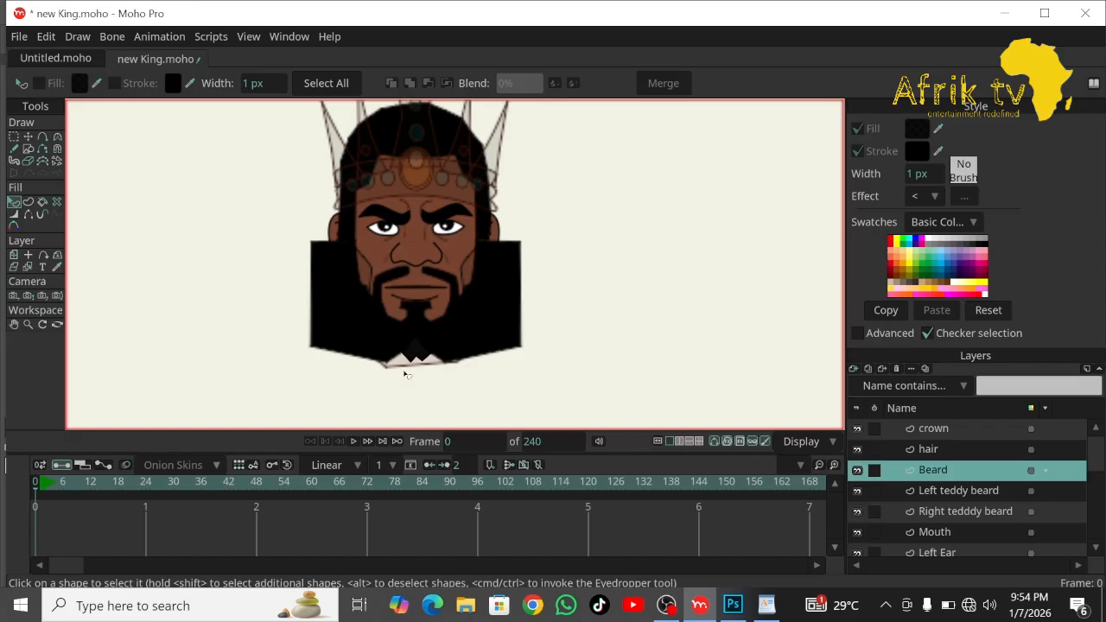
# Inspect the Beard shape up close by temporarily hiding the left and right teddy beard layers, then show both again.
pyautogui.click(26, 325)
pyautogui.moveTo(371, 398); pyautogui.dragTo(634, 516)
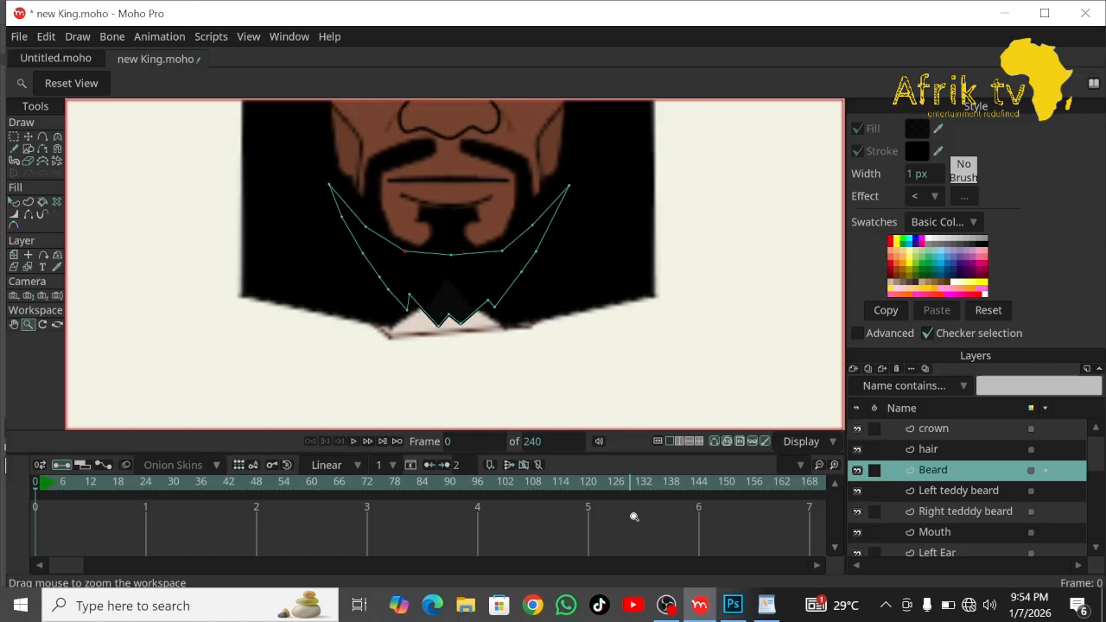
pyautogui.click(858, 471)
pyautogui.click(858, 471)
pyautogui.click(858, 492)
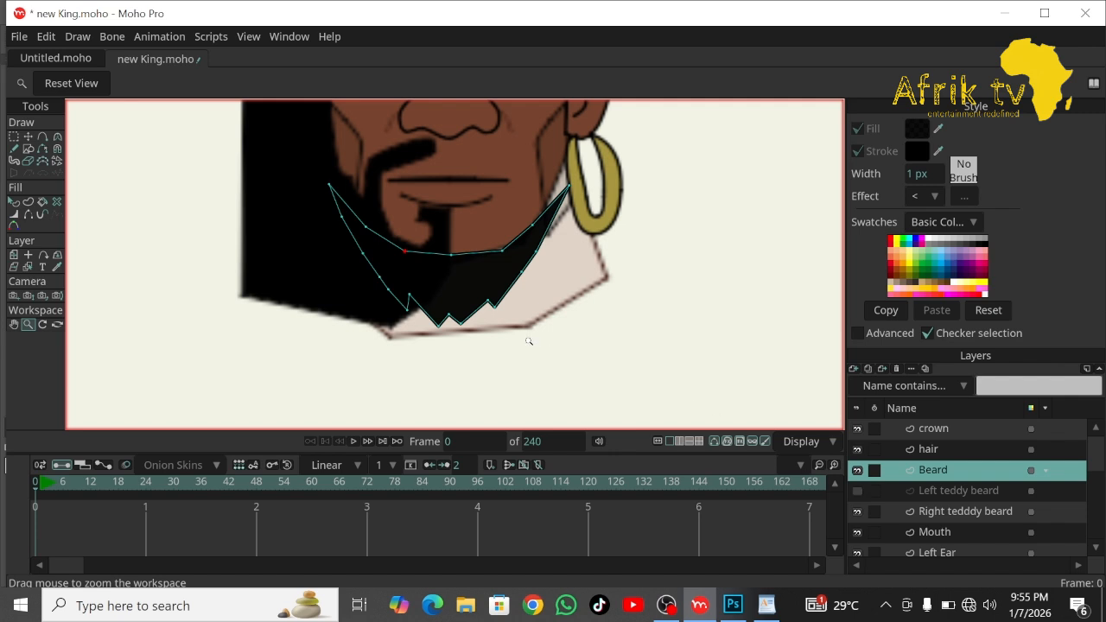
pyautogui.click(858, 512)
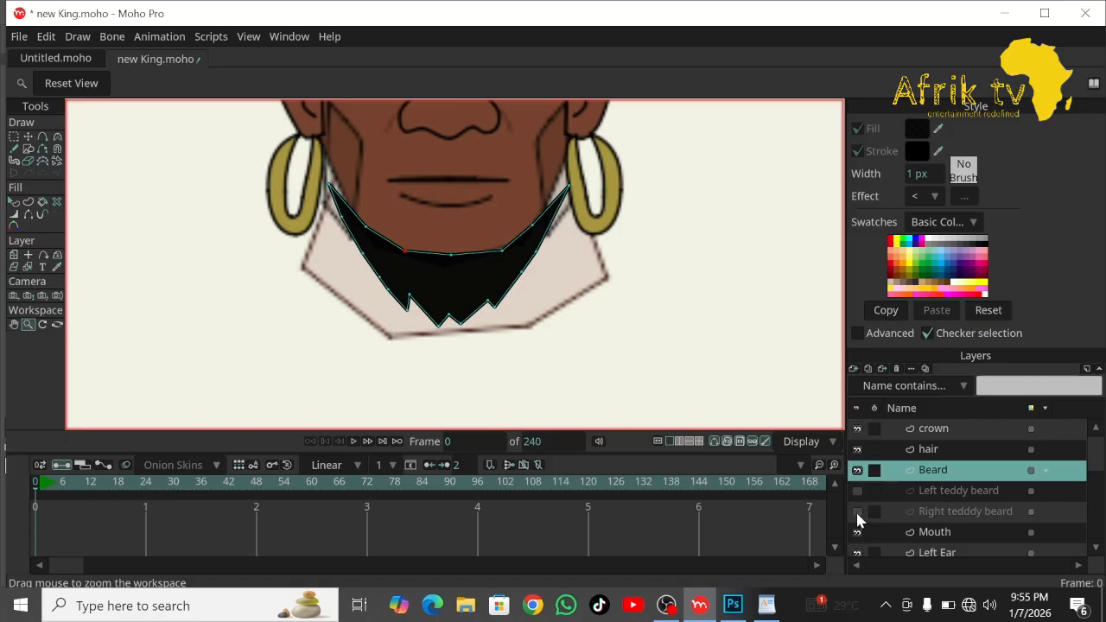
pyautogui.click(857, 513)
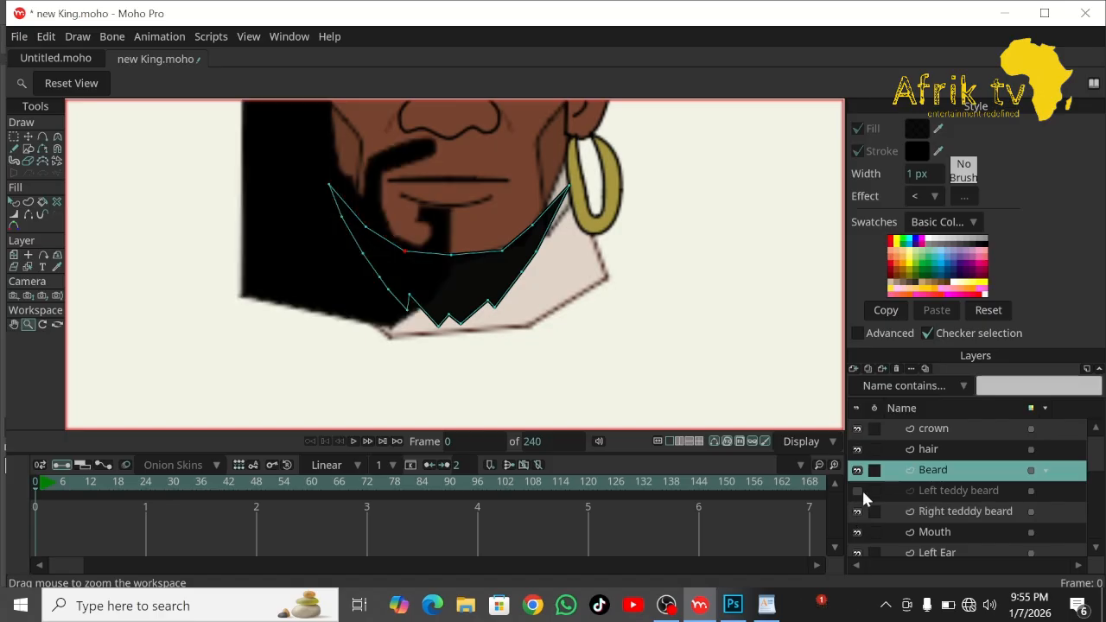
pyautogui.click(856, 491)
# Fill the neck shape with the brown skin colour 77442F and raise its alpha to nearly full opacity.
pyautogui.moveTo(1100, 458); pyautogui.dragTo(1100, 545)
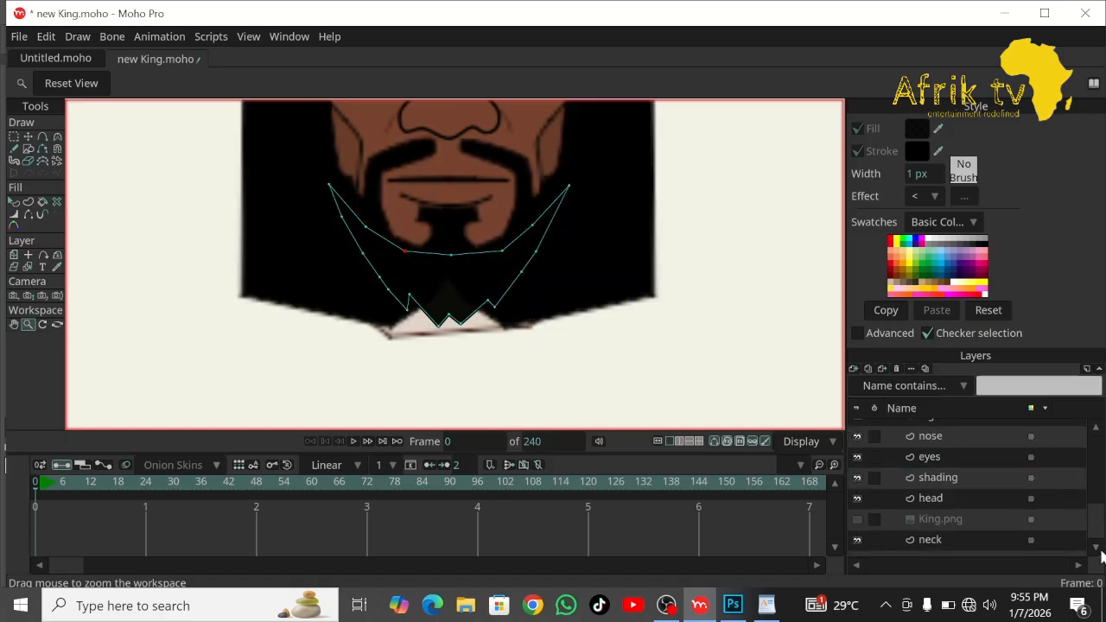
pyautogui.click(911, 544)
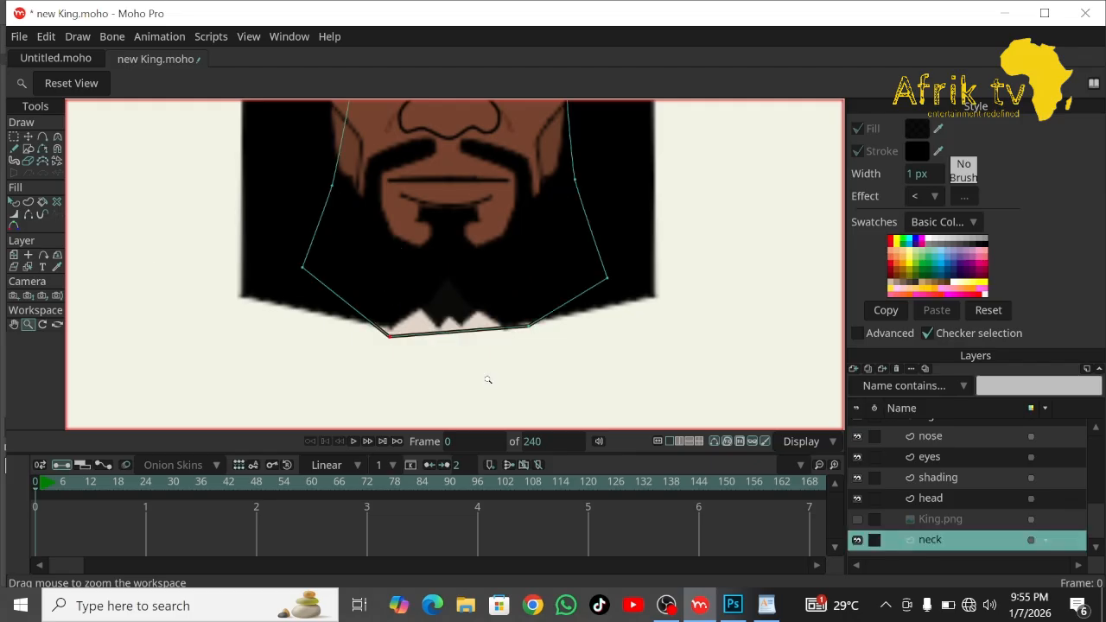
pyautogui.click(13, 202)
pyautogui.click(421, 334)
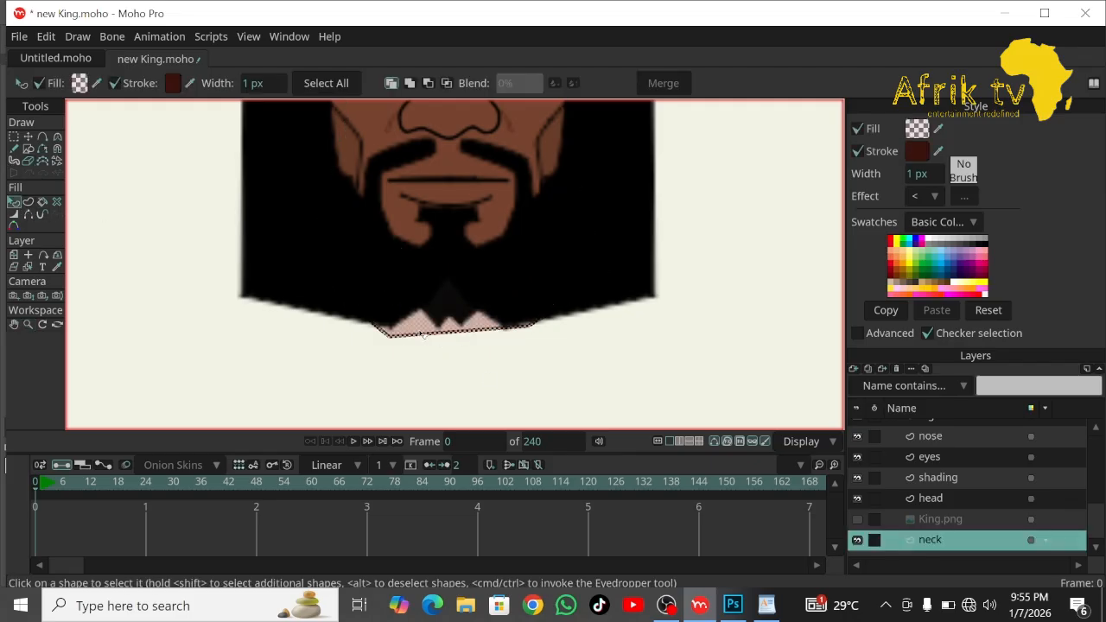
pyautogui.click(79, 83)
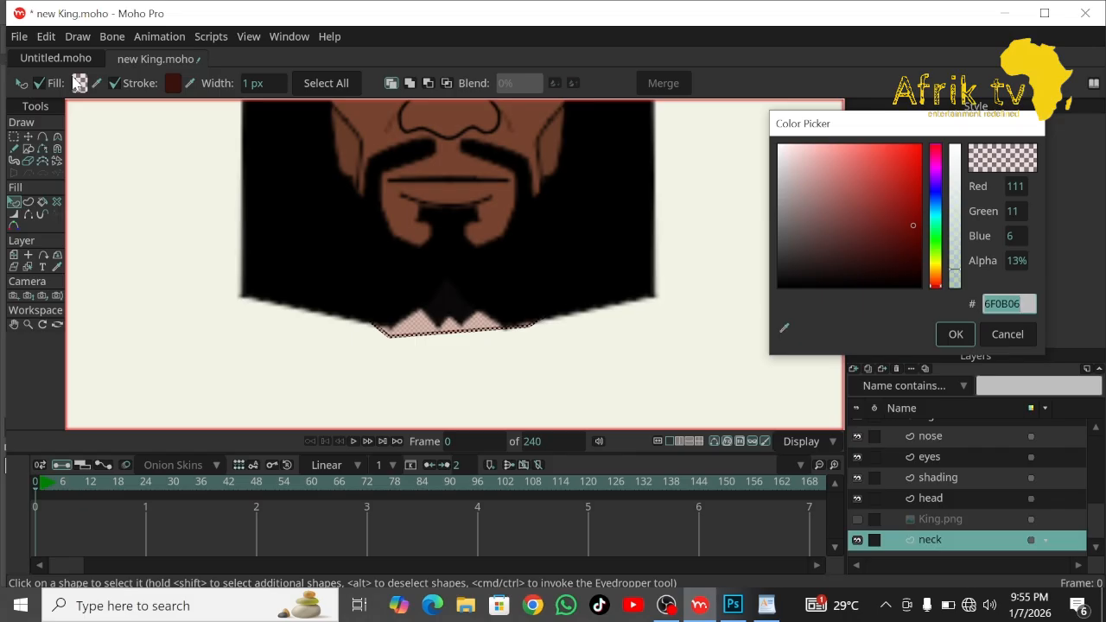
pyautogui.write('77442f')
pyautogui.click(952, 222)
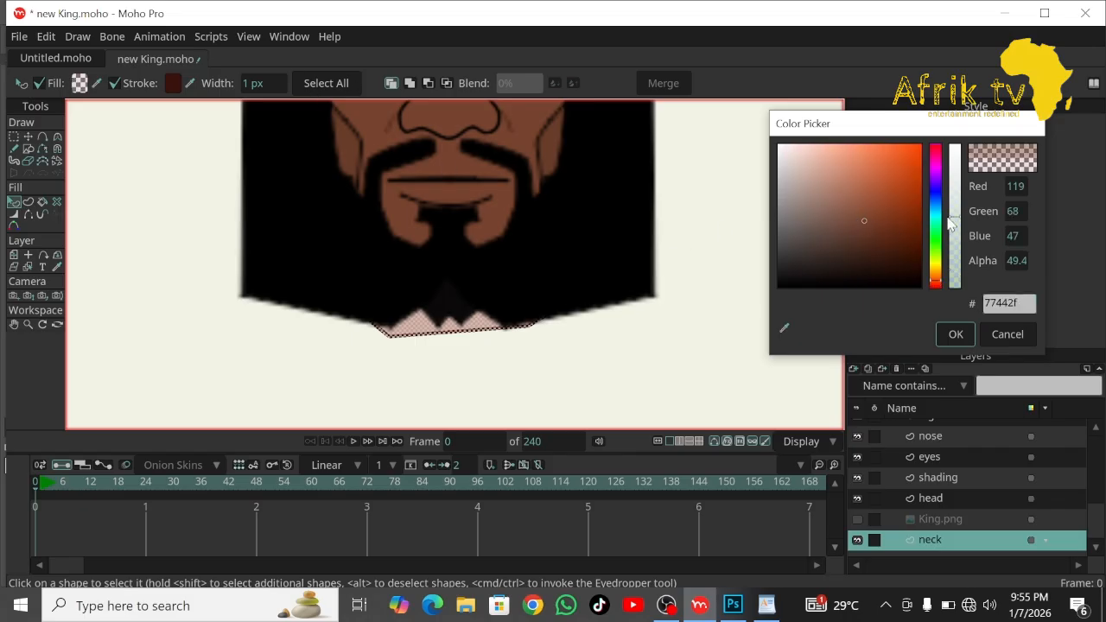
pyautogui.moveTo(950, 223); pyautogui.dragTo(952, 147)
pyautogui.click(954, 335)
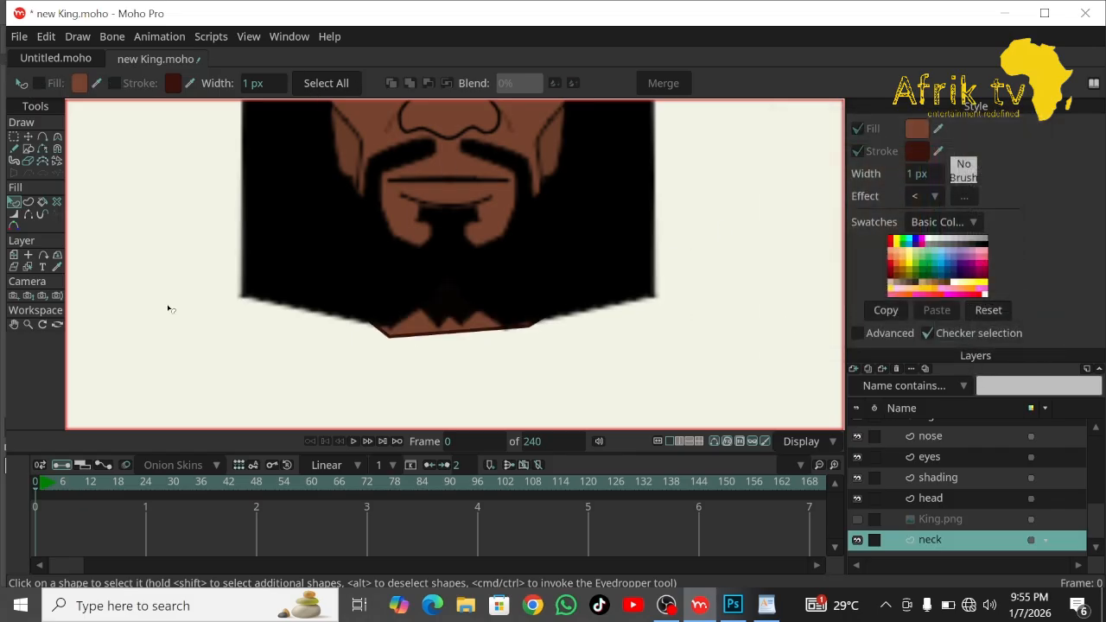
# Select the crown layer for editing, with the king's crown in view.
pyautogui.click(14, 325)
pyautogui.moveTo(289, 265); pyautogui.dragTo(242, 604)
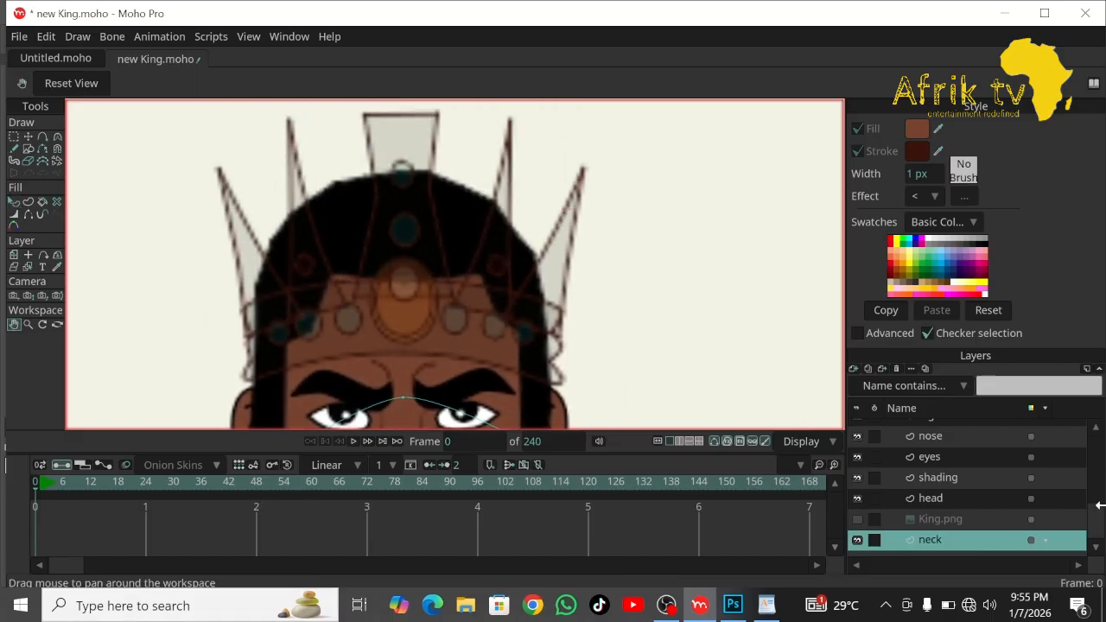
pyautogui.moveTo(1098, 516); pyautogui.dragTo(1091, 420)
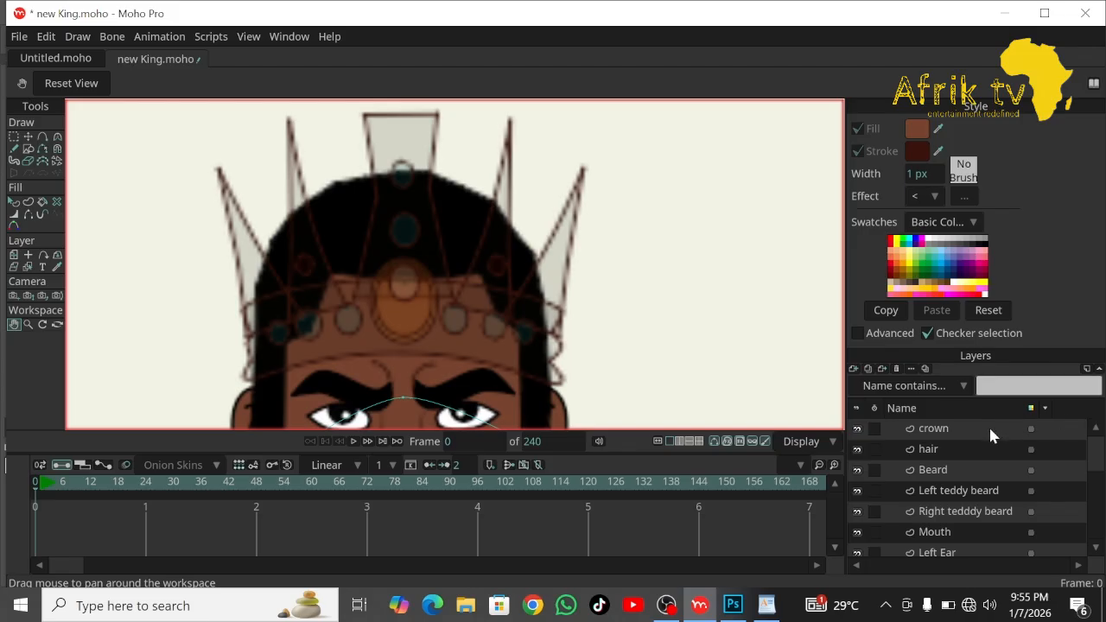
pyautogui.click(990, 431)
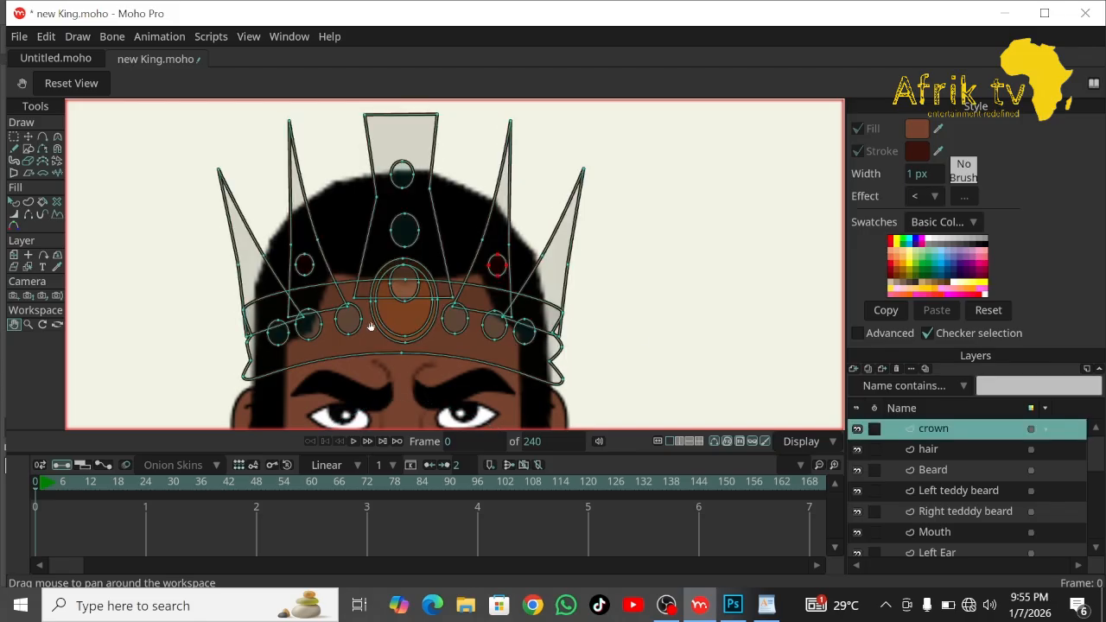
# Switch to Photoshop, sample the crown's gold edc740 from the reference, and record the code as the crown colour in the WordPad notes.
pyautogui.click(733, 604)
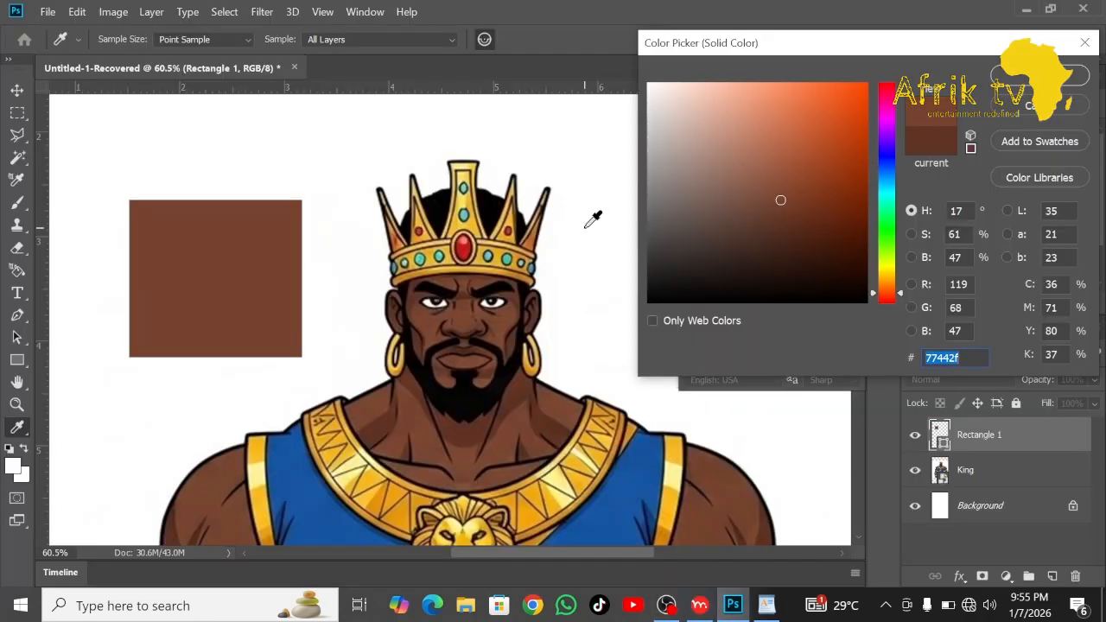
pyautogui.click(472, 228)
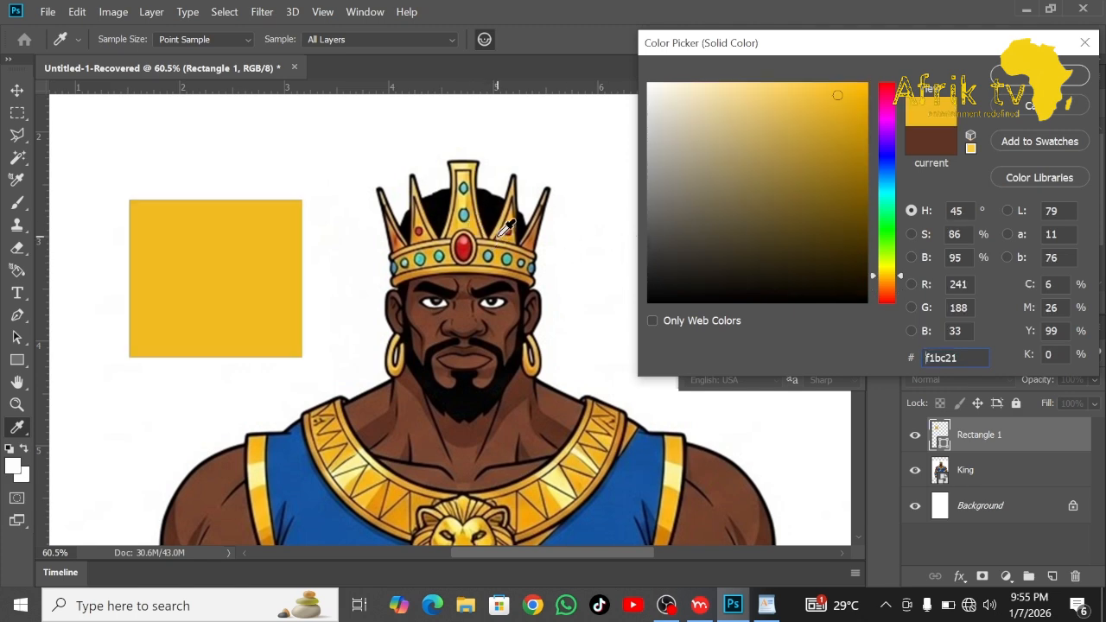
pyautogui.click(471, 226)
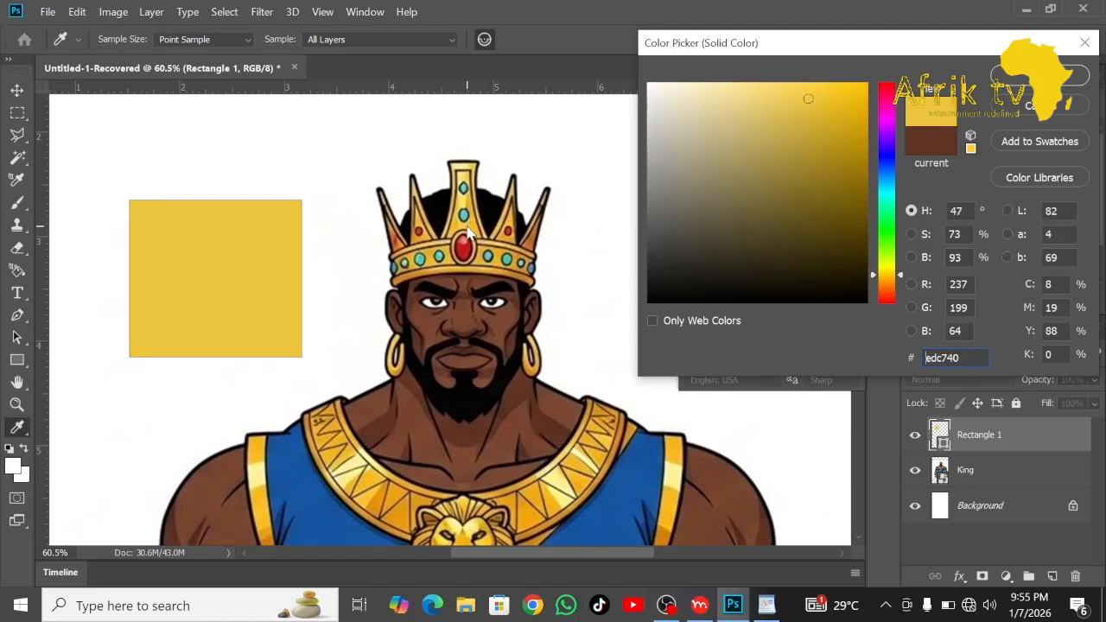
pyautogui.doubleClick(961, 358)
pyautogui.hotkey('ctrl', 'c')
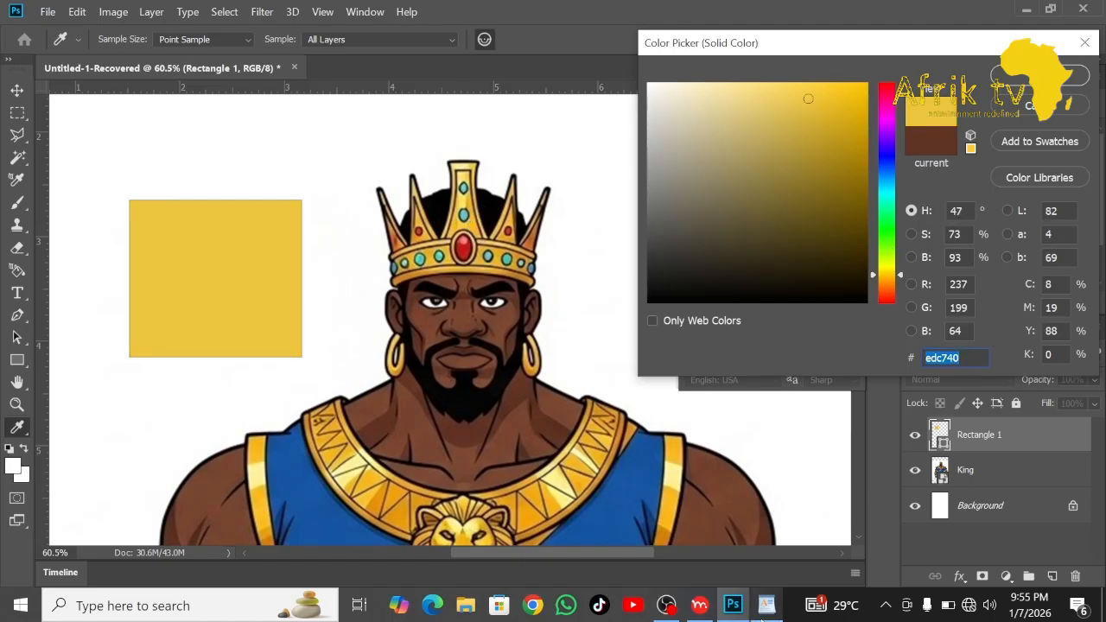
pyautogui.click(766, 605)
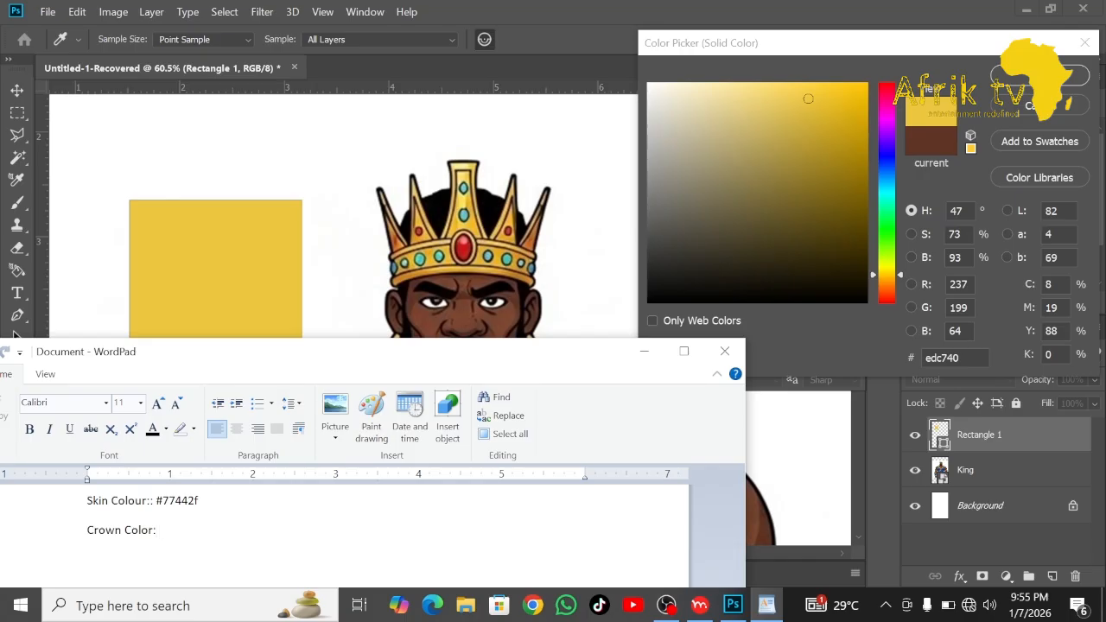
pyautogui.hotkey('ctrl', 'v')
pyautogui.click(640, 298)
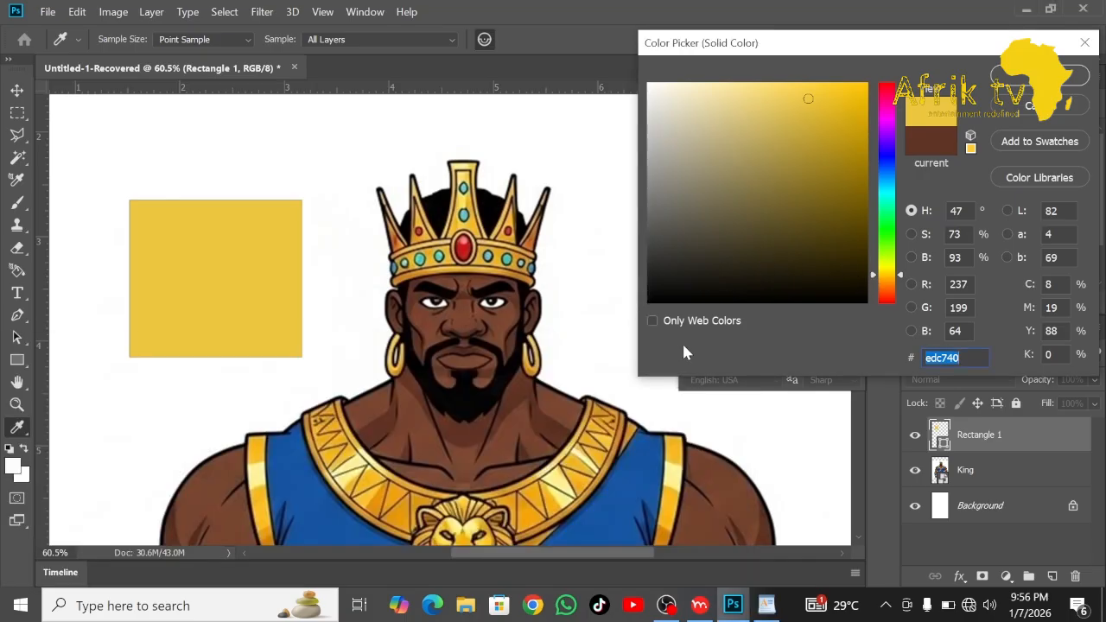
# Sample black 000000 in Photoshop and record it on a new "Hair Color:" line in the WordPad notes.
pyautogui.moveTo(662, 286); pyautogui.dragTo(628, 317)
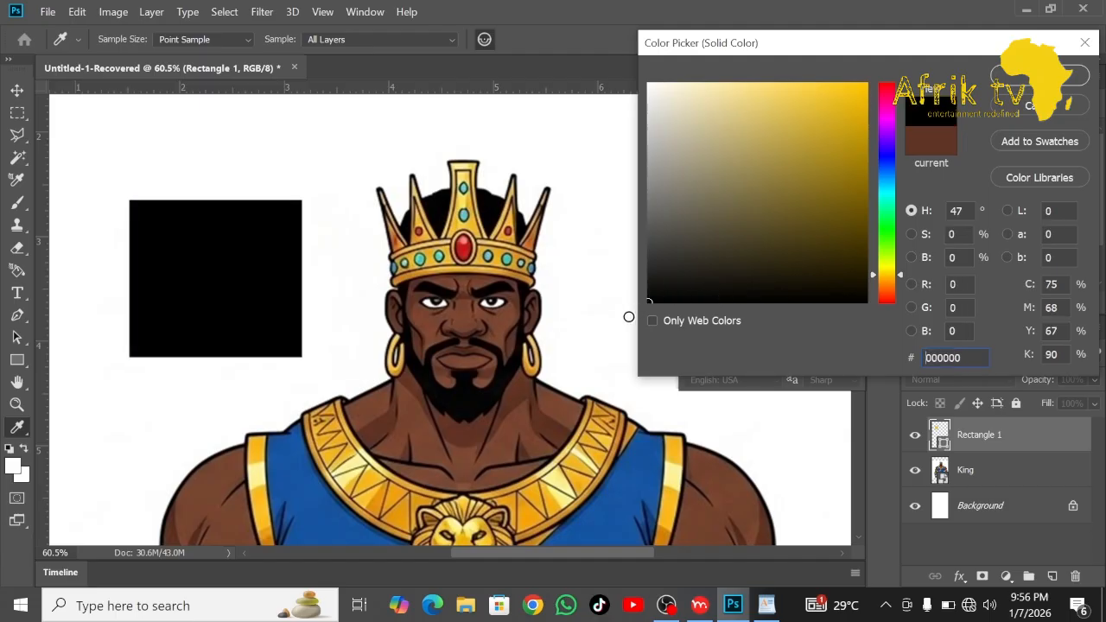
pyautogui.doubleClick(944, 358)
pyautogui.hotkey('ctrl', 'c')
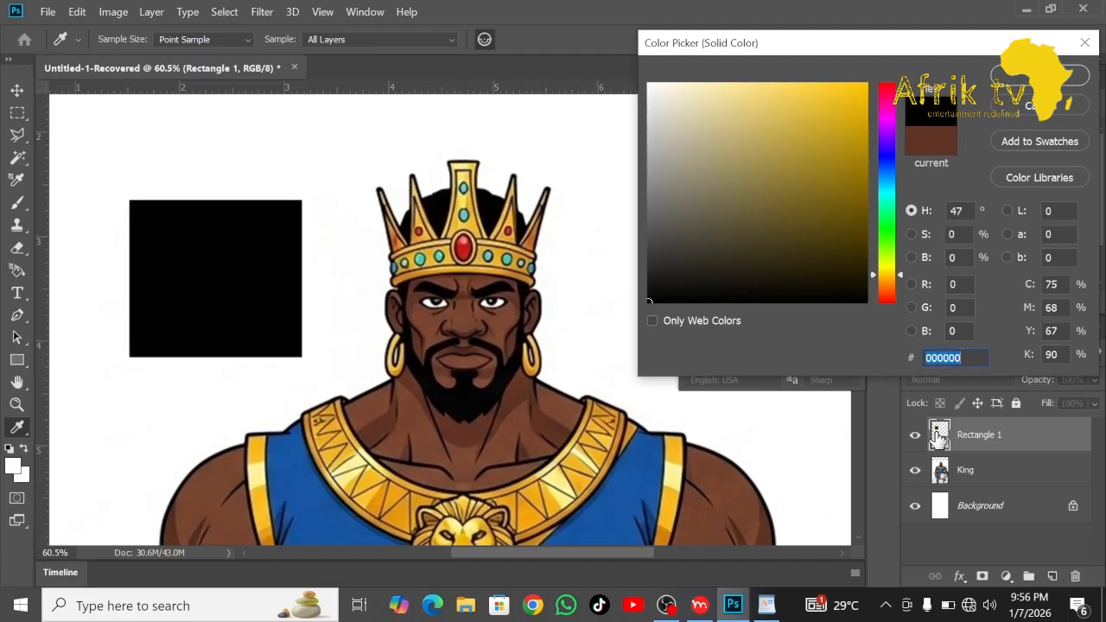
pyautogui.click(768, 608)
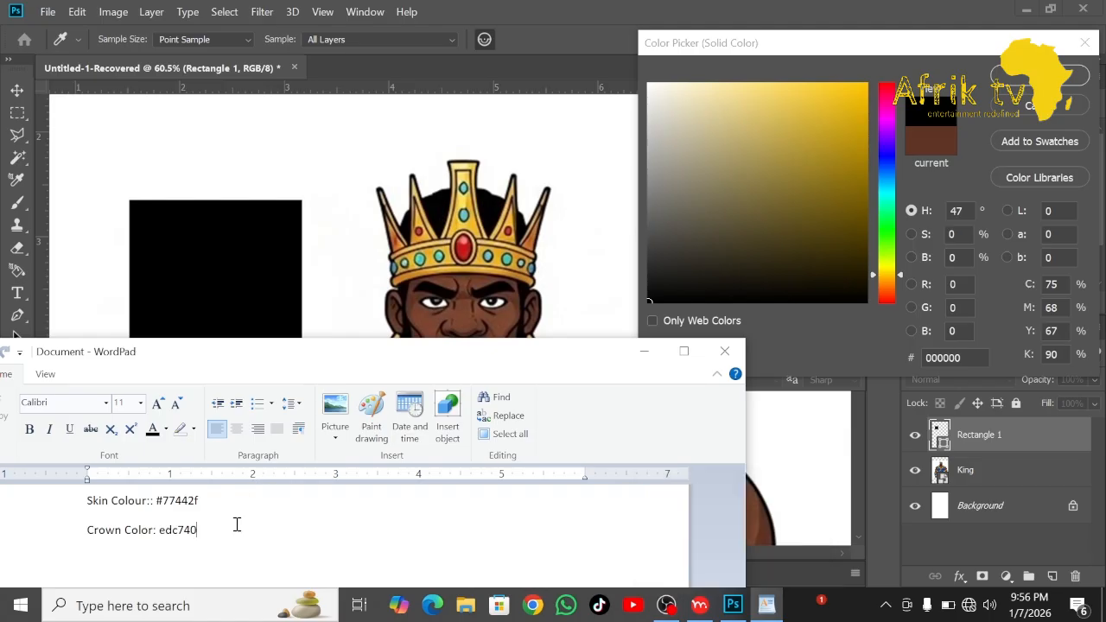
pyautogui.write('Hair ')
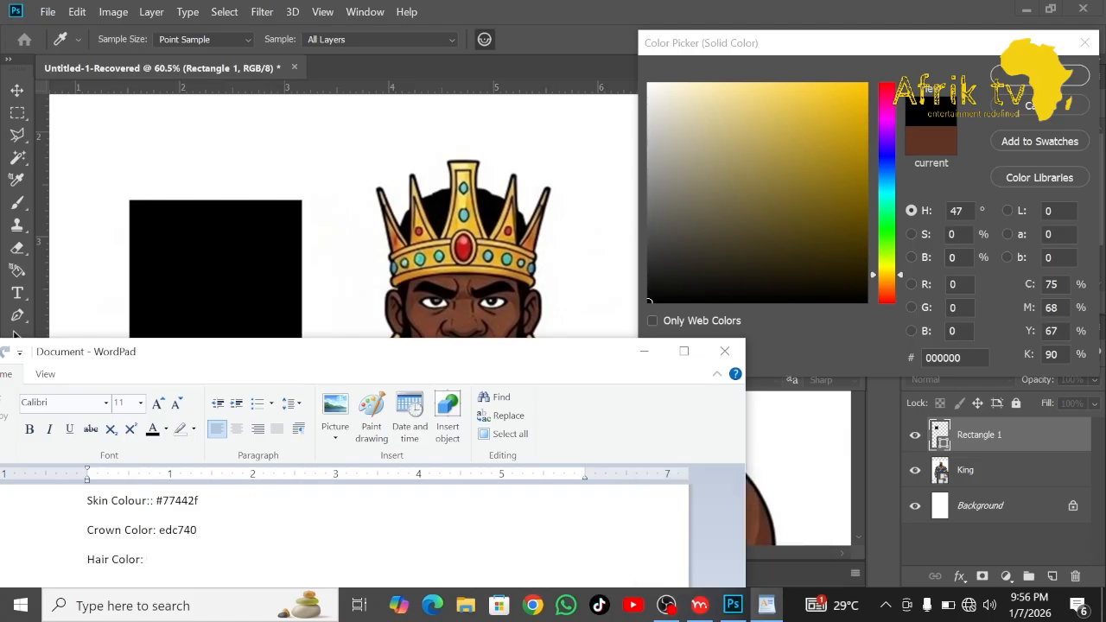
pyautogui.write('Color:')
pyautogui.hotkey('ctrl', 'v')
pyautogui.click(593, 320)
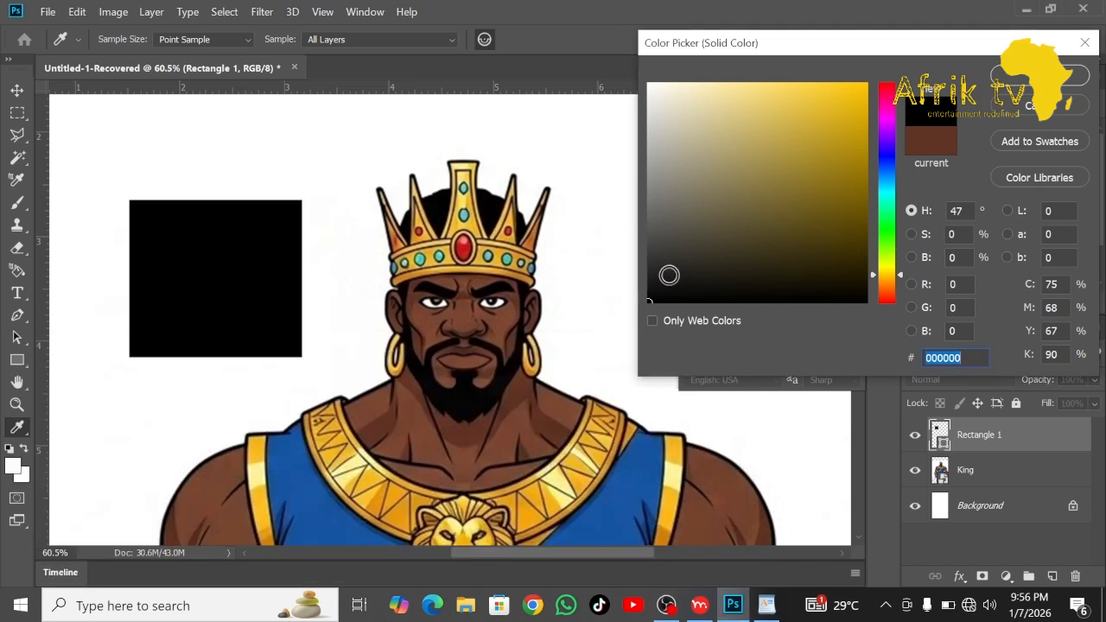
# Sample the deeper gold f0b229 from the reference crown, copy its hex code, and switch back to Moho.
pyautogui.click(477, 234)
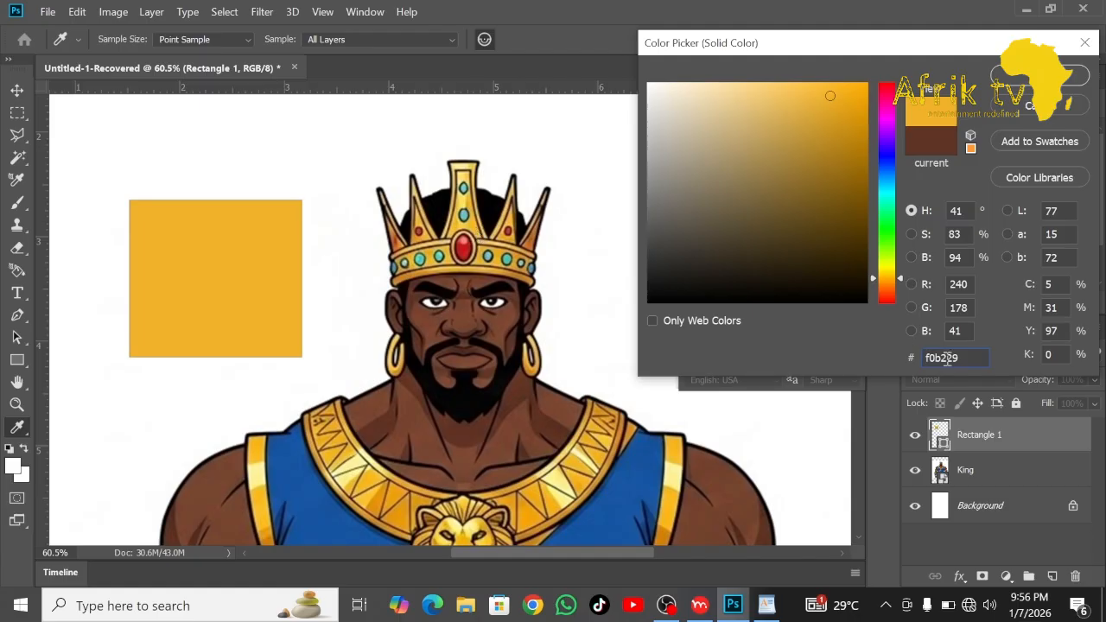
pyautogui.doubleClick(948, 359)
pyautogui.hotkey('ctrl', 'c')
pyautogui.click(699, 605)
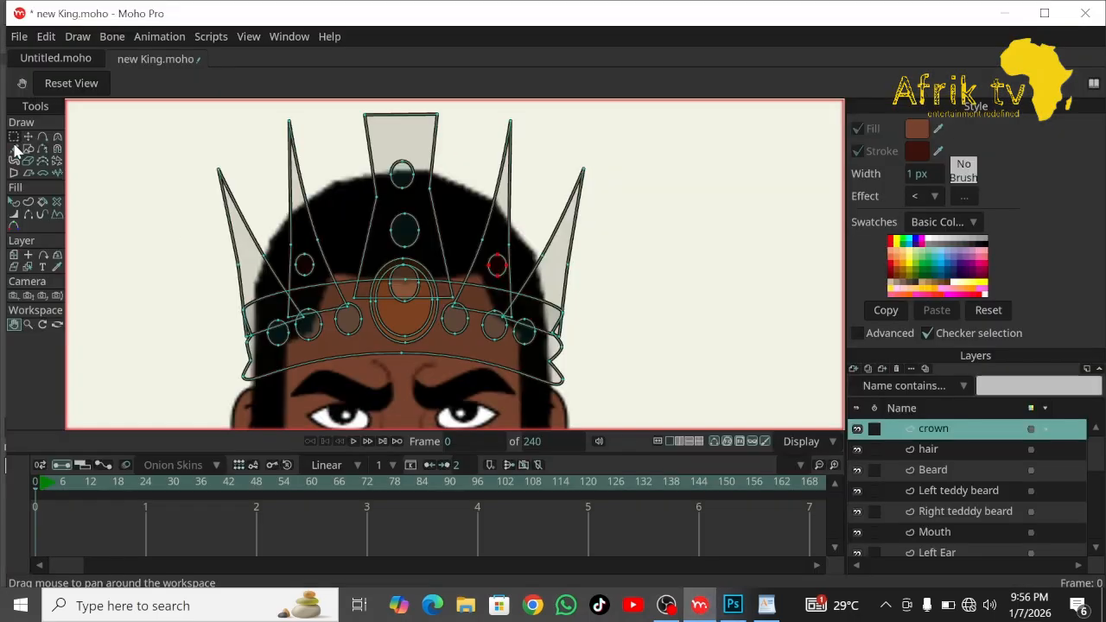
# Fill the crown's tall centre piece with gold F0B229 at 100% alpha.
pyautogui.click(14, 201)
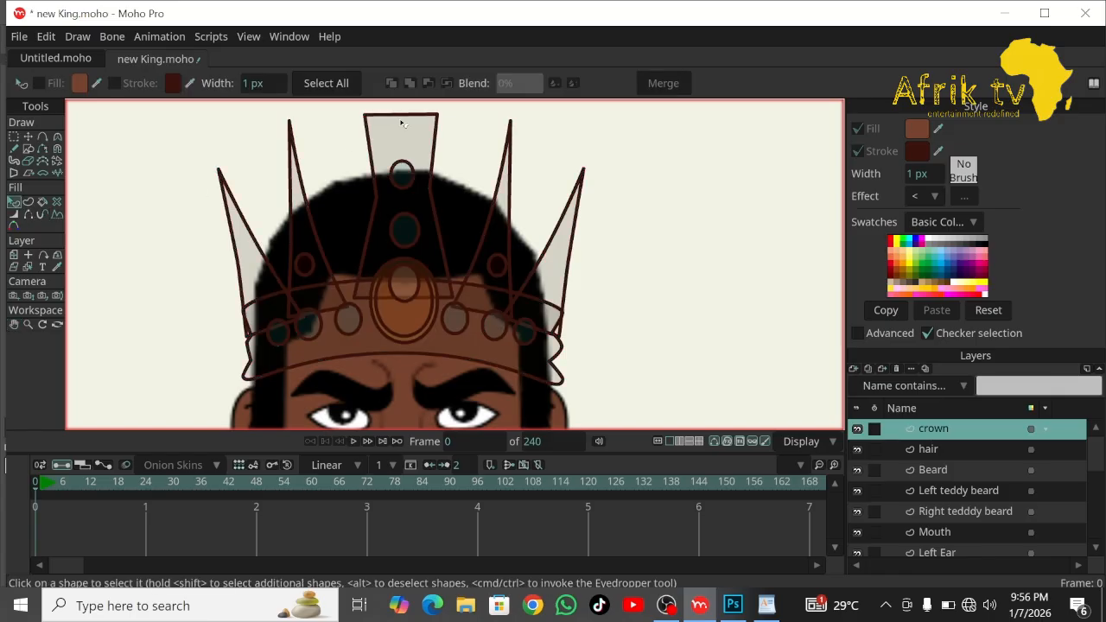
pyautogui.click(401, 123)
pyautogui.click(916, 128)
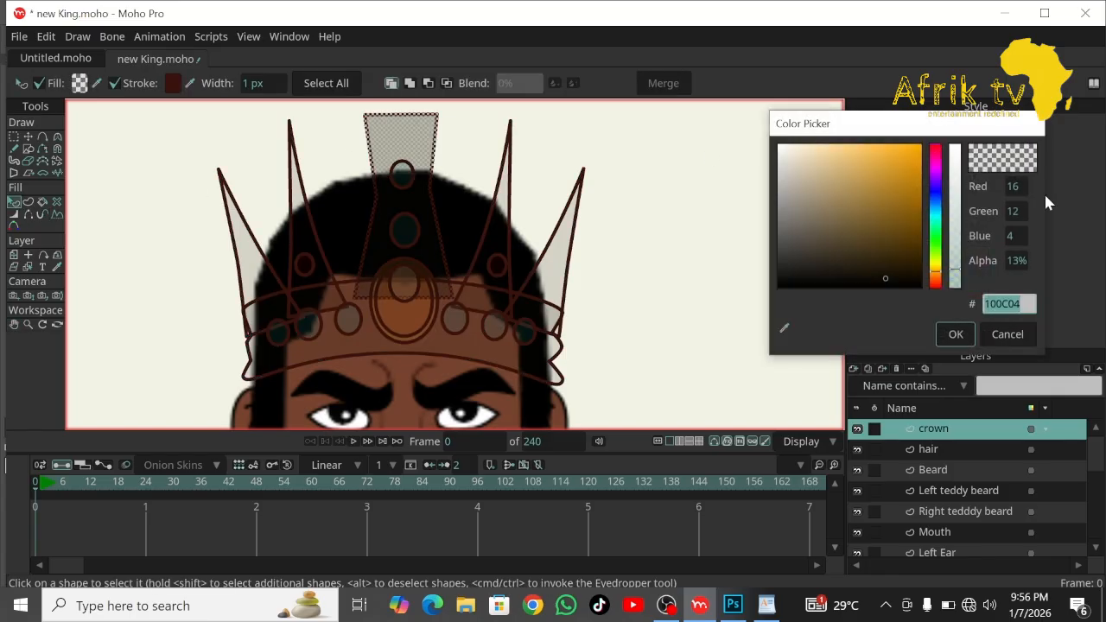
pyautogui.hotkey('ctrl', 'v')
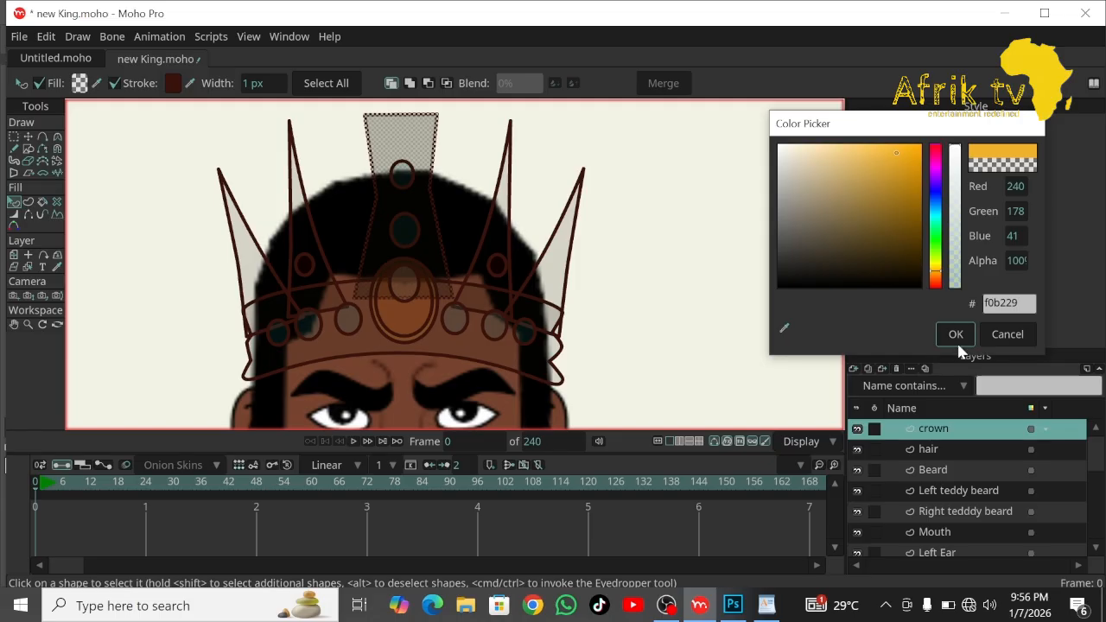
pyautogui.click(953, 332)
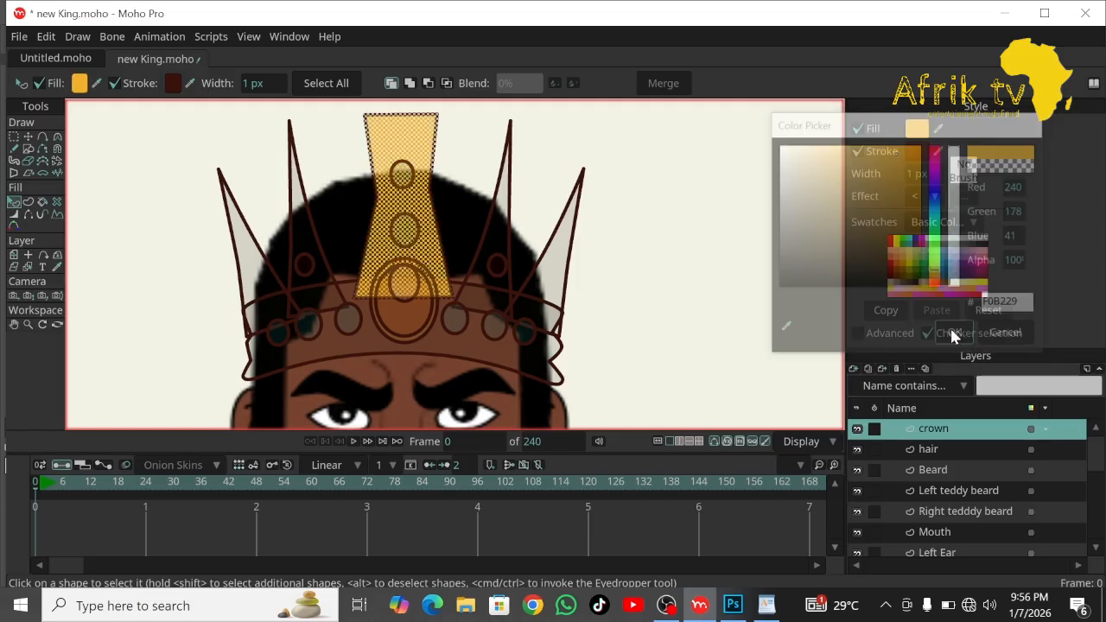
# Copy the centre piece's gold style onto the two inner spikes of the crown, first the right one and then the left.
pyautogui.click(501, 228)
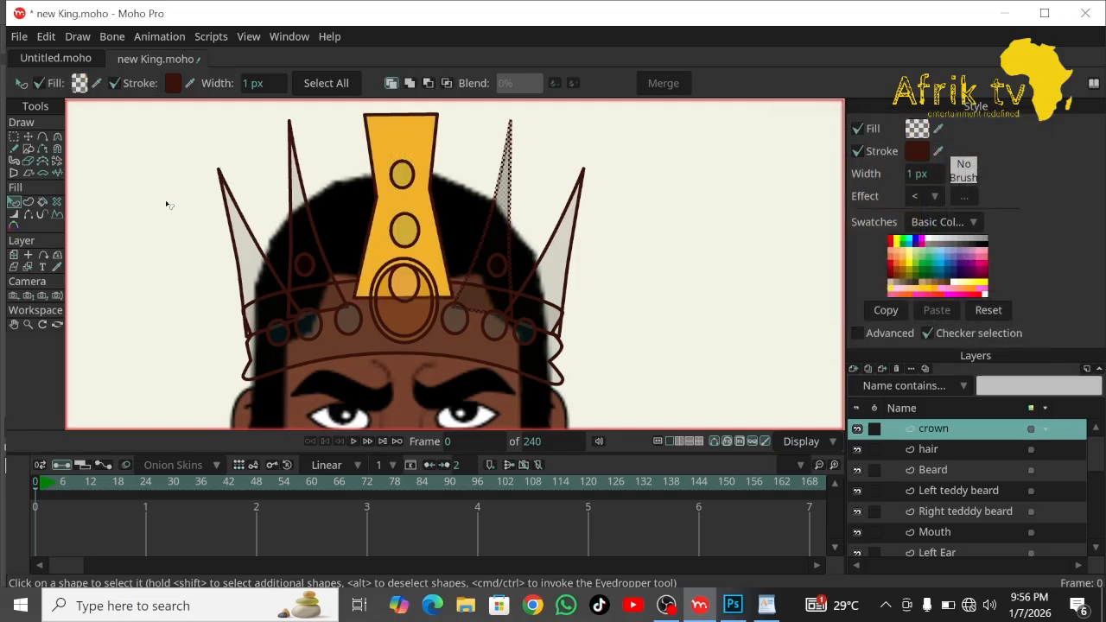
pyautogui.click(57, 267)
pyautogui.click(414, 134)
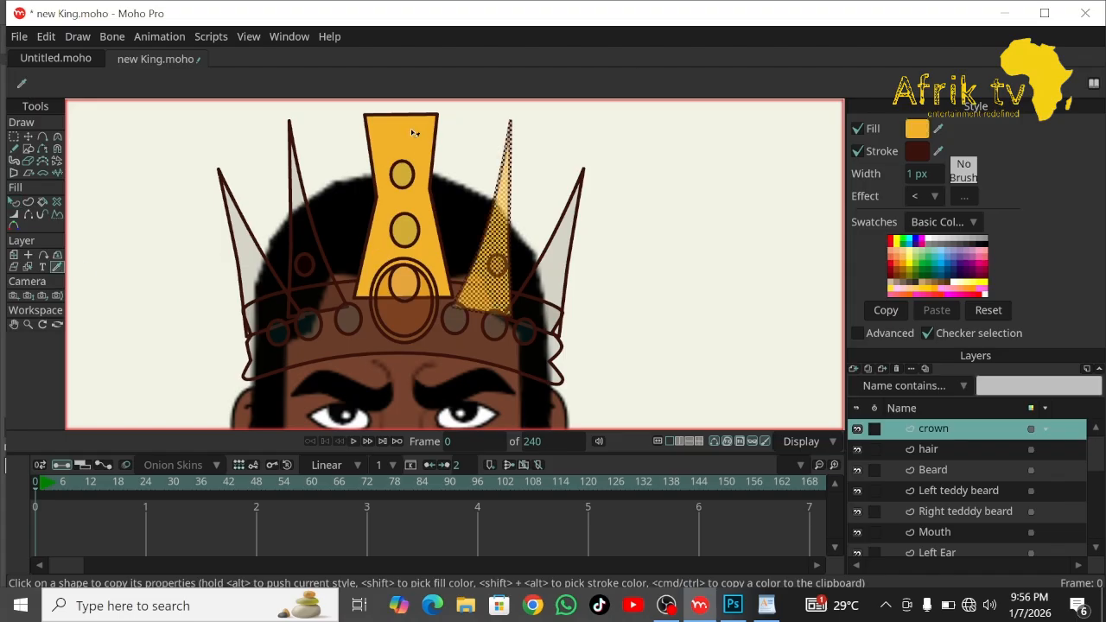
pyautogui.click(14, 202)
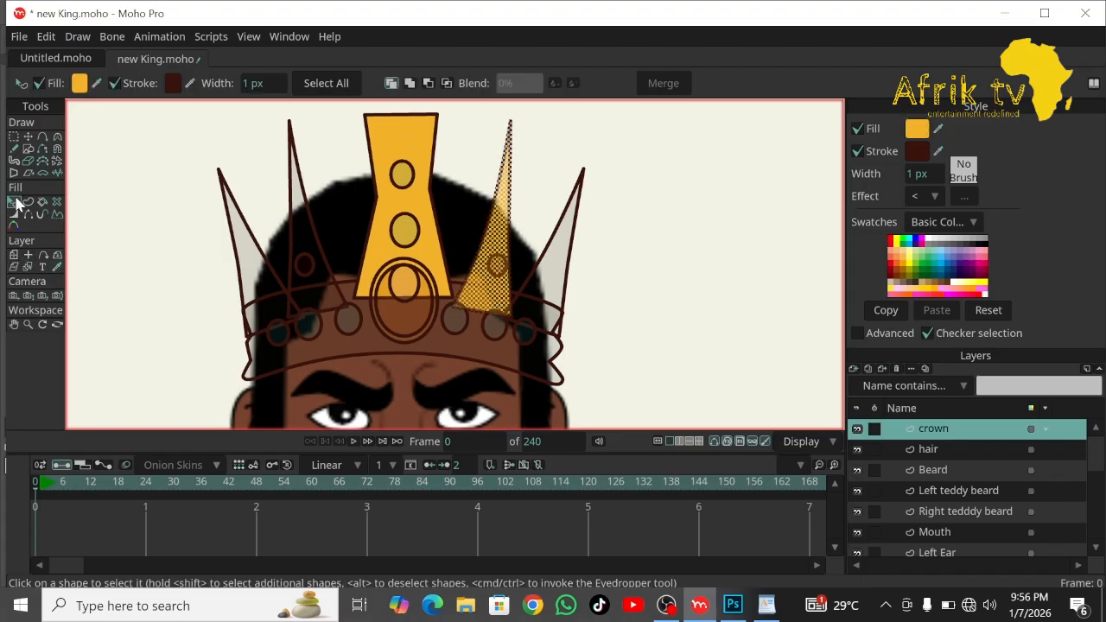
pyautogui.click(298, 218)
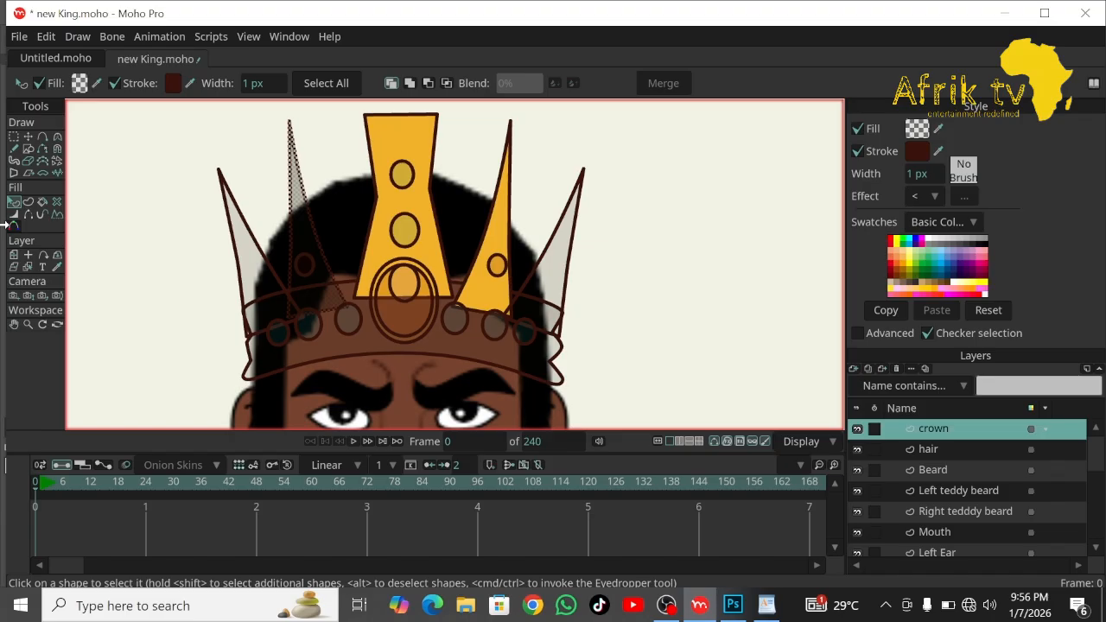
pyautogui.click(57, 267)
pyautogui.click(415, 141)
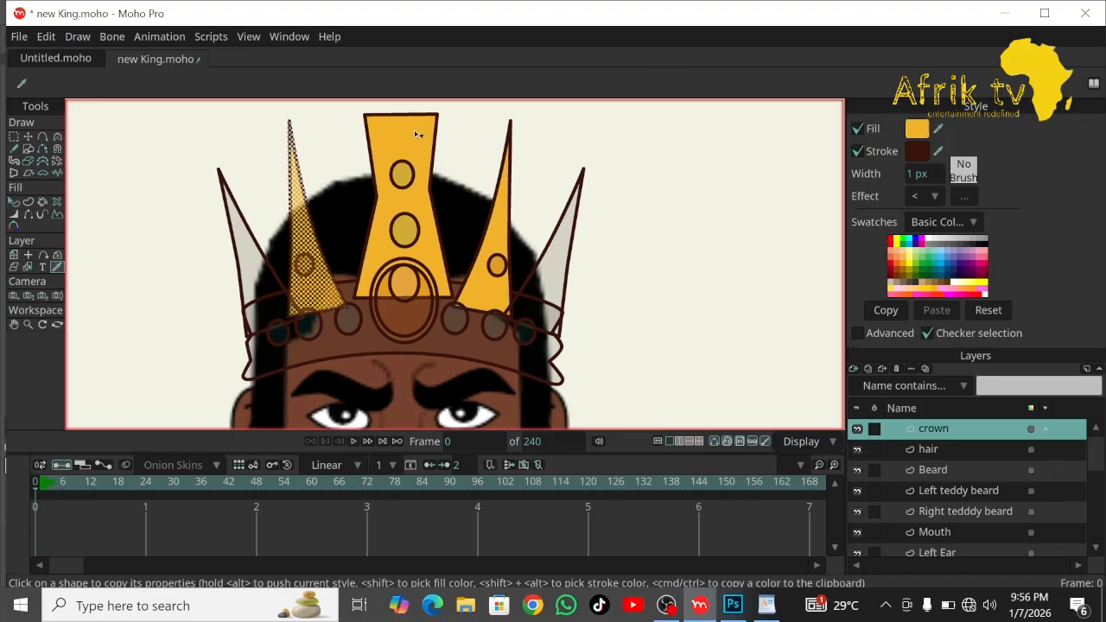
# Copy the centre piece's gold style onto the crown's outer left spike.
pyautogui.click(14, 202)
pyautogui.click(246, 247)
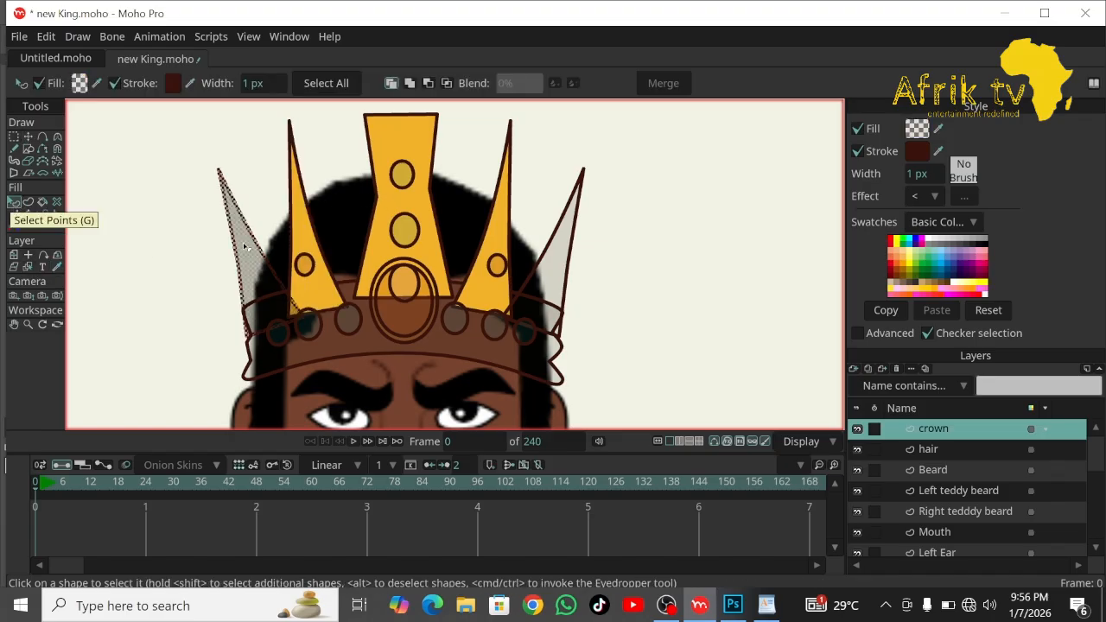
pyautogui.click(57, 267)
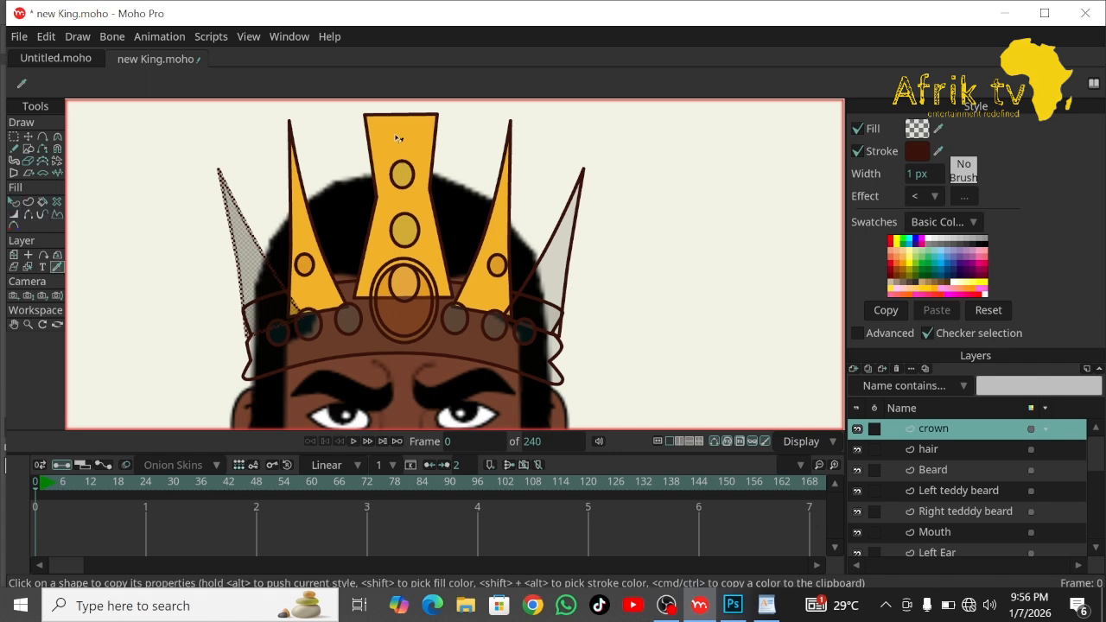
pyautogui.click(400, 141)
# Copy the centre piece's gold style onto the crown's wide base band.
pyautogui.click(14, 202)
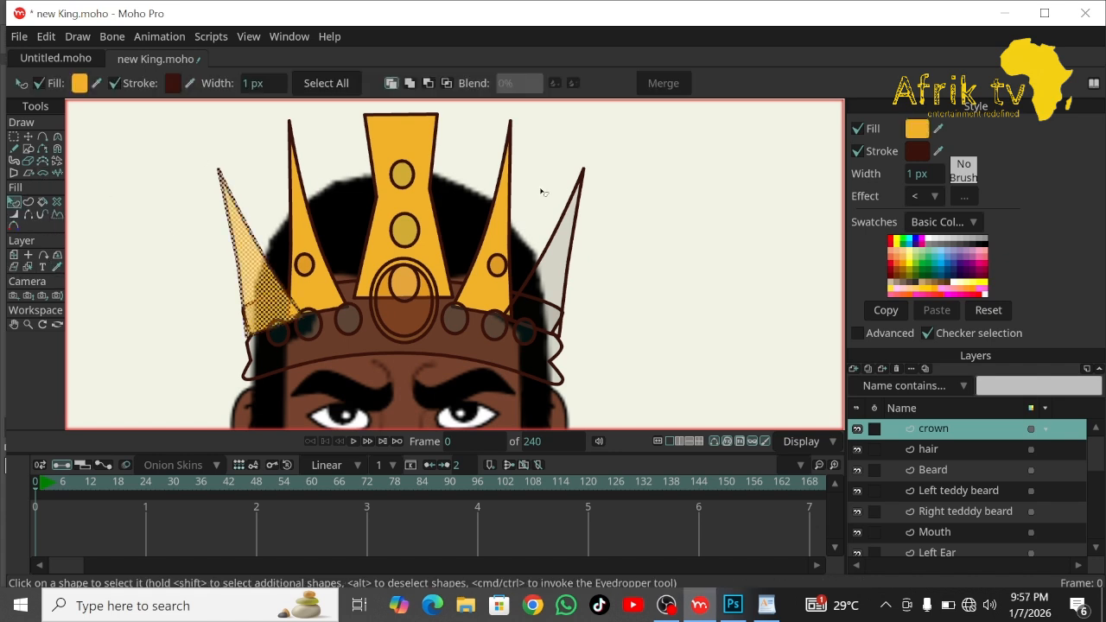
pyautogui.click(514, 361)
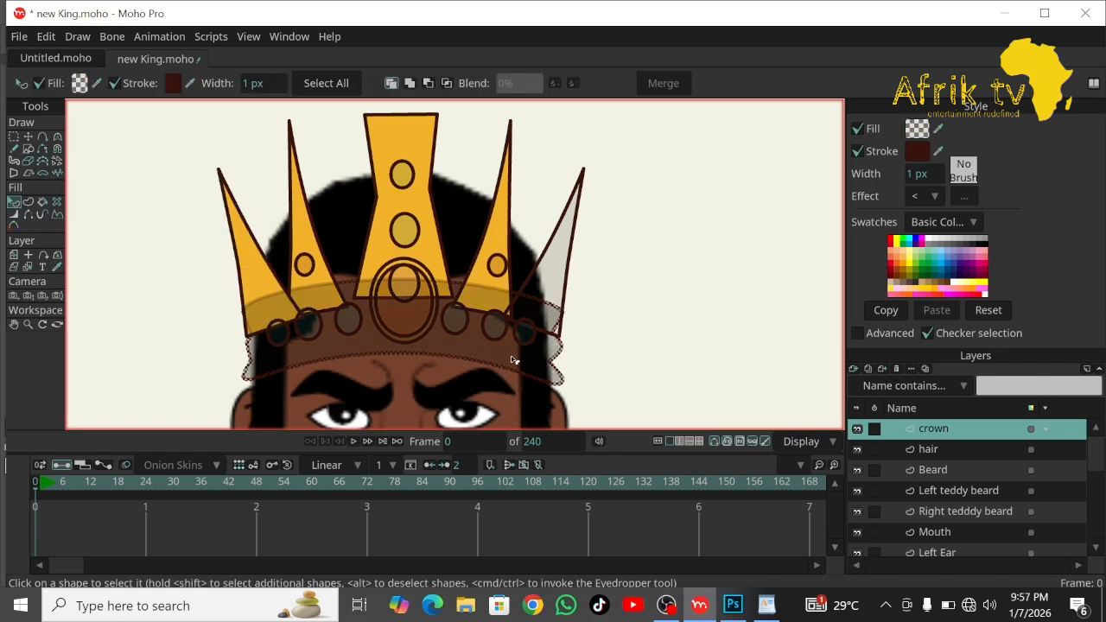
pyautogui.click(57, 267)
pyautogui.click(406, 135)
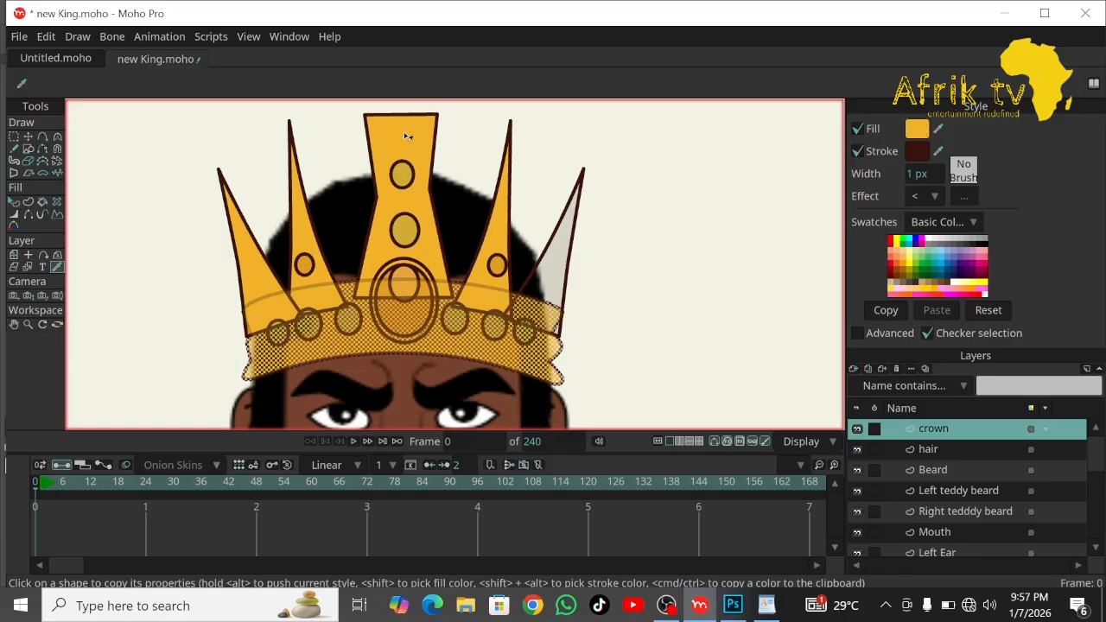
# Copy the centre piece's gold style onto the crown's outer right spike and deselect the shape.
pyautogui.click(14, 204)
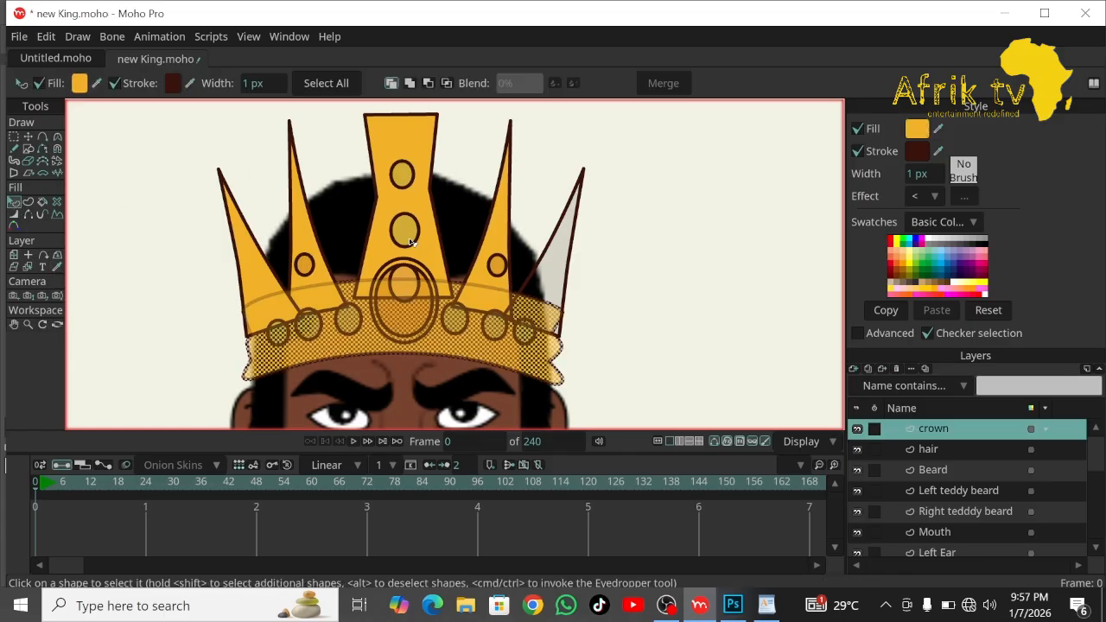
pyautogui.click(569, 226)
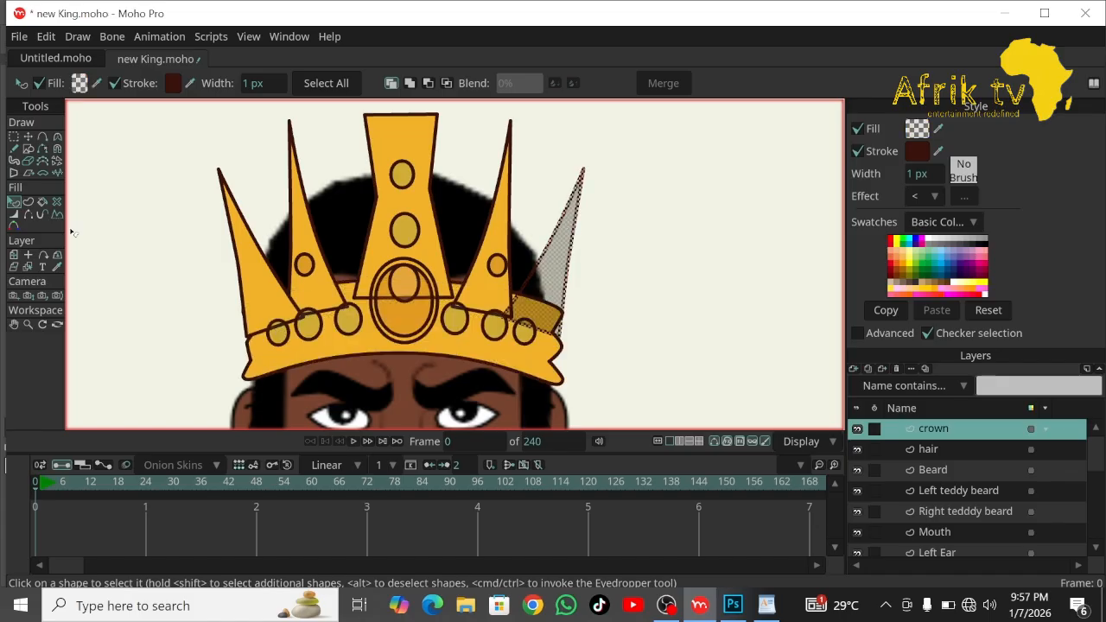
pyautogui.click(57, 267)
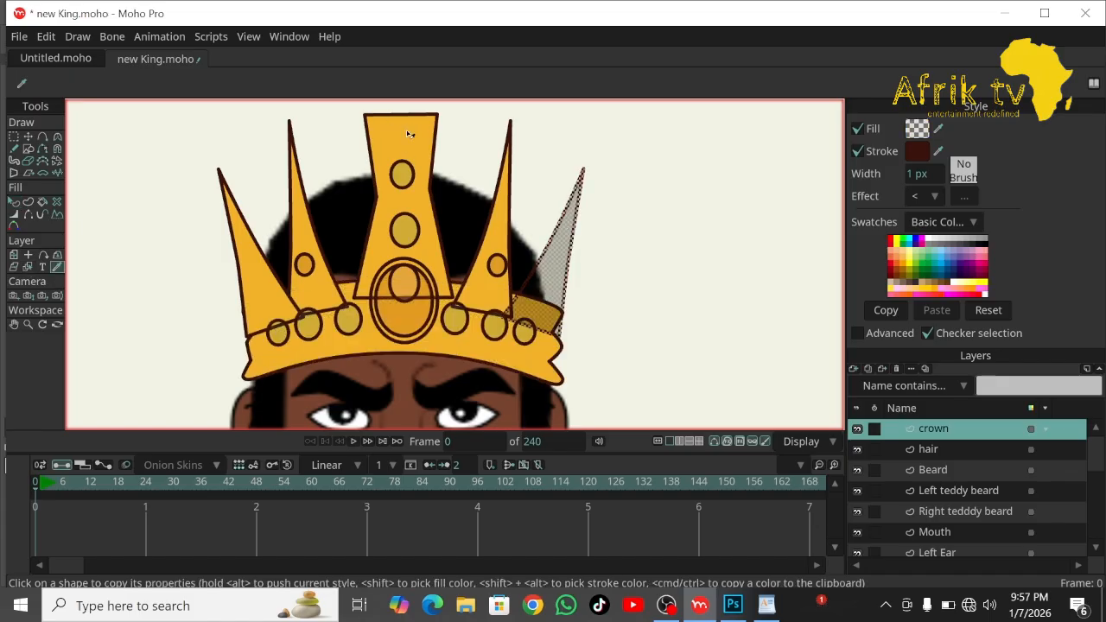
pyautogui.click(406, 129)
pyautogui.click(14, 201)
pyautogui.click(94, 223)
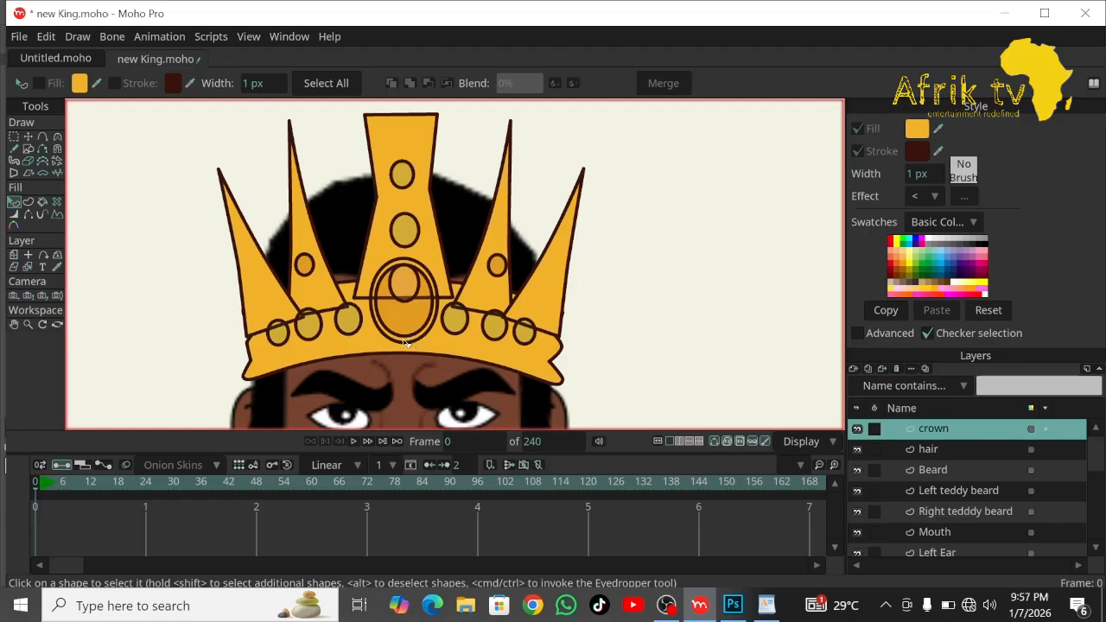
# Fill the outer rim of the crown's large central jewel with opaque muted gold BA8B2F.
pyautogui.click(404, 342)
pyautogui.click(917, 128)
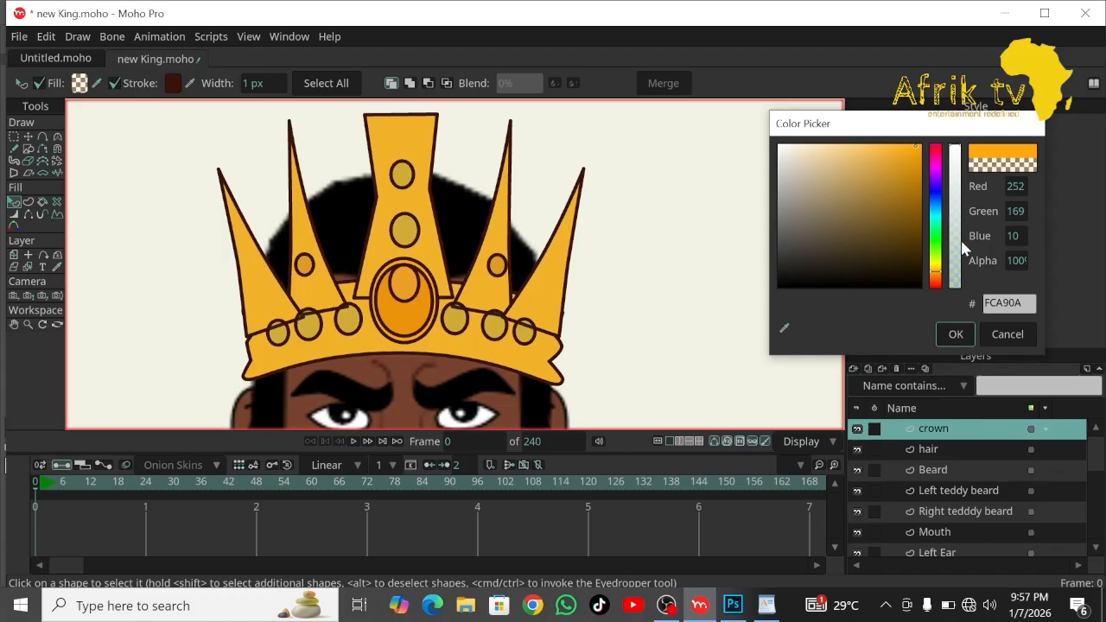
pyautogui.click(882, 184)
pyautogui.click(884, 180)
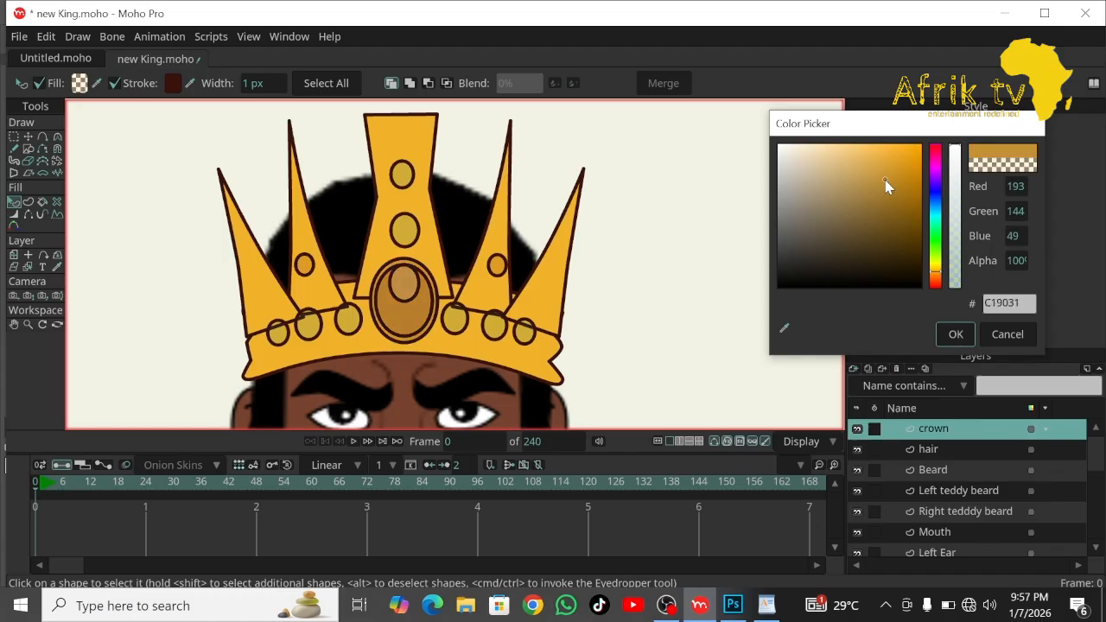
pyautogui.click(884, 182)
pyautogui.click(955, 335)
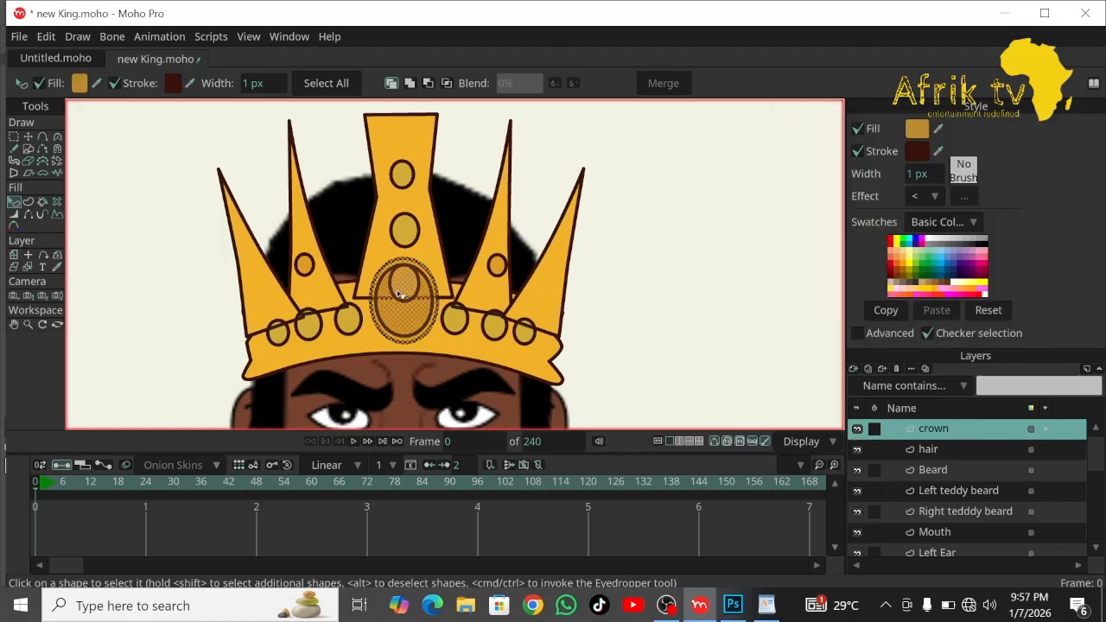
# Make the dark red 7C0505 fill of the large central jewel's inner oval fully opaque.
pyautogui.click(400, 319)
pyautogui.click(917, 129)
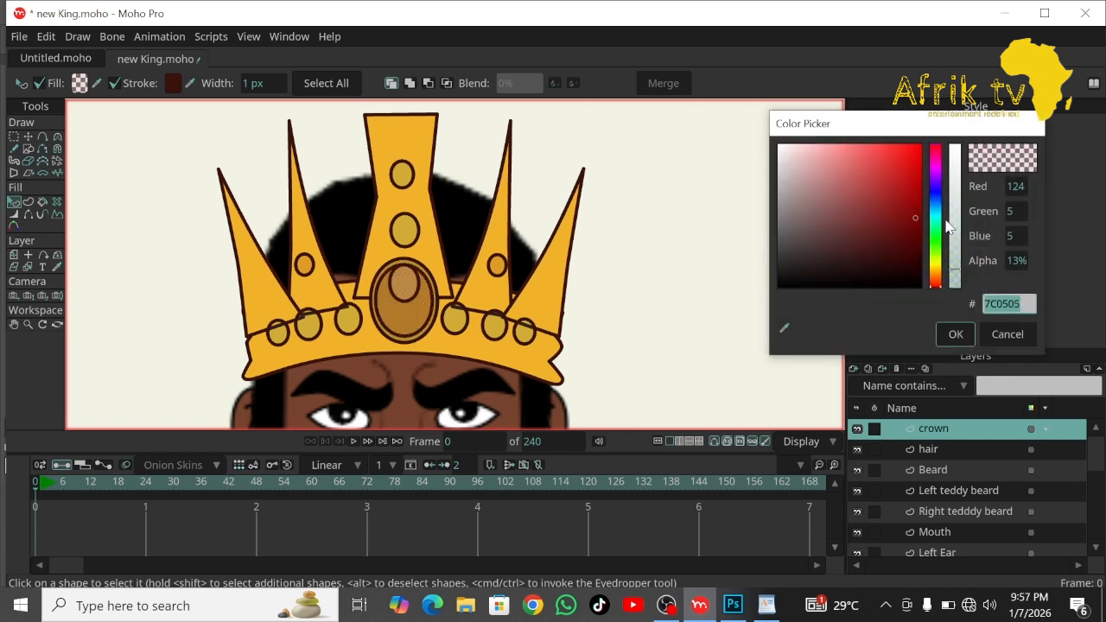
pyautogui.moveTo(954, 226); pyautogui.dragTo(968, 126)
pyautogui.click(955, 334)
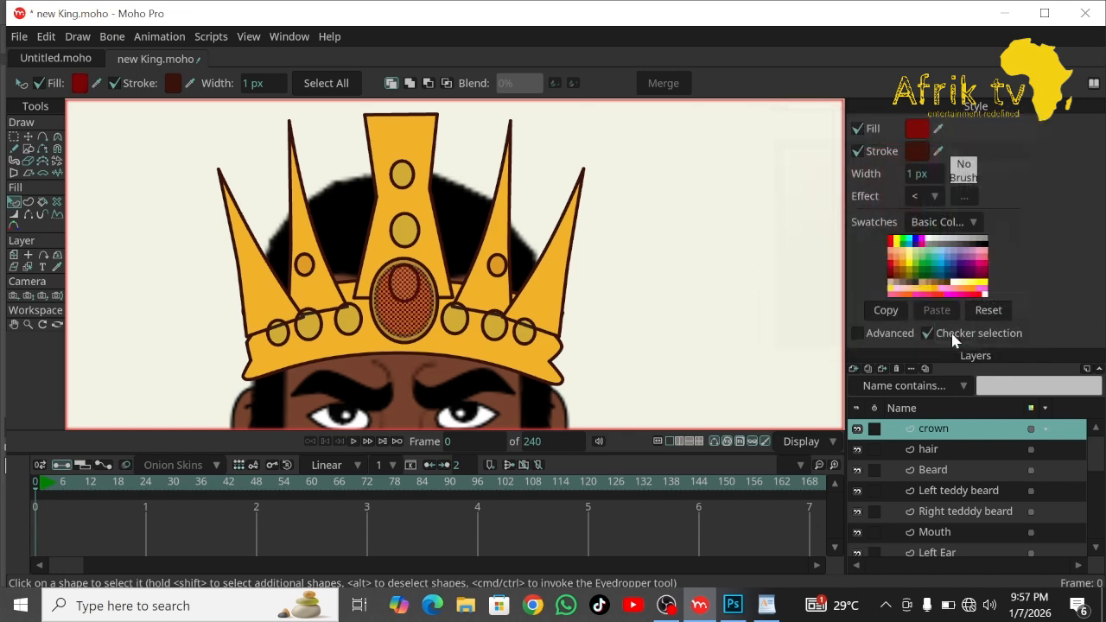
# Set the central jewel's small highlight oval to a white fill and remove its stroke.
pyautogui.click(406, 283)
pyautogui.click(915, 129)
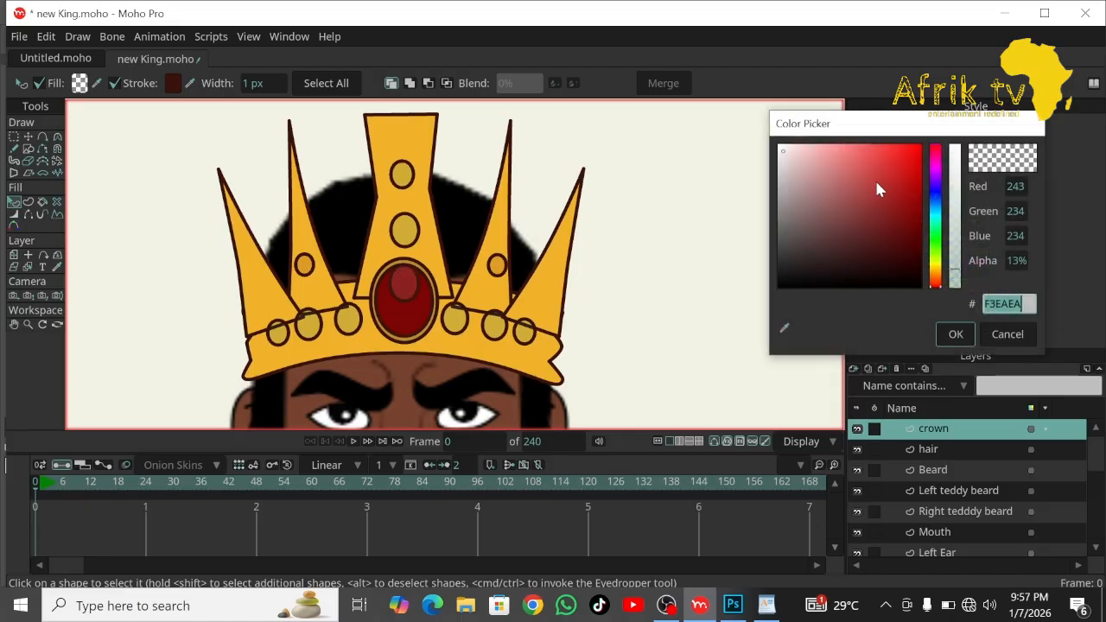
pyautogui.moveTo(874, 178); pyautogui.dragTo(780, 144)
pyautogui.click(953, 334)
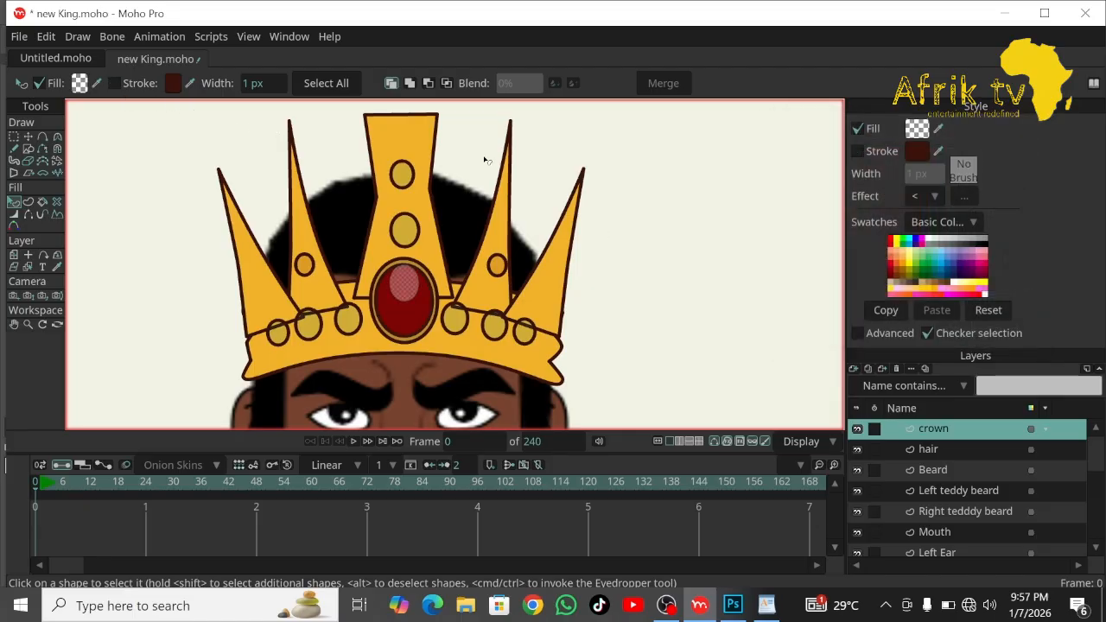
pyautogui.click(688, 242)
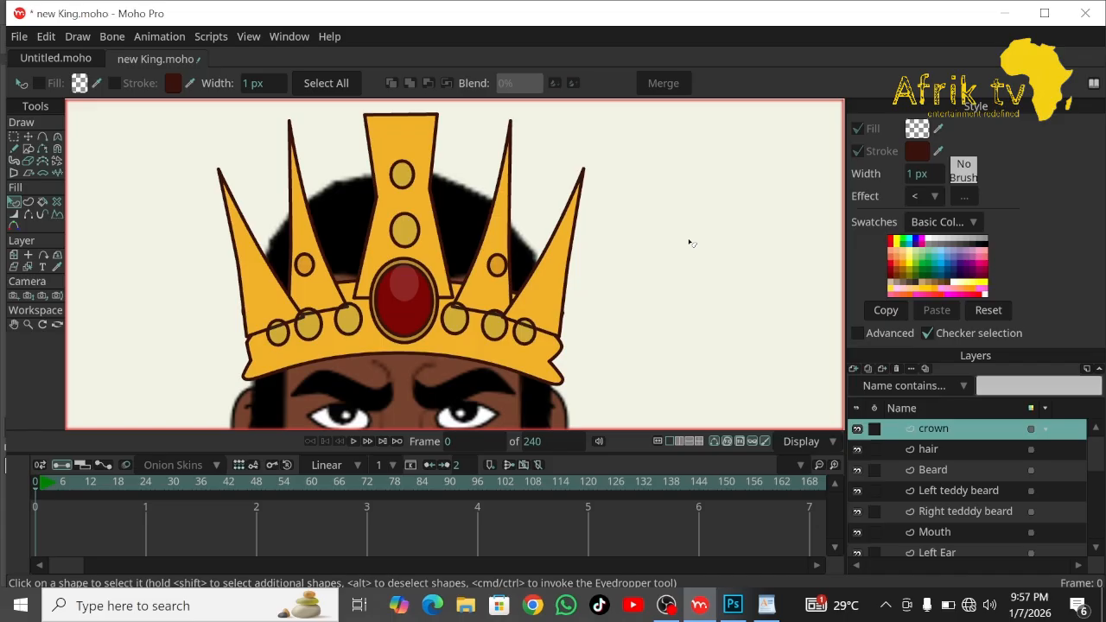
# Raise the central jewel's highlight oval one level in the shape order and deselect it.
pyautogui.click(408, 323)
pyautogui.click(411, 286)
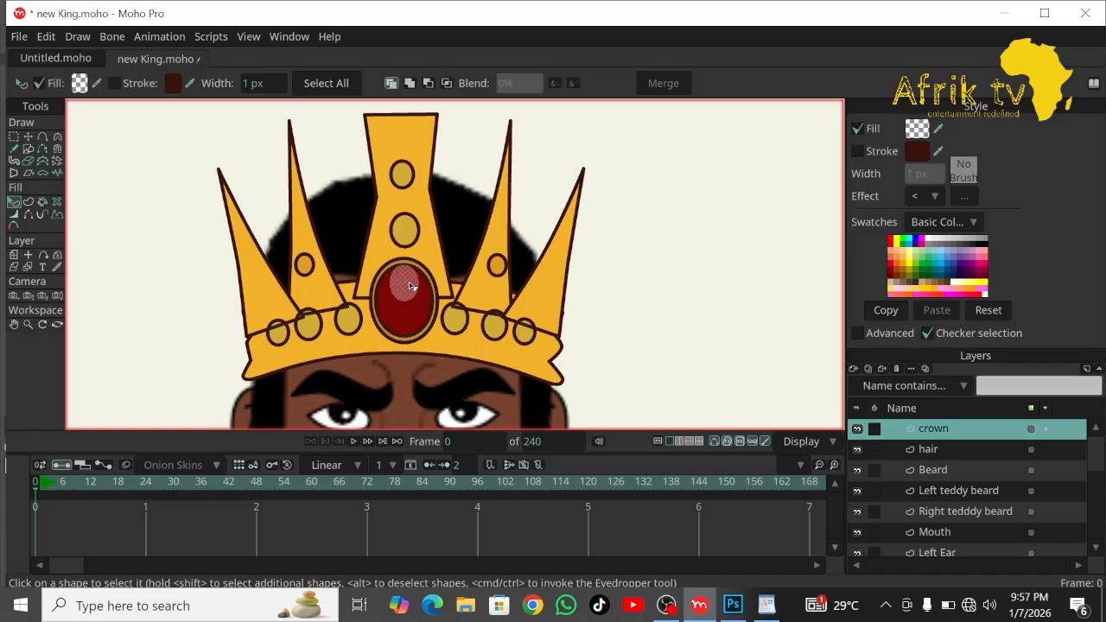
pyautogui.click(72, 39)
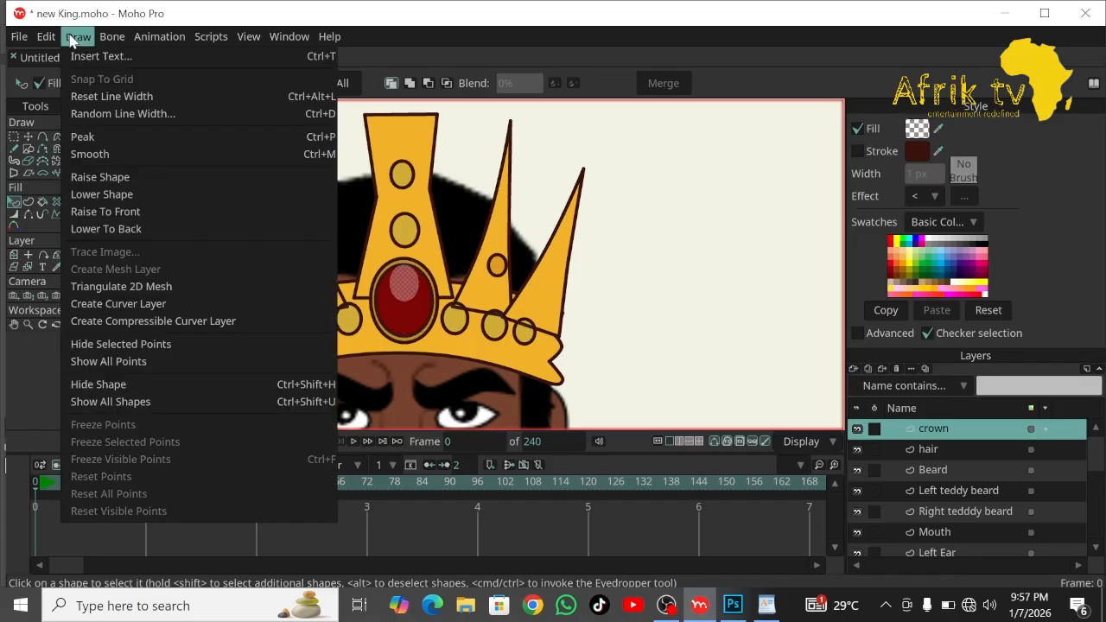
pyautogui.click(145, 178)
pyautogui.click(682, 269)
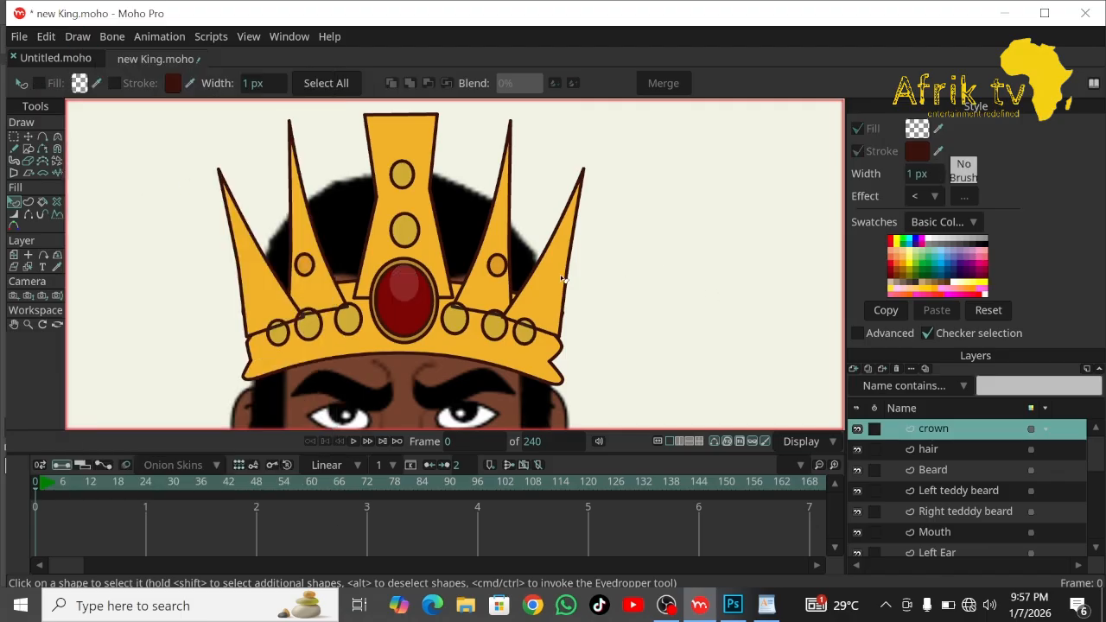
# Set the highlight oval's white FFFFFF fill to 100% alpha and deselect the shape.
pyautogui.click(407, 285)
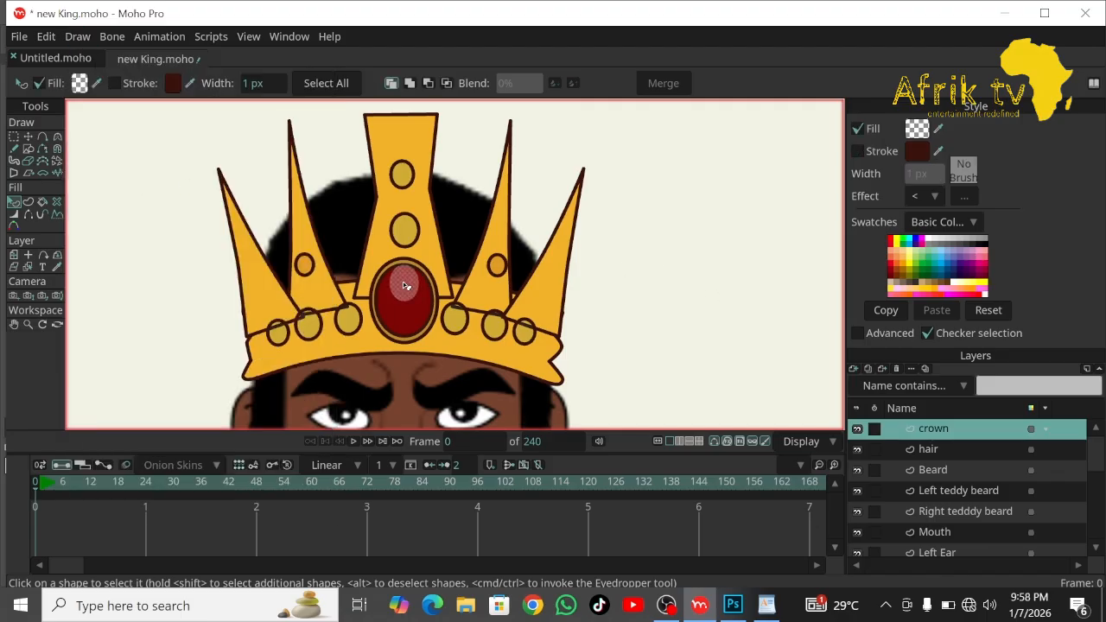
pyautogui.click(79, 83)
pyautogui.moveTo(954, 204); pyautogui.dragTo(954, 136)
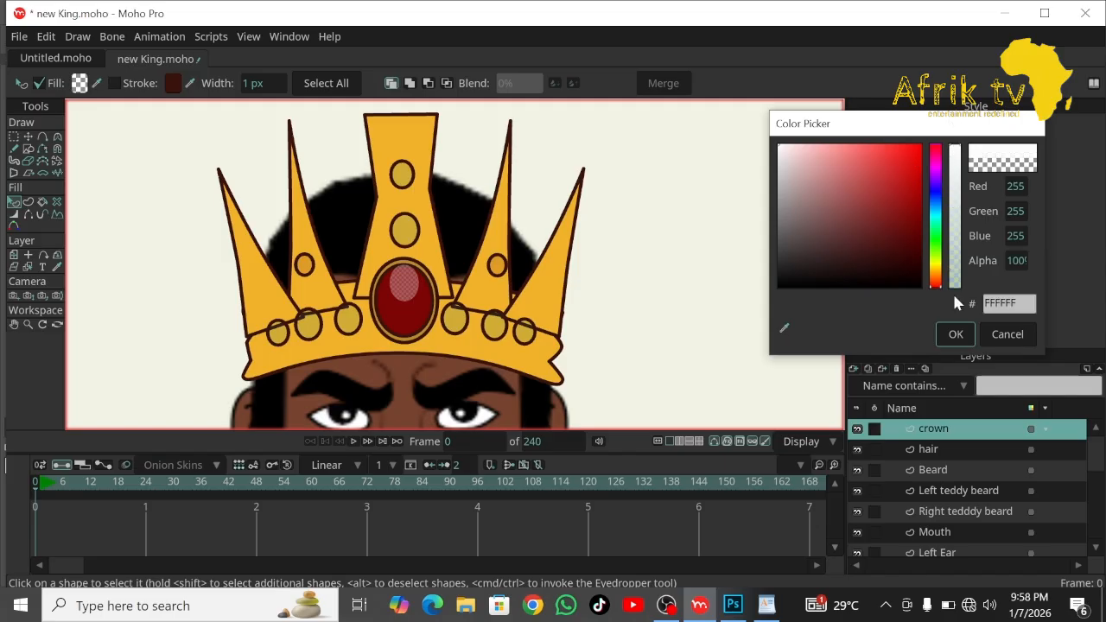
pyautogui.click(950, 335)
pyautogui.click(721, 220)
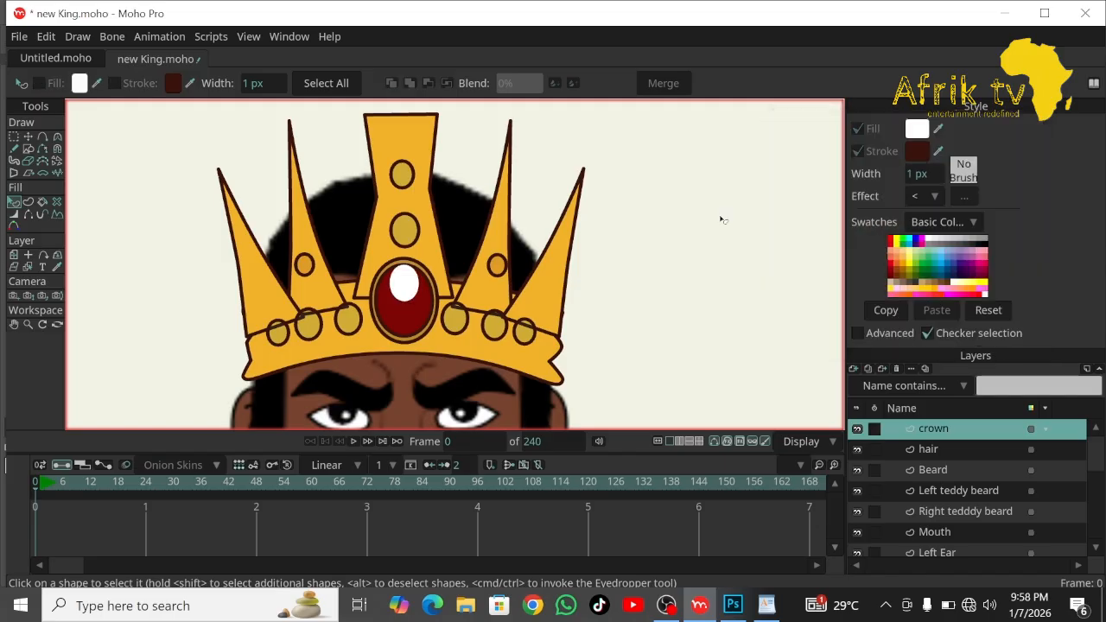
# Apply the Soft Edge effect to the jewel's highlight oval and try a 10 px blur radius.
pyautogui.click(407, 286)
pyautogui.click(930, 192)
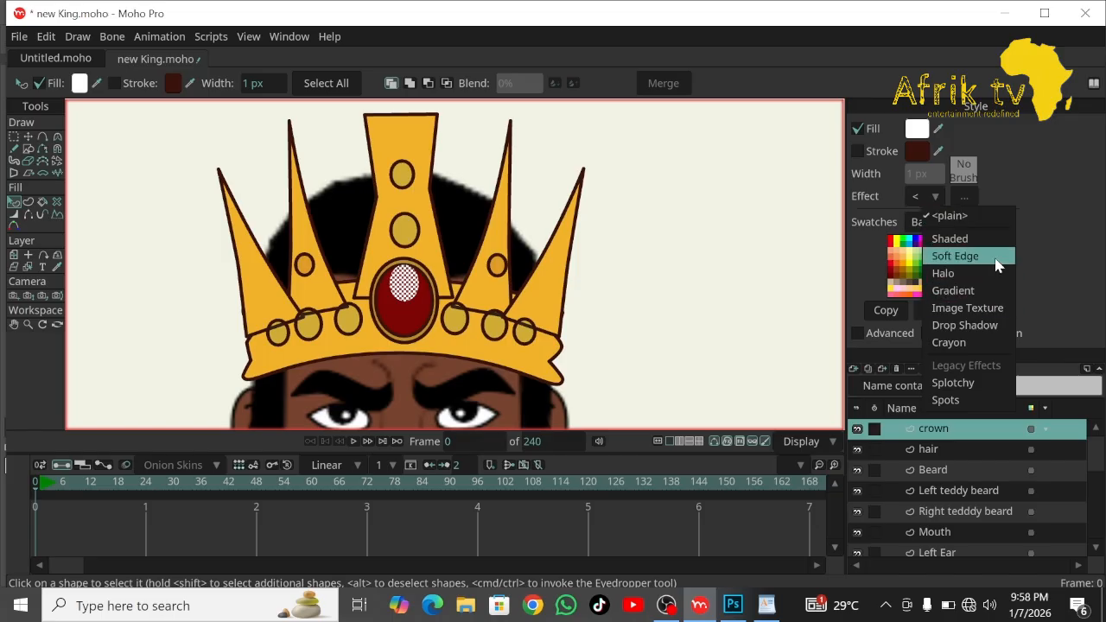
pyautogui.click(998, 258)
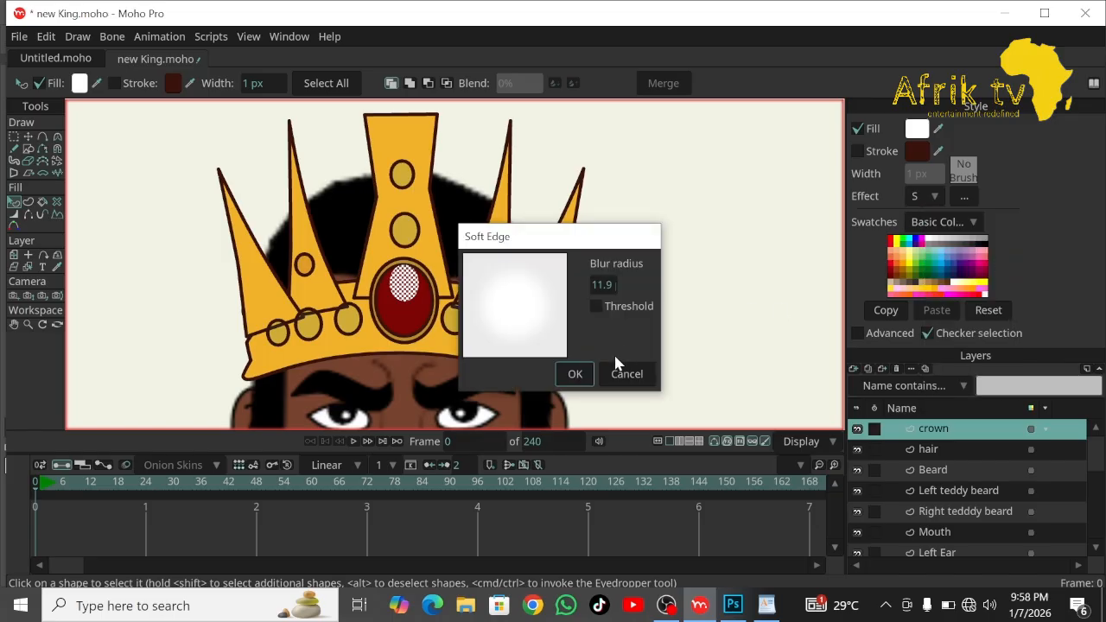
pyautogui.moveTo(595, 283); pyautogui.dragTo(584, 284)
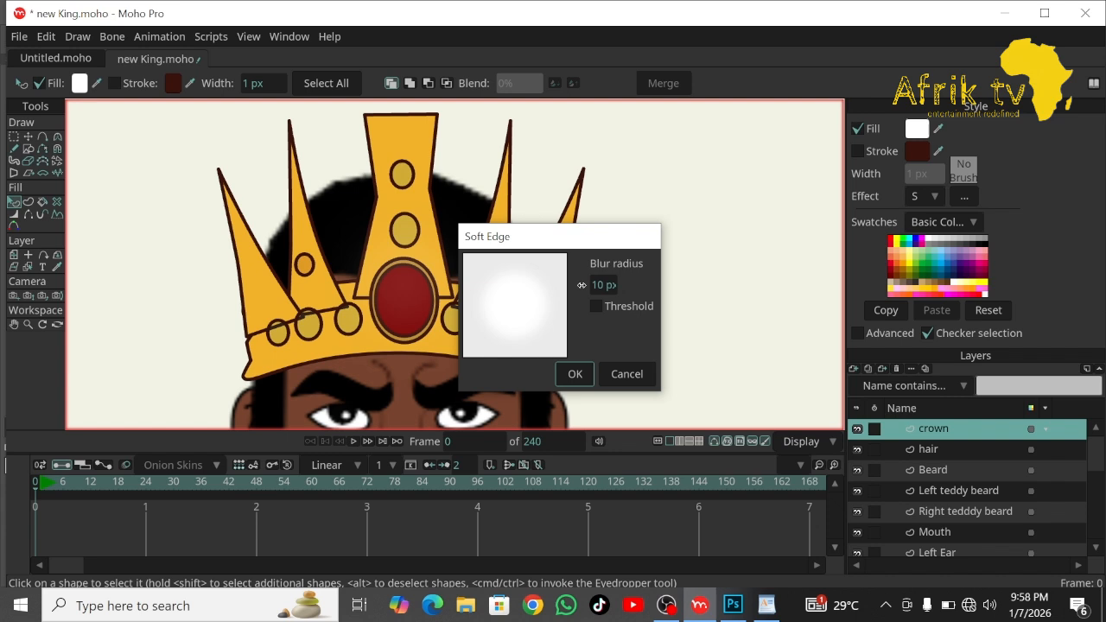
pyautogui.click(623, 376)
pyautogui.click(932, 196)
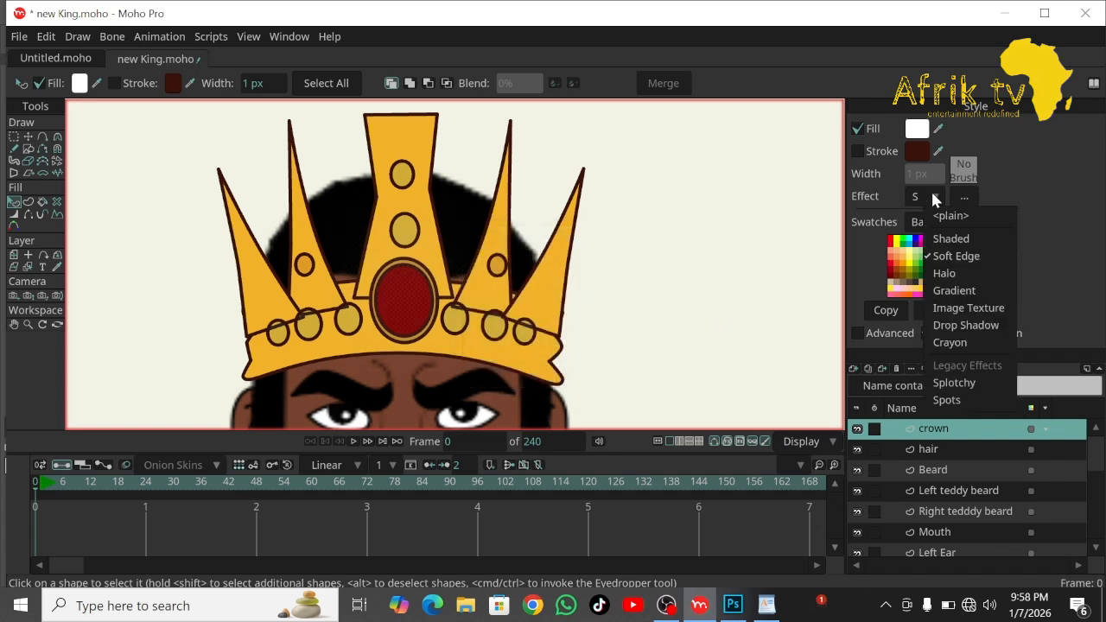
pyautogui.click(960, 257)
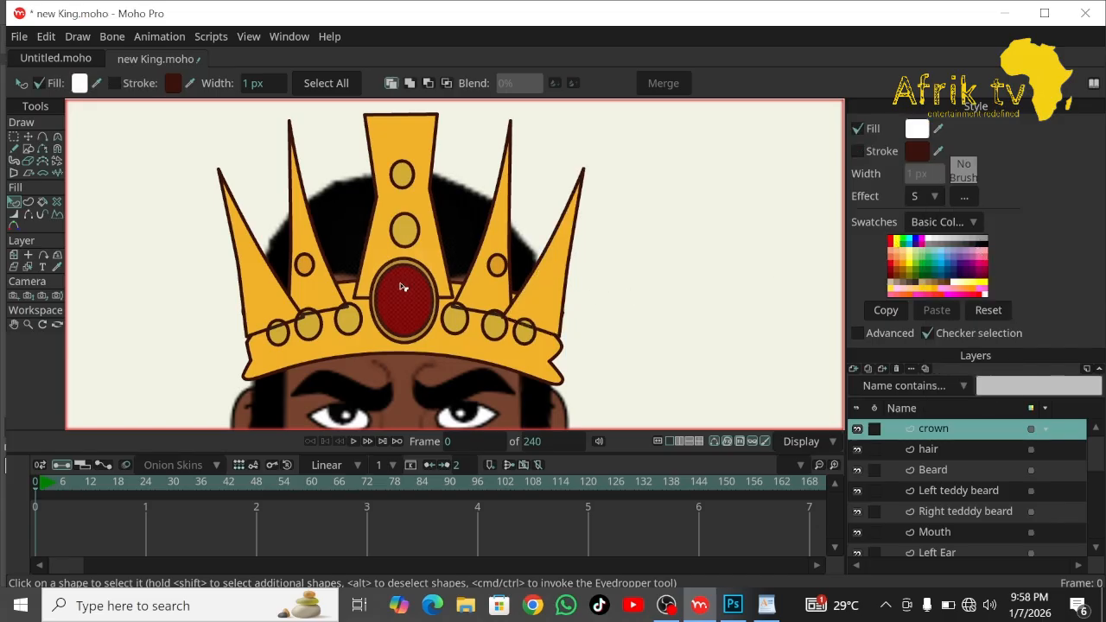
pyautogui.click(80, 83)
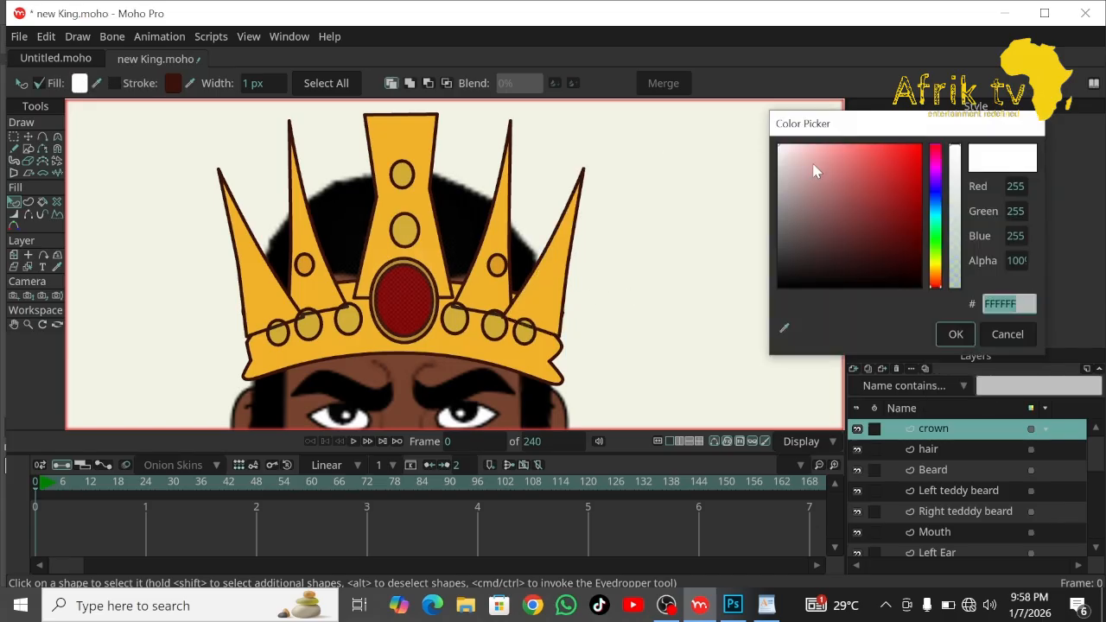
pyautogui.click(950, 335)
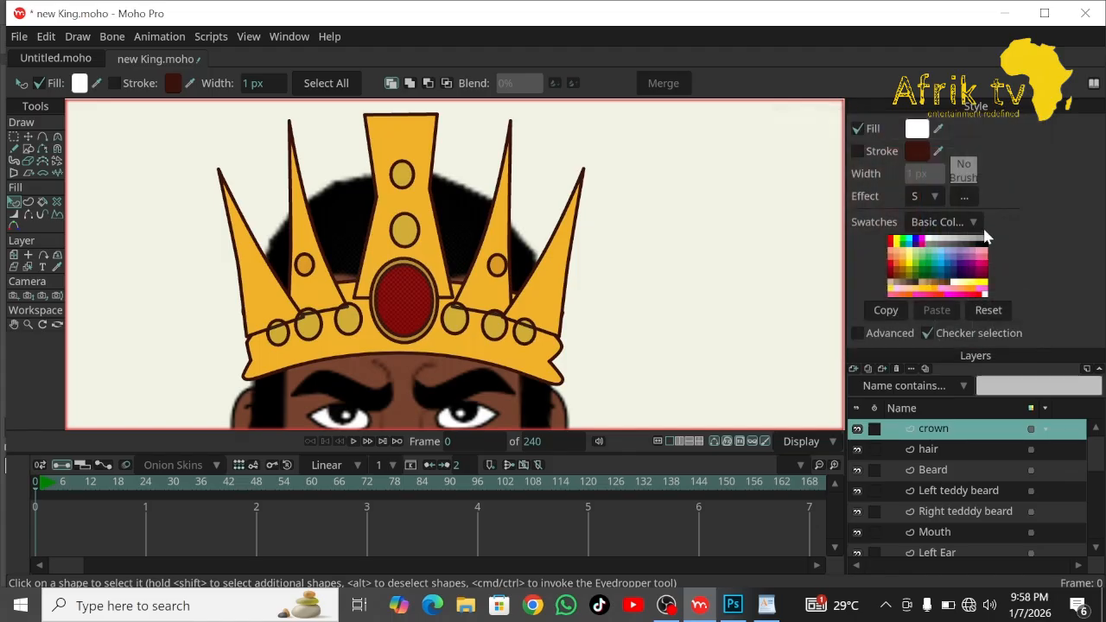
# Set the highlight oval's Soft Edge blur radius to 1 px.
pyautogui.click(967, 196)
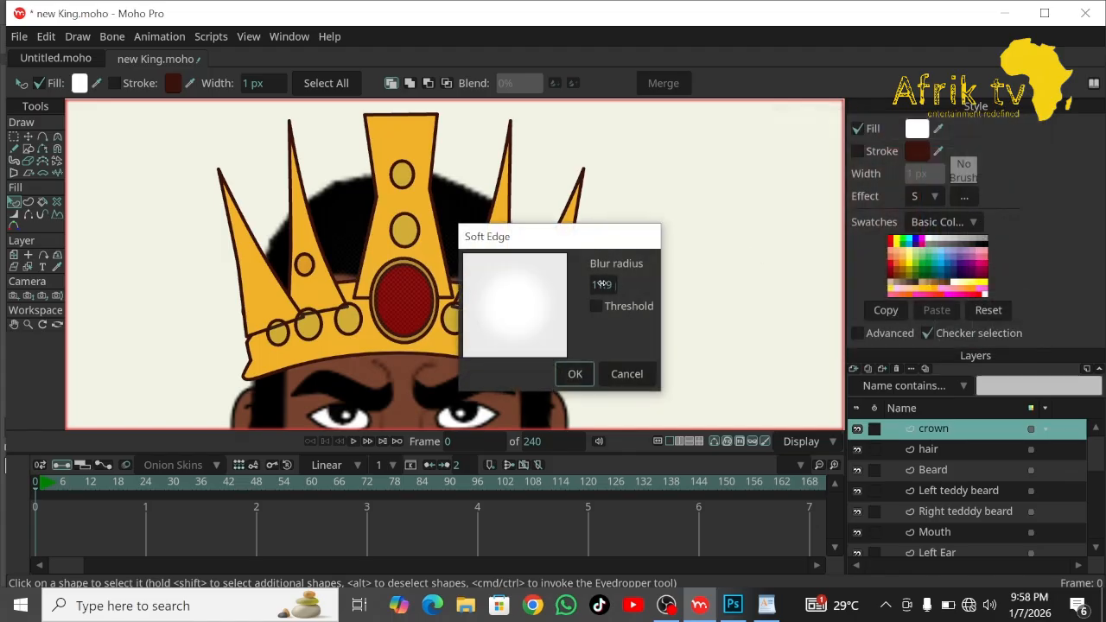
pyautogui.moveTo(601, 285); pyautogui.dragTo(551, 304)
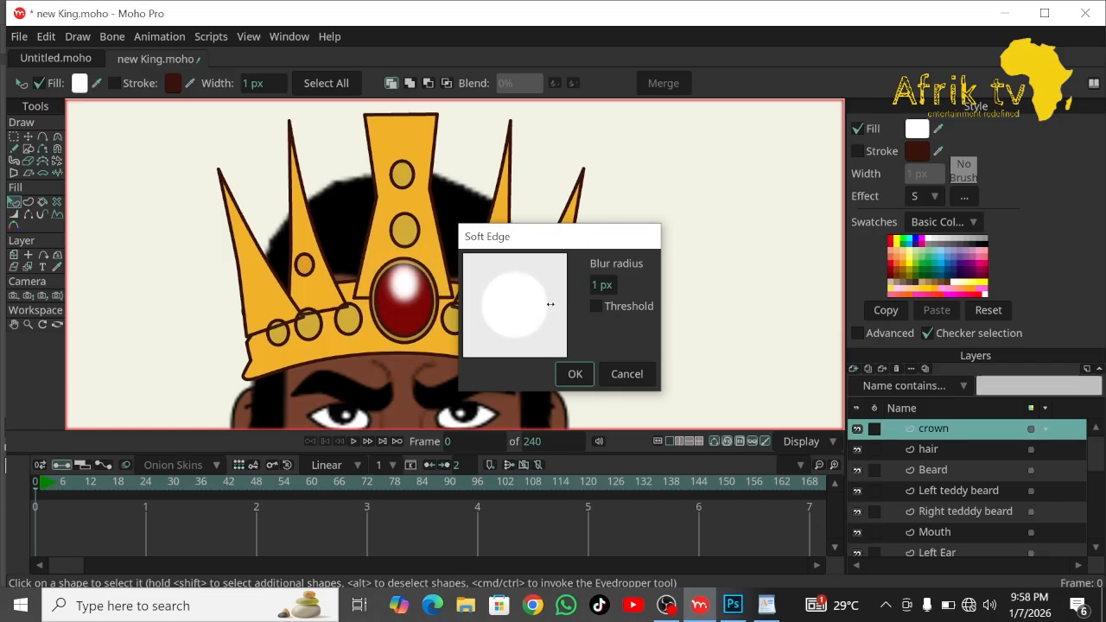
pyautogui.click(574, 374)
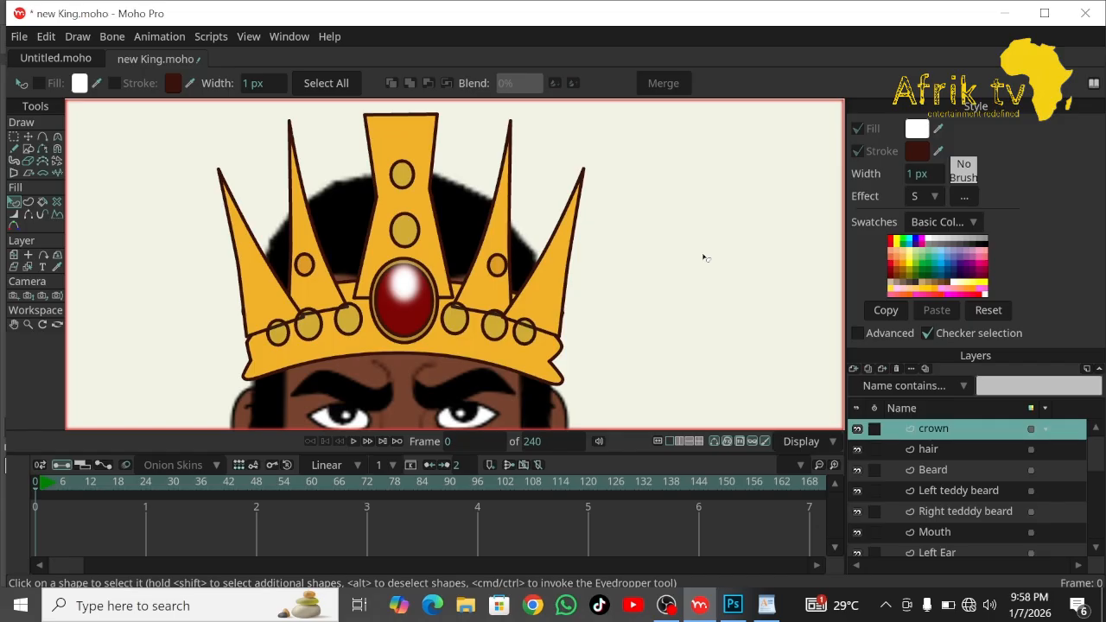
# Change the fill of the central jewel's outer rim to bright gold FEAC0D.
pyautogui.click(416, 343)
pyautogui.click(914, 138)
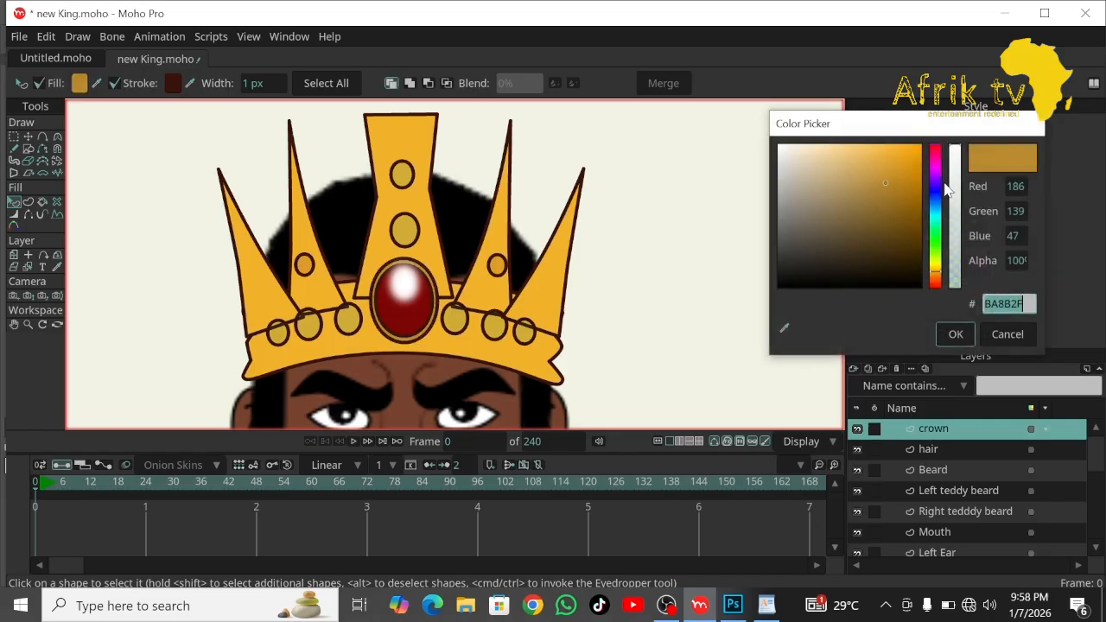
pyautogui.moveTo(904, 160); pyautogui.dragTo(915, 145)
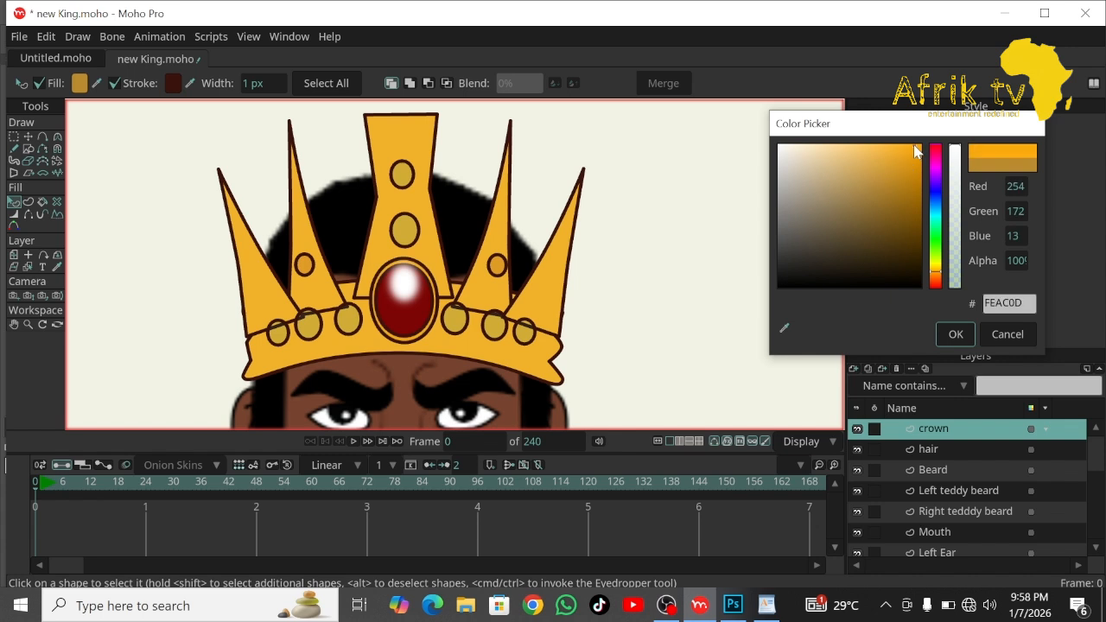
# Accept the FEAC0D fill colour and make the crown band gem just left of the large red jewel fully opaque teal 068486.
pyautogui.click(952, 334)
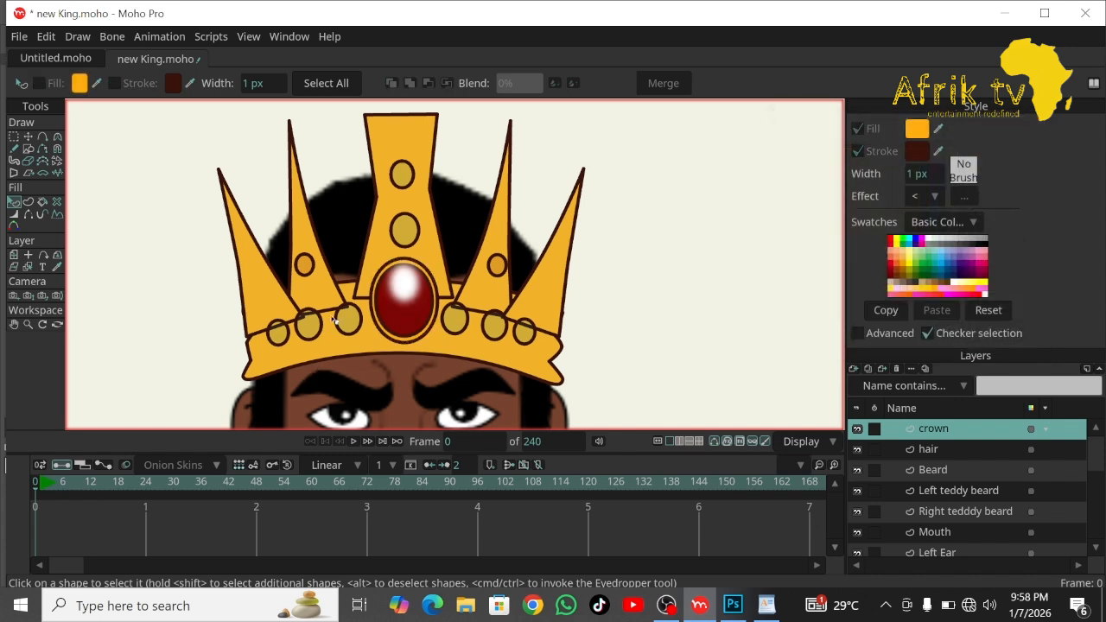
pyautogui.click(346, 324)
pyautogui.click(915, 129)
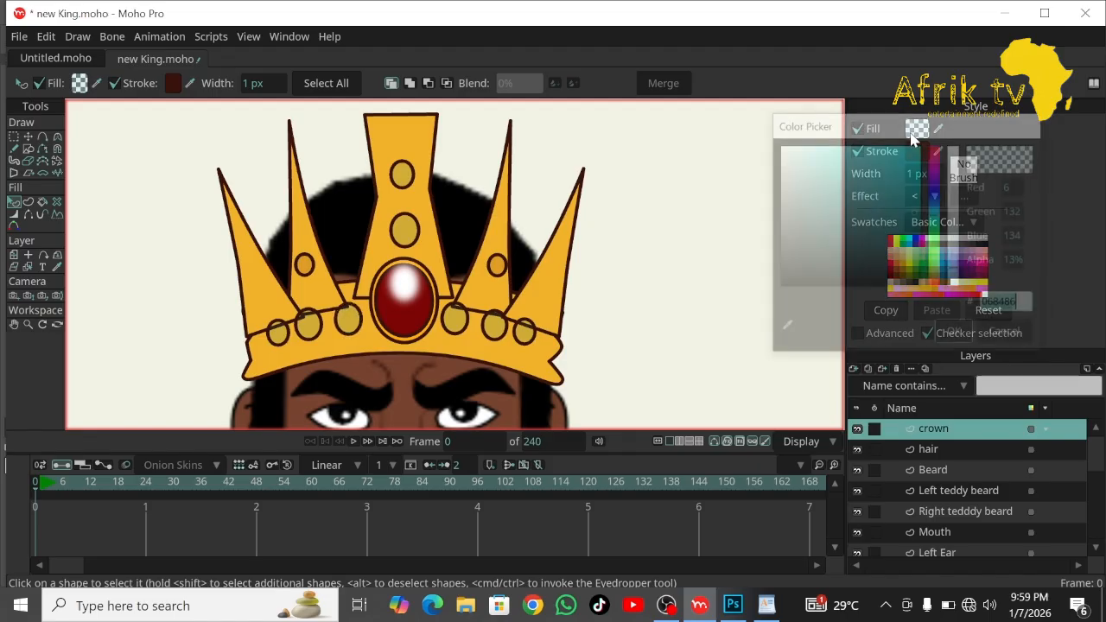
pyautogui.moveTo(956, 203); pyautogui.dragTo(953, 124)
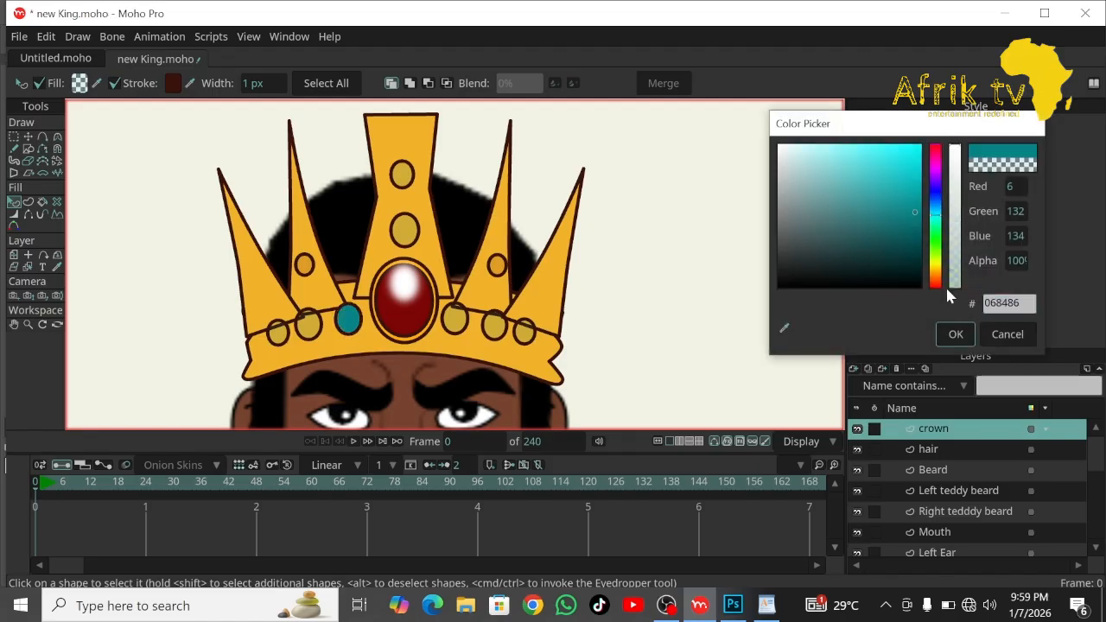
pyautogui.click(953, 336)
# Fill the gem on the crown's inner right spike with red A60D06 at 100% alpha.
pyautogui.click(498, 265)
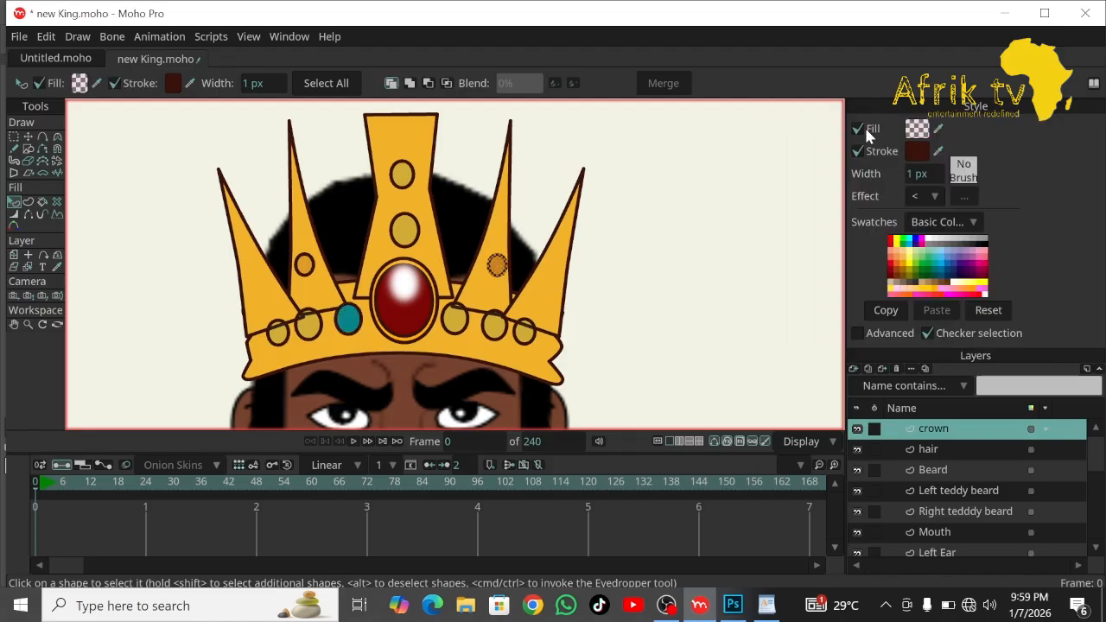
pyautogui.click(920, 130)
pyautogui.click(782, 159)
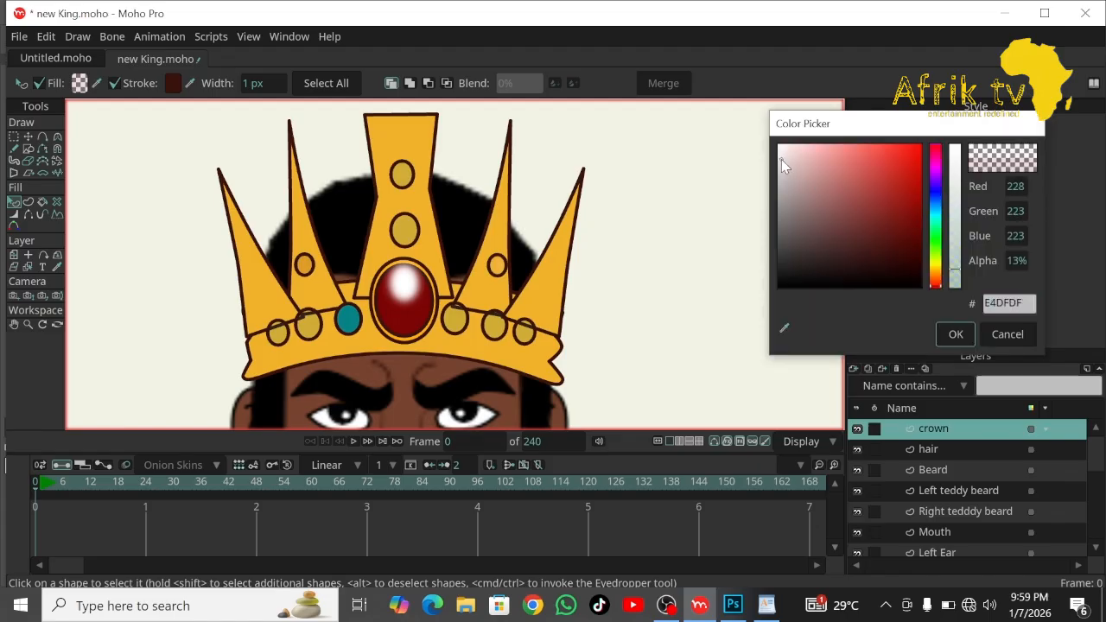
pyautogui.moveTo(955, 229); pyautogui.dragTo(961, 106)
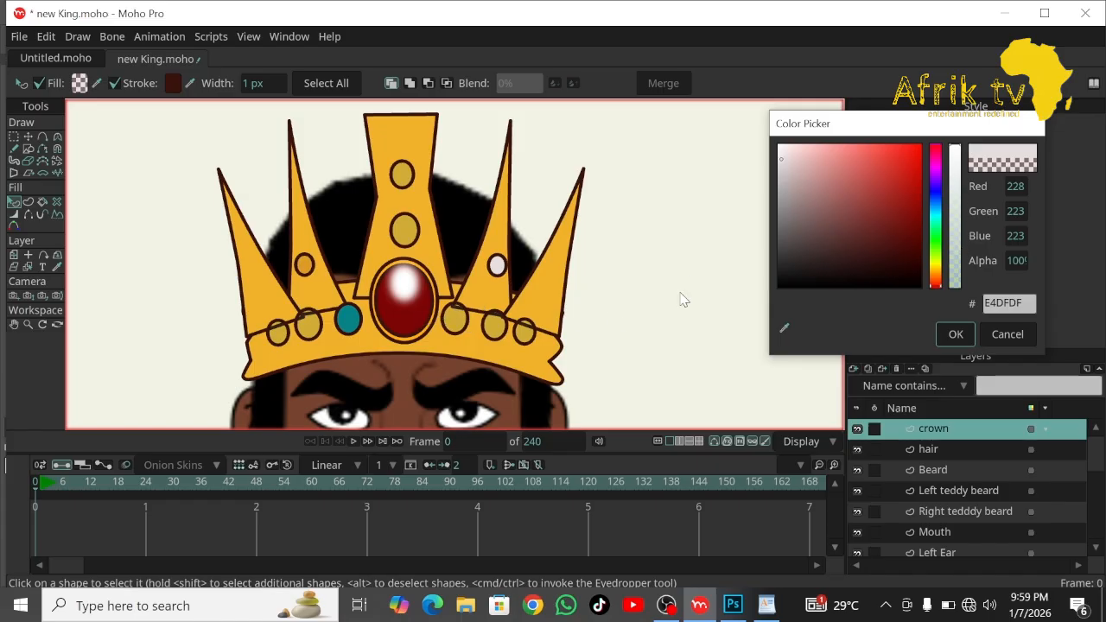
pyautogui.click(915, 190)
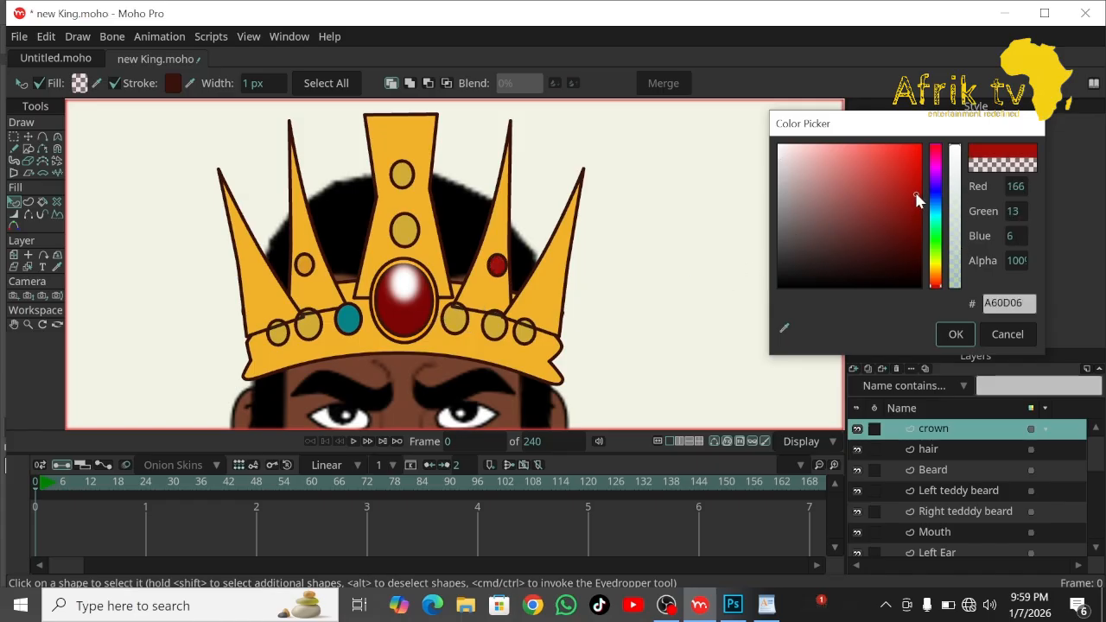
pyautogui.click(954, 336)
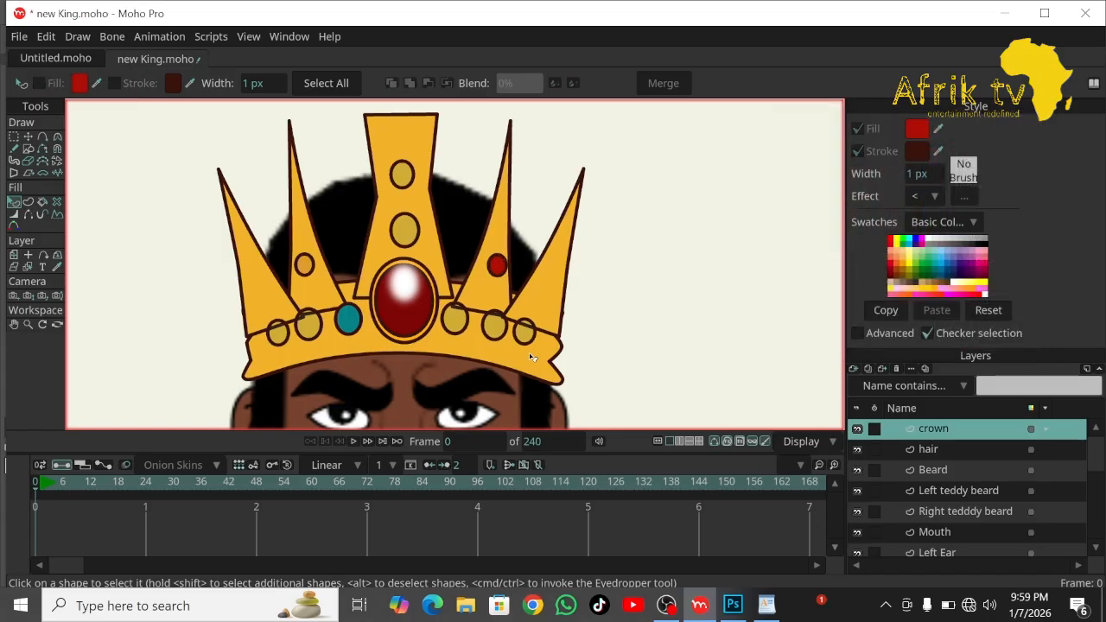
# Make the three crown band gems right of the large red jewel teal 068486 at 100% alpha.
pyautogui.click(916, 128)
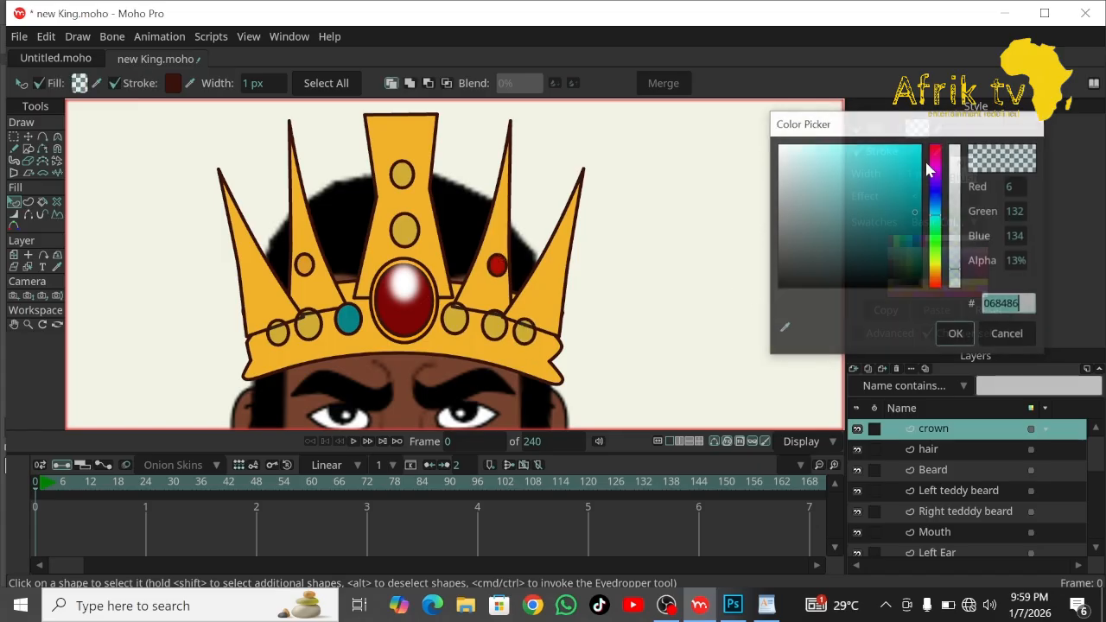
pyautogui.moveTo(960, 212); pyautogui.dragTo(959, 145)
pyautogui.click(955, 334)
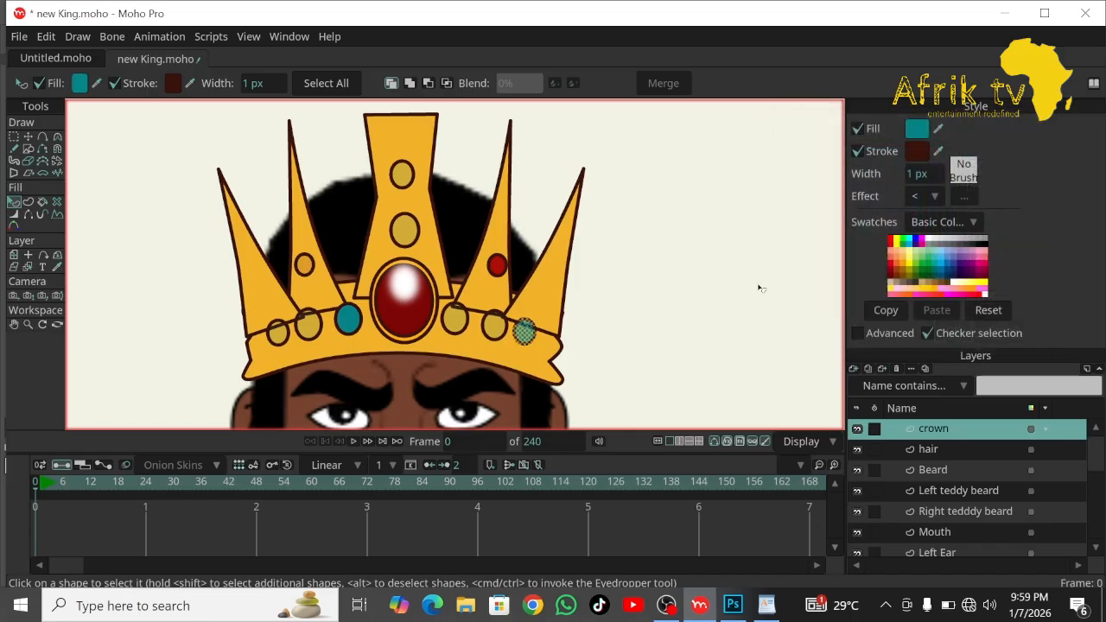
pyautogui.click(915, 132)
pyautogui.moveTo(955, 226); pyautogui.dragTo(957, 138)
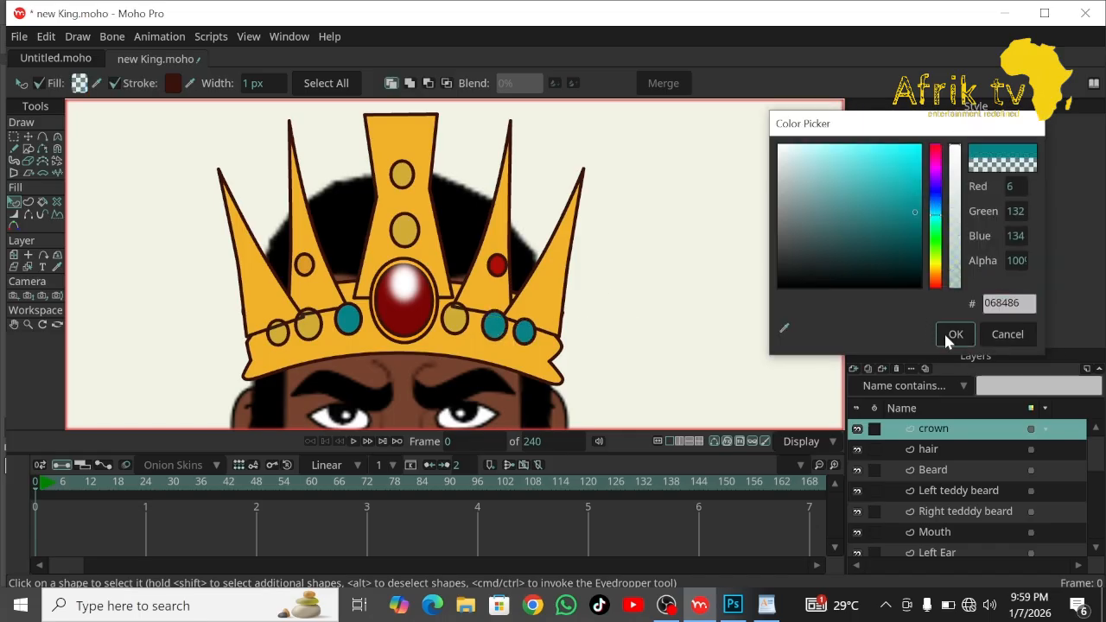
pyautogui.click(953, 335)
pyautogui.click(458, 319)
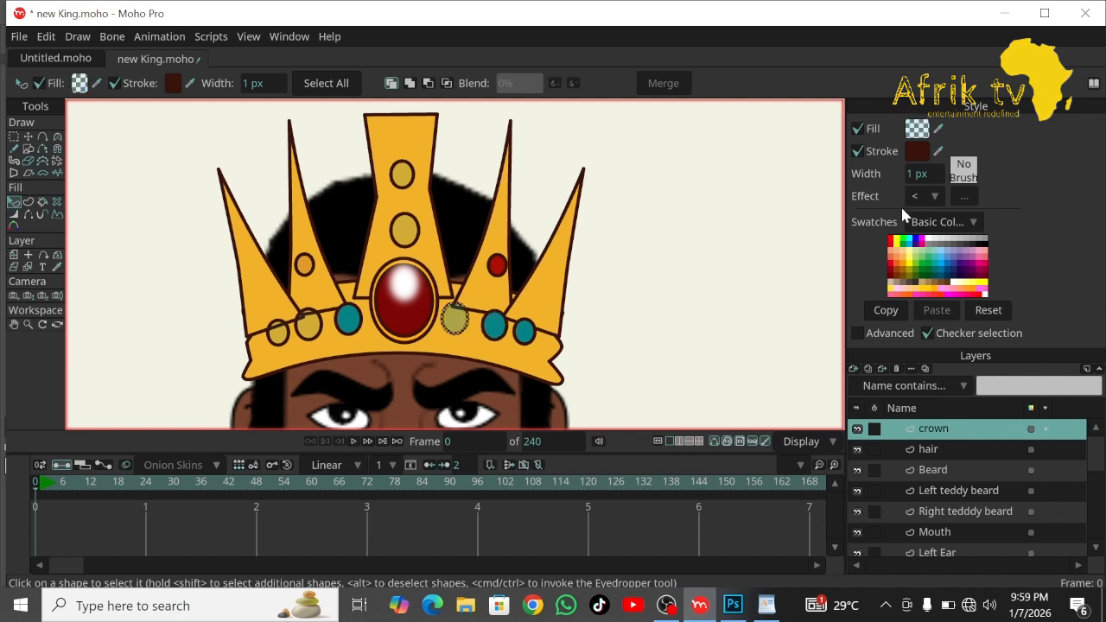
pyautogui.click(917, 135)
pyautogui.moveTo(954, 223); pyautogui.dragTo(968, 114)
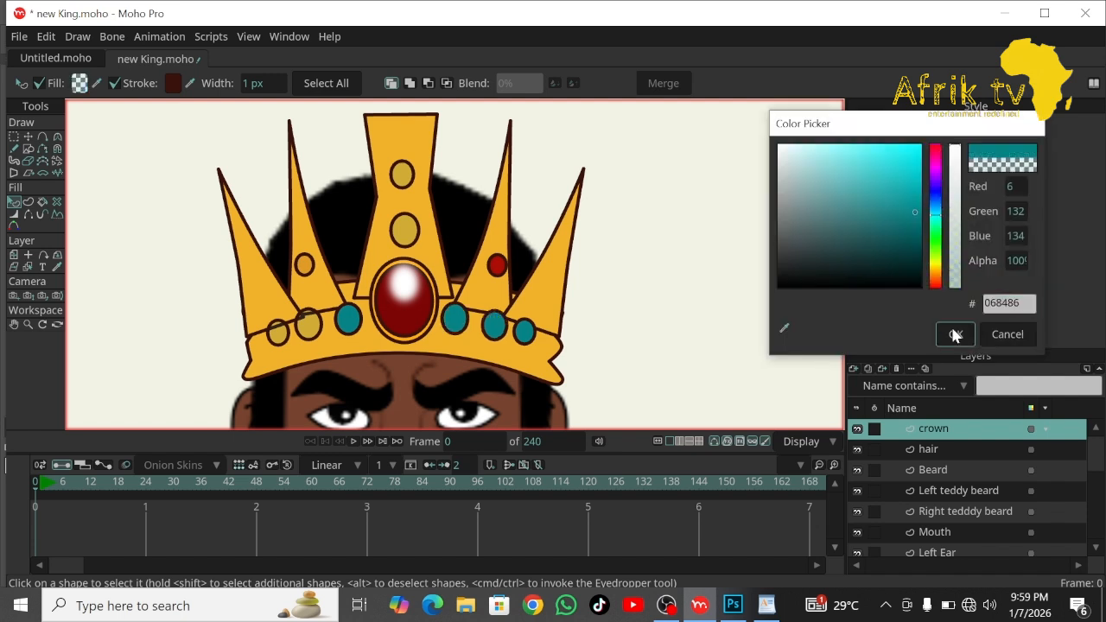
pyautogui.click(954, 335)
# Make the lower gem on the crown's middle spike teal 068486 at 100% alpha.
pyautogui.click(629, 320)
pyautogui.click(417, 238)
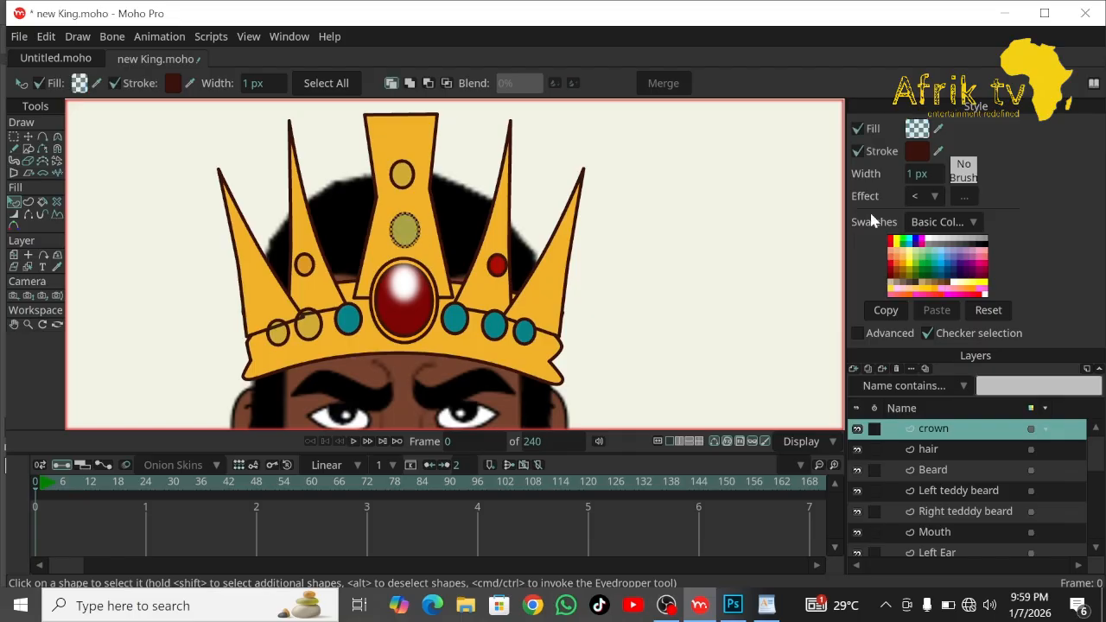
pyautogui.click(917, 130)
pyautogui.moveTo(953, 214); pyautogui.dragTo(964, 116)
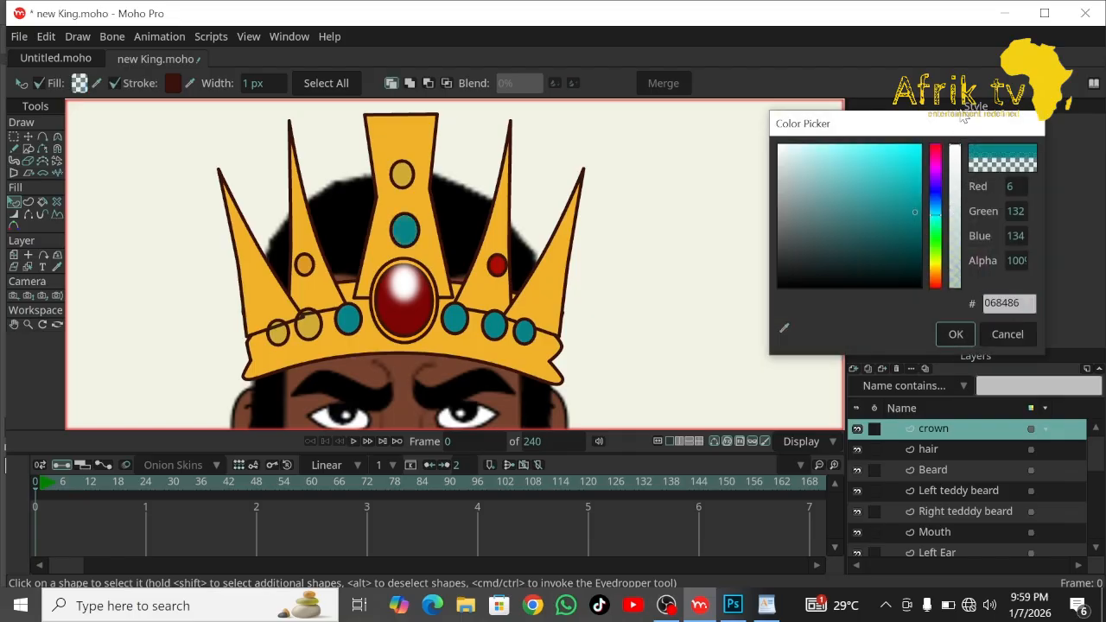
pyautogui.click(955, 334)
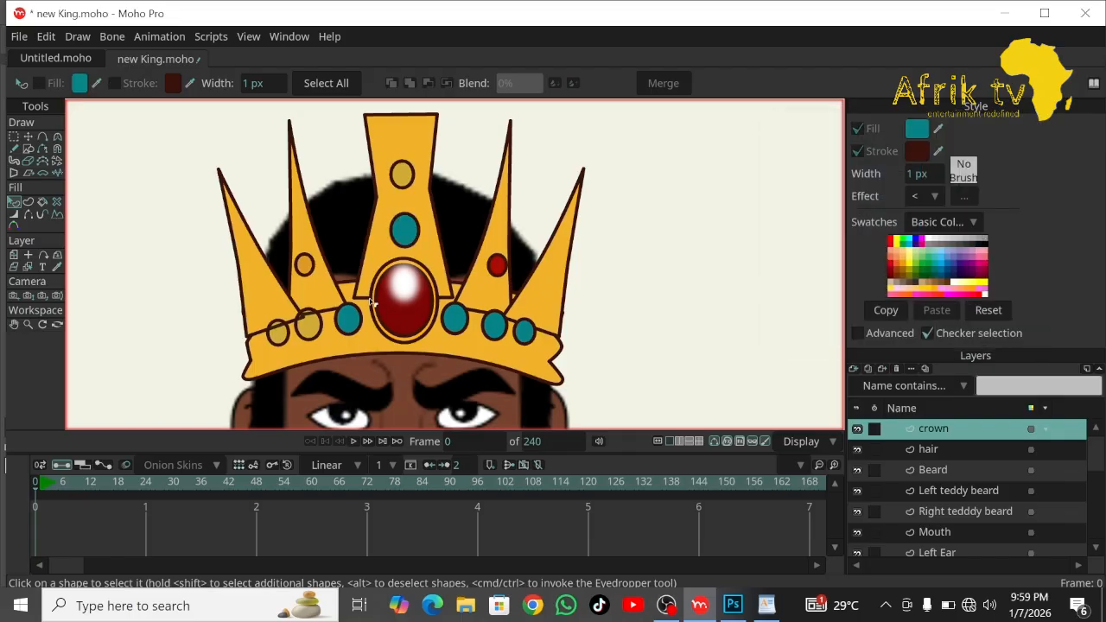
# Make the middle gem on the left half of the crown band teal 068486 at 100% alpha.
pyautogui.click(349, 321)
pyautogui.click(299, 331)
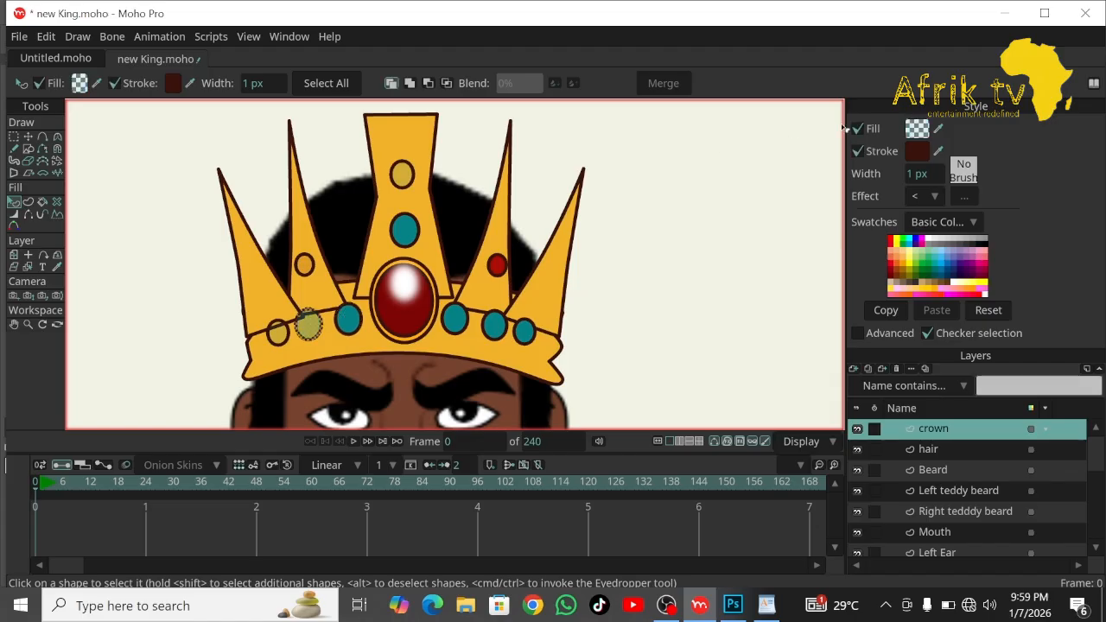
pyautogui.click(917, 128)
pyautogui.moveTo(962, 205); pyautogui.dragTo(966, 122)
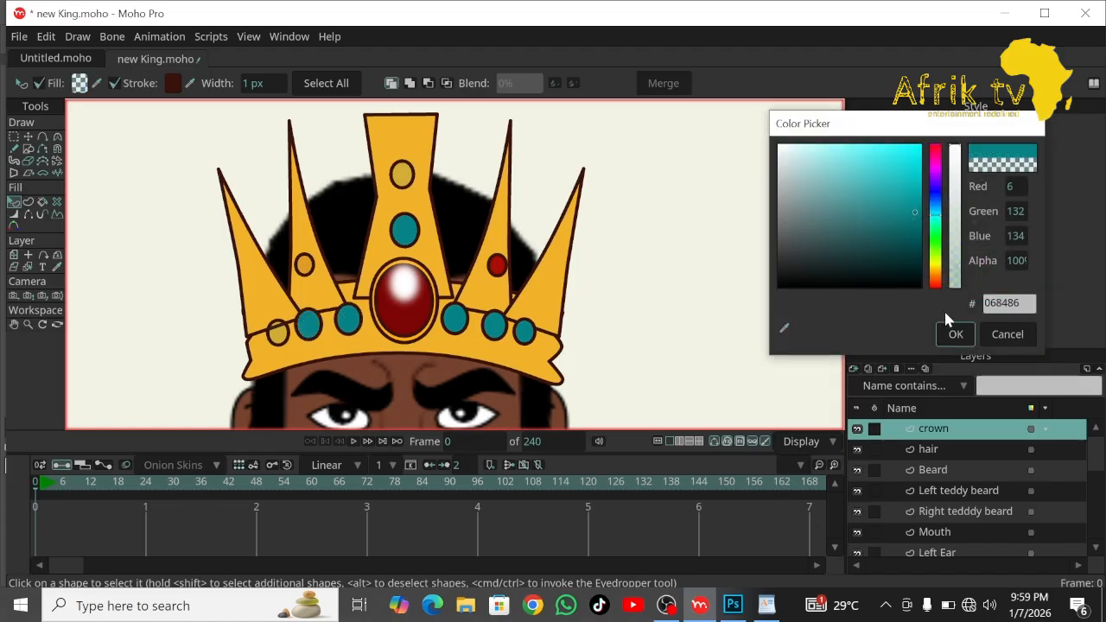
pyautogui.click(952, 334)
# Make the upper gem on the crown's middle spike teal 068486 at 100% alpha.
pyautogui.click(403, 173)
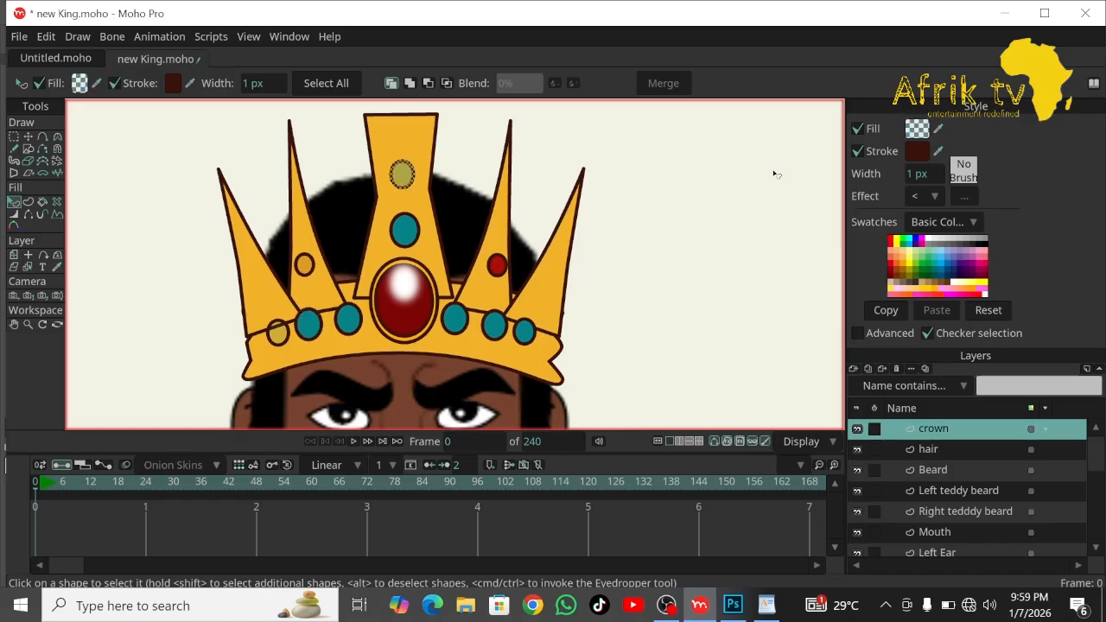
pyautogui.click(913, 132)
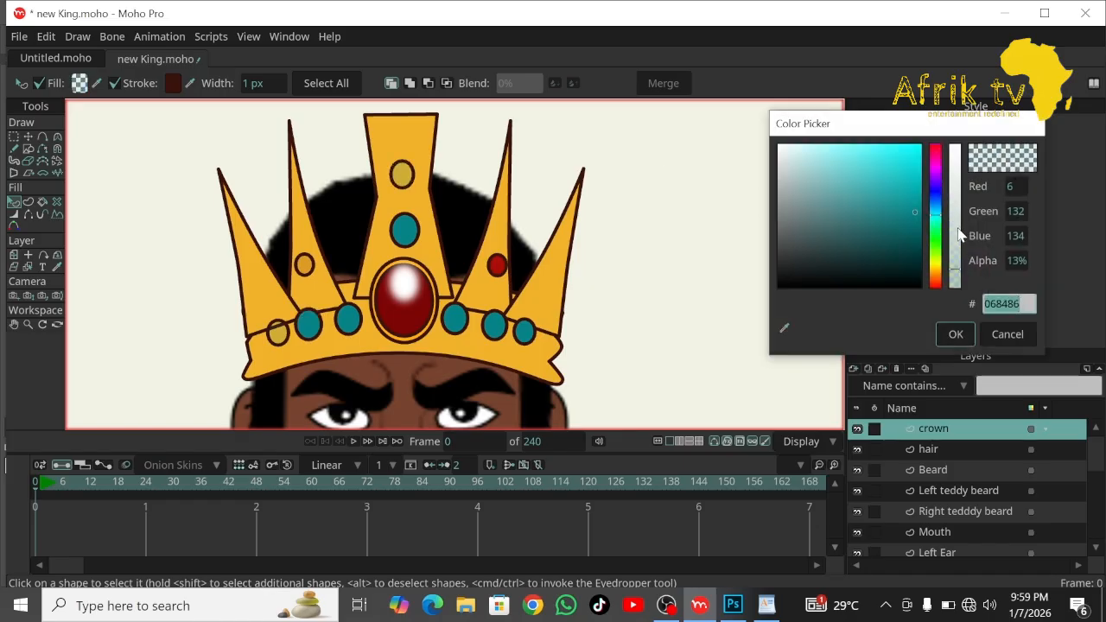
pyautogui.moveTo(958, 231); pyautogui.dragTo(964, 129)
pyautogui.click(955, 334)
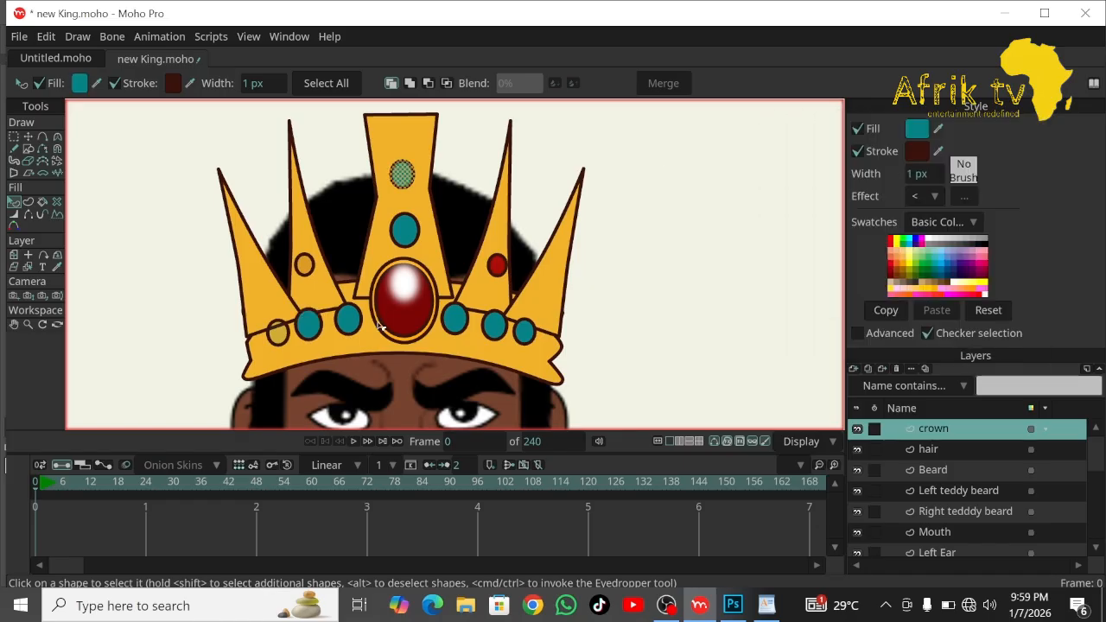
# Make the leftmost gem on the crown band teal 068486 at 100% alpha.
pyautogui.click(275, 336)
pyautogui.click(916, 128)
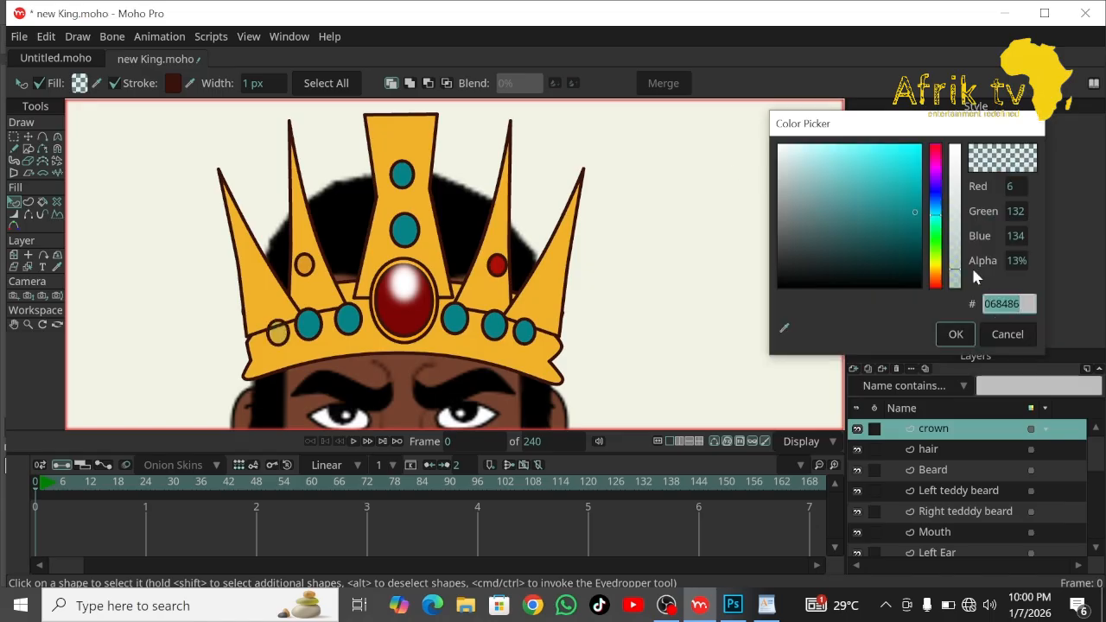
pyautogui.moveTo(954, 272); pyautogui.dragTo(956, 145)
pyautogui.click(952, 333)
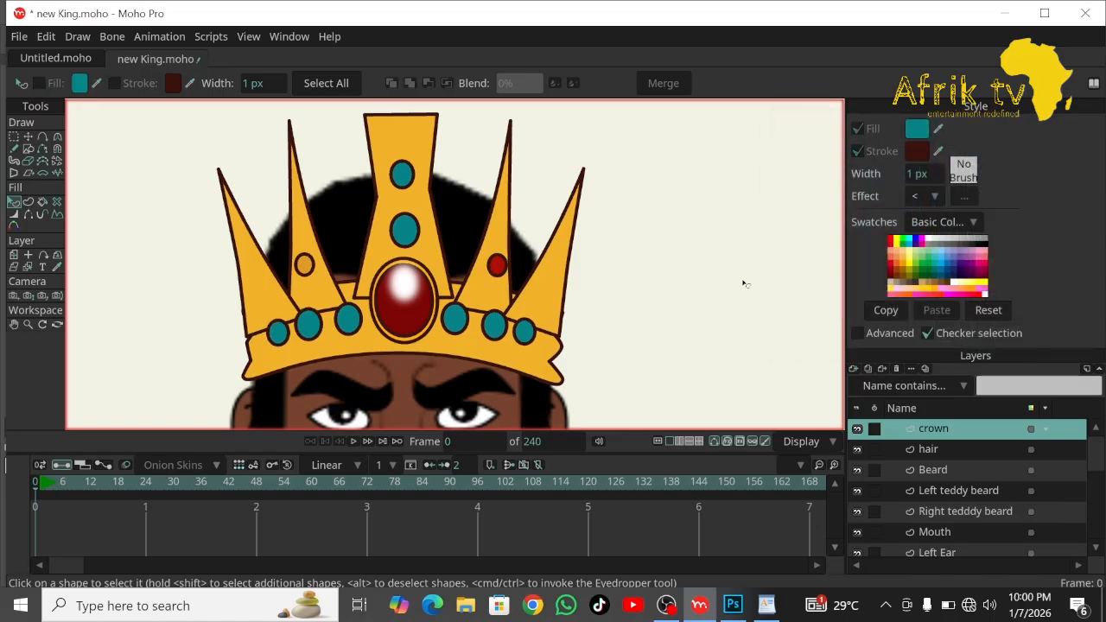
# Make the gem on the crown's inner left spike dark red 6F0B06 at 100% alpha.
pyautogui.click(303, 266)
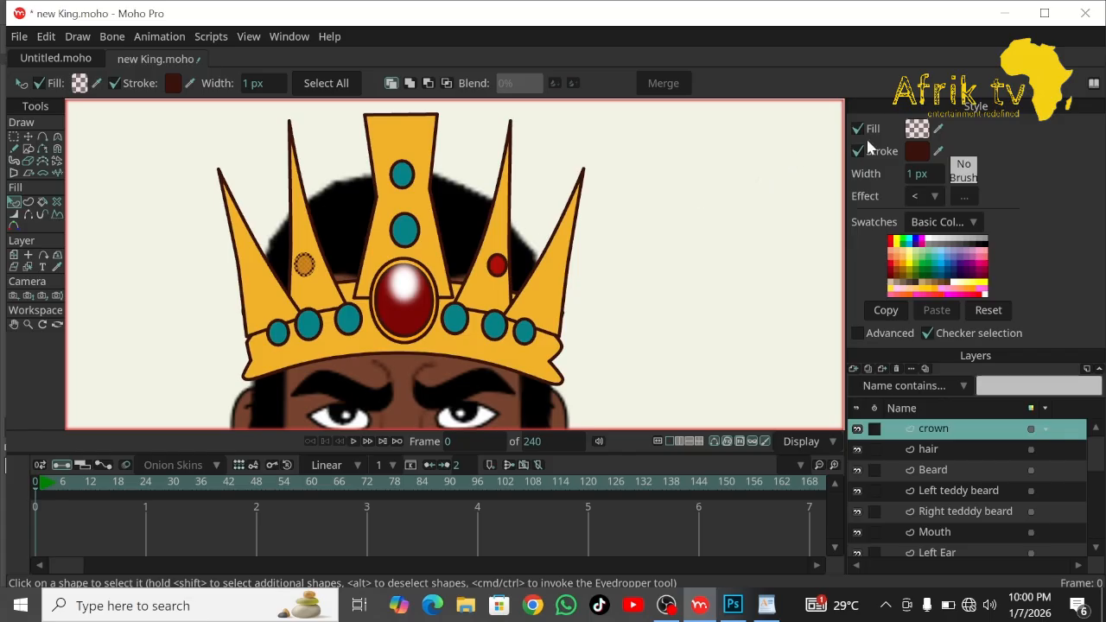
pyautogui.click(916, 128)
pyautogui.moveTo(956, 214); pyautogui.dragTo(955, 142)
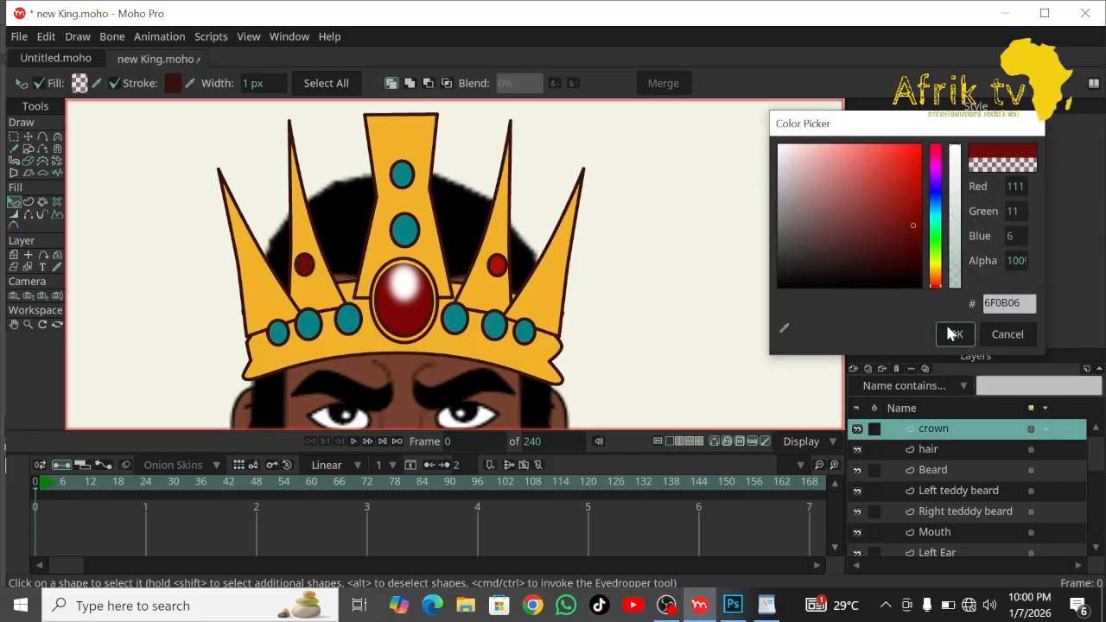
pyautogui.click(953, 334)
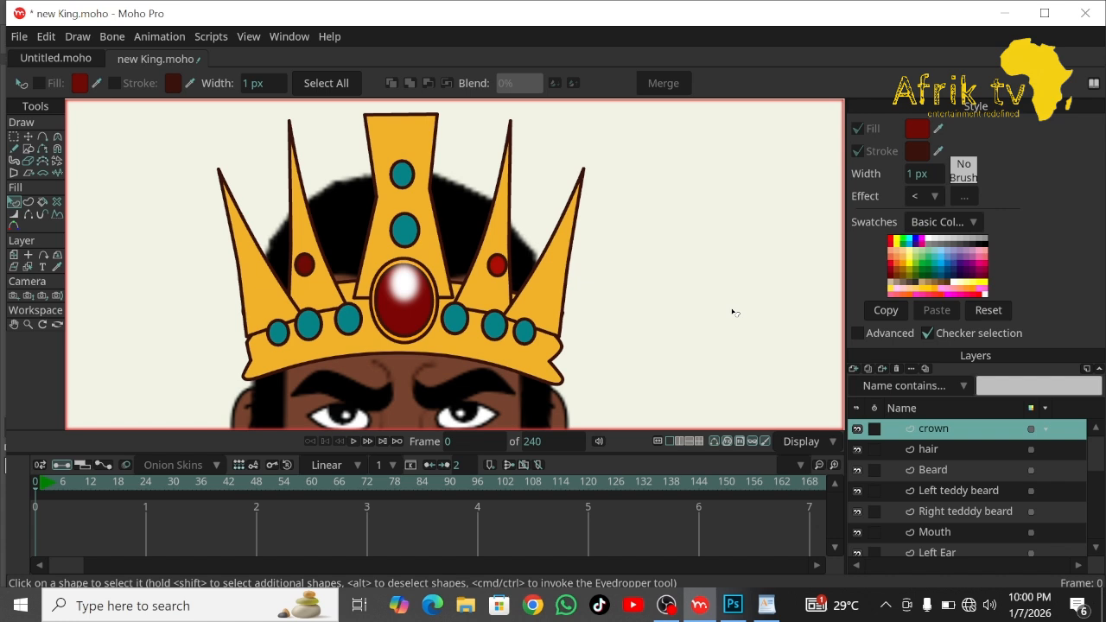
# Add a group layer above the crown layer and name it Head Group.
pyautogui.click(28, 325)
pyautogui.moveTo(138, 326); pyautogui.dragTo(3, 223)
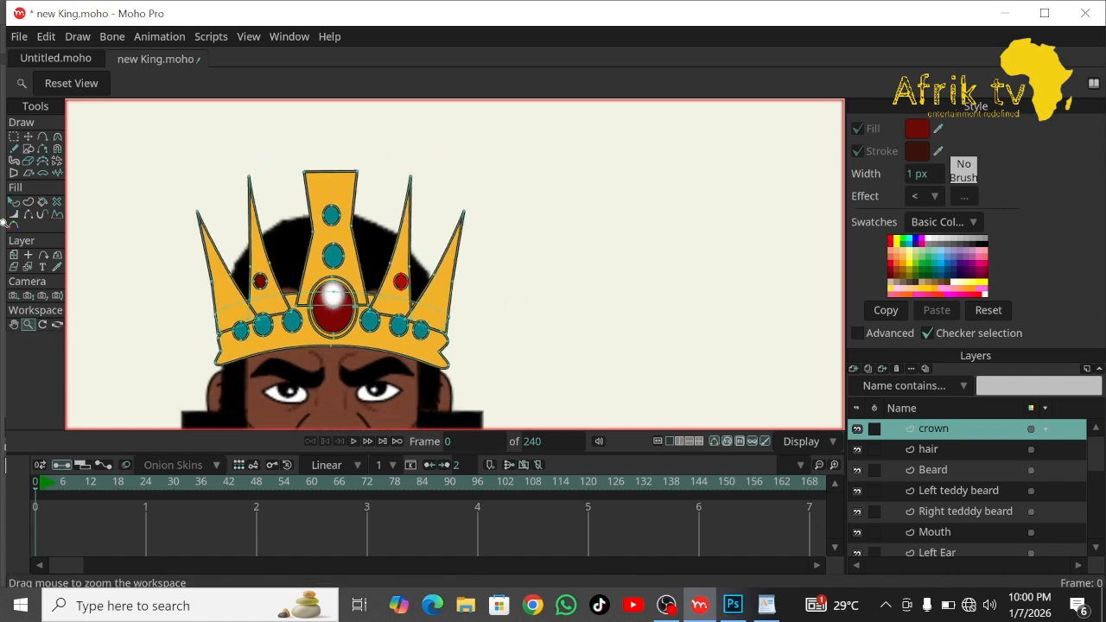
pyautogui.click(13, 325)
pyautogui.moveTo(197, 334); pyautogui.dragTo(303, 226)
pyautogui.click(28, 325)
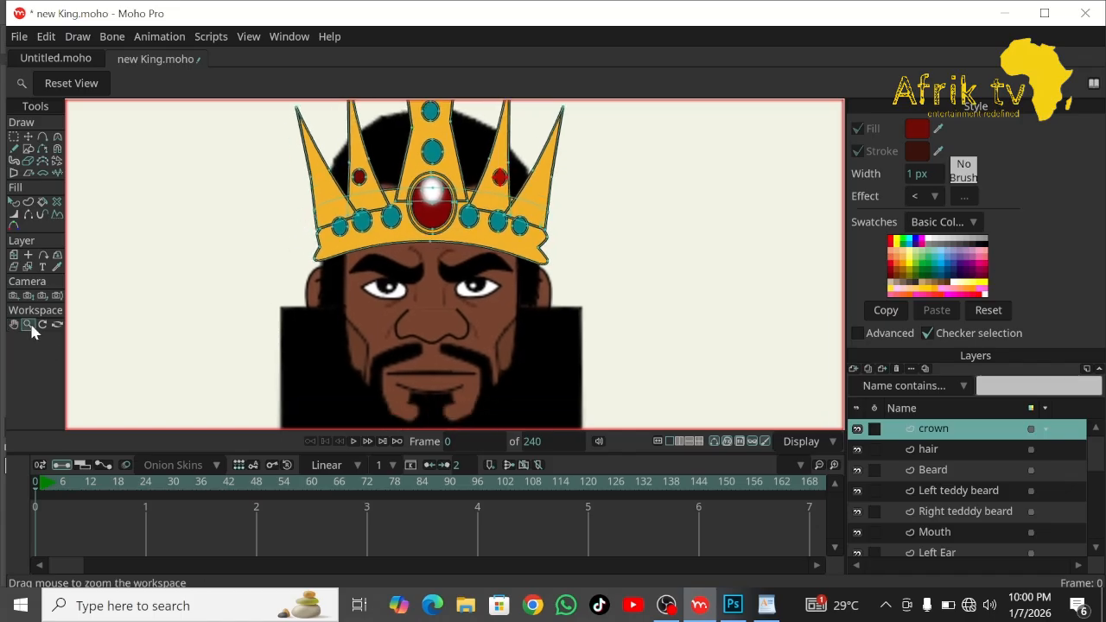
pyautogui.moveTo(337, 259); pyautogui.dragTo(234, 293)
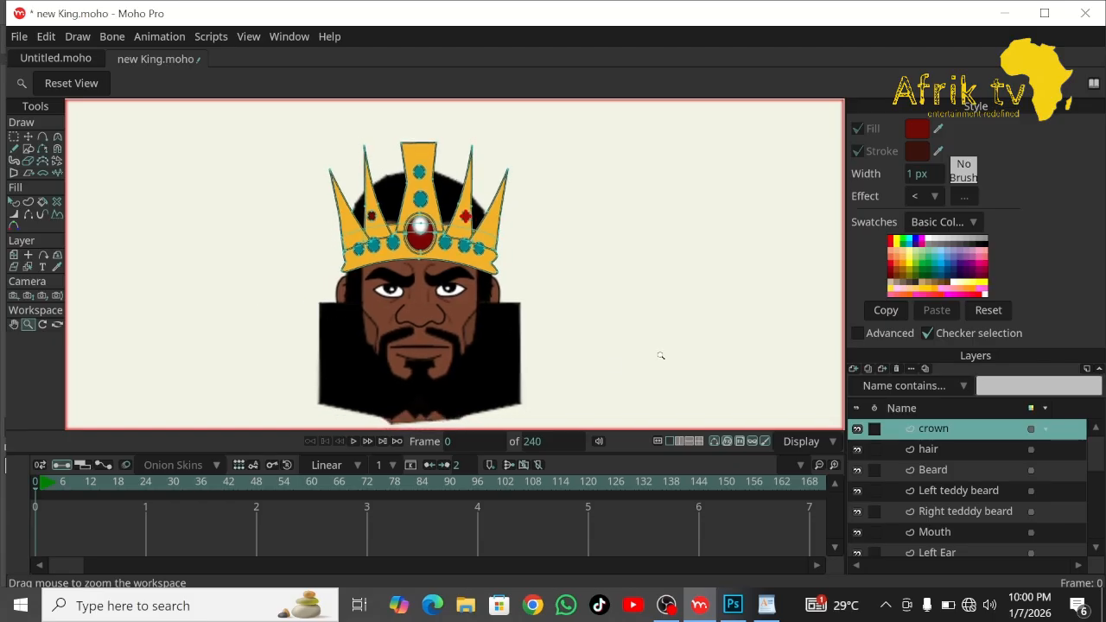
pyautogui.click(14, 201)
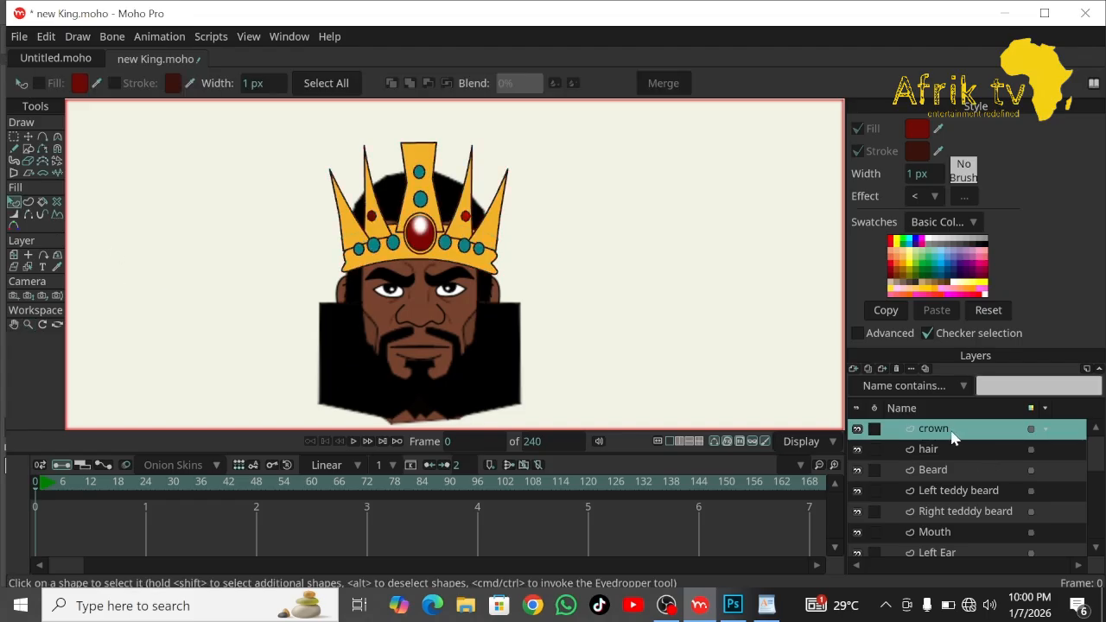
pyautogui.click(853, 368)
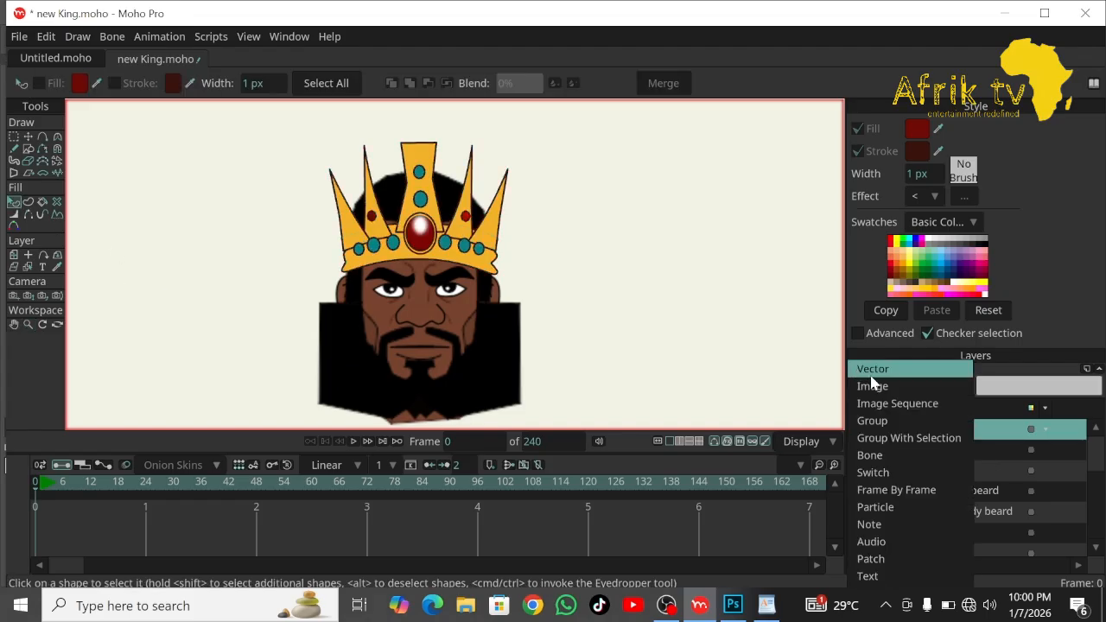
pyautogui.click(890, 421)
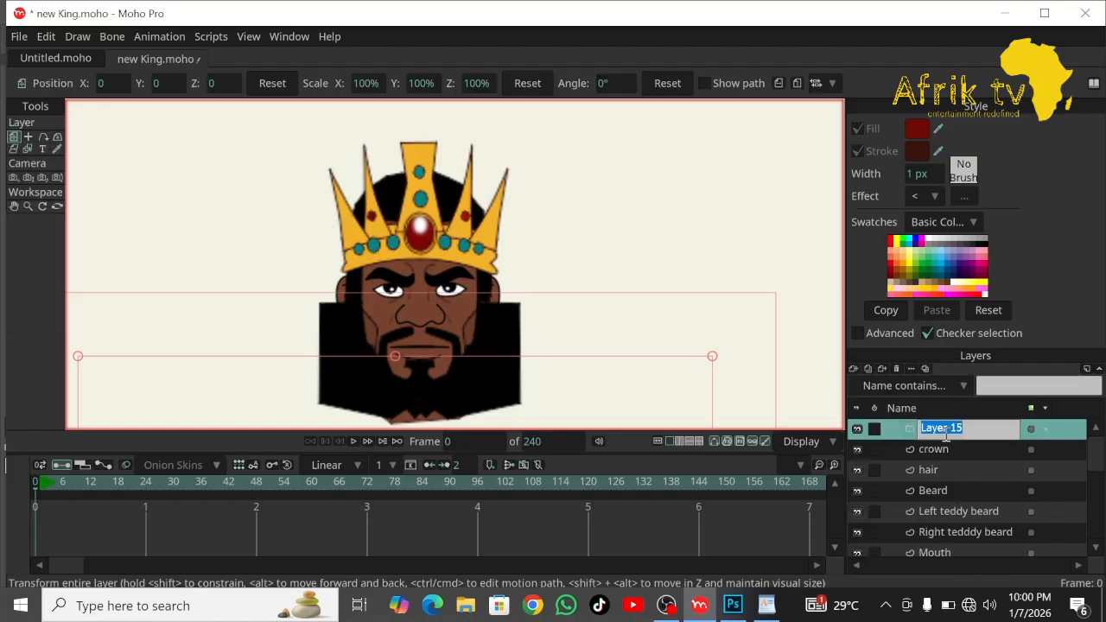
pyautogui.write('Head Group')
pyautogui.press('Return')
# Move all layers from crown down to head into Head Group, leaving King.png and neck outside it.
pyautogui.click(928, 449)
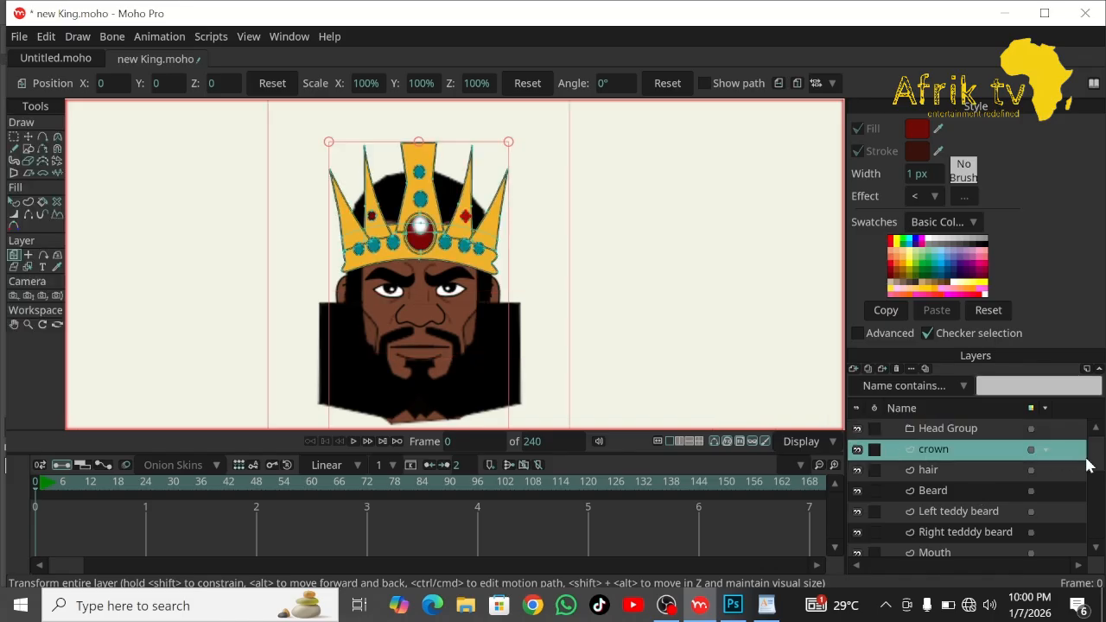
pyautogui.moveTo(1091, 459); pyautogui.dragTo(1087, 591)
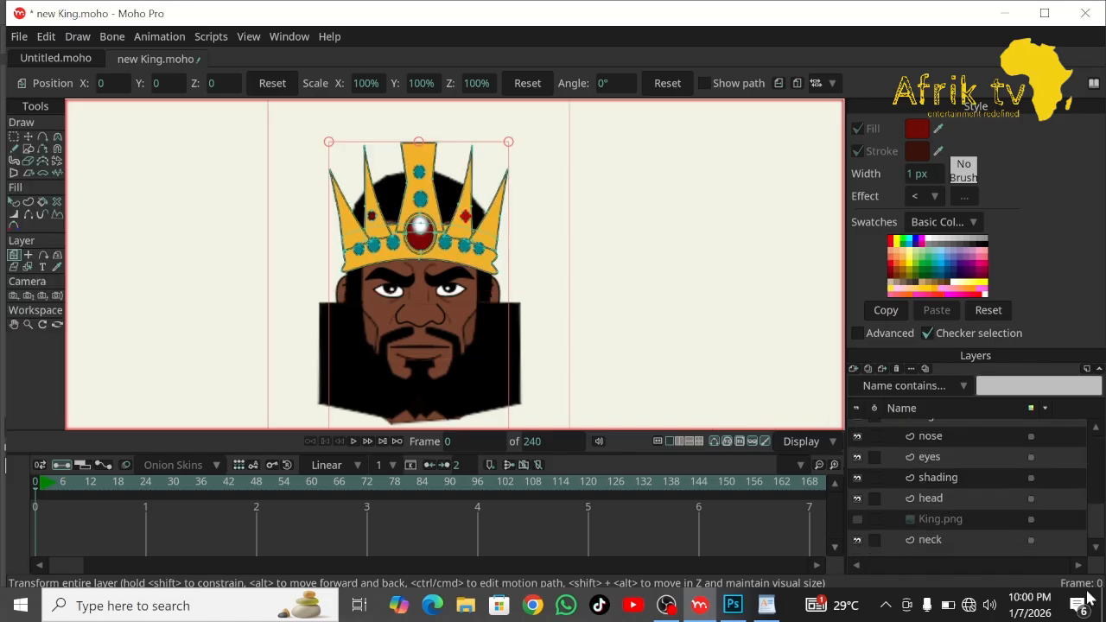
pyautogui.keyDown('shift'); pyautogui.click(967, 497); pyautogui.keyUp('shift')
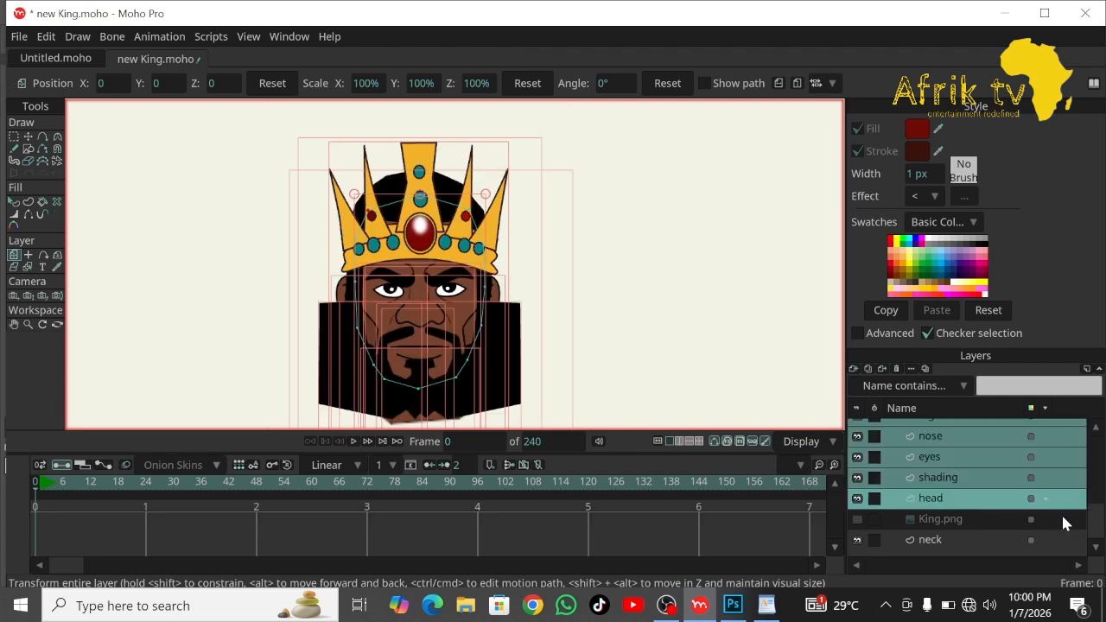
pyautogui.moveTo(1093, 524); pyautogui.dragTo(1104, 420)
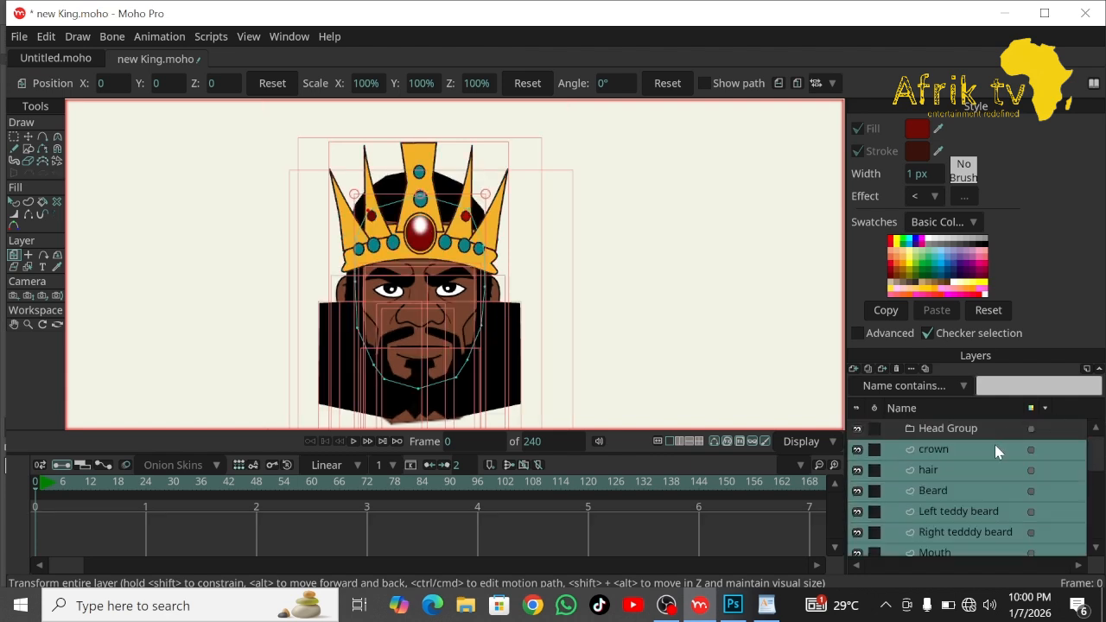
# Toggle the visibility of Head Group to check which parts it contains, and collapse the group.
pyautogui.click(855, 431)
pyautogui.click(855, 432)
pyautogui.click(854, 436)
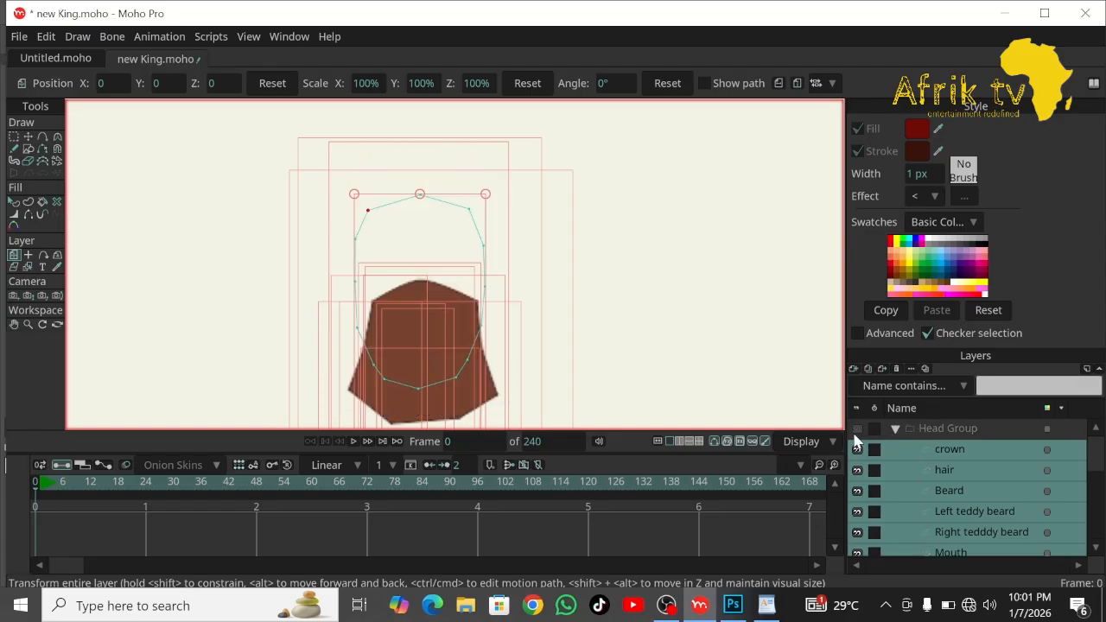
pyautogui.click(856, 436)
pyautogui.click(856, 436)
pyautogui.click(856, 436)
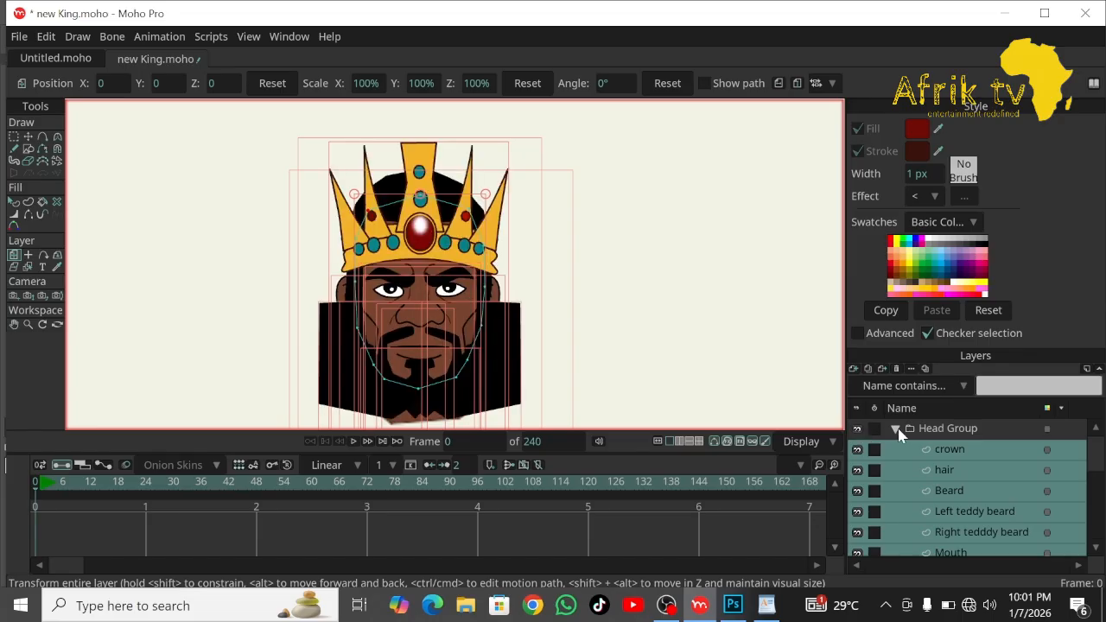
pyautogui.click(895, 429)
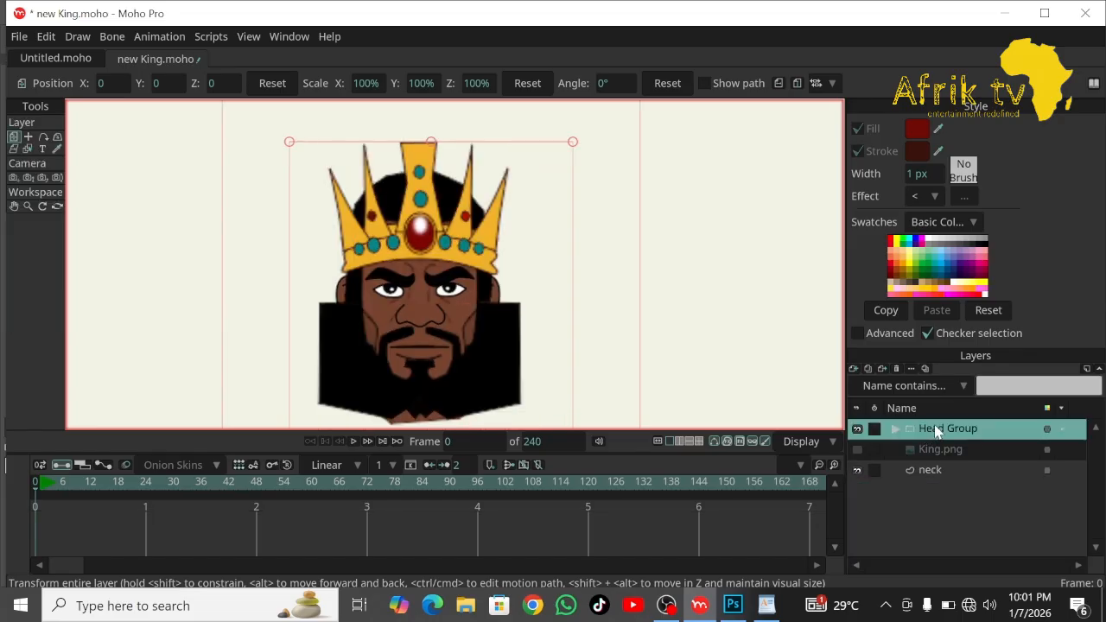
pyautogui.doubleClick(937, 428)
pyautogui.click(528, 49)
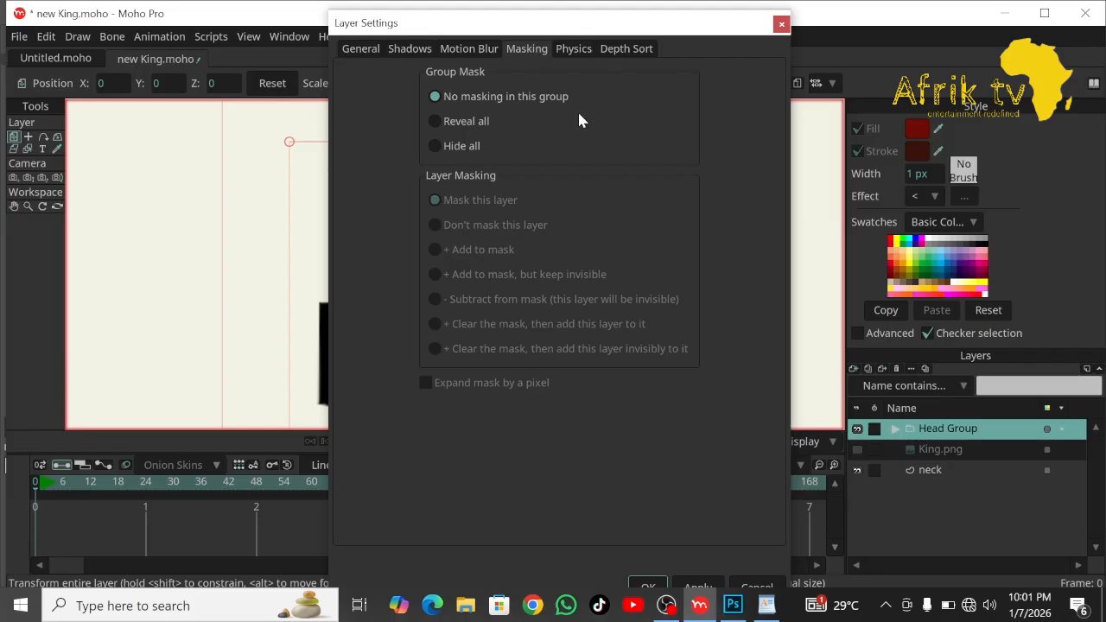
pyautogui.click(438, 146)
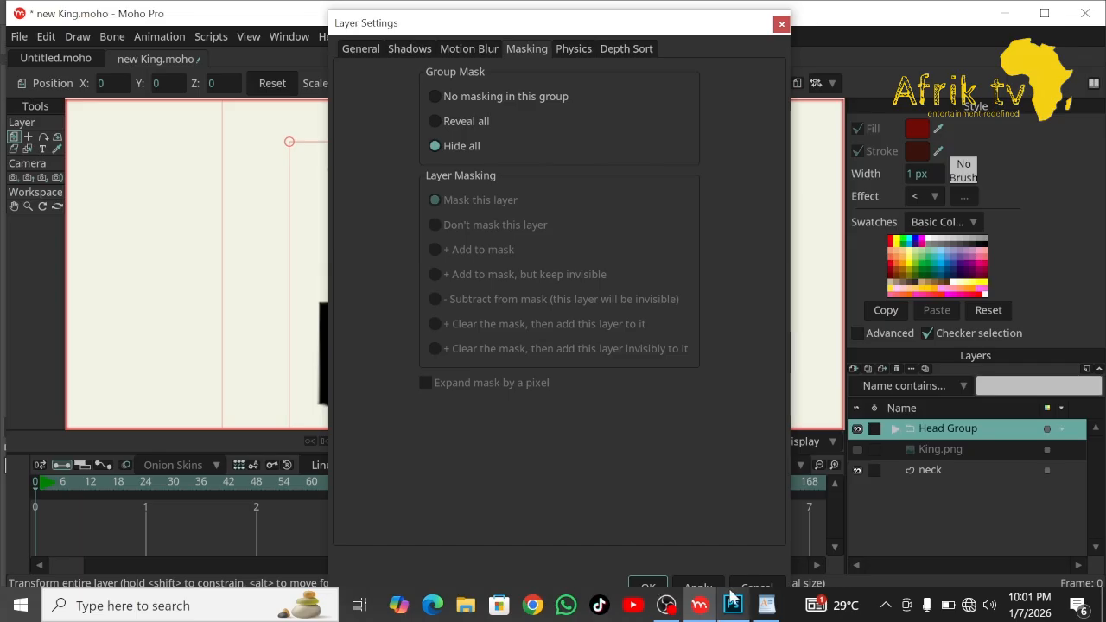
pyautogui.click(755, 587)
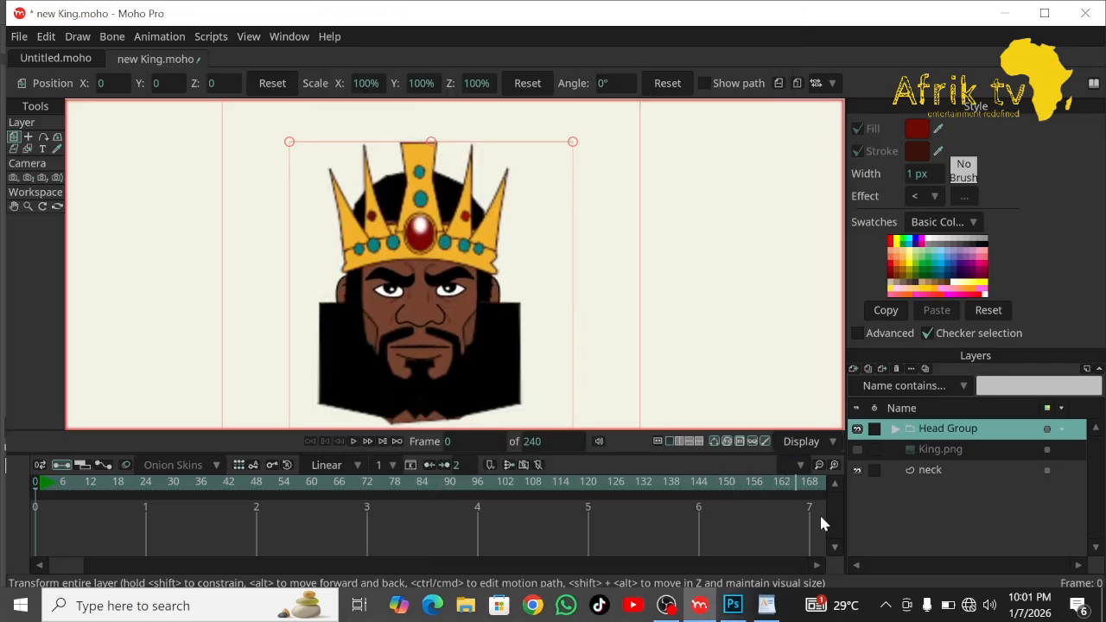
# Expand Head Group and set its group mask to Hide all.
pyautogui.click(897, 429)
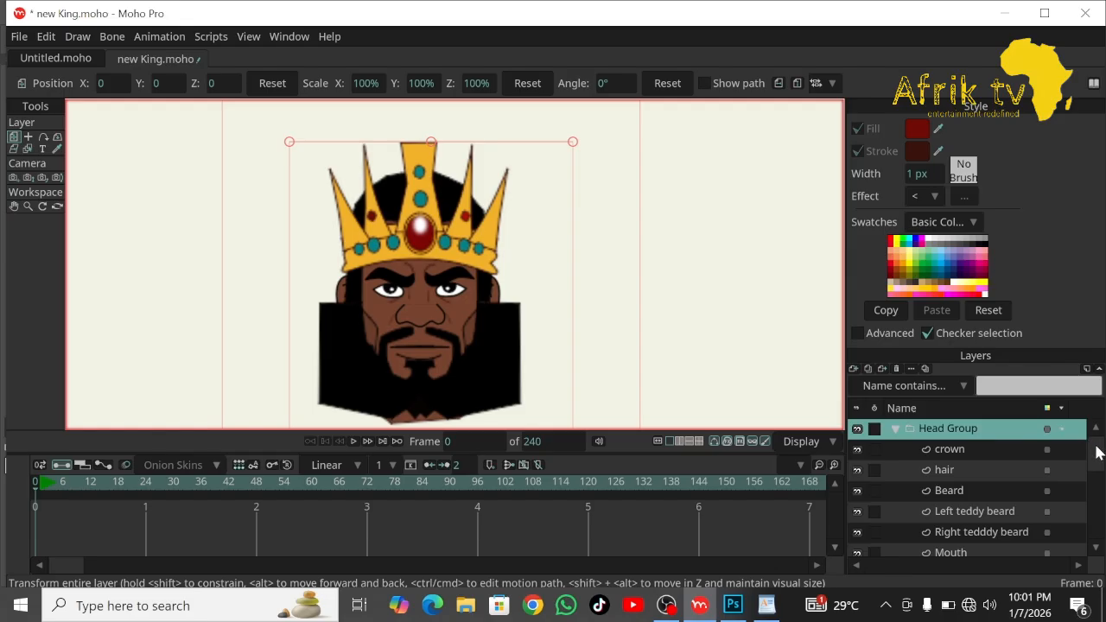
pyautogui.moveTo(1093, 447); pyautogui.dragTo(1100, 530)
pyautogui.click(946, 499)
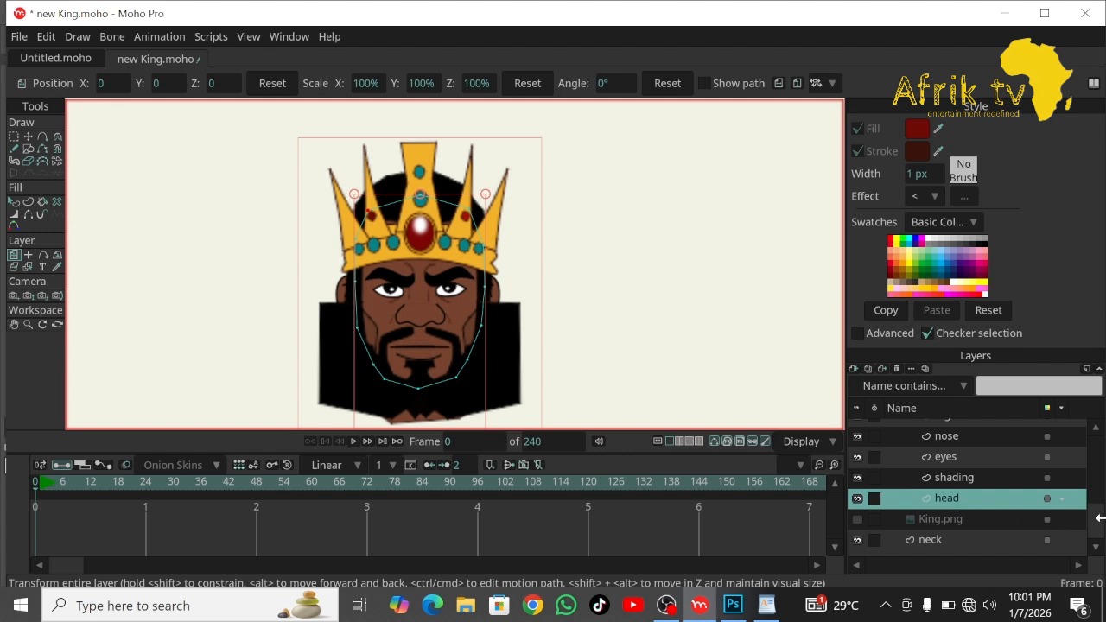
pyautogui.scroll(1, 1099, 521)
pyautogui.scroll(-1, 1099, 523)
pyautogui.moveTo(1099, 521); pyautogui.dragTo(1098, 520)
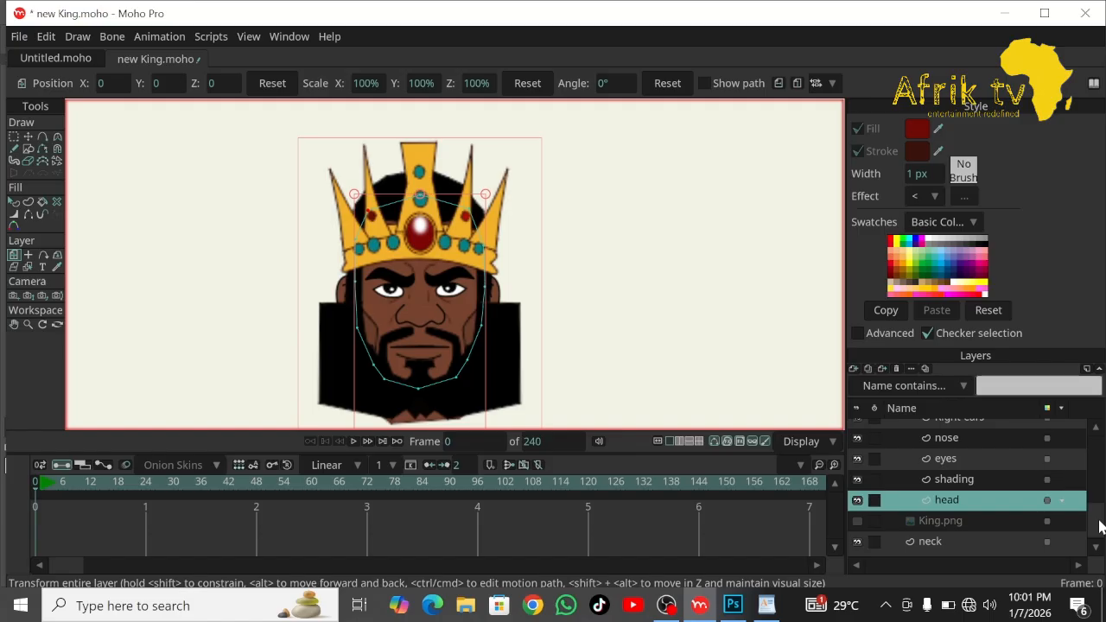
pyautogui.moveTo(1099, 526); pyautogui.dragTo(1097, 438)
pyautogui.doubleClick(981, 432)
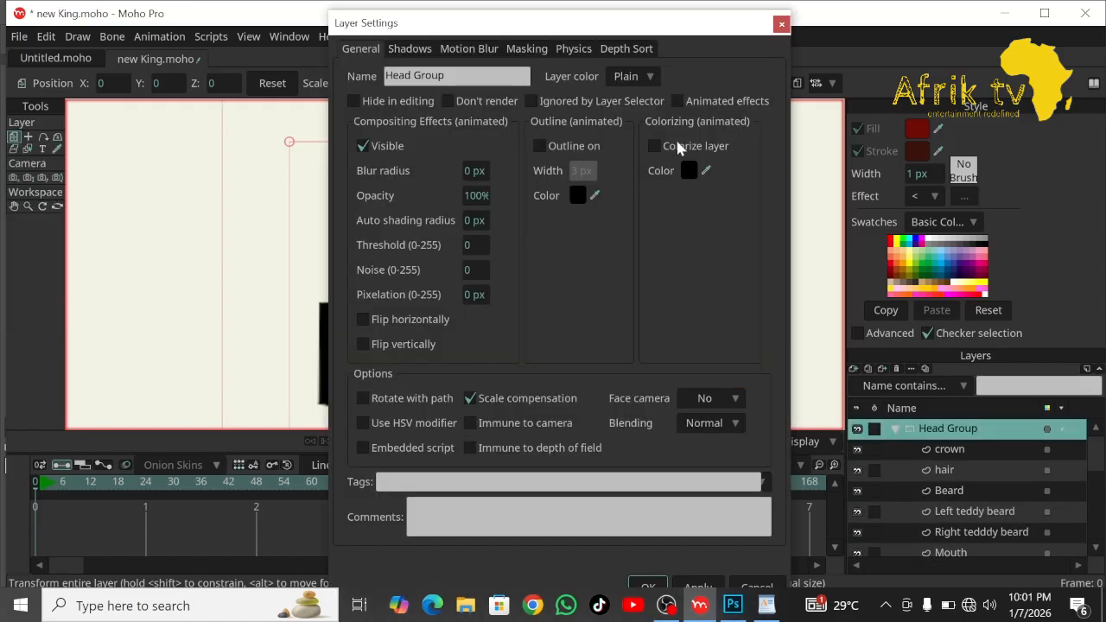
pyautogui.click(536, 50)
pyautogui.click(461, 146)
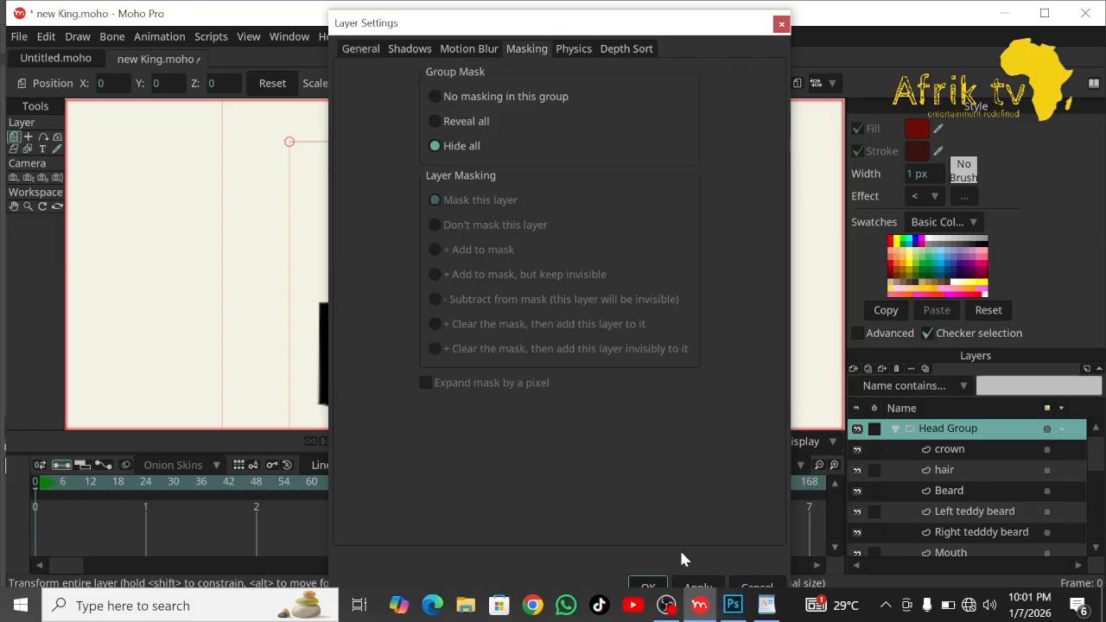
pyautogui.click(646, 587)
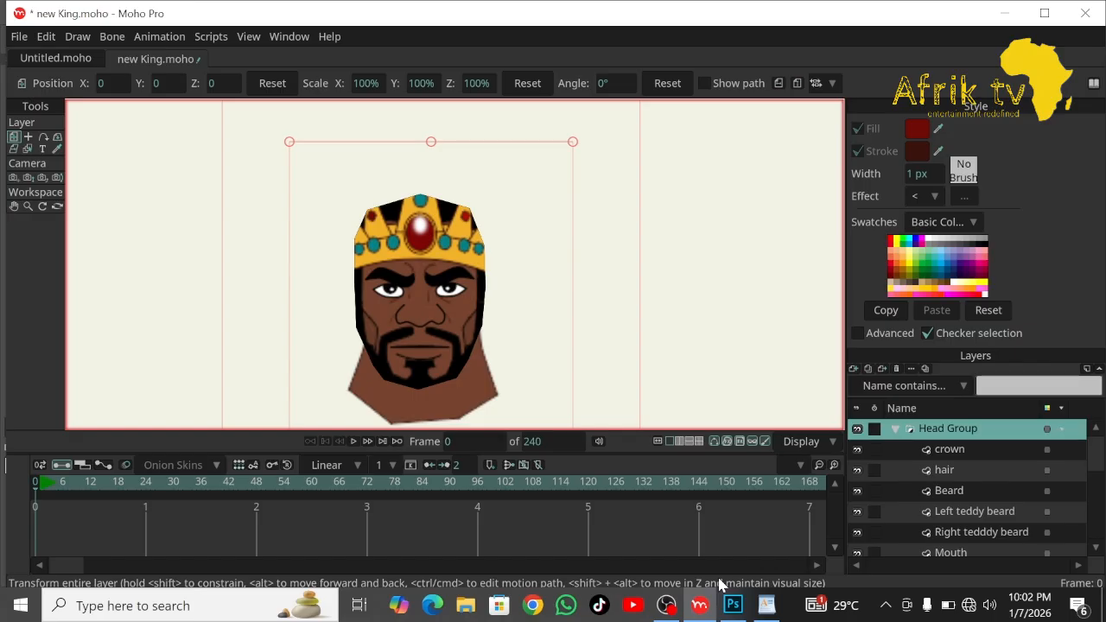
# Set the crown layer's masking to Don't mask this layer.
pyautogui.doubleClick(950, 451)
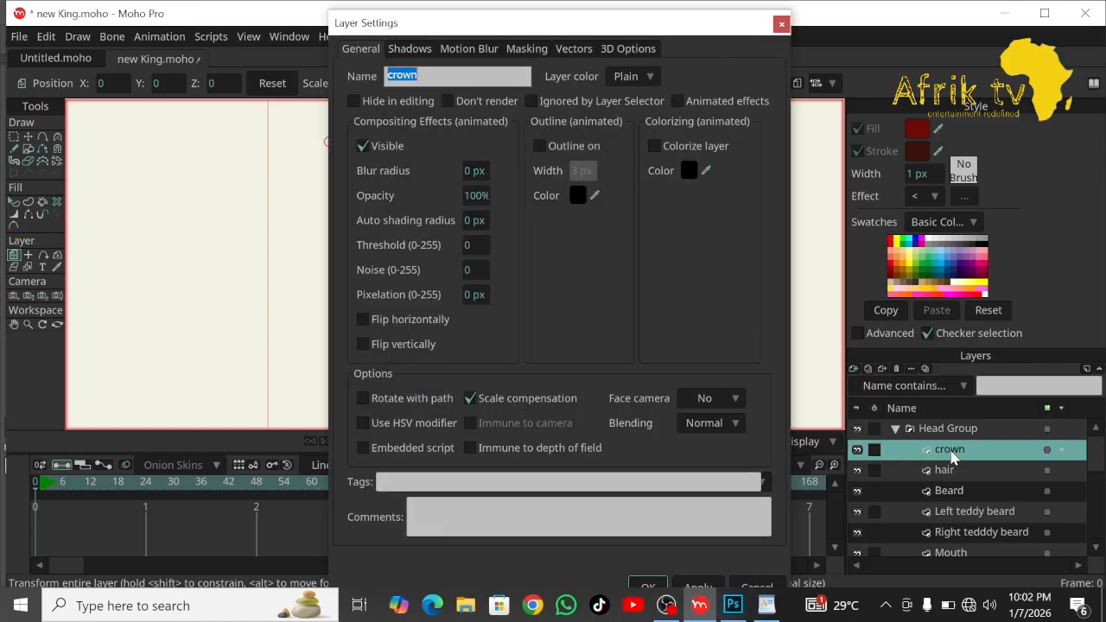
pyautogui.click(527, 50)
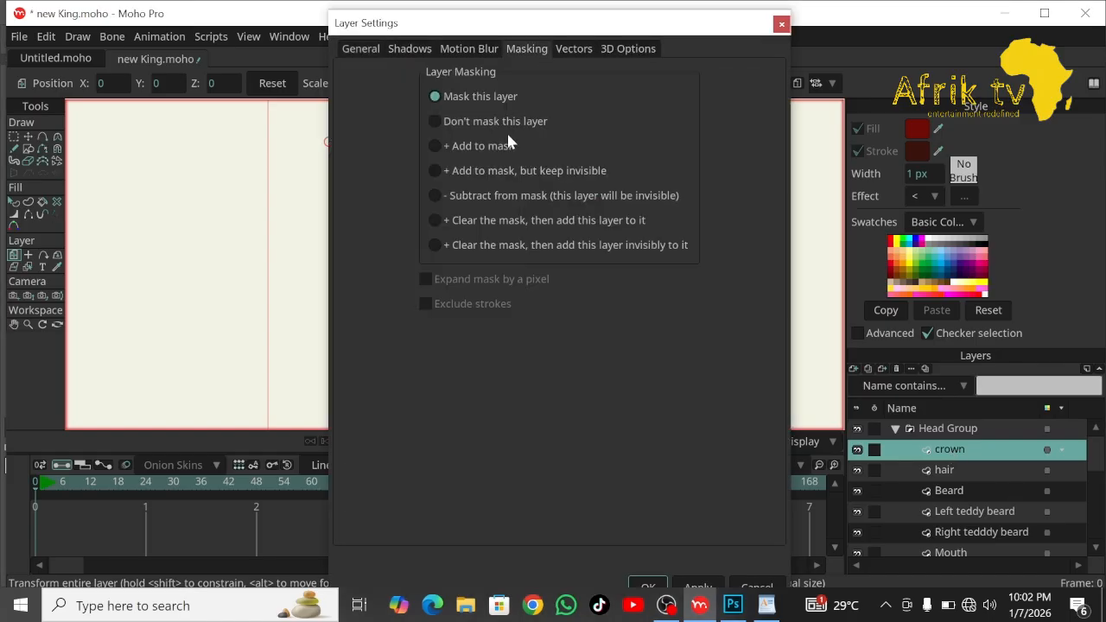
pyautogui.click(477, 122)
pyautogui.click(648, 584)
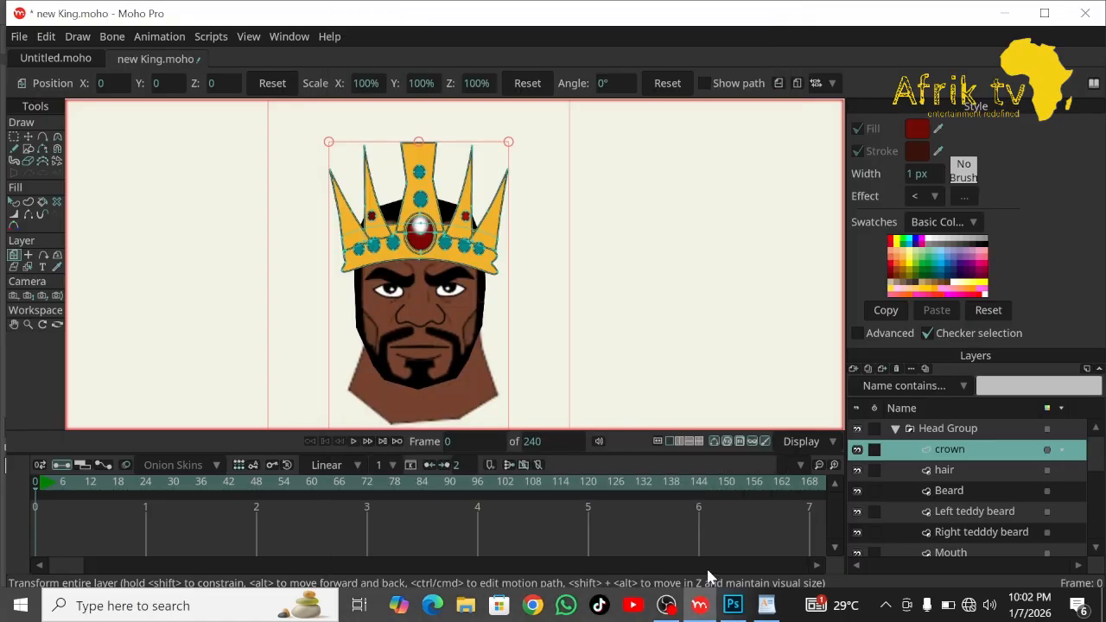
# Exclude the hair layer from the group mask with the Don't mask this layer option.
pyautogui.click(955, 469)
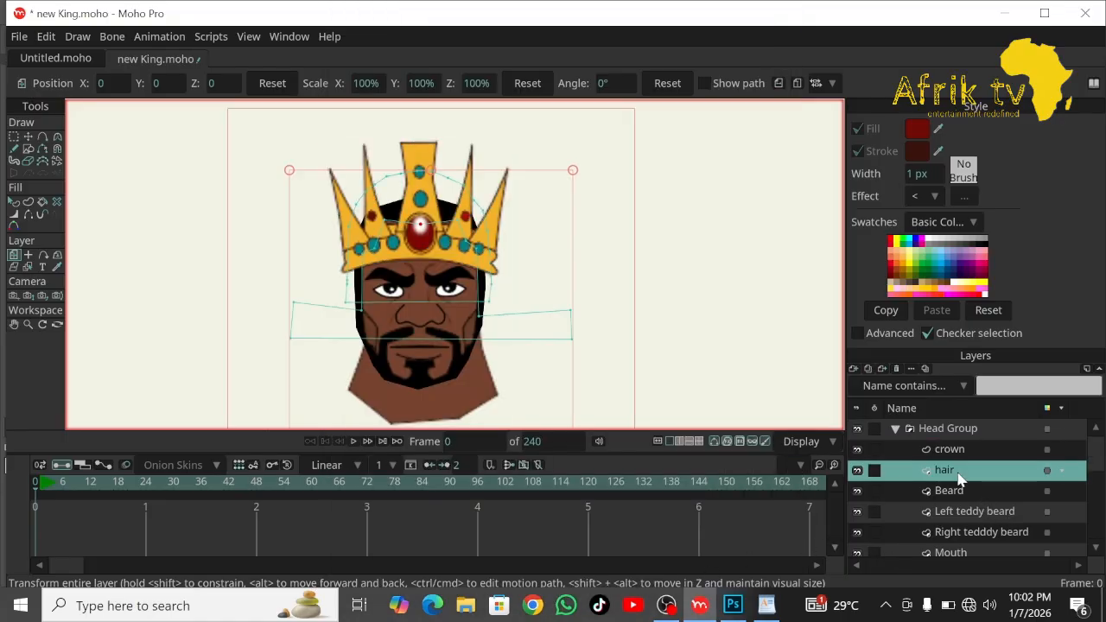
pyautogui.doubleClick(957, 474)
pyautogui.click(514, 48)
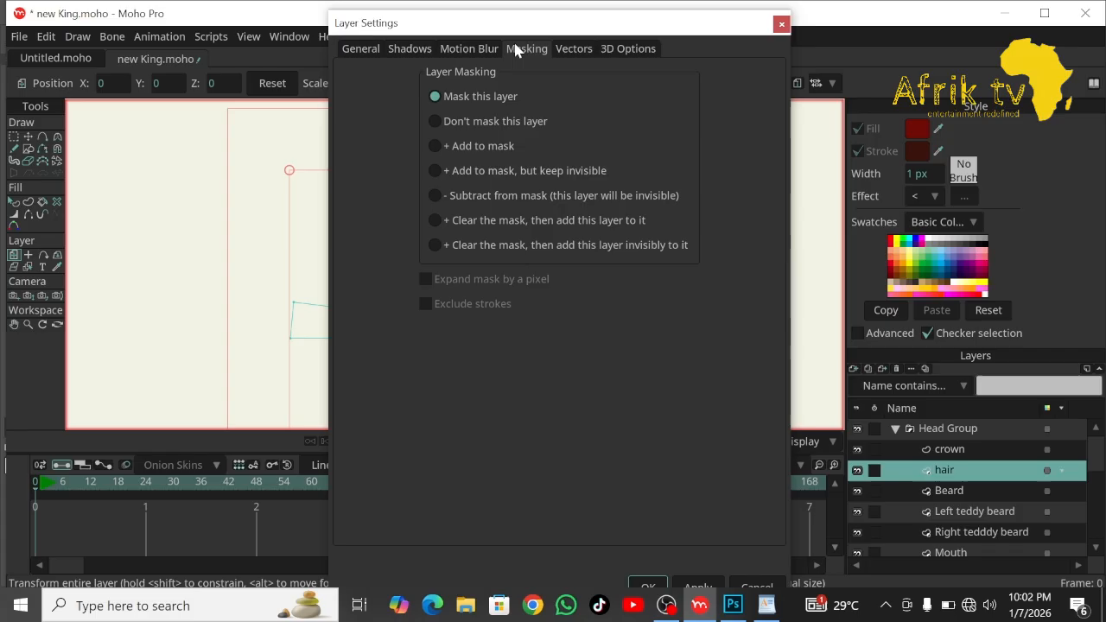
pyautogui.click(474, 119)
pyautogui.click(653, 586)
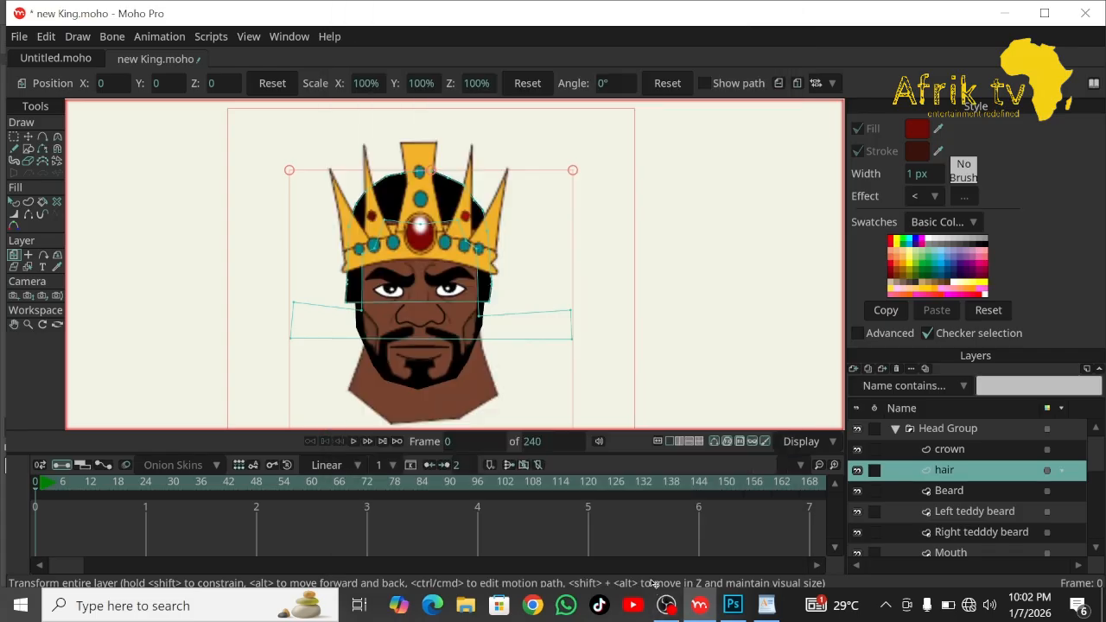
# Set the Beard layer's masking to Don't mask this layer.
pyautogui.click(953, 494)
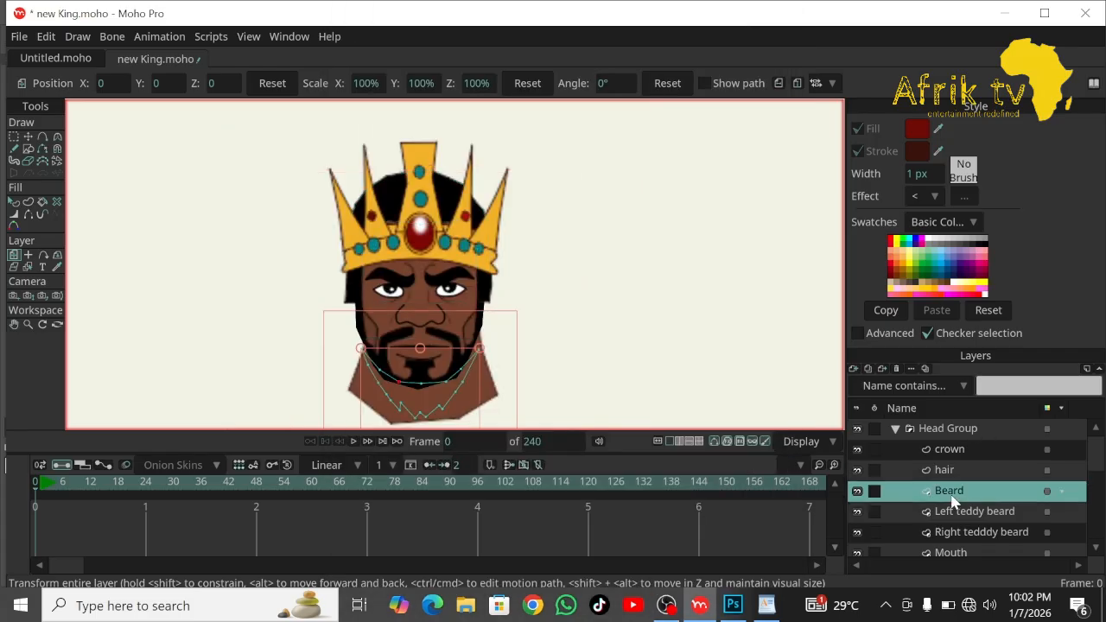
pyautogui.doubleClick(954, 500)
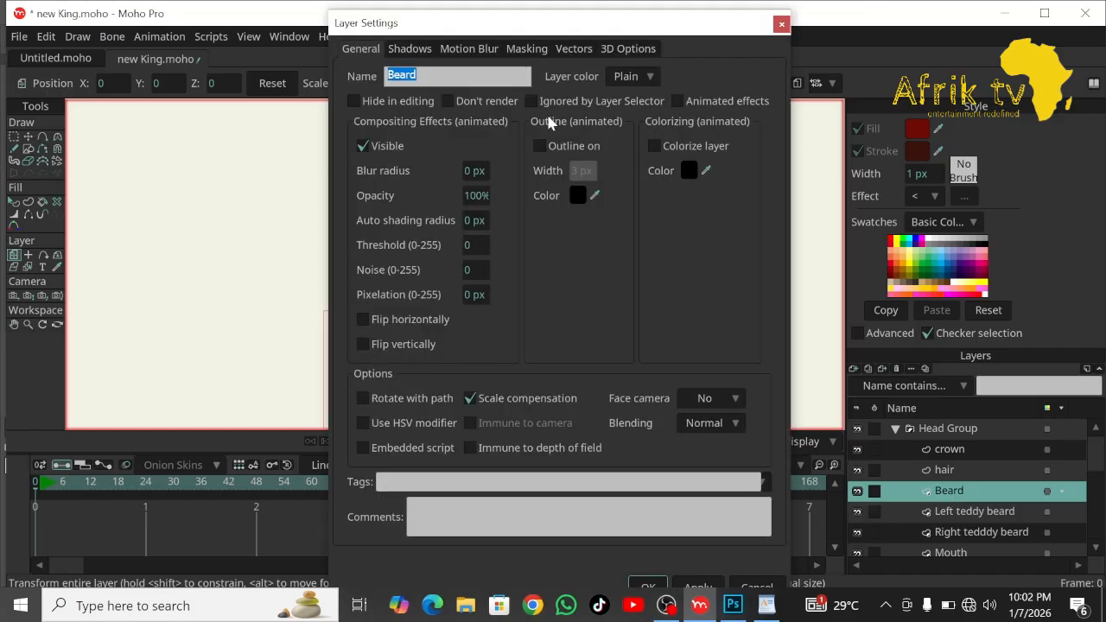
pyautogui.click(529, 49)
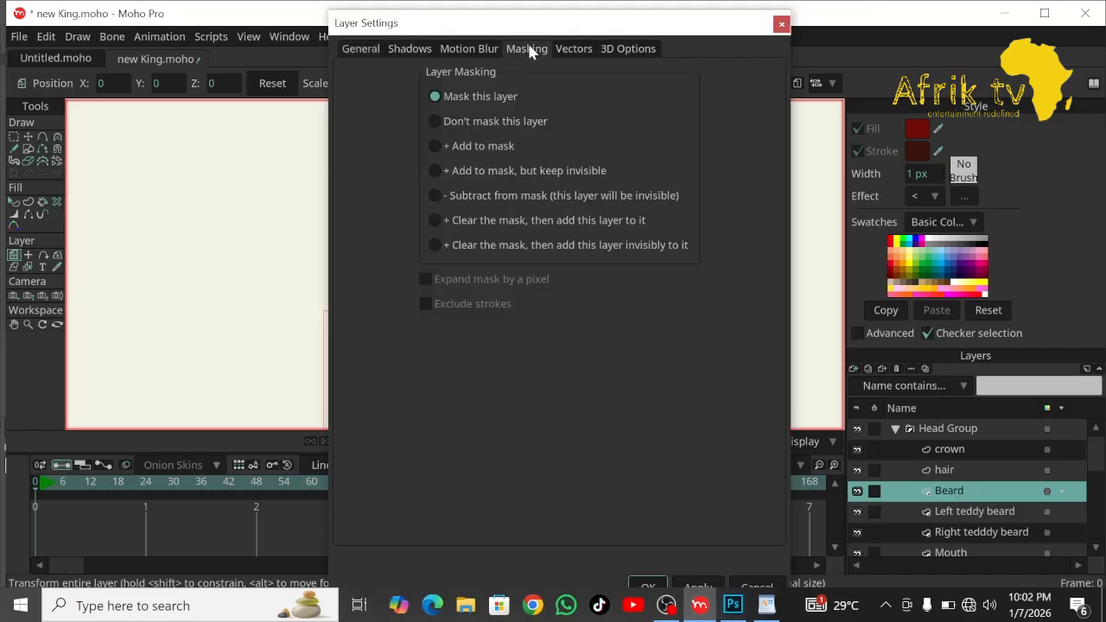
pyautogui.click(493, 121)
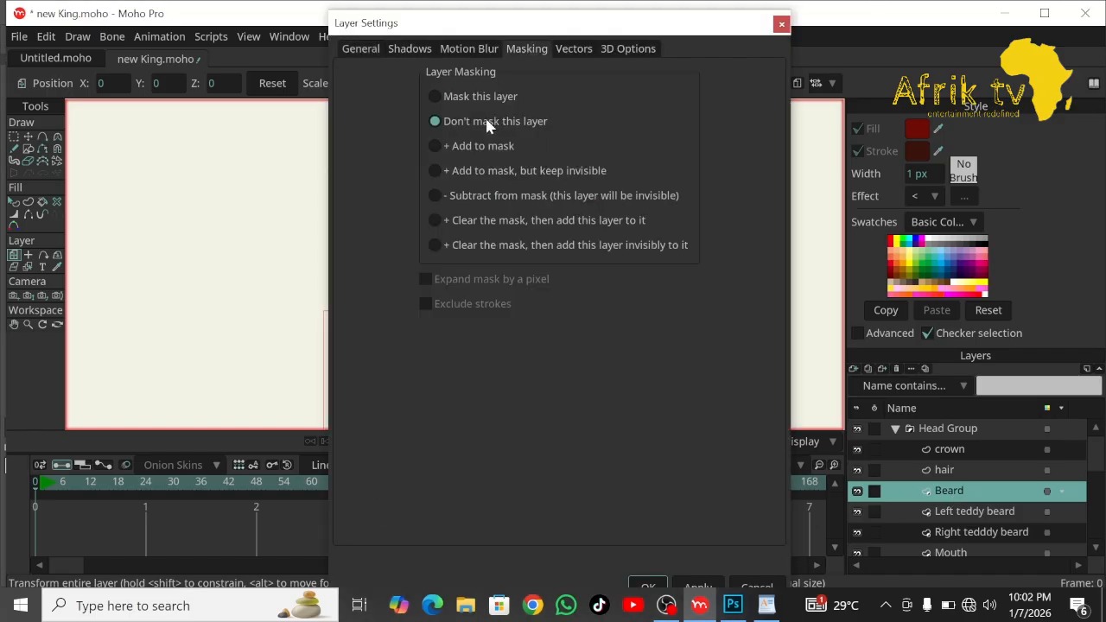
pyautogui.click(632, 604)
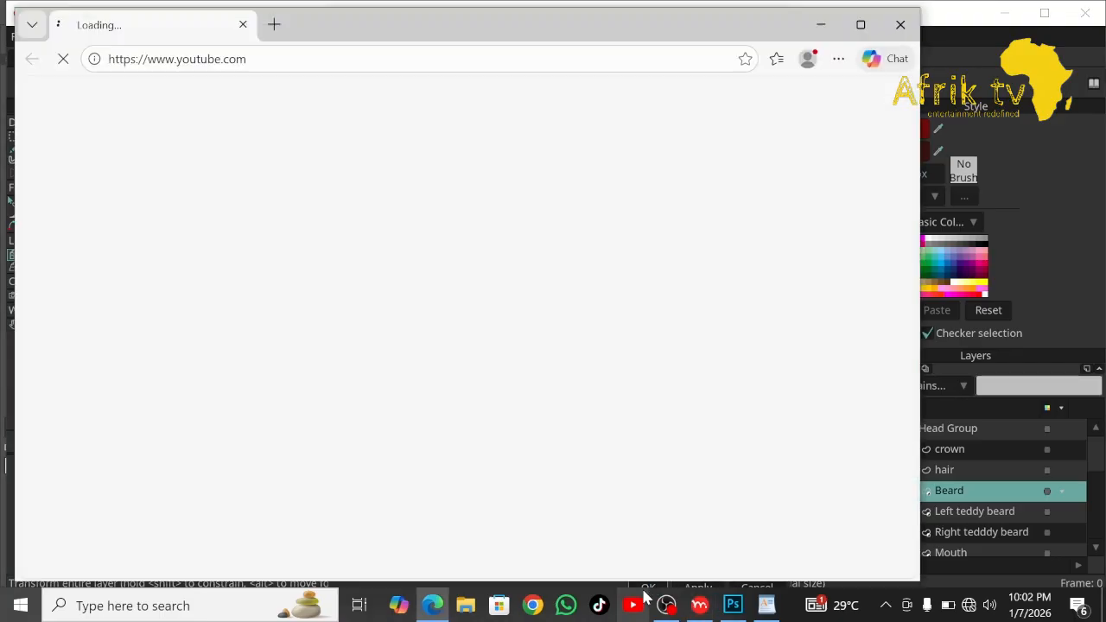
pyautogui.click(900, 25)
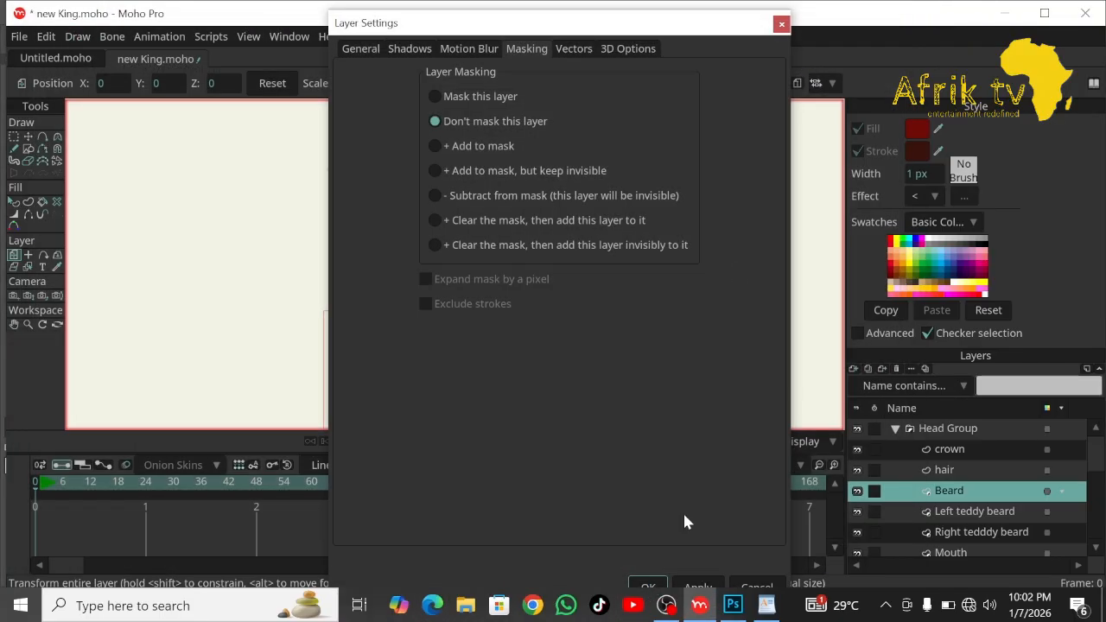
pyautogui.click(656, 587)
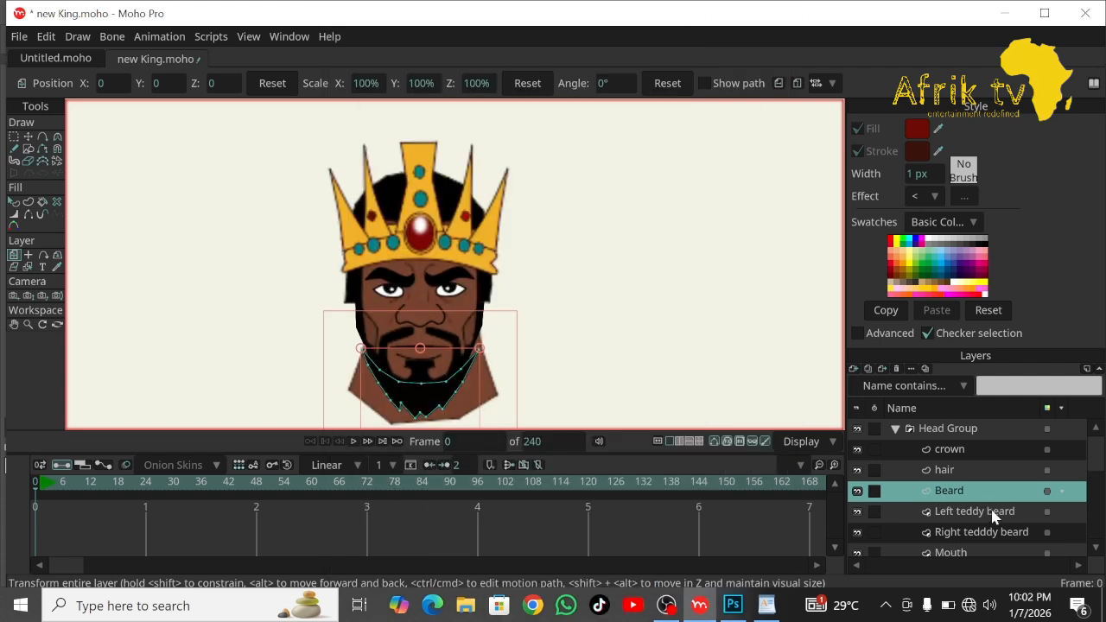
pyautogui.doubleClick(969, 513)
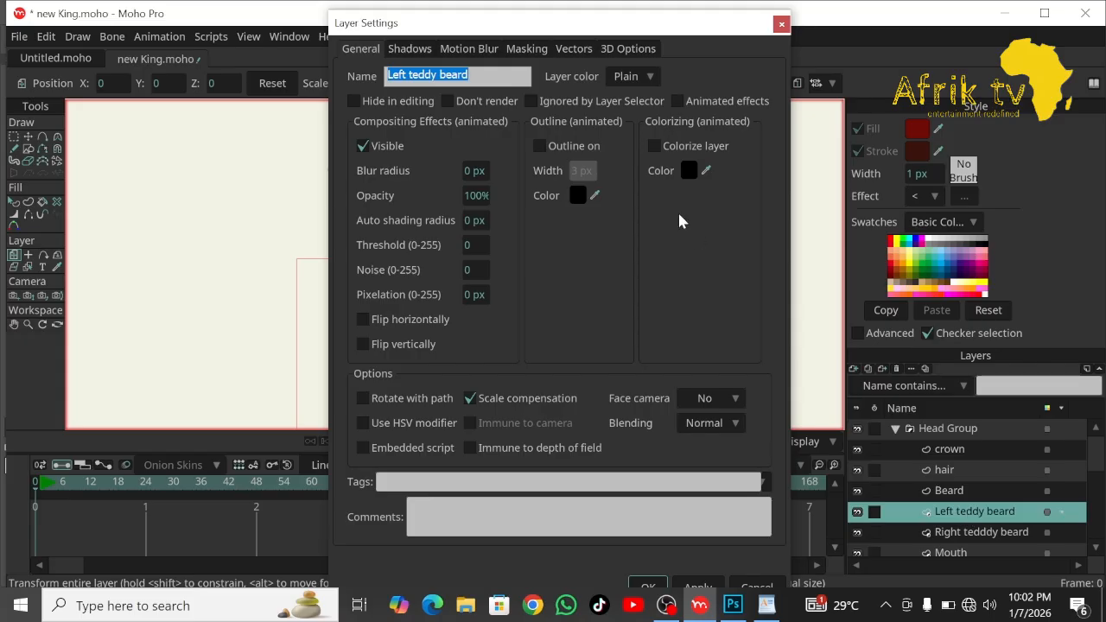
pyautogui.click(780, 24)
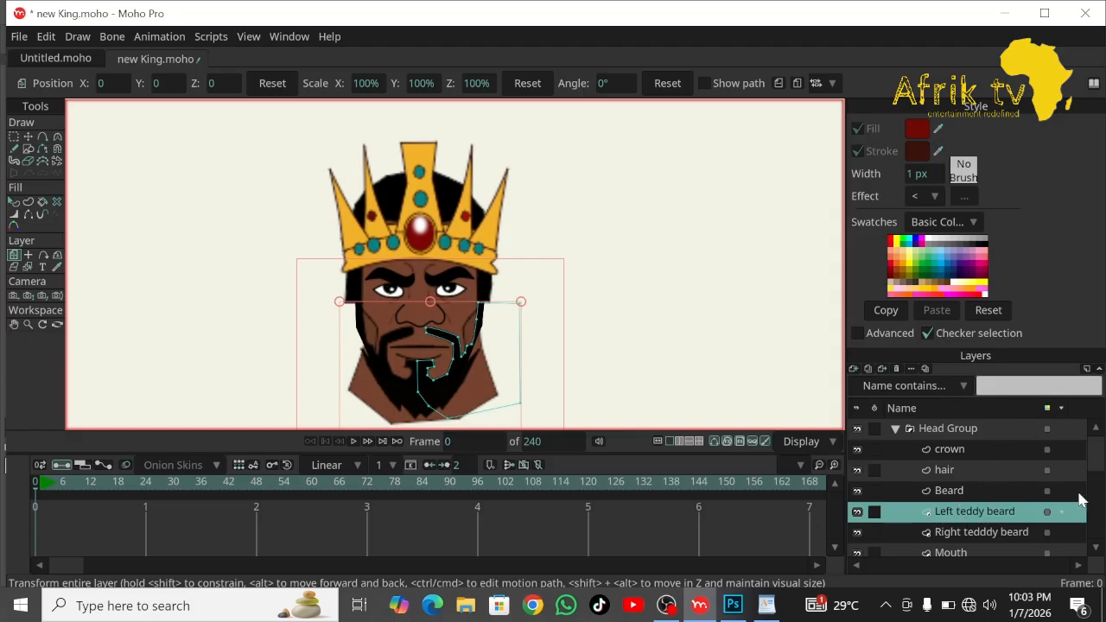
pyautogui.scroll(-3, 1087, 488)
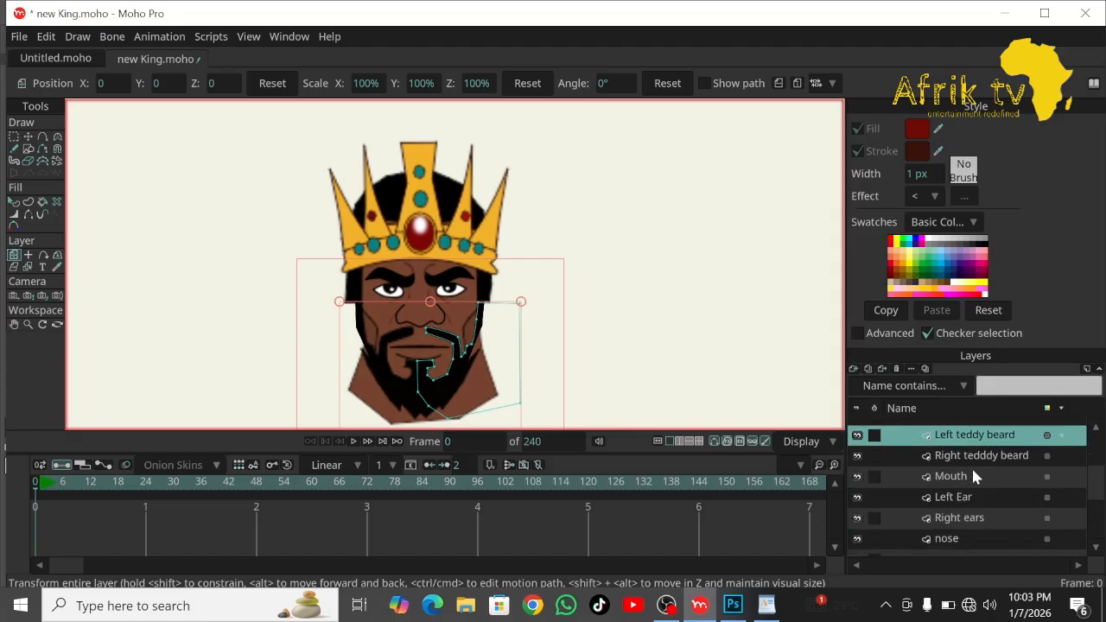
pyautogui.doubleClick(950, 476)
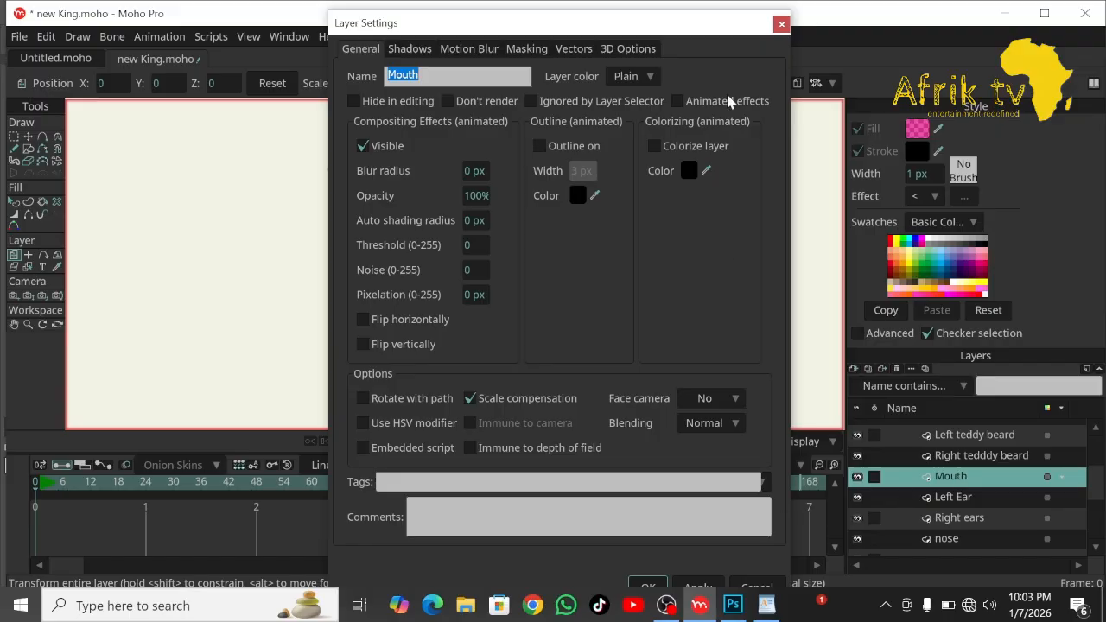
pyautogui.click(780, 24)
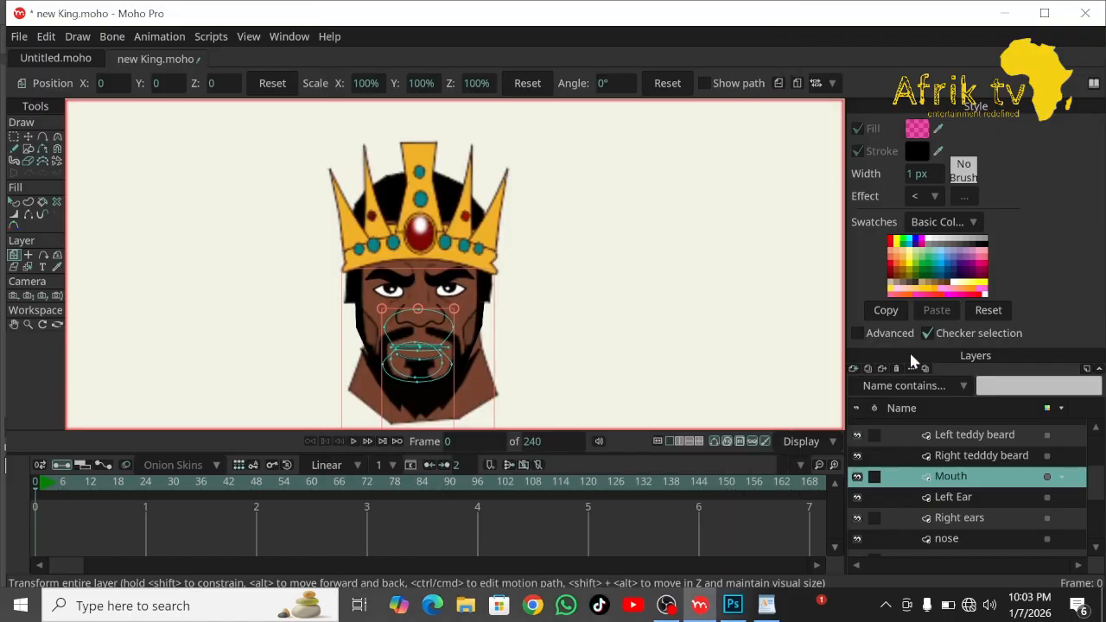
# Exclude the Left Ear layer from the group mask by setting its masking to Don't mask this layer.
pyautogui.doubleClick(953, 498)
pyautogui.click(510, 47)
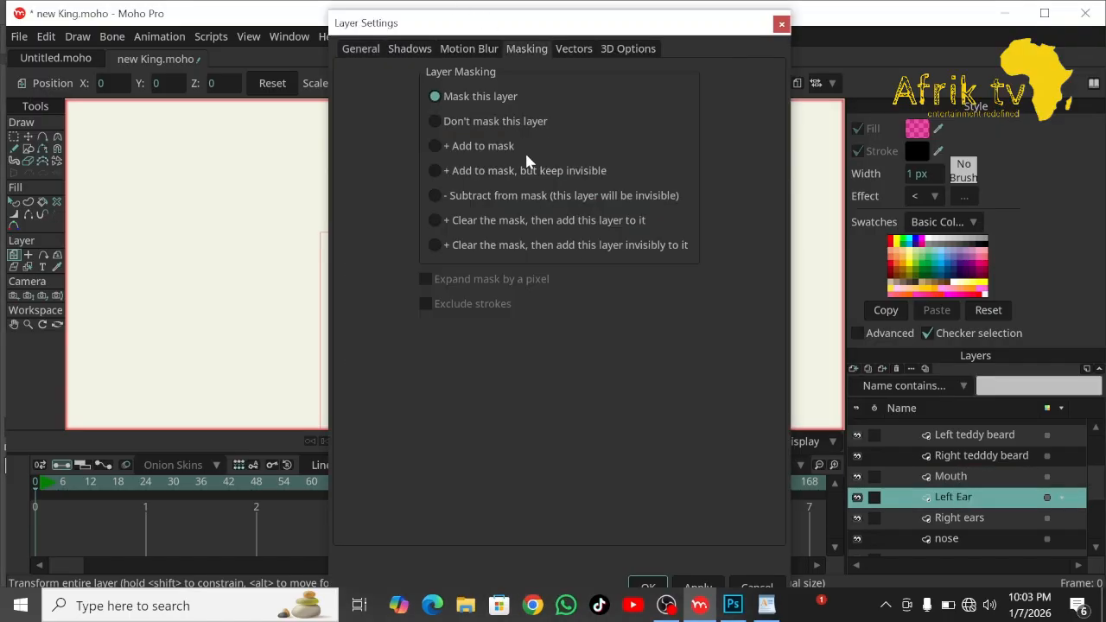
pyautogui.click(480, 123)
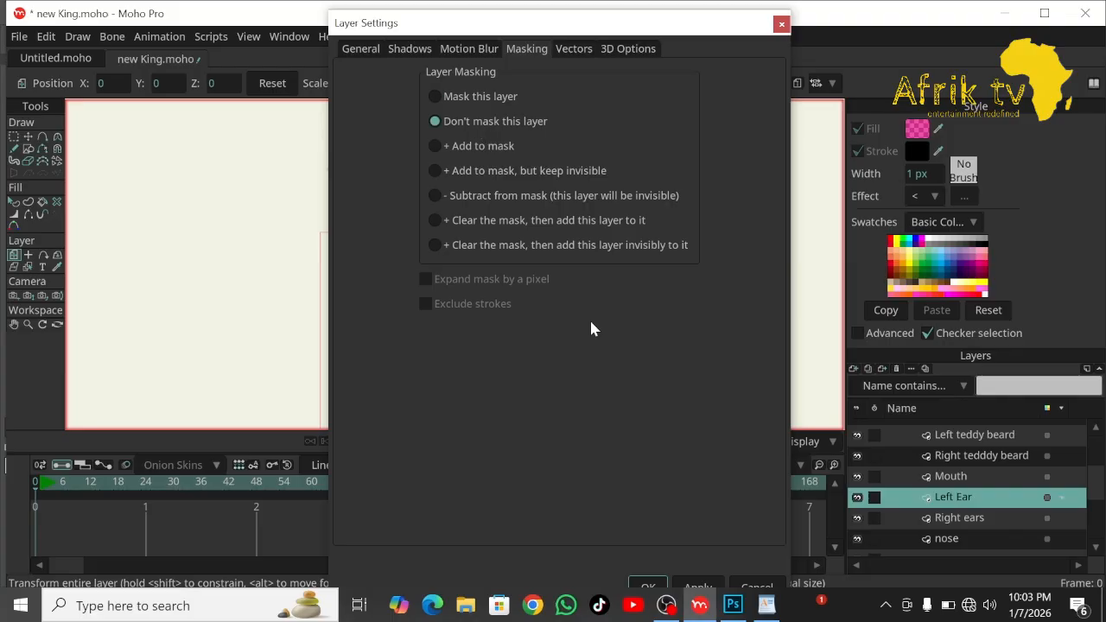
pyautogui.click(649, 584)
# Set the Right ears layer's masking to Don't mask this layer.
pyautogui.click(963, 517)
pyautogui.doubleClick(963, 513)
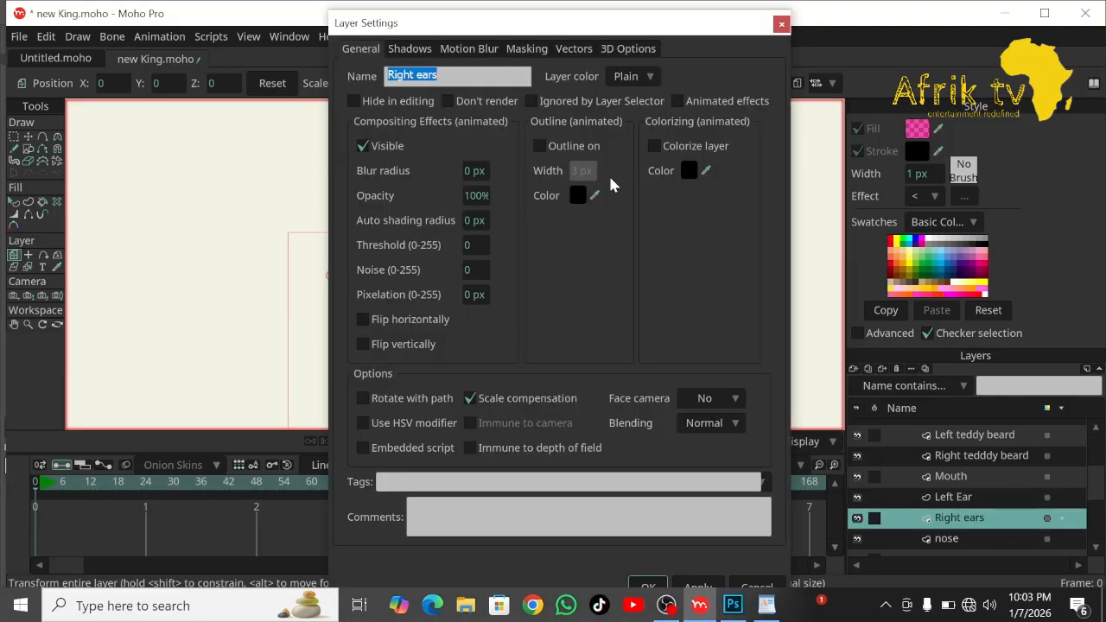
pyautogui.click(529, 47)
pyautogui.click(492, 123)
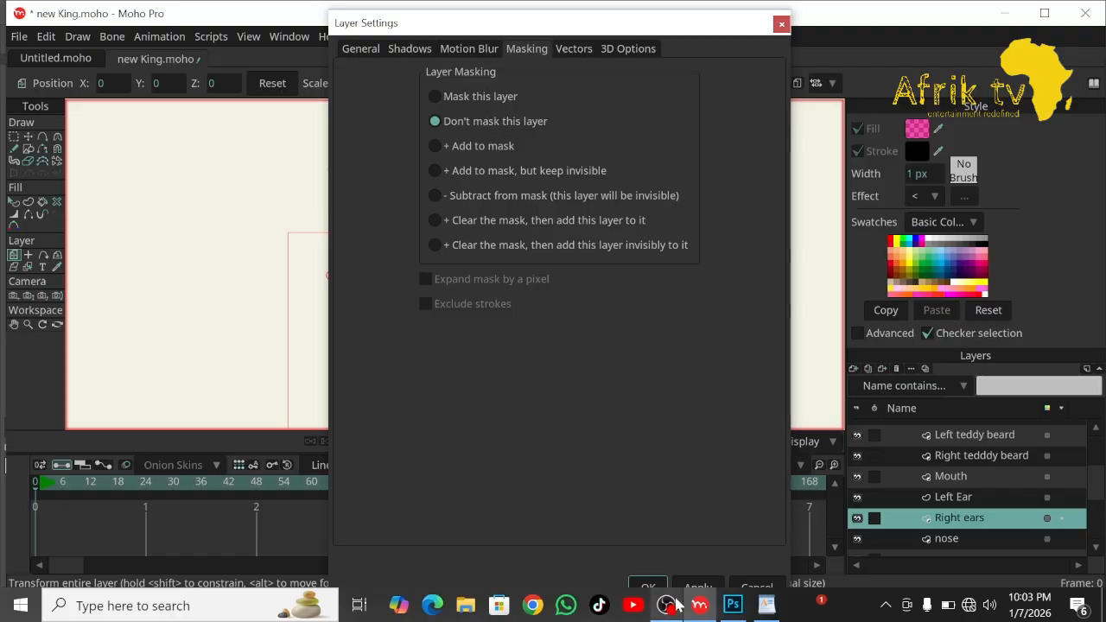
pyautogui.click(648, 585)
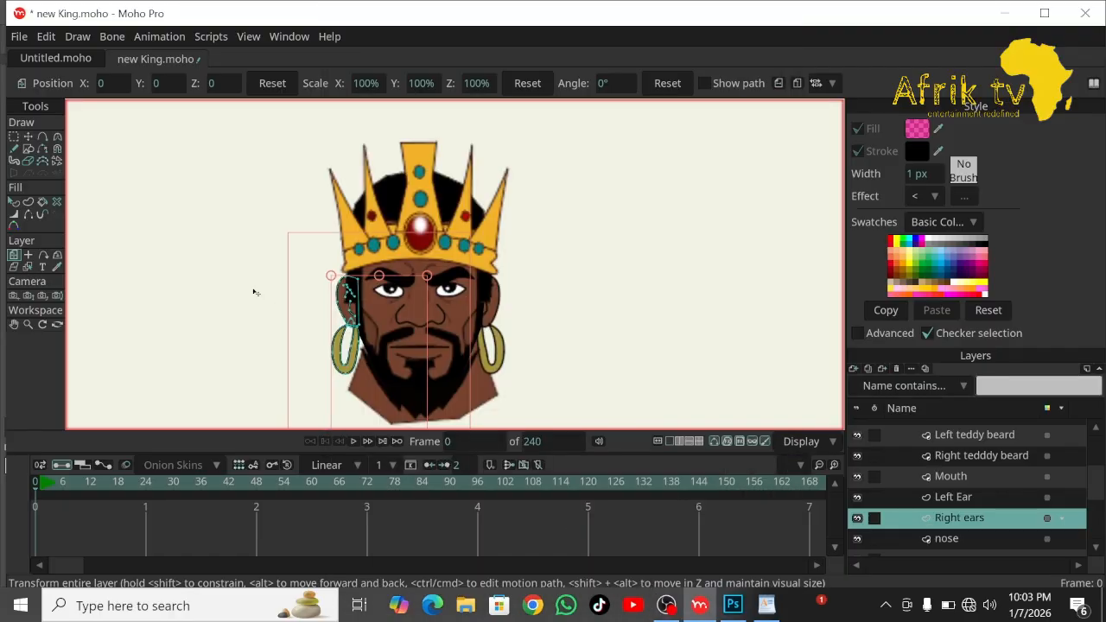
pyautogui.click(14, 202)
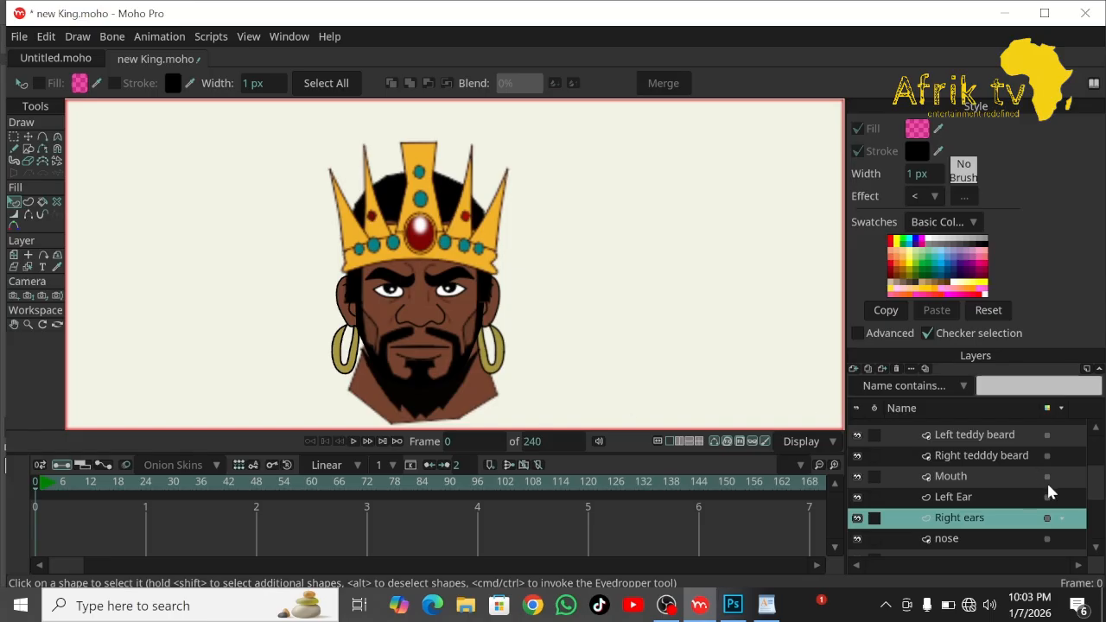
# Collapse Head Group and move the corner point on the neck shape's lower edge to level that edge.
pyautogui.scroll(-1, 1103, 498)
pyautogui.scroll(-1, 1103, 498)
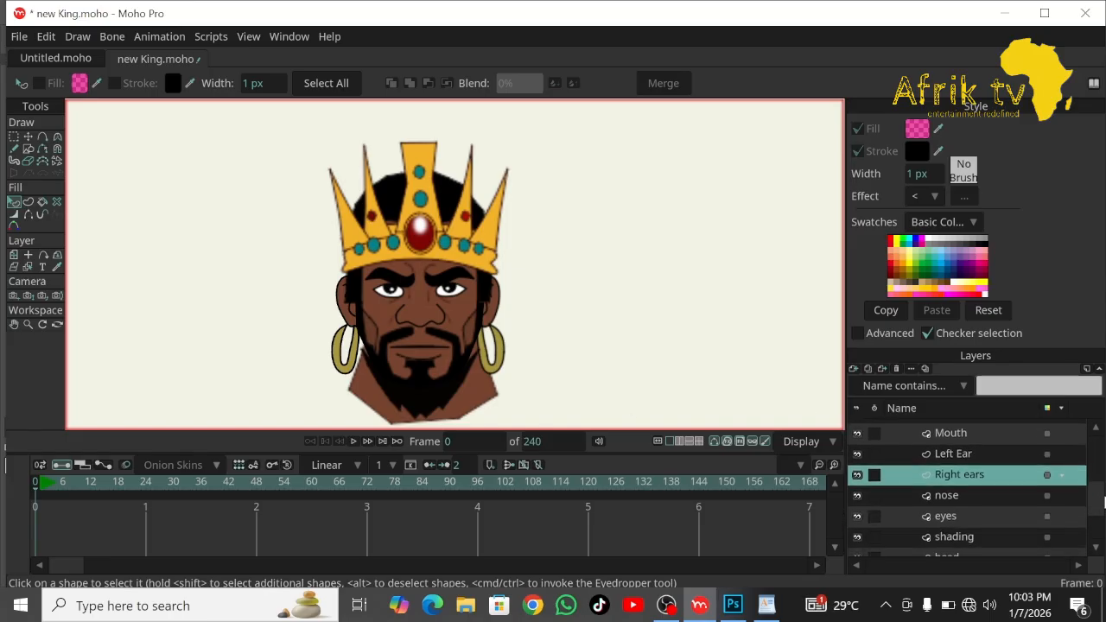
pyautogui.scroll(6, 1054, 448)
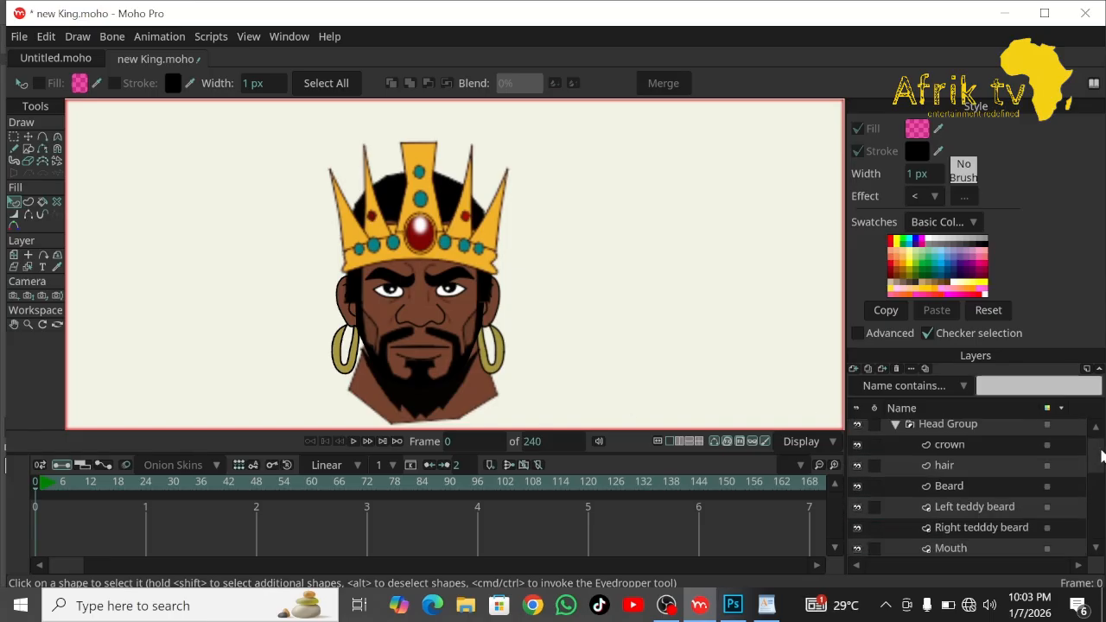
pyautogui.click(896, 429)
pyautogui.click(933, 470)
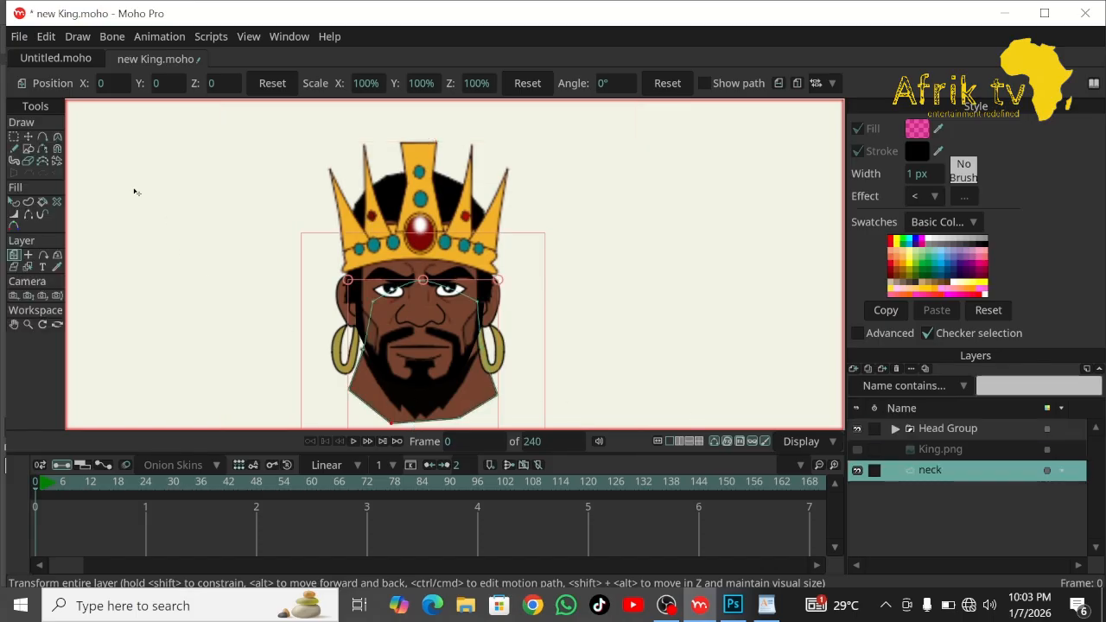
pyautogui.click(28, 136)
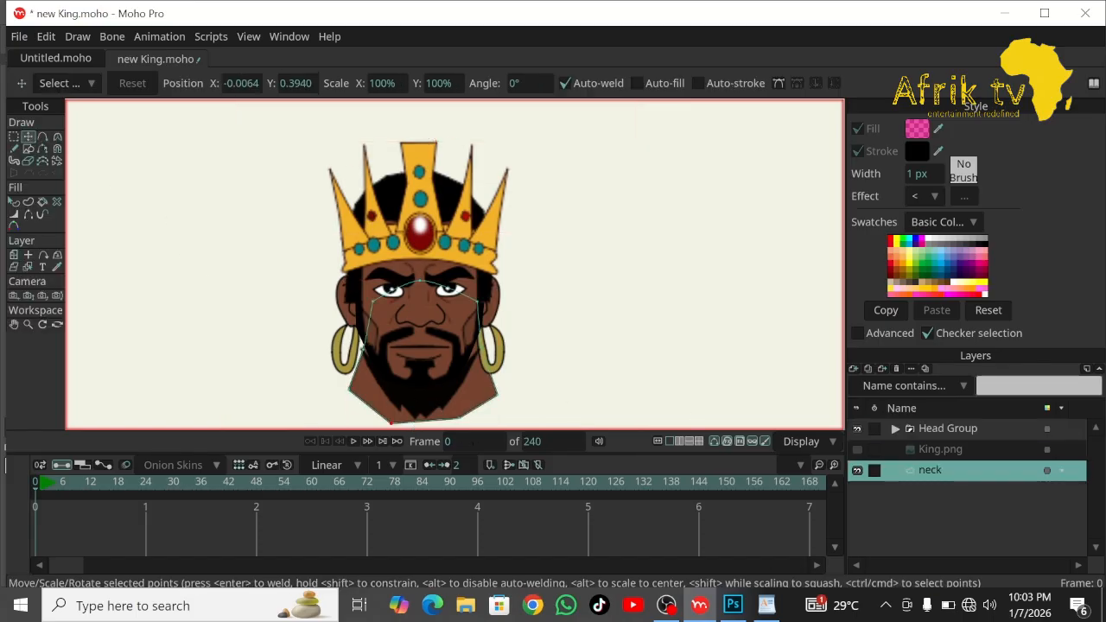
pyautogui.moveTo(457, 421); pyautogui.dragTo(474, 423)
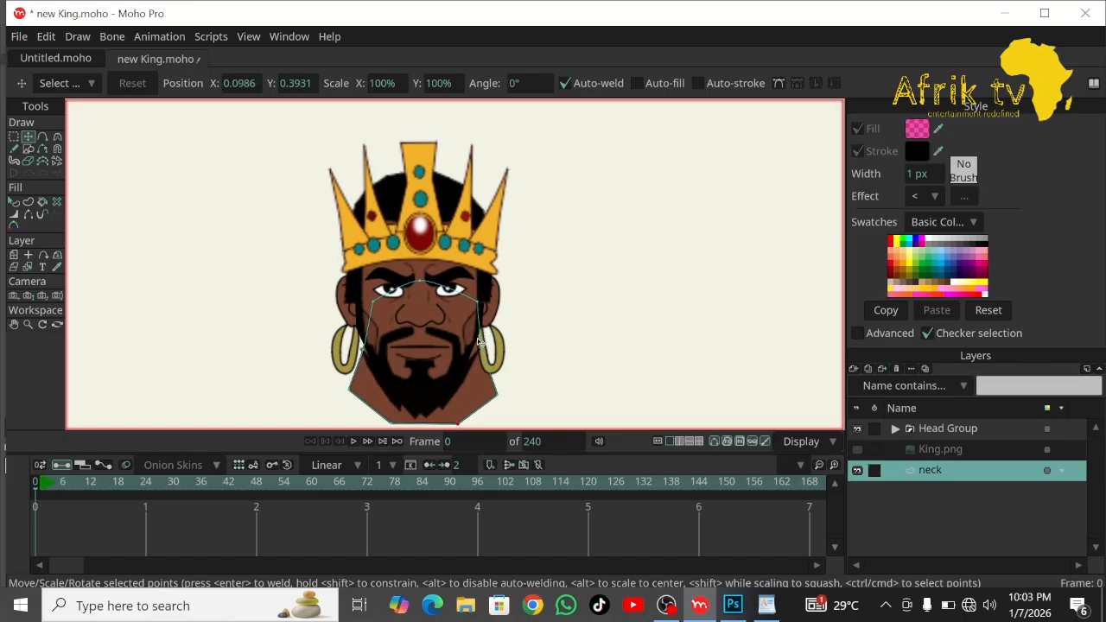
pyautogui.click(437, 354)
pyautogui.click(14, 201)
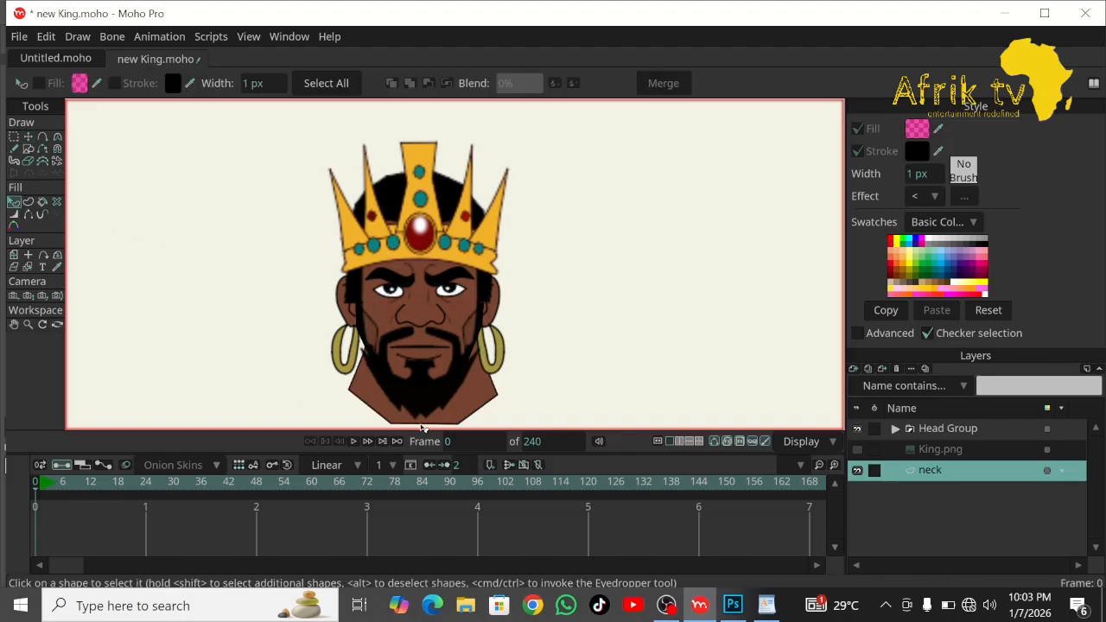
# Switch to Photoshop and accept f0b229 as the rectangle's solid fill color.
pyautogui.click(14, 324)
pyautogui.moveTo(130, 335); pyautogui.dragTo(120, 294)
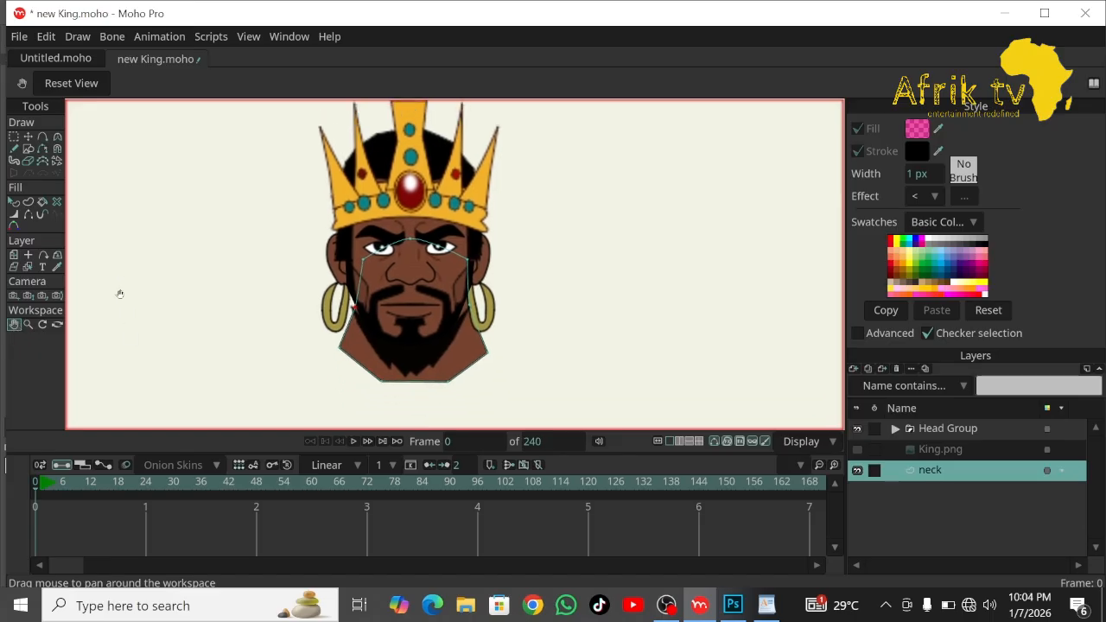
pyautogui.click(731, 604)
pyautogui.click(732, 607)
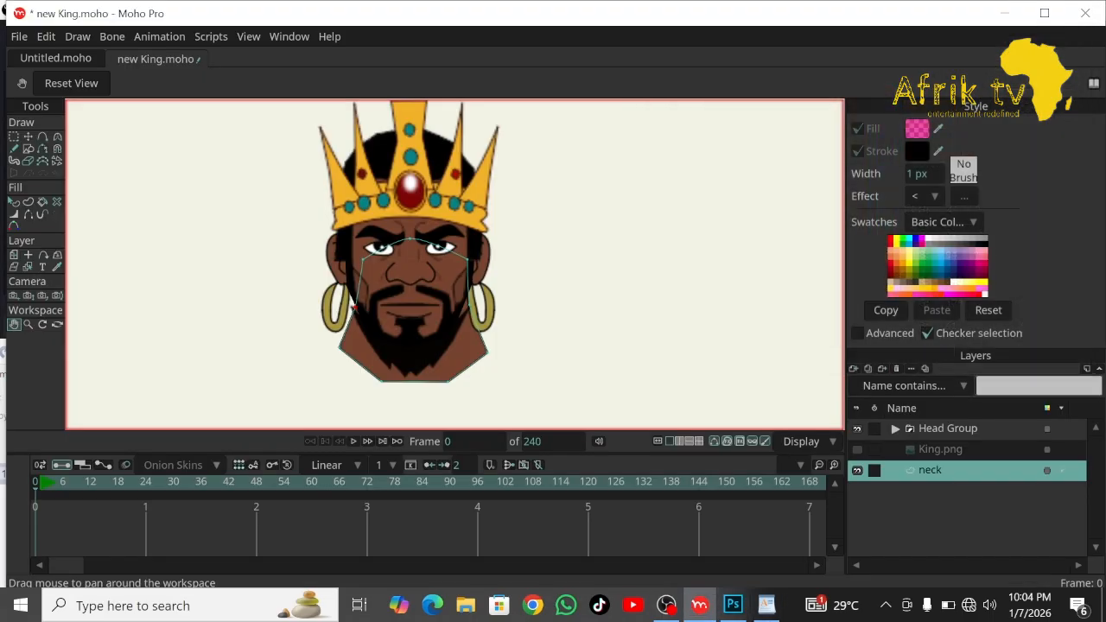
pyautogui.click(741, 605)
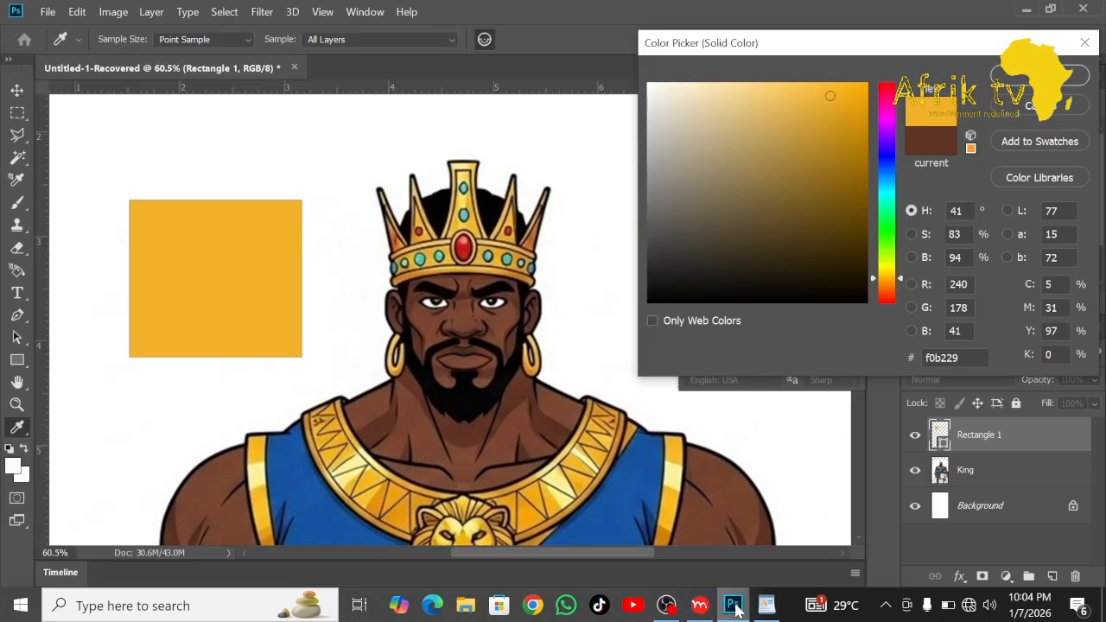
pyautogui.click(1071, 76)
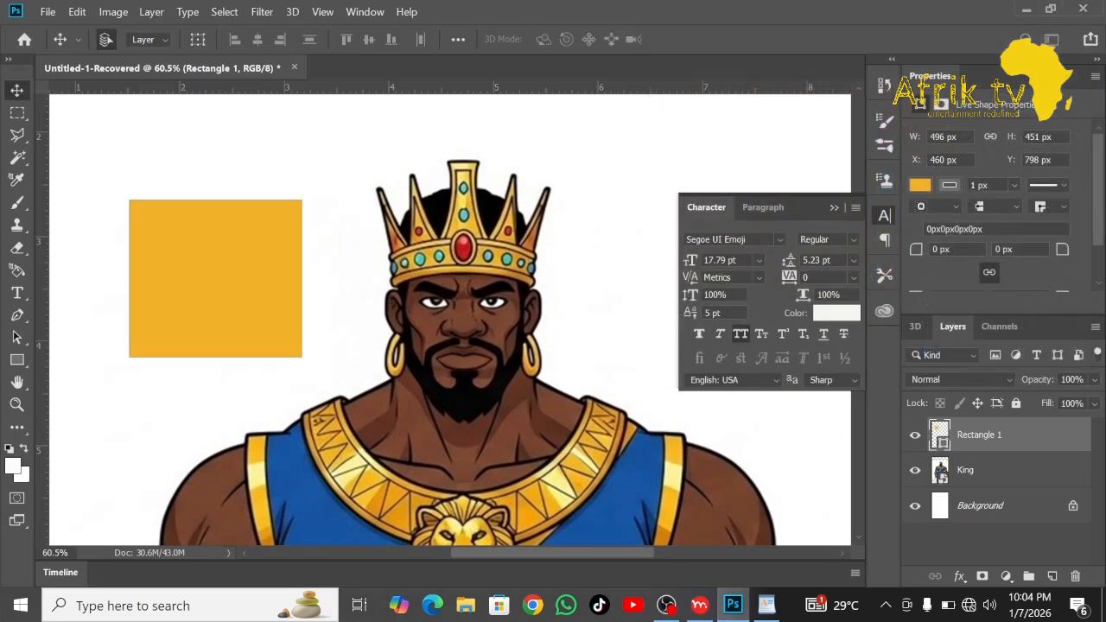
# Shrink the Photoshop window beside the Moho canvas and bring the king's face into view to compare it with the vector head.
pyautogui.click(1049, 9)
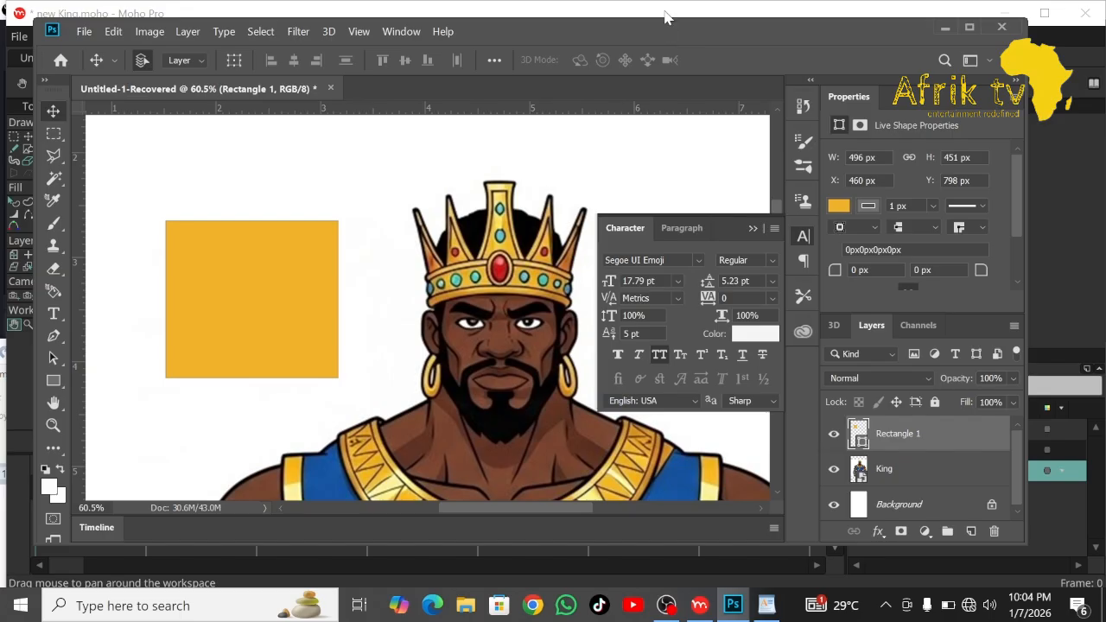
pyautogui.moveTo(34, 322); pyautogui.dragTo(540, 307)
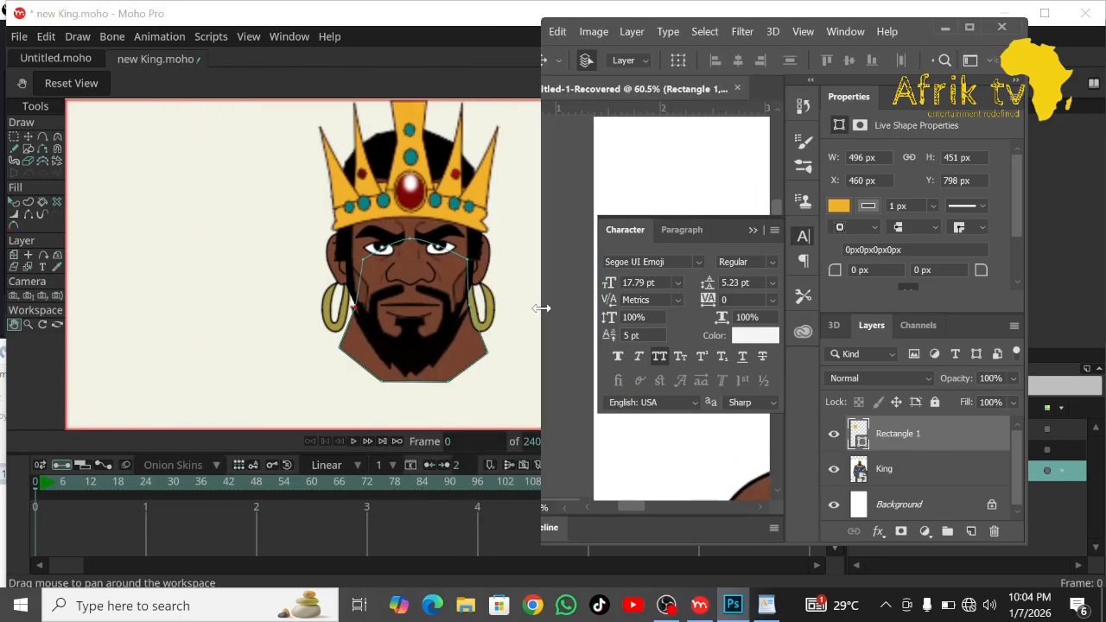
pyautogui.click(753, 227)
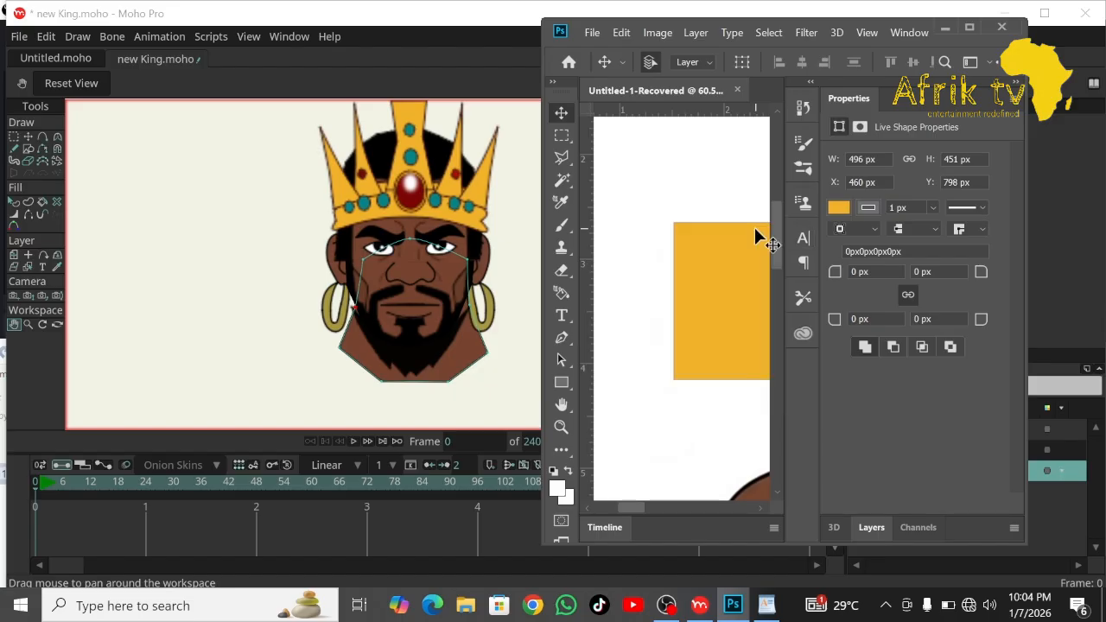
pyautogui.click(561, 406)
pyautogui.moveTo(661, 395); pyautogui.dragTo(513, 395)
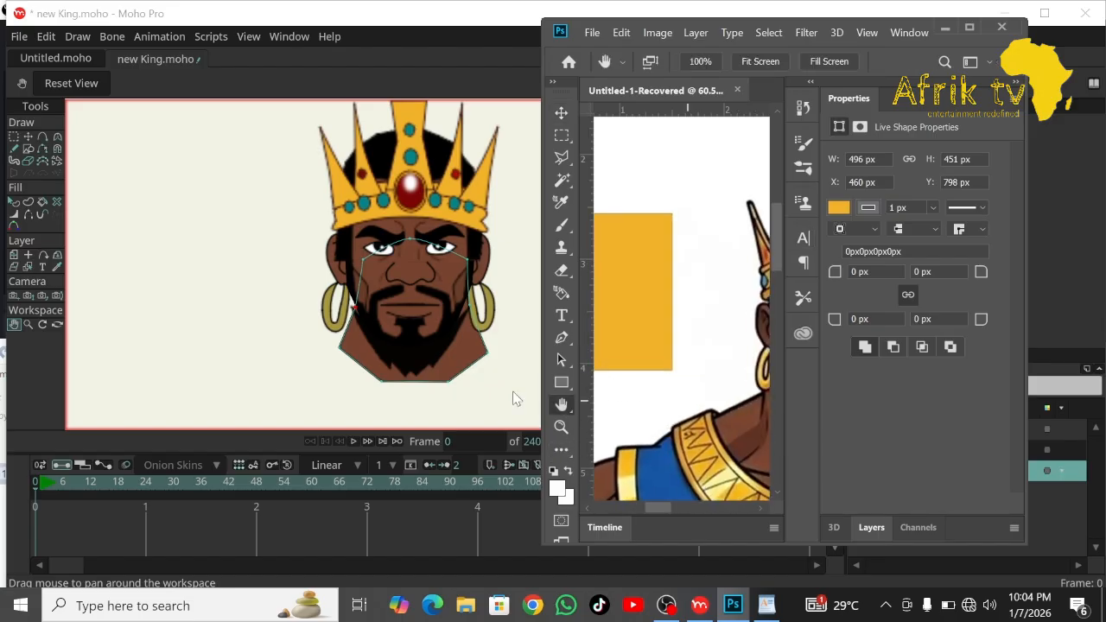
pyautogui.moveTo(706, 388); pyautogui.dragTo(583, 312)
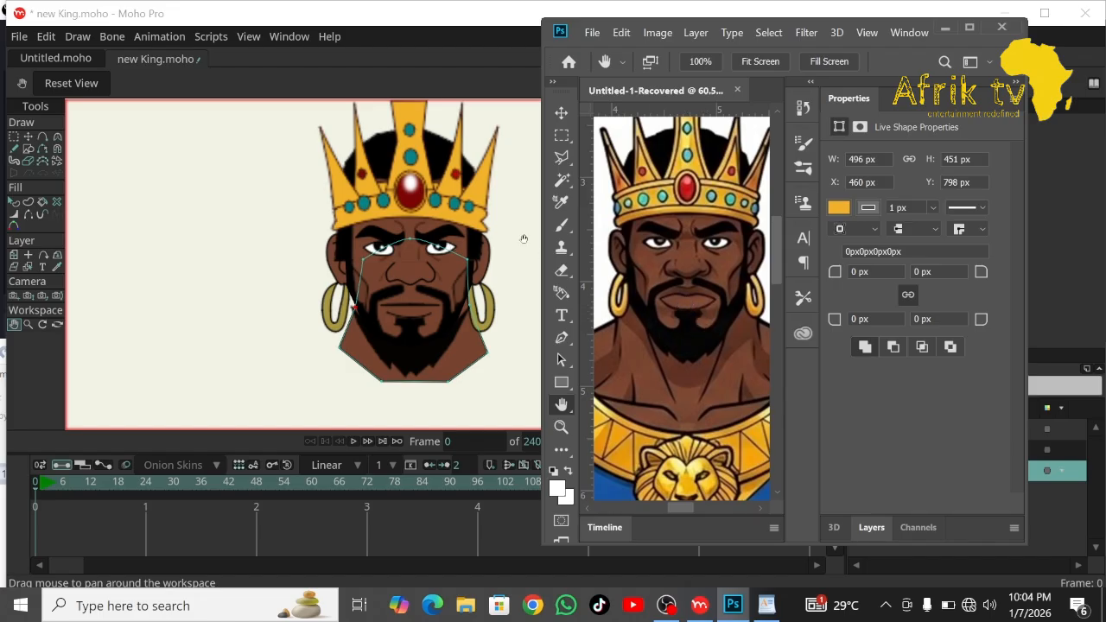
# In Moho, draw a small oval nostril on the nose layer in Head Group, over the left curve of the nose's lower edge.
pyautogui.click(29, 324)
pyautogui.moveTo(389, 238); pyautogui.dragTo(740, 447)
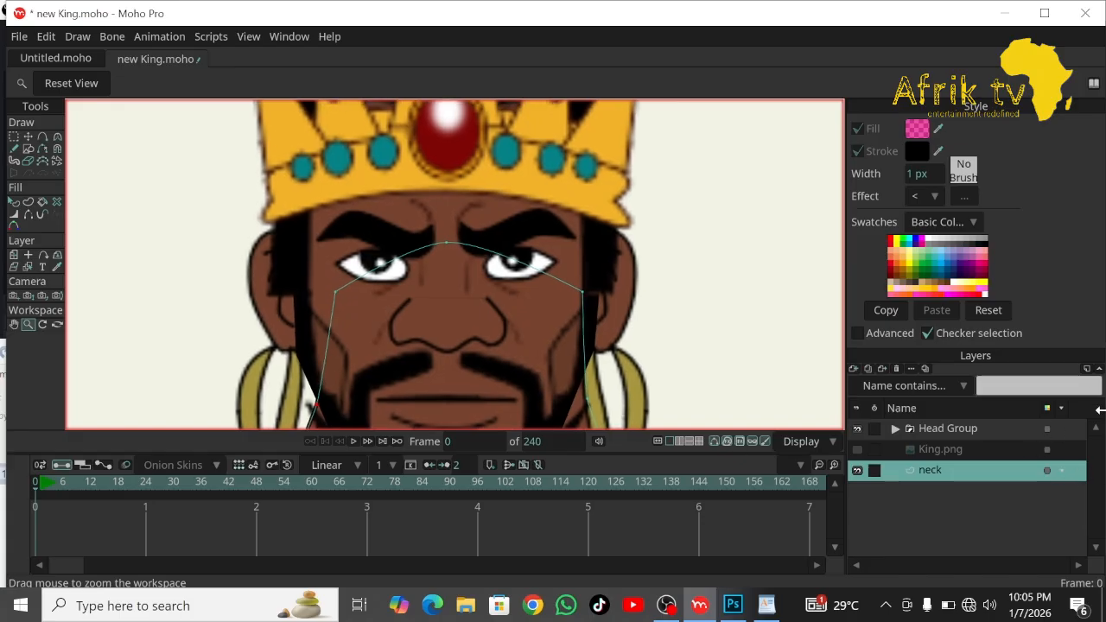
pyautogui.click(895, 428)
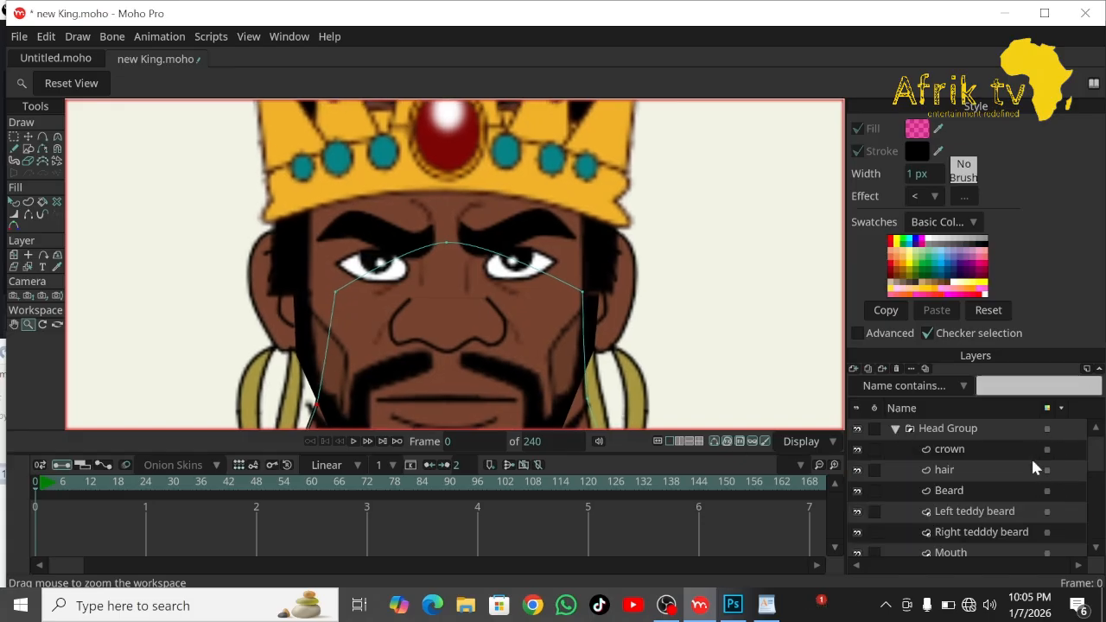
pyautogui.moveTo(1101, 467); pyautogui.dragTo(1099, 505)
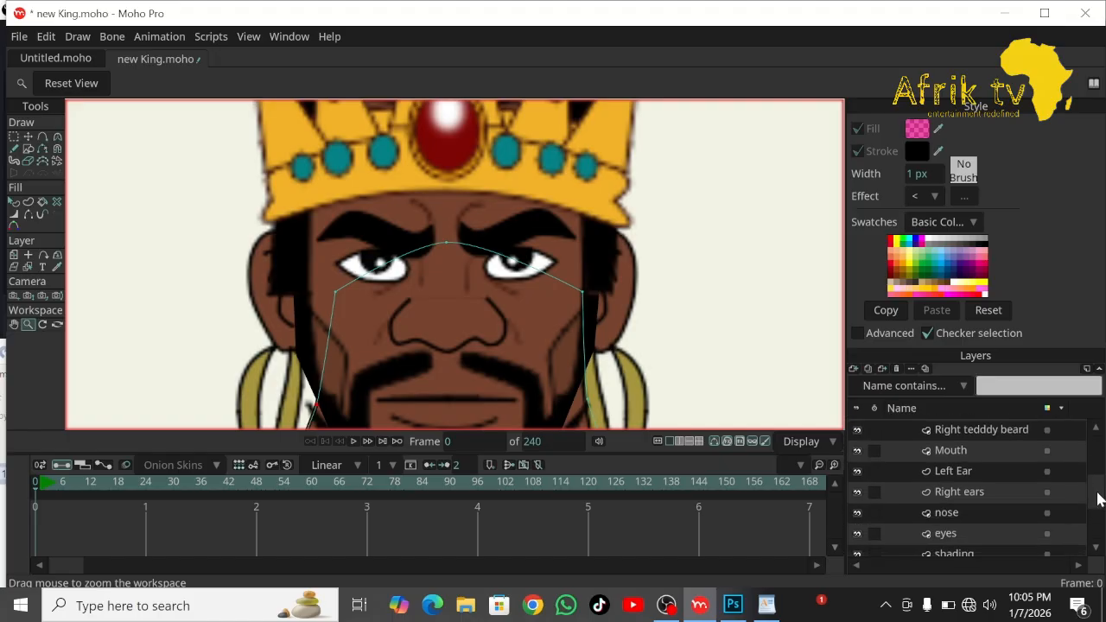
pyautogui.click(965, 509)
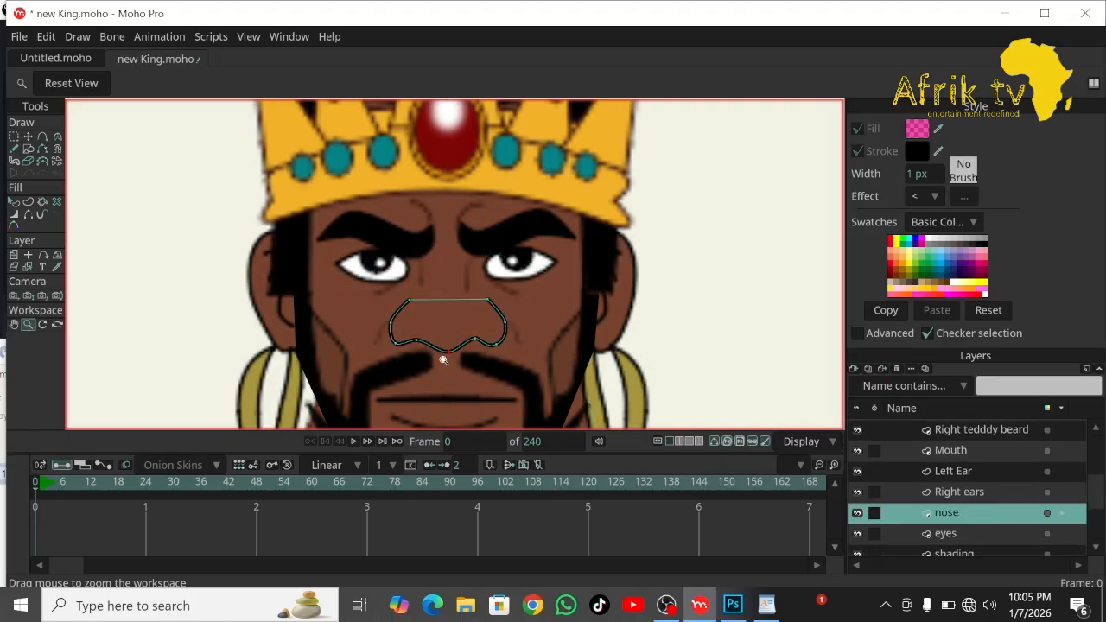
pyautogui.moveTo(443, 360); pyautogui.dragTo(739, 525)
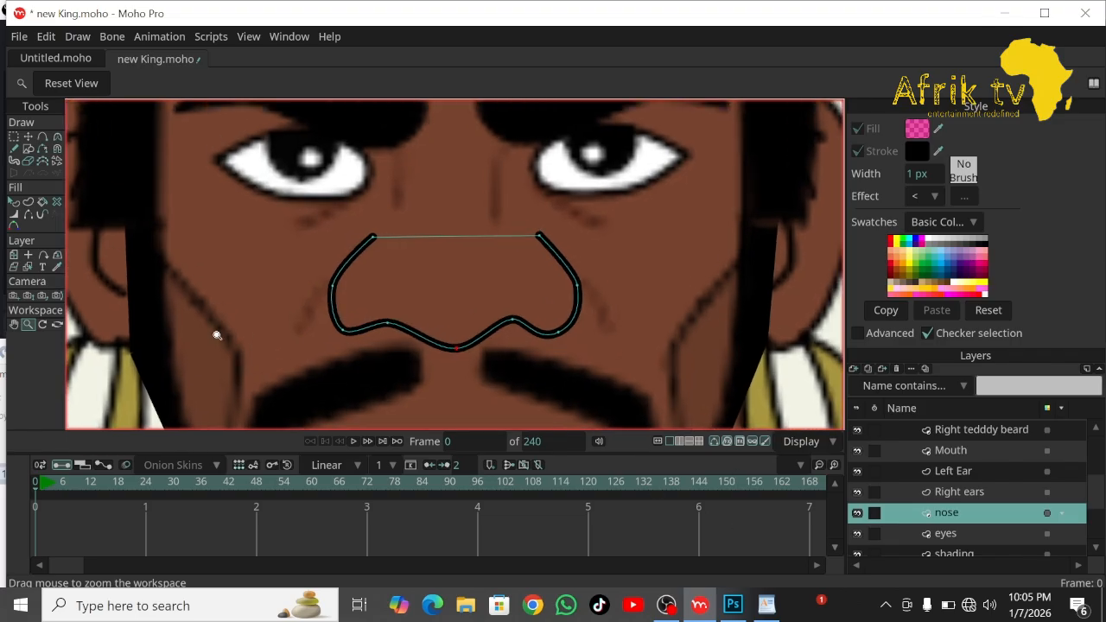
pyautogui.click(28, 148)
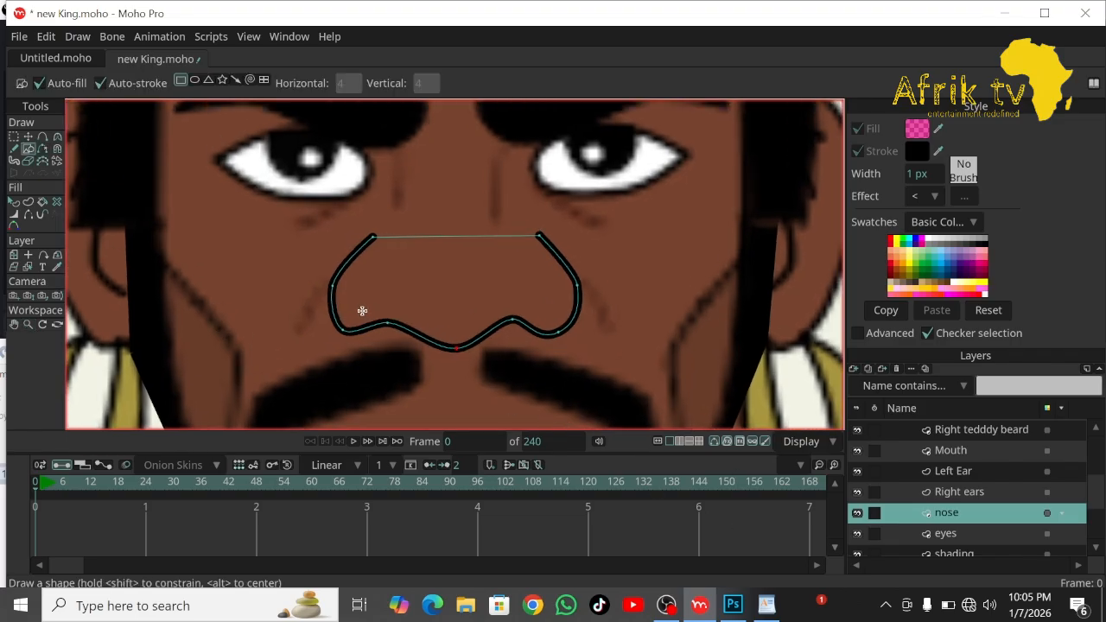
pyautogui.click(194, 79)
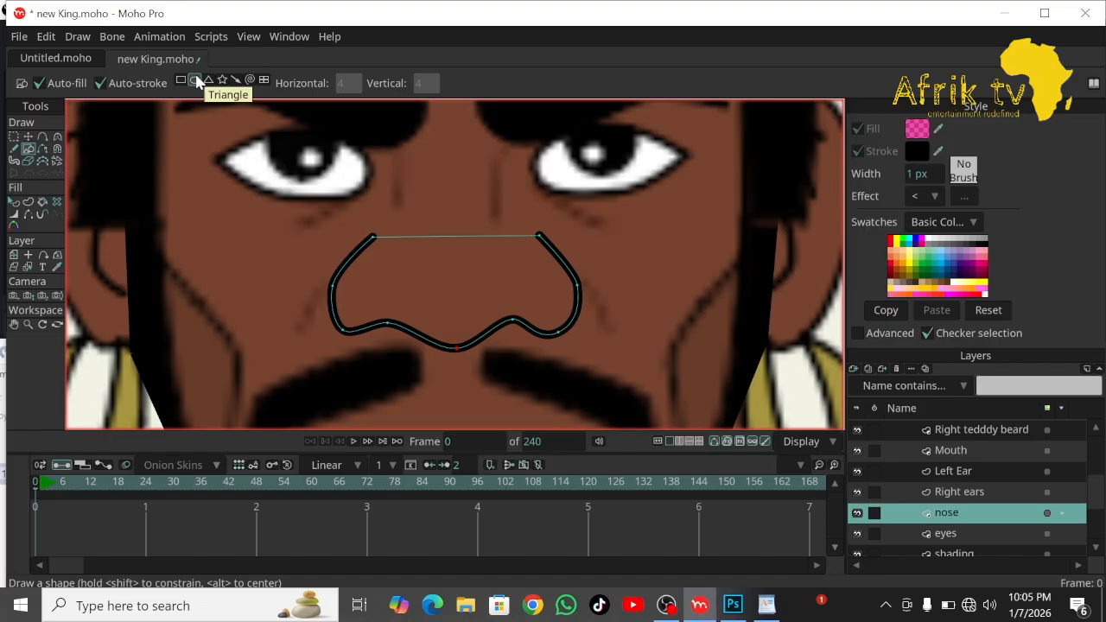
pyautogui.click(363, 298)
pyautogui.moveTo(370, 301); pyautogui.dragTo(418, 339)
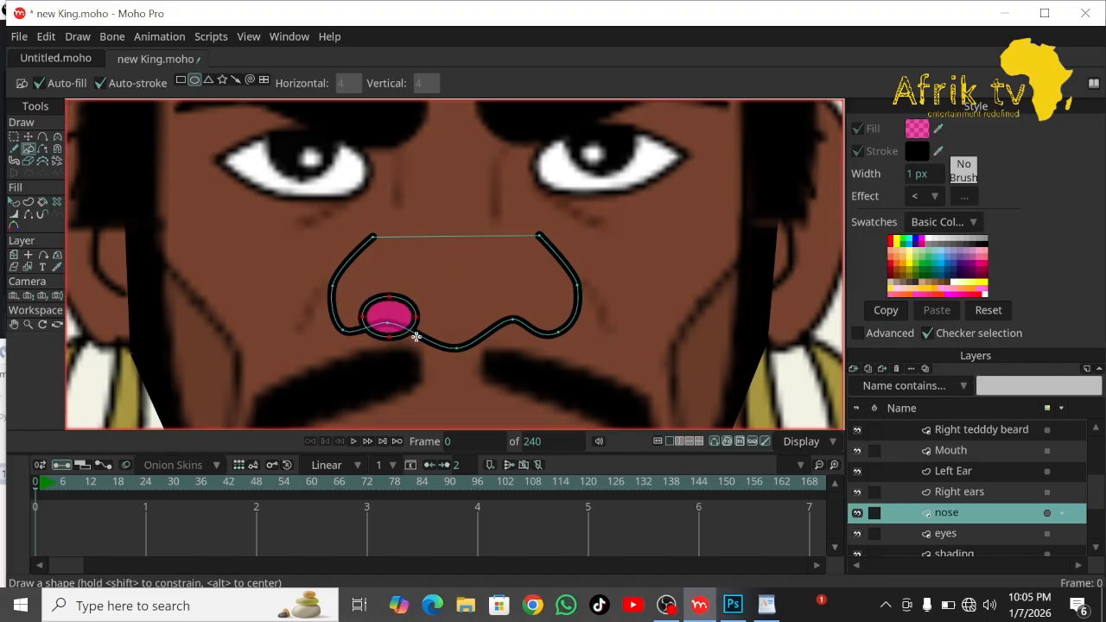
# Set the nostril oval's fill color to the near-black 191819.
pyautogui.click(15, 202)
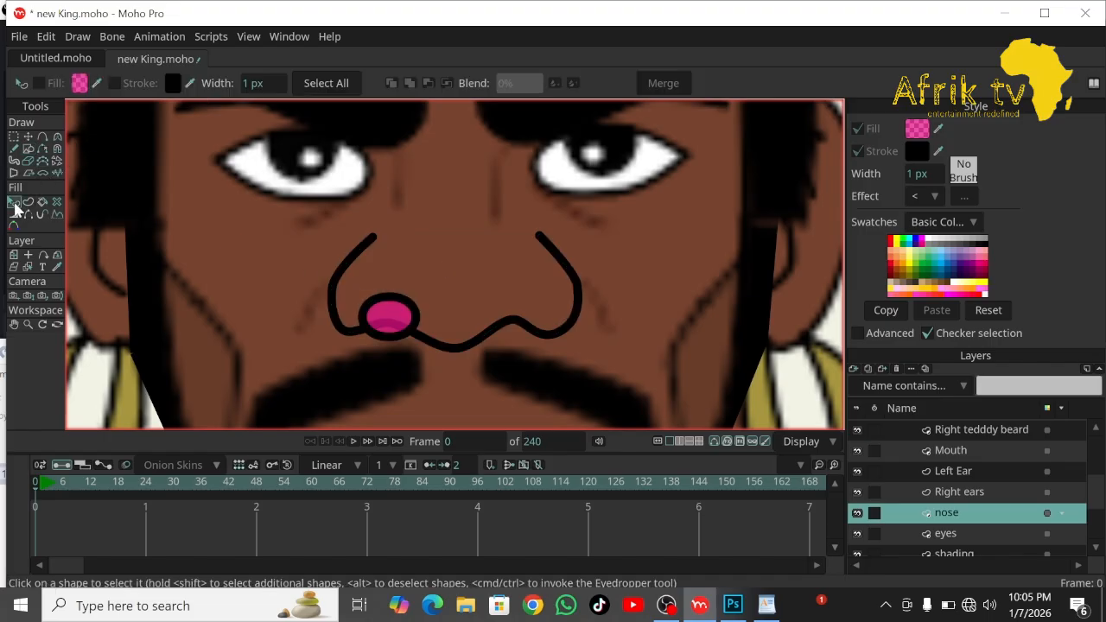
pyautogui.click(389, 316)
pyautogui.click(83, 84)
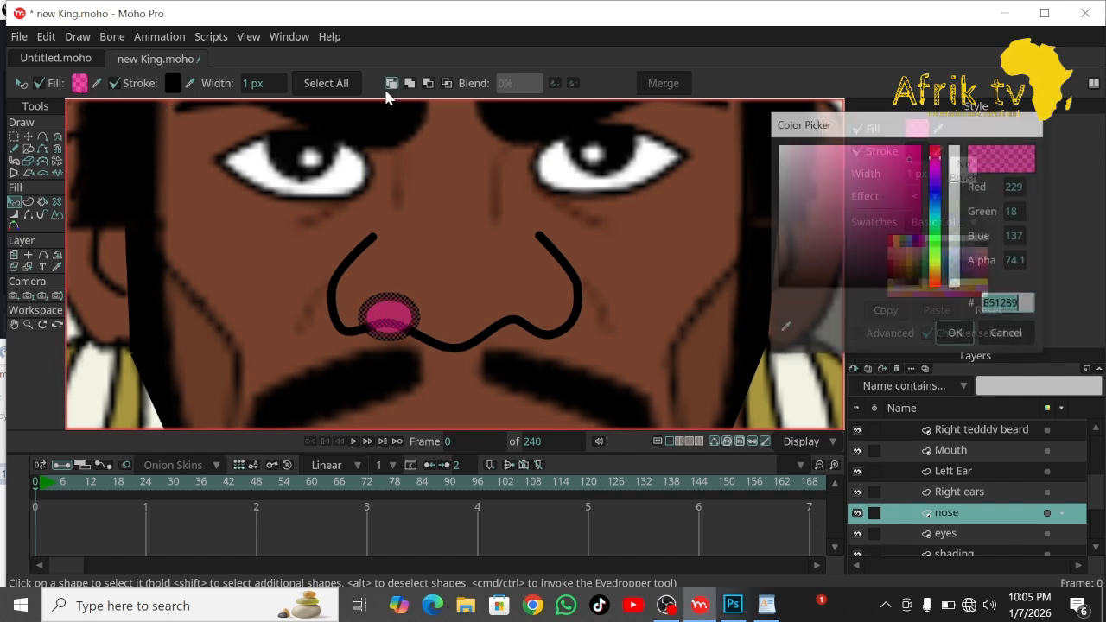
pyautogui.moveTo(795, 242); pyautogui.dragTo(786, 280)
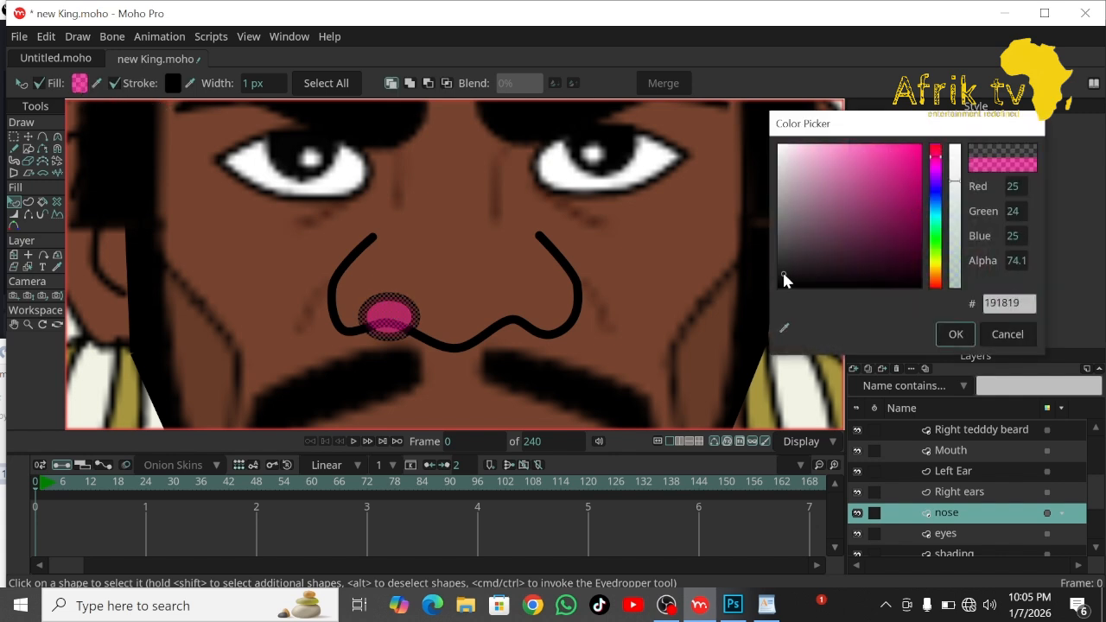
pyautogui.click(957, 332)
pyautogui.click(681, 268)
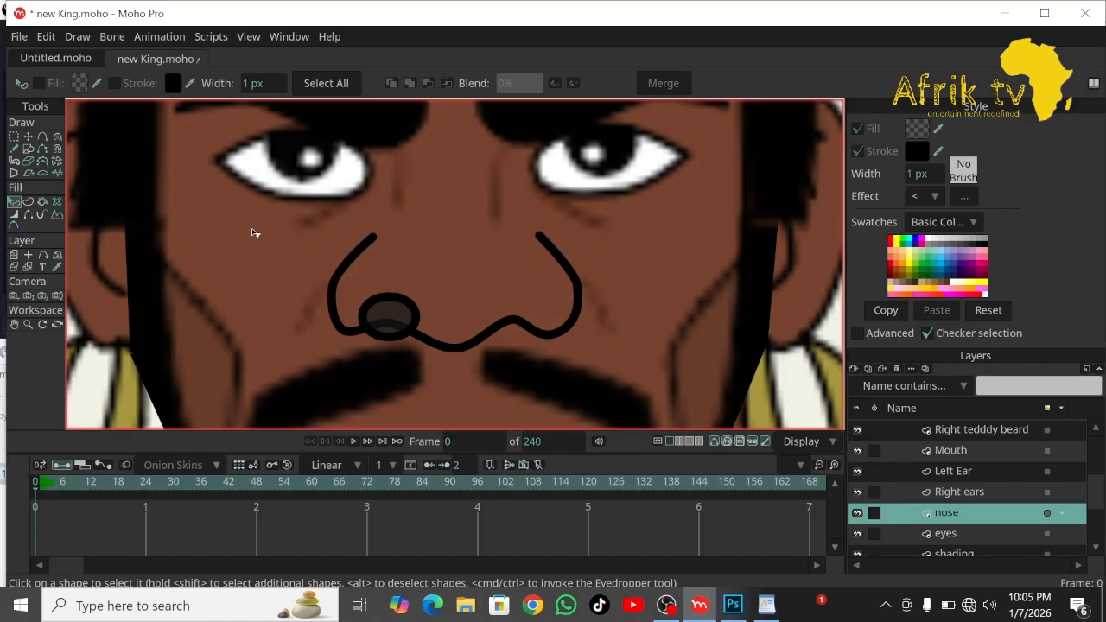
# Duplicate the nostril oval and place the copy over the right curve of the nose's lower edge.
pyautogui.click(28, 137)
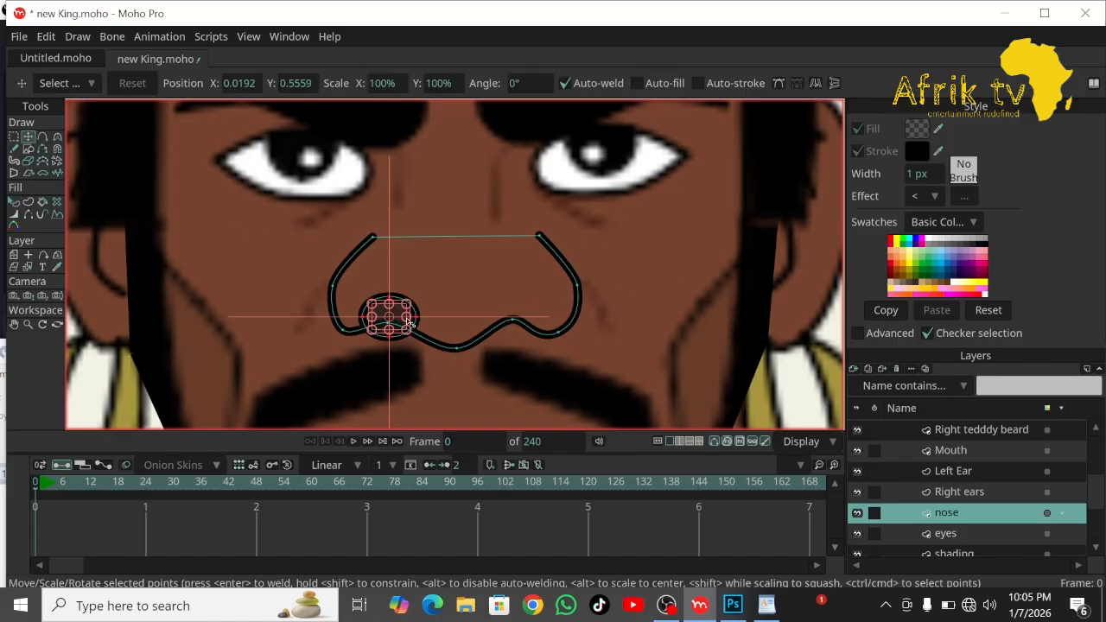
pyautogui.hotkey('ctrl', 'c')
pyautogui.hotkey('ctrl', 'v')
pyautogui.moveTo(397, 320); pyautogui.dragTo(522, 324)
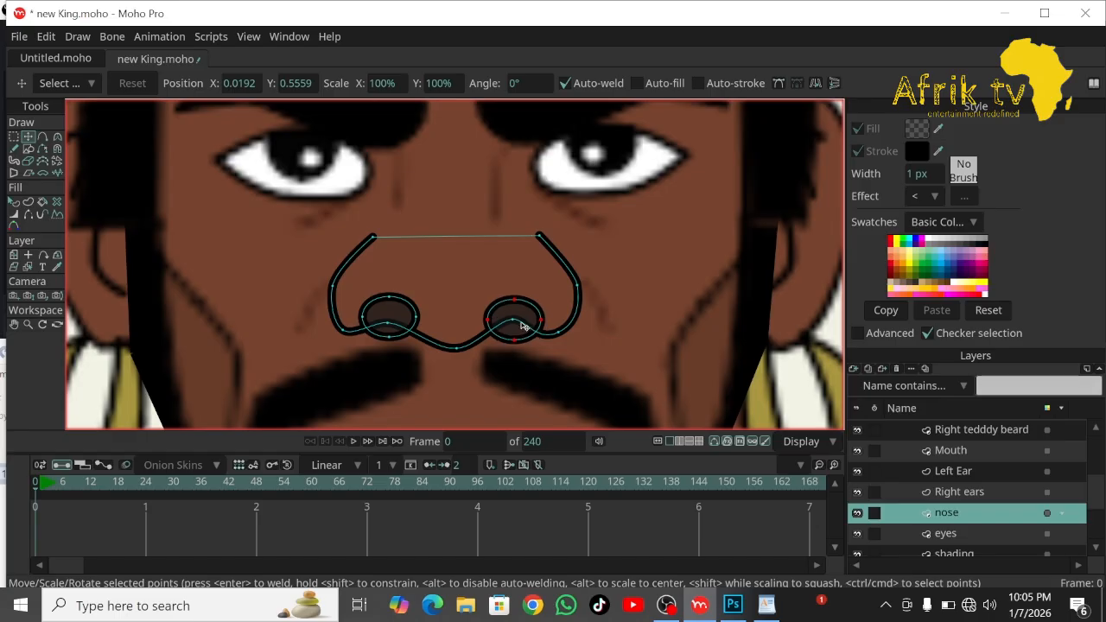
# Lower both nostril ovals to the back of the nose layer so they sit behind the nose shape.
pyautogui.click(14, 201)
pyautogui.click(387, 304)
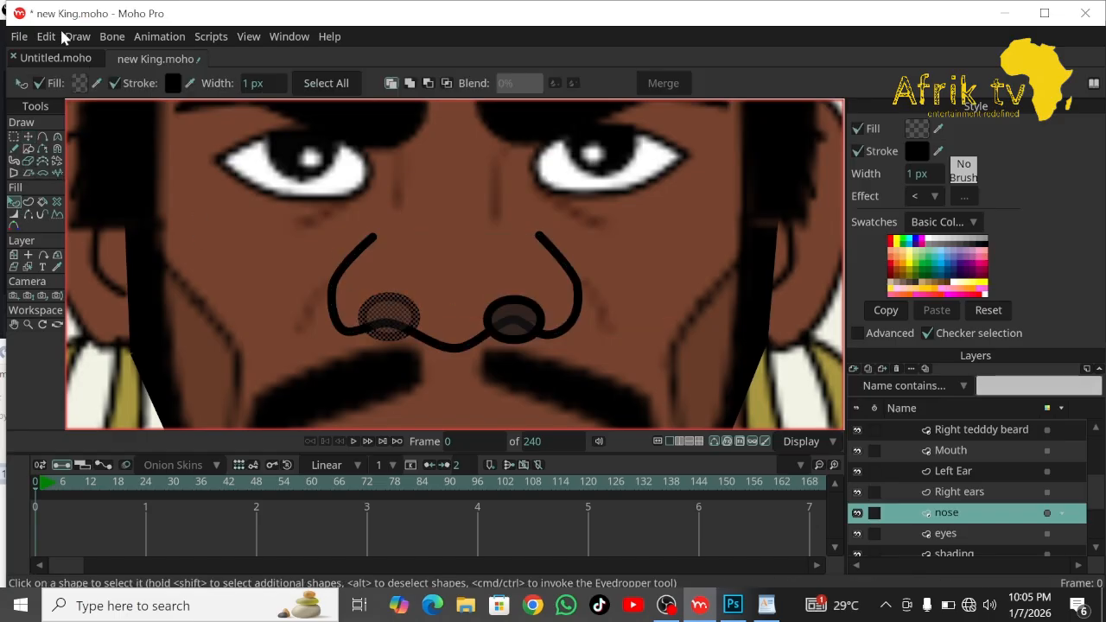
pyautogui.click(112, 36)
pyautogui.moveTo(83, 38)
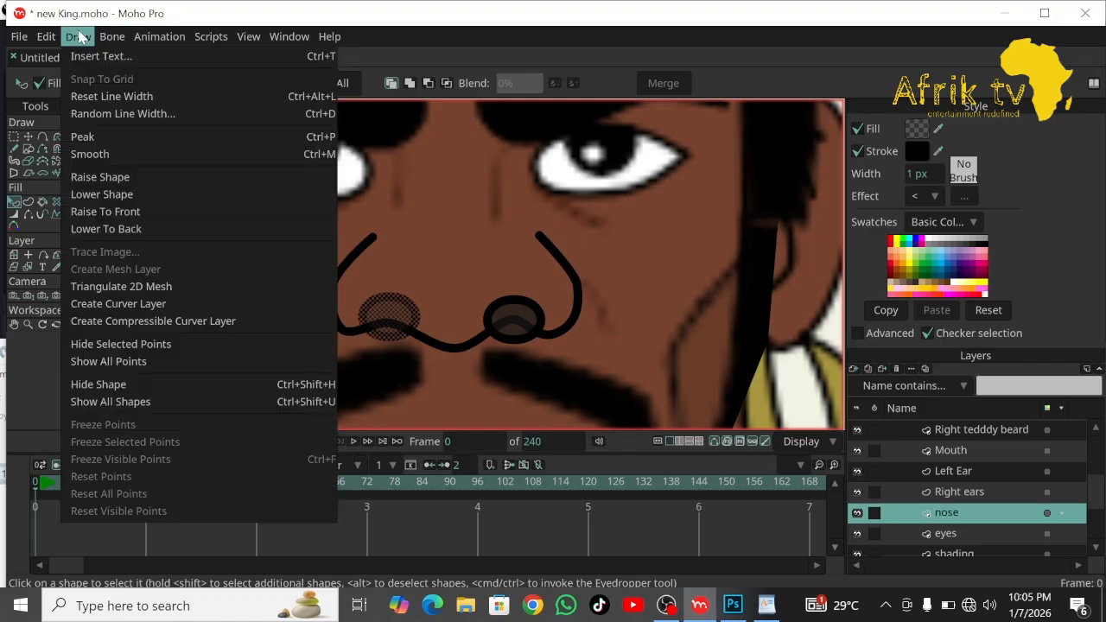
pyautogui.click(125, 230)
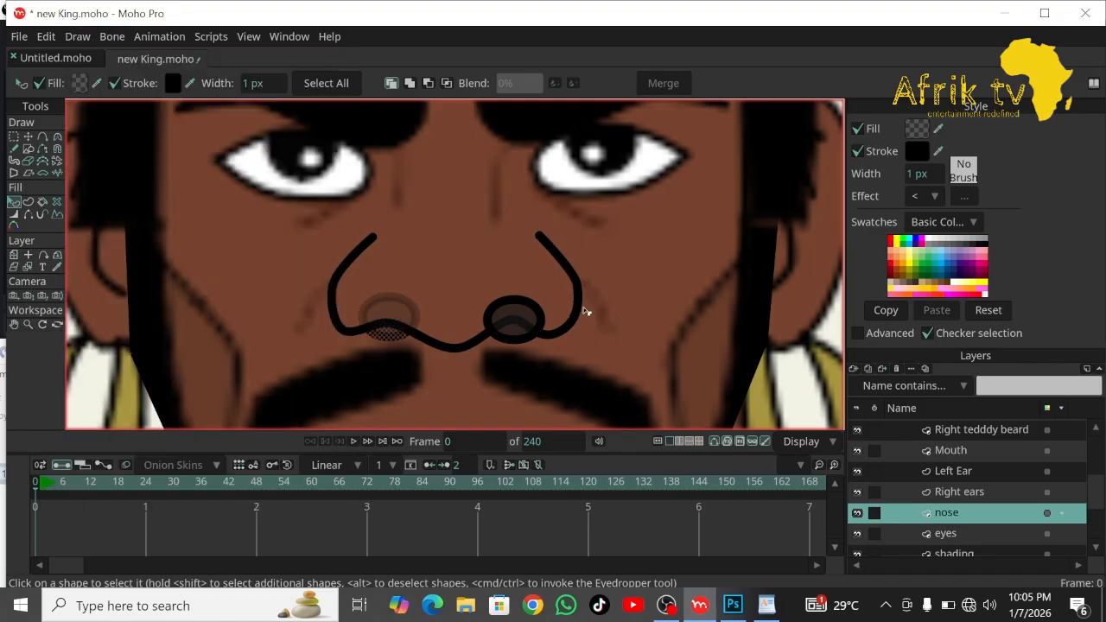
pyautogui.click(505, 312)
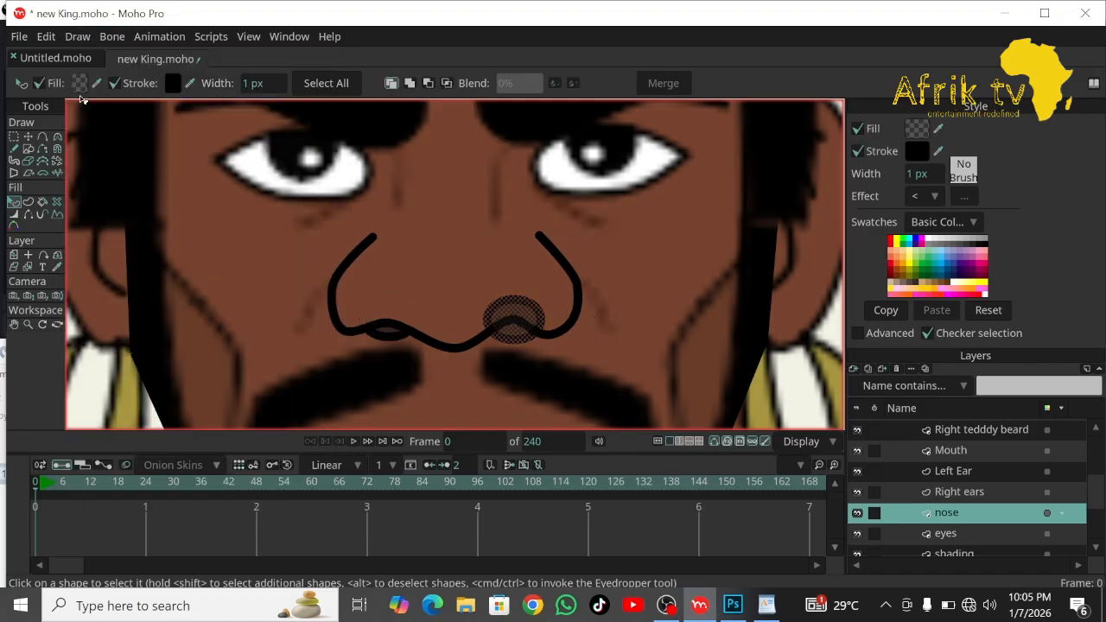
pyautogui.click(78, 36)
pyautogui.click(142, 228)
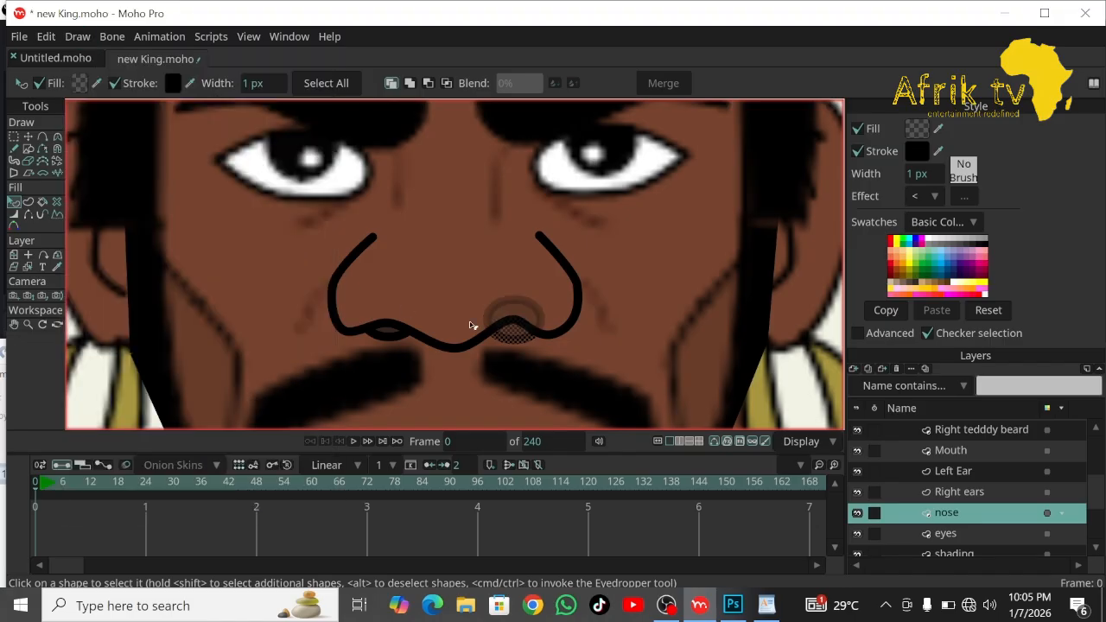
# Turn off the stroke on both nostril ovals of the nose layer.
pyautogui.click(312, 341)
pyautogui.click(393, 341)
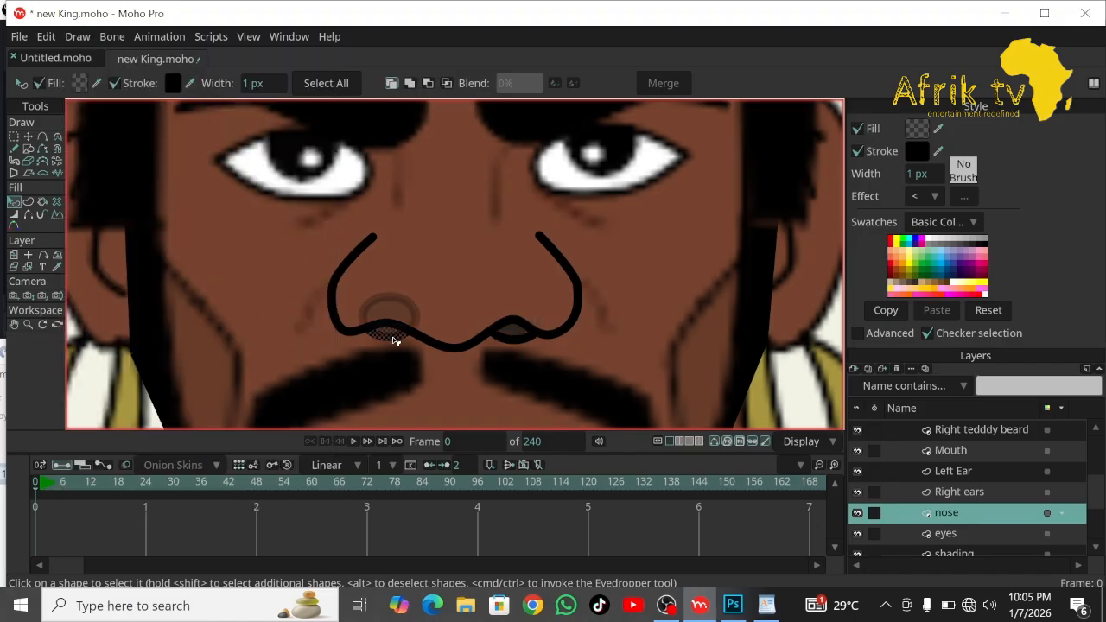
pyautogui.click(146, 344)
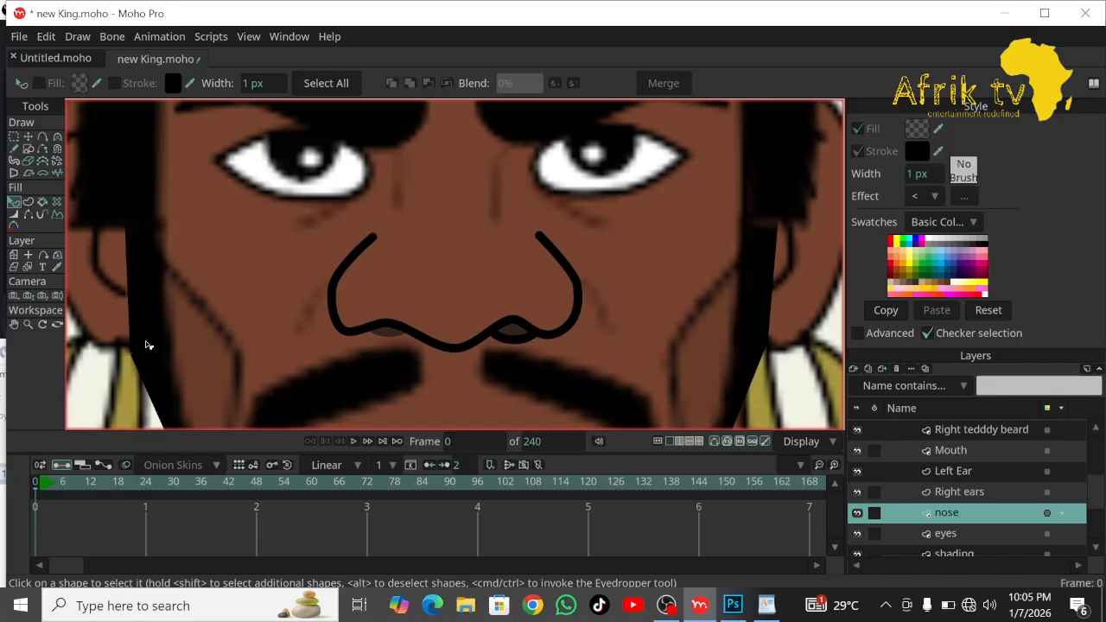
pyautogui.click(514, 338)
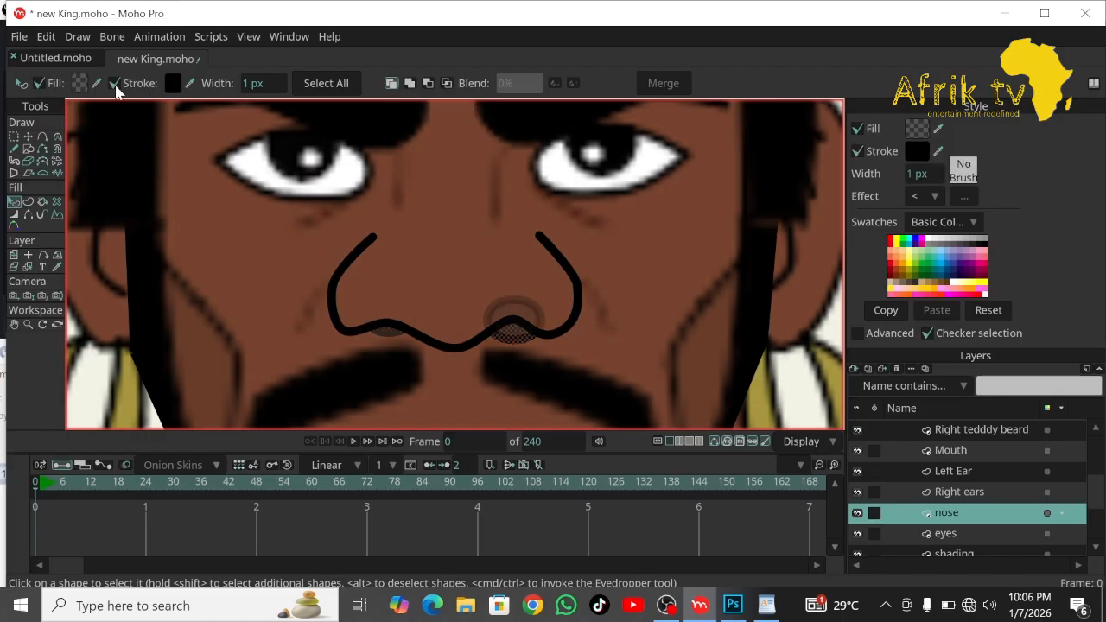
pyautogui.click(136, 239)
pyautogui.hotkey('ctrl', 'a')
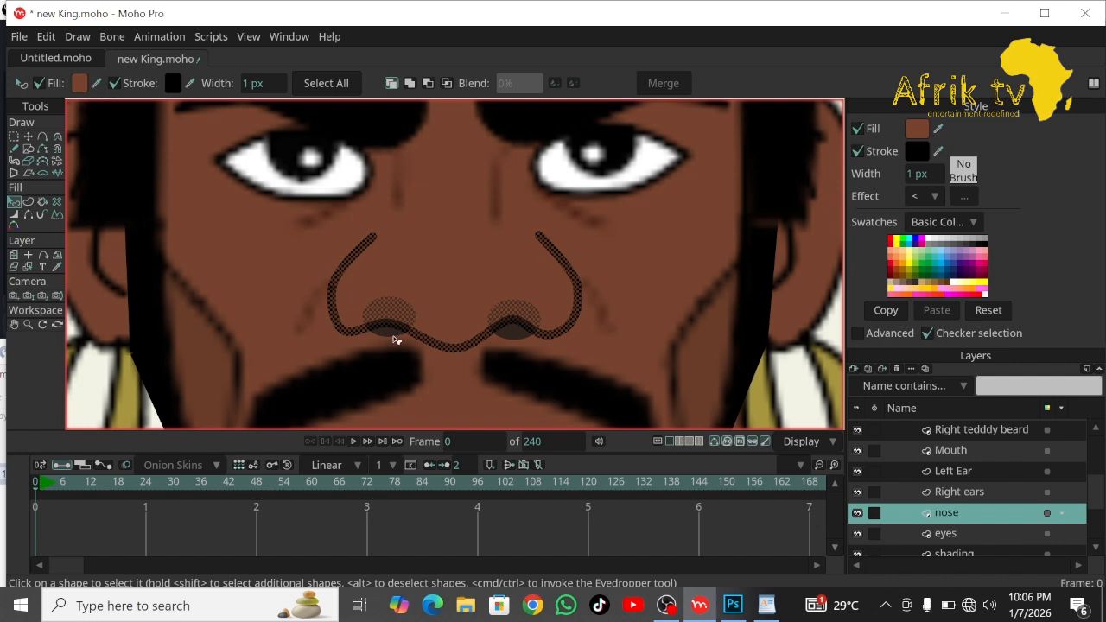
# Raise the fill alpha of both nostril ovals to 96.5, keeping the color 191819.
pyautogui.click(395, 339)
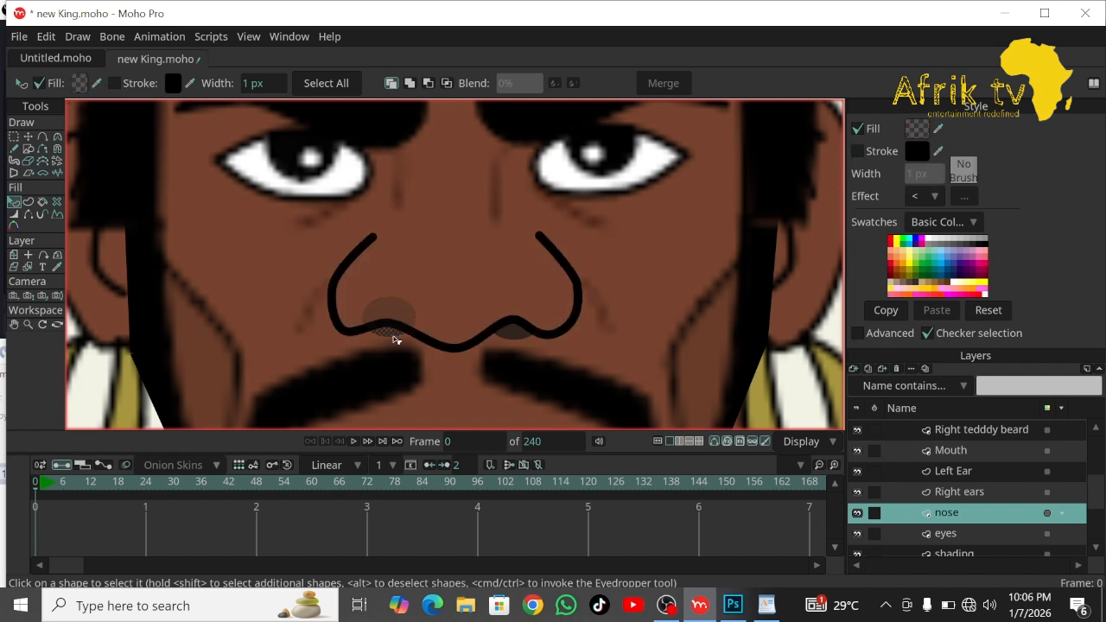
pyautogui.click(81, 83)
pyautogui.moveTo(950, 229); pyautogui.dragTo(953, 150)
pyautogui.moveTo(785, 272); pyautogui.dragTo(783, 278)
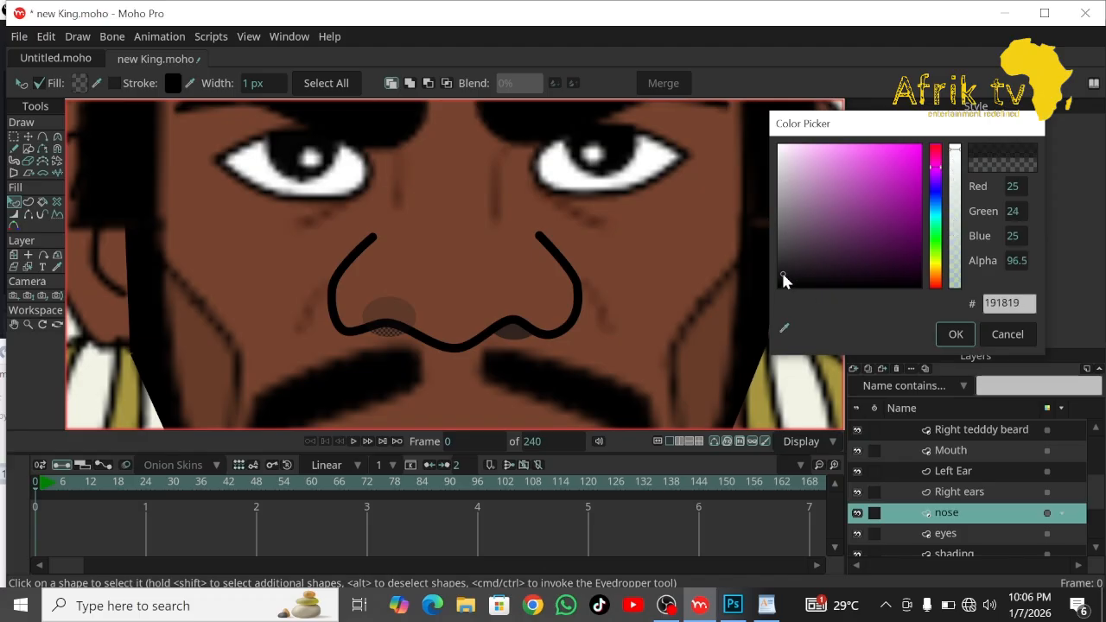
pyautogui.click(956, 333)
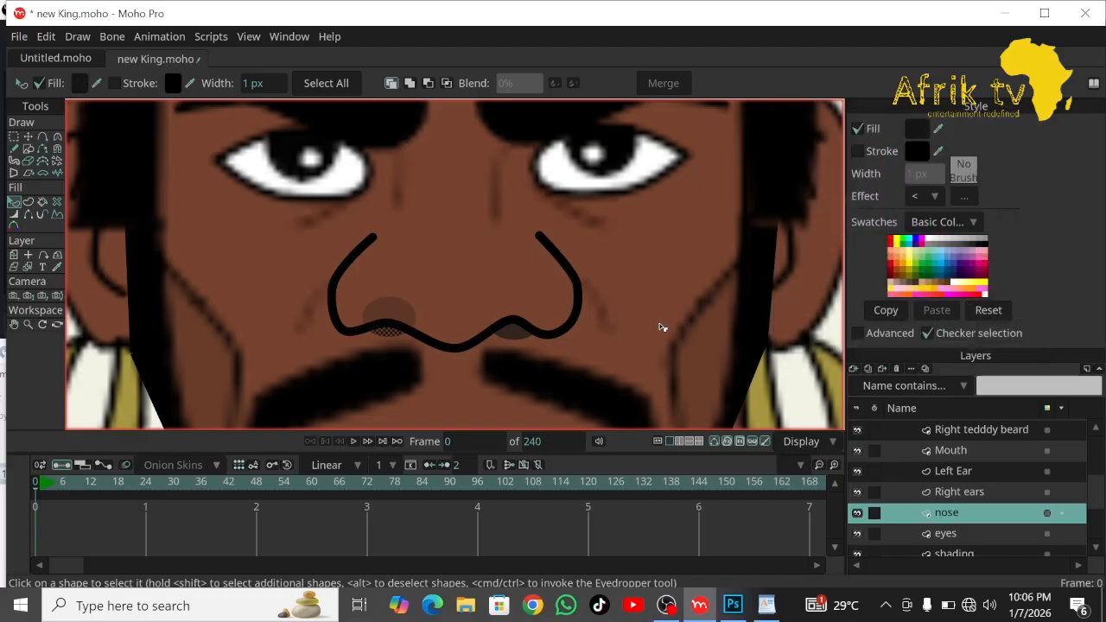
pyautogui.click(513, 328)
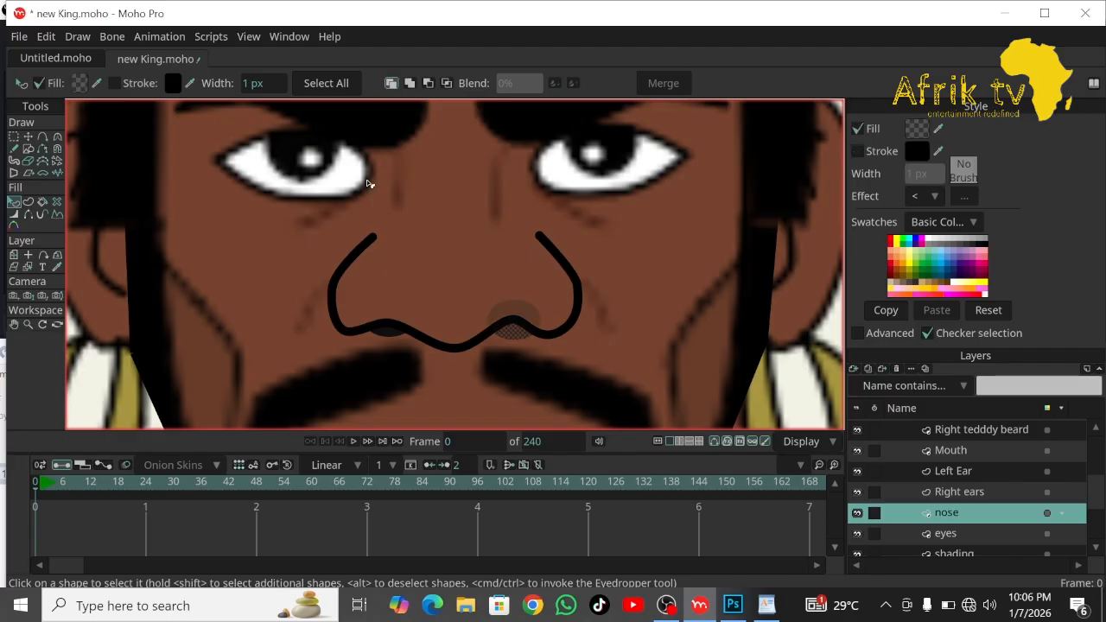
pyautogui.click(916, 128)
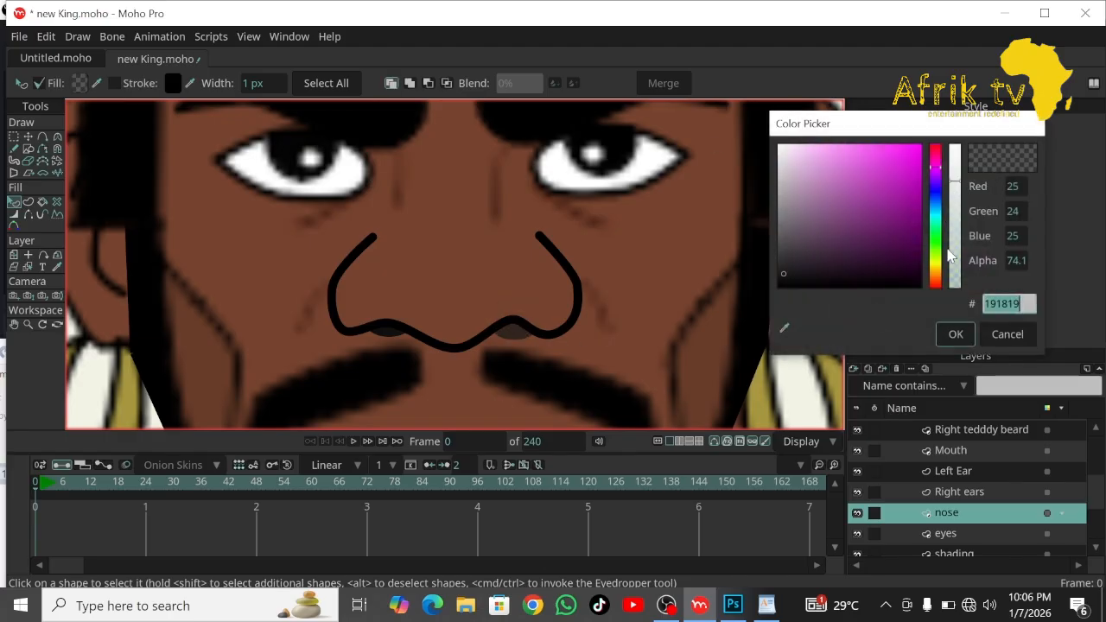
pyautogui.click(953, 158)
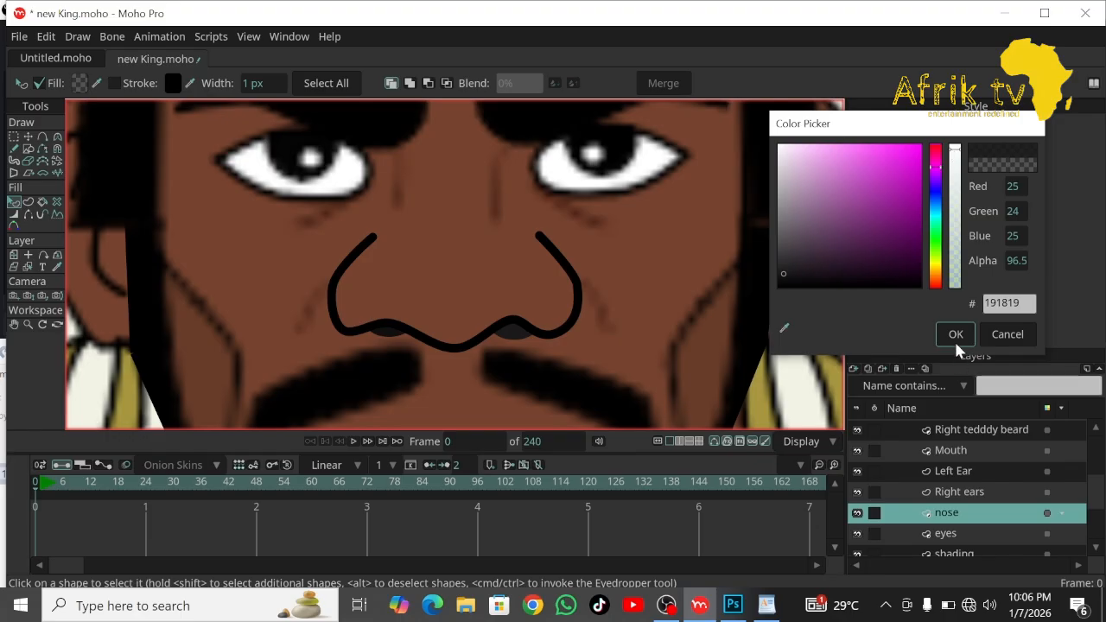
pyautogui.click(956, 334)
# Apply the Soft Edge effect to the right nostril oval.
pyautogui.click(936, 198)
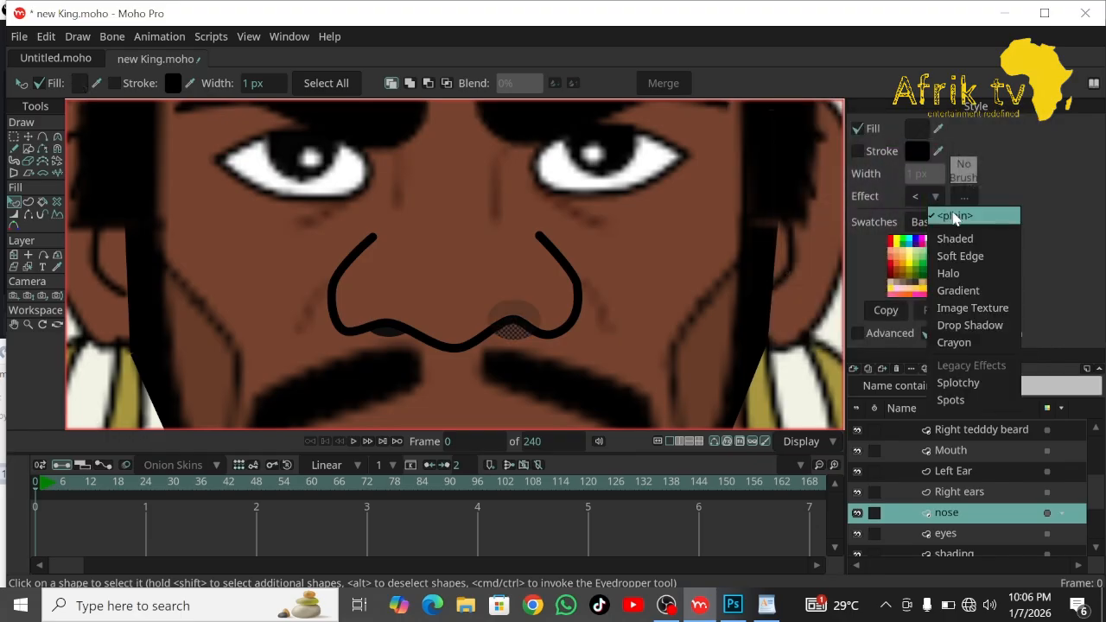
pyautogui.click(960, 256)
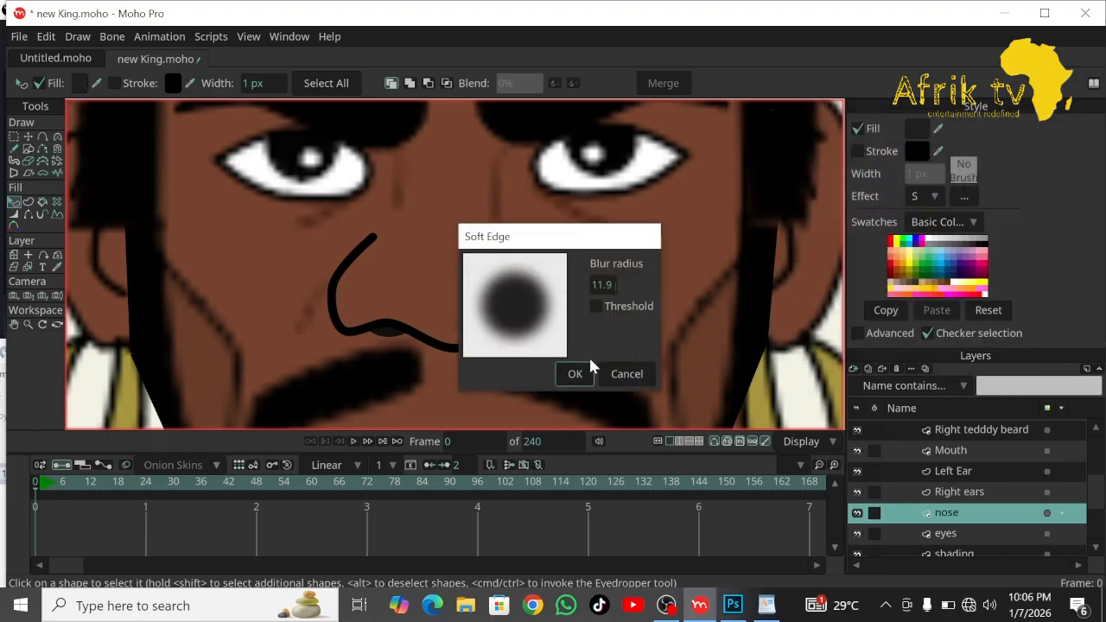
pyautogui.click(574, 374)
# Set the Soft Edge blur radius of the right nostril oval to 1 px.
pyautogui.click(516, 333)
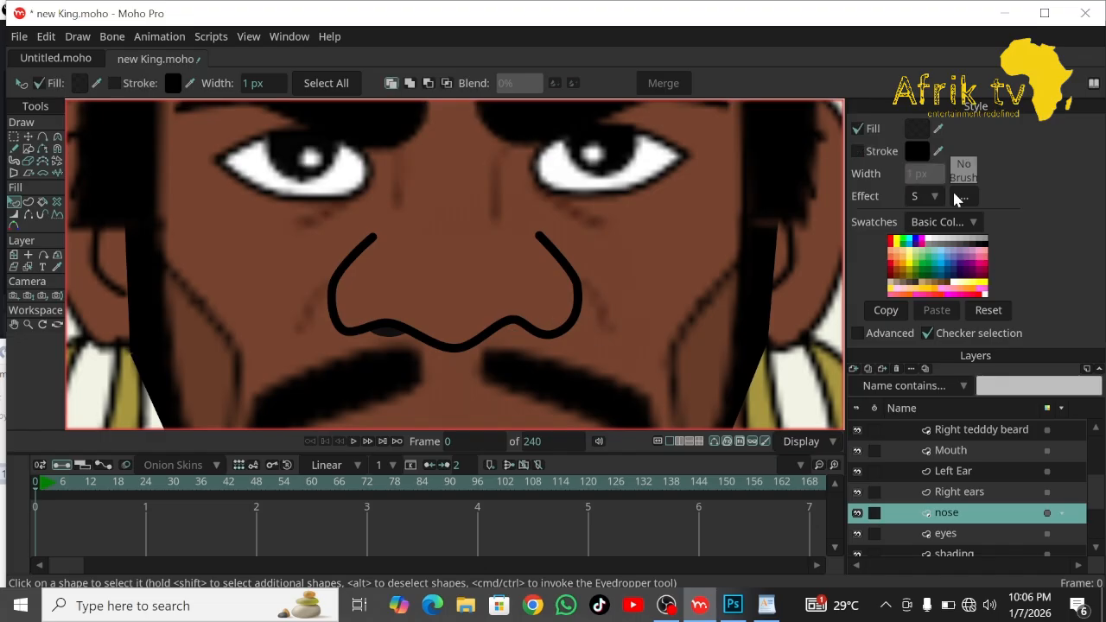
pyautogui.click(964, 197)
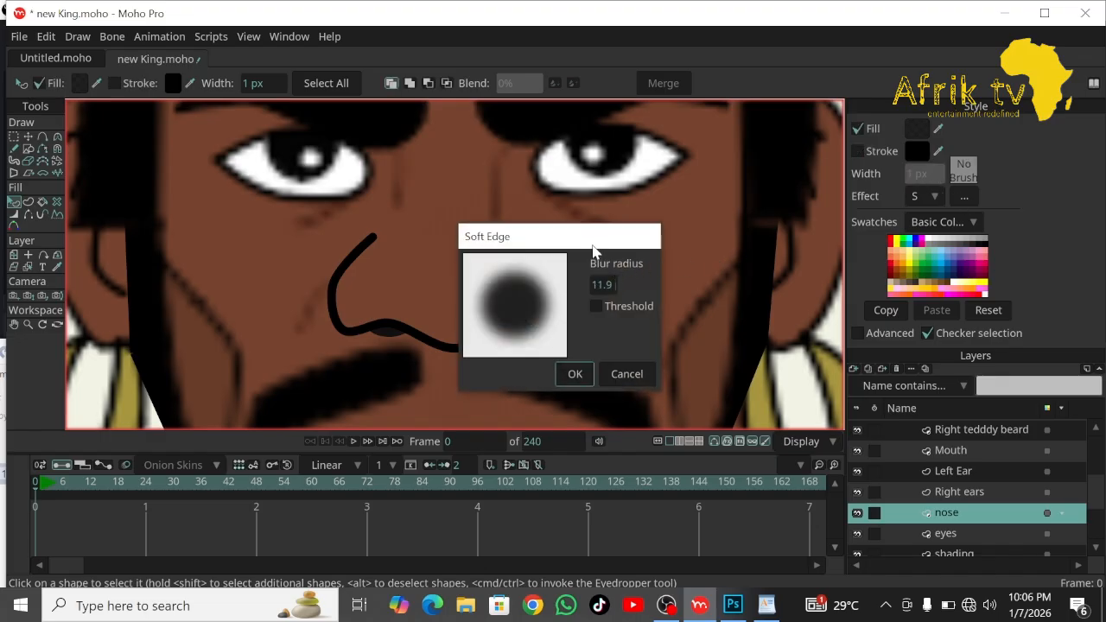
pyautogui.moveTo(590, 242); pyautogui.dragTo(772, 190)
pyautogui.press('BackSpace')
pyautogui.press('BackSpace')
pyautogui.press('BackSpace')
pyautogui.press('BackSpace')
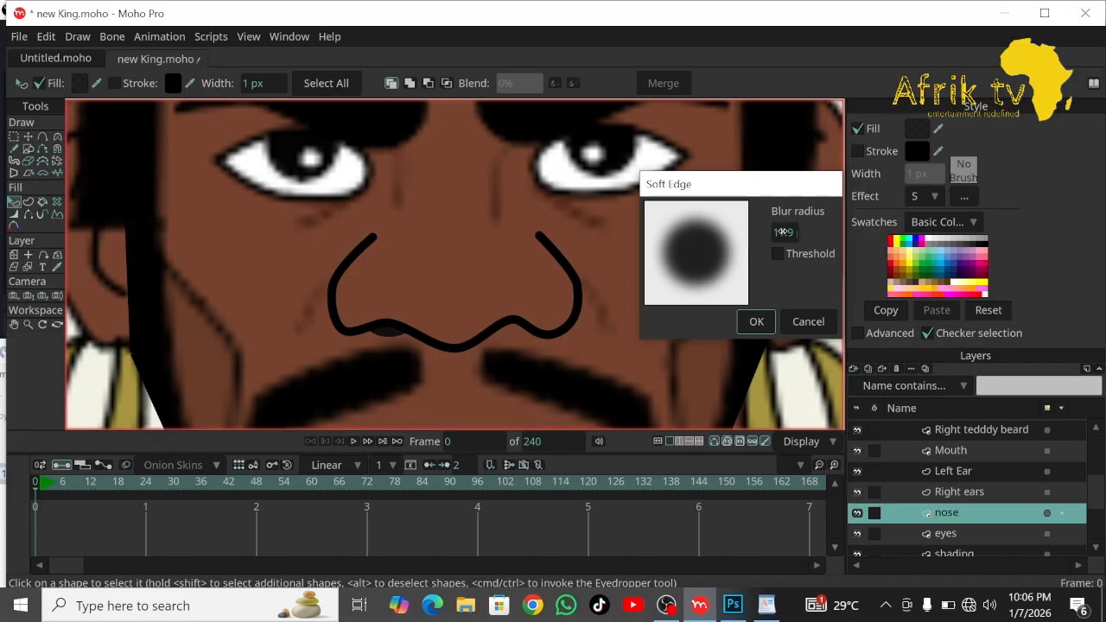
pyautogui.write('2')
pyautogui.press('Return')
pyautogui.moveTo(725, 229); pyautogui.dragTo(719, 235)
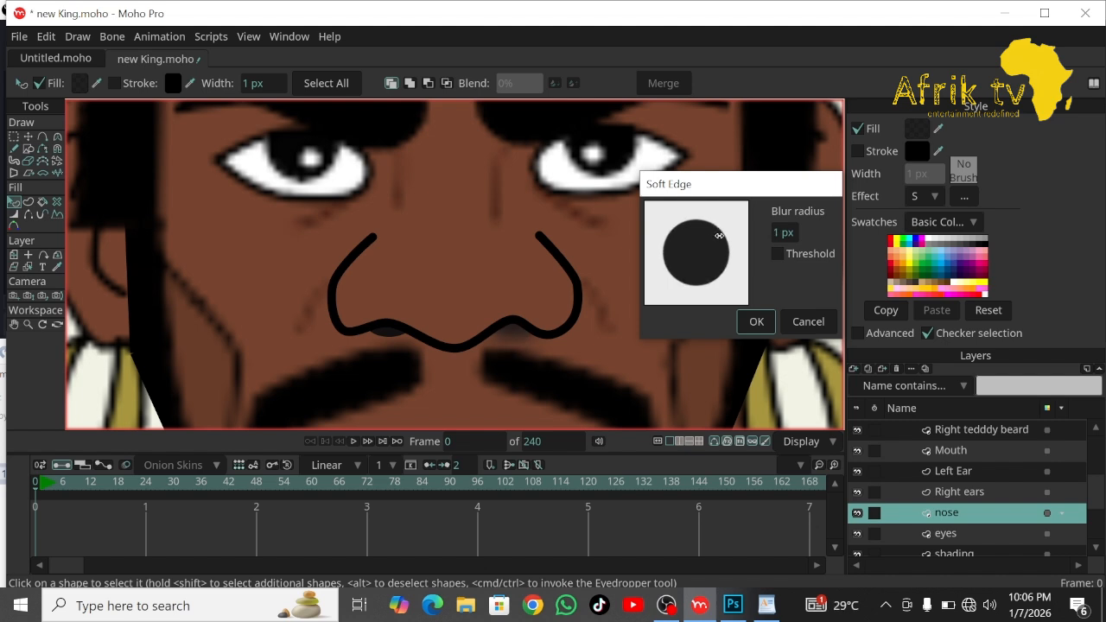
pyautogui.click(753, 321)
# Apply the Soft Edge effect with a blur radius of 1 to the left nostril oval and deselect it.
pyautogui.click(389, 332)
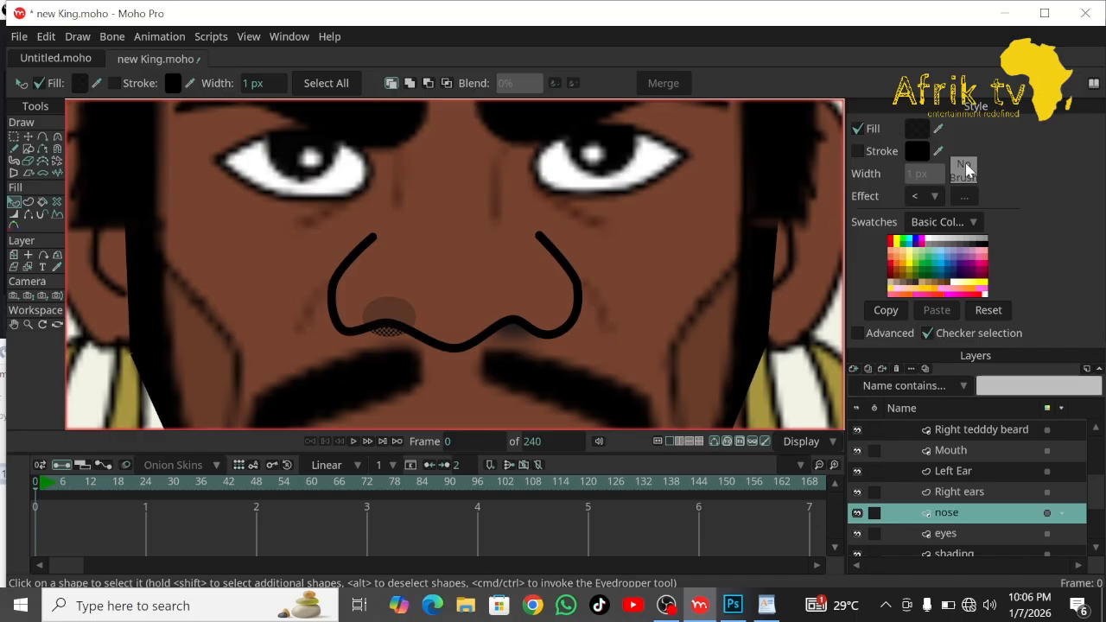
pyautogui.click(928, 199)
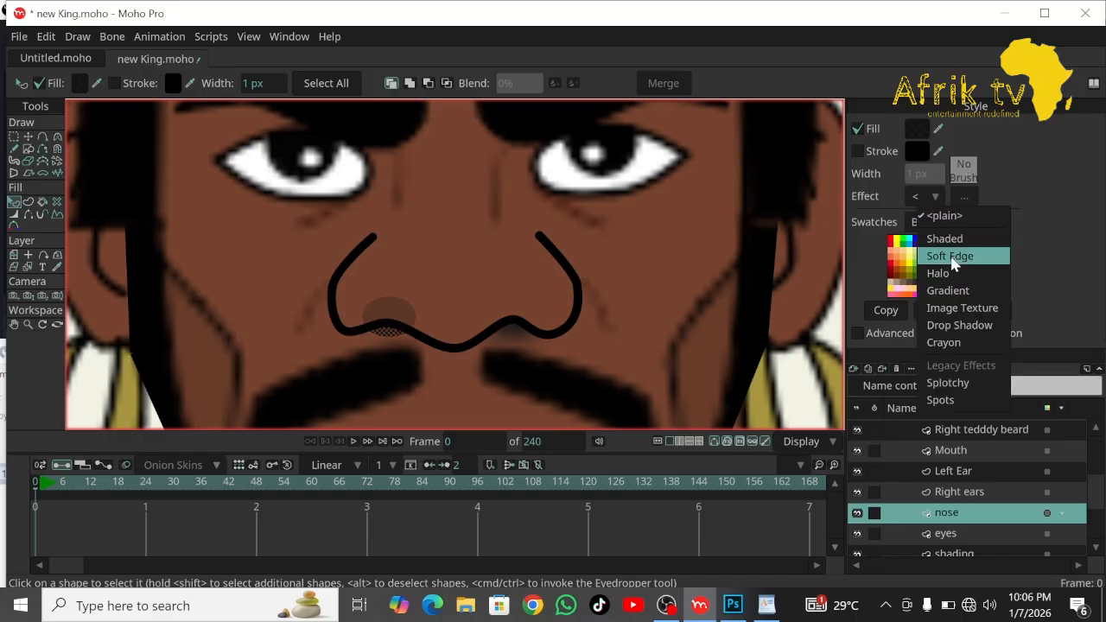
pyautogui.click(951, 255)
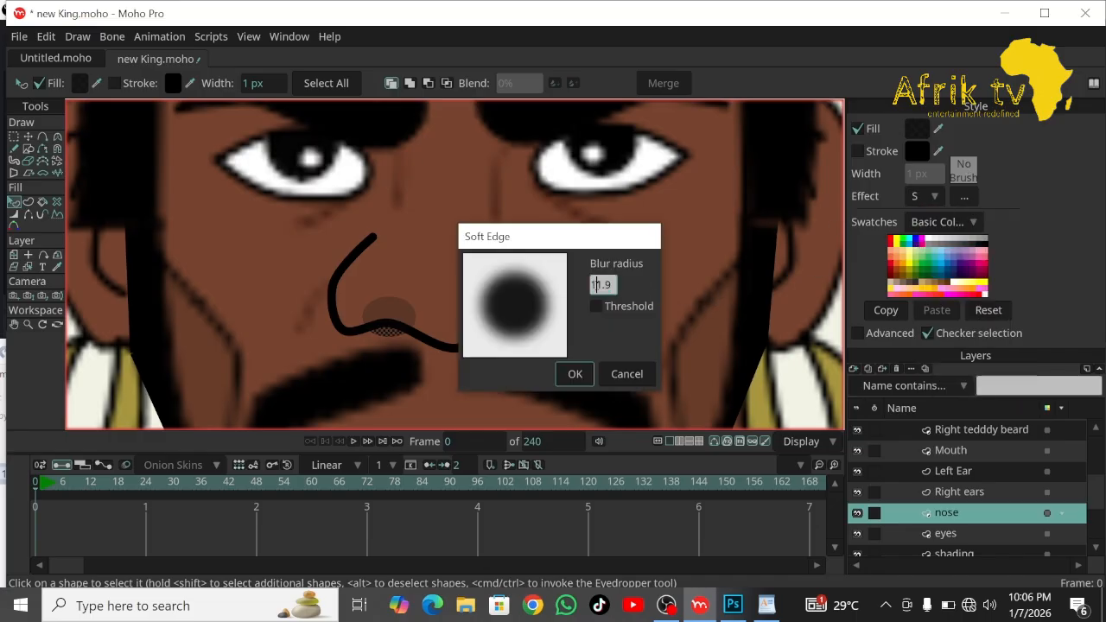
pyautogui.doubleClick(596, 284)
pyautogui.write('1')
pyautogui.press('Return')
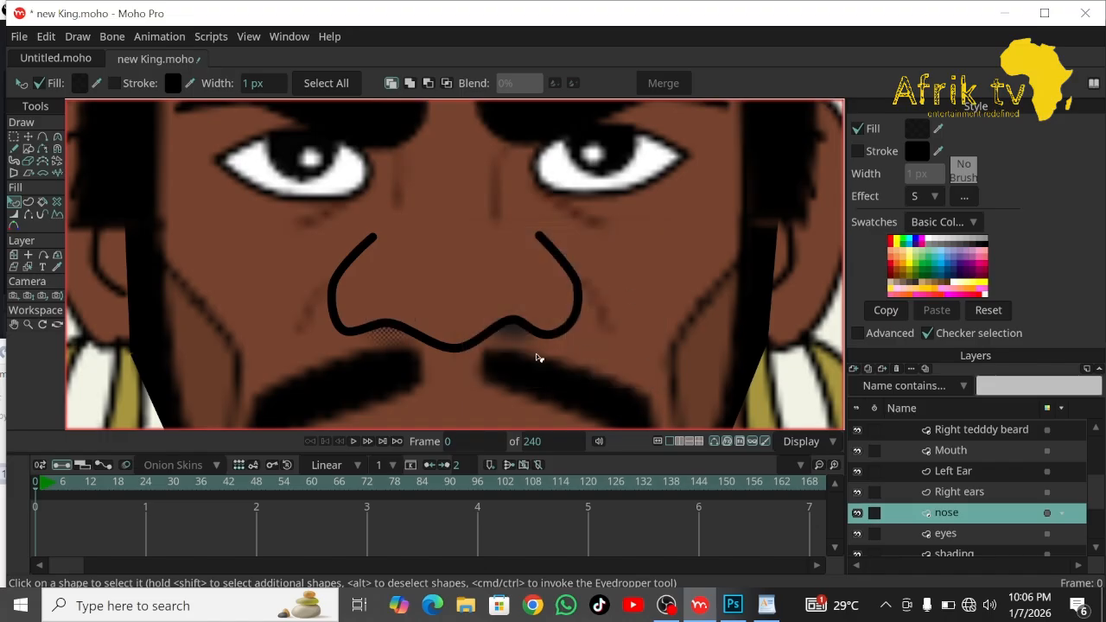
pyautogui.click(247, 297)
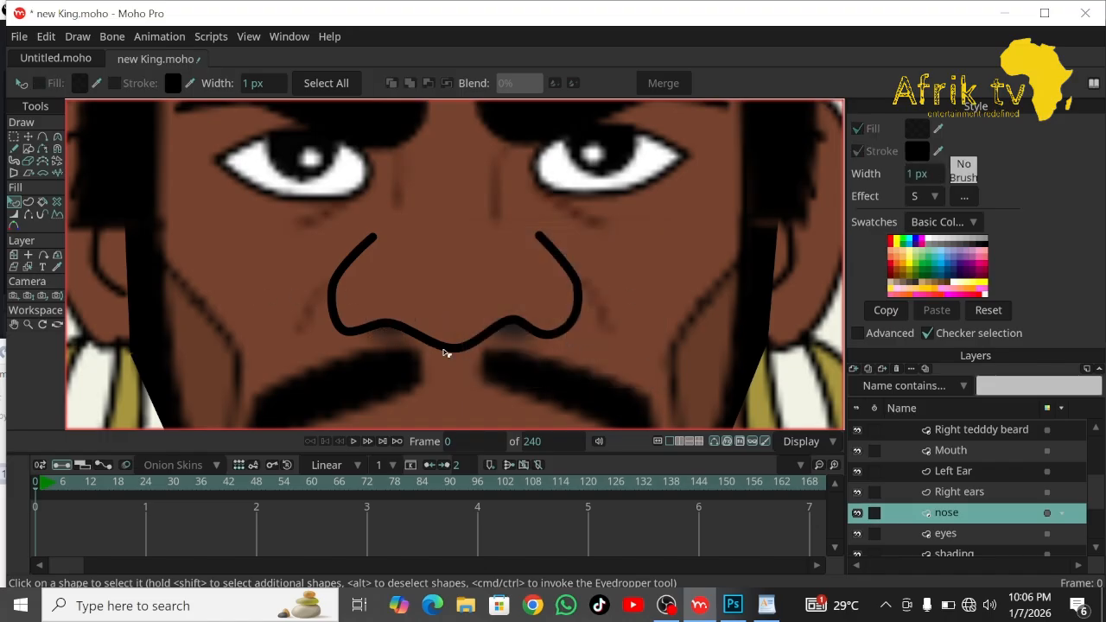
pyautogui.click(27, 324)
pyautogui.moveTo(441, 297); pyautogui.dragTo(52, 172)
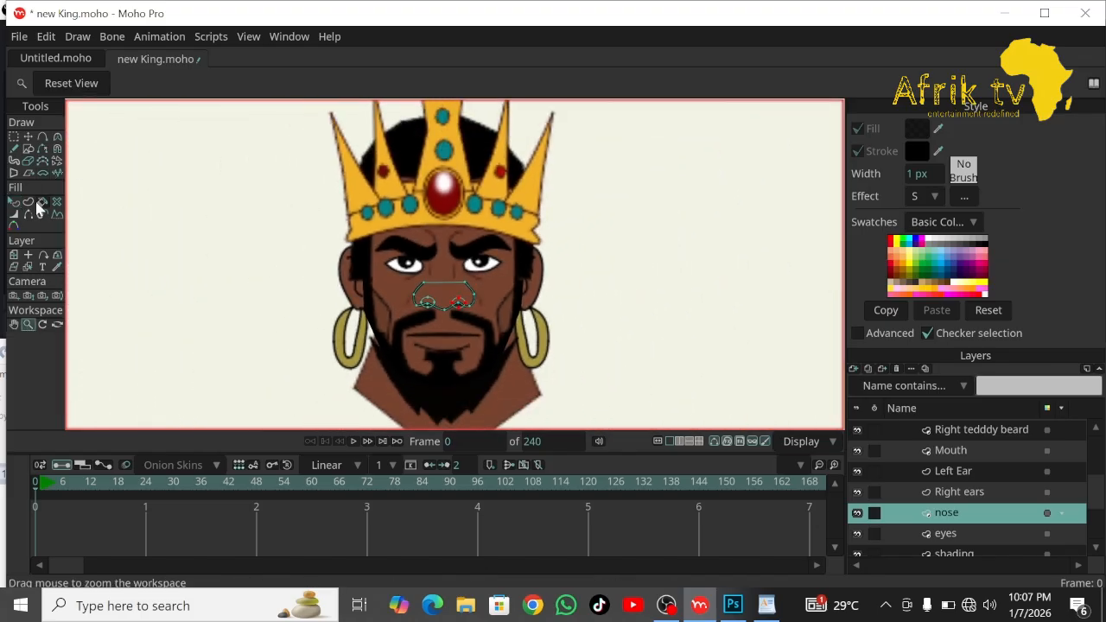
pyautogui.click(14, 201)
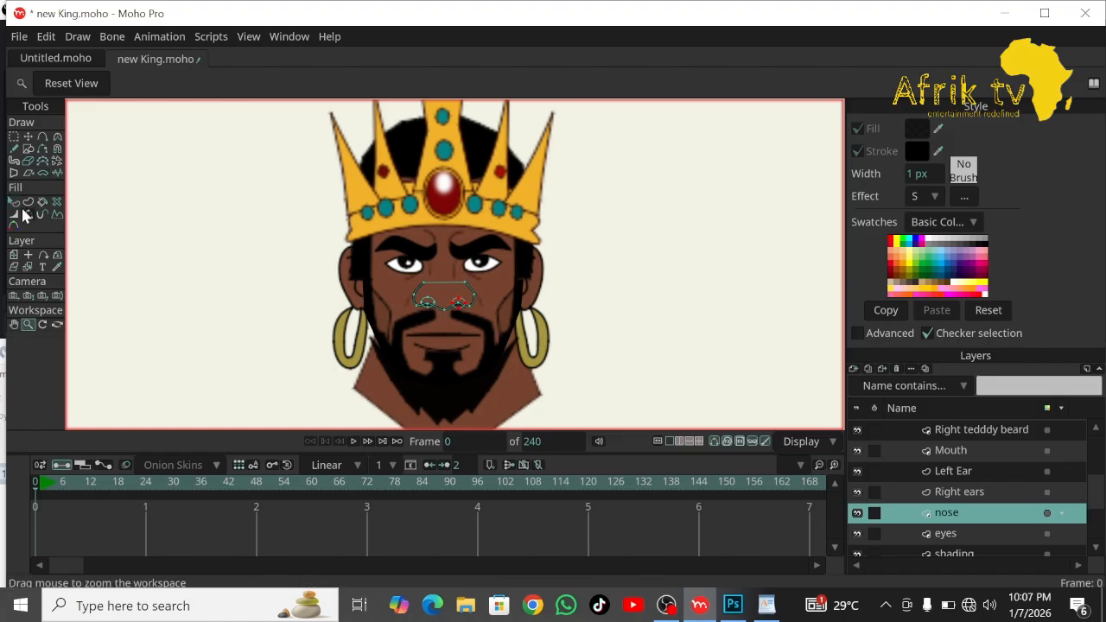
pyautogui.click(13, 201)
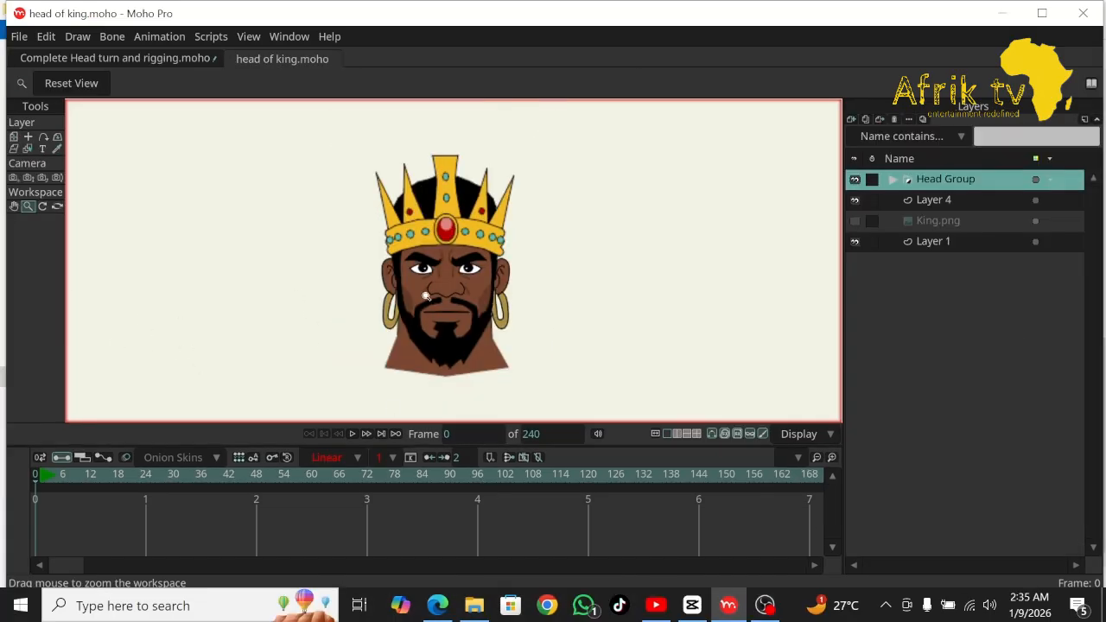
# In head of king.moho, toggle the visibility of the King.png reference layer to compare it with the vector head.
pyautogui.click(858, 221)
pyautogui.click(858, 221)
pyautogui.doubleClick(858, 221)
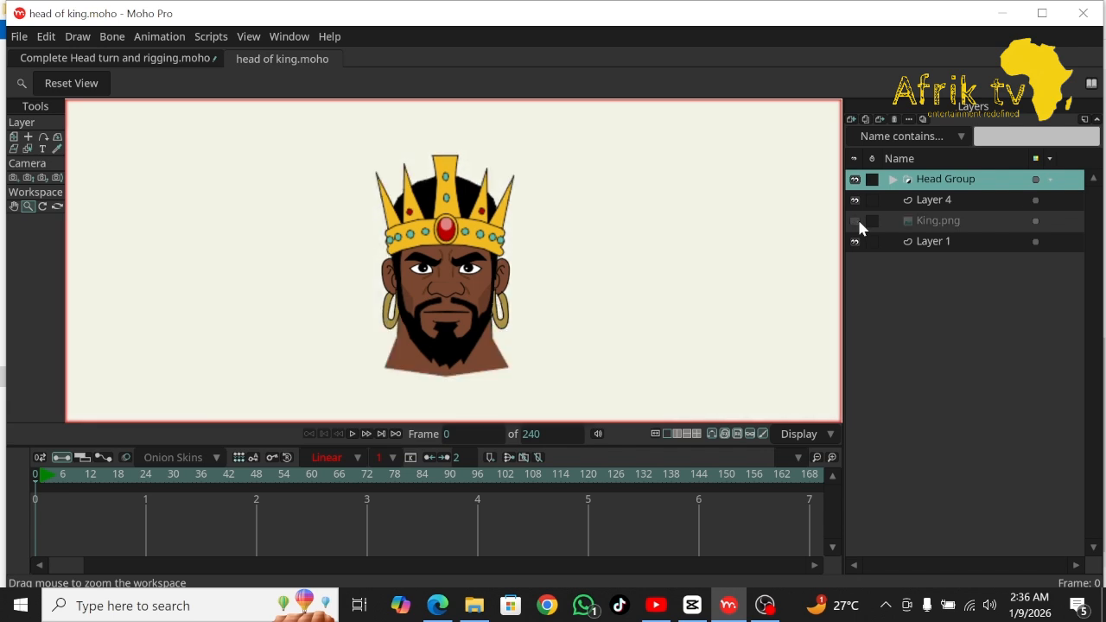
pyautogui.click(851, 121)
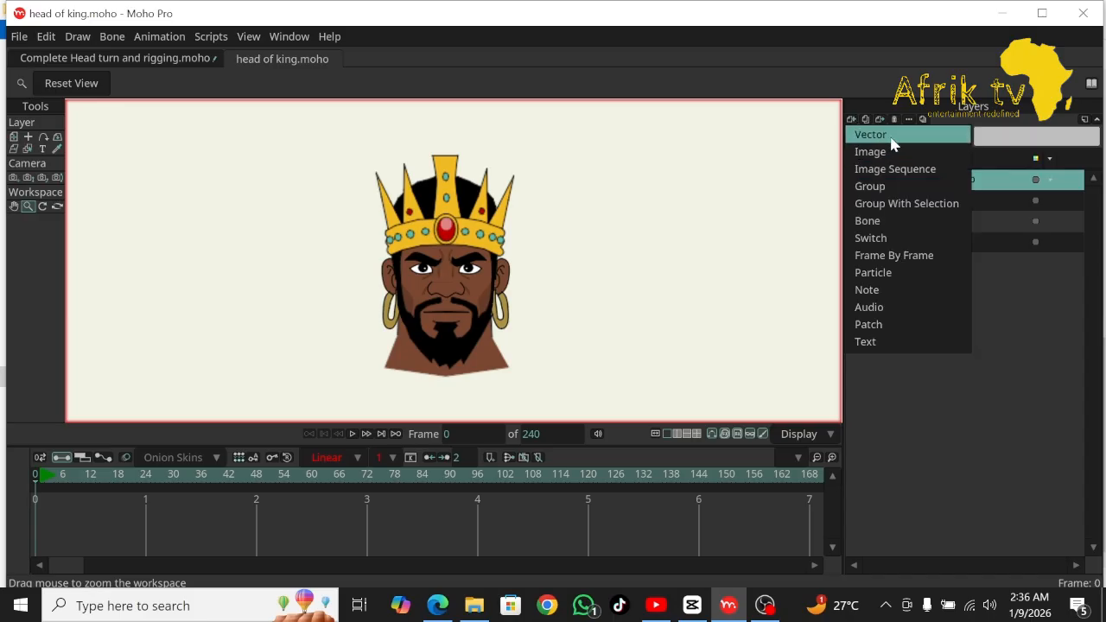
pyautogui.click(890, 136)
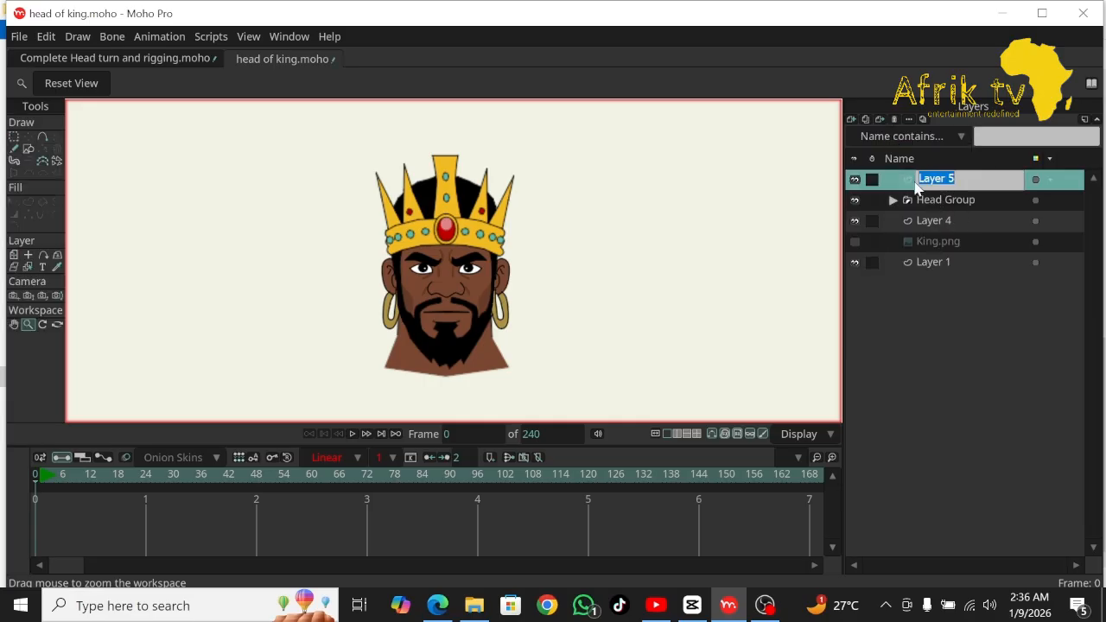
pyautogui.click(897, 188)
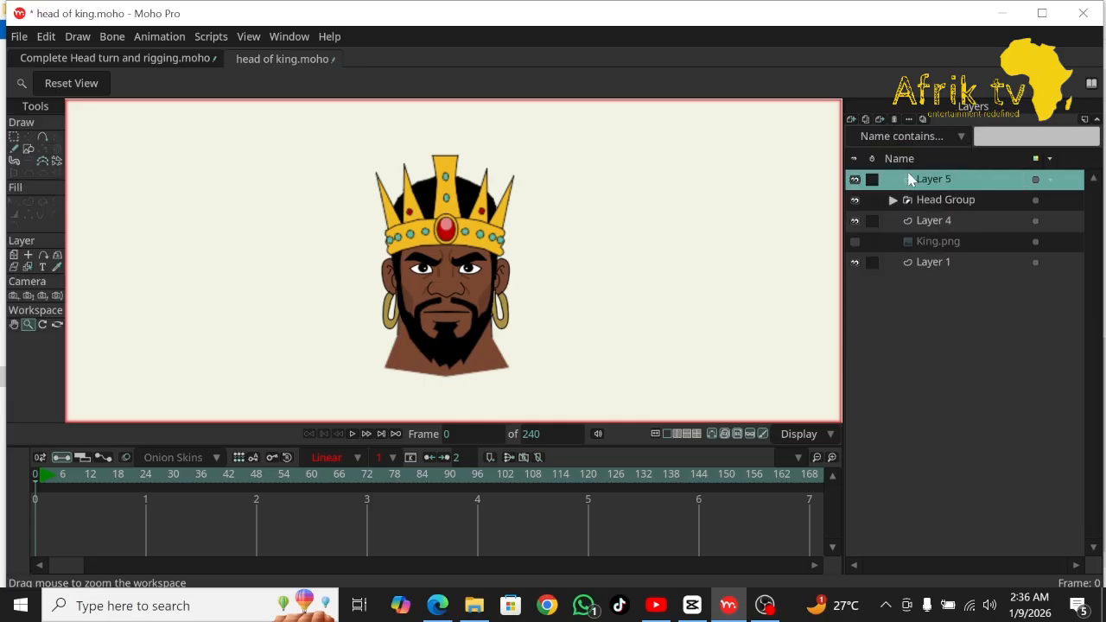
pyautogui.click(894, 119)
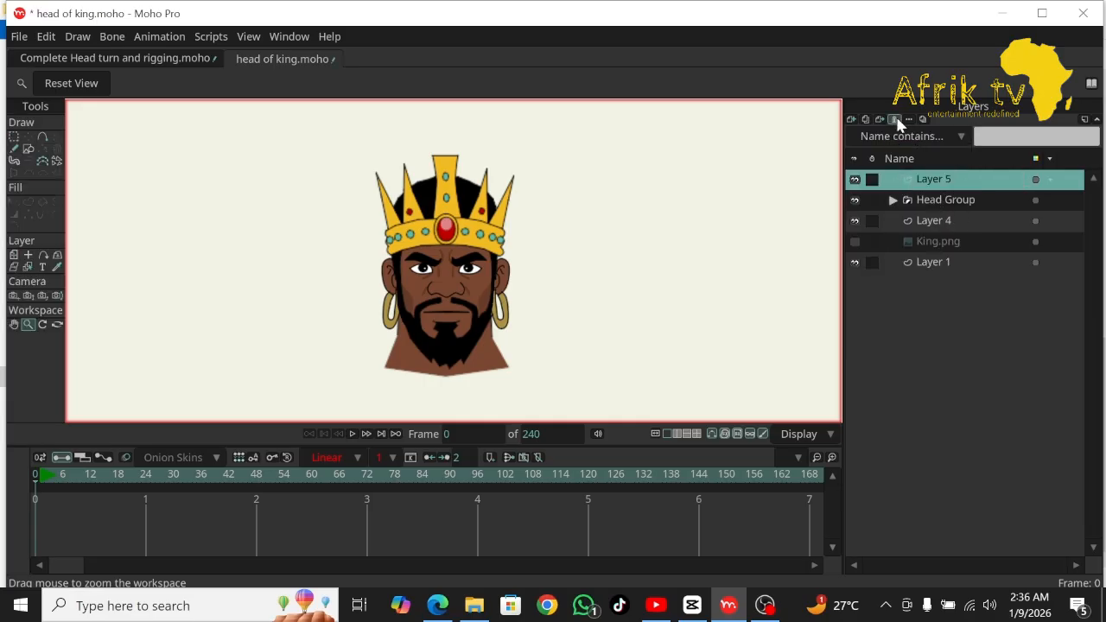
# Delete the top Layer 5 and add a new Bone layer above Head Group.
pyautogui.click(849, 119)
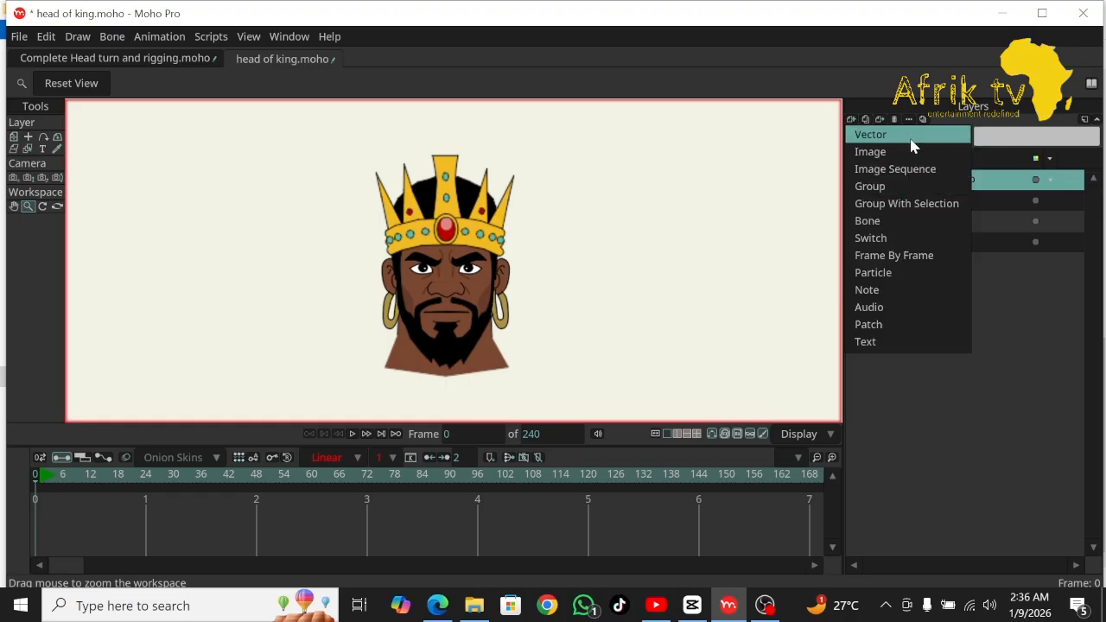
pyautogui.click(1004, 283)
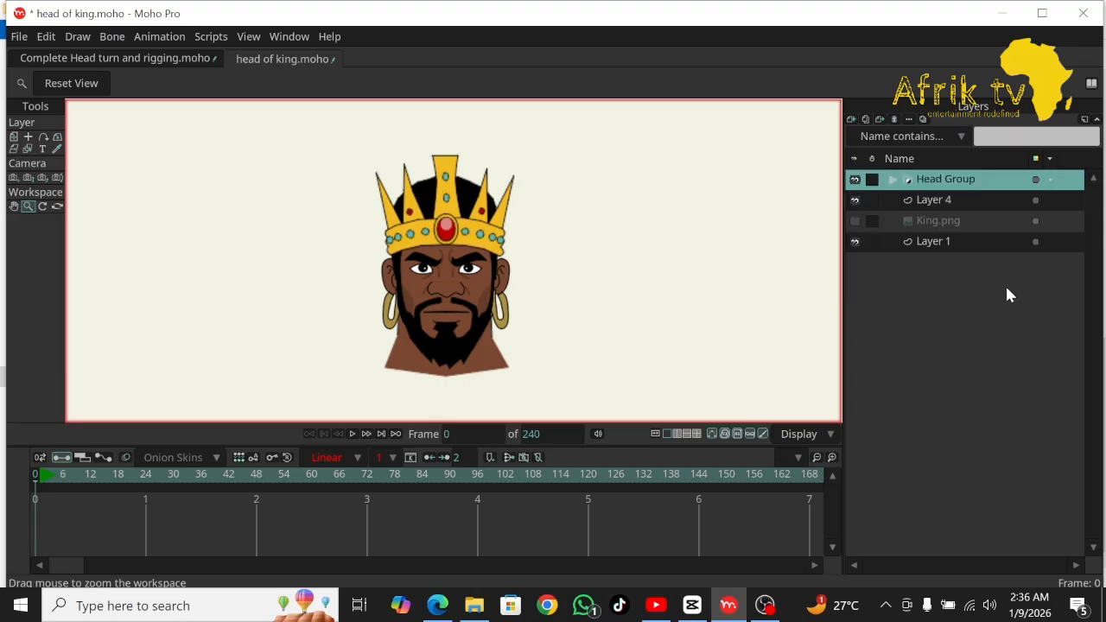
pyautogui.click(850, 121)
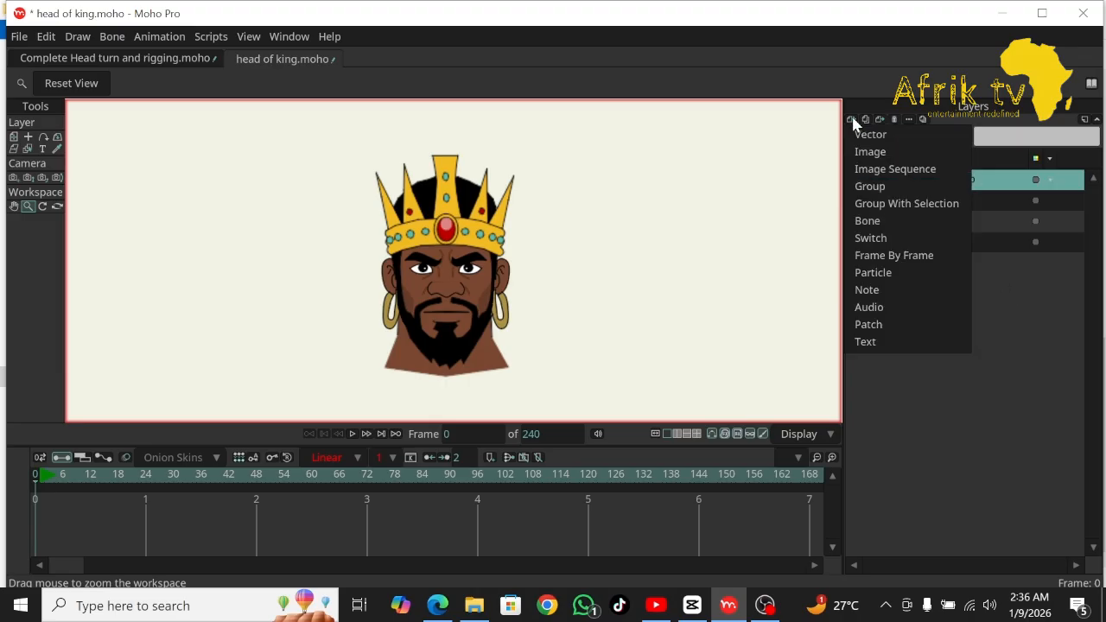
pyautogui.click(911, 222)
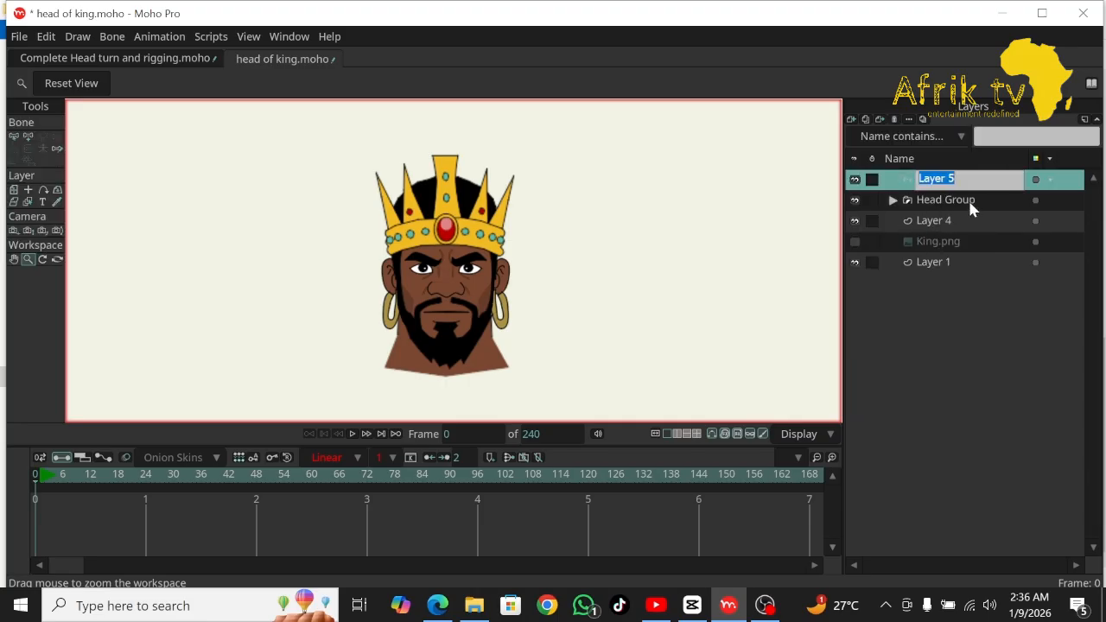
pyautogui.click(969, 206)
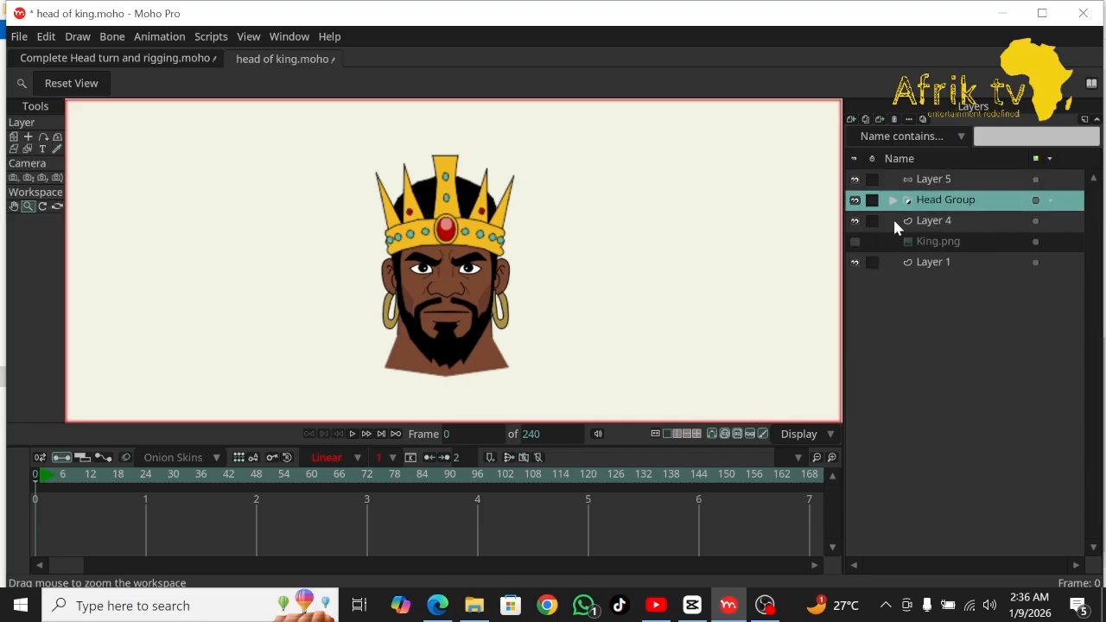
# Check the visibility of Layer 4 and Head Group, place Head Group inside the new bone layer, and expand it.
pyautogui.click(854, 221)
pyautogui.click(853, 221)
pyautogui.click(854, 200)
pyautogui.click(854, 200)
pyautogui.moveTo(948, 185); pyautogui.dragTo(946, 183)
pyautogui.click(909, 201)
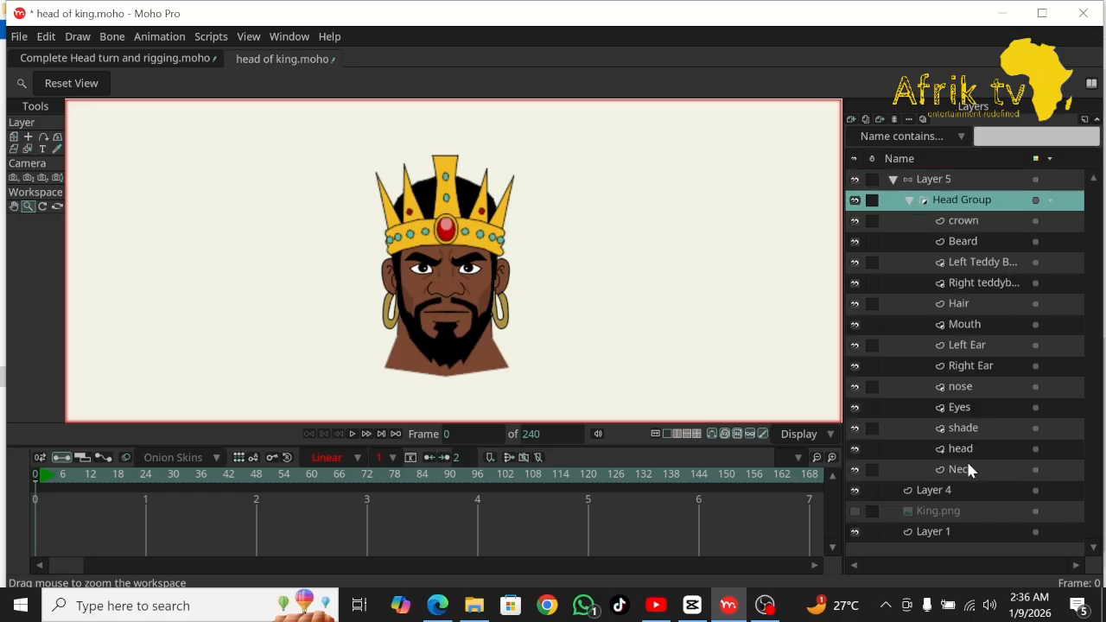
# Take the Neck layer out of Head Group and place it directly below Head Group inside the bone layer.
pyautogui.moveTo(966, 469); pyautogui.dragTo(964, 514)
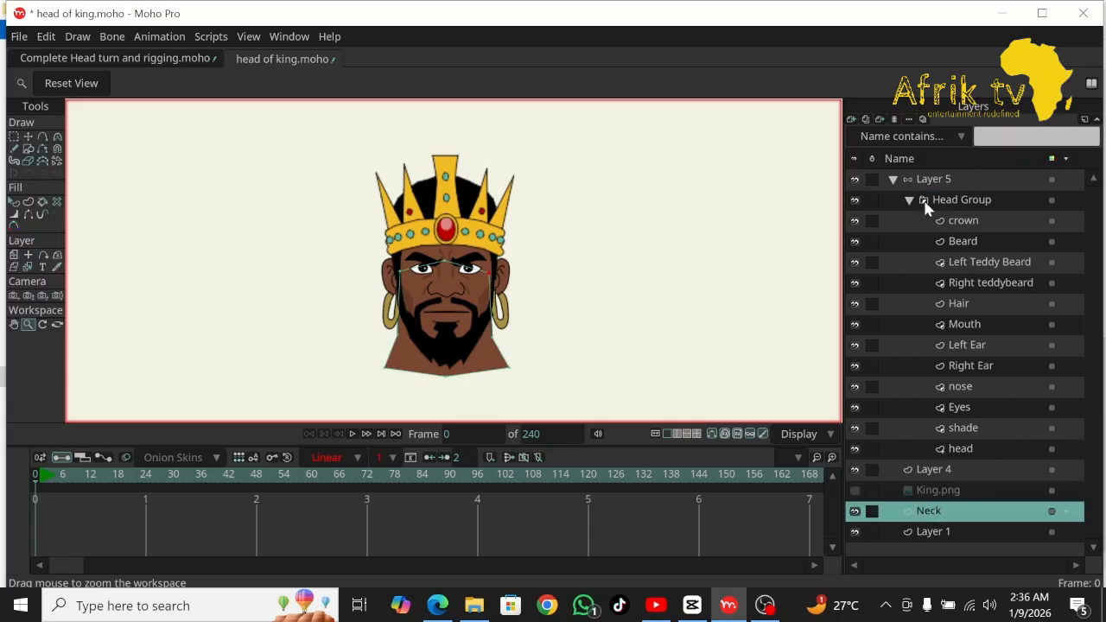
pyautogui.click(892, 180)
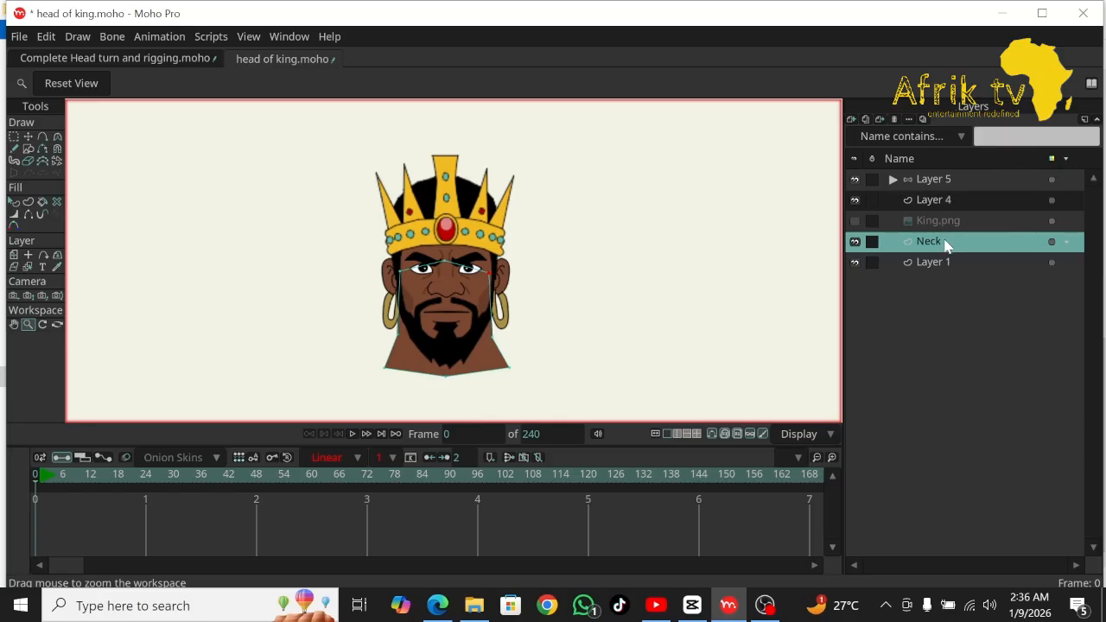
pyautogui.moveTo(946, 246); pyautogui.dragTo(914, 195)
pyautogui.click(893, 180)
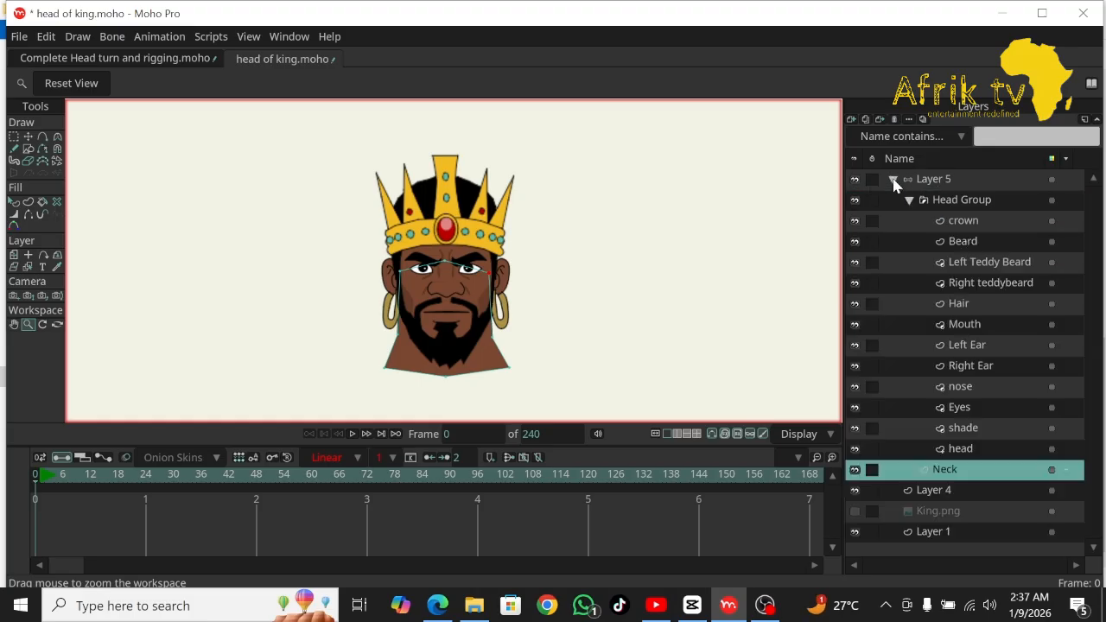
pyautogui.click(908, 201)
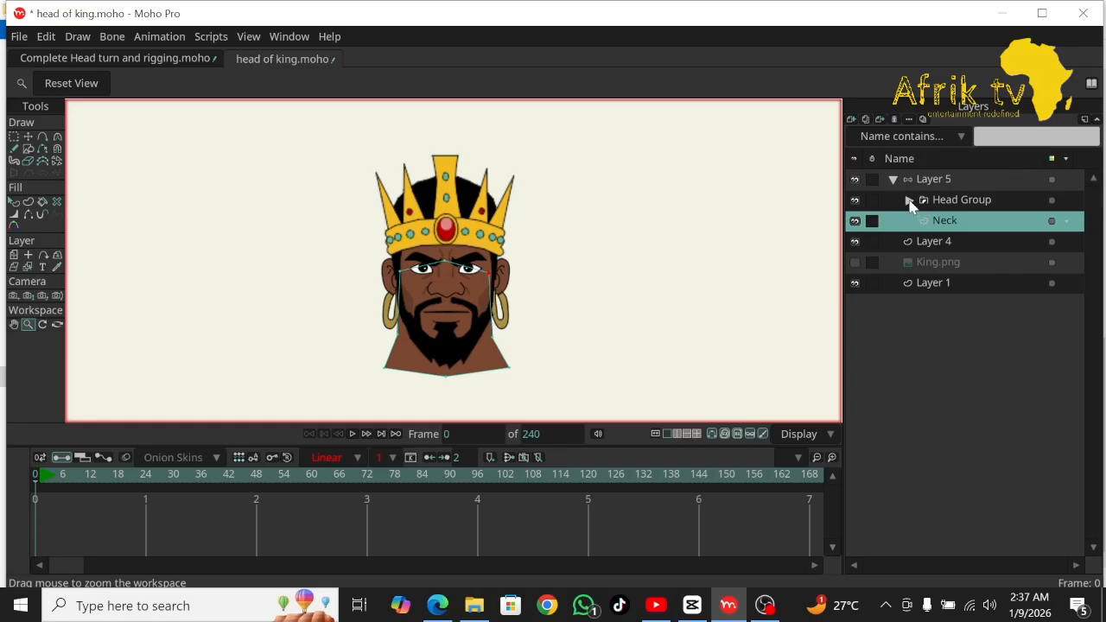
# Try placing the Neck layer above Head Group within the bone layer, and return it below Head Group.
pyautogui.click(909, 202)
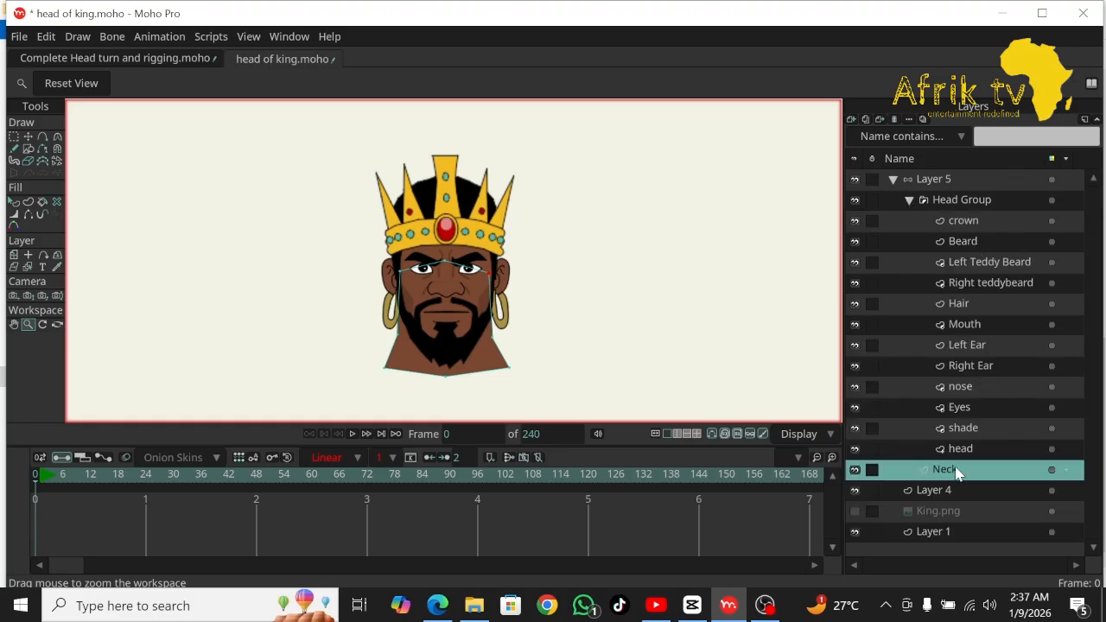
pyautogui.moveTo(950, 470); pyautogui.dragTo(913, 194)
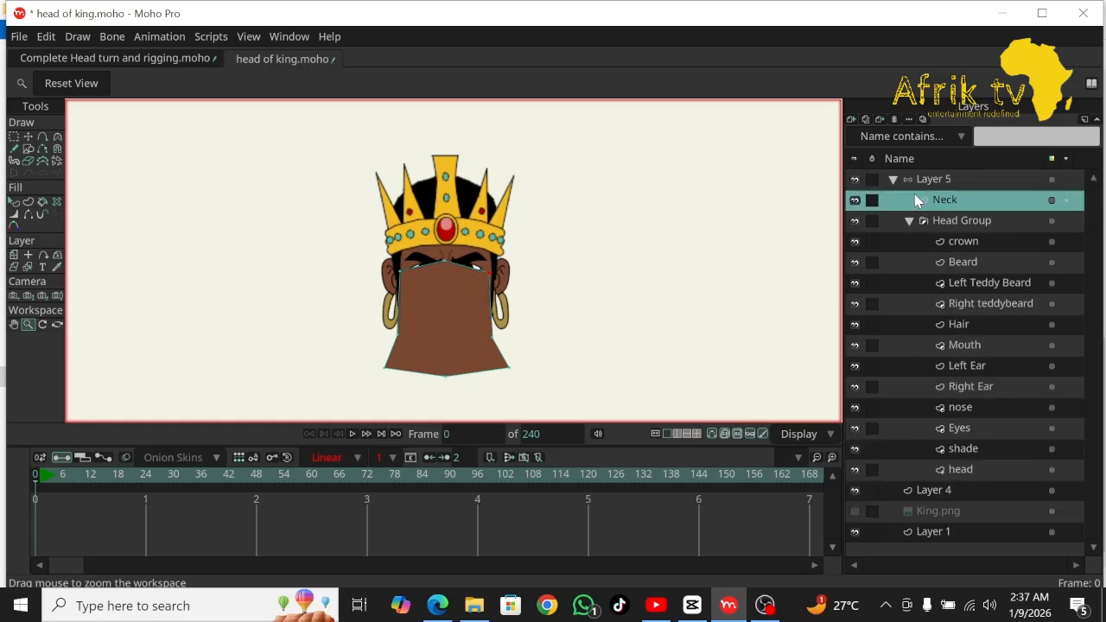
pyautogui.click(911, 222)
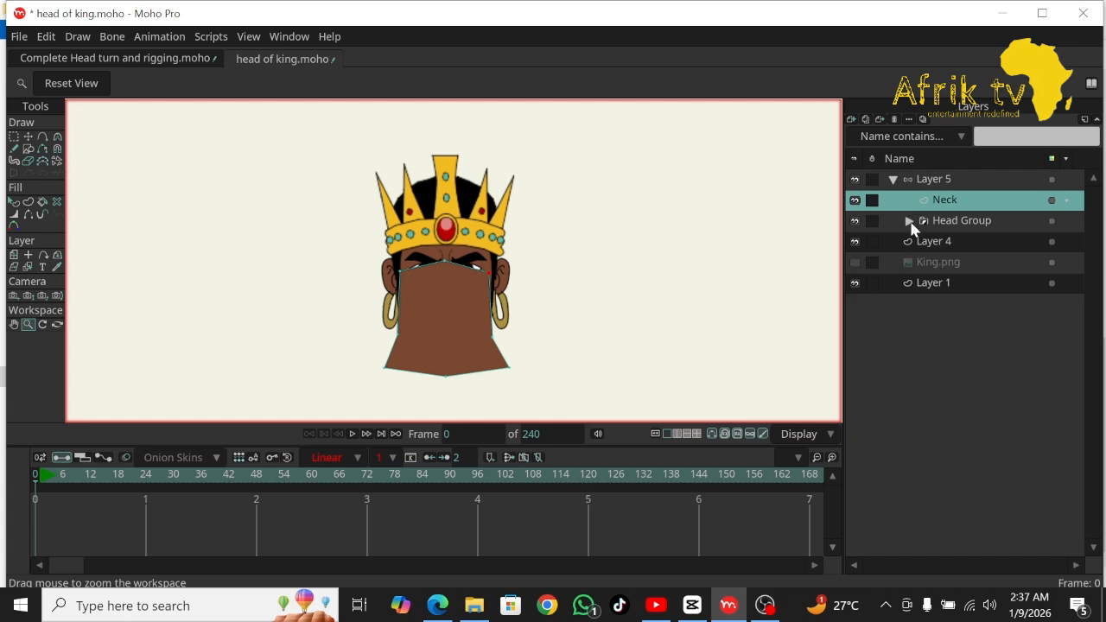
pyautogui.moveTo(955, 206); pyautogui.dragTo(952, 233)
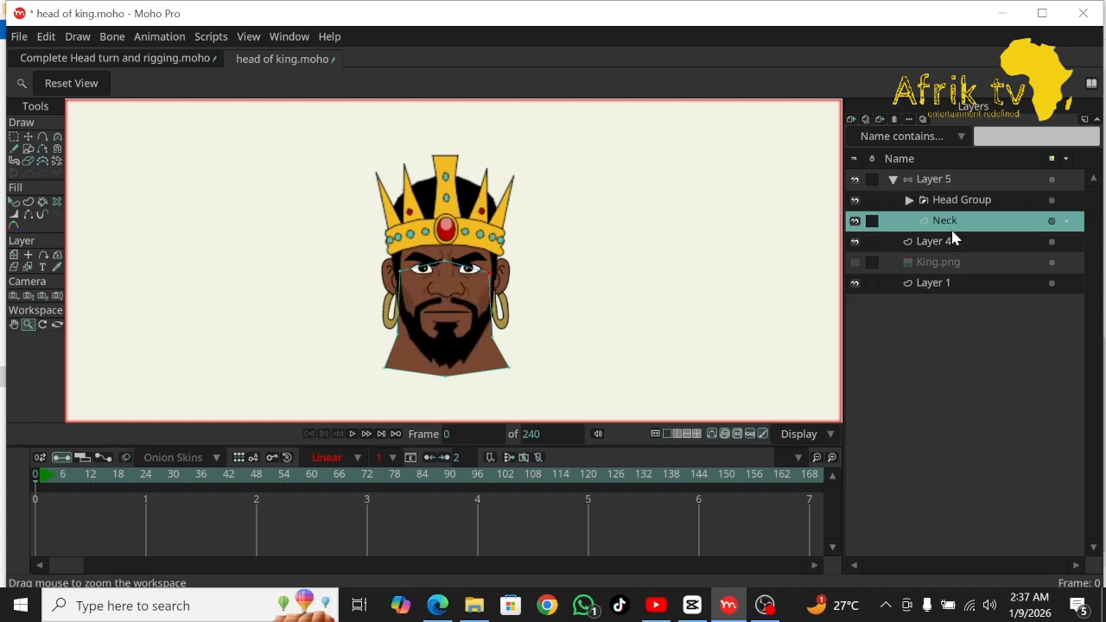
# Toggle the bone layer's visibility to check its contents and rename the layer African king.
pyautogui.click(855, 179)
pyautogui.click(855, 180)
pyautogui.click(944, 181)
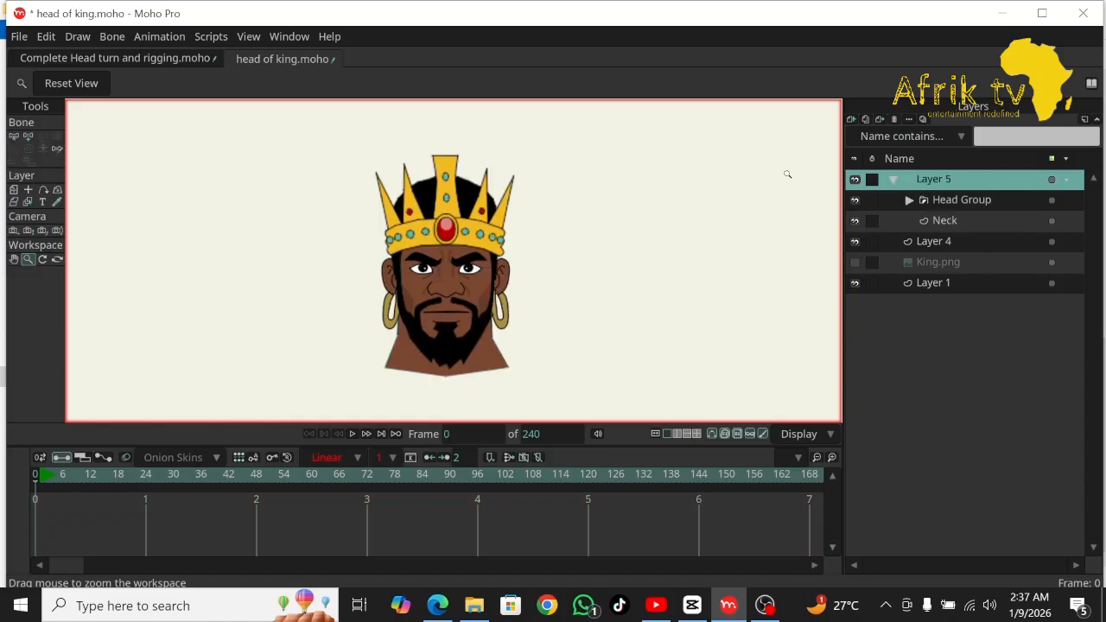
pyautogui.doubleClick(926, 188)
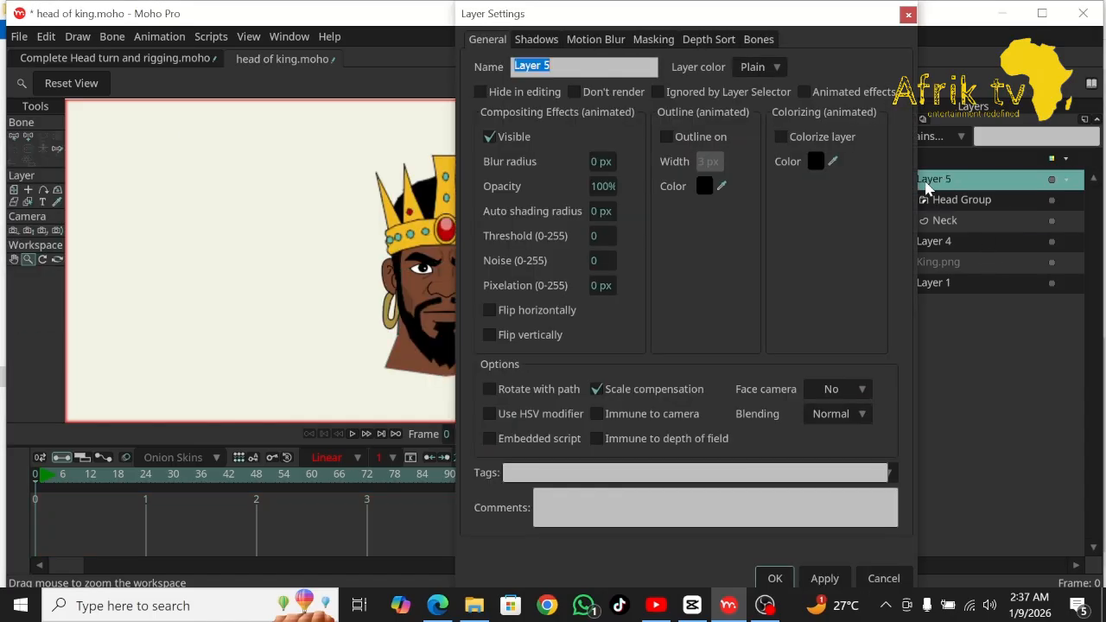
pyautogui.write('African')
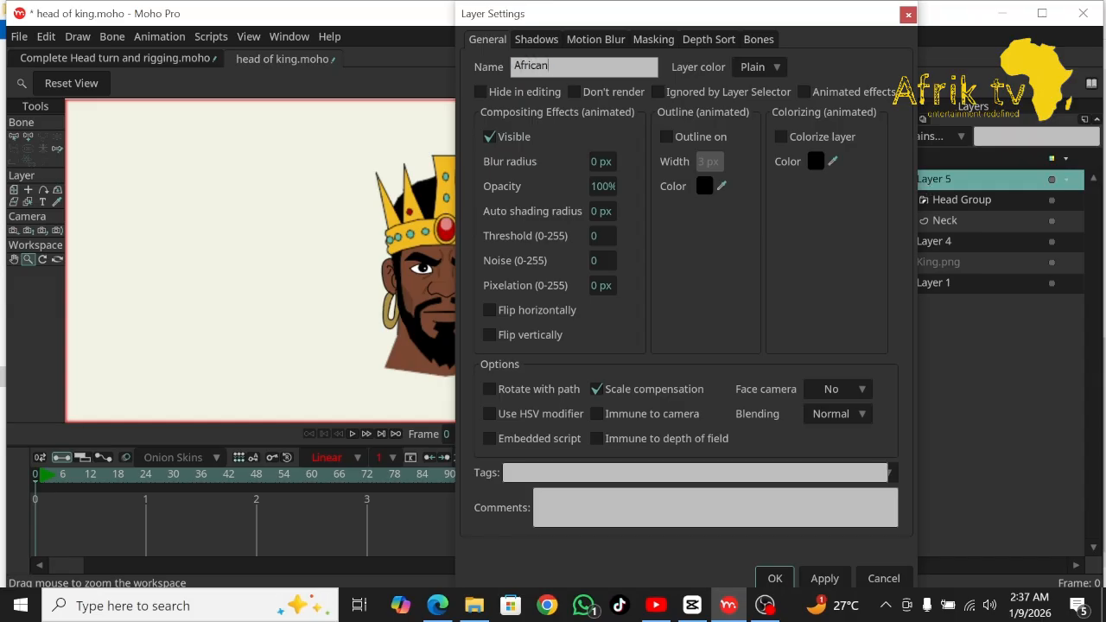
pyautogui.write(' king')
pyautogui.press('Return')
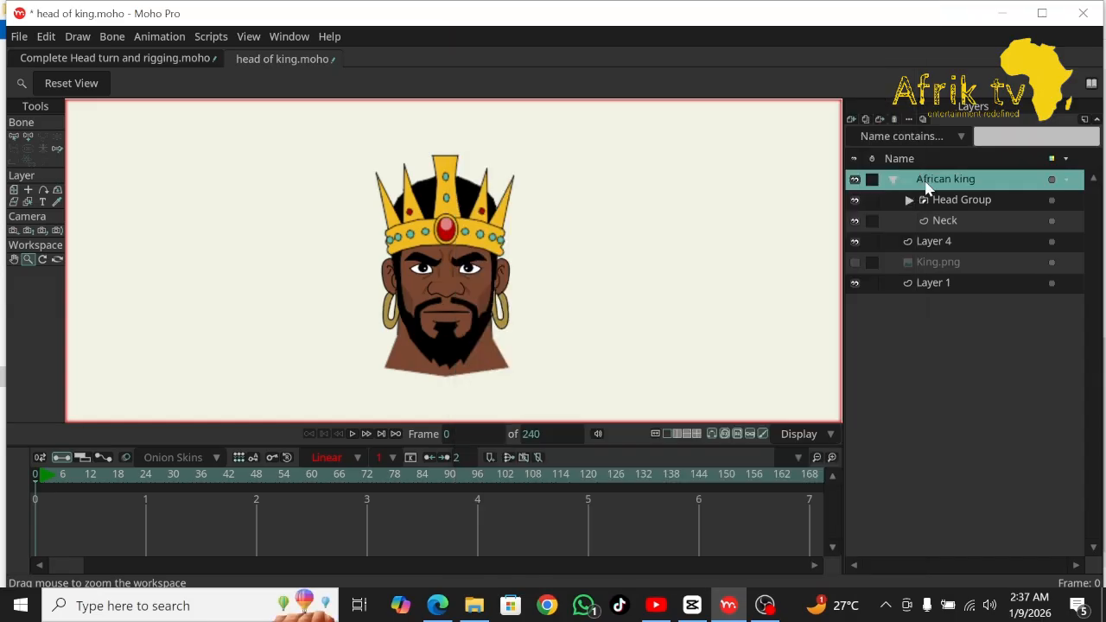
# Add a sideways root bone from the neck base, a short upright neck bone, and a head bone reaching the crown's top.
pyautogui.click(27, 136)
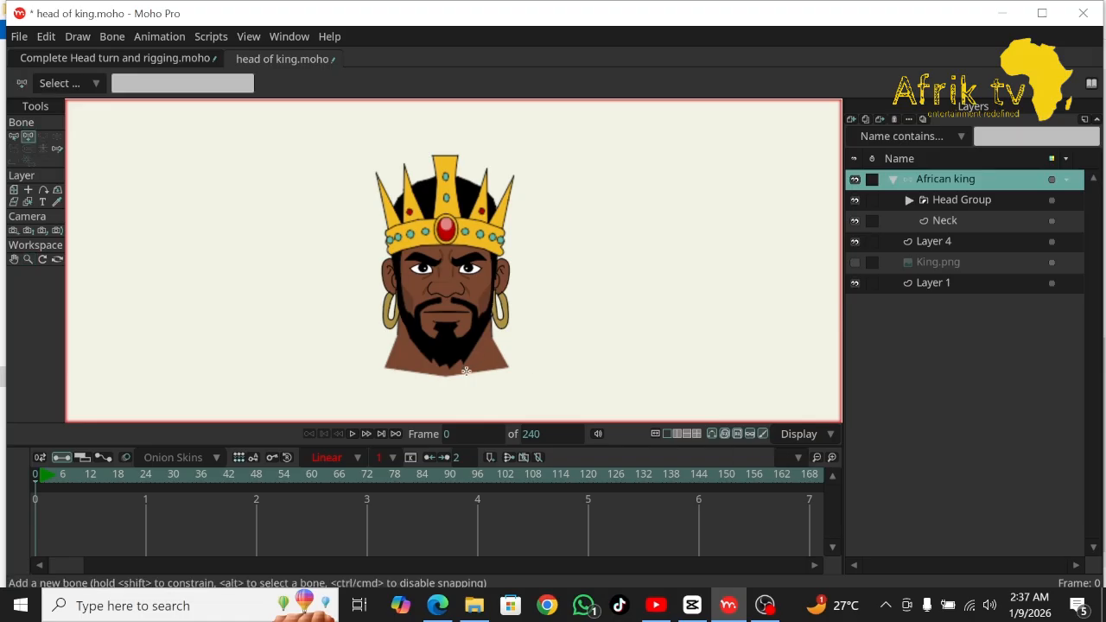
pyautogui.moveTo(450, 376); pyautogui.dragTo(643, 368)
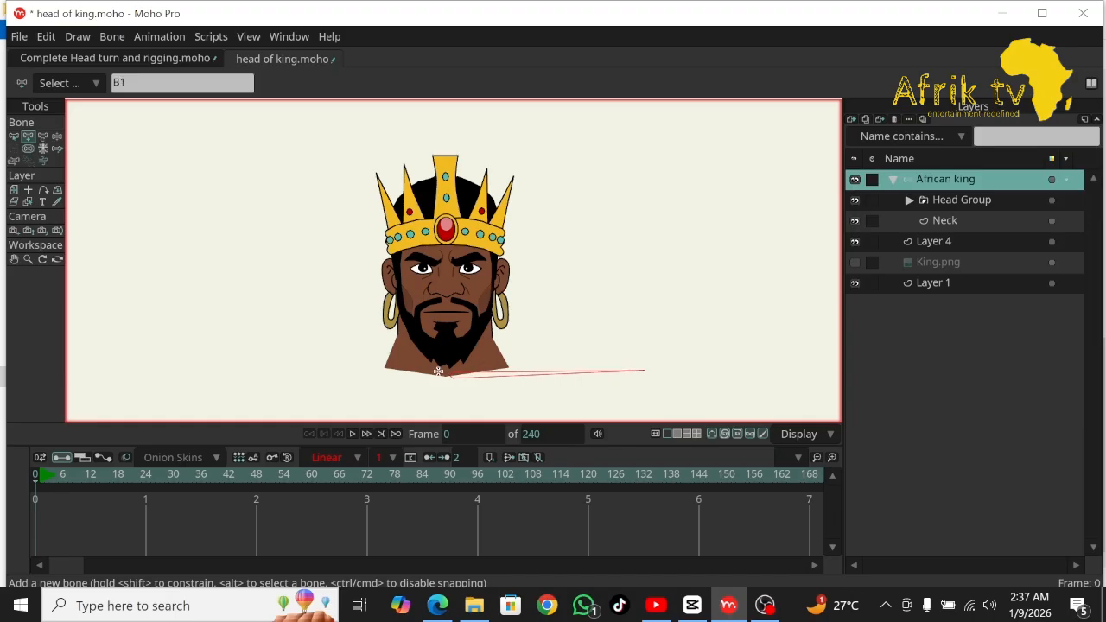
pyautogui.moveTo(445, 373); pyautogui.dragTo(443, 350)
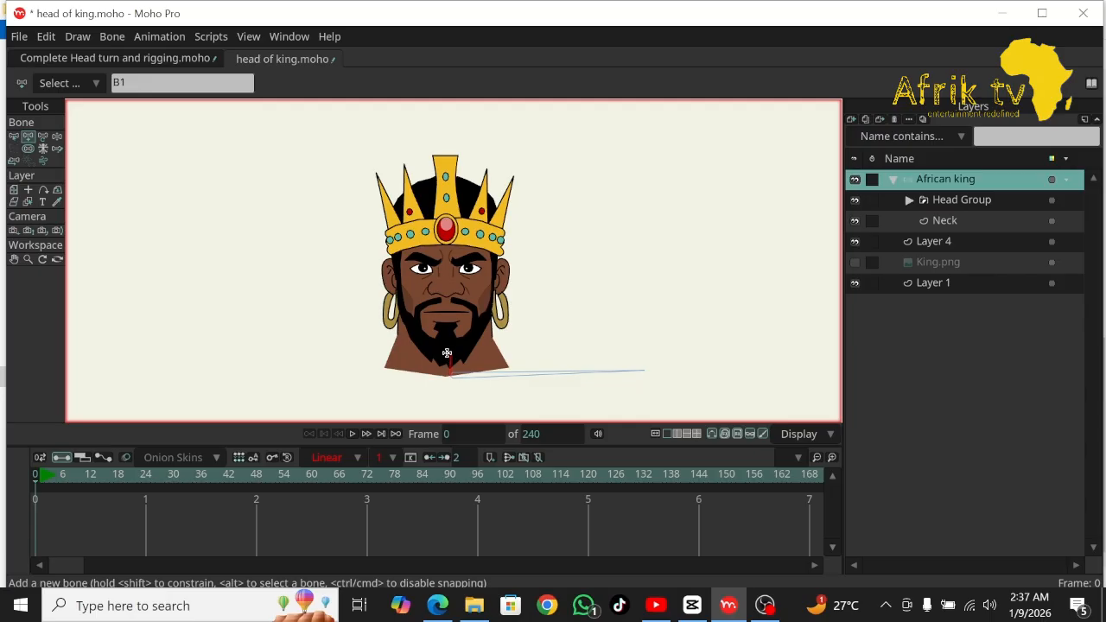
pyautogui.moveTo(447, 353); pyautogui.dragTo(444, 169)
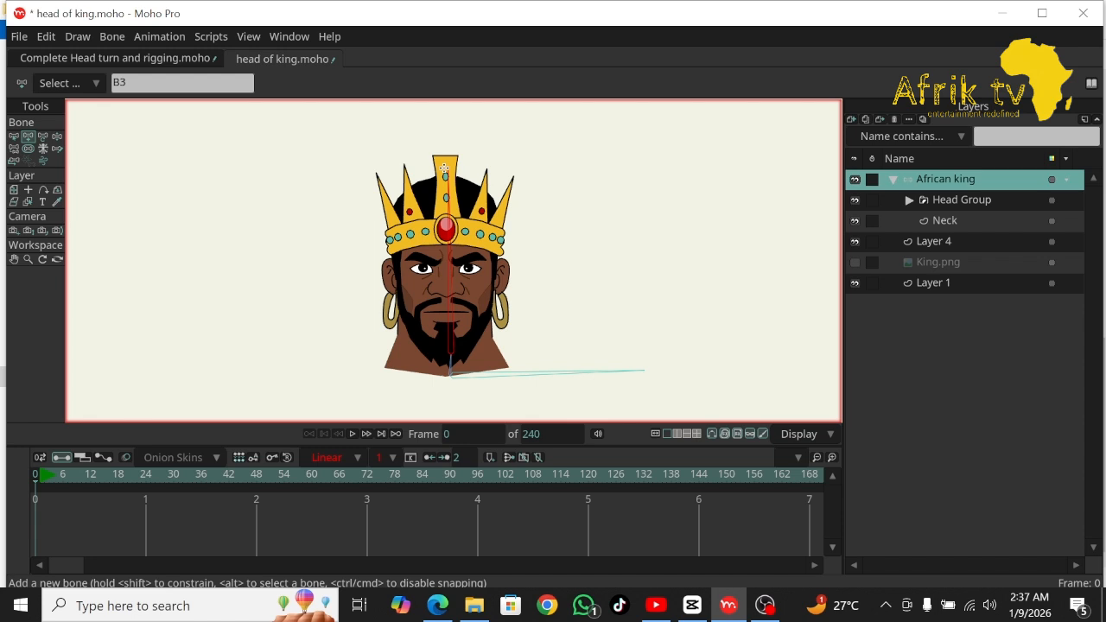
pyautogui.click(14, 137)
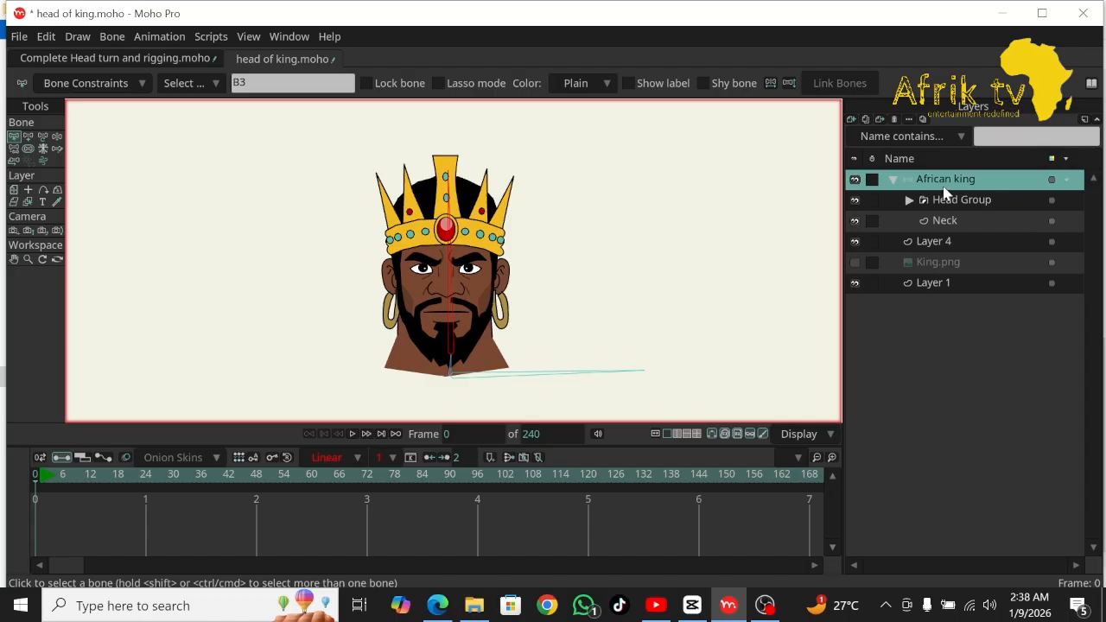
# In new King 1.moho, show the Head Group of King Of Africa, and collapse and select that bone layer.
pyautogui.click(766, 606)
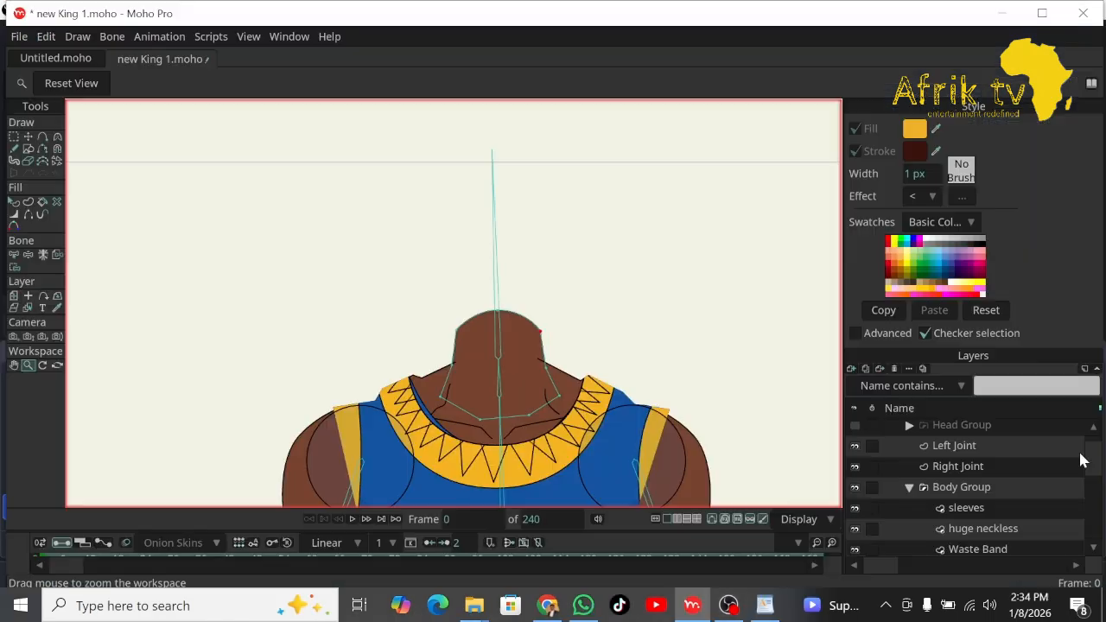
pyautogui.scroll(1, 1078, 459)
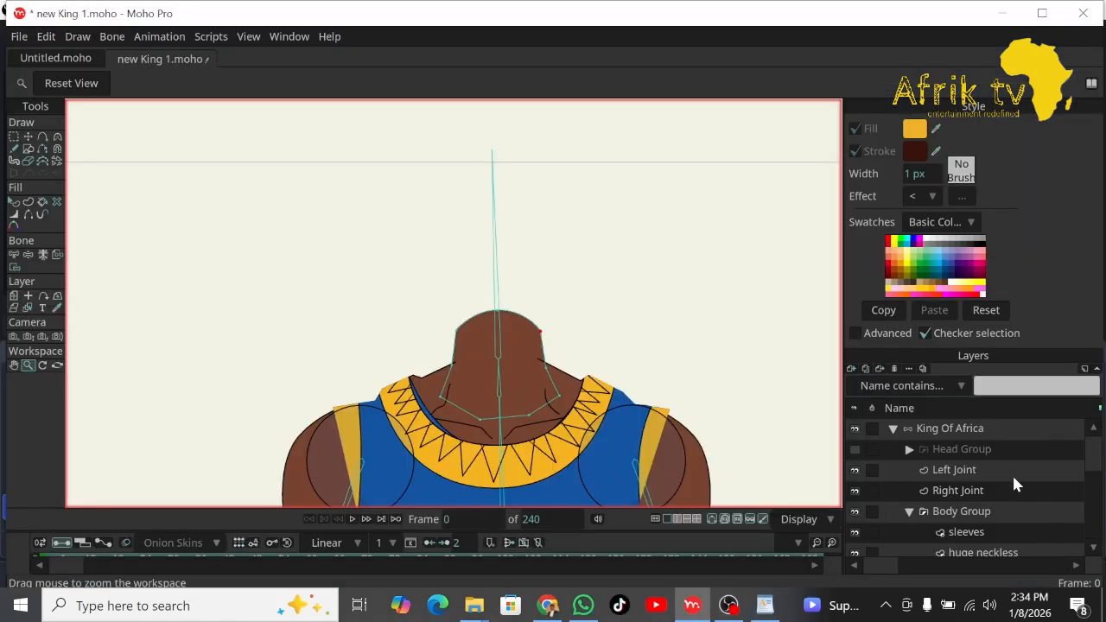
pyautogui.click(856, 450)
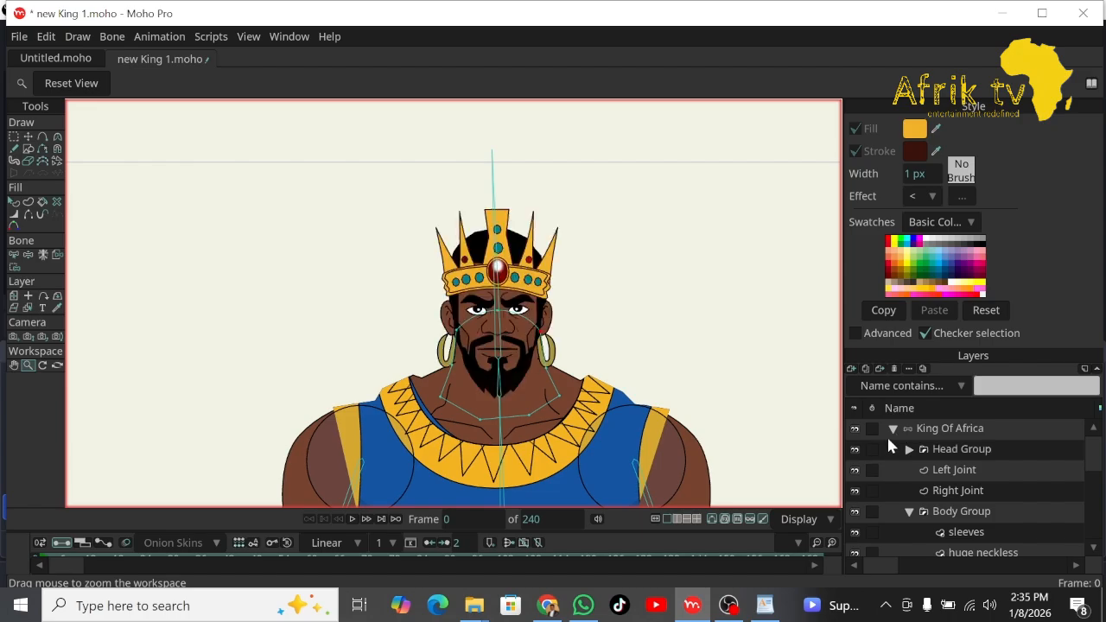
pyautogui.click(893, 431)
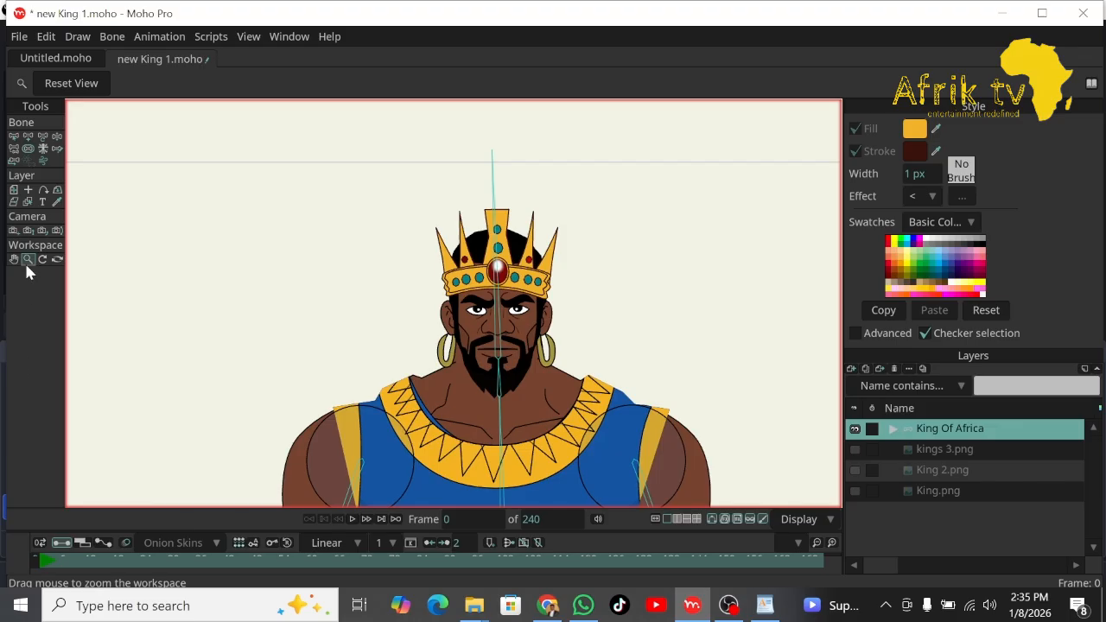
# Select the head bone in King Of Africa and tilt it slightly so it runs more vertically through the crown.
pyautogui.moveTo(625, 365); pyautogui.dragTo(934, 553)
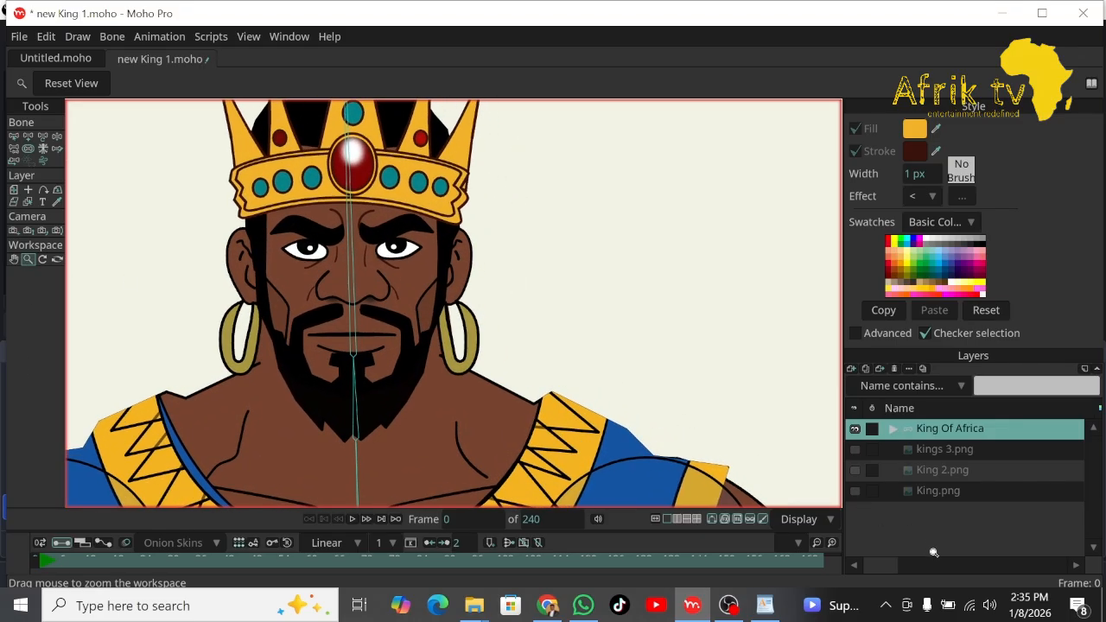
pyautogui.click(14, 259)
pyautogui.moveTo(93, 271); pyautogui.dragTo(146, 259)
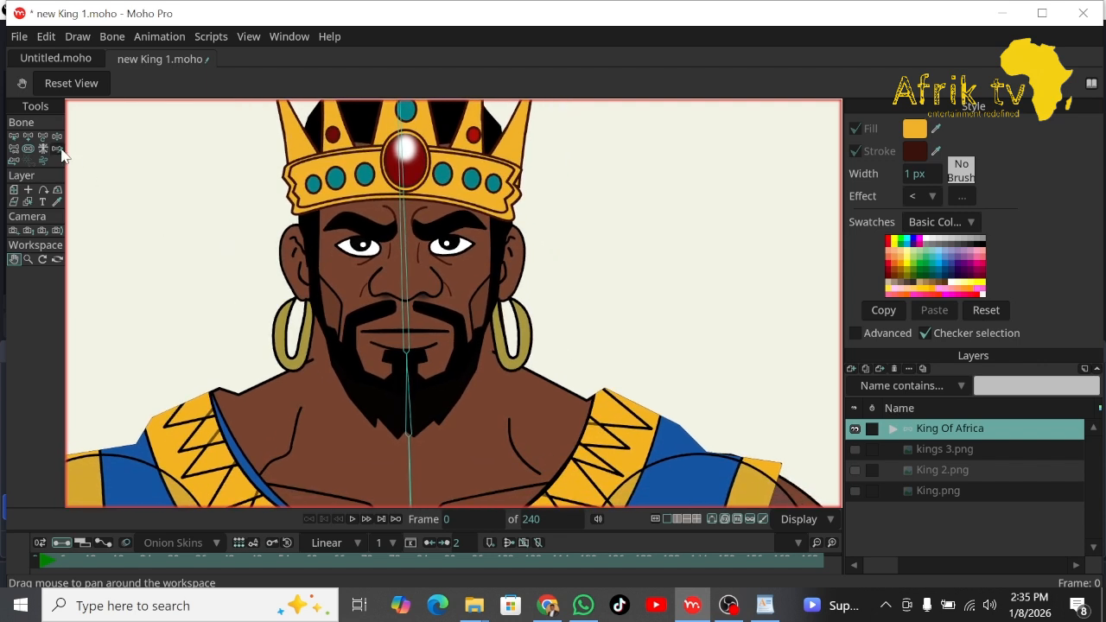
pyautogui.click(14, 136)
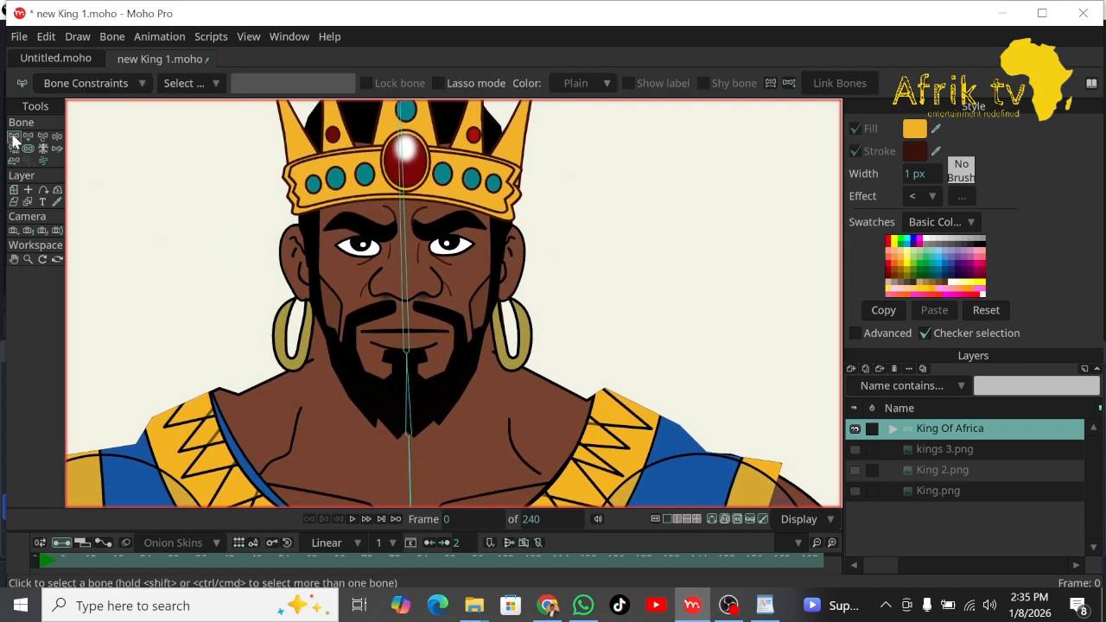
pyautogui.click(401, 128)
pyautogui.click(13, 259)
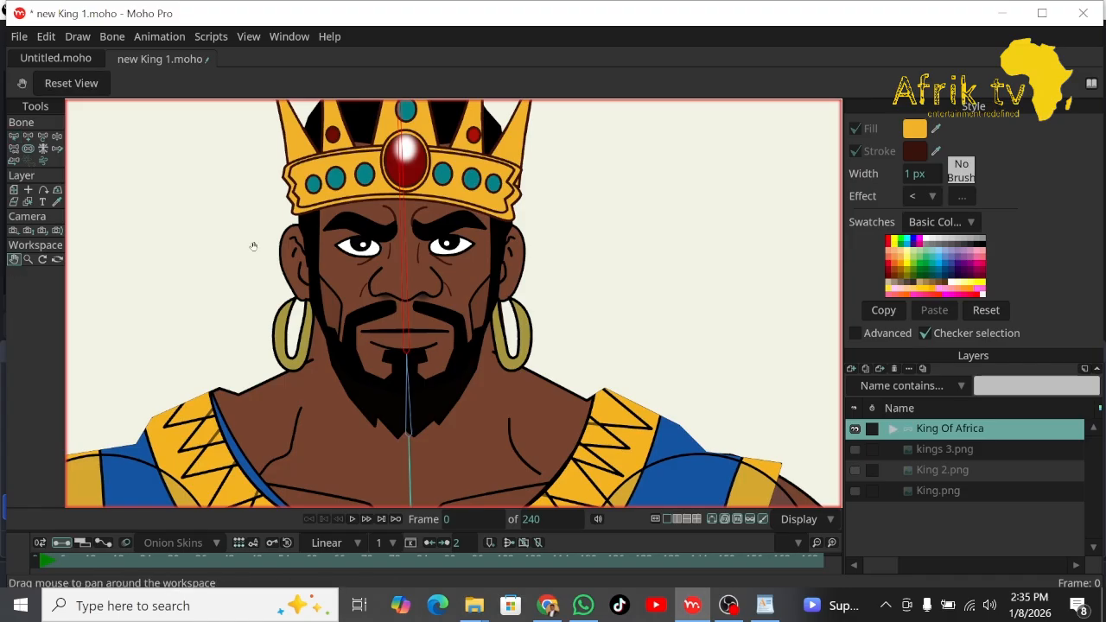
pyautogui.moveTo(254, 247); pyautogui.dragTo(262, 332)
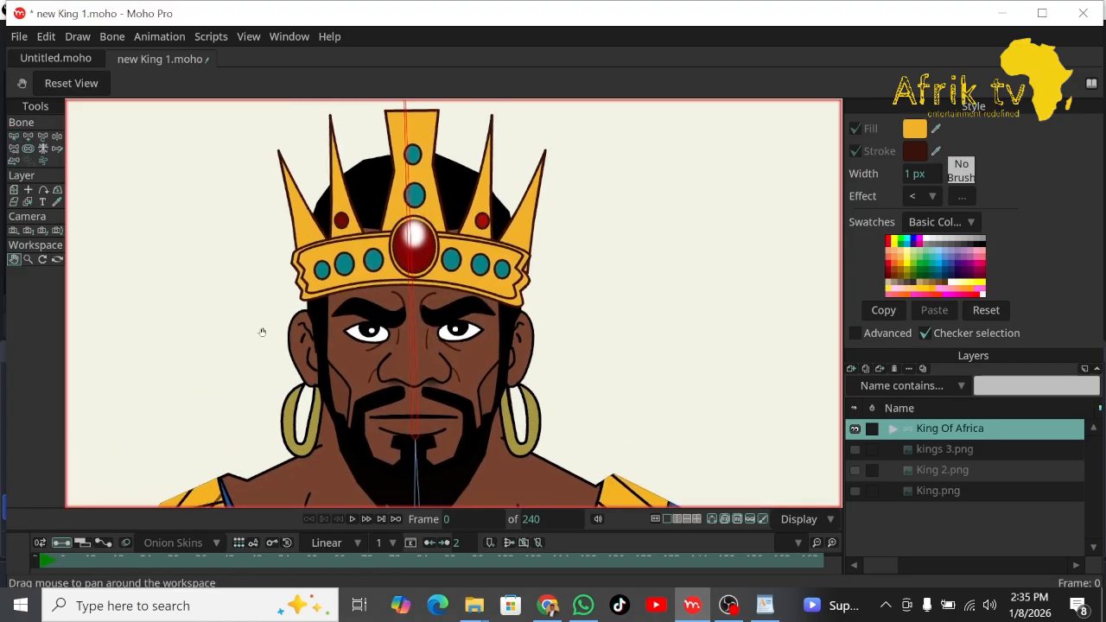
pyautogui.click(42, 136)
pyautogui.moveTo(406, 113); pyautogui.dragTo(408, 48)
pyautogui.click(13, 137)
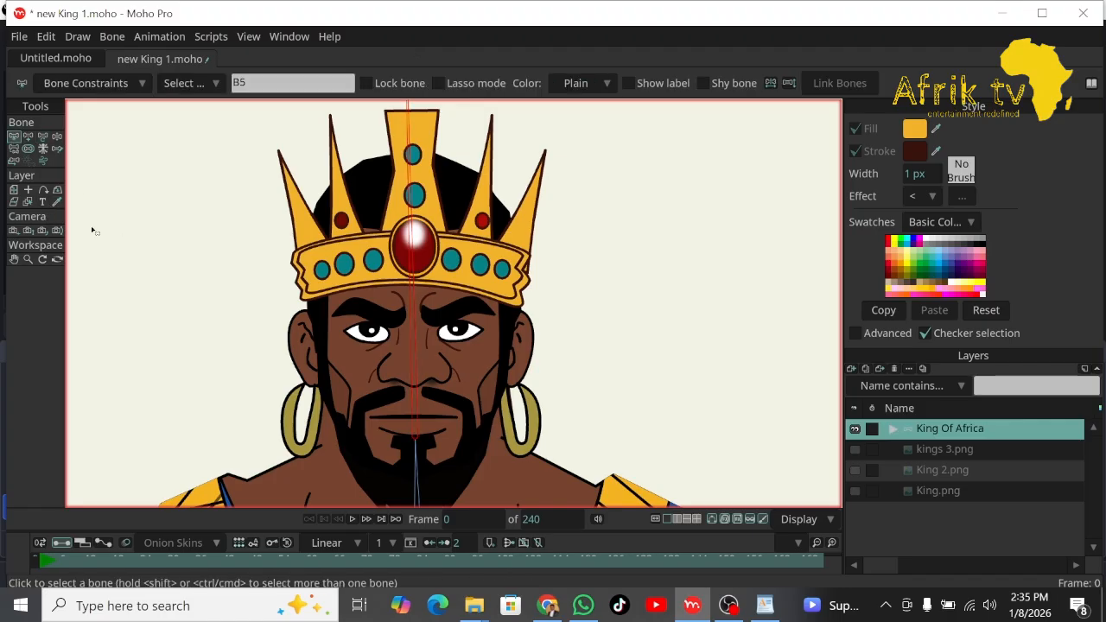
# Add a short upright bone between the eyebrows, starting at eye level and ending just below the crown.
pyautogui.click(27, 136)
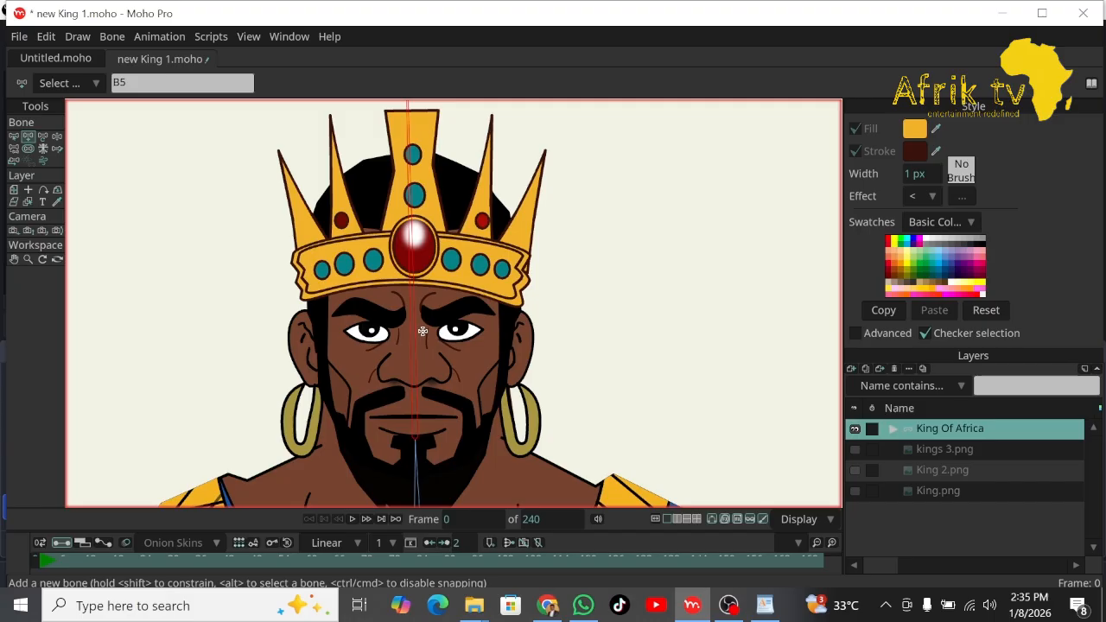
pyautogui.moveTo(422, 331); pyautogui.dragTo(424, 288)
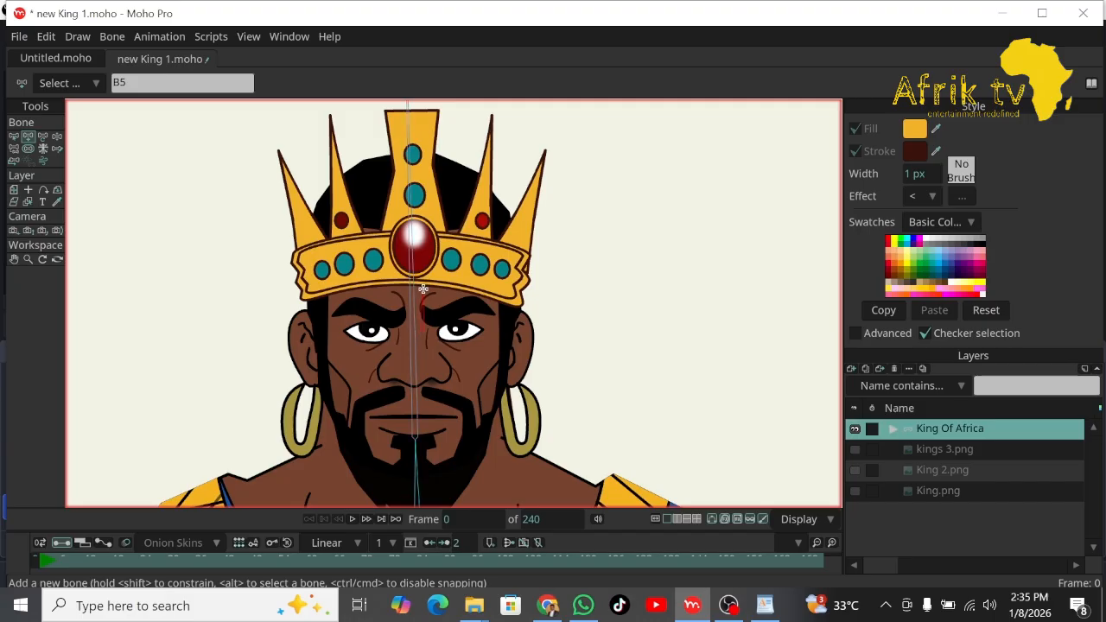
# Move the short bone between the eyebrows onto the head bone's centre line and check its parent link.
pyautogui.click(27, 259)
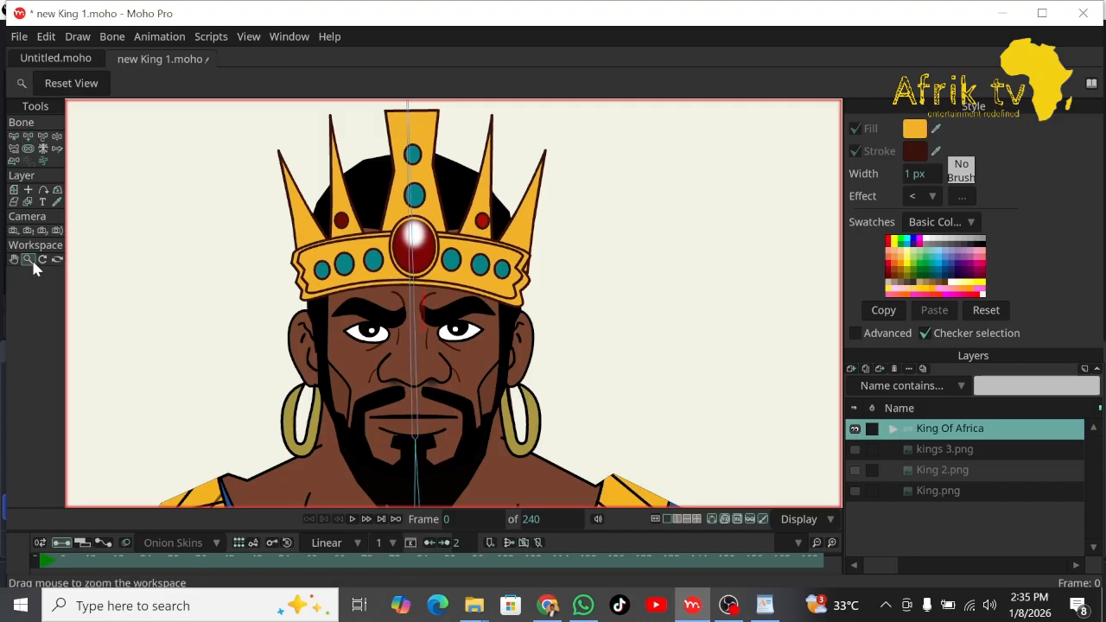
pyautogui.scroll(5, 445, 472)
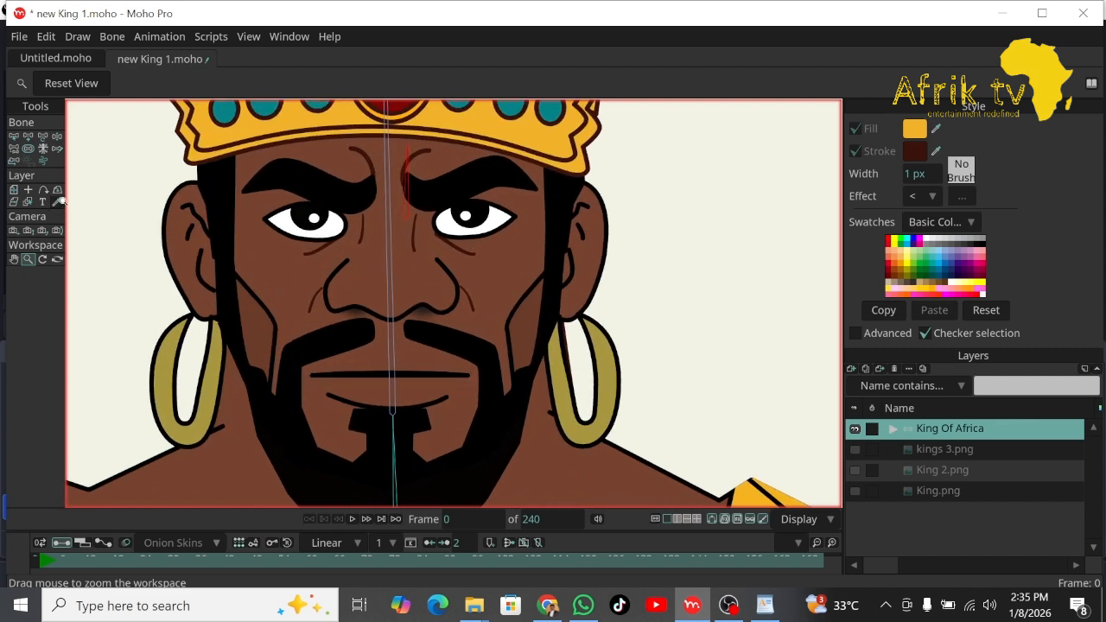
pyautogui.click(43, 137)
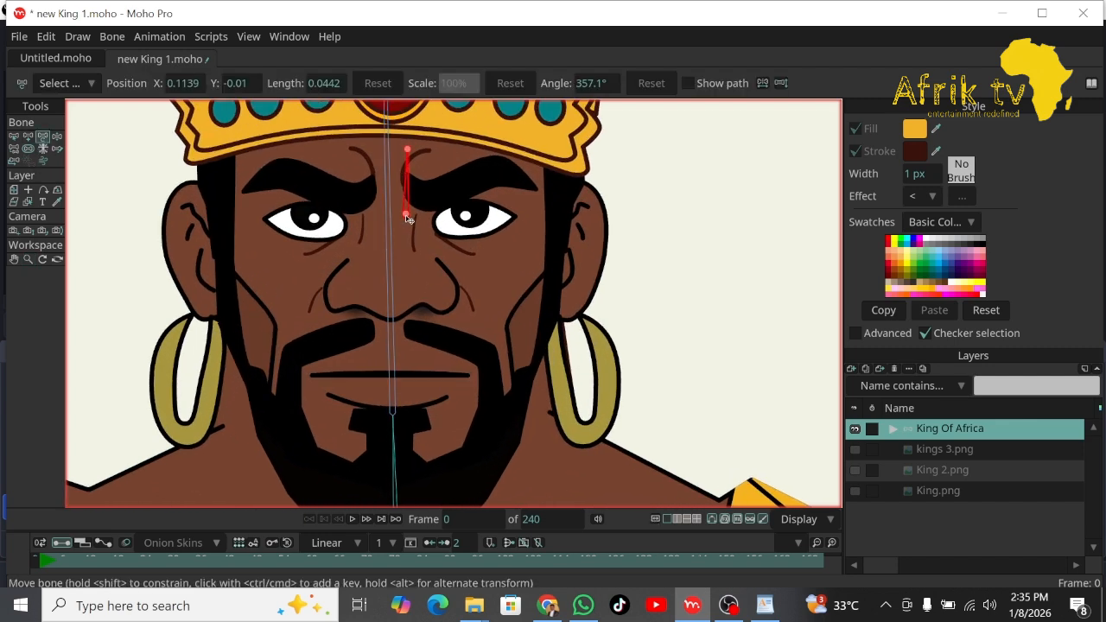
pyautogui.moveTo(408, 218); pyautogui.dragTo(390, 212)
pyautogui.moveTo(387, 150); pyautogui.dragTo(389, 148)
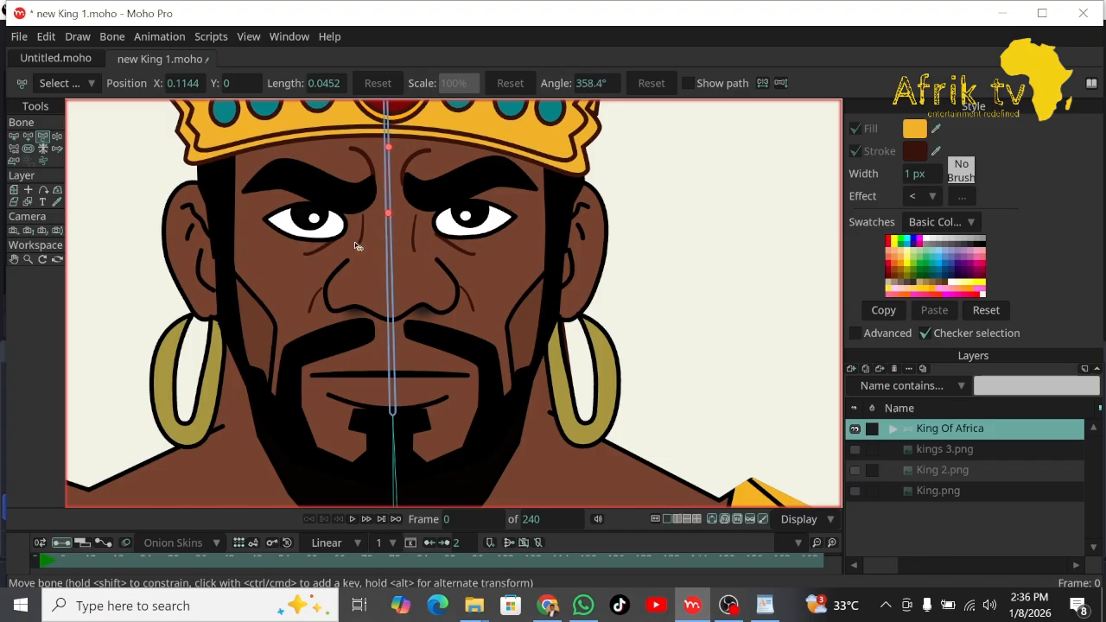
pyautogui.click(13, 136)
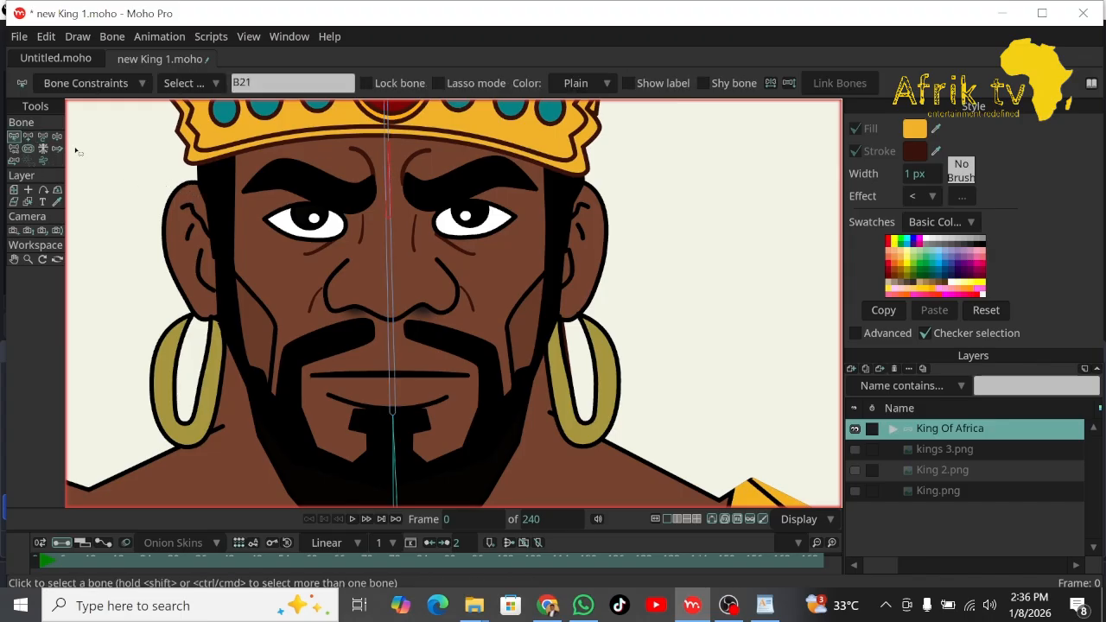
pyautogui.click(14, 148)
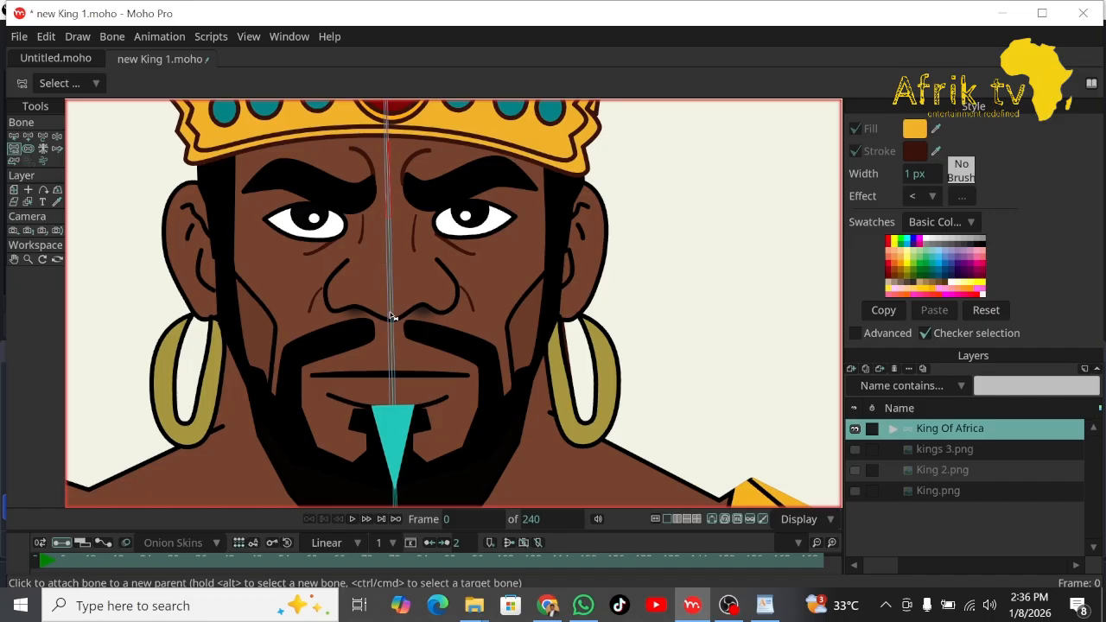
pyautogui.click(14, 137)
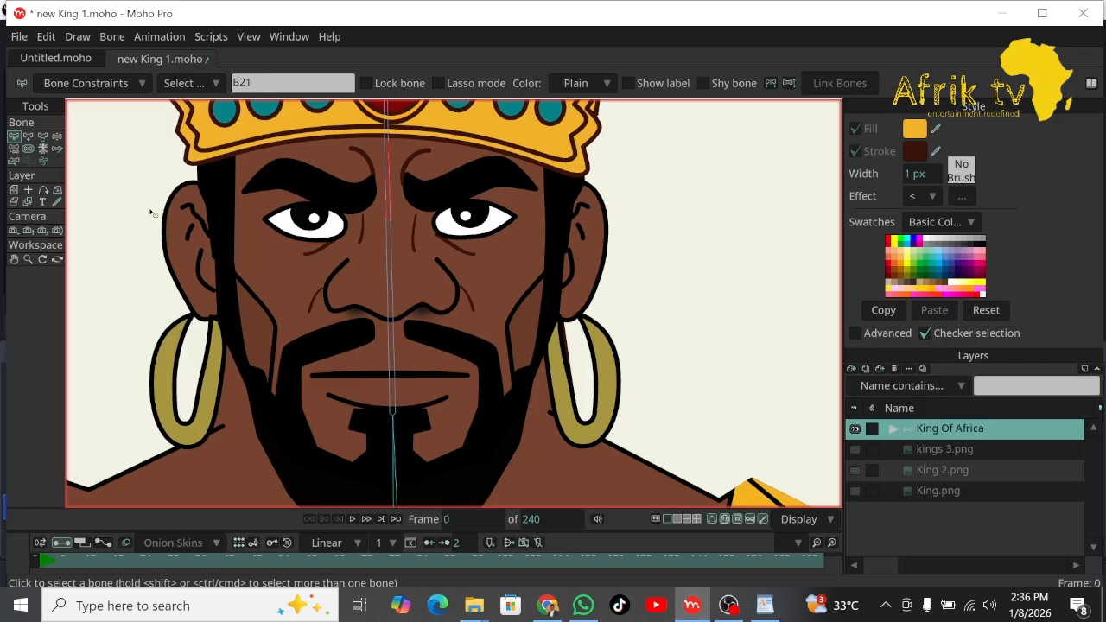
# Add an upright bone at the inner end of the left-hand eyebrow and two bones following the brow to its outer tip.
pyautogui.click(28, 138)
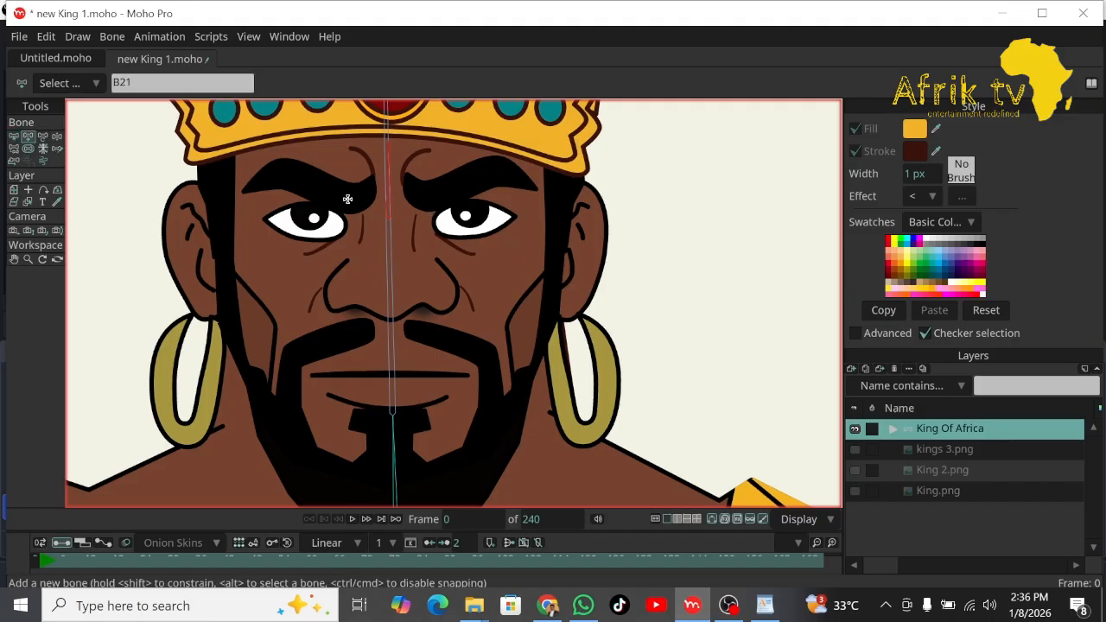
pyautogui.moveTo(358, 196); pyautogui.dragTo(288, 171)
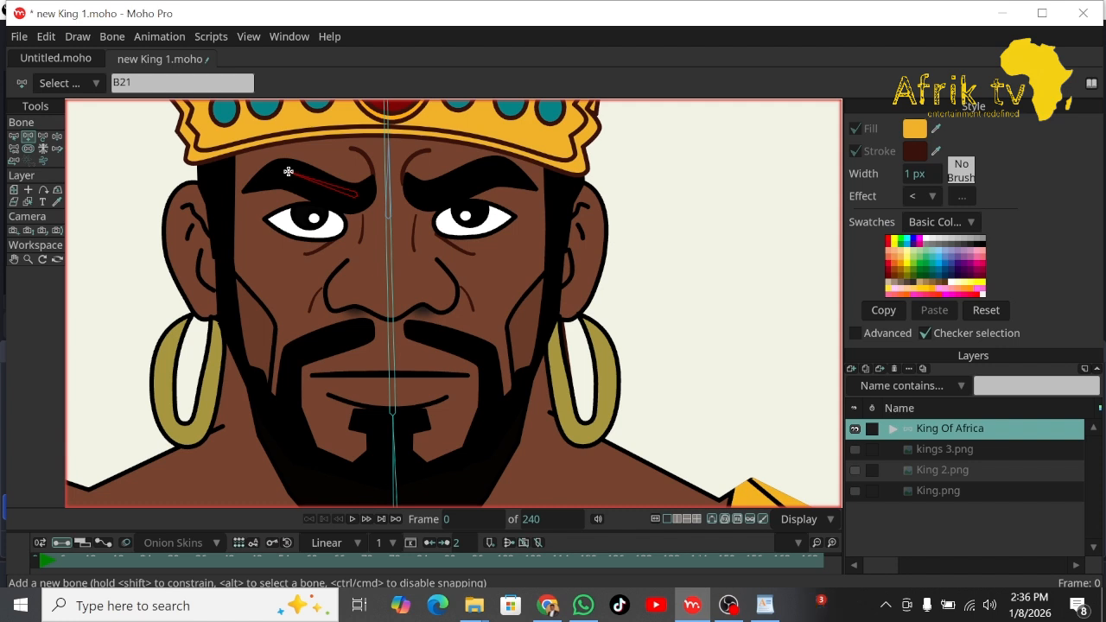
pyautogui.moveTo(287, 171); pyautogui.dragTo(361, 151)
pyautogui.click(342, 195)
pyautogui.moveTo(344, 191); pyautogui.dragTo(252, 186)
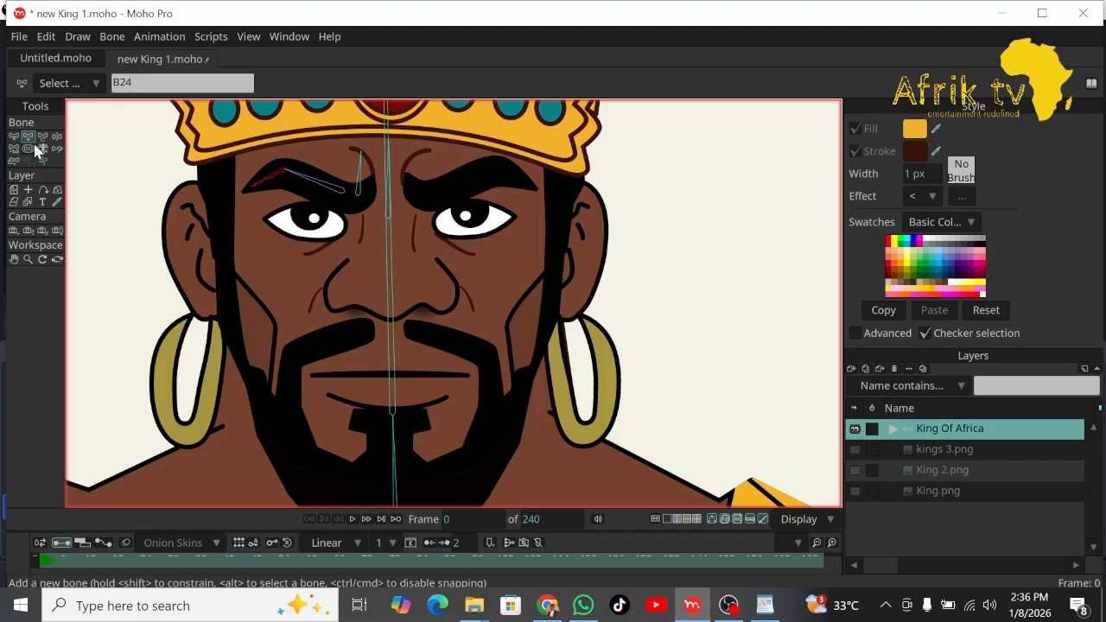
pyautogui.click(288, 180)
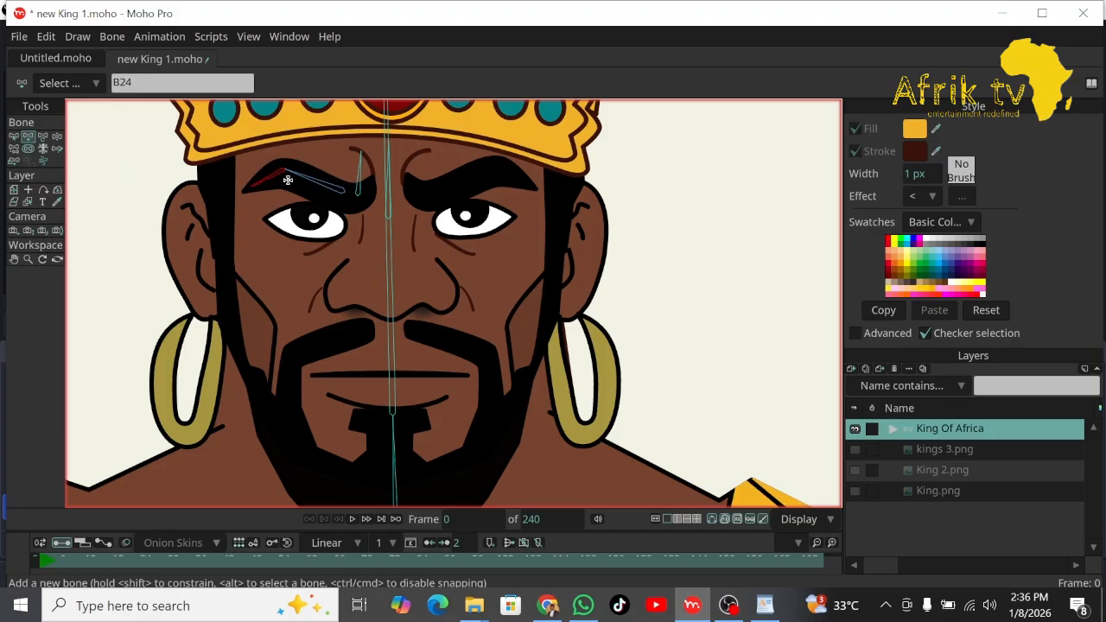
# Reposition the left-hand eyebrow bones so the chain starts at the upright bone's base, bends at the arch and reaches the outer tip.
pyautogui.click(42, 136)
pyautogui.click(346, 193)
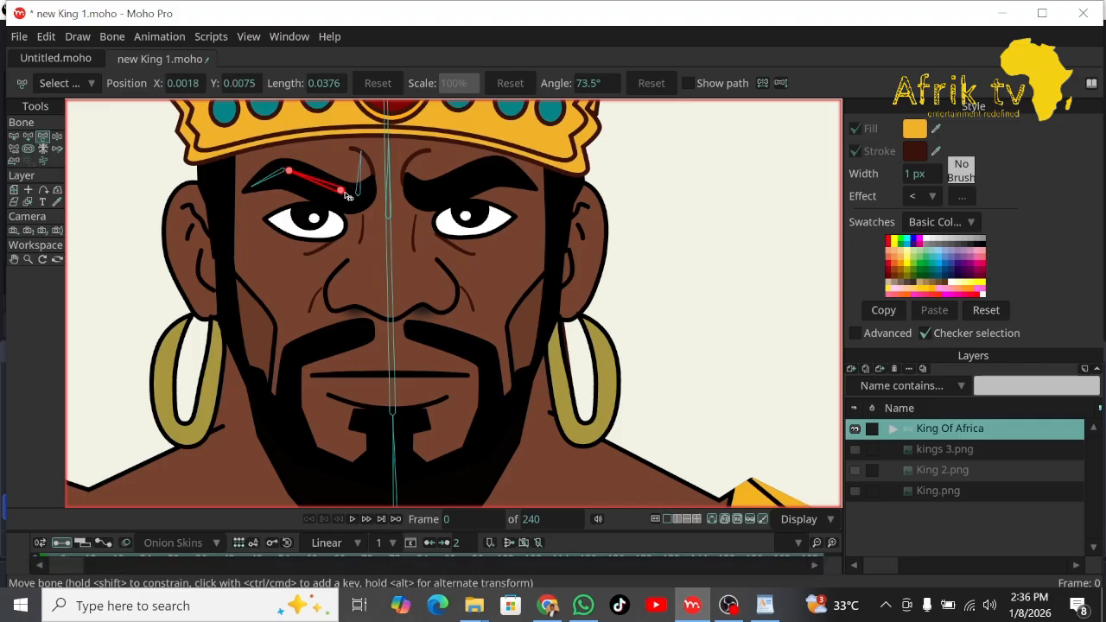
pyautogui.hotkey('ctrl', 'z')
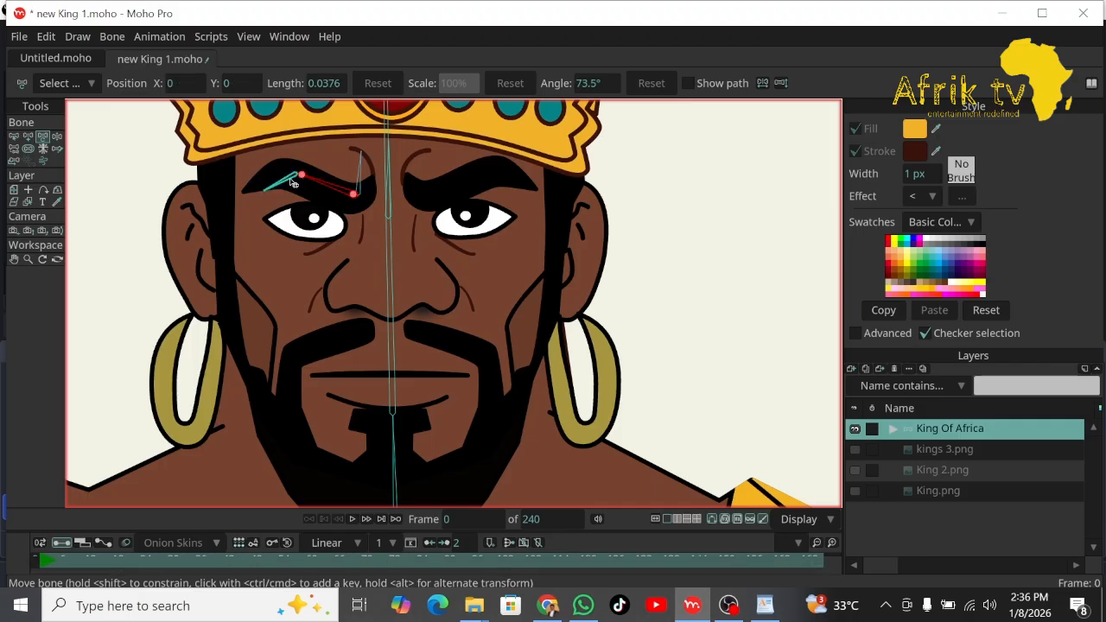
pyautogui.moveTo(303, 176); pyautogui.dragTo(276, 178)
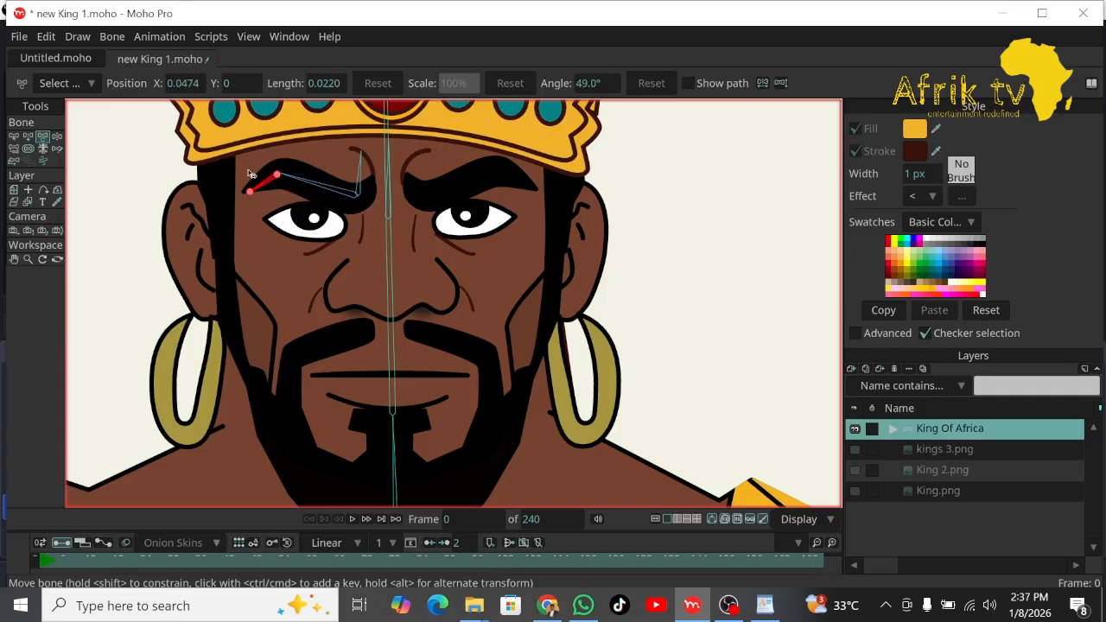
# Under the bone between the eyebrows, add an upright bone and a two-bone chain along the right-hand eyebrow.
pyautogui.click(12, 136)
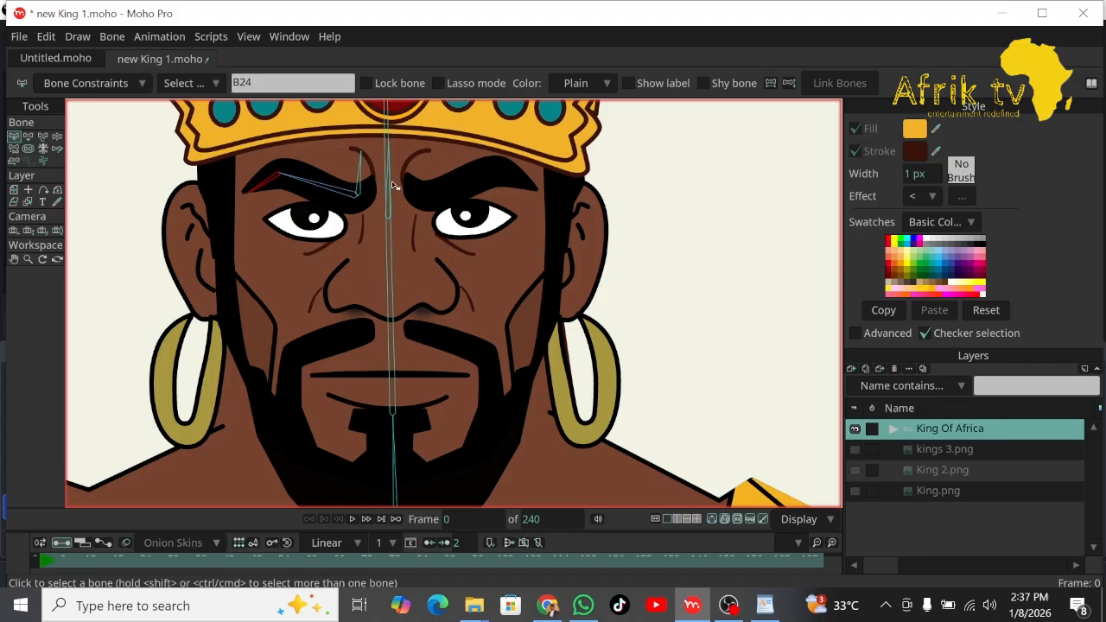
pyautogui.click(389, 185)
pyautogui.click(28, 135)
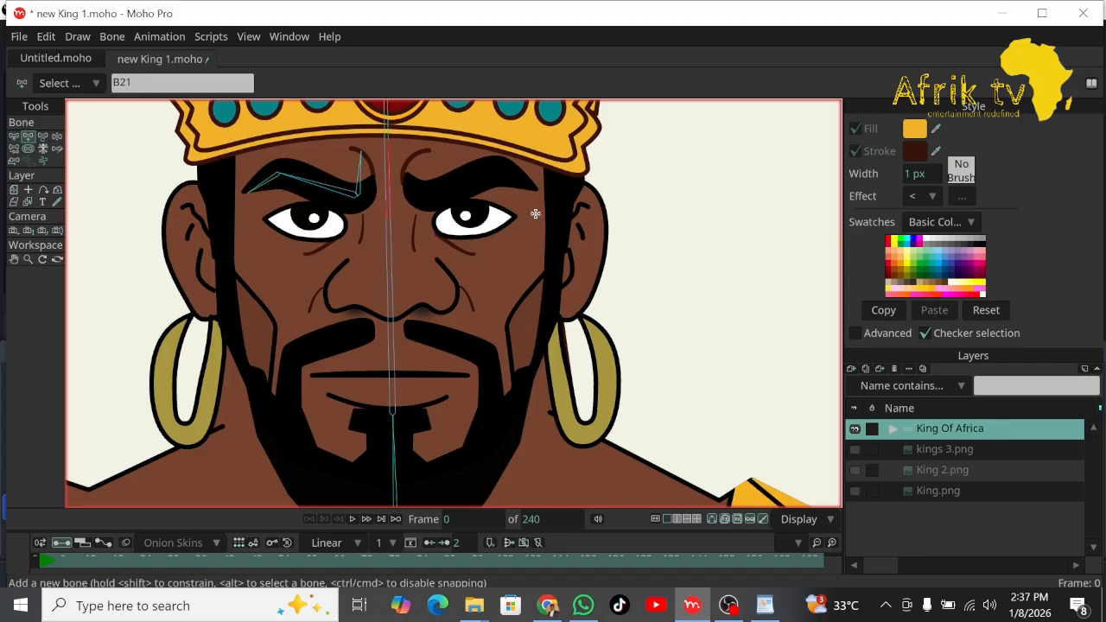
pyautogui.moveTo(410, 192); pyautogui.dragTo(408, 152)
pyautogui.moveTo(415, 195); pyautogui.dragTo(496, 167)
pyautogui.moveTo(497, 168); pyautogui.dragTo(526, 184)
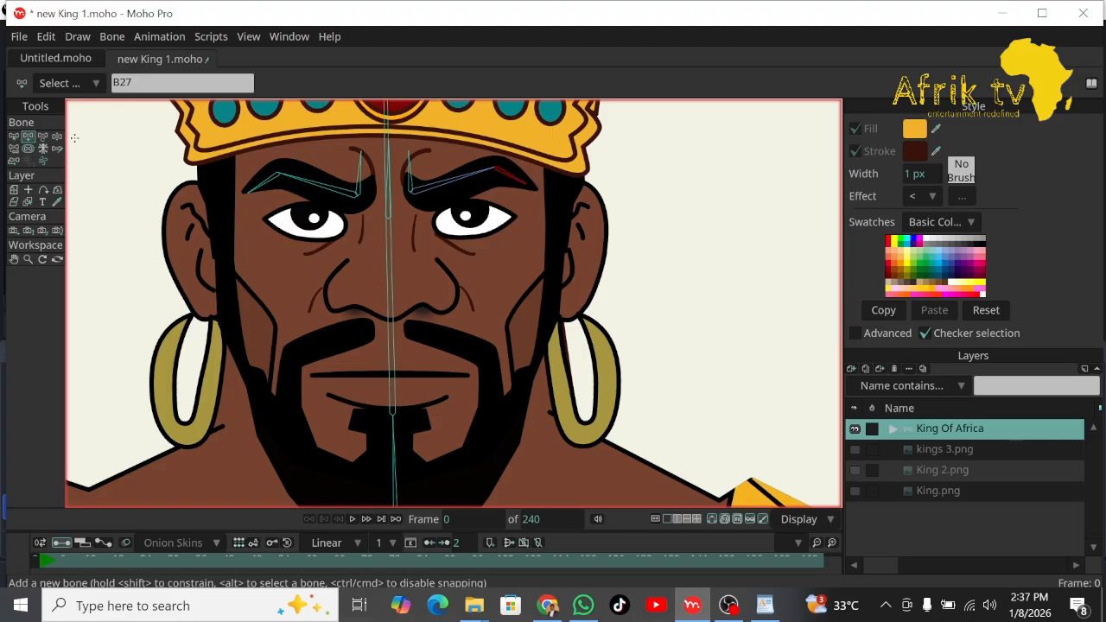
# Add an upright bone from the left-hand pupil to just above the eye, as a child of the bone between the eyebrows.
pyautogui.click(13, 137)
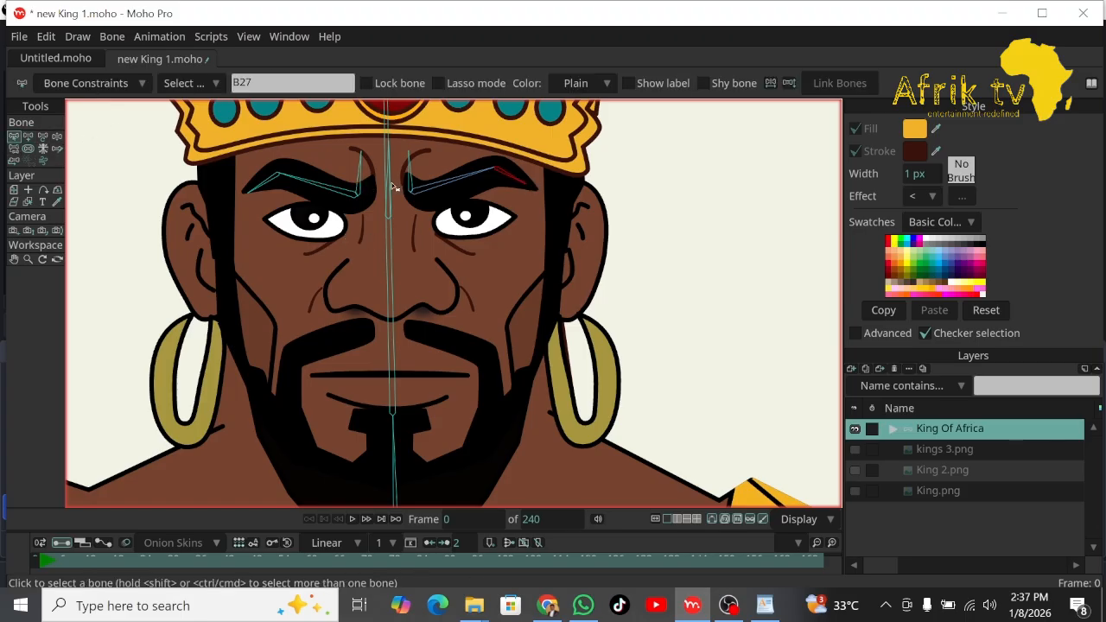
pyautogui.click(391, 187)
pyautogui.click(28, 259)
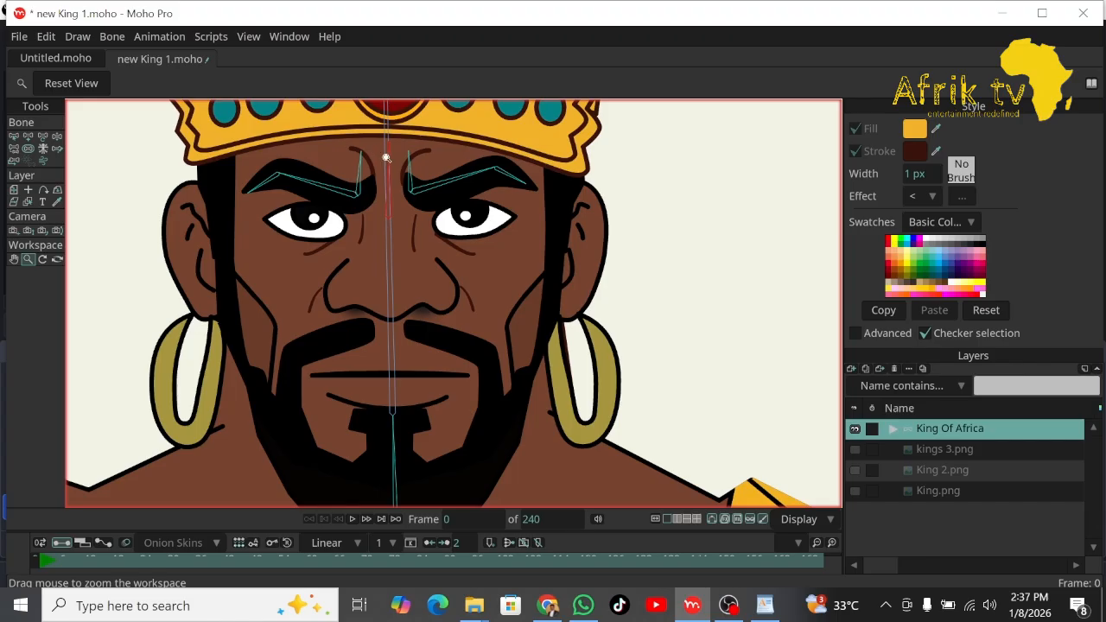
pyautogui.scroll(5, 386, 158)
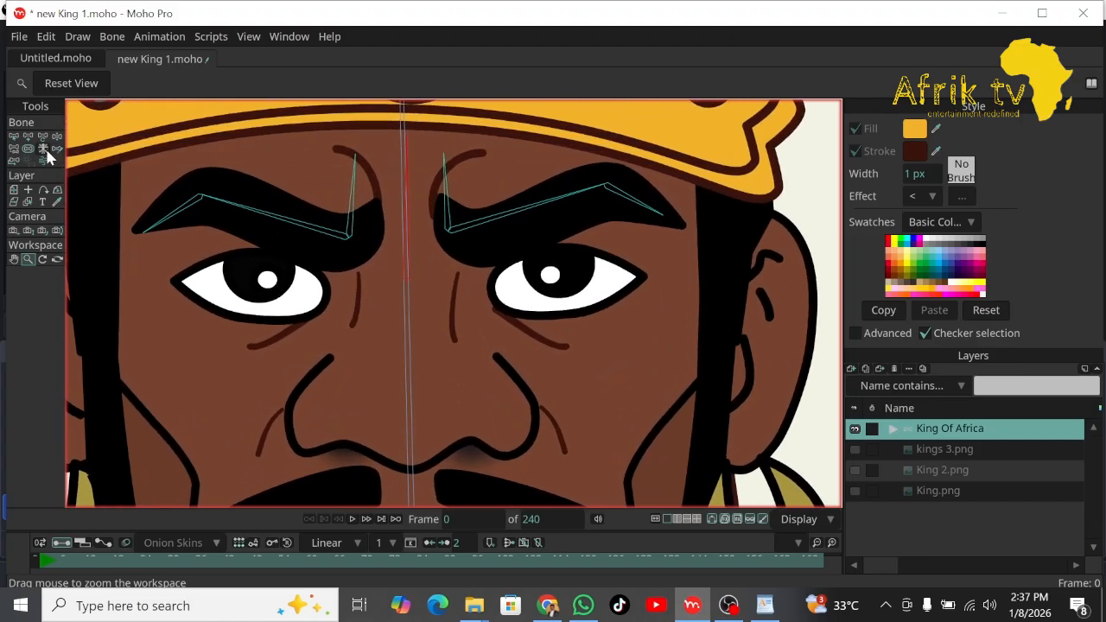
pyautogui.click(27, 136)
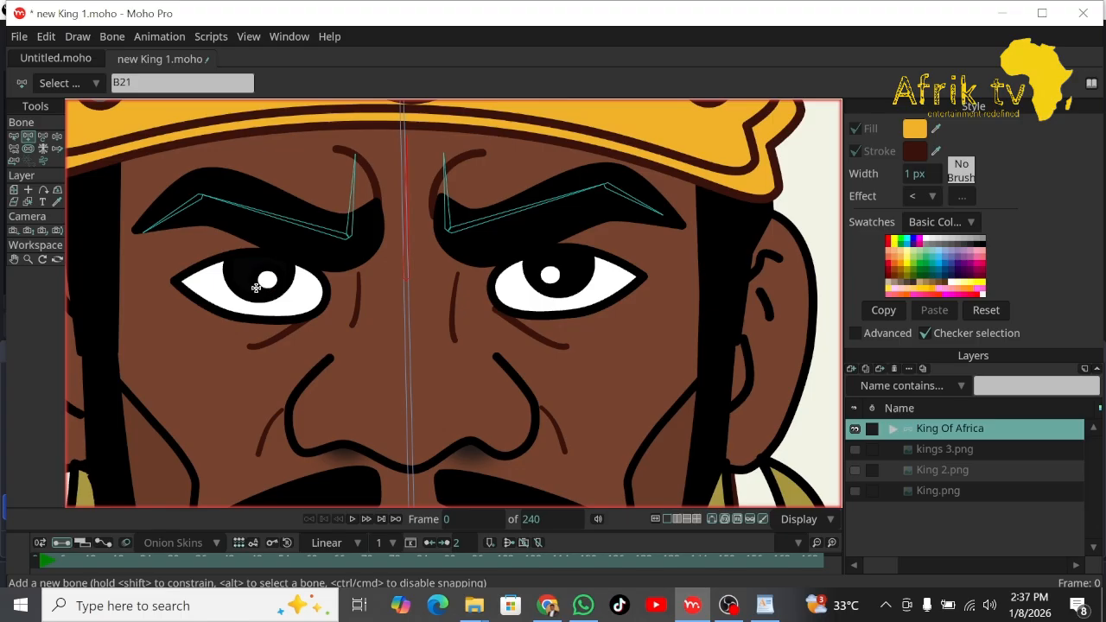
pyautogui.moveTo(259, 294)
pyautogui.mouseDown()
pyautogui.moveTo(253, 225)
pyautogui.moveTo(254, 235)
pyautogui.mouseUp()
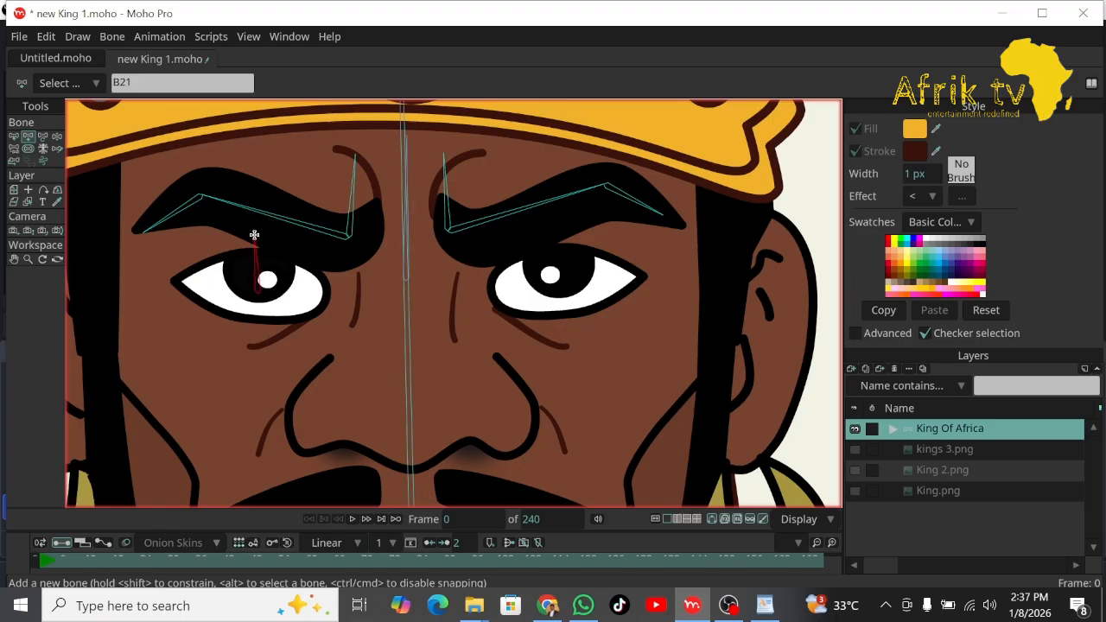
# Add a matching upright bone over the right-hand pupil, as a child of the bone between the eyebrows.
pyautogui.click(14, 136)
pyautogui.click(411, 249)
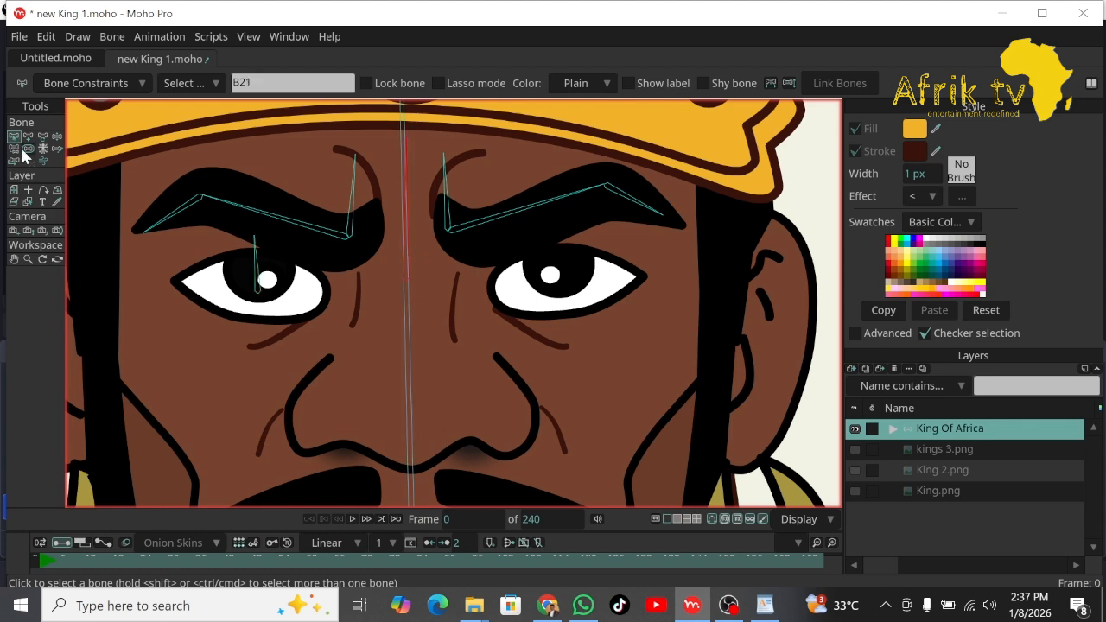
pyautogui.click(28, 137)
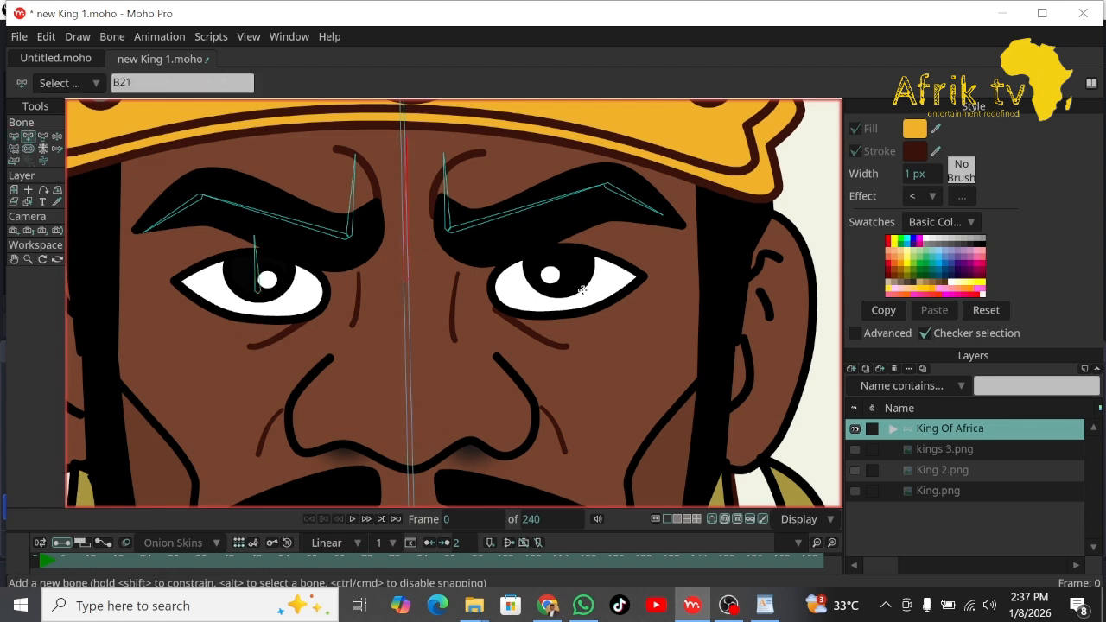
pyautogui.moveTo(568, 286); pyautogui.dragTo(566, 225)
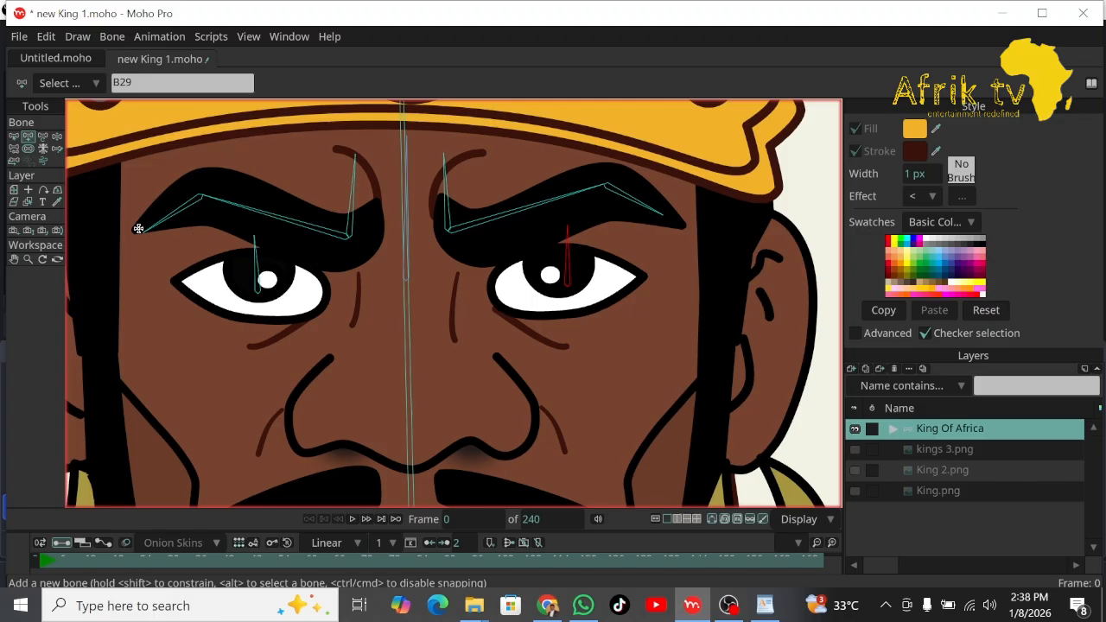
# Add a short upright bone beside the left-hand eye's inner corner, as a child of the bone between the eyebrows.
pyautogui.click(14, 136)
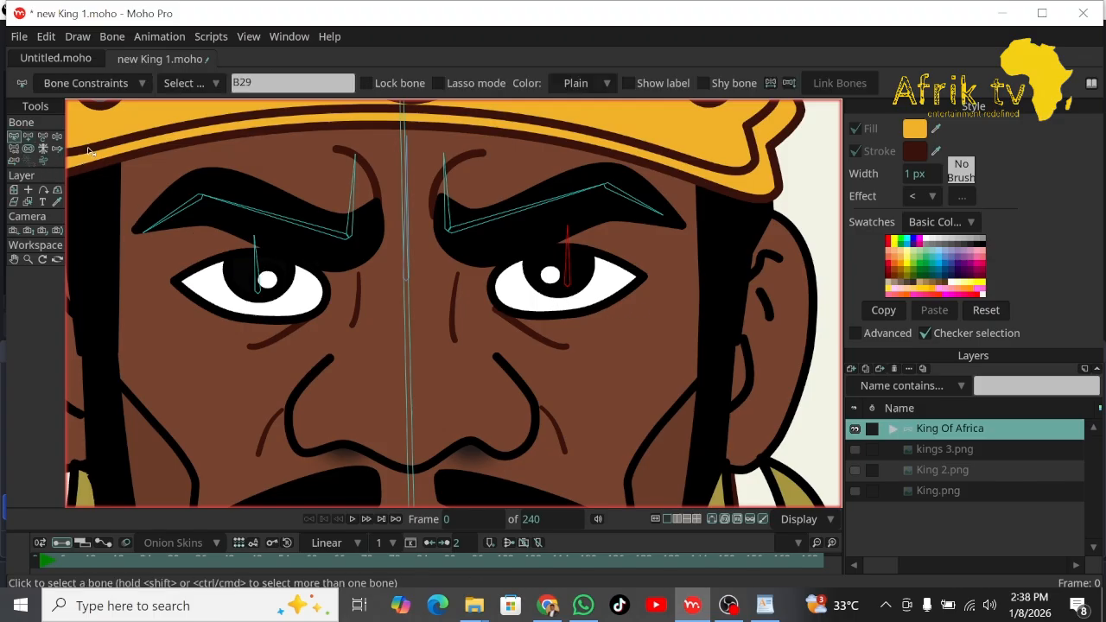
pyautogui.click(407, 246)
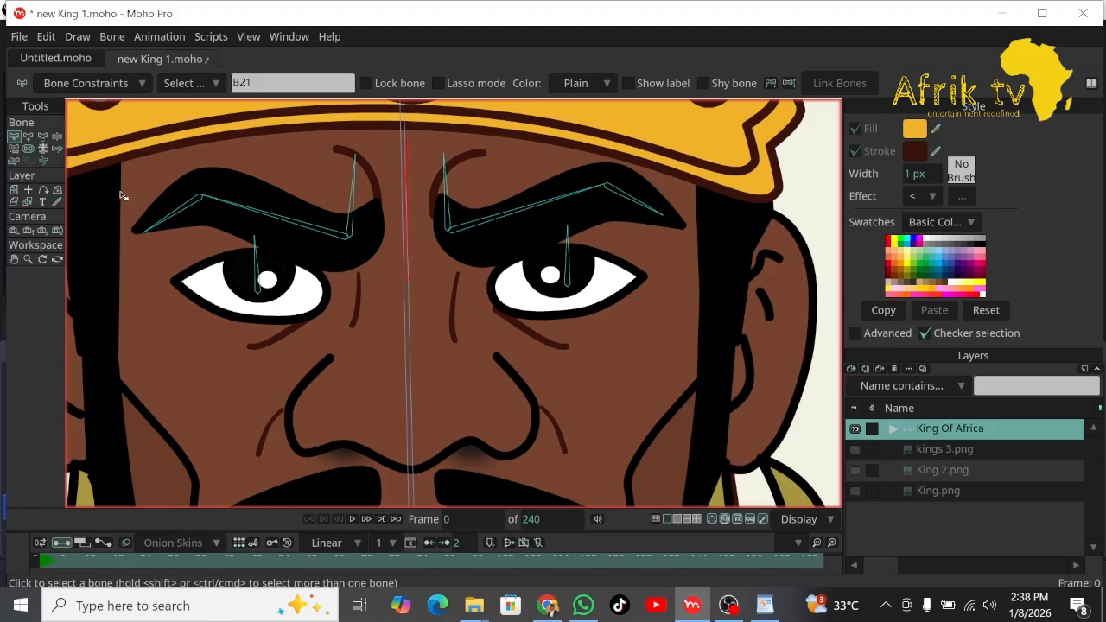
pyautogui.click(28, 138)
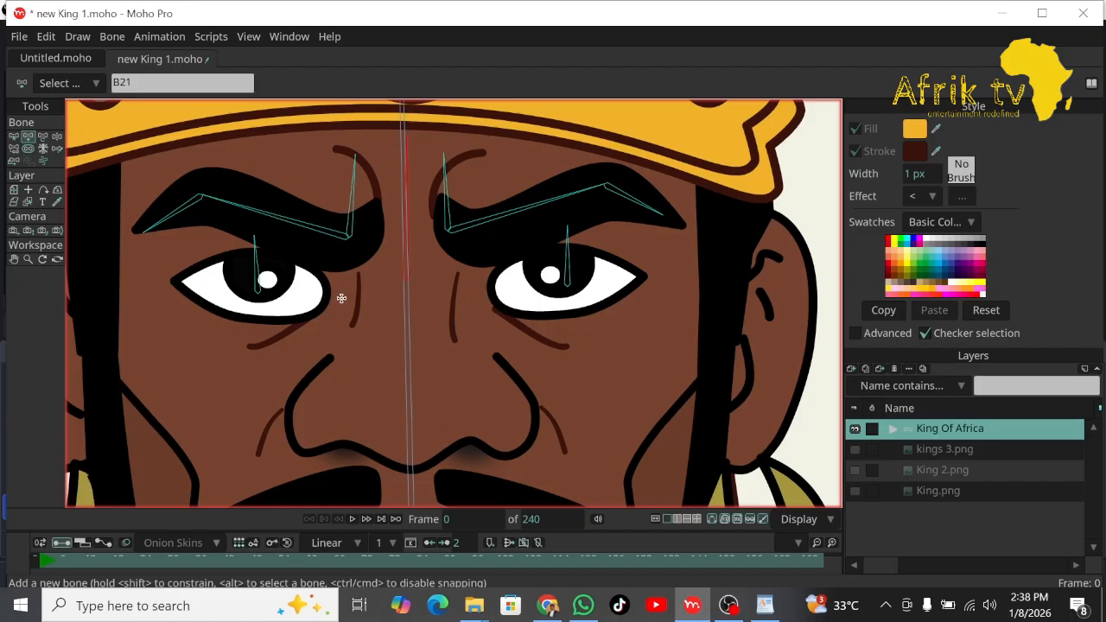
pyautogui.moveTo(345, 298); pyautogui.dragTo(339, 256)
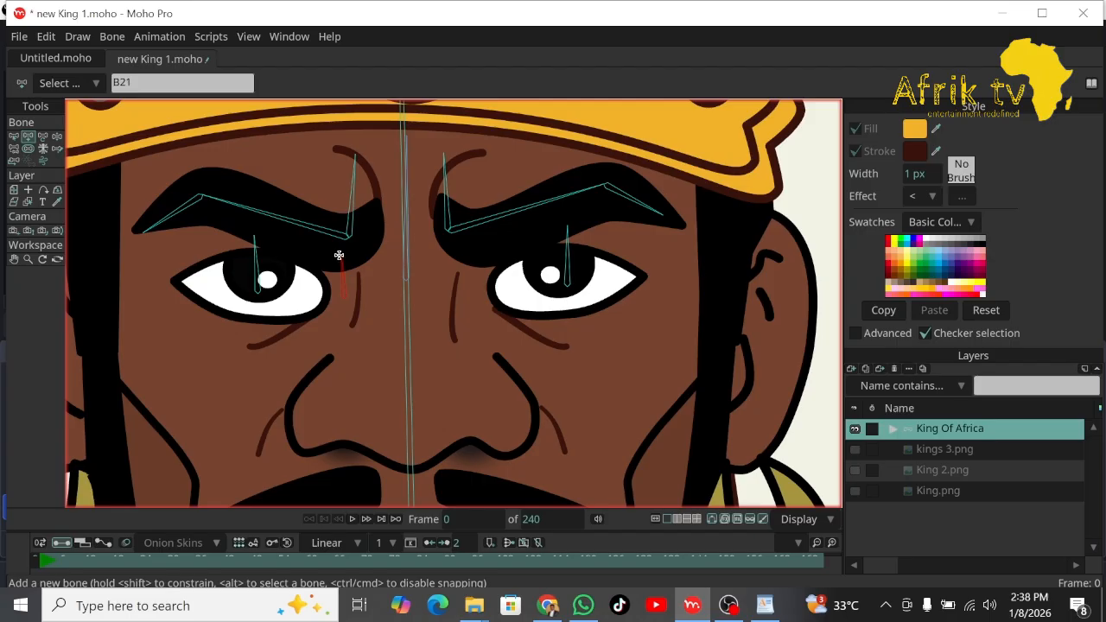
# Add a matching short bone beside the right-hand eye's inner corner under the bone between the eyebrows, and check the parent links.
pyautogui.click(14, 137)
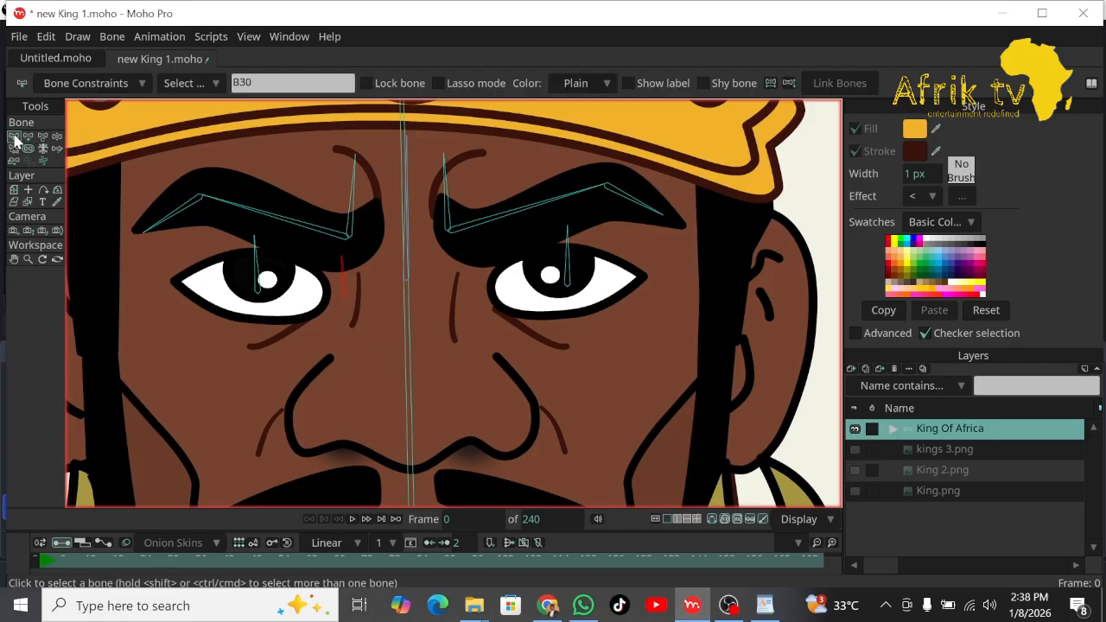
pyautogui.click(407, 261)
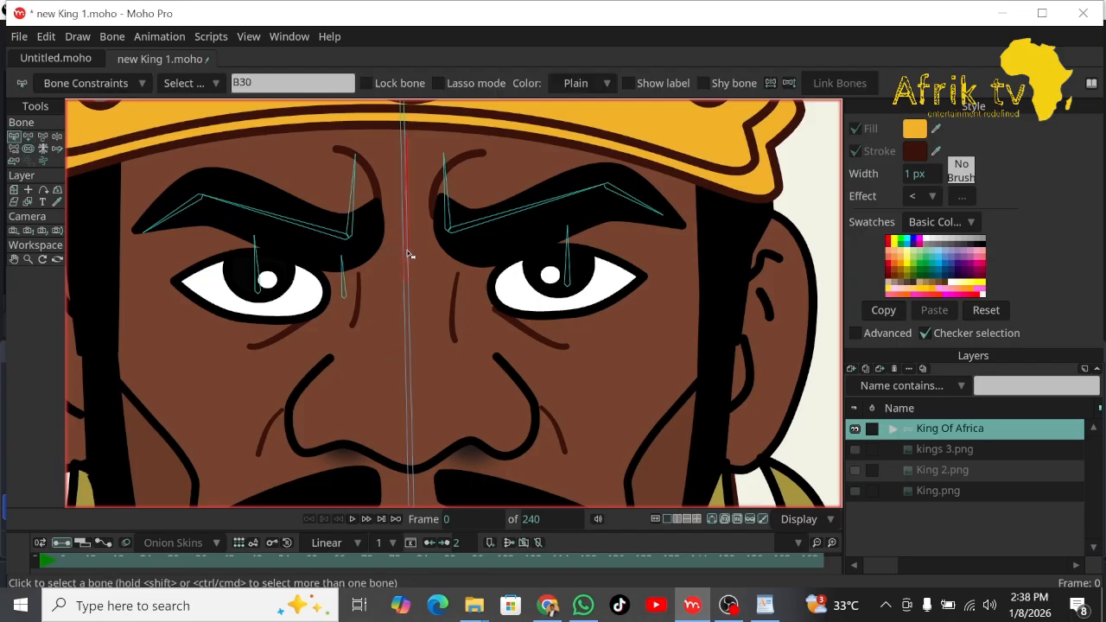
pyautogui.click(29, 137)
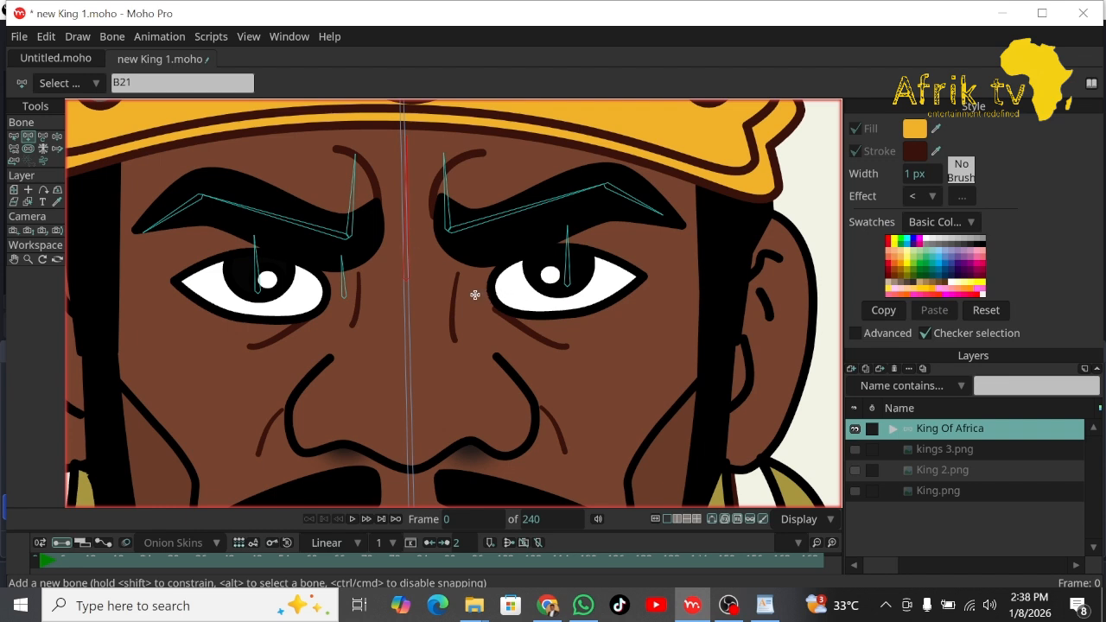
pyautogui.moveTo(475, 294); pyautogui.dragTo(475, 248)
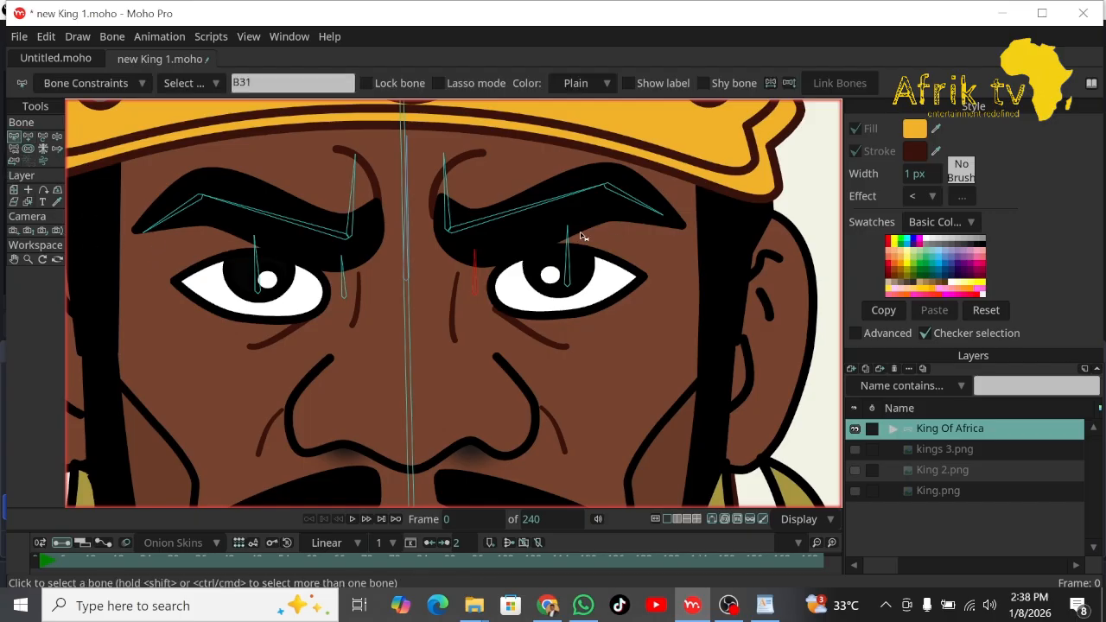
pyautogui.click(14, 153)
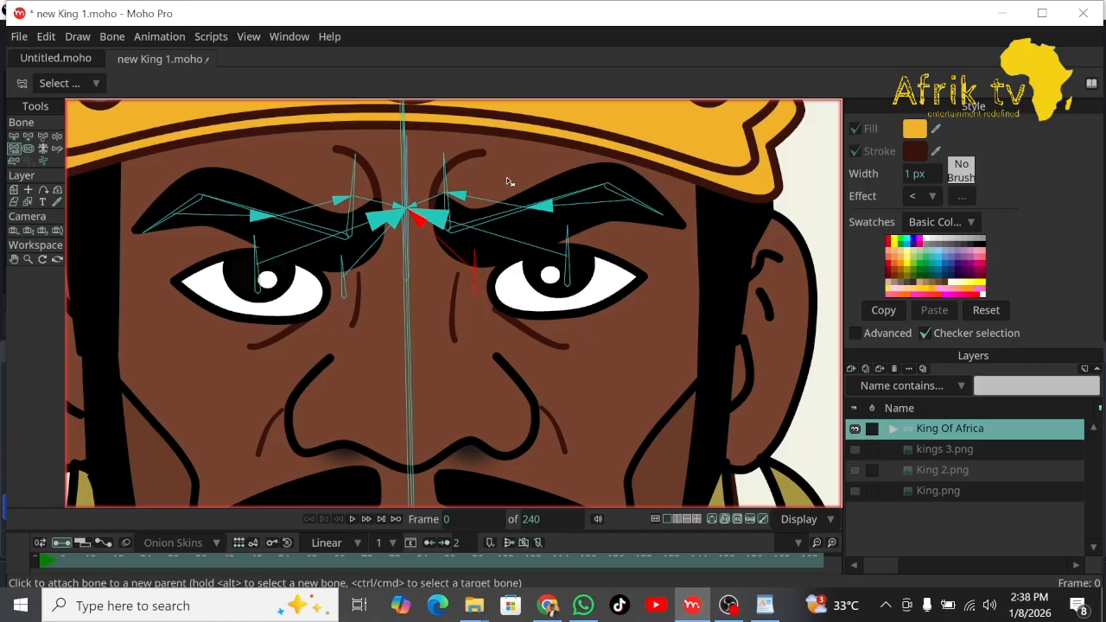
pyautogui.click(14, 137)
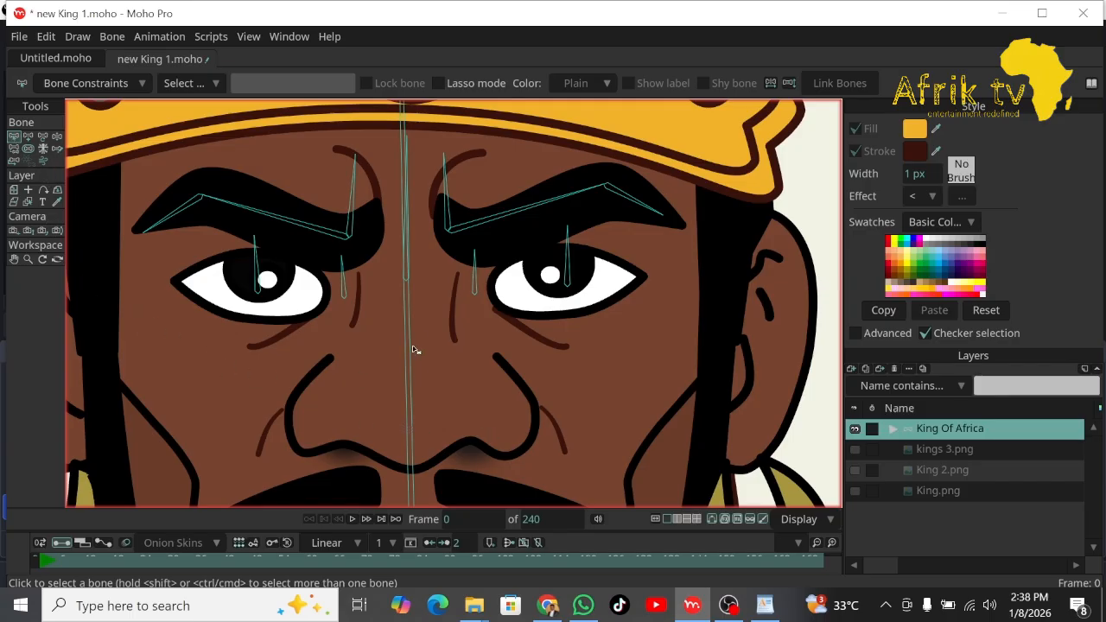
# Add an upright bone from the base of the nose up to its bridge, as a child of the head bone.
pyautogui.click(412, 476)
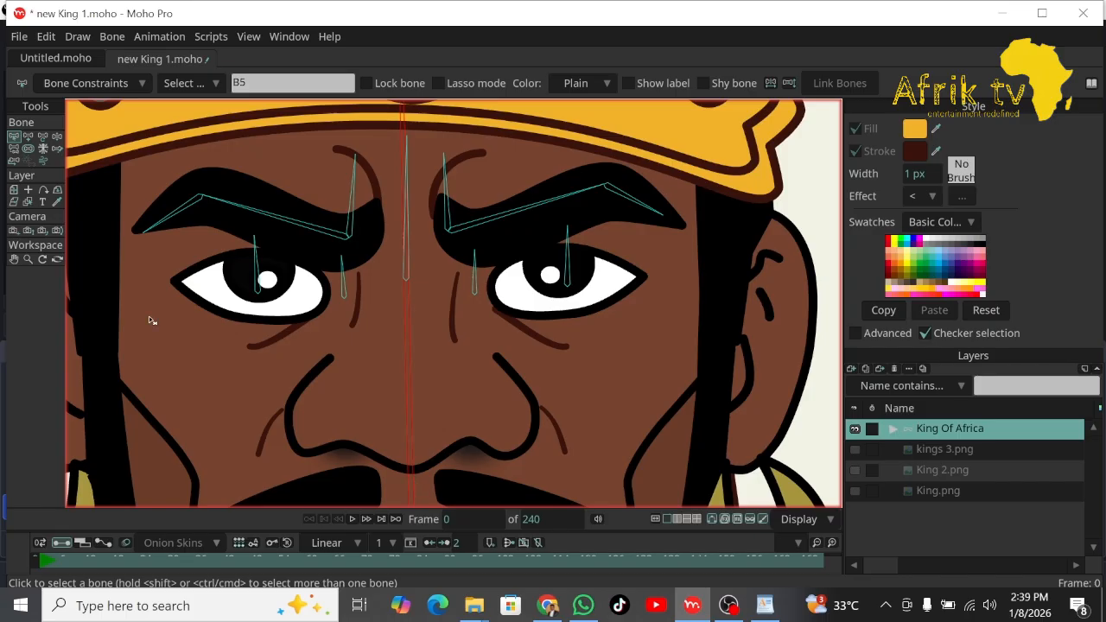
pyautogui.click(28, 136)
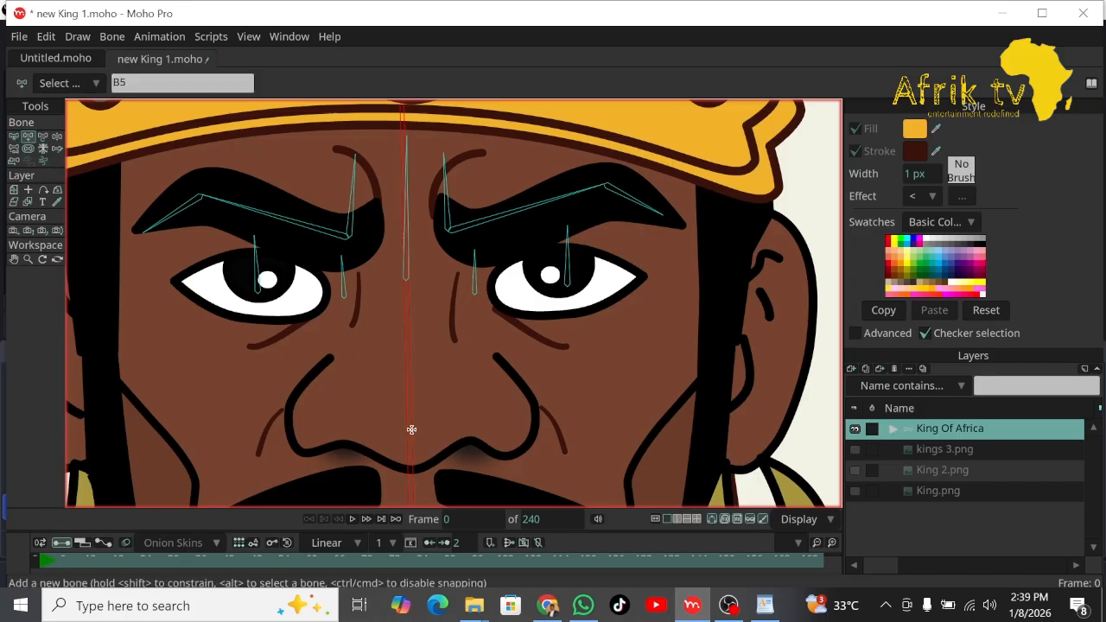
pyautogui.moveTo(409, 460); pyautogui.dragTo(408, 320)
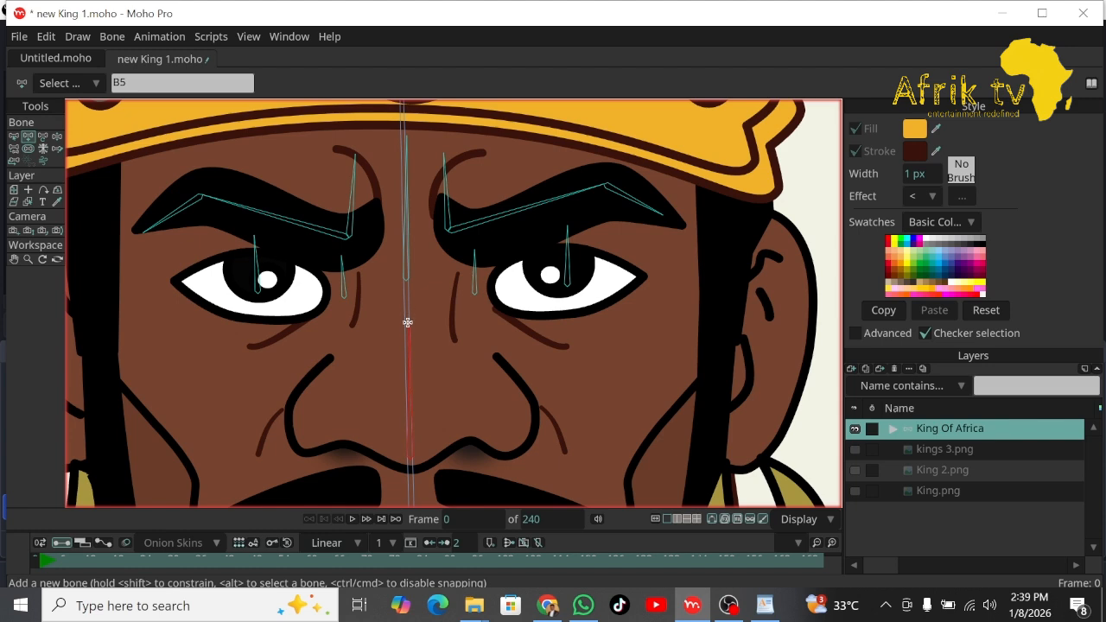
# Shorten the neck bone by lowering its upper tip into the lower part of the beard.
pyautogui.click(14, 259)
pyautogui.moveTo(222, 353); pyautogui.dragTo(208, 46)
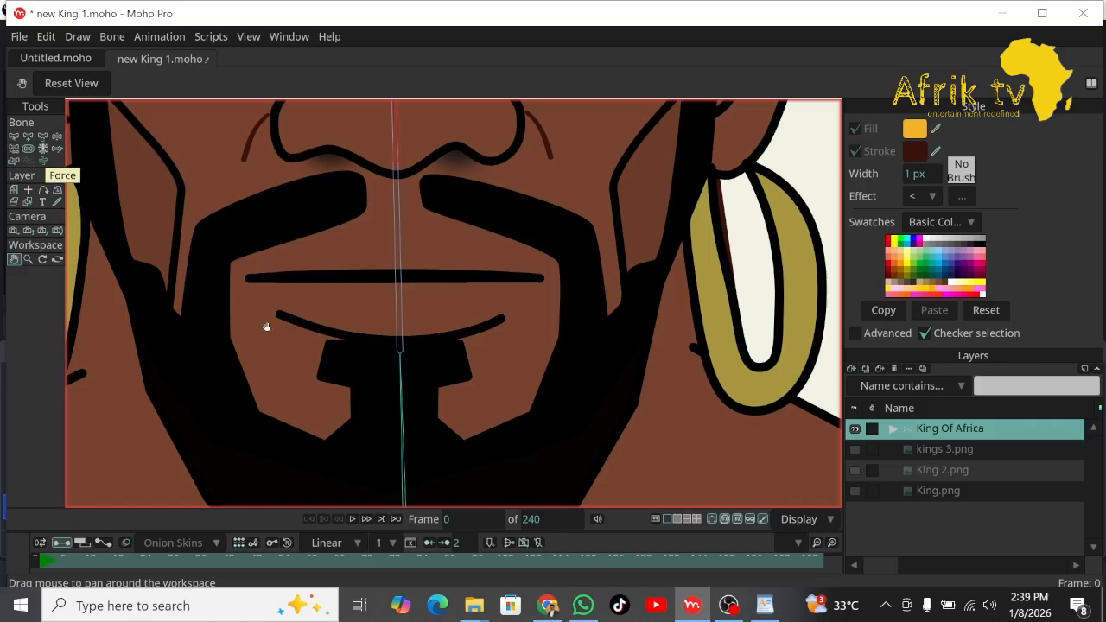
pyautogui.moveTo(277, 361); pyautogui.dragTo(278, 127)
pyautogui.click(28, 260)
pyautogui.moveTo(363, 277); pyautogui.dragTo(99, 165)
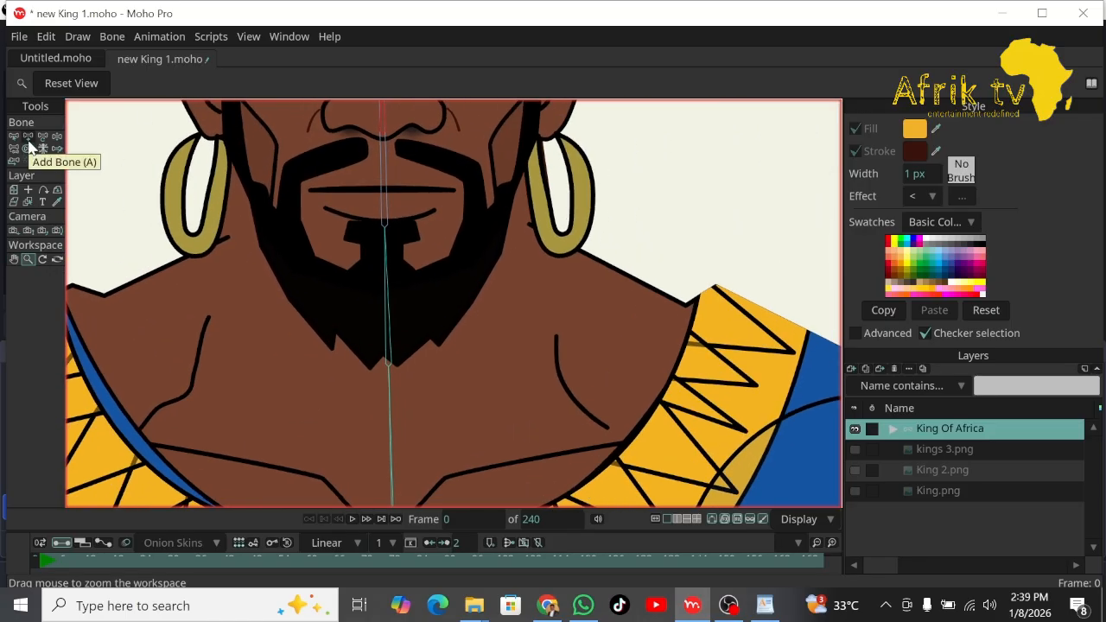
pyautogui.click(42, 137)
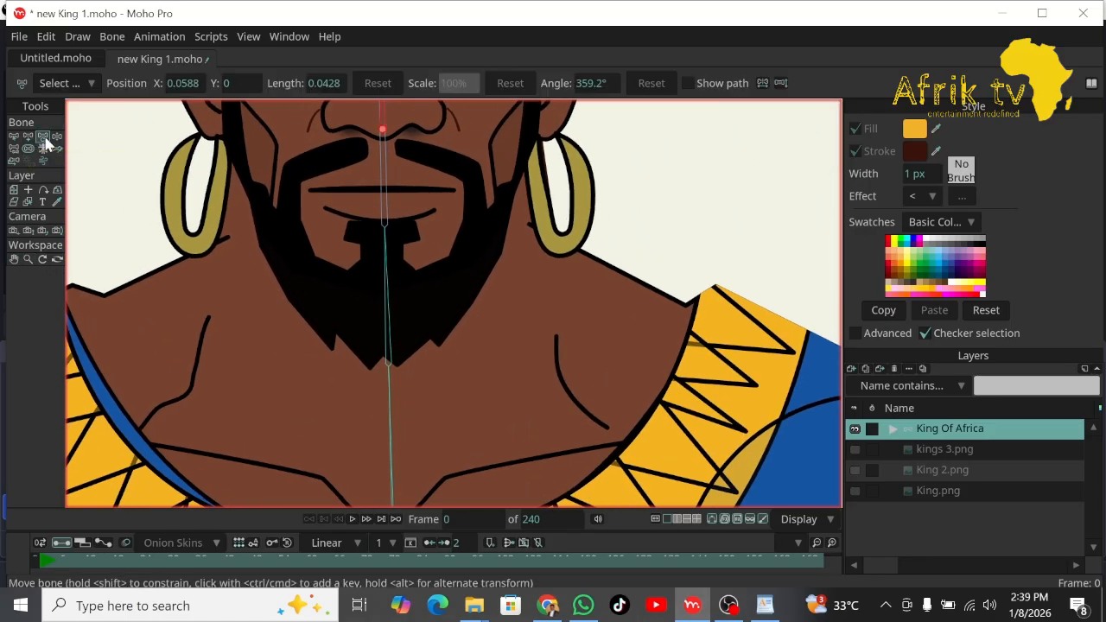
pyautogui.click(387, 246)
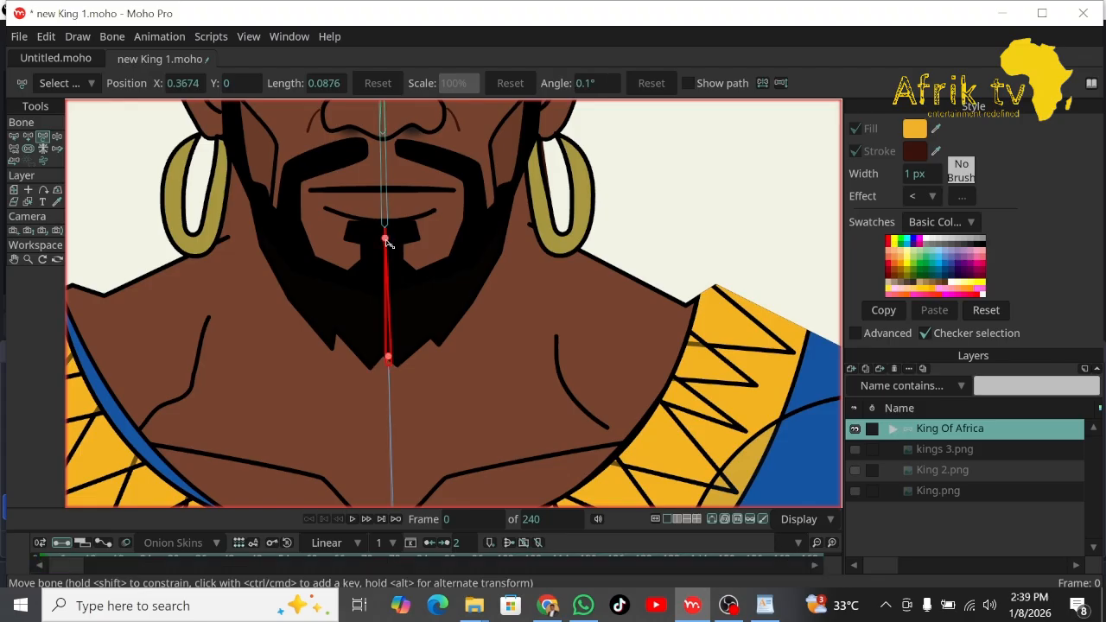
pyautogui.moveTo(387, 242); pyautogui.dragTo(389, 315)
# Move the head bone's base down to the neck bone's lowered tip.
pyautogui.click(387, 223)
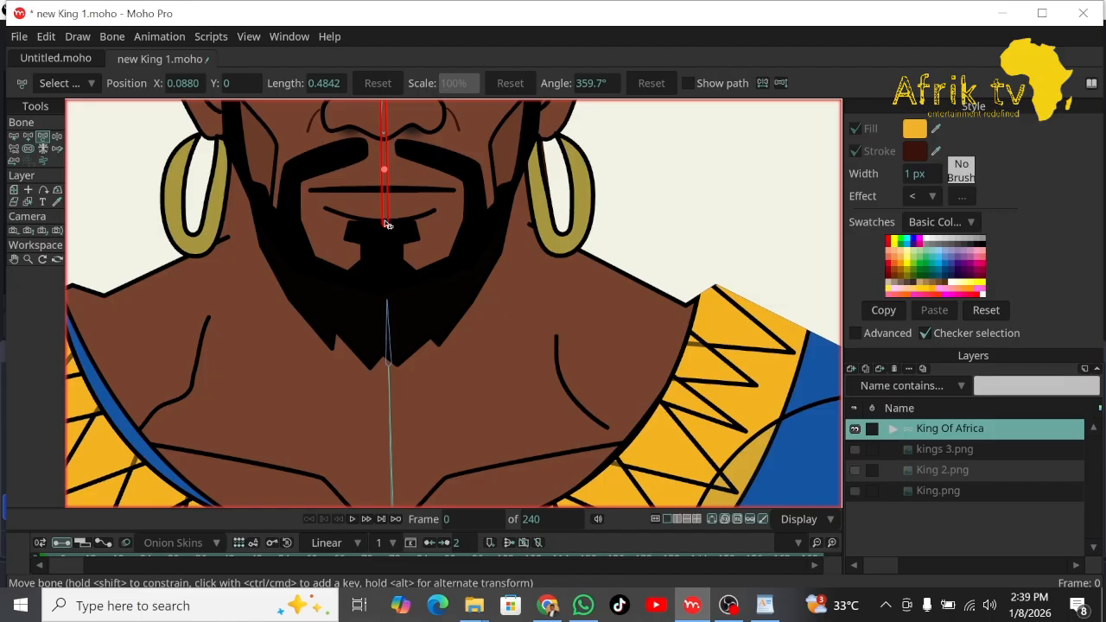
pyautogui.moveTo(387, 174); pyautogui.dragTo(386, 234)
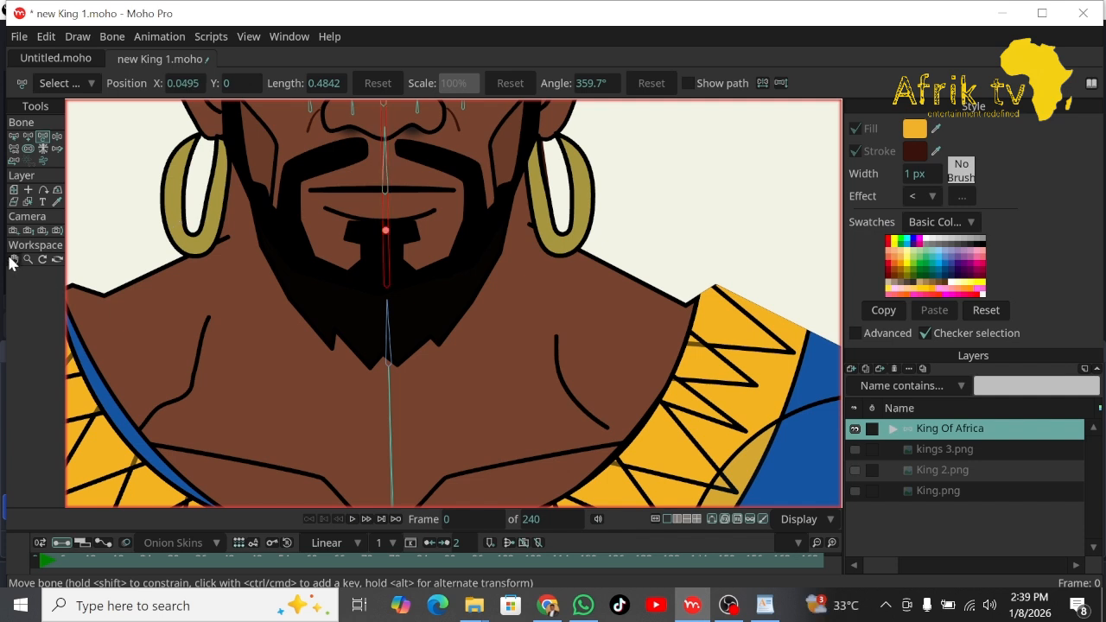
pyautogui.click(386, 238)
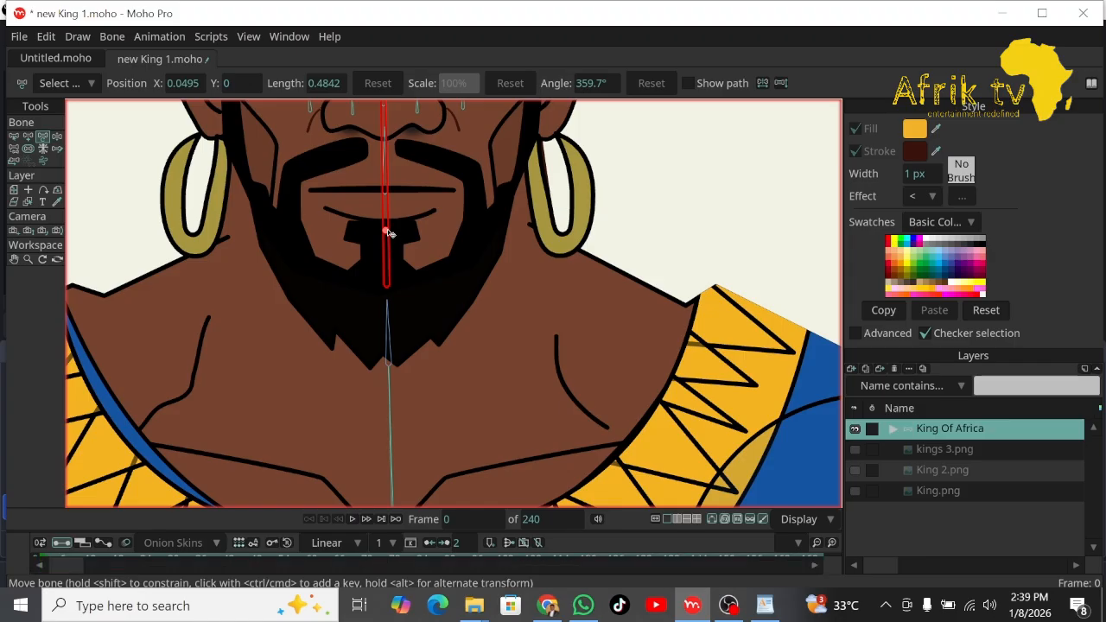
pyautogui.click(14, 259)
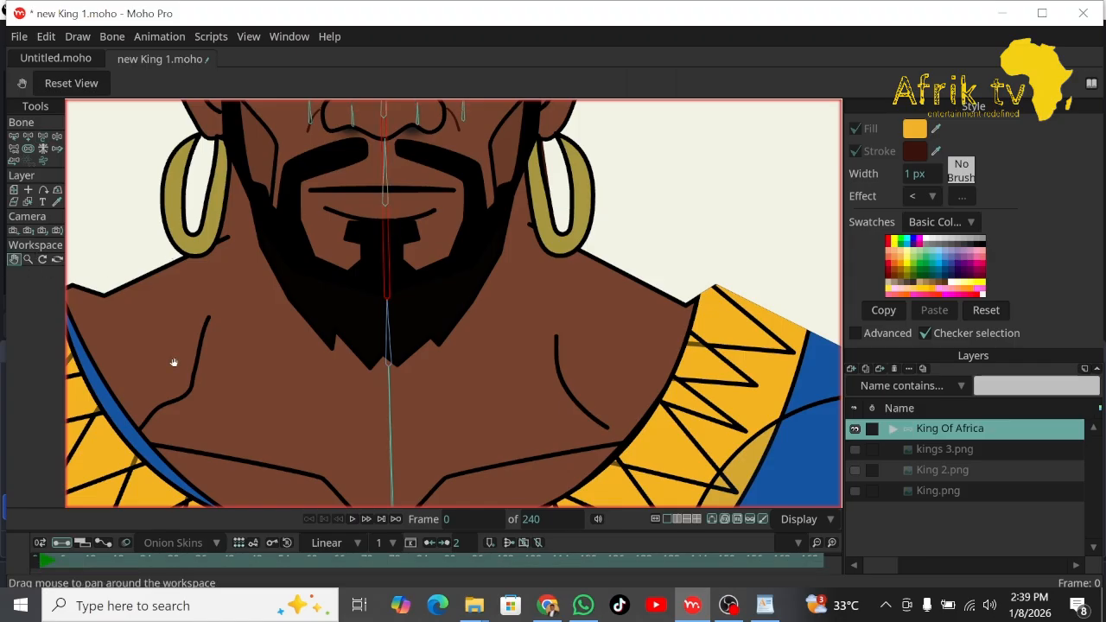
pyautogui.moveTo(173, 362); pyautogui.dragTo(169, 621)
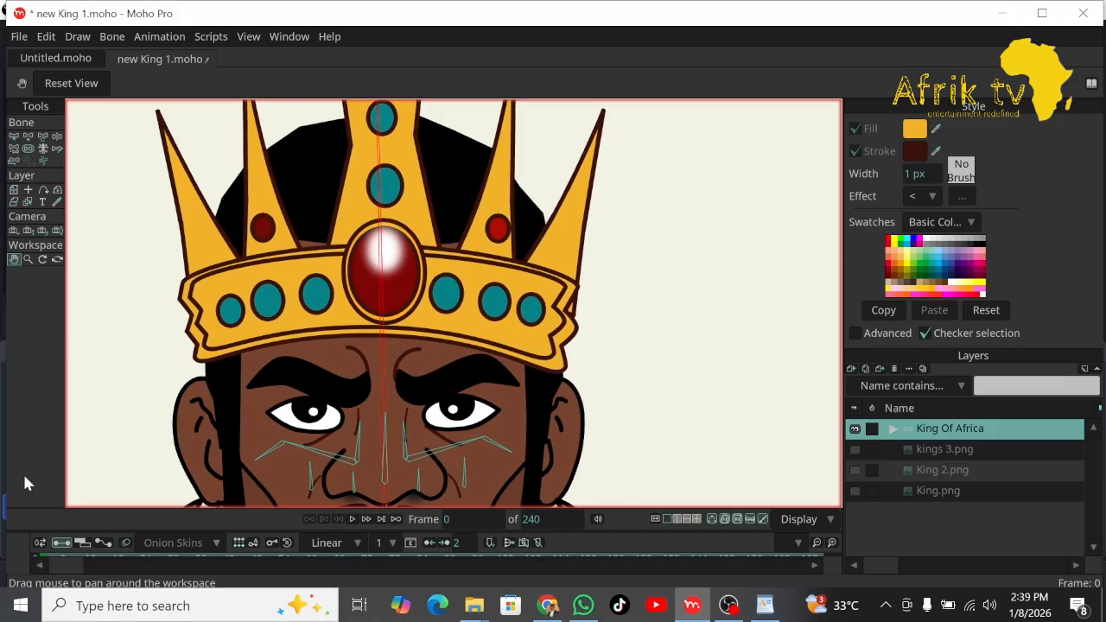
pyautogui.click(29, 259)
pyautogui.moveTo(328, 263); pyautogui.dragTo(219, 244)
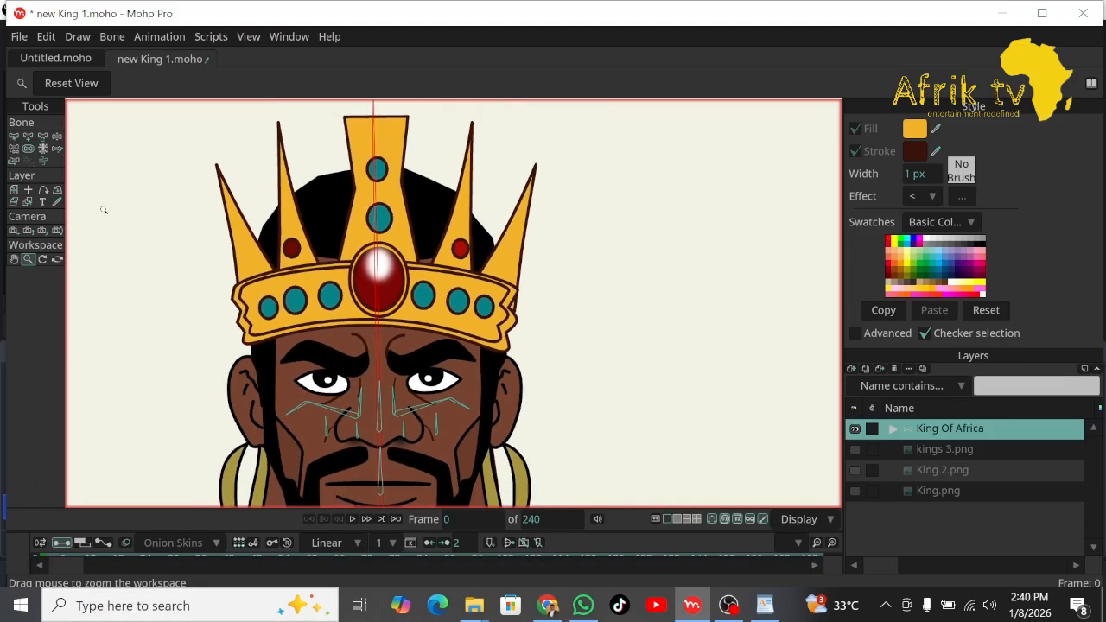
pyautogui.click(14, 136)
pyautogui.moveTo(190, 248); pyautogui.dragTo(573, 532)
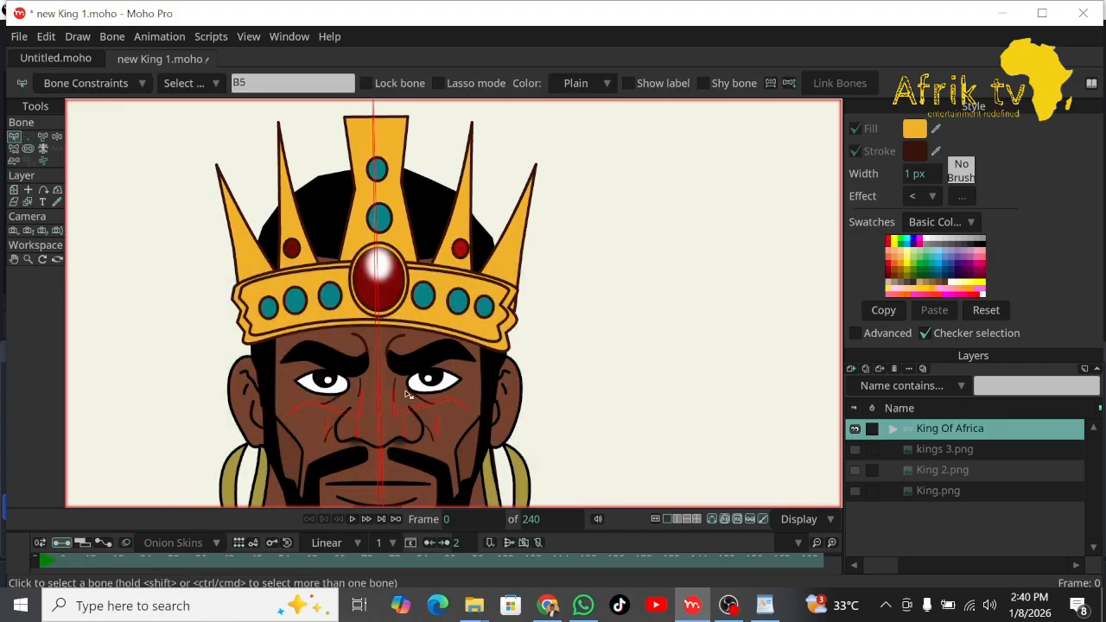
pyautogui.click(171, 323)
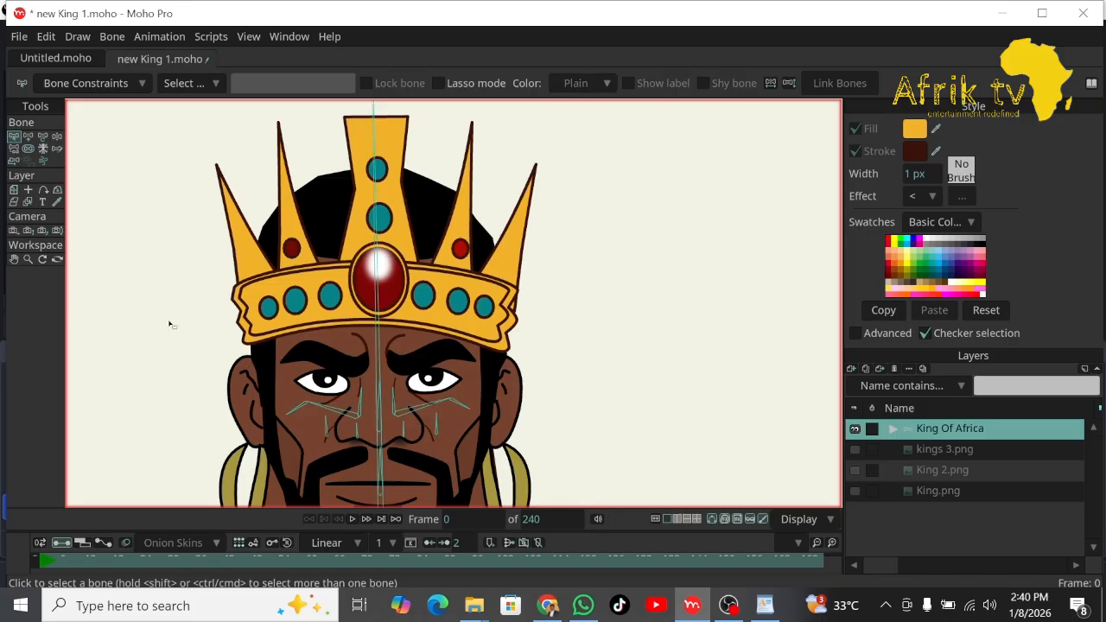
# Try to move the head and face bones up together so the eyebrow and eye bones line up with the artwork.
pyautogui.click(14, 259)
pyautogui.moveTo(171, 309); pyautogui.dragTo(150, 202)
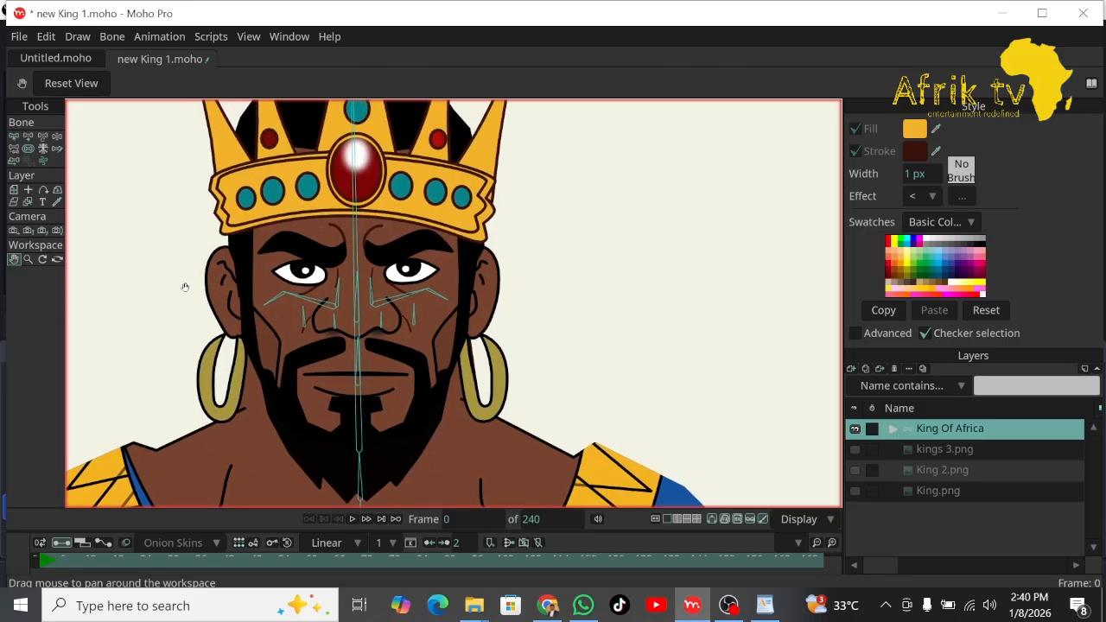
pyautogui.click(15, 140)
pyautogui.moveTo(202, 223); pyautogui.dragTo(535, 380)
pyautogui.click(42, 136)
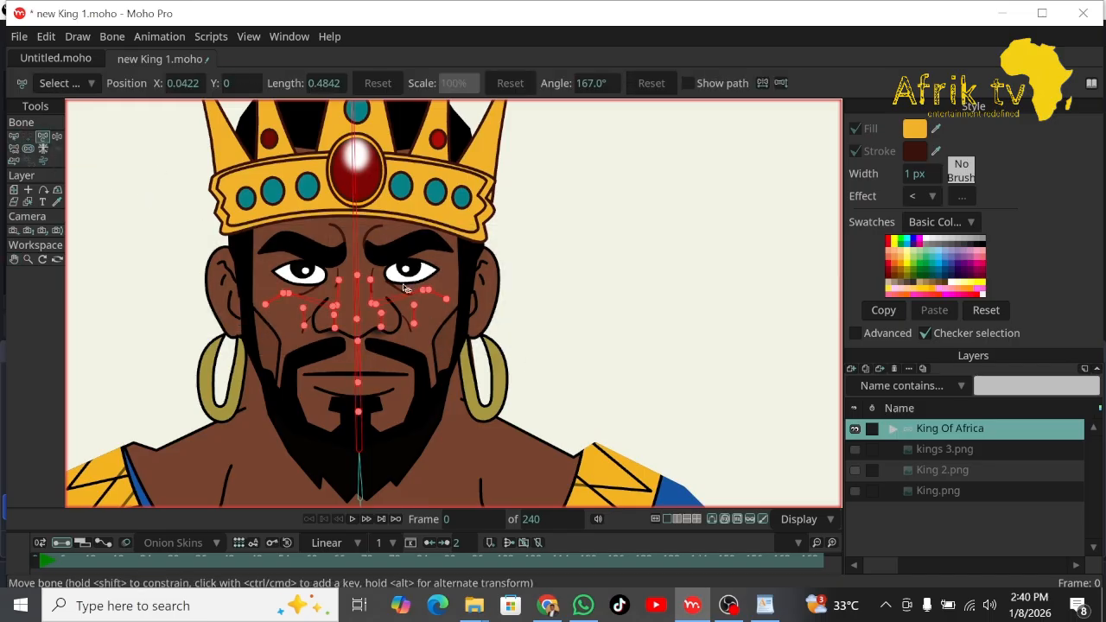
pyautogui.moveTo(356, 277); pyautogui.dragTo(357, 224)
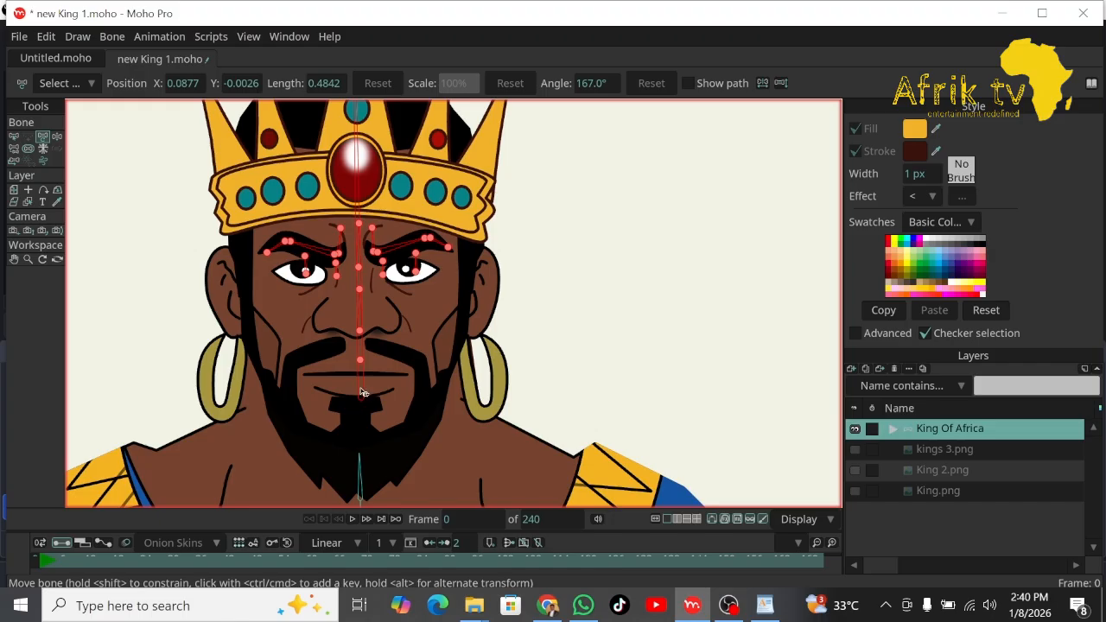
# Move the head bone back down so its base meets the neck bone's tip.
pyautogui.click(14, 137)
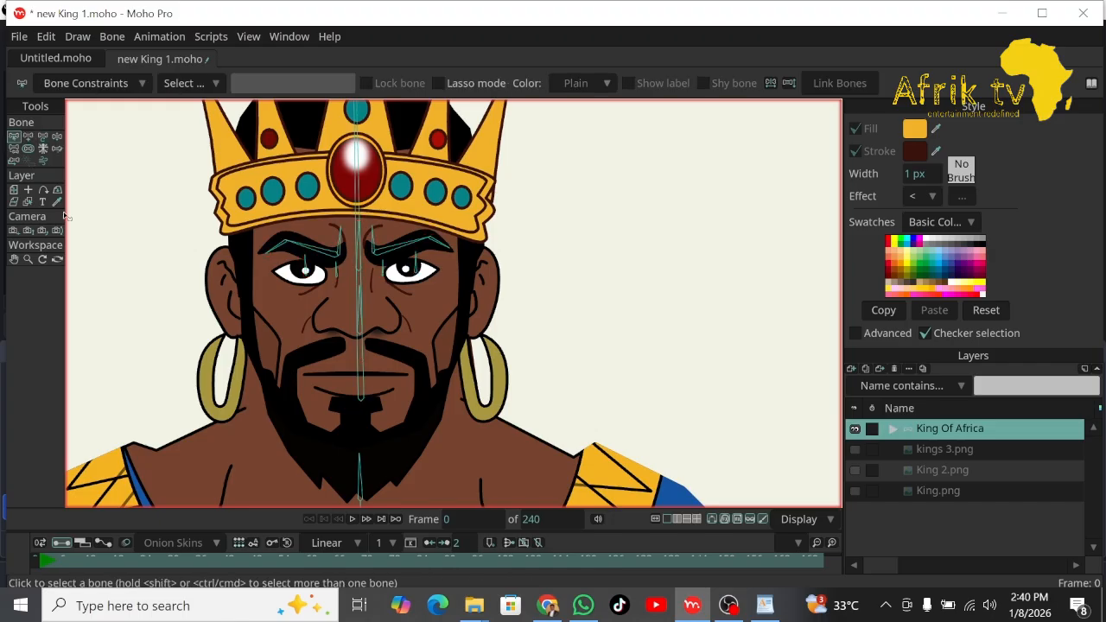
pyautogui.click(28, 136)
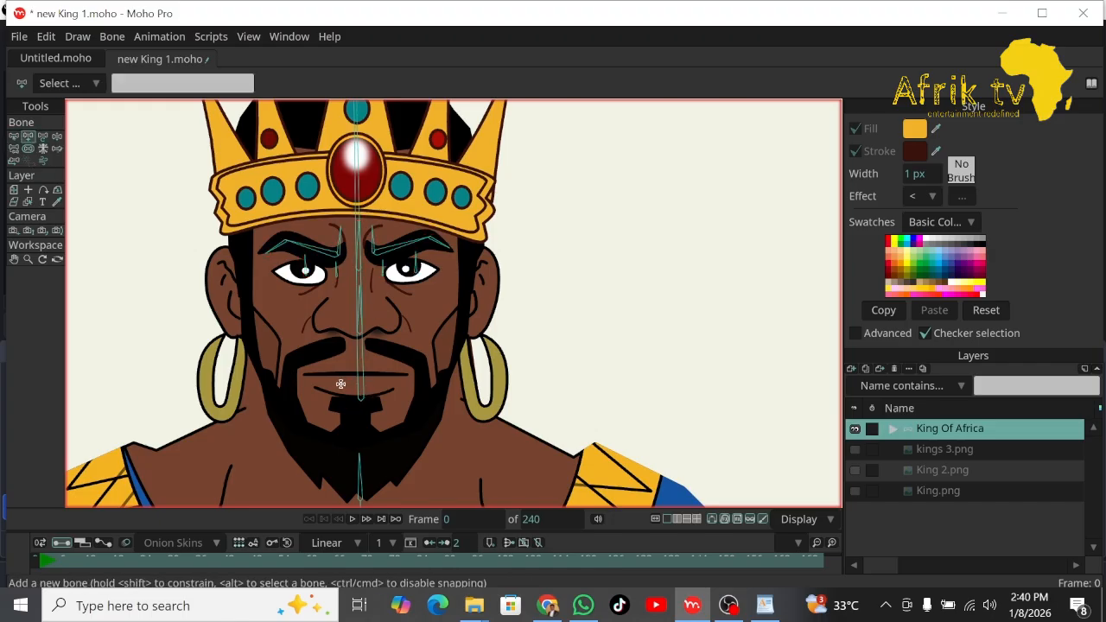
pyautogui.click(42, 136)
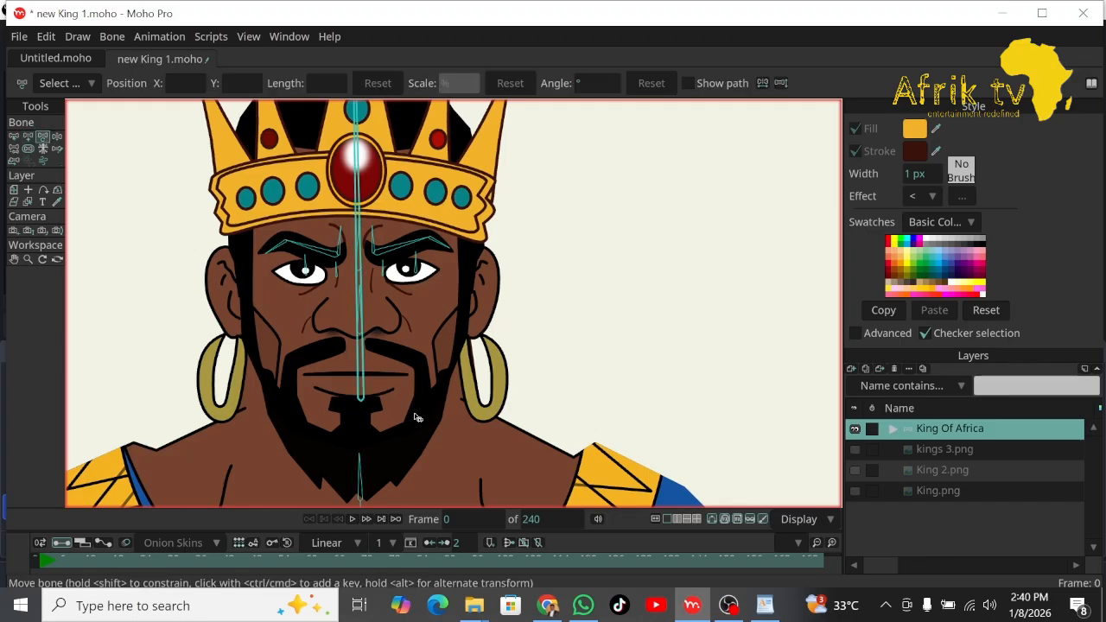
pyautogui.click(364, 396)
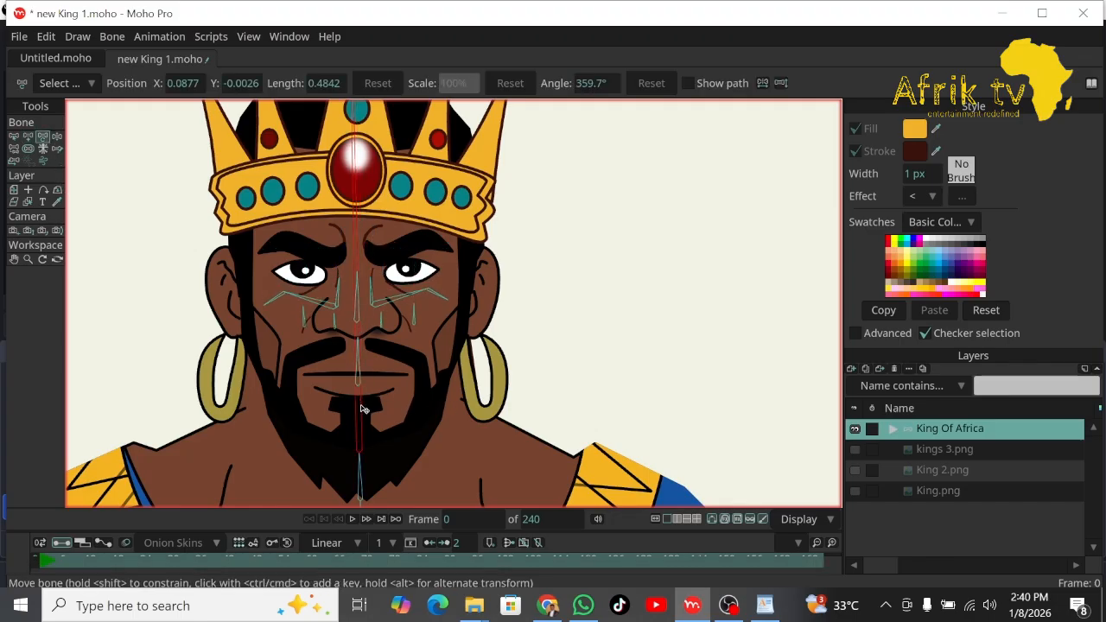
pyautogui.moveTo(363, 409); pyautogui.dragTo(387, 482)
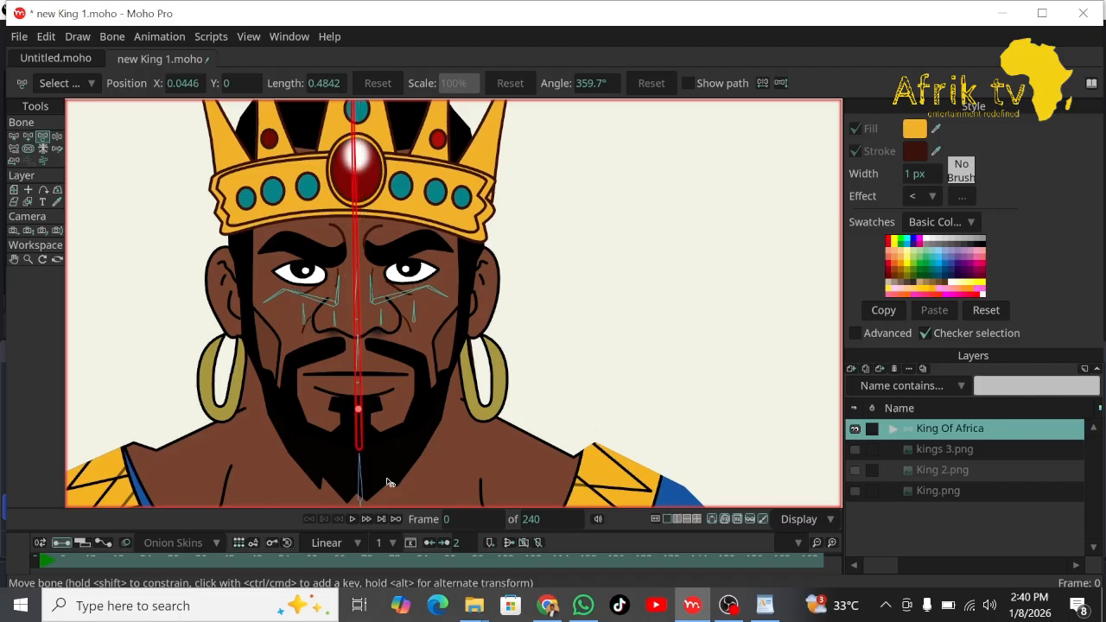
pyautogui.moveTo(387, 483); pyautogui.dragTo(387, 486)
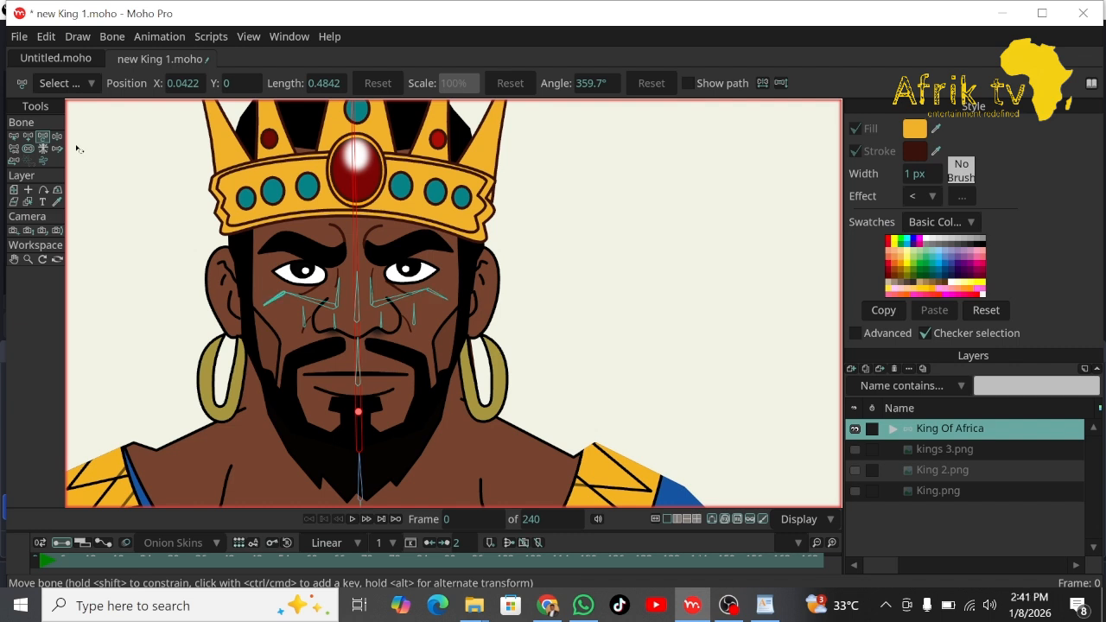
# Move the bone between the eyebrows, with its eyebrow and eye children, and the nose bone back up onto their features.
pyautogui.click(358, 308)
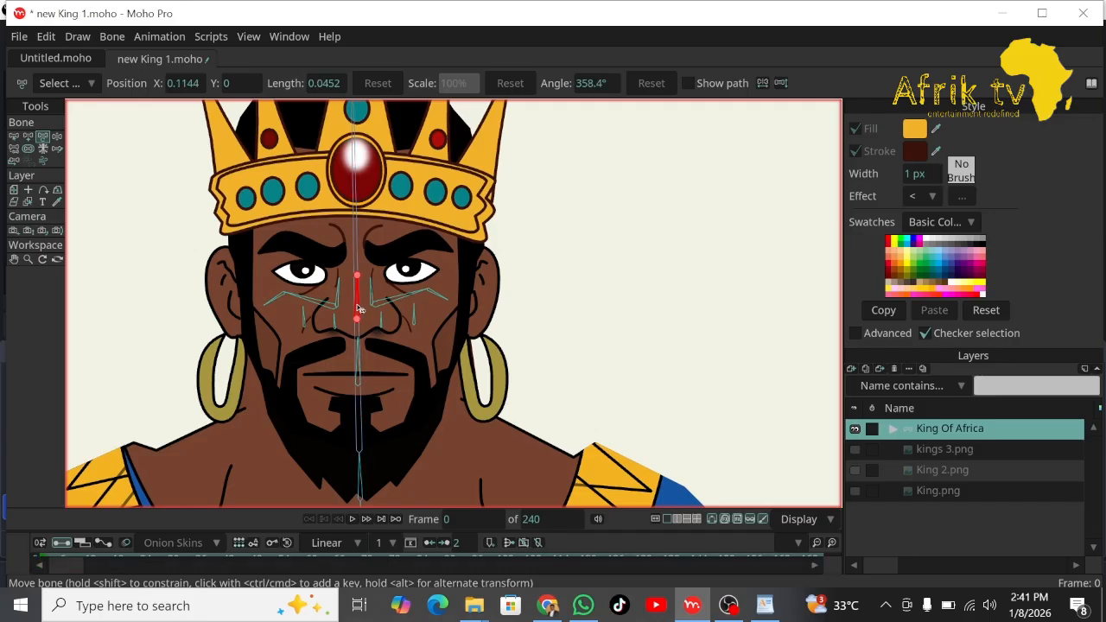
pyautogui.moveTo(359, 308)
pyautogui.mouseDown()
pyautogui.moveTo(358, 264)
pyautogui.moveTo(361, 385)
pyautogui.moveTo(356, 328)
pyautogui.mouseUp()
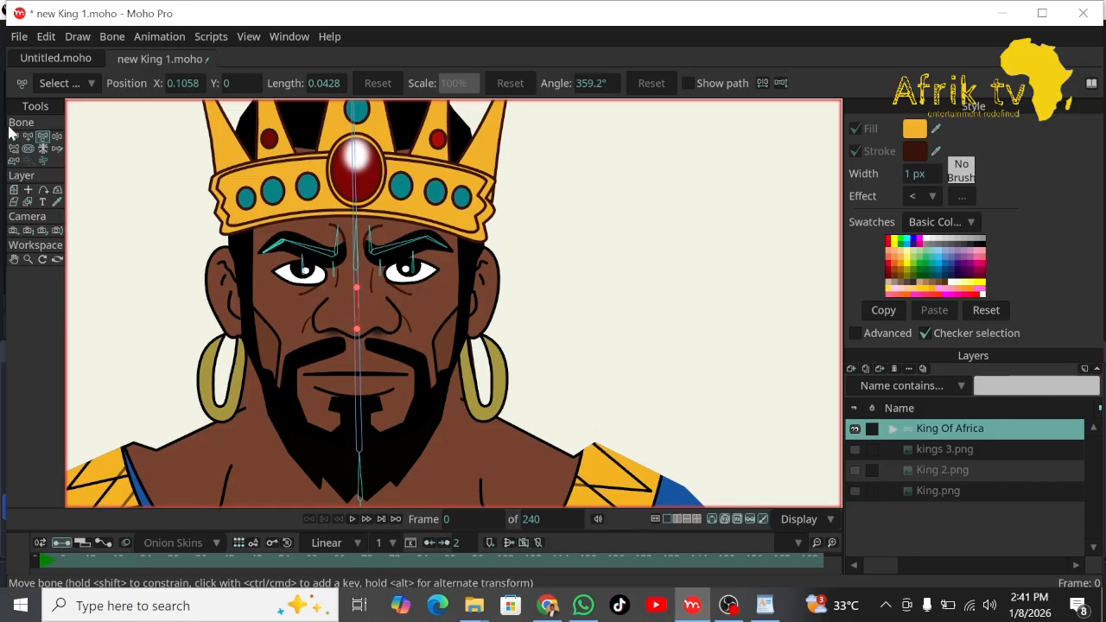
# Add an upright bone from below the lower lip to above the mouth as a child of the head bone, and check the parent links.
pyautogui.click(14, 137)
pyautogui.click(359, 420)
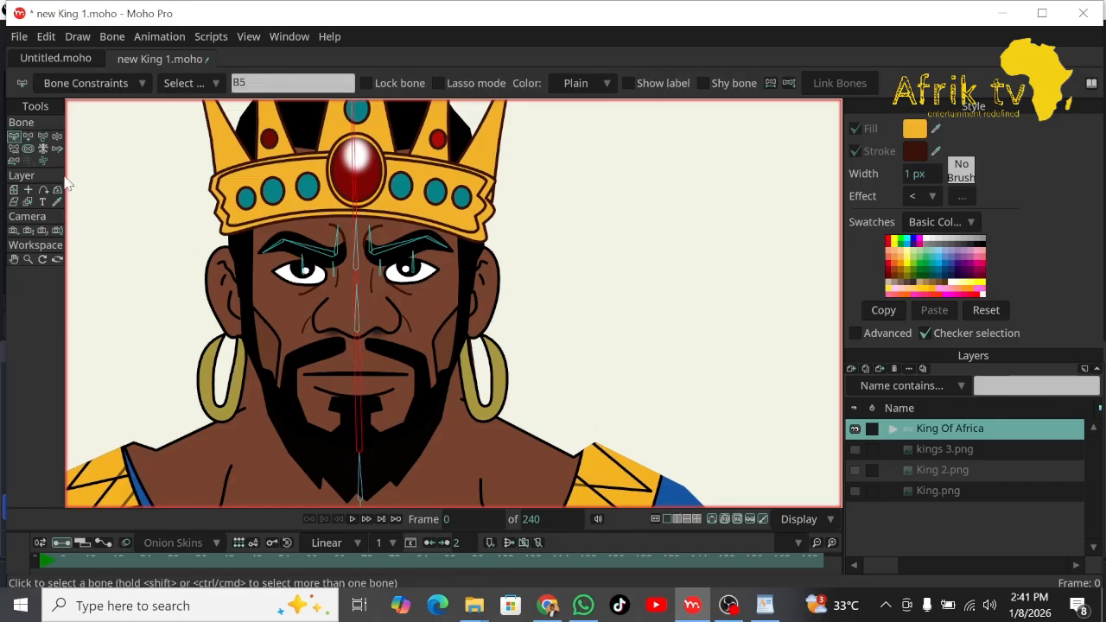
pyautogui.click(29, 137)
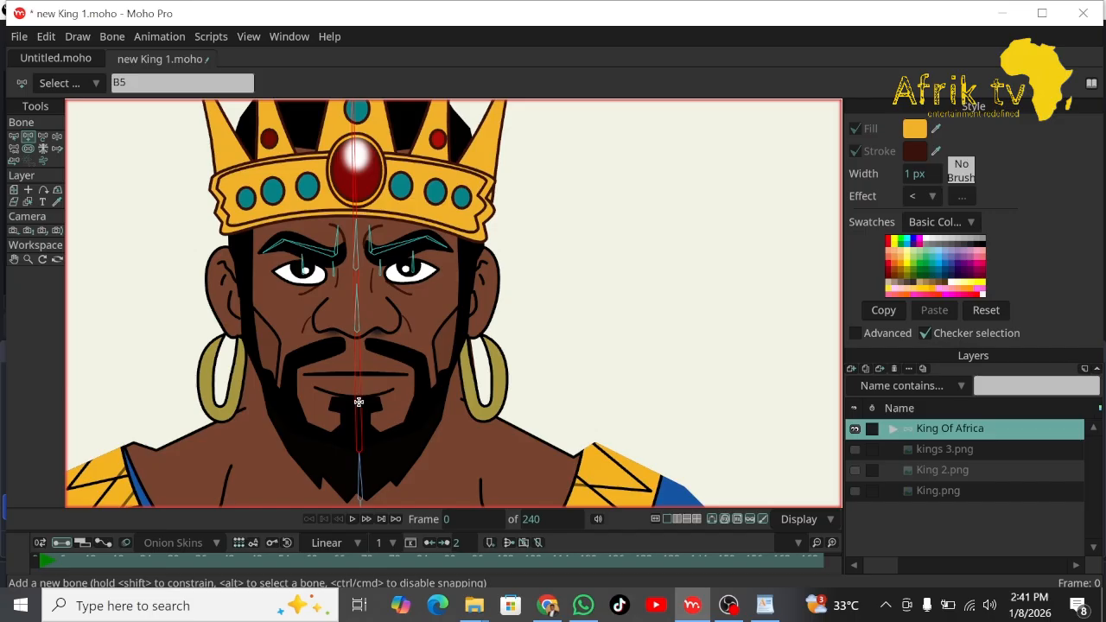
pyautogui.moveTo(358, 414); pyautogui.dragTo(358, 351)
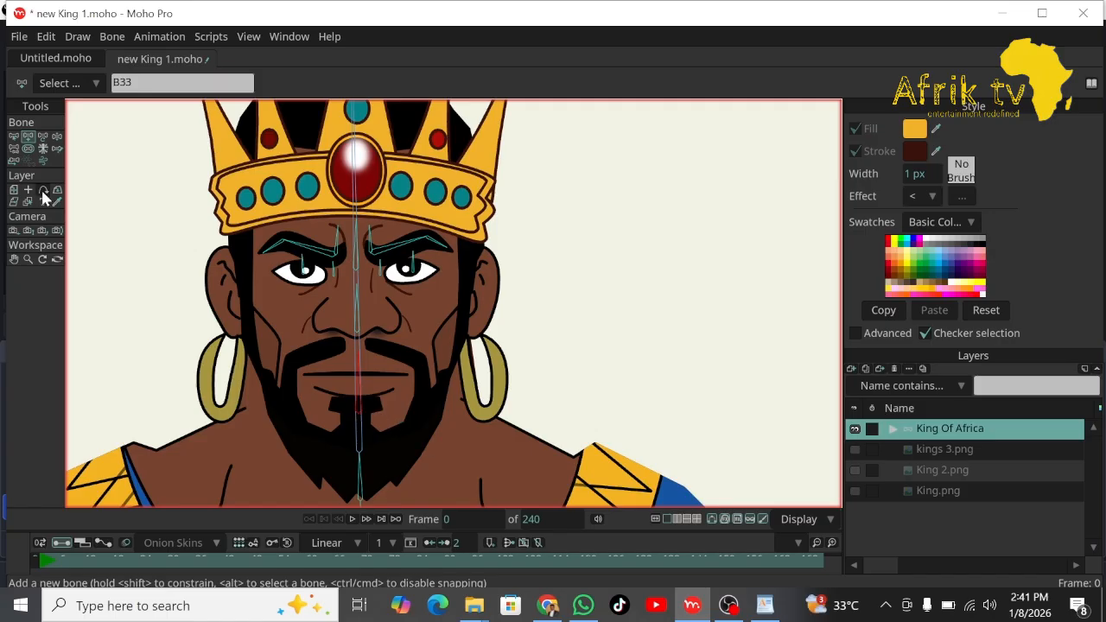
pyautogui.click(14, 136)
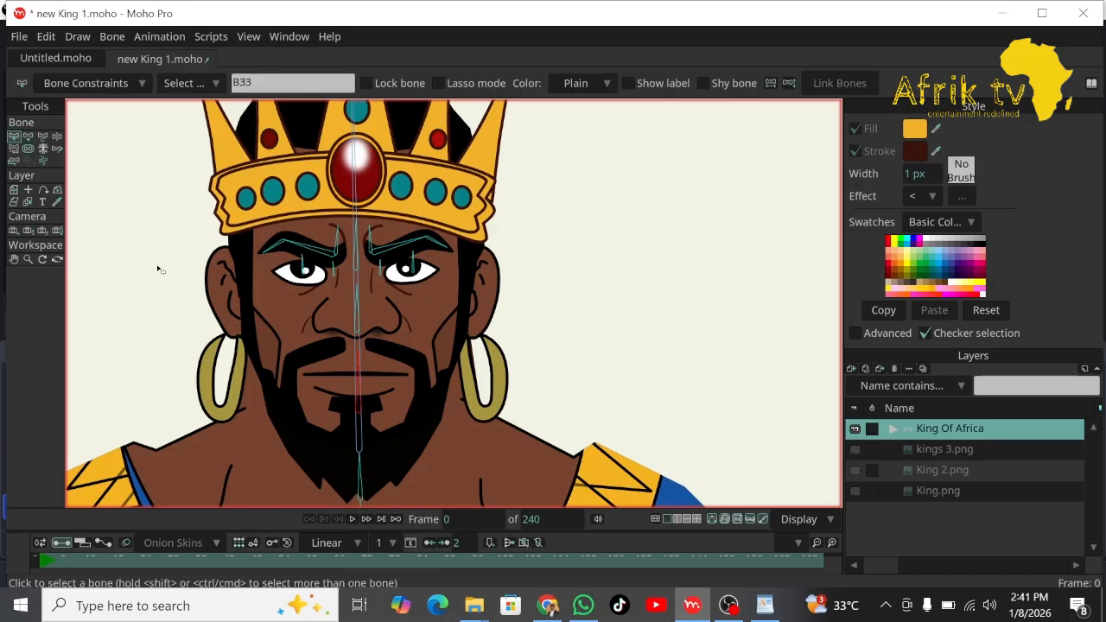
pyautogui.click(361, 480)
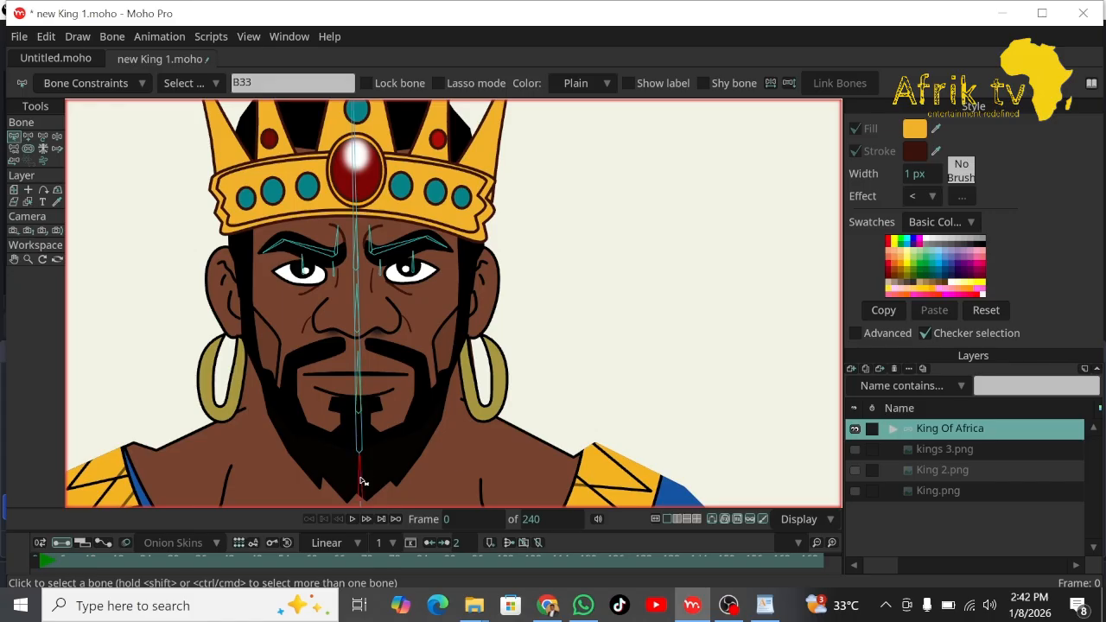
# Add an upright bone along the left-hand side of the bearded jaw as a child of the head bone, and reselect the head bone.
pyautogui.click(362, 429)
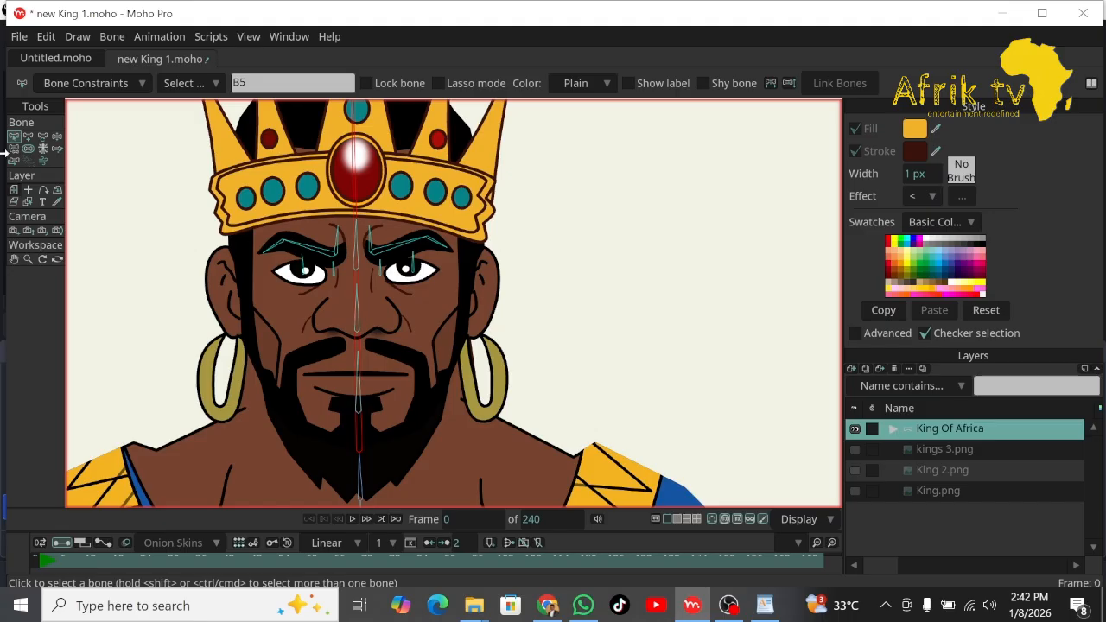
pyautogui.click(28, 136)
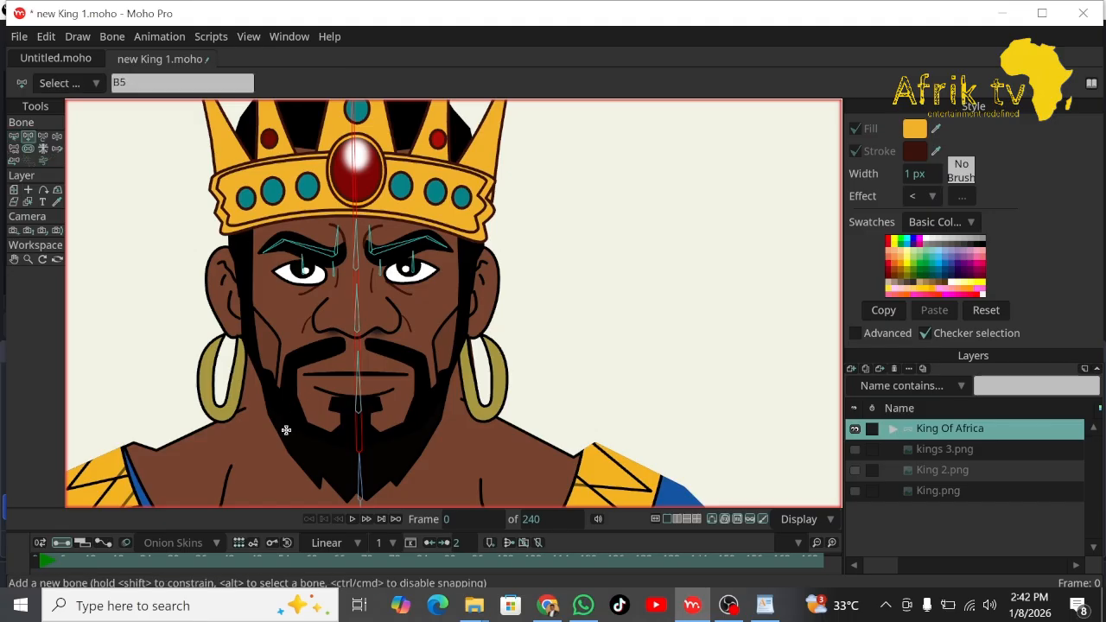
pyautogui.moveTo(288, 443); pyautogui.dragTo(286, 355)
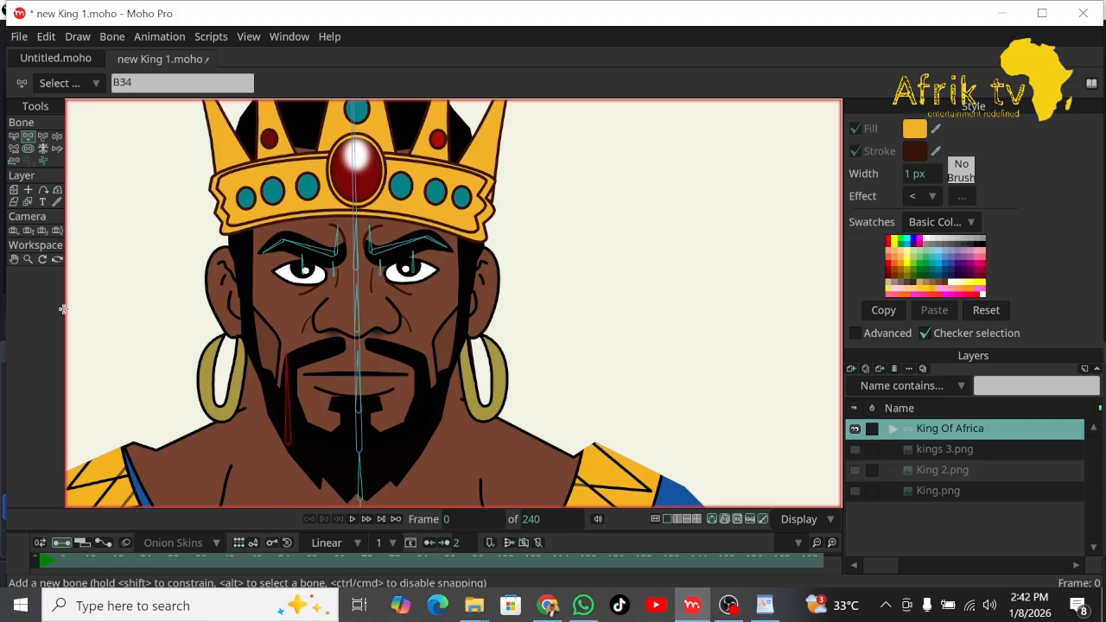
pyautogui.click(14, 137)
pyautogui.click(363, 427)
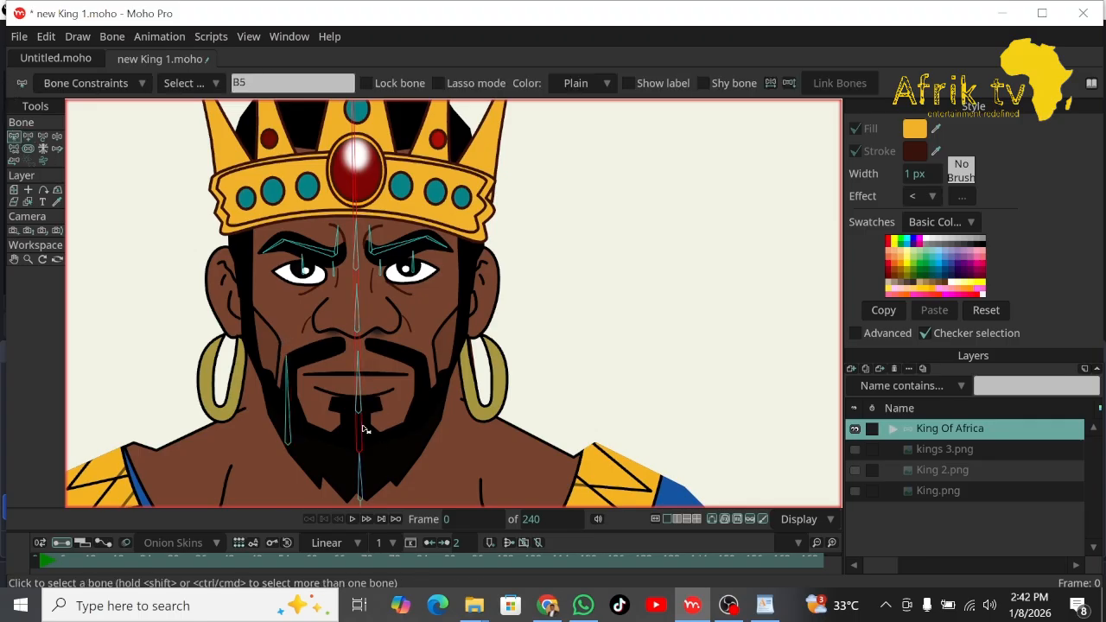
# Add an upright bone along the right-hand side of the bearded jaw as a child of the head bone, and reselect the head bone.
pyautogui.click(29, 136)
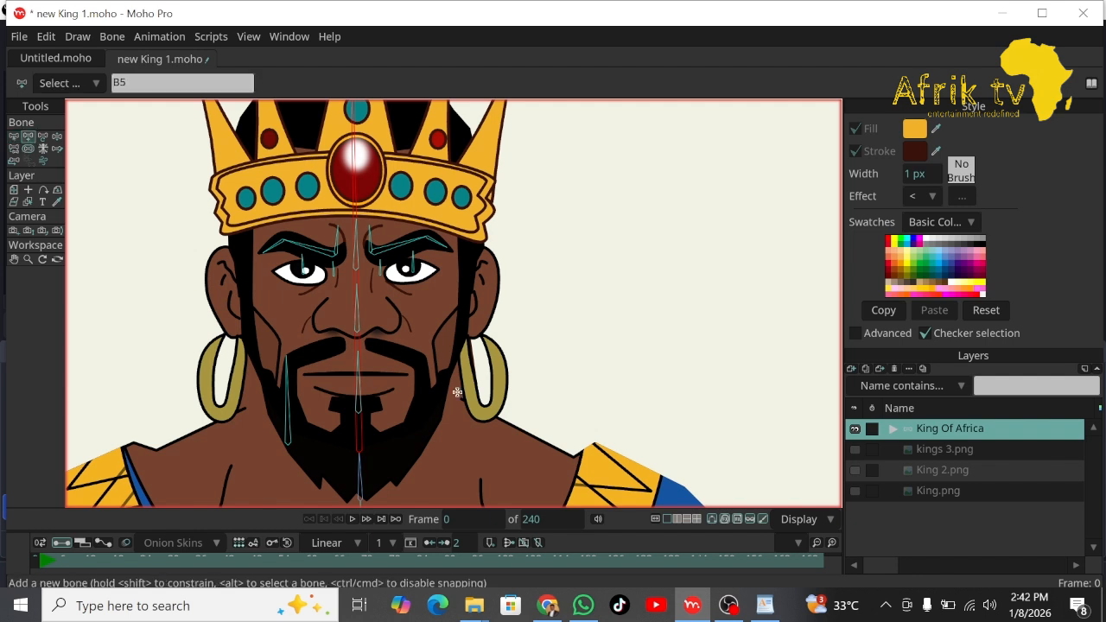
pyautogui.moveTo(421, 437); pyautogui.dragTo(423, 340)
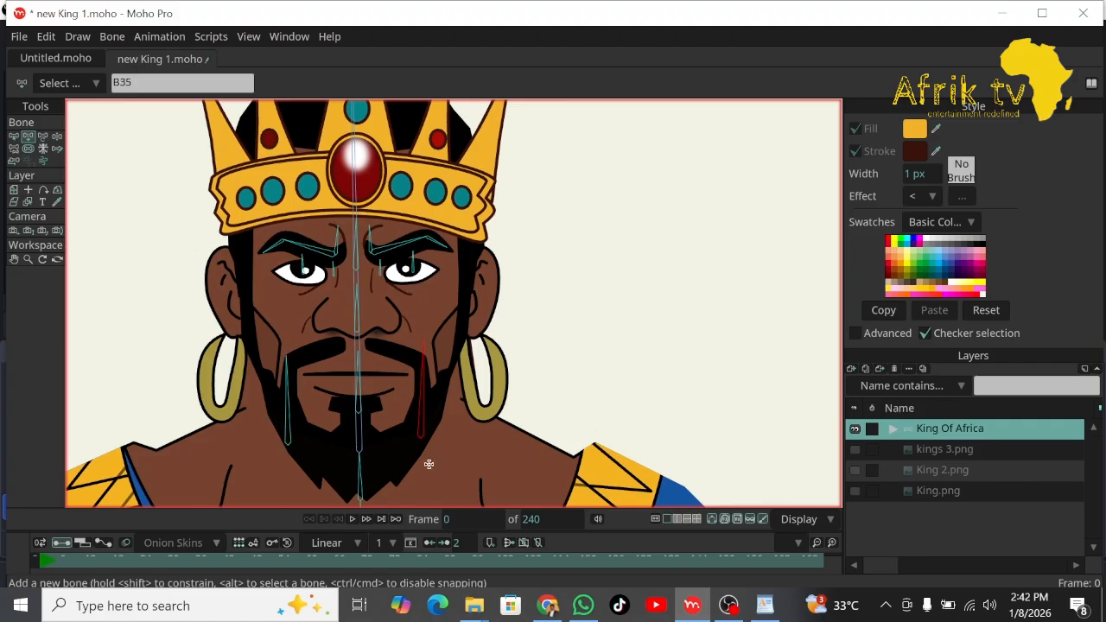
pyautogui.click(13, 136)
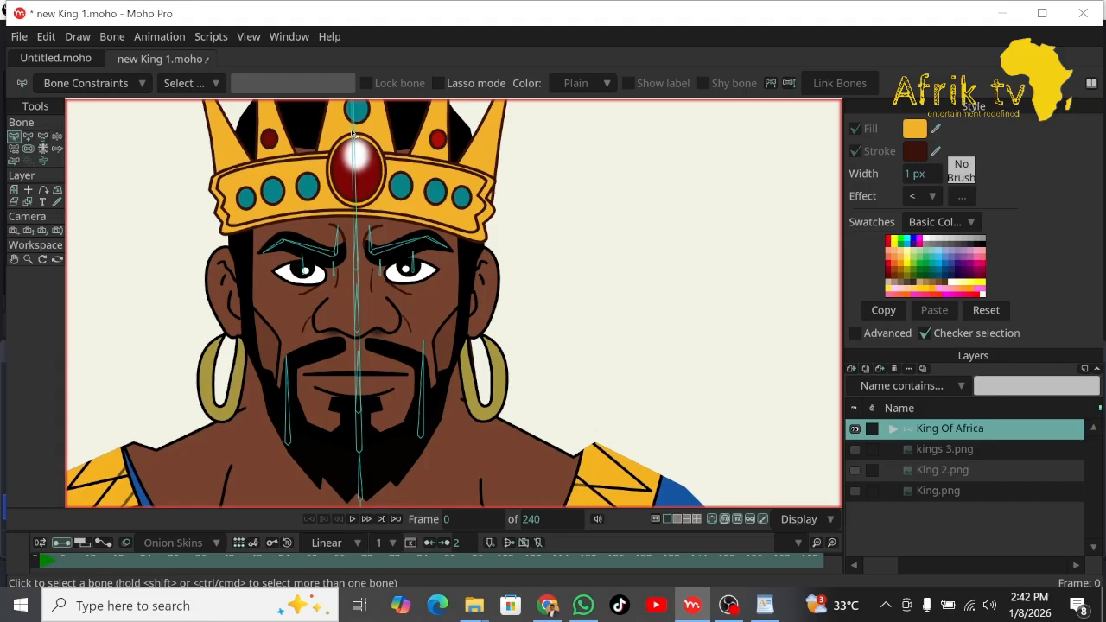
pyautogui.click(364, 443)
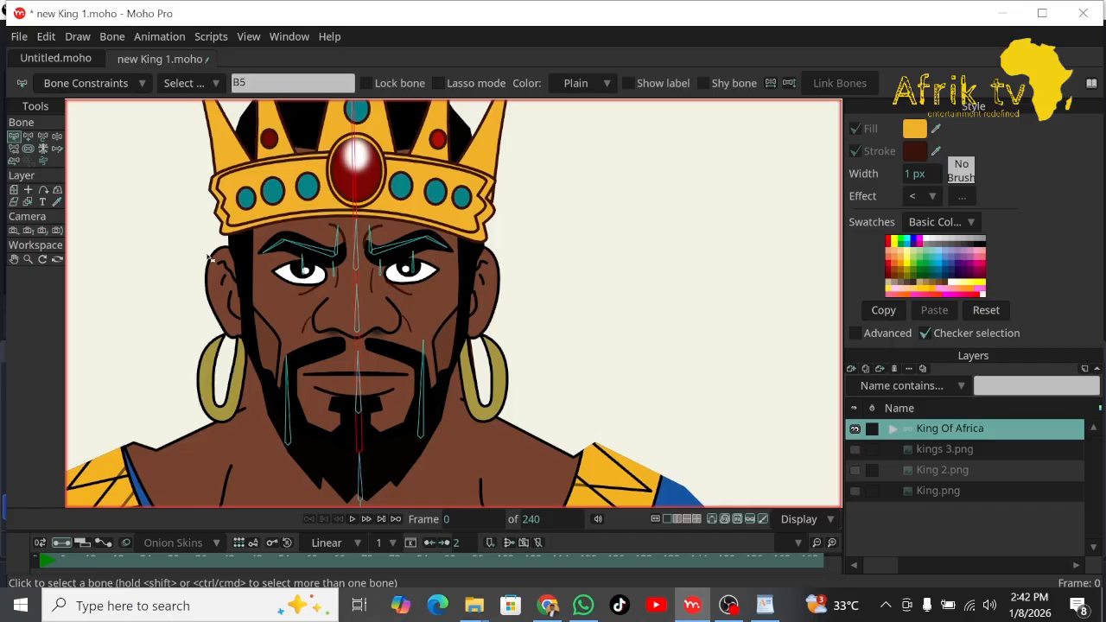
# Add an upright bone from the top of the left-hand earring up through the ear as a child of the head bone, and reselect the head bone.
pyautogui.click(29, 137)
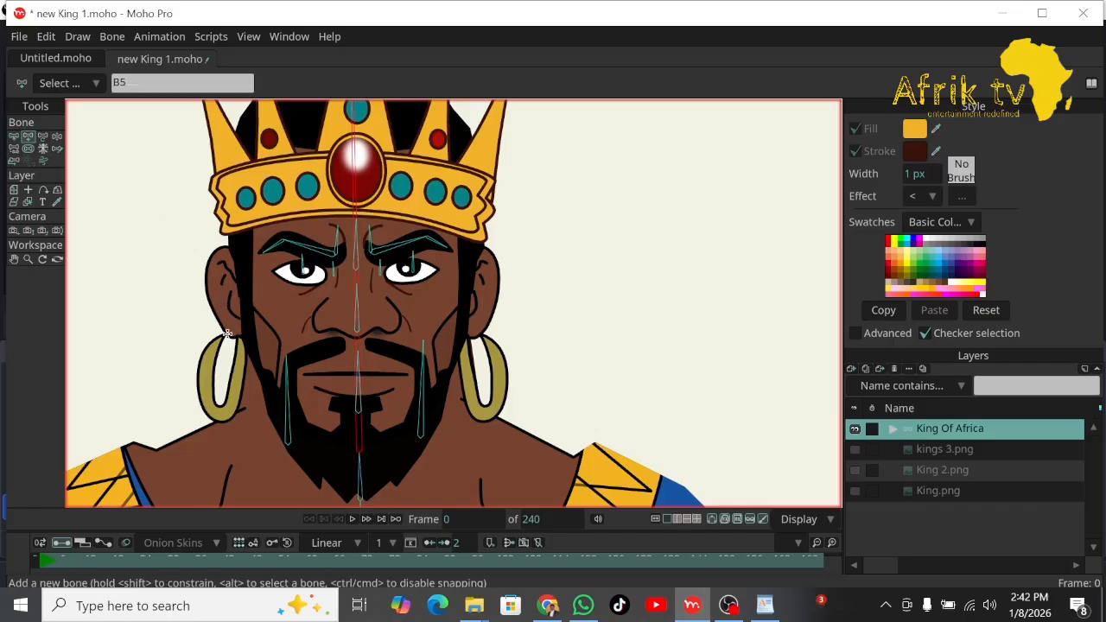
pyautogui.moveTo(229, 343); pyautogui.dragTo(229, 290)
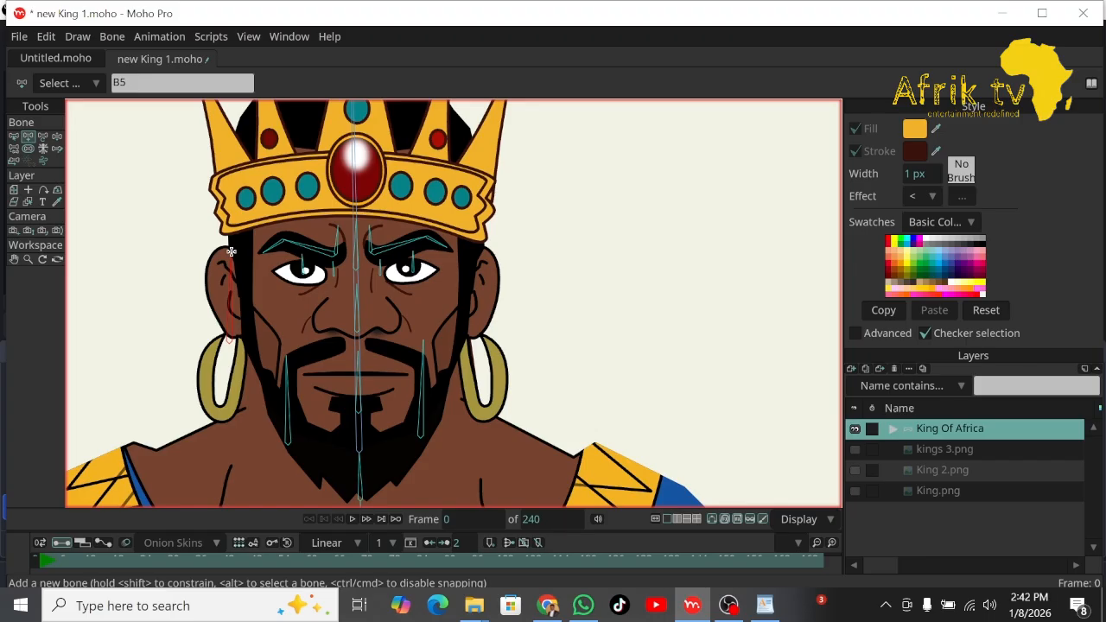
pyautogui.click(14, 136)
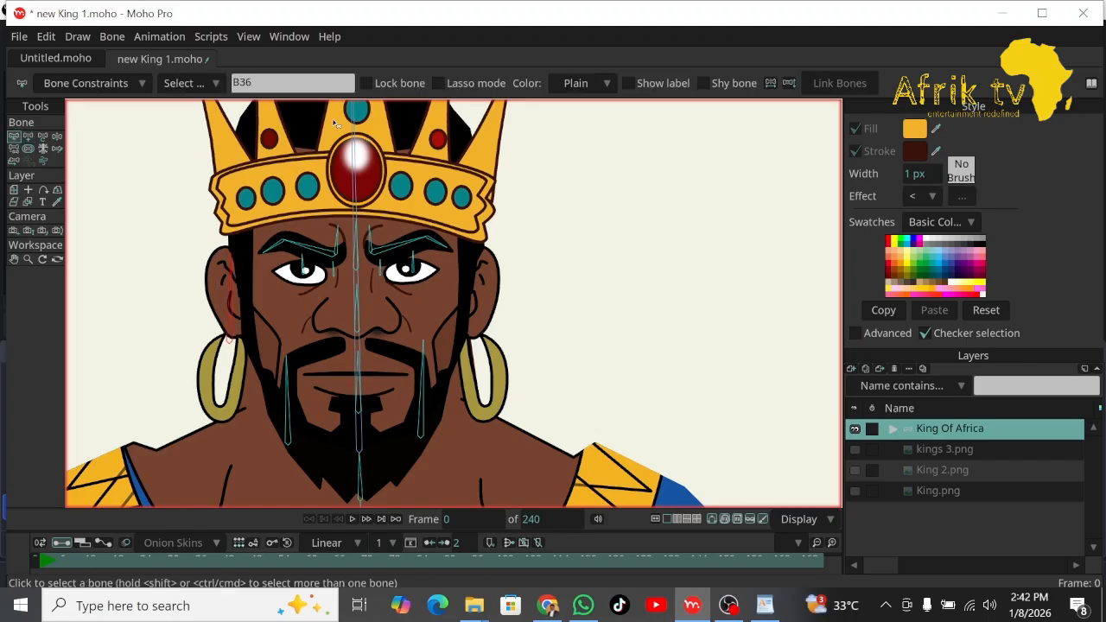
pyautogui.click(356, 121)
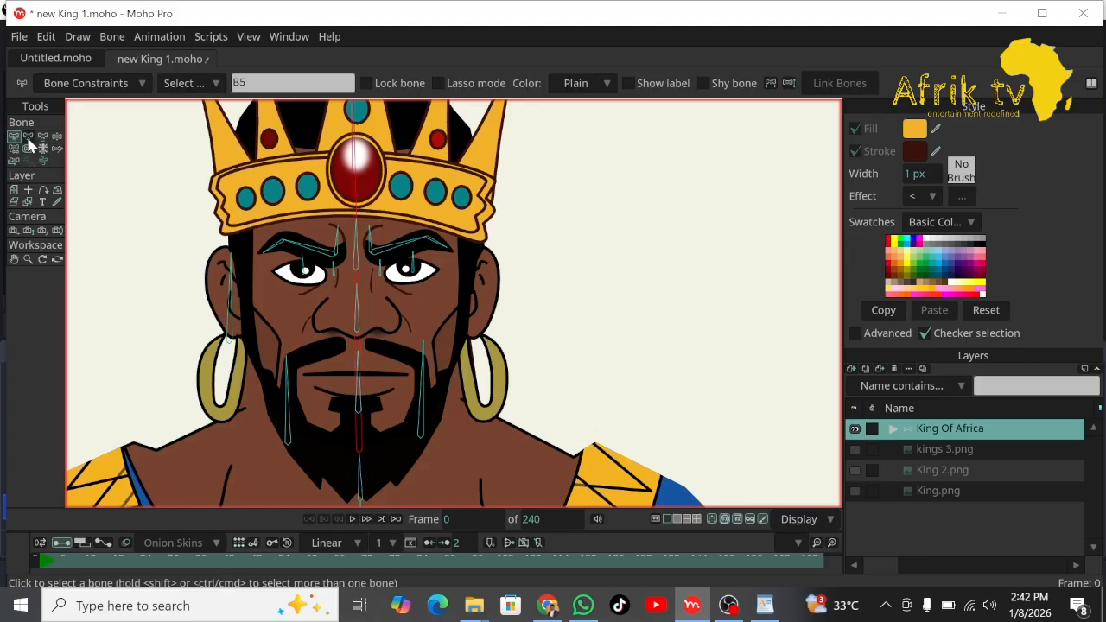
# Add an upright bone through the right-hand ear as a child of the head bone, nudge its base, and reselect the head bone.
pyautogui.click(28, 138)
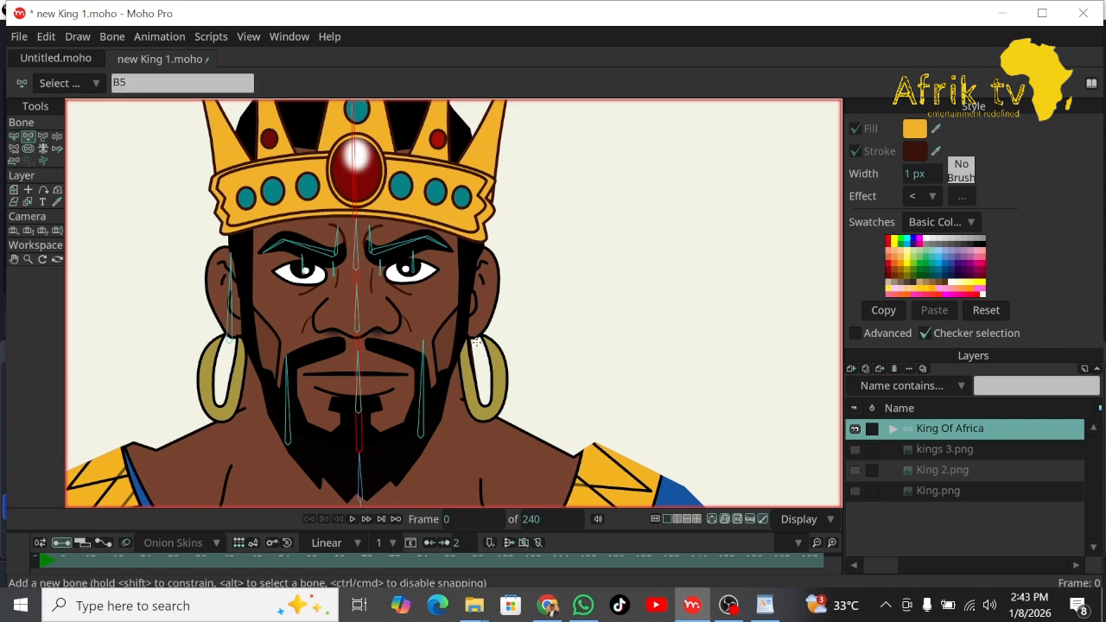
pyautogui.moveTo(477, 341); pyautogui.dragTo(480, 287)
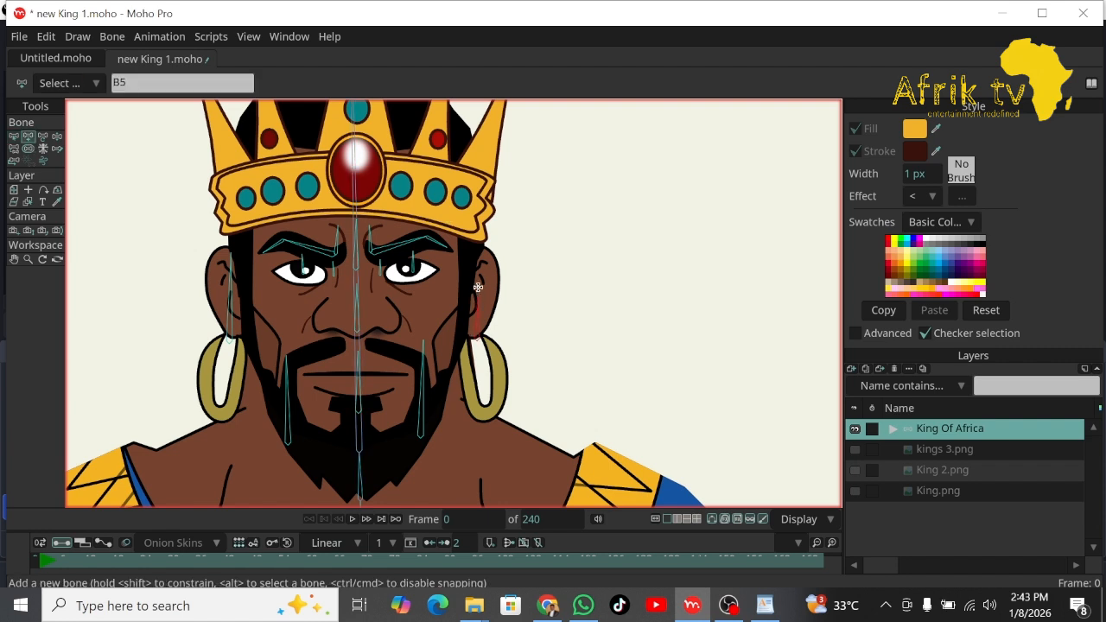
pyautogui.click(14, 137)
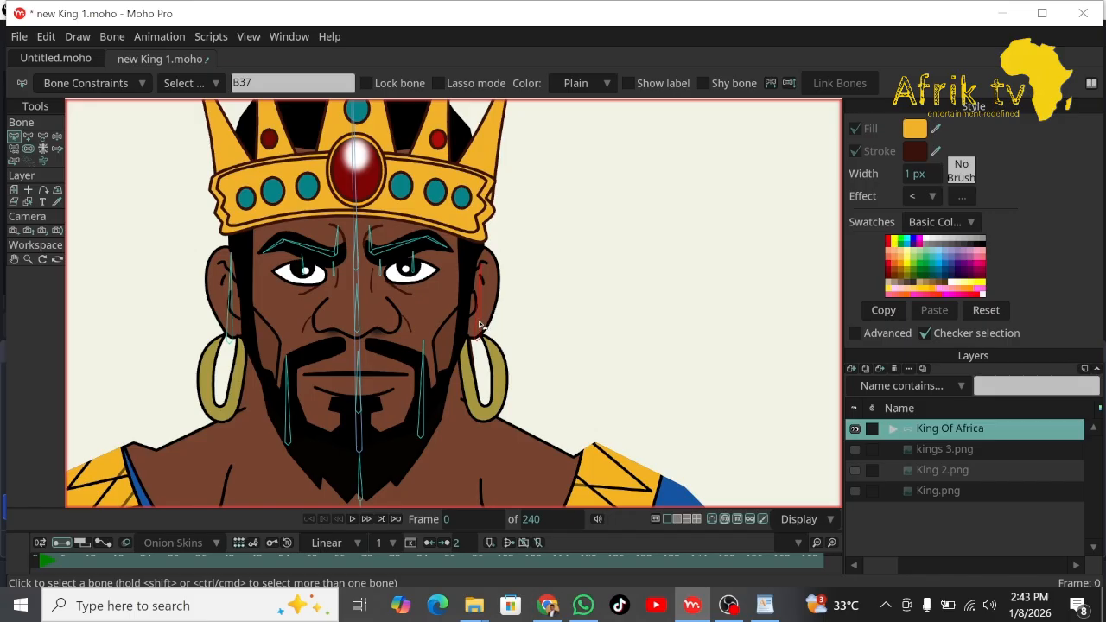
pyautogui.click(43, 137)
pyautogui.moveTo(480, 340); pyautogui.dragTo(481, 337)
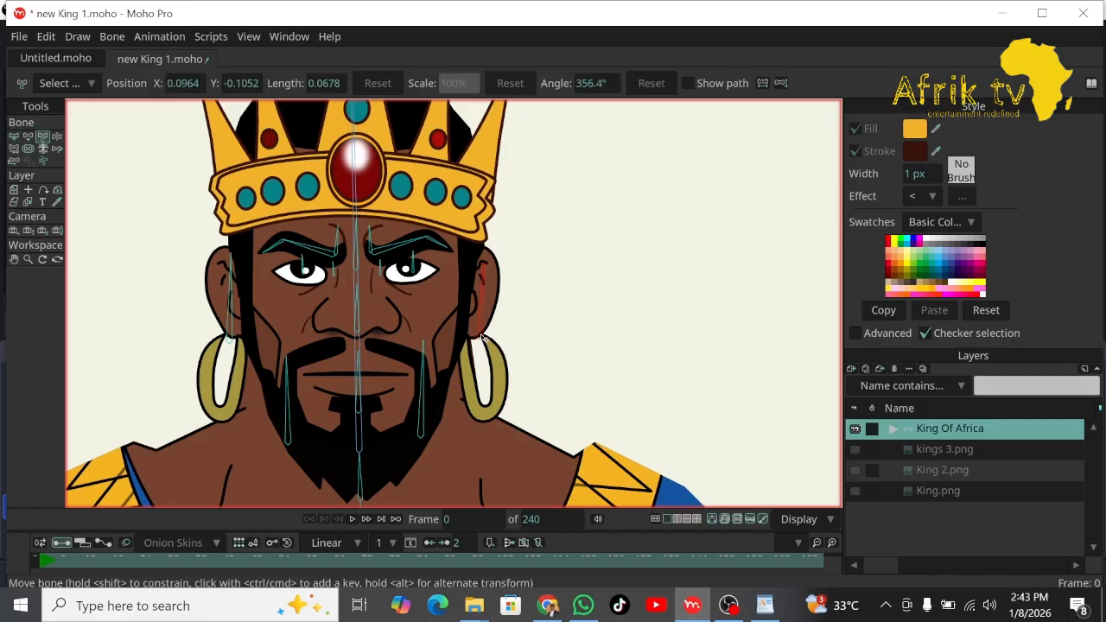
pyautogui.click(27, 259)
pyautogui.scroll(-3, 207, 256)
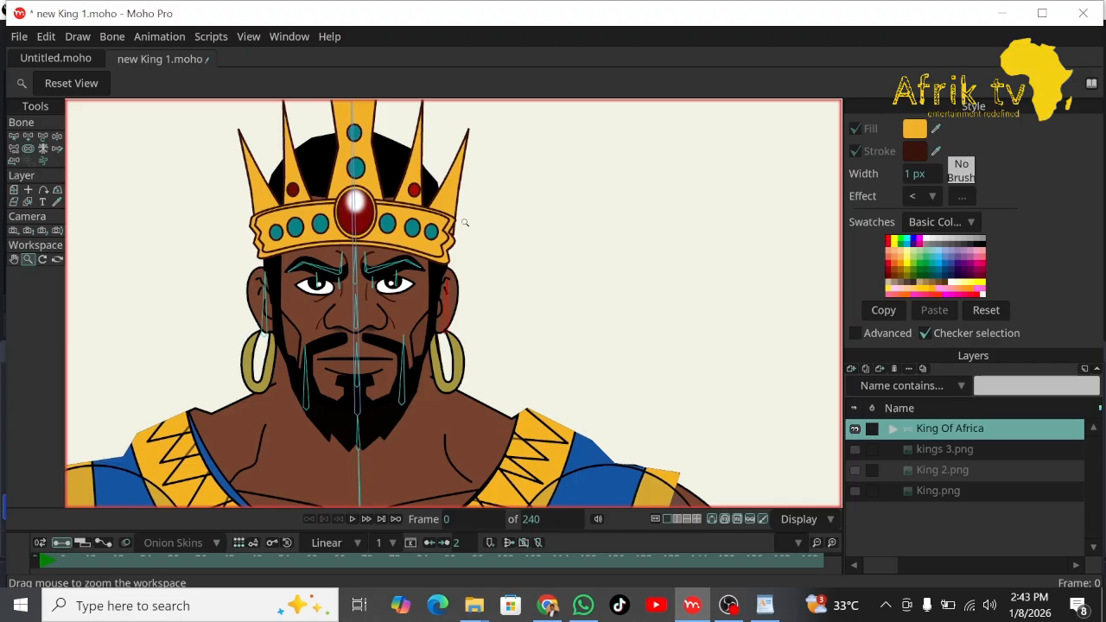
pyautogui.moveTo(392, 221); pyautogui.dragTo(444, 257)
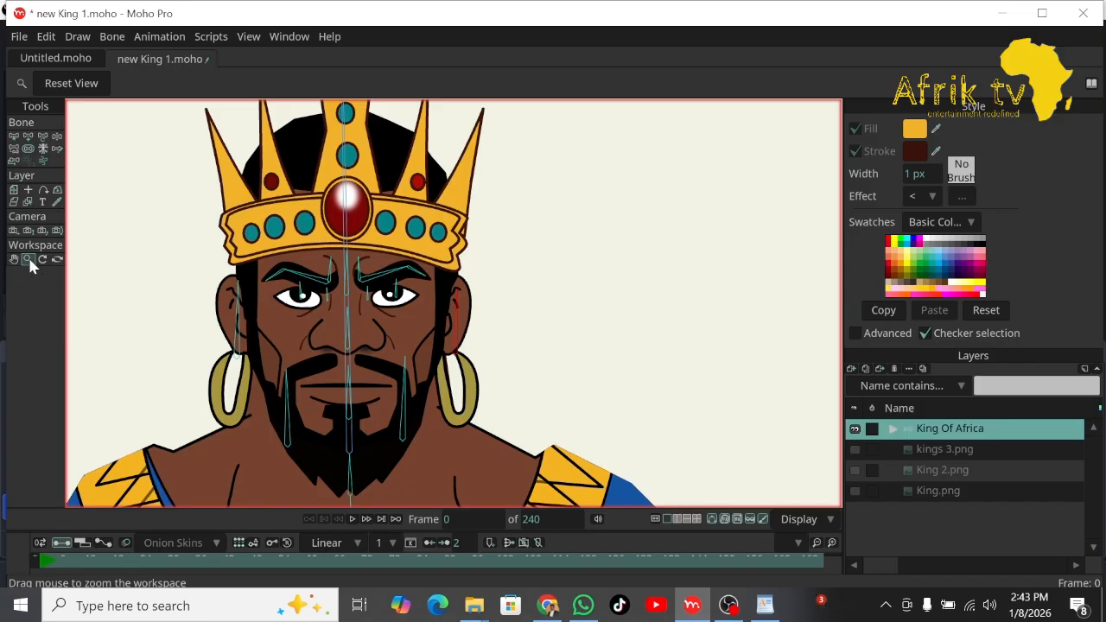
pyautogui.moveTo(440, 272); pyautogui.dragTo(323, 271)
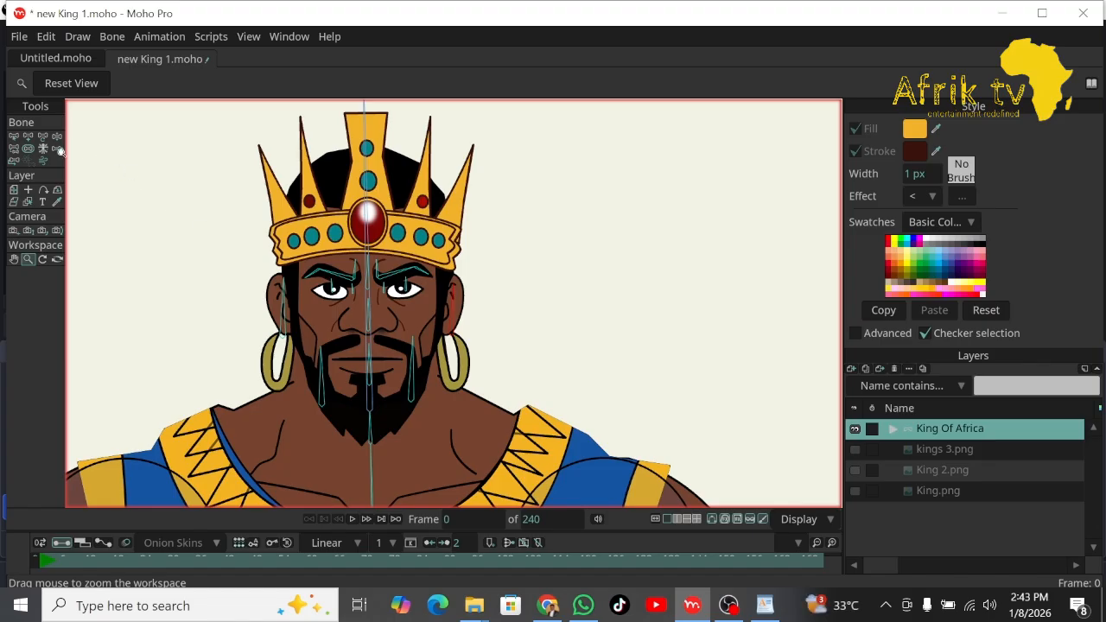
pyautogui.click(14, 136)
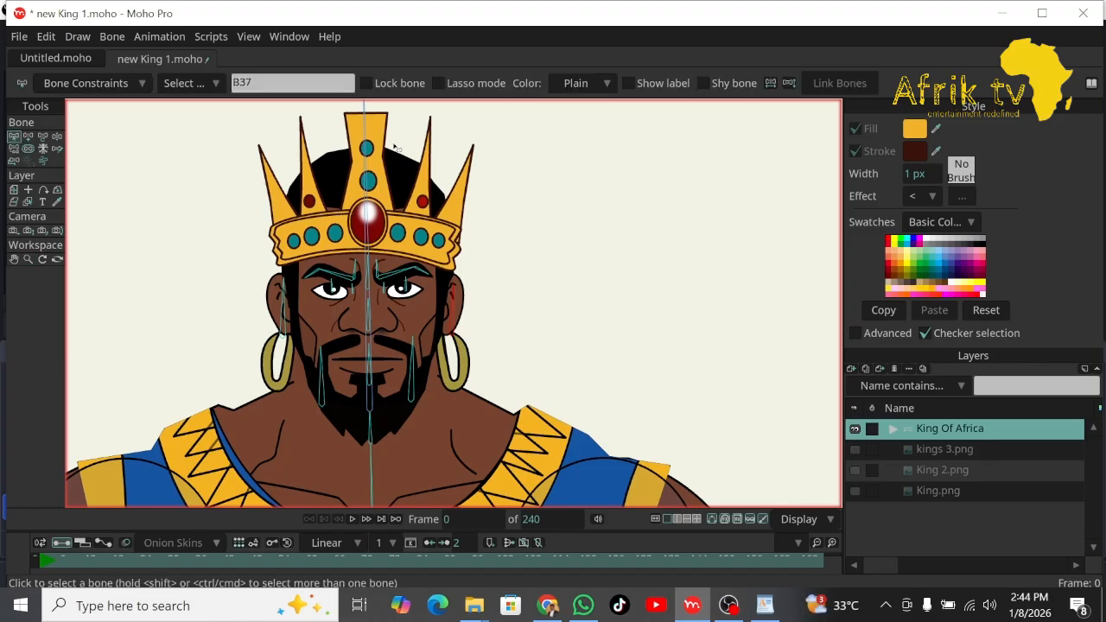
pyautogui.click(366, 127)
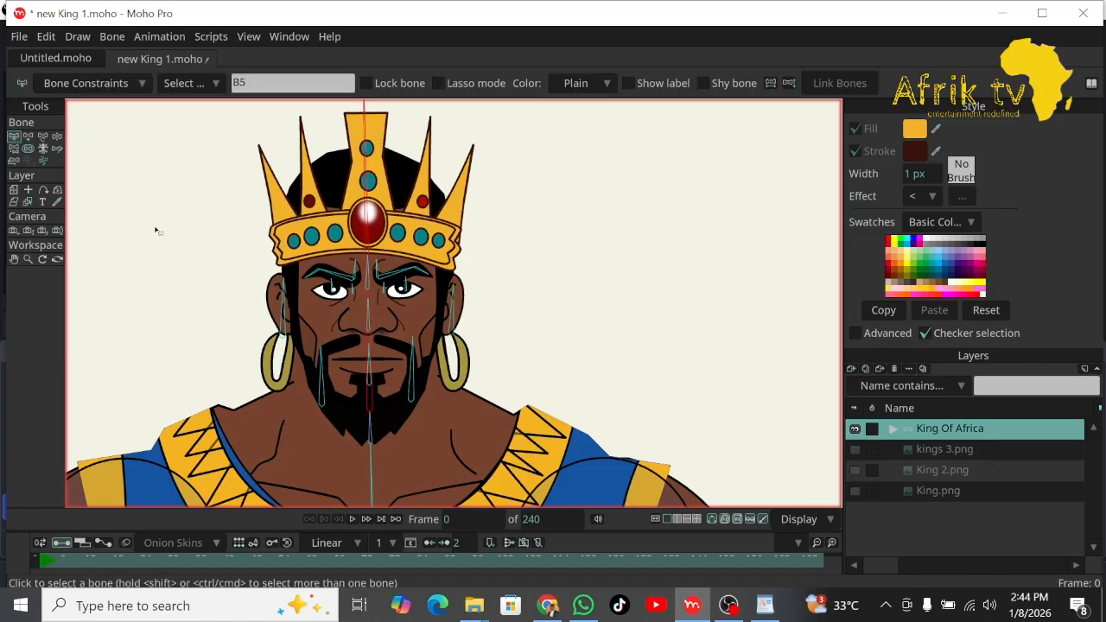
pyautogui.click(28, 136)
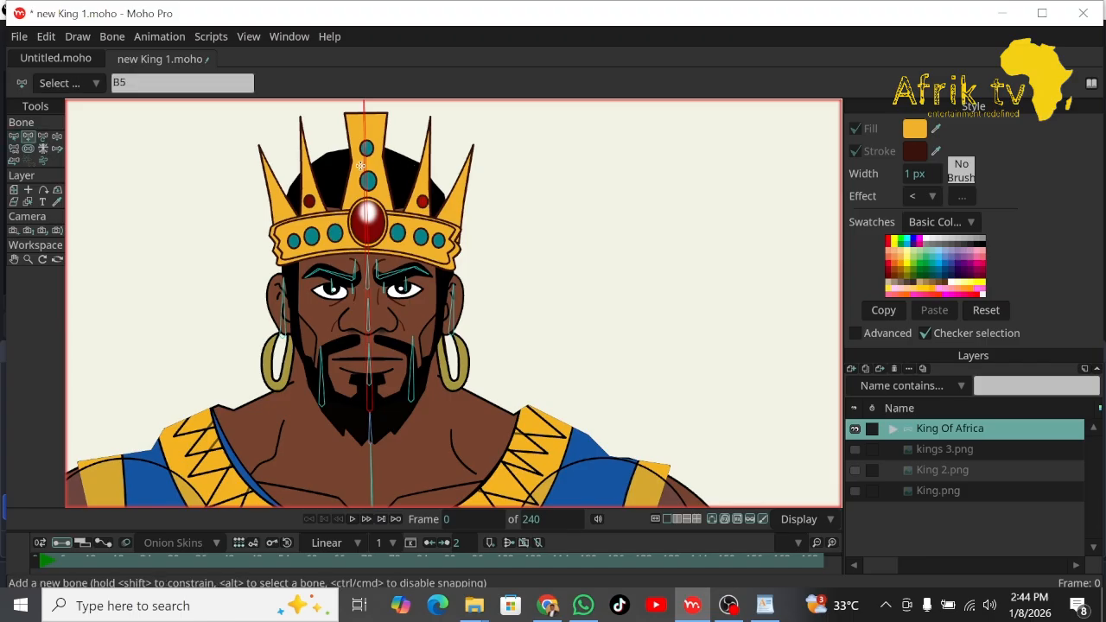
pyautogui.moveTo(367, 177); pyautogui.dragTo(363, 121)
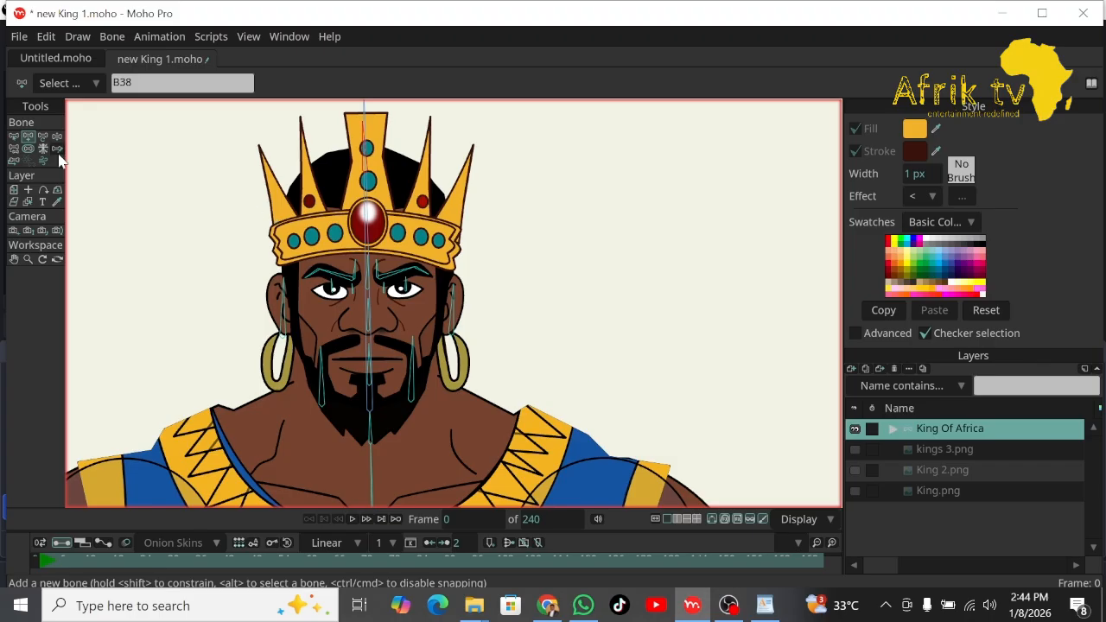
pyautogui.click(13, 137)
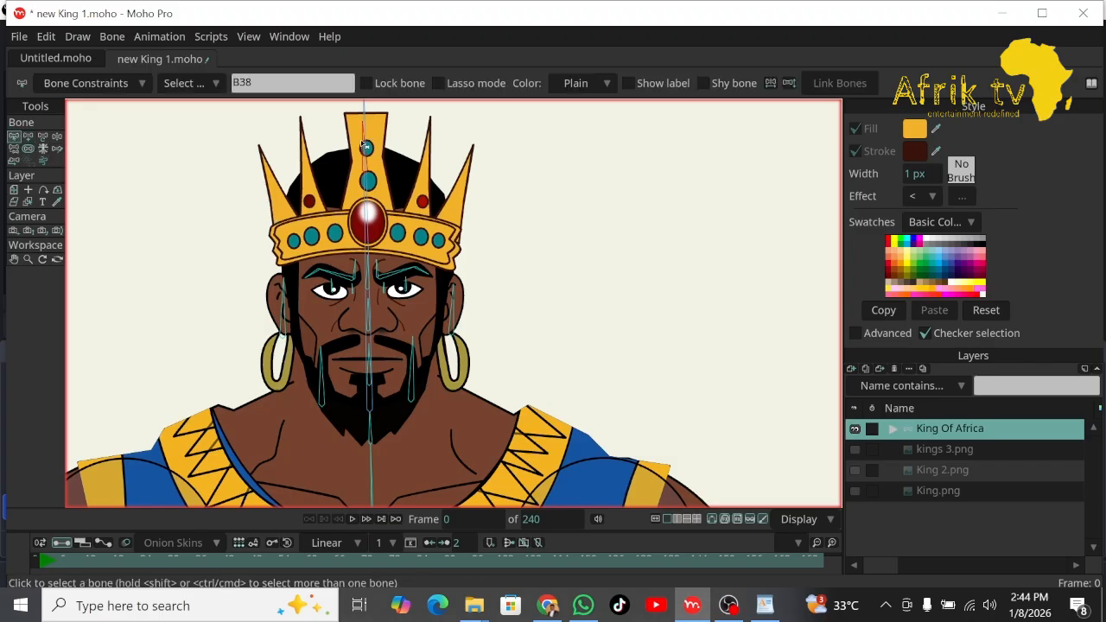
# Add an upright bone from between the two teal gems to the top of the crown's central spike as a child of the head bone.
pyautogui.click(13, 259)
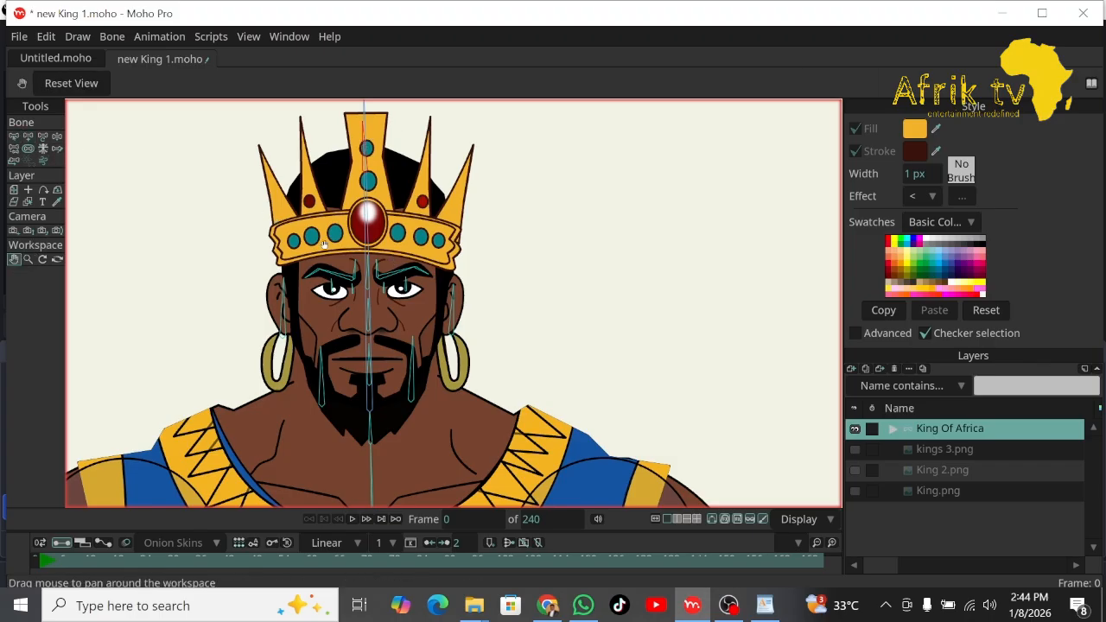
pyautogui.moveTo(324, 246); pyautogui.dragTo(301, 302)
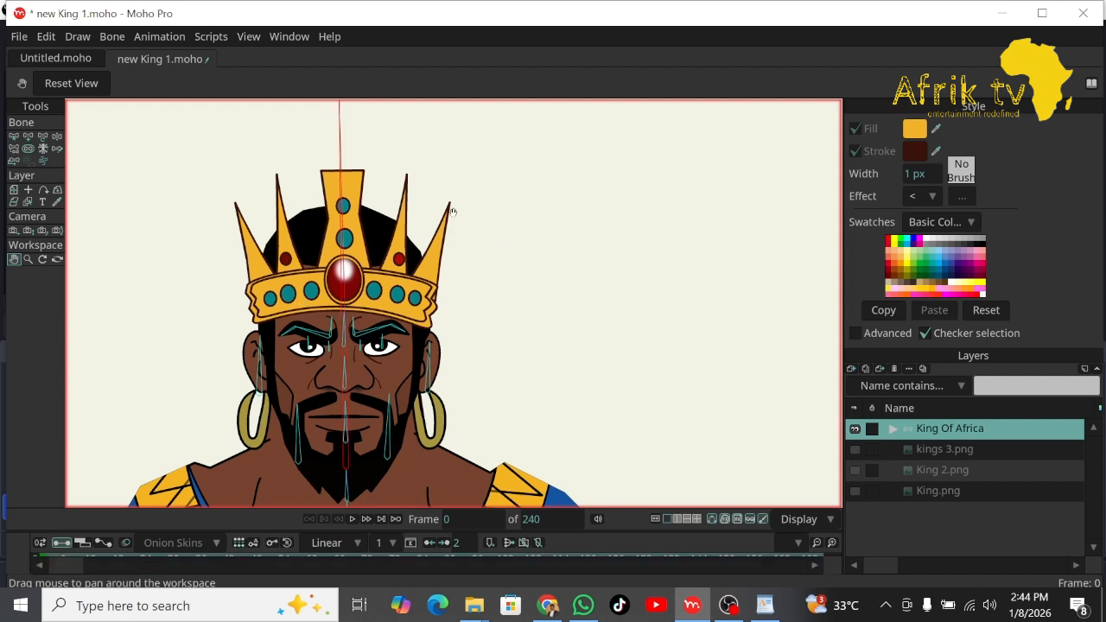
pyautogui.click(13, 137)
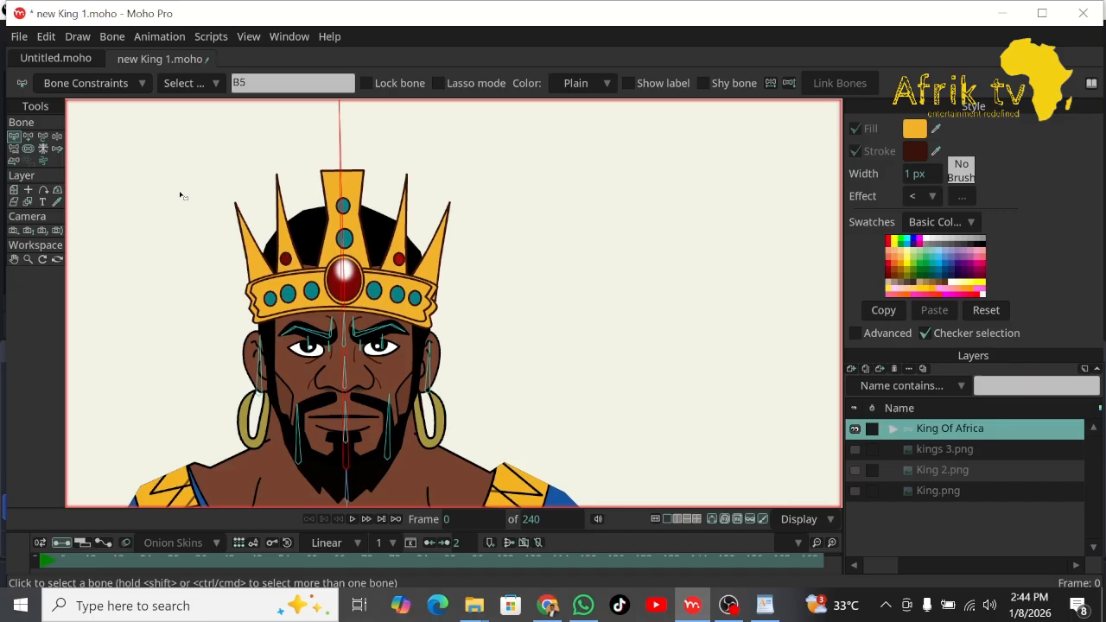
pyautogui.click(28, 136)
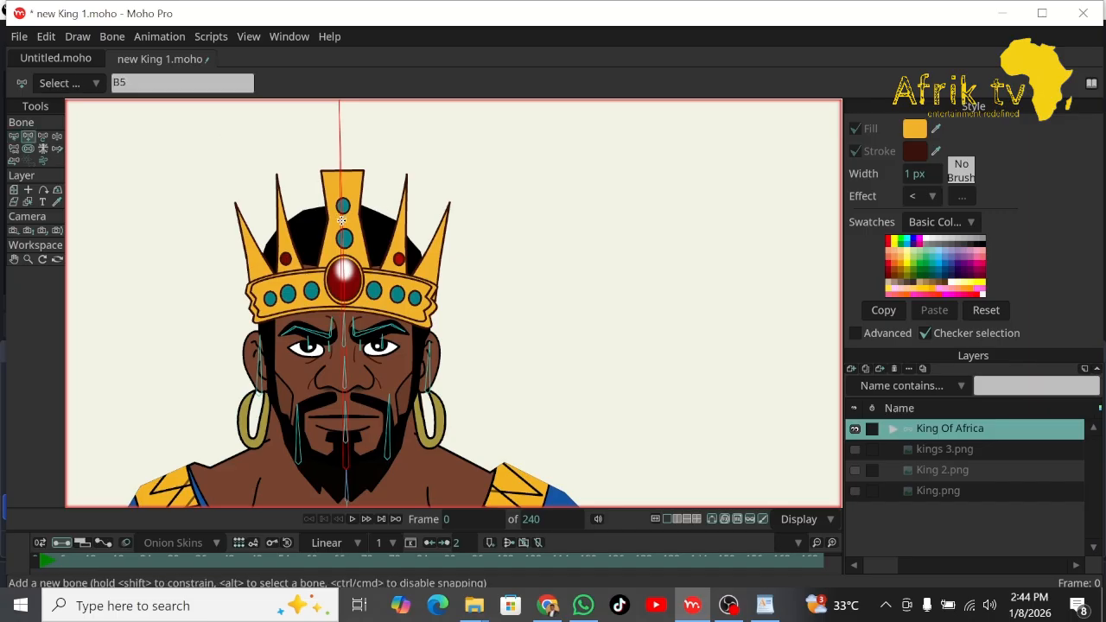
pyautogui.moveTo(342, 221); pyautogui.dragTo(342, 169)
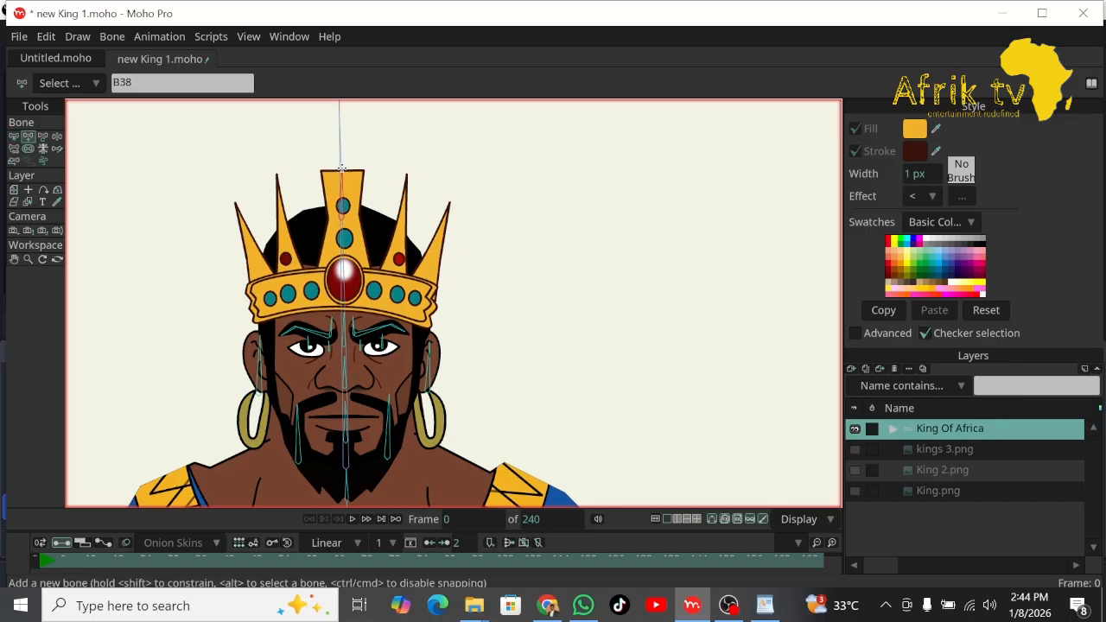
pyautogui.click(13, 147)
pyautogui.click(13, 259)
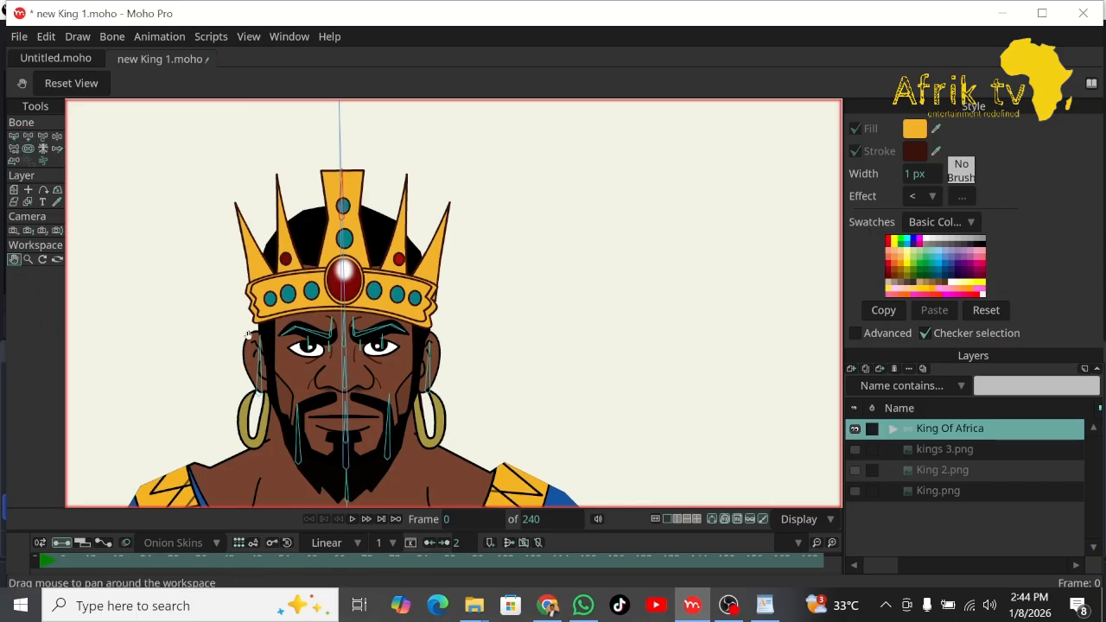
pyautogui.moveTo(247, 336); pyautogui.dragTo(256, 312)
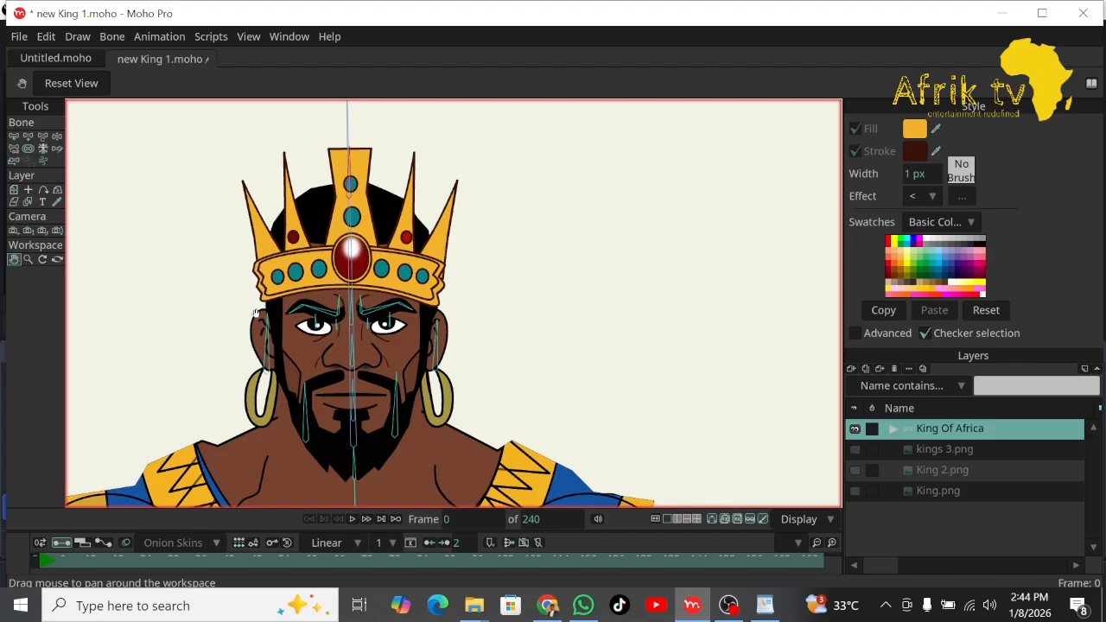
# Expand the King Of Africa layer and its Head Group to look through their sublayers.
pyautogui.click(892, 428)
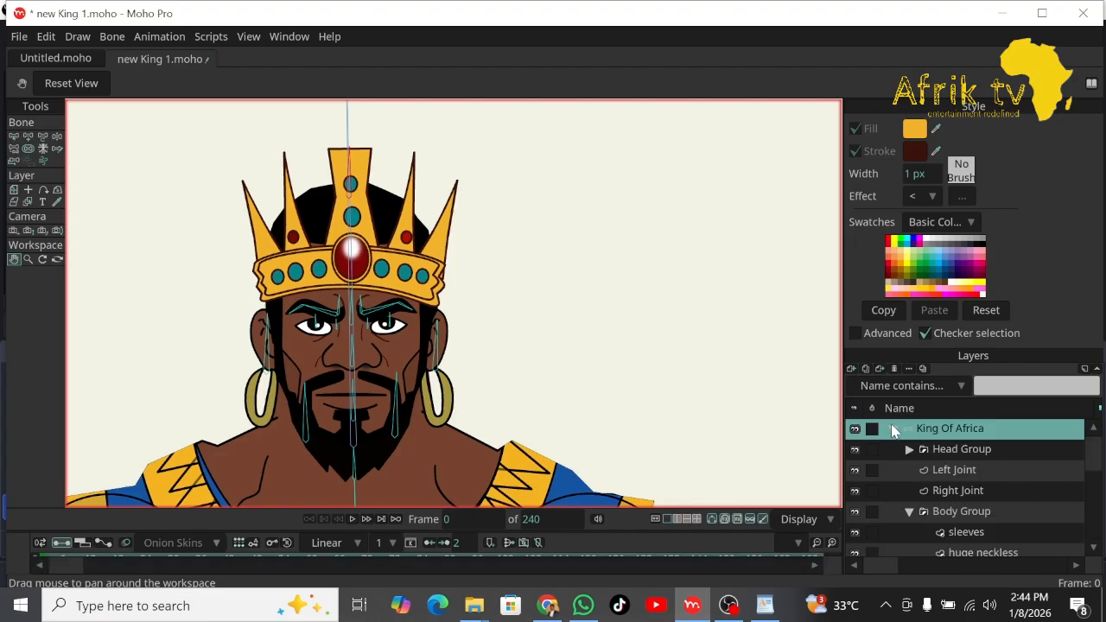
pyautogui.click(908, 451)
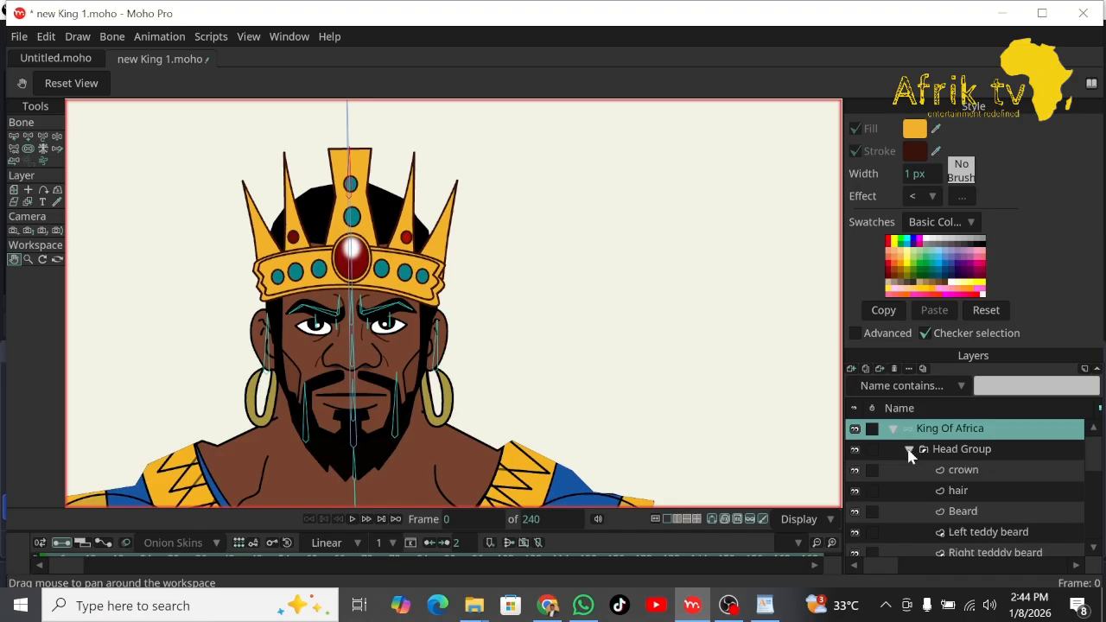
pyautogui.click(1095, 472)
pyautogui.moveTo(1095, 472); pyautogui.dragTo(1100, 499)
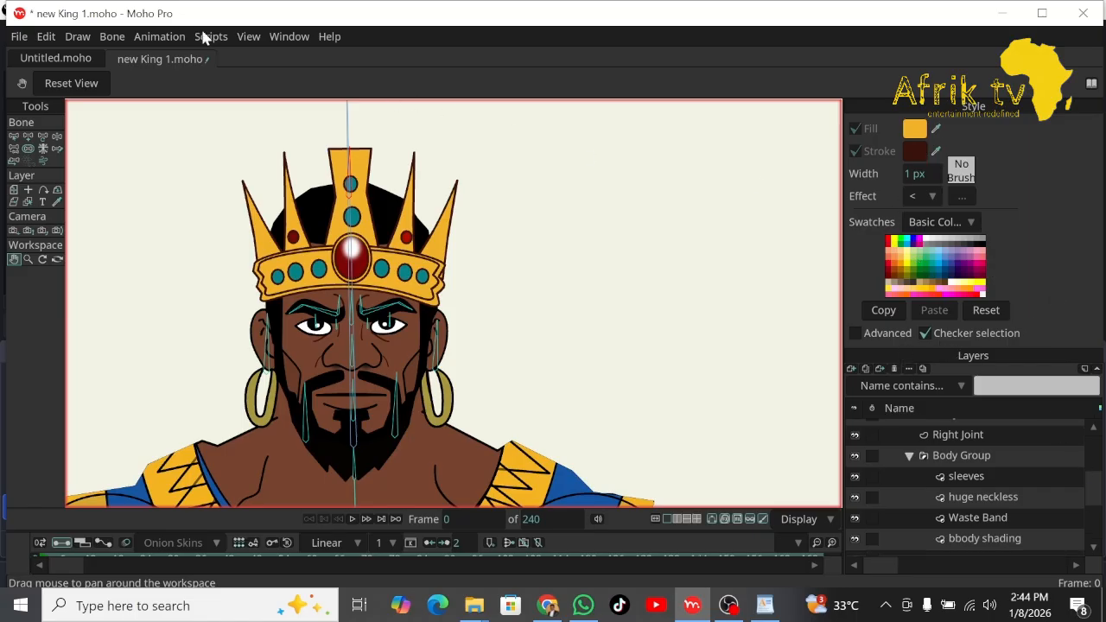
# Hide the Style window to enlarge the layer list, and collapse the Body Group layer.
pyautogui.click(287, 35)
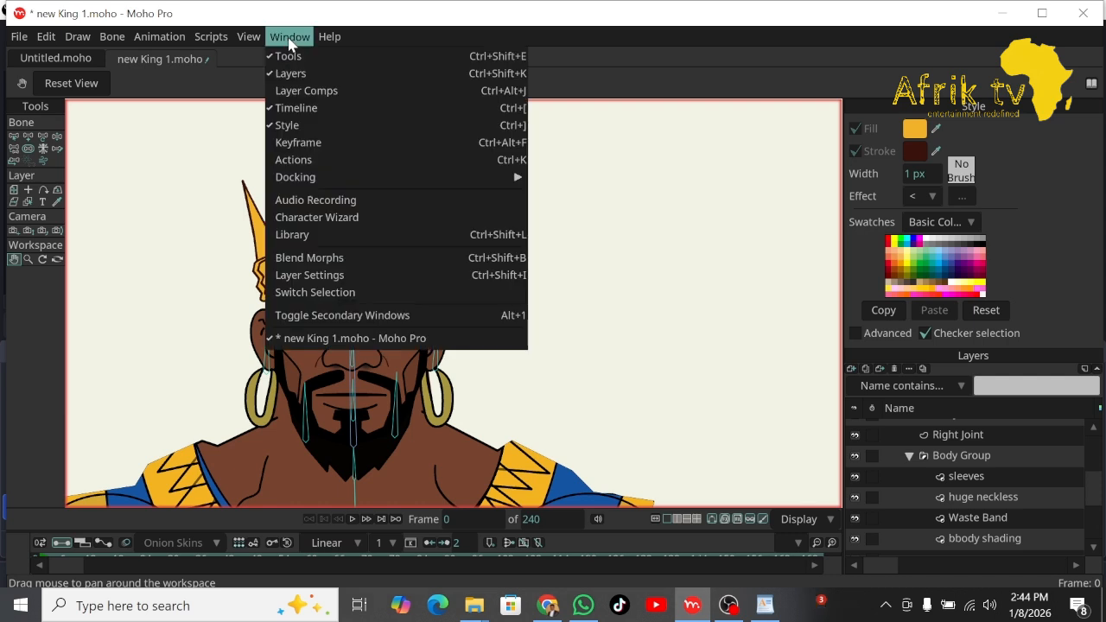
pyautogui.click(285, 125)
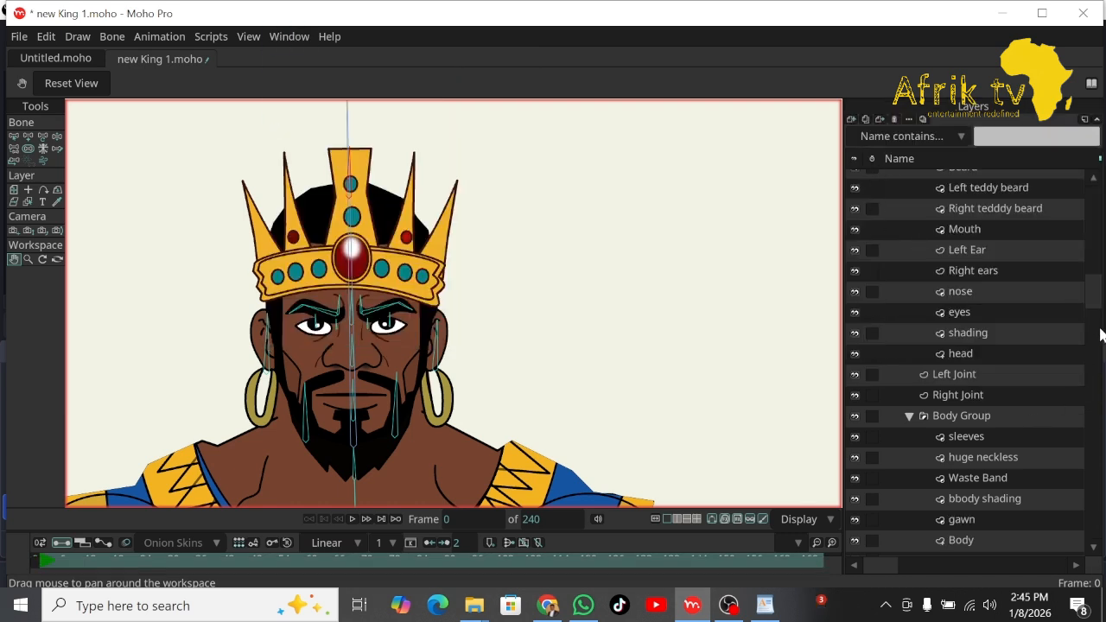
pyautogui.scroll(-1, 1097, 328)
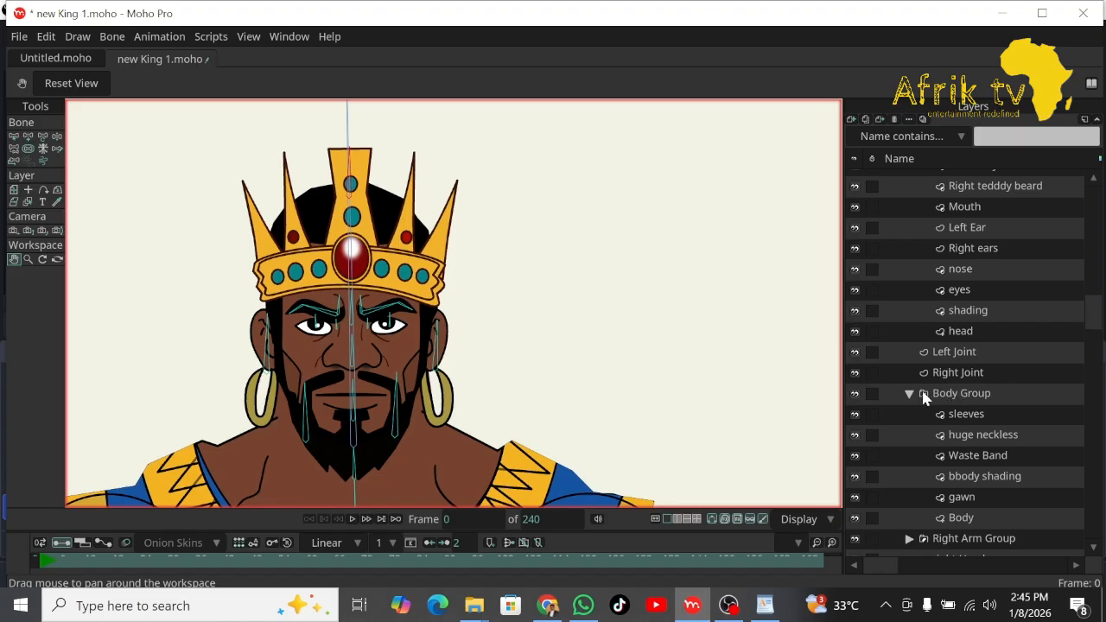
pyautogui.click(909, 394)
pyautogui.moveTo(1091, 378); pyautogui.dragTo(1077, 203)
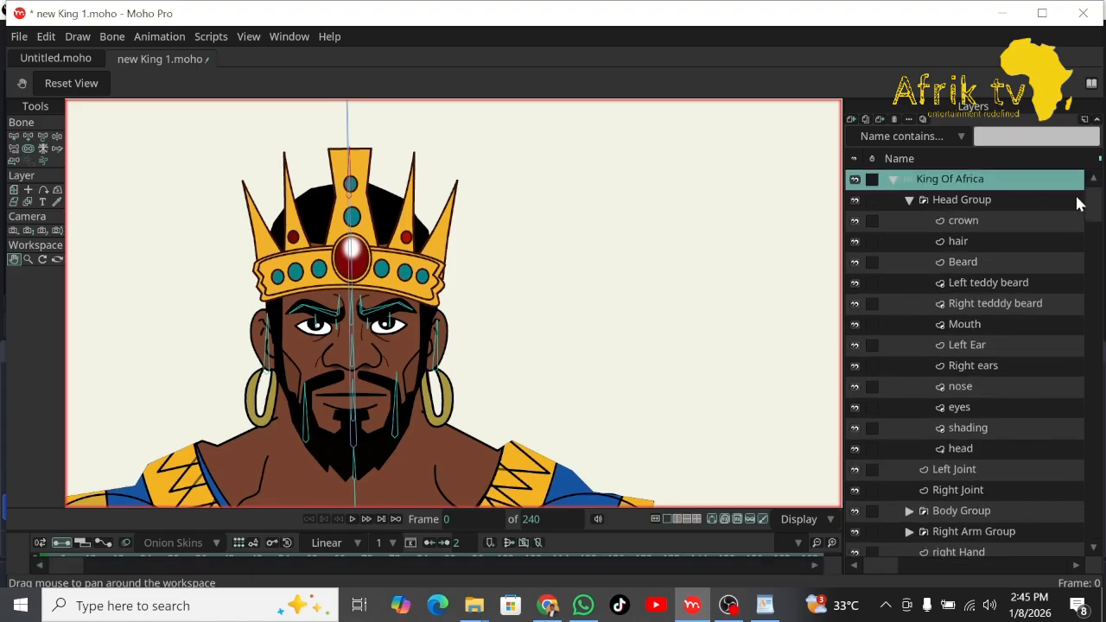
pyautogui.click(961, 199)
pyautogui.rightClick(972, 203)
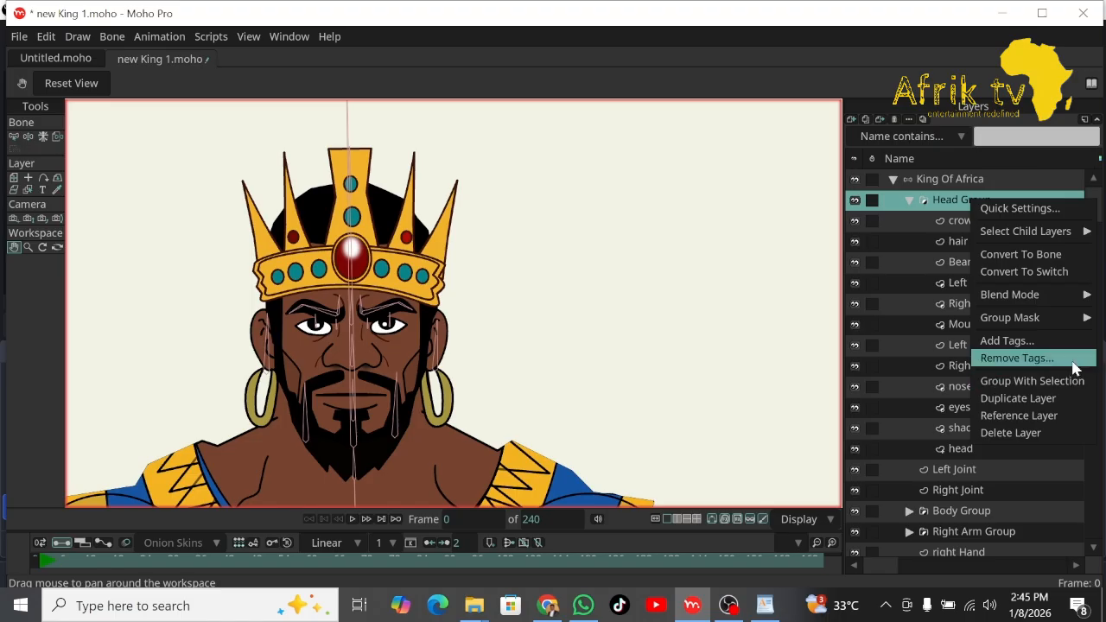
pyautogui.moveTo(1078, 298)
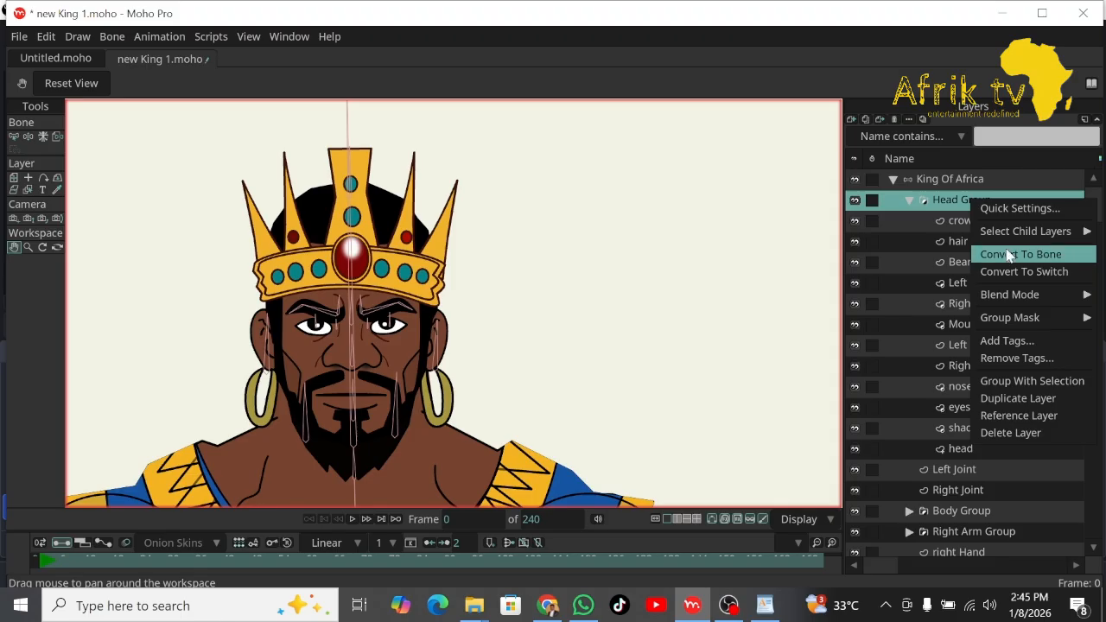
pyautogui.click(940, 204)
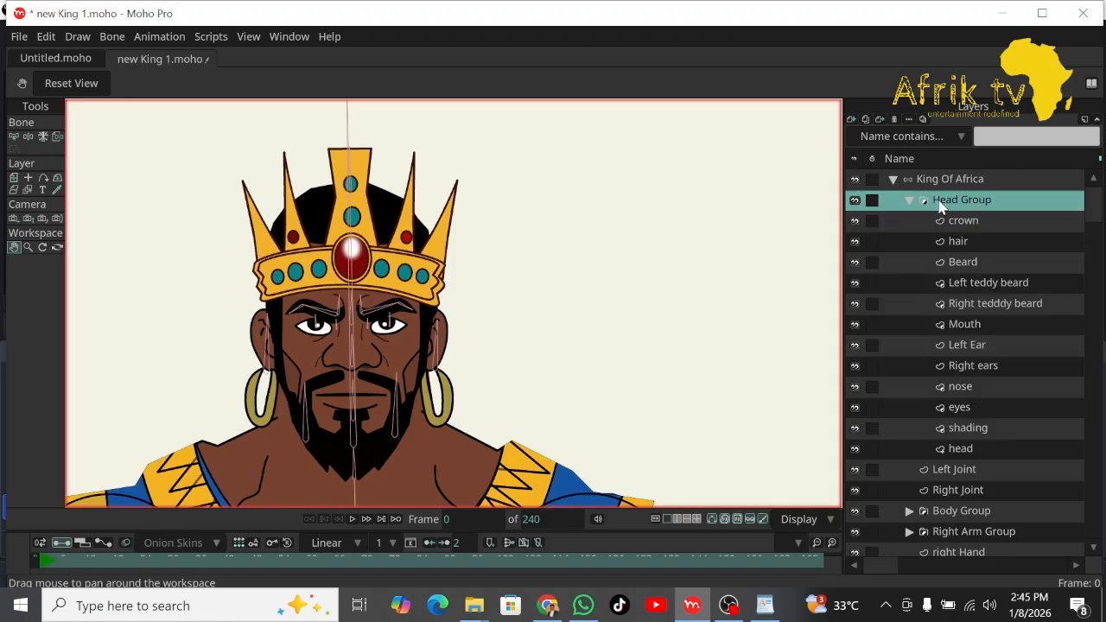
# Try to set the layer color of Head Group to Coral.
pyautogui.doubleClick(936, 196)
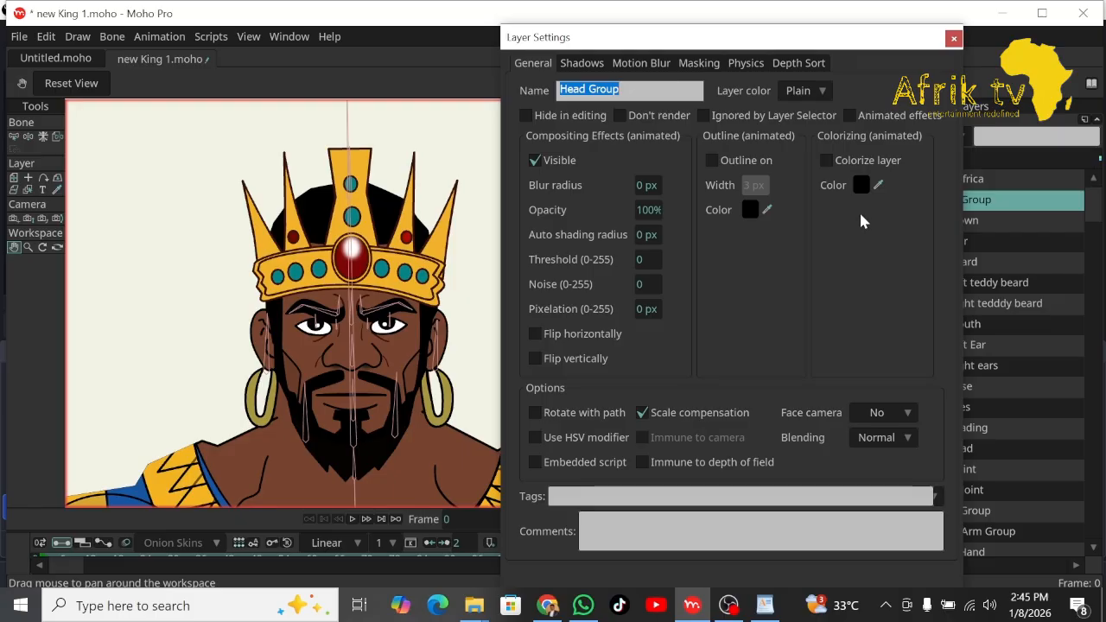
pyautogui.click(823, 90)
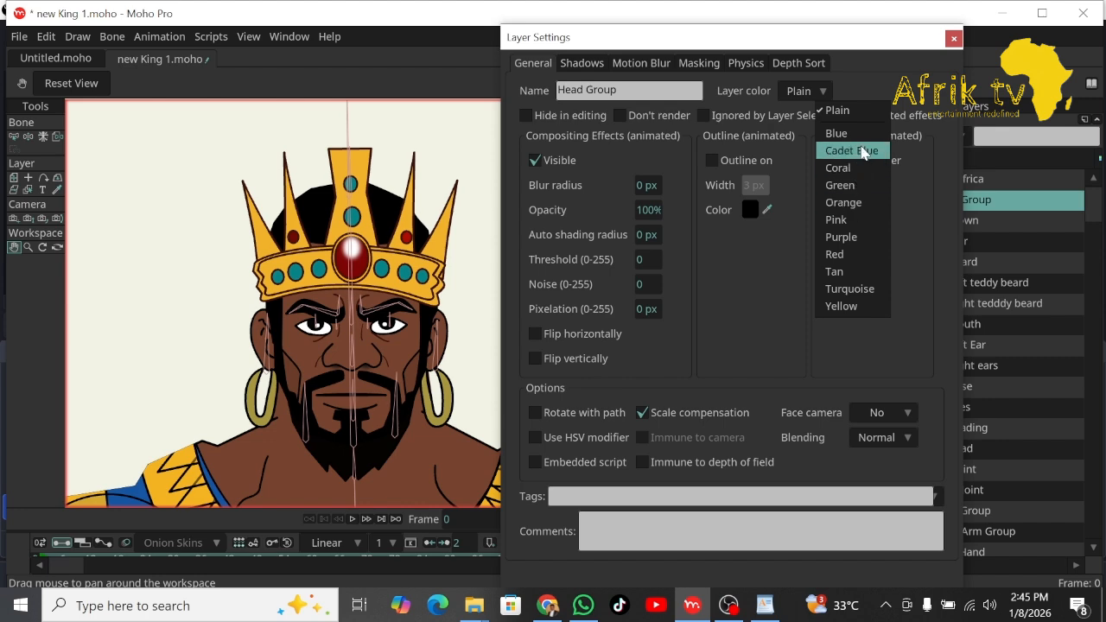
pyautogui.click(850, 169)
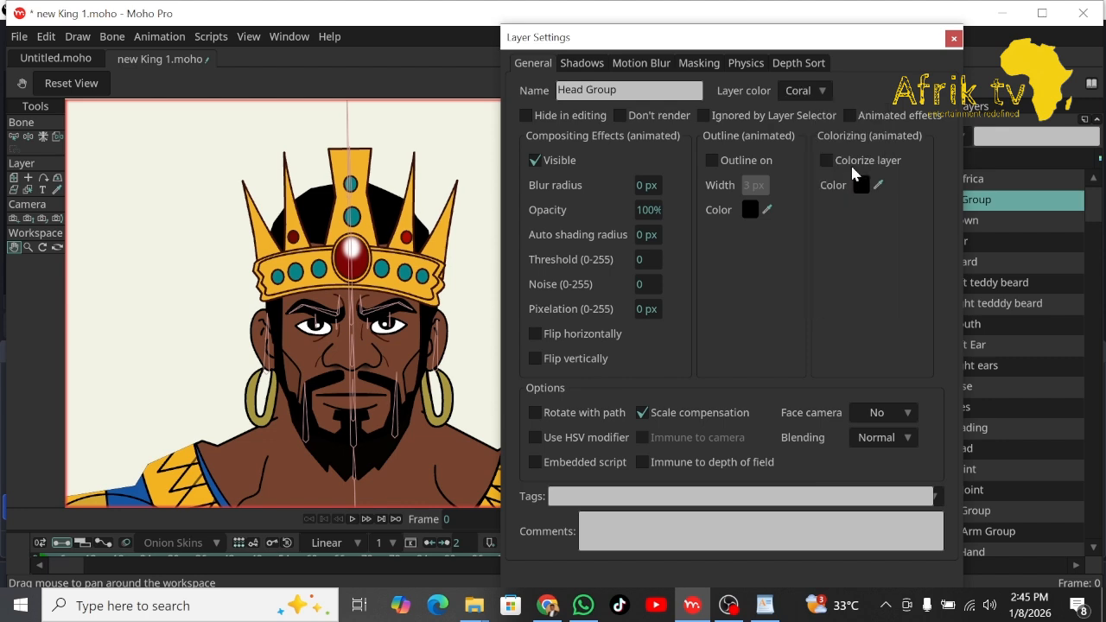
pyautogui.click(1002, 179)
pyautogui.click(1002, 222)
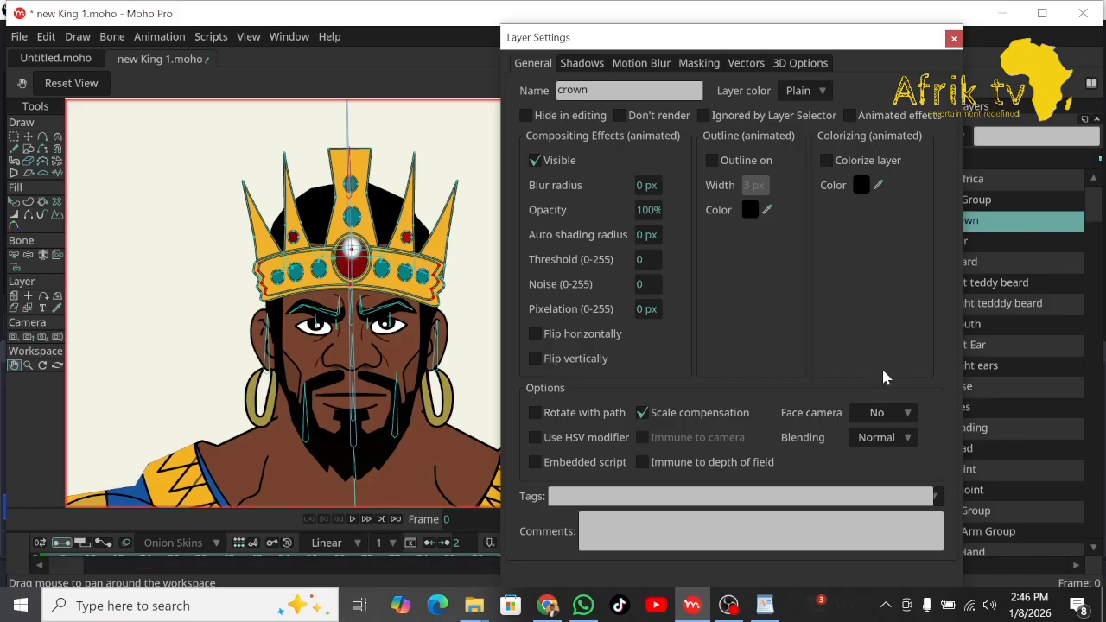
pyautogui.click(772, 579)
pyautogui.click(963, 261)
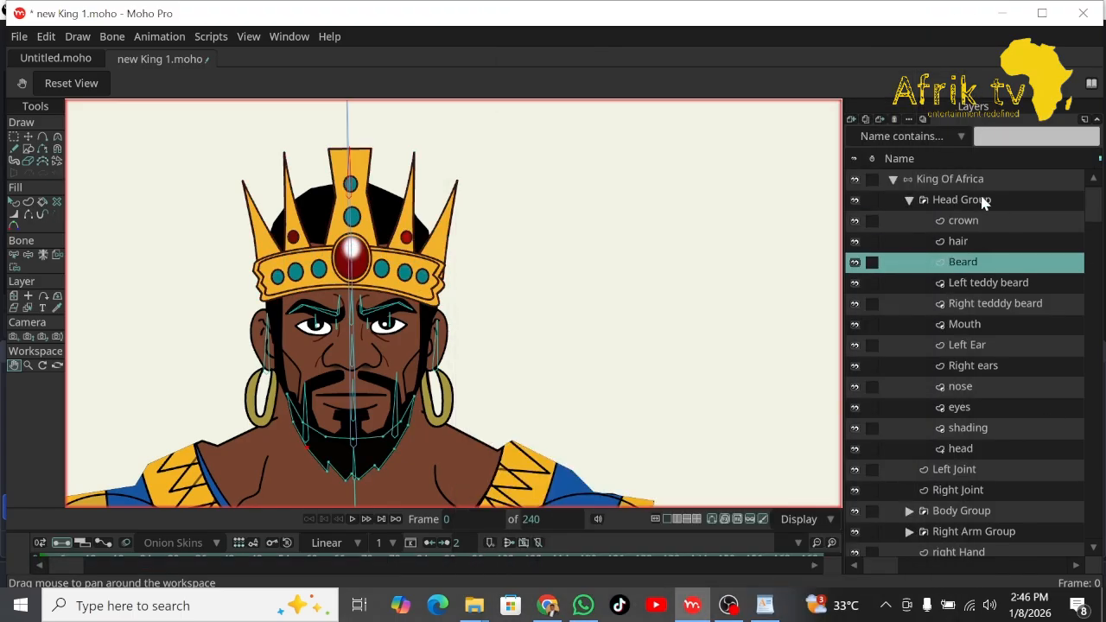
# Set the layer color of Head Group to Blue and check the group collapsed and expanded.
pyautogui.doubleClick(976, 199)
pyautogui.click(768, 66)
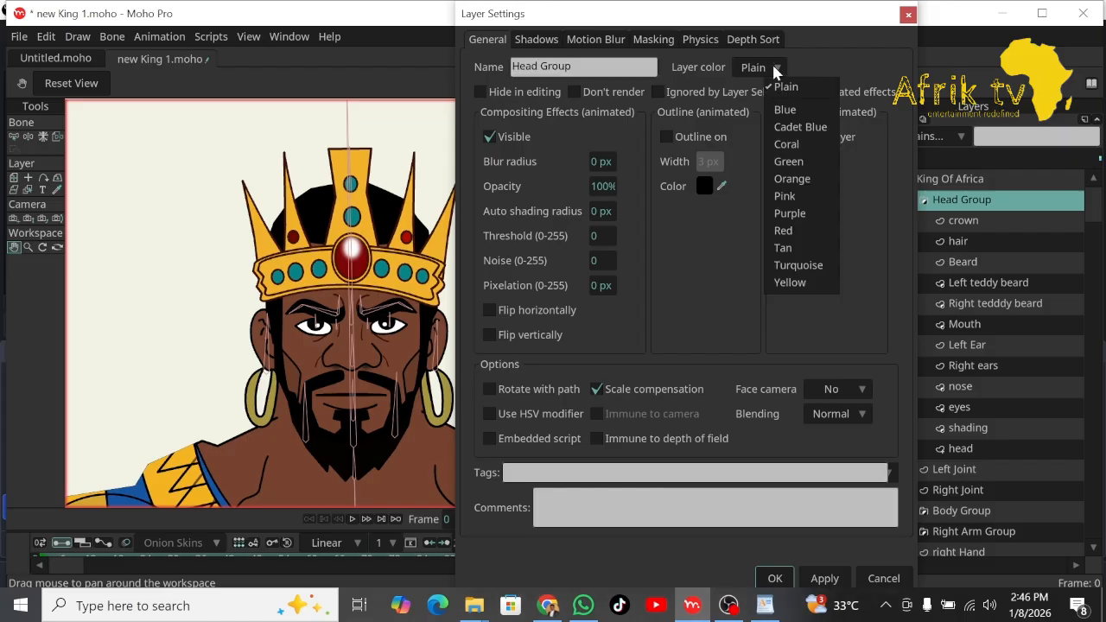
pyautogui.click(784, 110)
pyautogui.click(775, 578)
pyautogui.click(1011, 283)
pyautogui.click(909, 201)
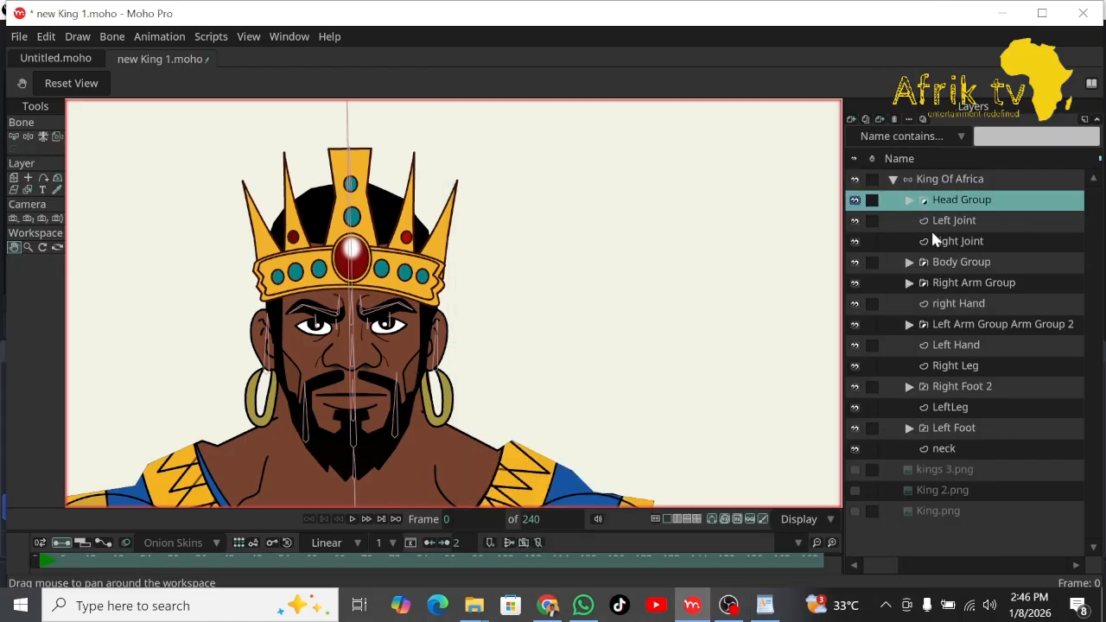
pyautogui.click(930, 224)
pyautogui.click(910, 202)
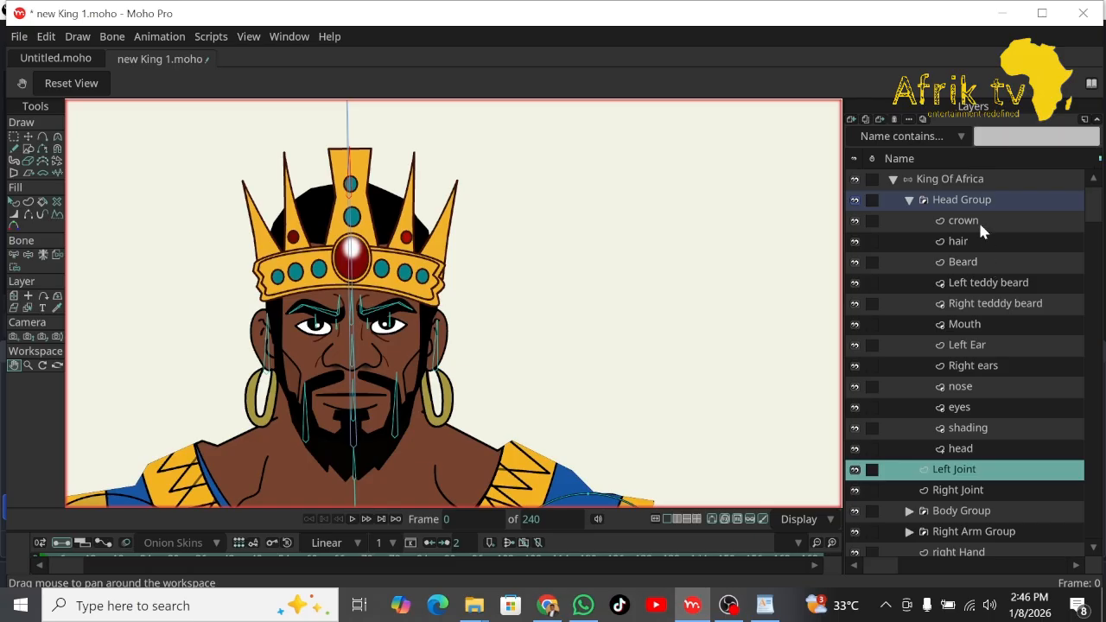
# Set the layer color of the crown and hair layers in Head Group to Blue.
pyautogui.doubleClick(982, 223)
pyautogui.click(760, 66)
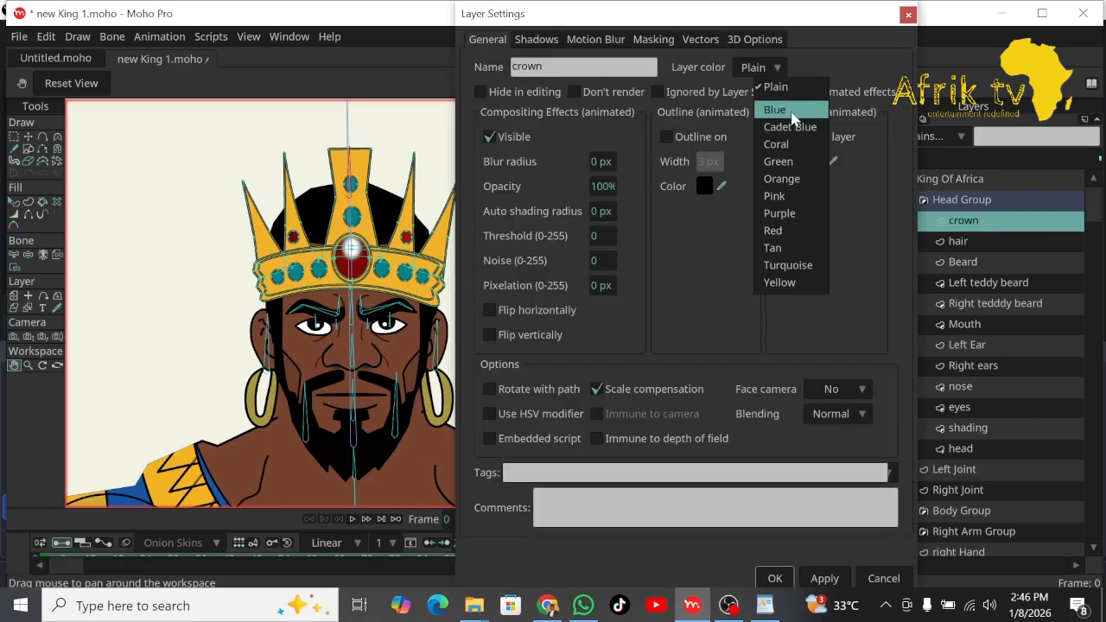
pyautogui.click(775, 109)
pyautogui.click(773, 578)
pyautogui.click(1007, 307)
pyautogui.doubleClick(997, 242)
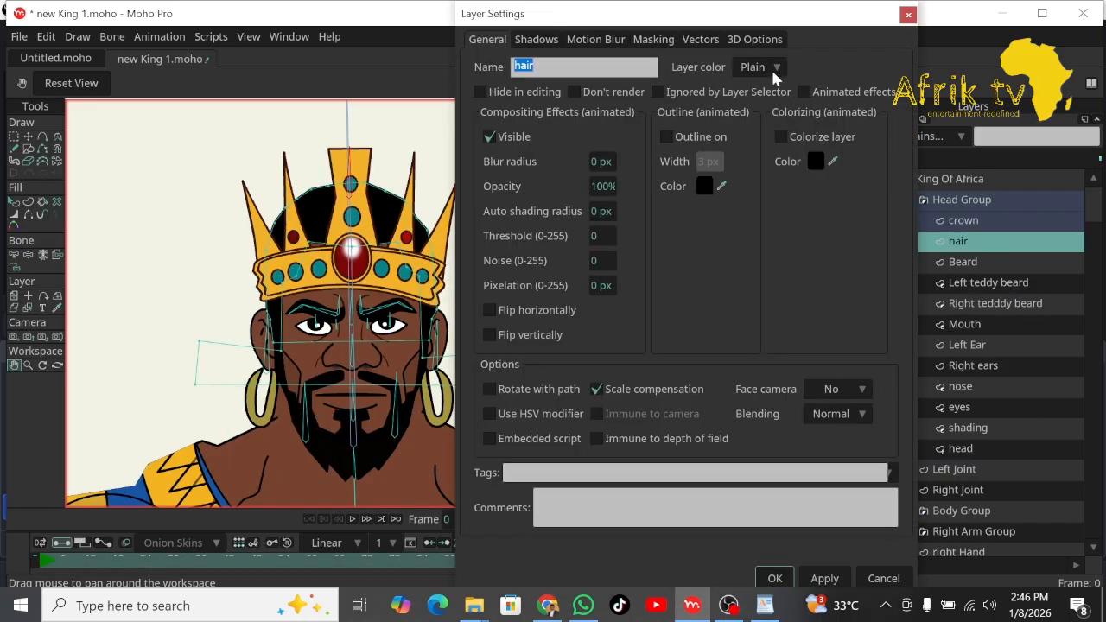
pyautogui.click(760, 66)
pyautogui.click(775, 109)
pyautogui.click(775, 577)
# Set the layer color of the Beard and Left teddy beard layers to Blue.
pyautogui.doubleClick(970, 262)
pyautogui.click(760, 66)
pyautogui.click(768, 112)
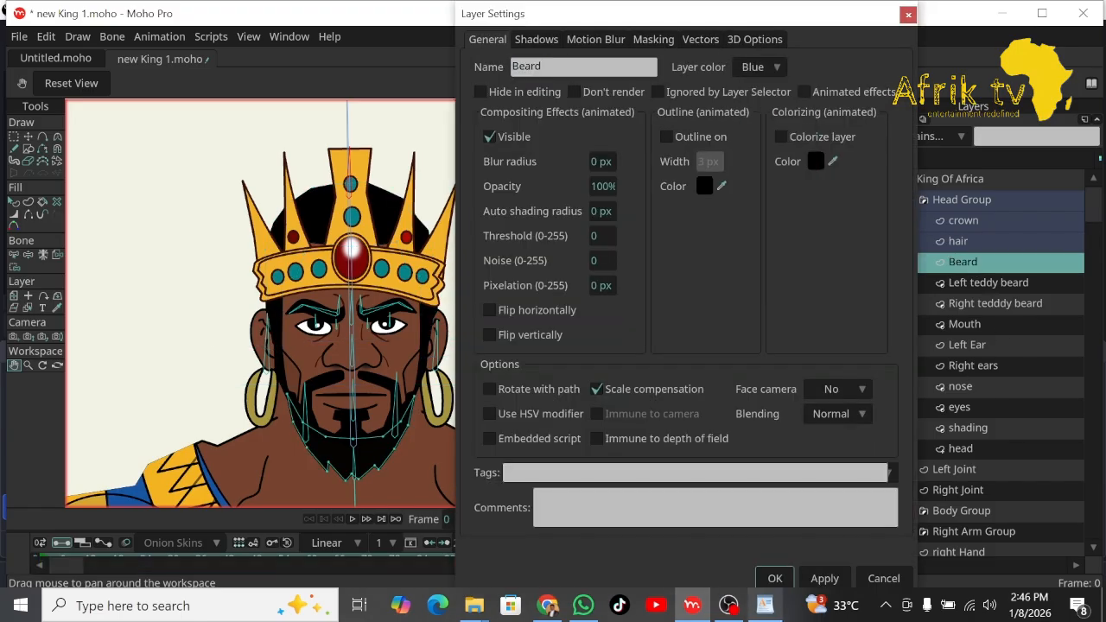
pyautogui.click(775, 578)
pyautogui.doubleClick(964, 282)
pyautogui.click(758, 67)
pyautogui.click(777, 110)
pyautogui.click(774, 578)
# Set the layer color of the Right tedddy beard and Mouth layers to Blue.
pyautogui.doubleClick(994, 304)
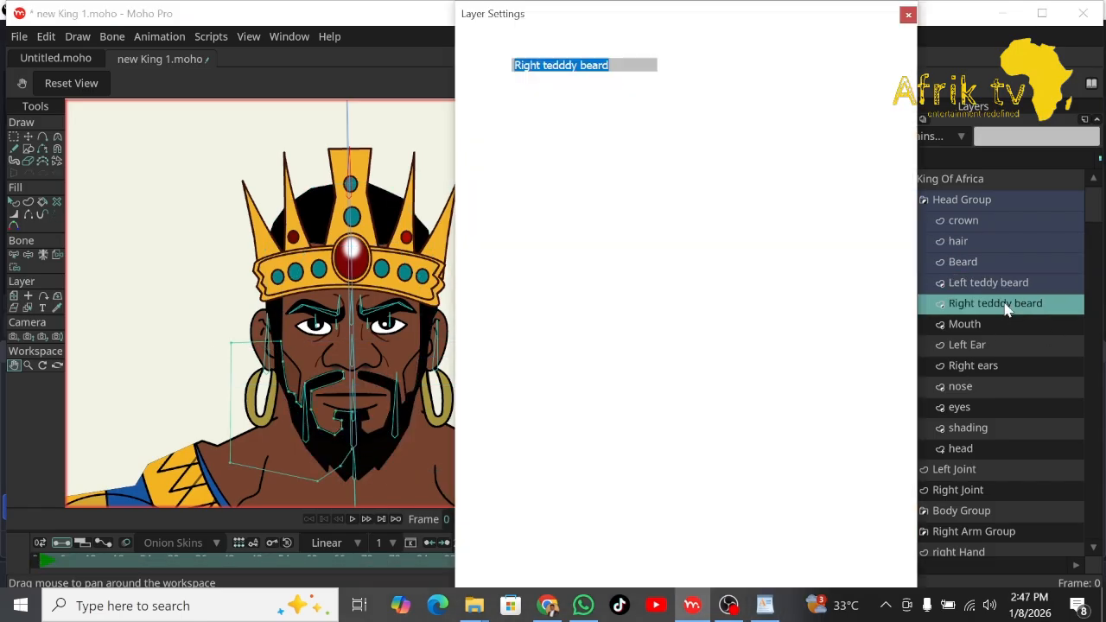
pyautogui.click(760, 67)
pyautogui.click(777, 110)
pyautogui.click(775, 578)
pyautogui.doubleClick(964, 324)
pyautogui.click(760, 66)
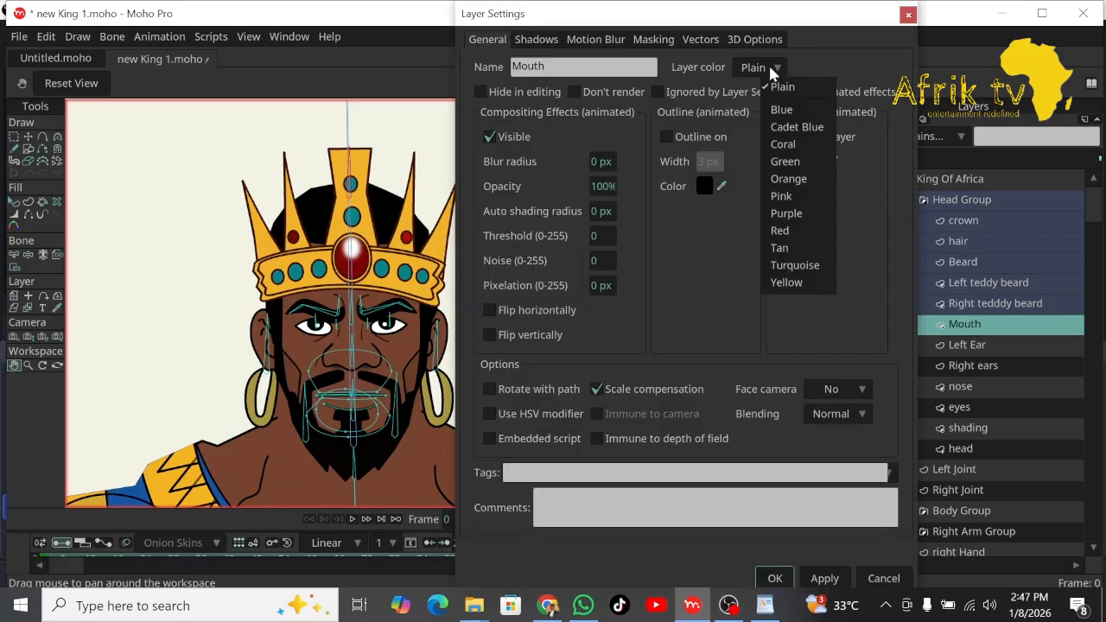
pyautogui.click(777, 109)
pyautogui.click(775, 578)
# Set the layer color of the Left Ear and Right ears layers to Blue.
pyautogui.doubleClick(966, 345)
pyautogui.click(760, 66)
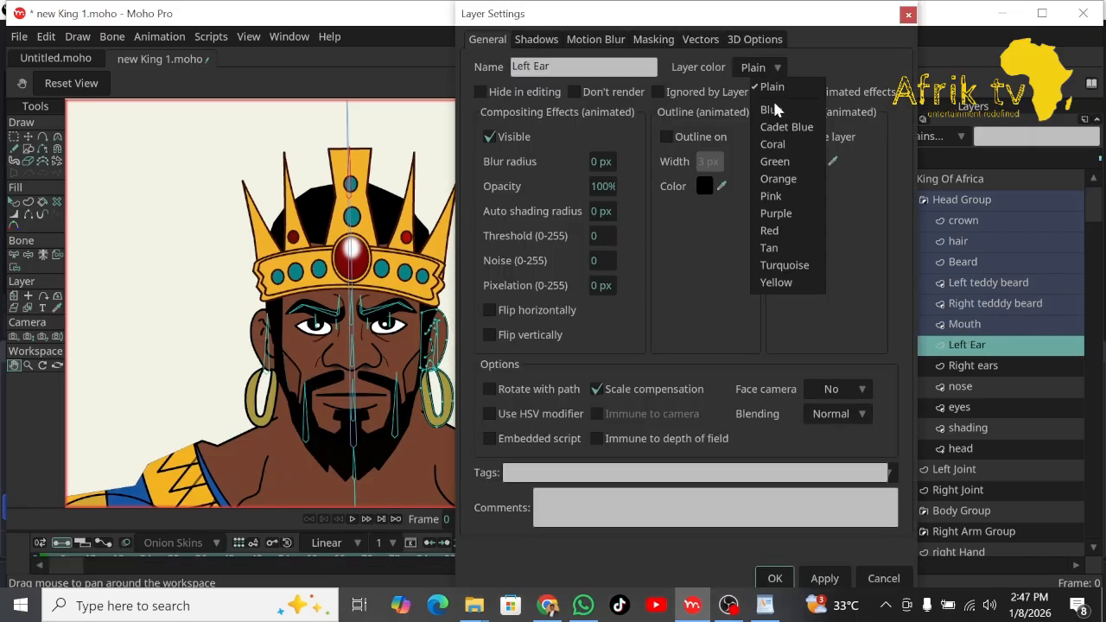
pyautogui.click(777, 109)
pyautogui.click(774, 578)
pyautogui.doubleClick(972, 366)
pyautogui.click(760, 67)
pyautogui.click(796, 111)
pyautogui.click(775, 578)
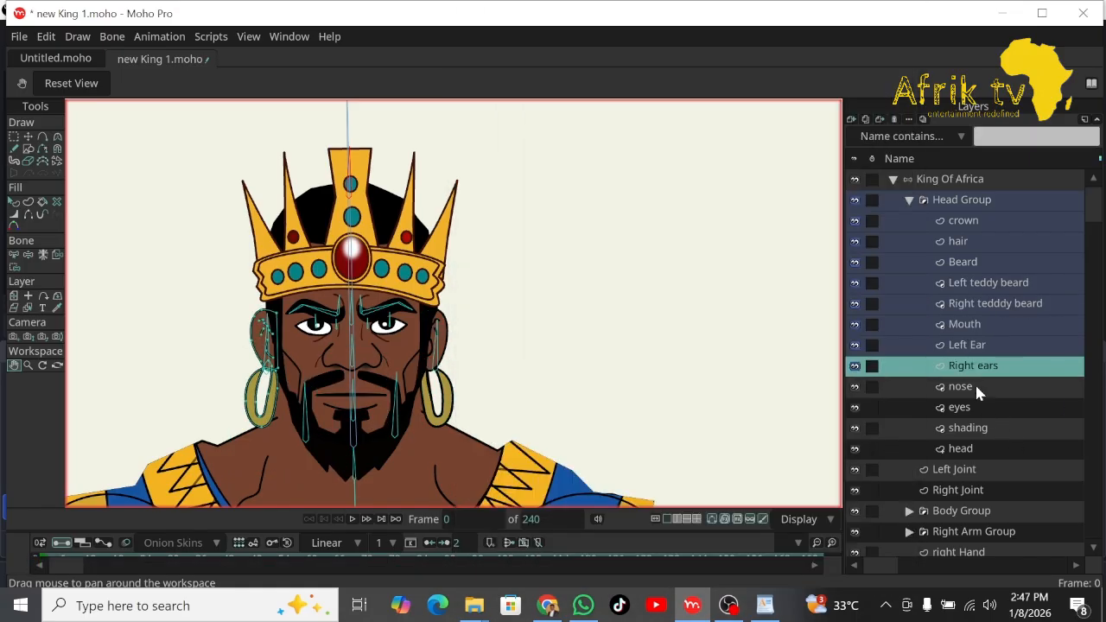
# Set the layer color of the nose and eyes layers to Blue.
pyautogui.doubleClick(974, 382)
pyautogui.click(778, 69)
pyautogui.click(790, 109)
pyautogui.click(775, 578)
pyautogui.doubleClick(958, 407)
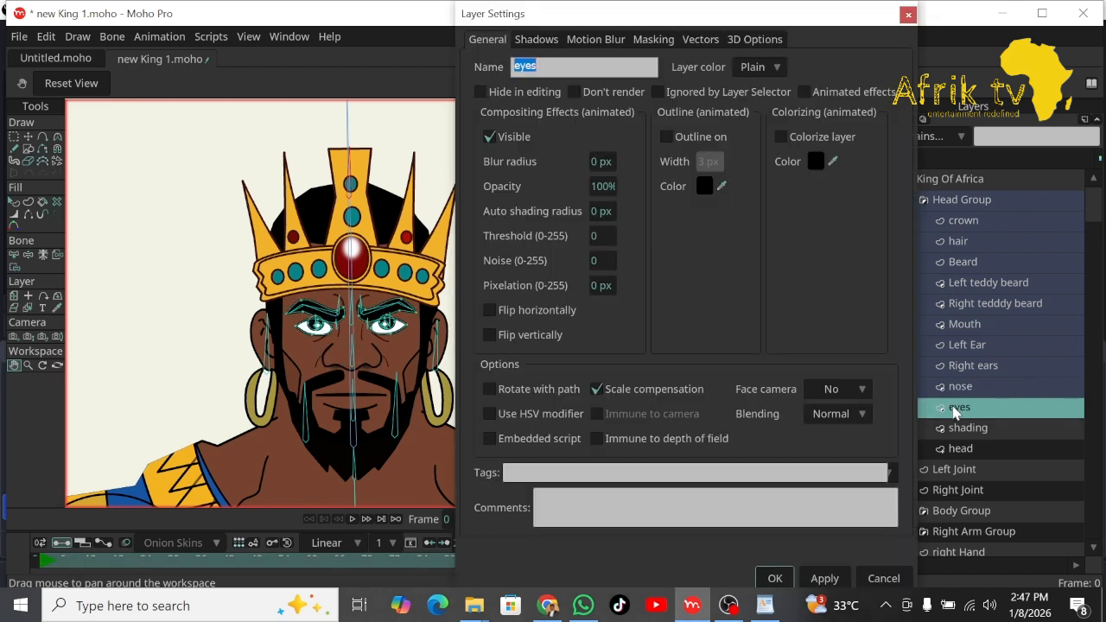
pyautogui.click(760, 67)
pyautogui.click(768, 104)
pyautogui.click(775, 578)
# Set the layer color of the shading and head layers to Blue, and collapse Head Group.
pyautogui.doubleClick(993, 429)
pyautogui.click(761, 66)
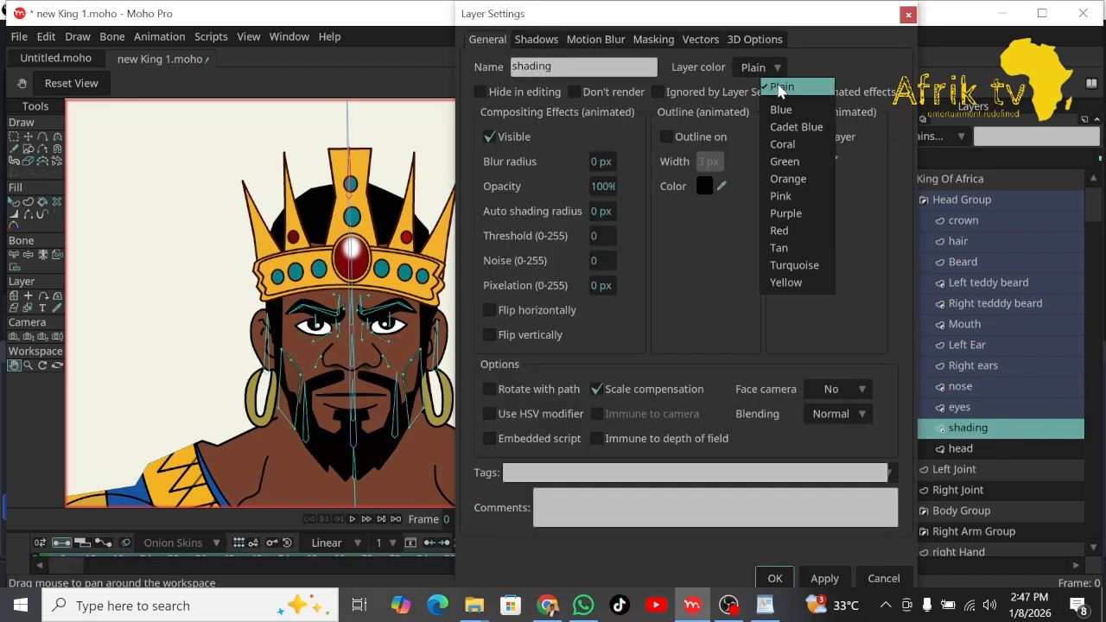
pyautogui.click(786, 110)
pyautogui.press('Return')
pyautogui.doubleClick(985, 447)
pyautogui.click(760, 67)
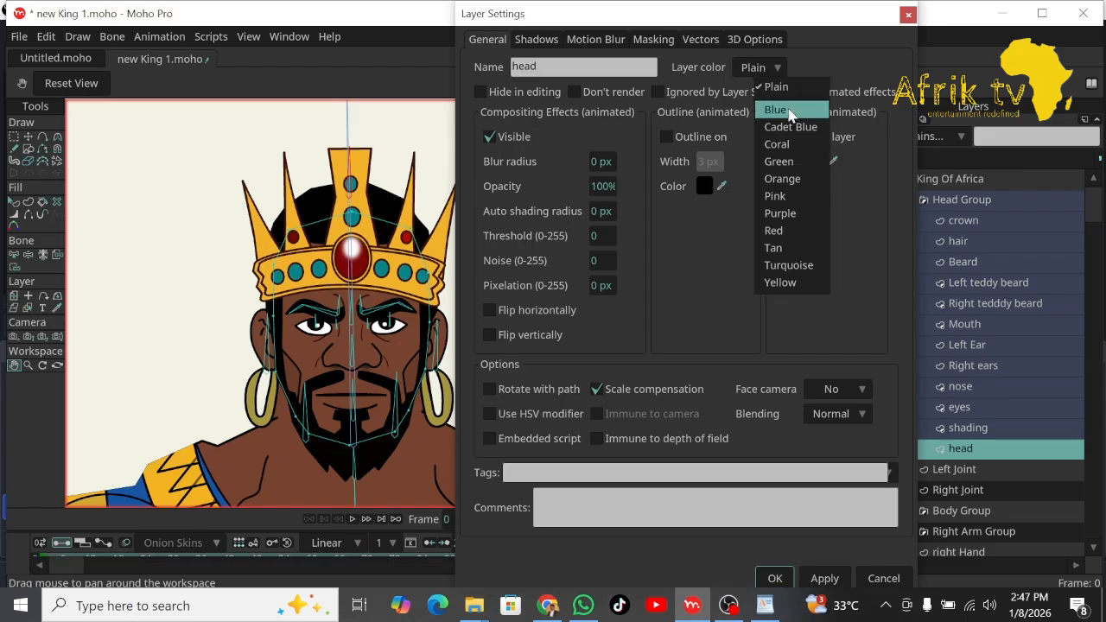
pyautogui.click(782, 109)
pyautogui.press('Return')
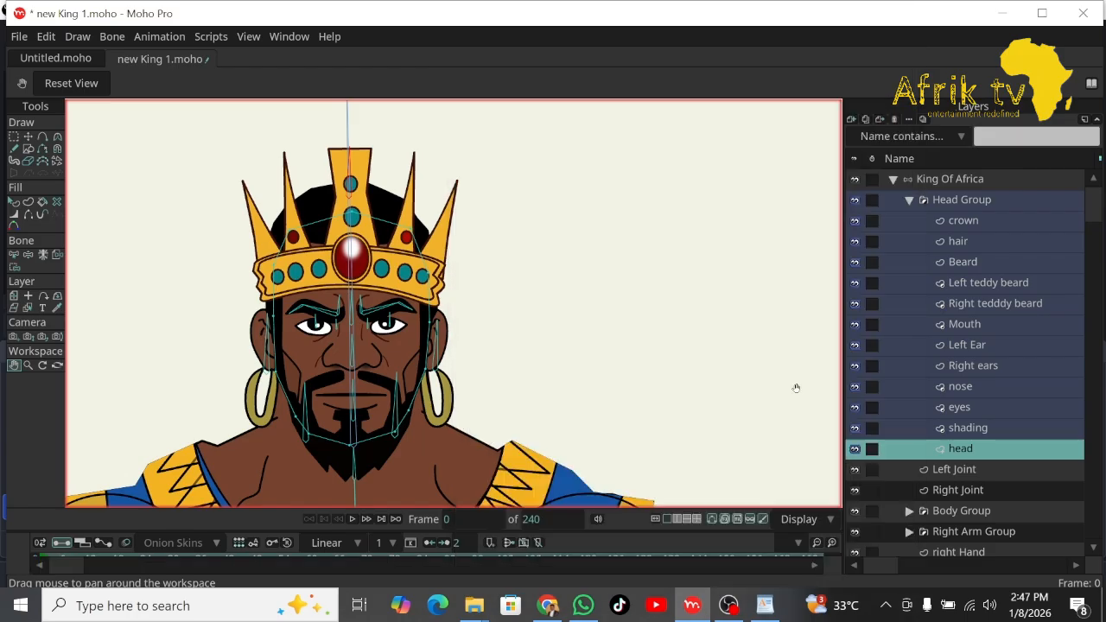
pyautogui.click(910, 200)
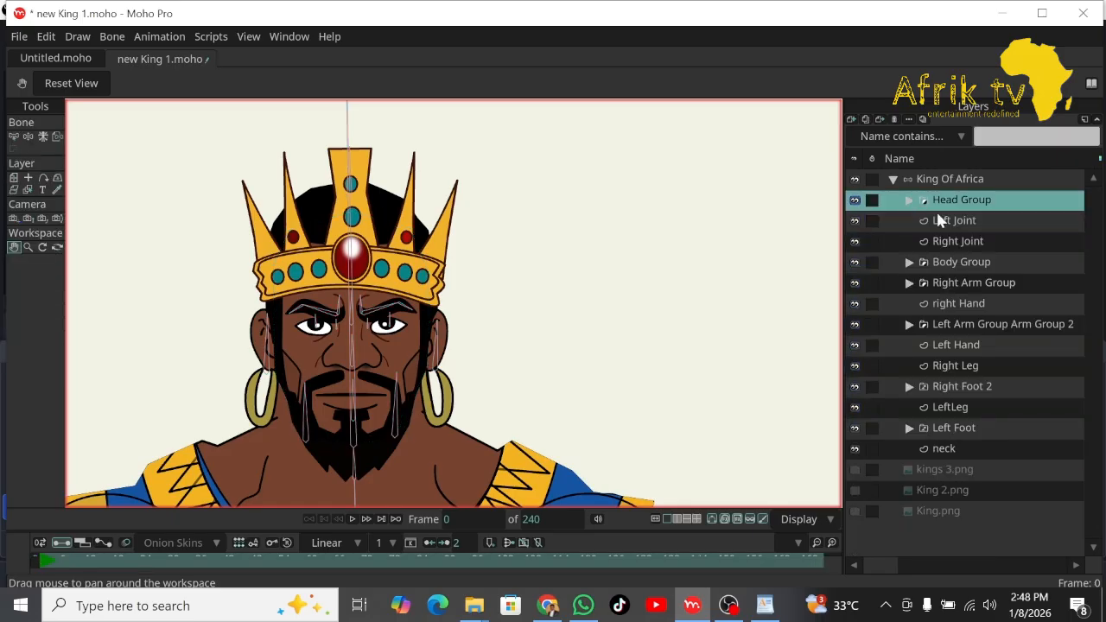
# Set the layer color of Body Group to Orange.
pyautogui.click(967, 259)
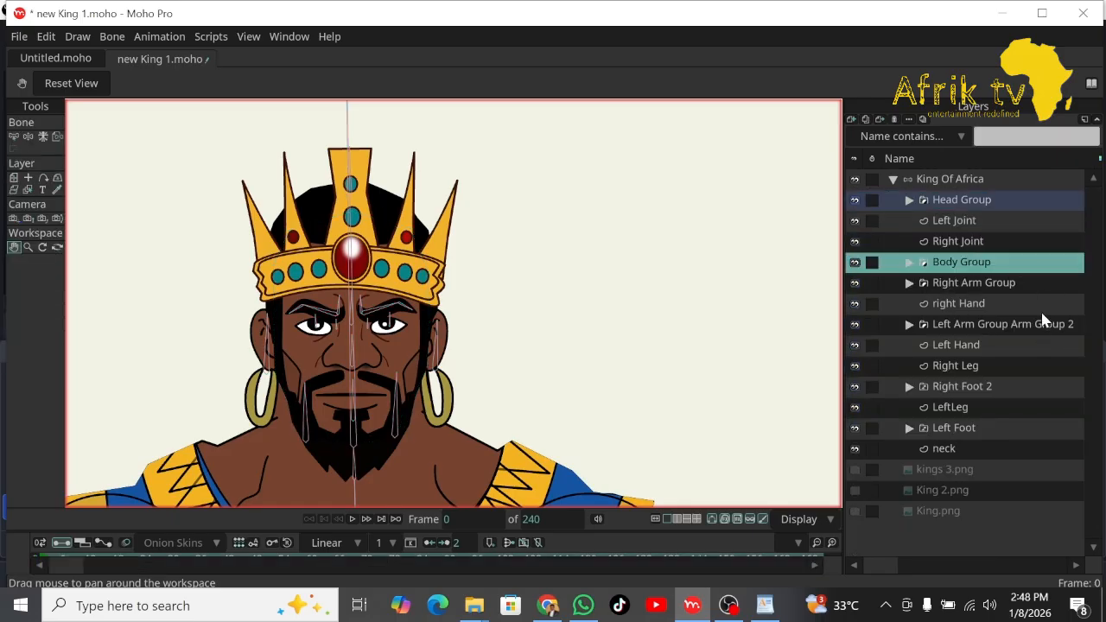
pyautogui.doubleClick(990, 270)
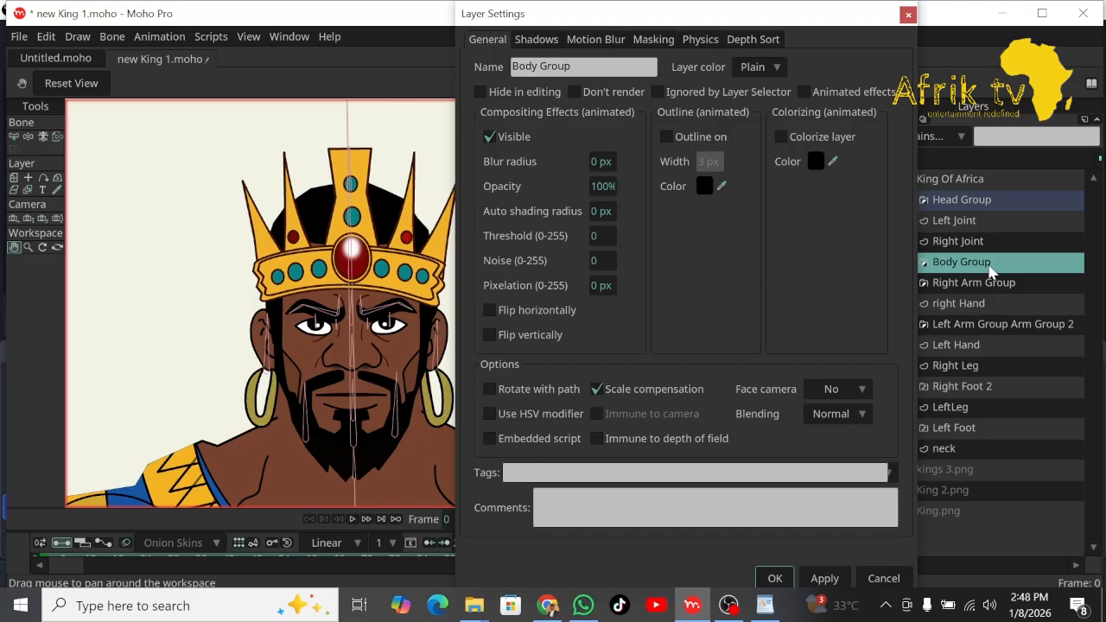
pyautogui.click(774, 66)
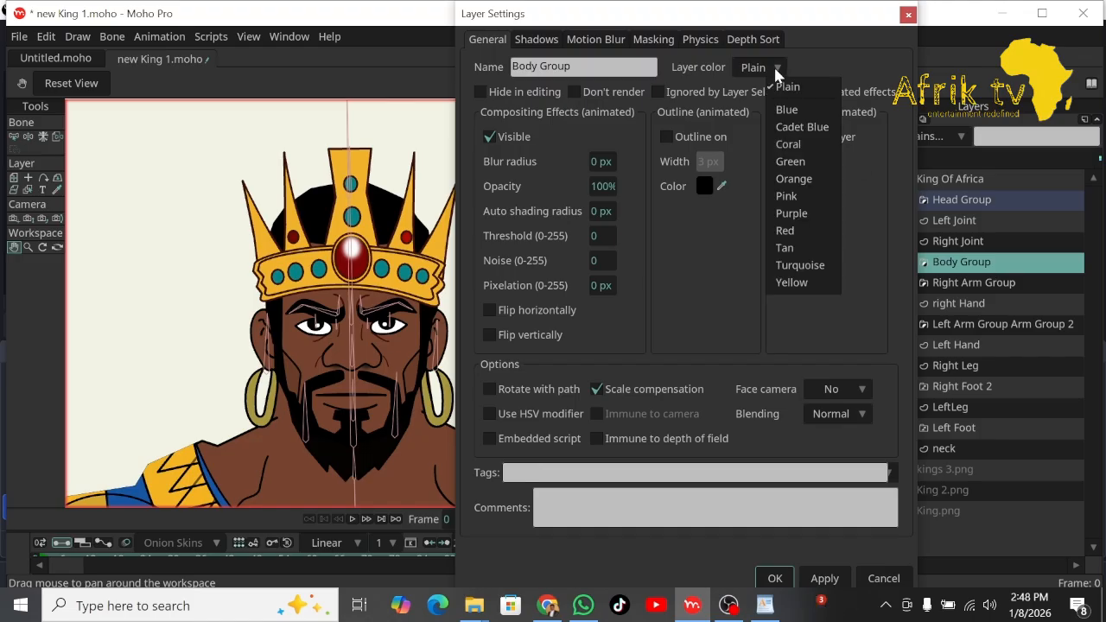
pyautogui.click(828, 179)
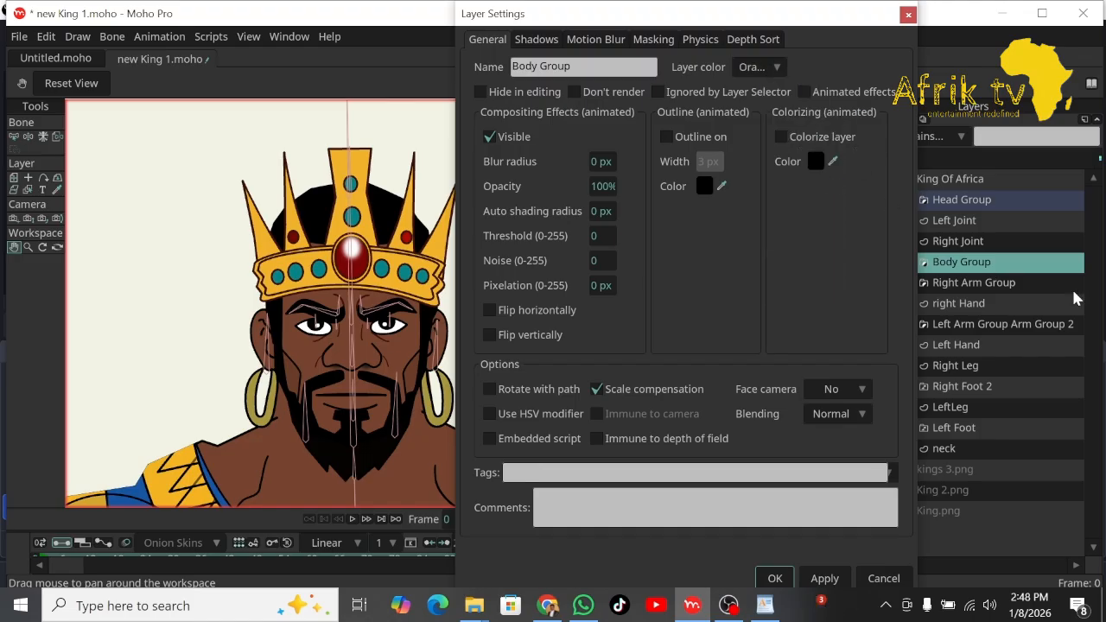
pyautogui.click(775, 579)
pyautogui.click(950, 285)
# Expand Body Group and set the layer color of its sleeves and huge neckless layers to Orange.
pyautogui.click(909, 262)
pyautogui.doubleClick(966, 282)
pyautogui.click(774, 66)
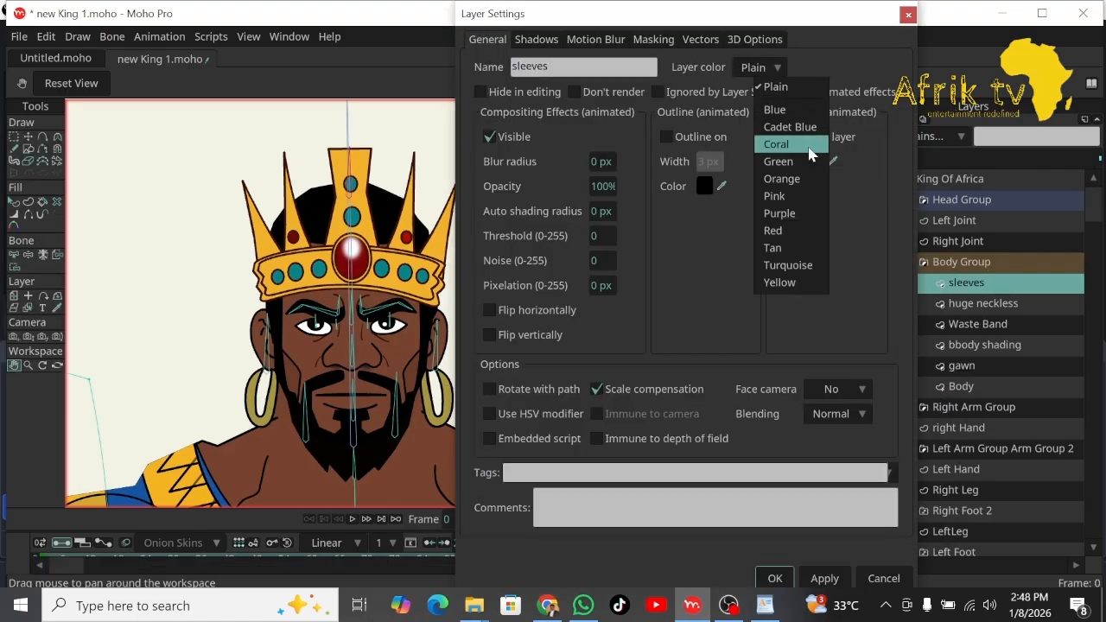
pyautogui.click(782, 177)
pyautogui.press('Return')
pyautogui.doubleClick(965, 303)
pyautogui.click(758, 66)
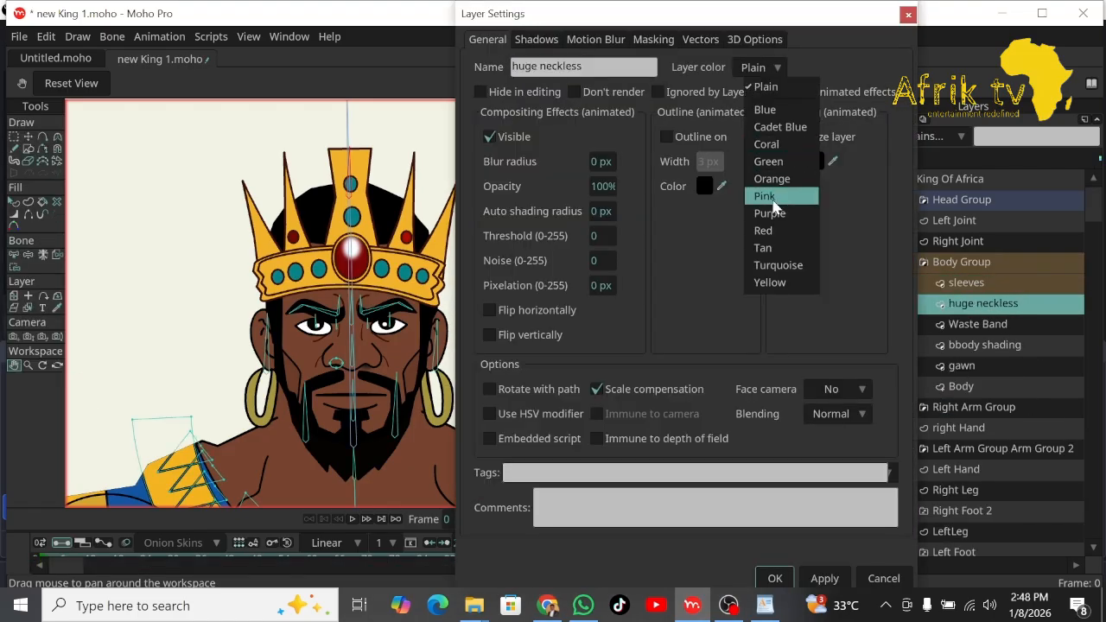
pyautogui.click(782, 178)
pyautogui.press('Return')
# Set the layer color of the Waste Band and bbody shading layers to Orange.
pyautogui.doubleClick(977, 324)
pyautogui.click(775, 66)
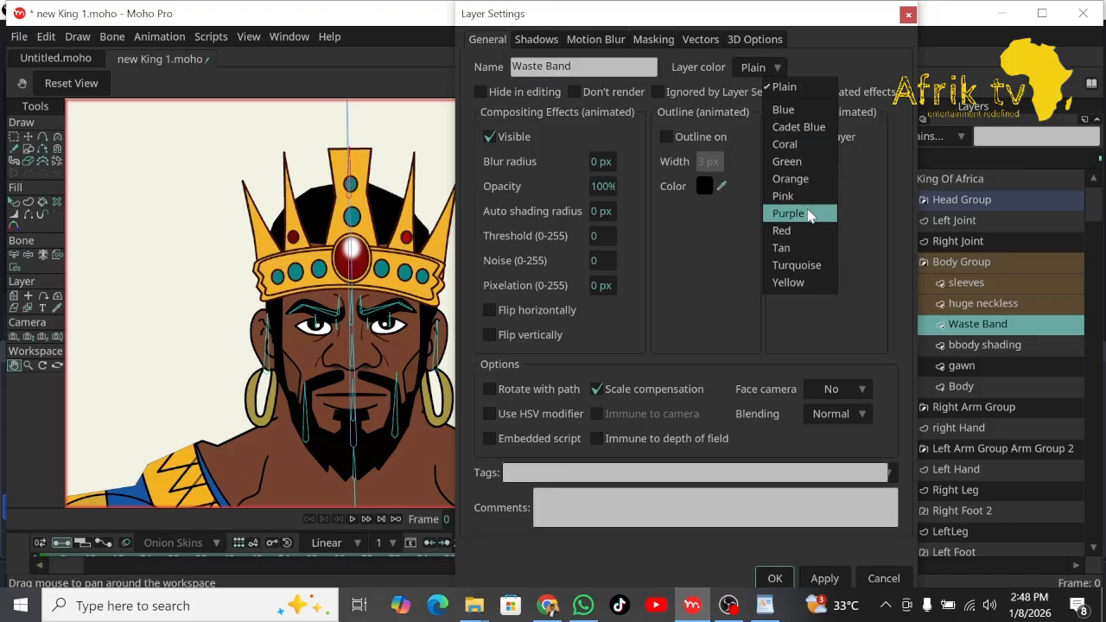
pyautogui.click(782, 176)
pyautogui.press('Return')
pyautogui.doubleClick(967, 344)
pyautogui.click(775, 67)
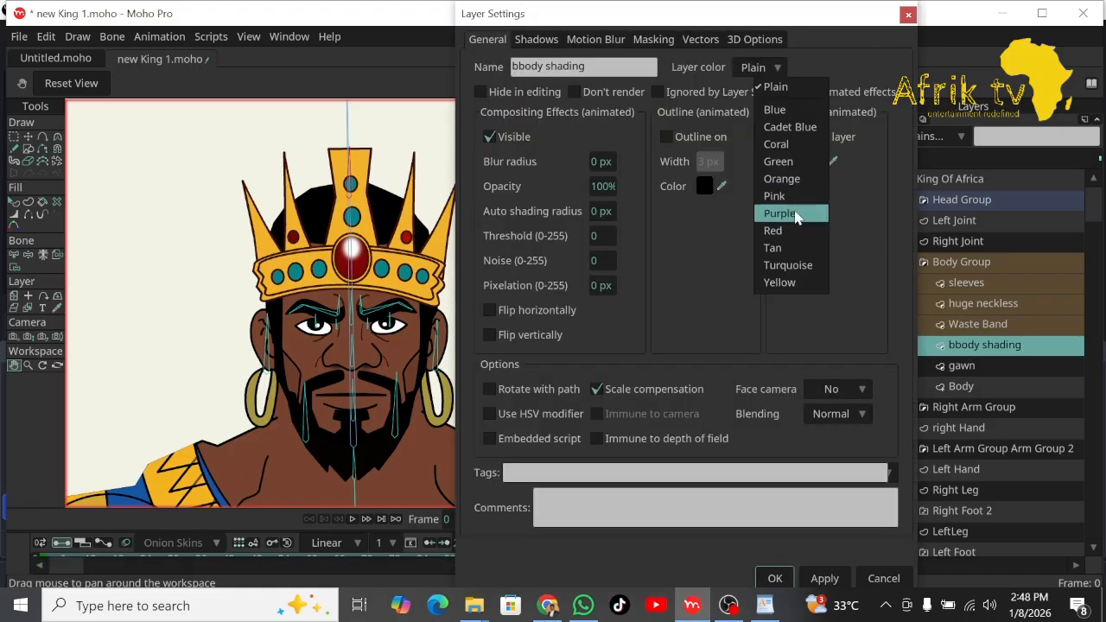
pyautogui.click(786, 177)
pyautogui.press('Return')
# Set the layer color of the gawn and Body layers to Orange, and collapse Body Group.
pyautogui.doubleClick(961, 365)
pyautogui.click(758, 67)
pyautogui.click(782, 178)
pyautogui.press('Return')
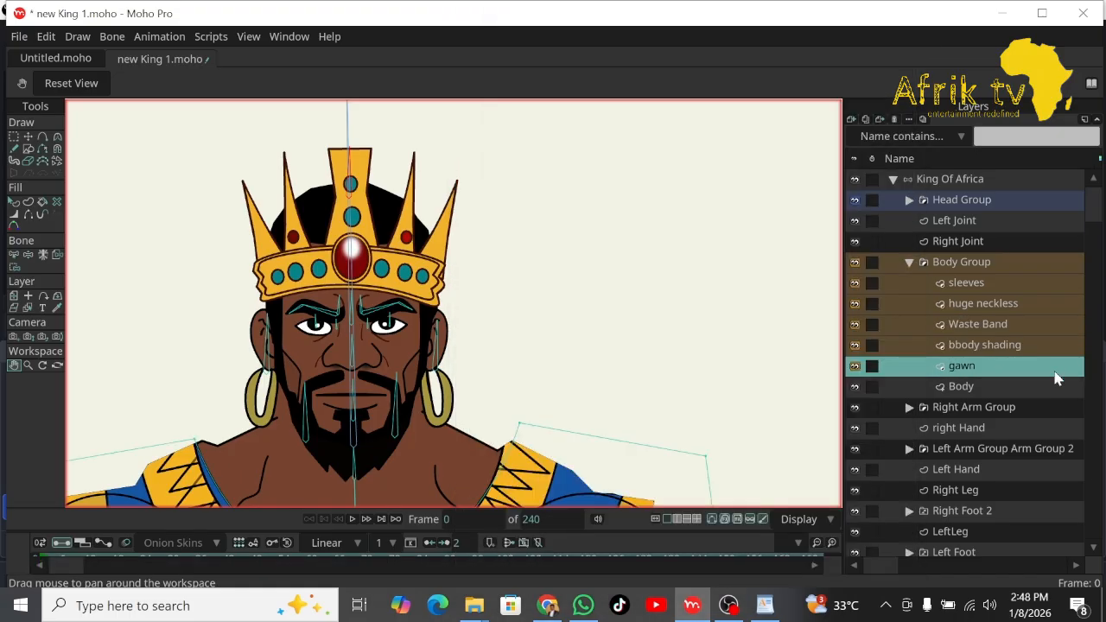
pyautogui.doubleClick(960, 386)
pyautogui.click(759, 66)
pyautogui.click(781, 178)
pyautogui.press('Return')
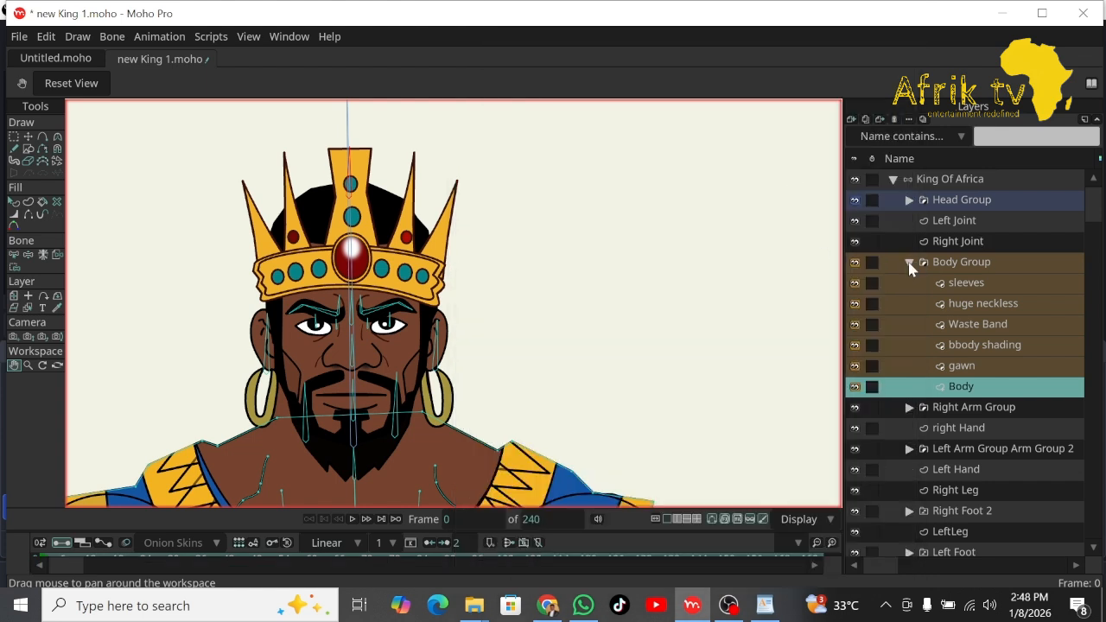
pyautogui.click(909, 262)
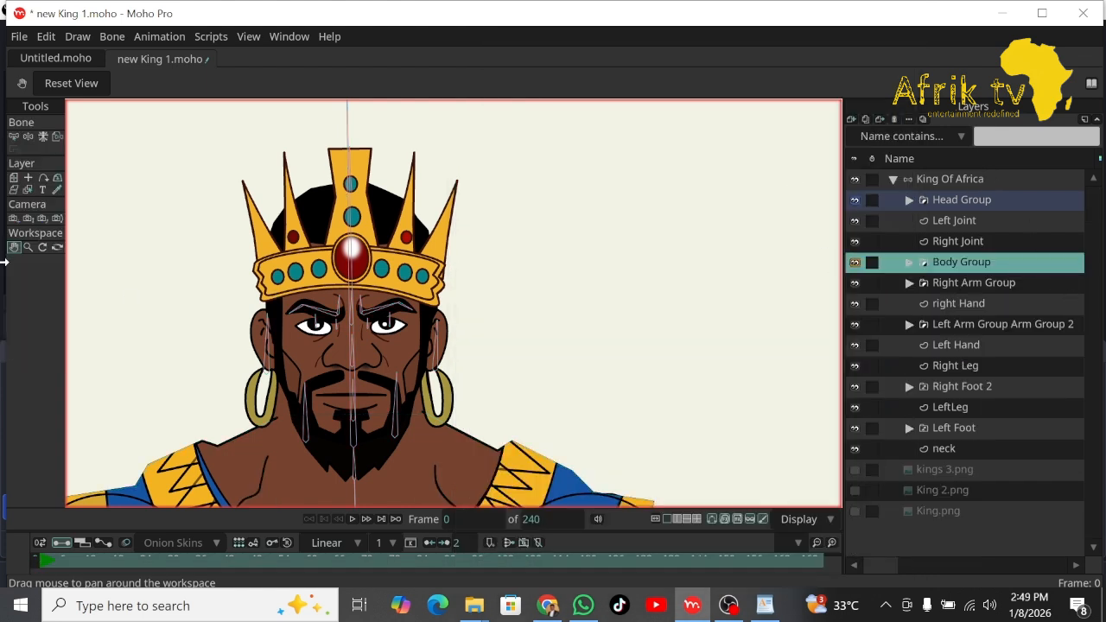
pyautogui.moveTo(326, 293); pyautogui.dragTo(396, 279)
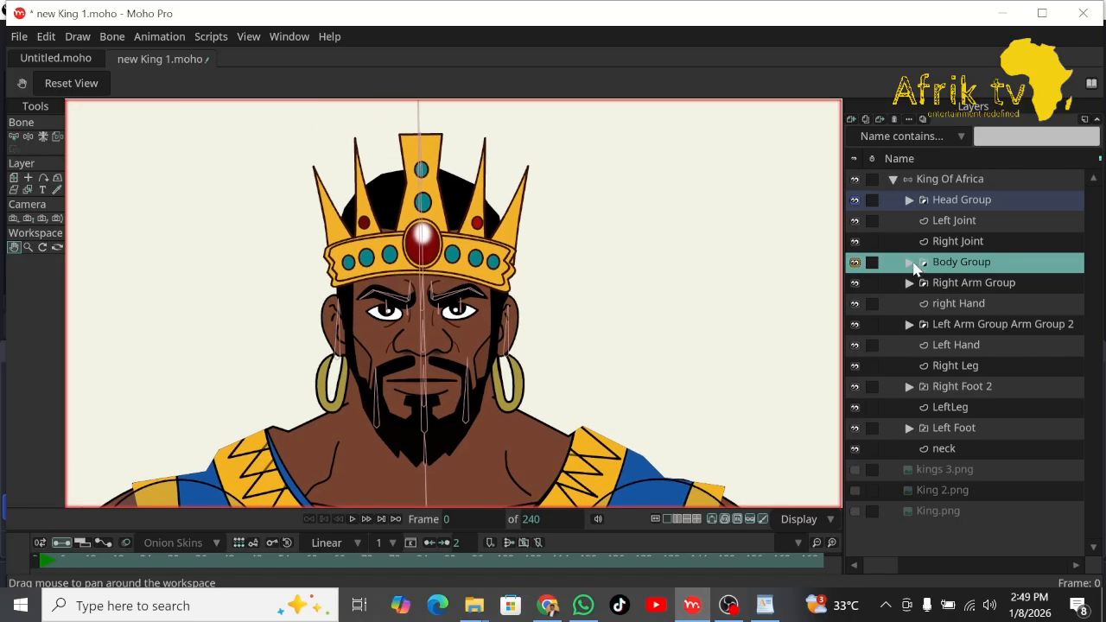
# Expand Head Group, select its head layer together with bone B5, and activate the Bind Layer tool.
pyautogui.click(909, 199)
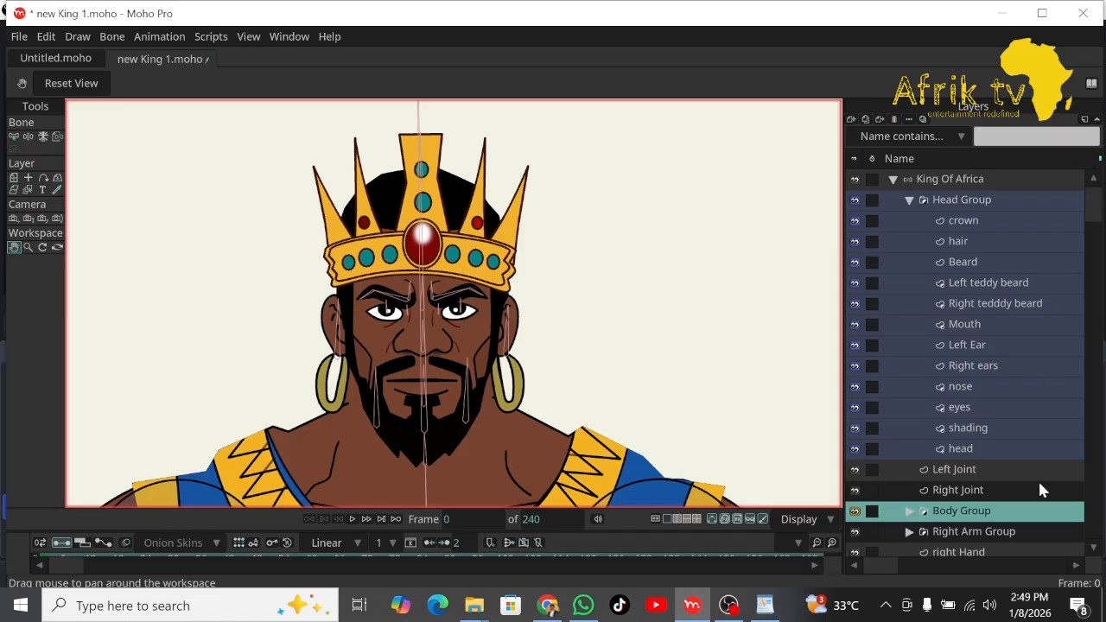
pyautogui.click(980, 448)
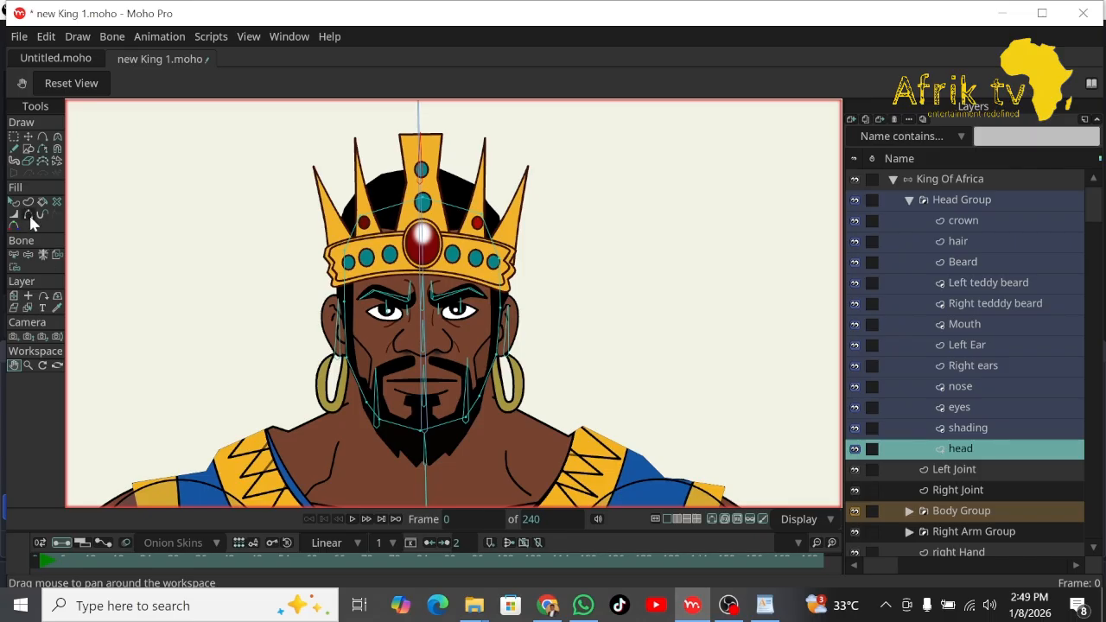
pyautogui.click(14, 255)
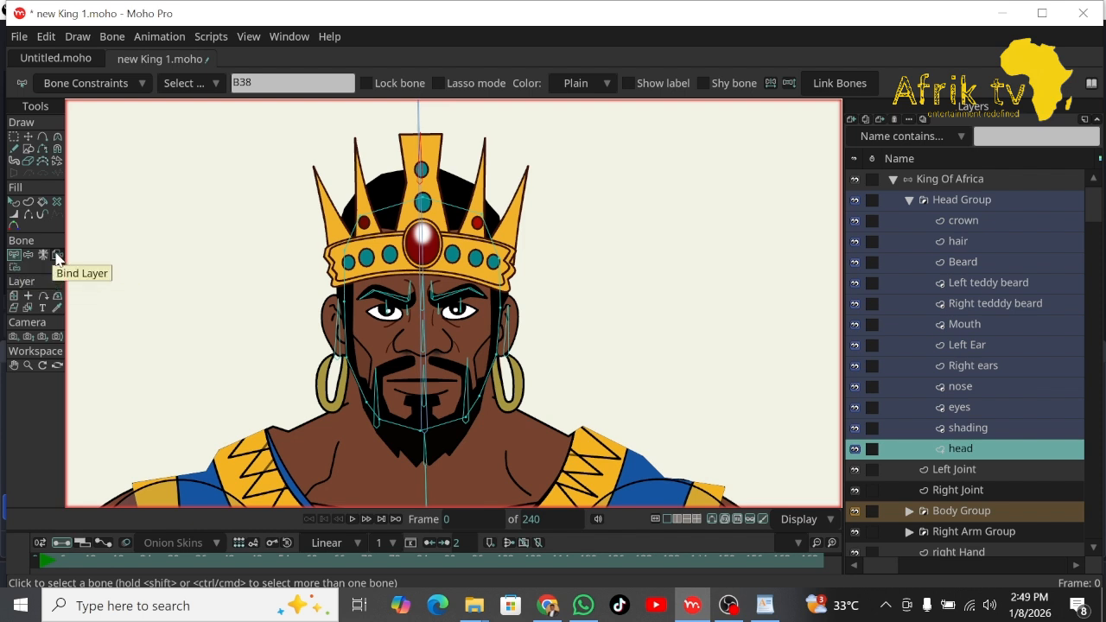
pyautogui.click(420, 136)
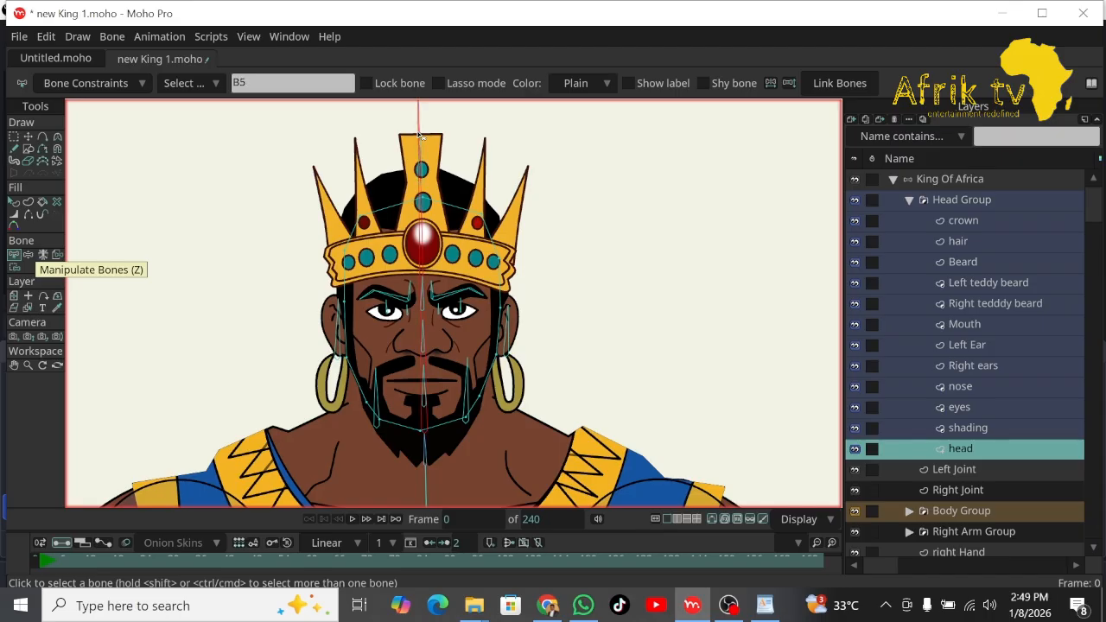
pyautogui.doubleClick(1004, 450)
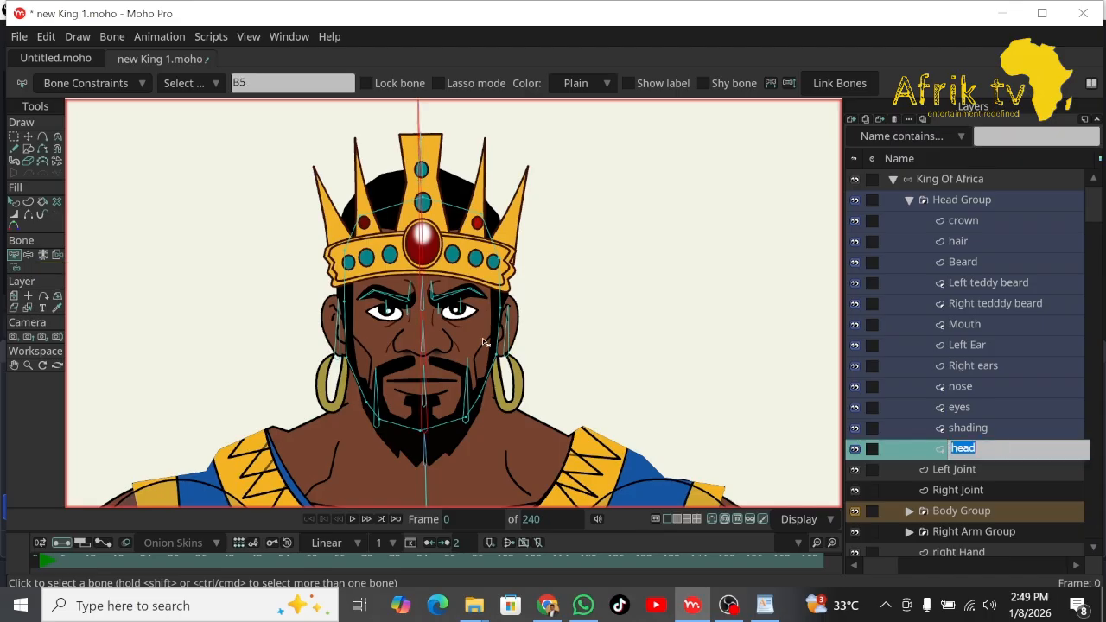
pyautogui.click(57, 256)
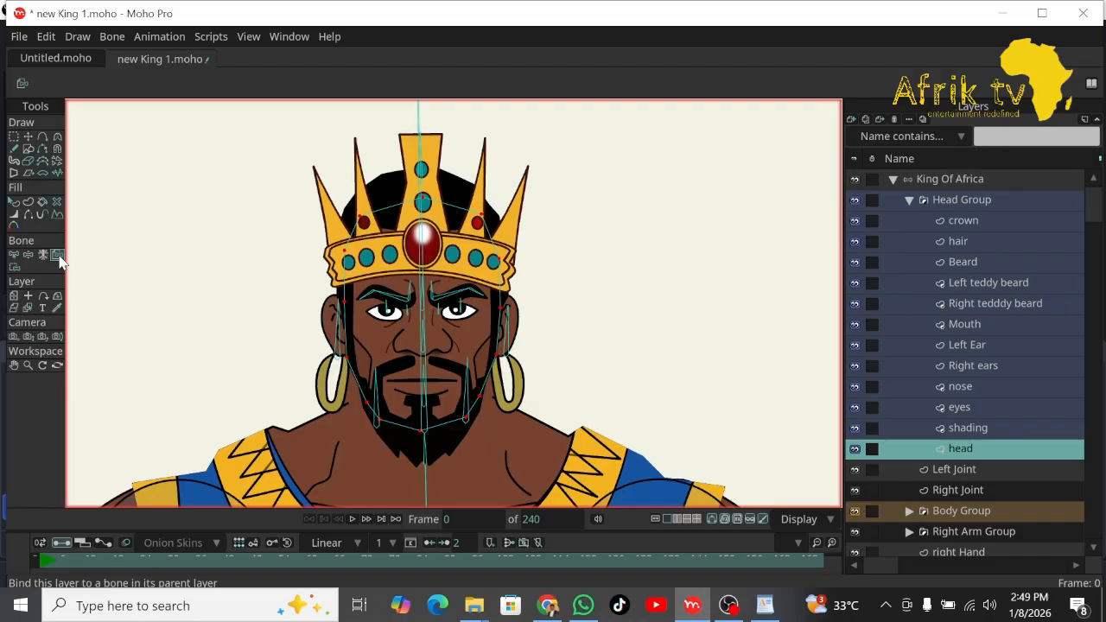
pyautogui.click(279, 39)
pyautogui.click(266, 39)
pyautogui.click(283, 41)
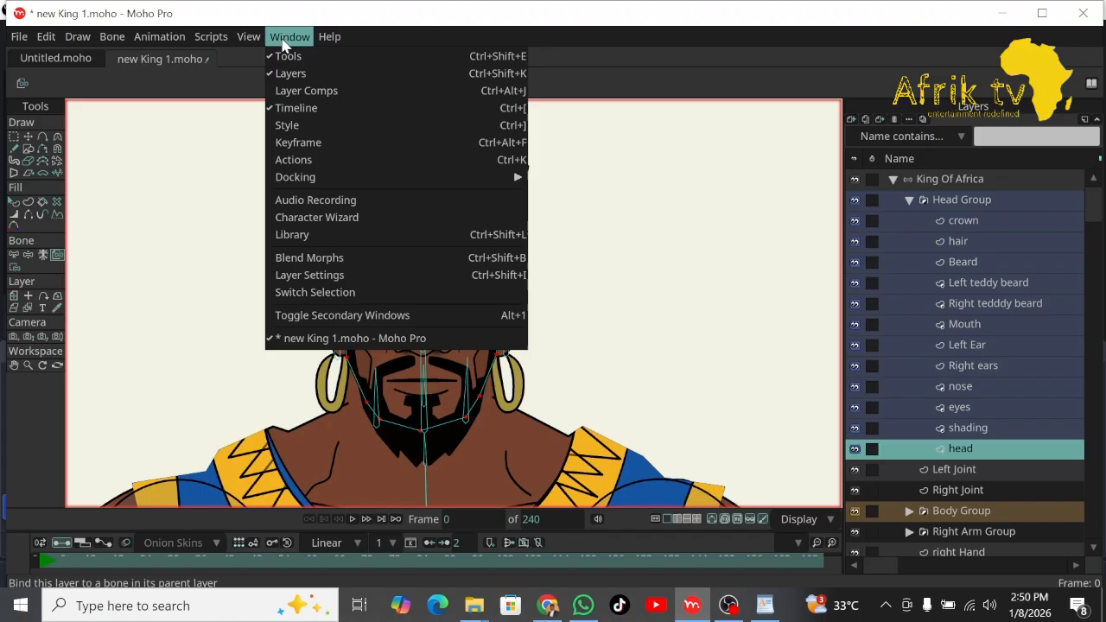
pyautogui.click(292, 91)
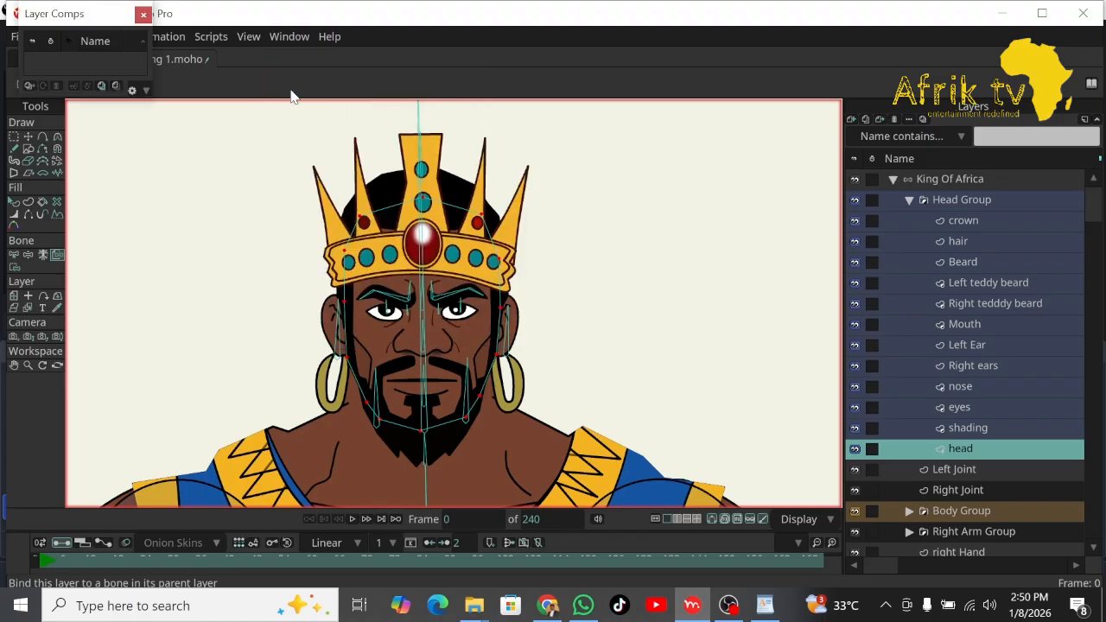
pyautogui.click(143, 14)
pyautogui.click(285, 37)
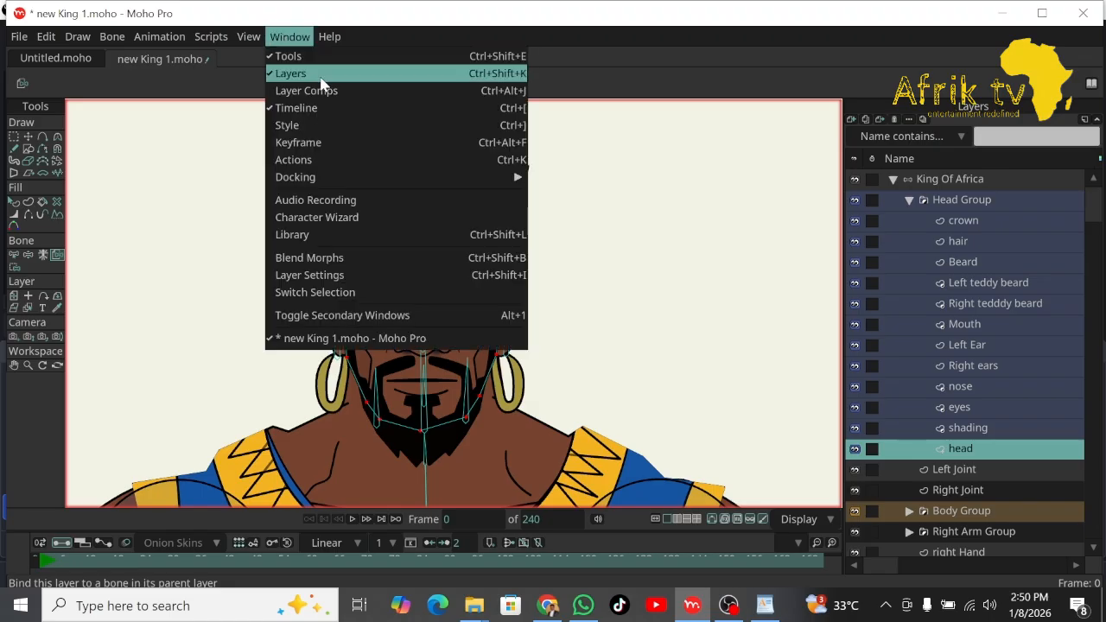
pyautogui.click(287, 125)
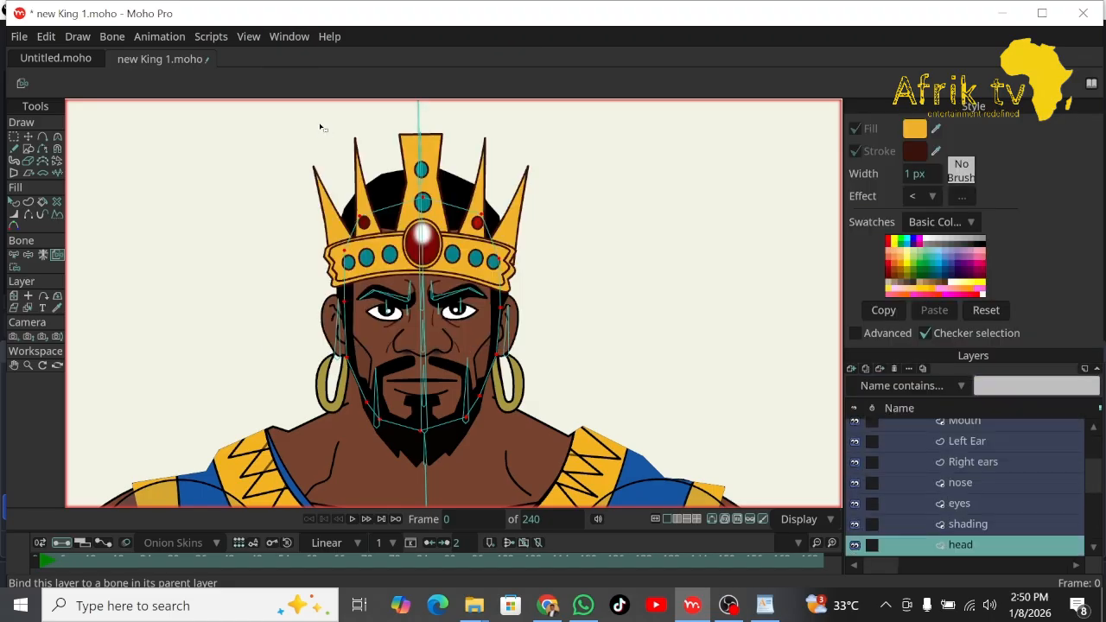
pyautogui.click(286, 38)
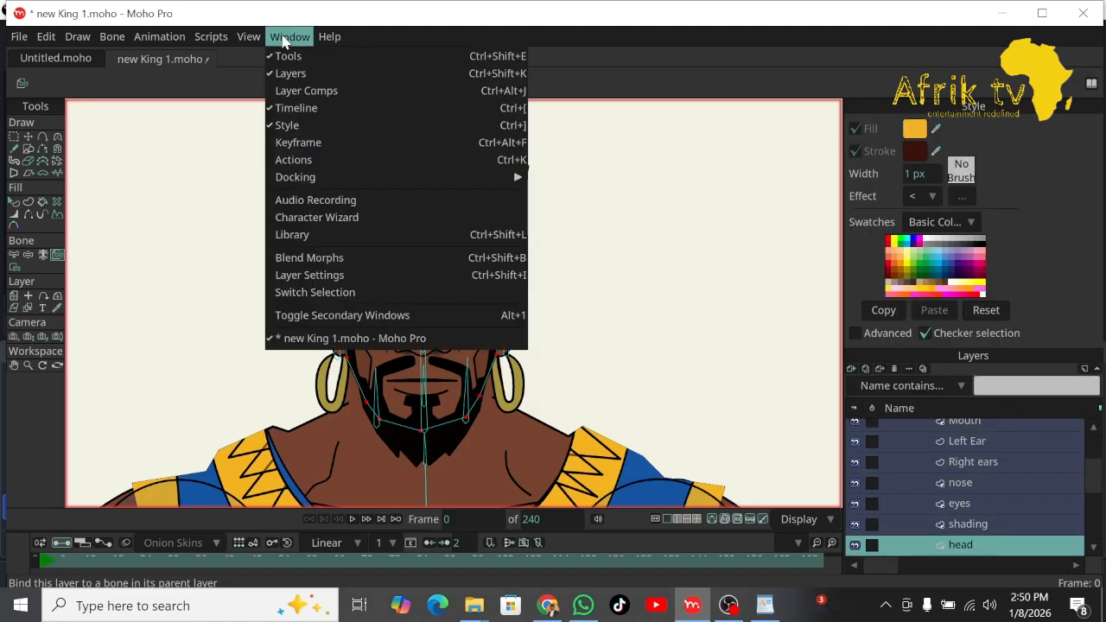
pyautogui.click(313, 124)
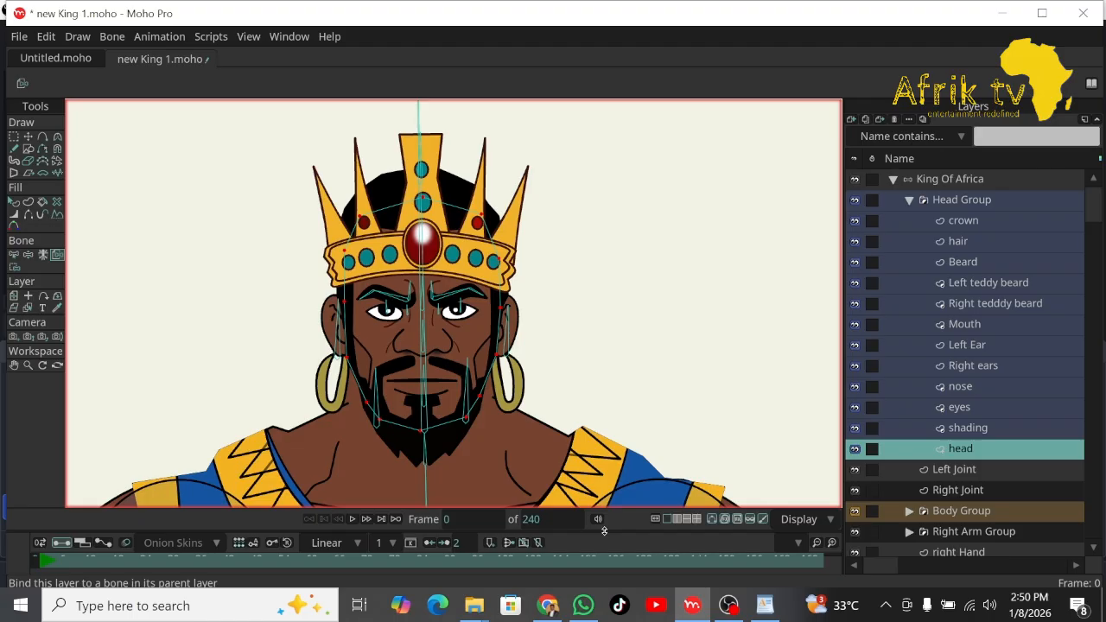
# Enlarge the timeline area and briefly open and close the Actions window.
pyautogui.moveTo(603, 531); pyautogui.dragTo(604, 504)
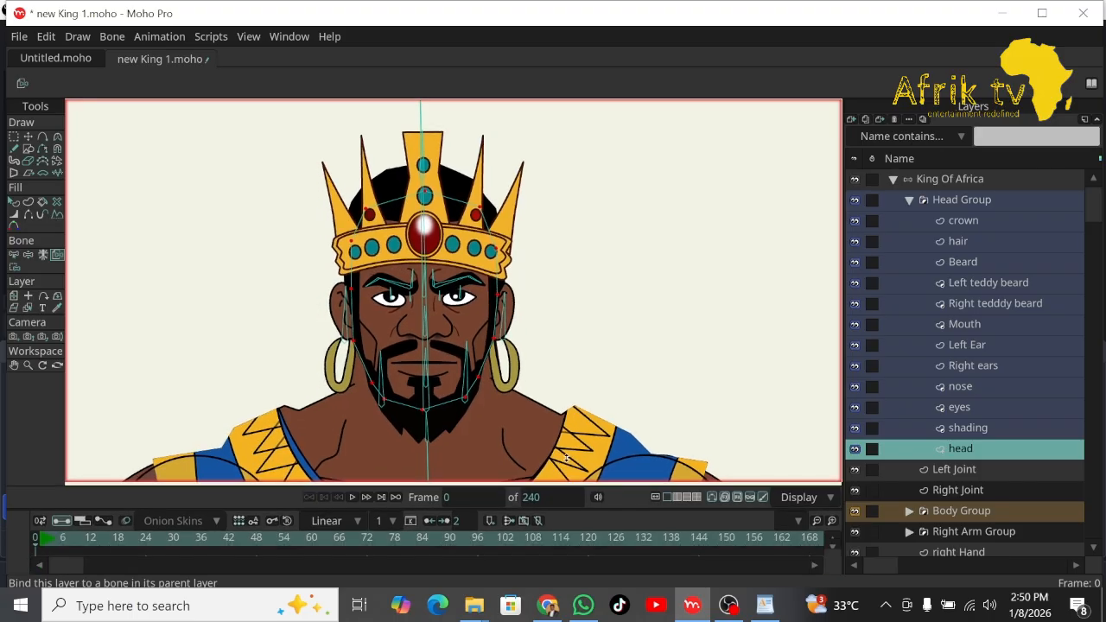
pyautogui.click(289, 38)
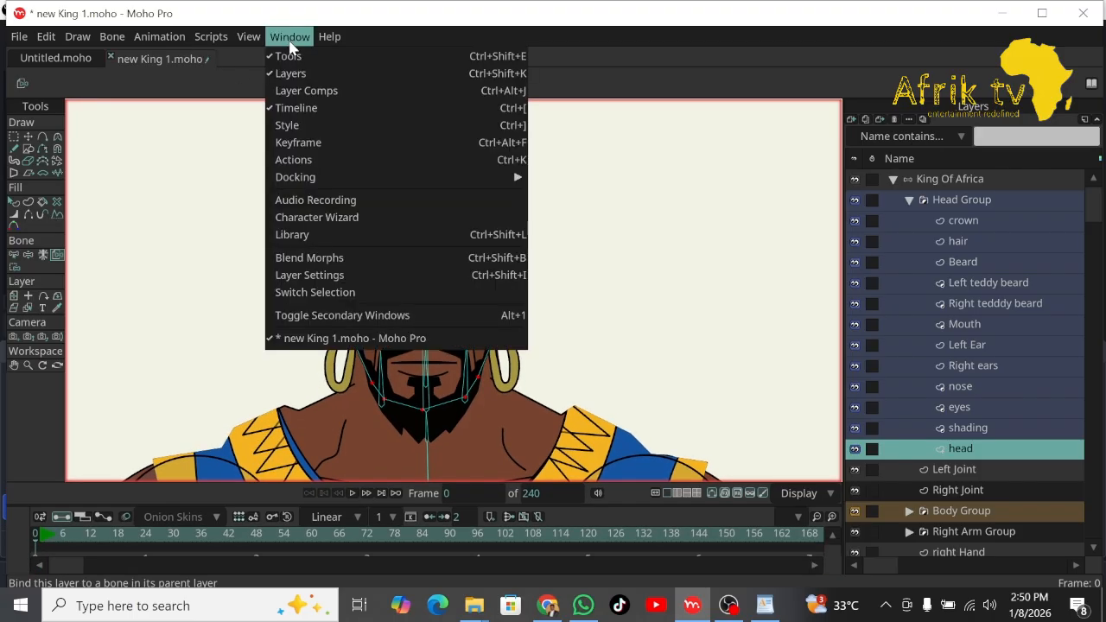
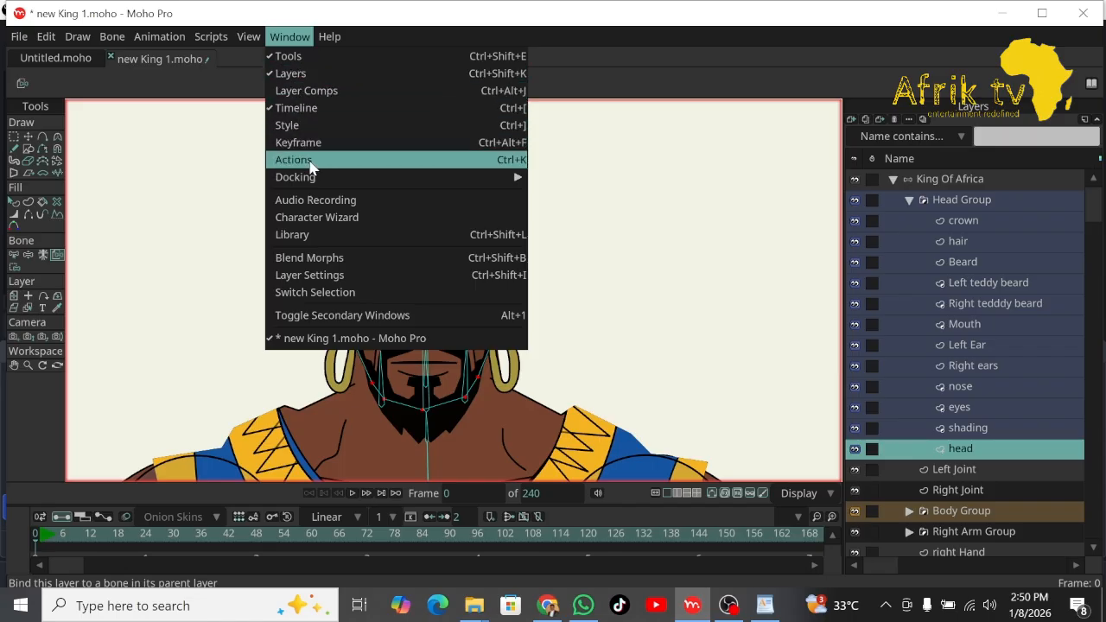
pyautogui.click(311, 165)
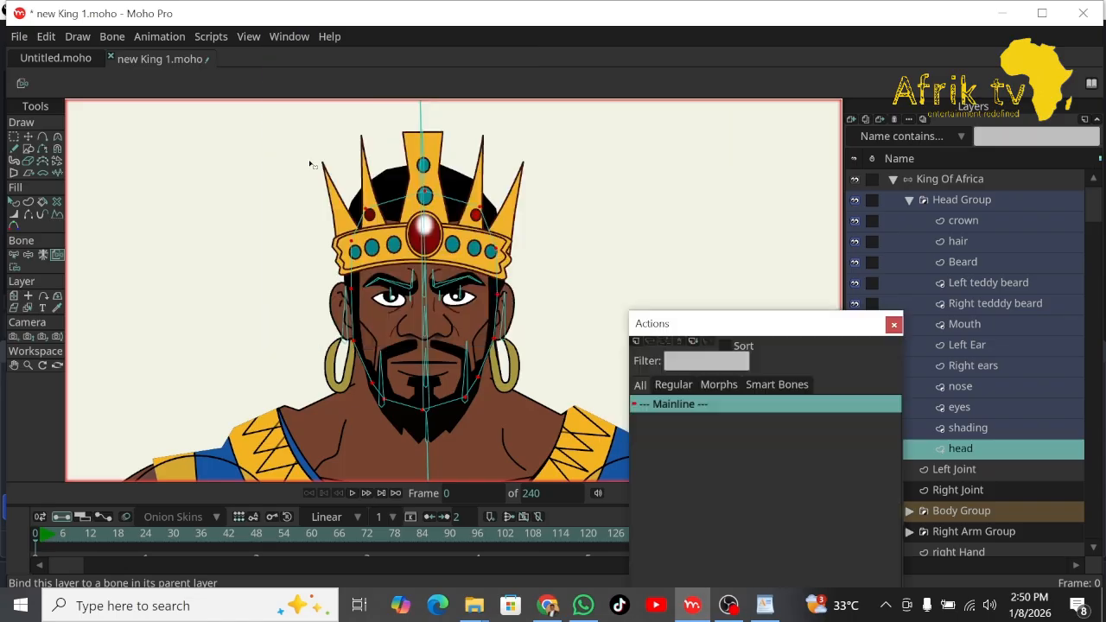
pyautogui.click(893, 324)
pyautogui.click(282, 38)
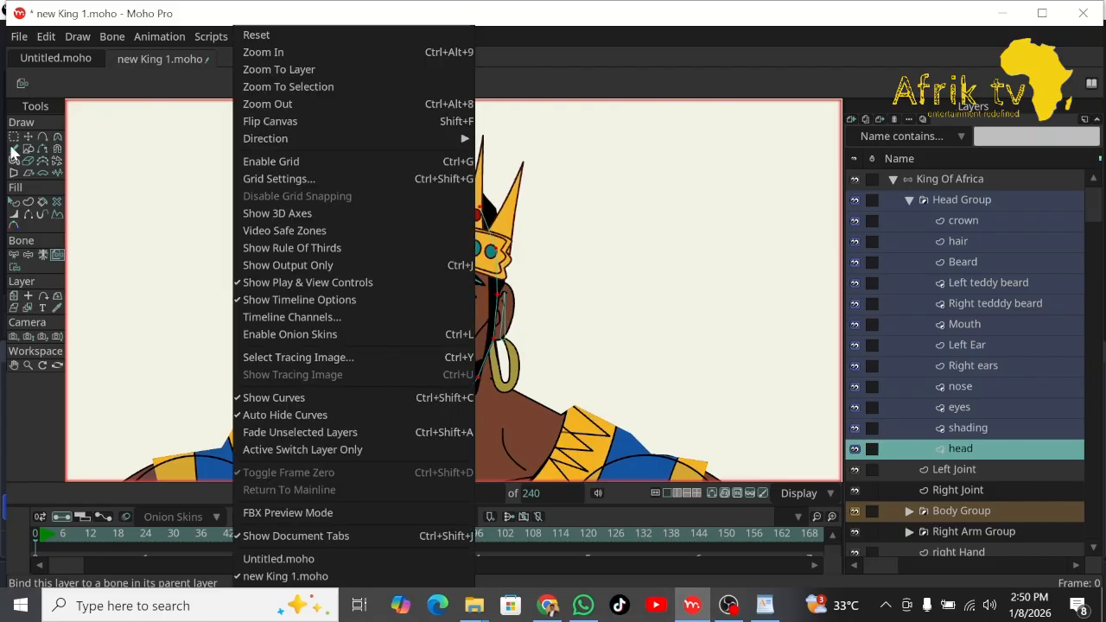
pyautogui.click(43, 422)
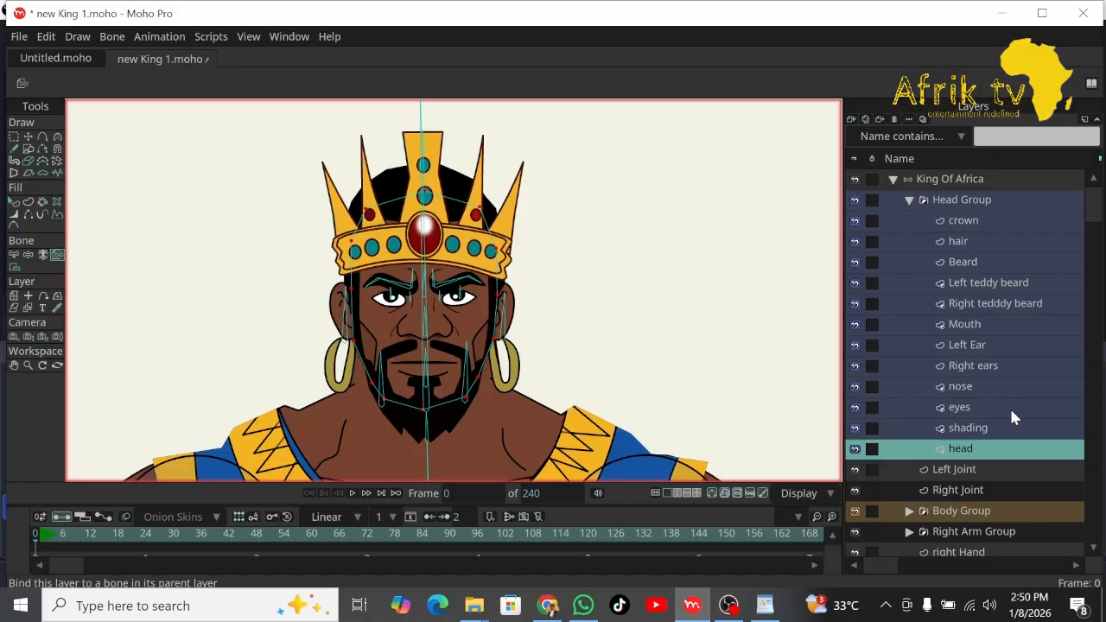
pyautogui.click(953, 184)
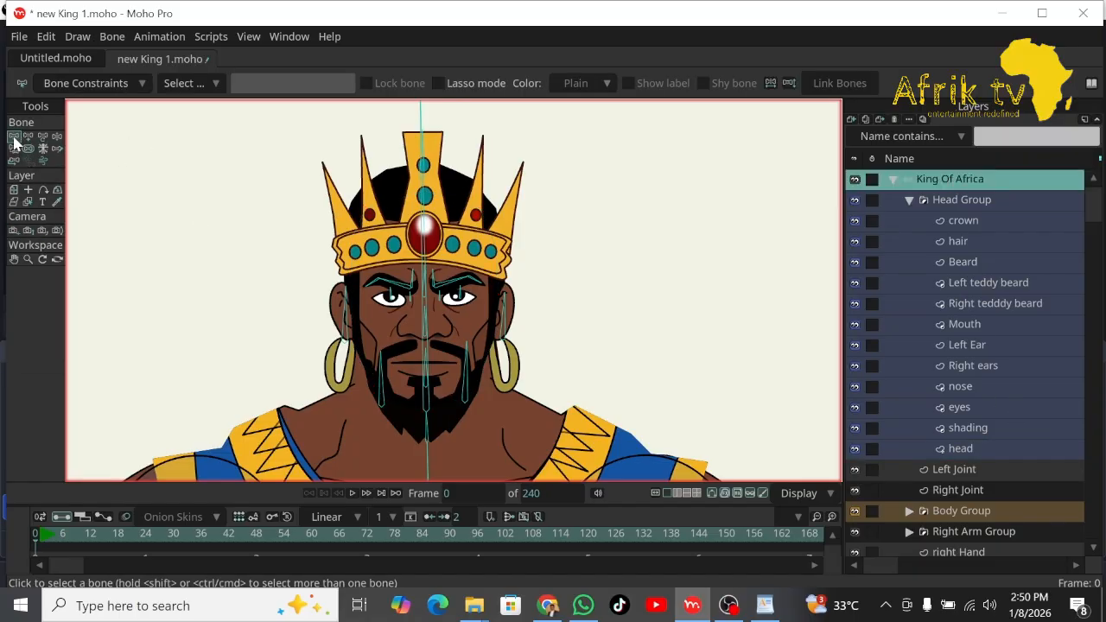
pyautogui.click(424, 132)
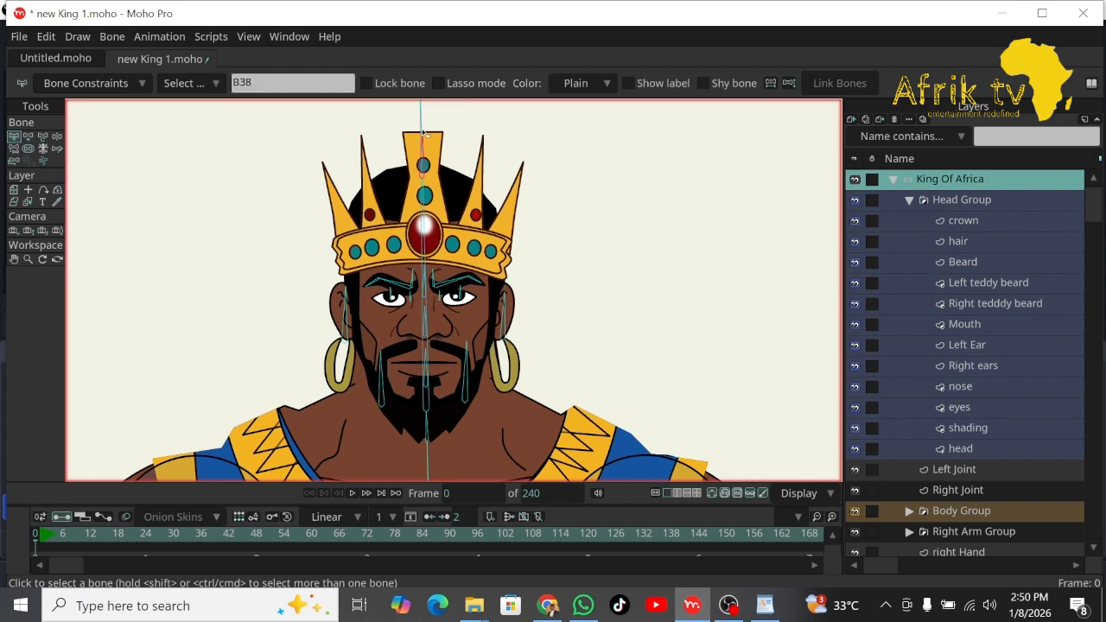
pyautogui.click(985, 447)
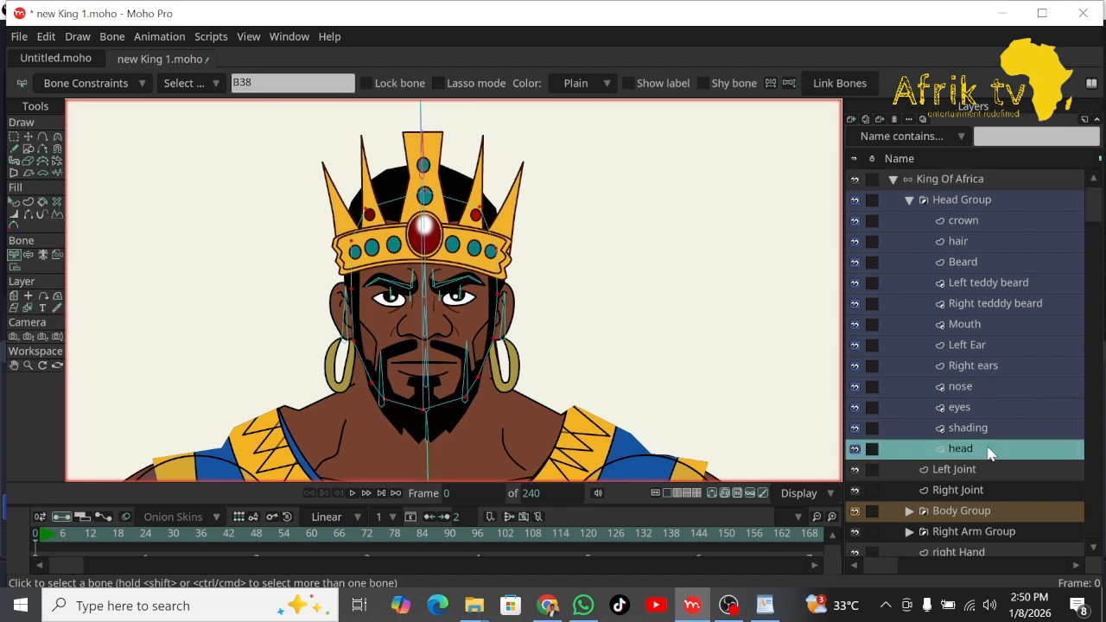
pyautogui.click(55, 257)
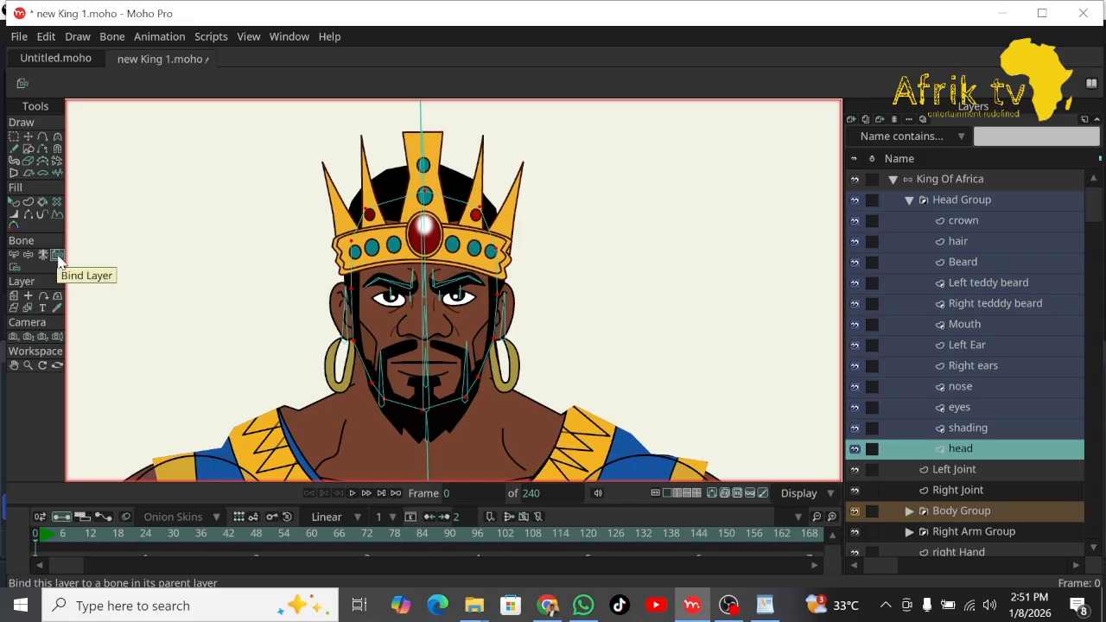
pyautogui.click(13, 268)
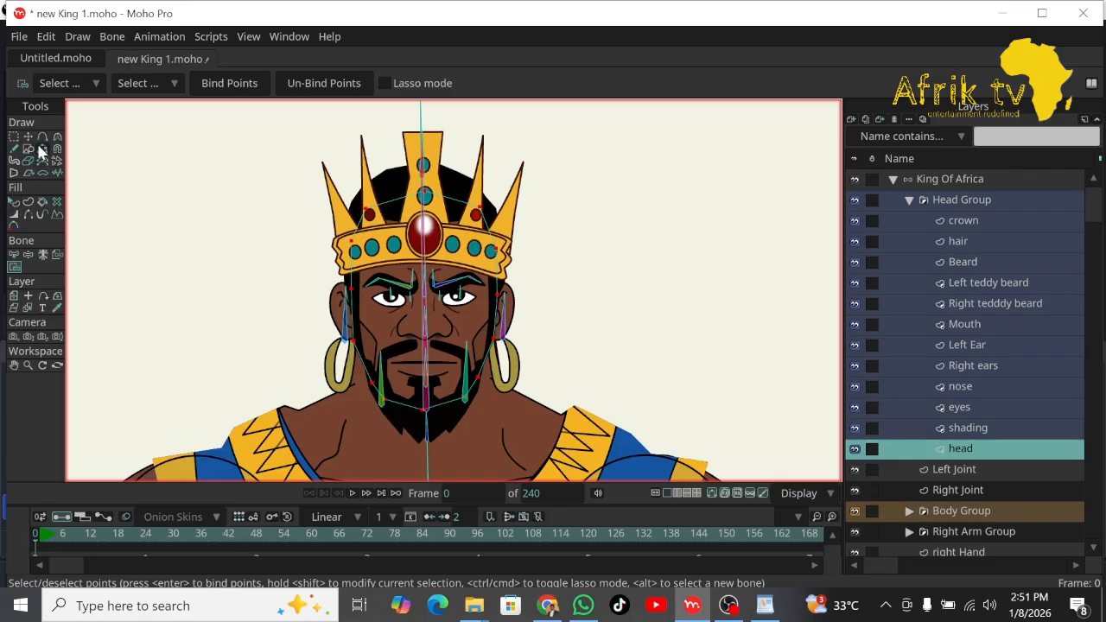
# Bind the head layer's points to the long central head bone.
pyautogui.click(14, 255)
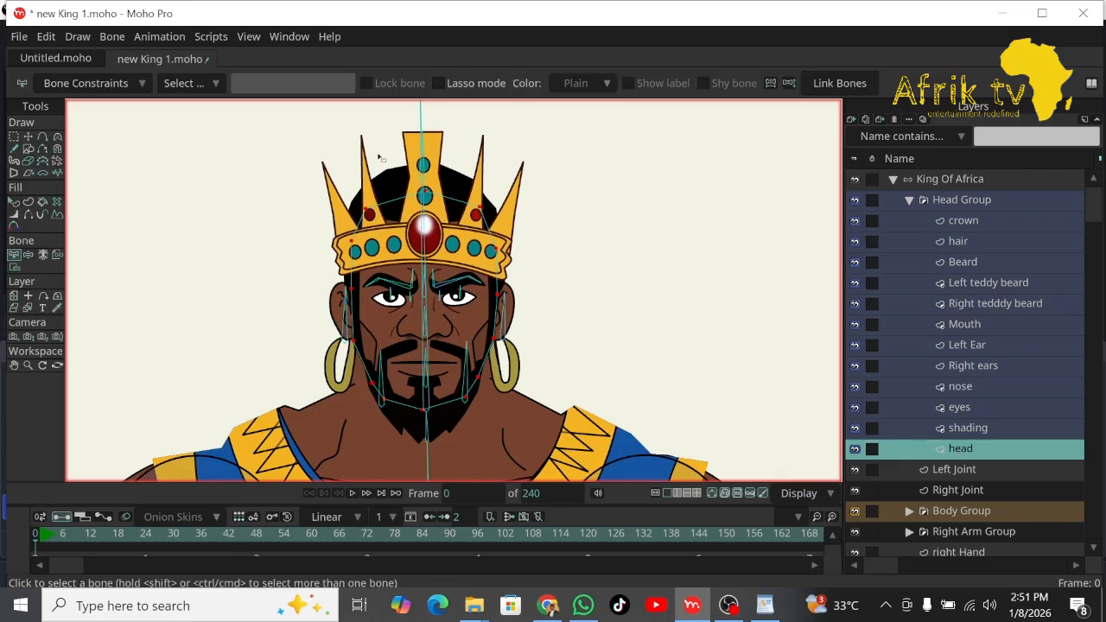
pyautogui.click(420, 127)
pyautogui.click(15, 268)
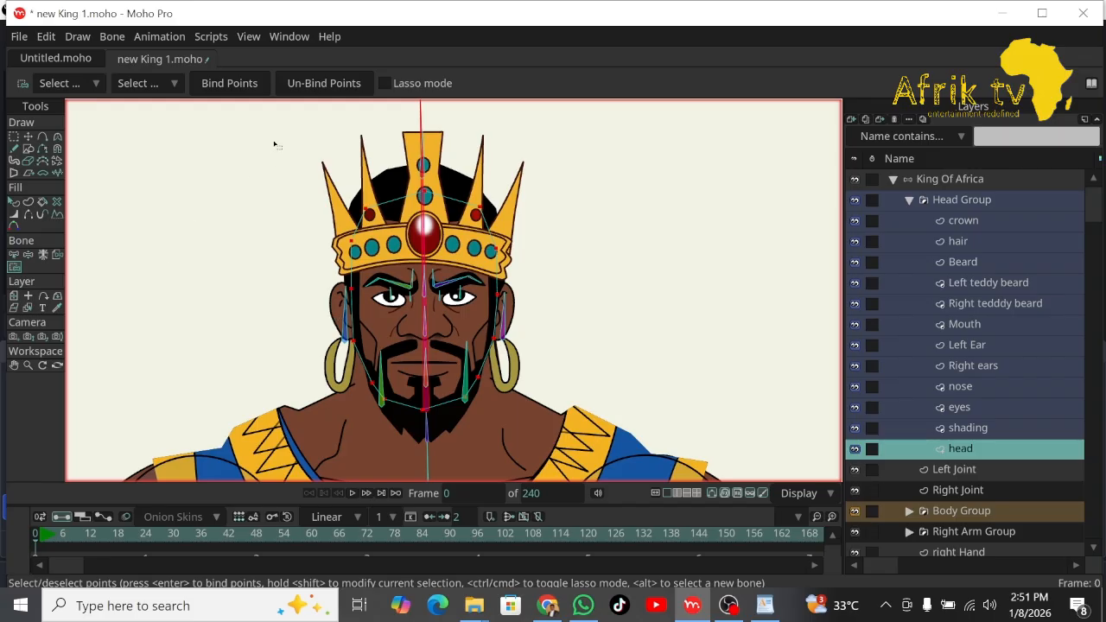
pyautogui.click(224, 90)
pyautogui.click(16, 255)
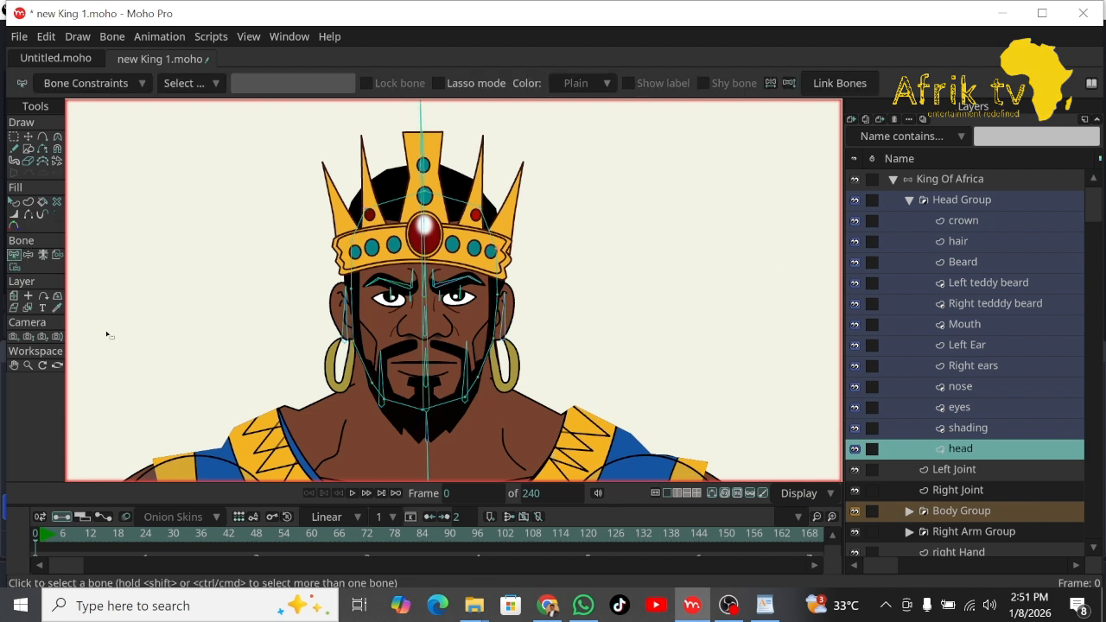
# Bind all points of the crown layer to head bone B5.
pyautogui.click(29, 364)
pyautogui.moveTo(417, 291); pyautogui.dragTo(539, 358)
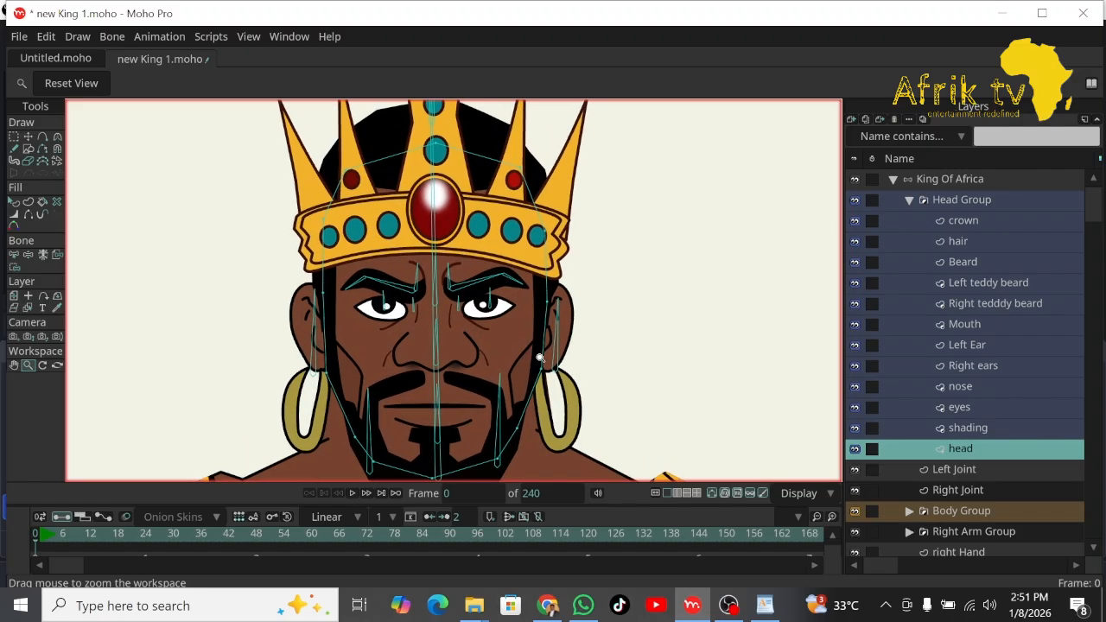
pyautogui.click(974, 223)
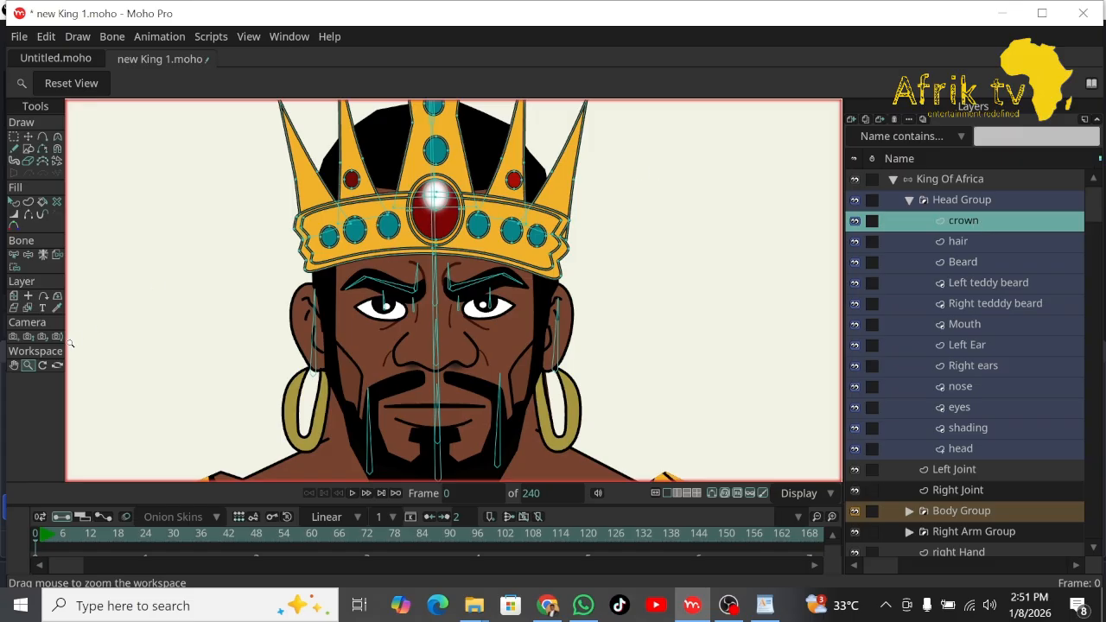
pyautogui.click(15, 365)
pyautogui.moveTo(216, 296); pyautogui.dragTo(220, 390)
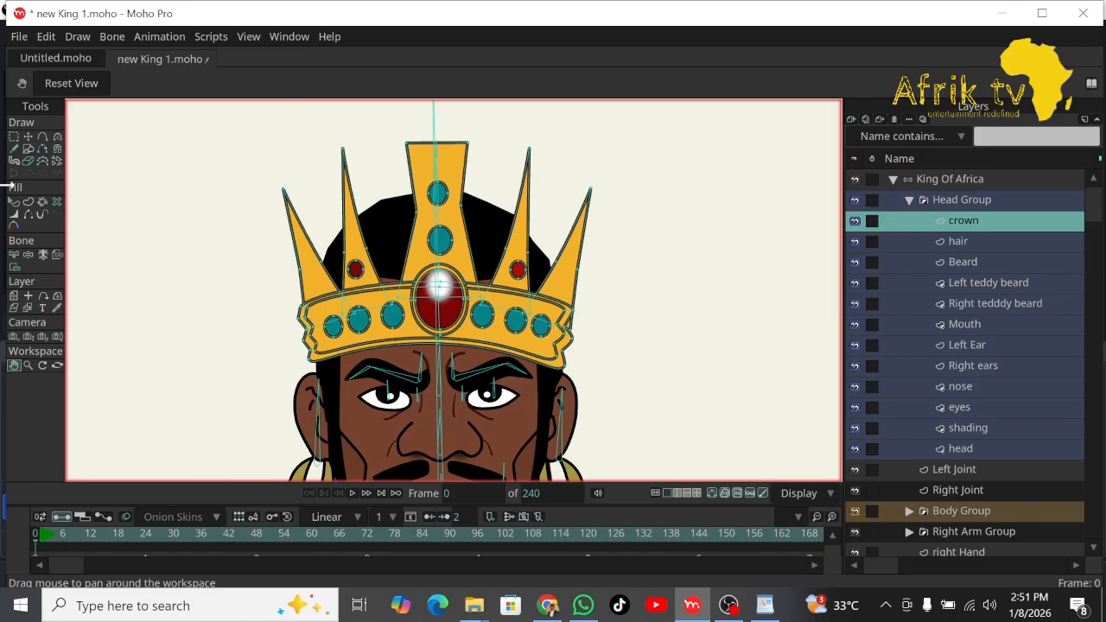
pyautogui.click(14, 255)
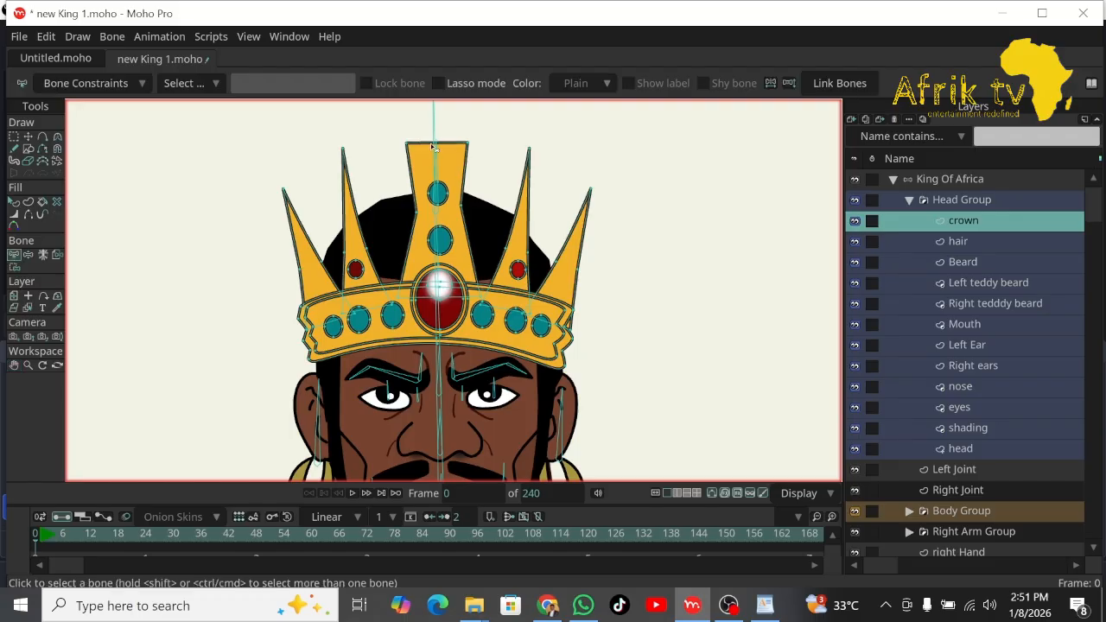
pyautogui.click(434, 141)
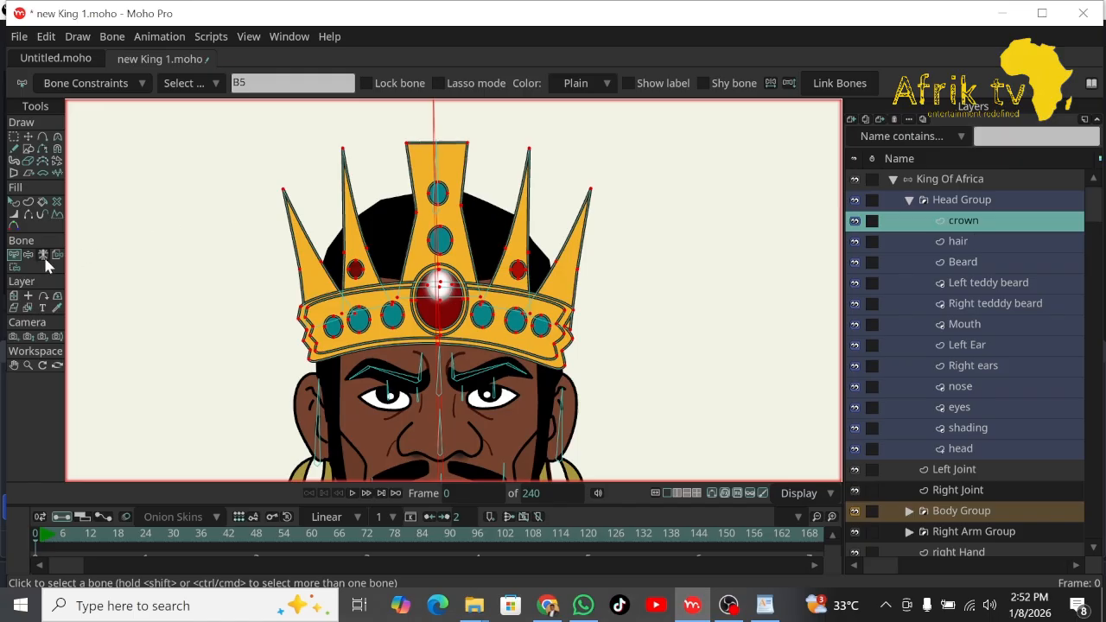
pyautogui.click(14, 268)
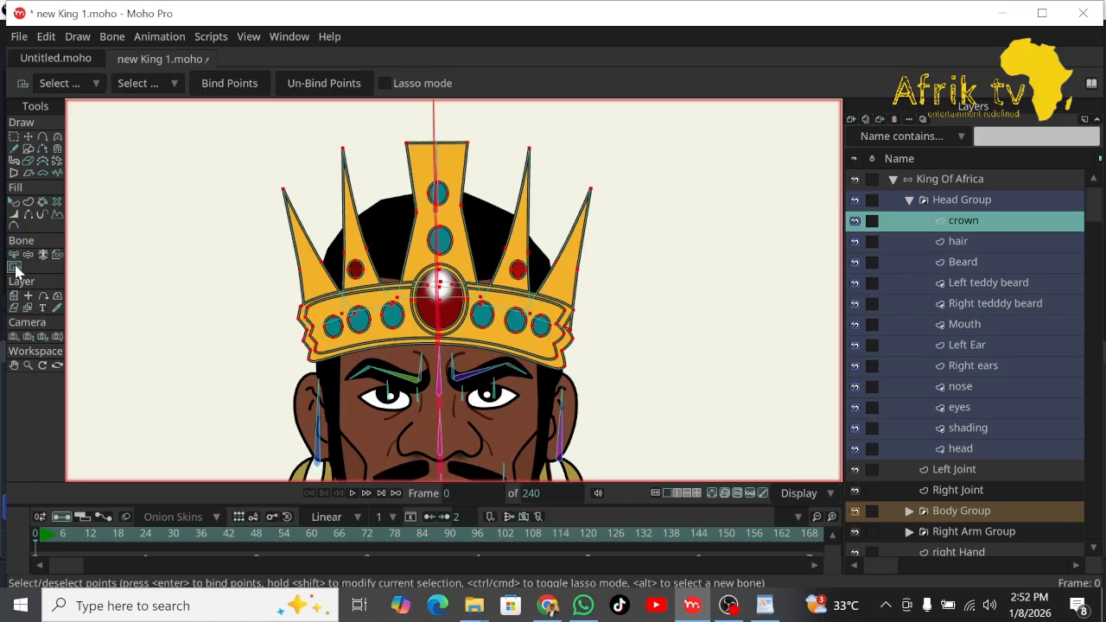
pyautogui.hotkey('ctrl', 'a')
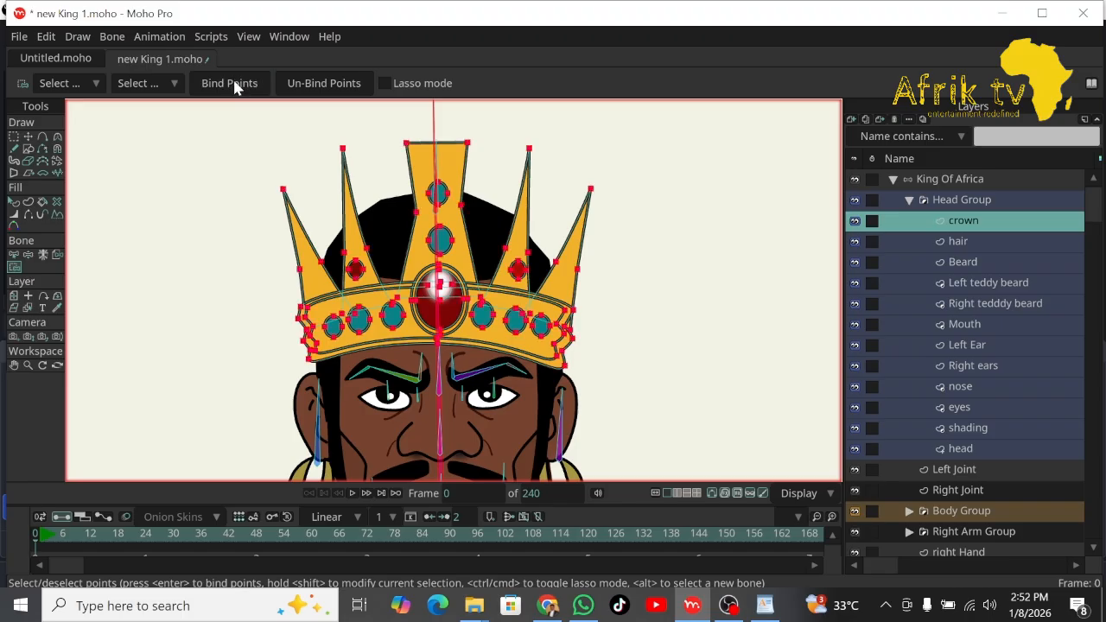
# Bind all points of the hair layer to head bone B5.
pyautogui.click(16, 366)
pyautogui.moveTo(408, 353); pyautogui.dragTo(394, 246)
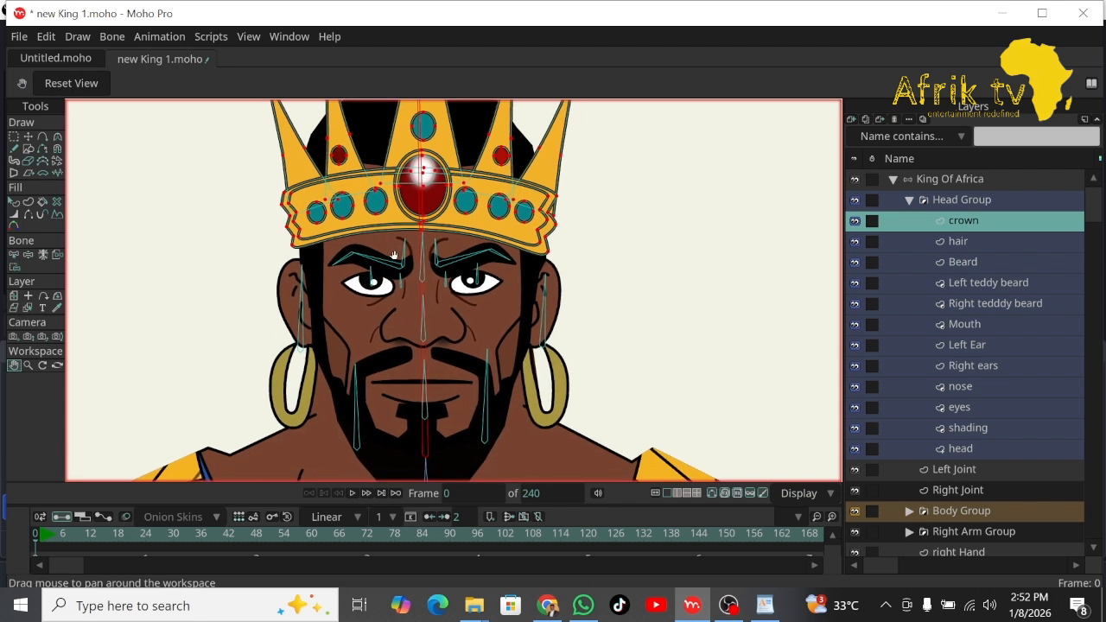
pyautogui.click(978, 243)
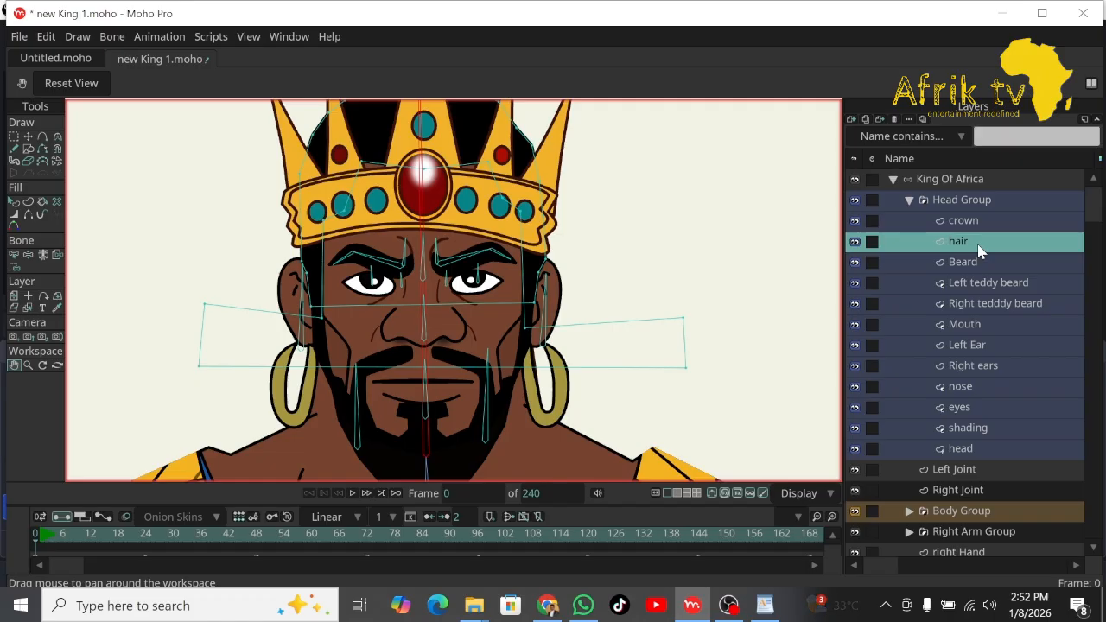
pyautogui.click(14, 255)
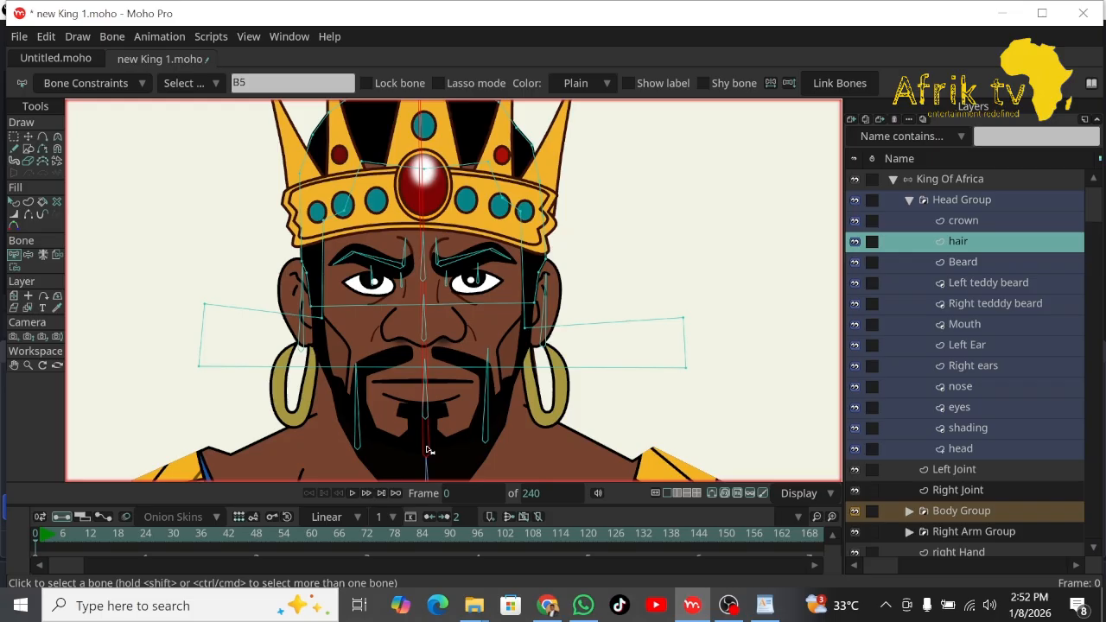
pyautogui.click(14, 267)
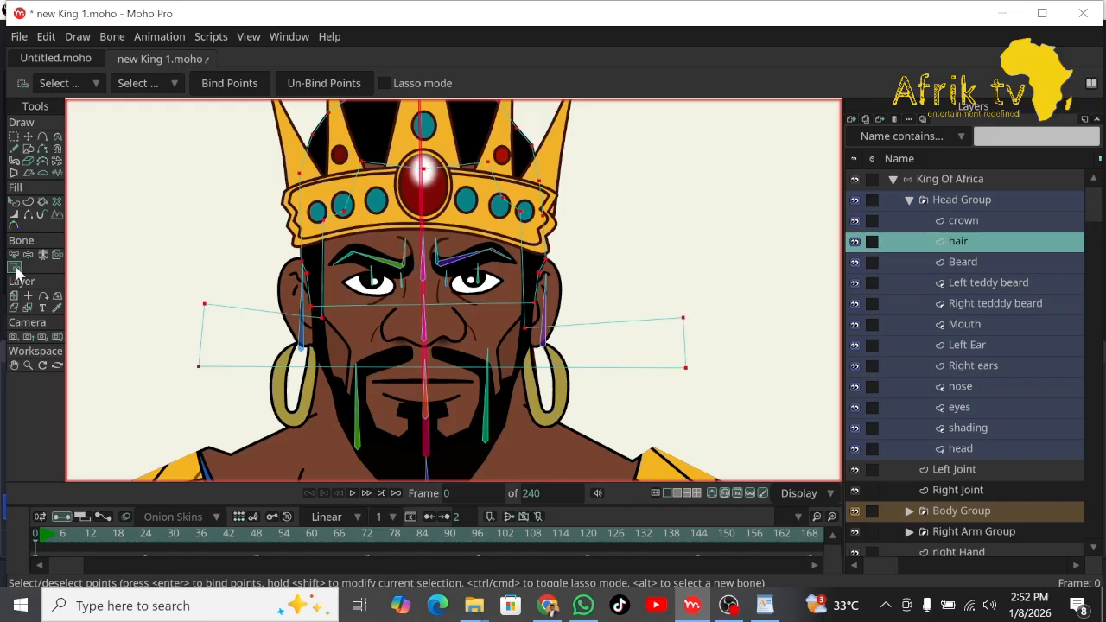
pyautogui.click(223, 86)
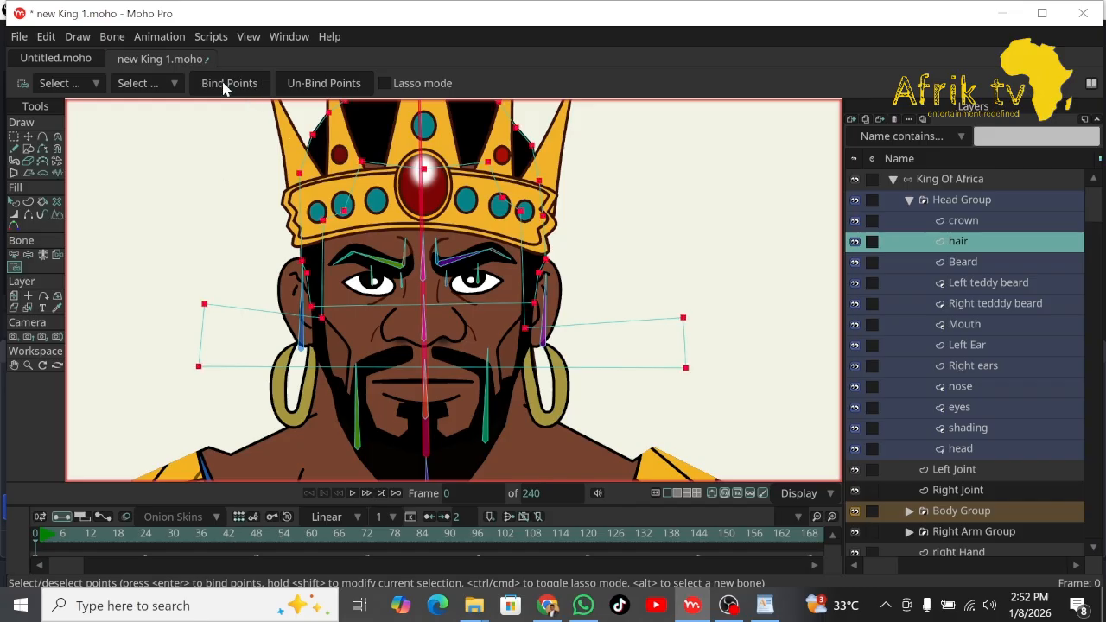
# Bind all points of the Beard layer to bone B33, which runs down the middle of the face.
pyautogui.click(984, 259)
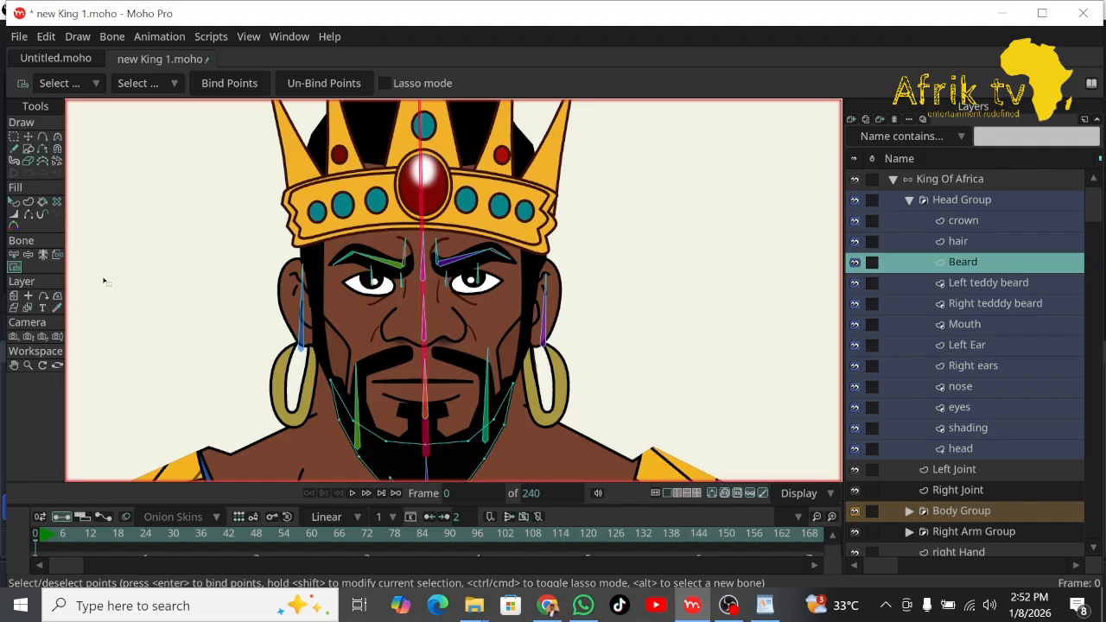
pyautogui.click(14, 365)
pyautogui.moveTo(283, 337); pyautogui.dragTo(272, 251)
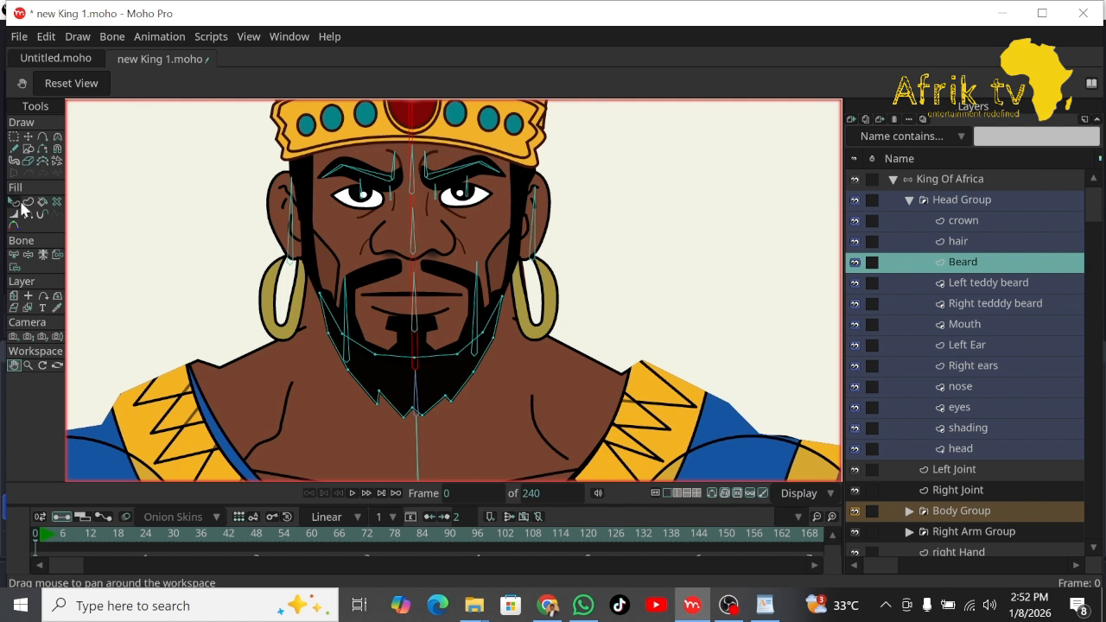
pyautogui.click(13, 255)
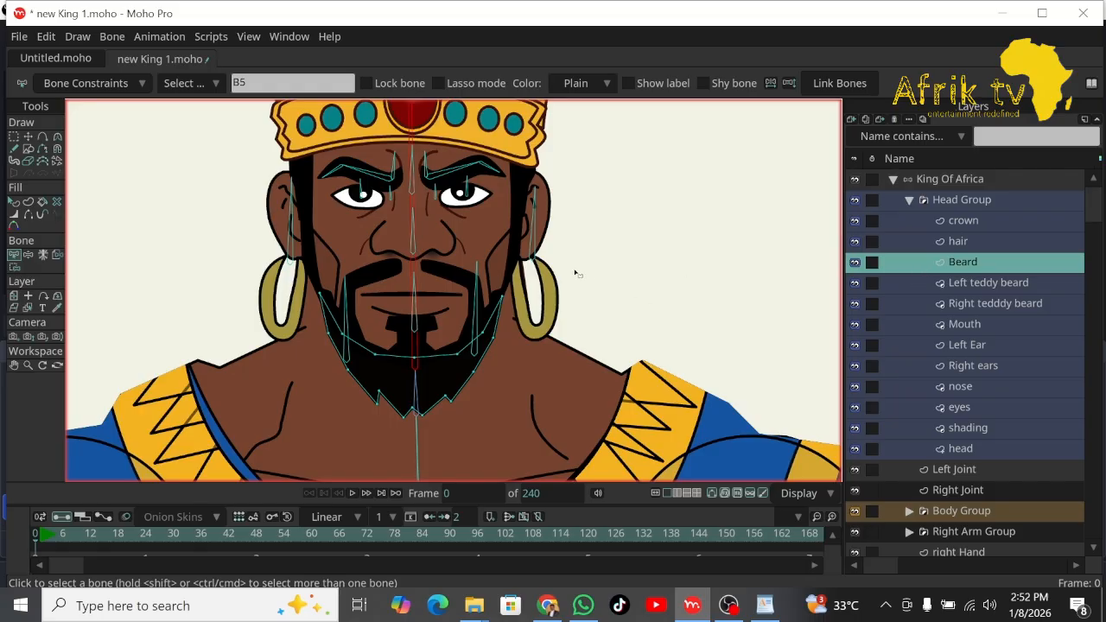
pyautogui.click(417, 315)
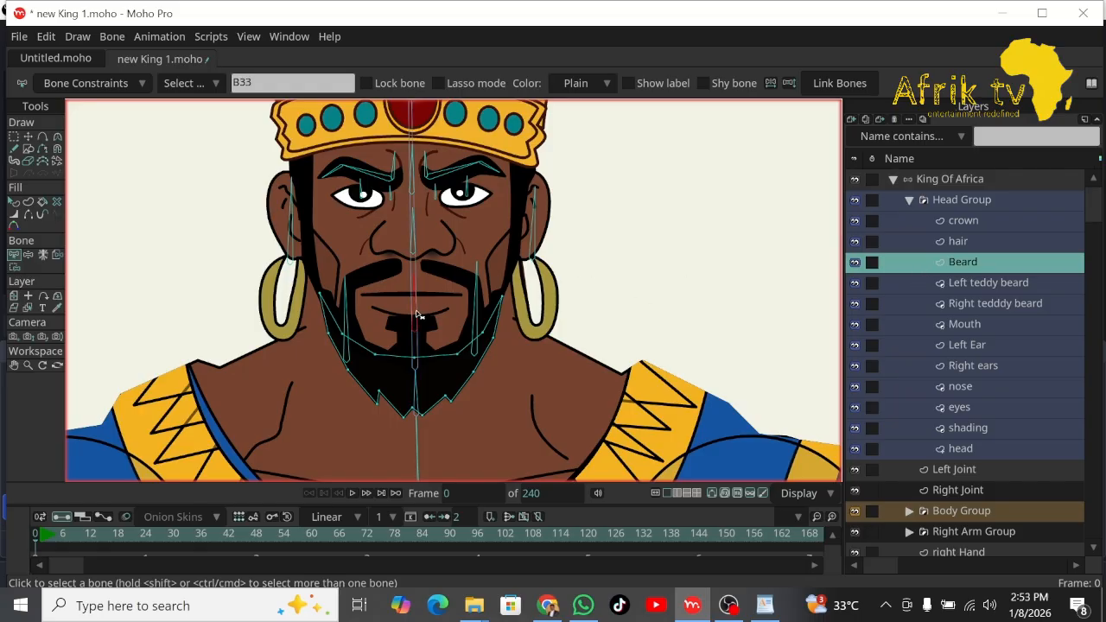
pyautogui.click(14, 267)
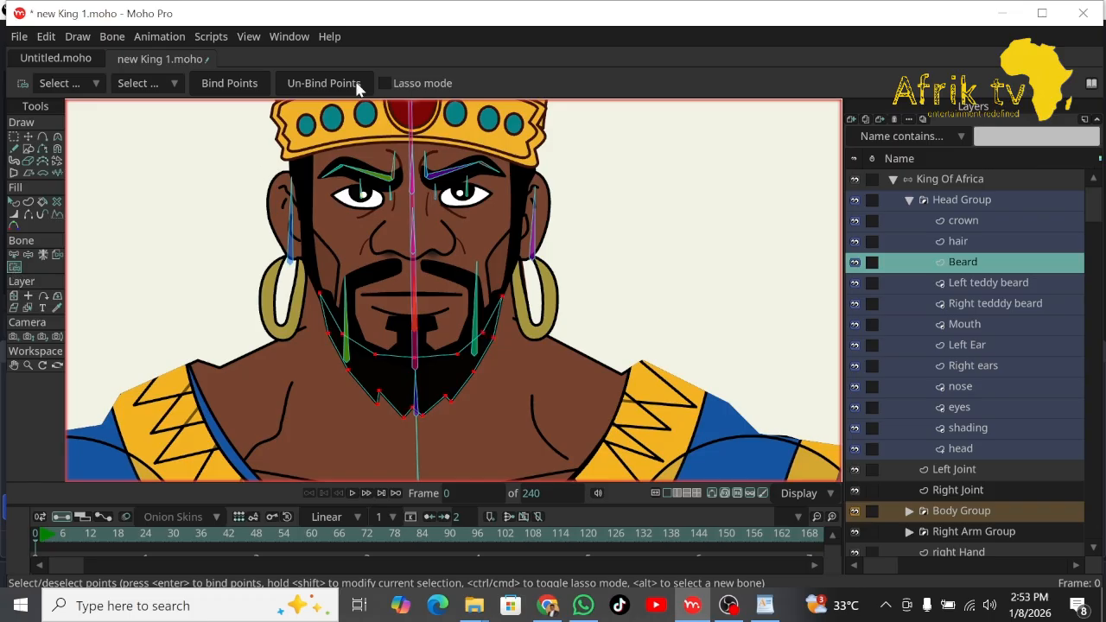
pyautogui.click(239, 88)
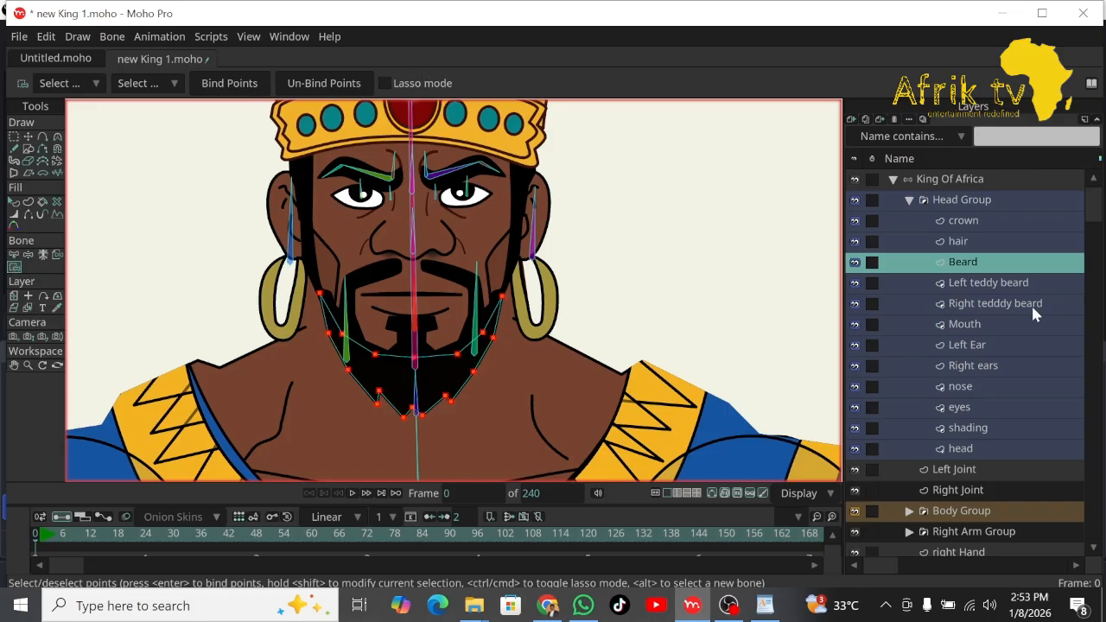
# Bind all points of the Left teddy beard layer to bone B35 on the same side of the beard.
pyautogui.click(985, 290)
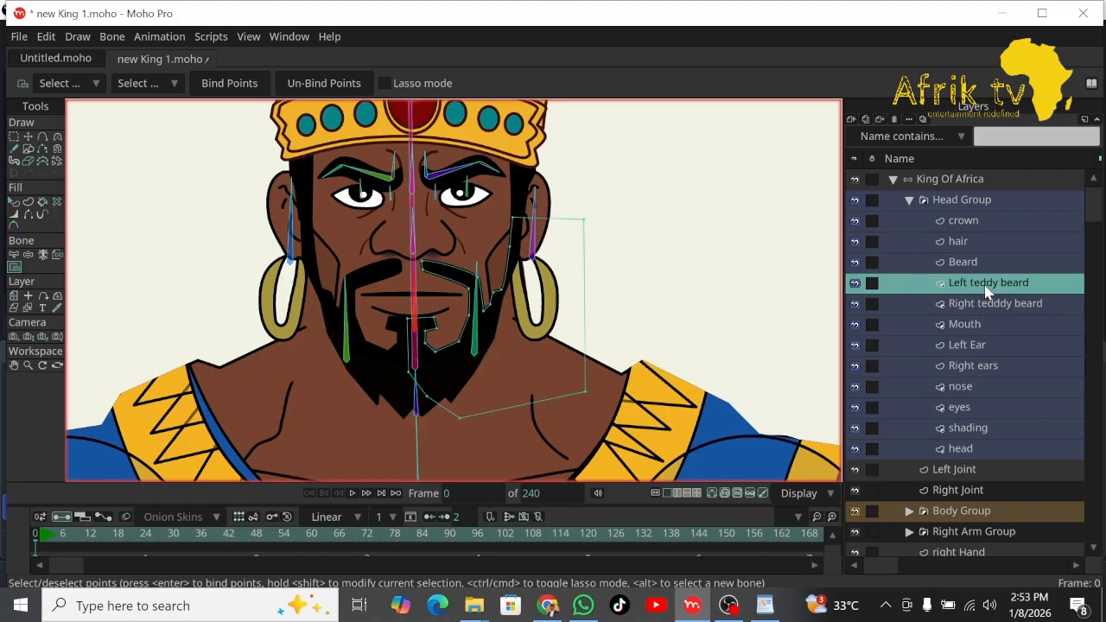
pyautogui.click(14, 255)
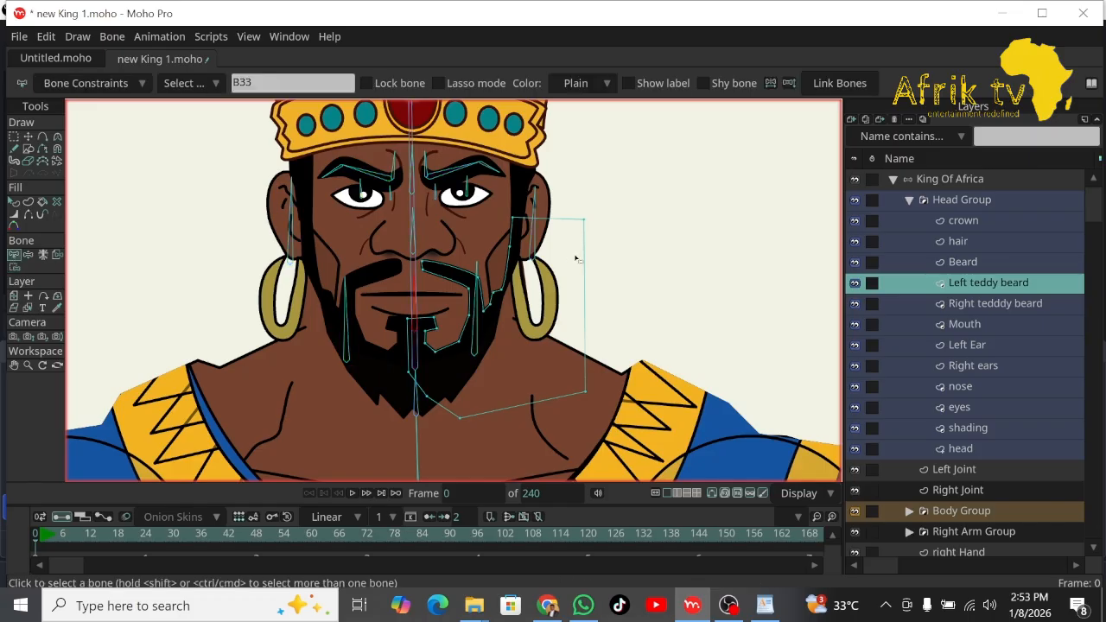
pyautogui.click(480, 329)
pyautogui.click(475, 335)
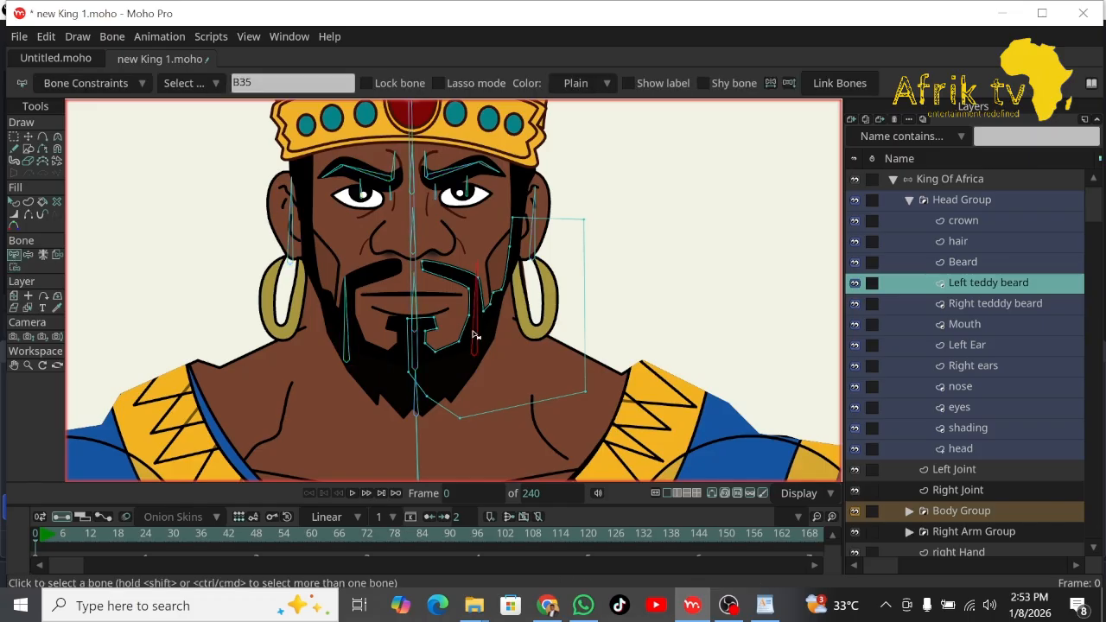
pyautogui.click(15, 268)
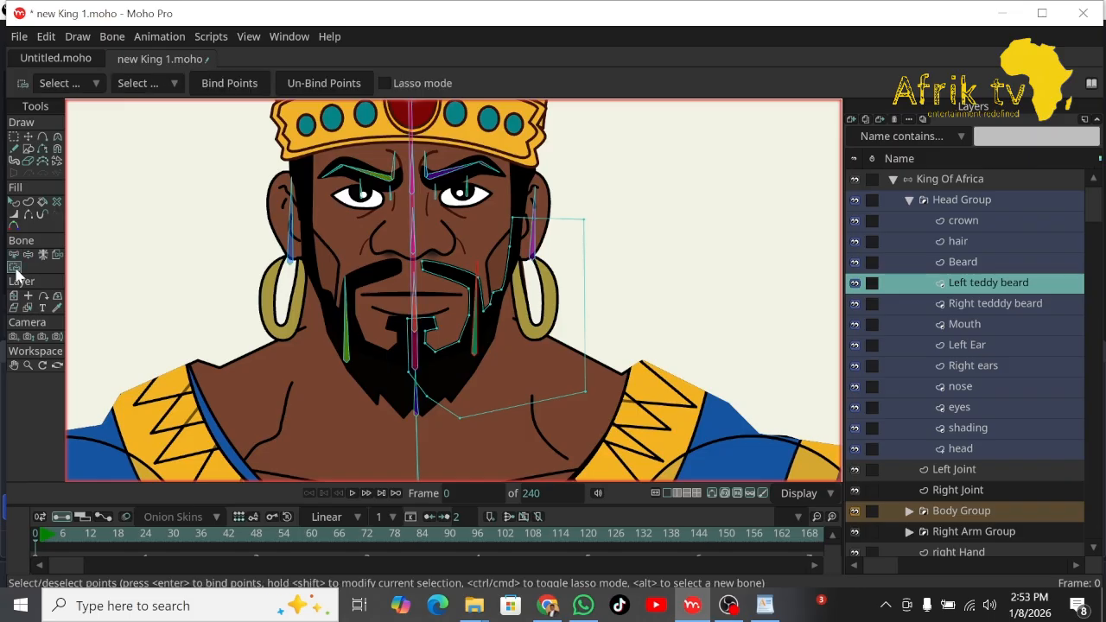
pyautogui.hotkey('ctrl', 'a')
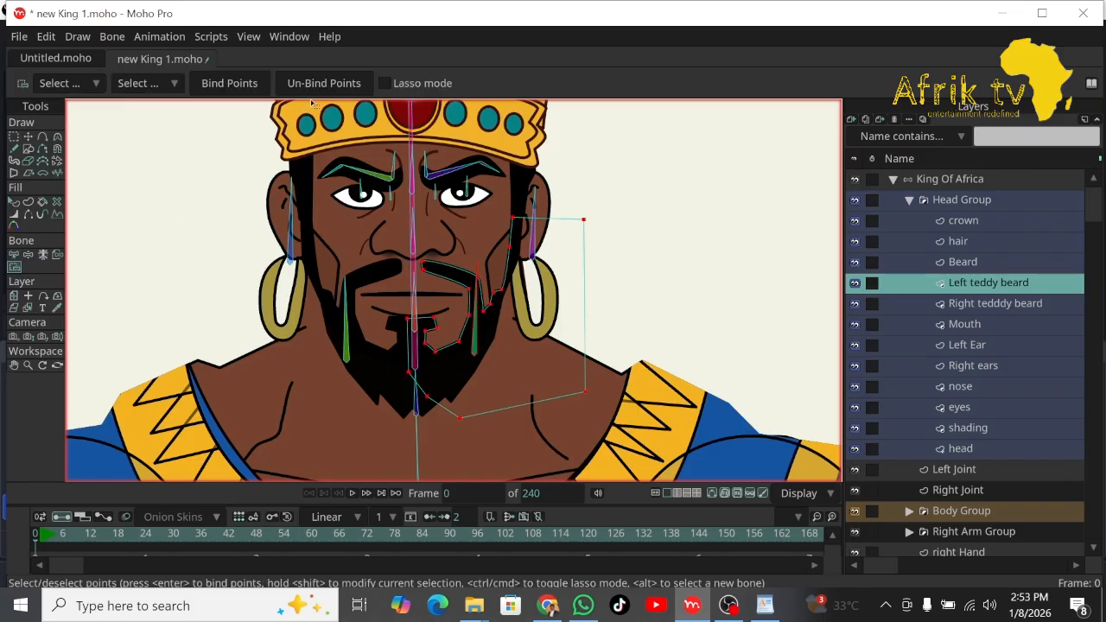
pyautogui.click(229, 83)
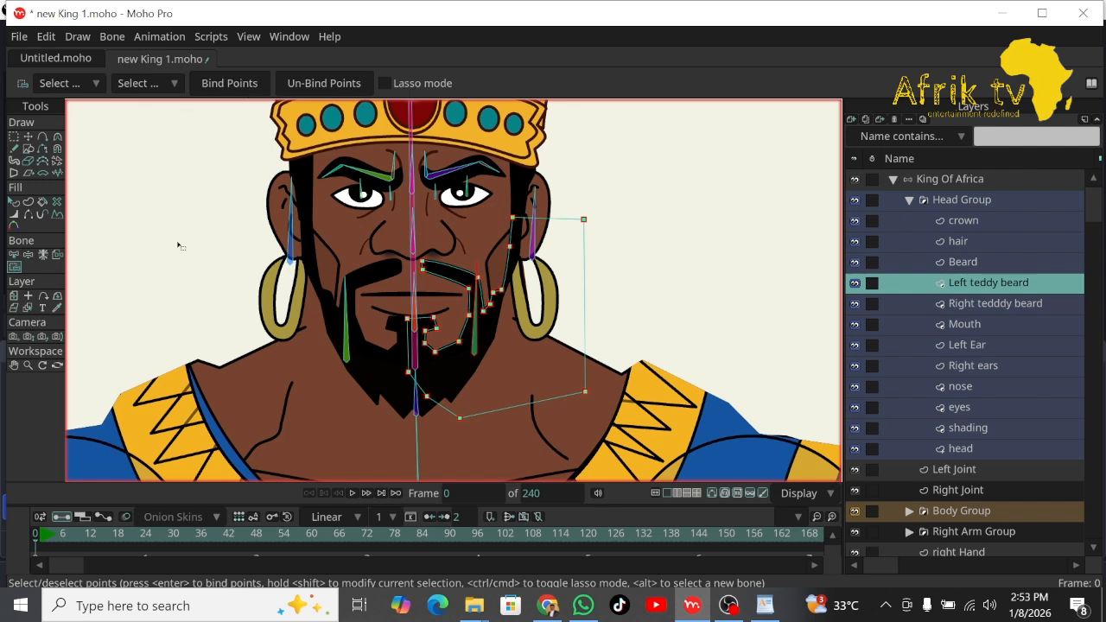
# Bind the points of the Right tedddy beard layer to the beard bone on that side of the face.
pyautogui.click(984, 303)
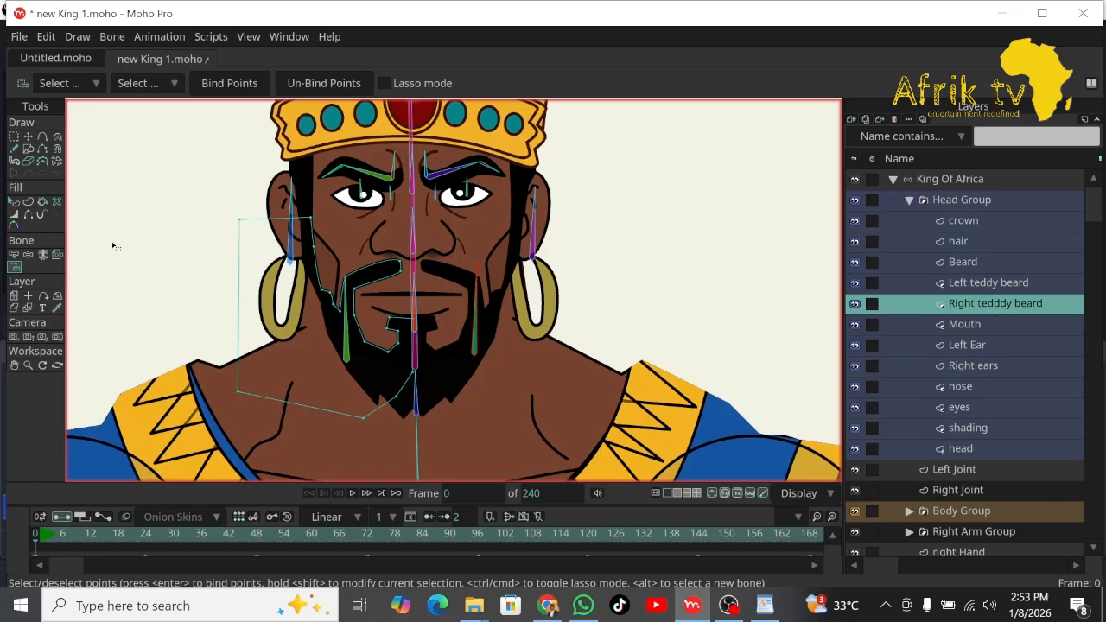
pyautogui.click(14, 256)
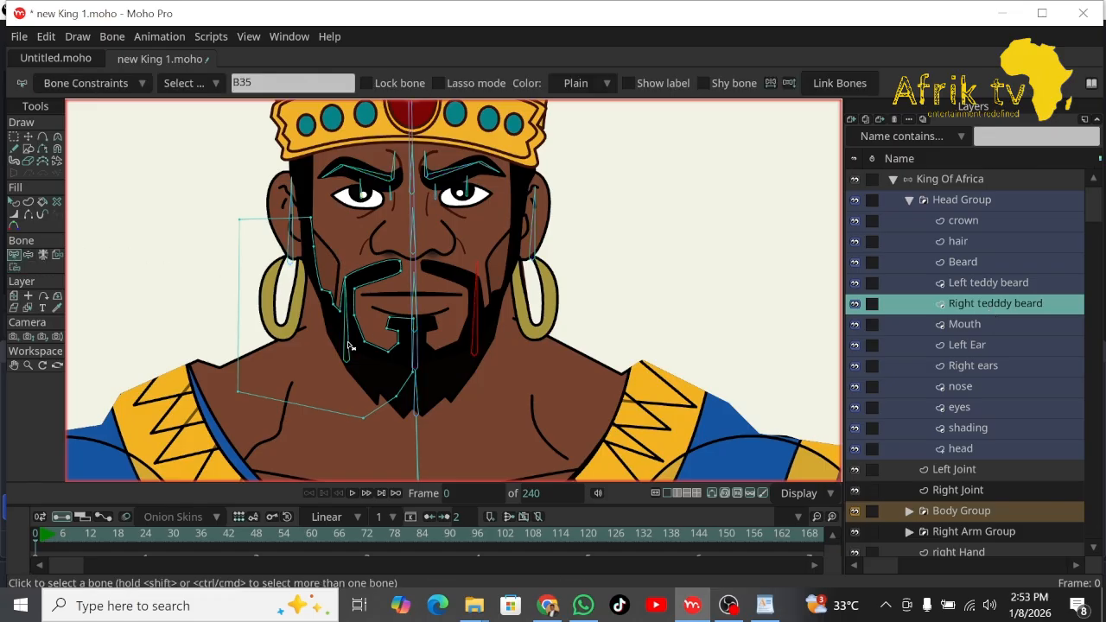
pyautogui.click(14, 269)
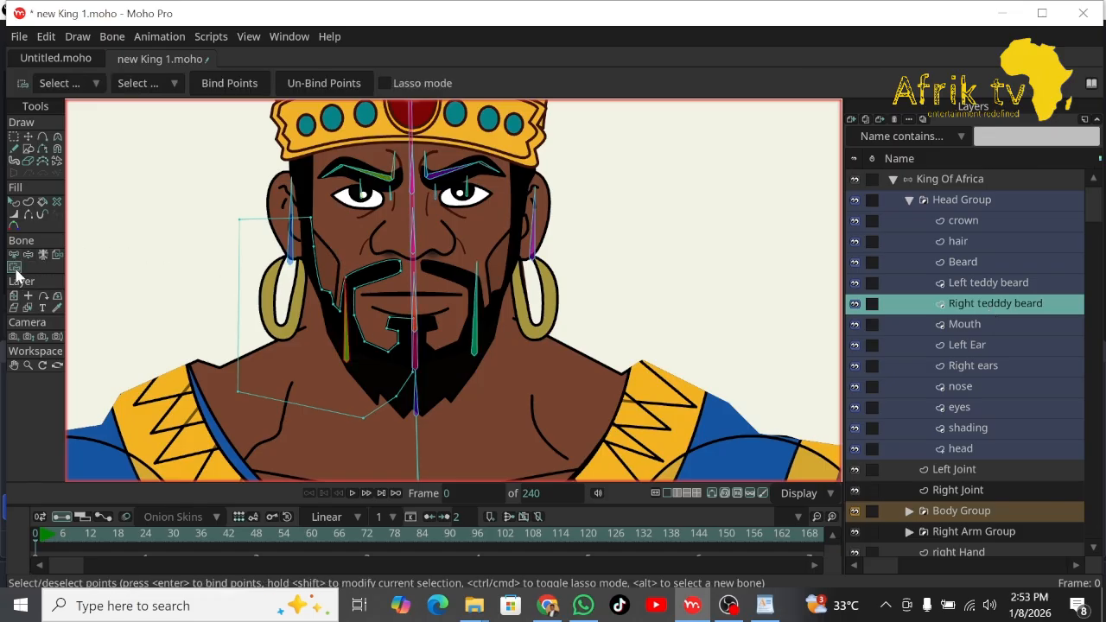
# Bind all Right tedddy beard points to the currently selected beard bone, and all Mouth layer points to the bone running through the lips, B33.
pyautogui.hotkey('ctrl', 'a')
pyautogui.click(226, 84)
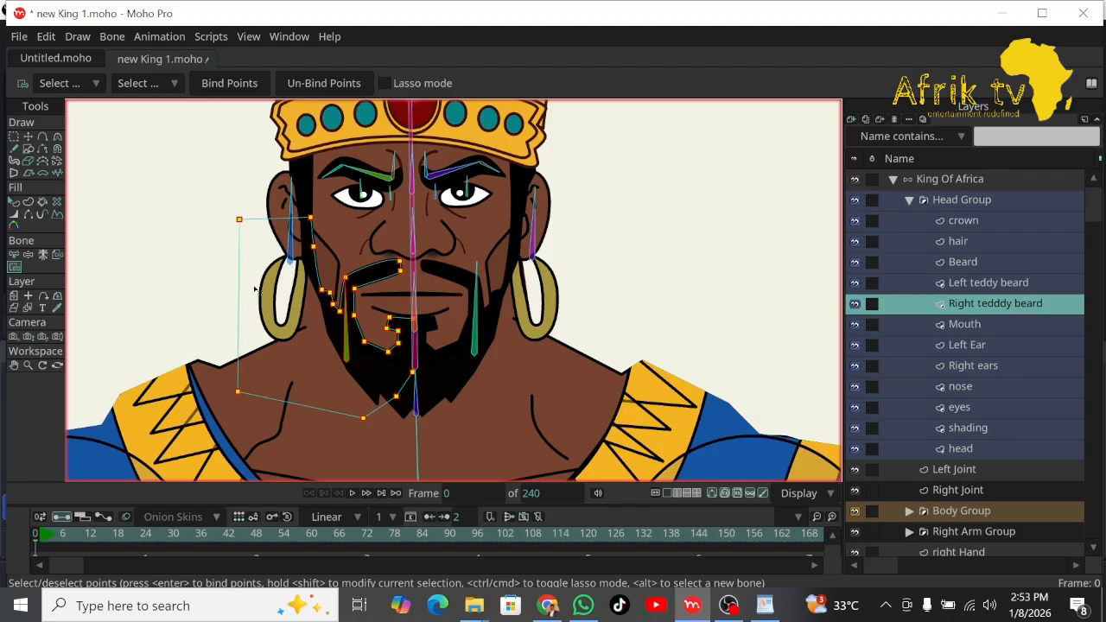
pyautogui.click(1002, 328)
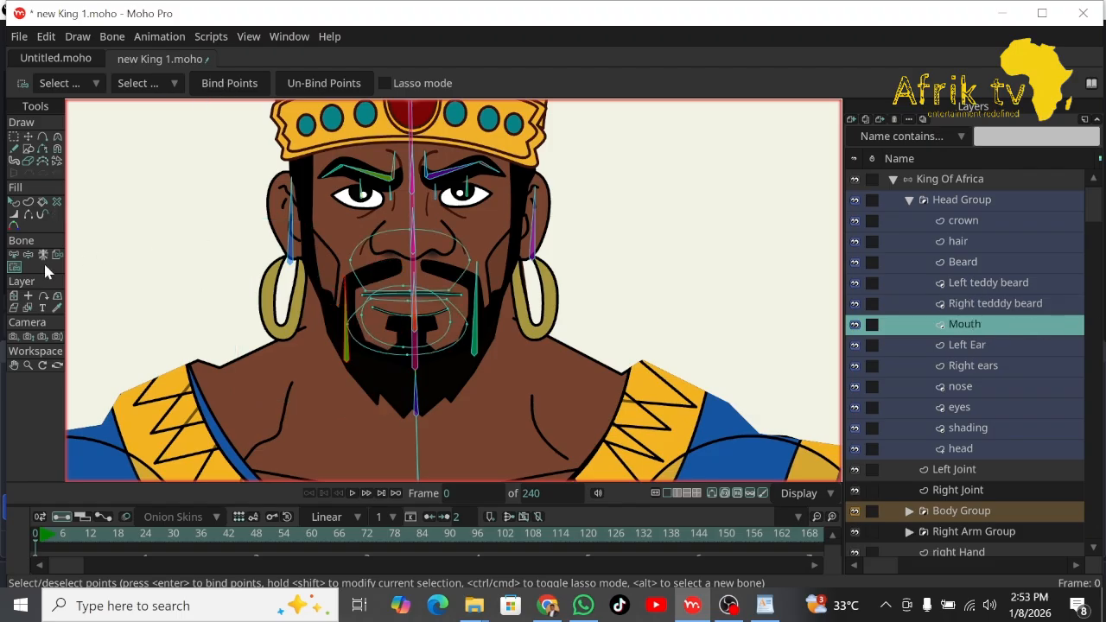
pyautogui.click(14, 256)
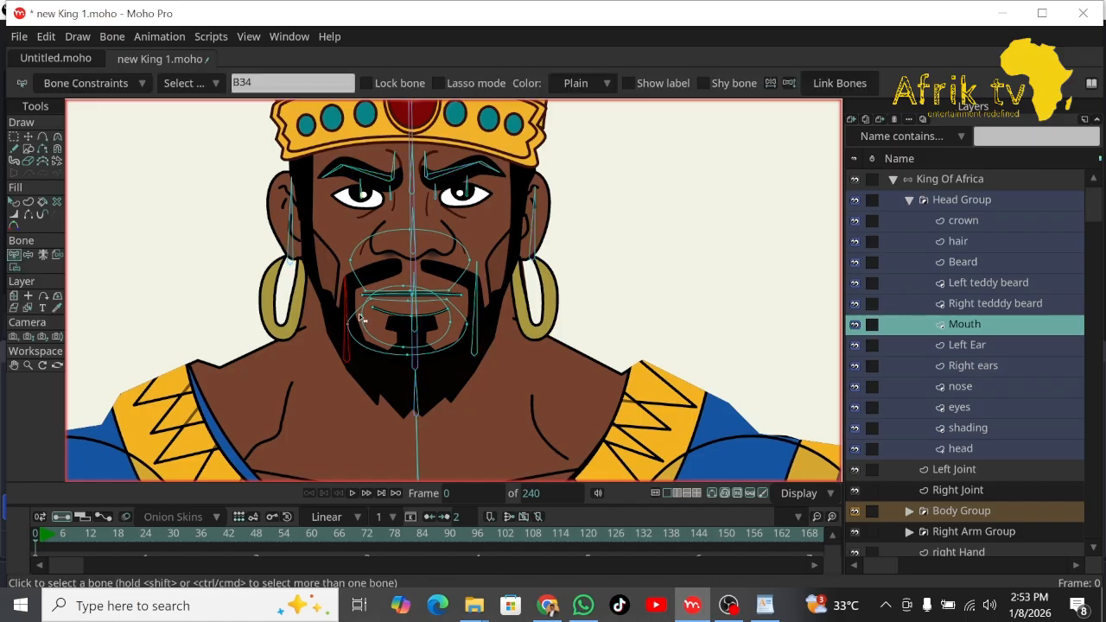
pyautogui.click(414, 331)
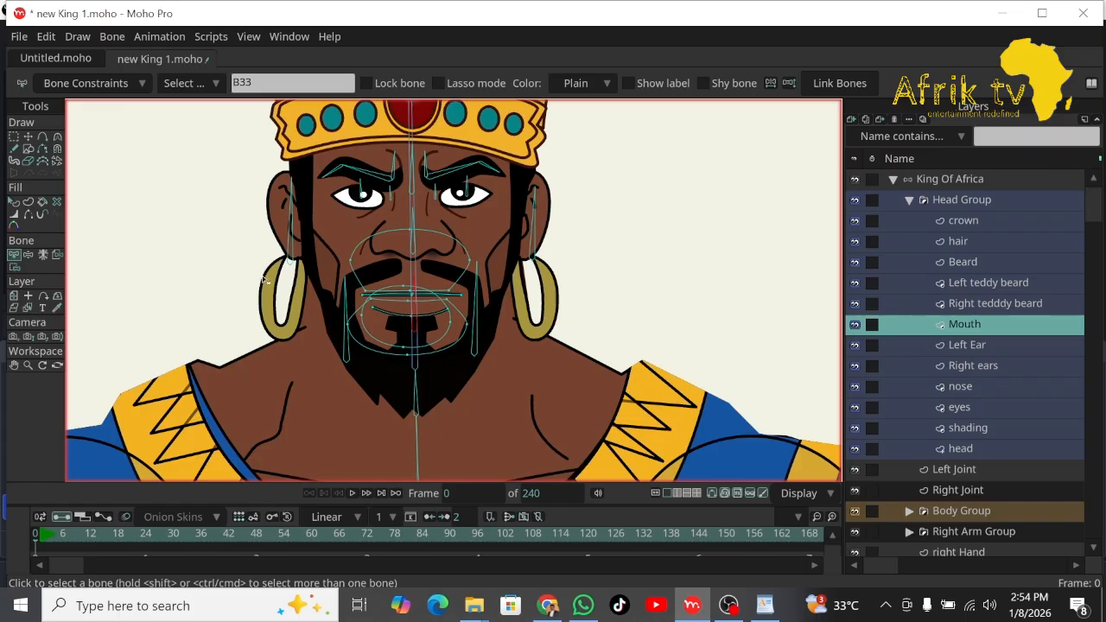
pyautogui.click(14, 267)
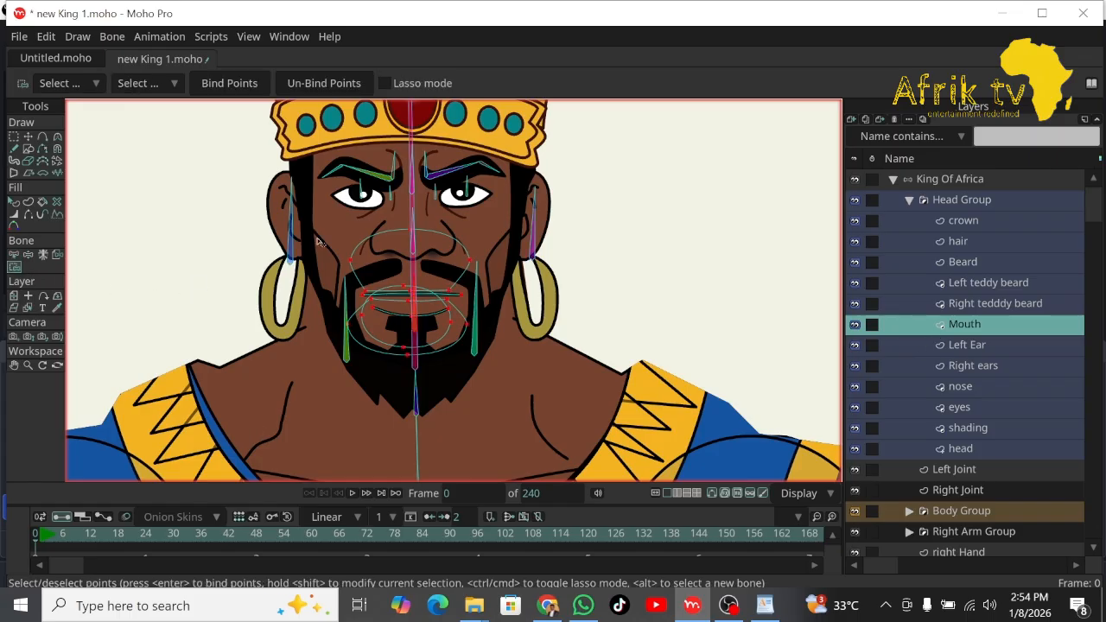
pyautogui.click(239, 86)
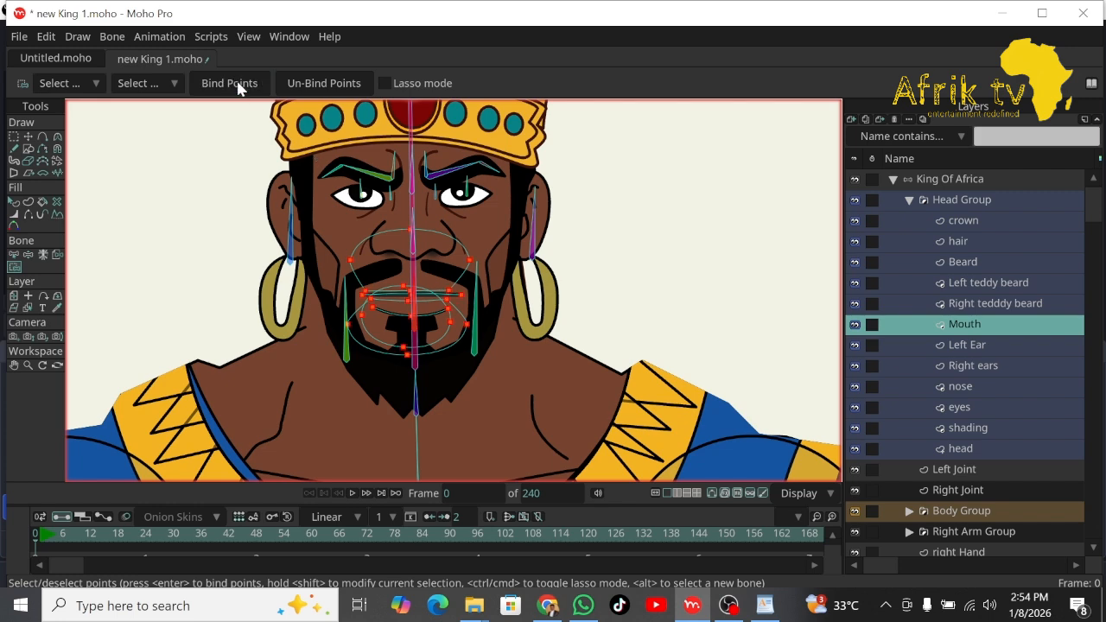
# Bind all points of the Left Ear layer, including the earring, to the bone inside that ear.
pyautogui.click(967, 345)
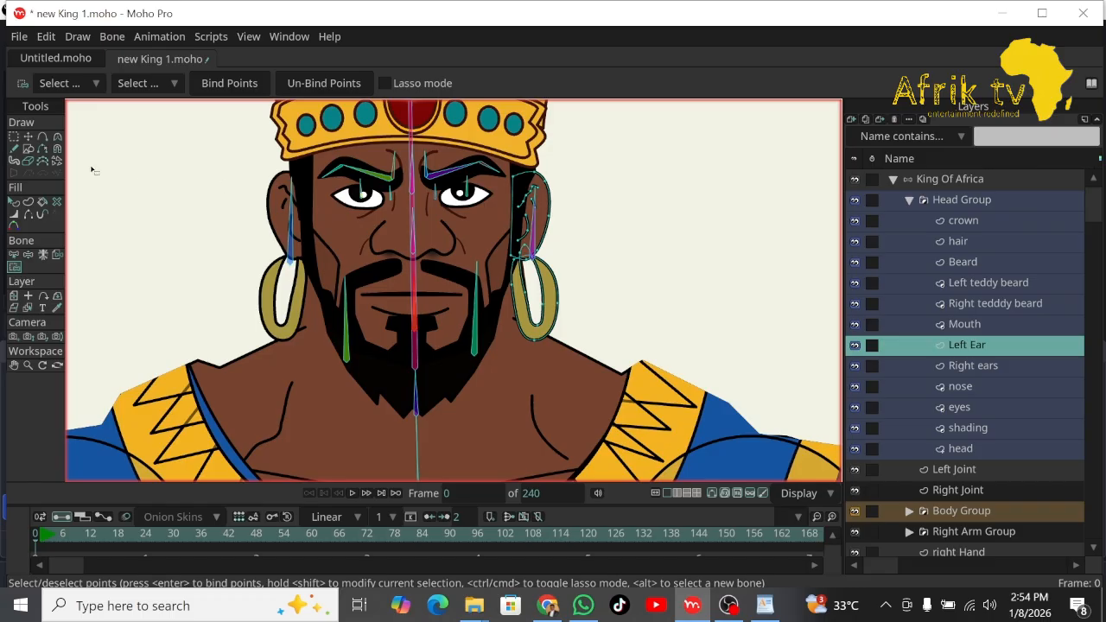
pyautogui.click(14, 256)
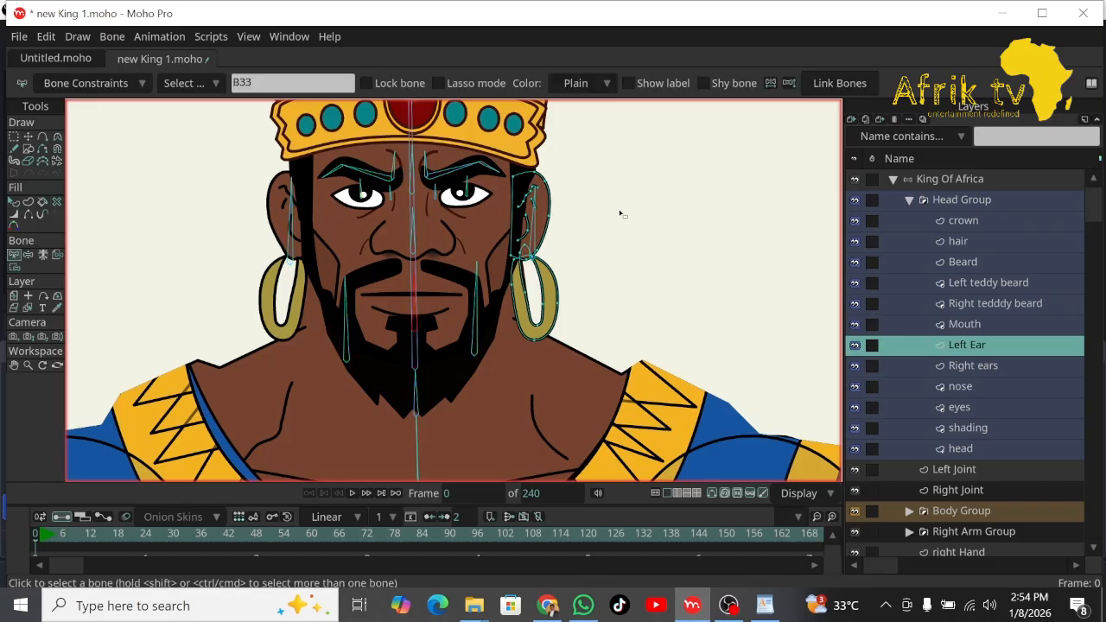
pyautogui.click(536, 235)
pyautogui.click(14, 267)
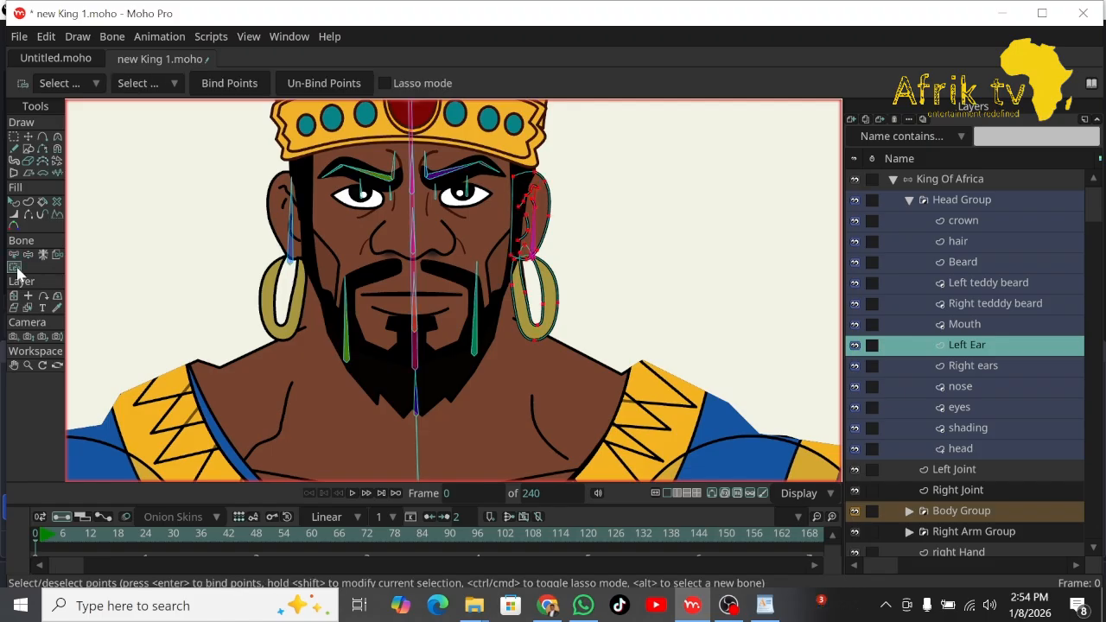
pyautogui.click(232, 85)
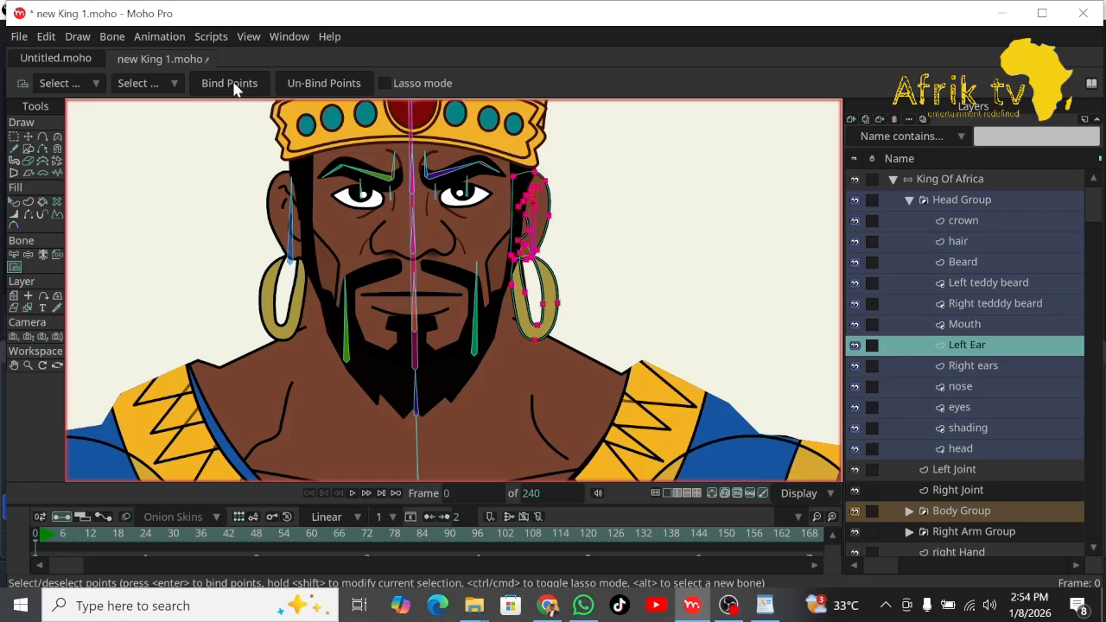
# Bind all points of the Right ears layer, including the earring, to the bone inside that ear.
pyautogui.click(1019, 369)
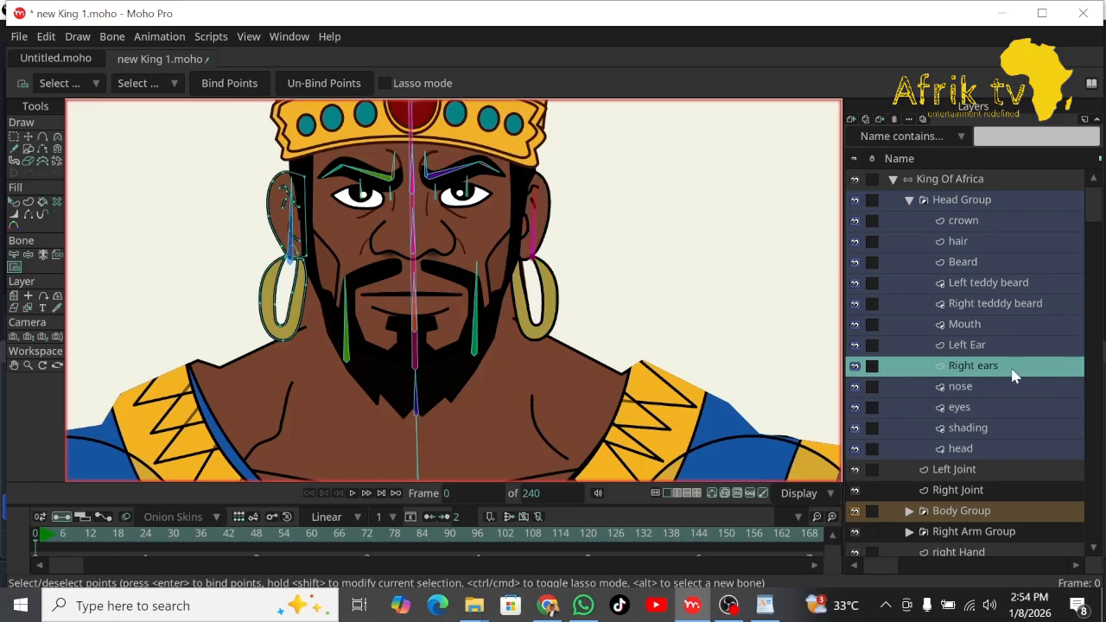
pyautogui.click(14, 255)
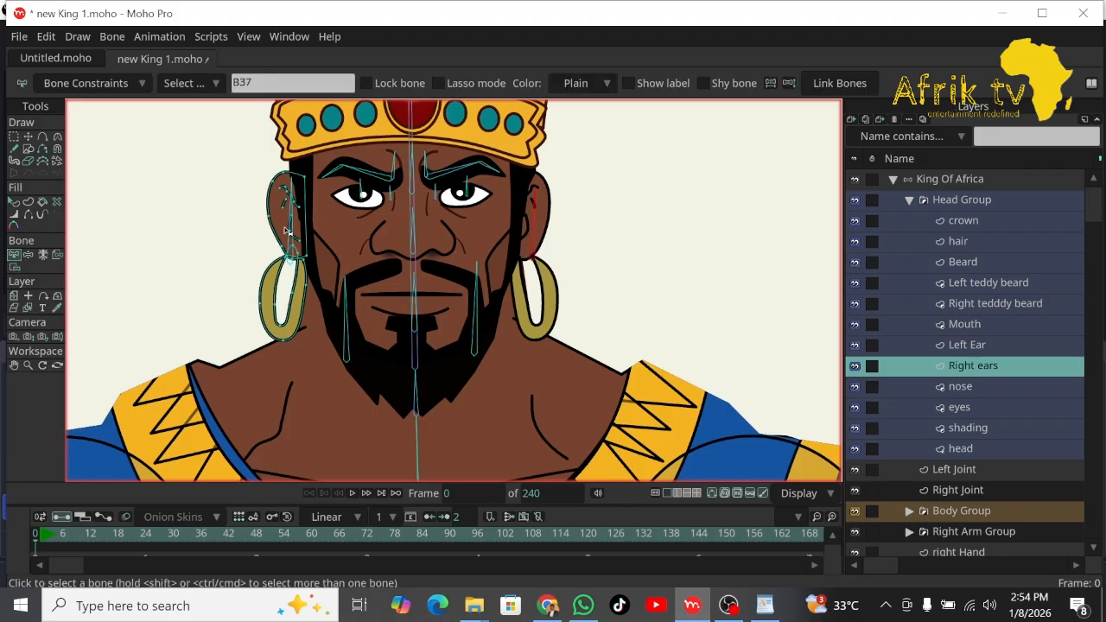
pyautogui.click(290, 226)
pyautogui.click(14, 268)
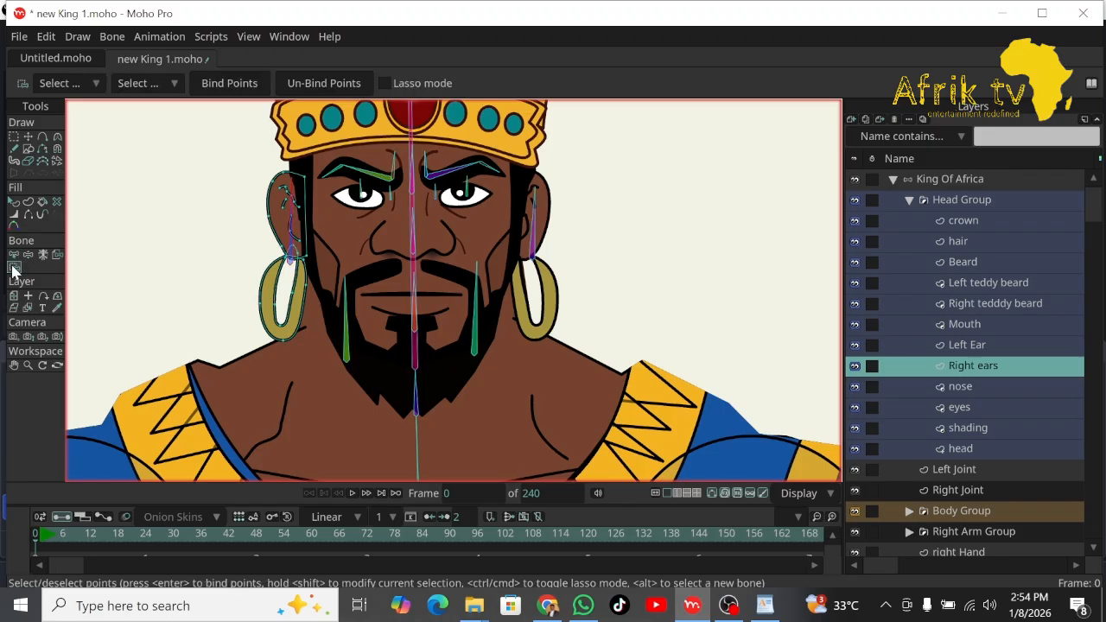
pyautogui.hotkey('ctrl', 'a')
pyautogui.click(245, 86)
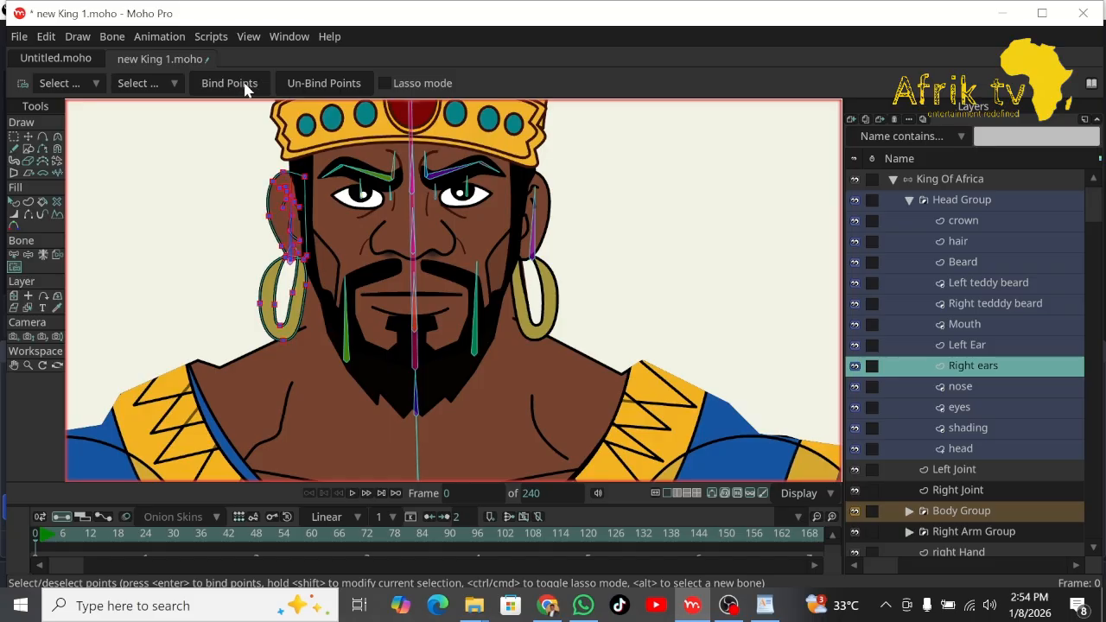
# Bind the points of the nose layer to the vertical bone running through the nose, B32.
pyautogui.click(979, 390)
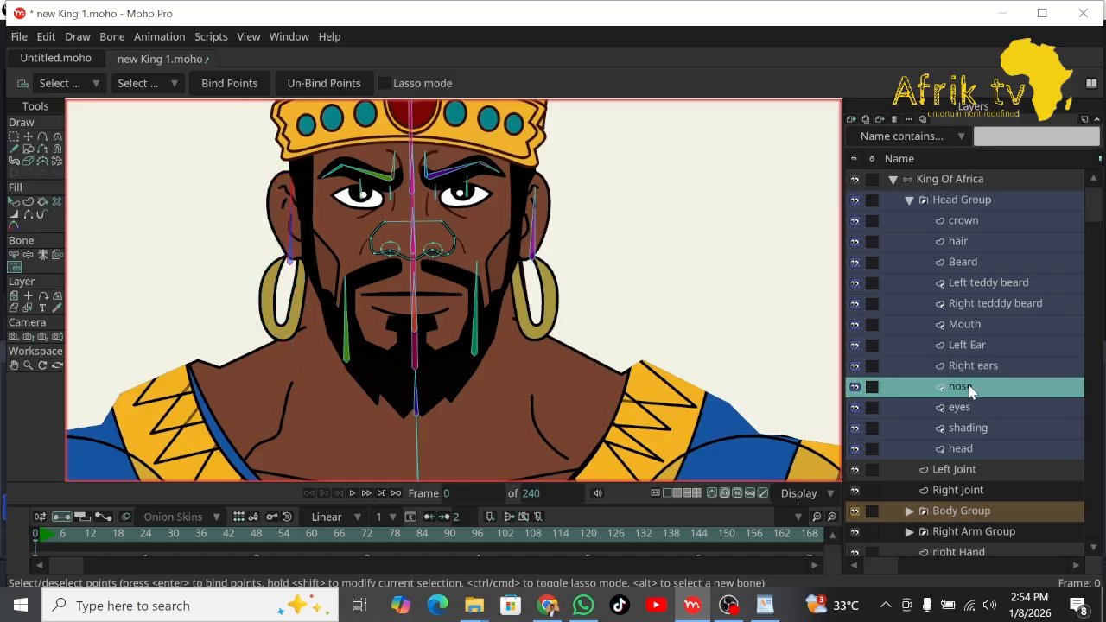
pyautogui.click(14, 256)
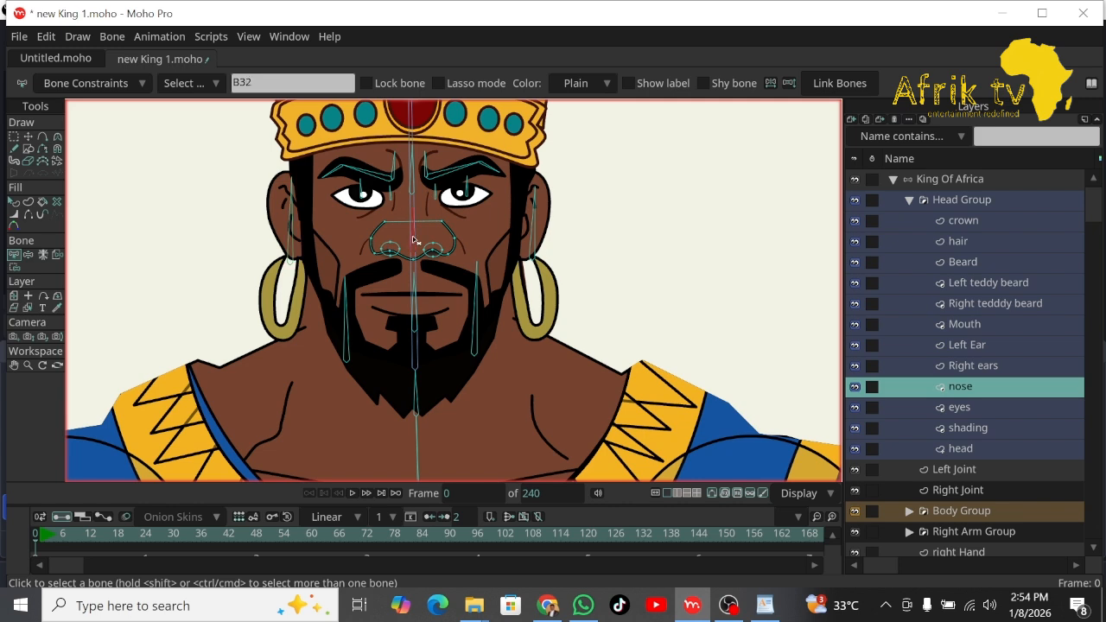
pyautogui.click(14, 269)
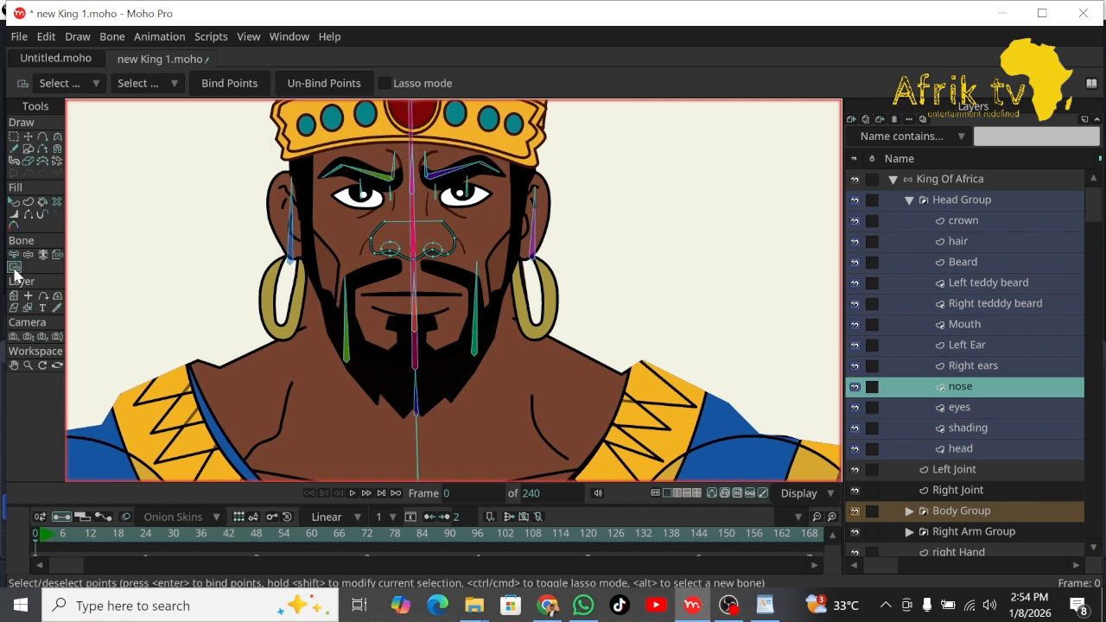
pyautogui.click(231, 86)
# On the eyes layer, bind the points of the king's right iris and its highlight to the bone at that pupil, B28.
pyautogui.click(982, 408)
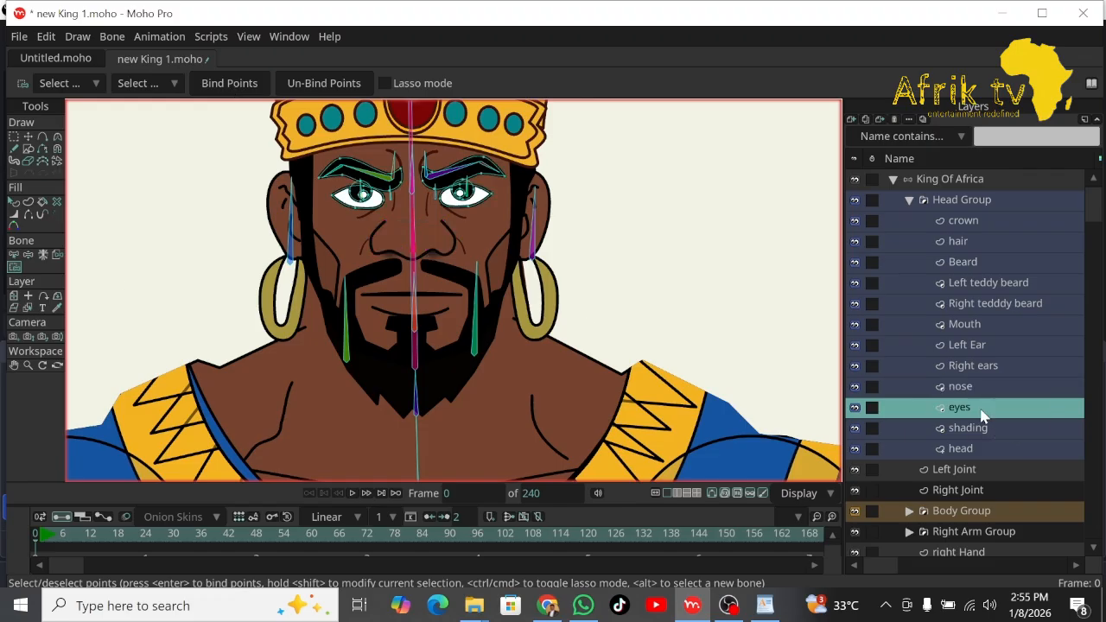
pyautogui.click(28, 364)
pyautogui.moveTo(365, 110); pyautogui.dragTo(752, 326)
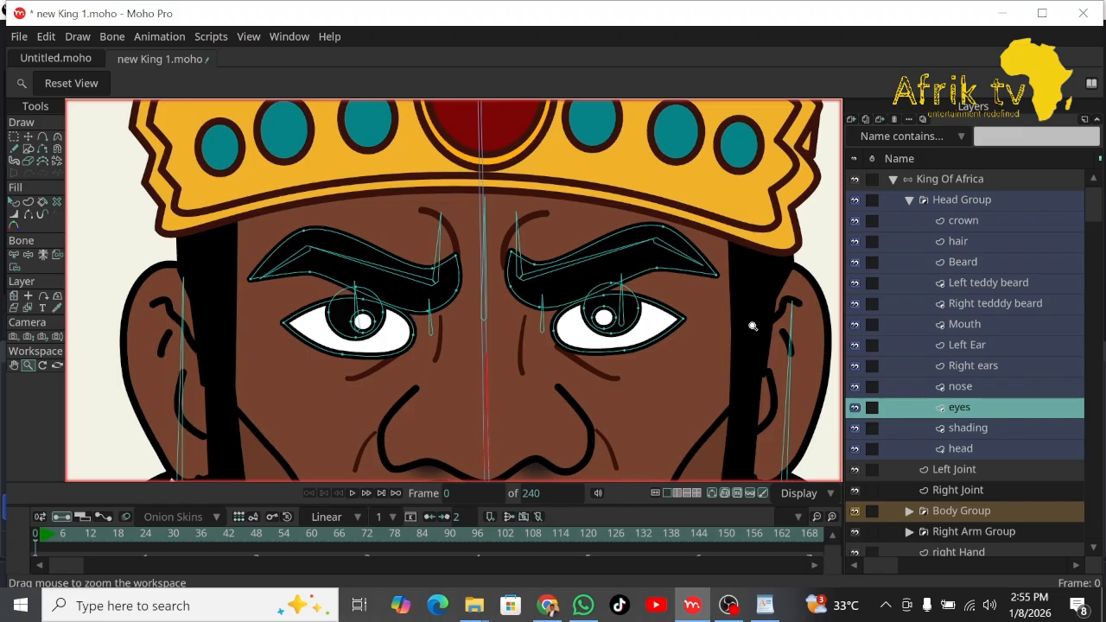
pyautogui.moveTo(752, 326); pyautogui.dragTo(776, 344)
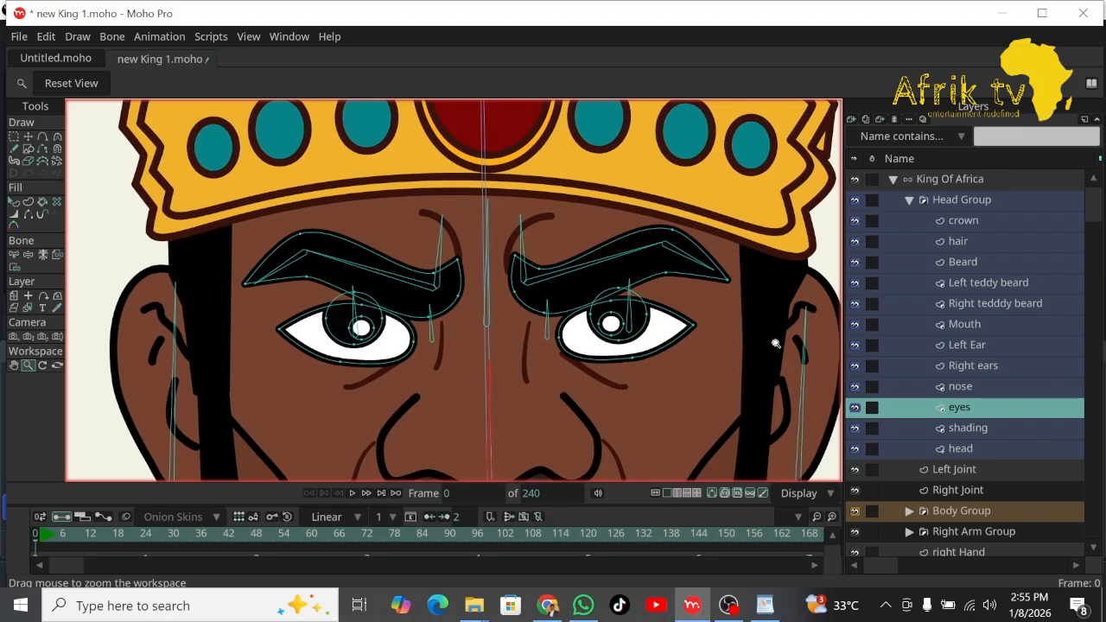
pyautogui.click(14, 364)
pyautogui.moveTo(321, 372); pyautogui.dragTo(268, 372)
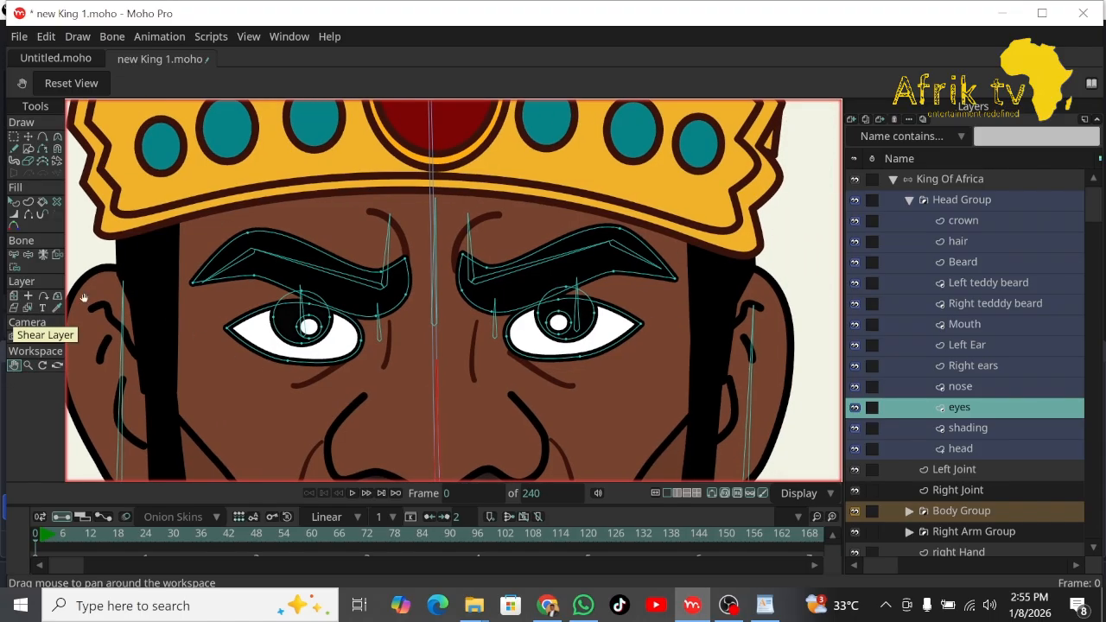
pyautogui.click(14, 254)
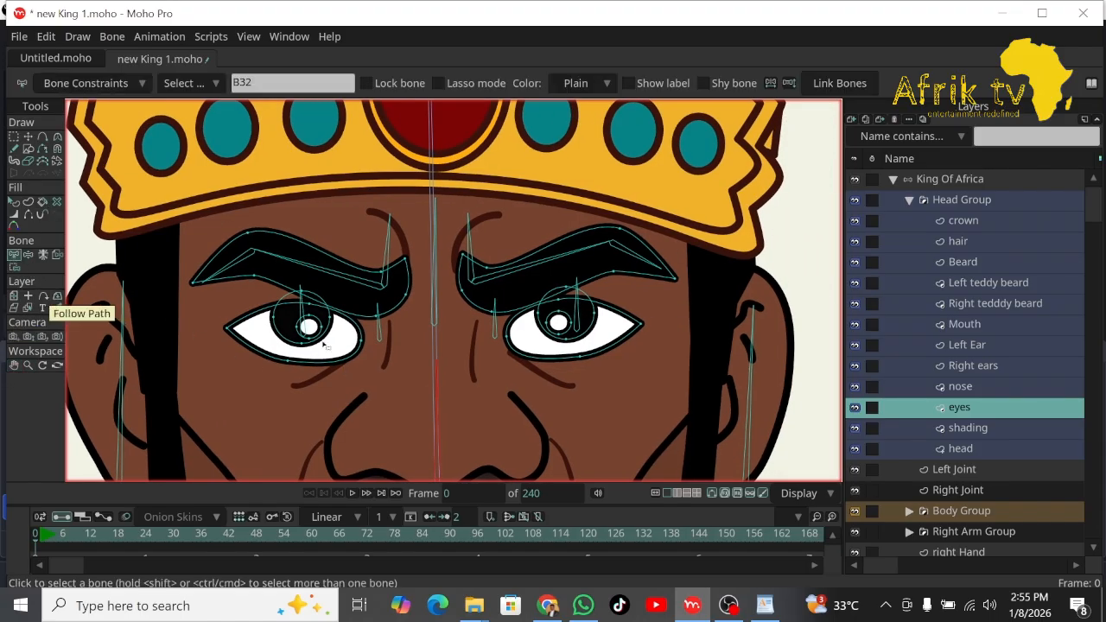
pyautogui.click(304, 314)
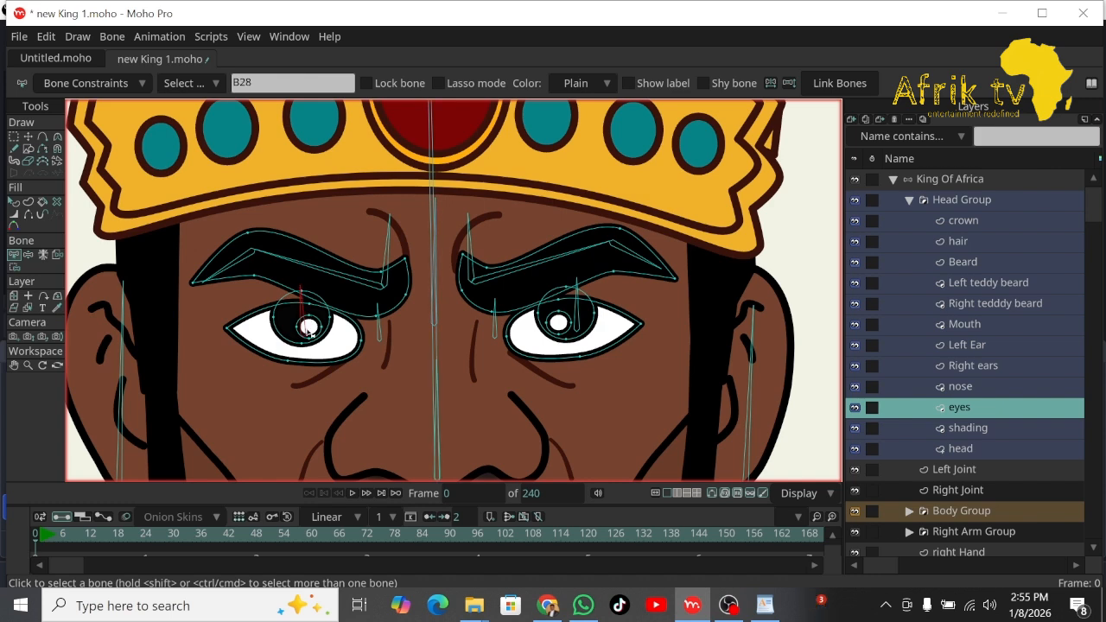
pyautogui.click(14, 268)
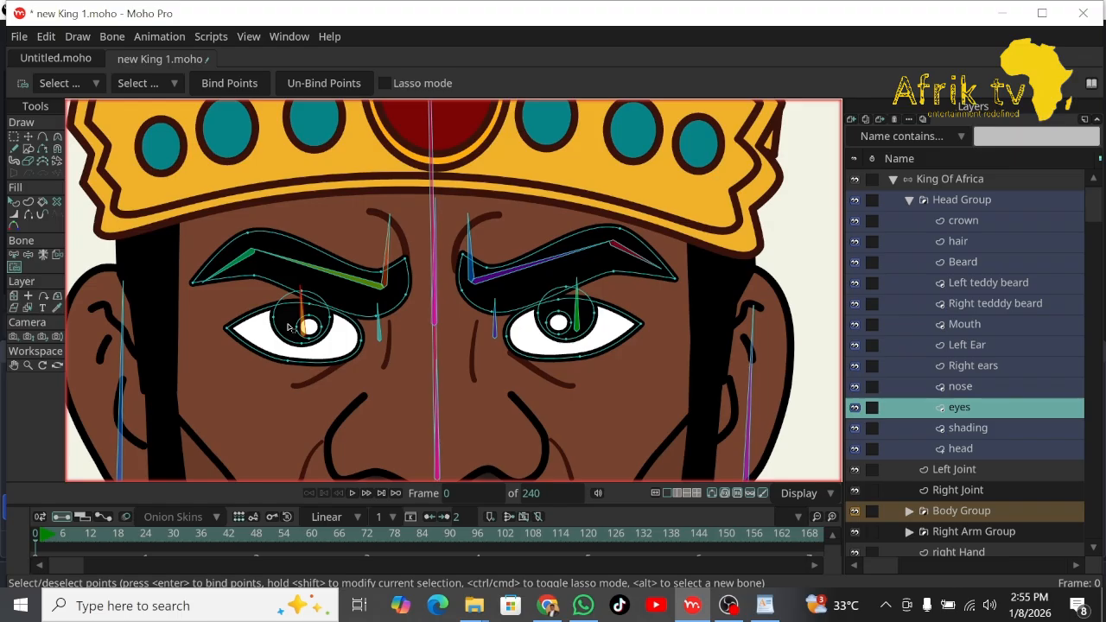
pyautogui.click(303, 327)
pyautogui.click(226, 83)
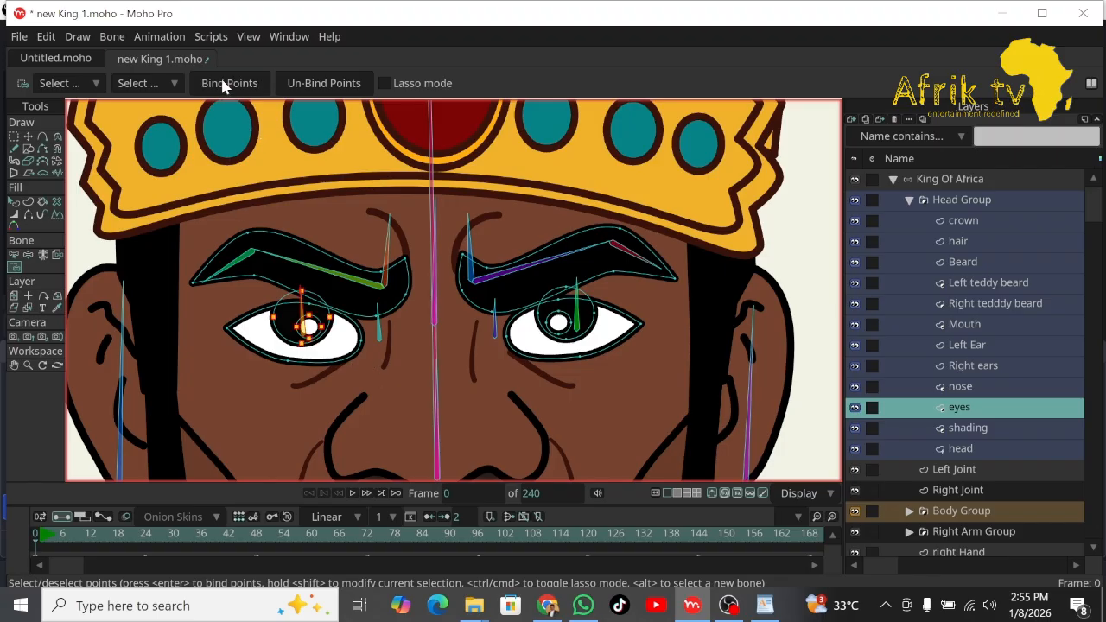
# Bind the points of the king's left iris and its highlight to the bone at that pupil, B29.
pyautogui.click(16, 255)
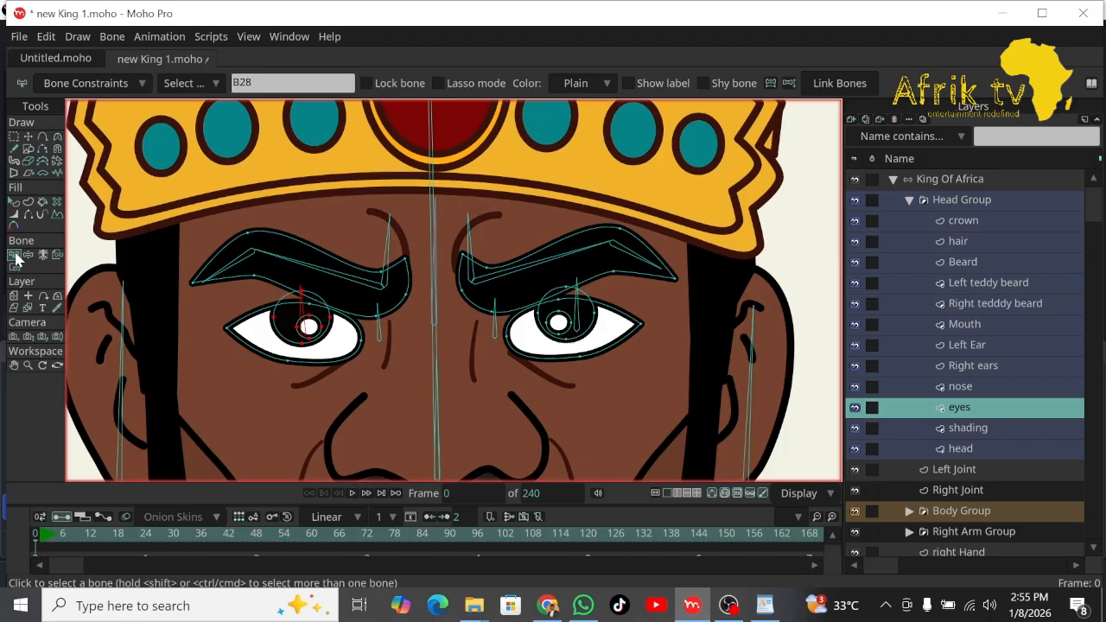
pyautogui.click(579, 308)
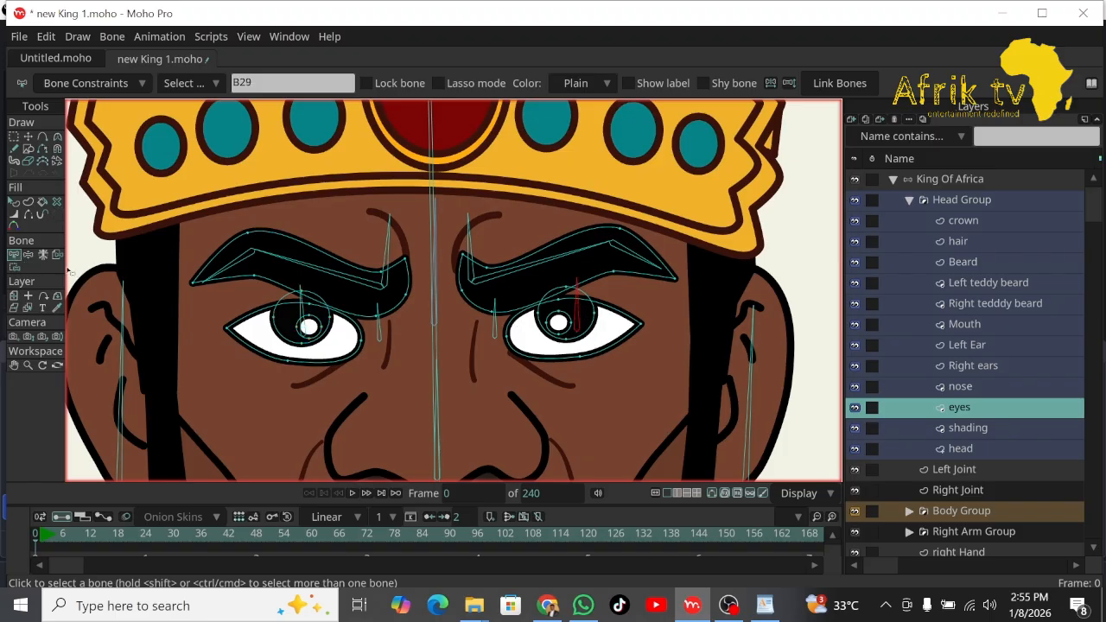
pyautogui.click(15, 268)
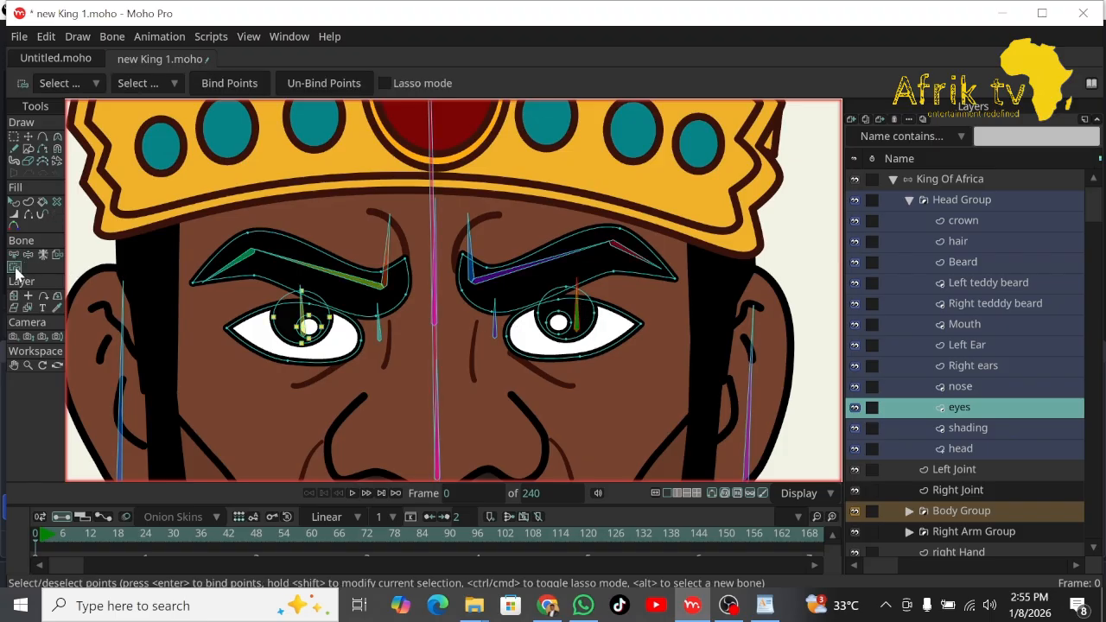
pyautogui.click(587, 319)
pyautogui.click(230, 84)
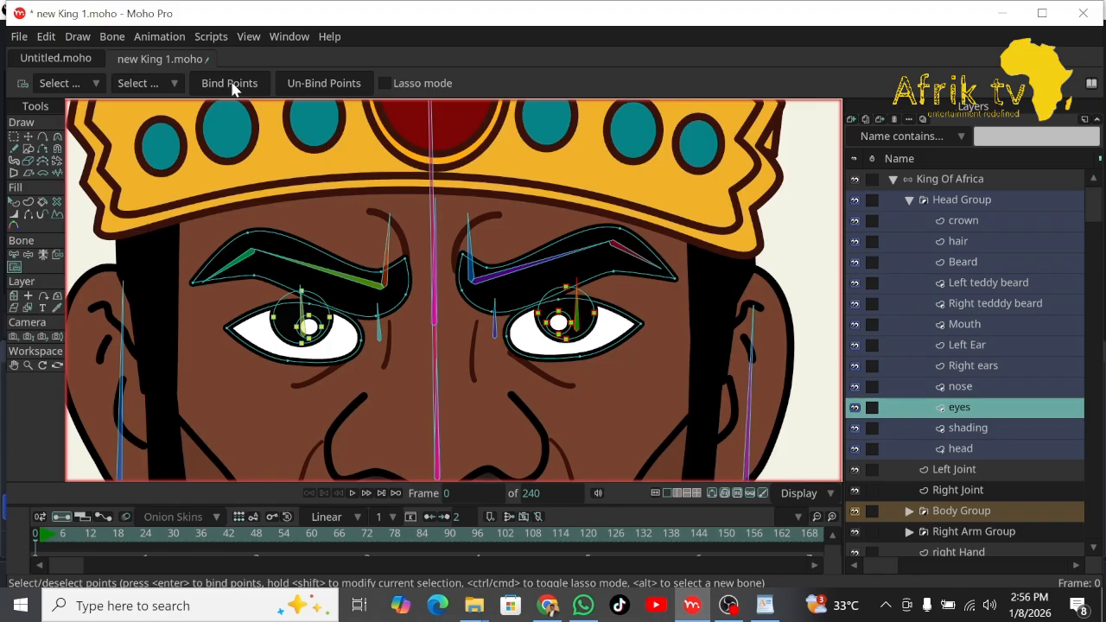
# Bind the outline points of the king's right eye white to the small bone beside its inner corner, B30.
pyautogui.click(14, 256)
pyautogui.click(381, 330)
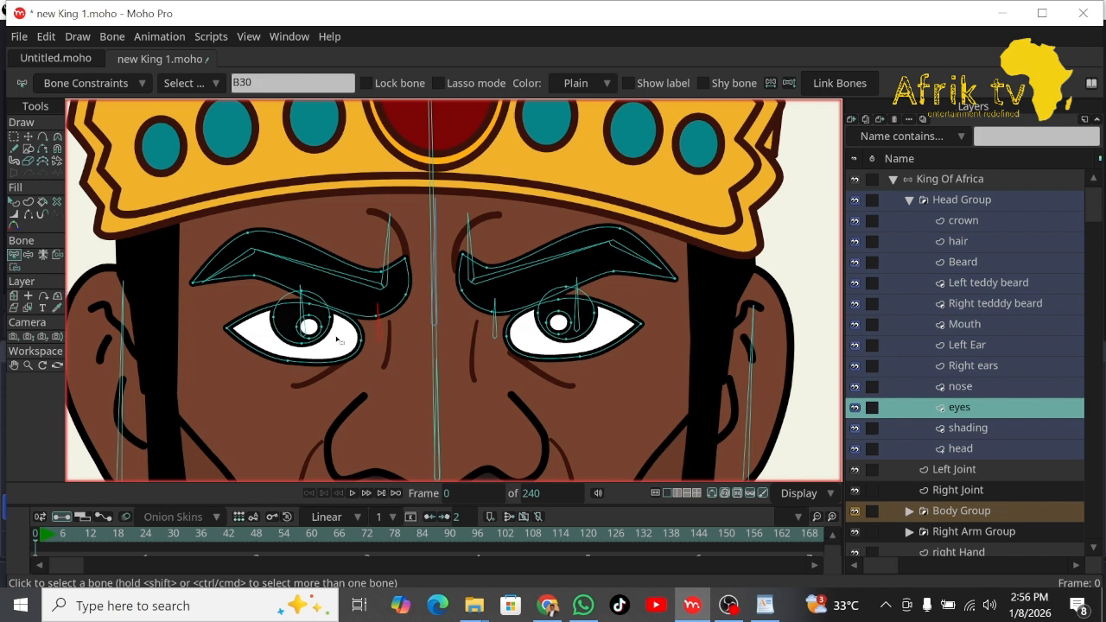
pyautogui.click(14, 267)
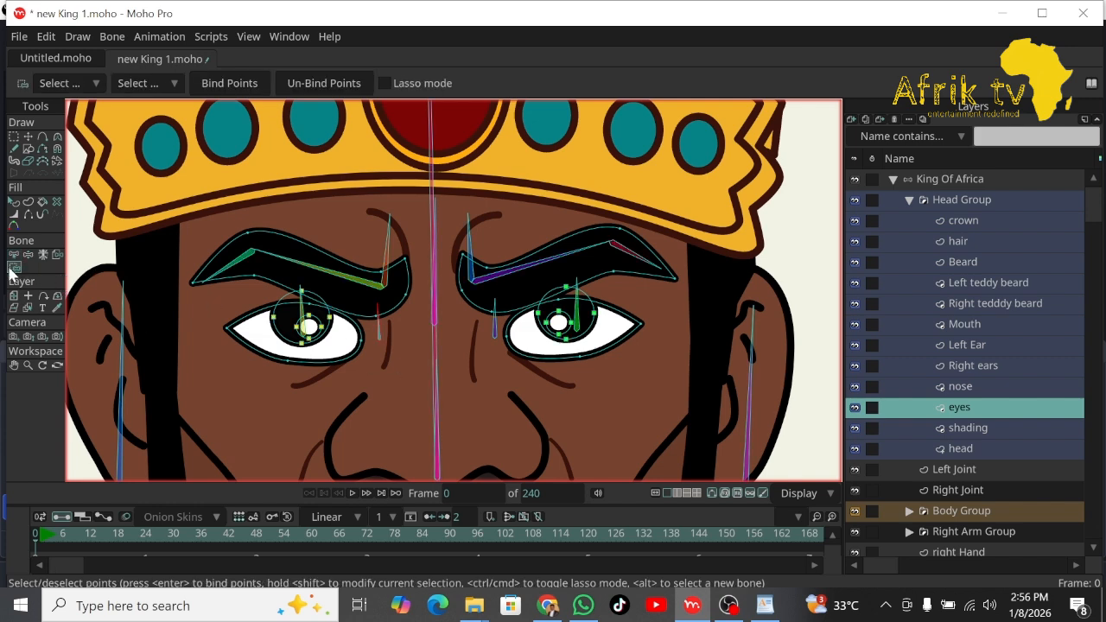
pyautogui.click(343, 342)
pyautogui.click(233, 83)
# Bind all points of the king's right eyebrow to the long bone running along that eyebrow, B23.
pyautogui.click(13, 255)
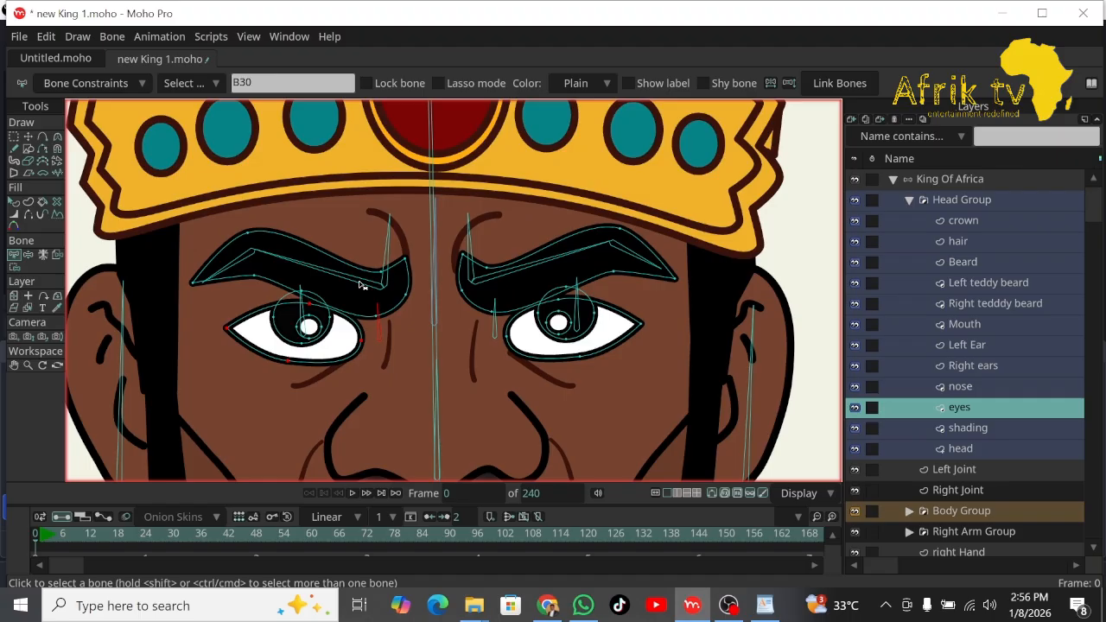
pyautogui.click(361, 283)
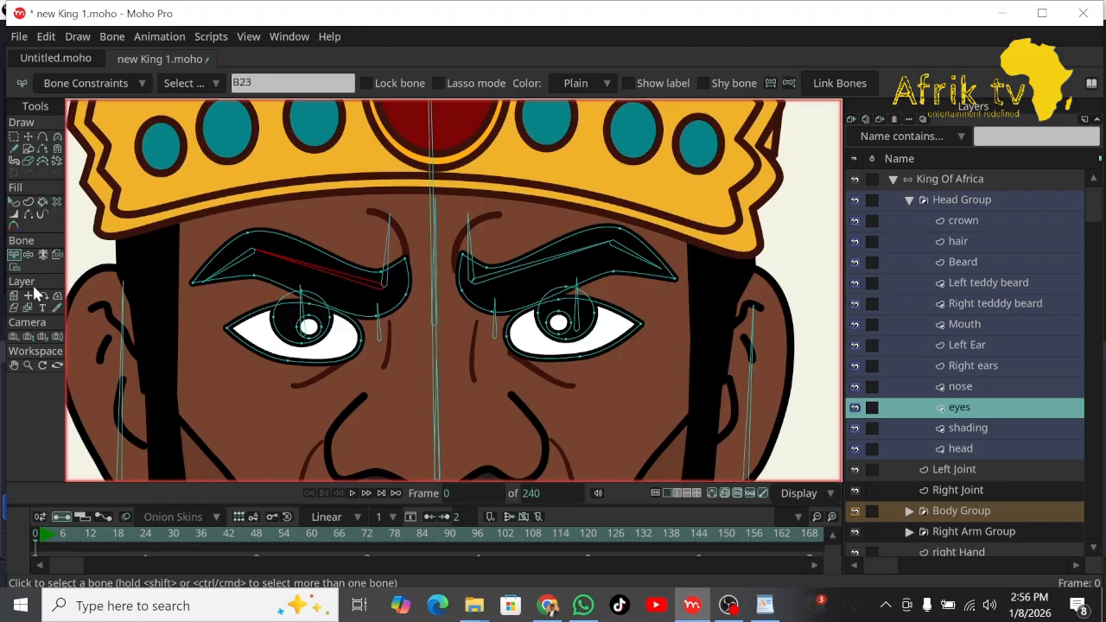
pyautogui.click(13, 266)
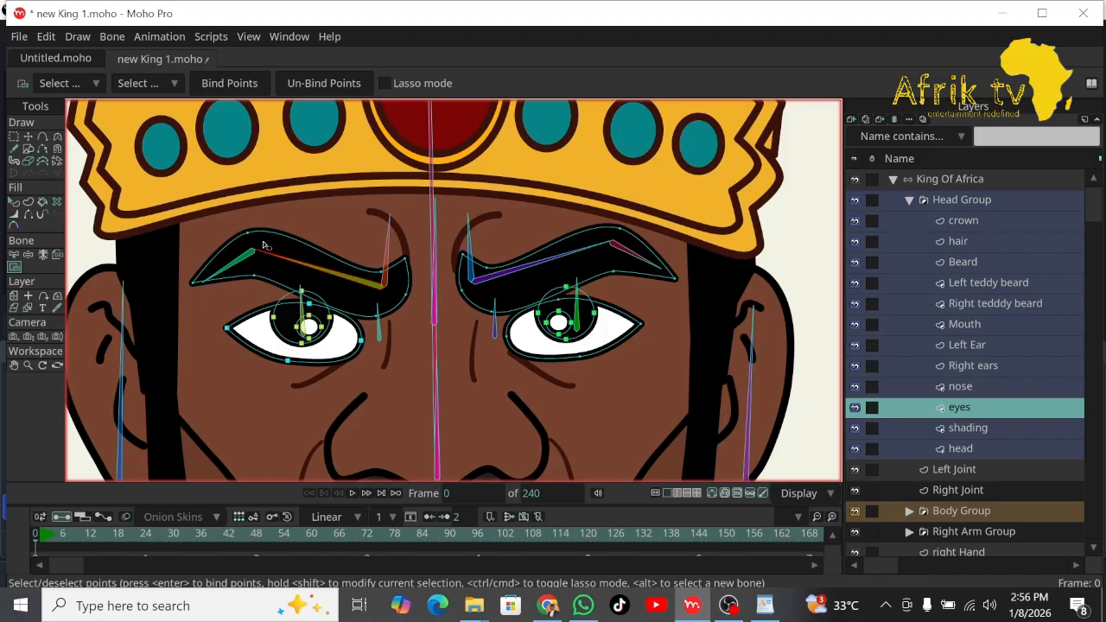
pyautogui.hotkey('ctrl', 'a')
pyautogui.click(208, 221)
pyautogui.click(281, 248)
pyautogui.click(230, 84)
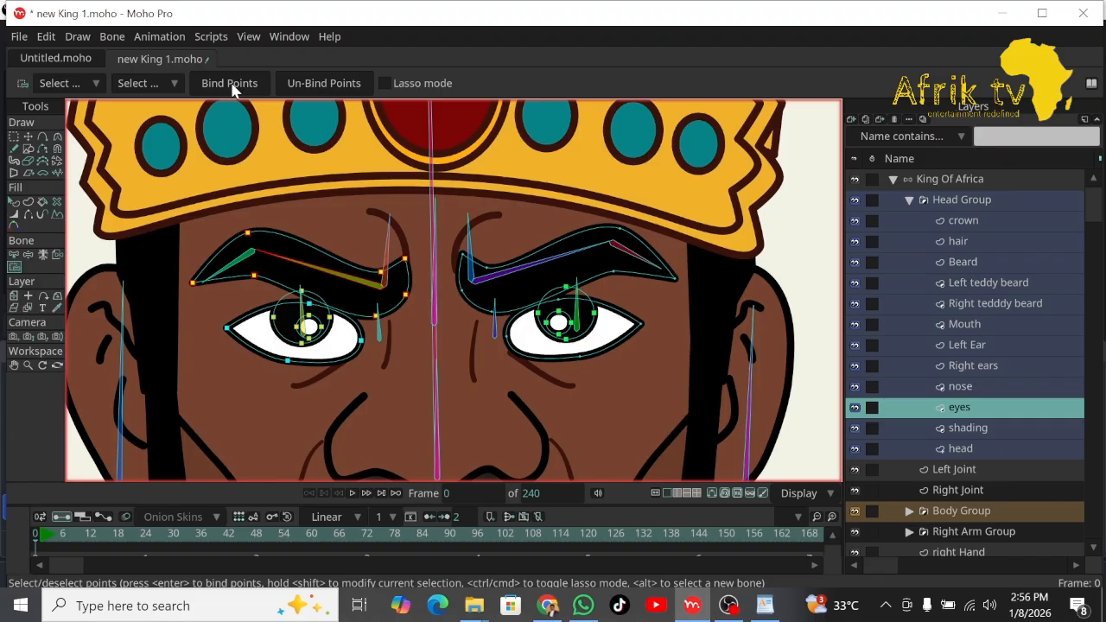
# Bind the outer-end points of the king's right eyebrow to the short bone at that tip, B24.
pyautogui.click(14, 255)
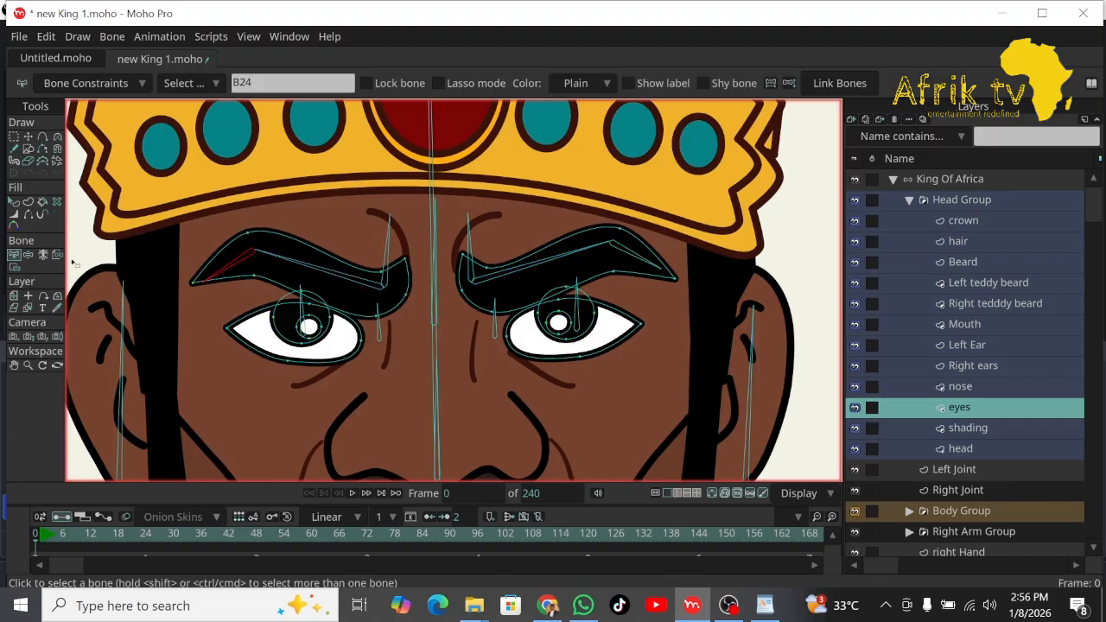
pyautogui.click(13, 267)
pyautogui.moveTo(178, 208); pyautogui.dragTo(261, 292)
pyautogui.click(223, 83)
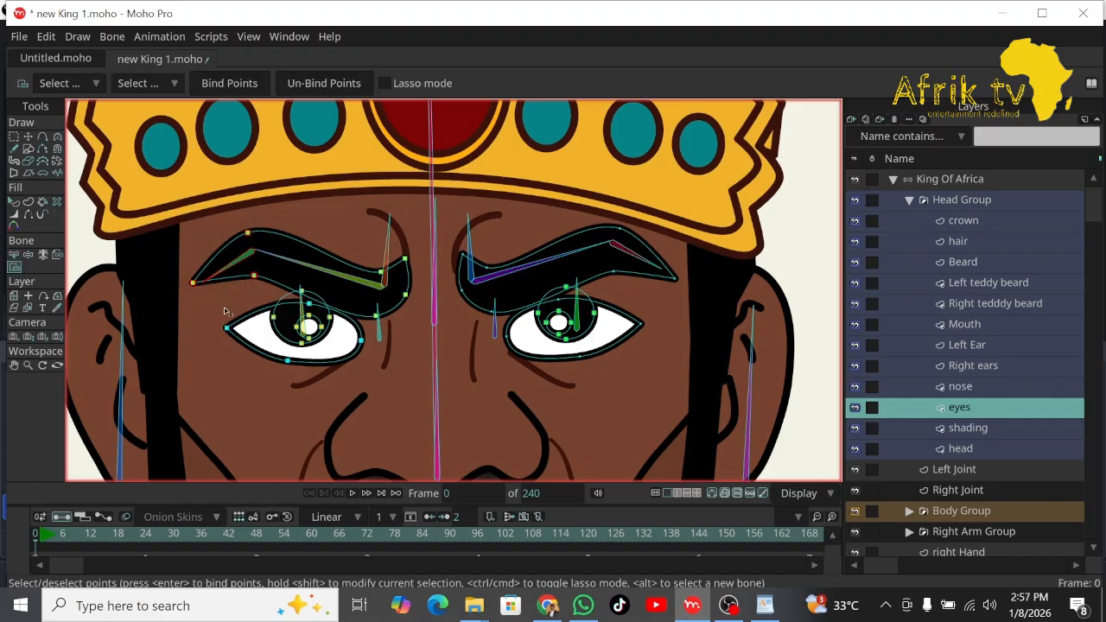
# Bind all points of the king's left eyebrow to the long bone running along that eyebrow, B26.
pyautogui.click(14, 255)
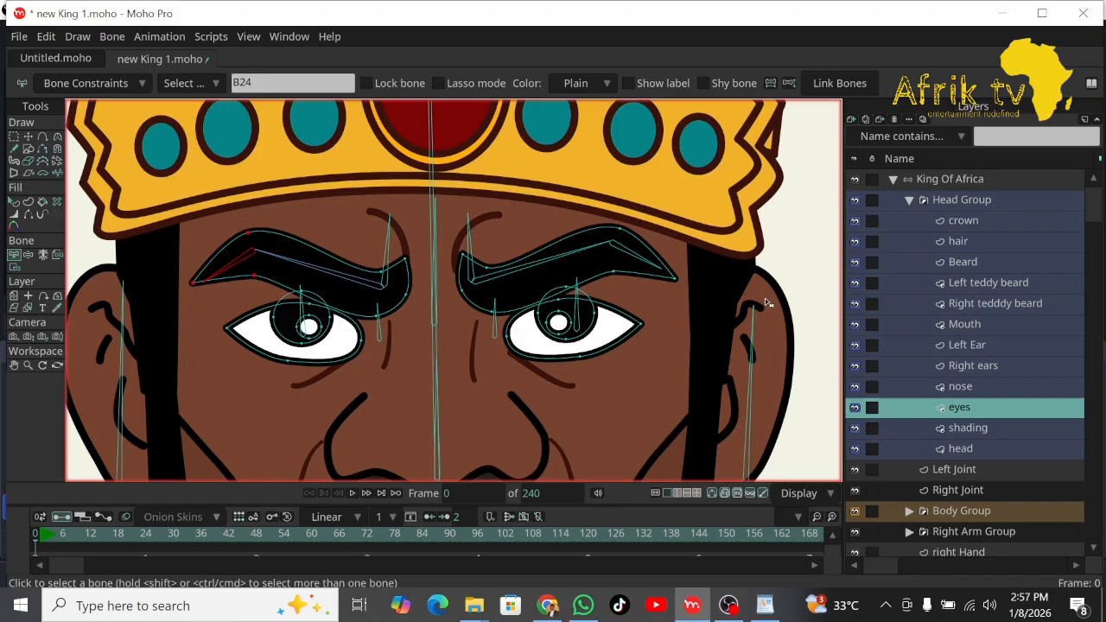
pyautogui.click(551, 264)
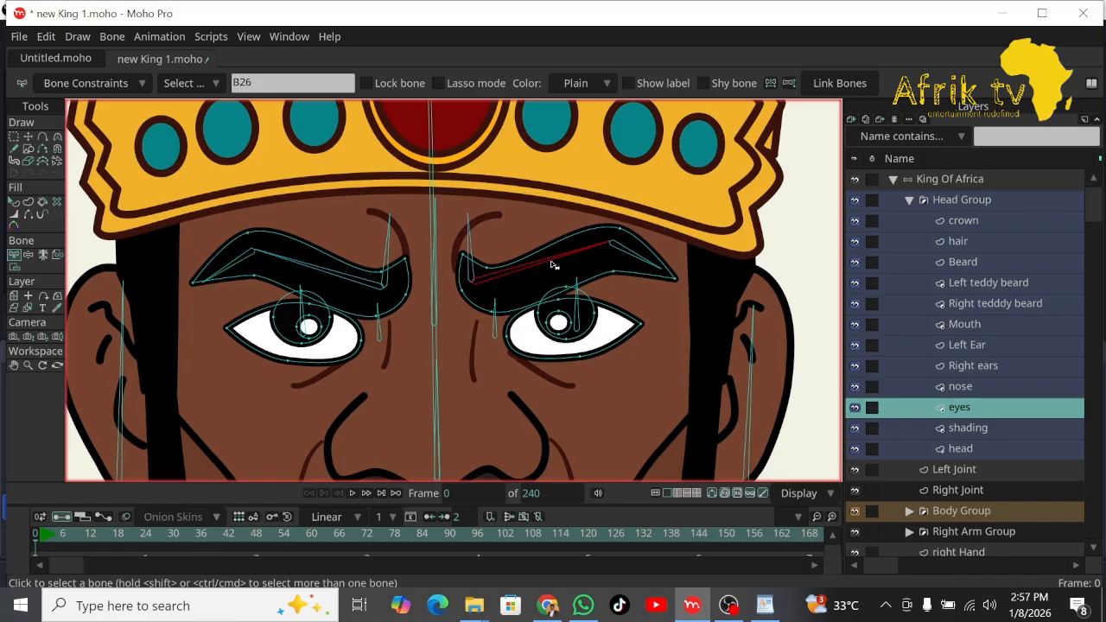
pyautogui.click(14, 266)
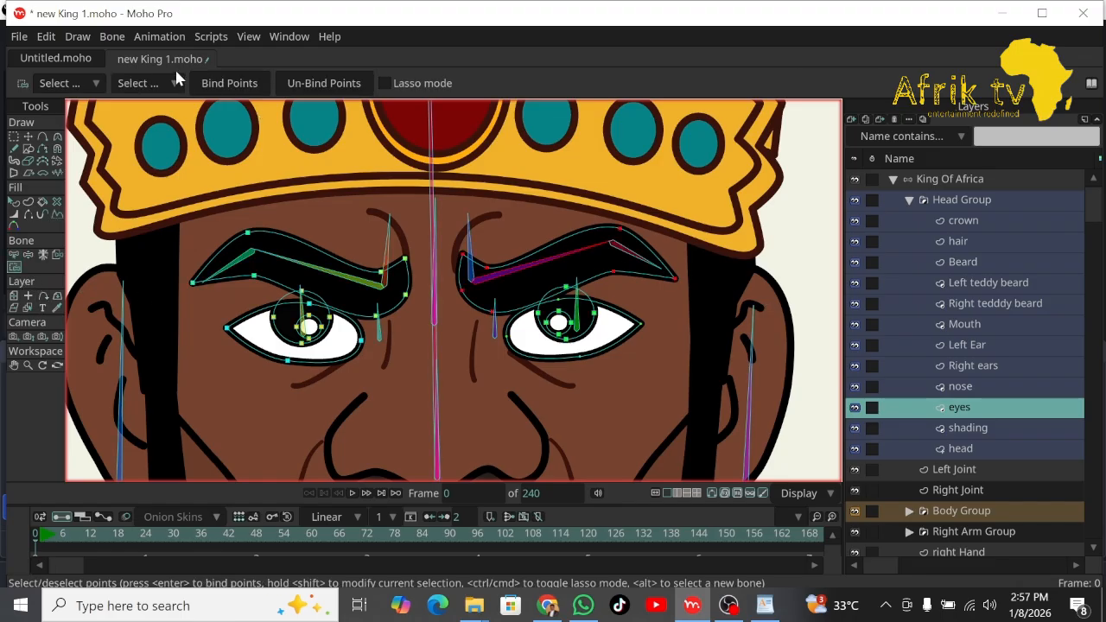
# Bind the outer-end points of the king's left eyebrow to the short bone at that tip, B27.
pyautogui.click(14, 256)
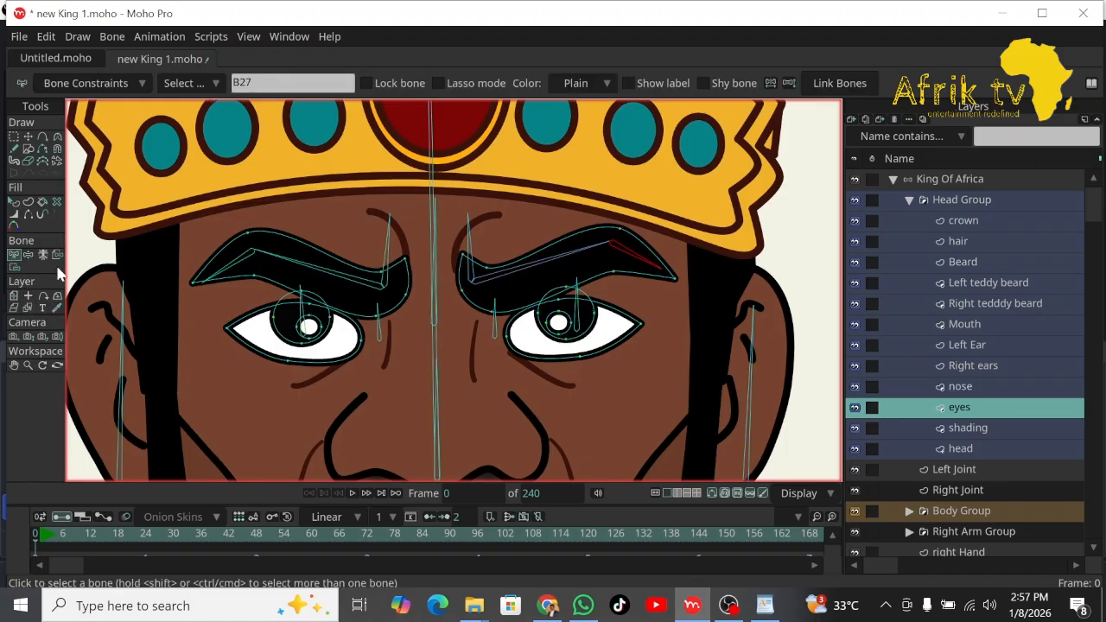
pyautogui.click(13, 266)
pyautogui.moveTo(606, 214); pyautogui.dragTo(687, 304)
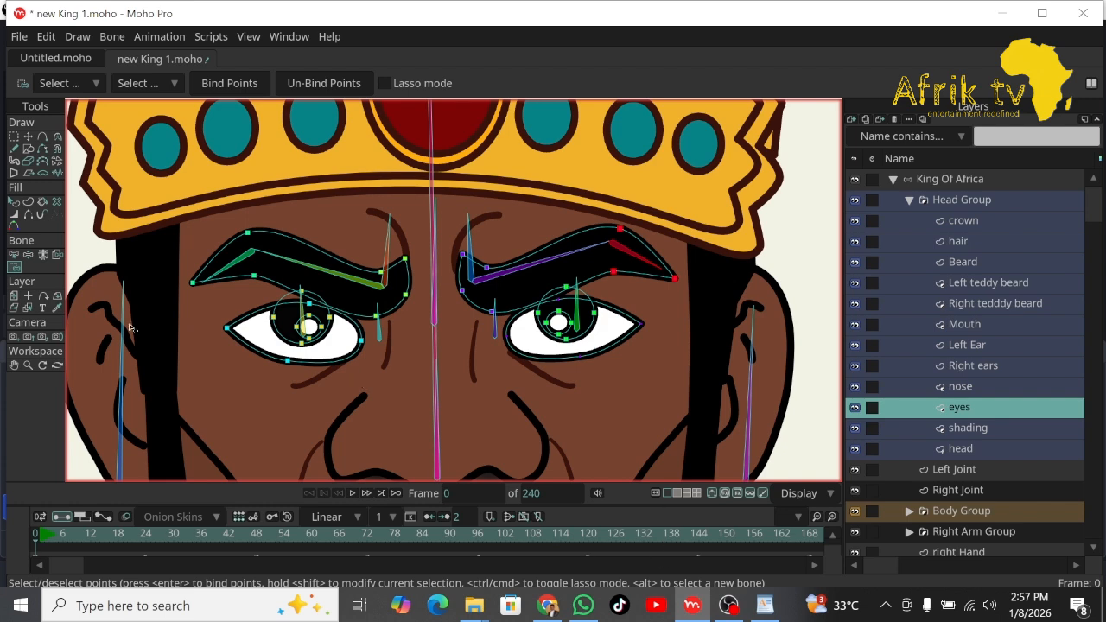
# On the shading layer, bind the two wrinkle lines beside and below the king's right eye to the small bone there, B30.
pyautogui.click(14, 365)
pyautogui.scroll(-3, 363, 363)
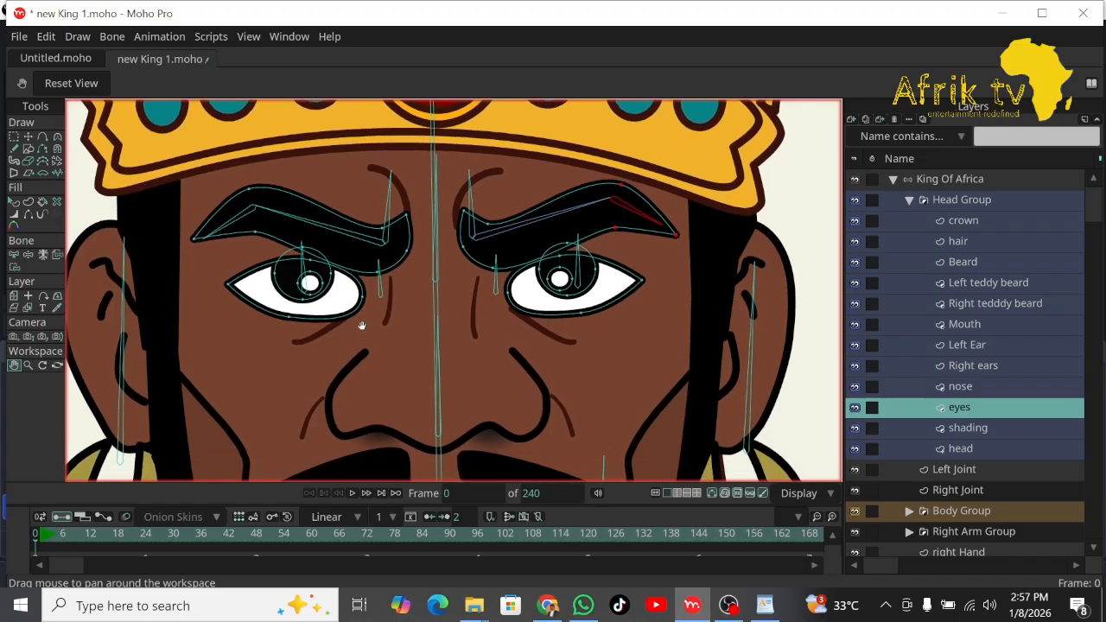
pyautogui.moveTo(360, 322); pyautogui.dragTo(358, 324)
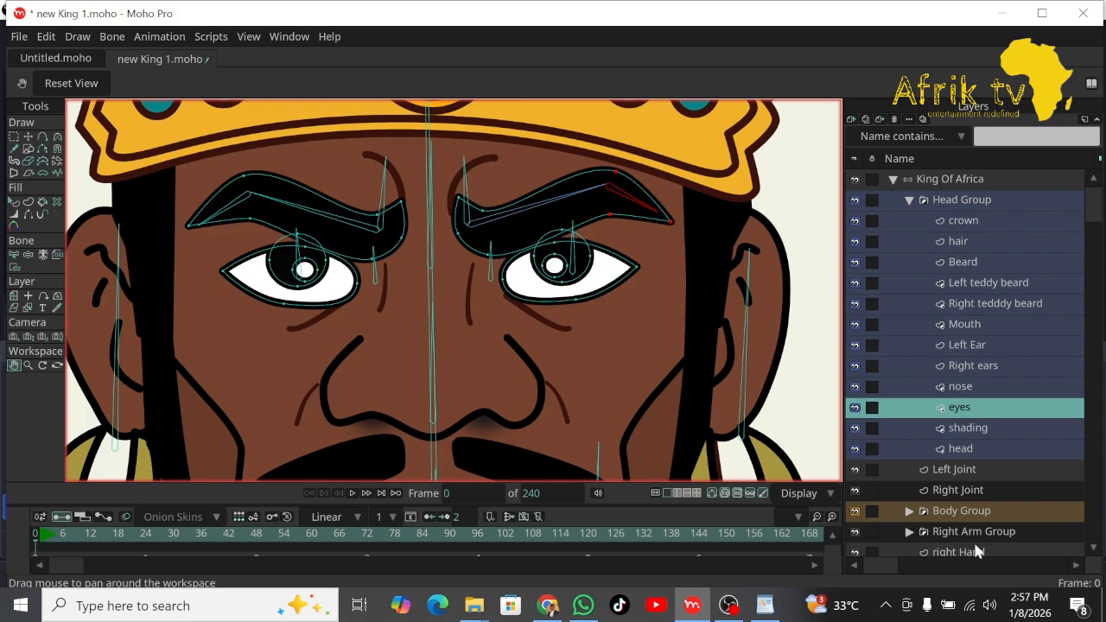
pyautogui.click(978, 426)
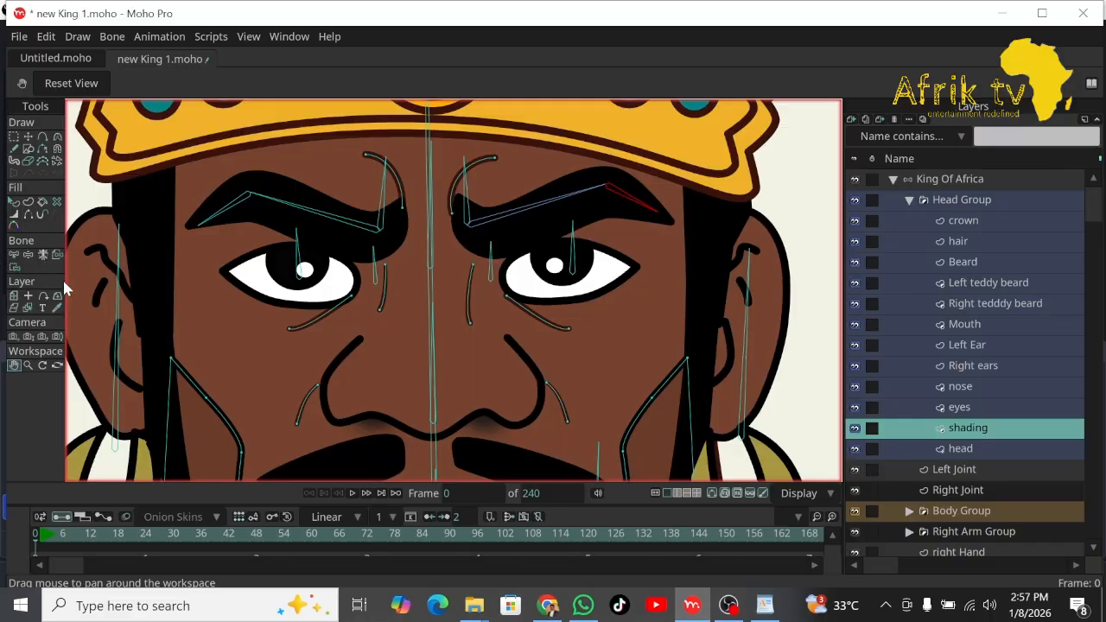
pyautogui.click(14, 255)
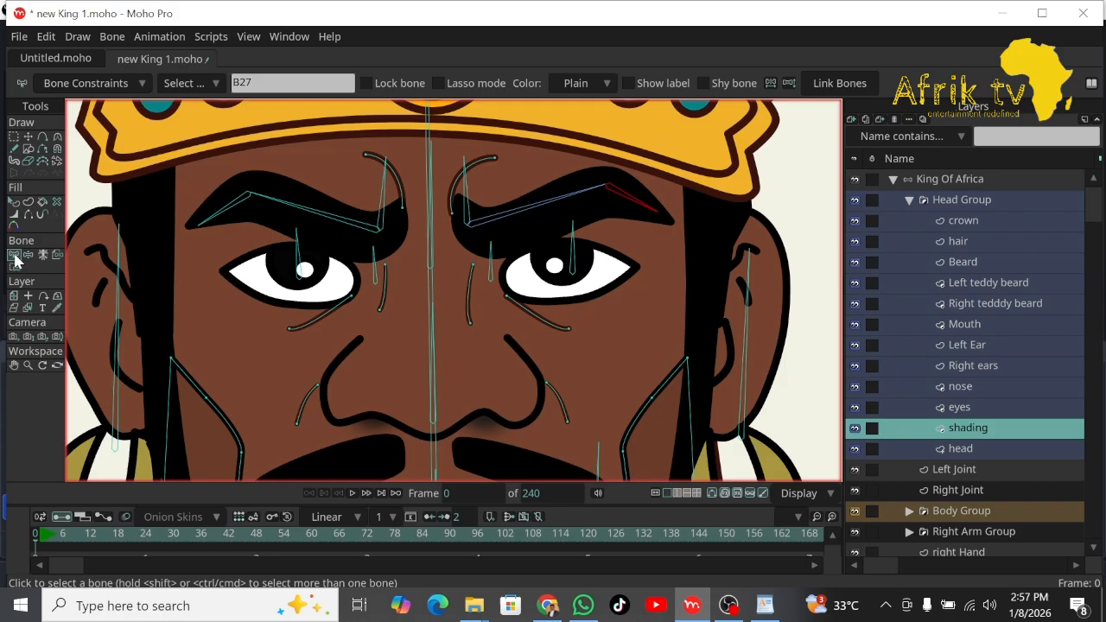
pyautogui.click(377, 273)
pyautogui.click(15, 267)
pyautogui.moveTo(403, 259); pyautogui.dragTo(273, 343)
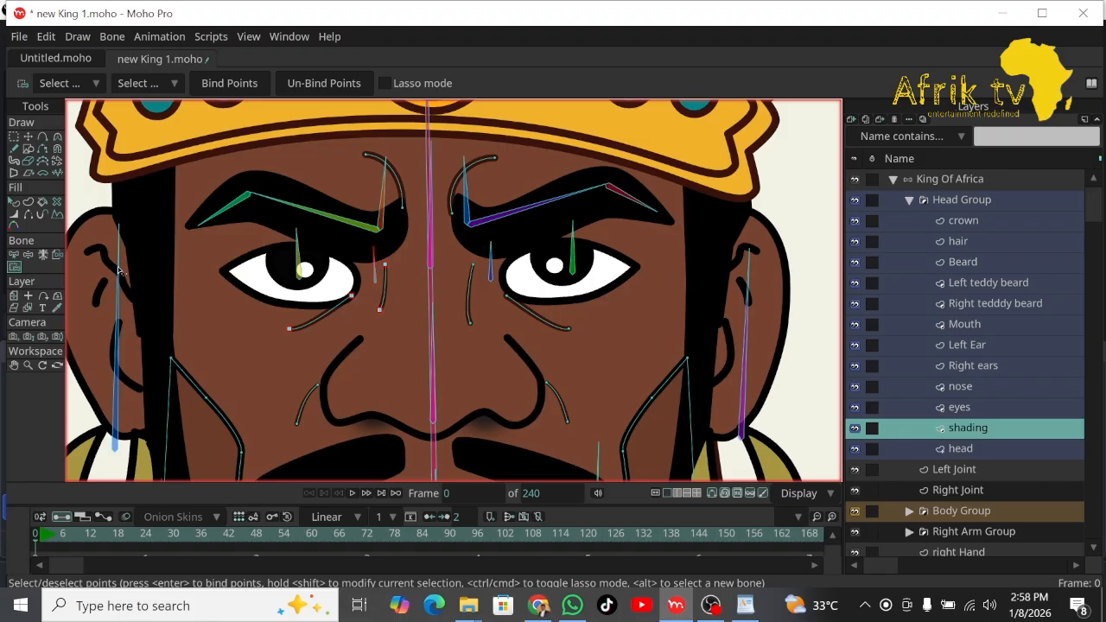
# On the King Of Africa bone layer, add a short vertical bone beside the right forehead wrinkle as a child of B22.
pyautogui.click(12, 258)
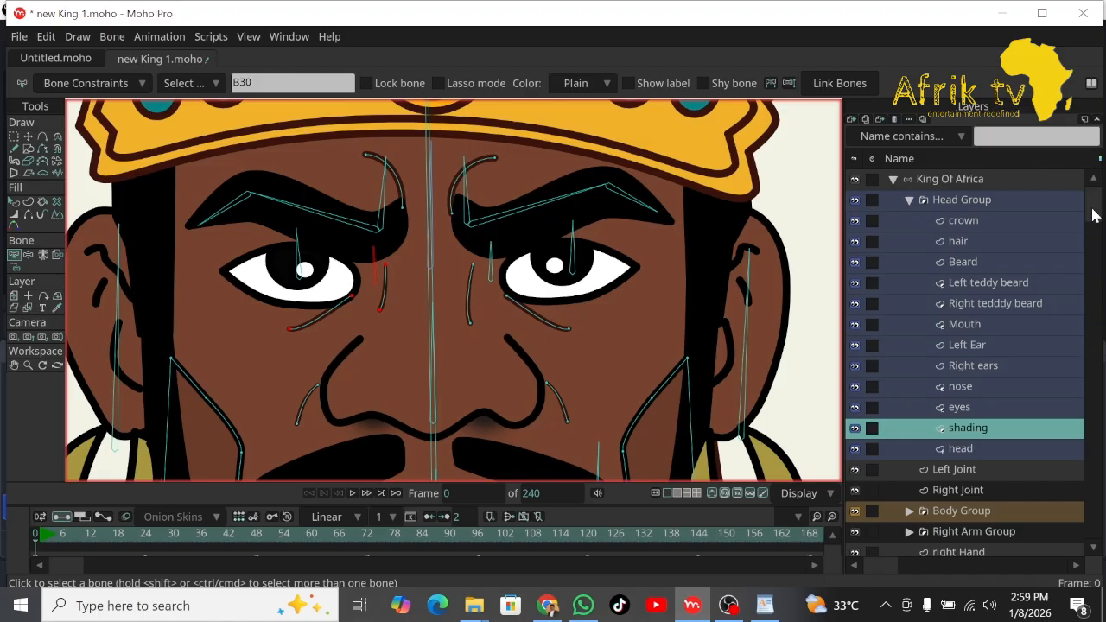
pyautogui.click(966, 183)
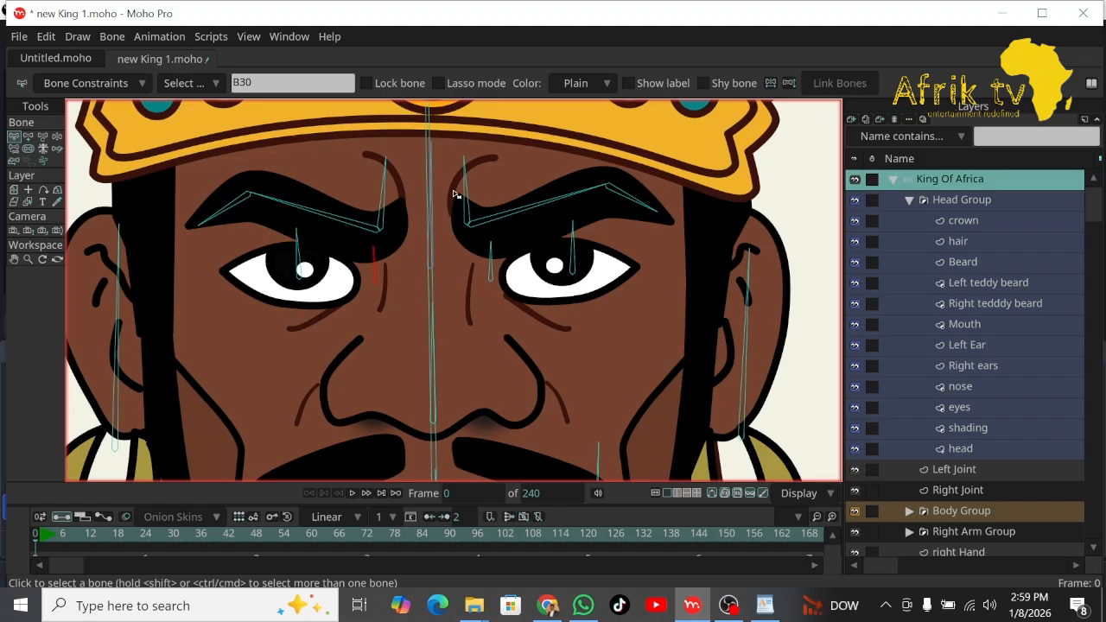
pyautogui.click(385, 190)
pyautogui.click(30, 136)
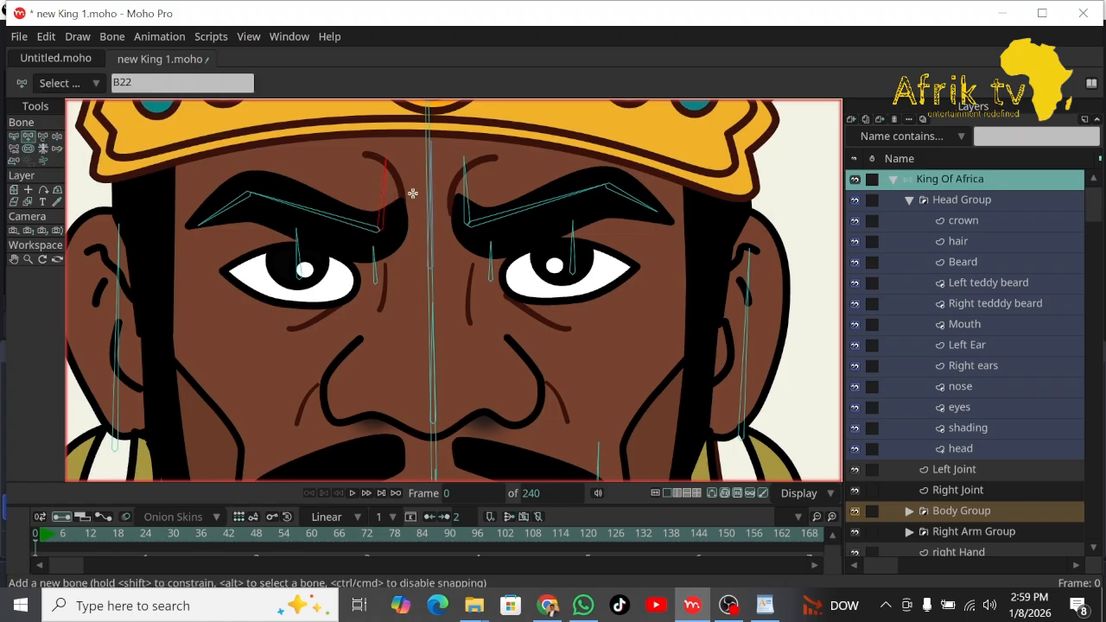
pyautogui.moveTo(412, 193); pyautogui.dragTo(411, 169)
# Add a matching short bone beside the left forehead wrinkle as a child of B25, and shift it slightly toward the wrinkle.
pyautogui.click(14, 137)
pyautogui.click(465, 188)
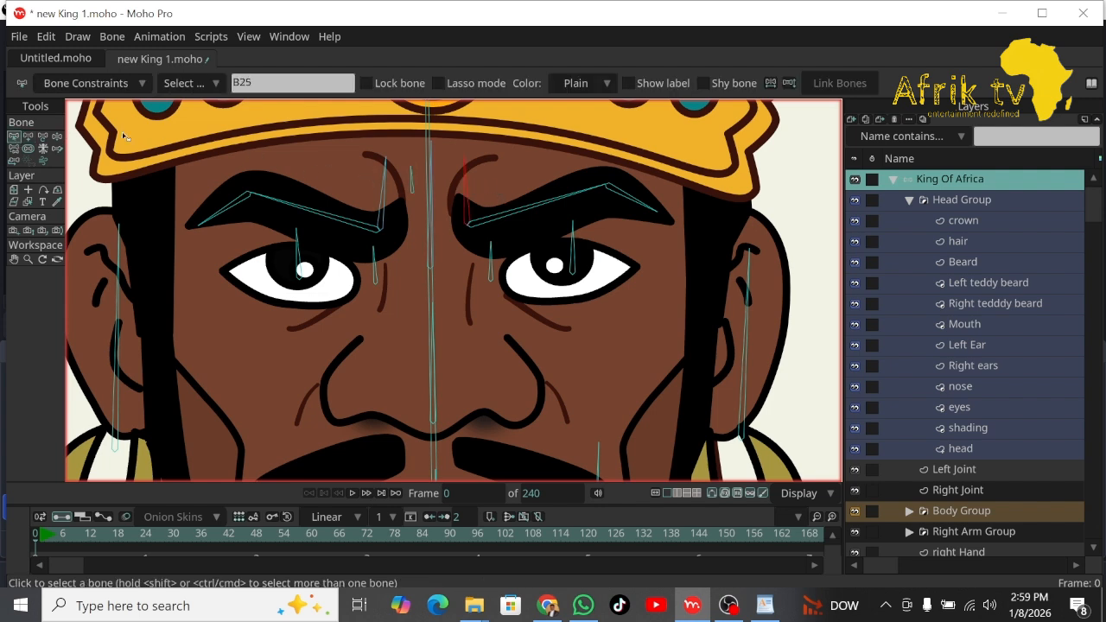
pyautogui.click(28, 136)
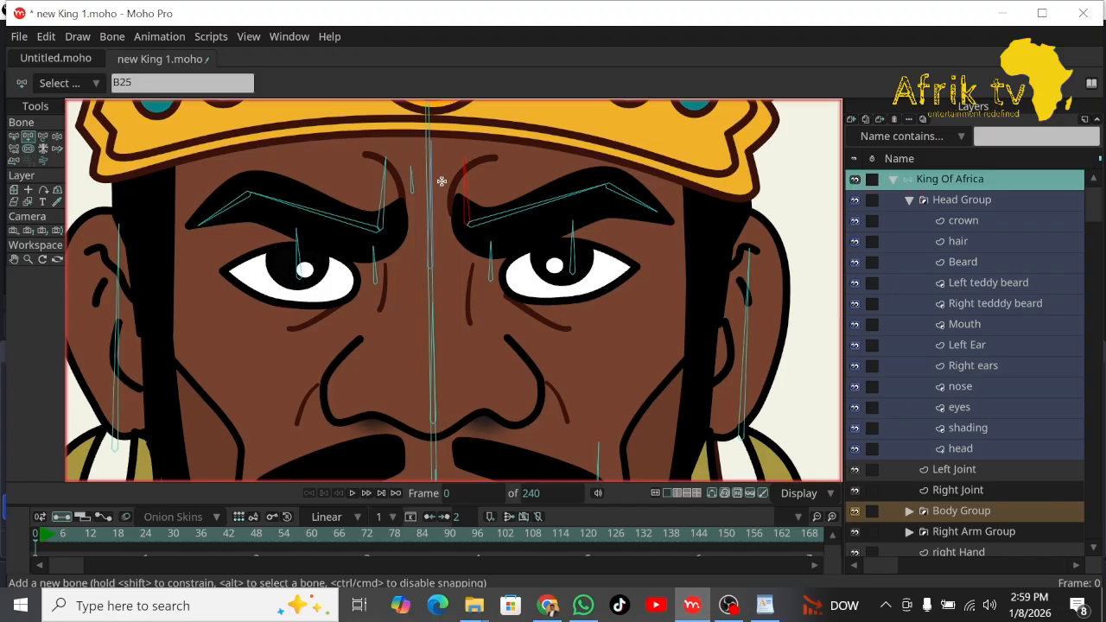
pyautogui.moveTo(442, 184); pyautogui.dragTo(443, 162)
pyautogui.click(41, 137)
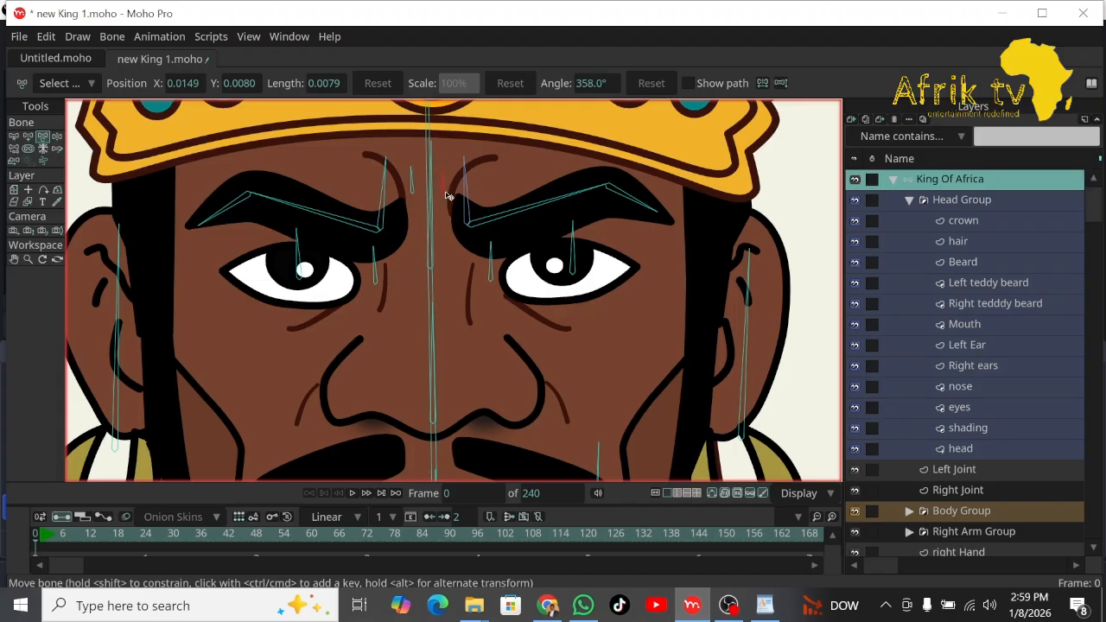
pyautogui.click(12, 137)
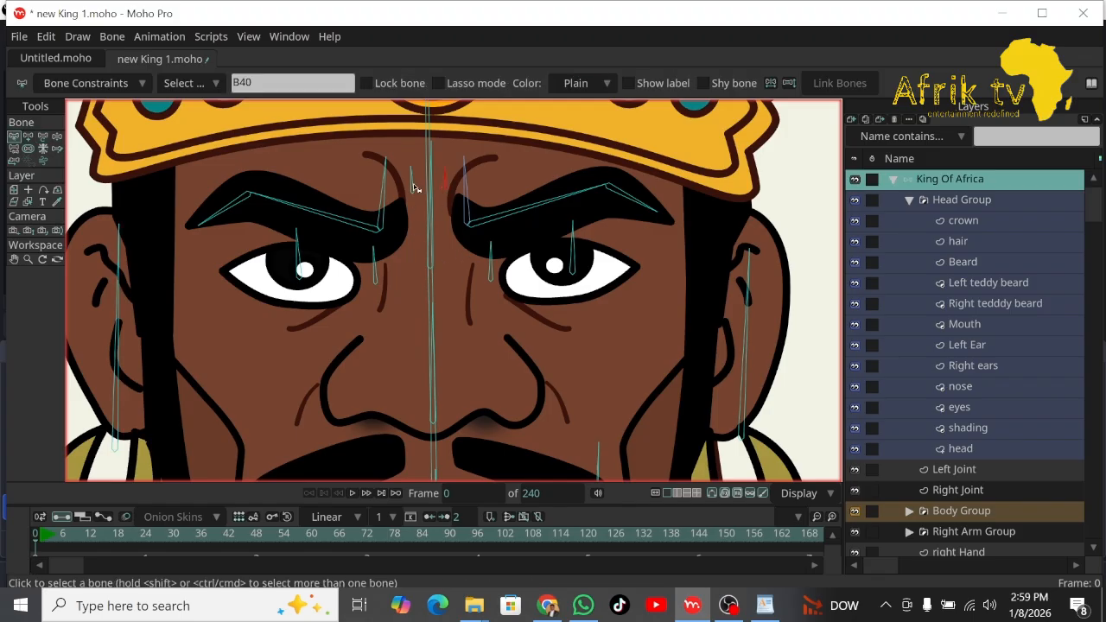
# On the shading layer, bind the points of the king's right forehead wrinkle to the short bone beside it, B39.
pyautogui.click(987, 428)
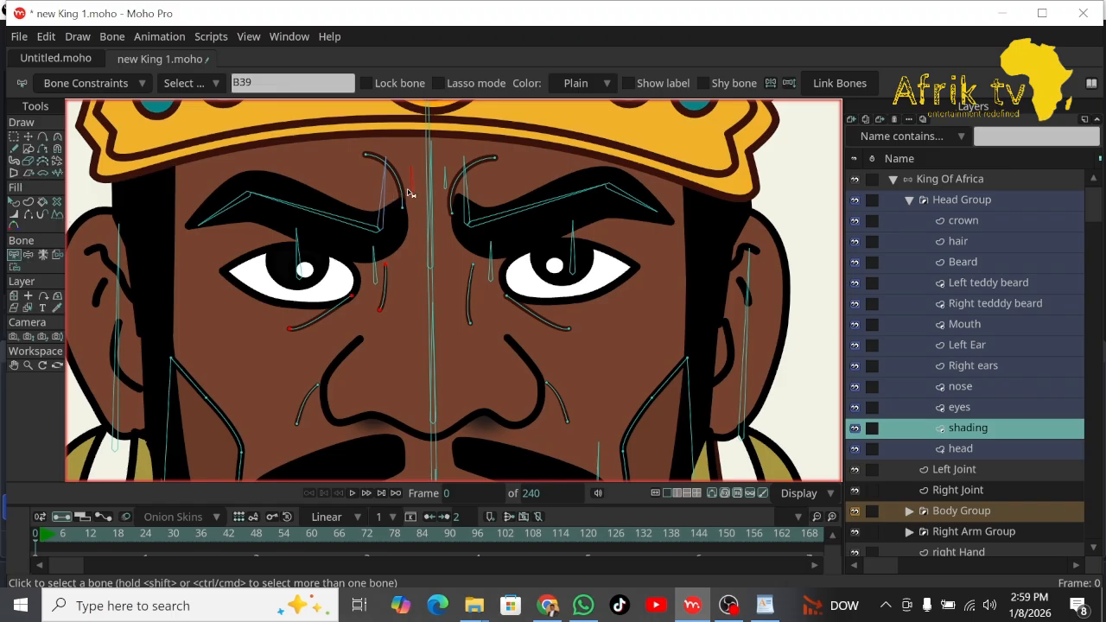
pyautogui.click(14, 266)
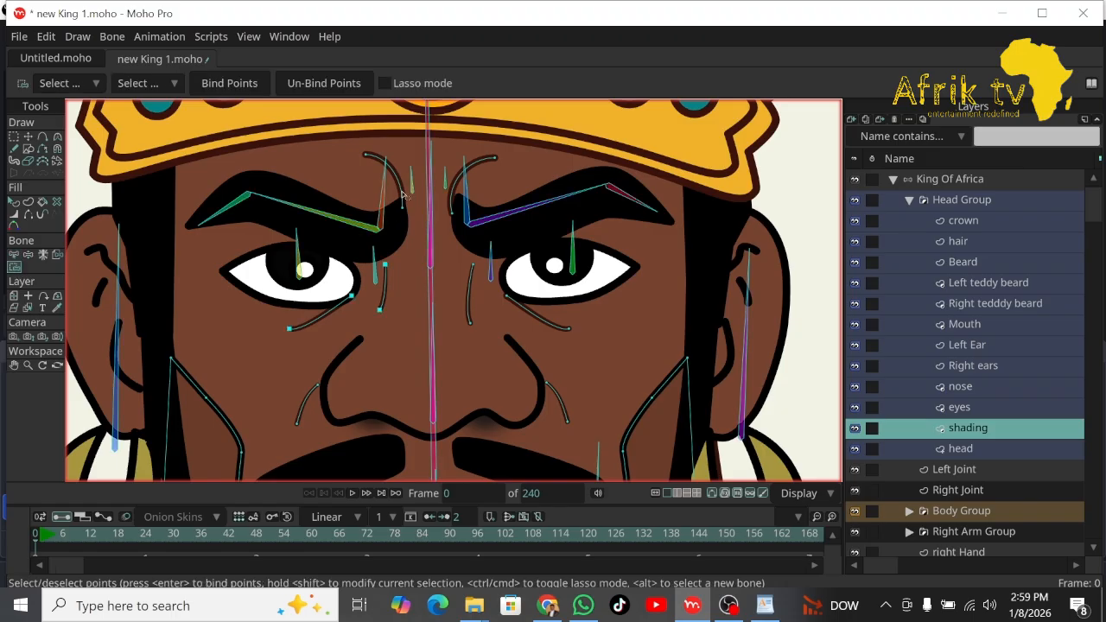
pyautogui.moveTo(354, 145); pyautogui.dragTo(416, 232)
pyautogui.click(13, 255)
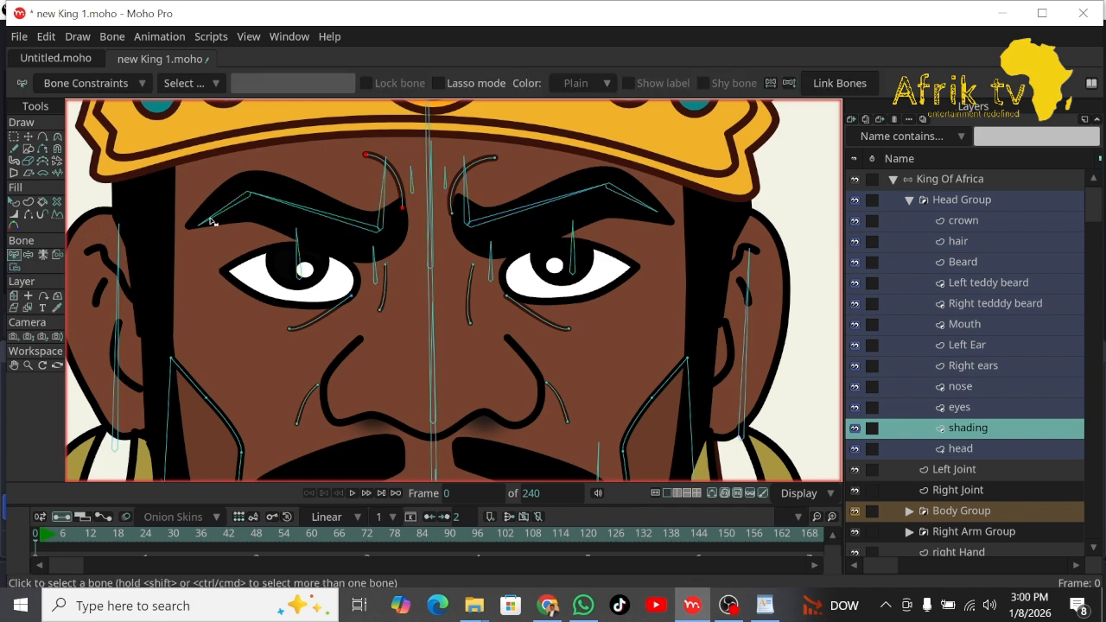
pyautogui.click(412, 185)
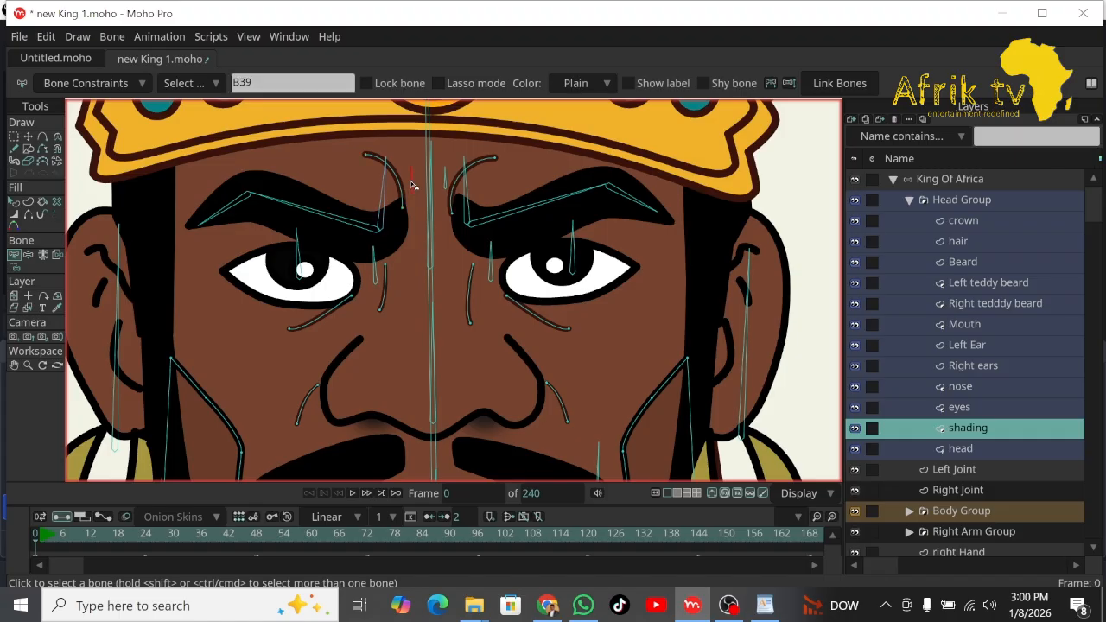
pyautogui.click(15, 269)
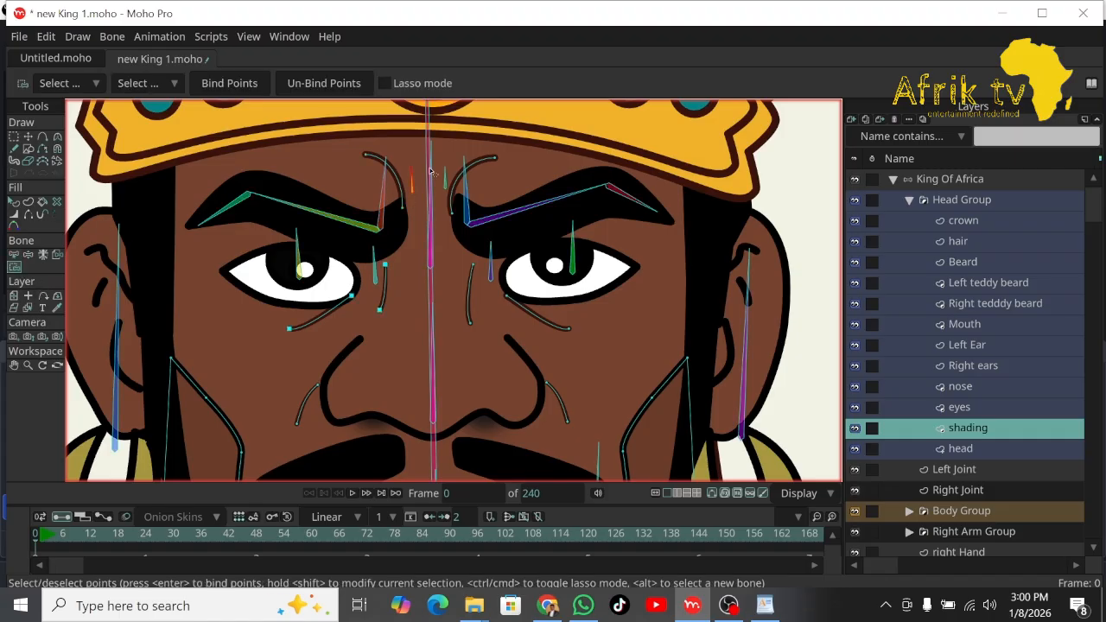
pyautogui.moveTo(358, 143); pyautogui.dragTo(415, 245)
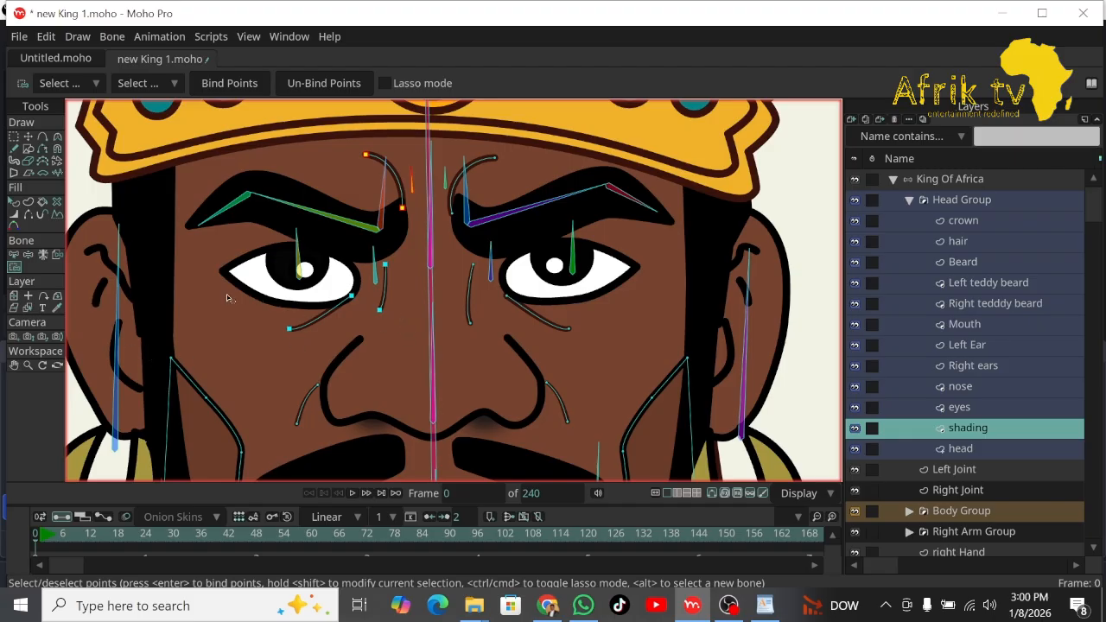
# Bind the points of the king's left forehead wrinkle to the short bone beside it, B40.
pyautogui.click(14, 256)
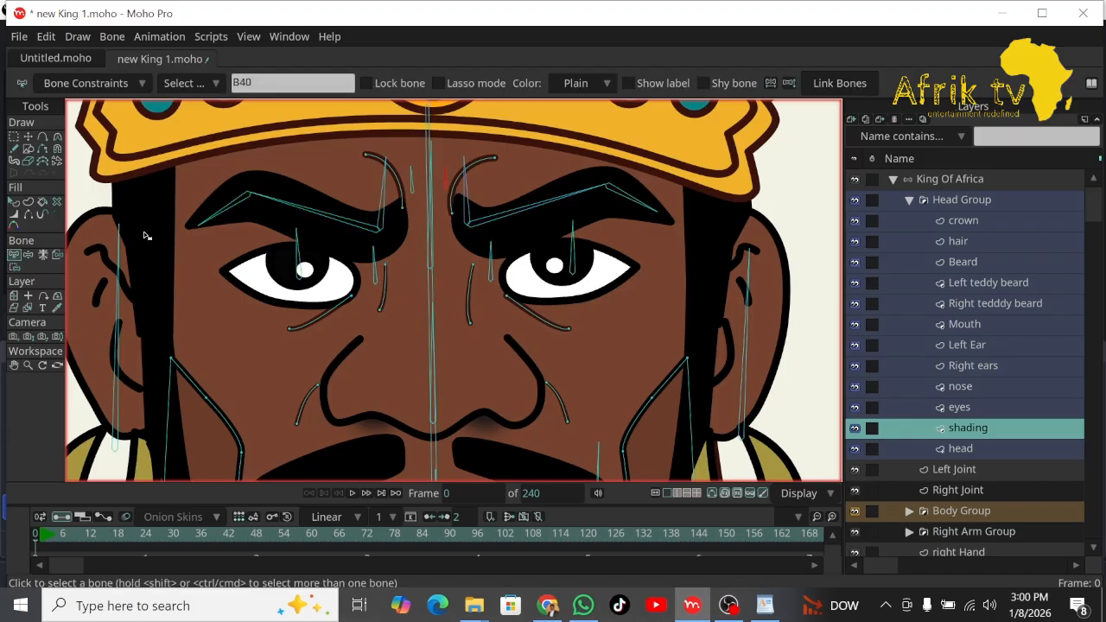
pyautogui.click(15, 267)
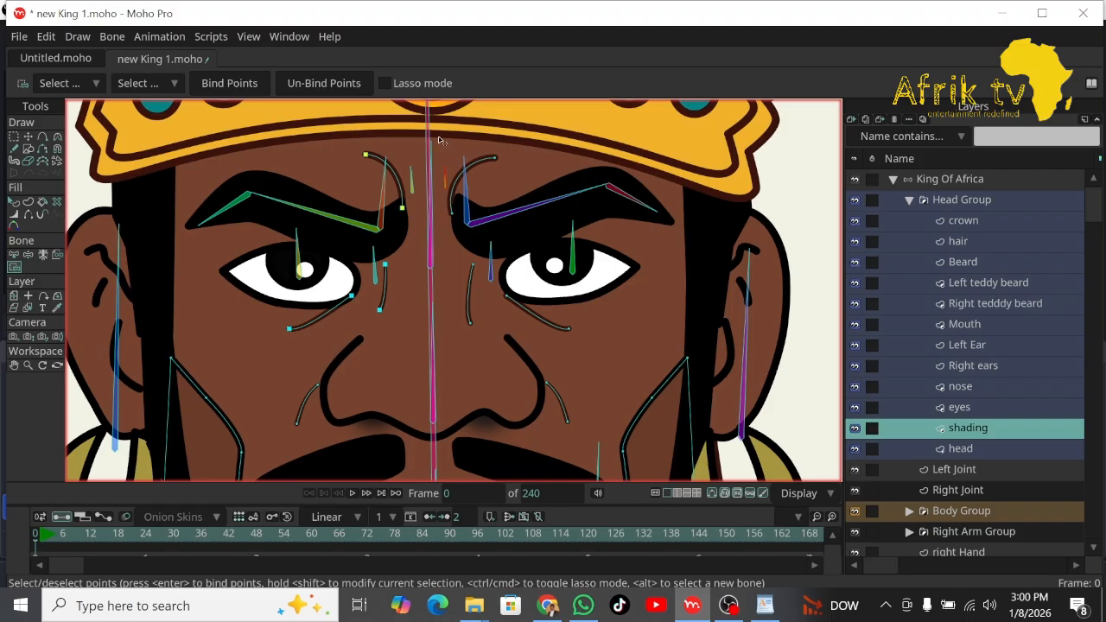
pyautogui.moveTo(432, 130); pyautogui.dragTo(535, 241)
pyautogui.click(221, 90)
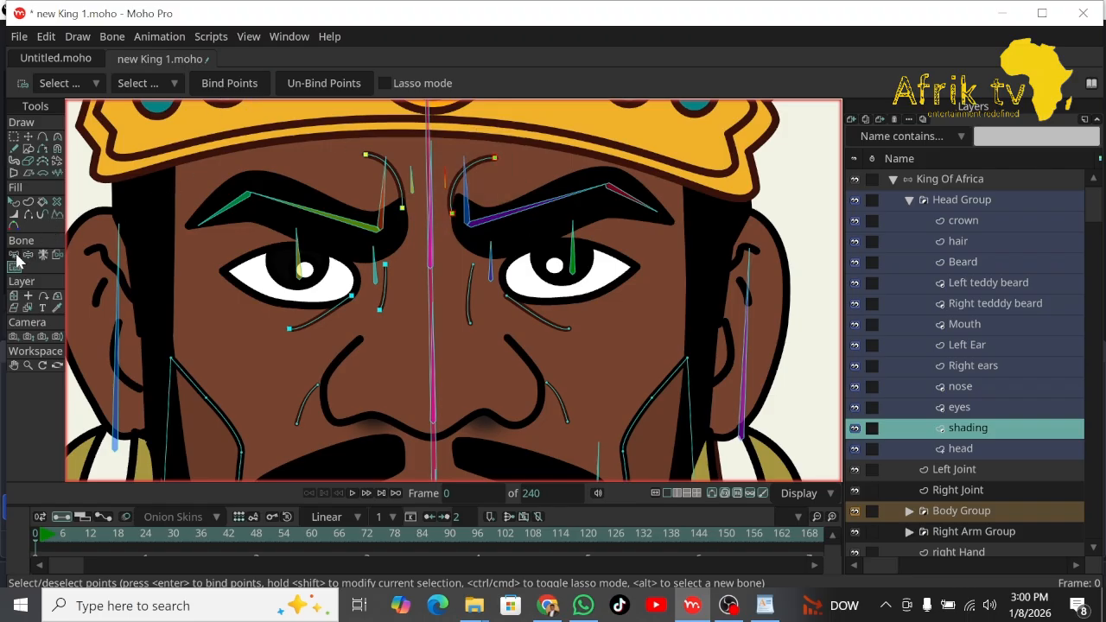
# Bind the two wrinkle lines beside and below the king's left eye to the small bone there, B31.
pyautogui.click(15, 255)
pyautogui.click(491, 266)
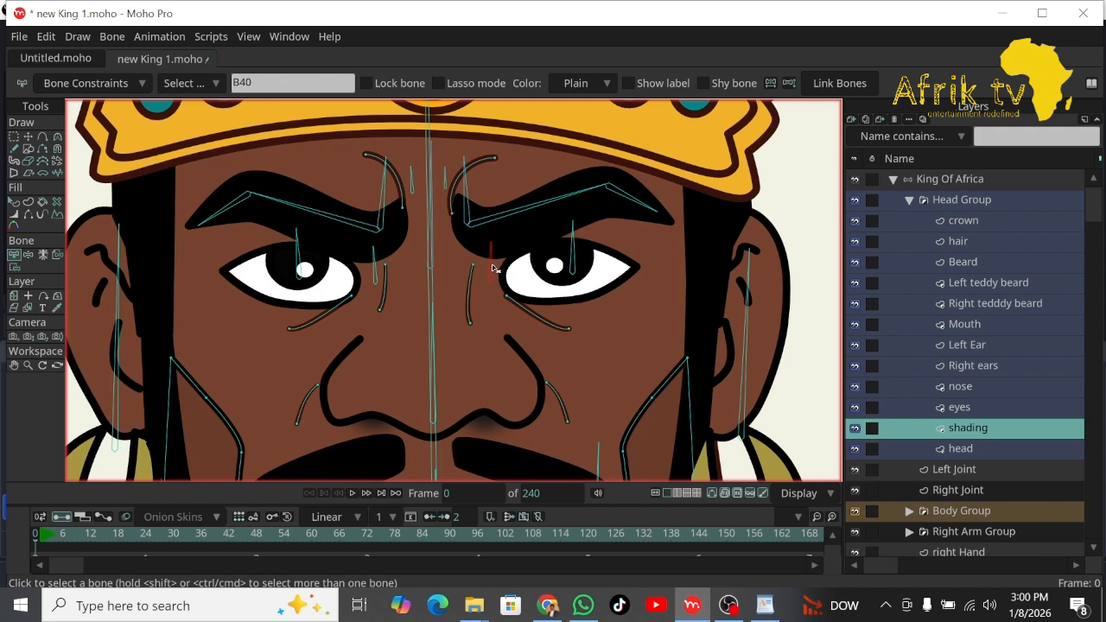
pyautogui.click(14, 267)
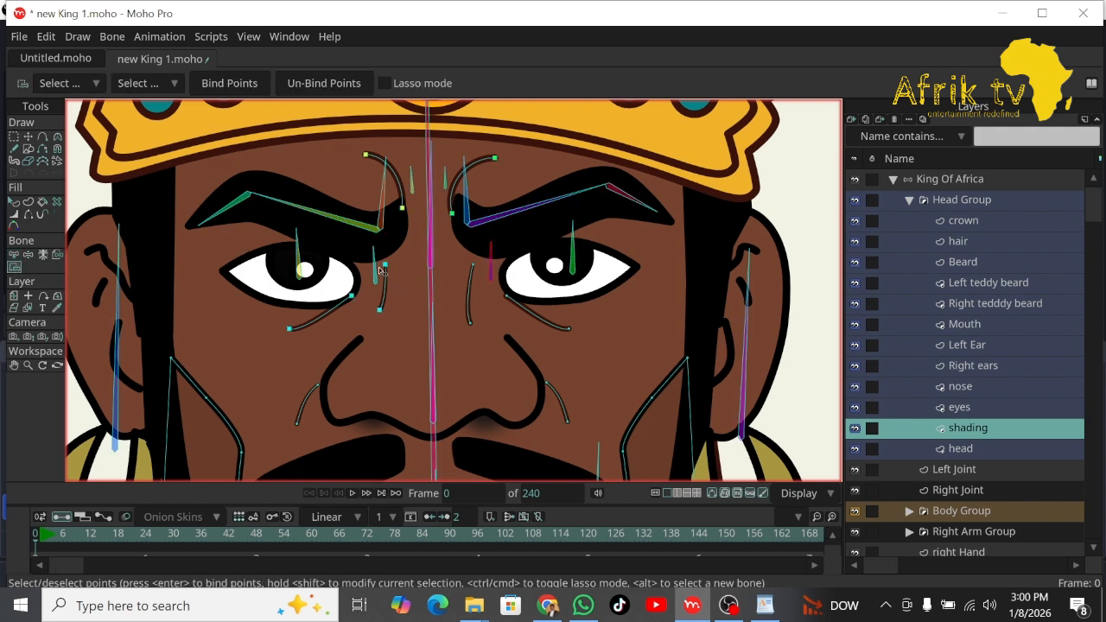
pyautogui.moveTo(455, 242); pyautogui.dragTo(612, 349)
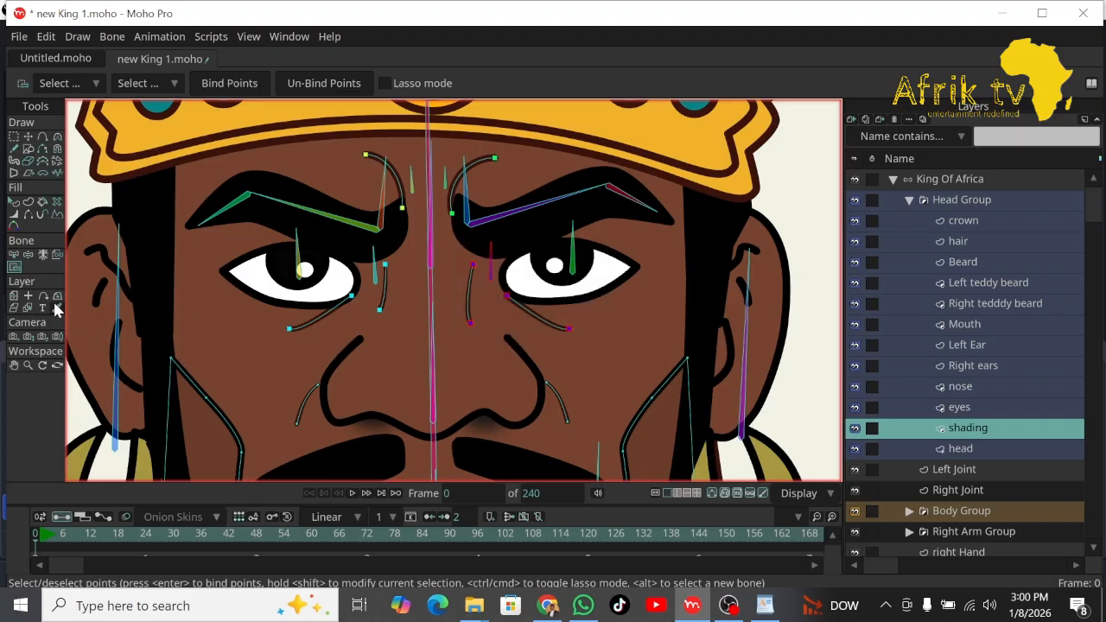
# On the shading layer, bind the points of the two lines beside the king's nose to the nose bone, B32.
pyautogui.click(15, 256)
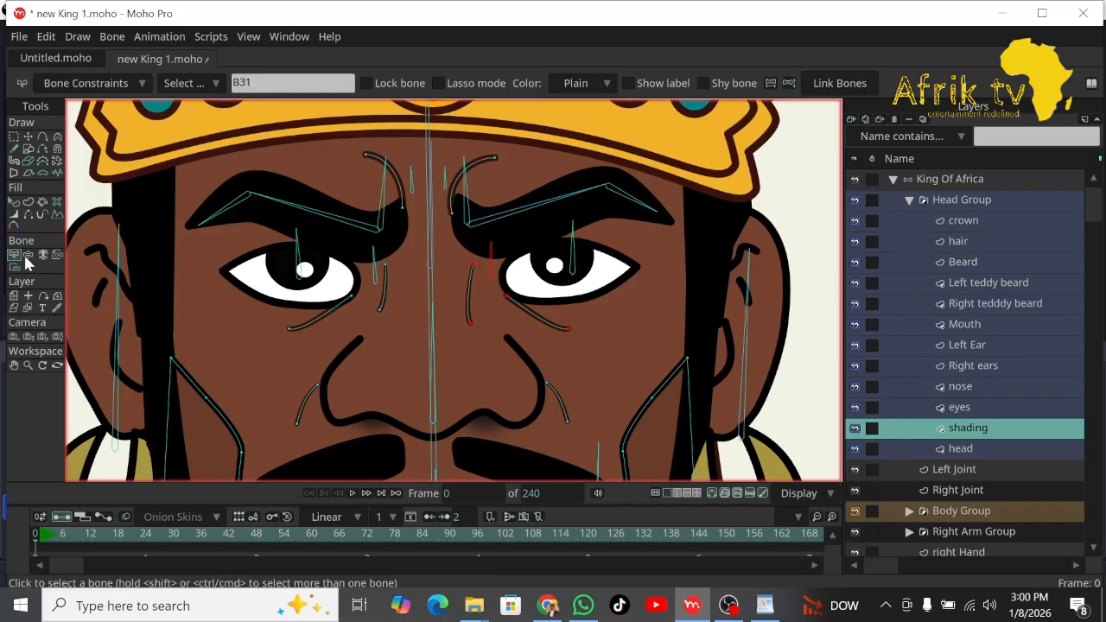
pyautogui.click(433, 359)
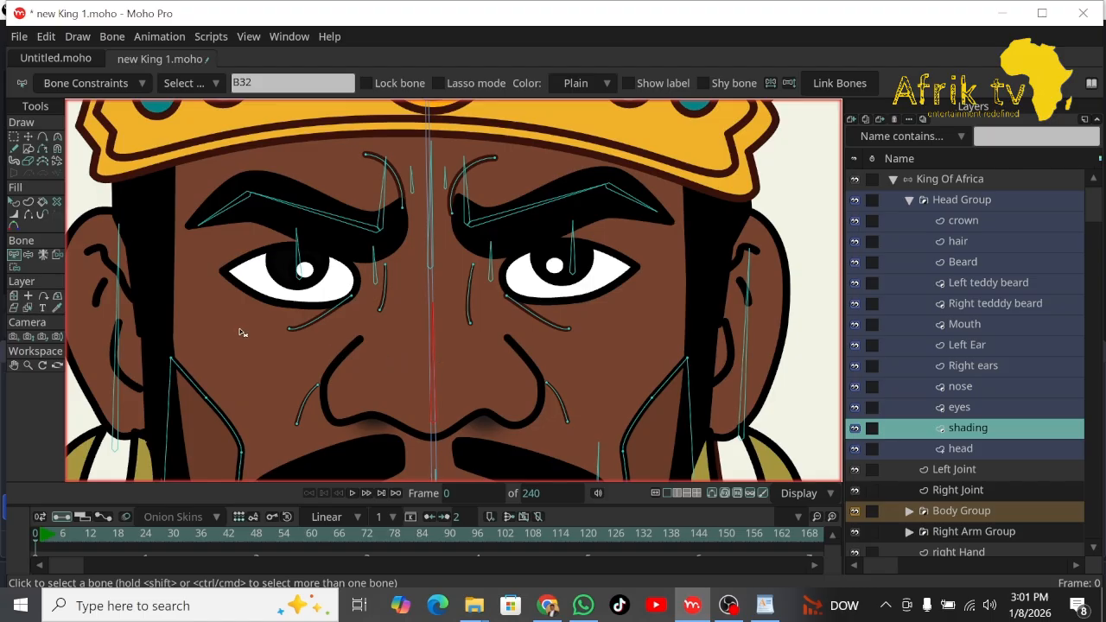
pyautogui.click(14, 266)
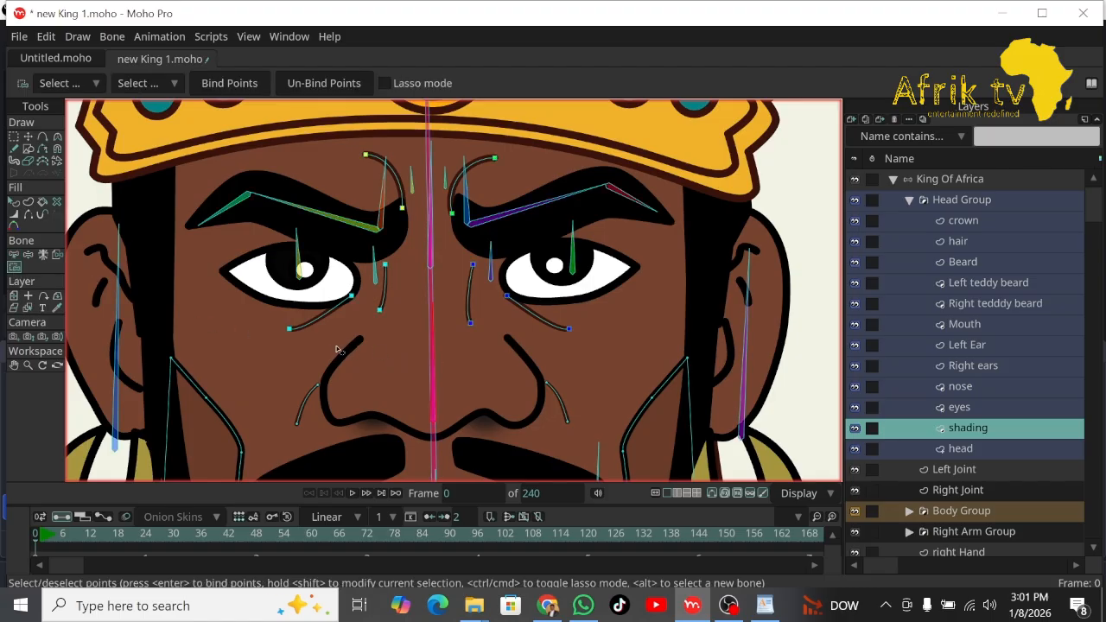
pyautogui.moveTo(289, 342); pyautogui.dragTo(609, 442)
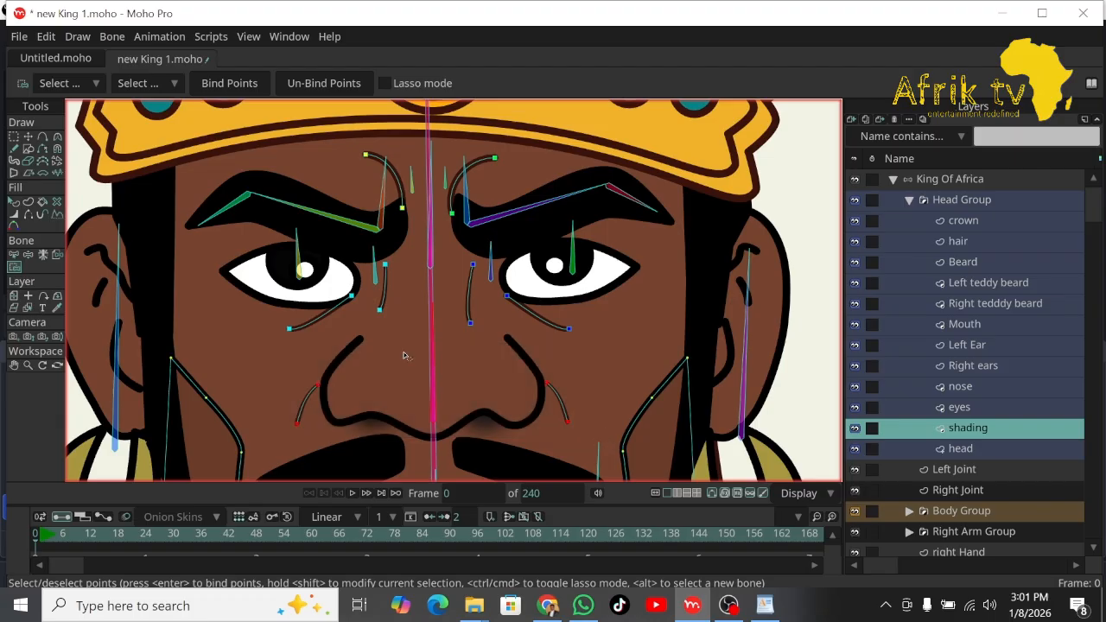
pyautogui.click(226, 89)
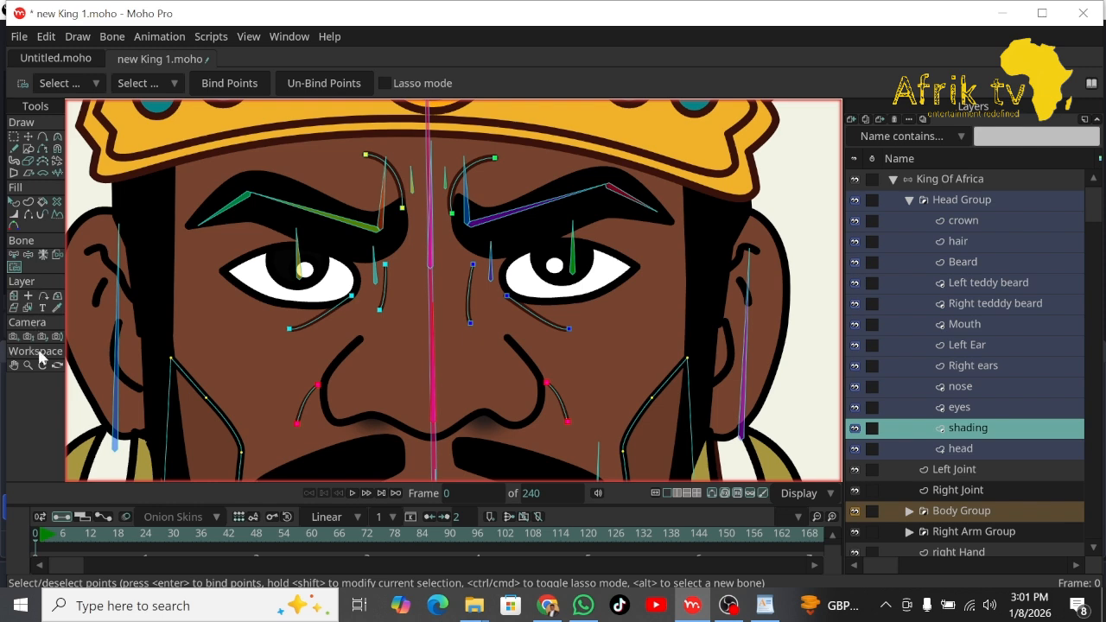
# Bind the points of the king's right cheek shading to the nearby long beard bone, B34.
pyautogui.click(14, 365)
pyautogui.moveTo(303, 366); pyautogui.dragTo(320, 99)
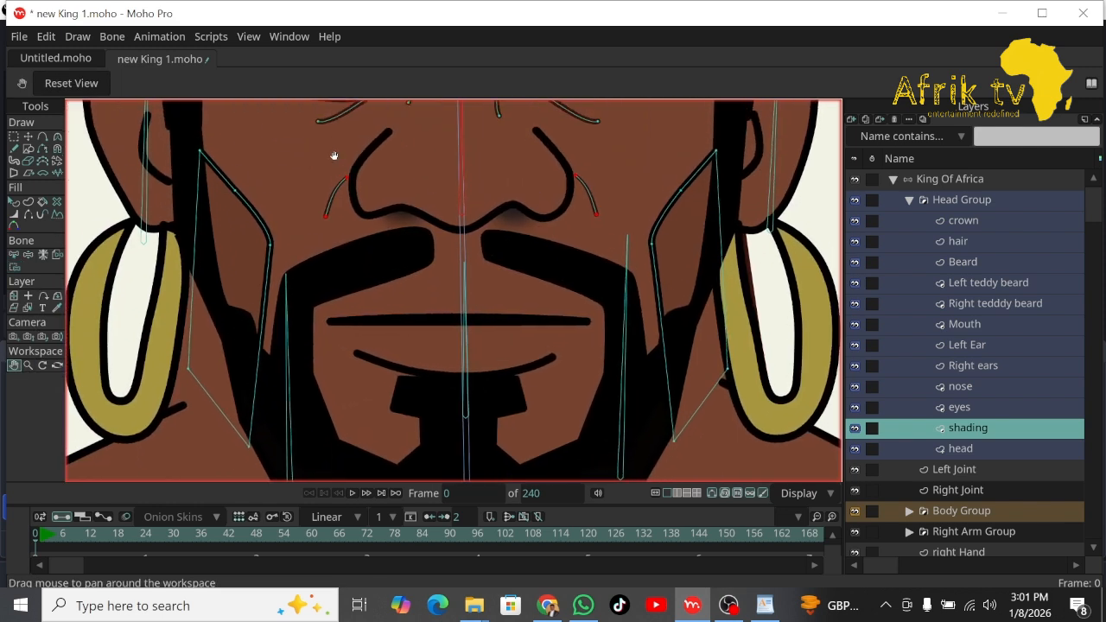
pyautogui.click(28, 364)
pyautogui.moveTo(357, 363); pyautogui.dragTo(143, 276)
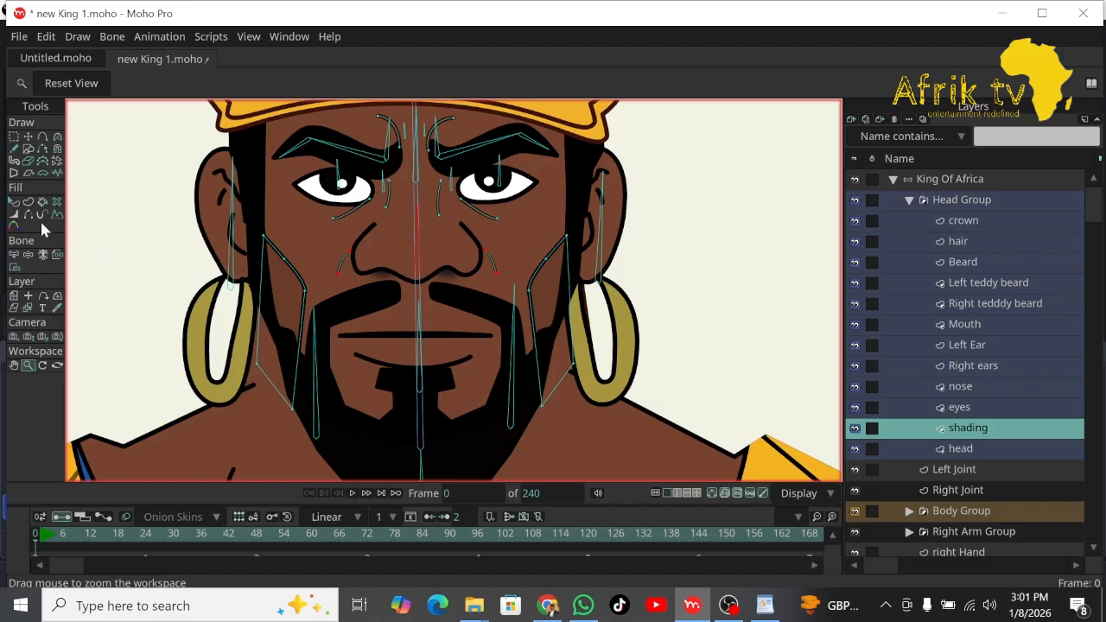
pyautogui.click(14, 253)
pyautogui.click(316, 385)
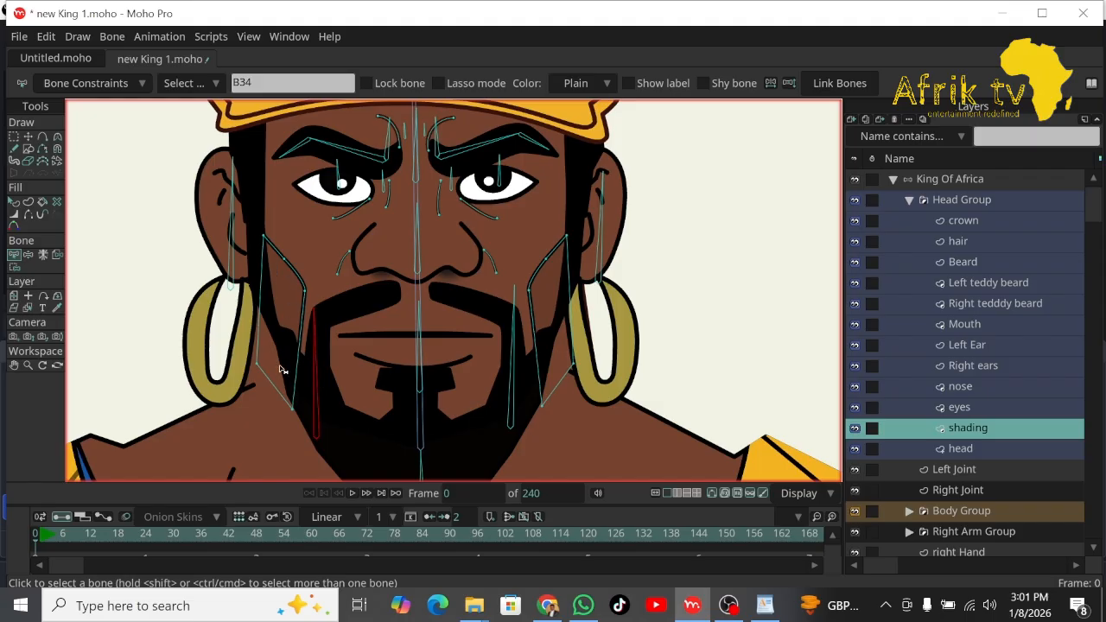
pyautogui.click(14, 268)
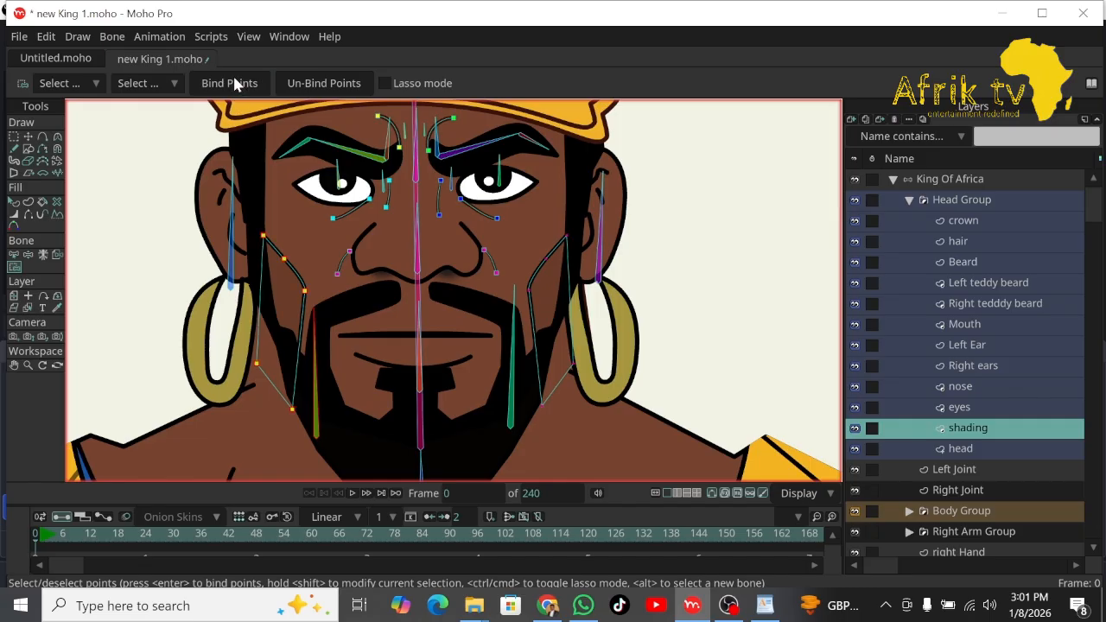
# Bind the points of the king's left cheek shading to the long beard bone on that side, B35.
pyautogui.click(14, 254)
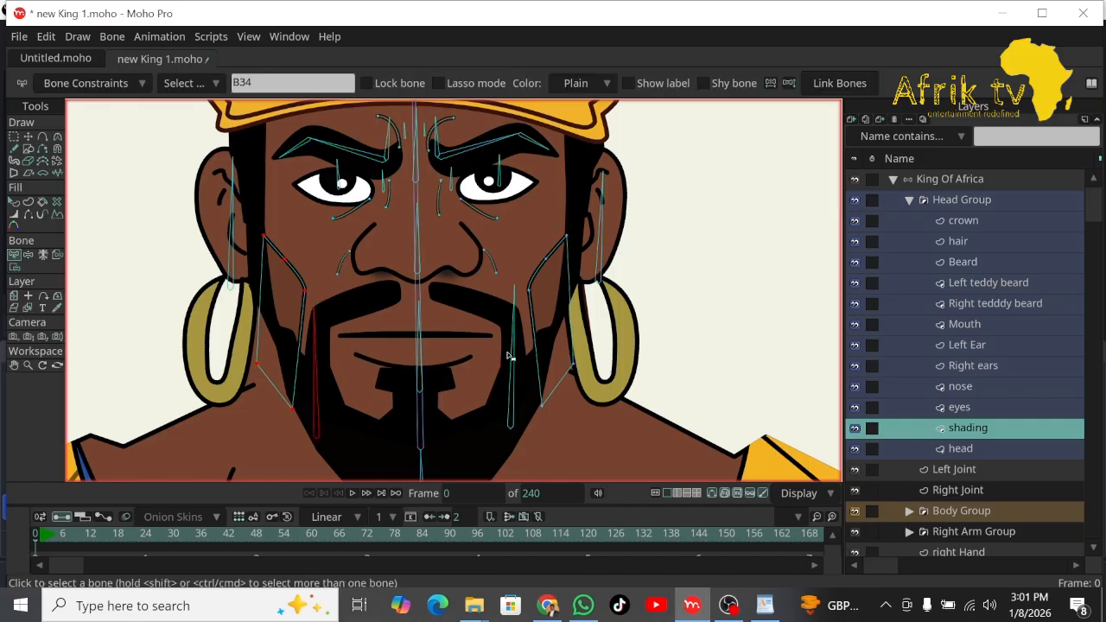
pyautogui.click(14, 267)
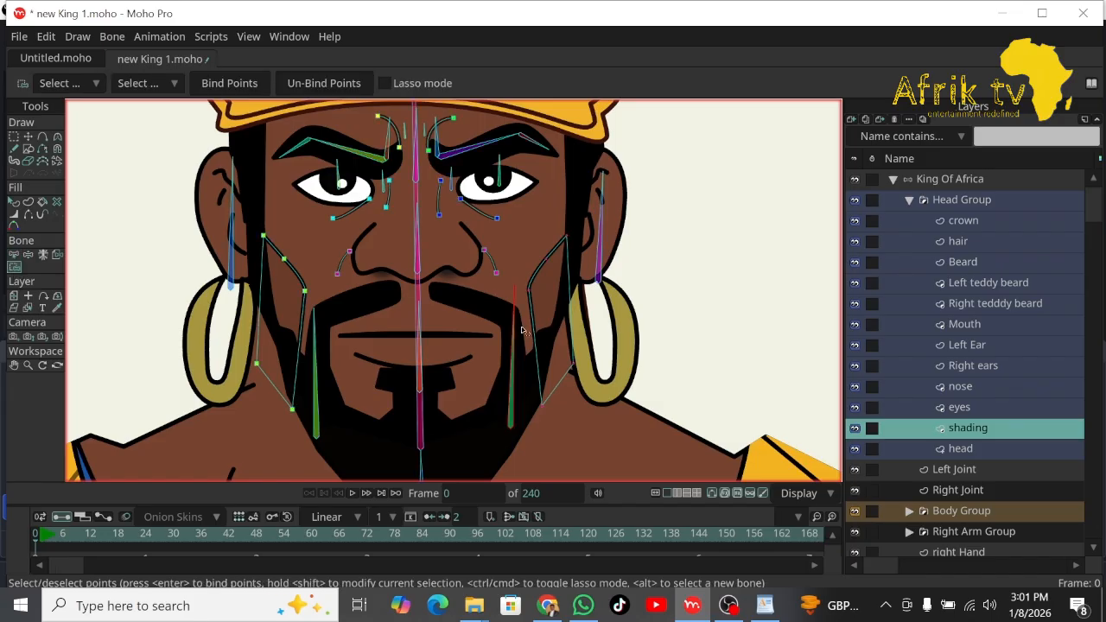
pyautogui.click(550, 319)
pyautogui.click(229, 86)
# Collapse the Head Group and bind all points of the neck layer to the neck bone, B4.
pyautogui.click(966, 448)
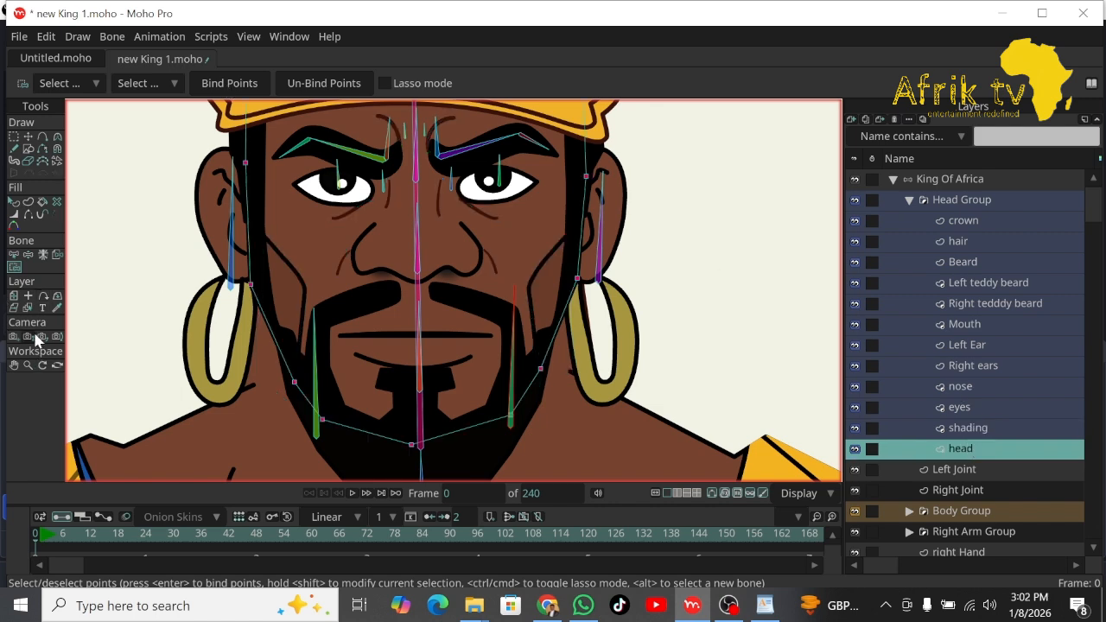
pyautogui.click(14, 364)
pyautogui.moveTo(259, 368); pyautogui.dragTo(254, 257)
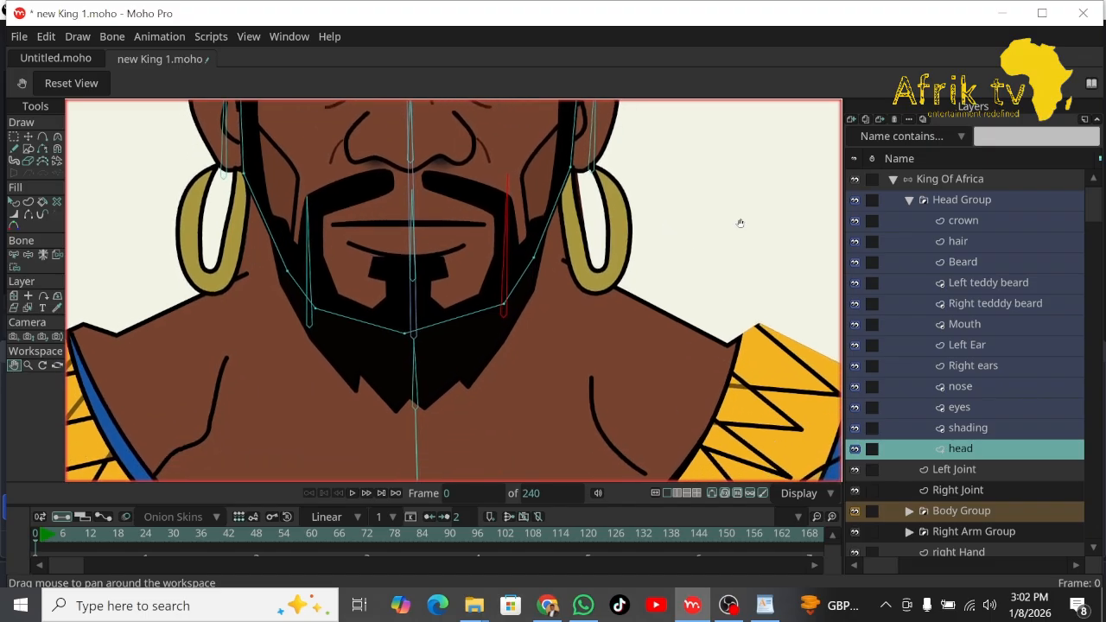
pyautogui.click(909, 202)
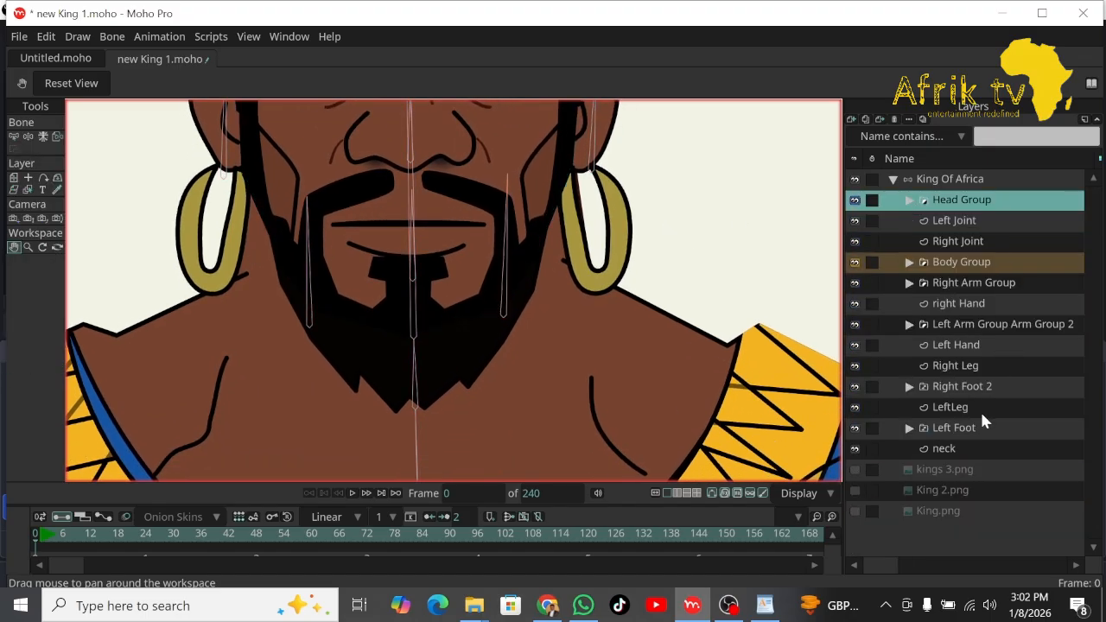
pyautogui.click(961, 448)
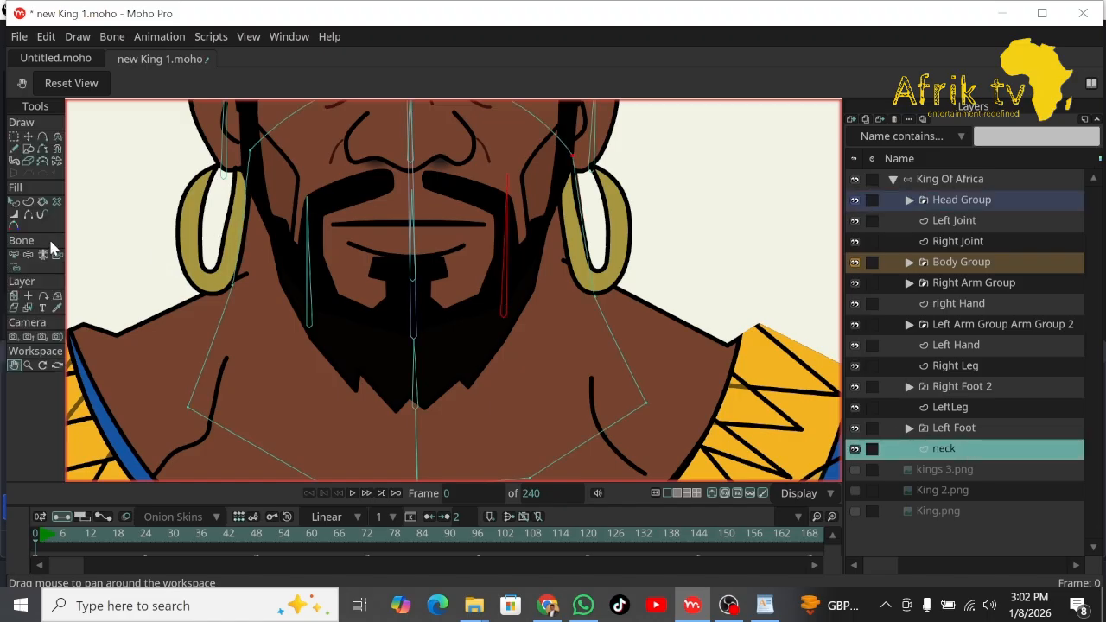
pyautogui.click(16, 257)
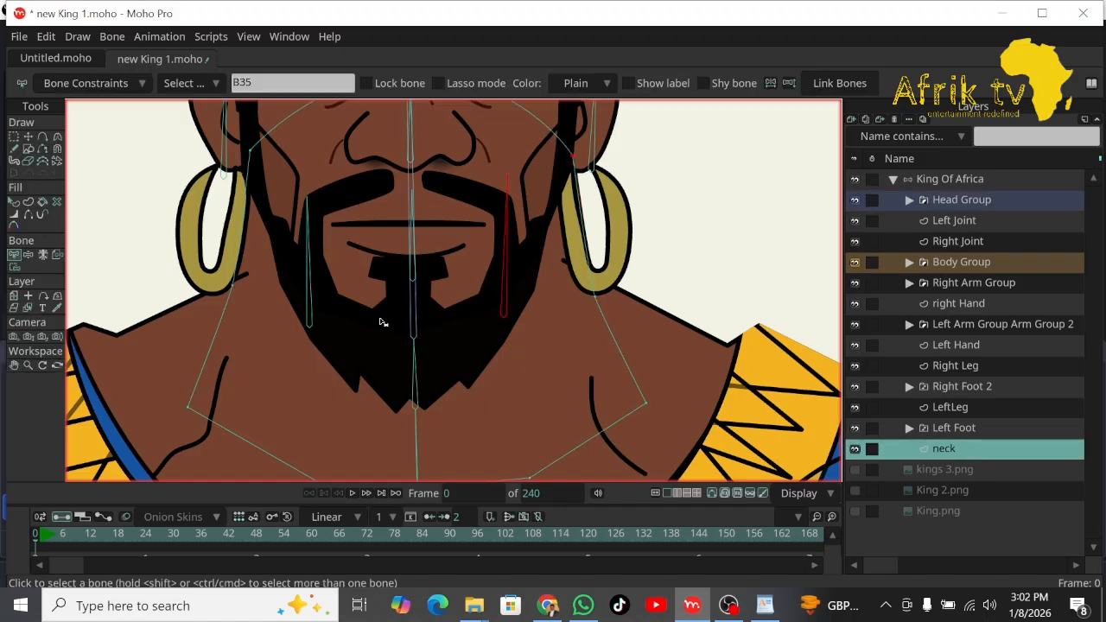
pyautogui.click(414, 326)
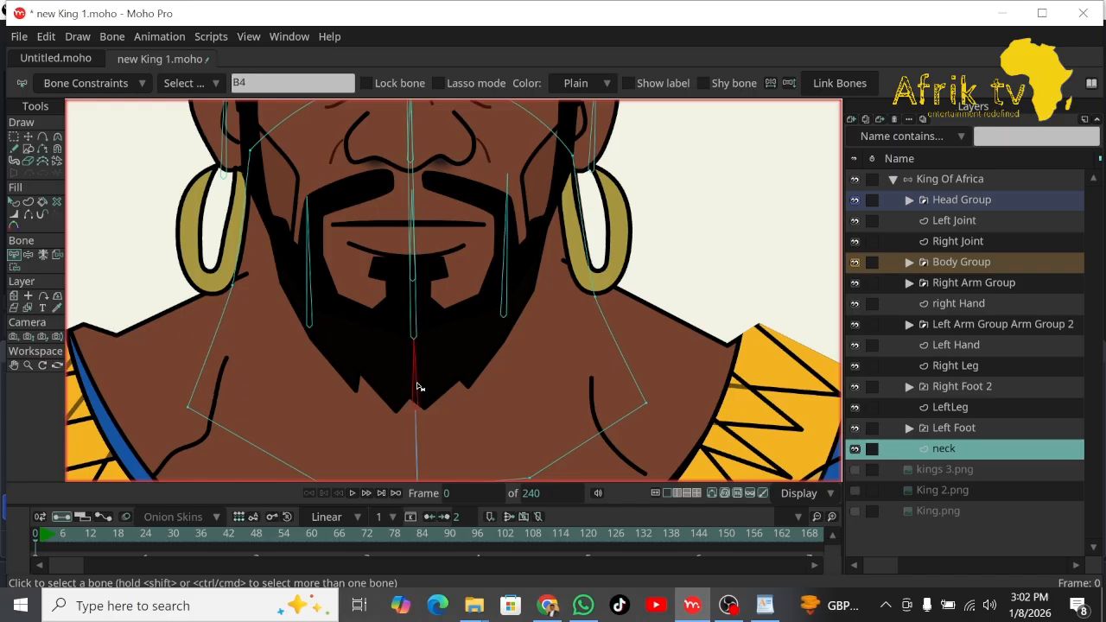
pyautogui.click(14, 267)
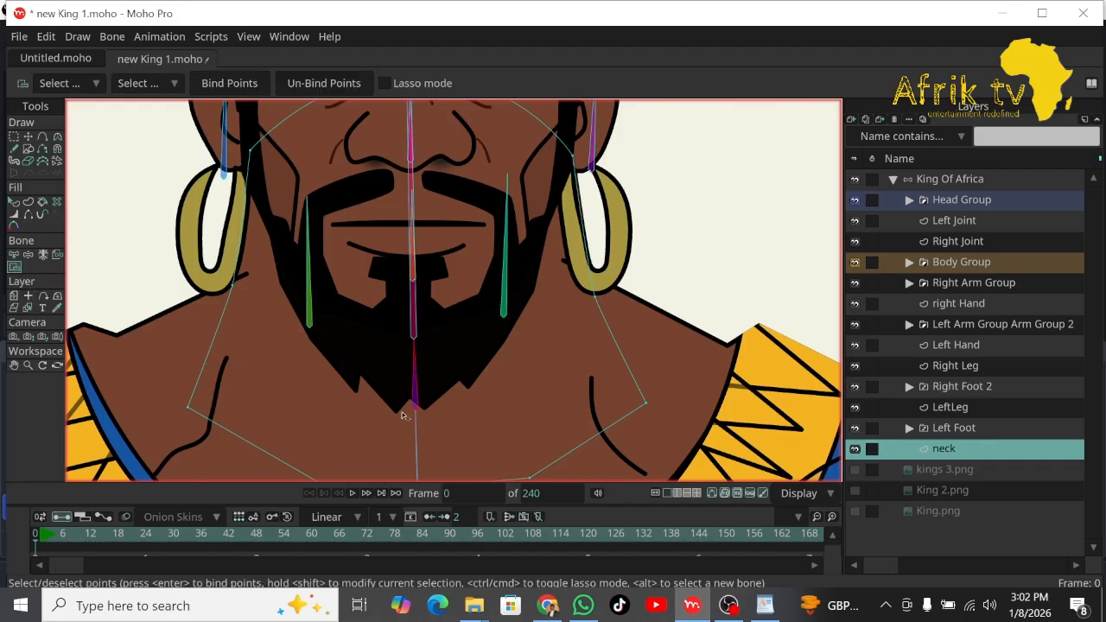
pyautogui.hotkey('ctrl', 'a')
pyautogui.click(216, 84)
# Set the bone strength of all the bones in the King Of Africa layer to 0.
pyautogui.click(27, 367)
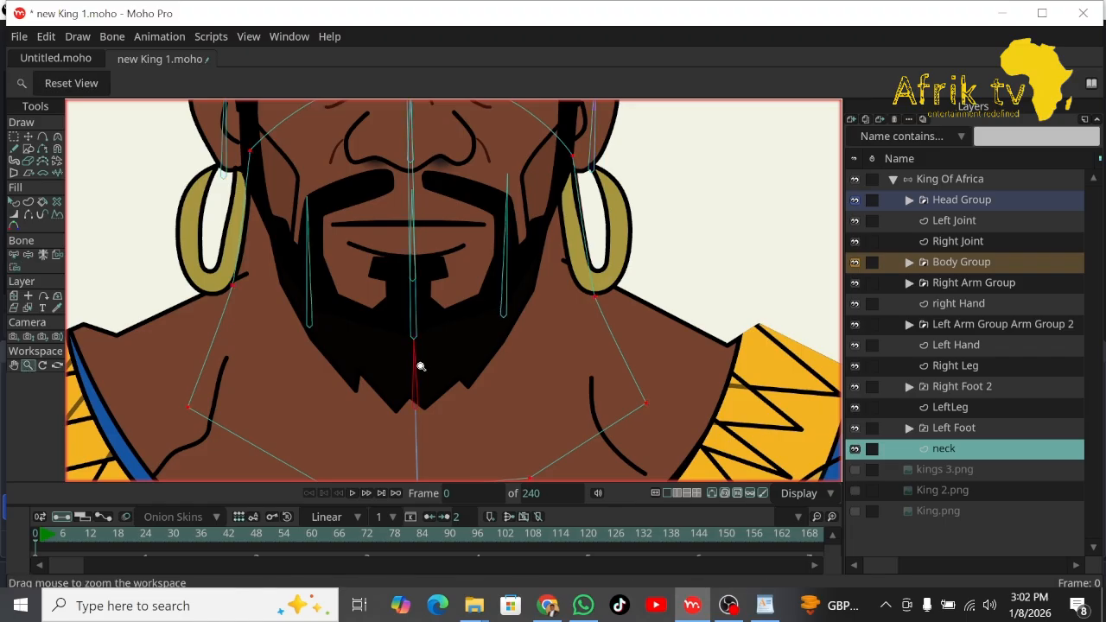
pyautogui.moveTo(419, 364); pyautogui.dragTo(89, 247)
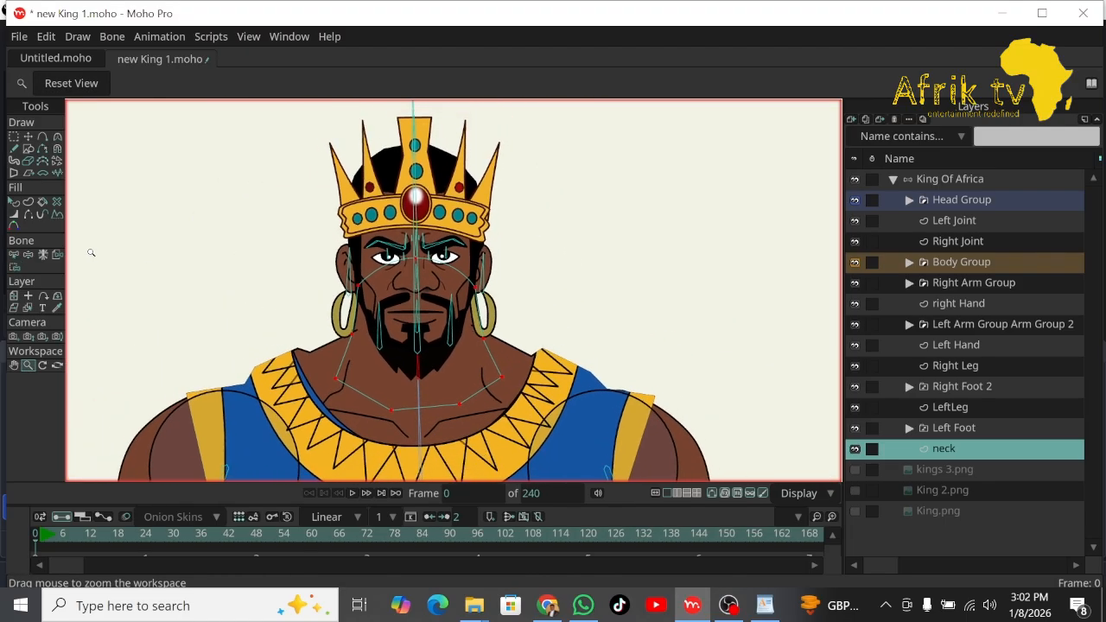
pyautogui.click(29, 254)
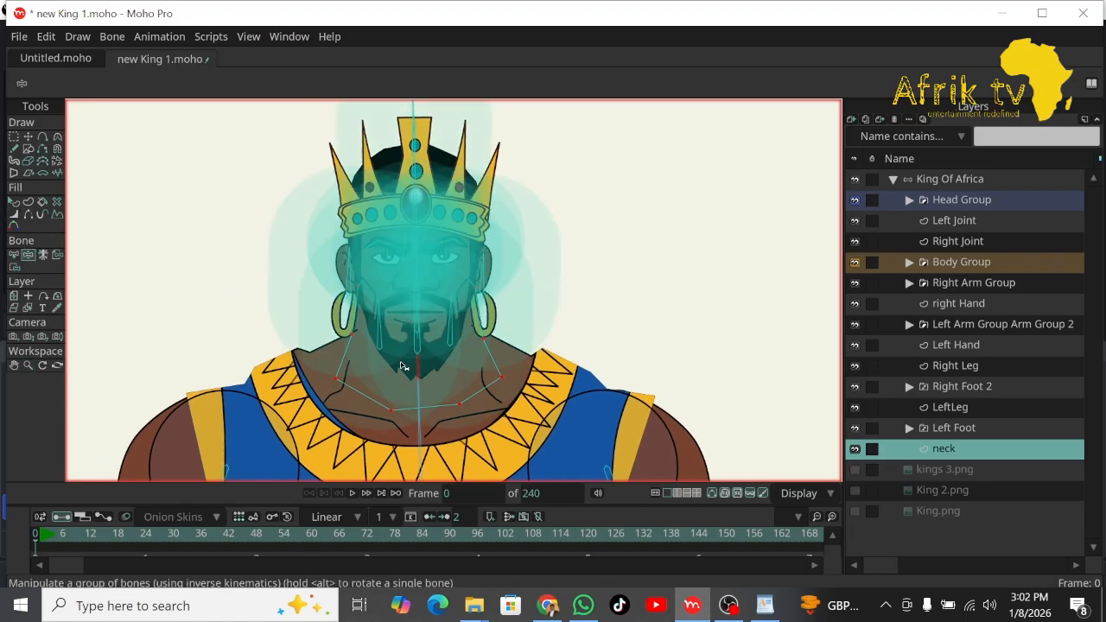
pyautogui.click(1002, 180)
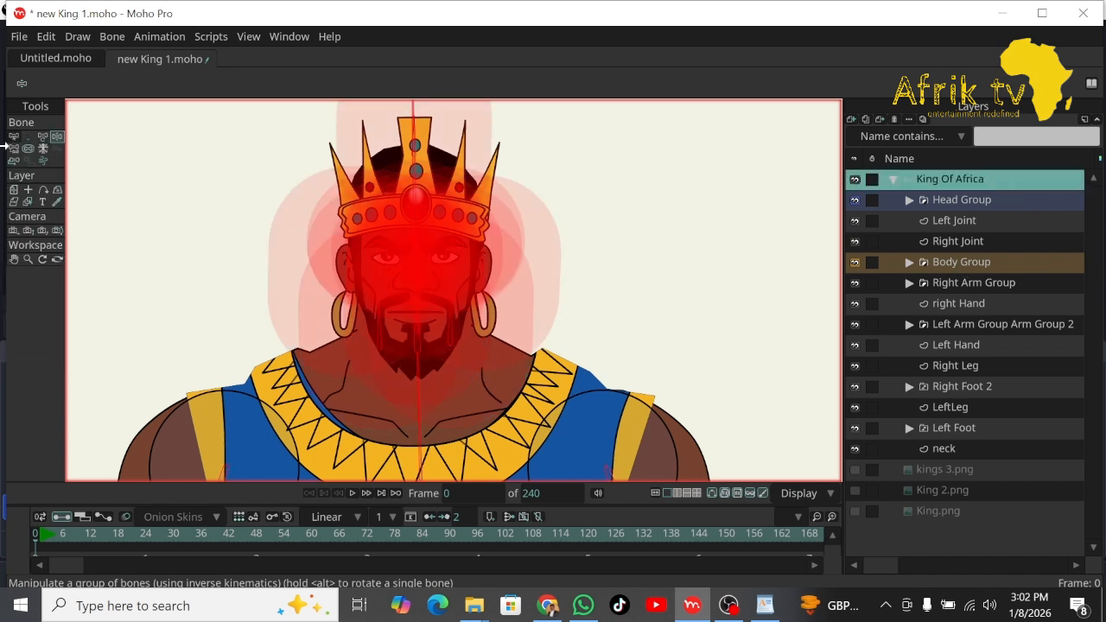
pyautogui.click(28, 149)
pyautogui.moveTo(475, 258); pyautogui.dragTo(53, 187)
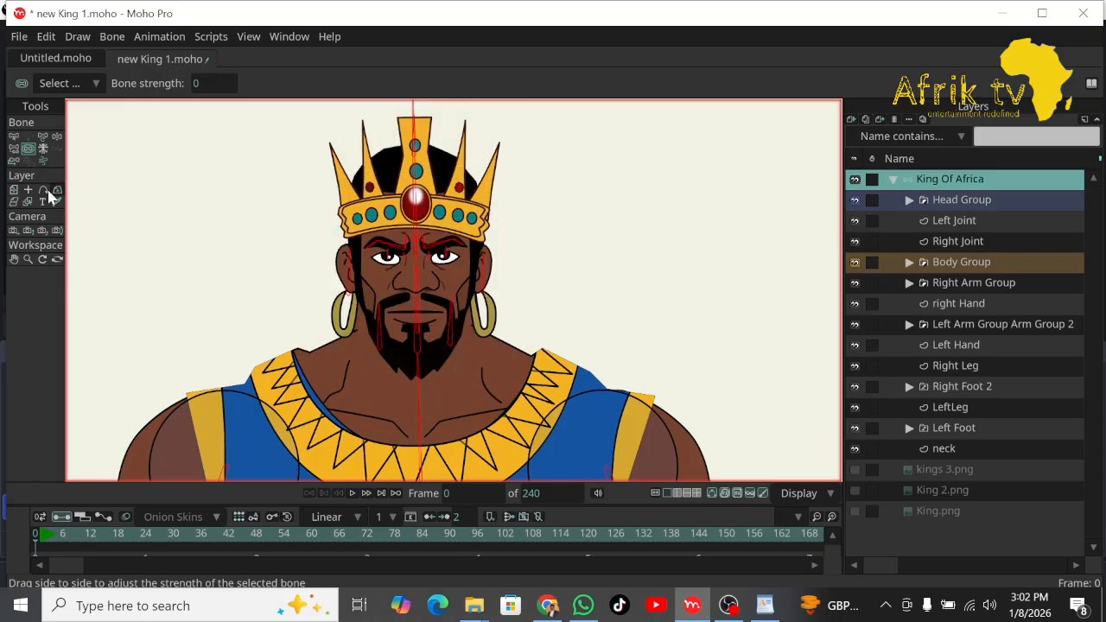
# Test the head and neck rig by manipulating the neck bone, B4.
pyautogui.click(13, 138)
pyautogui.click(57, 138)
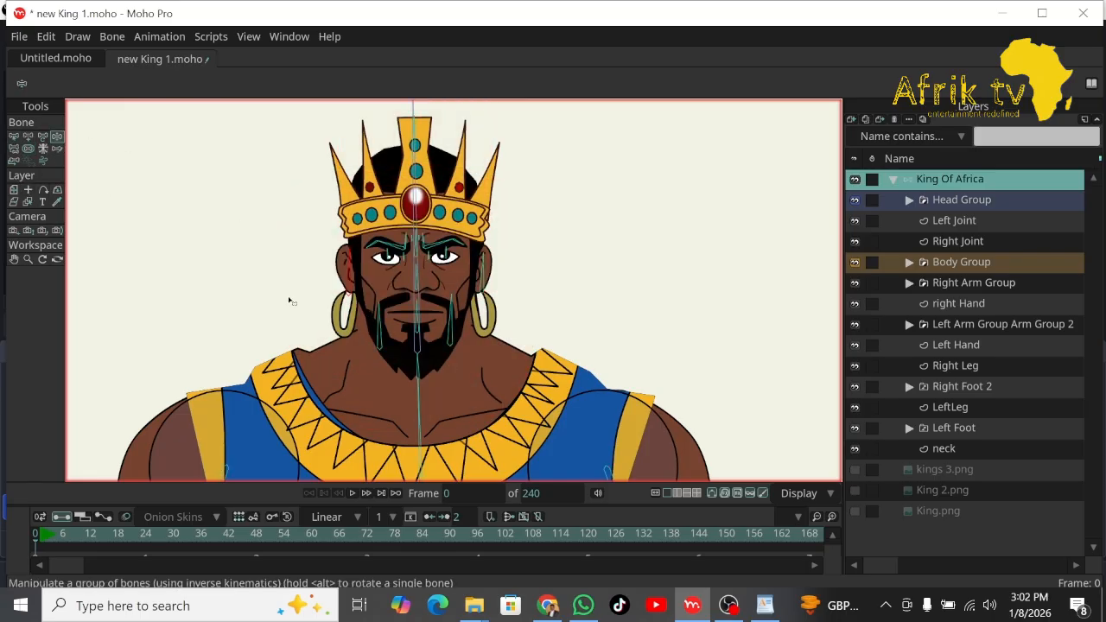
pyautogui.moveTo(421, 370)
pyautogui.mouseDown()
pyautogui.moveTo(431, 371)
pyautogui.moveTo(406, 372)
pyautogui.moveTo(434, 371)
pyautogui.moveTo(422, 370)
pyautogui.mouseUp()
pyautogui.click(13, 135)
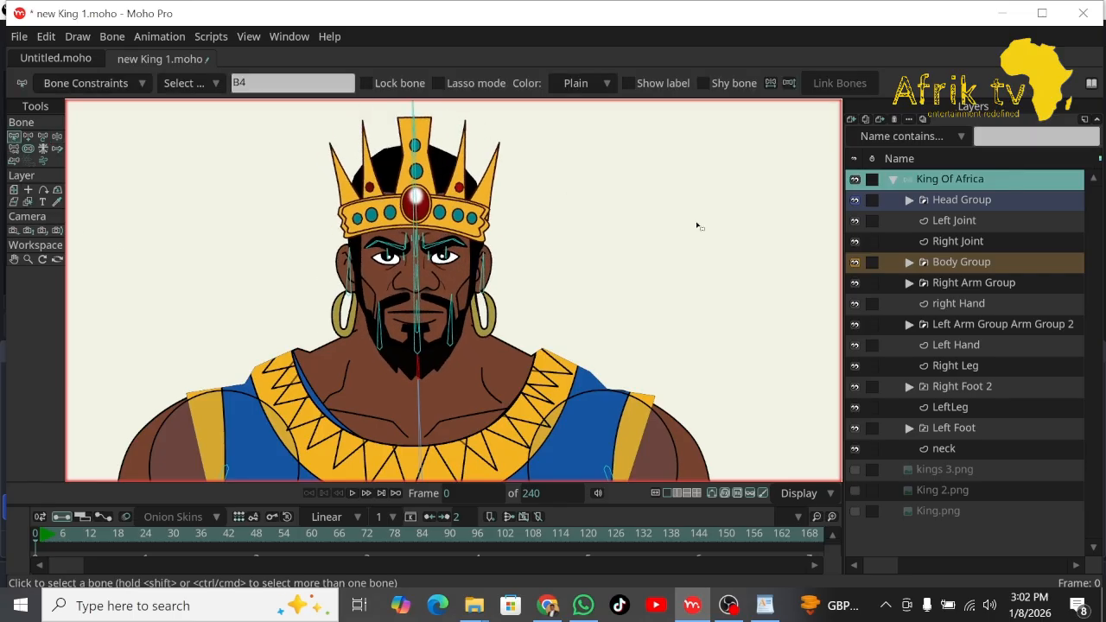
# Examine on the eyes layer which points are bound to the small bone beside the king's left eye, B31.
pyautogui.click(910, 199)
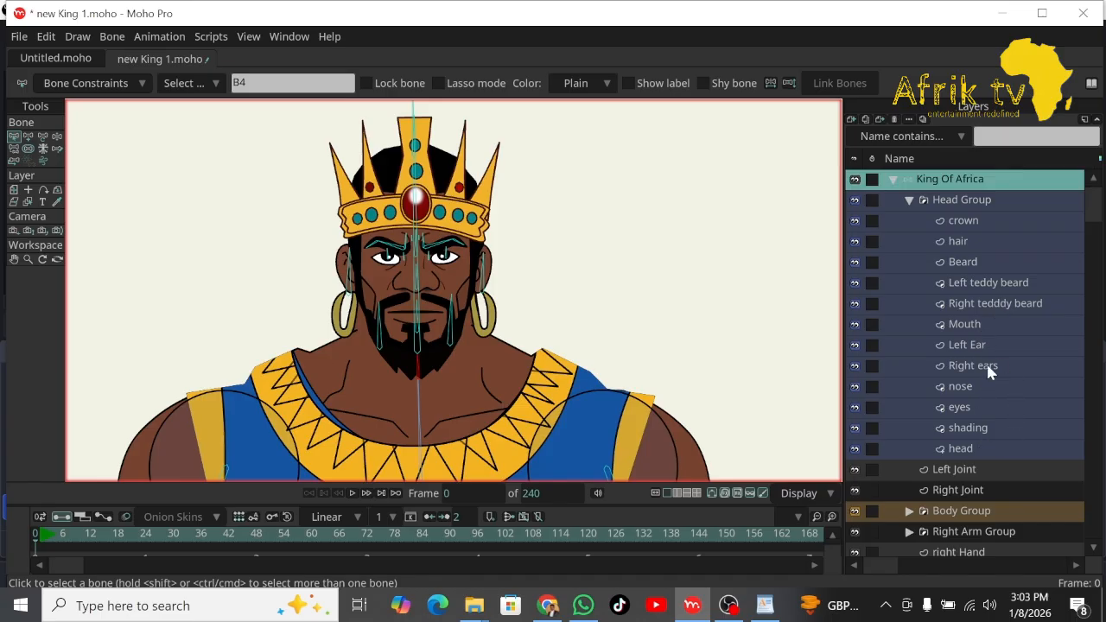
pyautogui.click(976, 410)
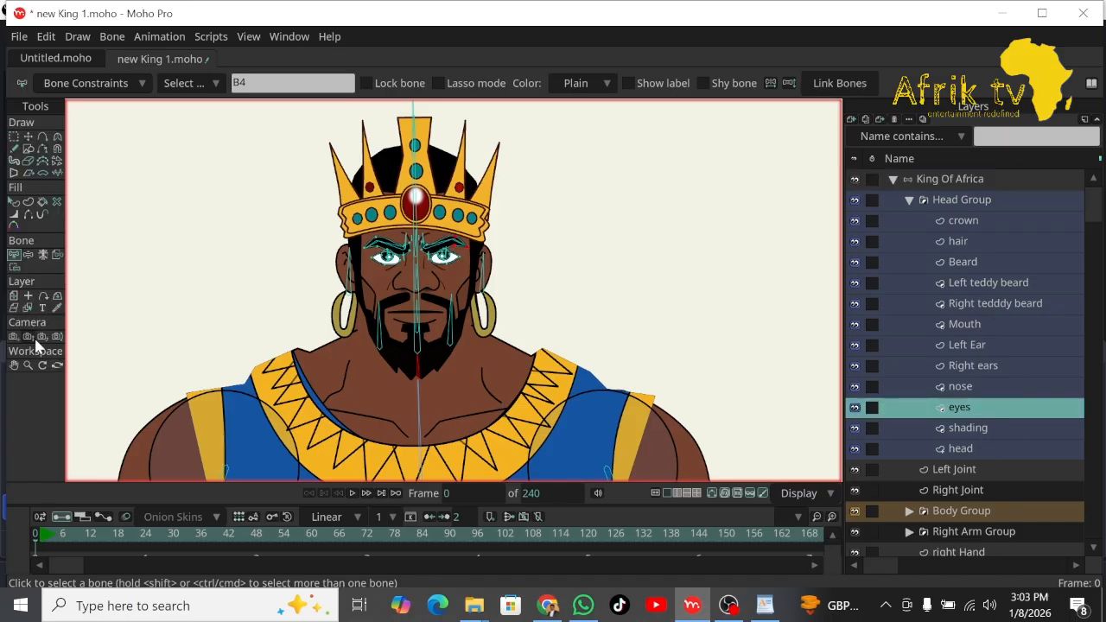
pyautogui.click(27, 365)
pyautogui.moveTo(530, 217); pyautogui.dragTo(895, 458)
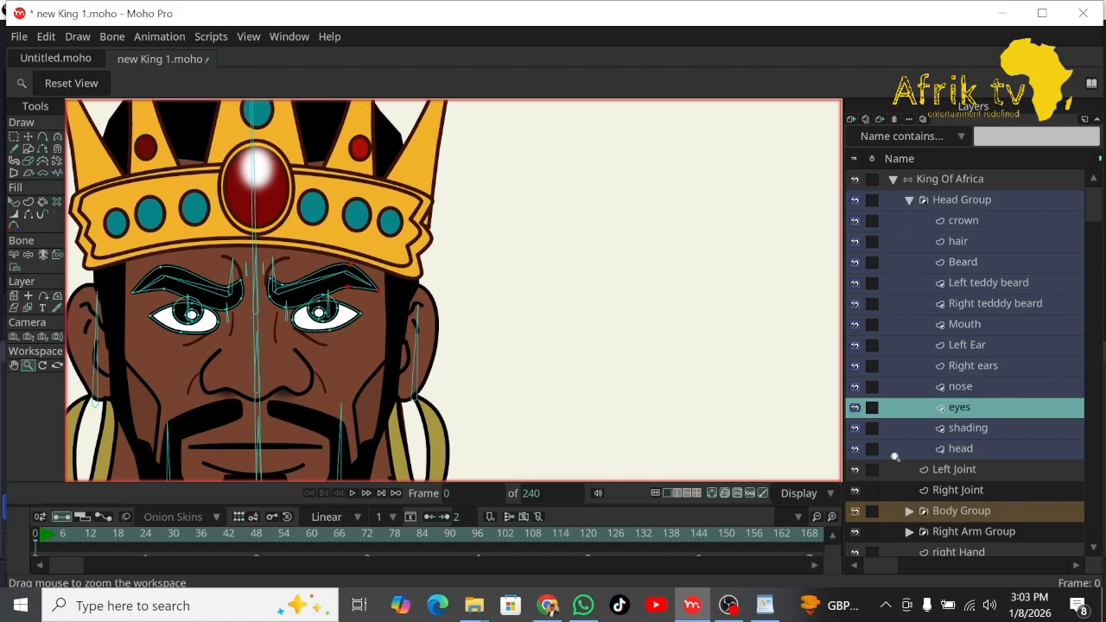
pyautogui.click(15, 367)
pyautogui.moveTo(208, 388); pyautogui.dragTo(319, 363)
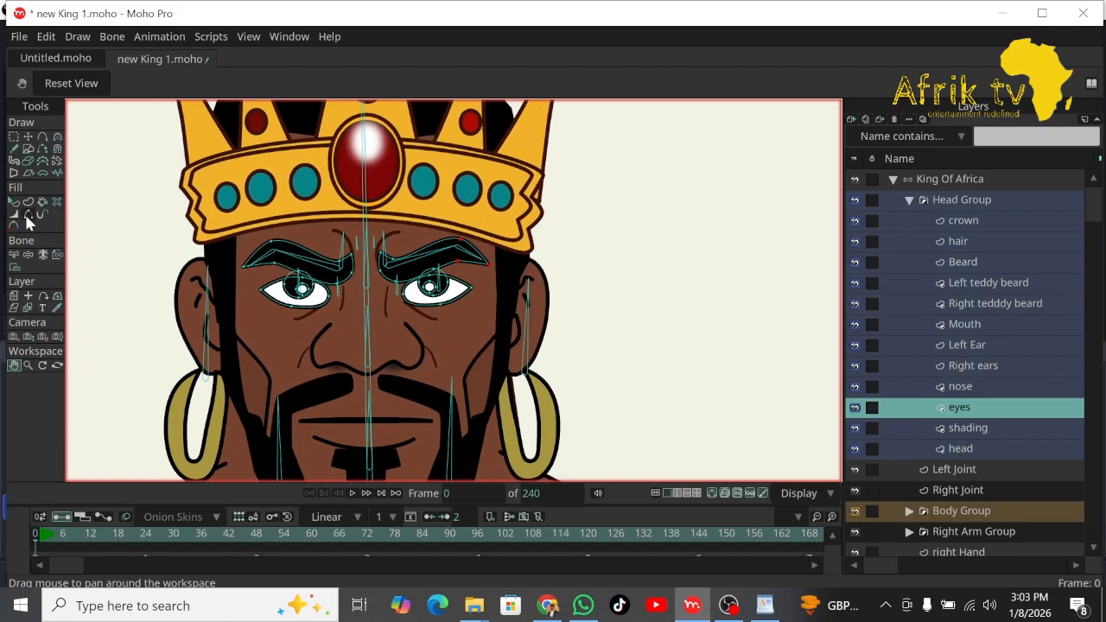
pyautogui.click(13, 256)
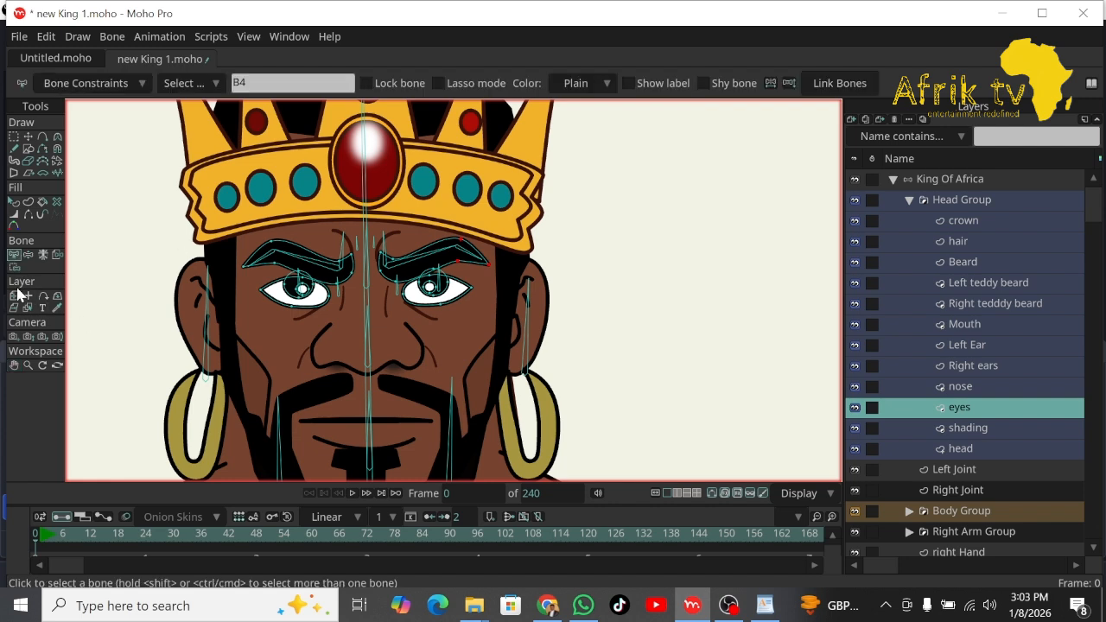
pyautogui.click(27, 364)
pyautogui.moveTo(332, 316); pyautogui.dragTo(484, 393)
pyautogui.click(14, 256)
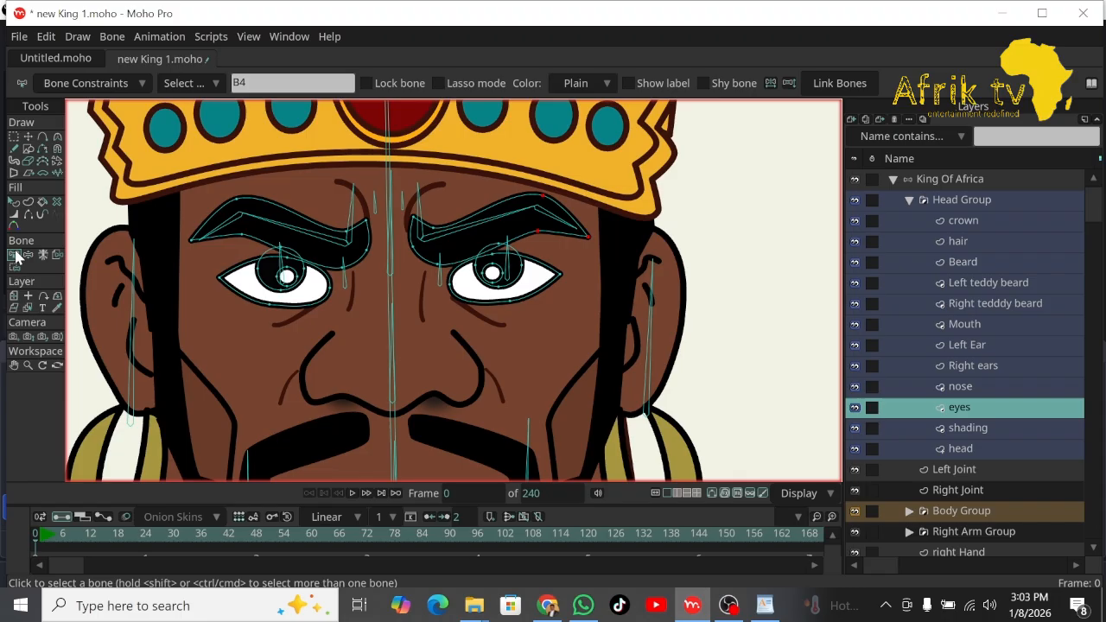
pyautogui.click(440, 278)
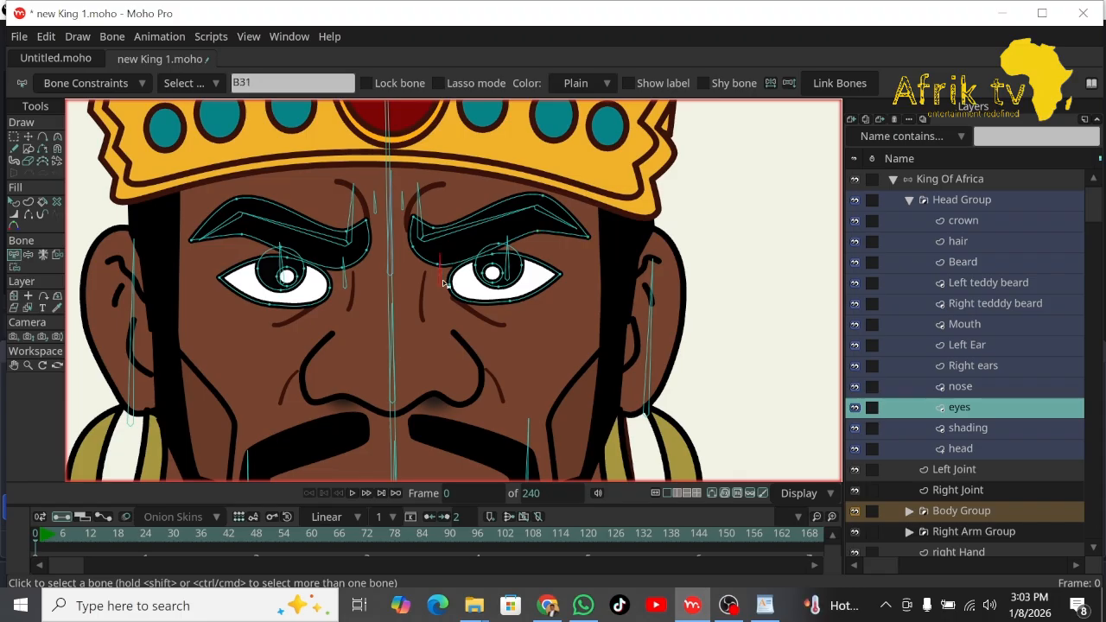
pyautogui.click(13, 269)
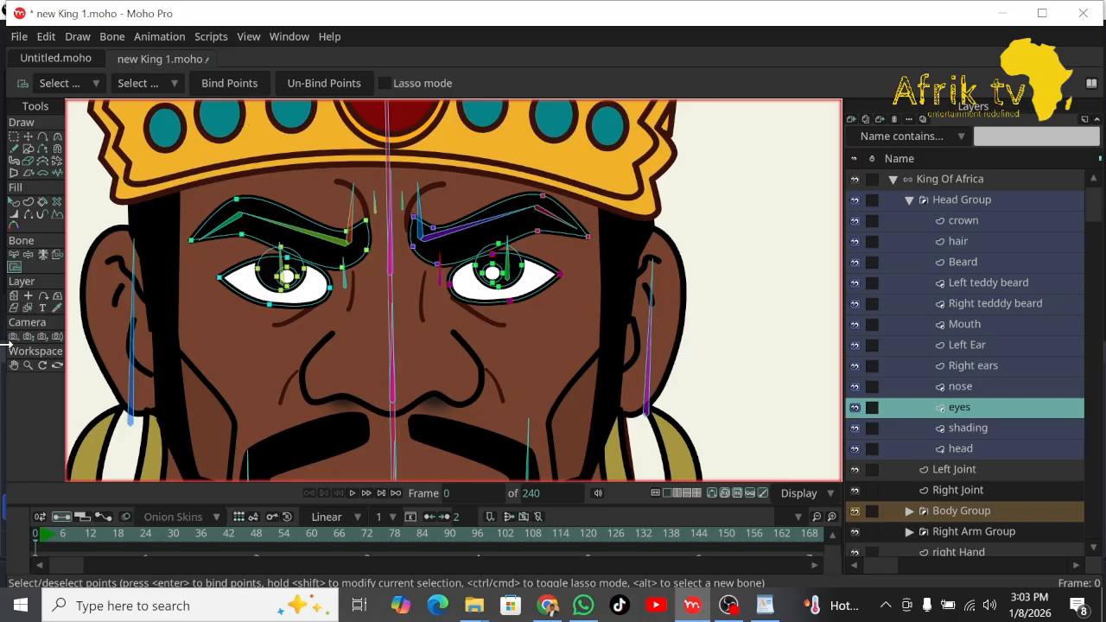
pyautogui.click(29, 365)
pyautogui.moveTo(385, 382); pyautogui.dragTo(95, 310)
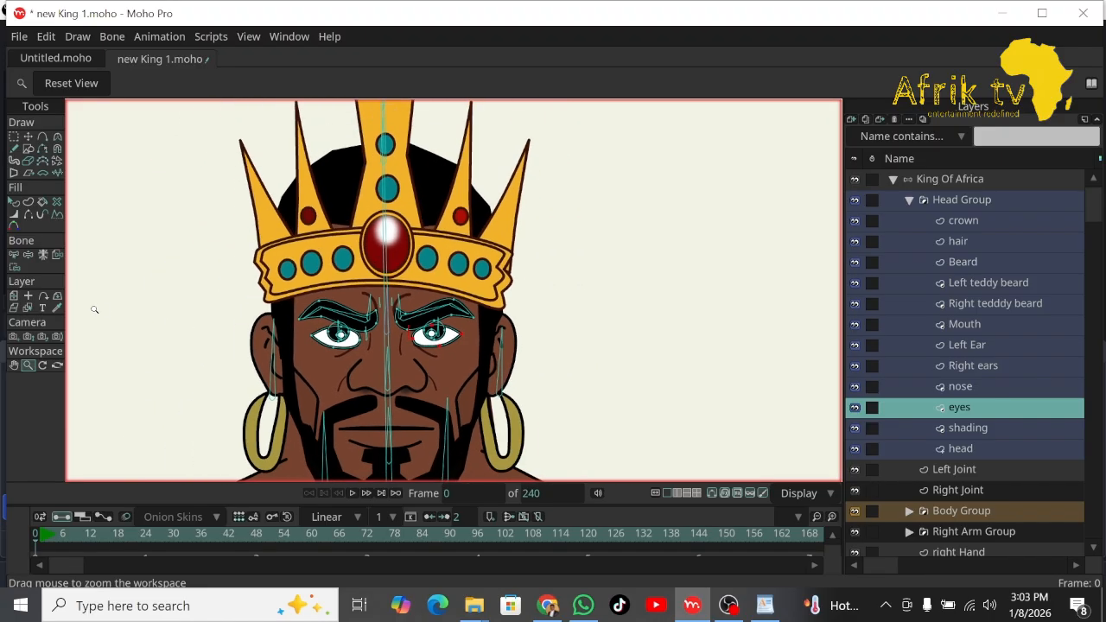
pyautogui.click(14, 366)
pyautogui.moveTo(200, 375); pyautogui.dragTo(194, 293)
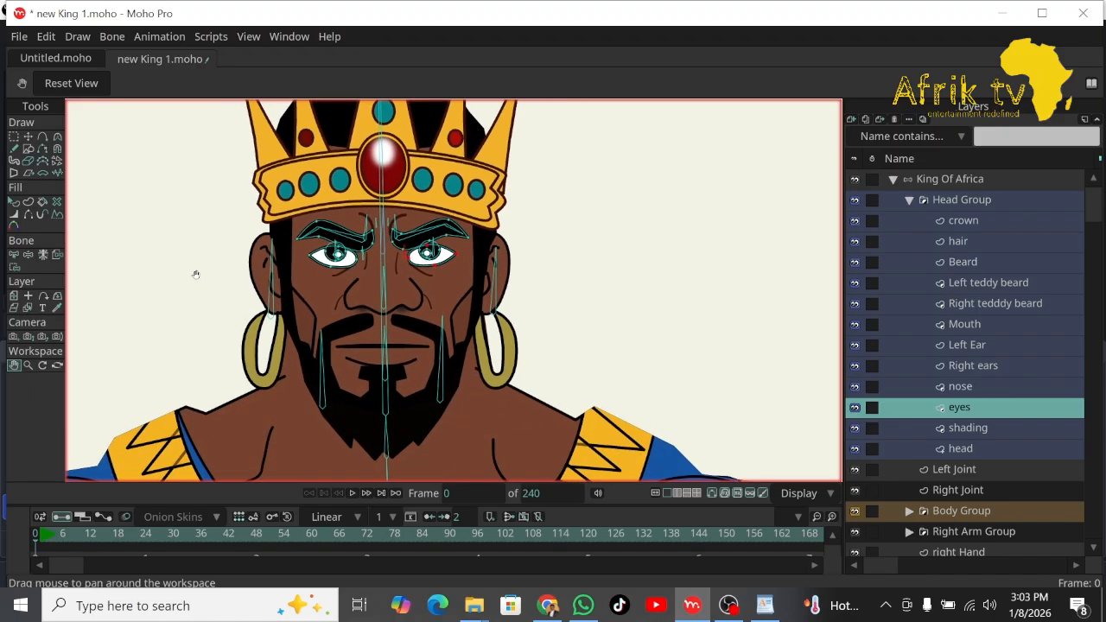
# Test how the bound eyes and the rest of the head follow the neck bone by manipulating it slightly.
pyautogui.click(29, 255)
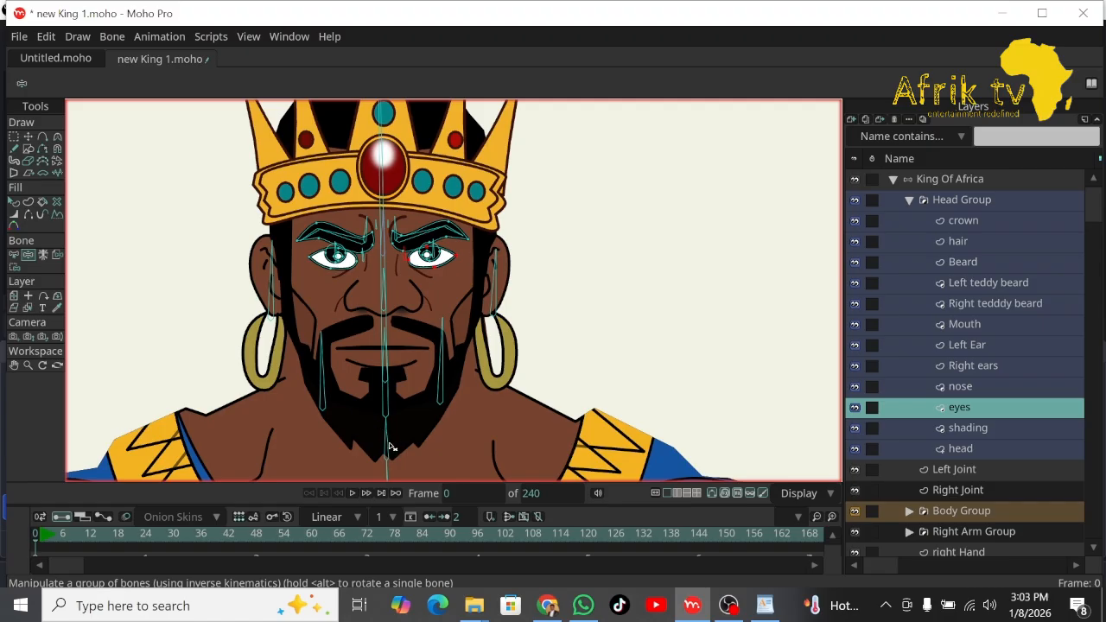
pyautogui.moveTo(392, 448); pyautogui.dragTo(394, 444)
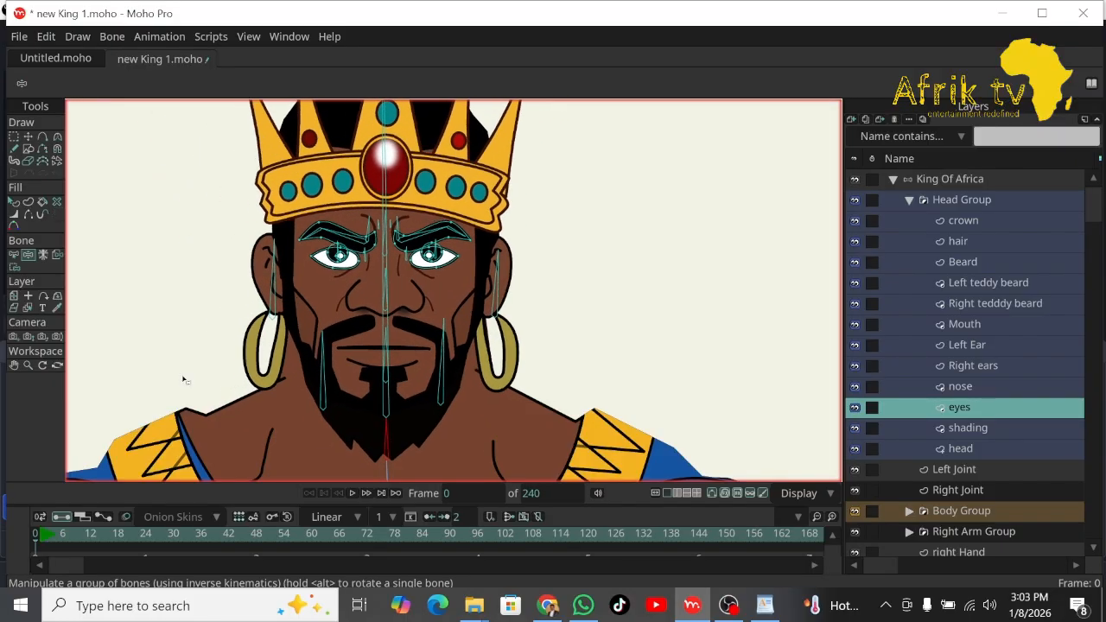
pyautogui.click(29, 367)
pyautogui.moveTo(474, 361); pyautogui.dragTo(385, 361)
pyautogui.click(13, 365)
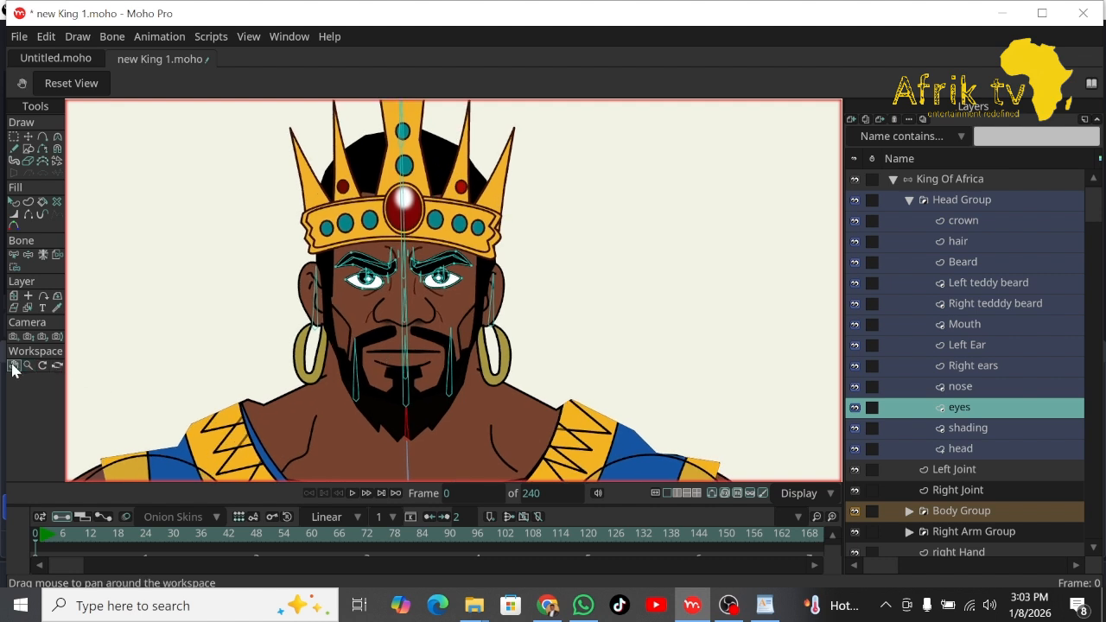
pyautogui.moveTo(244, 354); pyautogui.dragTo(245, 392)
pyautogui.click(28, 366)
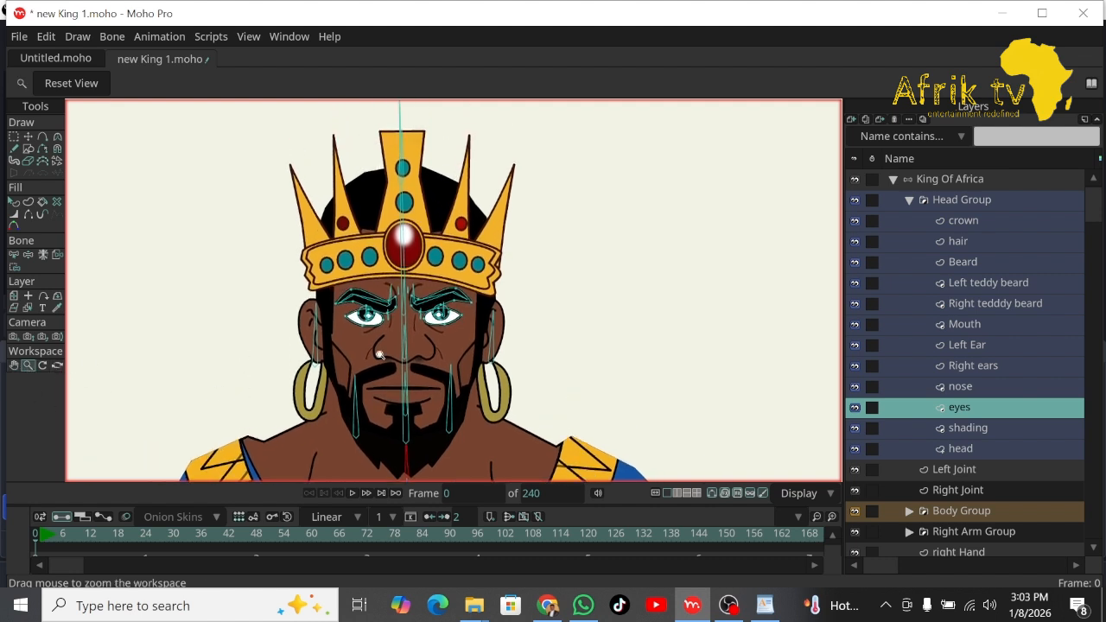
pyautogui.moveTo(386, 343); pyautogui.dragTo(235, 327)
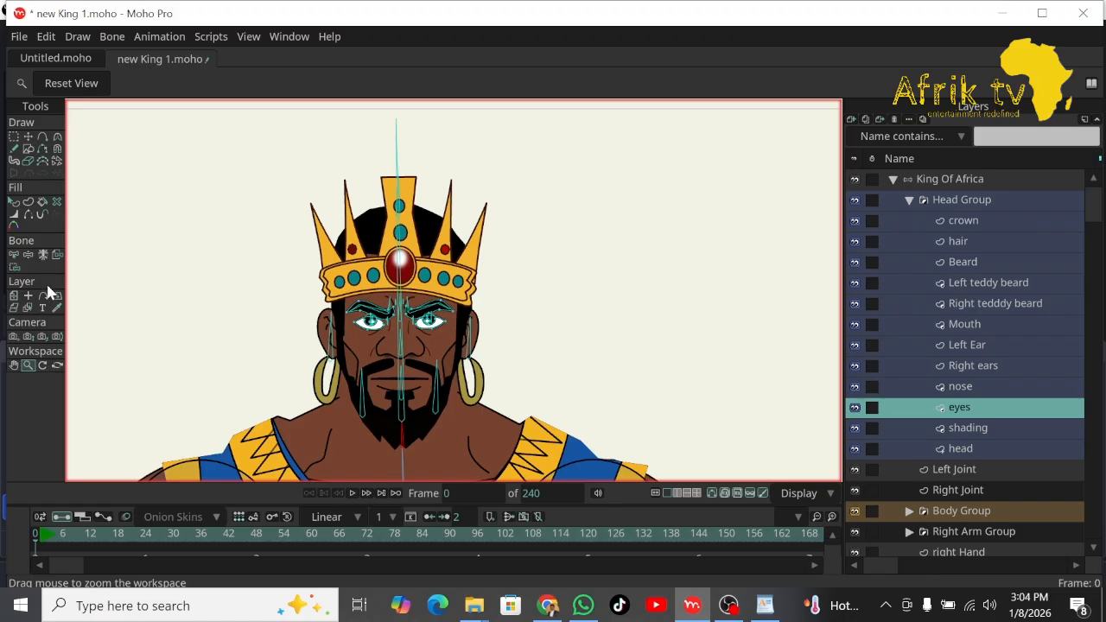
# Collapse the Head Group and make it the active layer.
pyautogui.click(13, 202)
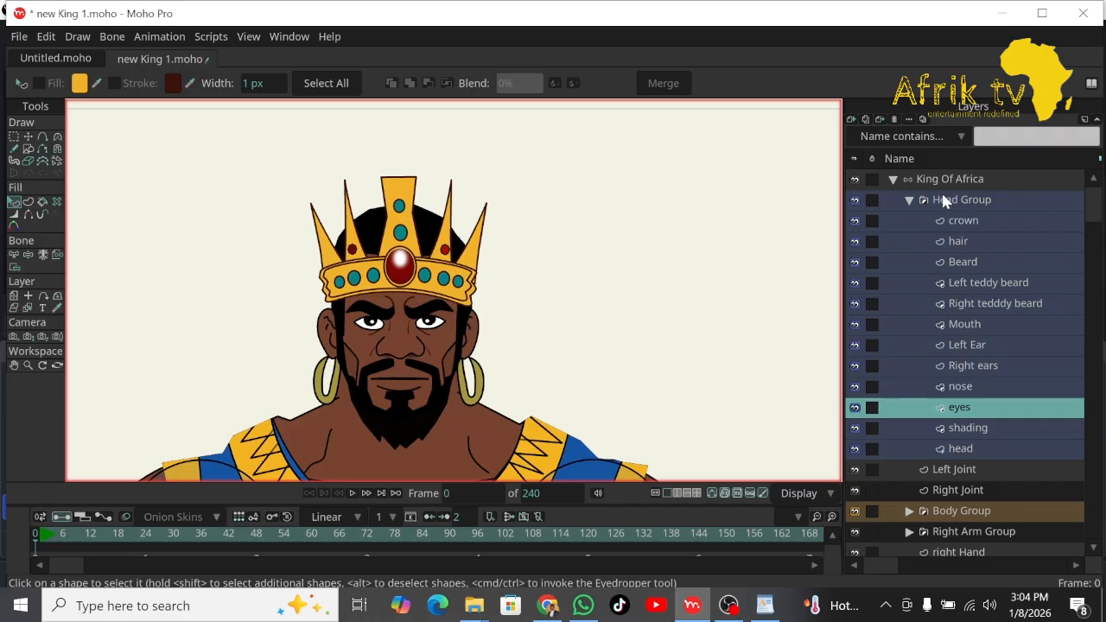
pyautogui.click(910, 202)
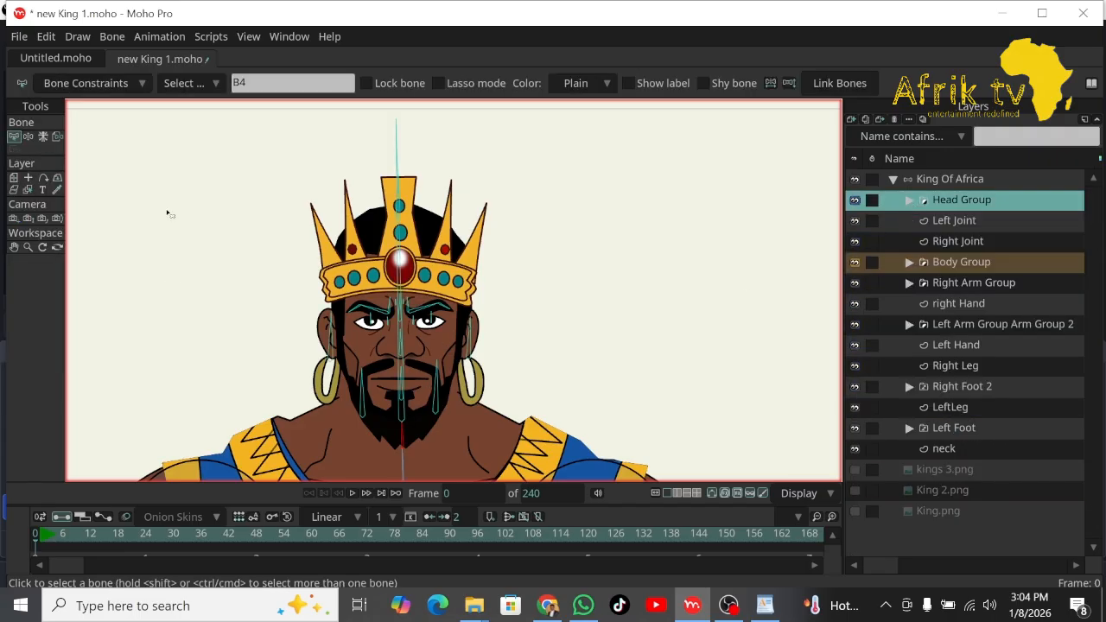
pyautogui.click(13, 248)
pyautogui.moveTo(150, 314); pyautogui.dragTo(153, 288)
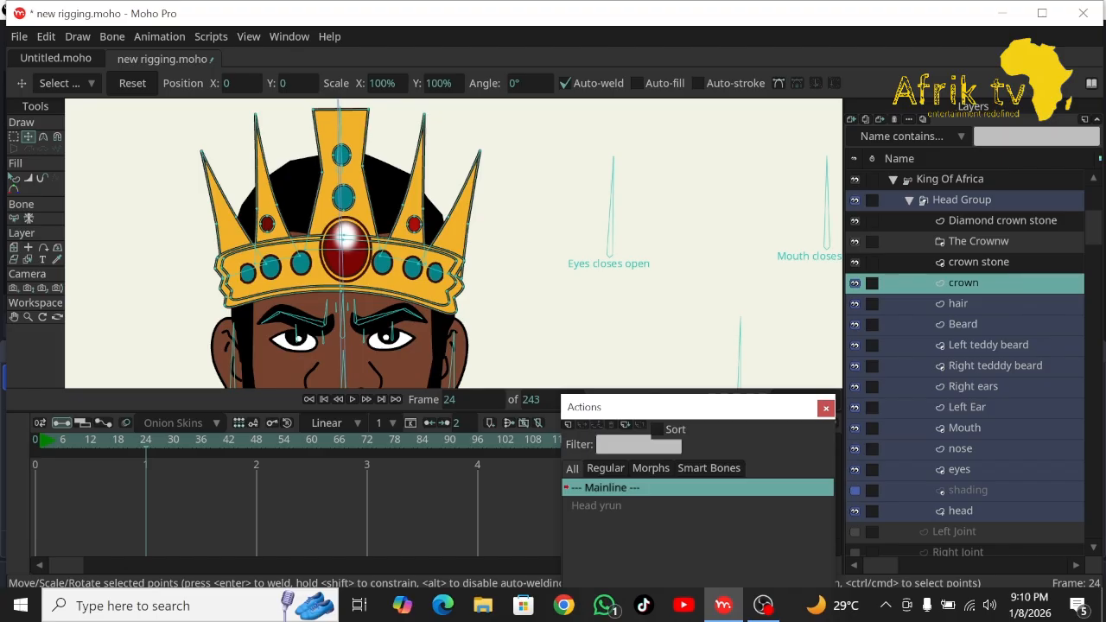
# Return to frame 0, add a vector layer directly above the crown layer and name it crown 1.
pyautogui.click(851, 120)
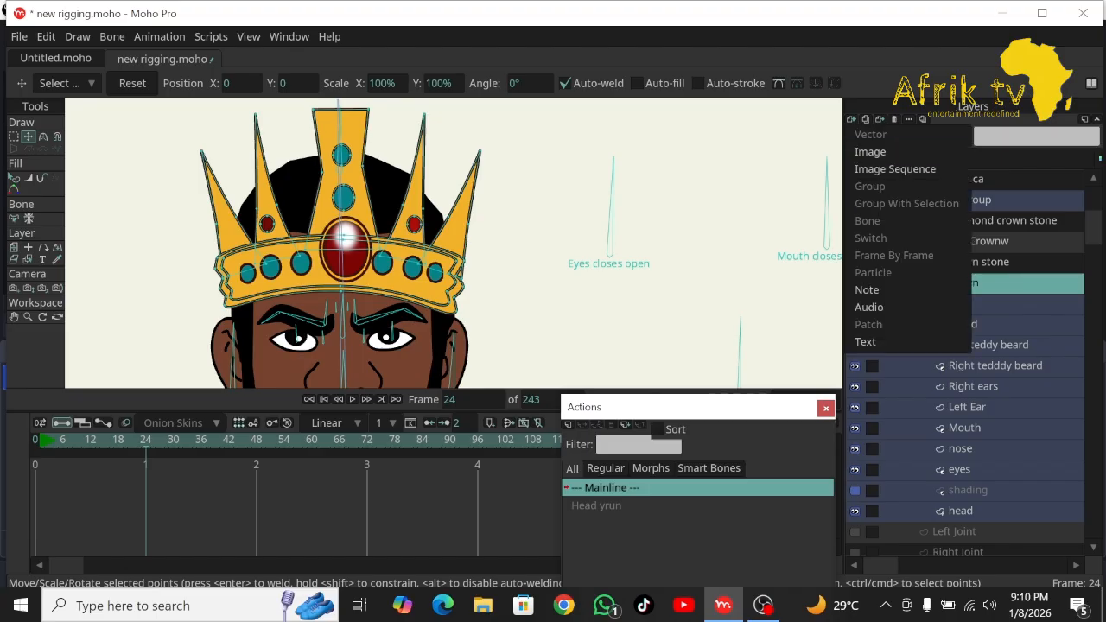
pyautogui.click(309, 399)
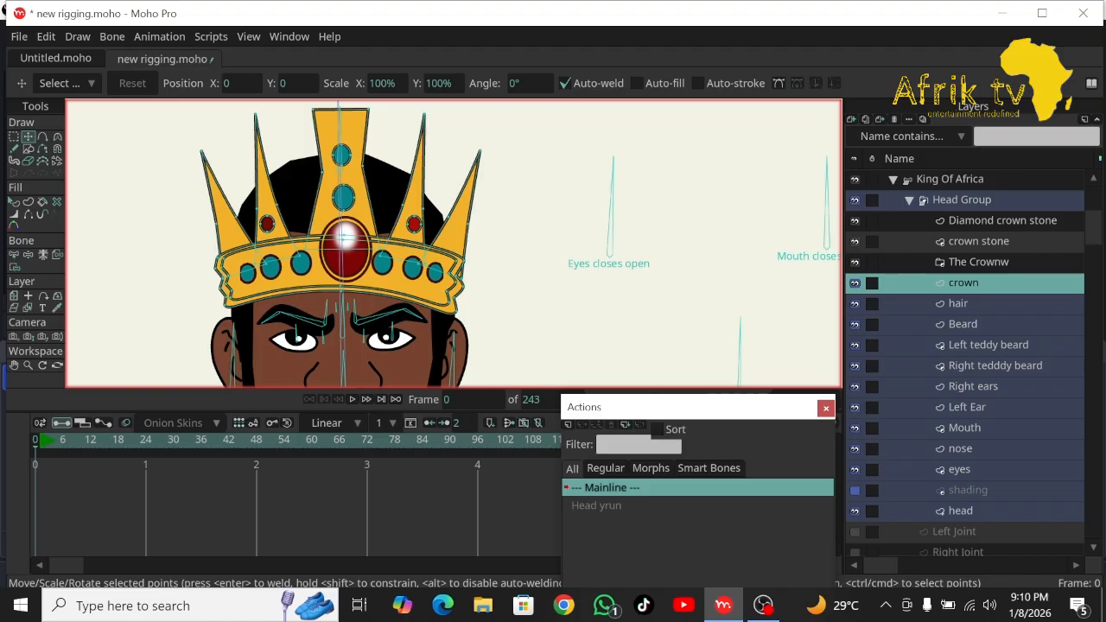
pyautogui.click(852, 120)
pyautogui.click(872, 134)
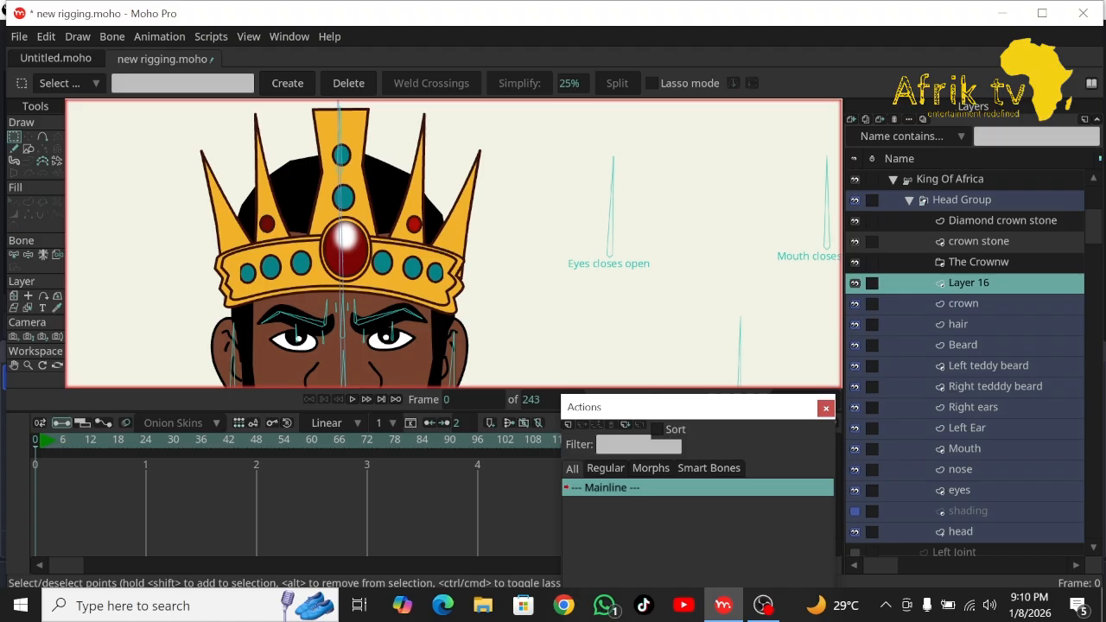
pyautogui.doubleClick(940, 283)
pyautogui.write('c')
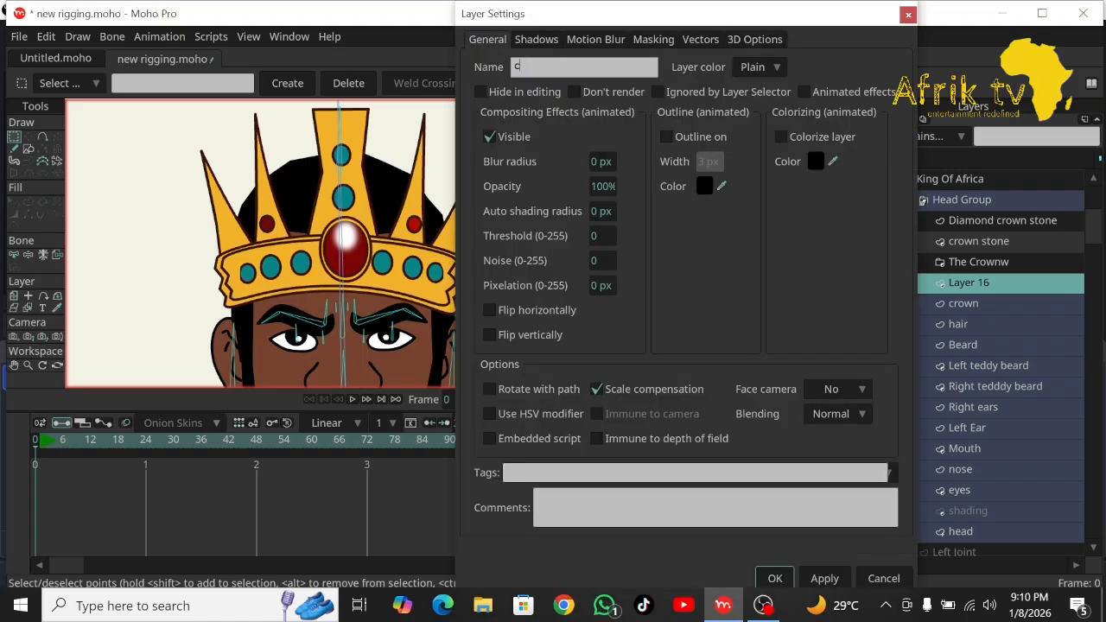
pyautogui.write('rown 1')
pyautogui.press('Return')
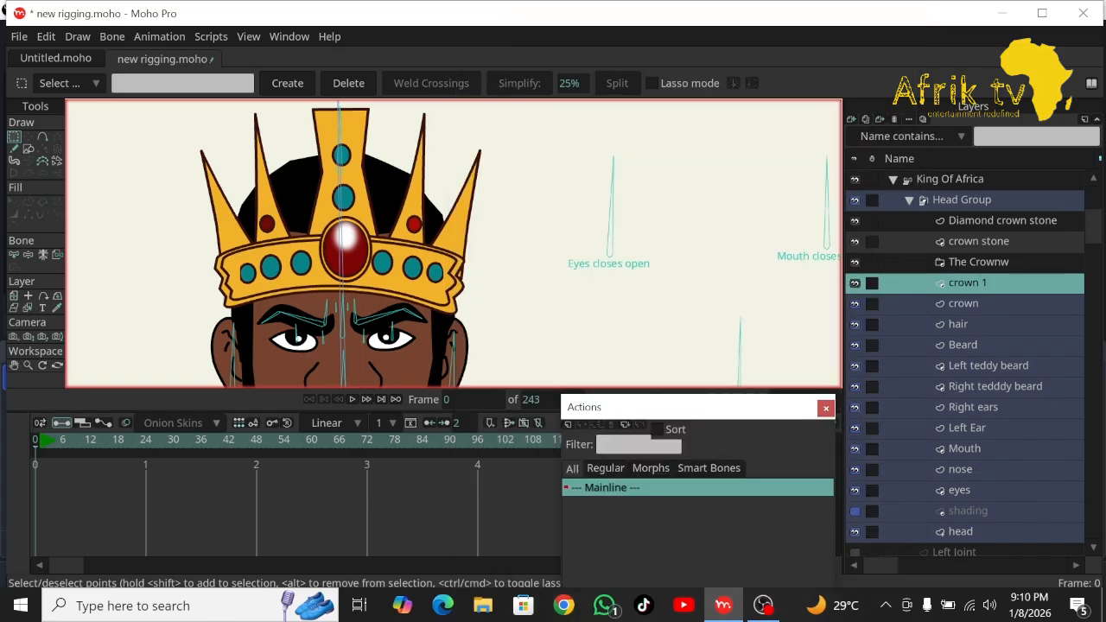
# Add a vector layer above crown 1 and name it crown 2.
pyautogui.click(851, 118)
pyautogui.click(872, 131)
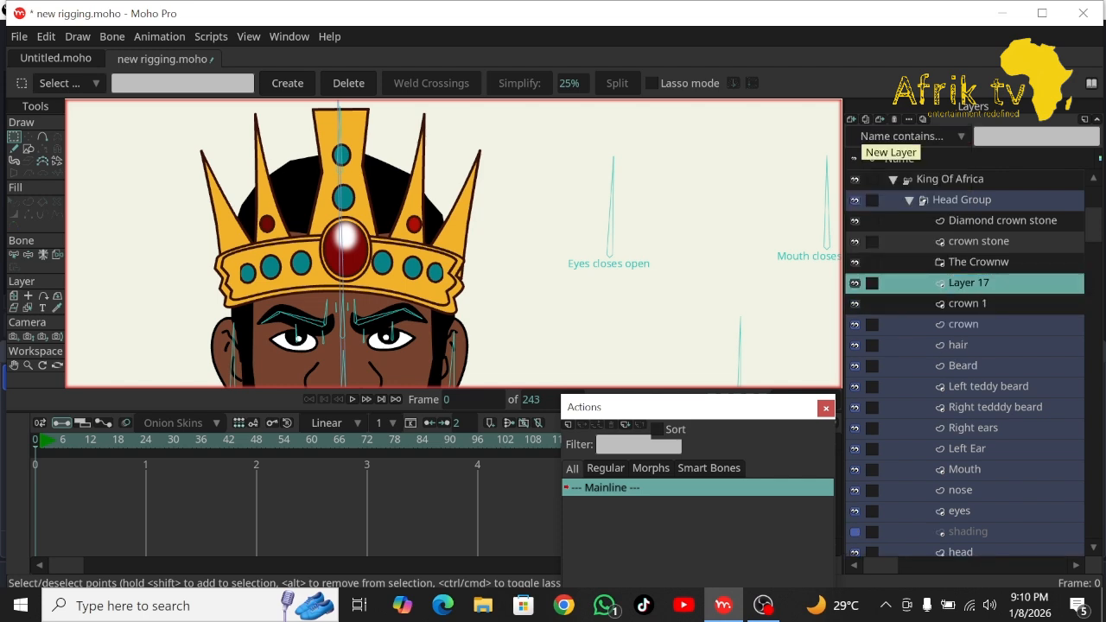
pyautogui.doubleClick(968, 282)
pyautogui.write('crown 2')
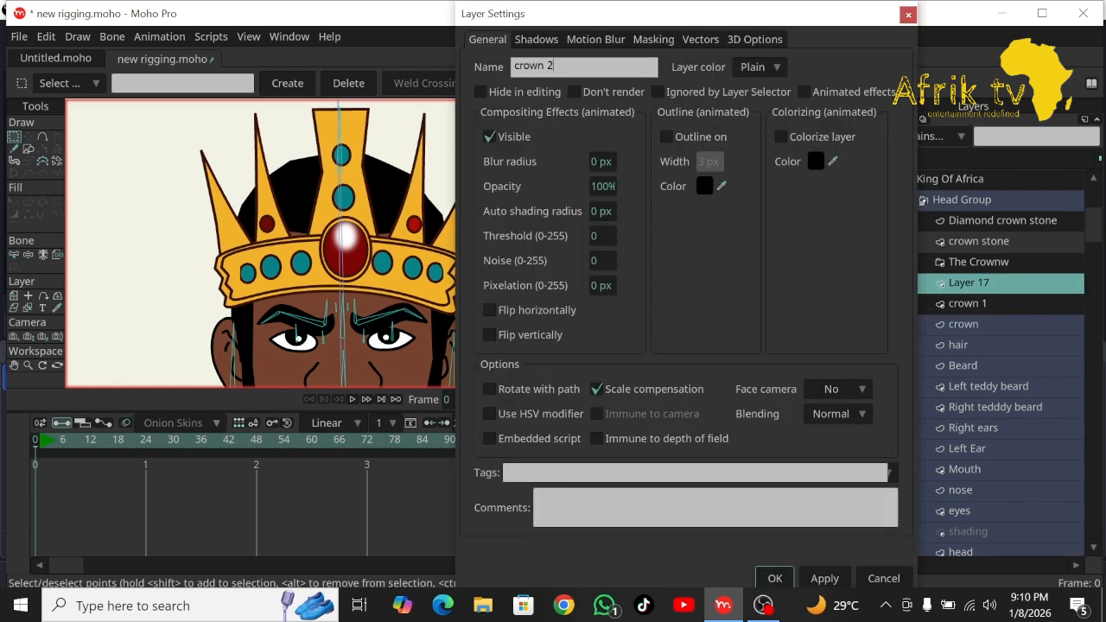
pyautogui.press('Return')
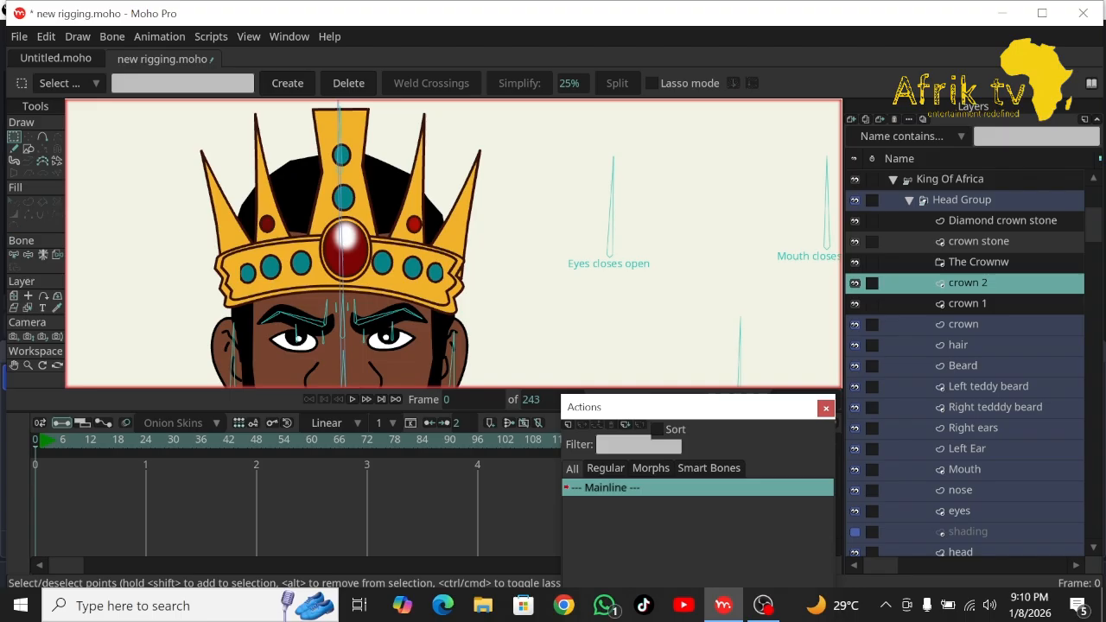
# Add a vector layer above crown 2 and name it crown 3.
pyautogui.click(851, 118)
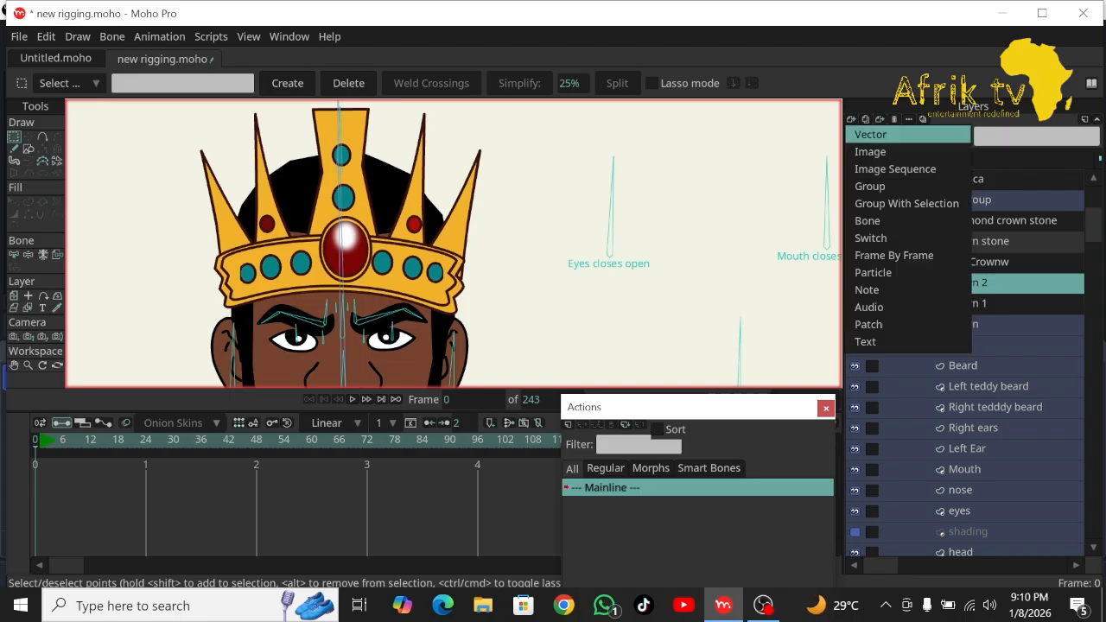
pyautogui.click(871, 135)
pyautogui.doubleClick(941, 283)
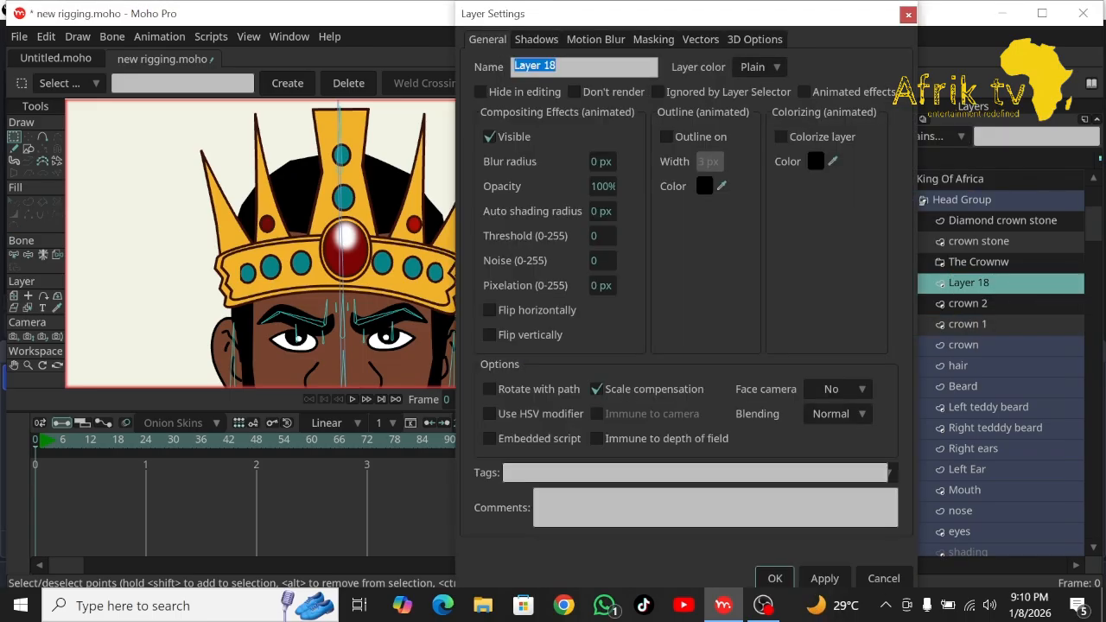
pyautogui.write('crown 3')
pyautogui.press('Return')
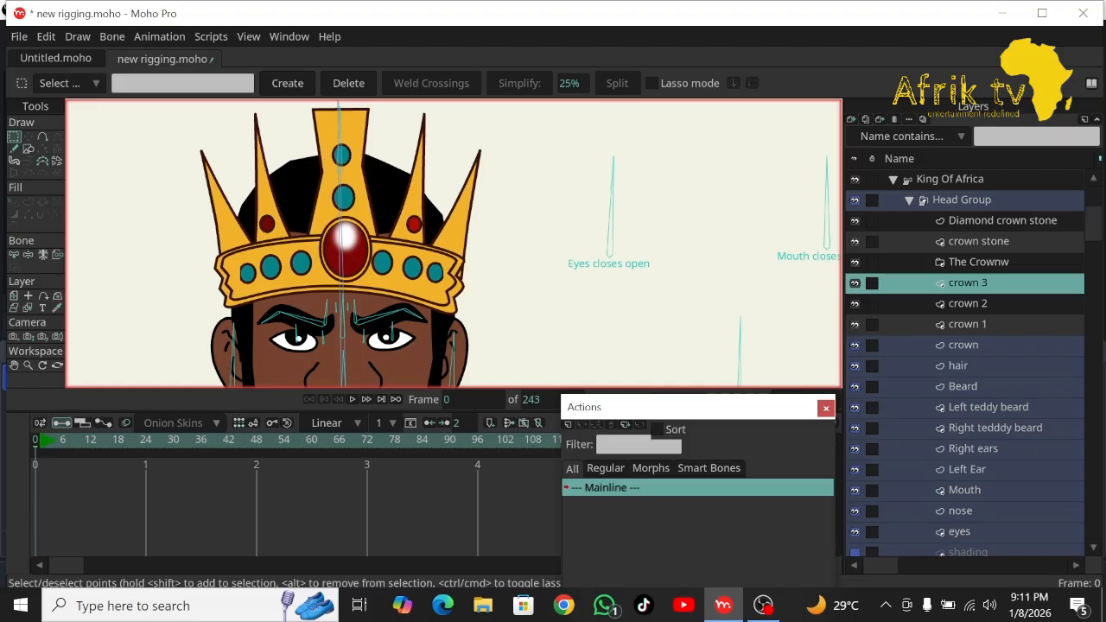
# Rename the crown 3 layer as front crown 3.
pyautogui.doubleClick(967, 284)
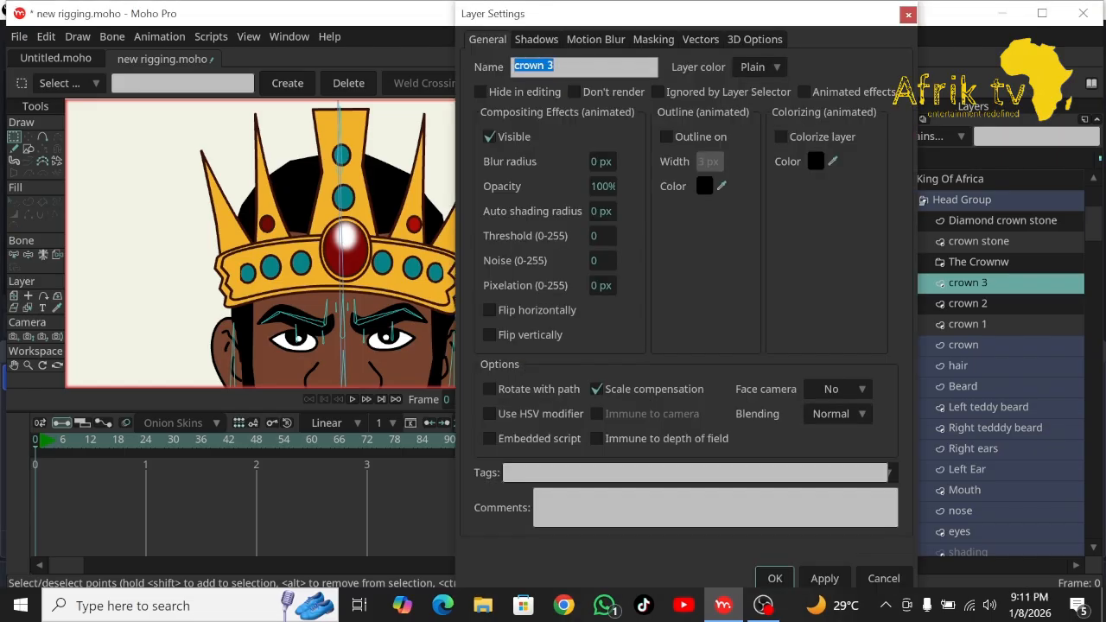
pyautogui.press('End')
pyautogui.press('Home')
pyautogui.write('front')
pyautogui.click(774, 577)
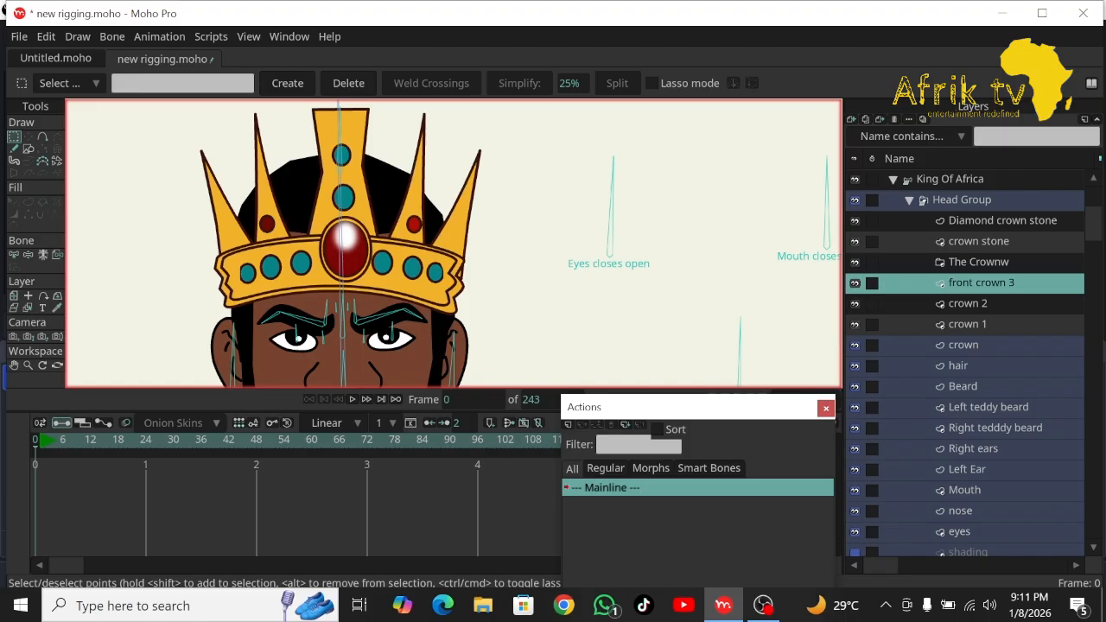
# Add a vector layer above front crown 3 and name it crown 4.
pyautogui.click(852, 119)
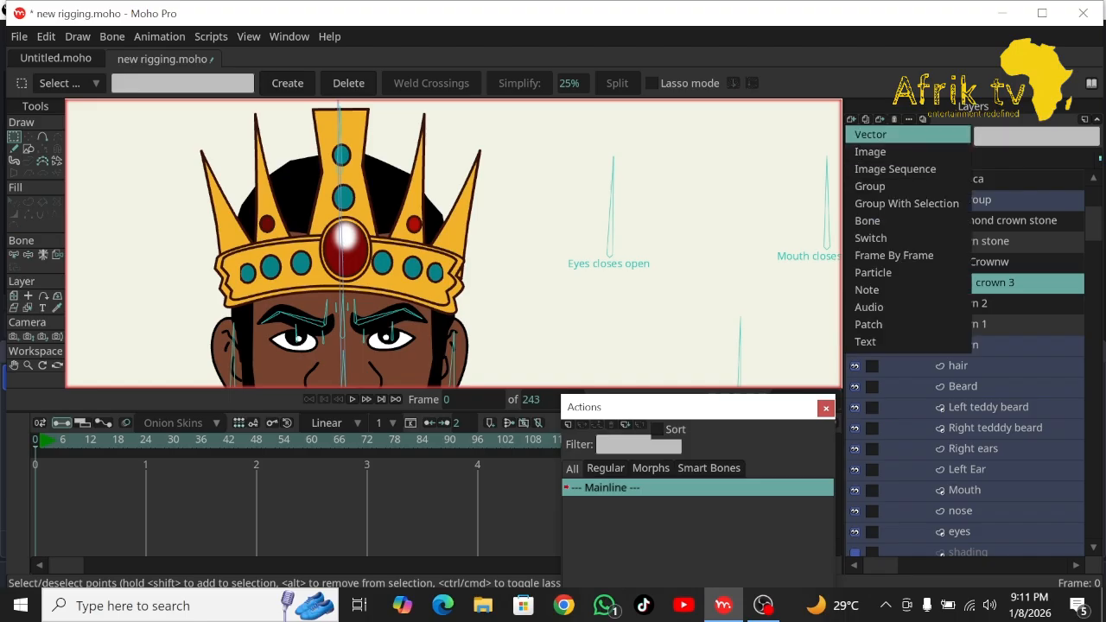
pyautogui.click(870, 134)
pyautogui.doubleClick(968, 282)
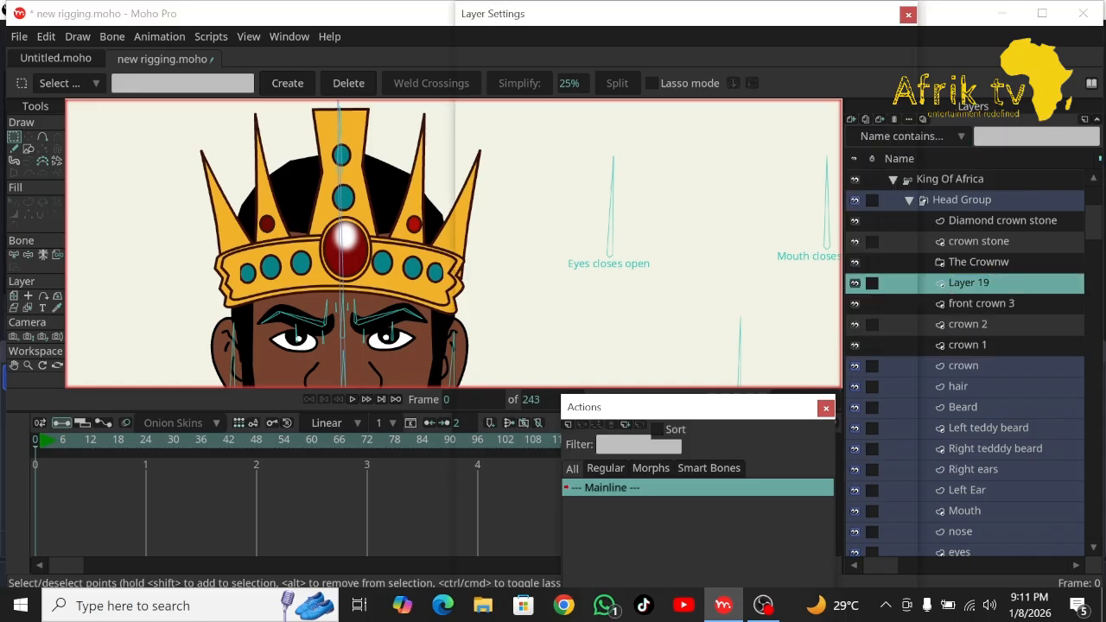
pyautogui.write('crown ')
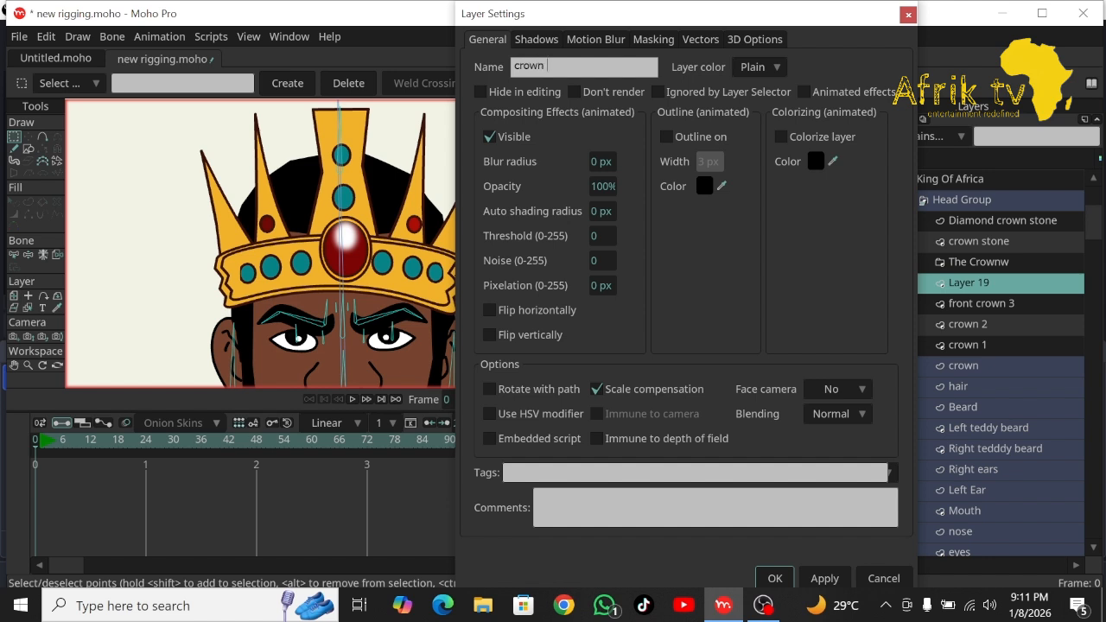
pyautogui.write('4')
pyautogui.click(774, 578)
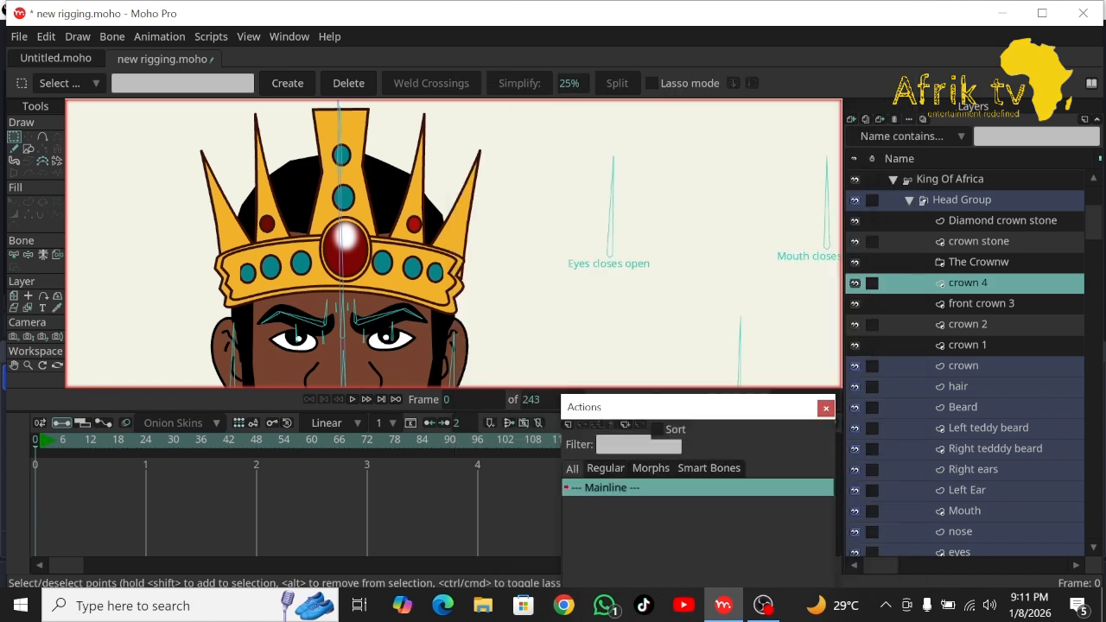
# Add a vector layer above crown 4 and name it crown 5.
pyautogui.click(851, 119)
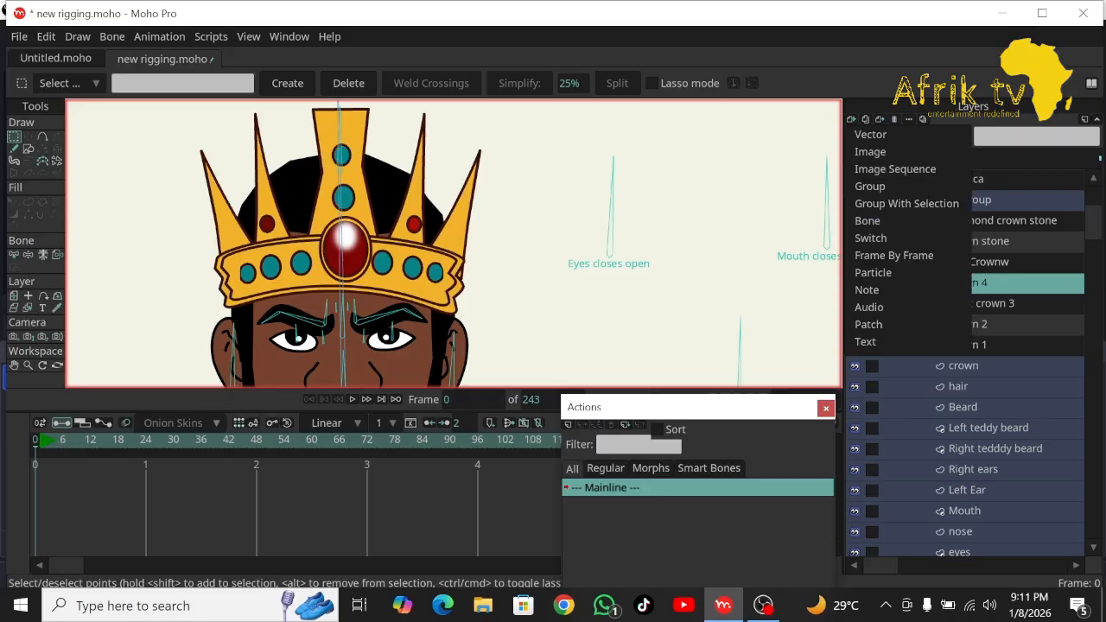
pyautogui.click(869, 152)
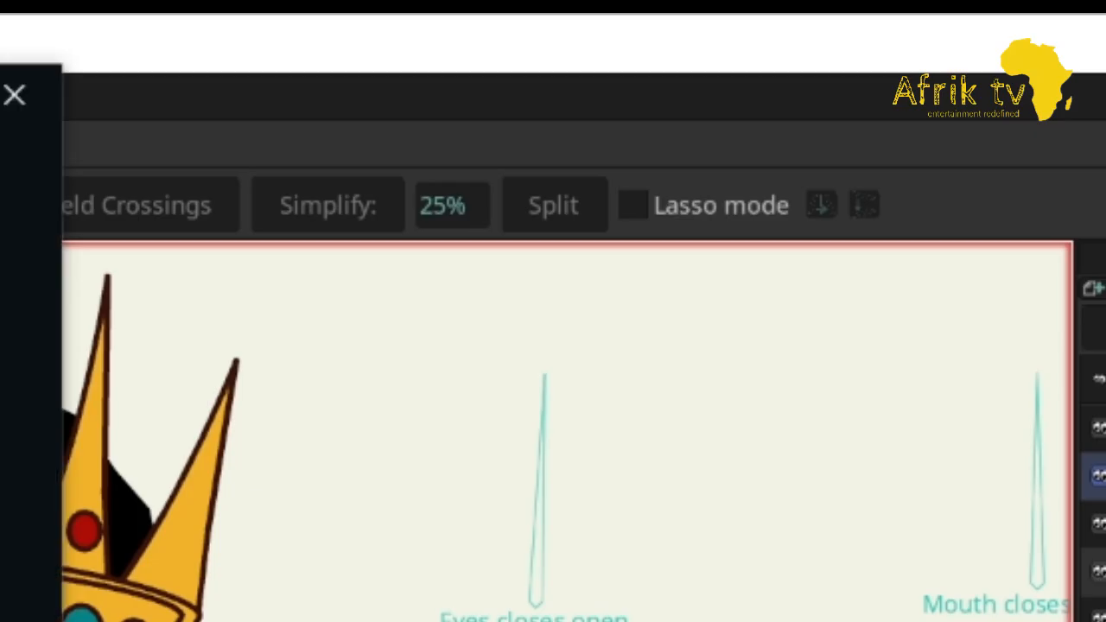
pyautogui.write('cr')
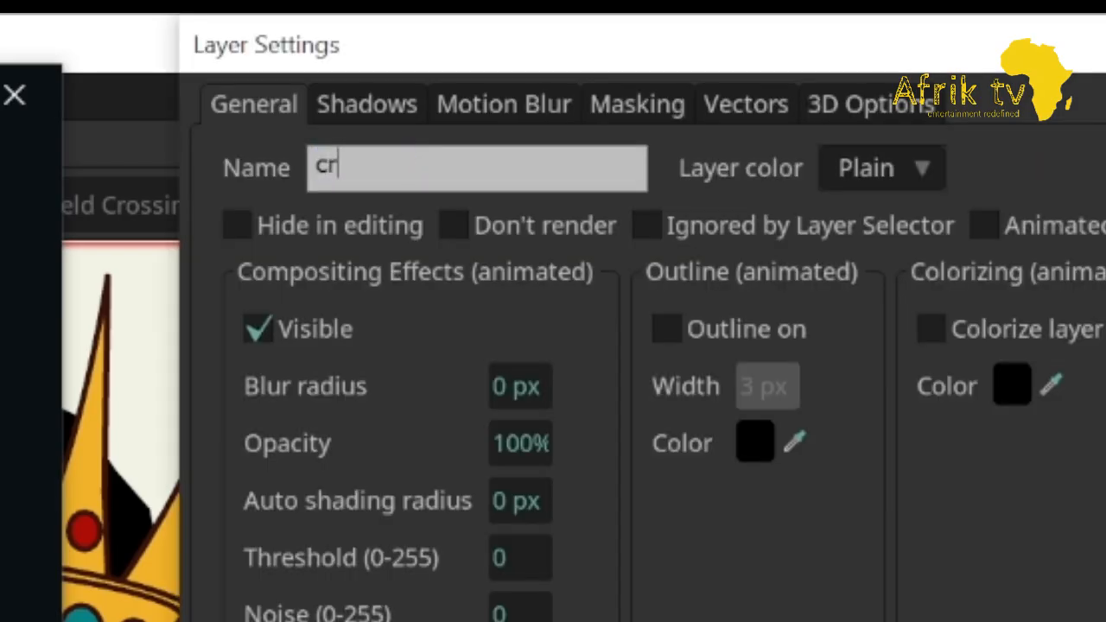
pyautogui.write('own 5')
pyautogui.press('Return')
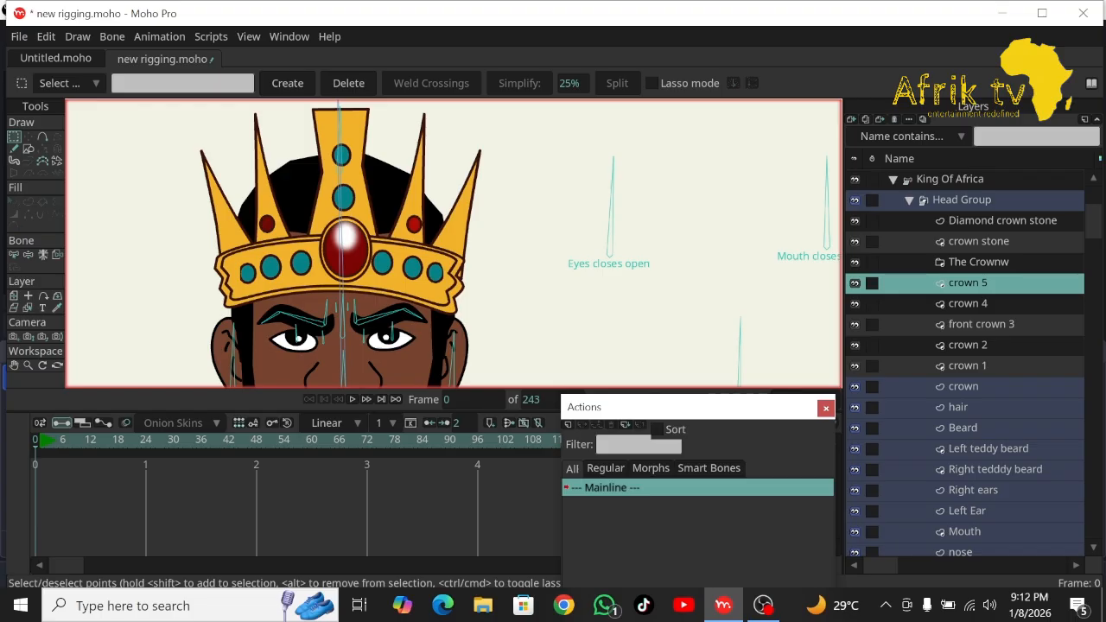
pyautogui.doubleClick(941, 284)
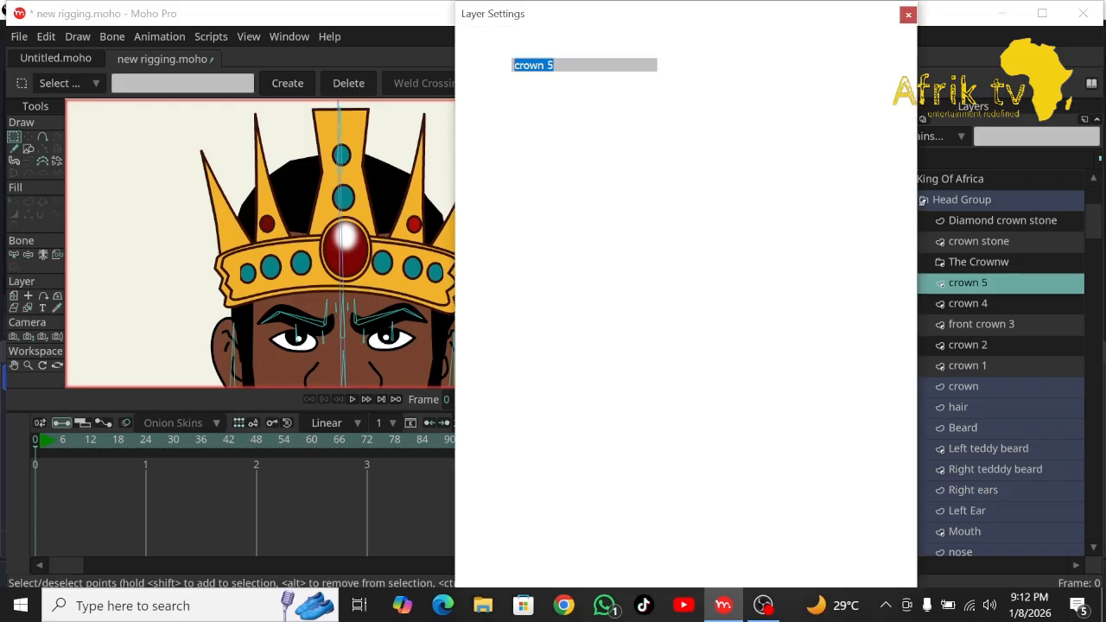
pyautogui.click(556, 66)
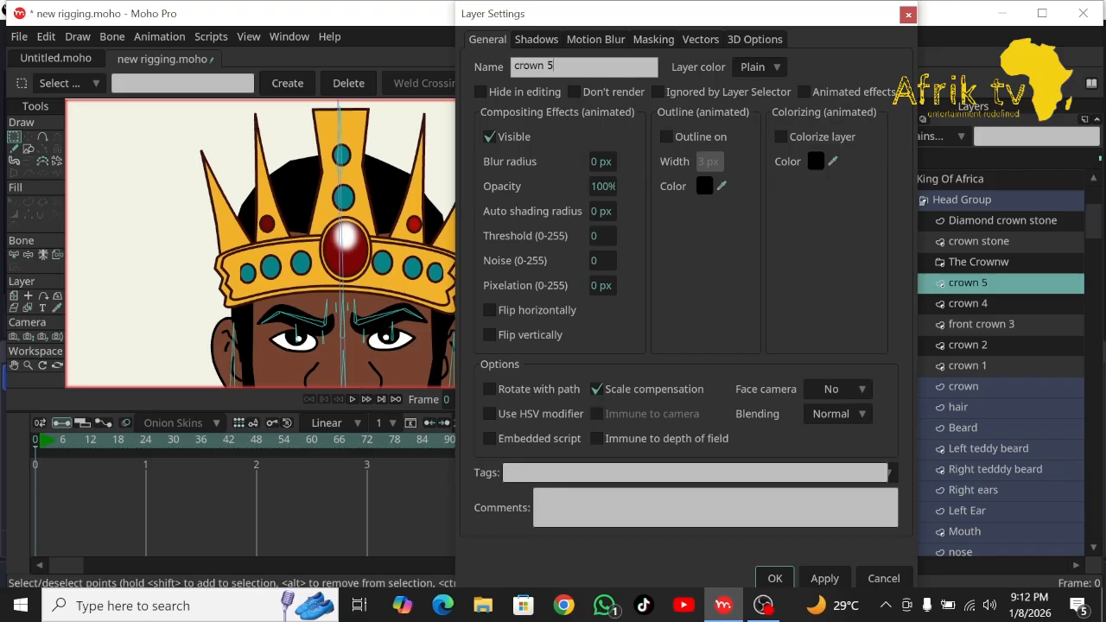
pyautogui.click(773, 578)
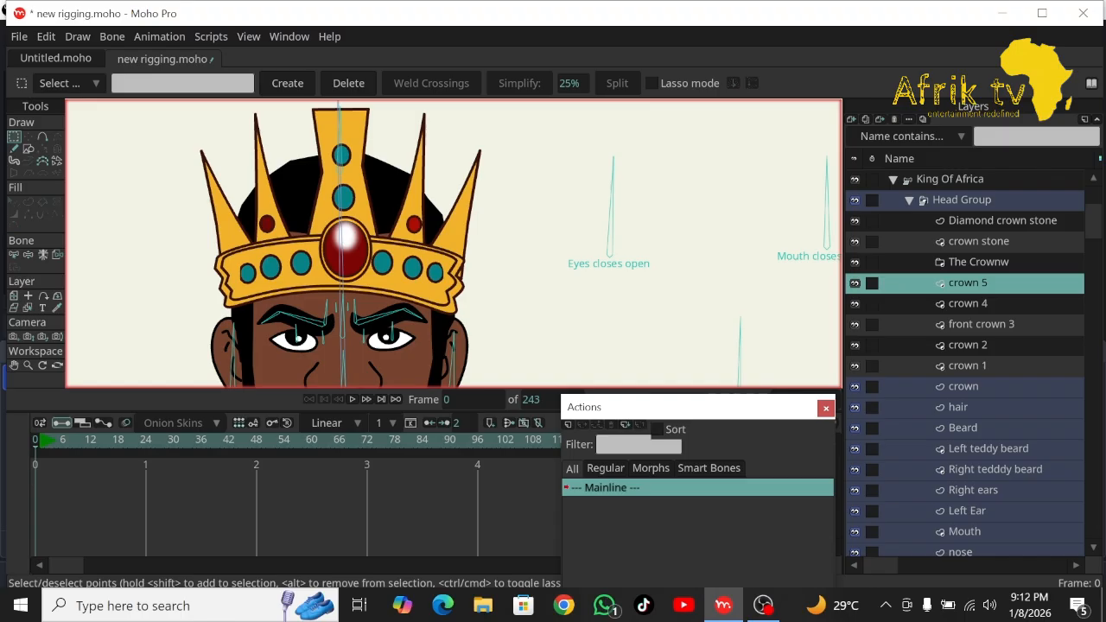
# Move the leftmost crown spike from the crown layer onto the crown 1 layer by cutting and pasting it.
pyautogui.click(940, 386)
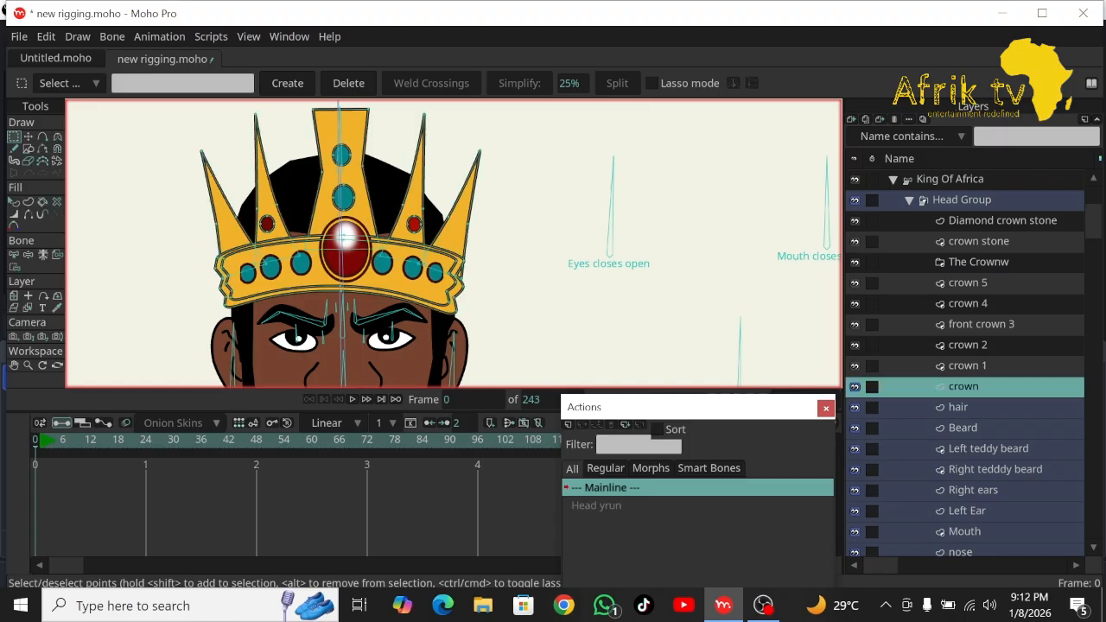
pyautogui.press('t')
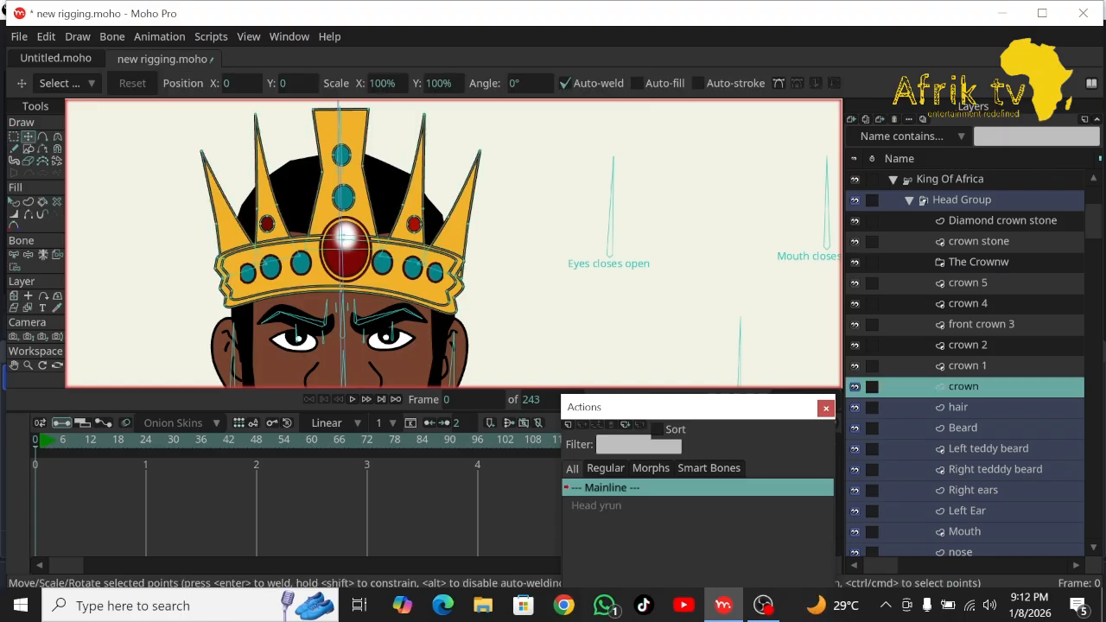
pyautogui.click(226, 223)
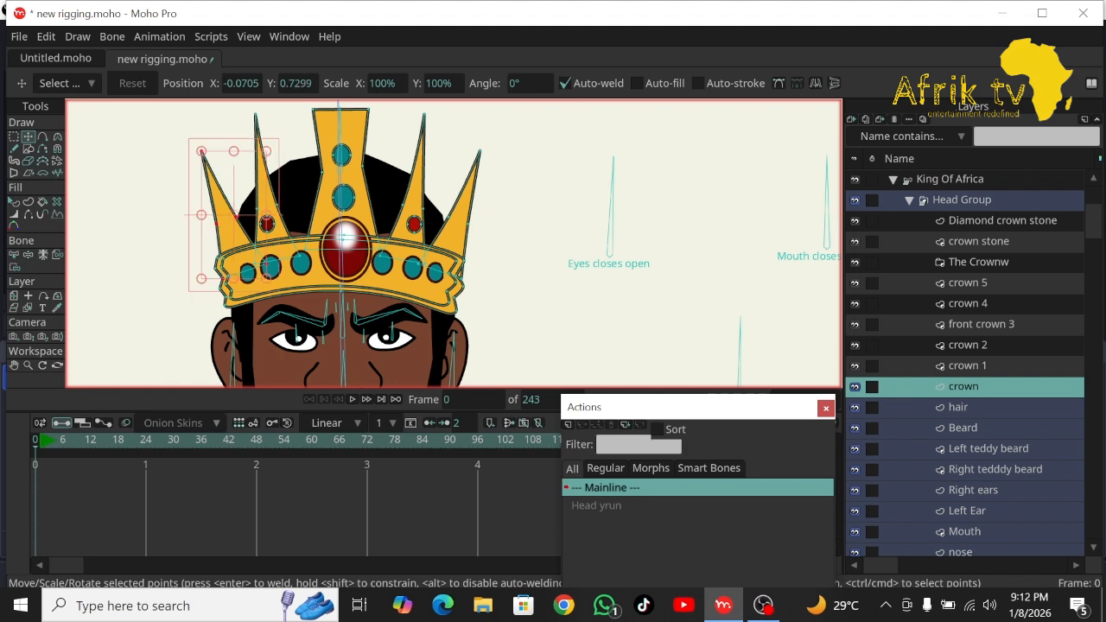
pyautogui.press('Delete')
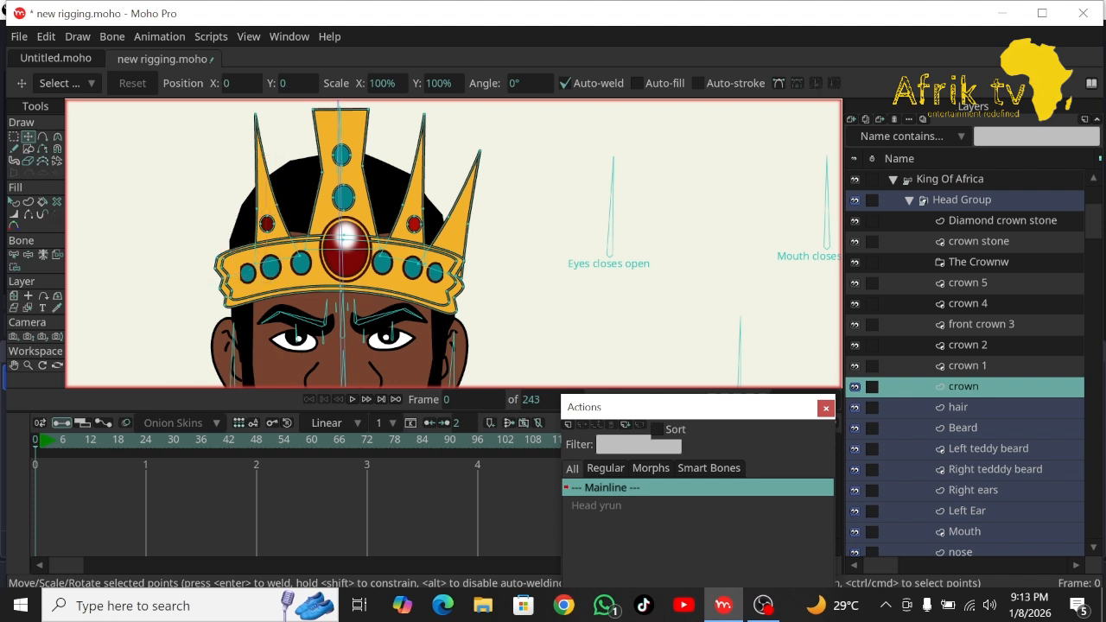
pyautogui.click(967, 366)
pyautogui.hotkey('ctrl', 'v')
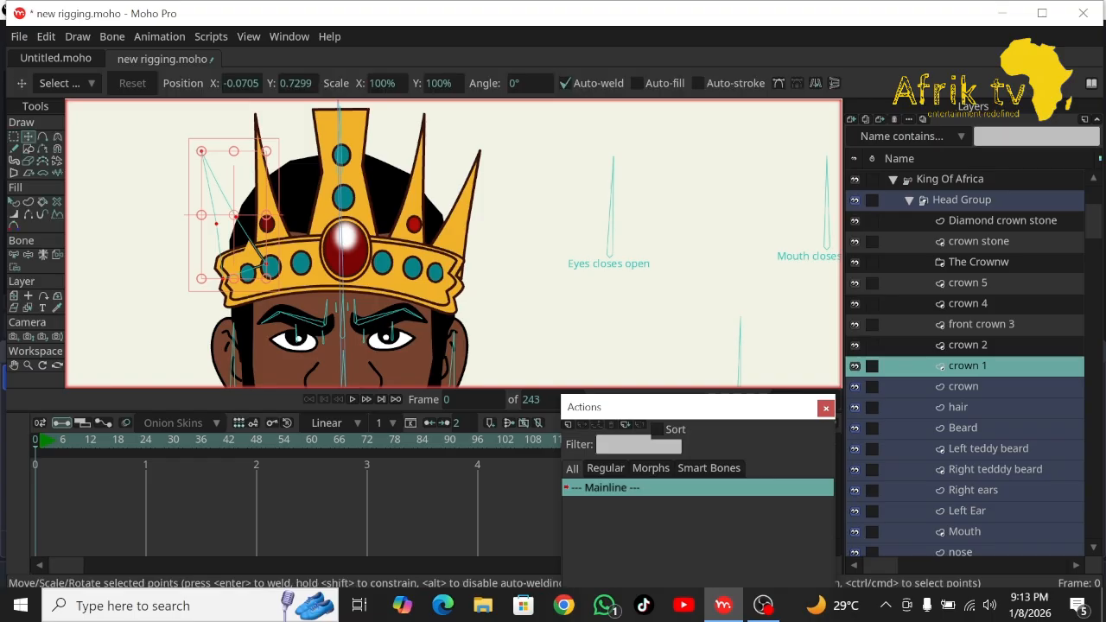
# Cut the remaining spike left of the central spike out of the crown layer.
pyautogui.click(963, 387)
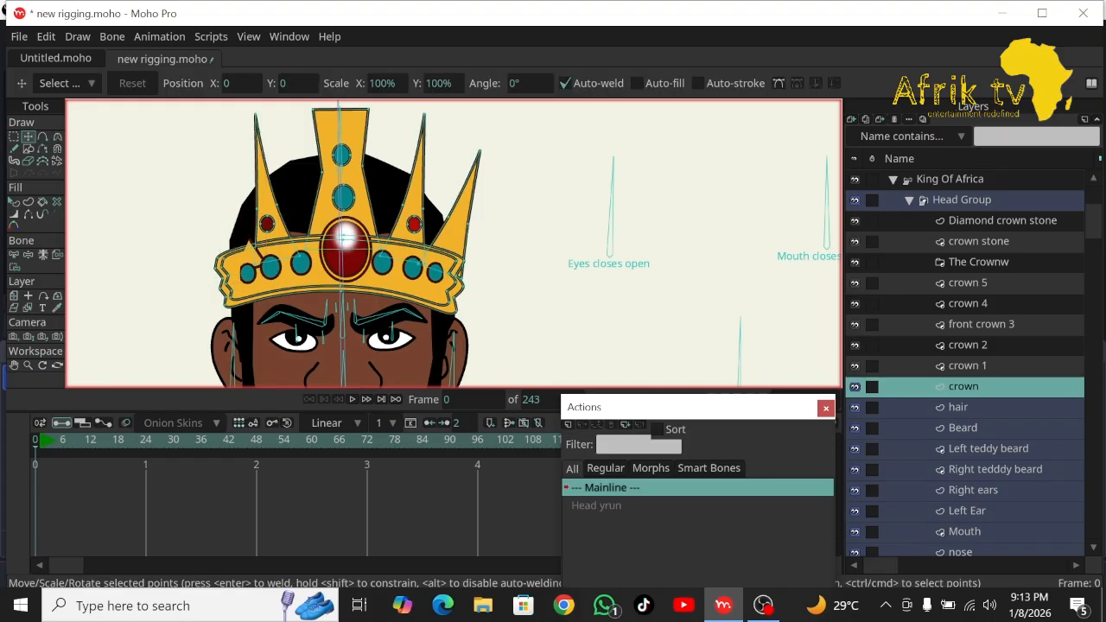
pyautogui.hotkey('ctrl', 'v')
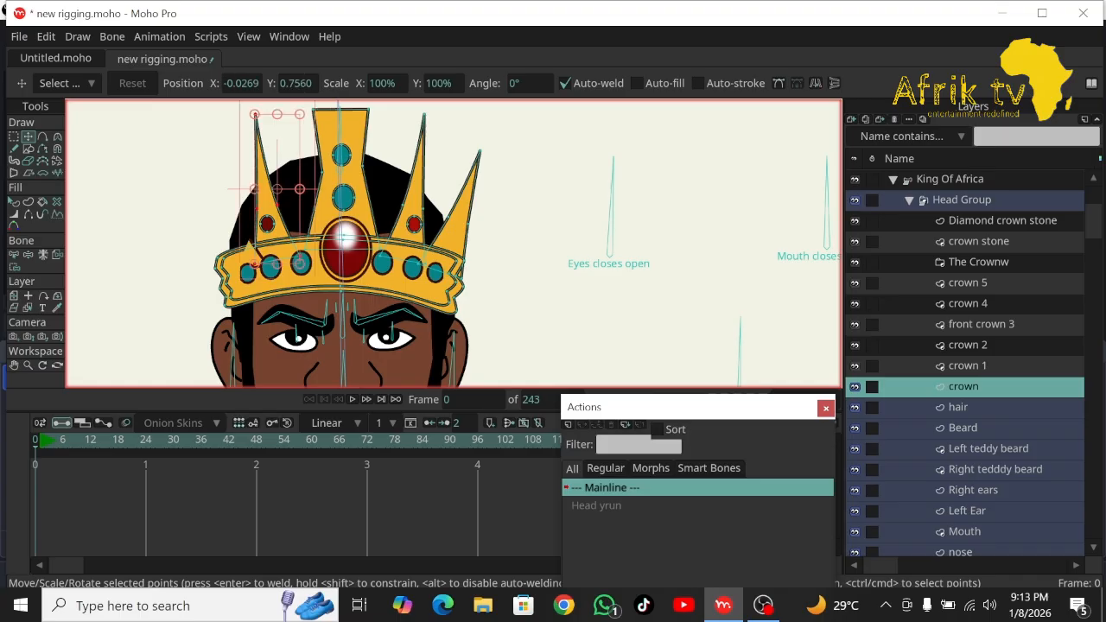
pyautogui.press('Delete')
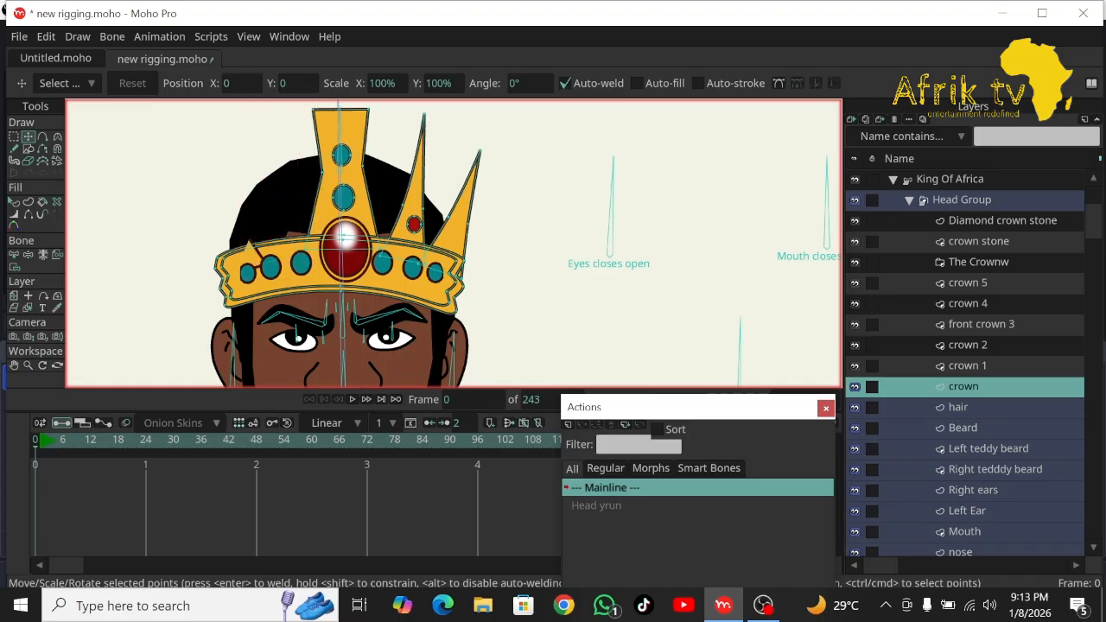
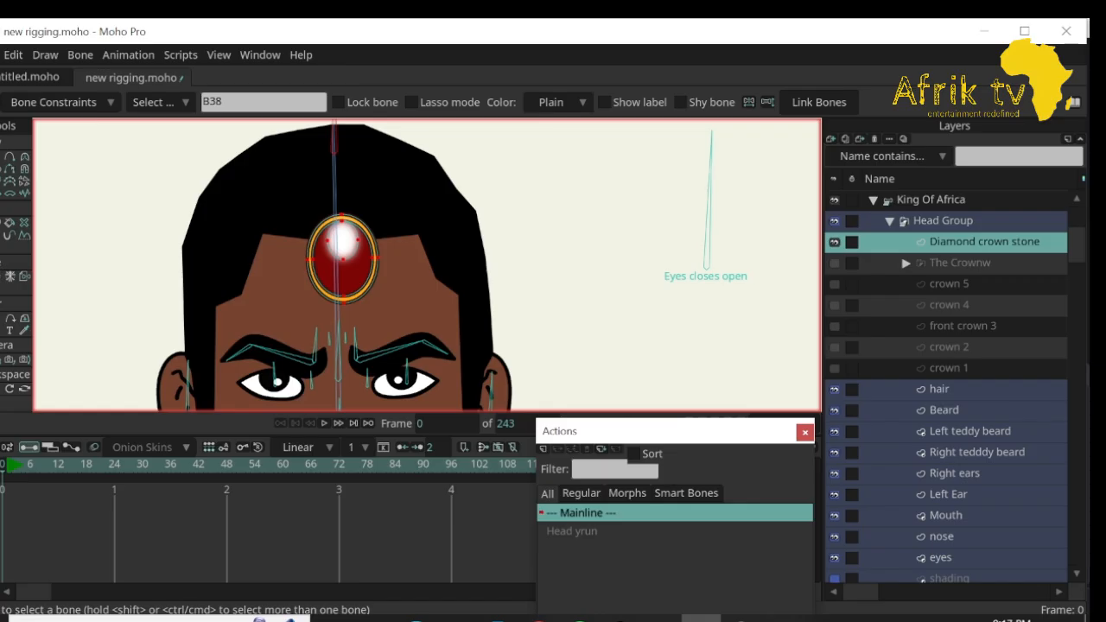
# Select all bones of the King Of Africa layer, reduce their bone strength together and clear the bone selection.
pyautogui.press('z')
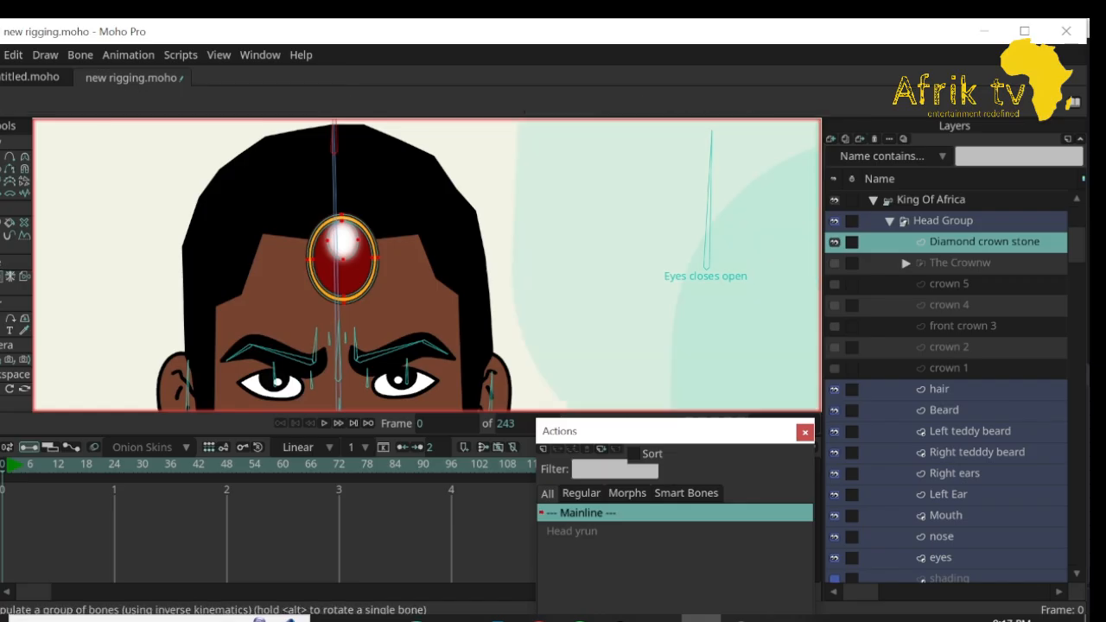
pyautogui.click(931, 199)
pyautogui.hotkey('ctrl', 'a')
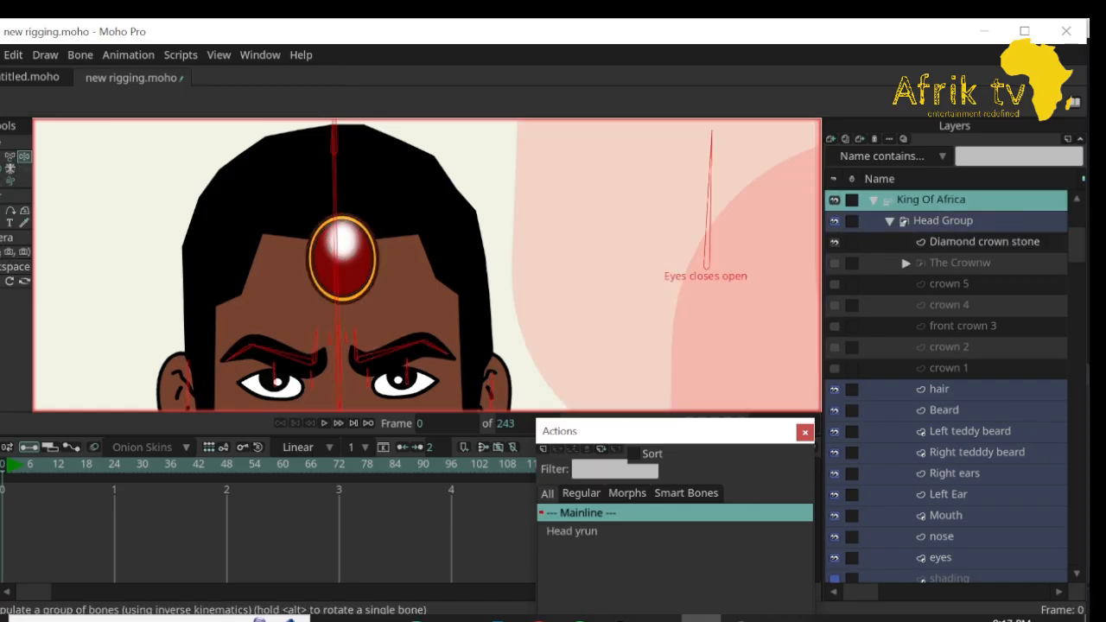
pyautogui.press('s')
pyautogui.click(834, 284)
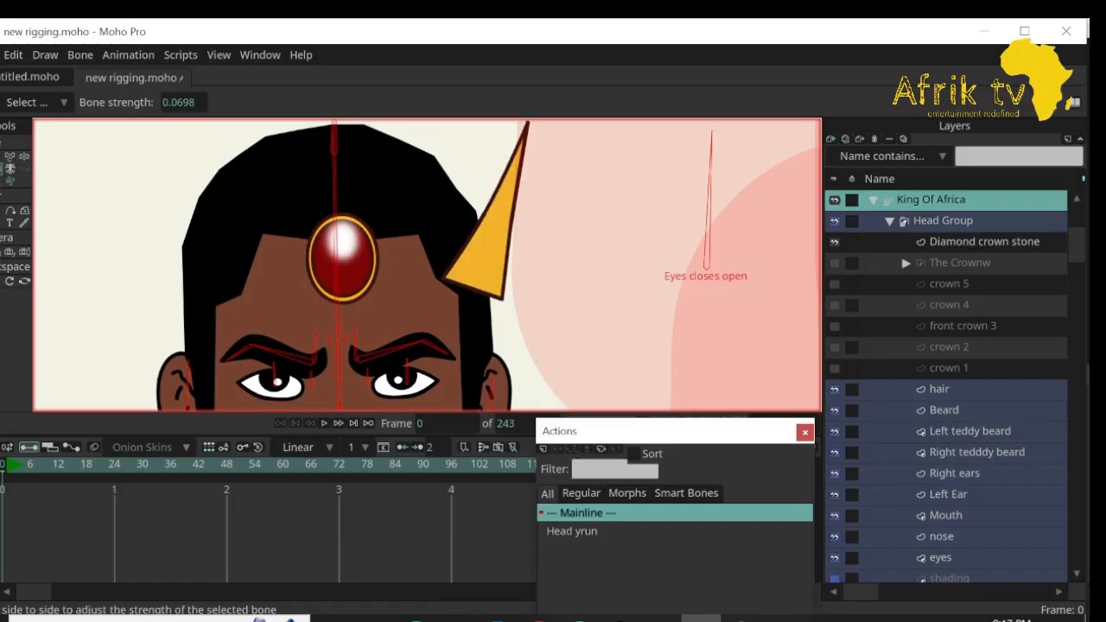
pyautogui.click(835, 285)
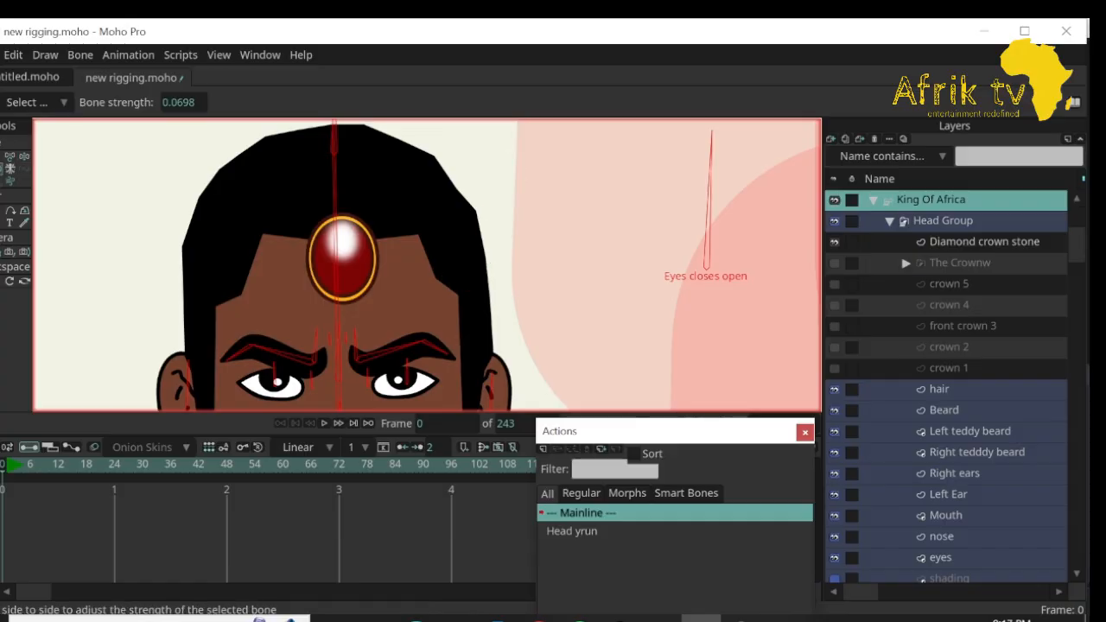
pyautogui.moveTo(691, 293); pyautogui.dragTo(483, 294)
pyautogui.press('z')
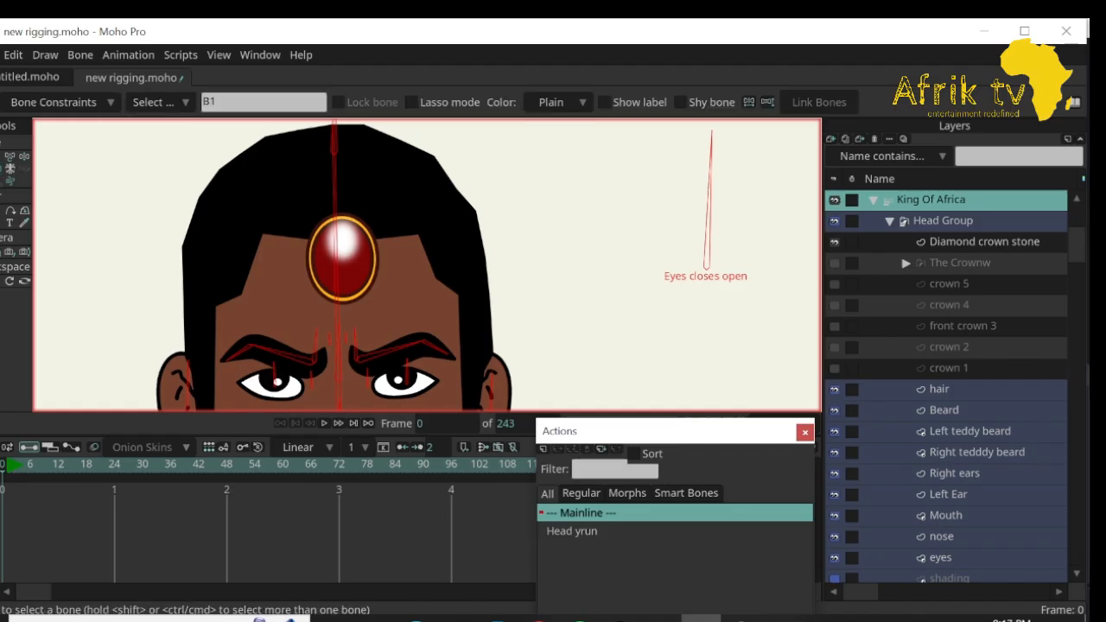
pyautogui.press('Return')
# Pick bone B38 at the top of the head and the Diamond crown stone's points for point binding.
pyautogui.click(334, 143)
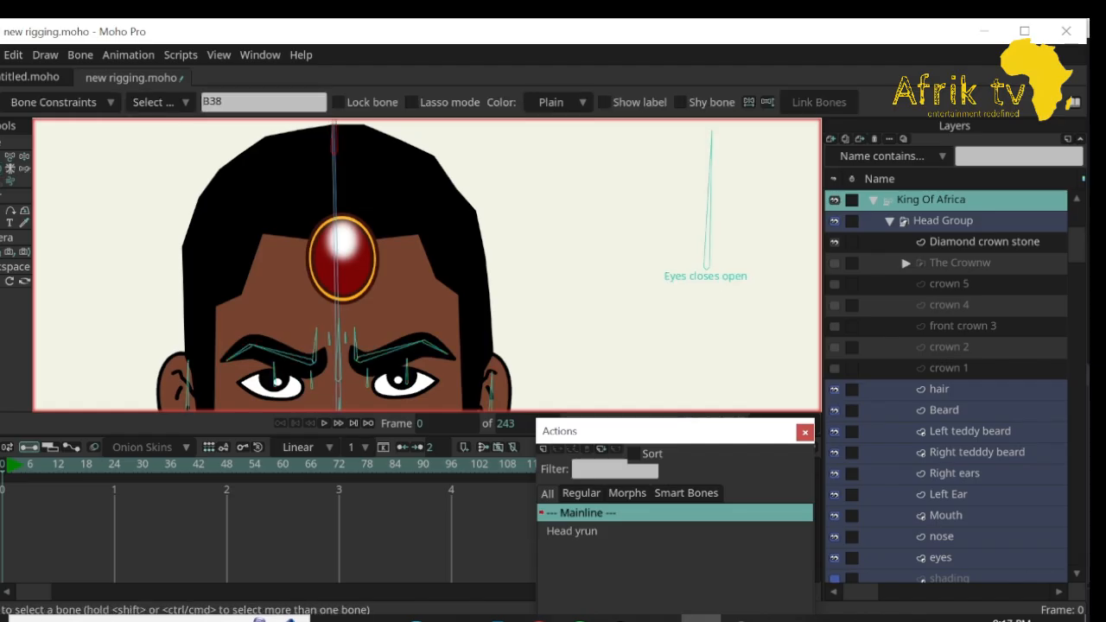
pyautogui.click(984, 242)
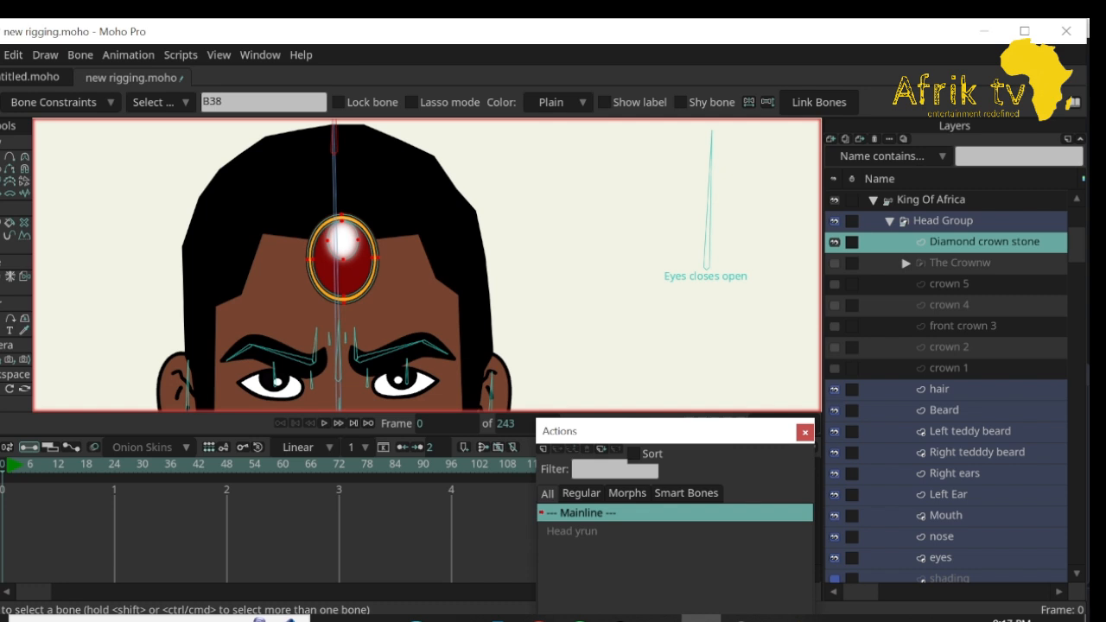
pyautogui.press('i')
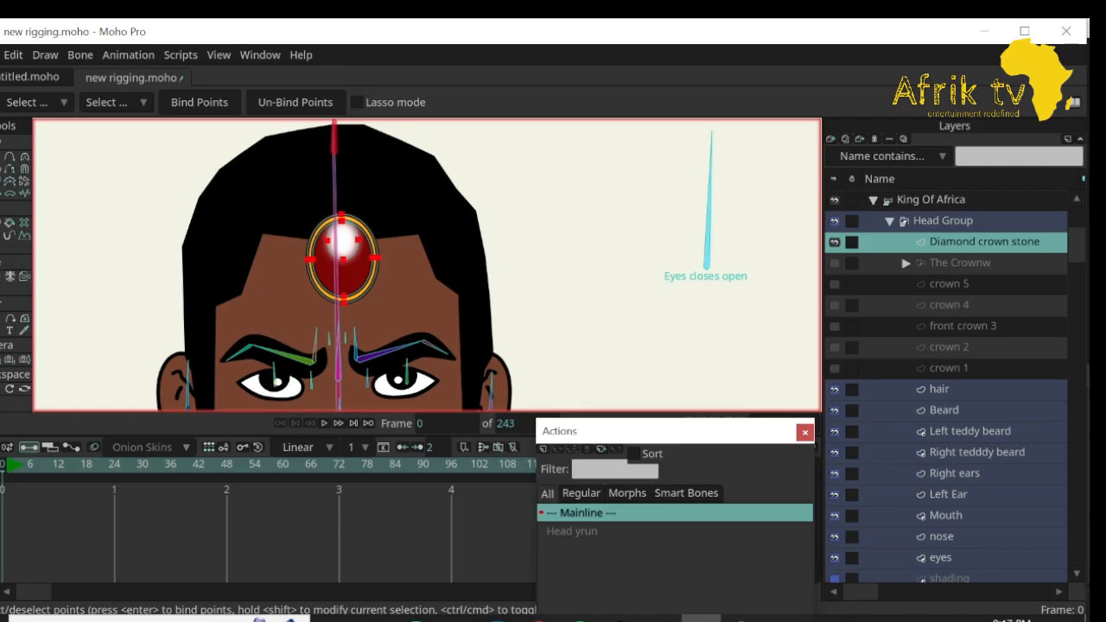
# Open the Head yrun action at frame 24 and activate the King Of Africa layer for transforming bones.
pyautogui.doubleClick(572, 531)
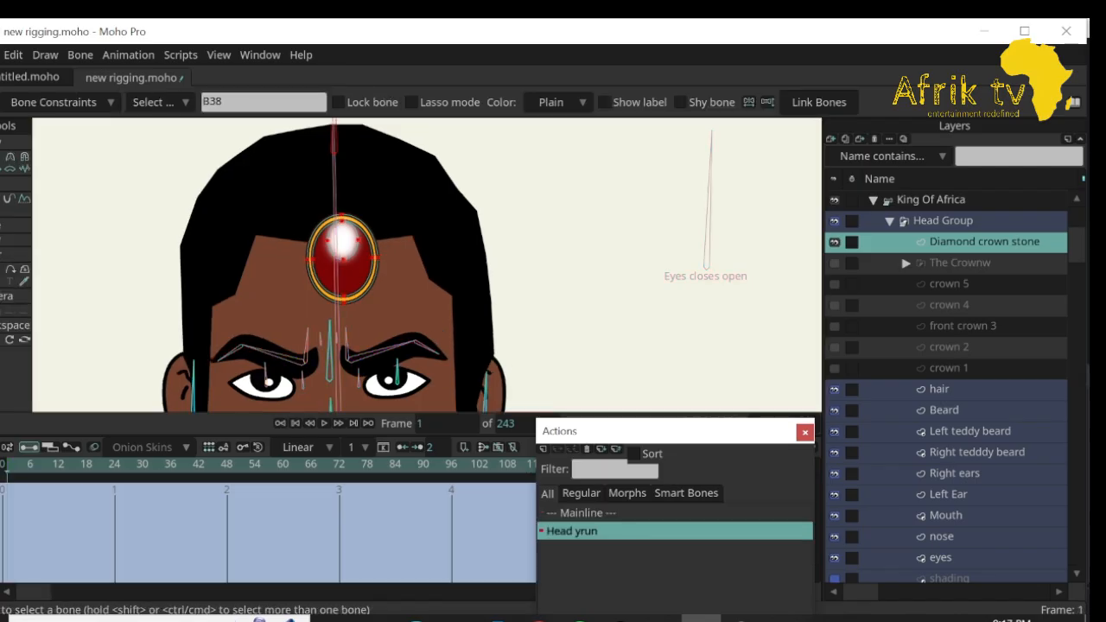
pyautogui.moveTo(9, 465); pyautogui.dragTo(115, 465)
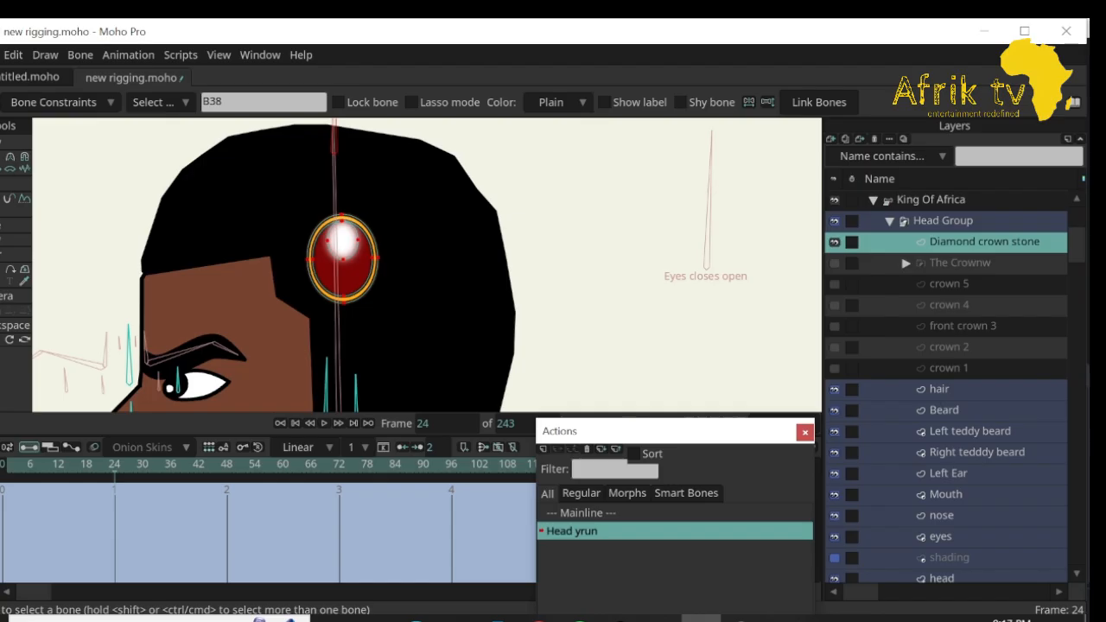
pyautogui.click(930, 199)
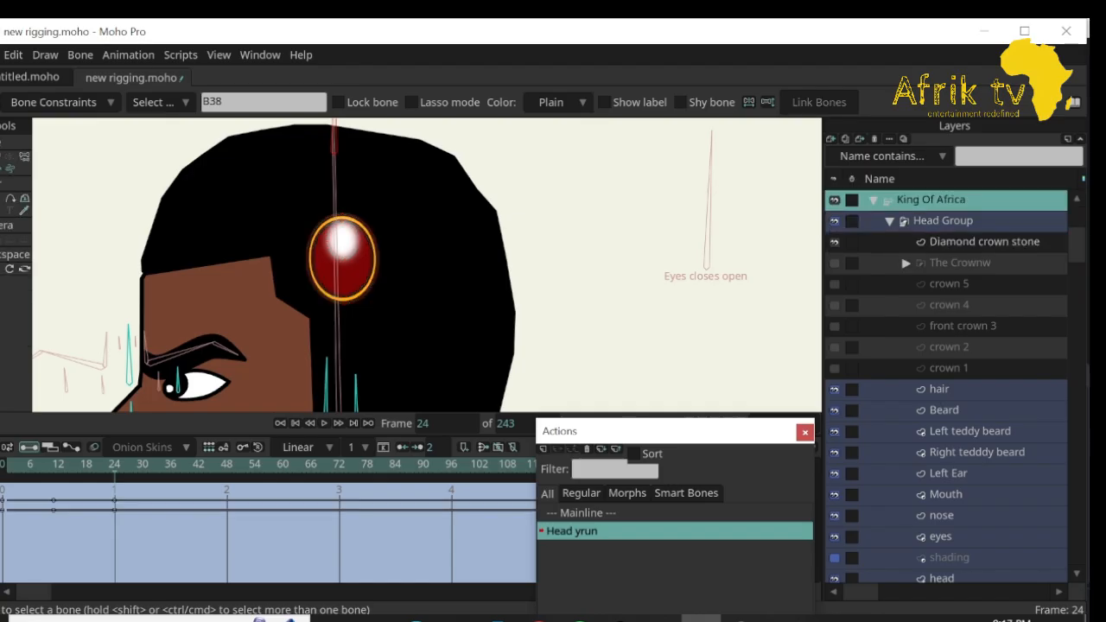
pyautogui.press('t')
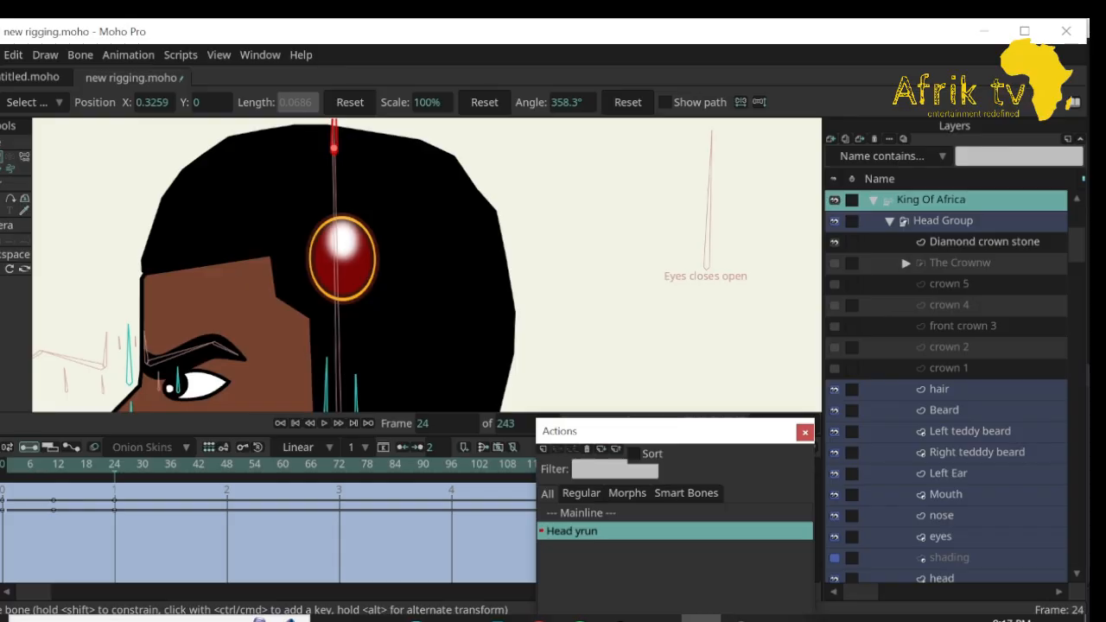
pyautogui.moveTo(334, 127); pyautogui.dragTo(309, 131)
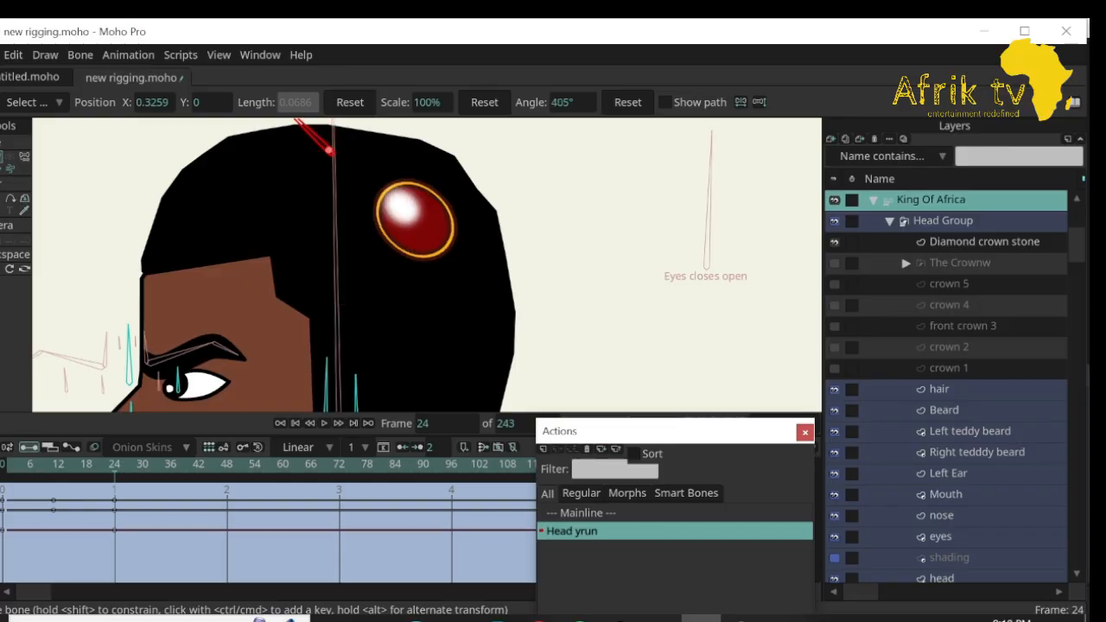
pyautogui.hotkey('ctrl', 'z')
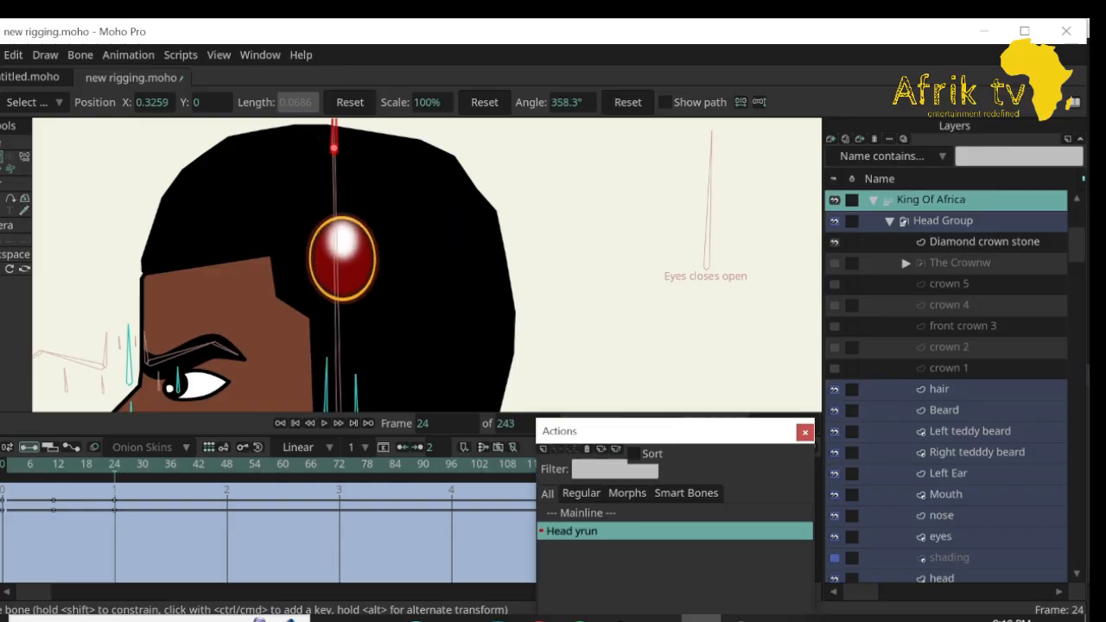
pyautogui.hotkey('ctrl', 'shift', 'z')
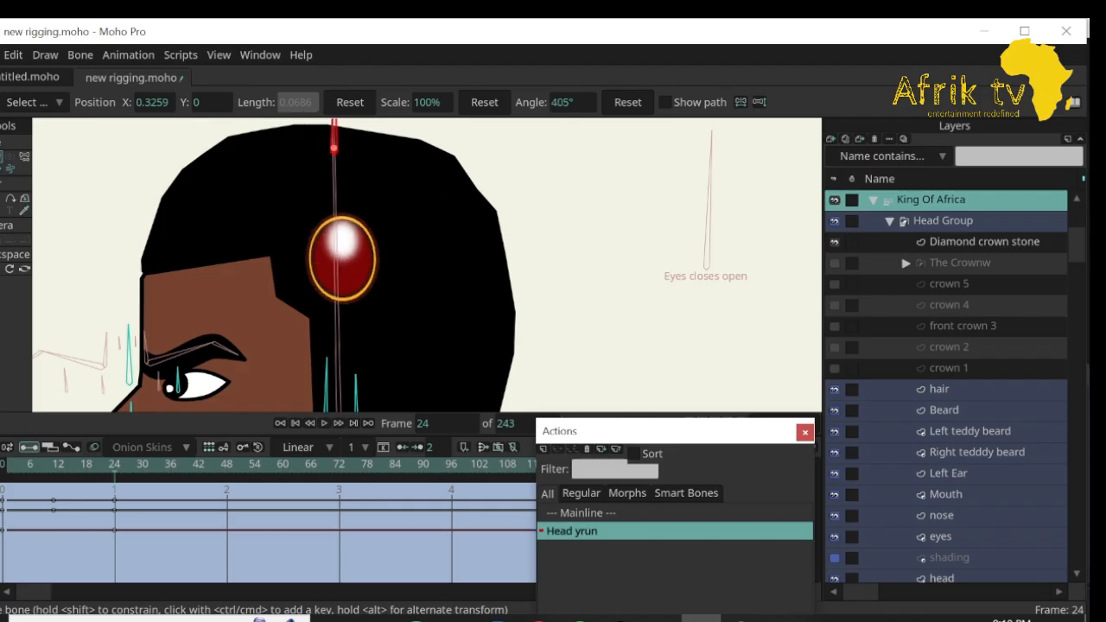
pyautogui.hotkey('ctrl', 'z')
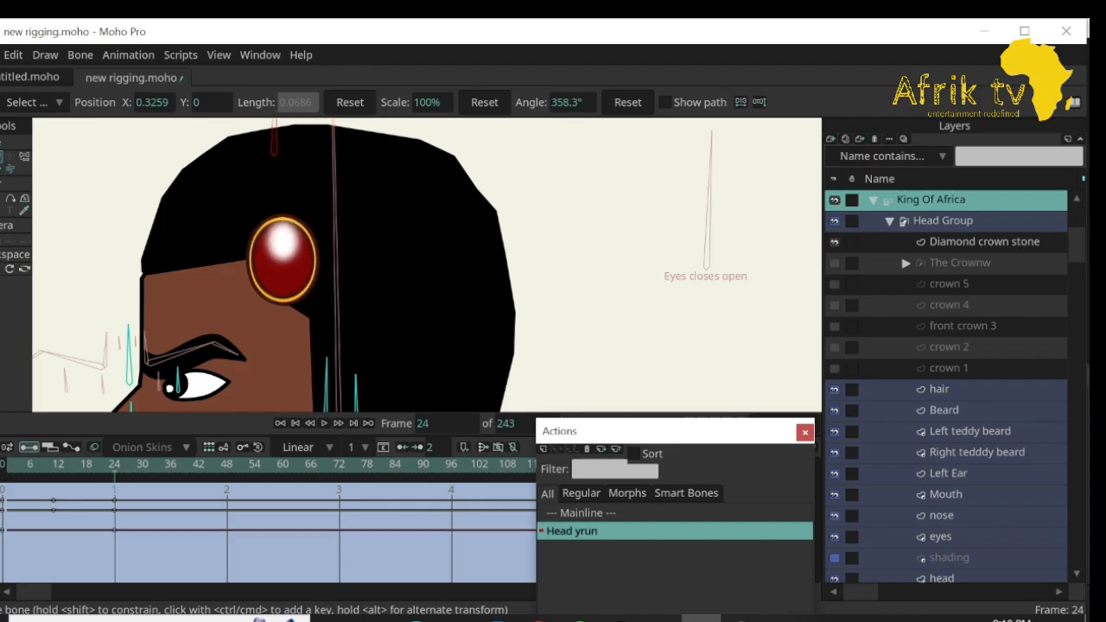
# Move bone B38 to X 0.3247, Y 0.1398 at frame 24, placing the diamond stone at the forehead's front edge with The Crownw group shown.
pyautogui.moveTo(274, 152); pyautogui.dragTo(145, 154)
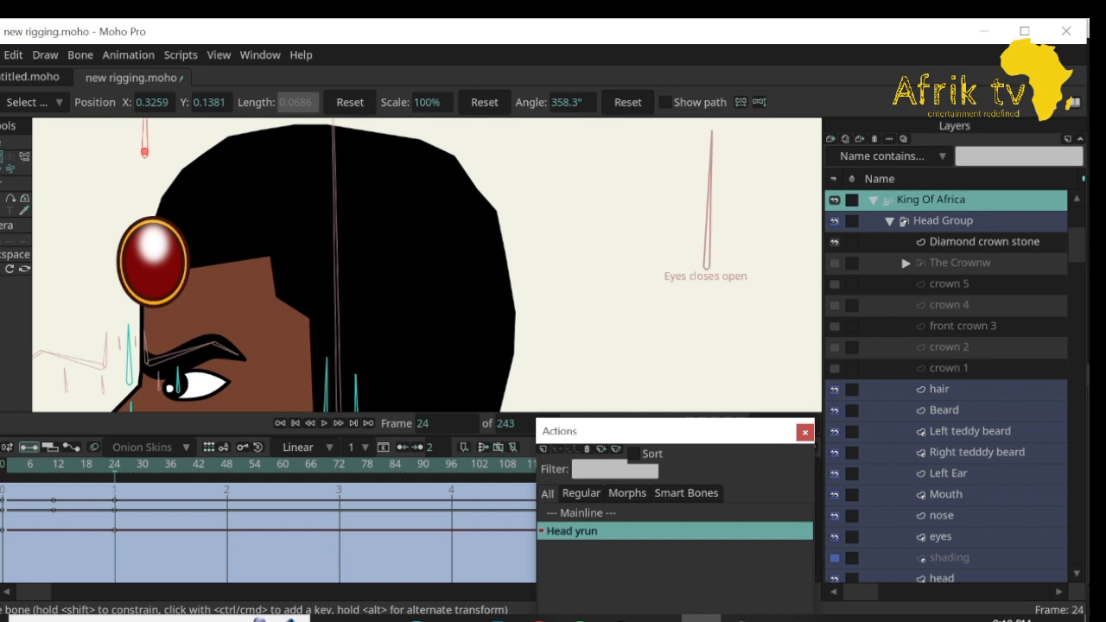
pyautogui.click(835, 263)
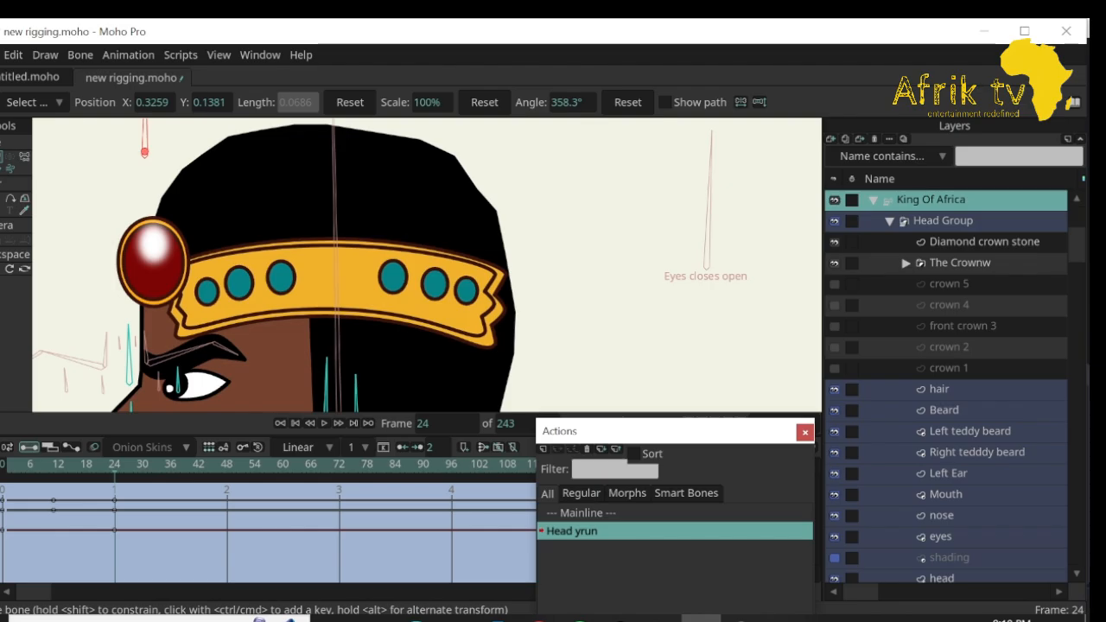
pyautogui.moveTo(114, 465)
pyautogui.mouseDown()
pyautogui.moveTo(2, 465)
pyautogui.moveTo(119, 465)
pyautogui.mouseUp()
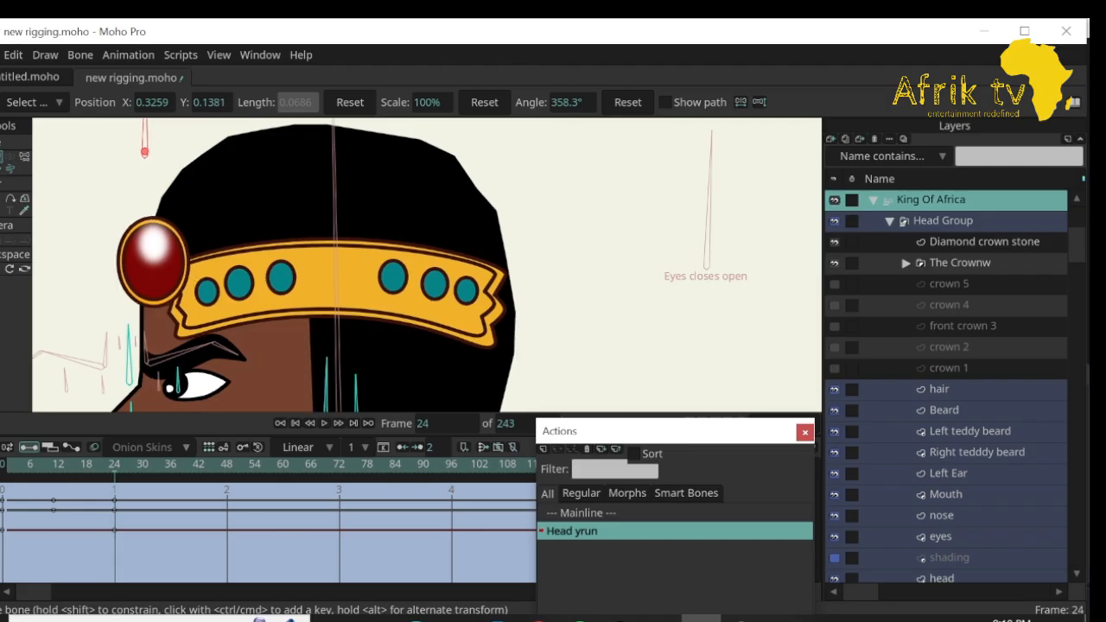
pyautogui.moveTo(119, 465); pyautogui.dragTo(114, 465)
pyautogui.moveTo(144, 153); pyautogui.dragTo(142, 155)
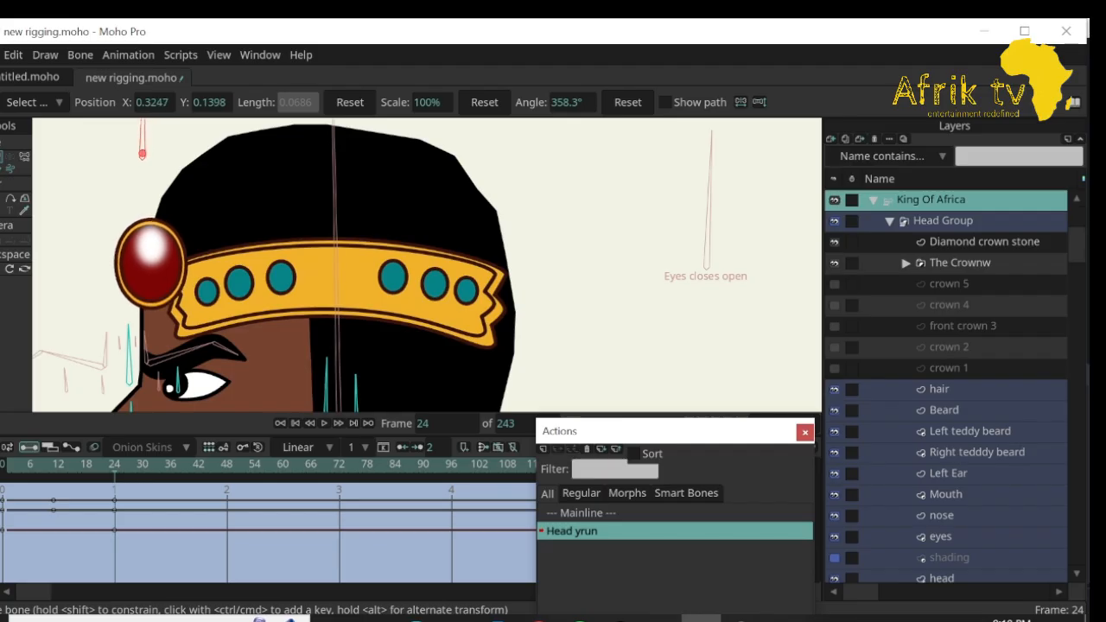
# Move the front-end points of the crown layer inside The Crownw group to X -0.1151, Y 0.6758, tucking them behind the diamond stone.
pyautogui.click(959, 263)
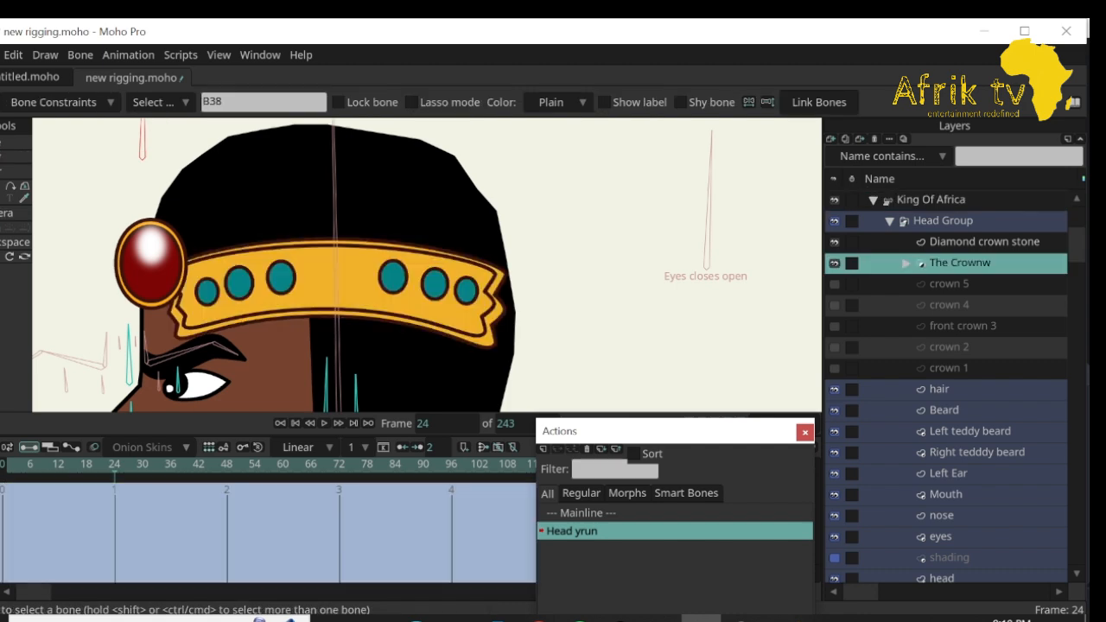
pyautogui.doubleClick(960, 263)
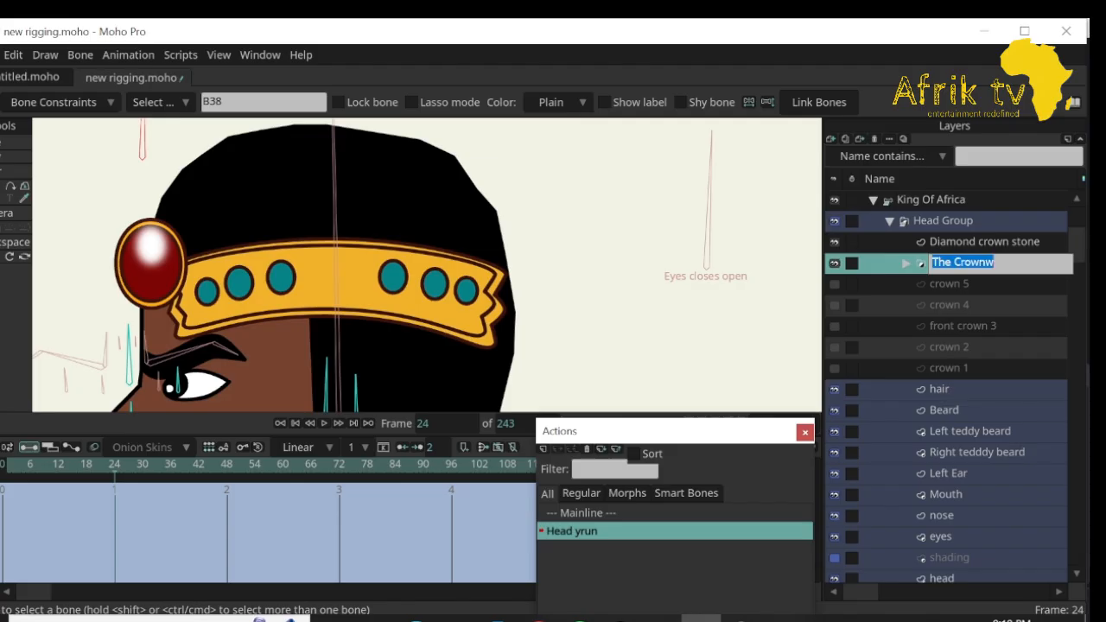
pyautogui.click(905, 262)
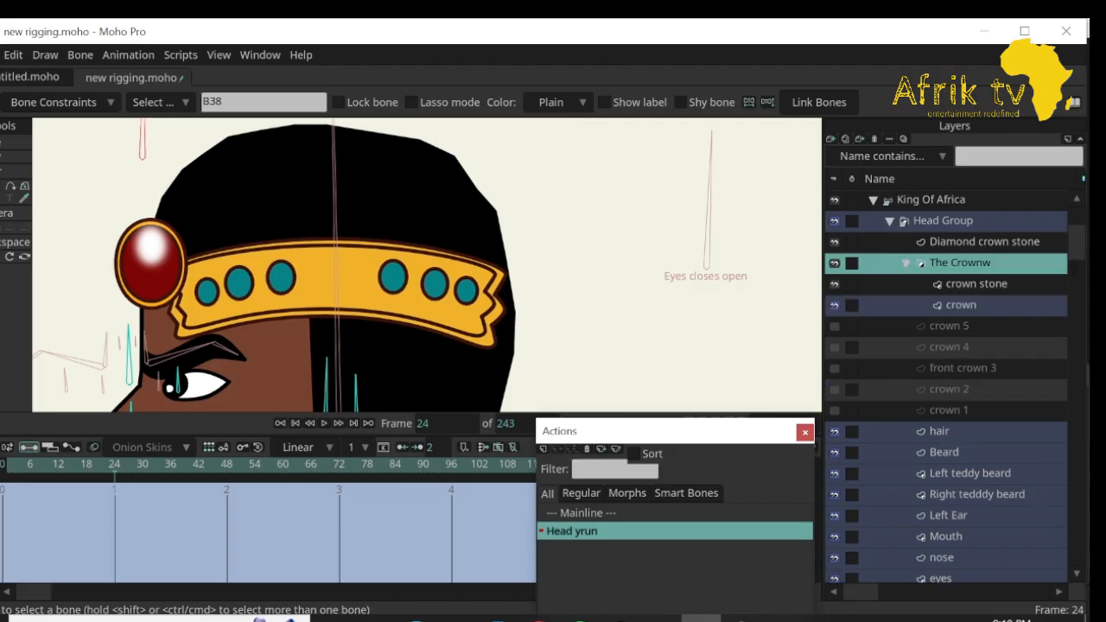
pyautogui.click(961, 305)
pyautogui.press('g')
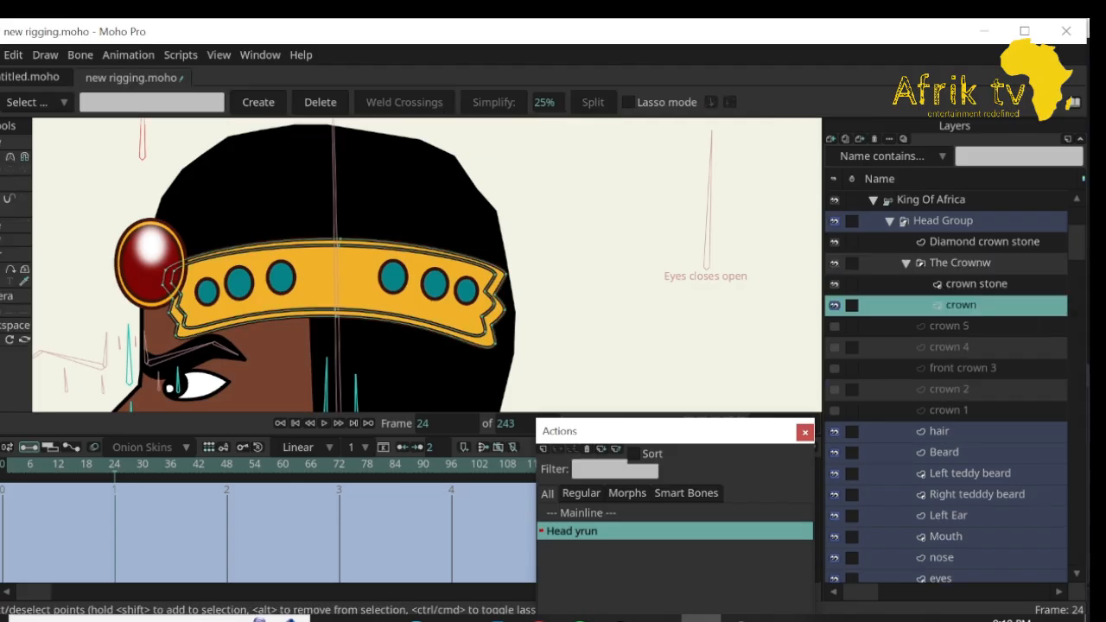
pyautogui.moveTo(145, 238); pyautogui.dragTo(247, 349)
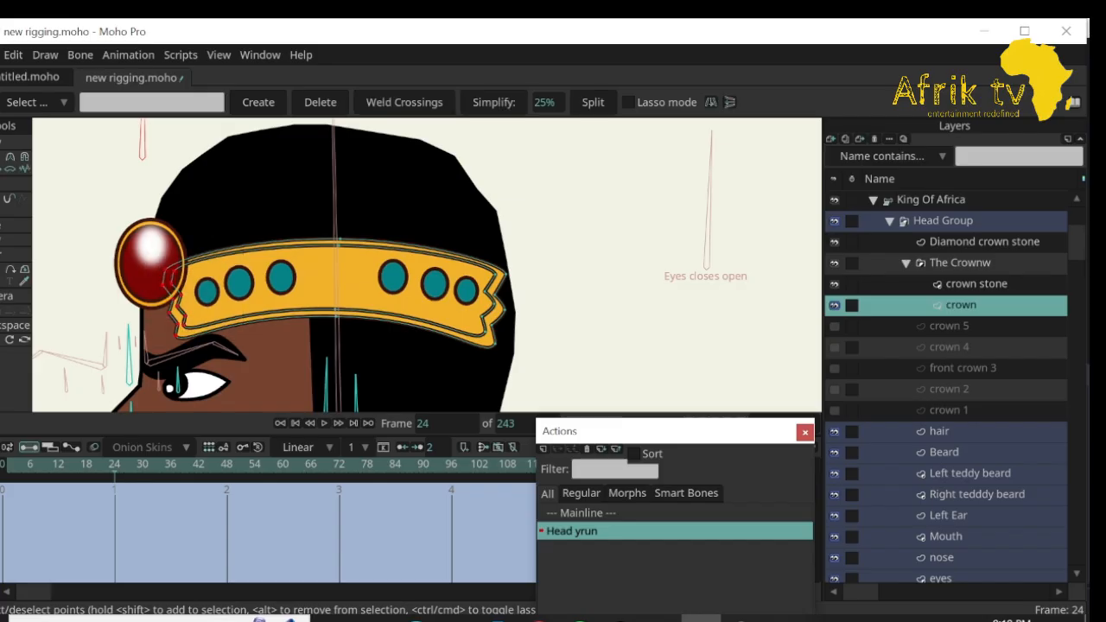
pyautogui.press('t')
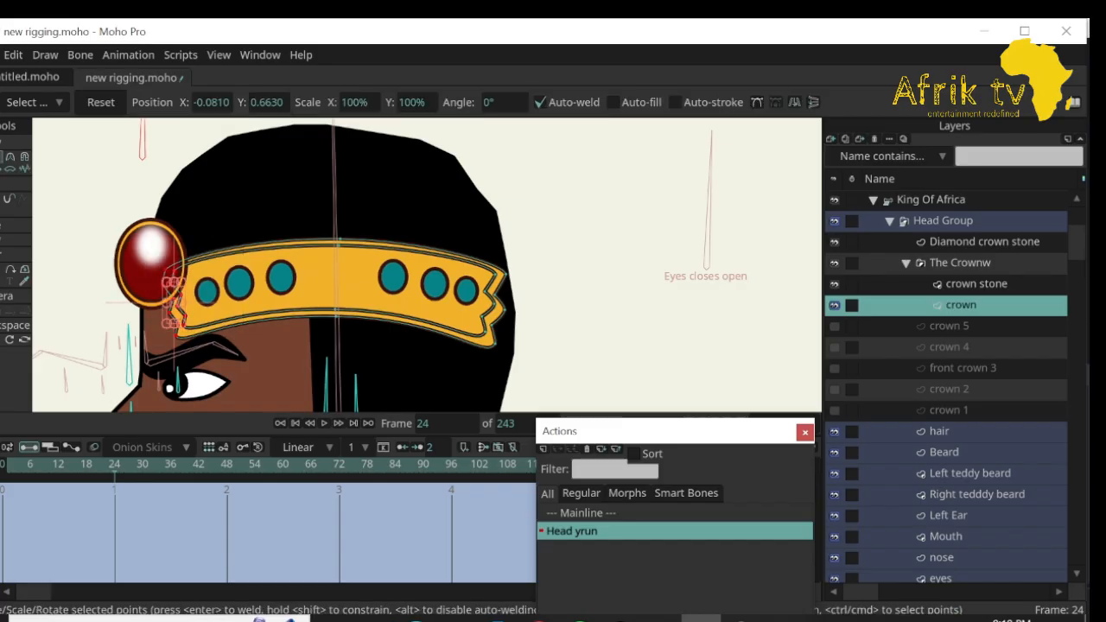
pyautogui.moveTo(176, 304); pyautogui.dragTo(128, 289)
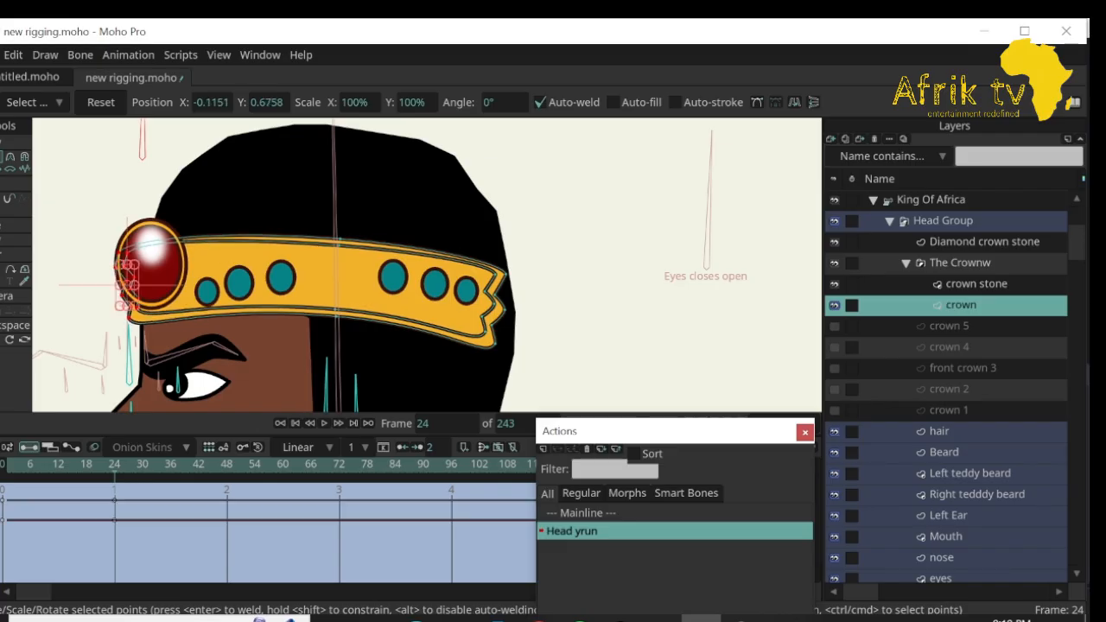
# Move the crown band's back-end points to X 0.1666, Y 0.6649 so the band reaches past the back of the head.
pyautogui.press('g')
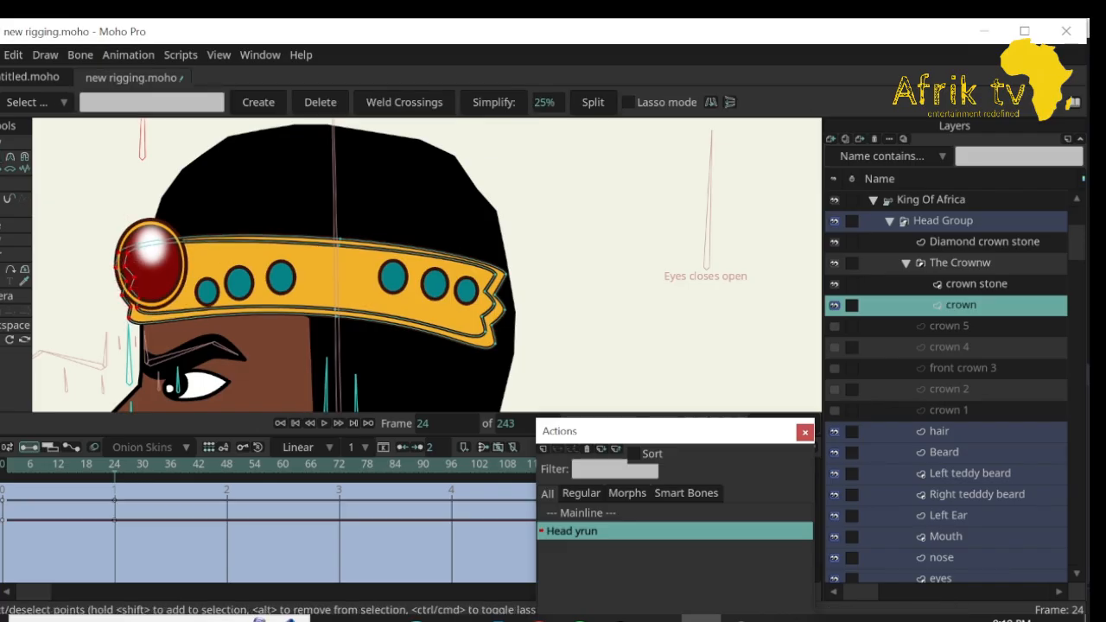
pyautogui.moveTo(478, 247); pyautogui.dragTo(542, 387)
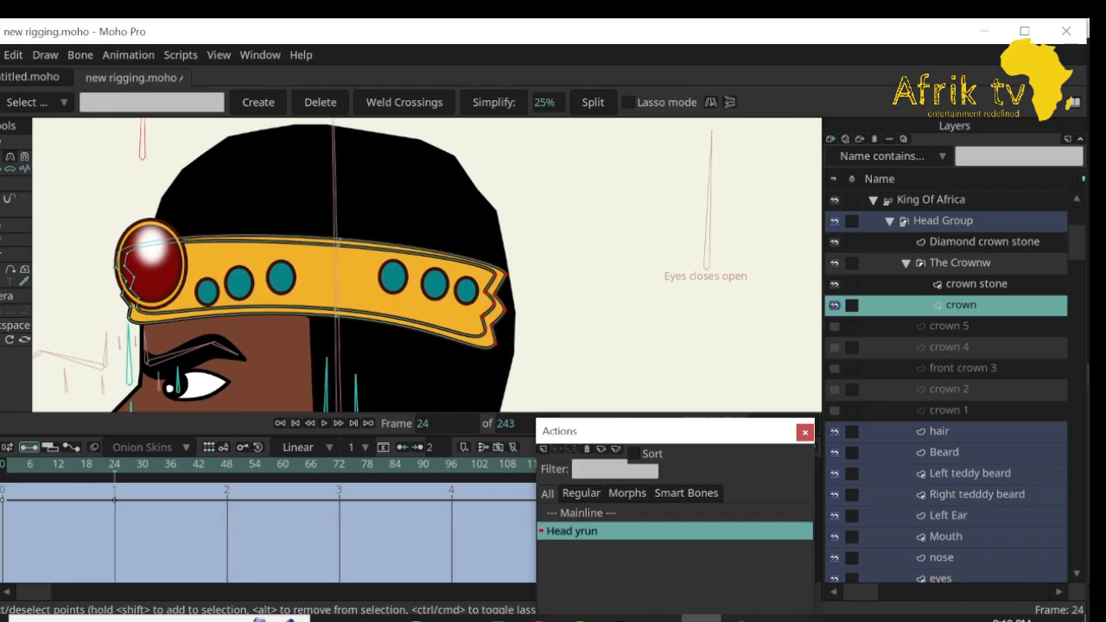
pyautogui.press('t')
pyautogui.moveTo(494, 329)
pyautogui.mouseDown()
pyautogui.moveTo(522, 325)
pyautogui.moveTo(503, 328)
pyautogui.mouseUp()
pyautogui.hotkey('ctrl', 'z')
pyautogui.hotkey('ctrl', 'z')
pyautogui.hotkey('ctrl', 'z')
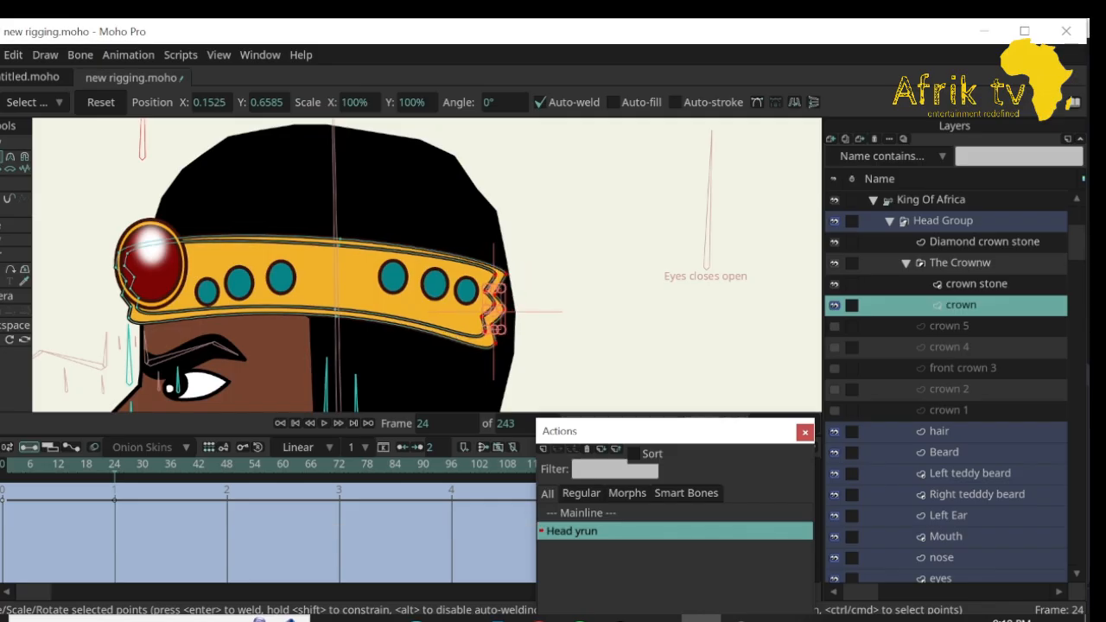
pyautogui.press('g')
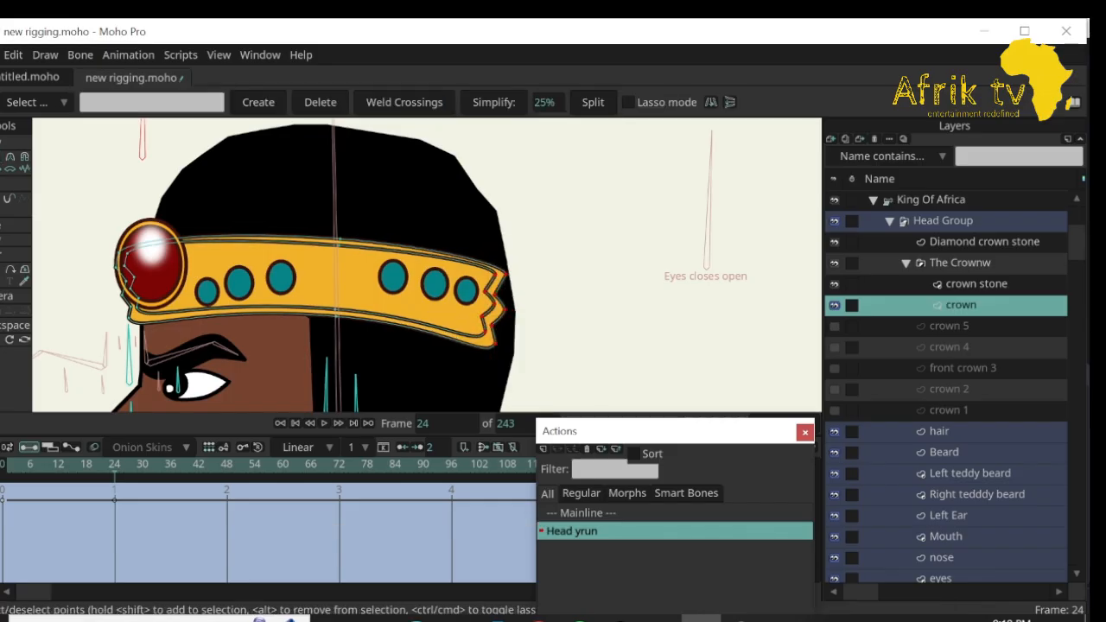
pyautogui.press('t')
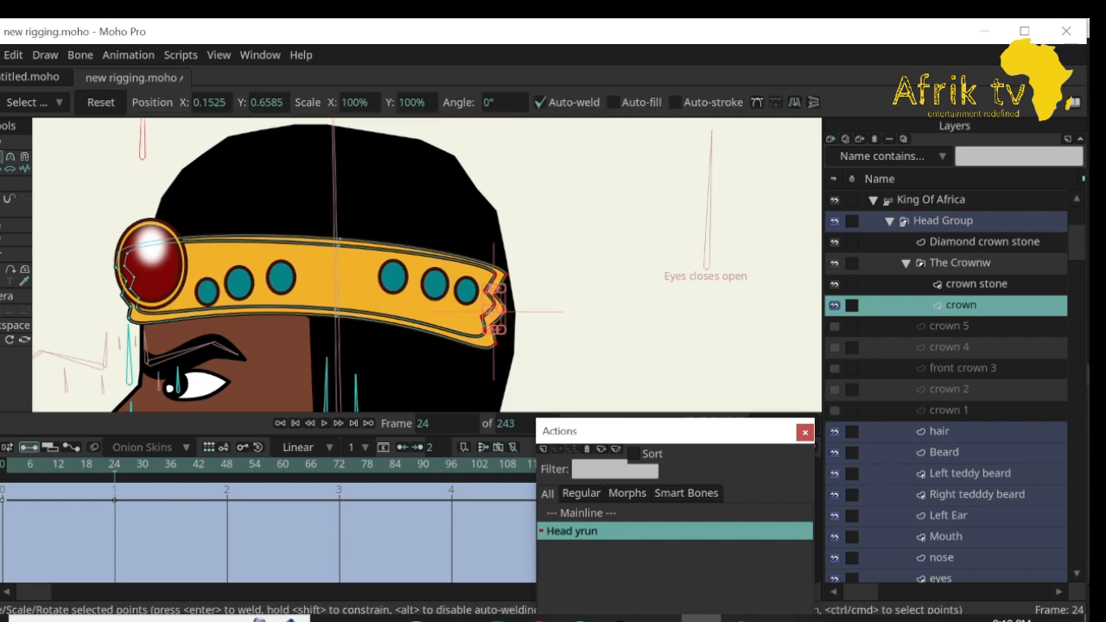
pyautogui.moveTo(494, 311); pyautogui.dragTo(517, 299)
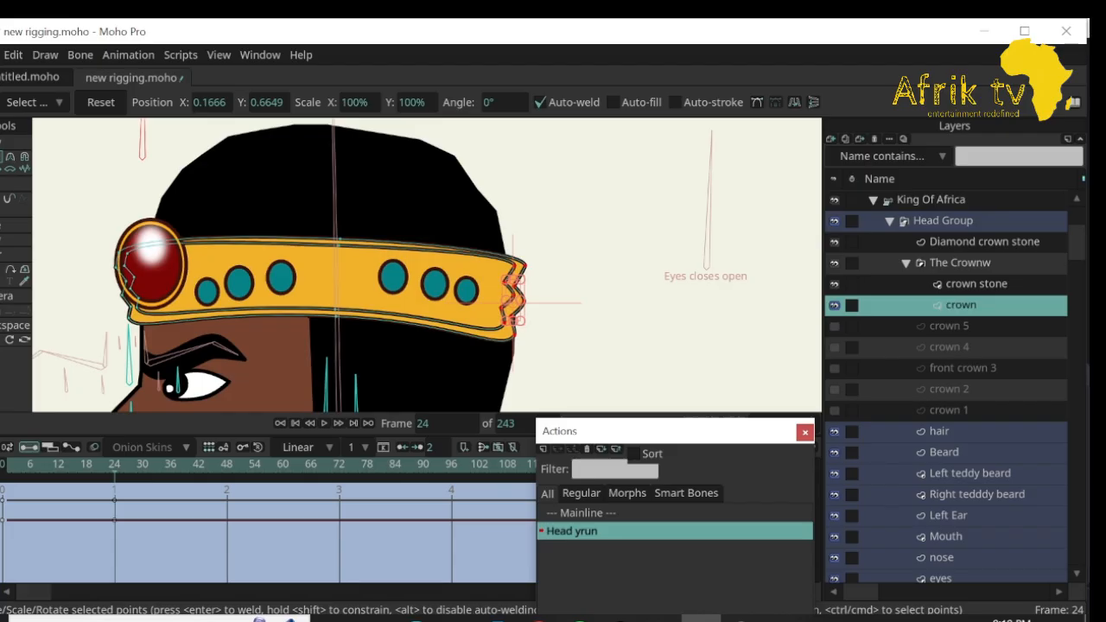
# On the crown stone layer, move the three front teal stones off the band, into the empty space ahead of the diamond stone.
pyautogui.click(976, 283)
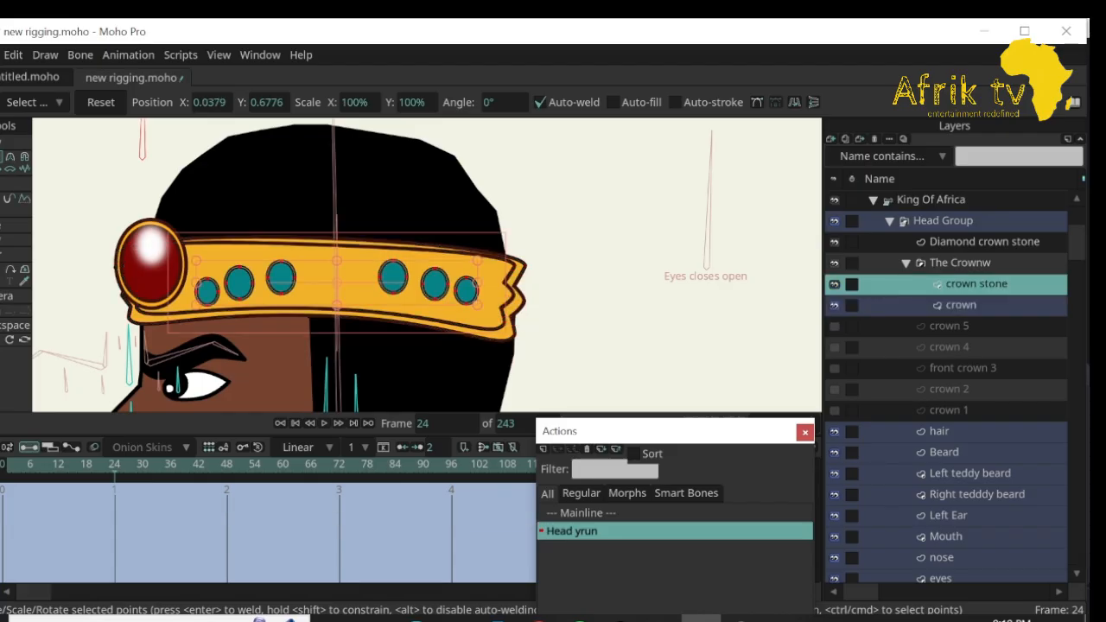
pyautogui.click(207, 292)
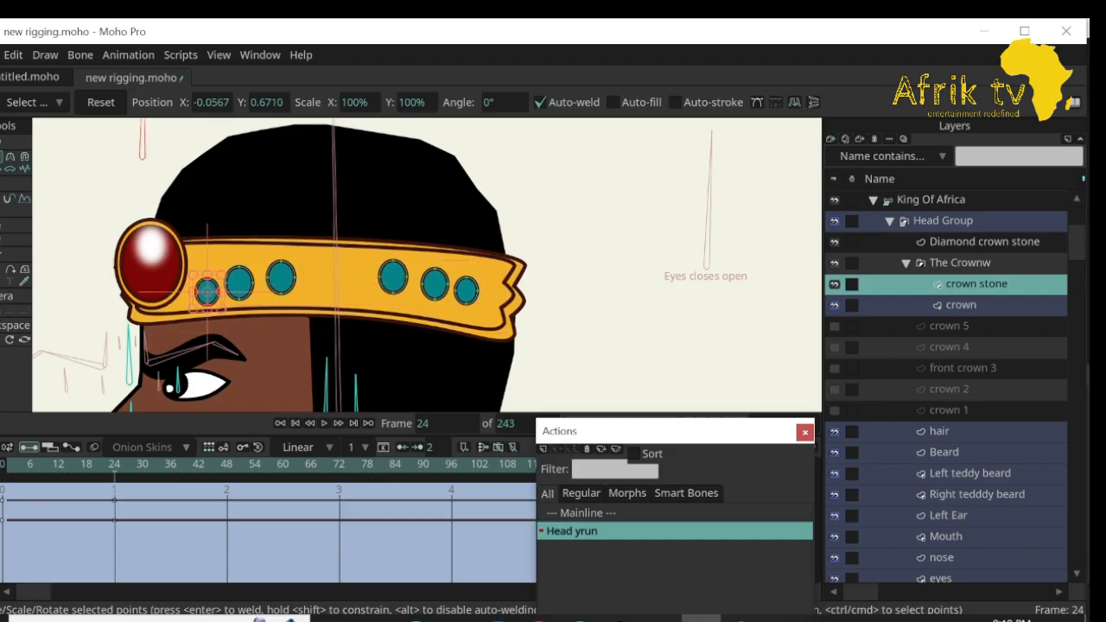
pyautogui.moveTo(206, 292); pyautogui.dragTo(75, 294)
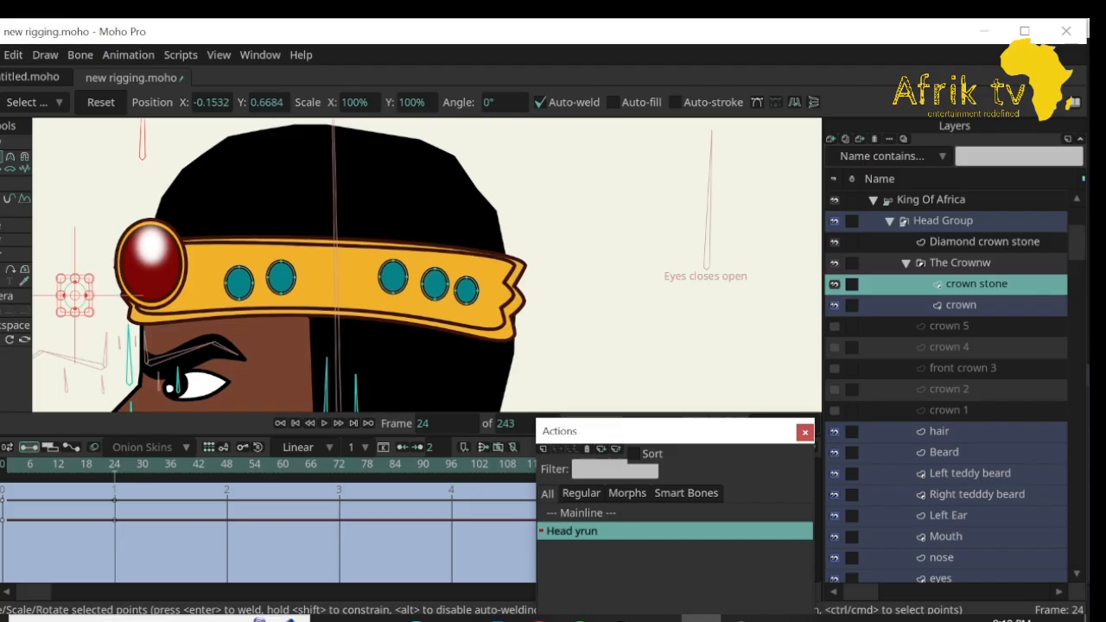
pyautogui.click(239, 282)
pyautogui.moveTo(239, 282); pyautogui.dragTo(87, 290)
pyautogui.click(105, 286)
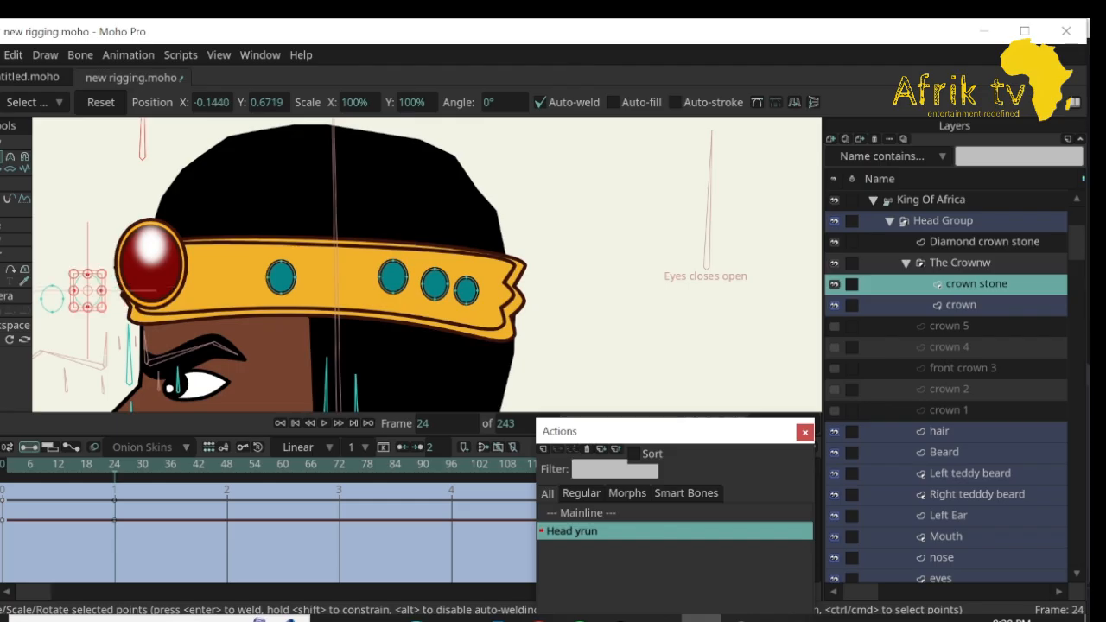
pyautogui.click(281, 277)
pyautogui.moveTo(281, 277); pyautogui.dragTo(78, 292)
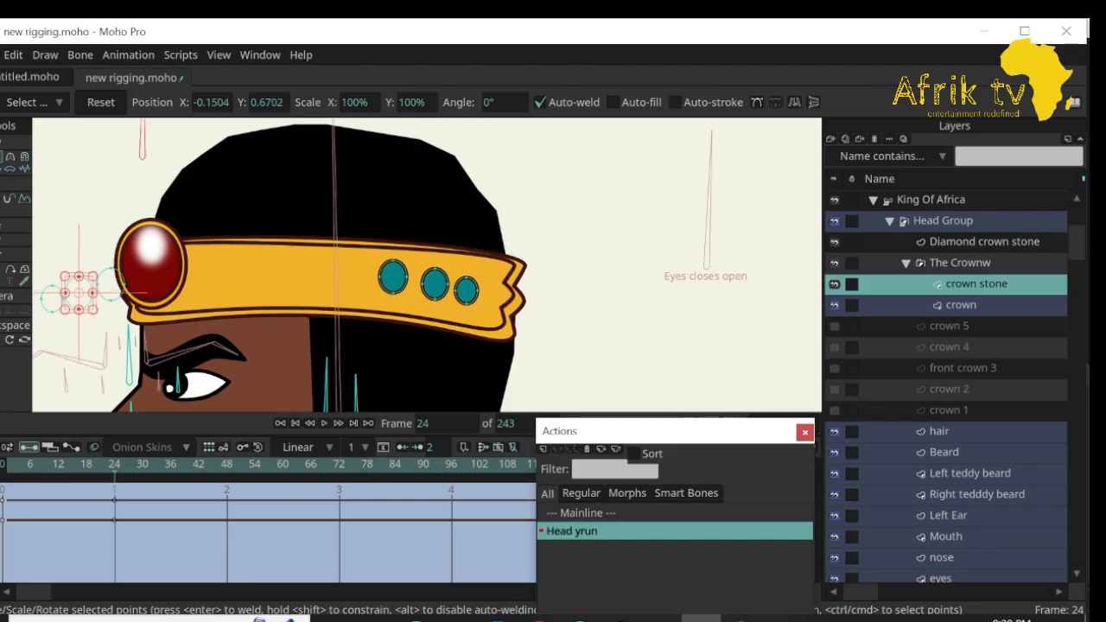
# Shift the three back teal stones forward along the band behind the diamond stone, placing the rearmost at X 0.0035, Y 0.6817.
pyautogui.click(393, 277)
pyautogui.moveTo(393, 277); pyautogui.dragTo(283, 288)
pyautogui.keyDown('shift'); pyautogui.click(466, 290); pyautogui.keyUp('shift')
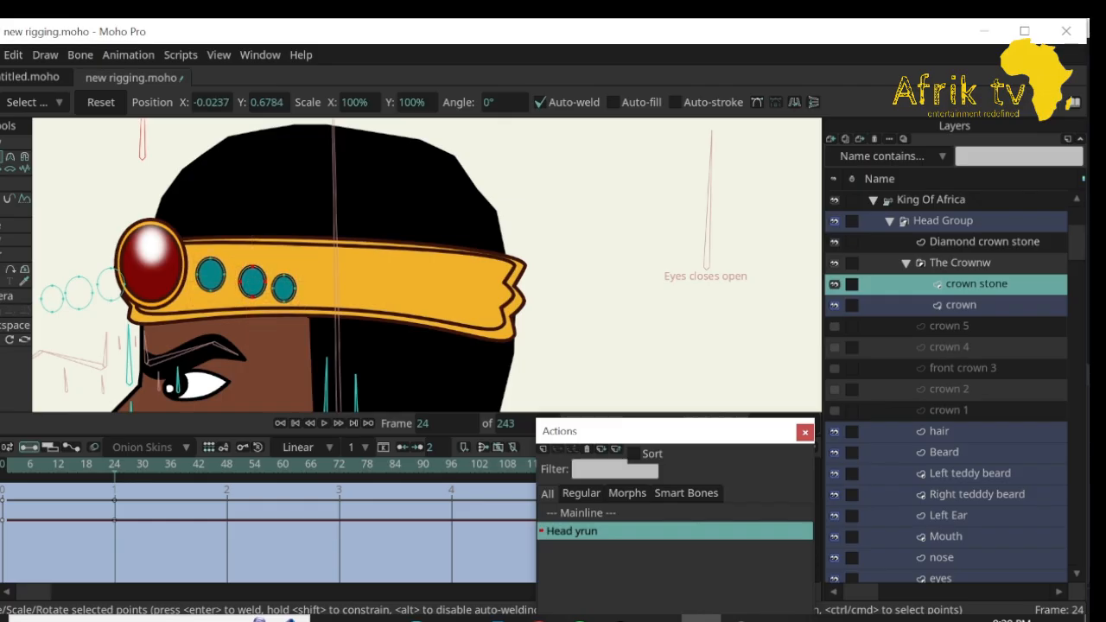
pyautogui.click(283, 289)
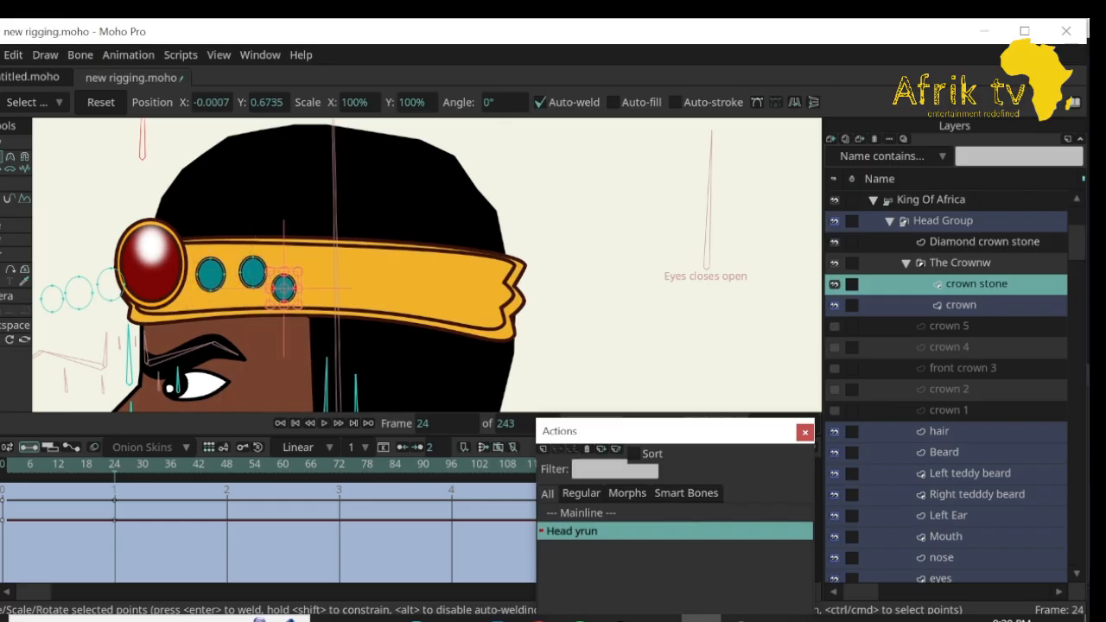
pyautogui.moveTo(284, 288); pyautogui.dragTo(290, 277)
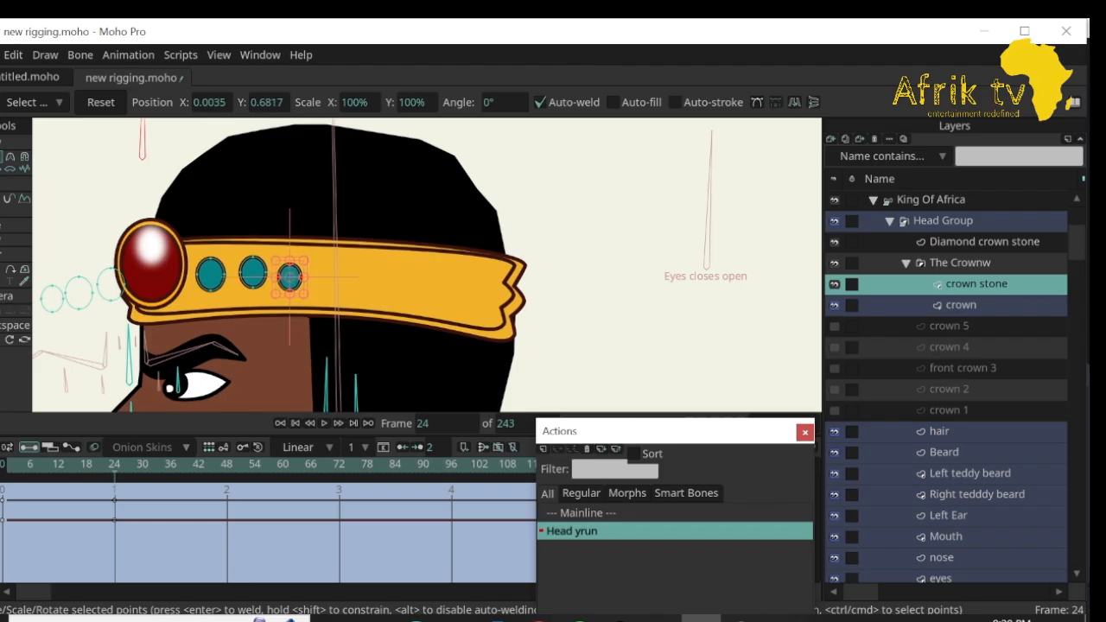
# Show all five crown spike layers and hide crown 1, crown 2, crown 4 and crown 5 again, leaving only front crown 3 shown.
pyautogui.click(835, 411)
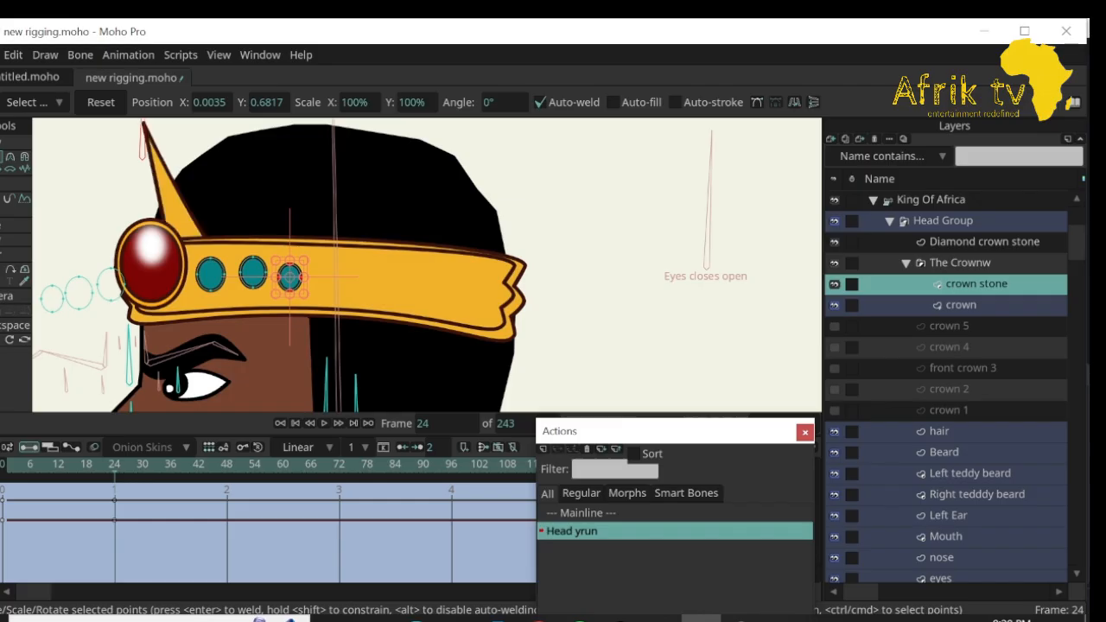
pyautogui.click(834, 390)
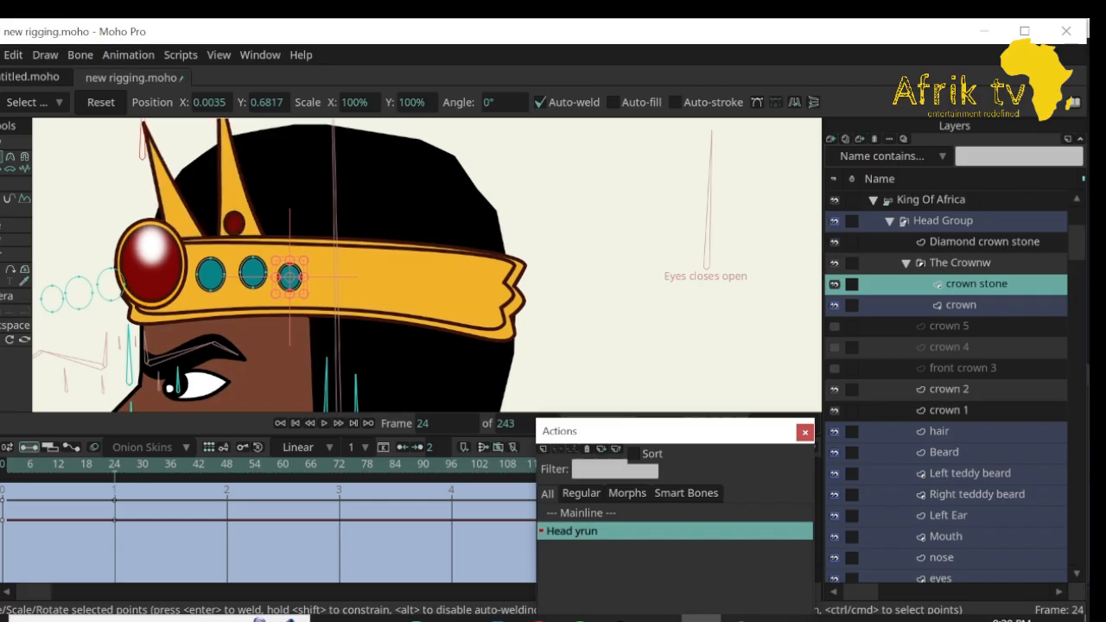
pyautogui.click(834, 368)
pyautogui.click(835, 347)
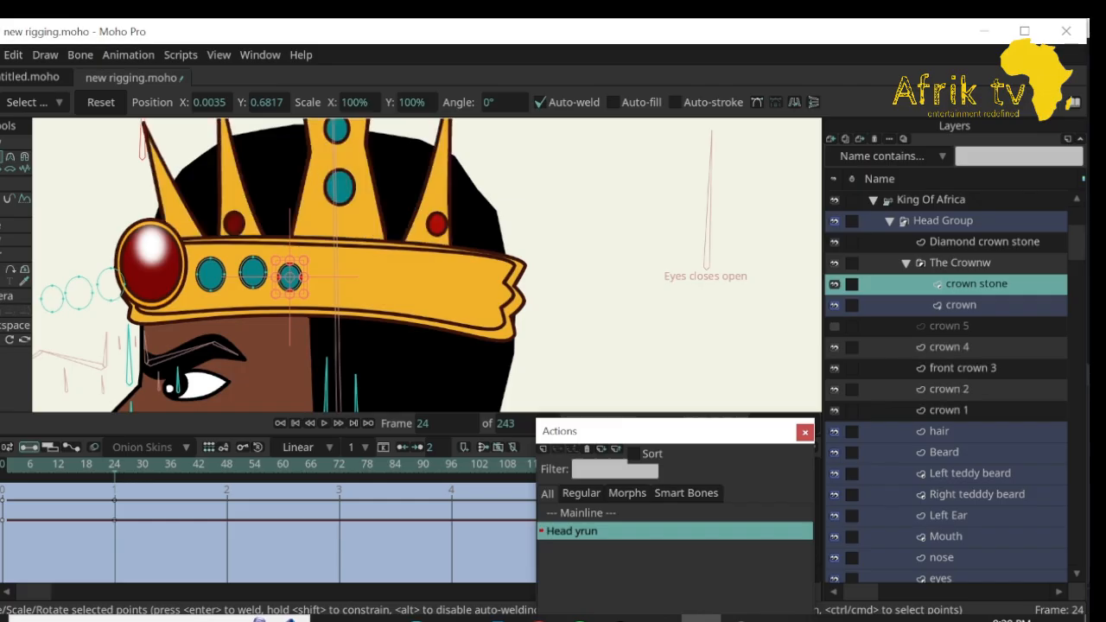
pyautogui.click(835, 326)
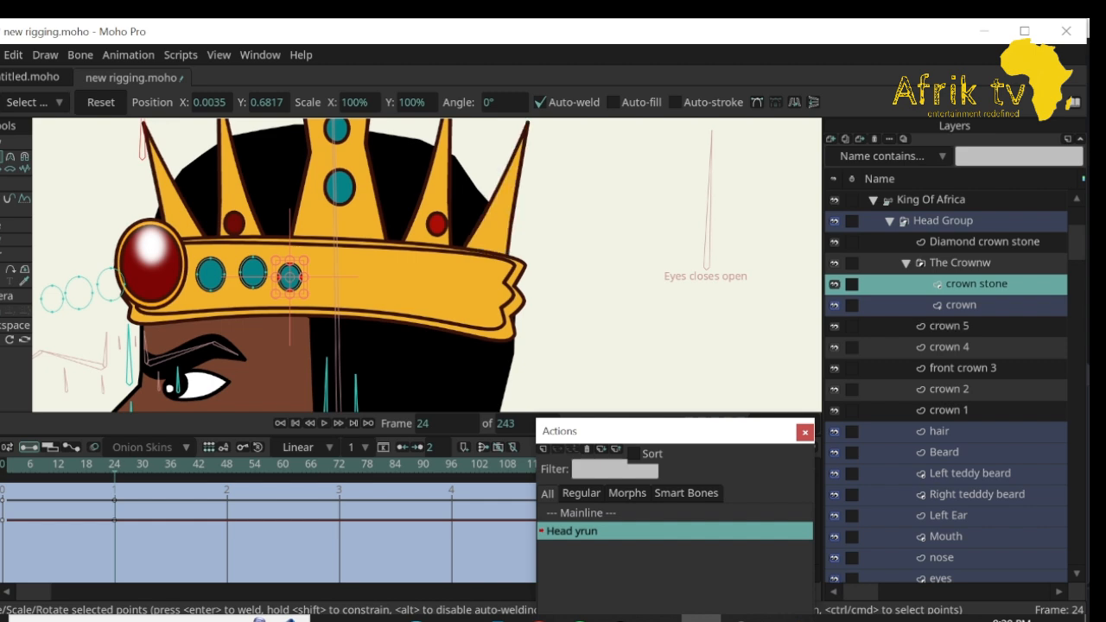
pyautogui.click(835, 410)
pyautogui.click(834, 389)
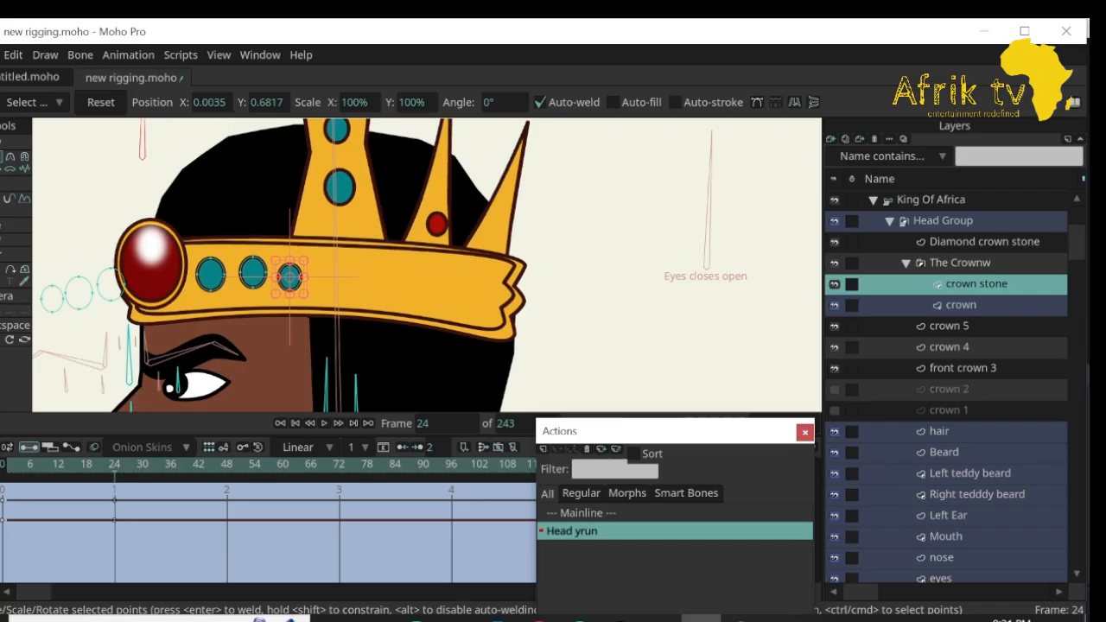
pyautogui.click(835, 348)
pyautogui.click(834, 326)
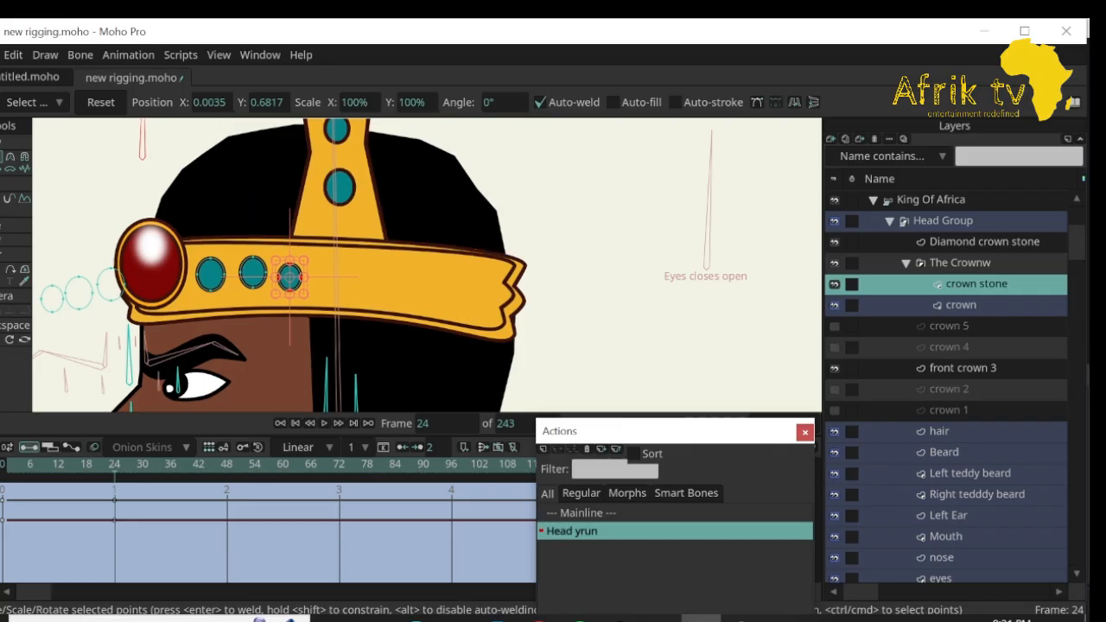
# Move all points of front crown 3 to X -0.1020, Y 0.7659 at frame 24, placing the spike above the diamond stone.
pyautogui.moveTo(114, 464)
pyautogui.mouseDown()
pyautogui.moveTo(3, 465)
pyautogui.moveTo(114, 465)
pyautogui.mouseUp()
pyautogui.click(963, 368)
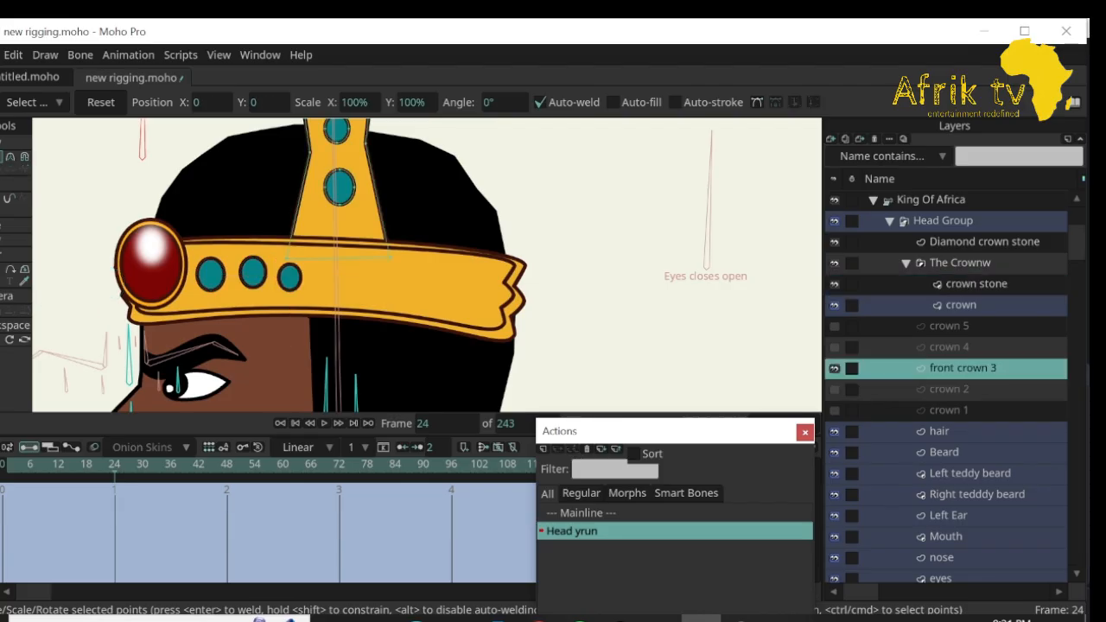
pyautogui.hotkey('ctrl', 'a')
pyautogui.moveTo(337, 211); pyautogui.dragTo(145, 211)
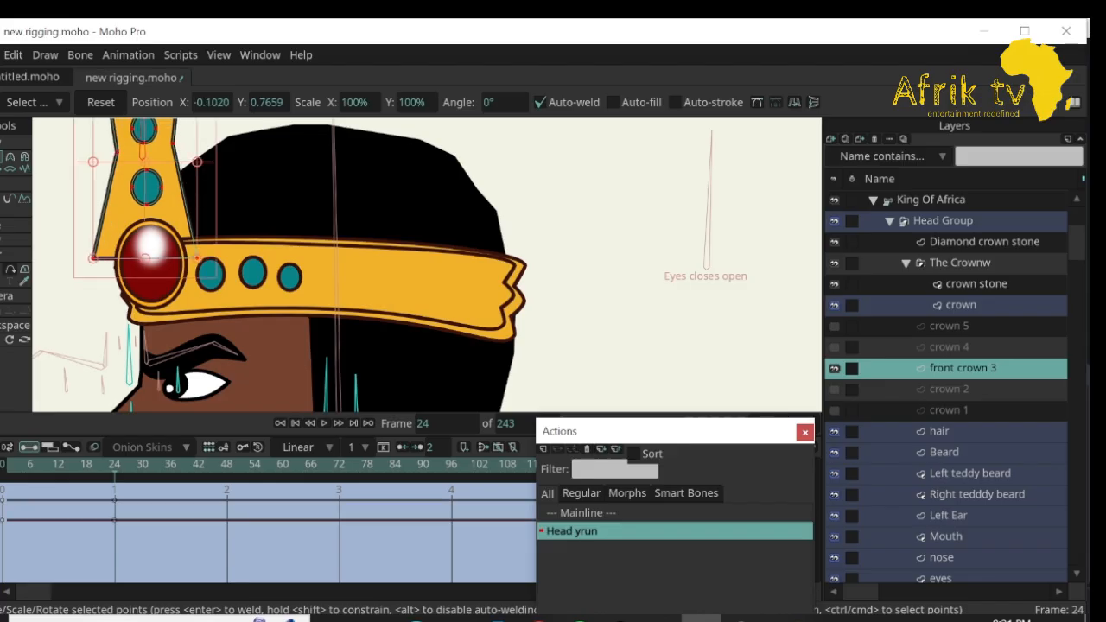
# Narrow the front crown 3 outline at frame 24 by pulling in its front base, waist and both top corners, with the top front corner at X -0.1077, Y 0.8353.
pyautogui.moveTo(337, 298); pyautogui.dragTo(262, 298)
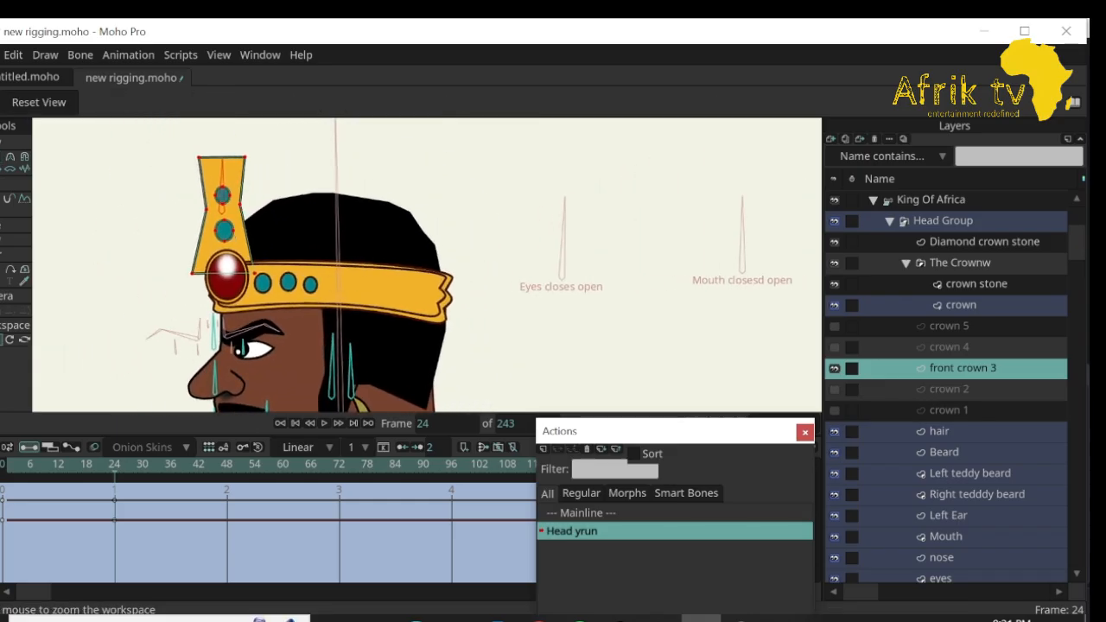
pyautogui.press('t')
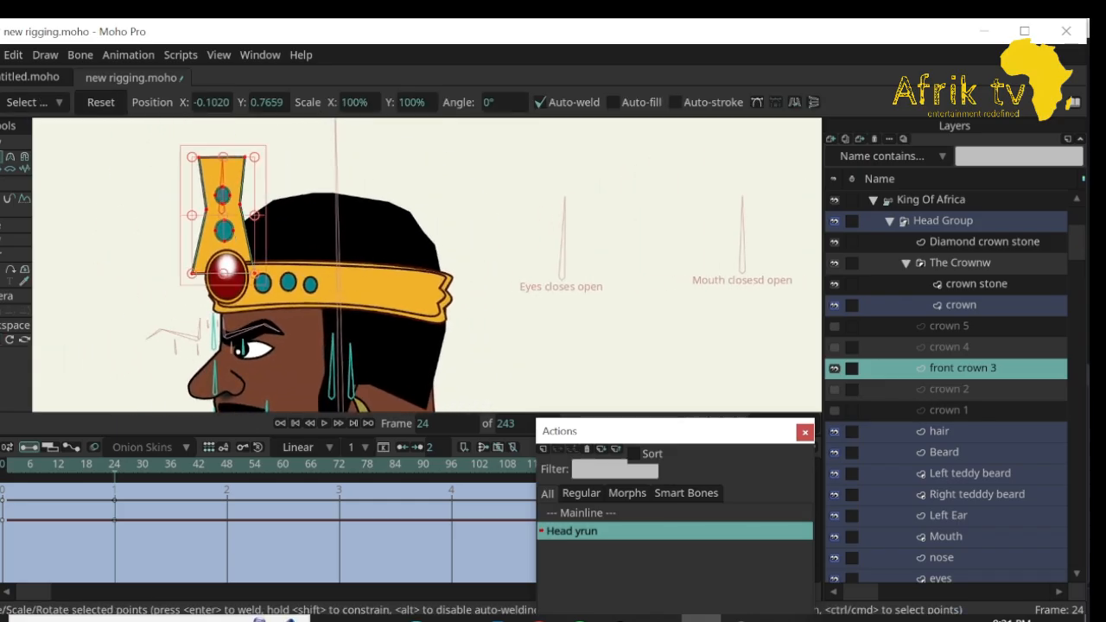
pyautogui.click(191, 274)
pyautogui.moveTo(192, 274); pyautogui.dragTo(205, 274)
pyautogui.moveTo(205, 209); pyautogui.dragTo(214, 209)
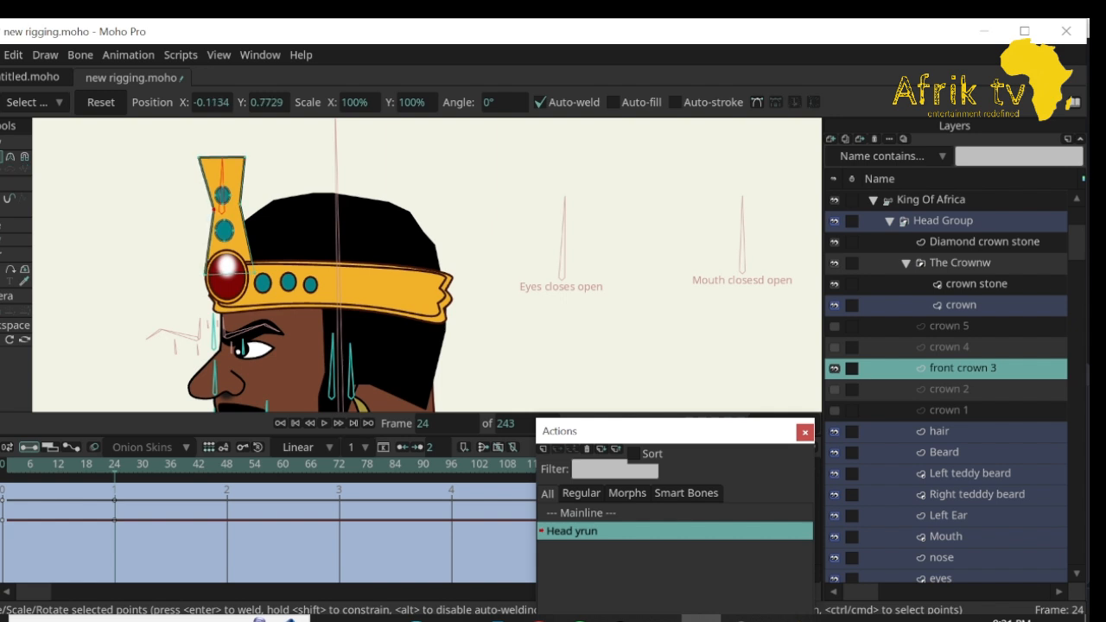
pyautogui.moveTo(199, 157); pyautogui.dragTo(203, 157)
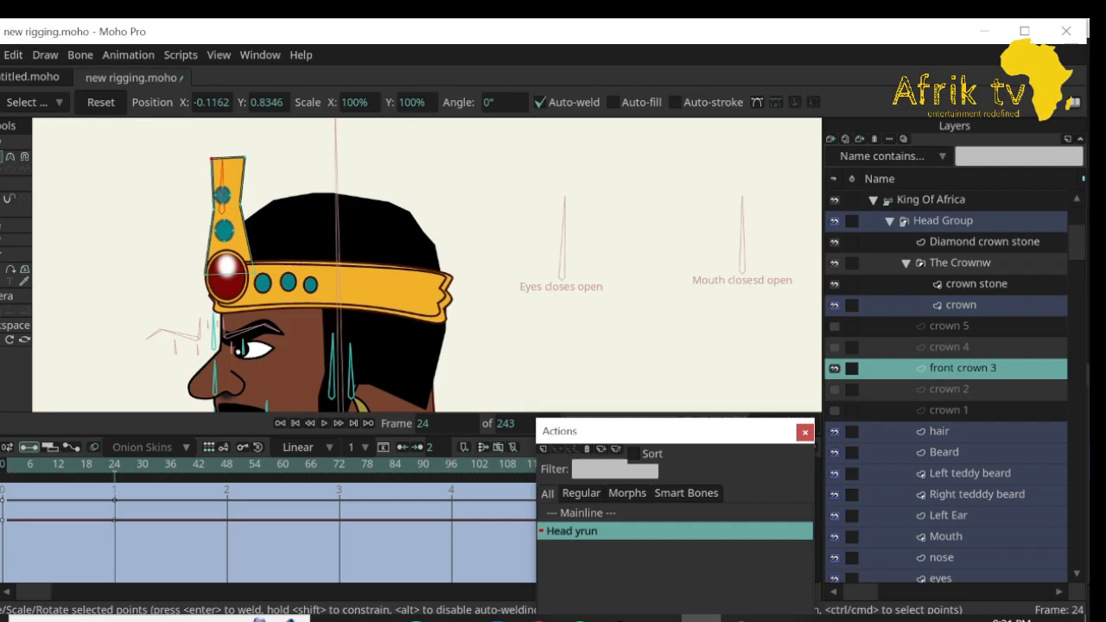
pyautogui.moveTo(212, 158); pyautogui.dragTo(239, 159)
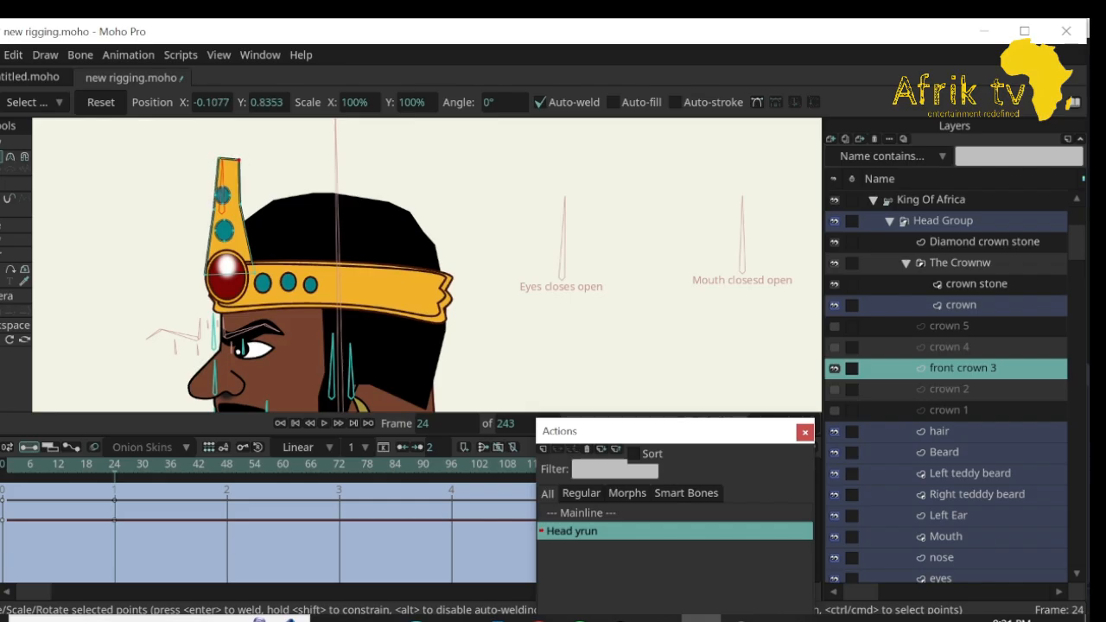
# Shift the spike's upper teal stone slightly back and narrow it by pulling its rear point in to X -0.0969, Y 0.7910.
pyautogui.click(223, 195)
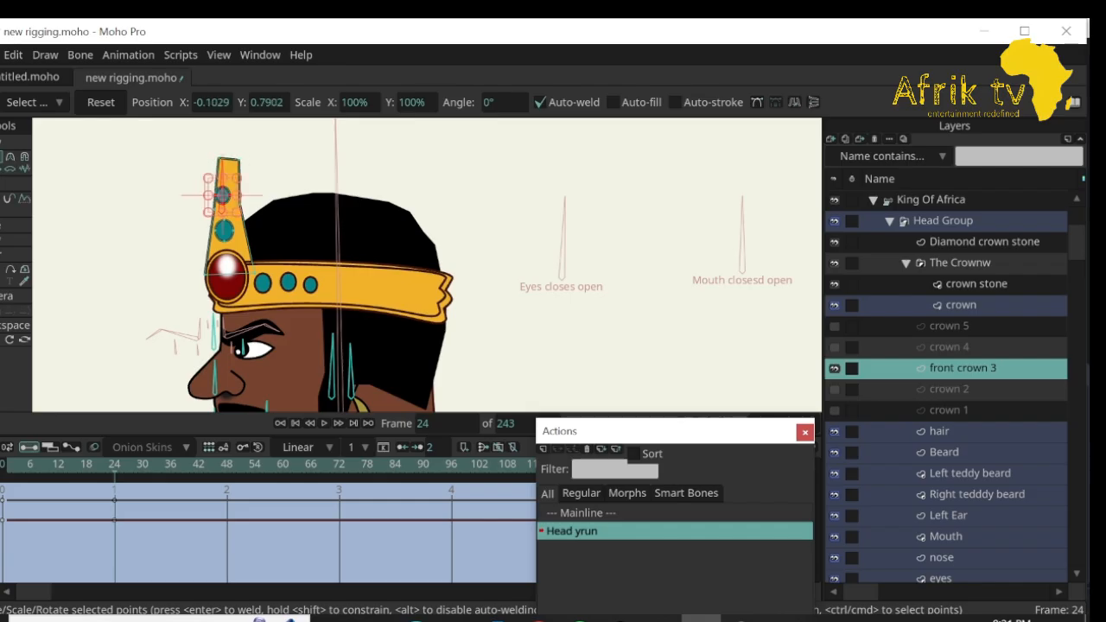
pyautogui.moveTo(223, 195); pyautogui.dragTo(227, 194)
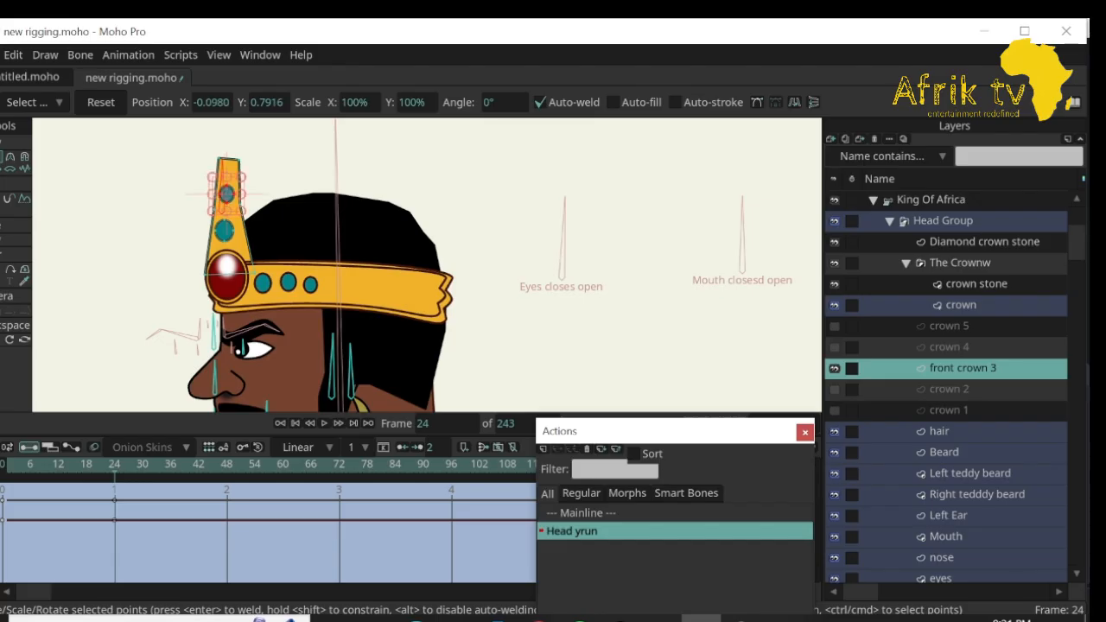
pyautogui.click(2, 339)
pyautogui.moveTo(164, 207); pyautogui.dragTo(259, 206)
pyautogui.press('t')
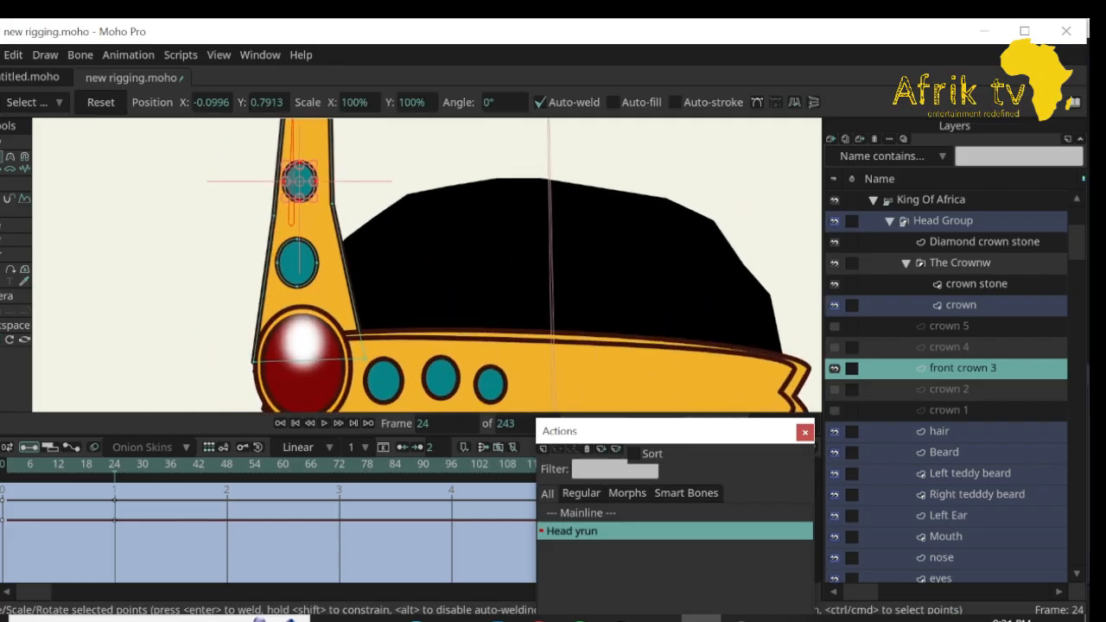
pyautogui.press('q')
pyautogui.click(300, 181)
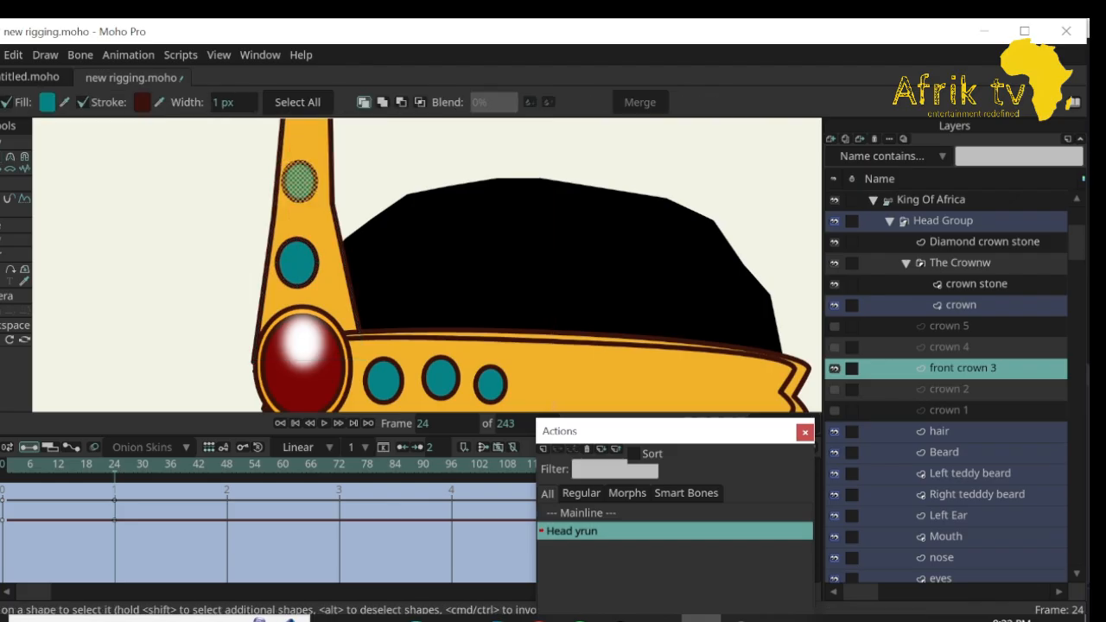
pyautogui.click(419, 102)
pyautogui.press('t')
pyautogui.moveTo(317, 182); pyautogui.dragTo(295, 162)
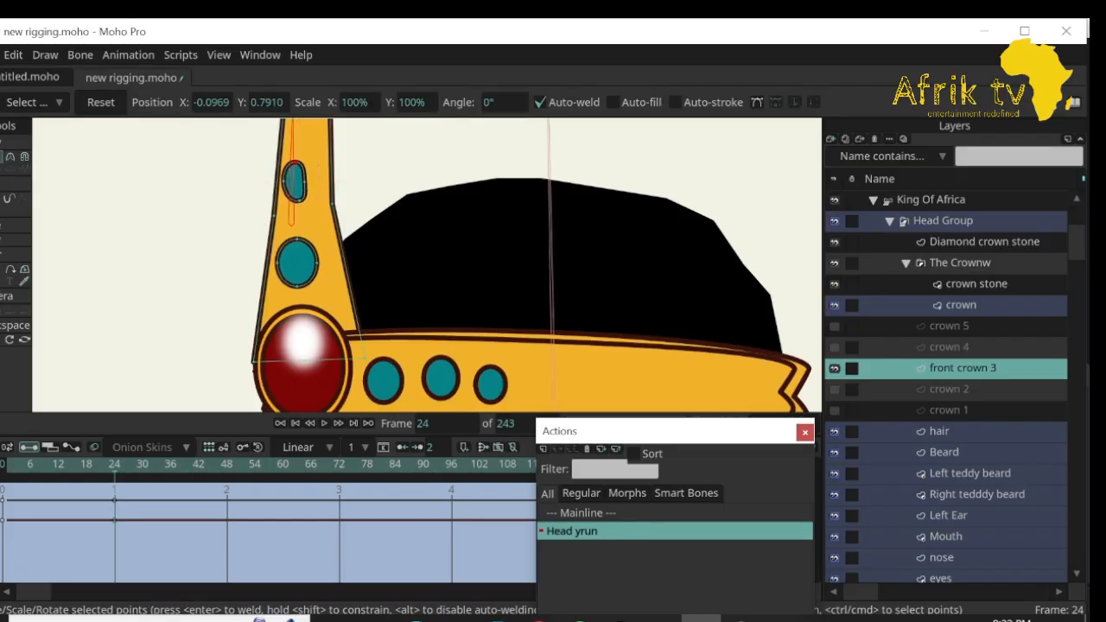
# Move the spike's lower teal stone to the front edge and narrow it, and extend the upper stone's front point to X -0.1105, Y 0.7910.
pyautogui.click(297, 263)
pyautogui.moveTo(297, 262); pyautogui.dragTo(274, 287)
pyautogui.moveTo(289, 237); pyautogui.dragTo(290, 203)
pyautogui.moveTo(294, 162); pyautogui.dragTo(279, 182)
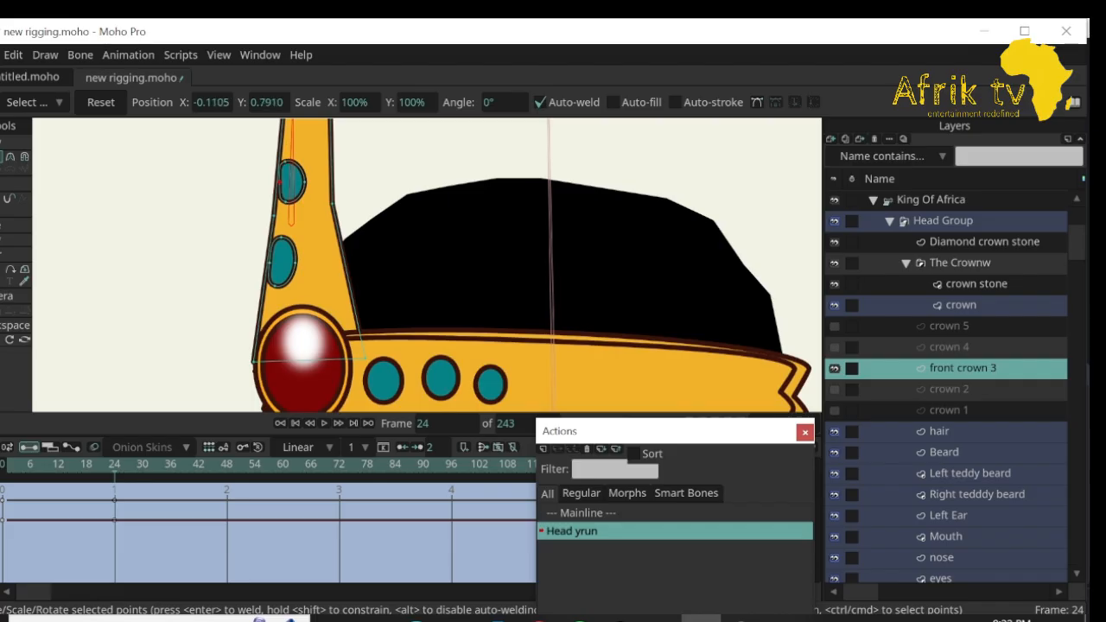
# Narrow the diamond crown stone into a taller side-view oval and place it at X -0.1091, Y 0.6864, over the band's front end.
pyautogui.scroll(-10, 308, 311)
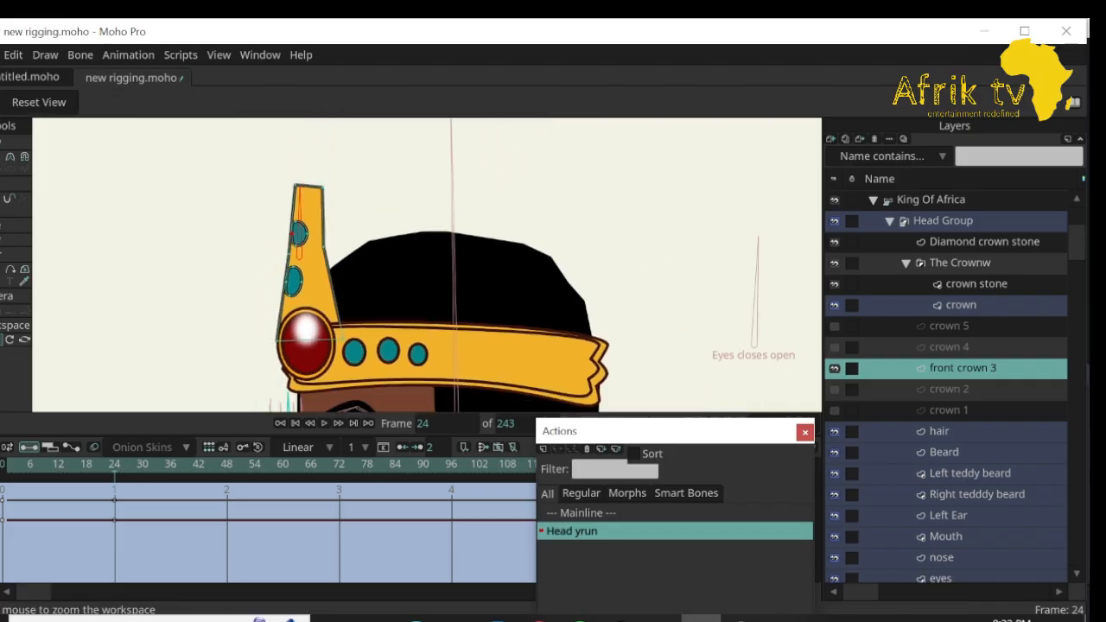
pyautogui.scroll(-3, 289, 341)
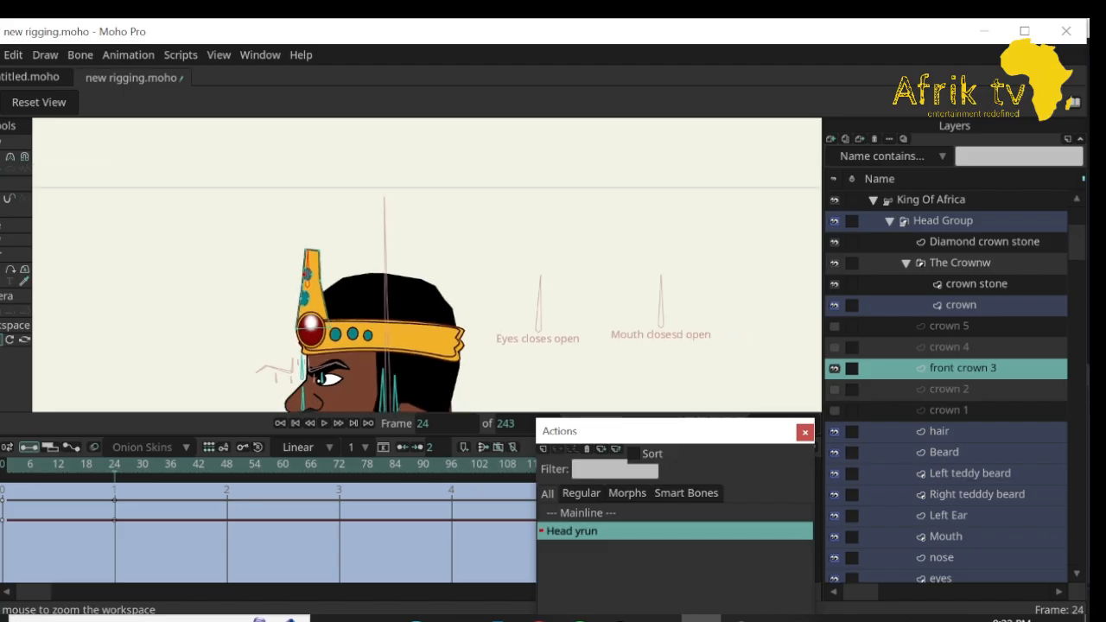
pyautogui.scroll(5, 328, 339)
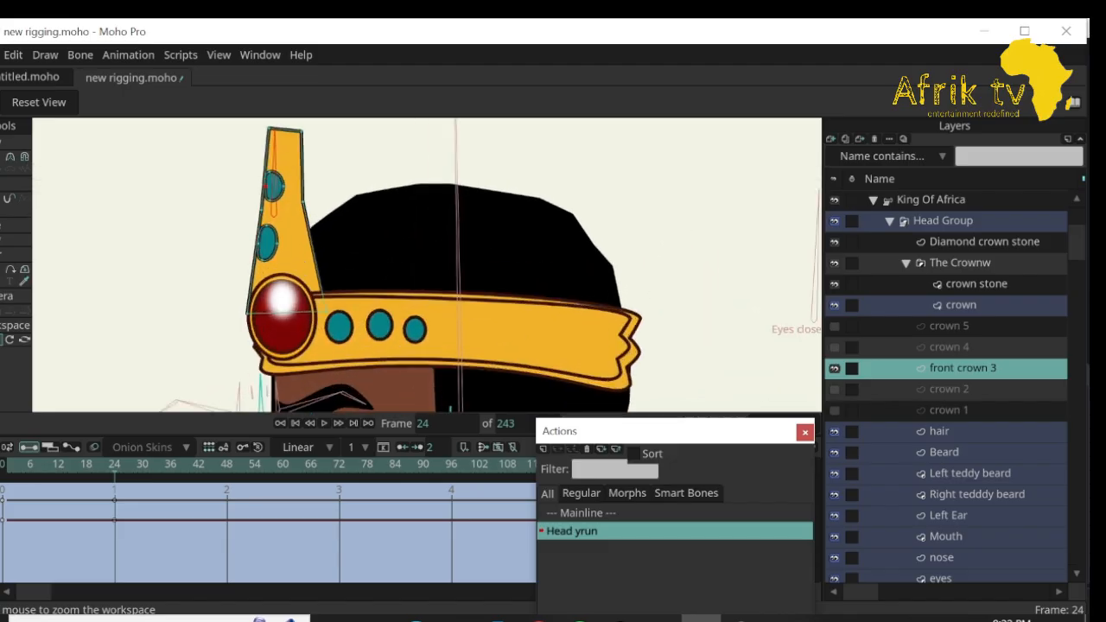
pyautogui.click(984, 242)
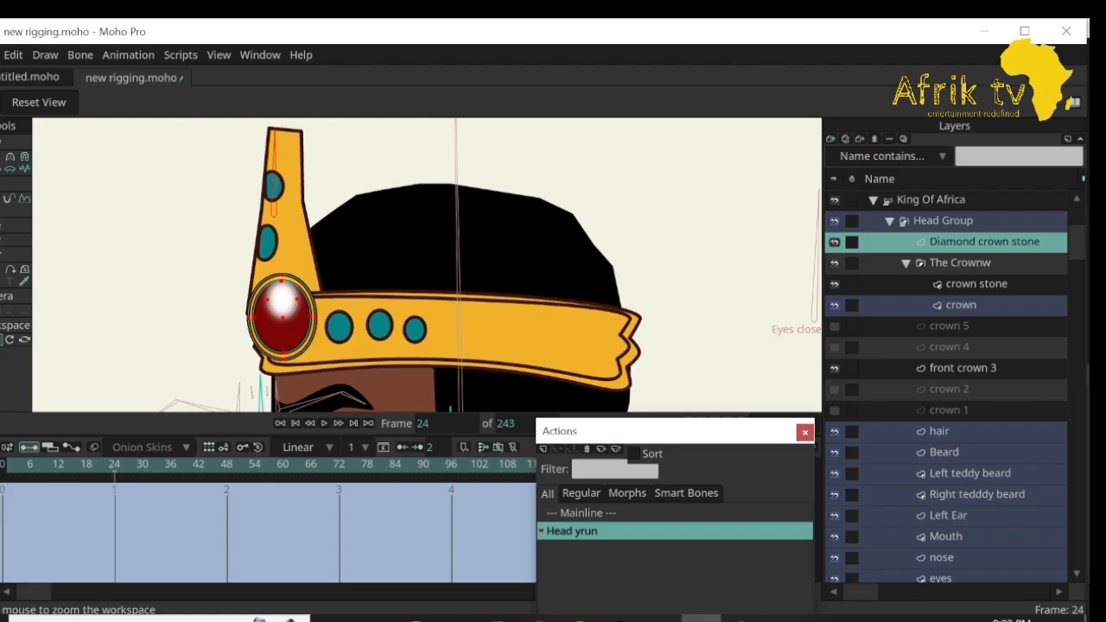
pyautogui.scroll(2, 251, 339)
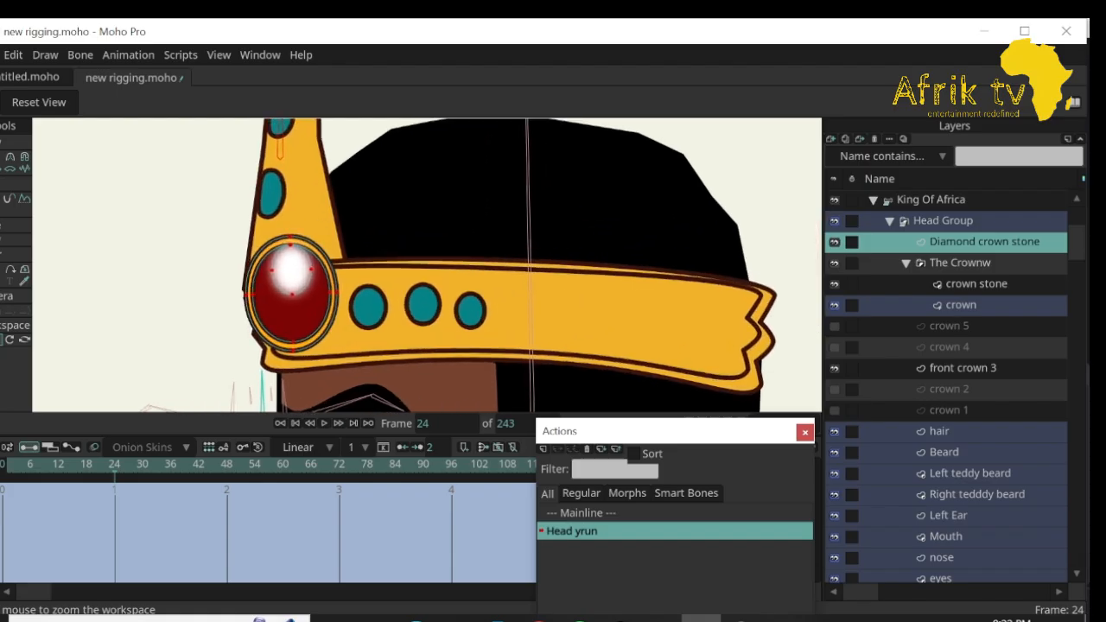
pyautogui.press('g')
pyautogui.moveTo(202, 209); pyautogui.dragTo(359, 378)
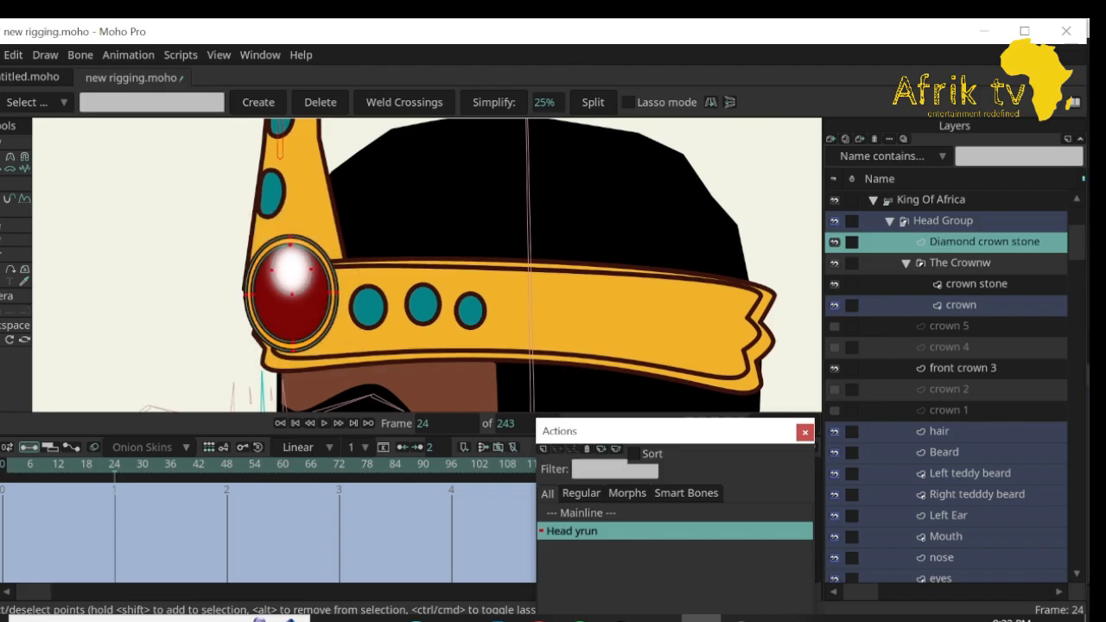
pyautogui.press('t')
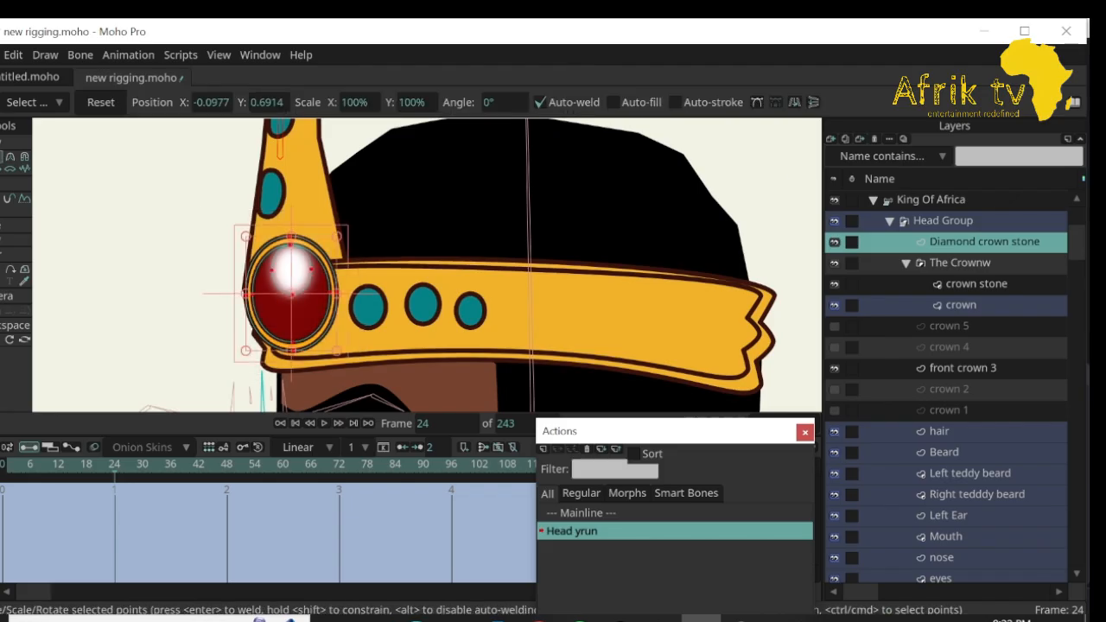
pyautogui.moveTo(337, 293); pyautogui.dragTo(323, 293)
pyautogui.moveTo(284, 226); pyautogui.dragTo(284, 241)
pyautogui.moveTo(327, 300); pyautogui.dragTo(312, 301)
pyautogui.moveTo(277, 374); pyautogui.dragTo(277, 359)
pyautogui.moveTo(276, 294); pyautogui.dragTo(310, 302)
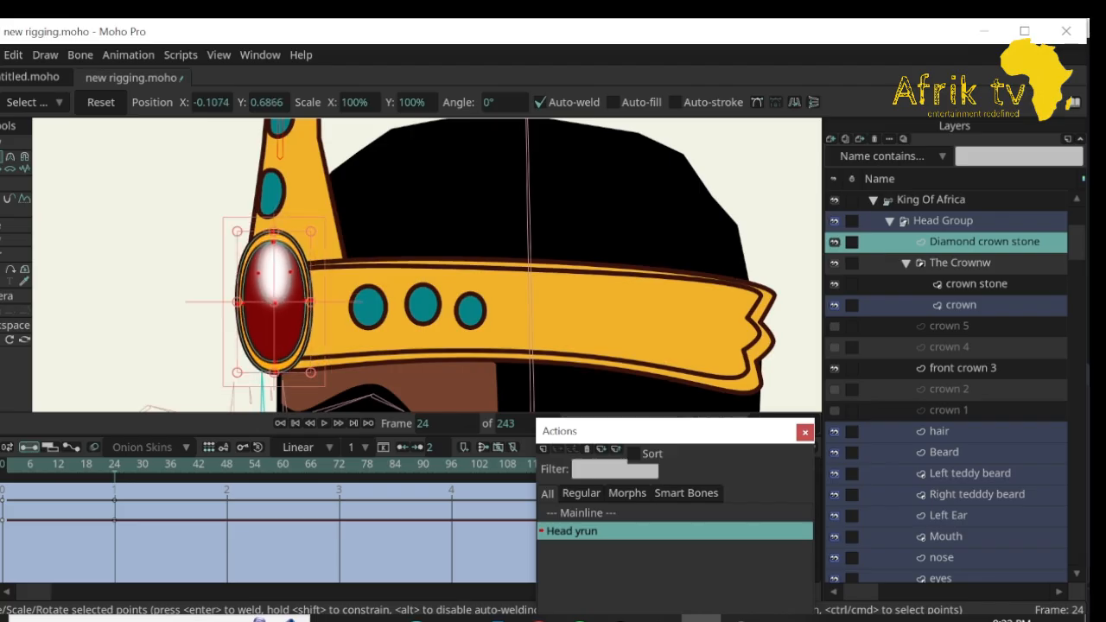
pyautogui.moveTo(274, 373); pyautogui.dragTo(275, 363)
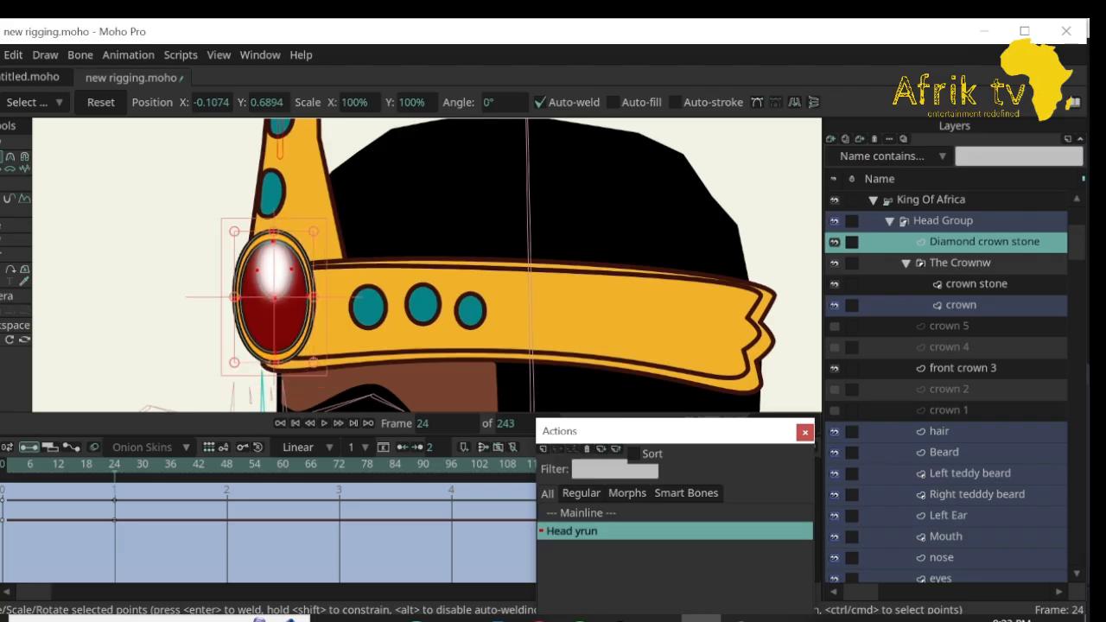
pyautogui.moveTo(274, 296); pyautogui.dragTo(270, 304)
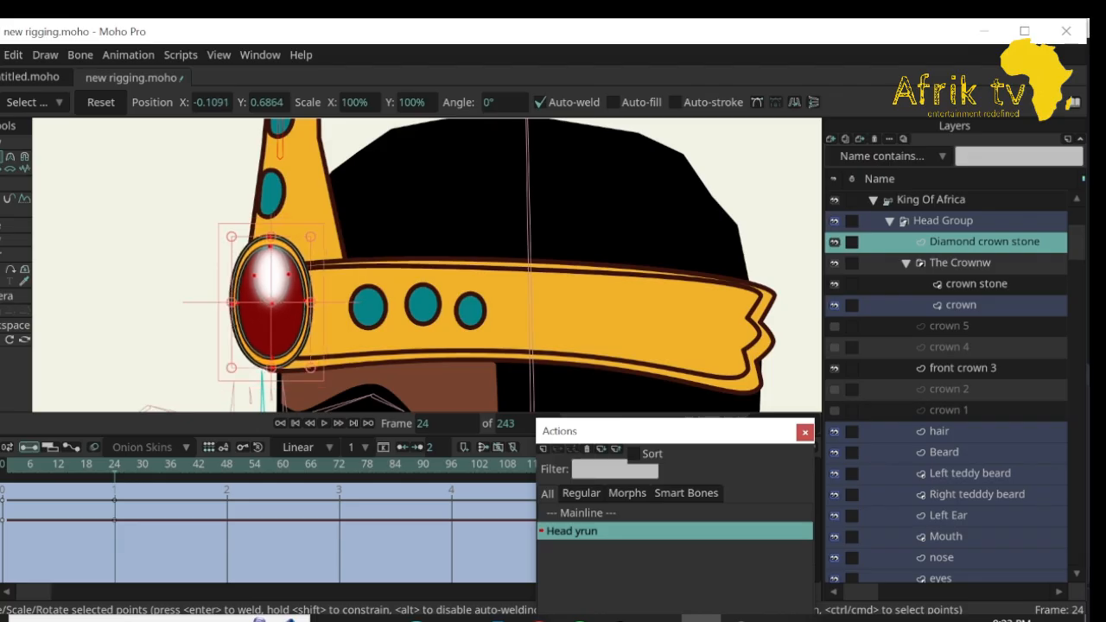
# Set the diamond crown stone's keyframes at frames 0 and 24 to Linear interpolation.
pyautogui.moveTo(114, 465); pyautogui.dragTo(40, 465)
pyautogui.moveTo(141, 490); pyautogui.dragTo(1, 566)
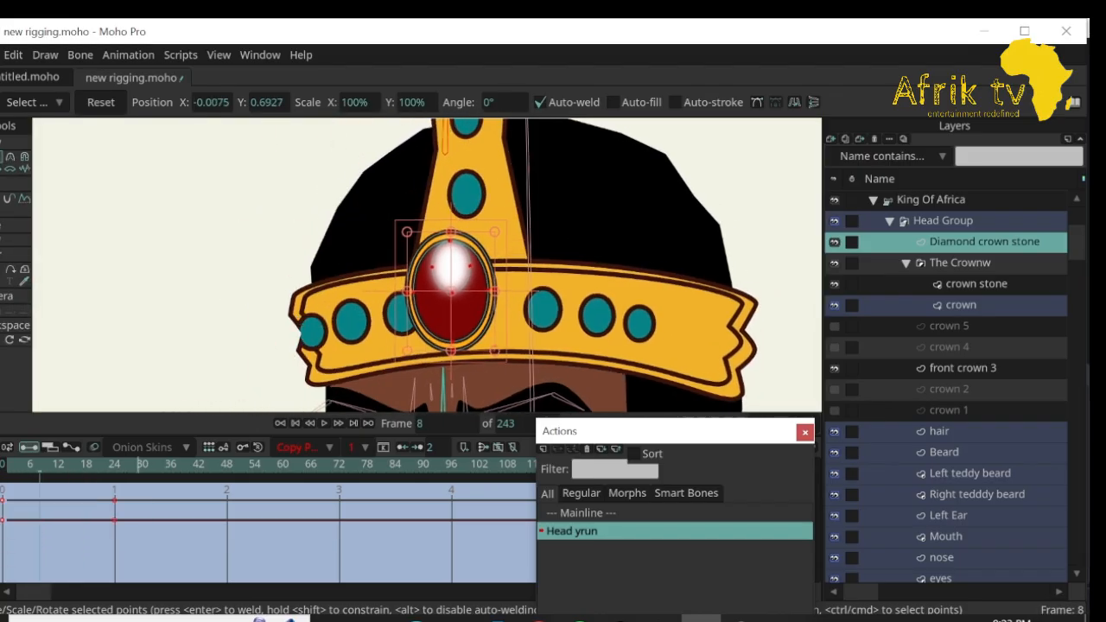
pyautogui.rightClick(114, 501)
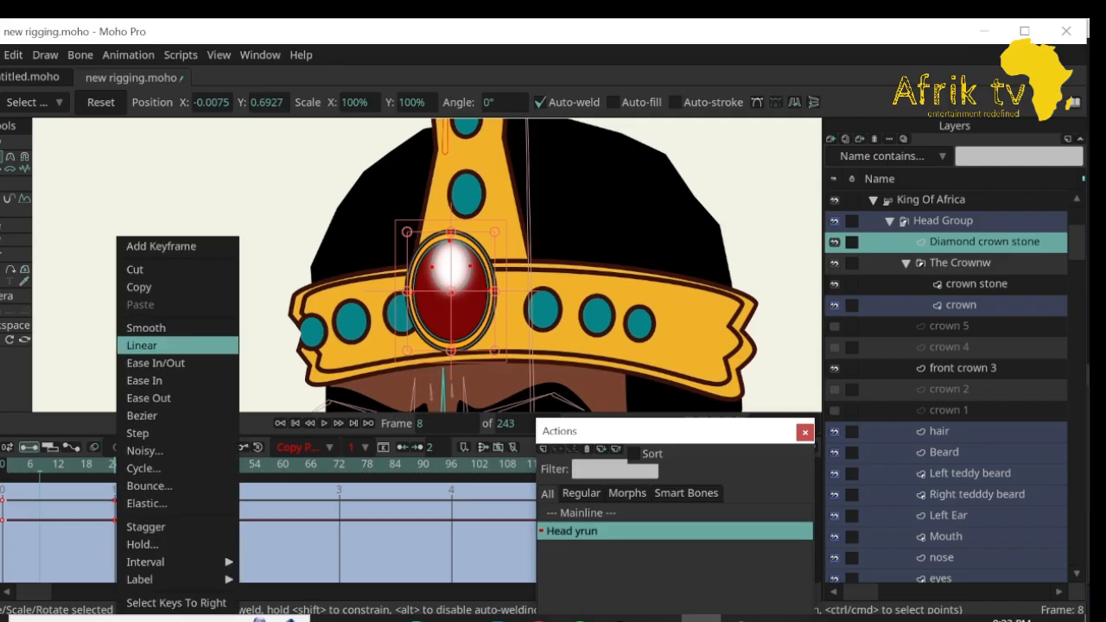
pyautogui.click(141, 344)
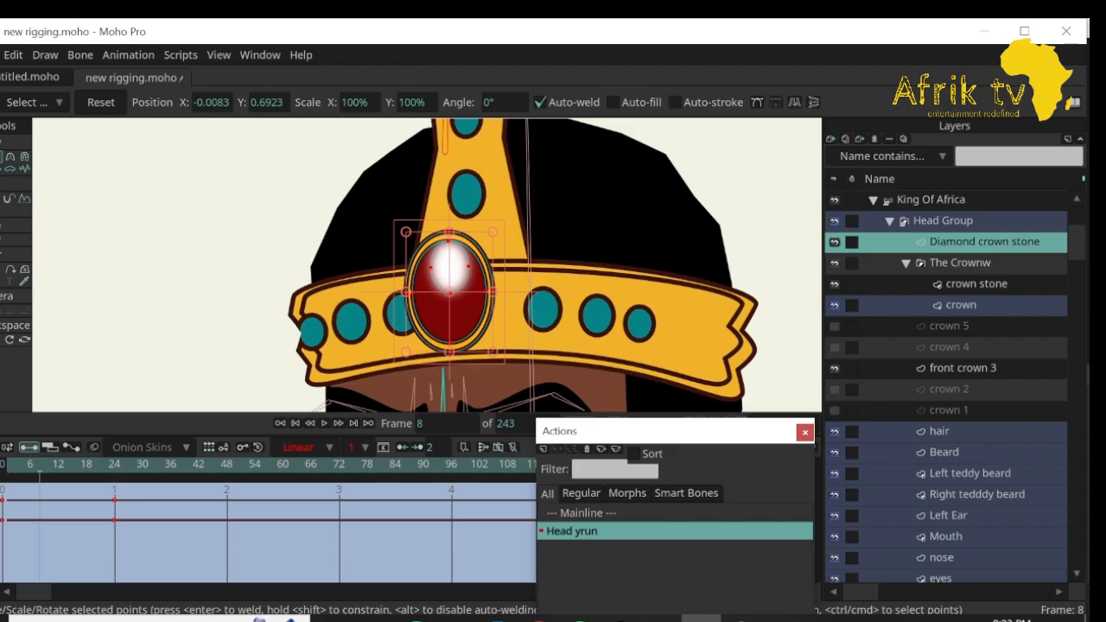
# Set the front crown 3 keyframes at frames 0 and 24 to Linear interpolation.
pyautogui.click(962, 368)
pyautogui.moveTo(154, 489); pyautogui.dragTo(3, 589)
pyautogui.rightClick(115, 518)
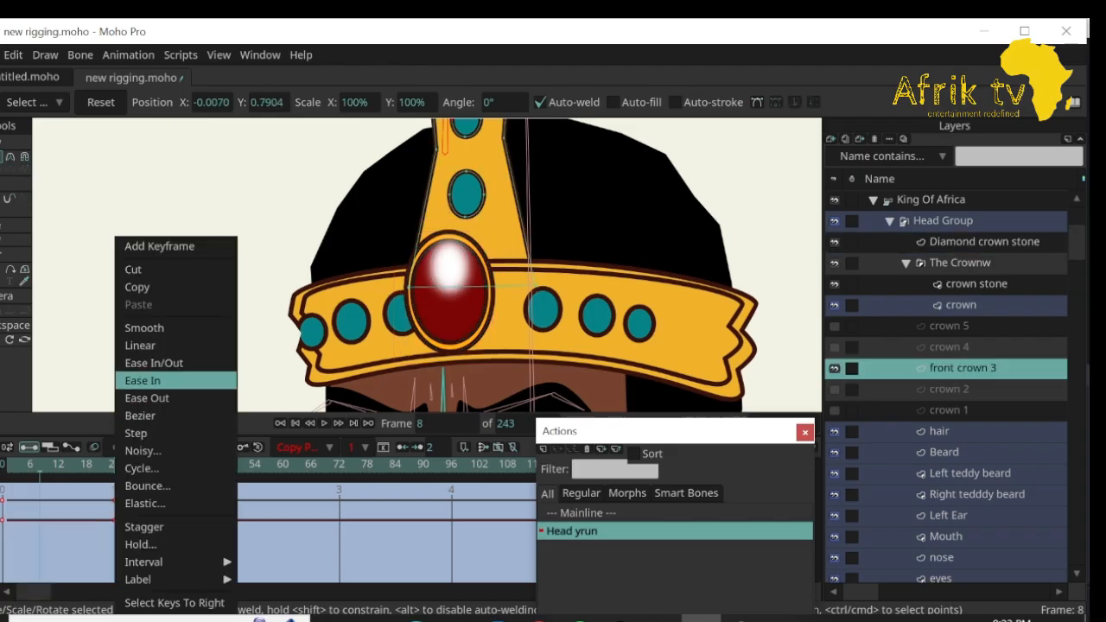
pyautogui.click(142, 346)
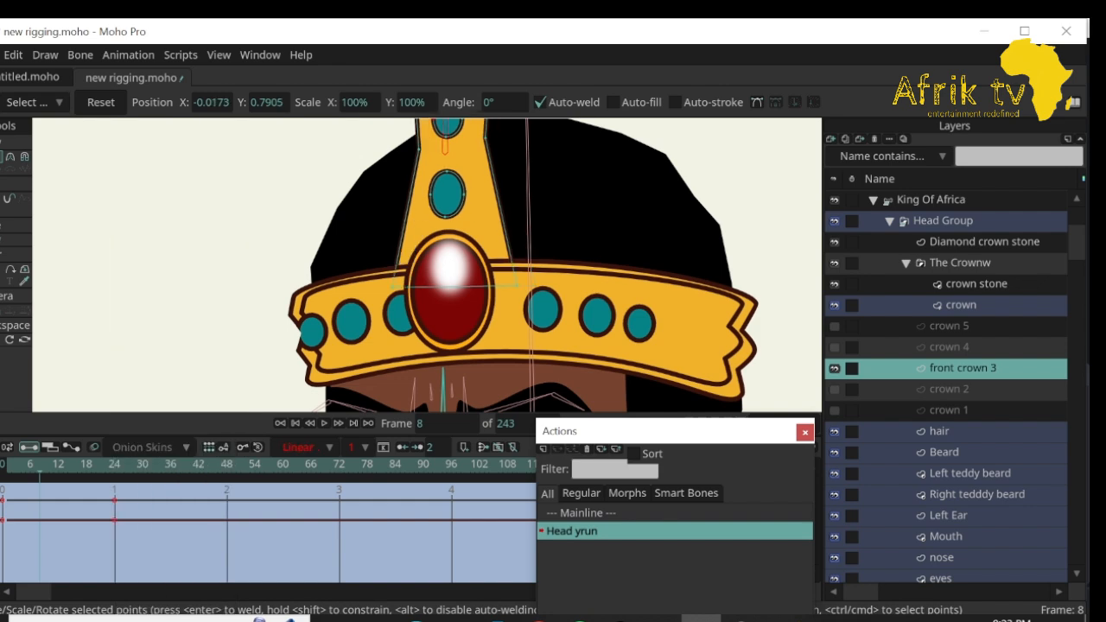
# Show crown 1 at frame 6 and lower and shrink its whole spike into the band, centred at X -0.0790, Y 0.7093.
pyautogui.moveTo(39, 464)
pyautogui.mouseDown()
pyautogui.moveTo(12, 464)
pyautogui.moveTo(115, 465)
pyautogui.moveTo(3, 464)
pyautogui.moveTo(75, 465)
pyautogui.moveTo(30, 464)
pyautogui.mouseUp()
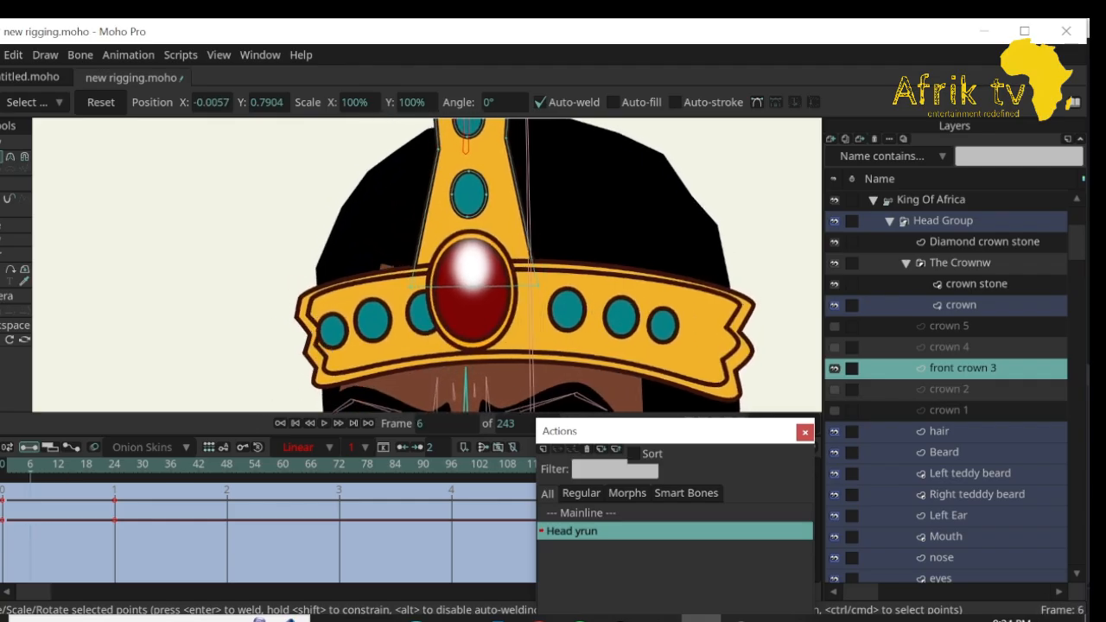
pyautogui.click(948, 411)
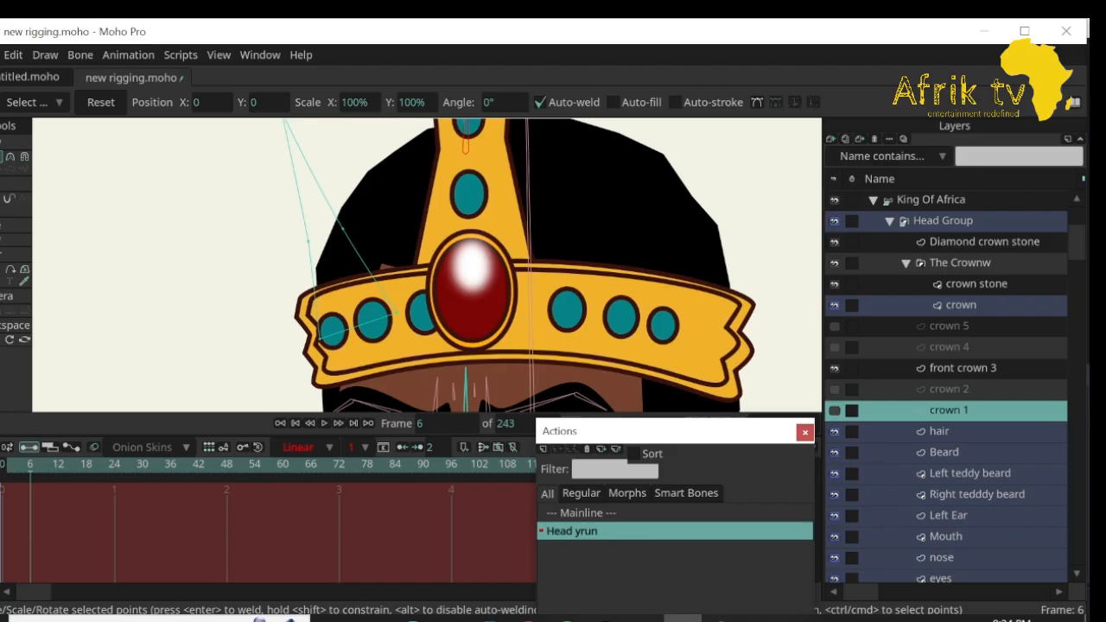
pyautogui.click(833, 410)
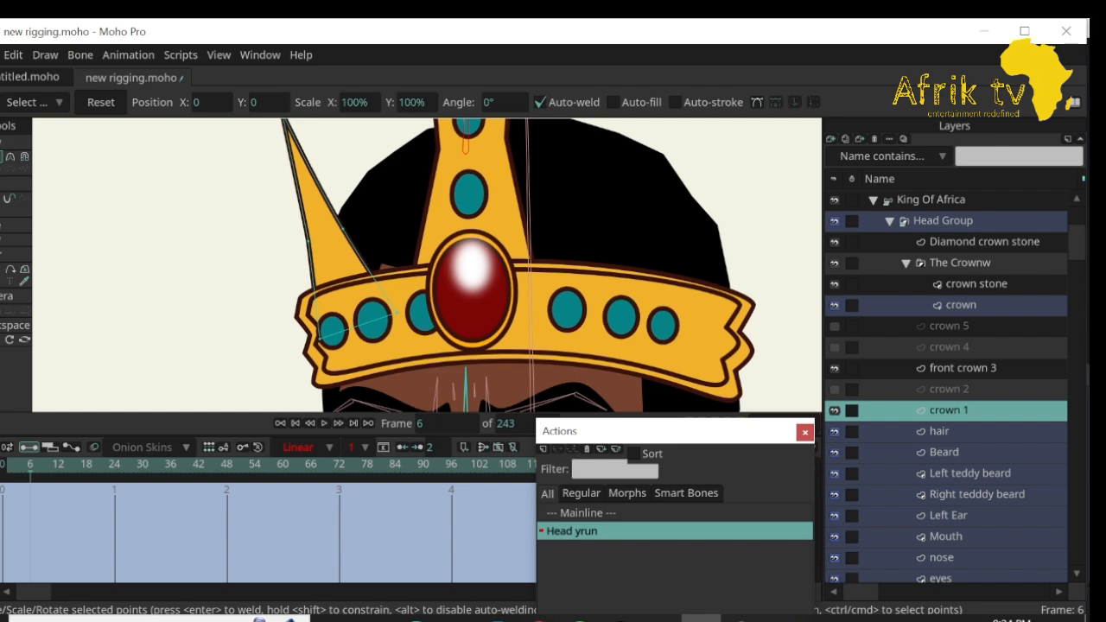
pyautogui.hotkey('ctrl', 'a')
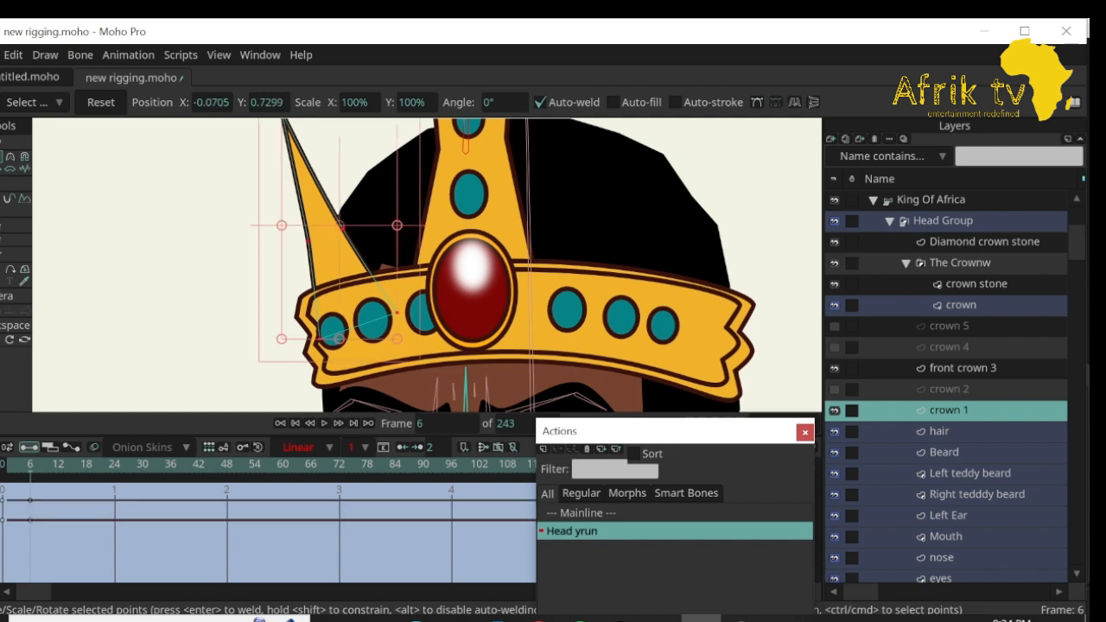
pyautogui.click(2, 340)
pyautogui.moveTo(278, 343); pyautogui.dragTo(232, 344)
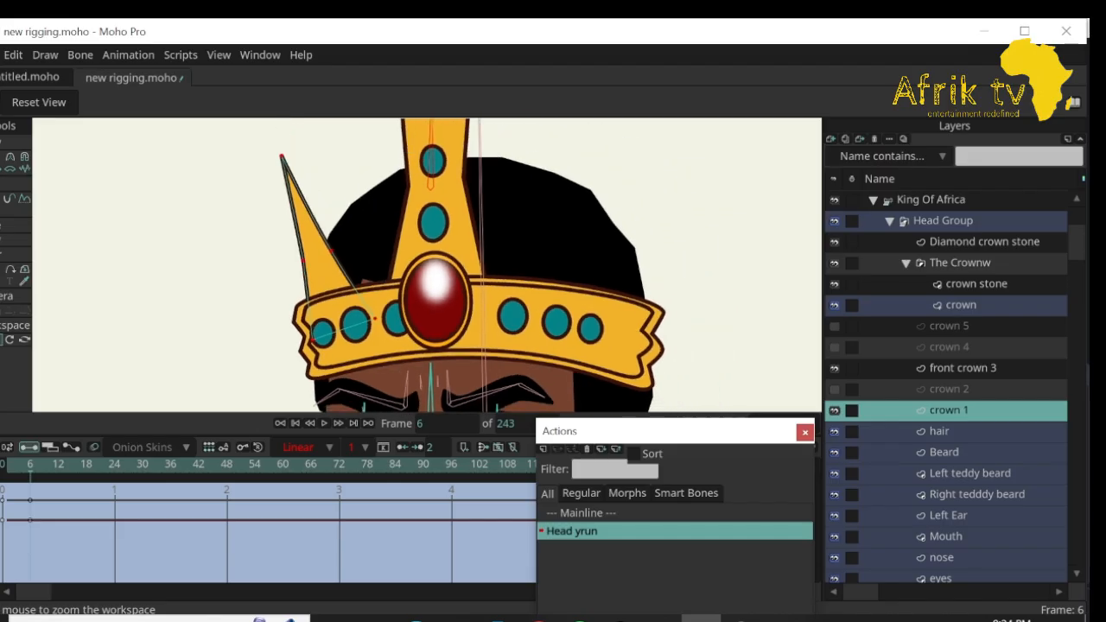
pyautogui.click(2, 156)
pyautogui.moveTo(323, 268); pyautogui.dragTo(316, 287)
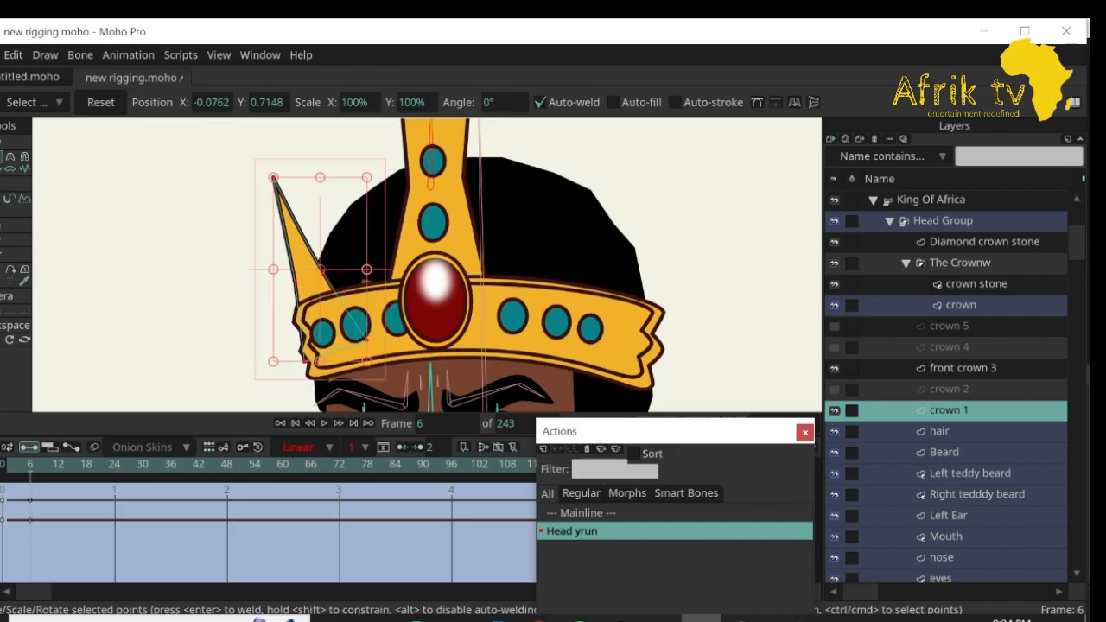
pyautogui.moveTo(30, 465)
pyautogui.mouseDown()
pyautogui.moveTo(82, 464)
pyautogui.moveTo(3, 465)
pyautogui.moveTo(44, 464)
pyautogui.moveTo(2, 464)
pyautogui.moveTo(30, 465)
pyautogui.mouseUp()
pyautogui.moveTo(366, 177); pyautogui.dragTo(358, 193)
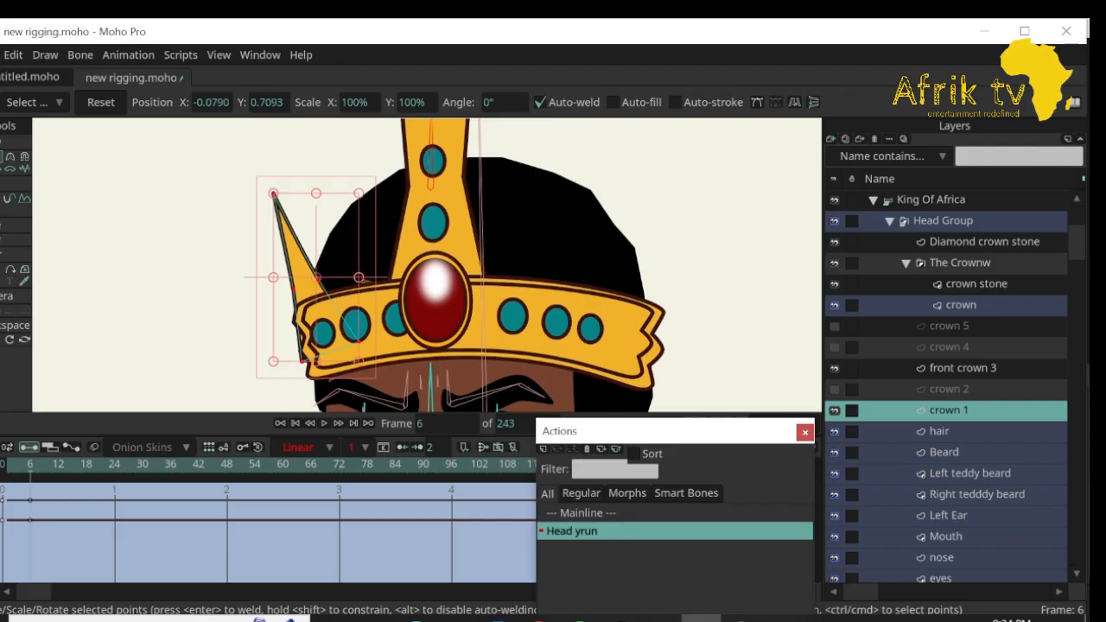
# At frame 12, reorder the crown 1 layer so that it sits directly below the hair layer.
pyautogui.hotkey('ctrl', 'shift', 'Left')
pyautogui.hotkey('ctrl', 'Right')
pyautogui.hotkey('ctrl', 'Right')
pyautogui.hotkey('ctrl', 'Right')
pyautogui.hotkey('ctrl', 'Right')
pyautogui.hotkey('ctrl', 'Right')
pyautogui.hotkey('ctrl', 'Right')
pyautogui.hotkey('ctrl', 'Right')
pyautogui.hotkey('ctrl', 'Right')
pyautogui.hotkey('ctrl', 'Right')
pyautogui.hotkey('ctrl', 'Right')
pyautogui.hotkey('ctrl', 'Right')
pyautogui.hotkey('ctrl', 'Right')
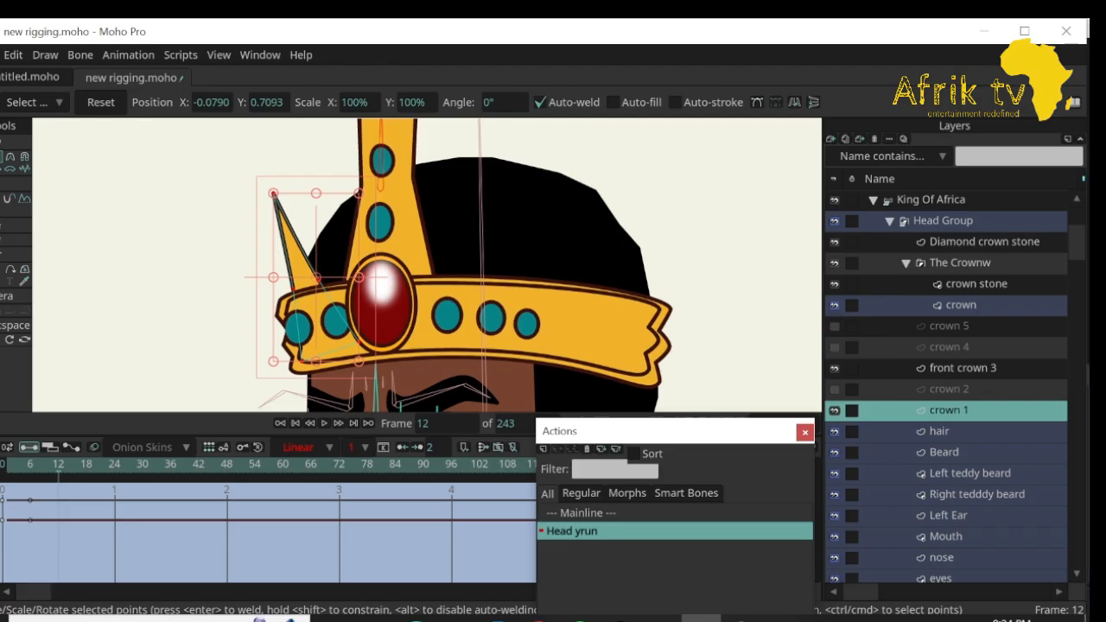
pyautogui.doubleClick(949, 409)
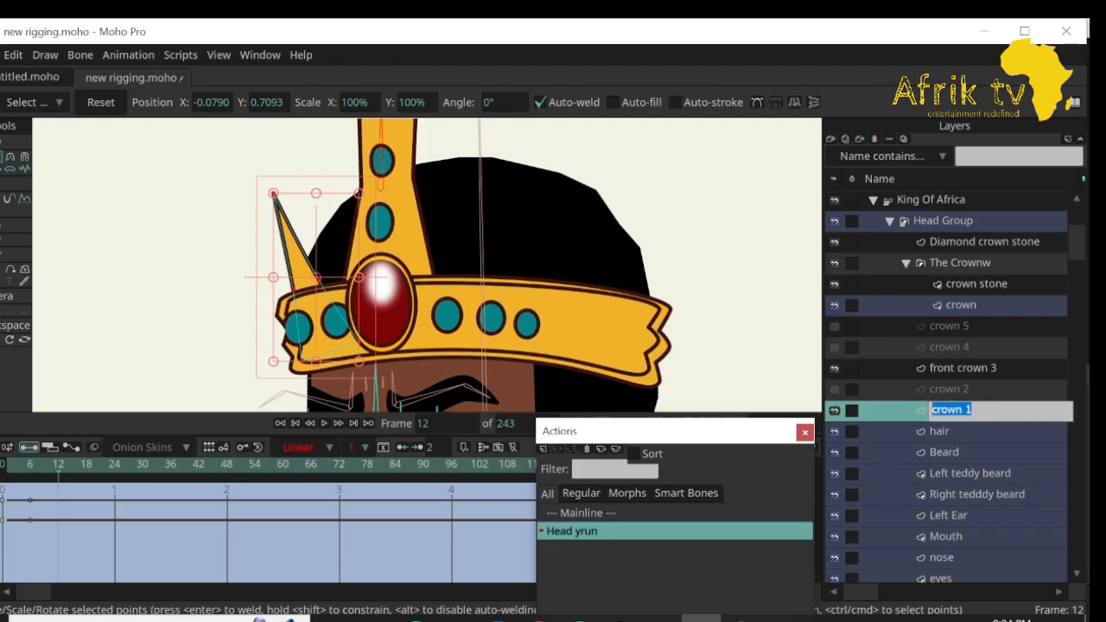
pyautogui.click(971, 410)
pyautogui.press('Return')
pyautogui.moveTo(949, 410); pyautogui.dragTo(949, 442)
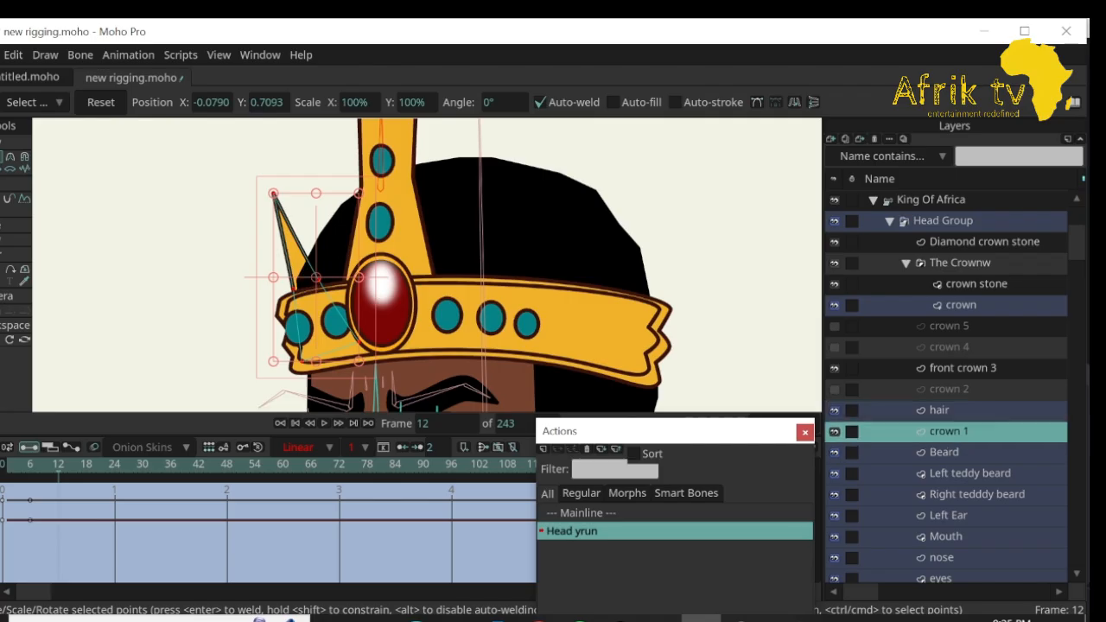
pyautogui.moveTo(58, 465)
pyautogui.mouseDown()
pyautogui.moveTo(1, 465)
pyautogui.moveTo(63, 465)
pyautogui.moveTo(2, 465)
pyautogui.moveTo(44, 465)
pyautogui.mouseUp()
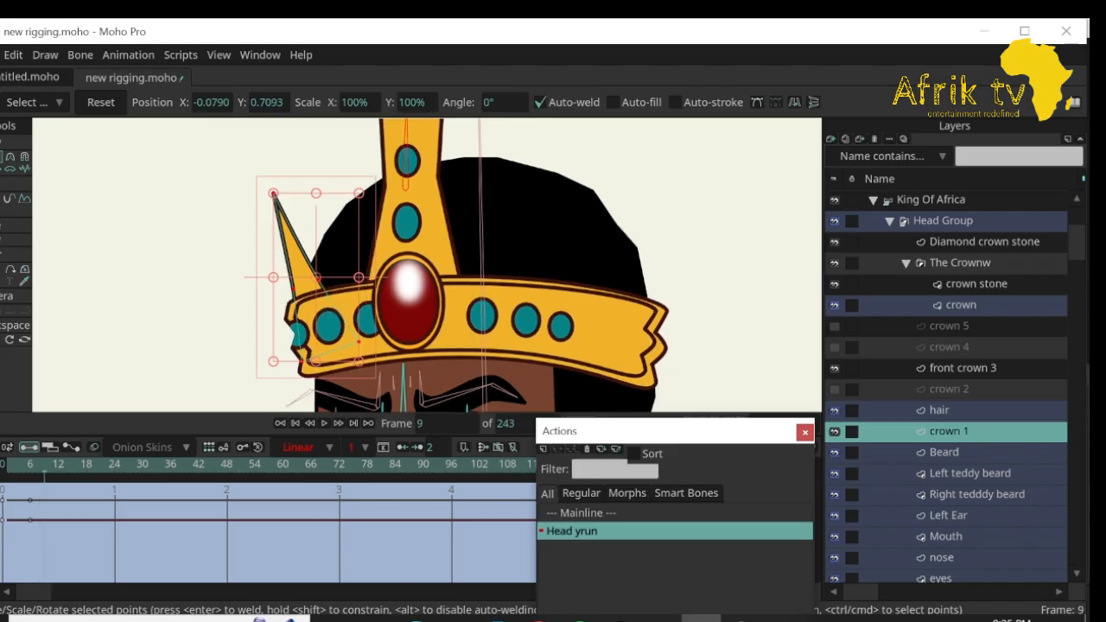
pyautogui.moveTo(948, 431)
pyautogui.mouseDown()
pyautogui.moveTo(948, 402)
pyautogui.moveTo(948, 441)
pyautogui.mouseUp()
# At frame 18, move the crown 1 spike behind the head and adjust its lower base point to X 0.0145, Y 0.6913.
pyautogui.moveTo(44, 465); pyautogui.dragTo(87, 465)
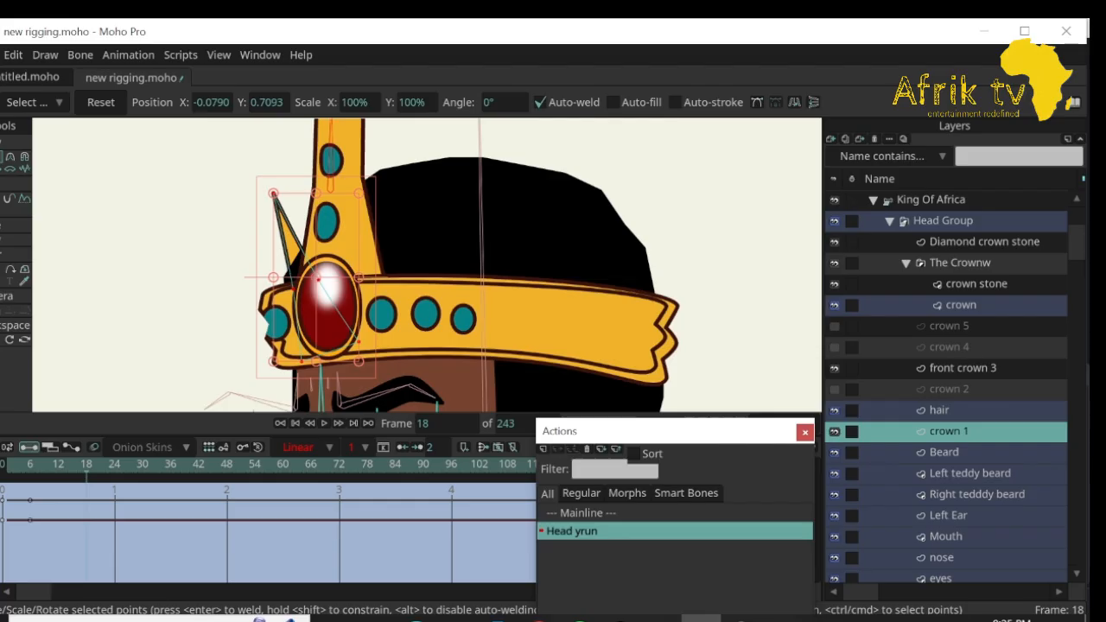
pyautogui.moveTo(318, 278); pyautogui.dragTo(452, 215)
pyautogui.moveTo(432, 276); pyautogui.dragTo(449, 303)
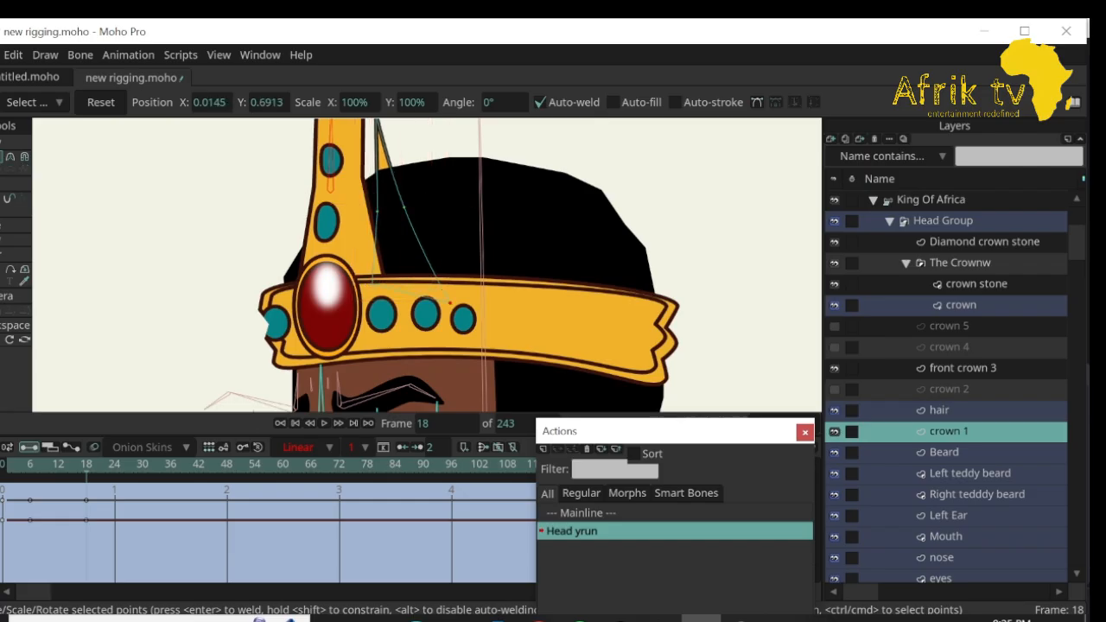
pyautogui.moveTo(86, 465)
pyautogui.mouseDown()
pyautogui.moveTo(4, 465)
pyautogui.moveTo(109, 464)
pyautogui.moveTo(77, 464)
pyautogui.mouseUp()
pyautogui.moveTo(63, 465); pyautogui.dragTo(87, 465)
# At frame 24, shift the whole crown 1 spike further toward the back of the head, centred at X 0.0460, Y 0.7574.
pyautogui.moveTo(86, 464); pyautogui.dragTo(114, 465)
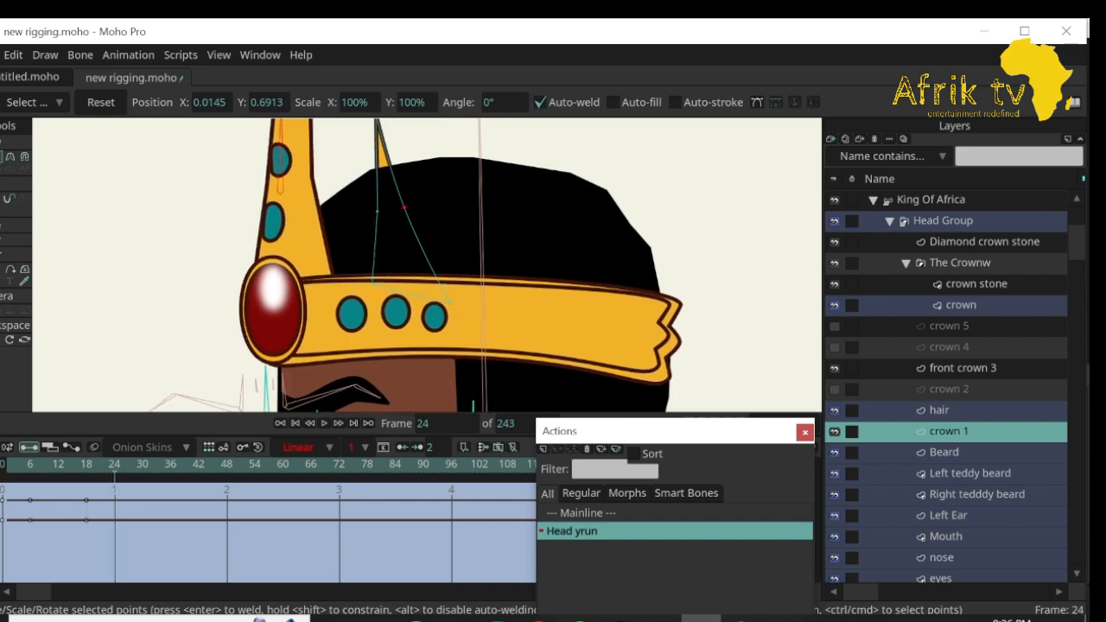
pyautogui.hotkey('ctrl', 'a')
pyautogui.moveTo(411, 251); pyautogui.dragTo(497, 250)
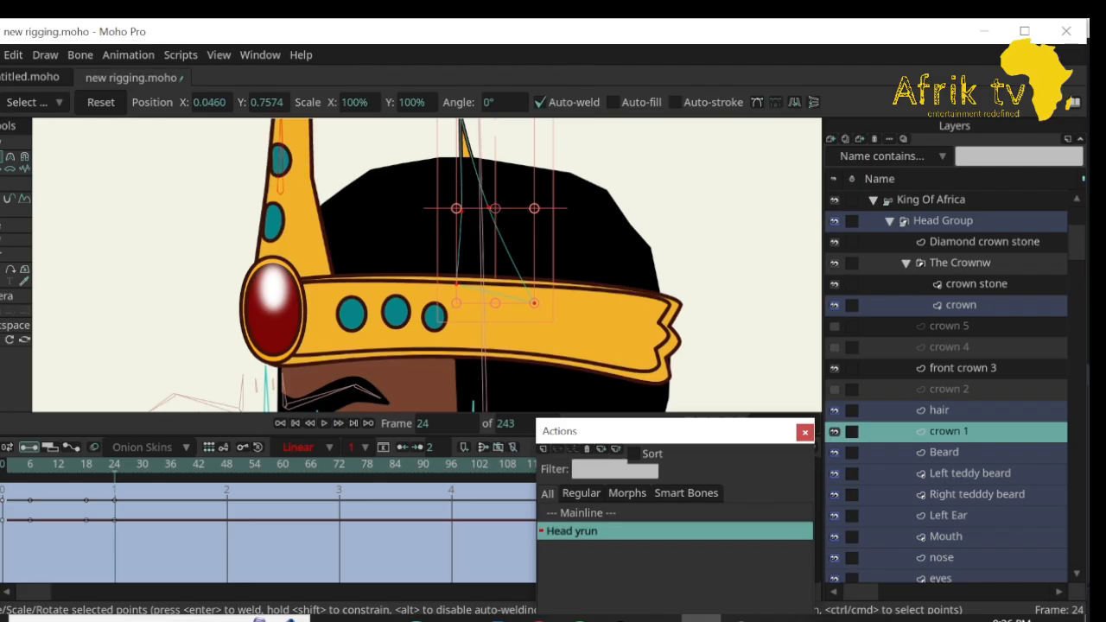
# Show crown 2 and, at frame 6, shift and shrink its whole spike so it is centred at X -0.0498, Y 0.7461.
pyautogui.moveTo(114, 465); pyautogui.dragTo(3, 465)
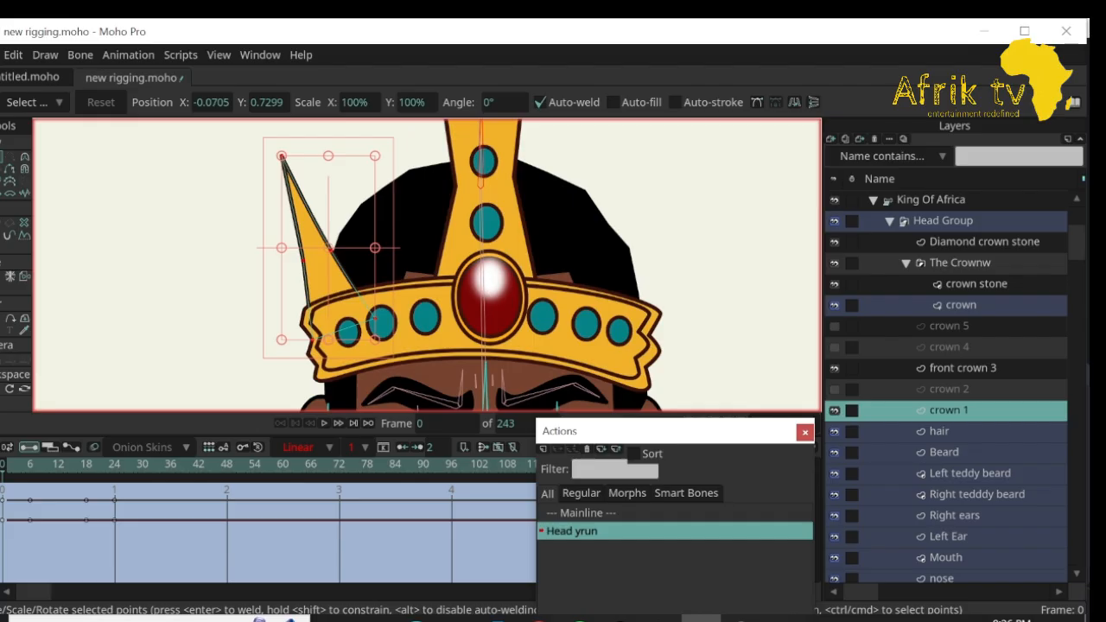
pyautogui.click(948, 390)
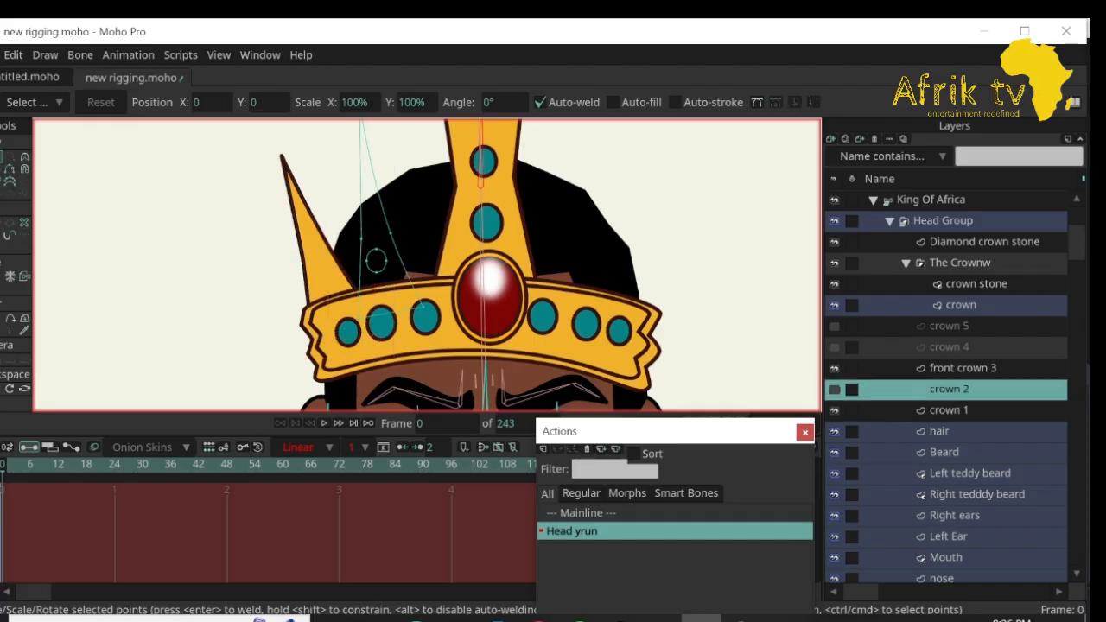
pyautogui.click(833, 389)
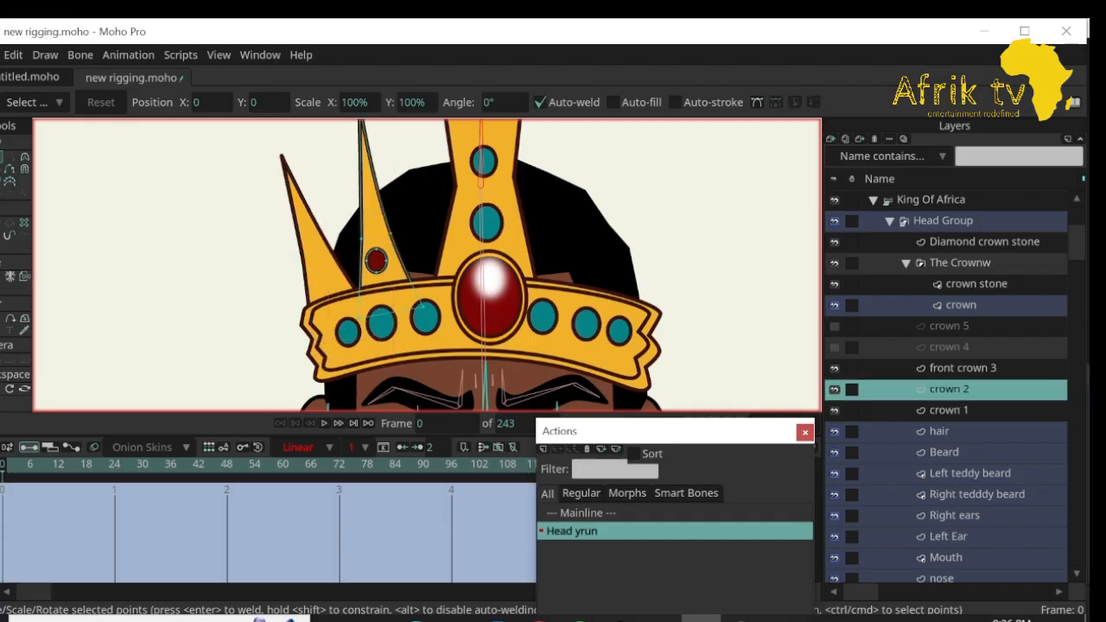
pyautogui.hotkey('ctrl', 'a')
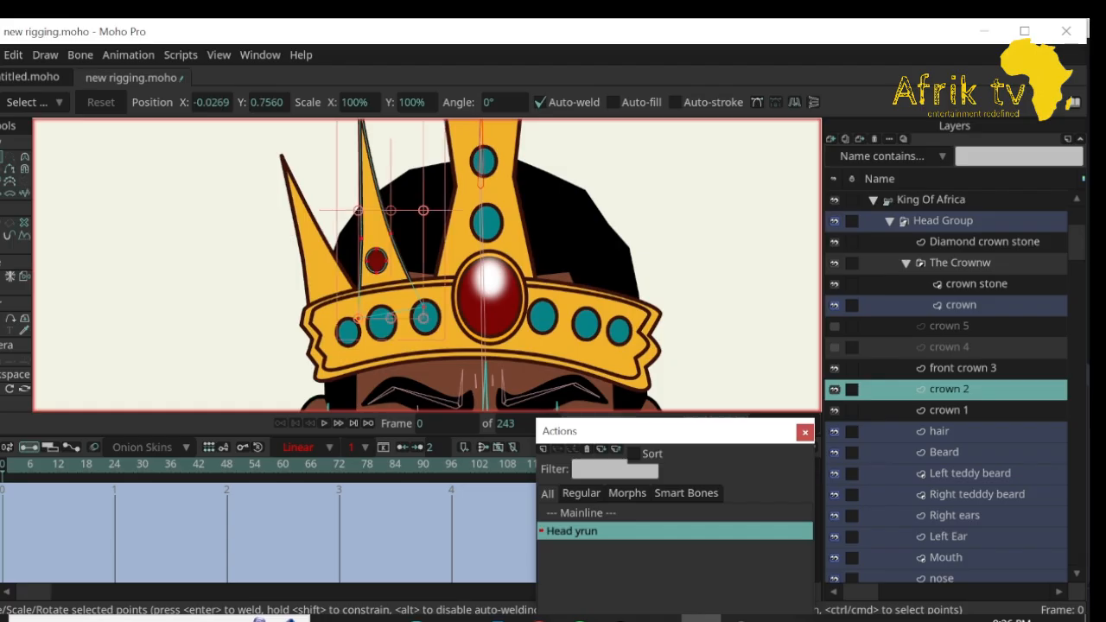
pyautogui.moveTo(7, 465); pyautogui.dragTo(30, 464)
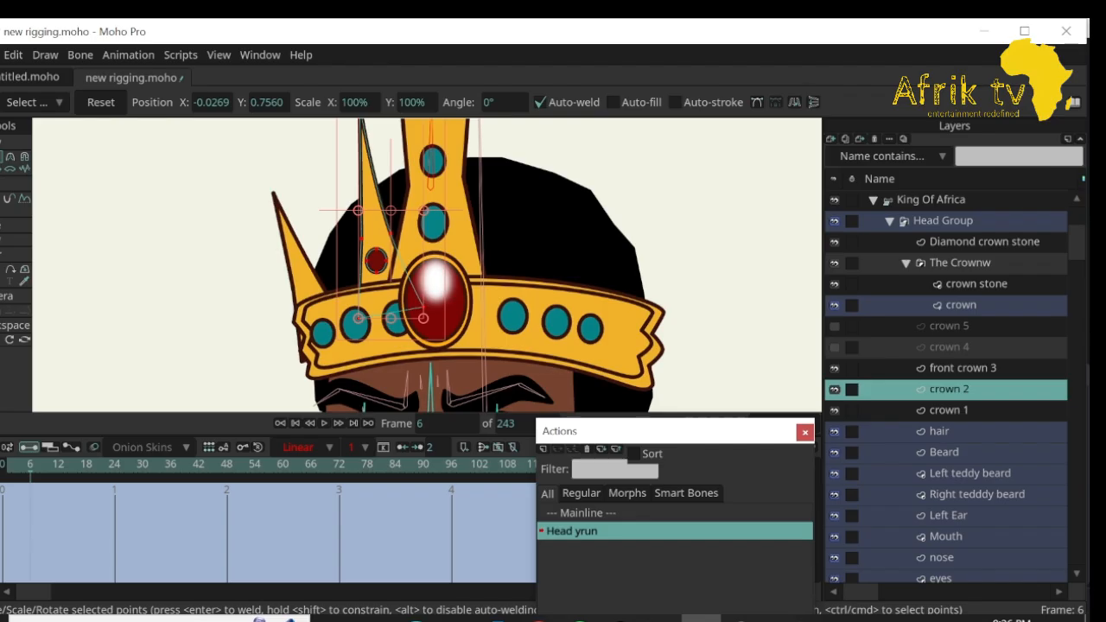
pyautogui.moveTo(376, 260); pyautogui.dragTo(346, 261)
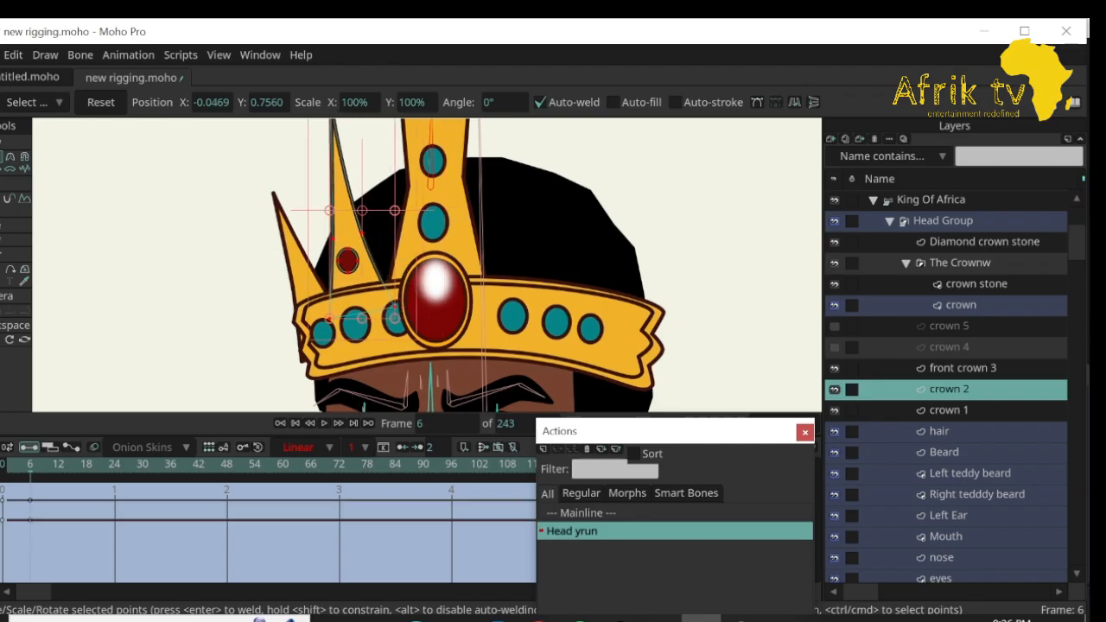
pyautogui.click(1, 339)
pyautogui.moveTo(196, 332); pyautogui.dragTo(156, 332)
pyautogui.click(0, 158)
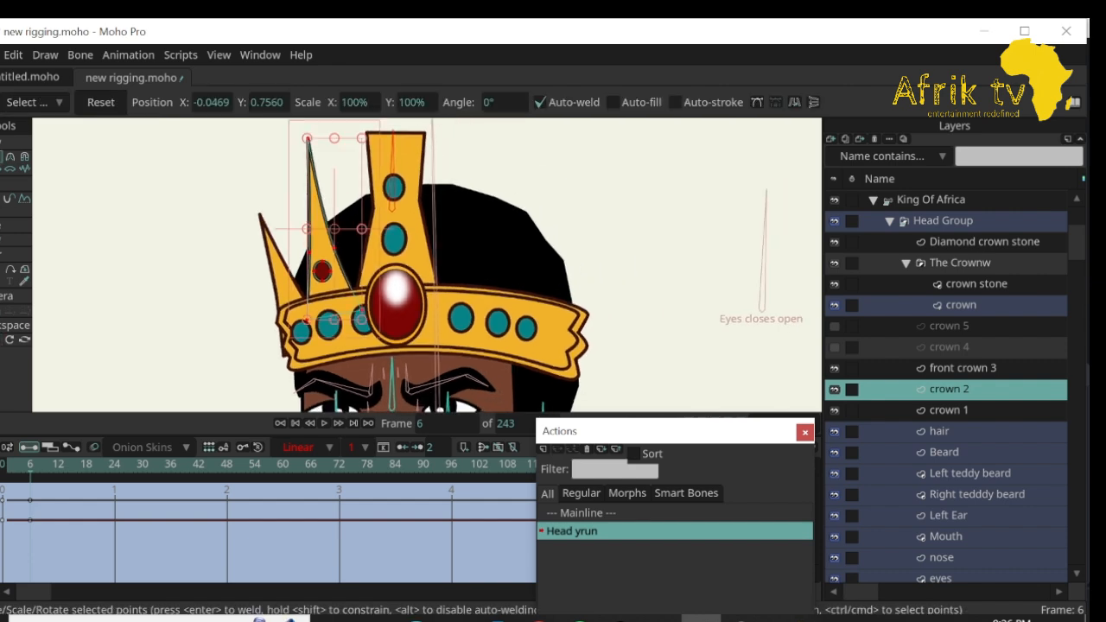
pyautogui.moveTo(361, 139); pyautogui.dragTo(354, 161)
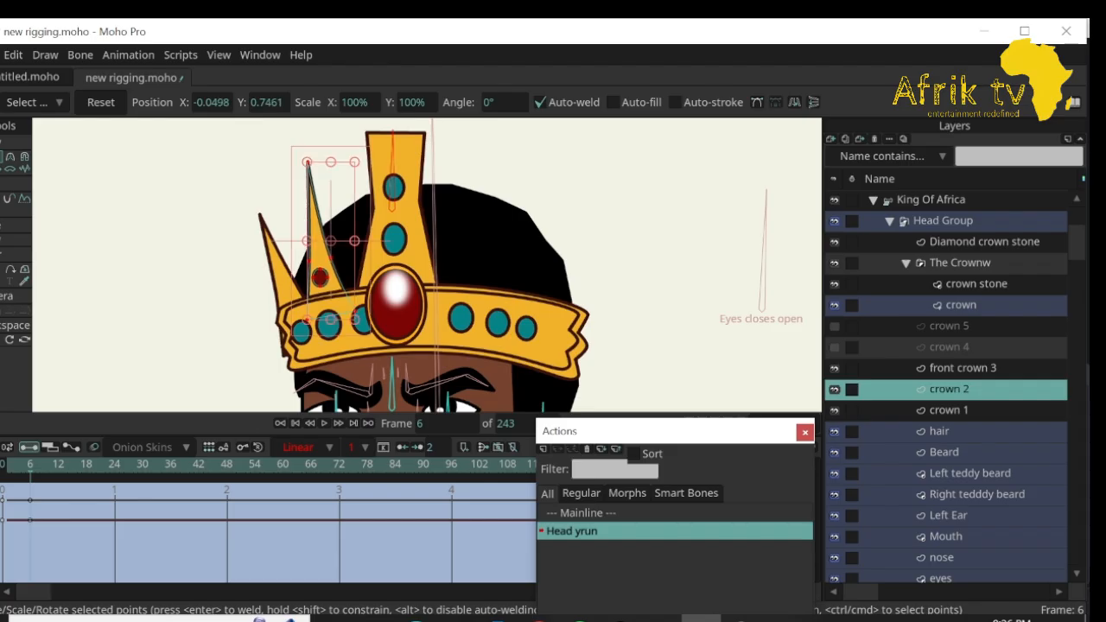
# At frame 12, move the crown 2 spike to the band's front end and shrink it slightly, centred at X -0.0817, Y 0.7417.
pyautogui.moveTo(31, 465); pyautogui.dragTo(57, 465)
pyautogui.moveTo(331, 251); pyautogui.dragTo(295, 250)
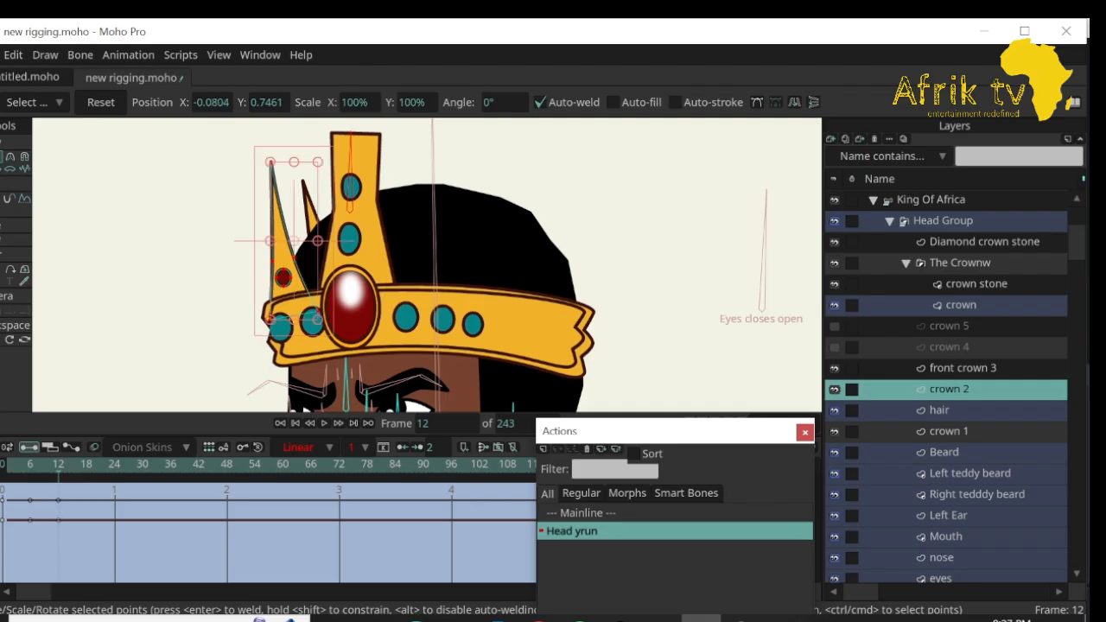
pyautogui.moveTo(317, 162); pyautogui.dragTo(315, 171)
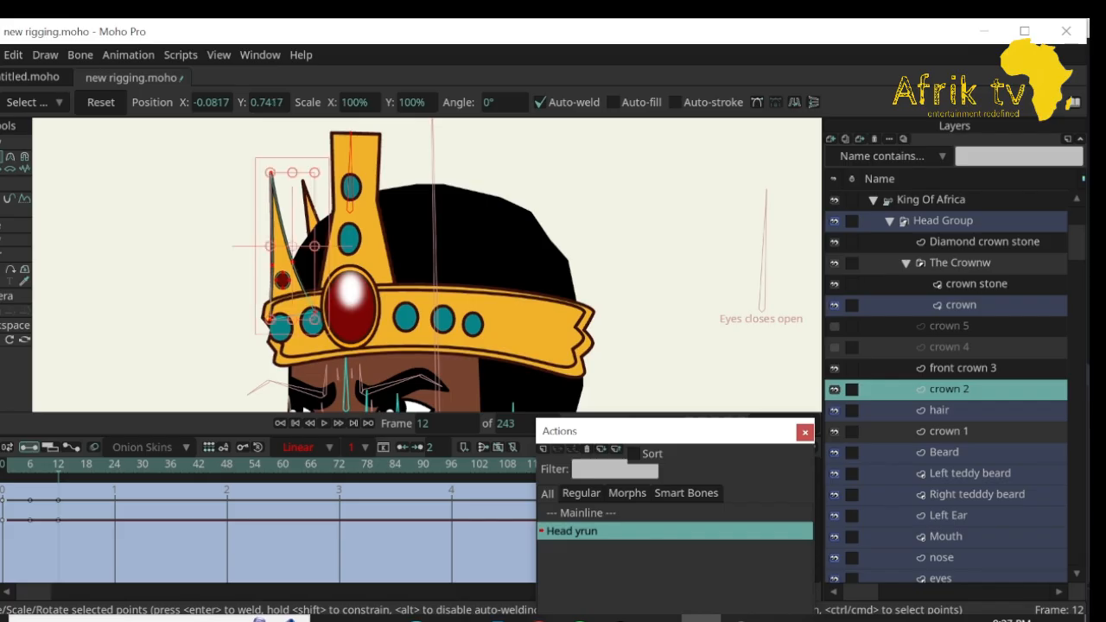
# At frame 19, place the crown 2 layer below hair and move its spike behind the head to X -0.0308, Y 0.7417.
pyautogui.moveTo(57, 465); pyautogui.dragTo(91, 465)
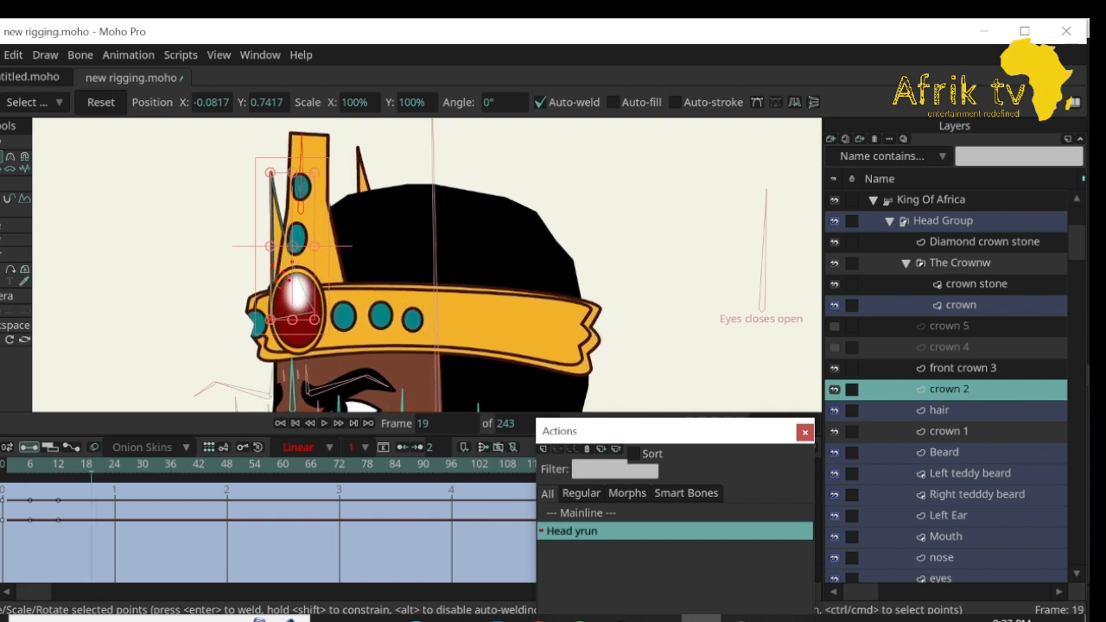
pyautogui.moveTo(949, 389); pyautogui.dragTo(949, 421)
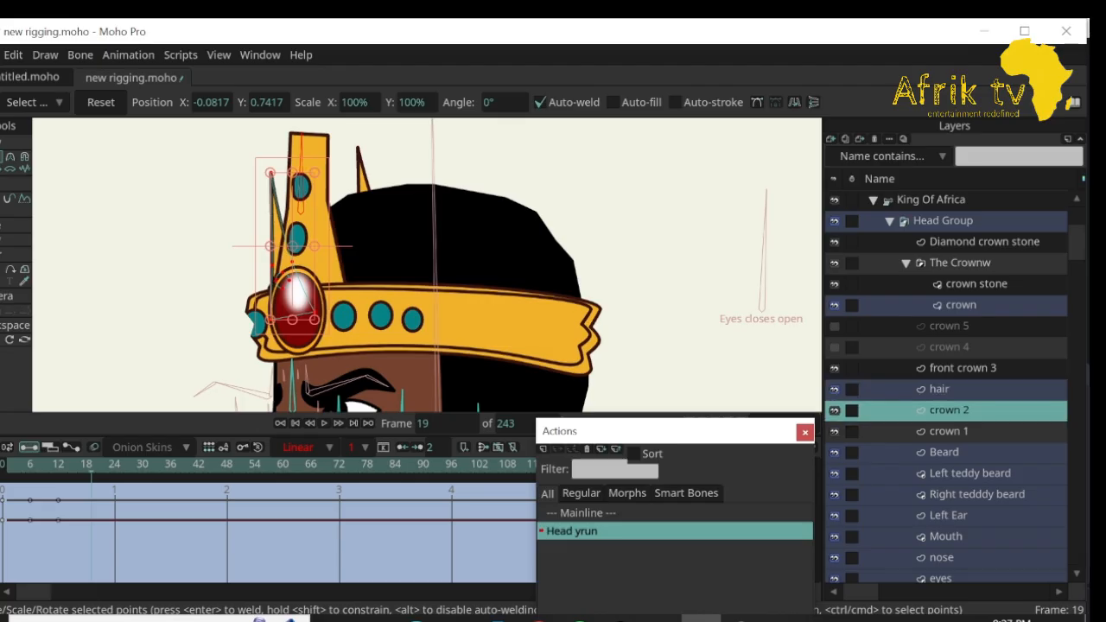
pyautogui.moveTo(292, 257); pyautogui.dragTo(354, 258)
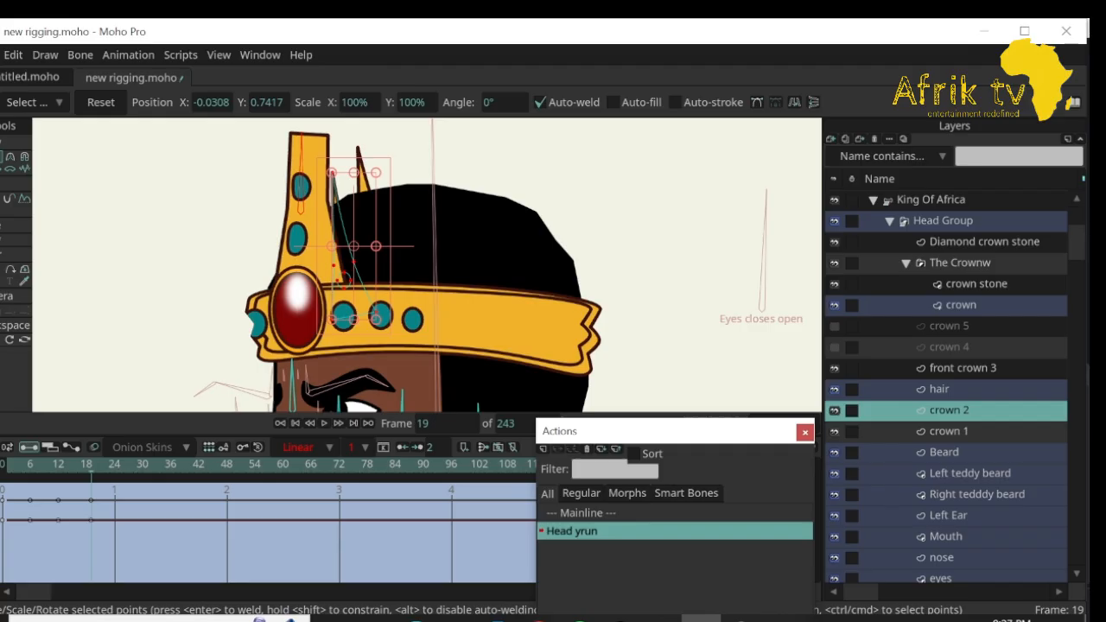
# At frame 24, enlarge the crown 2 spike so its tip rises above the hair, centred at X -0.0273, Y 0.7533.
pyautogui.click(114, 469)
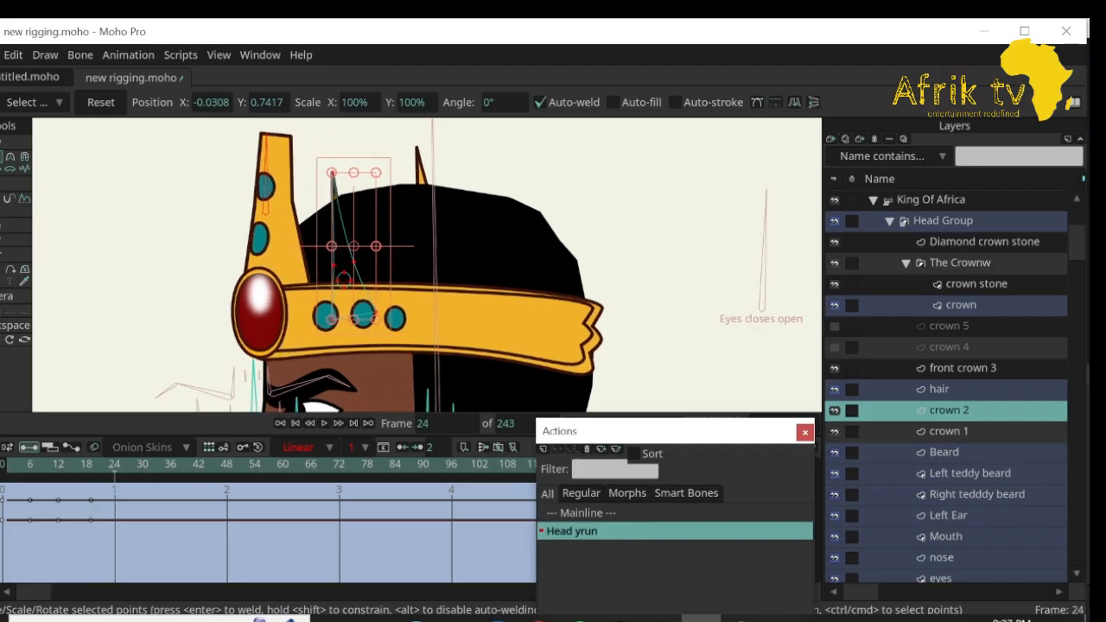
pyautogui.moveTo(376, 173); pyautogui.dragTo(384, 144)
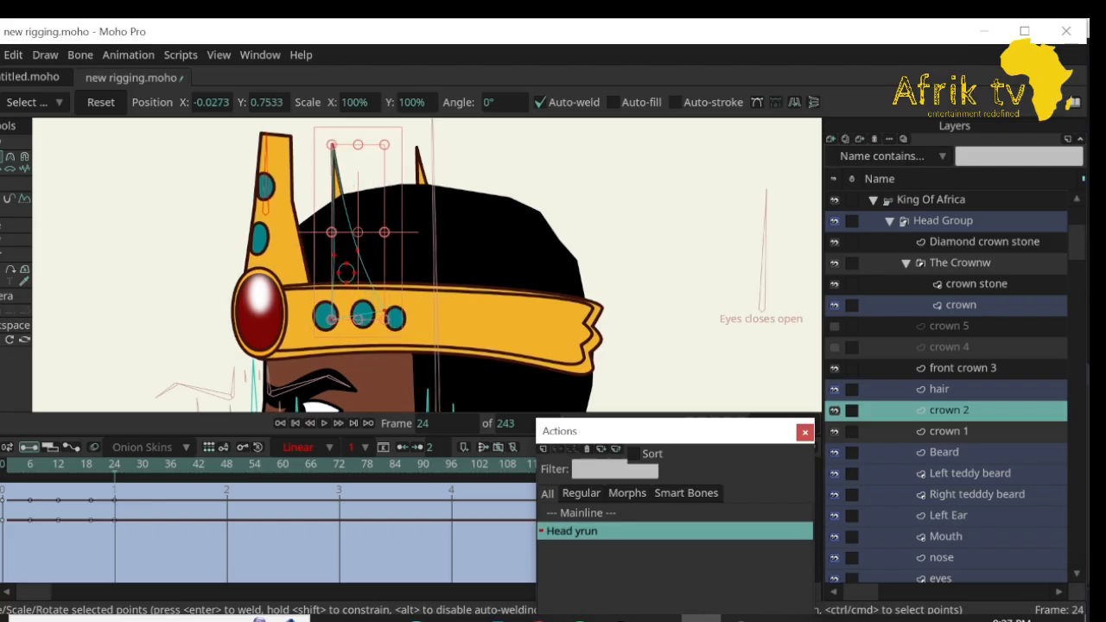
pyautogui.moveTo(114, 466); pyautogui.dragTo(2, 466)
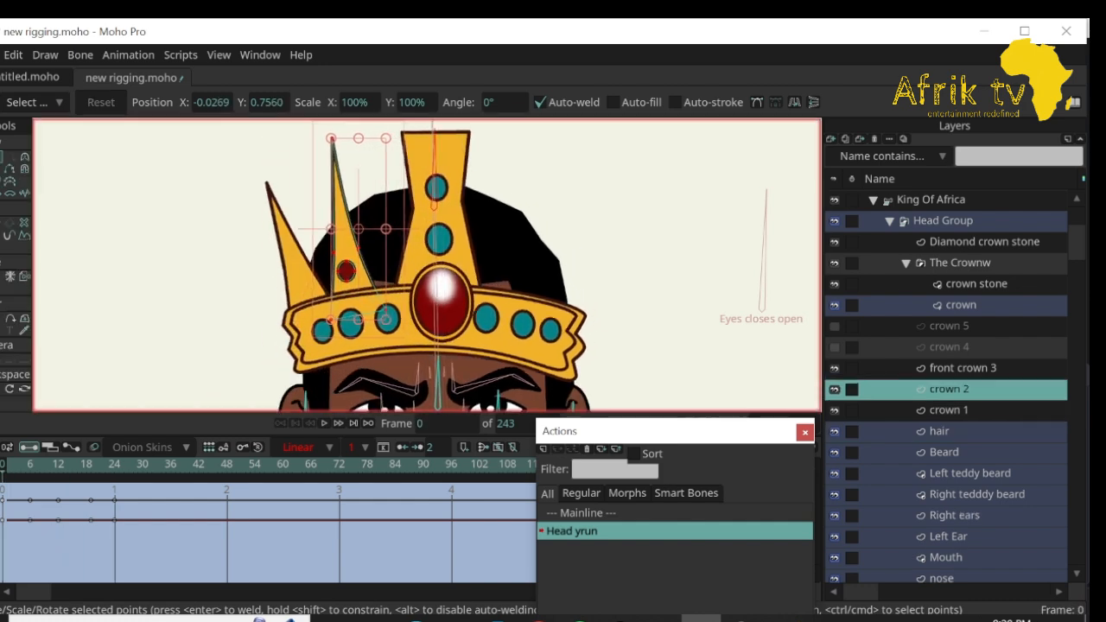
# Show crown 4 and, at frame 6, move its whole spike along the band to X 0.0730, Y 0.7560.
pyautogui.click(948, 348)
pyautogui.click(834, 347)
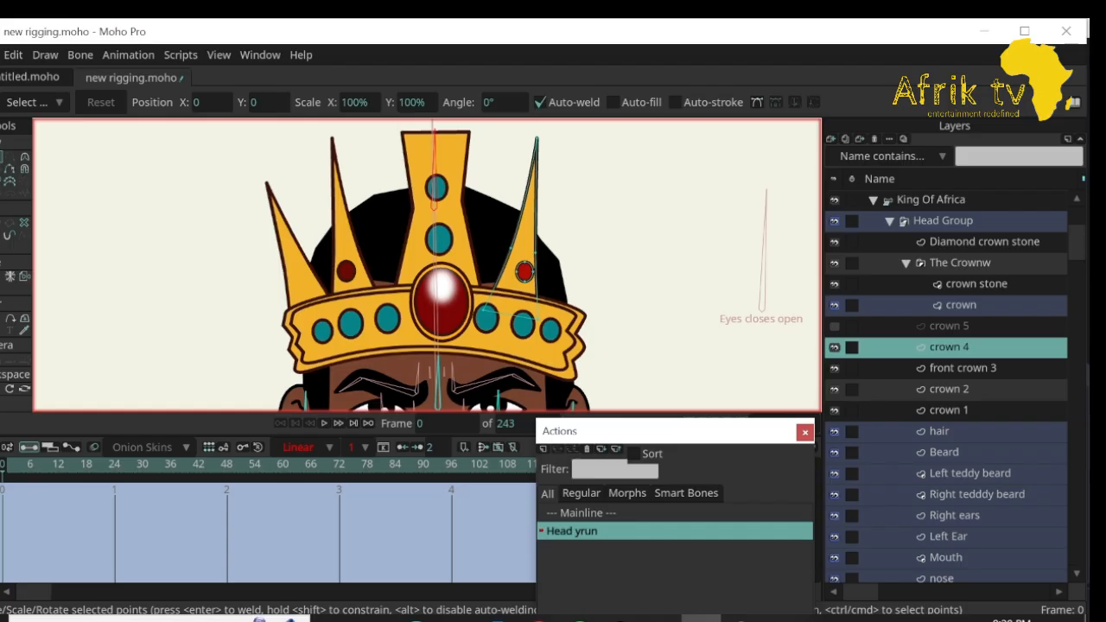
pyautogui.moveTo(4, 465); pyautogui.dragTo(30, 465)
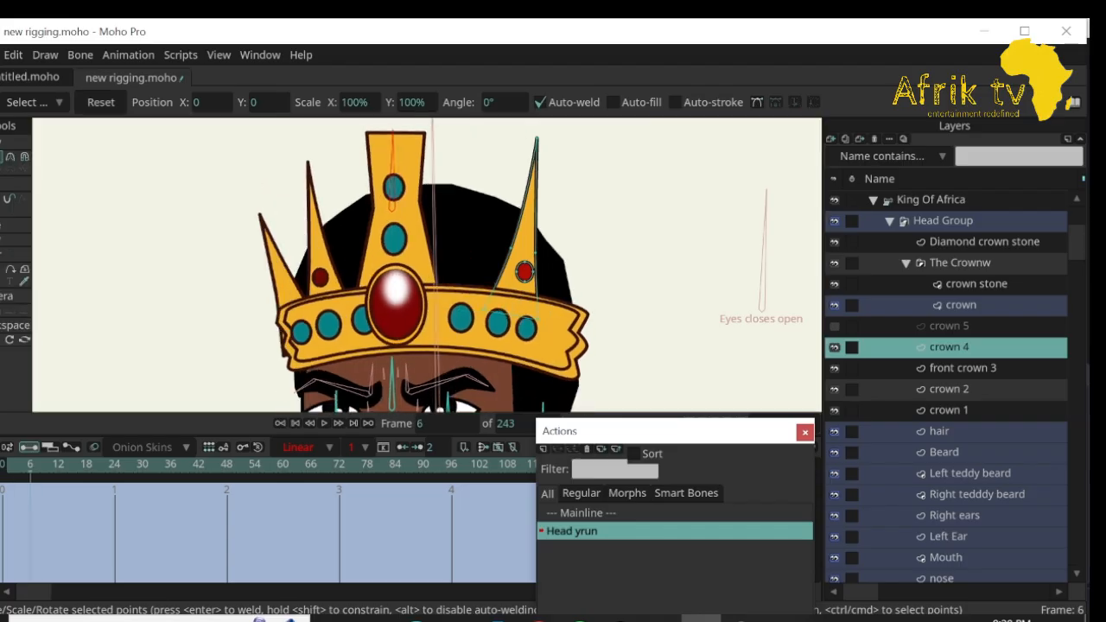
pyautogui.hotkey('ctrl', 'a')
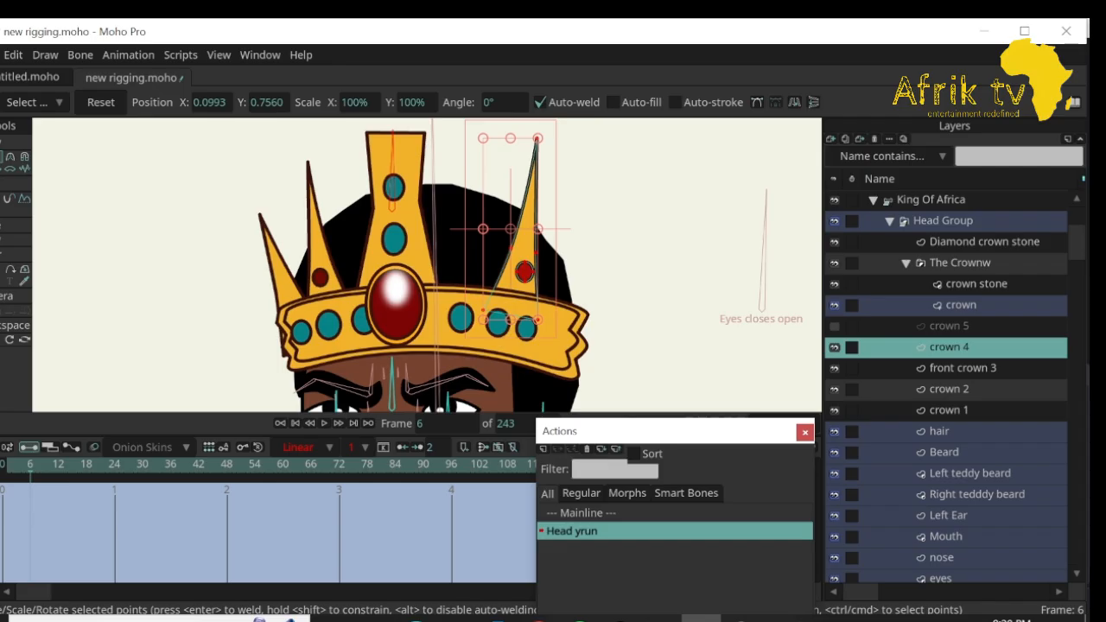
pyautogui.moveTo(30, 465)
pyautogui.mouseDown()
pyautogui.moveTo(3, 464)
pyautogui.moveTo(30, 464)
pyautogui.mouseUp()
pyautogui.moveTo(516, 241); pyautogui.dragTo(484, 242)
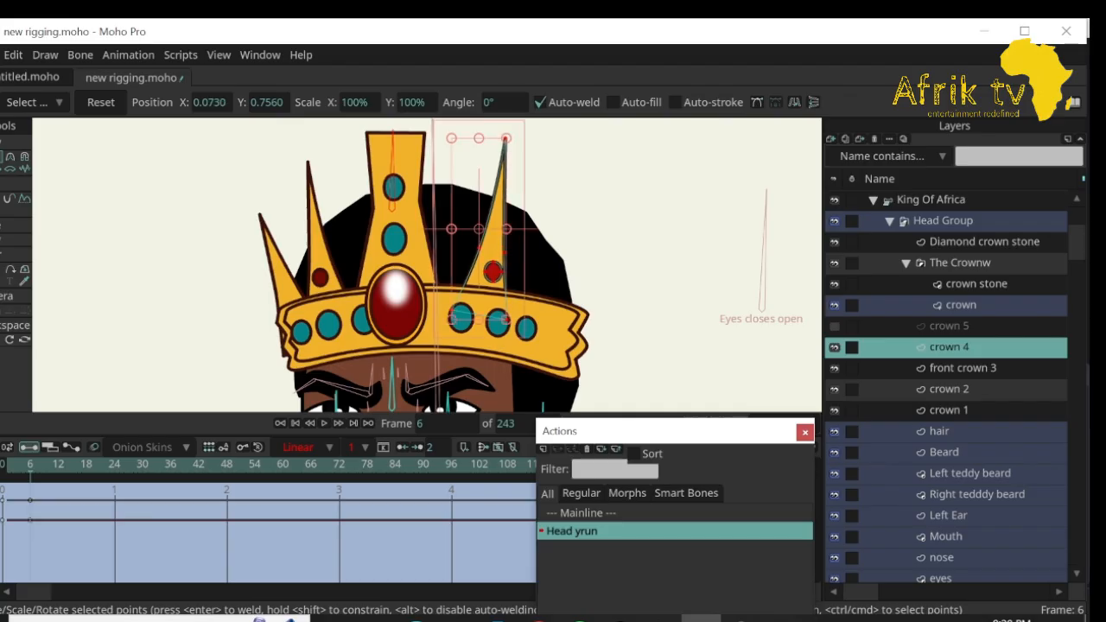
# Move the crown 4 spike along the band to X 0.0313 at frame 12 and X -0.0041 at frame 18.
pyautogui.moveTo(30, 465); pyautogui.dragTo(58, 464)
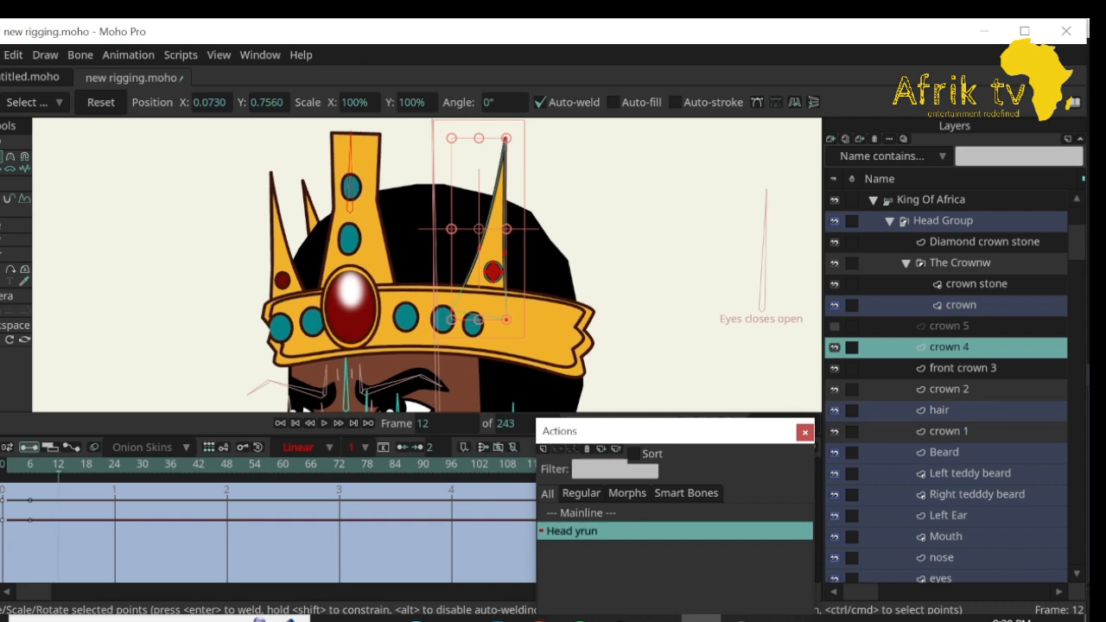
pyautogui.moveTo(491, 249); pyautogui.dragTo(441, 248)
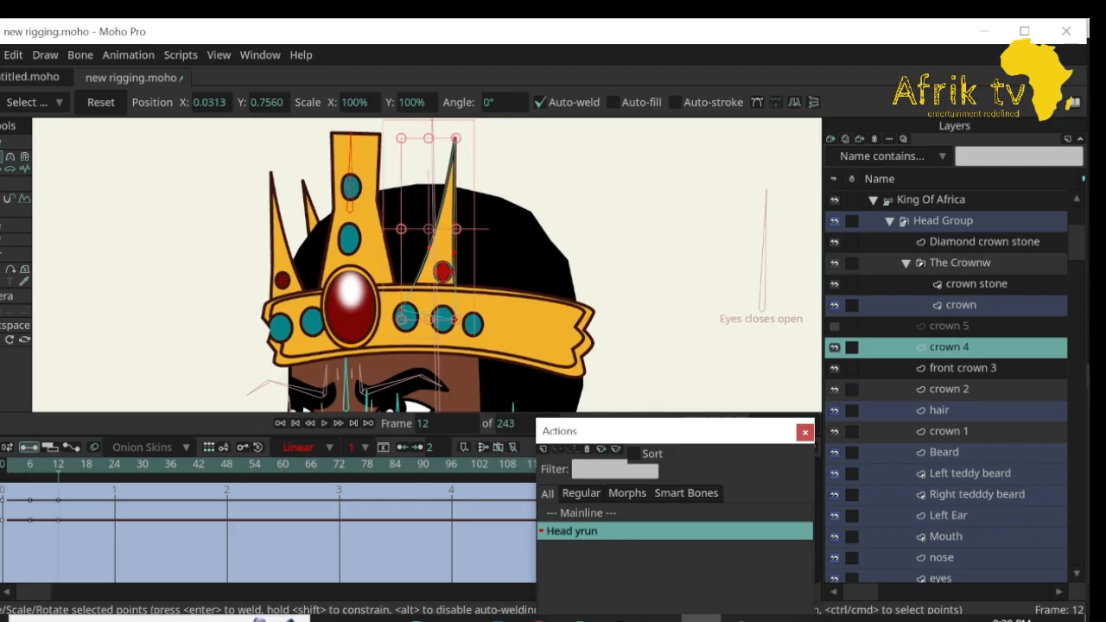
pyautogui.press('Right')
pyautogui.press('Right')
pyautogui.press('Right')
pyautogui.press('Right')
pyautogui.press('Right')
pyautogui.press('Right')
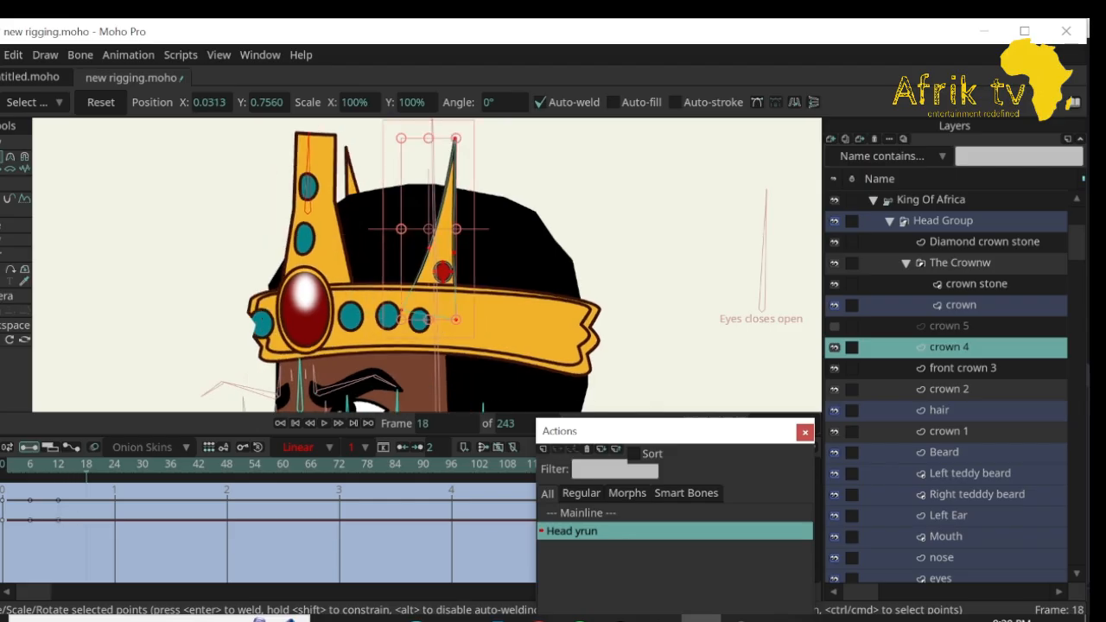
pyautogui.moveTo(441, 249); pyautogui.dragTo(397, 249)
# At frame 24, move the crown 4 spike toward the front of the band to X -0.0328, Y 0.7560.
pyautogui.press('Right')
pyautogui.press('Right')
pyautogui.press('Right')
pyautogui.press('Right')
pyautogui.press('Right')
pyautogui.press('Right')
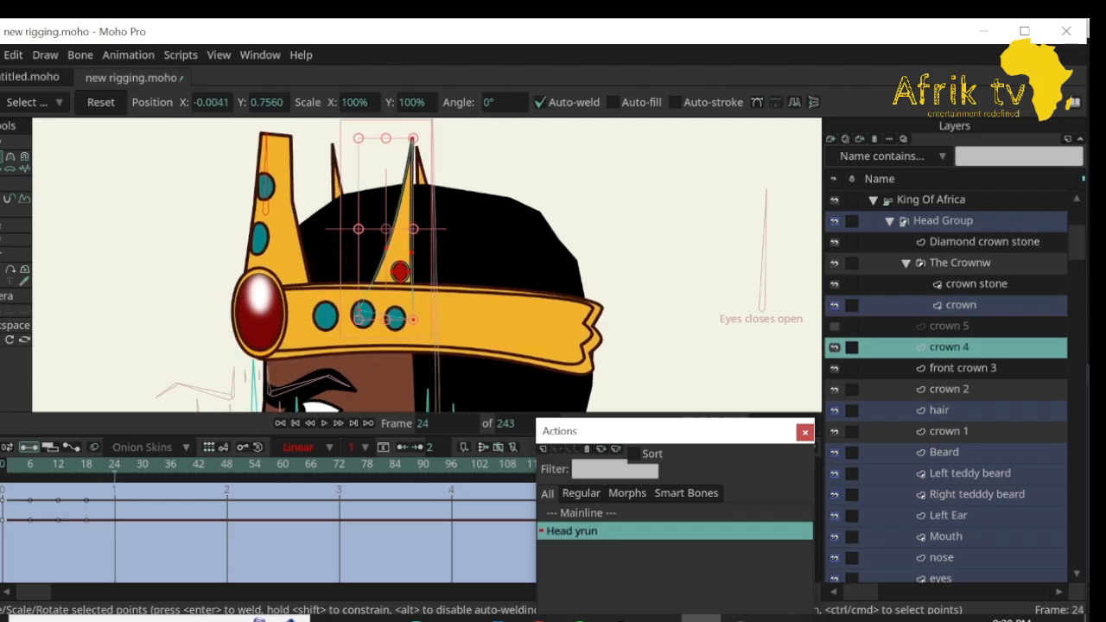
pyautogui.moveTo(398, 249); pyautogui.dragTo(363, 249)
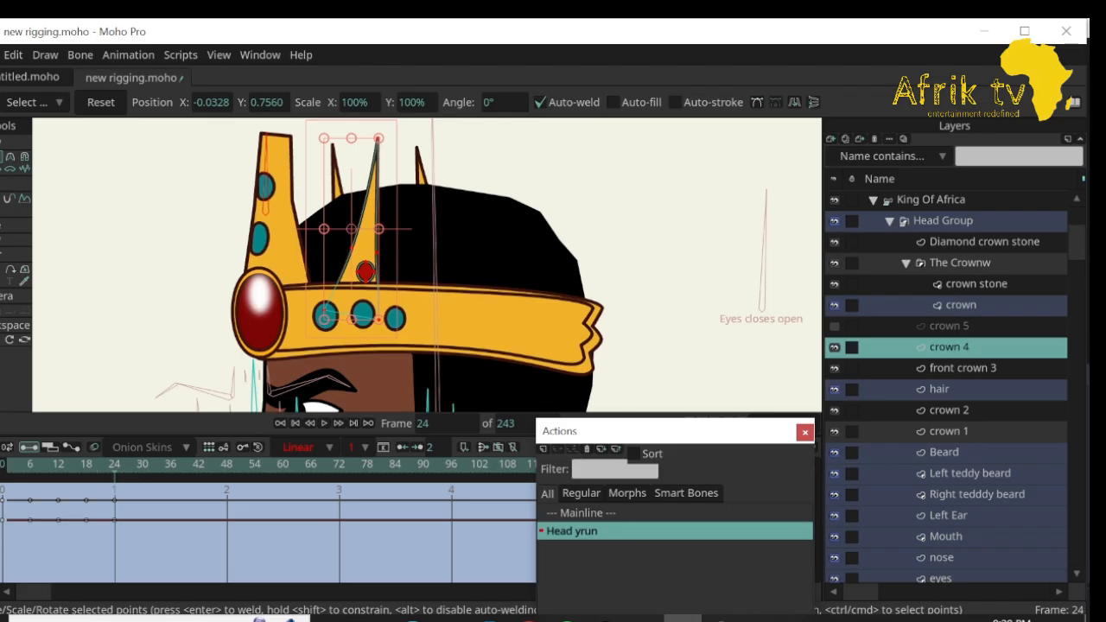
# Show crown 5 and, at frame 24, move its spike forward along the band, upright and raised, centred at X 0.0387, Y 0.7574.
pyautogui.click(835, 325)
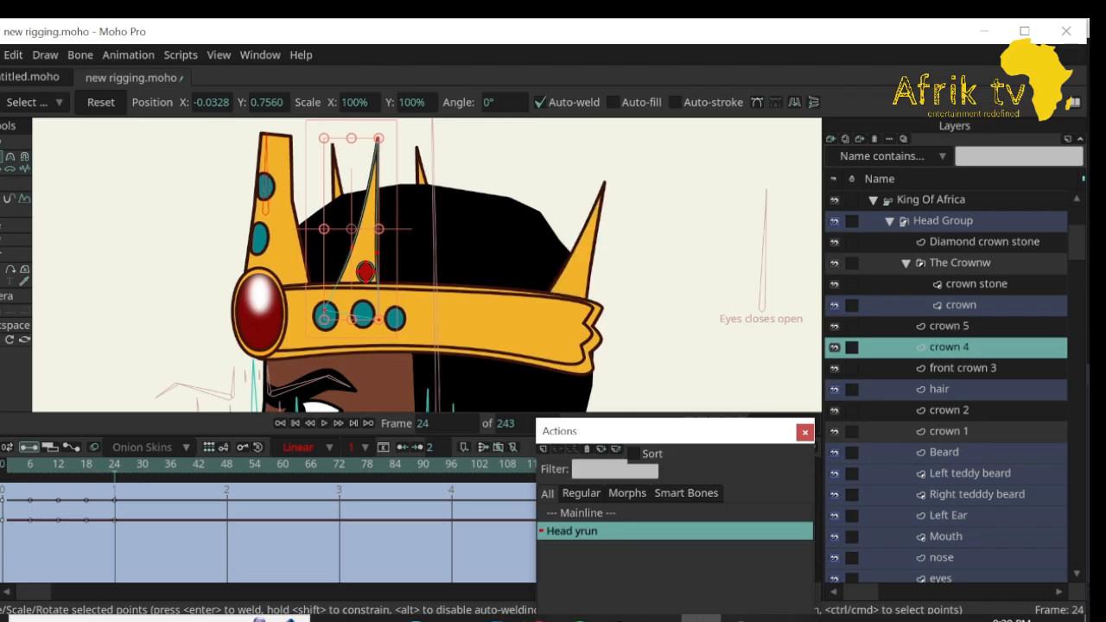
pyautogui.click(949, 326)
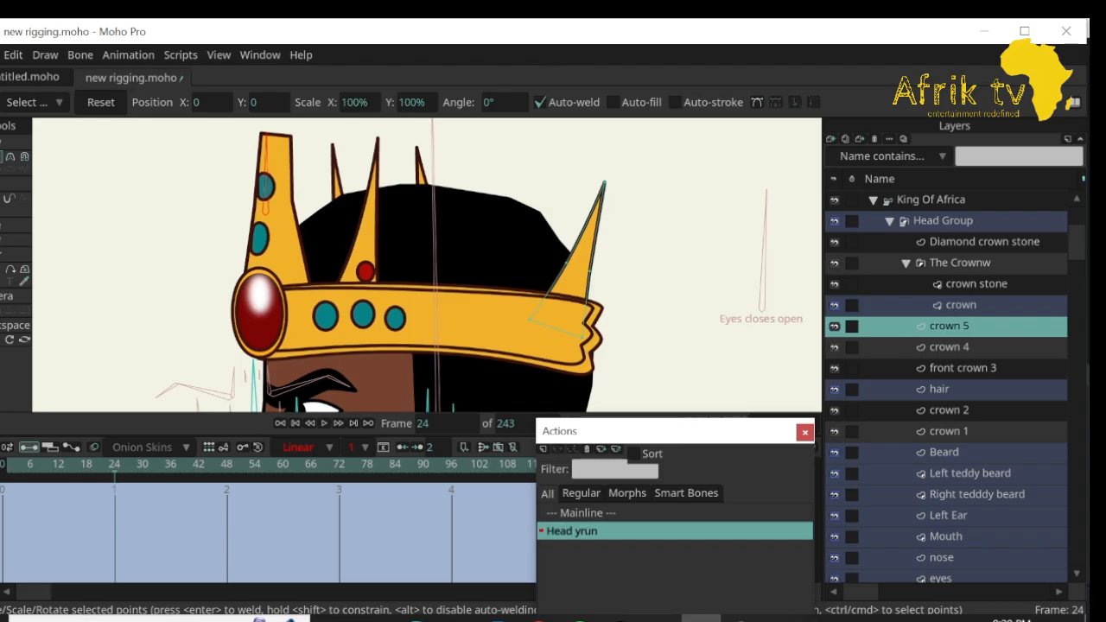
pyautogui.hotkey('ctrl', 'a')
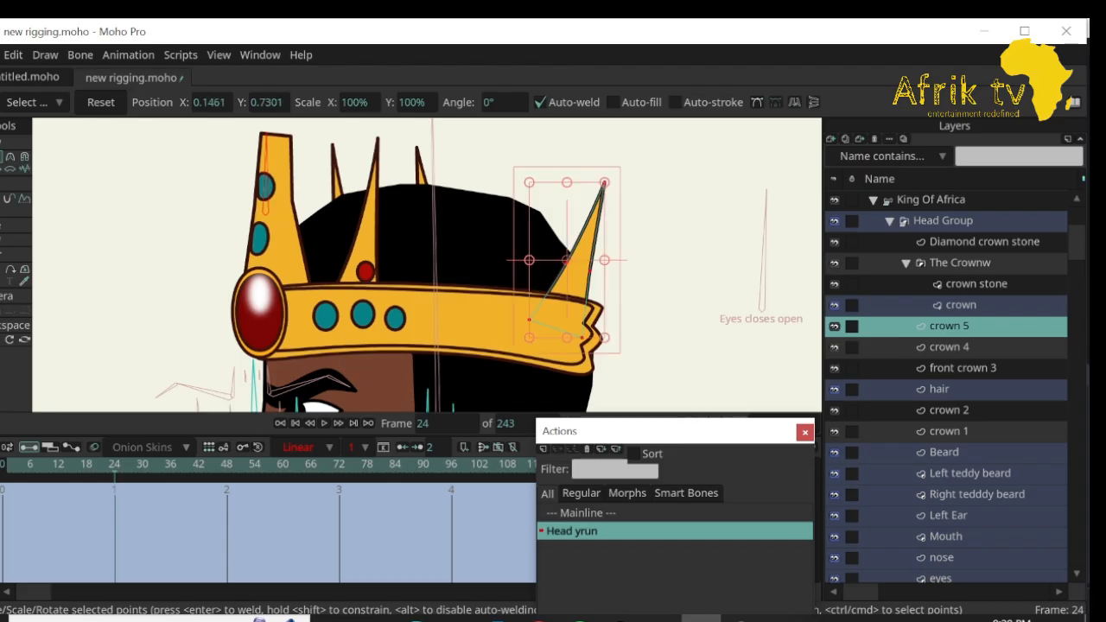
pyautogui.moveTo(566, 260); pyautogui.dragTo(423, 260)
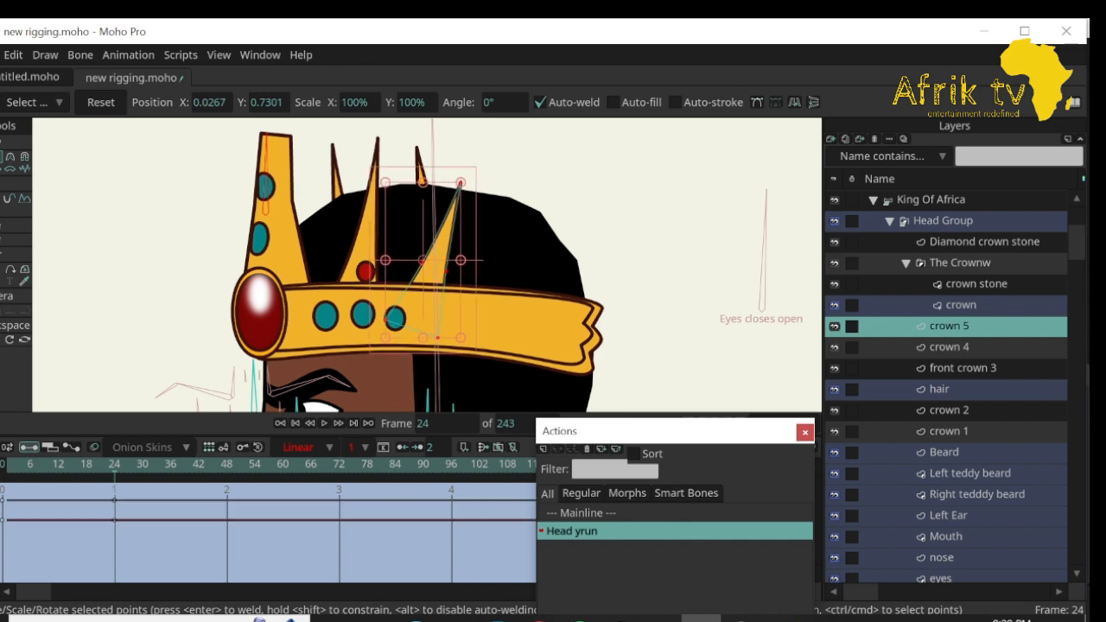
pyautogui.moveTo(470, 176); pyautogui.dragTo(461, 123)
pyautogui.click(461, 151)
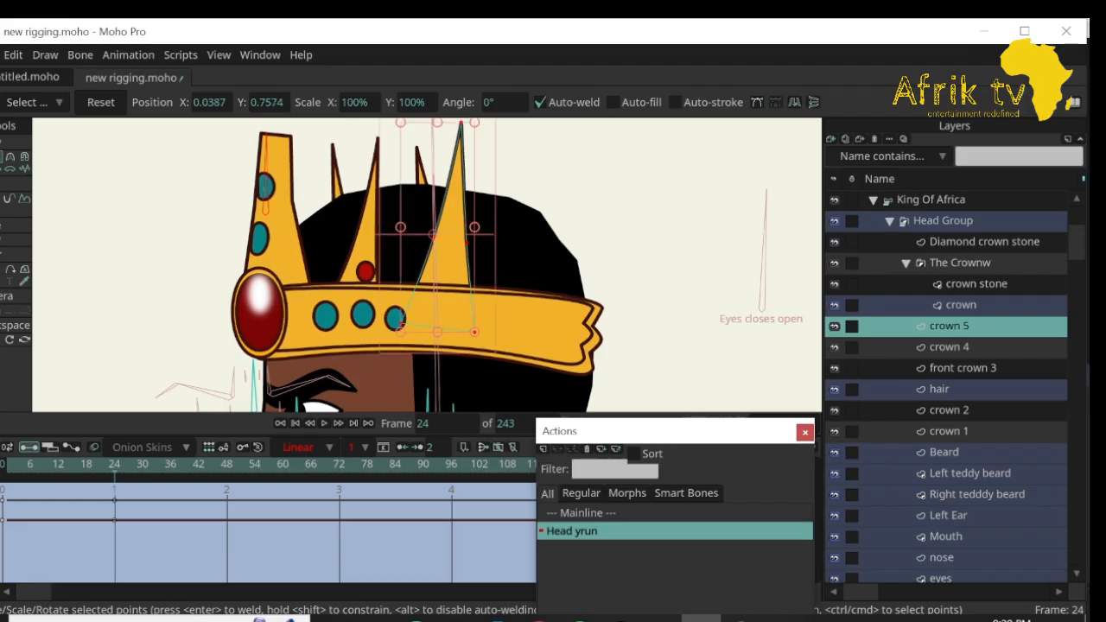
# Scrub the head turn back to frame 0 and set all crown 1 keyframes to linear interpolation.
pyautogui.moveTo(114, 464)
pyautogui.mouseDown()
pyautogui.moveTo(3, 465)
pyautogui.moveTo(114, 465)
pyautogui.mouseUp()
pyautogui.scroll(-4, 449, 303)
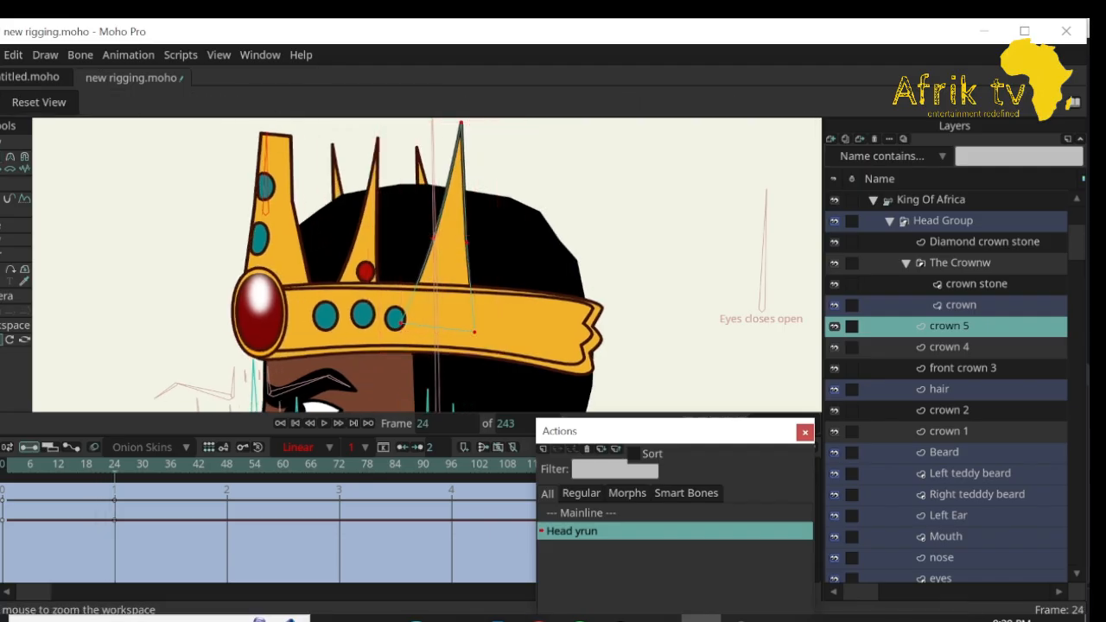
pyautogui.moveTo(449, 303); pyautogui.dragTo(451, 222)
pyautogui.click(1, 340)
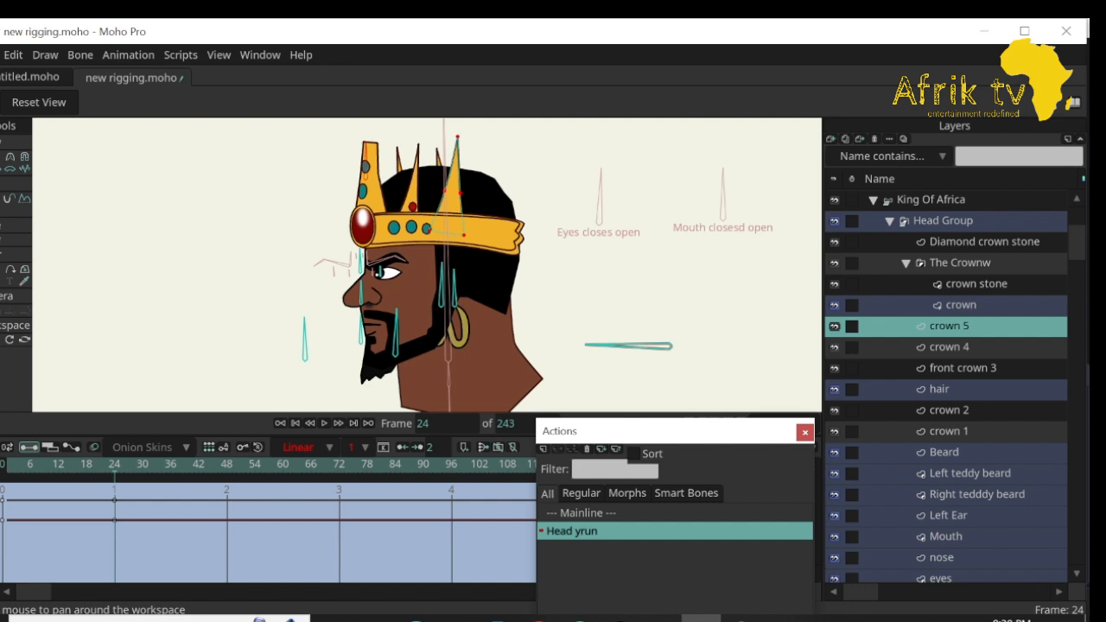
pyautogui.click(35, 465)
pyautogui.moveTo(35, 465); pyautogui.dragTo(2, 465)
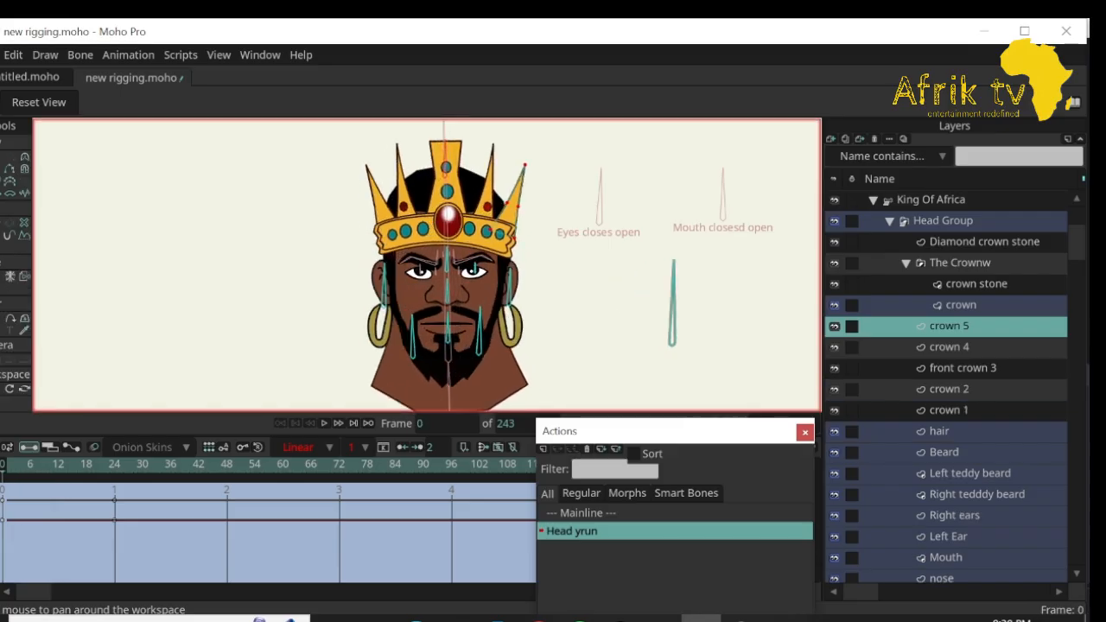
pyautogui.click(948, 411)
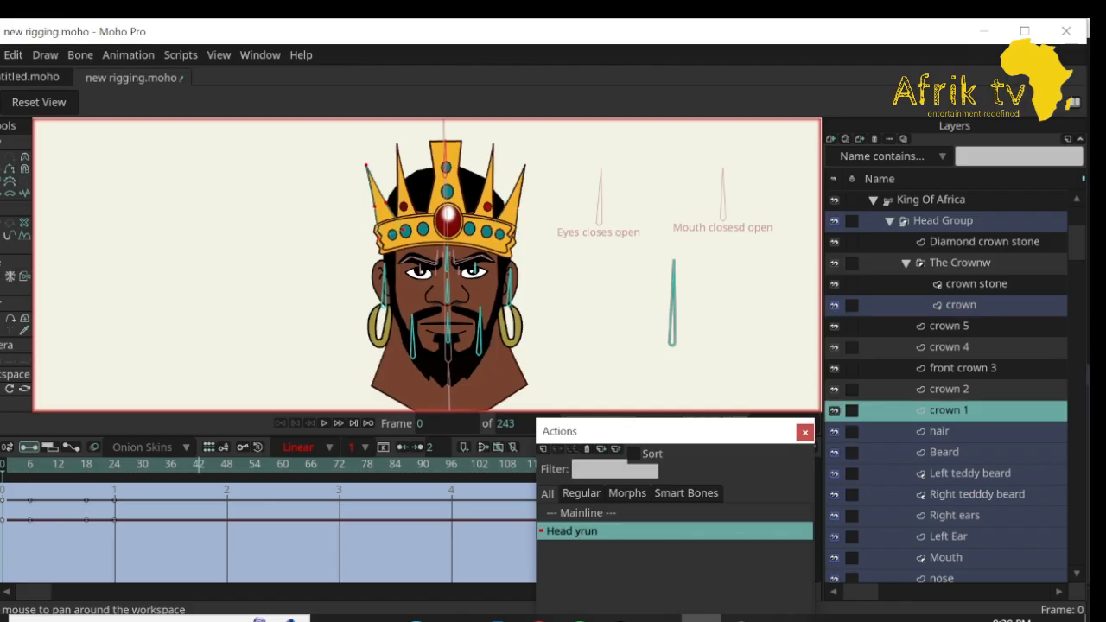
pyautogui.moveTo(176, 557); pyautogui.dragTo(1, 494)
pyautogui.moveTo(758, 430); pyautogui.dragTo(737, 505)
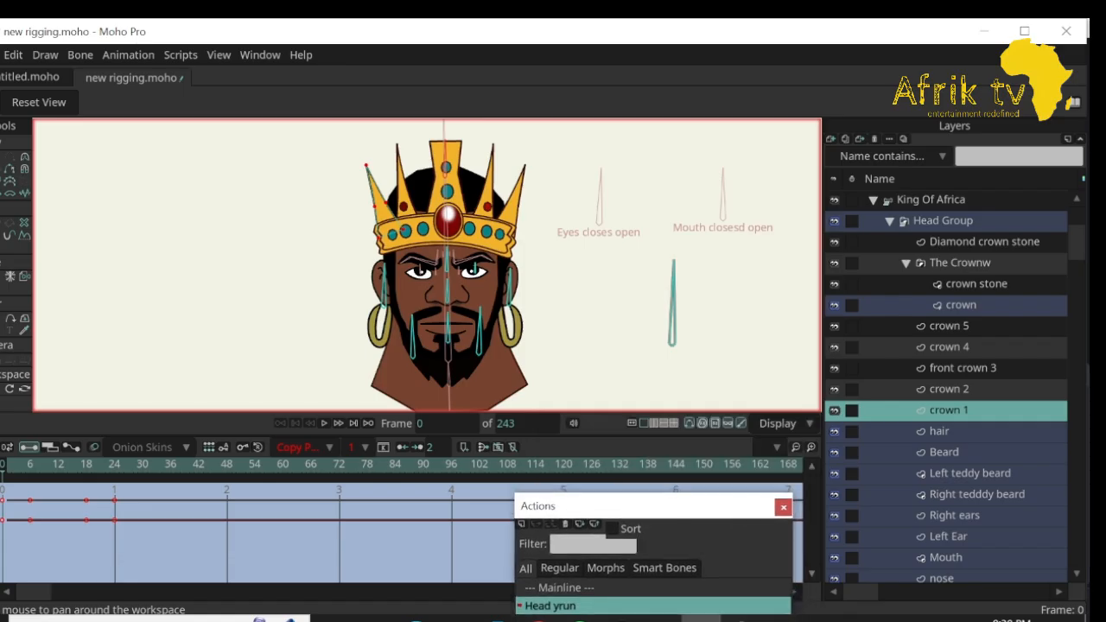
pyautogui.scroll(1, 231, 518)
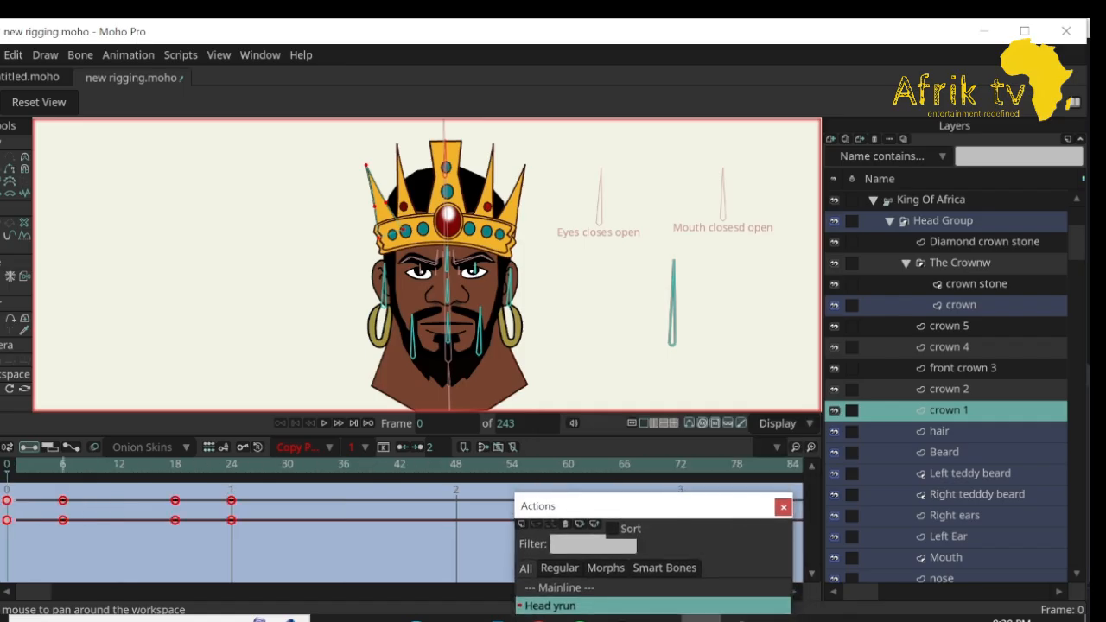
pyautogui.rightClick(62, 500)
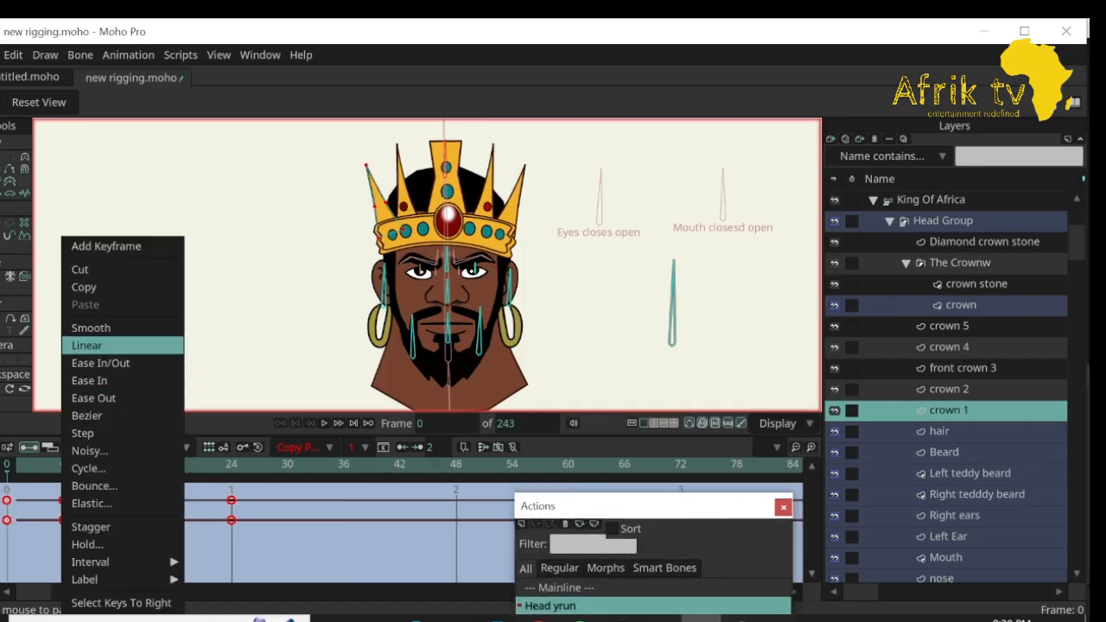
pyautogui.click(99, 343)
# Set all keyframes of the crown 2 and front crown 3 layers to linear interpolation.
pyautogui.click(948, 390)
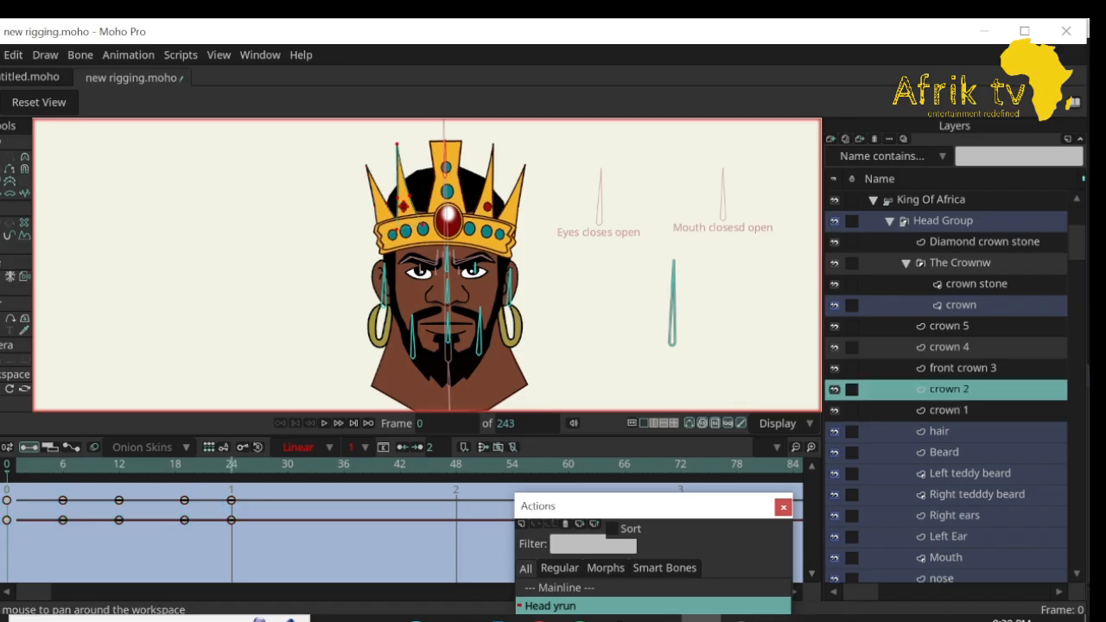
pyautogui.moveTo(249, 493); pyautogui.dragTo(3, 549)
pyautogui.rightClick(63, 518)
pyautogui.click(87, 344)
pyautogui.click(962, 369)
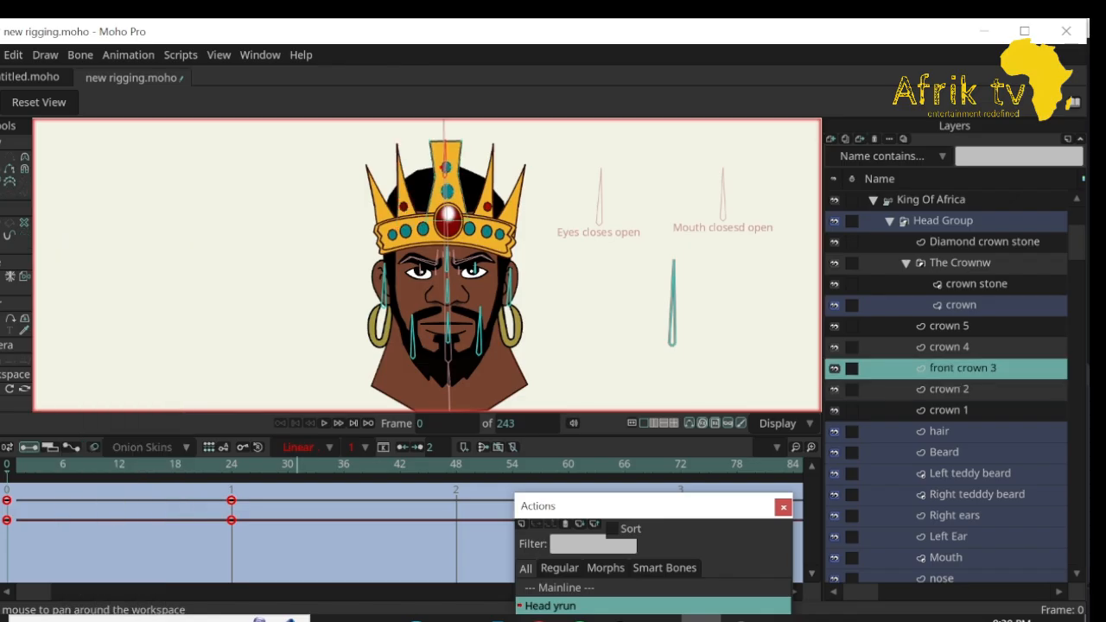
pyautogui.moveTo(300, 485); pyautogui.dragTo(3, 548)
pyautogui.rightClick(6, 520)
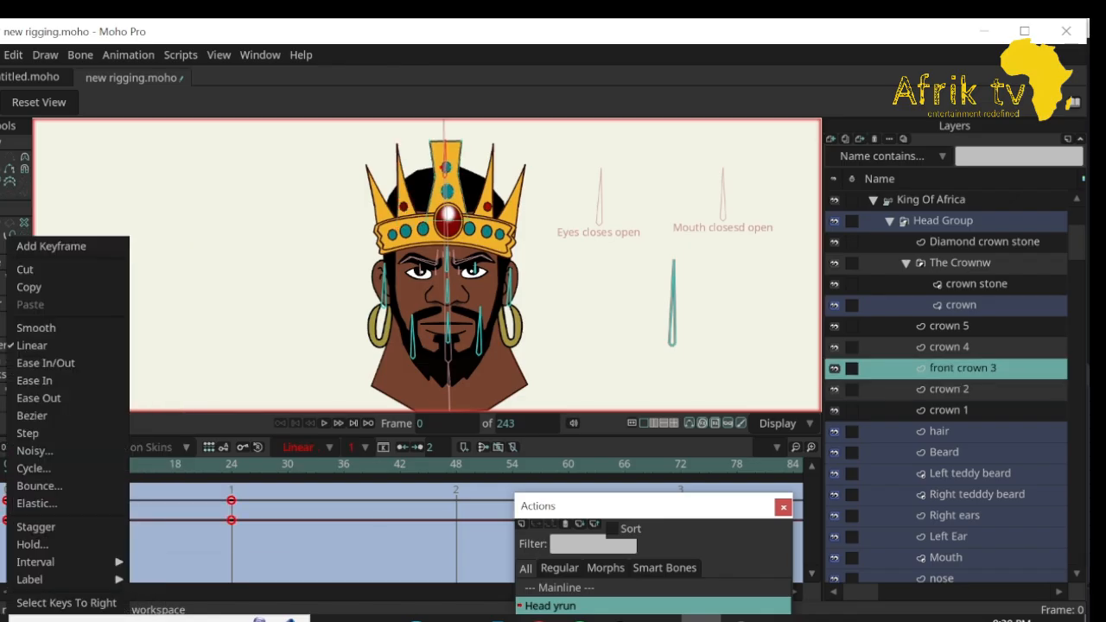
pyautogui.click(52, 346)
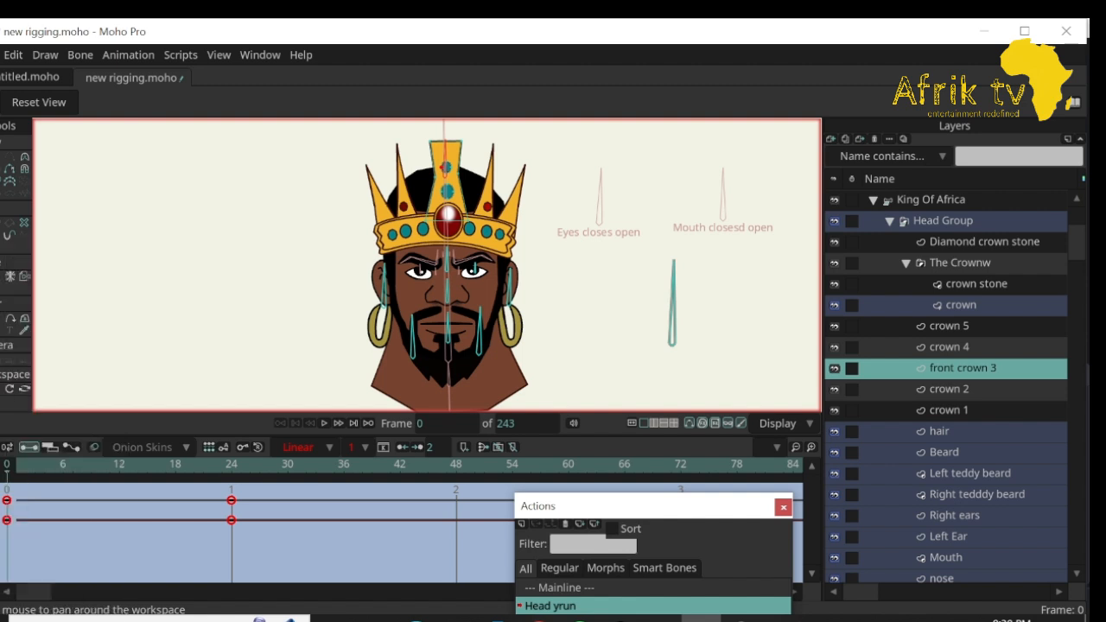
# Set all keyframes of the crown 4 and crown 5 layers to linear interpolation.
pyautogui.click(949, 347)
pyautogui.moveTo(255, 486); pyautogui.dragTo(3, 545)
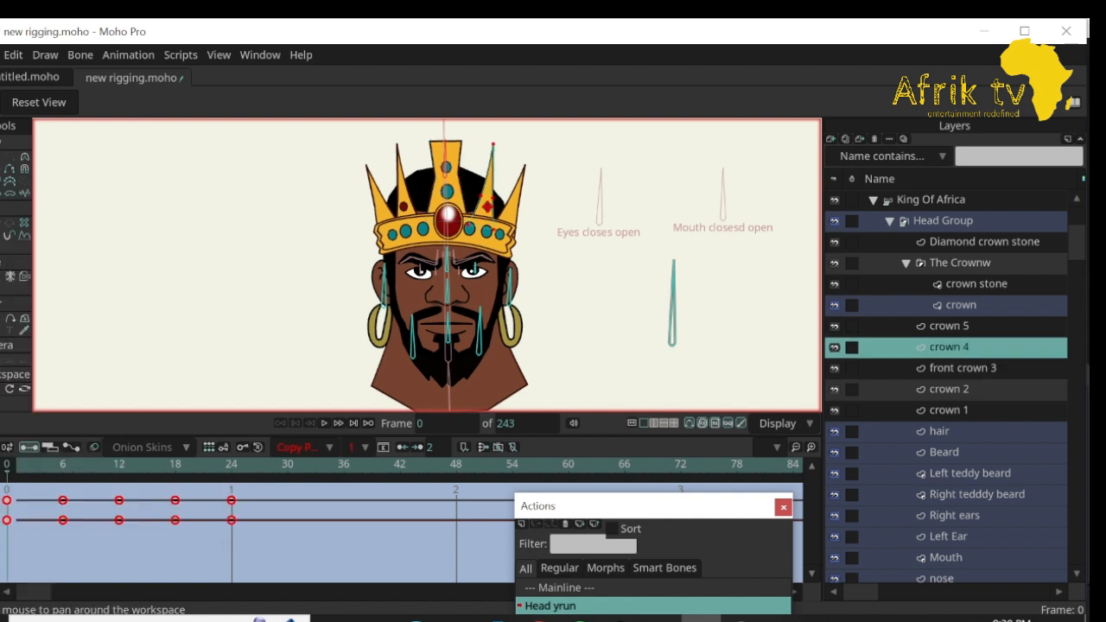
pyautogui.rightClick(62, 520)
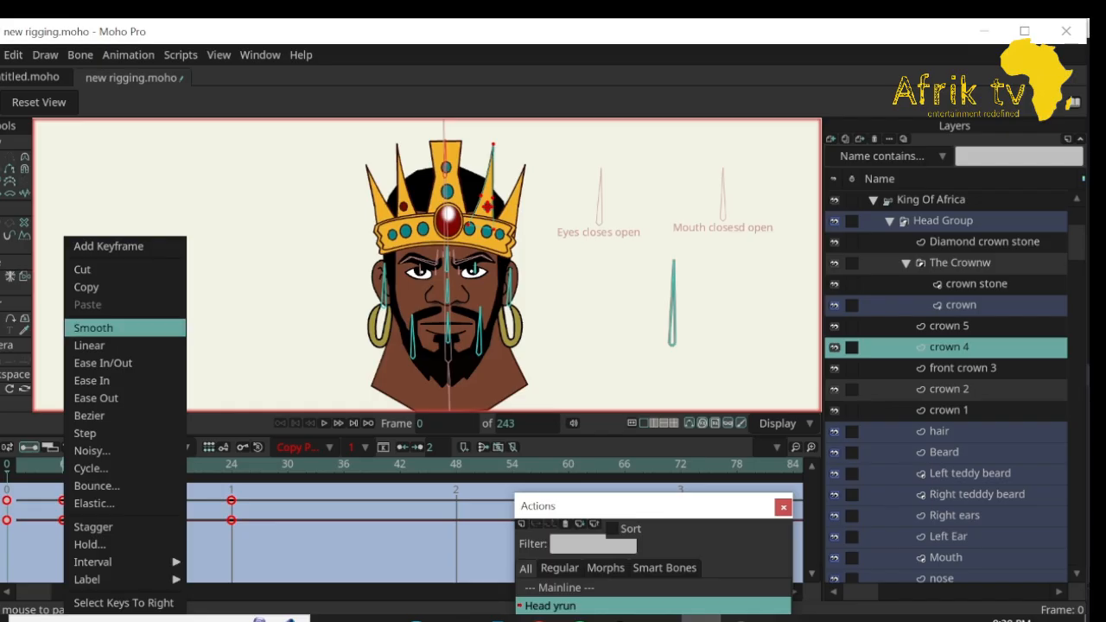
pyautogui.click(95, 346)
pyautogui.click(948, 326)
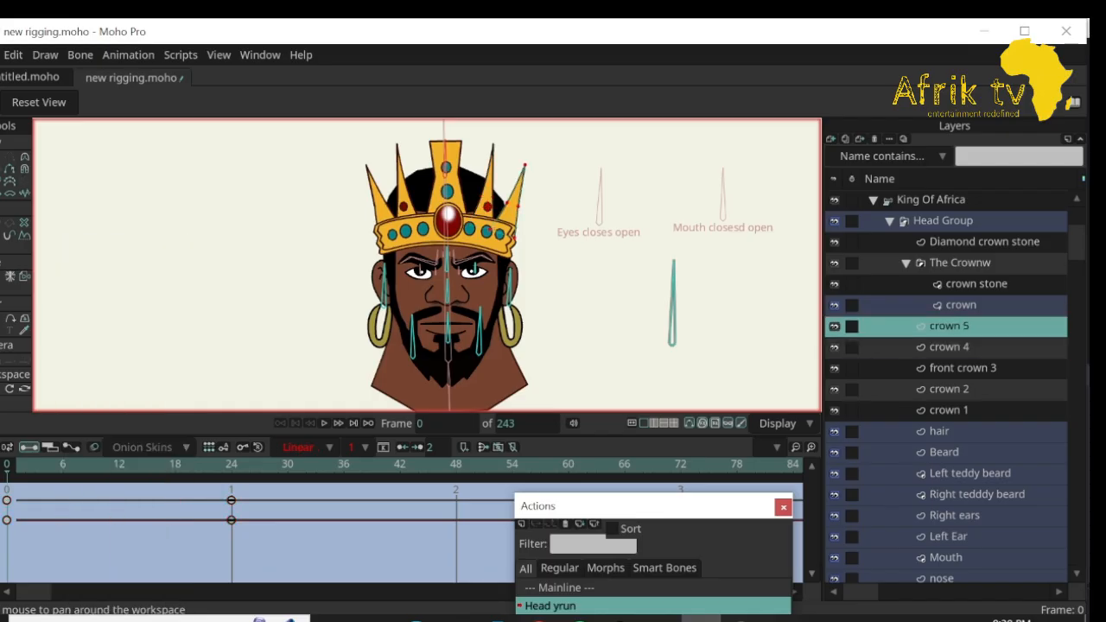
pyautogui.moveTo(281, 487); pyautogui.dragTo(3, 551)
pyautogui.rightClick(7, 520)
pyautogui.click(51, 345)
# Set all keyframes of the King Of Africa bone layer to linear interpolation.
pyautogui.click(931, 200)
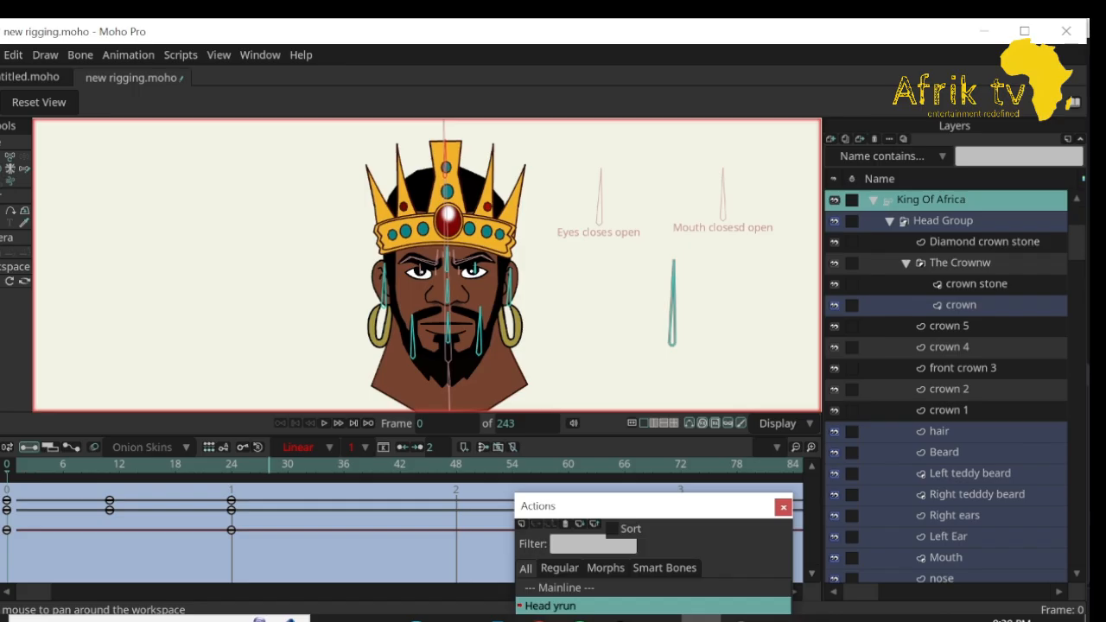
pyautogui.moveTo(270, 494); pyautogui.dragTo(3, 554)
pyautogui.rightClick(109, 509)
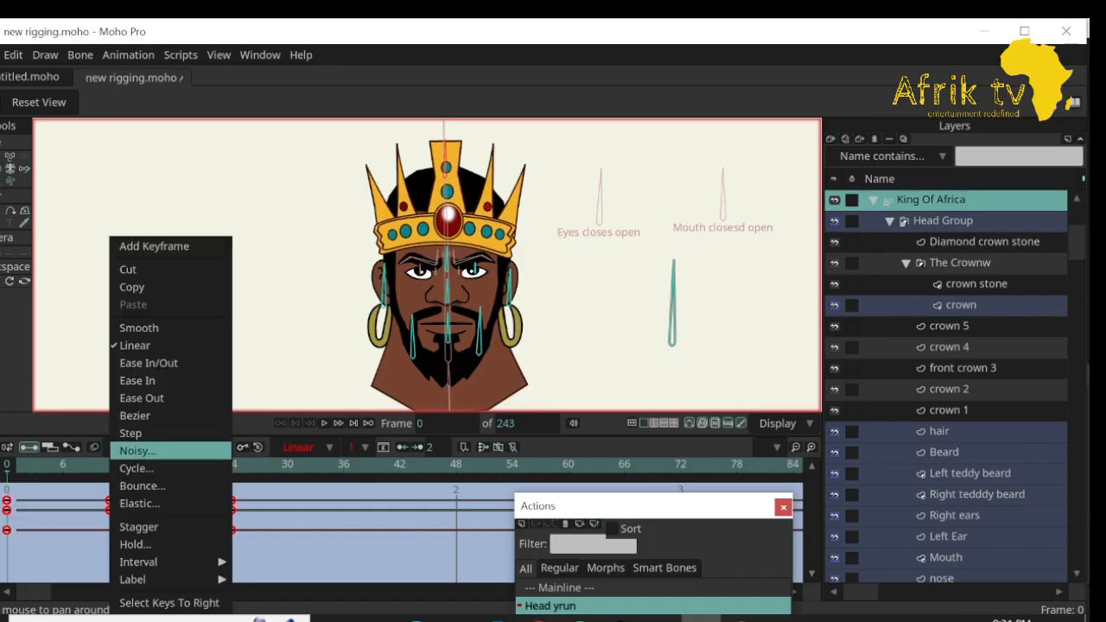
pyautogui.click(145, 346)
# At frame 11, extend the hair down behind the ear by moving its lower back point to X 0.1475, Y 0.5316 and lowering the outer point.
pyautogui.moveTo(7, 464); pyautogui.dragTo(109, 465)
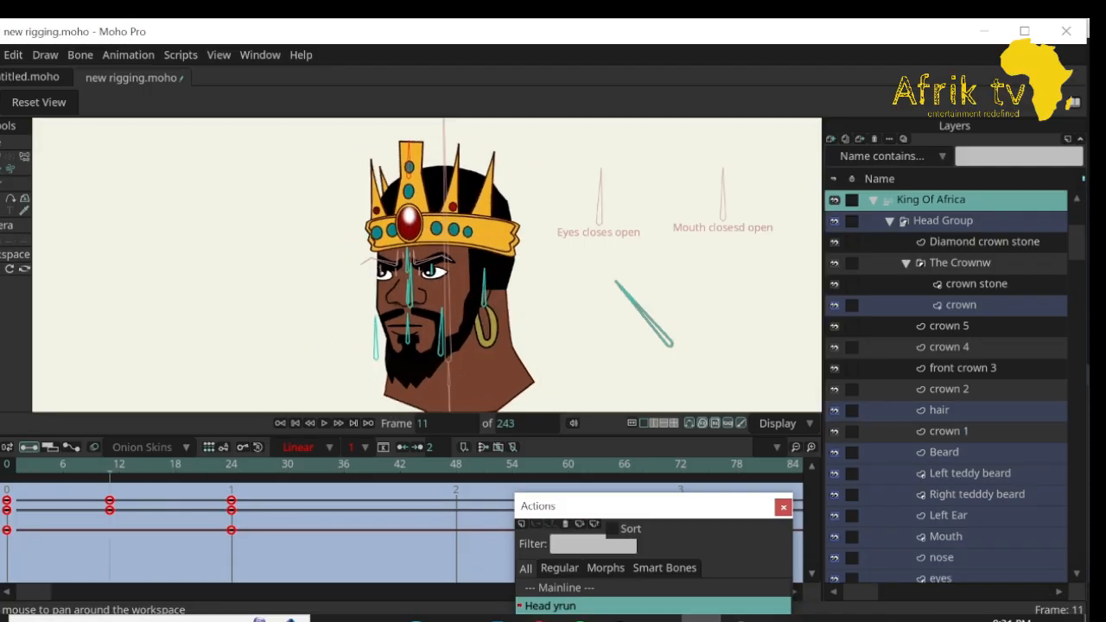
pyautogui.click(939, 410)
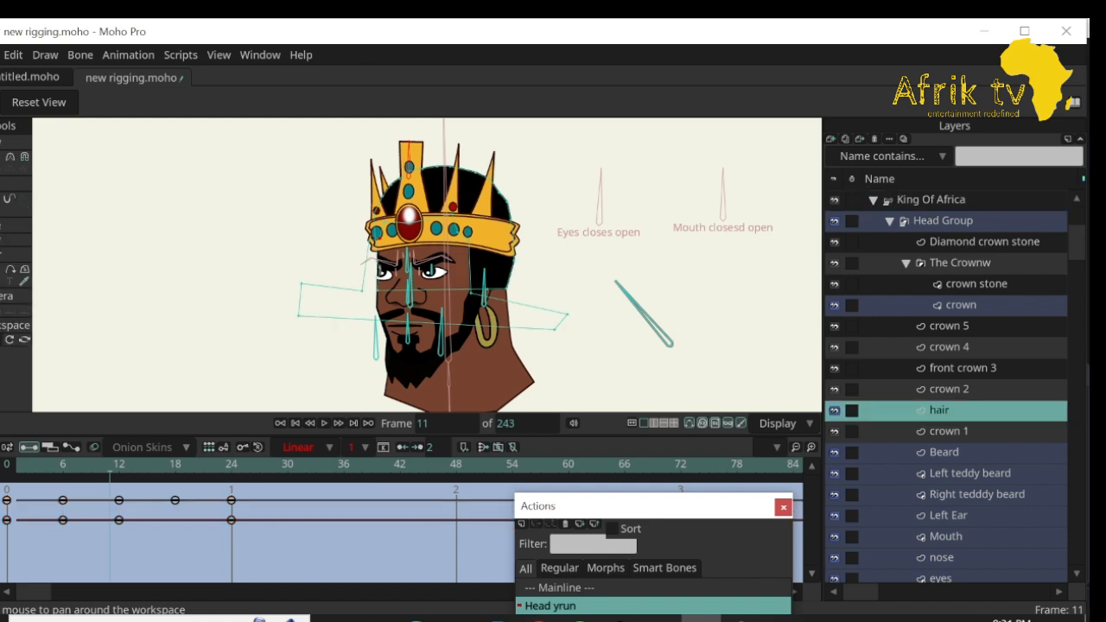
pyautogui.click(2, 340)
pyautogui.moveTo(496, 278); pyautogui.dragTo(610, 279)
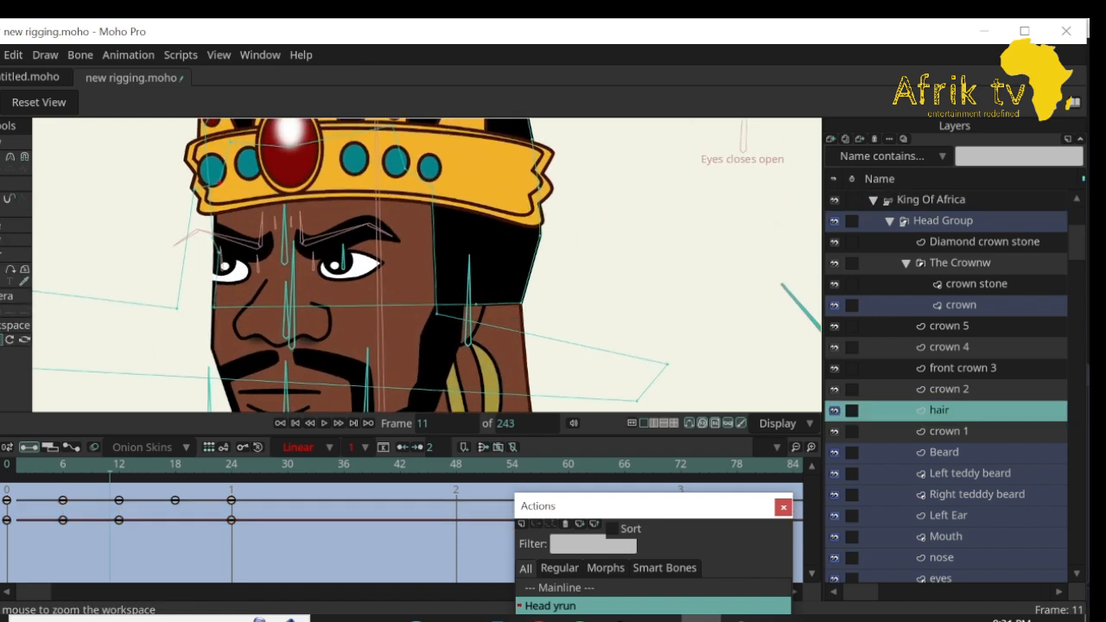
pyautogui.click(2, 339)
pyautogui.moveTo(501, 328); pyautogui.dragTo(478, 266)
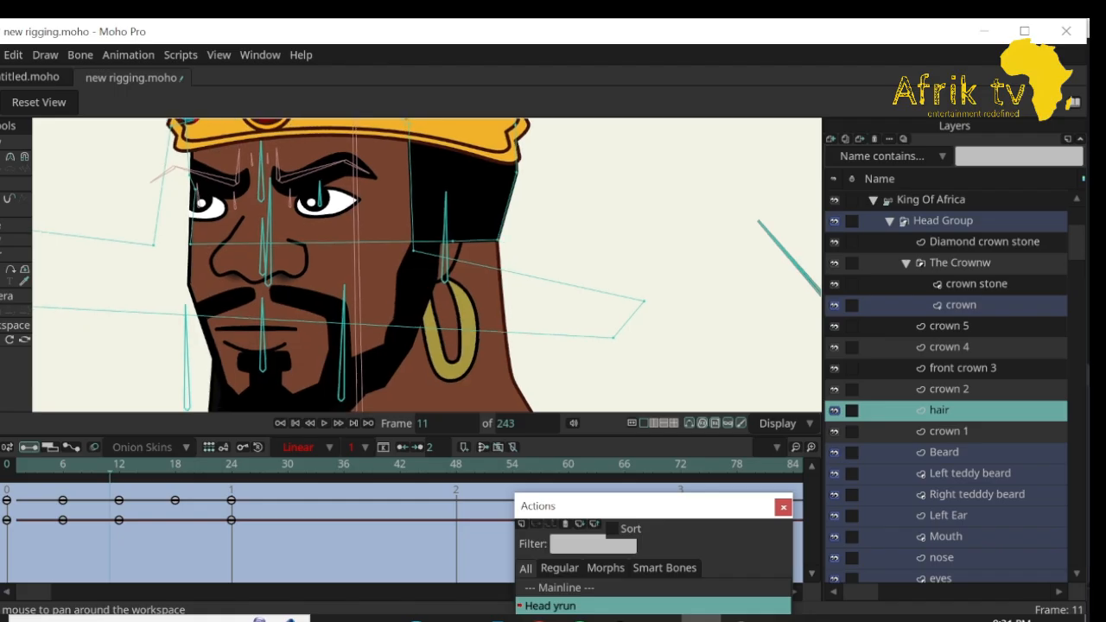
pyautogui.click(1, 157)
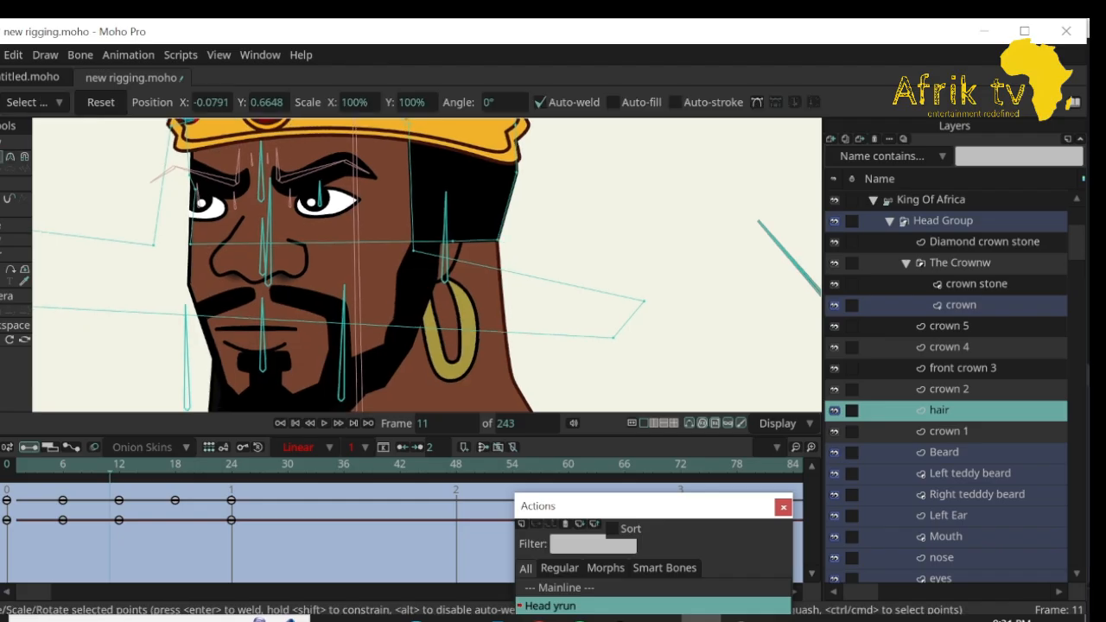
pyautogui.click(497, 240)
pyautogui.moveTo(497, 240); pyautogui.dragTo(509, 301)
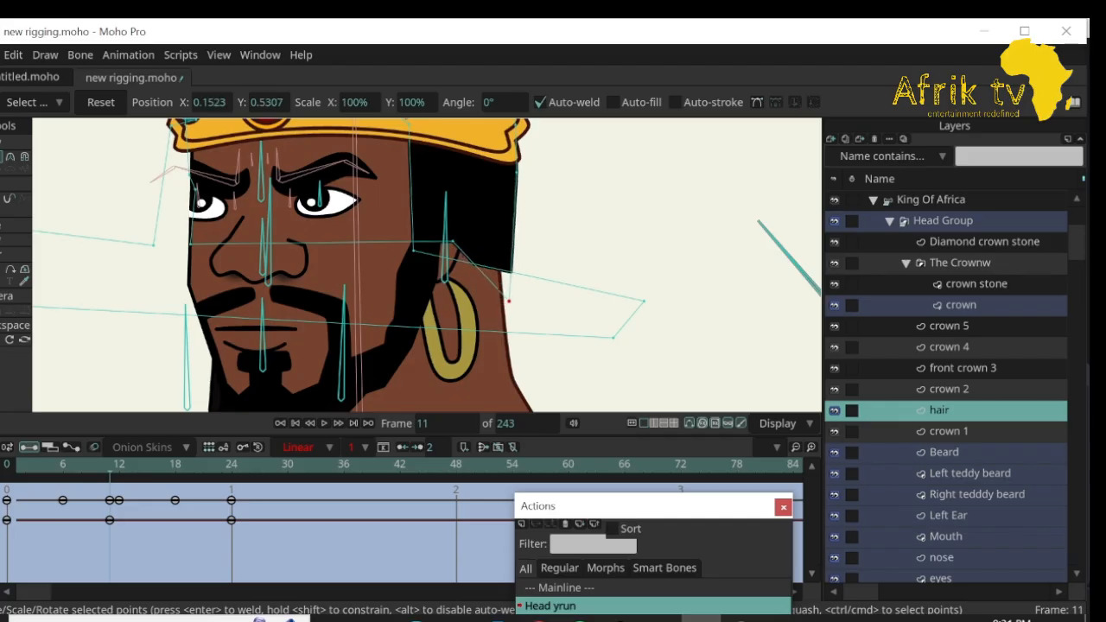
pyautogui.moveTo(643, 302); pyautogui.dragTo(629, 387)
pyautogui.moveTo(509, 301); pyautogui.dragTo(503, 301)
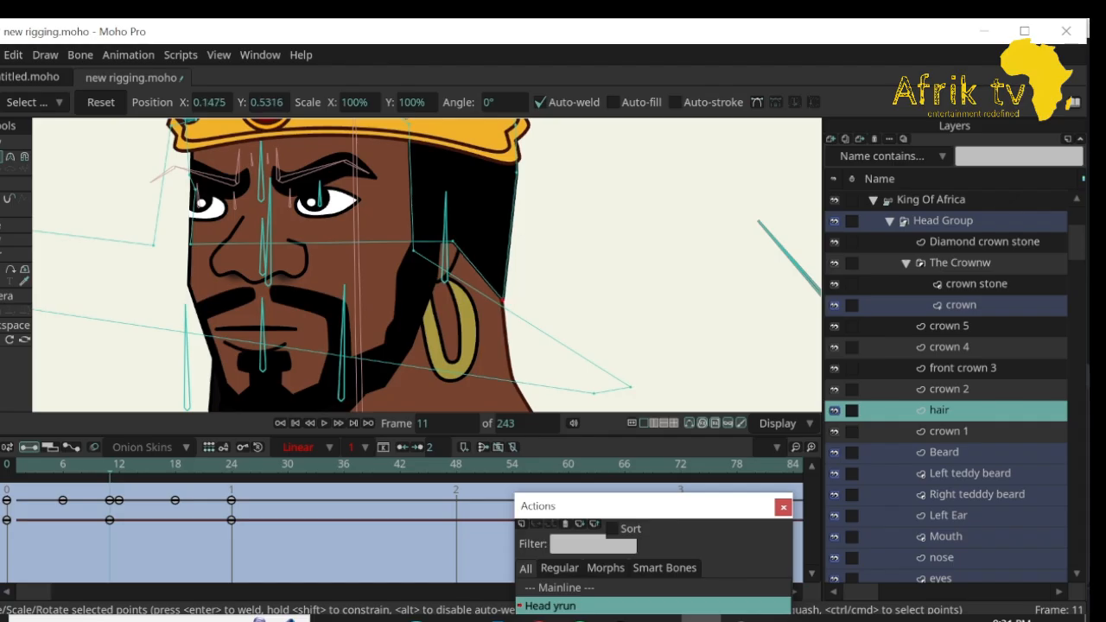
# At frame 2, collapse The Crownw group and reorder the Left Ear layer directly below hair and above Beard.
pyautogui.moveTo(110, 465); pyautogui.dragTo(26, 465)
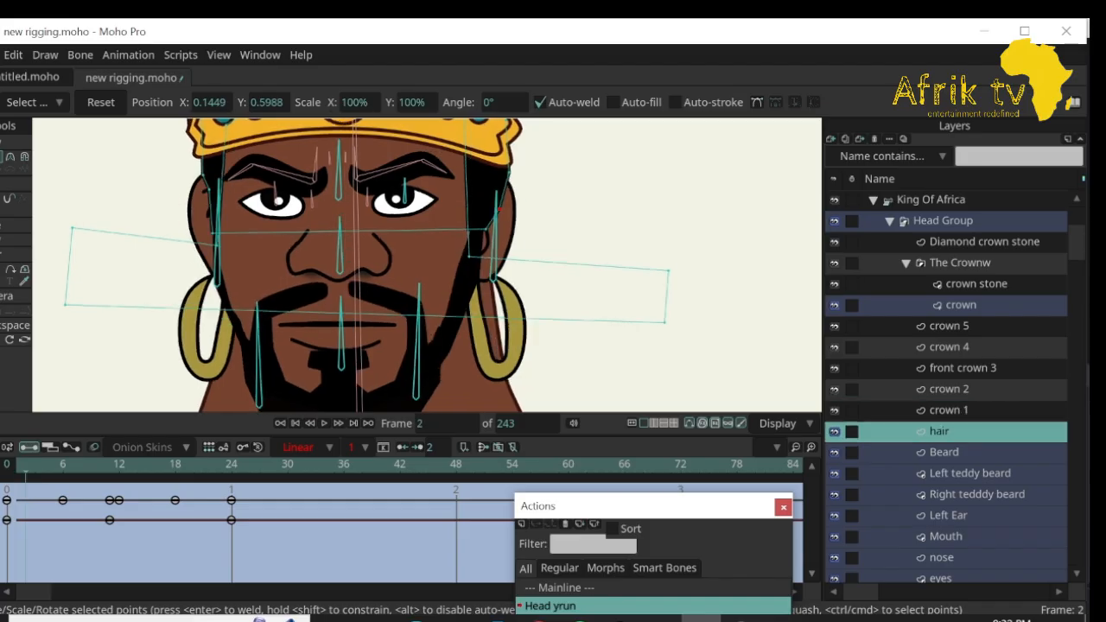
pyautogui.click(905, 264)
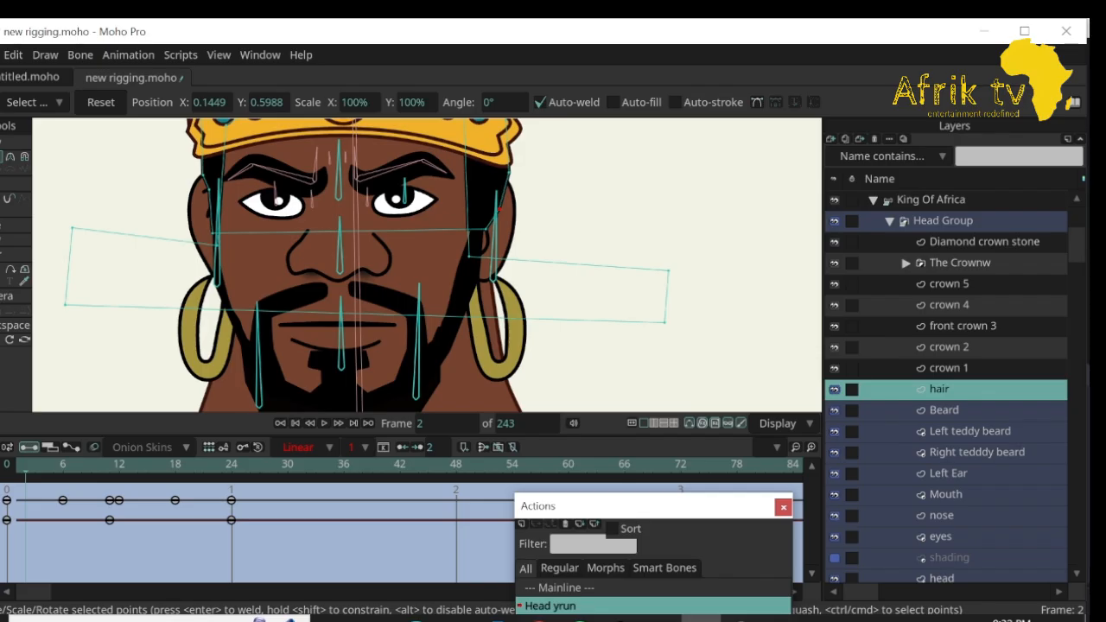
pyautogui.click(948, 473)
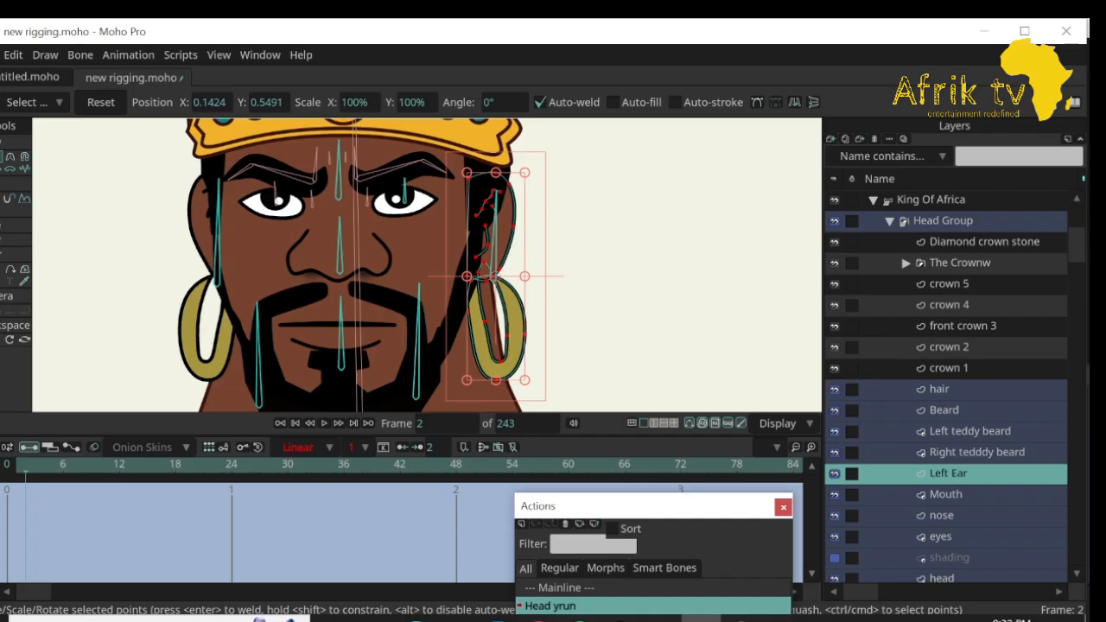
pyautogui.moveTo(948, 474); pyautogui.dragTo(948, 379)
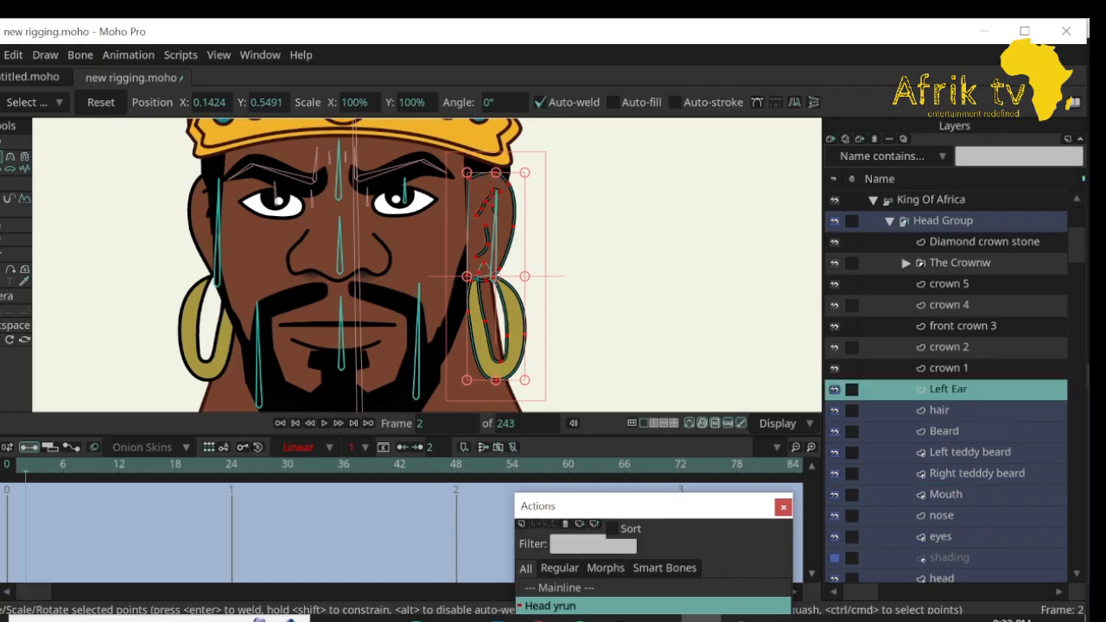
pyautogui.moveTo(949, 390); pyautogui.dragTo(948, 421)
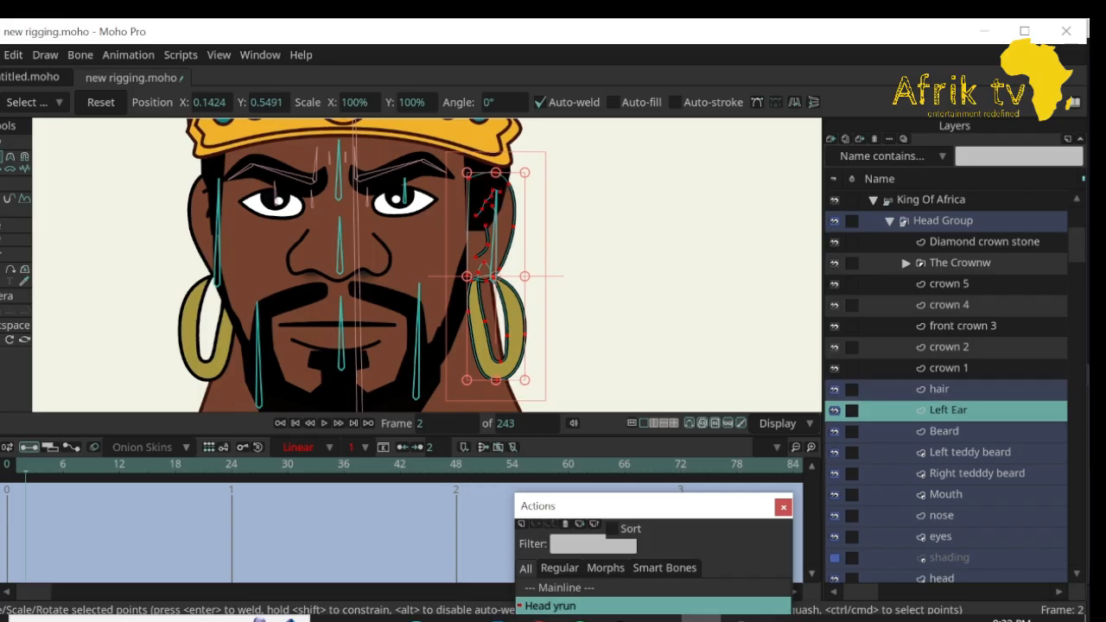
pyautogui.click(2, 339)
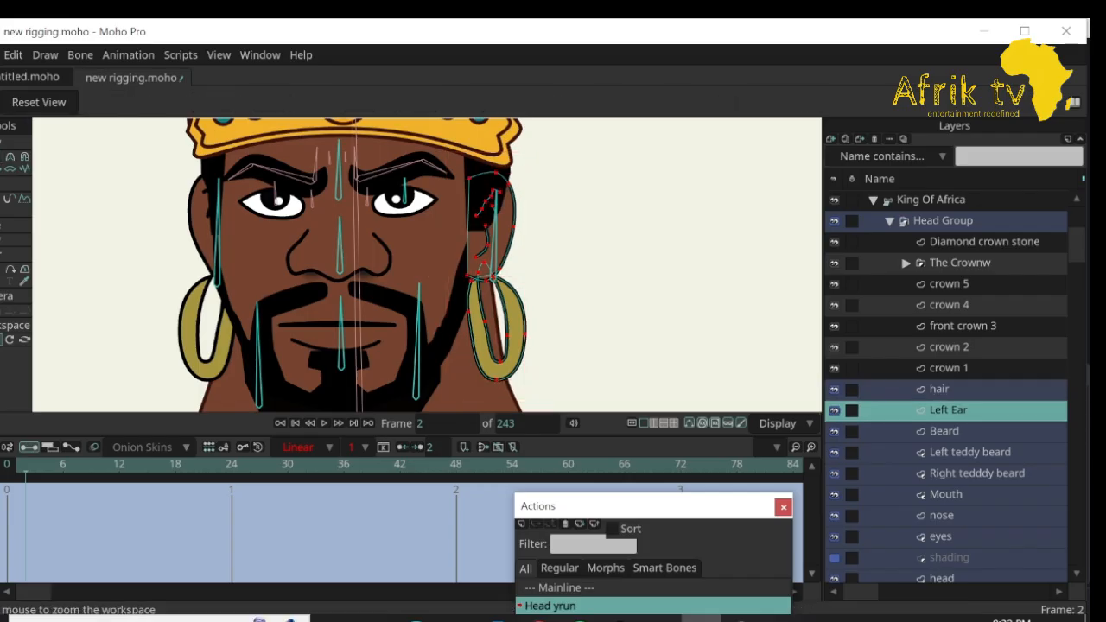
pyautogui.moveTo(486, 157); pyautogui.dragTo(592, 158)
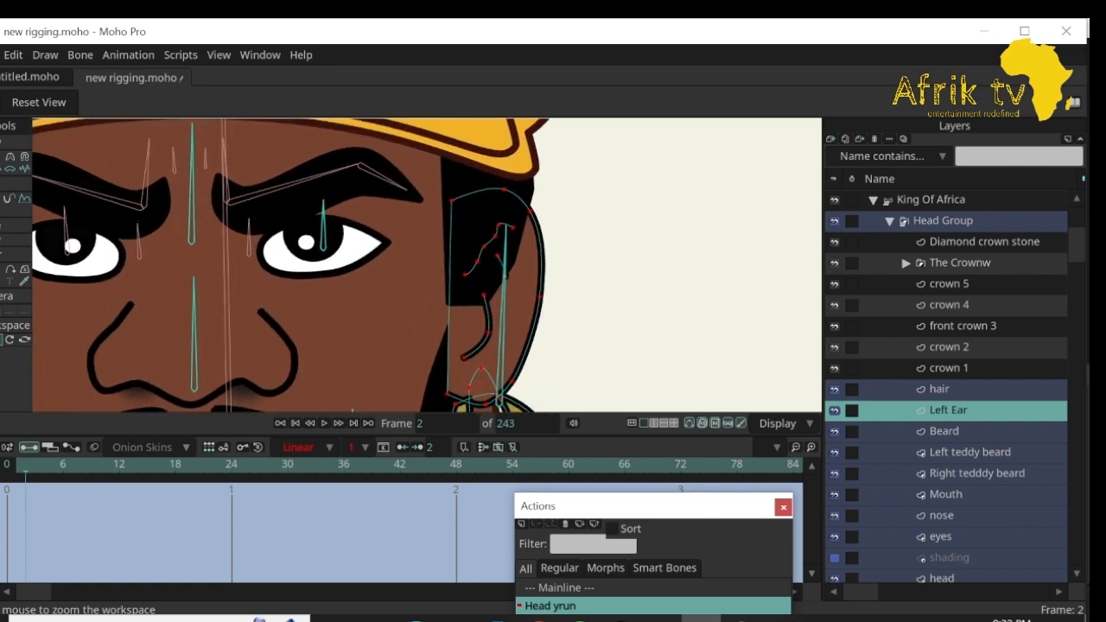
# At frame 2, pull the two hair points over the ear inward and upward, placing the lower one at X 0.1373, Y 0.6181.
pyautogui.click(948, 390)
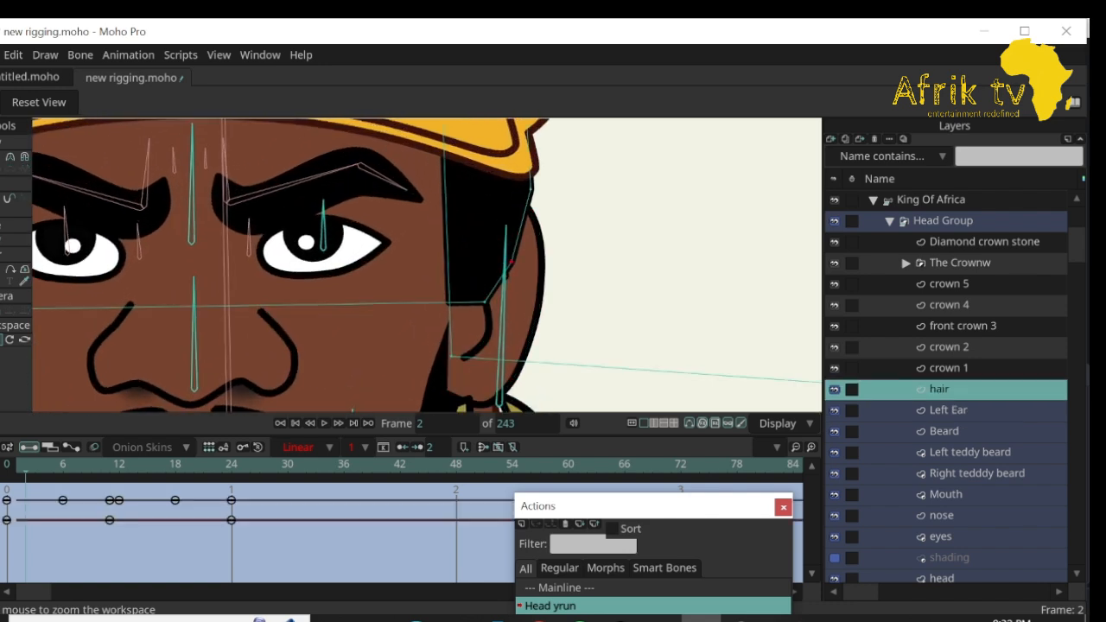
pyautogui.press('t')
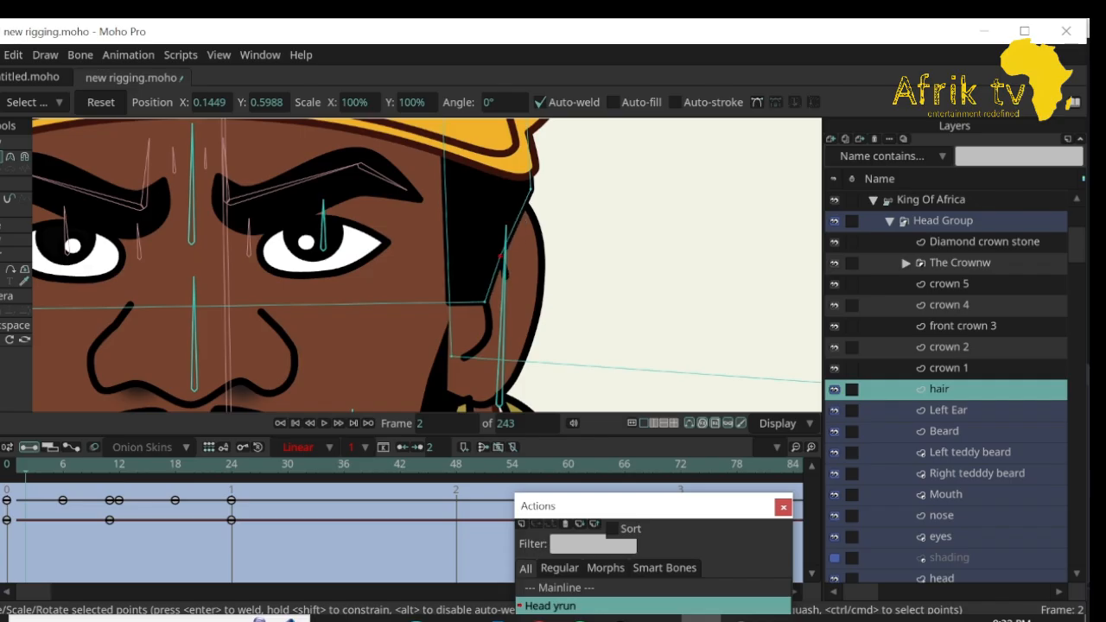
pyautogui.moveTo(500, 256); pyautogui.dragTo(487, 243)
pyautogui.moveTo(531, 189); pyautogui.dragTo(519, 178)
pyautogui.moveTo(487, 243); pyautogui.dragTo(492, 209)
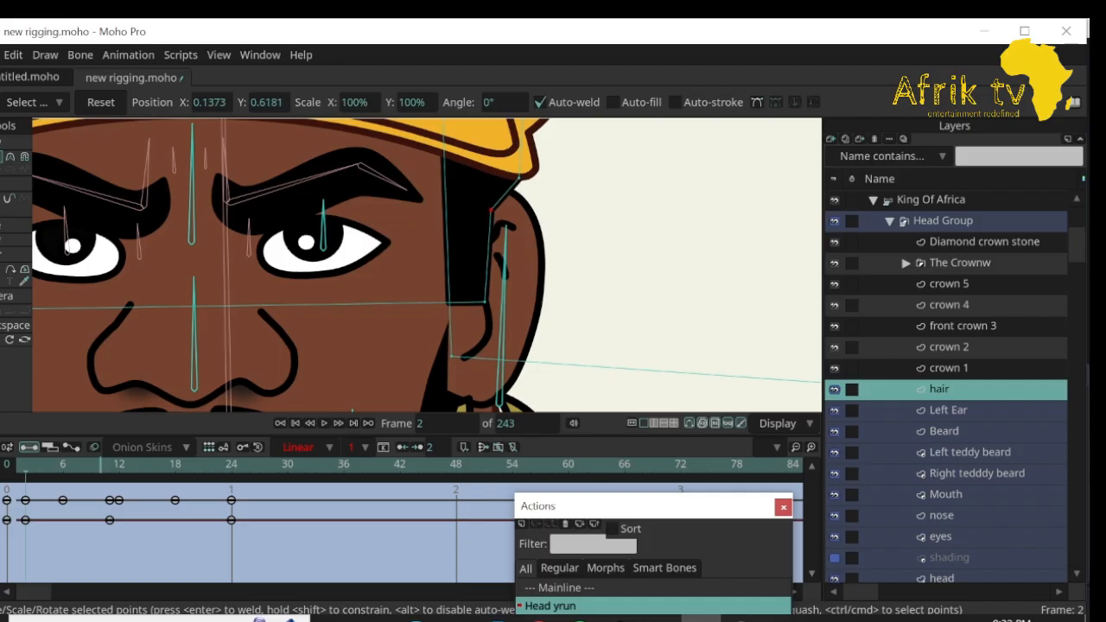
# At frame 3, reorder Left Ear directly above hair and move the ear's upper front point to X 0.1248, Y 0.6184.
pyautogui.moveTo(25, 464)
pyautogui.mouseDown()
pyautogui.moveTo(81, 464)
pyautogui.moveTo(34, 464)
pyautogui.mouseUp()
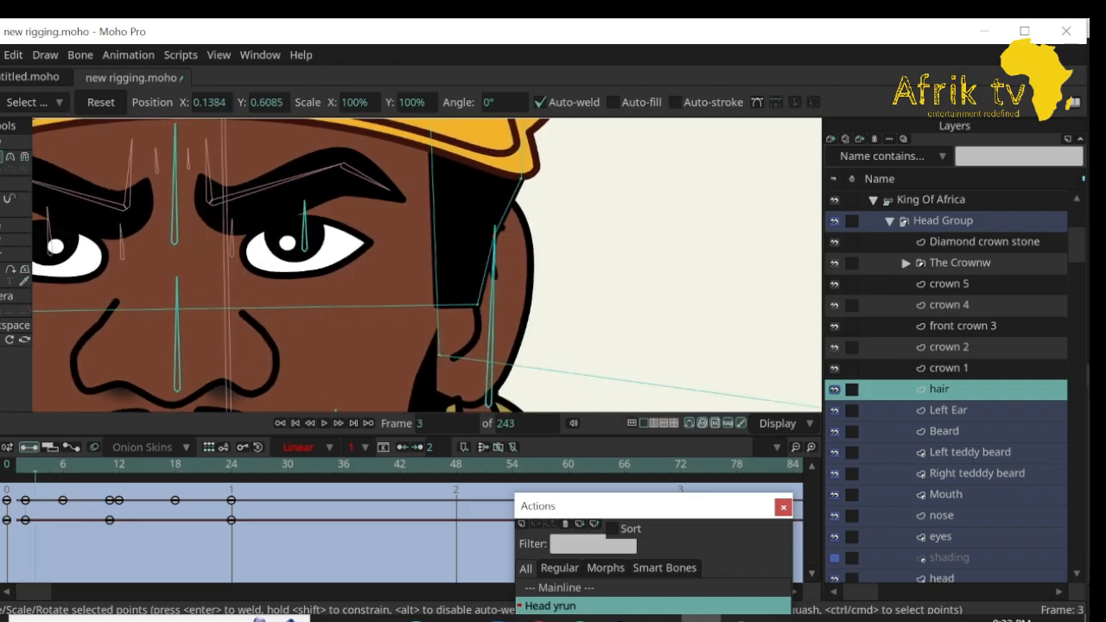
pyautogui.doubleClick(947, 410)
pyautogui.moveTo(947, 411); pyautogui.dragTo(947, 380)
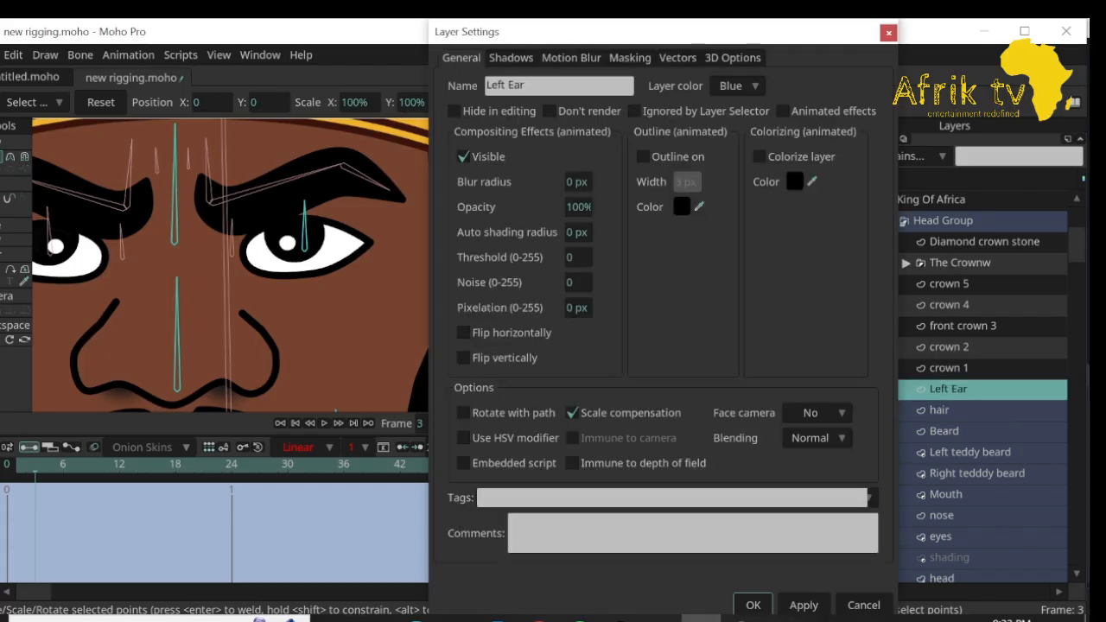
pyautogui.press('Escape')
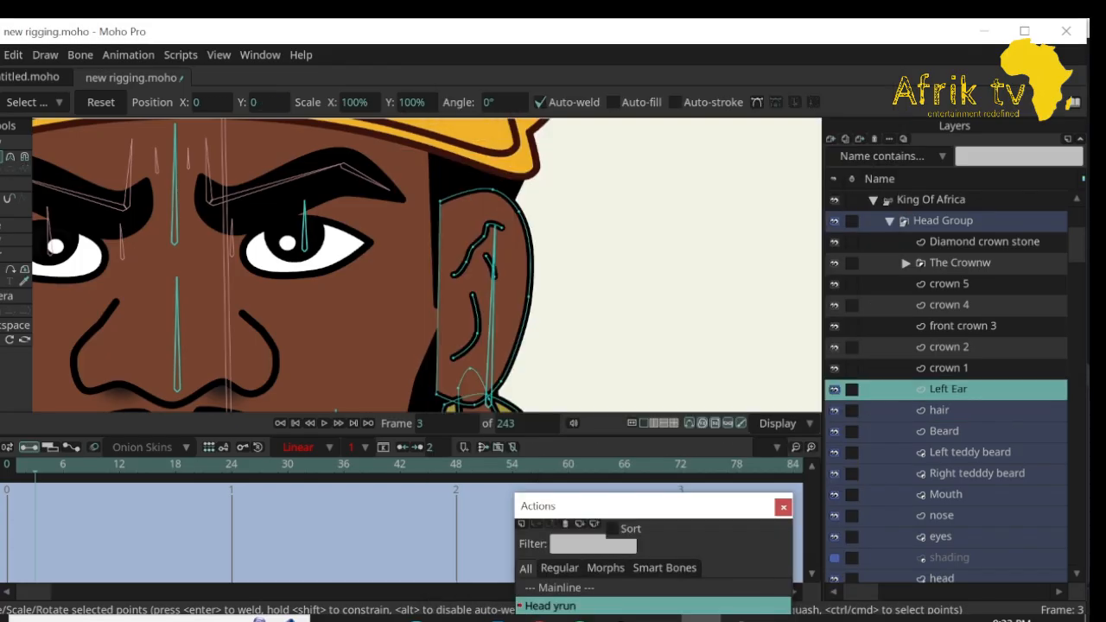
pyautogui.moveTo(440, 202)
pyautogui.mouseDown()
pyautogui.moveTo(461, 201)
pyautogui.moveTo(457, 209)
pyautogui.mouseUp()
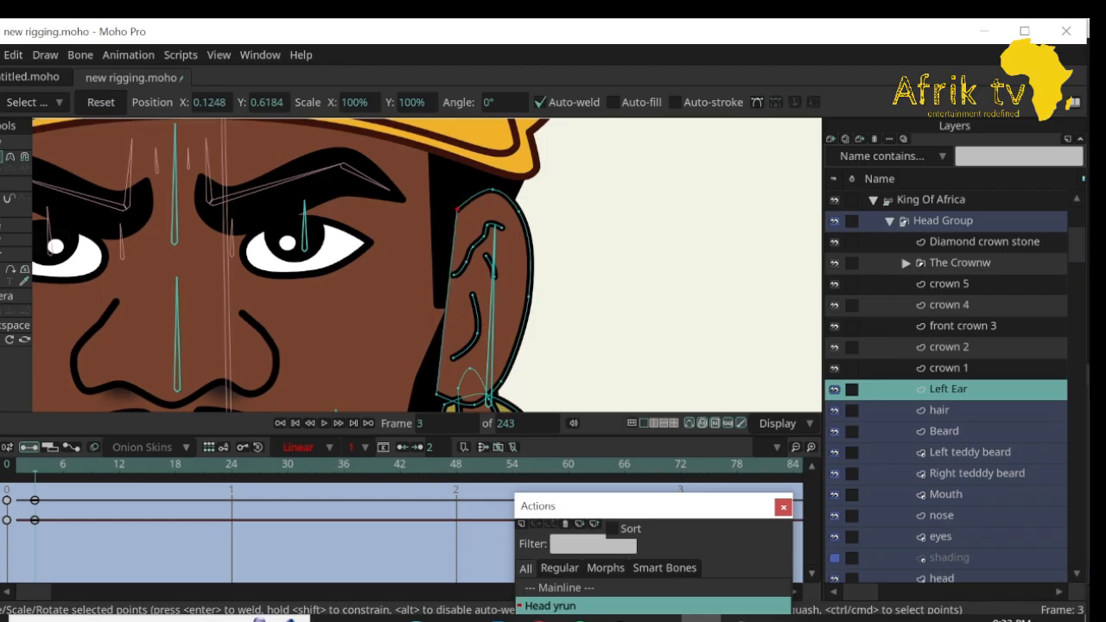
# At frame 3, move the hair's lower front point to X 0.1129, Y 0.5643 and the Left teddy beard's top point to X 0.1135, Y 0.5867.
pyautogui.click(939, 410)
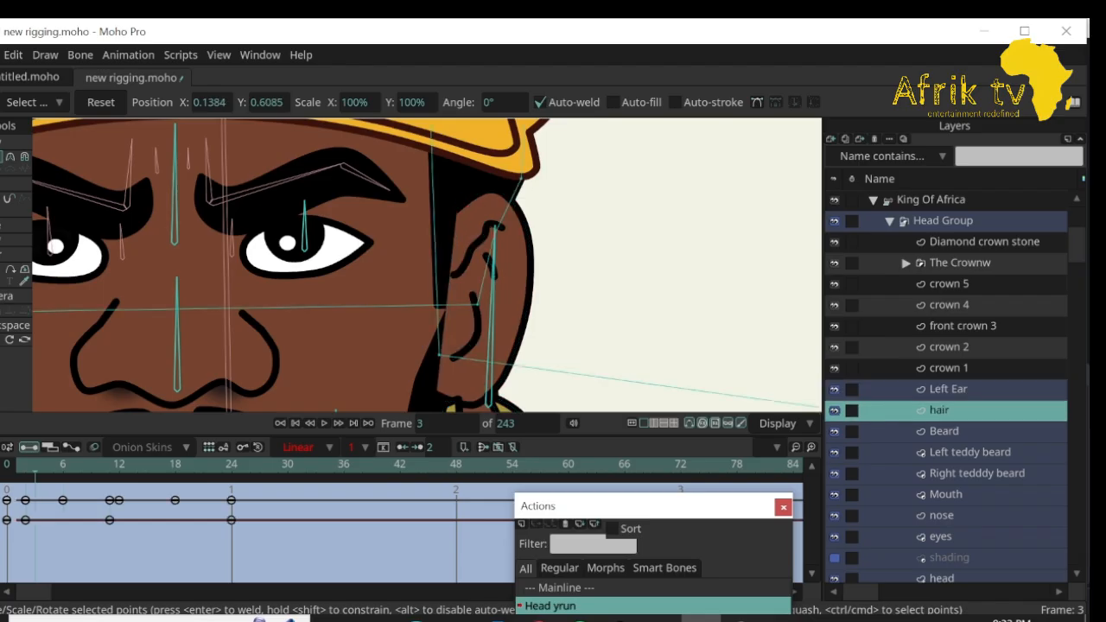
pyautogui.moveTo(439, 354); pyautogui.dragTo(425, 355)
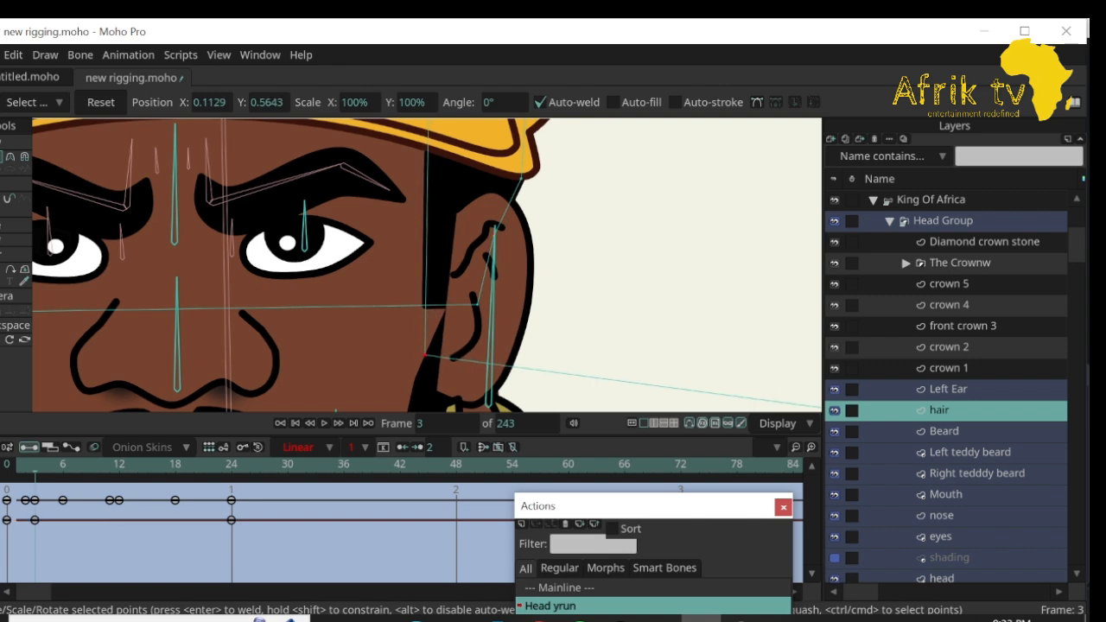
pyautogui.click(969, 451)
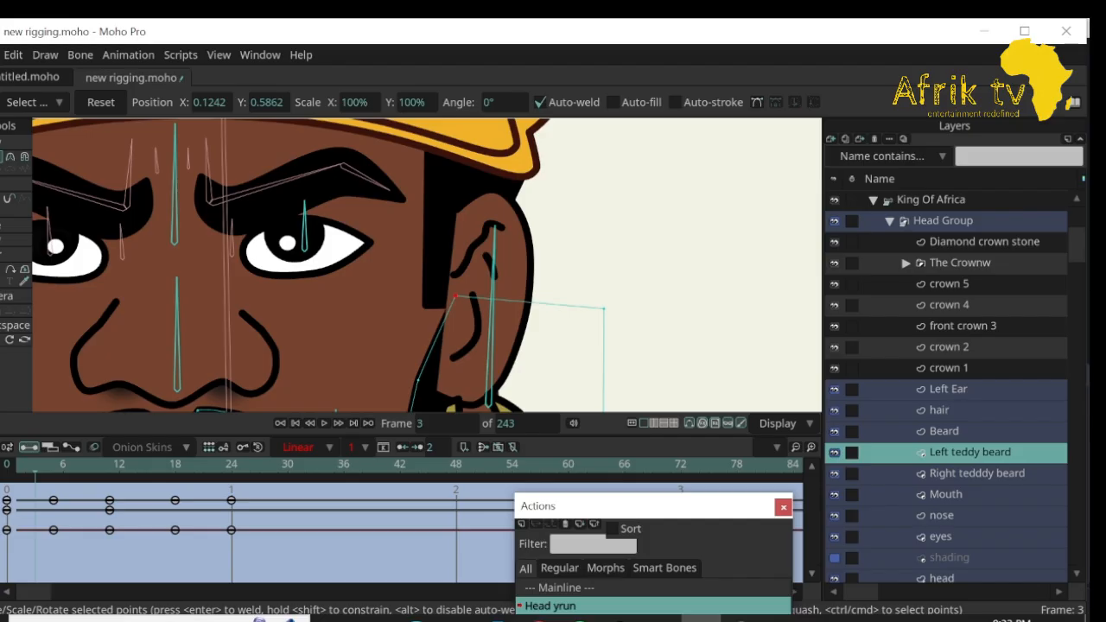
pyautogui.moveTo(454, 297); pyautogui.dragTo(426, 295)
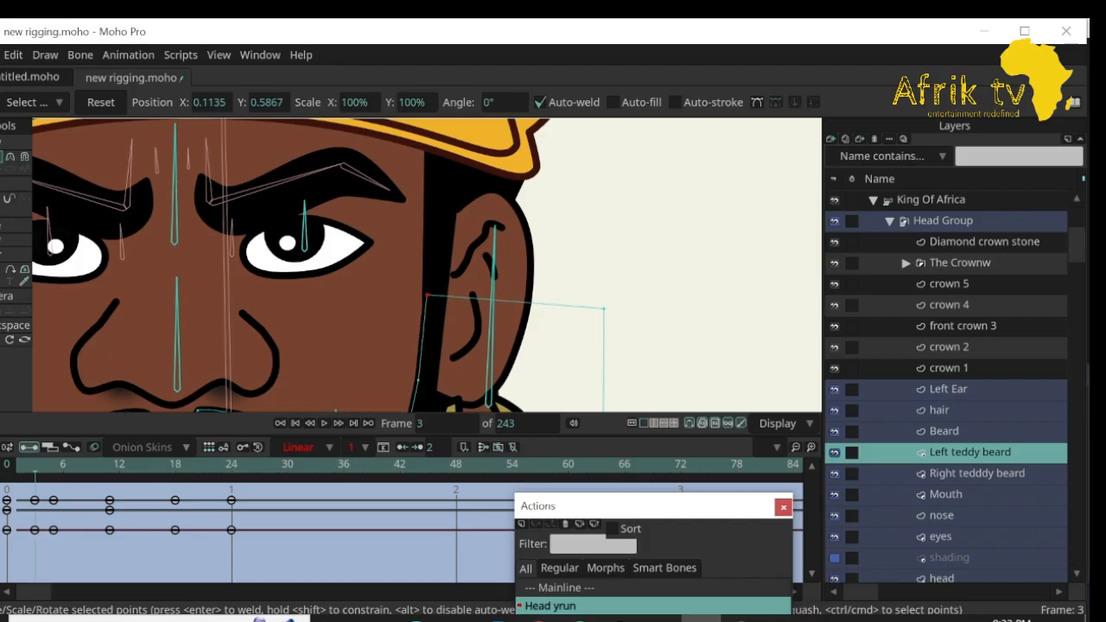
# At frame 5, align the Left teddy beard's top point with the sideburn edge at X 0.1046, Y 0.5860.
pyautogui.scroll(-5, 213, 298)
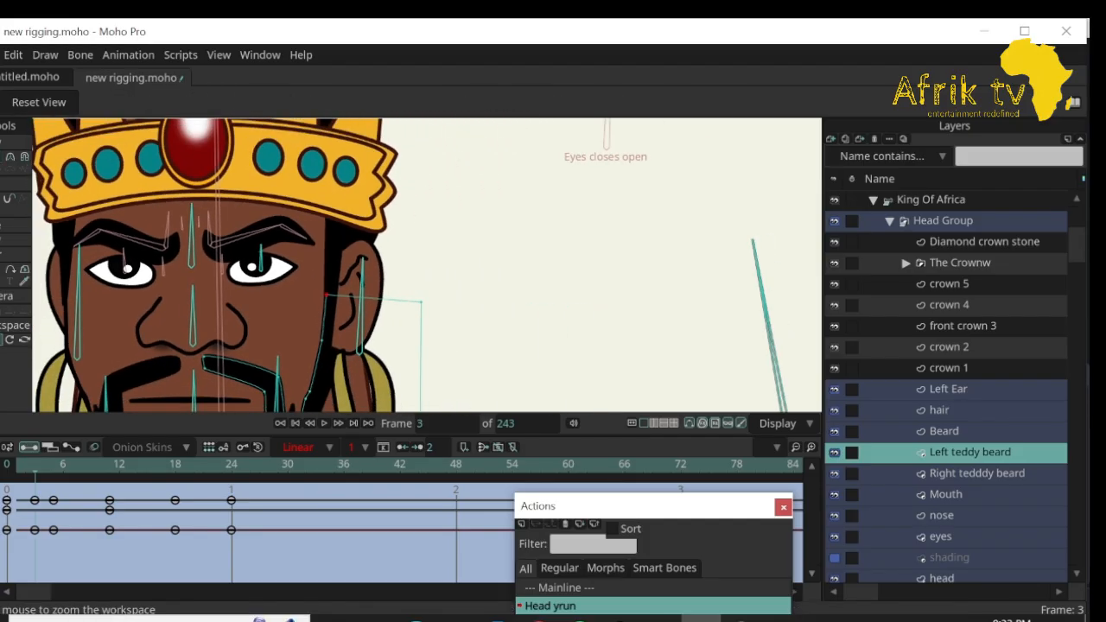
pyautogui.moveTo(214, 298); pyautogui.dragTo(304, 183)
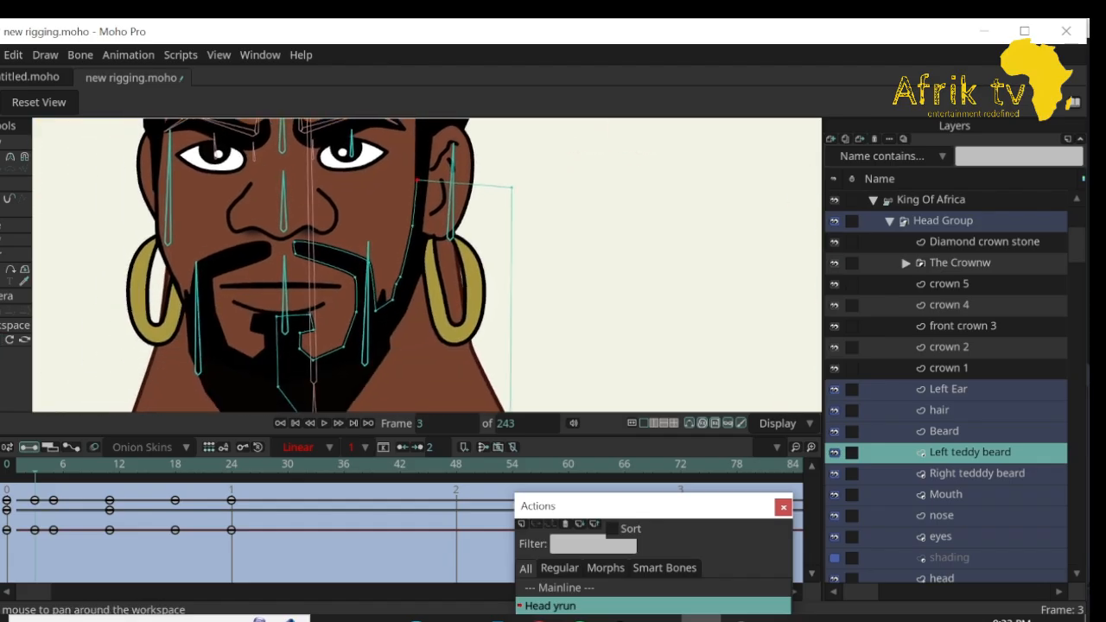
pyautogui.hotkey('ctrl', 'Right')
pyautogui.hotkey('ctrl', 'Right')
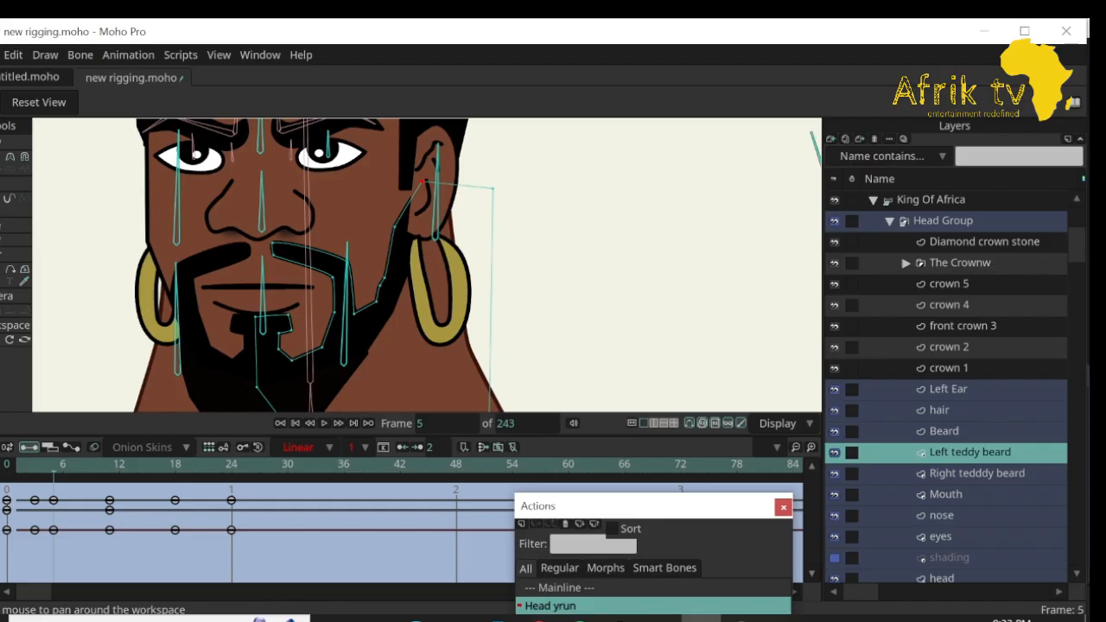
pyautogui.press('t')
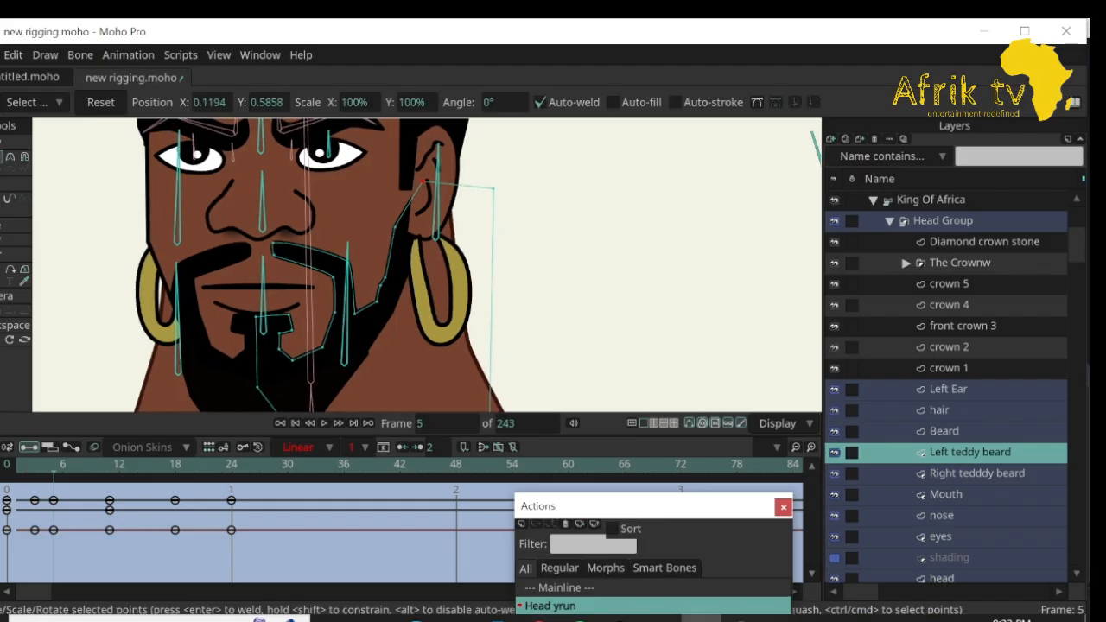
pyautogui.press('Left')
pyautogui.press('Left')
pyautogui.press('Left')
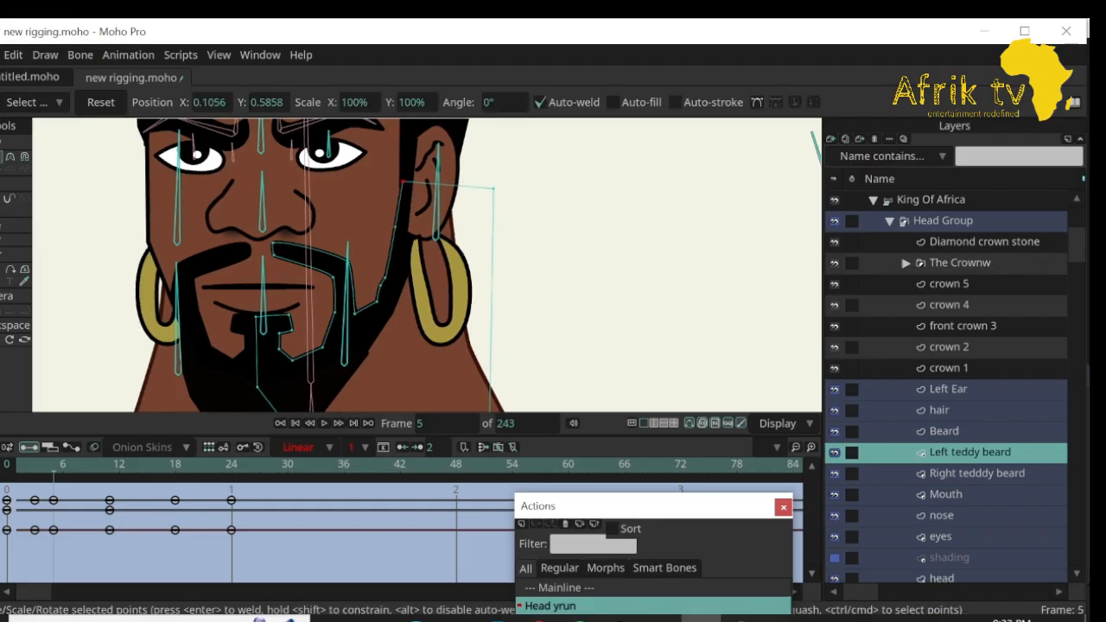
pyautogui.press('z')
pyautogui.scroll(1, 426, 265)
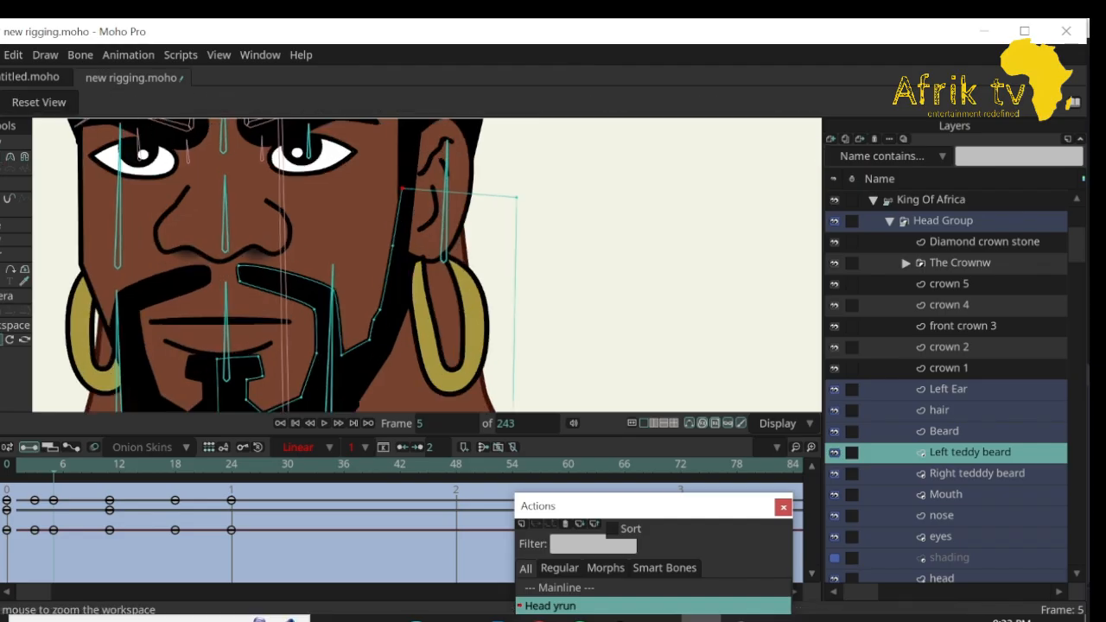
pyautogui.scroll(3, 408, 153)
pyautogui.press('t')
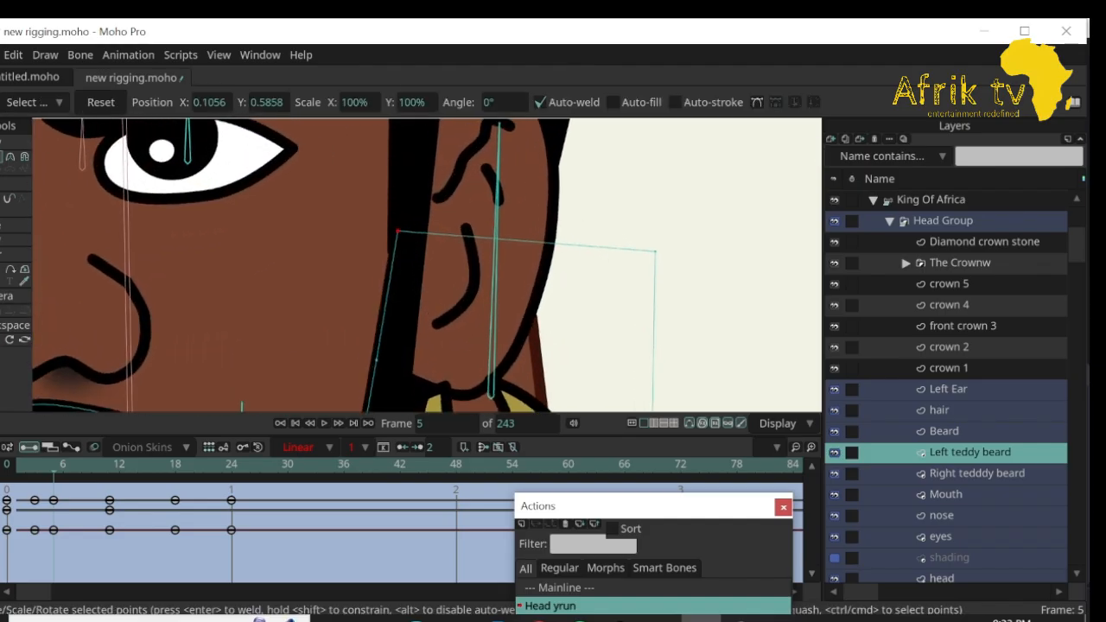
pyautogui.moveTo(398, 231); pyautogui.dragTo(393, 230)
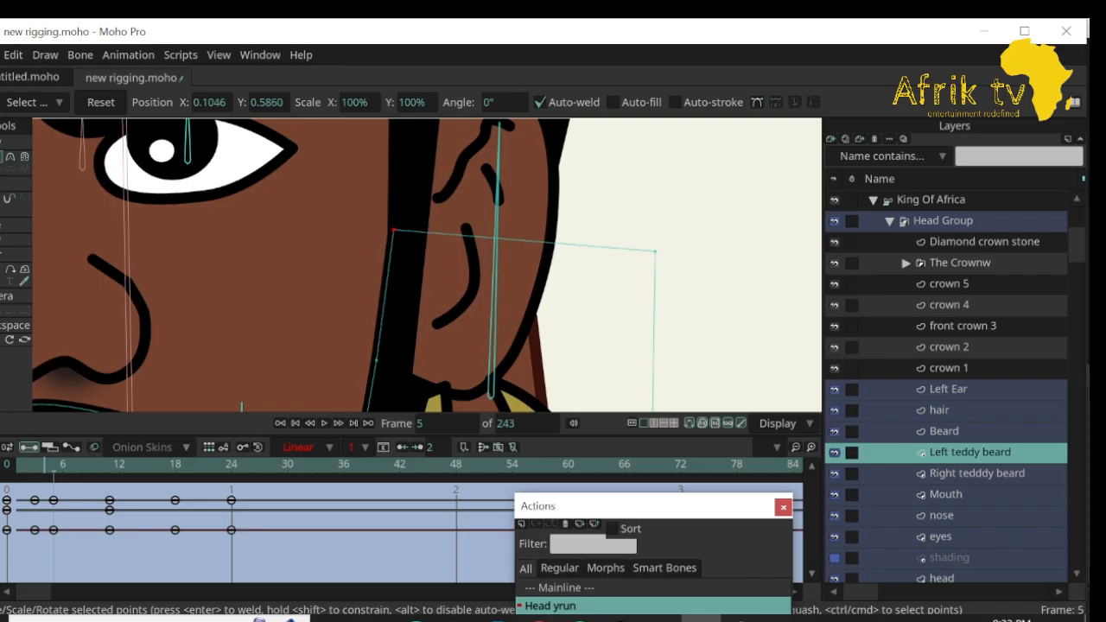
# At frame 11, move the Left teddy beard's top point to X 0.0804, Y 0.5821 so it joins the hair edge.
pyautogui.press('Right')
pyautogui.press('Right')
pyautogui.press('Right')
pyautogui.press('Right')
pyautogui.press('Right')
pyautogui.press('Right')
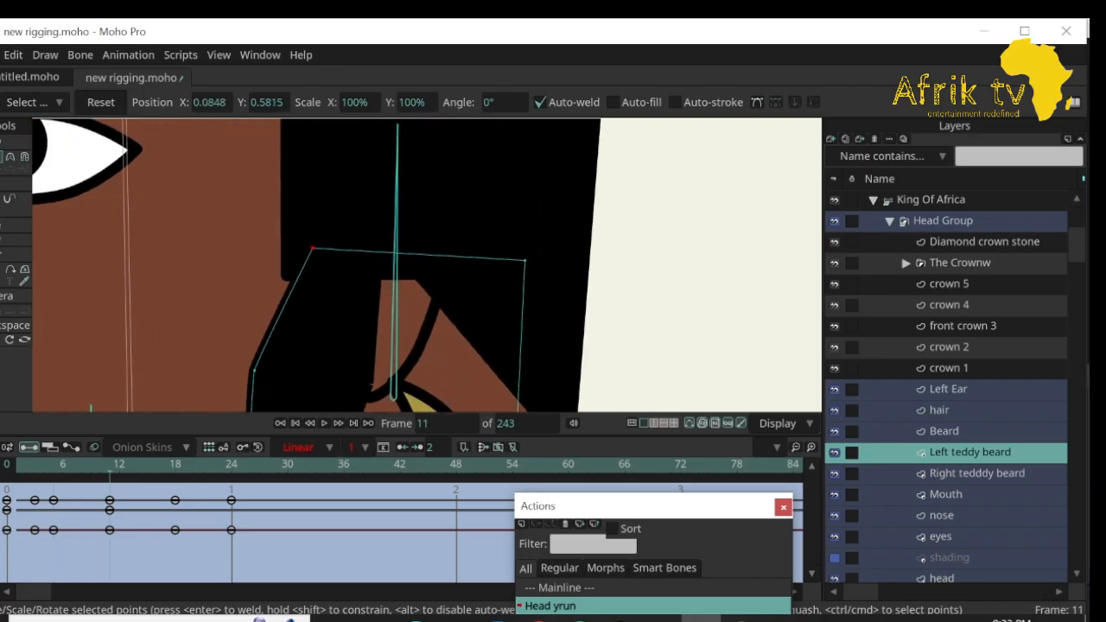
pyautogui.moveTo(313, 248); pyautogui.dragTo(295, 246)
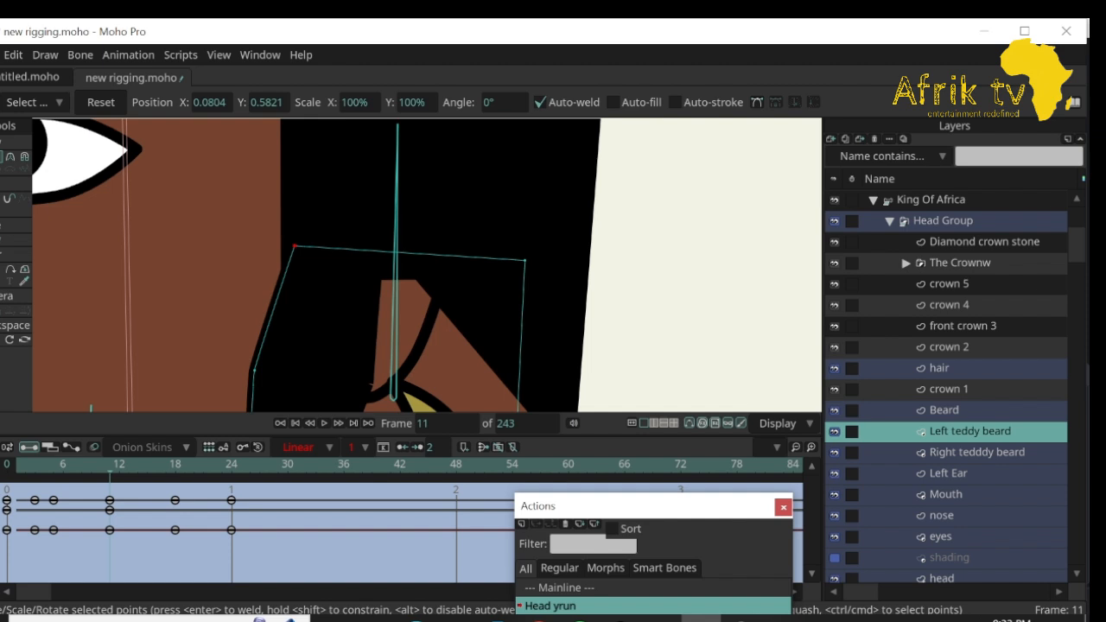
# Reorder the Left Ear layer directly above hair at frames 11, 12 and 19.
pyautogui.click(949, 473)
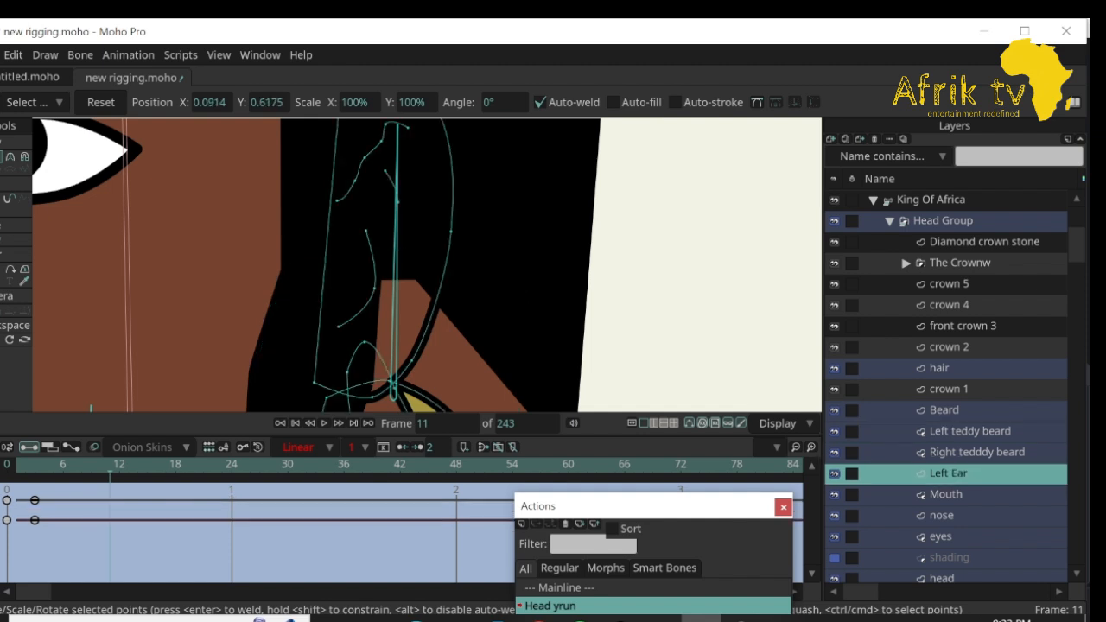
pyautogui.moveTo(949, 471); pyautogui.dragTo(948, 358)
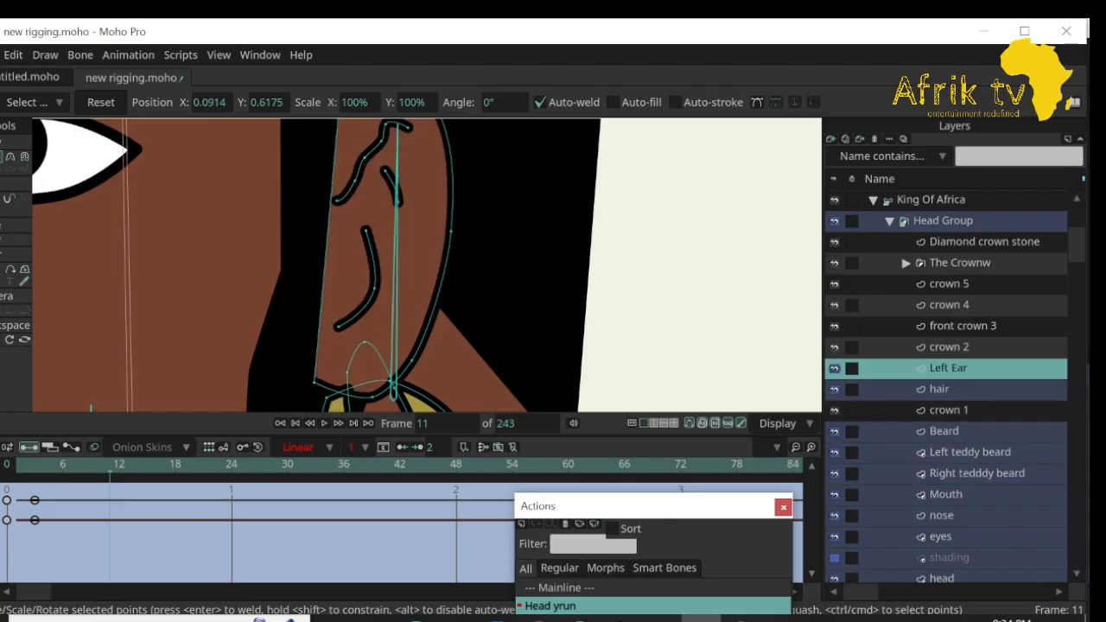
pyautogui.press('Right')
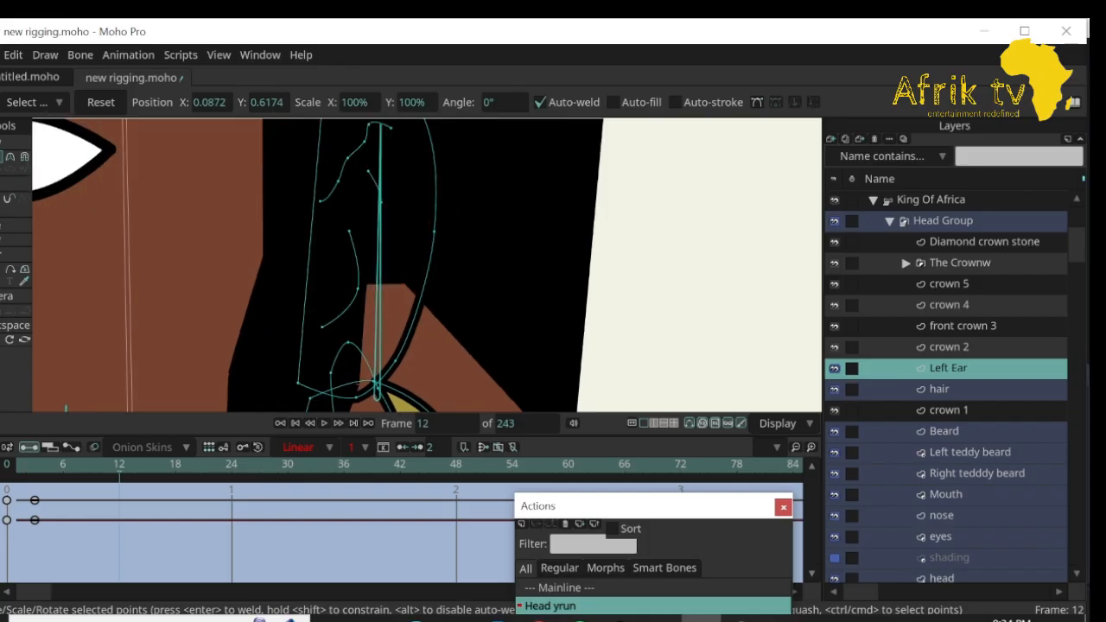
pyautogui.press('Left')
pyautogui.press('Right')
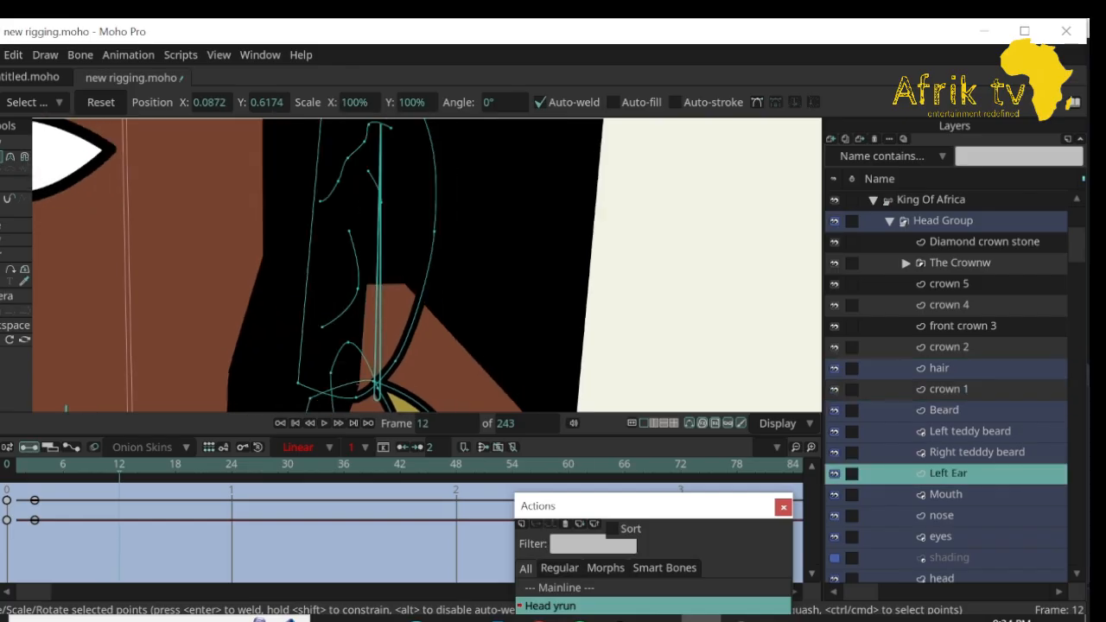
pyautogui.moveTo(947, 473); pyautogui.dragTo(947, 359)
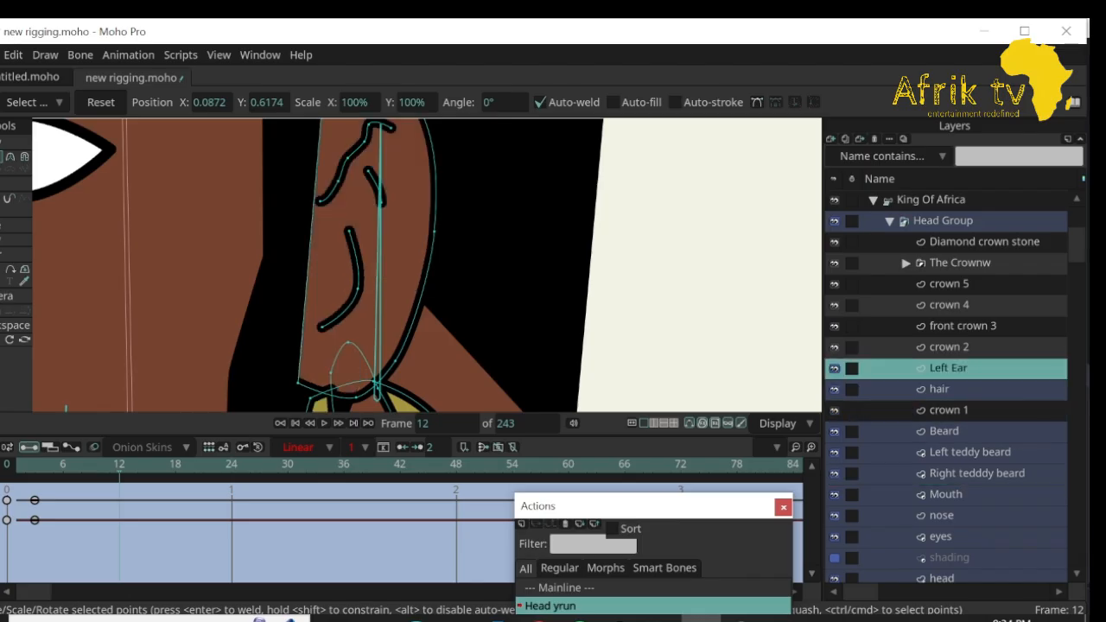
pyautogui.moveTo(120, 465); pyautogui.dragTo(184, 465)
pyautogui.moveTo(948, 473); pyautogui.dragTo(947, 339)
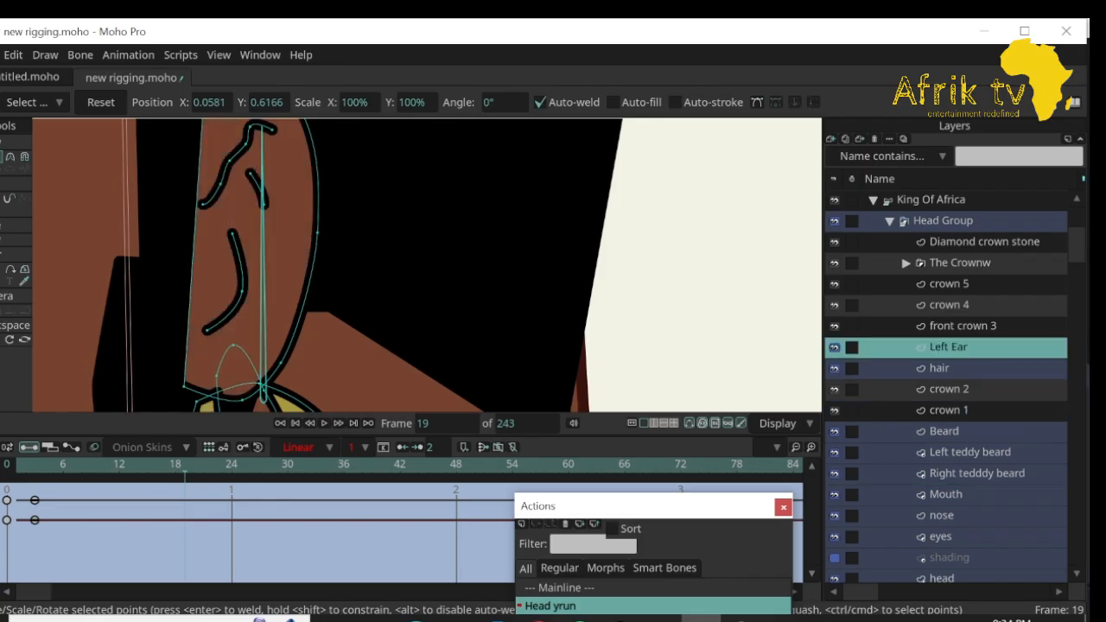
# Select the King Of Africa layer, scrub the head turn from frame 24 back to frame 0, and make the shading layer visible.
pyautogui.click(930, 199)
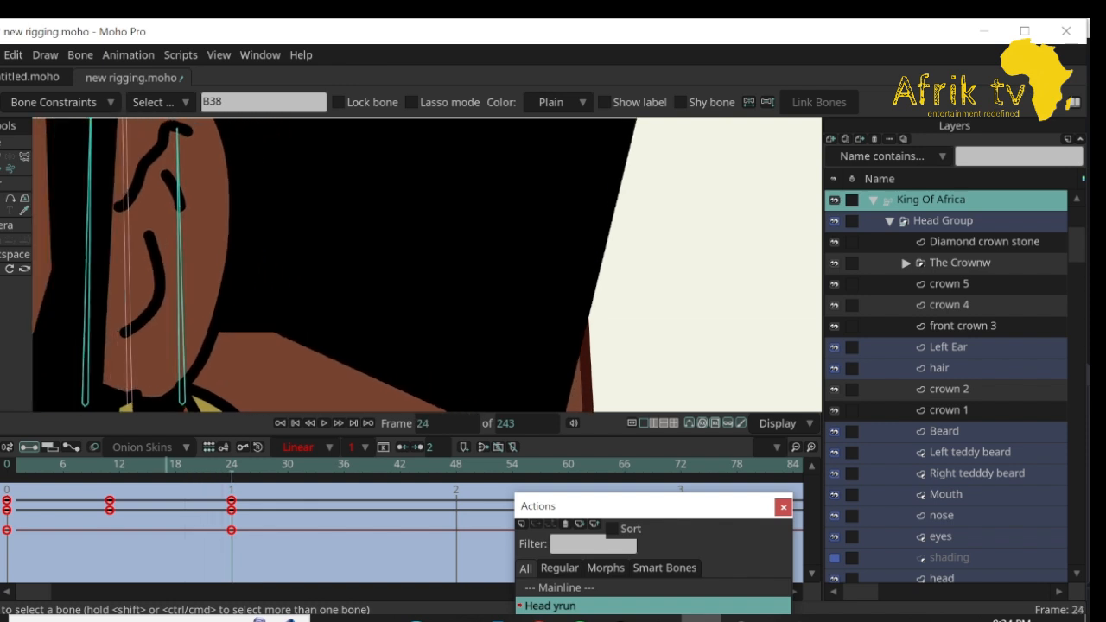
pyautogui.click(1, 269)
pyautogui.scroll(-5, 343, 282)
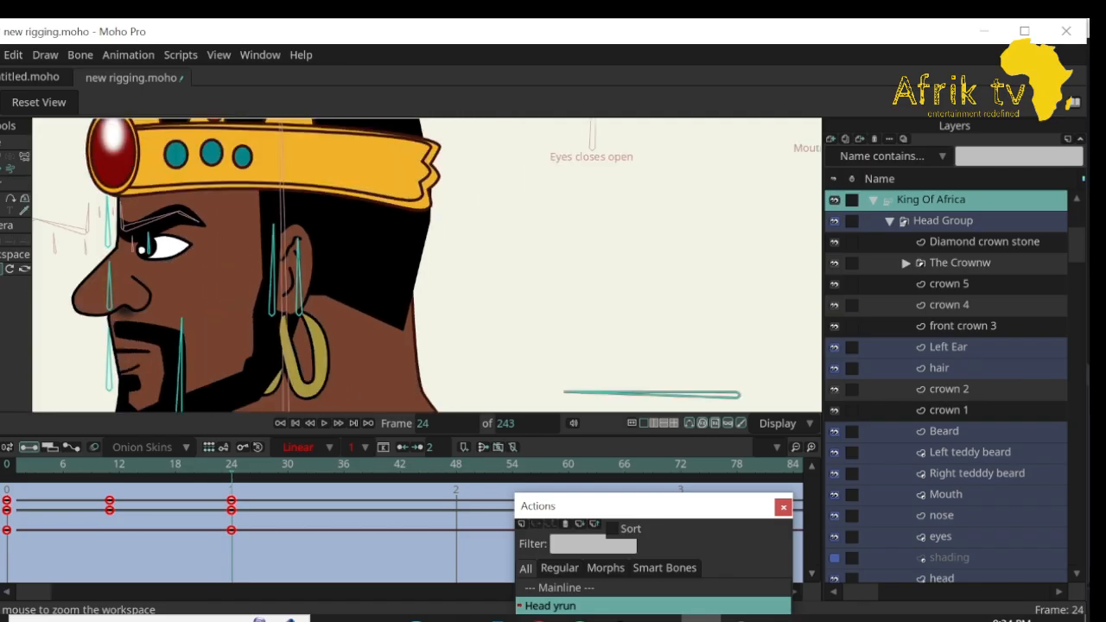
pyautogui.scroll(-4, 297, 248)
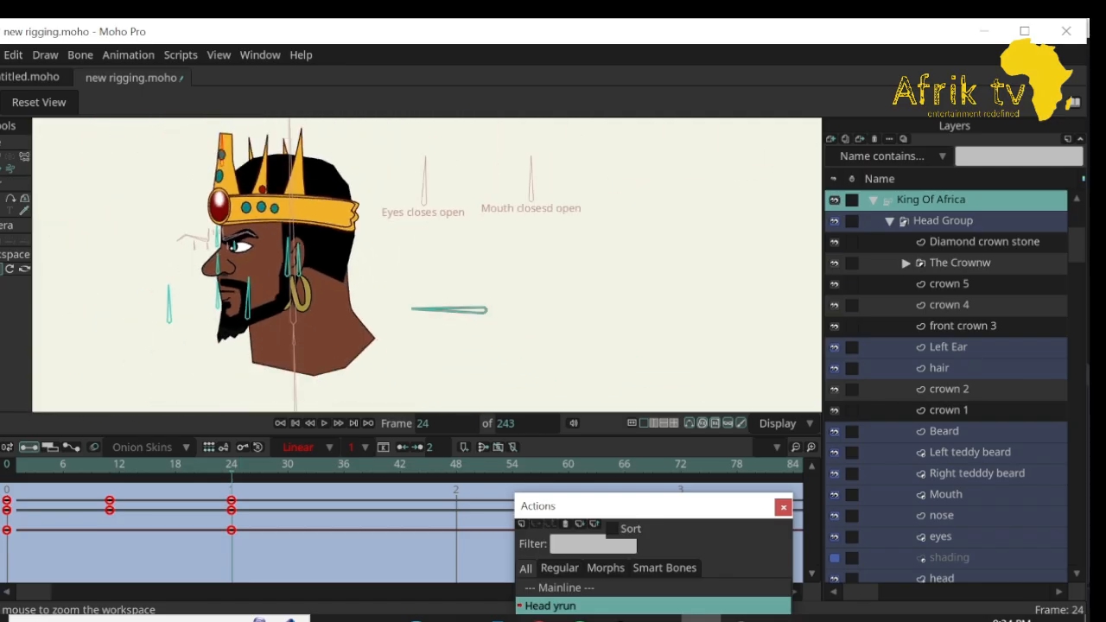
pyautogui.moveTo(232, 465); pyautogui.dragTo(7, 465)
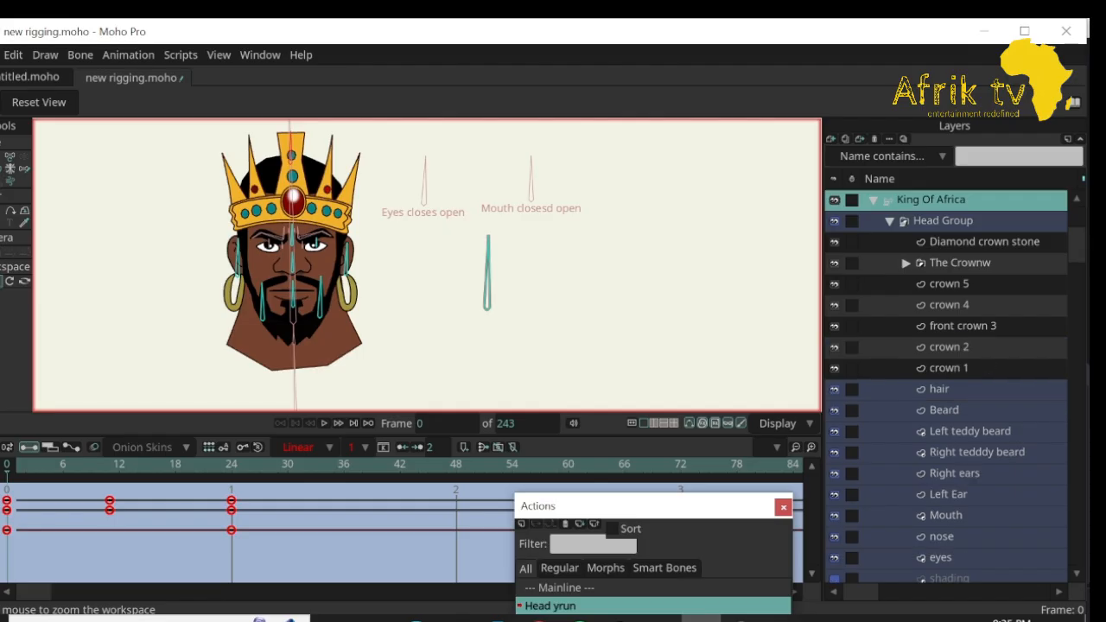
pyautogui.scroll(7, 255, 214)
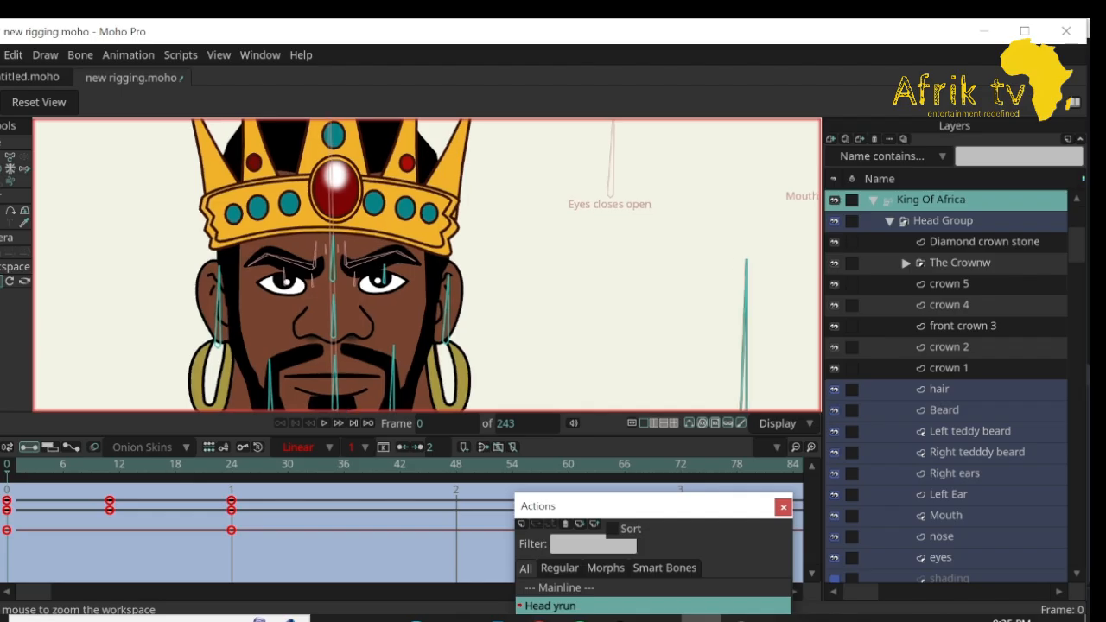
pyautogui.scroll(-3, 950, 384)
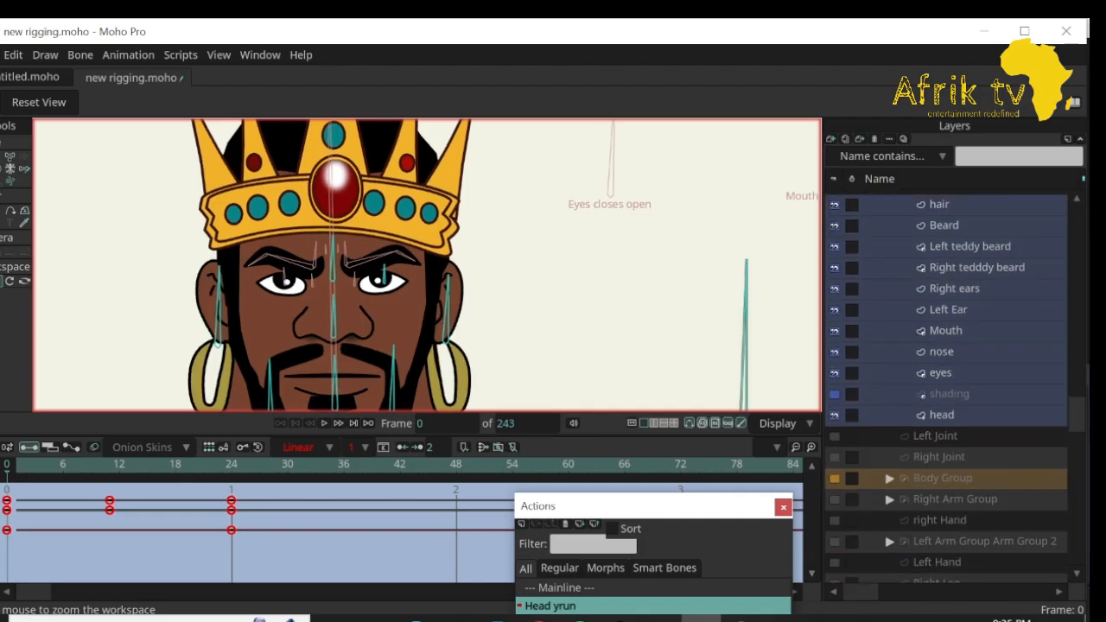
pyautogui.click(835, 394)
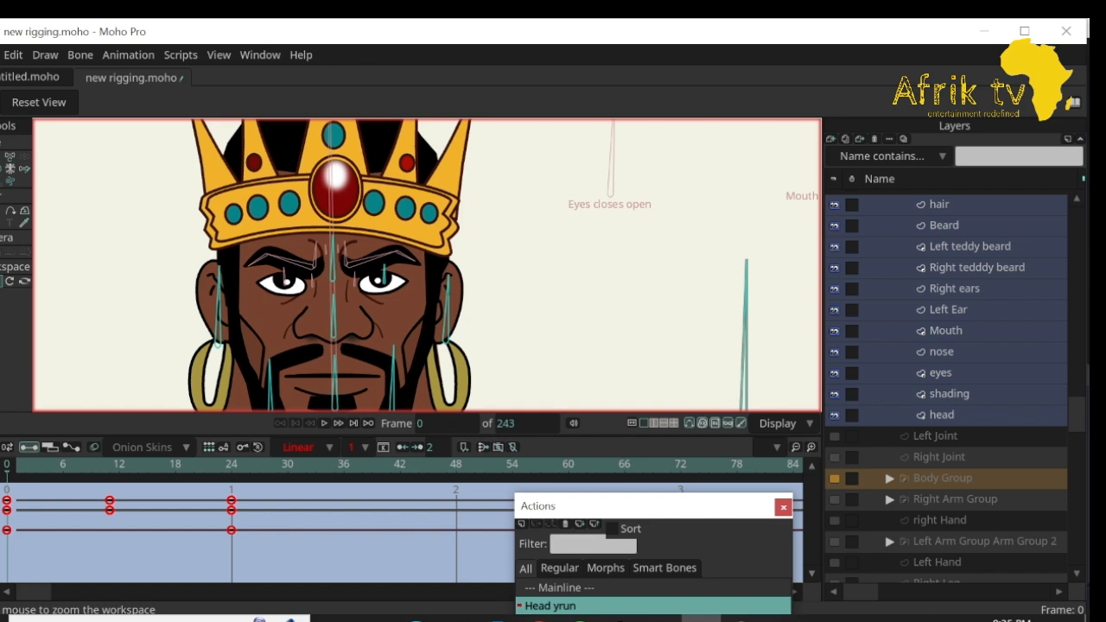
pyautogui.moveTo(346, 302); pyautogui.dragTo(355, 220)
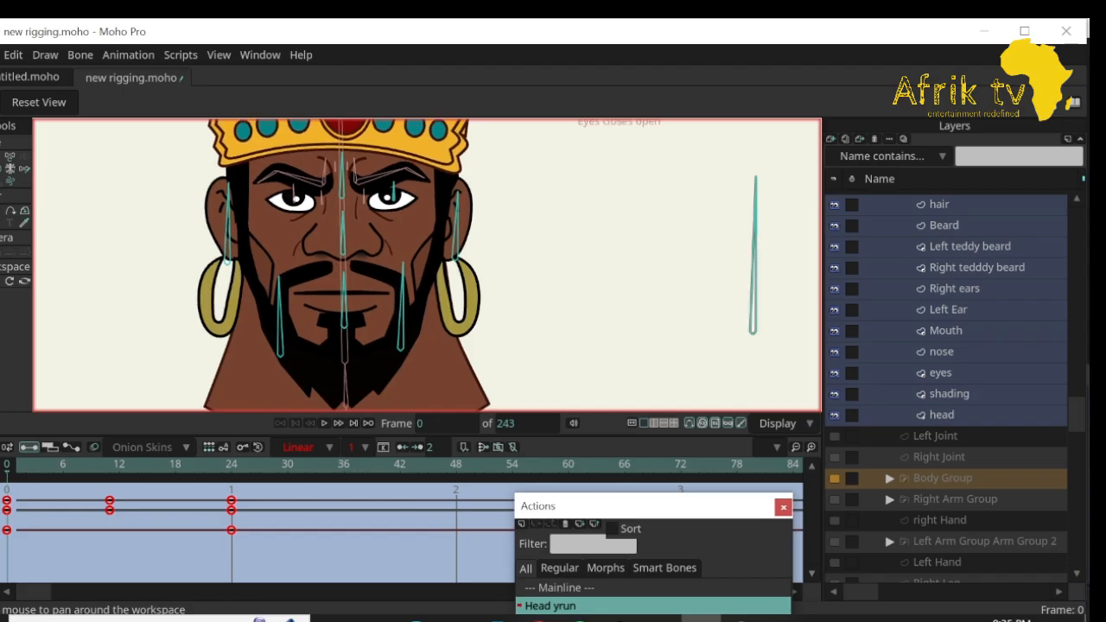
# At frame 11, move the shading layer's two rear cheek points out to the hair edge, the lower one at X 0.0744, Y 0.50.
pyautogui.moveTo(8, 465)
pyautogui.mouseDown()
pyautogui.moveTo(212, 464)
pyautogui.moveTo(110, 465)
pyautogui.mouseUp()
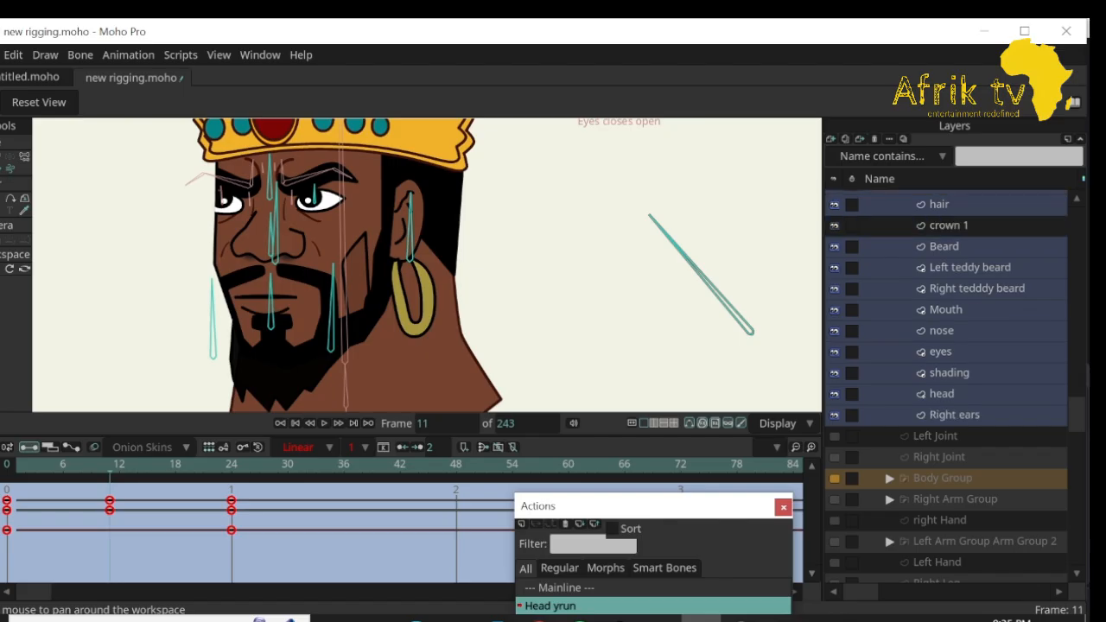
pyautogui.click(949, 373)
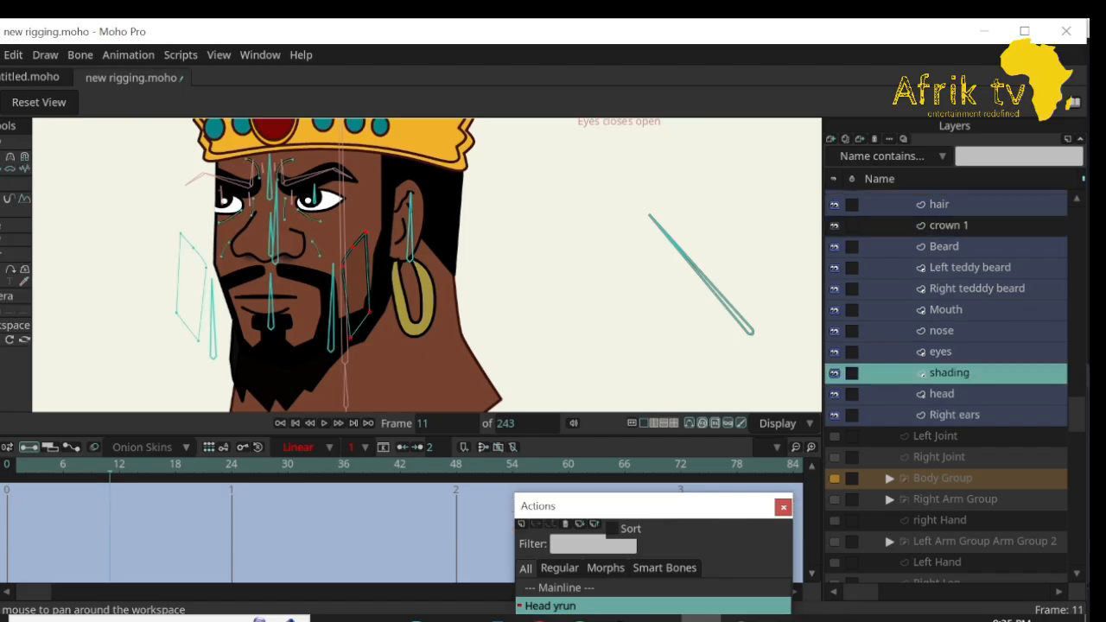
pyautogui.press('t')
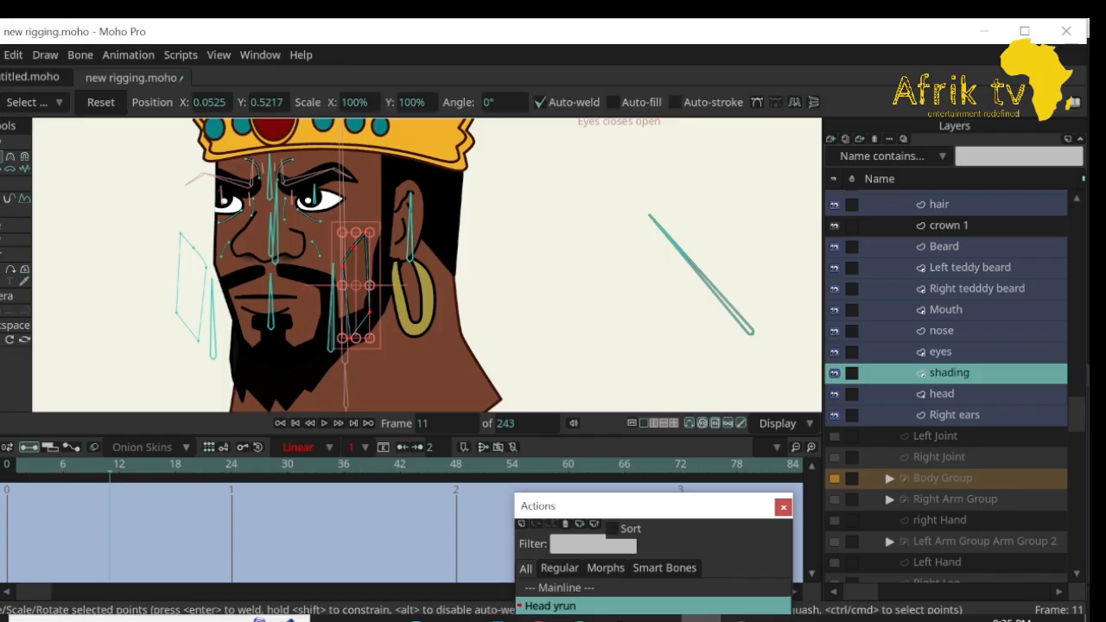
pyautogui.click(483, 281)
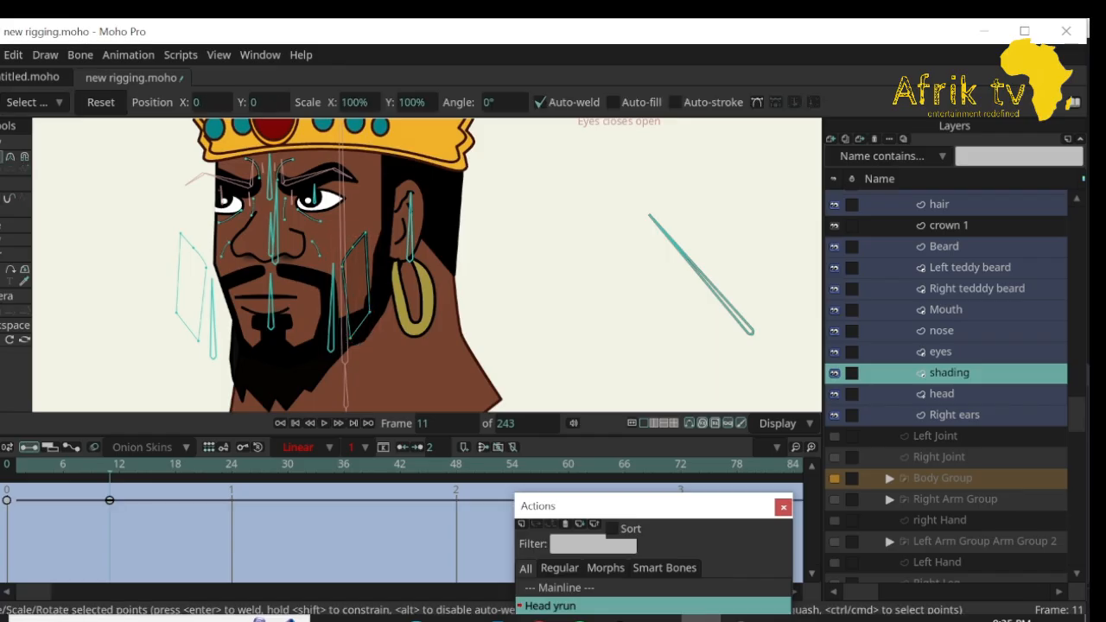
pyautogui.moveTo(365, 232)
pyautogui.mouseDown()
pyautogui.moveTo(382, 228)
pyautogui.moveTo(377, 307)
pyautogui.mouseUp()
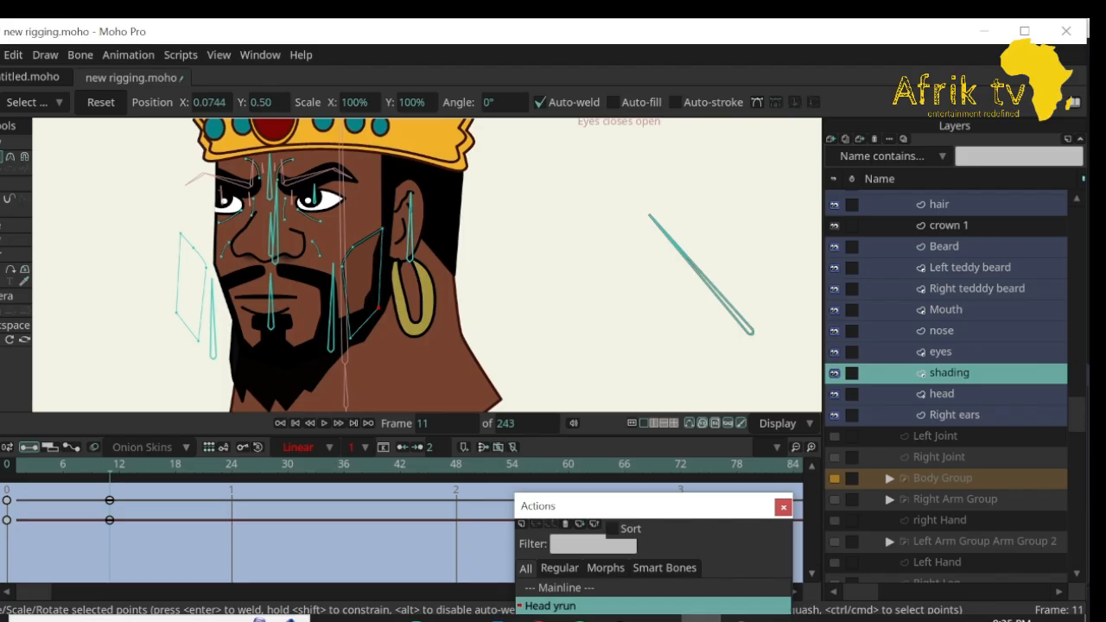
# At frame 24, reshape the cheek shading to span from the beard to the sideburn, placing its upper front corner at X -0.0271, Y 0.5556.
pyautogui.press('Right')
pyautogui.press('Right')
pyautogui.press('Right')
pyautogui.press('Right')
pyautogui.press('Right')
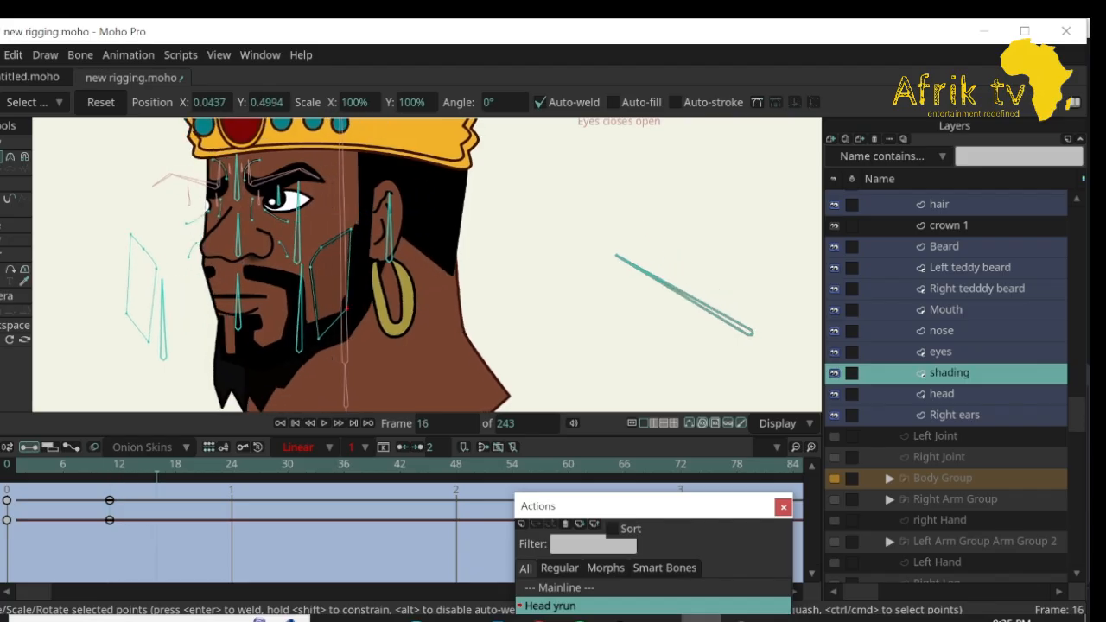
pyautogui.press('Right')
pyautogui.press('Right')
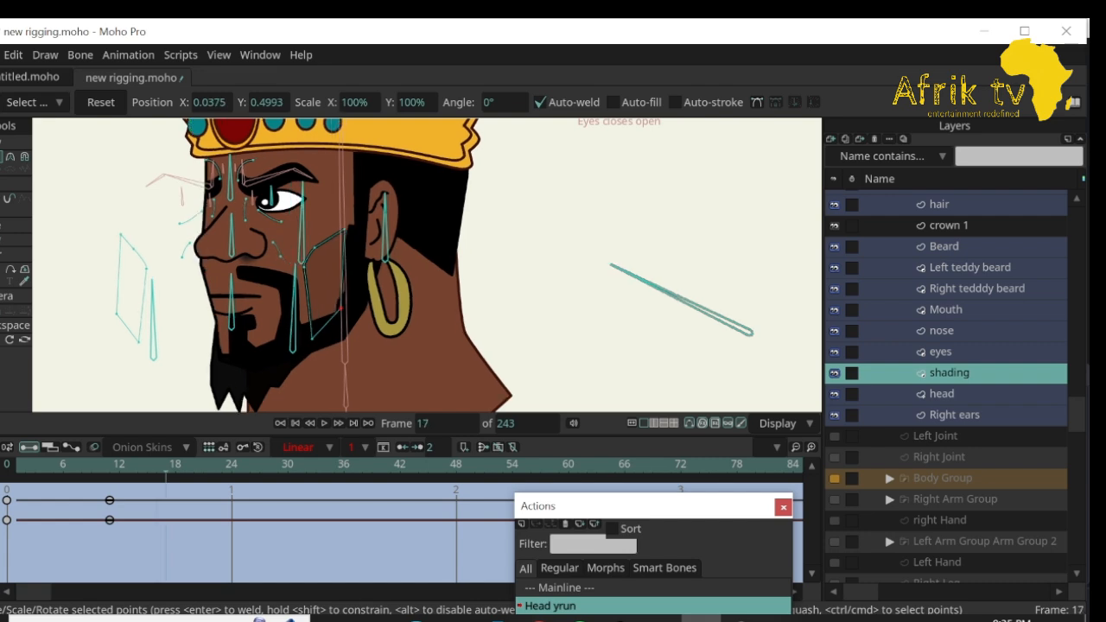
pyautogui.press('Right')
pyautogui.press('Right')
pyautogui.press('Right')
pyautogui.press('Right')
pyautogui.press('Right')
pyautogui.press('Right')
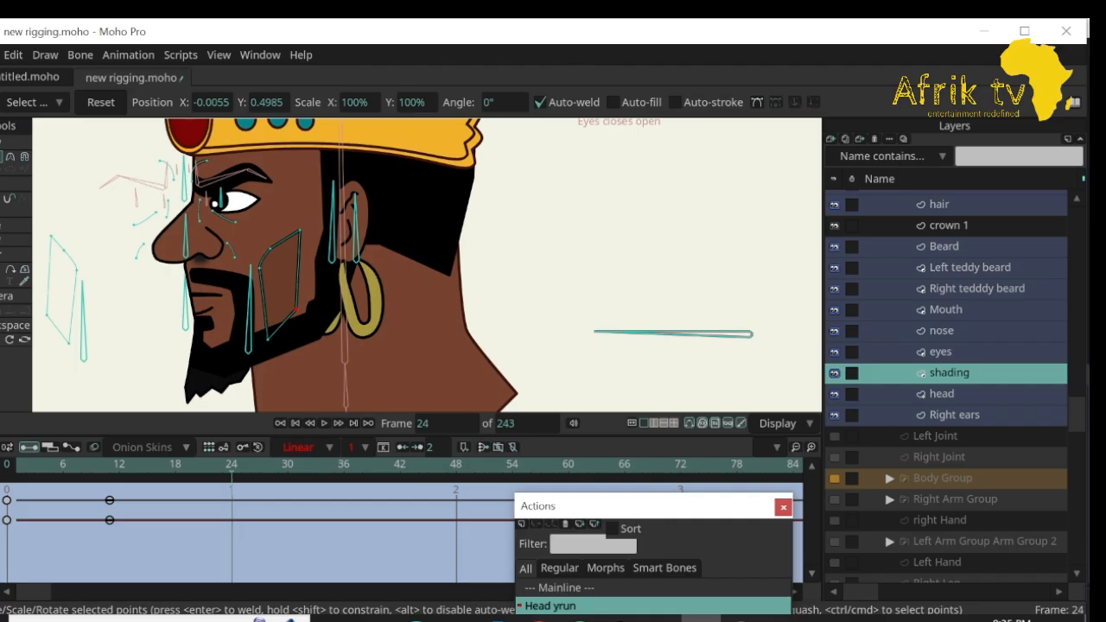
pyautogui.moveTo(267, 339); pyautogui.dragTo(251, 341)
pyautogui.moveTo(300, 230); pyautogui.dragTo(319, 239)
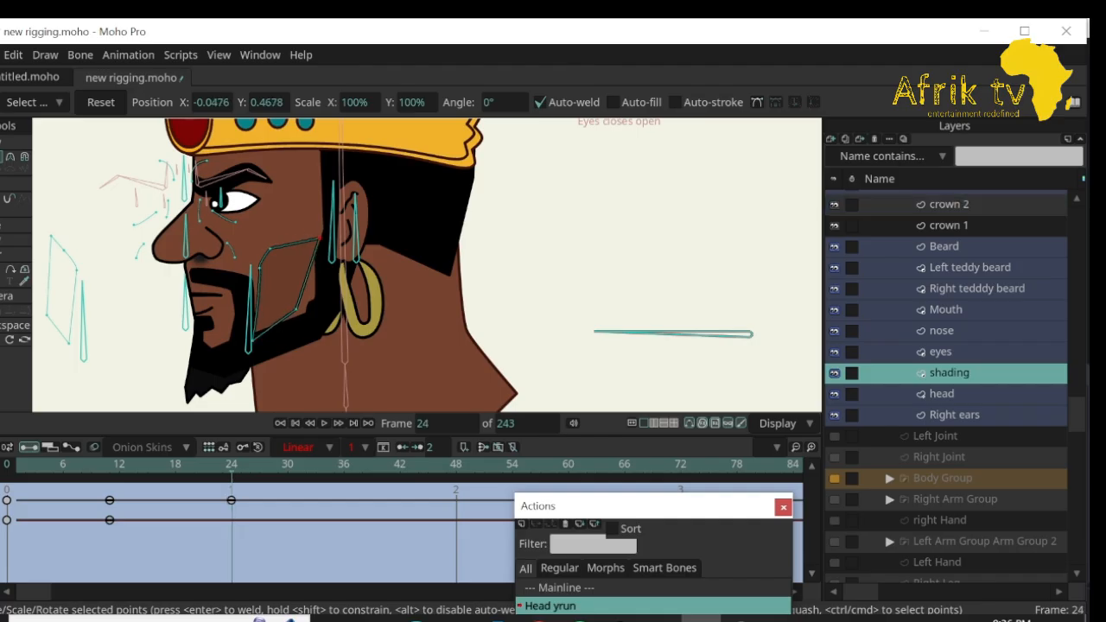
pyautogui.moveTo(296, 309); pyautogui.dragTo(324, 307)
pyautogui.moveTo(270, 249); pyautogui.dragTo(274, 251)
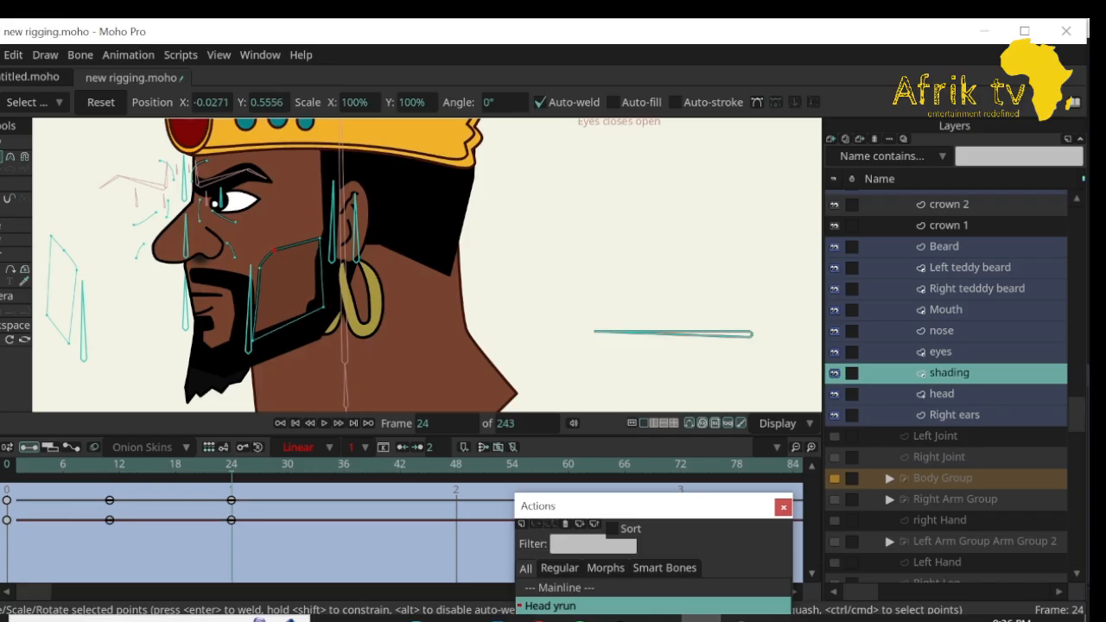
# Thin the cheek shading's outline along its front points at frame 24, using a line width of 65% at the upper front.
pyautogui.press('q')
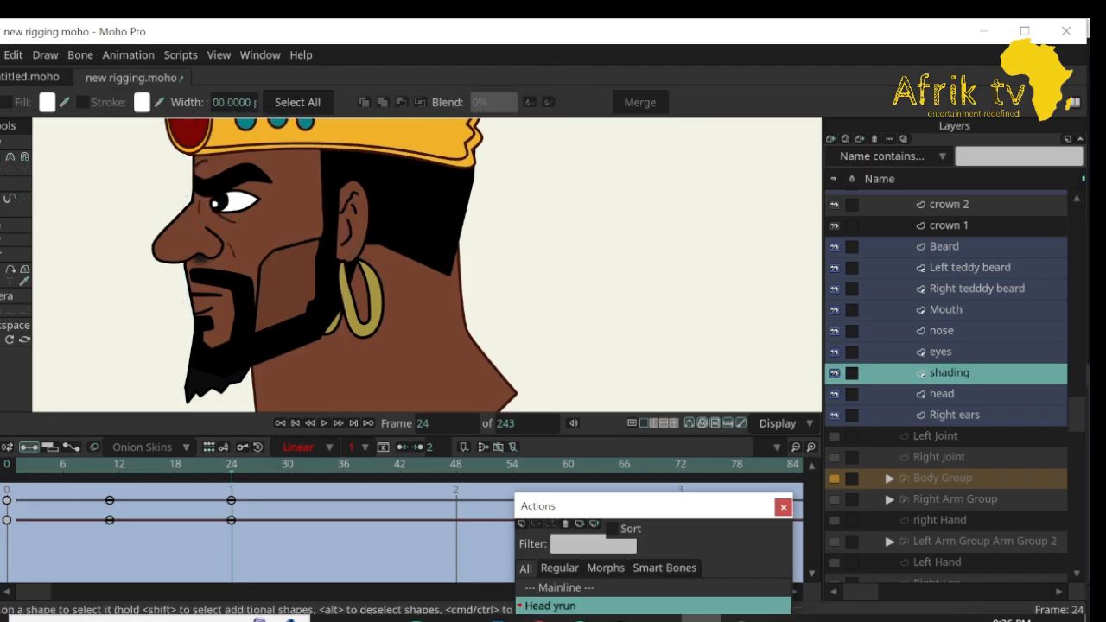
pyautogui.click(288, 280)
pyautogui.press('w')
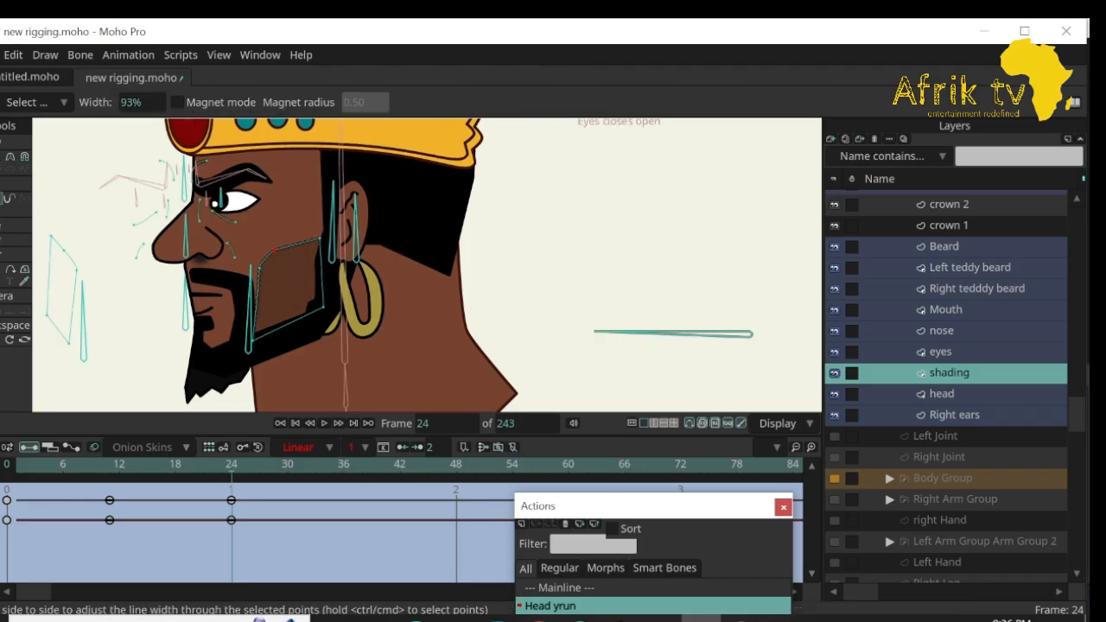
pyautogui.moveTo(274, 249); pyautogui.dragTo(250, 268)
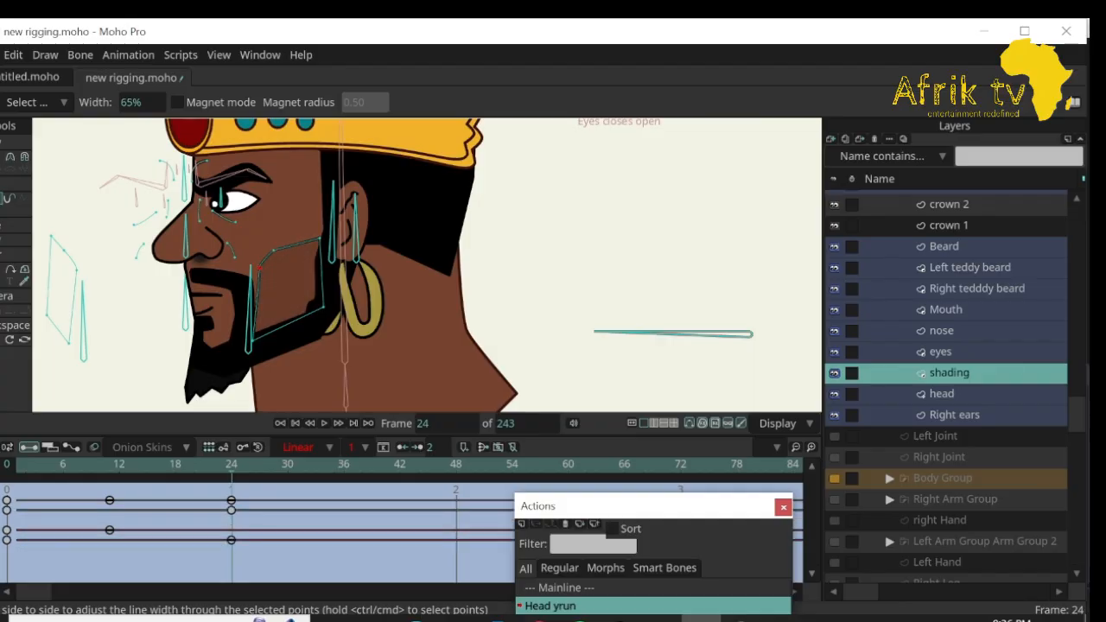
pyautogui.moveTo(253, 339); pyautogui.dragTo(246, 339)
pyautogui.press('q')
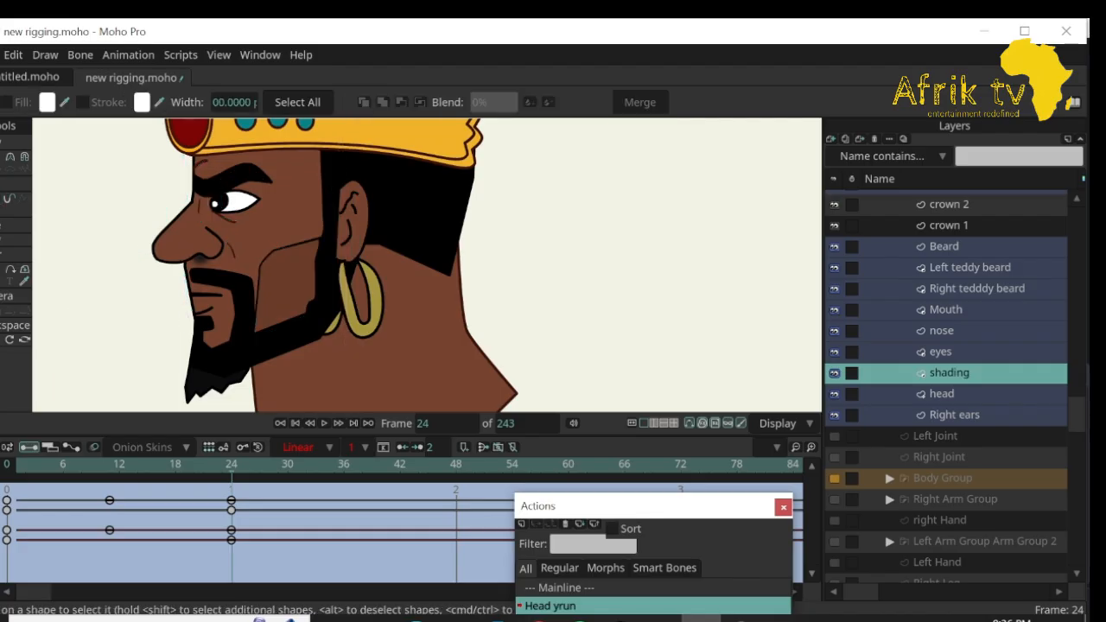
# Step through frames 21 to 24 and scrub back to frame 0 to examine how the cheek shading follows the head turn.
pyautogui.press('Left')
pyautogui.press('Left')
pyautogui.press('Left')
pyautogui.press('Right')
pyautogui.press('Right')
pyautogui.press('Right')
pyautogui.press('Left')
pyautogui.press('Left')
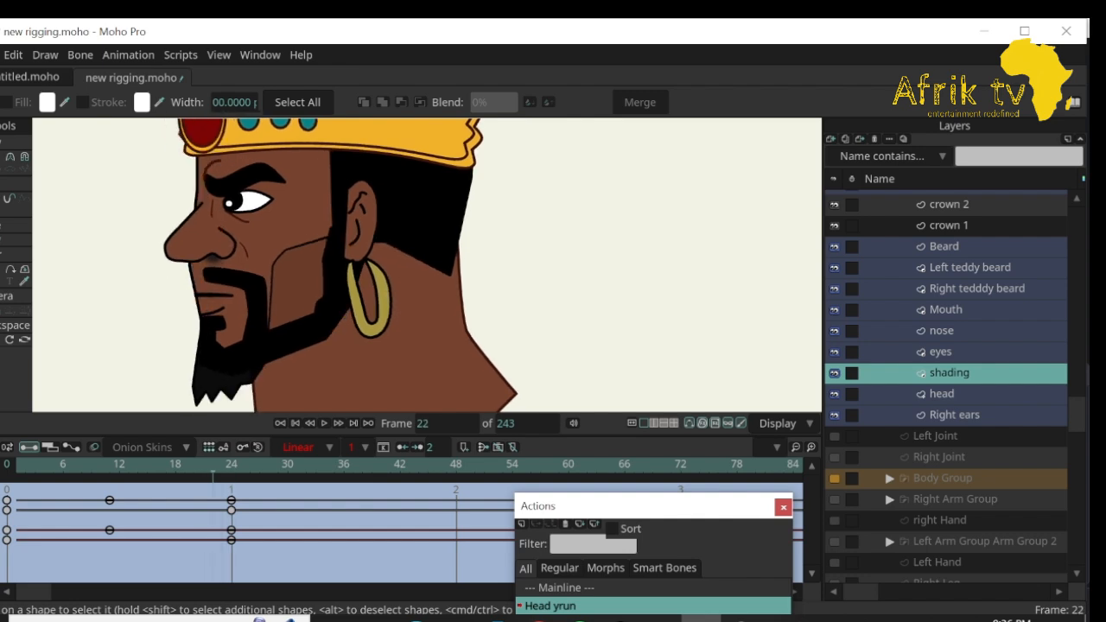
pyautogui.moveTo(212, 465); pyautogui.dragTo(7, 465)
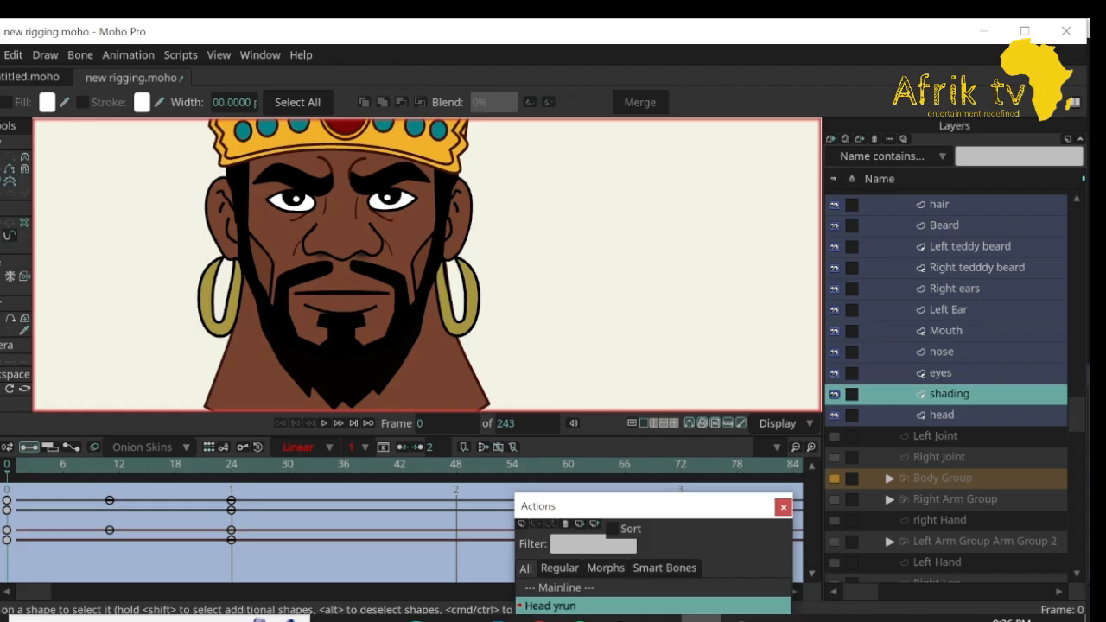
# In the Mainline, thin the outlines of both cheek shading shapes, setting the second shape's stroke width to 0.2 px.
pyautogui.doubleClick(564, 588)
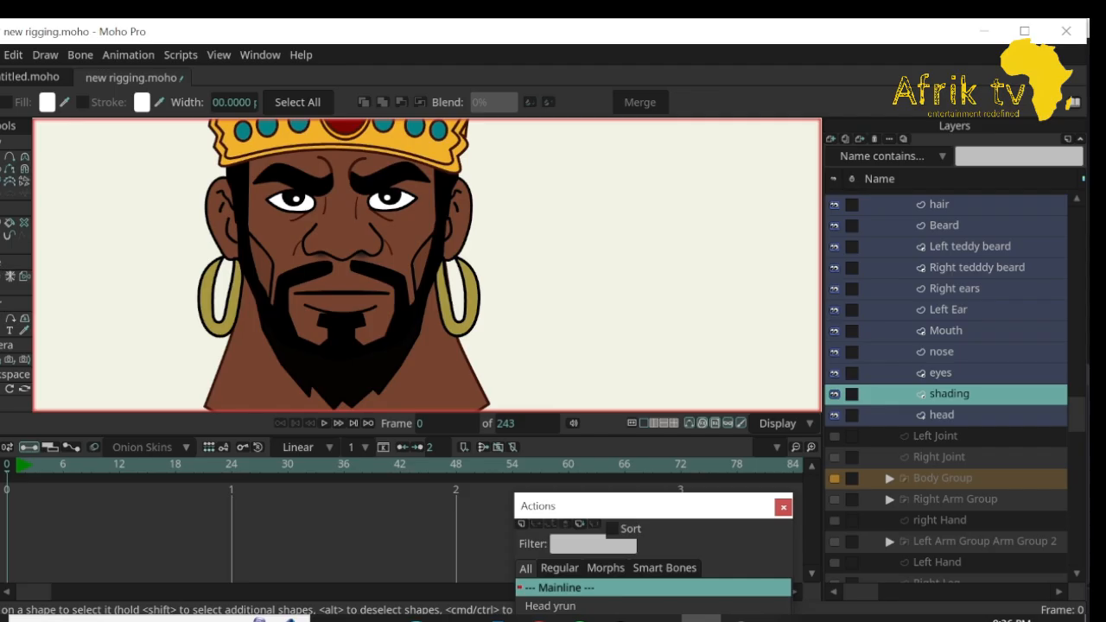
pyautogui.click(262, 264)
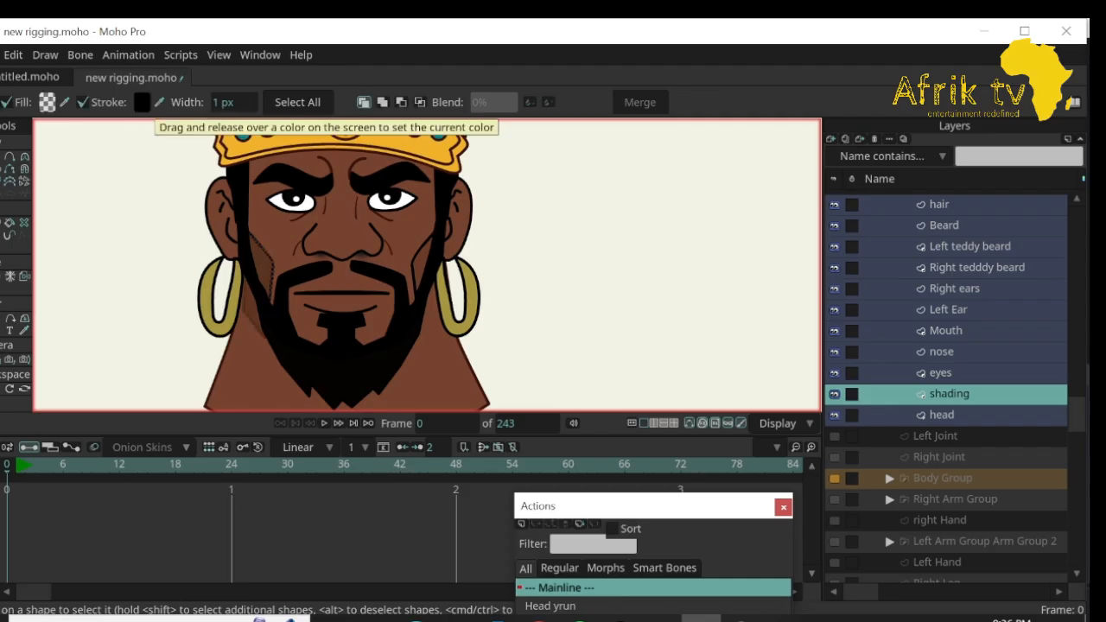
pyautogui.scroll(-4, 228, 103)
pyautogui.click(425, 270)
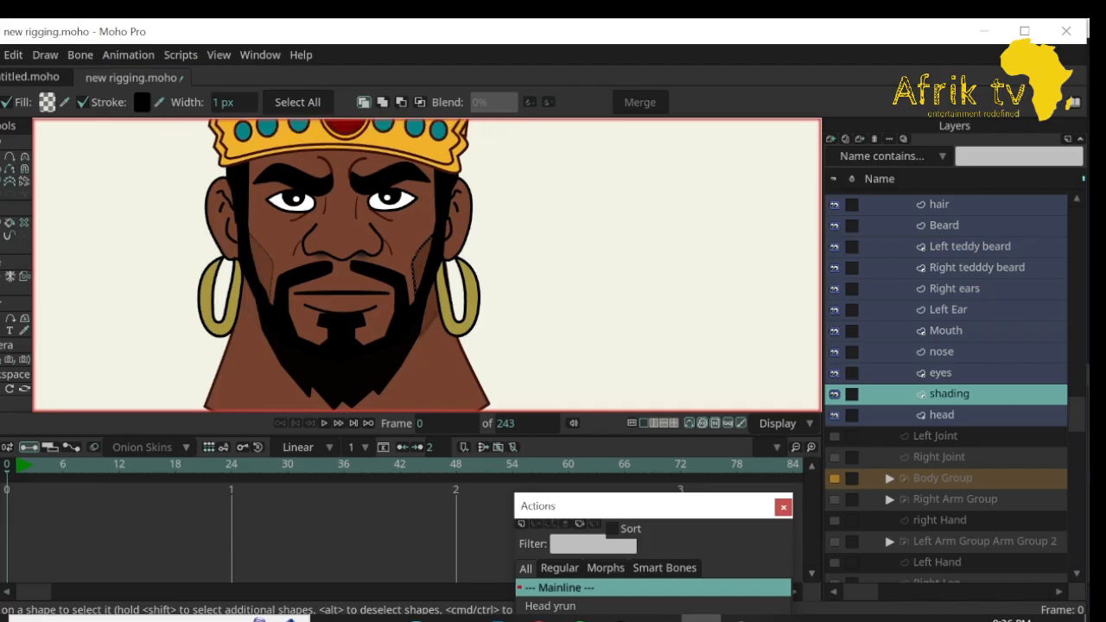
pyautogui.scroll(-4, 228, 103)
# Return to the Head yrun action and make the side-view cheek shading's fill more opaque at frame 24.
pyautogui.doubleClick(550, 605)
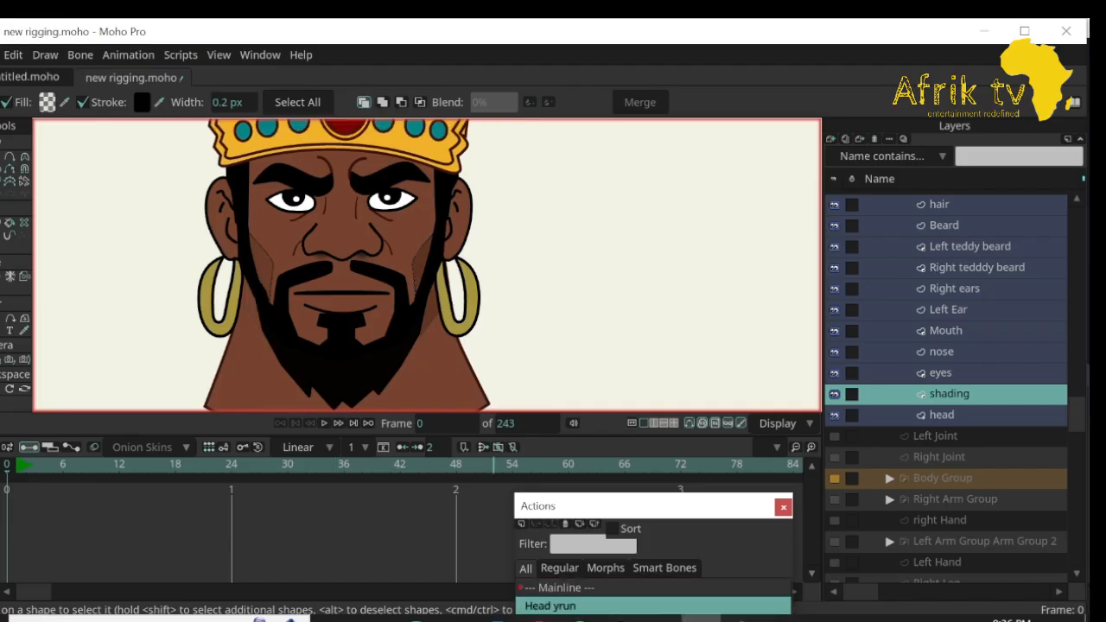
pyautogui.moveTo(17, 465); pyautogui.dragTo(232, 465)
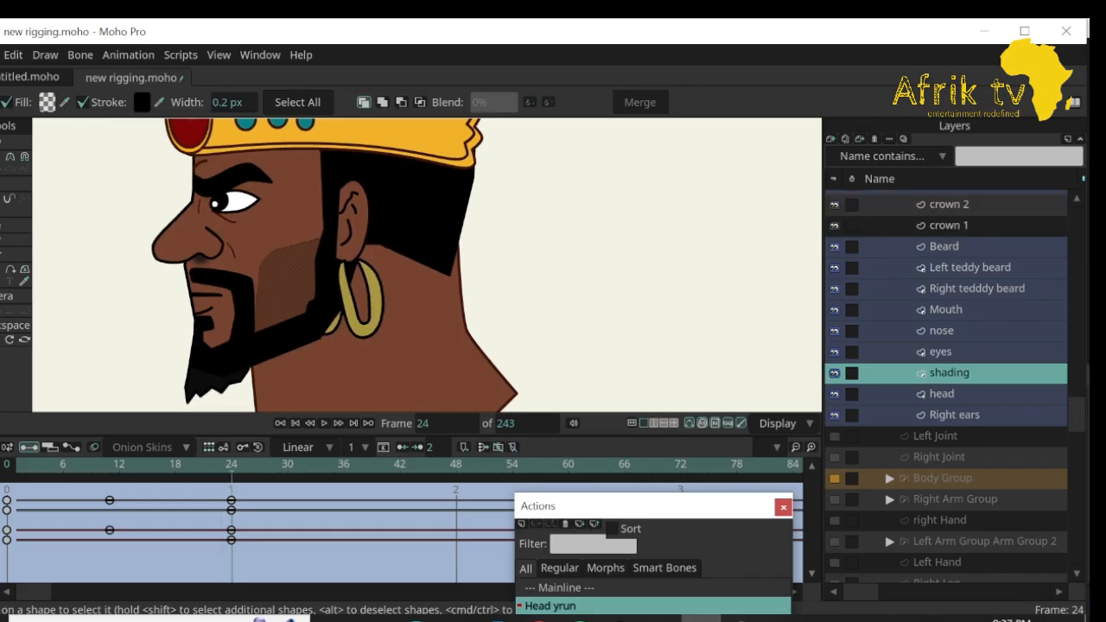
pyautogui.click(48, 102)
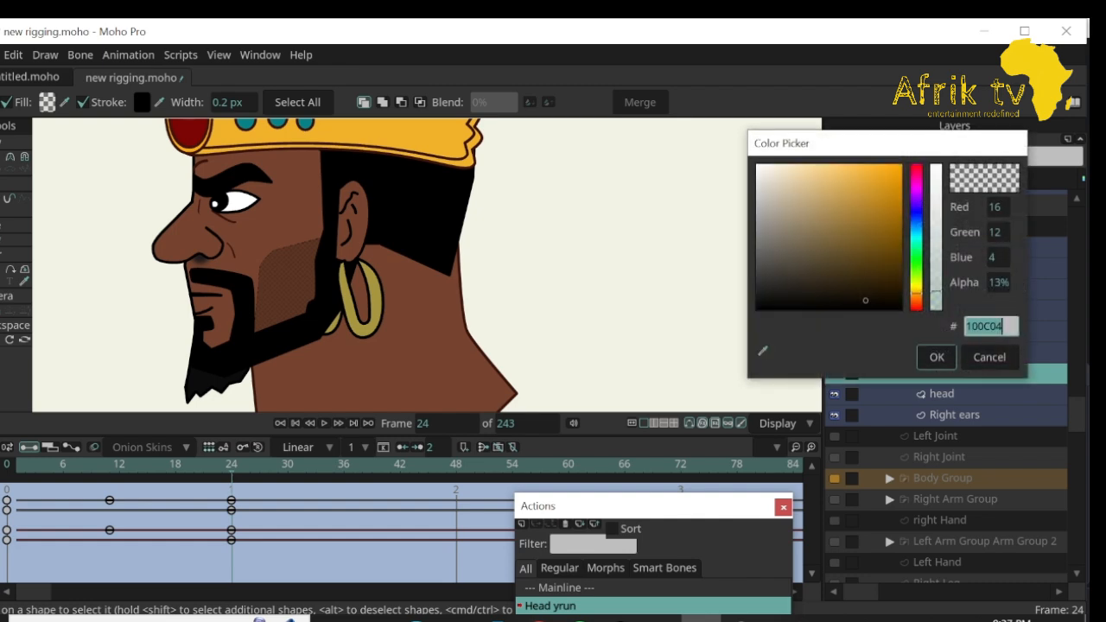
pyautogui.moveTo(935, 282); pyautogui.dragTo(935, 281)
pyautogui.click(936, 356)
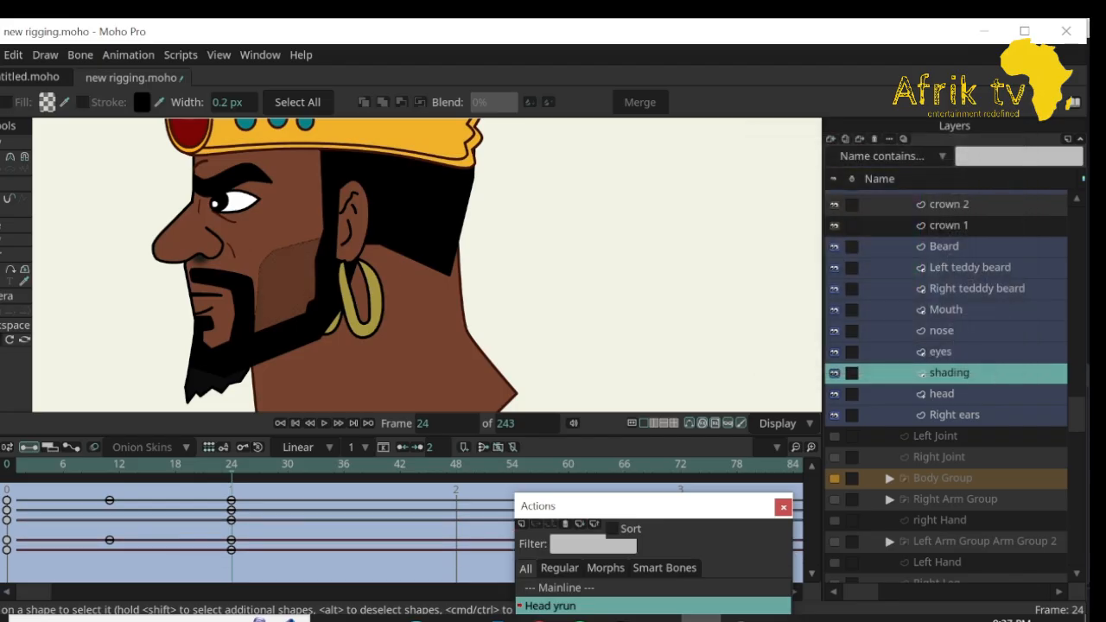
# Examine the cheek shading on the side-view head at frame 24, both as a whole and close up.
pyautogui.click(0, 339)
pyautogui.moveTo(390, 322); pyautogui.dragTo(323, 322)
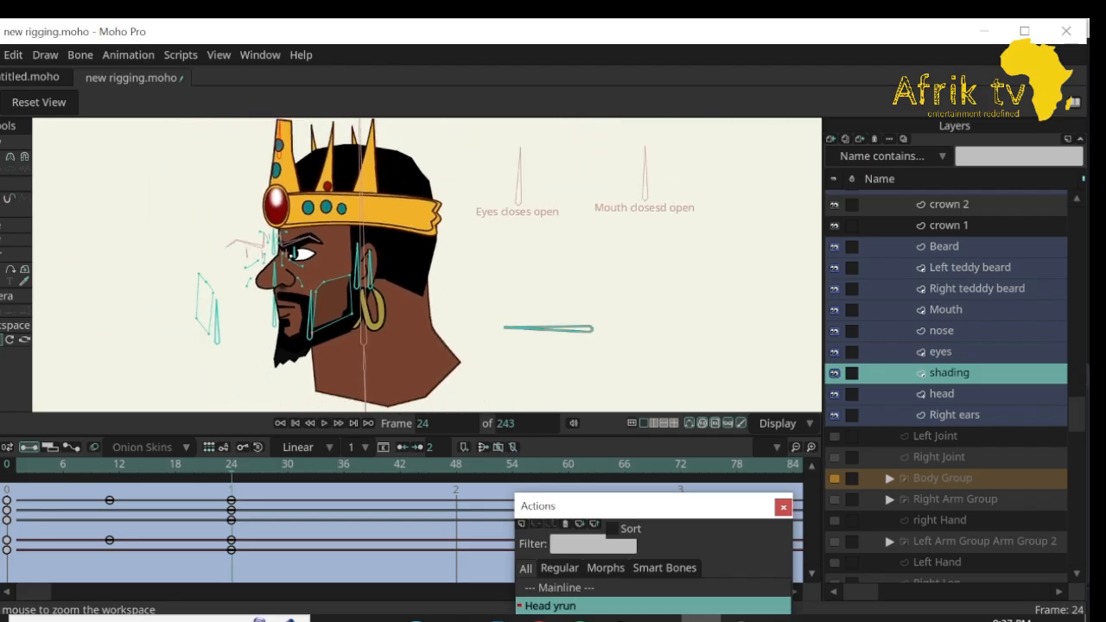
pyautogui.press('g')
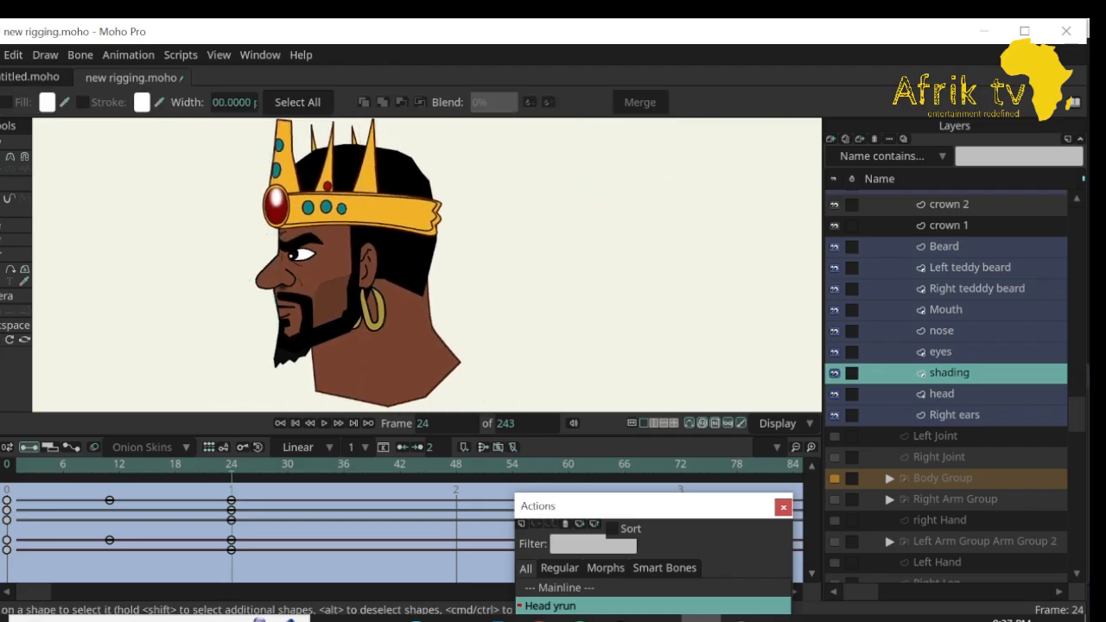
pyautogui.click(1, 339)
pyautogui.moveTo(257, 287); pyautogui.dragTo(401, 287)
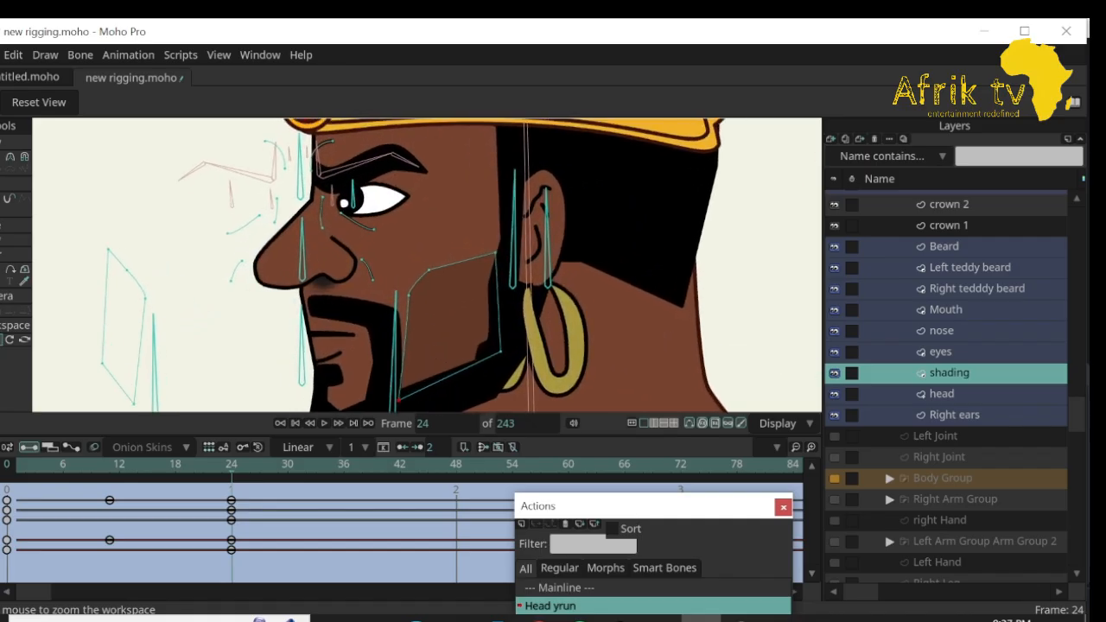
pyautogui.press('g')
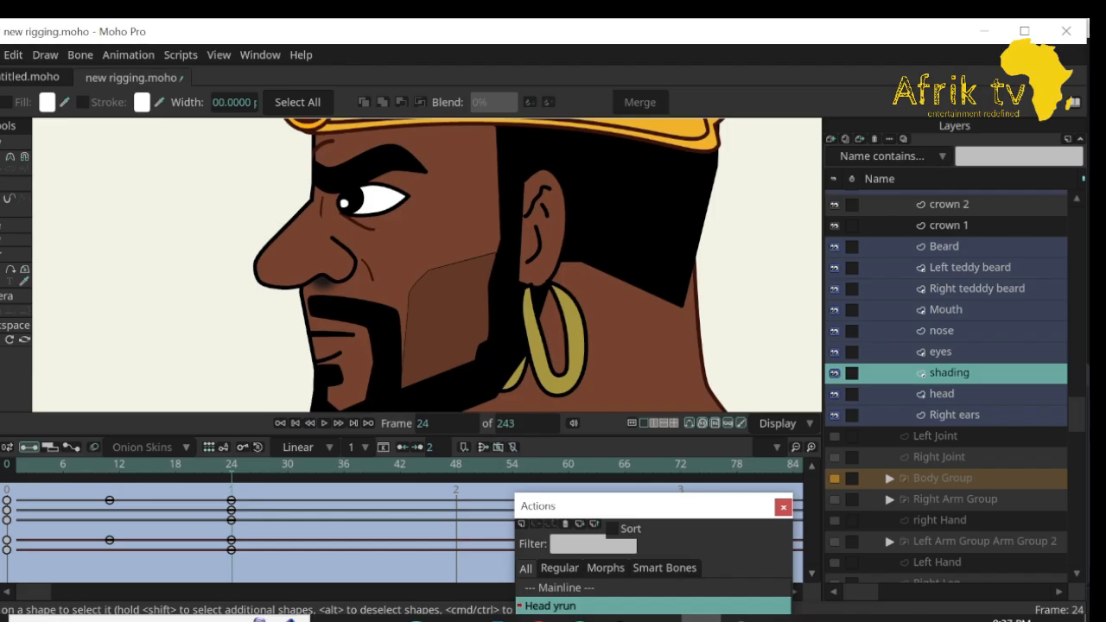
pyautogui.click(2, 339)
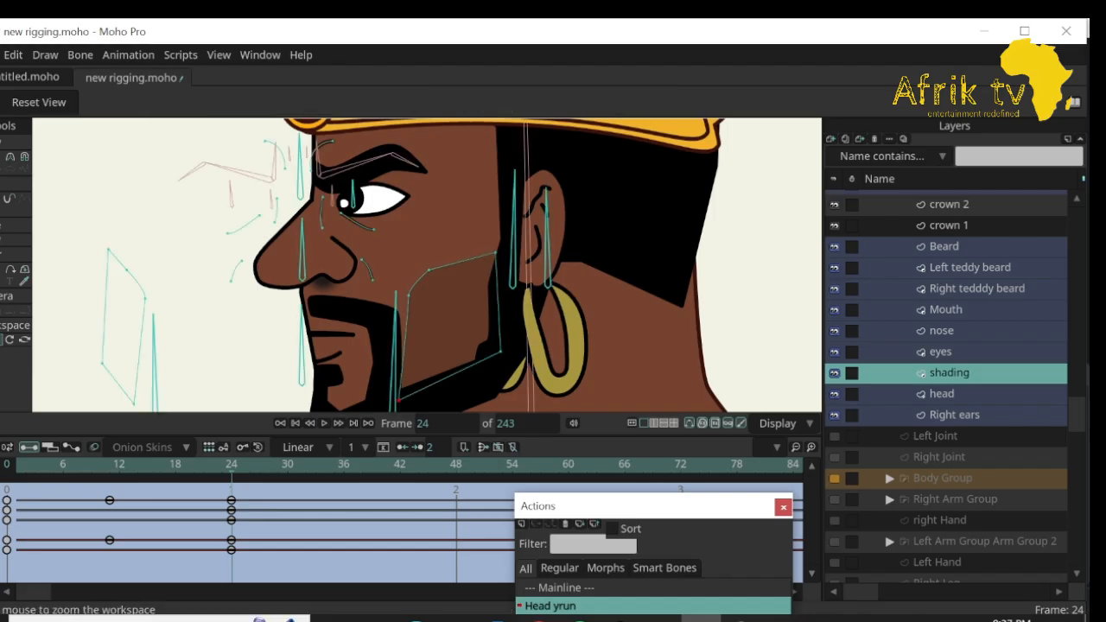
pyautogui.moveTo(389, 287); pyautogui.dragTo(320, 287)
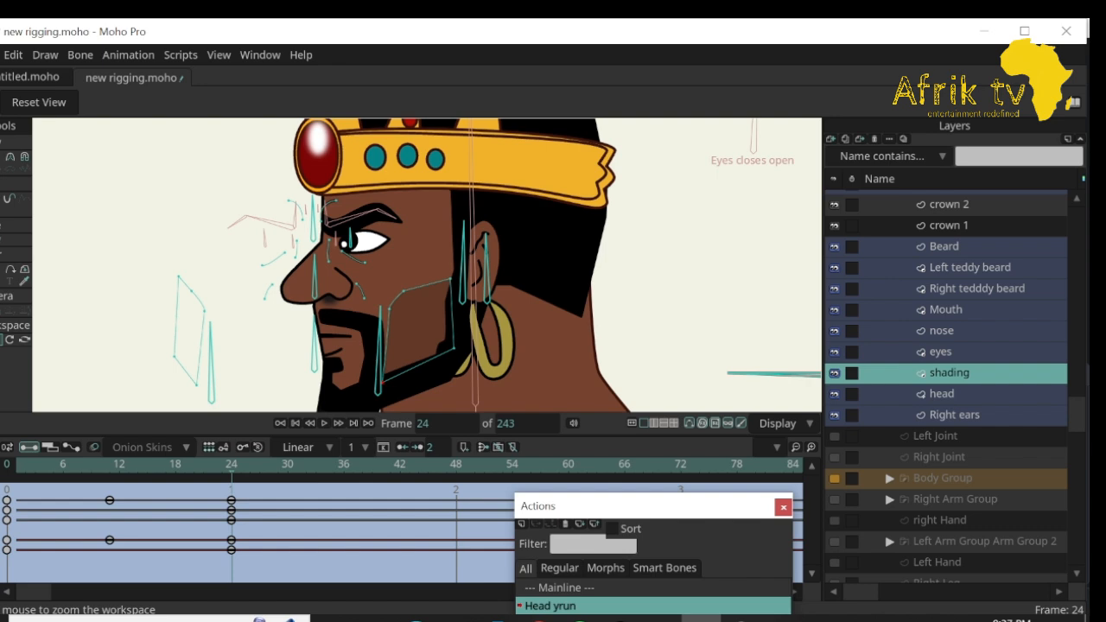
# Move the hair layer's lower back corner to the neck edge at X 0.1524, Y 0.5315 on frame 24, and scrub back to frame 0.
pyautogui.scroll(5, 946, 380)
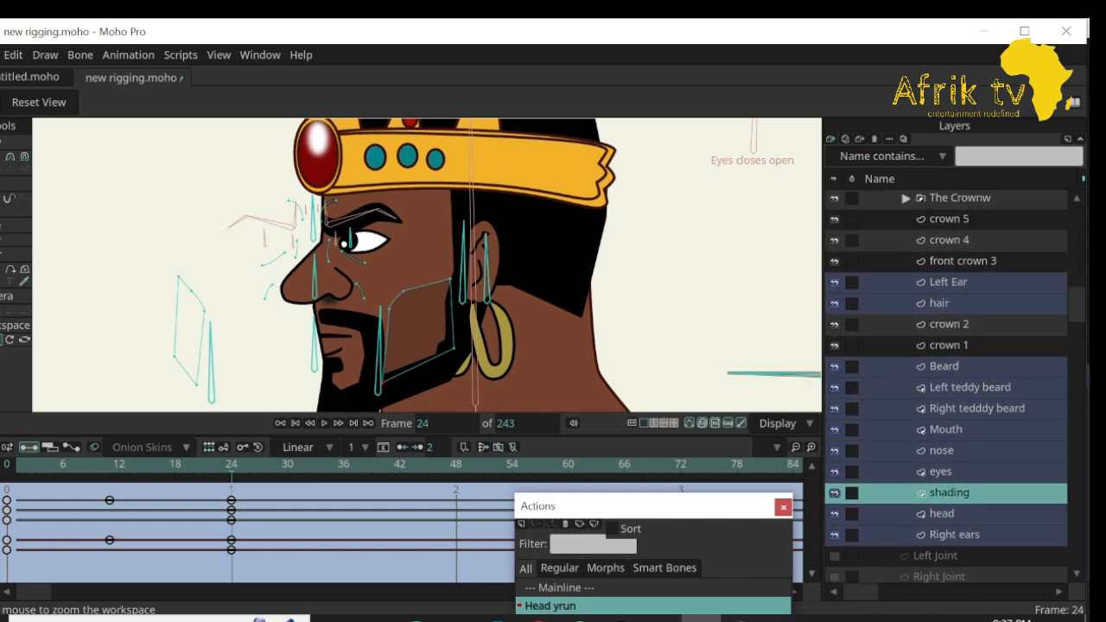
pyautogui.click(946, 303)
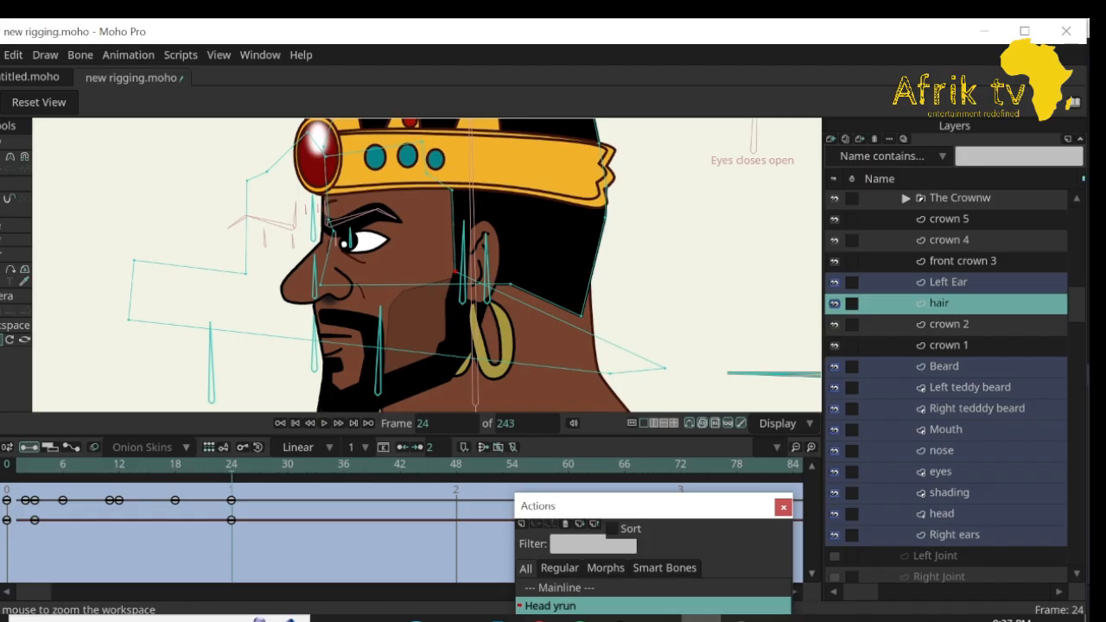
pyautogui.press('t')
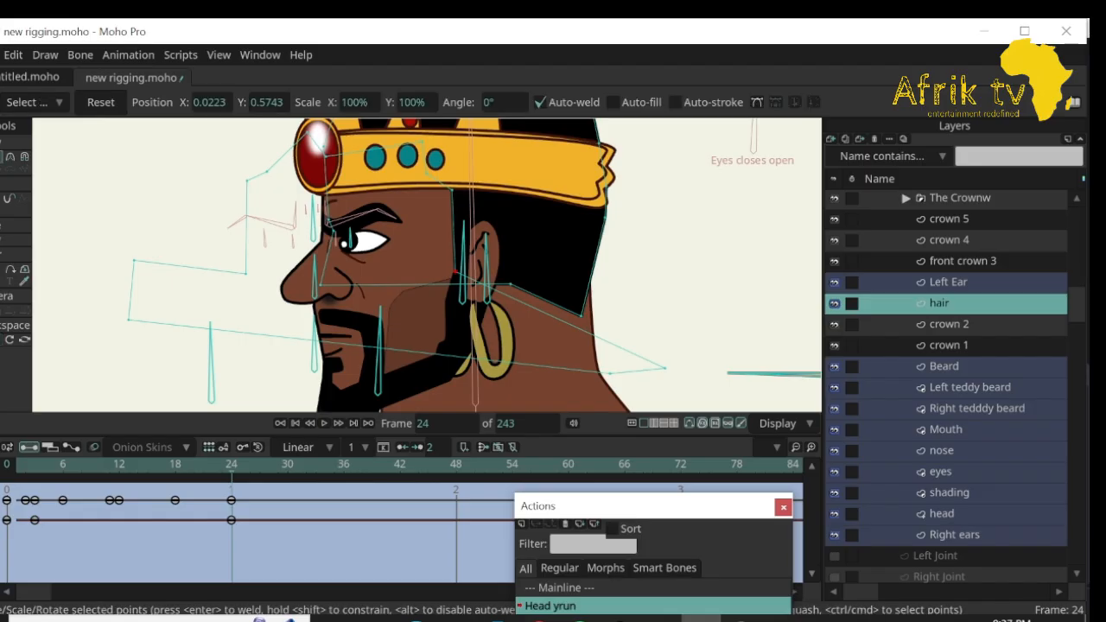
pyautogui.moveTo(580, 316); pyautogui.dragTo(591, 316)
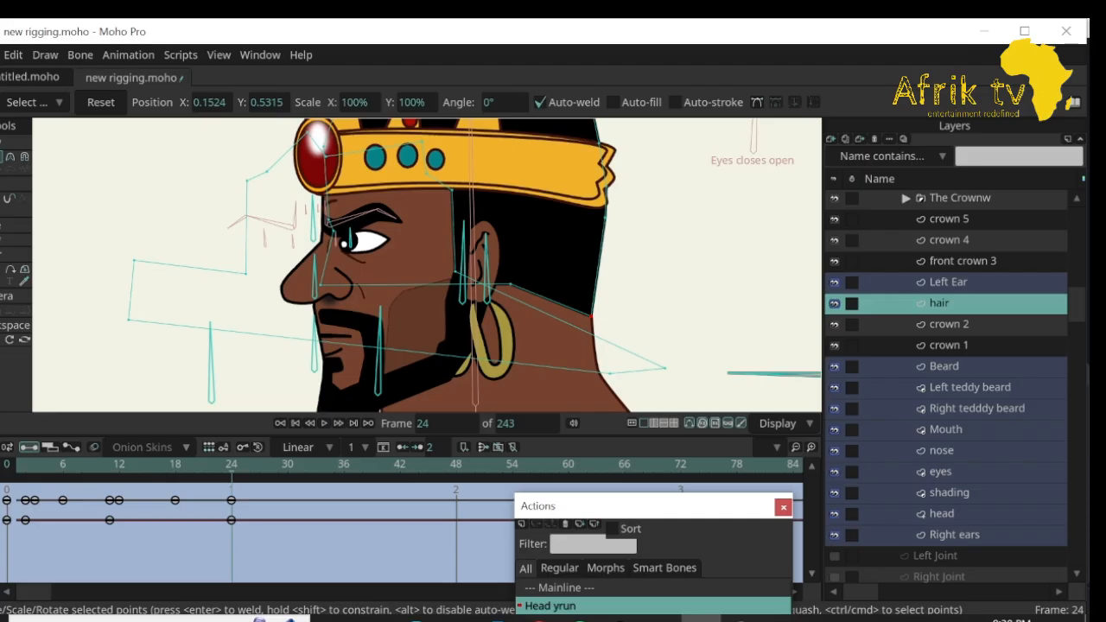
pyautogui.moveTo(231, 465); pyautogui.dragTo(6, 465)
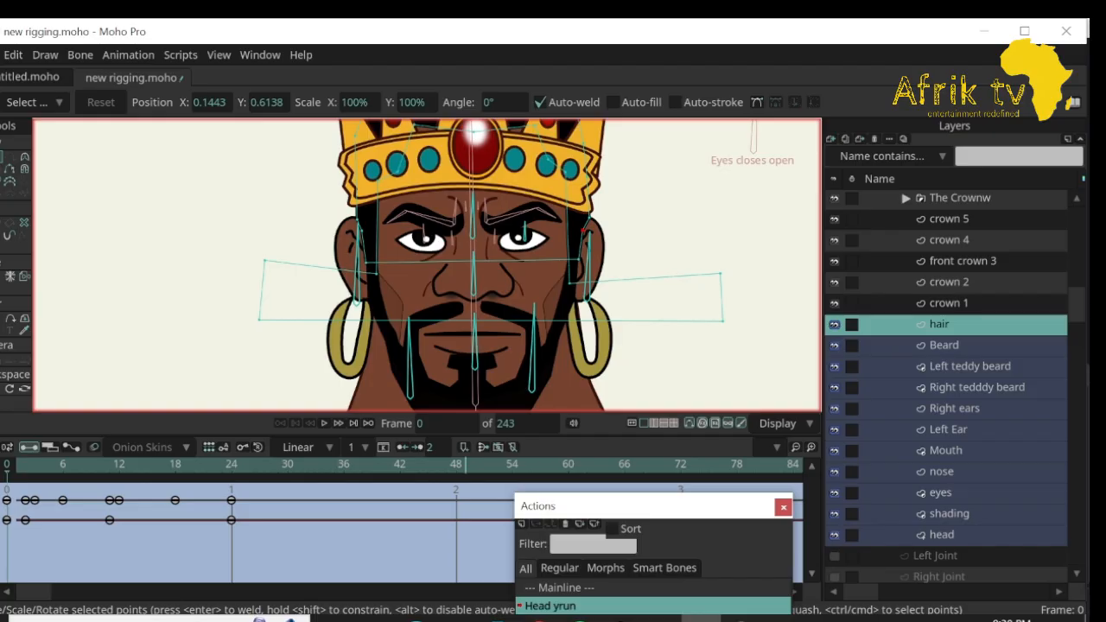
# Switch the animation back to the Mainline and select the King Of Africa bone layer.
pyautogui.doubleClick(559, 587)
pyautogui.keyDown('ctrl'); pyautogui.click(959, 198); pyautogui.keyUp('ctrl')
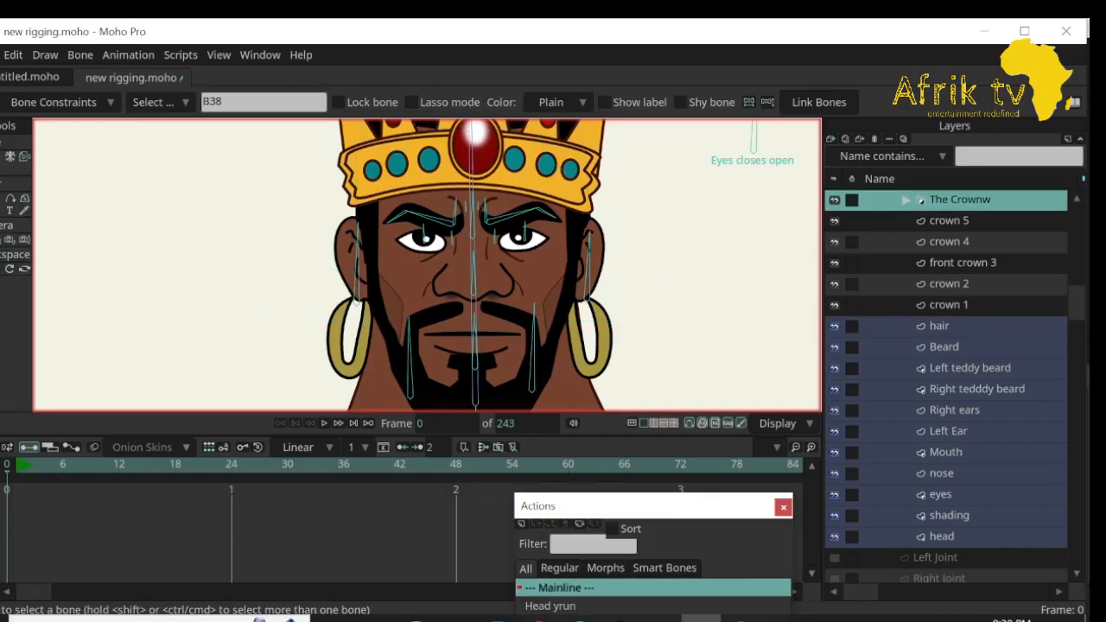
pyautogui.scroll(2, 960, 216)
pyautogui.click(930, 222)
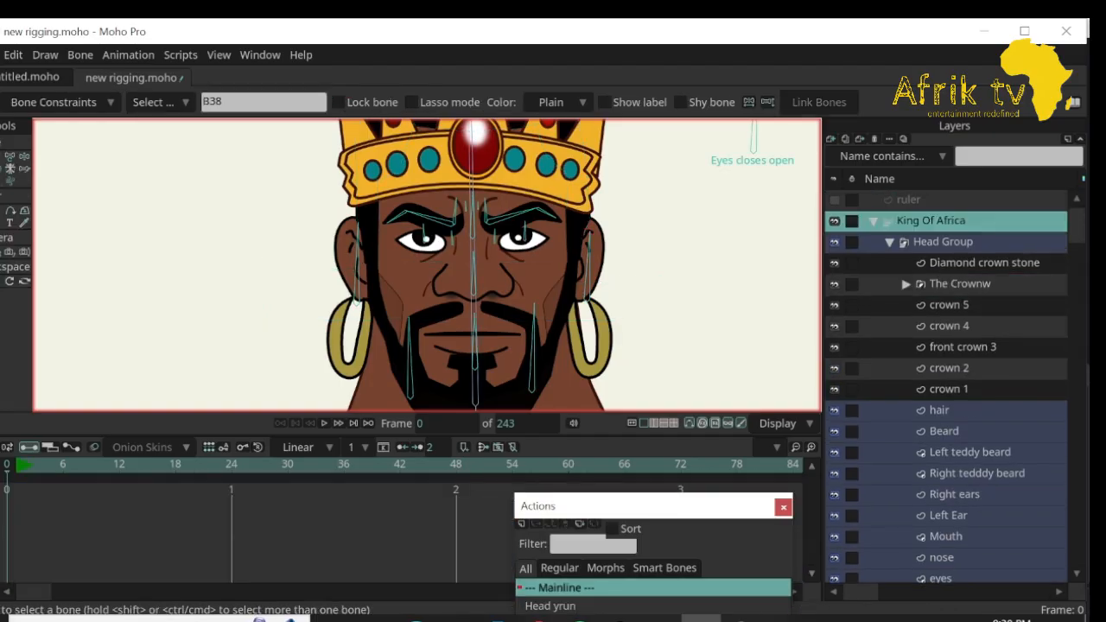
# Test the head turn by swinging the unlabelled control bone below the eyes and mouth controls.
pyautogui.click(1, 280)
pyautogui.moveTo(268, 271); pyautogui.dragTo(172, 270)
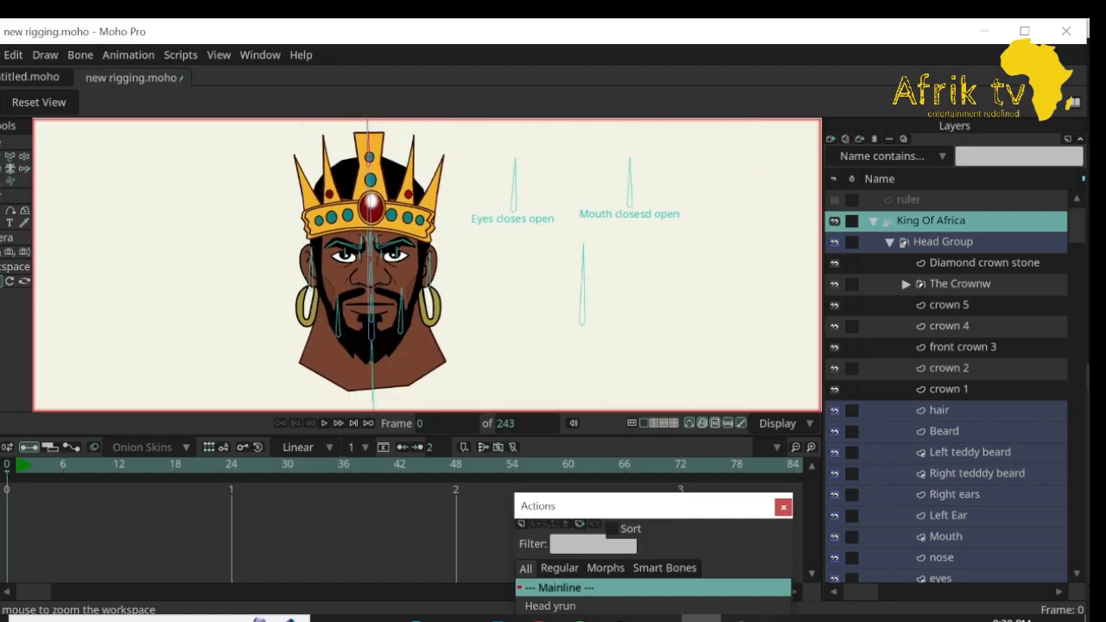
pyautogui.press('z')
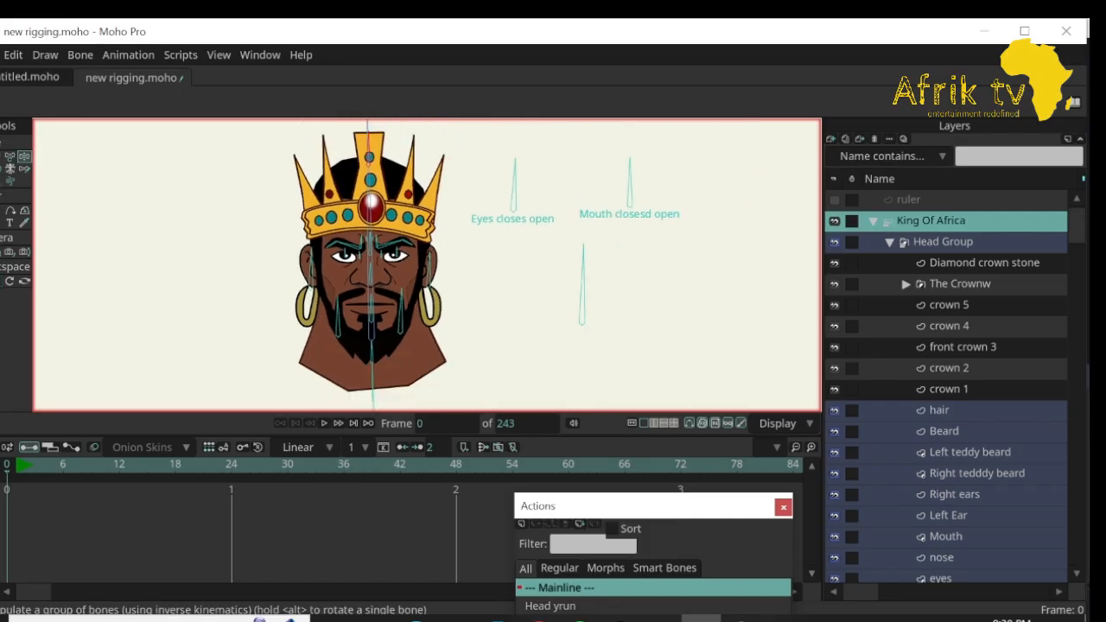
pyautogui.moveTo(582, 246)
pyautogui.mouseDown()
pyautogui.moveTo(530, 249)
pyautogui.moveTo(575, 249)
pyautogui.moveTo(530, 254)
pyautogui.moveTo(508, 291)
pyautogui.moveTo(528, 254)
pyautogui.moveTo(585, 259)
pyautogui.moveTo(521, 279)
pyautogui.moveTo(501, 324)
pyautogui.moveTo(512, 290)
pyautogui.moveTo(567, 248)
pyautogui.moveTo(518, 284)
pyautogui.moveTo(501, 323)
pyautogui.moveTo(511, 281)
pyautogui.moveTo(581, 244)
pyautogui.mouseUp()
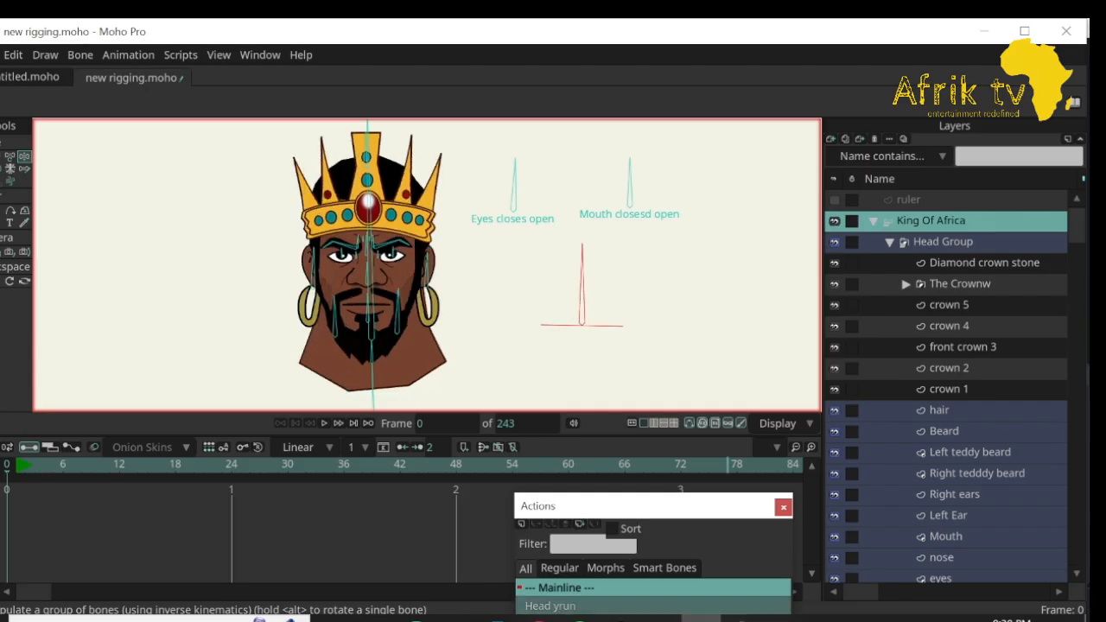
pyautogui.moveTo(581, 243)
pyautogui.mouseDown()
pyautogui.moveTo(501, 324)
pyautogui.moveTo(582, 244)
pyautogui.mouseUp()
# Activate the Head yrun action and return to frame 0.
pyautogui.moveTo(561, 505); pyautogui.dragTo(580, 435)
pyautogui.doubleClick(569, 534)
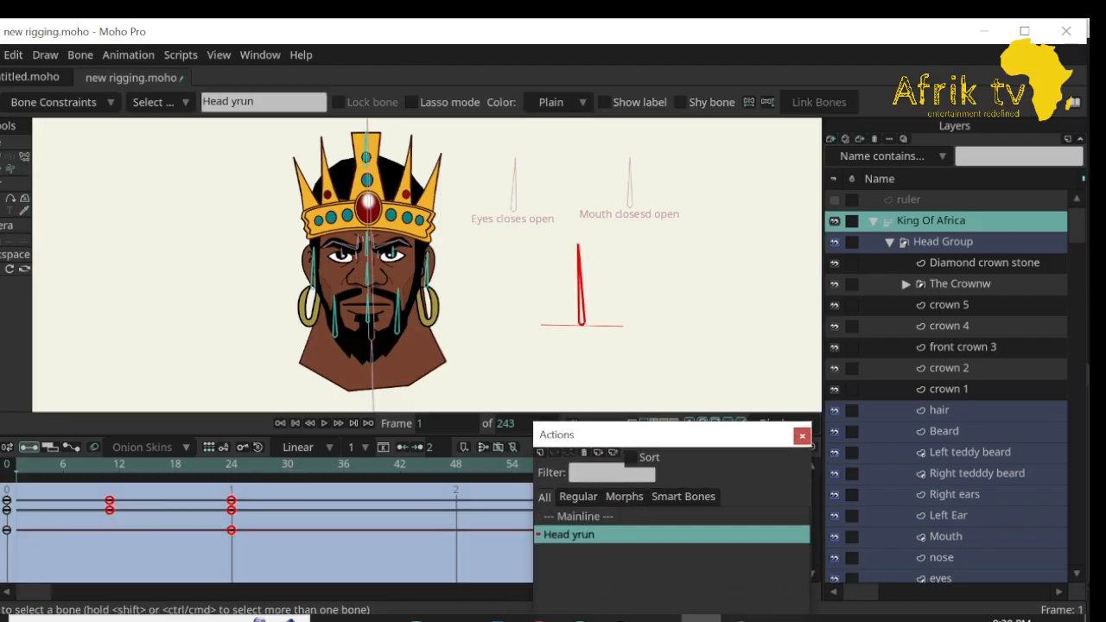
pyautogui.moveTo(605, 434); pyautogui.dragTo(829, 427)
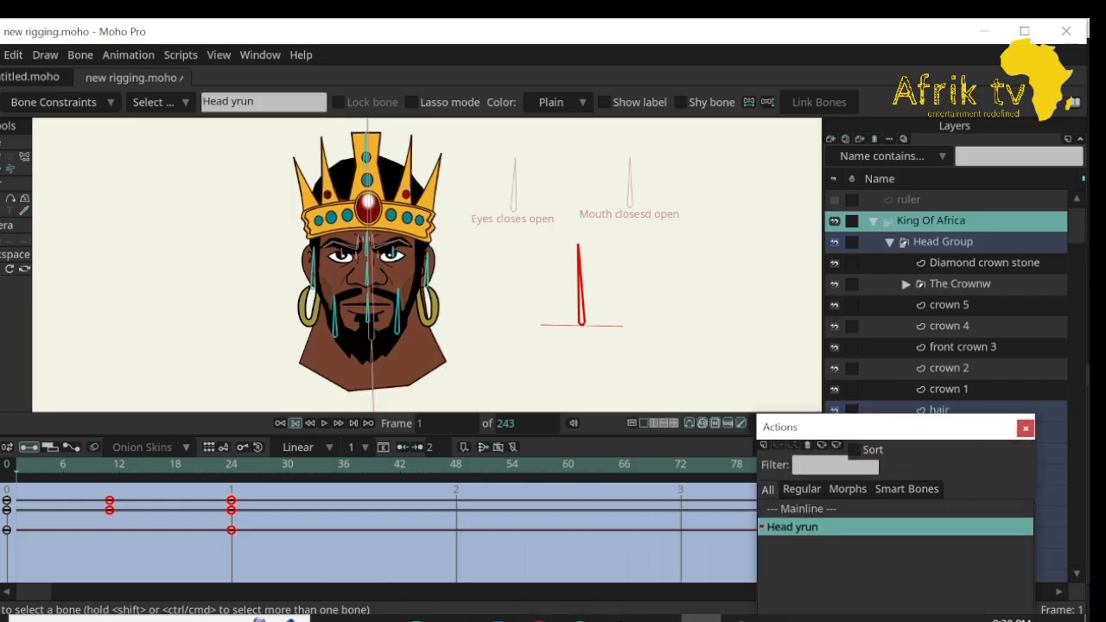
pyautogui.click(295, 423)
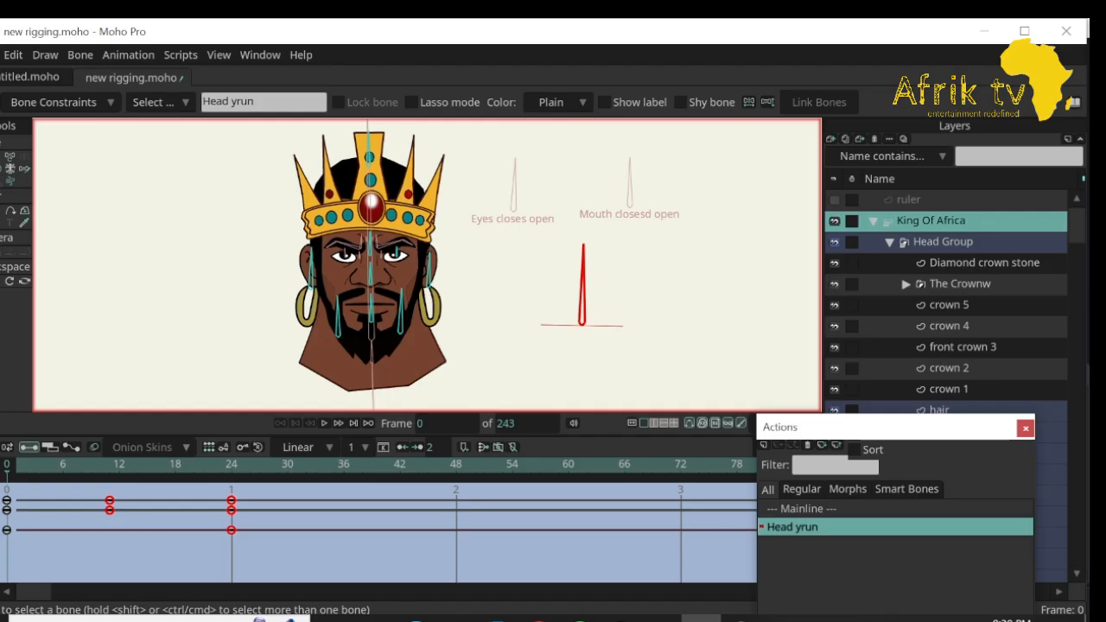
# On the Mainline, set the Head yrun bone's minimum angle constraint to -180°.
pyautogui.click(62, 102)
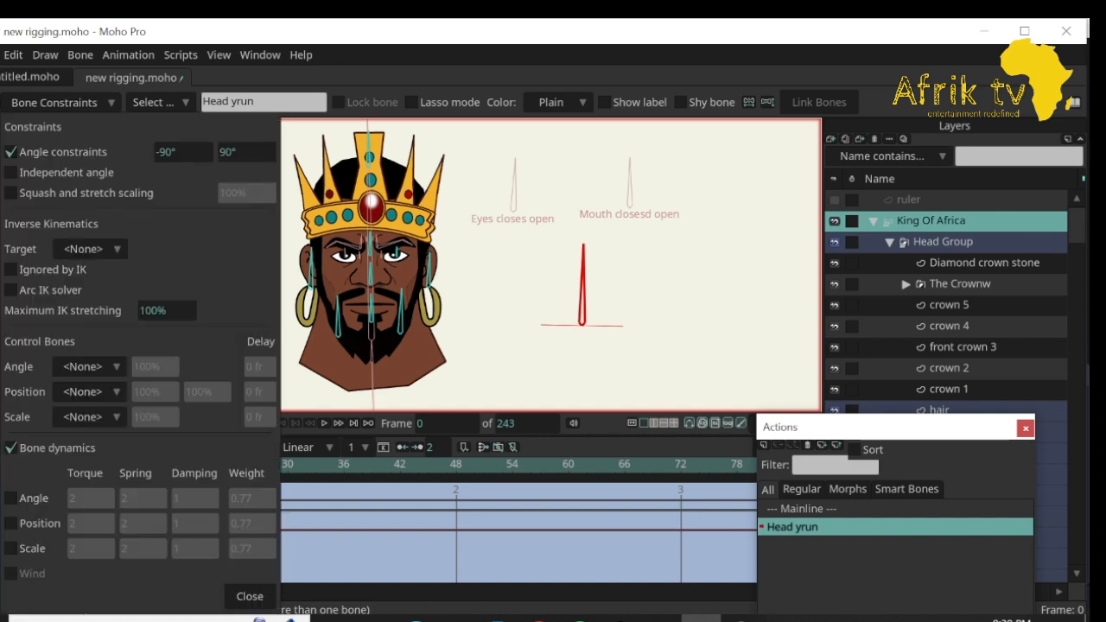
pyautogui.doubleClick(806, 509)
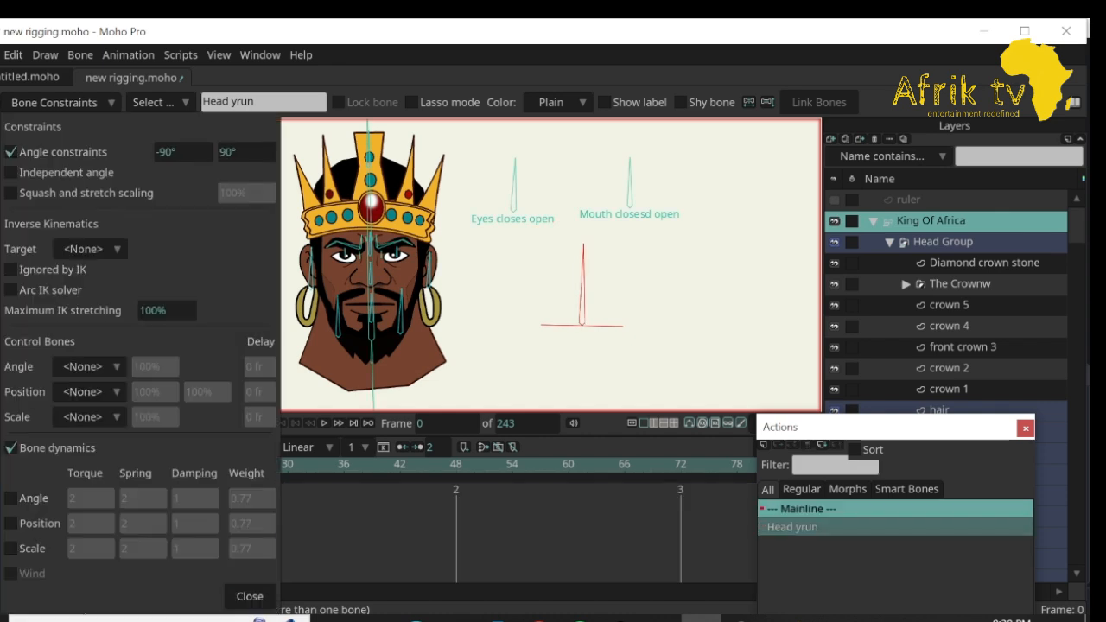
pyautogui.click(166, 152)
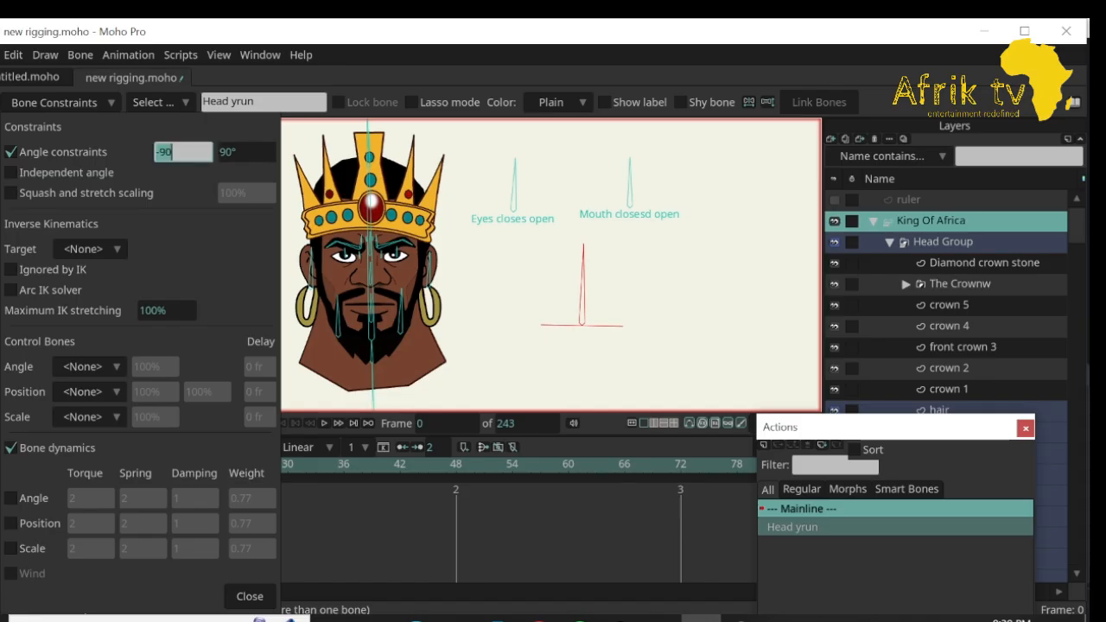
pyautogui.click(167, 152)
pyautogui.press('BackSpace')
pyautogui.write('180')
pyautogui.press('Tab')
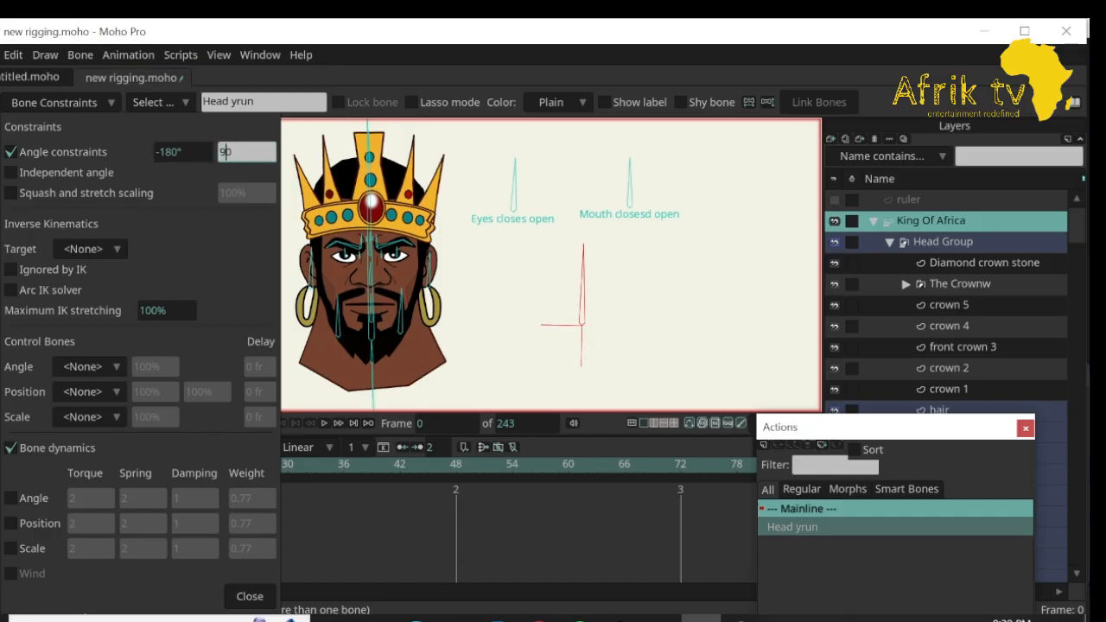
# Set the Head yrun bone's maximum angle constraint to 180° and close the bone constraints.
pyautogui.write('019')
pyautogui.press('BackSpace')
pyautogui.write('8')
pyautogui.press('BackSpace')
pyautogui.press('BackSpace')
pyautogui.press('BackSpace')
pyautogui.write('180')
pyautogui.click(183, 152)
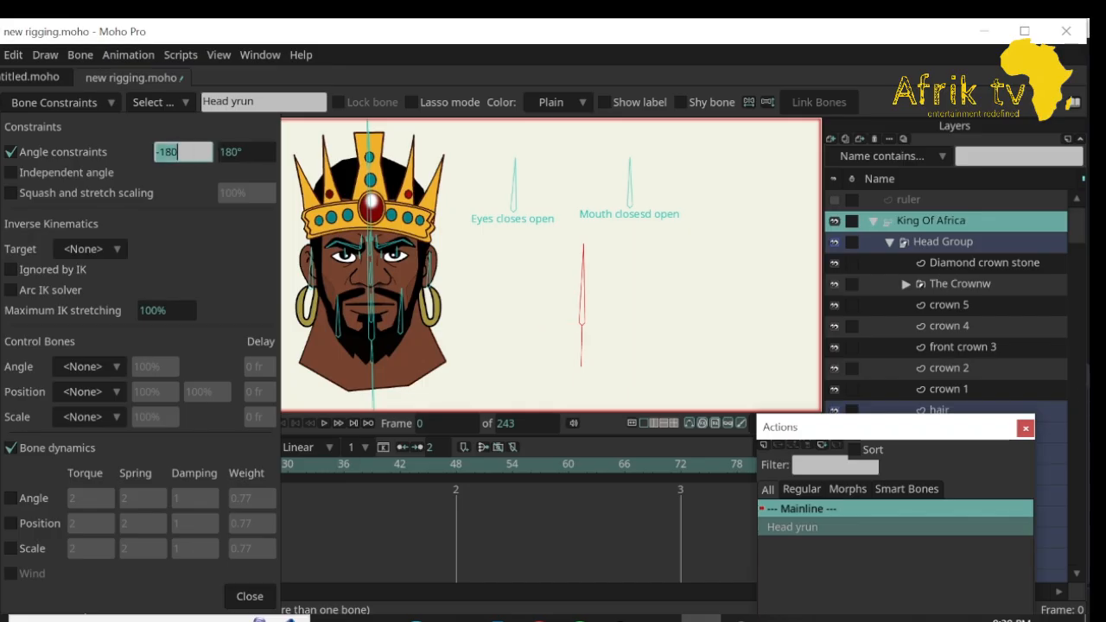
pyautogui.click(250, 596)
# In the Head yrun action, rotate the control bone at frame 48 to point downward, about 269°.
pyautogui.doubleClick(792, 527)
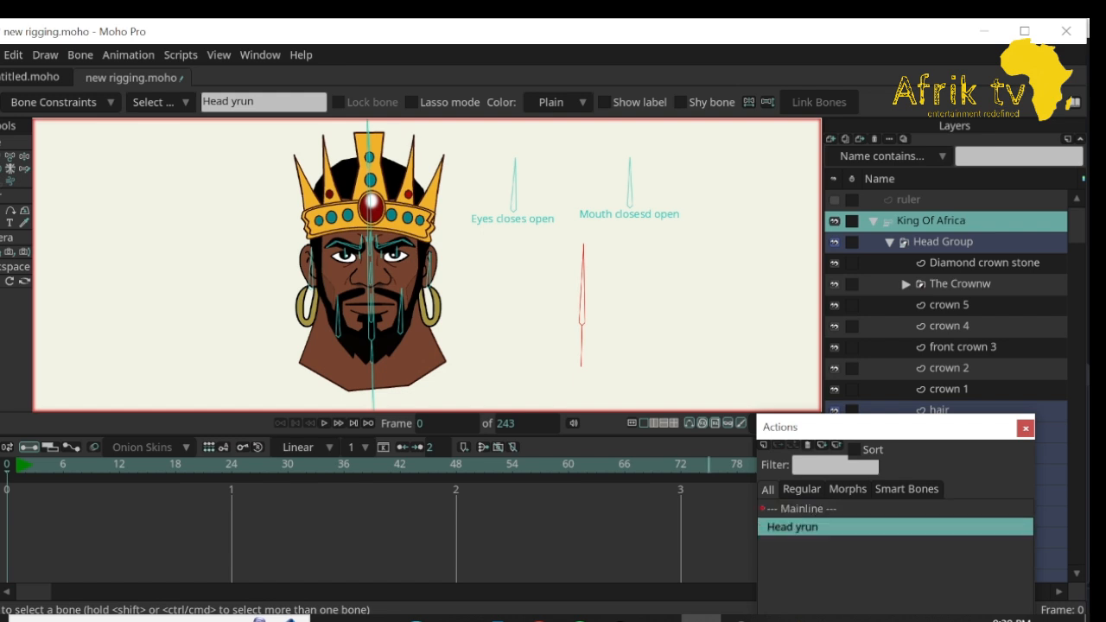
pyautogui.moveTo(7, 465); pyautogui.dragTo(456, 465)
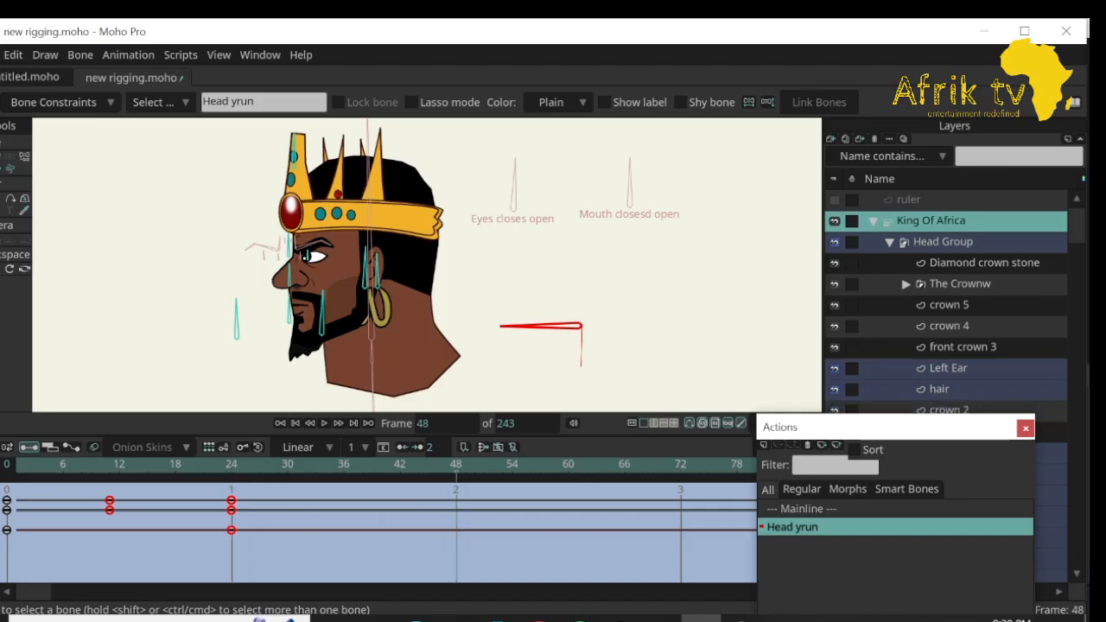
pyautogui.click(4, 156)
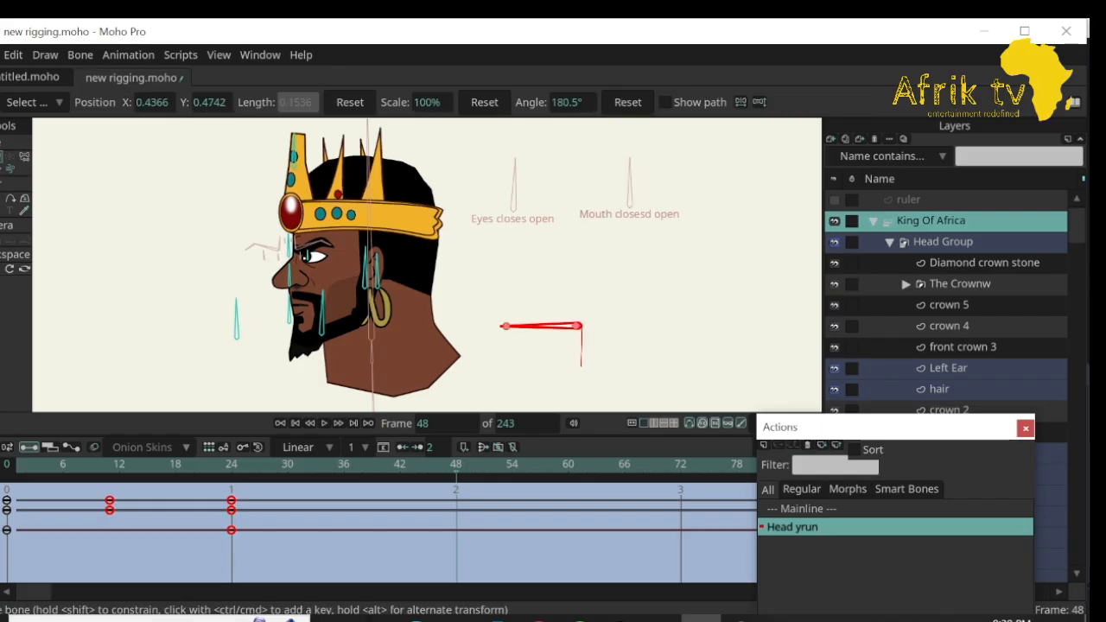
pyautogui.moveTo(505, 325); pyautogui.dragTo(580, 403)
pyautogui.moveTo(456, 464)
pyautogui.mouseDown()
pyautogui.moveTo(7, 464)
pyautogui.moveTo(456, 464)
pyautogui.moveTo(446, 465)
pyautogui.mouseUp()
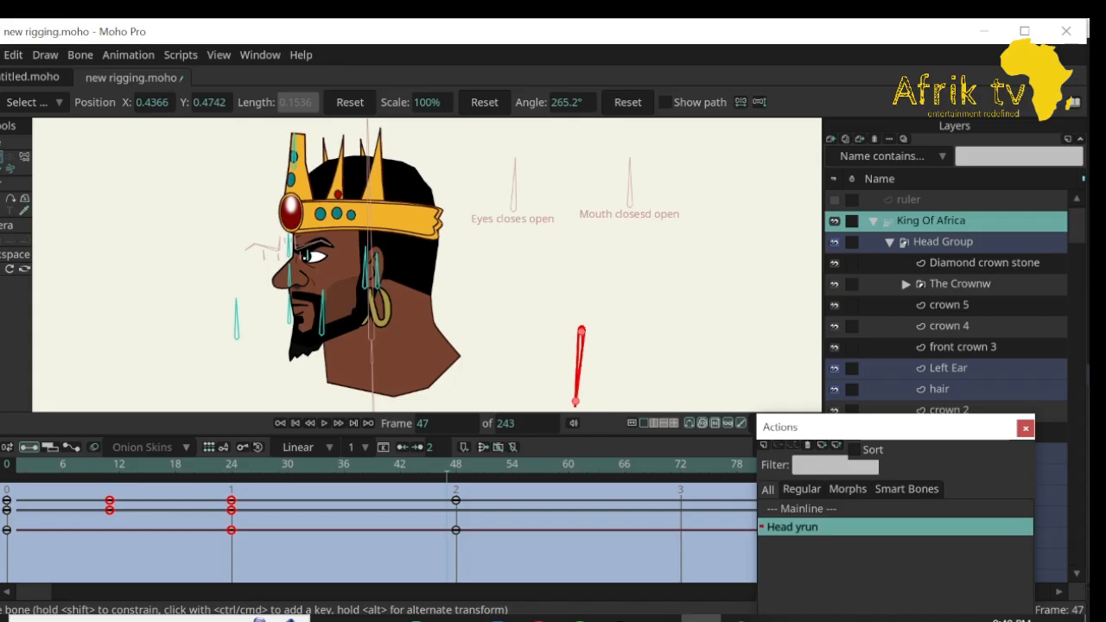
# Copy the head layer's frame 0 keyframes to frame 48 to restore its front-view shape.
pyautogui.moveTo(921, 436); pyautogui.dragTo(715, 587)
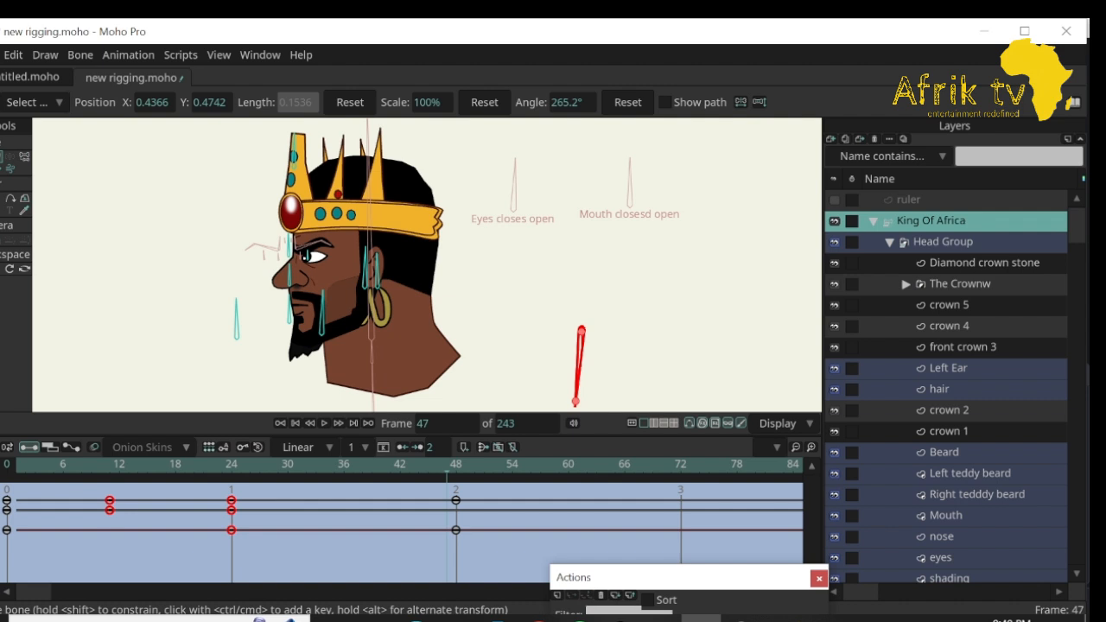
pyautogui.scroll(-4, 946, 386)
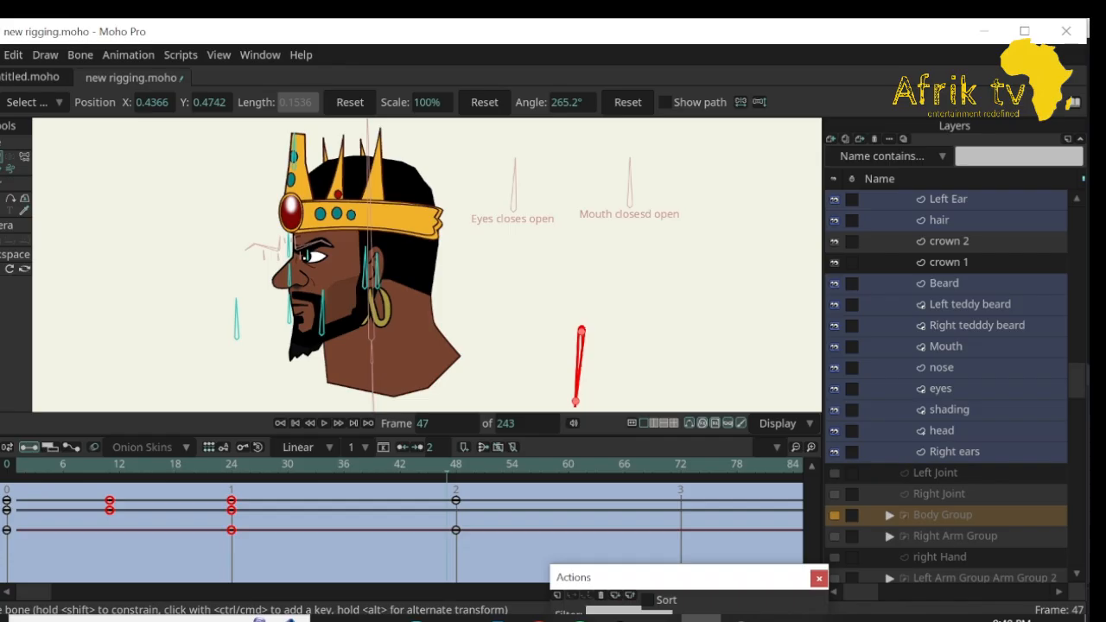
pyautogui.click(941, 430)
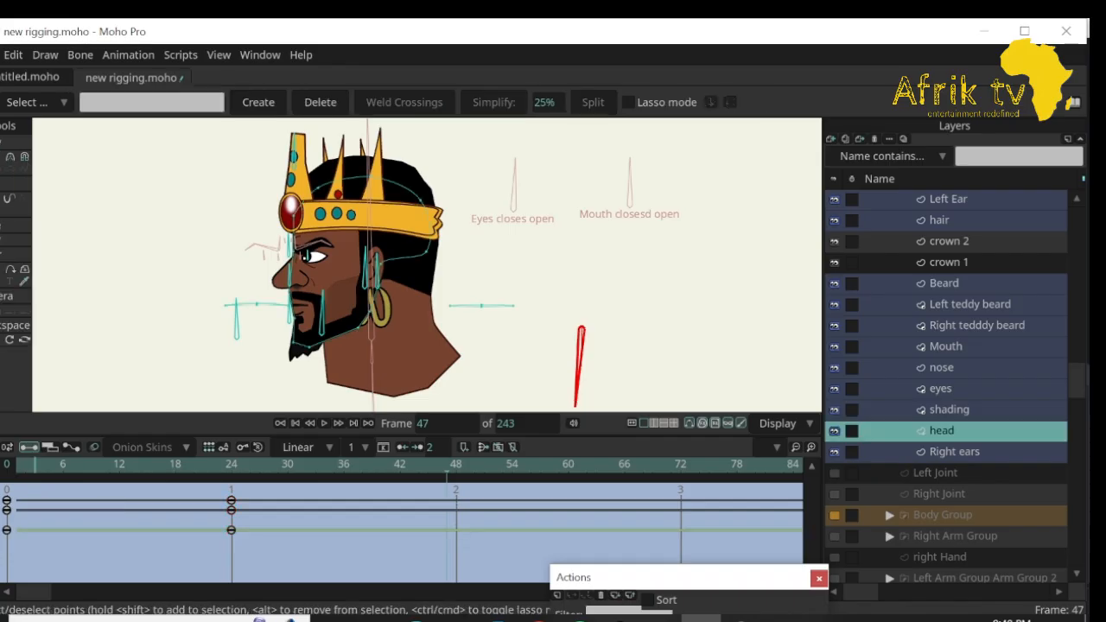
pyautogui.moveTo(34, 490); pyautogui.dragTo(2, 535)
pyautogui.click(456, 464)
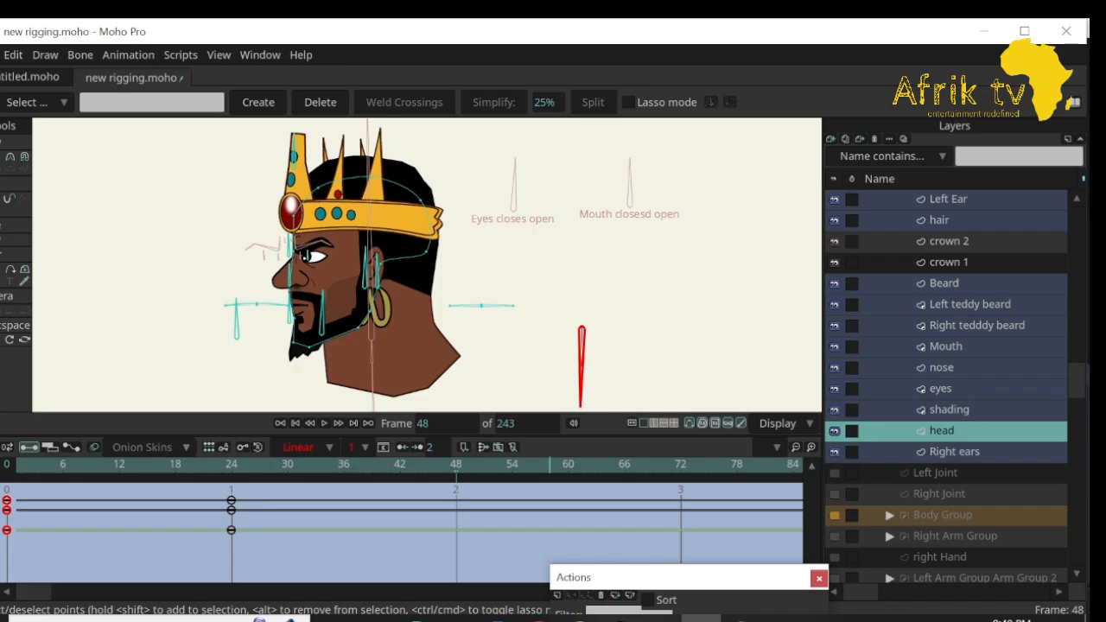
pyautogui.hotkey('ctrl', 'v')
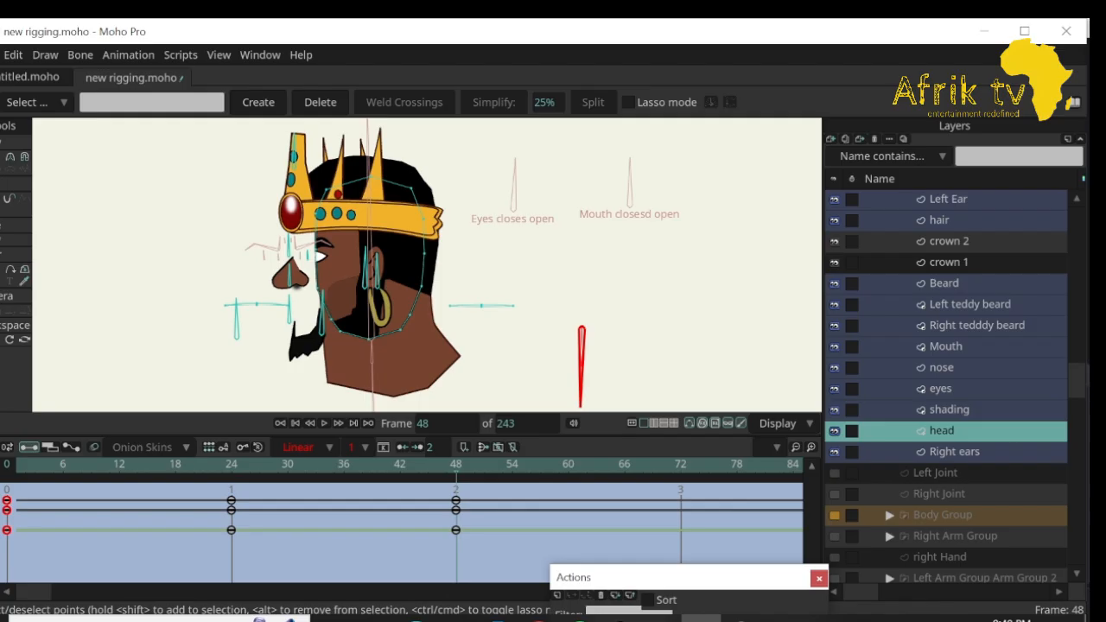
# Check the keyframes of the eyes and nose layers in the action.
pyautogui.click(941, 389)
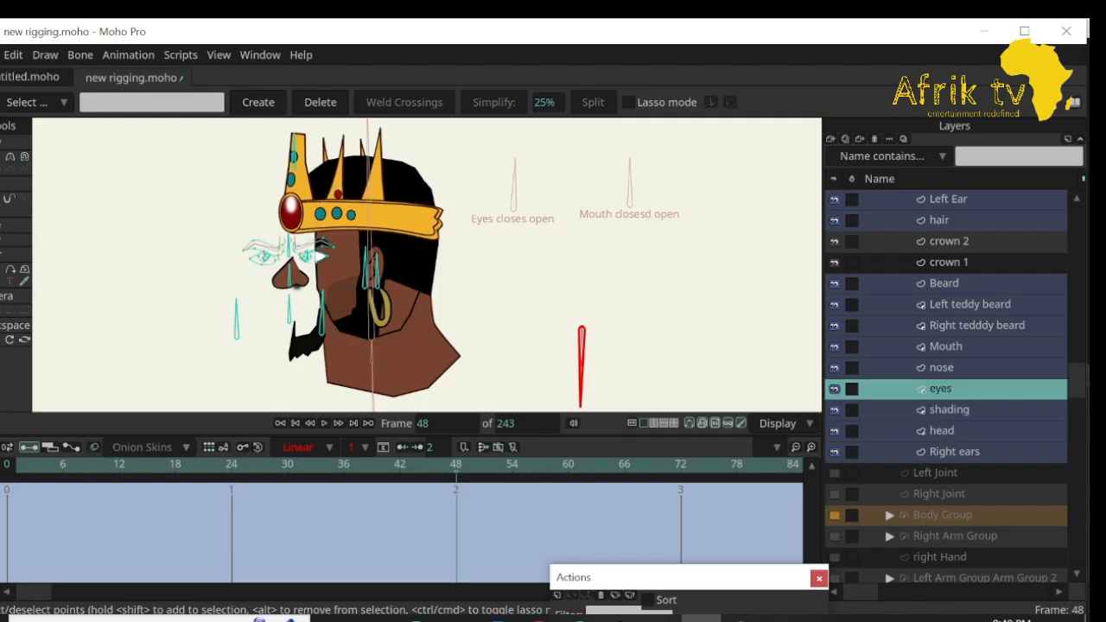
pyautogui.click(941, 368)
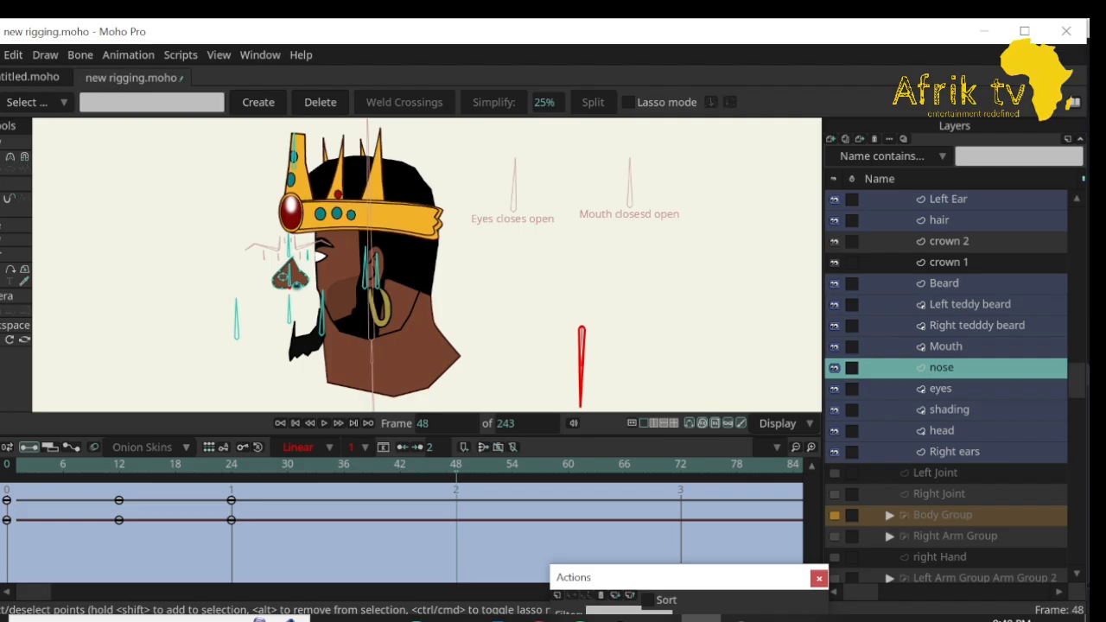
pyautogui.scroll(3, 950, 380)
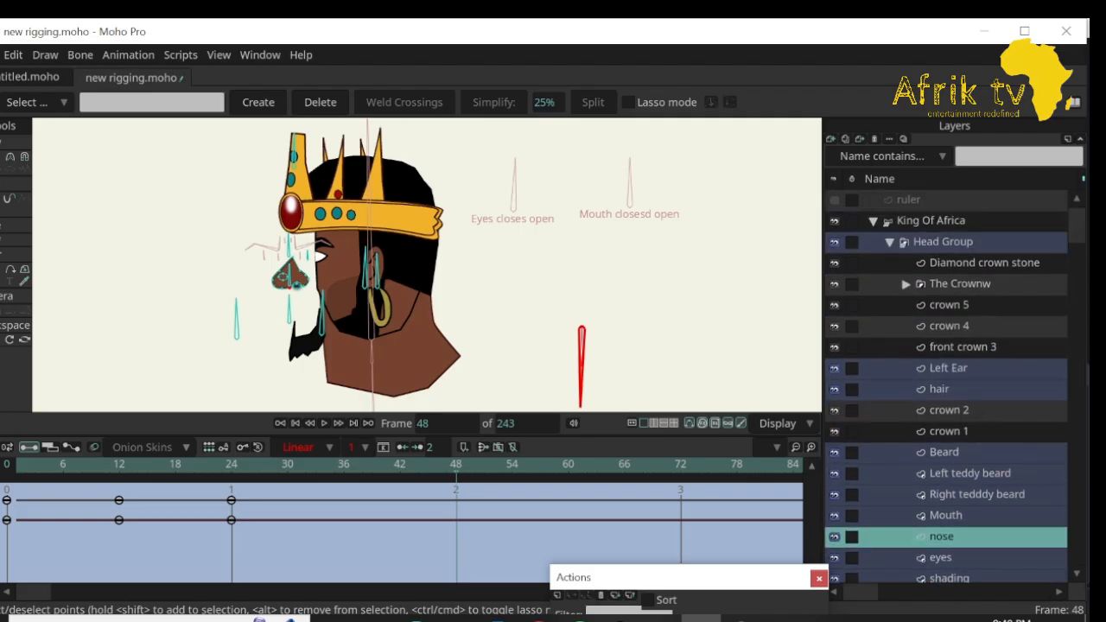
# Select the King Of Africa layer and hide the diamond crown stone, all crown layers, Left Ear and hair.
pyautogui.click(930, 221)
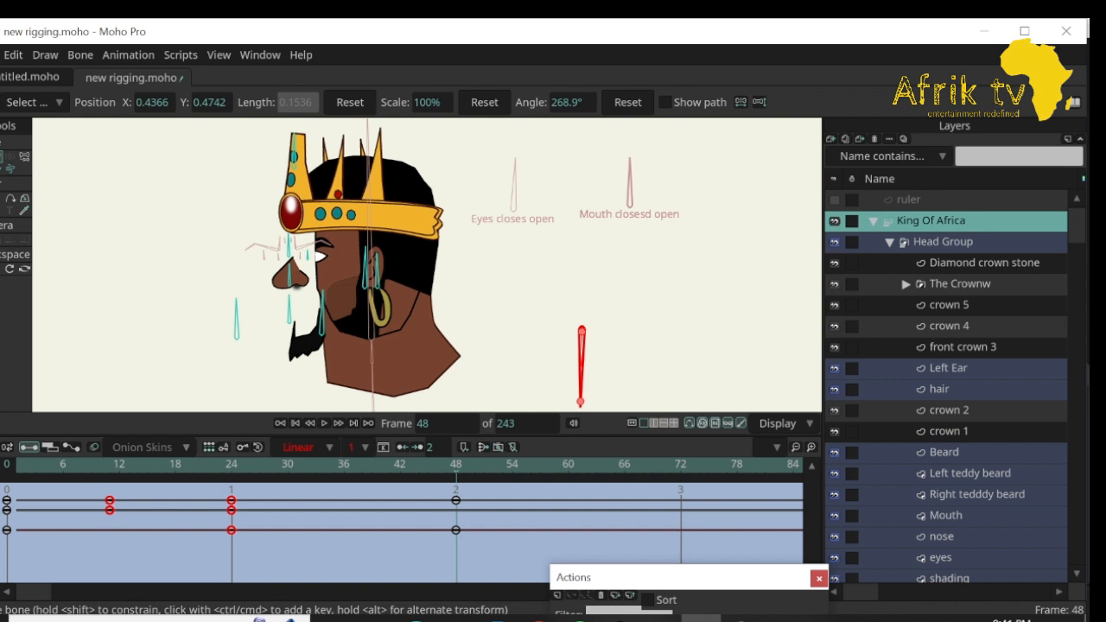
pyautogui.click(834, 263)
pyautogui.click(835, 284)
pyautogui.click(835, 305)
pyautogui.click(834, 326)
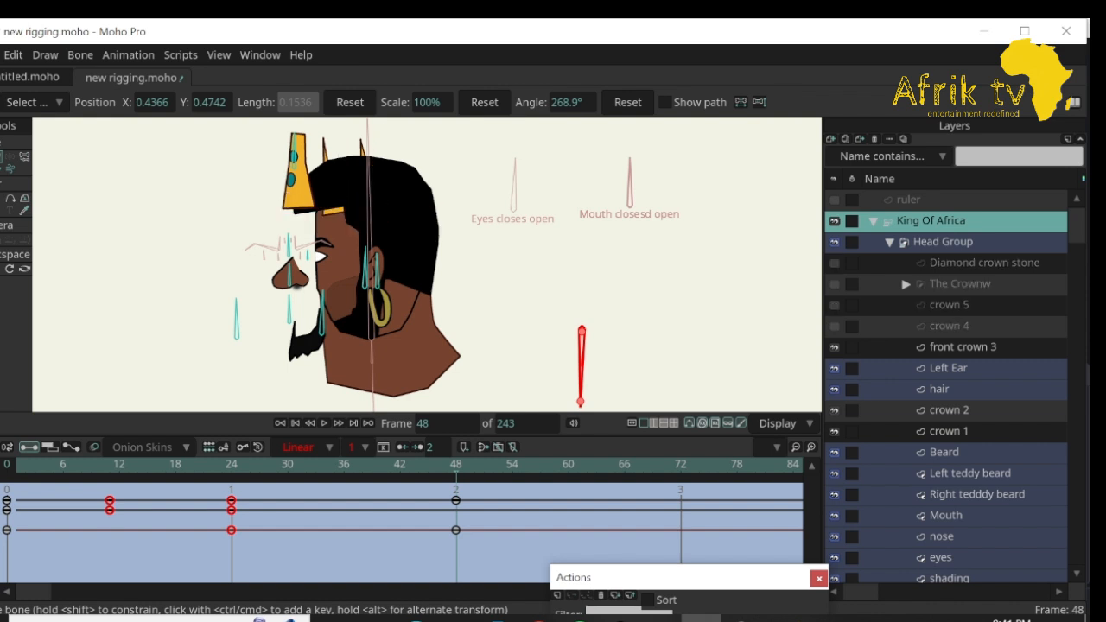
pyautogui.click(835, 347)
pyautogui.click(835, 368)
pyautogui.click(834, 389)
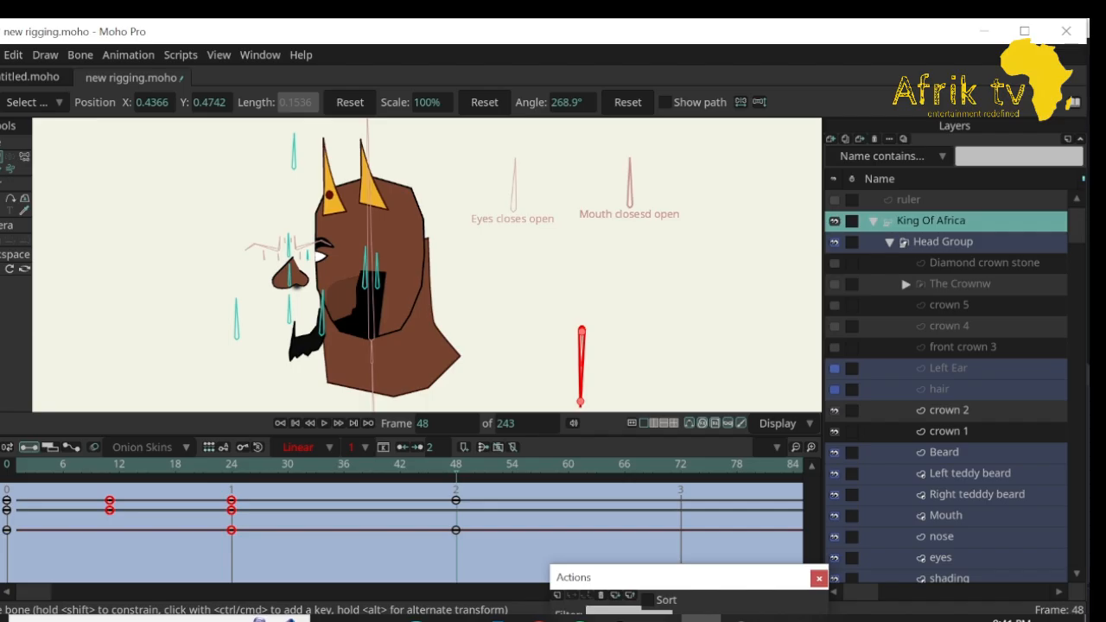
pyautogui.click(834, 411)
pyautogui.click(834, 431)
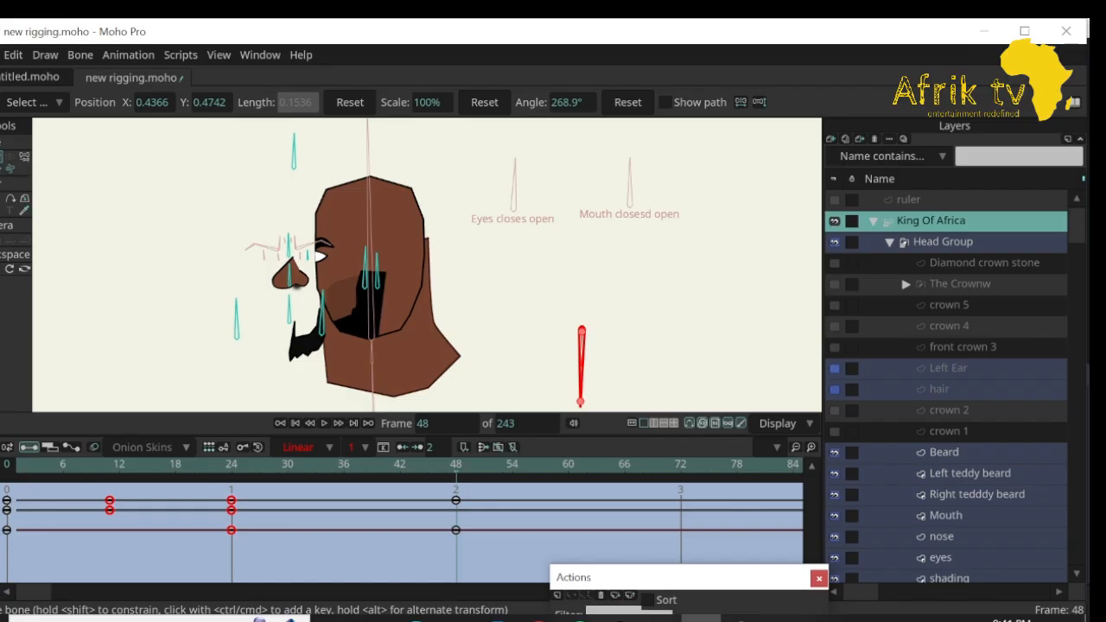
# Move the nose bone to the centre of the face at frame 48.
pyautogui.click(1, 268)
pyautogui.moveTo(262, 251); pyautogui.dragTo(354, 251)
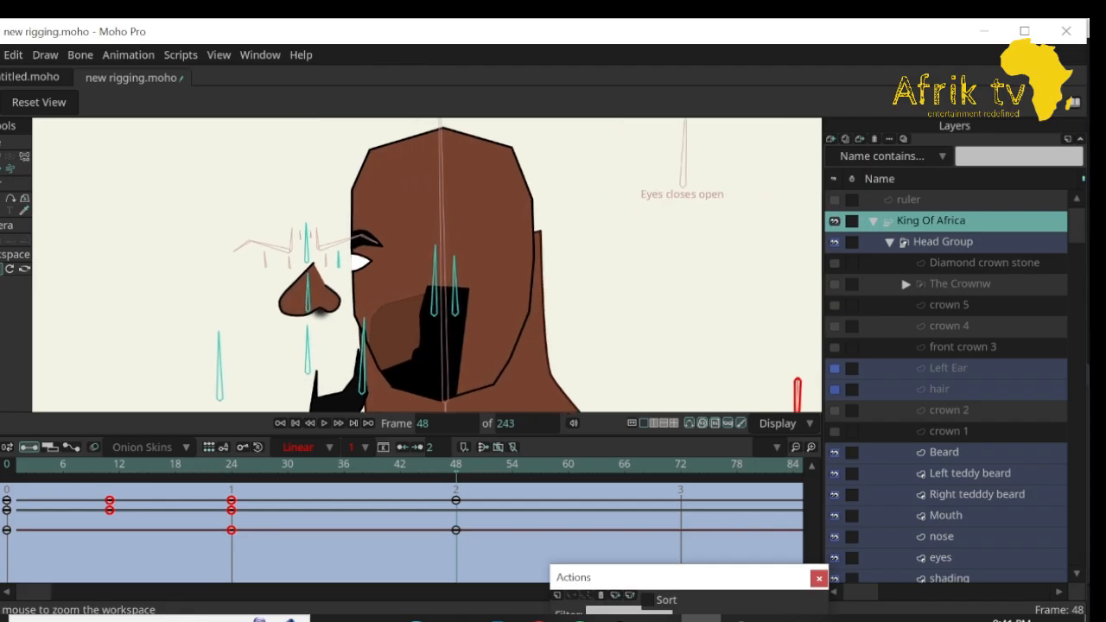
pyautogui.press('t')
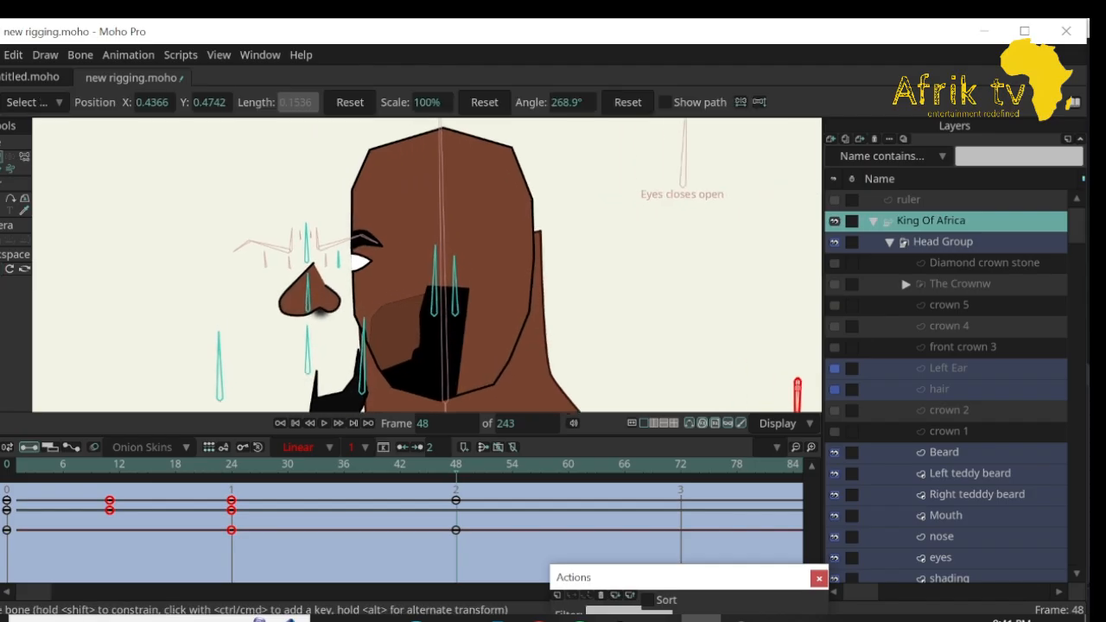
pyautogui.moveTo(308, 308); pyautogui.dragTo(447, 296)
pyautogui.hotkey('ctrl', 'z')
pyautogui.click(308, 302)
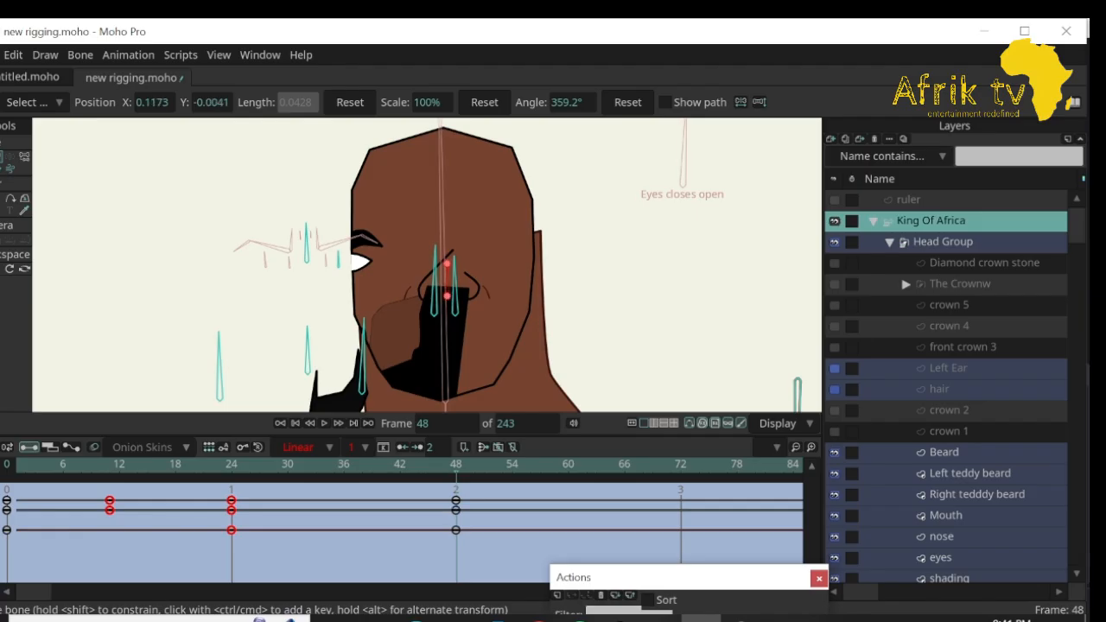
# Move the bone between the eyebrows, with its attached eye bones, farther out from the face at frame 48.
pyautogui.click(0, 268)
pyautogui.moveTo(450, 328); pyautogui.dragTo(451, 269)
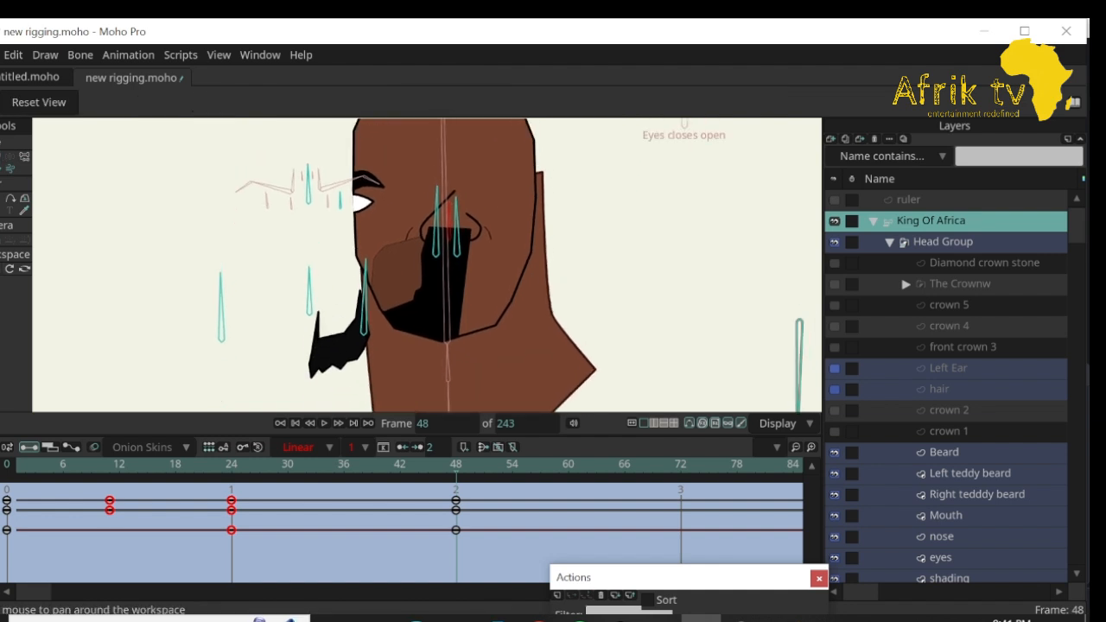
pyautogui.click(3, 157)
pyautogui.click(308, 187)
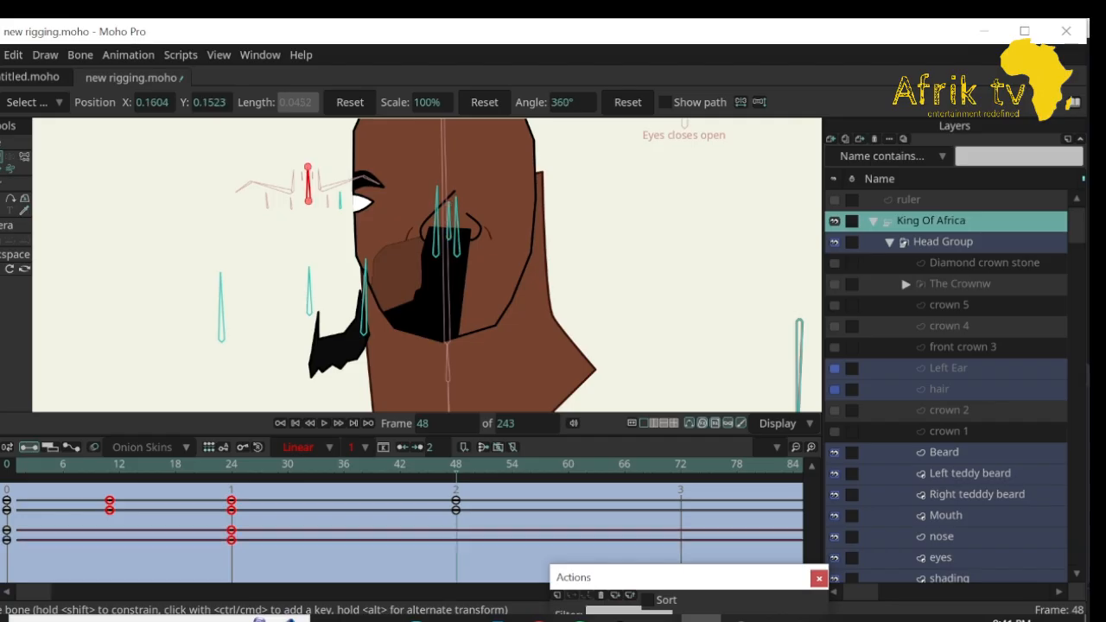
pyautogui.moveTo(308, 186); pyautogui.dragTo(206, 184)
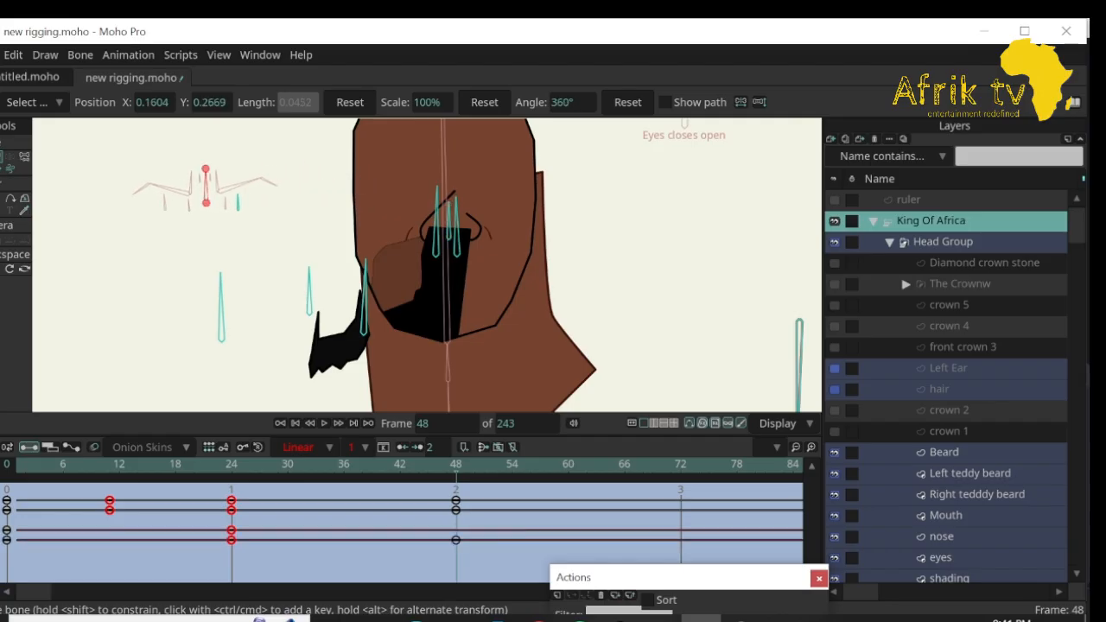
# At frame 48, move the cheek-side beard bone out in front of the face and the chin beard bone to the centre of the face.
pyautogui.click(363, 298)
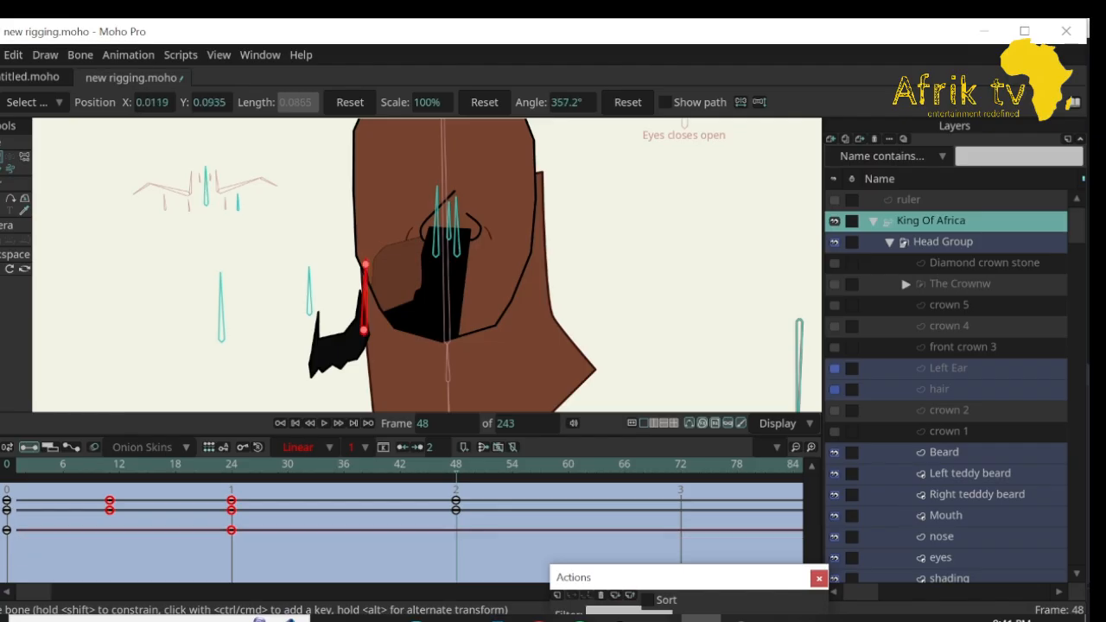
pyautogui.moveTo(364, 298); pyautogui.dragTo(247, 296)
pyautogui.click(310, 292)
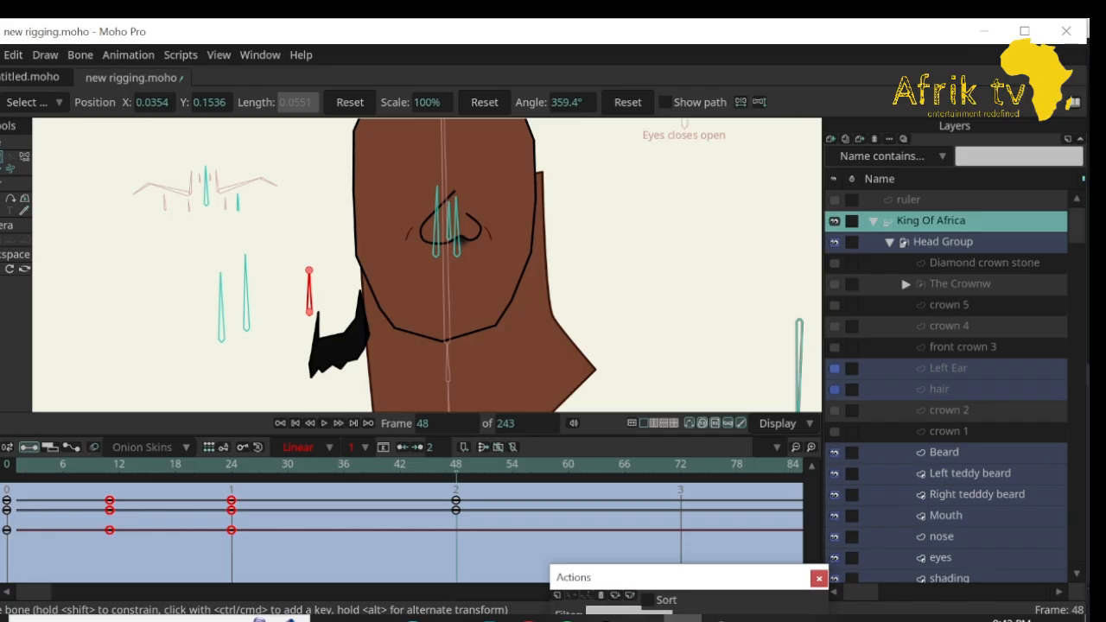
pyautogui.moveTo(309, 292)
pyautogui.mouseDown()
pyautogui.moveTo(435, 292)
pyautogui.moveTo(272, 295)
pyautogui.moveTo(273, 283)
pyautogui.moveTo(309, 295)
pyautogui.moveTo(299, 294)
pyautogui.mouseUp()
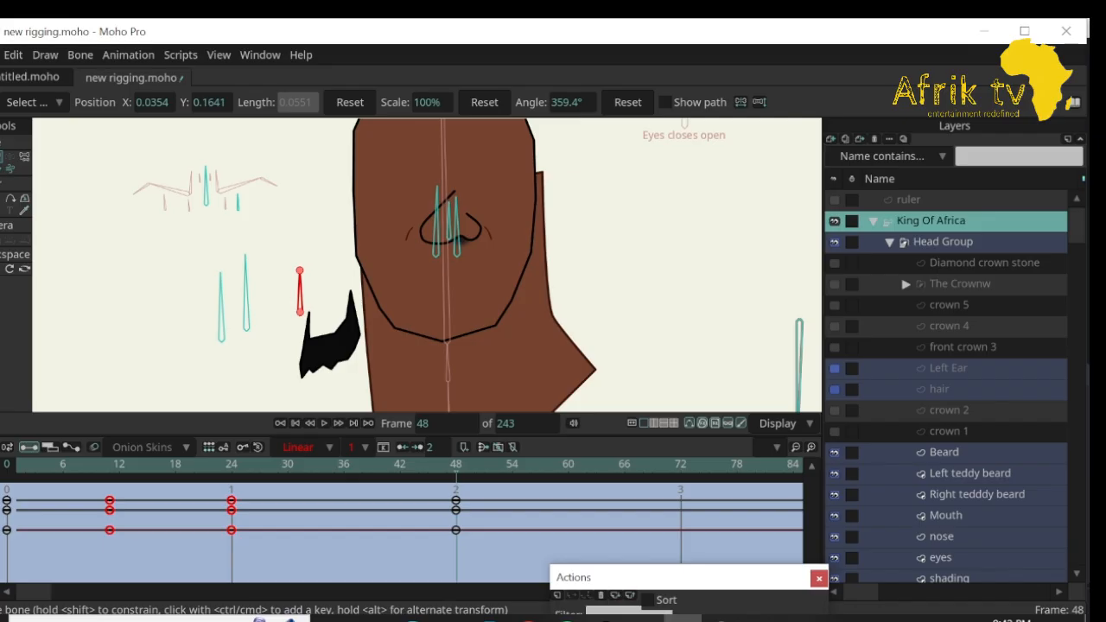
pyautogui.moveTo(300, 295); pyautogui.dragTo(442, 292)
# At frame 25, move the nose layer below the head layer and above Right ears, checking the neighbouring frames.
pyautogui.moveTo(456, 465); pyautogui.dragTo(240, 465)
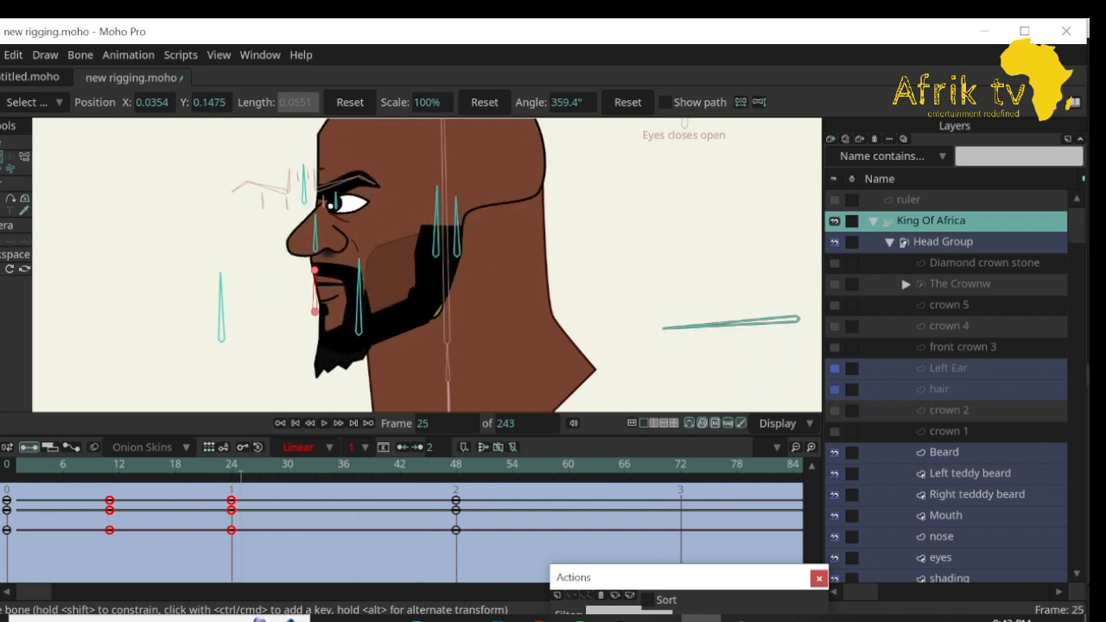
pyautogui.scroll(-5, 946, 386)
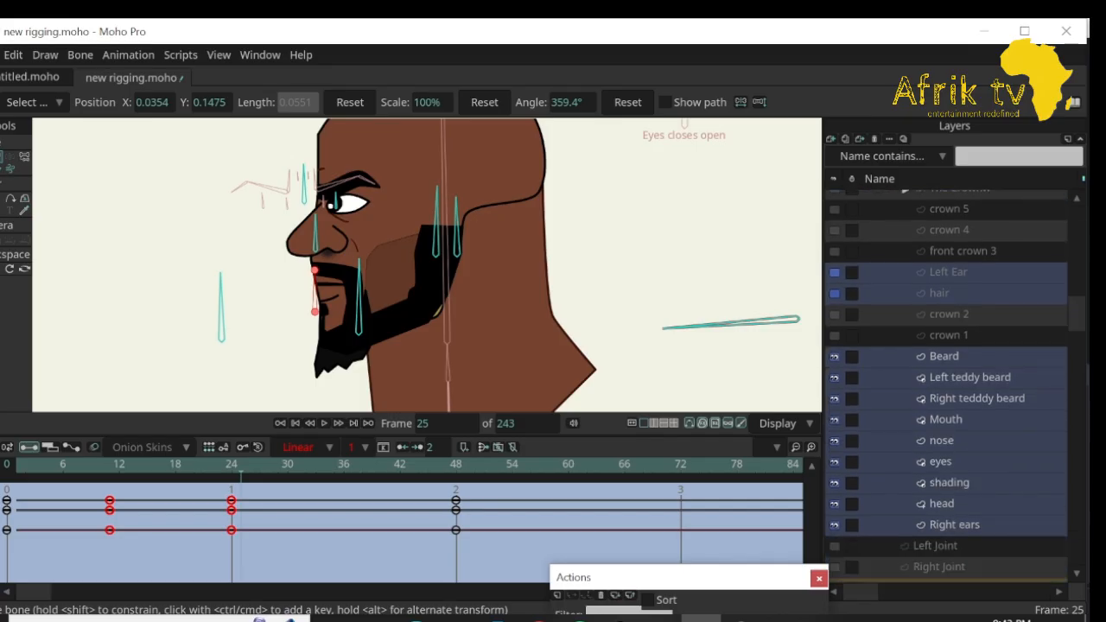
pyautogui.click(942, 371)
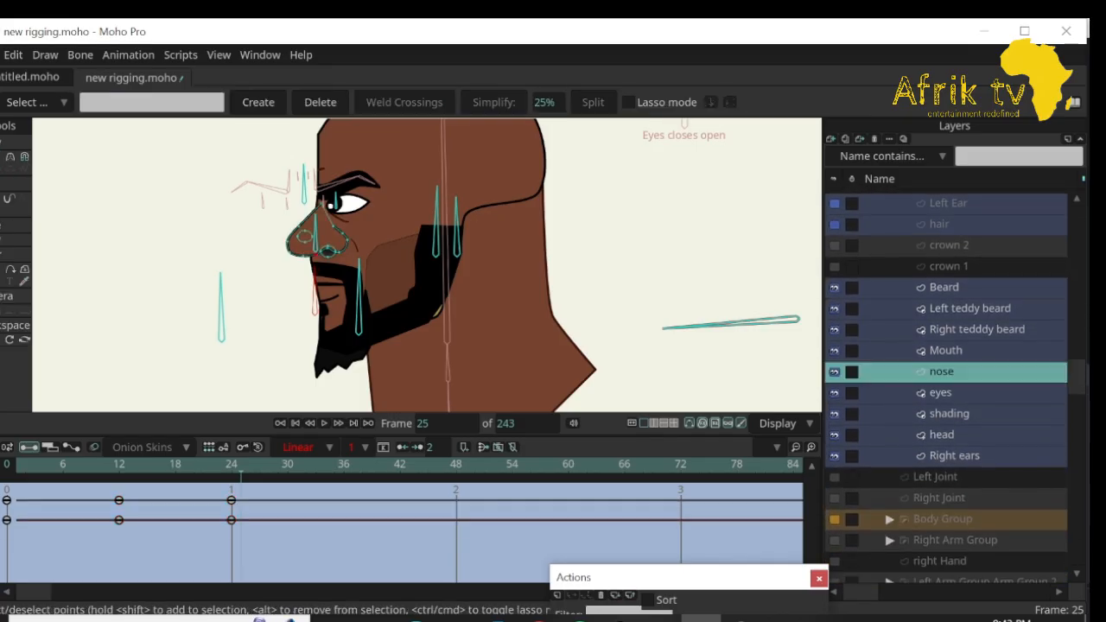
pyautogui.moveTo(942, 372); pyautogui.dragTo(942, 445)
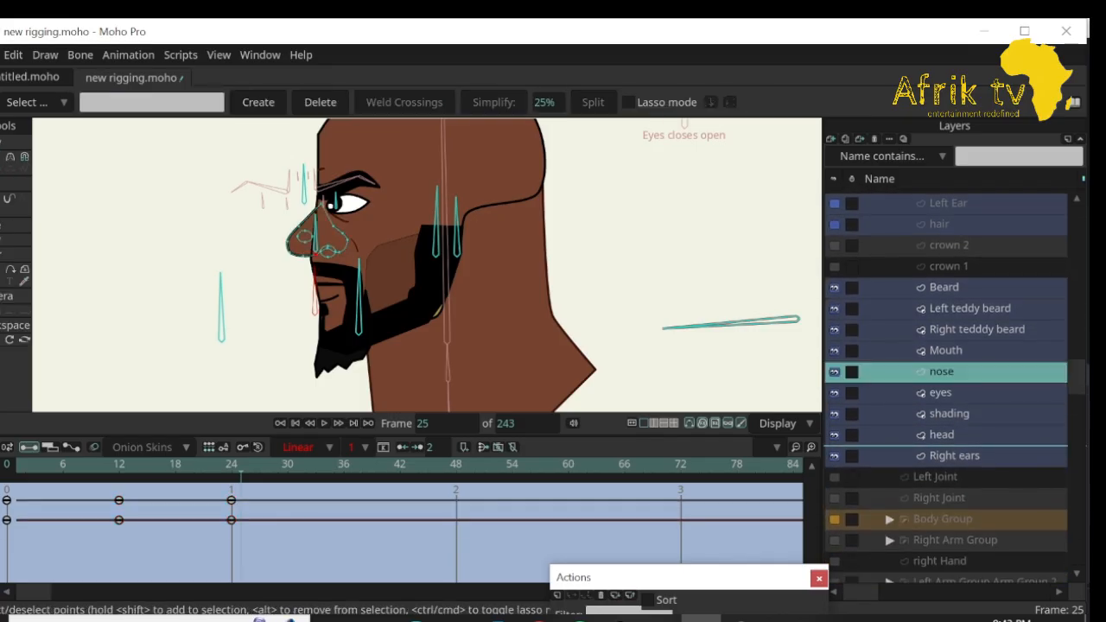
pyautogui.moveTo(239, 465)
pyautogui.mouseDown()
pyautogui.moveTo(221, 464)
pyautogui.moveTo(269, 465)
pyautogui.moveTo(231, 465)
pyautogui.moveTo(251, 464)
pyautogui.mouseUp()
pyautogui.press('Left')
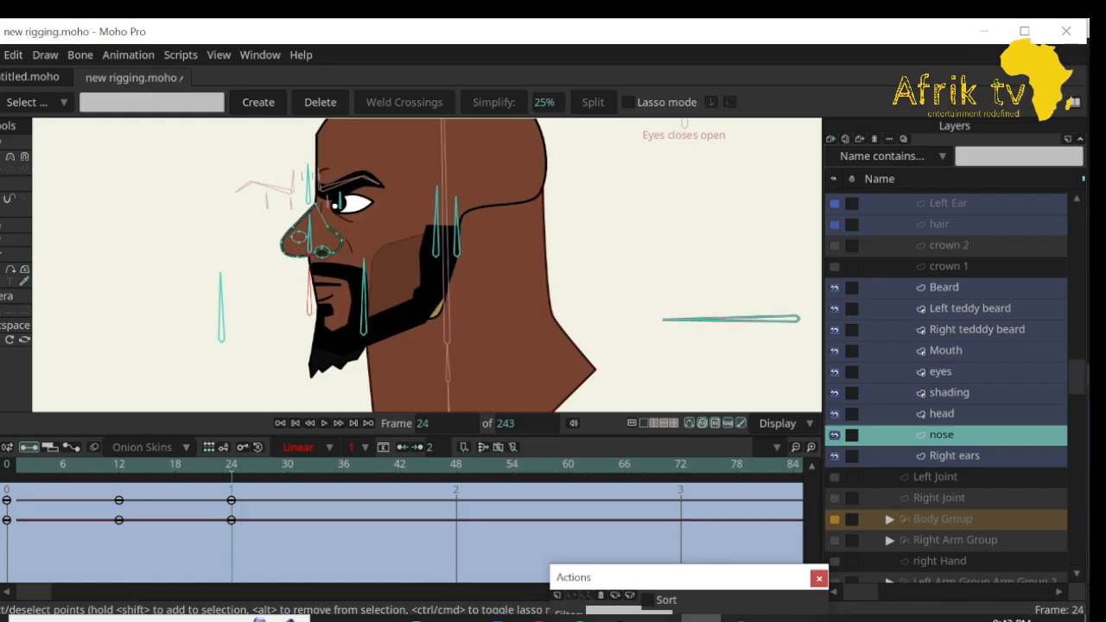
pyautogui.press('Right')
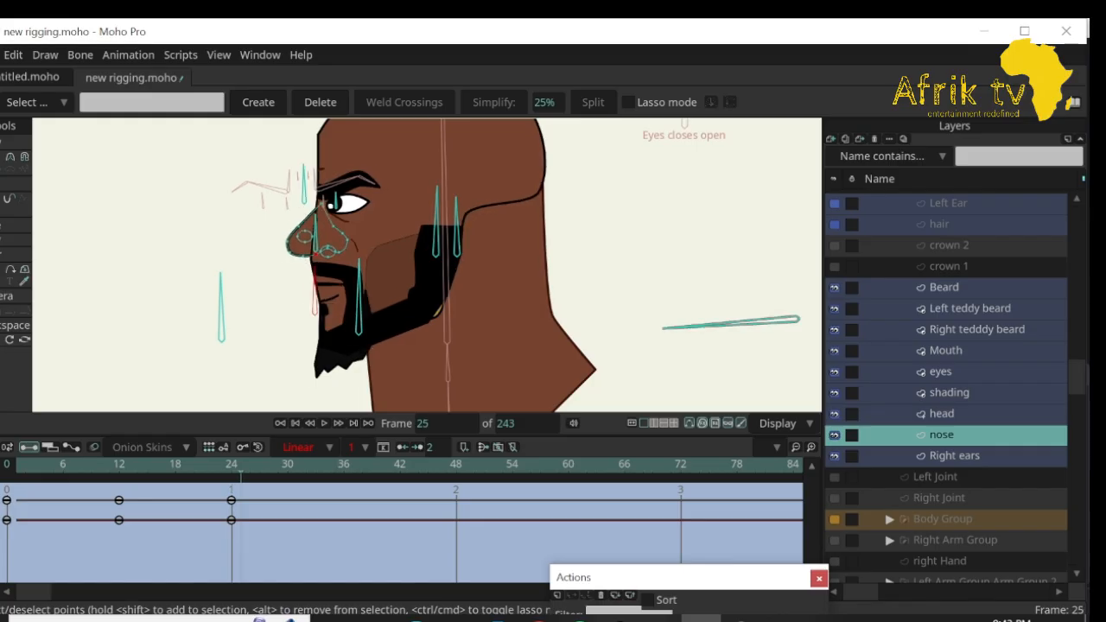
pyautogui.press('Right')
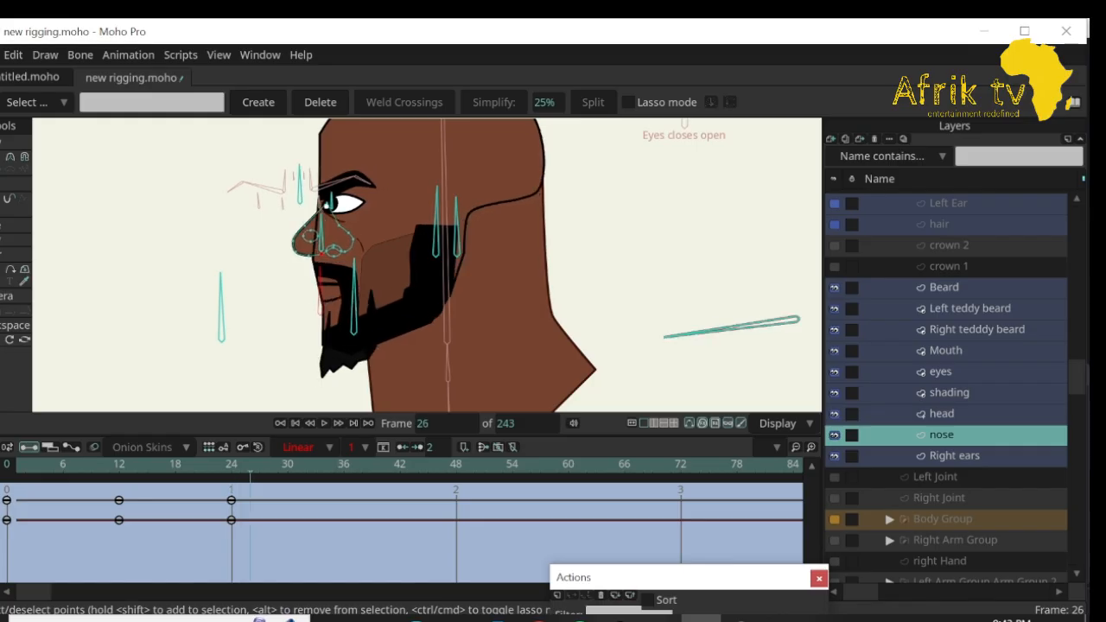
pyautogui.press('Right')
pyautogui.press('Left')
# At frame 26, move the Mouth layer below the head layer and above the nose layer, and return to frame 24 with shape selection active.
pyautogui.moveTo(946, 350); pyautogui.dragTo(945, 425)
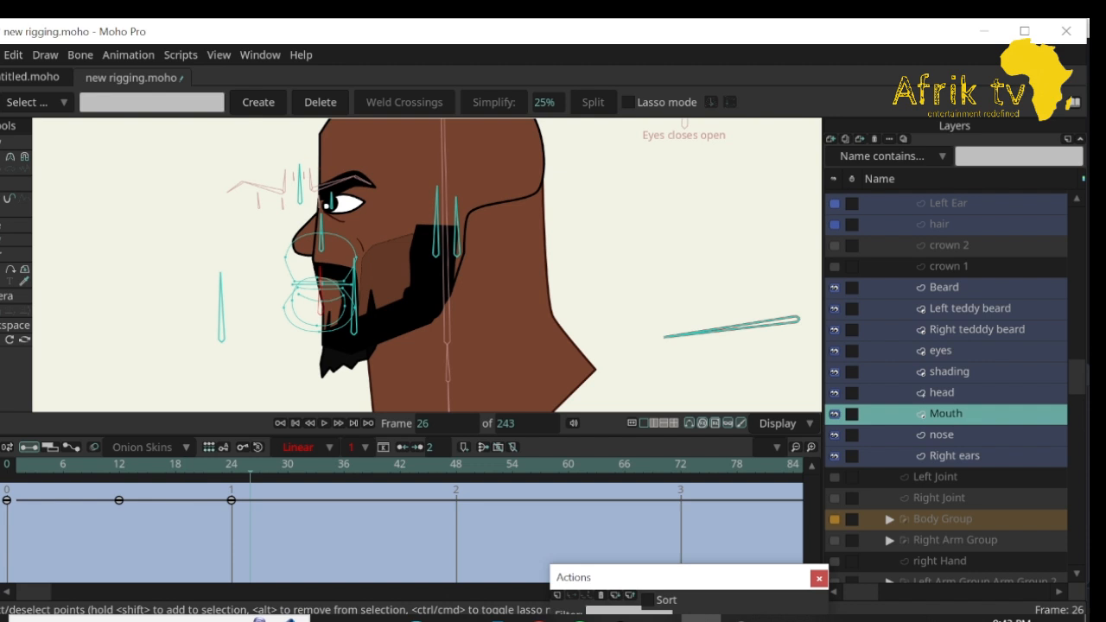
pyautogui.moveTo(251, 465)
pyautogui.mouseDown()
pyautogui.moveTo(315, 465)
pyautogui.moveTo(231, 465)
pyautogui.moveTo(408, 464)
pyautogui.moveTo(232, 465)
pyautogui.mouseUp()
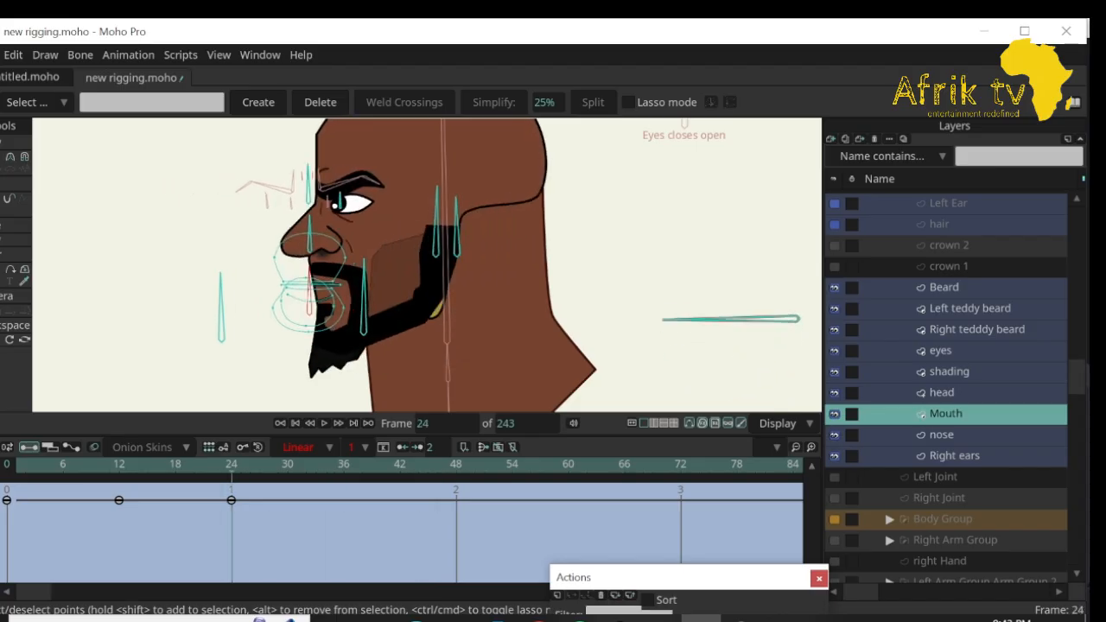
pyautogui.press('q')
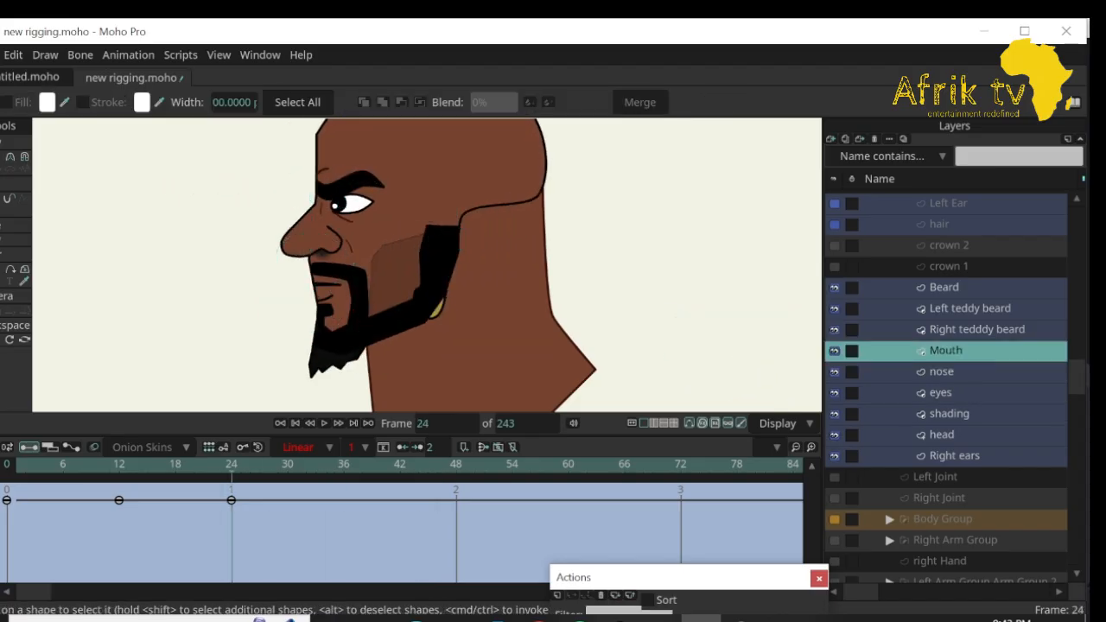
# Step back and forth between frames 24 and 36 to examine how the nose, mouth and beard pass behind the head.
pyautogui.press('Right')
pyautogui.press('Right')
pyautogui.press('Right')
pyautogui.press('Right')
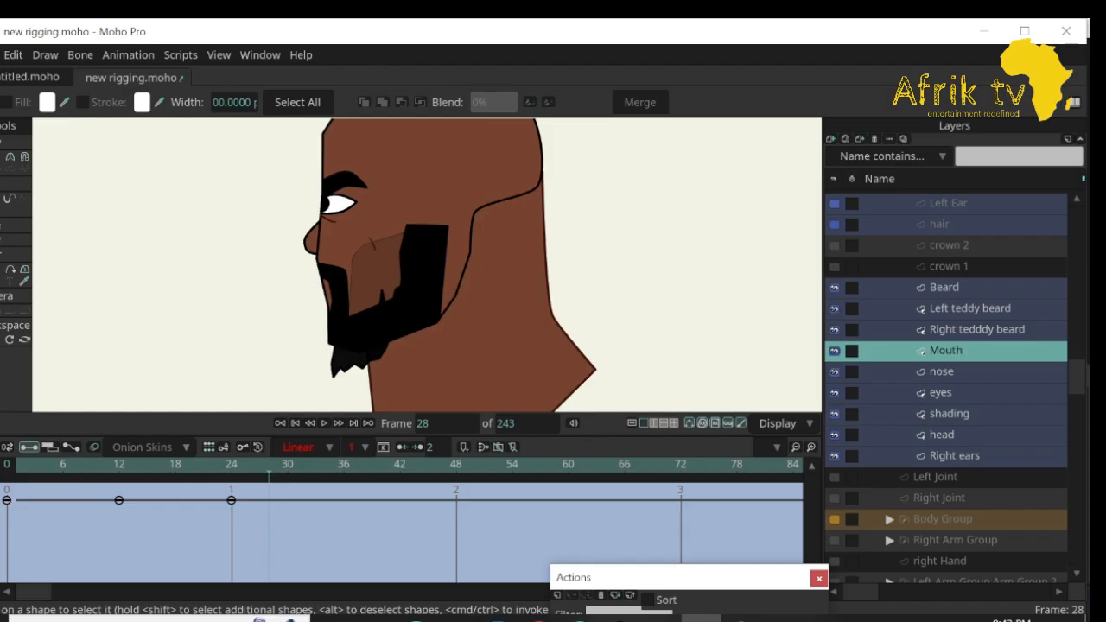
pyautogui.press('Left')
pyautogui.press('Left')
pyautogui.press('Left')
pyautogui.press('Left')
pyautogui.press('Right')
pyautogui.press('Right')
pyautogui.press('Right')
pyautogui.press('Right')
pyautogui.press('Right')
pyautogui.press('Right')
pyautogui.press('Right')
pyautogui.press('Right')
pyautogui.press('Right')
pyautogui.press('Right')
pyautogui.press('Right')
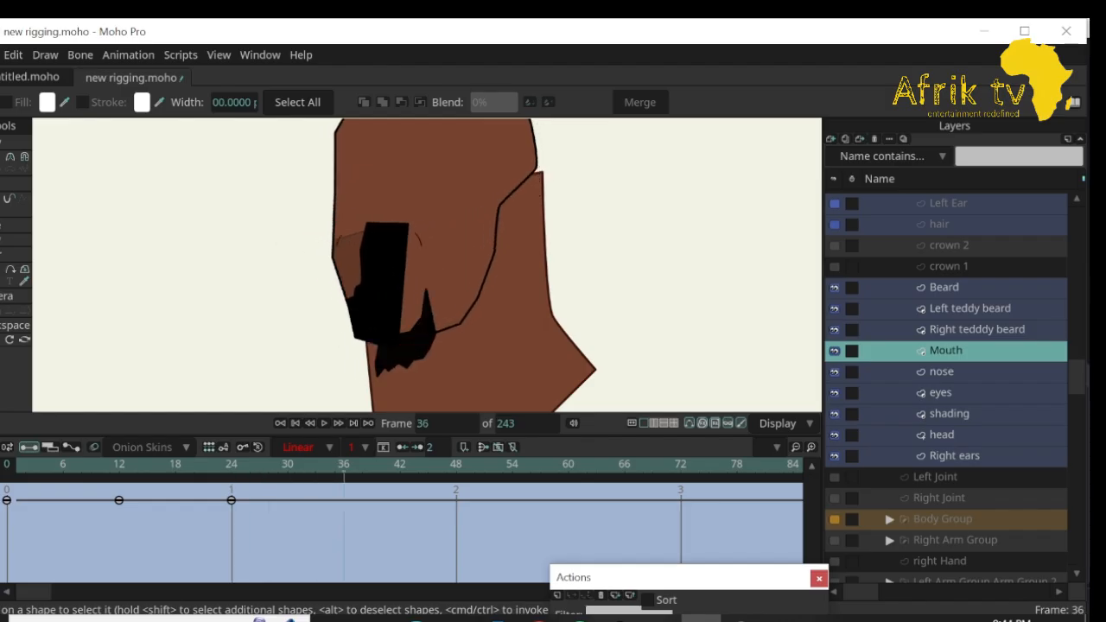
pyautogui.press('Left')
pyautogui.press('Left')
pyautogui.press('Left')
pyautogui.press('Left')
pyautogui.press('Left')
pyautogui.press('Left')
pyautogui.press('Left')
pyautogui.press('Left')
pyautogui.press('Right')
pyautogui.press('Right')
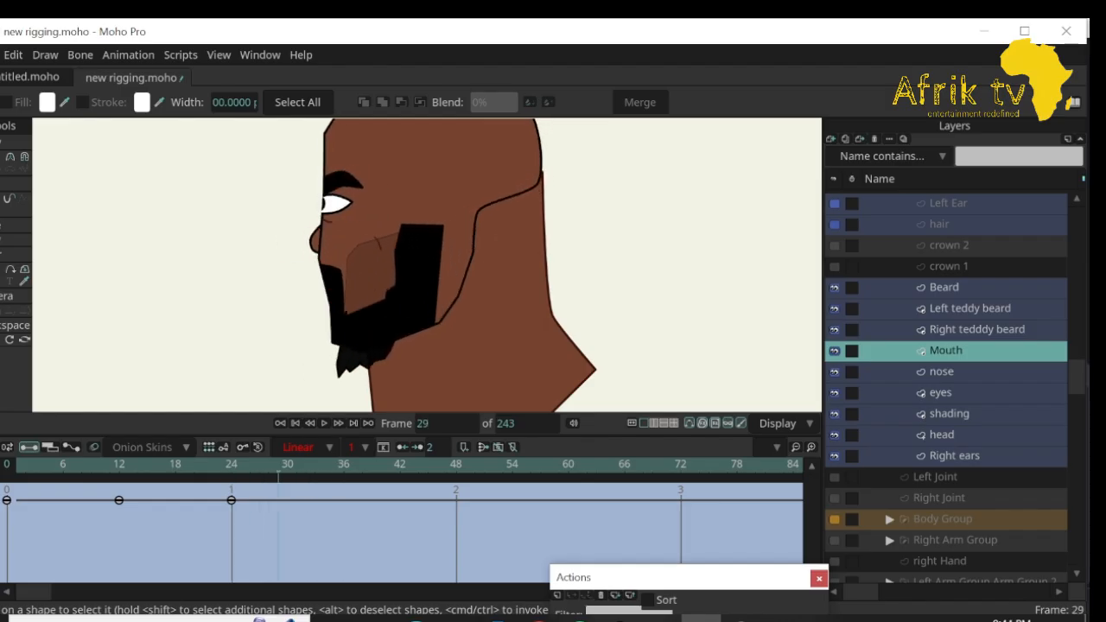
pyautogui.press('Right')
pyautogui.press('Right')
pyautogui.press('Right')
pyautogui.press('Right')
pyautogui.press('Left')
pyautogui.press('Left')
pyautogui.press('Left')
pyautogui.press('Left')
pyautogui.press('Left')
pyautogui.press('Left')
pyautogui.press('Left')
pyautogui.press('Left')
pyautogui.press('Right')
pyautogui.press('Right')
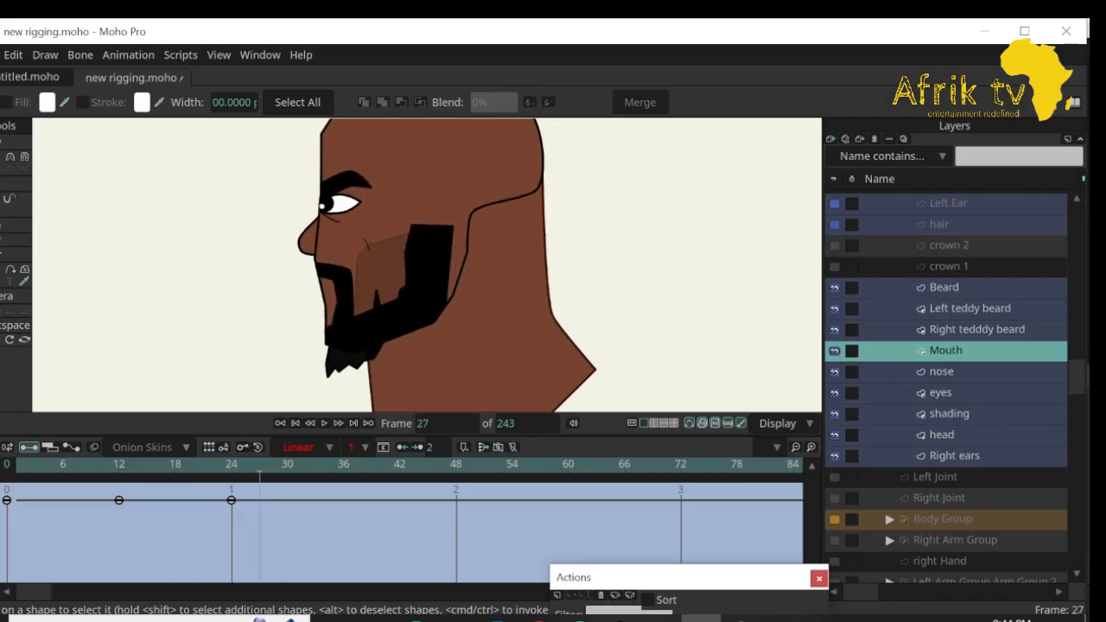
pyautogui.press('Left')
pyautogui.press('Left')
pyautogui.press('Left')
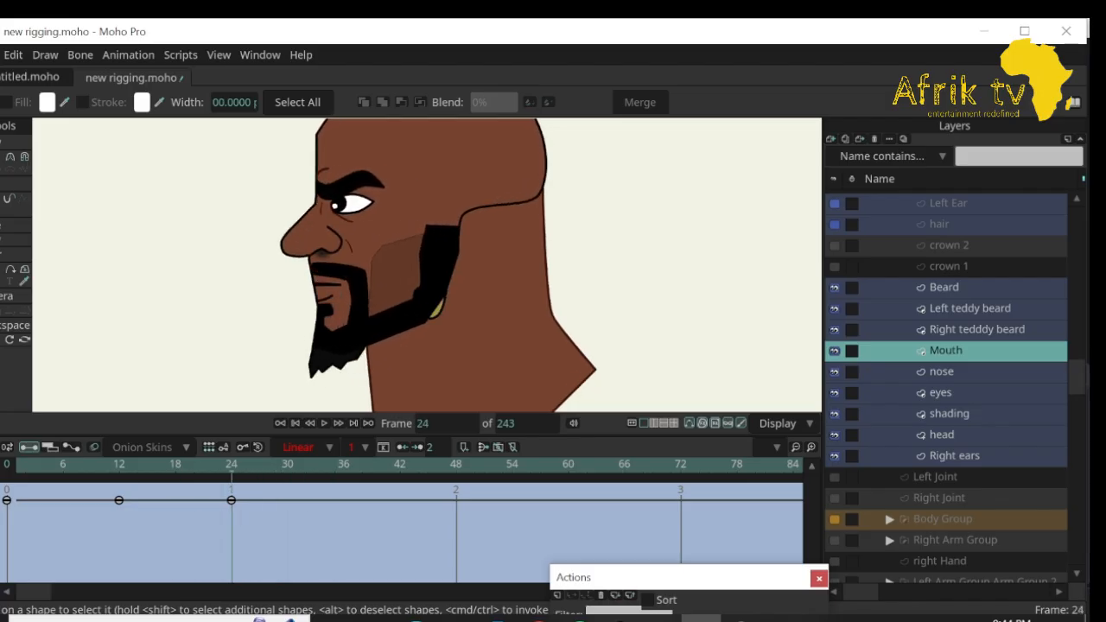
# Hide the Left teddy beard and Right tedddy beard layers and preview the turn from frame 24 to 29.
pyautogui.click(834, 329)
pyautogui.click(834, 309)
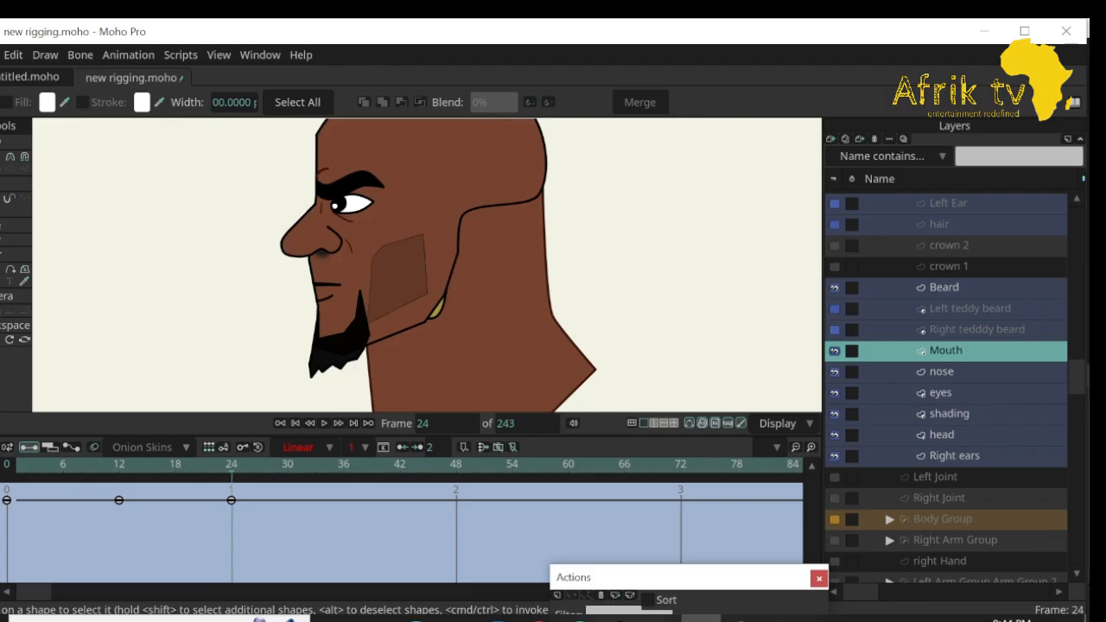
pyautogui.press('Right')
pyautogui.press('Right')
pyautogui.press('Right')
pyautogui.press('Right')
pyautogui.press('Right')
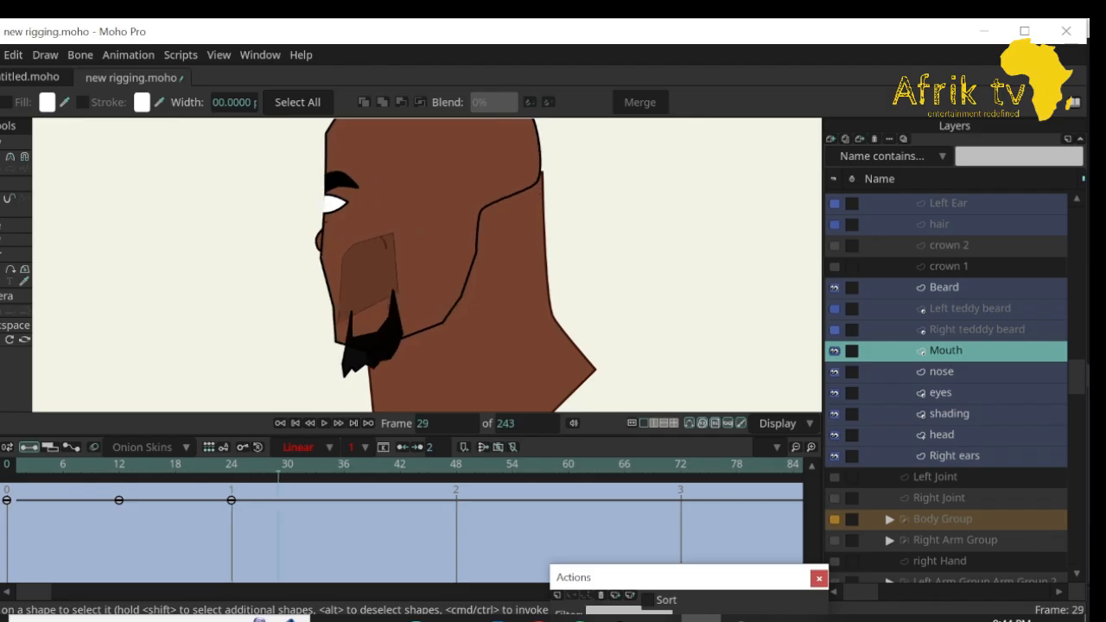
# Step back and forth through the frames after 24 to examine the chin beard, mouth and nose without the side beards.
pyautogui.press('Left')
pyautogui.press('Left')
pyautogui.press('Left')
pyautogui.press('Left')
pyautogui.press('Left')
pyautogui.press('Left')
pyautogui.press('Left')
pyautogui.press('Right')
pyautogui.press('Right')
pyautogui.press('Right')
pyautogui.press('Right')
pyautogui.press('Right')
pyautogui.press('Right')
pyautogui.press('Right')
pyautogui.press('Right')
pyautogui.press('Right')
pyautogui.press('Right')
pyautogui.press('Left')
pyautogui.press('Left')
pyautogui.press('Left')
pyautogui.press('Left')
pyautogui.press('Left')
pyautogui.press('Left')
pyautogui.press('Right')
pyautogui.press('Right')
pyautogui.press('Right')
pyautogui.press('Right')
pyautogui.press('Right')
pyautogui.press('Right')
pyautogui.press('Right')
pyautogui.press('Right')
pyautogui.press('Right')
pyautogui.press('Right')
pyautogui.press('Right')
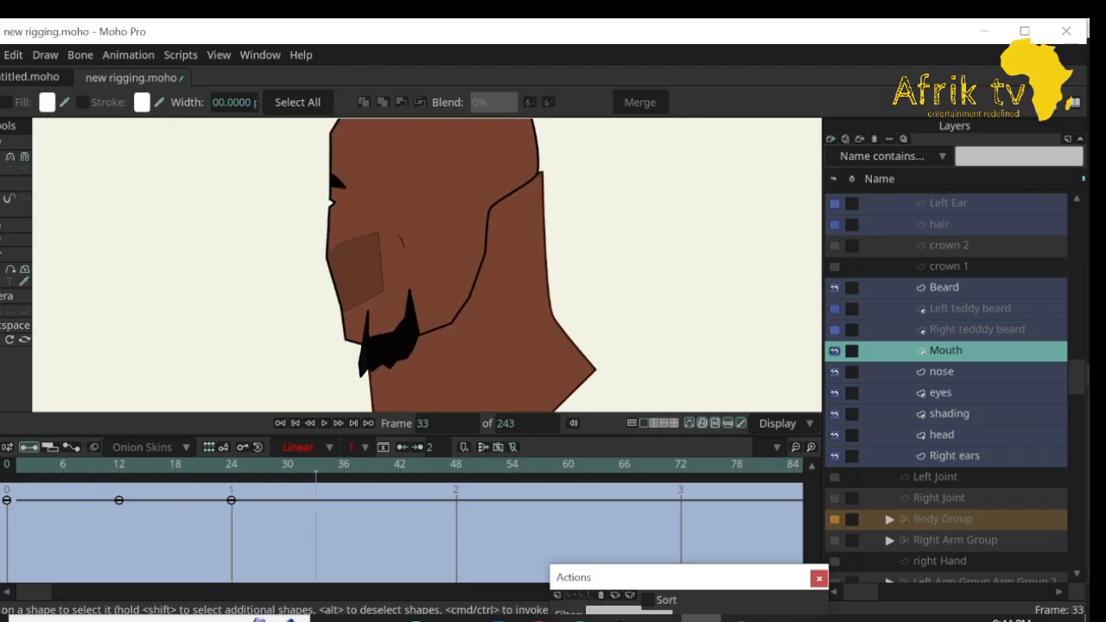
pyautogui.press('Left')
pyautogui.press('Left')
pyautogui.press('Left')
pyautogui.press('Left')
pyautogui.press('Left')
pyautogui.press('Left')
pyautogui.press('Left')
pyautogui.press('Left')
pyautogui.press('Left')
pyautogui.press('Left')
pyautogui.press('Left')
pyautogui.press('Left')
pyautogui.press('Left')
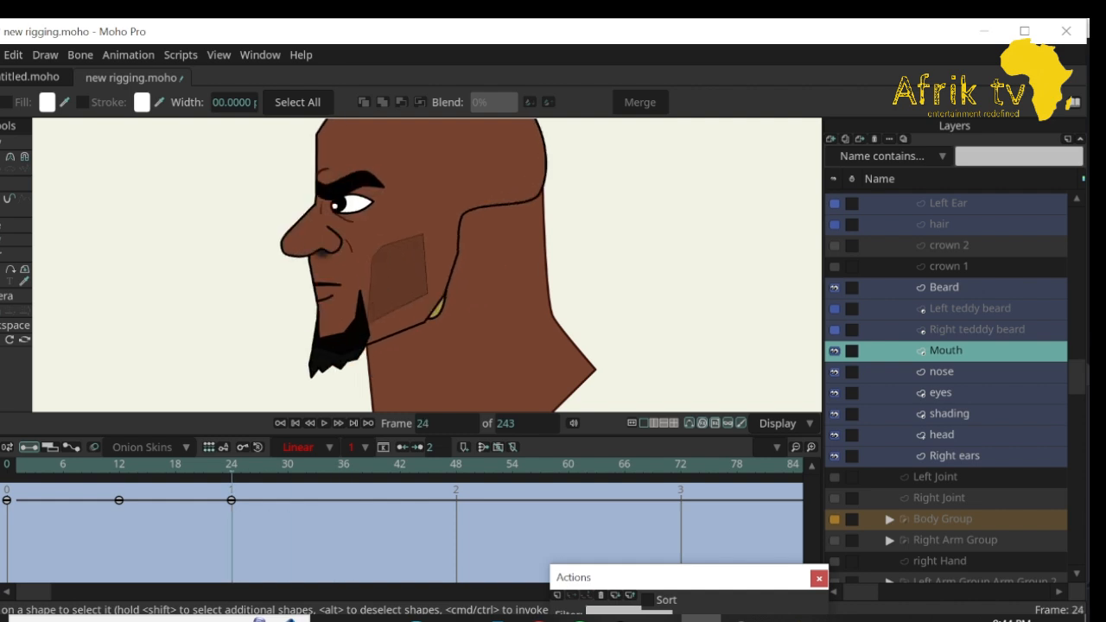
pyautogui.press('Right')
pyautogui.press('Right')
pyautogui.press('Right')
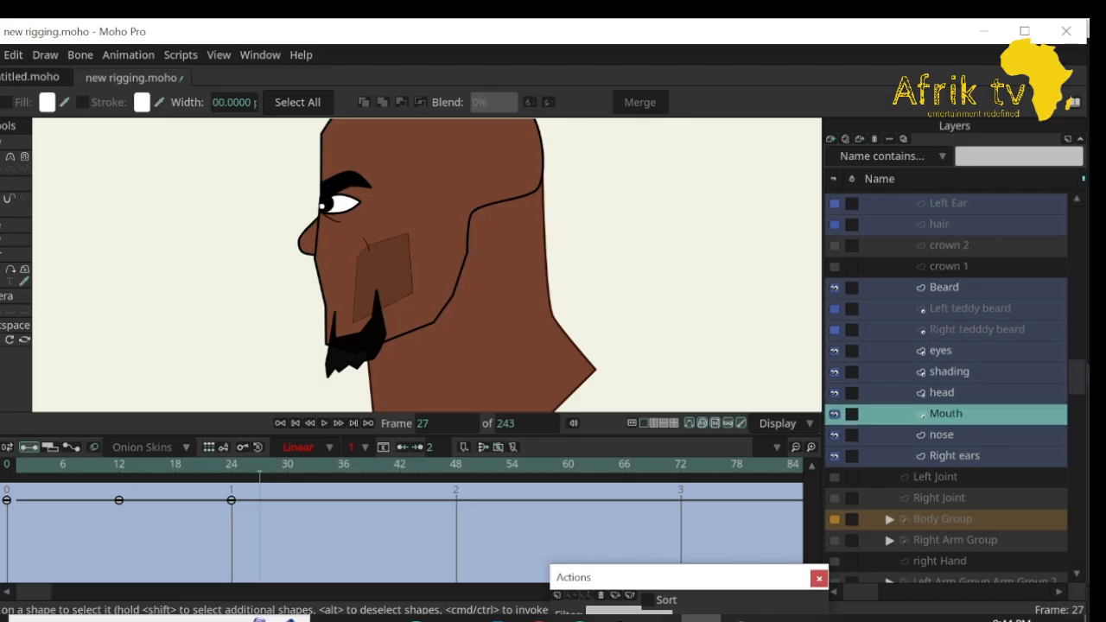
pyautogui.press('Left')
pyautogui.press('Left')
pyautogui.press('Left')
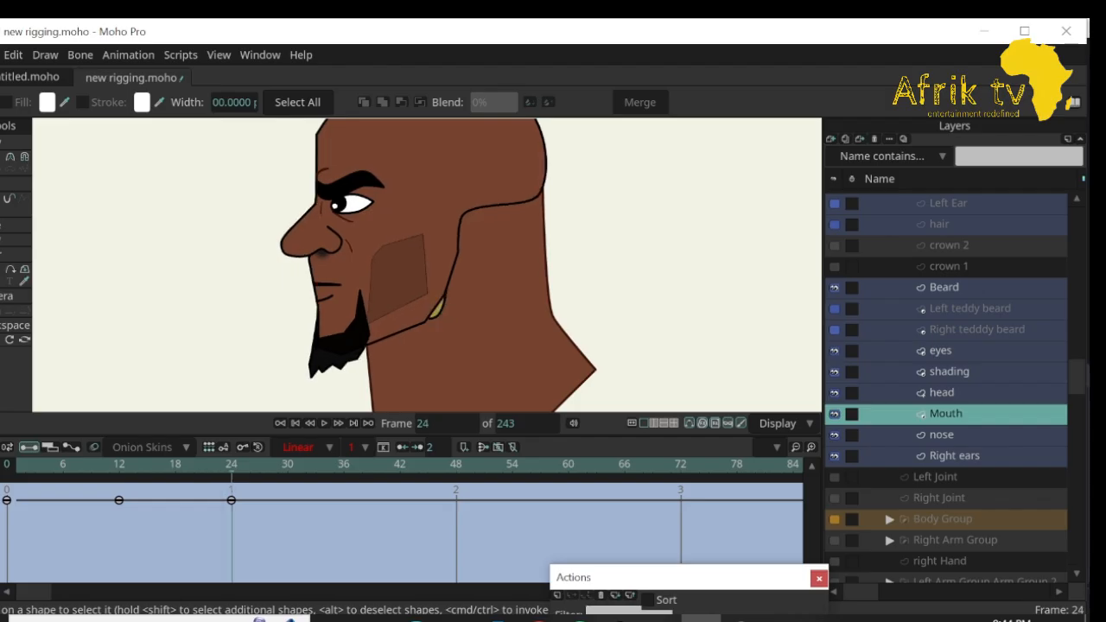
pyautogui.press('Right')
pyautogui.press('Right')
pyautogui.press('Right')
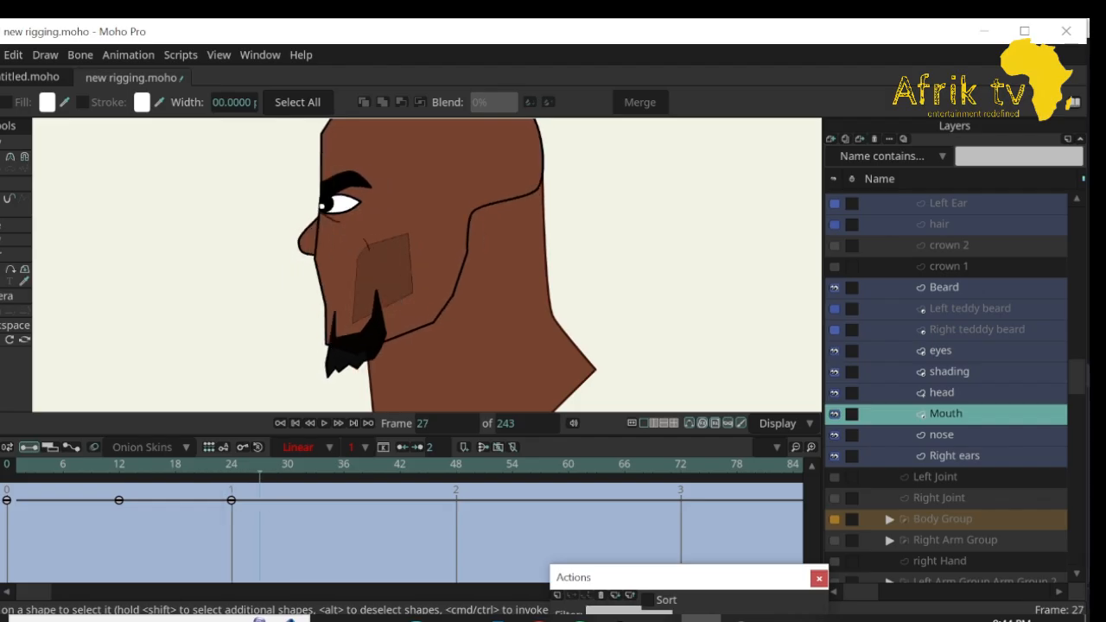
pyautogui.press('Right')
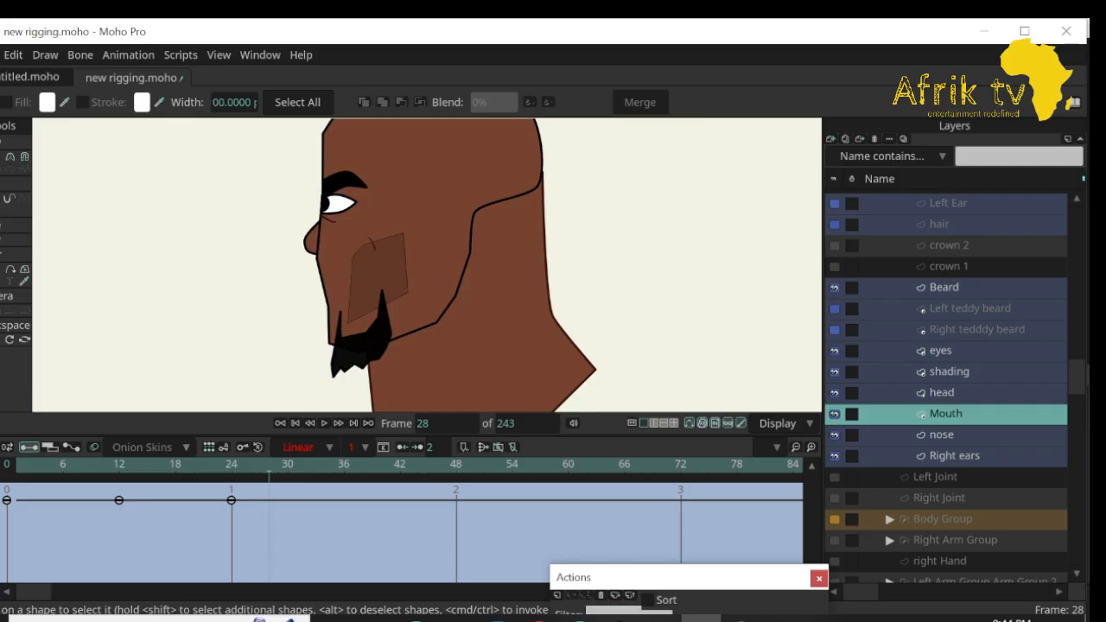
# At frame 28, move the Beard layer below the head layer and above Mouth, and show the Left teddy beard layer again.
pyautogui.moveTo(944, 286); pyautogui.dragTo(944, 403)
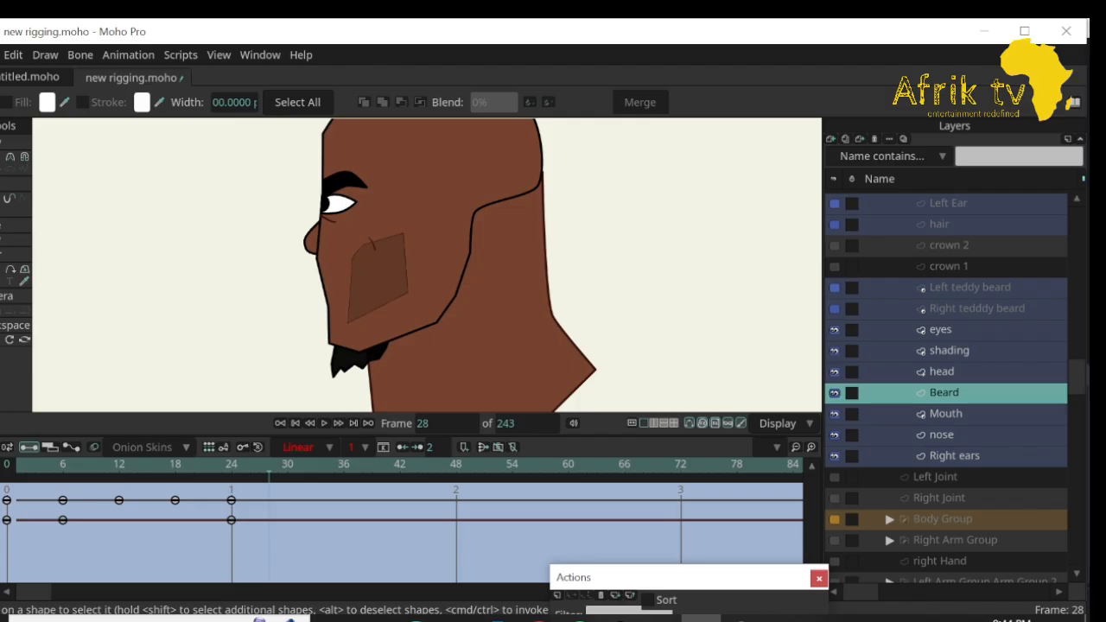
pyautogui.click(834, 288)
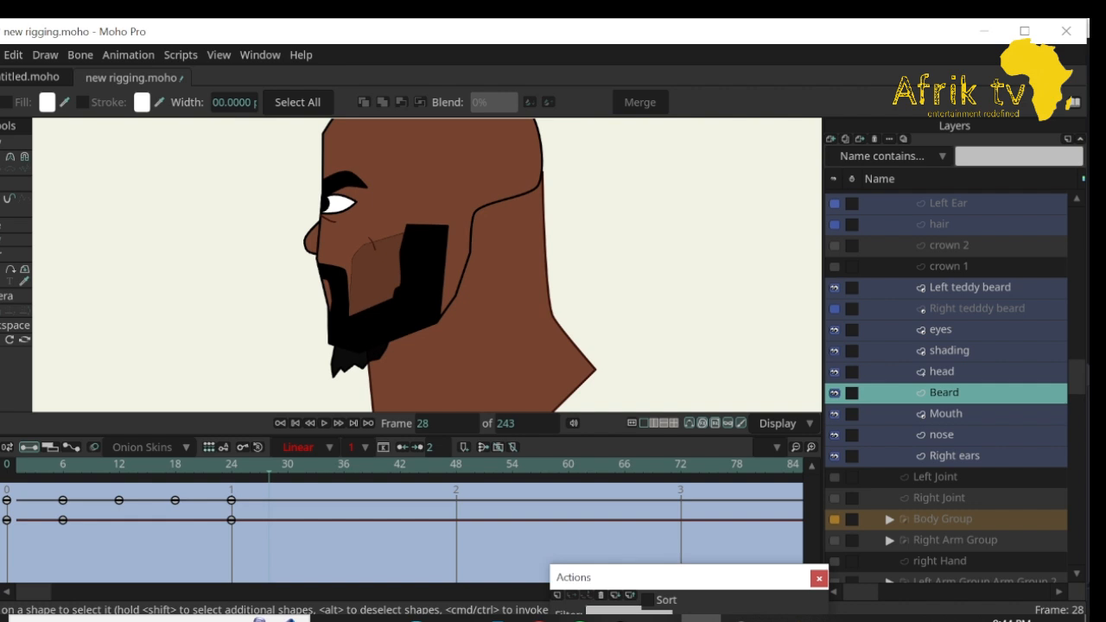
# Step between frames 24 and 30 to examine the chin beard's layer order against the head and Left teddy beard.
pyautogui.press('Left')
pyautogui.press('Left')
pyautogui.press('Left')
pyautogui.press('Left')
pyautogui.press('Right')
pyautogui.press('Right')
pyautogui.press('Right')
pyautogui.press('Right')
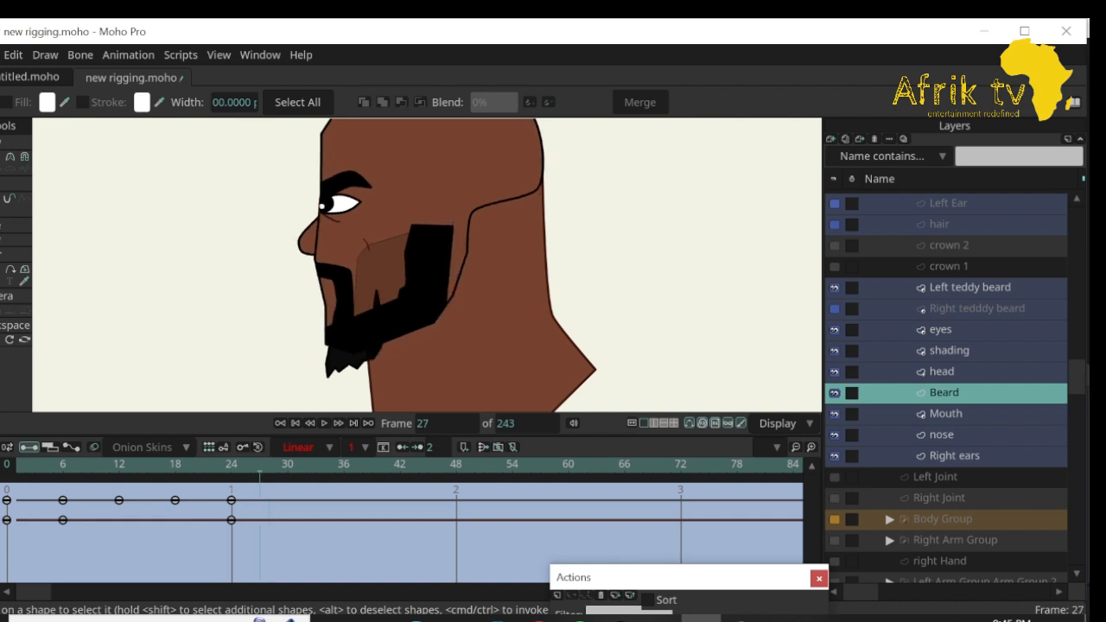
pyautogui.press('Left')
pyautogui.press('Left')
pyautogui.press('Left')
pyautogui.press('Left')
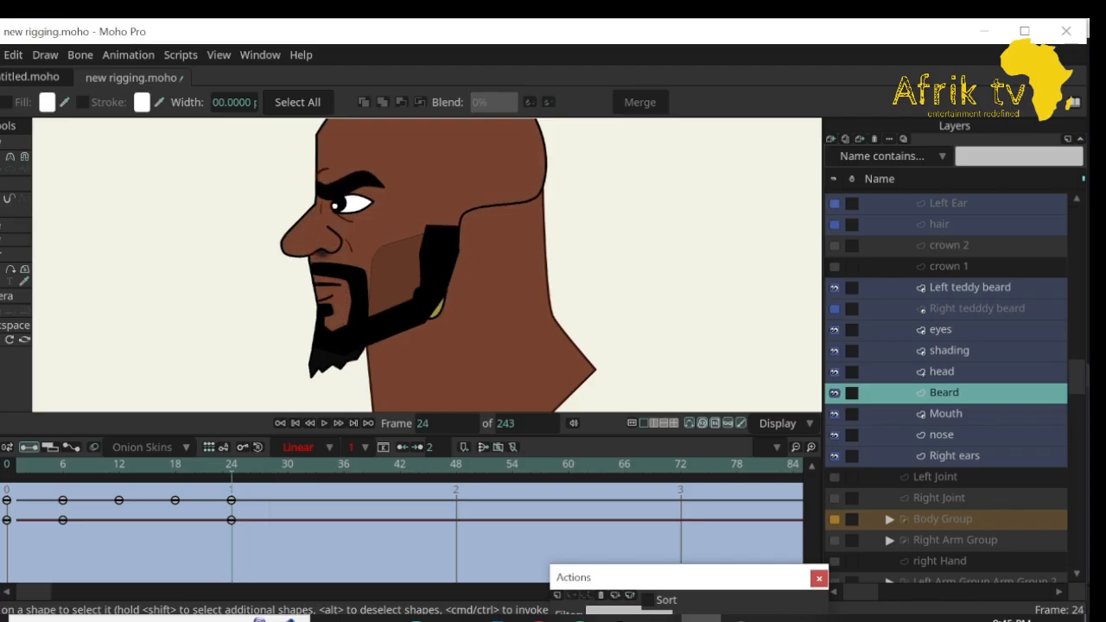
pyautogui.press('Right')
pyautogui.press('Right')
pyautogui.press('Right')
pyautogui.press('Right')
pyautogui.press('Right')
pyautogui.press('Right')
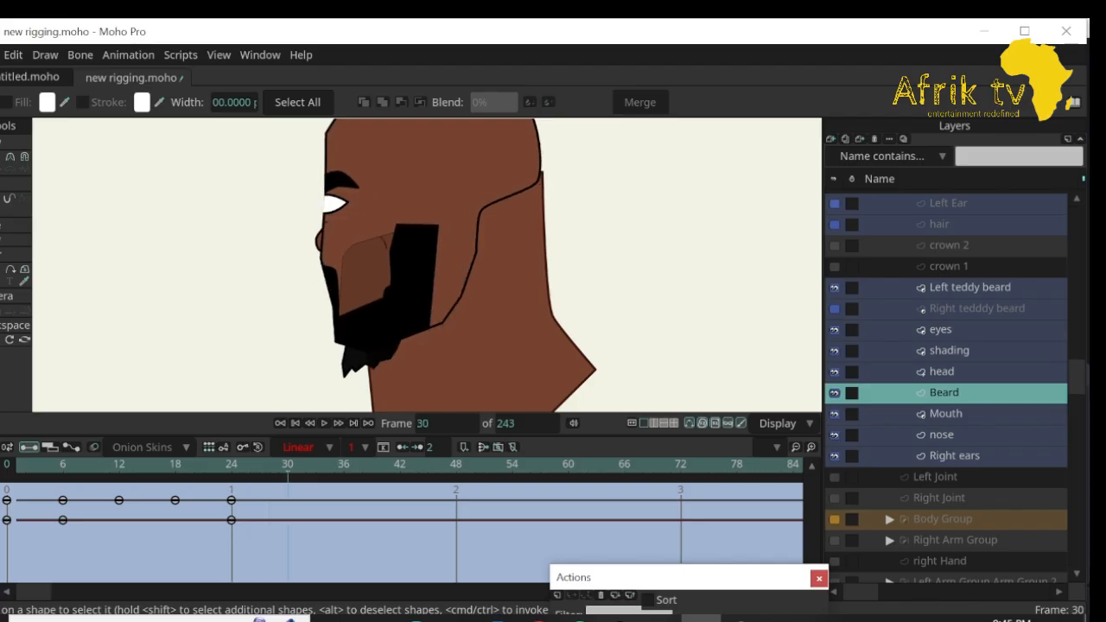
# Step through the frames from 30 to 48 to examine the beard, head and neck during the turn to the back view.
pyautogui.press('Right')
pyautogui.press('Right')
pyautogui.press('Right')
pyautogui.press('Right')
pyautogui.press('Right')
pyautogui.press('Right')
pyautogui.press('Right')
pyautogui.press('Right')
pyautogui.press('Right')
pyautogui.press('Right')
pyautogui.press('Right')
pyautogui.press('Right')
pyautogui.press('Right')
pyautogui.press('Right')
pyautogui.press('Right')
pyautogui.press('Right')
pyautogui.press('Right')
pyautogui.press('Right')
pyautogui.press('Right')
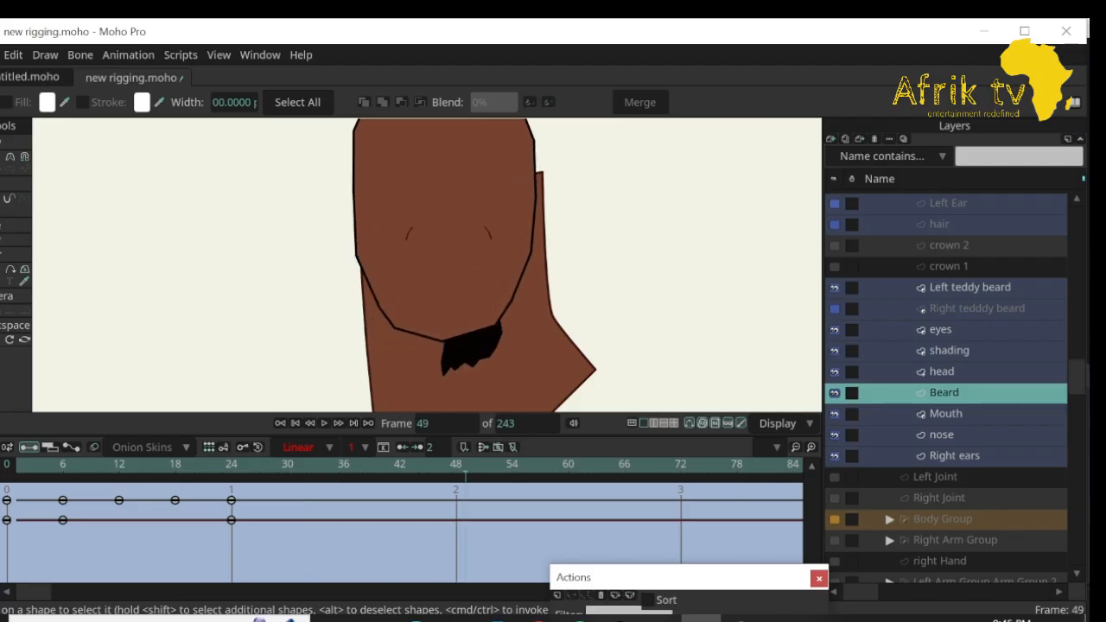
pyautogui.press('Left')
# Select the neck layer and try copying its selected frame 0 keyframe to frame 48, then undo the paste.
pyautogui.scroll(-5, 946, 385)
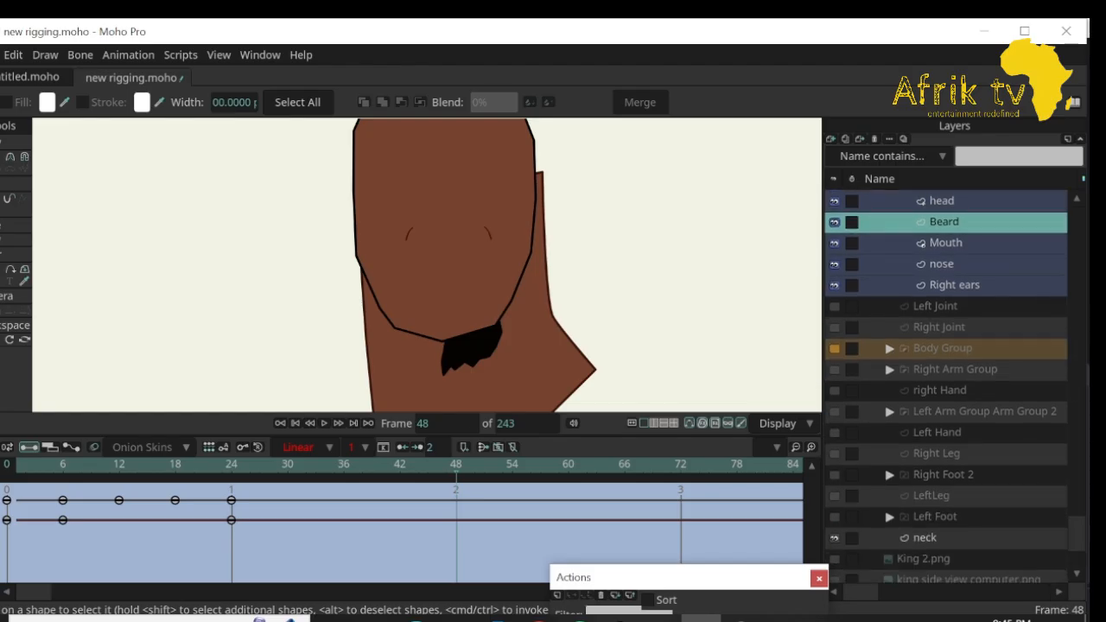
pyautogui.click(945, 523)
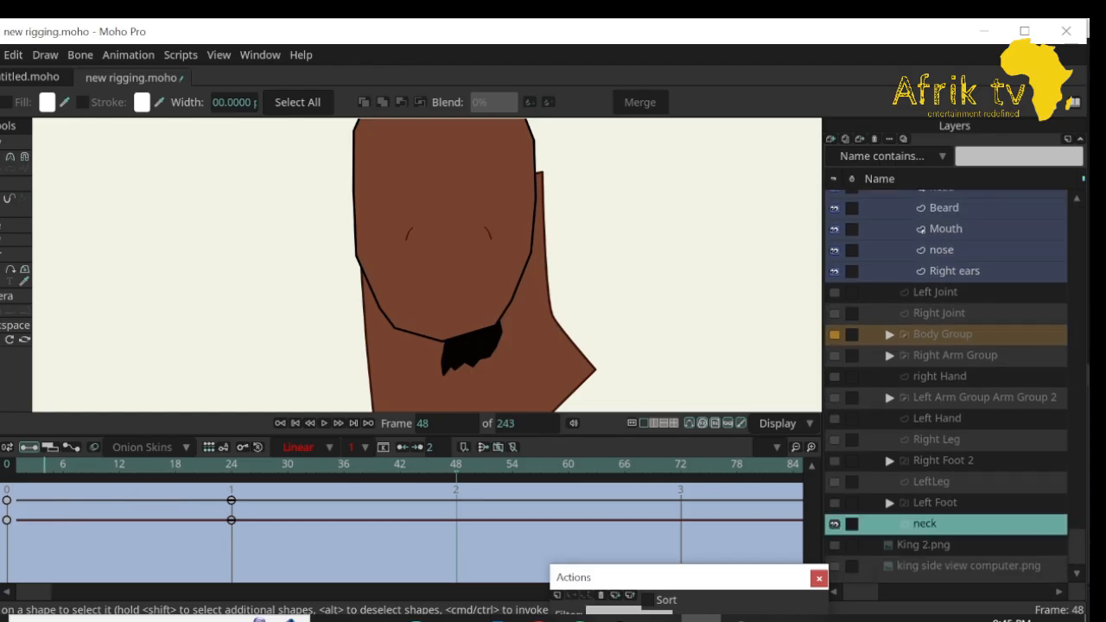
pyautogui.moveTo(29, 528); pyautogui.dragTo(2, 493)
pyautogui.click(63, 544)
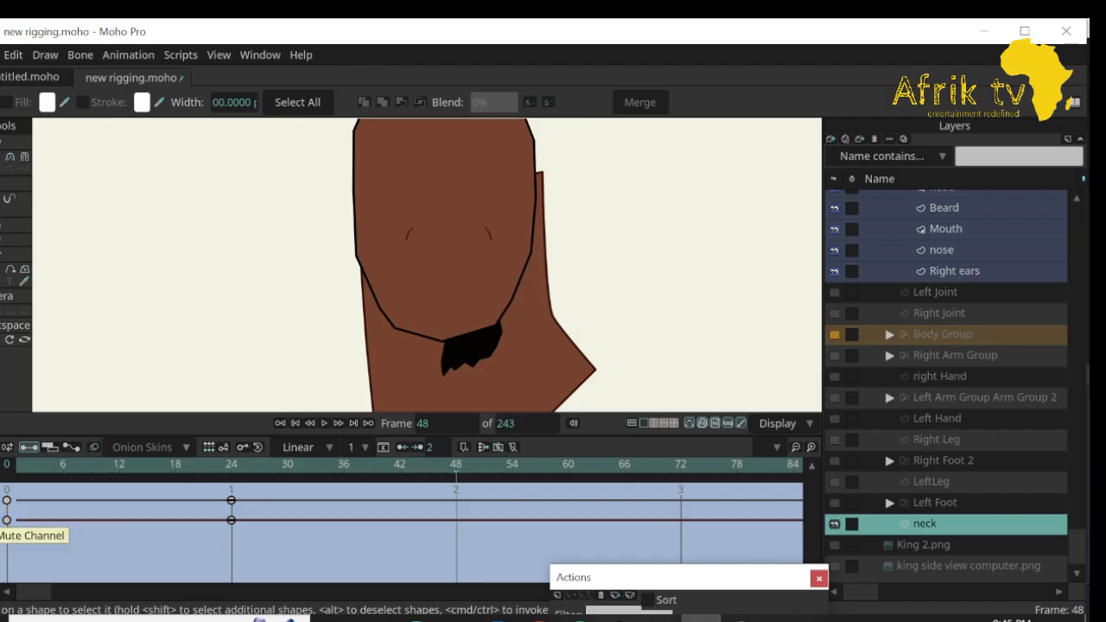
pyautogui.click(7, 520)
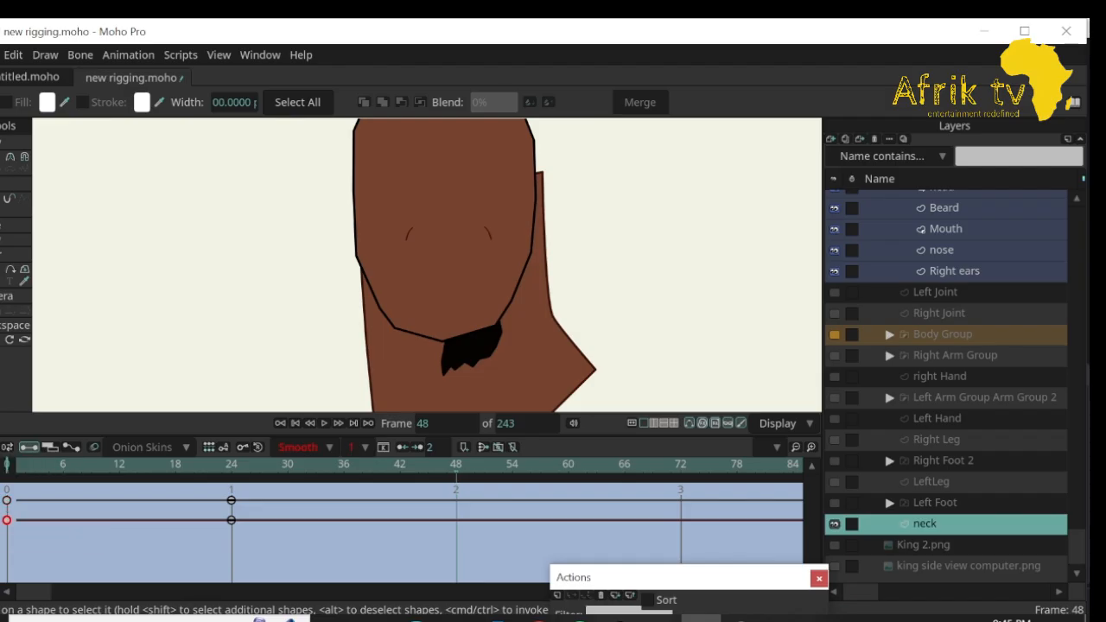
pyautogui.hotkey('ctrl', 'v')
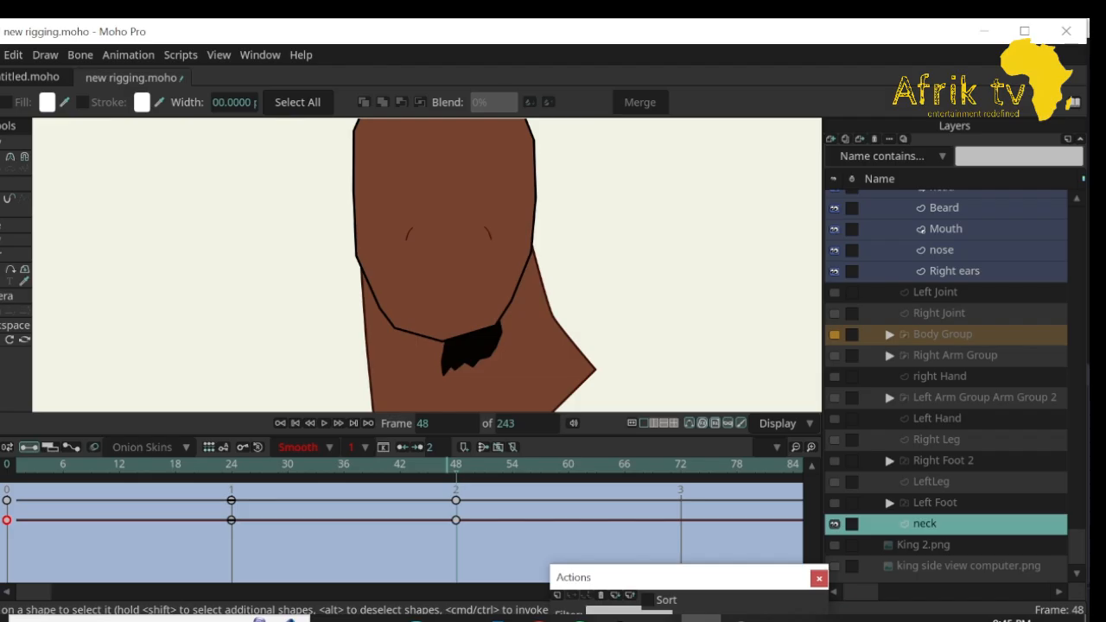
pyautogui.hotkey('ctrl', 'z')
# Copy both of the neck layer's frame 0 keyframes to frame 48.
pyautogui.moveTo(24, 493); pyautogui.dragTo(4, 524)
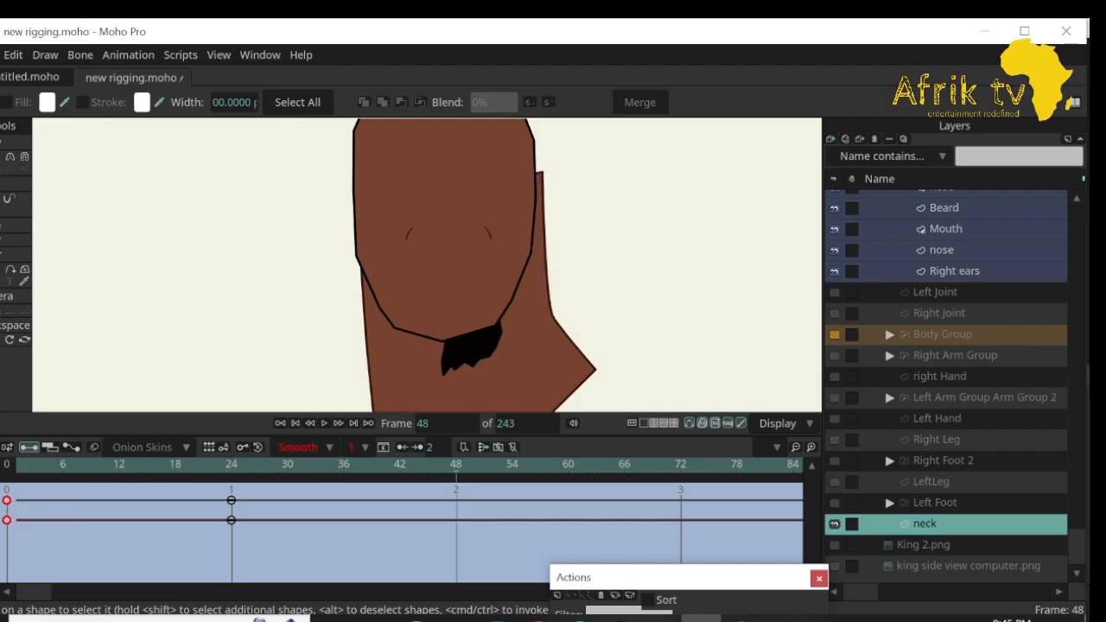
pyautogui.moveTo(456, 465)
pyautogui.mouseDown()
pyautogui.moveTo(7, 464)
pyautogui.moveTo(456, 464)
pyautogui.mouseUp()
pyautogui.hotkey('ctrl', 'v')
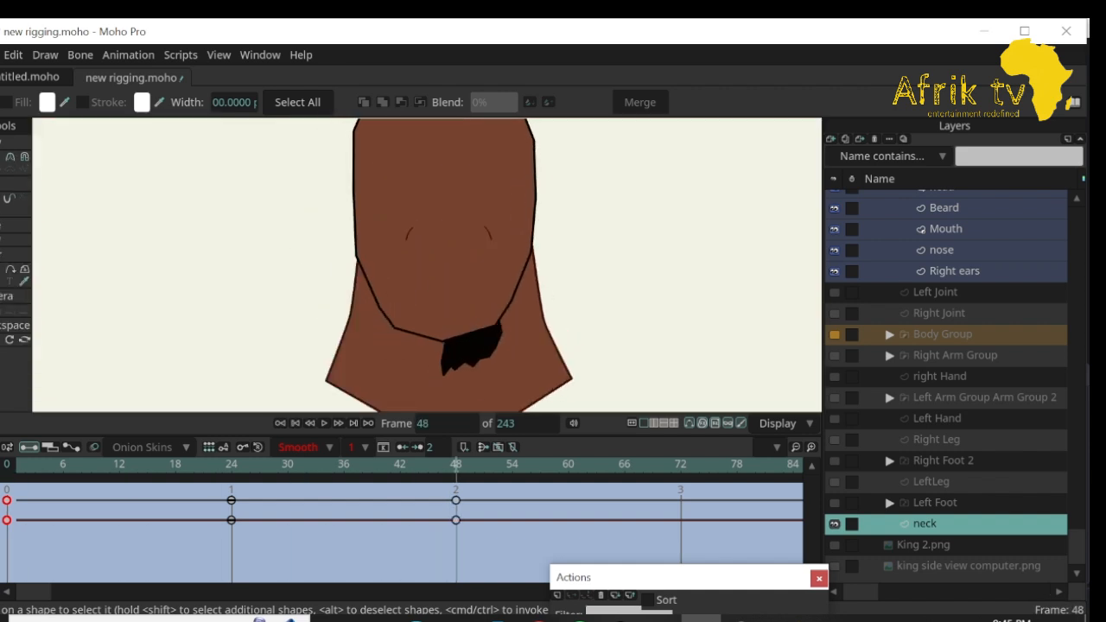
# Return to frame 24 and make the hair layer visible and active.
pyautogui.moveTo(456, 465); pyautogui.dragTo(231, 465)
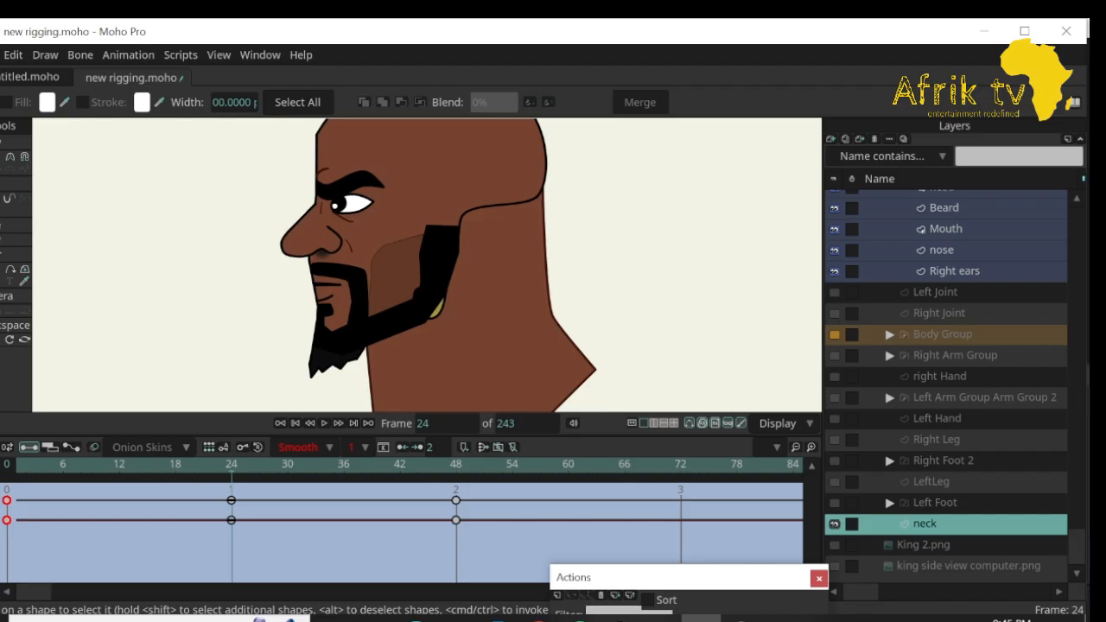
pyautogui.moveTo(231, 465)
pyautogui.mouseDown()
pyautogui.moveTo(362, 465)
pyautogui.moveTo(231, 464)
pyautogui.mouseUp()
pyautogui.scroll(4, 945, 380)
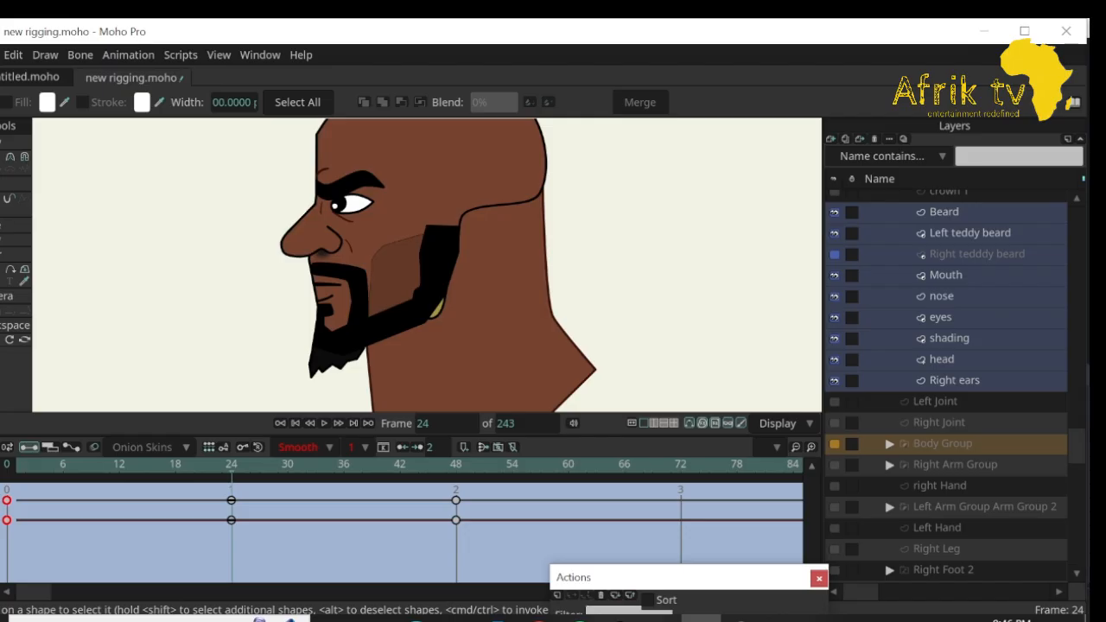
pyautogui.click(945, 275)
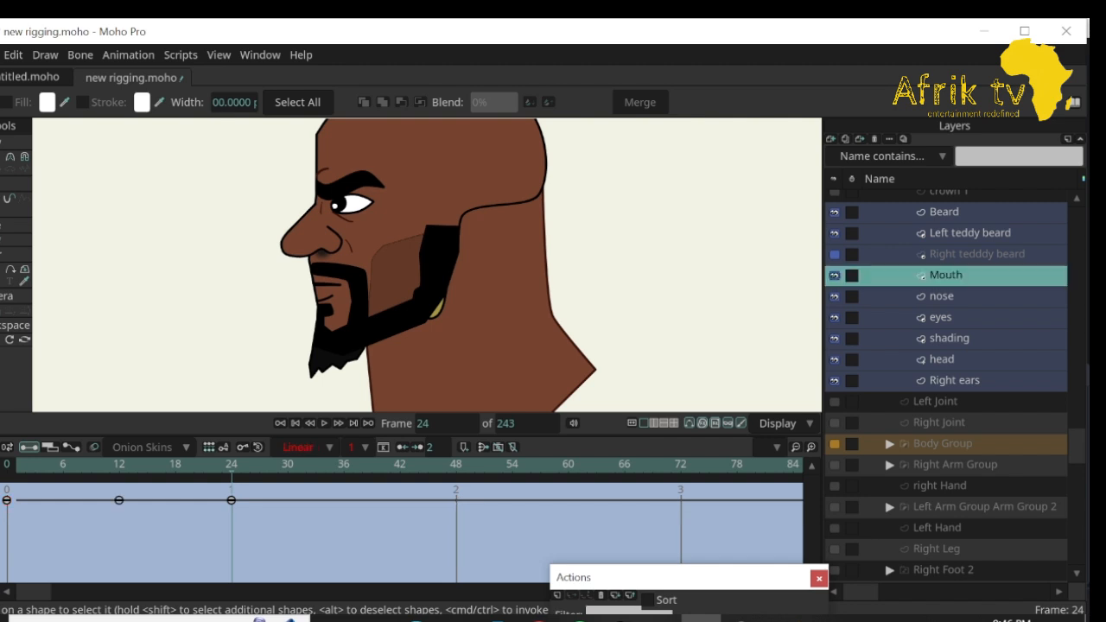
pyautogui.click(940, 295)
pyautogui.click(940, 317)
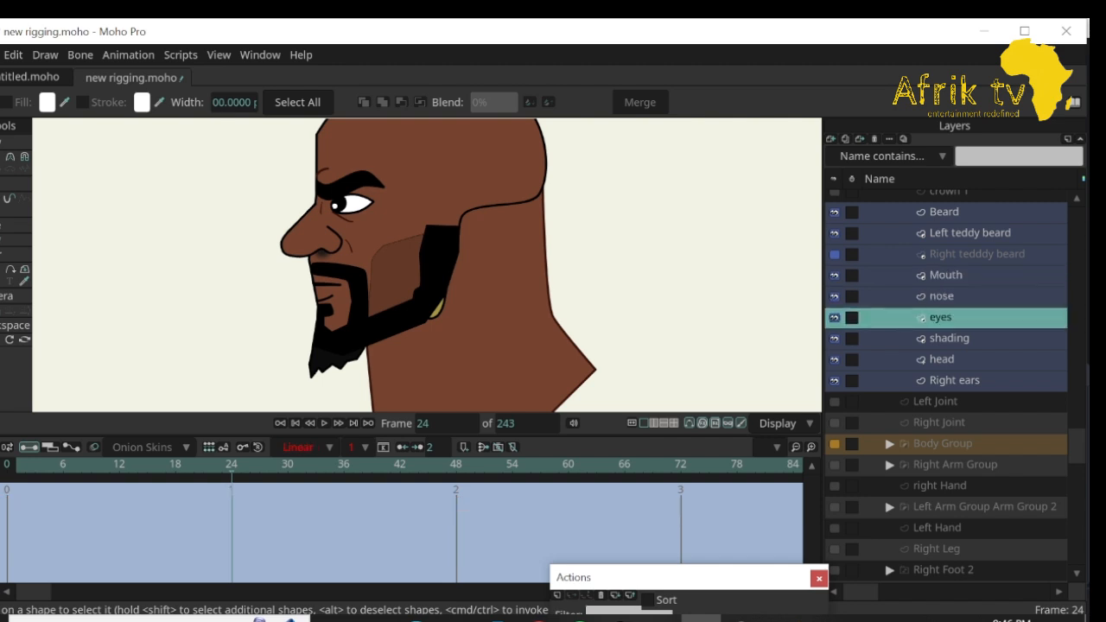
pyautogui.scroll(4, 946, 380)
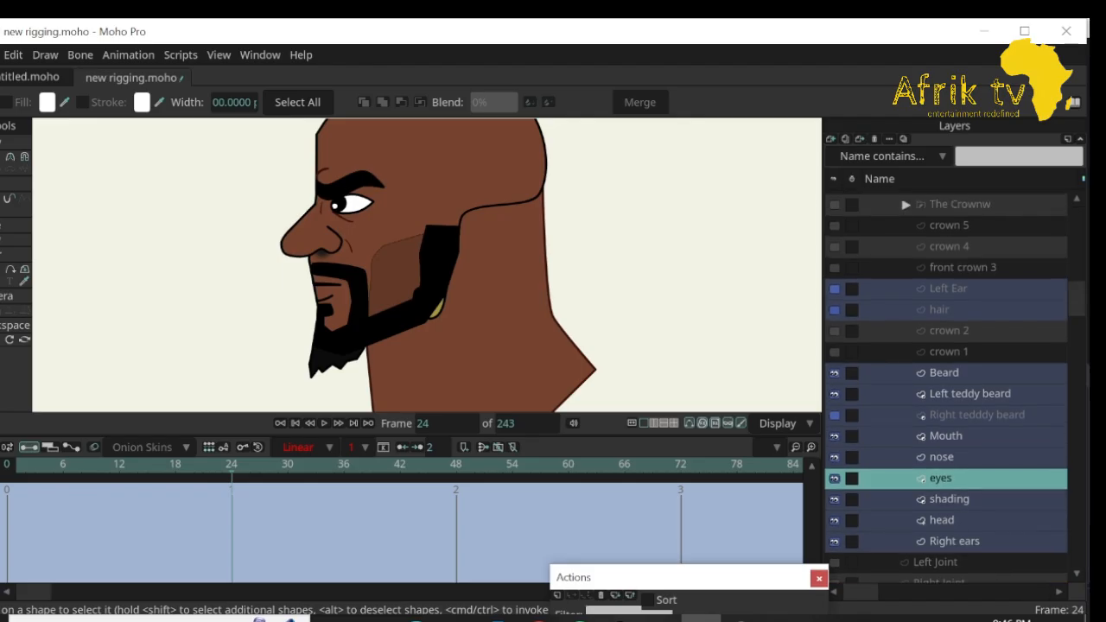
pyautogui.scroll(1, 945, 380)
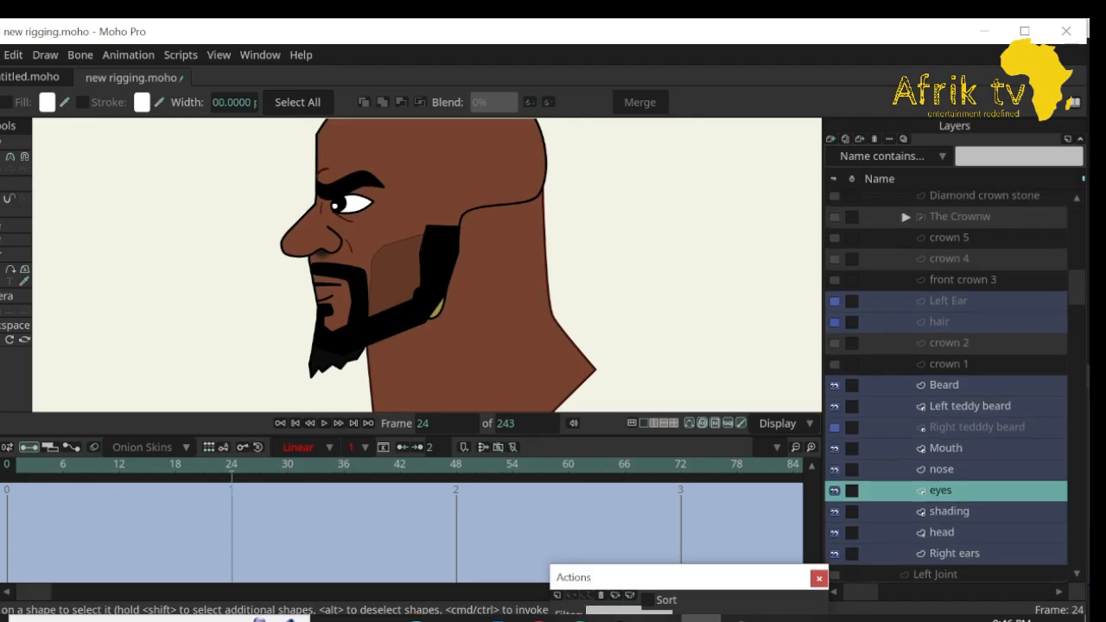
pyautogui.click(939, 321)
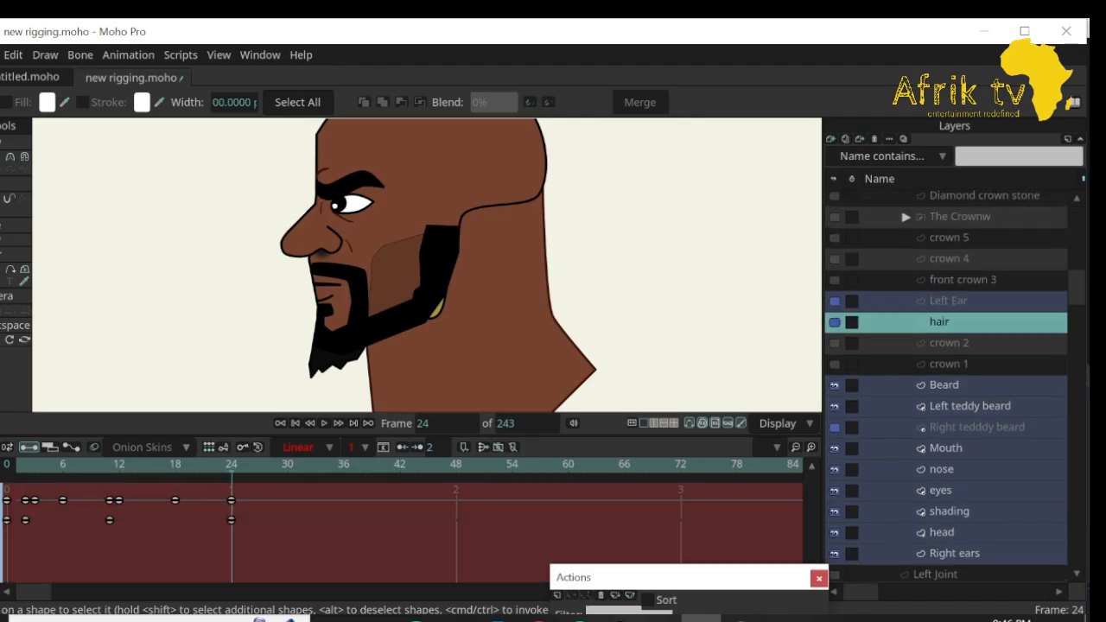
pyautogui.click(835, 322)
pyautogui.click(0, 339)
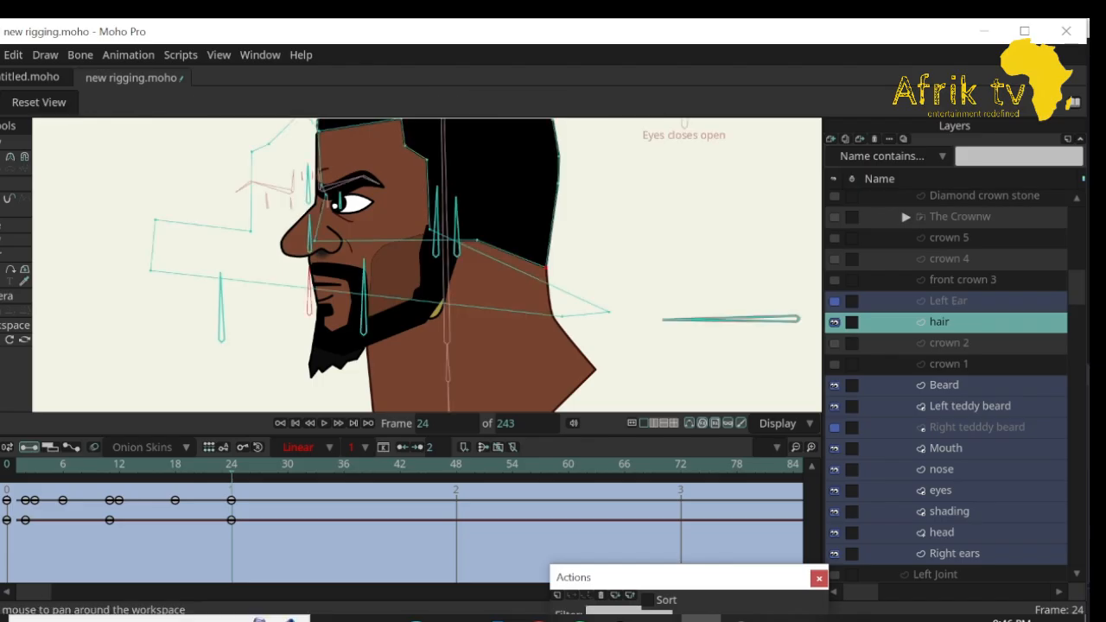
# Step from frame 24 to 48 to examine how the hair fits the head during the back turn.
pyautogui.moveTo(414, 250); pyautogui.dragTo(406, 291)
pyautogui.press('Right')
pyautogui.press('Right')
pyautogui.press('Right')
pyautogui.press('Right')
pyautogui.press('Right')
pyautogui.press('Right')
pyautogui.press('Right')
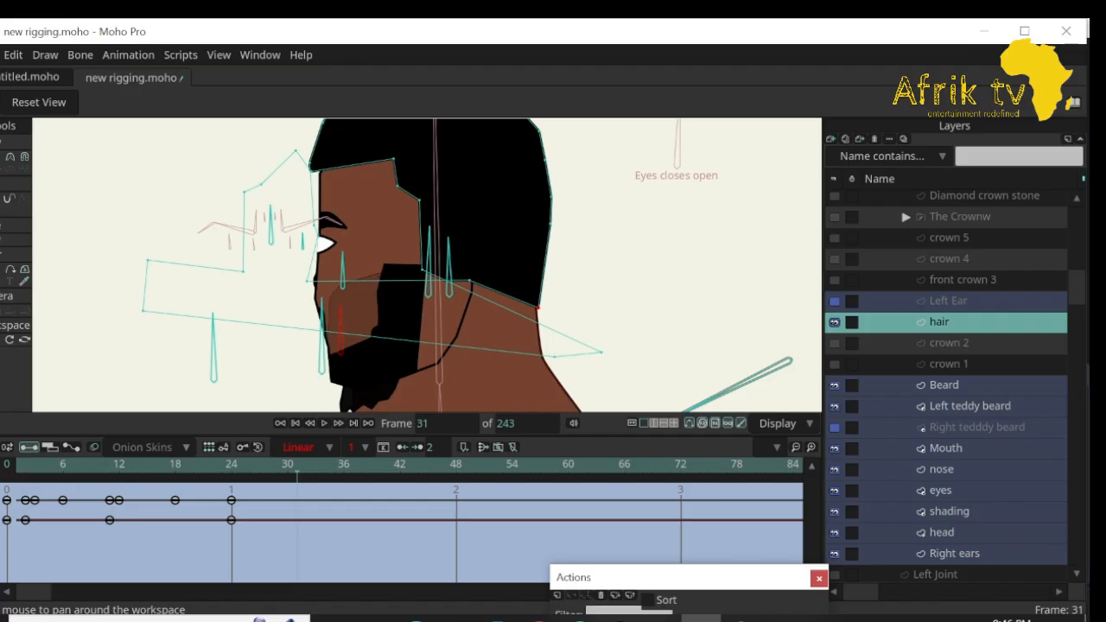
pyautogui.press('Right')
pyautogui.press('Right')
pyautogui.press('Right')
pyautogui.press('Right')
pyautogui.press('Right')
pyautogui.press('Right')
pyautogui.press('Right')
pyautogui.press('Right')
pyautogui.press('Right')
pyautogui.press('Right')
pyautogui.press('Right')
pyautogui.press('Right')
pyautogui.press('Right')
pyautogui.press('Right')
pyautogui.press('Right')
pyautogui.press('Right')
pyautogui.press('Right')
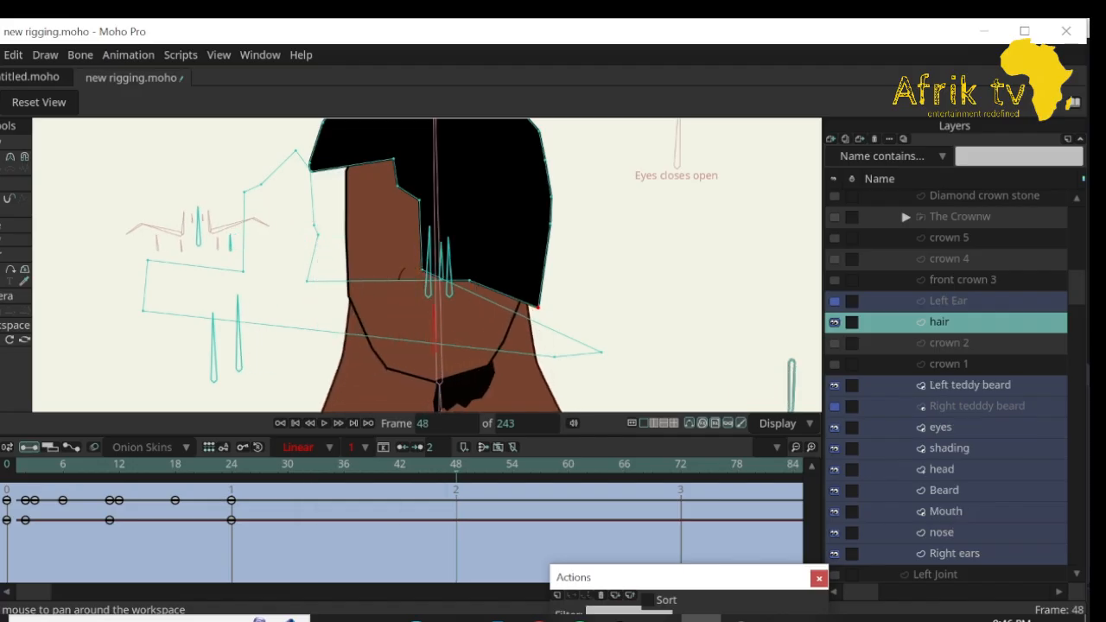
# At frame 48, move the hair's front hairline points sideways off the head to about X -0.397, Y 0.593.
pyautogui.press('t')
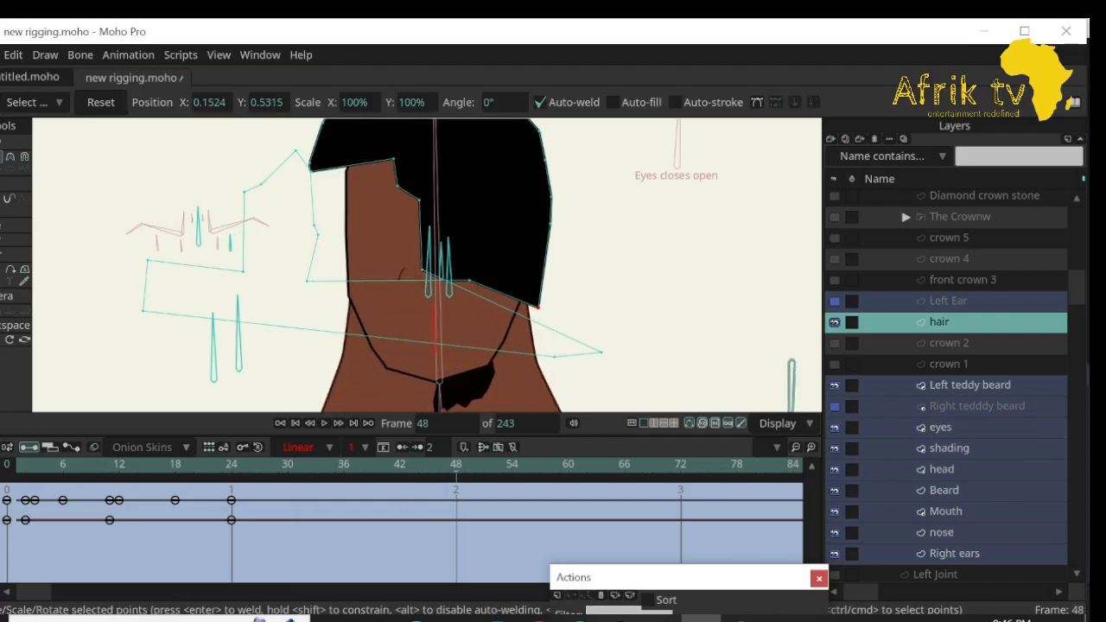
pyautogui.hotkey('ctrl', 'a')
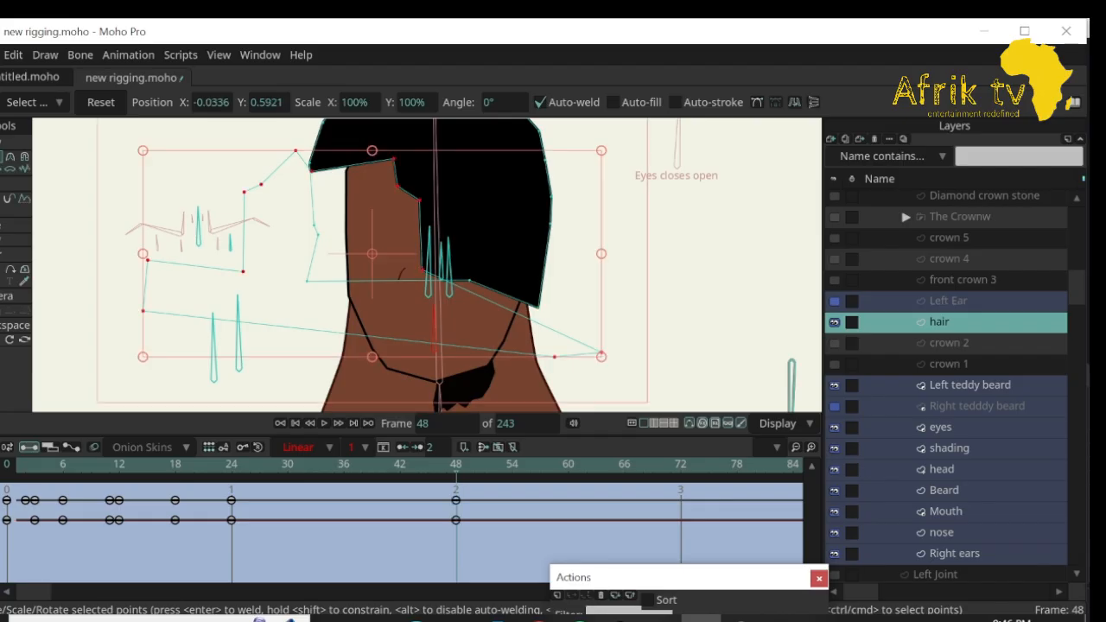
pyautogui.moveTo(371, 253); pyautogui.dragTo(46, 254)
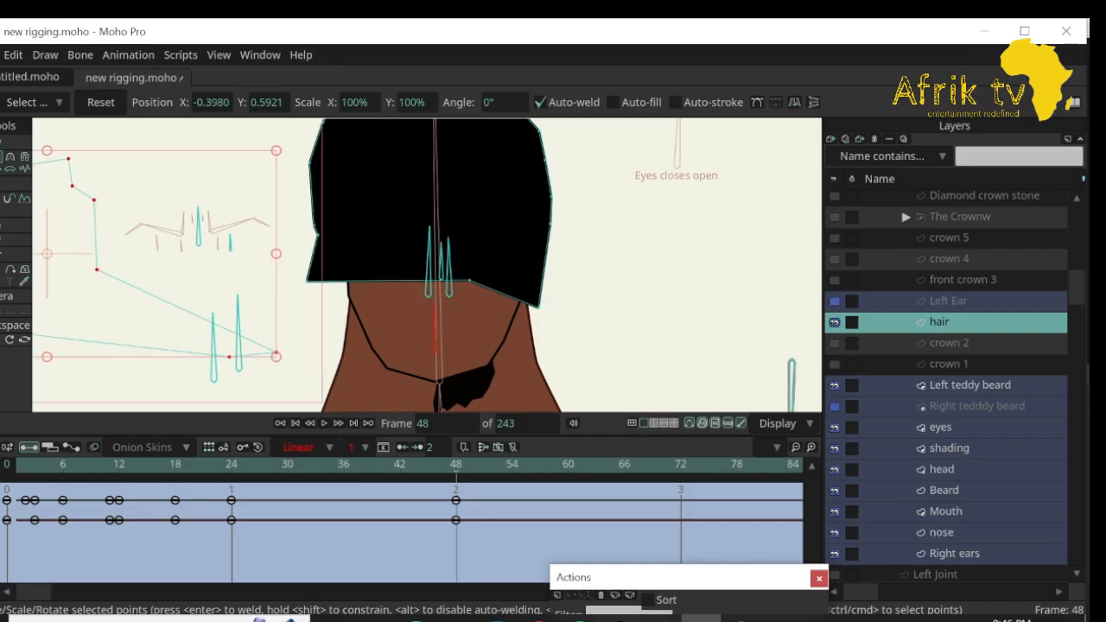
pyautogui.moveTo(299, 303); pyautogui.dragTo(300, 299)
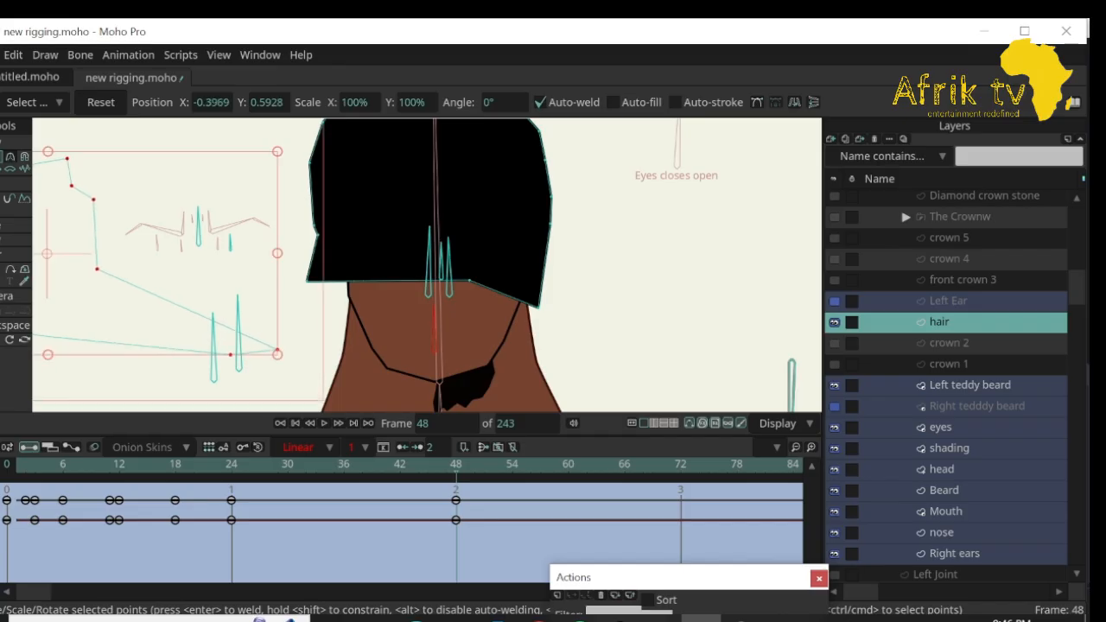
# Reshape the hair's lower edge at frame 48 by moving its bottom points inward and down to form a nape hairline.
pyautogui.click(306, 280)
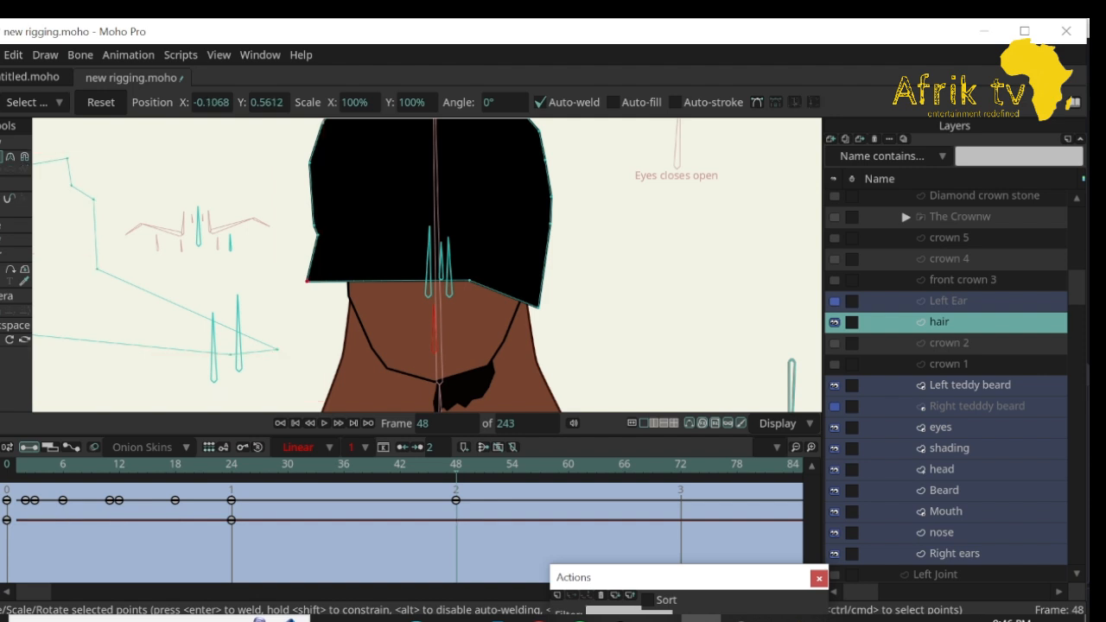
pyautogui.moveTo(307, 281); pyautogui.dragTo(361, 326)
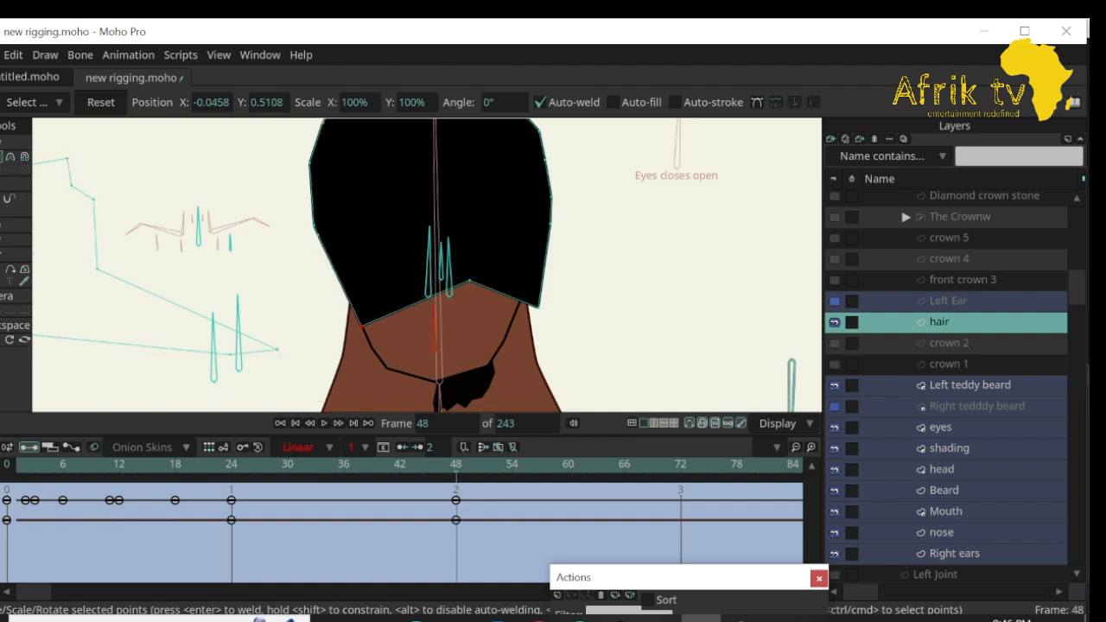
pyautogui.moveTo(469, 280); pyautogui.dragTo(451, 326)
pyautogui.moveTo(539, 307); pyautogui.dragTo(506, 328)
pyautogui.moveTo(361, 326); pyautogui.dragTo(366, 348)
pyautogui.moveTo(506, 328); pyautogui.dragTo(441, 342)
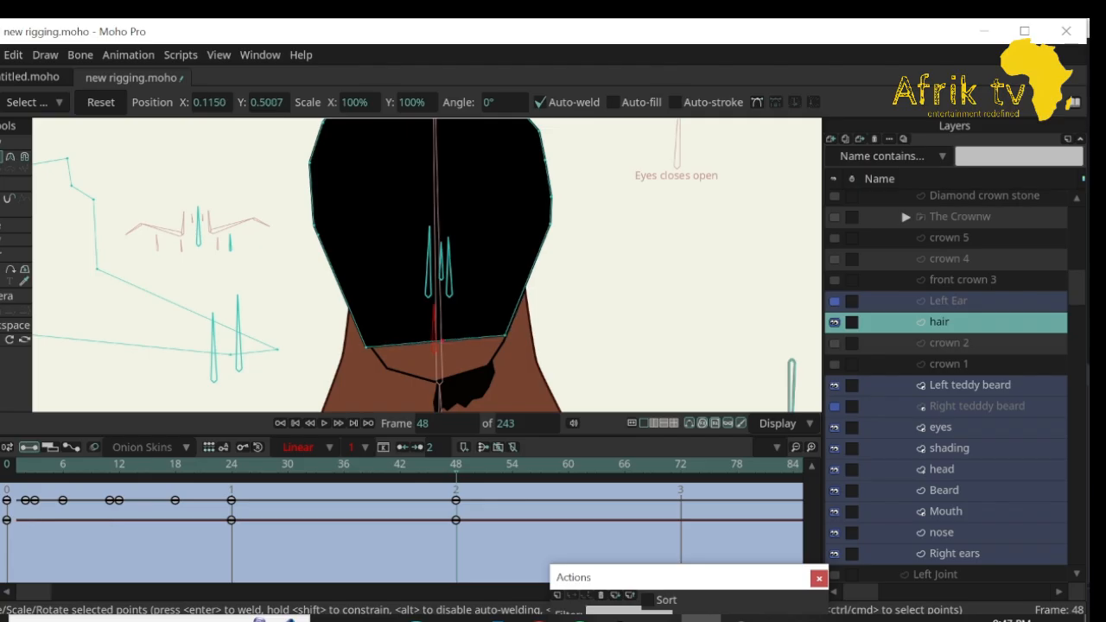
pyautogui.moveTo(366, 346); pyautogui.dragTo(360, 327)
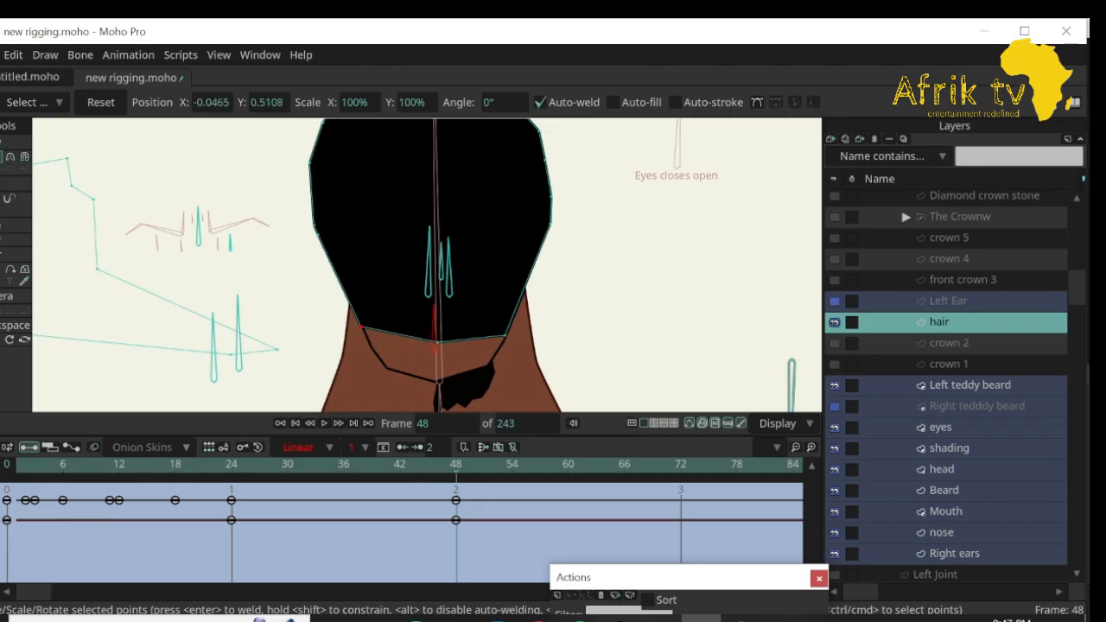
pyautogui.moveTo(505, 335); pyautogui.dragTo(506, 324)
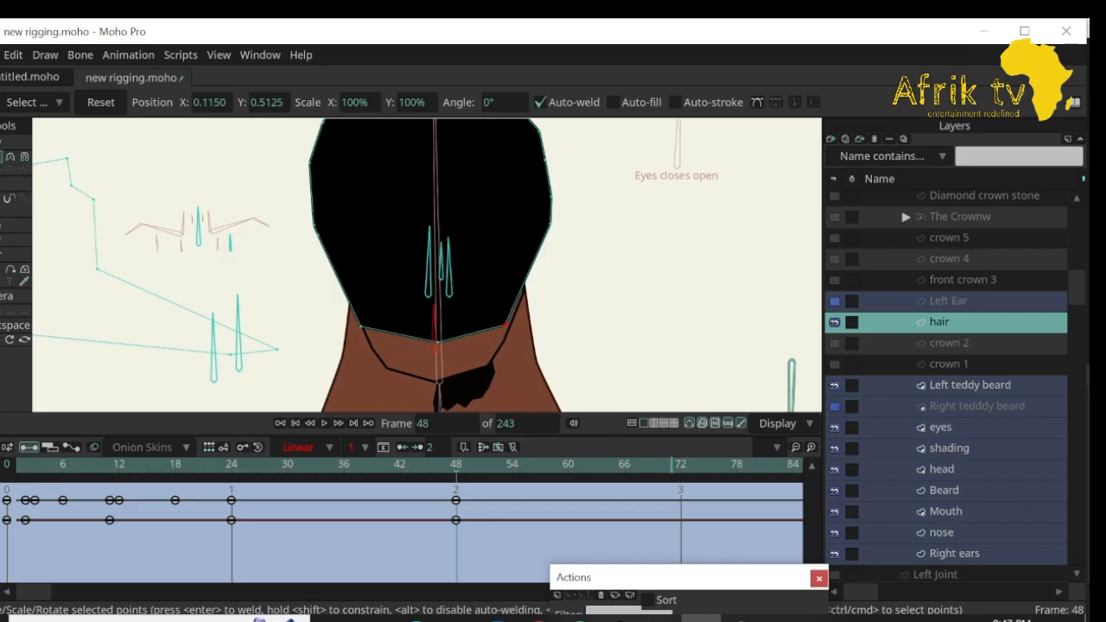
# Switch to the Mainline, draw a circle on the head layer and position it on the forehead at about X 0.046, Y 0.642.
pyautogui.moveTo(667, 579); pyautogui.dragTo(662, 375)
pyautogui.click(596, 454)
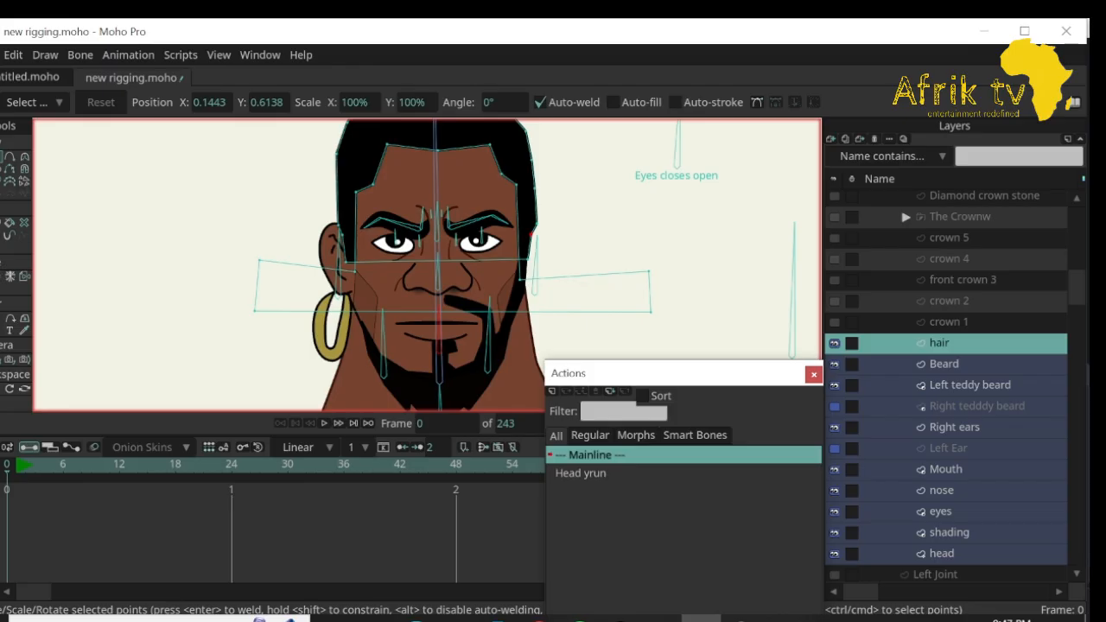
pyautogui.scroll(-11, 941, 438)
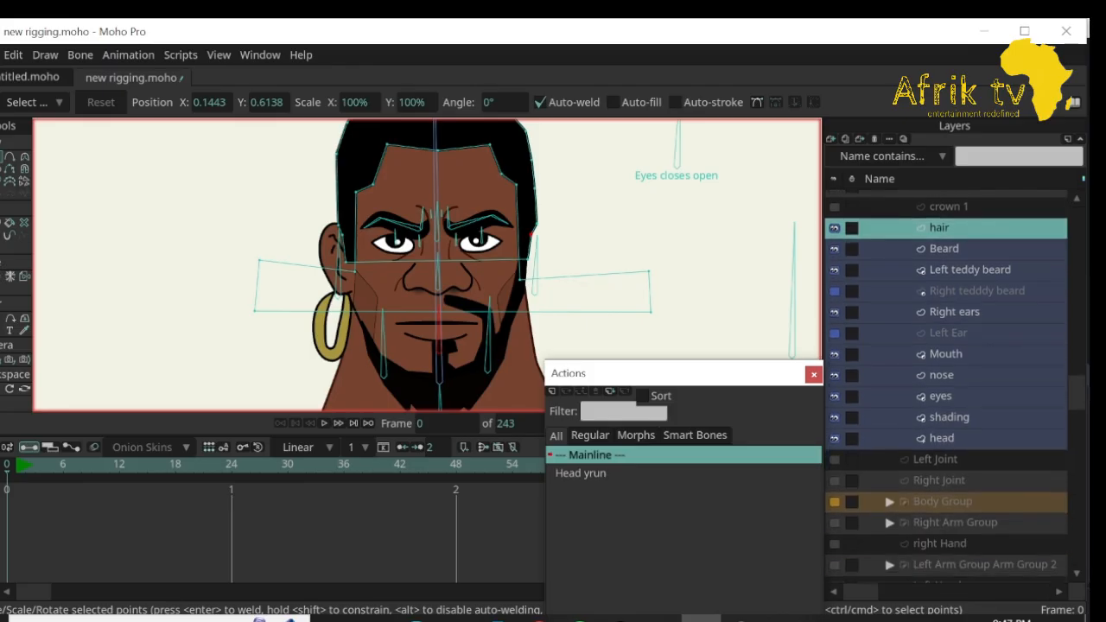
pyautogui.click(942, 438)
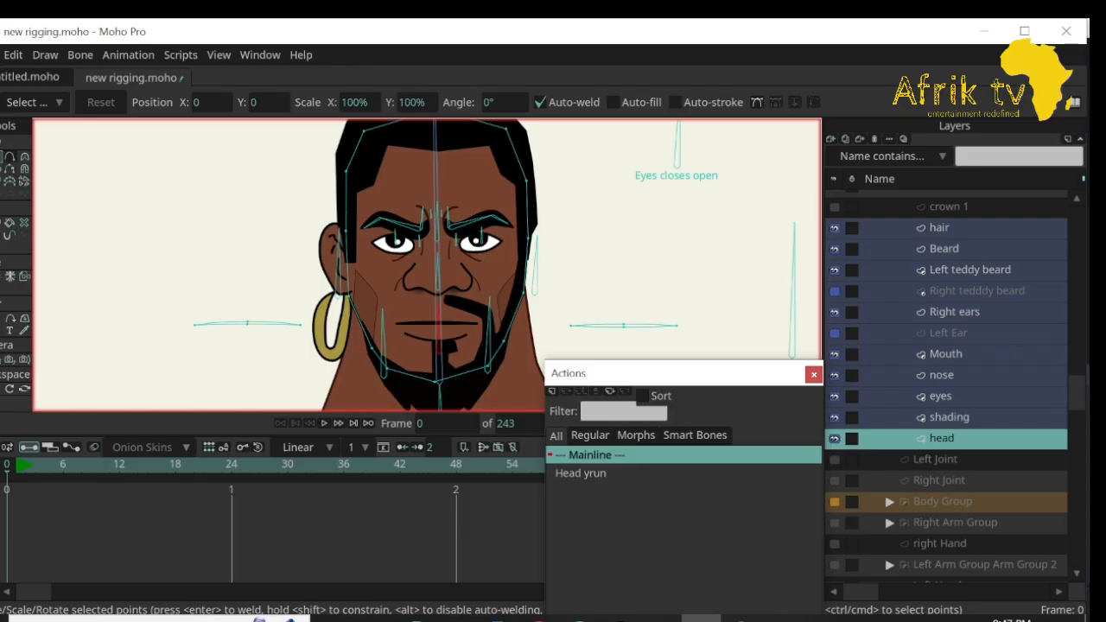
pyautogui.click(1, 169)
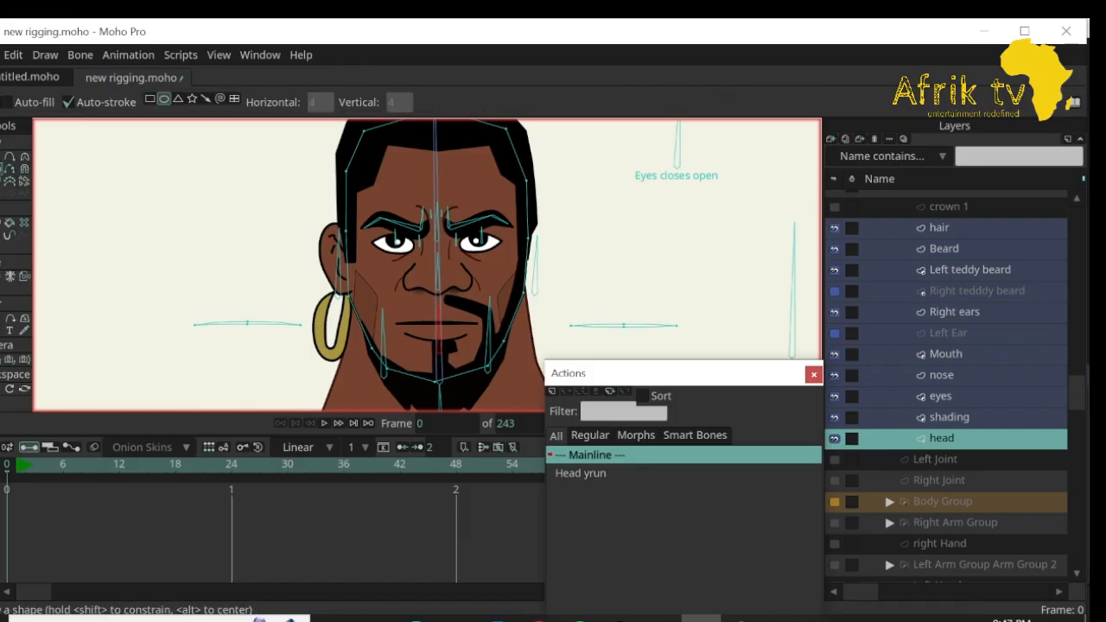
pyautogui.moveTo(395, 253); pyautogui.dragTo(490, 344)
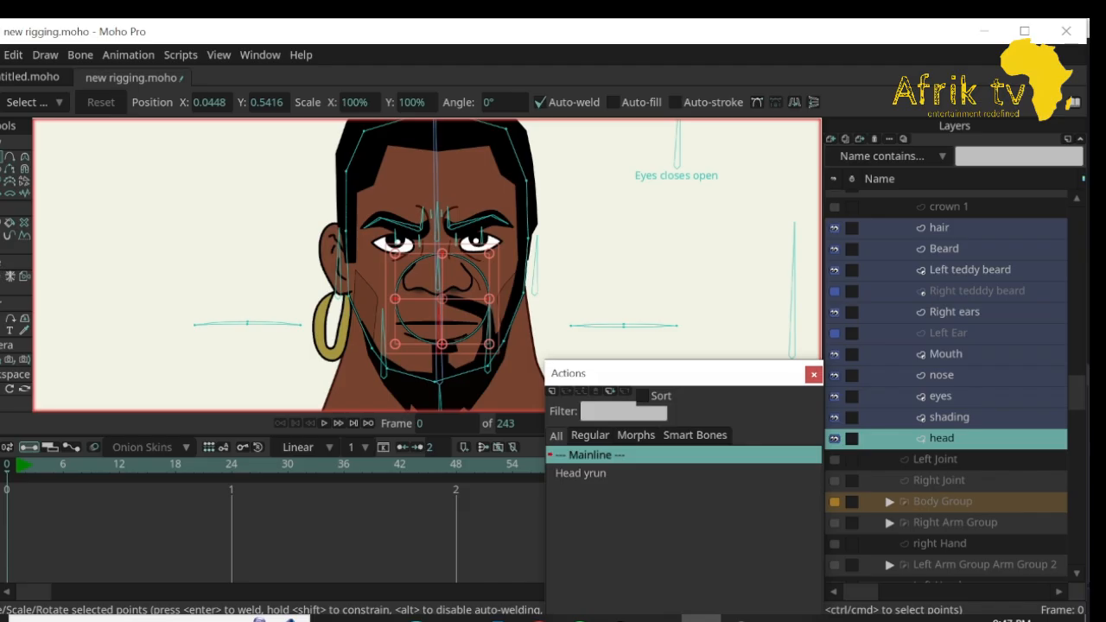
pyautogui.moveTo(441, 300); pyautogui.dragTo(443, 212)
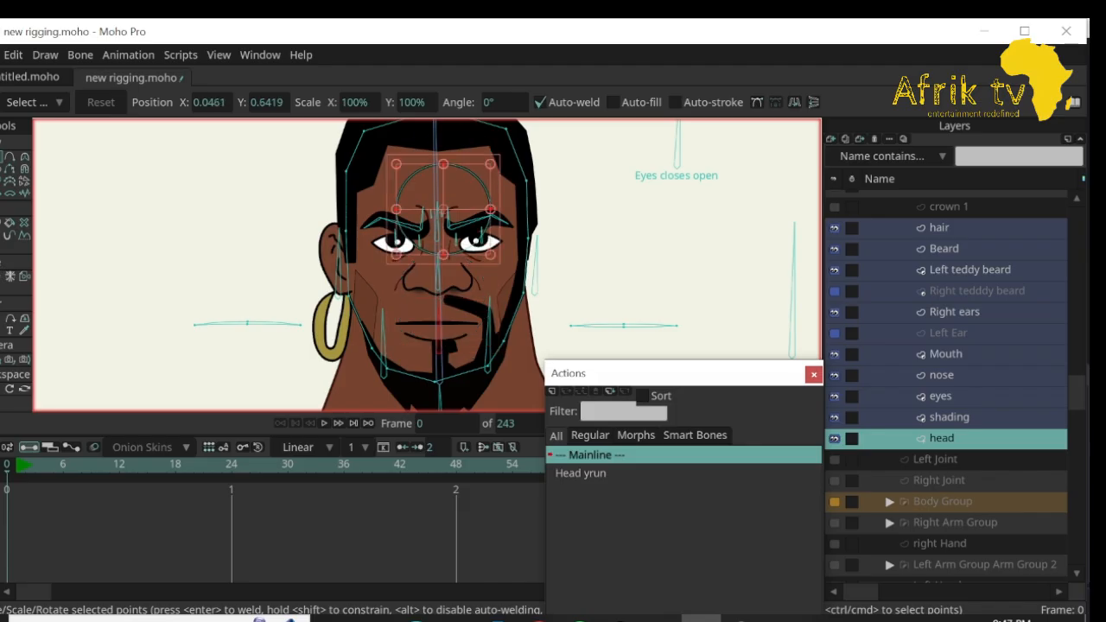
# Turn the circle outline on the head layer's forehead into a shape with a fill and no stroke.
pyautogui.press('q')
pyautogui.click(467, 246)
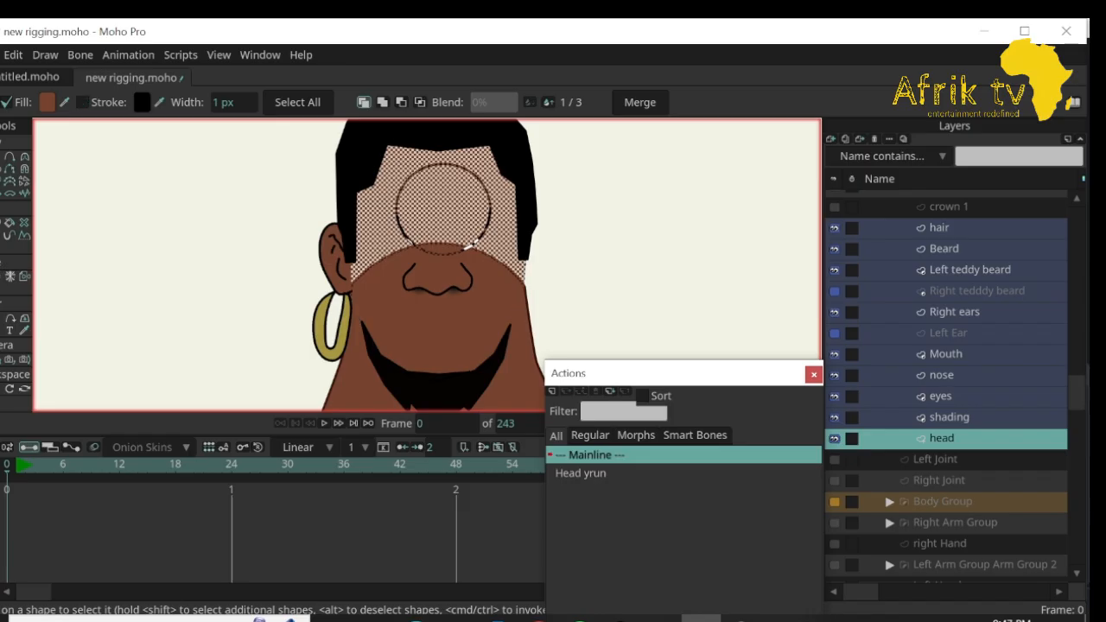
pyautogui.click(83, 102)
pyautogui.press('Return')
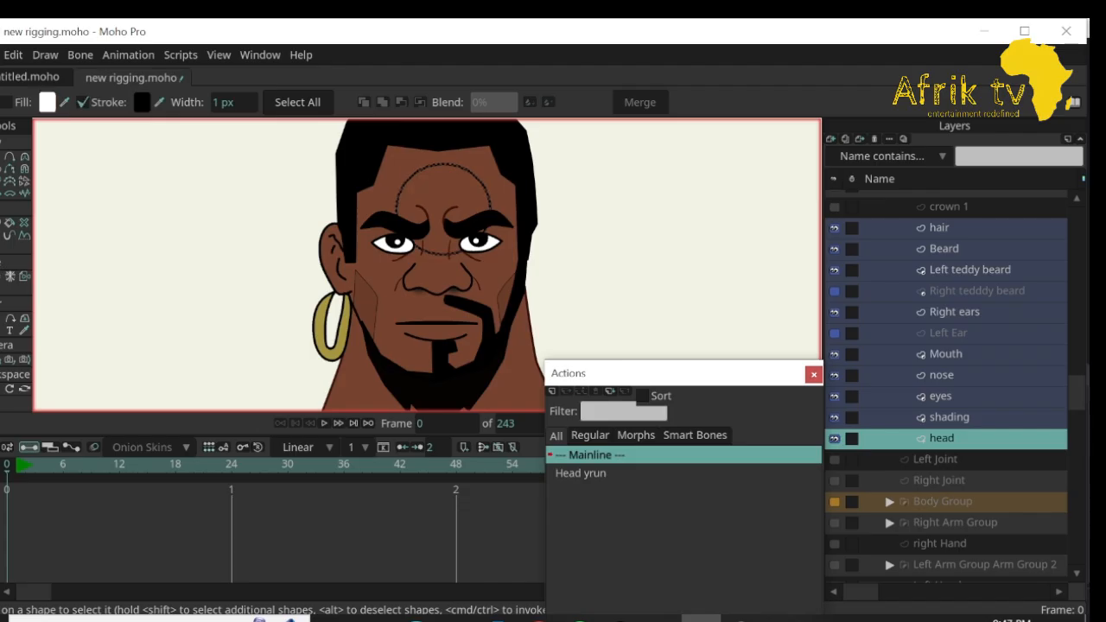
pyautogui.click(83, 101)
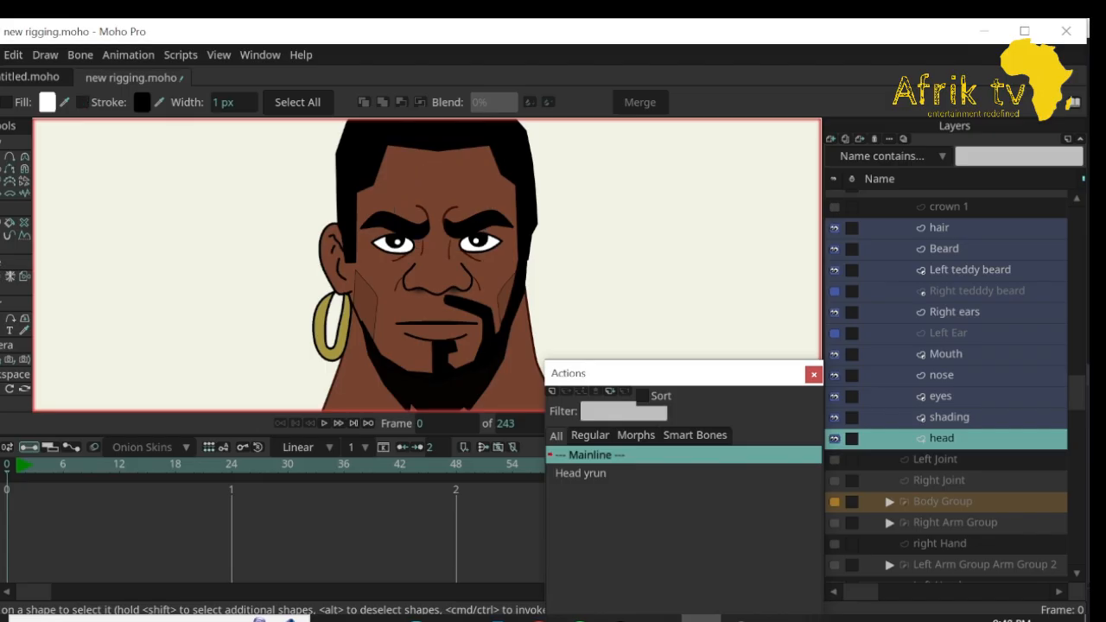
pyautogui.click(7, 102)
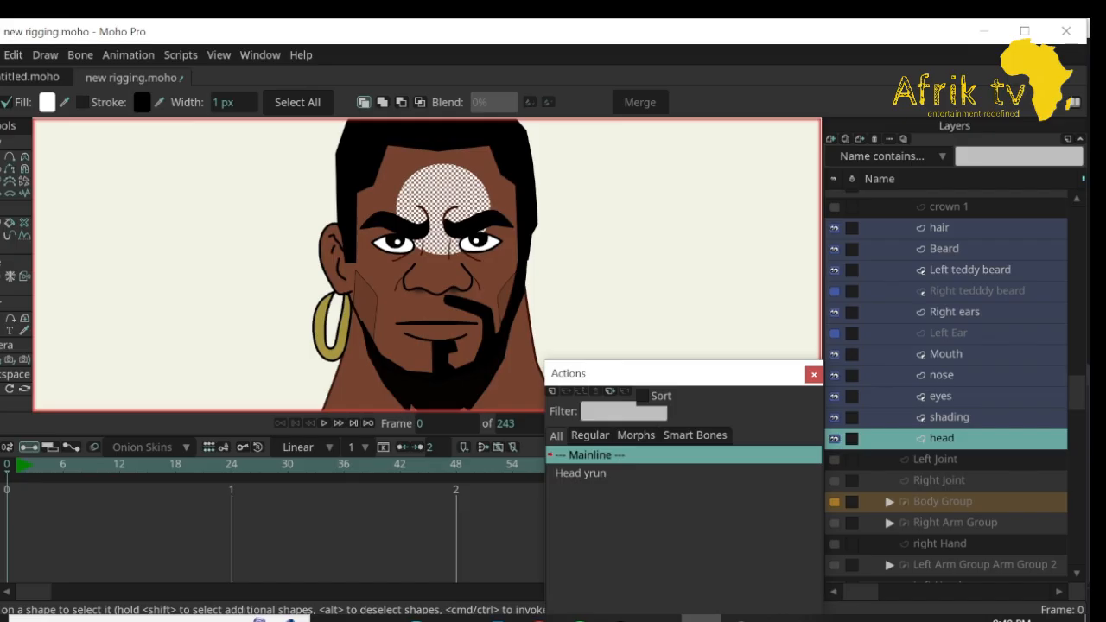
# Try to match the circle's fill to the forehead skin by sampling the style of the nearby shape.
pyautogui.click(24, 330)
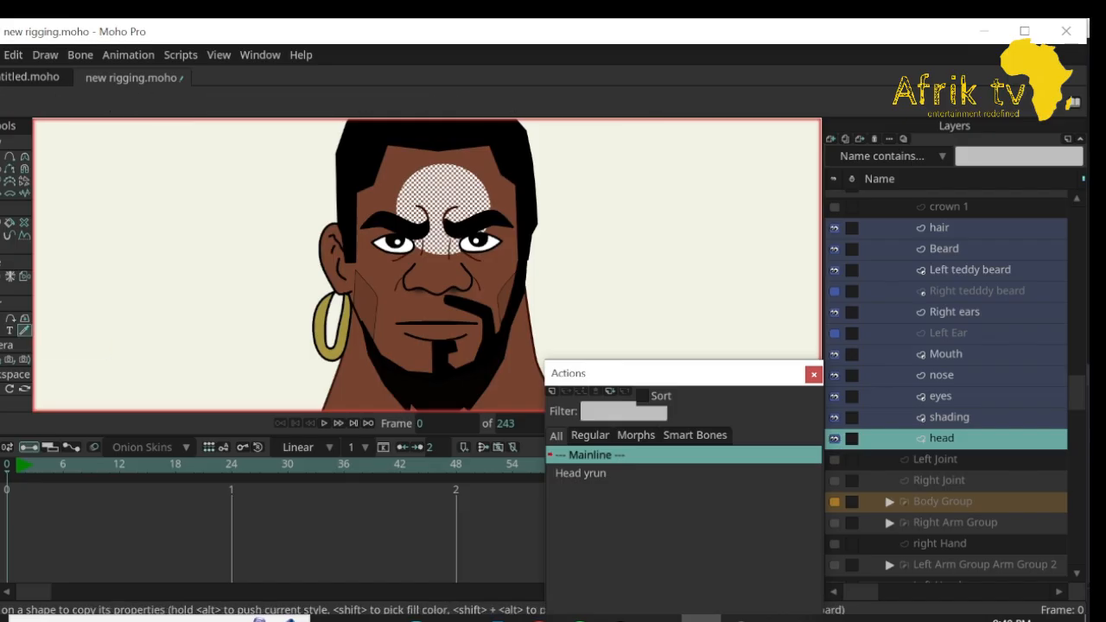
pyautogui.click(380, 197)
pyautogui.press('q')
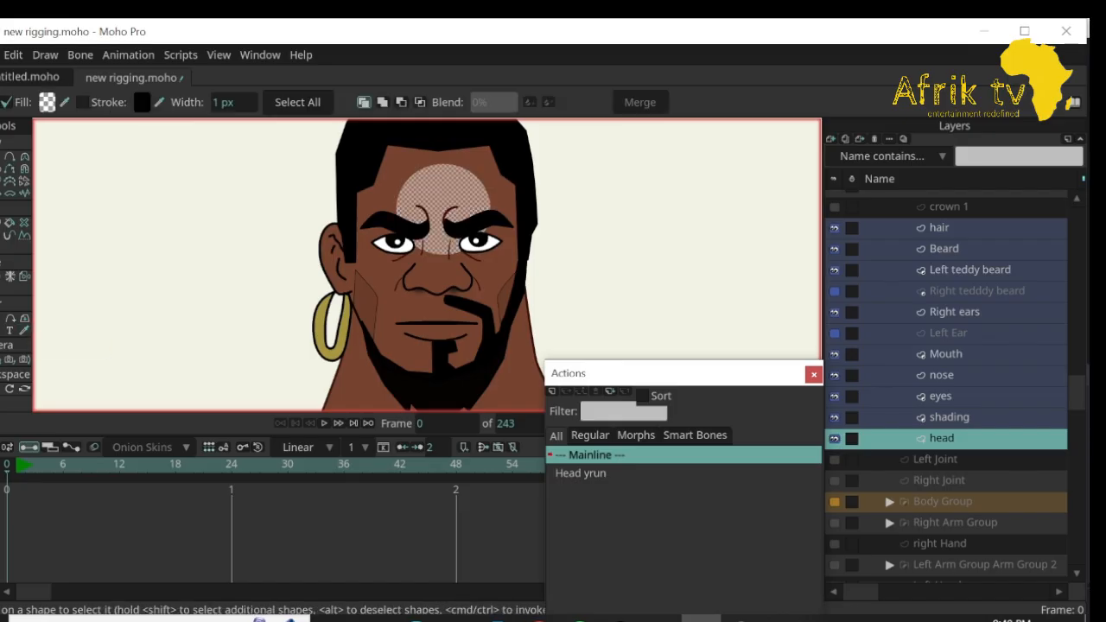
pyautogui.press('Return')
# Copy the head shape's fill colour code 77442F.
pyautogui.click(443, 191)
pyautogui.click(467, 243)
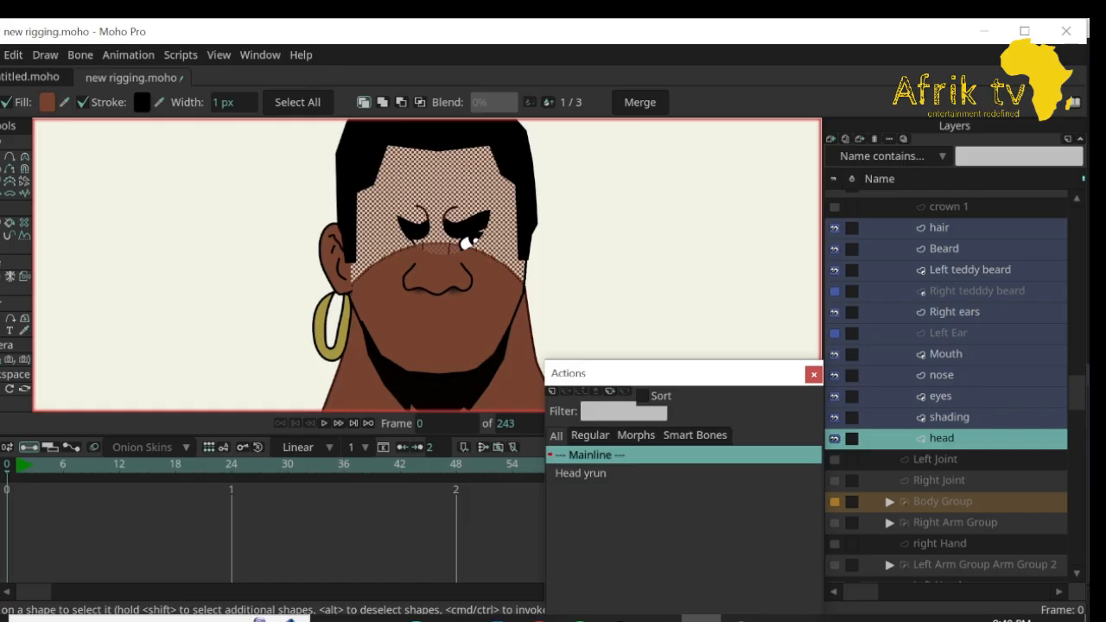
pyautogui.click(46, 102)
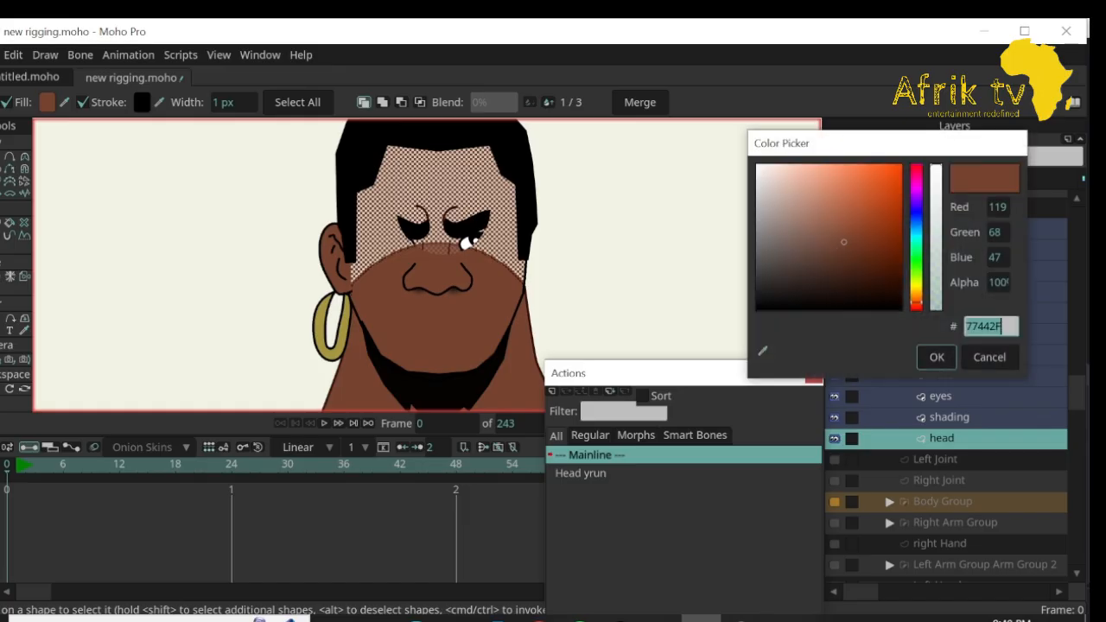
pyautogui.click(977, 327)
pyautogui.doubleClick(978, 326)
pyautogui.hotkey('ctrl', 'c')
pyautogui.click(936, 356)
pyautogui.click(656, 251)
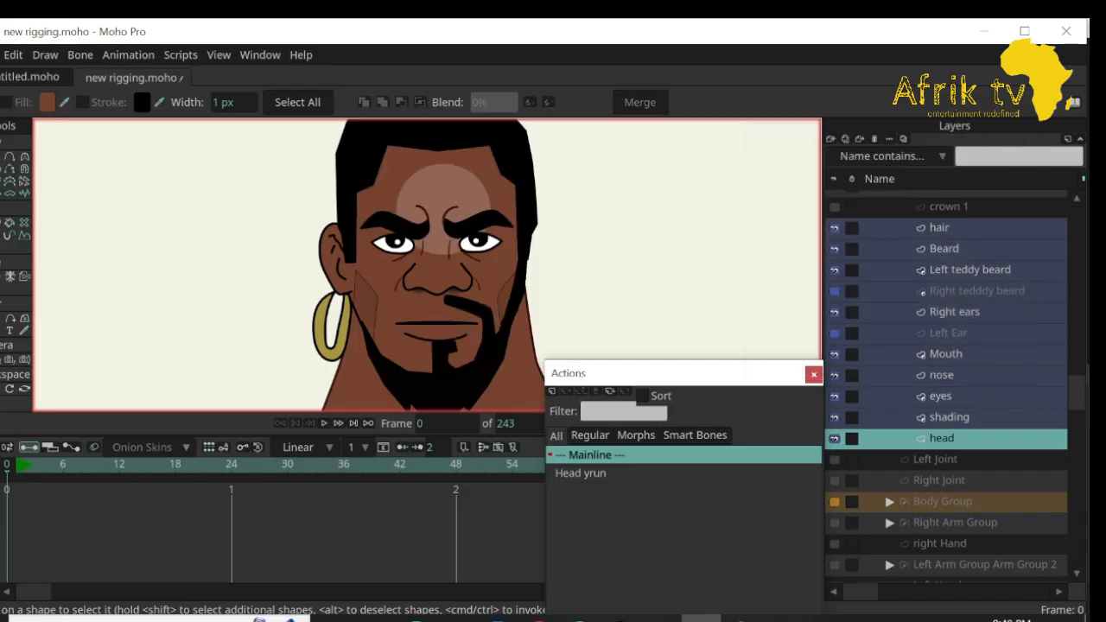
# Set the forehead circle's fill colour to 77442F.
pyautogui.click(443, 201)
pyautogui.click(47, 102)
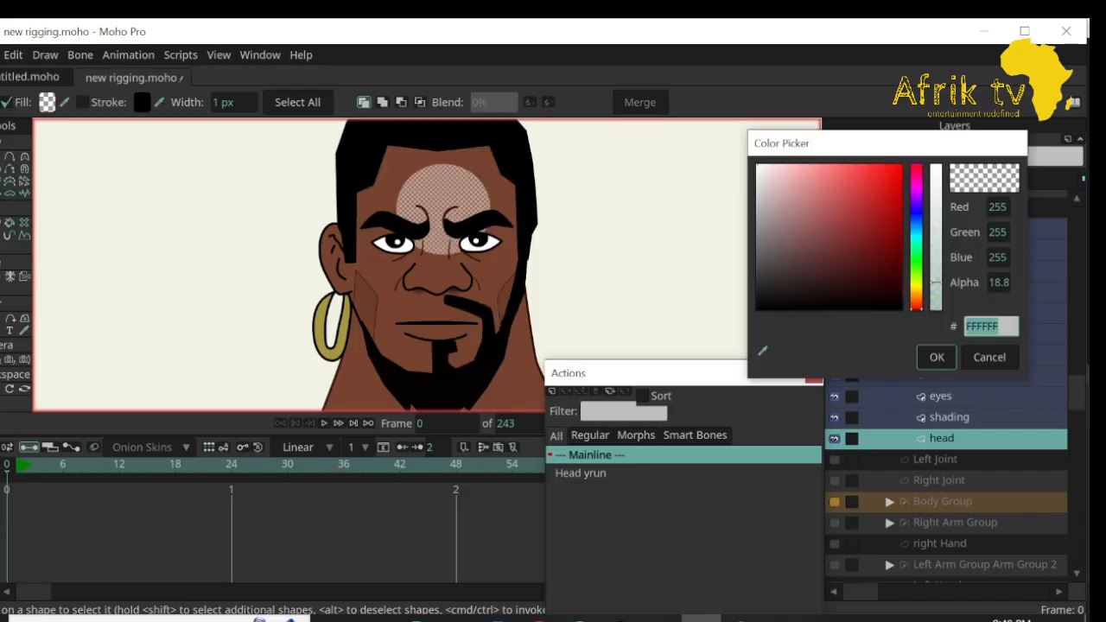
pyautogui.hotkey('ctrl', 'v')
pyautogui.press('Return')
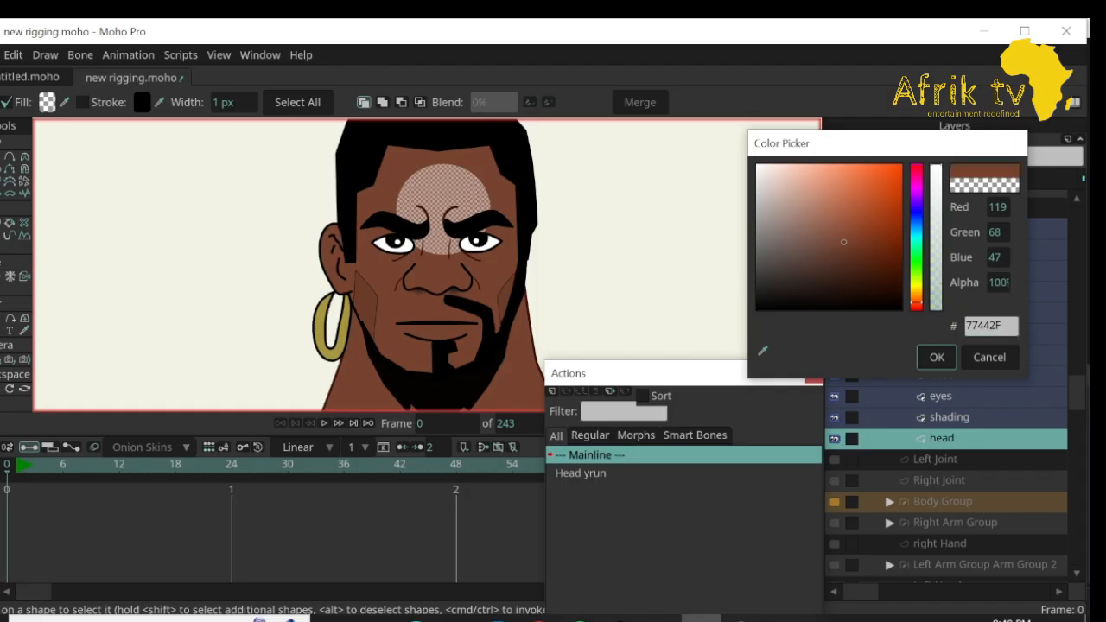
pyautogui.click(936, 357)
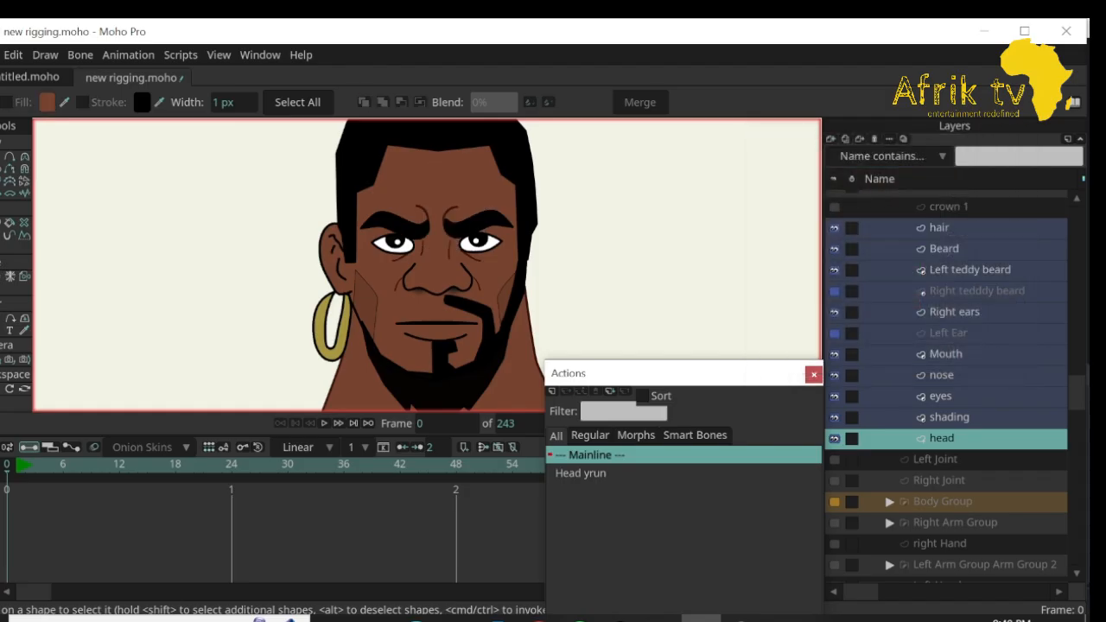
# Bind all the head layer's points, including the new circle, to the central head bone B5.
pyautogui.click(1, 156)
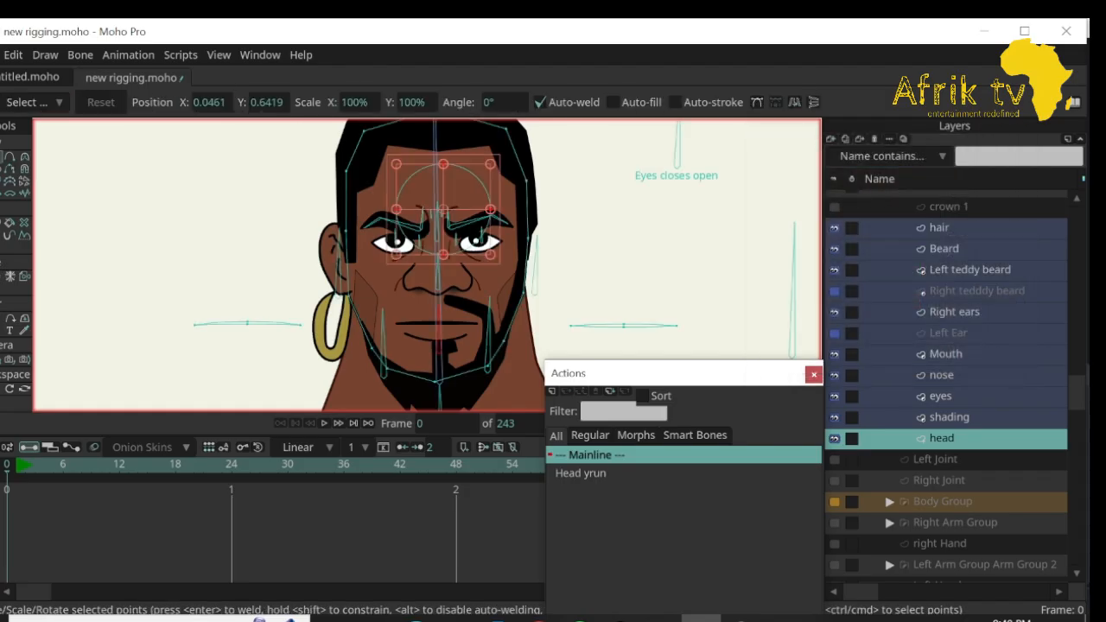
pyautogui.press('b')
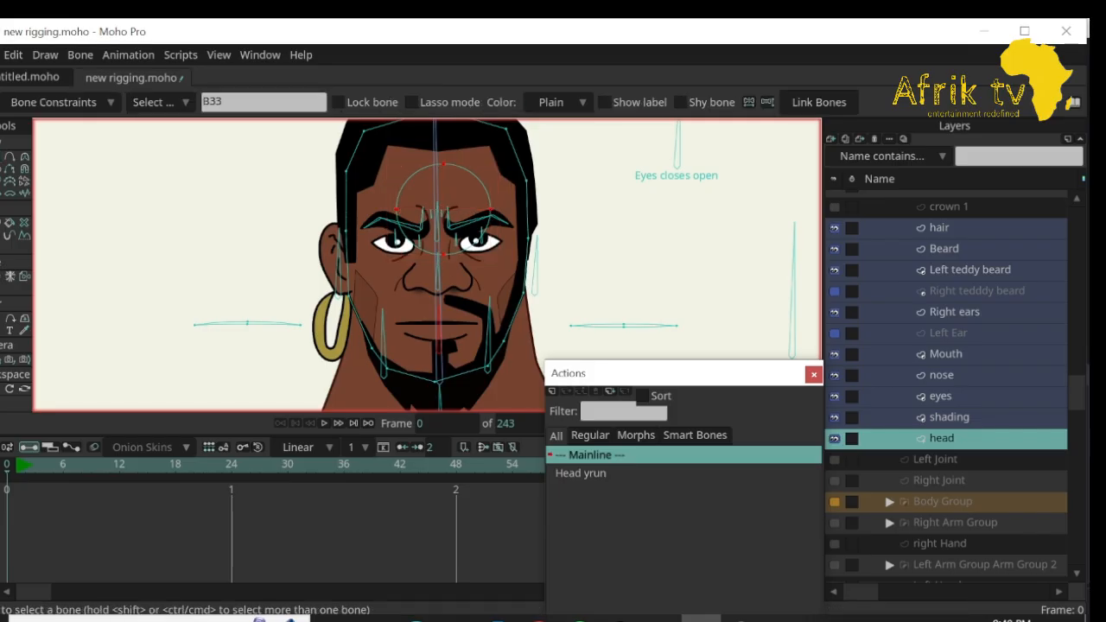
pyautogui.press('space')
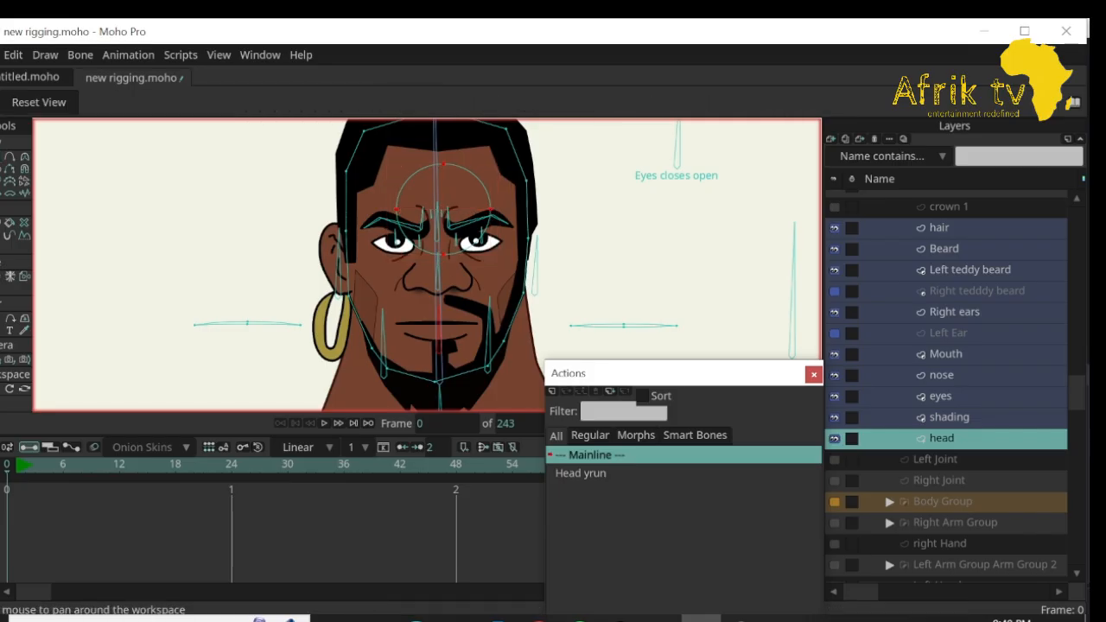
pyautogui.moveTo(437, 250); pyautogui.dragTo(433, 309)
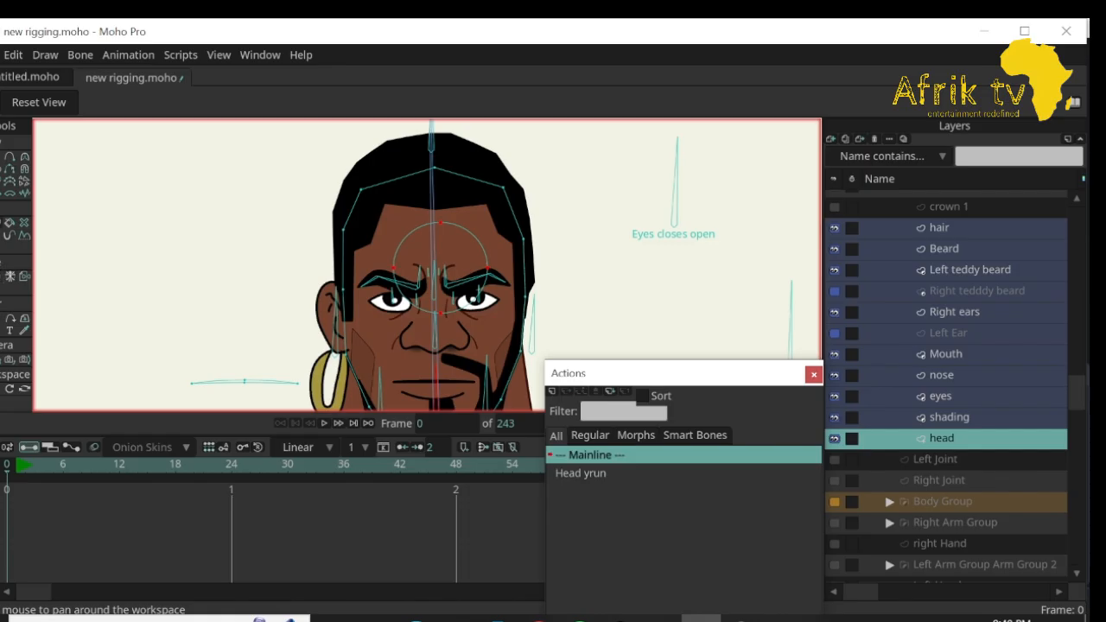
pyautogui.press('b')
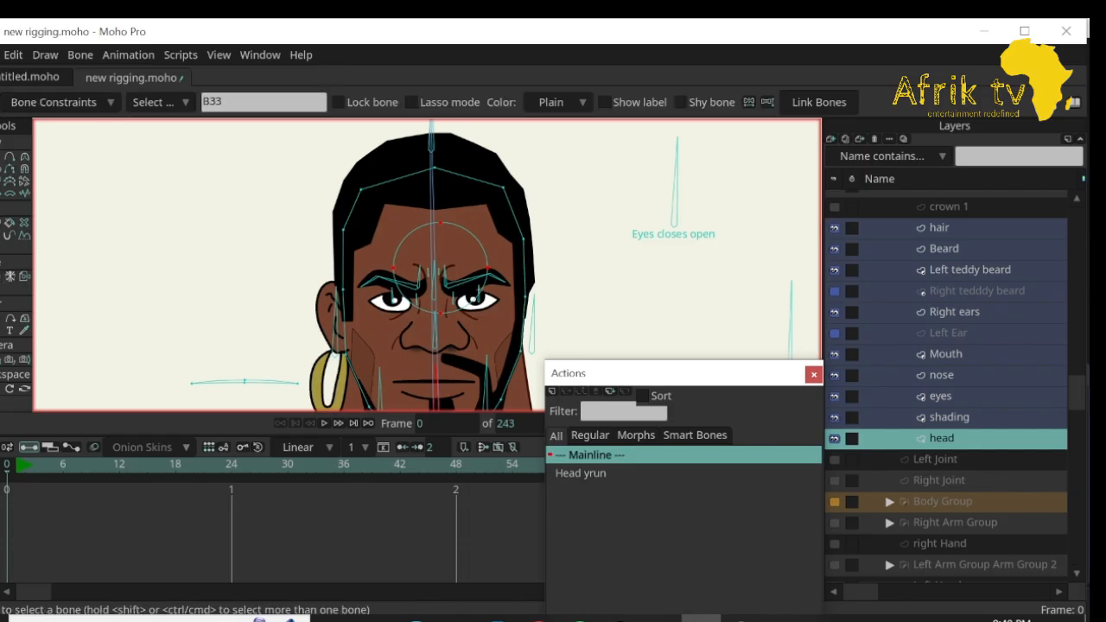
pyautogui.click(433, 204)
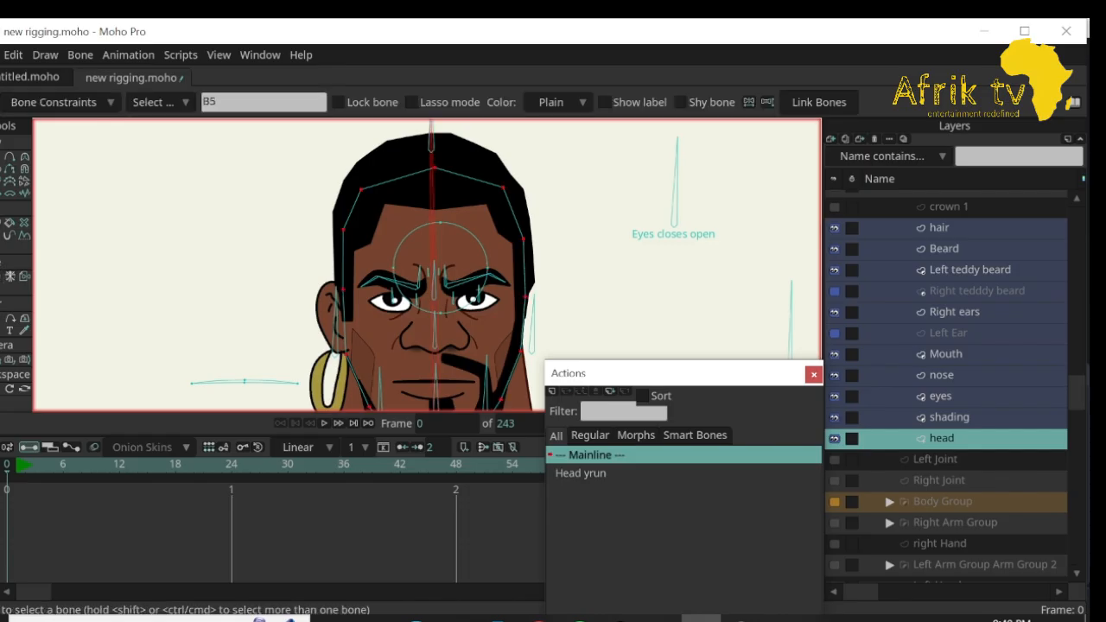
pyautogui.press('i')
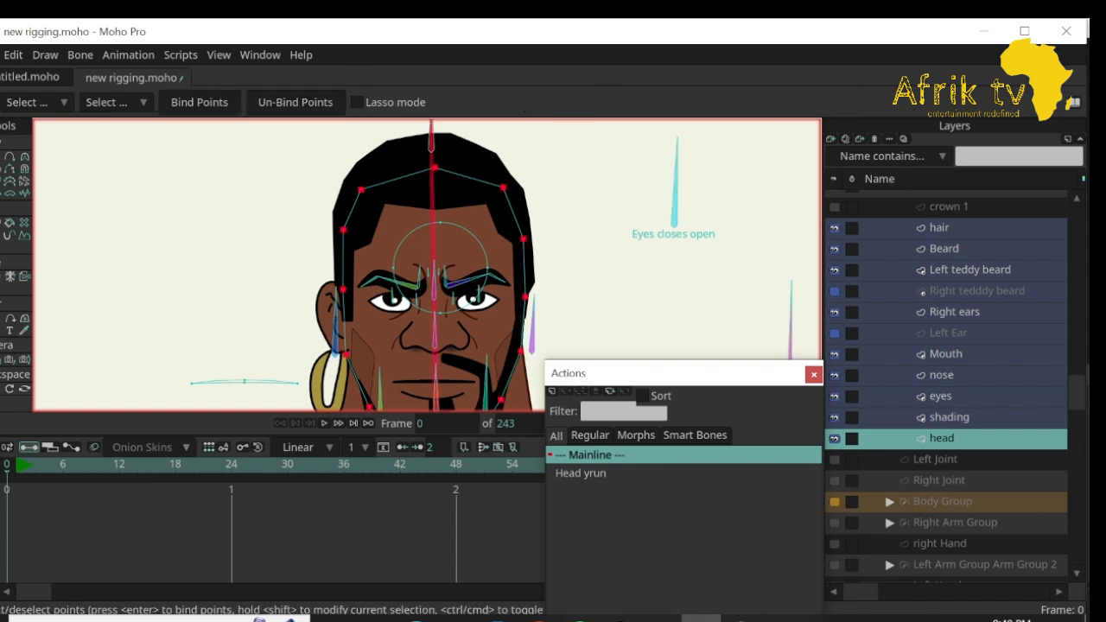
pyautogui.hotkey('ctrl', 'a')
pyautogui.click(199, 102)
# Switch to the Head yrun action and advance through the head turn to frame 34.
pyautogui.doubleClick(581, 473)
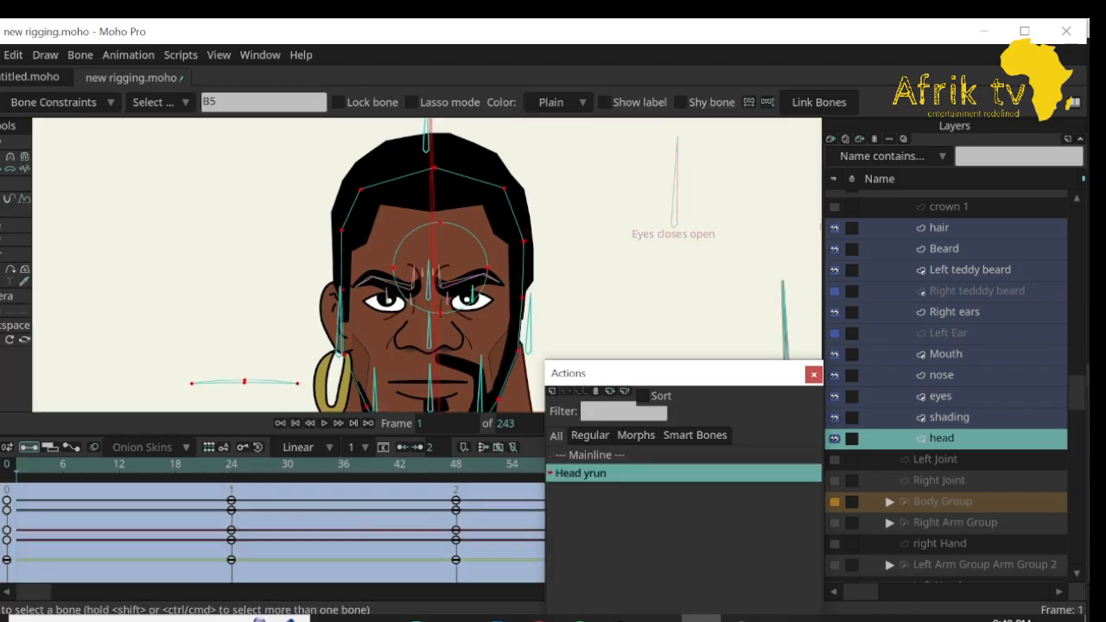
pyautogui.moveTo(604, 373); pyautogui.dragTo(626, 414)
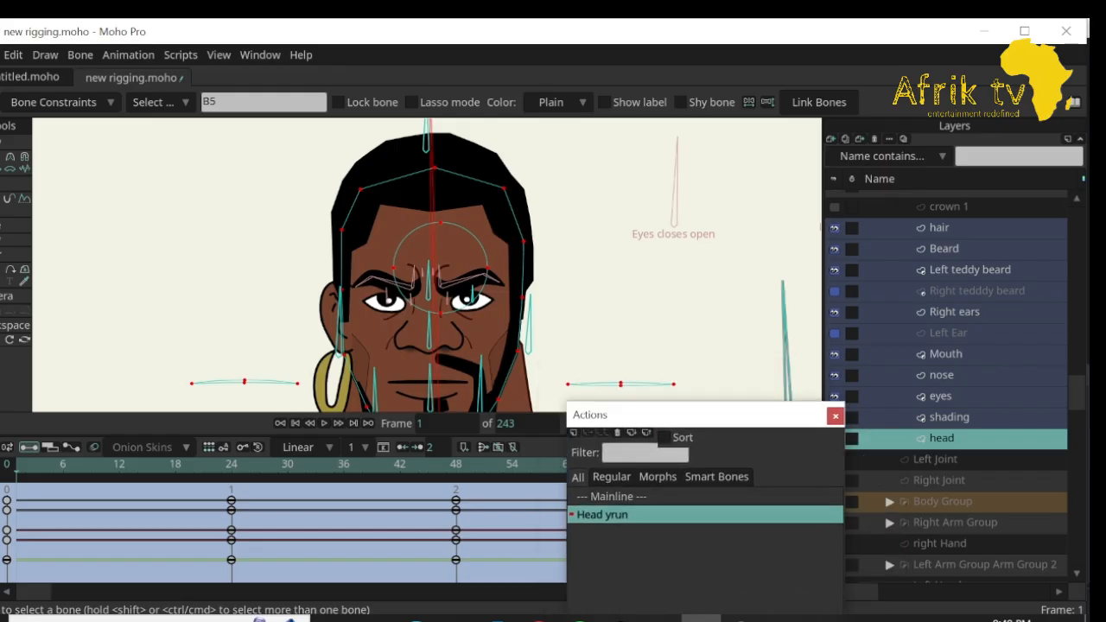
pyautogui.moveTo(16, 465); pyautogui.dragTo(241, 465)
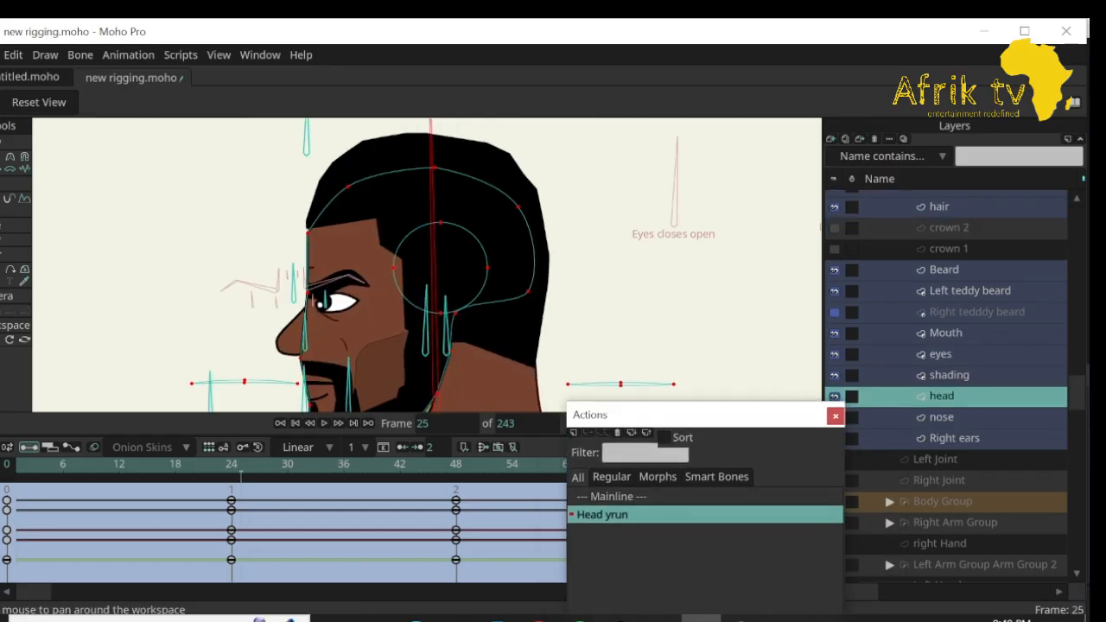
pyautogui.moveTo(397, 346); pyautogui.dragTo(388, 227)
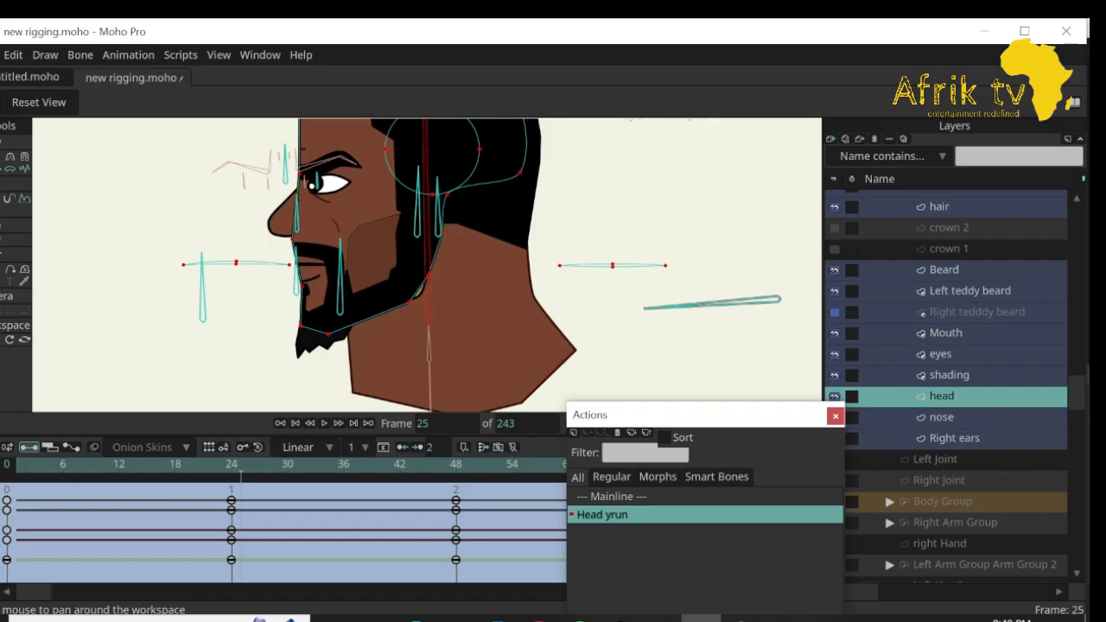
pyautogui.moveTo(241, 465); pyautogui.dragTo(324, 464)
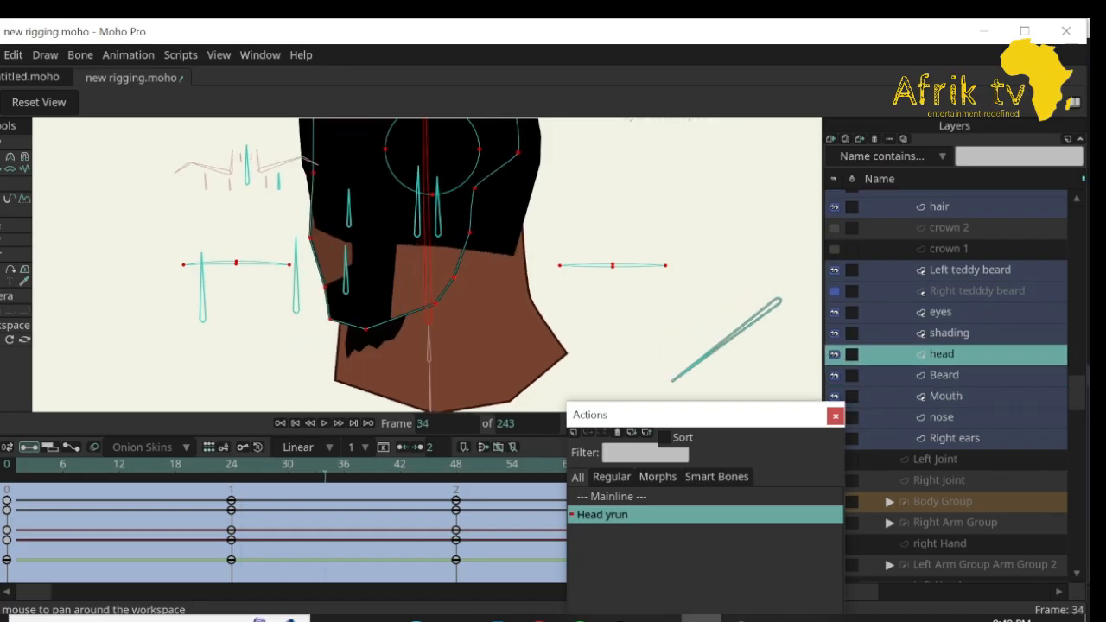
# At frame 34, move the skin circle down to about X 0.055, Y 0.479 and stretch its bottom and side points over the jaw outline.
pyautogui.press('q')
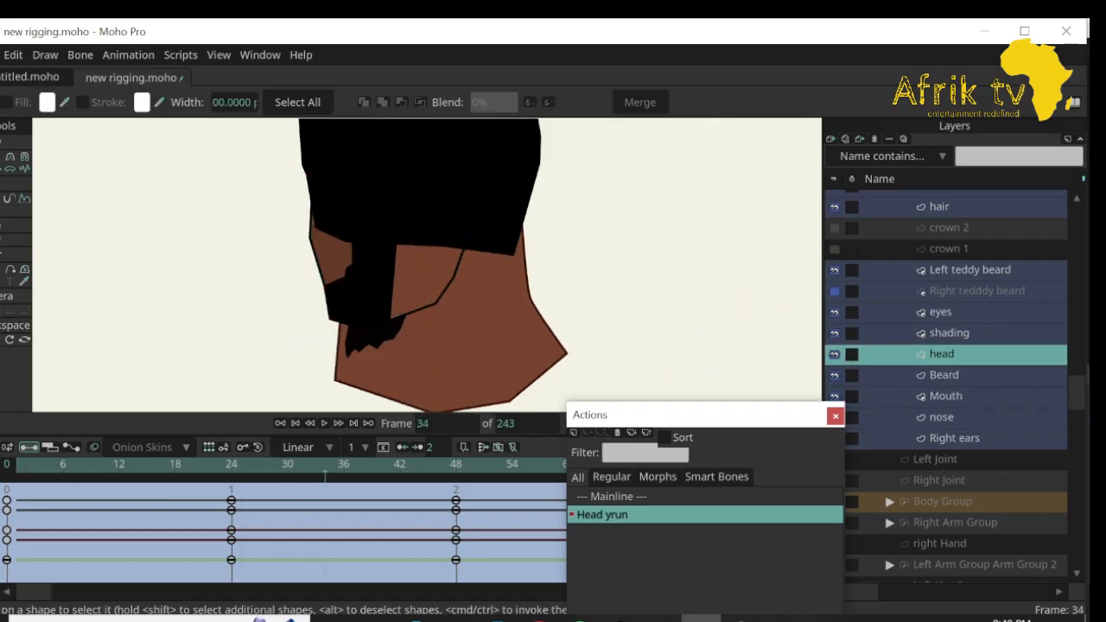
pyautogui.moveTo(415, 259); pyautogui.dragTo(401, 292)
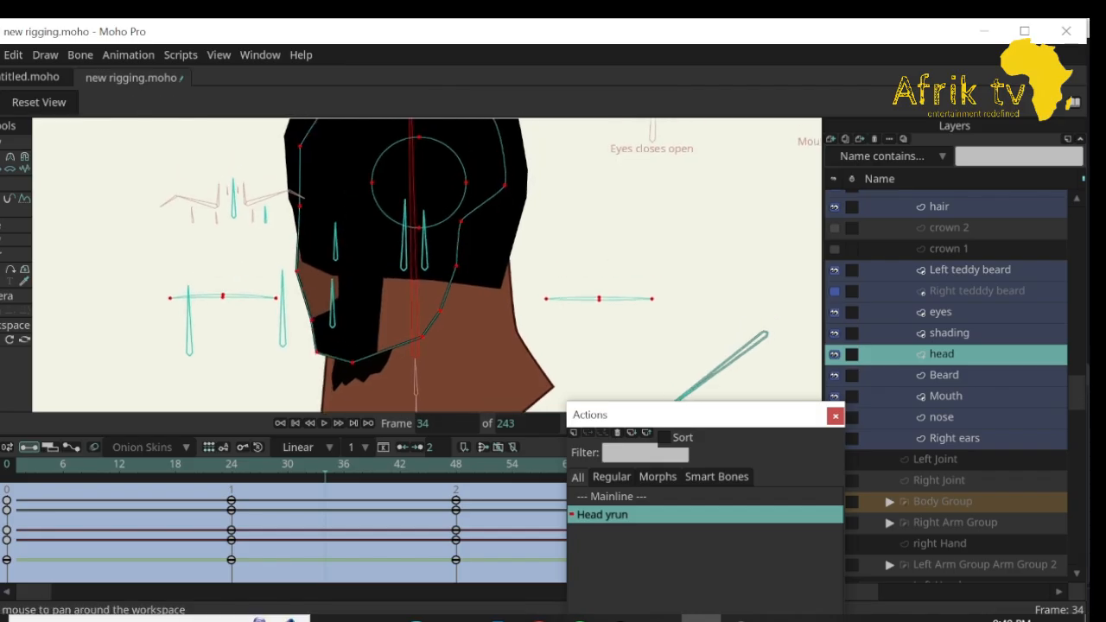
pyautogui.press('t')
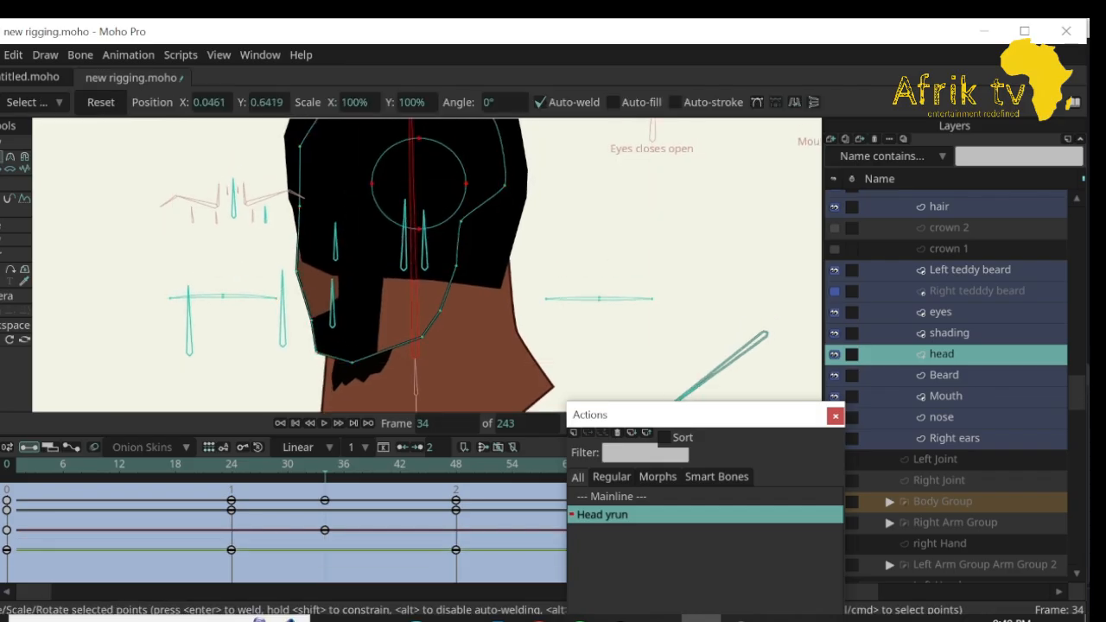
pyautogui.moveTo(418, 183); pyautogui.dragTo(426, 282)
pyautogui.click(425, 327)
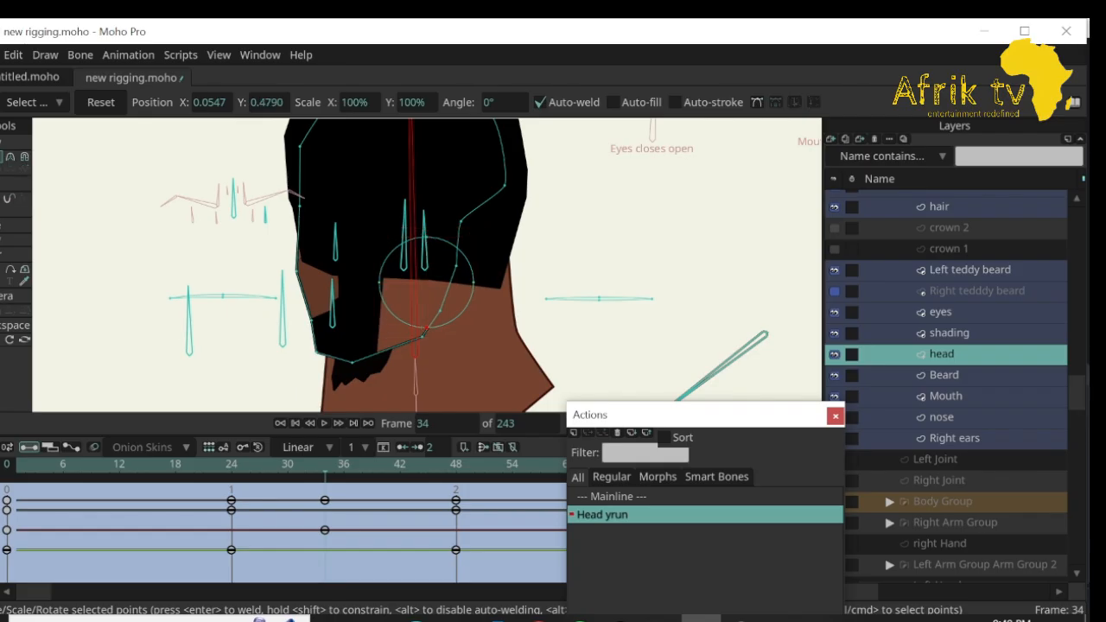
pyautogui.moveTo(424, 332); pyautogui.dragTo(426, 374)
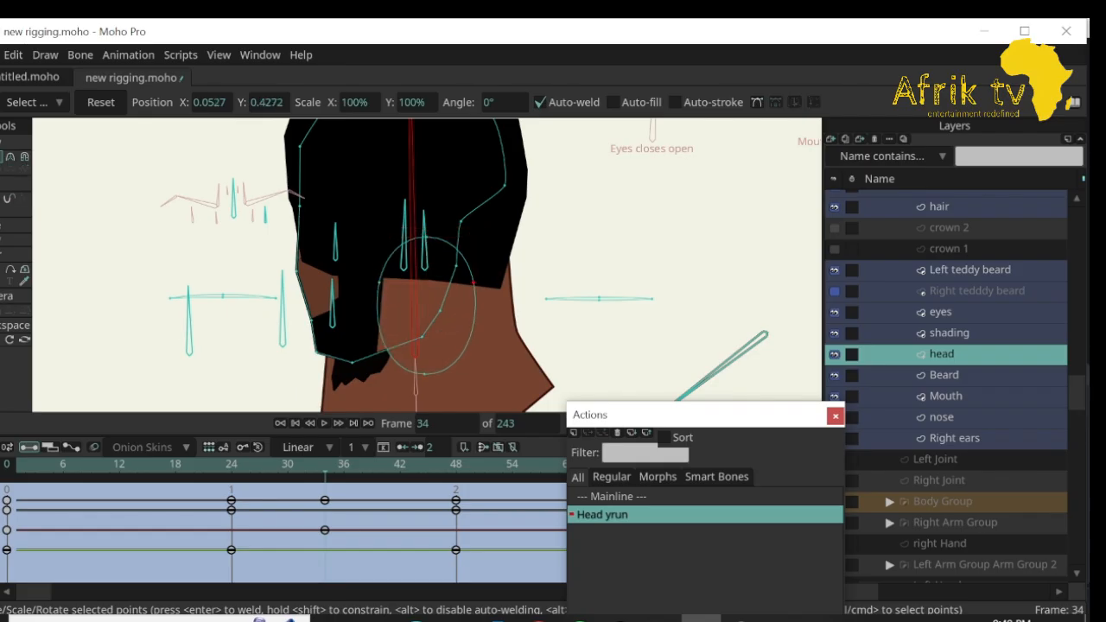
pyautogui.moveTo(473, 281); pyautogui.dragTo(486, 293)
pyautogui.press('q')
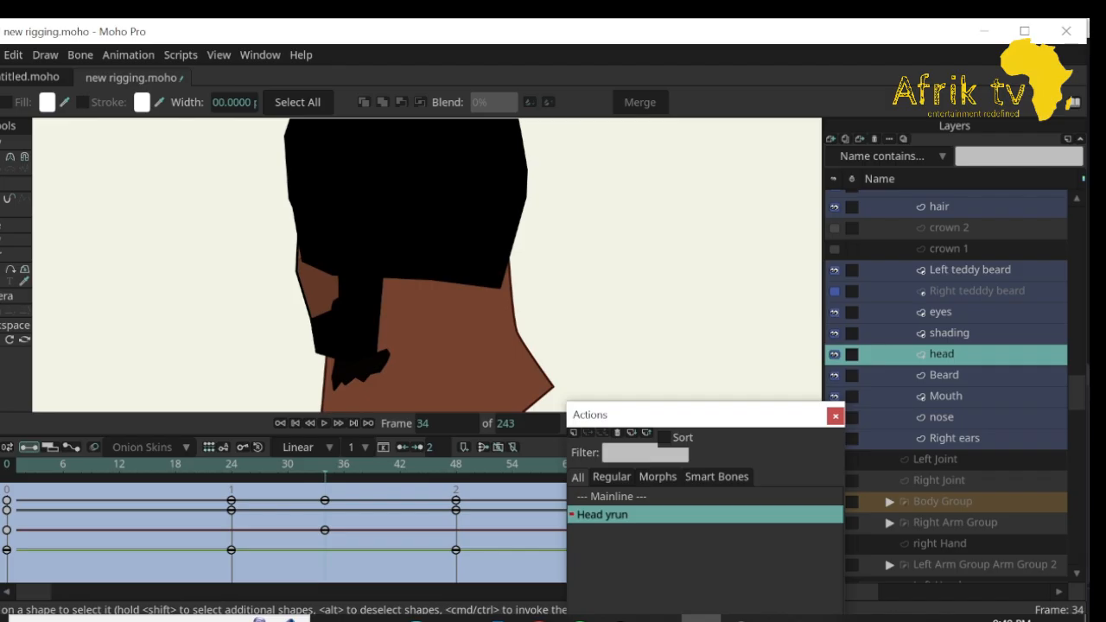
# Reshape the hair layer's lower edge at frame 34 into a nape hairline, pulling its cheek-side points inward and its middle point down.
pyautogui.scroll(3, 945, 380)
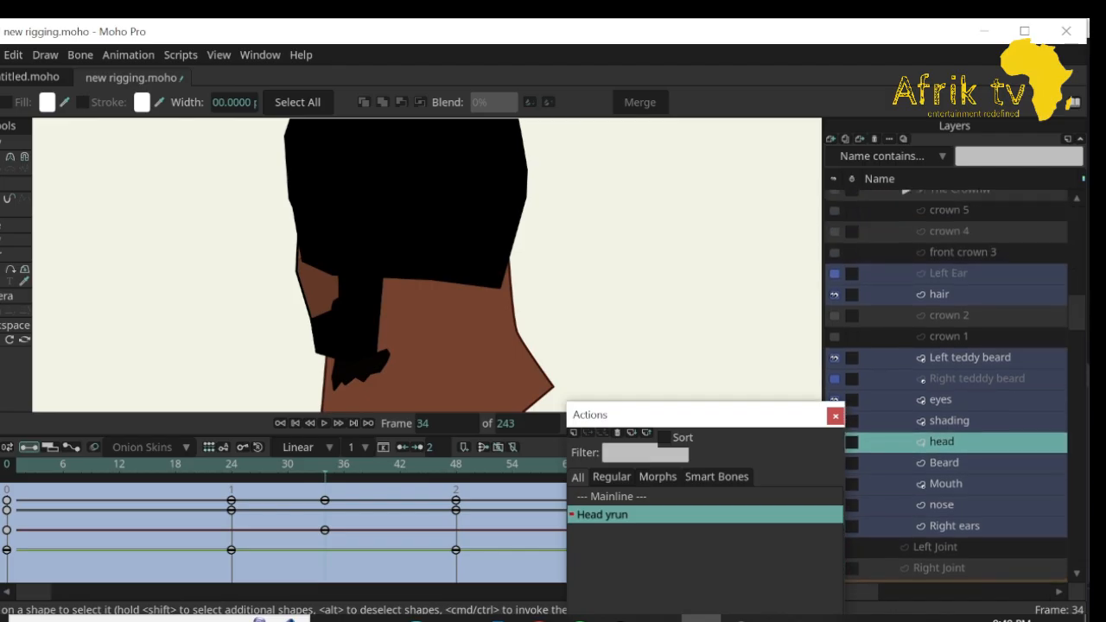
pyautogui.click(938, 295)
pyautogui.press('t')
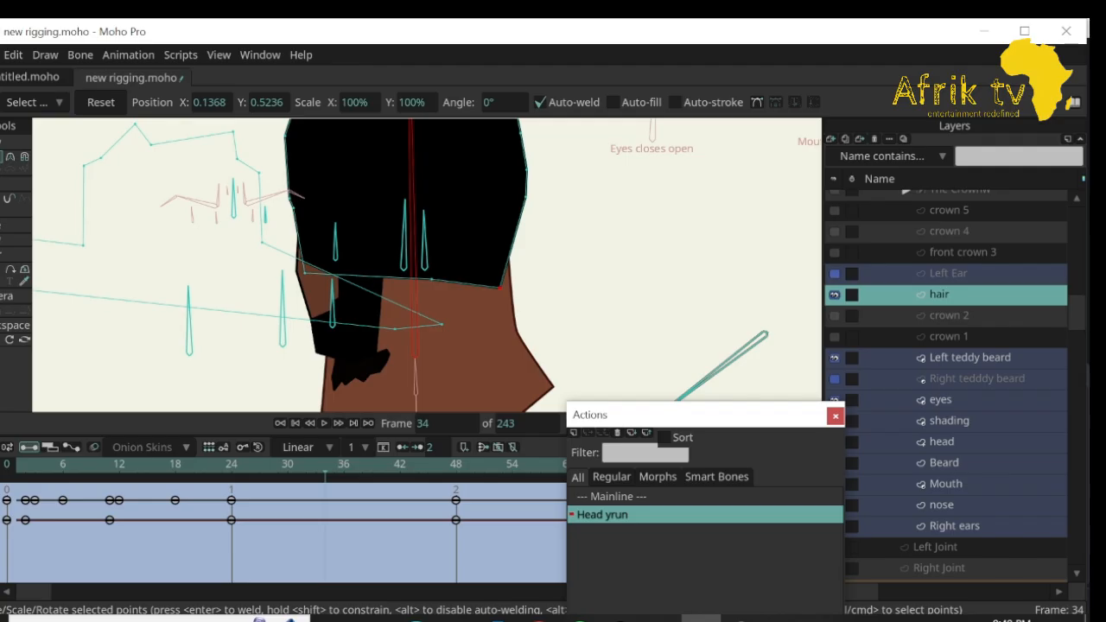
pyautogui.moveTo(432, 279); pyautogui.dragTo(449, 311)
pyautogui.moveTo(304, 273); pyautogui.dragTo(391, 291)
pyautogui.moveTo(294, 209); pyautogui.dragTo(340, 242)
pyautogui.moveTo(392, 292); pyautogui.dragTo(384, 296)
pyautogui.moveTo(499, 288); pyautogui.dragTo(505, 291)
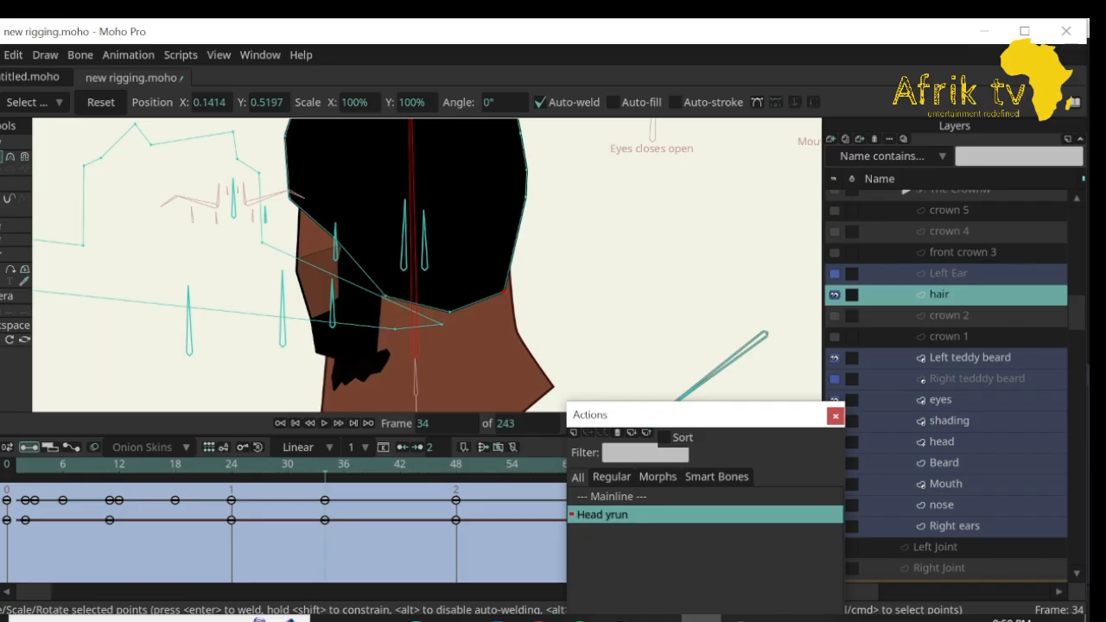
# At frame 24, reshape the head layer's skin circle into a narrow upright oval on the neck behind the jaw.
pyautogui.moveTo(325, 465); pyautogui.dragTo(175, 466)
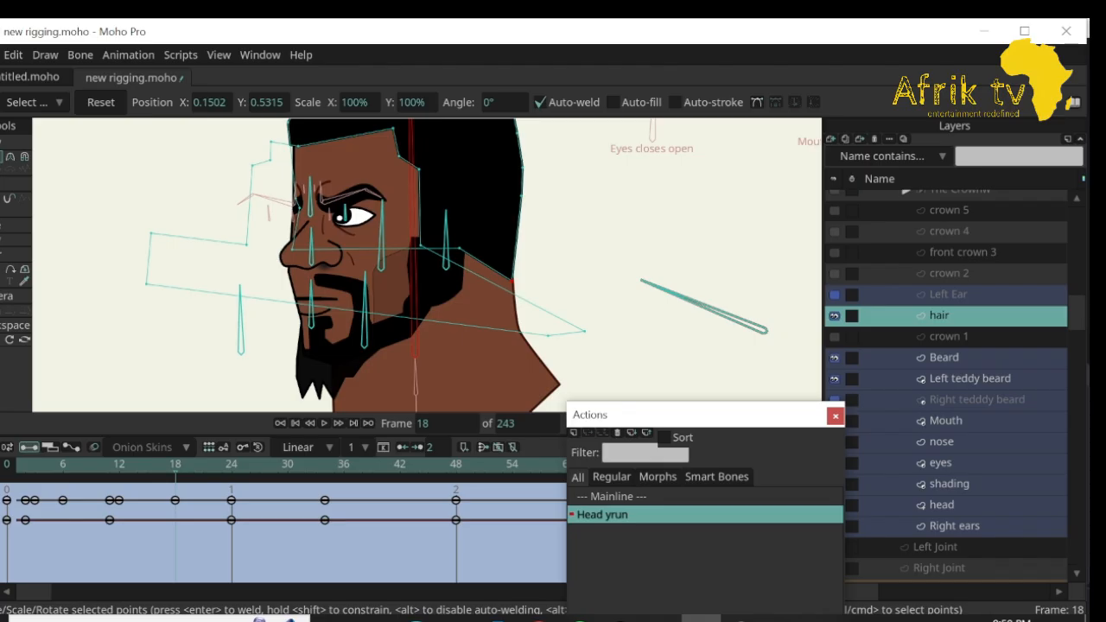
pyautogui.moveTo(622, 415); pyautogui.dragTo(544, 475)
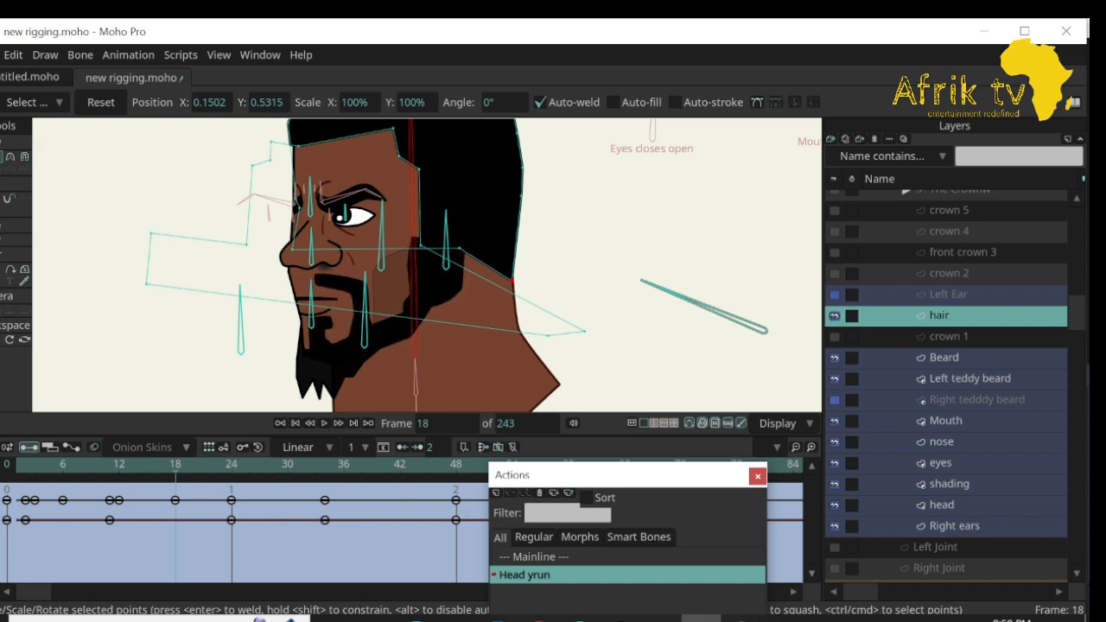
pyautogui.click(477, 242)
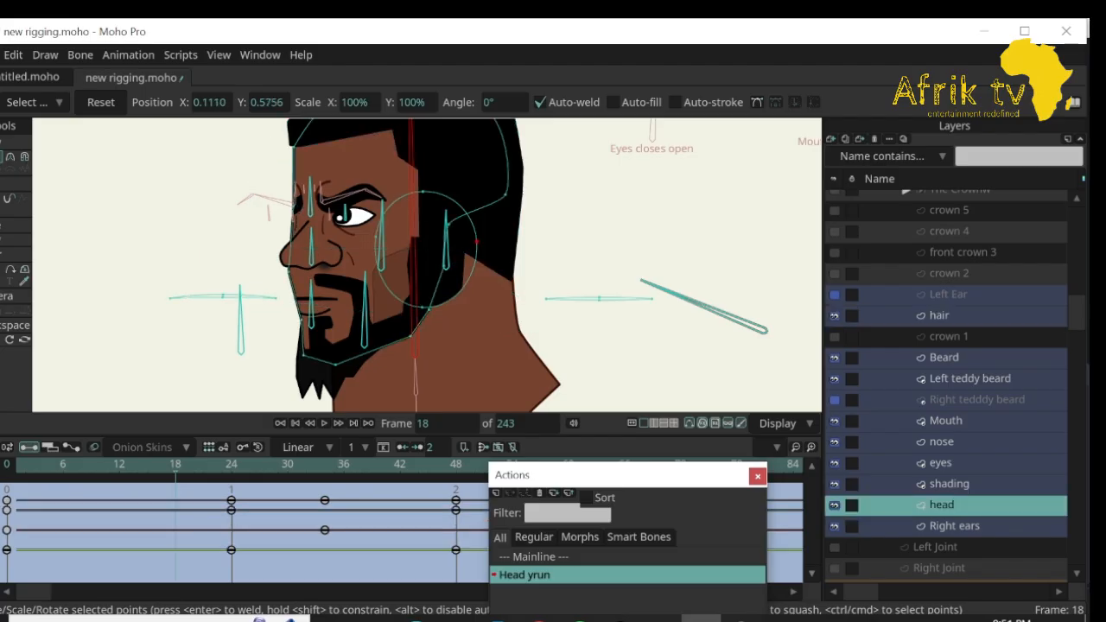
pyautogui.moveTo(175, 464); pyautogui.dragTo(232, 465)
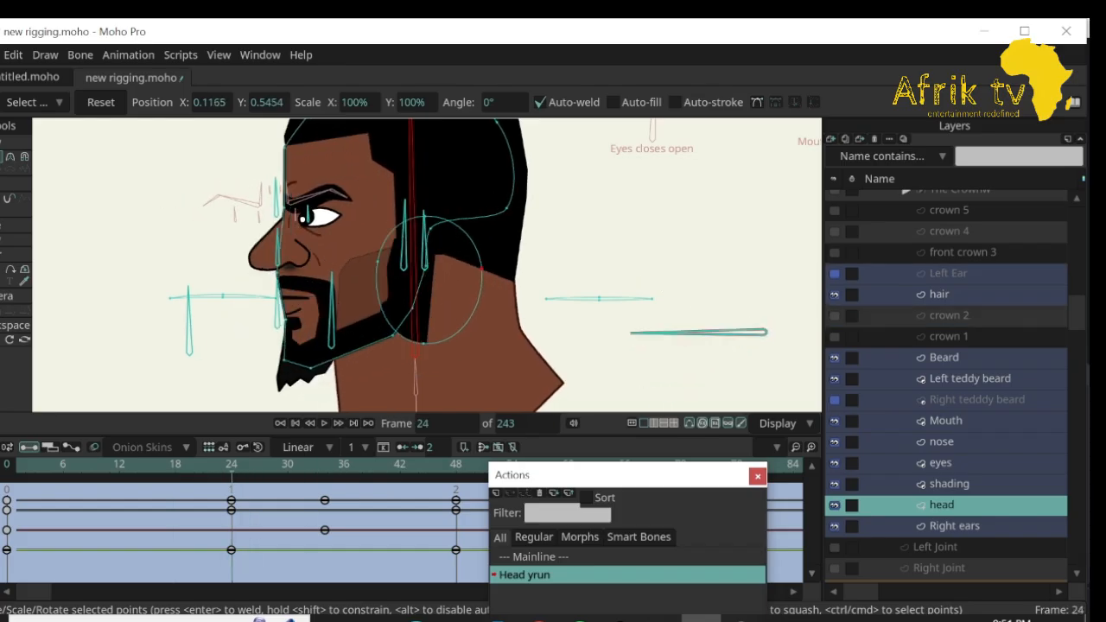
pyautogui.moveTo(412, 308); pyautogui.dragTo(492, 279)
pyautogui.hotkey('ctrl', 'z')
pyautogui.click(443, 289)
pyautogui.click(487, 287)
pyautogui.moveTo(482, 351); pyautogui.dragTo(454, 361)
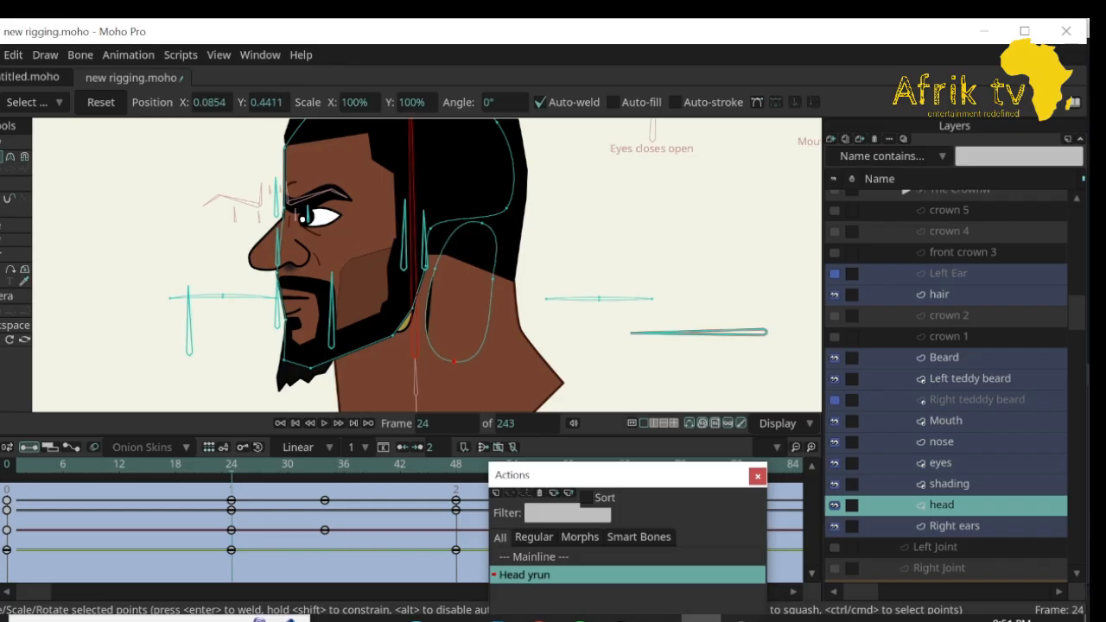
pyautogui.moveTo(435, 268); pyautogui.dragTo(449, 273)
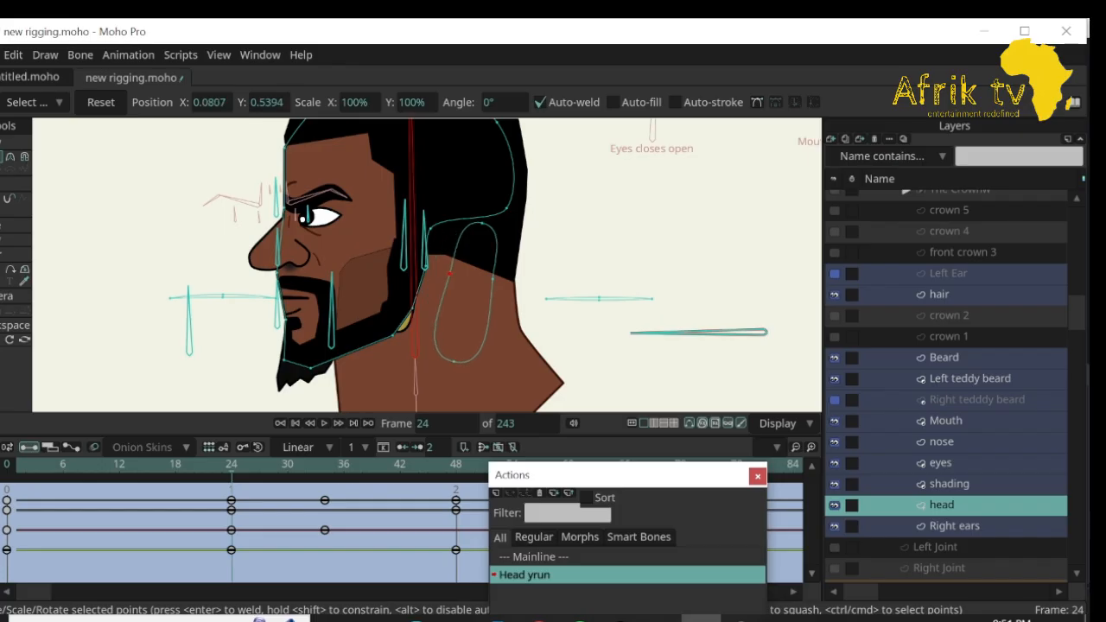
# At frame 34, pull the skin circle's cheek-side point inward and down to narrow the circle behind the jaw.
pyautogui.moveTo(232, 465); pyautogui.dragTo(324, 465)
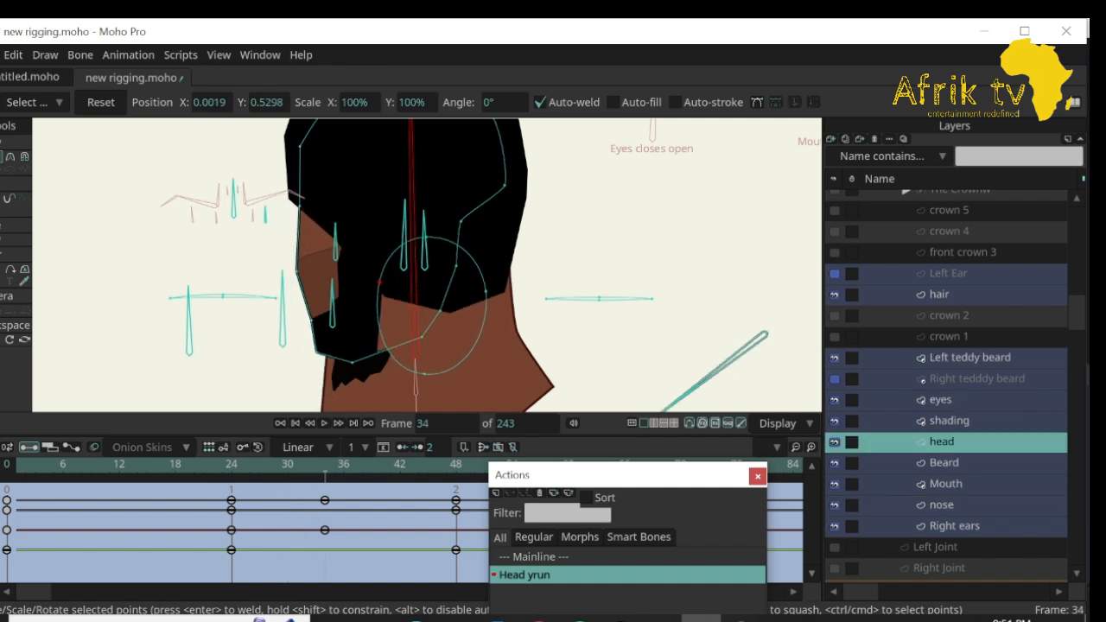
pyautogui.moveTo(379, 281); pyautogui.dragTo(407, 333)
pyautogui.click(446, 305)
# At frame 48, widen the skin circle and centre it below the nape hairline, at about X 0.04, Y 0.476.
pyautogui.press('Right')
pyautogui.press('Right')
pyautogui.press('Right')
pyautogui.press('Right')
pyautogui.press('Right')
pyautogui.press('Right')
pyautogui.press('Right')
pyautogui.press('Right')
pyautogui.press('Right')
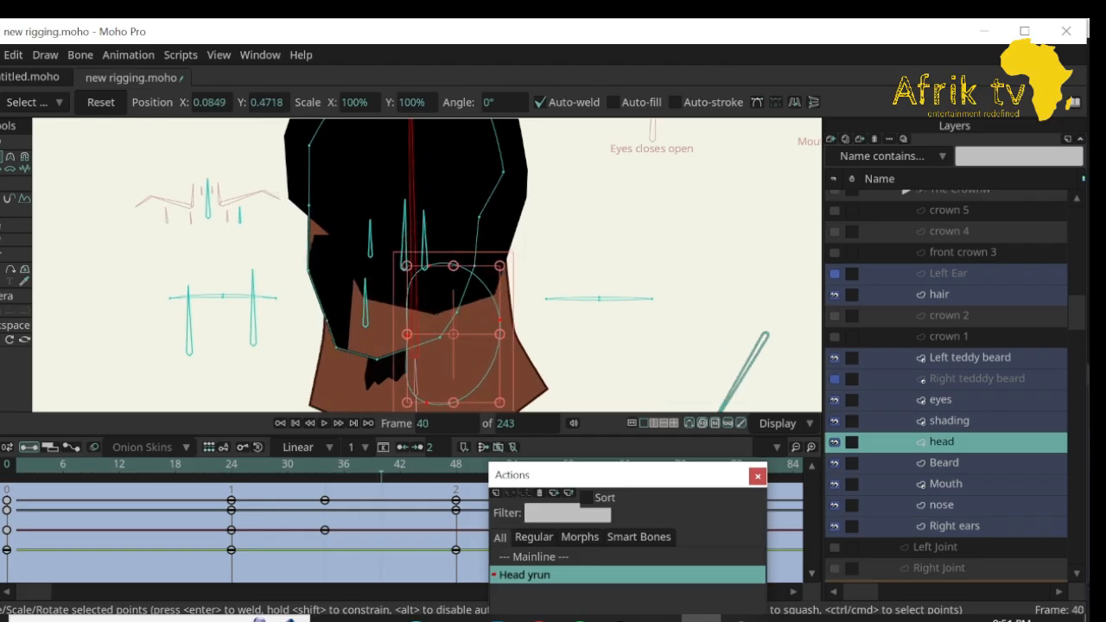
pyautogui.press('Left')
pyautogui.press('Left')
pyautogui.press('Left')
pyautogui.press('Left')
pyautogui.press('Left')
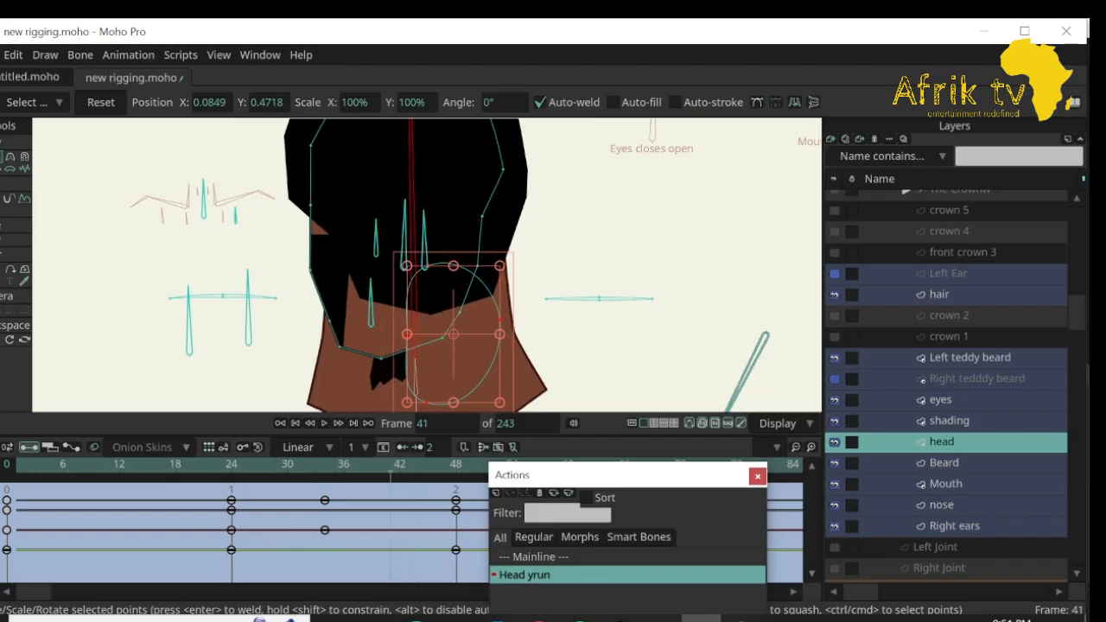
pyautogui.press('Right')
pyautogui.press('Right')
pyautogui.press('Right')
pyautogui.press('Right')
pyautogui.press('Right')
pyautogui.press('Right')
pyautogui.press('Right')
pyautogui.press('Right')
pyautogui.press('Right')
pyautogui.press('Right')
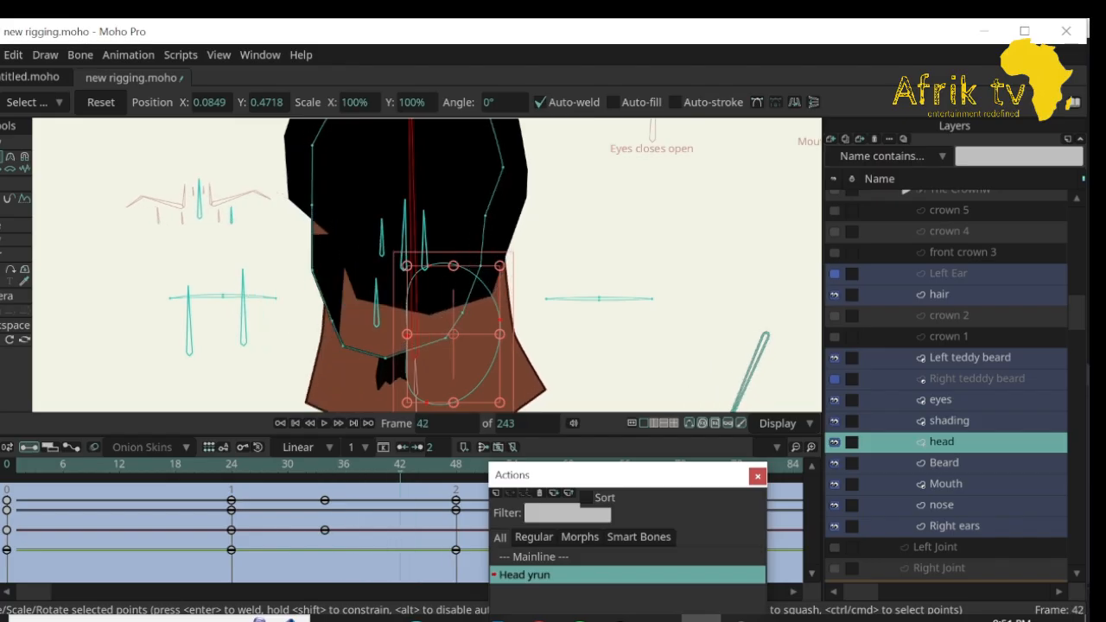
pyautogui.click(454, 334)
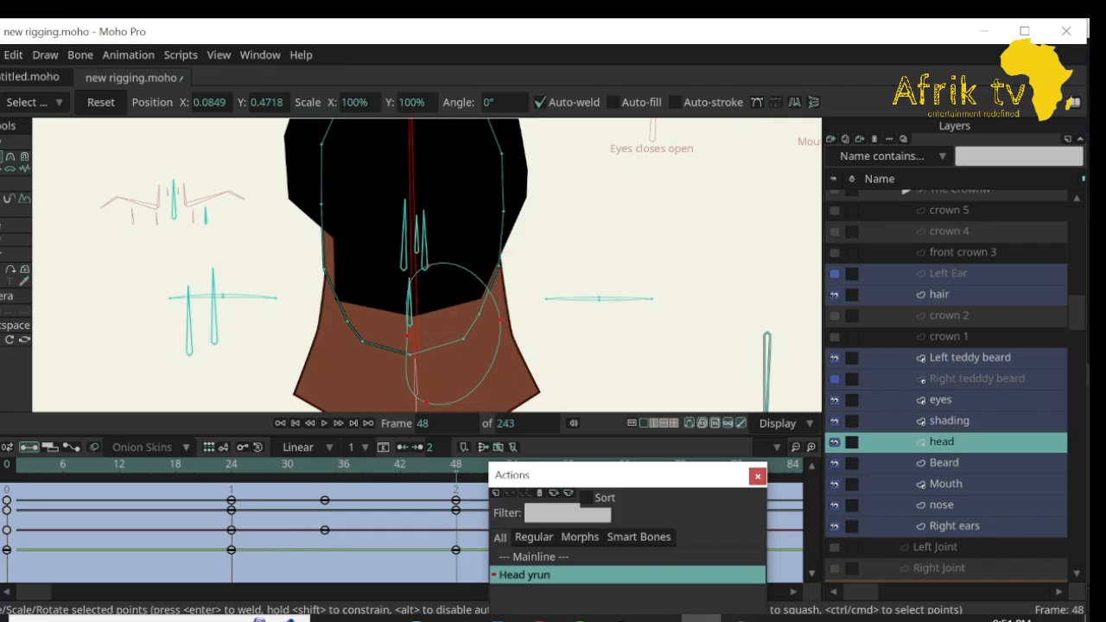
pyautogui.moveTo(454, 335); pyautogui.dragTo(500, 323)
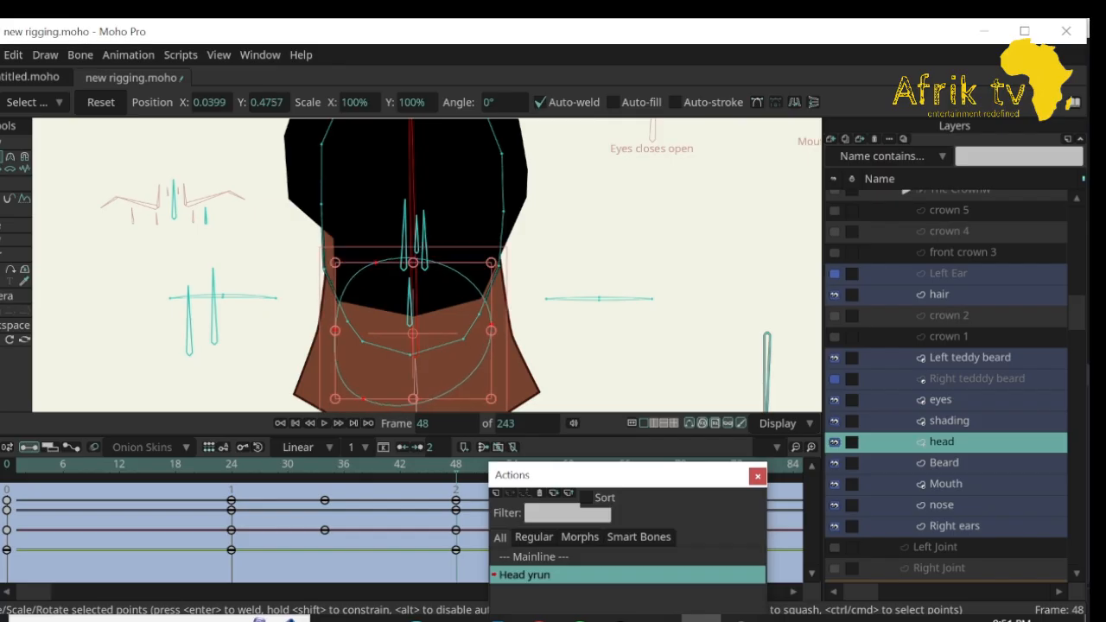
pyautogui.press('Return')
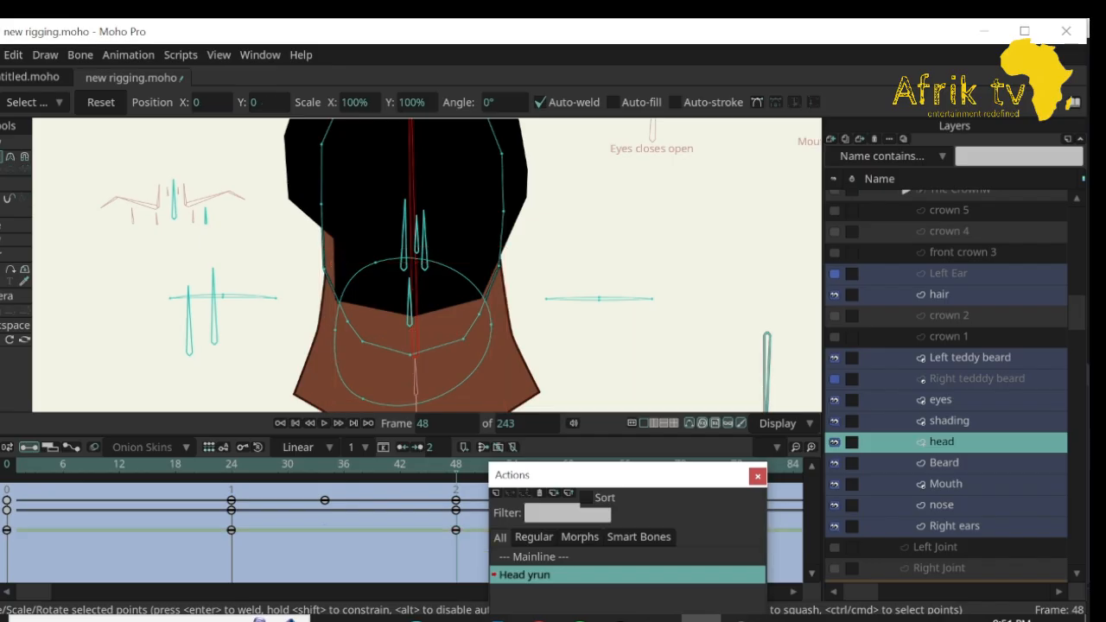
# At frame 29, move the Beard layer down the layer order to sit between the nose and Right ears layers.
pyautogui.moveTo(455, 465); pyautogui.dragTo(279, 465)
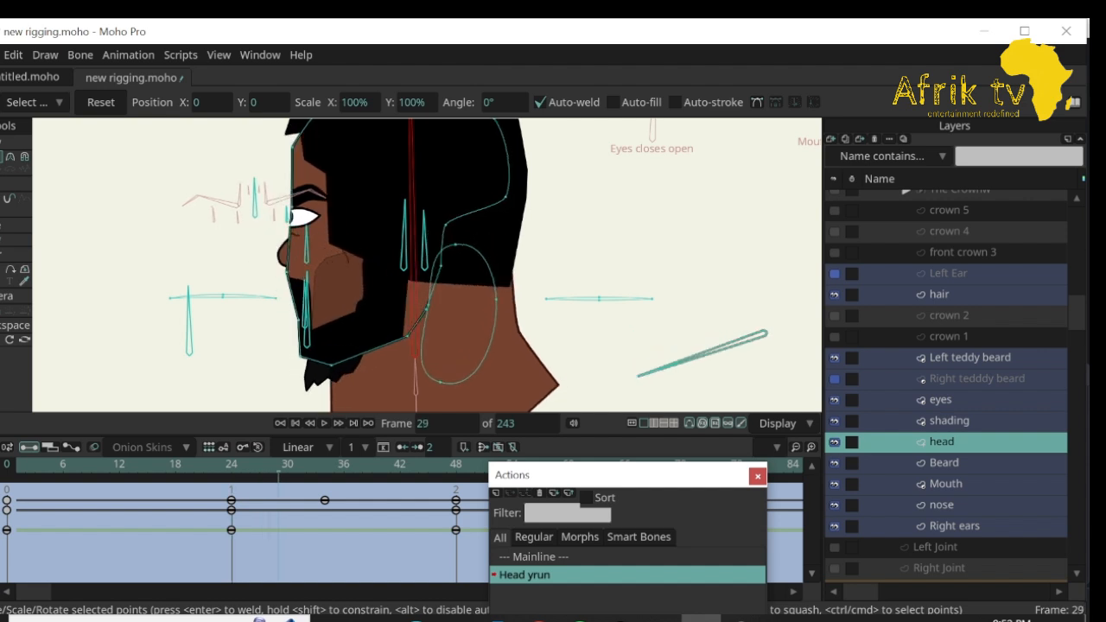
pyautogui.press('q')
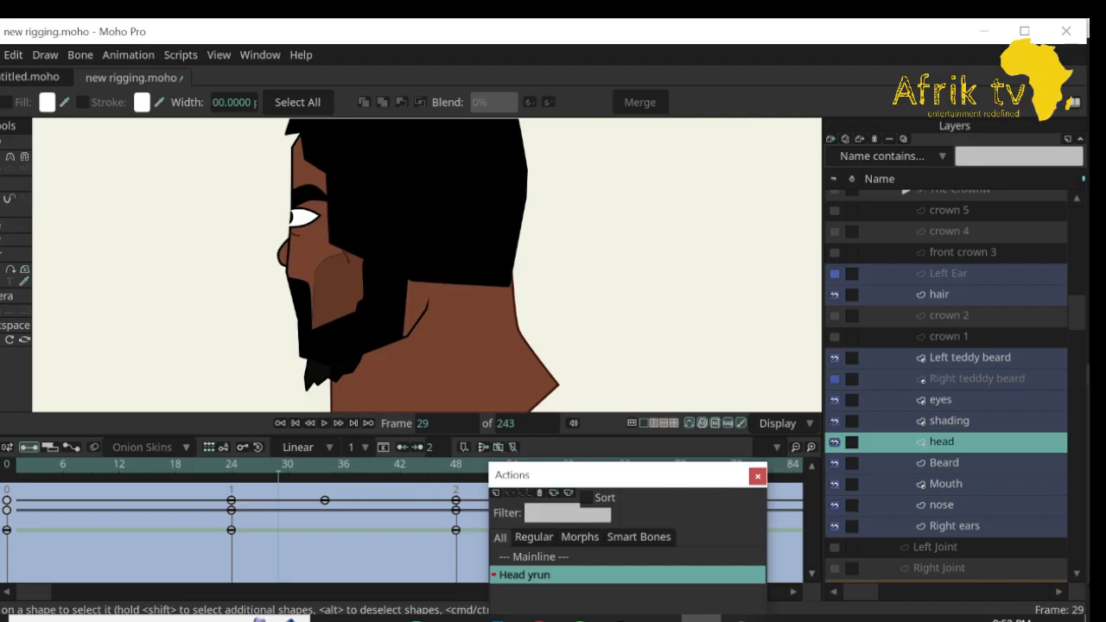
pyautogui.click(943, 463)
pyautogui.scroll(-2, 946, 384)
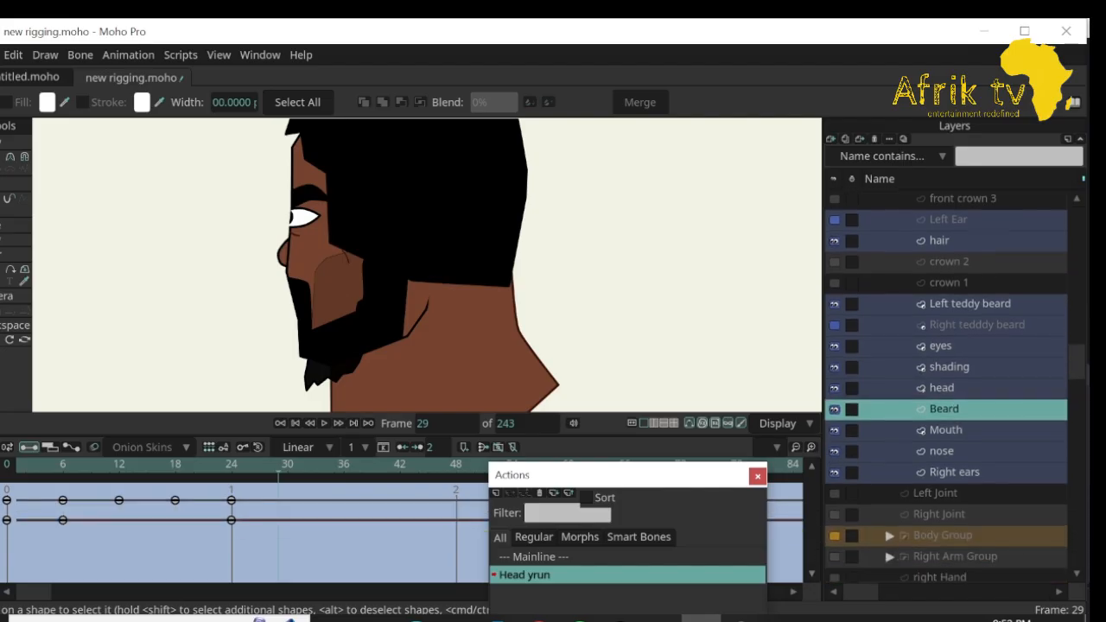
pyautogui.moveTo(943, 408); pyautogui.dragTo(944, 462)
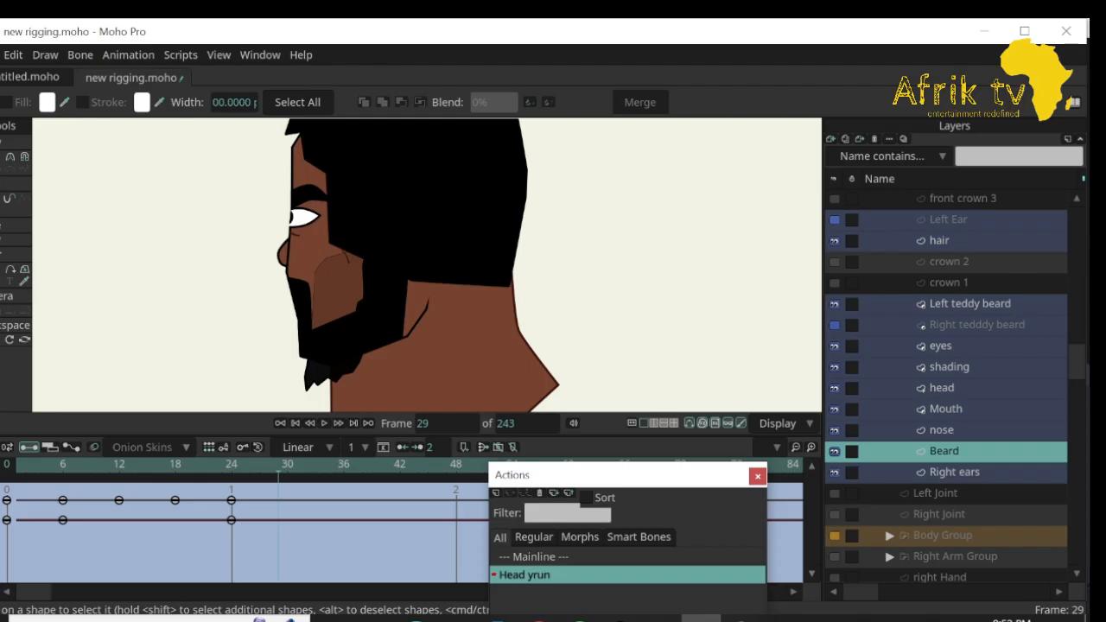
pyautogui.scroll(-1, 946, 386)
pyautogui.scroll(1, 945, 385)
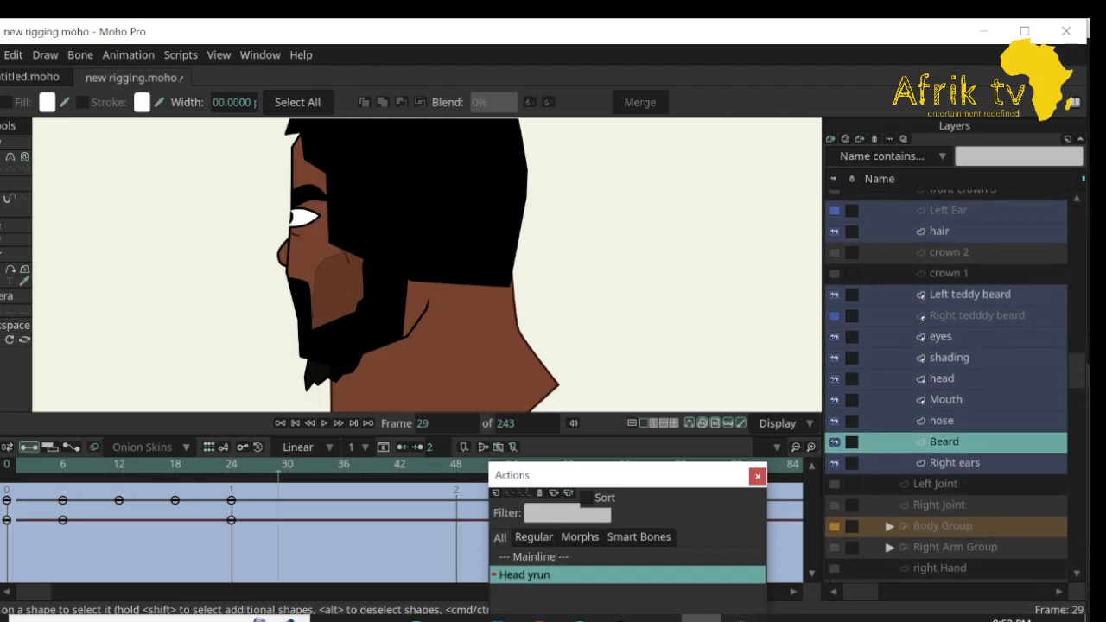
pyautogui.scroll(-1, 945, 385)
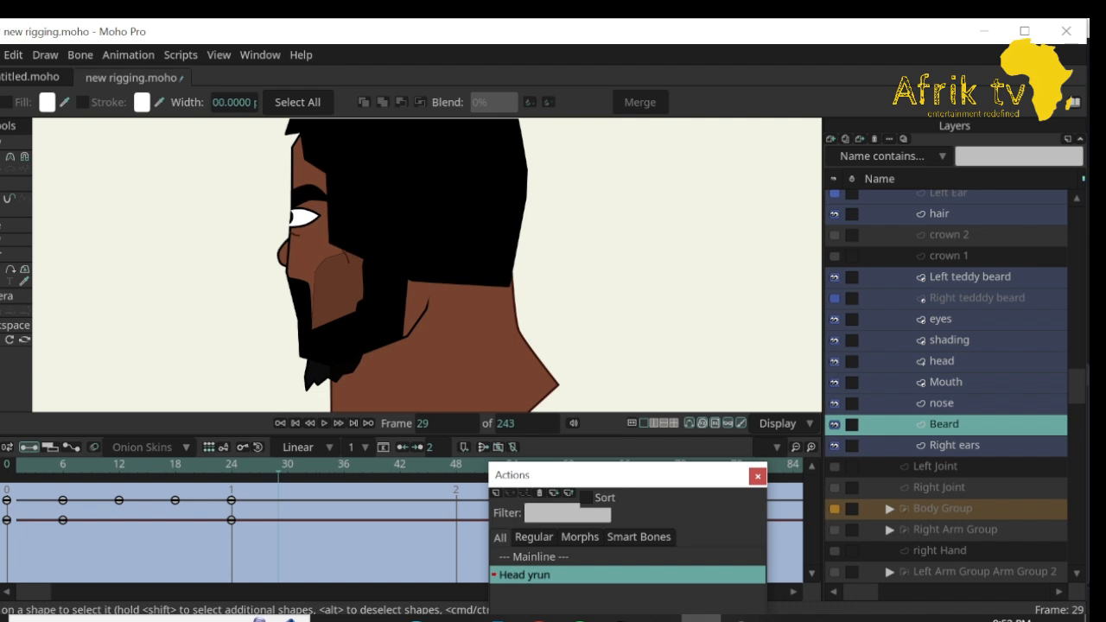
pyautogui.moveTo(278, 464)
pyautogui.mouseDown()
pyautogui.moveTo(381, 465)
pyautogui.moveTo(232, 464)
pyautogui.moveTo(278, 464)
pyautogui.mouseUp()
pyautogui.doubleClick(943, 424)
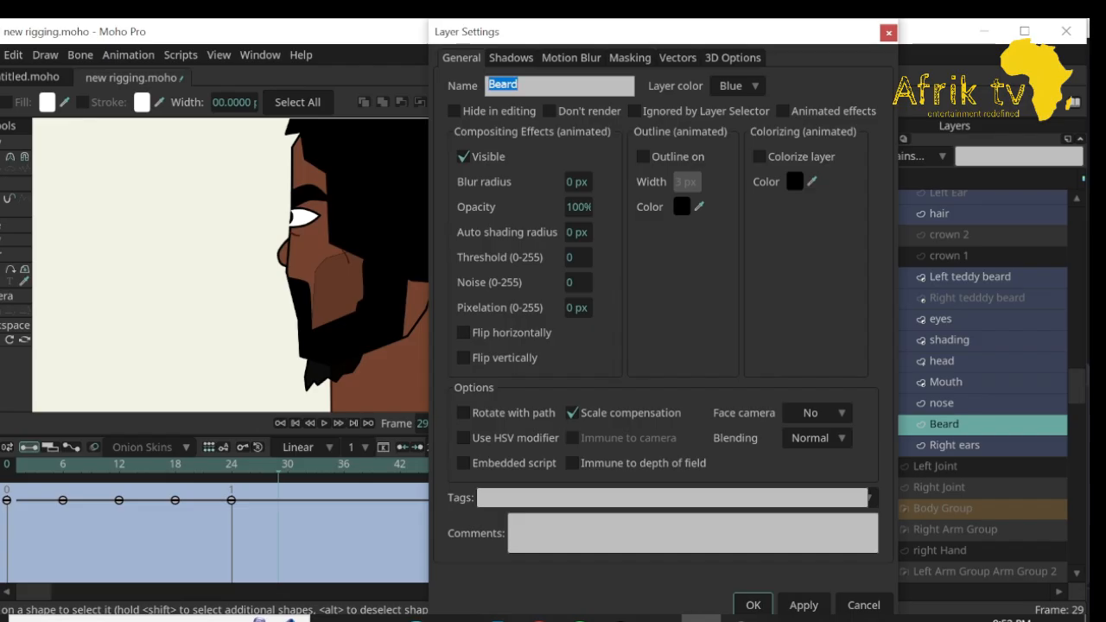
pyautogui.press('Return')
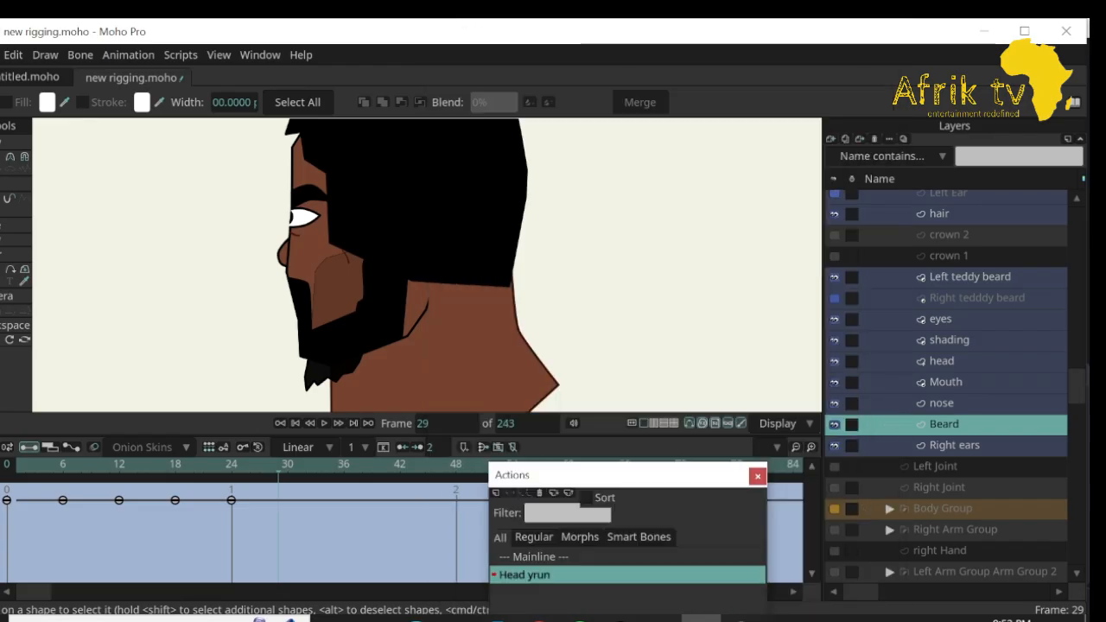
# At frame 29, lower the fill alpha of the beard shape under the chin to about 72%.
pyautogui.click(324, 373)
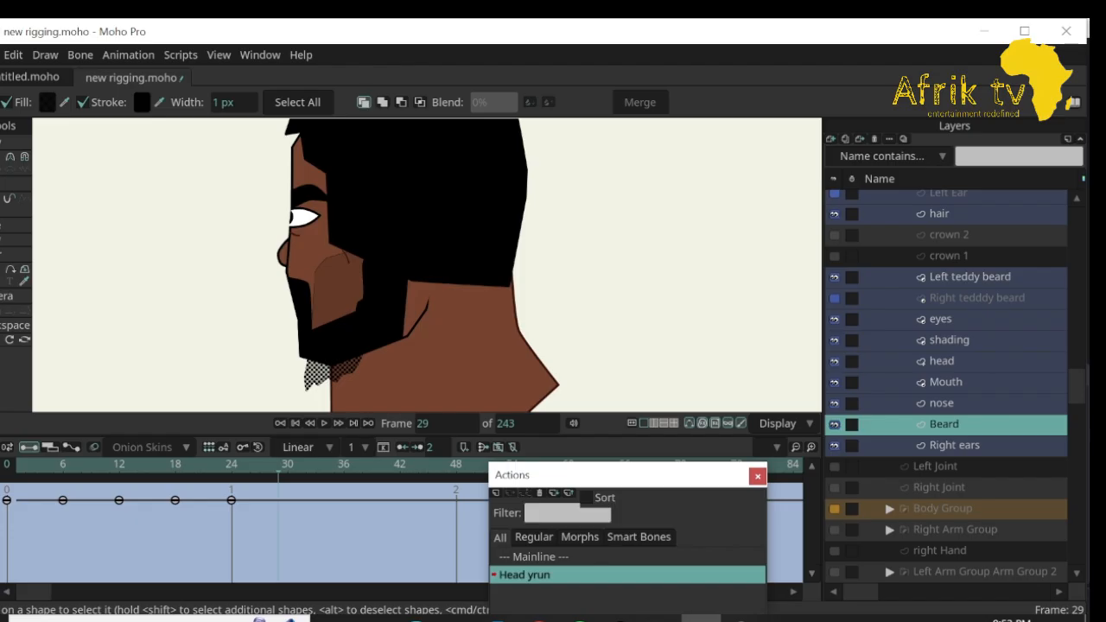
pyautogui.click(46, 102)
pyautogui.moveTo(935, 274); pyautogui.dragTo(936, 205)
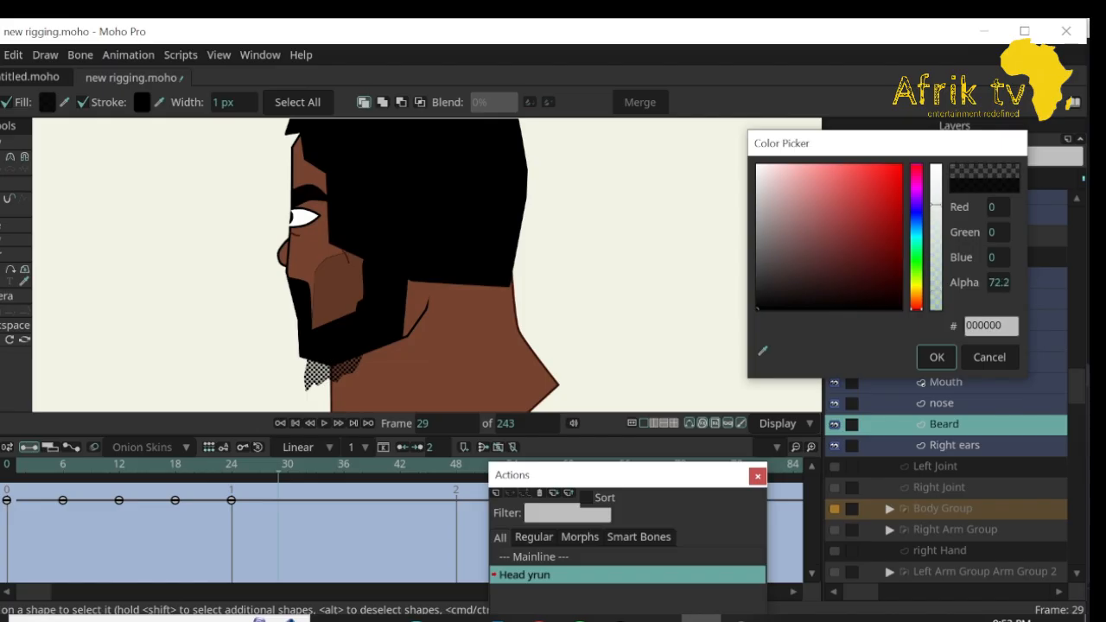
pyautogui.press('Return')
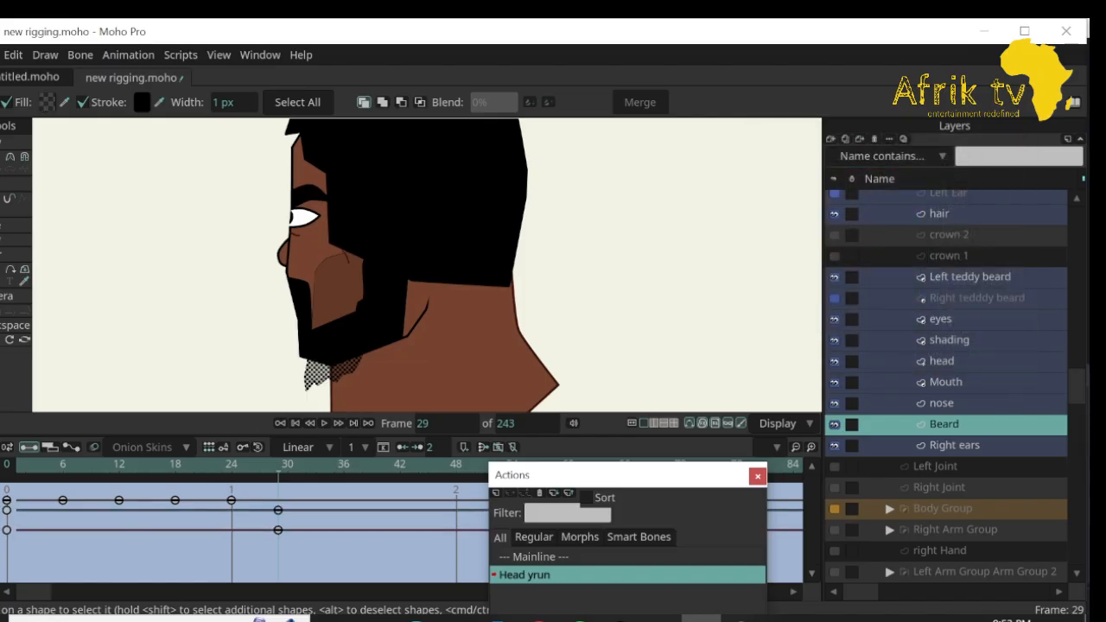
# Go back to frame 24 and set the beard shape's fill alpha to 100%.
pyautogui.press('Left')
pyautogui.press('Left')
pyautogui.press('Left')
pyautogui.press('Left')
pyautogui.press('Left')
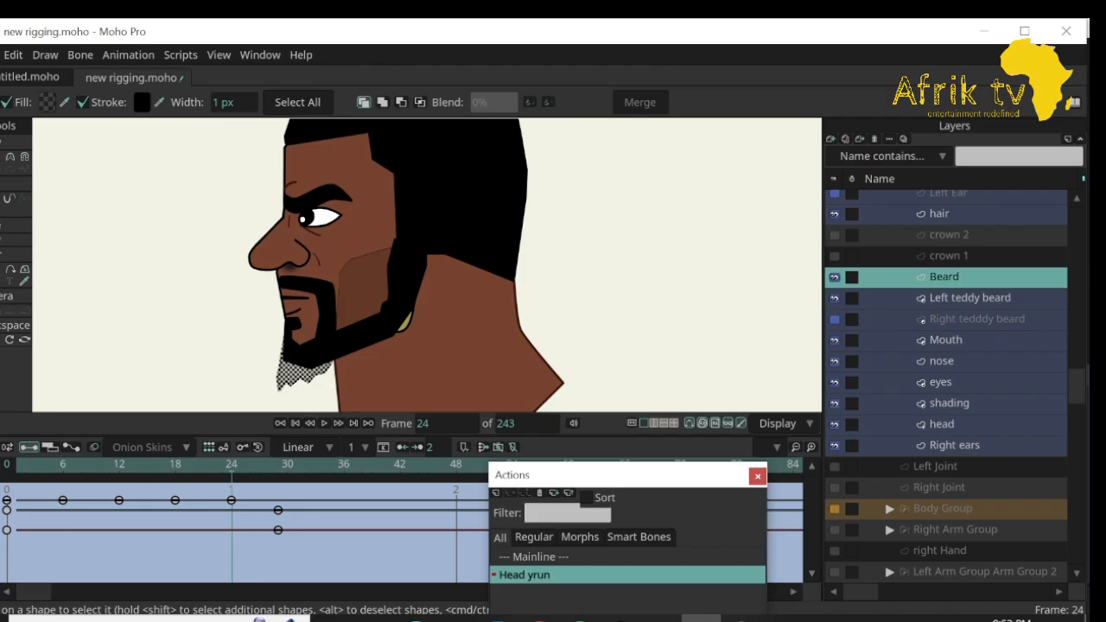
pyautogui.click(46, 102)
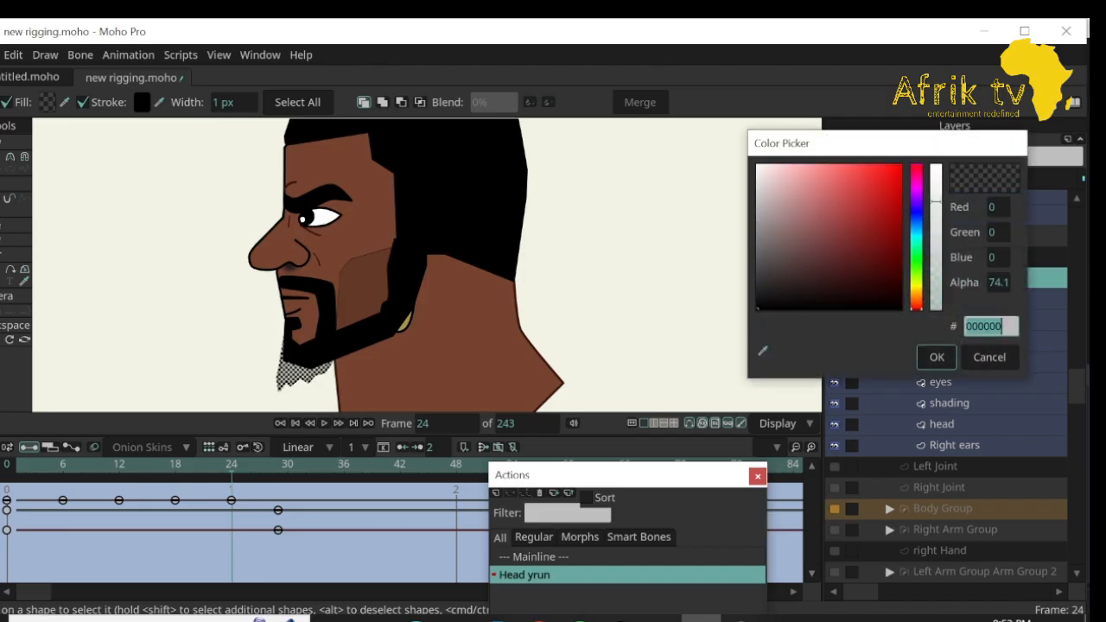
pyautogui.moveTo(935, 201); pyautogui.dragTo(935, 164)
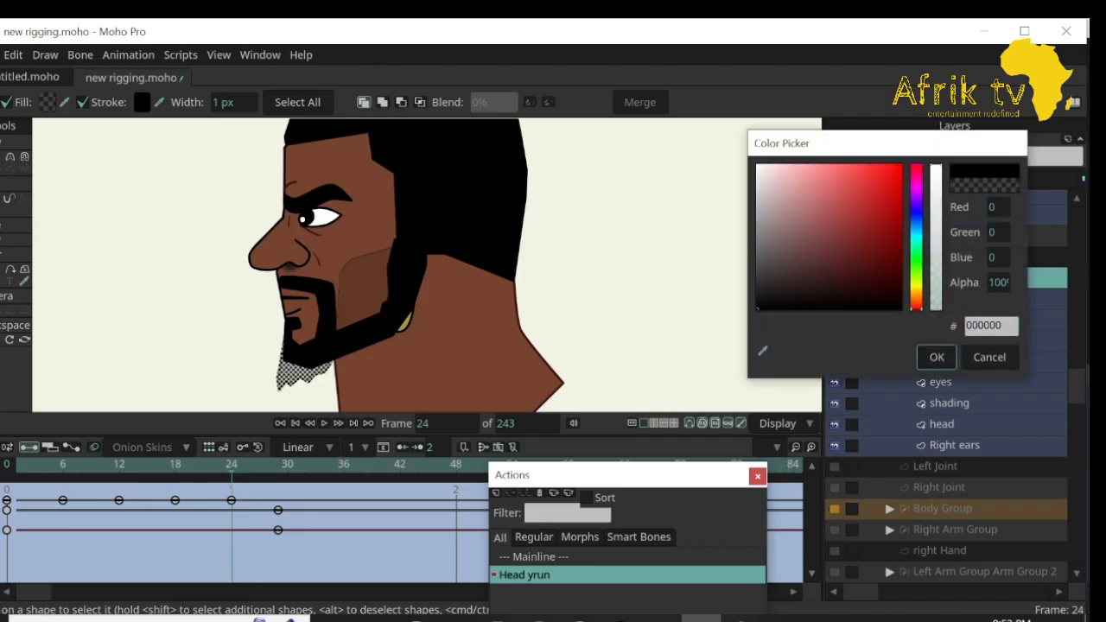
pyautogui.click(936, 357)
# Advance to frame 30 and set the beard shape's fill alpha to 0%.
pyautogui.press('Right')
pyautogui.press('Right')
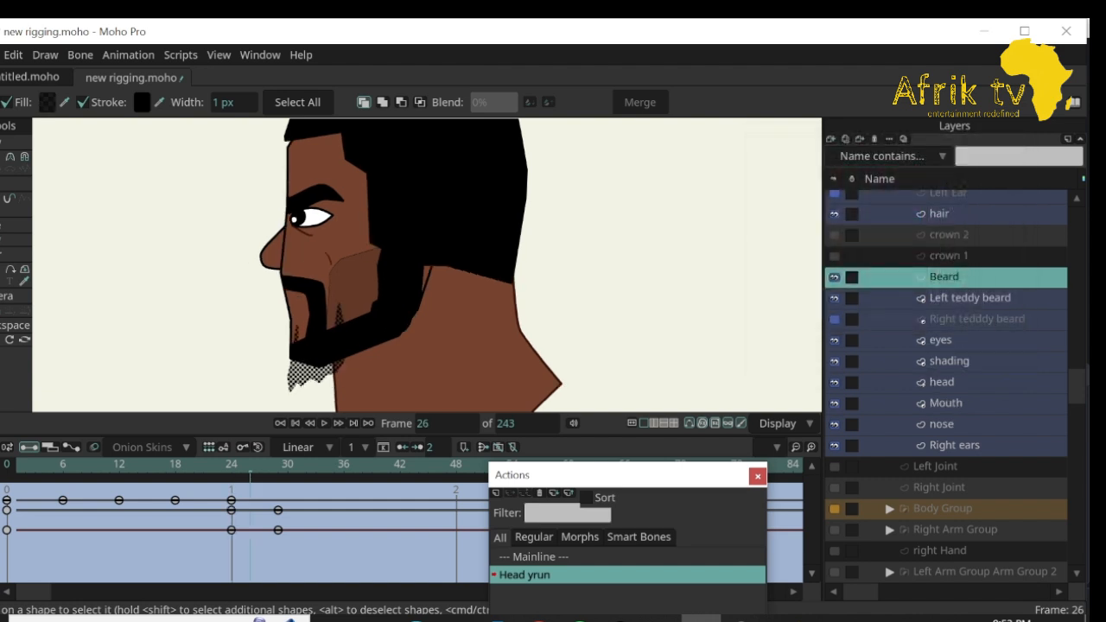
pyautogui.press('Right')
pyautogui.press('Right')
pyautogui.press('Right')
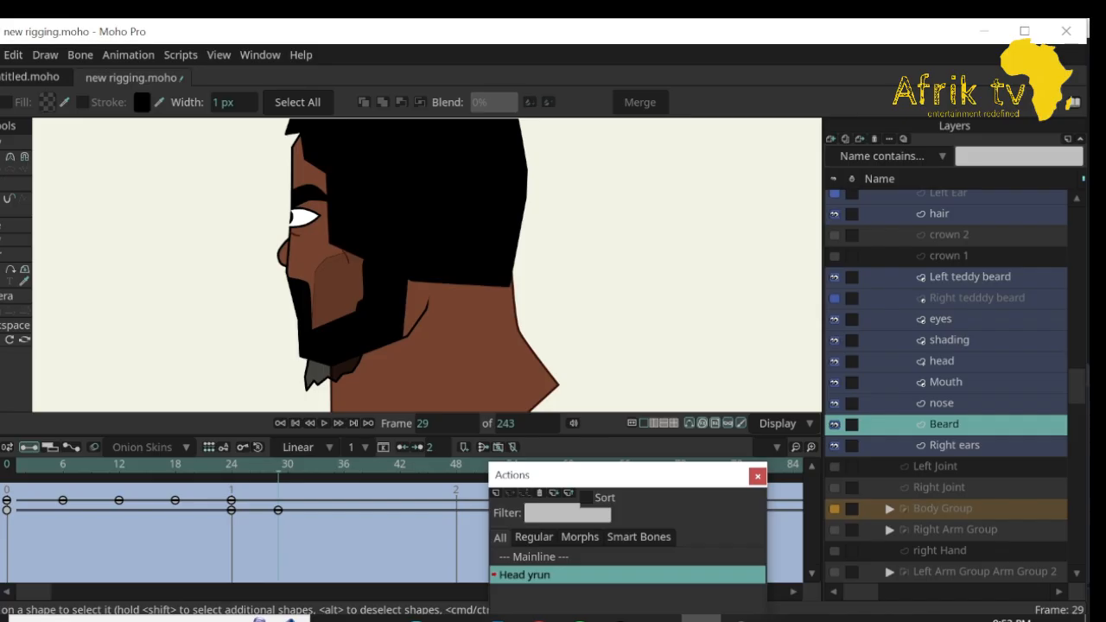
pyautogui.press('Right')
pyautogui.press('Right')
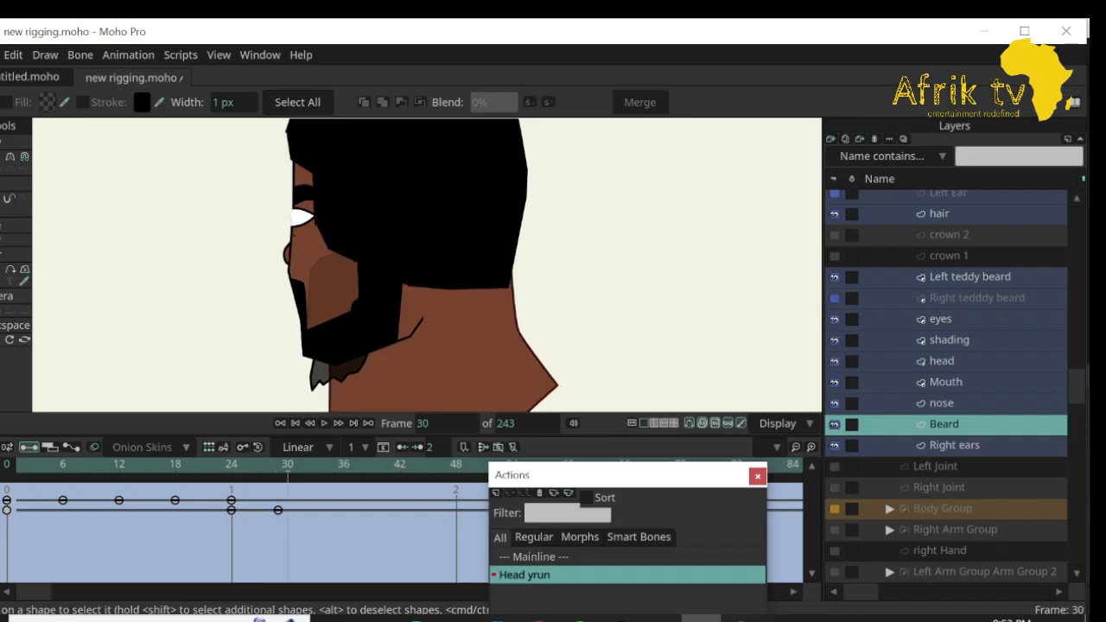
pyautogui.press('Left')
pyautogui.click(340, 372)
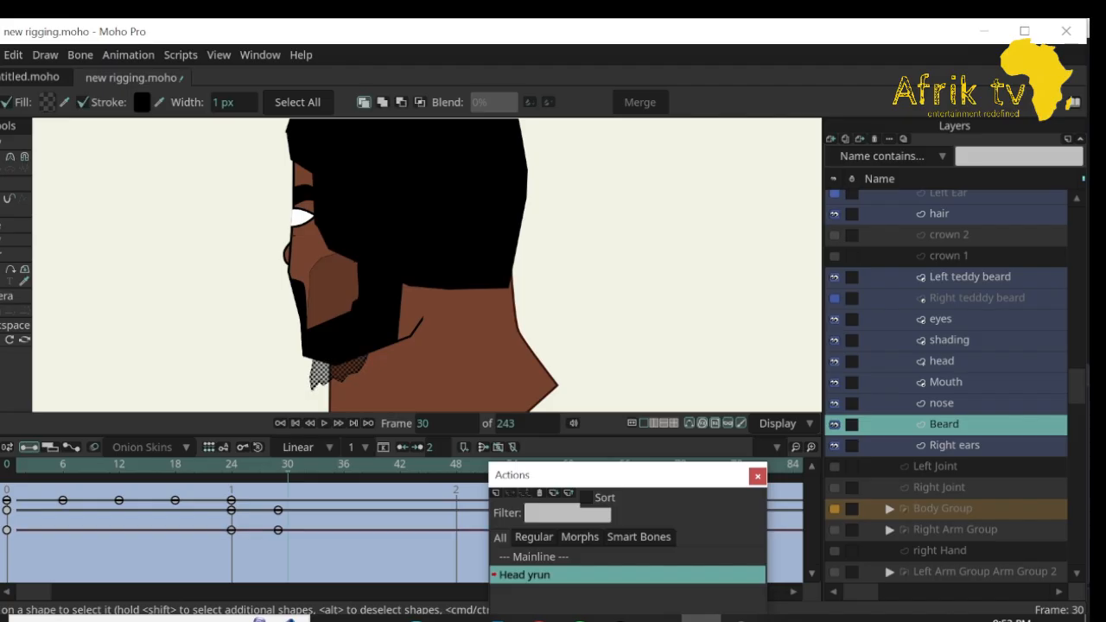
pyautogui.click(47, 102)
pyautogui.click(935, 308)
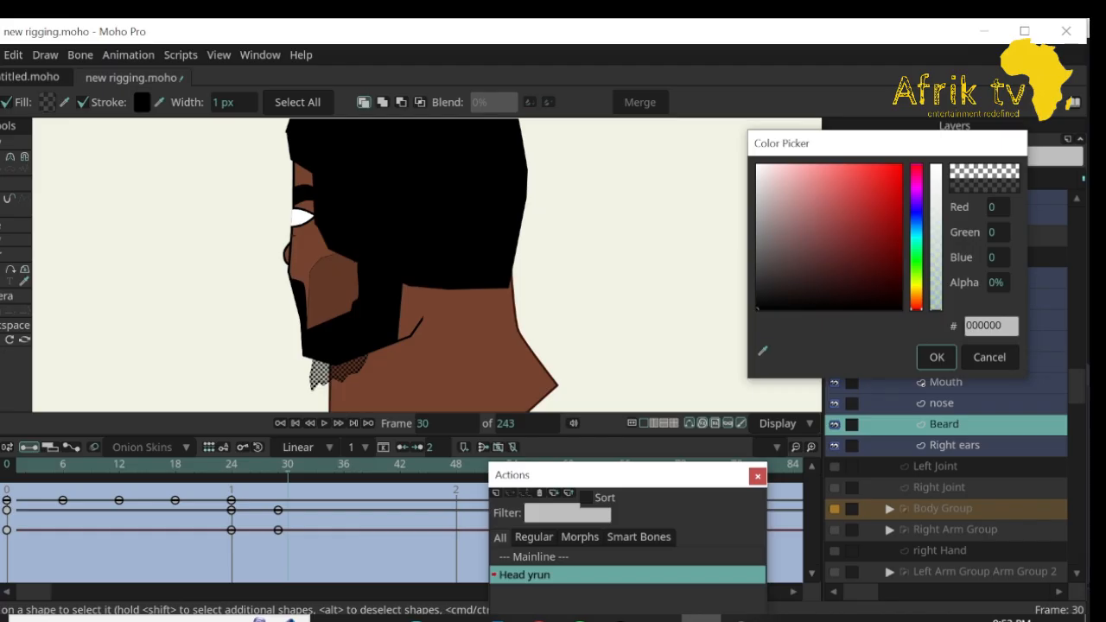
pyautogui.click(936, 357)
# Step through the frames after 30 and back to check the faded beard shape during the turn.
pyautogui.press('Right')
pyautogui.press('Right')
pyautogui.press('Right')
pyautogui.press('Right')
pyautogui.press('Right')
pyautogui.press('Right')
pyautogui.press('Right')
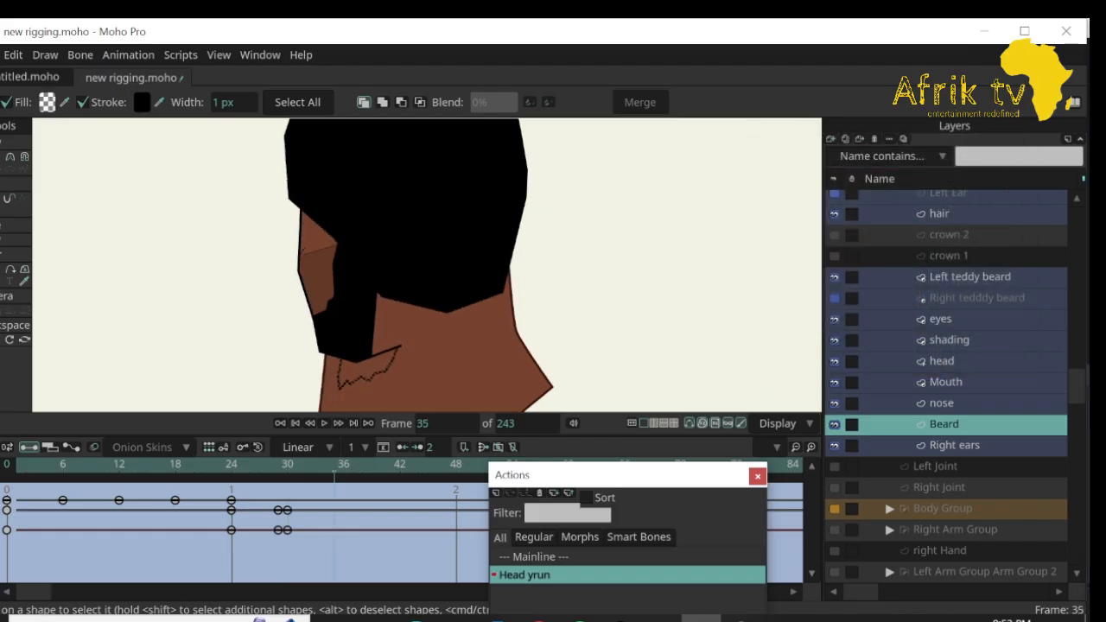
pyautogui.press('Left')
pyautogui.press('Left')
pyautogui.press('Left')
pyautogui.press('Left')
pyautogui.press('Left')
pyautogui.press('Left')
pyautogui.press('Left')
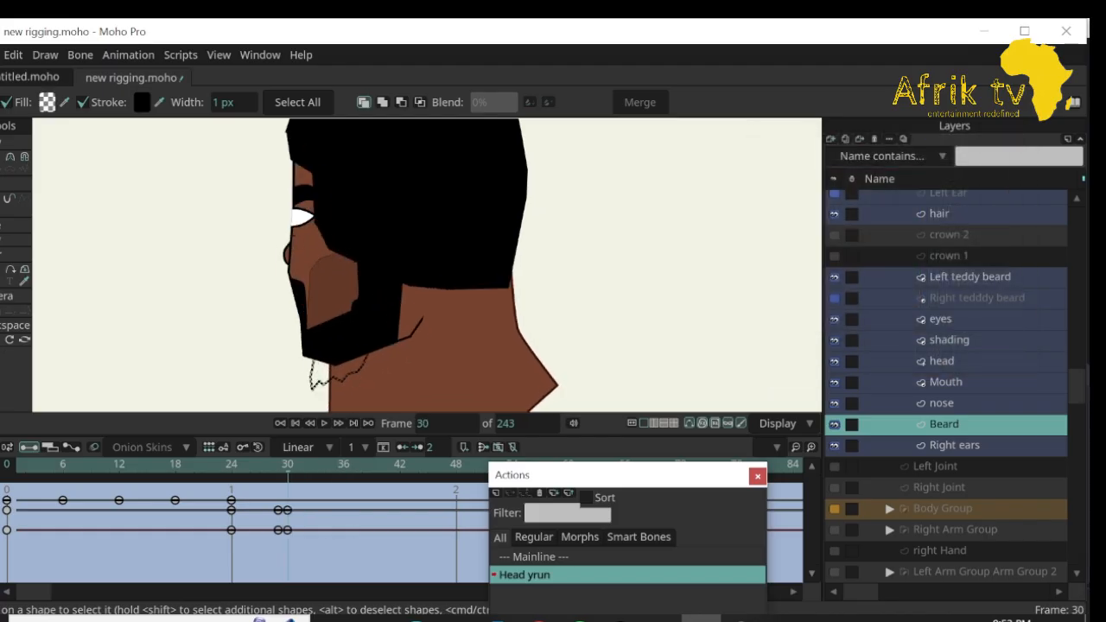
# At frame 30, set the beard shape's stroke alpha to 0%.
pyautogui.press('Left')
pyautogui.press('Right')
pyautogui.click(142, 102)
pyautogui.moveTo(935, 297); pyautogui.dragTo(936, 311)
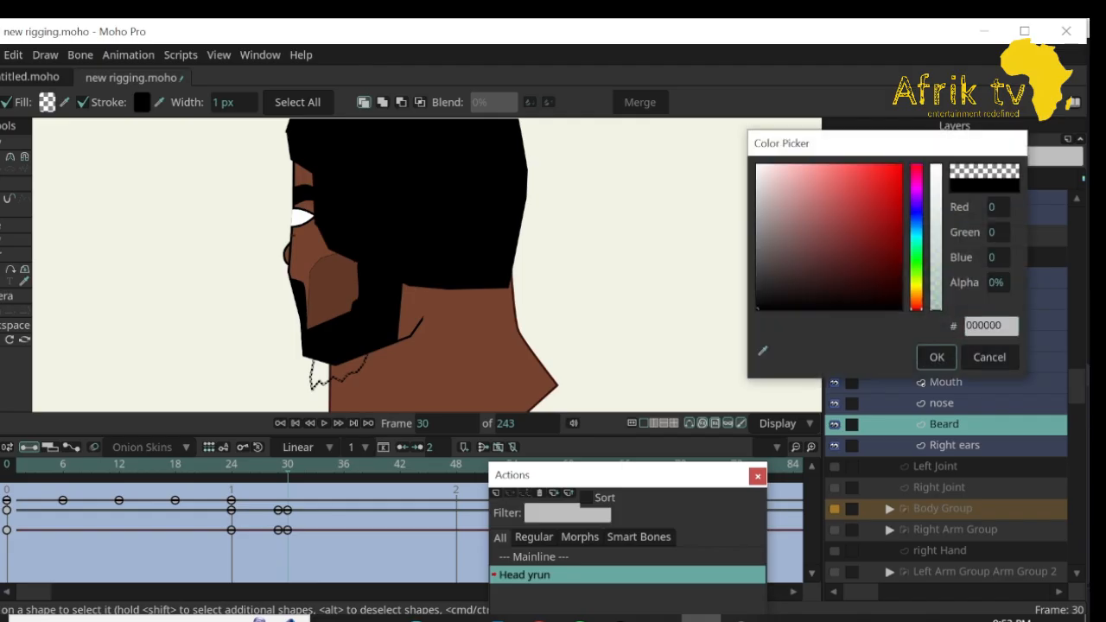
pyautogui.click(937, 356)
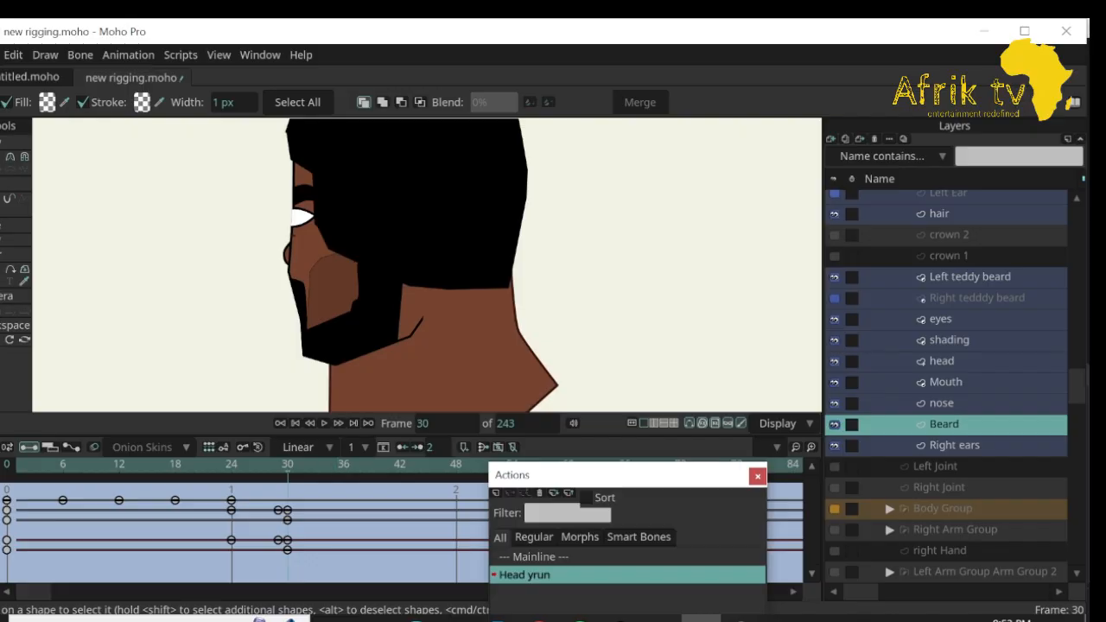
# At frame 33, narrow the Left teddy beard's sideburn by moving its edge points and raise its lower back corner to the jawline.
pyautogui.press('Right')
pyautogui.press('Right')
pyautogui.press('Right')
pyautogui.press('Right')
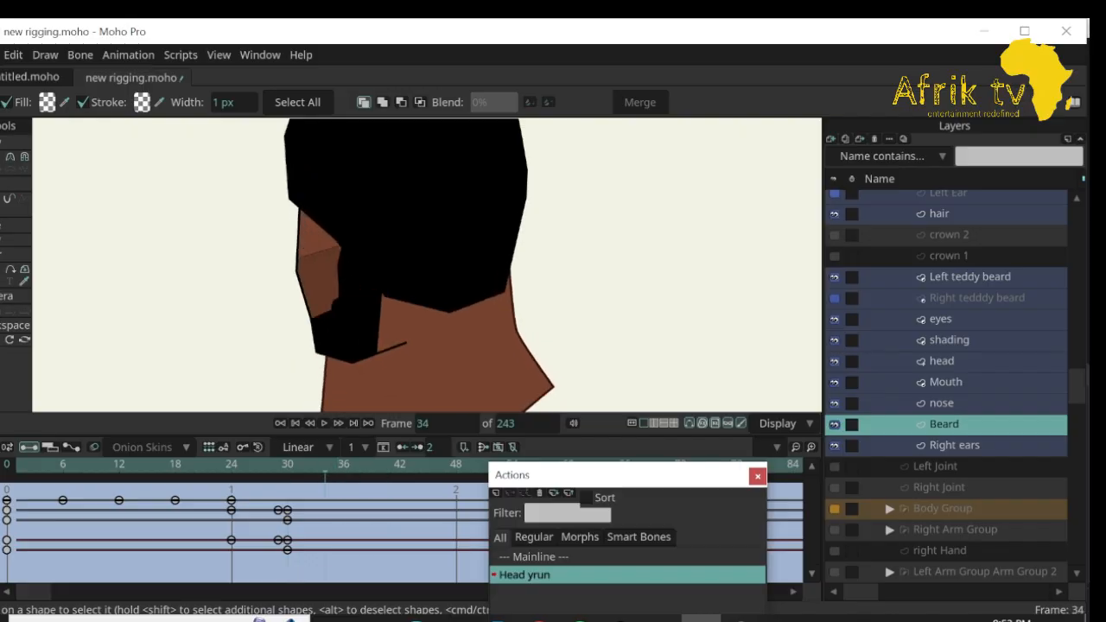
pyautogui.press('Right')
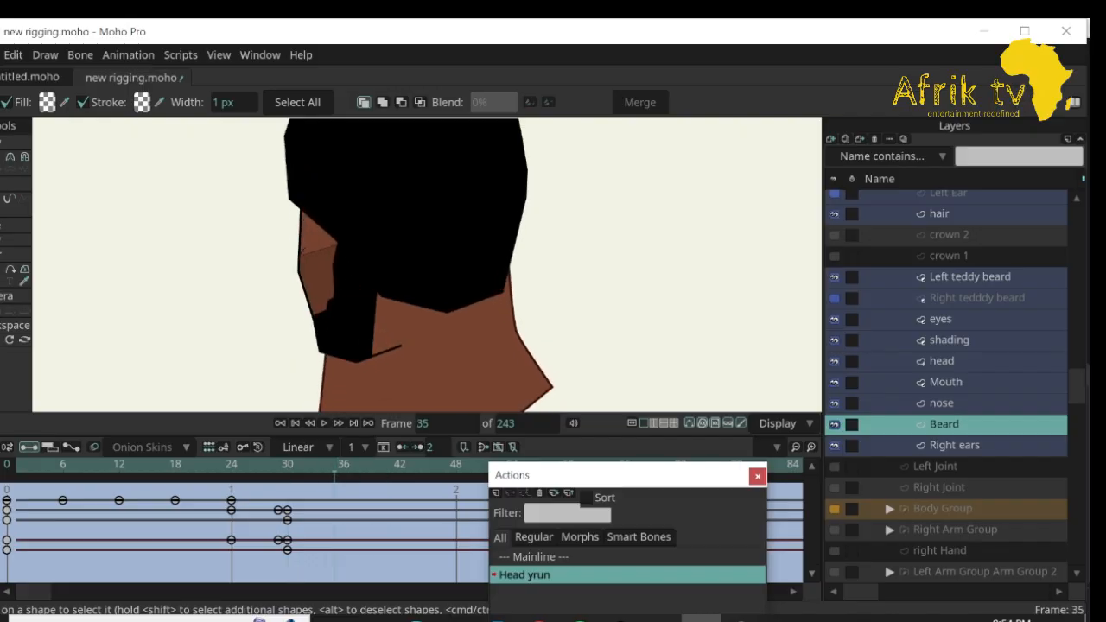
pyautogui.press('Left')
pyautogui.press('Left')
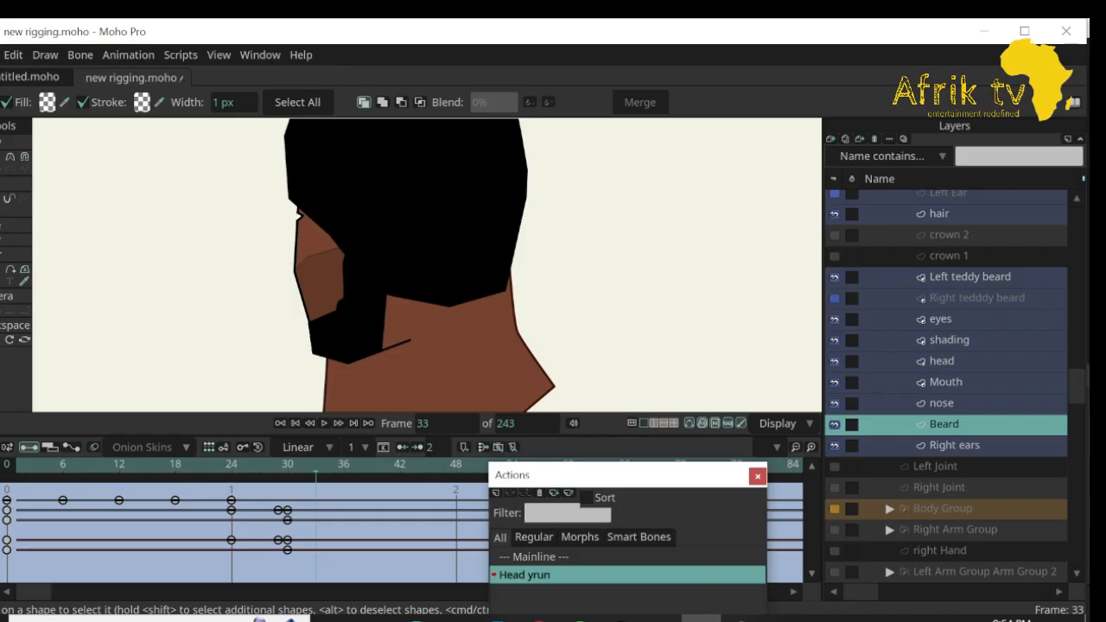
pyautogui.click(969, 277)
pyautogui.press('t')
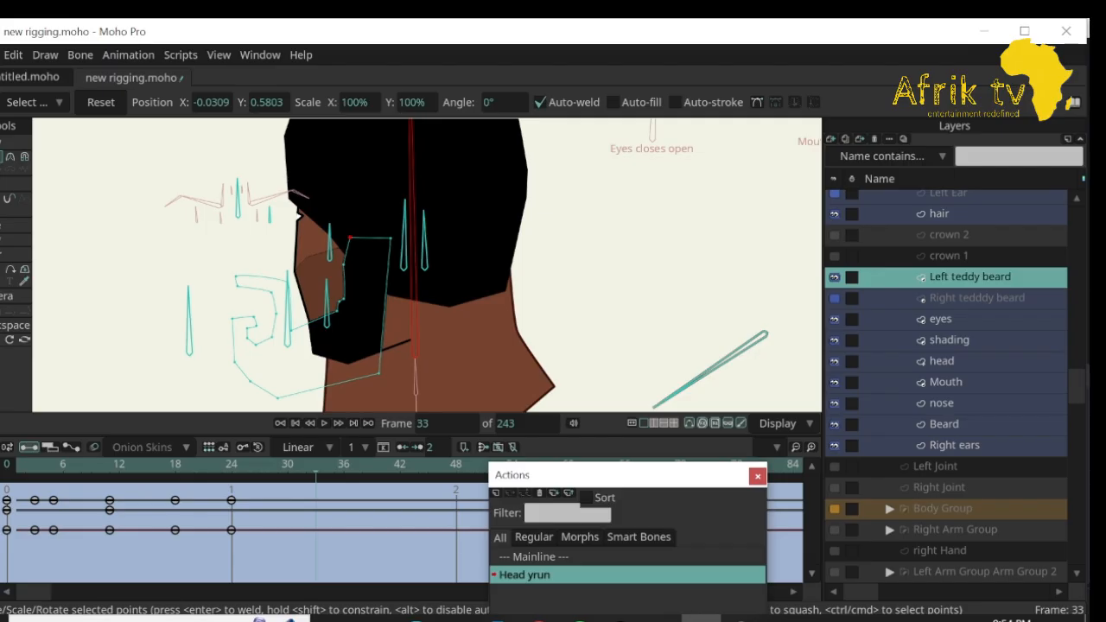
pyautogui.moveTo(390, 238); pyautogui.dragTo(386, 236)
pyautogui.moveTo(379, 372); pyautogui.dragTo(362, 363)
pyautogui.moveTo(350, 237); pyautogui.dragTo(340, 302)
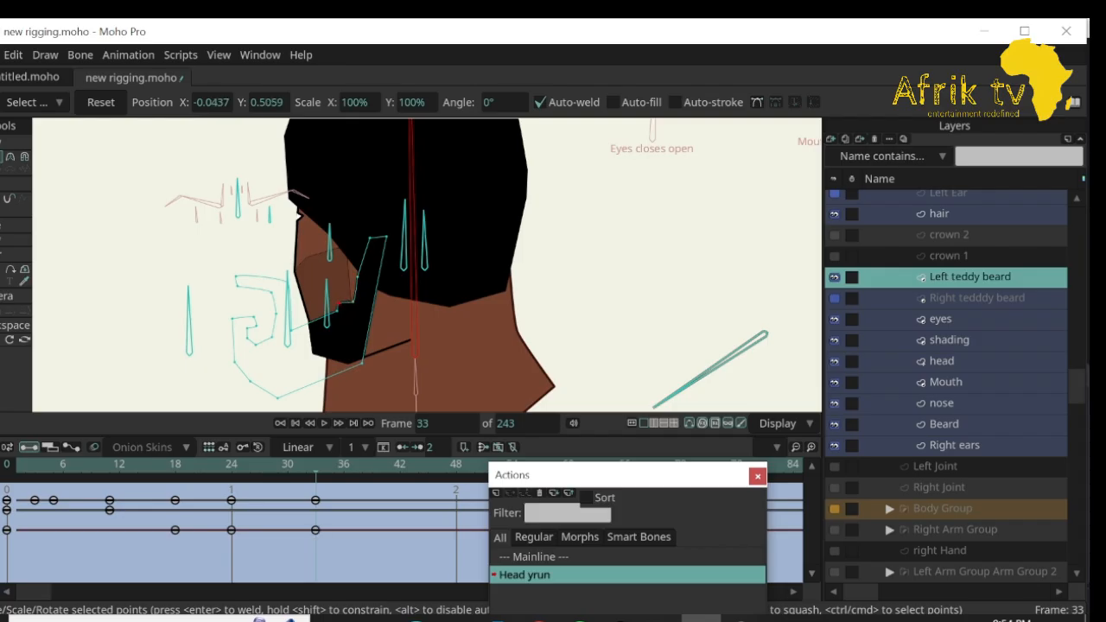
pyautogui.moveTo(362, 363); pyautogui.dragTo(380, 352)
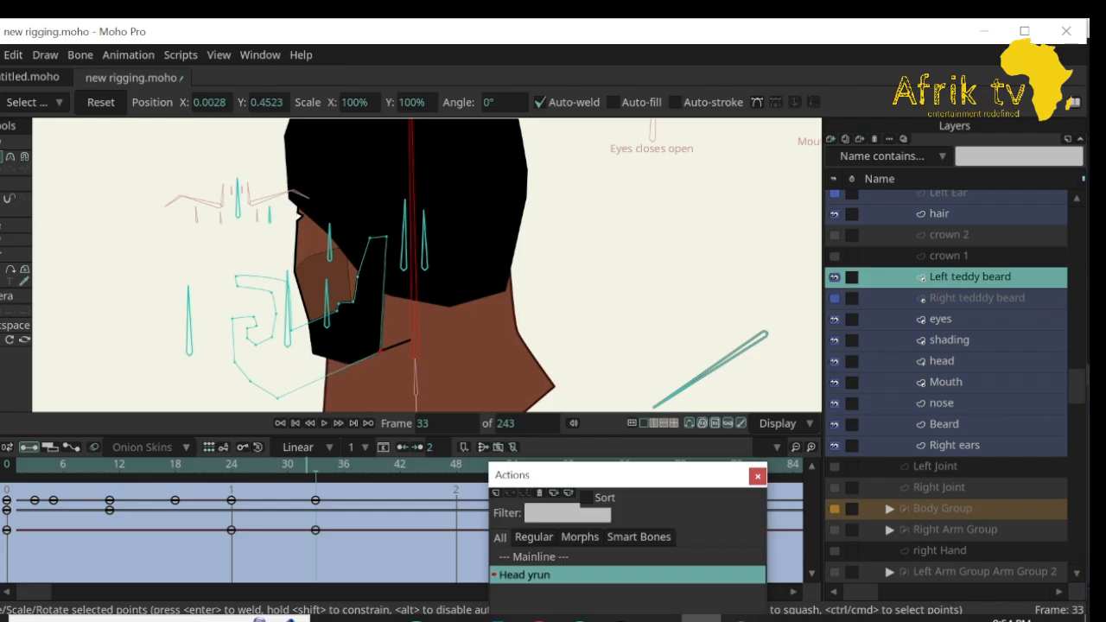
# At frame 42, pull the head layer's neck oval point outward over the jaw outline, and play the turn to check it.
pyautogui.moveTo(315, 465); pyautogui.dragTo(399, 464)
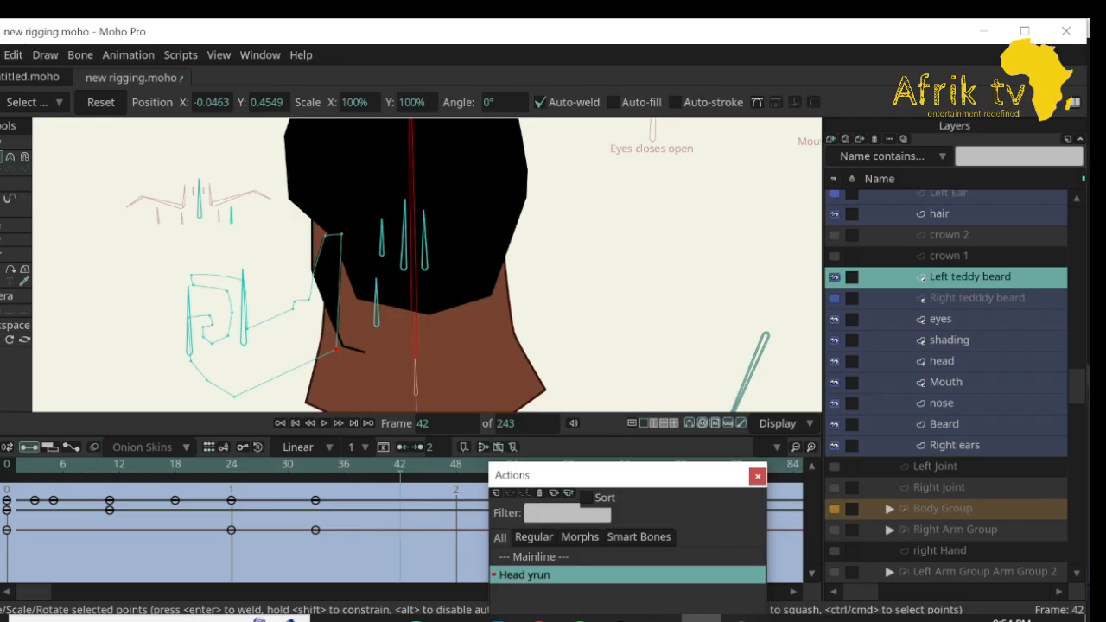
pyautogui.click(944, 424)
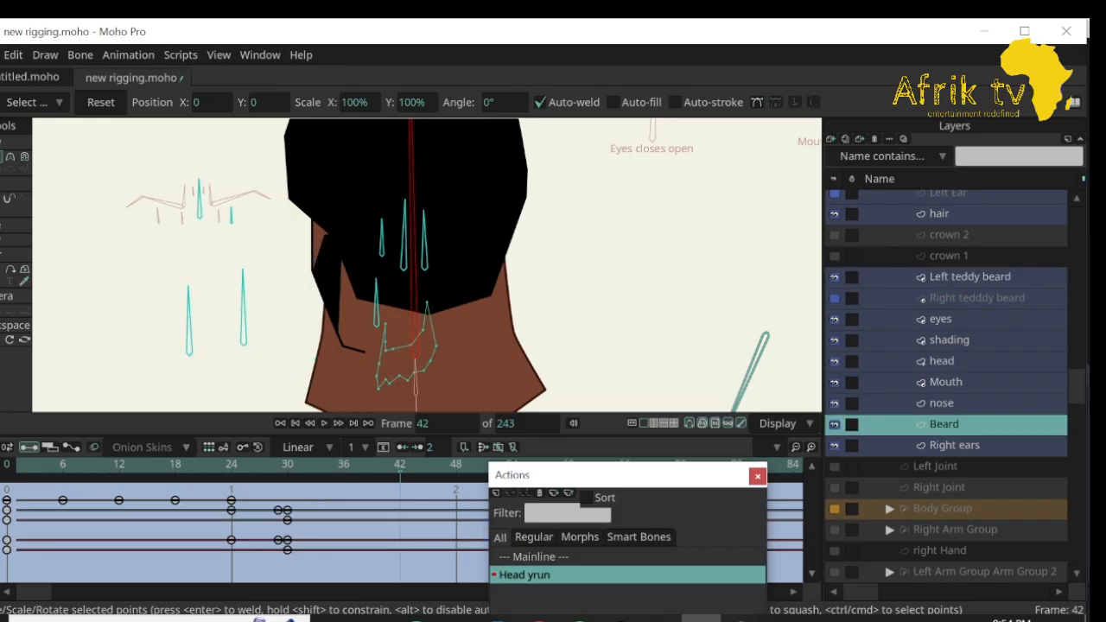
pyautogui.click(942, 361)
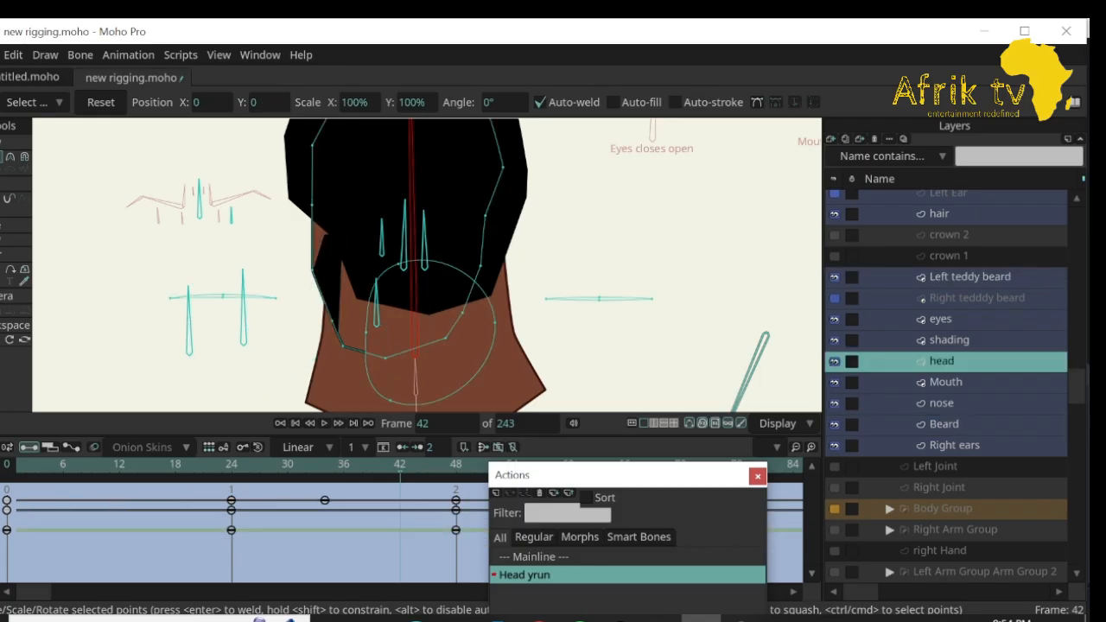
pyautogui.moveTo(343, 343); pyautogui.dragTo(333, 332)
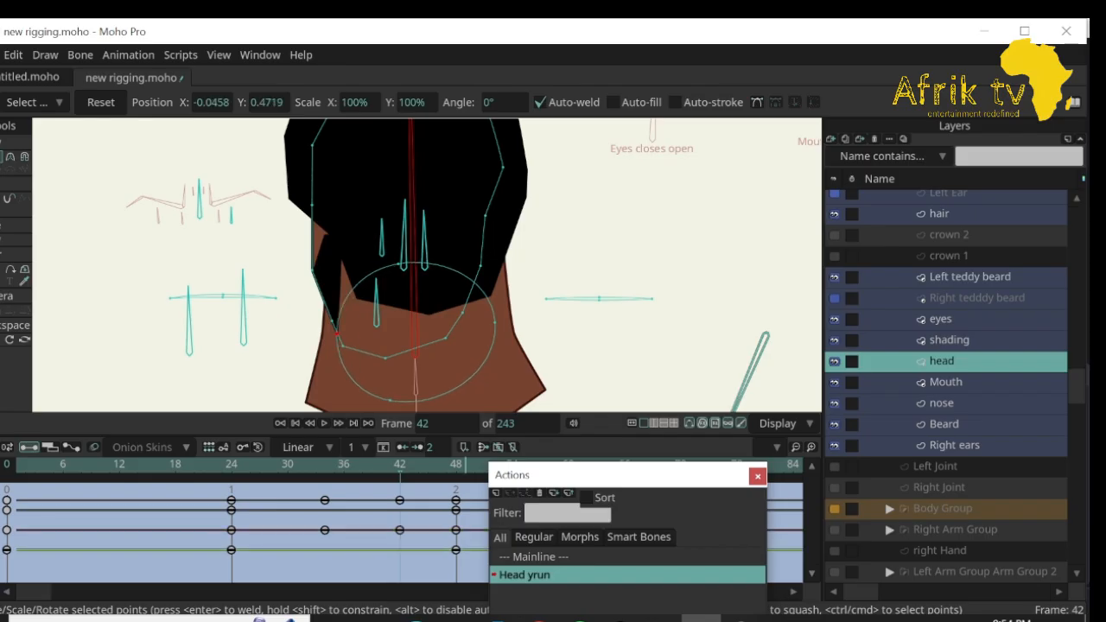
pyautogui.press('space')
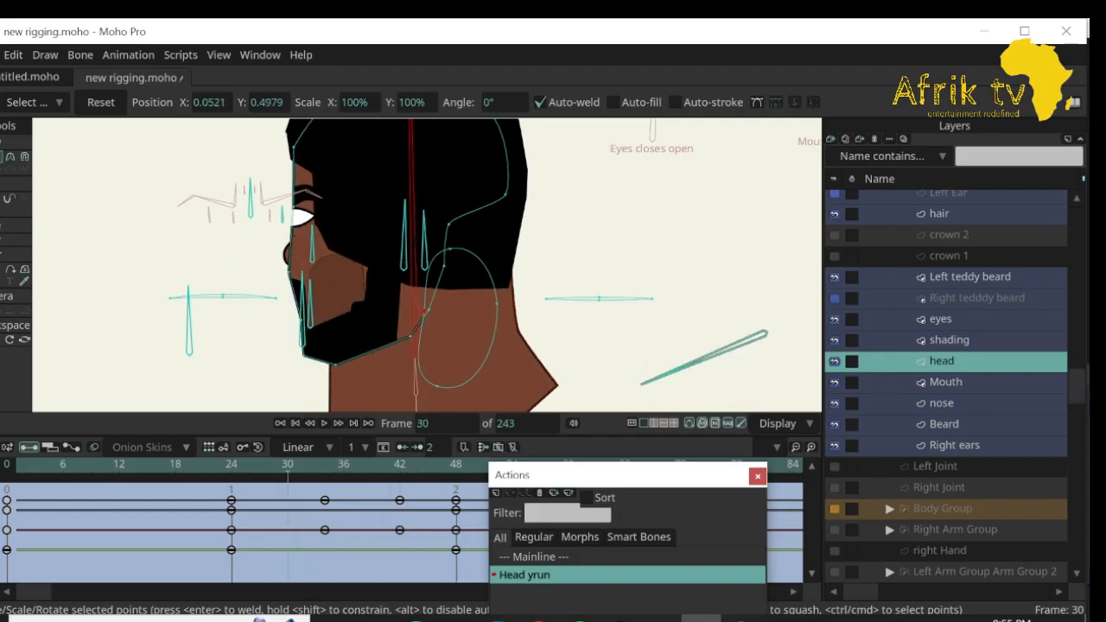
pyautogui.press('space')
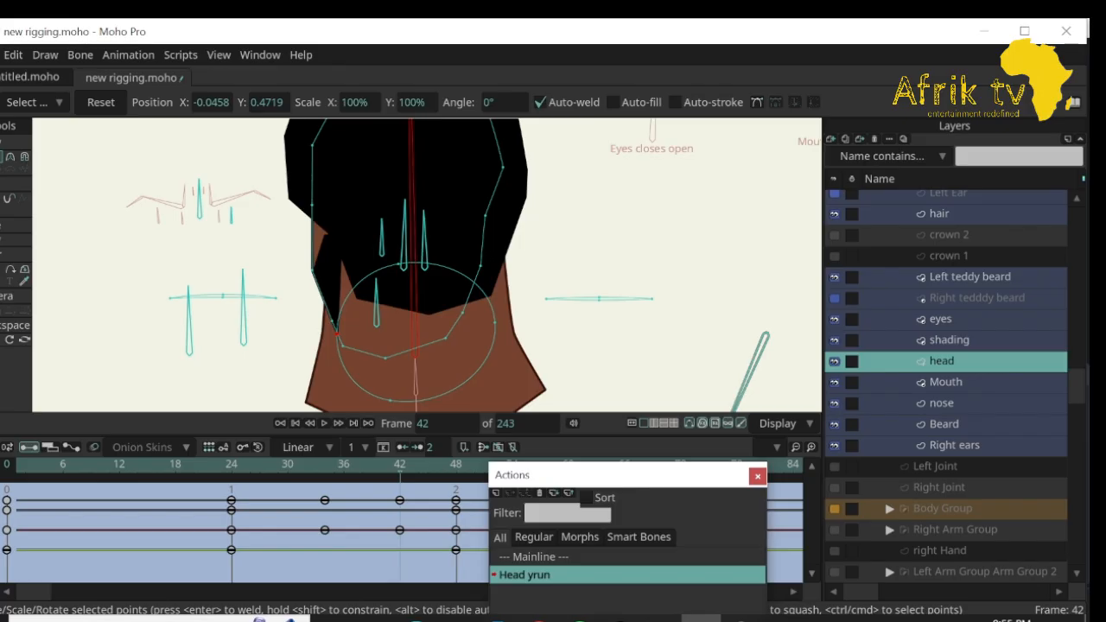
# On the hair layer, move the face-side edge point inward at frame 42, and move the edge point below it outward at frame 48.
pyautogui.scroll(3, 945, 385)
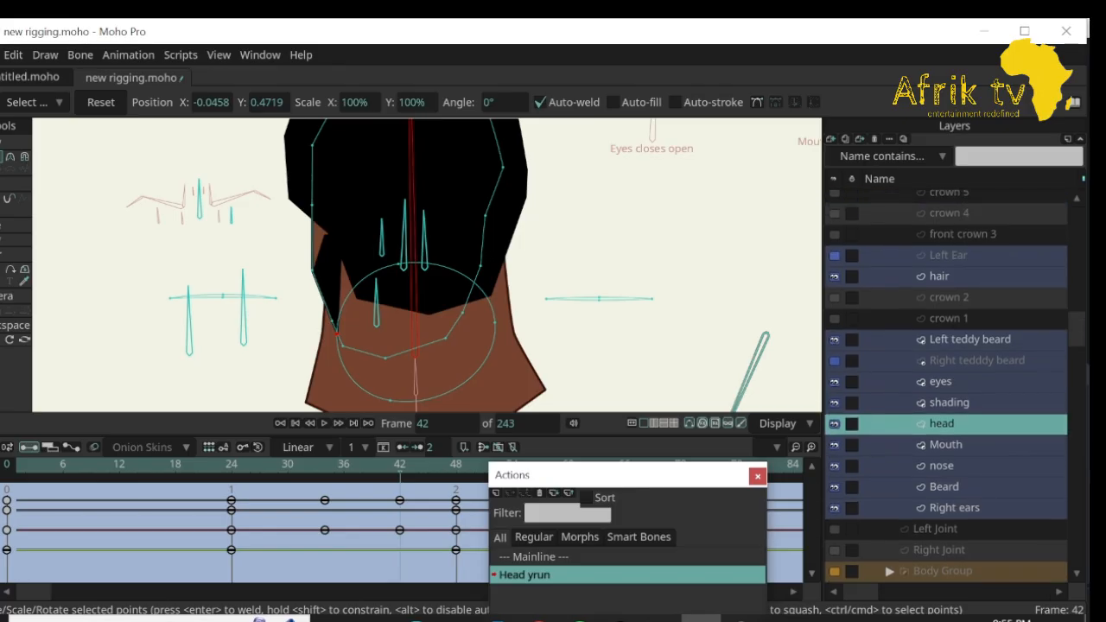
pyautogui.click(939, 313)
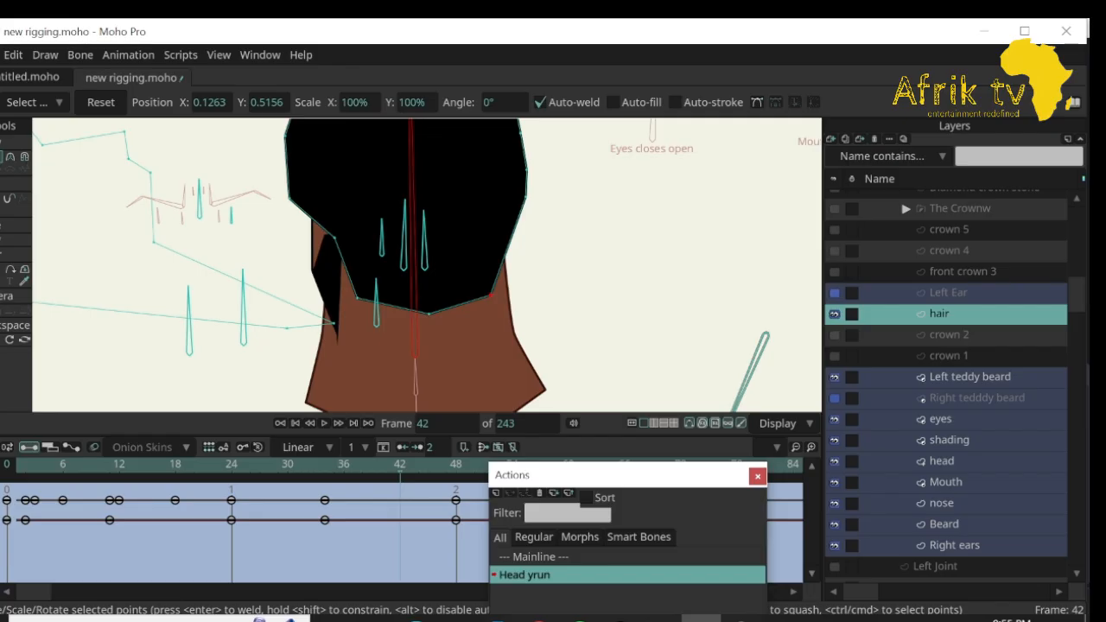
pyautogui.click(449, 233)
pyautogui.moveTo(450, 233); pyautogui.dragTo(451, 236)
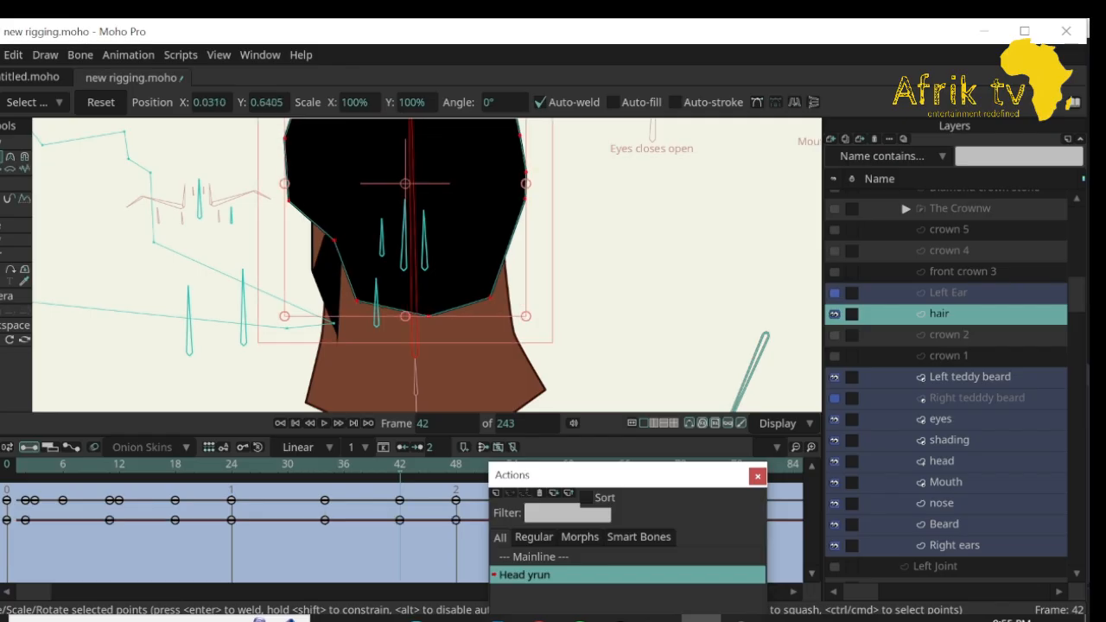
pyautogui.hotkey('ctrl', 'z')
pyautogui.moveTo(290, 198); pyautogui.dragTo(301, 195)
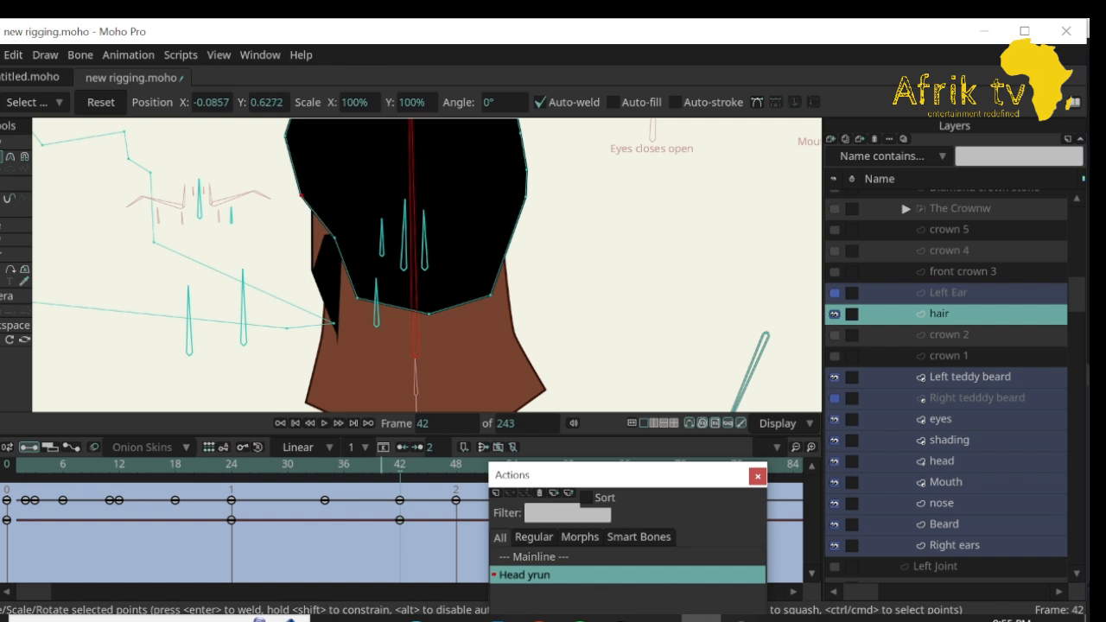
pyautogui.moveTo(400, 464); pyautogui.dragTo(456, 464)
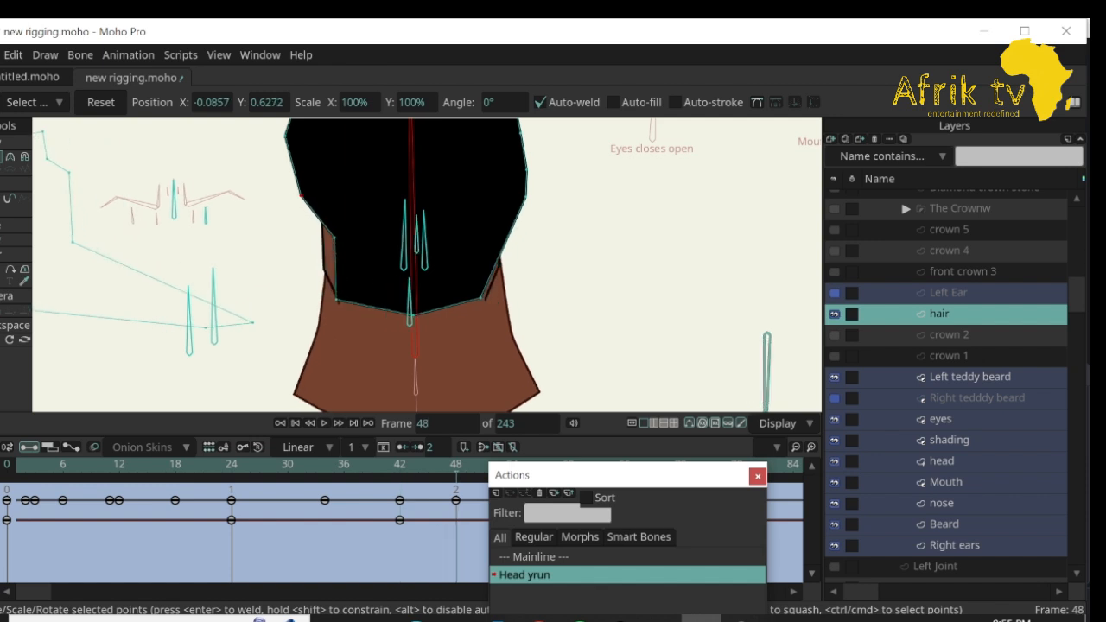
pyautogui.moveTo(301, 195); pyautogui.dragTo(307, 246)
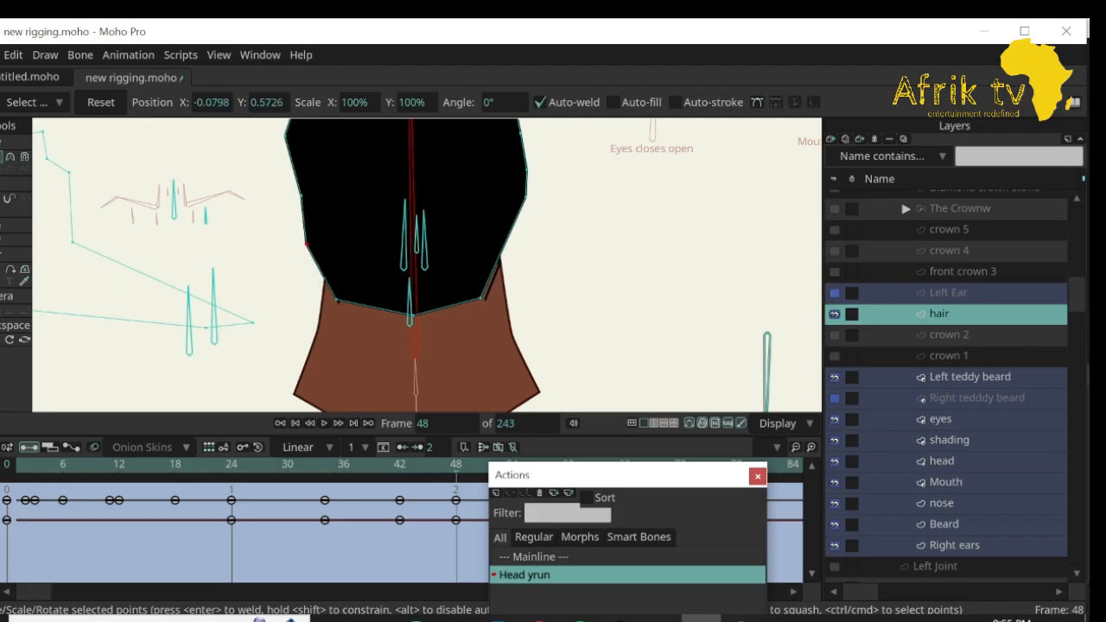
# At frame 6, lower the hair's back corner point beside the neck, and check the frames up to 18.
pyautogui.moveTo(456, 465); pyautogui.dragTo(62, 465)
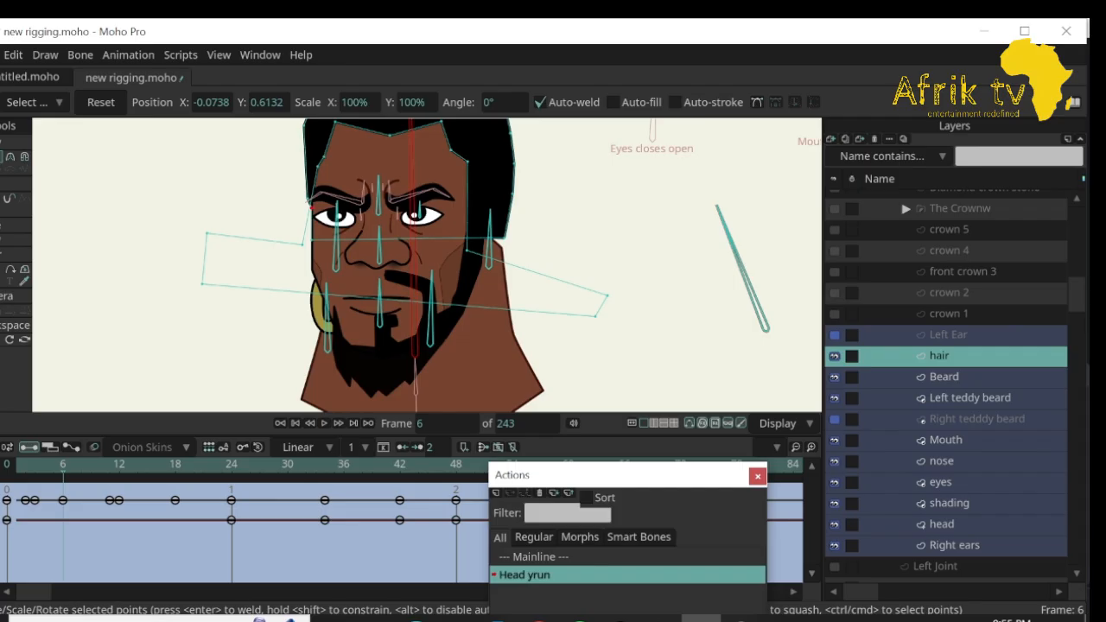
pyautogui.moveTo(505, 238); pyautogui.dragTo(503, 255)
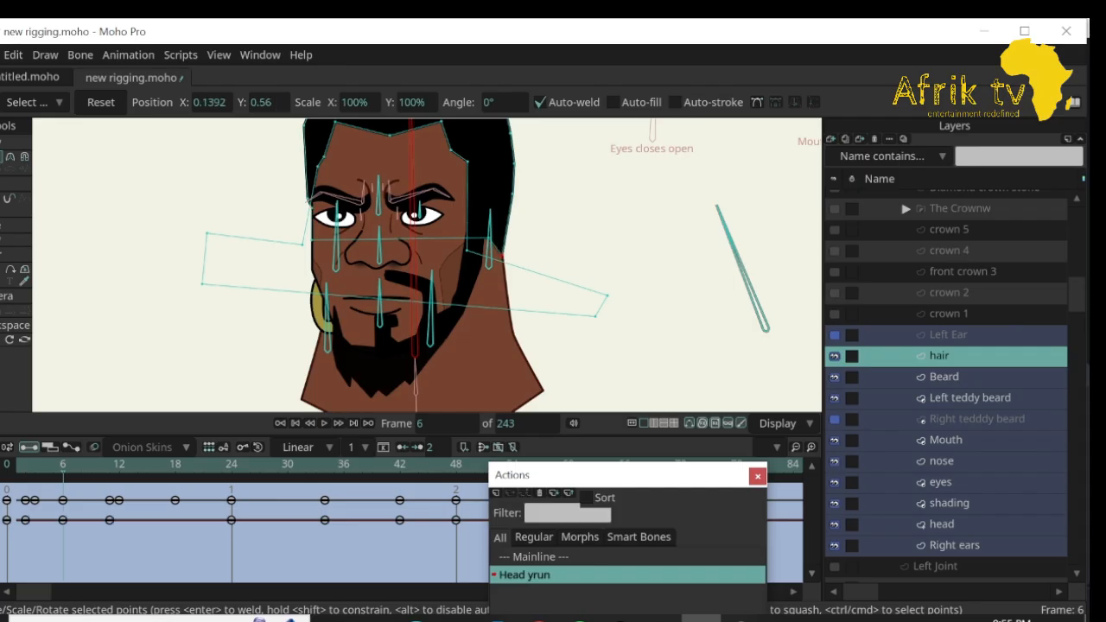
pyautogui.press('Right')
pyautogui.press('Right')
pyautogui.press('Right')
pyautogui.press('Right')
pyautogui.press('Right')
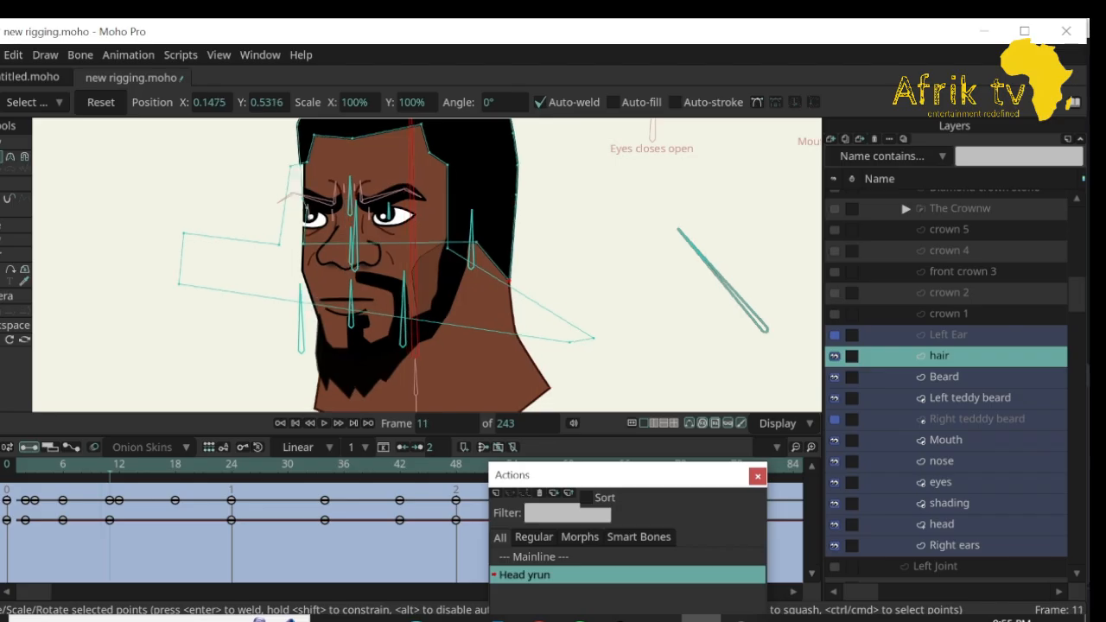
pyautogui.press('Right')
pyautogui.press('Right')
pyautogui.press('Right')
pyautogui.press('Right')
pyautogui.press('Right')
pyautogui.press('Right')
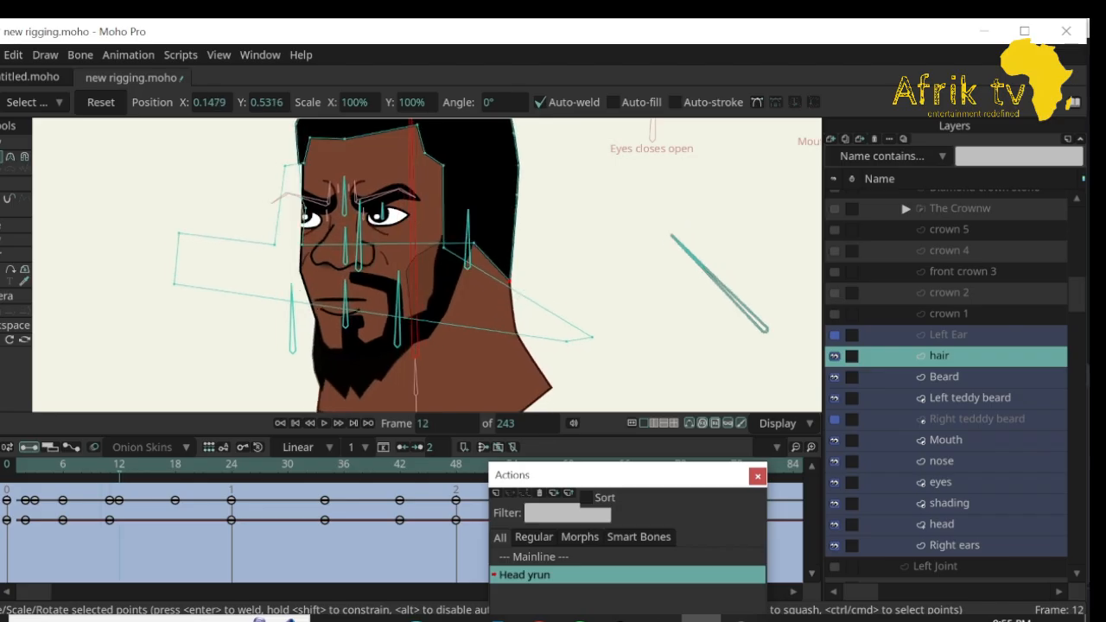
pyautogui.press('Right')
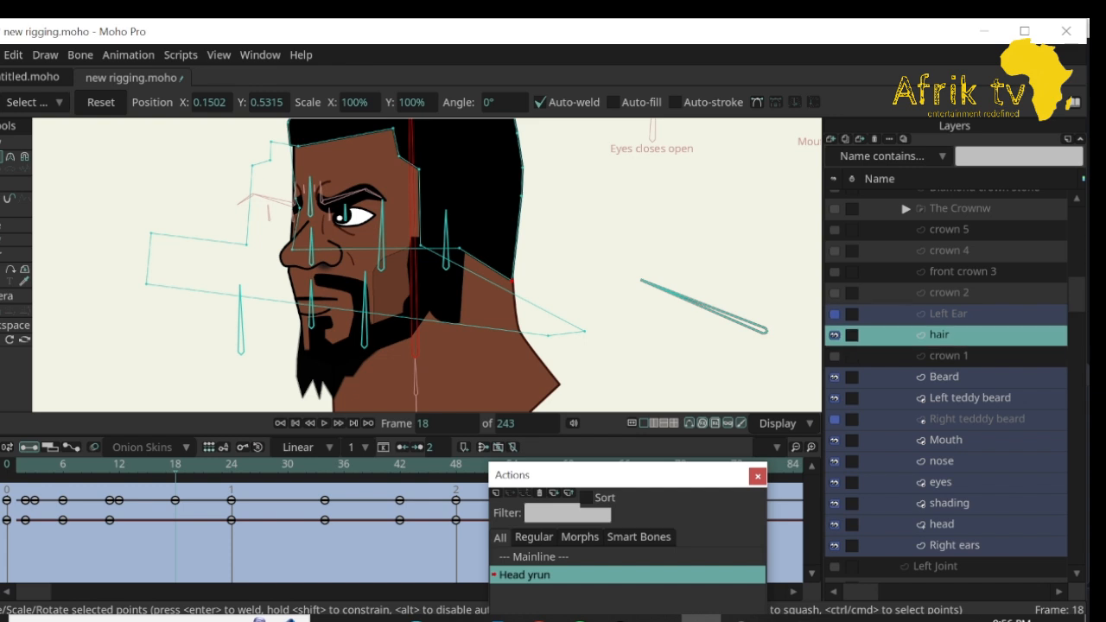
# At frame 18, shift the head layer's oval behind the jaw down and back, and stretch its lower point into the neck.
pyautogui.click(433, 245)
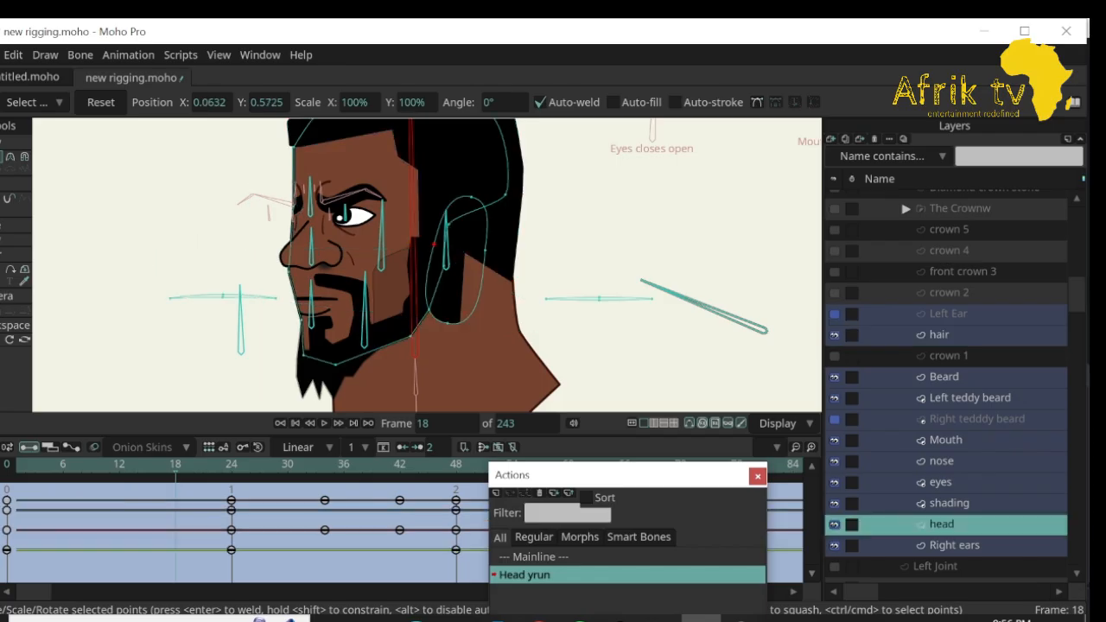
pyautogui.moveTo(485, 250); pyautogui.dragTo(498, 280)
pyautogui.click(462, 261)
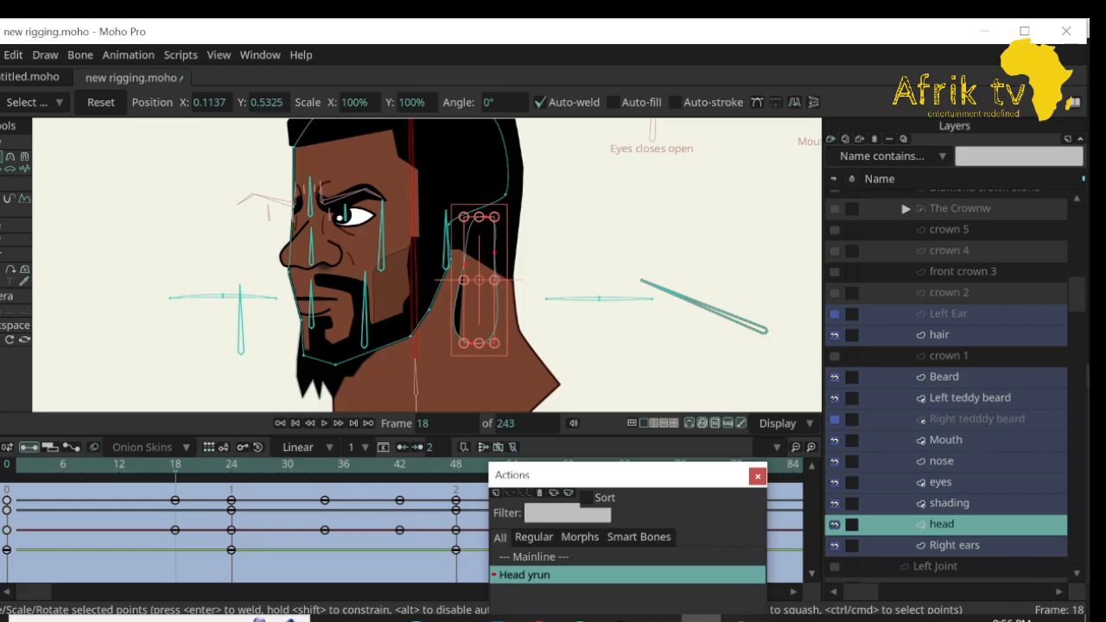
pyautogui.moveTo(470, 270); pyautogui.dragTo(467, 343)
pyautogui.click(475, 266)
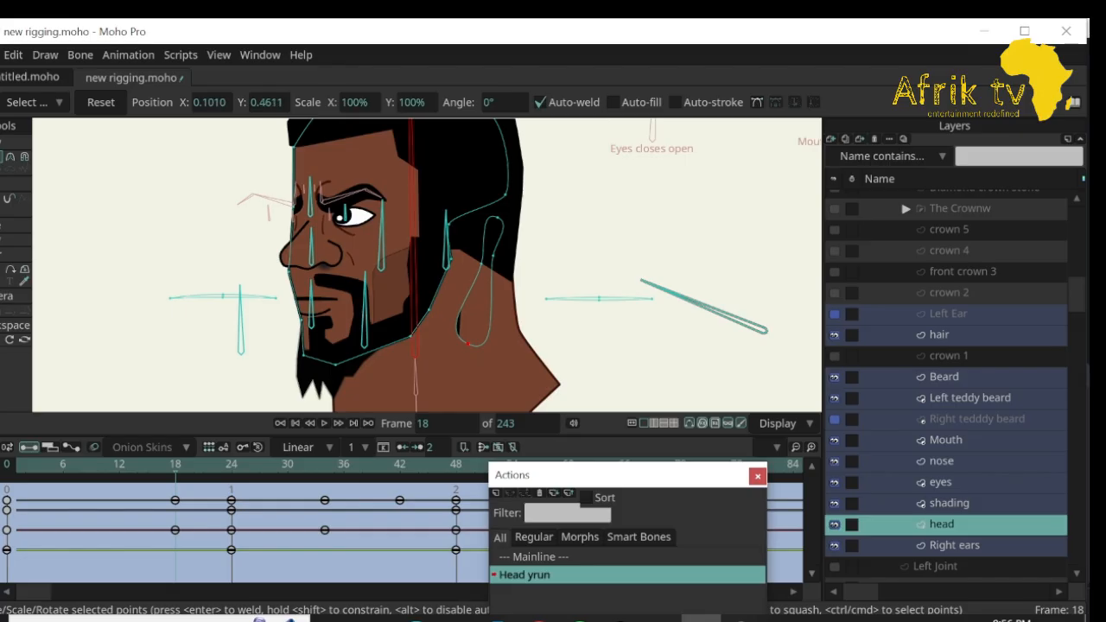
# Step from frame 18 to frame 36 to examine how the neck oval and head outline move during the turn.
pyautogui.press('Right')
pyautogui.press('Right')
pyautogui.press('Right')
pyautogui.press('Right')
pyautogui.press('Right')
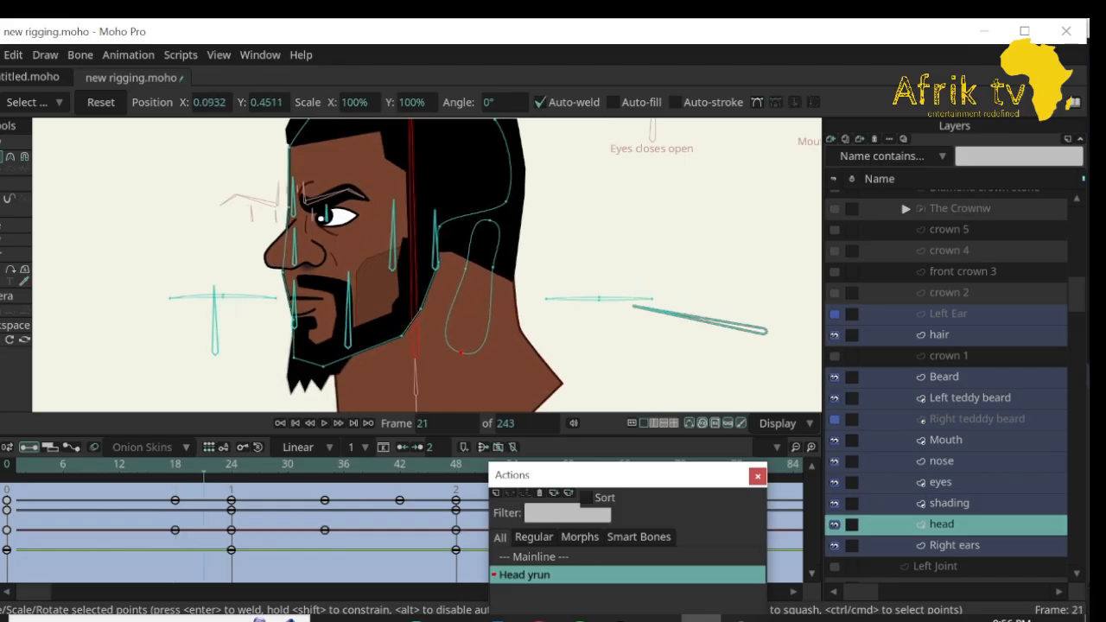
pyautogui.press('Right')
pyautogui.press('Right')
pyautogui.press('Right')
pyautogui.press('Right')
pyautogui.press('Right')
pyautogui.press('Right')
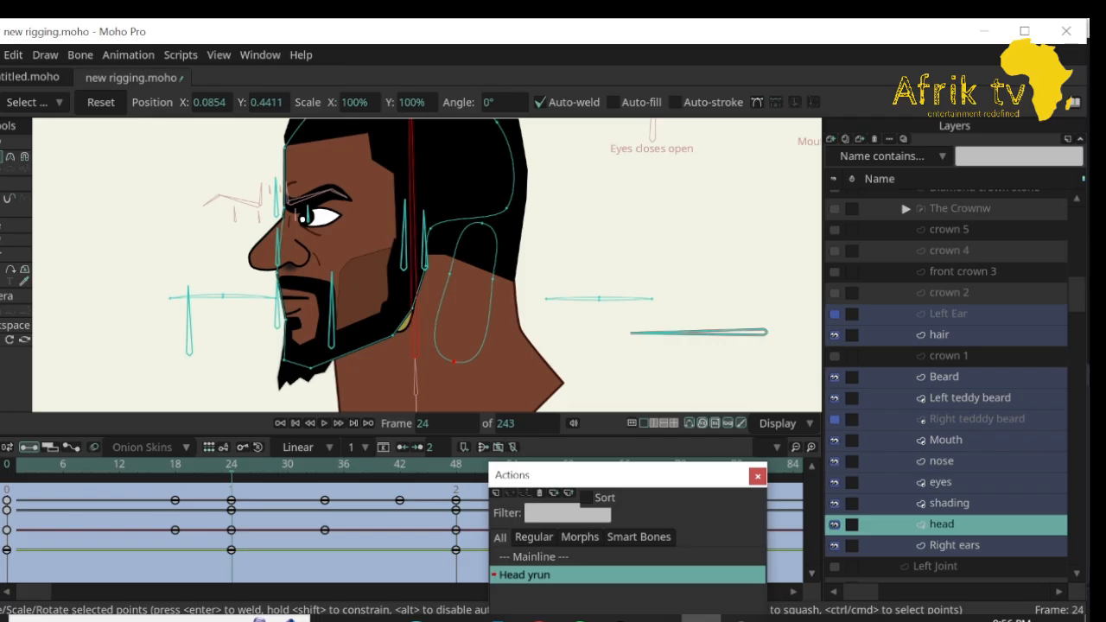
pyautogui.press('Right')
pyautogui.press('Right')
pyautogui.press('Right')
pyautogui.press('Right')
pyautogui.press('Right')
pyautogui.press('Right')
pyautogui.press('Right')
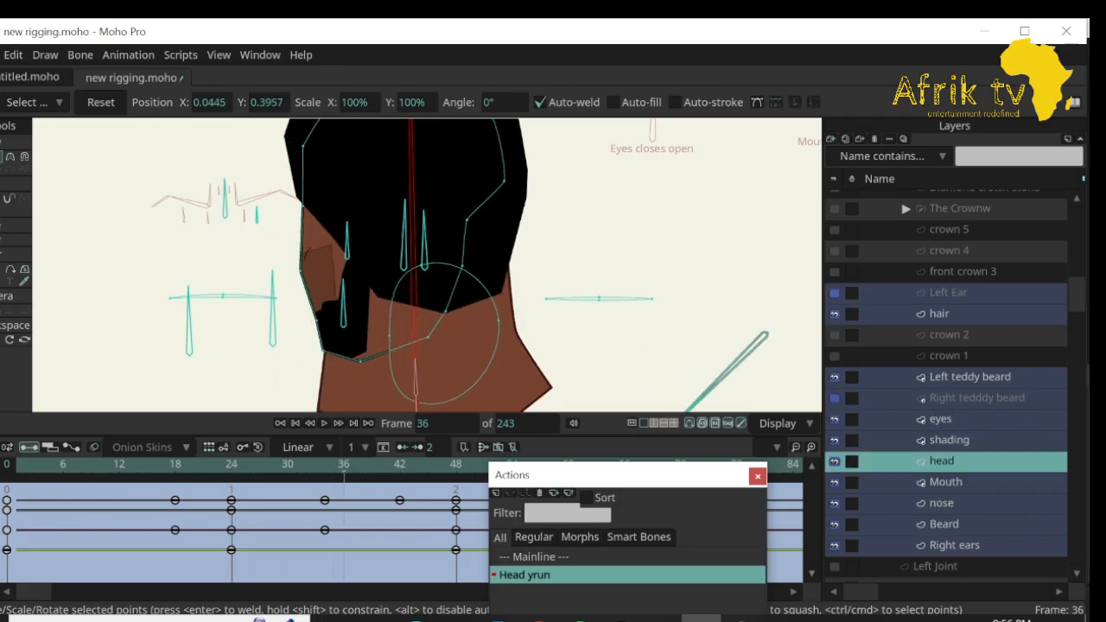
# At frame 36, move the neck oval's face-side and lower points toward the jaw, and check the frames up to 42.
pyautogui.moveTo(390, 335); pyautogui.dragTo(376, 336)
pyautogui.moveTo(416, 402); pyautogui.dragTo(394, 394)
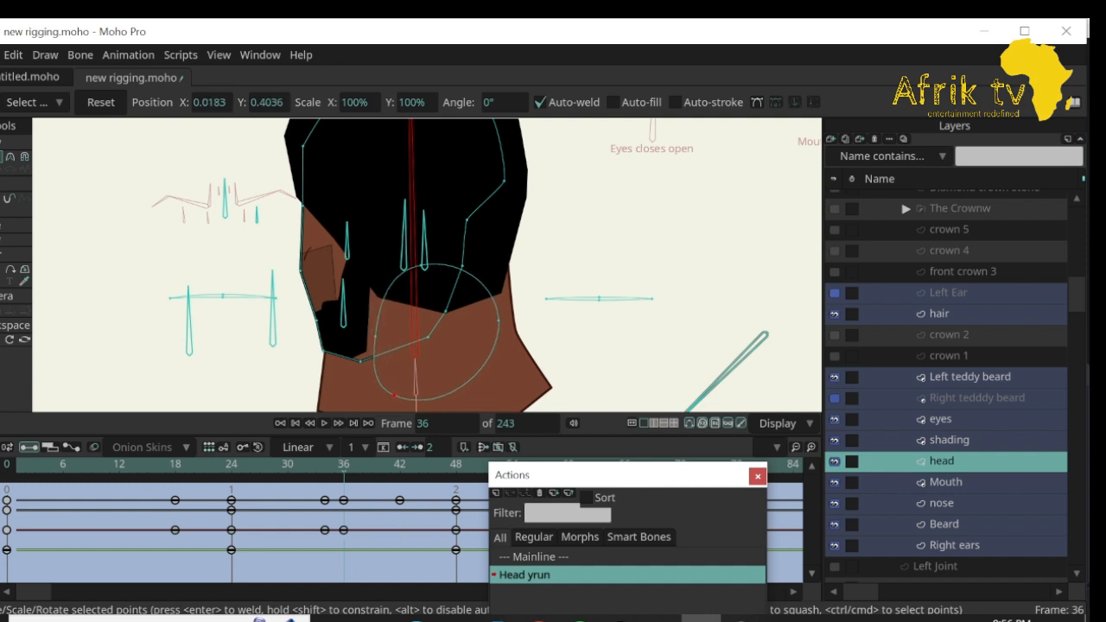
pyautogui.press('Right')
pyautogui.press('Right')
pyautogui.press('Right')
pyautogui.press('Right')
pyautogui.press('Right')
pyautogui.press('Right')
pyautogui.press('Right')
pyautogui.press('Right')
pyautogui.press('Right')
pyautogui.press('Right')
pyautogui.press('Right')
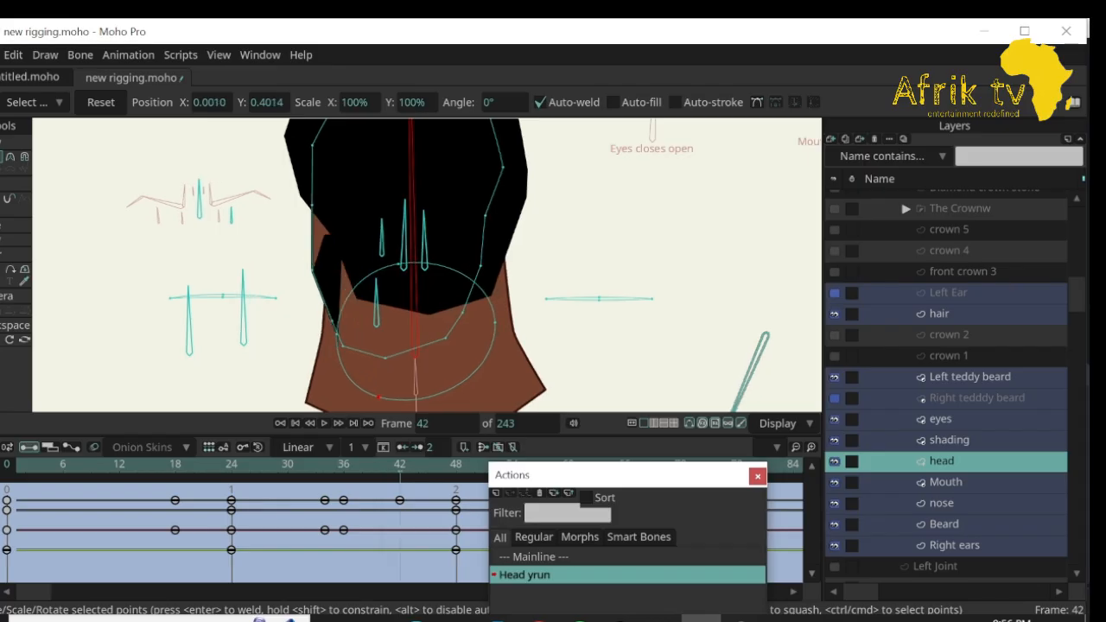
# Set the interpolation of all the head layer's keyframes up to frame 48 to Linear.
pyautogui.press('Right')
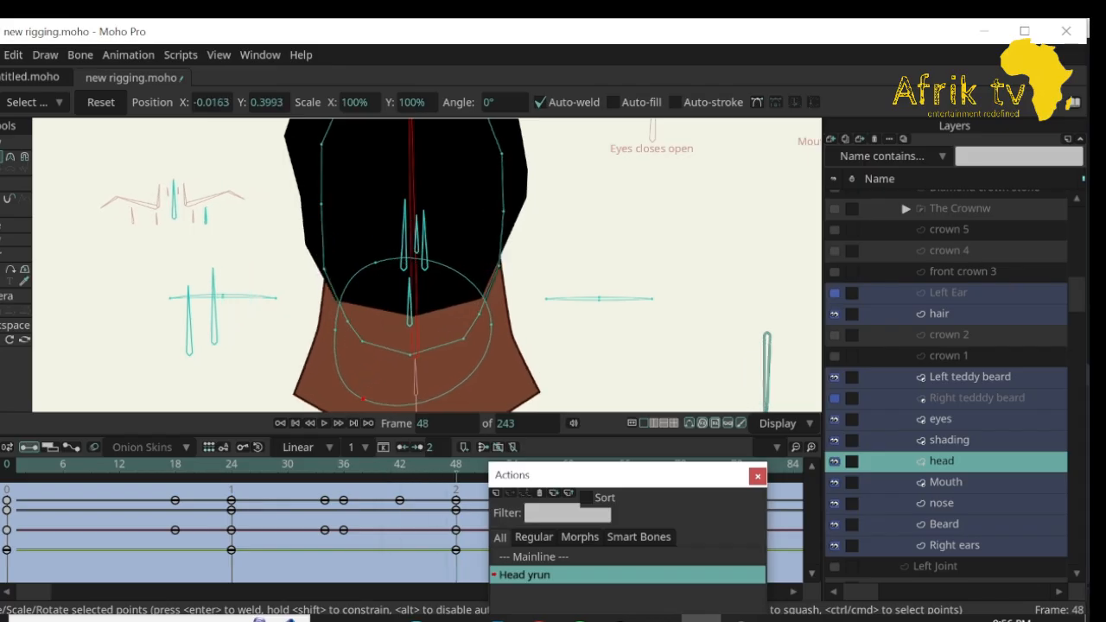
pyautogui.moveTo(466, 489); pyautogui.dragTo(5, 567)
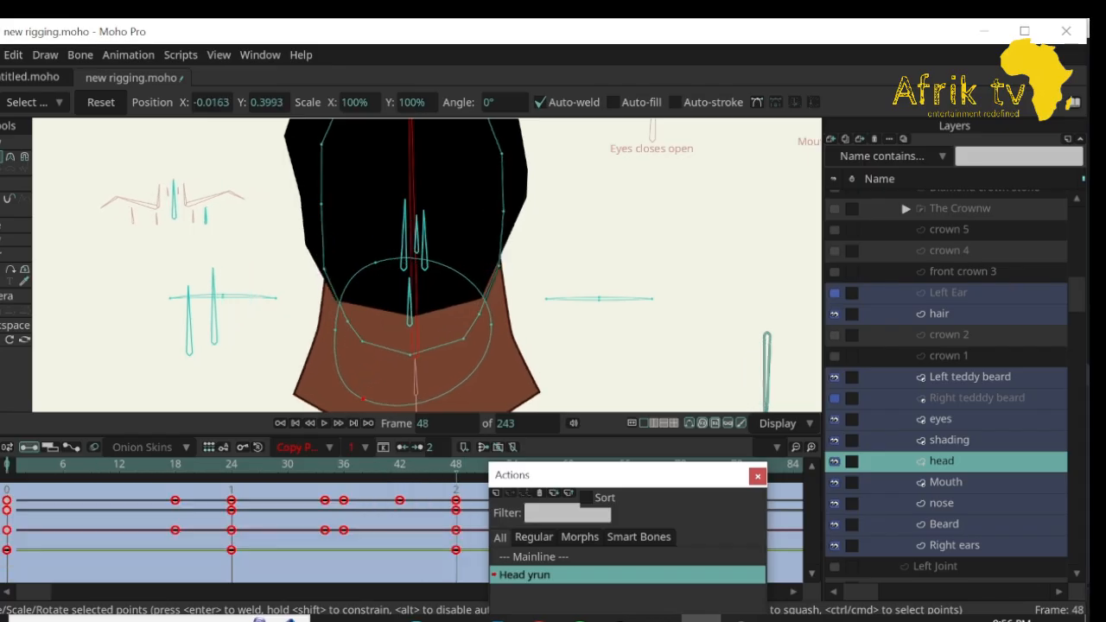
pyautogui.rightClick(5, 567)
pyautogui.click(35, 344)
# Set all the keyframes of the shading and nose layers to Linear interpolation.
pyautogui.click(948, 440)
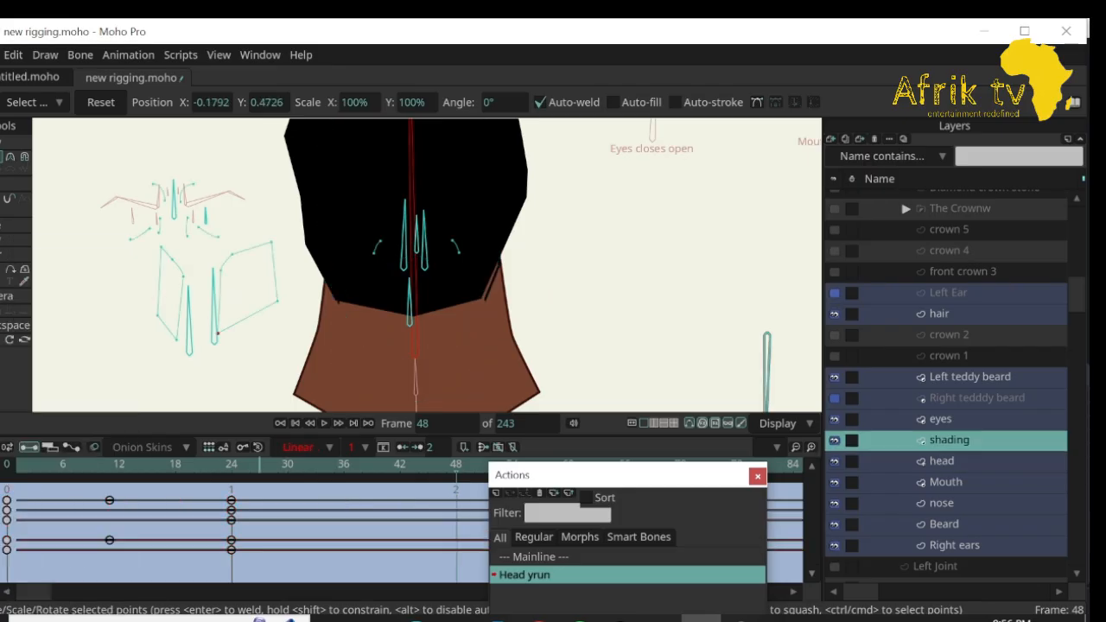
pyautogui.moveTo(259, 488)
pyautogui.mouseDown()
pyautogui.moveTo(74, 572)
pyautogui.moveTo(7, 588)
pyautogui.moveTo(6, 570)
pyautogui.mouseUp()
pyautogui.rightClick(5, 544)
pyautogui.click(35, 345)
pyautogui.click(942, 502)
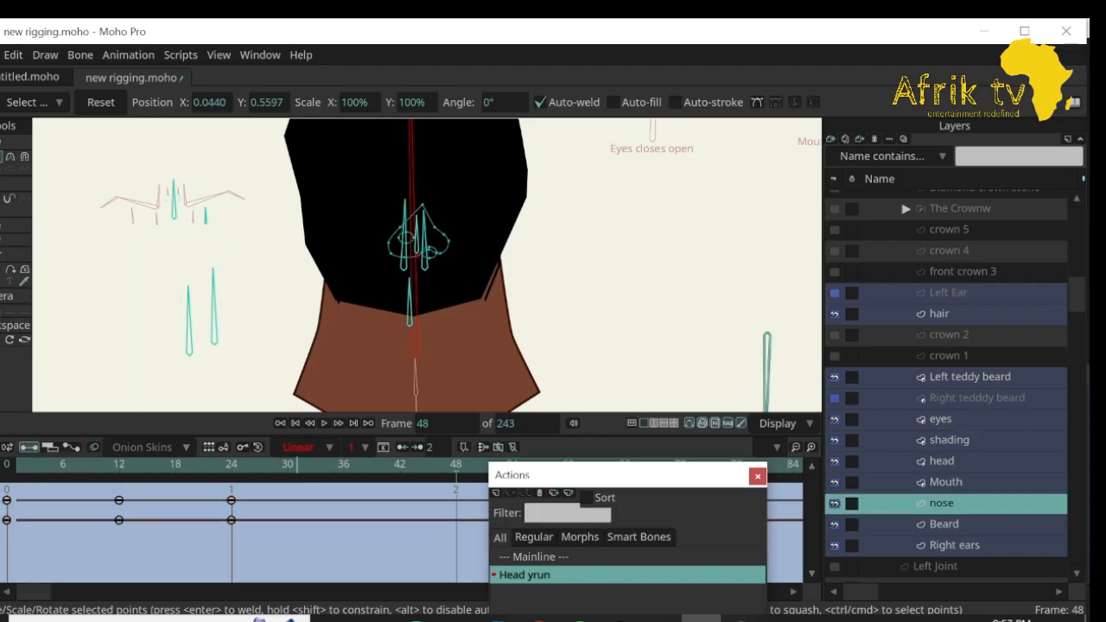
pyautogui.moveTo(247, 491); pyautogui.dragTo(2, 554)
pyautogui.rightClick(7, 520)
pyautogui.click(353, 548)
# Return to the Mainline timeline and make the Left Ear layer visible.
pyautogui.doubleClick(535, 557)
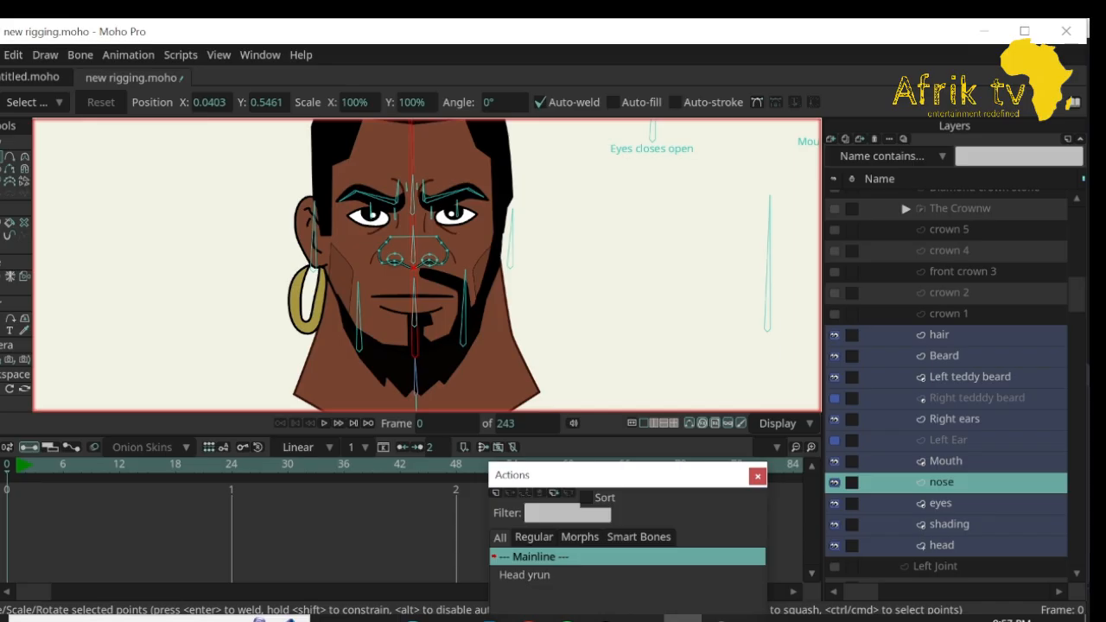
pyautogui.moveTo(427, 265); pyautogui.dragTo(386, 278)
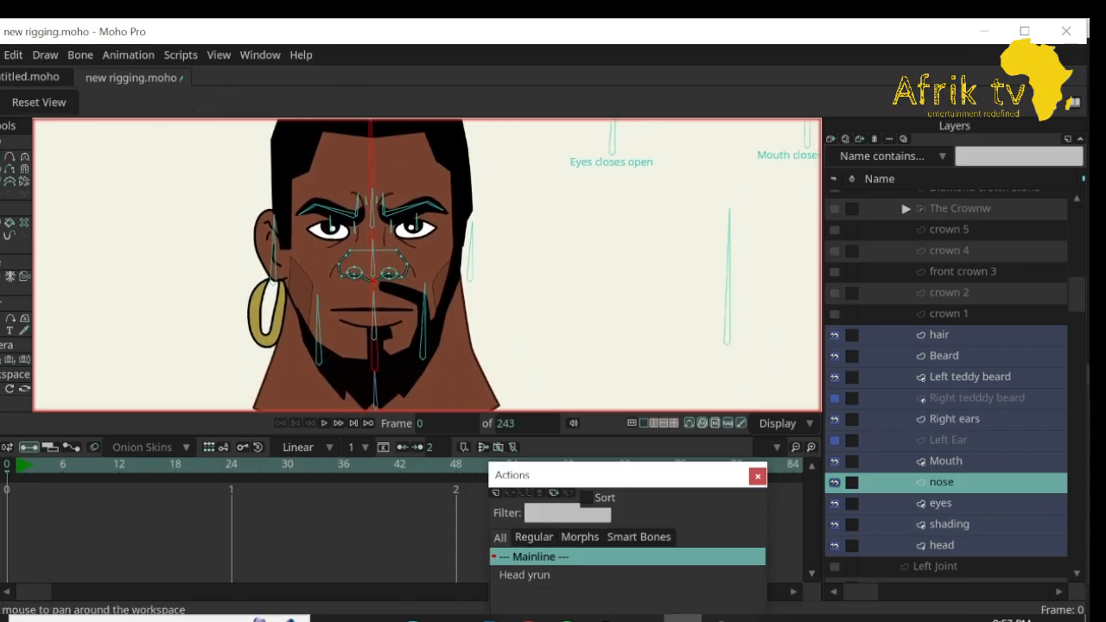
pyautogui.click(835, 440)
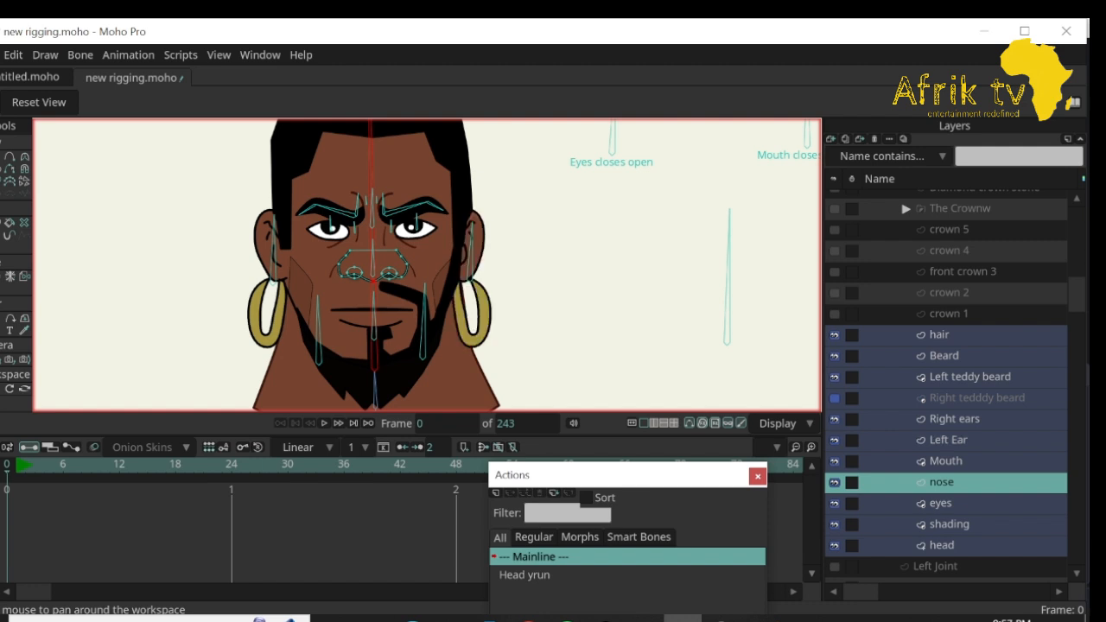
# On Mainline frame 13, rotate the King Of Africa layer's head-turn control bone down past the side view to test the turn.
pyautogui.moveTo(8, 465); pyautogui.dragTo(129, 465)
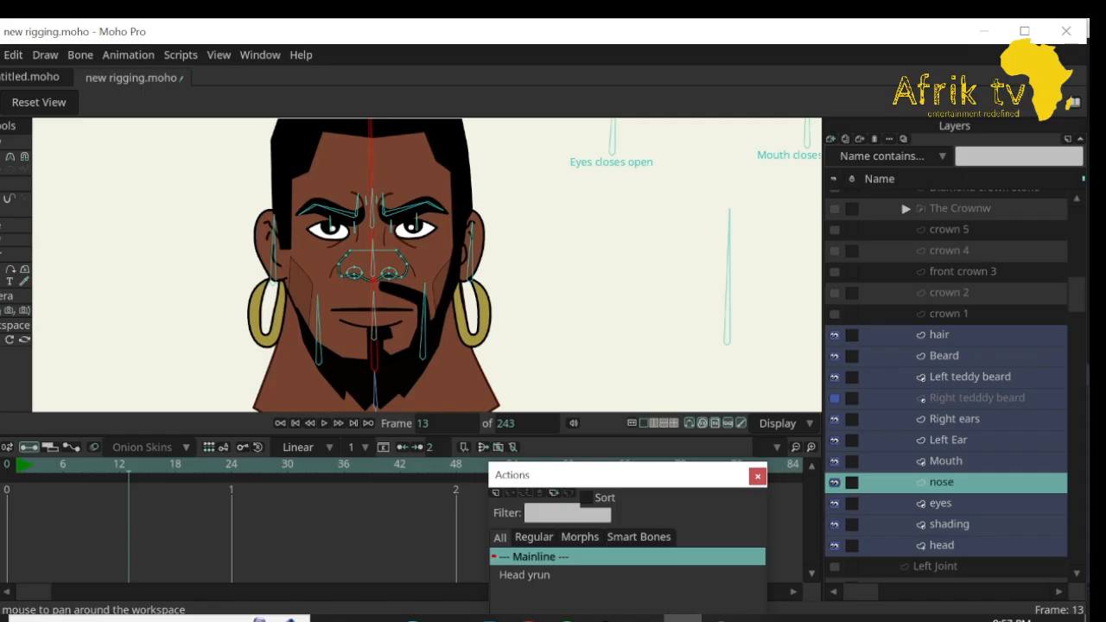
pyautogui.keyDown('ctrl'); pyautogui.click(959, 208); pyautogui.keyUp('ctrl')
pyautogui.scroll(1, 950, 380)
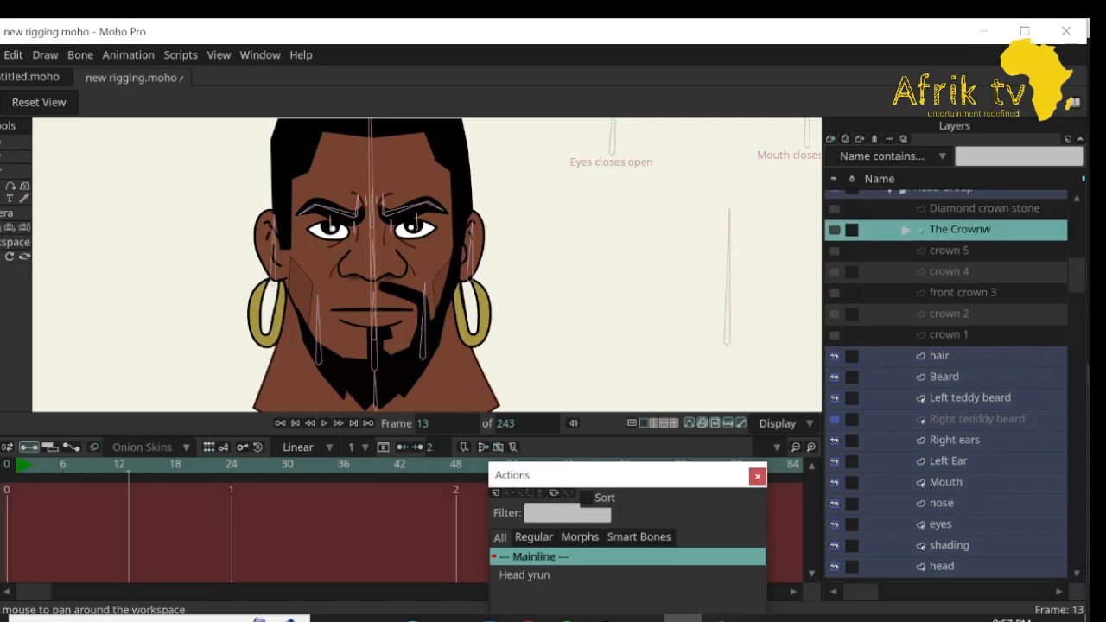
pyautogui.scroll(3, 950, 380)
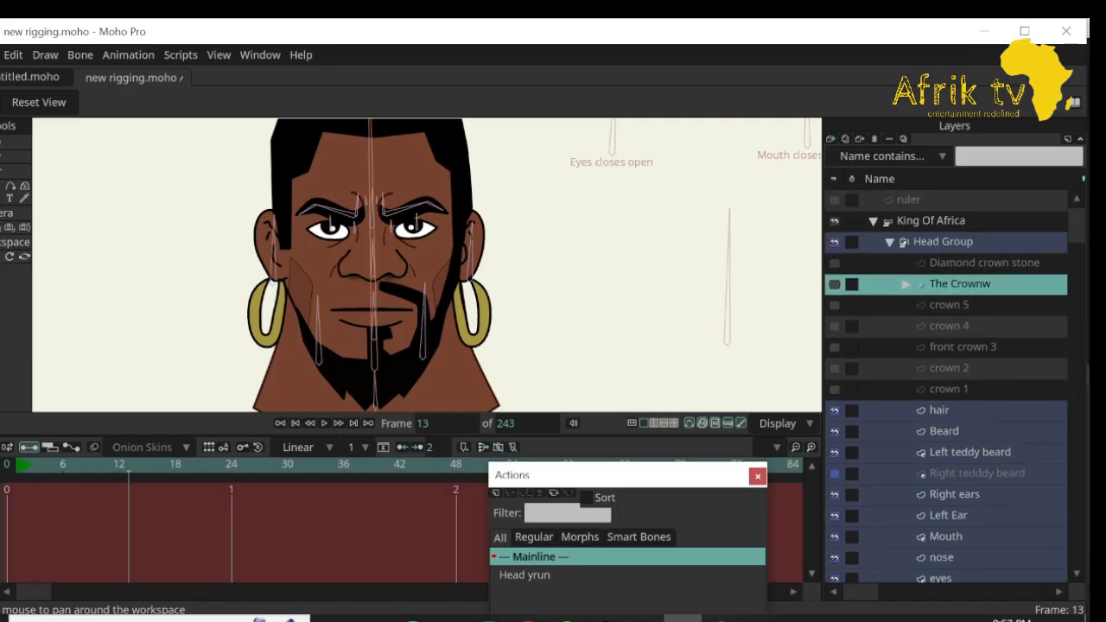
pyautogui.click(930, 221)
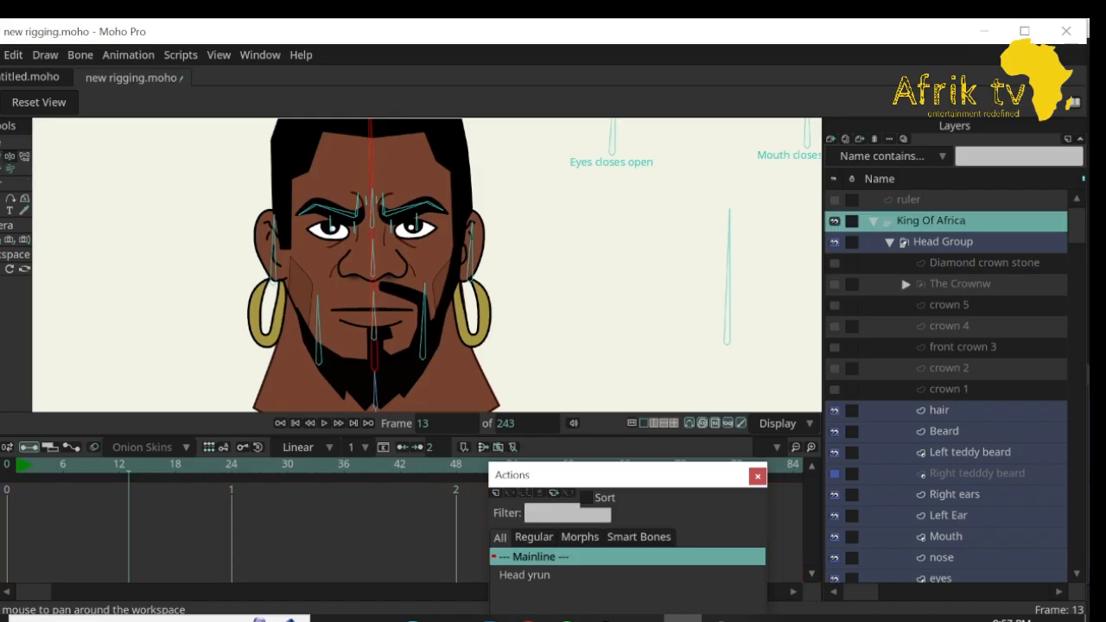
pyautogui.click(9, 157)
pyautogui.moveTo(728, 209); pyautogui.dragTo(614, 424)
# At frame 31 of the Head yrun action, widen the head layer's neck oval toward the jaw.
pyautogui.doubleClick(524, 574)
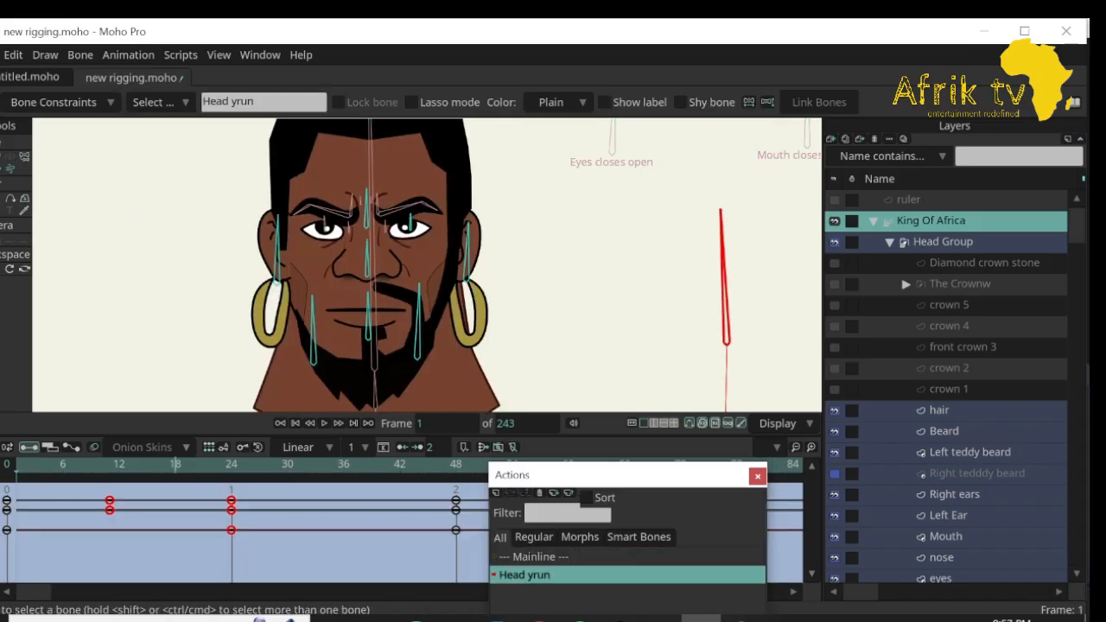
pyautogui.moveTo(15, 465); pyautogui.dragTo(297, 464)
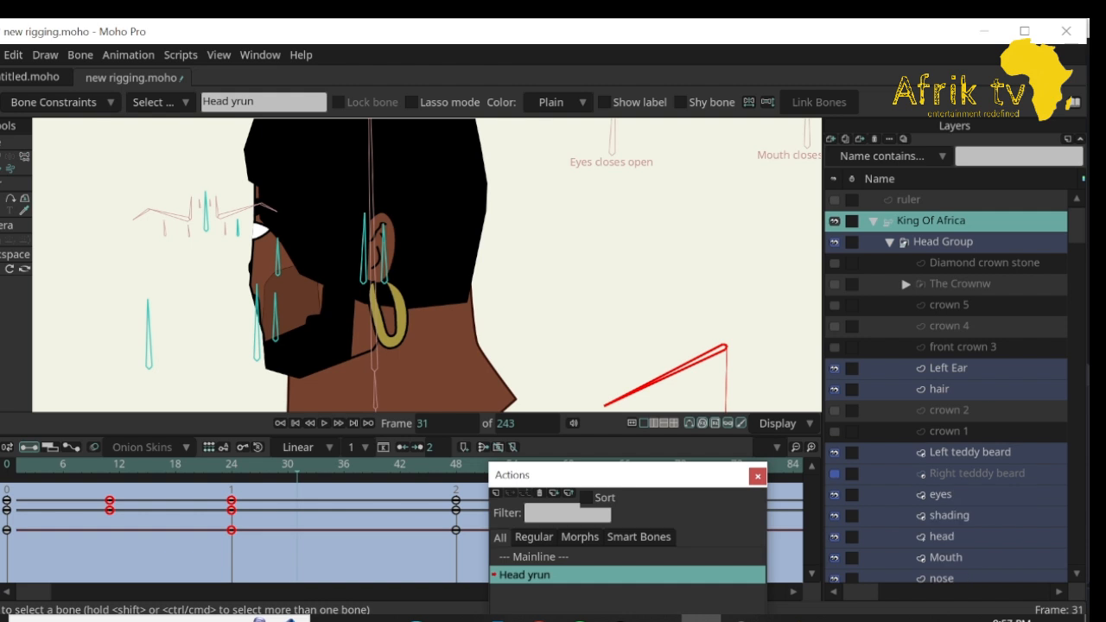
pyautogui.click(941, 537)
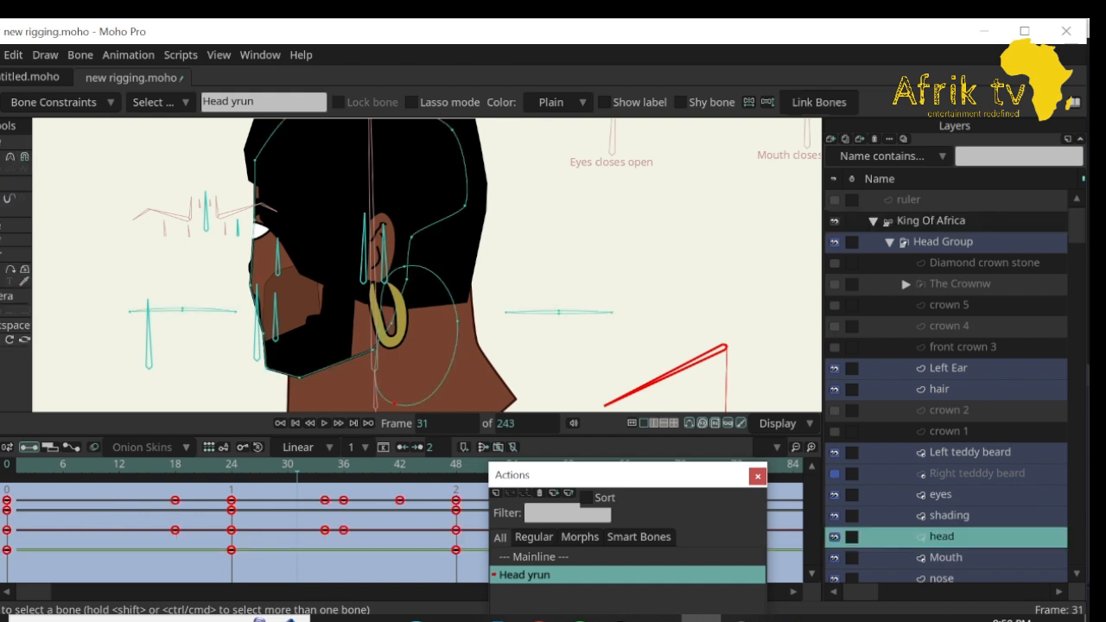
pyautogui.press('t')
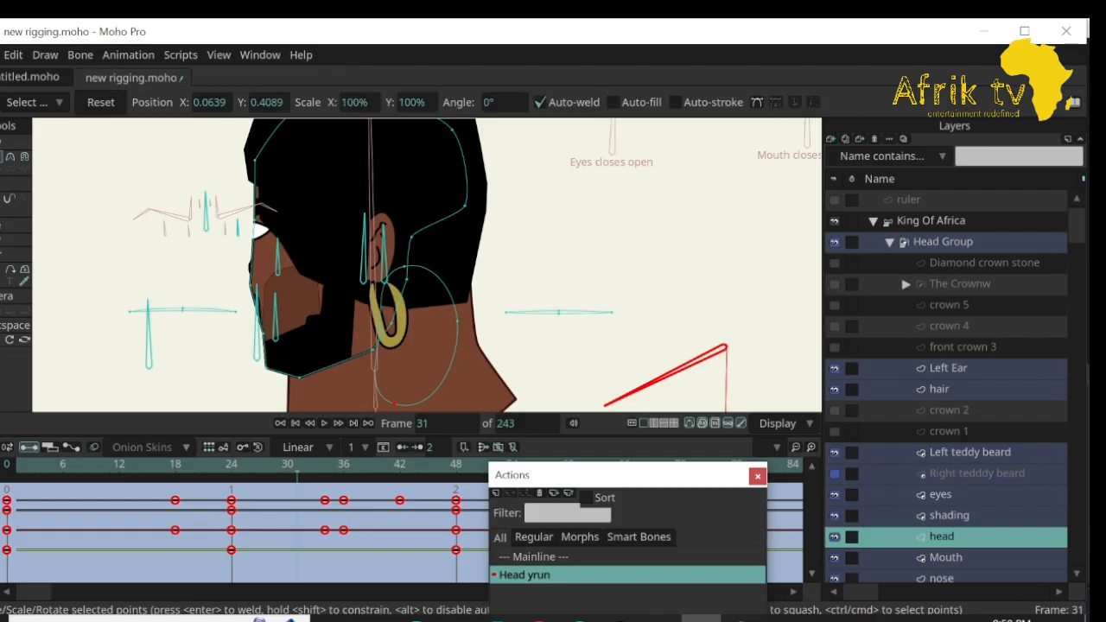
pyautogui.click(419, 346)
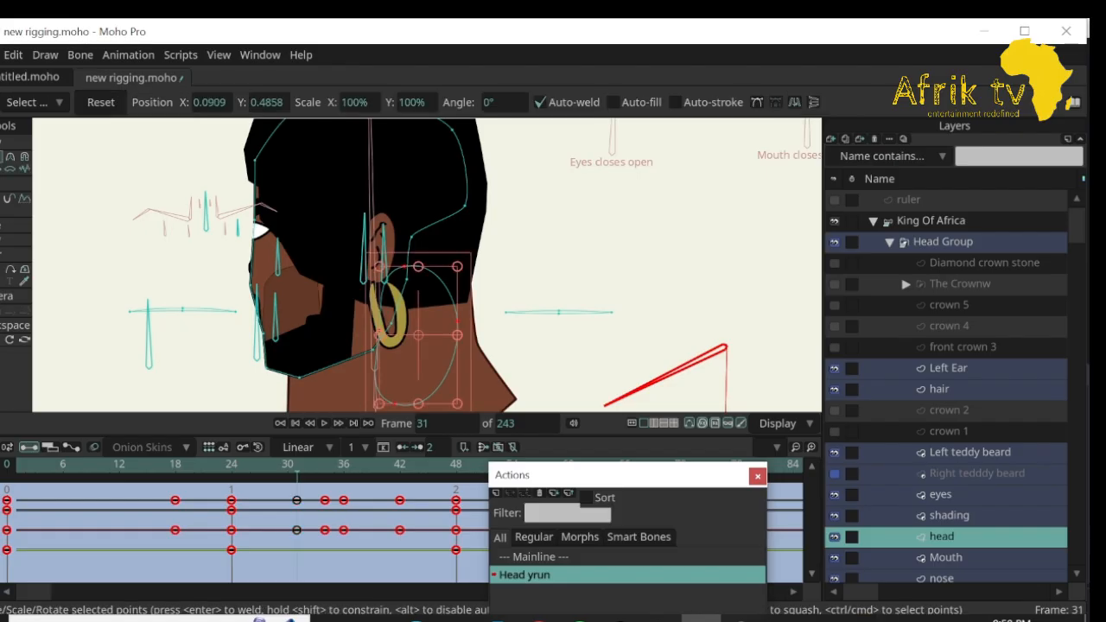
pyautogui.moveTo(380, 334); pyautogui.dragTo(361, 334)
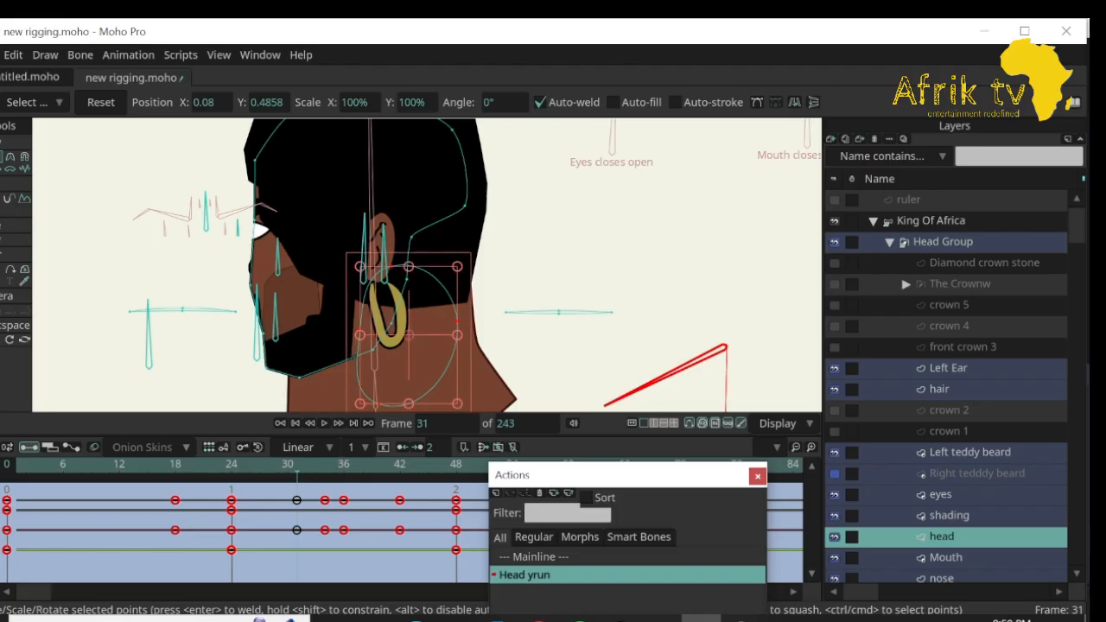
# At frame 35, stretch the neck oval's face-side edge further toward the jaw.
pyautogui.press('Right')
pyautogui.press('Right')
pyautogui.press('Right')
pyautogui.press('Right')
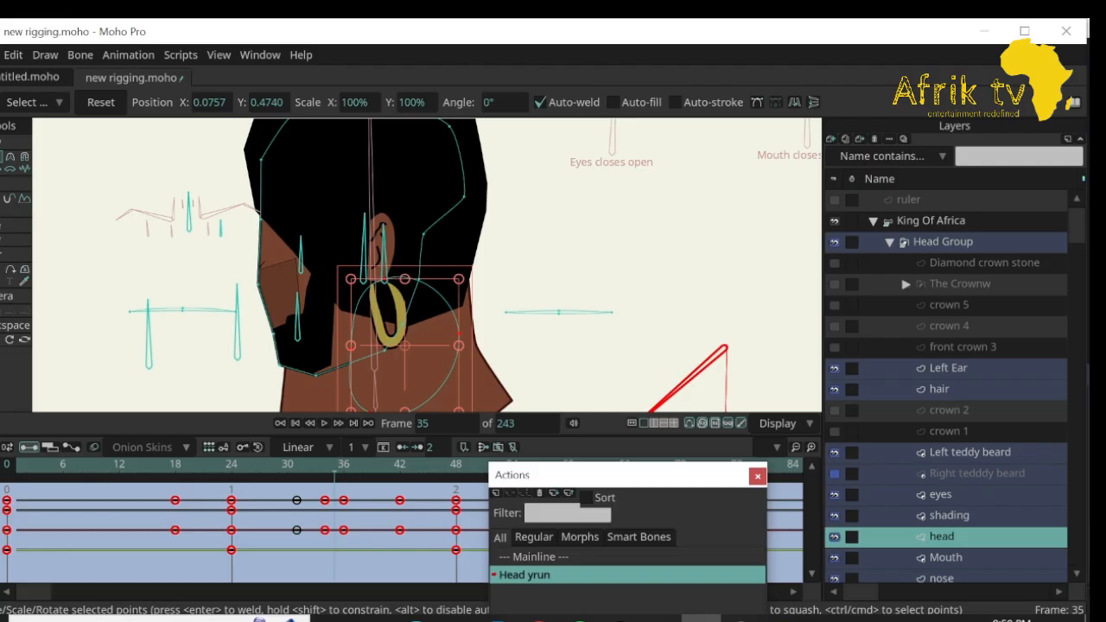
pyautogui.moveTo(352, 349); pyautogui.dragTo(339, 351)
# Step through the frames up to 48 to examine how the widened neck oval follows the head turn.
pyautogui.press('Right')
pyautogui.press('Right')
pyautogui.press('Right')
pyautogui.press('Right')
pyautogui.press('Right')
pyautogui.press('Right')
pyautogui.press('Right')
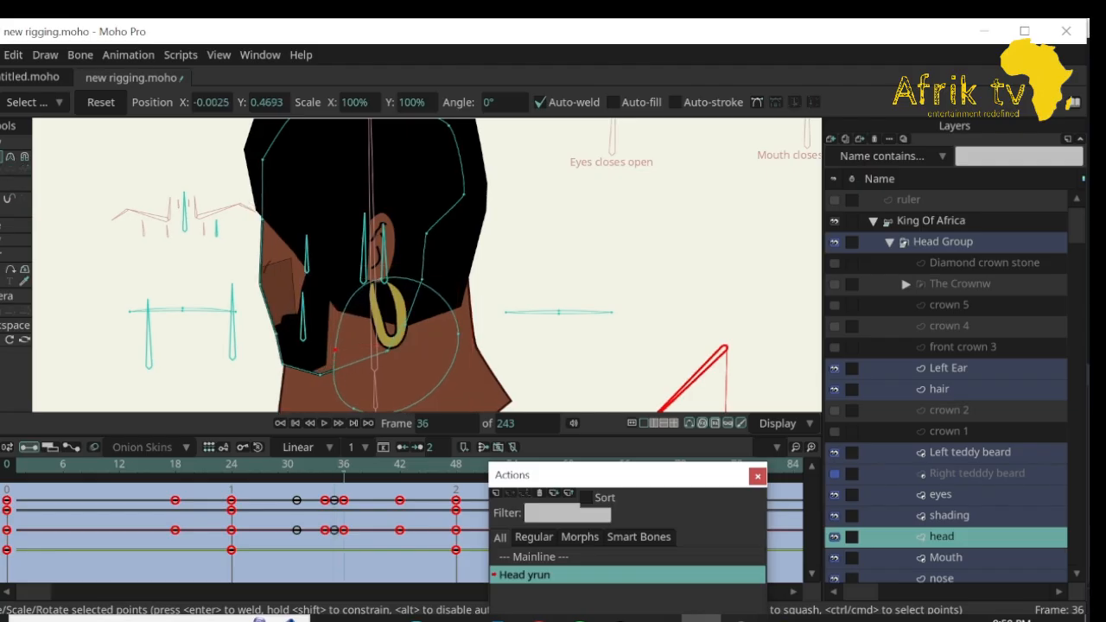
pyautogui.press('Right')
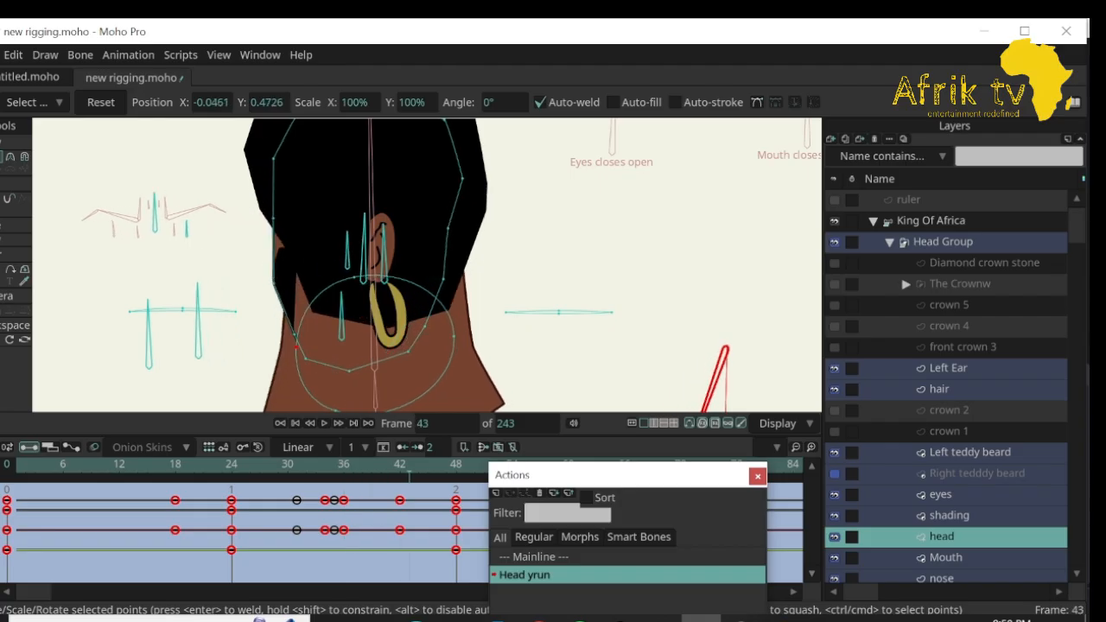
pyautogui.press('Right')
pyautogui.press('Right')
pyautogui.press('Right')
pyautogui.press('Right')
pyautogui.press('Right')
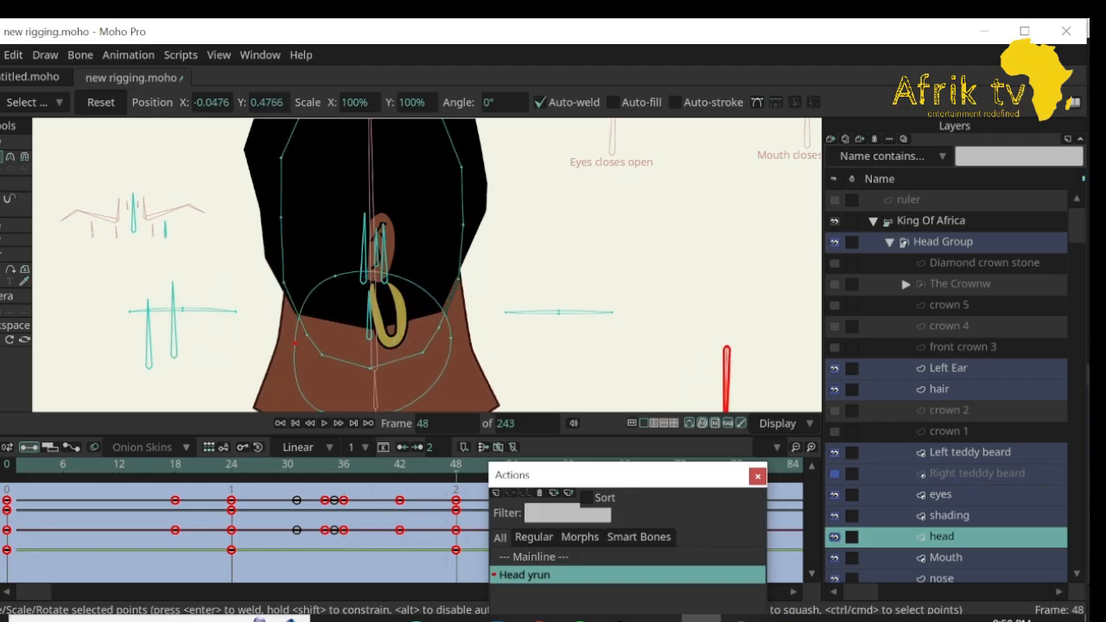
# On Mainline frame 13, rotate the head-turn control bone back up to a three-quarter view to check the ear.
pyautogui.doubleClick(534, 558)
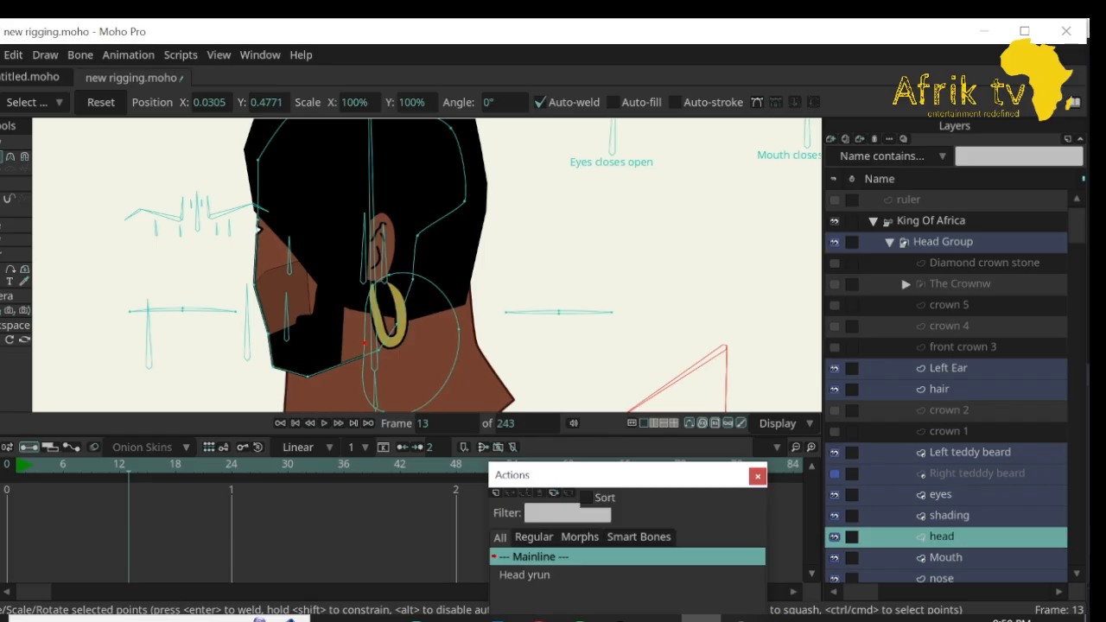
pyautogui.click(930, 221)
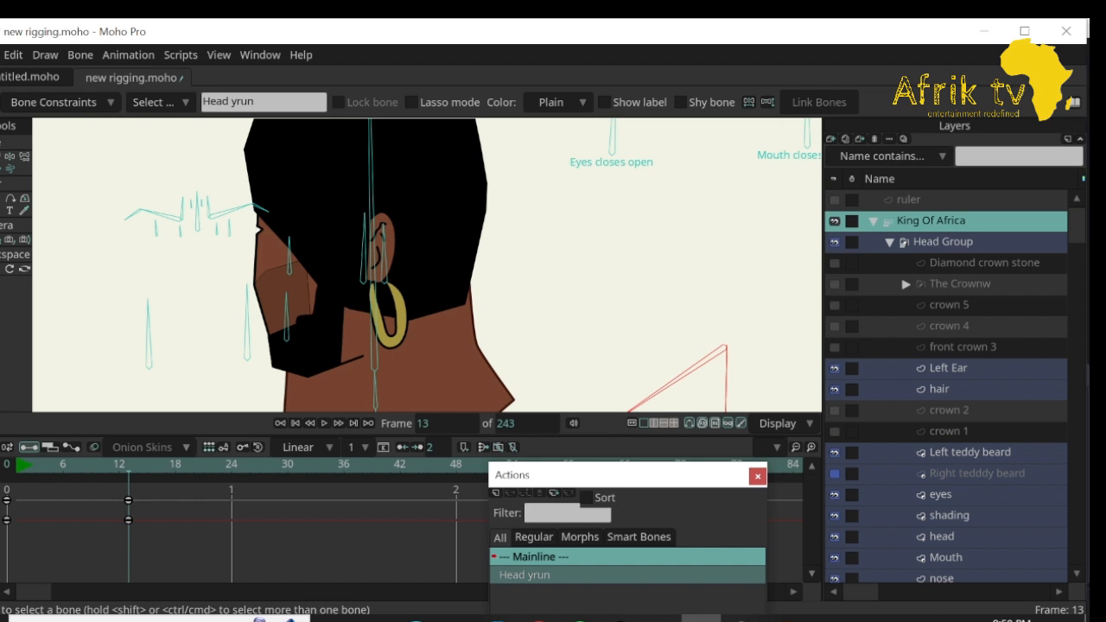
pyautogui.press('z')
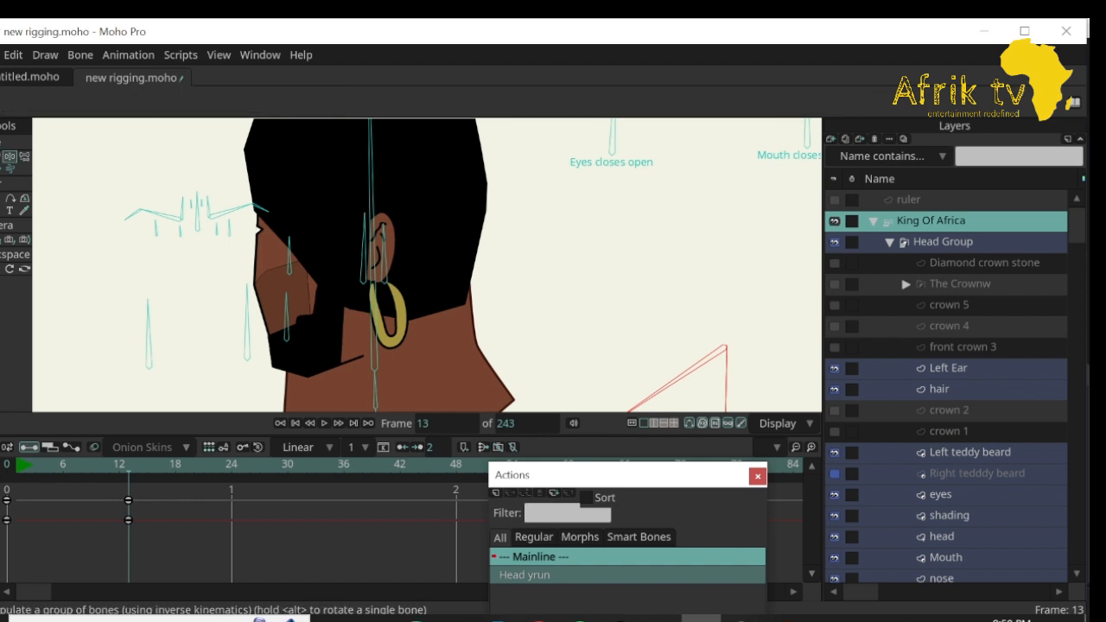
pyautogui.moveTo(615, 420); pyautogui.dragTo(638, 242)
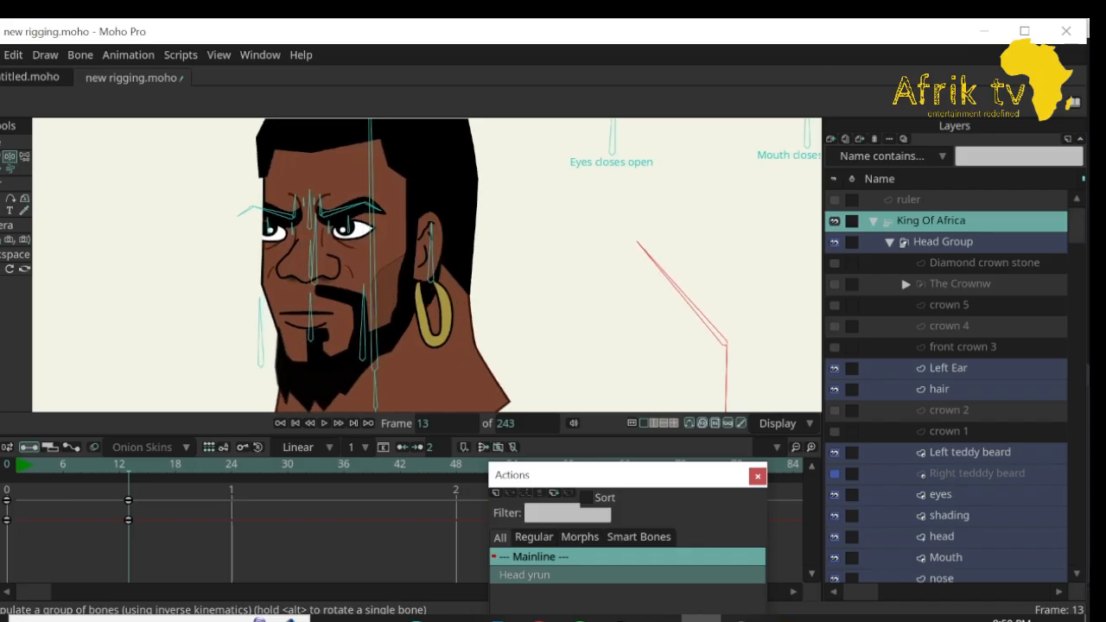
# At frame 9 of the Head yrun action, move the Left Ear layer above the hair layer, and check the frames up to 48.
pyautogui.doubleClick(524, 575)
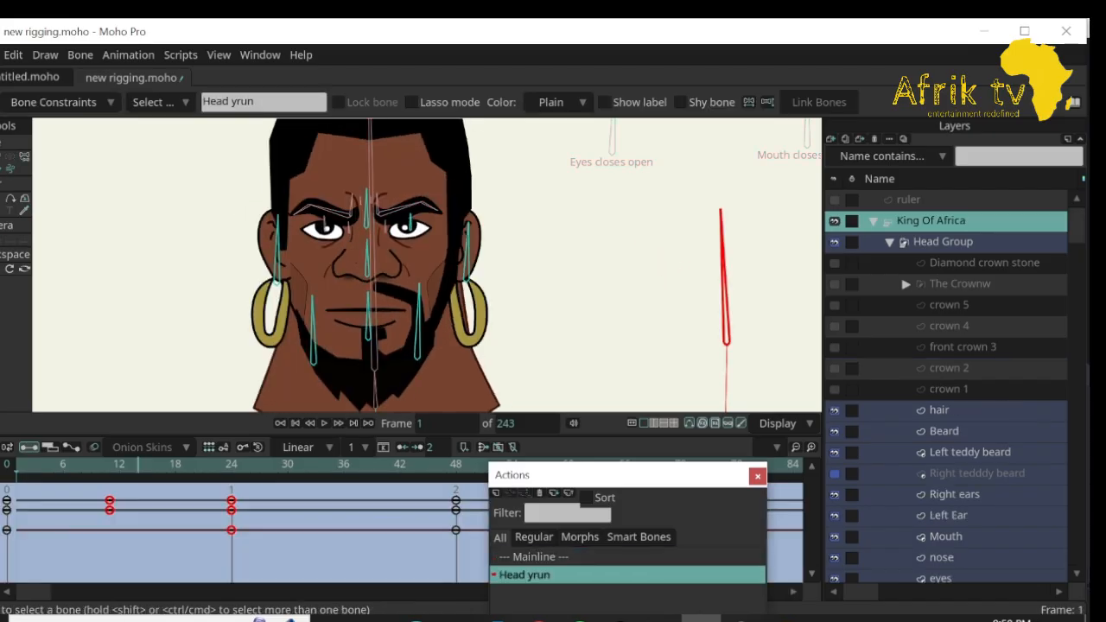
pyautogui.moveTo(16, 465); pyautogui.dragTo(91, 464)
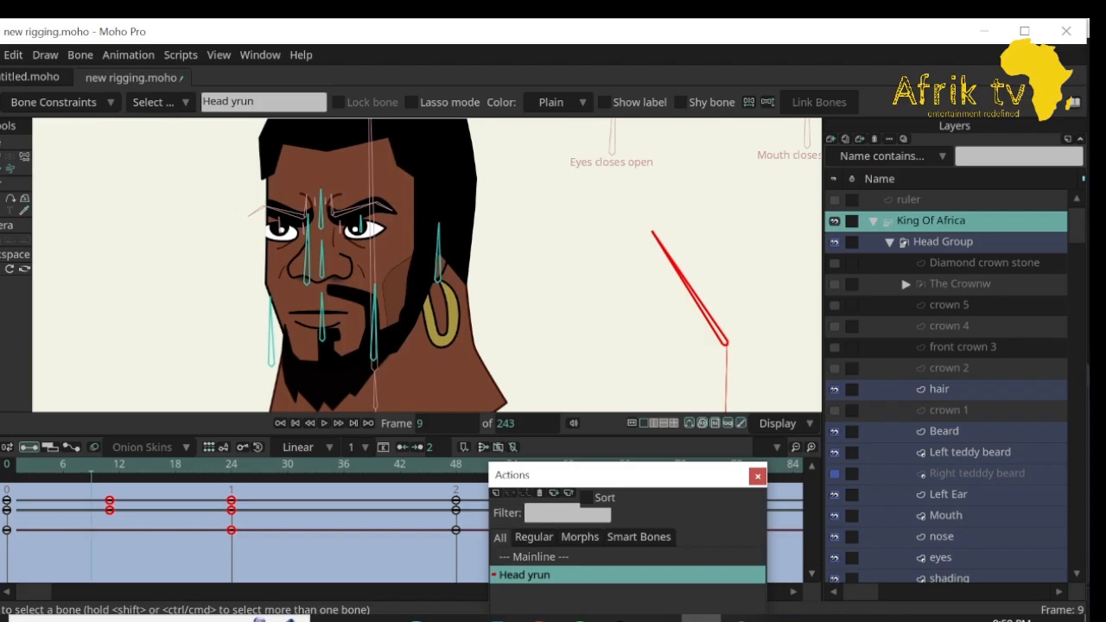
pyautogui.moveTo(947, 494); pyautogui.dragTo(947, 378)
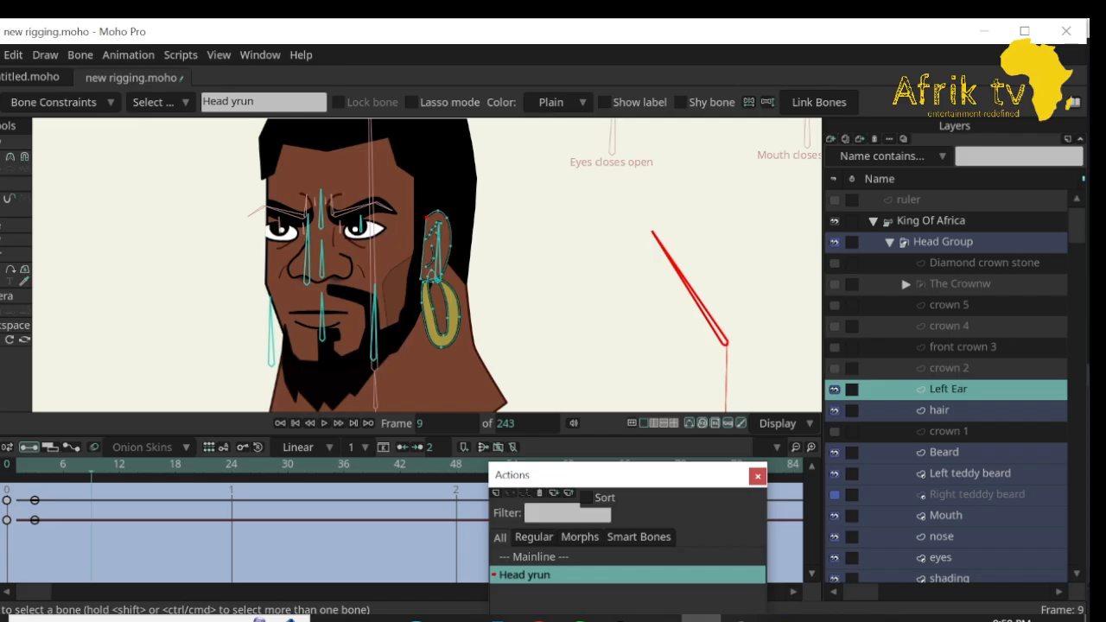
pyautogui.click(36, 465)
pyautogui.moveTo(35, 465); pyautogui.dragTo(456, 465)
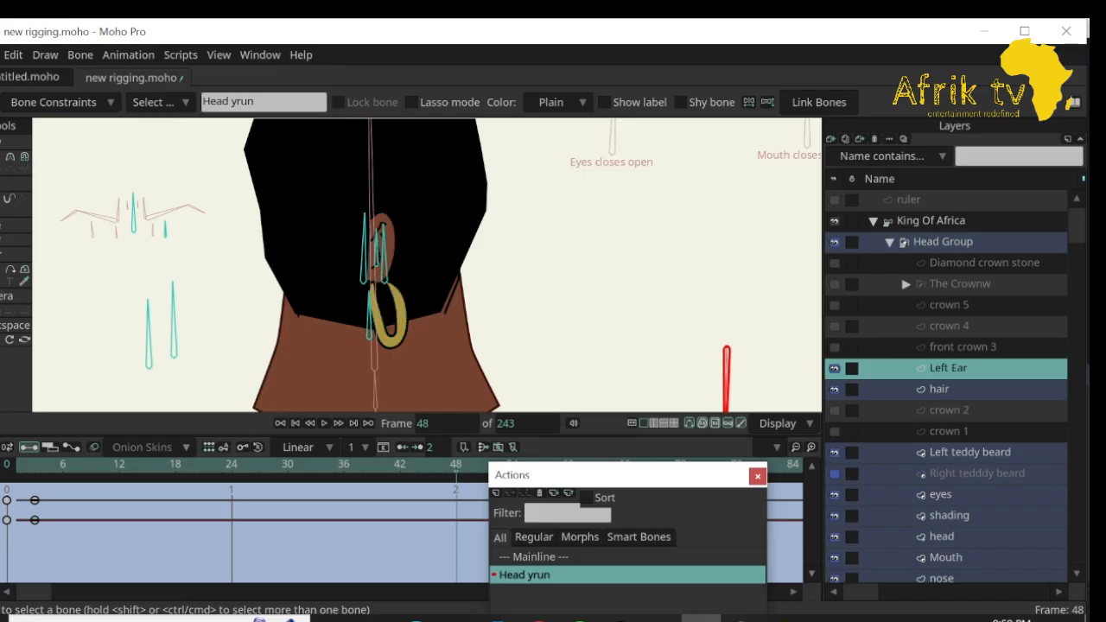
# On the King Of Africa bone layer, move the left ear's bone to the hair's face-side edge at frame 48.
pyautogui.click(931, 220)
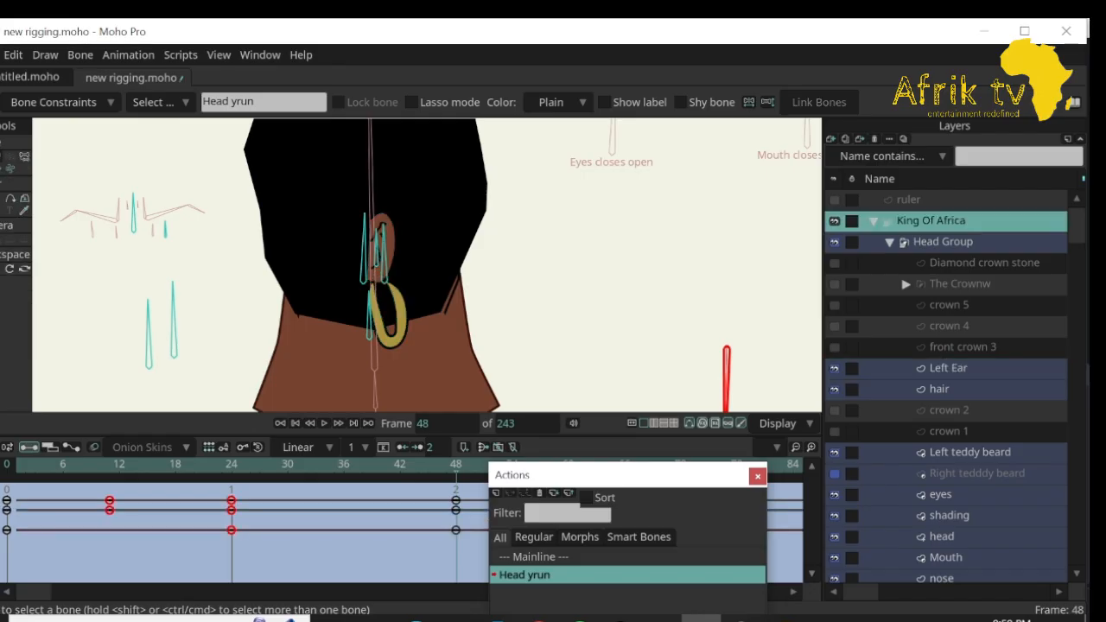
pyautogui.press('t')
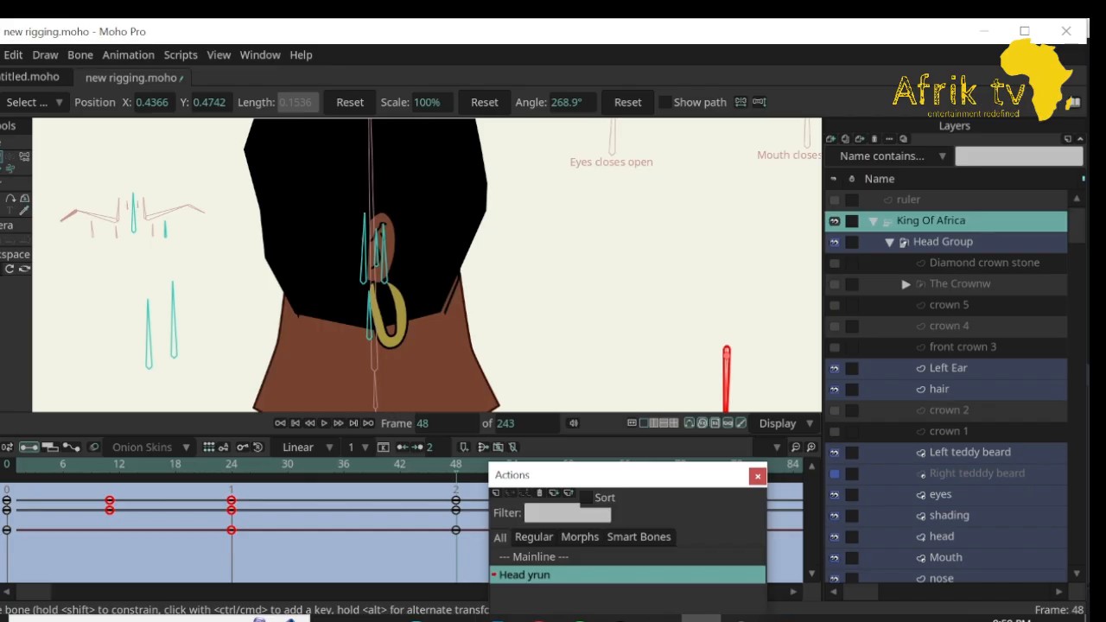
pyautogui.scroll(3, 498, 235)
pyautogui.scroll(2, 427, 265)
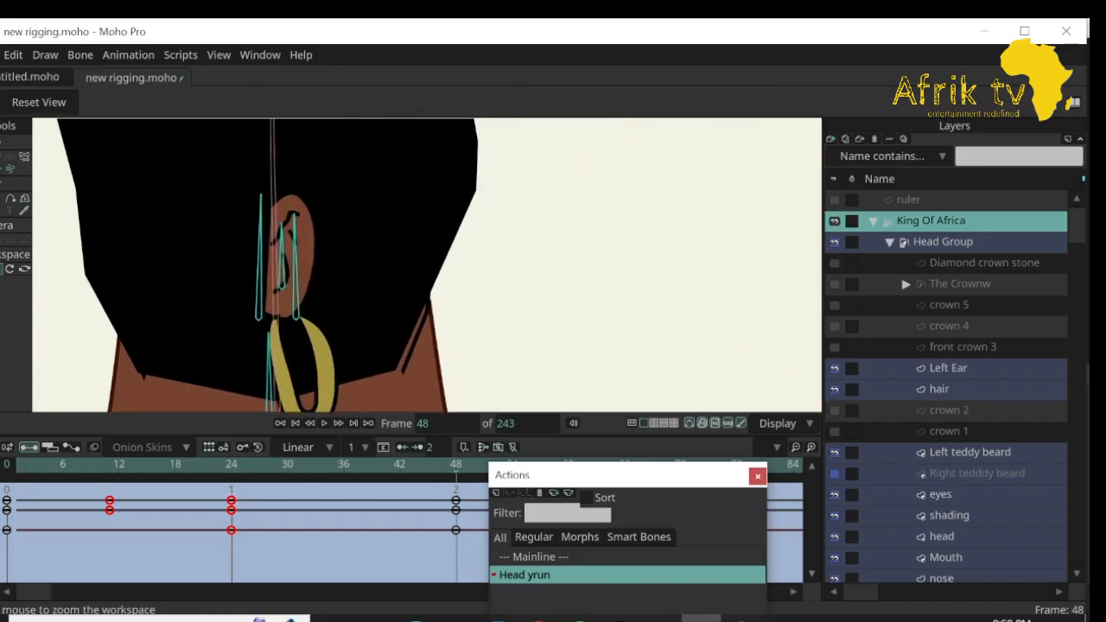
pyautogui.hotkey('ctrl', 'shift', 'Left')
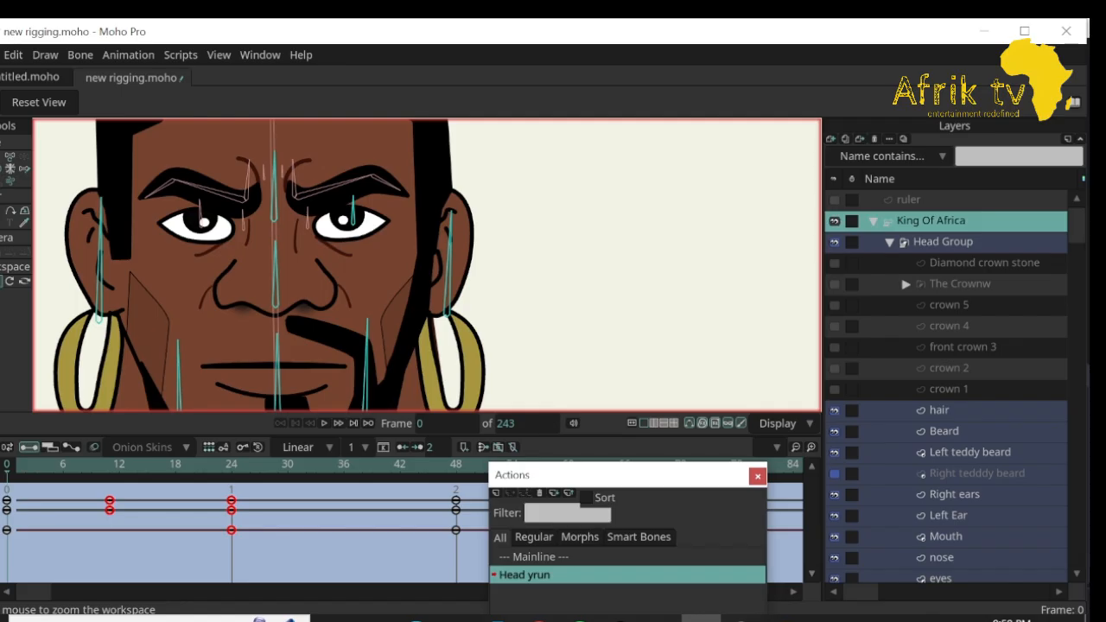
pyautogui.click(9, 157)
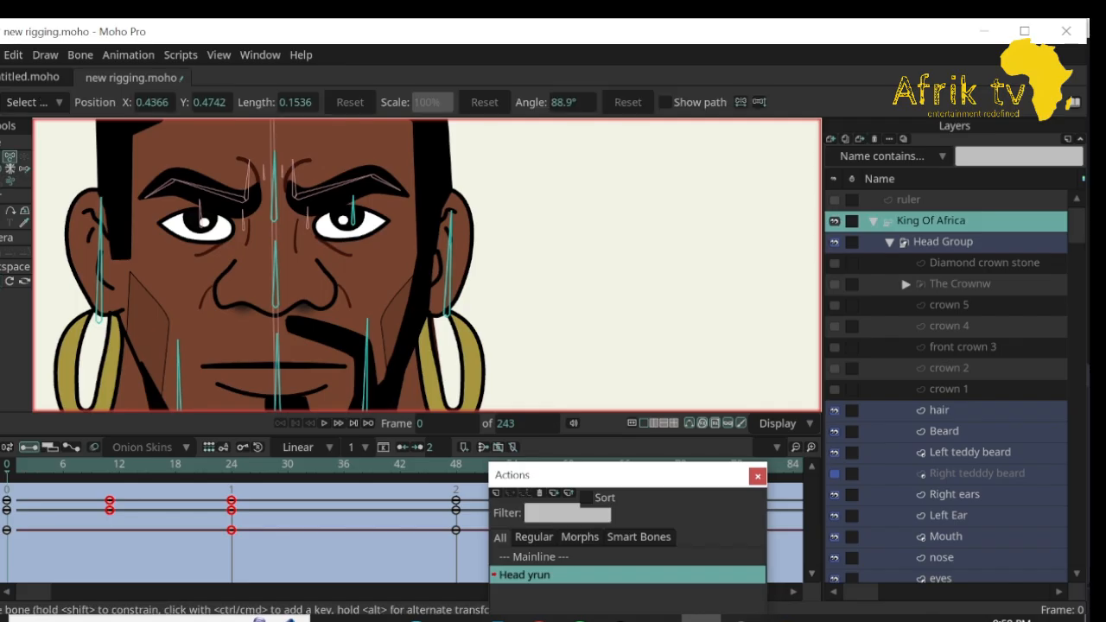
pyautogui.click(449, 264)
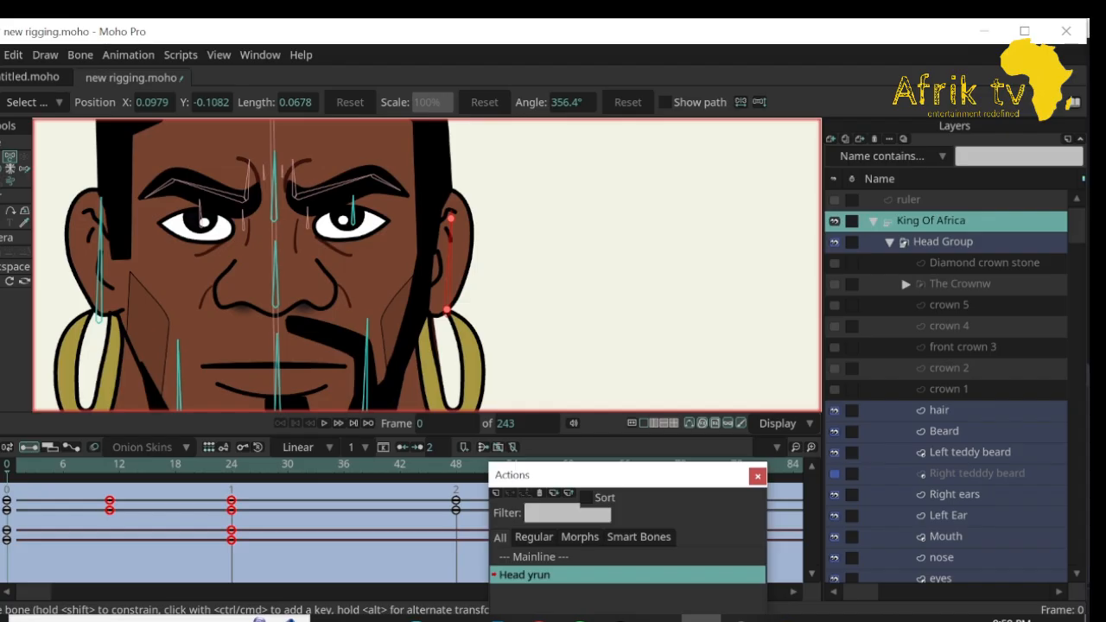
pyautogui.moveTo(7, 464); pyautogui.dragTo(456, 464)
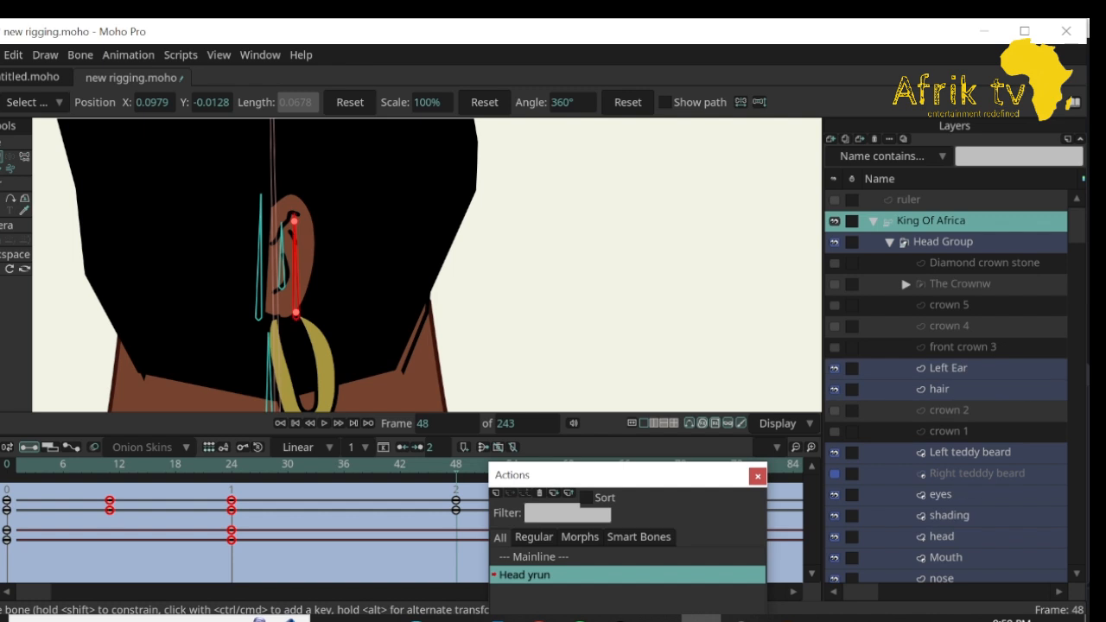
pyautogui.moveTo(296, 312); pyautogui.dragTo(110, 277)
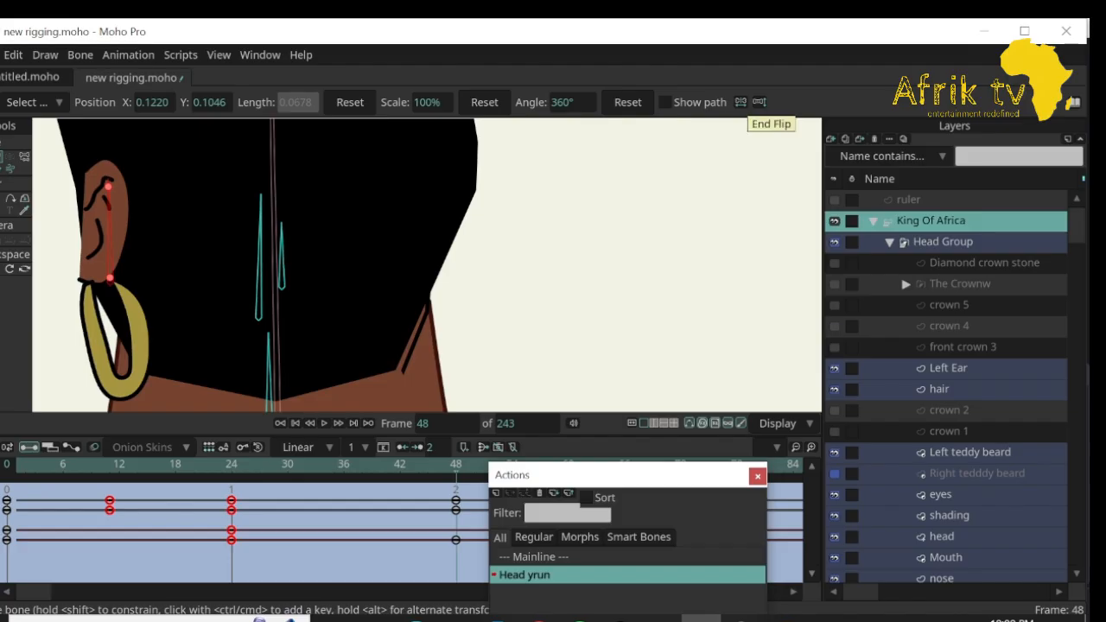
# At frame 48, flip the left ear's bone horizontally and shift it outward so the ear protrudes beyond the hair.
pyautogui.click(758, 102)
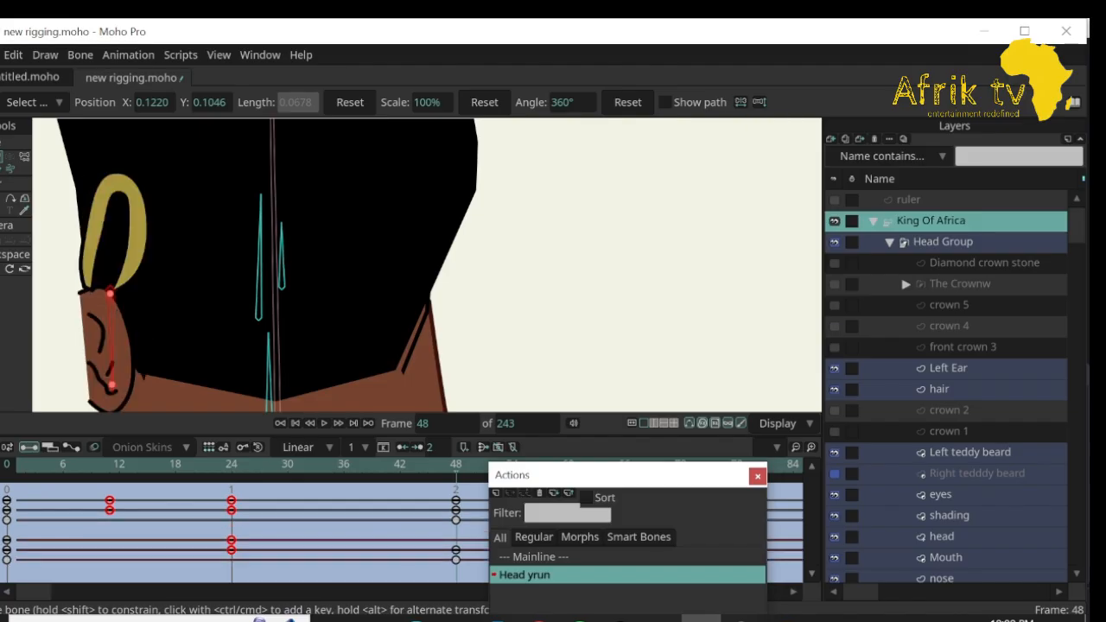
pyautogui.click(758, 102)
pyautogui.click(740, 102)
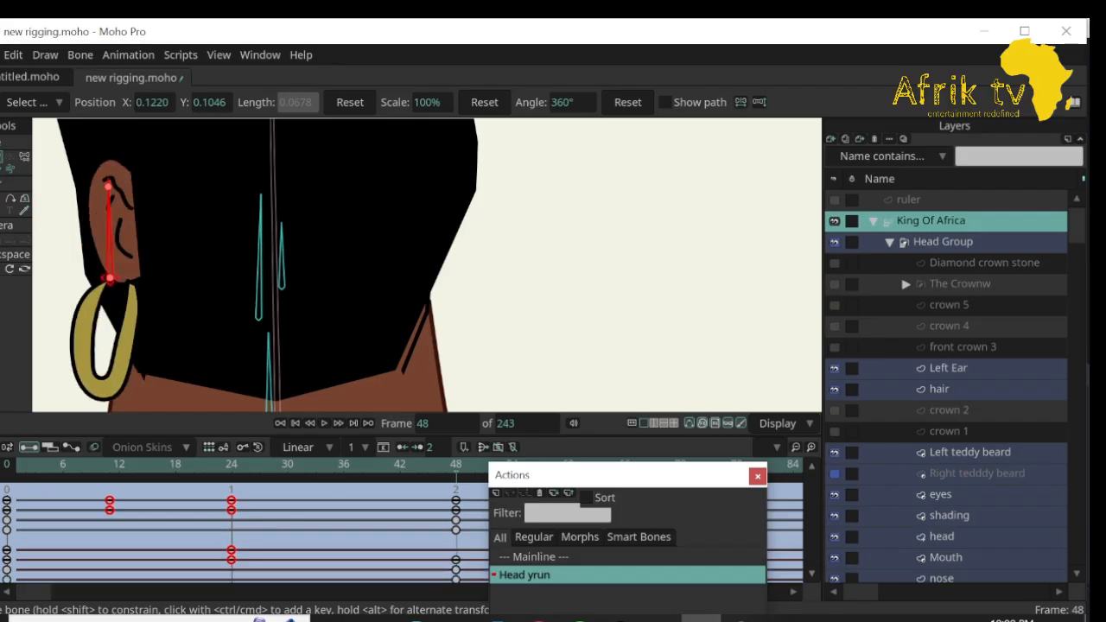
pyautogui.moveTo(109, 277); pyautogui.dragTo(60, 271)
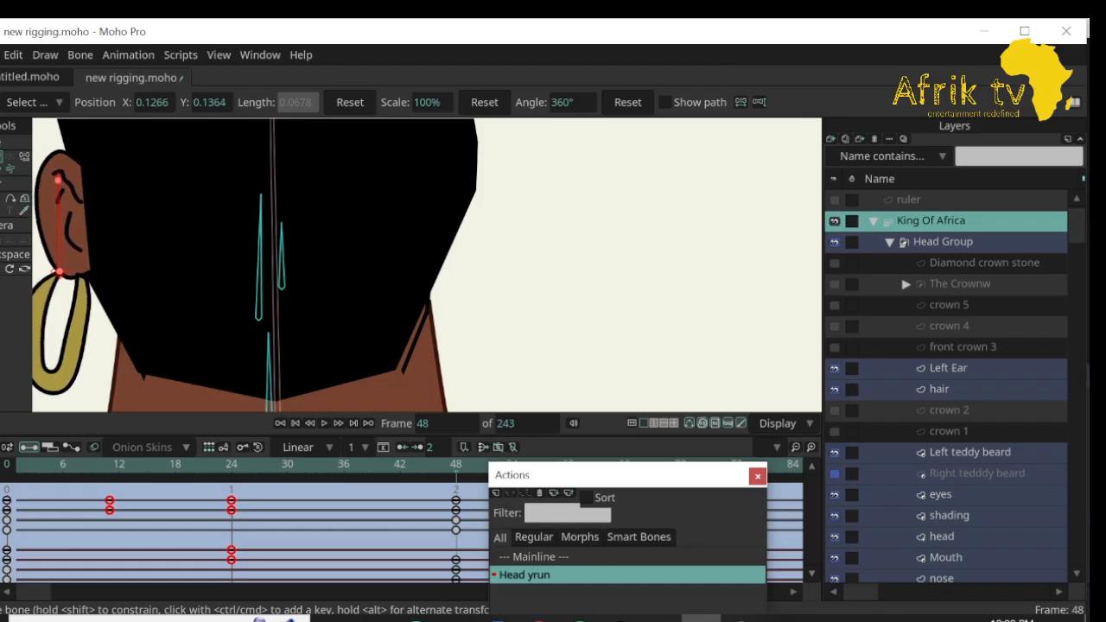
# At frame 48, move the right ear's bone to the opposite edge of the hair and flip it horizontally.
pyautogui.moveTo(456, 465); pyautogui.dragTo(7, 464)
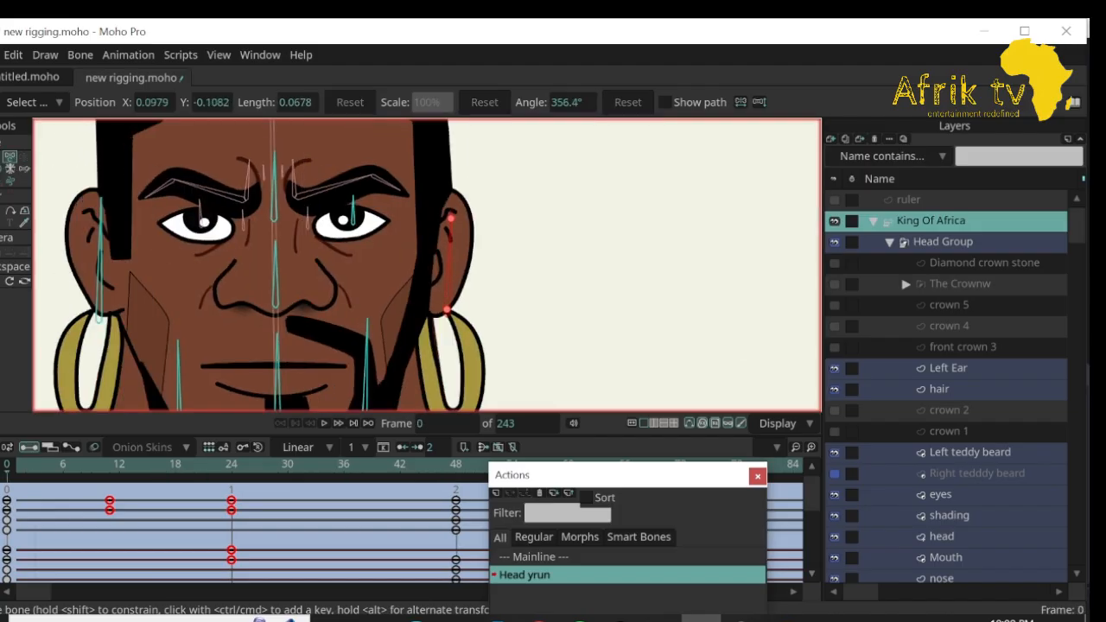
pyautogui.click(100, 269)
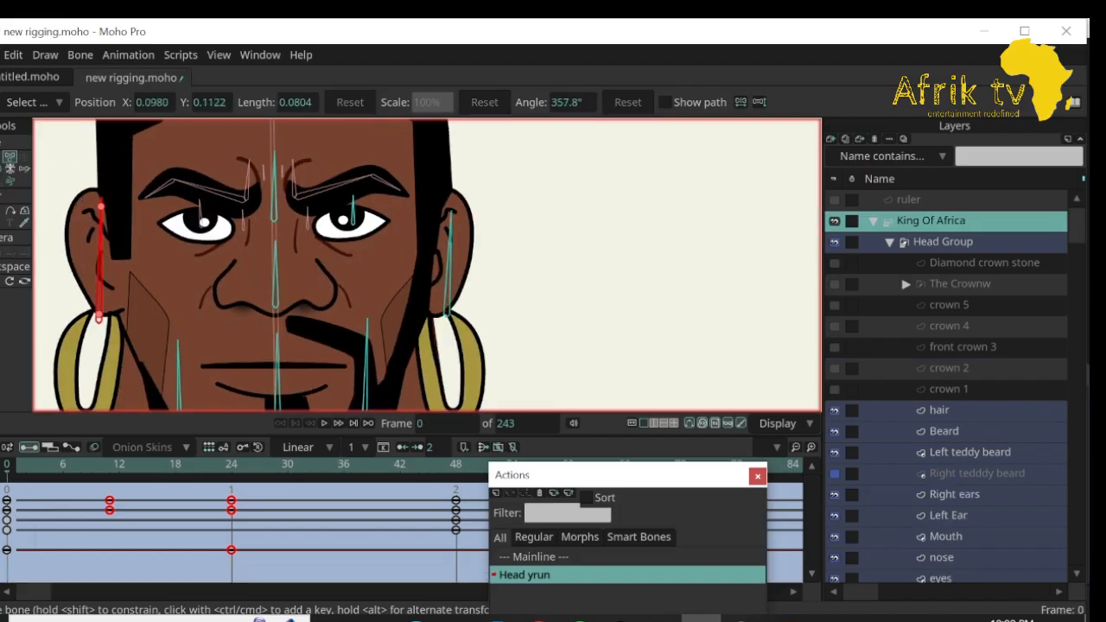
pyautogui.moveTo(7, 464); pyautogui.dragTo(457, 464)
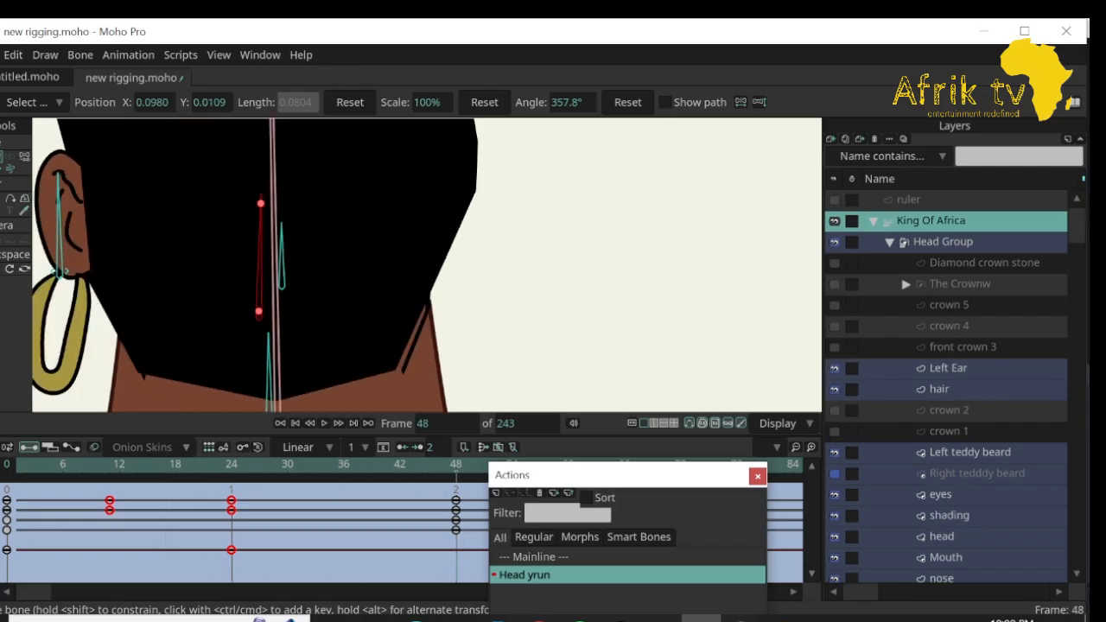
pyautogui.moveTo(258, 311); pyautogui.dragTo(457, 307)
pyautogui.click(740, 102)
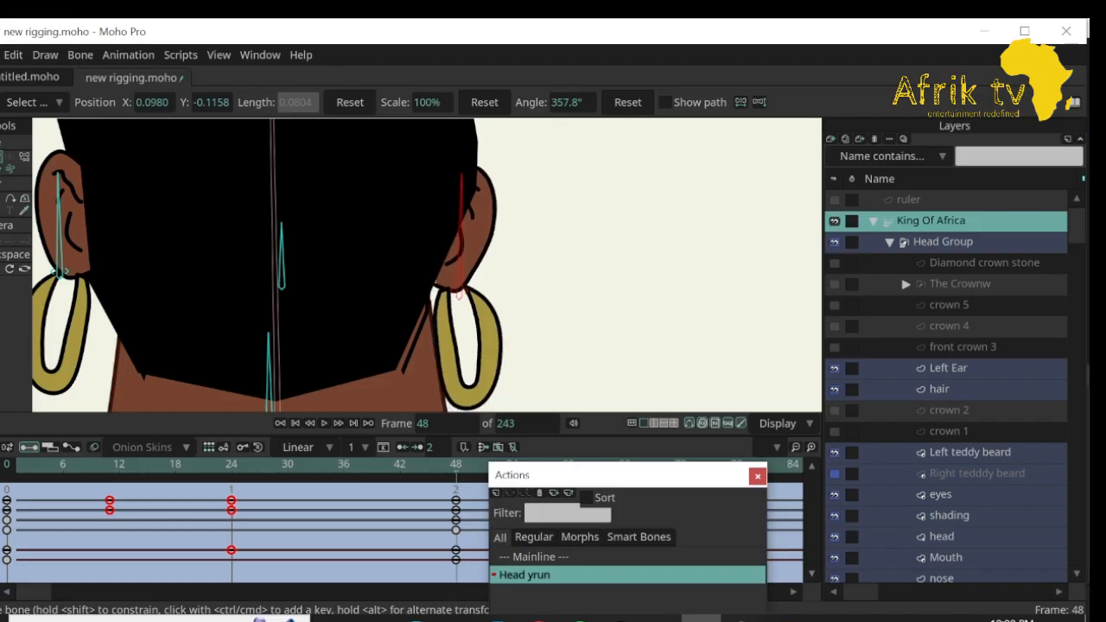
pyautogui.moveTo(459, 291); pyautogui.dragTo(461, 290)
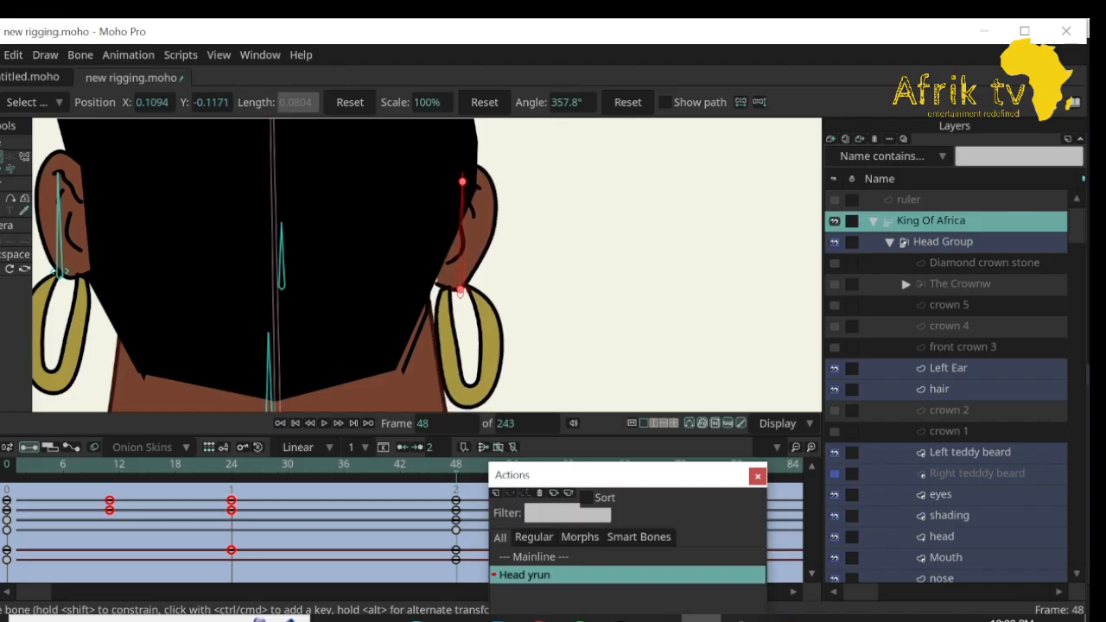
# Lower the left ear's bone slightly at frame 48 so its height is closer to the other ear's.
pyautogui.click(59, 227)
pyautogui.moveTo(59, 226); pyautogui.dragTo(60, 226)
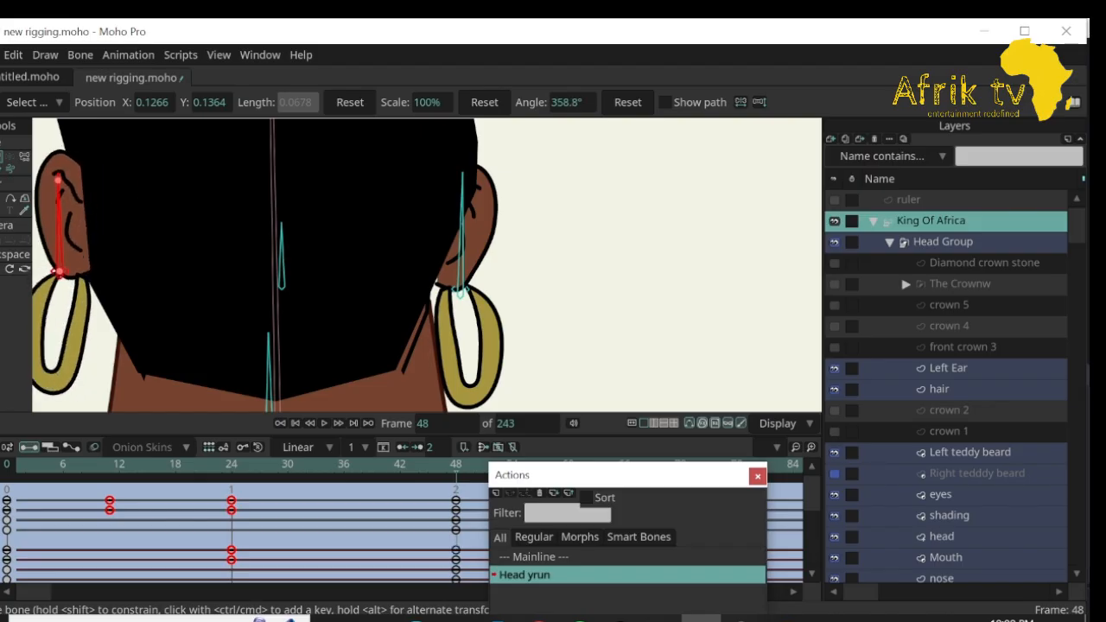
pyautogui.moveTo(60, 271); pyautogui.dragTo(61, 277)
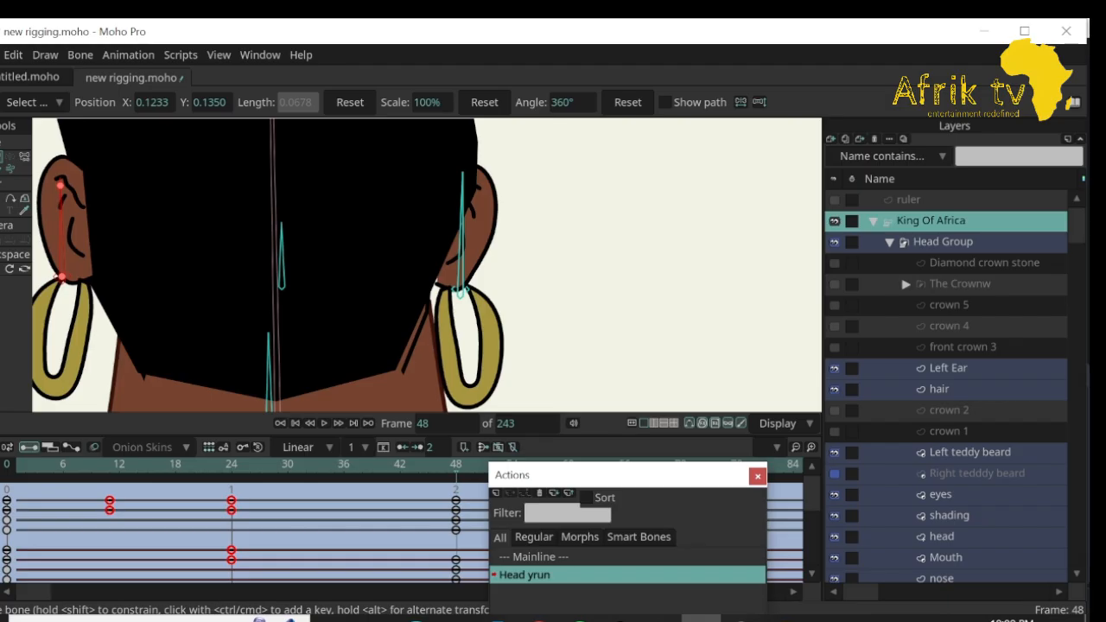
# Set all of the left ear bone's visible keys, from frame 0 to 48, to linear interpolation.
pyautogui.moveTo(456, 465); pyautogui.dragTo(344, 466)
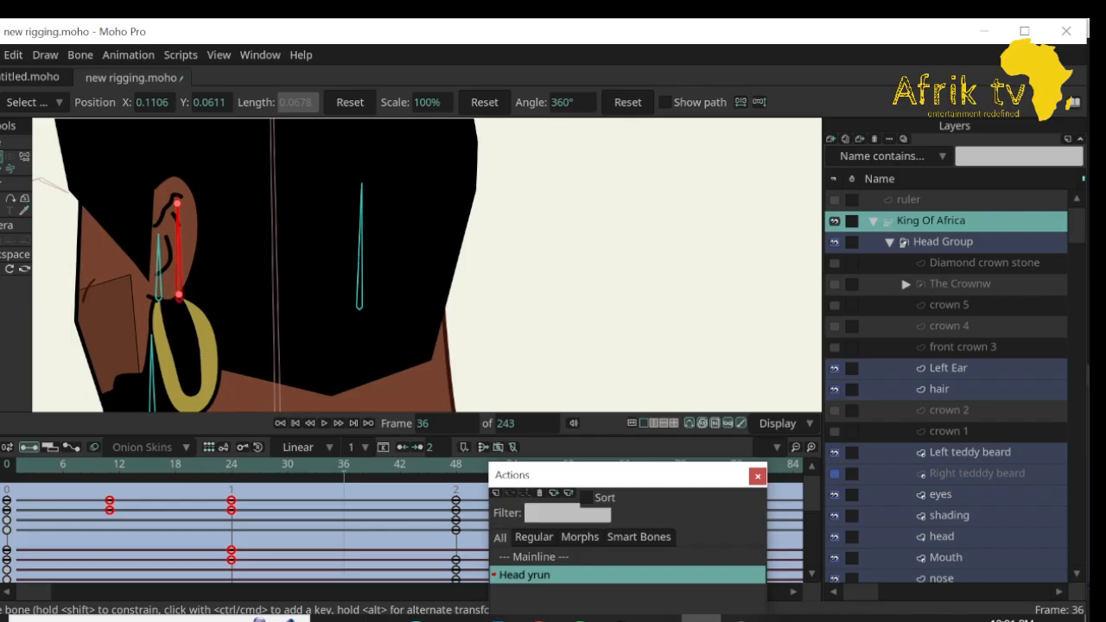
pyautogui.moveTo(179, 294); pyautogui.dragTo(177, 295)
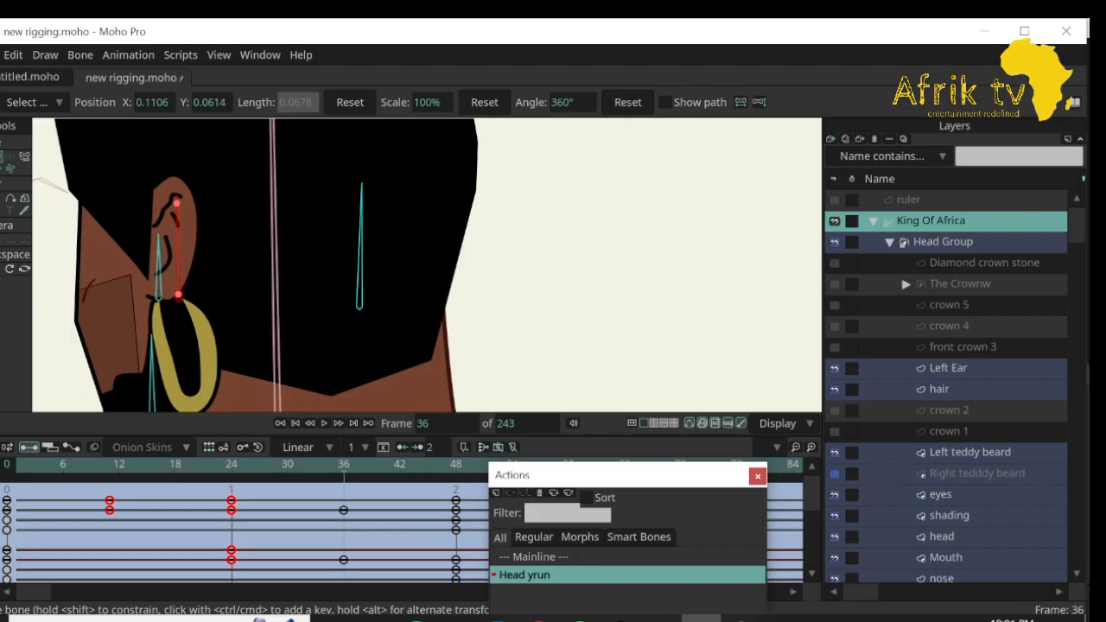
pyautogui.hotkey('ctrl', 'z')
pyautogui.moveTo(475, 489); pyautogui.dragTo(7, 600)
pyautogui.rightClick(231, 509)
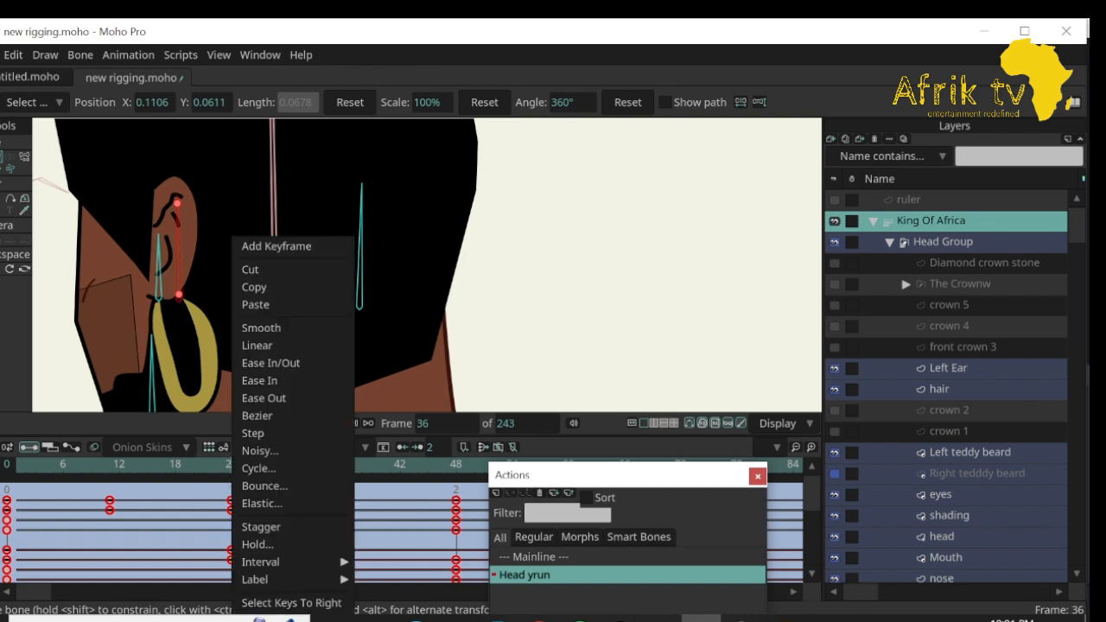
pyautogui.click(260, 344)
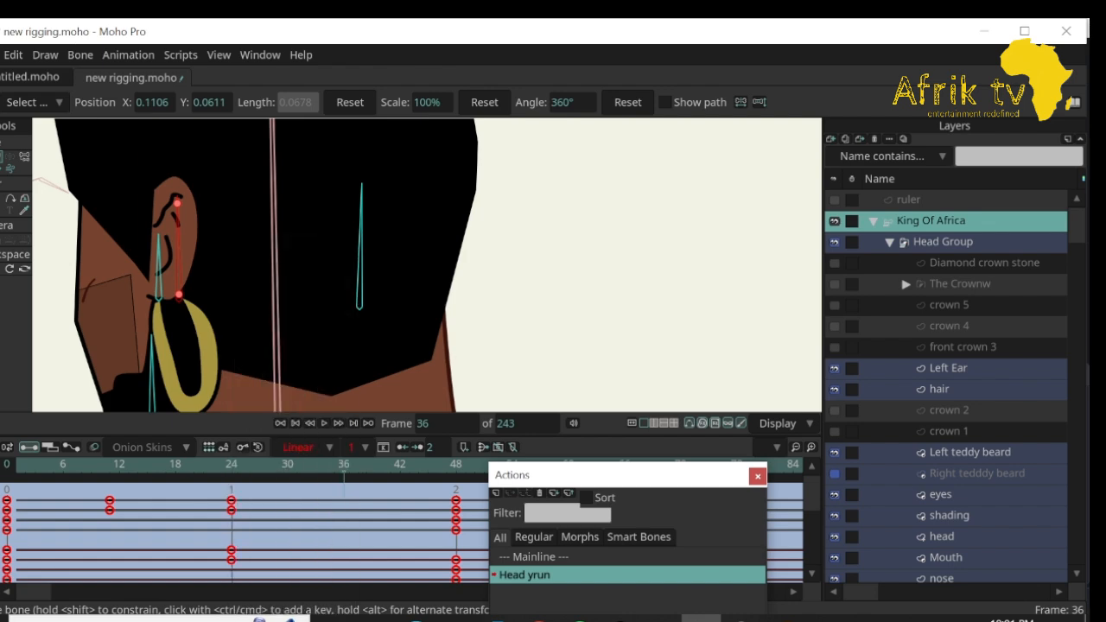
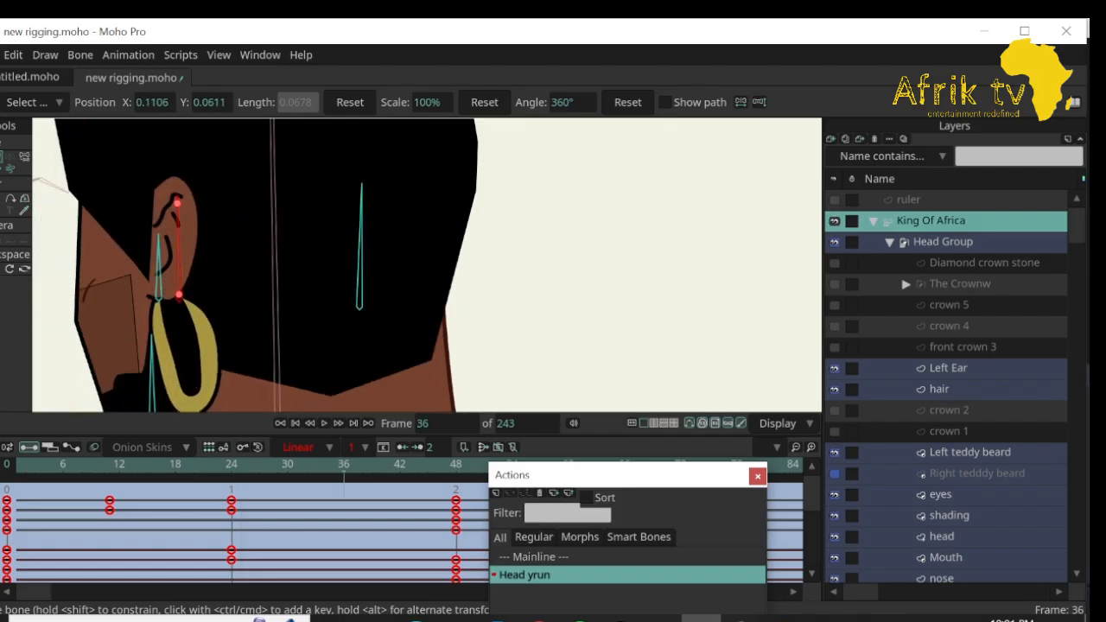
# Move the left ear's bone closer to the face at frame 36 and inward over the hair's edge at frame 45.
pyautogui.moveTo(179, 295); pyautogui.dragTo(134, 295)
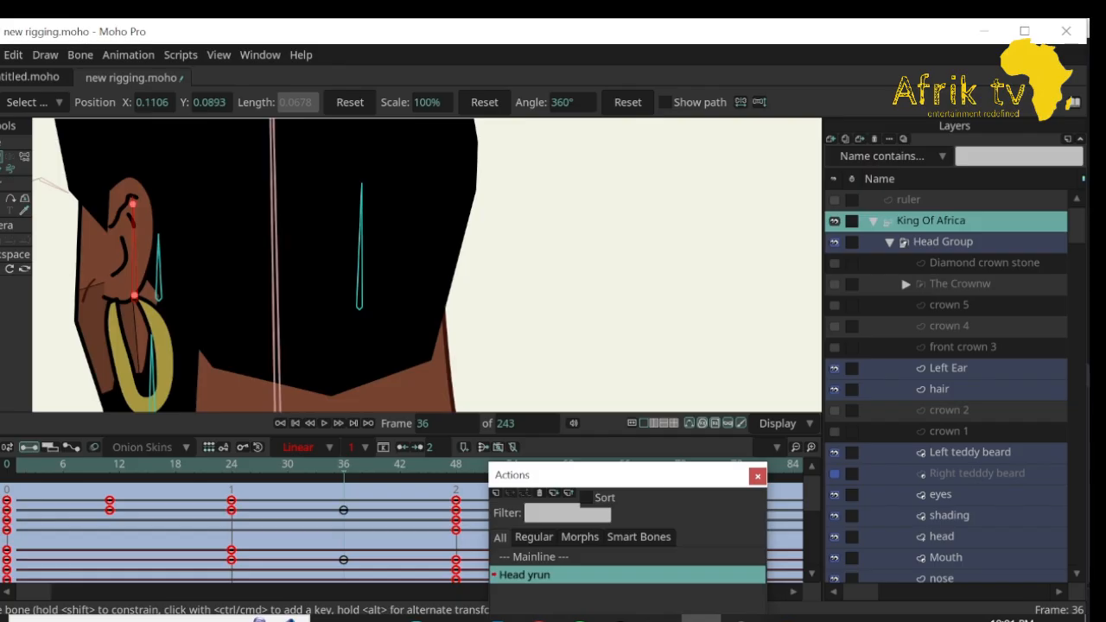
pyautogui.moveTo(344, 465); pyautogui.dragTo(428, 465)
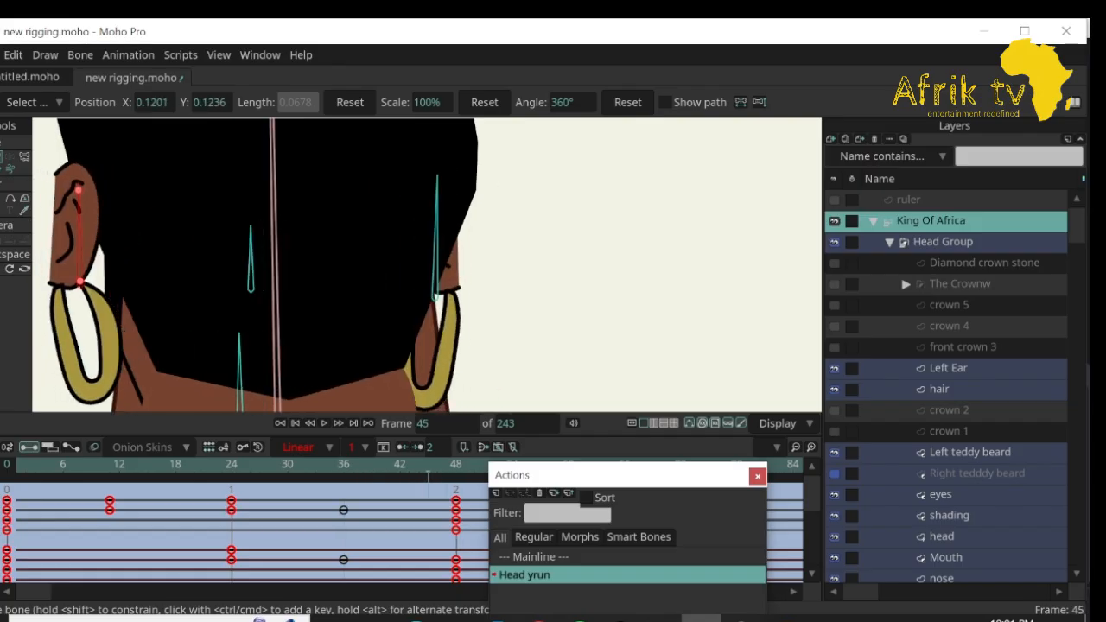
pyautogui.moveTo(79, 281); pyautogui.dragTo(107, 283)
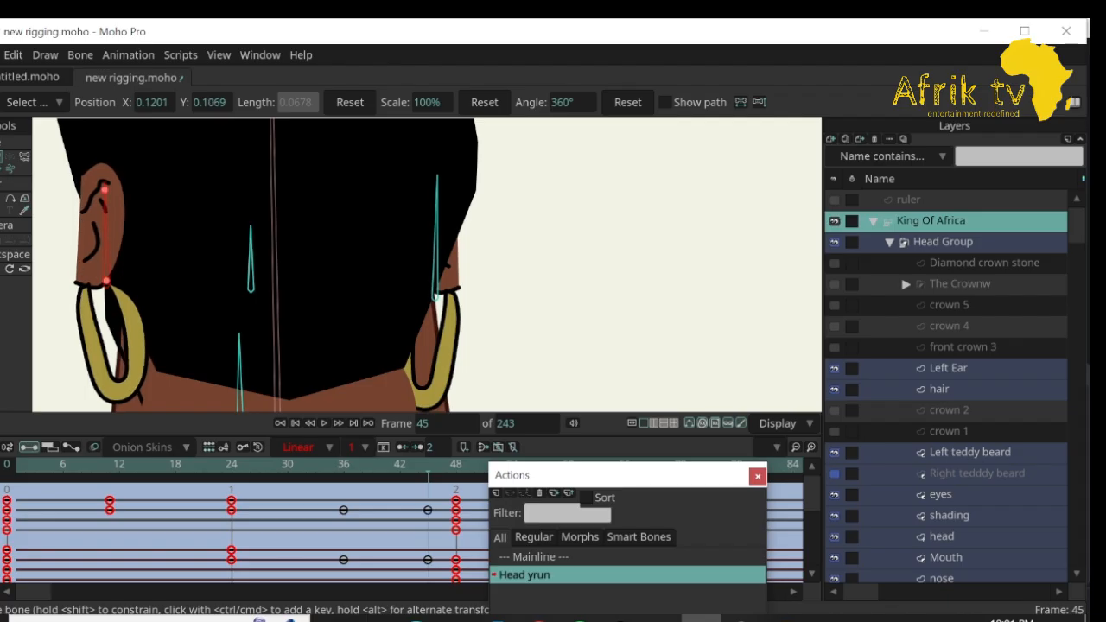
# At frame 45, flip the left ear's bone horizontally and shift it outward beyond the hair's edge.
pyautogui.click(740, 102)
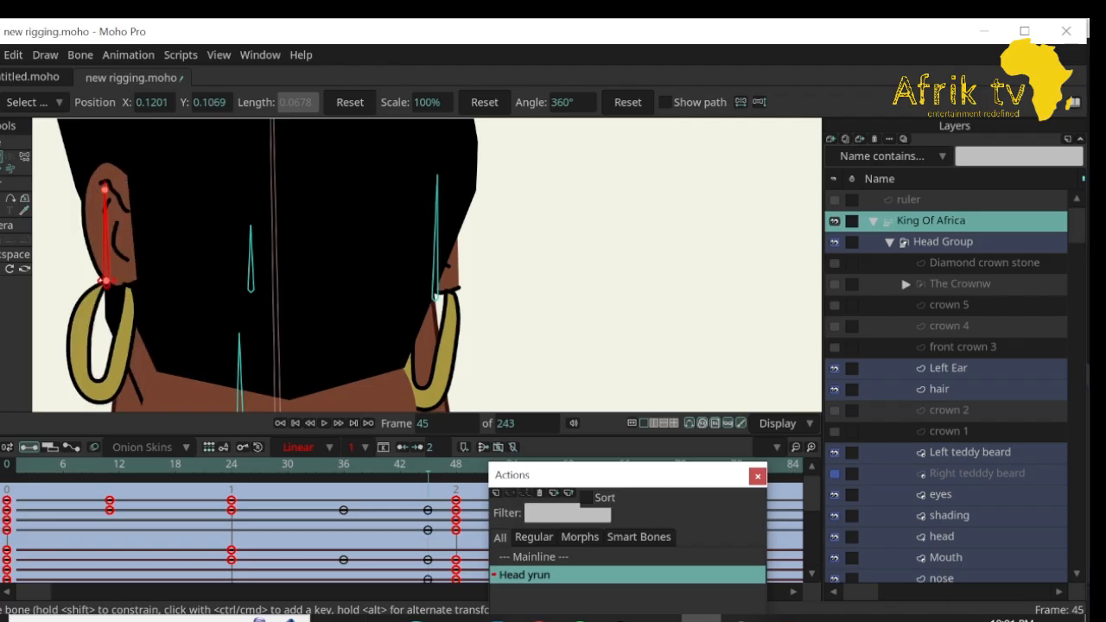
pyautogui.moveTo(105, 226); pyautogui.dragTo(66, 244)
pyautogui.hotkey('ctrl', 'z')
pyautogui.moveTo(105, 282); pyautogui.dragTo(76, 283)
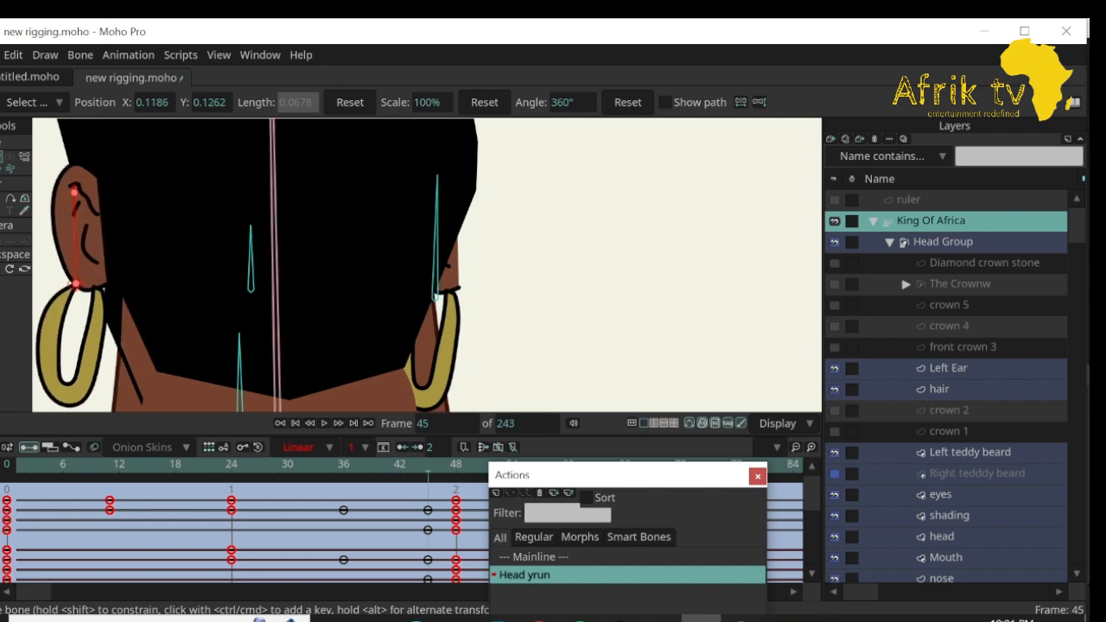
# Step through the frames between 48 and 29 to examine how the left ear travels during the head turn.
pyautogui.press('Right')
pyautogui.press('Right')
pyautogui.press('Right')
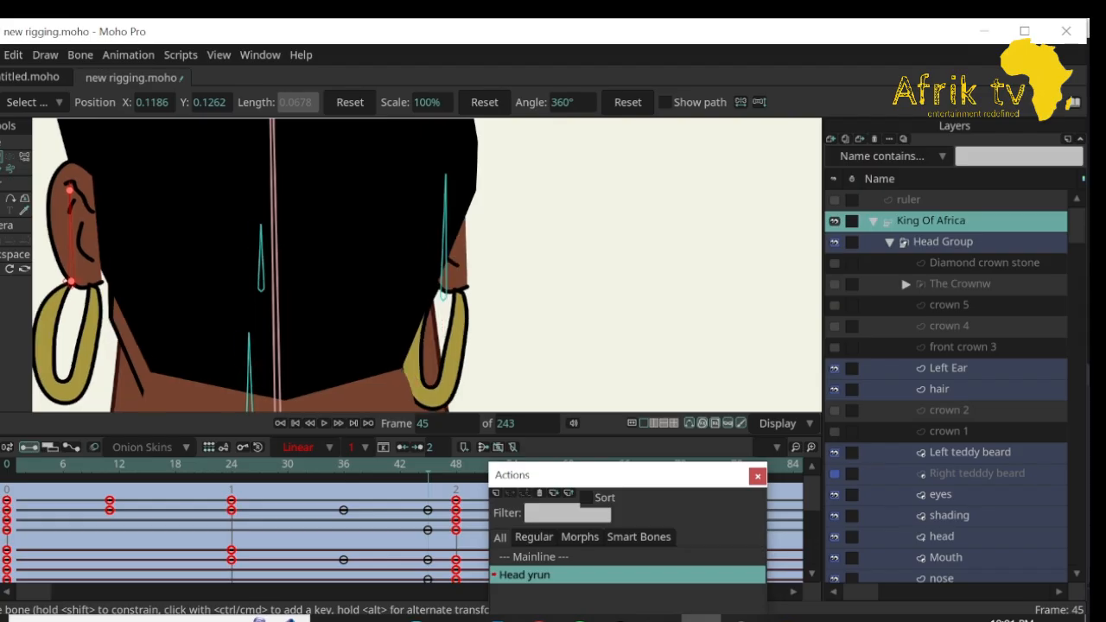
pyautogui.press('Left')
pyautogui.press('Left')
pyautogui.press('Left')
pyautogui.press('Left')
pyautogui.press('Left')
pyautogui.press('Left')
pyautogui.press('Left')
pyautogui.press('Left')
pyautogui.press('Left')
pyautogui.press('Left')
pyautogui.press('Left')
pyautogui.press('Left')
pyautogui.press('Left')
pyautogui.press('Left')
pyautogui.press('Left')
pyautogui.press('Left')
pyautogui.press('Left')
pyautogui.press('Left')
pyautogui.press('Left')
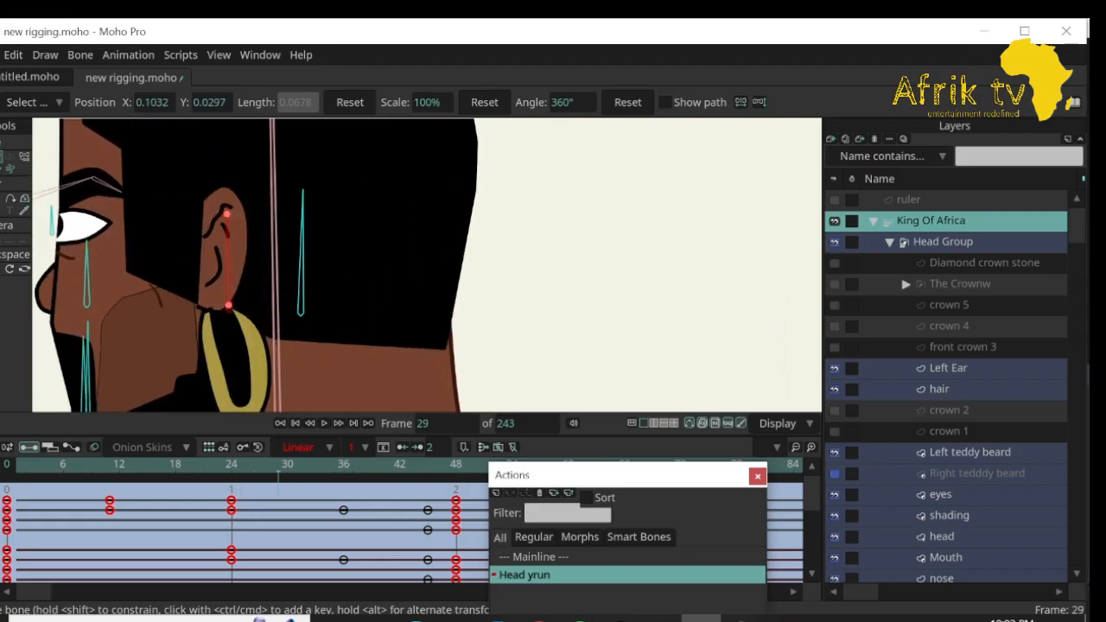
pyautogui.press('Right')
pyautogui.press('Right')
pyautogui.press('Right')
pyautogui.press('Right')
pyautogui.press('Right')
pyautogui.press('Right')
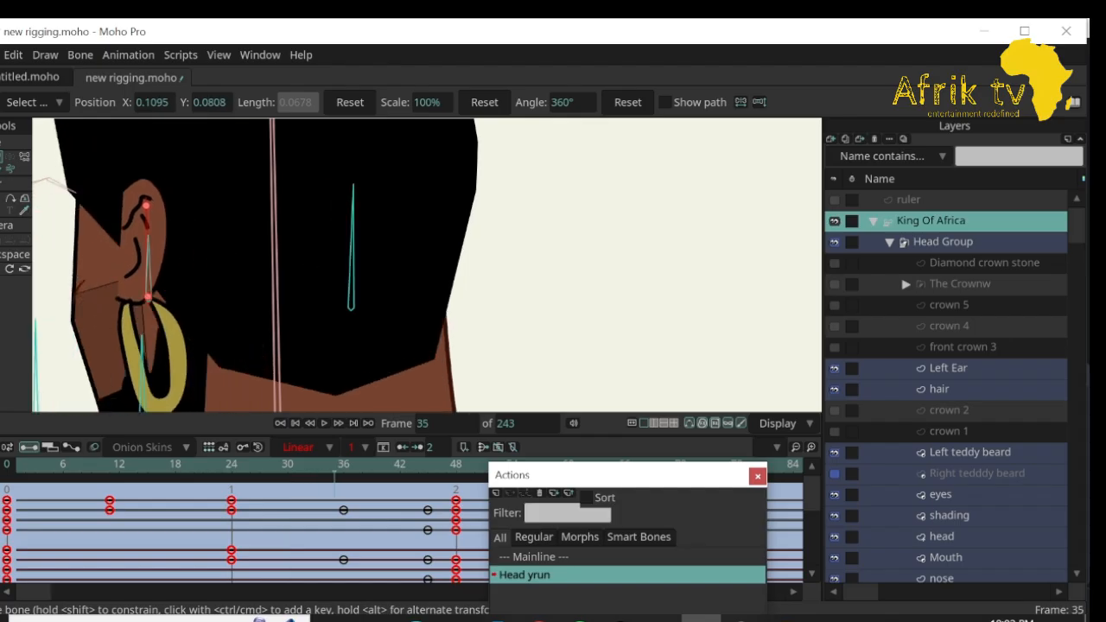
# Apply linear interpolation to the left ear bone's keys from frame 24 to 45.
pyautogui.press('Right')
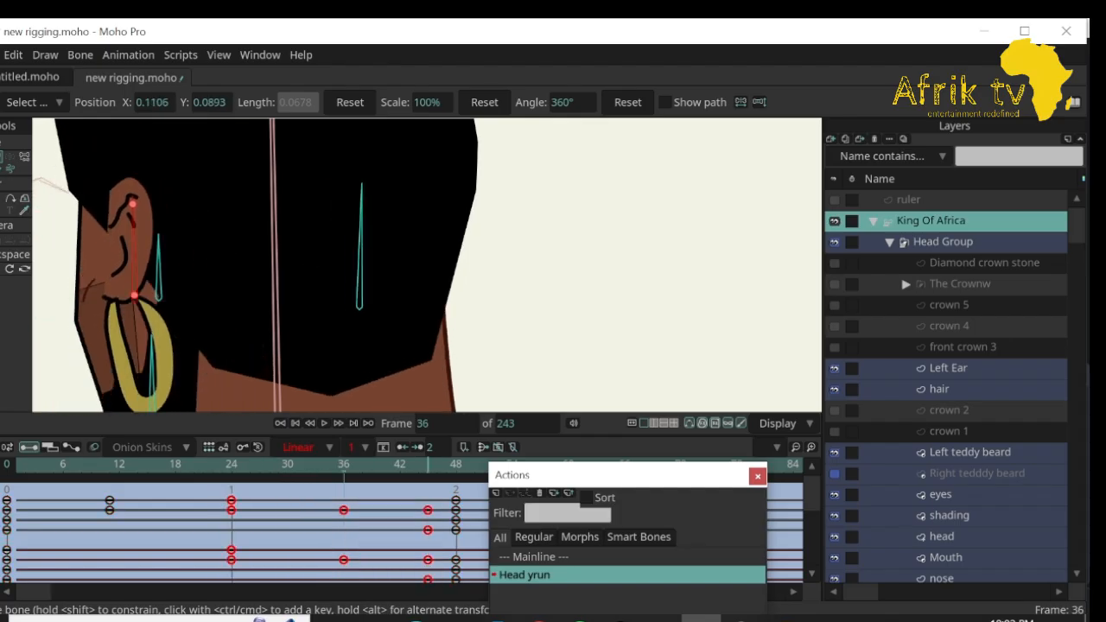
pyautogui.rightClick(427, 511)
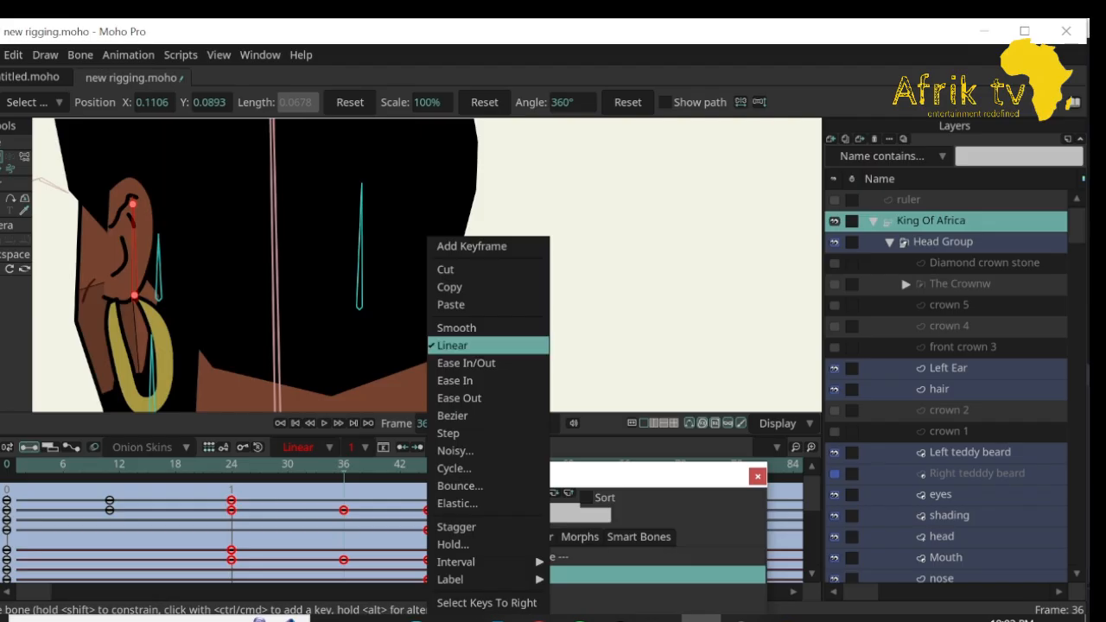
pyautogui.click(453, 345)
# At frame 30, shift the left ear's bone toward the face, and check the motion up to frame 36.
pyautogui.press('Left')
pyautogui.press('Left')
pyautogui.press('Left')
pyautogui.press('Left')
pyautogui.press('Left')
pyautogui.press('Left')
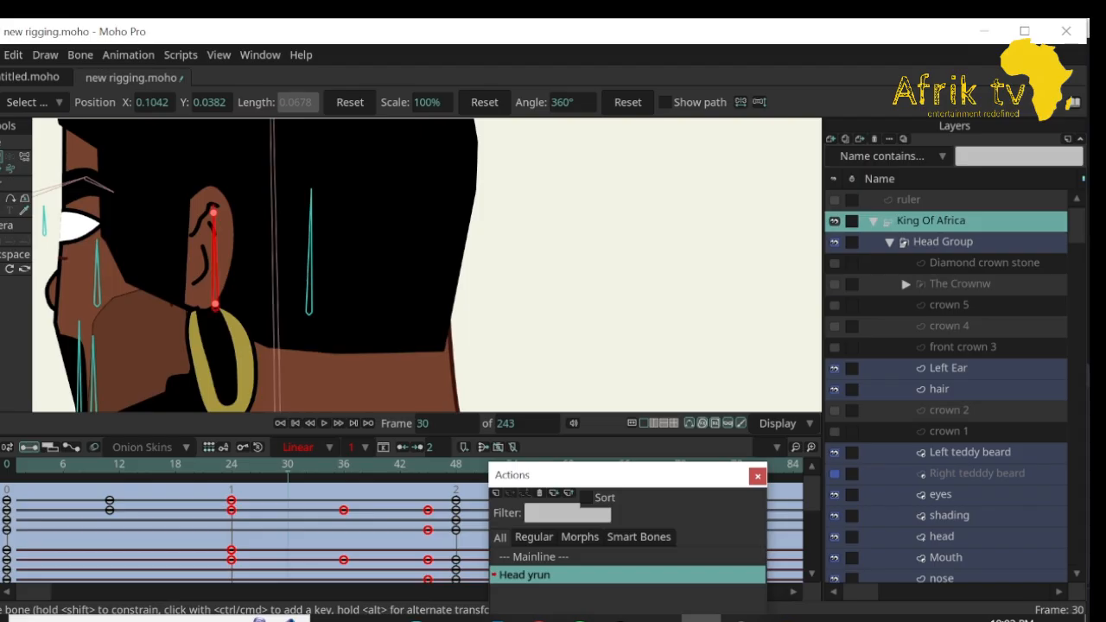
pyautogui.moveTo(215, 304); pyautogui.dragTo(163, 305)
pyautogui.moveTo(287, 464)
pyautogui.mouseDown()
pyautogui.moveTo(363, 465)
pyautogui.moveTo(344, 465)
pyautogui.mouseUp()
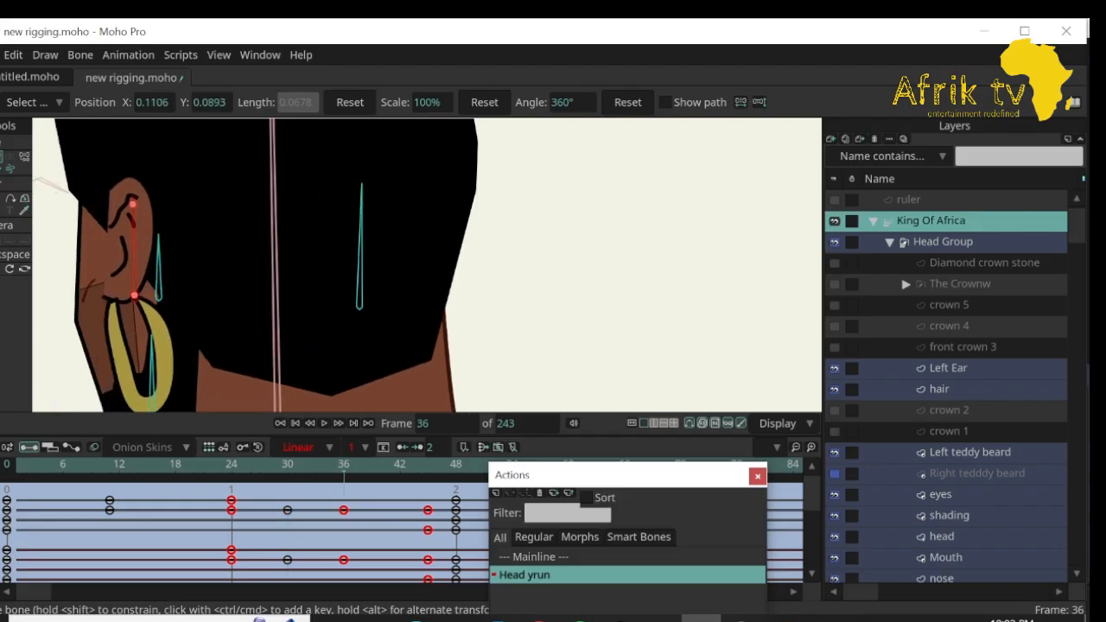
# At frame 42, shift the left ear's bone inward toward the hair, keeping the bone upright.
pyautogui.click(418, 465)
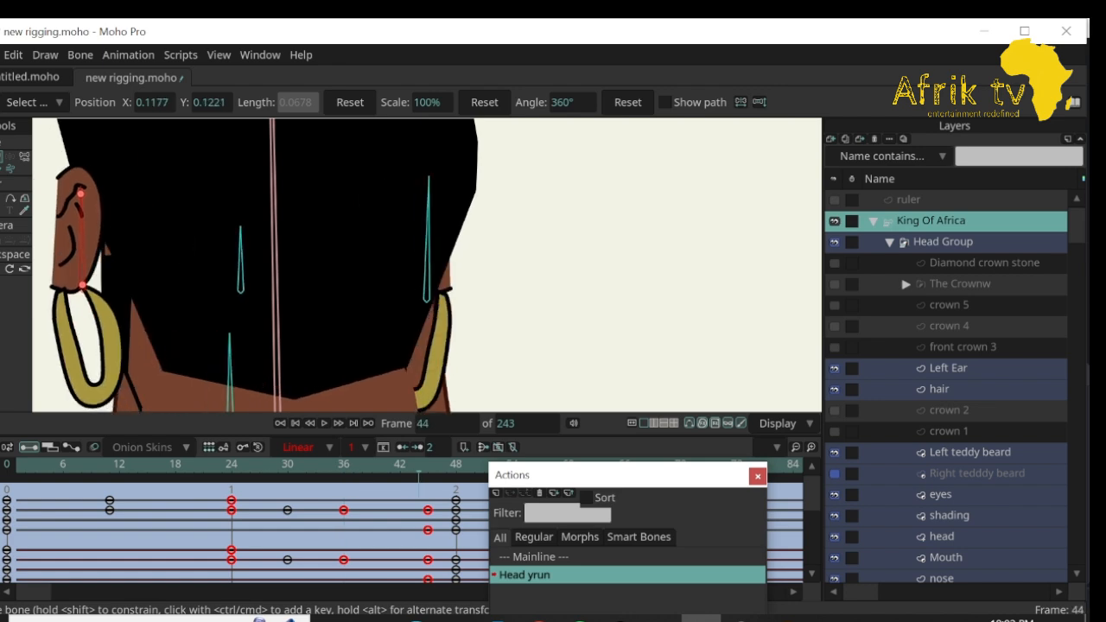
pyautogui.moveTo(418, 465)
pyautogui.mouseDown()
pyautogui.moveTo(427, 465)
pyautogui.moveTo(400, 464)
pyautogui.mouseUp()
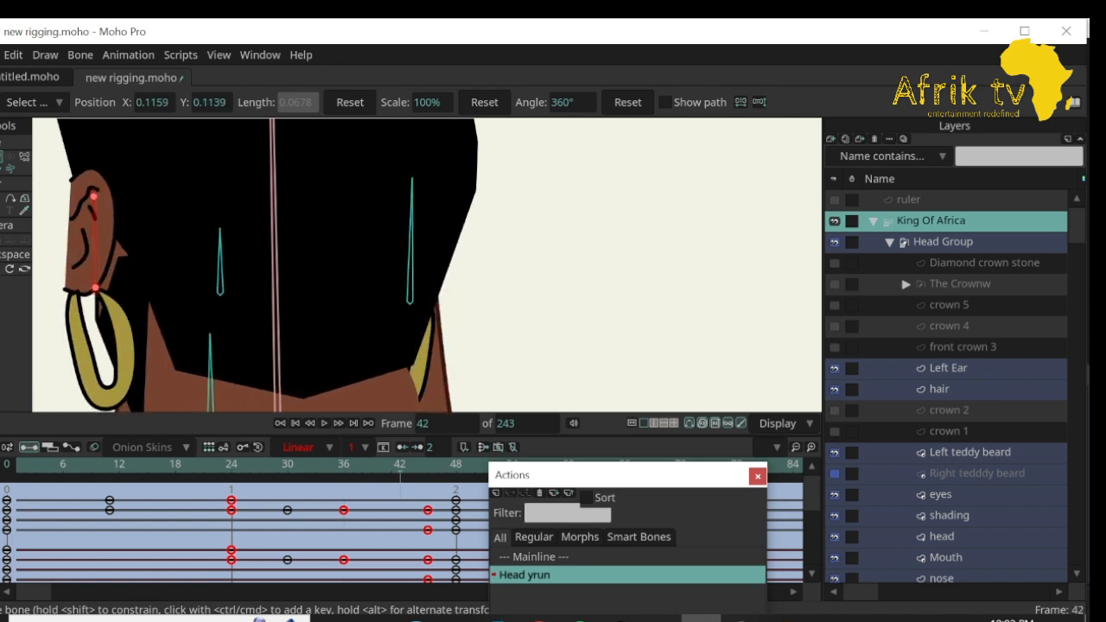
pyautogui.moveTo(94, 201); pyautogui.dragTo(130, 203)
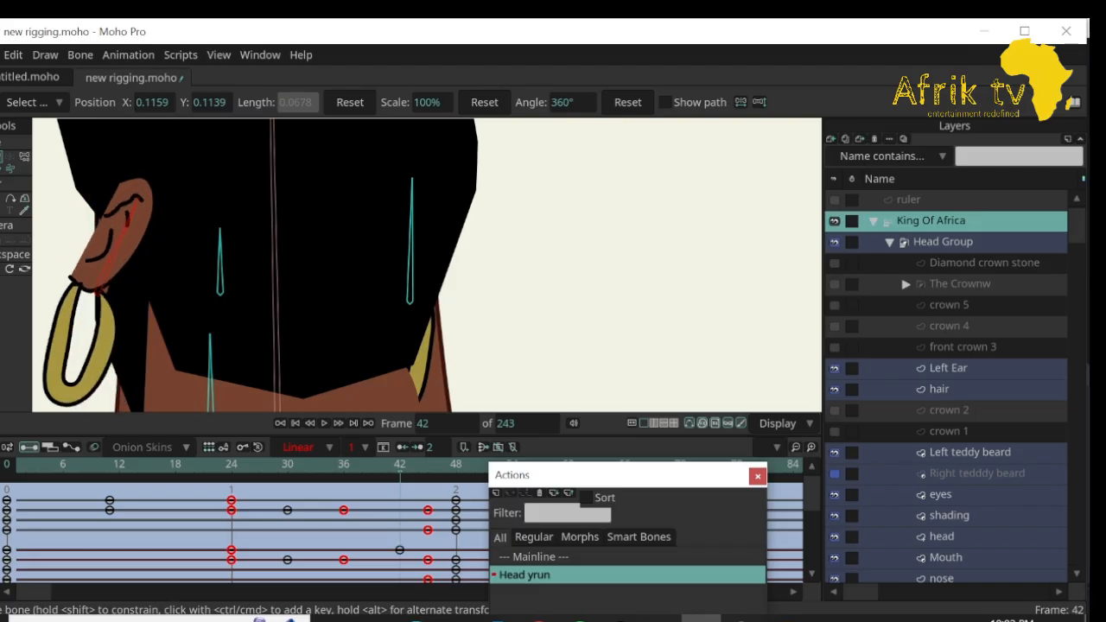
pyautogui.hotkey('ctrl', 'z')
pyautogui.moveTo(95, 287); pyautogui.dragTo(109, 285)
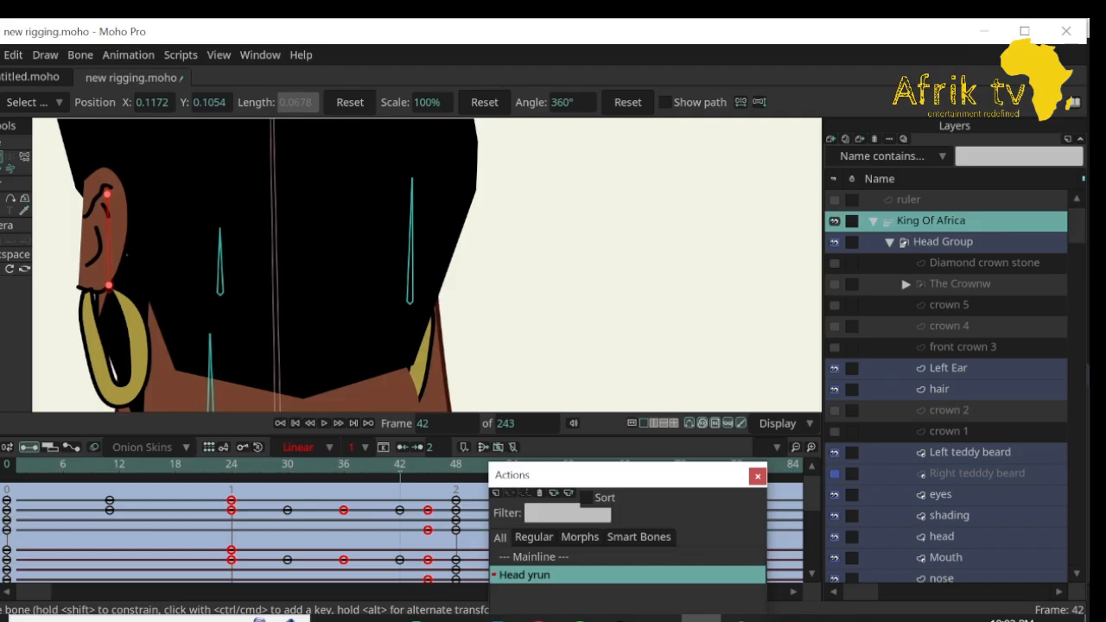
# On the Left Ear layer, key the ear's current point positions at frame 39.
pyautogui.click(948, 368)
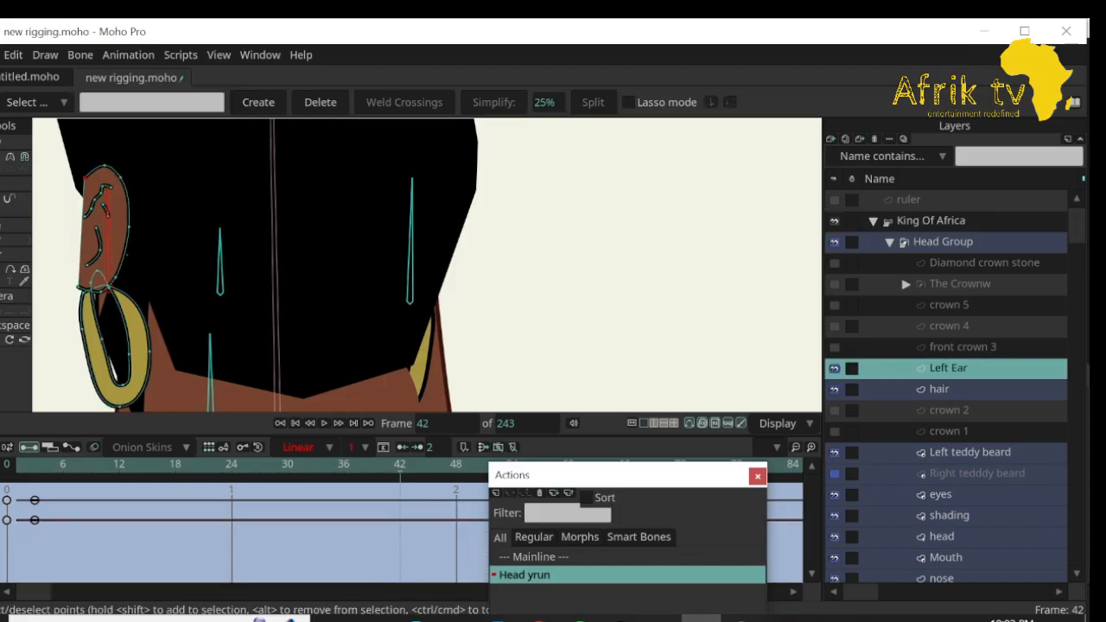
pyautogui.press('Left')
pyautogui.press('Left')
pyautogui.press('Left')
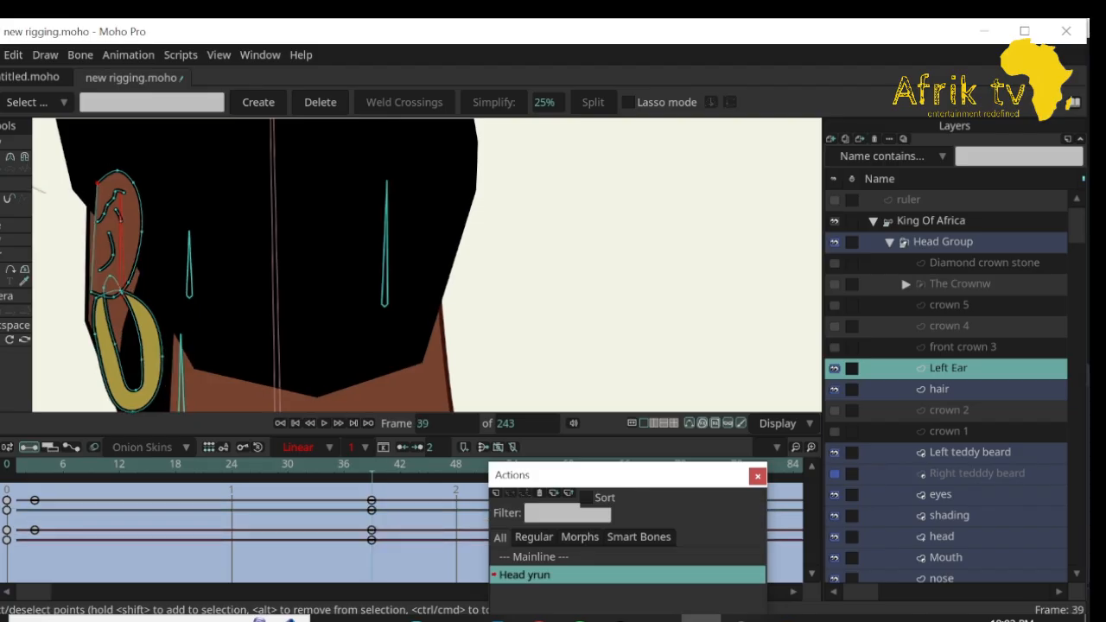
# At frame 42, narrow the whole left ear and earring horizontally from the inner side.
pyautogui.press('Right')
pyautogui.press('Right')
pyautogui.press('Right')
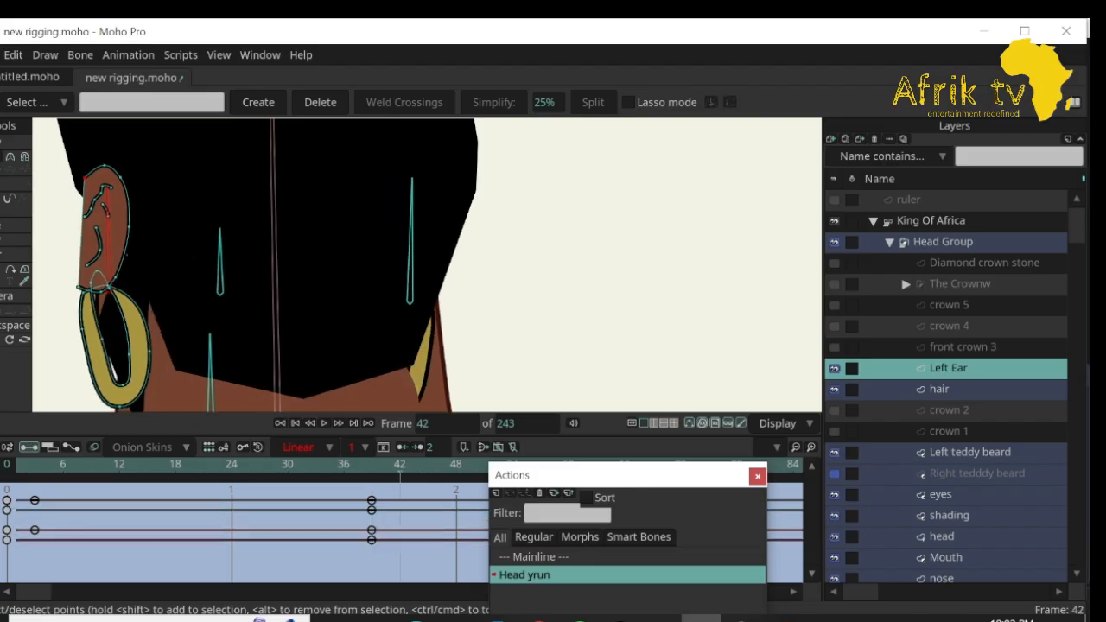
pyautogui.press('t')
pyautogui.hotkey('ctrl', 'a')
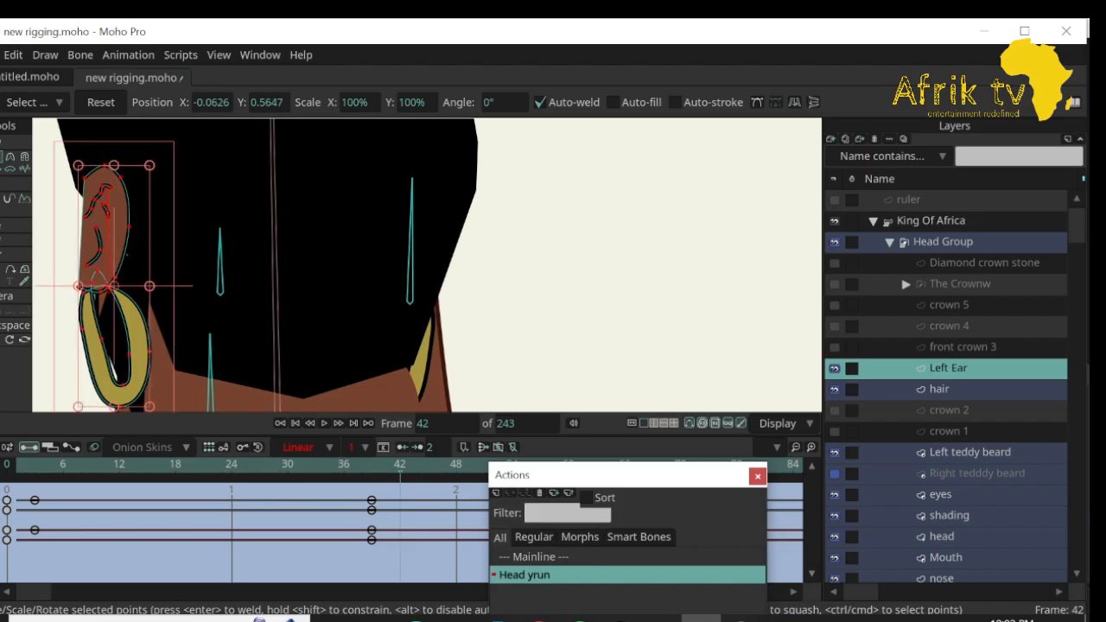
pyautogui.moveTo(149, 285); pyautogui.dragTo(126, 286)
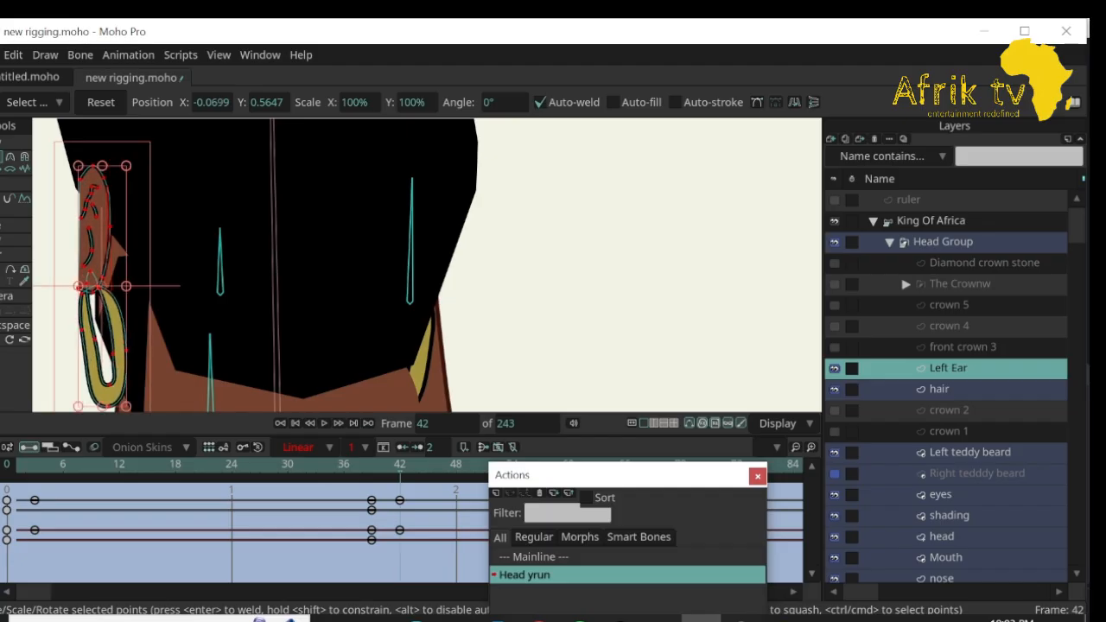
# At frame 48, widen the left ear and earring outward, away from the head.
pyautogui.press('Right')
pyautogui.press('Right')
pyautogui.press('Right')
pyautogui.press('Right')
pyautogui.press('Right')
pyautogui.press('Right')
pyautogui.press('Right')
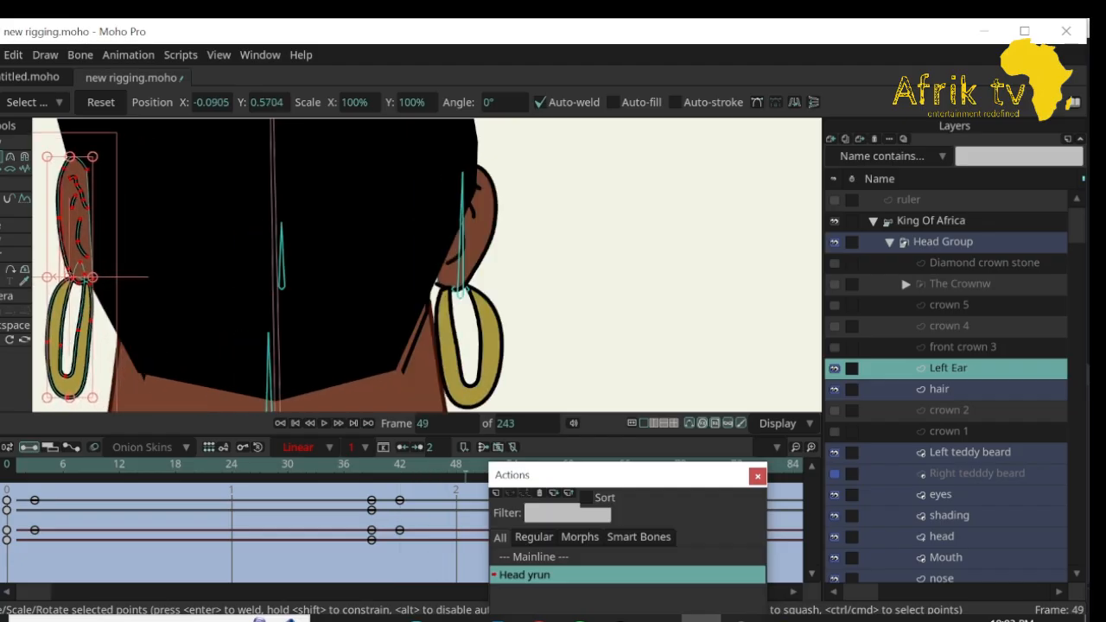
pyautogui.press('Left')
pyautogui.moveTo(259, 259); pyautogui.dragTo(378, 276)
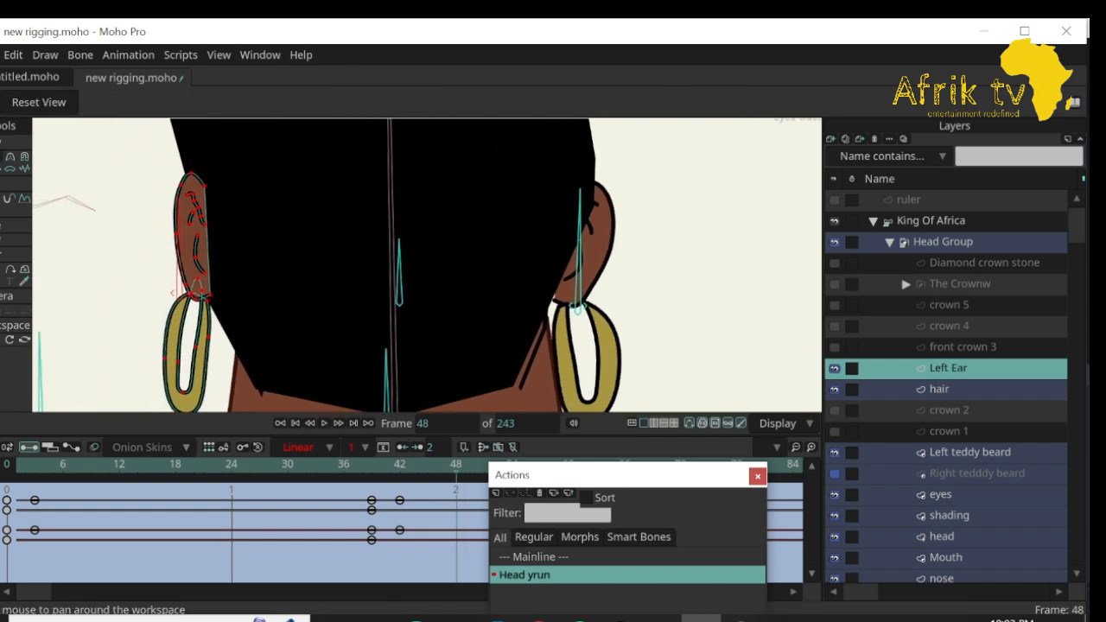
pyautogui.moveTo(164, 294); pyautogui.dragTo(130, 294)
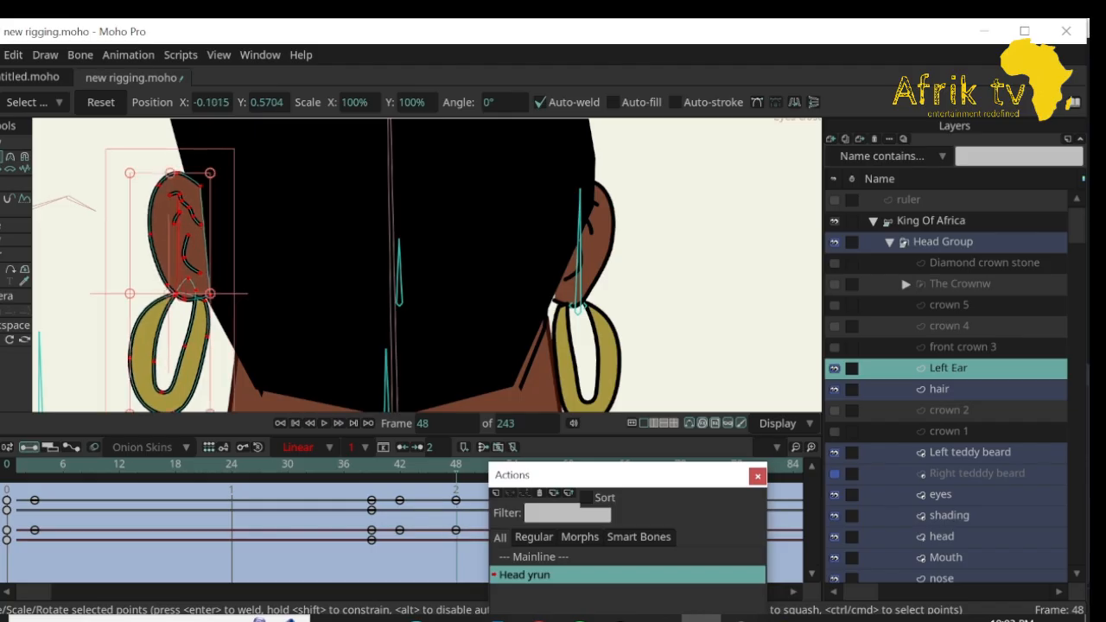
# Move the Left Ear layer directly below the hair layer and nudge the ear slightly inward at frame 48.
pyautogui.doubleClick(947, 367)
pyautogui.click(955, 367)
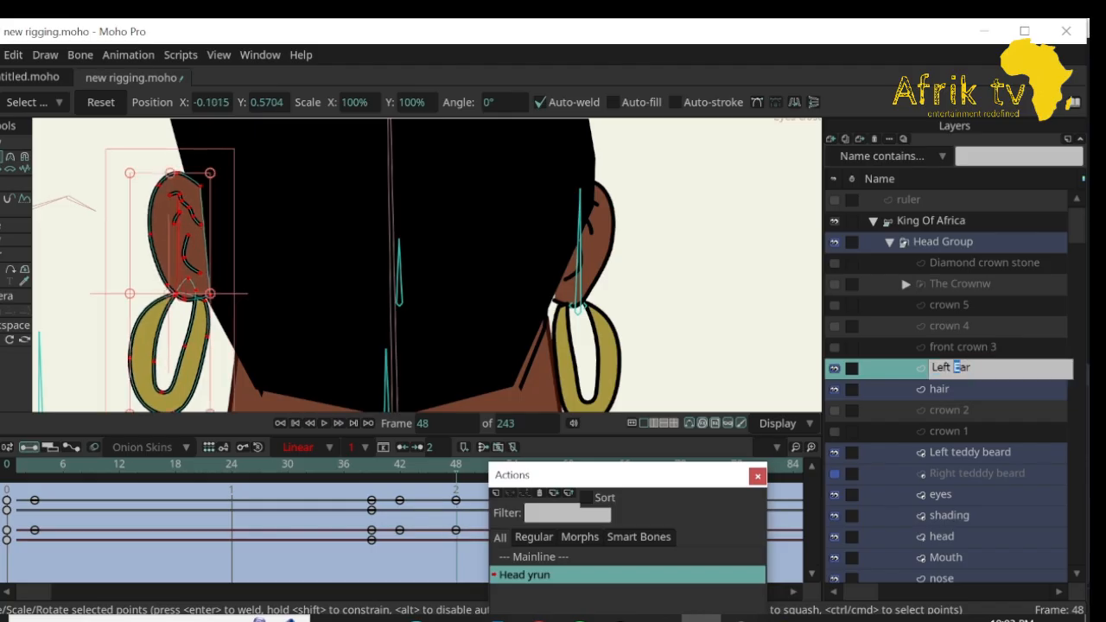
pyautogui.moveTo(921, 369); pyautogui.dragTo(921, 401)
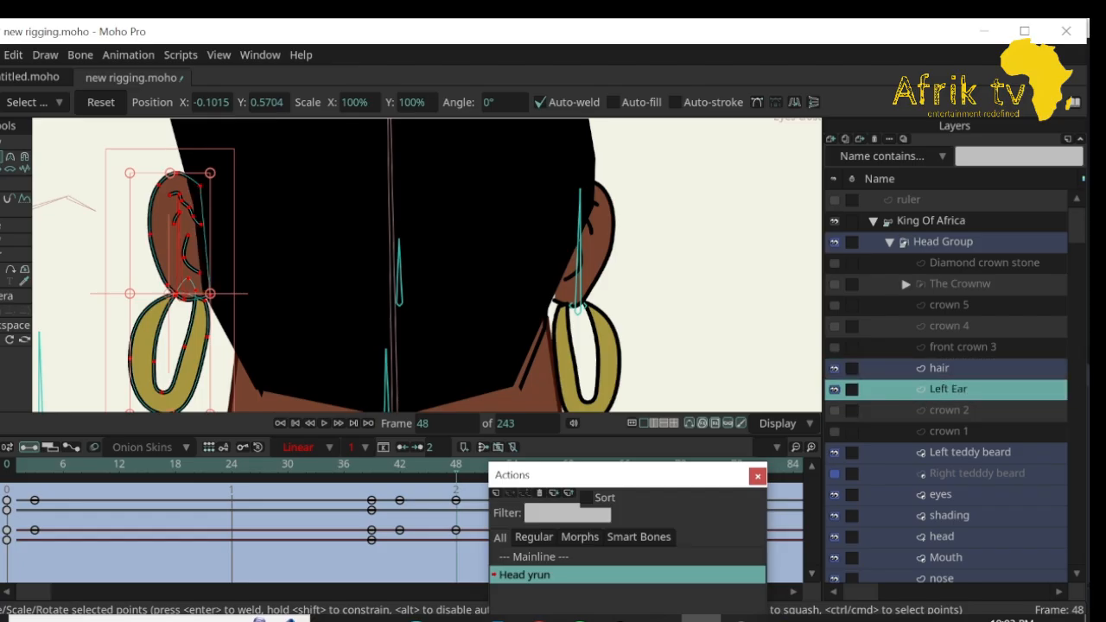
pyautogui.moveTo(173, 259); pyautogui.dragTo(180, 259)
# Try thickening the outline of all the left ear's points to 848% line width at frame 48.
pyautogui.press('q')
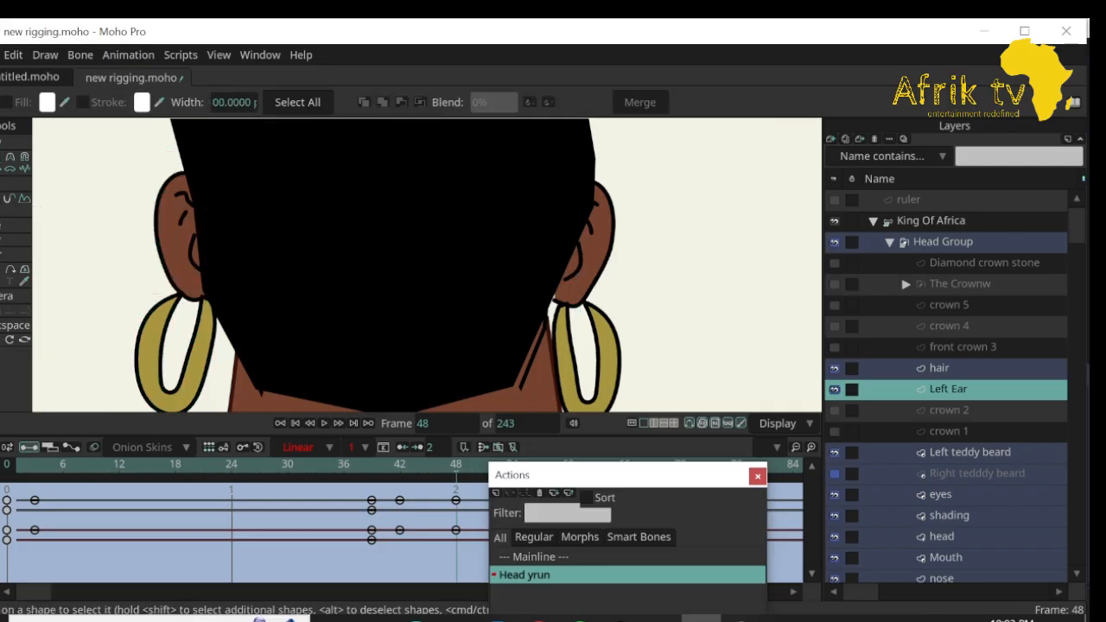
pyautogui.press('w')
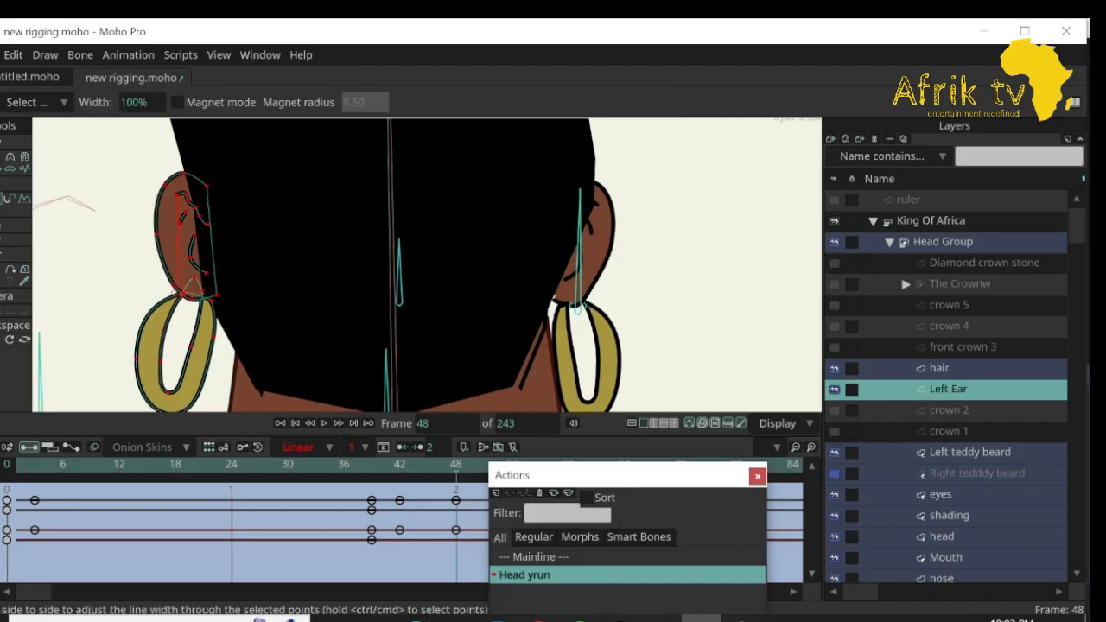
pyautogui.moveTo(180, 259); pyautogui.dragTo(251, 259)
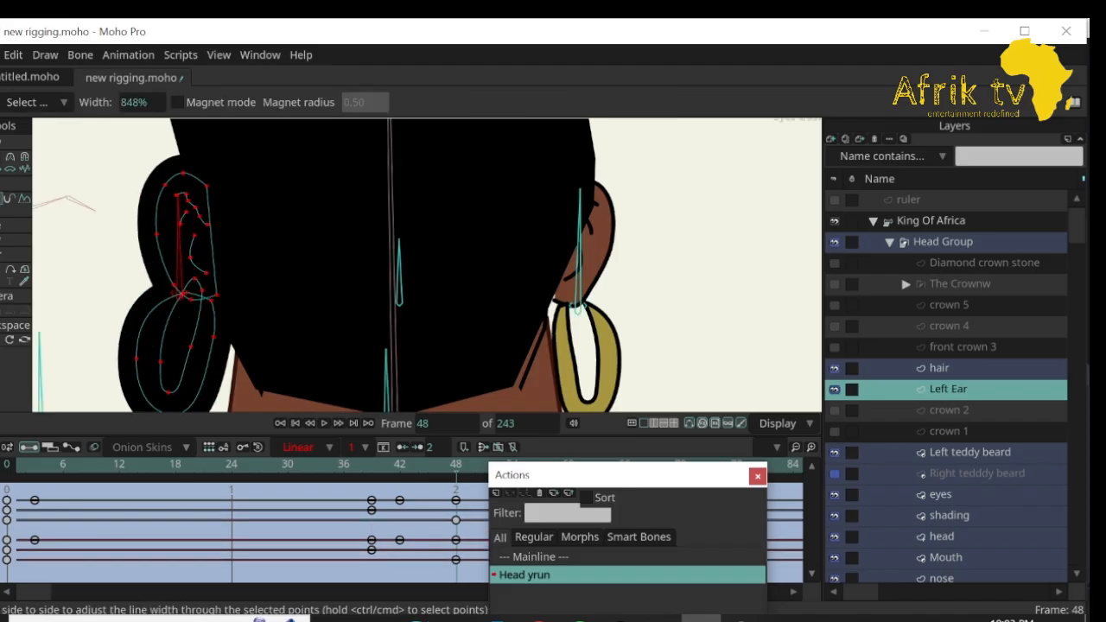
pyautogui.hotkey('ctrl', 'z')
# At frame 48, deselect the left ear's points and thin its inner detail lines, reducing individual point widths to 0%.
pyautogui.moveTo(122, 190); pyautogui.dragTo(226, 192)
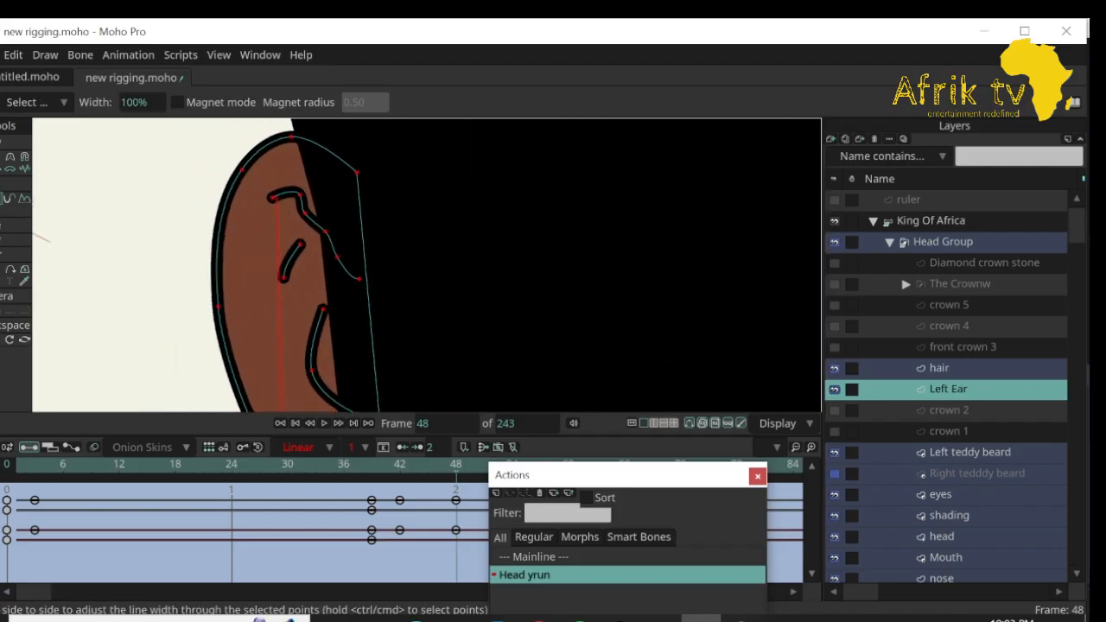
pyautogui.press('t')
pyautogui.hotkey('ctrl', 'd')
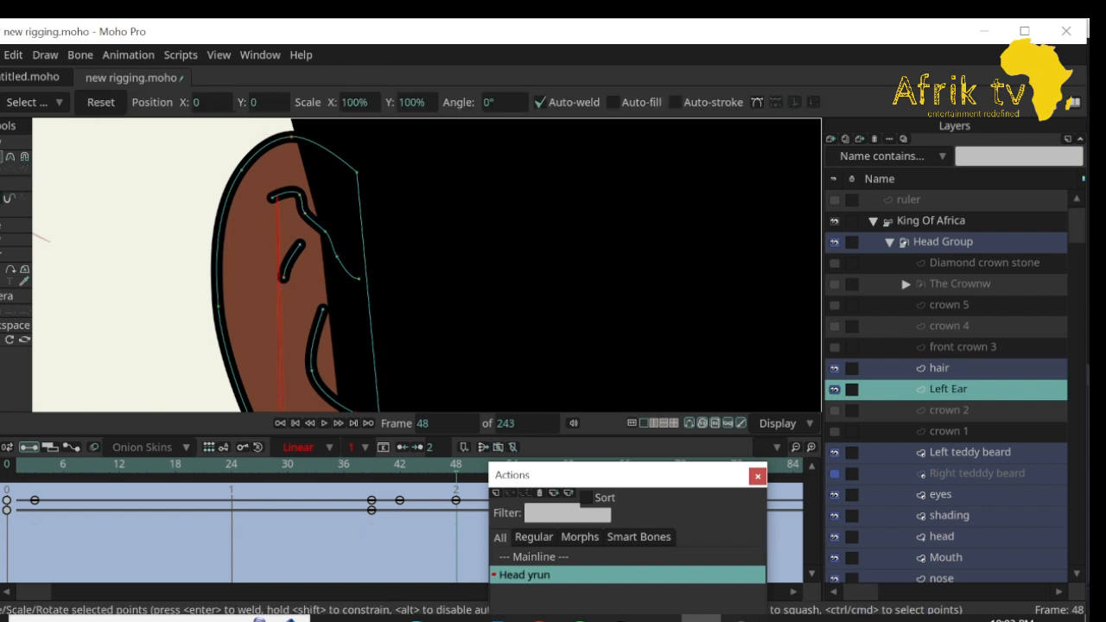
pyautogui.press('w')
pyautogui.click(304, 211)
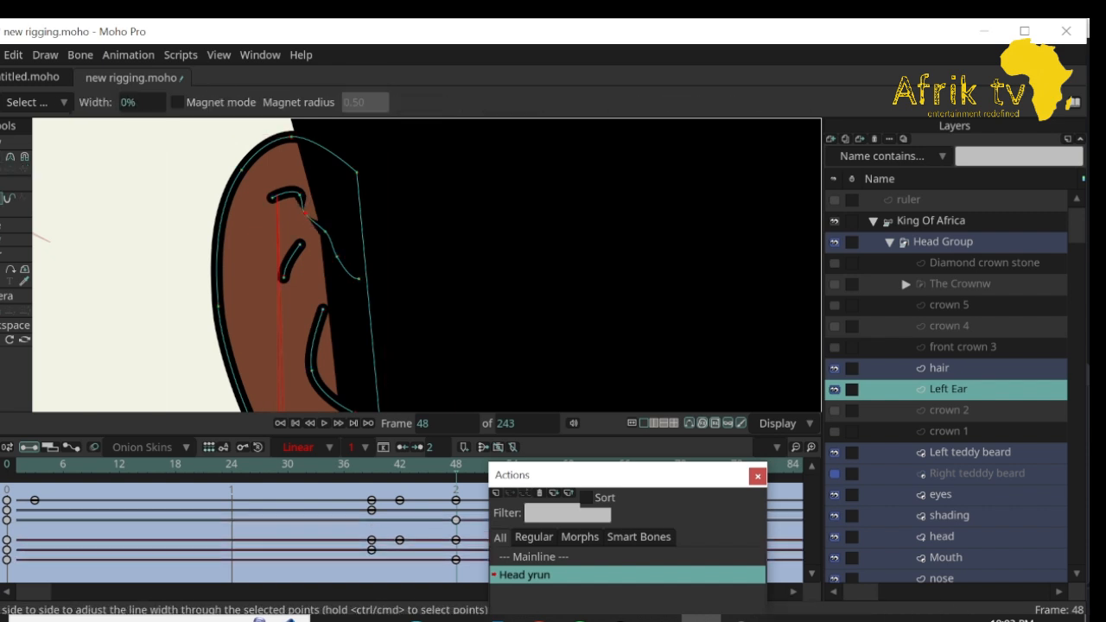
pyautogui.moveTo(304, 212); pyautogui.dragTo(285, 211)
pyautogui.moveTo(311, 369); pyautogui.dragTo(292, 368)
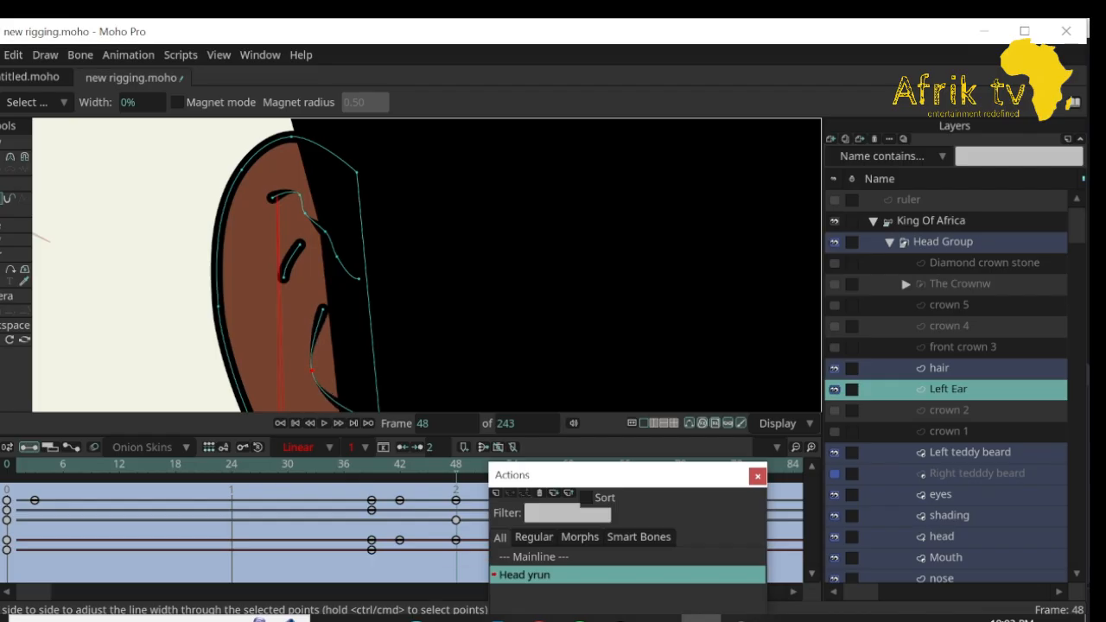
pyautogui.moveTo(323, 309)
pyautogui.mouseDown()
pyautogui.moveTo(302, 309)
pyautogui.moveTo(267, 277)
pyautogui.mouseUp()
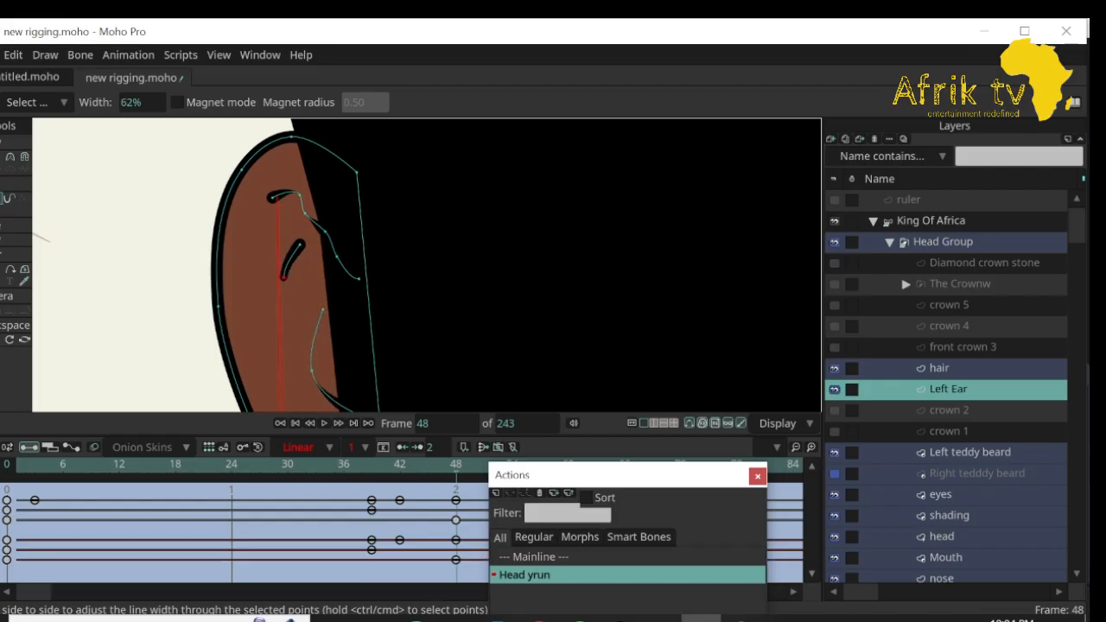
# On the hair layer at frame 48, pull the hairline's centre point further down the nape and adjust the neighbouring corner.
pyautogui.press('q')
pyautogui.scroll(-8, 358, 342)
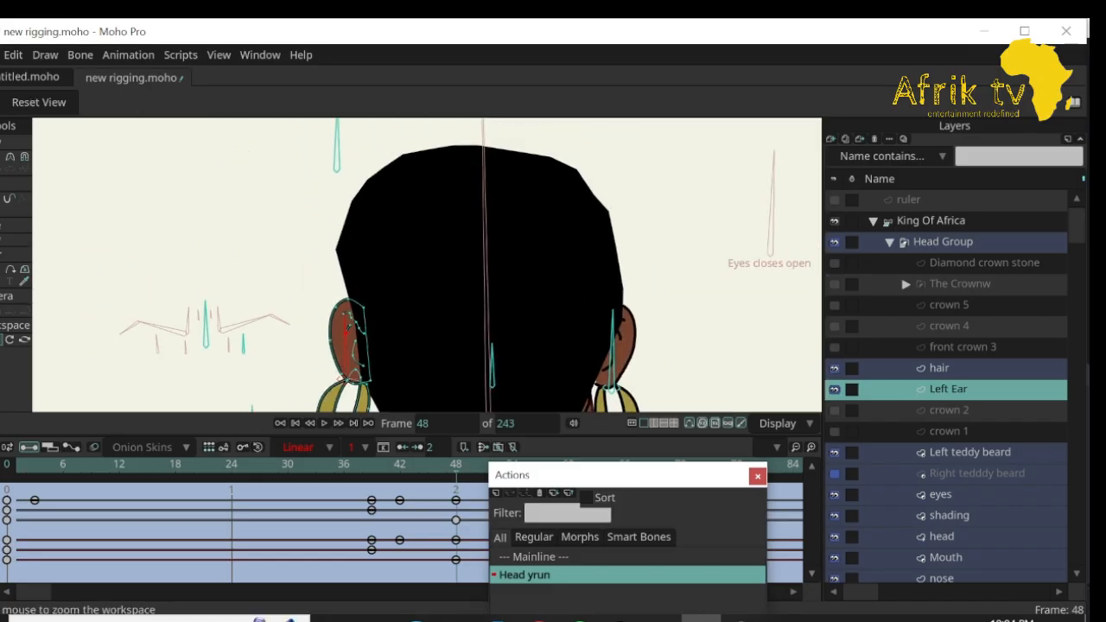
pyautogui.press('space')
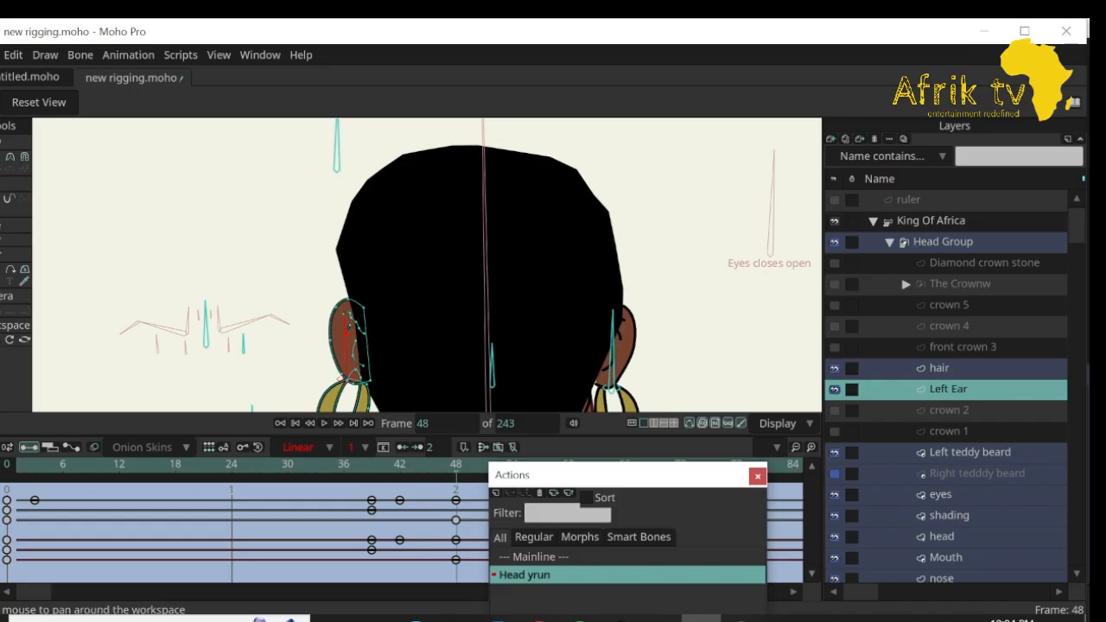
pyautogui.moveTo(348, 328); pyautogui.dragTo(249, 299)
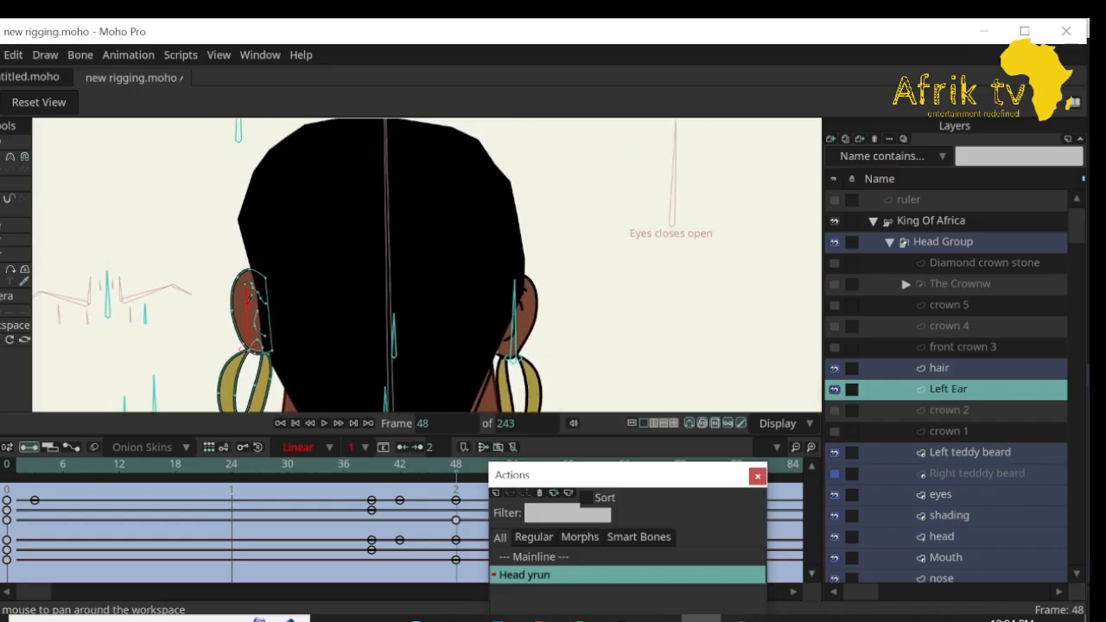
pyautogui.click(939, 368)
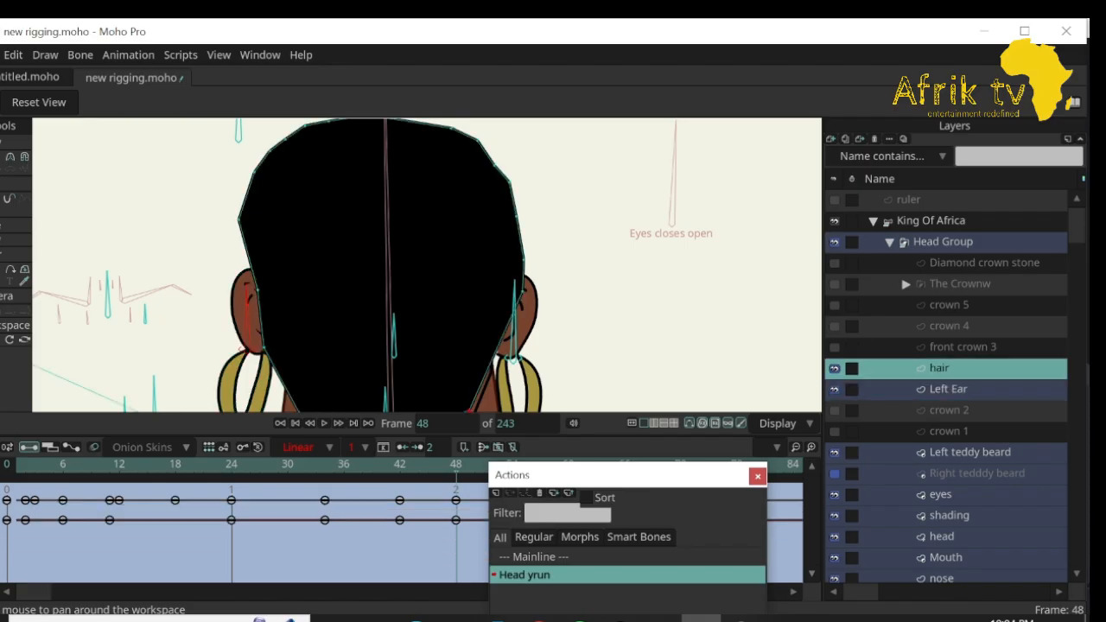
pyautogui.moveTo(389, 250); pyautogui.dragTo(344, 276)
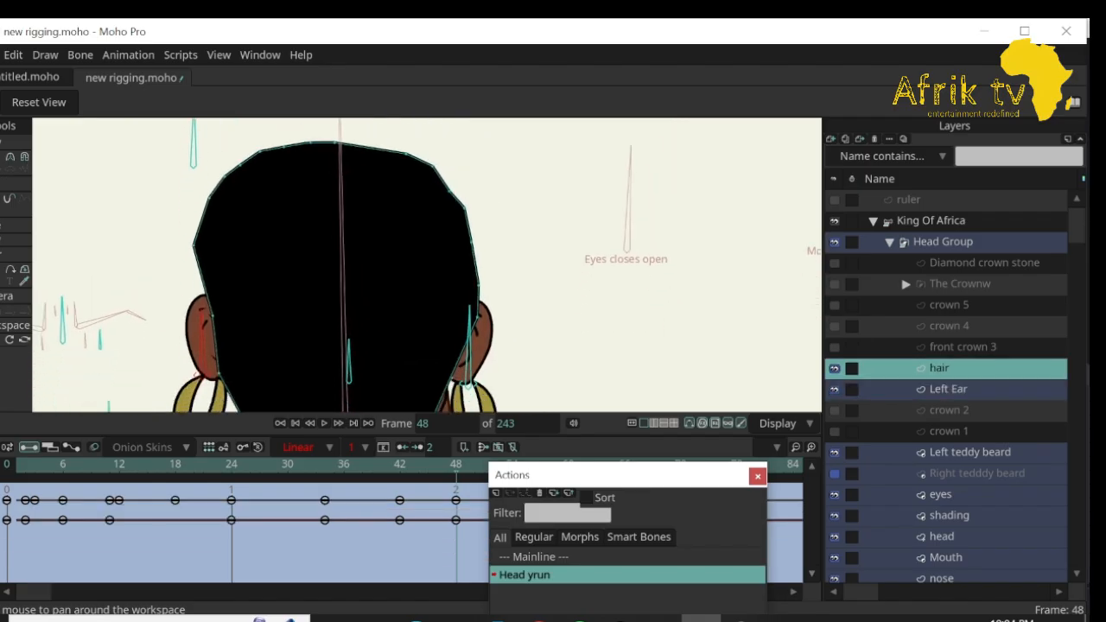
pyautogui.scroll(-4, 292, 281)
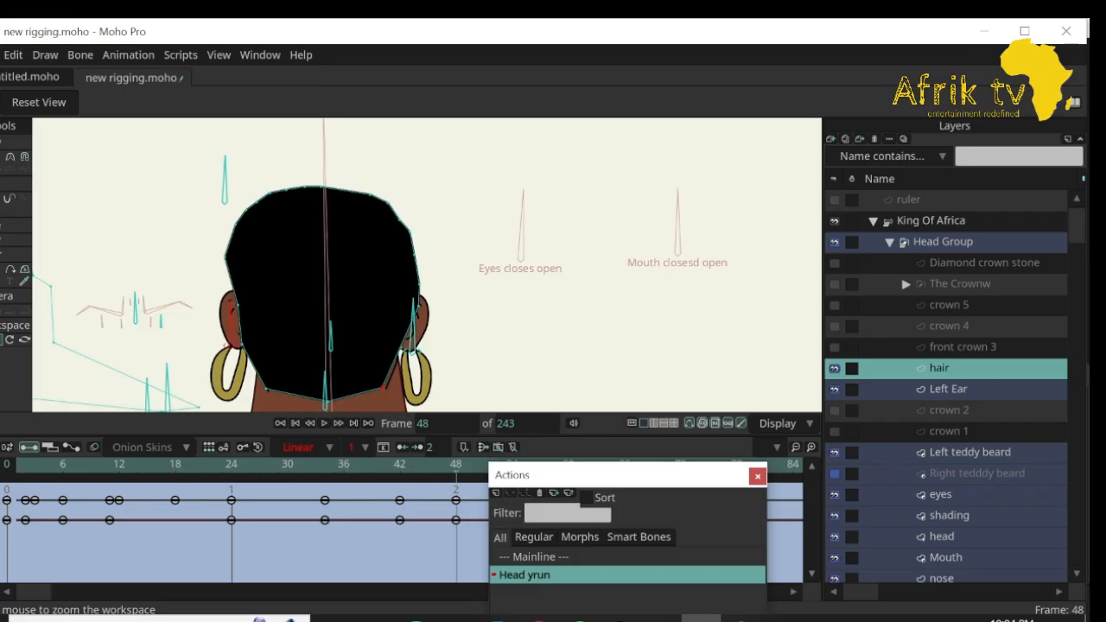
pyautogui.moveTo(292, 282); pyautogui.dragTo(297, 256)
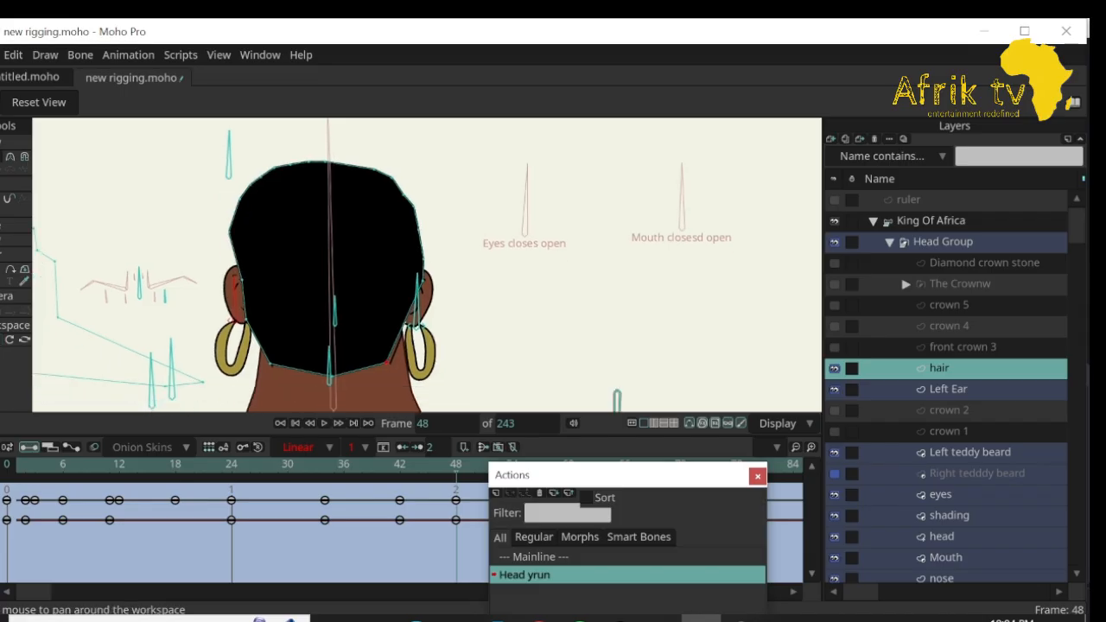
pyautogui.press('t')
pyautogui.moveTo(331, 376); pyautogui.dragTo(330, 399)
pyautogui.moveTo(270, 364); pyautogui.dragTo(269, 363)
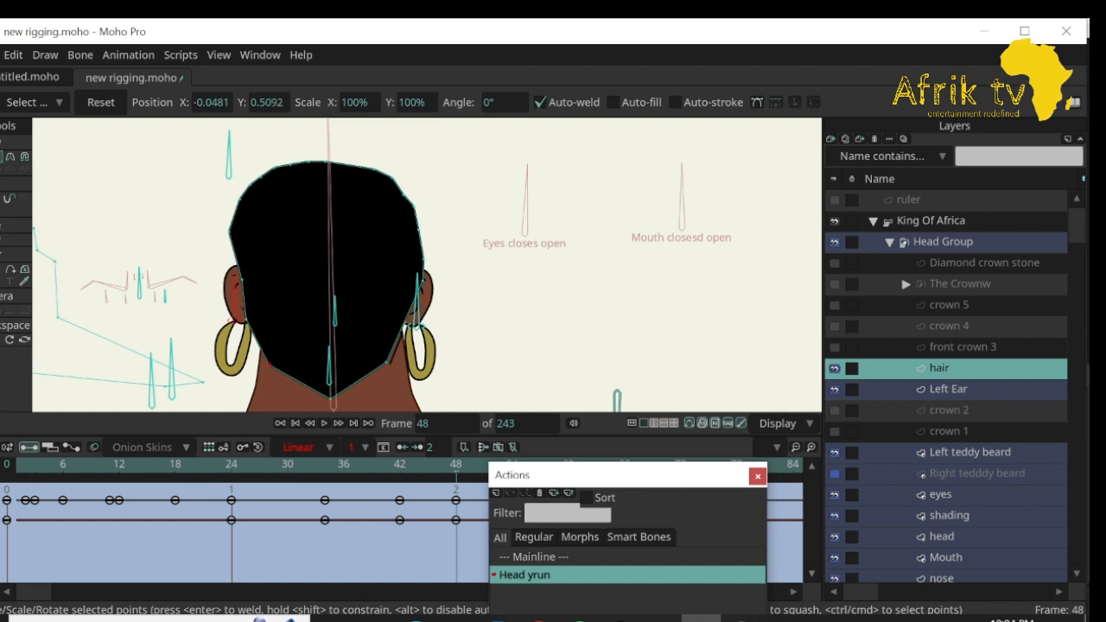
# Reshape the upper right contour of the hair at frame 48, moving its corner points outward.
pyautogui.moveTo(393, 178); pyautogui.dragTo(421, 214)
pyautogui.moveTo(407, 172); pyautogui.dragTo(419, 192)
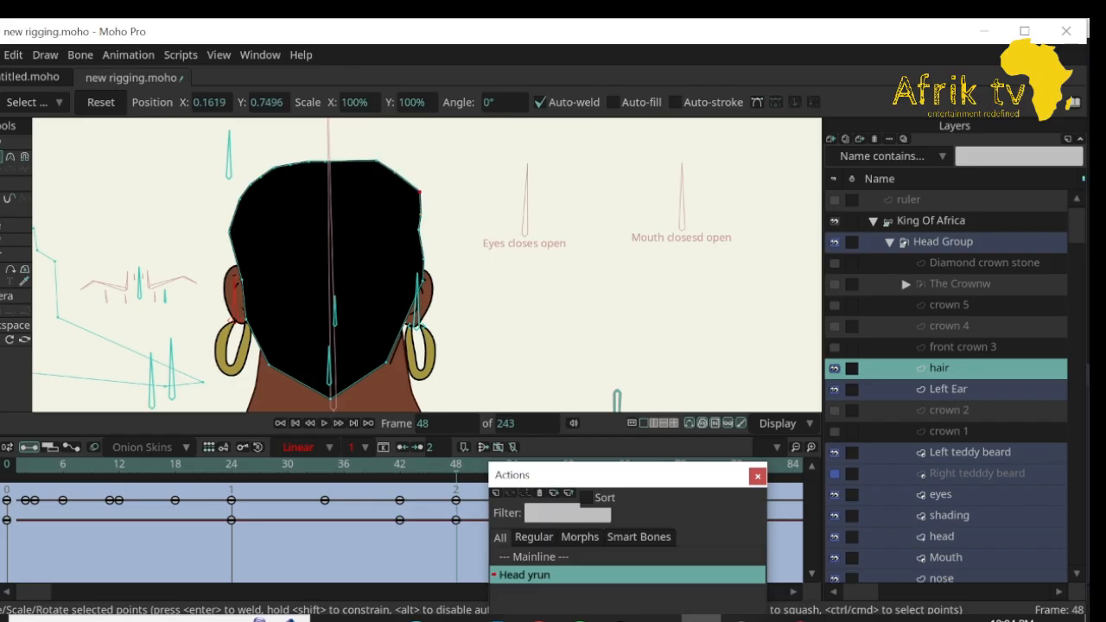
pyautogui.moveTo(376, 161); pyautogui.dragTo(371, 162)
pyautogui.moveTo(419, 230); pyautogui.dragTo(424, 231)
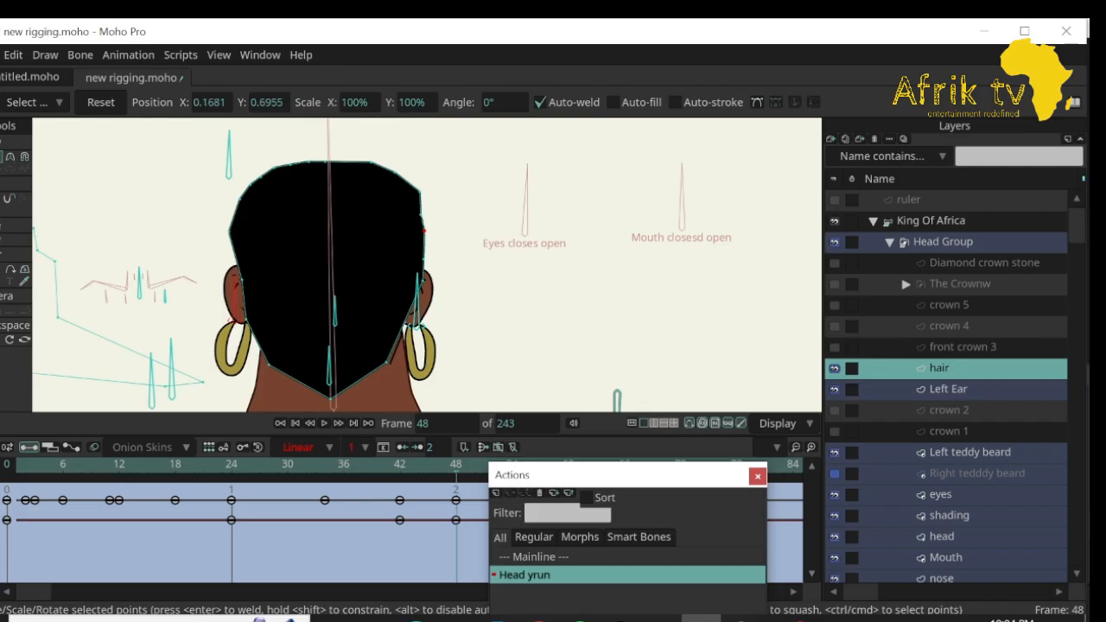
# Go to frame 24 and show the front crown 3 and Diamond crown stone layers.
pyautogui.moveTo(456, 464); pyautogui.dragTo(232, 465)
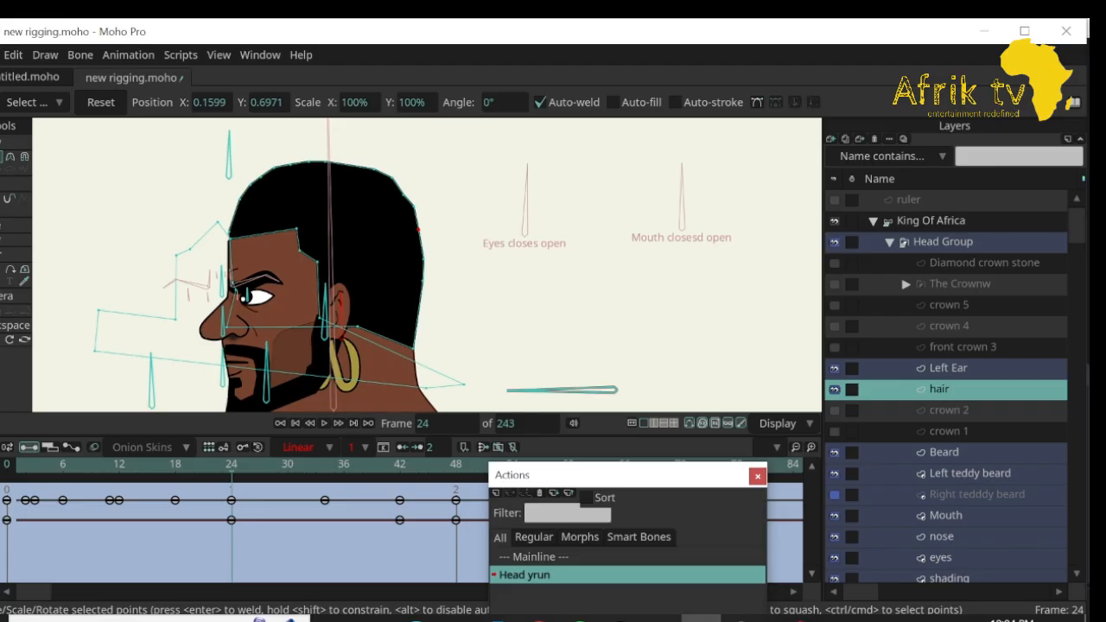
pyautogui.click(962, 347)
pyautogui.click(833, 347)
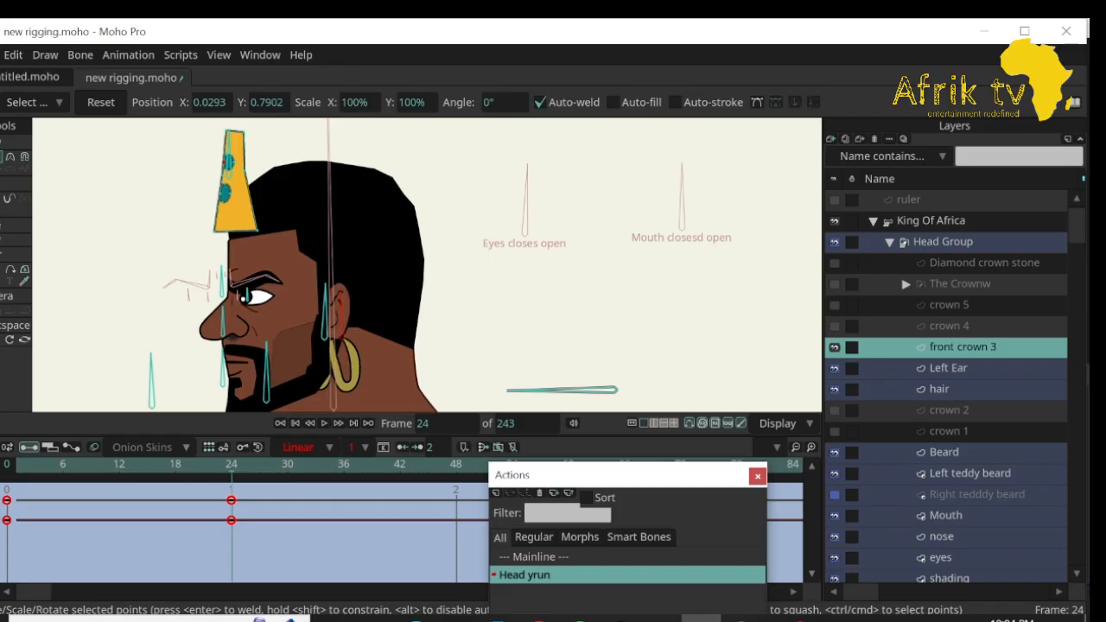
pyautogui.click(833, 263)
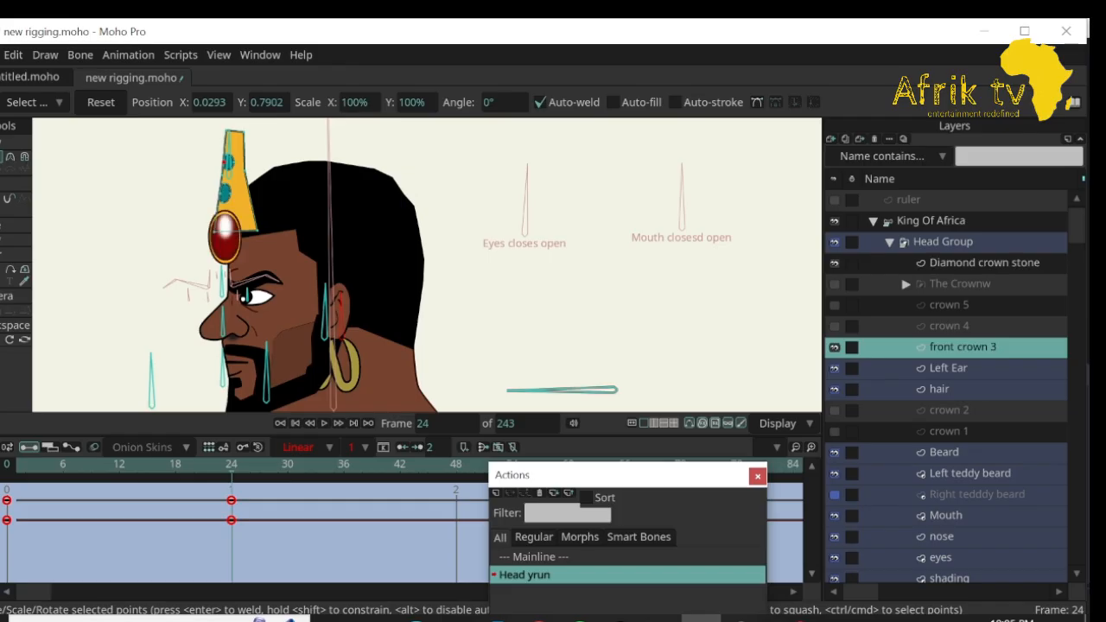
# At frame 27, shift the Diamond crown stone slightly up and toward the head, onto the base of the front crown 3 piece.
pyautogui.press('Right')
pyautogui.press('Right')
pyautogui.press('Right')
pyautogui.press('Right')
pyautogui.press('Right')
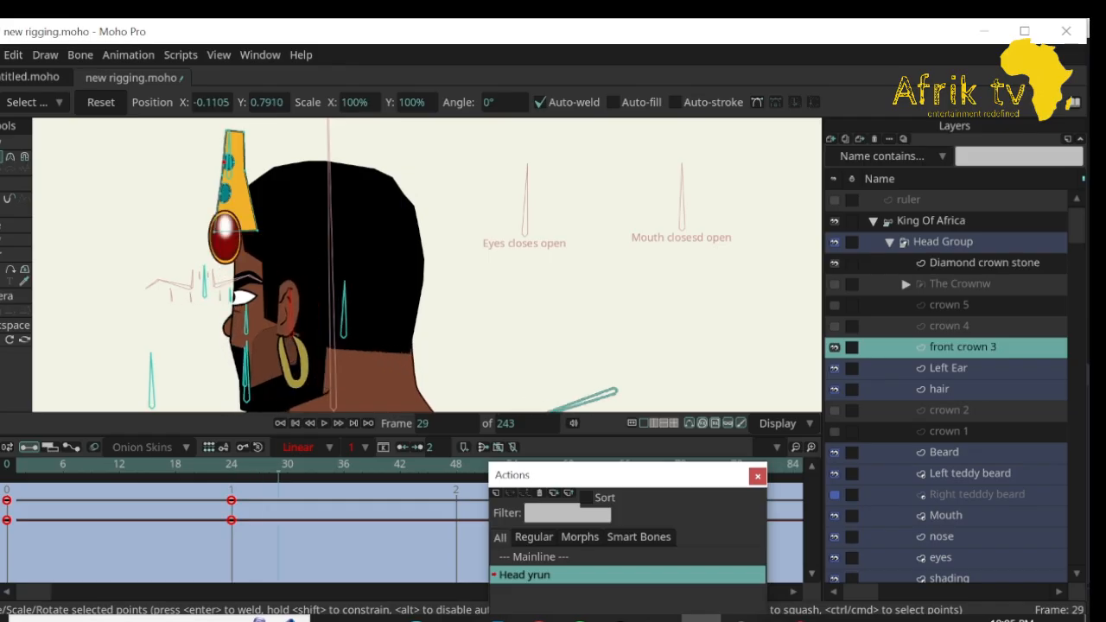
pyautogui.press('Right')
pyautogui.press('Left')
pyautogui.press('Left')
pyautogui.press('Left')
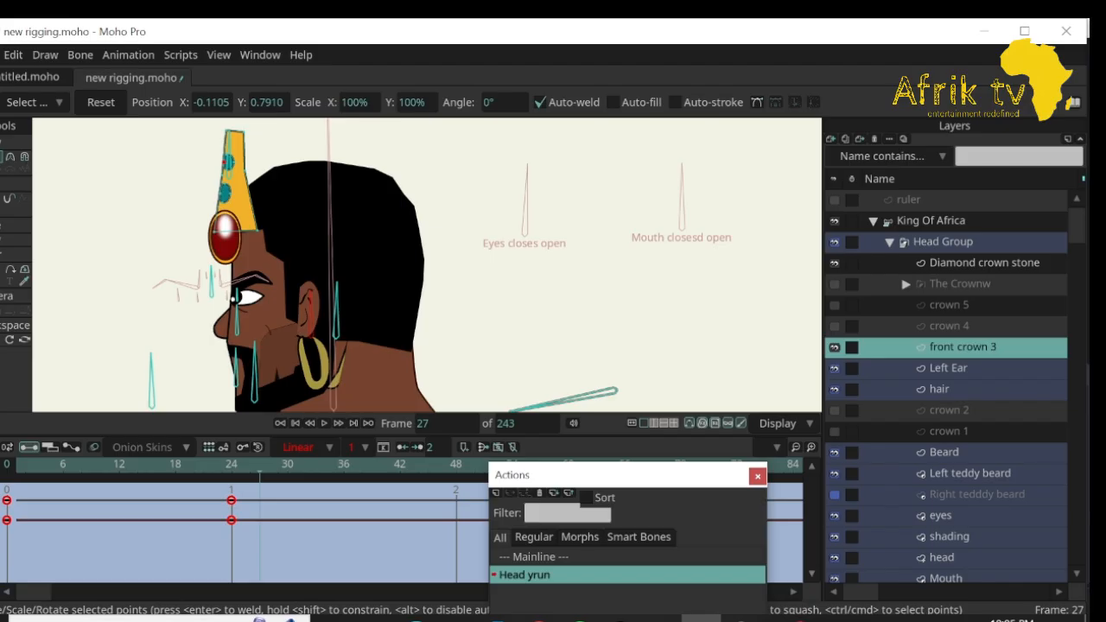
pyautogui.click(984, 262)
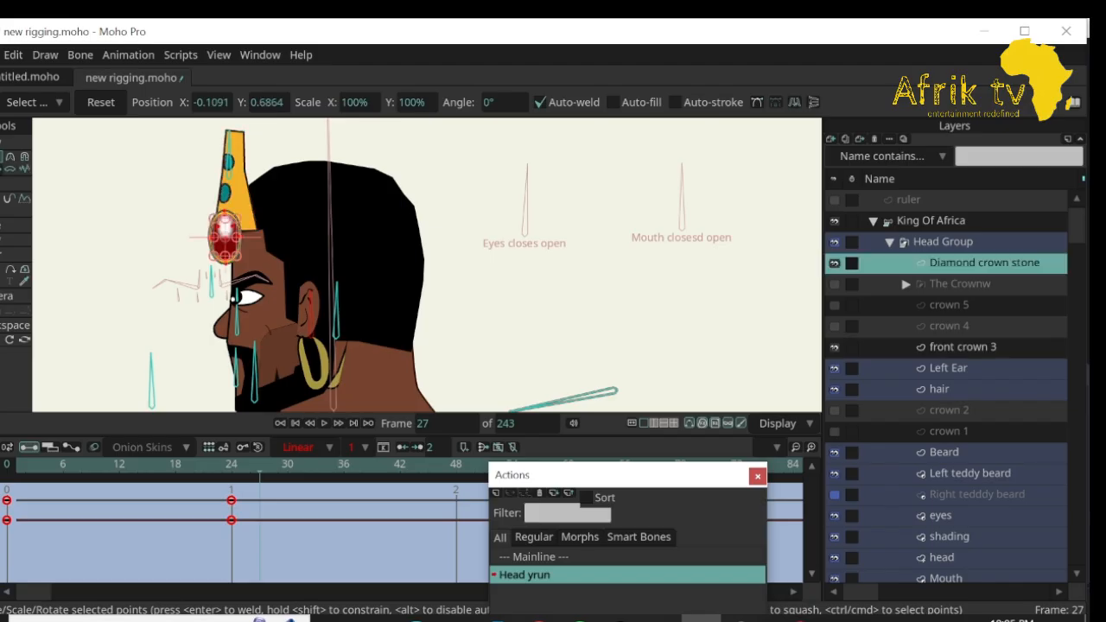
pyautogui.moveTo(225, 238); pyautogui.dragTo(236, 230)
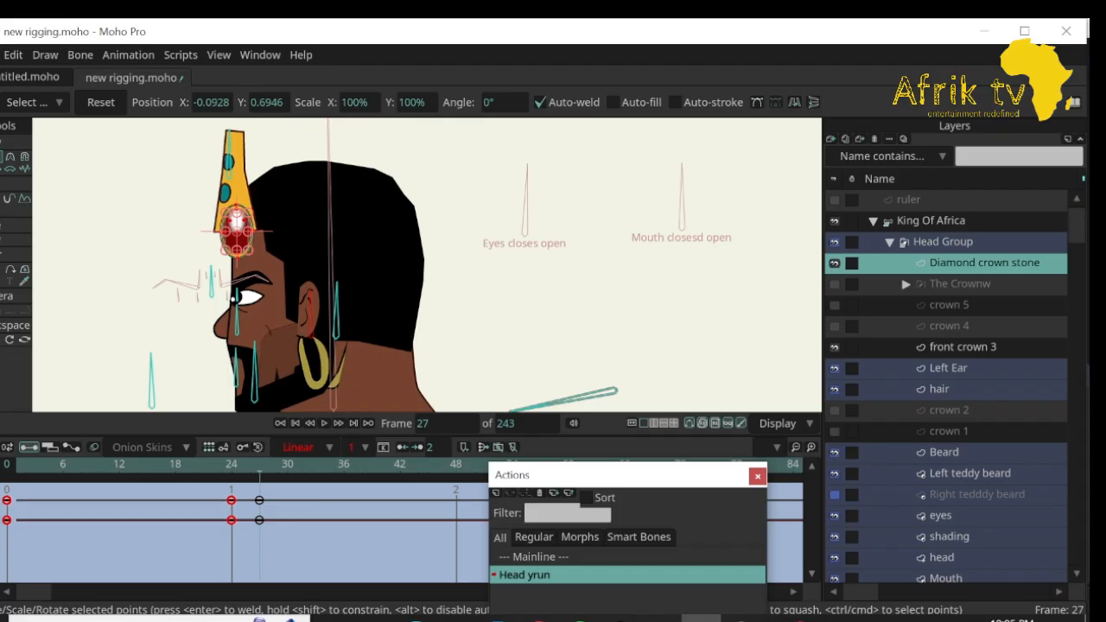
# Place the Diamond crown stone layer below the head layer at frame 27 and show The Crownw group.
pyautogui.moveTo(983, 262); pyautogui.dragTo(976, 566)
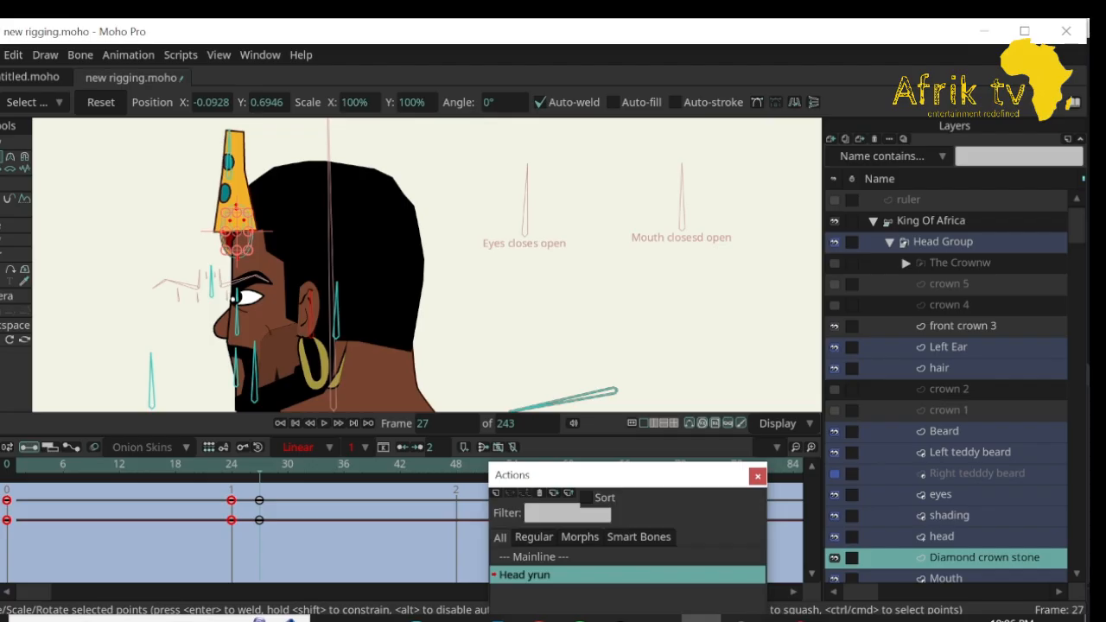
pyautogui.click(834, 263)
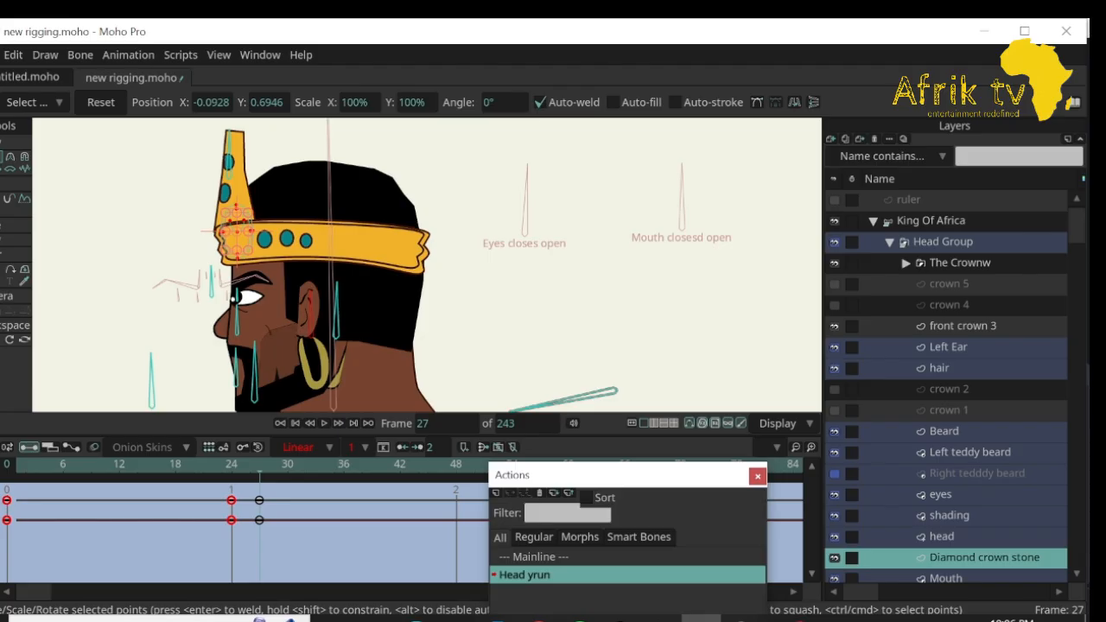
pyautogui.scroll(-3, 950, 386)
pyautogui.scroll(2, 950, 386)
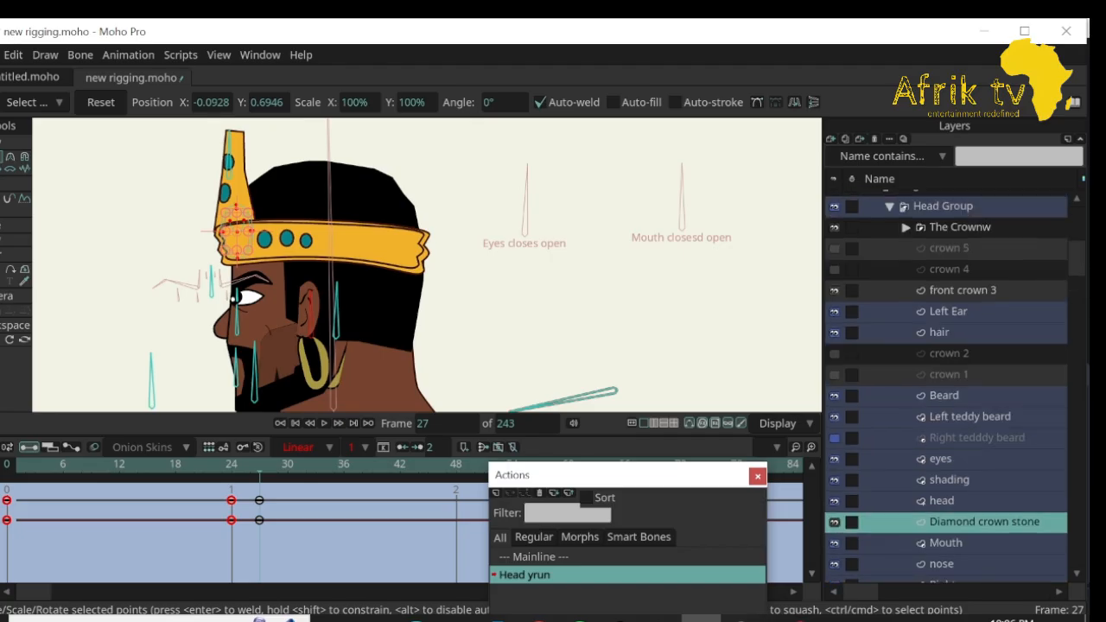
# Return the Diamond crown stone layer above The Crownw and shift the stone forward to the front edge of the crown band.
pyautogui.click(976, 438)
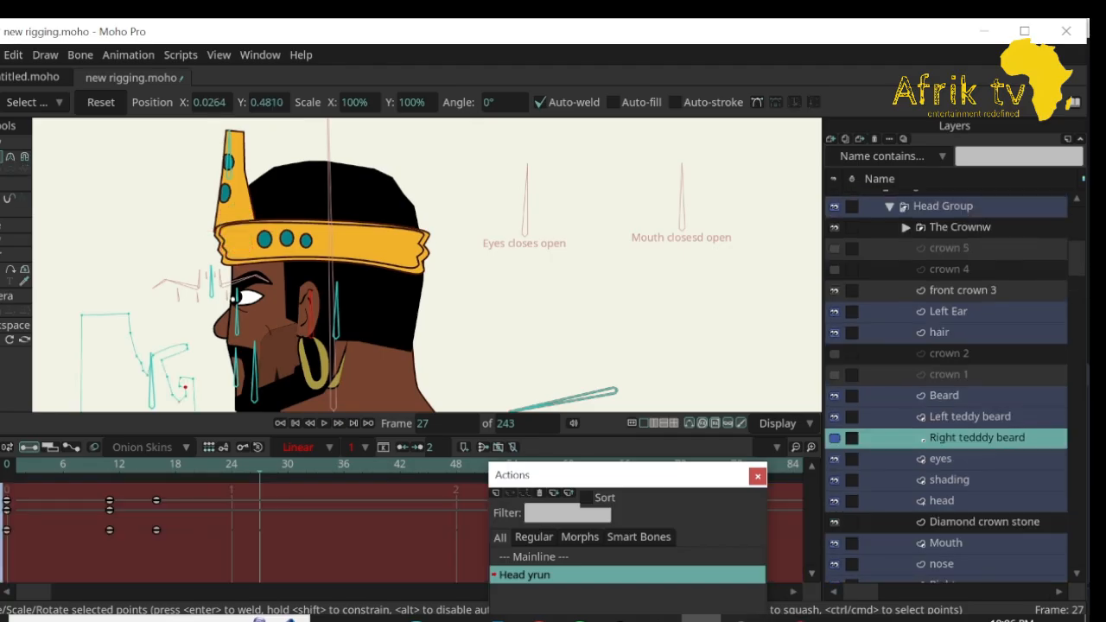
pyautogui.click(970, 417)
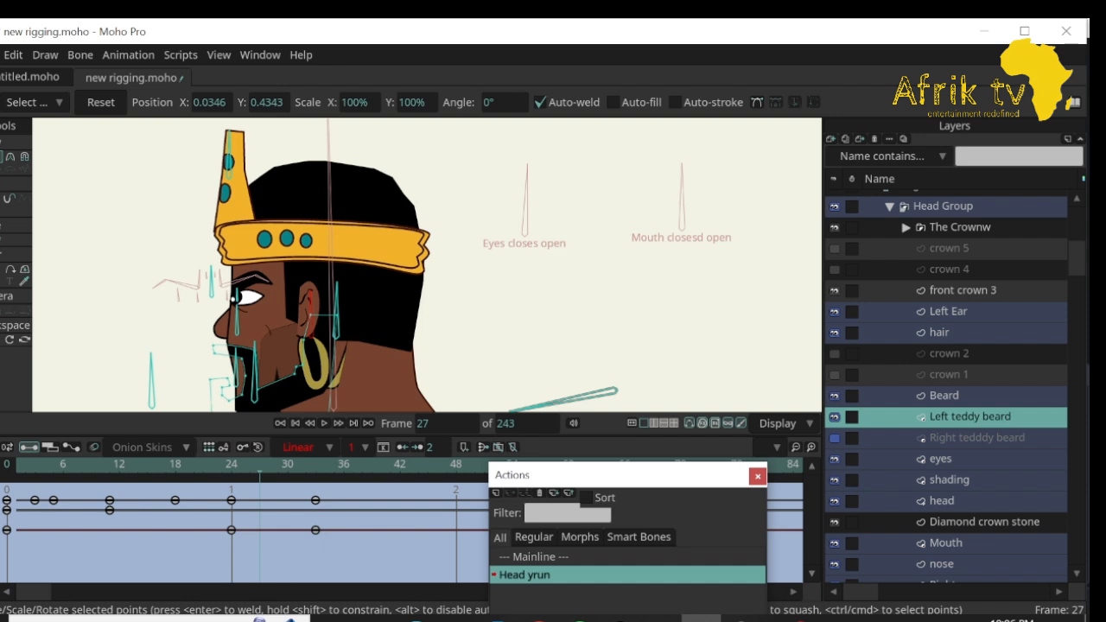
pyautogui.click(948, 375)
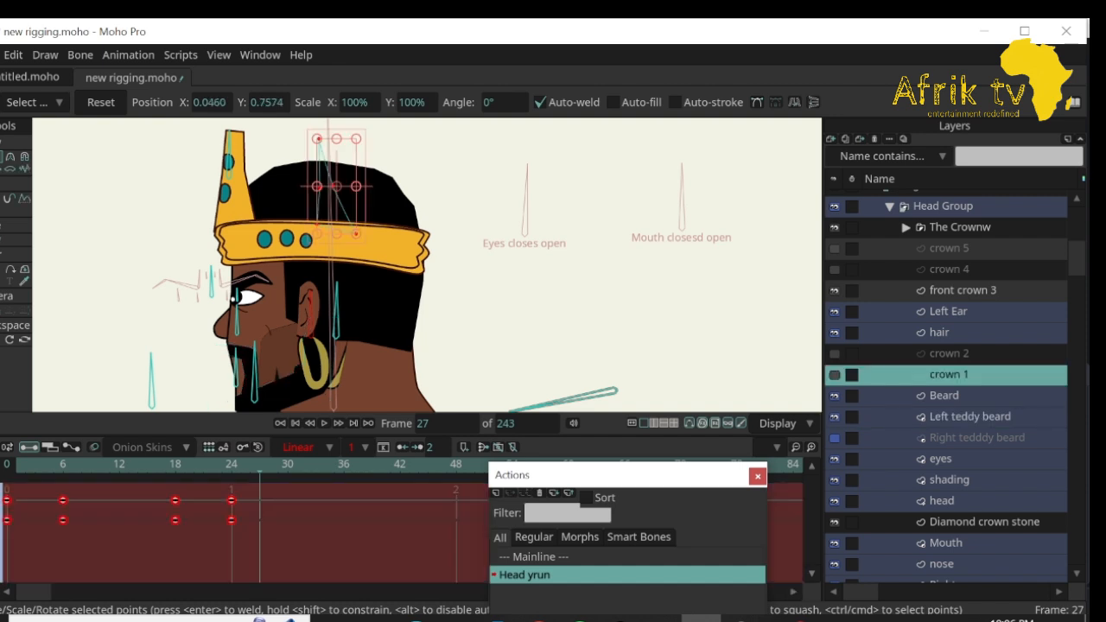
pyautogui.click(963, 291)
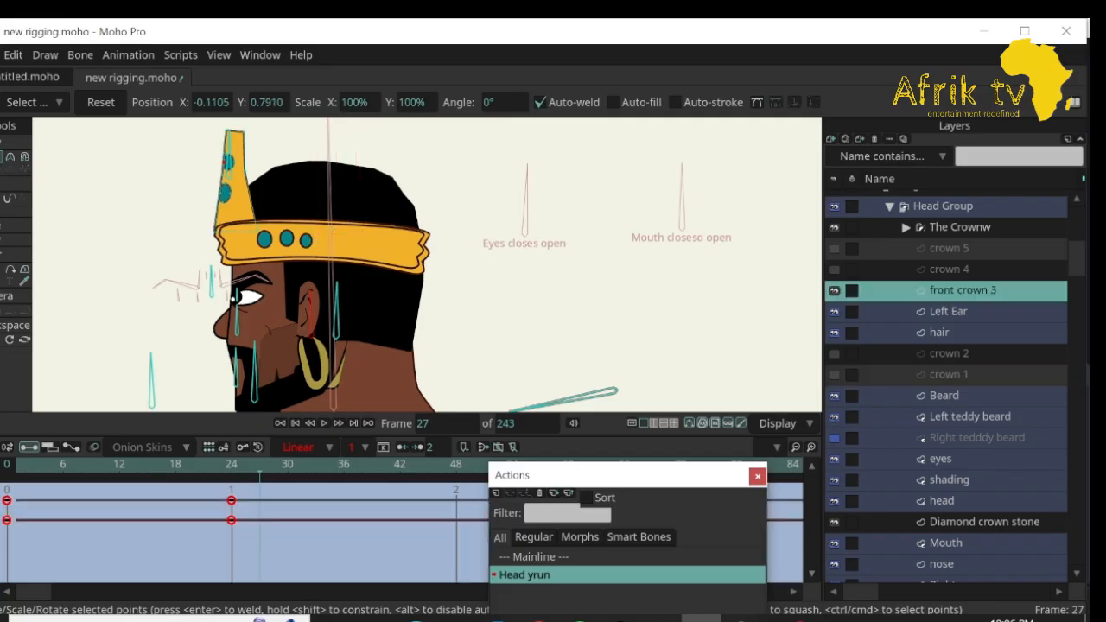
pyautogui.moveTo(983, 521); pyautogui.dragTo(984, 218)
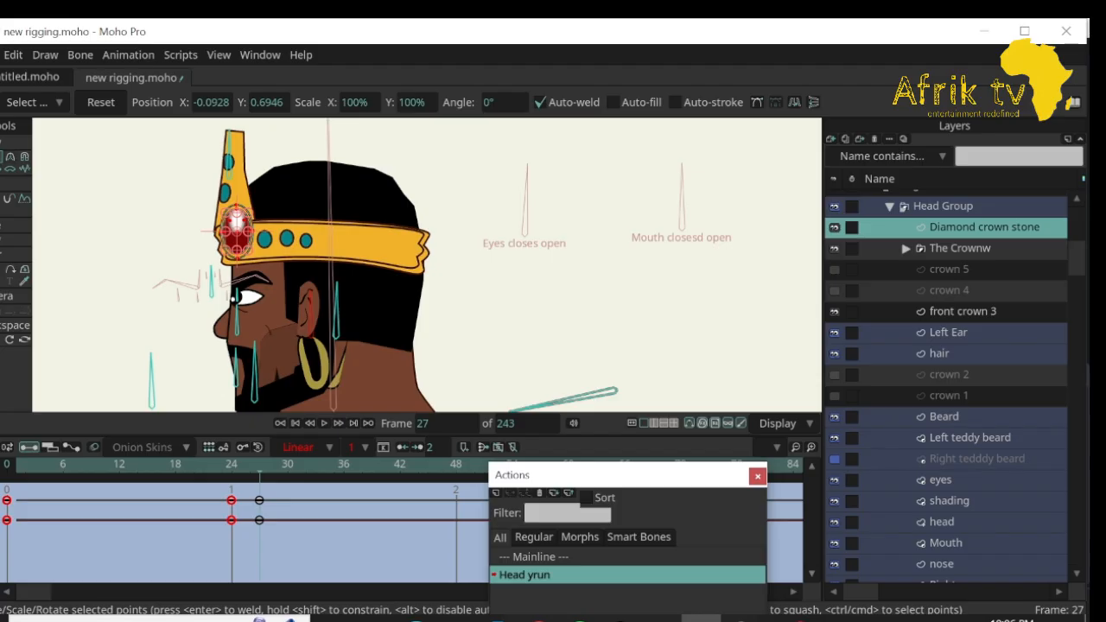
pyautogui.moveTo(237, 232); pyautogui.dragTo(219, 231)
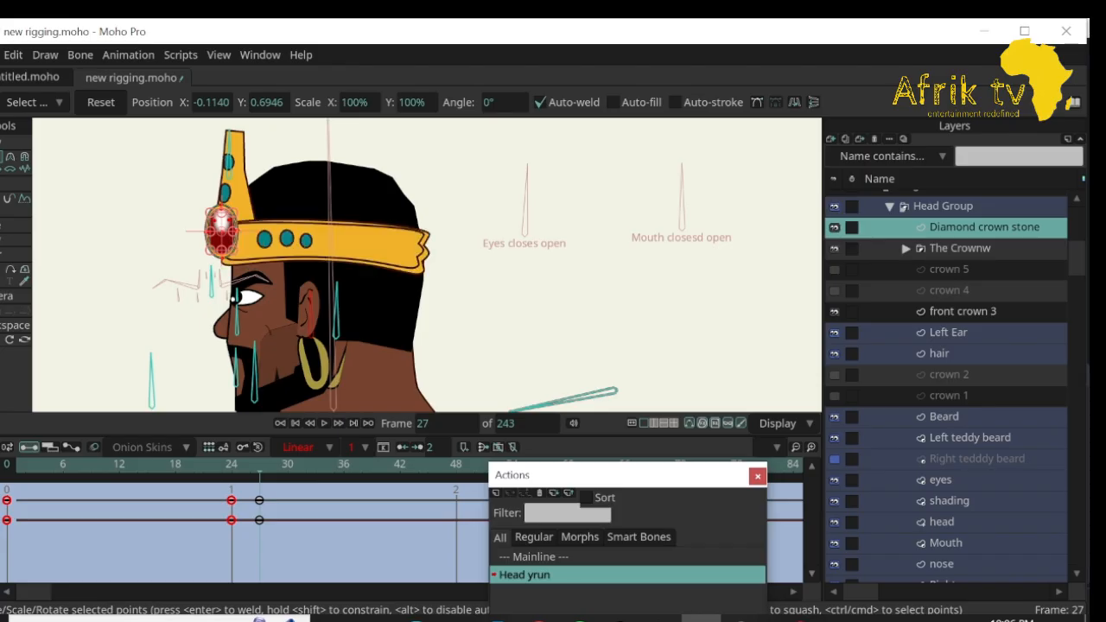
# Try placing The Crownw group below front crown 3, switch to Mainline, and reopen the Head yrun action at frame 26.
pyautogui.moveTo(960, 248); pyautogui.dragTo(960, 321)
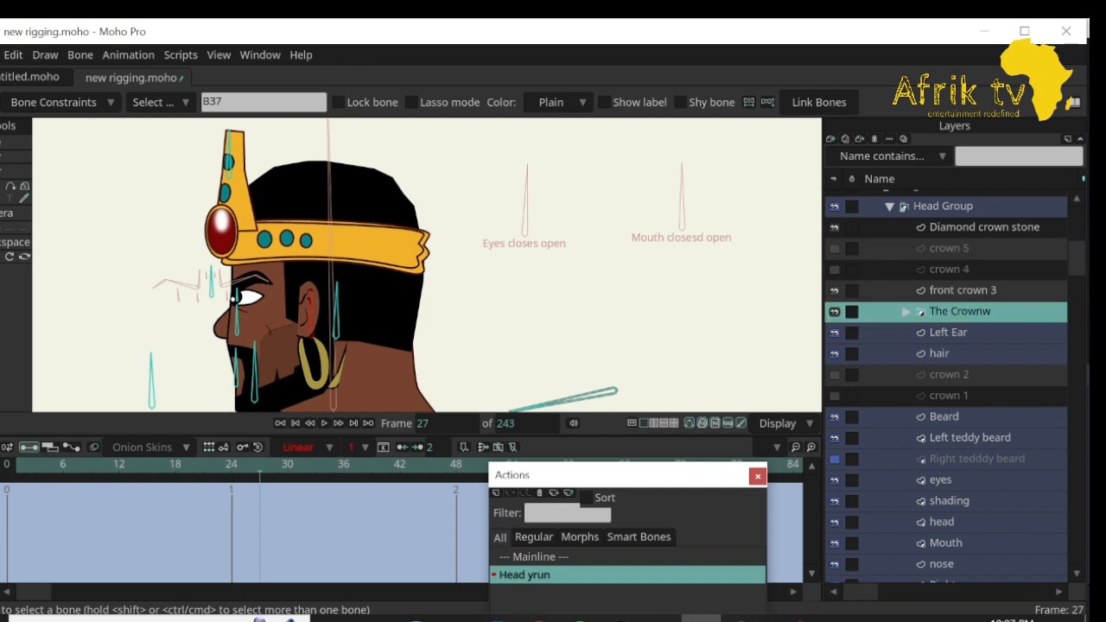
pyautogui.doubleClick(534, 557)
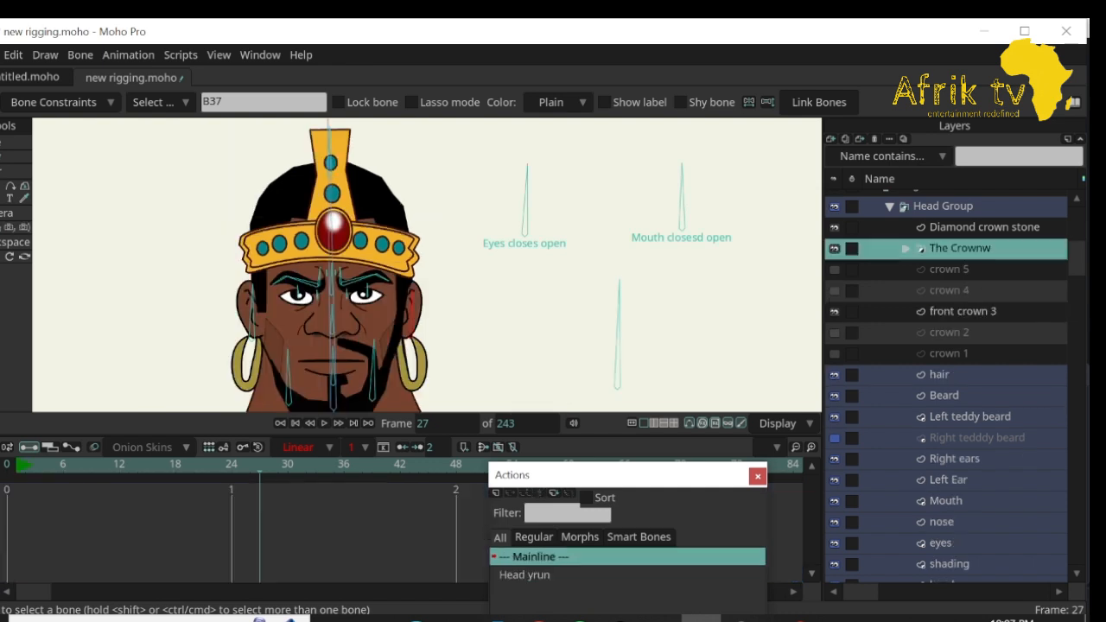
pyautogui.doubleClick(524, 574)
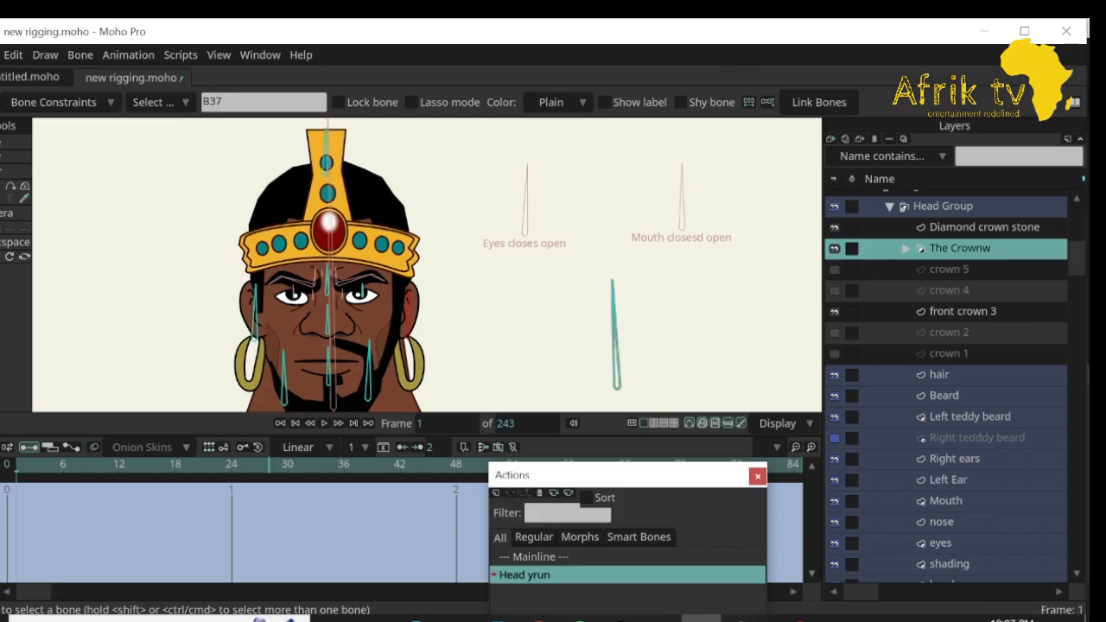
pyautogui.moveTo(16, 465); pyautogui.dragTo(250, 465)
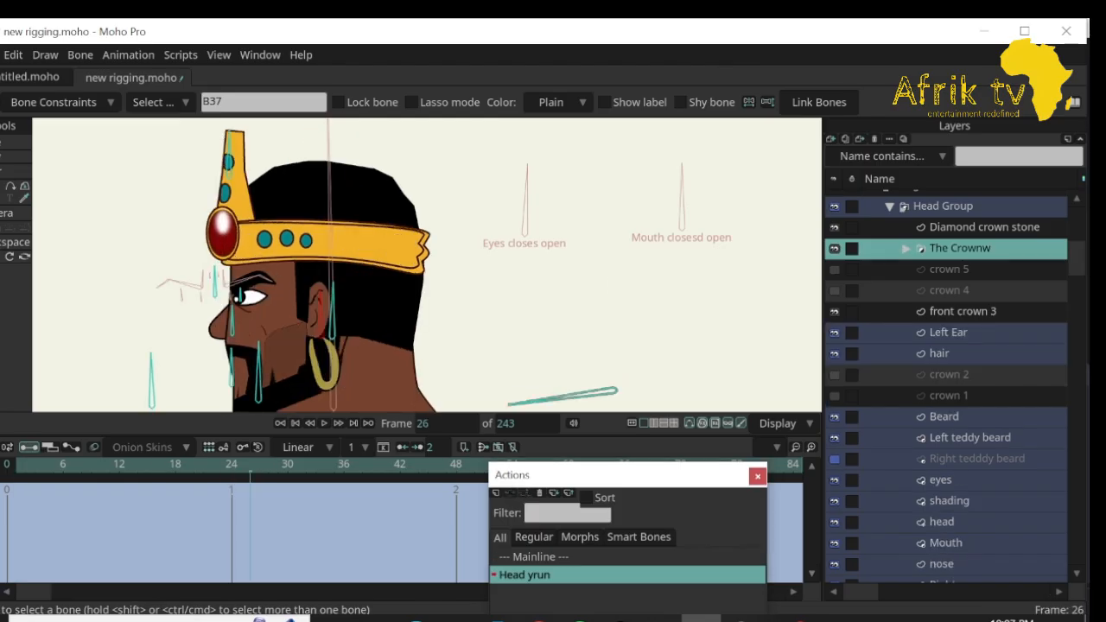
# At frame 26, try the Diamond crown stone layer below front crown 3, and return it to the top of Head Group.
pyautogui.click(984, 227)
pyautogui.moveTo(983, 227)
pyautogui.mouseDown()
pyautogui.moveTo(984, 343)
pyautogui.moveTo(984, 322)
pyautogui.mouseUp()
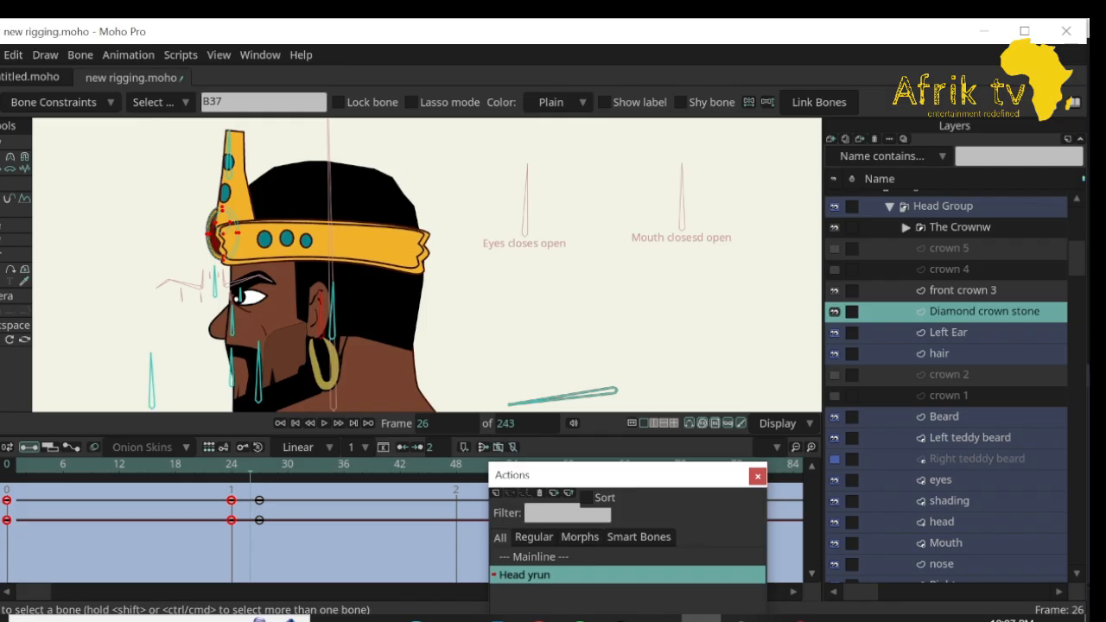
pyautogui.moveTo(250, 465)
pyautogui.mouseDown()
pyautogui.moveTo(269, 464)
pyautogui.moveTo(232, 465)
pyautogui.moveTo(259, 465)
pyautogui.moveTo(250, 465)
pyautogui.mouseUp()
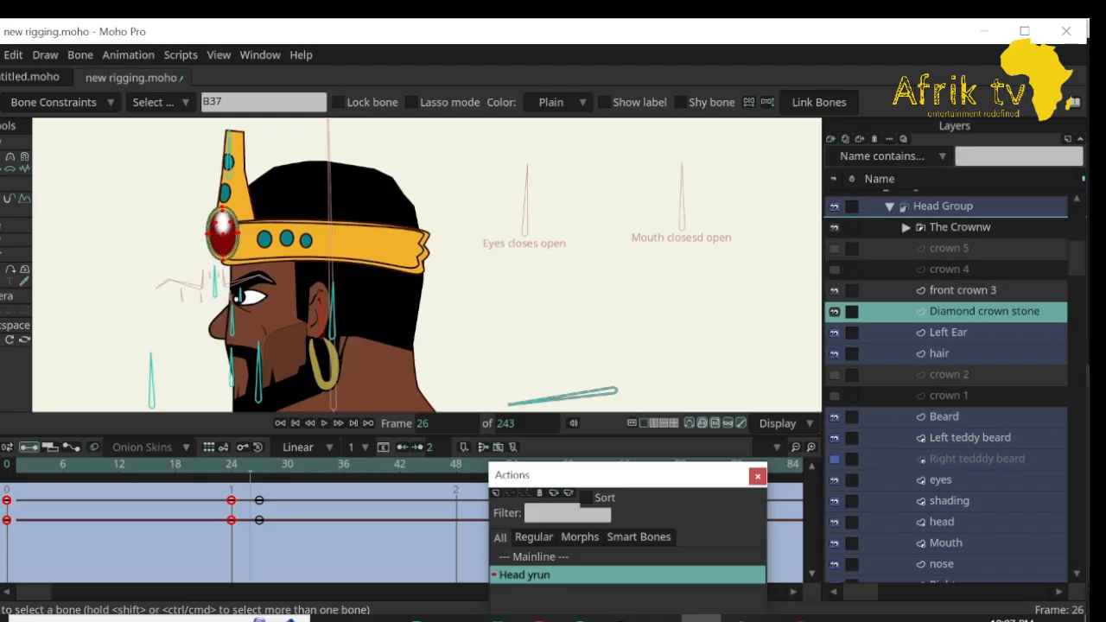
pyautogui.moveTo(975, 311); pyautogui.dragTo(967, 217)
# Advance to frame 36 and move the front crown 3 layer below the nose layer and above Beard.
pyautogui.hotkey('ctrl', 'Right')
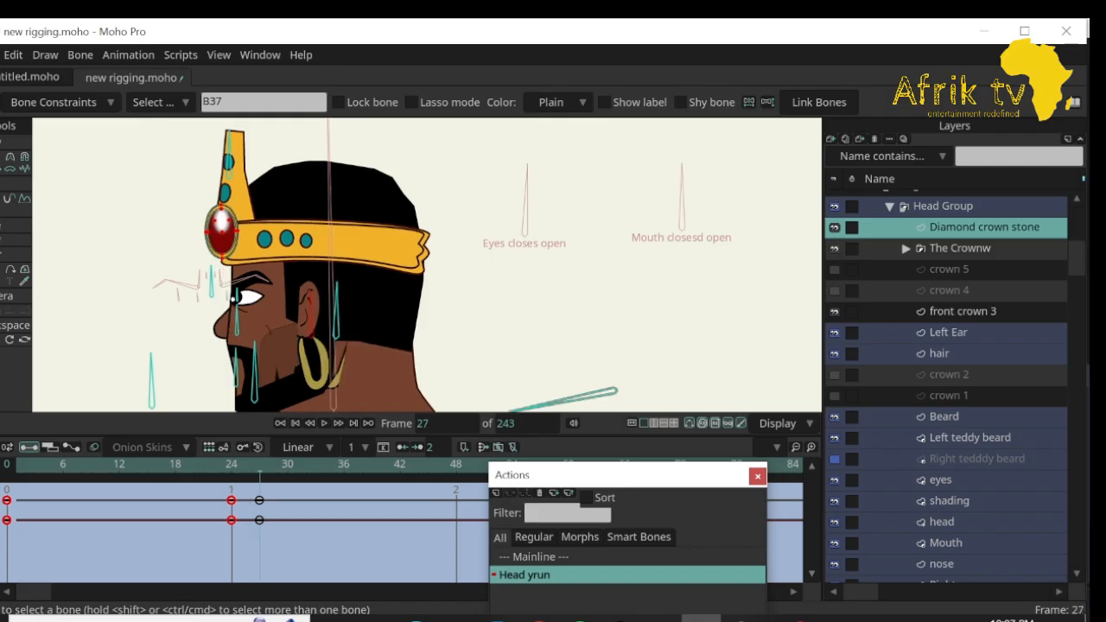
pyautogui.hotkey('ctrl', 'Right')
pyautogui.hotkey('ctrl', 'Right')
pyautogui.hotkey('ctrl', 'Right')
pyautogui.hotkey('ctrl', 'Right')
pyautogui.hotkey('ctrl', 'Right')
pyautogui.hotkey('ctrl', 'Right')
pyautogui.hotkey('ctrl', 'Right')
pyautogui.hotkey('ctrl', 'Right')
pyautogui.hotkey('ctrl', 'Right')
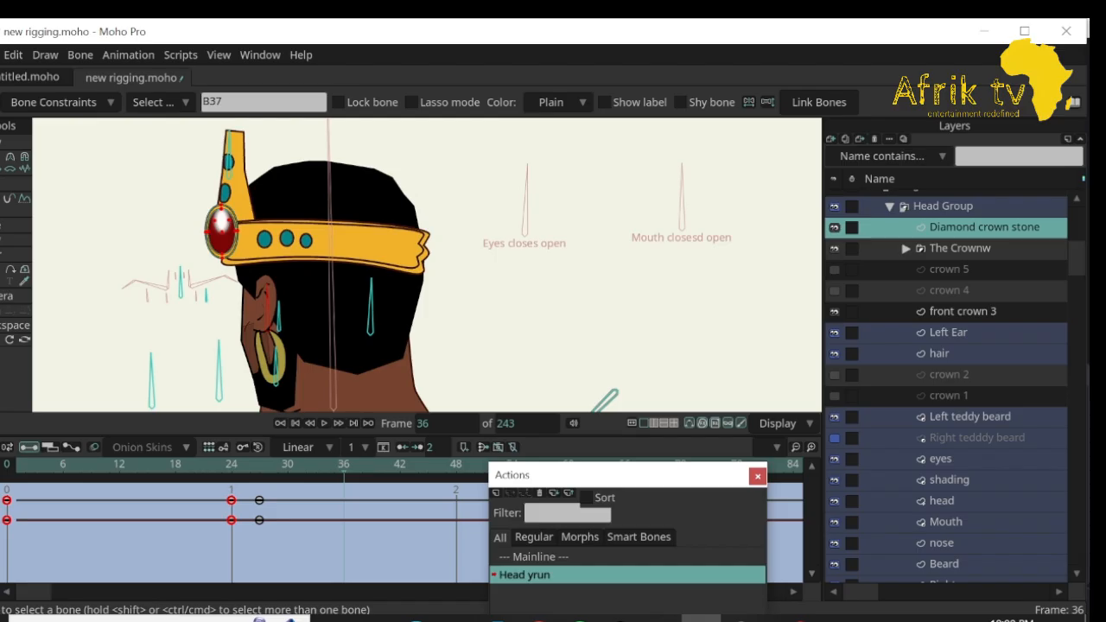
pyautogui.click(962, 312)
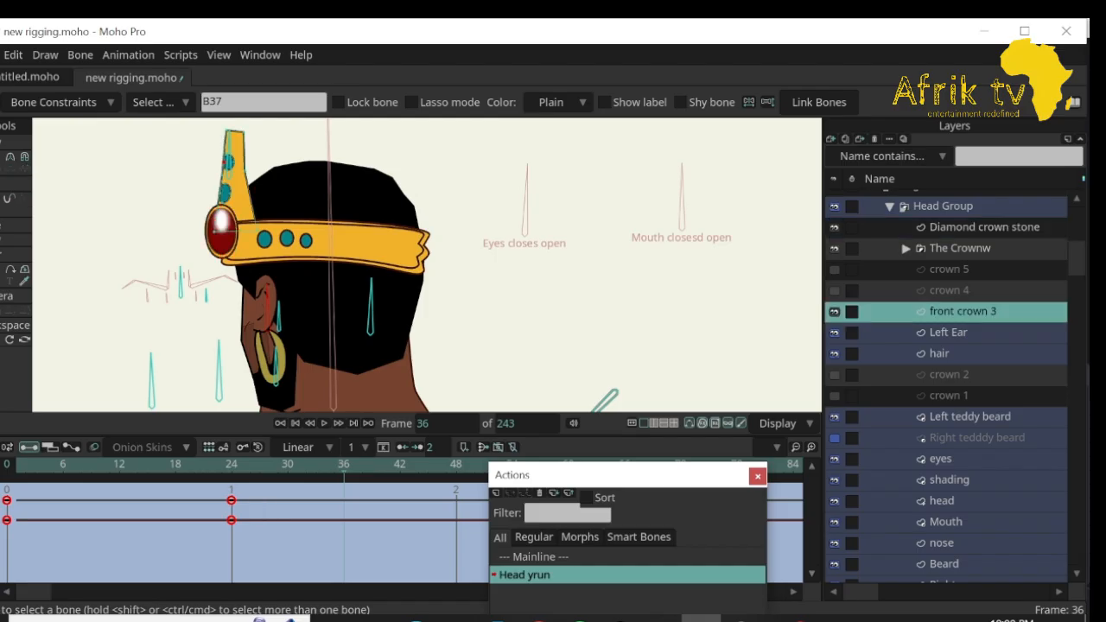
pyautogui.moveTo(962, 312); pyautogui.dragTo(962, 553)
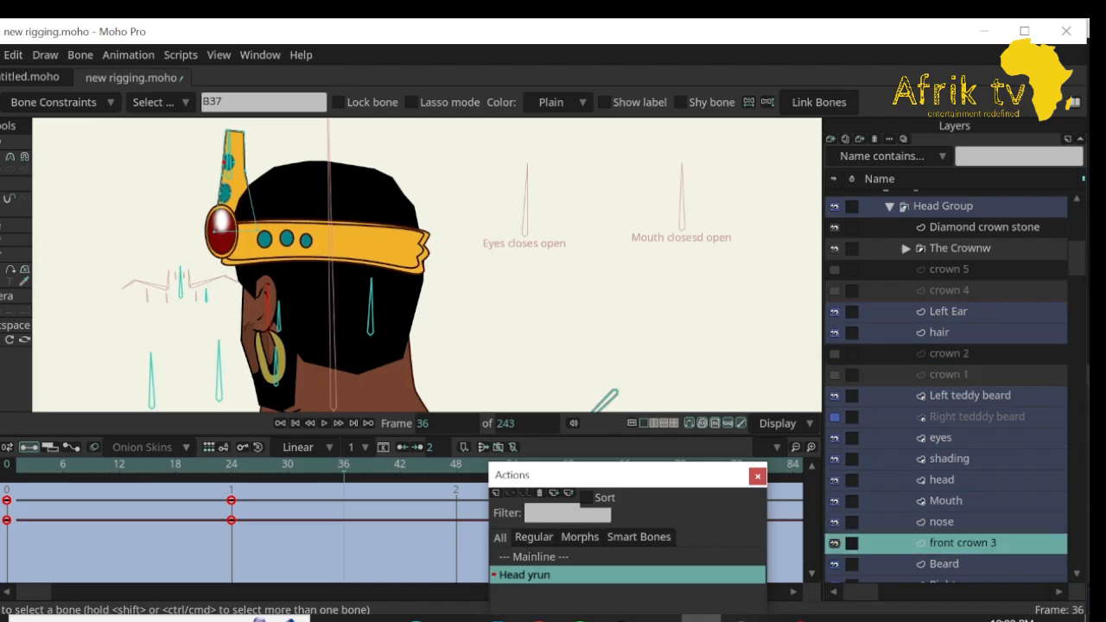
pyautogui.scroll(-3, 946, 385)
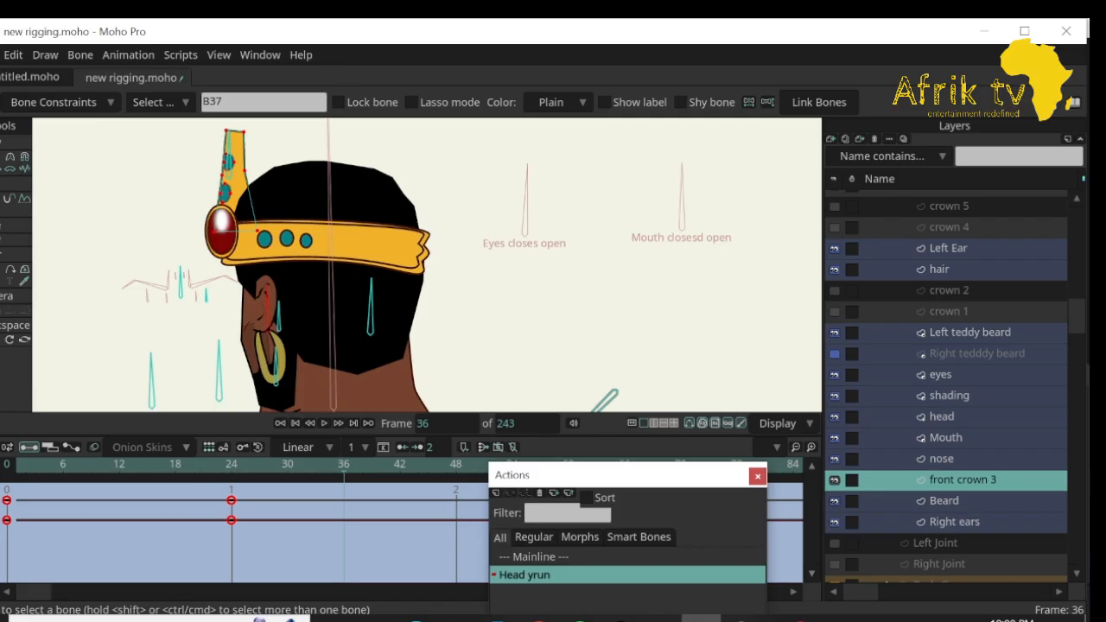
# Shift the whole front crown 3 shape horizontally toward the middle of the head at frame 36, behind the hair.
pyautogui.moveTo(344, 464)
pyautogui.mouseDown()
pyautogui.moveTo(232, 465)
pyautogui.moveTo(343, 465)
pyautogui.mouseUp()
pyautogui.press('t')
pyautogui.moveTo(235, 179); pyautogui.dragTo(279, 179)
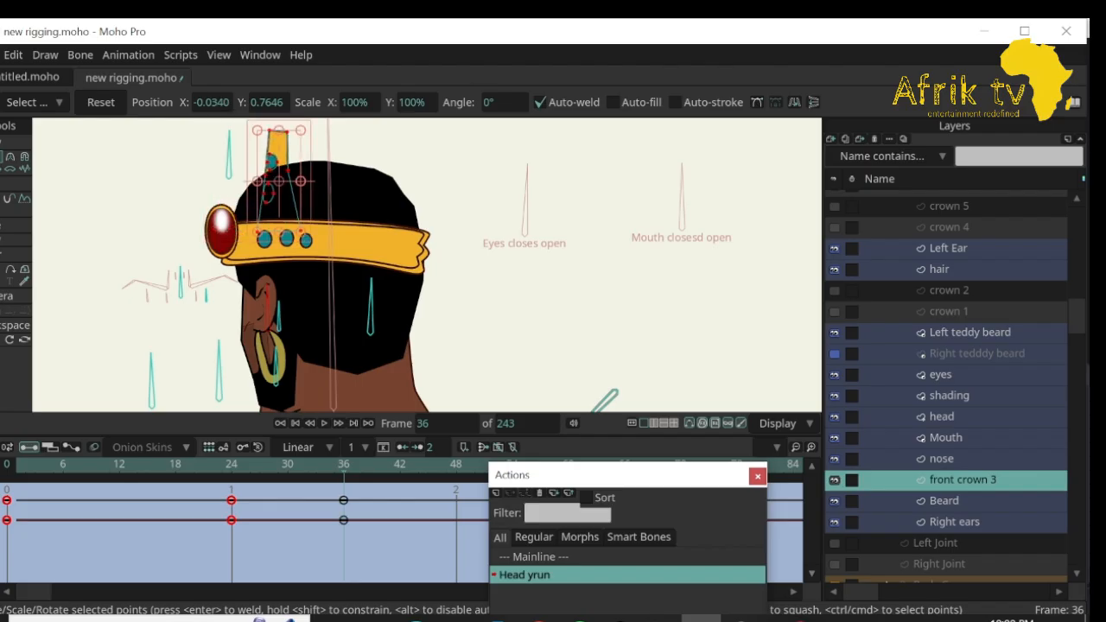
# At frame 36, place the Diamond crown stone layer between nose and front crown 3 and slide the stone behind the crown band.
pyautogui.scroll(4, 967, 267)
pyautogui.click(982, 247)
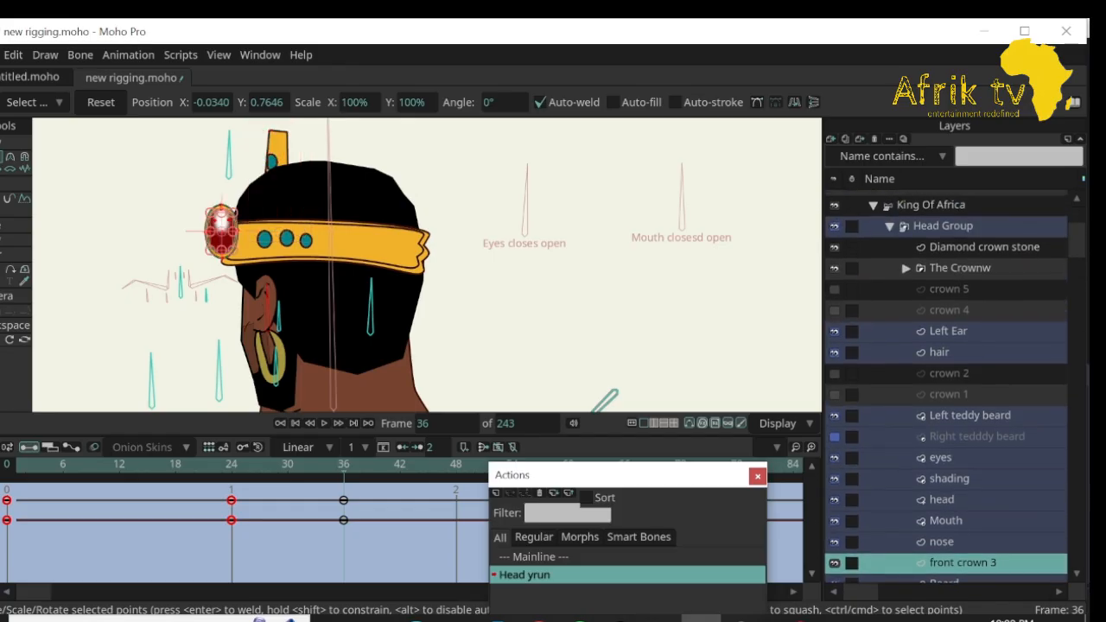
pyautogui.moveTo(982, 247); pyautogui.dragTo(983, 468)
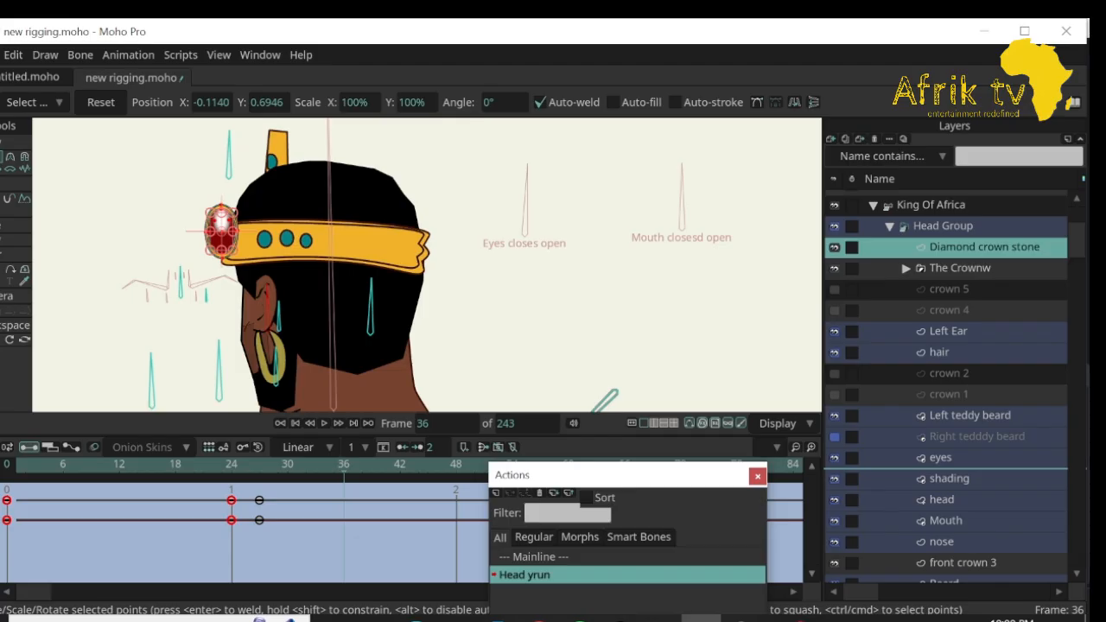
pyautogui.moveTo(983, 468)
pyautogui.mouseDown()
pyautogui.moveTo(983, 574)
pyautogui.moveTo(983, 532)
pyautogui.moveTo(983, 553)
pyautogui.mouseUp()
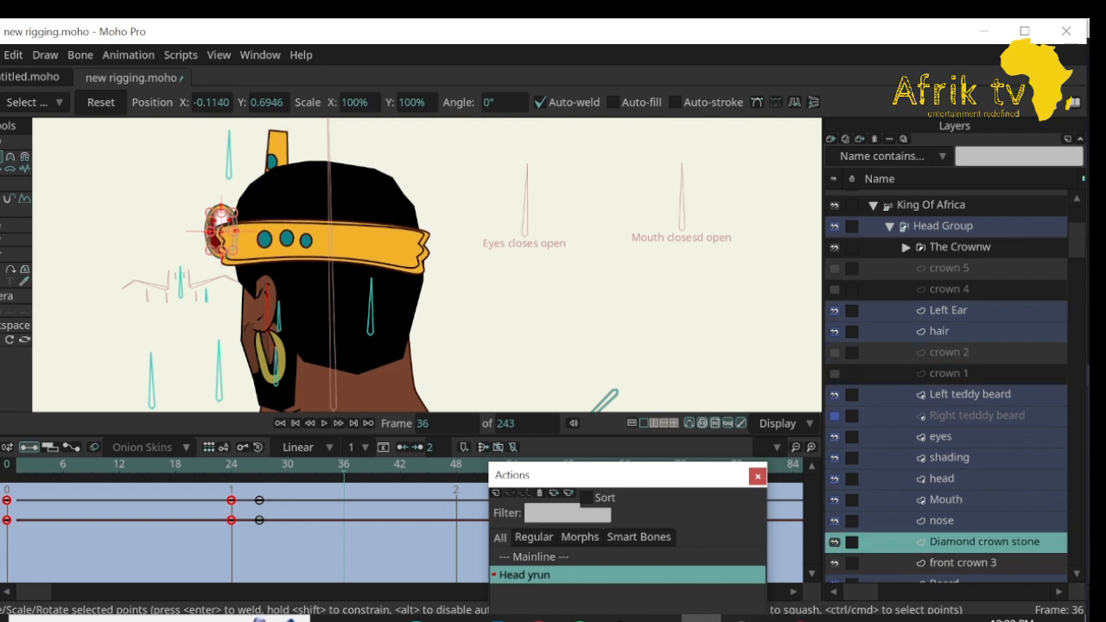
pyautogui.moveTo(220, 226); pyautogui.dragTo(295, 222)
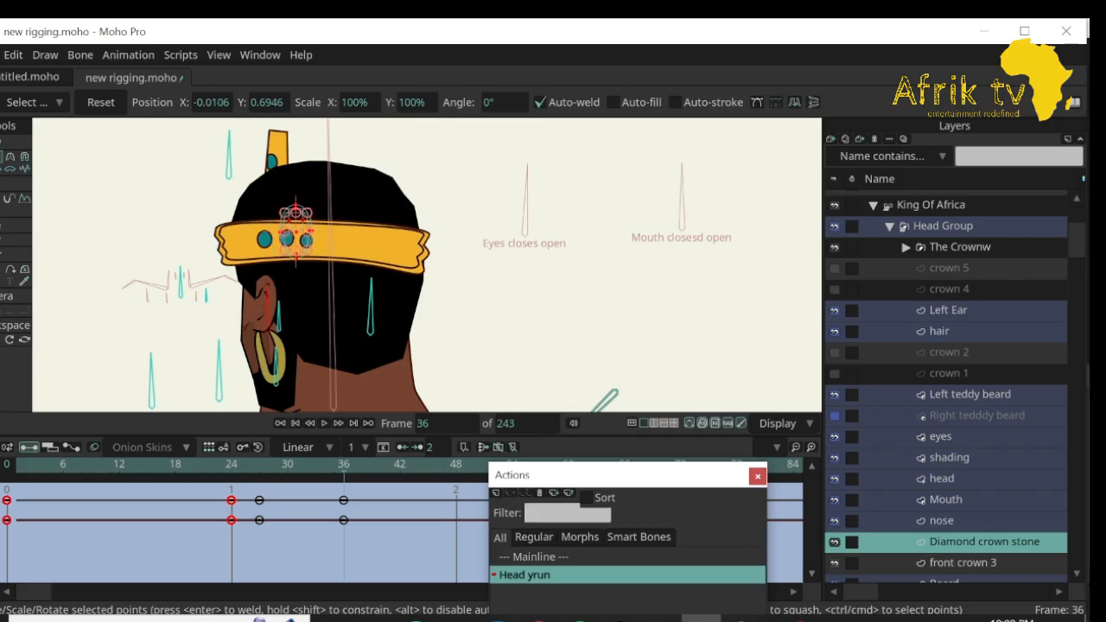
# Expand The Crownw and, on the crown layer at frame 36, move the band's jagged front end points inward toward the head.
pyautogui.click(960, 247)
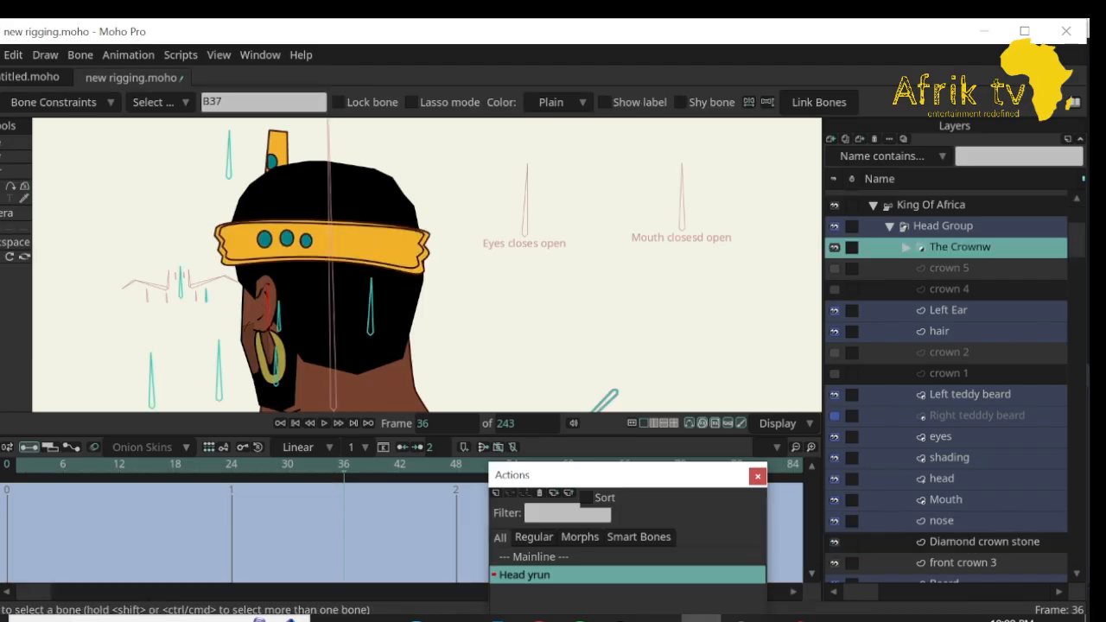
pyautogui.click(905, 248)
pyautogui.click(960, 289)
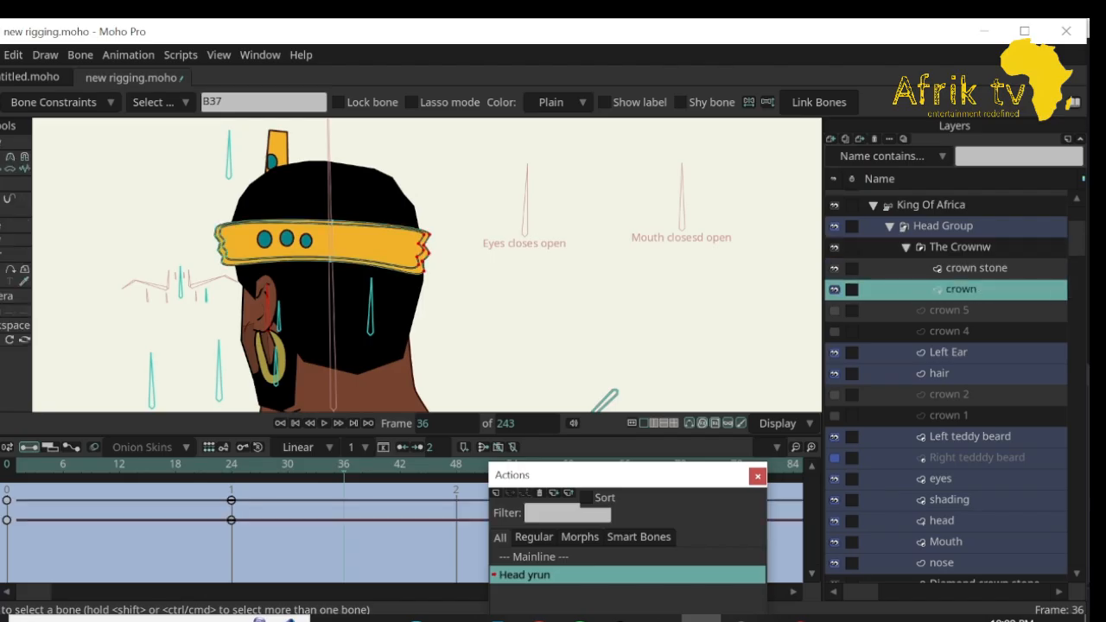
pyautogui.click(0, 339)
pyautogui.moveTo(142, 251); pyautogui.dragTo(224, 252)
pyautogui.press('g')
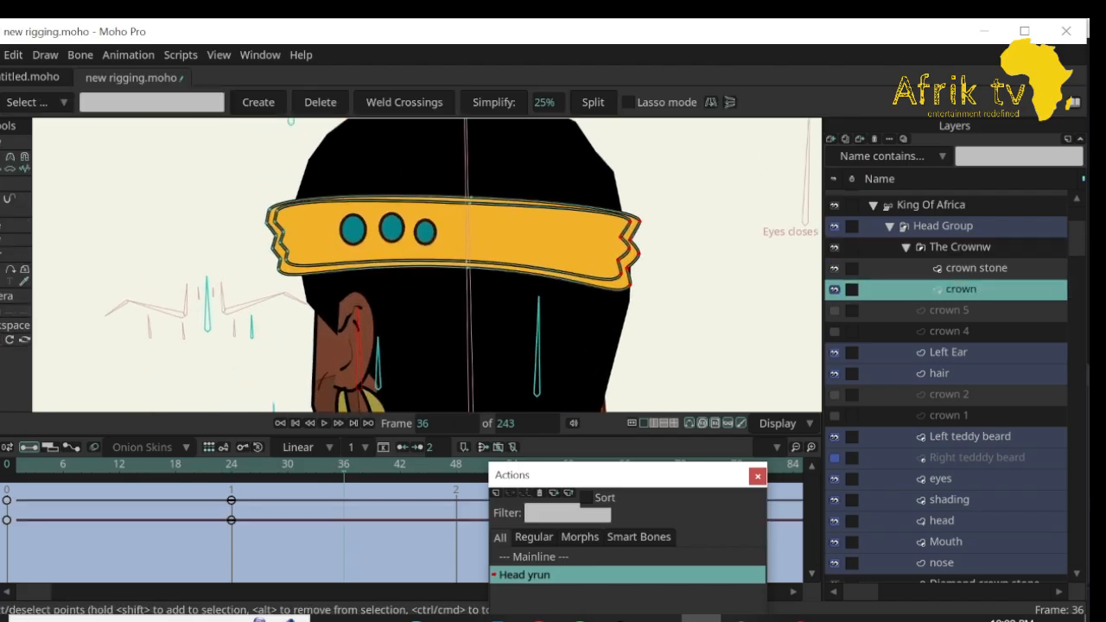
pyautogui.moveTo(239, 183); pyautogui.dragTo(316, 311)
pyautogui.press('t')
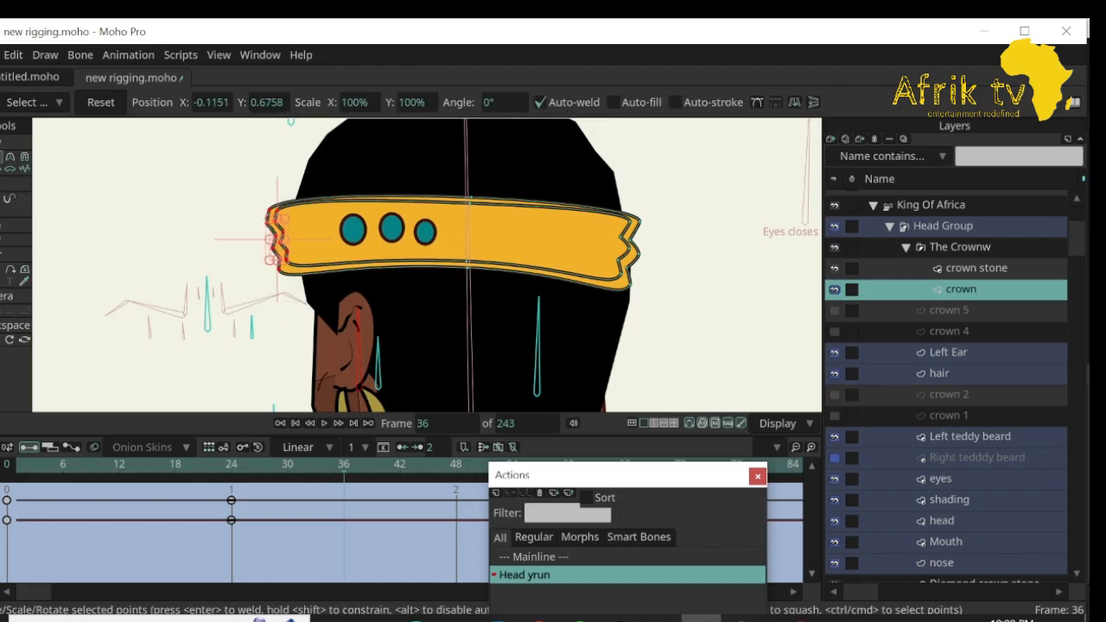
pyautogui.moveTo(277, 240); pyautogui.dragTo(304, 234)
# At frame 30, move all the crown stone points horizontally forward so the teal stones slide off the crown band's front end.
pyautogui.click(976, 268)
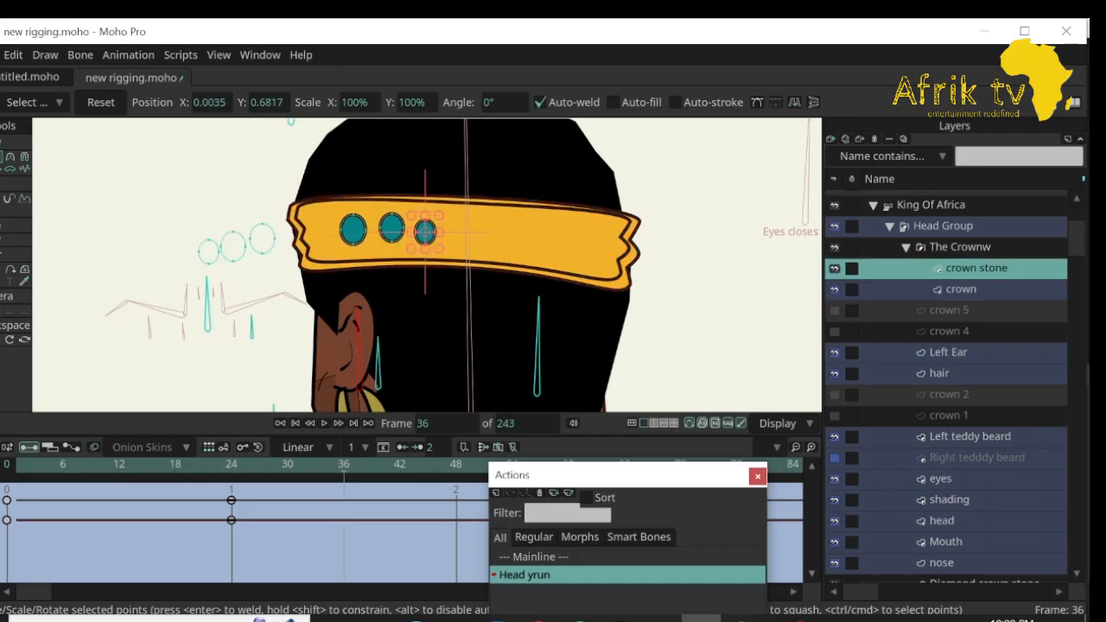
pyautogui.moveTo(343, 465); pyautogui.dragTo(287, 465)
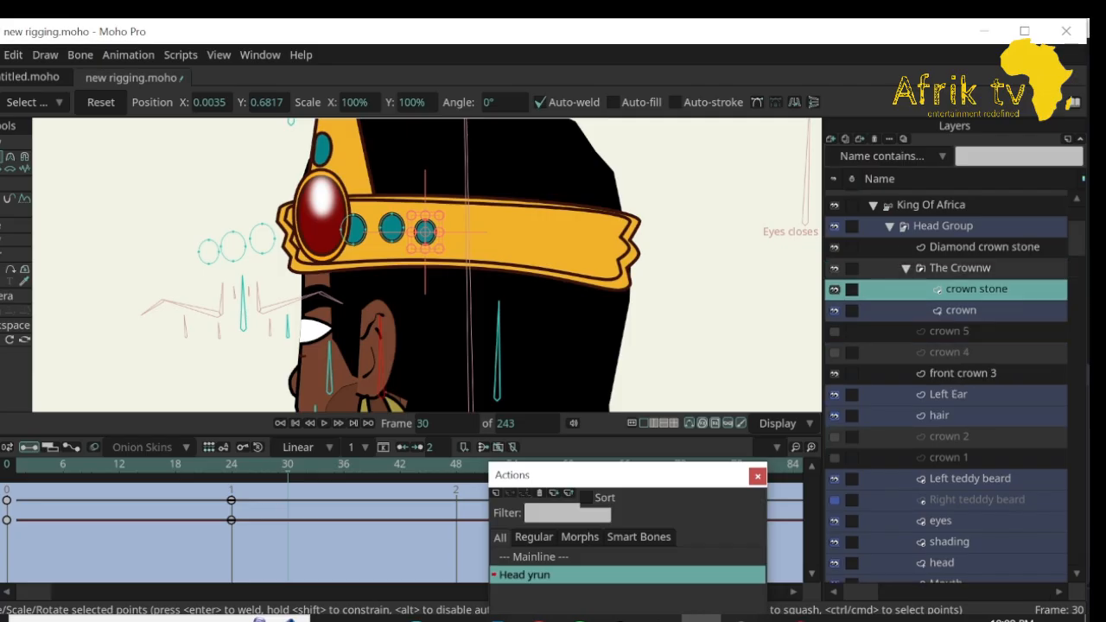
pyautogui.hotkey('ctrl', 'a')
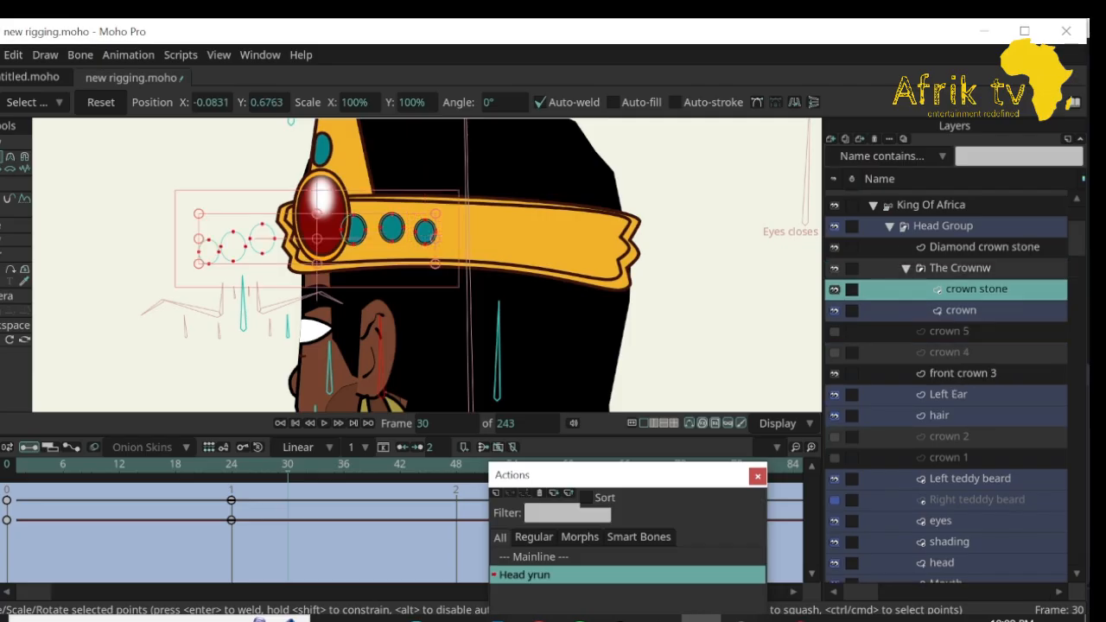
pyautogui.moveTo(316, 238); pyautogui.dragTo(189, 239)
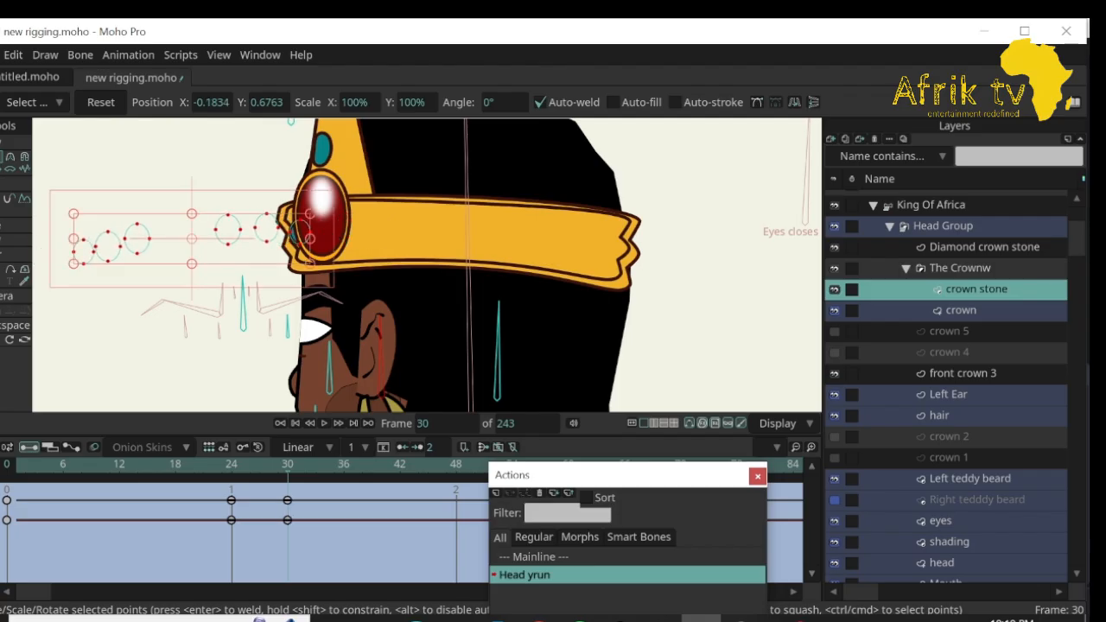
# At frame 27, collapse The Crownw and place the Diamond crown stone layer directly below it.
pyautogui.moveTo(288, 465); pyautogui.dragTo(260, 465)
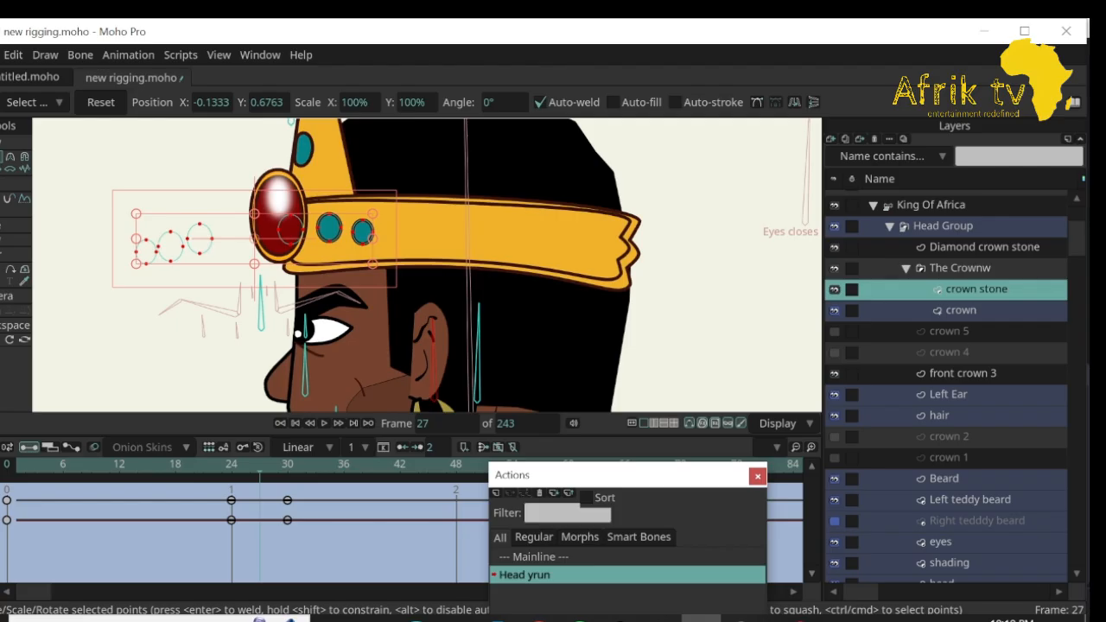
pyautogui.click(983, 247)
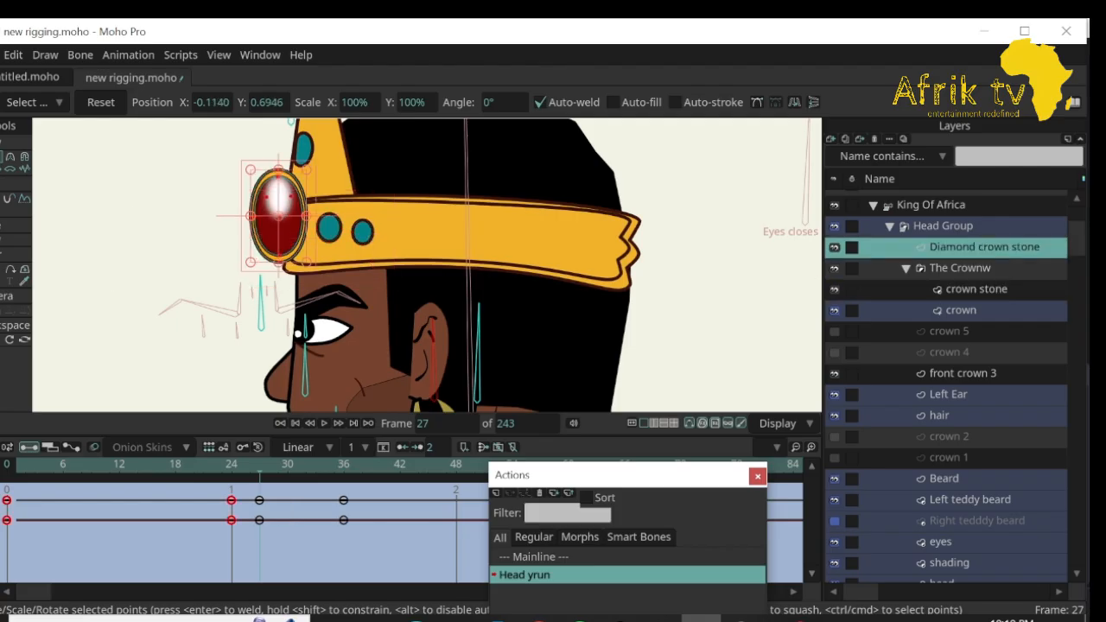
pyautogui.click(905, 269)
pyautogui.moveTo(984, 247); pyautogui.dragTo(983, 278)
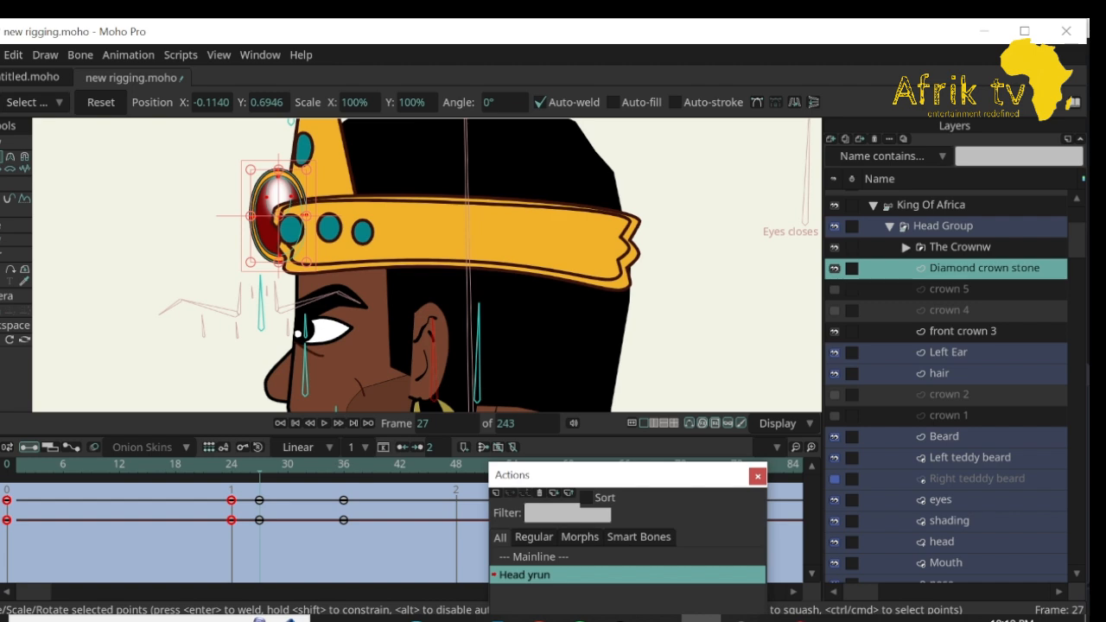
# Scale the Diamond crown stone down slightly at frame 27 and lower it behind the crown band's front end.
pyautogui.moveTo(278, 215); pyautogui.dragTo(275, 223)
pyautogui.moveTo(247, 177)
pyautogui.mouseDown()
pyautogui.moveTo(258, 197)
pyautogui.moveTo(252, 188)
pyautogui.mouseUp()
pyautogui.moveTo(276, 227); pyautogui.dragTo(279, 222)
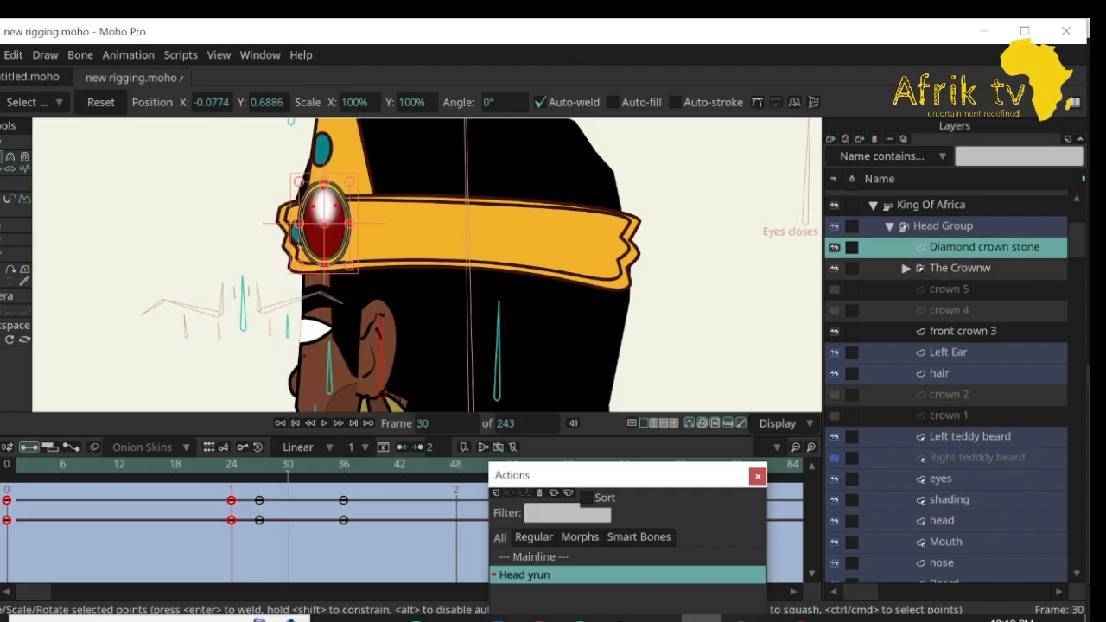
# At frame 30, place the Diamond crown stone layer below hair and the front crown 3 layer between head and Mouth.
pyautogui.moveTo(984, 247); pyautogui.dragTo(983, 384)
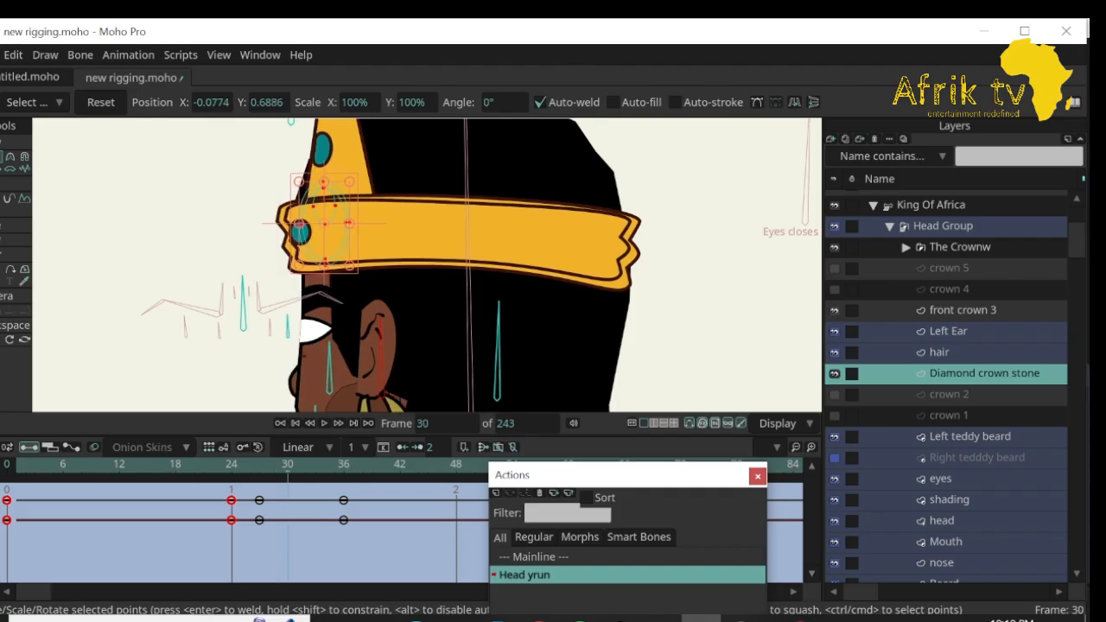
pyautogui.click(962, 310)
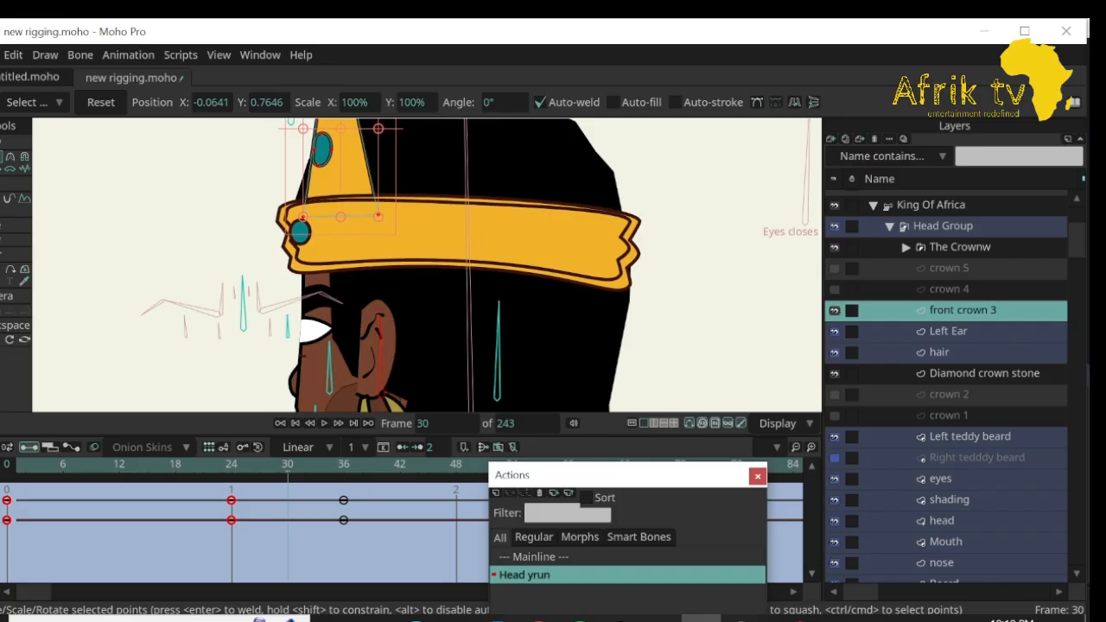
pyautogui.moveTo(962, 311); pyautogui.dragTo(962, 532)
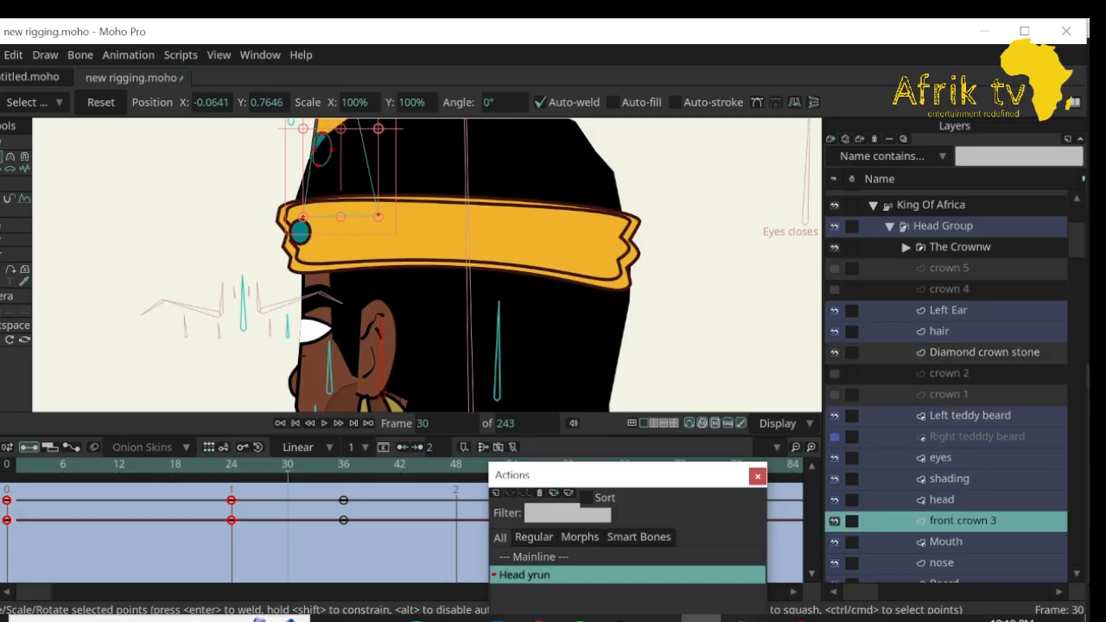
# At frame 36, expand The Crownw and shift all the crown stone points further forward, completely clear of the crown band.
pyautogui.moveTo(288, 464); pyautogui.dragTo(344, 464)
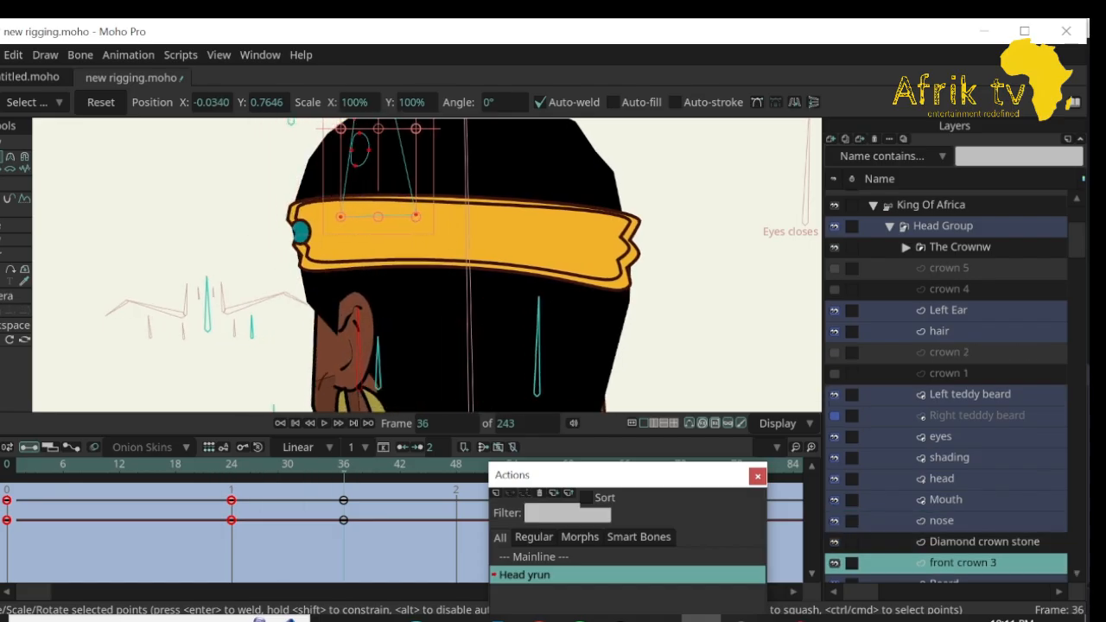
pyautogui.click(905, 247)
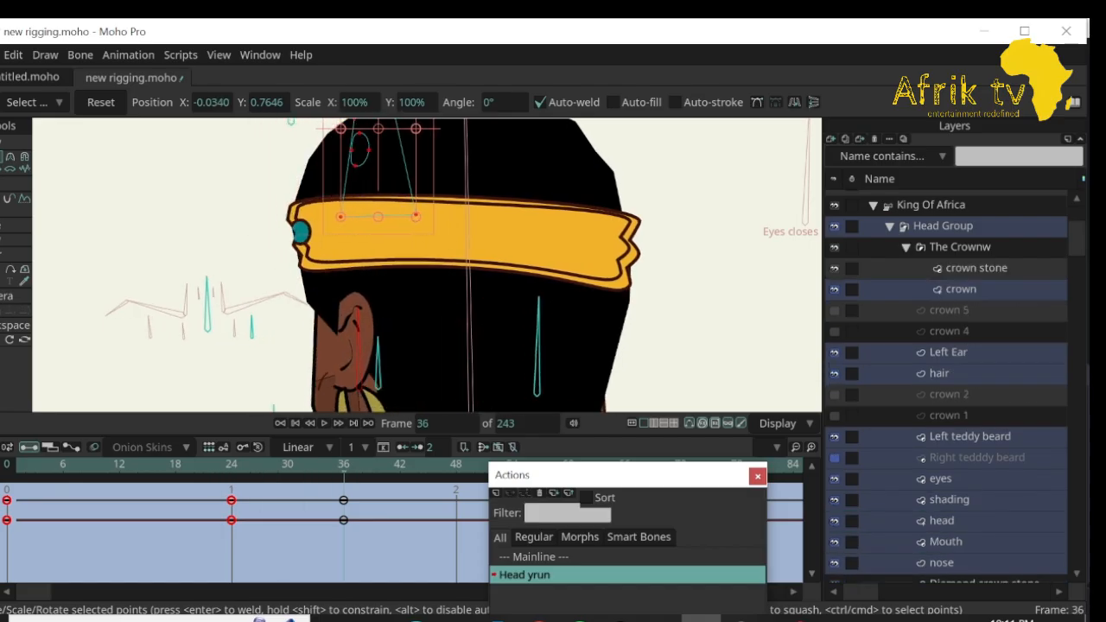
pyautogui.click(976, 268)
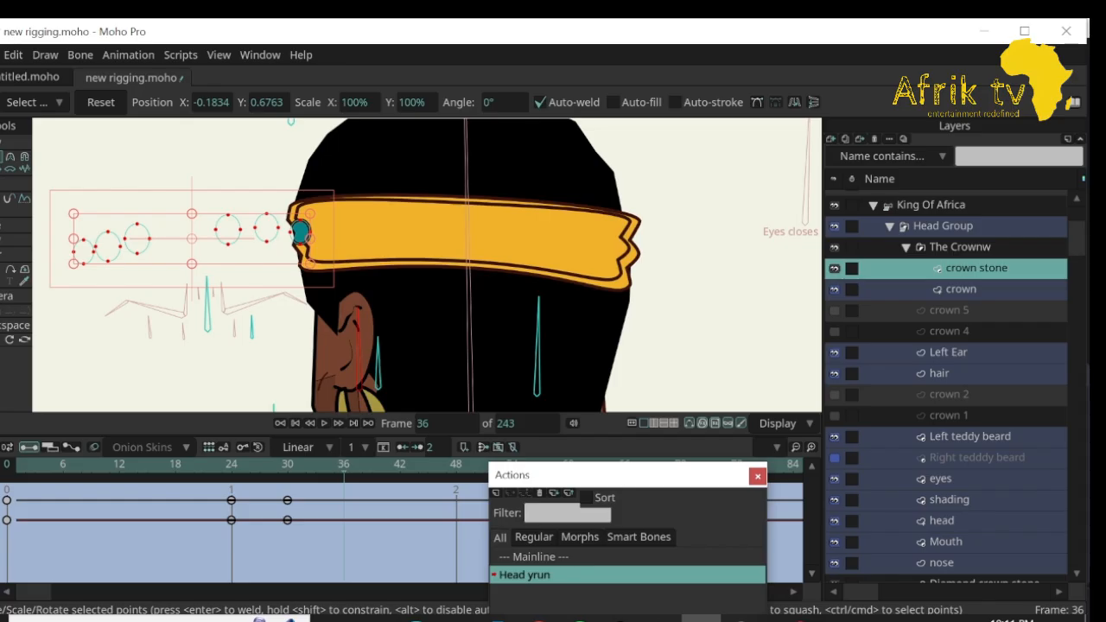
pyautogui.moveTo(192, 239); pyautogui.dragTo(100, 238)
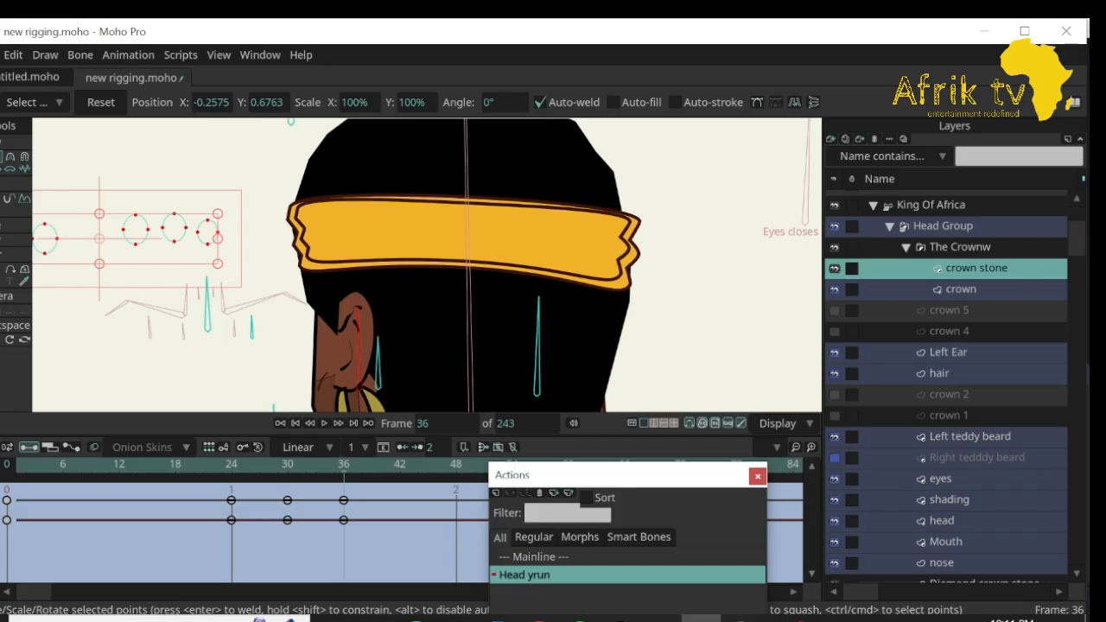
# Advance to frame 48 and move the front crown 3 layer directly below the head layer, behind the hair.
pyautogui.click(1, 340)
pyautogui.moveTo(381, 315); pyautogui.dragTo(319, 314)
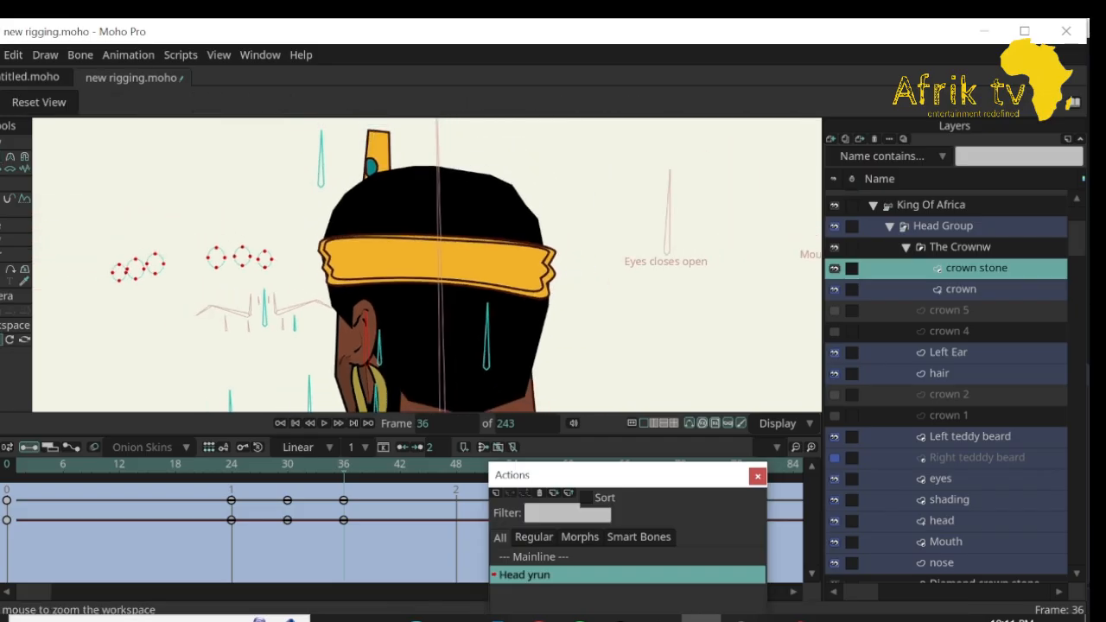
pyautogui.moveTo(344, 464); pyautogui.dragTo(456, 465)
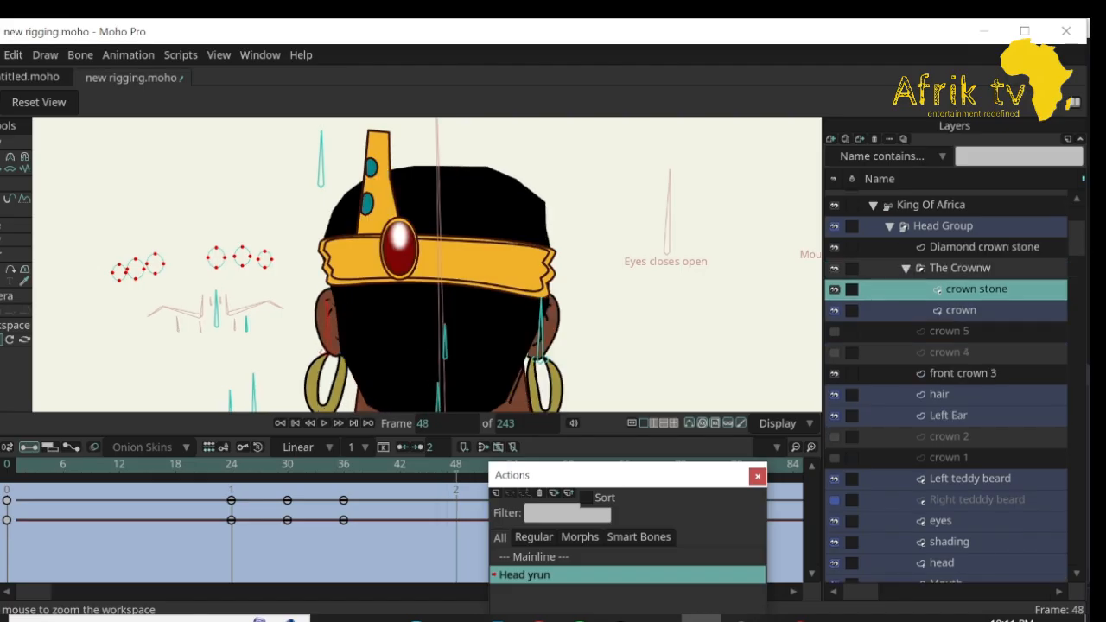
pyautogui.moveTo(962, 374); pyautogui.dragTo(962, 269)
pyautogui.click(962, 373)
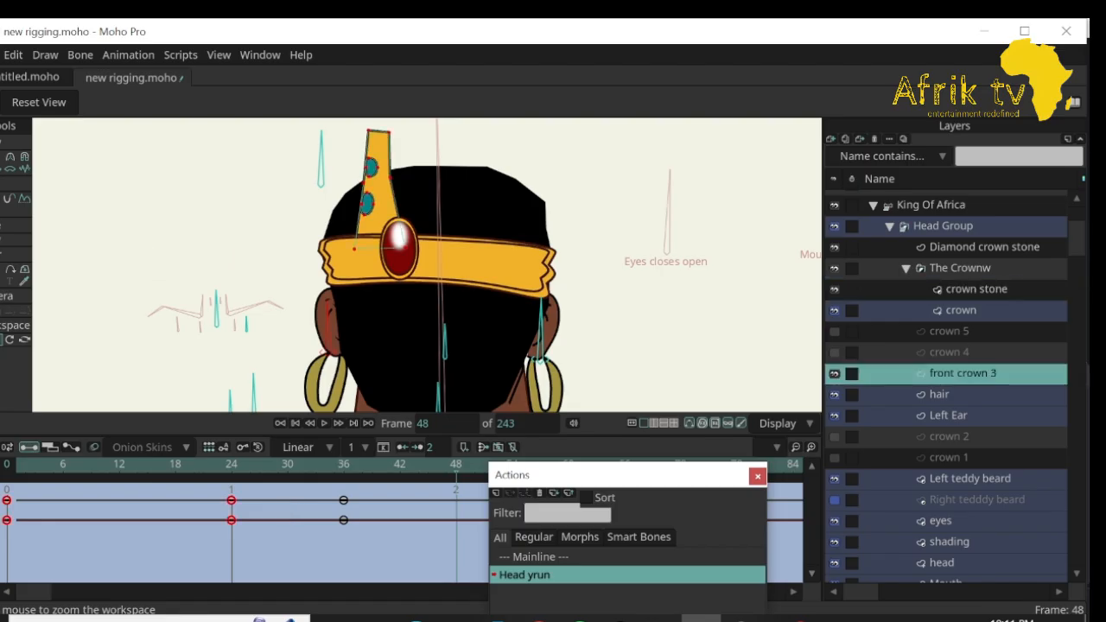
pyautogui.moveTo(963, 373); pyautogui.dragTo(962, 574)
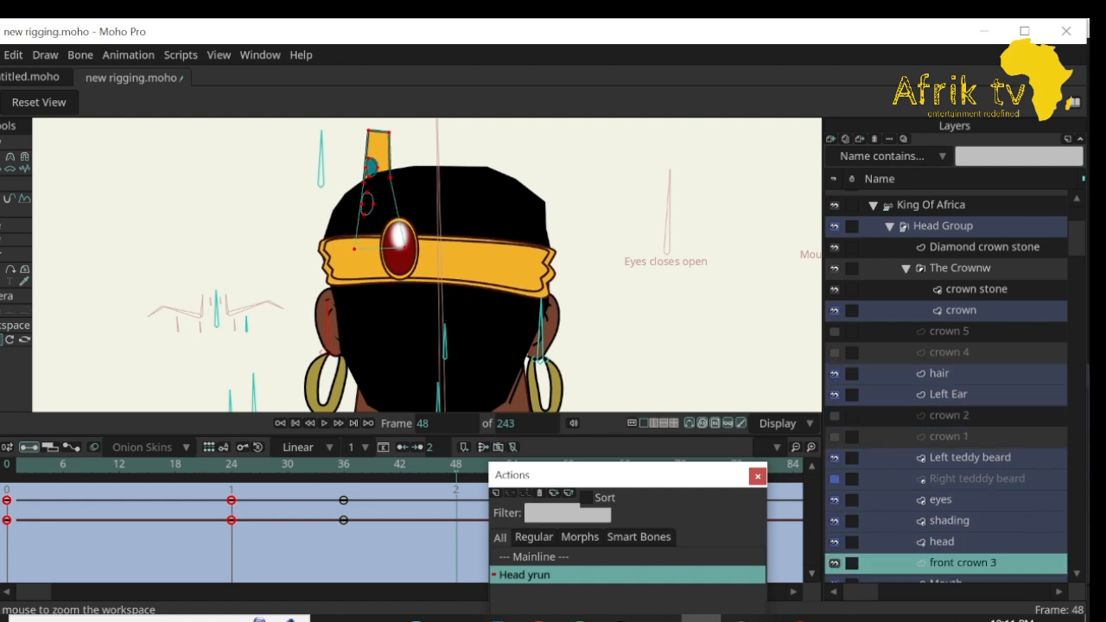
# Shift the whole front crown 3 shape horizontally to the centre of the head at frame 48.
pyautogui.moveTo(456, 464)
pyautogui.mouseDown()
pyautogui.moveTo(232, 465)
pyautogui.moveTo(456, 464)
pyautogui.mouseUp()
pyautogui.press('t')
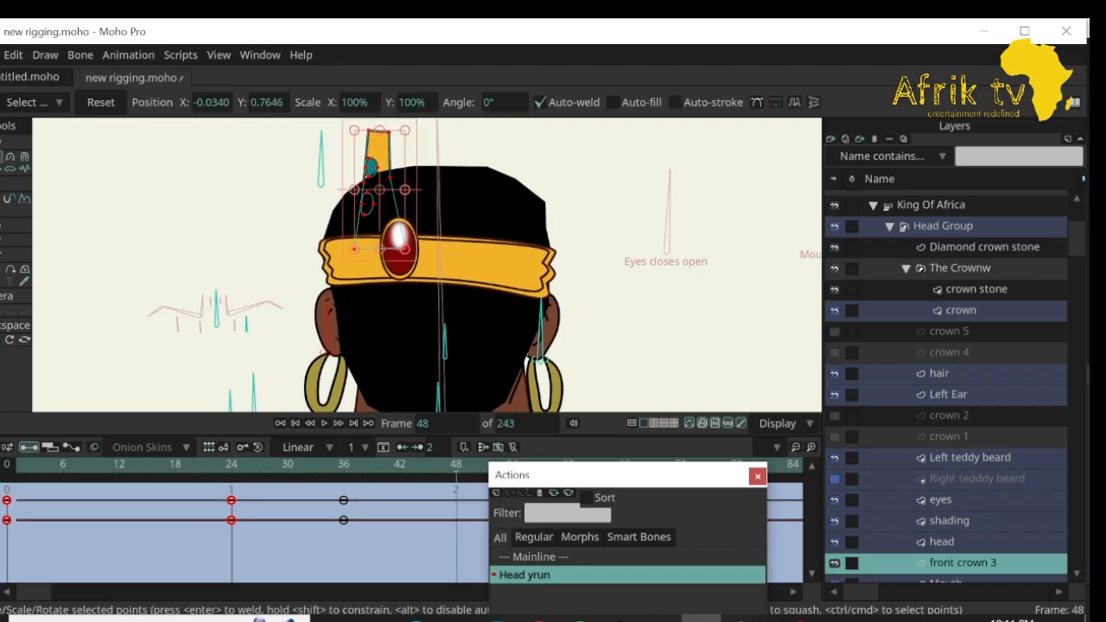
pyautogui.moveTo(380, 189); pyautogui.dragTo(439, 190)
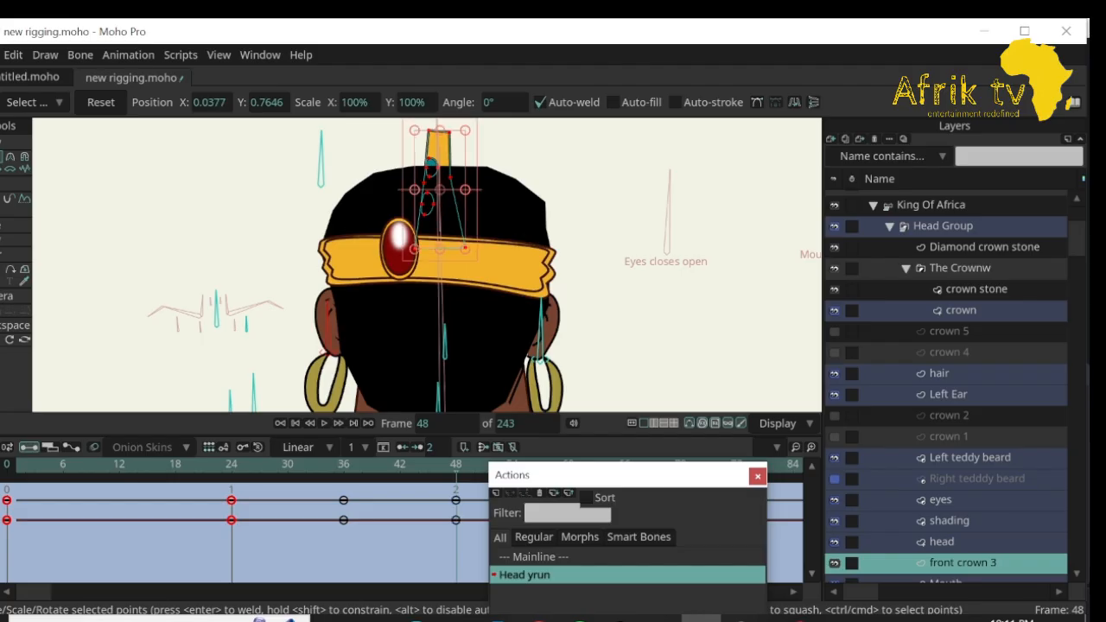
pyautogui.moveTo(456, 464)
pyautogui.mouseDown()
pyautogui.moveTo(278, 465)
pyautogui.moveTo(456, 465)
pyautogui.mouseUp()
pyautogui.press('Left')
pyautogui.press('Right')
# At frame 48, place the Diamond crown stone layer between head and front crown 3, behind the crown band.
pyautogui.click(984, 247)
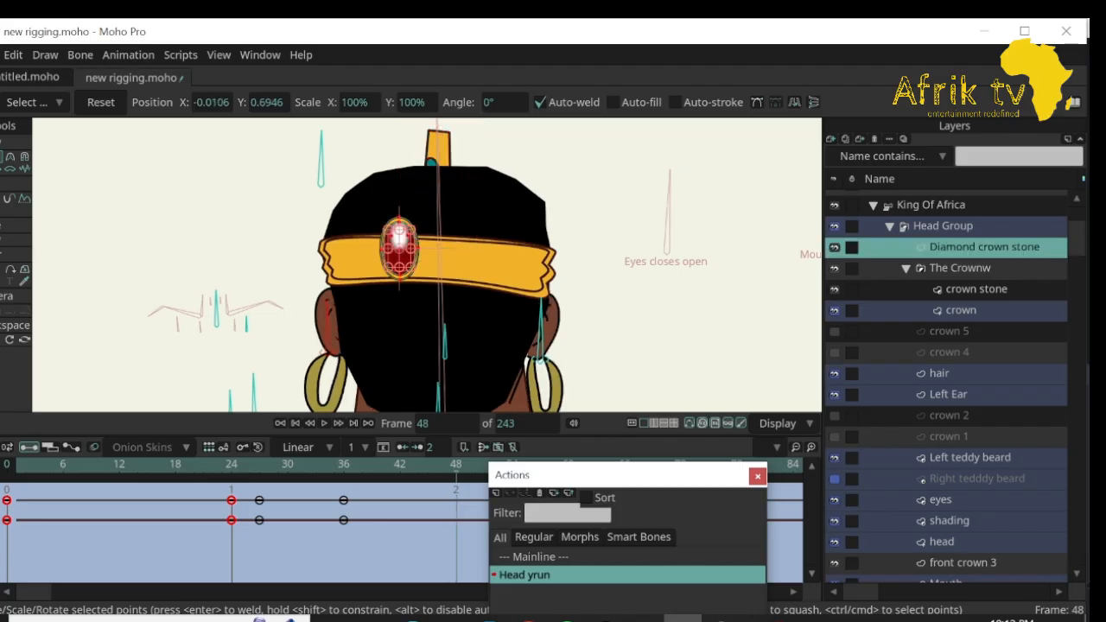
pyautogui.moveTo(983, 247); pyautogui.dragTo(983, 552)
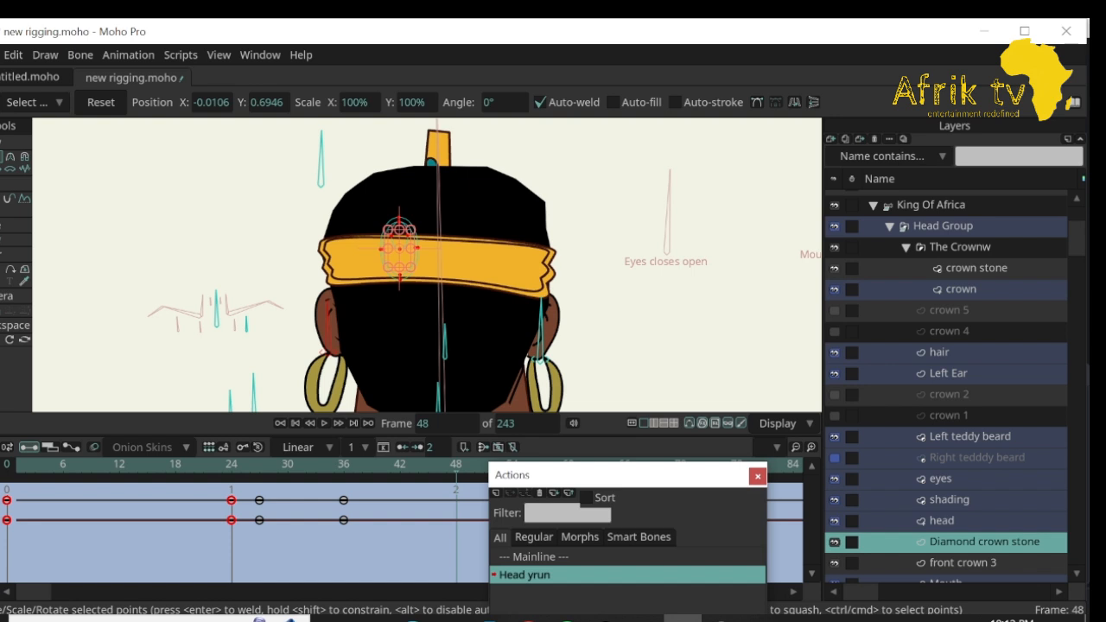
pyautogui.press('q')
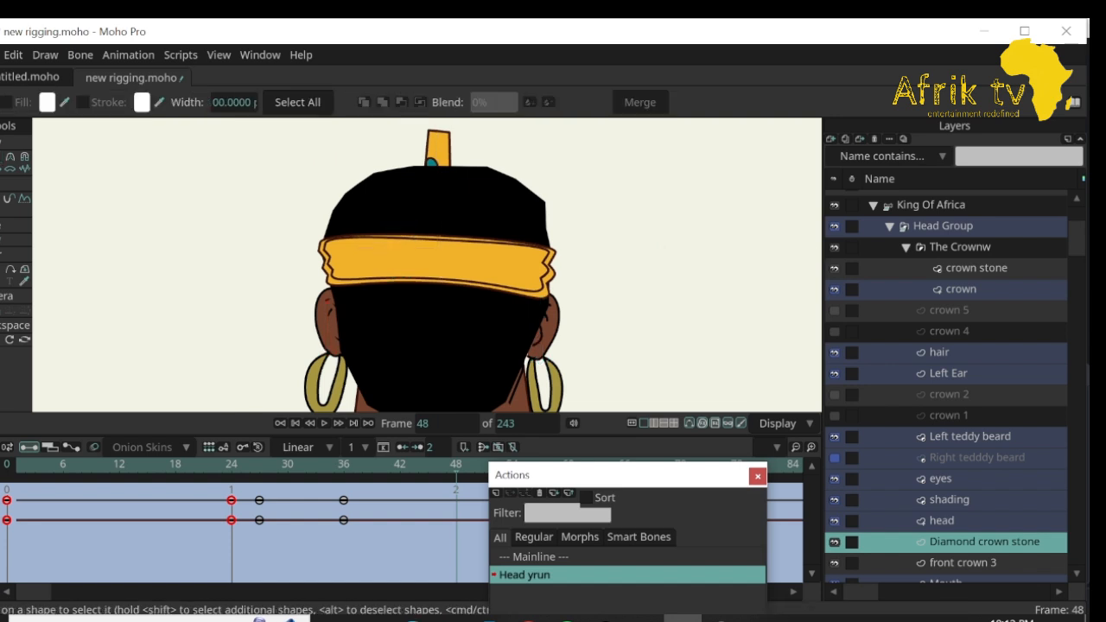
# Level the tilted crown band on the crown layer at frame 48, then scrub back to frame 24 to review the turn.
pyautogui.click(960, 289)
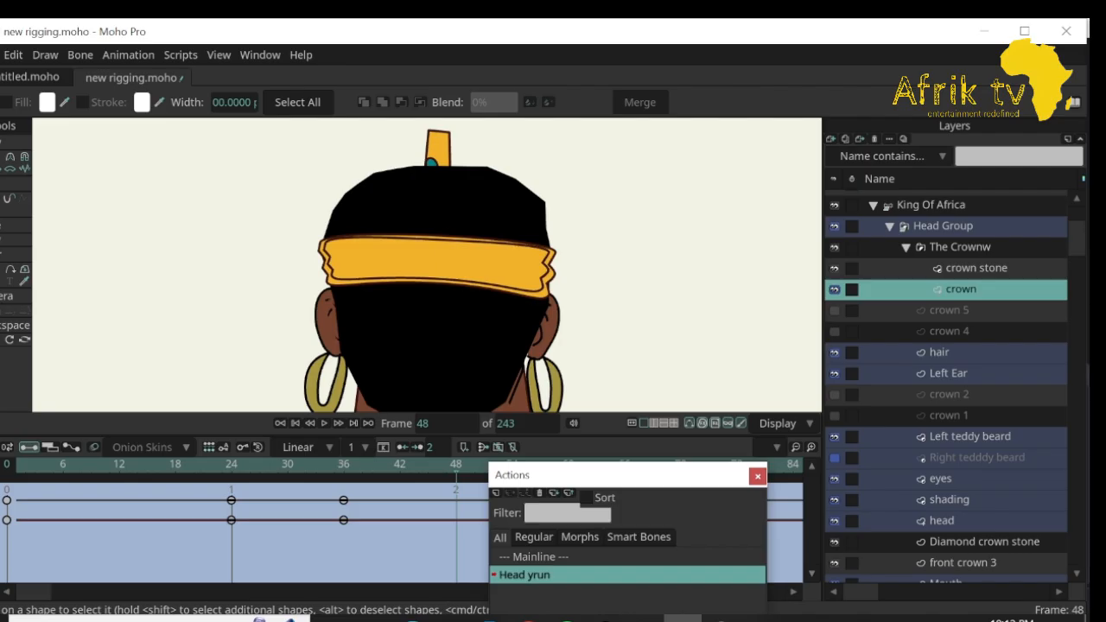
pyautogui.press('t')
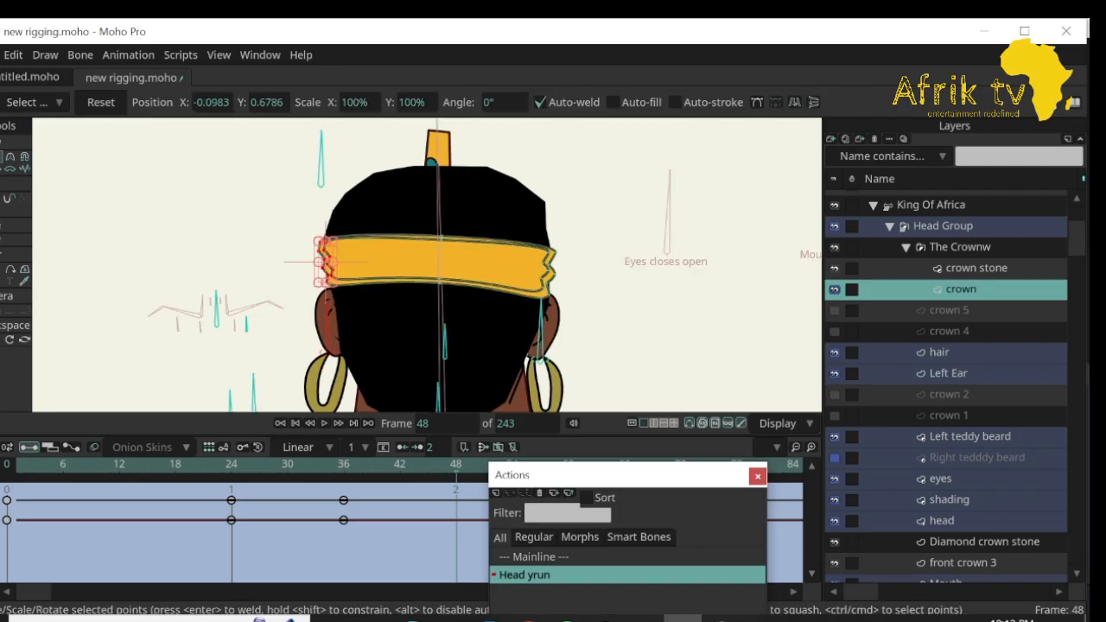
pyautogui.hotkey('ctrl', 'a')
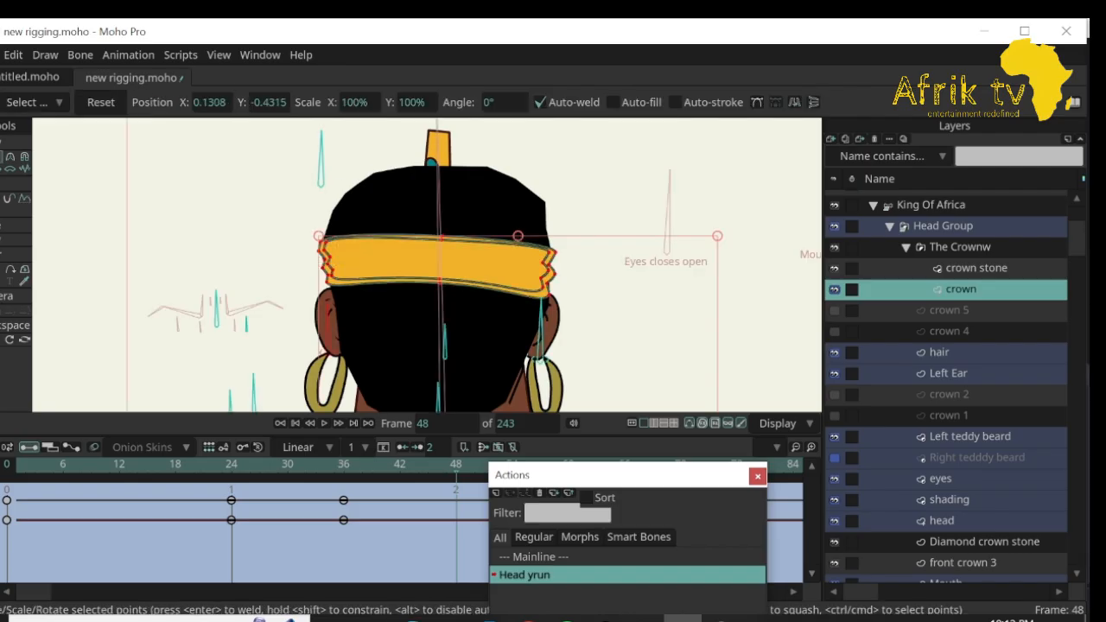
pyautogui.press('Up')
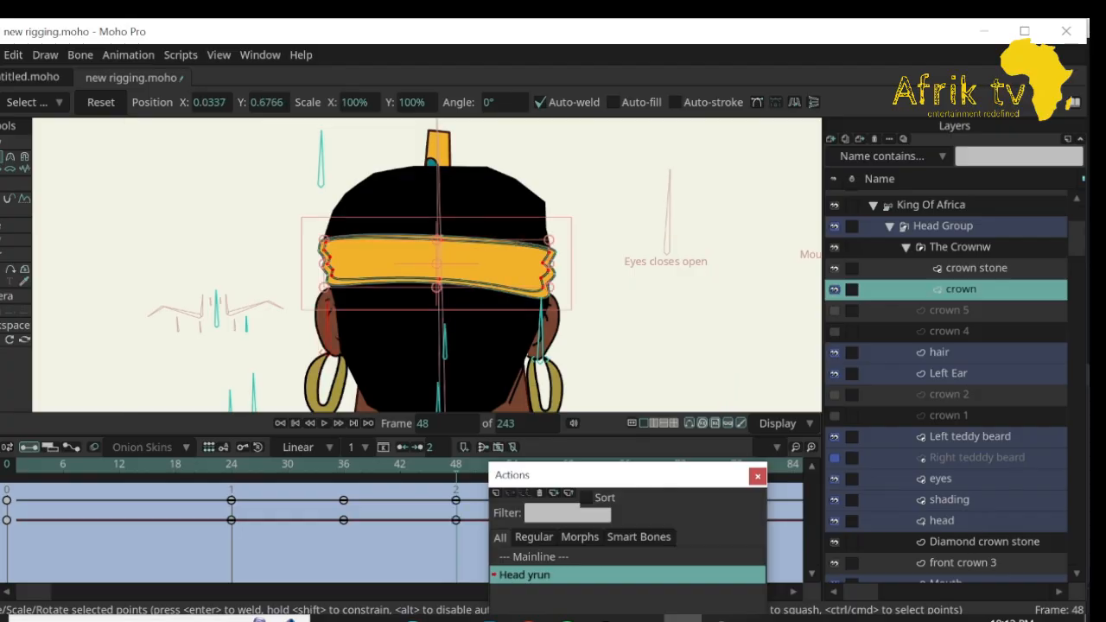
pyautogui.hotkey('ctrl', 'a')
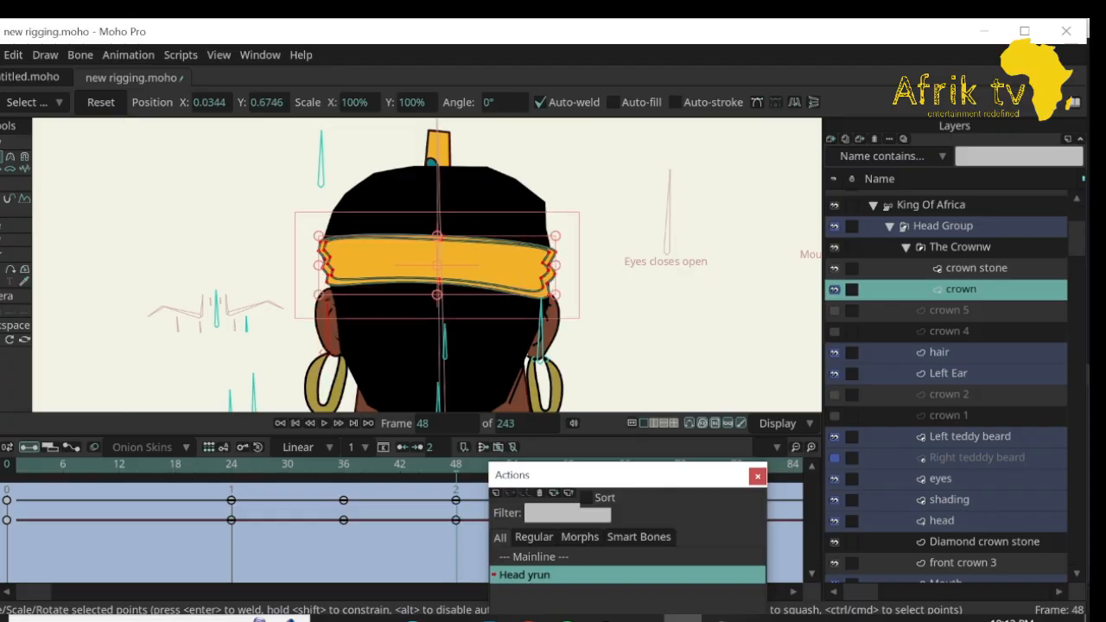
pyautogui.press('Up')
pyautogui.press('Up')
pyautogui.press('Up')
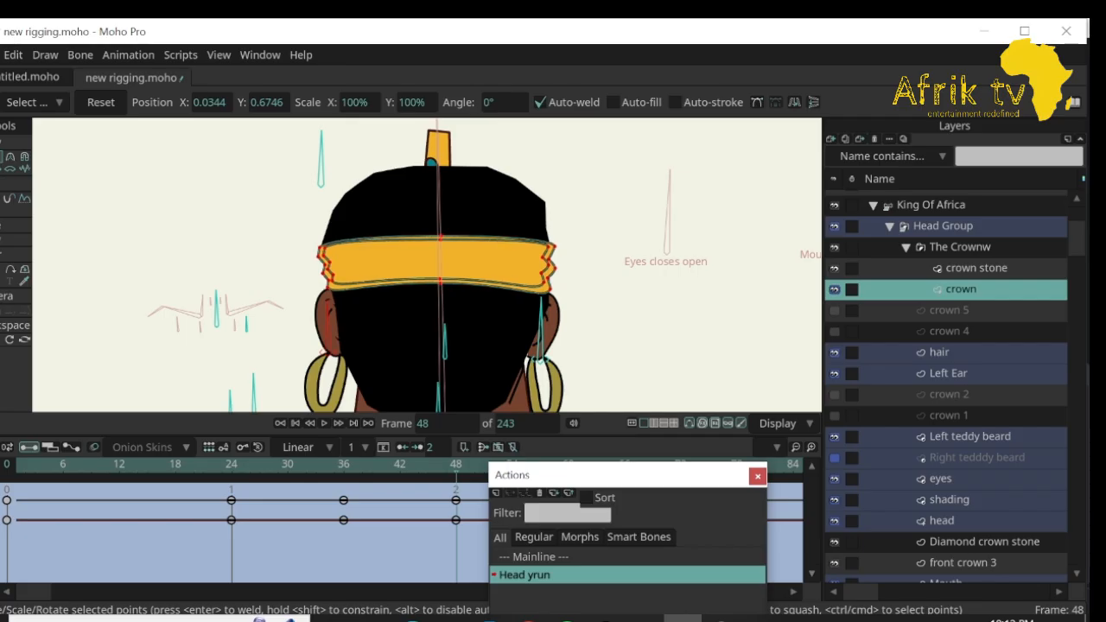
pyautogui.moveTo(455, 463); pyautogui.dragTo(231, 464)
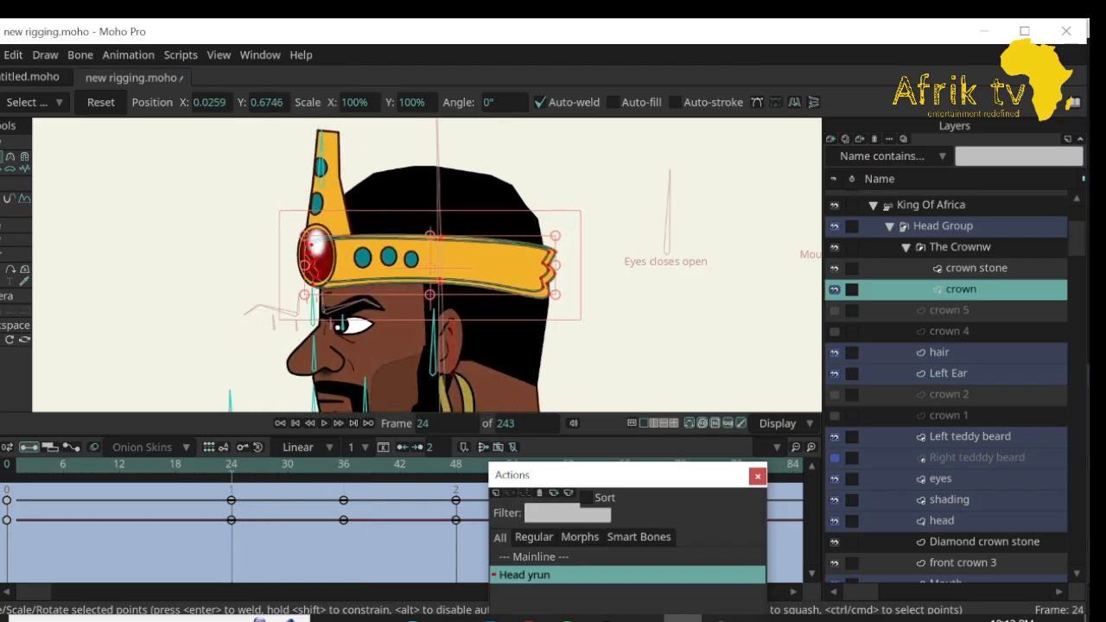
# Make the hidden crown 5, crown 4, crown 2 and crown 1 layers visible at frame 24 and select crown 4.
pyautogui.click(835, 331)
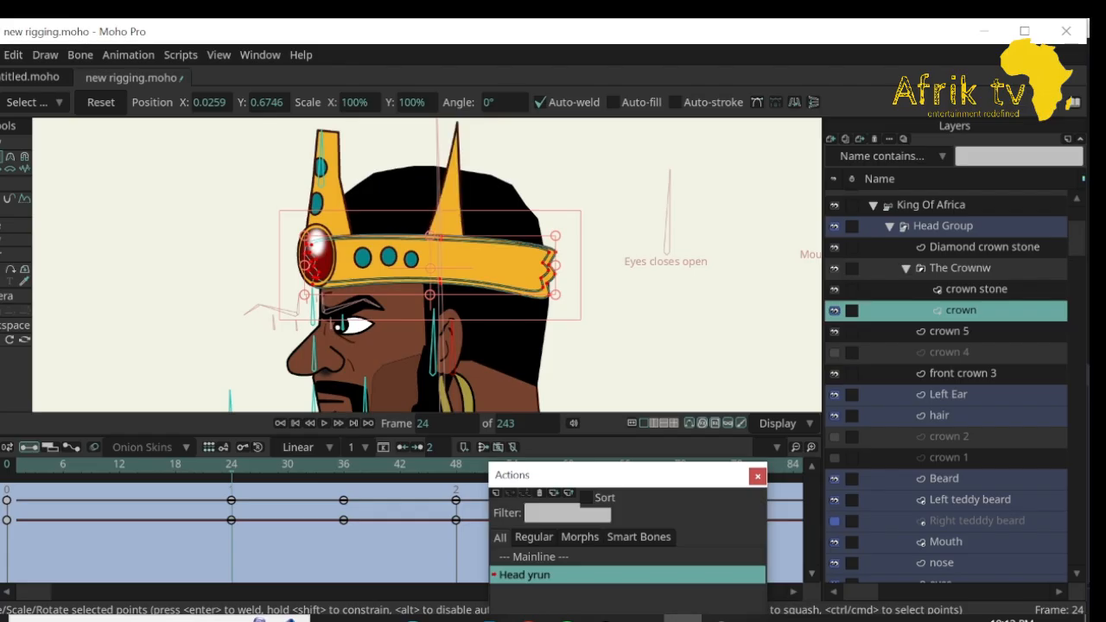
pyautogui.click(834, 351)
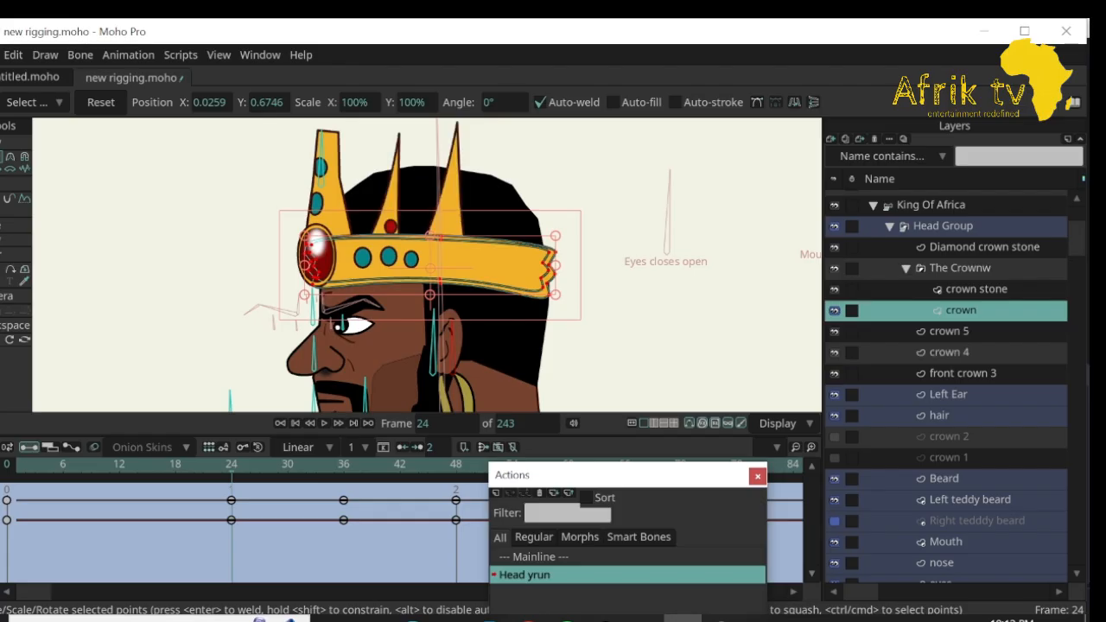
pyautogui.click(834, 437)
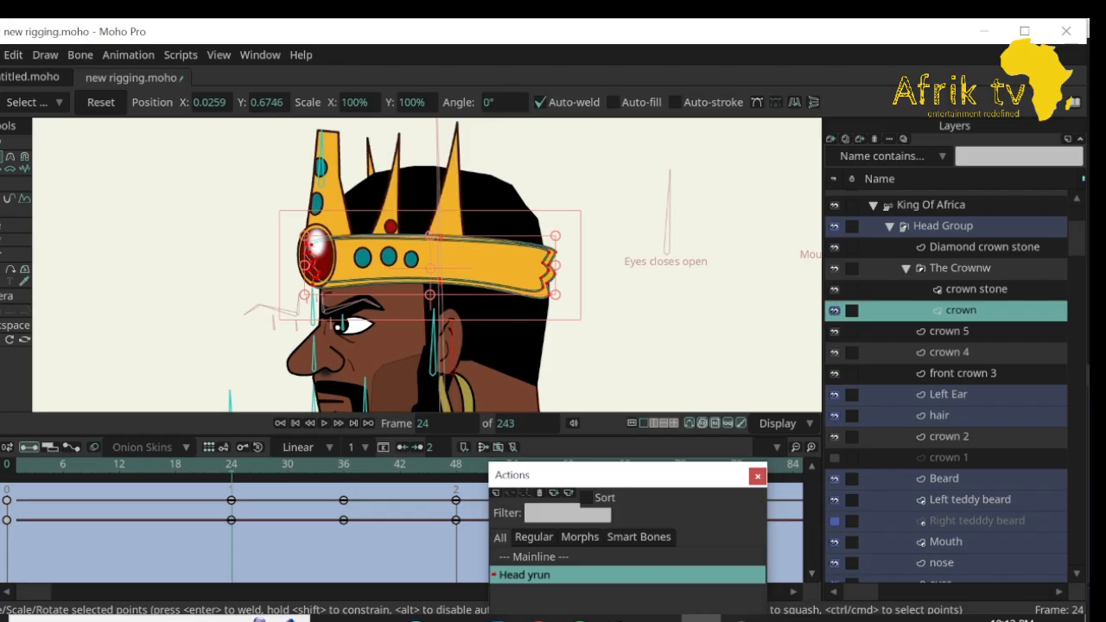
pyautogui.click(834, 457)
pyautogui.click(835, 331)
pyautogui.click(834, 331)
pyautogui.click(834, 351)
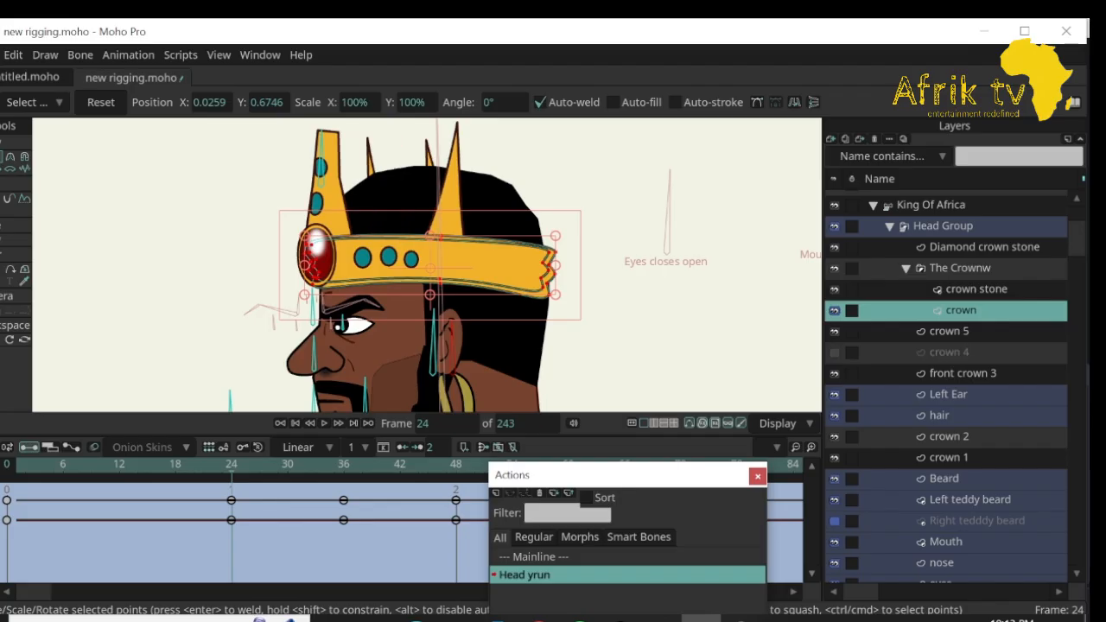
pyautogui.click(834, 352)
pyautogui.click(949, 353)
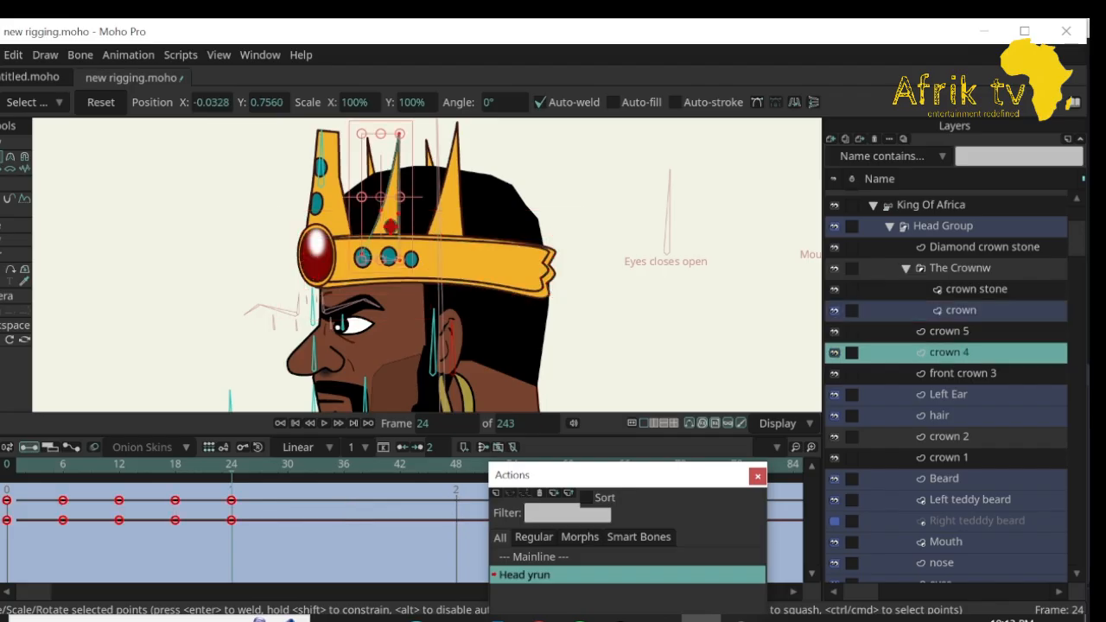
# Step through frames 24 to 31 and back to examine how the crown spikes sit during the head turn.
pyautogui.press('Right')
pyautogui.press('Right')
pyautogui.press('Right')
pyautogui.press('Right')
pyautogui.press('Right')
pyautogui.press('Right')
pyautogui.press('Right')
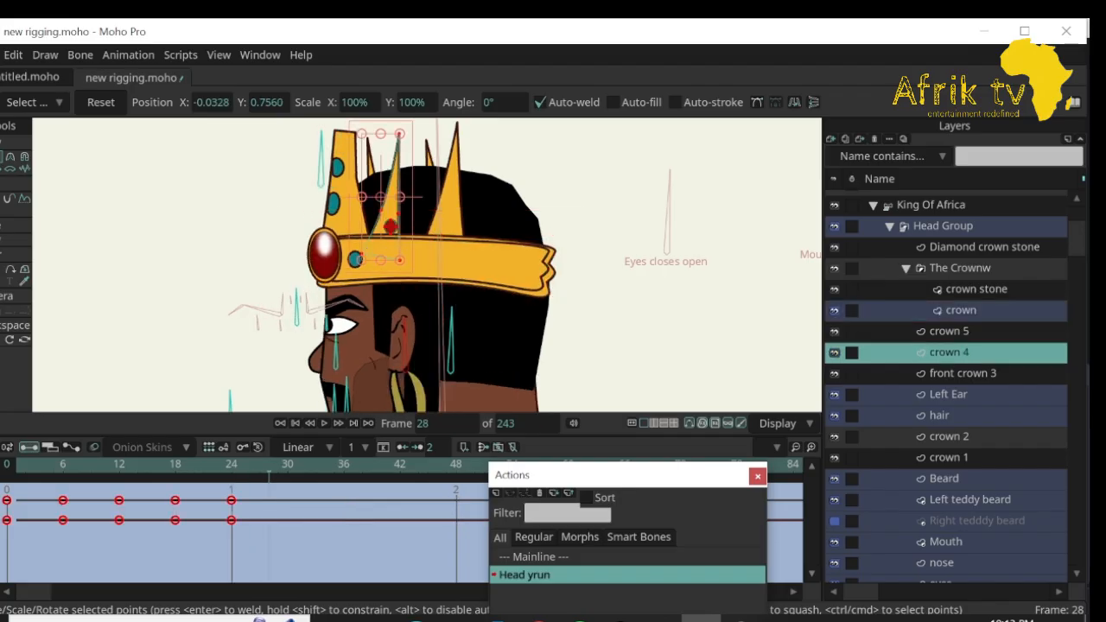
pyautogui.press('Left')
pyautogui.press('Left')
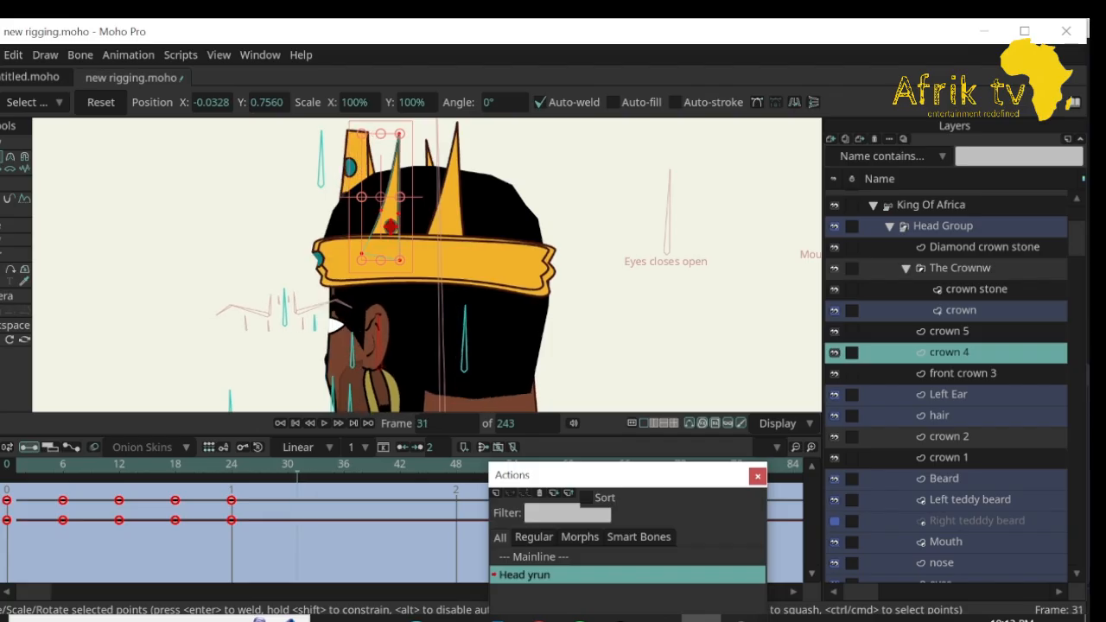
pyautogui.press('Left')
pyautogui.press('Left')
pyautogui.press('Left')
pyautogui.press('Left')
pyautogui.press('Left')
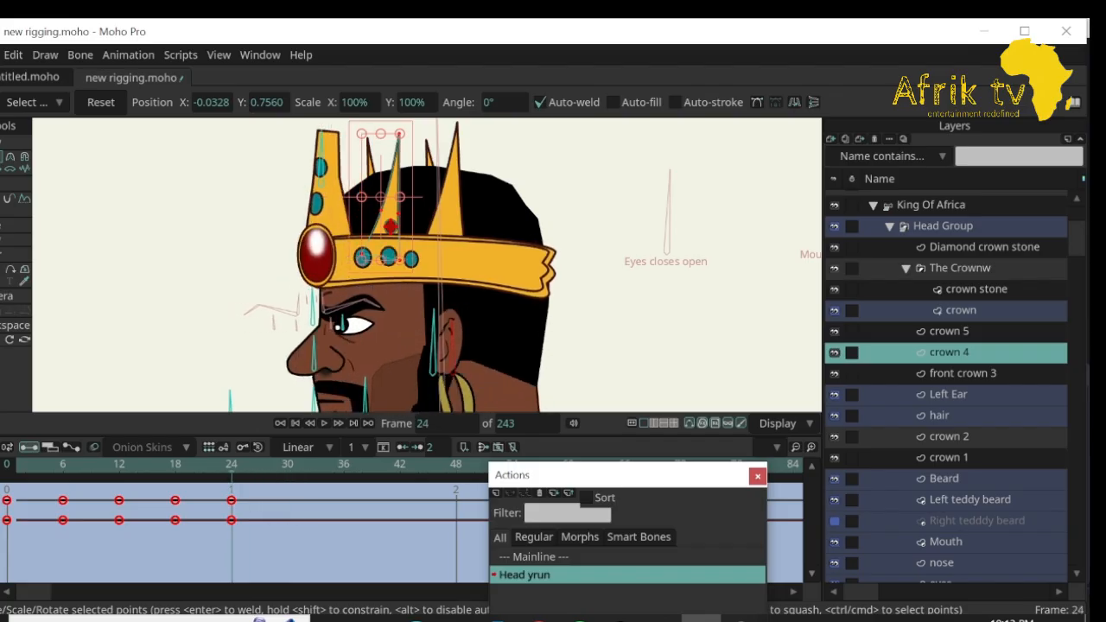
# At frame 36, move the crown 4 spike to X -0.0815, Y 0.7525 and flip it horizontally.
pyautogui.press('Right')
pyautogui.press('Right')
pyautogui.press('Right')
pyautogui.press('Right')
pyautogui.press('Right')
pyautogui.press('Right')
pyautogui.press('Right')
pyautogui.press('Right')
pyautogui.press('Right')
pyautogui.press('Right')
pyautogui.press('Right')
pyautogui.press('Right')
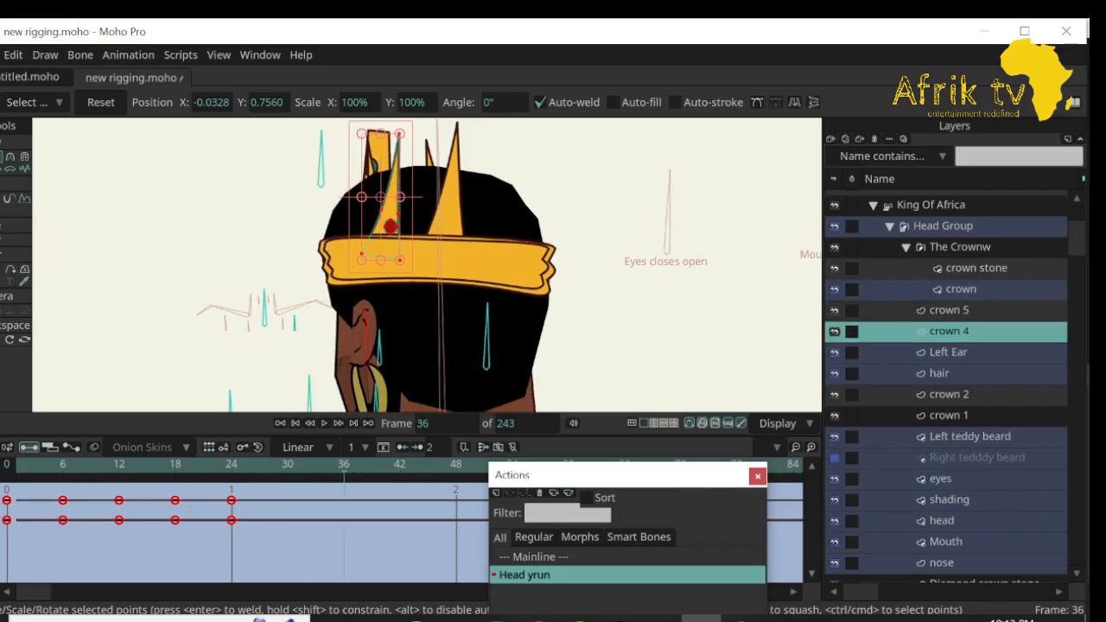
pyautogui.moveTo(391, 226); pyautogui.dragTo(349, 230)
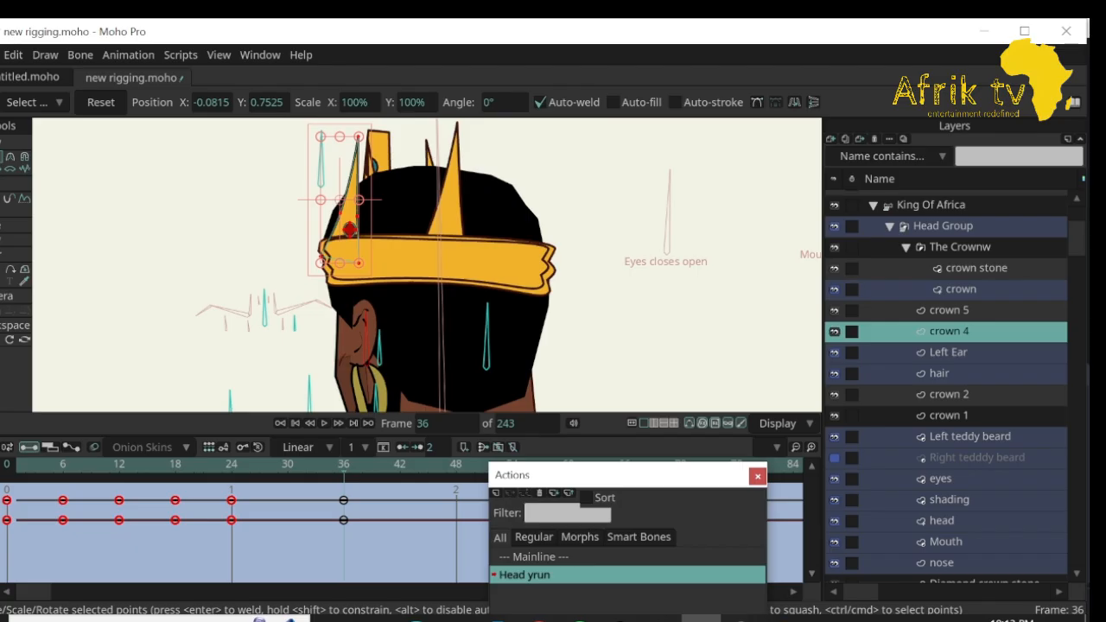
pyautogui.moveTo(349, 229); pyautogui.dragTo(329, 228)
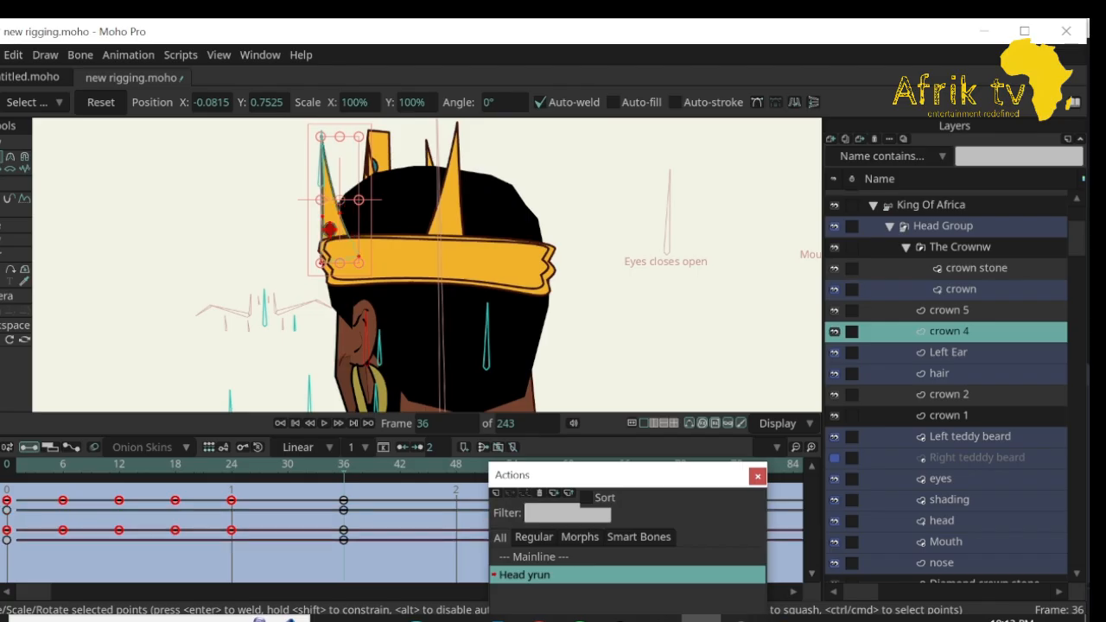
# Reposition the crown 5 spike at frame 36 to X -0.0177, Y 0.7505.
pyautogui.click(949, 310)
pyautogui.click(442, 198)
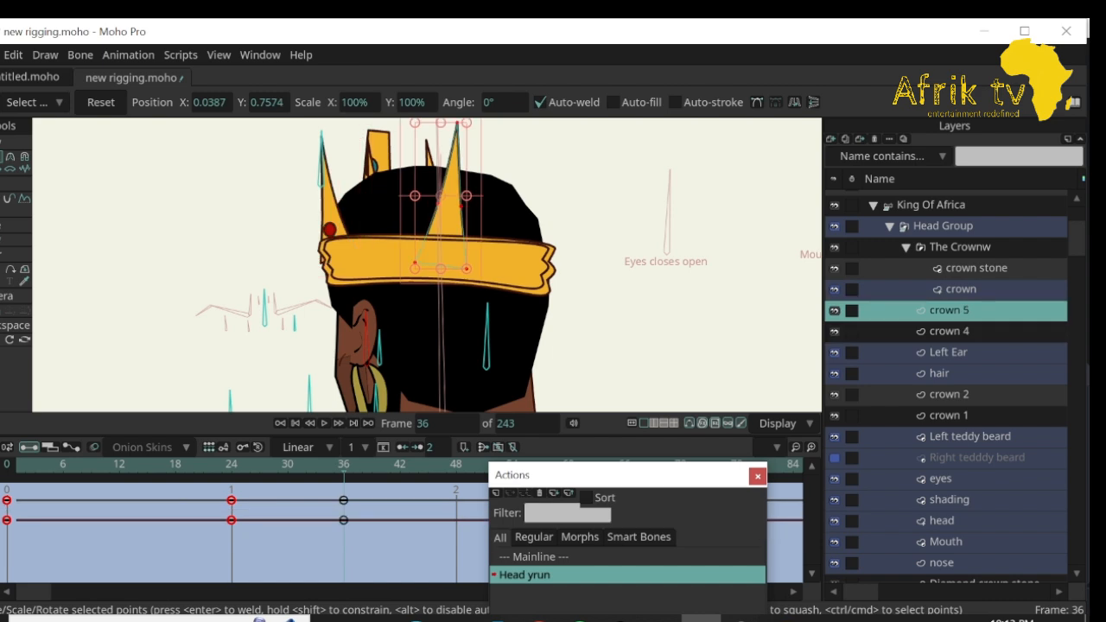
pyautogui.moveTo(440, 196); pyautogui.dragTo(392, 201)
pyautogui.moveTo(399, 206); pyautogui.dragTo(399, 206)
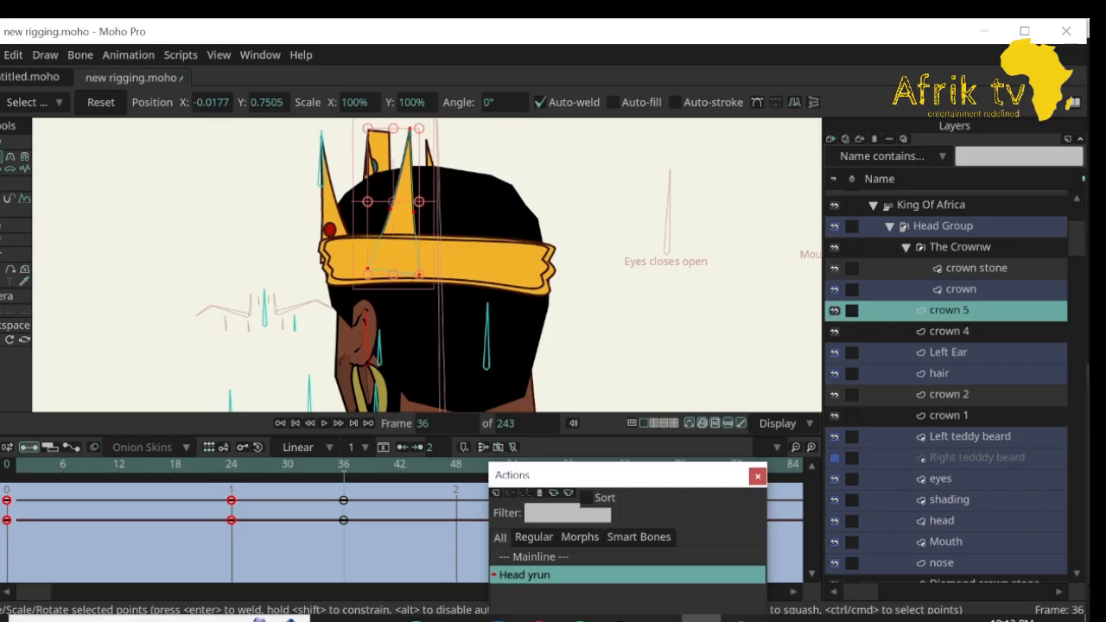
# Shift the crown 4 spike inward along the headband to X -0.0599 at frame 36.
pyautogui.click(948, 331)
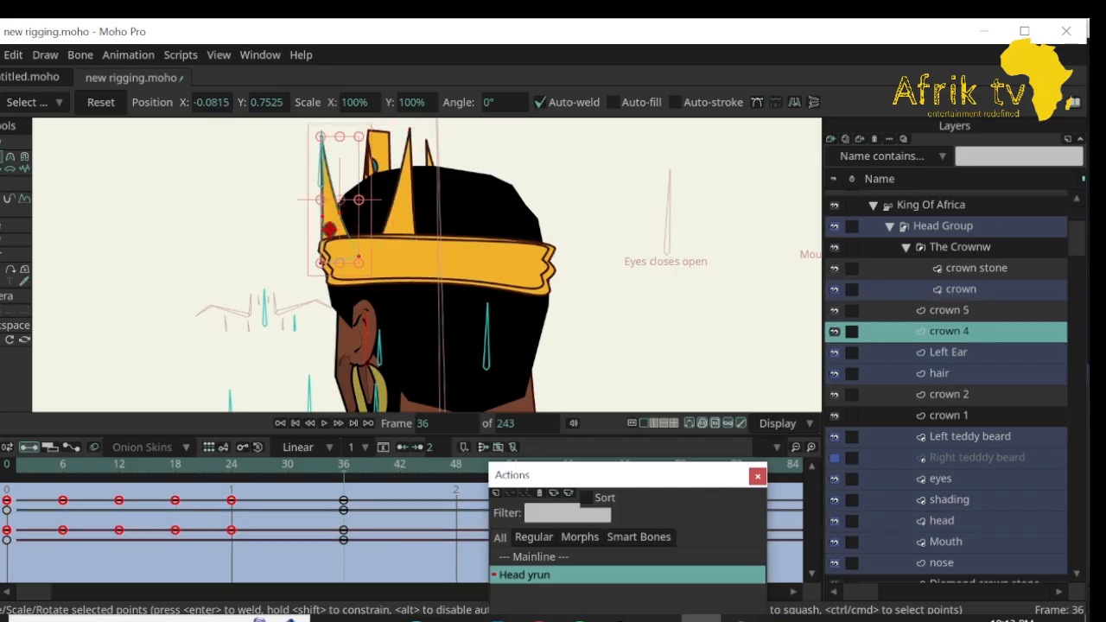
pyautogui.moveTo(329, 229); pyautogui.dragTo(346, 229)
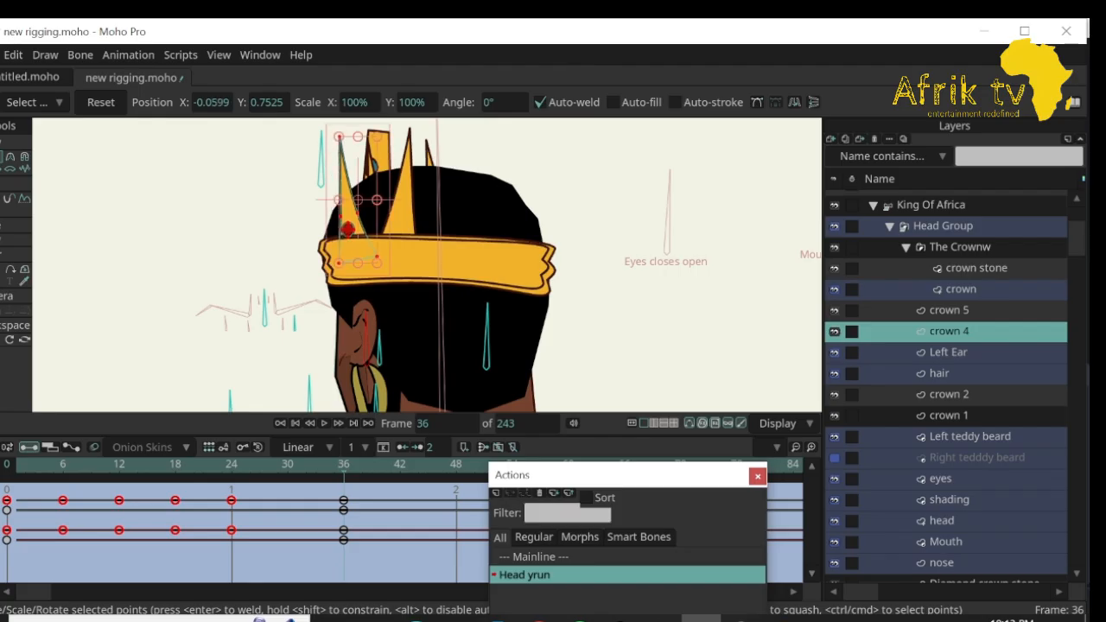
pyautogui.click(948, 311)
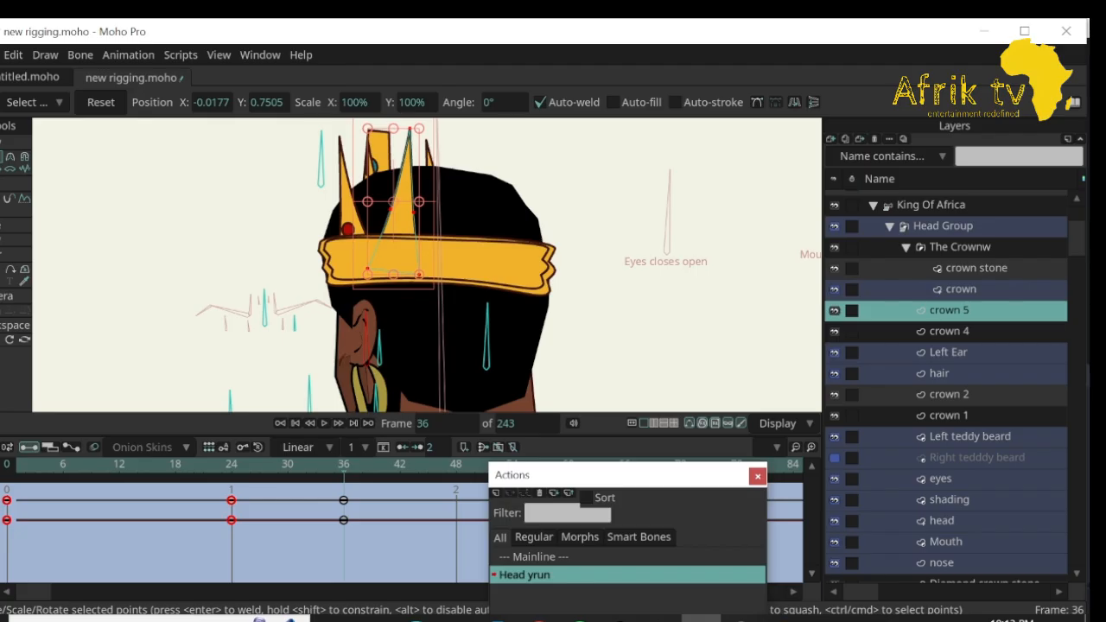
# At frame 36, move the crown 2 spike to X 0.0646 and the crown 1 spike to X 0.1233, Y 0.7491.
pyautogui.click(948, 394)
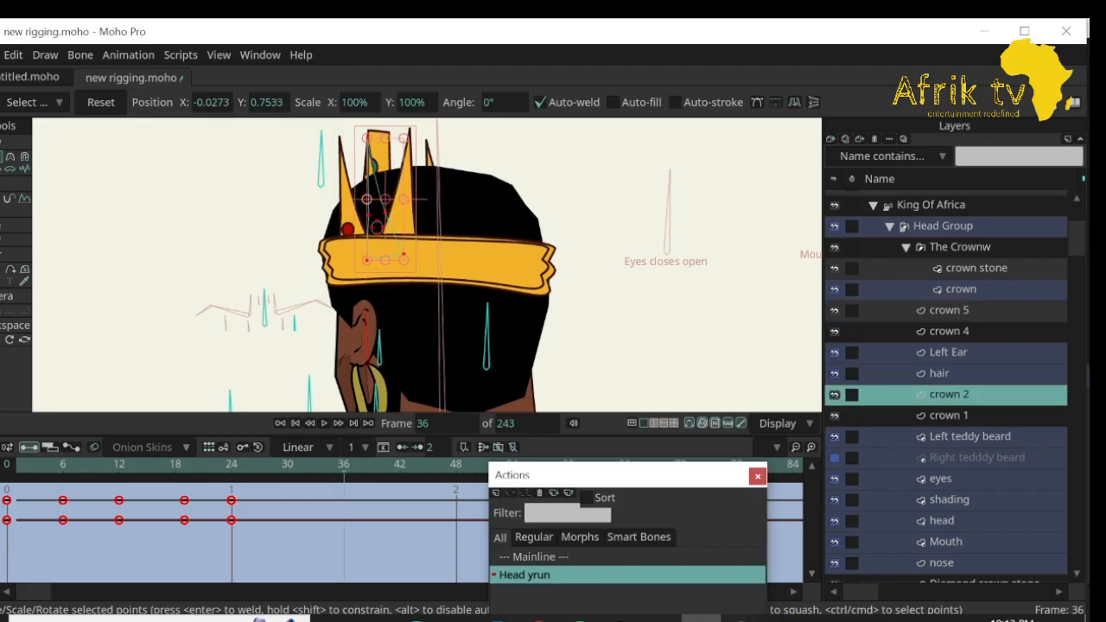
pyautogui.moveTo(376, 227); pyautogui.dragTo(454, 227)
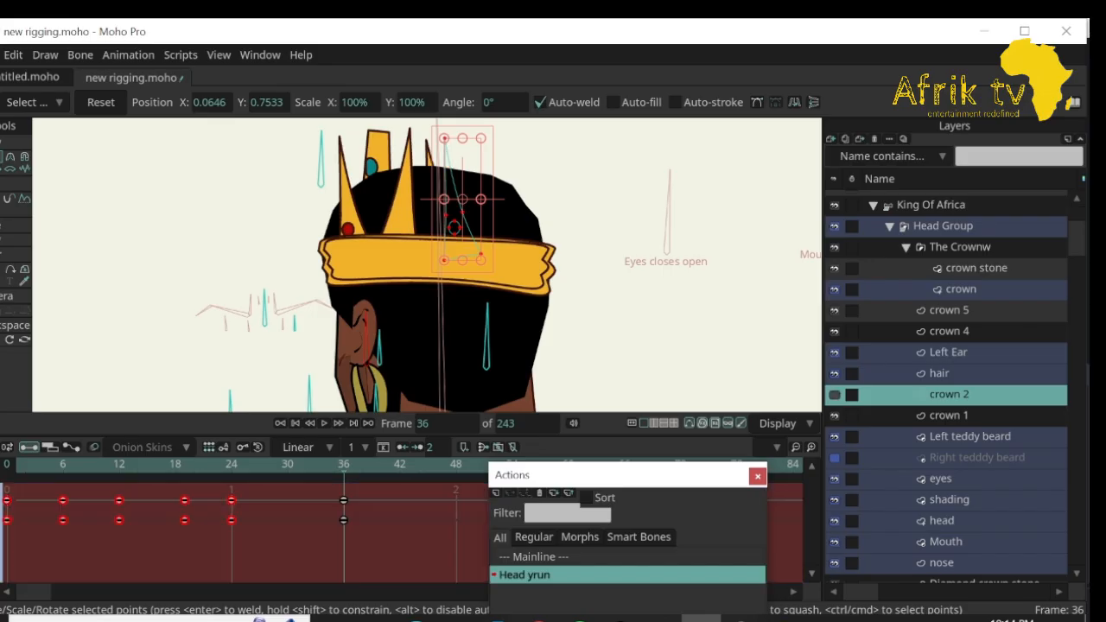
pyautogui.click(948, 415)
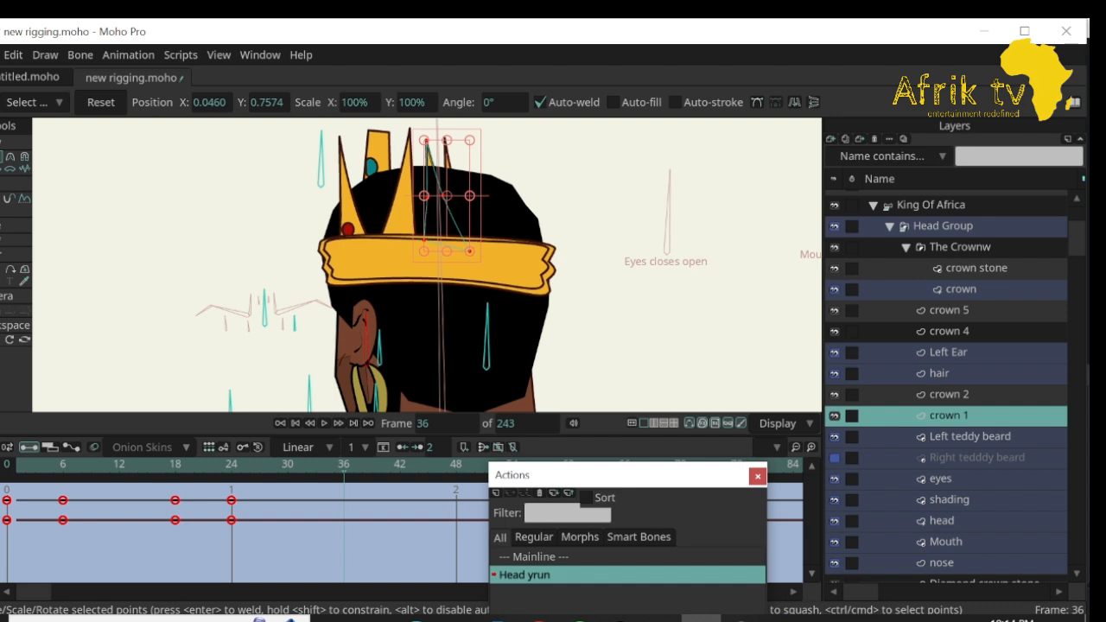
pyautogui.moveTo(447, 197); pyautogui.dragTo(513, 204)
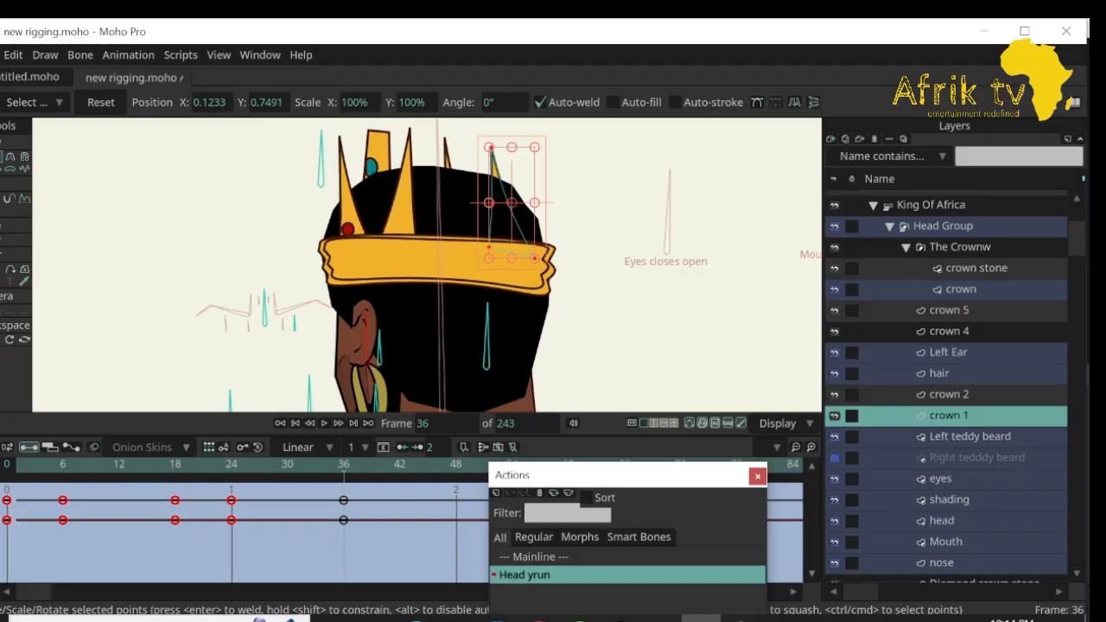
# At frame 48, place the crown 4 layer below the head layer and move its spike to X -0.0432, Y 0.7622.
pyautogui.click(949, 394)
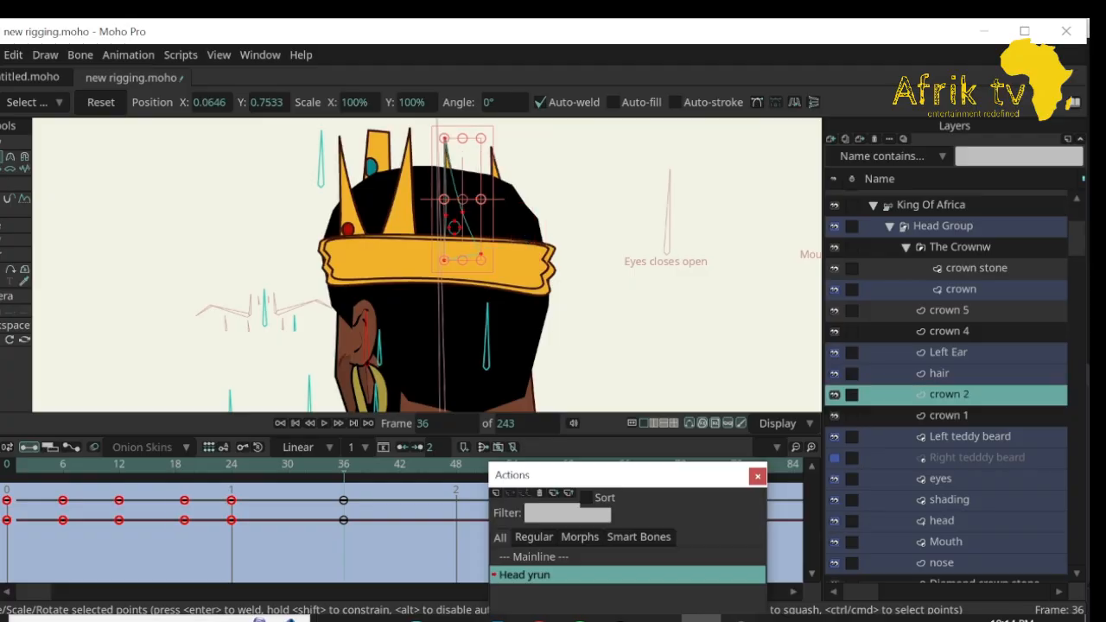
pyautogui.moveTo(343, 465); pyautogui.dragTo(456, 465)
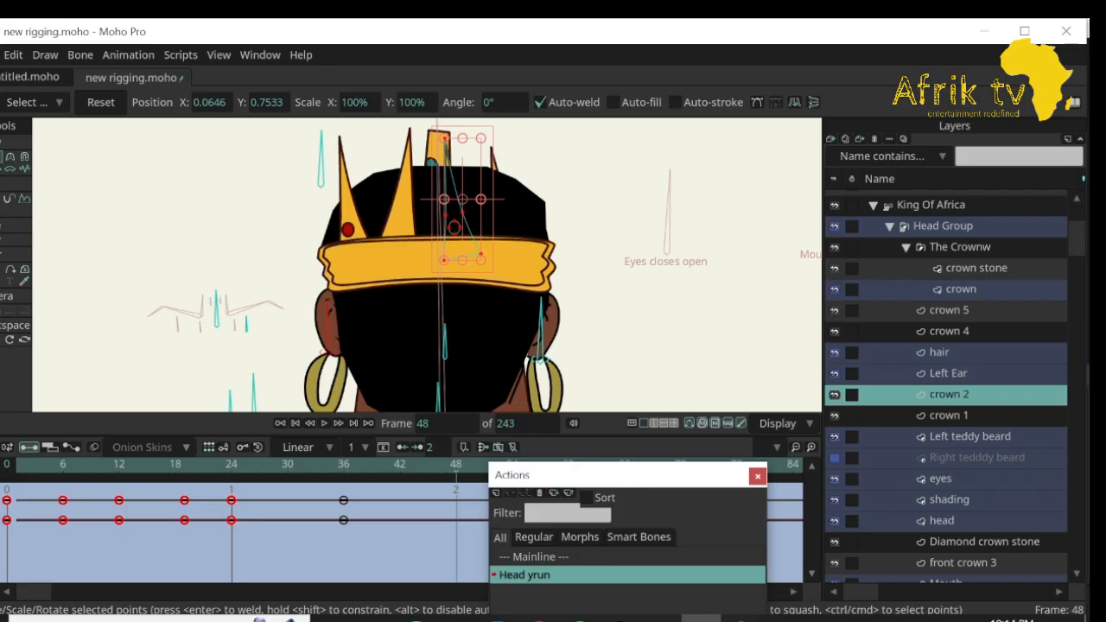
pyautogui.click(509, 149)
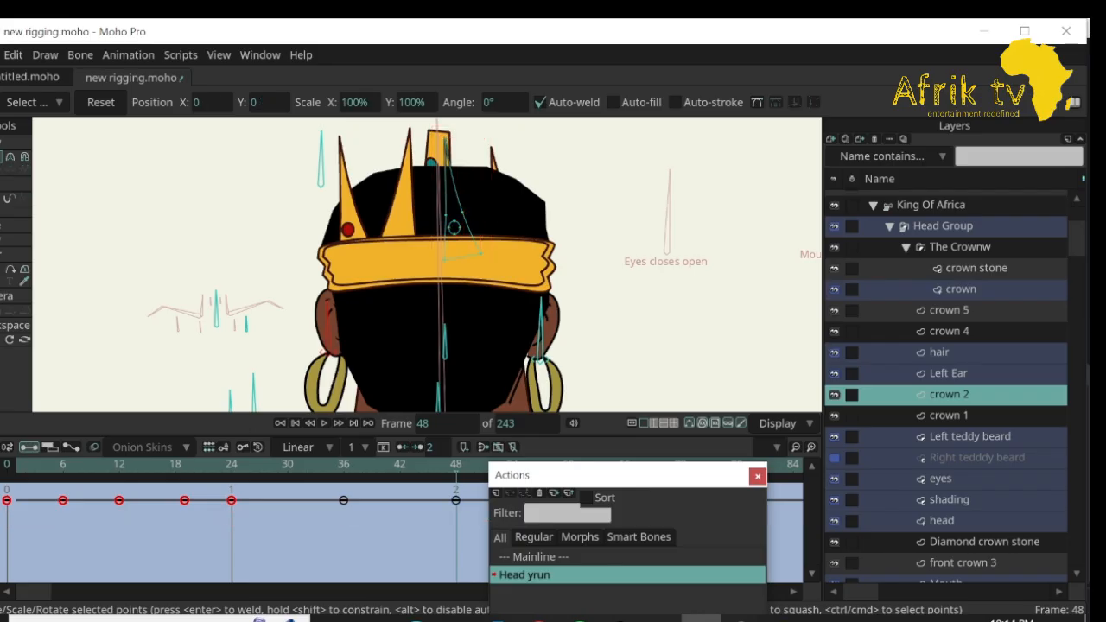
pyautogui.click(949, 332)
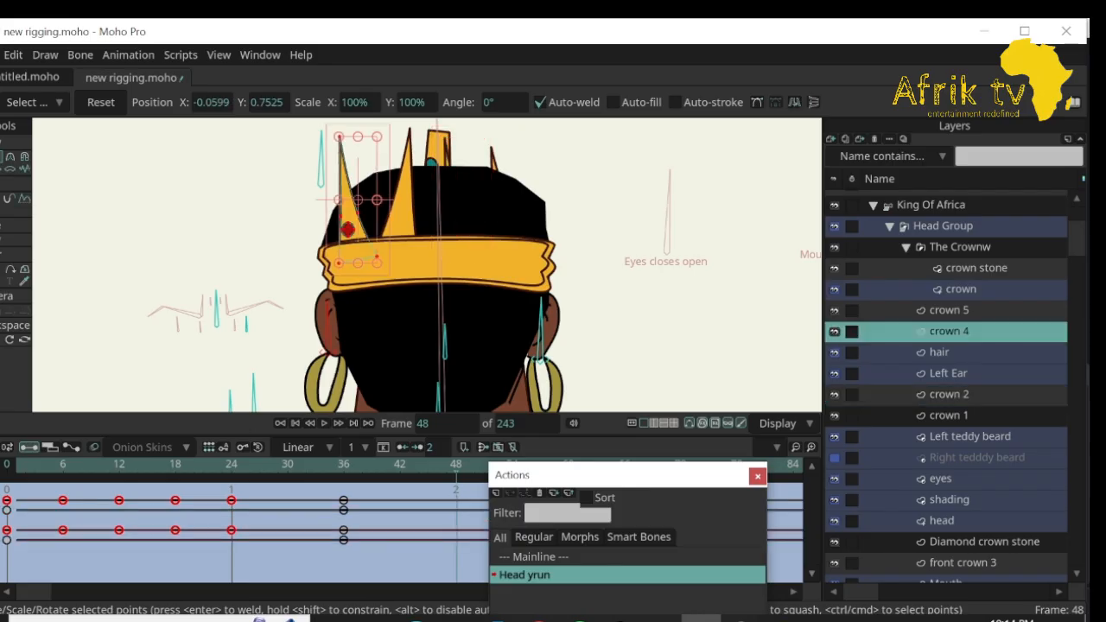
pyautogui.moveTo(353, 221); pyautogui.dragTo(329, 217)
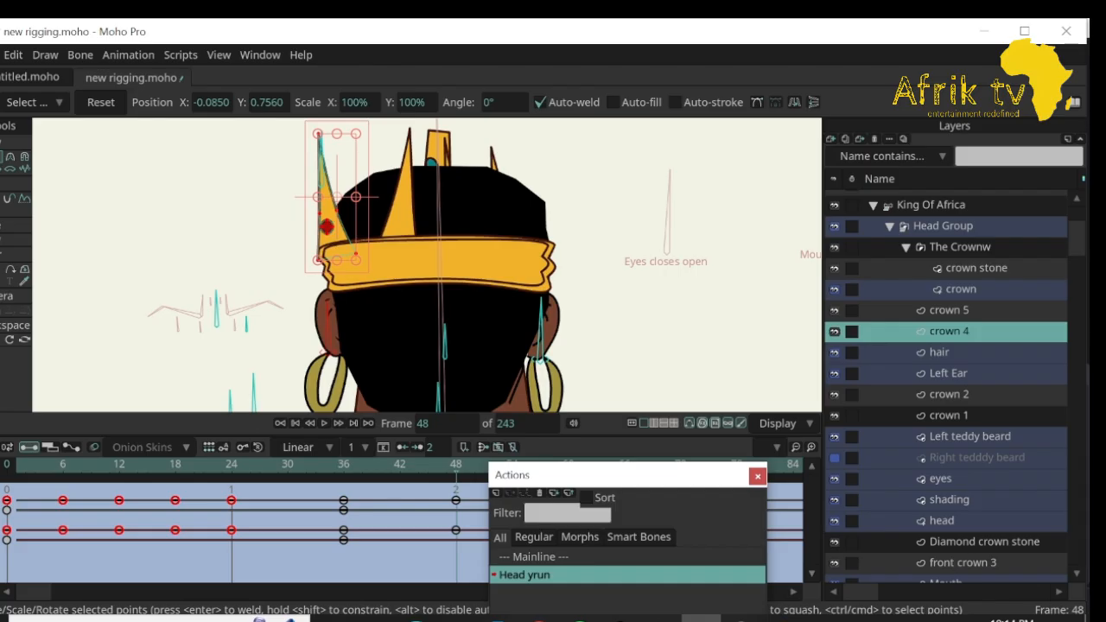
pyautogui.moveTo(949, 331); pyautogui.dragTo(948, 532)
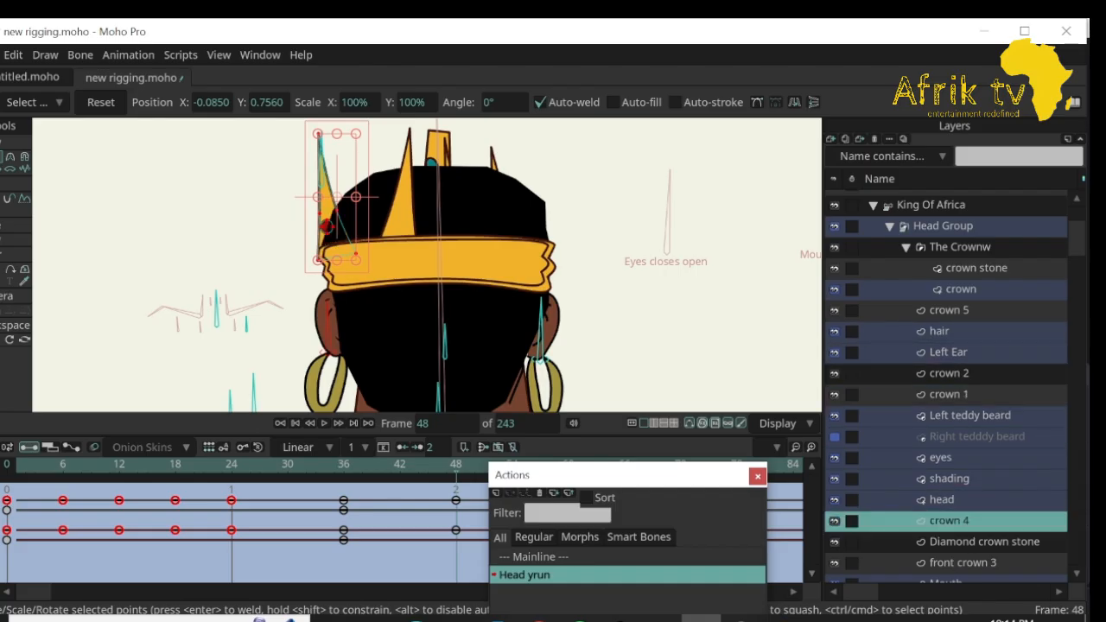
pyautogui.moveTo(334, 212); pyautogui.dragTo(368, 208)
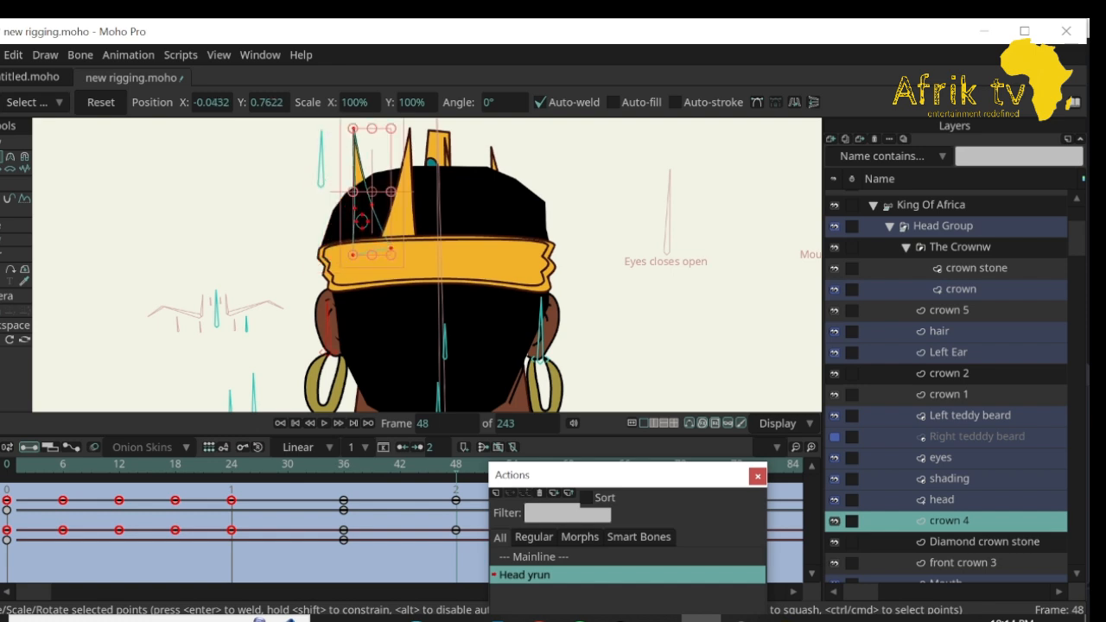
# Move the crown 5 spike to X -0.0748, Y 0.7470 at frame 48, flip it horizontally, and shift its lower outer point inward.
pyautogui.click(948, 310)
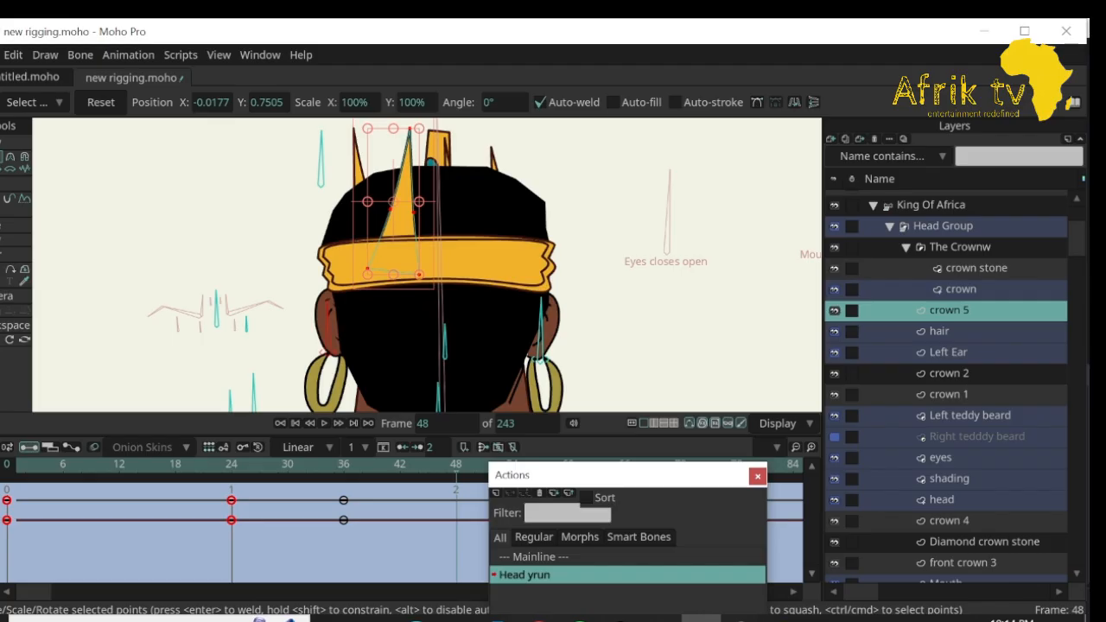
pyautogui.moveTo(395, 205); pyautogui.dragTo(345, 207)
pyautogui.click(794, 102)
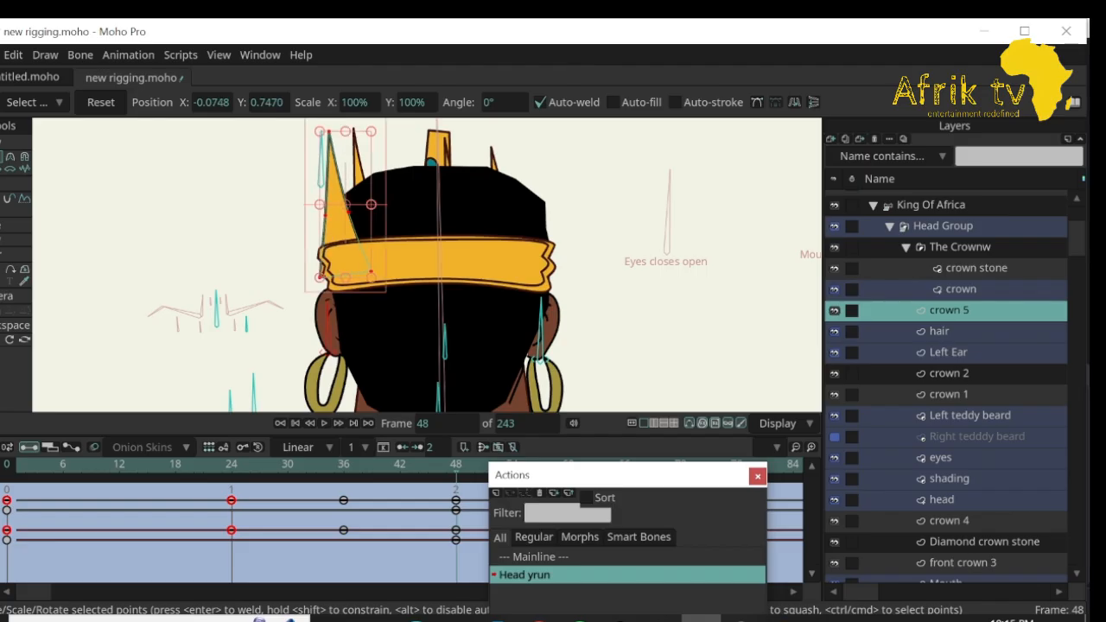
pyautogui.moveTo(320, 276); pyautogui.dragTo(337, 277)
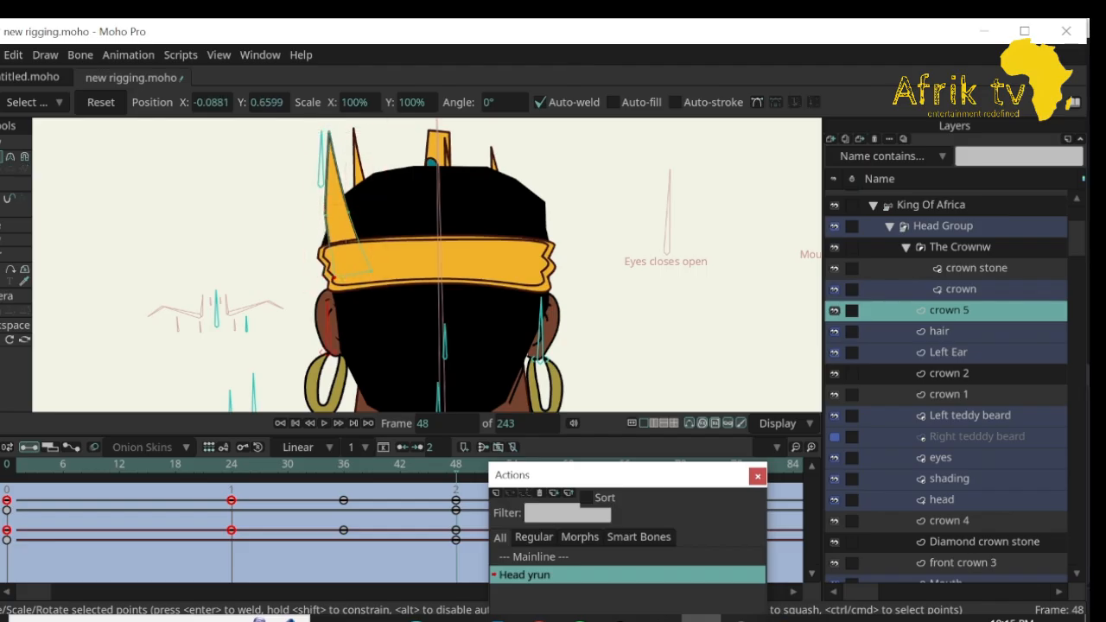
# Move the crown 1 spike to X 0.1394, Y 0.7470 at frame 48 and flip it horizontally.
pyautogui.click(948, 395)
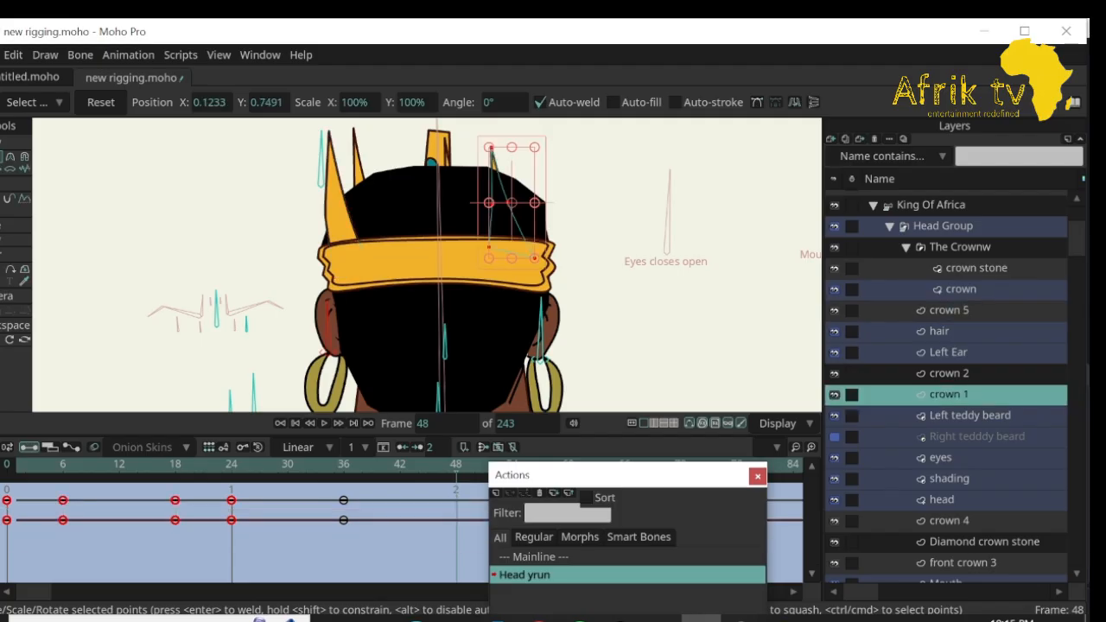
pyautogui.moveTo(510, 215); pyautogui.dragTo(523, 218)
pyautogui.click(794, 102)
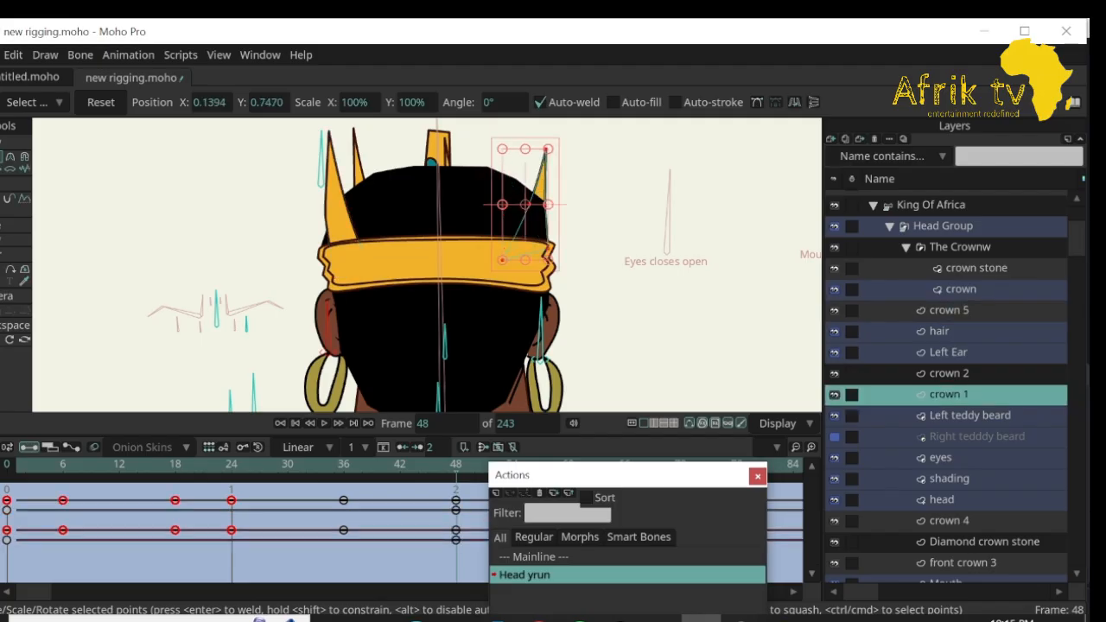
# Select all crown 2 points, move them to X 0.1043, Y 0.7595 at frame 48, and flip them horizontally.
pyautogui.click(948, 373)
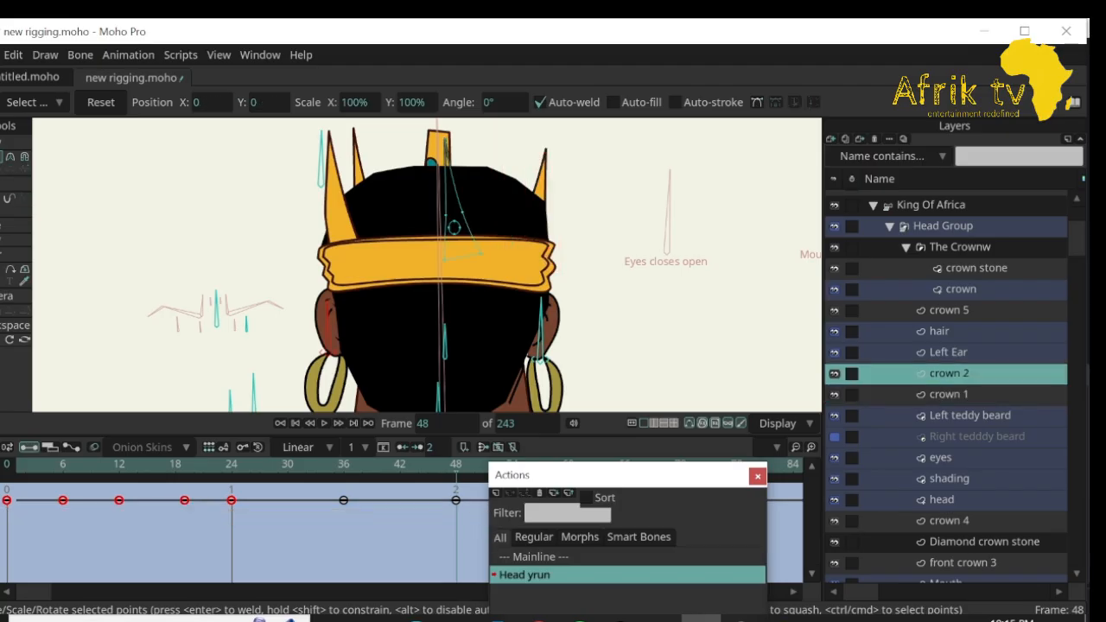
pyautogui.hotkey('ctrl', 'a')
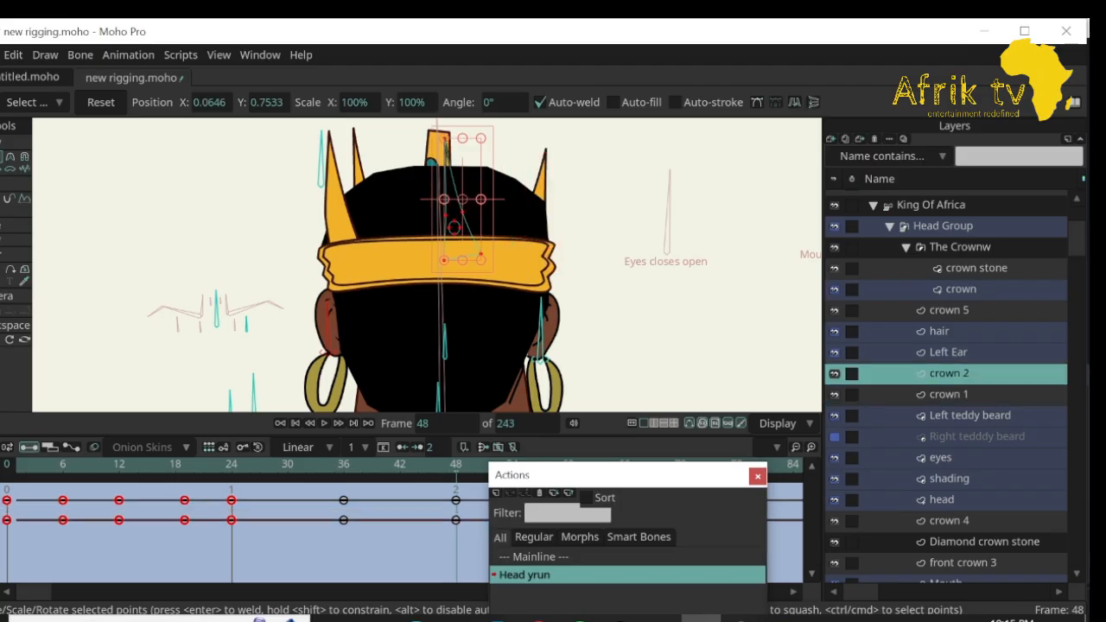
pyautogui.moveTo(462, 200)
pyautogui.mouseDown()
pyautogui.moveTo(509, 200)
pyautogui.moveTo(486, 195)
pyautogui.moveTo(497, 195)
pyautogui.mouseUp()
pyautogui.click(794, 102)
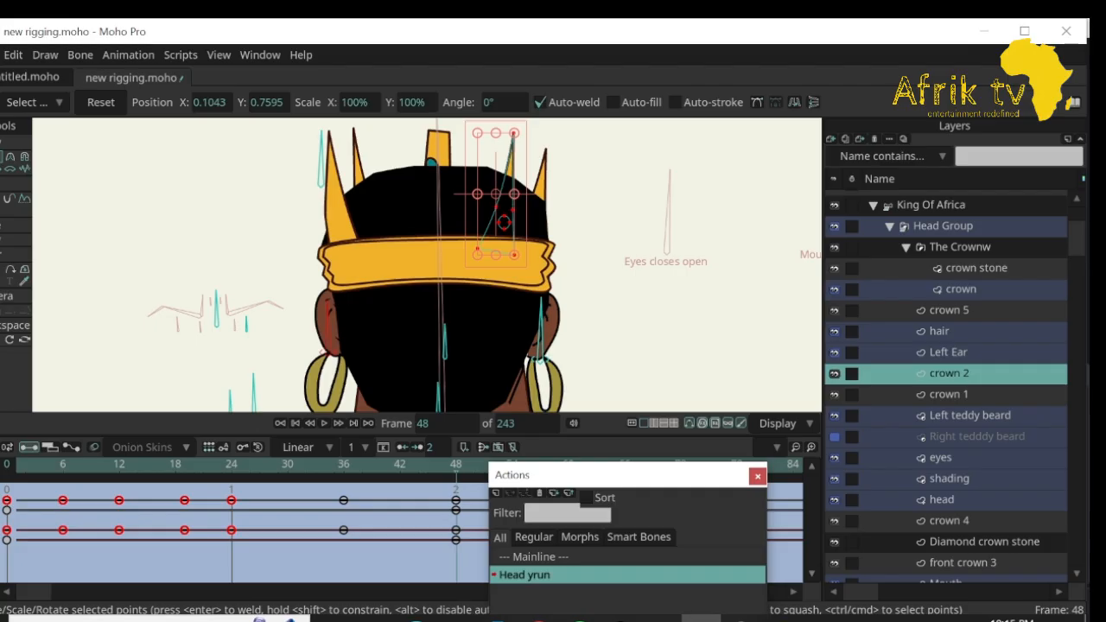
# Step back through the head turn from frame 48 to frame 34 and return to frame 48 to check the crown spikes.
pyautogui.press('Left')
pyautogui.press('Left')
pyautogui.press('Left')
pyautogui.press('Left')
pyautogui.press('Left')
pyautogui.press('Left')
pyautogui.press('Left')
pyautogui.press('Left')
pyautogui.press('Left')
pyautogui.press('Left')
pyautogui.press('Left')
pyautogui.press('Left')
pyautogui.press('Left')
pyautogui.press('Left')
pyautogui.press('Left')
pyautogui.press('Left')
pyautogui.press('Left')
pyautogui.press('Left')
pyautogui.press('Left')
pyautogui.press('Left')
pyautogui.press('Left')
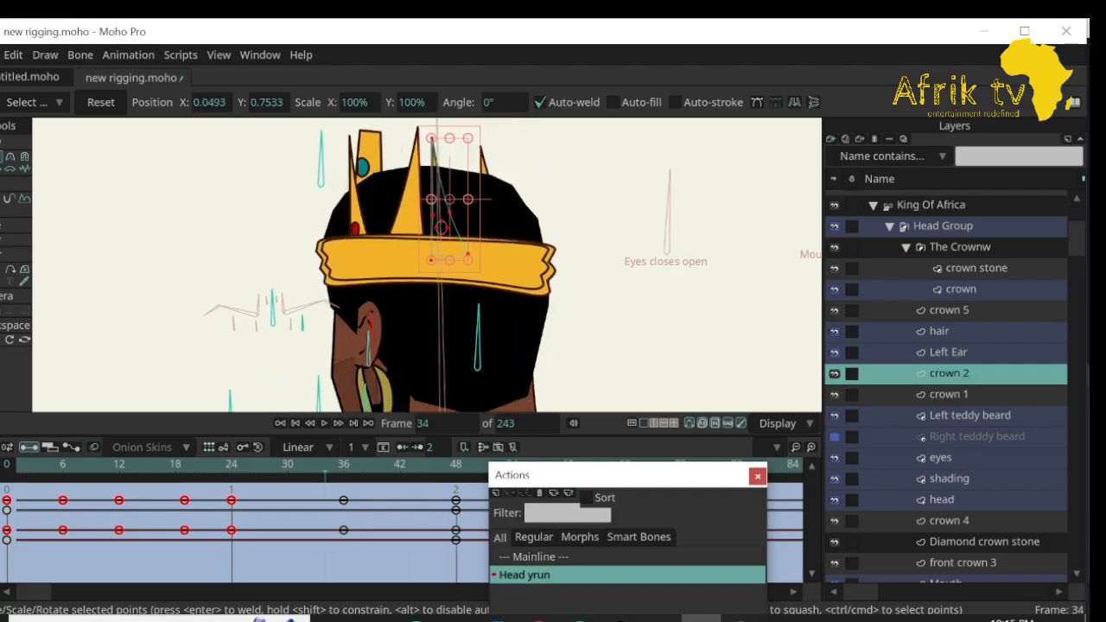
pyautogui.press('Right')
pyautogui.press('Right')
pyautogui.press('Right')
pyautogui.press('Right')
pyautogui.press('Right')
pyautogui.press('Right')
pyautogui.press('Right')
pyautogui.press('Right')
pyautogui.press('Right')
pyautogui.press('Right')
pyautogui.press('Right')
pyautogui.press('Right')
pyautogui.press('Right')
pyautogui.press('Right')
pyautogui.press('Right')
pyautogui.press('Right')
pyautogui.press('Right')
pyautogui.press('Right')
pyautogui.press('Right')
pyautogui.press('Right')
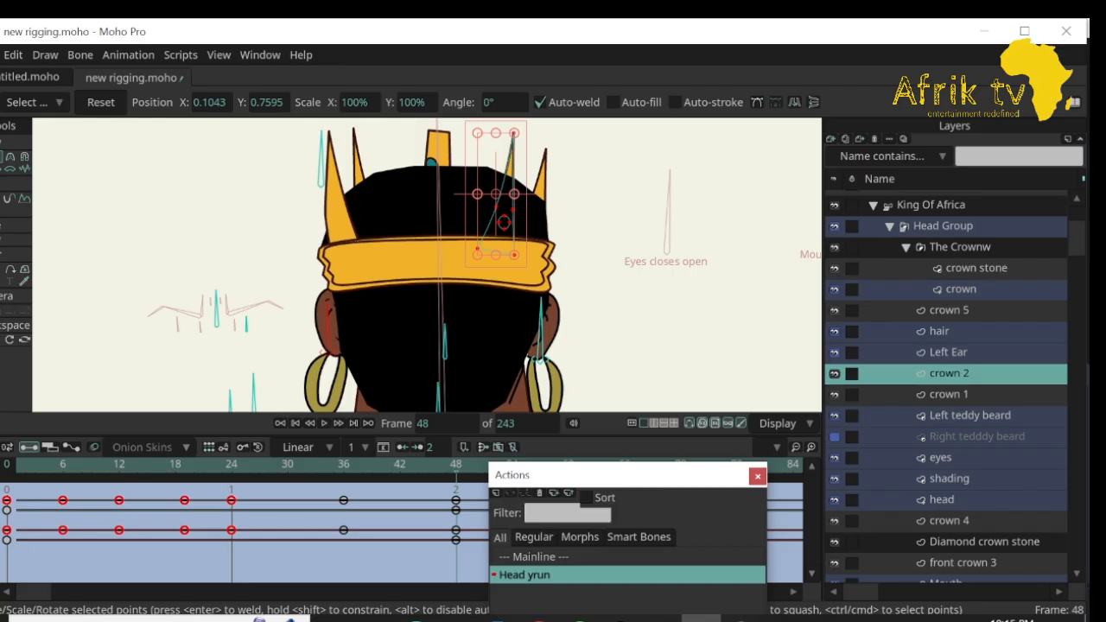
# At frame 48, place the crown 1 layer above crown 5, and scrub the head turn back to its start.
pyautogui.moveTo(949, 395); pyautogui.dragTo(954, 322)
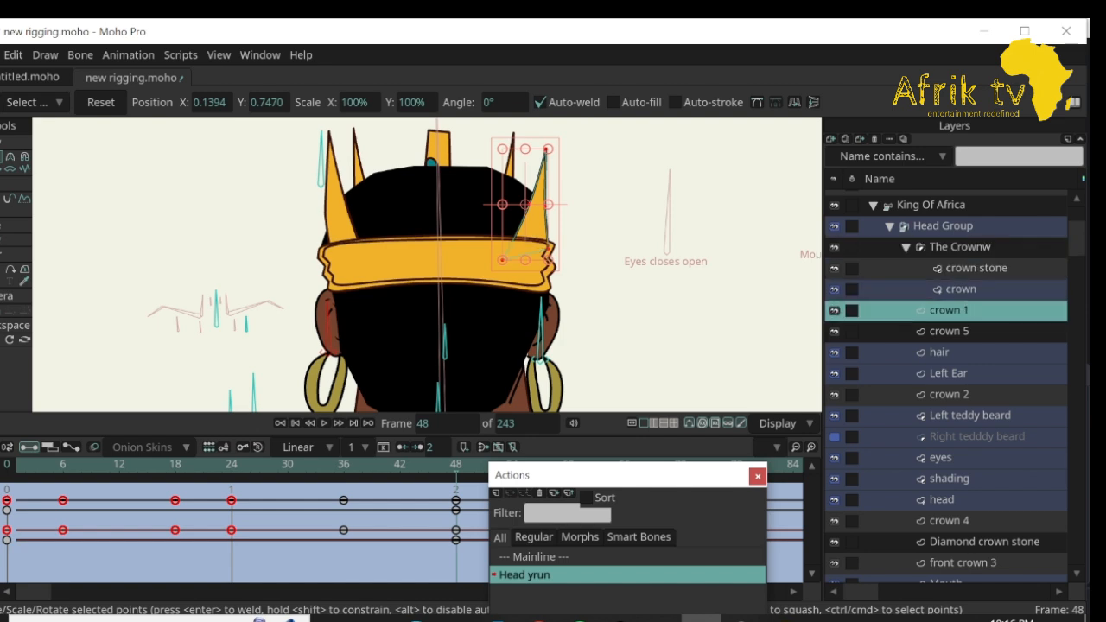
pyautogui.press('q')
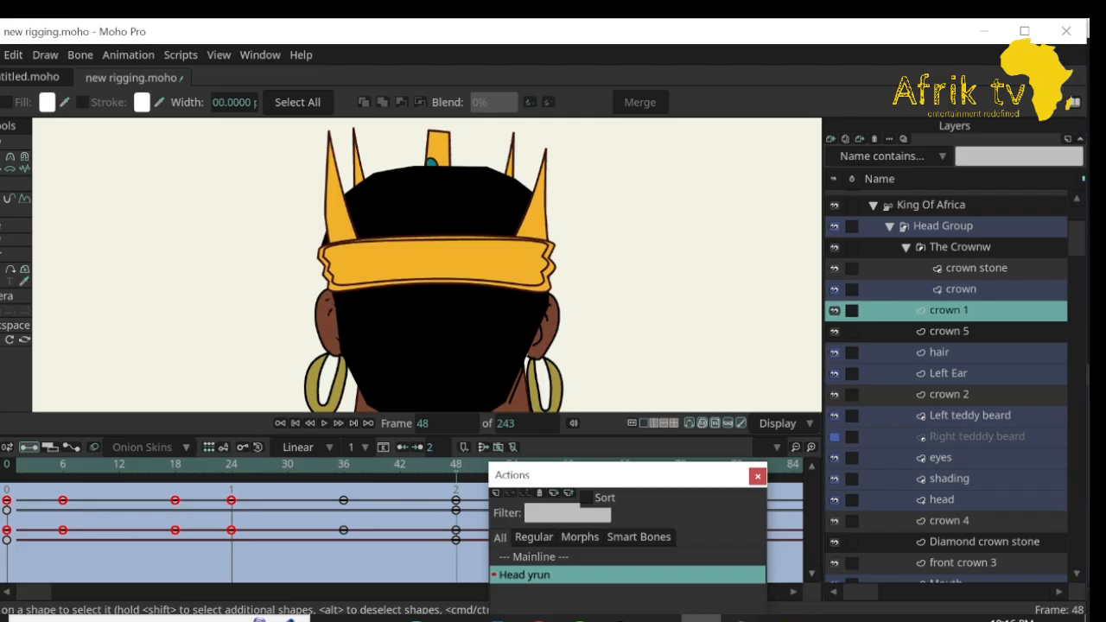
pyautogui.moveTo(456, 465); pyautogui.dragTo(7, 464)
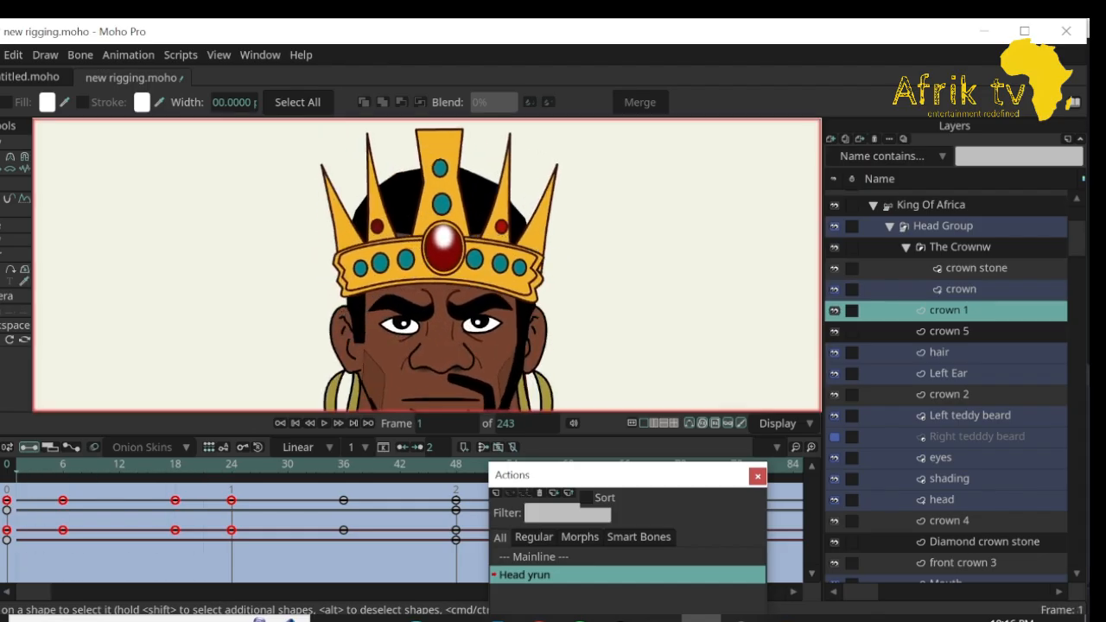
# Select the King Of Africa bone layer, fit the whole head in view and activate the Mainline action.
pyautogui.click(930, 205)
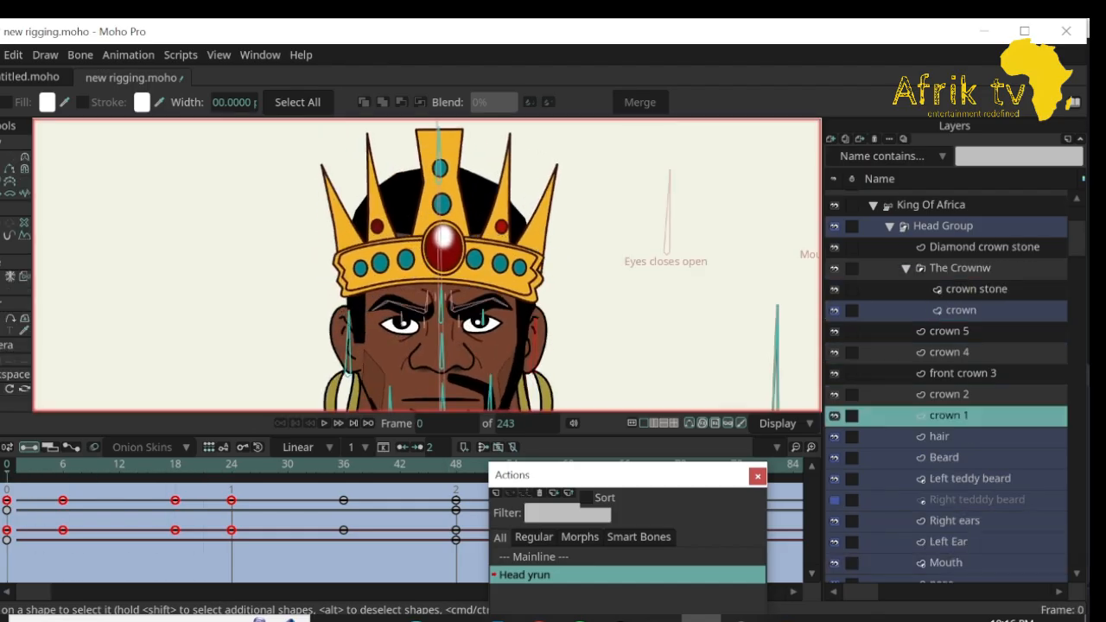
pyautogui.moveTo(535, 474); pyautogui.dragTo(896, 204)
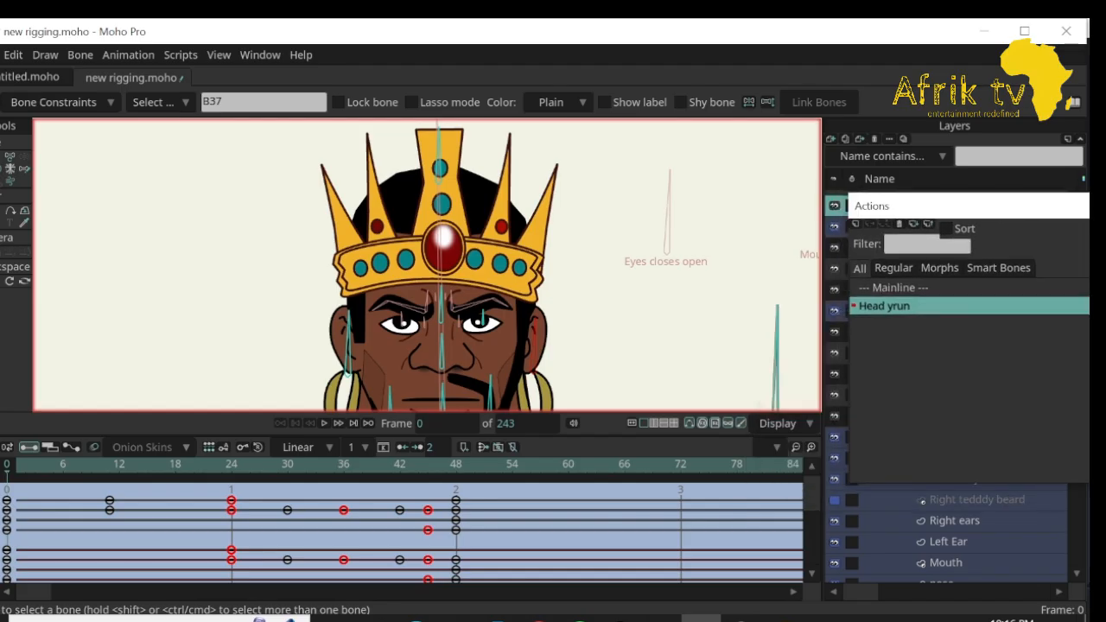
pyautogui.scroll(-5, 427, 264)
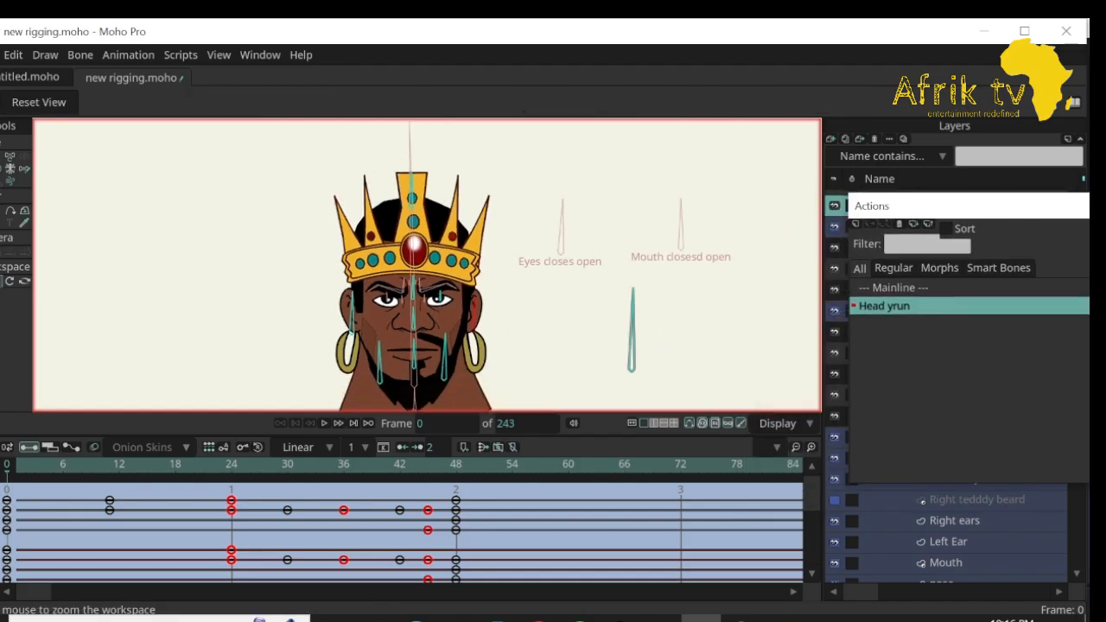
pyautogui.scroll(-2, 427, 264)
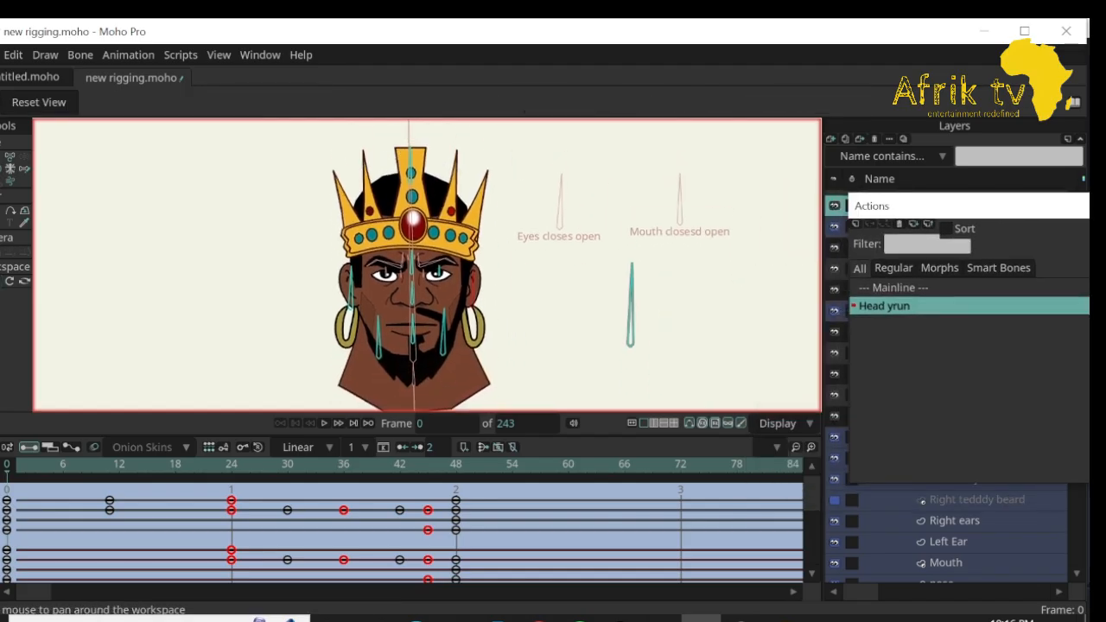
pyautogui.scroll(-1, 427, 265)
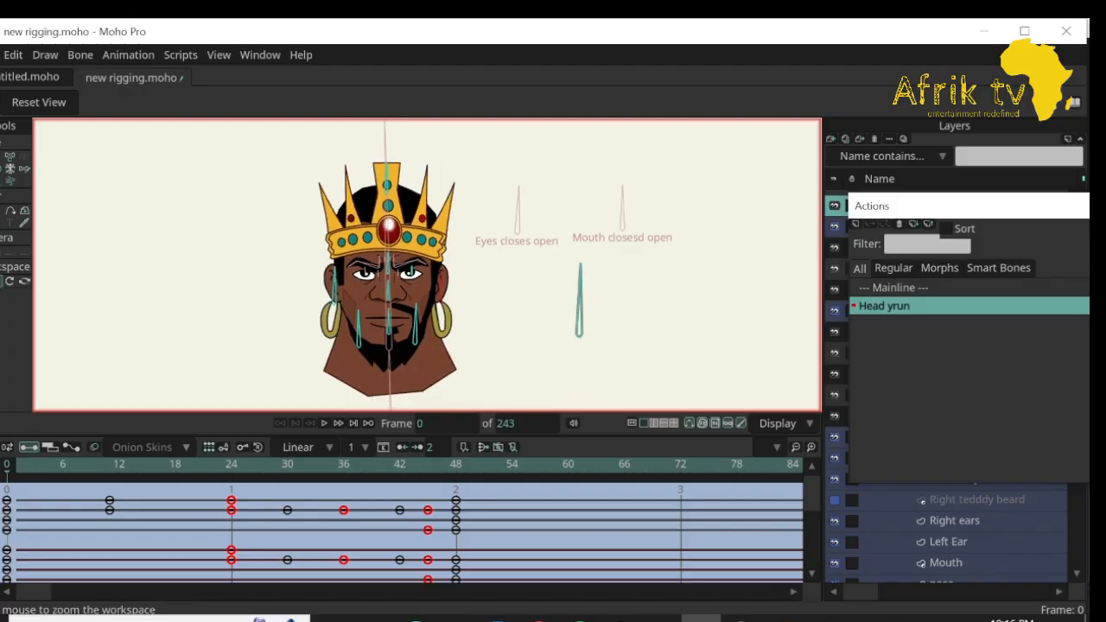
pyautogui.scroll(-1, 427, 264)
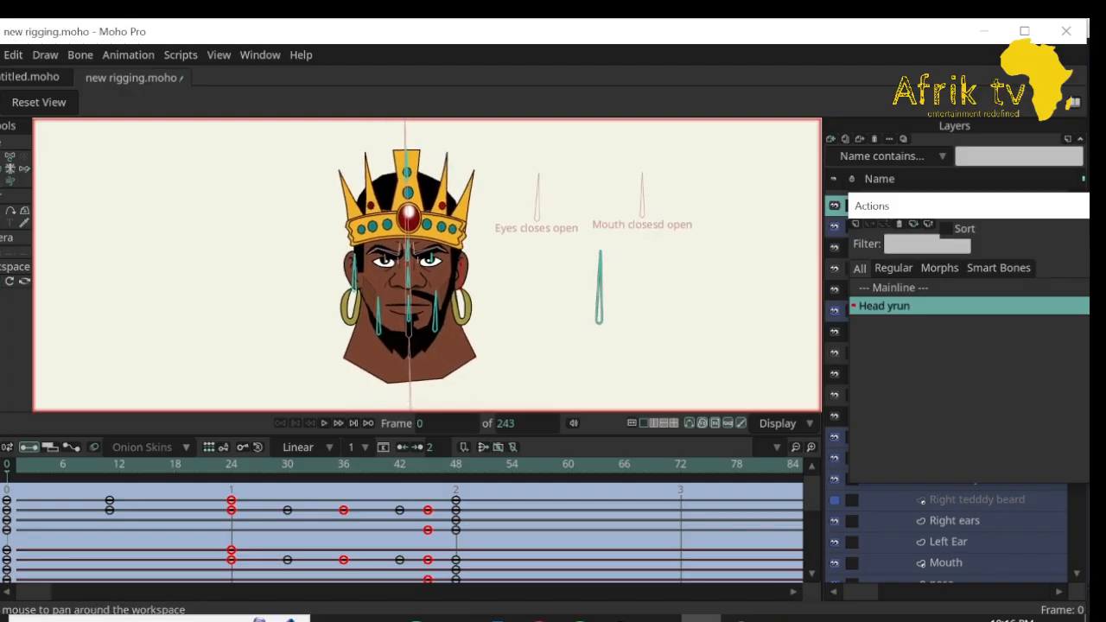
pyautogui.moveTo(986, 210); pyautogui.dragTo(949, 400)
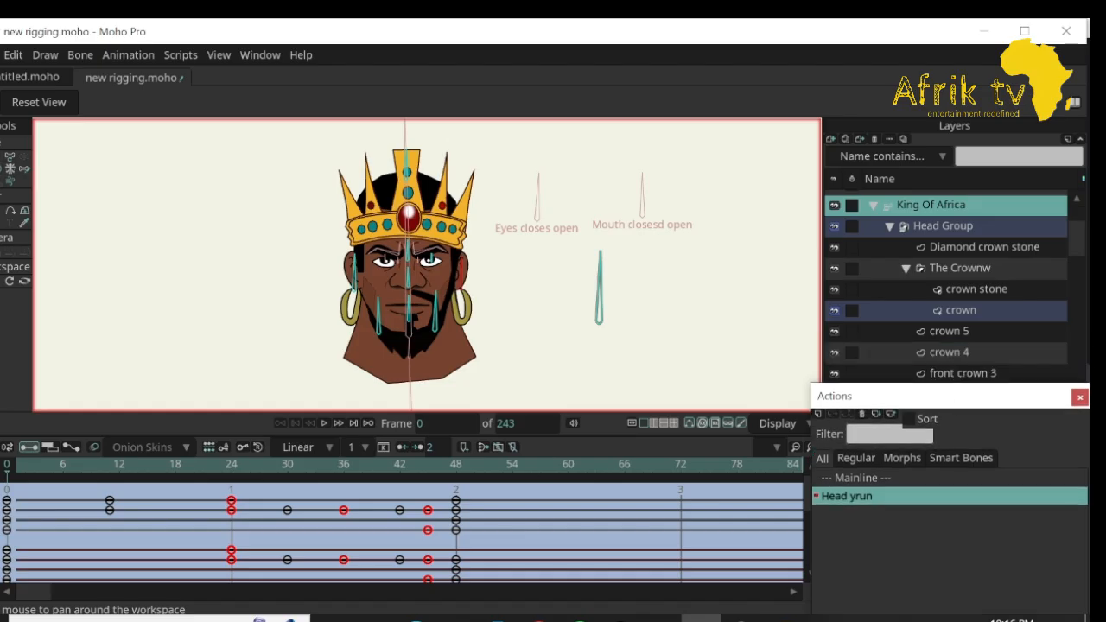
pyautogui.doubleClick(855, 478)
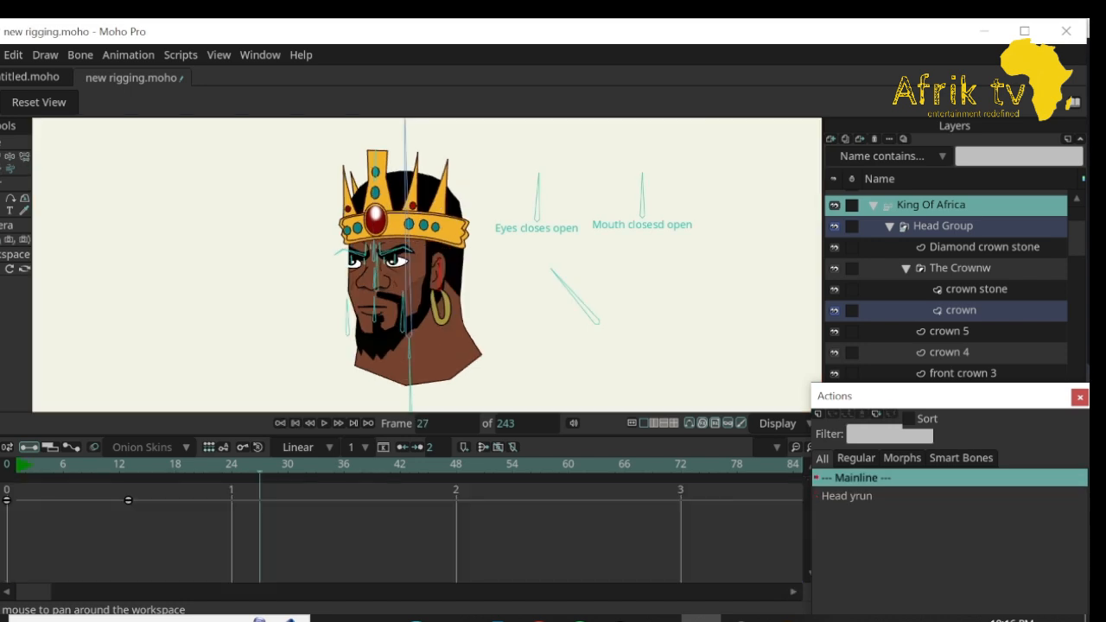
# Rotate the head-turn control bone with Manipulate Bones to the side profile at frame 13 and the three-quarter view at frame 18.
pyautogui.click(9, 157)
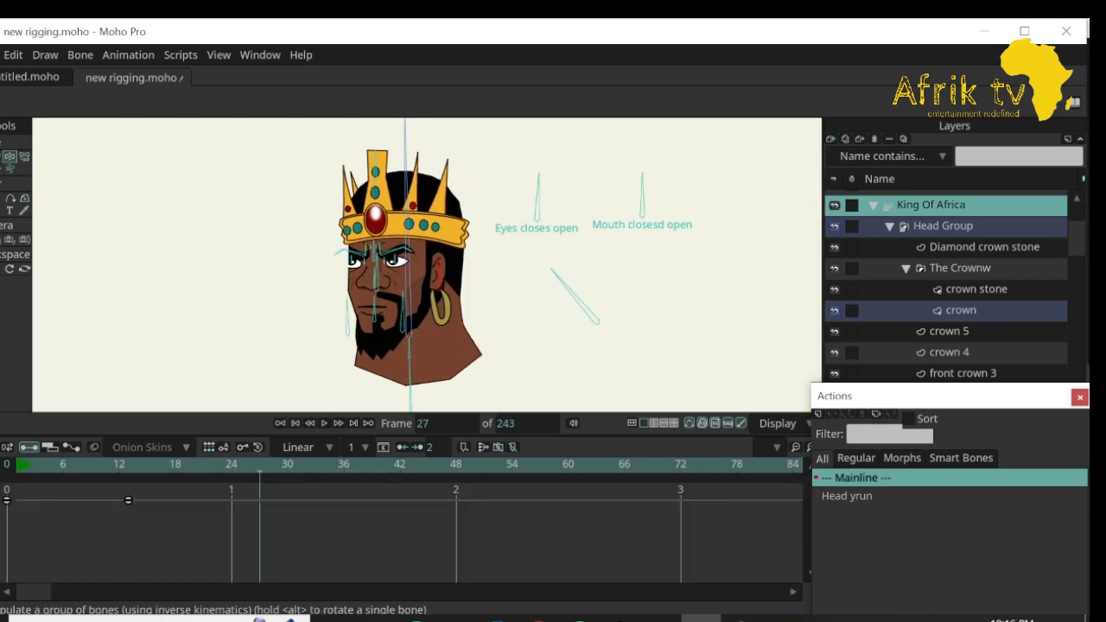
pyautogui.moveTo(139, 465)
pyautogui.mouseDown()
pyautogui.moveTo(7, 465)
pyautogui.moveTo(129, 465)
pyautogui.mouseUp()
pyautogui.moveTo(554, 272); pyautogui.dragTo(526, 313)
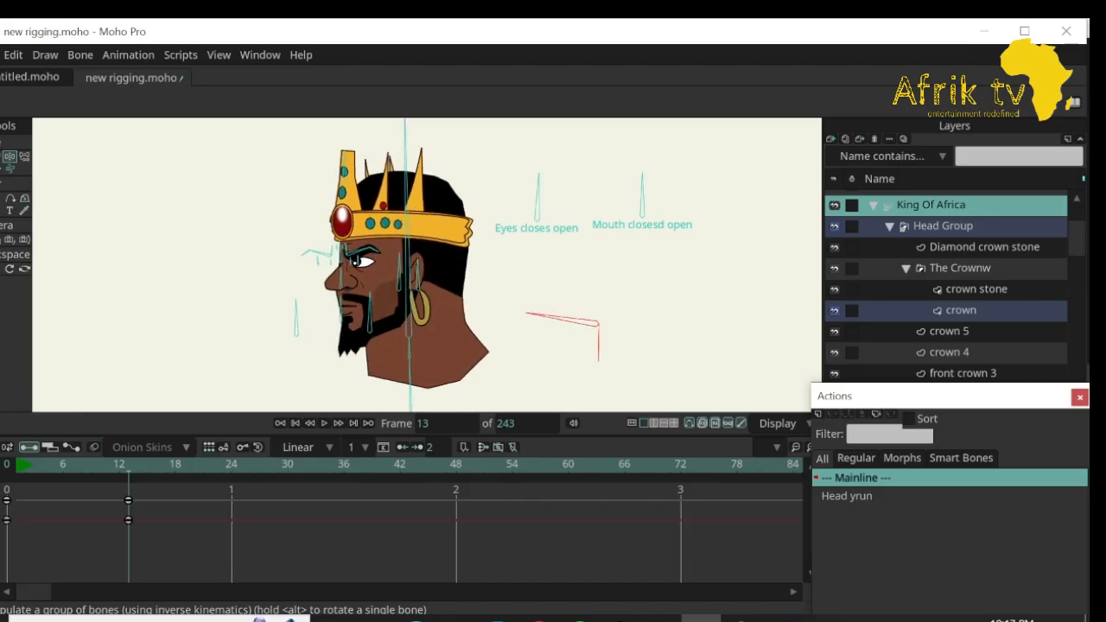
pyautogui.moveTo(174, 465); pyautogui.dragTo(176, 465)
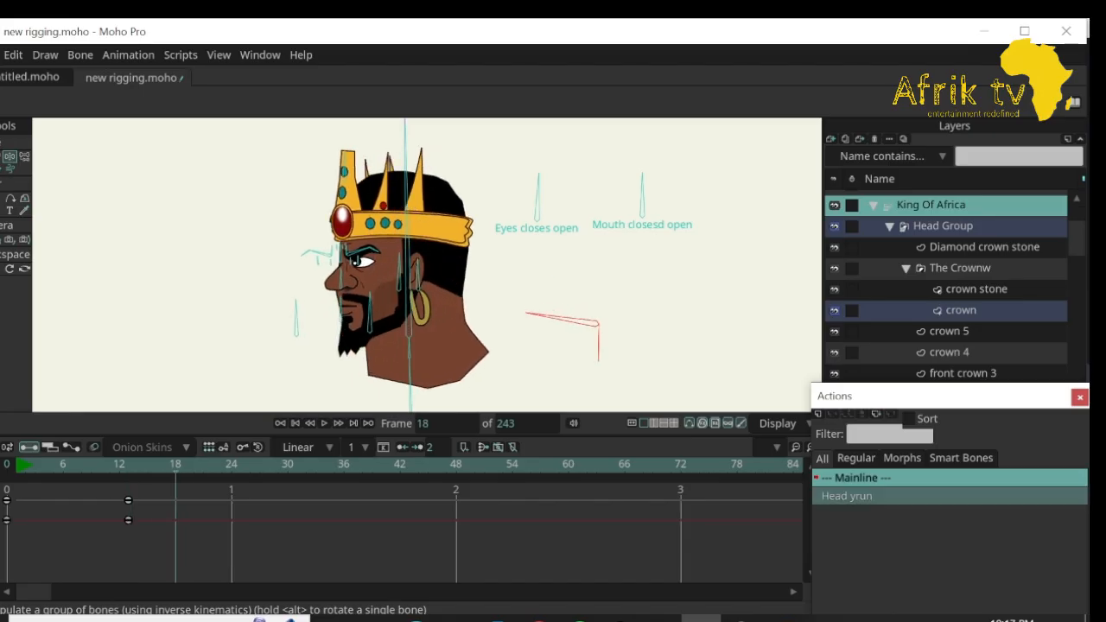
pyautogui.moveTo(526, 313); pyautogui.dragTo(554, 266)
# Key the head-turn control bone for a front view at frame 24, a three-quarter view at frame 30 and a front view at frame 36.
pyautogui.moveTo(176, 464); pyautogui.dragTo(231, 465)
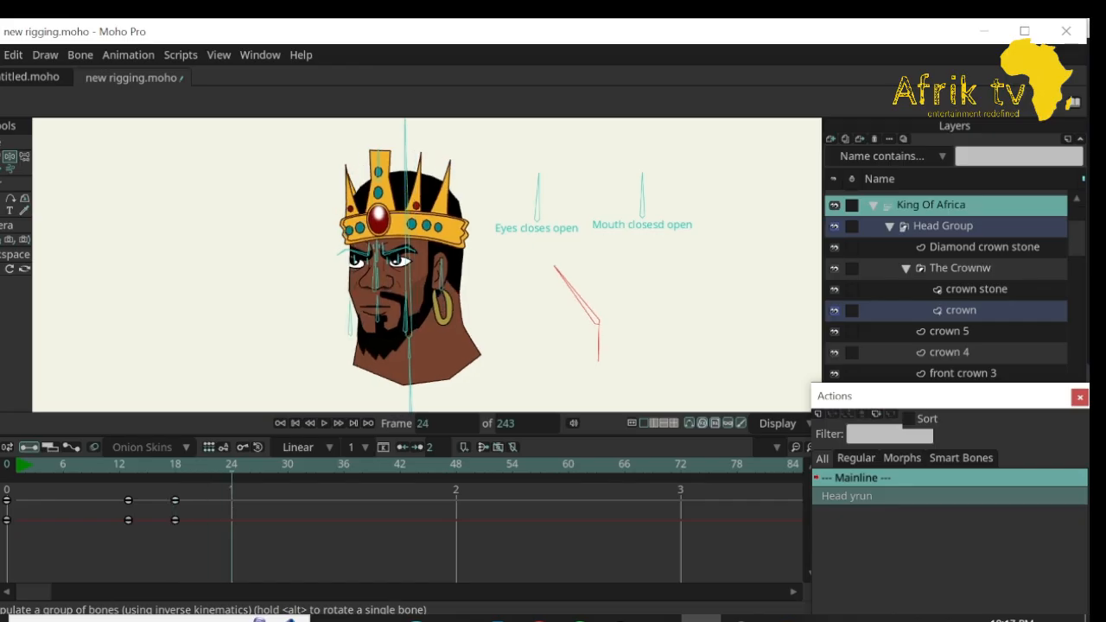
pyautogui.moveTo(555, 267); pyautogui.dragTo(597, 251)
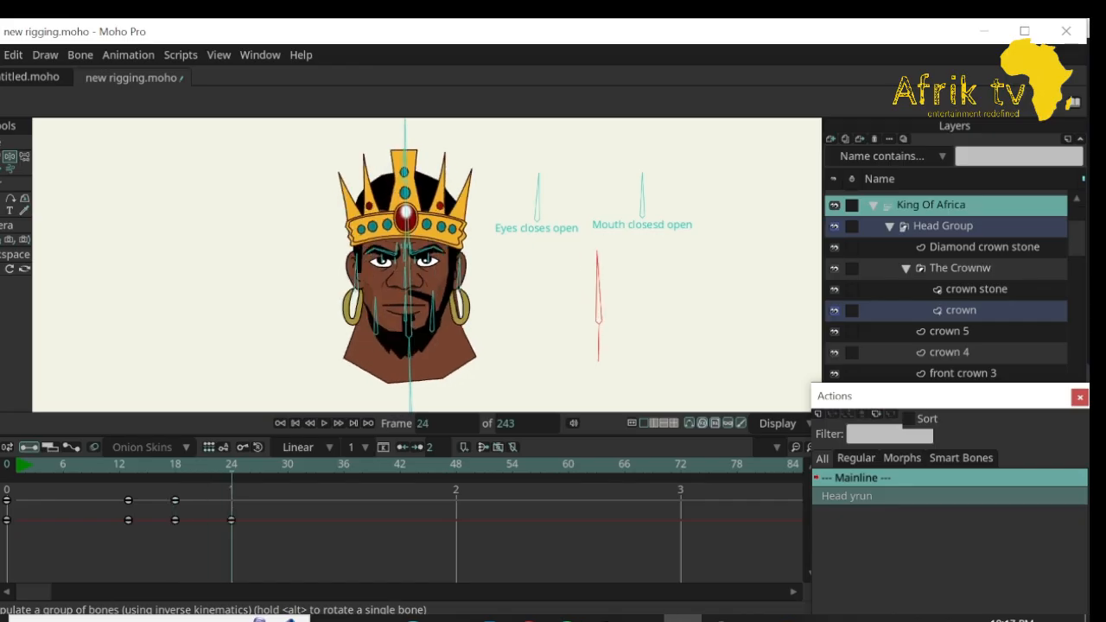
pyautogui.moveTo(278, 465); pyautogui.dragTo(287, 465)
pyautogui.moveTo(596, 251); pyautogui.dragTo(553, 267)
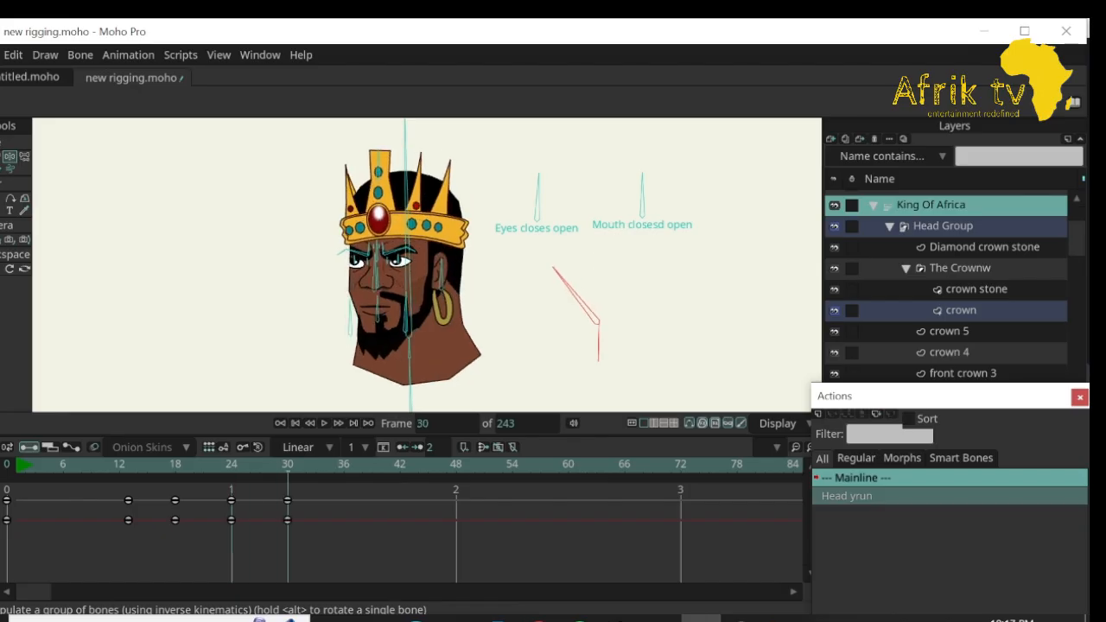
pyautogui.moveTo(342, 465); pyautogui.dragTo(344, 465)
pyautogui.moveTo(553, 267); pyautogui.dragTo(607, 252)
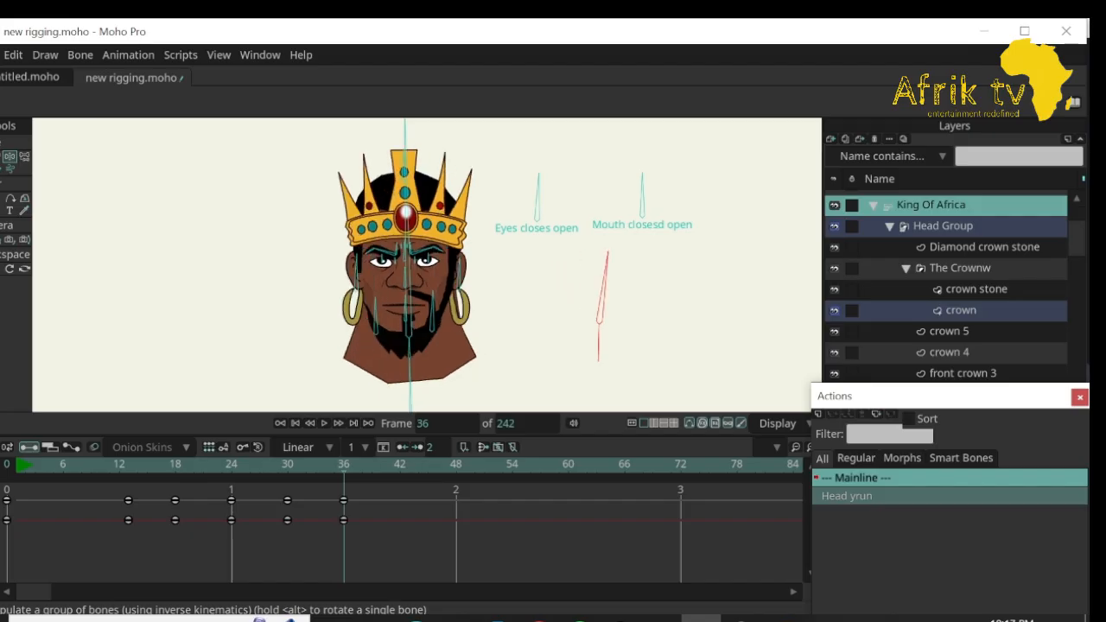
# Set the animation's end frame to 36 and play back the head turn.
pyautogui.scroll(-3, 524, 423)
pyautogui.click(409, 380)
pyautogui.hotkey('ctrl', 'a')
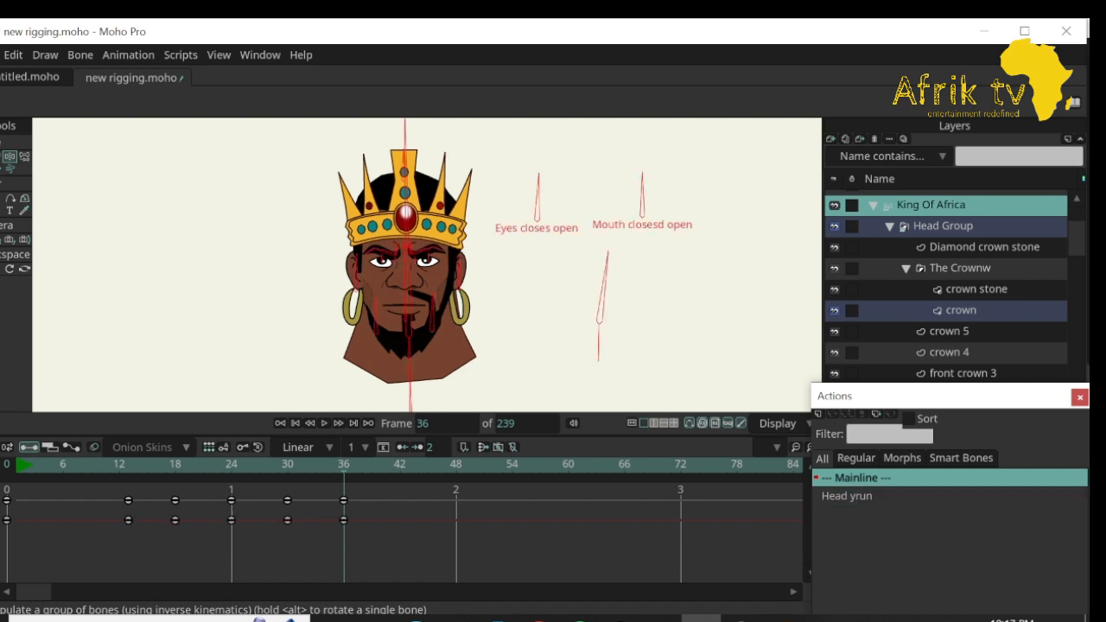
pyautogui.click(524, 423)
pyautogui.hotkey('ctrl', 'a')
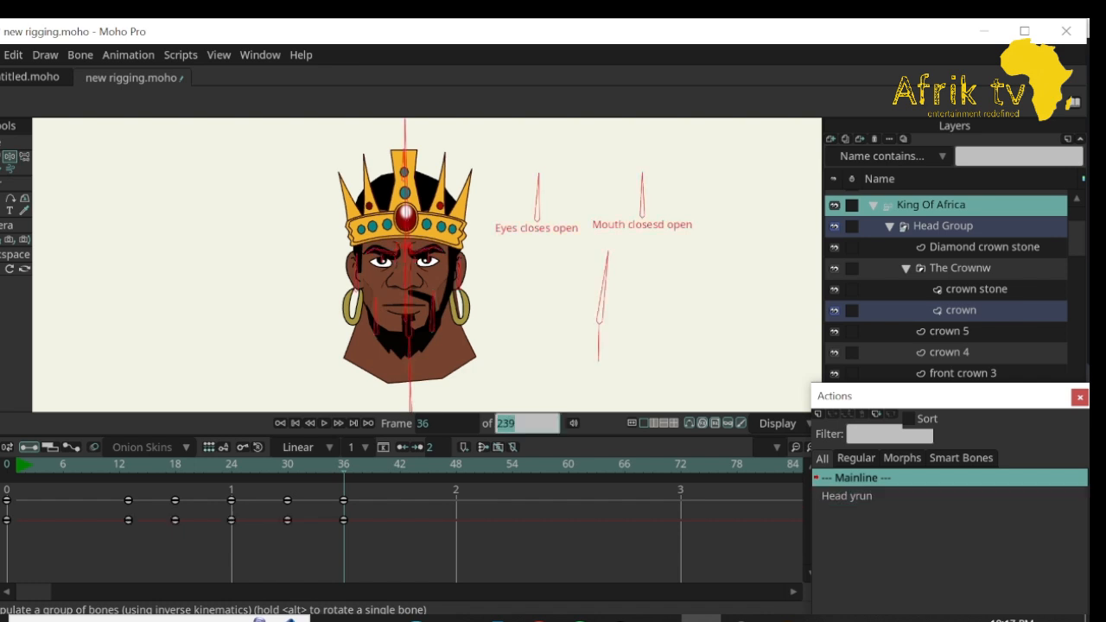
pyautogui.write('36')
pyautogui.press('Return')
pyautogui.press('space')
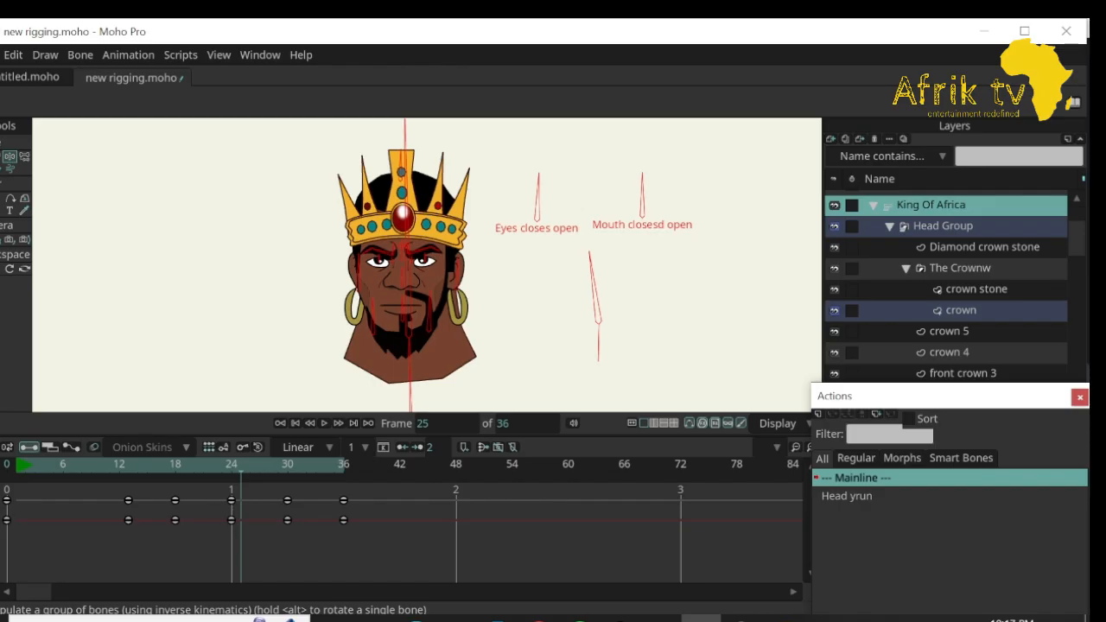
# Select the hair layer to view the head without its bones, and play the head turn from the start.
pyautogui.moveTo(937, 396); pyautogui.dragTo(921, 583)
pyautogui.click(939, 436)
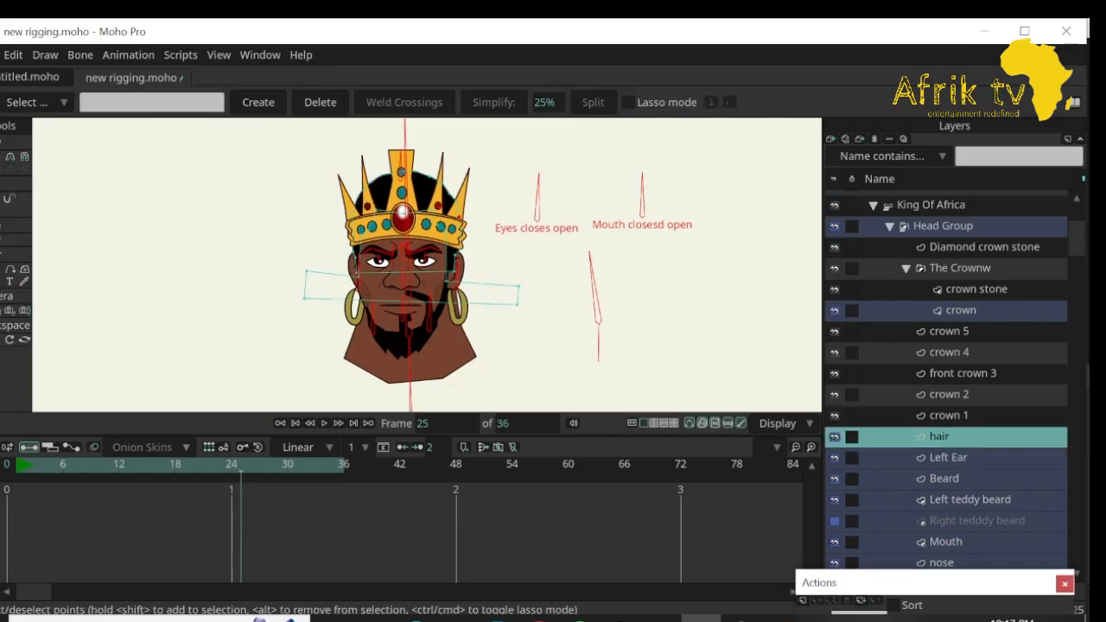
pyautogui.press('q')
pyautogui.moveTo(241, 465); pyautogui.dragTo(16, 465)
pyautogui.press('space')
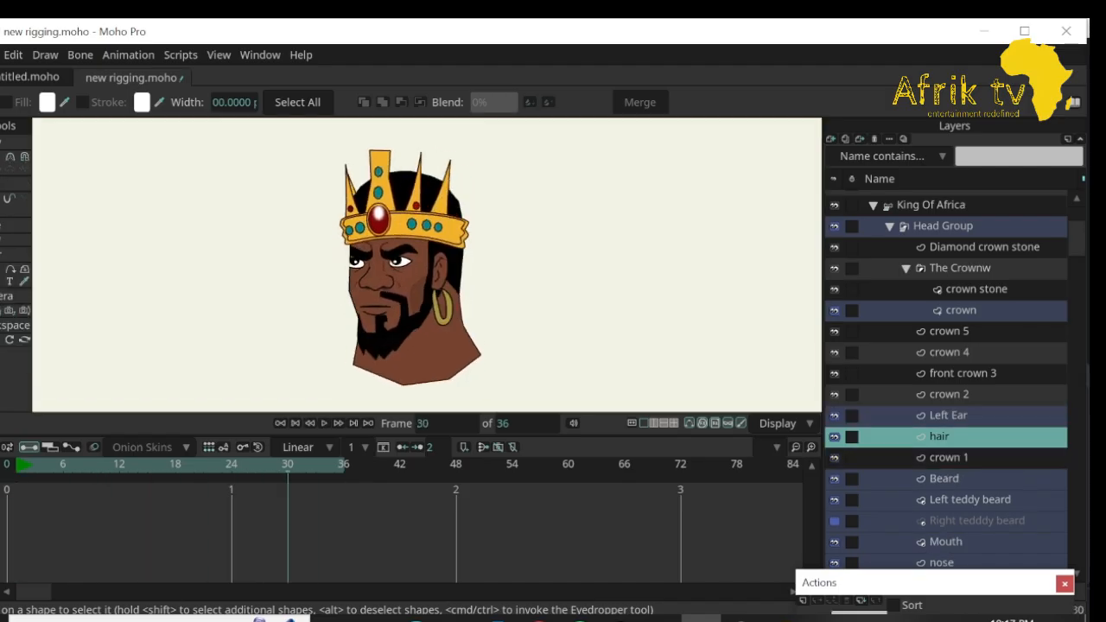
# Make the Right tedddy beard layer visible and replay the head turn with the full beard.
pyautogui.moveTo(890, 584); pyautogui.dragTo(611, 549)
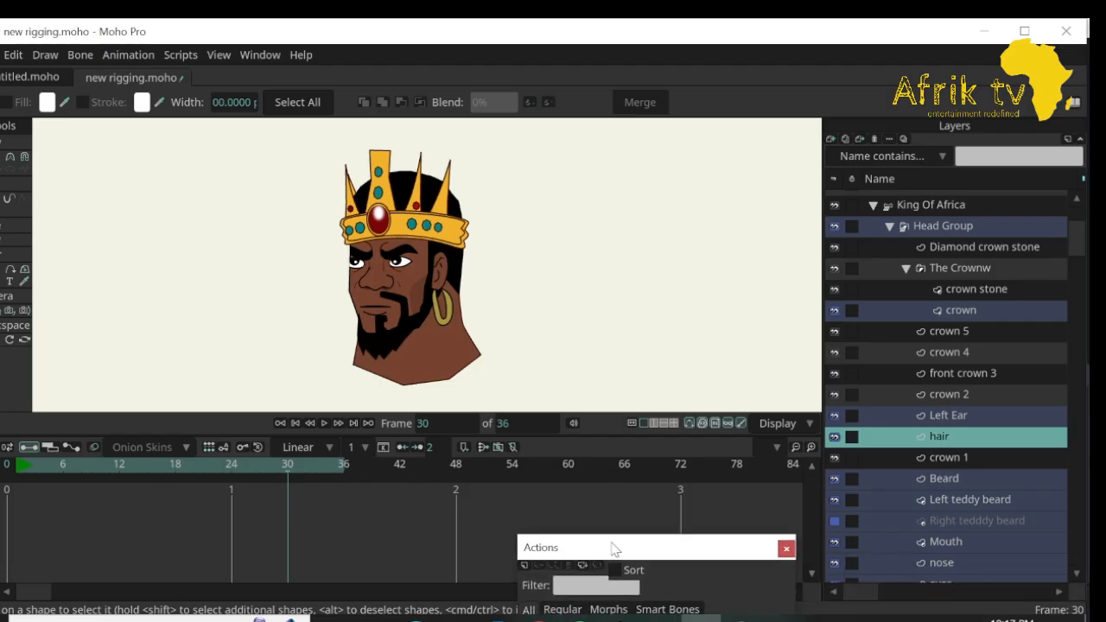
pyautogui.click(833, 520)
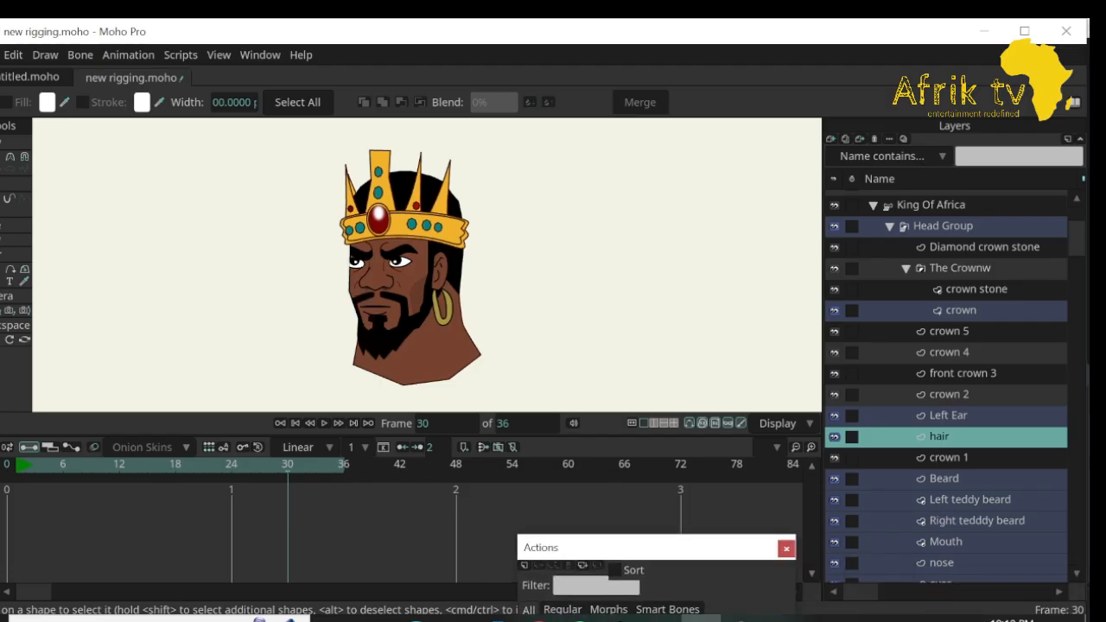
pyautogui.press('space')
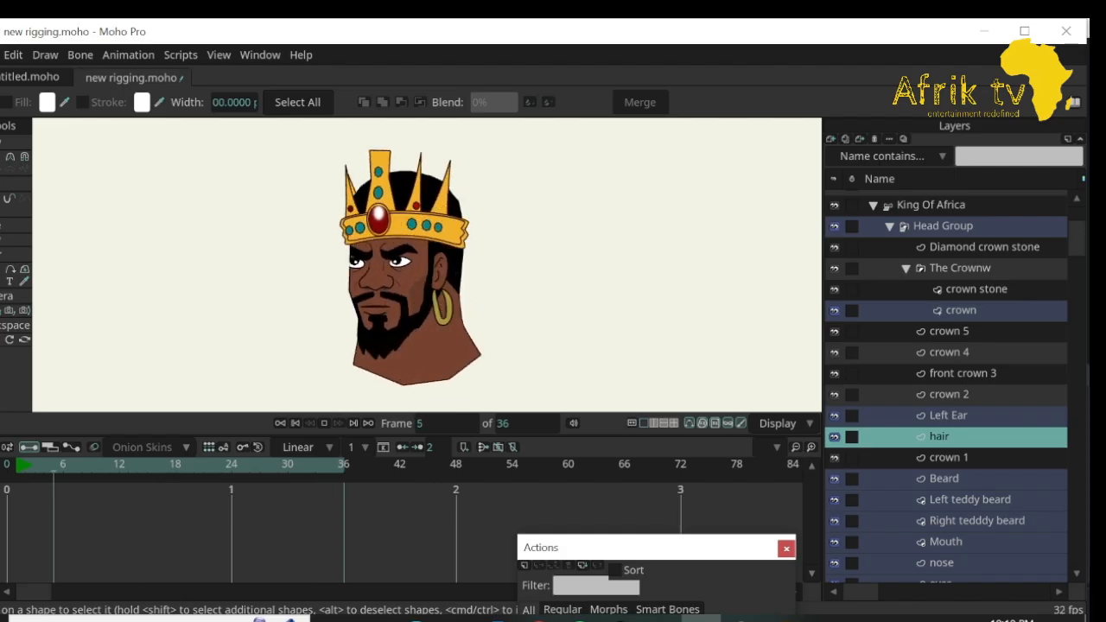
pyautogui.press('space')
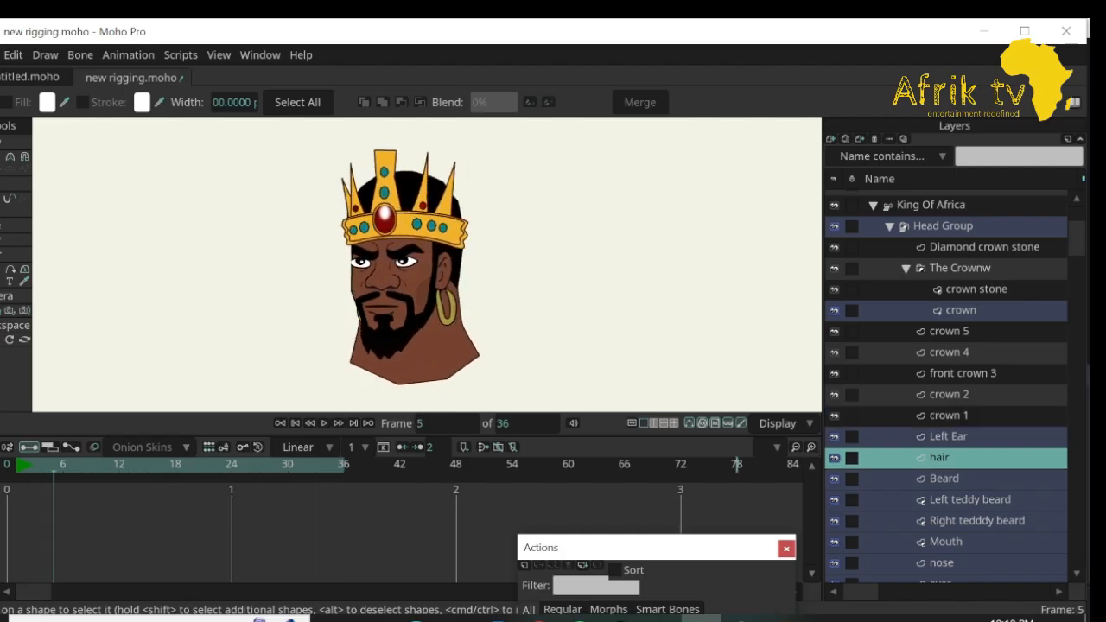
# Reselect the King Of Africa bone layer and activate the Manipulate Bones tool.
pyautogui.moveTo(648, 547); pyautogui.dragTo(653, 497)
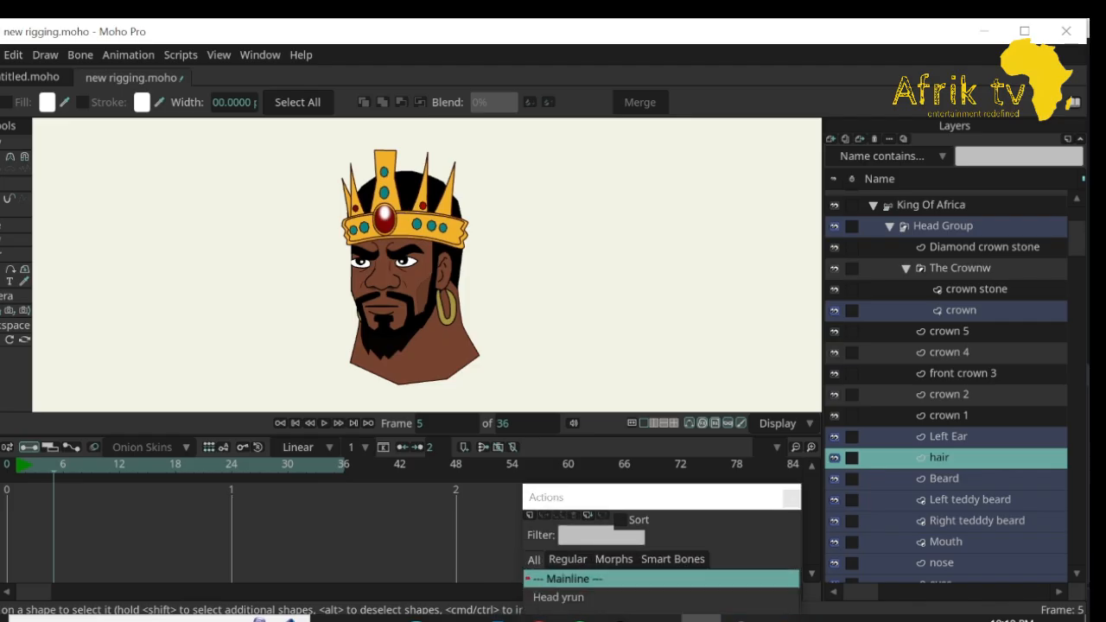
pyautogui.click(930, 205)
pyautogui.press('z')
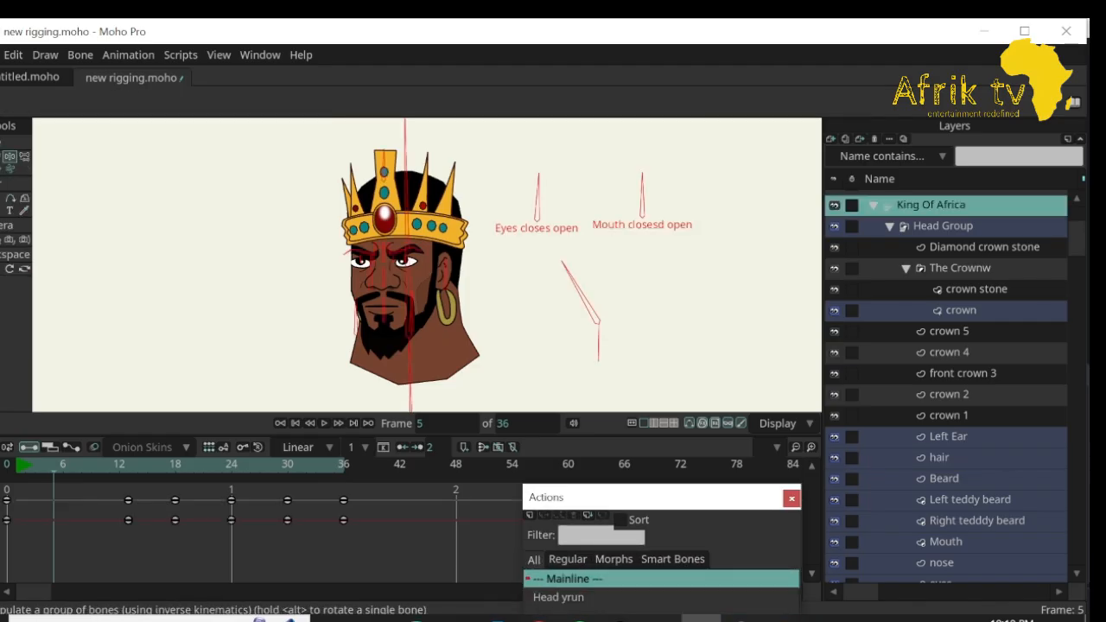
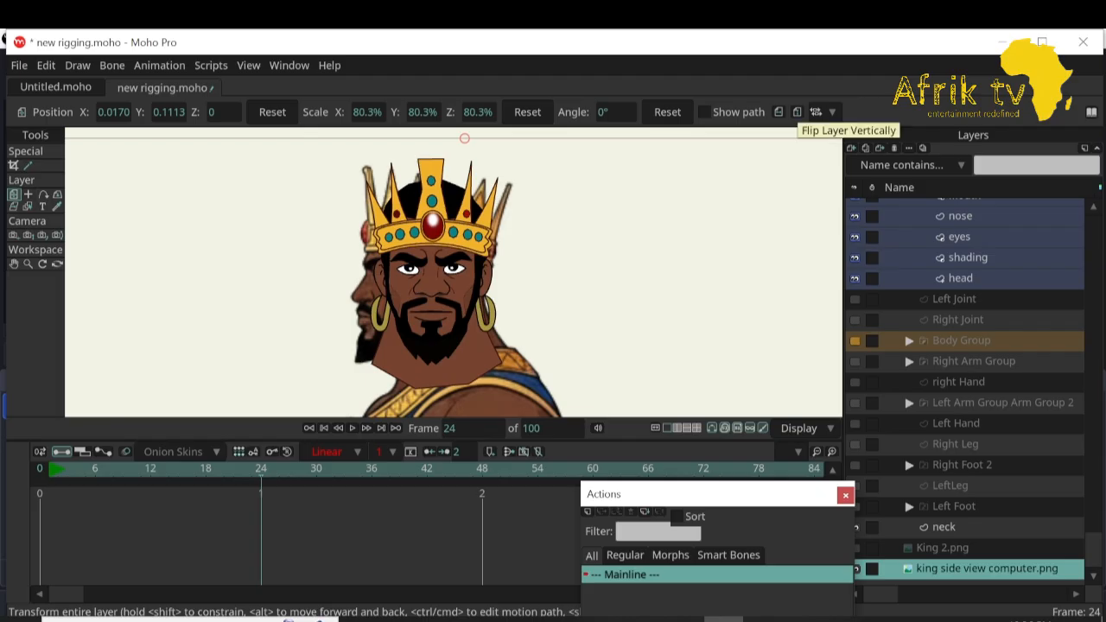
# At frame 24, flip the king side view computer.png reference horizontally, move it behind the head, and enlarge the canvas area.
pyautogui.click(796, 111)
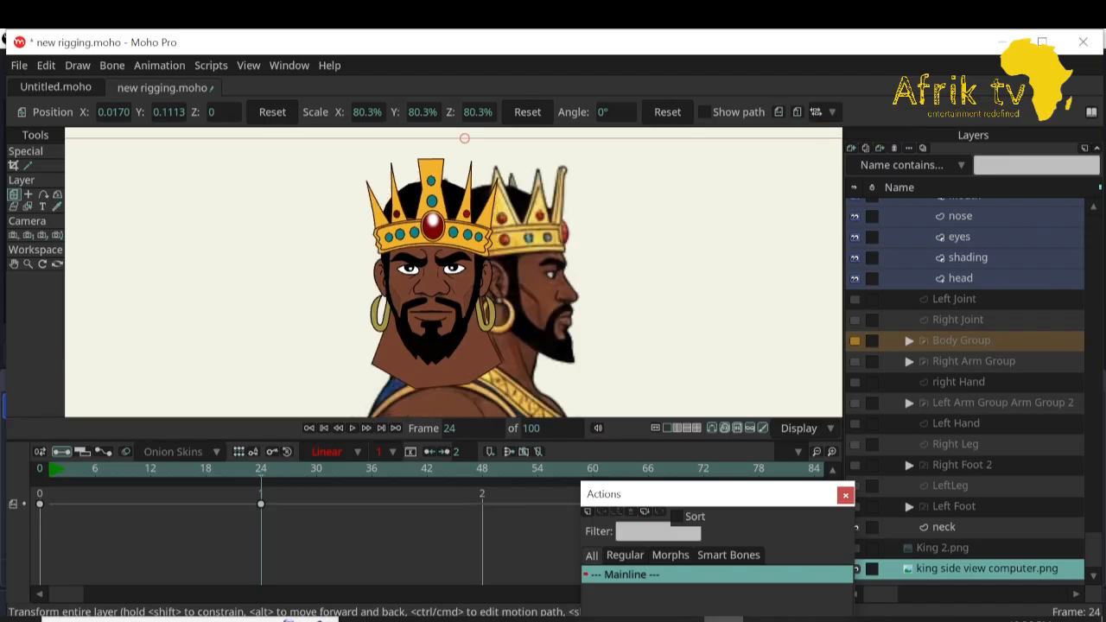
pyautogui.moveTo(536, 285)
pyautogui.mouseDown()
pyautogui.moveTo(439, 285)
pyautogui.moveTo(484, 285)
pyautogui.moveTo(455, 285)
pyautogui.moveTo(474, 285)
pyautogui.mouseUp()
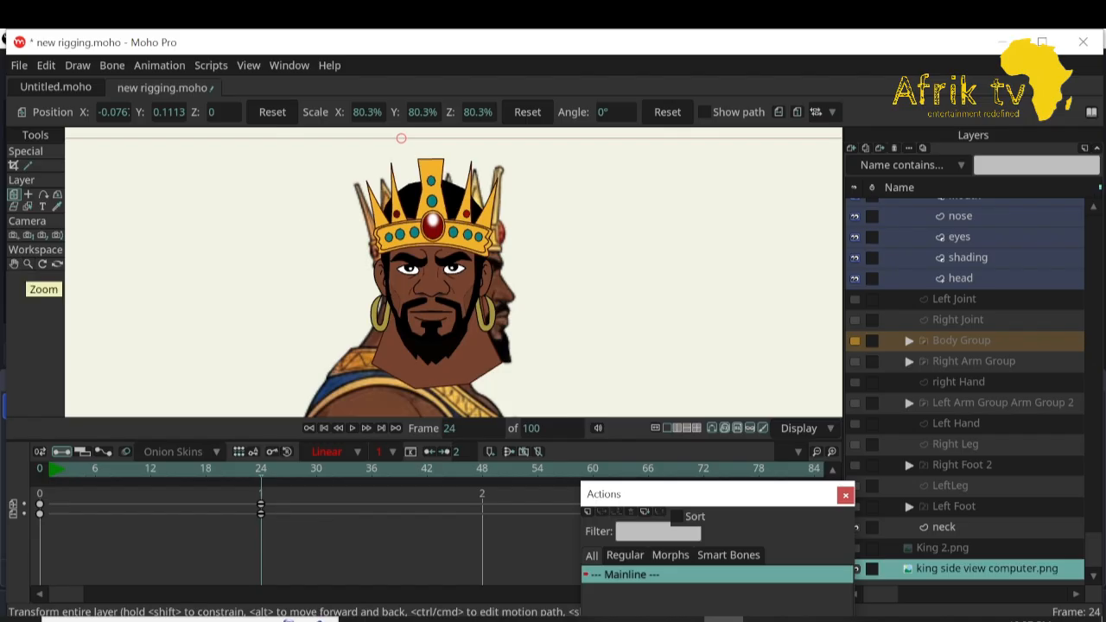
pyautogui.moveTo(259, 440); pyautogui.dragTo(259, 474)
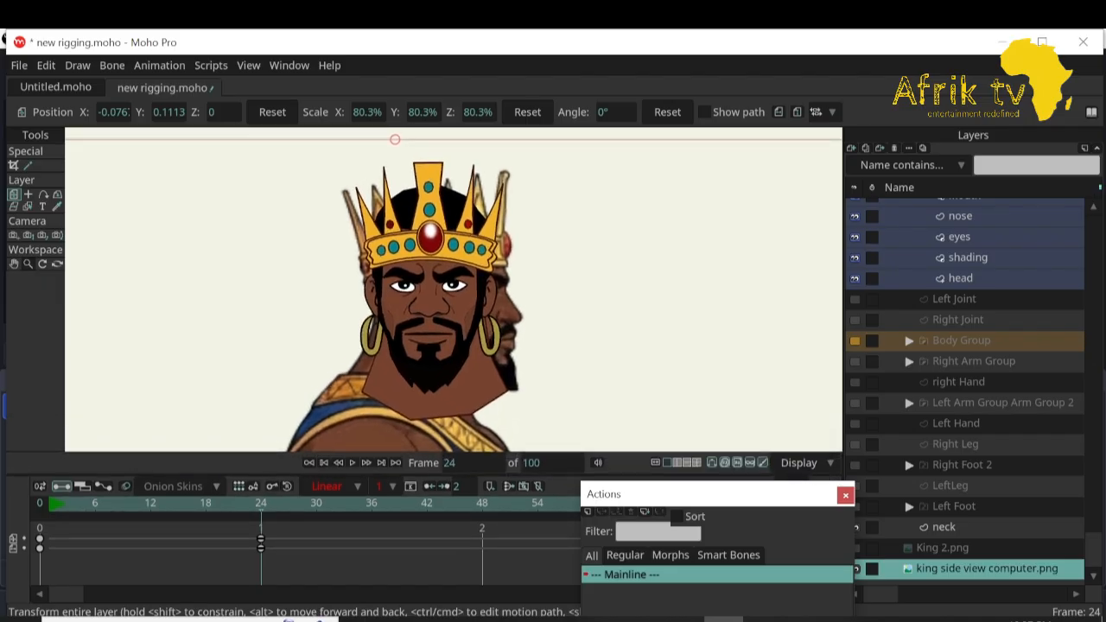
# Raise the side view reference image slightly behind the king's head at frame 24.
pyautogui.click(28, 264)
pyautogui.moveTo(312, 272)
pyautogui.mouseDown()
pyautogui.moveTo(229, 272)
pyautogui.moveTo(291, 272)
pyautogui.mouseUp()
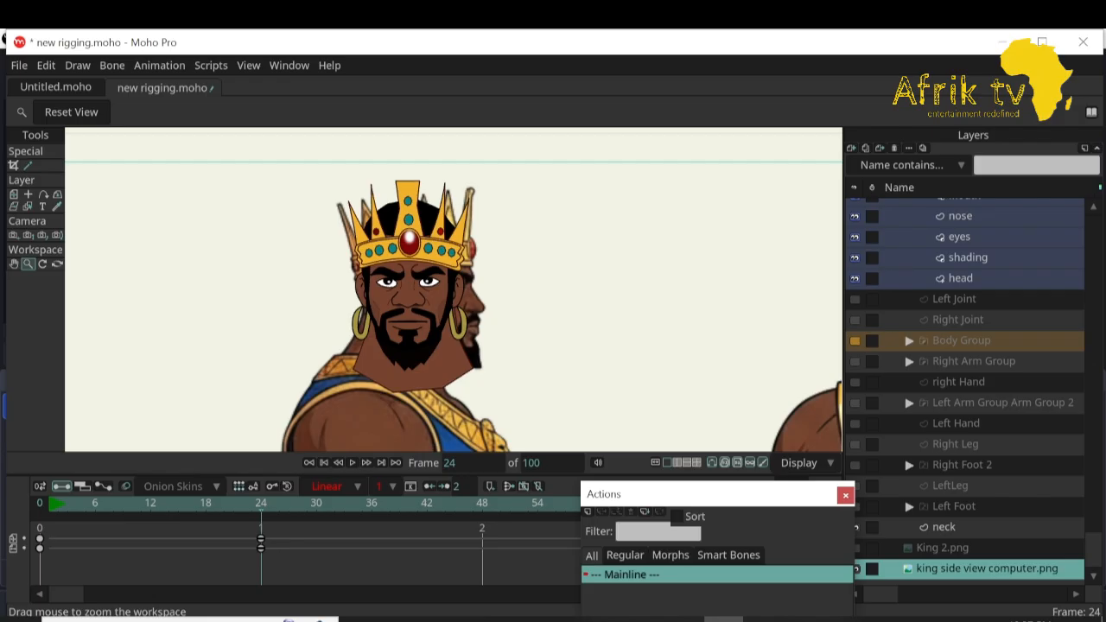
pyautogui.click(14, 194)
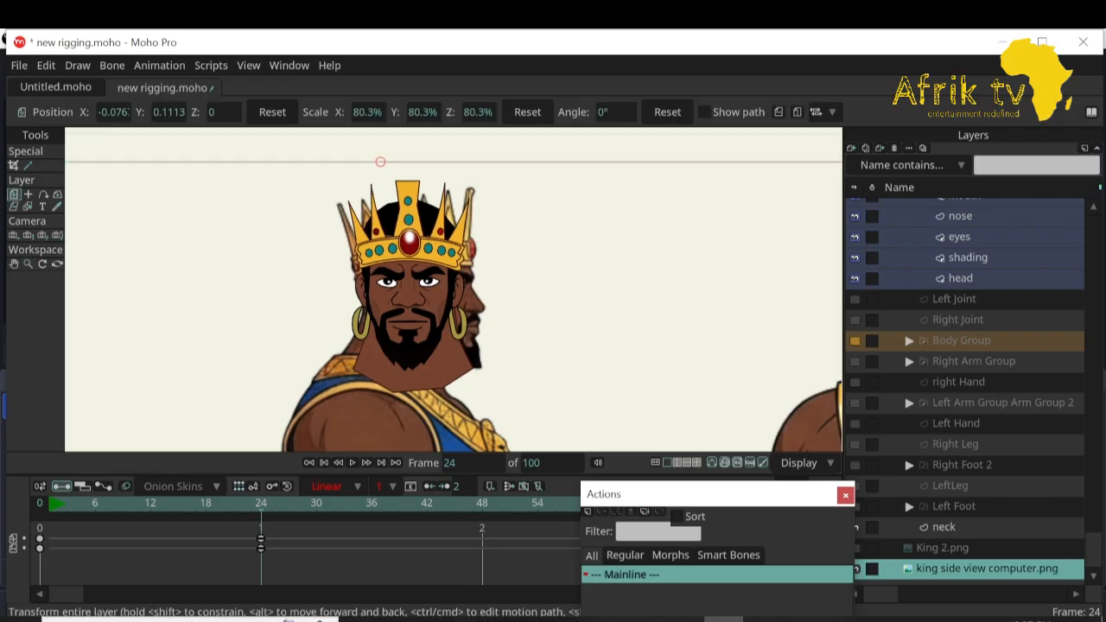
pyautogui.moveTo(389, 345)
pyautogui.mouseDown()
pyautogui.moveTo(245, 346)
pyautogui.moveTo(390, 346)
pyautogui.mouseUp()
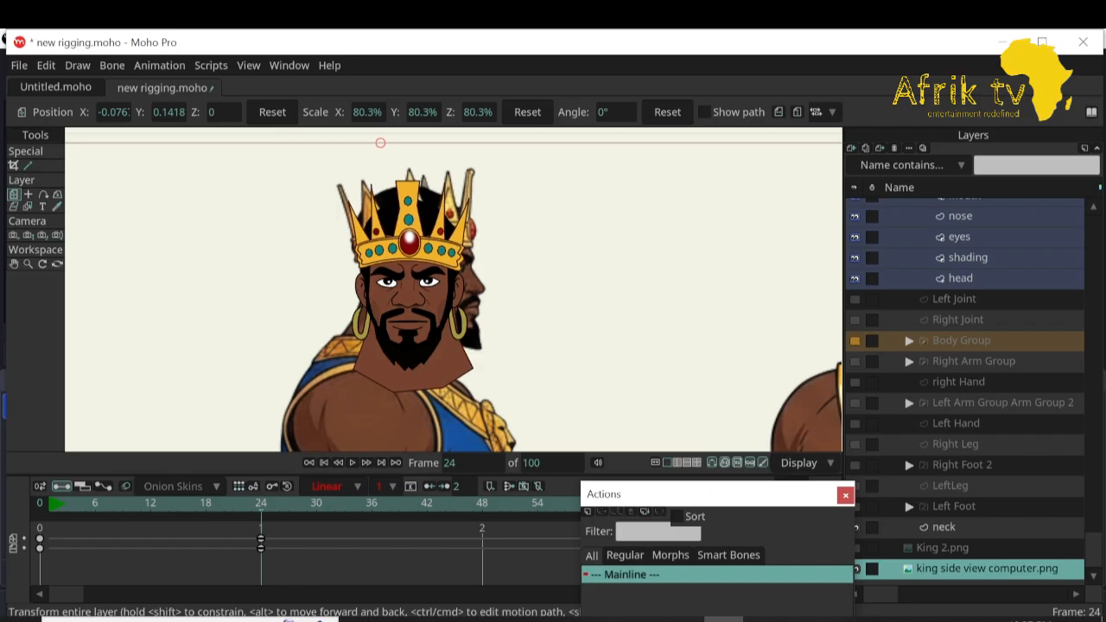
# Make the ruler layer visible and frame the king's head closely against its guide lines.
pyautogui.scroll(6, 967, 388)
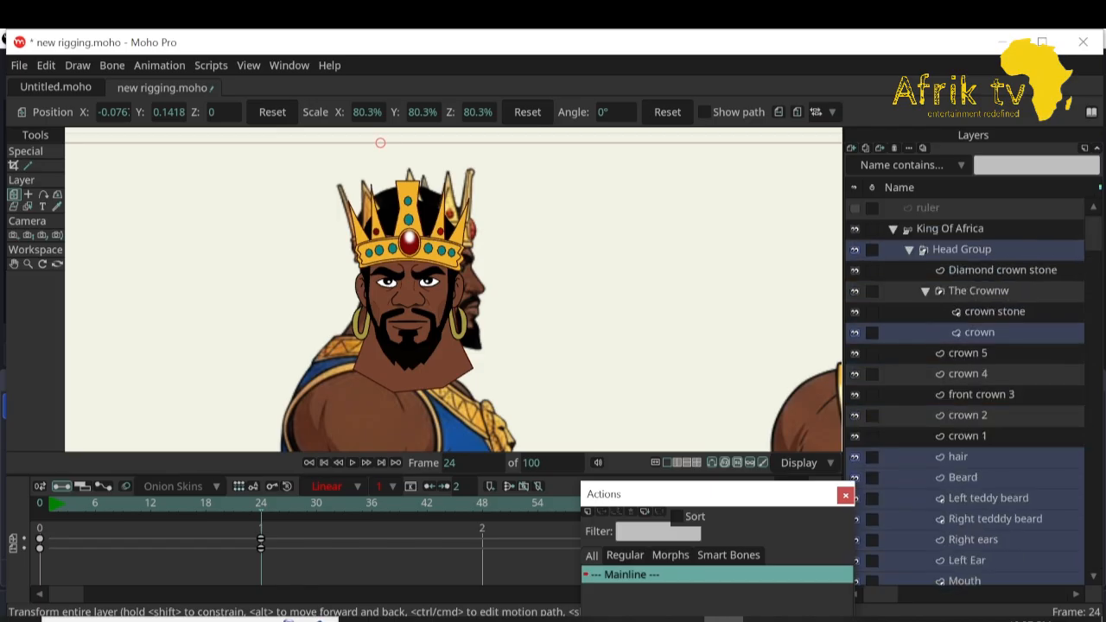
pyautogui.click(855, 208)
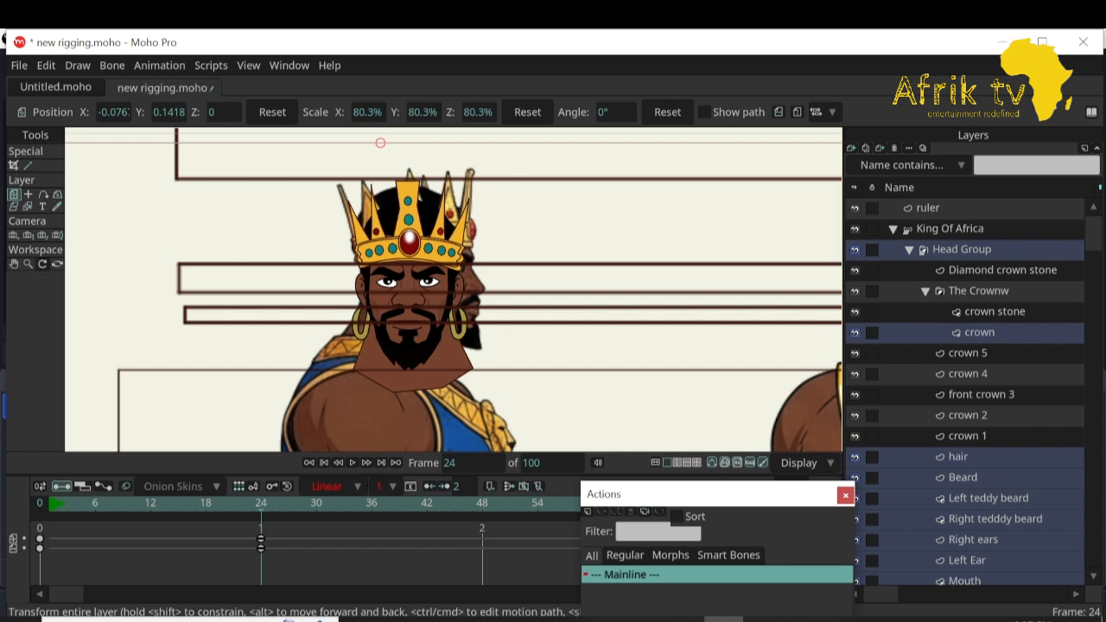
pyautogui.click(28, 264)
pyautogui.moveTo(298, 338); pyautogui.dragTo(367, 339)
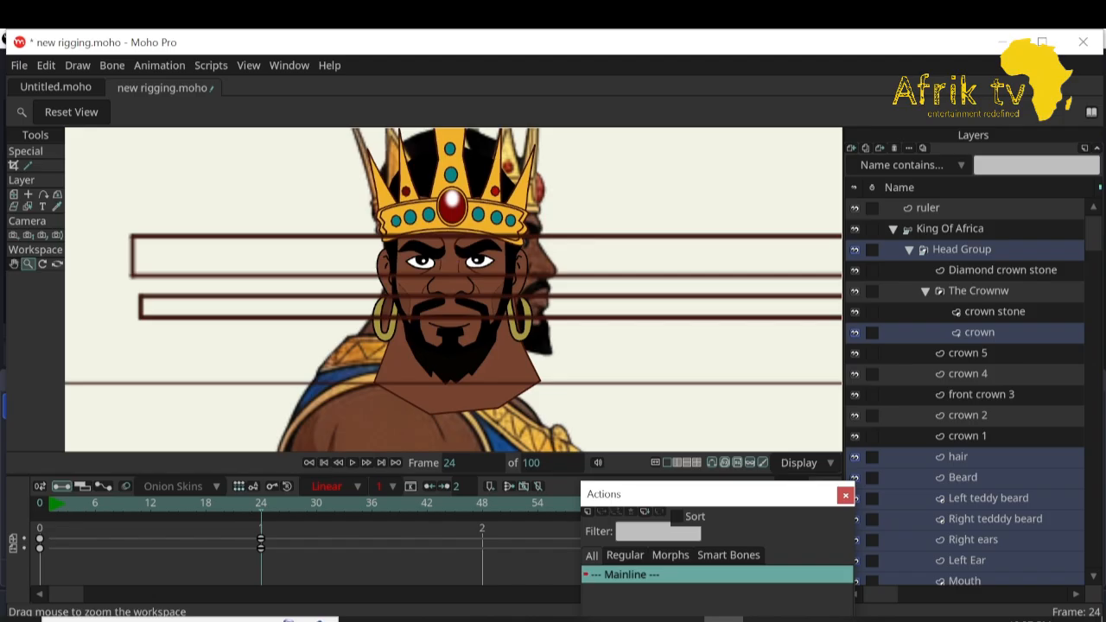
pyautogui.click(14, 264)
pyautogui.moveTo(432, 285); pyautogui.dragTo(363, 331)
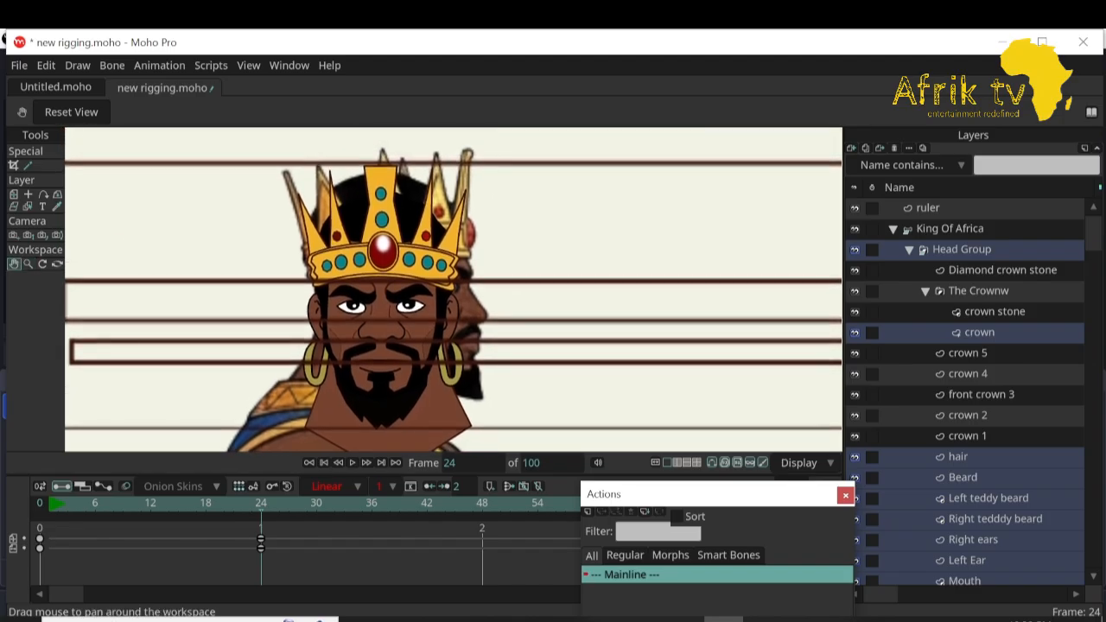
# Move the side view reference at frame 24 so its facial features line up with the ruler's guide lines.
pyautogui.scroll(-6, 968, 388)
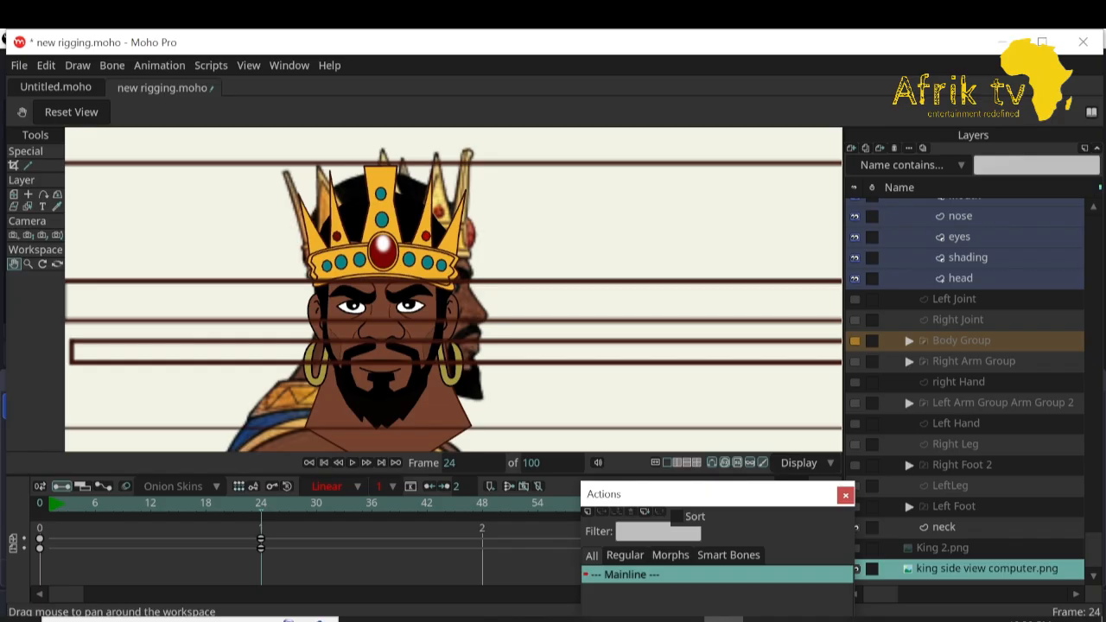
pyautogui.press('m')
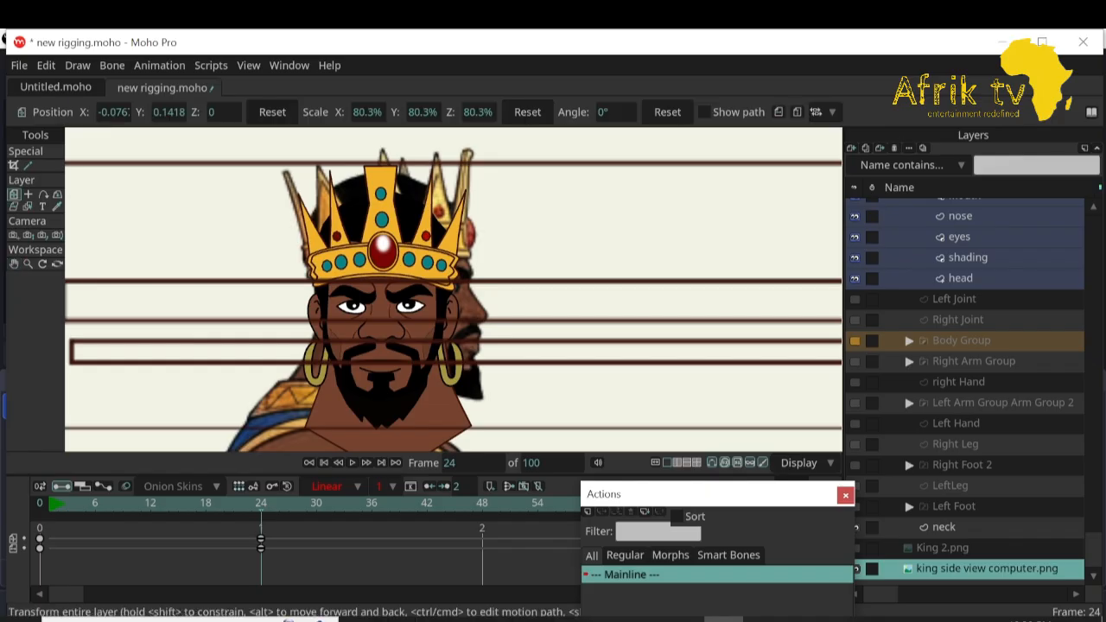
pyautogui.moveTo(389, 298); pyautogui.dragTo(386, 315)
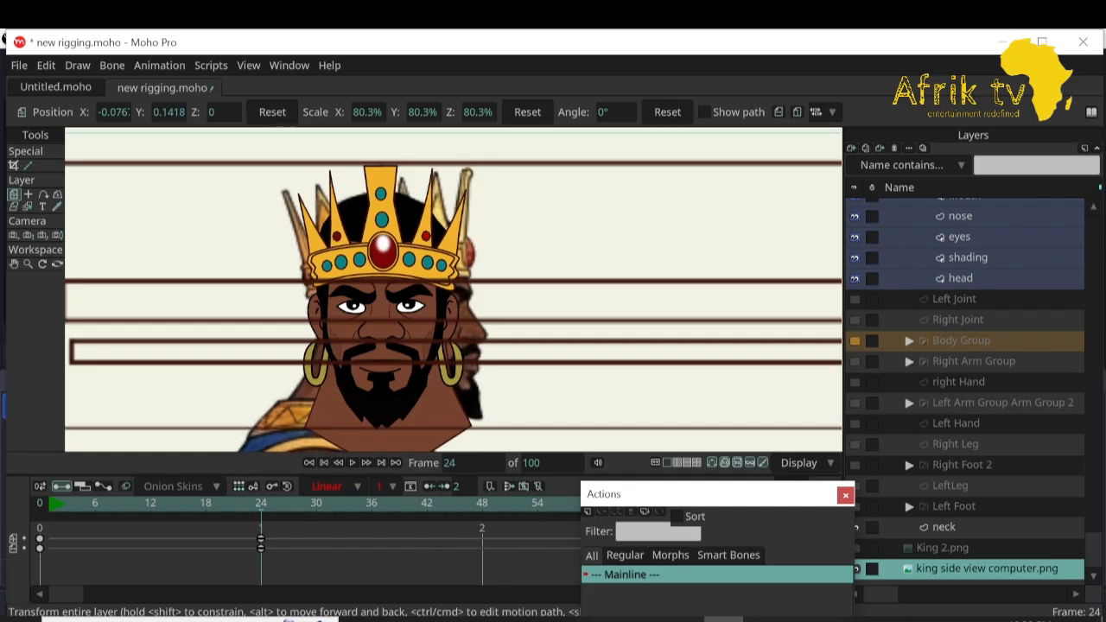
pyautogui.moveTo(386, 314)
pyautogui.mouseDown()
pyautogui.moveTo(425, 310)
pyautogui.moveTo(382, 308)
pyautogui.mouseUp()
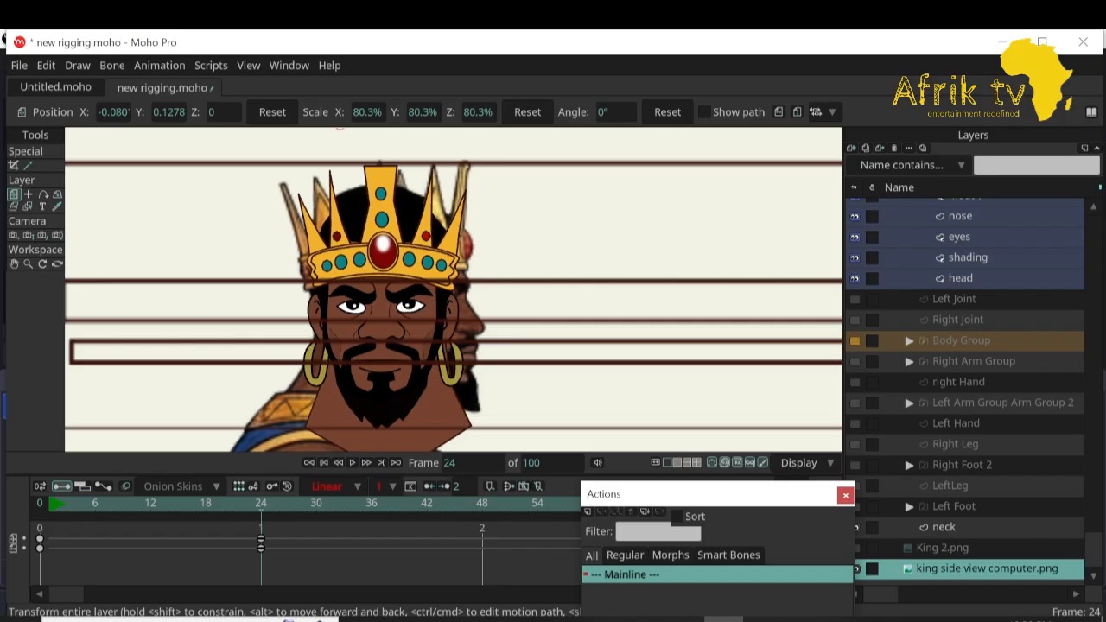
# Delete the side view reference layer's keyframes at frame 24.
pyautogui.moveTo(290, 523); pyautogui.dragTo(233, 578)
pyautogui.press('Delete')
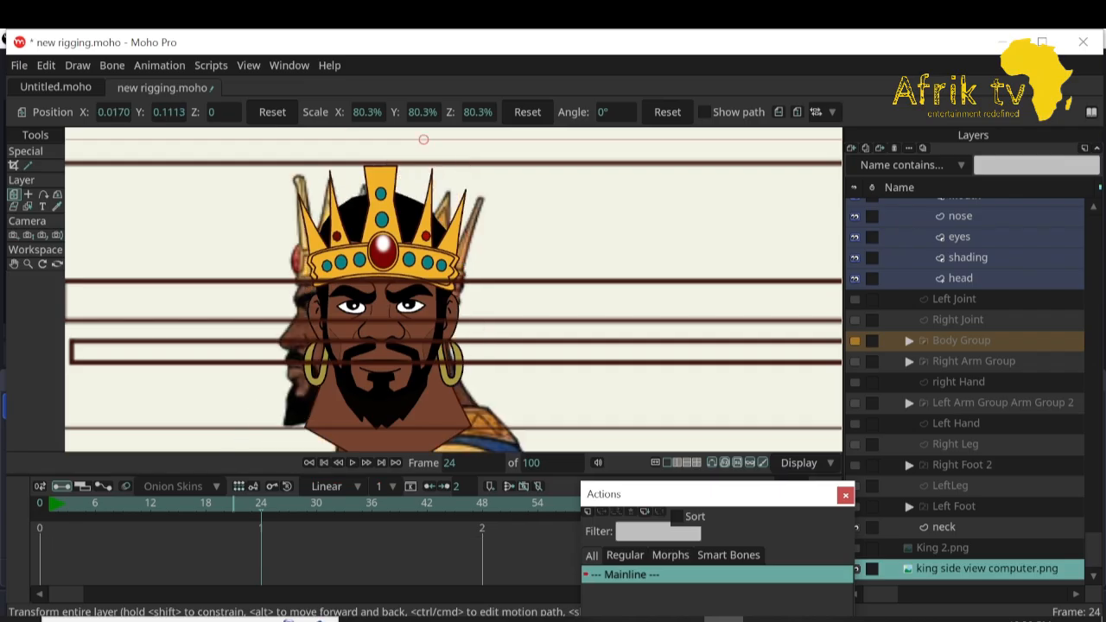
# At frame 0, flip the side view reference horizontally and align it behind the head using the ruler's guide lines.
pyautogui.click(40, 504)
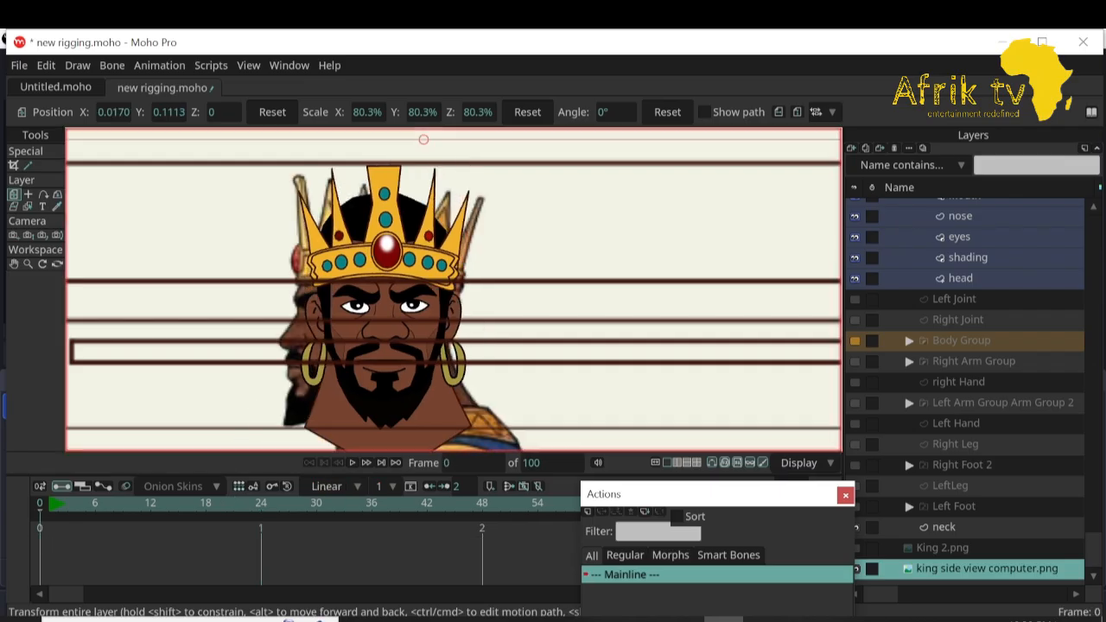
pyautogui.click(778, 112)
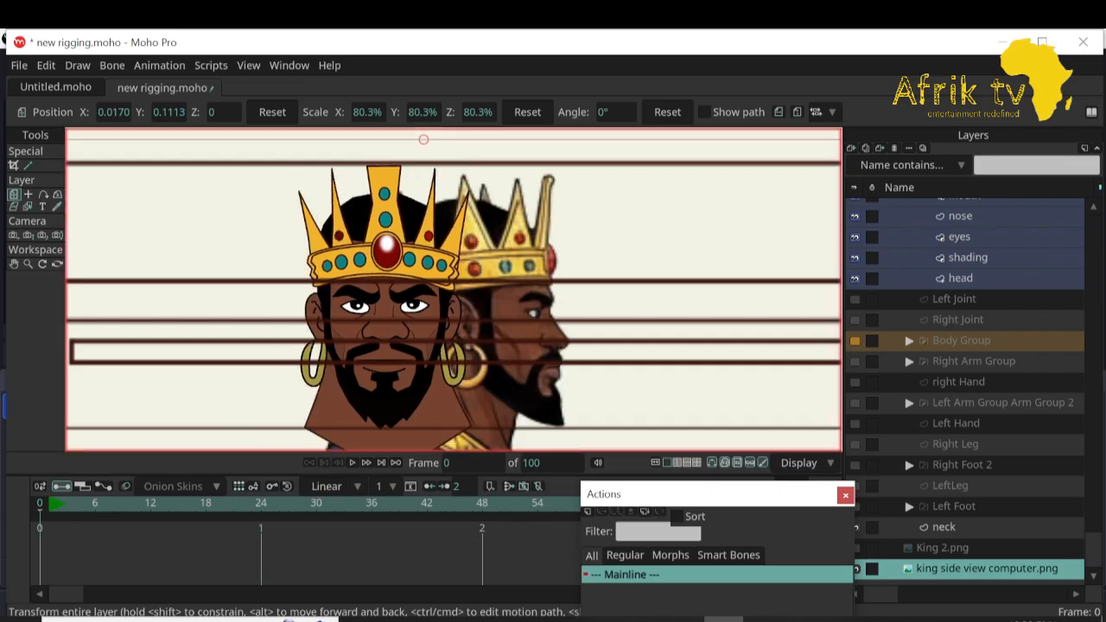
pyautogui.moveTo(509, 320); pyautogui.dragTo(415, 310)
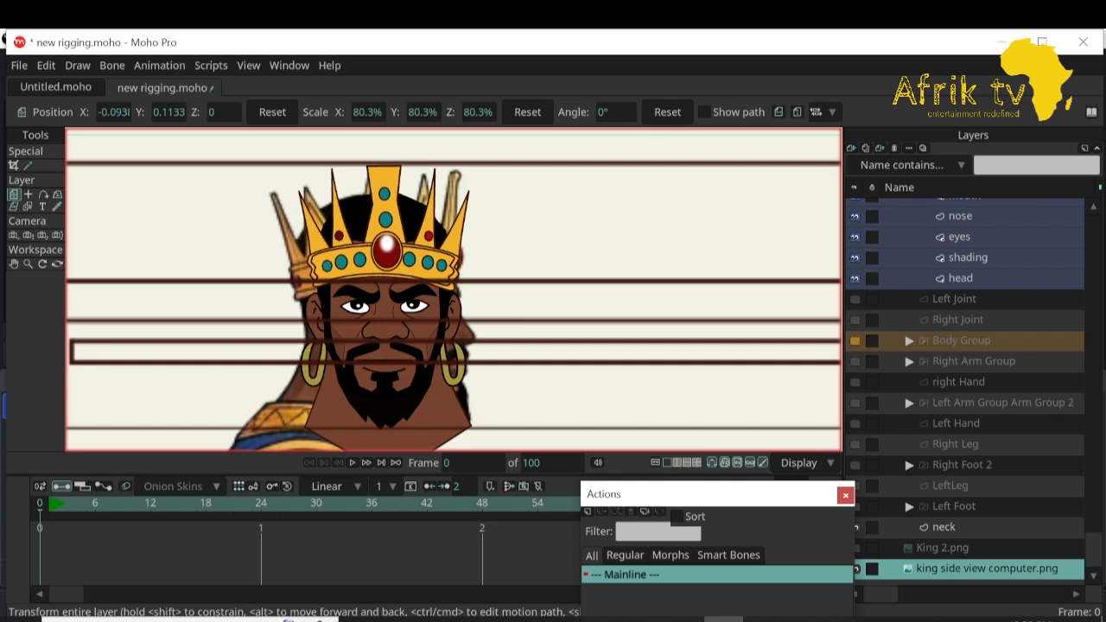
pyautogui.moveTo(415, 310); pyautogui.dragTo(420, 309)
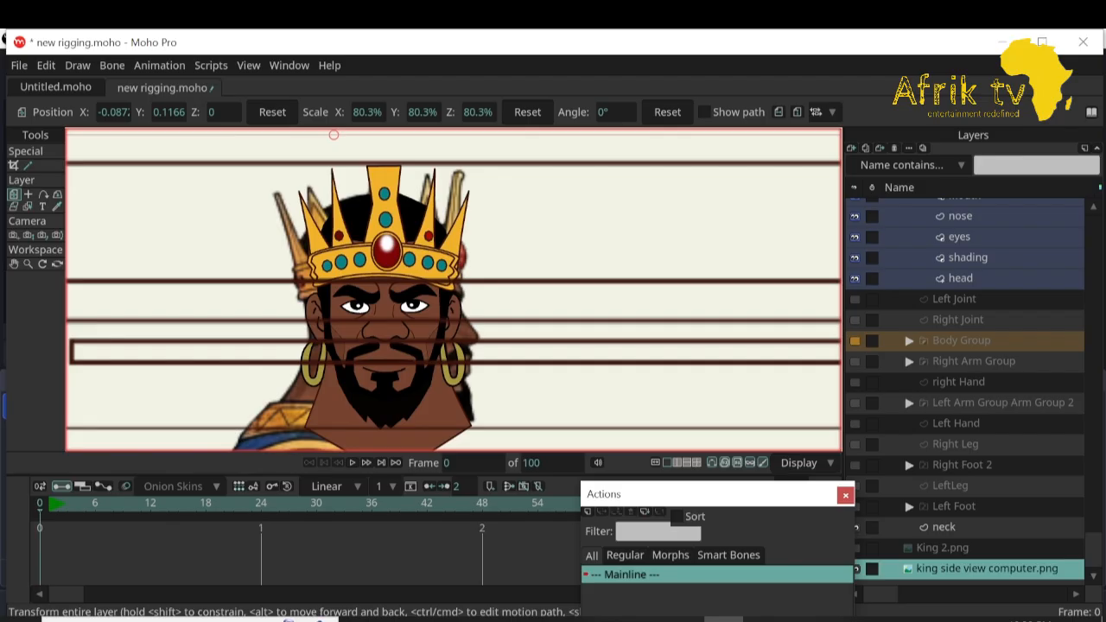
# Open the Head yrun 2 action of the King Of Africa layer and go to frame 24, keeping the canvas unobstructed.
pyautogui.moveTo(745, 494); pyautogui.dragTo(756, 343)
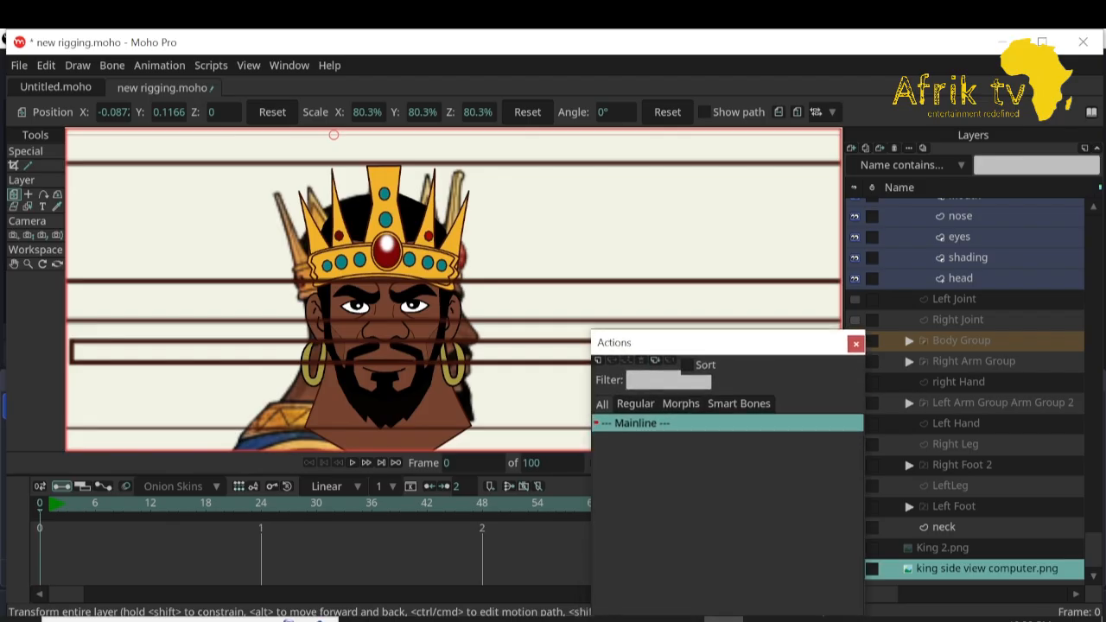
pyautogui.scroll(6, 967, 388)
pyautogui.click(949, 229)
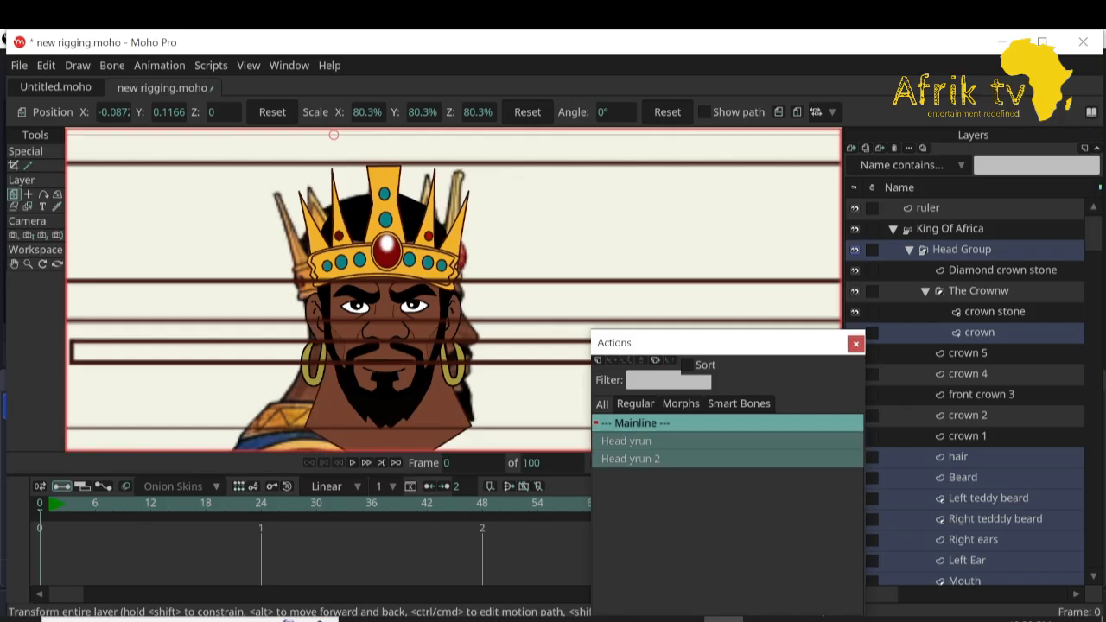
pyautogui.doubleClick(630, 458)
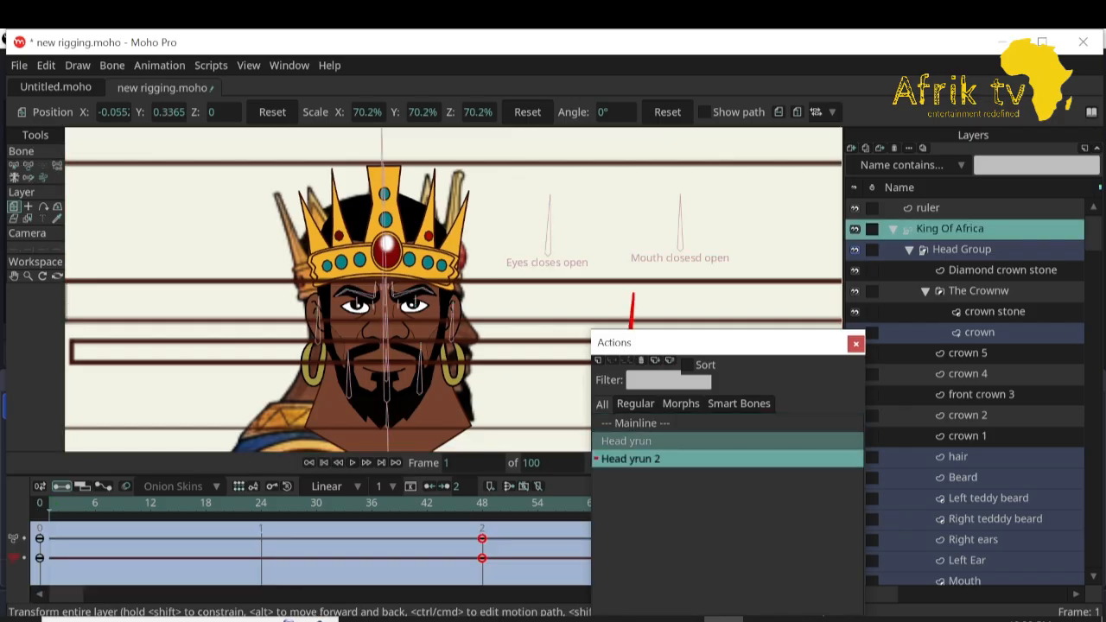
pyautogui.moveTo(49, 503); pyautogui.dragTo(261, 504)
pyautogui.moveTo(755, 342); pyautogui.dragTo(738, 506)
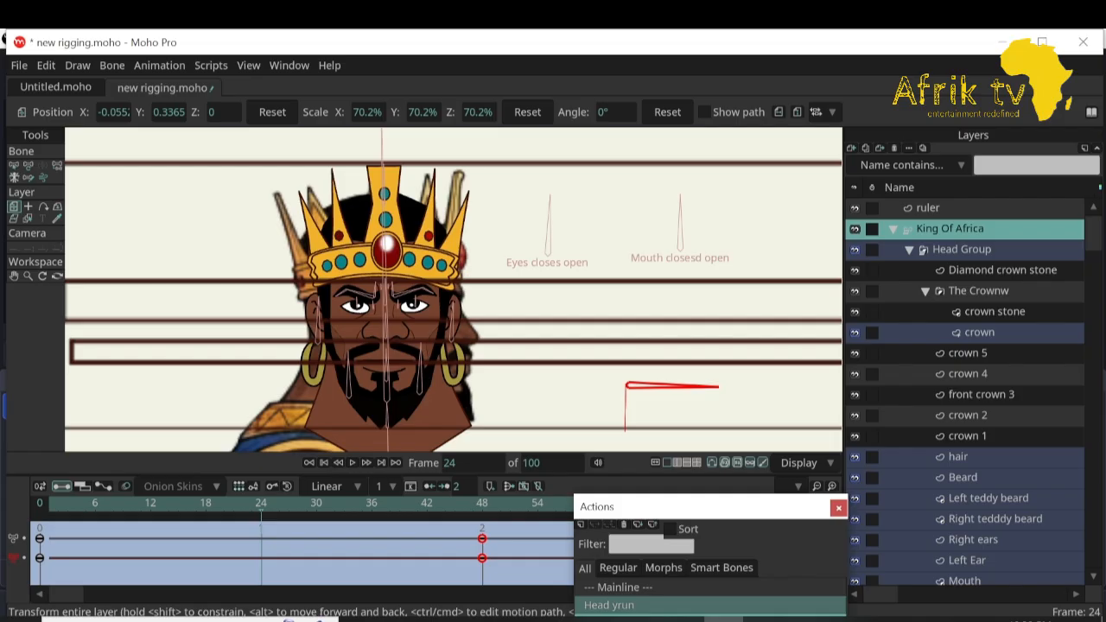
# Hide the Diamond crown stone, The Crownw group with its crown stone and crown layers, all five crown spikes, and the hair.
pyautogui.click(854, 269)
pyautogui.click(854, 290)
pyautogui.click(854, 311)
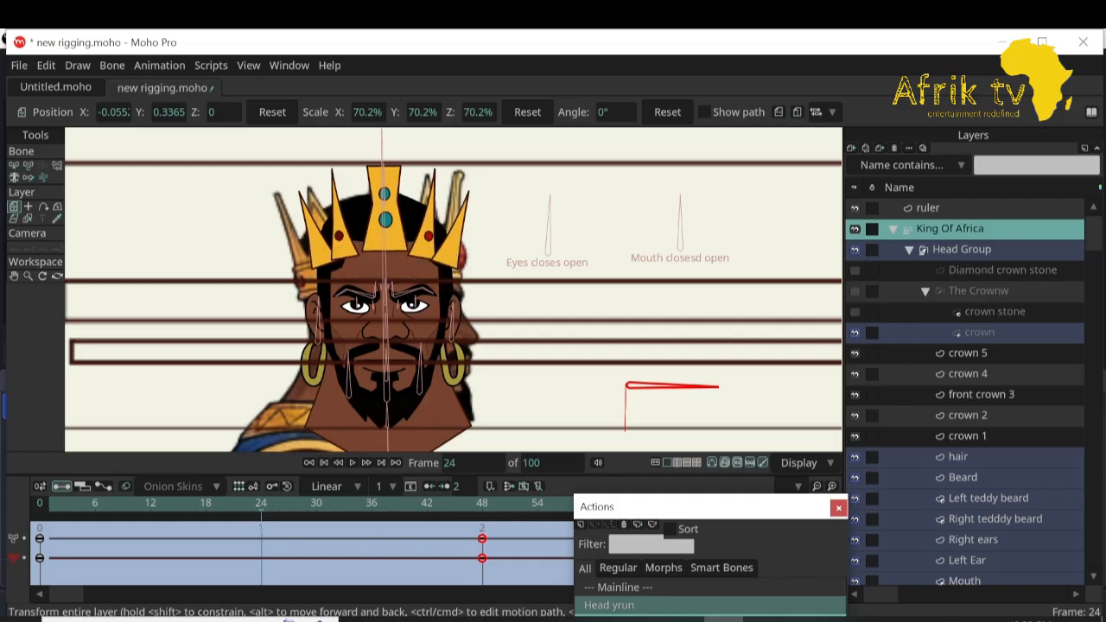
pyautogui.click(854, 331)
pyautogui.click(855, 352)
pyautogui.click(854, 373)
pyautogui.click(854, 394)
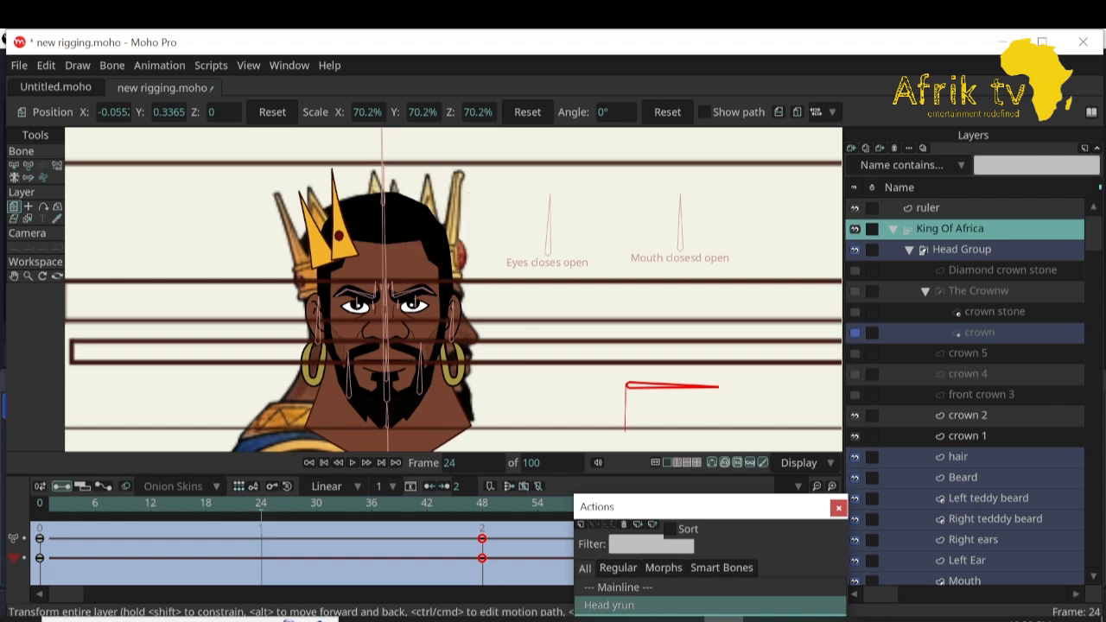
pyautogui.click(854, 415)
pyautogui.click(854, 435)
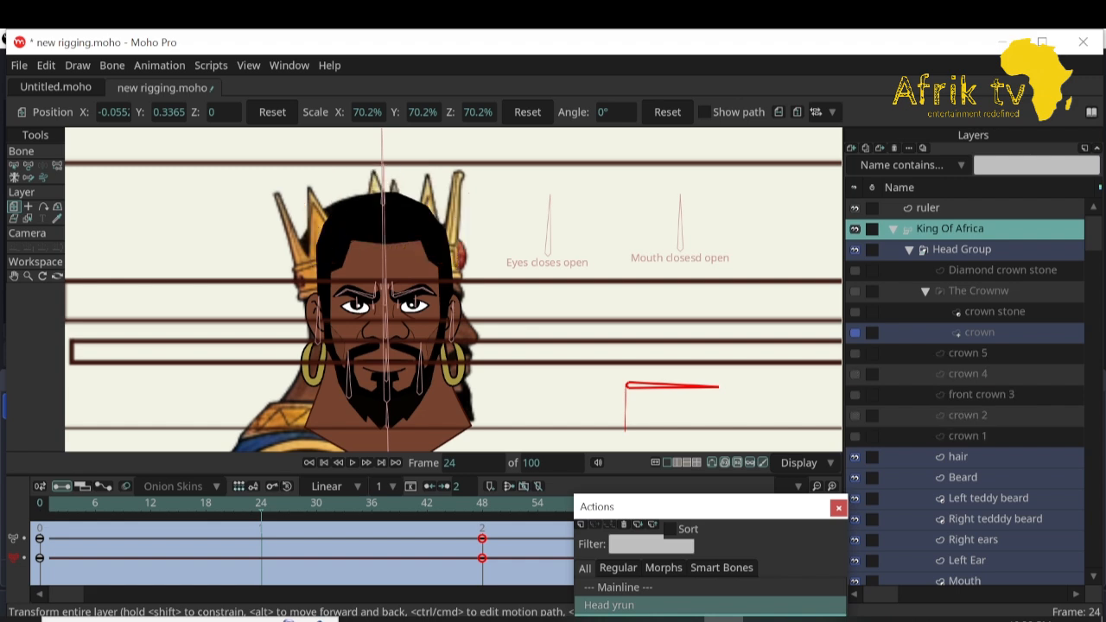
pyautogui.click(855, 456)
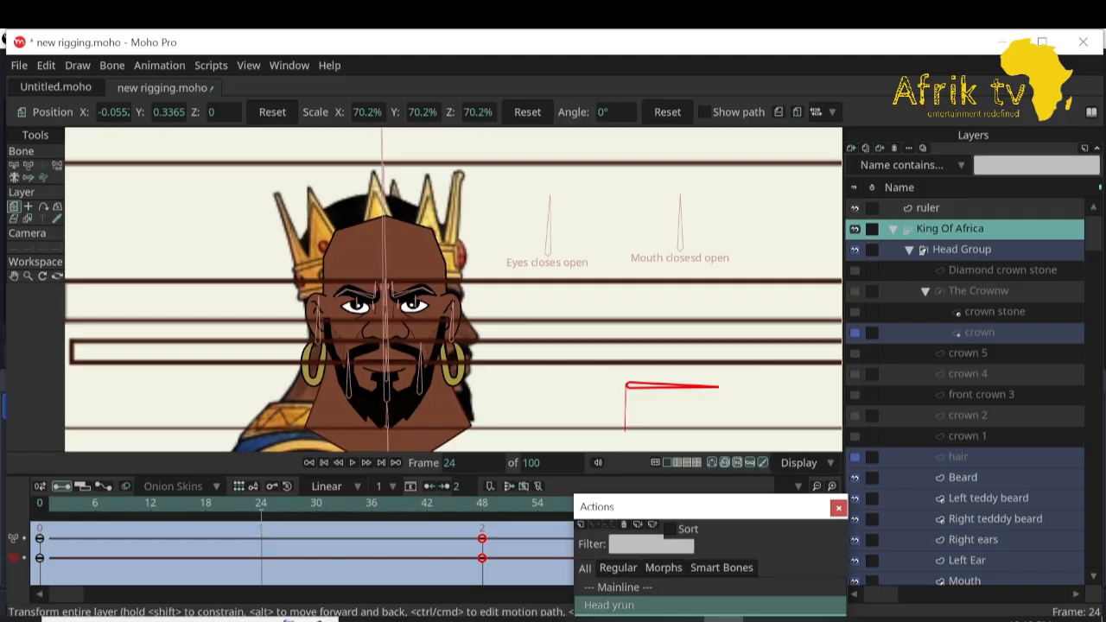
# Make the hair, crown spikes, The Crownw group with its layers, and Diamond crown stone visible again.
pyautogui.click(854, 456)
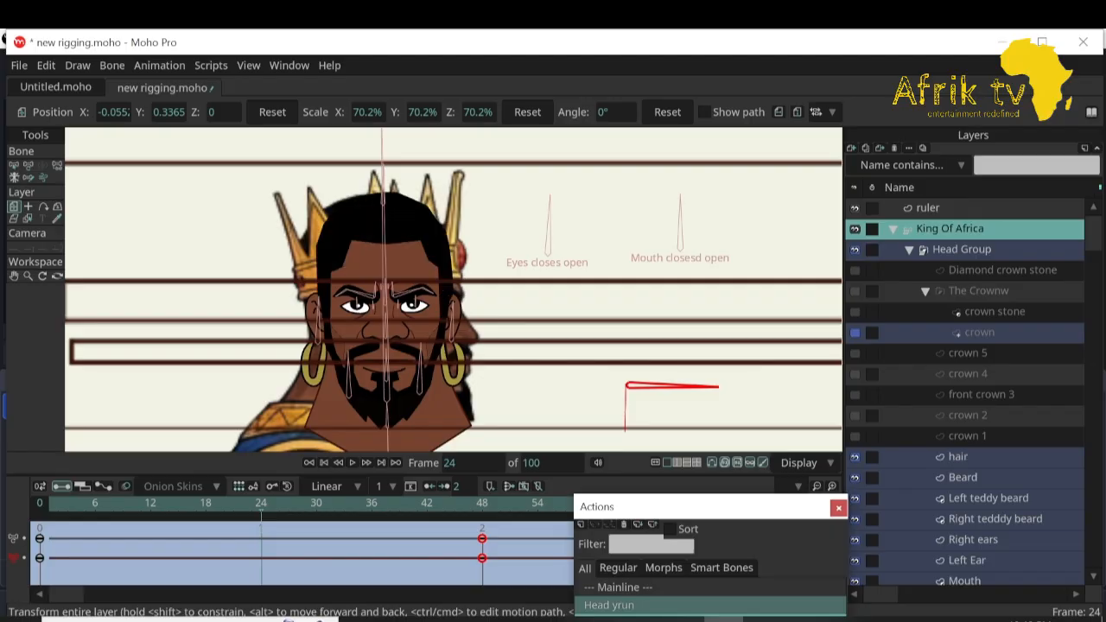
pyautogui.click(854, 435)
pyautogui.click(854, 415)
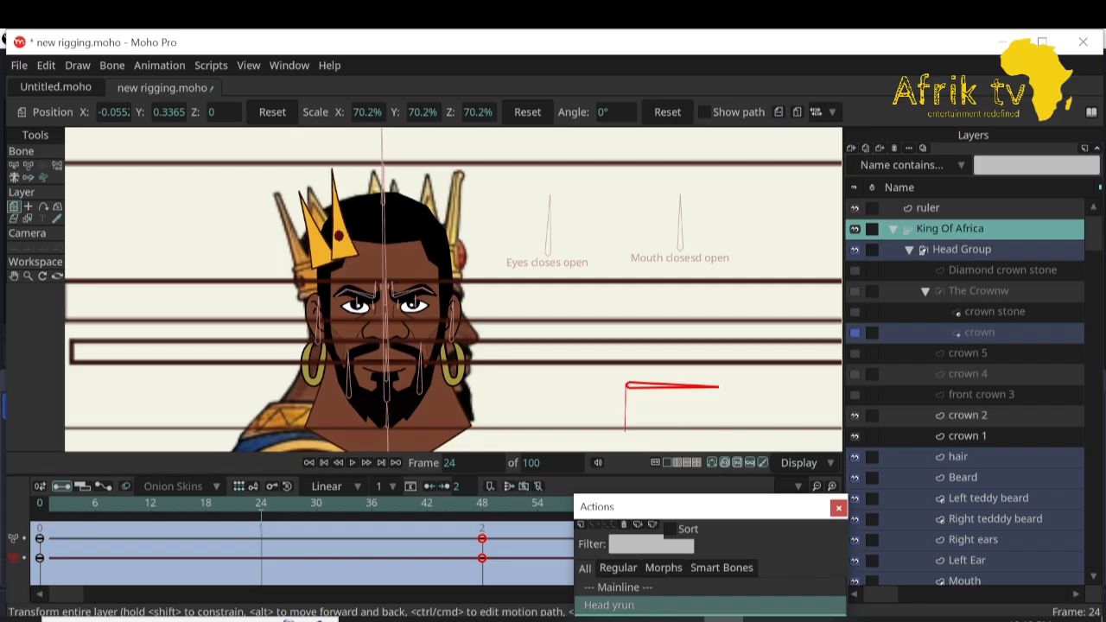
pyautogui.click(854, 394)
pyautogui.click(854, 373)
pyautogui.click(854, 352)
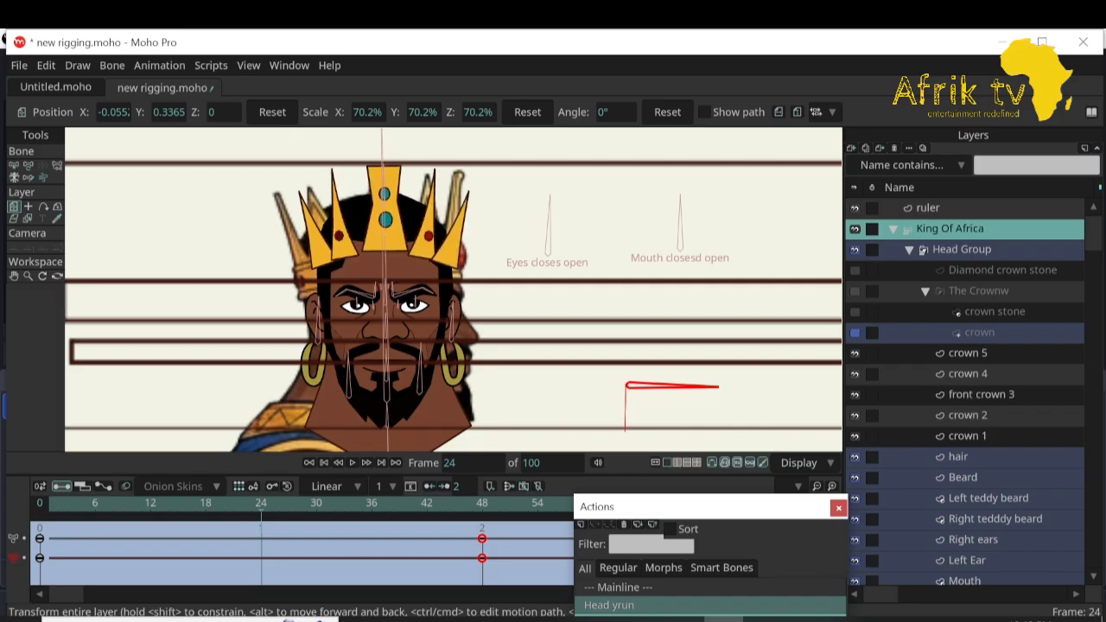
pyautogui.click(855, 311)
pyautogui.click(854, 291)
pyautogui.click(854, 270)
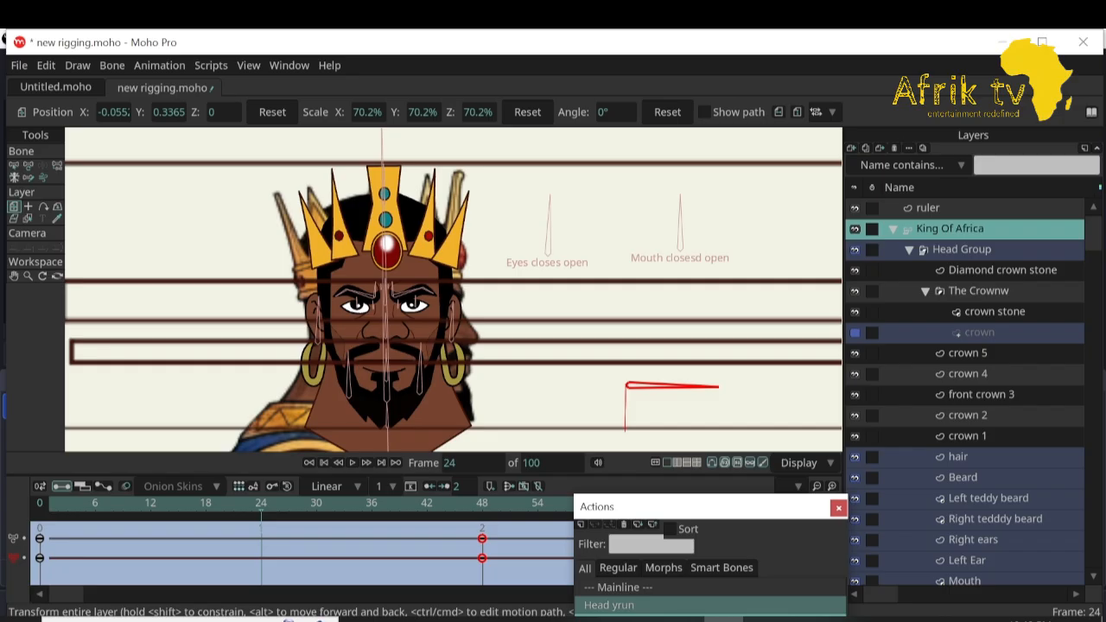
pyautogui.scroll(-4, 964, 388)
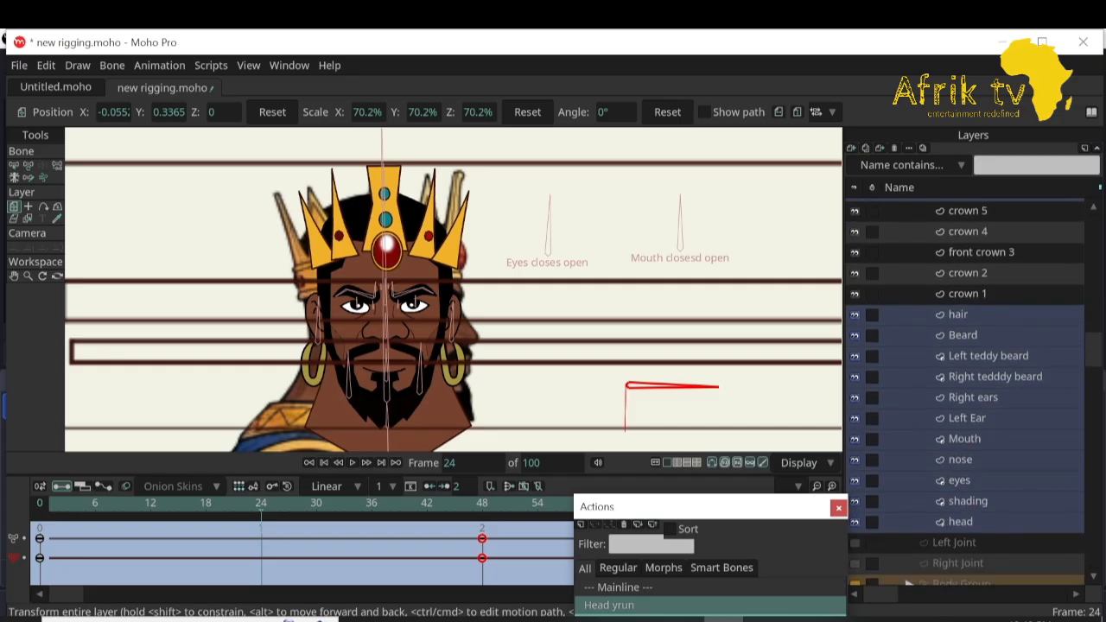
pyautogui.scroll(2, 965, 389)
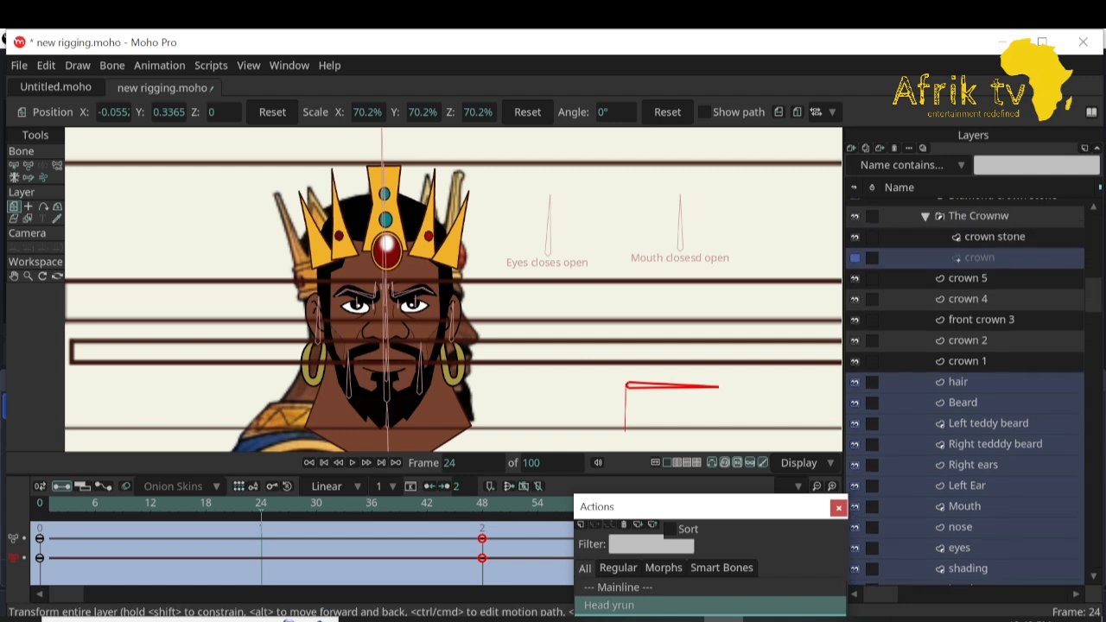
pyautogui.scroll(1, 965, 389)
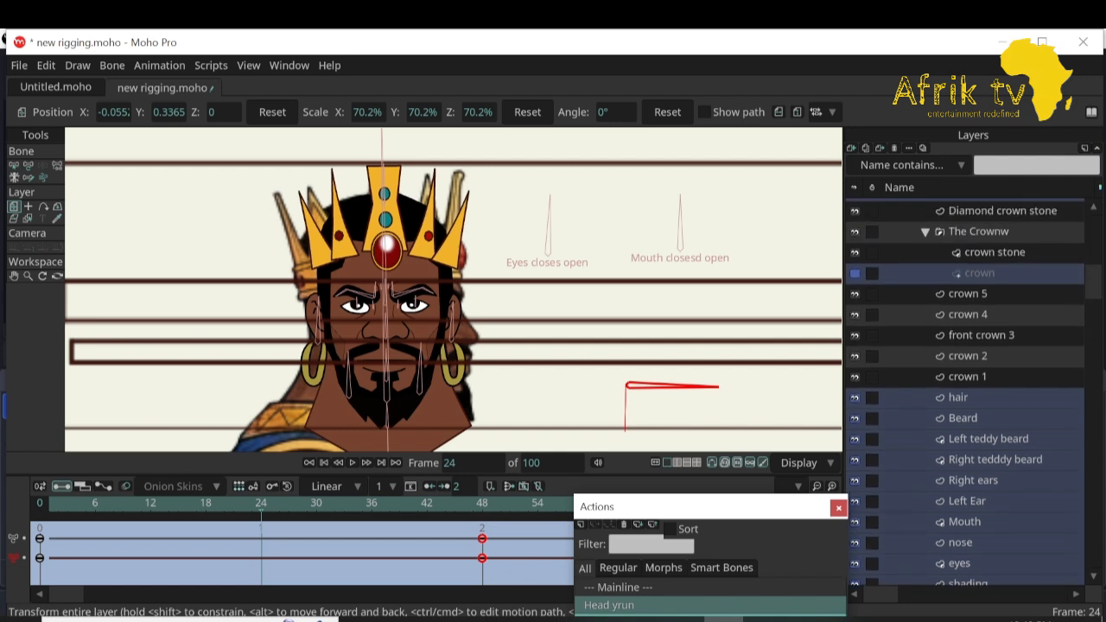
pyautogui.click(854, 272)
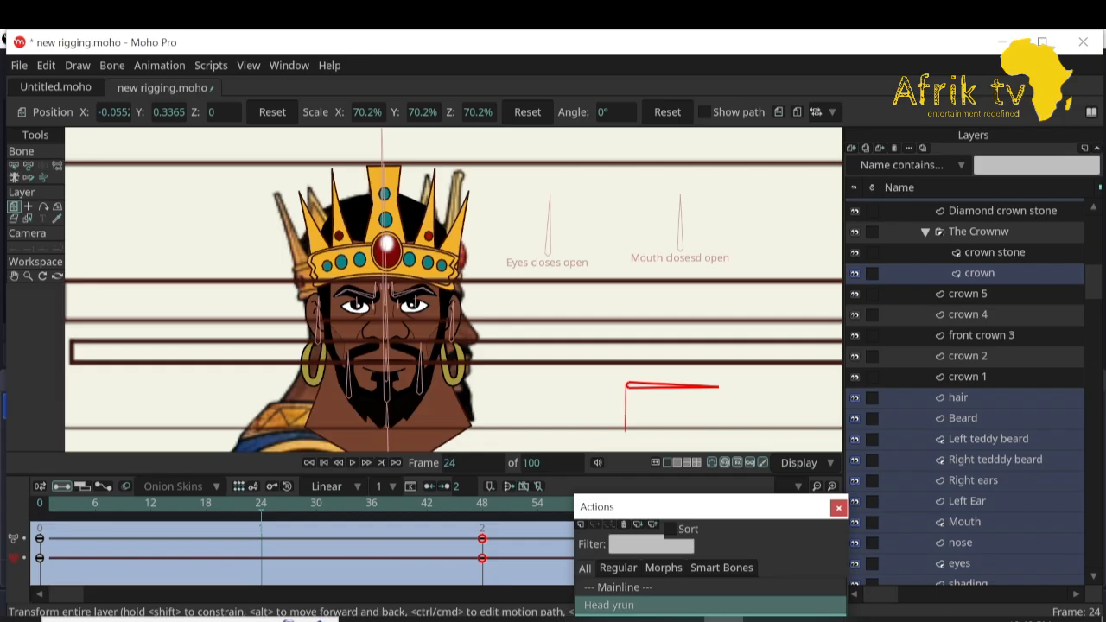
# Collapse The Crownw group and hide the whole Head Group to expose the side view reference.
pyautogui.click(925, 232)
pyautogui.click(855, 231)
pyautogui.click(854, 231)
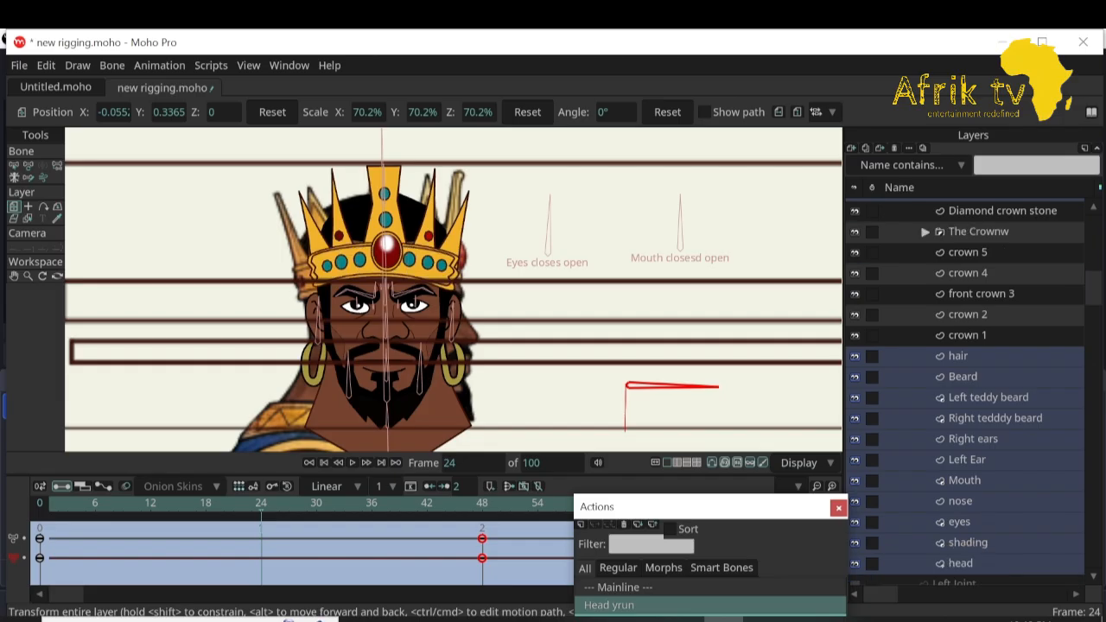
pyautogui.scroll(3, 967, 389)
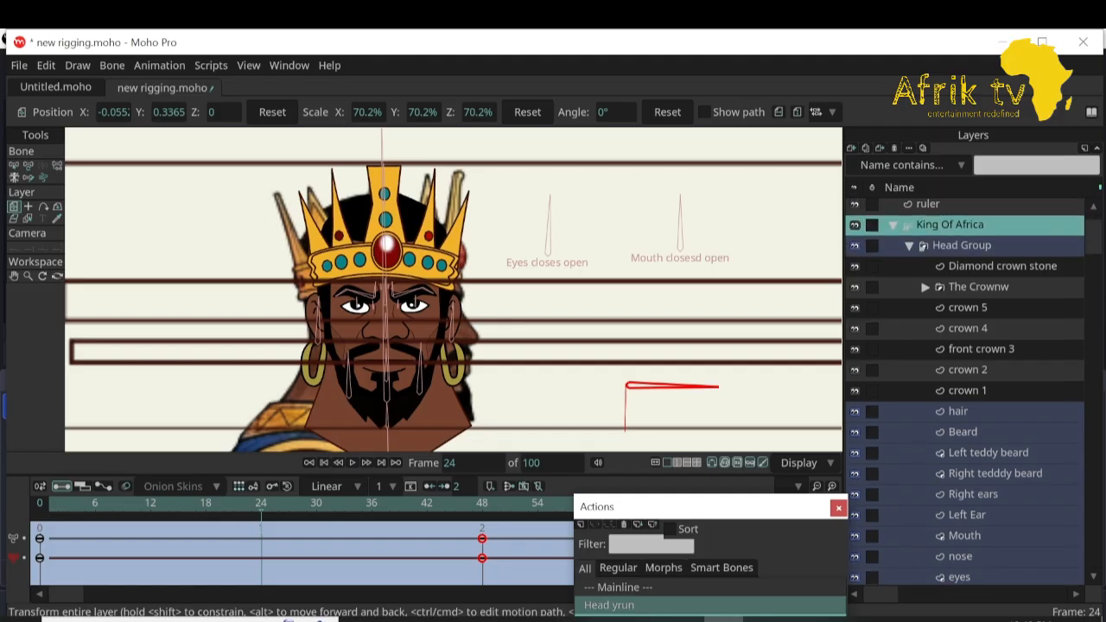
pyautogui.click(854, 246)
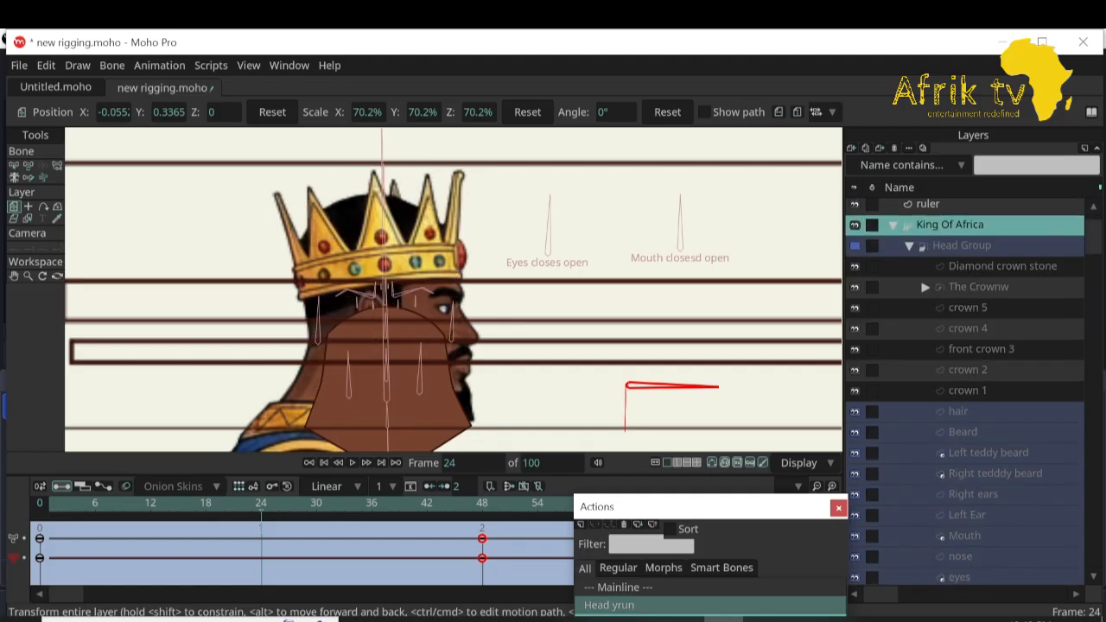
# Hide the neck layer, compare the Head Group with the side view reference, and leave the group visible.
pyautogui.scroll(-5, 968, 388)
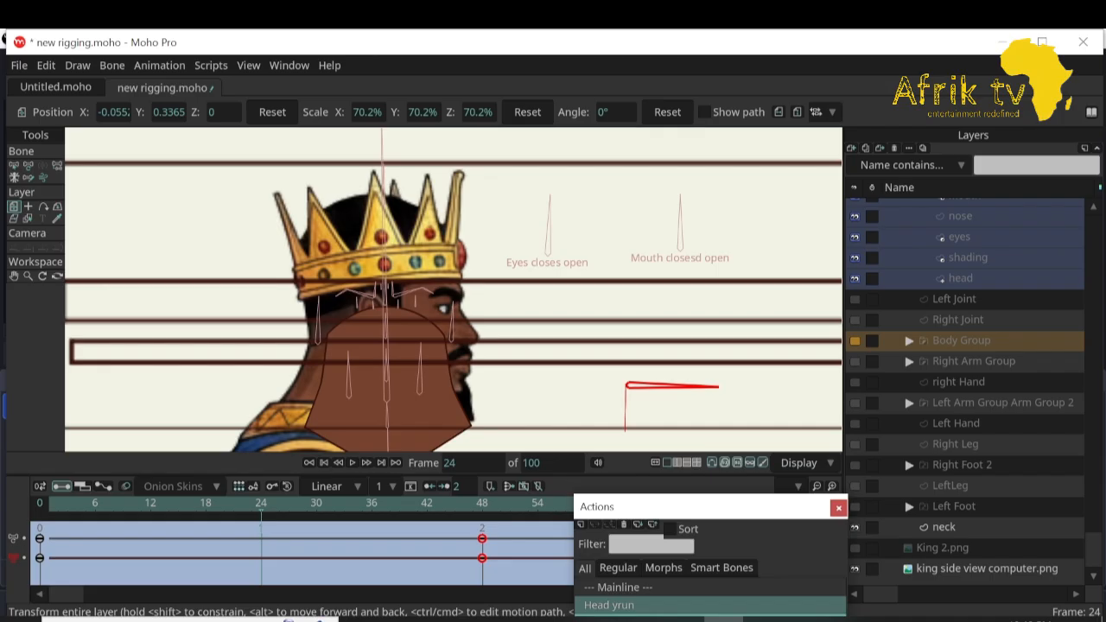
pyautogui.click(854, 527)
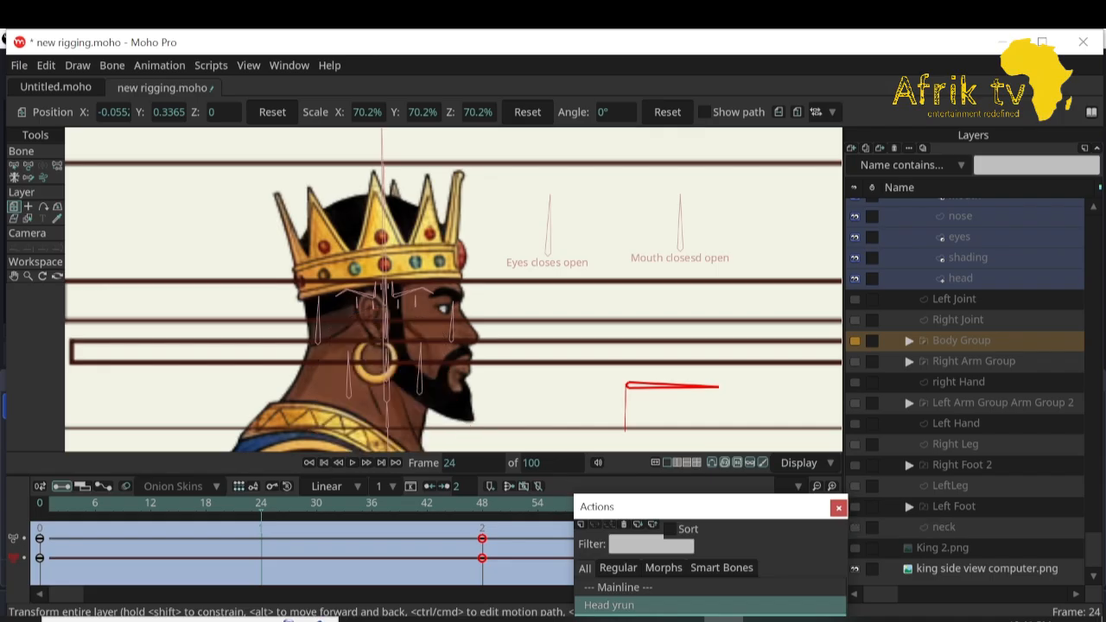
pyautogui.scroll(5, 967, 388)
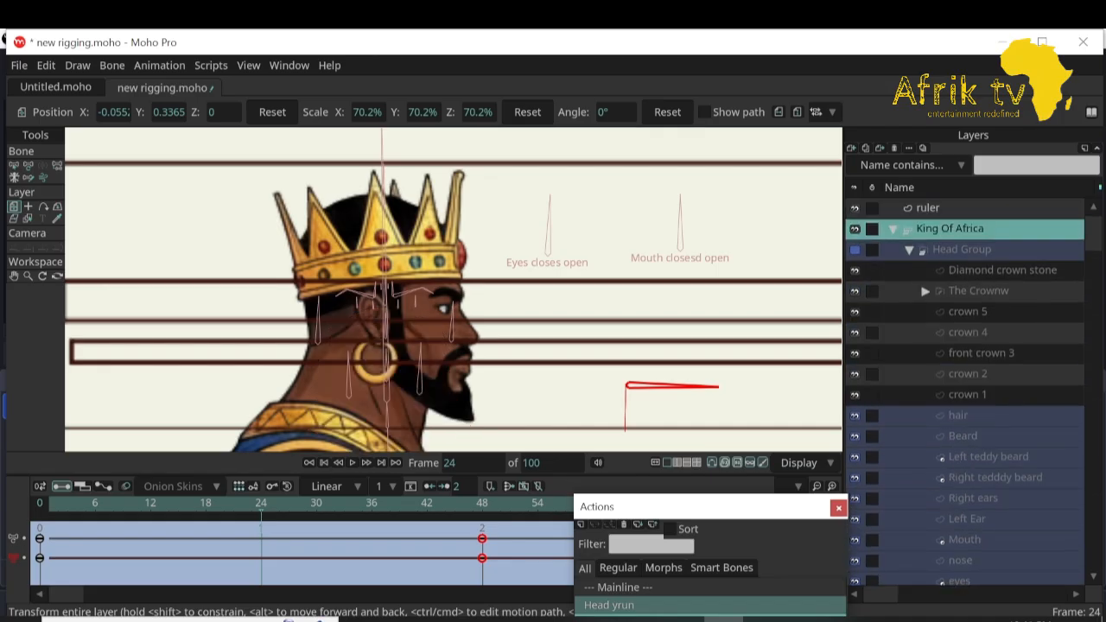
pyautogui.click(854, 250)
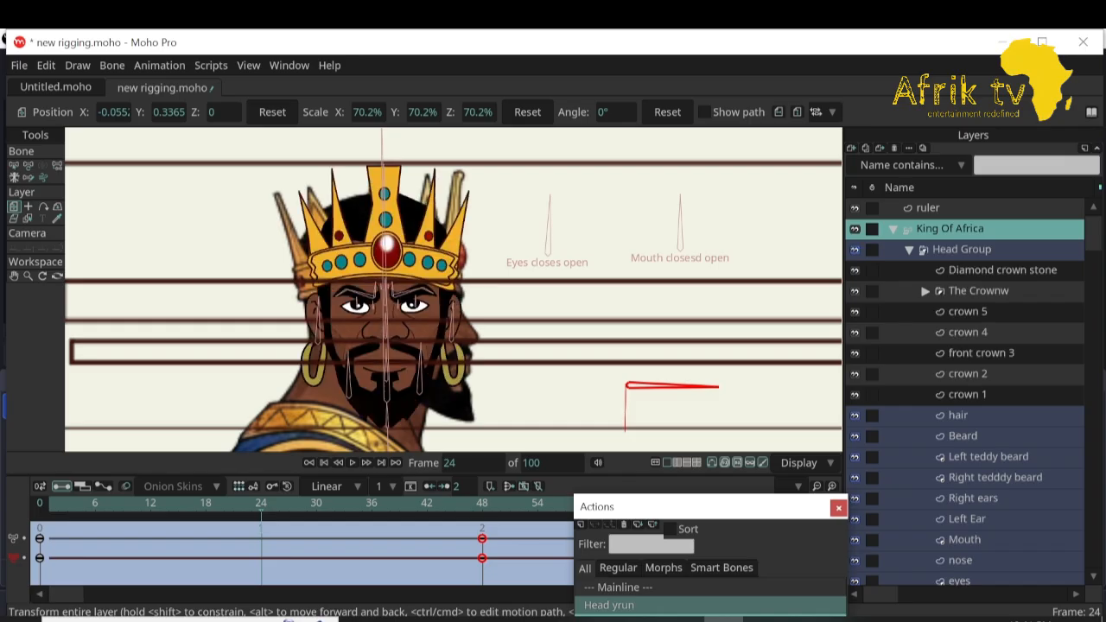
pyautogui.click(854, 250)
pyautogui.click(854, 250)
pyautogui.click(854, 250)
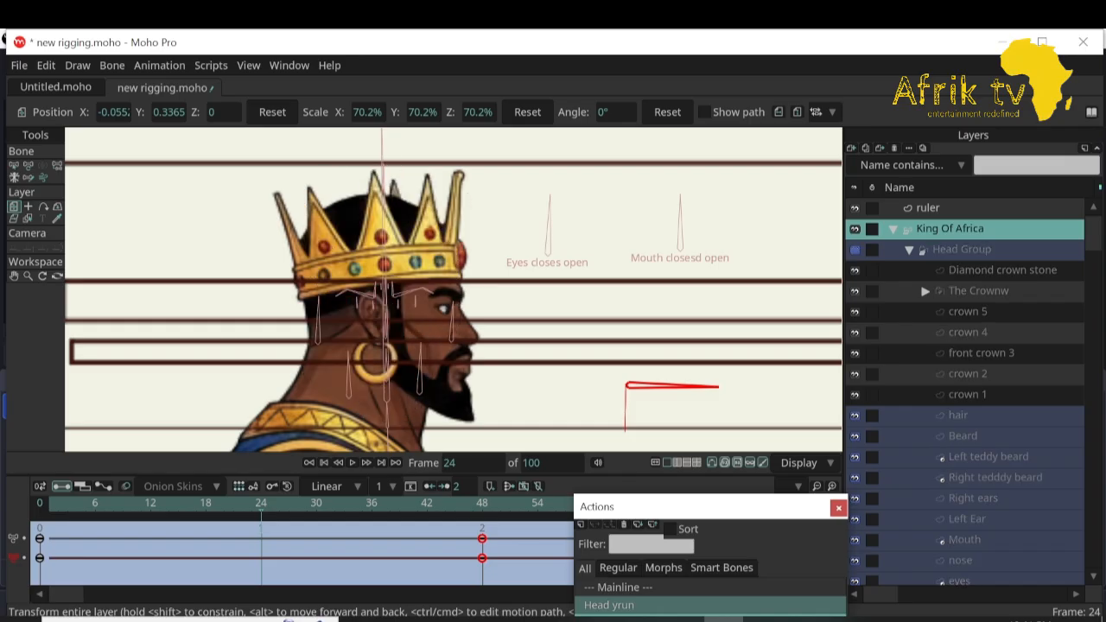
pyautogui.click(855, 249)
pyautogui.click(854, 250)
pyautogui.click(854, 250)
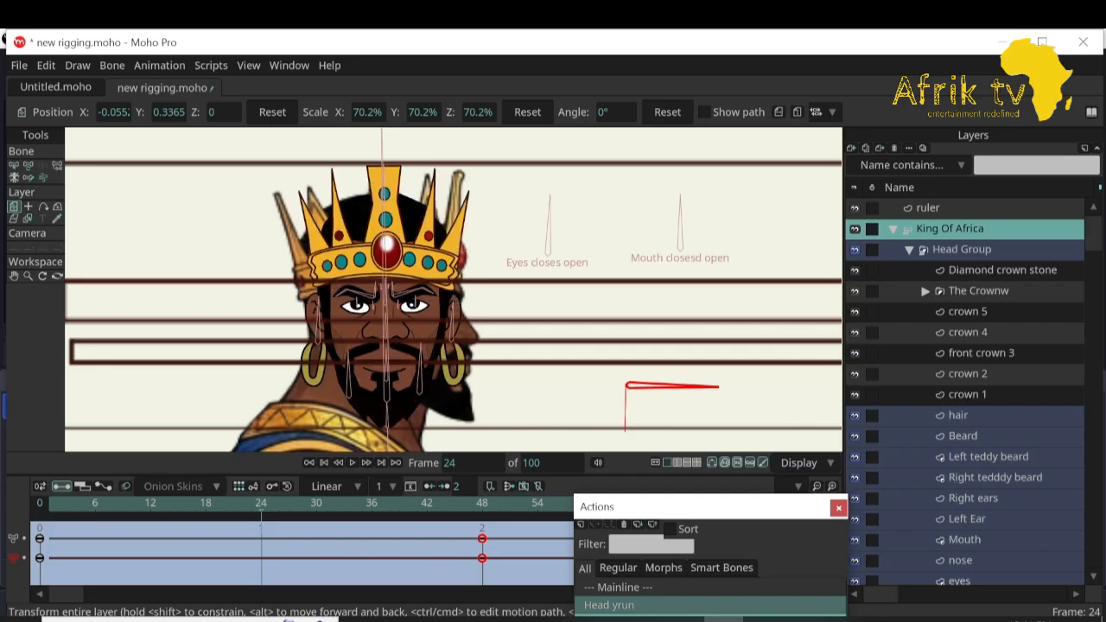
# Hide the Diamond crown stone, The Crownw group, all five crown spikes and the hair.
pyautogui.click(855, 270)
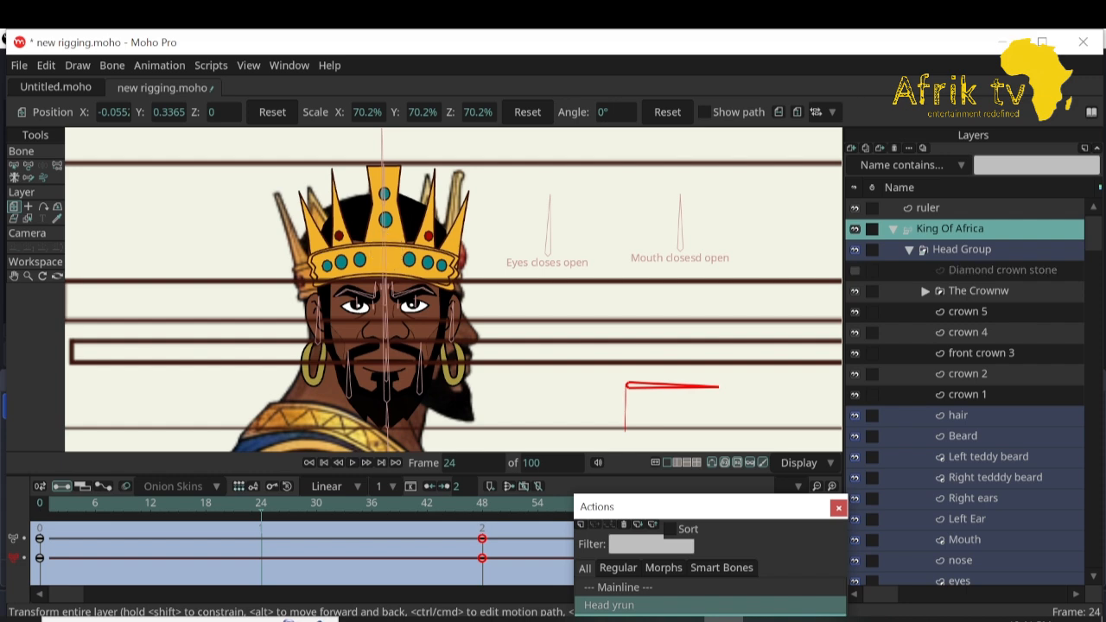
pyautogui.click(854, 290)
pyautogui.click(854, 311)
pyautogui.click(854, 332)
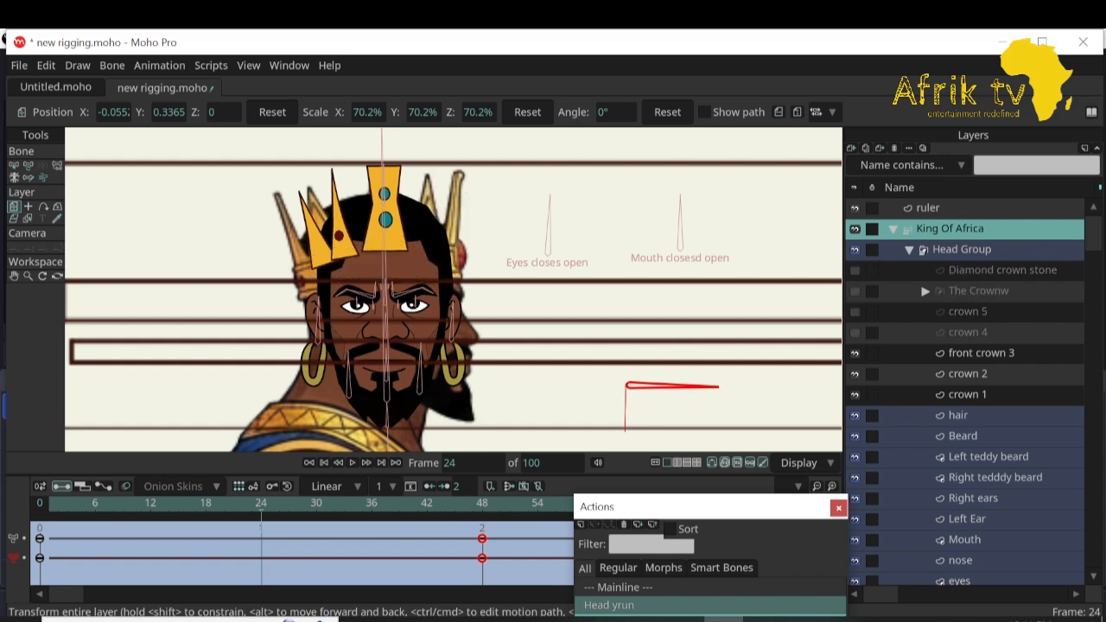
pyautogui.click(854, 352)
pyautogui.click(854, 373)
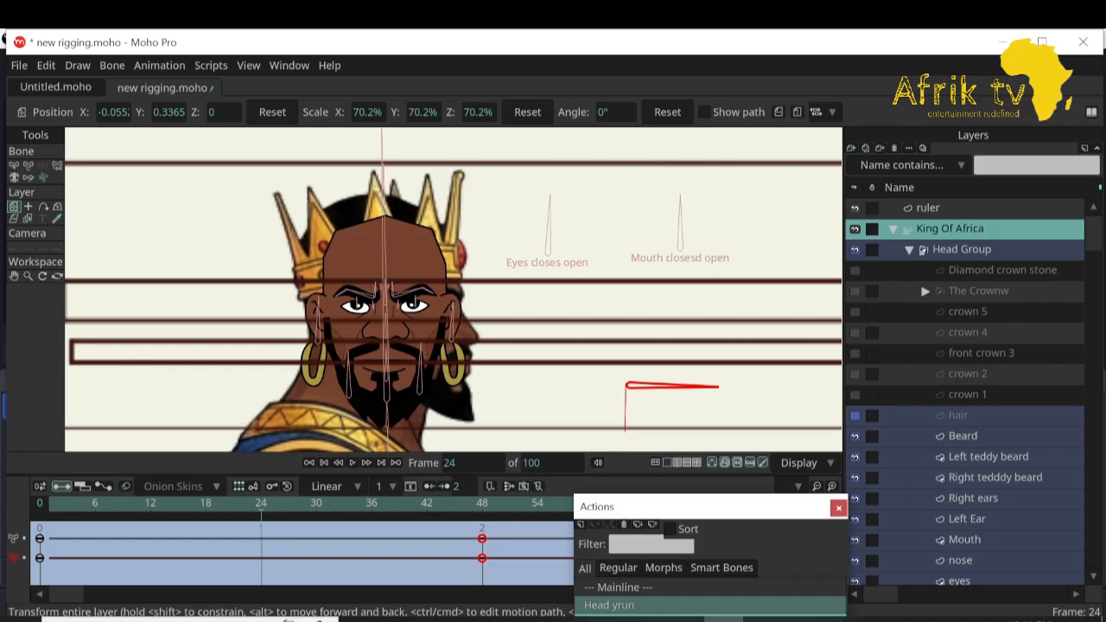
# Hide the Beard, both teddy beards, both ears, Mouth, nose, eyes and shading layers, leaving only the head layer.
pyautogui.click(854, 437)
pyautogui.click(854, 457)
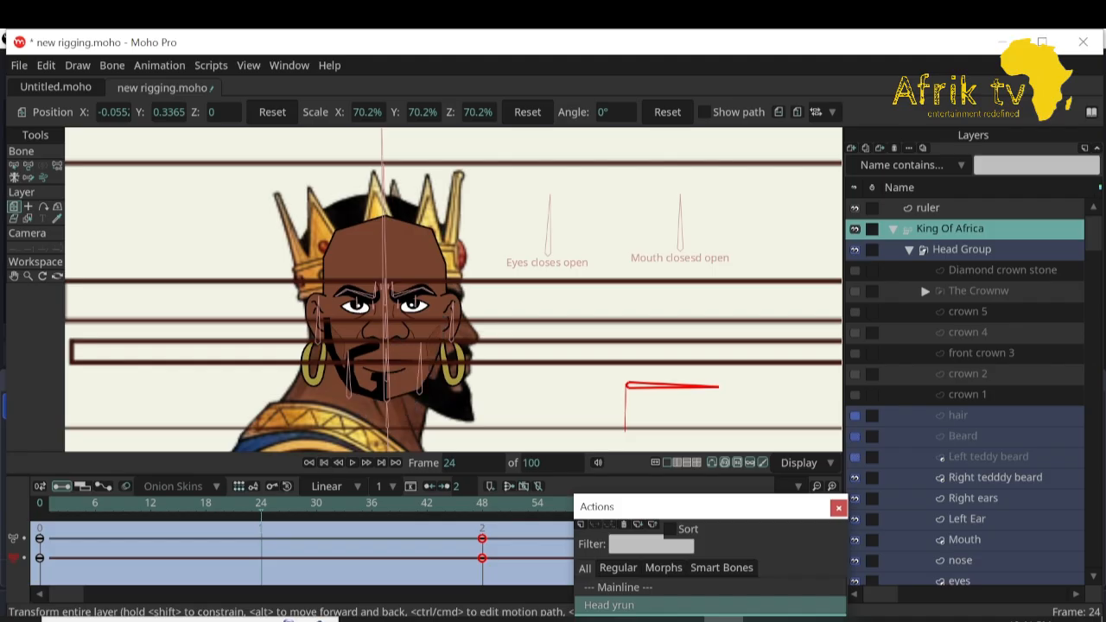
pyautogui.click(854, 477)
pyautogui.click(854, 498)
pyautogui.click(854, 520)
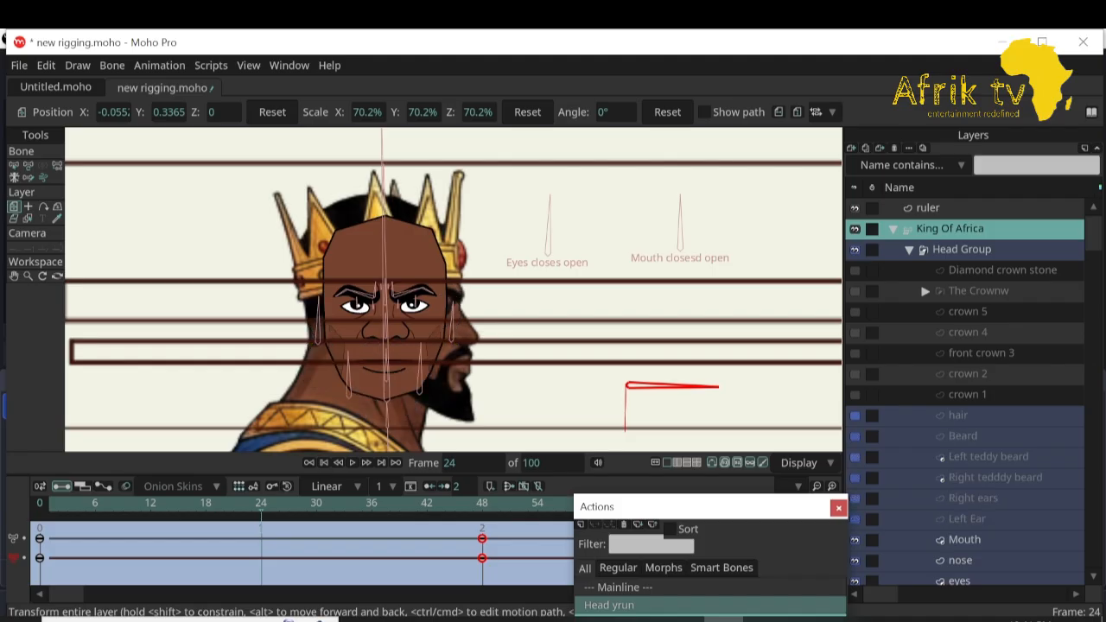
pyautogui.click(855, 539)
pyautogui.scroll(-3, 967, 388)
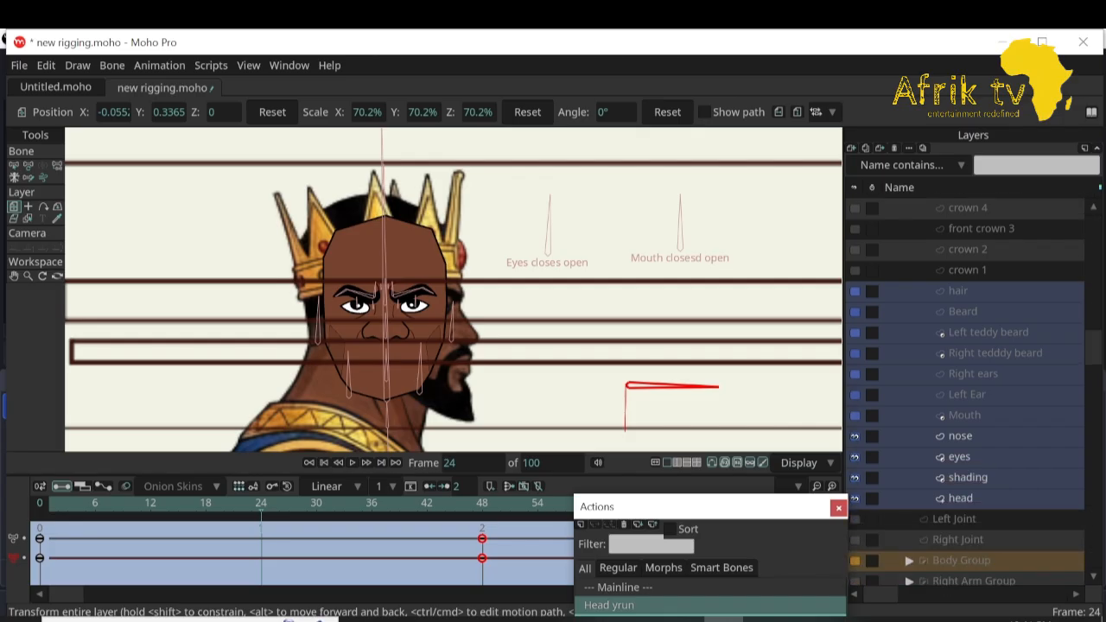
pyautogui.click(855, 437)
pyautogui.click(854, 456)
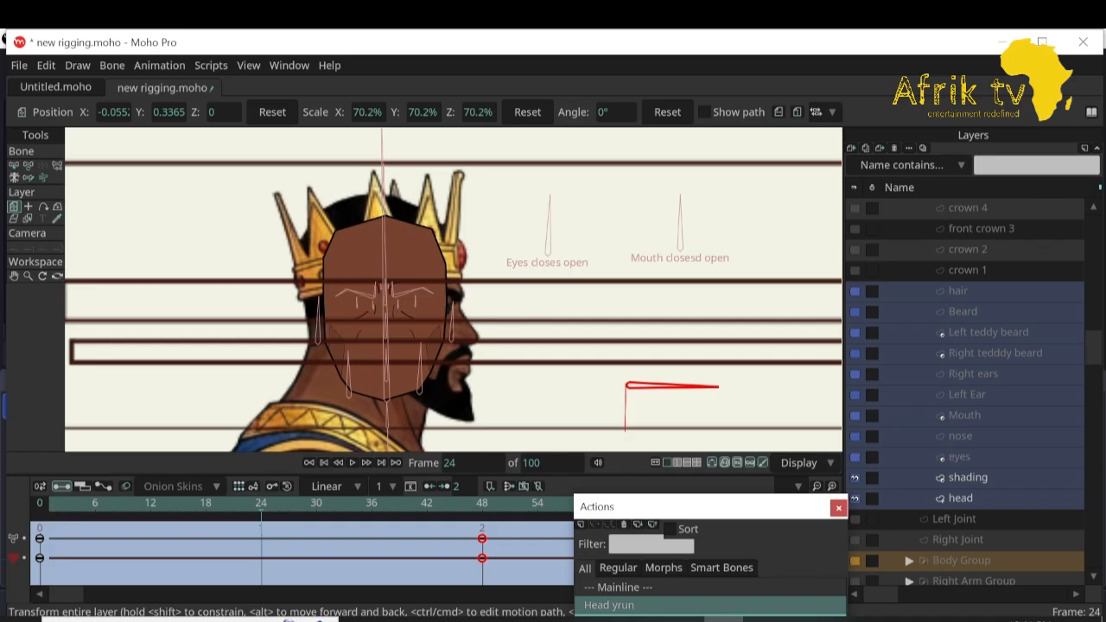
pyautogui.click(855, 477)
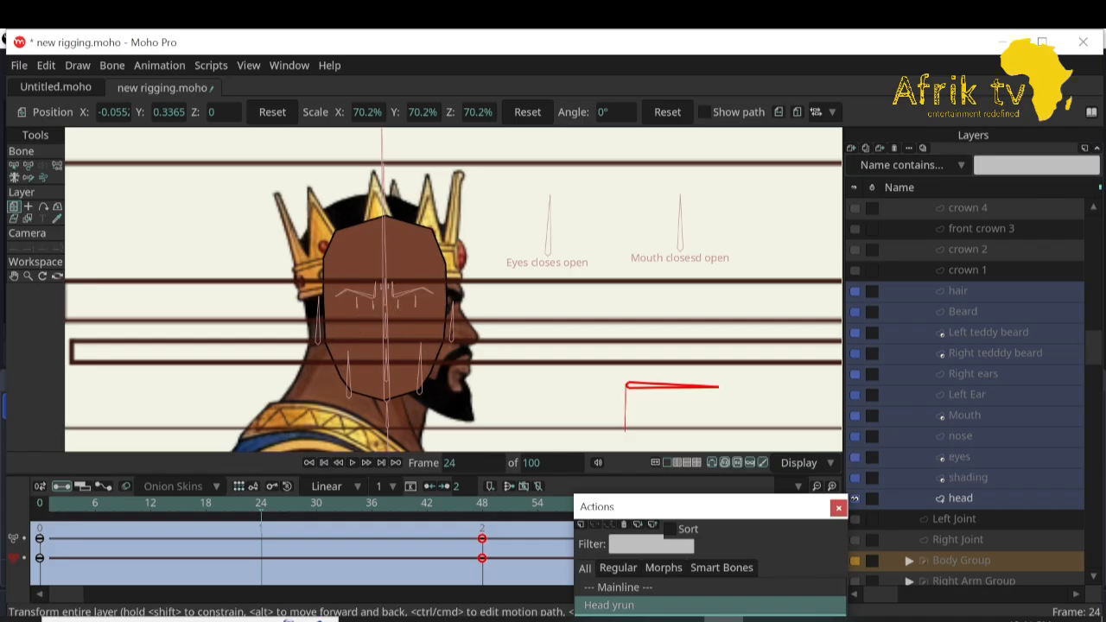
# Select the face-side half of the head layer's points and shift them onto the reference's forehead, nose and mouth profile at frame 24.
pyautogui.click(28, 276)
pyautogui.moveTo(414, 436); pyautogui.dragTo(440, 435)
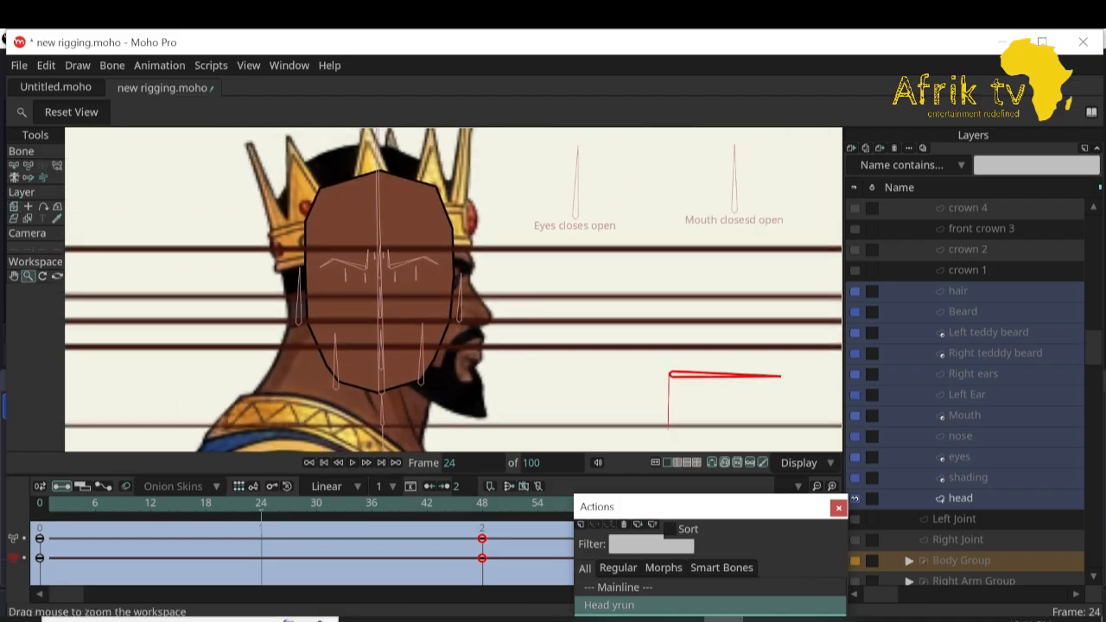
pyautogui.click(961, 499)
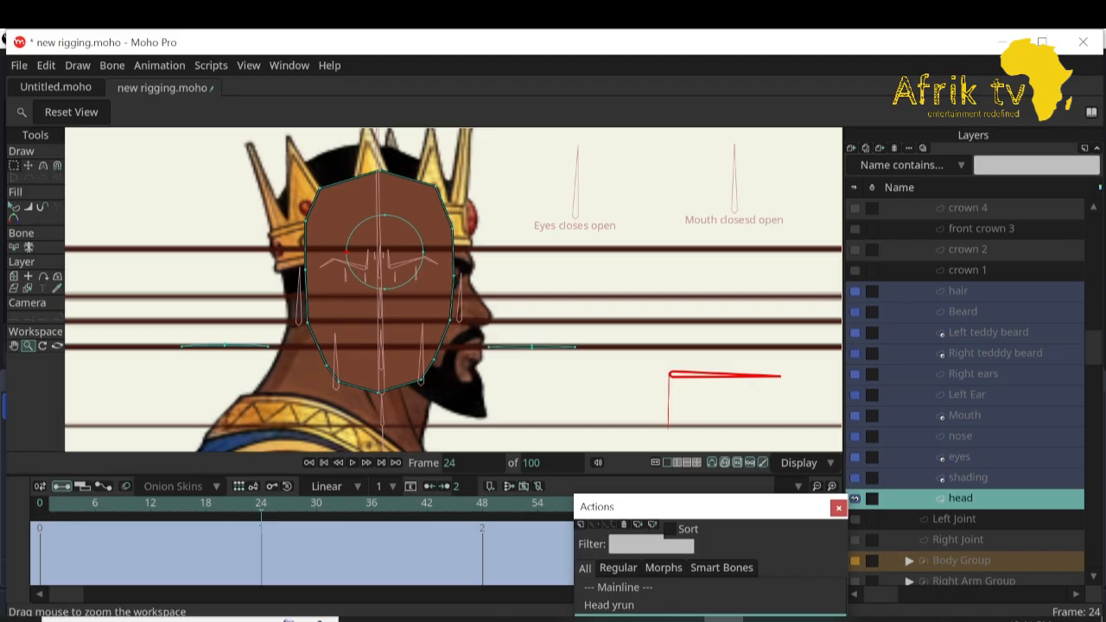
pyautogui.click(14, 166)
pyautogui.moveTo(398, 181); pyautogui.dragTo(490, 418)
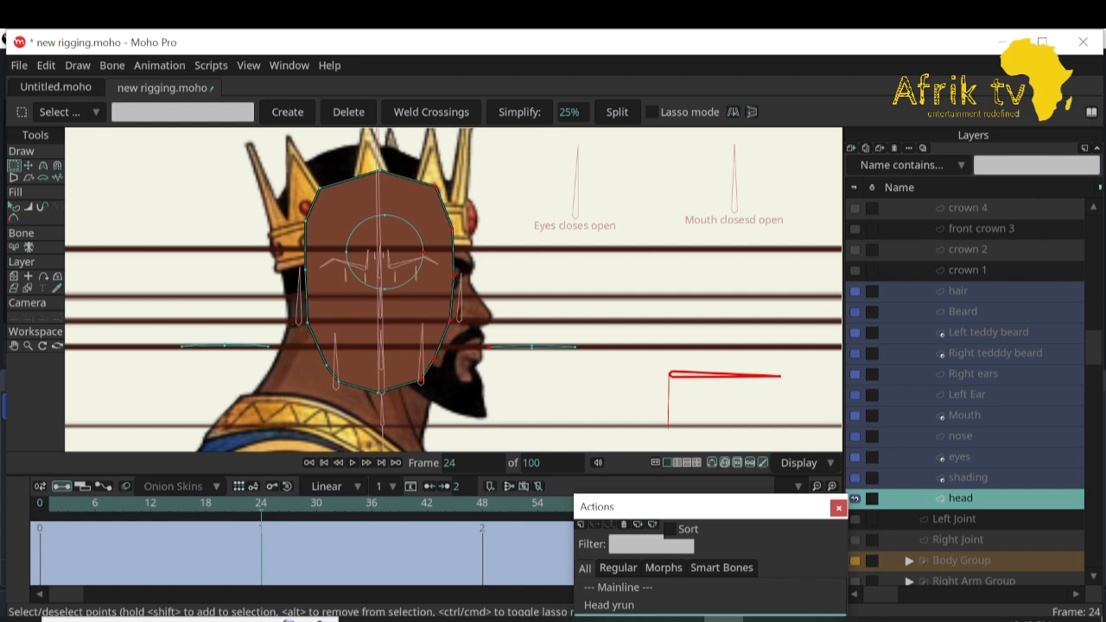
pyautogui.moveTo(370, 165); pyautogui.dragTo(489, 417)
pyautogui.press('t')
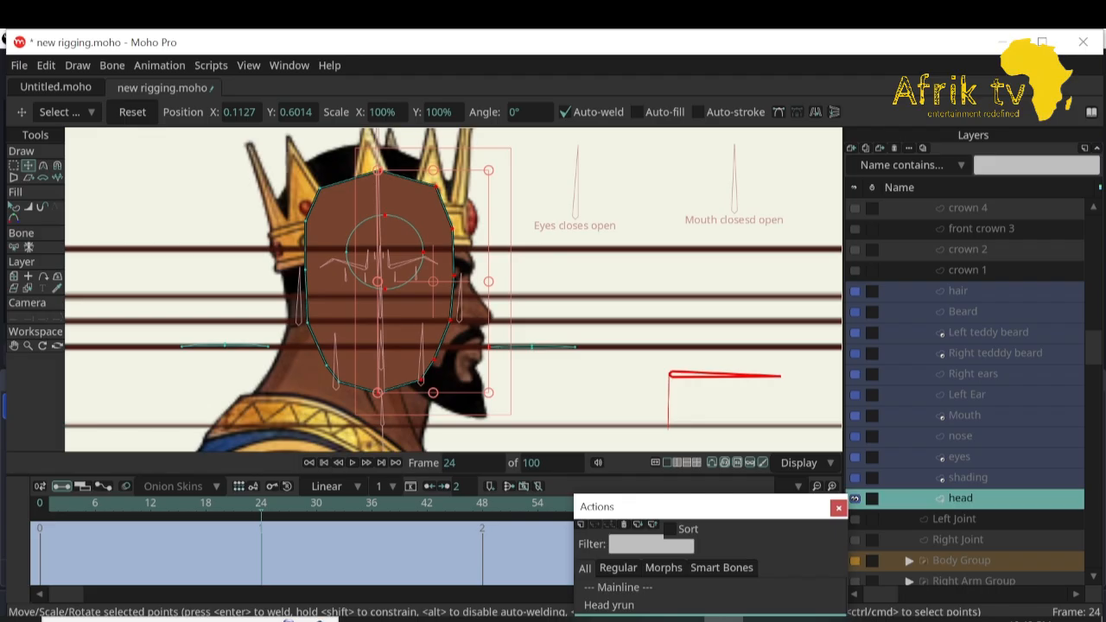
pyautogui.moveTo(433, 282); pyautogui.dragTo(471, 383)
pyautogui.click(471, 320)
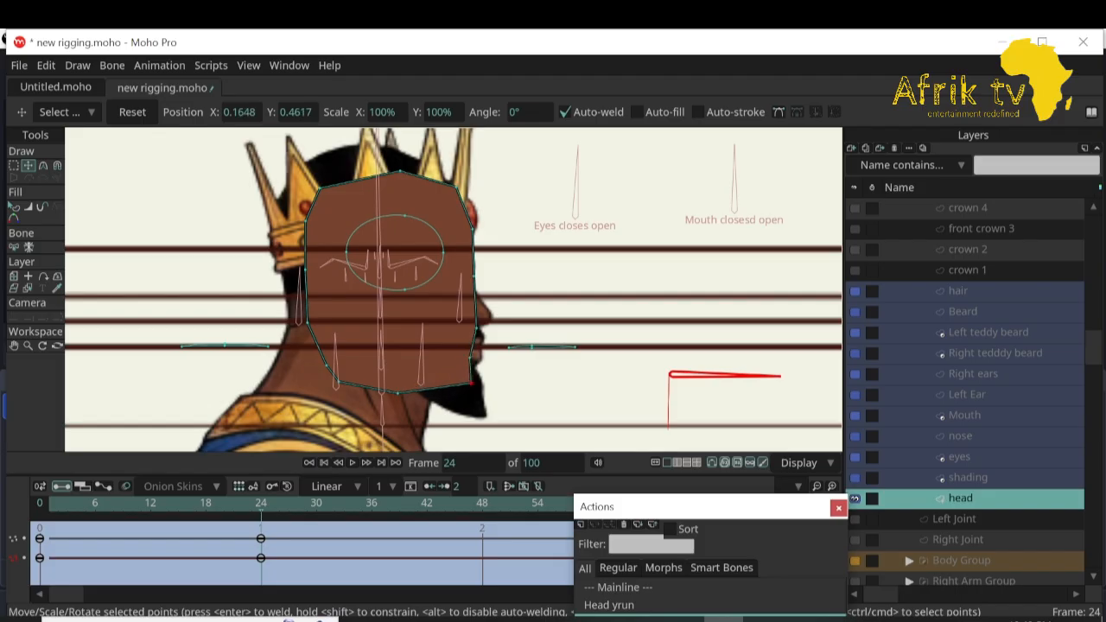
# Hide the head fill and fit the head outline's chin, jaw and back-of-head points to the reference.
pyautogui.moveTo(397, 393); pyautogui.dragTo(474, 383)
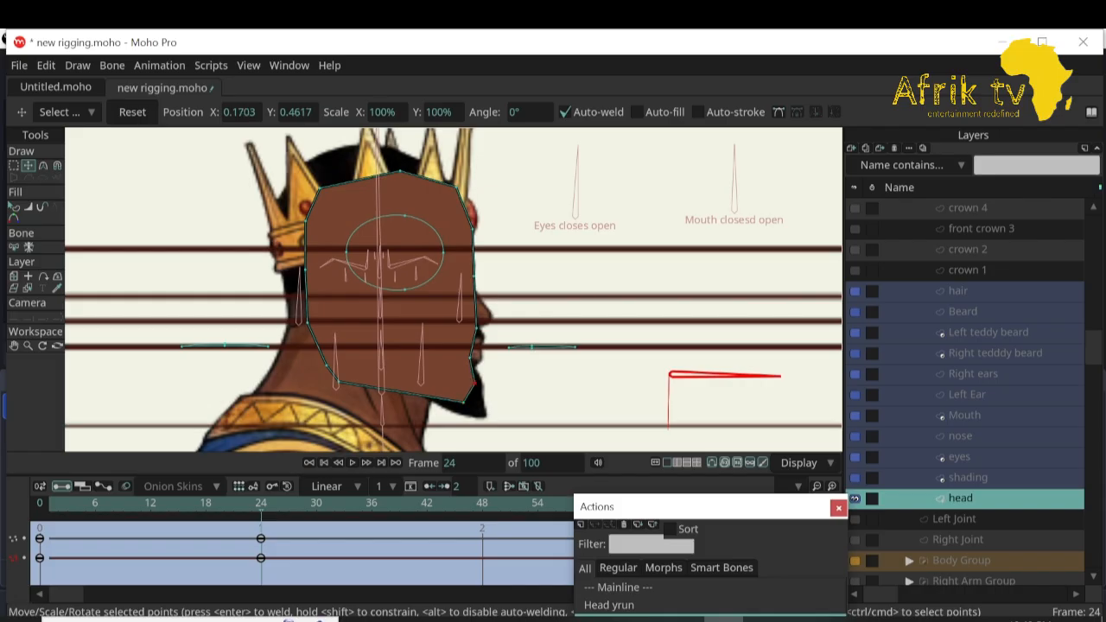
pyautogui.click(854, 499)
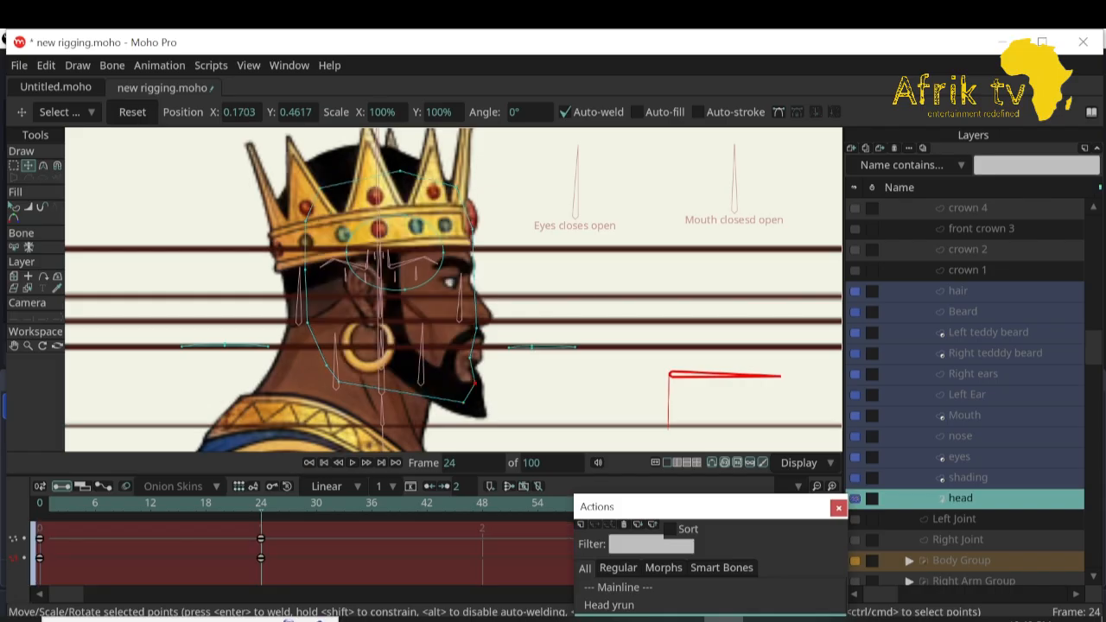
pyautogui.moveTo(338, 381); pyautogui.dragTo(303, 278)
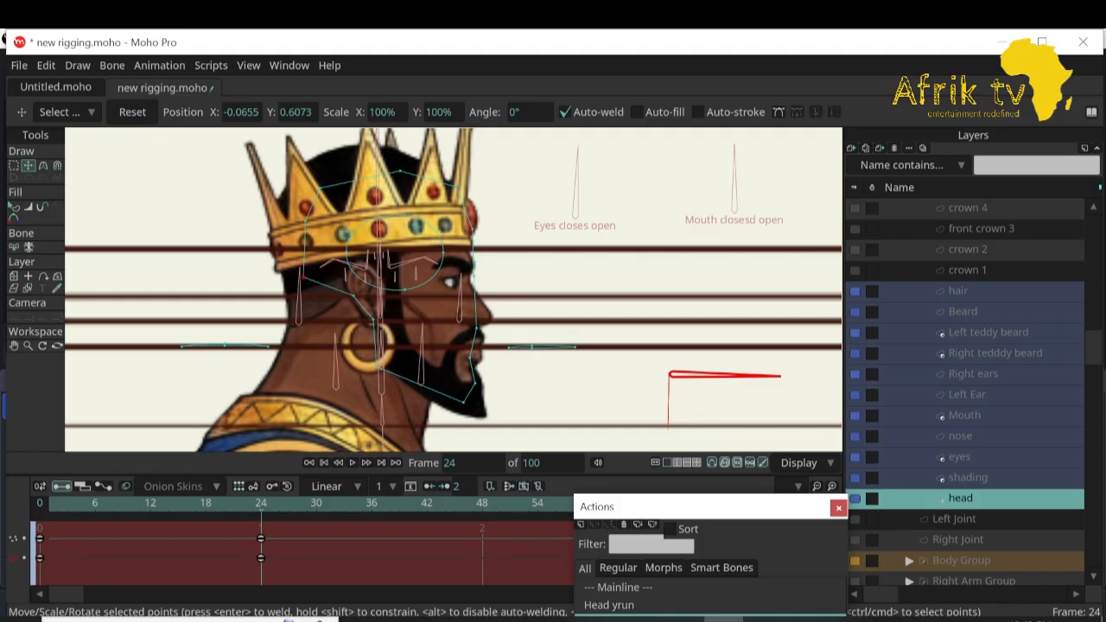
pyautogui.moveTo(320, 188); pyautogui.dragTo(350, 187)
# Round the back-of-head point to about 0.51 curvature and adjust the jaw, chin and mouth points, checking the filled head shape.
pyautogui.click(44, 165)
pyautogui.moveTo(303, 277); pyautogui.dragTo(335, 278)
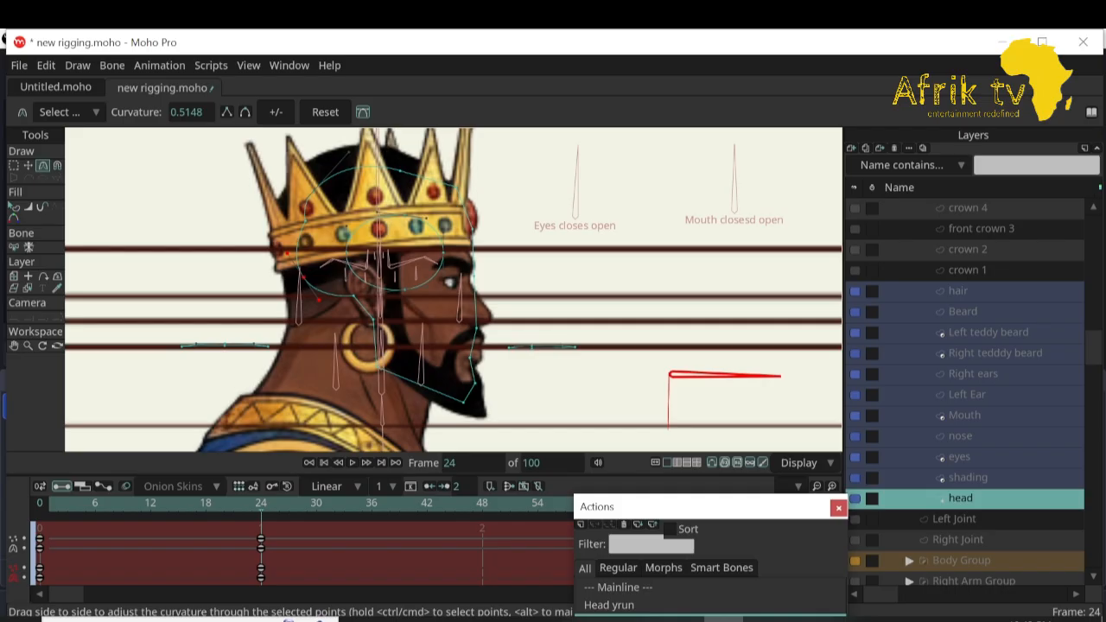
pyautogui.moveTo(374, 319); pyautogui.dragTo(394, 319)
pyautogui.moveTo(378, 367); pyautogui.dragTo(386, 368)
pyautogui.moveTo(464, 401); pyautogui.dragTo(466, 401)
pyautogui.moveTo(260, 504)
pyautogui.mouseDown()
pyautogui.moveTo(40, 504)
pyautogui.moveTo(271, 504)
pyautogui.moveTo(52, 504)
pyautogui.moveTo(260, 504)
pyautogui.mouseUp()
pyautogui.click(856, 498)
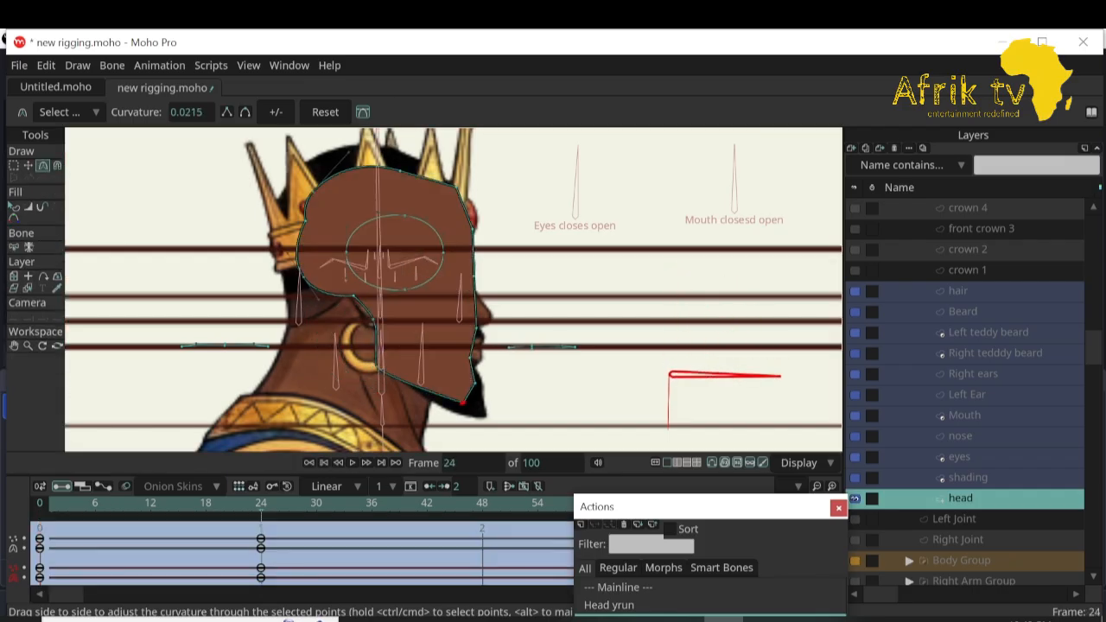
pyautogui.moveTo(261, 504)
pyautogui.mouseDown()
pyautogui.moveTo(40, 504)
pyautogui.moveTo(261, 503)
pyautogui.mouseUp()
pyautogui.click(854, 498)
pyautogui.moveTo(779, 513); pyautogui.dragTo(777, 534)
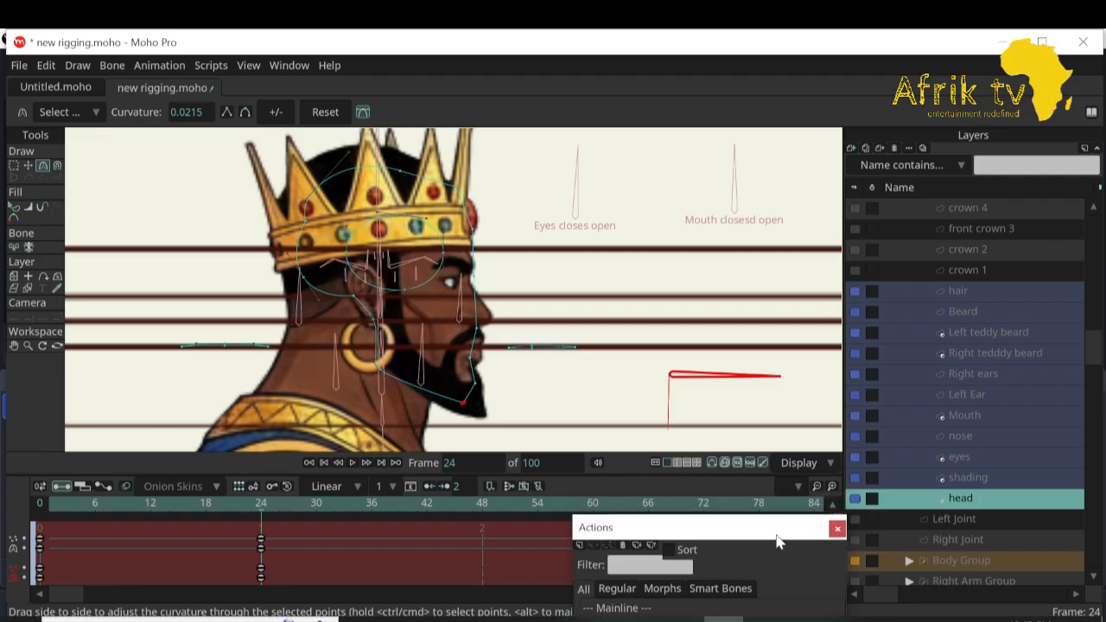
pyautogui.click(470, 357)
pyautogui.moveTo(471, 357); pyautogui.dragTo(463, 357)
# Select the circle inside the head shape, shrink it and move it up and back behind the crown.
pyautogui.click(405, 216)
pyautogui.click(443, 252)
pyautogui.click(404, 290)
pyautogui.click(443, 253)
pyautogui.press('t')
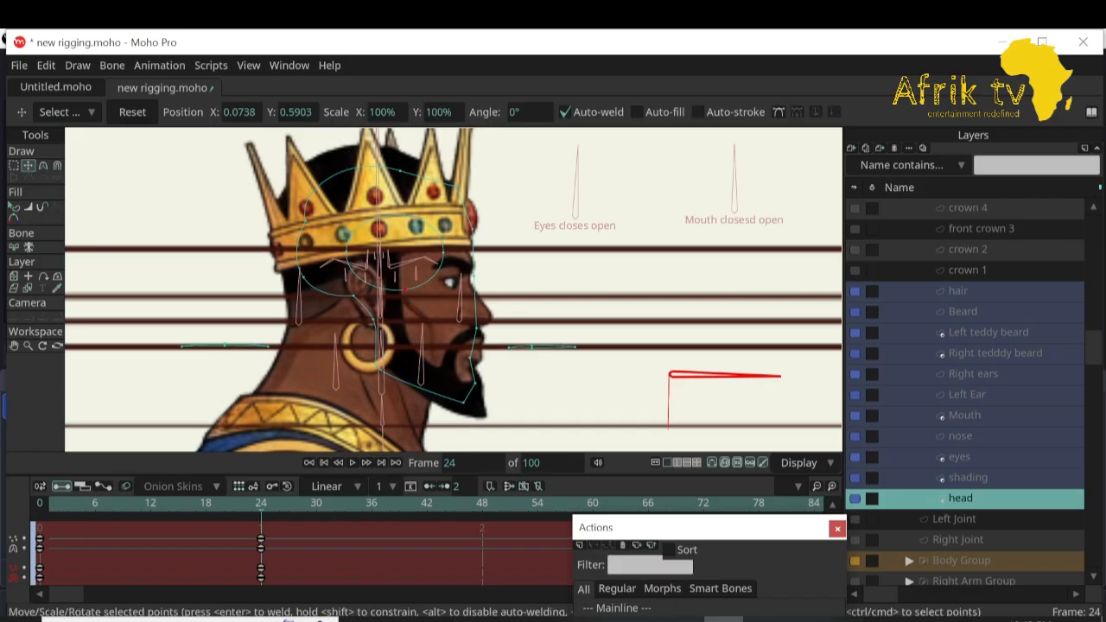
pyautogui.click(425, 276)
pyautogui.moveTo(425, 276); pyautogui.dragTo(339, 226)
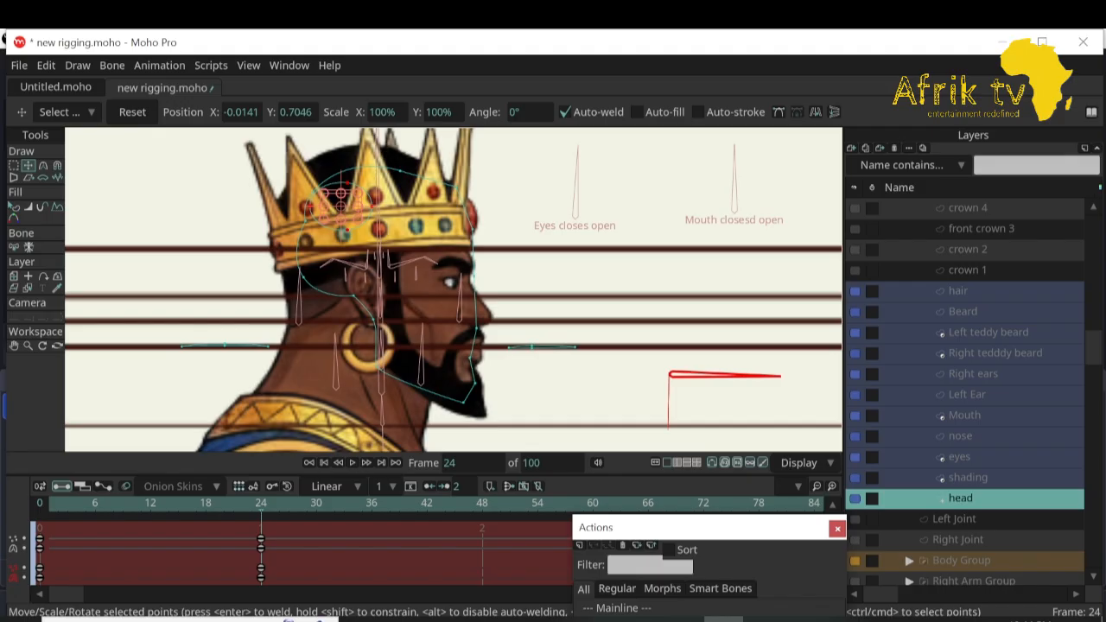
# Select the King Of Africa bone layer and preview the smart bone's rotation, returning to frame 24.
pyautogui.scroll(2, 965, 388)
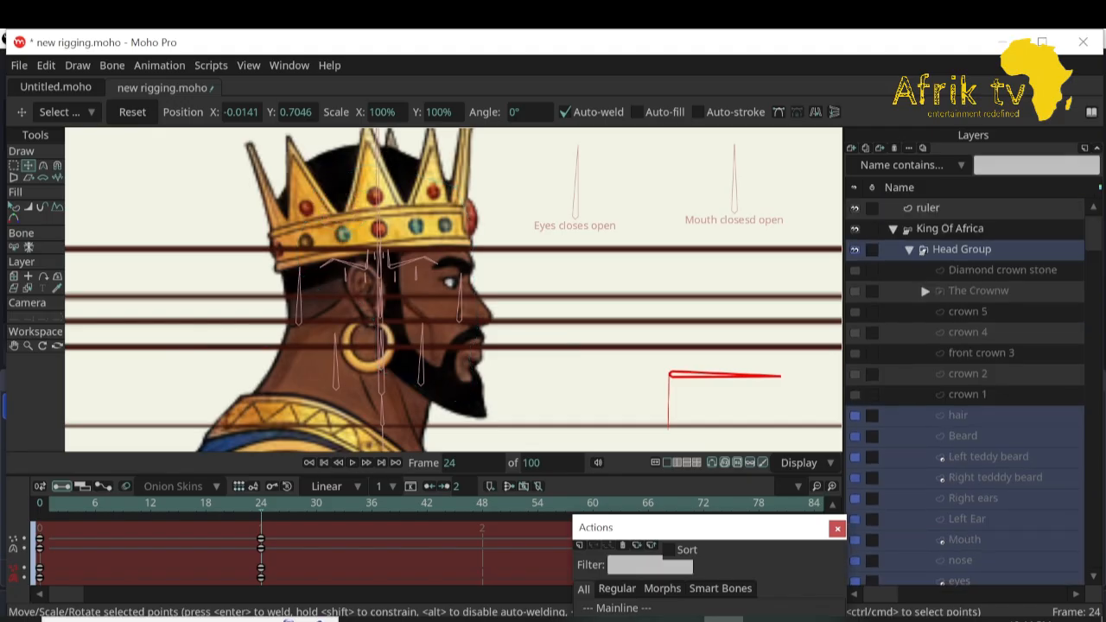
pyautogui.click(949, 228)
pyautogui.hotkey('shift', 'ctrl', 'Left')
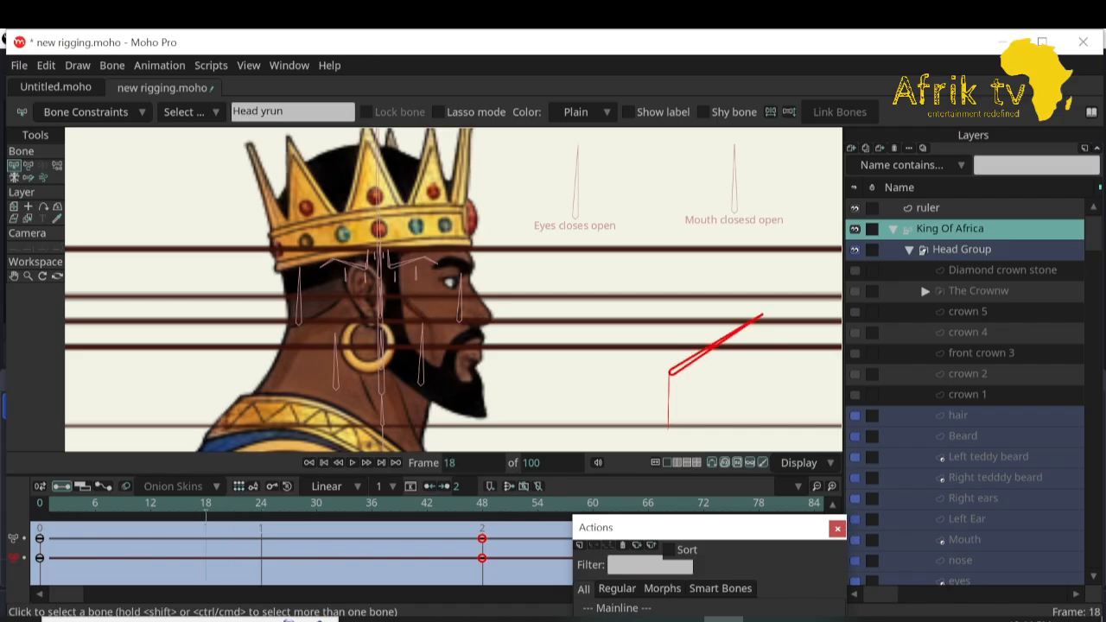
pyautogui.press('space')
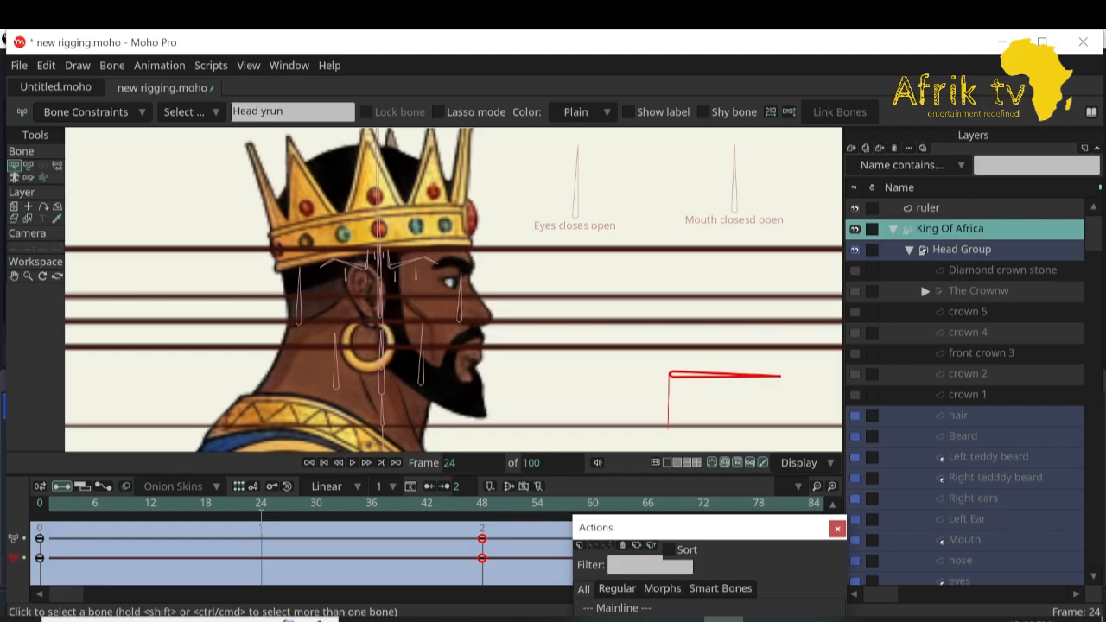
# Show the head layer and move the central eye and brow parent bone forward to the front edge of the face.
pyautogui.click(29, 164)
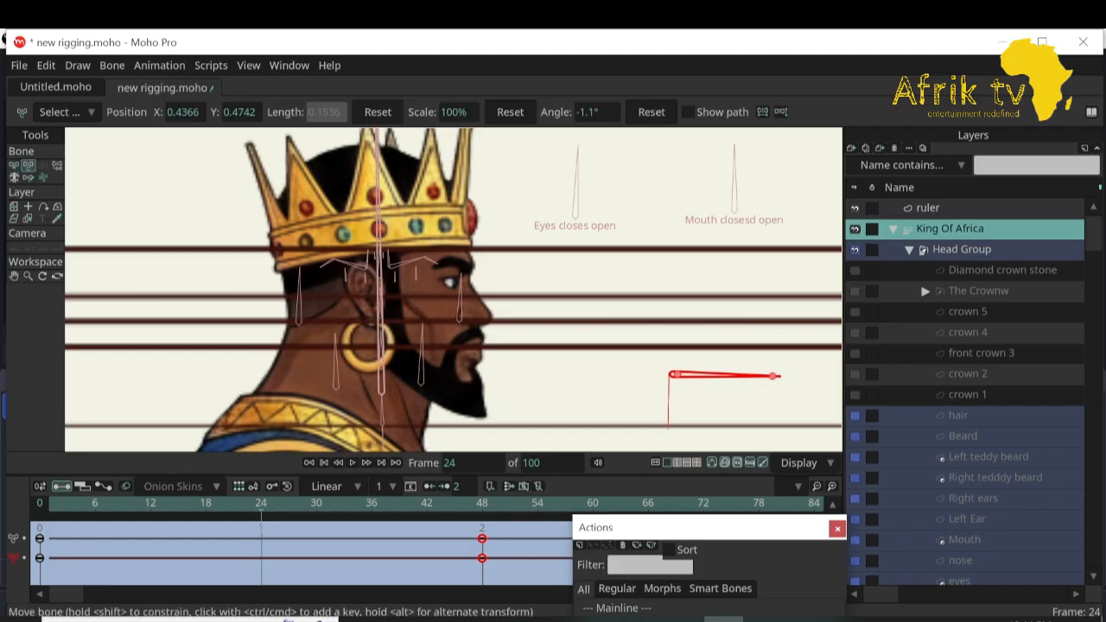
pyautogui.click(379, 259)
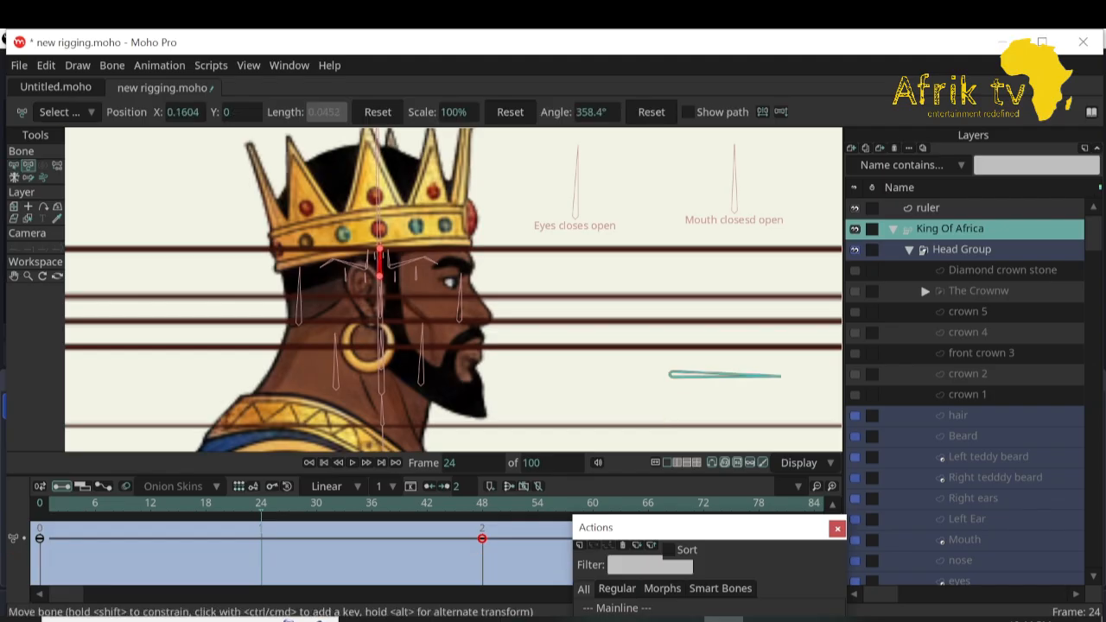
pyautogui.click(28, 276)
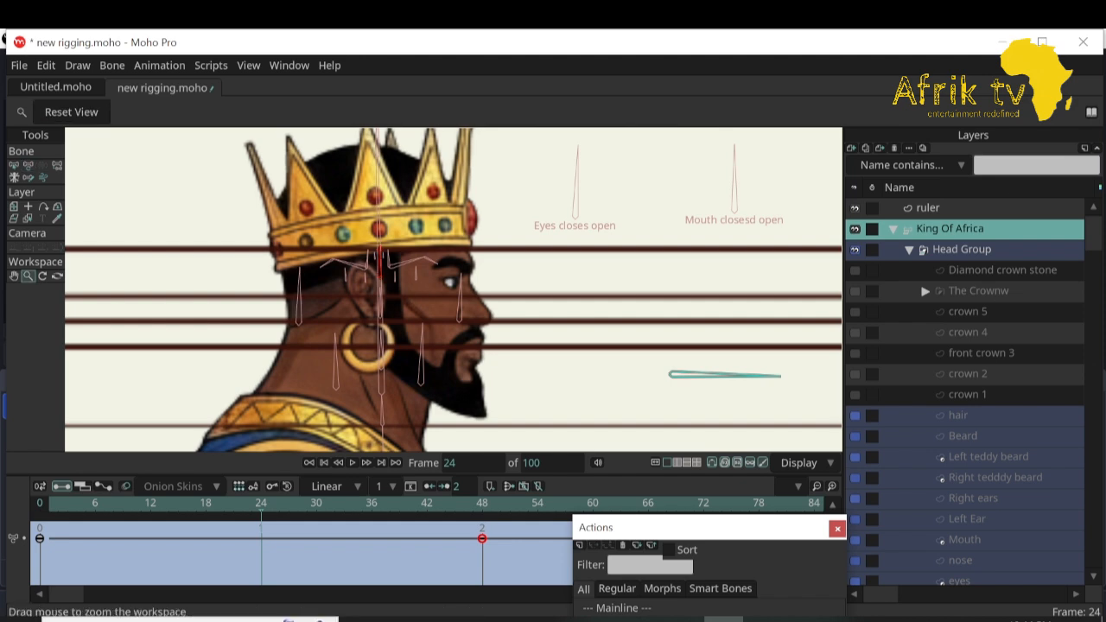
pyautogui.moveTo(302, 250); pyautogui.dragTo(302, 177)
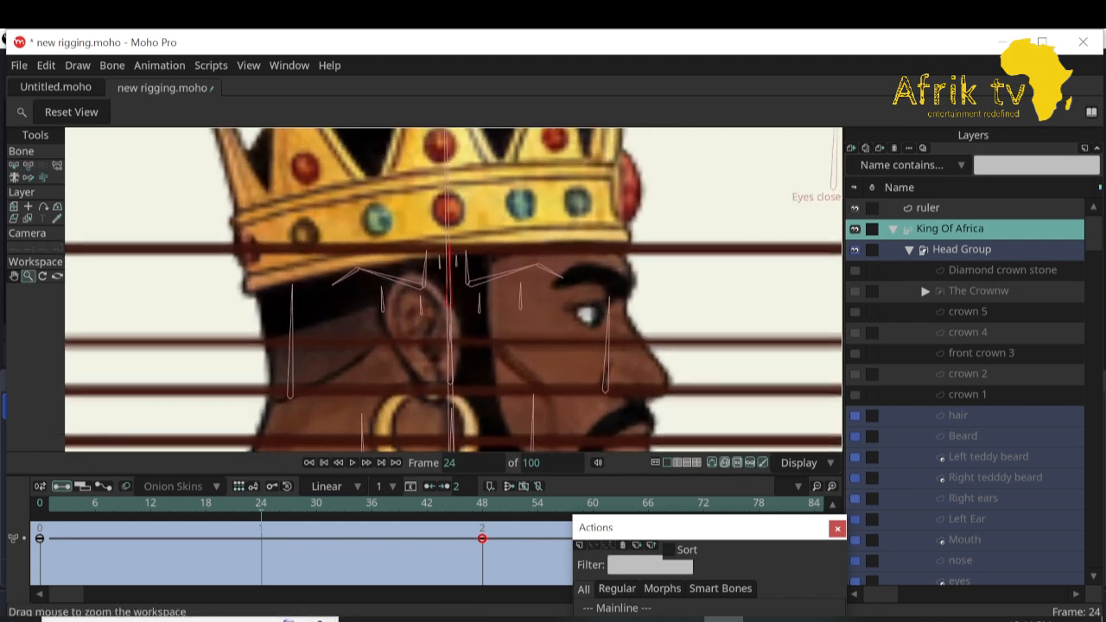
pyautogui.click(14, 275)
pyautogui.moveTo(431, 285); pyautogui.dragTo(362, 285)
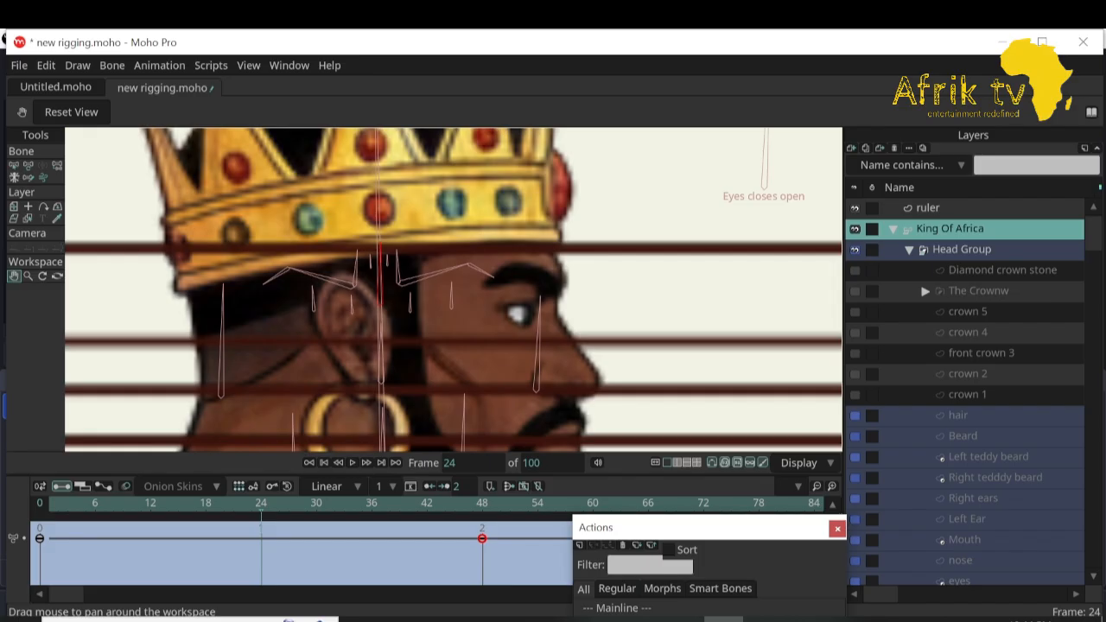
pyautogui.scroll(-3, 968, 388)
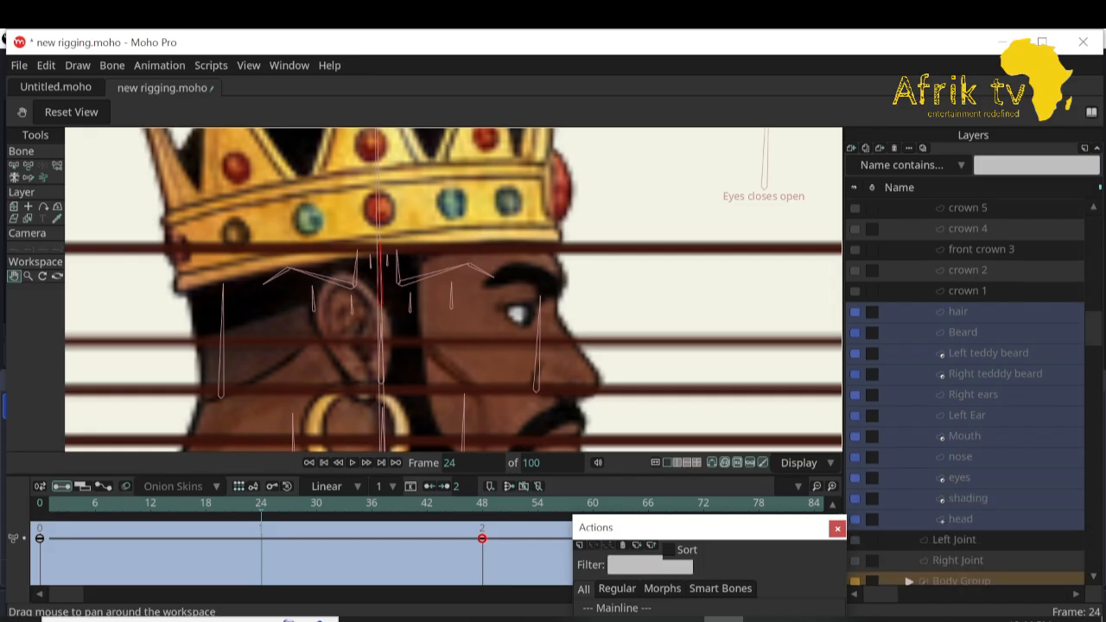
pyautogui.click(854, 519)
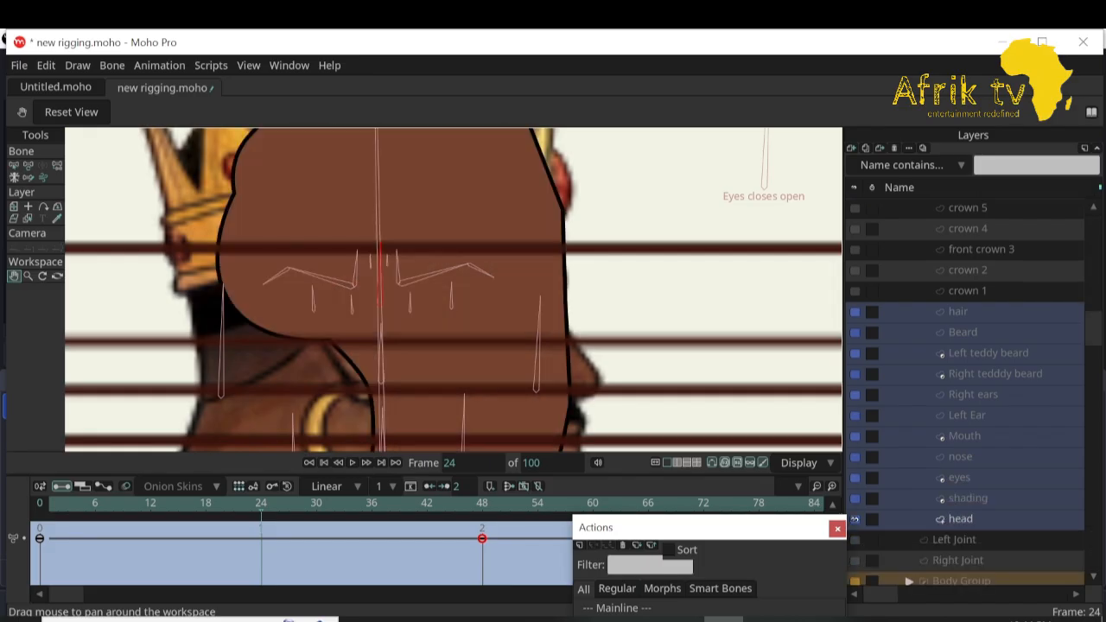
pyautogui.scroll(3, 968, 388)
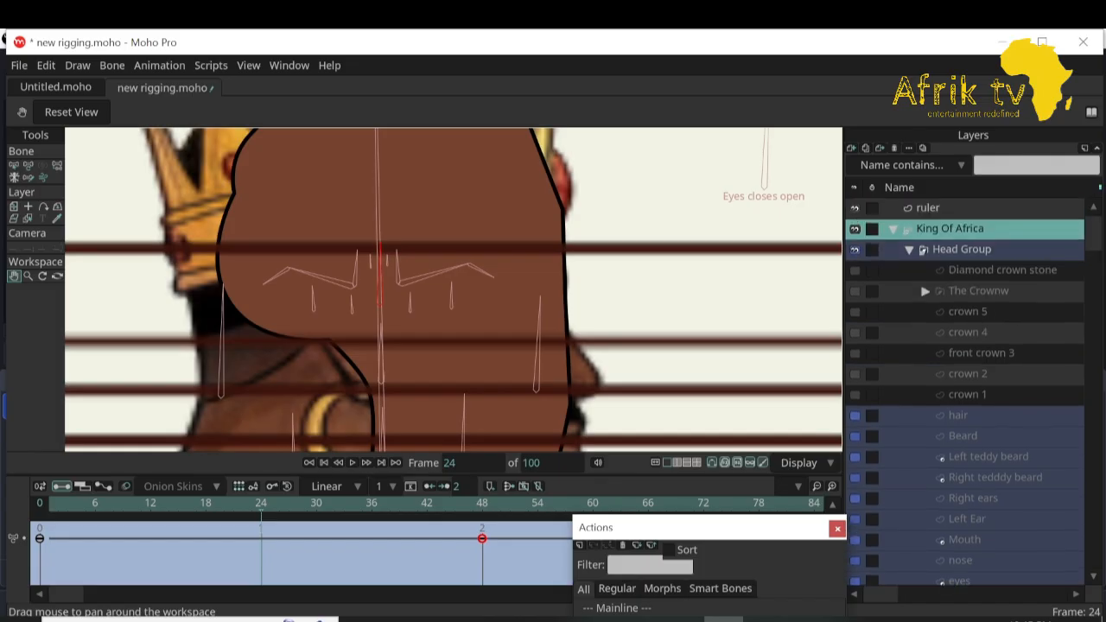
pyautogui.click(29, 165)
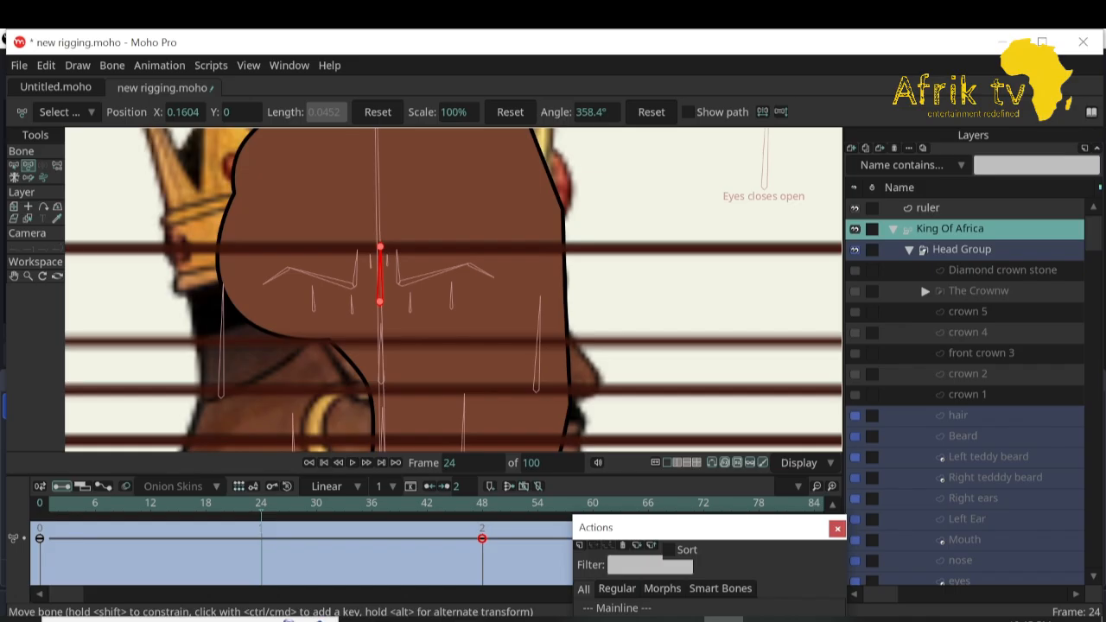
pyautogui.moveTo(379, 302); pyautogui.dragTo(573, 298)
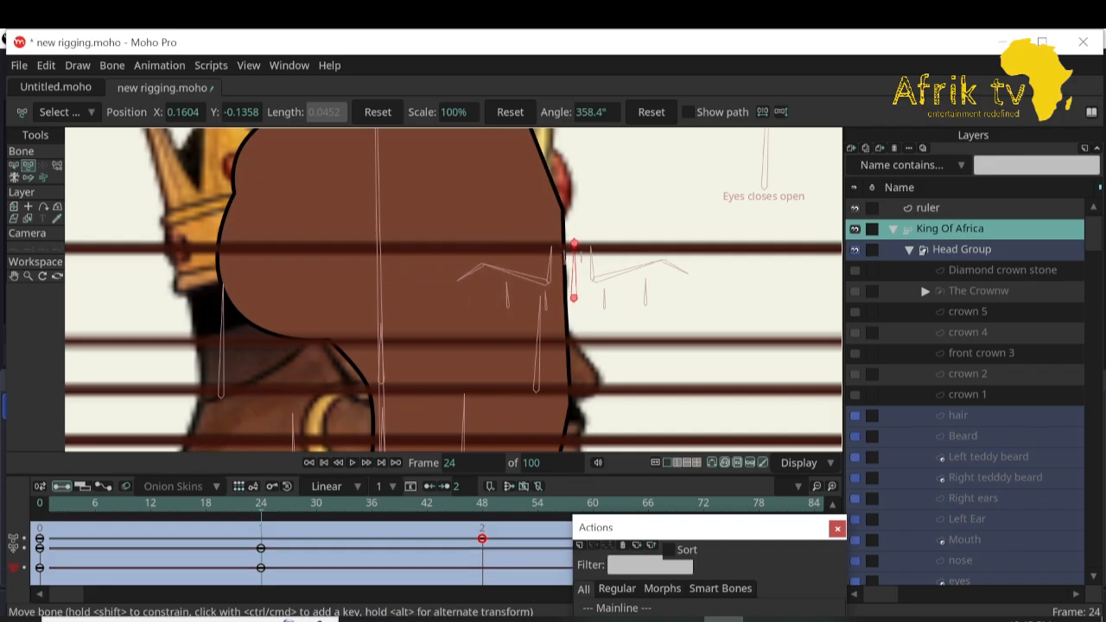
# Hide the head layer and nudge the eye and brow parent bone slightly further forward, to a Y position of about -0.143.
pyautogui.scroll(-3, 967, 389)
pyautogui.click(854, 498)
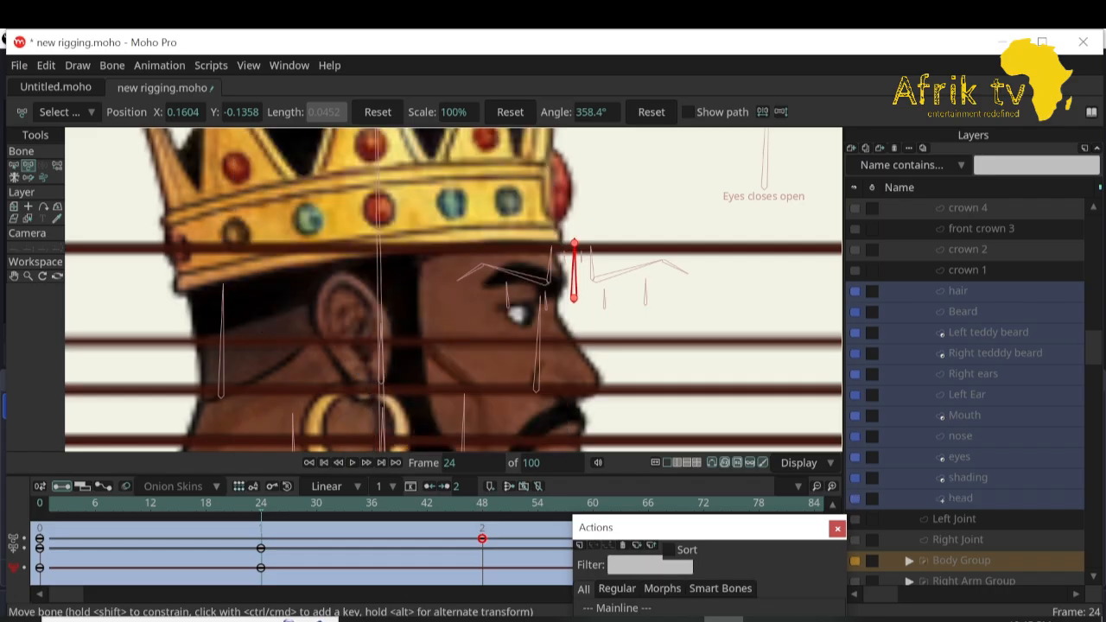
pyautogui.moveTo(573, 298); pyautogui.dragTo(584, 300)
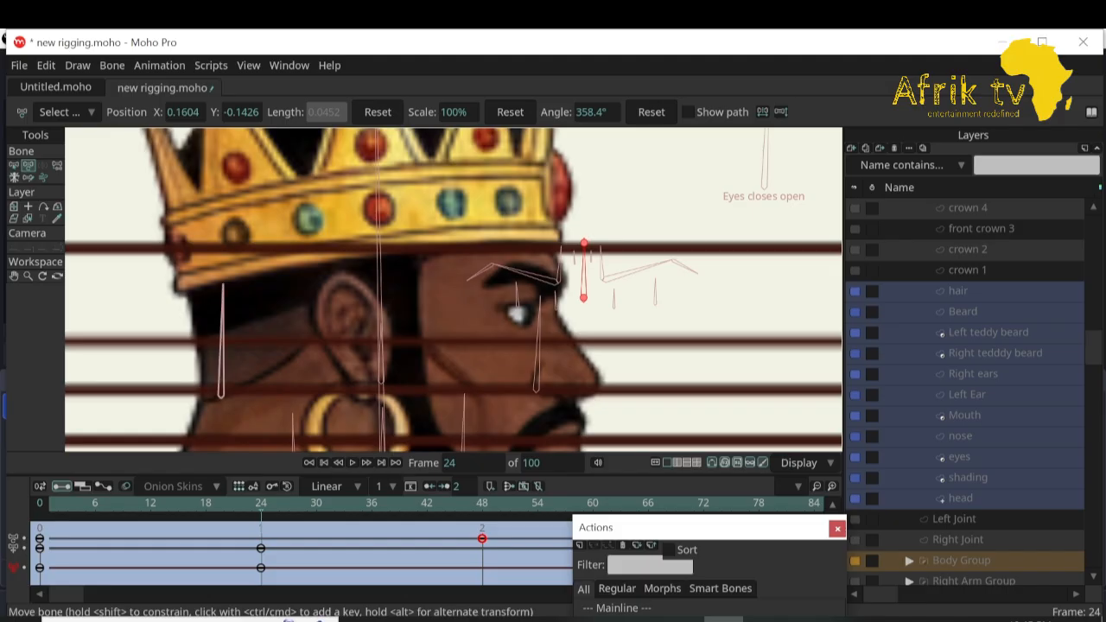
# Move the nose bone and the mouth bone forward onto the reference's nose and mouth, placing the mouth bone at about Y -0.139.
pyautogui.click(14, 275)
pyautogui.moveTo(346, 328); pyautogui.dragTo(331, 258)
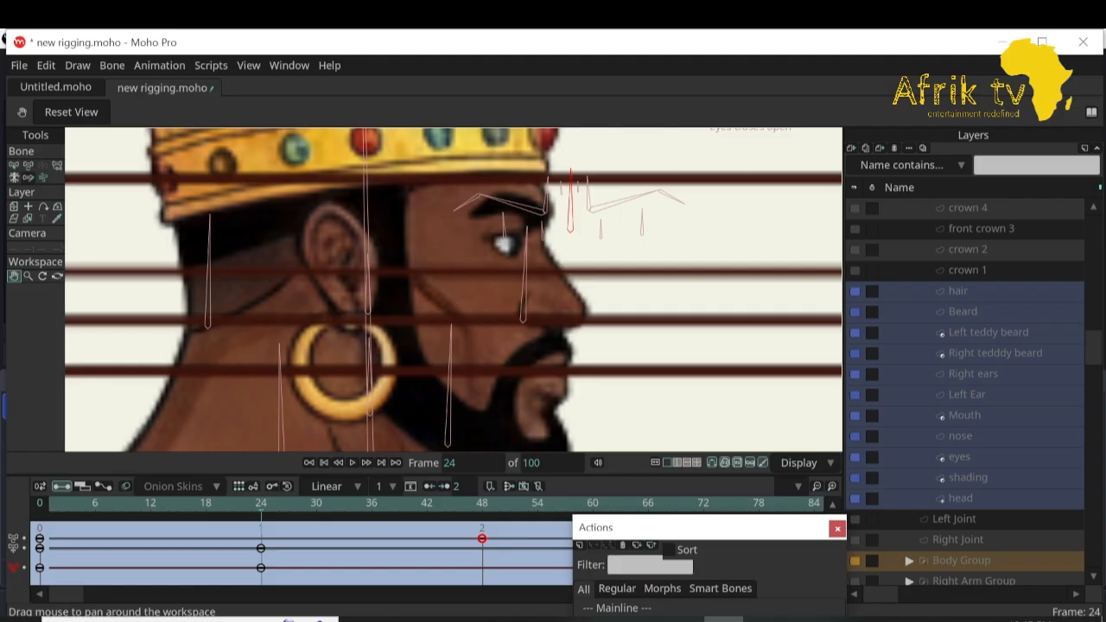
pyautogui.click(29, 164)
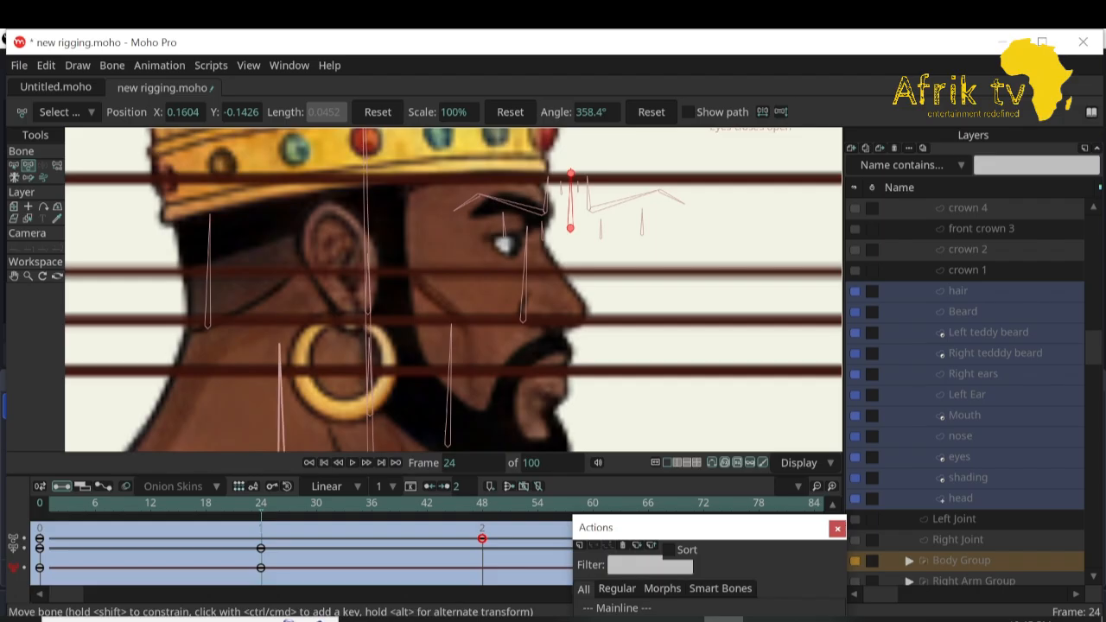
pyautogui.moveTo(261, 504)
pyautogui.mouseDown()
pyautogui.moveTo(40, 503)
pyautogui.moveTo(261, 504)
pyautogui.mouseUp()
pyautogui.click(368, 284)
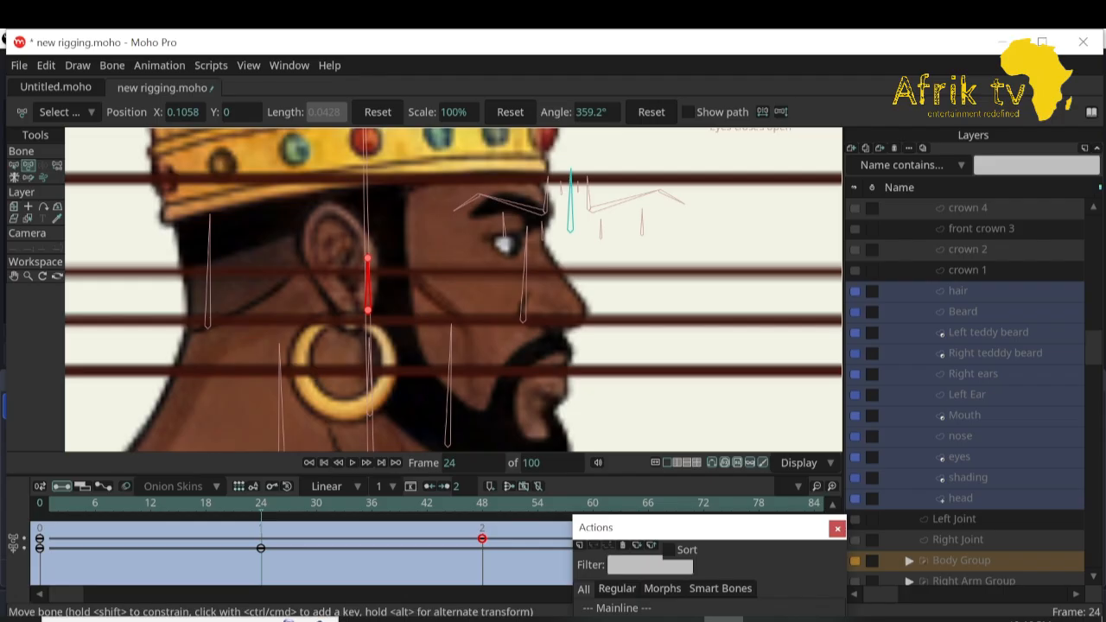
pyautogui.moveTo(368, 309); pyautogui.dragTo(455, 310)
pyautogui.moveTo(543, 285); pyautogui.dragTo(569, 285)
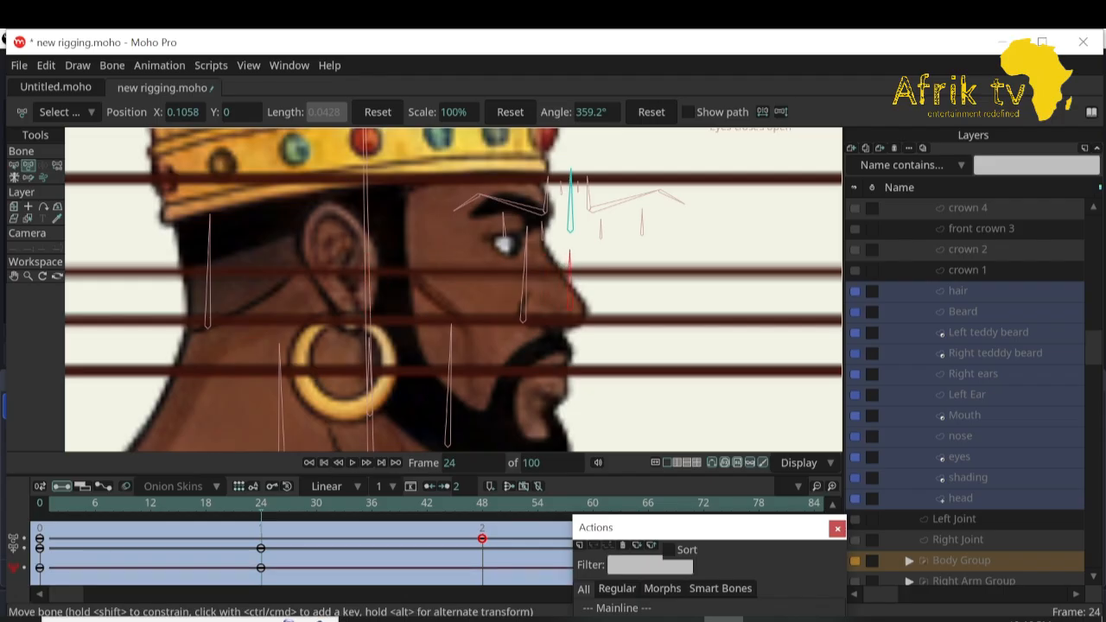
pyautogui.click(368, 376)
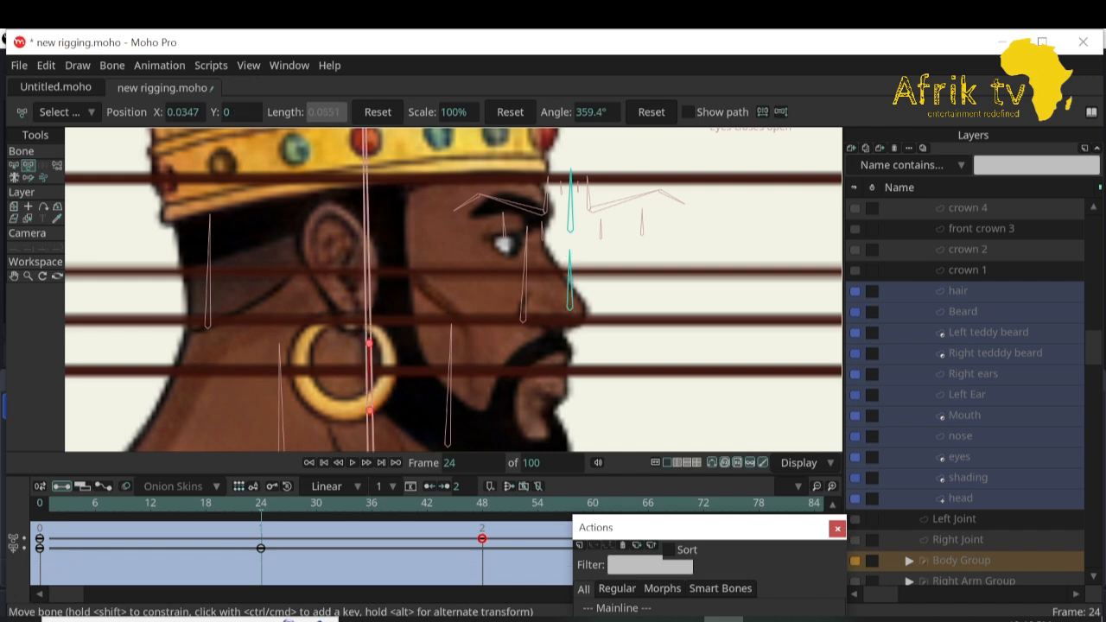
pyautogui.moveTo(369, 376); pyautogui.dragTo(568, 375)
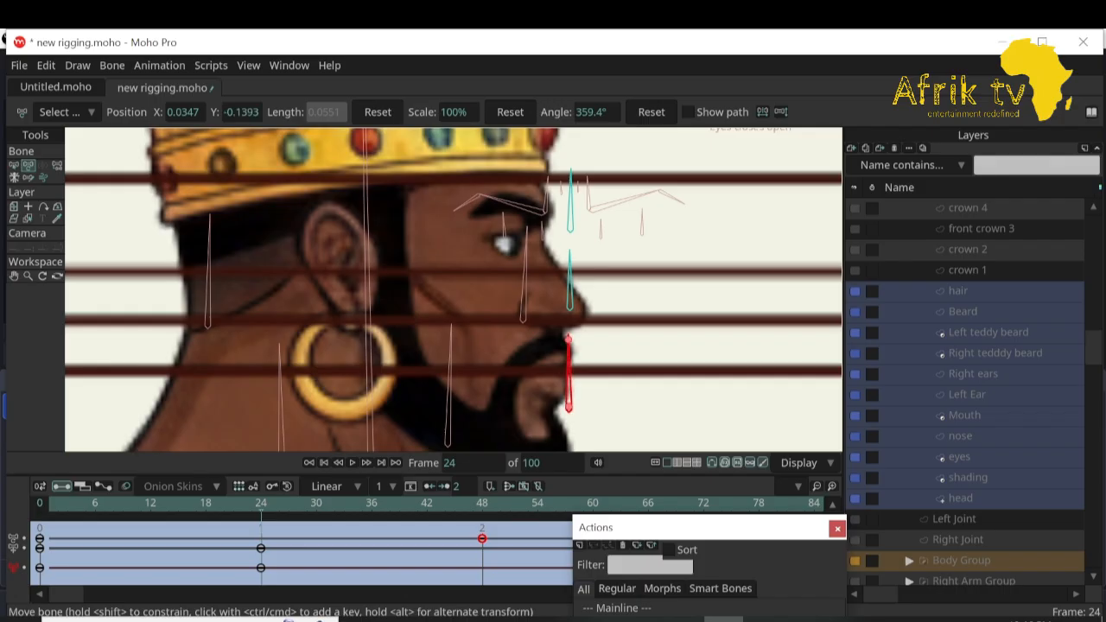
# Show the head, eyes, nose and Mouth layers over the side-view reference.
pyautogui.click(14, 276)
pyautogui.moveTo(345, 346); pyautogui.dragTo(347, 306)
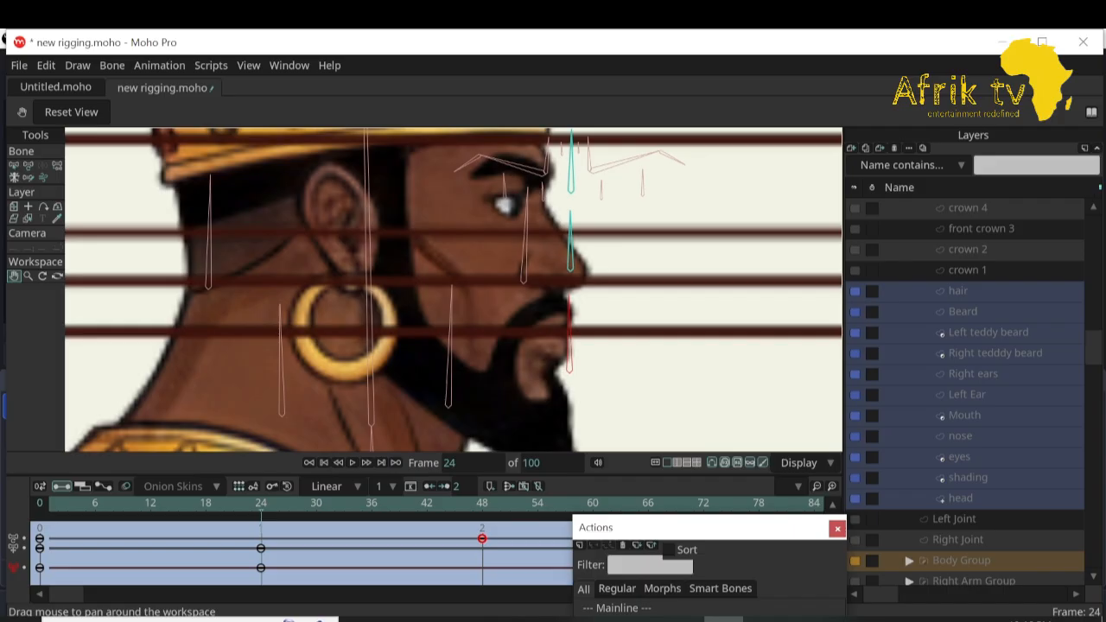
pyautogui.click(854, 498)
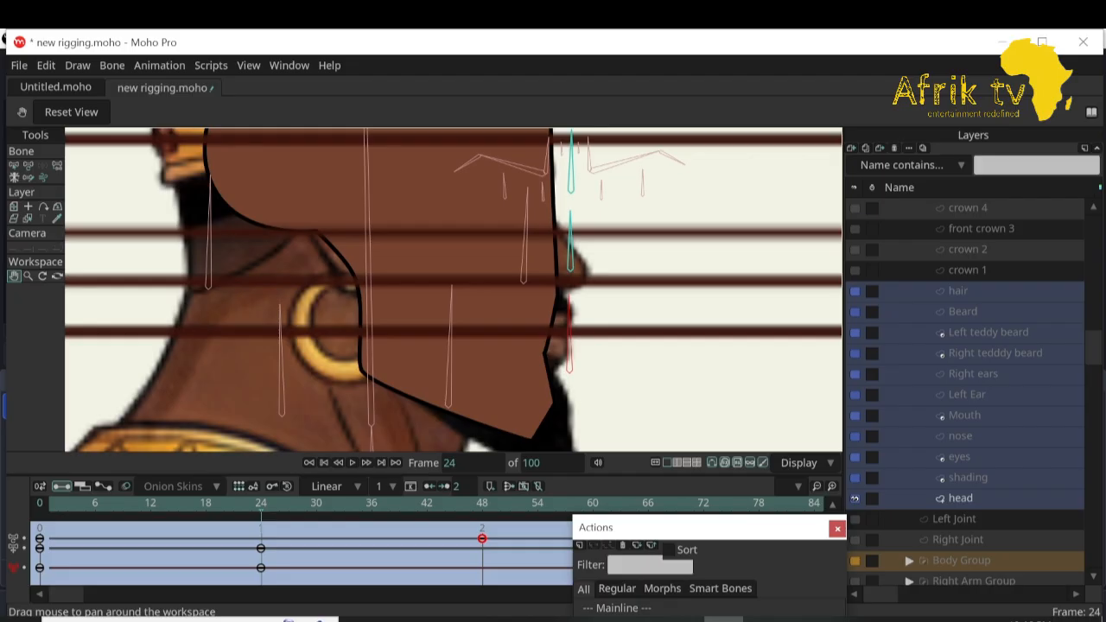
pyautogui.click(854, 456)
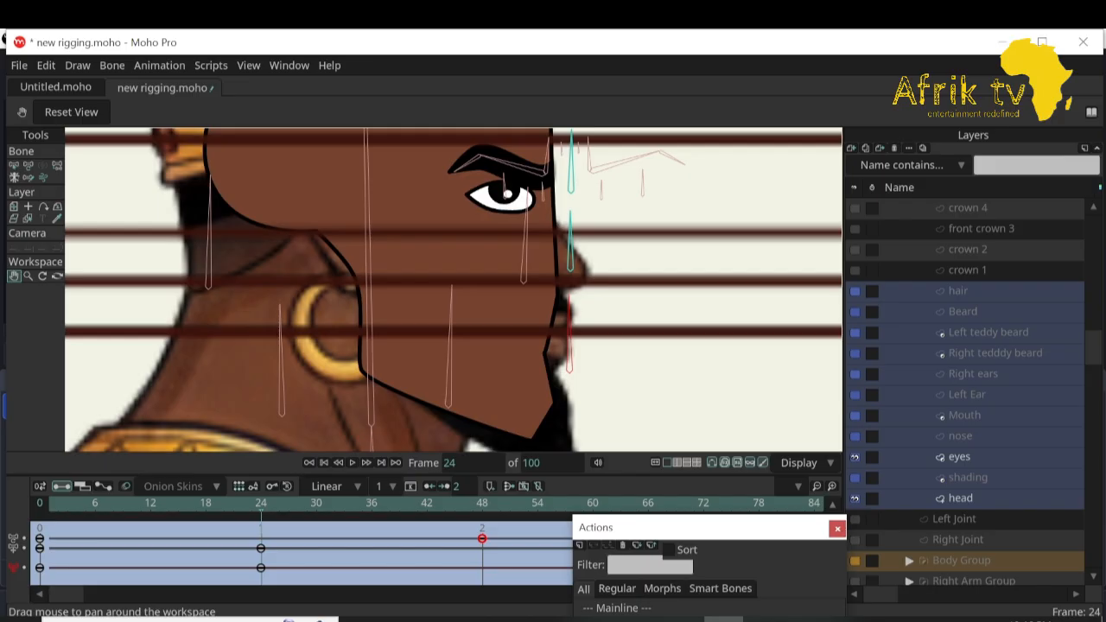
pyautogui.click(854, 436)
pyautogui.click(854, 415)
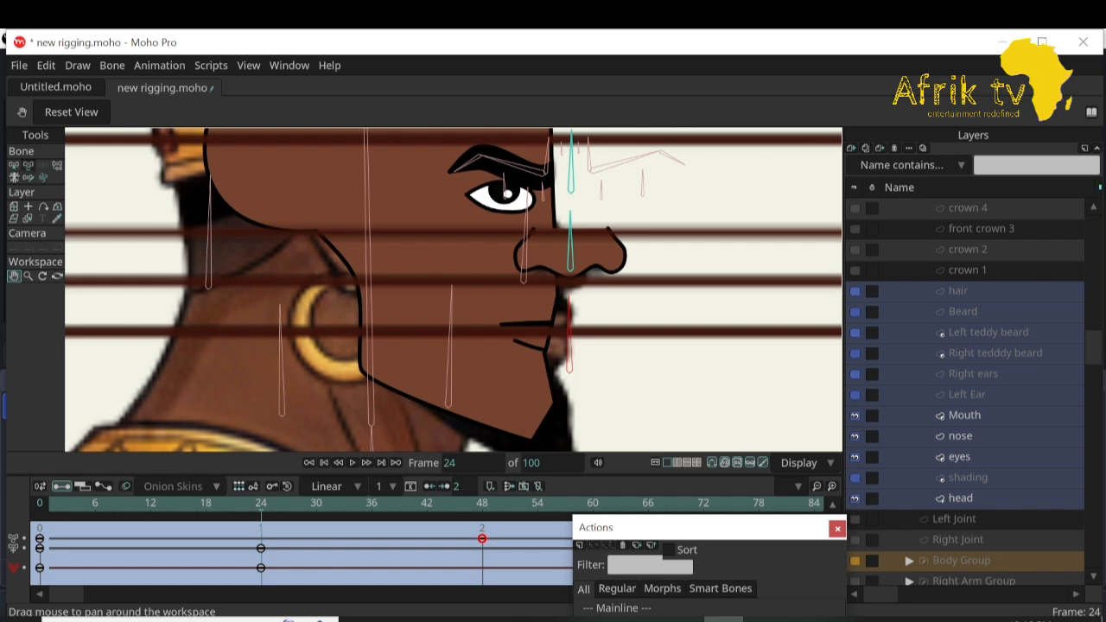
# Lower the mouth bone slightly to an X position of about 0.03 at frame 24.
pyautogui.click(28, 164)
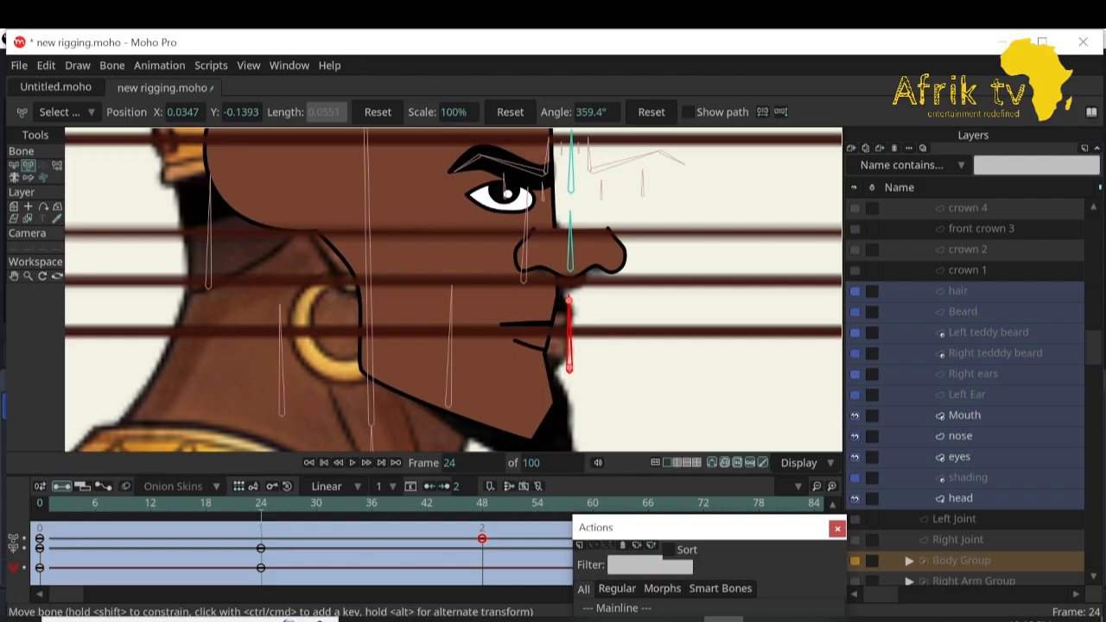
pyautogui.moveTo(568, 302)
pyautogui.mouseDown()
pyautogui.moveTo(593, 300)
pyautogui.moveTo(569, 306)
pyautogui.mouseUp()
pyautogui.hotkey('ctrl', 'z')
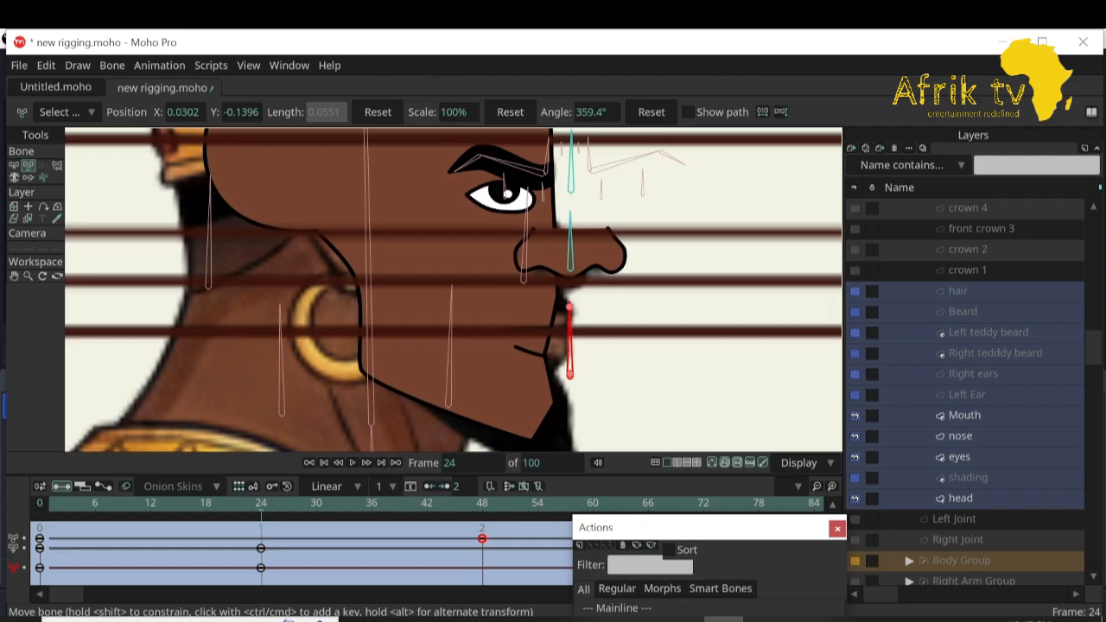
pyautogui.moveTo(261, 504)
pyautogui.mouseDown()
pyautogui.moveTo(49, 504)
pyautogui.moveTo(261, 505)
pyautogui.mouseUp()
# Hide the head layer and, on the nose layer, move the upper front point back to the reference's nose bridge.
pyautogui.click(961, 436)
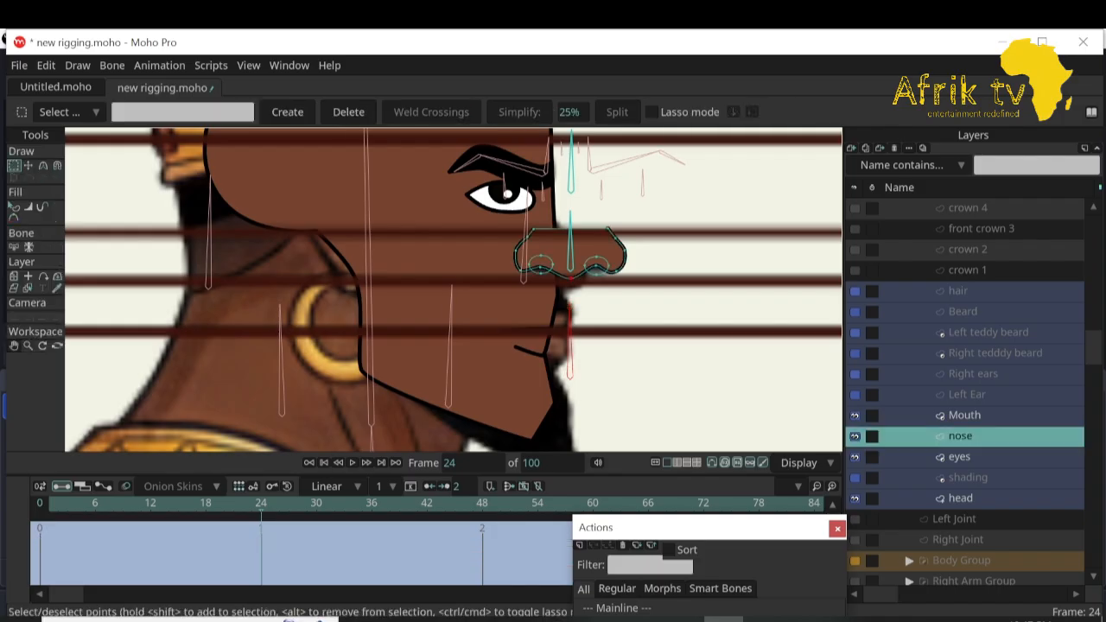
pyautogui.click(14, 346)
pyautogui.moveTo(414, 294); pyautogui.dragTo(365, 312)
pyautogui.press('g')
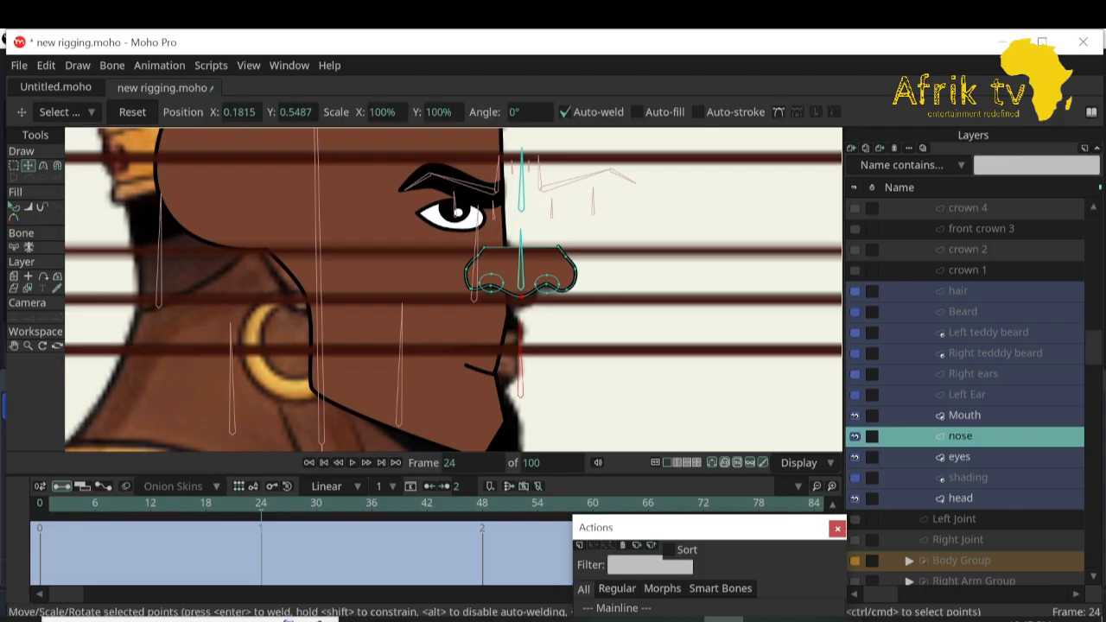
pyautogui.click(855, 499)
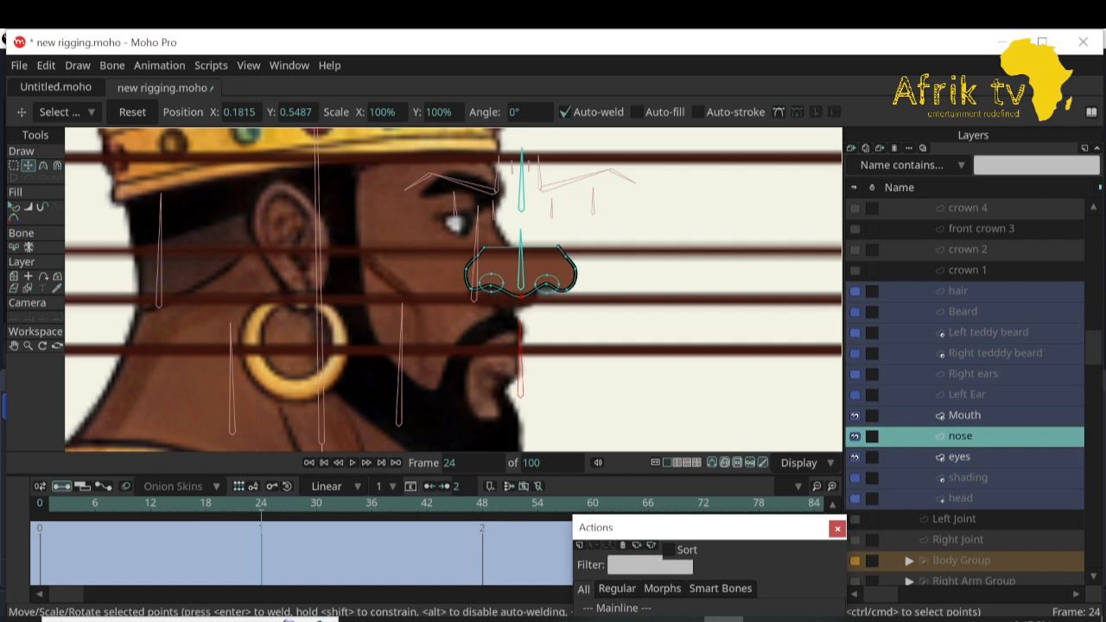
pyautogui.hotkey('ctrl', 'a')
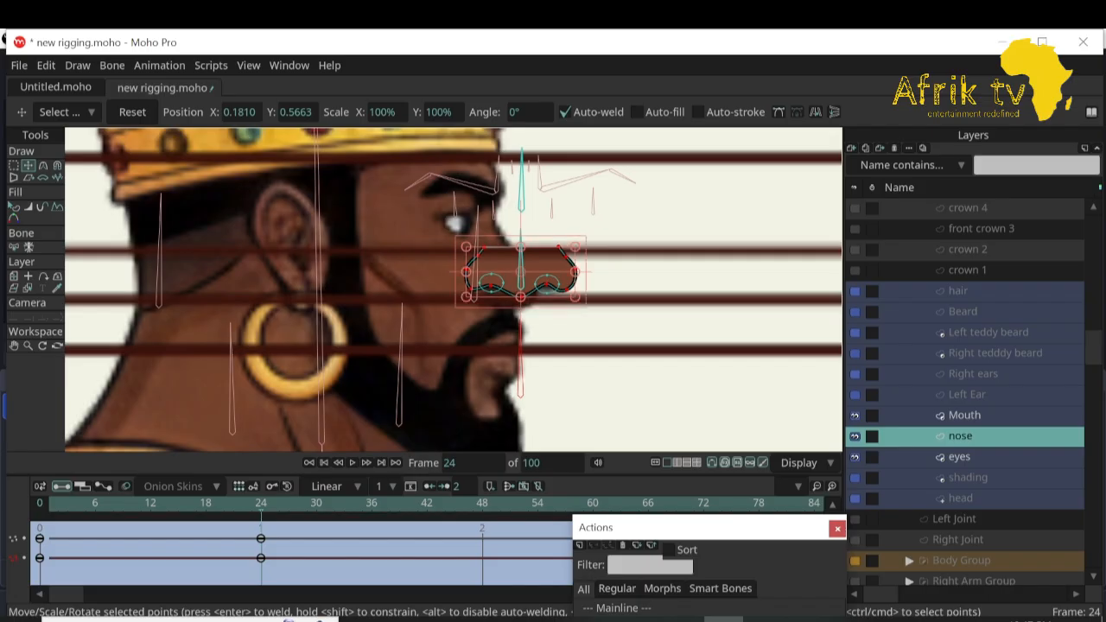
pyautogui.hotkey('ctrl', 'd')
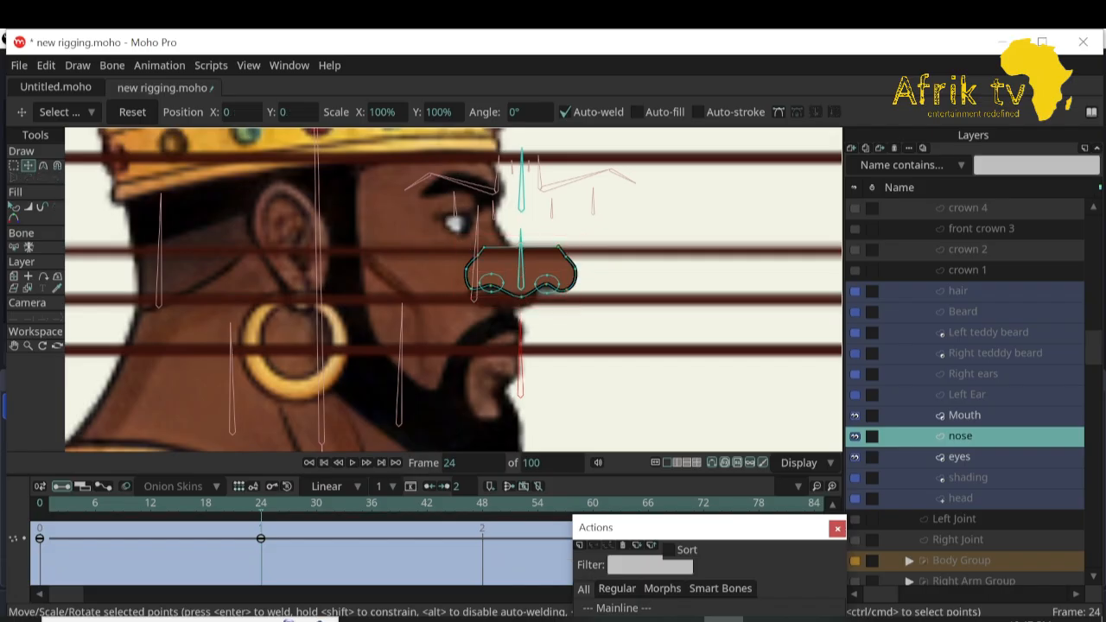
pyautogui.moveTo(558, 247); pyautogui.dragTo(489, 226)
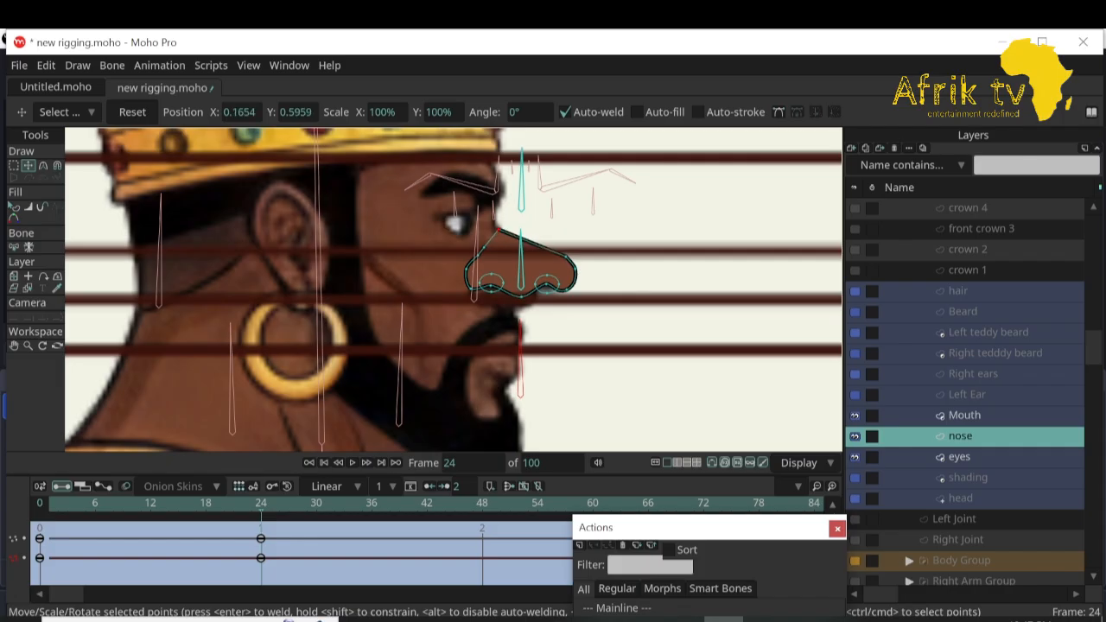
# Adjust the nose outline's tip and underside points to follow the reference's profile.
pyautogui.moveTo(575, 273); pyautogui.dragTo(572, 268)
pyautogui.moveTo(491, 288)
pyautogui.mouseDown()
pyautogui.moveTo(469, 289)
pyautogui.moveTo(518, 288)
pyautogui.moveTo(470, 295)
pyautogui.moveTo(491, 291)
pyautogui.mouseUp()
pyautogui.hotkey('ctrl', 'a')
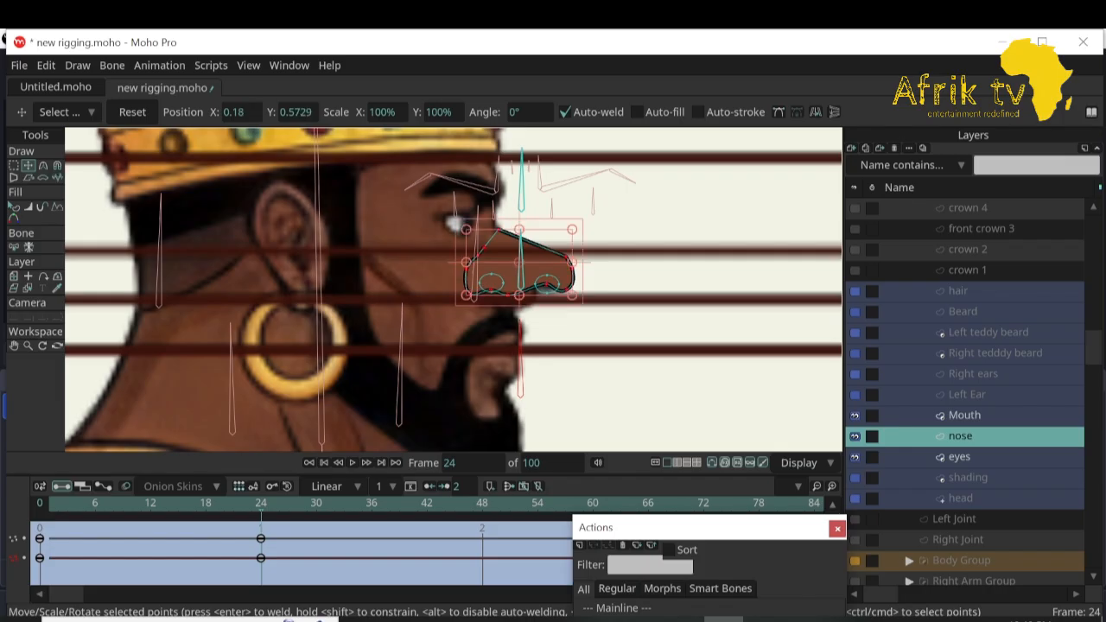
pyautogui.click(504, 282)
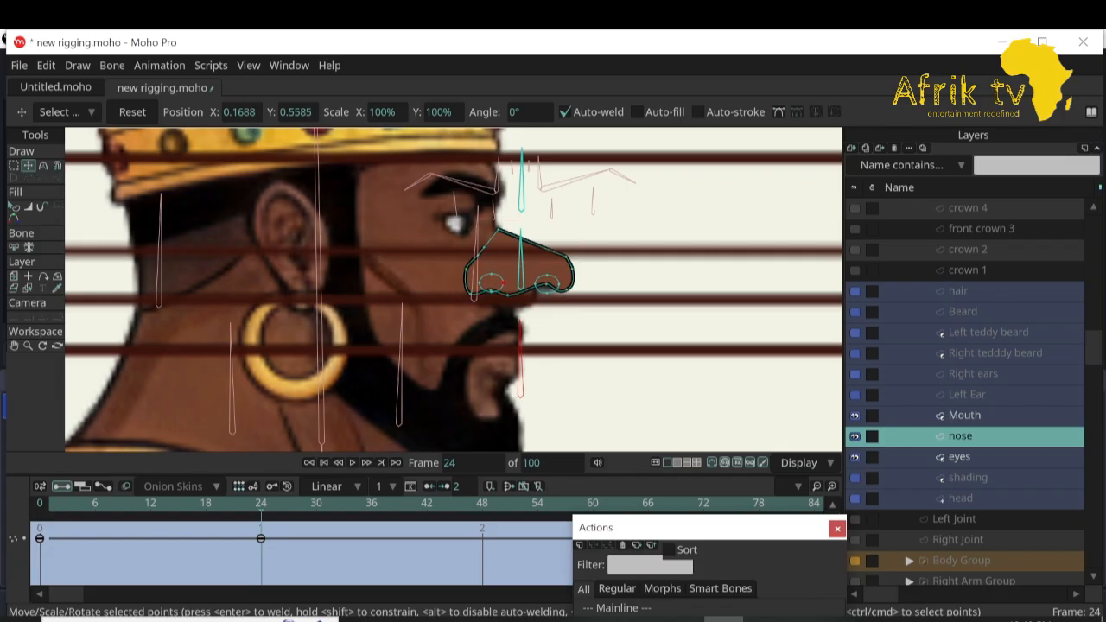
# Move the rear nostril circle slightly down, shift the front nostril circle back inside the nose, and flatten the underside below it.
pyautogui.hotkey('ctrl', 'a')
pyautogui.click(493, 283)
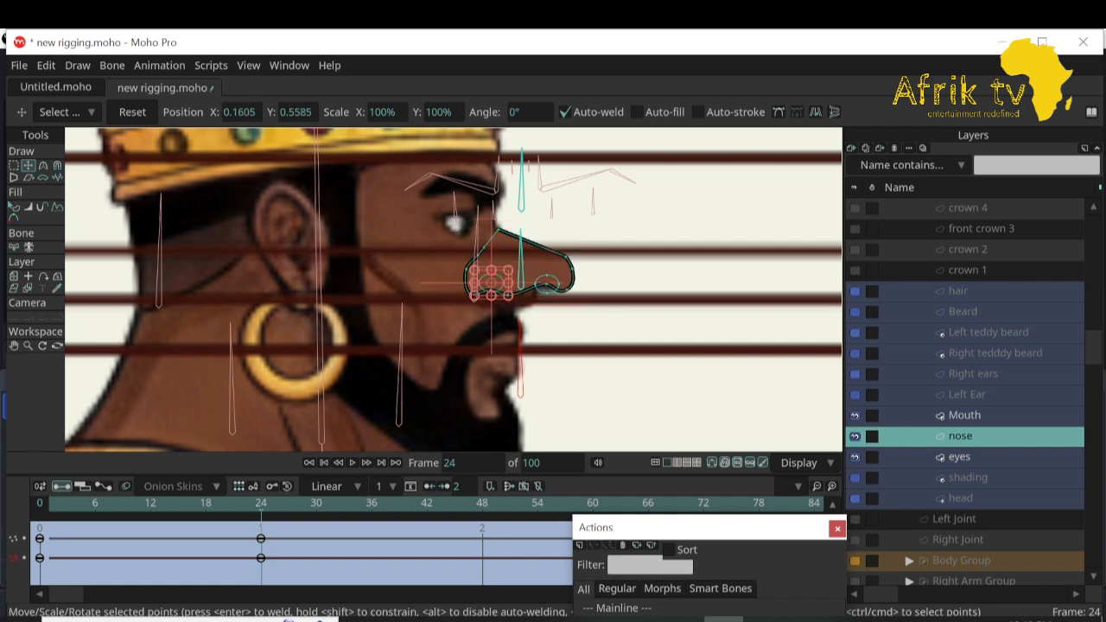
pyautogui.moveTo(492, 283); pyautogui.dragTo(493, 288)
pyautogui.click(544, 279)
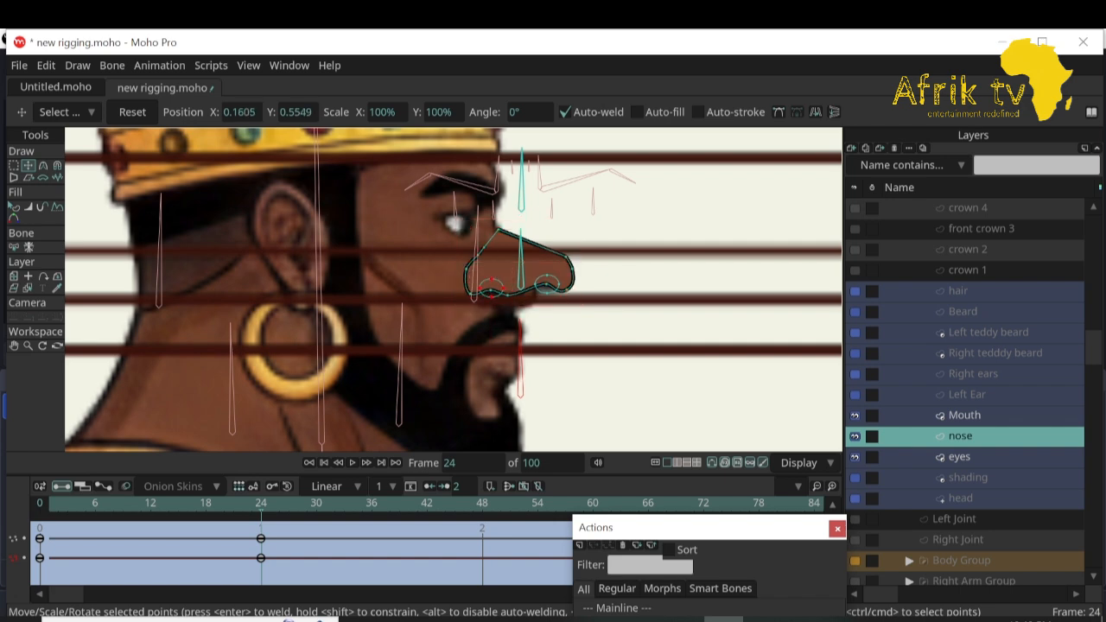
pyautogui.click(546, 283)
pyautogui.moveTo(546, 282)
pyautogui.mouseDown()
pyautogui.moveTo(524, 271)
pyautogui.moveTo(544, 285)
pyautogui.moveTo(536, 296)
pyautogui.mouseUp()
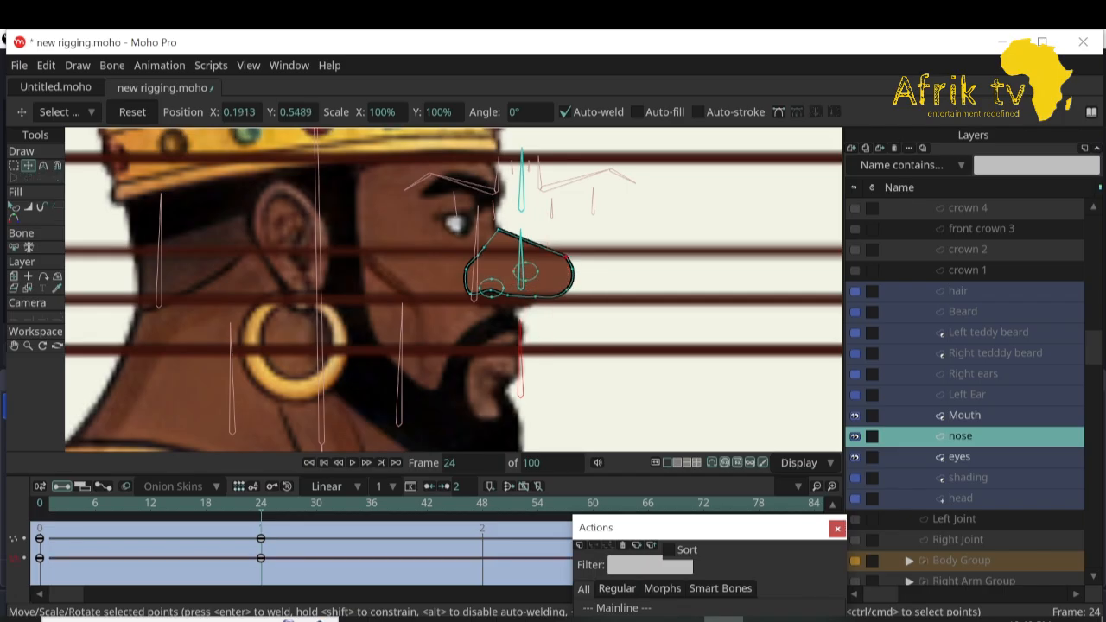
# Pull the nose tip back to the reference's profile and shift the front nostril circle back inside the outline.
pyautogui.moveTo(566, 256); pyautogui.dragTo(507, 295)
pyautogui.moveTo(541, 256); pyautogui.dragTo(510, 273)
pyautogui.click(526, 272)
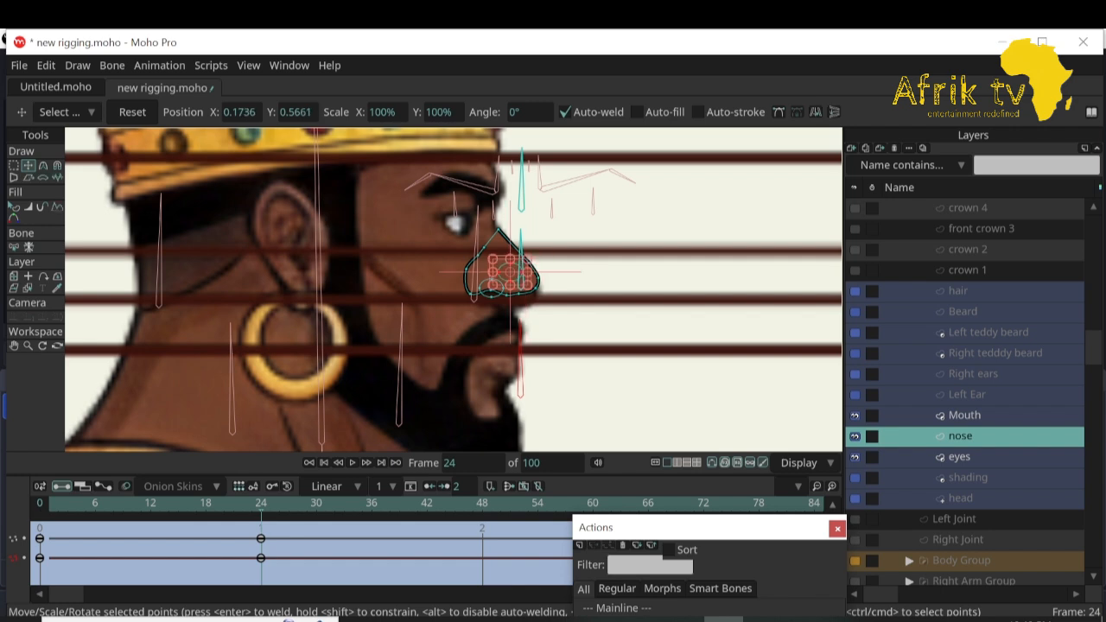
# Select the eyes layer and show the head layer again at frame 24.
pyautogui.moveTo(261, 503)
pyautogui.mouseDown()
pyautogui.moveTo(40, 503)
pyautogui.moveTo(260, 503)
pyautogui.mouseUp()
pyautogui.click(959, 456)
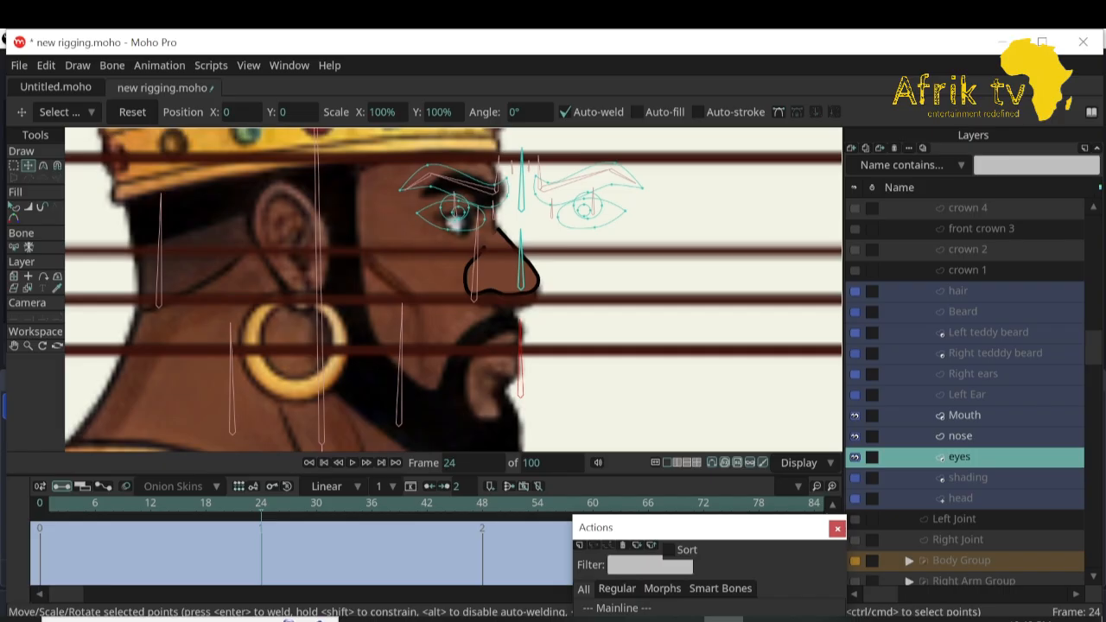
pyautogui.click(854, 498)
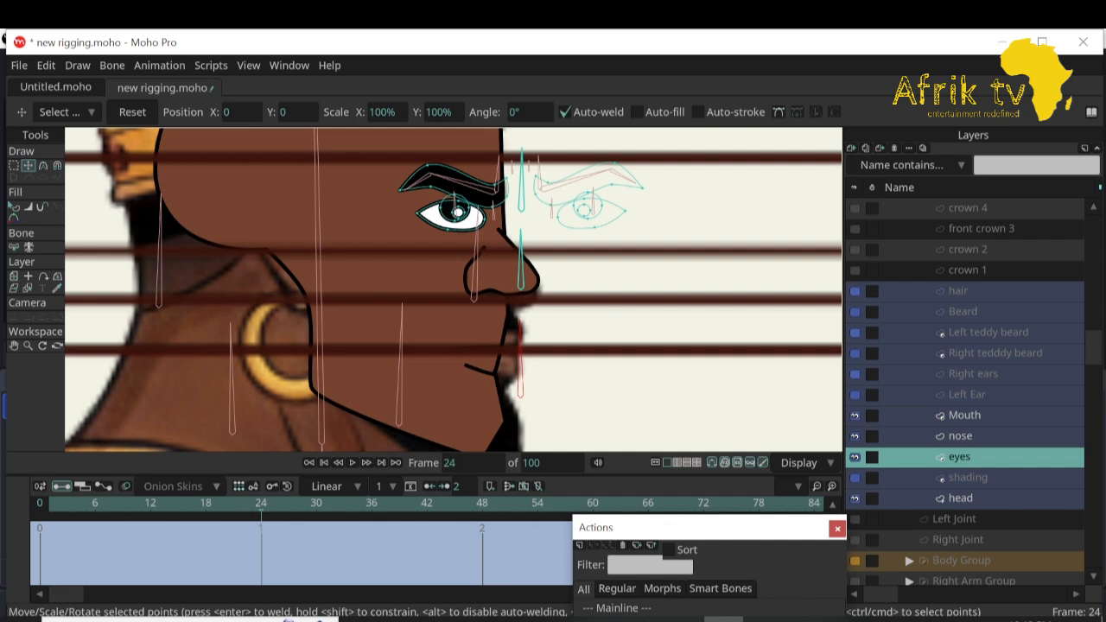
# On the King Of Africa layer at frame 24, move the near eye's pupil bone forward and down to about X -0.0087, Y 0.0346.
pyautogui.scroll(3, 965, 389)
pyautogui.click(951, 229)
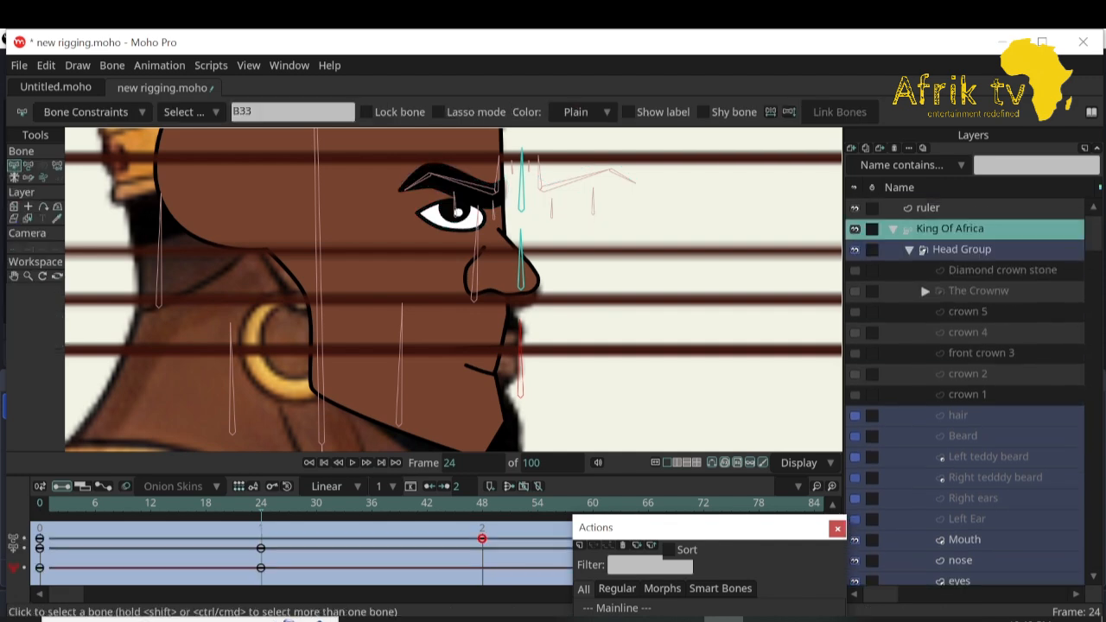
pyautogui.click(28, 276)
pyautogui.moveTo(445, 153); pyautogui.dragTo(532, 154)
pyautogui.click(28, 165)
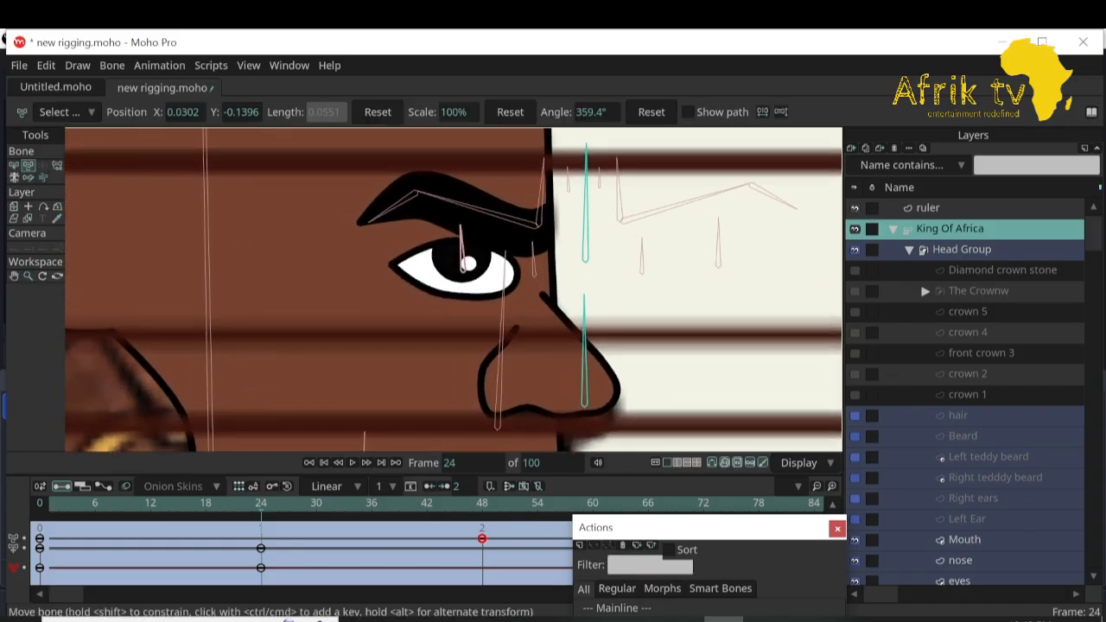
pyautogui.click(462, 255)
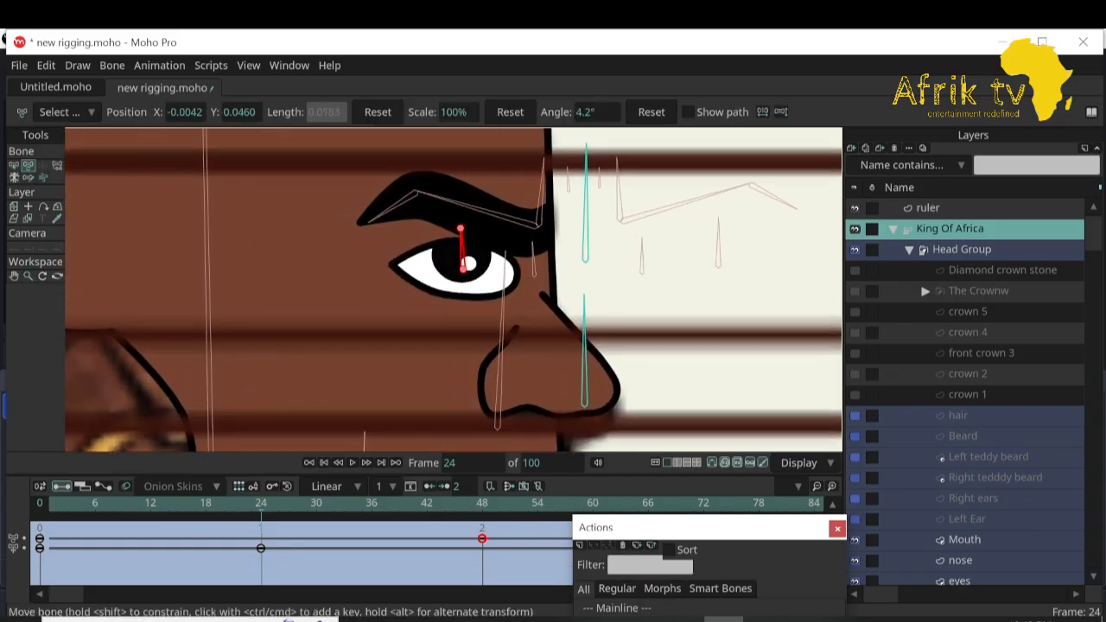
pyautogui.moveTo(461, 246); pyautogui.dragTo(498, 275)
pyautogui.hotkey('ctrl', 'z')
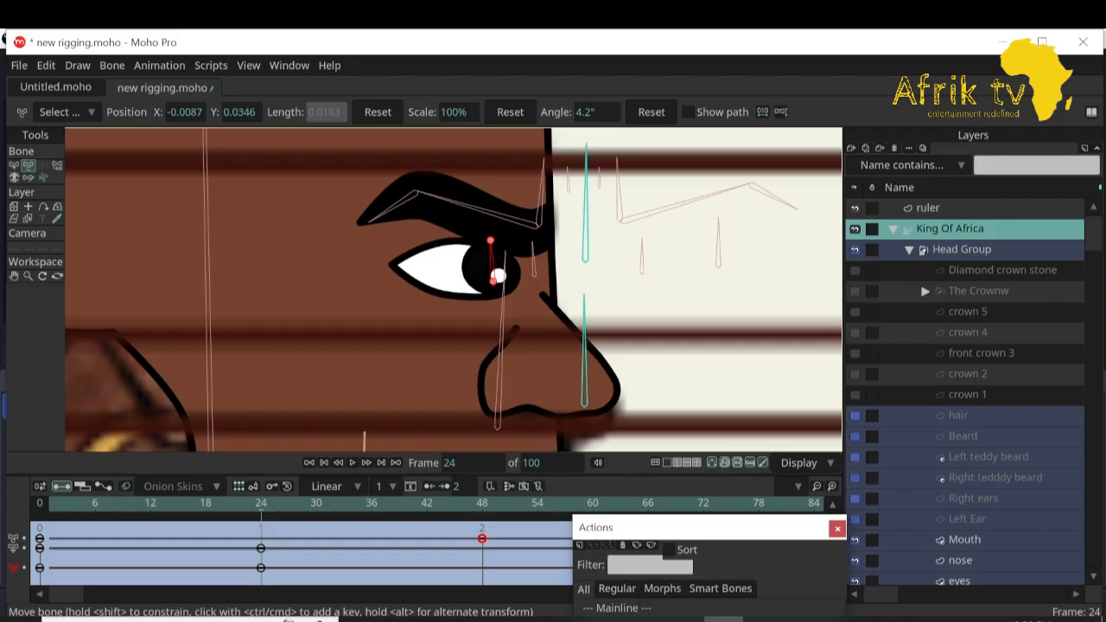
# Check the head turn at frame 12 and select the Beard layer.
pyautogui.moveTo(261, 503)
pyautogui.mouseDown()
pyautogui.moveTo(40, 503)
pyautogui.moveTo(261, 504)
pyautogui.mouseUp()
pyautogui.click(27, 276)
pyautogui.moveTo(356, 308); pyautogui.dragTo(209, 308)
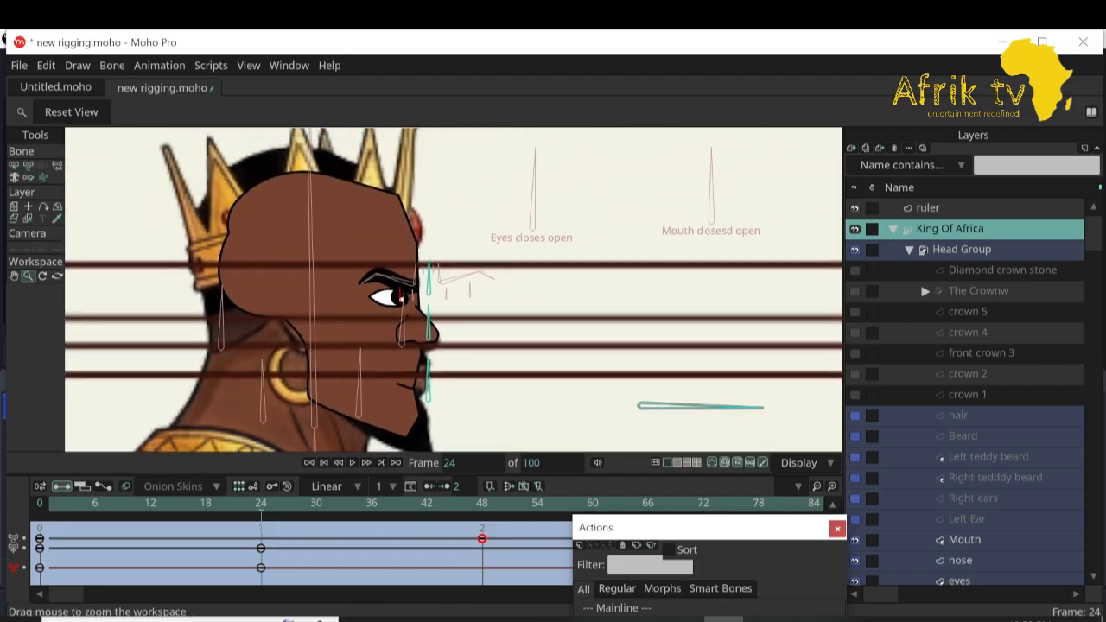
pyautogui.moveTo(261, 504); pyautogui.dragTo(150, 504)
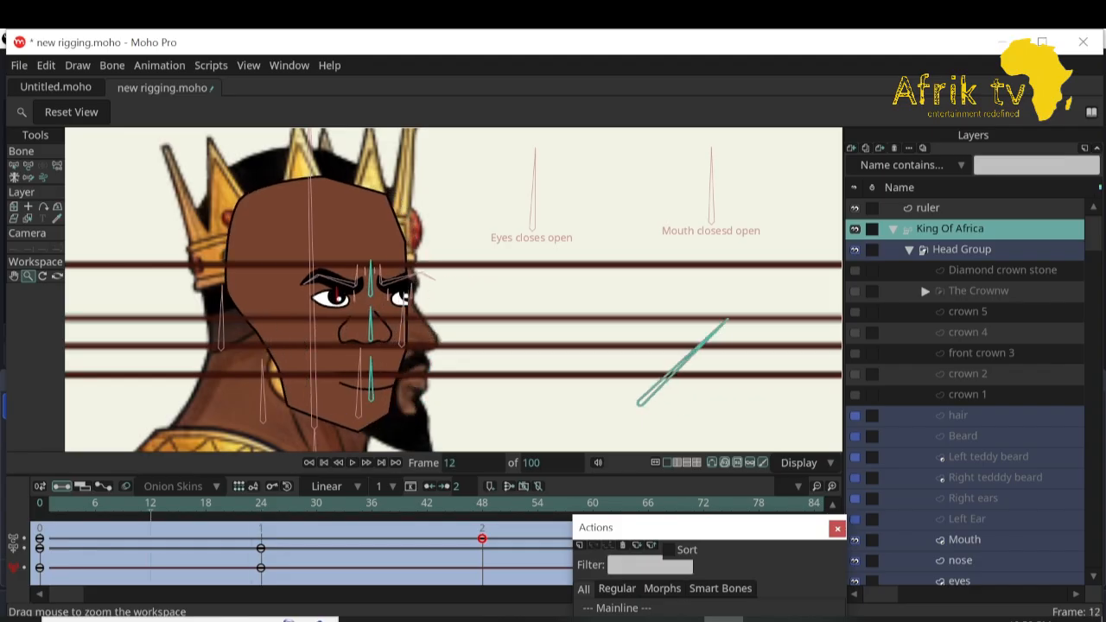
pyautogui.click(963, 436)
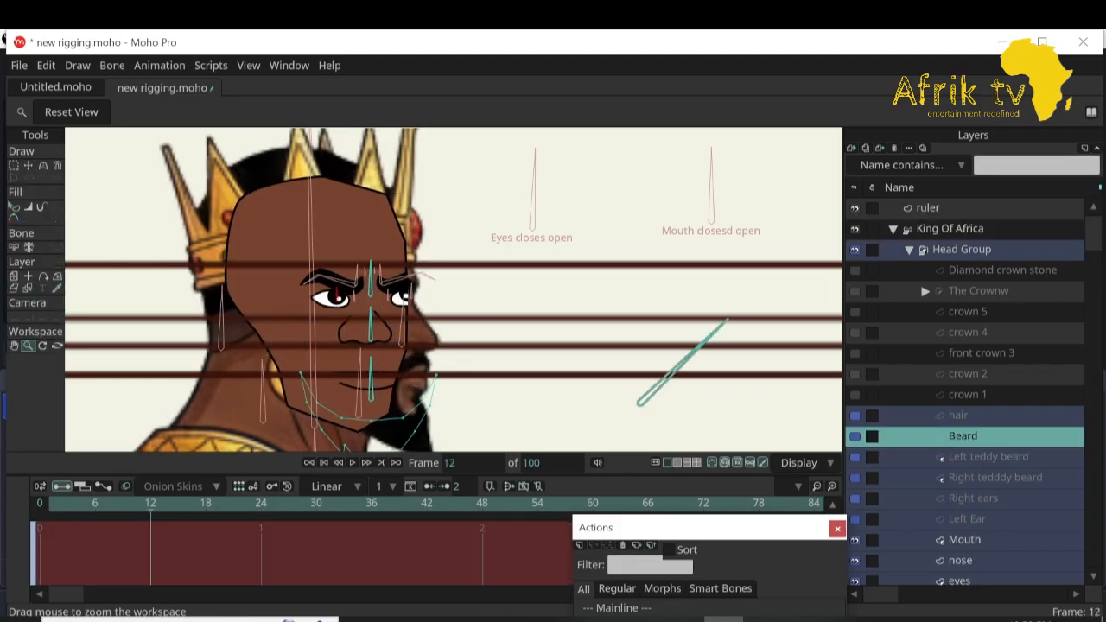
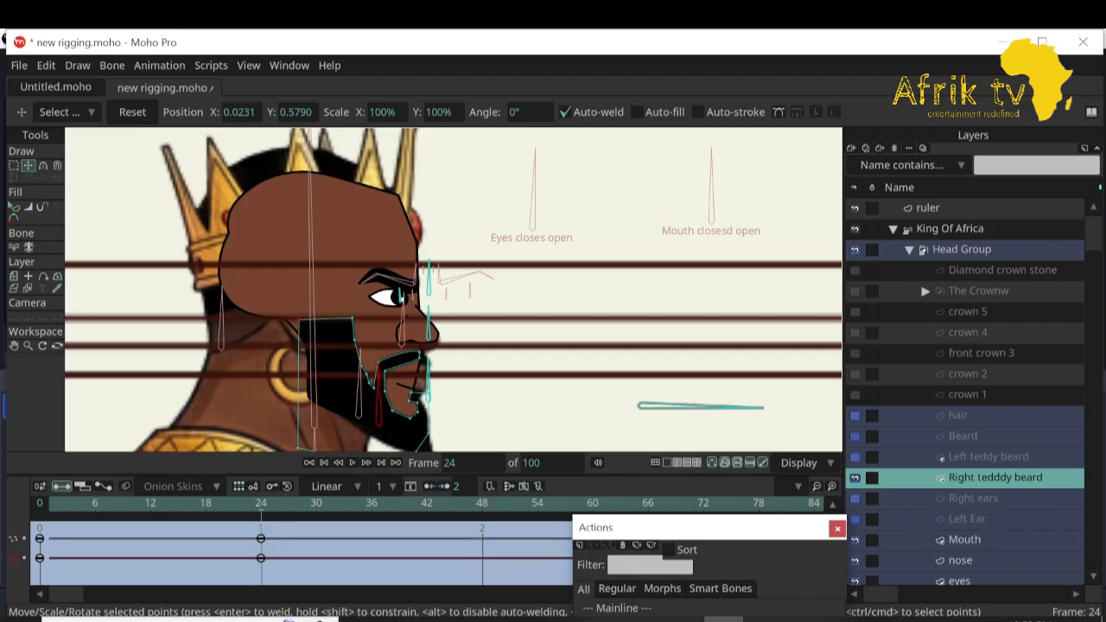
# At frame 24, reshape the Right tedddy beard layer's sideburn by moving its upper and inner edge points back toward the jaw's rear.
pyautogui.moveTo(352, 318); pyautogui.dragTo(372, 407)
pyautogui.moveTo(335, 355); pyautogui.dragTo(330, 357)
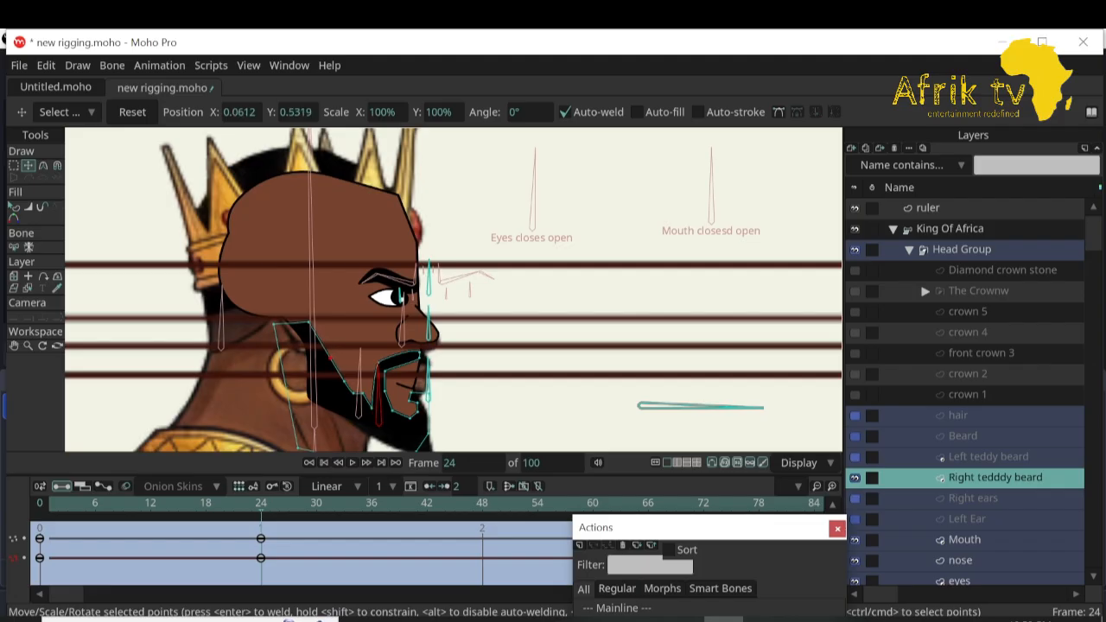
pyautogui.moveTo(308, 322); pyautogui.dragTo(317, 319)
# At frame 6, reshape the right beard's sideburn by moving its inner edge points outward along the cheek.
pyautogui.moveTo(261, 503); pyautogui.dragTo(95, 503)
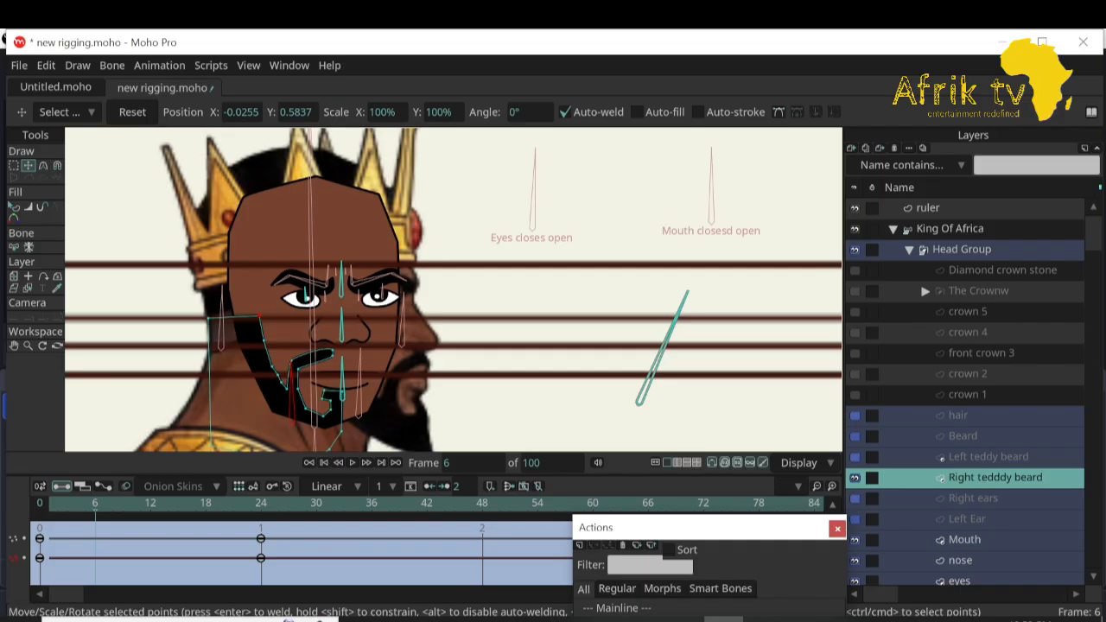
pyautogui.moveTo(259, 316); pyautogui.dragTo(272, 386)
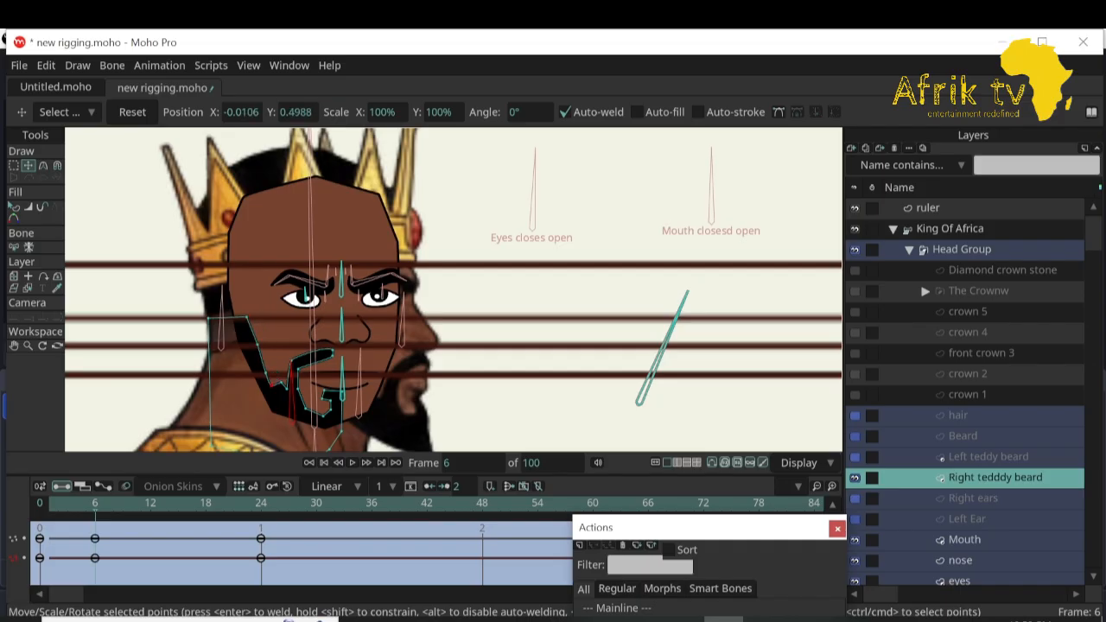
pyautogui.moveTo(258, 344); pyautogui.dragTo(266, 370)
pyautogui.click(272, 385)
# At frame 24, refine the right beard's inner edge by moving its jaw, middle and top points farther back.
pyautogui.moveTo(95, 503); pyautogui.dragTo(261, 503)
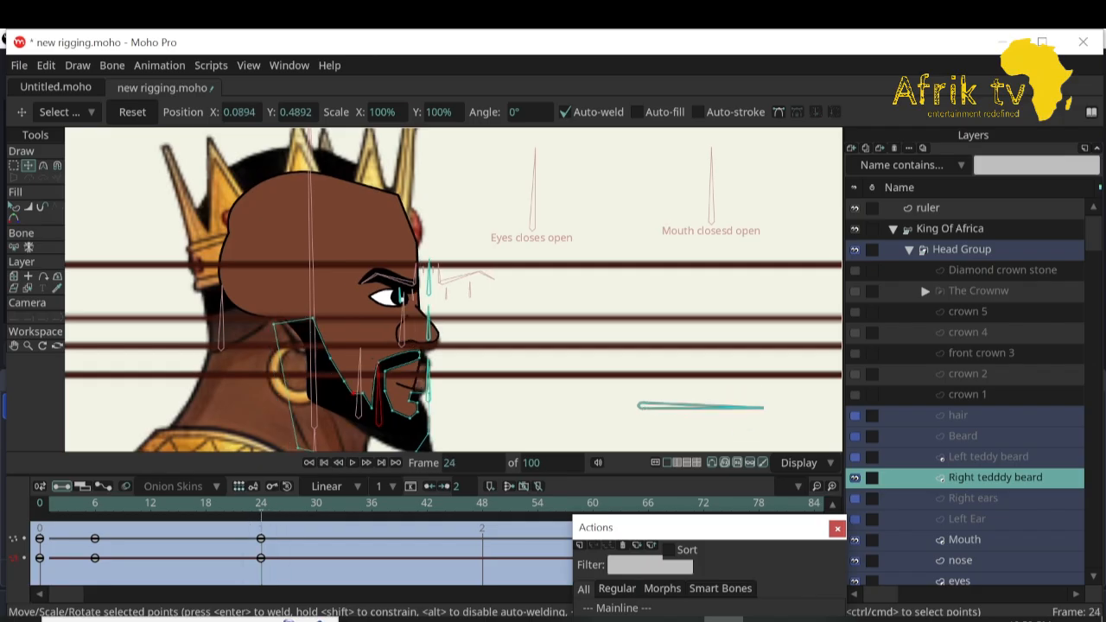
pyautogui.moveTo(353, 393); pyautogui.dragTo(326, 358)
pyautogui.moveTo(312, 318); pyautogui.dragTo(304, 319)
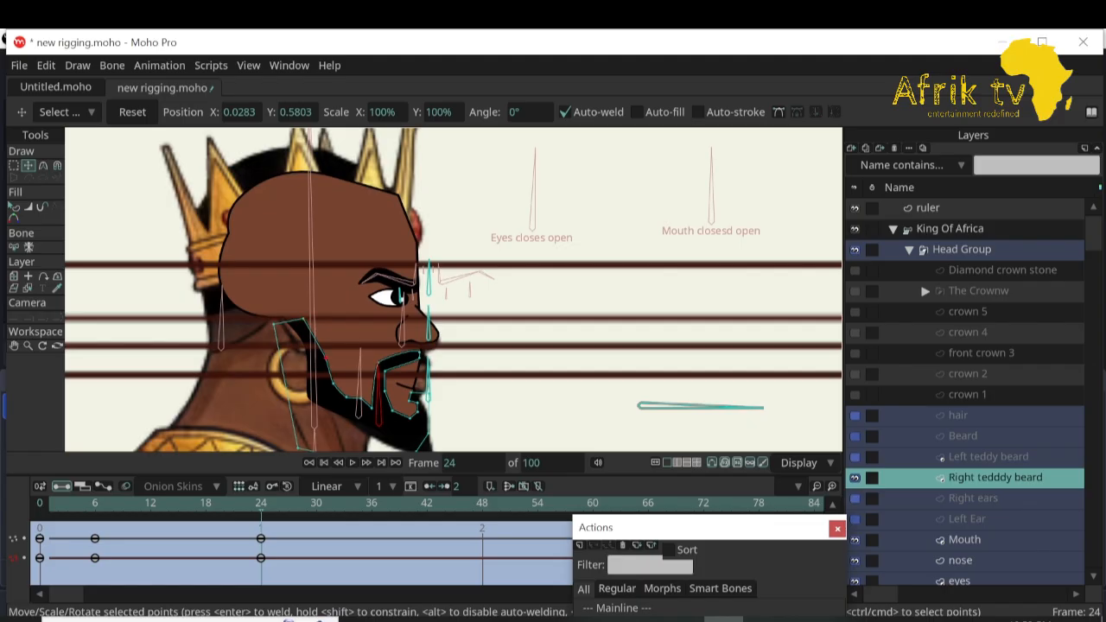
pyautogui.click(325, 358)
# At frame 12, move the right sideburn's inner edge points to follow the head outline, and return to frame 0.
pyautogui.moveTo(261, 504); pyautogui.dragTo(150, 504)
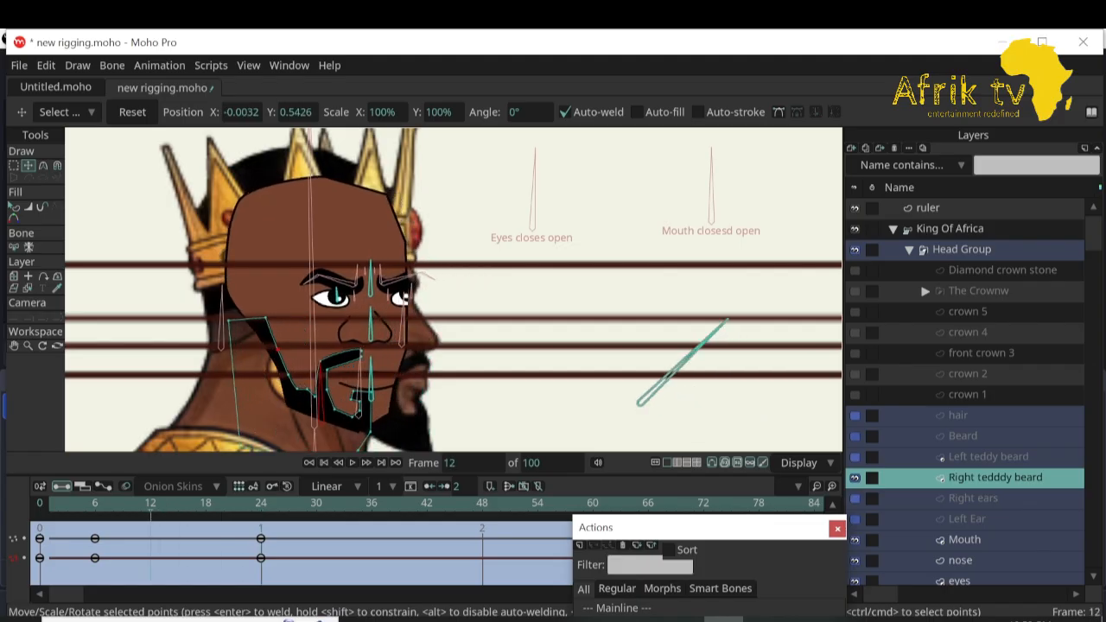
pyautogui.moveTo(289, 375); pyautogui.dragTo(256, 320)
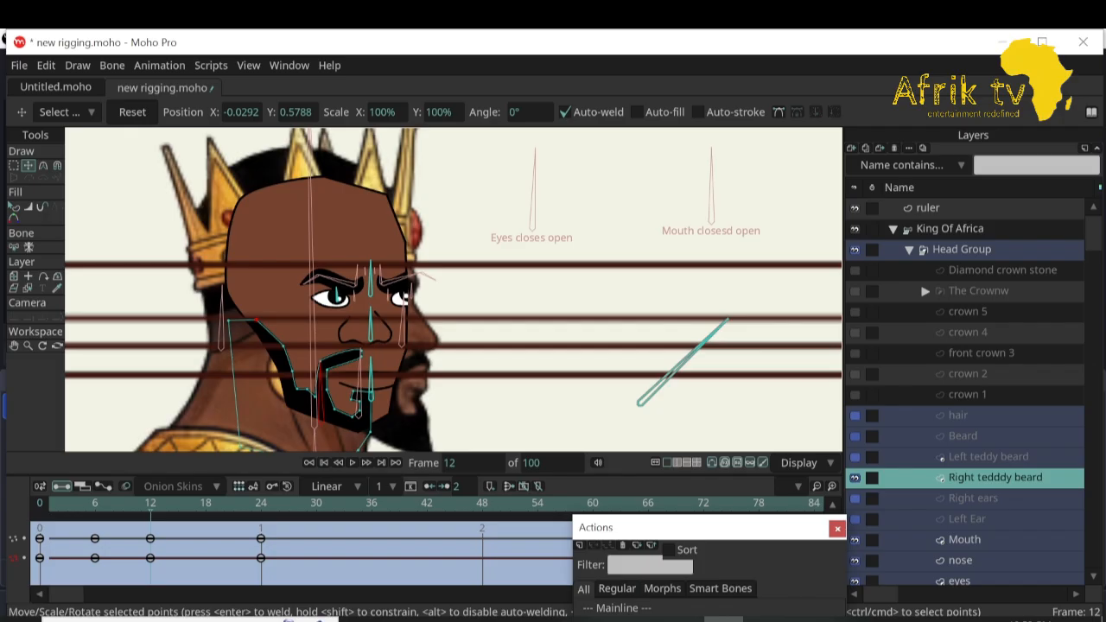
pyautogui.moveTo(150, 503); pyautogui.dragTo(40, 503)
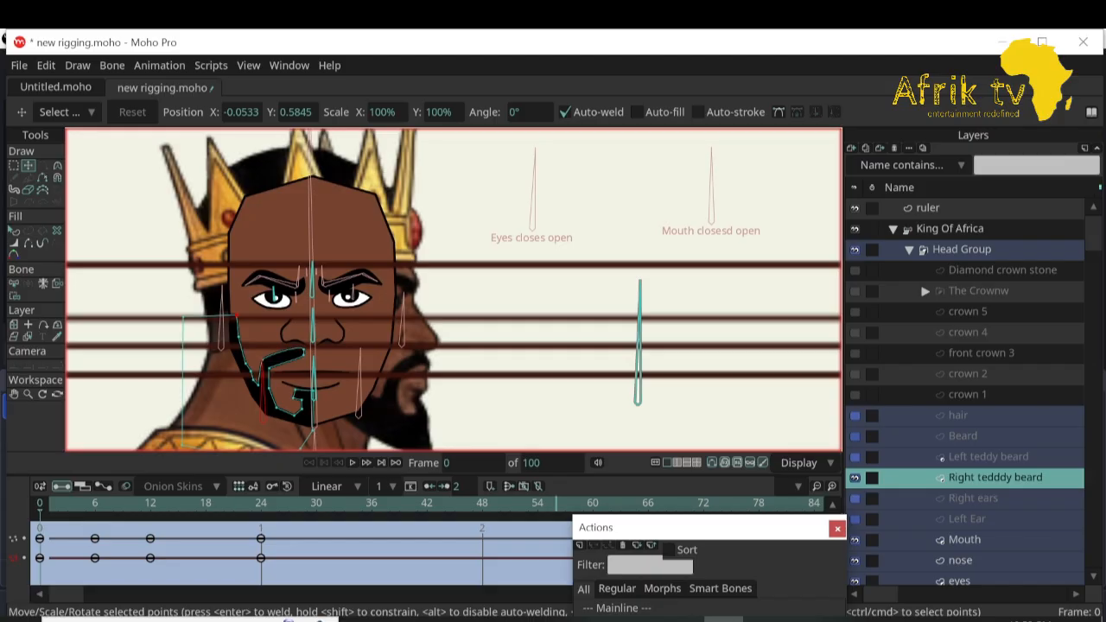
# Show the Left teddy beard layer, select the left beard bone on the King Of Africa layer, and go to frame 24.
pyautogui.click(854, 456)
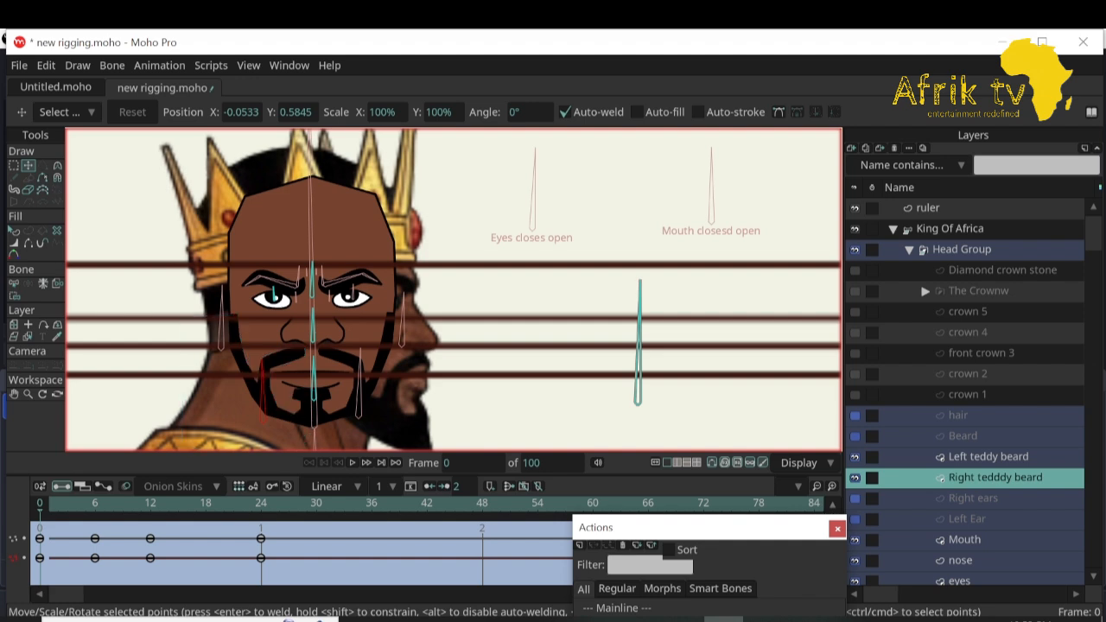
pyautogui.click(949, 229)
pyautogui.press('t')
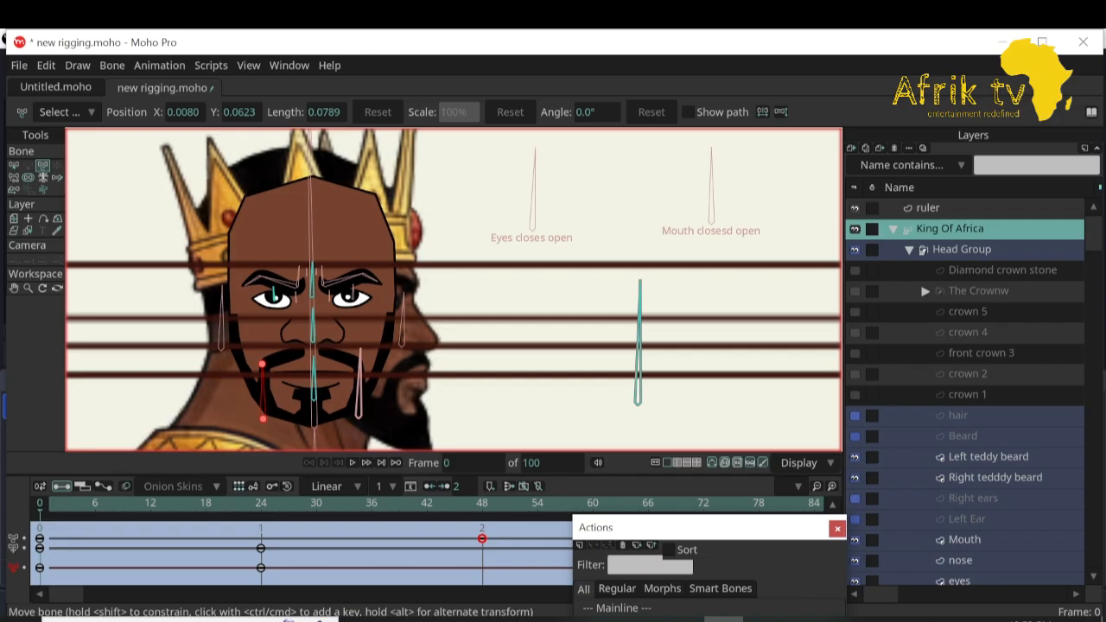
pyautogui.click(359, 391)
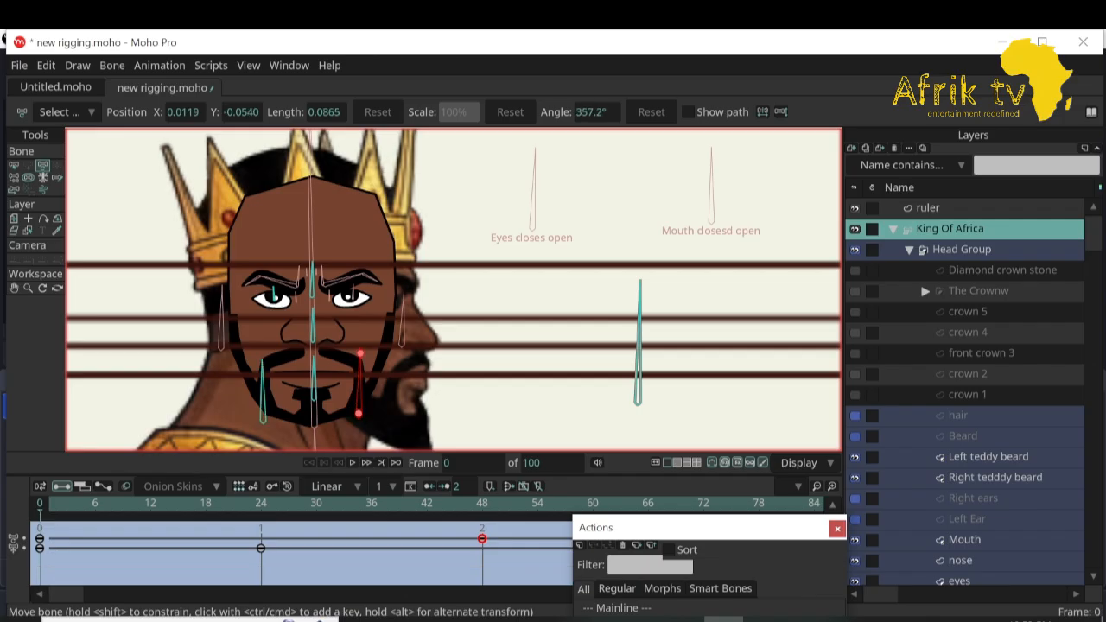
pyautogui.moveTo(227, 504); pyautogui.dragTo(261, 503)
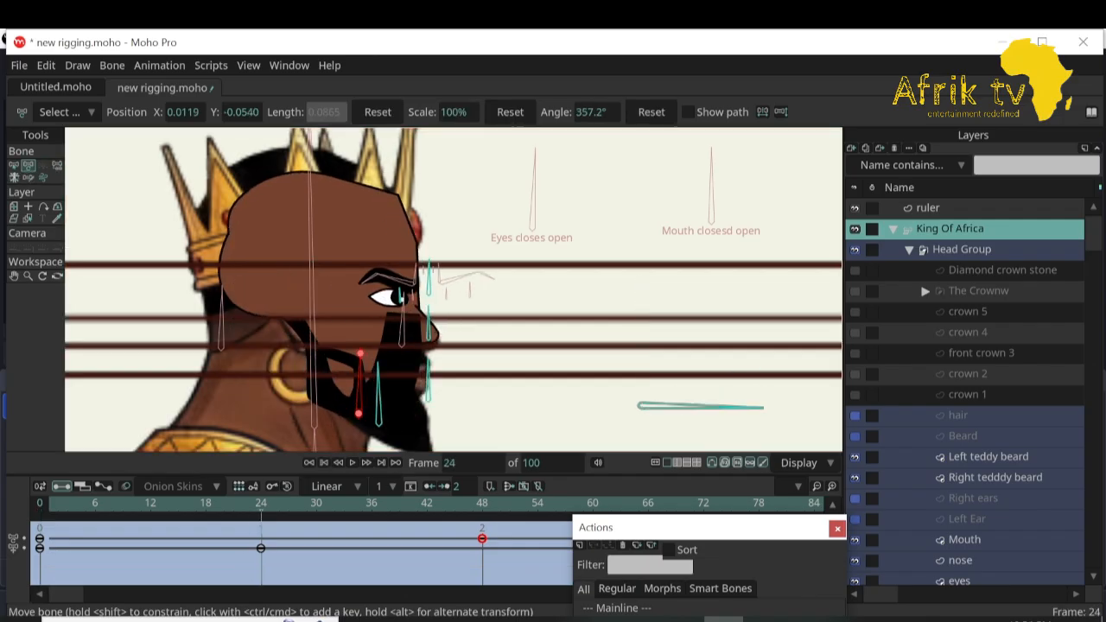
pyautogui.click(378, 400)
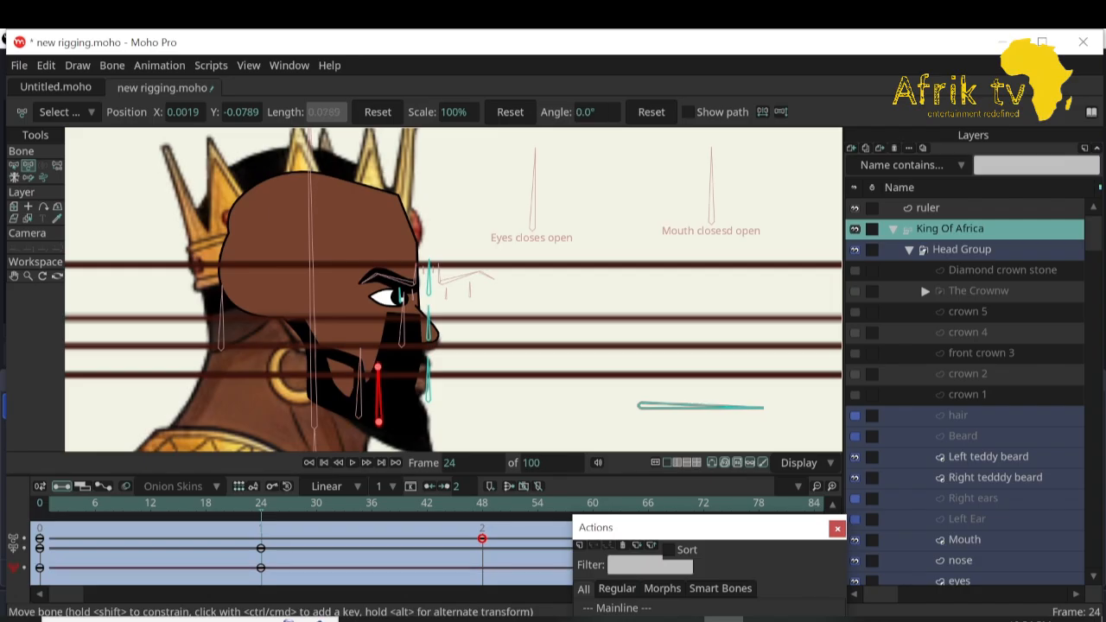
pyautogui.click(379, 400)
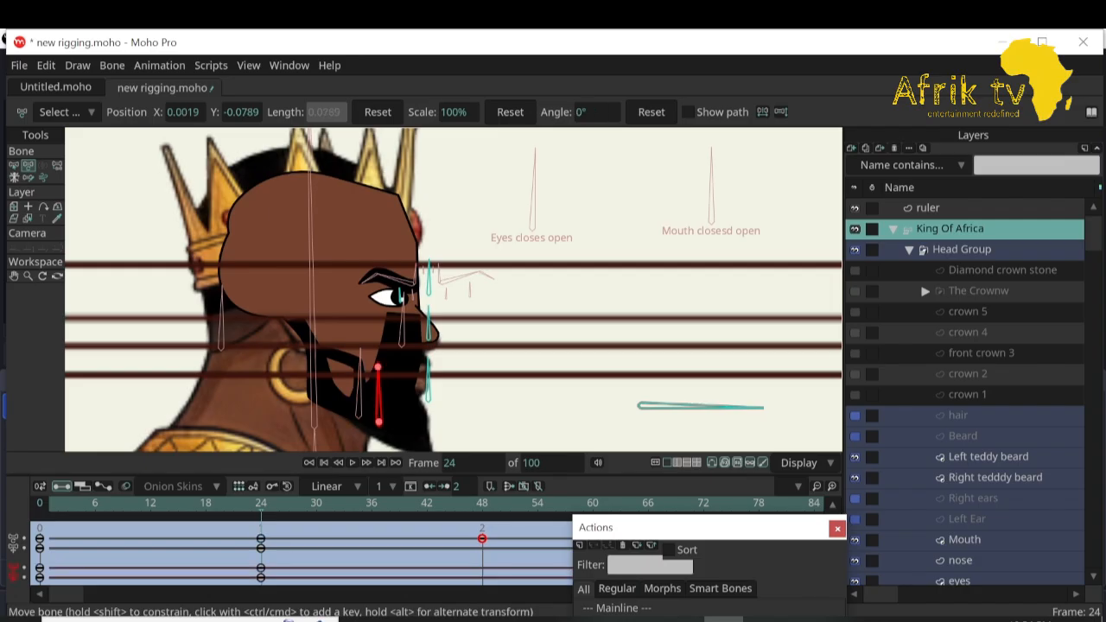
pyautogui.moveTo(309, 321); pyautogui.dragTo(323, 320)
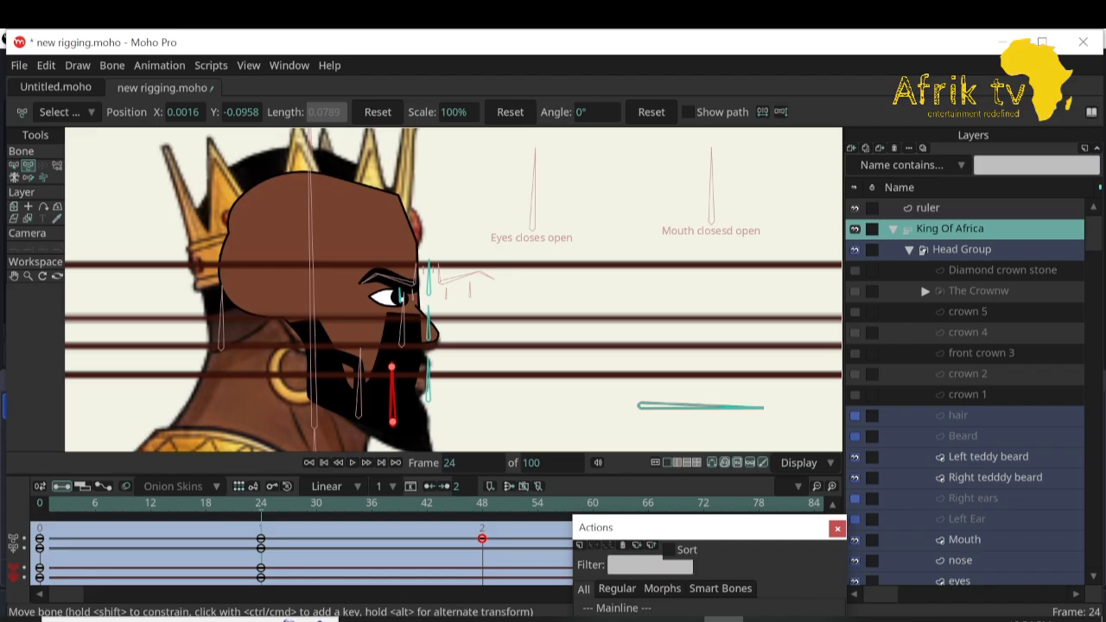
pyautogui.hotkey('ctrl', 'z')
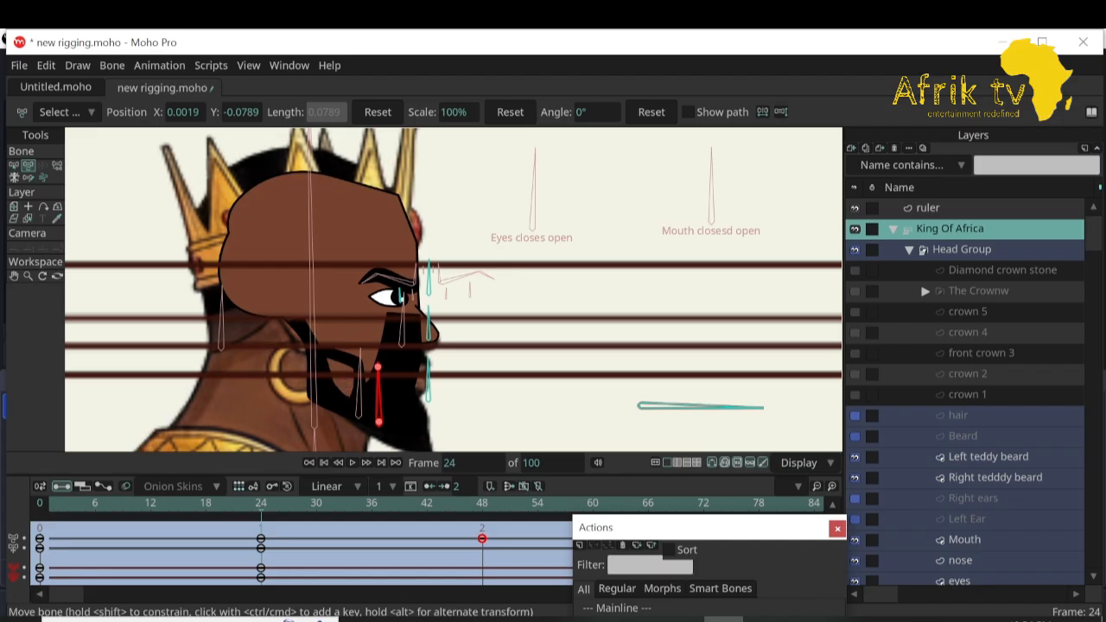
pyautogui.click(854, 457)
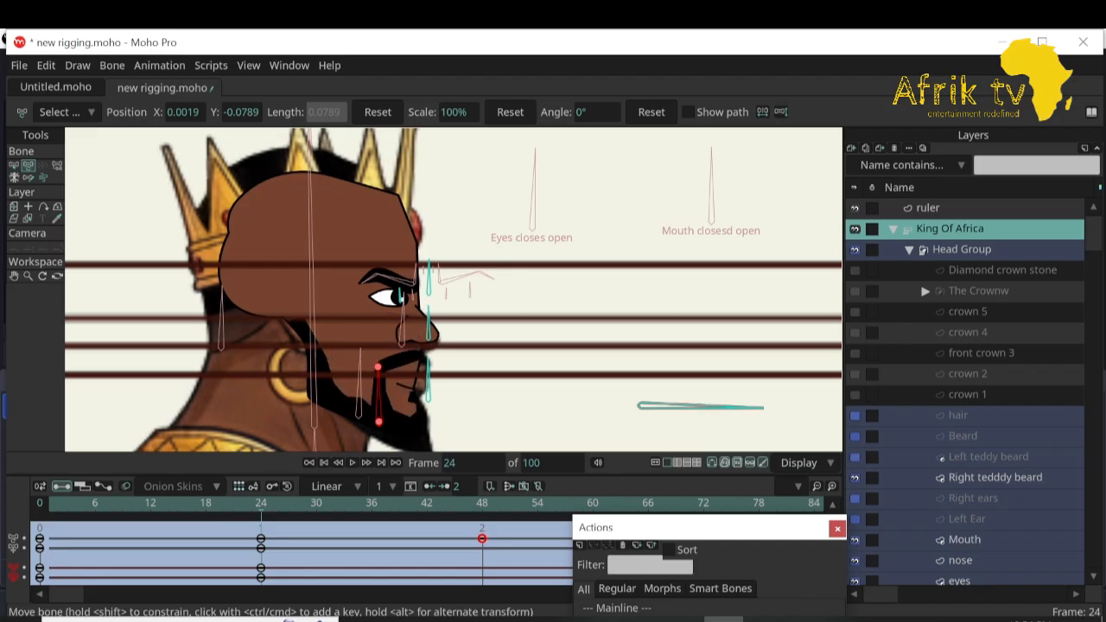
pyautogui.click(854, 456)
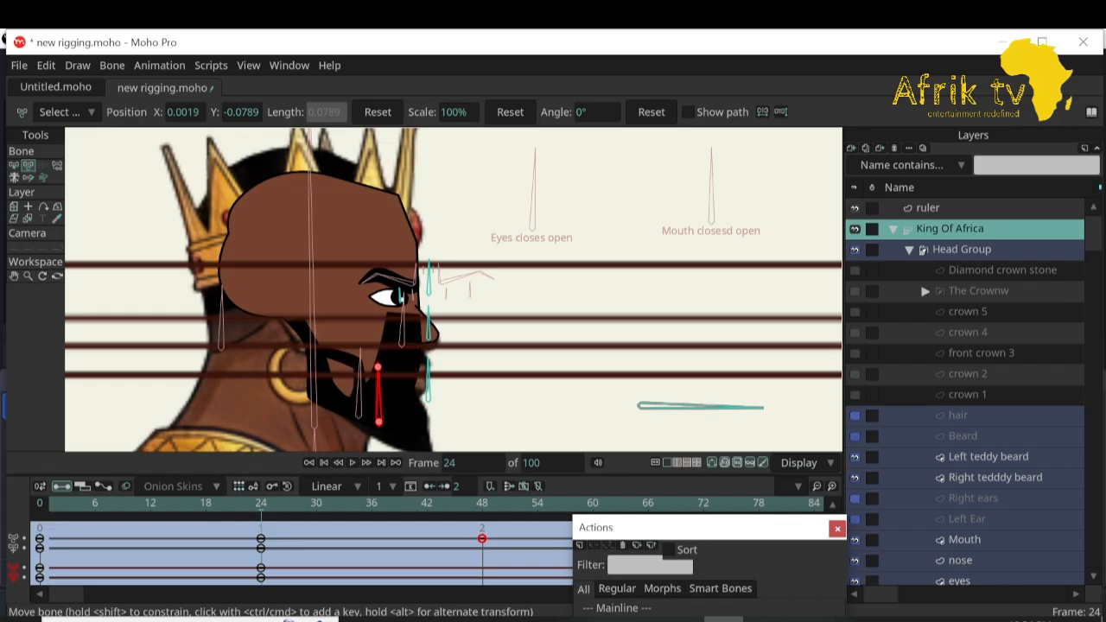
pyautogui.moveTo(377, 395); pyautogui.dragTo(495, 393)
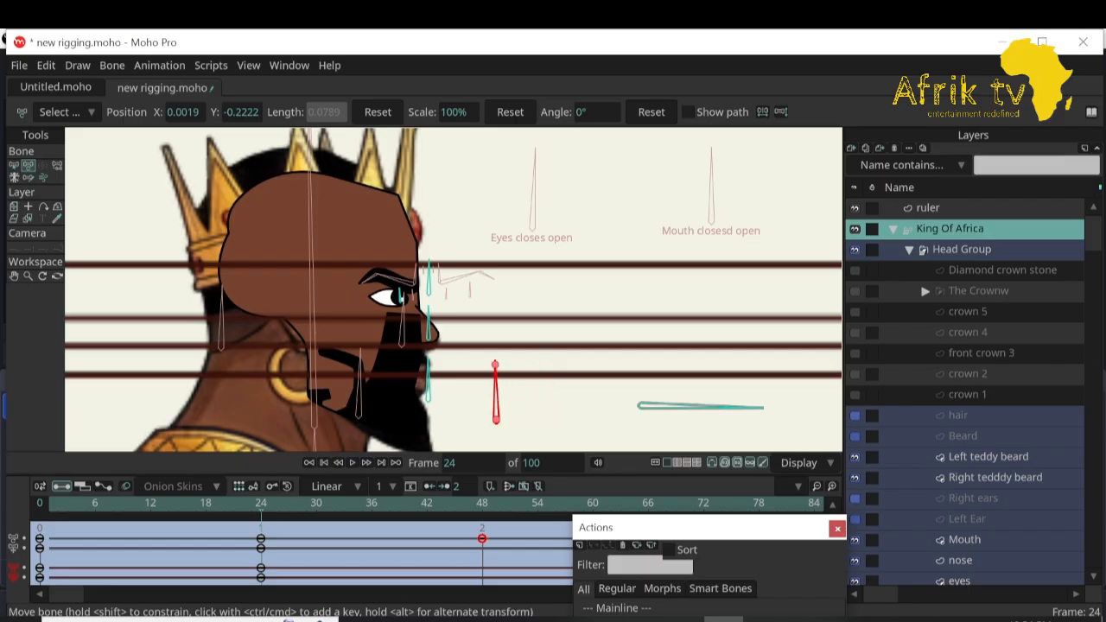
pyautogui.moveTo(261, 504)
pyautogui.mouseDown()
pyautogui.moveTo(40, 503)
pyautogui.moveTo(261, 503)
pyautogui.mouseUp()
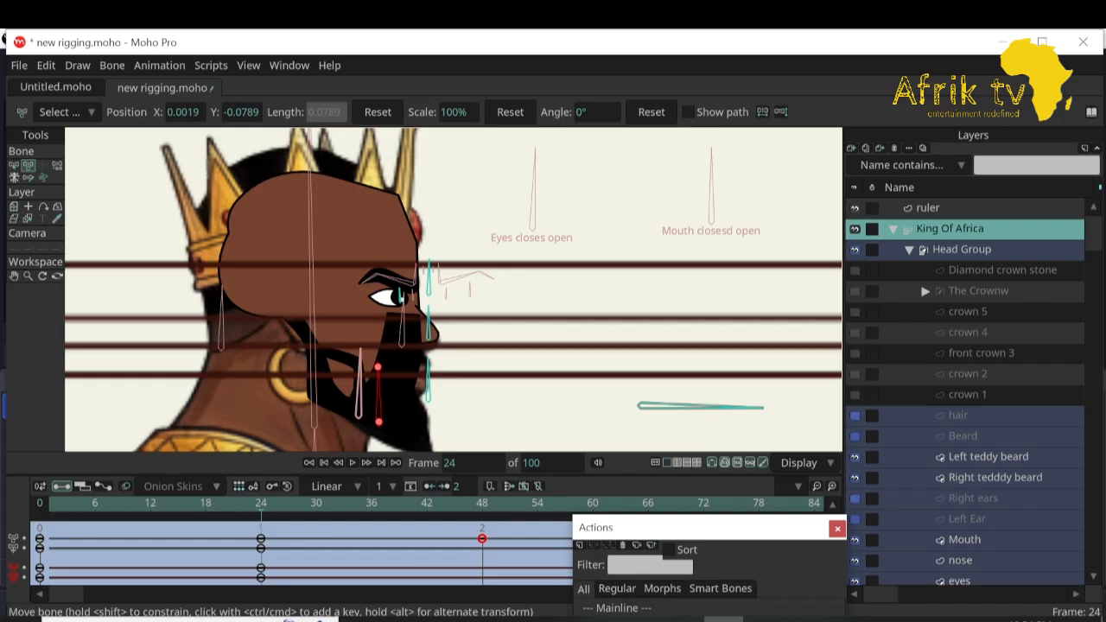
# Move the left beard bone forward past the face at frame 24, to a Y position of about -0.2255.
pyautogui.click(360, 390)
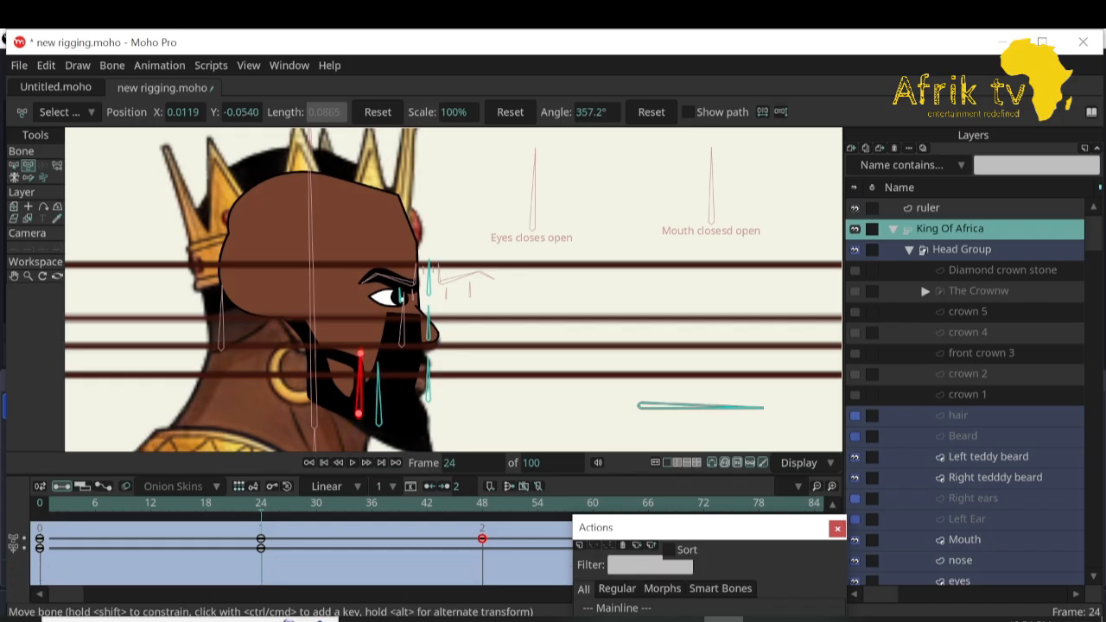
pyautogui.moveTo(360, 384); pyautogui.dragTo(540, 384)
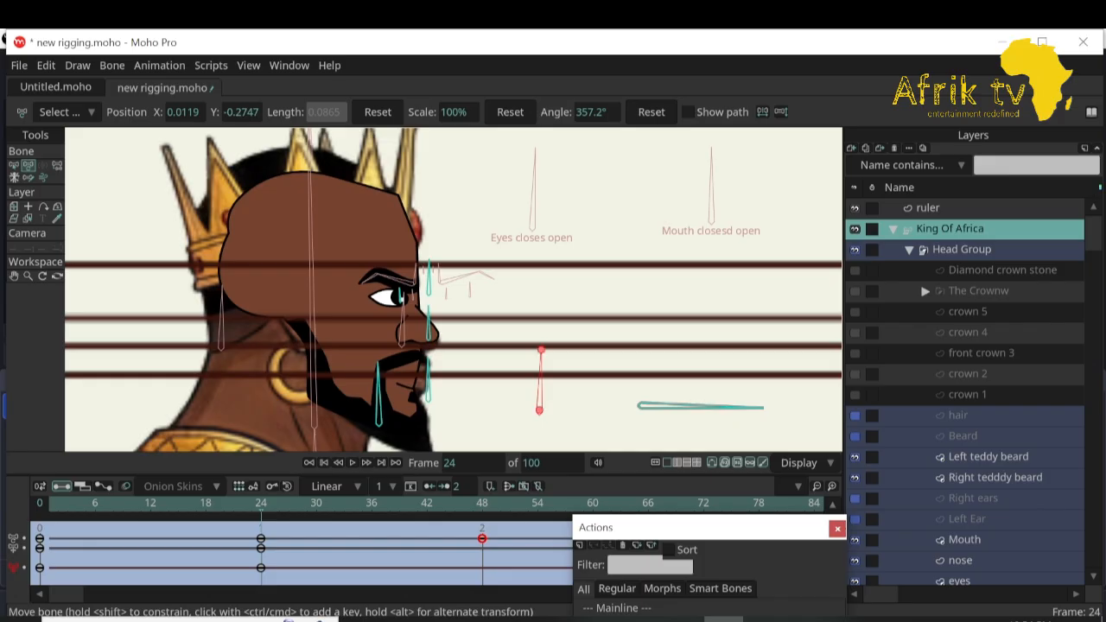
pyautogui.moveTo(261, 503)
pyautogui.mouseDown()
pyautogui.moveTo(40, 503)
pyautogui.moveTo(261, 503)
pyautogui.mouseUp()
pyautogui.moveTo(540, 380); pyautogui.dragTo(498, 380)
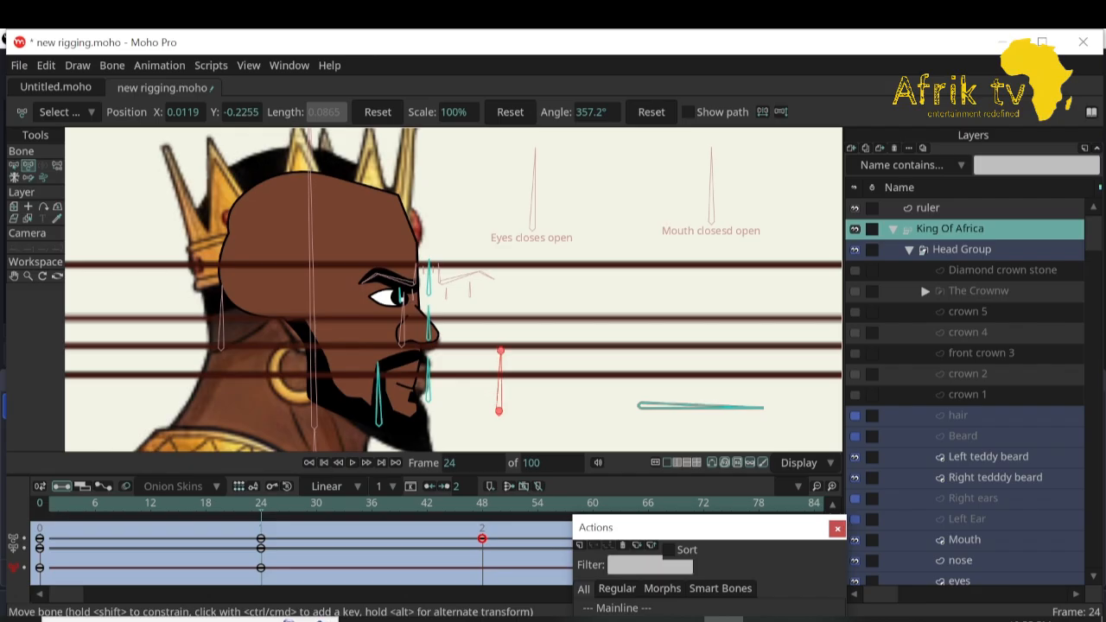
# Return from frame 24 to frame 0 to check the left beard across the head turn.
pyautogui.moveTo(261, 504); pyautogui.dragTo(39, 503)
pyautogui.moveTo(639, 285)
pyautogui.mouseDown()
pyautogui.moveTo(738, 348)
pyautogui.moveTo(648, 283)
pyautogui.mouseUp()
pyautogui.hotkey('ctrl', 'Left')
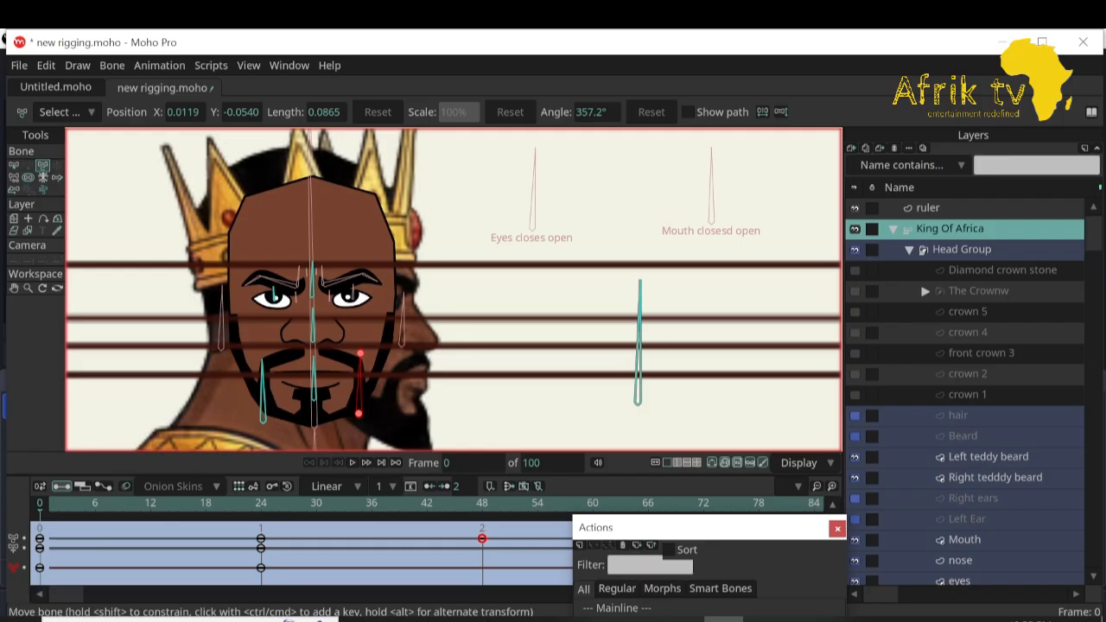
# Show the Left Ear and Right ears layers, checking the ears at frame 0 and frame 24.
pyautogui.press('Right')
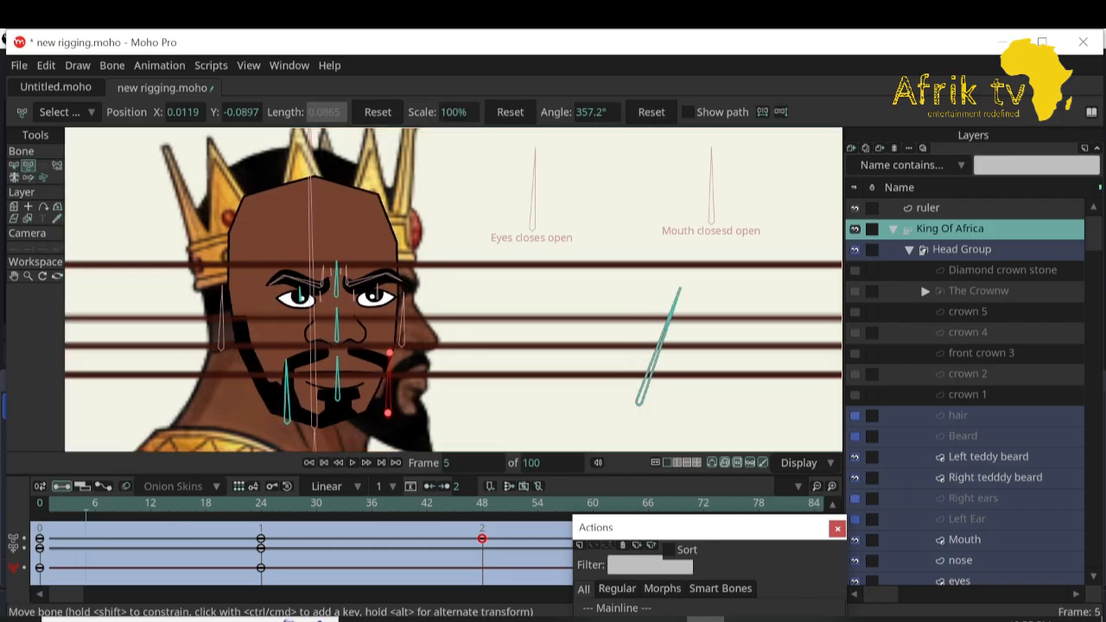
pyautogui.press('Left')
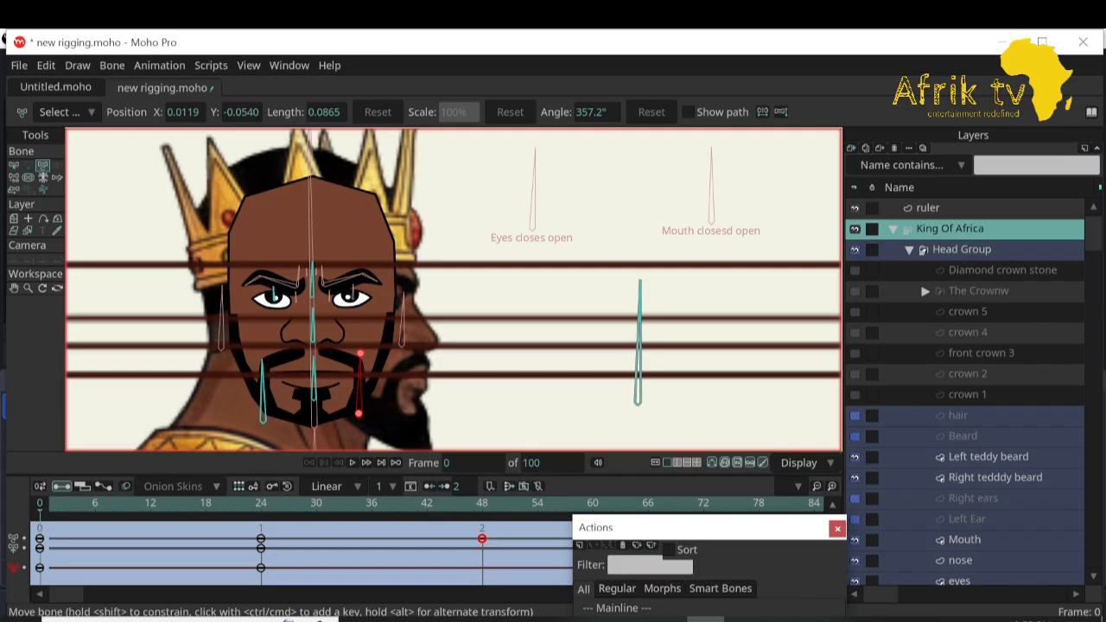
pyautogui.moveTo(40, 504); pyautogui.dragTo(261, 503)
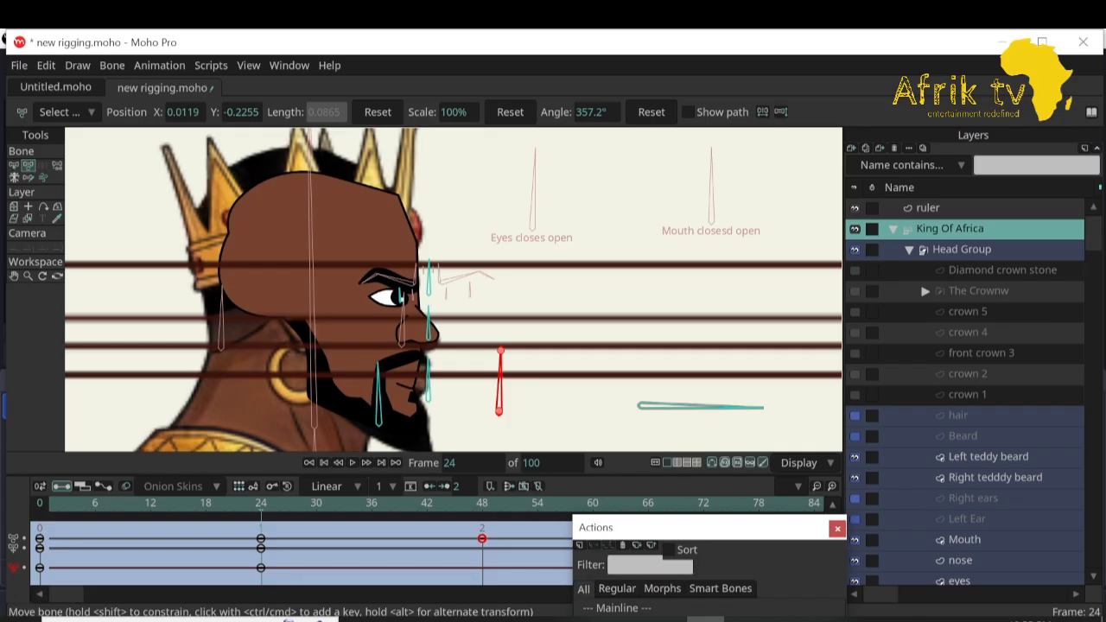
pyautogui.click(966, 519)
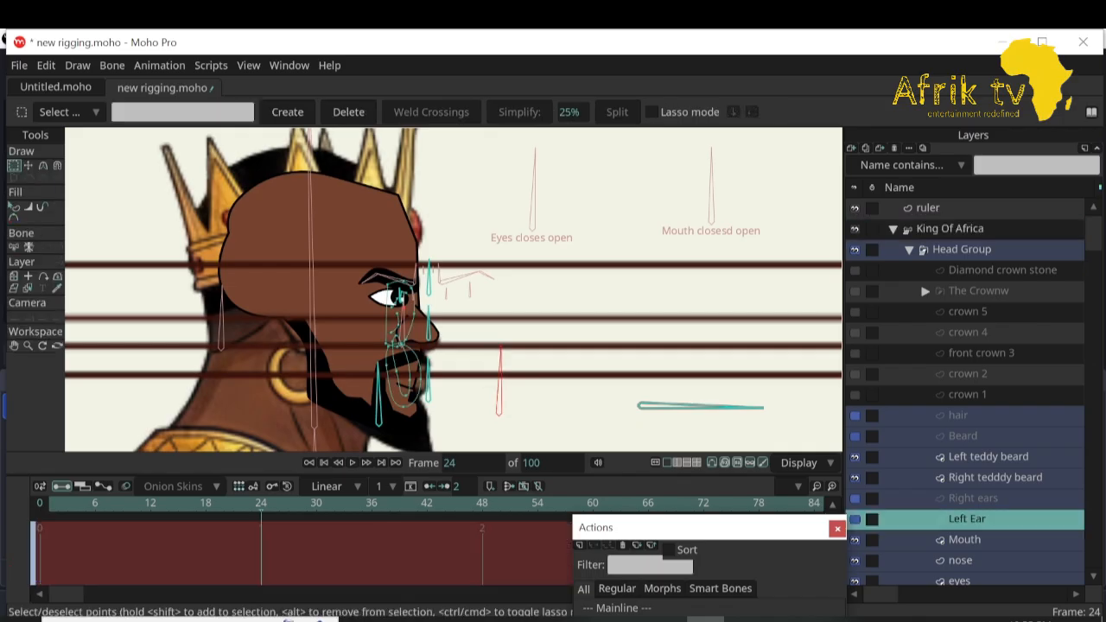
pyautogui.click(854, 519)
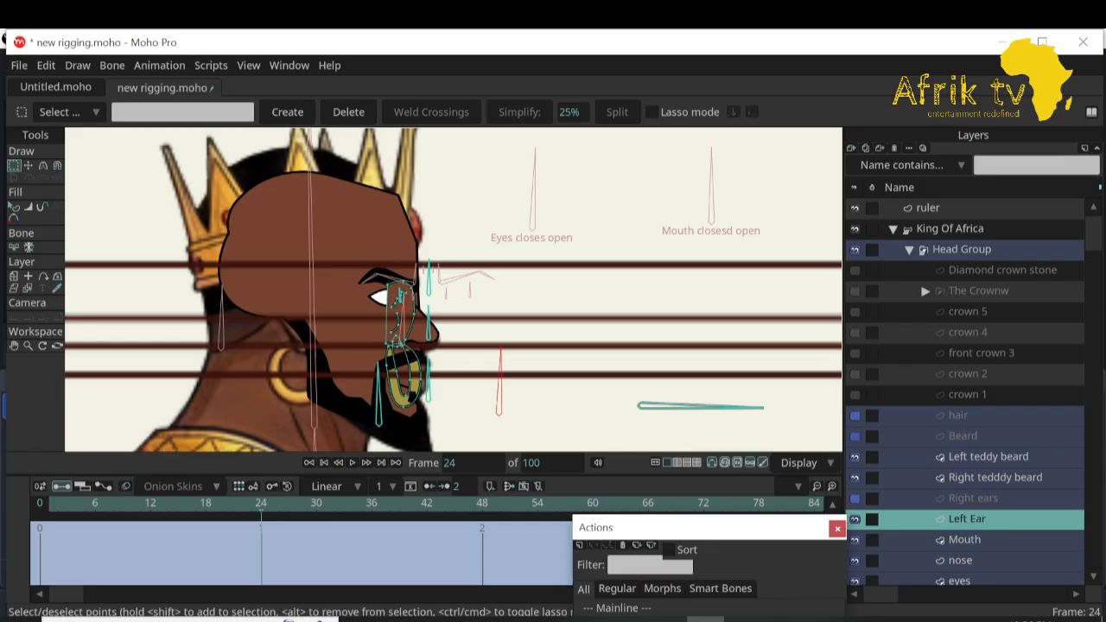
pyautogui.scroll(-4, 967, 389)
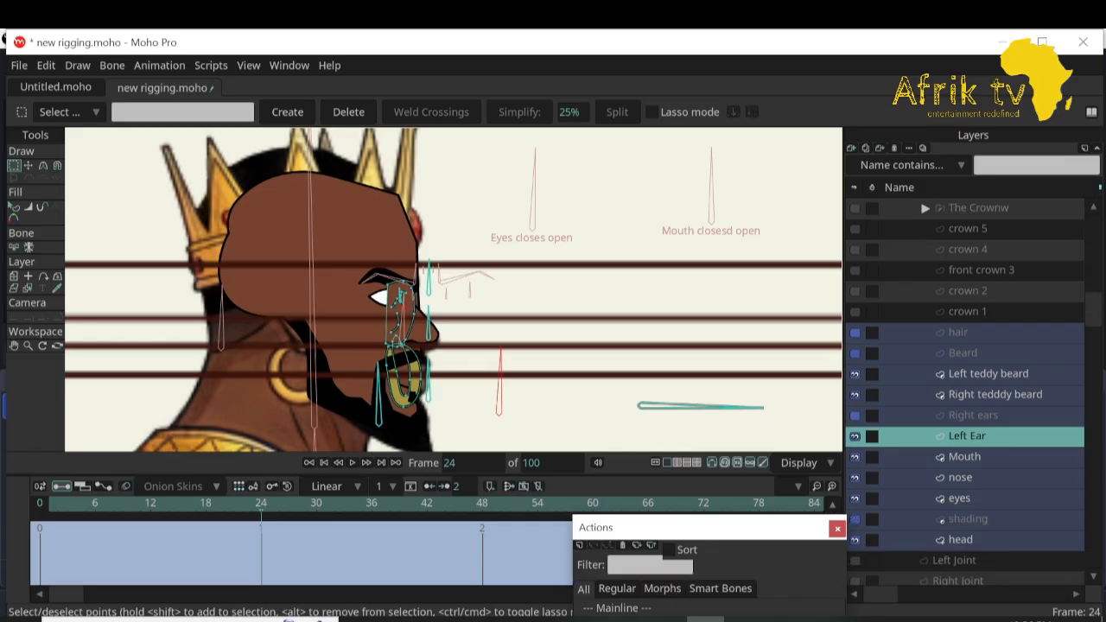
pyautogui.moveTo(261, 504); pyautogui.dragTo(40, 503)
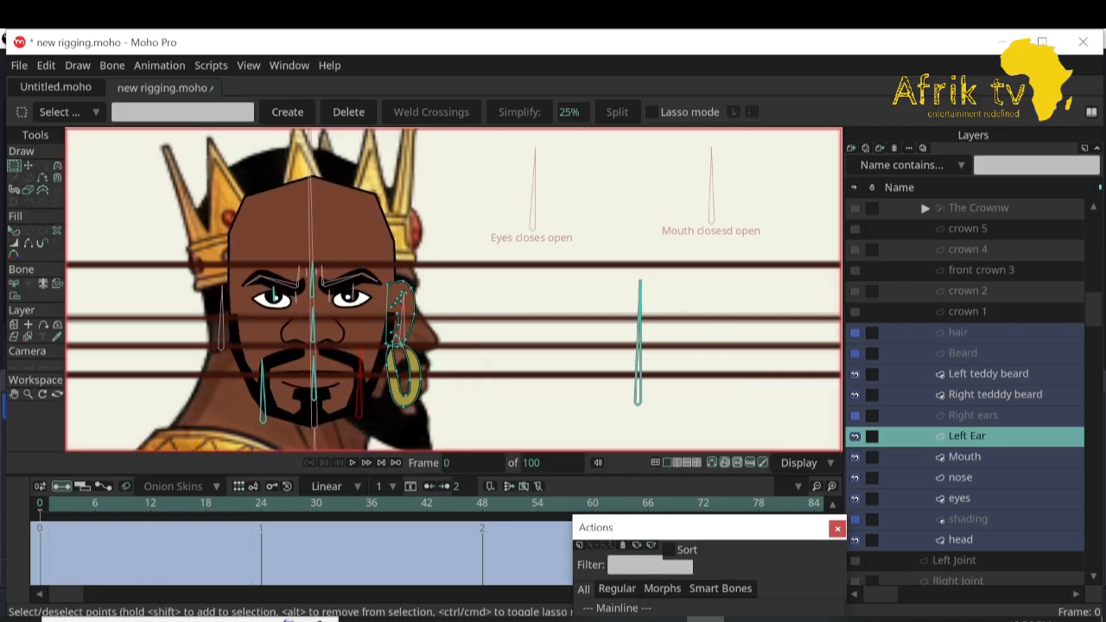
pyautogui.click(854, 416)
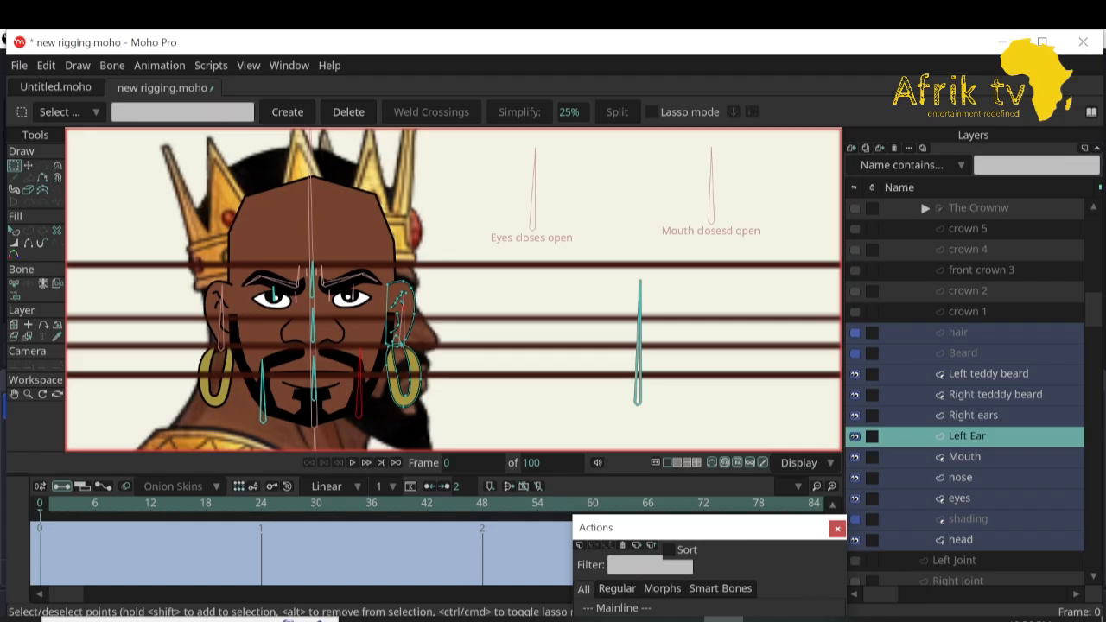
pyautogui.moveTo(40, 503); pyautogui.dragTo(261, 504)
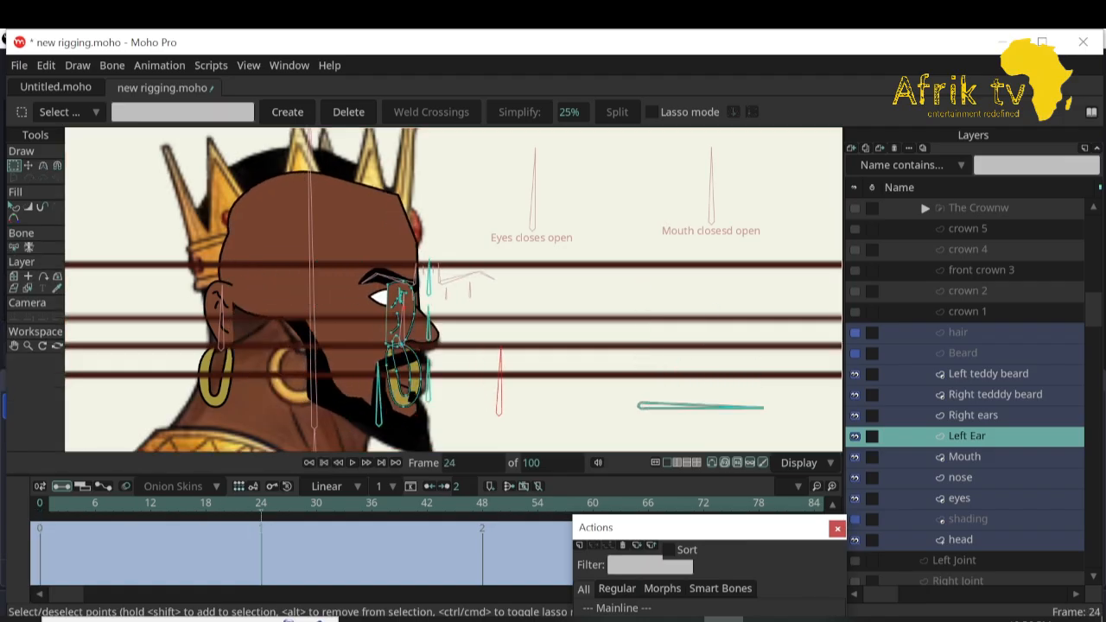
# On the King Of Africa layer at frame 24, move the right ear bone inward onto the head to about X 0.0957, Y 0.0253.
pyautogui.scroll(3, 963, 389)
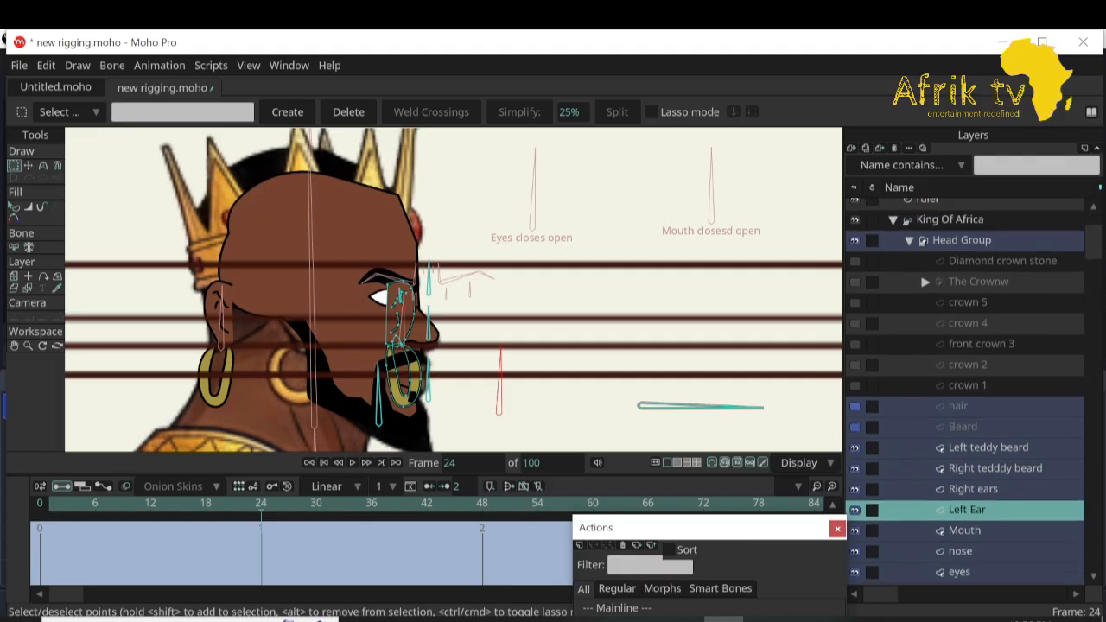
pyautogui.click(949, 229)
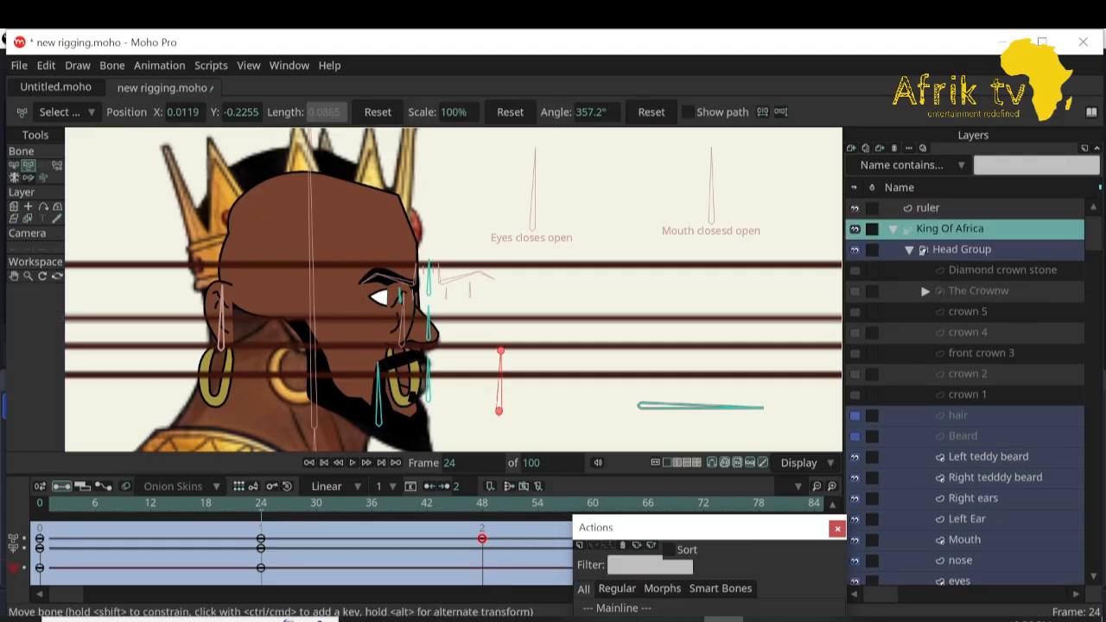
pyautogui.click(221, 323)
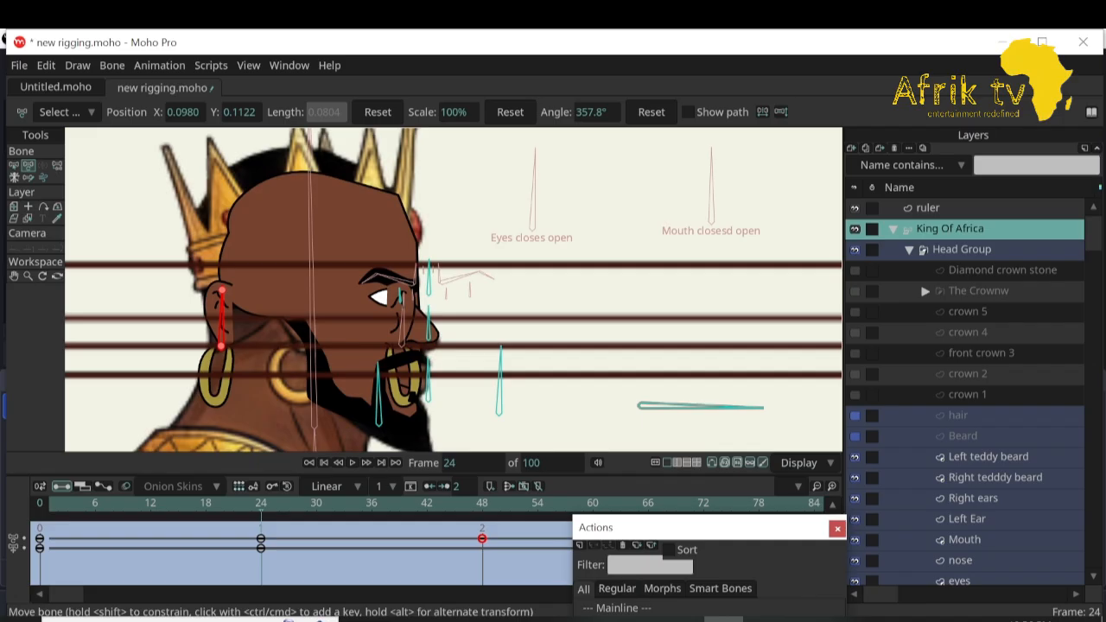
pyautogui.moveTo(221, 323); pyautogui.dragTo(325, 306)
pyautogui.hotkey('ctrl', 'z')
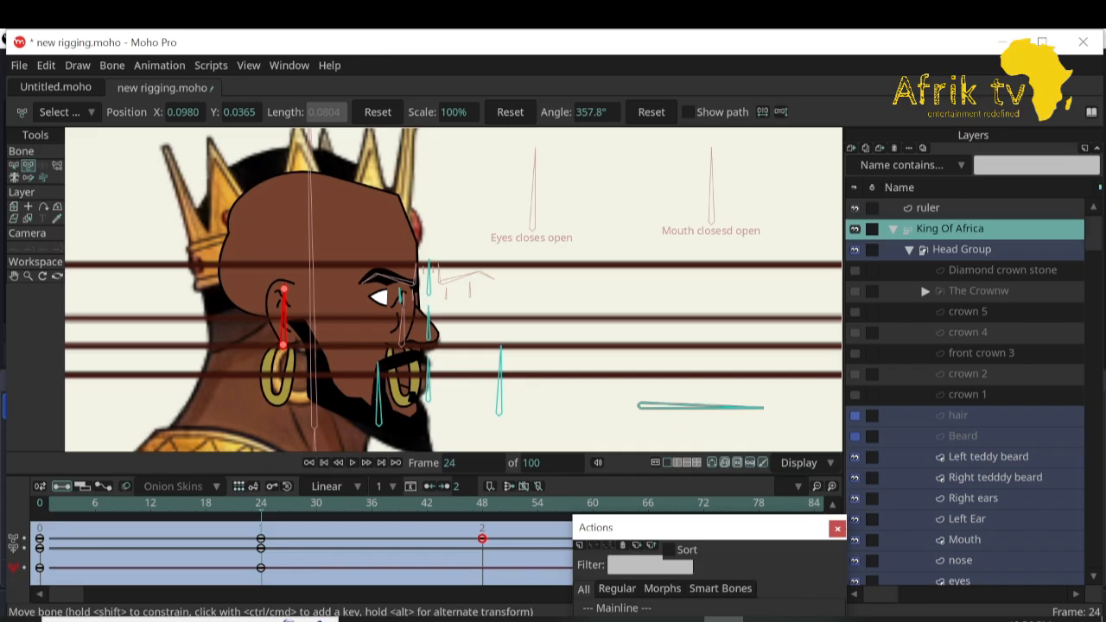
pyautogui.moveTo(284, 289); pyautogui.dragTo(292, 291)
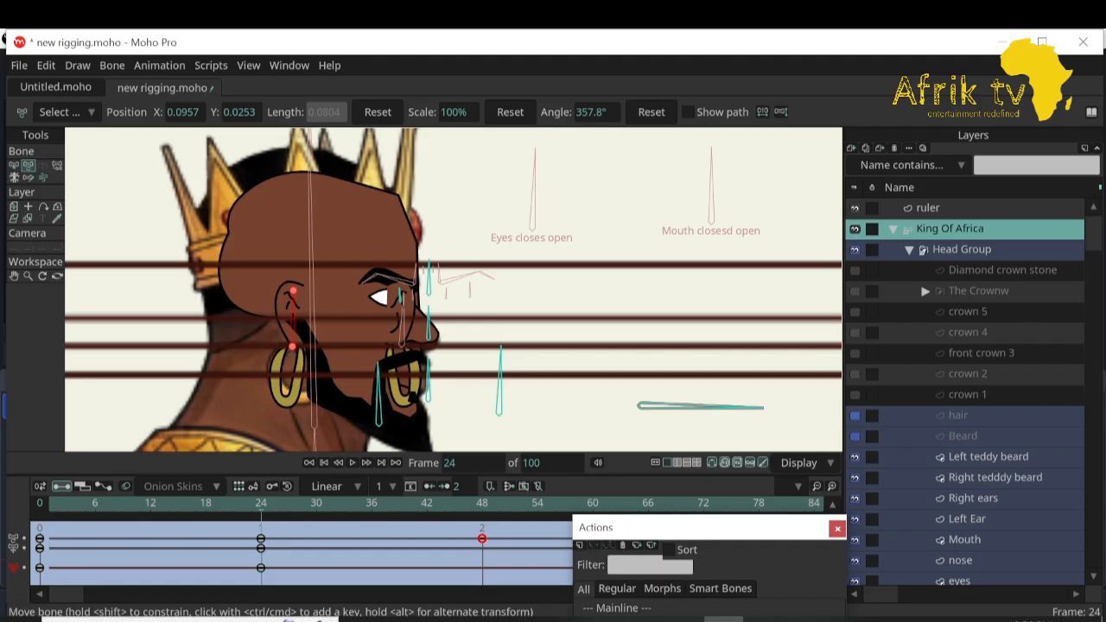
# Go back to frame 2 and move the Right ears layer above the hair layer in Head Group.
pyautogui.hotkey('ctrl', 'shift', 'Left')
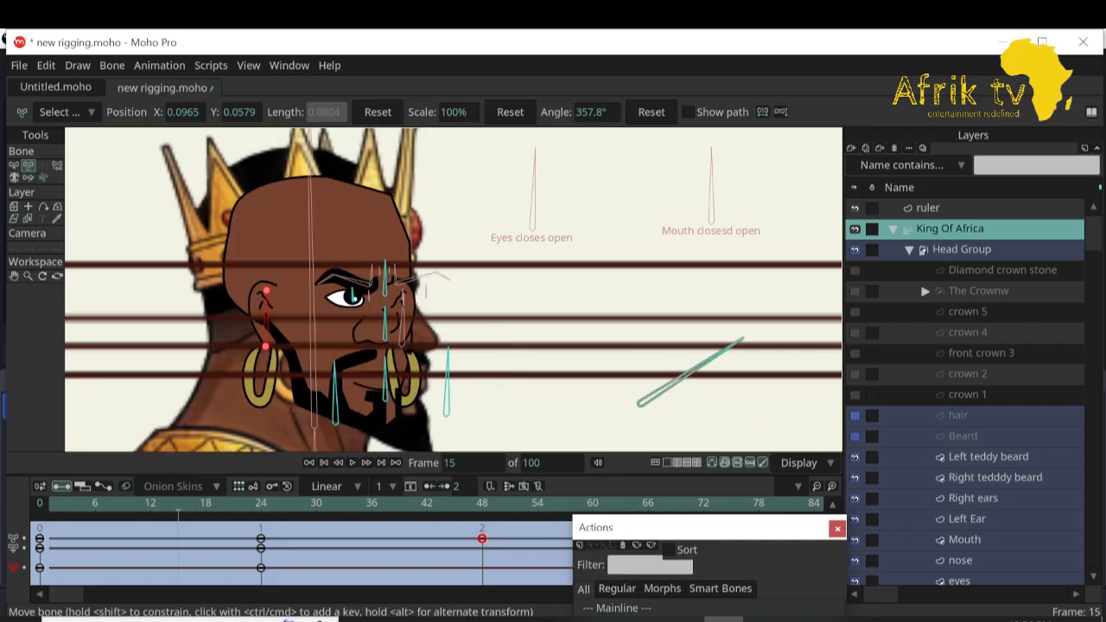
pyautogui.hotkey('ctrl', 'Right')
pyautogui.hotkey('ctrl', 'Right')
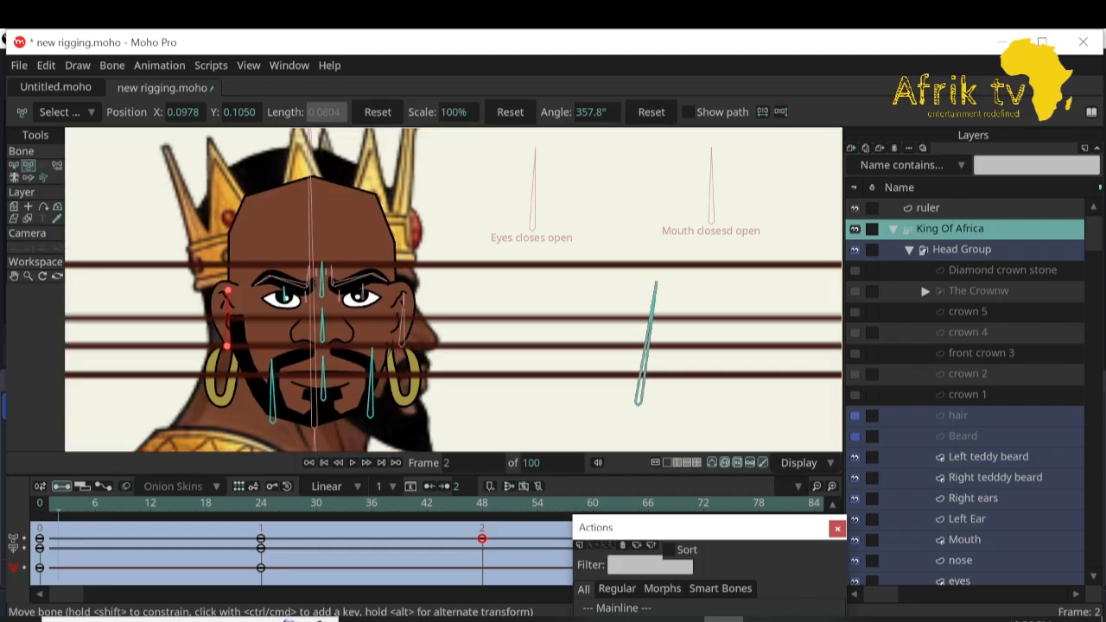
pyautogui.click(972, 498)
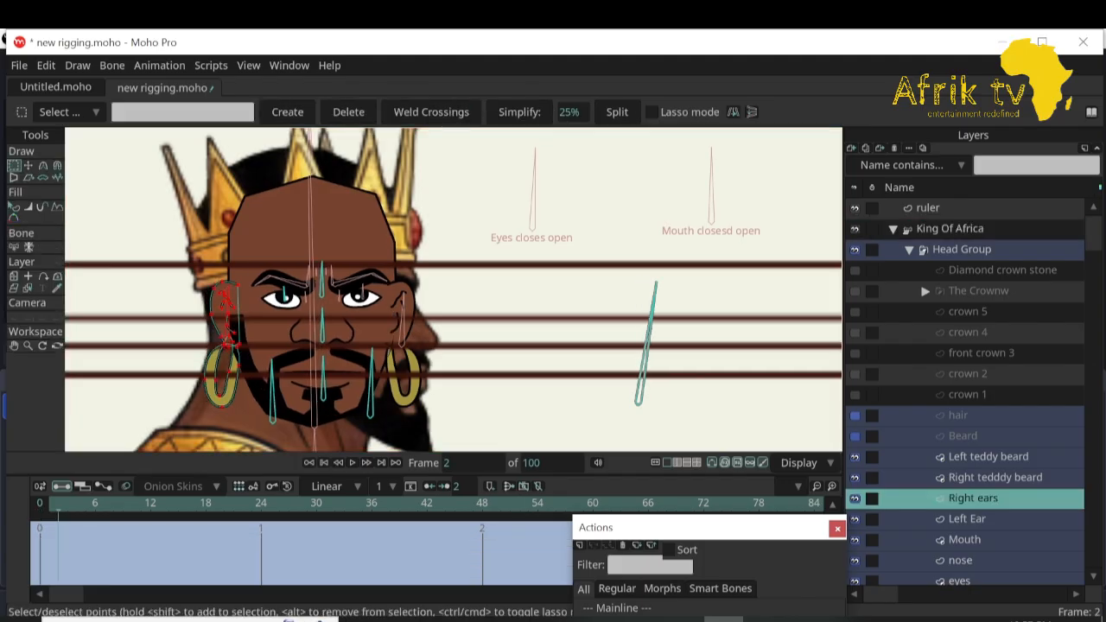
pyautogui.moveTo(973, 499); pyautogui.dragTo(966, 408)
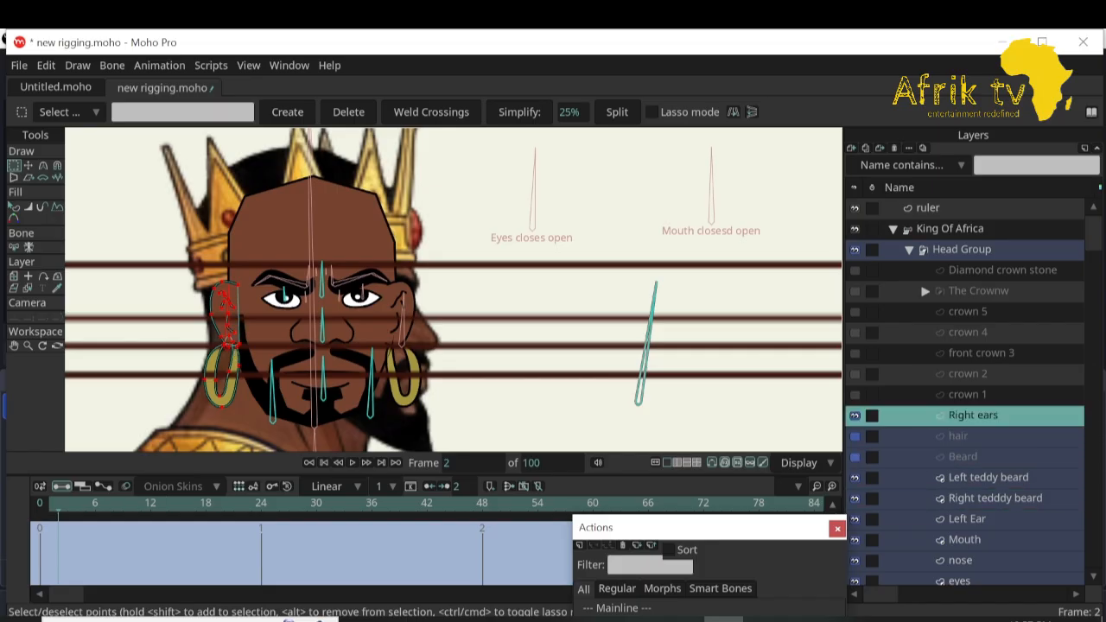
# At frame 2, move the Left Ear layer below the head layer in Head Group.
pyautogui.moveTo(58, 504)
pyautogui.mouseDown()
pyautogui.moveTo(261, 504)
pyautogui.moveTo(39, 503)
pyautogui.moveTo(58, 504)
pyautogui.mouseUp()
pyautogui.scroll(-4, 964, 393)
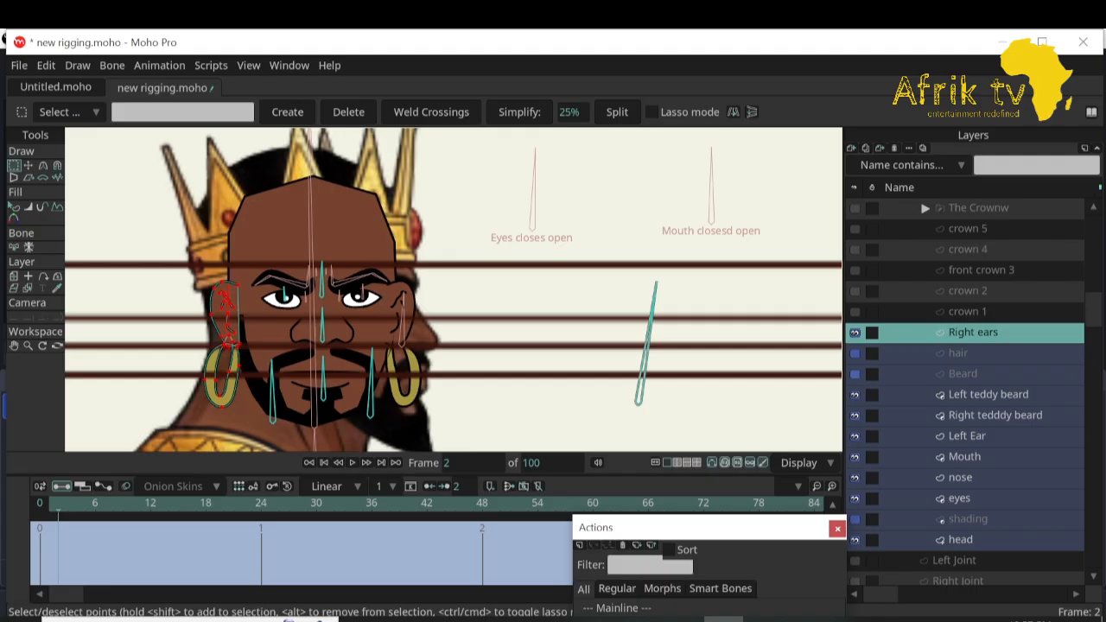
pyautogui.click(966, 437)
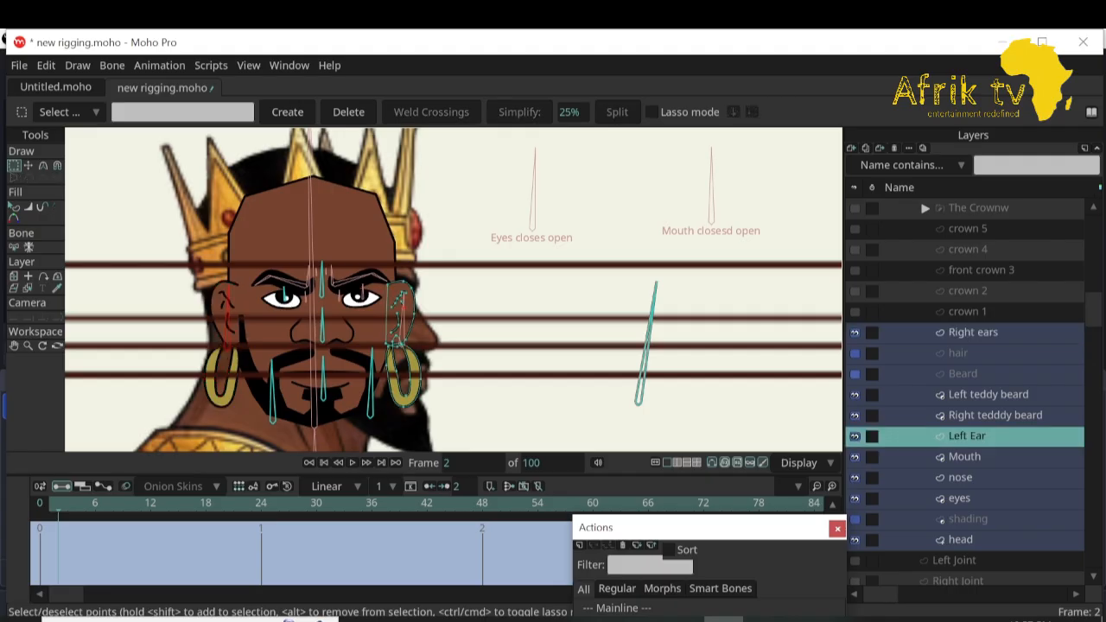
pyautogui.moveTo(967, 436); pyautogui.dragTo(966, 550)
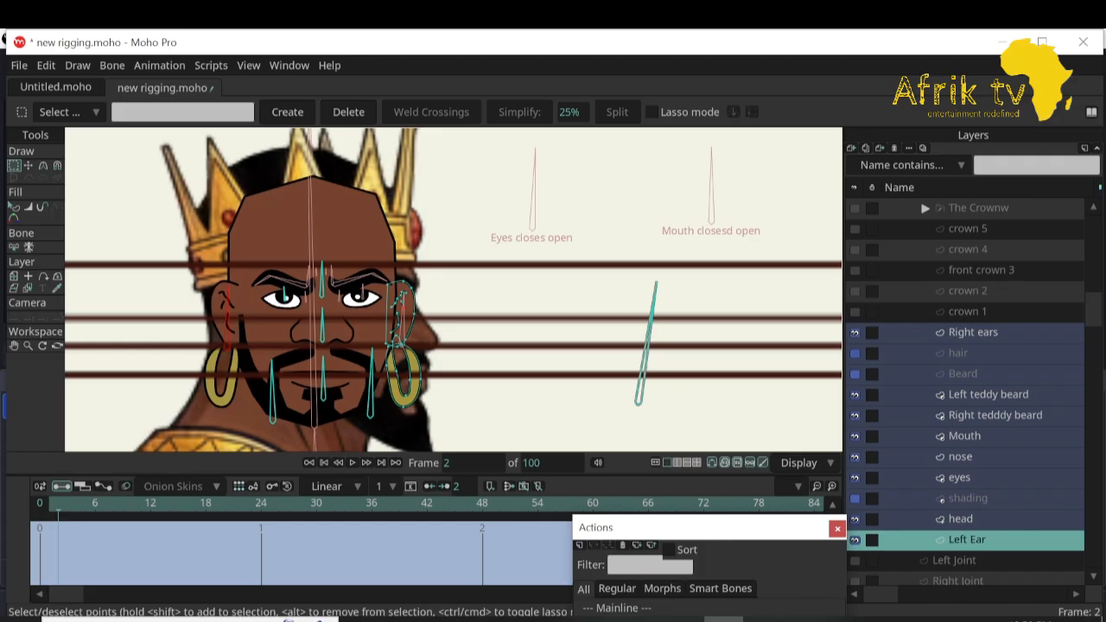
pyautogui.moveTo(58, 504)
pyautogui.mouseDown()
pyautogui.moveTo(252, 503)
pyautogui.moveTo(49, 503)
pyautogui.moveTo(59, 504)
pyautogui.mouseUp()
# Select the left ear bone on the King Of Africa layer and go to frame 24.
pyautogui.click(27, 345)
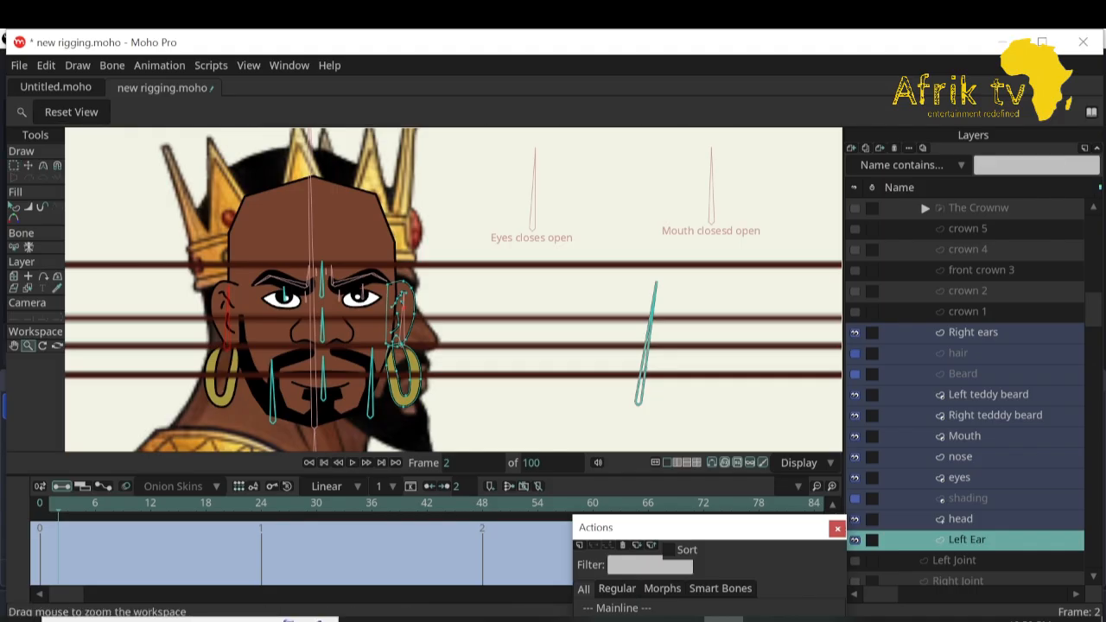
pyautogui.moveTo(313, 368); pyautogui.dragTo(374, 369)
pyautogui.scroll(2, 965, 389)
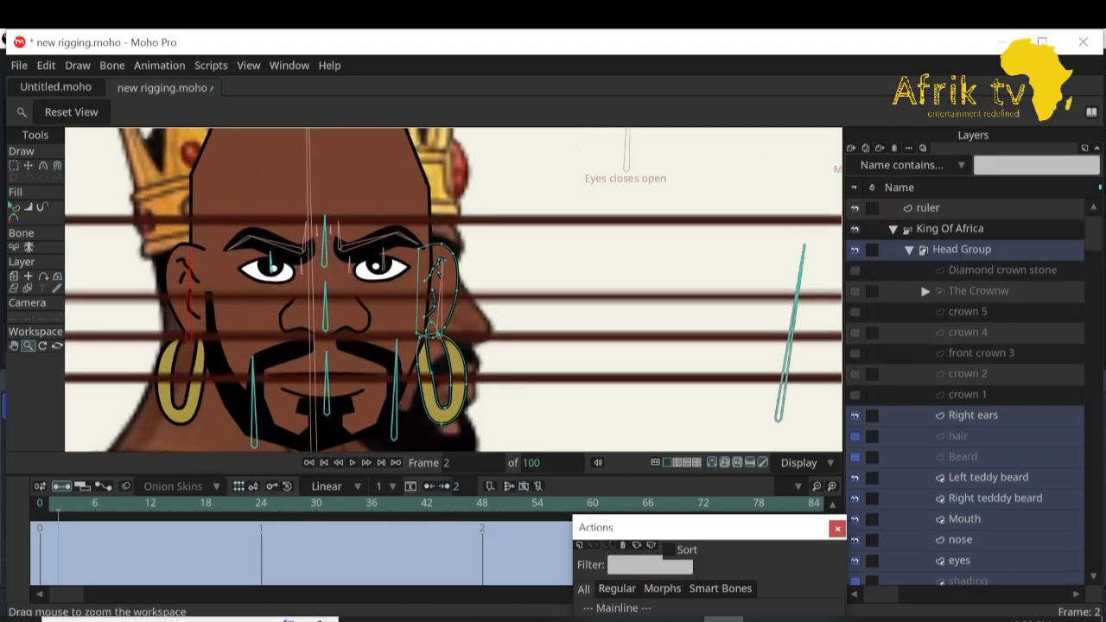
pyautogui.click(949, 229)
pyautogui.press('t')
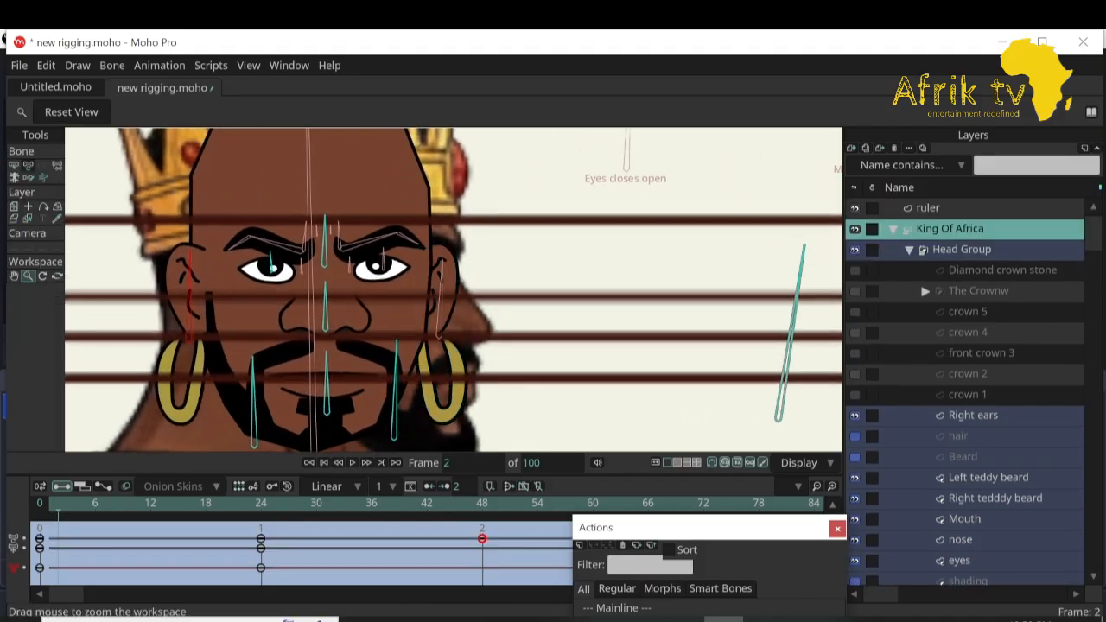
pyautogui.click(441, 304)
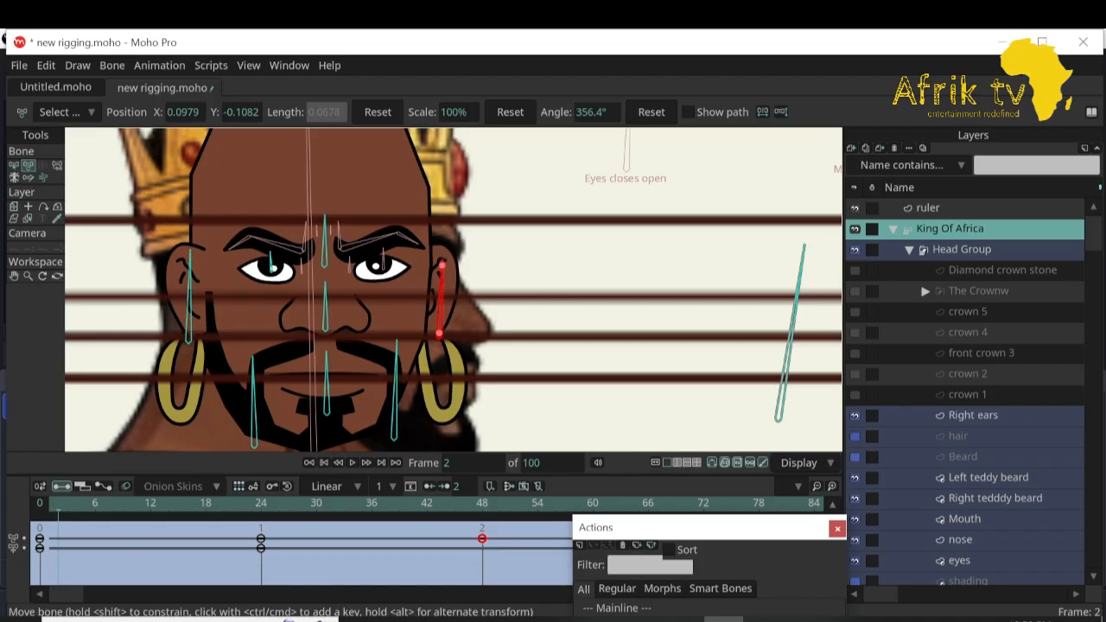
pyautogui.moveTo(441, 298); pyautogui.dragTo(439, 347)
pyautogui.hotkey('ctrl', 'z')
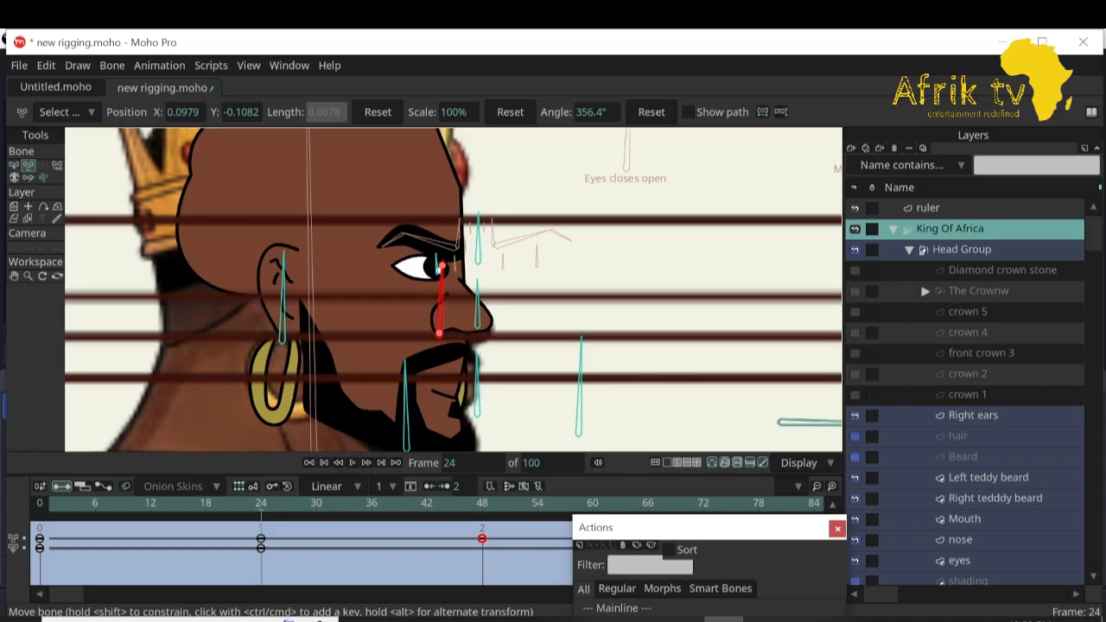
# At frame 24, move the left ear bone behind the head to hide the ear and earring, at about X 0.0994, Y -0.0293.
pyautogui.moveTo(439, 331); pyautogui.dragTo(294, 322)
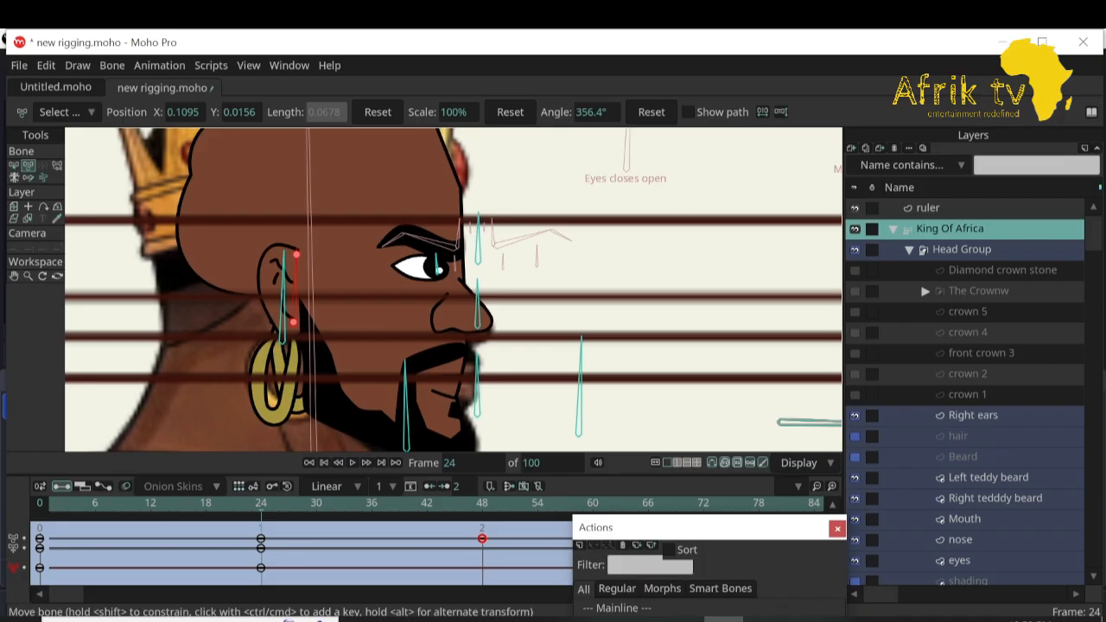
pyautogui.scroll(-3, 967, 389)
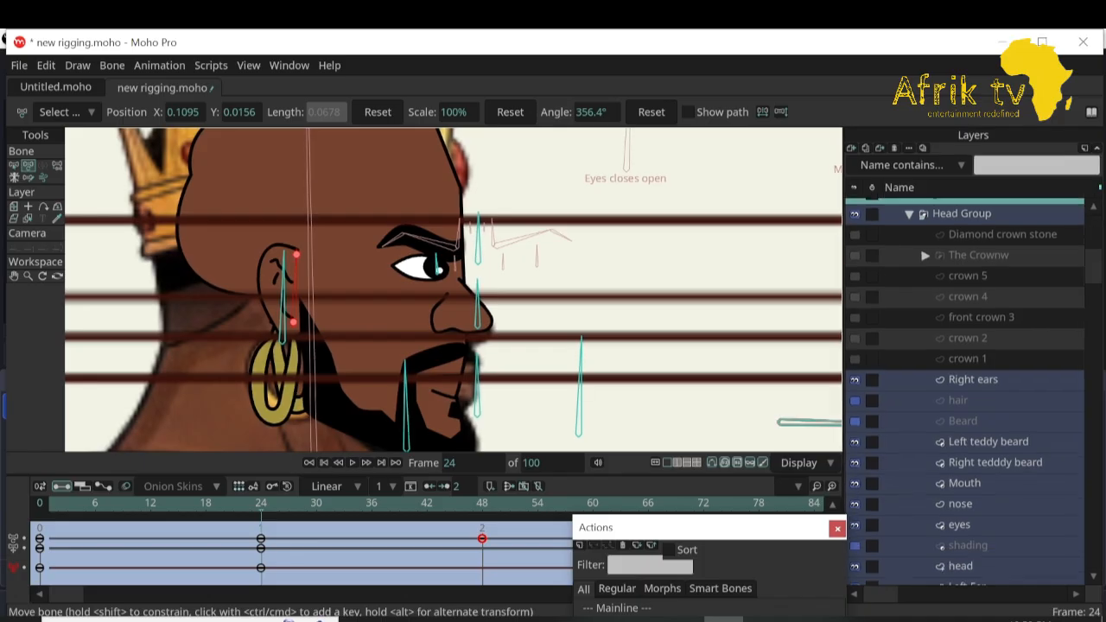
pyautogui.scroll(-3, 967, 389)
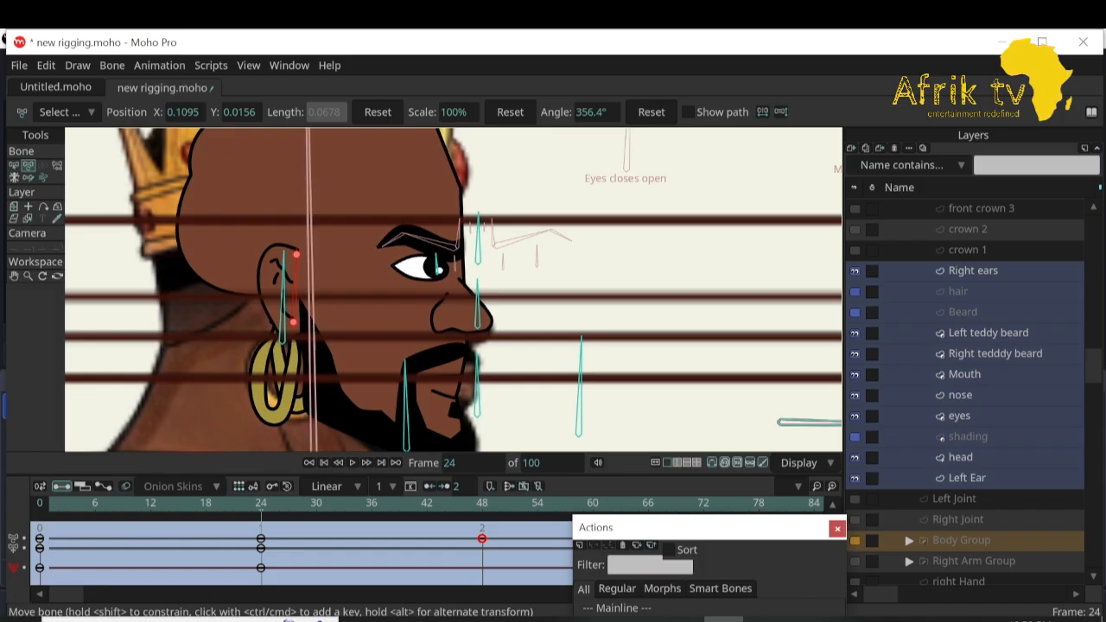
pyautogui.moveTo(296, 255); pyautogui.dragTo(308, 254)
pyautogui.hotkey('ctrl', 'z')
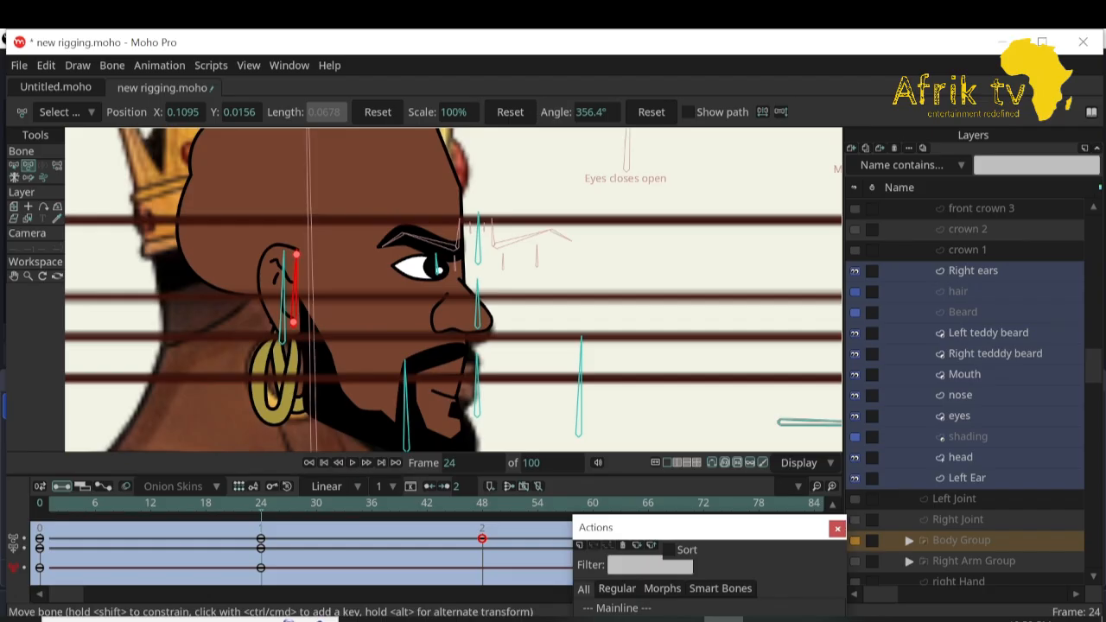
pyautogui.moveTo(294, 322); pyautogui.dragTo(346, 332)
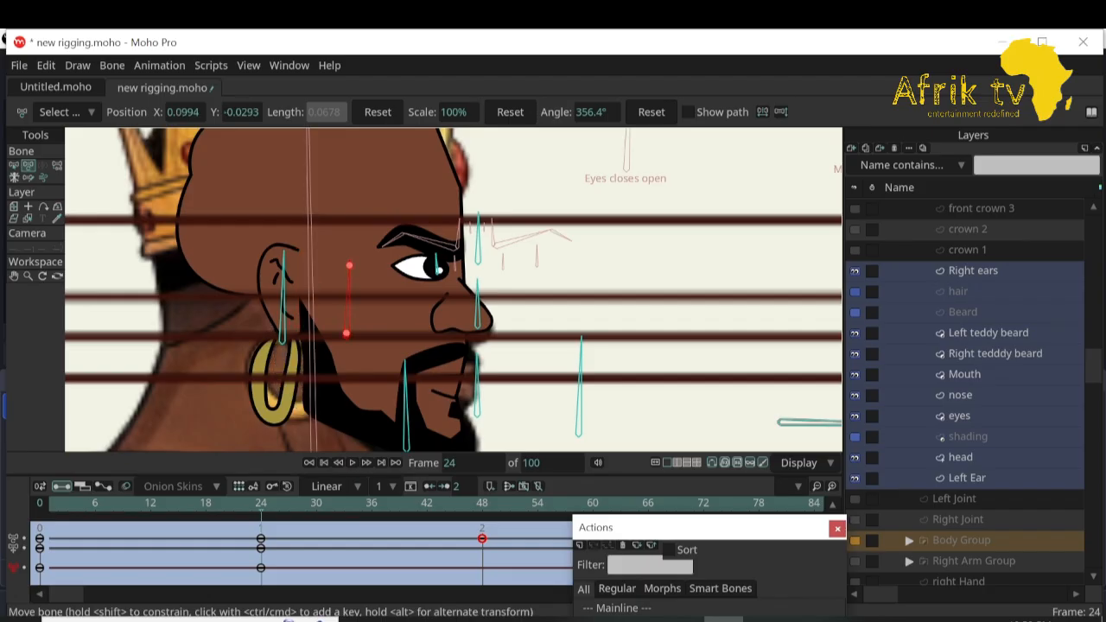
# Return to frame 0 and show the hair layer in Head Group.
pyautogui.moveTo(260, 504); pyautogui.dragTo(39, 503)
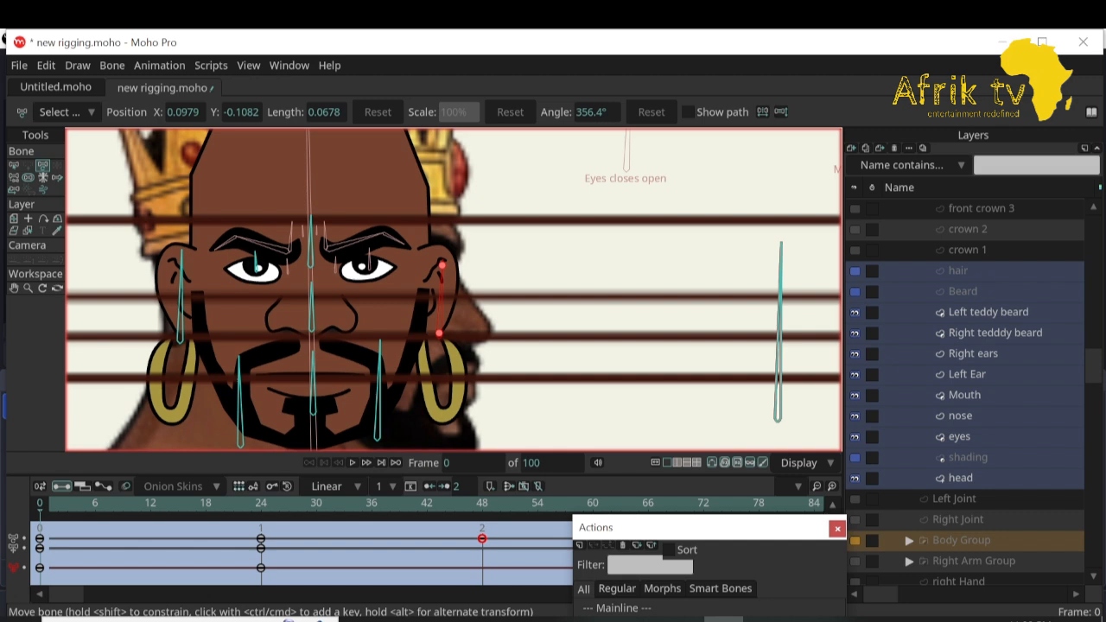
pyautogui.scroll(-2, 965, 392)
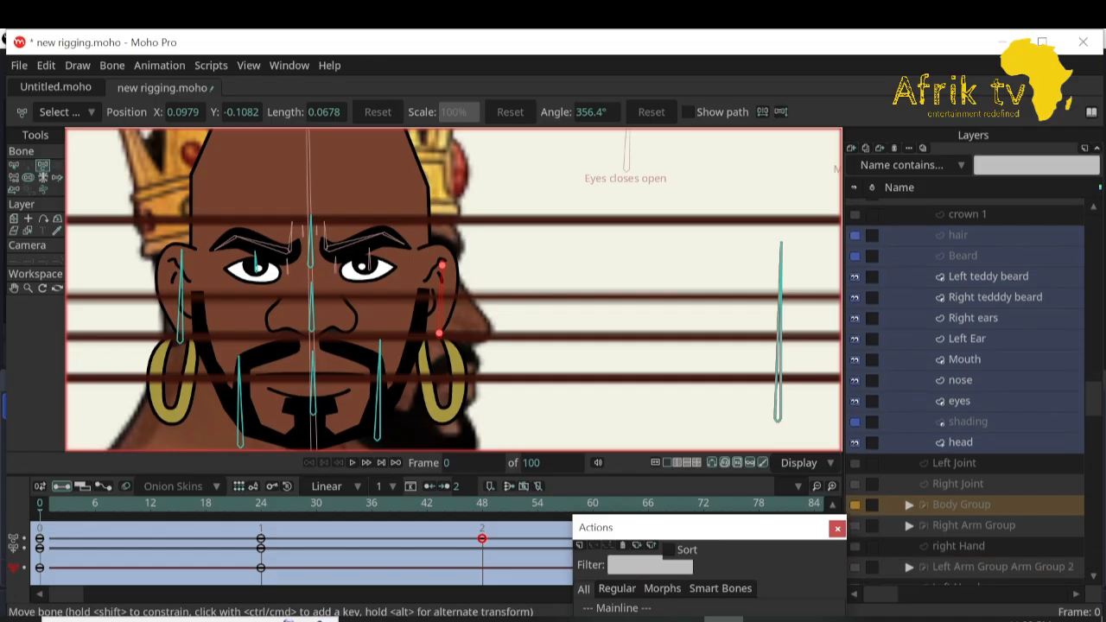
pyautogui.scroll(1, 965, 392)
pyautogui.scroll(3, 965, 392)
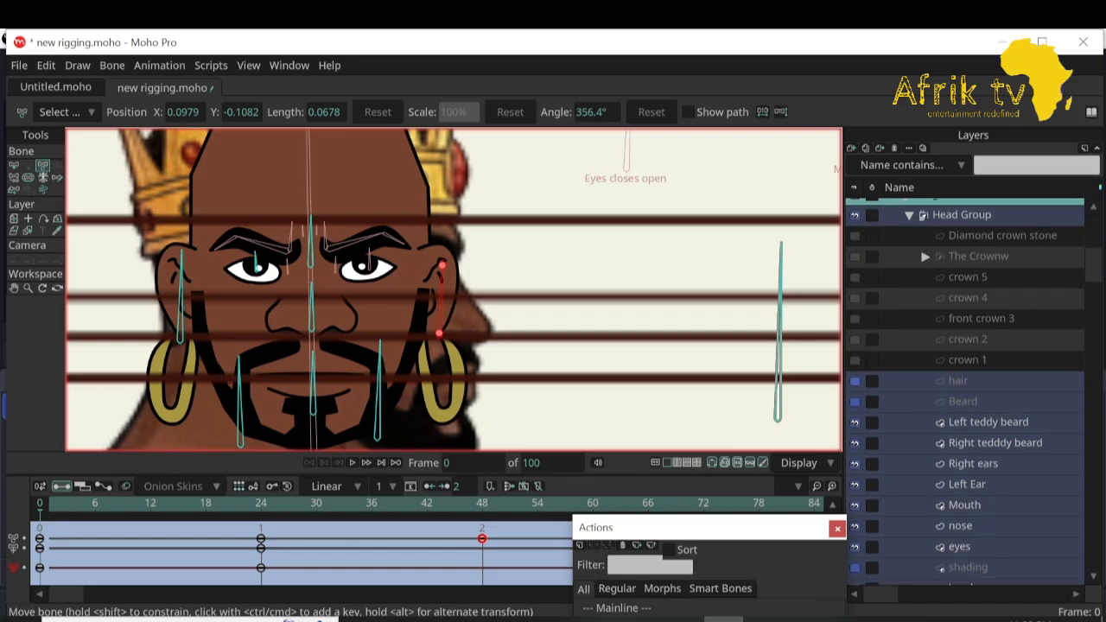
pyautogui.click(854, 380)
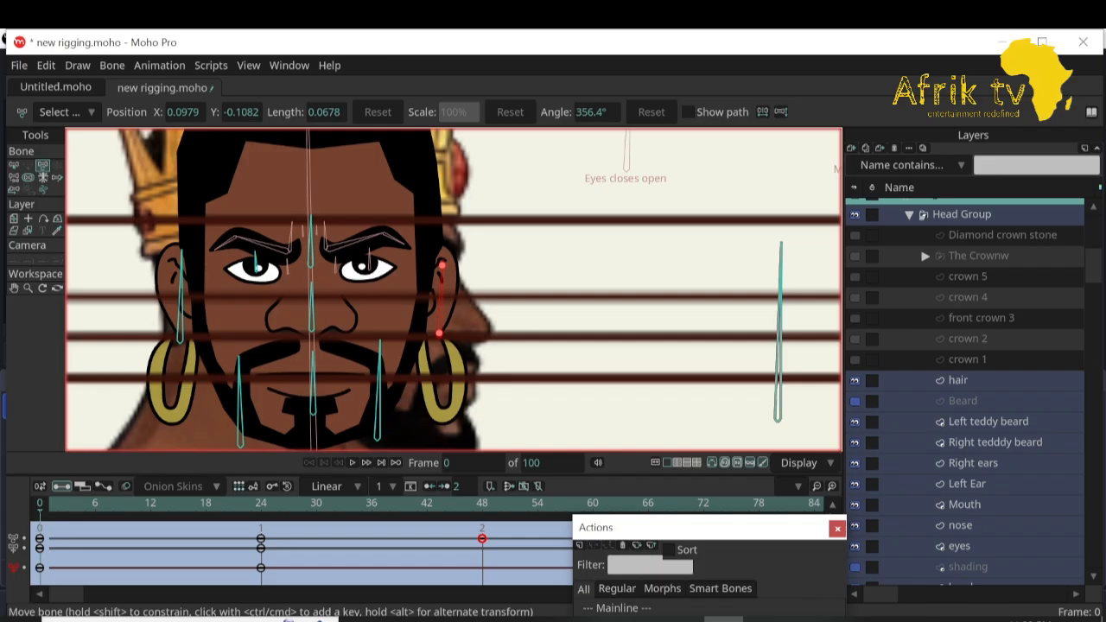
# On the hair layer at frame 24, move the outer hair outline forward to about X 0.0653, Y 0.6872.
pyautogui.click(958, 380)
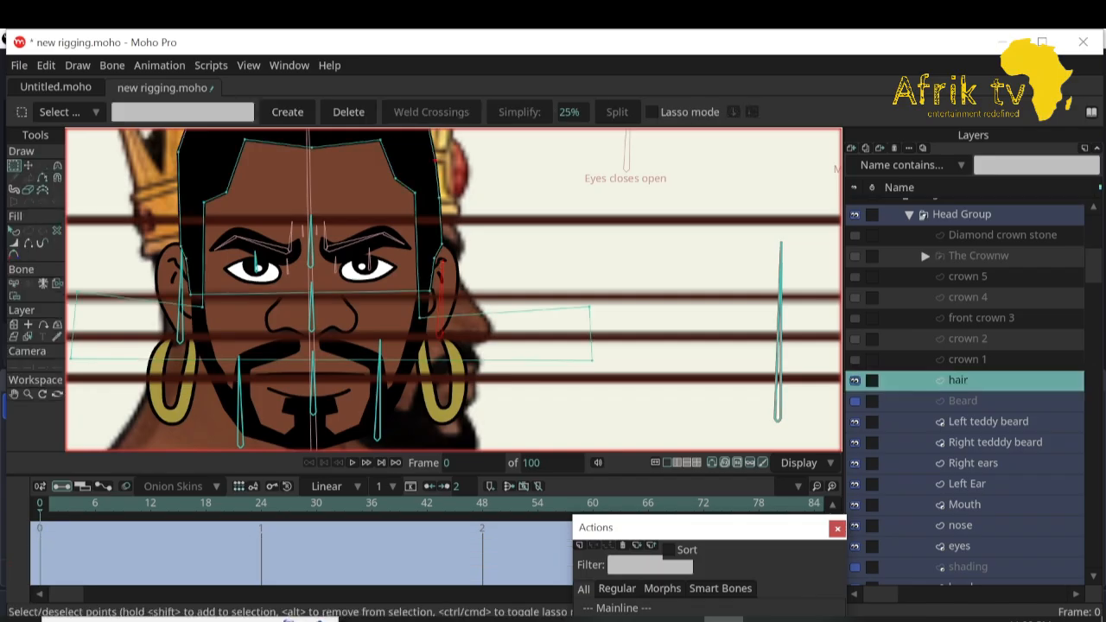
pyautogui.moveTo(39, 504); pyautogui.dragTo(261, 503)
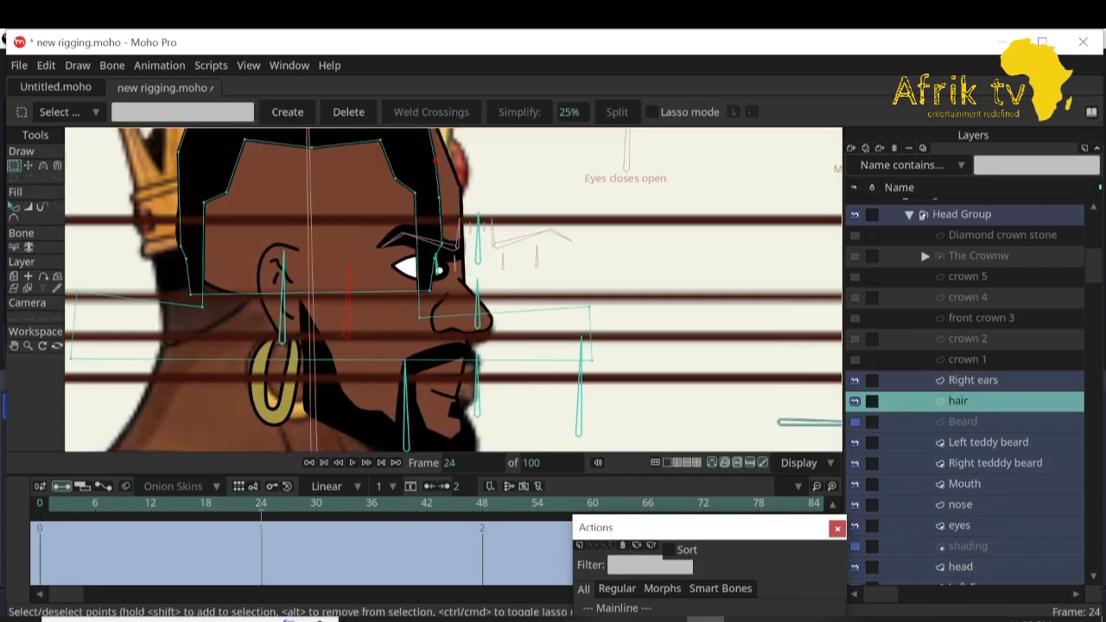
pyautogui.click(14, 345)
pyautogui.moveTo(432, 259); pyautogui.dragTo(421, 319)
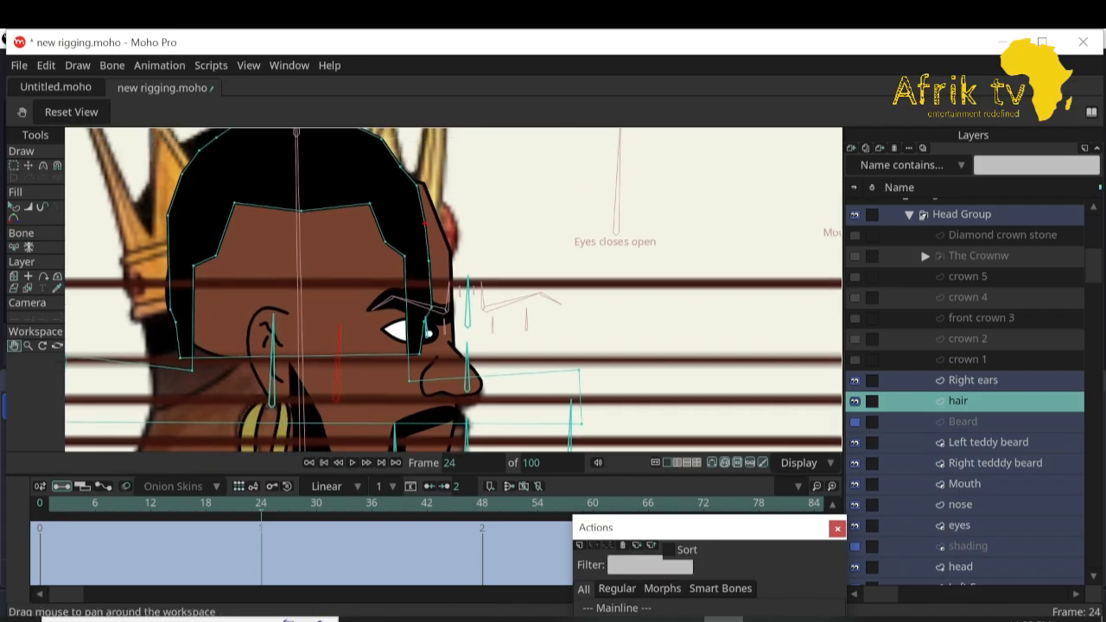
pyautogui.click(28, 345)
pyautogui.moveTo(285, 327); pyautogui.dragTo(229, 327)
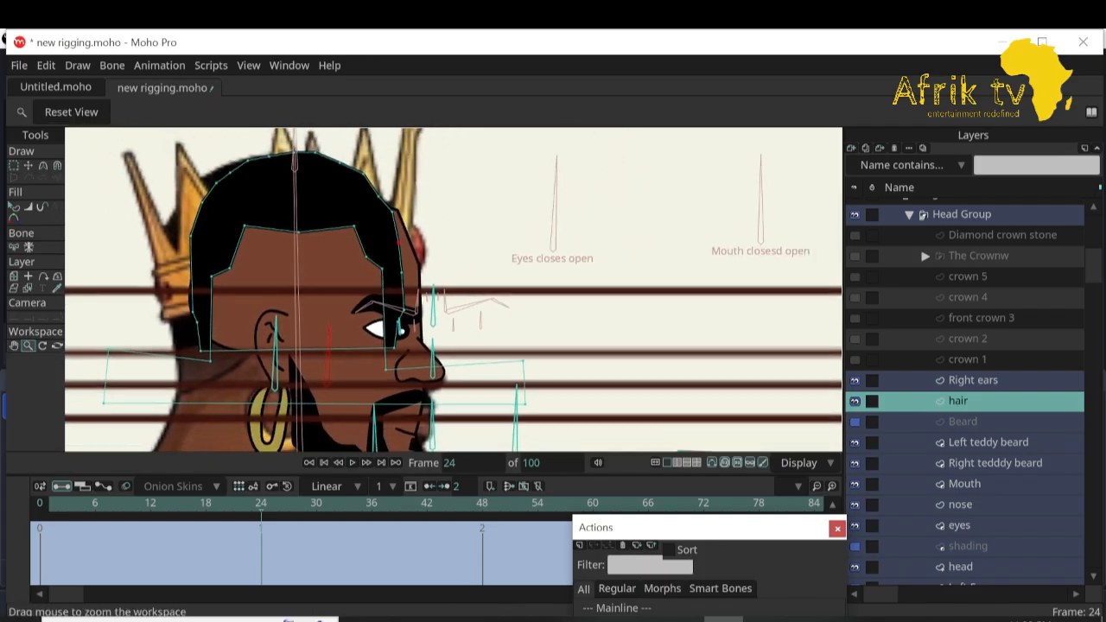
pyautogui.click(28, 165)
pyautogui.click(196, 216)
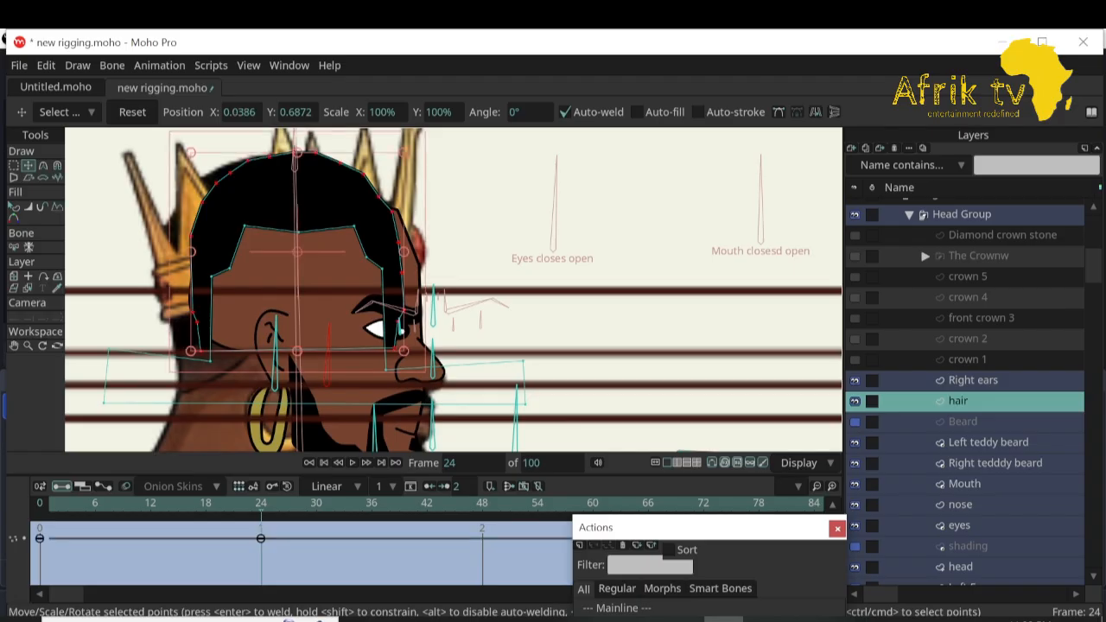
pyautogui.moveTo(297, 251); pyautogui.dragTo(323, 252)
# At frame 24, shift the inner hairline forward to about X 0.1707, Y 0.6171 and its rear points back to about X 0.0589, Y 0.6392.
pyautogui.click(298, 232)
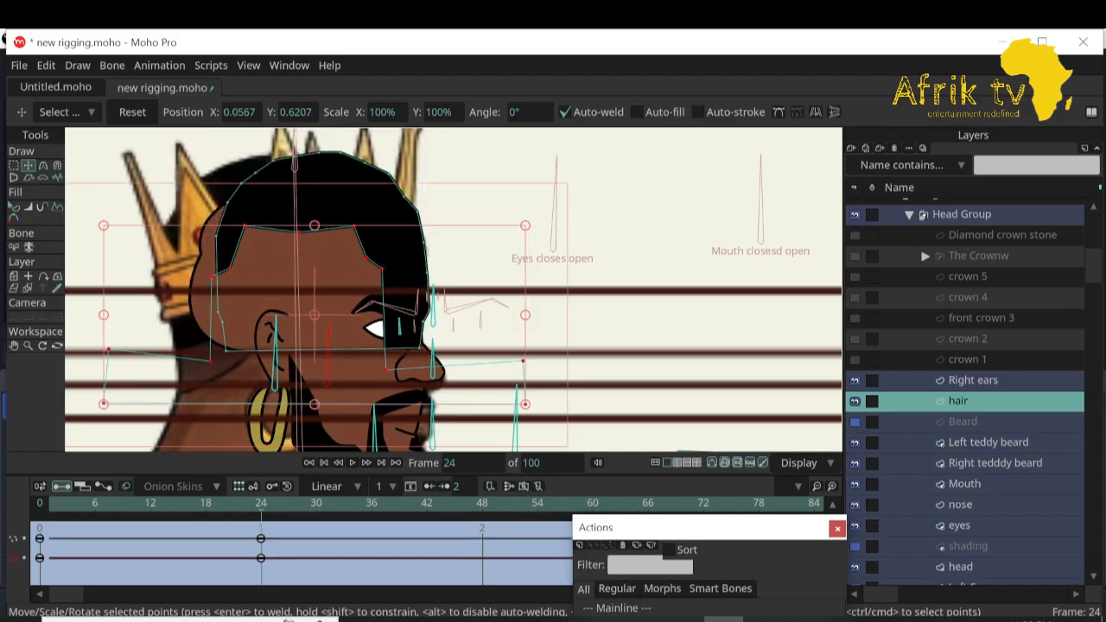
pyautogui.moveTo(313, 315); pyautogui.dragTo(422, 318)
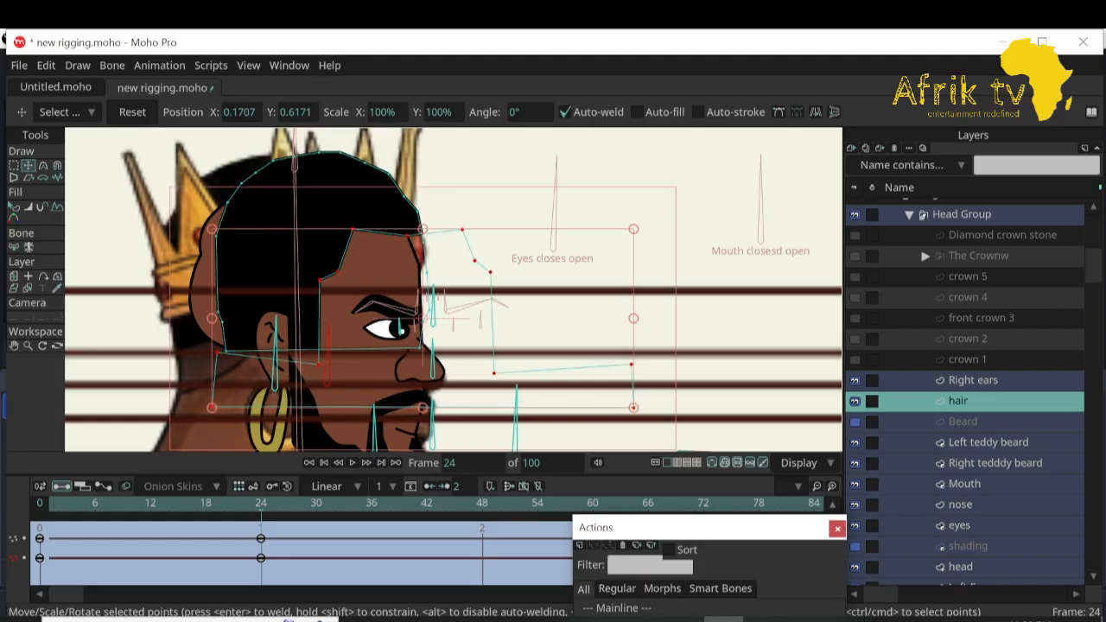
pyautogui.click(13, 165)
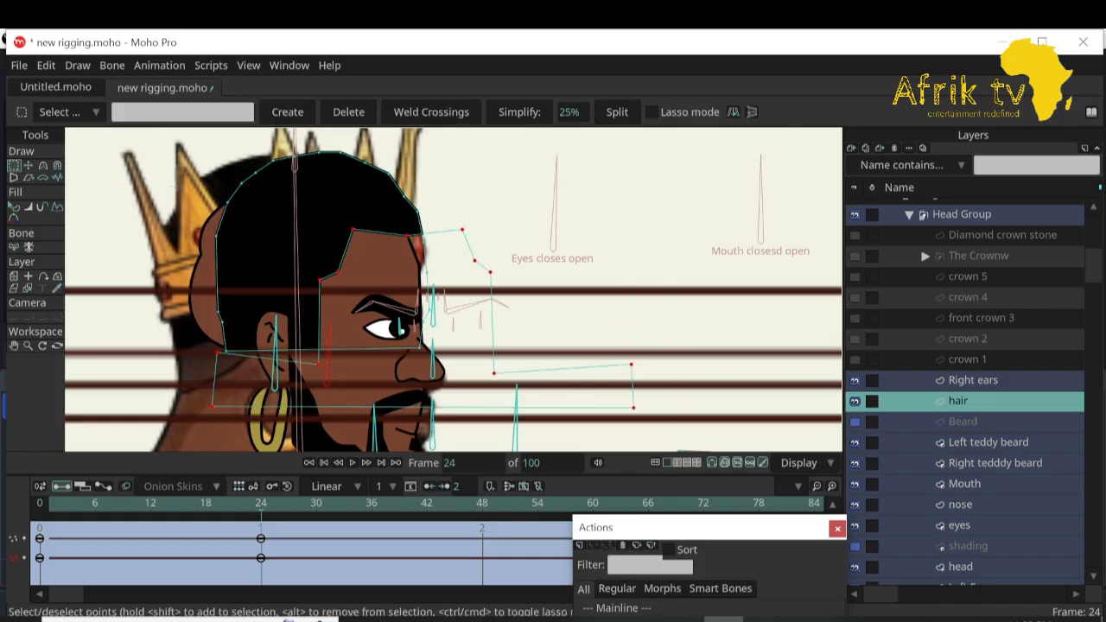
pyautogui.moveTo(277, 216); pyautogui.dragTo(367, 382)
pyautogui.click(29, 165)
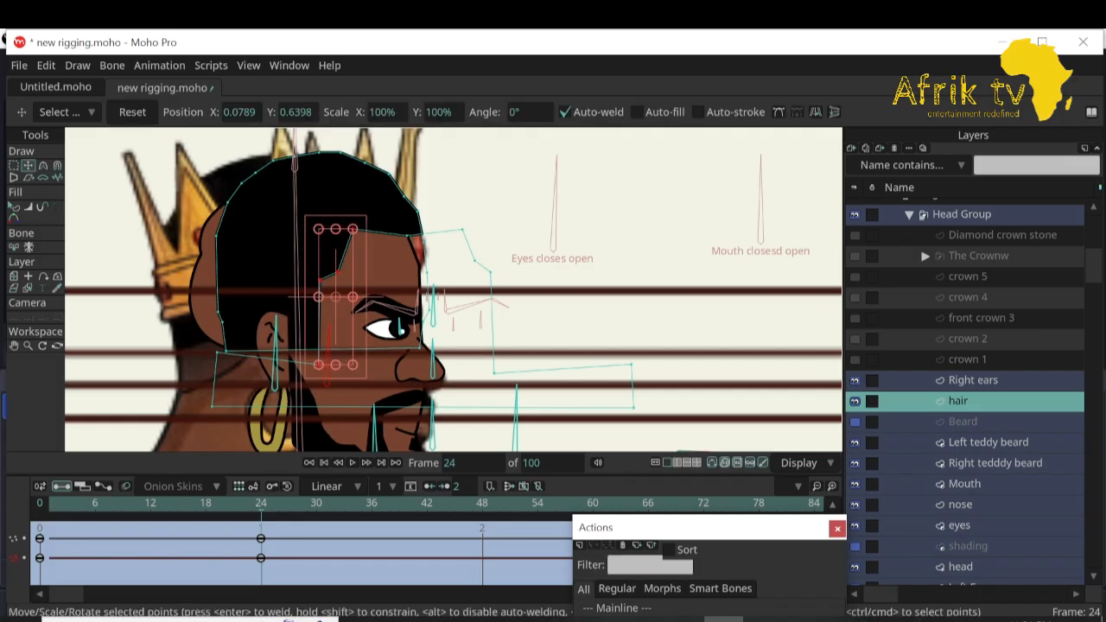
pyautogui.moveTo(335, 315); pyautogui.dragTo(312, 315)
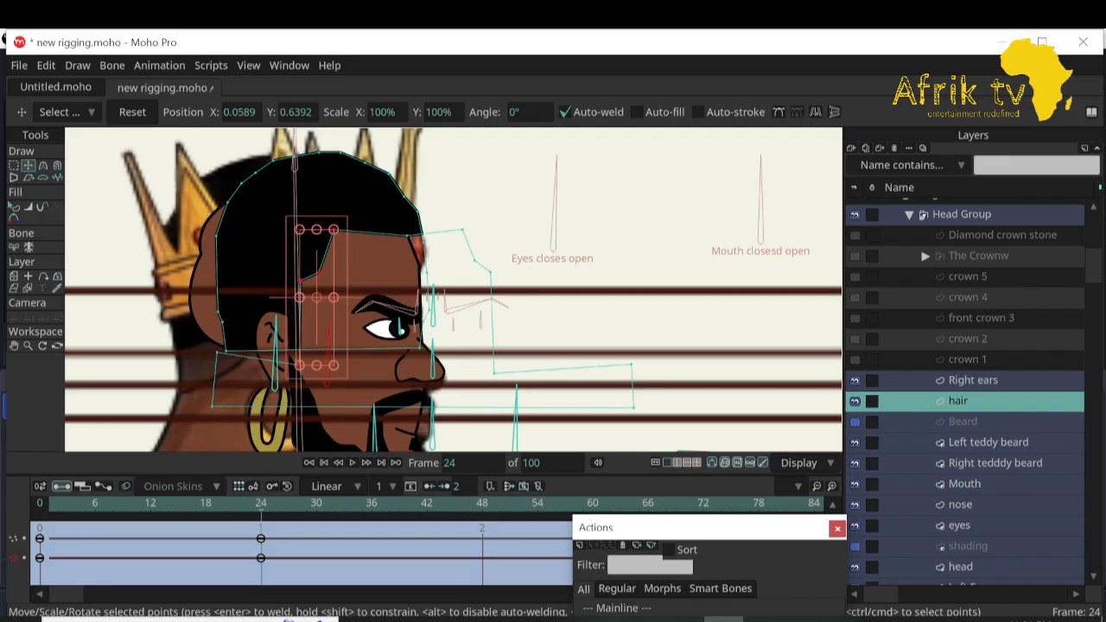
pyautogui.hotkey('ctrl', 'a')
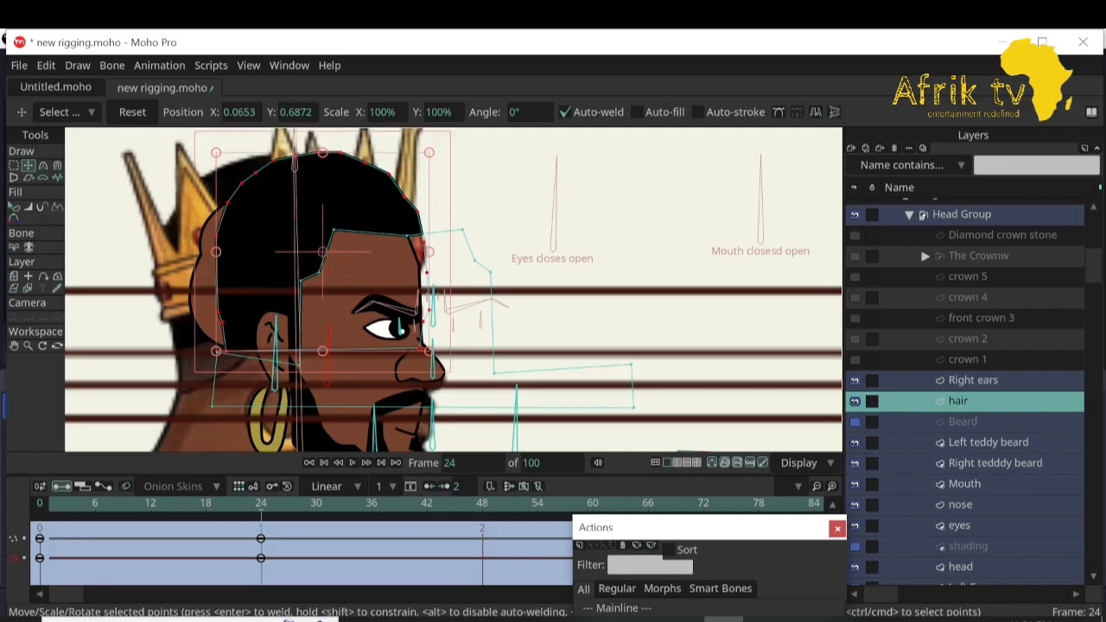
pyautogui.moveTo(216, 236); pyautogui.dragTo(179, 236)
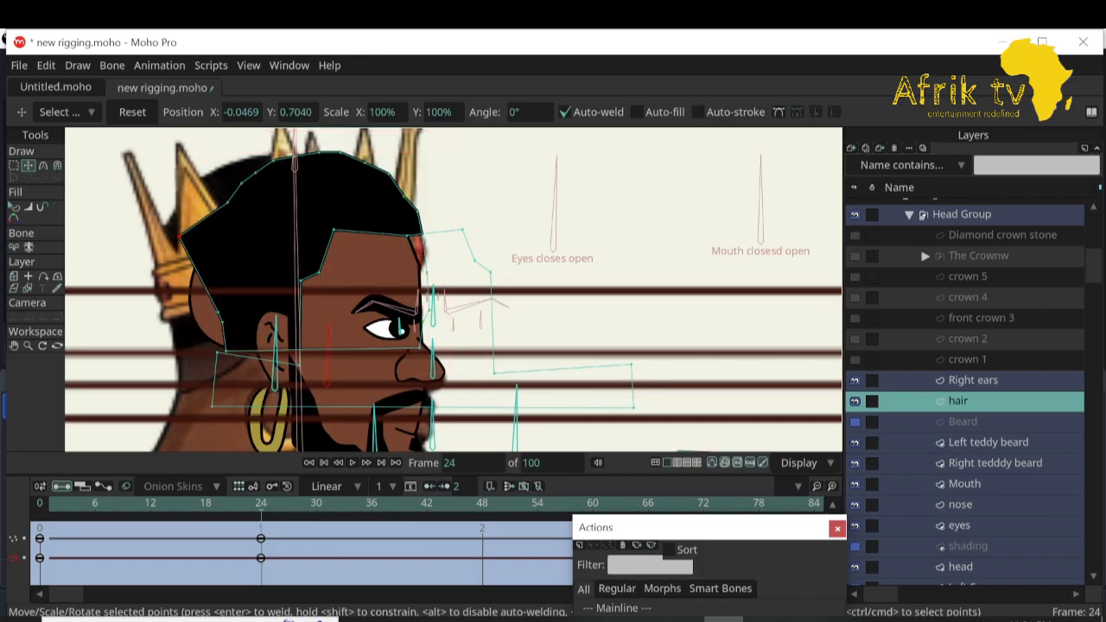
pyautogui.hotkey('ctrl', 'z')
# At frame 24, select the rear points of the hair and move them over the back of the head, to about X -0.0581, Y 0.6683.
pyautogui.click(13, 165)
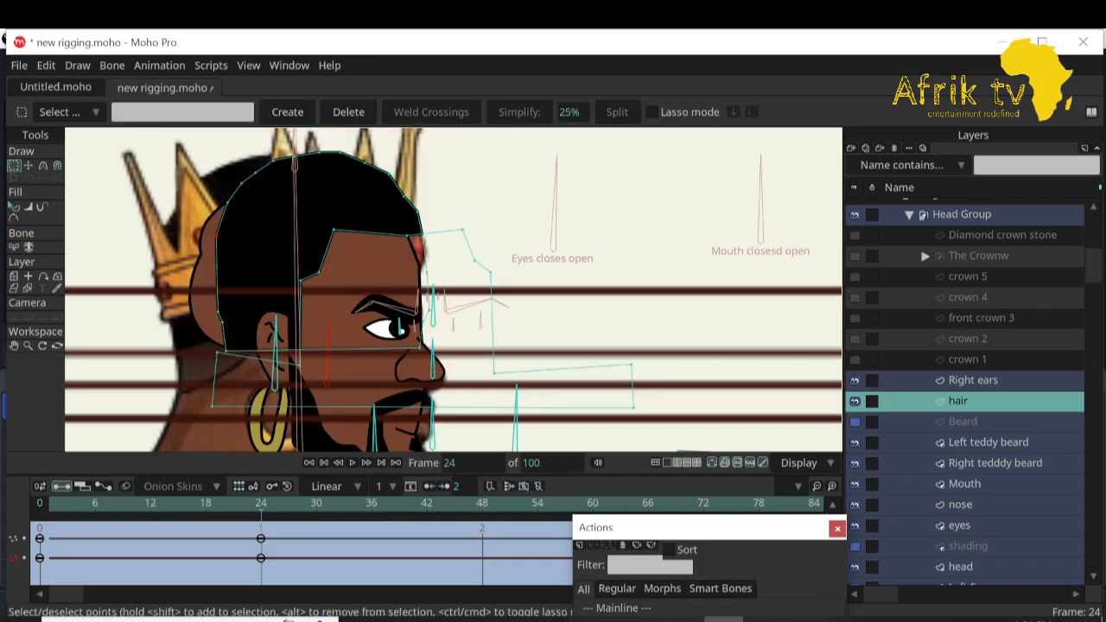
pyautogui.moveTo(145, 142); pyautogui.dragTo(250, 380)
pyautogui.moveTo(270, 394); pyautogui.dragTo(277, 406)
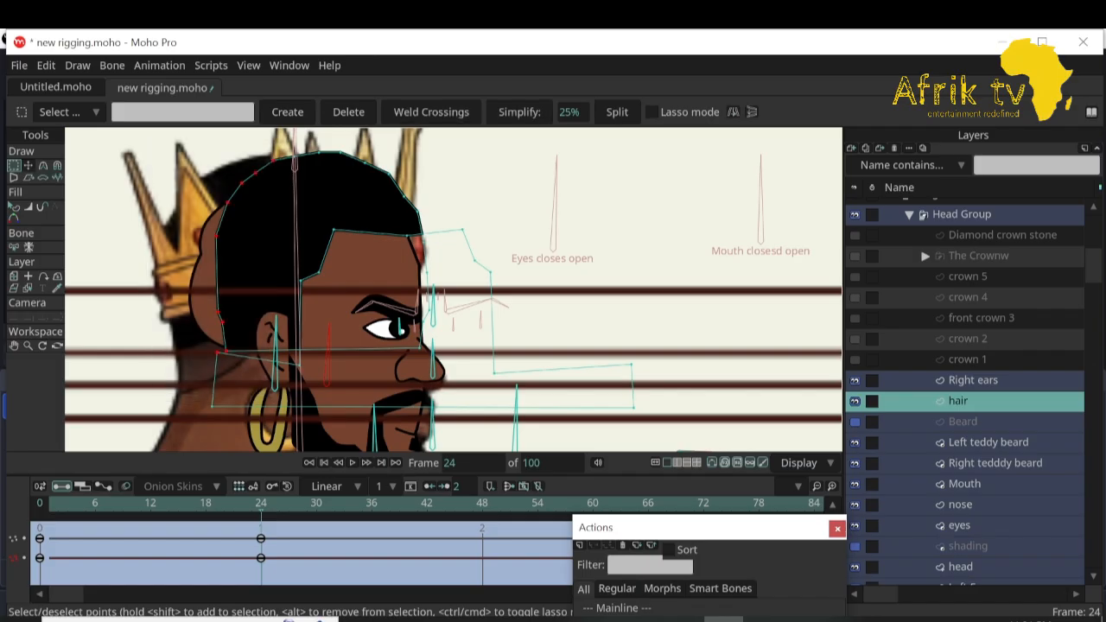
pyautogui.click(29, 165)
pyautogui.moveTo(246, 256); pyautogui.dragTo(197, 276)
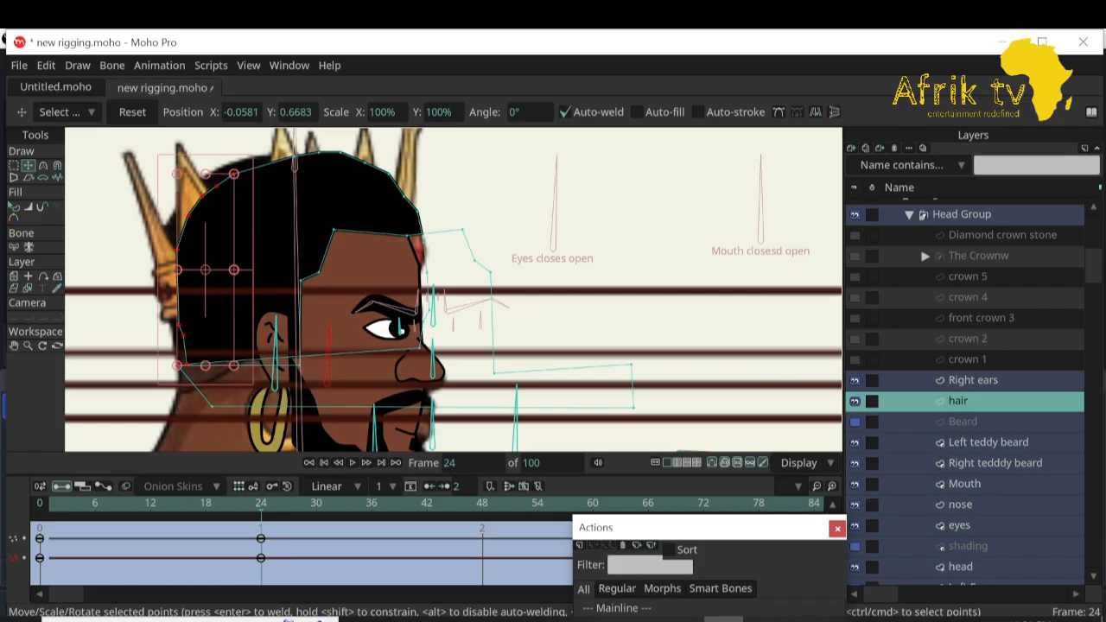
# Reshape the hair's lower edge at frame 24, moving the inner rear point to about X -0.16, Y 0.5110 and the nape corner to X -0.0898, Y 0.5427.
pyautogui.click(211, 406)
pyautogui.moveTo(212, 406); pyautogui.dragTo(105, 420)
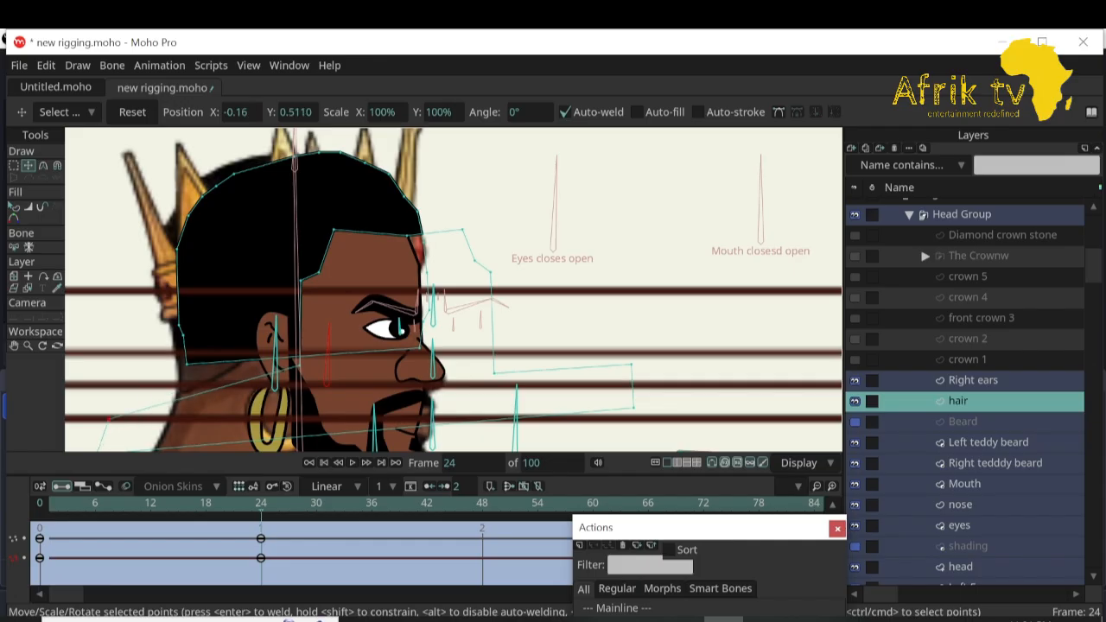
pyautogui.moveTo(187, 364); pyautogui.dragTo(179, 392)
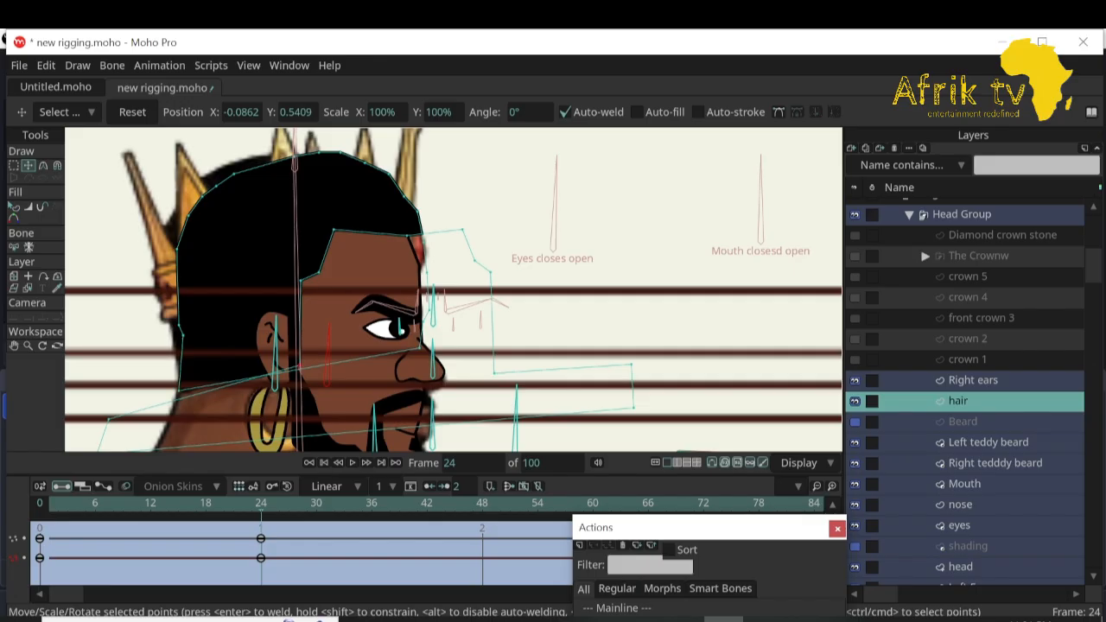
pyautogui.click(303, 365)
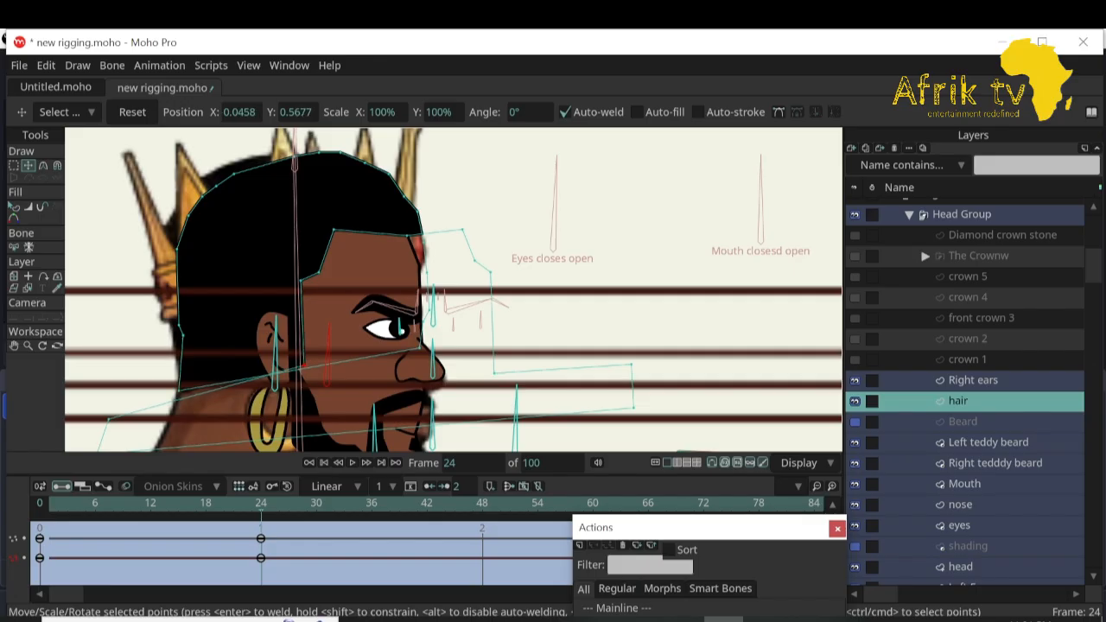
pyautogui.moveTo(178, 391); pyautogui.dragTo(181, 393)
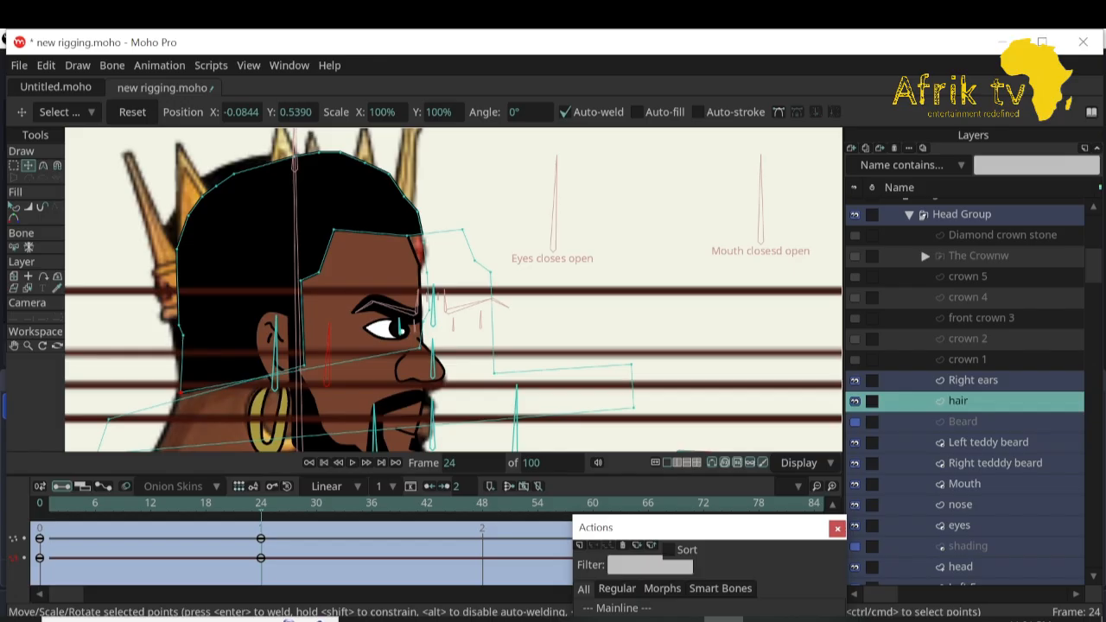
pyautogui.moveTo(420, 348); pyautogui.dragTo(421, 354)
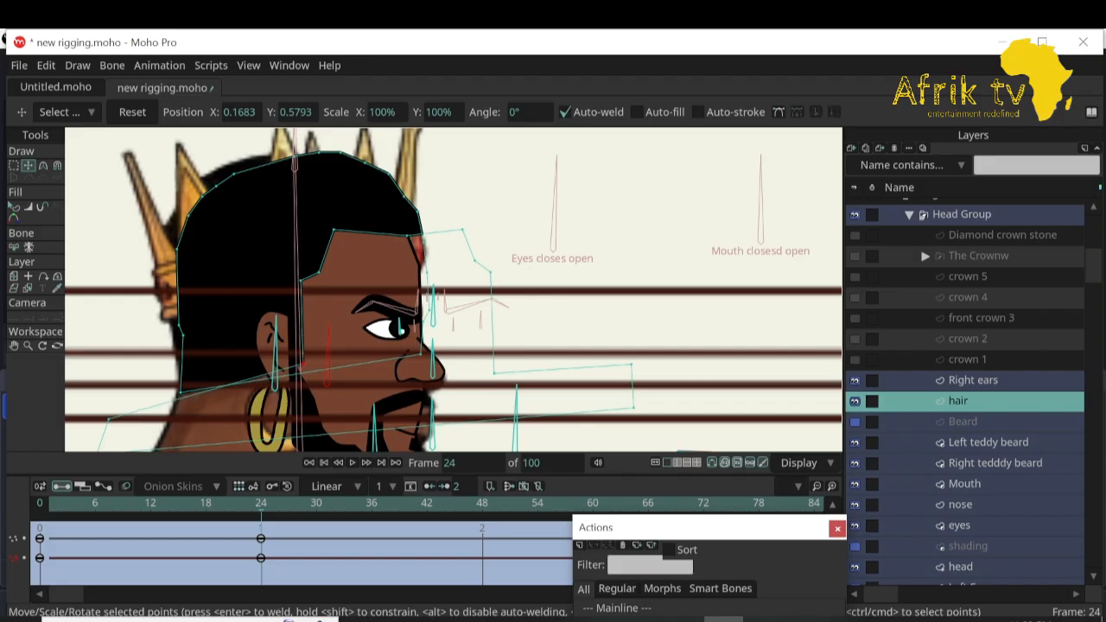
pyautogui.moveTo(303, 364)
pyautogui.mouseDown()
pyautogui.moveTo(281, 368)
pyautogui.moveTo(299, 363)
pyautogui.mouseUp()
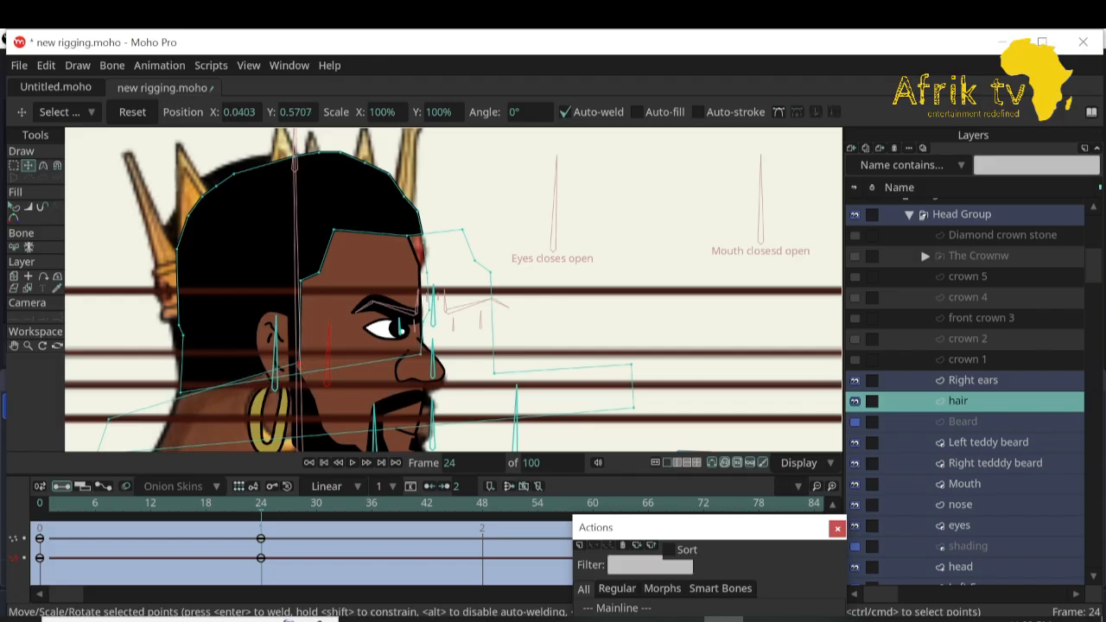
pyautogui.moveTo(180, 392)
pyautogui.mouseDown()
pyautogui.moveTo(179, 377)
pyautogui.moveTo(175, 389)
pyautogui.mouseUp()
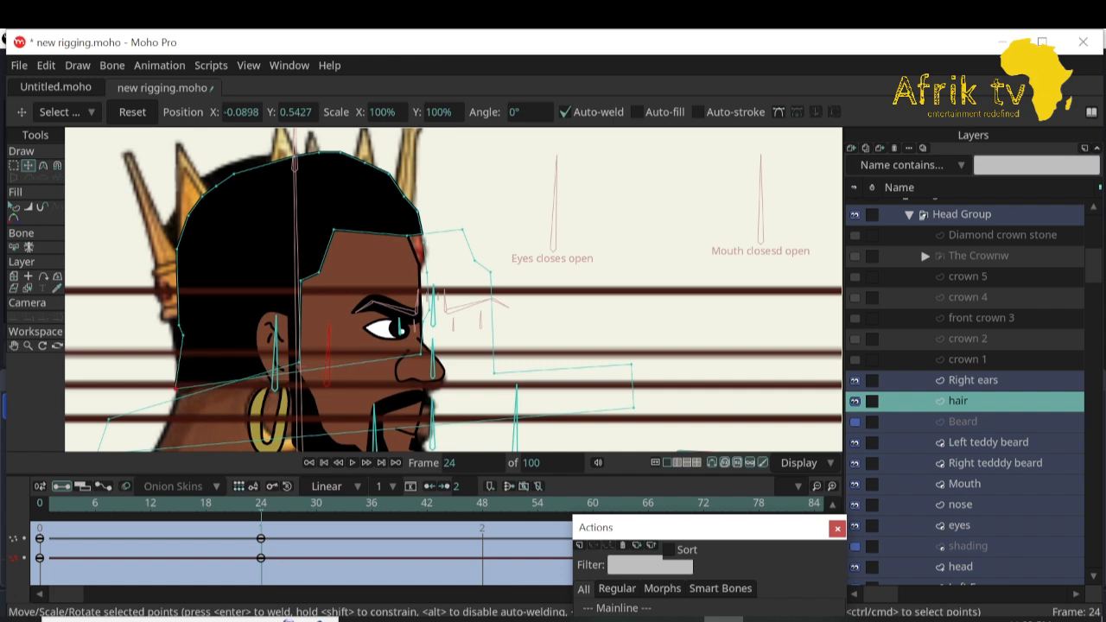
# Hide the ruler layer and lower the hair's sideburn corner beside the ear to about X 0.0419, Y 0.5558 at frame 24.
pyautogui.moveTo(299, 363); pyautogui.dragTo(410, 391)
pyautogui.click(27, 345)
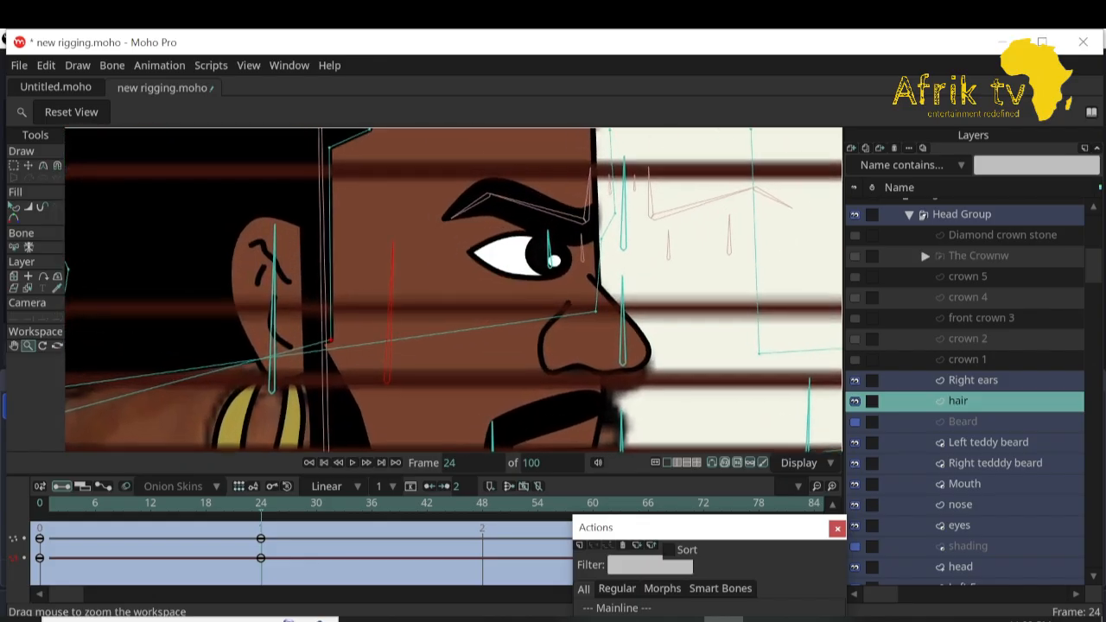
pyautogui.scroll(1, 965, 393)
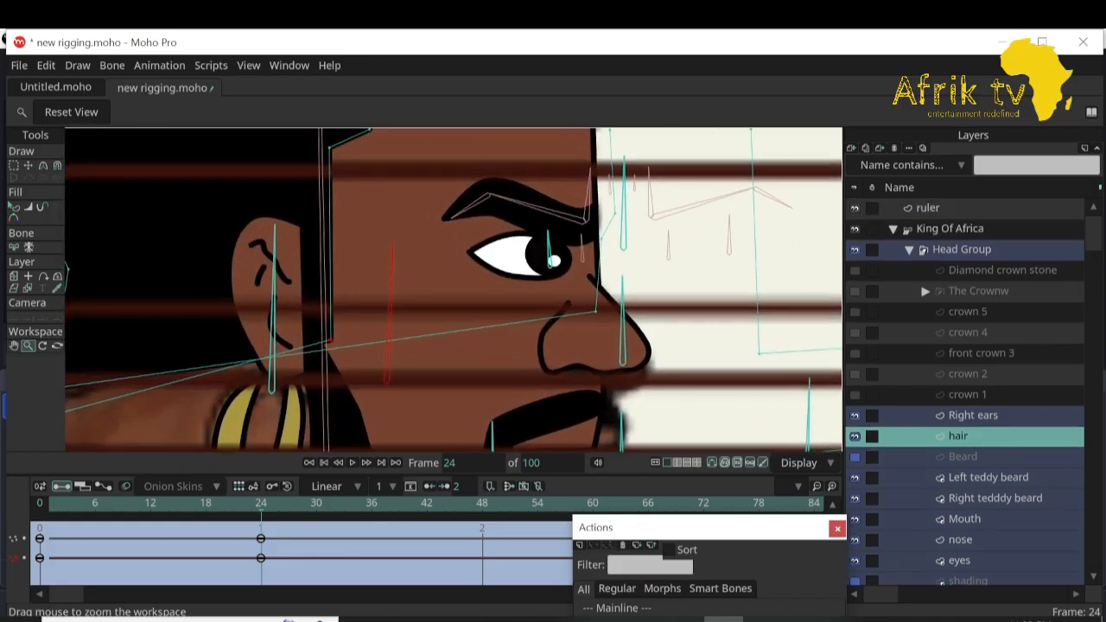
pyautogui.click(854, 209)
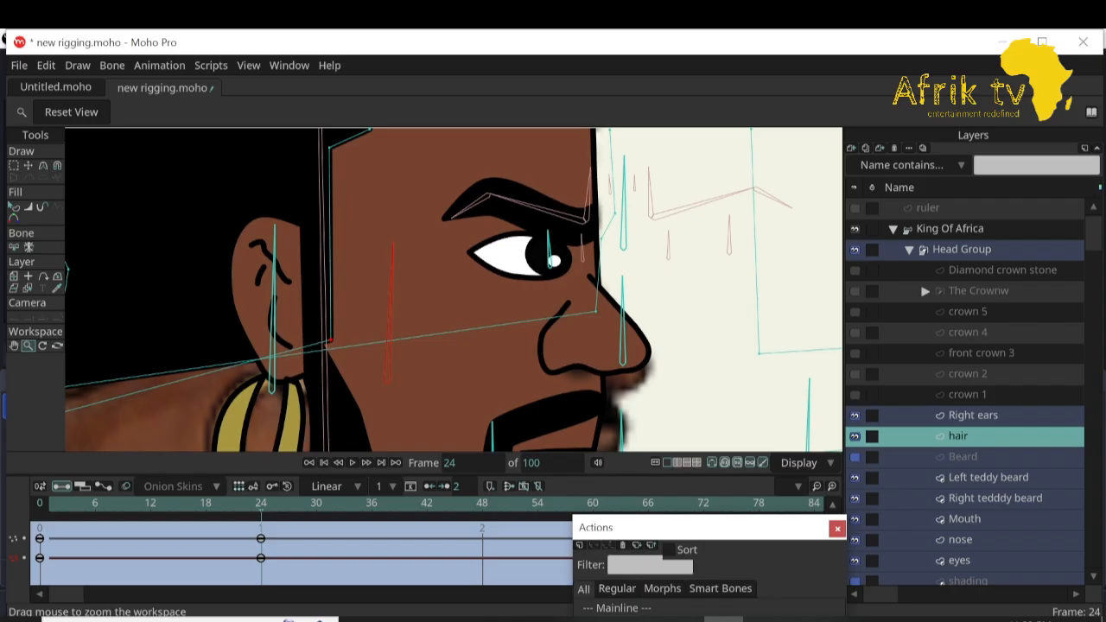
pyautogui.press('t')
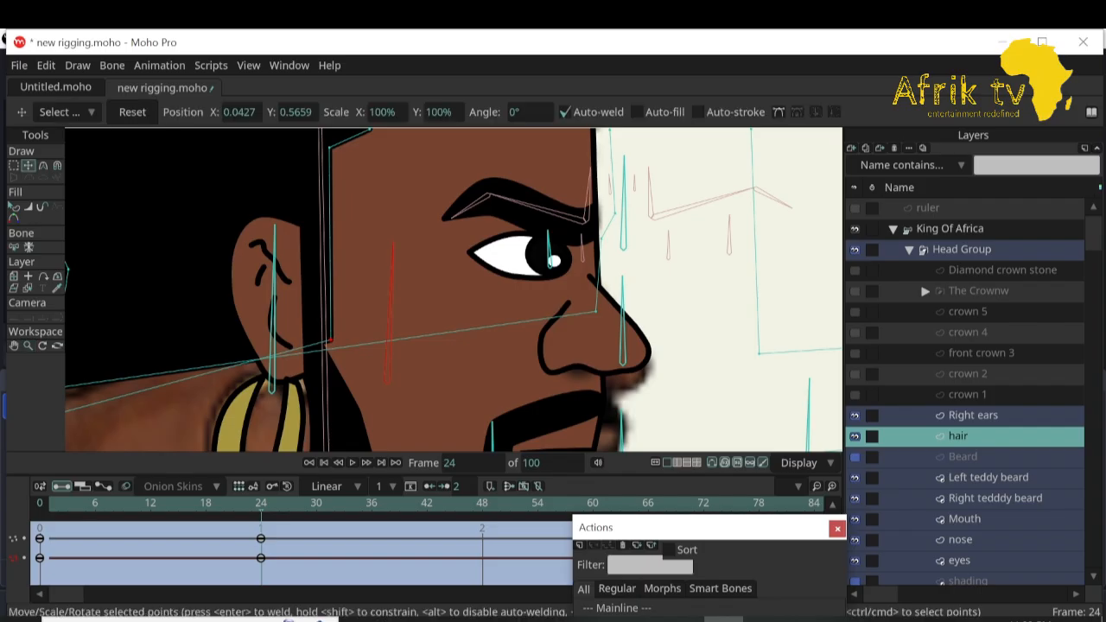
pyautogui.click(330, 344)
pyautogui.click(331, 340)
pyautogui.moveTo(331, 340); pyautogui.dragTo(328, 360)
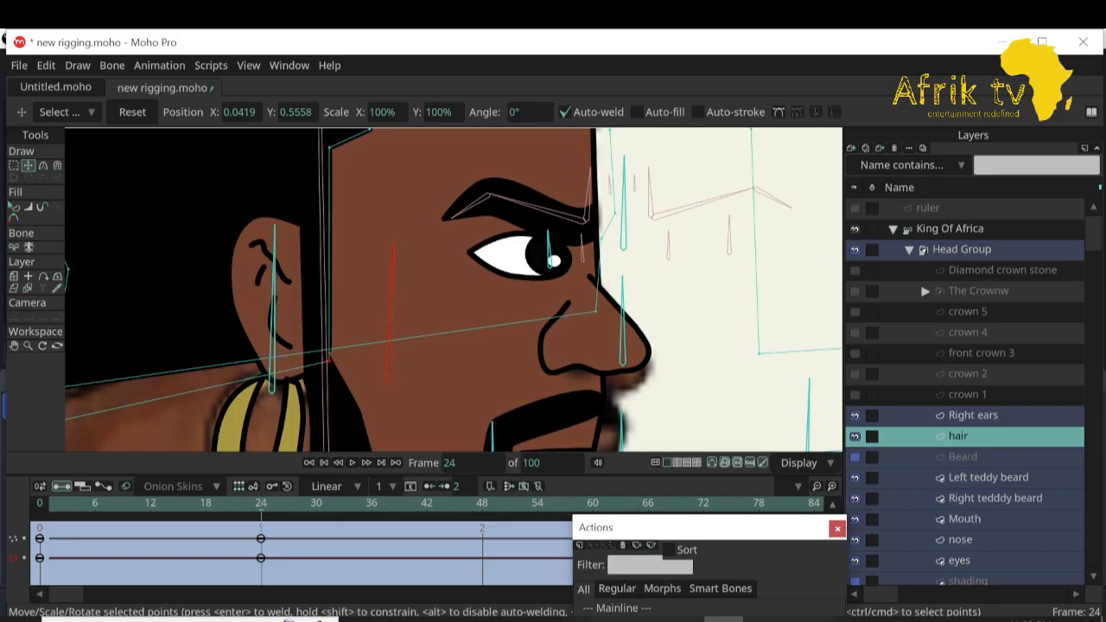
# At frame 18, lower the hair's sideburn corner and the front end of its bottom edge.
pyautogui.moveTo(261, 504); pyautogui.dragTo(206, 504)
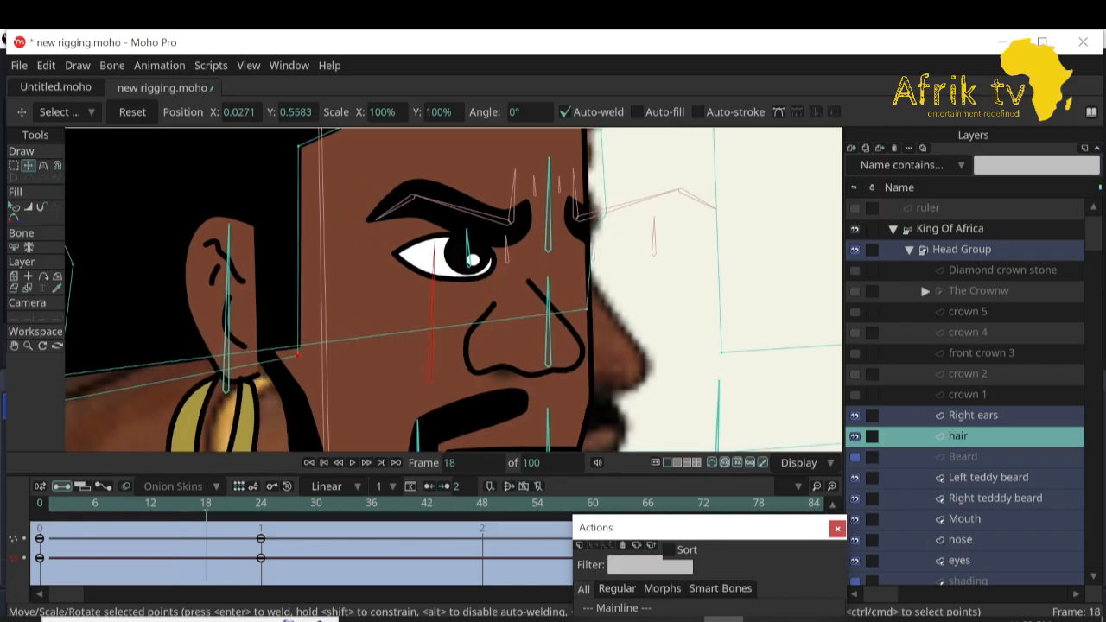
pyautogui.moveTo(298, 355); pyautogui.dragTo(300, 379)
pyautogui.moveTo(586, 309); pyautogui.dragTo(587, 410)
pyautogui.moveTo(300, 379); pyautogui.dragTo(298, 384)
# At frame 18, set the hair's nape corner at about X -0.0917, Y 0.5276, front point at X 0.1599, Y 0.5667, sideburn corner at X 0.0279, Y 0.5449.
pyautogui.click(14, 345)
pyautogui.moveTo(233, 345); pyautogui.dragTo(369, 271)
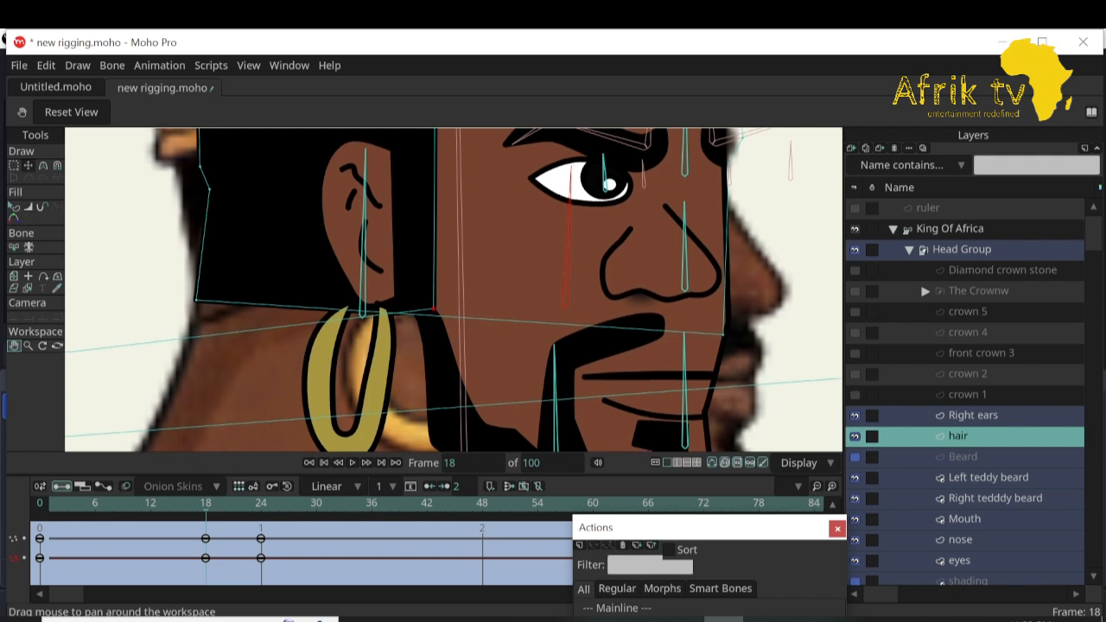
pyautogui.click(28, 165)
pyautogui.moveTo(196, 300); pyautogui.dragTo(183, 328)
pyautogui.moveTo(723, 335); pyautogui.dragTo(715, 262)
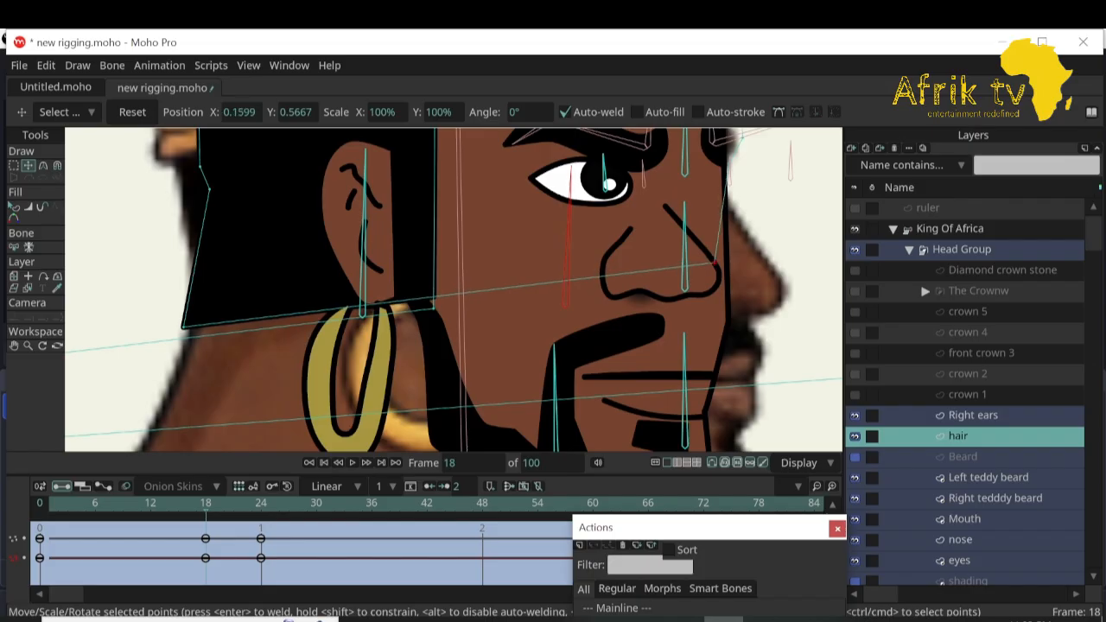
pyautogui.moveTo(182, 328); pyautogui.dragTo(184, 343)
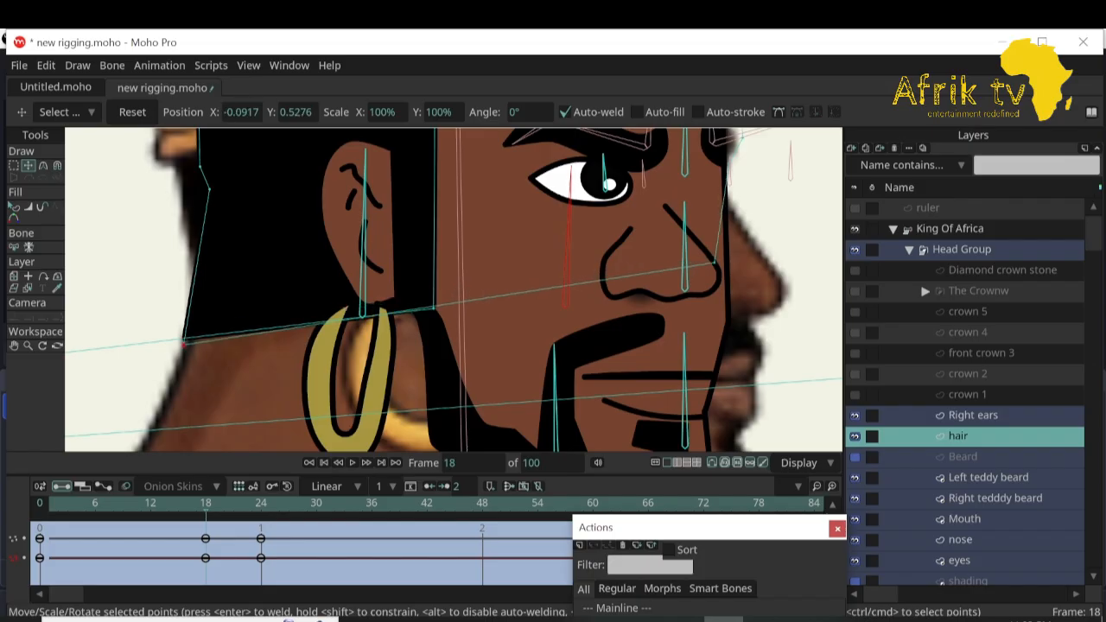
pyautogui.moveTo(433, 307); pyautogui.dragTo(437, 307)
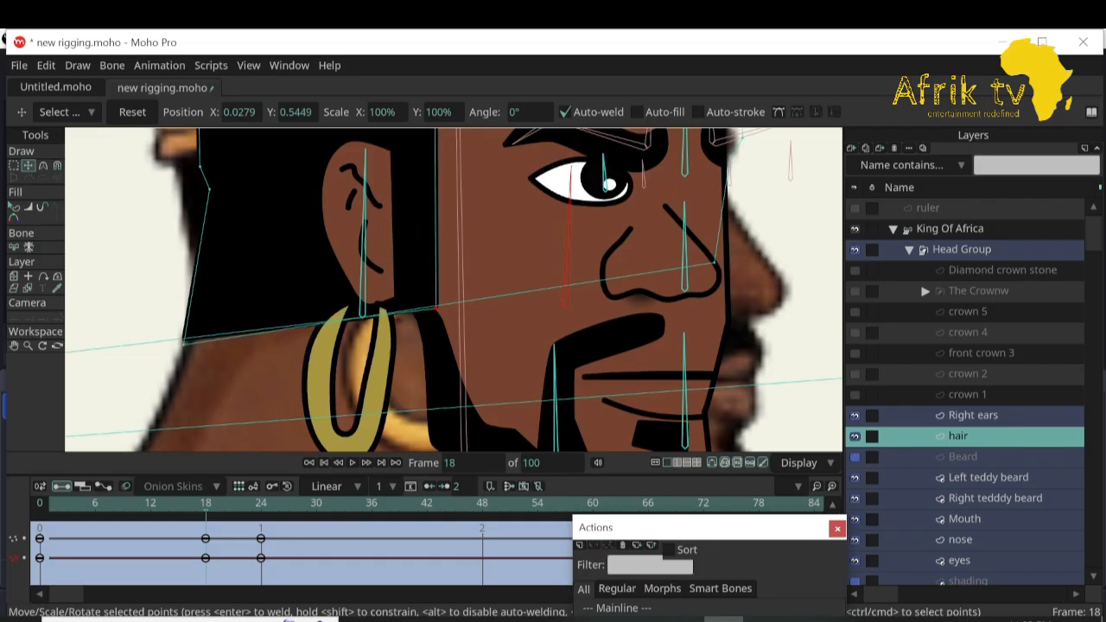
# At frame 11, lower the hair's nape corner to about X -0.0844, Y 0.5360 and the inner rear point to about X -0.1624, Y 0.5160.
pyautogui.moveTo(206, 504); pyautogui.dragTo(141, 503)
pyautogui.moveTo(210, 296); pyautogui.dragTo(199, 327)
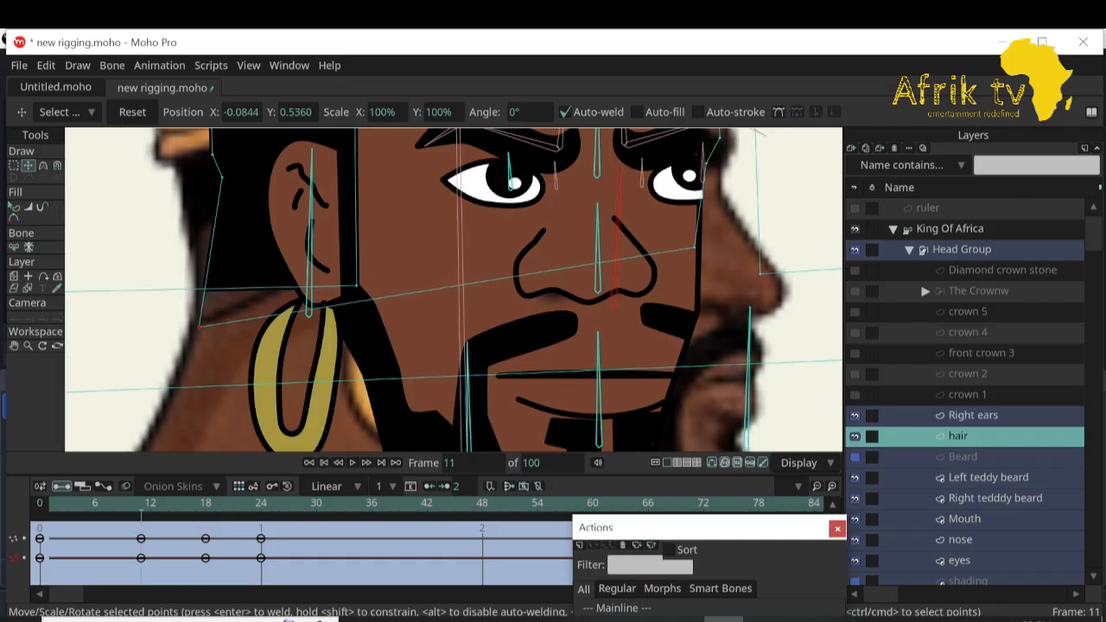
pyautogui.moveTo(76, 292); pyautogui.dragTo(74, 363)
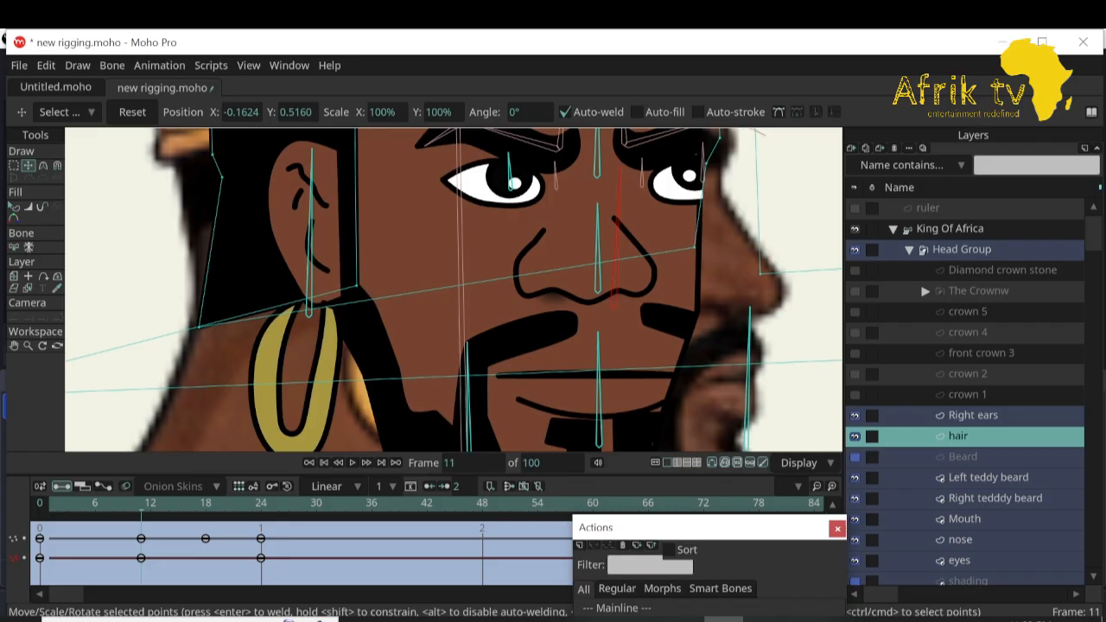
# At frame 6, lower the hair's nape corner and set the outer rear point at about X -0.1532, Y 0.4974.
pyautogui.click(76, 509)
pyautogui.moveTo(76, 513); pyautogui.dragTo(95, 510)
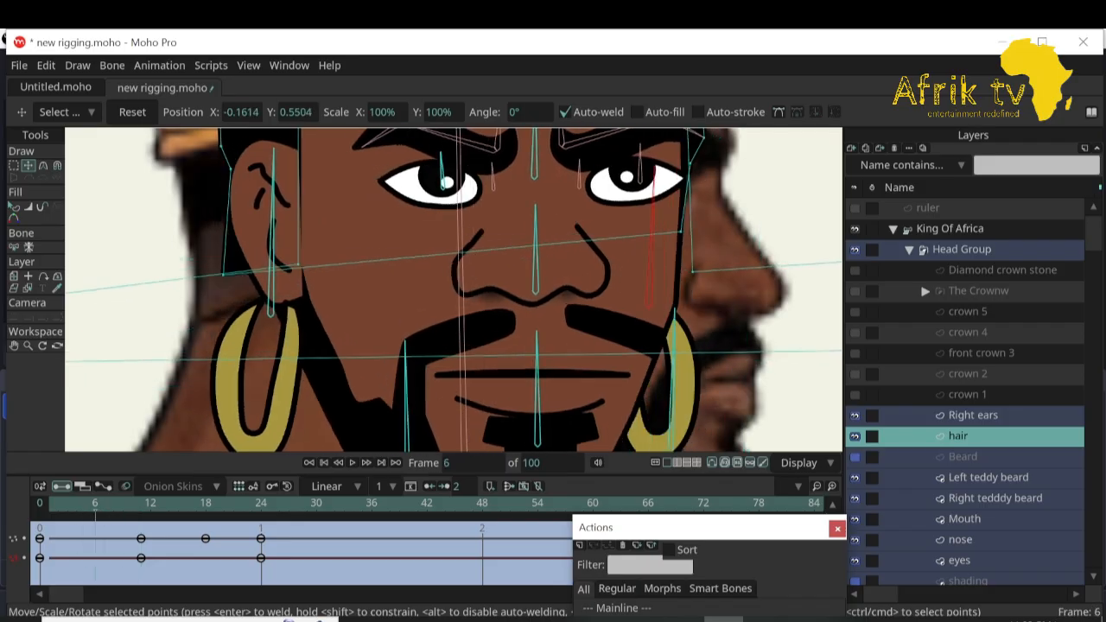
pyautogui.moveTo(222, 275); pyautogui.dragTo(217, 311)
pyautogui.moveTo(69, 294); pyautogui.dragTo(67, 399)
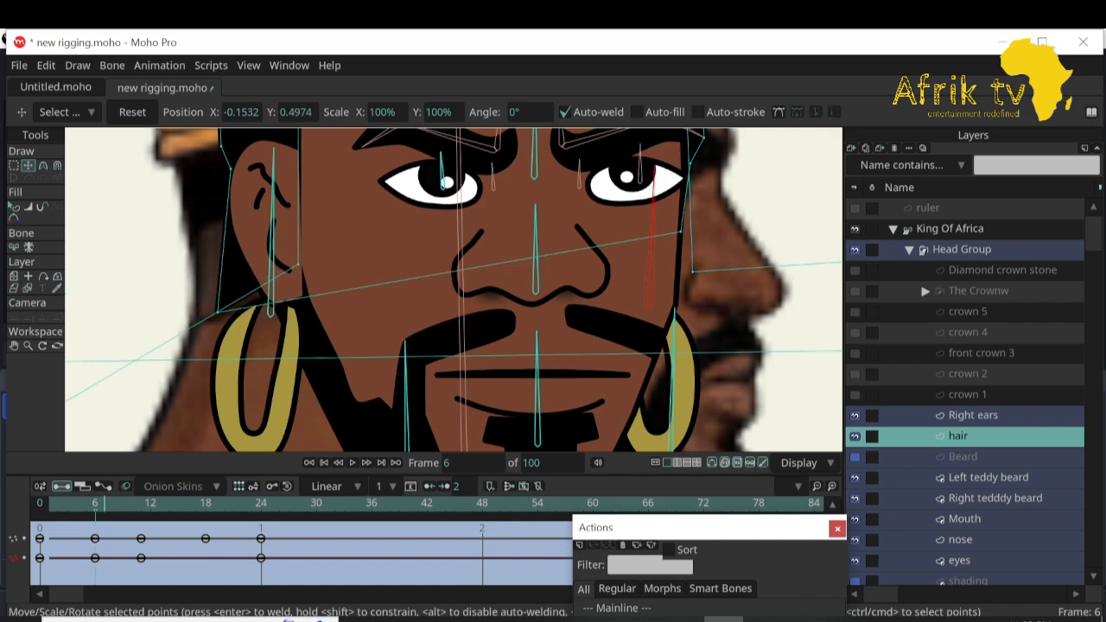
# Check the hair back to frame 0, and at frame 6 lower its sideburn corner to about X -0.0308, Y 0.5443.
pyautogui.press('Left')
pyautogui.press('Left')
pyautogui.press('Left')
pyautogui.press('Left')
pyautogui.press('Left')
pyautogui.press('Left')
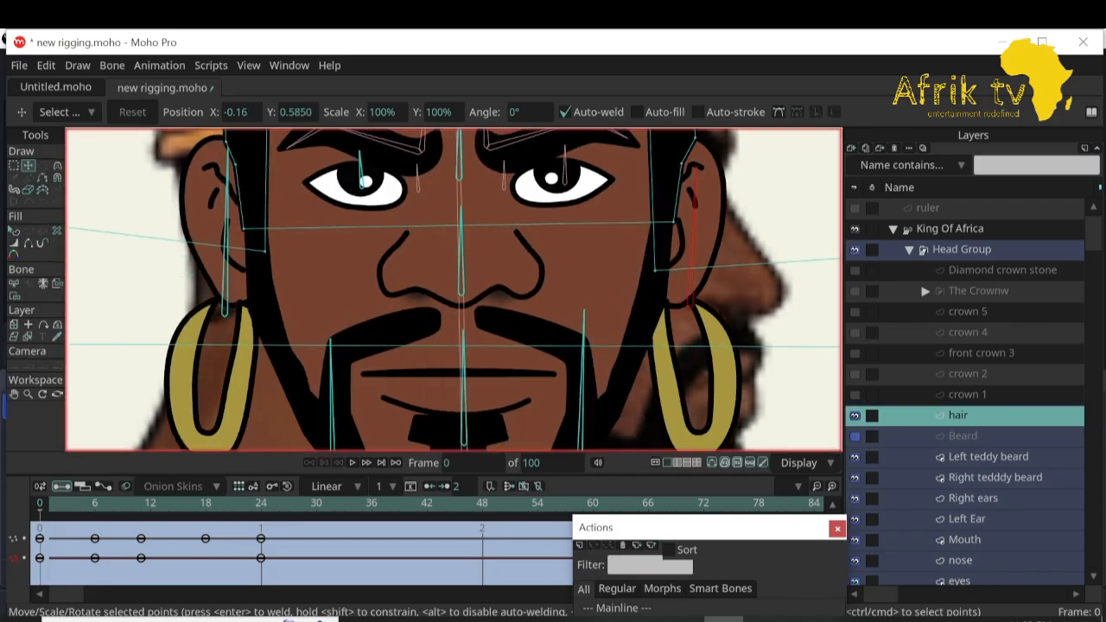
pyautogui.moveTo(39, 504); pyautogui.dragTo(95, 504)
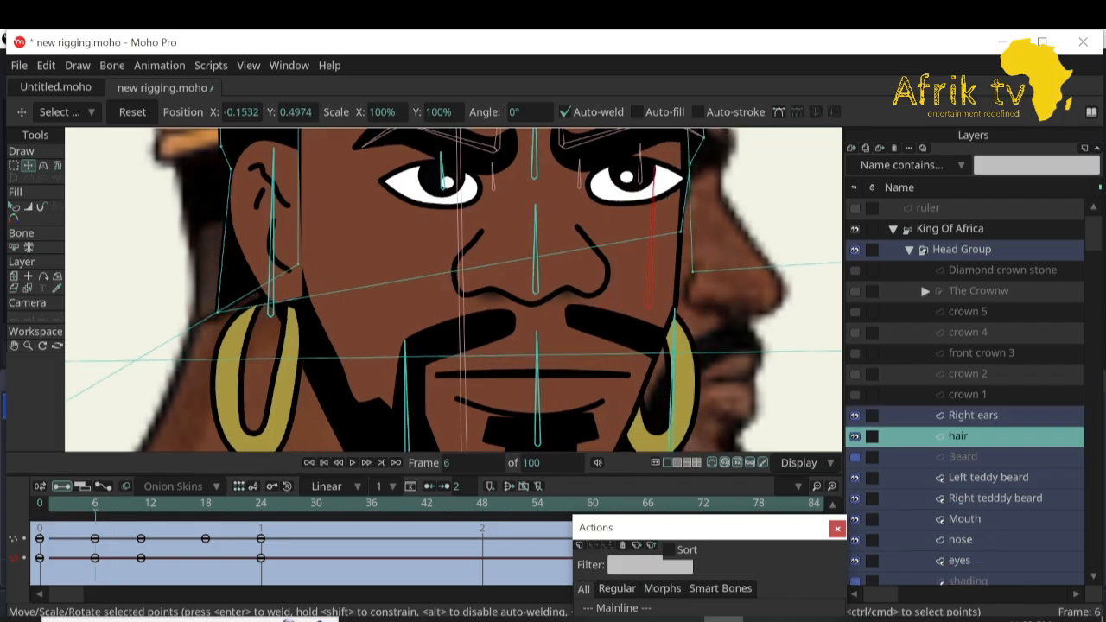
pyautogui.moveTo(298, 264); pyautogui.dragTo(314, 309)
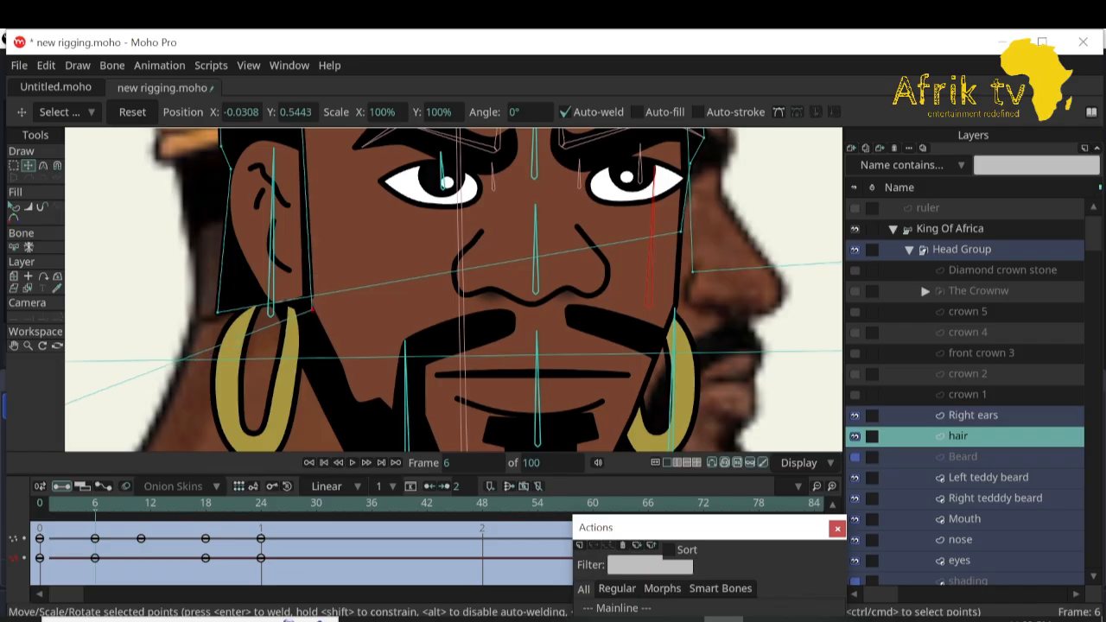
# At frame 6, shift the sideburn's upper and lower front points forward and set the temple point at about X -0.0119, Y 0.6671.
pyautogui.click(29, 346)
pyautogui.moveTo(374, 356); pyautogui.dragTo(303, 356)
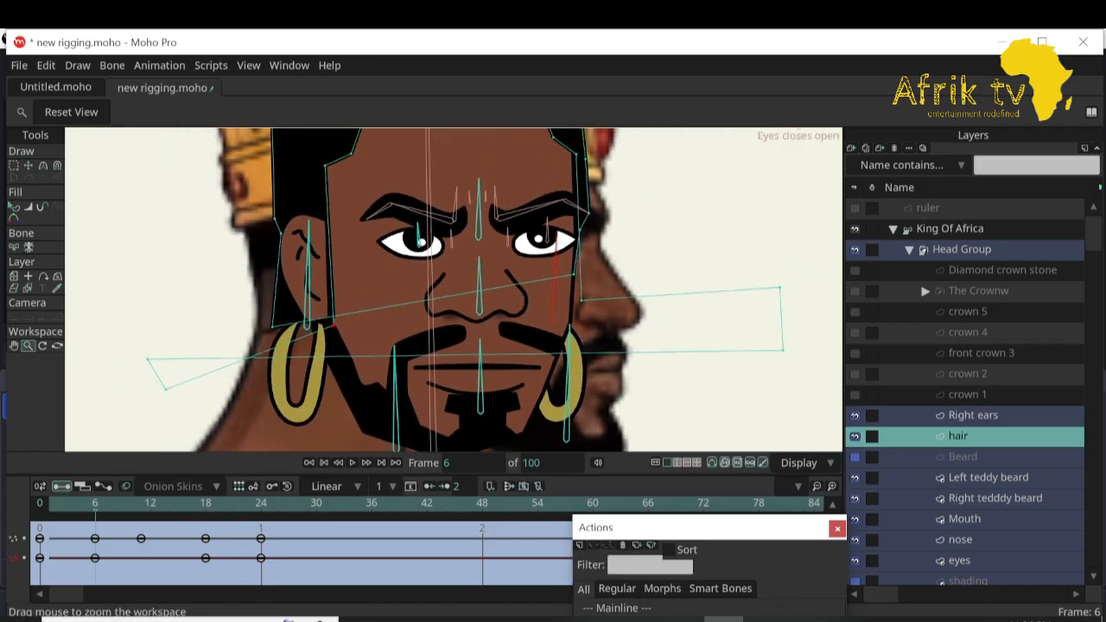
pyautogui.press('t')
pyautogui.moveTo(326, 165); pyautogui.dragTo(334, 175)
pyautogui.moveTo(334, 324); pyautogui.dragTo(341, 326)
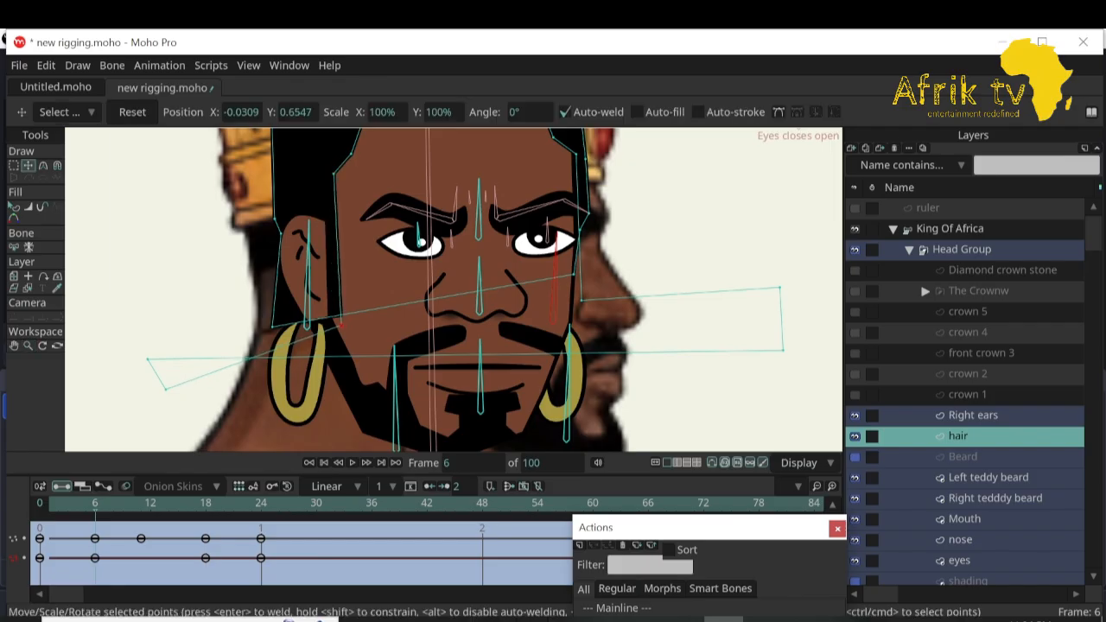
pyautogui.moveTo(334, 175); pyautogui.dragTo(356, 157)
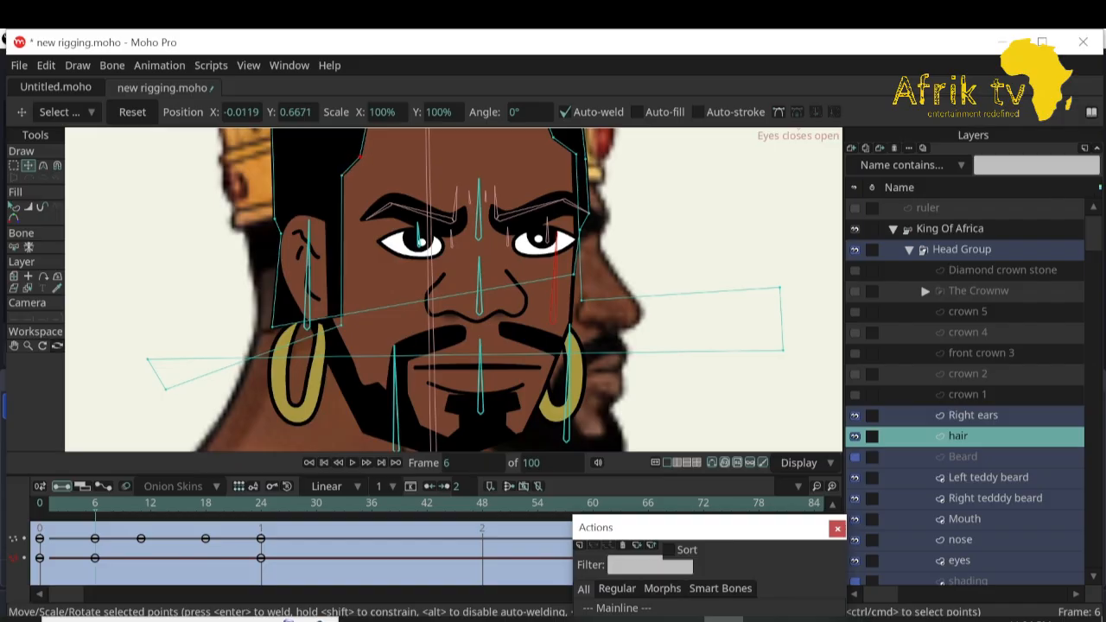
# At frame 6, move the Right tedddy beard's upper front corner to about X -0.0309, Y 0.5877.
pyautogui.click(14, 345)
pyautogui.moveTo(453, 251); pyautogui.dragTo(436, 298)
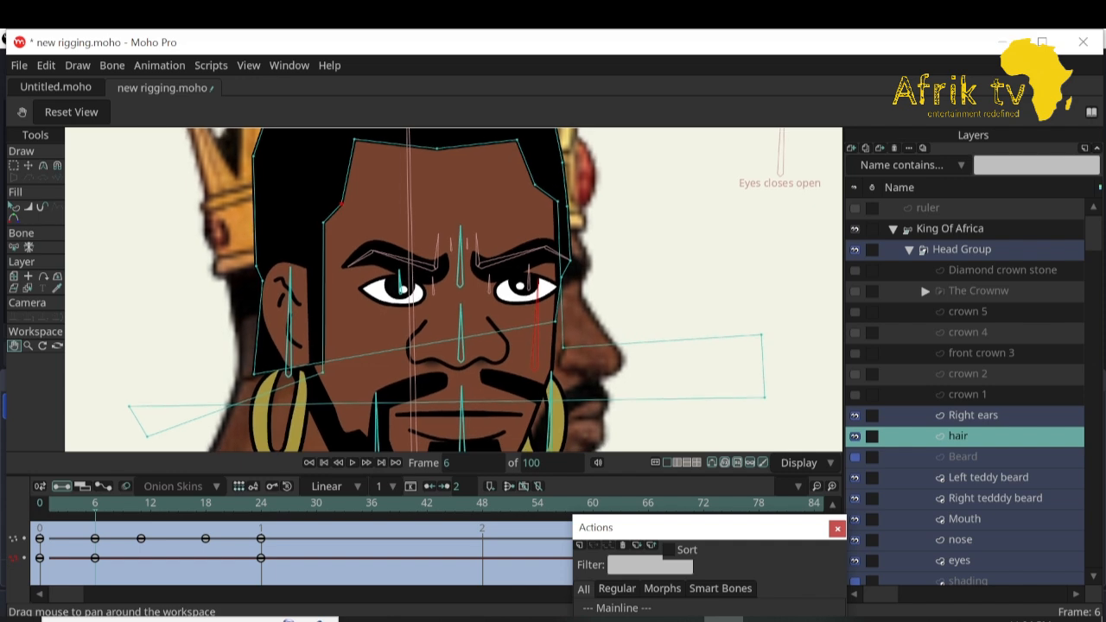
pyautogui.click(994, 499)
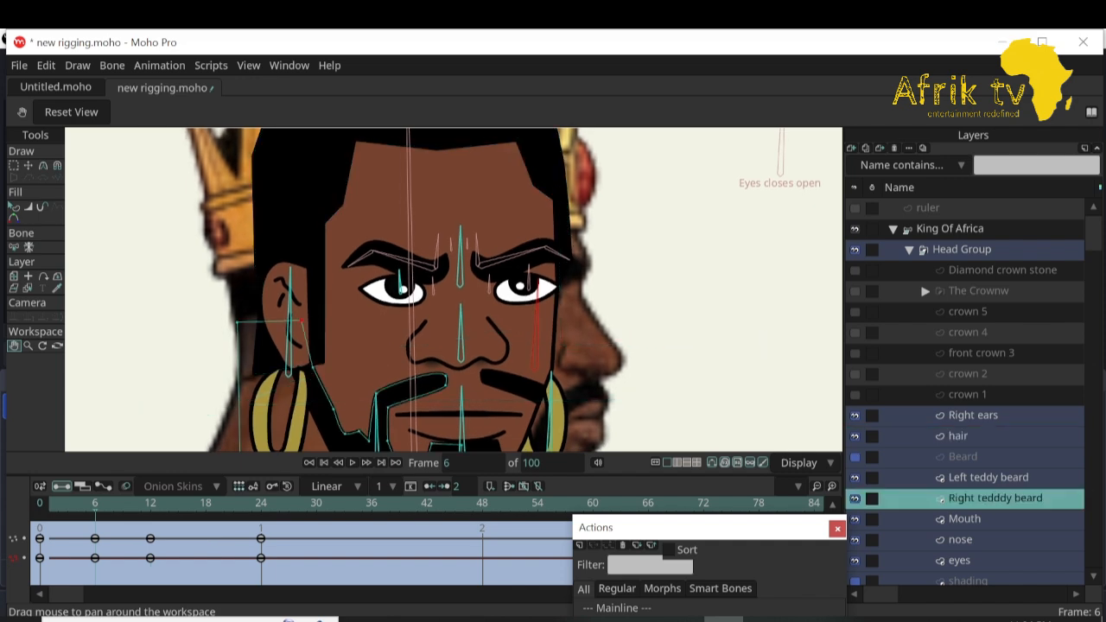
pyautogui.press('t')
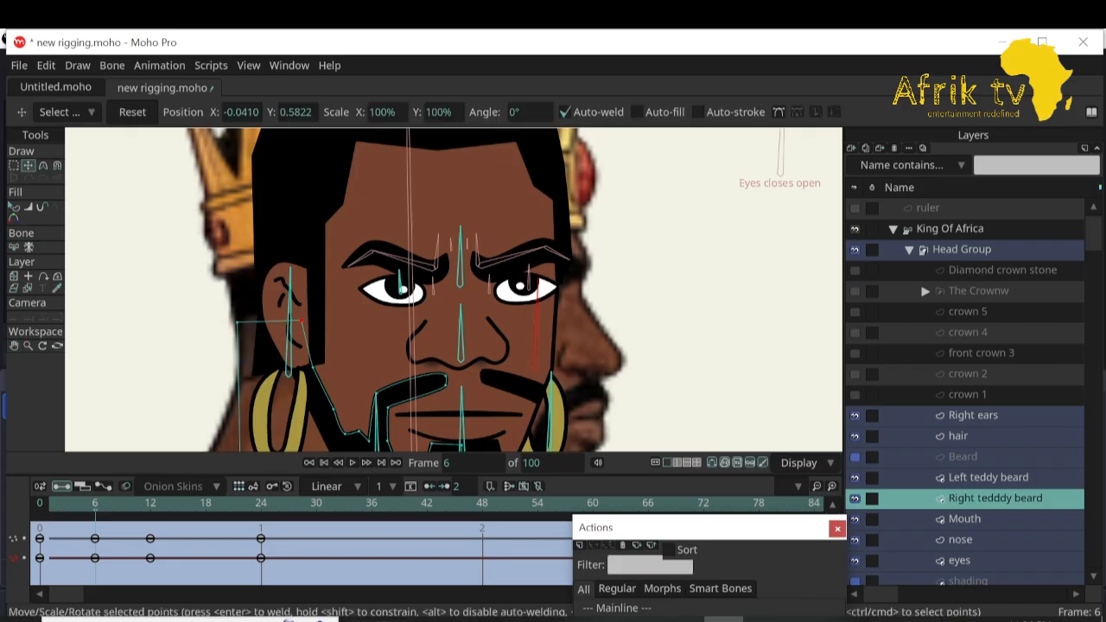
pyautogui.moveTo(302, 321); pyautogui.dragTo(315, 313)
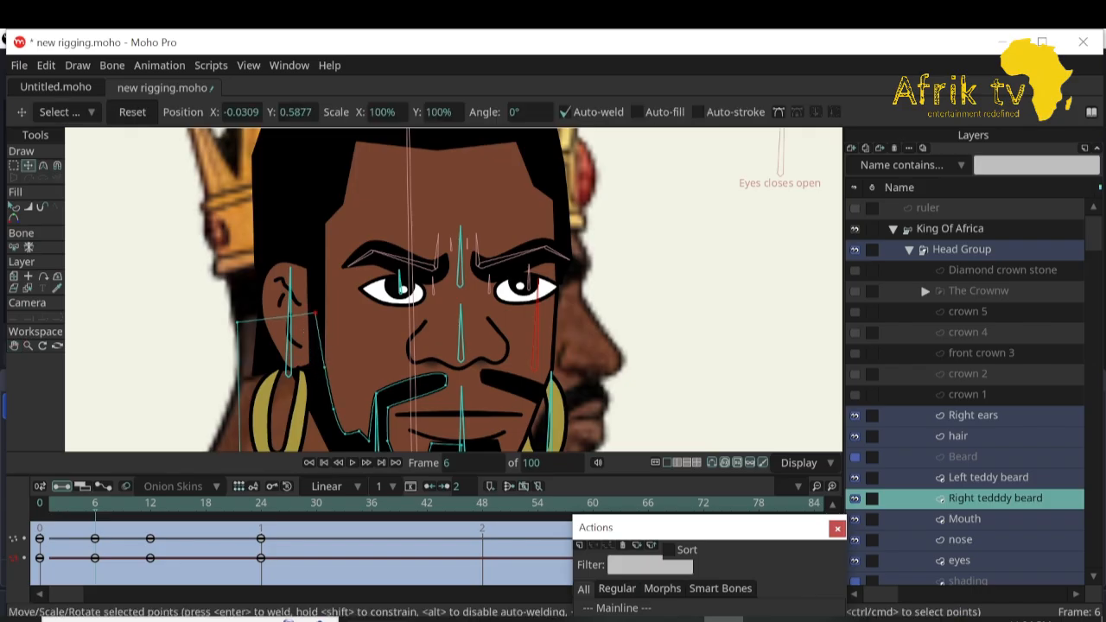
# At frames 12 and 20, adjust the Right tedddy beard's upper front corner and cheek point to meet the sideburn's front edge.
pyautogui.moveTo(95, 504); pyautogui.dragTo(150, 503)
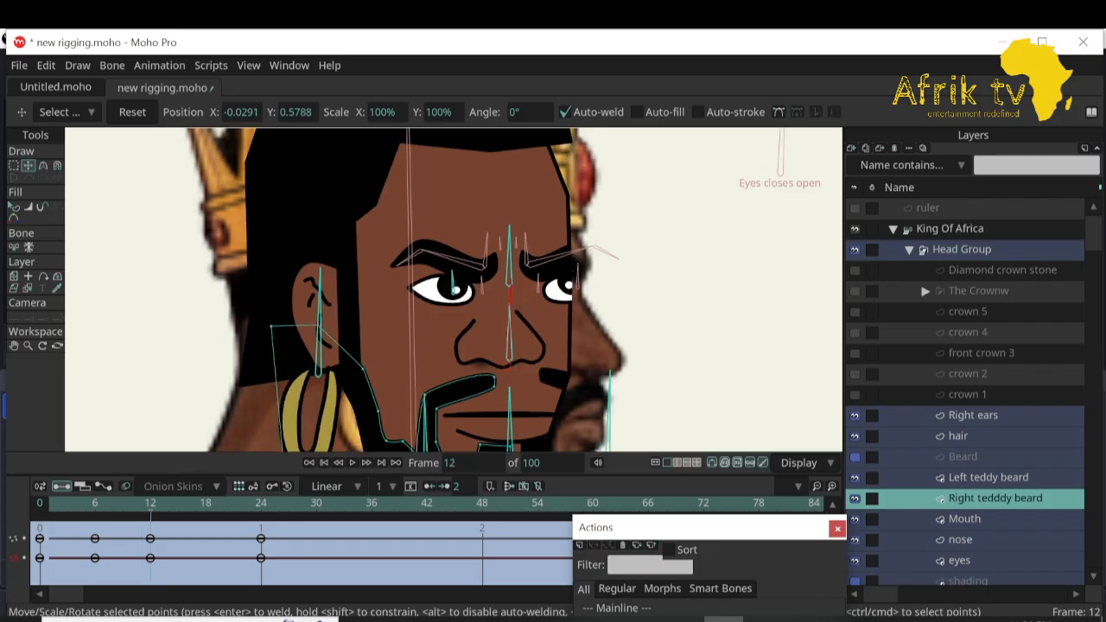
pyautogui.moveTo(318, 325); pyautogui.dragTo(338, 315)
pyautogui.moveTo(364, 369); pyautogui.dragTo(362, 369)
pyautogui.moveTo(150, 504); pyautogui.dragTo(224, 504)
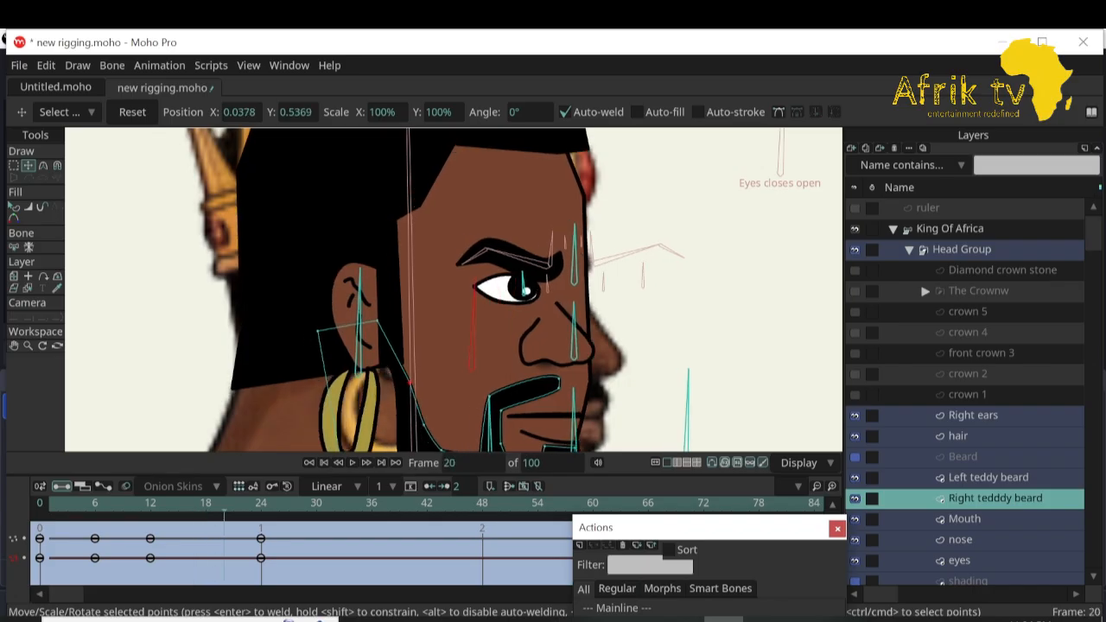
pyautogui.moveTo(378, 319); pyautogui.dragTo(398, 308)
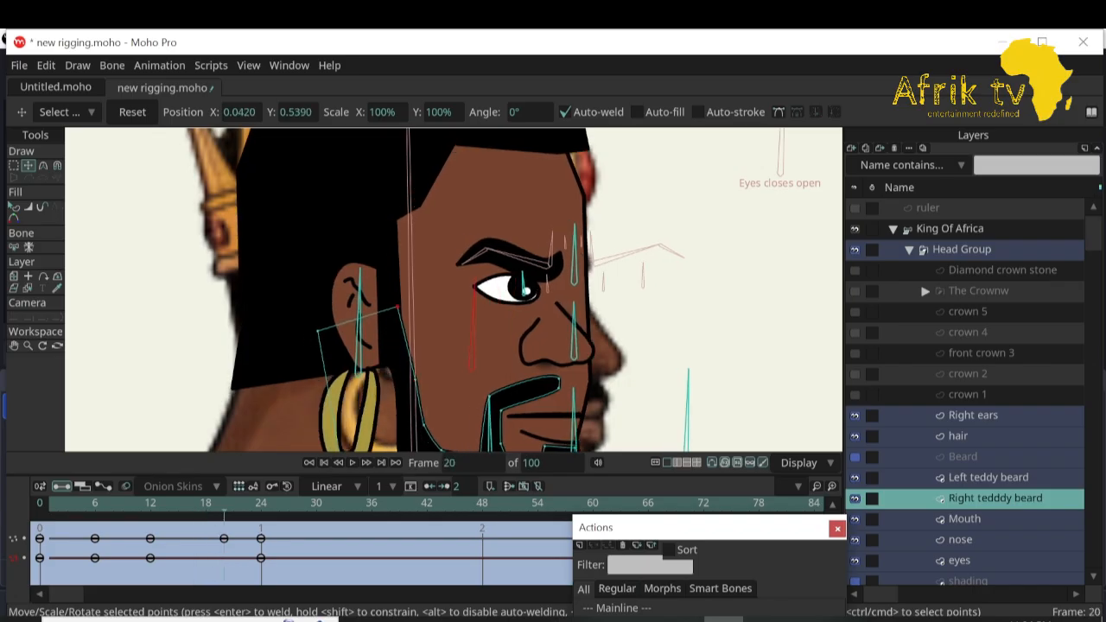
pyautogui.click(261, 504)
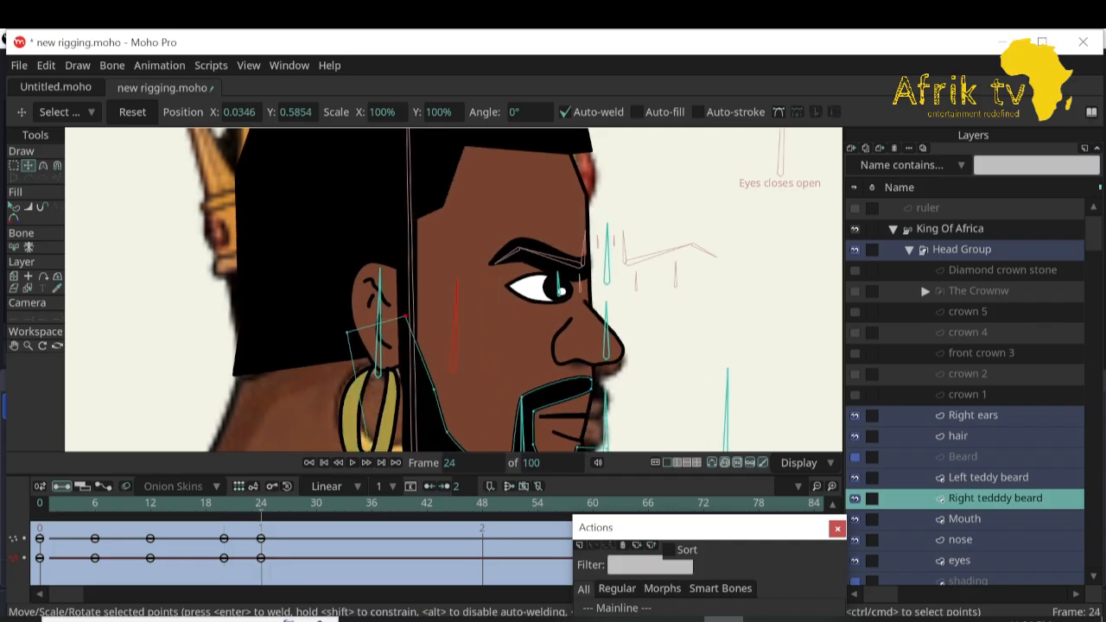
# On the King Of Africa layer, set the bone keyframes at frames 0 and 24 to Linear interpolation.
pyautogui.click(13, 344)
pyautogui.moveTo(449, 363); pyautogui.dragTo(345, 280)
pyautogui.moveTo(261, 503); pyautogui.dragTo(150, 504)
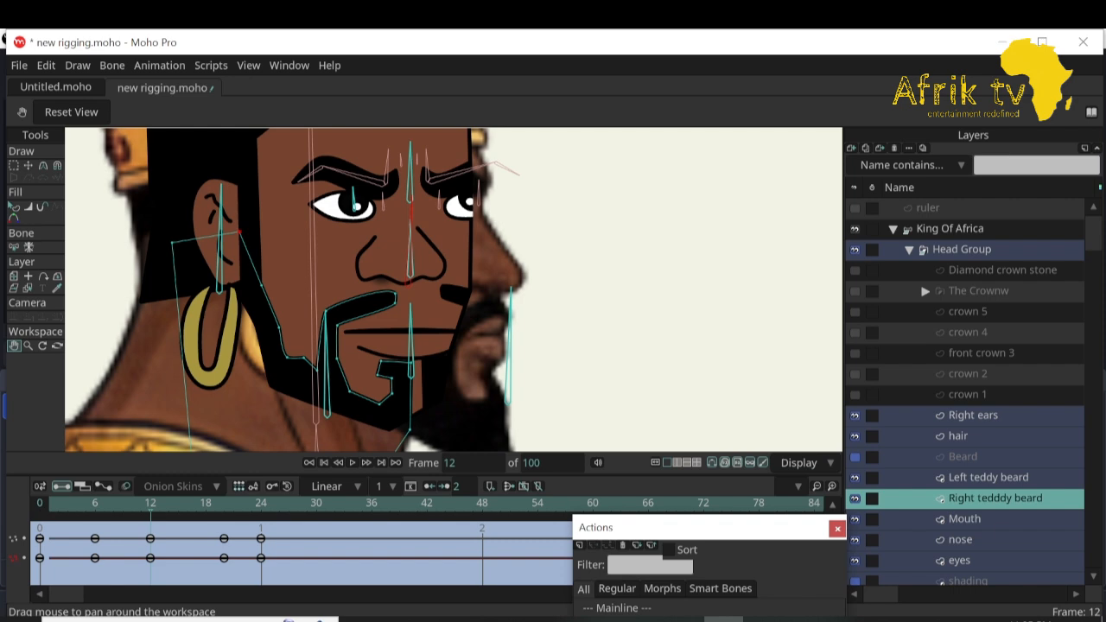
pyautogui.click(949, 229)
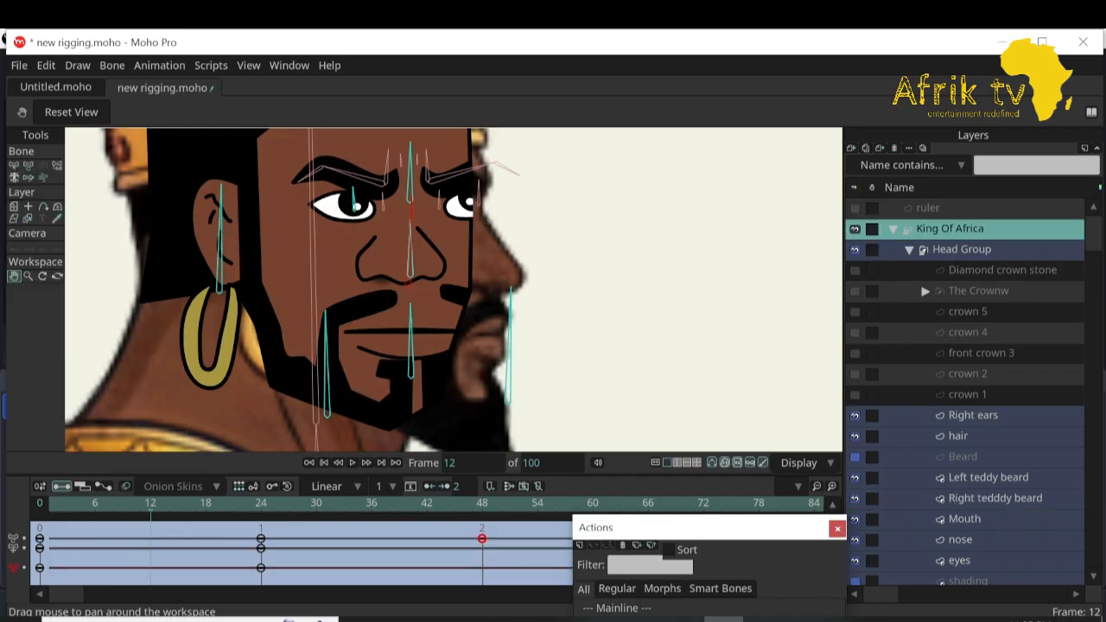
pyautogui.click(28, 165)
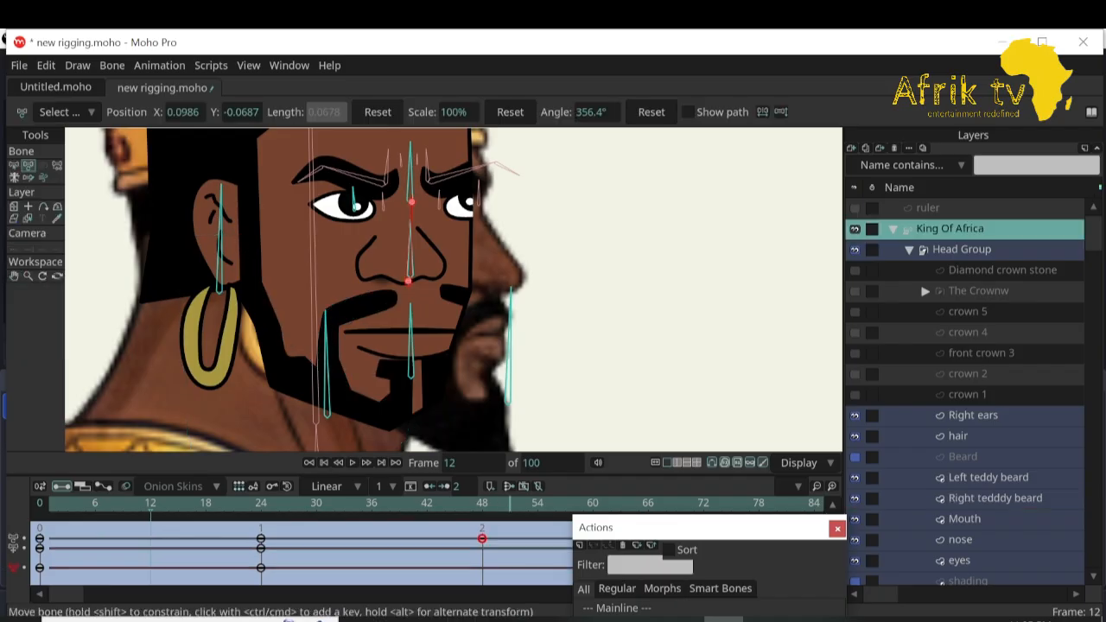
pyautogui.moveTo(311, 527); pyautogui.dragTo(34, 562)
pyautogui.rightClick(261, 544)
pyautogui.click(285, 351)
# At frame 12, move the far-side beard bone to about X 0.0076, Y -0.1225, and hide the king side view computer.png layer.
pyautogui.click(508, 352)
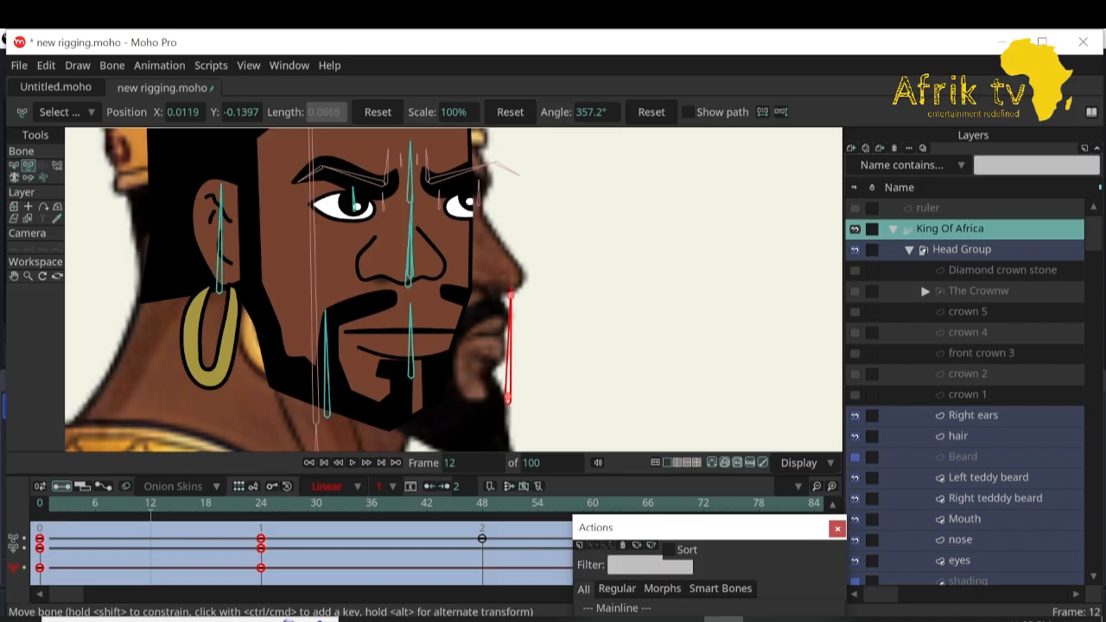
pyautogui.moveTo(510, 301); pyautogui.dragTo(545, 299)
pyautogui.hotkey('ctrl', 'z')
pyautogui.moveTo(508, 398); pyautogui.dragTo(489, 400)
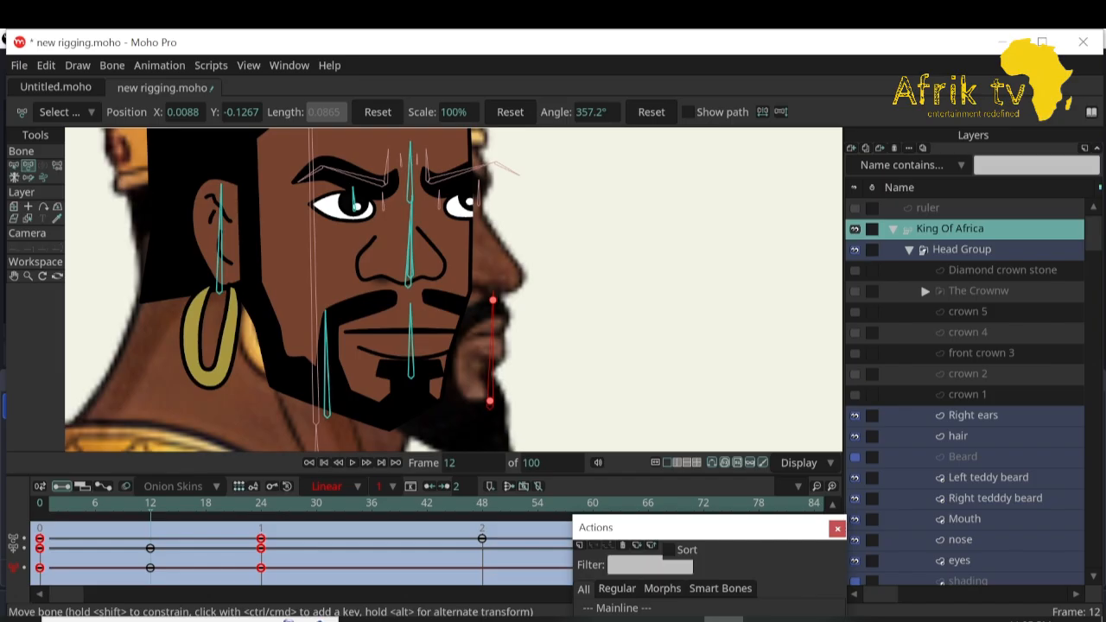
pyautogui.scroll(-6, 967, 389)
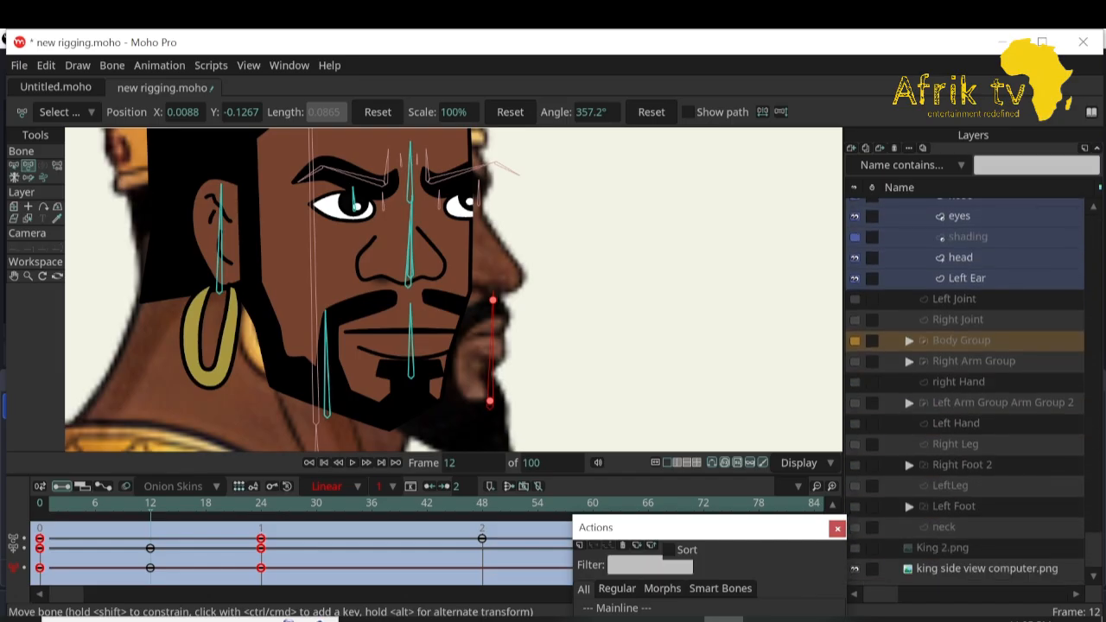
pyautogui.click(855, 569)
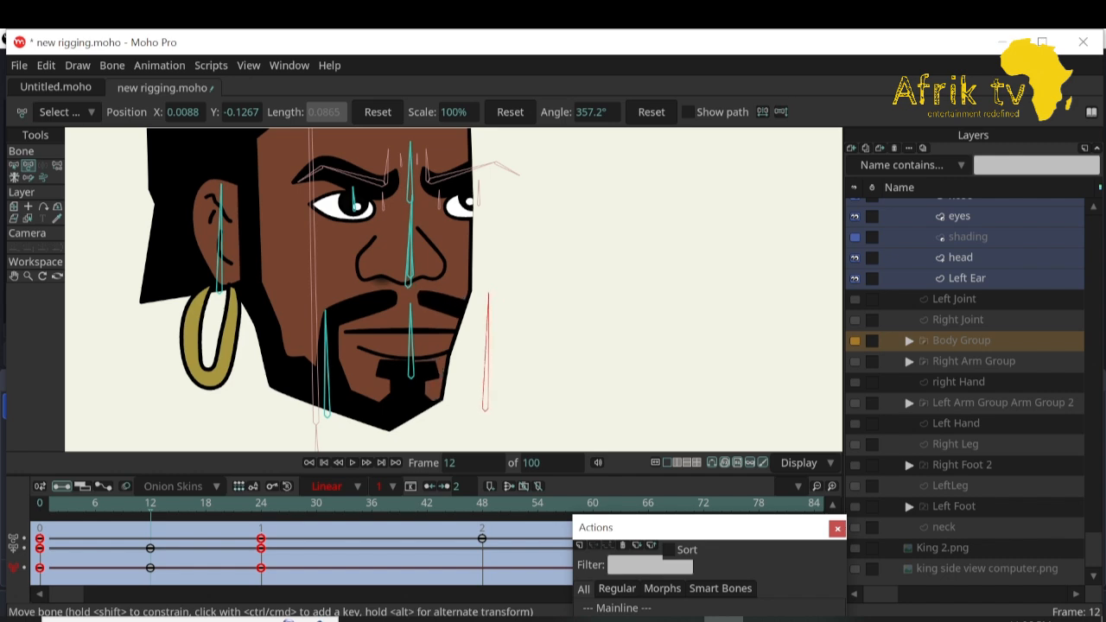
pyautogui.moveTo(487, 406); pyautogui.dragTo(483, 403)
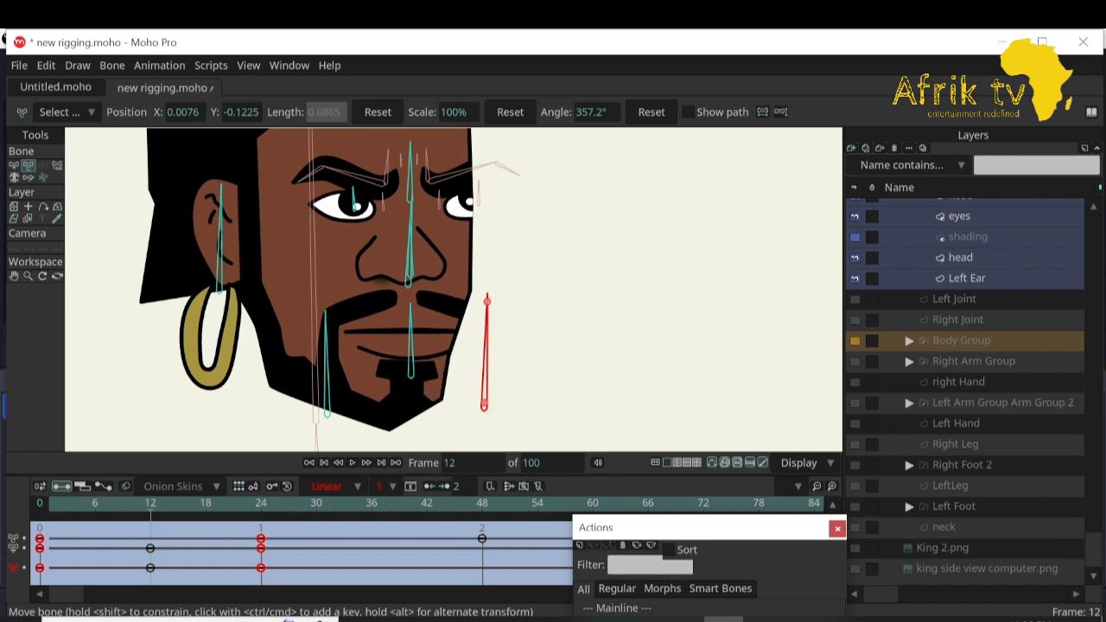
# Step through the frames from the start up to frame 18 to examine how the far-side beard follows the head turn.
pyautogui.press('Left')
pyautogui.press('Left')
pyautogui.press('Left')
pyautogui.press('Left')
pyautogui.press('Left')
pyautogui.press('Left')
pyautogui.press('Left')
pyautogui.press('Left')
pyautogui.press('Left')
pyautogui.press('Left')
pyautogui.press('Left')
pyautogui.press('Left')
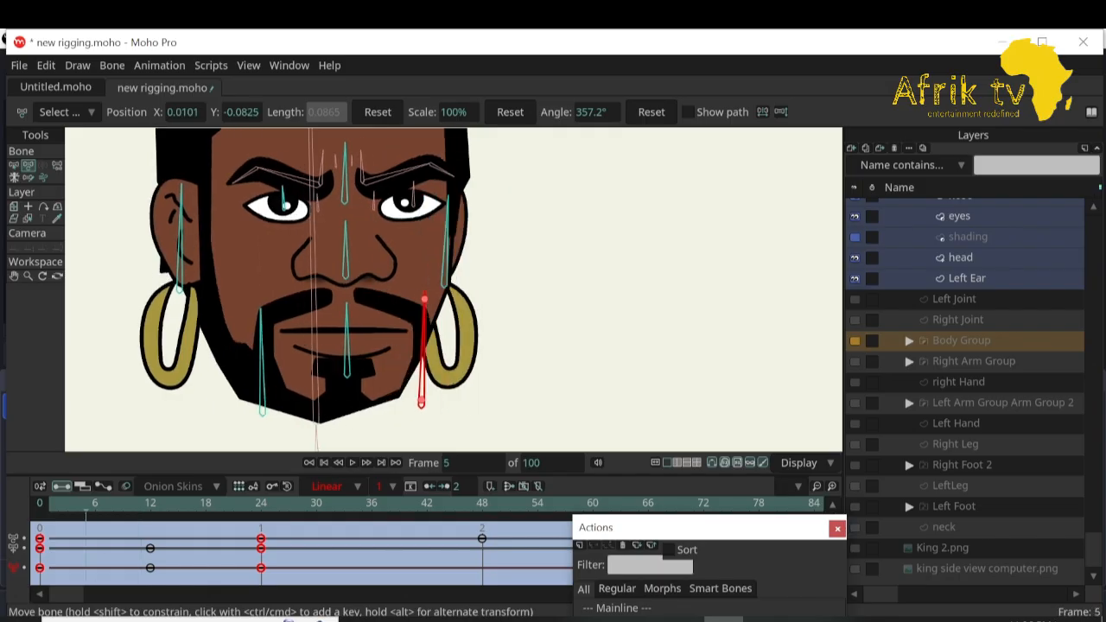
pyautogui.press('Right')
pyautogui.press('Right')
pyautogui.press('Right')
pyautogui.press('Right')
pyautogui.press('Right')
pyautogui.press('Right')
pyautogui.press('Right')
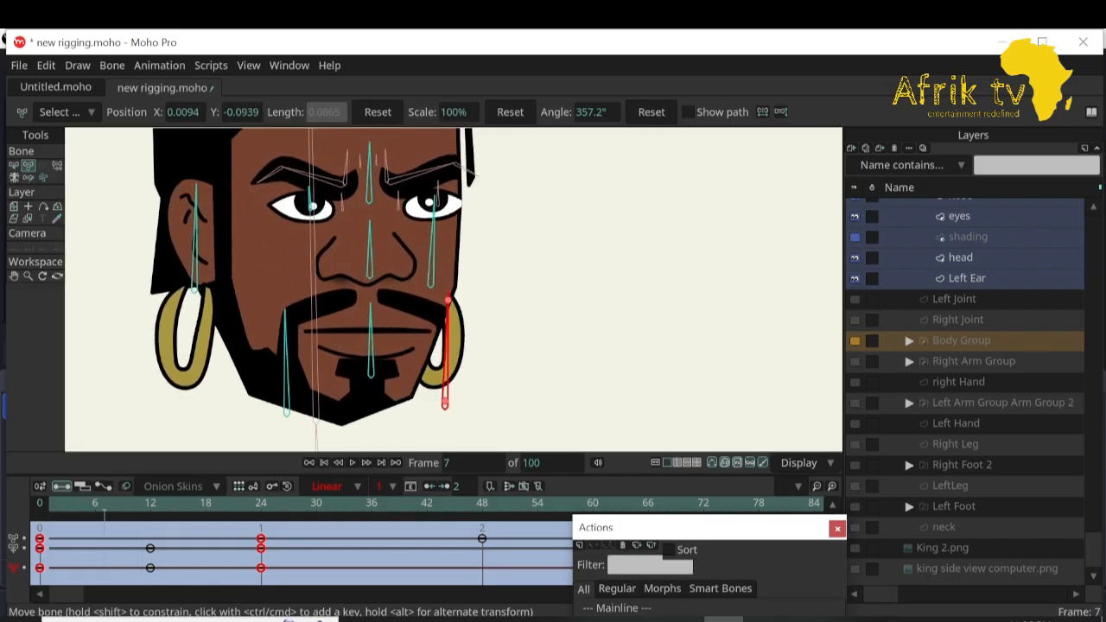
pyautogui.press('Right')
pyautogui.press('Right')
pyautogui.press('Right')
pyautogui.press('Right')
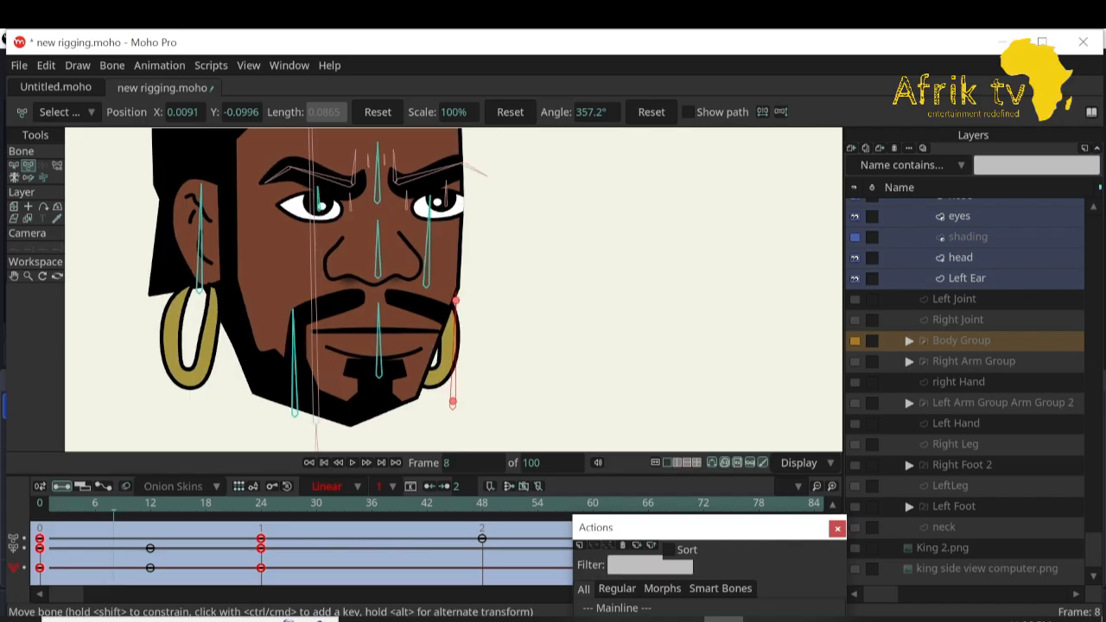
pyautogui.press('Right')
pyautogui.press('Right')
pyautogui.press('Right')
pyautogui.press('Right')
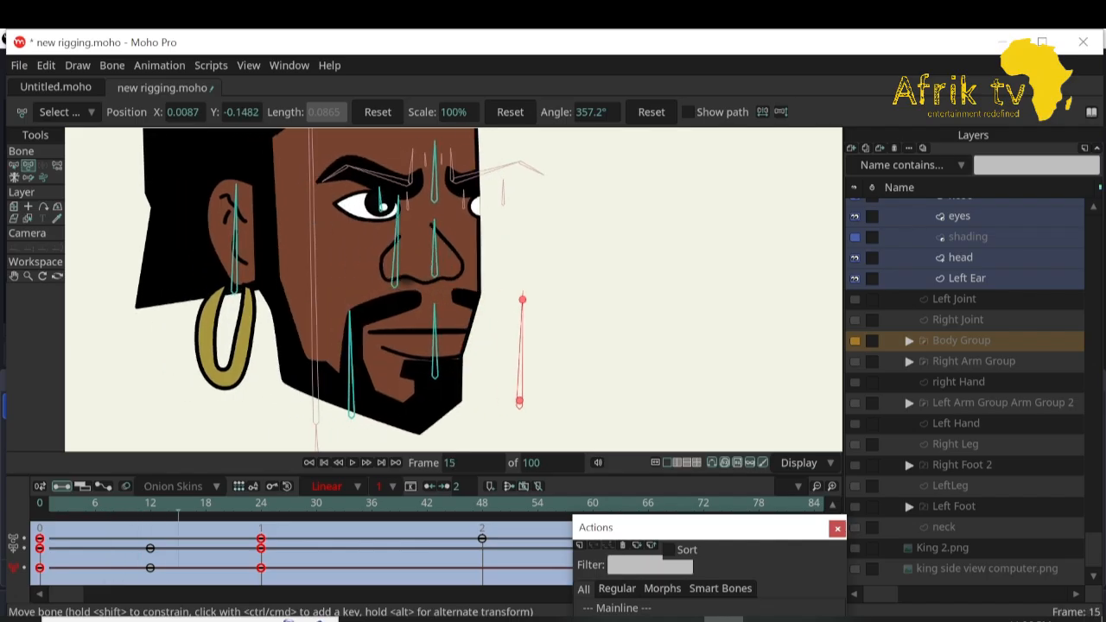
pyautogui.press('Right')
pyautogui.press('Right')
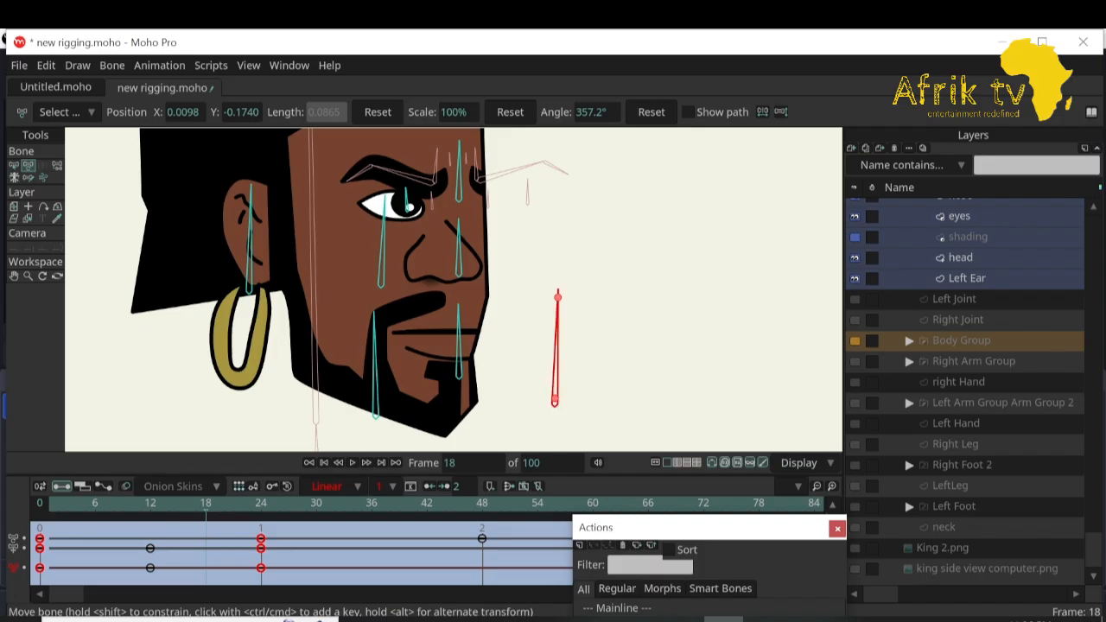
# Move the far-side beard bone to about X 0.0068, Y -0.1563 at frame 18 and X 0.0080, Y -0.1707 at frame 21.
pyautogui.moveTo(555, 346); pyautogui.dragTo(530, 344)
pyautogui.moveTo(205, 503); pyautogui.dragTo(233, 504)
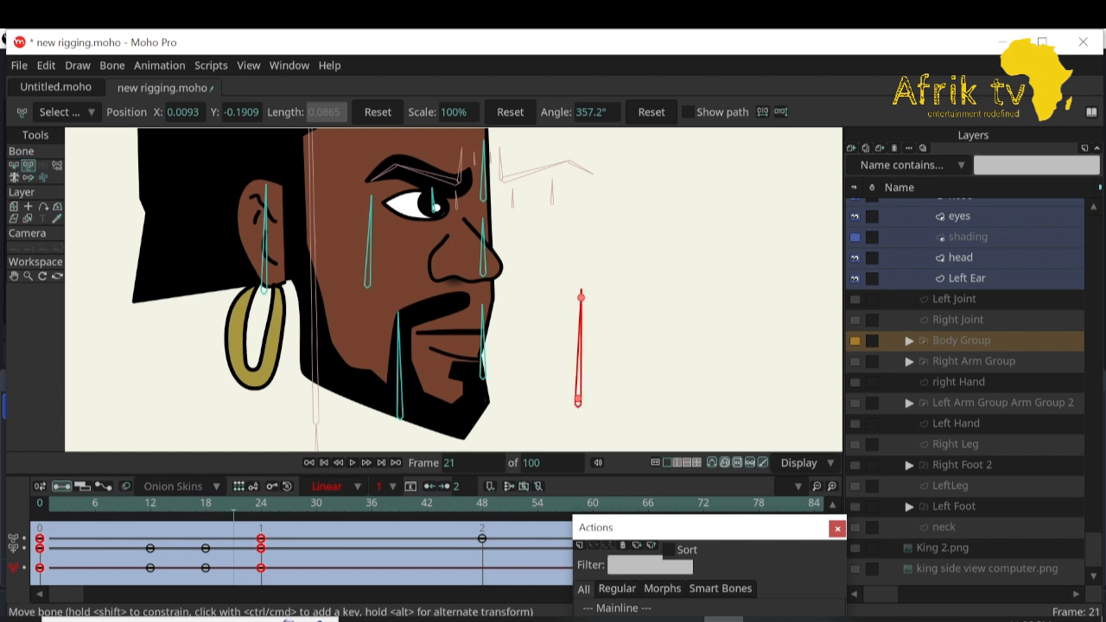
pyautogui.moveTo(579, 345); pyautogui.dragTo(551, 347)
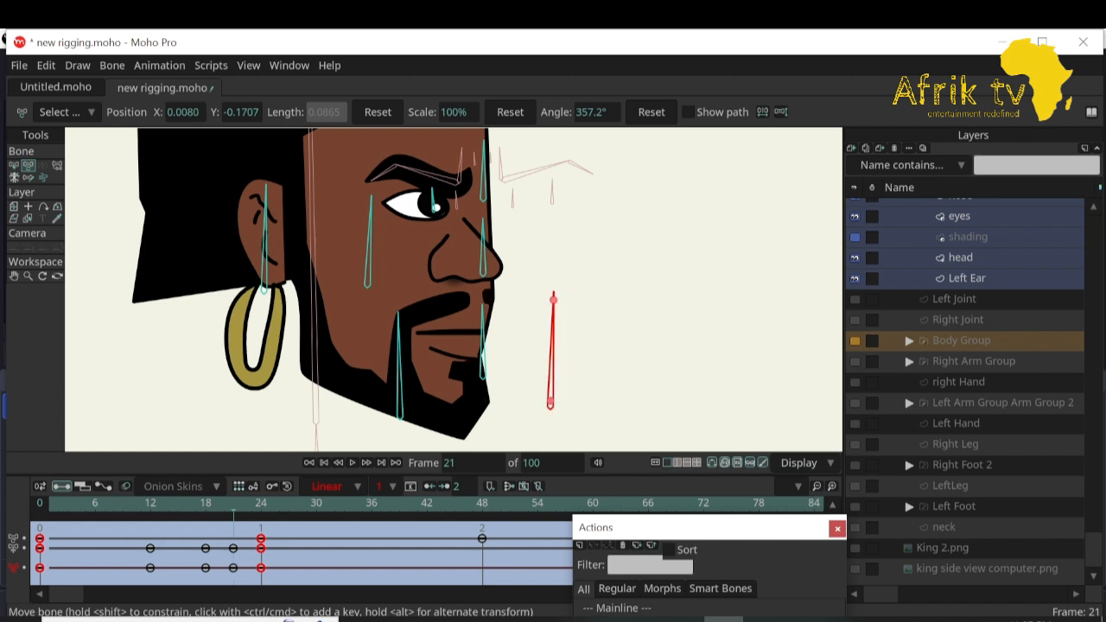
pyautogui.moveTo(233, 504); pyautogui.dragTo(205, 505)
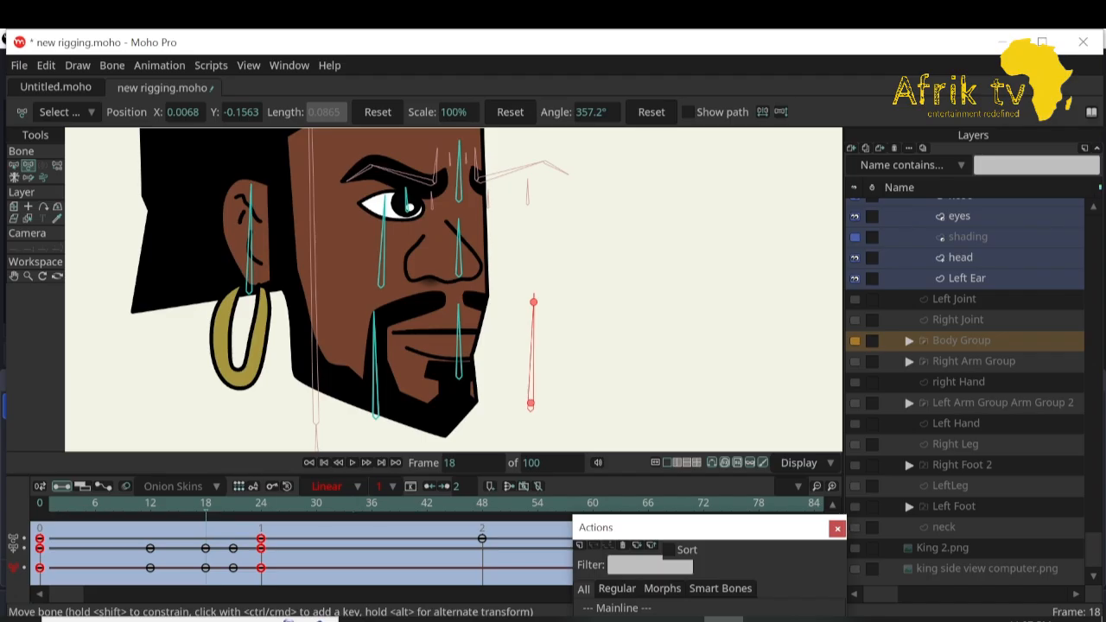
# Try Smooth interpolation on the bone keyframes from frame 0 through frame 24.
pyautogui.moveTo(205, 506); pyautogui.dragTo(40, 506)
pyautogui.scroll(-8, 402, 305)
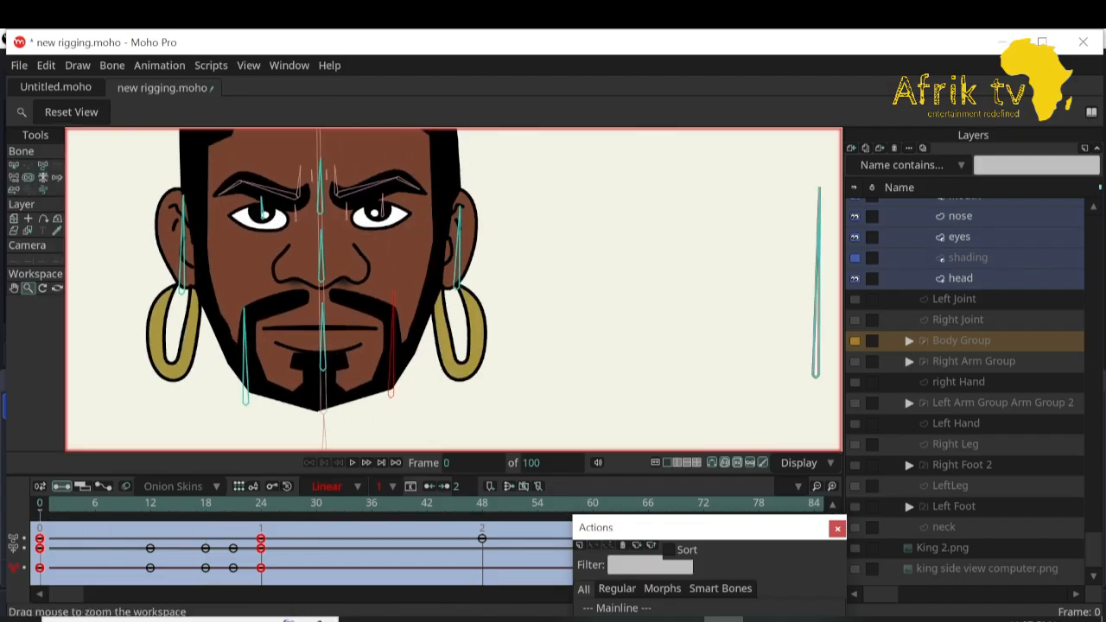
pyautogui.moveTo(40, 505); pyautogui.dragTo(196, 509)
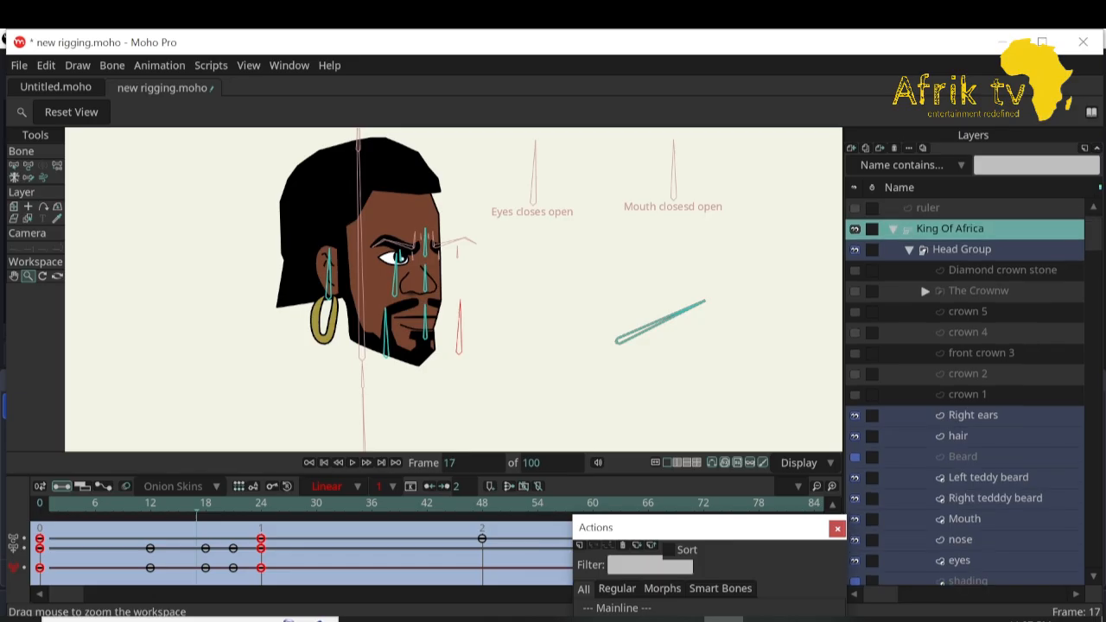
pyautogui.moveTo(276, 529); pyautogui.dragTo(36, 587)
pyautogui.rightClick(40, 568)
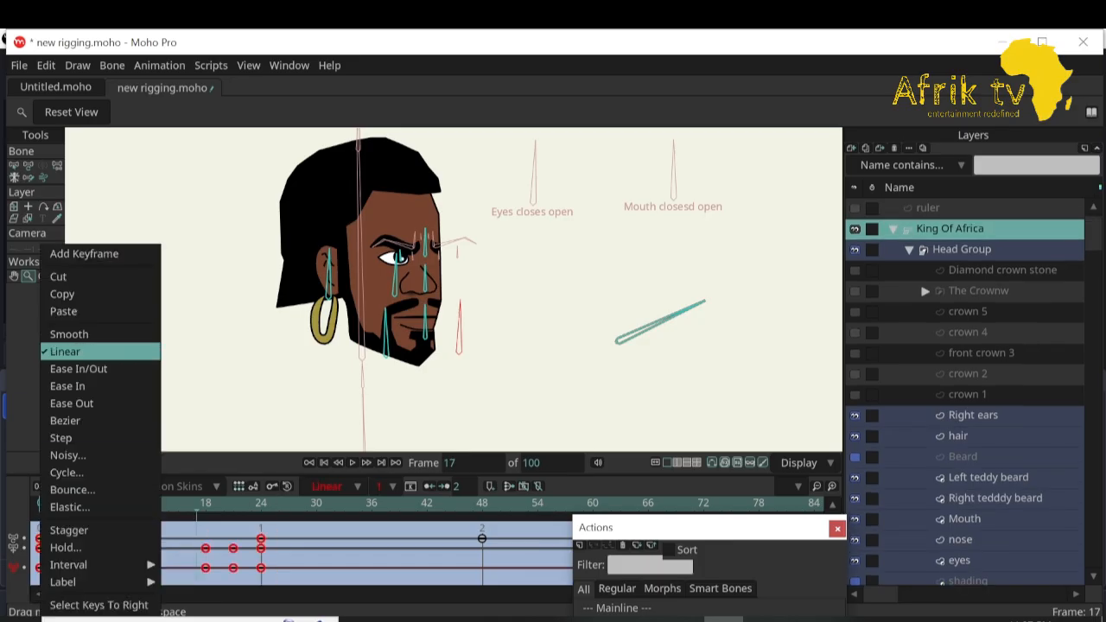
pyautogui.click(64, 350)
pyautogui.rightClick(150, 567)
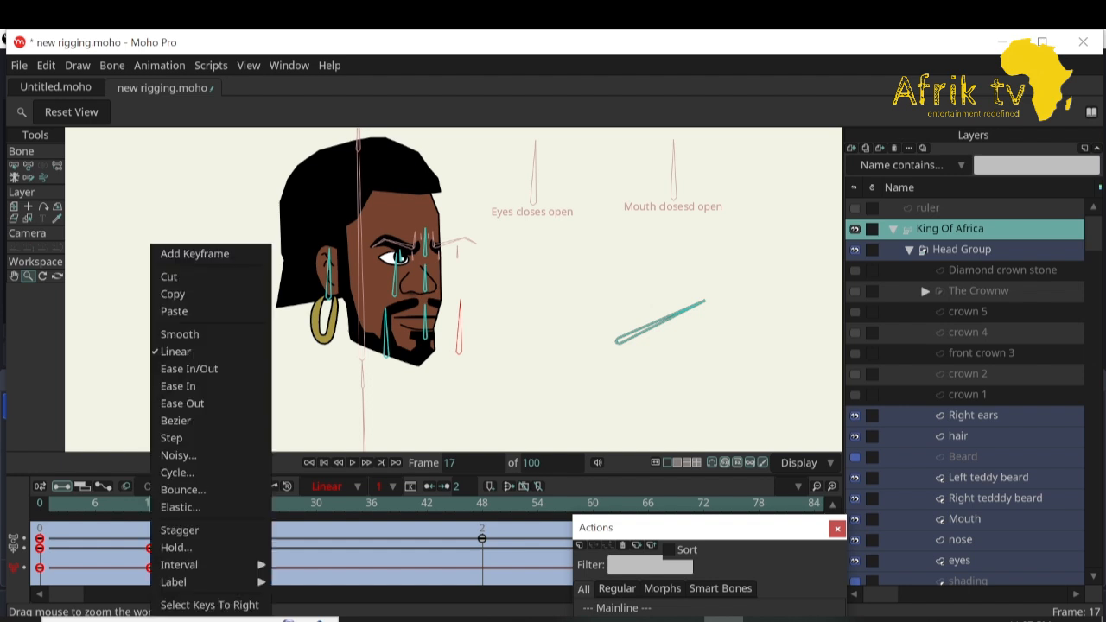
pyautogui.click(177, 335)
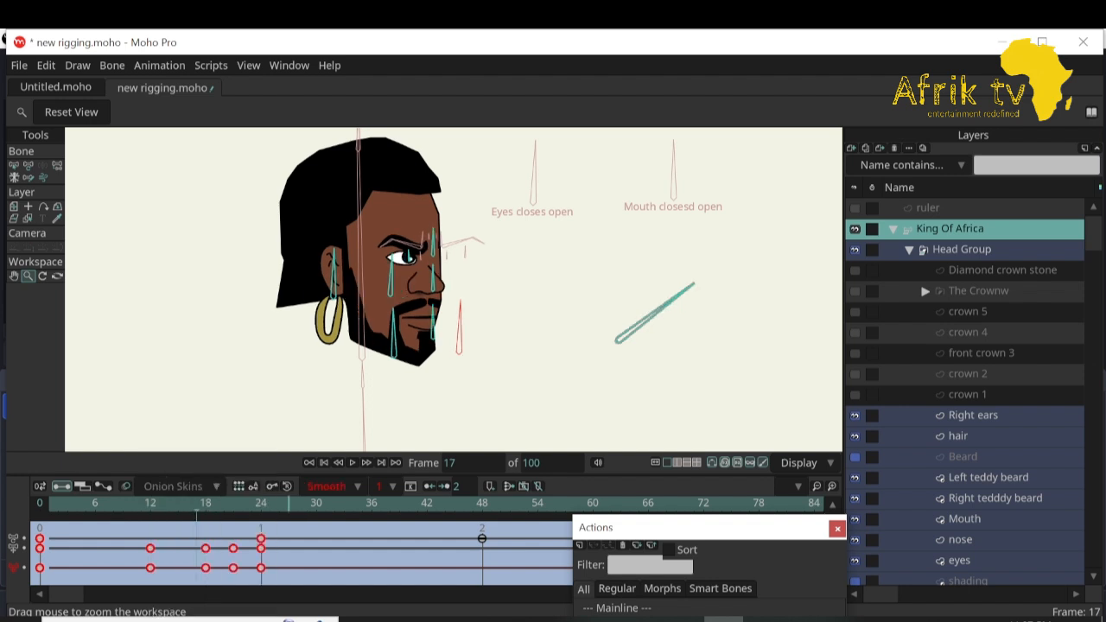
# Return the bone keyframes from frame 0 through frame 24 to Linear interpolation.
pyautogui.moveTo(196, 504)
pyautogui.mouseDown()
pyautogui.moveTo(49, 503)
pyautogui.moveTo(196, 506)
pyautogui.mouseUp()
pyautogui.moveTo(274, 531); pyautogui.dragTo(23, 604)
pyautogui.rightClick(40, 547)
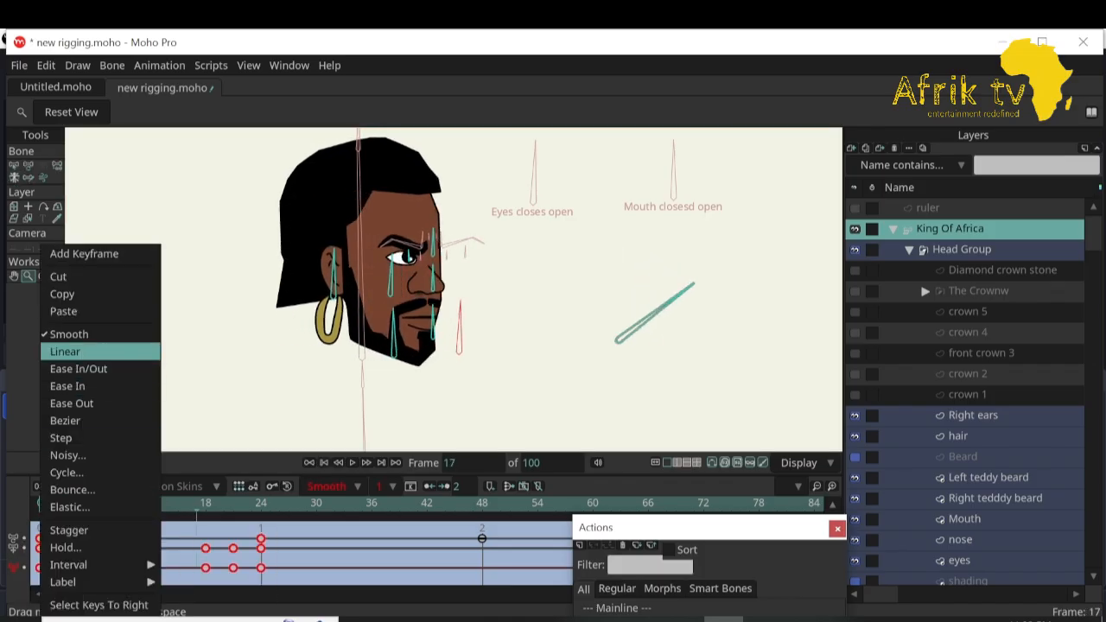
pyautogui.click(69, 351)
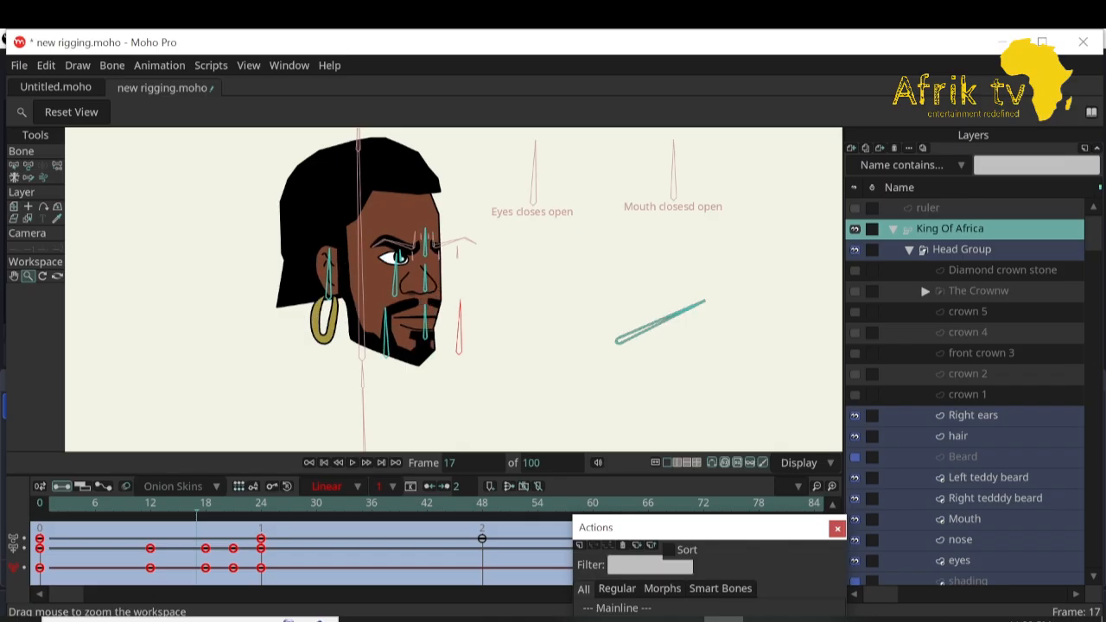
# At frame 18, nudge the far eyebrow's inner bone to X 0.0155, Y -0.0130, and shift the far pupil bone inward to X -0.0051, Y -0.0309.
pyautogui.moveTo(197, 504); pyautogui.dragTo(206, 504)
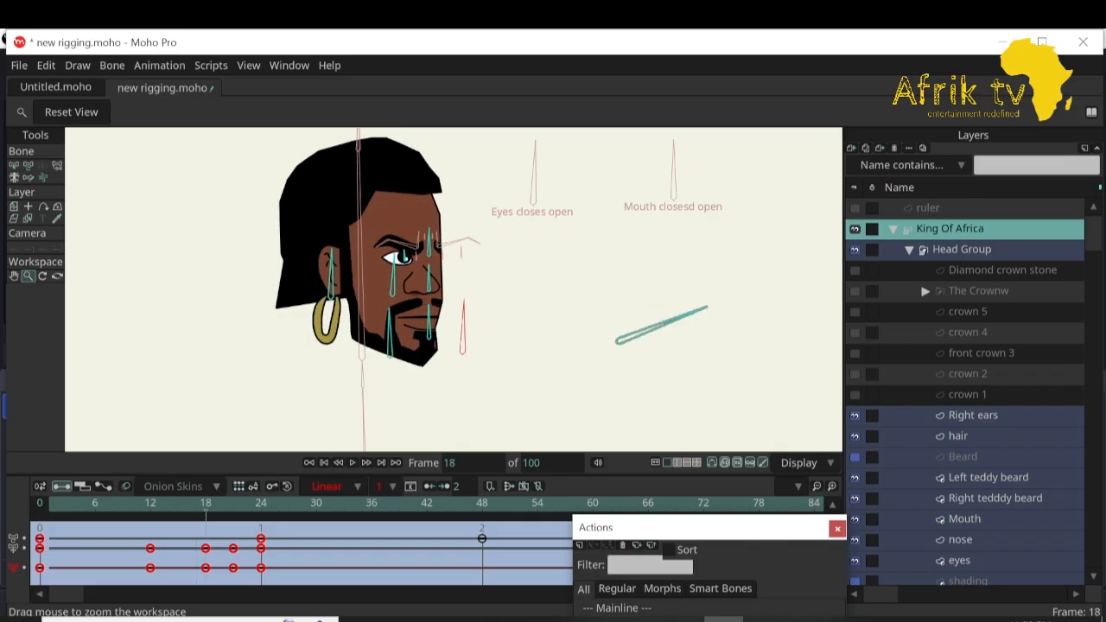
pyautogui.scroll(10, 440, 247)
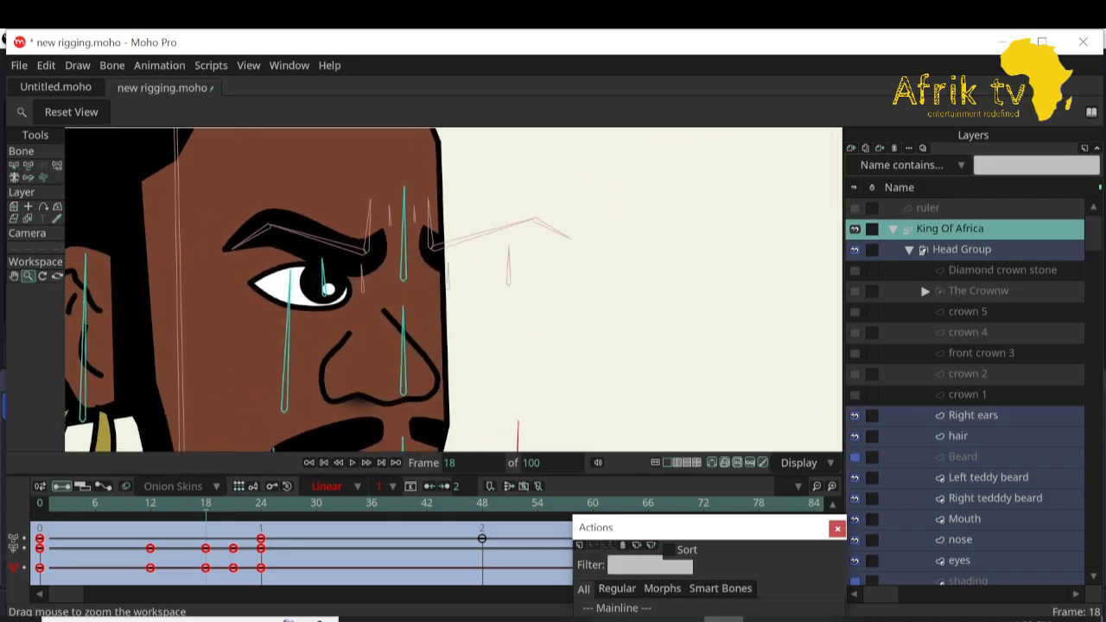
pyautogui.moveTo(440, 290); pyautogui.dragTo(395, 290)
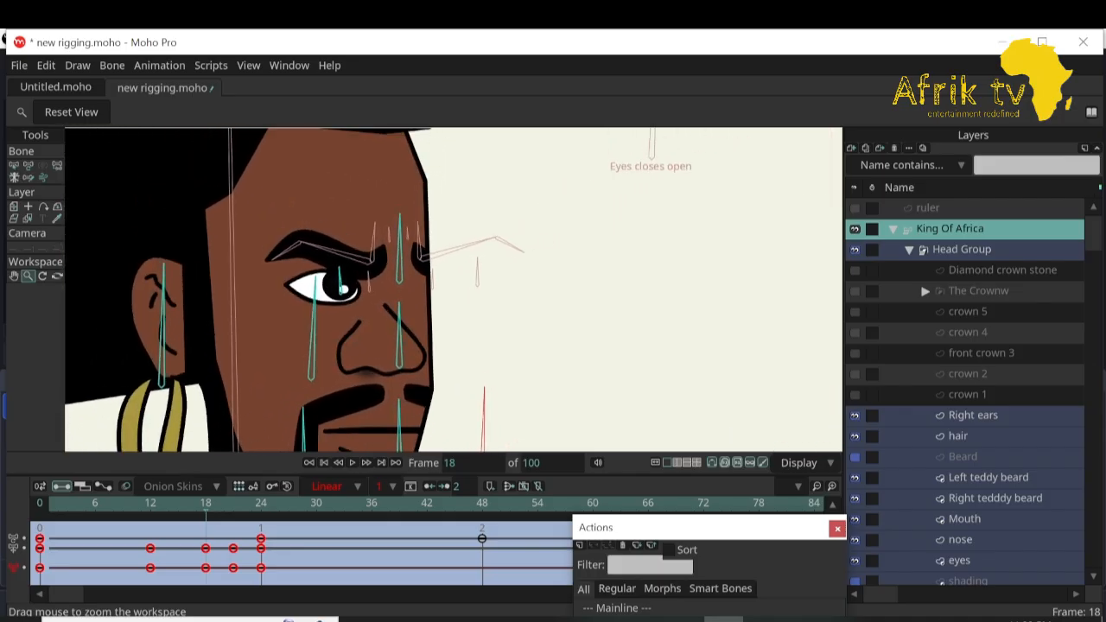
pyautogui.press('t')
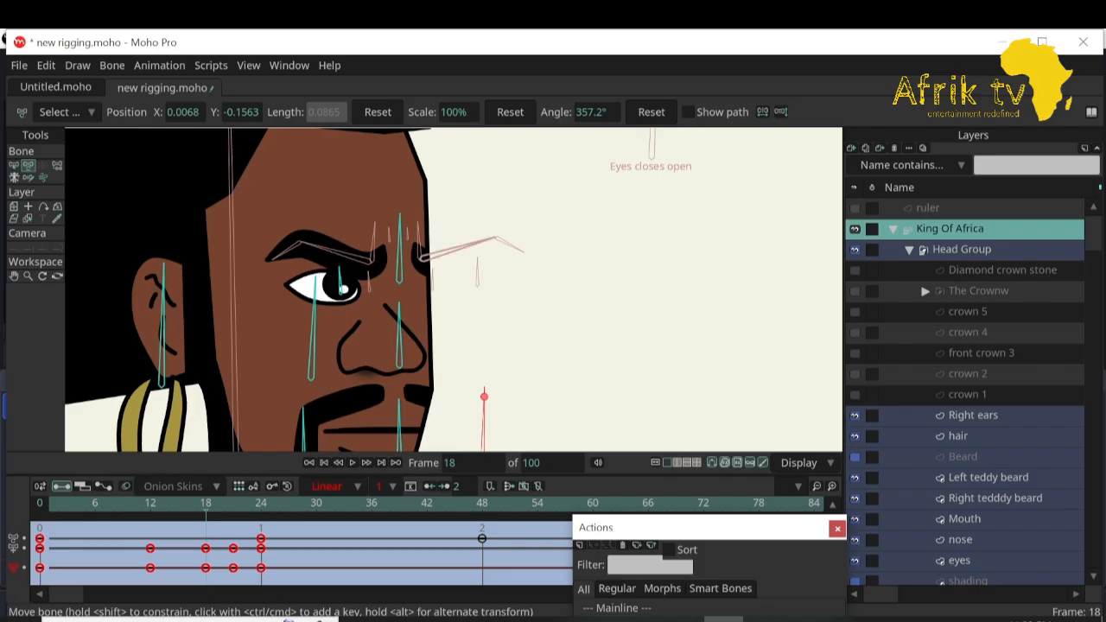
pyautogui.click(420, 250)
pyautogui.moveTo(420, 254); pyautogui.dragTo(418, 254)
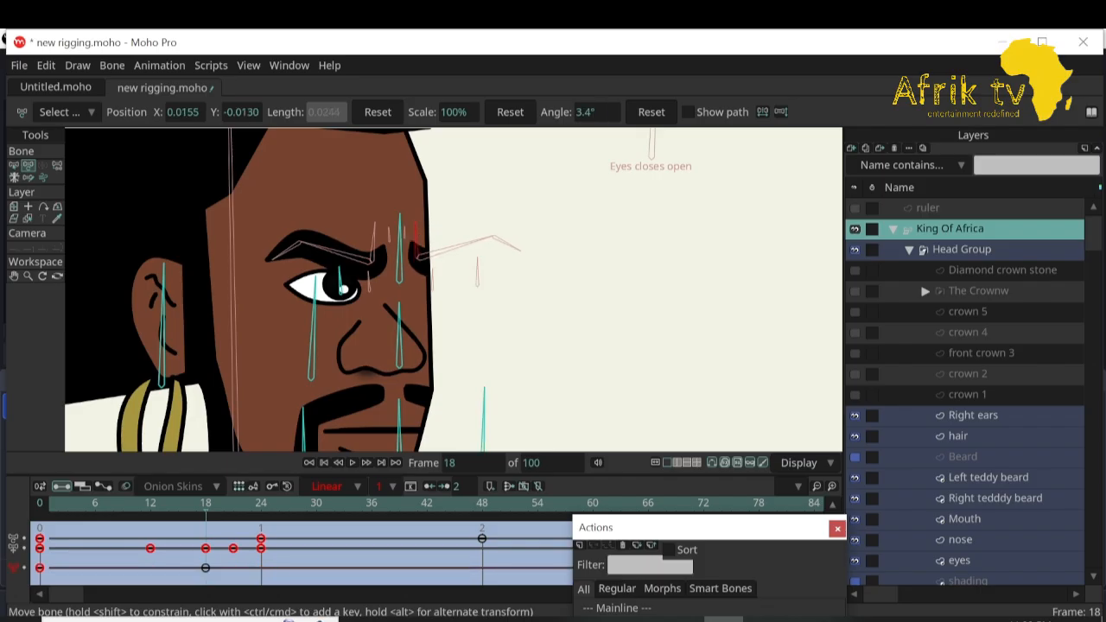
pyautogui.click(477, 273)
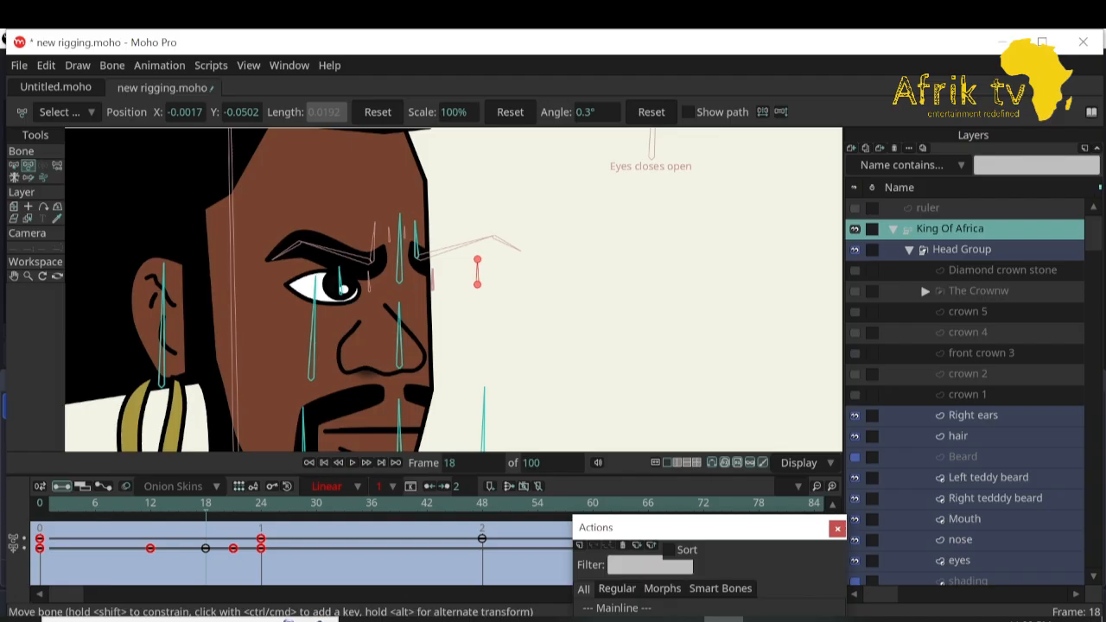
pyautogui.moveTo(476, 273); pyautogui.dragTo(447, 274)
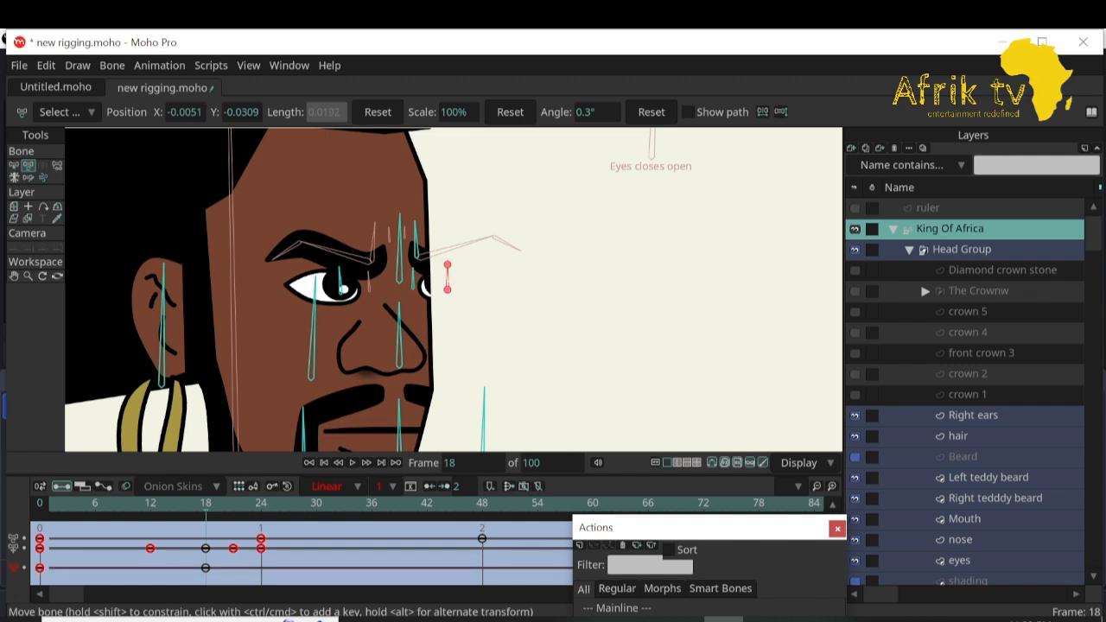
# On the hair layer at frame 11, lower the far-side hairline points, placing the temple point at about X 0.1478, Y 0.6645.
pyautogui.moveTo(205, 508); pyautogui.dragTo(260, 509)
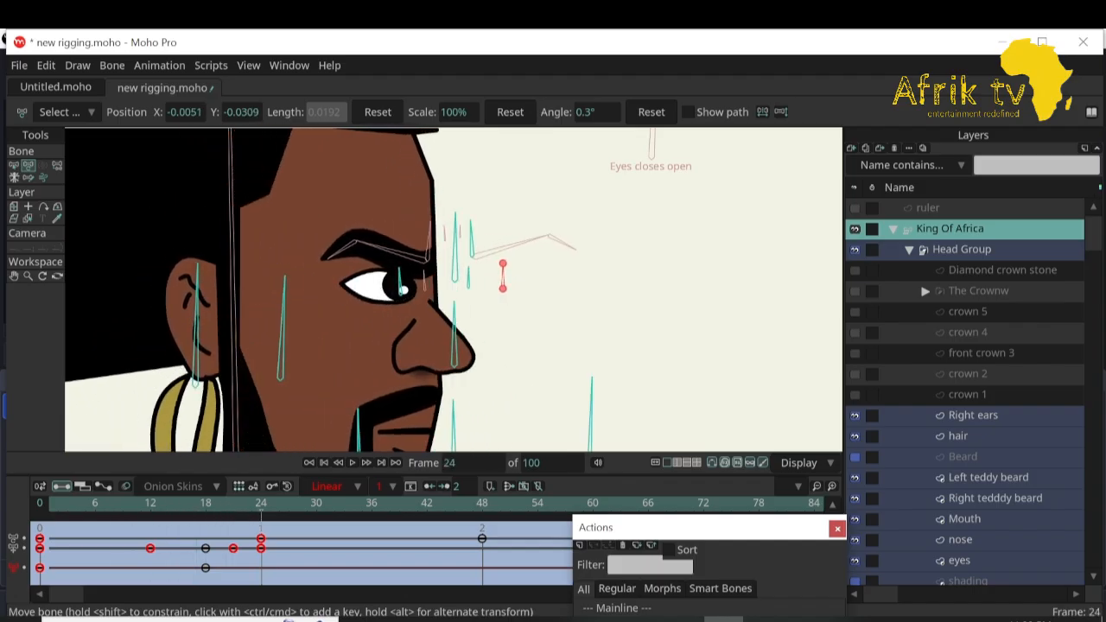
pyautogui.moveTo(261, 509); pyautogui.dragTo(151, 509)
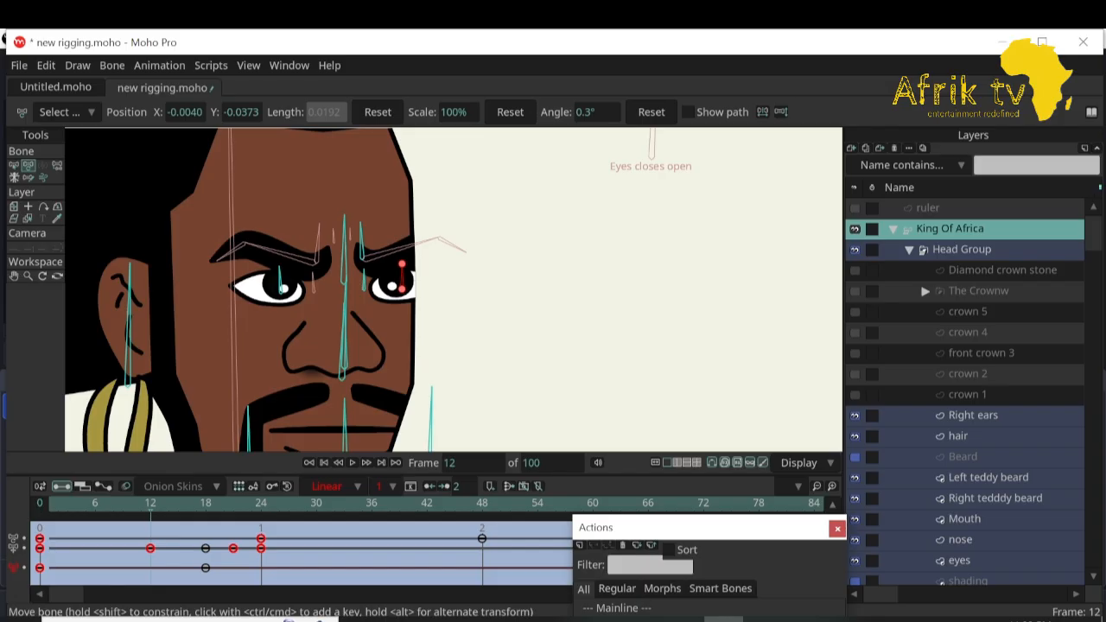
pyautogui.click(14, 276)
pyautogui.moveTo(259, 277); pyautogui.dragTo(305, 343)
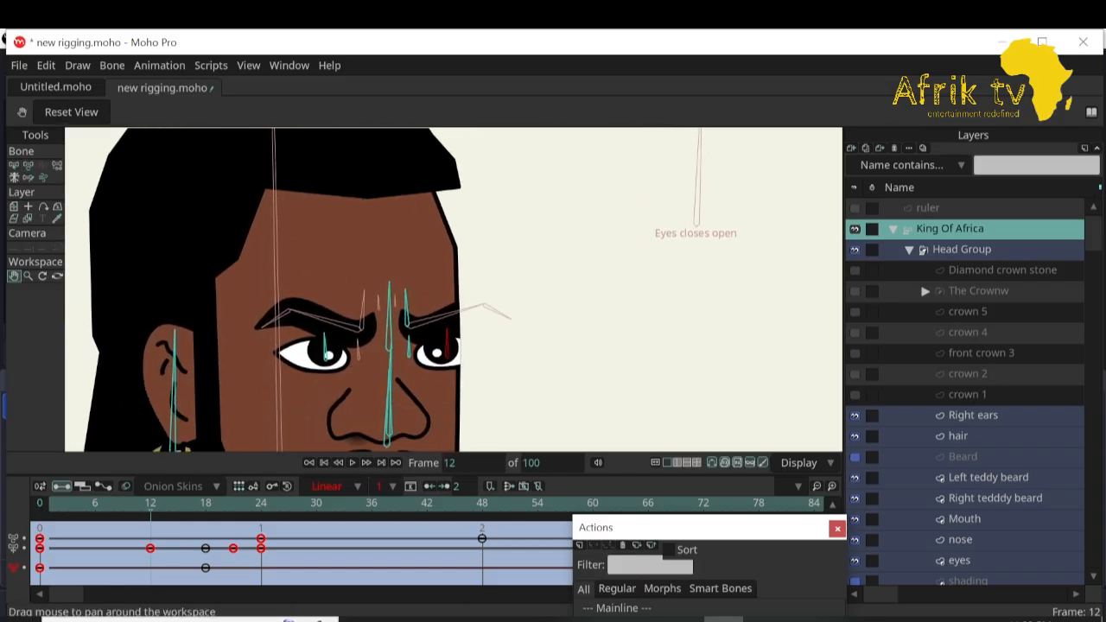
pyautogui.click(27, 275)
pyautogui.moveTo(332, 293); pyautogui.dragTo(242, 293)
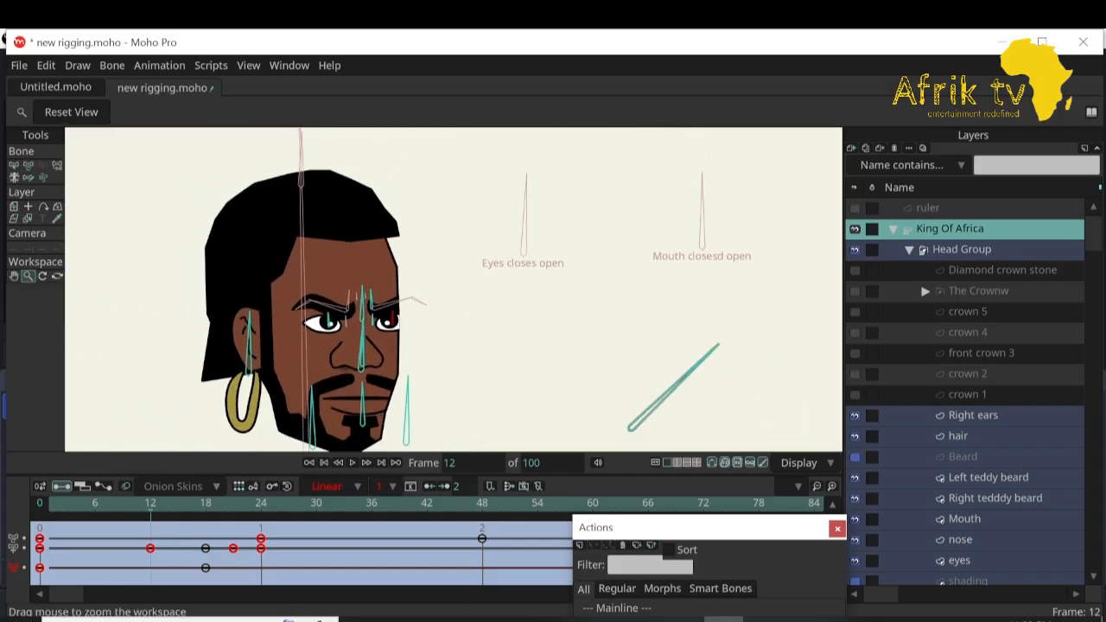
pyautogui.scroll(-4, 964, 392)
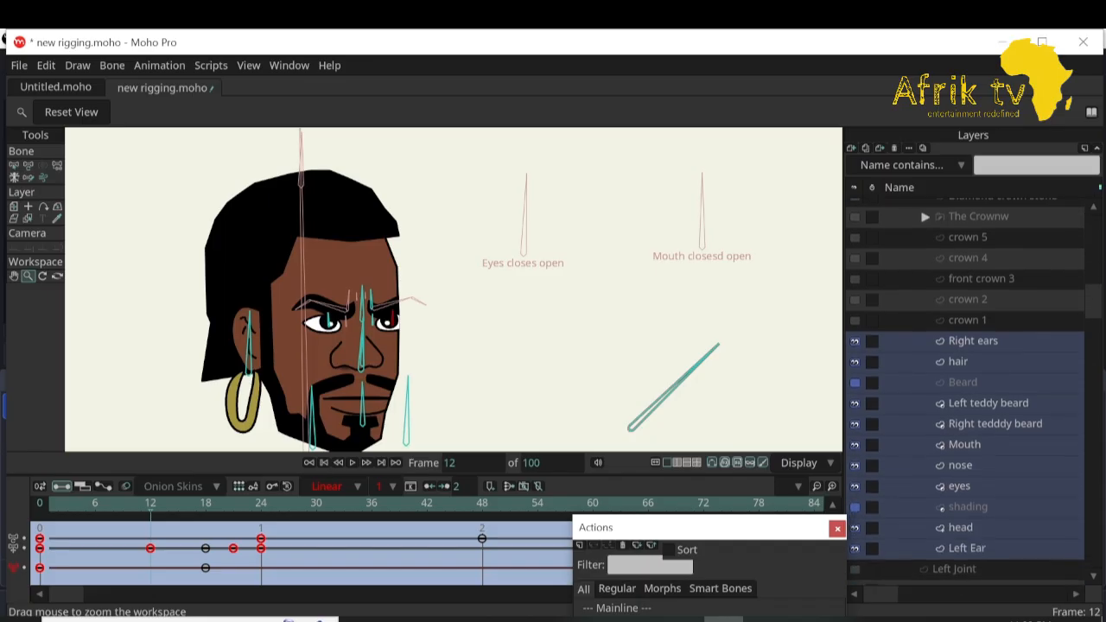
pyautogui.scroll(-1, 965, 351)
pyautogui.click(958, 350)
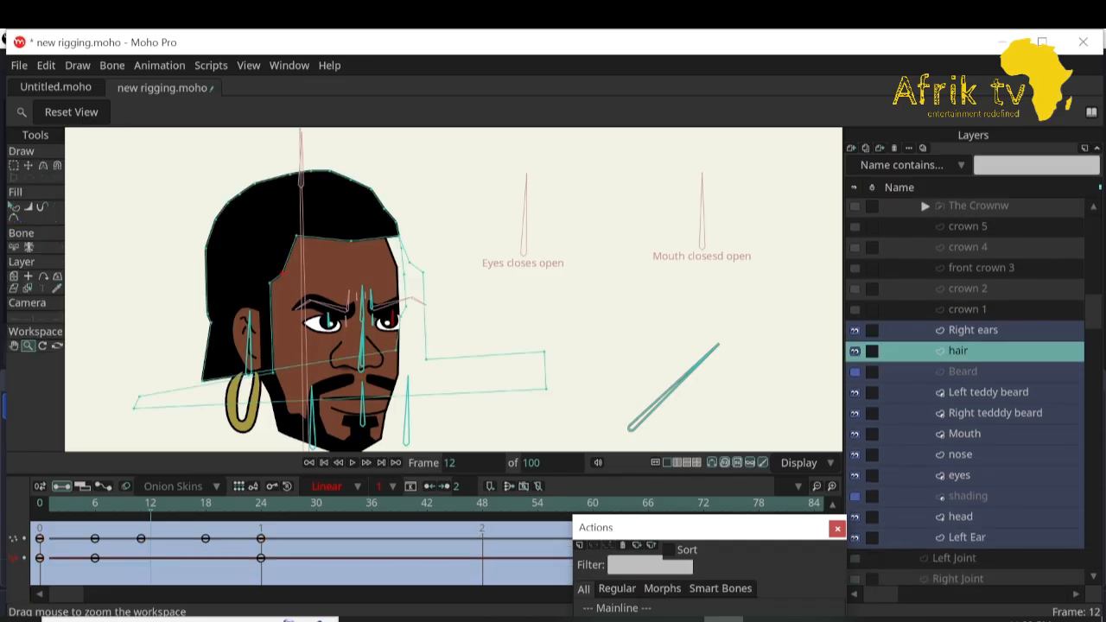
pyautogui.press('t')
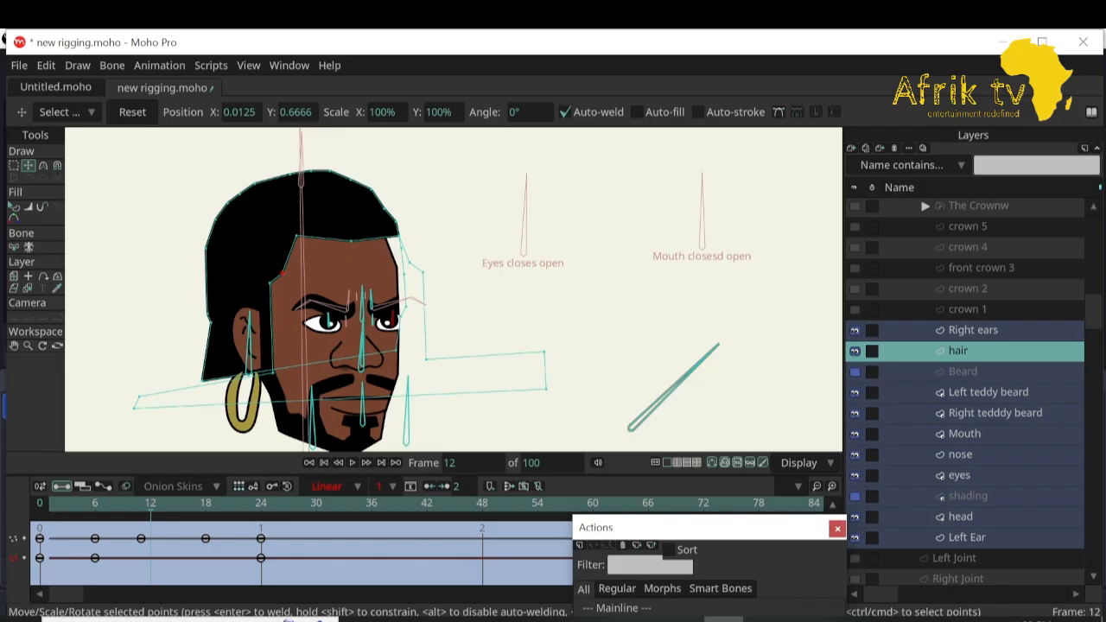
pyautogui.click(132, 504)
pyautogui.click(141, 504)
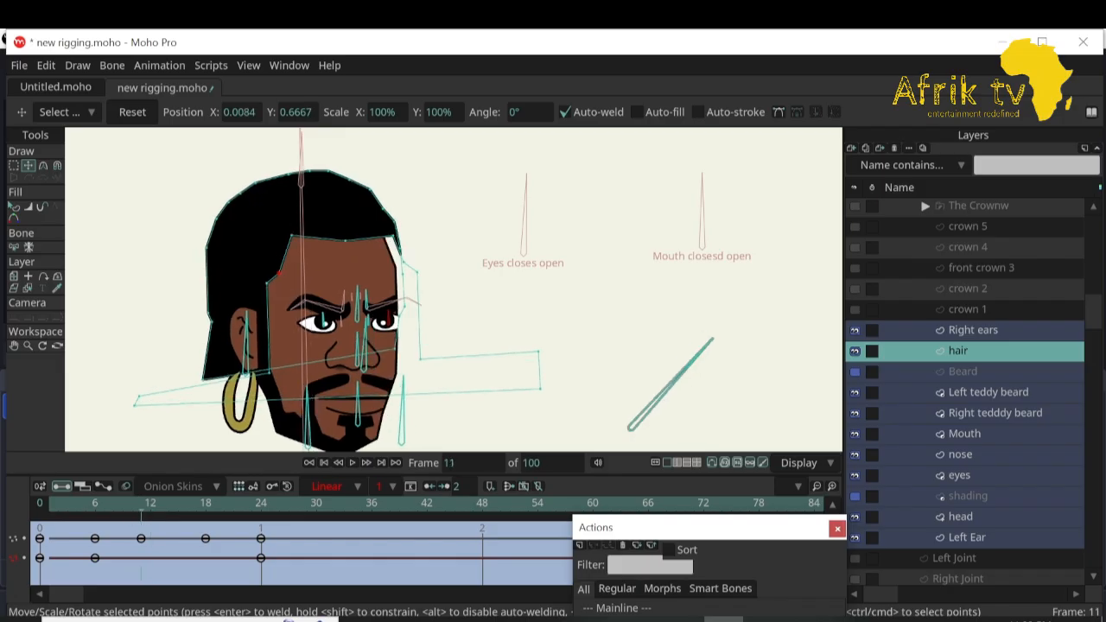
pyautogui.moveTo(393, 235); pyautogui.dragTo(394, 272)
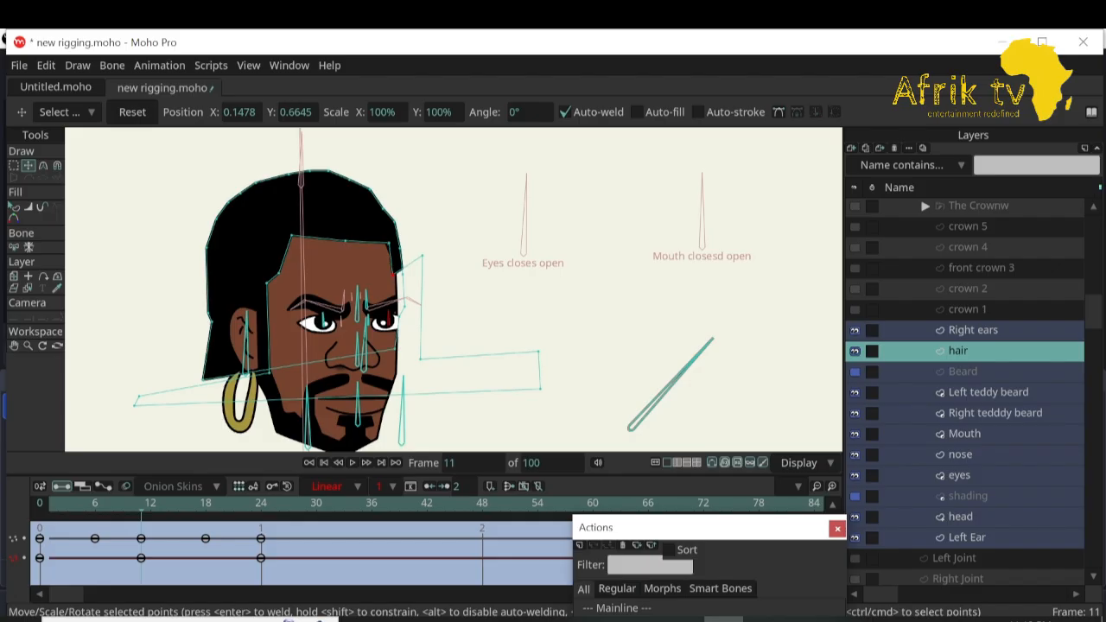
# Refine the frame 11 hair outline, moving the stray far-side point to about X 0.1718, Y 0.6890 and the mid-hairline point to X 0.1067, Y 0.6922.
pyautogui.click(28, 346)
pyautogui.moveTo(340, 249); pyautogui.dragTo(429, 249)
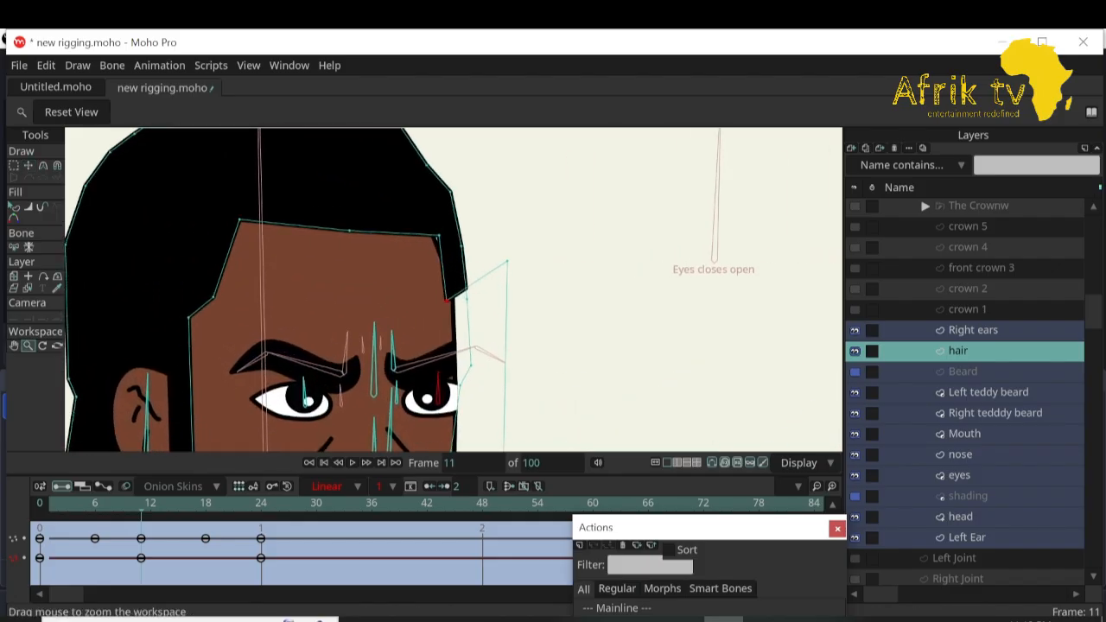
pyautogui.press('t')
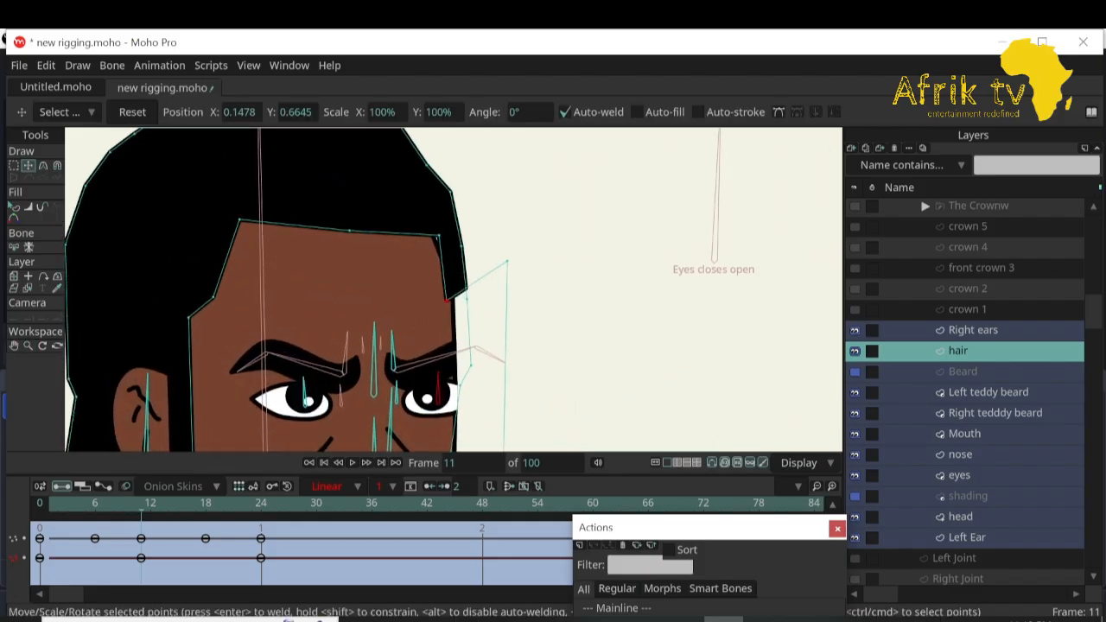
pyautogui.moveTo(446, 299); pyautogui.dragTo(468, 244)
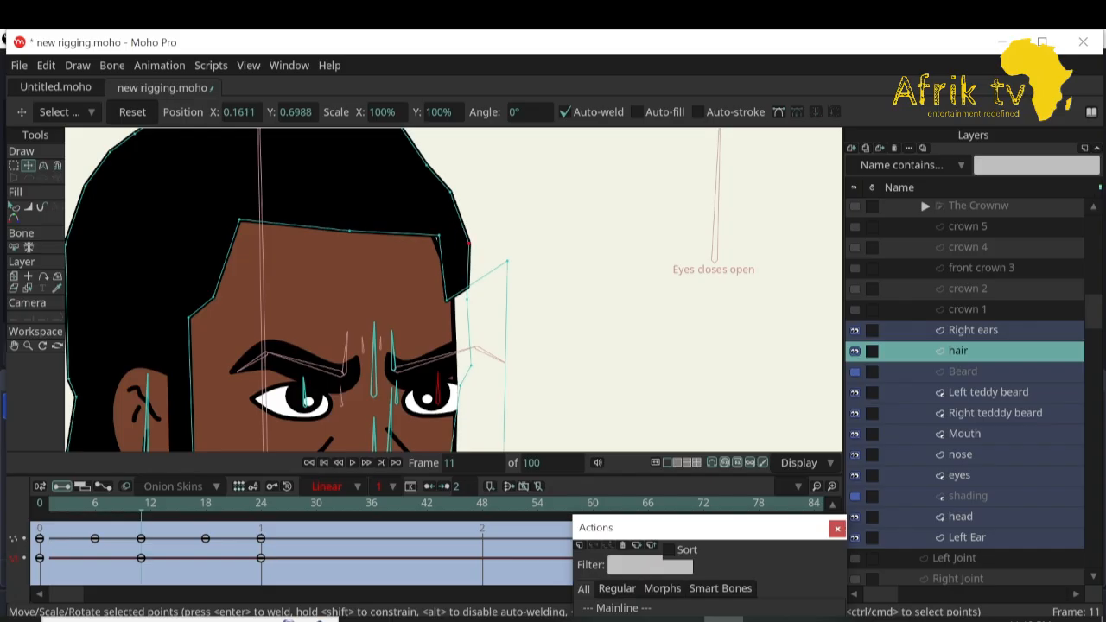
pyautogui.hotkey('ctrl', 'z')
pyautogui.moveTo(469, 243); pyautogui.dragTo(486, 260)
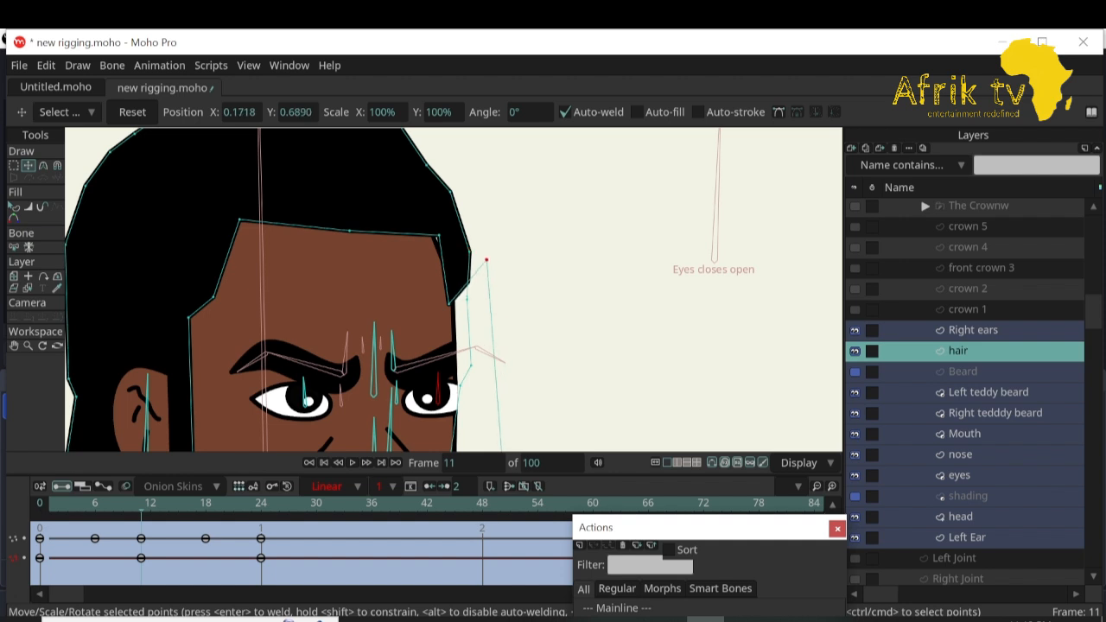
pyautogui.moveTo(349, 231); pyautogui.dragTo(376, 253)
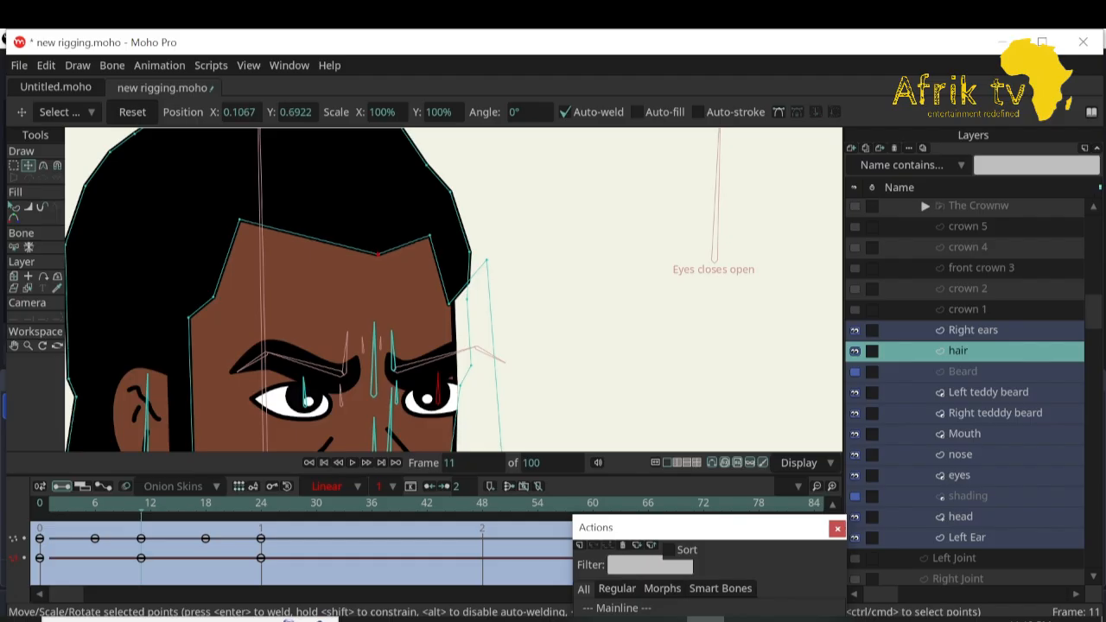
# At frame 6, reshape the hairline's corner and temple points on both sides, and move its middle point to about X 0.0767, Y 0.6954.
pyautogui.moveTo(141, 504); pyautogui.dragTo(95, 503)
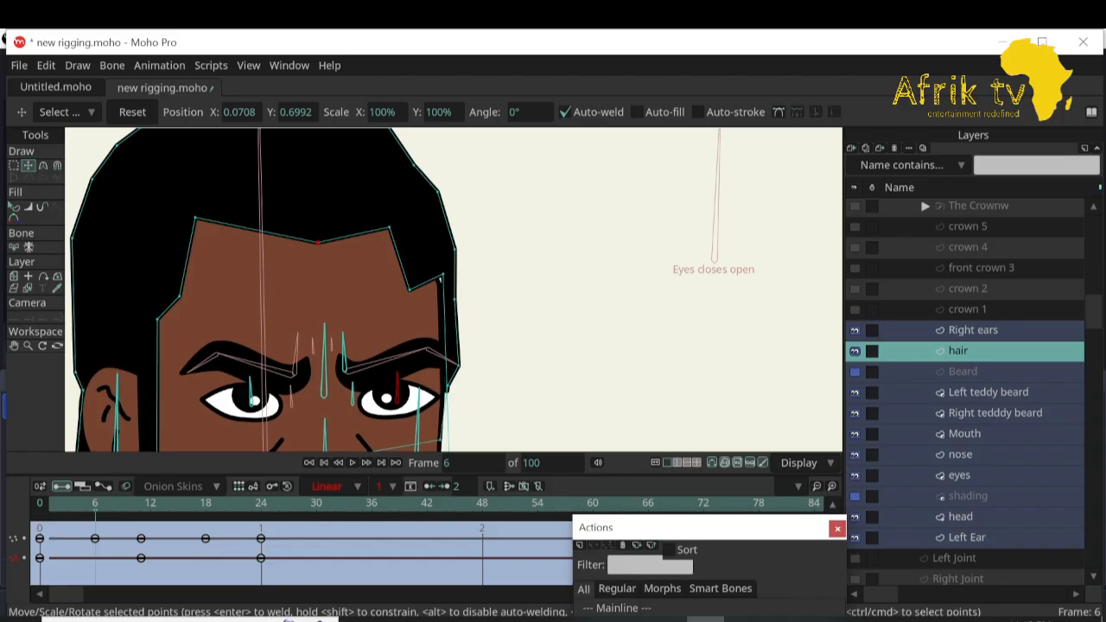
pyautogui.moveTo(390, 228); pyautogui.dragTo(408, 223)
pyautogui.click(408, 289)
pyautogui.moveTo(408, 289); pyautogui.dragTo(419, 278)
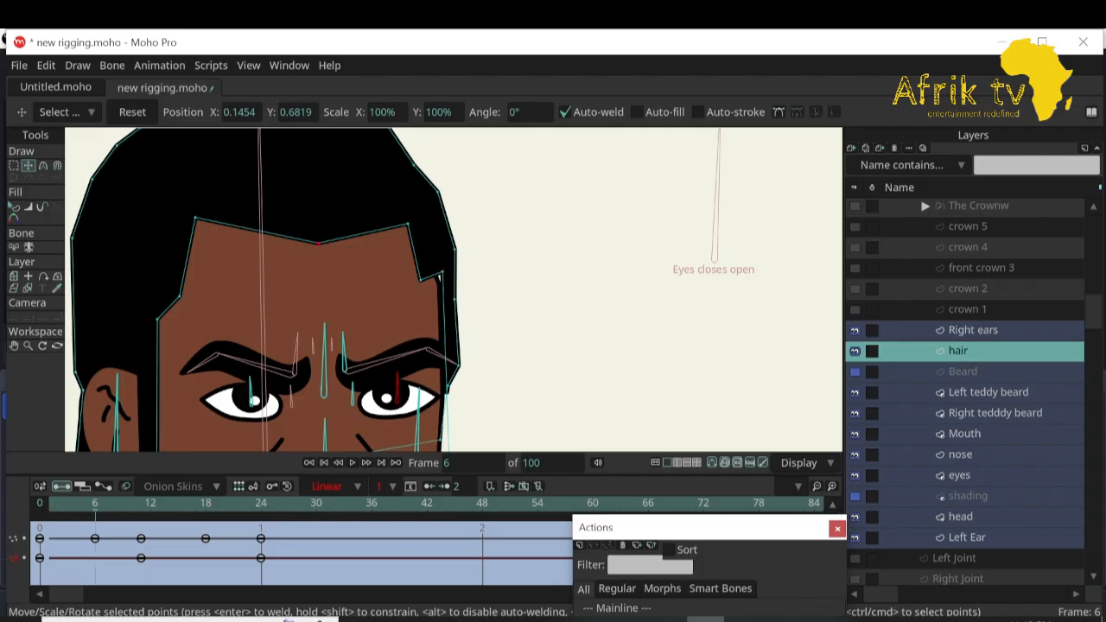
pyautogui.click(322, 245)
pyautogui.moveTo(196, 217); pyautogui.dragTo(197, 221)
pyautogui.moveTo(157, 320); pyautogui.dragTo(184, 297)
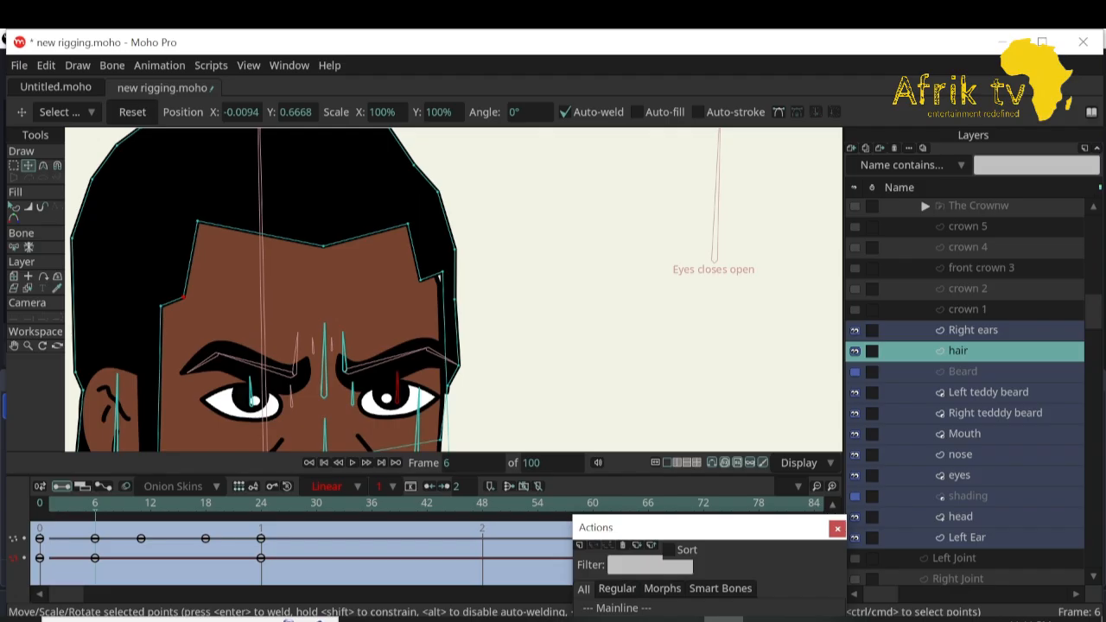
pyautogui.moveTo(323, 246); pyautogui.dragTo(326, 250)
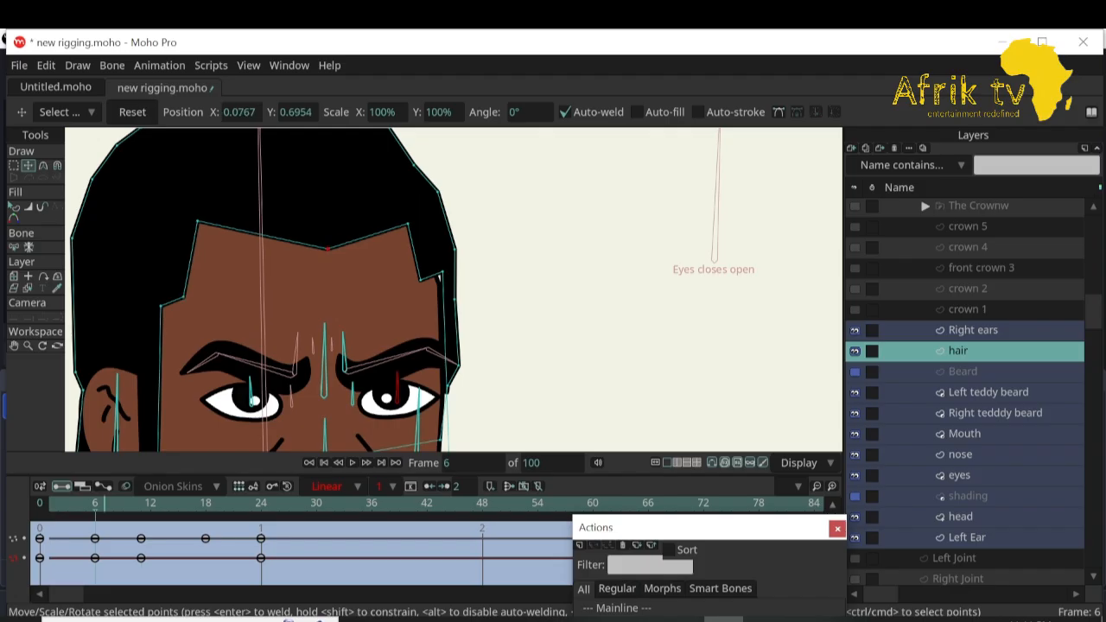
# At frame 15, reshape the far-side hairline, placing its upper corner at about X 0.1456, Y 0.6986 and the lower side point at X 0.1690, Y 0.6265.
pyautogui.press('Right')
pyautogui.press('Right')
pyautogui.press('Right')
pyautogui.press('Right')
pyautogui.press('Right')
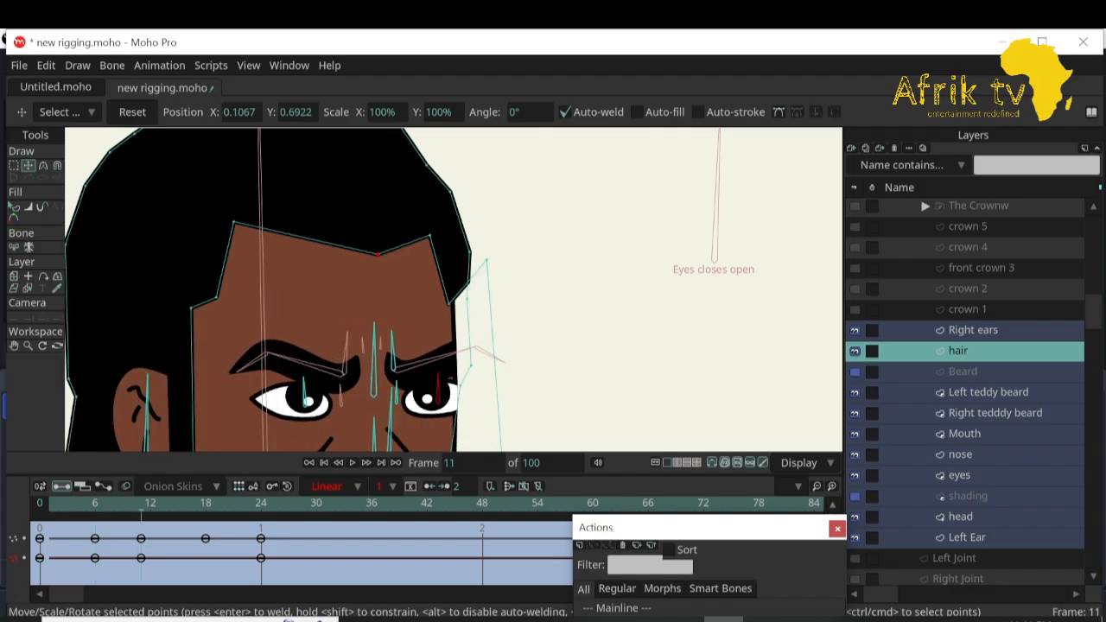
pyautogui.press('Right')
pyautogui.press('Right')
pyautogui.press('Right')
pyautogui.press('Right')
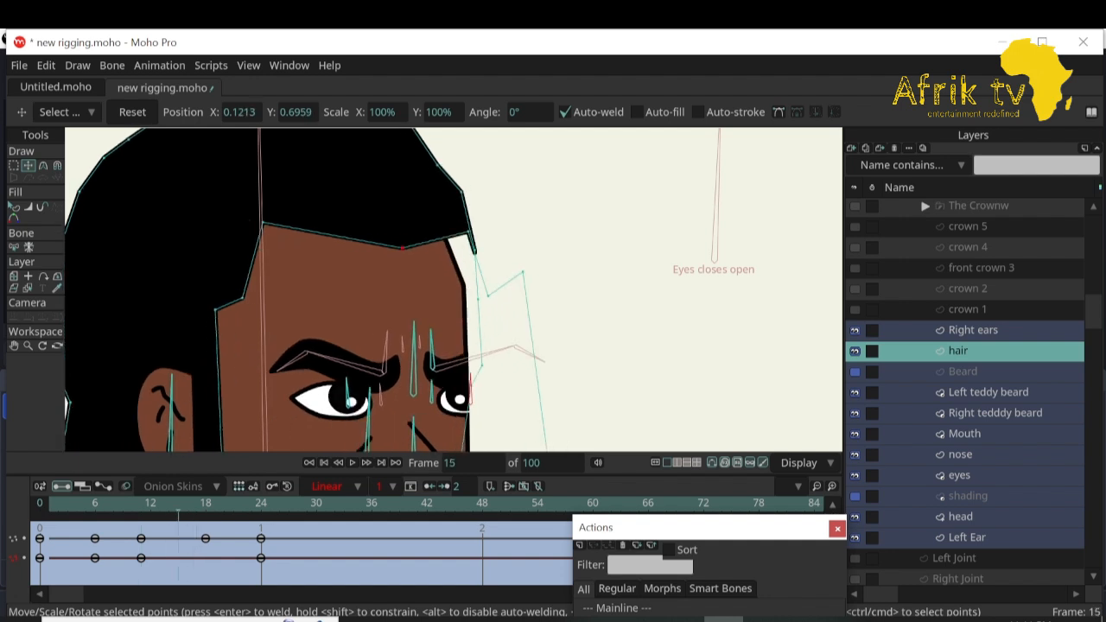
pyautogui.moveTo(488, 296); pyautogui.dragTo(483, 297)
pyautogui.moveTo(467, 231); pyautogui.dragTo(443, 243)
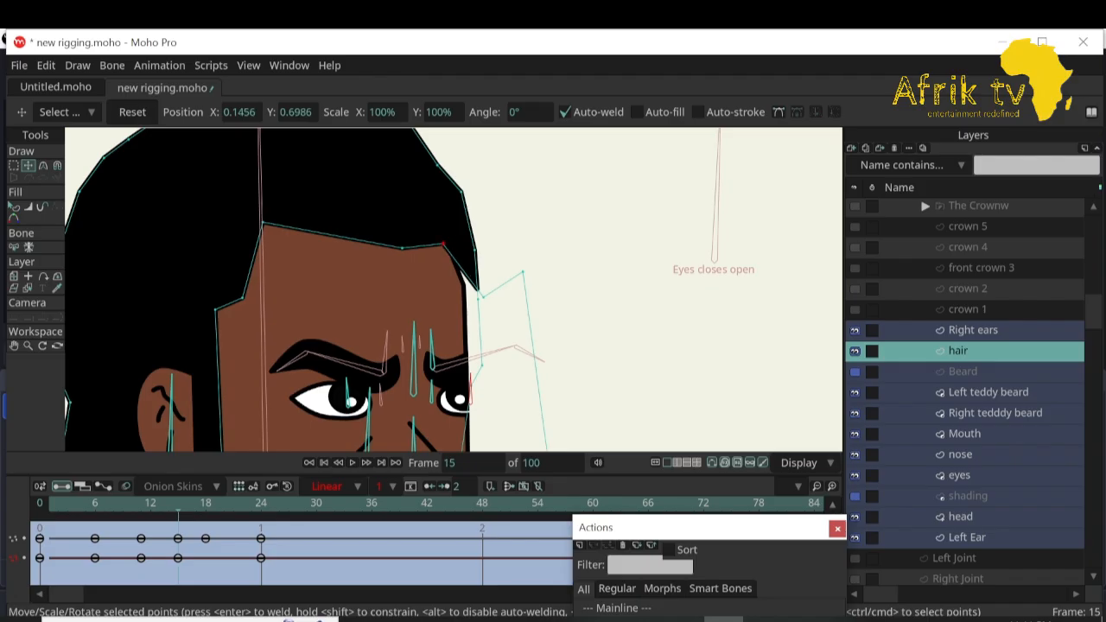
pyautogui.moveTo(477, 300); pyautogui.dragTo(480, 296)
pyautogui.moveTo(482, 365); pyautogui.dragTo(482, 364)
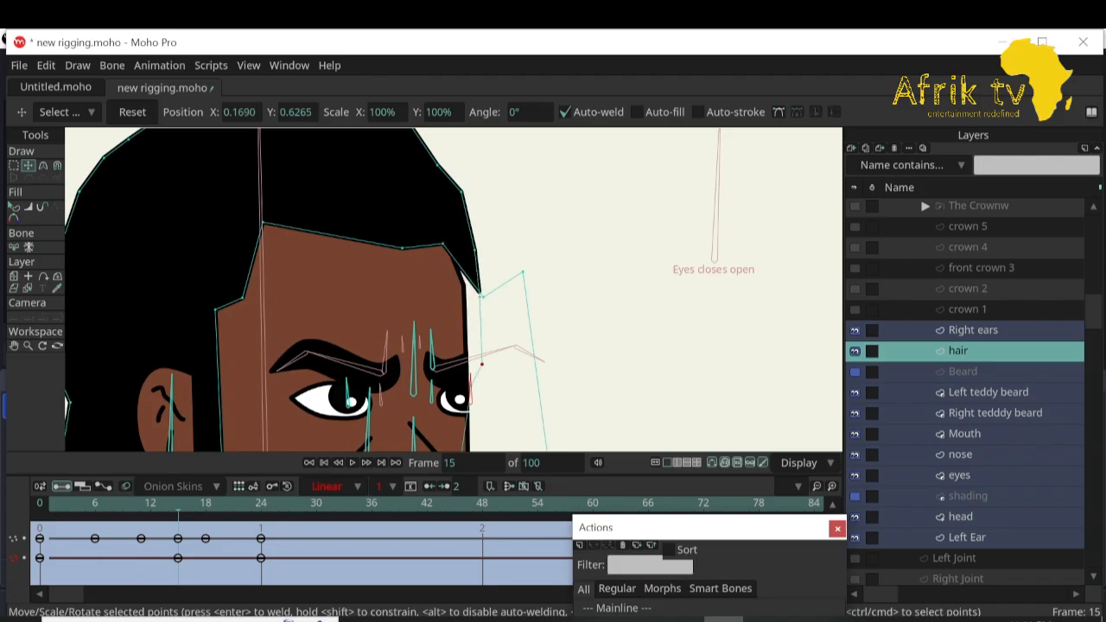
# At frame 15, move the far temple point to about X 0.1592, Y 0.6624 and the stray outer point to X 0.1982, Y 0.6650.
pyautogui.moveTo(521, 273); pyautogui.dragTo(562, 300)
pyautogui.moveTo(479, 296); pyautogui.dragTo(490, 298)
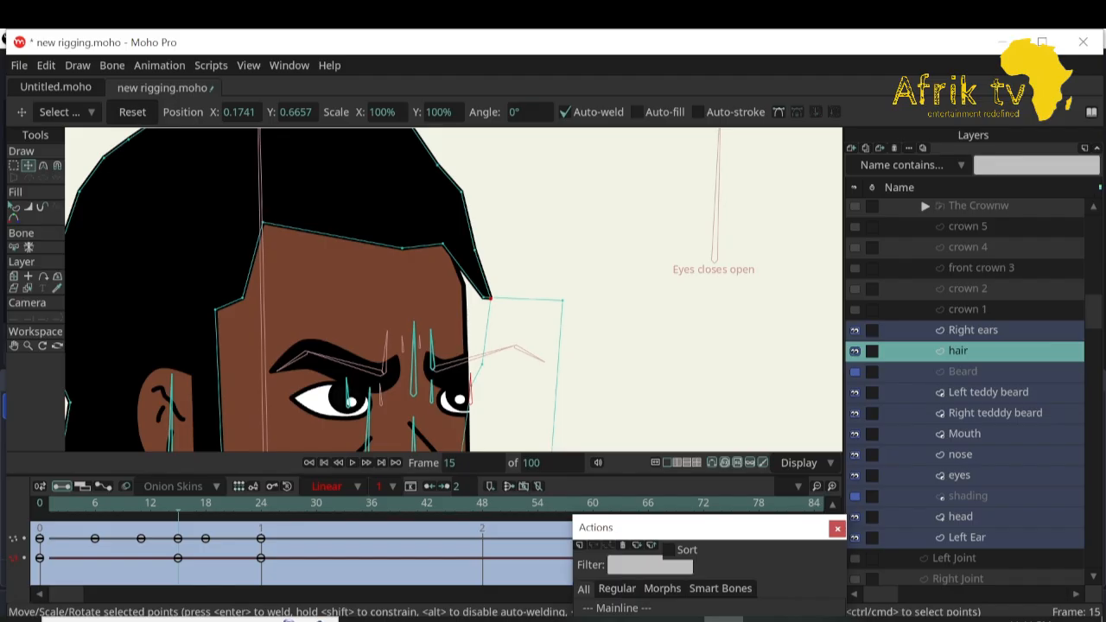
pyautogui.doubleClick(490, 303)
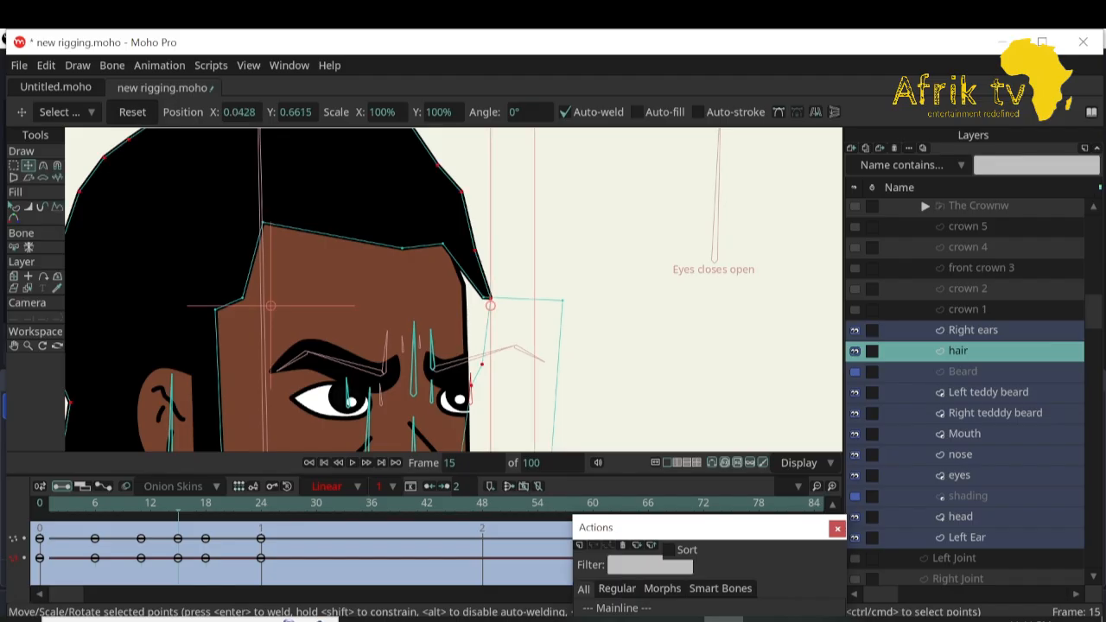
pyautogui.moveTo(482, 364); pyautogui.dragTo(465, 305)
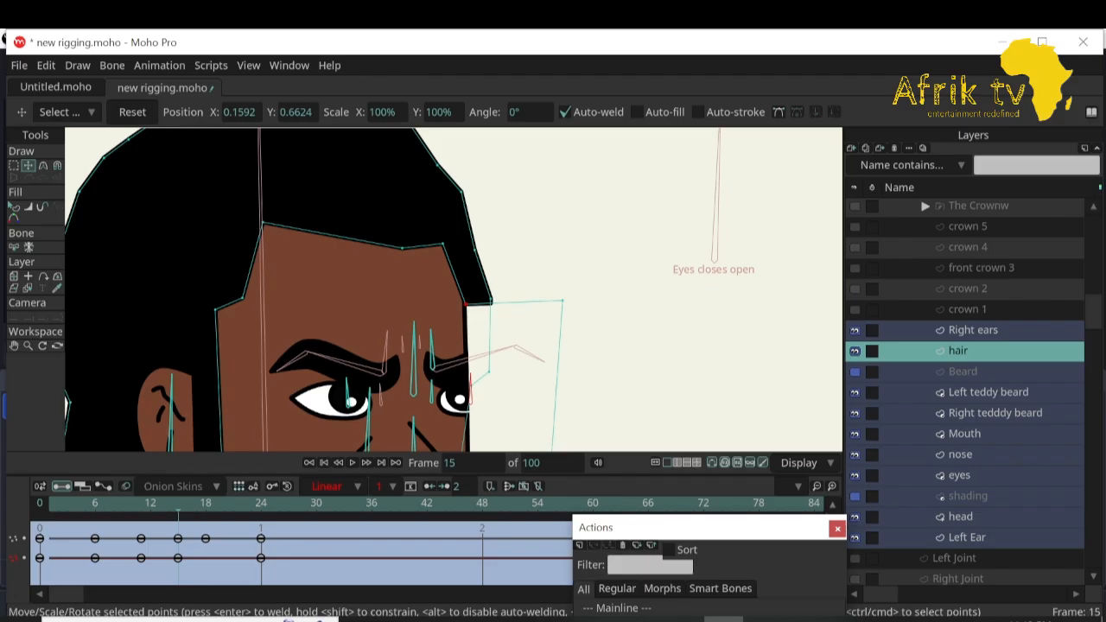
pyautogui.moveTo(562, 301); pyautogui.dragTo(531, 300)
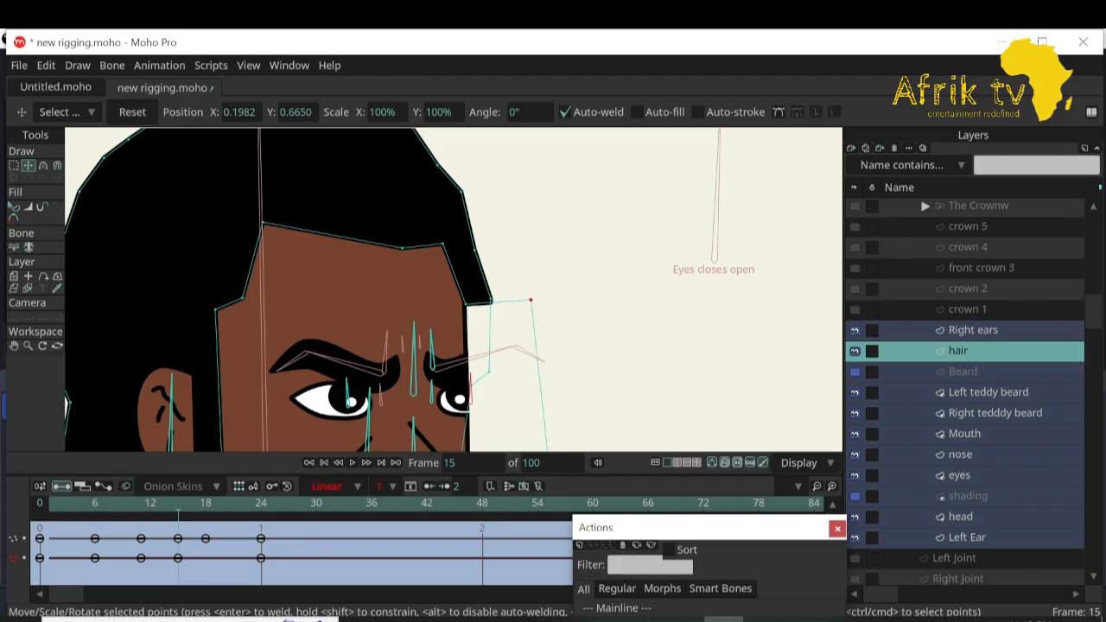
# Pull the frame 15 far-side hair outline in against the face edge, and place the mid-hairline point at about X 0.1261, Y 0.6904.
pyautogui.click(475, 251)
pyautogui.moveTo(475, 250); pyautogui.dragTo(513, 246)
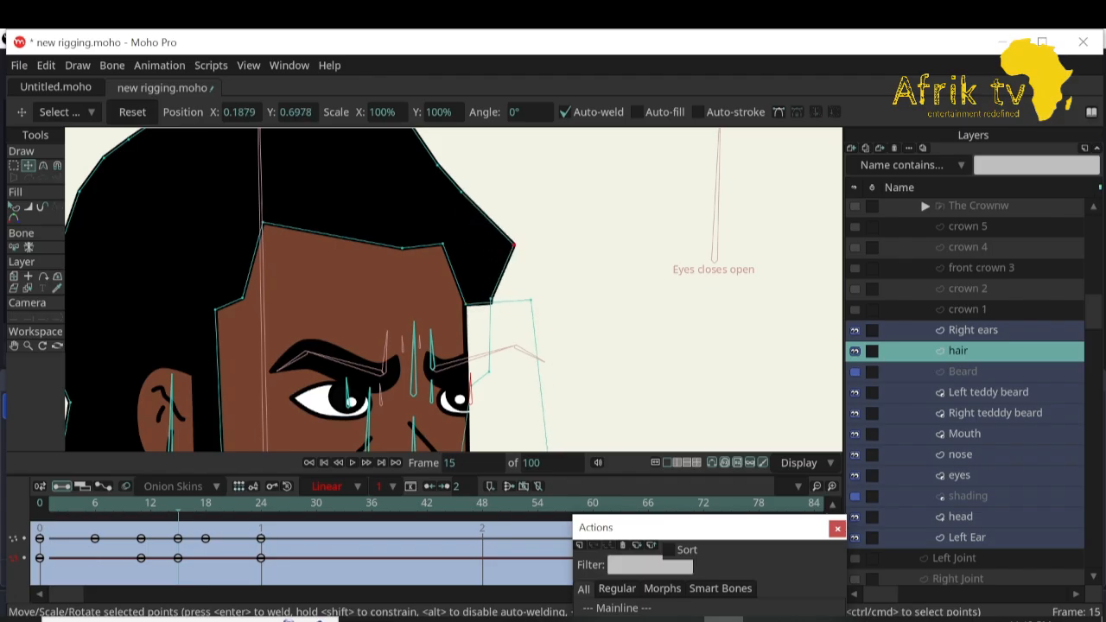
pyautogui.click(488, 372)
pyautogui.moveTo(489, 371); pyautogui.dragTo(462, 372)
pyautogui.moveTo(490, 301); pyautogui.dragTo(466, 303)
pyautogui.moveTo(514, 245); pyautogui.dragTo(475, 251)
pyautogui.moveTo(402, 248); pyautogui.dragTo(413, 255)
pyautogui.moveTo(413, 255)
pyautogui.mouseDown()
pyautogui.moveTo(436, 250)
pyautogui.moveTo(414, 272)
pyautogui.moveTo(410, 258)
pyautogui.moveTo(448, 234)
pyautogui.moveTo(410, 257)
pyautogui.mouseUp()
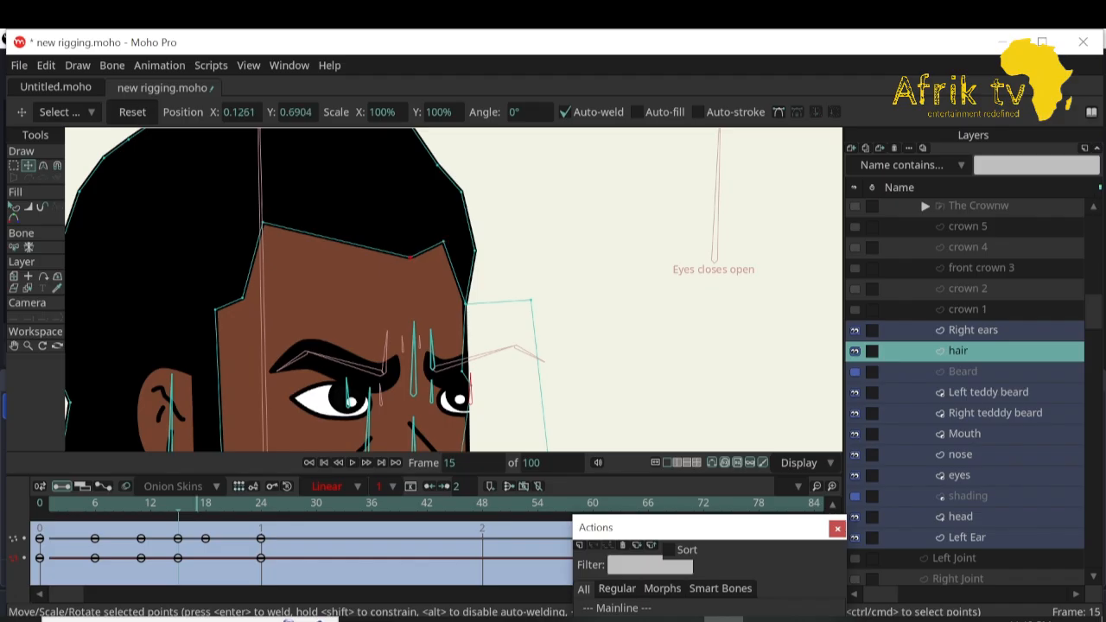
# At frame 18, pull the far temple point in to the face edge and place the hairline corner at about X 0.1515, Y 0.6967.
pyautogui.press('Right')
pyautogui.press('Right')
pyautogui.press('Right')
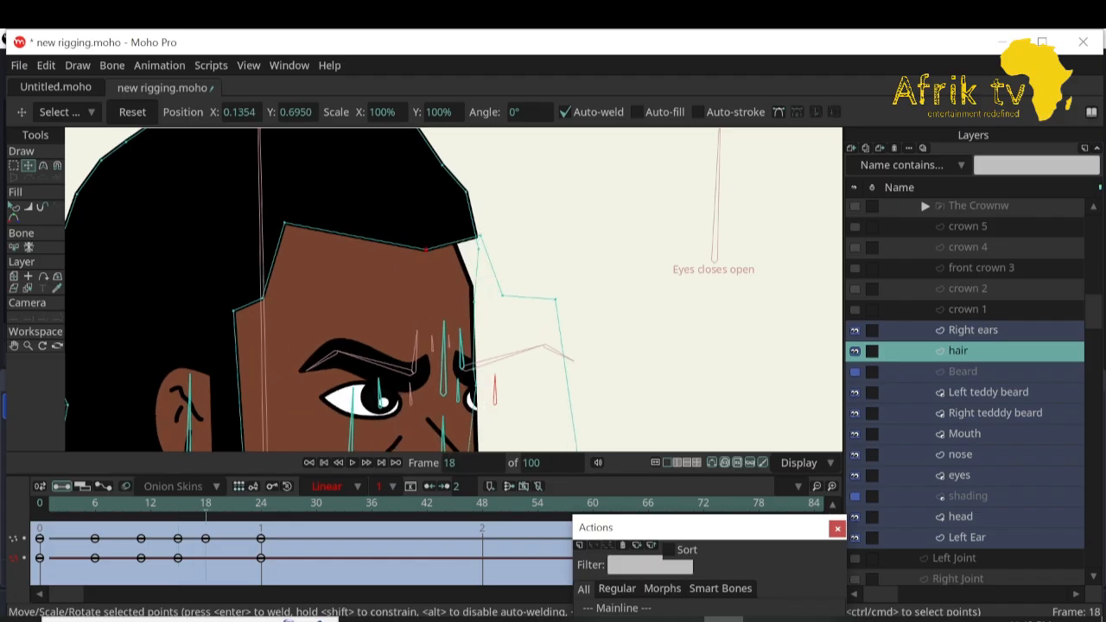
pyautogui.moveTo(480, 235); pyautogui.dragTo(456, 251)
pyautogui.moveTo(503, 296); pyautogui.dragTo(476, 288)
pyautogui.moveTo(456, 251); pyautogui.dragTo(452, 244)
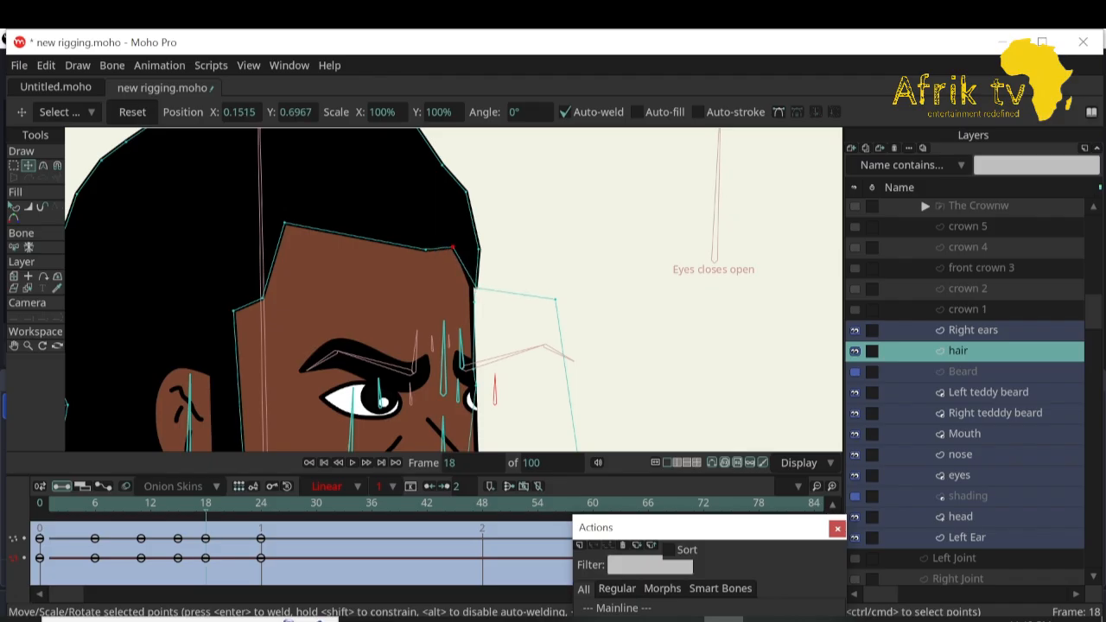
# At frame 18, lower the mid-hairline point, set the temple point to about X 0.1609, Y 0.6793 and the outer outline point to X 0.1638, Y 0.6963.
pyautogui.moveTo(476, 288); pyautogui.dragTo(476, 289)
pyautogui.moveTo(425, 250); pyautogui.dragTo(451, 242)
pyautogui.moveTo(475, 289); pyautogui.dragTo(467, 275)
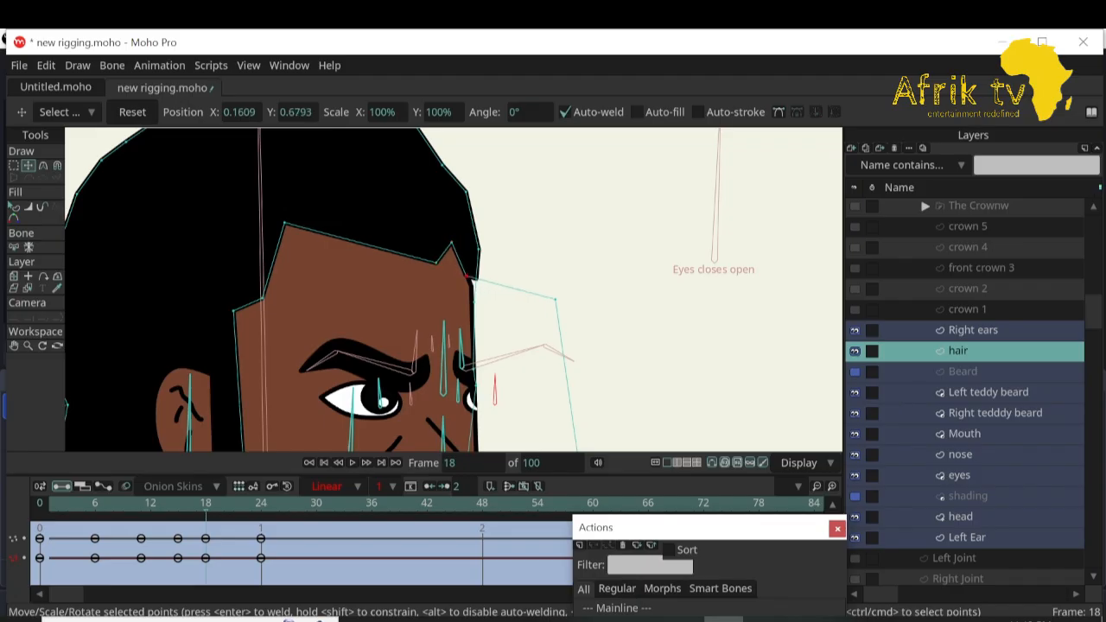
pyautogui.moveTo(467, 277); pyautogui.dragTo(474, 247)
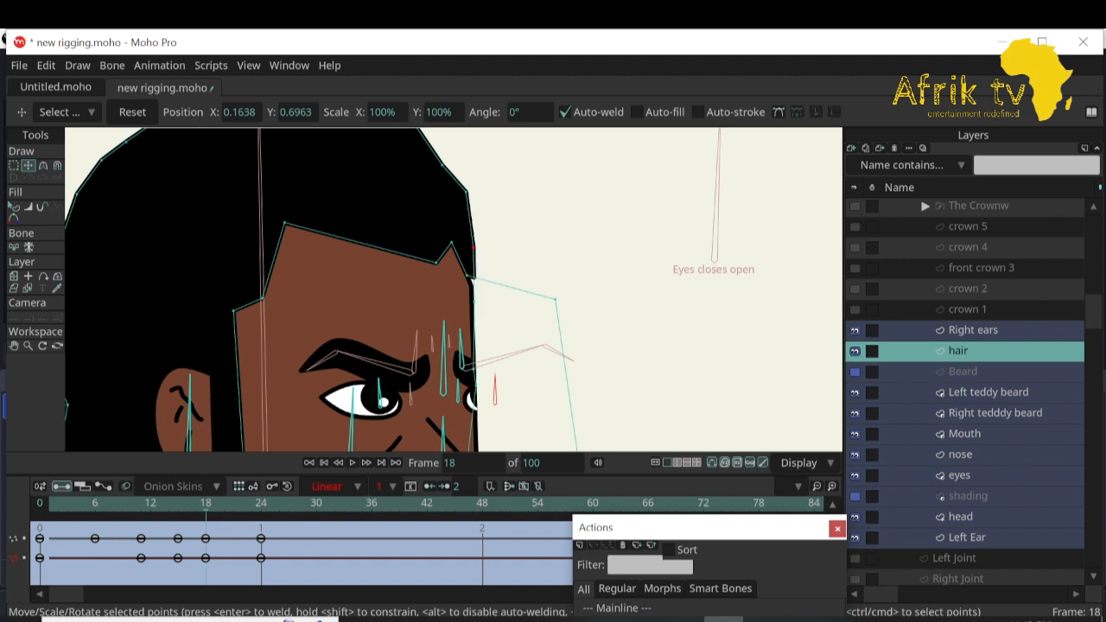
# Tuck in the far-side hair outline, placing its side point at about X 0.1604, Y 0.6869 at frame 22 and X 0.1561, Y 0.6902 at frame 24.
pyautogui.moveTo(206, 510); pyautogui.dragTo(242, 516)
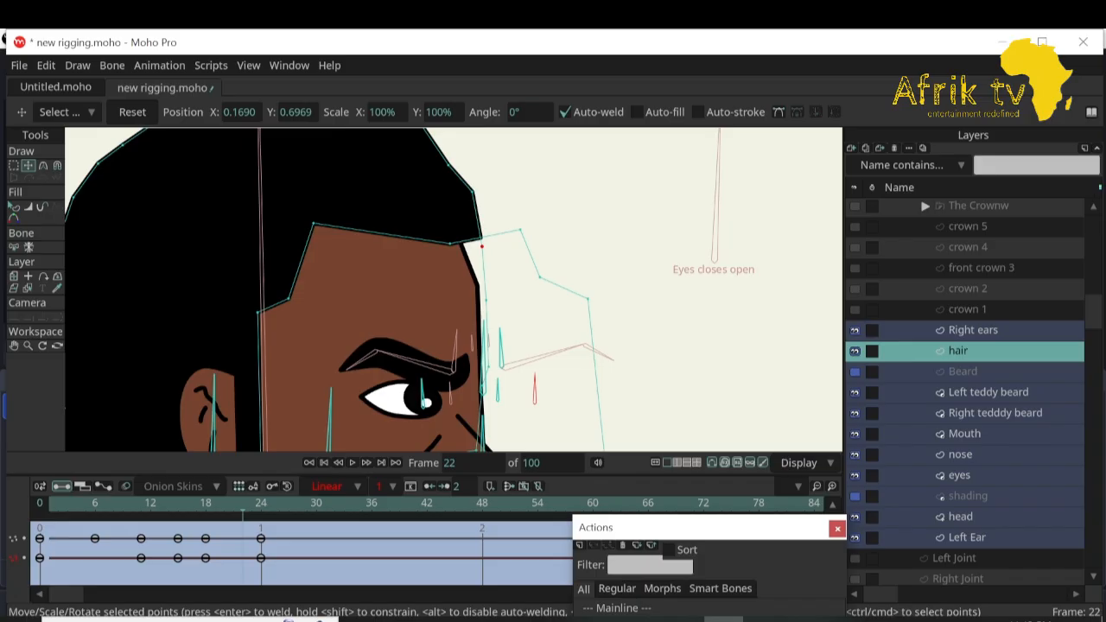
pyautogui.moveTo(481, 246); pyautogui.dragTo(466, 261)
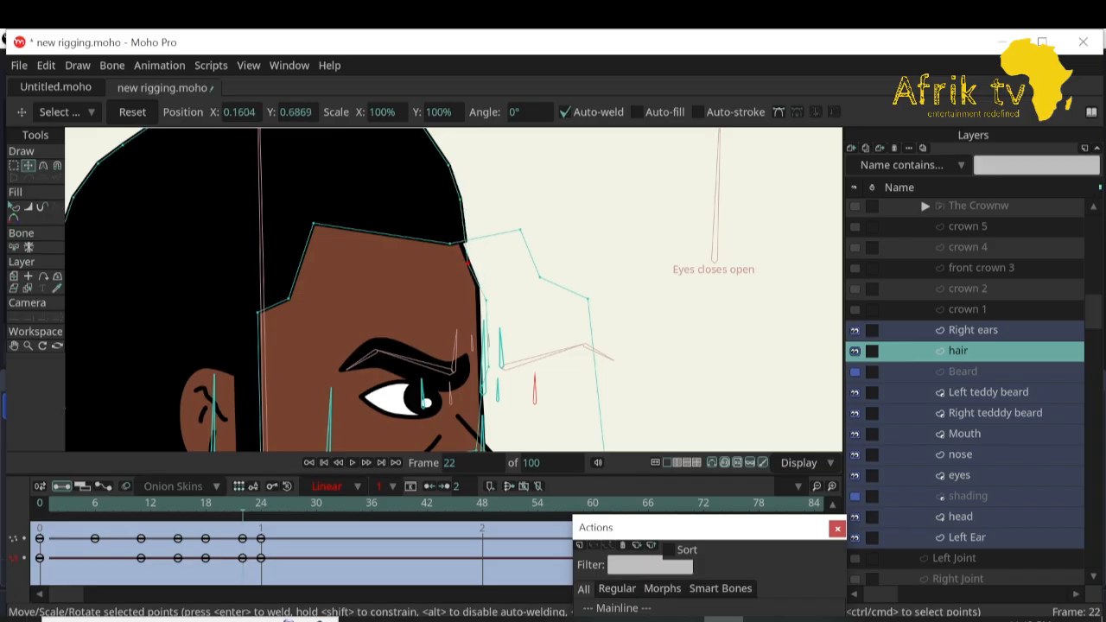
pyautogui.moveTo(243, 513); pyautogui.dragTo(261, 513)
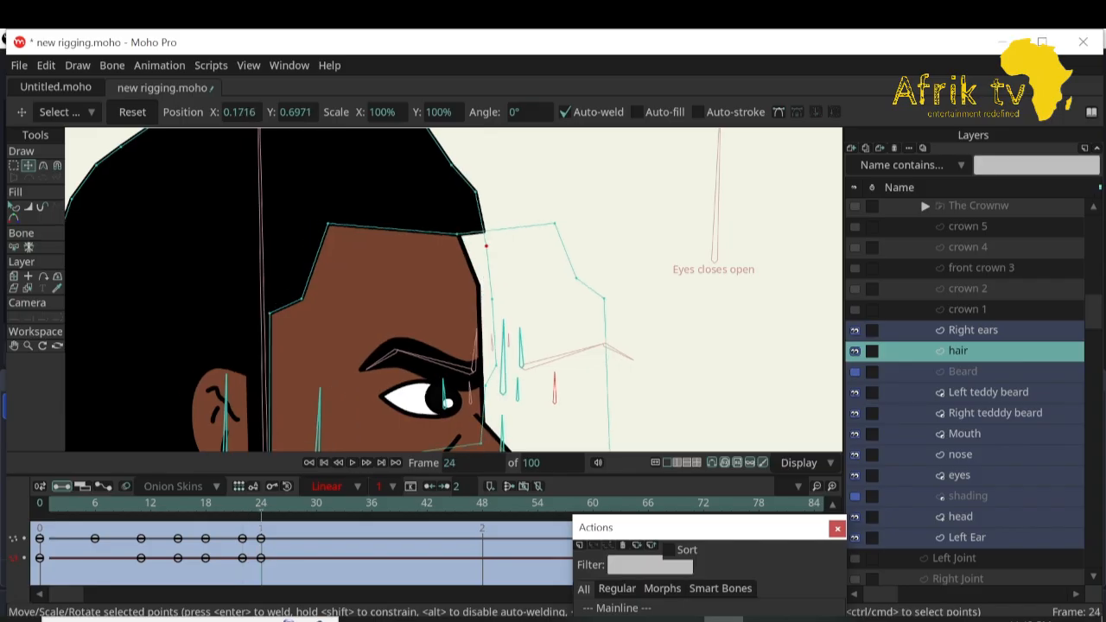
pyautogui.moveTo(487, 246); pyautogui.dragTo(460, 257)
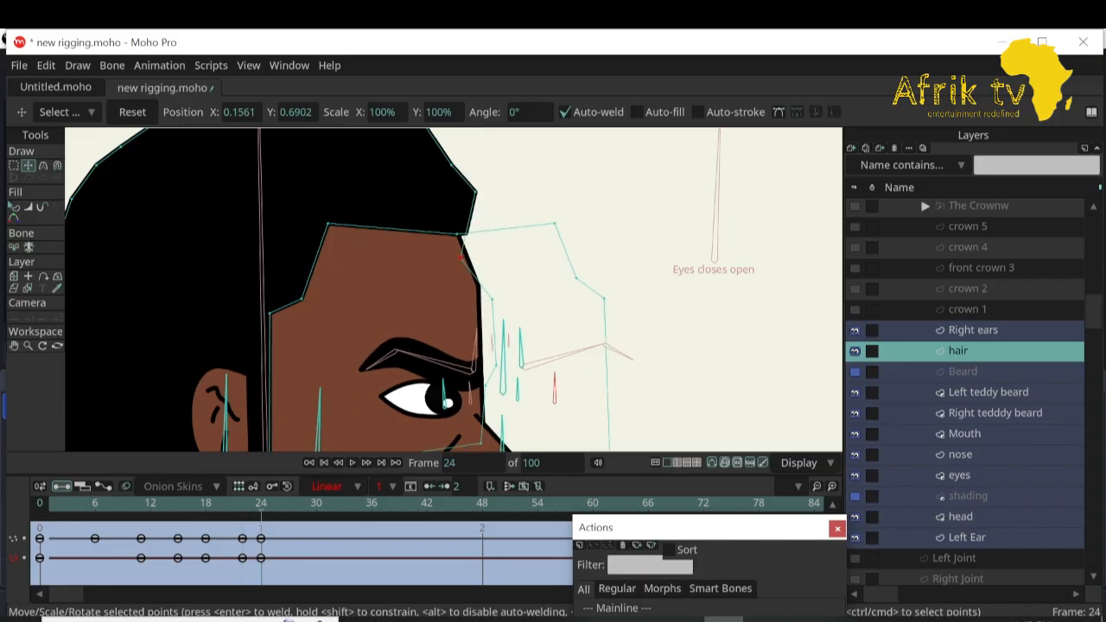
pyautogui.moveTo(476, 192); pyautogui.dragTo(447, 168)
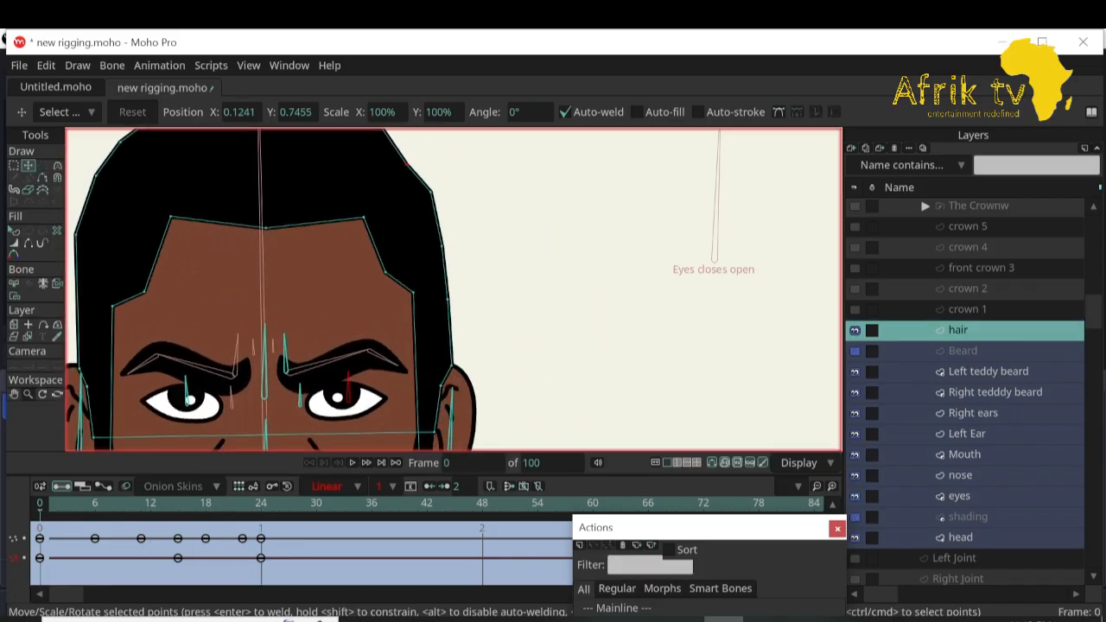
# Scrub the action from frame 0 to frame 24 with the whole head in view to check the hair throughout the turn.
pyautogui.click(28, 394)
pyautogui.moveTo(340, 350); pyautogui.dragTo(345, 268)
pyautogui.click(13, 394)
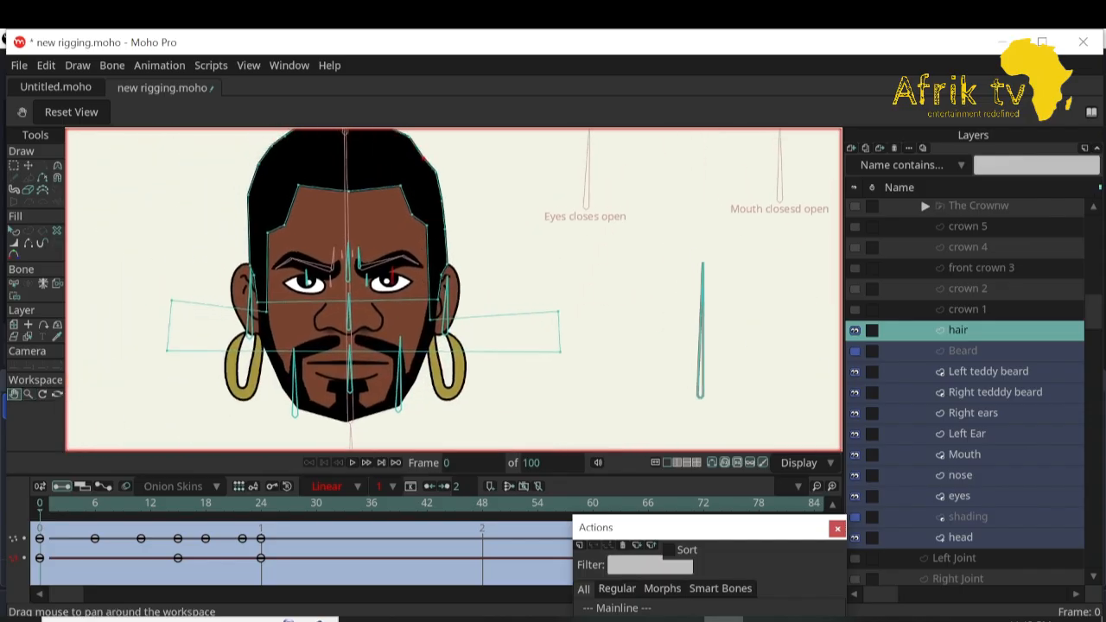
pyautogui.moveTo(40, 503); pyautogui.dragTo(261, 514)
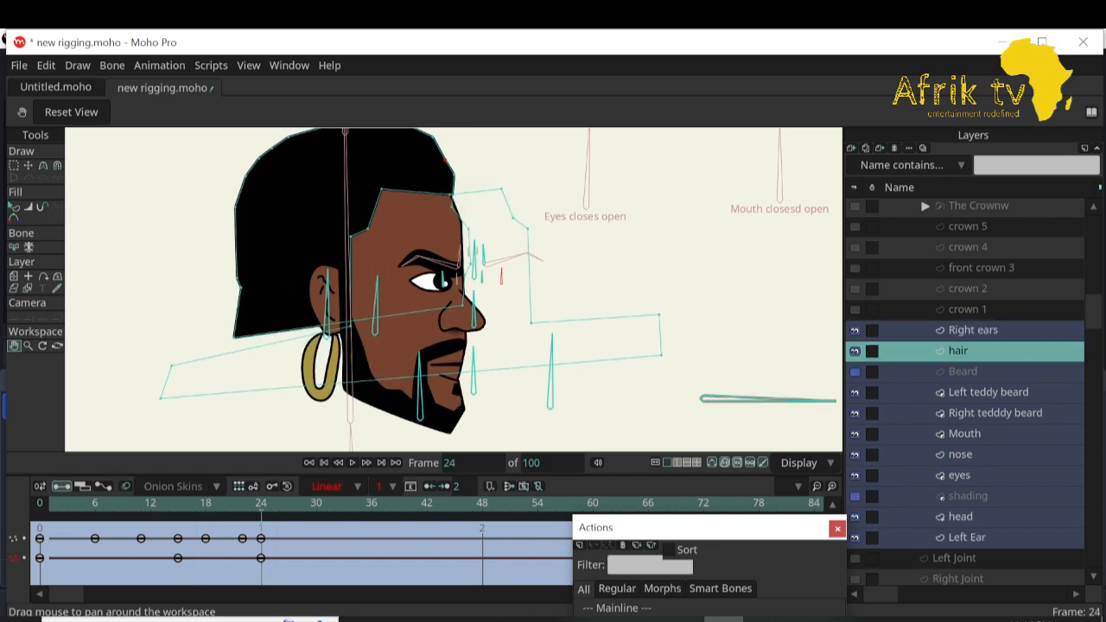
pyautogui.scroll(-4, 965, 388)
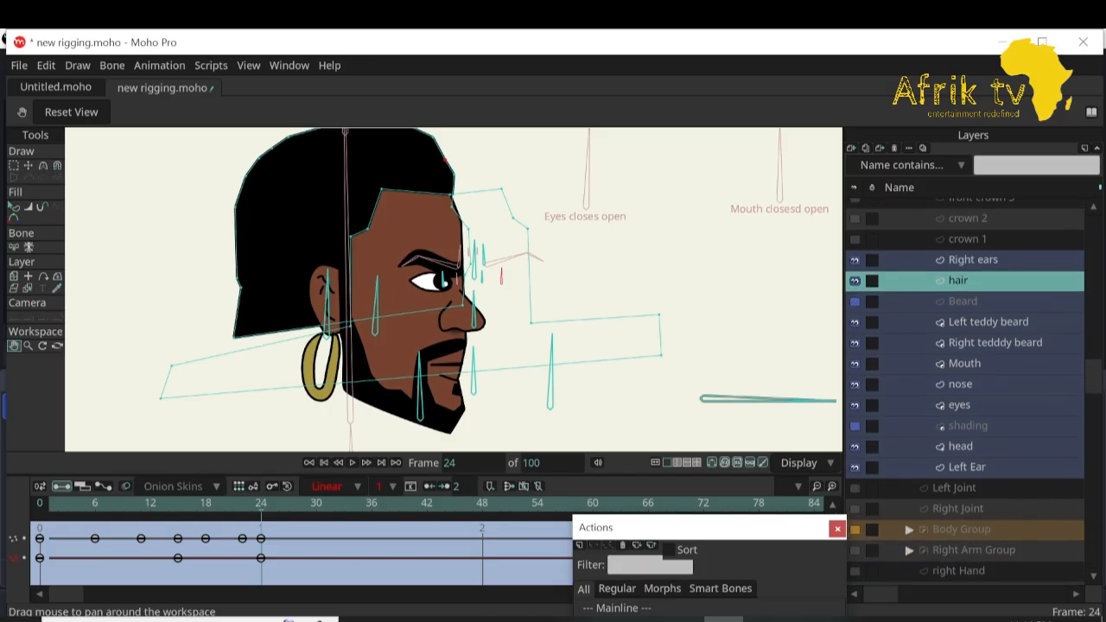
pyautogui.scroll(4, 965, 389)
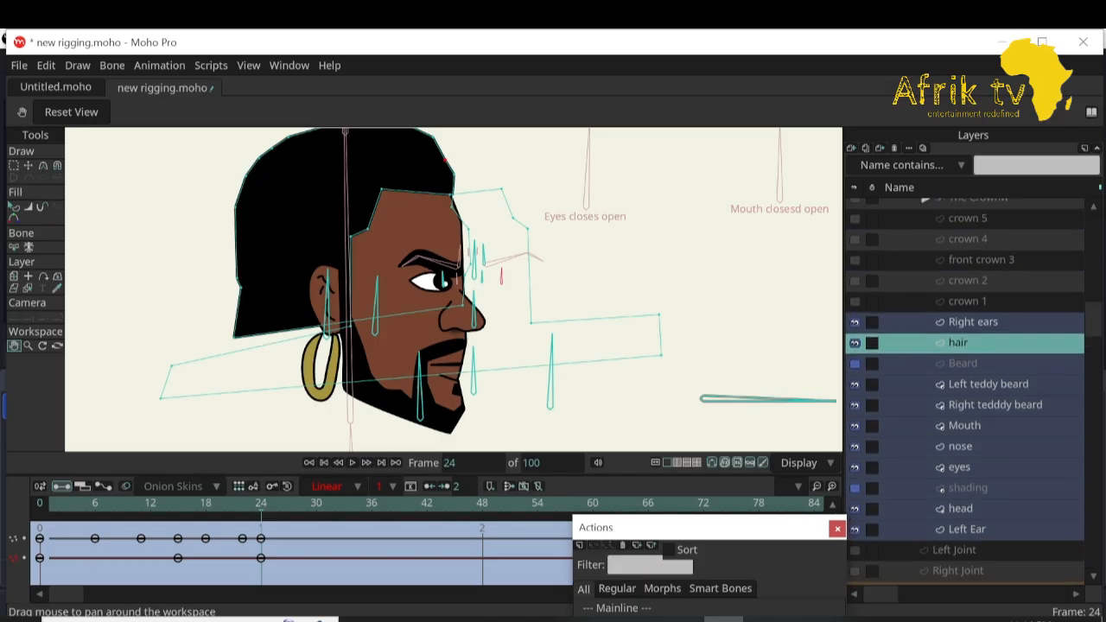
# Reshape the hair's lower edge at frame 24 by moving its bottom back corner, the point beside the ear and the rear outlying point.
pyautogui.press('t')
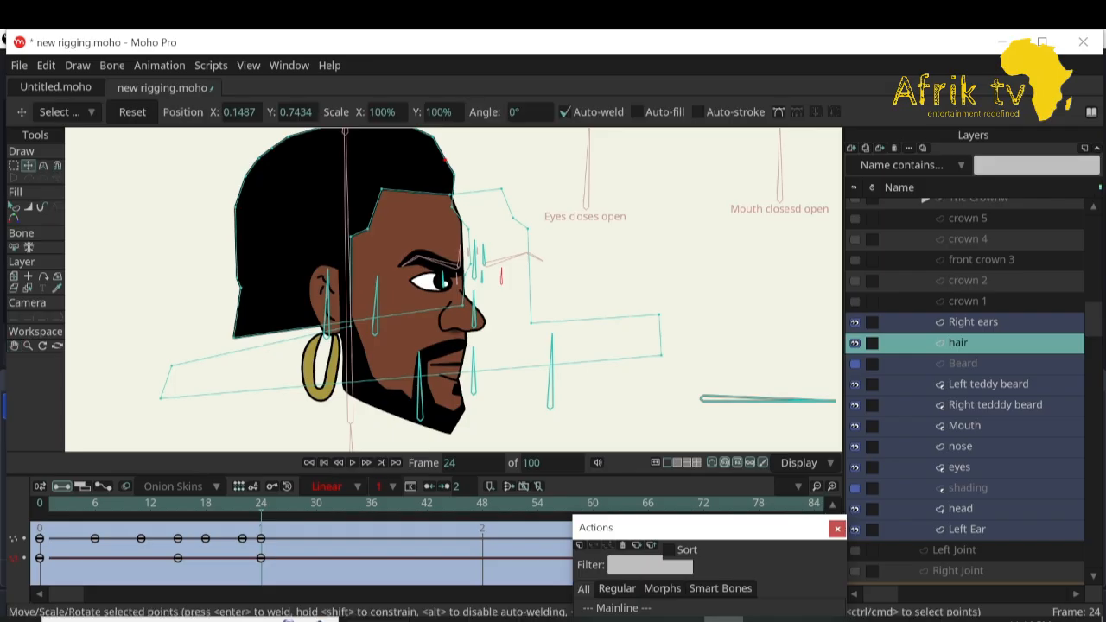
pyautogui.moveTo(233, 338); pyautogui.dragTo(236, 362)
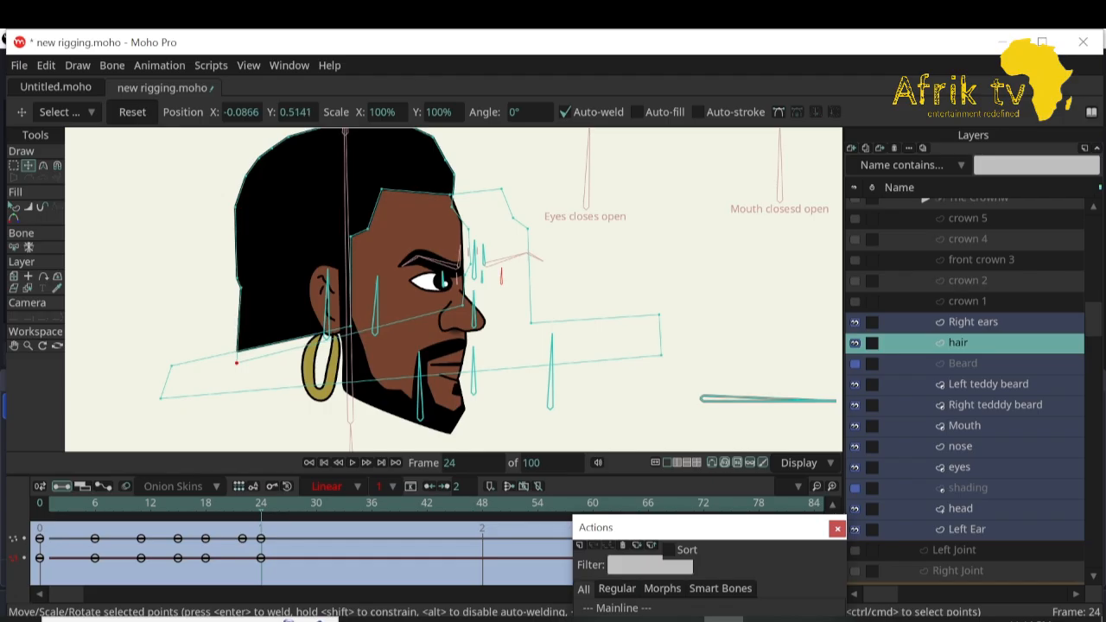
pyautogui.moveTo(351, 327); pyautogui.dragTo(354, 323)
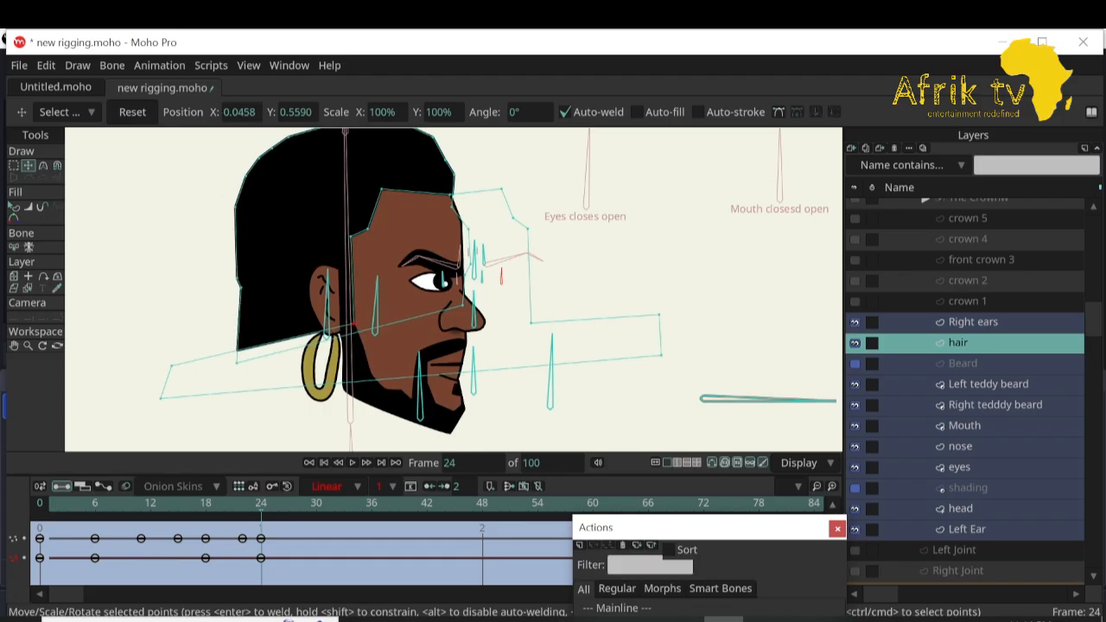
pyautogui.moveTo(171, 366); pyautogui.dragTo(172, 376)
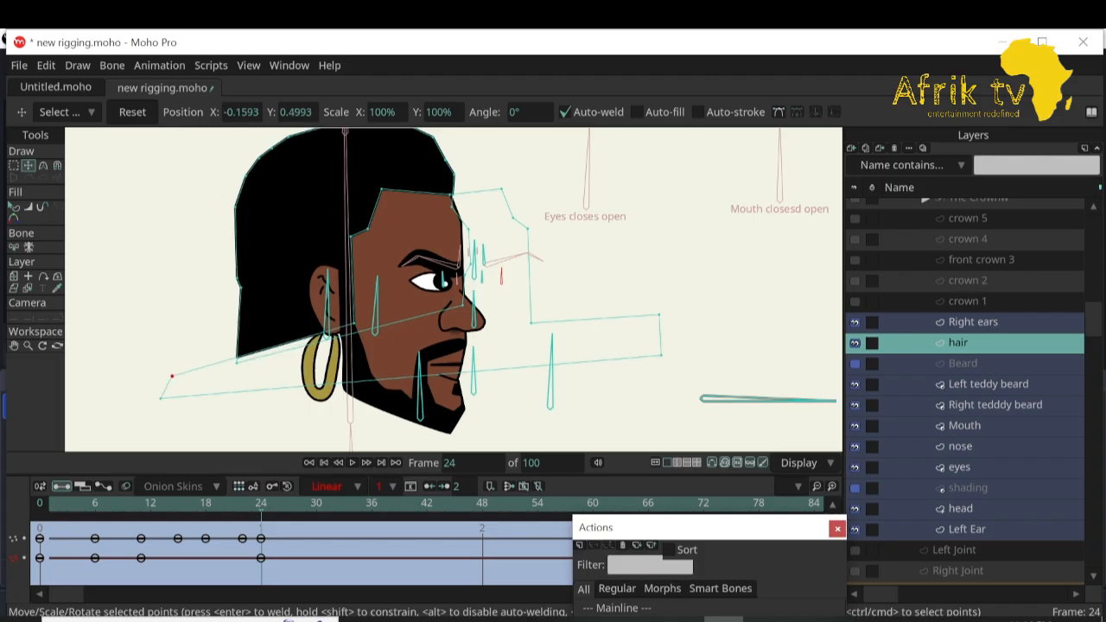
pyautogui.moveTo(353, 323); pyautogui.dragTo(354, 316)
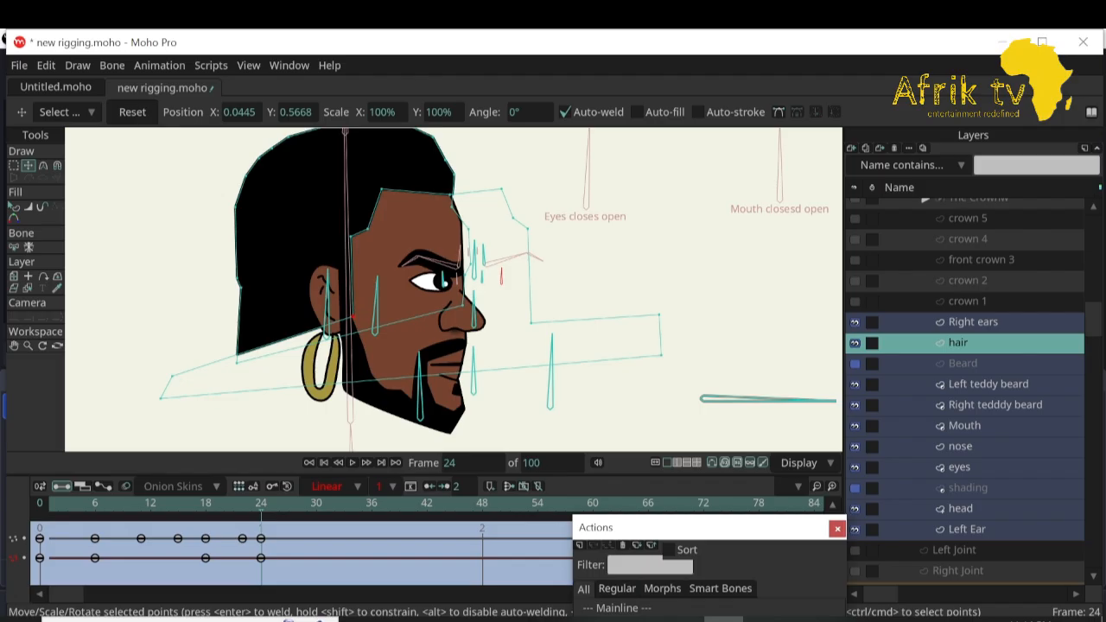
pyautogui.moveTo(172, 376); pyautogui.dragTo(172, 382)
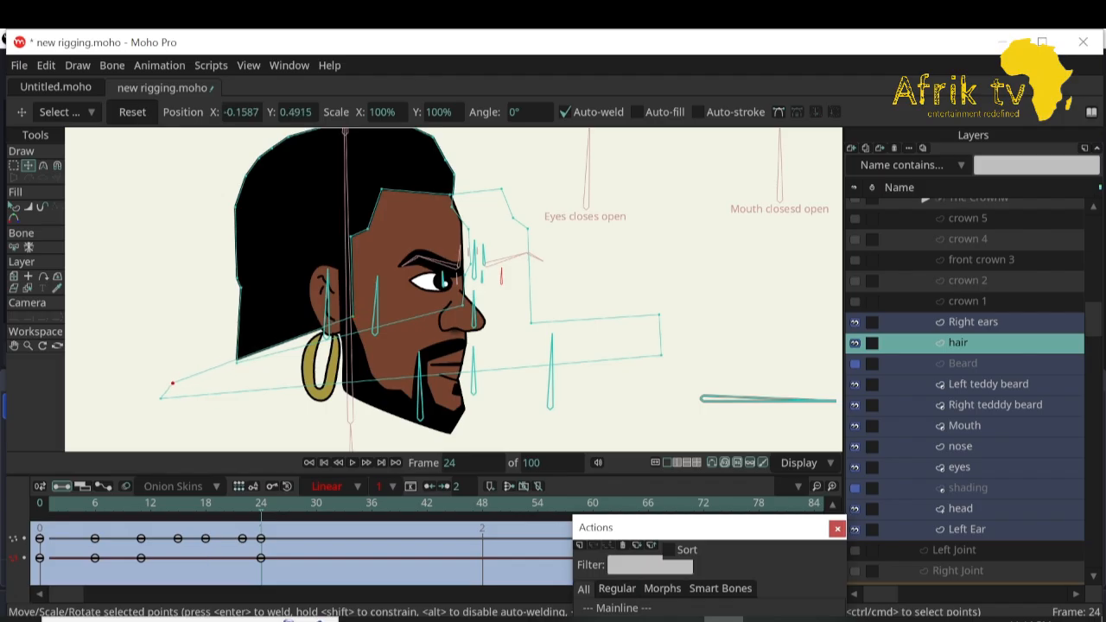
pyautogui.moveTo(237, 362); pyautogui.dragTo(244, 362)
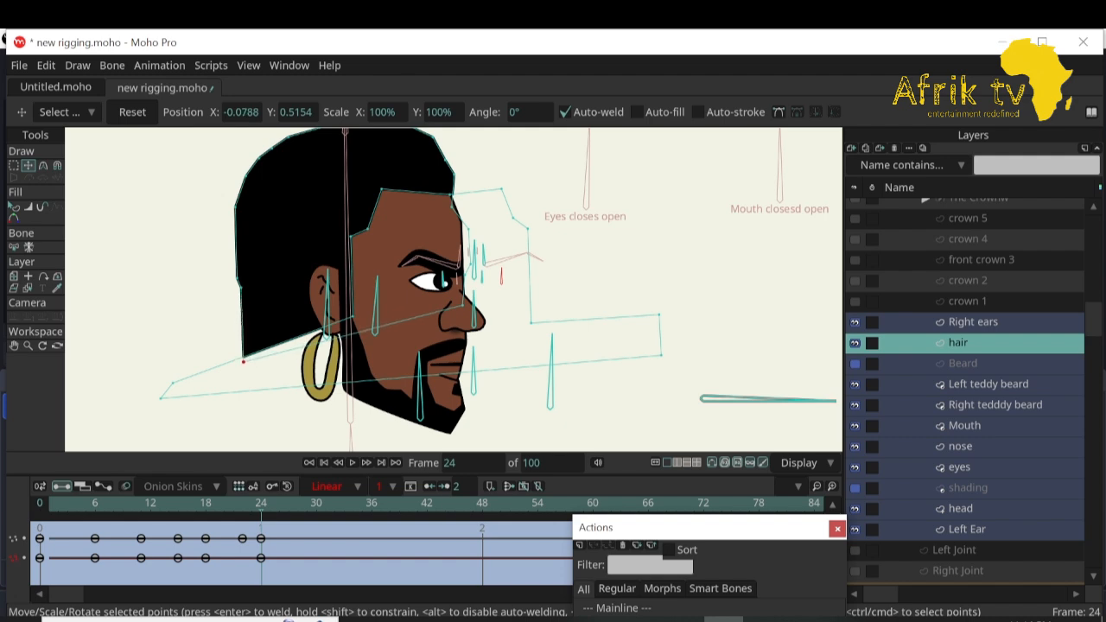
# Show the neck layer and move the neck's back edge points outward at frame 24 to widen the nape.
pyautogui.scroll(-10, 964, 389)
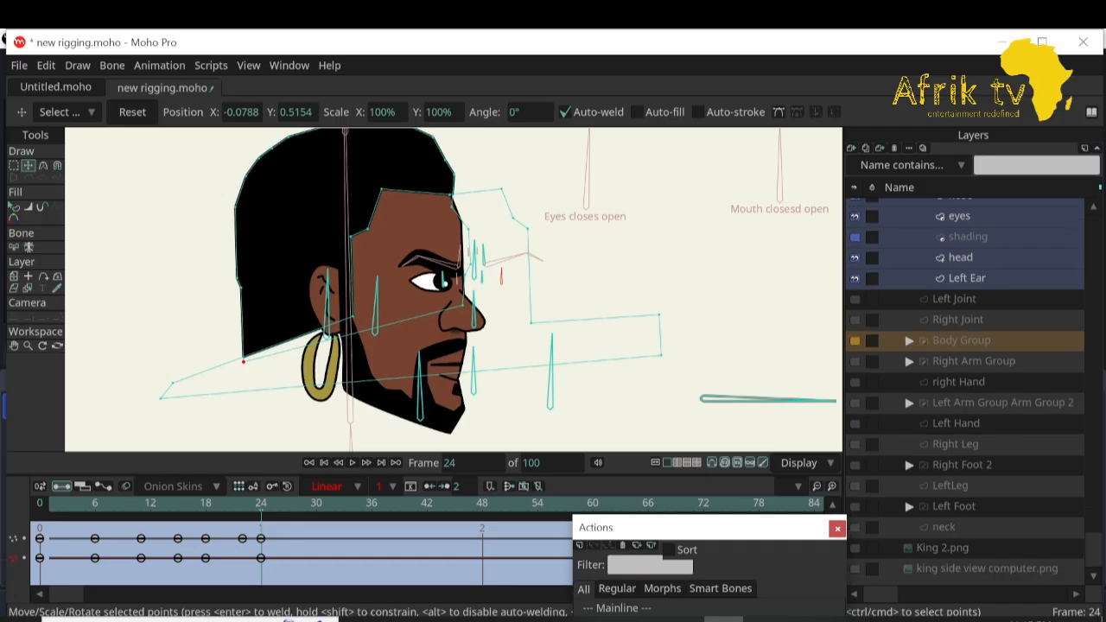
pyautogui.click(854, 527)
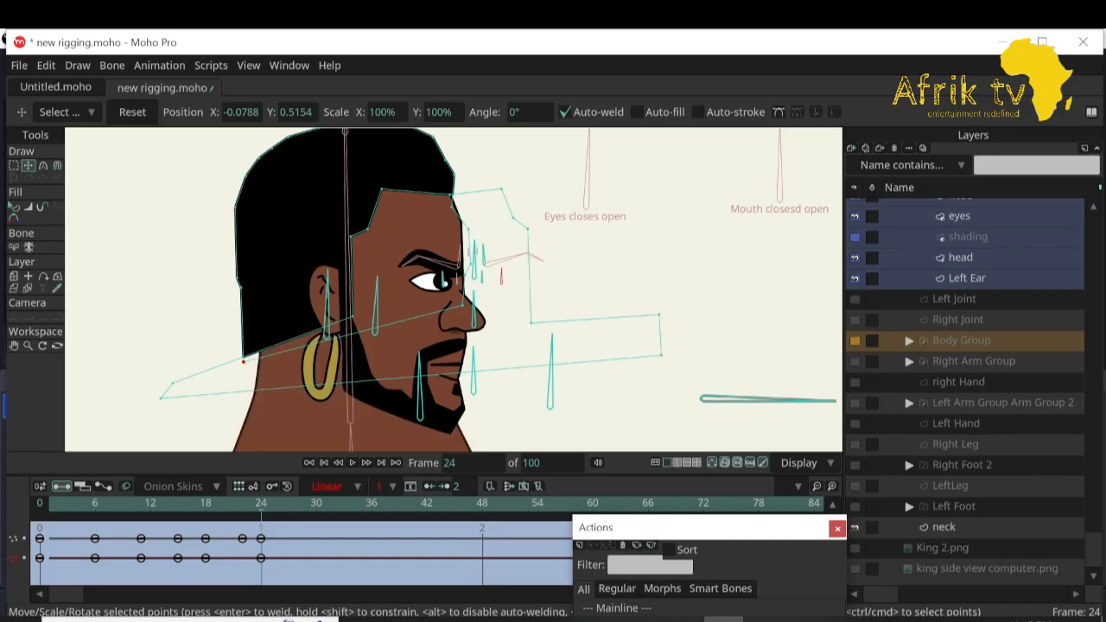
pyautogui.click(14, 346)
pyautogui.moveTo(346, 362); pyautogui.dragTo(348, 304)
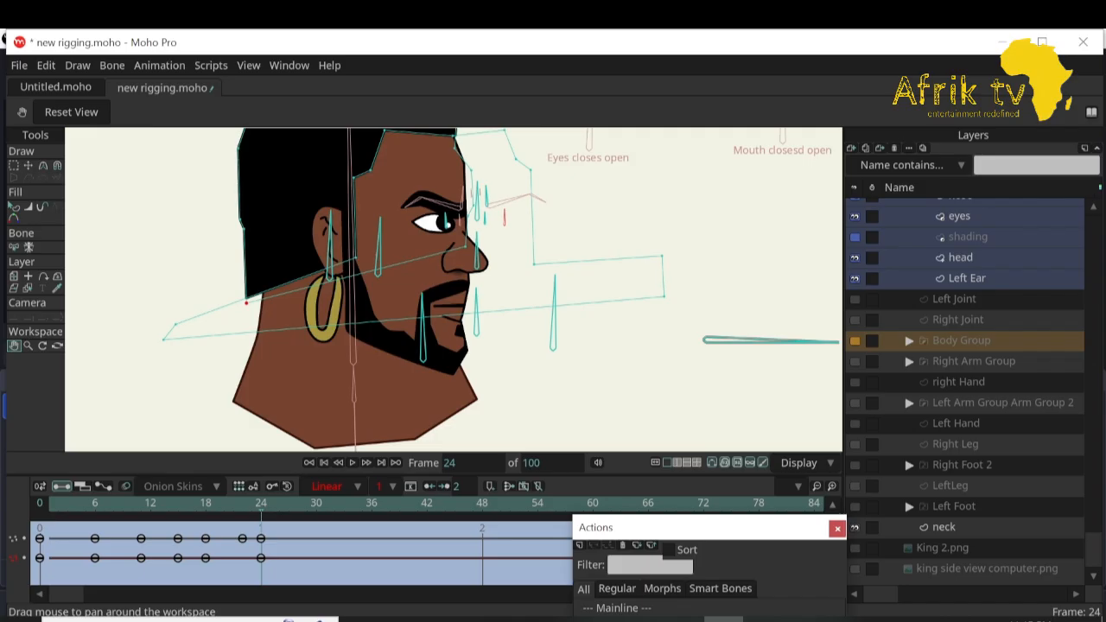
pyautogui.click(943, 526)
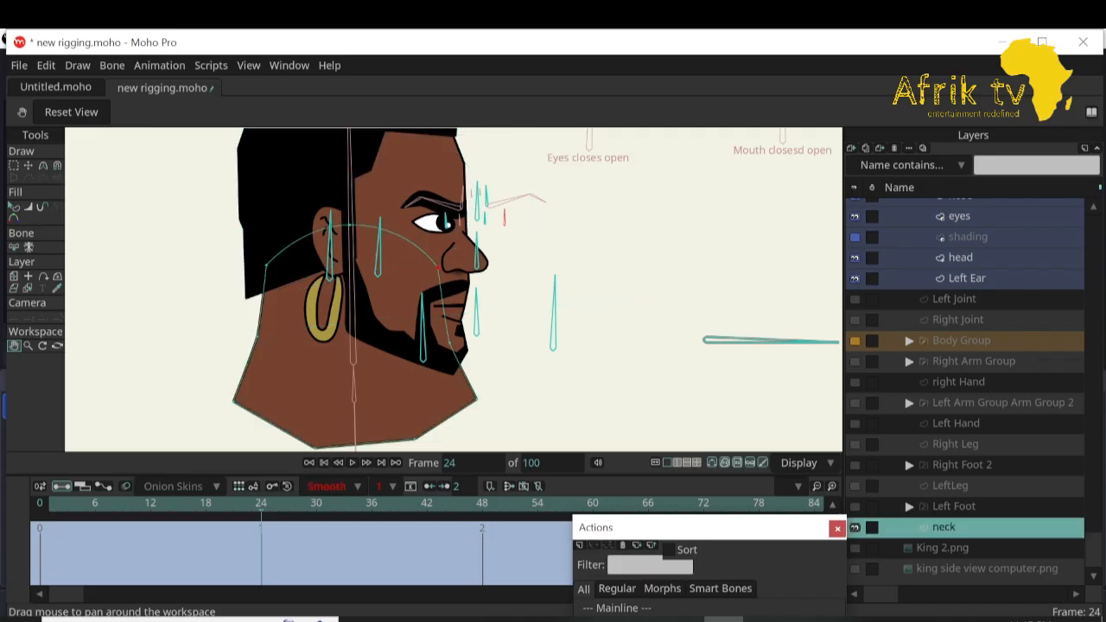
pyautogui.press('t')
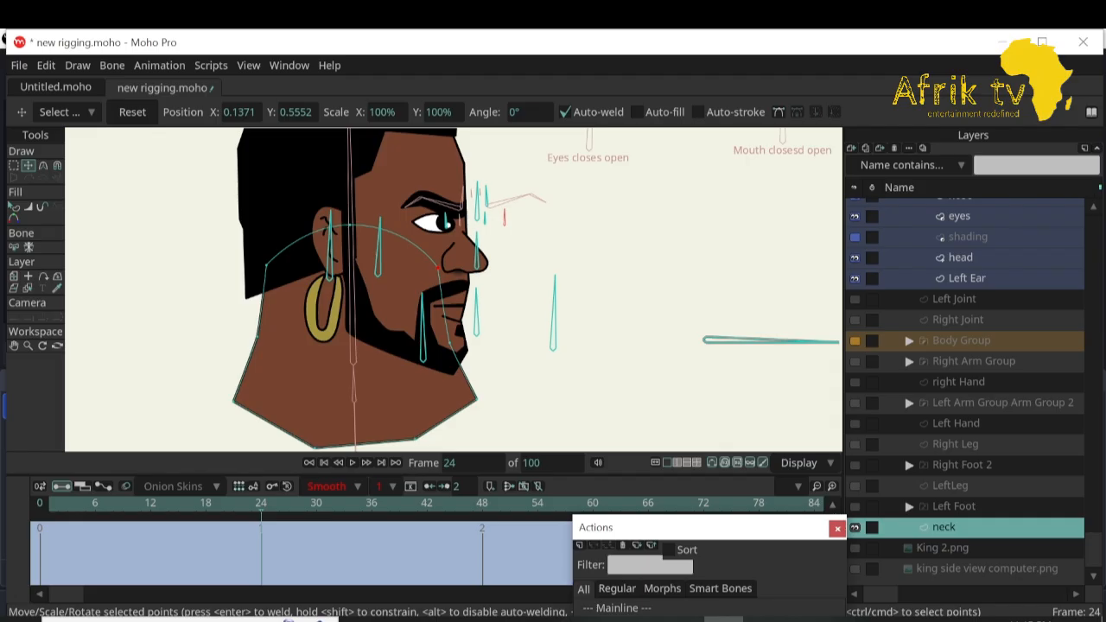
pyautogui.moveTo(266, 265); pyautogui.dragTo(253, 265)
pyautogui.moveTo(258, 336); pyautogui.dragTo(243, 335)
pyautogui.moveTo(232, 402); pyautogui.dragTo(212, 398)
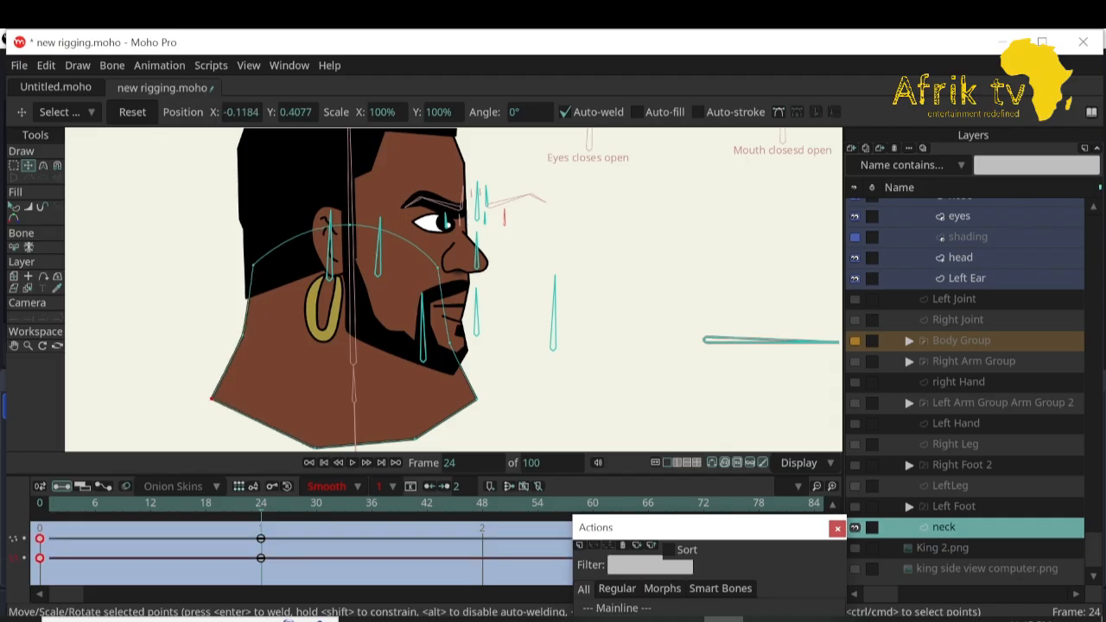
# Pull the neck's front edge points inward under the jaw at frame 24 to fit the side-view head.
pyautogui.moveTo(476, 399); pyautogui.dragTo(384, 440)
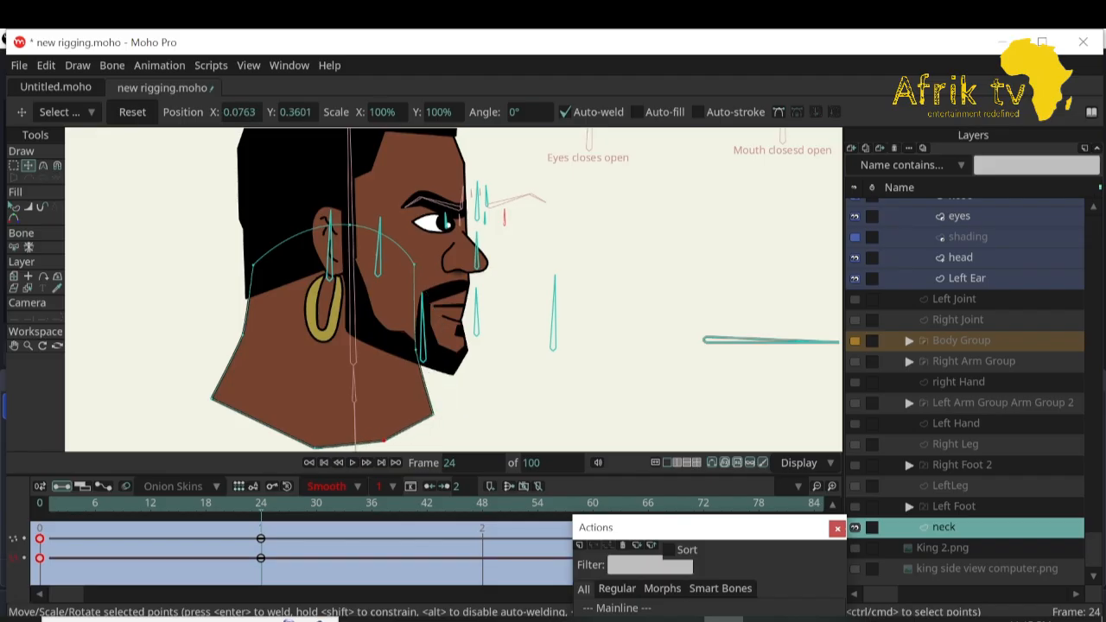
pyautogui.moveTo(414, 264); pyautogui.dragTo(409, 265)
pyautogui.moveTo(432, 414); pyautogui.dragTo(436, 410)
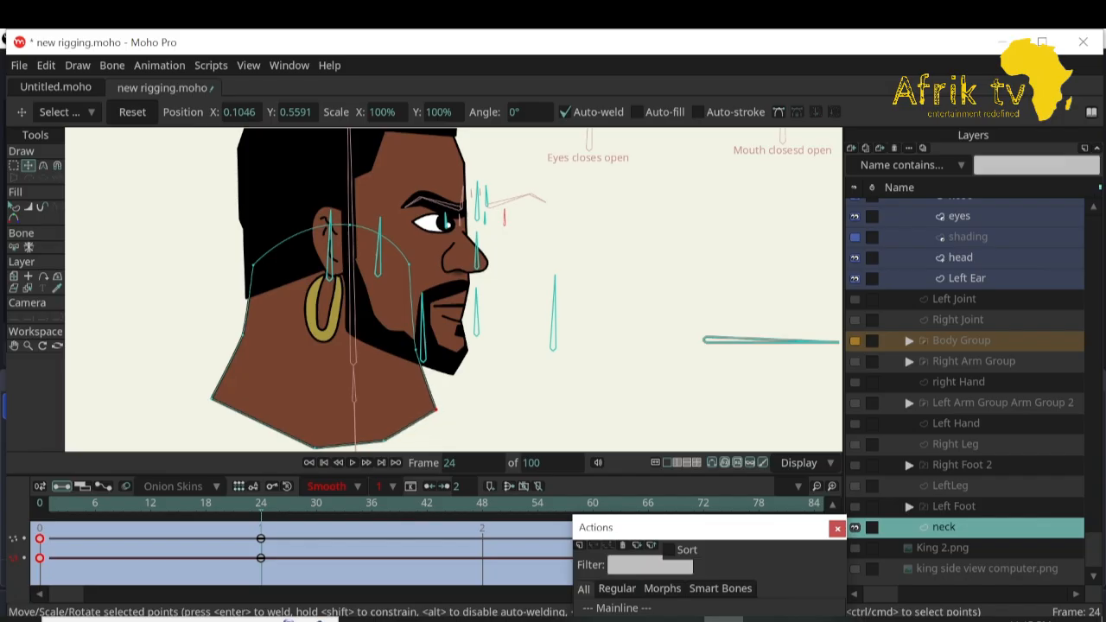
pyautogui.moveTo(415, 349); pyautogui.dragTo(421, 349)
pyautogui.moveTo(409, 264); pyautogui.dragTo(418, 270)
pyautogui.moveTo(421, 349); pyautogui.dragTo(410, 352)
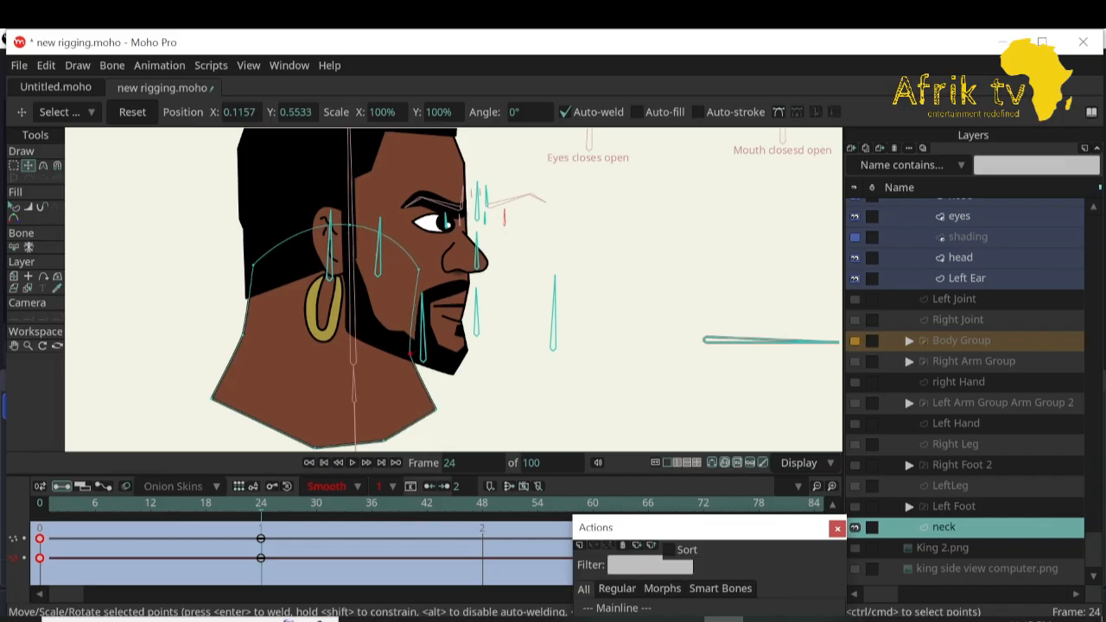
# At frame 11, adjust the upper and middle points of the neck's back edge to fit beneath the hair.
pyautogui.moveTo(261, 504); pyautogui.dragTo(141, 504)
pyautogui.moveTo(260, 264); pyautogui.dragTo(249, 266)
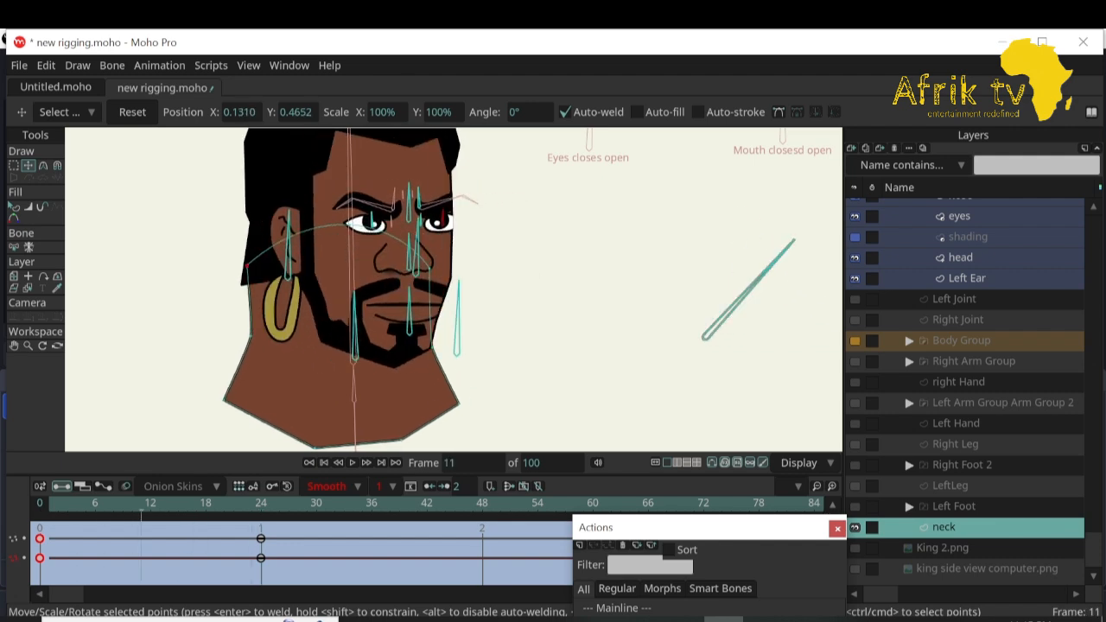
pyautogui.moveTo(251, 336); pyautogui.dragTo(240, 336)
pyautogui.moveTo(250, 266); pyautogui.dragTo(259, 265)
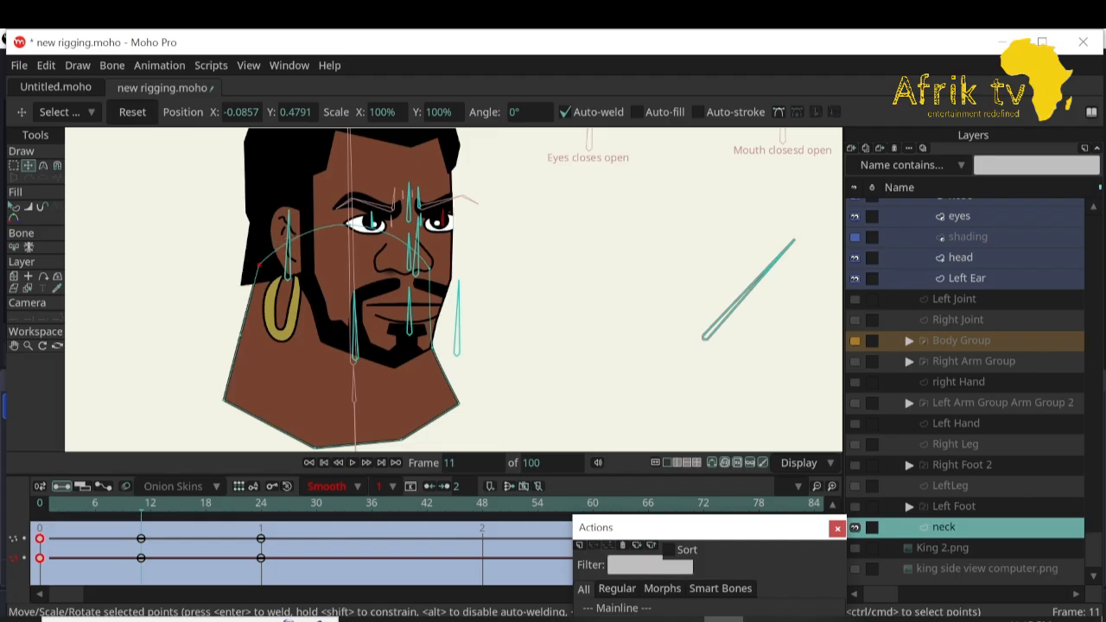
pyautogui.moveTo(241, 335); pyautogui.dragTo(250, 347)
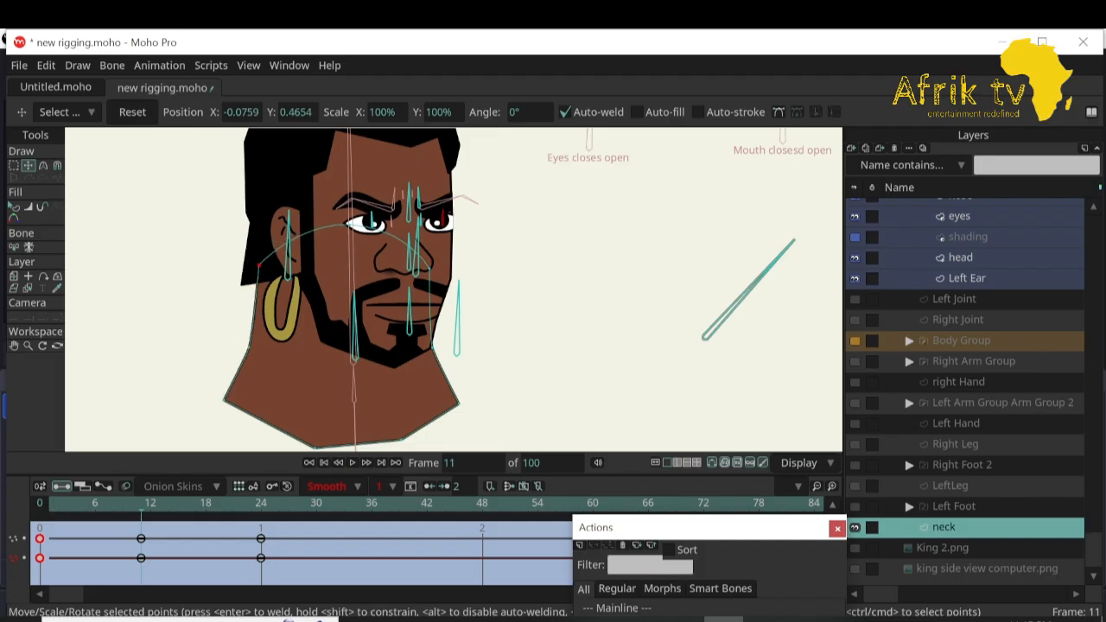
pyautogui.moveTo(259, 266); pyautogui.dragTo(256, 266)
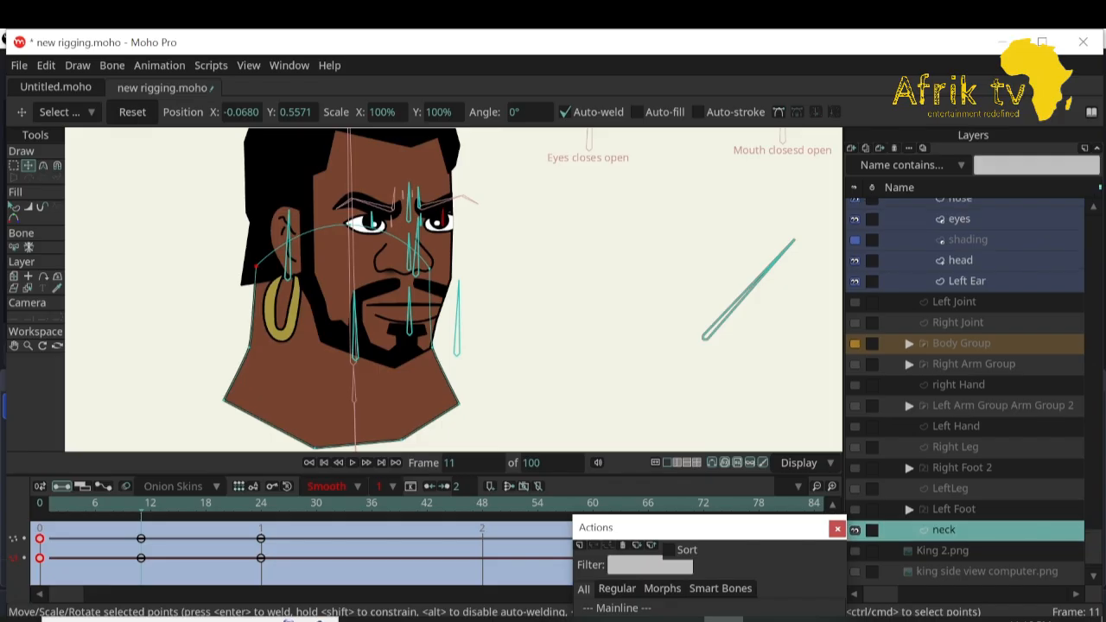
# On the hair layer, move the bottom back corner inward towards the neck at frames 11 and 6.
pyautogui.scroll(3, 964, 388)
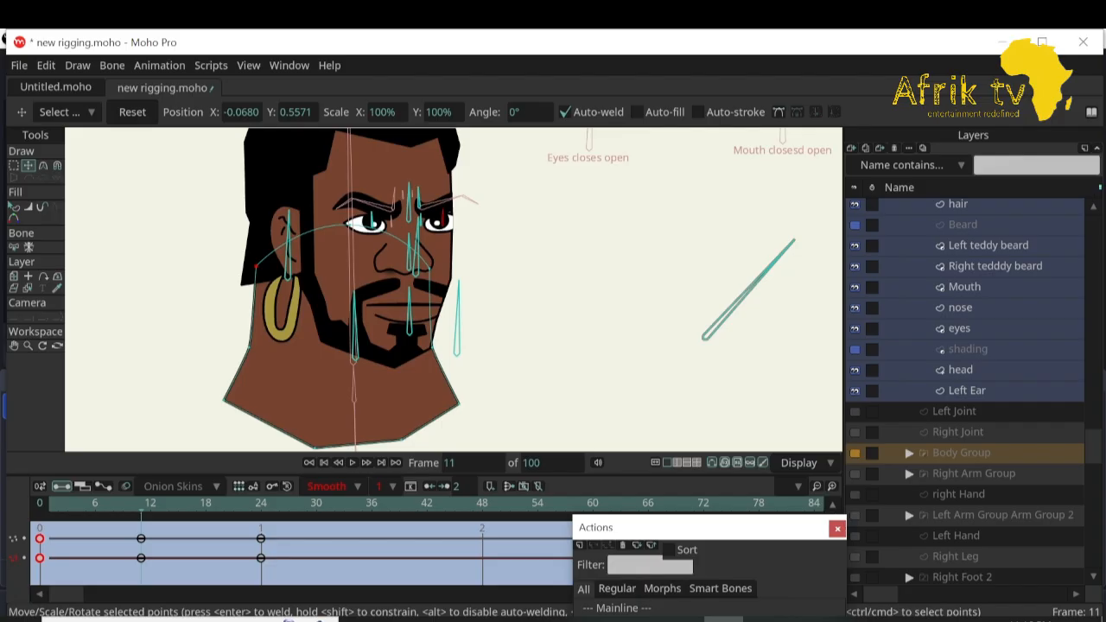
pyautogui.scroll(-5, 965, 388)
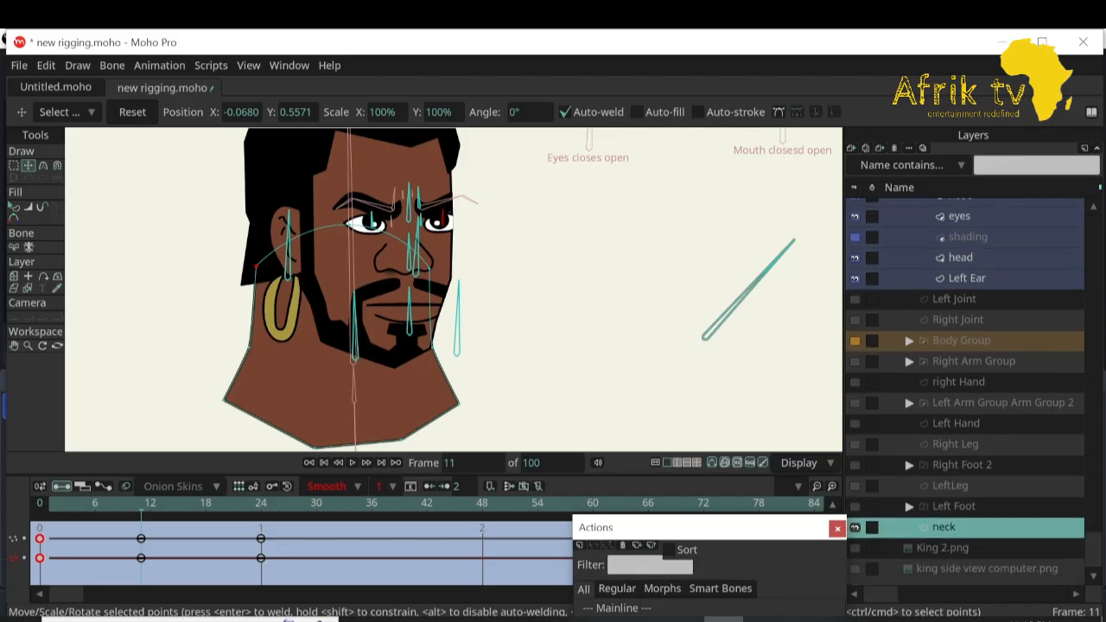
pyautogui.scroll(5, 965, 389)
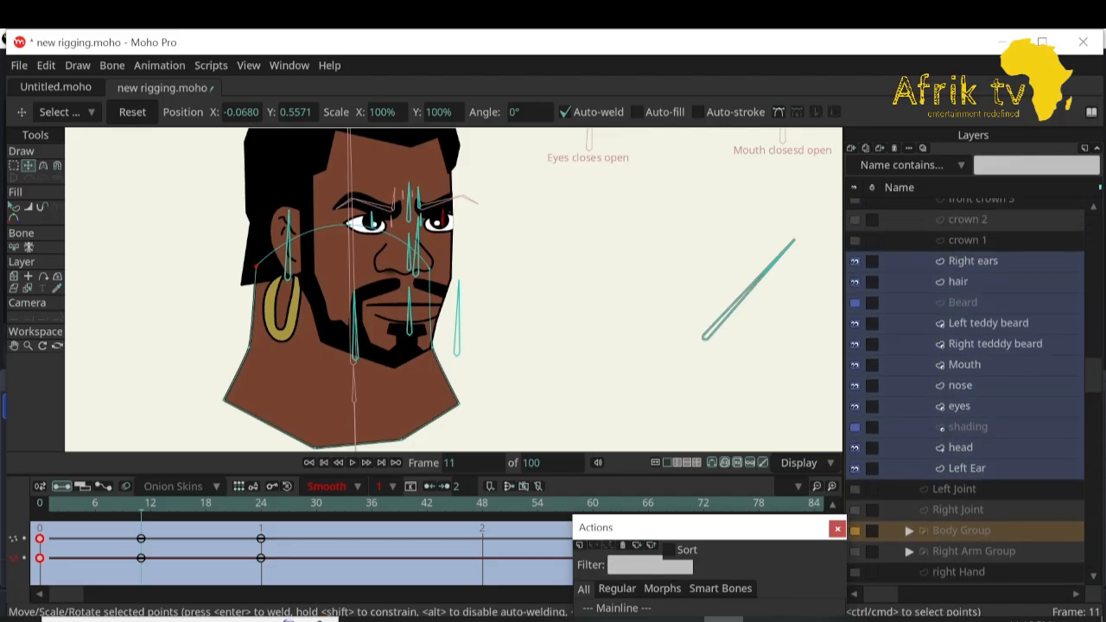
pyautogui.click(965, 282)
pyautogui.moveTo(240, 285); pyautogui.dragTo(252, 285)
pyautogui.moveTo(140, 502); pyautogui.dragTo(95, 502)
pyautogui.moveTo(251, 279); pyautogui.dragTo(261, 282)
# Move the hair's bottom back corner inward at frames 15 and 18, and shift the point beside the ear at frame 18.
pyautogui.moveTo(95, 508); pyautogui.dragTo(178, 512)
pyautogui.moveTo(237, 287); pyautogui.dragTo(251, 294)
pyautogui.click(205, 502)
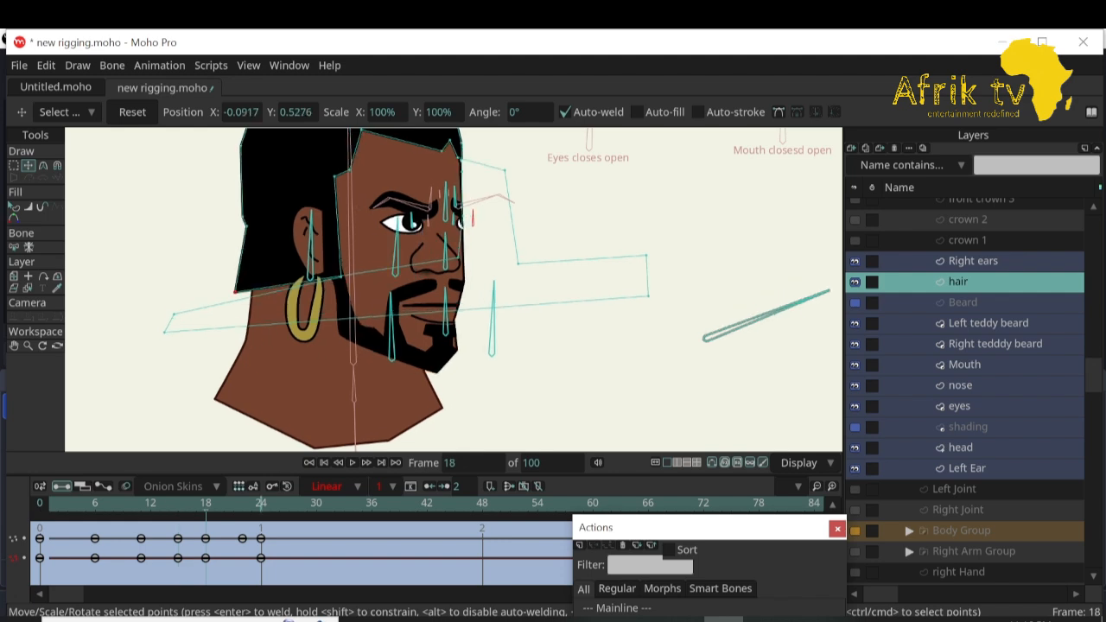
pyautogui.moveTo(247, 294); pyautogui.dragTo(259, 297)
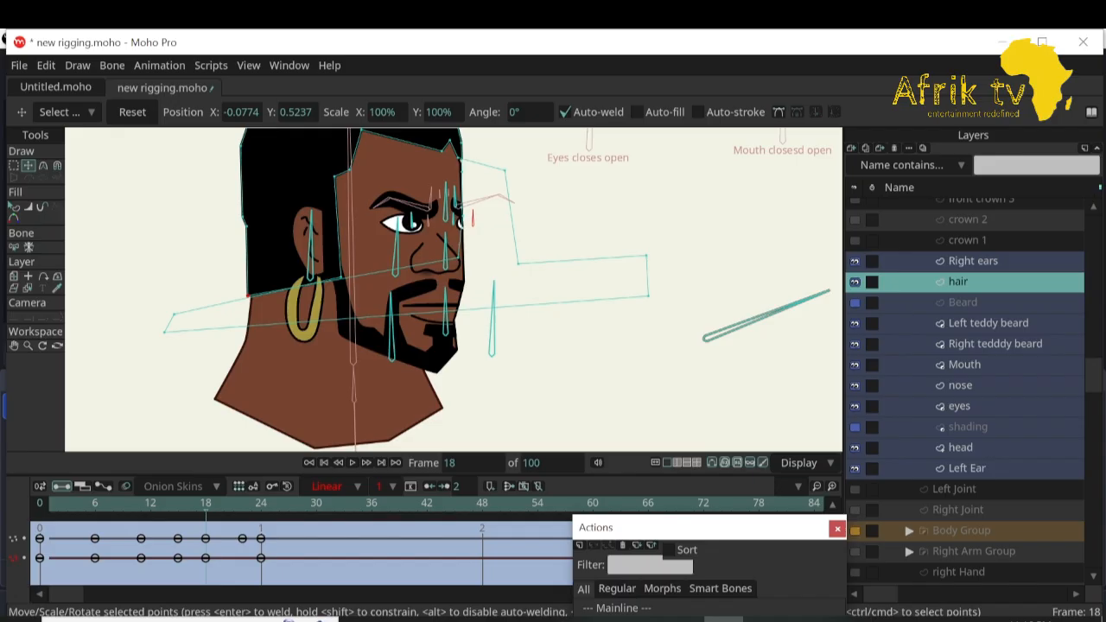
pyautogui.moveTo(340, 277); pyautogui.dragTo(345, 276)
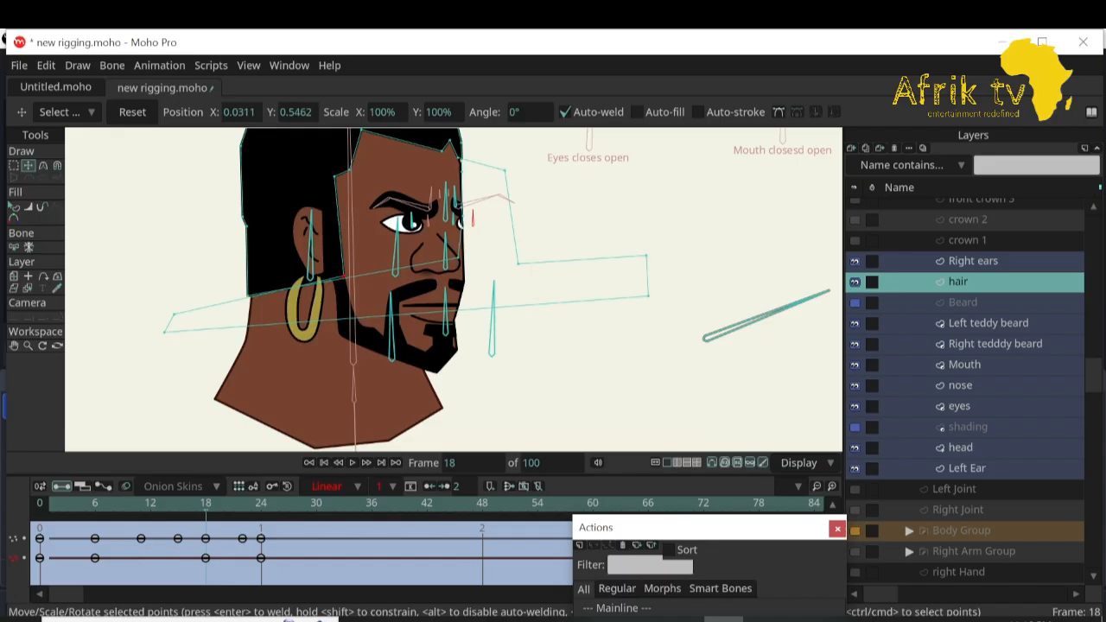
# Nudge the hair point beside the ear slightly down and forward at frames 22 and 24.
pyautogui.click(233, 504)
pyautogui.press('Right')
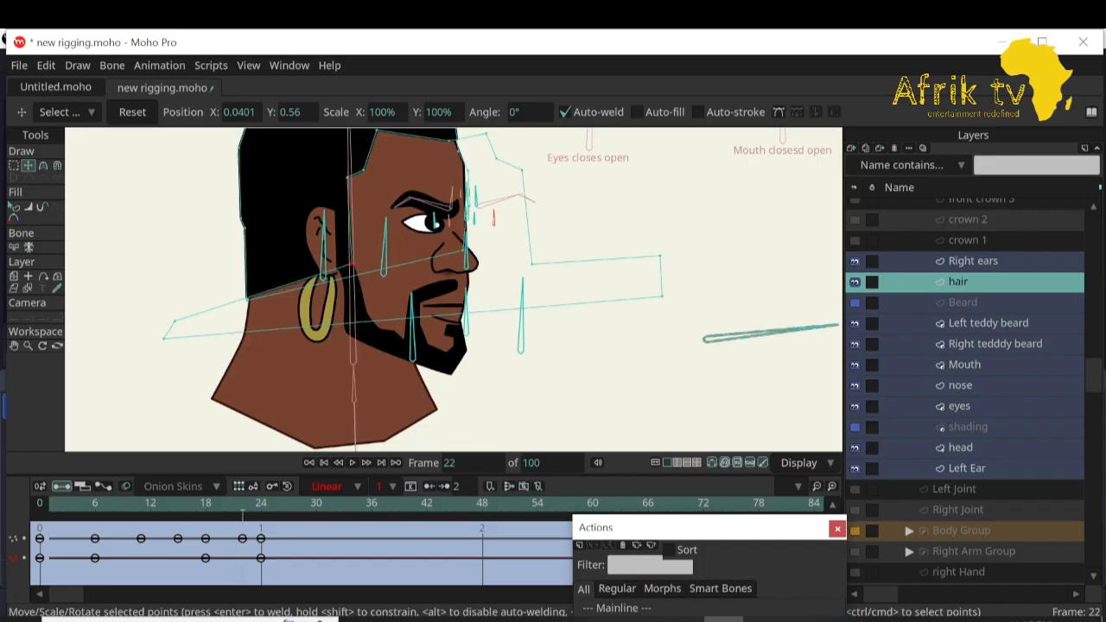
pyautogui.moveTo(352, 263); pyautogui.dragTo(354, 269)
pyautogui.press('Right')
pyautogui.press('Right')
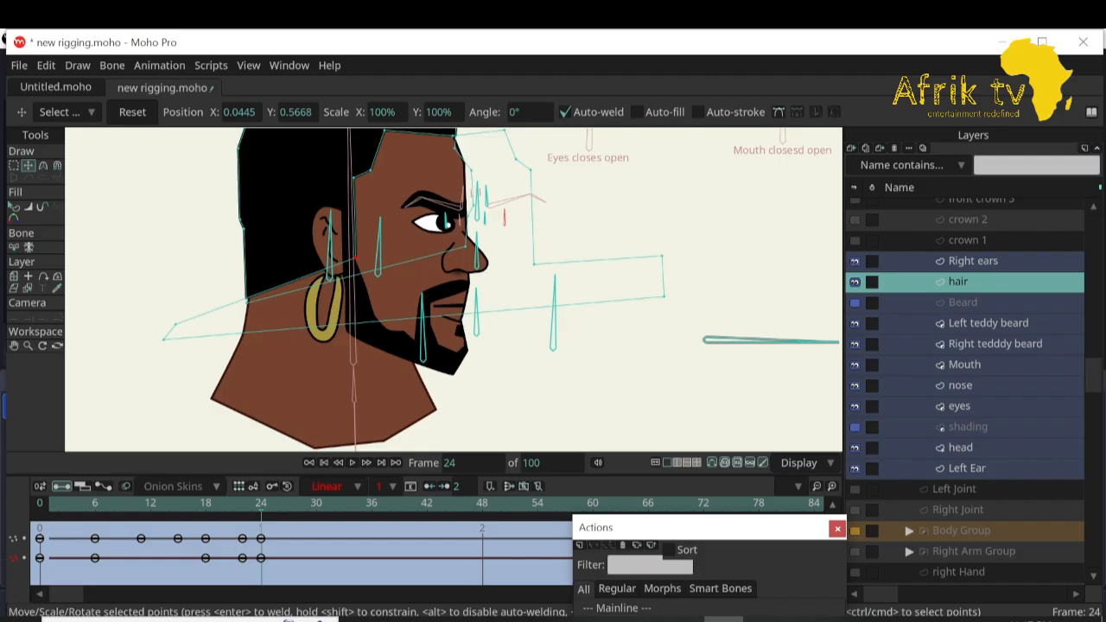
pyautogui.moveTo(355, 258); pyautogui.dragTo(357, 260)
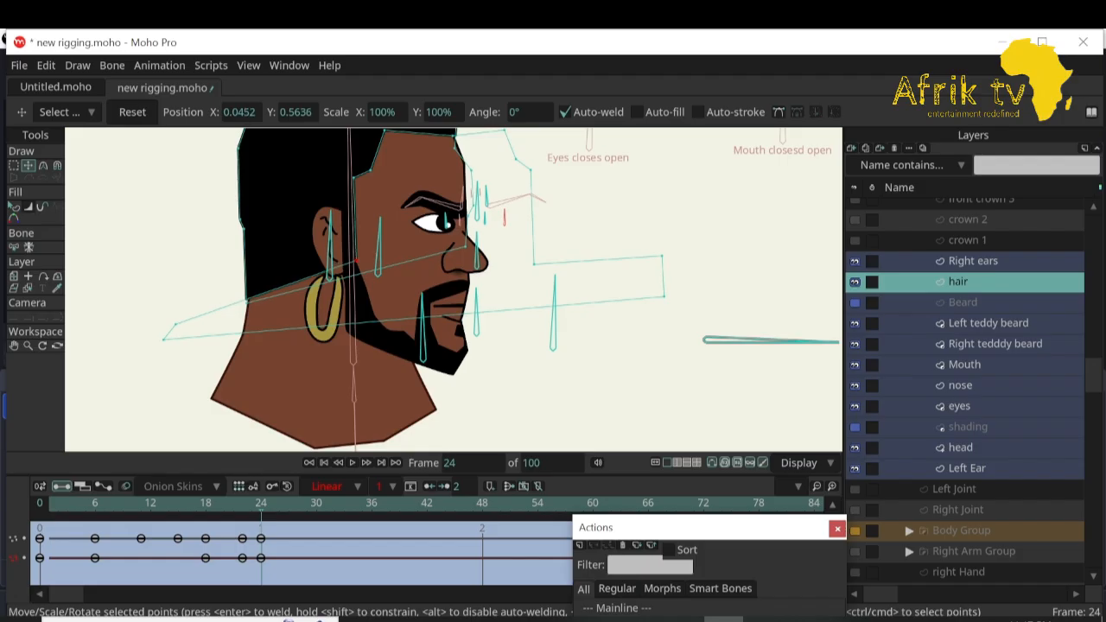
# Hide the bone and point overlays and step back and forth through the frames up to 24 to examine the head turn.
pyautogui.click(15, 207)
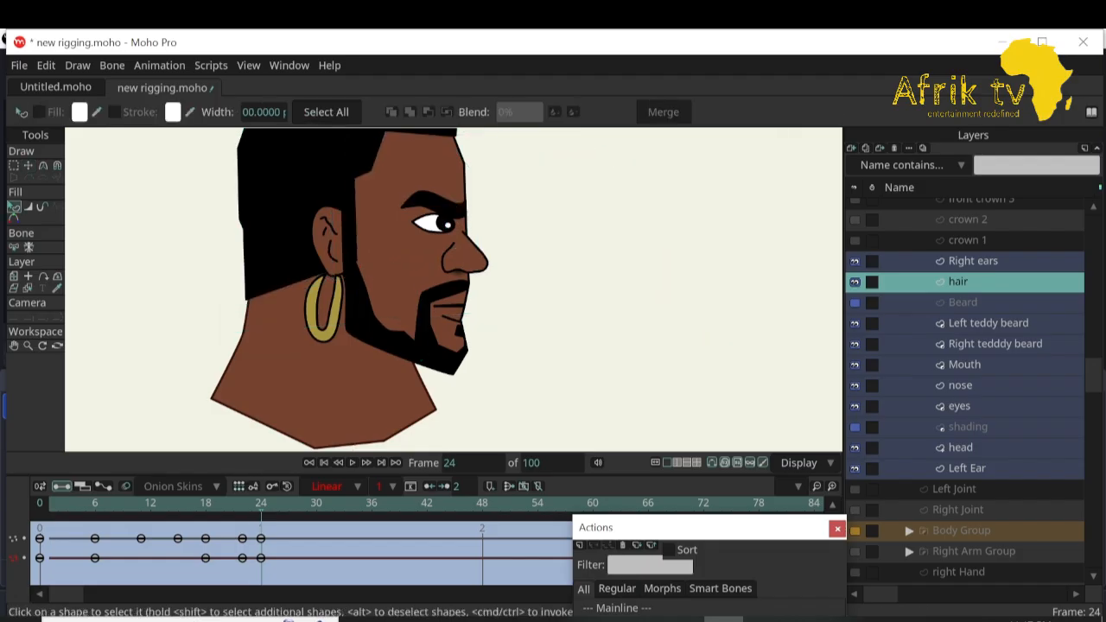
pyautogui.press('Left')
pyautogui.press('Left')
pyautogui.press('Left')
pyautogui.press('Left')
pyautogui.press('Left')
pyautogui.press('Left')
pyautogui.press('Left')
pyautogui.press('Left')
pyautogui.press('Left')
pyautogui.press('Left')
pyautogui.press('Left')
pyautogui.press('Left')
pyautogui.press('Left')
pyautogui.press('Left')
pyautogui.press('Left')
pyautogui.press('Left')
pyautogui.press('Left')
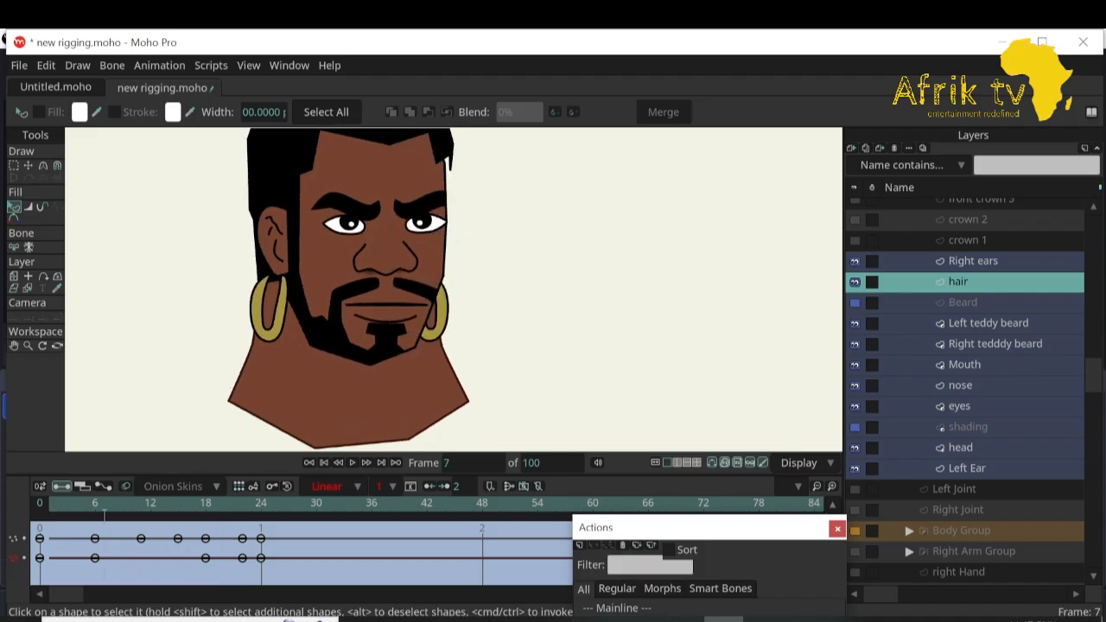
pyautogui.press('Right')
pyautogui.press('Right')
pyautogui.press('Right')
pyautogui.press('Right')
pyautogui.press('Right')
pyautogui.press('Right')
pyautogui.press('Right')
pyautogui.press('Right')
pyautogui.press('Right')
pyautogui.press('Right')
pyautogui.press('Right')
pyautogui.press('Right')
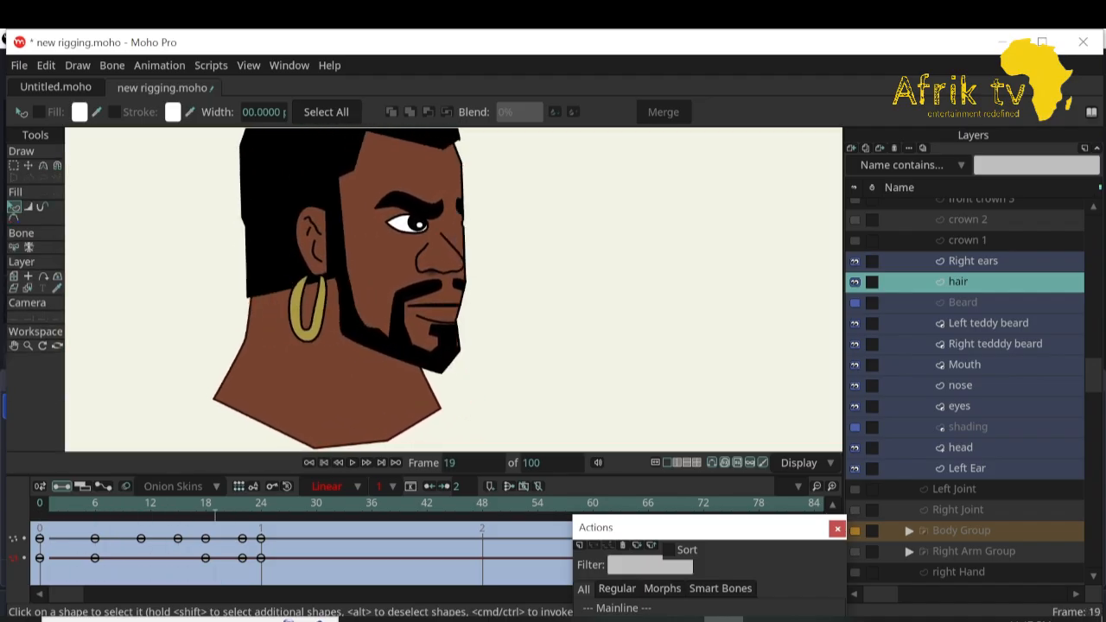
pyautogui.press('Right')
pyautogui.press('Right')
pyautogui.press('Right')
pyautogui.press('Right')
pyautogui.press('Right')
pyautogui.press('Left')
pyautogui.press('Left')
pyautogui.press('Left')
pyautogui.press('Left')
pyautogui.press('Left')
pyautogui.press('Left')
pyautogui.press('Left')
pyautogui.press('Left')
pyautogui.press('Left')
pyautogui.press('Left')
pyautogui.press('Left')
pyautogui.press('Left')
pyautogui.press('Left')
pyautogui.press('Left')
pyautogui.press('Left')
pyautogui.press('Left')
pyautogui.press('Left')
pyautogui.press('Left')
pyautogui.press('Left')
pyautogui.press('Left')
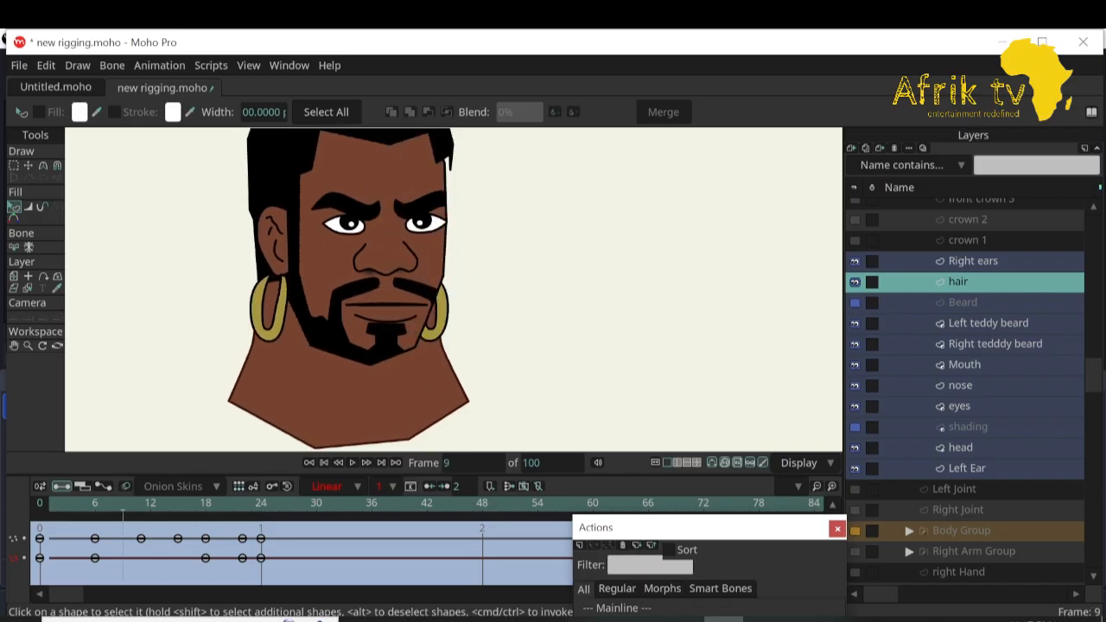
pyautogui.press('Right')
pyautogui.press('Right')
pyautogui.press('Right')
pyautogui.press('Right')
pyautogui.press('Right')
pyautogui.press('Right')
pyautogui.press('Right')
pyautogui.press('Right')
pyautogui.press('Right')
pyautogui.press('Right')
pyautogui.press('Right')
pyautogui.press('Right')
pyautogui.press('Right')
pyautogui.press('Right')
pyautogui.press('Right')
pyautogui.press('Right')
pyautogui.press('Right')
pyautogui.press('Right')
pyautogui.press('Right')
pyautogui.press('Right')
pyautogui.press('Right')
pyautogui.press('Right')
pyautogui.press('Right')
pyautogui.press('Right')
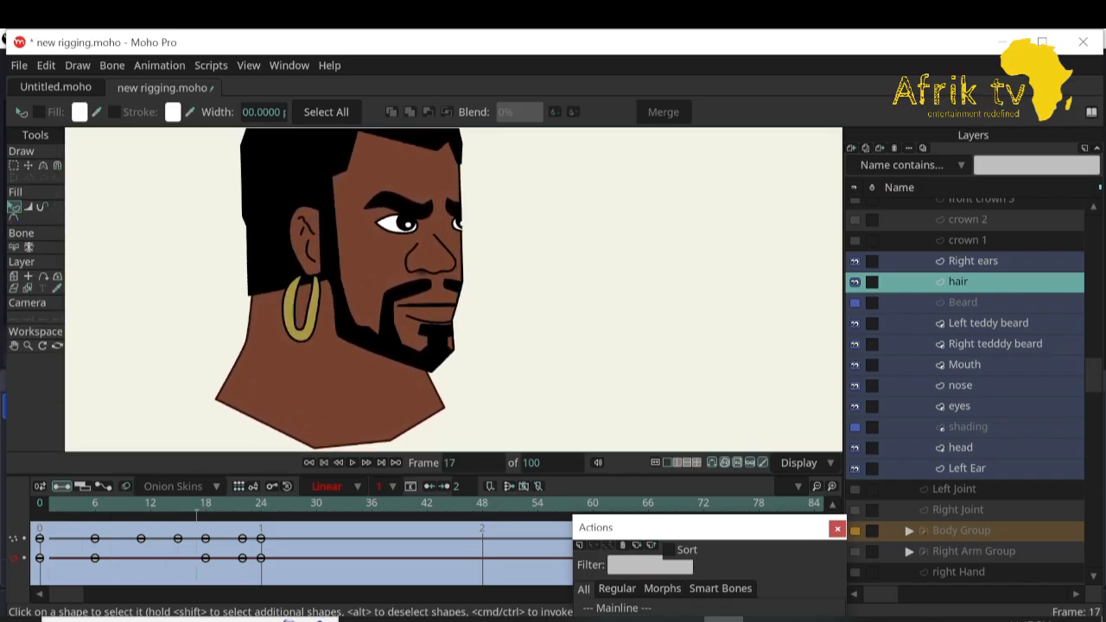
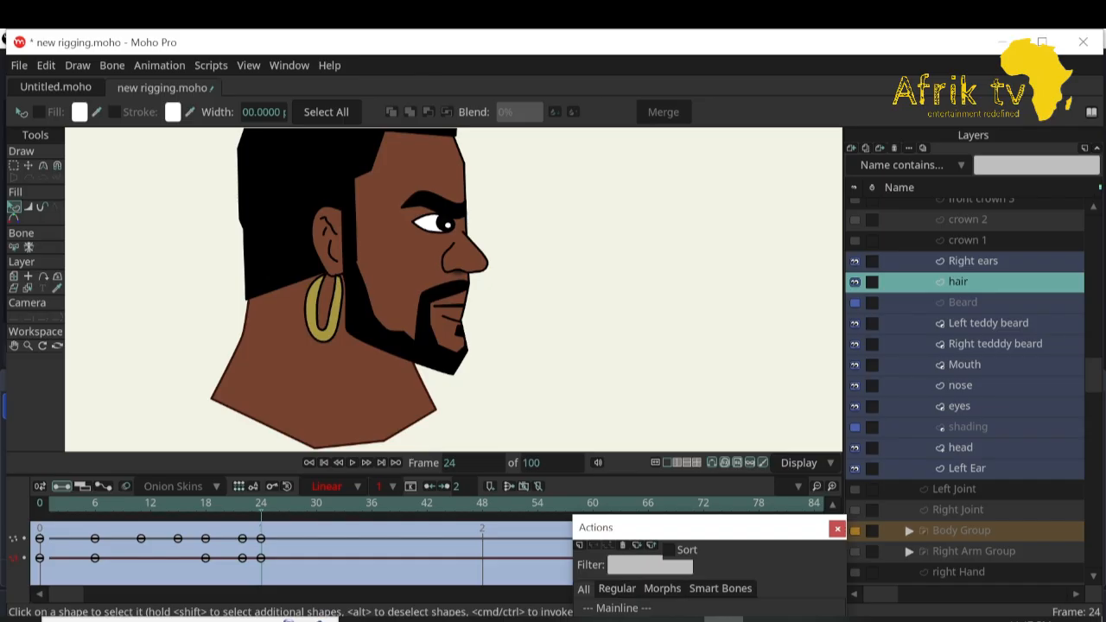
# Show the Beard layer and, at frame 6, shift its ear-side corner points and outer bottom spike outward along the near jaw.
pyautogui.click(854, 302)
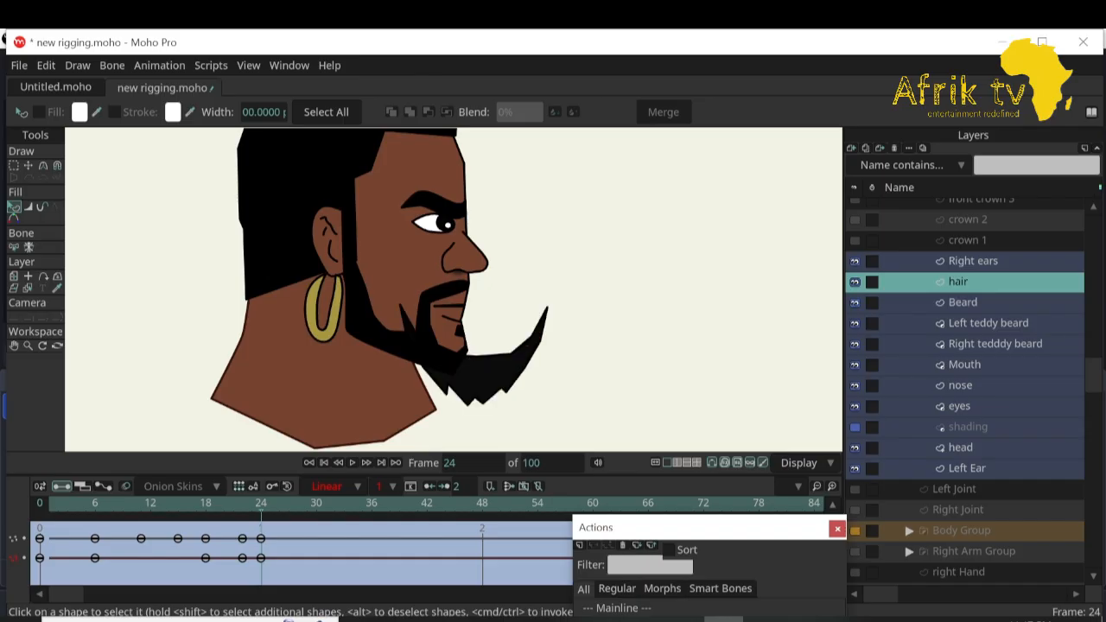
pyautogui.click(962, 301)
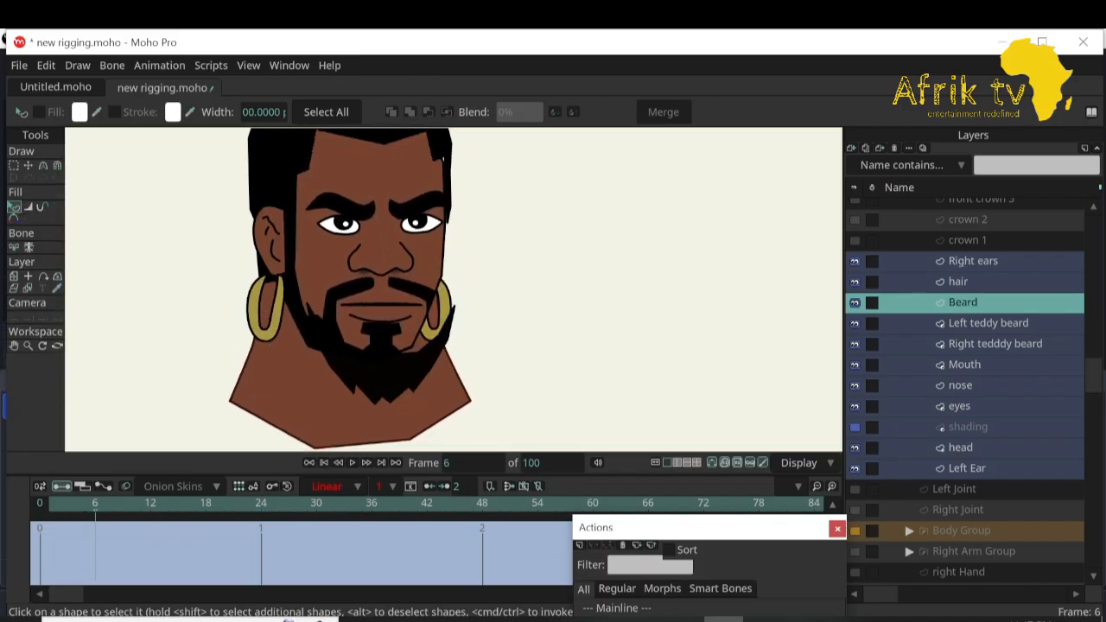
pyautogui.click(28, 345)
pyautogui.moveTo(414, 376); pyautogui.dragTo(502, 376)
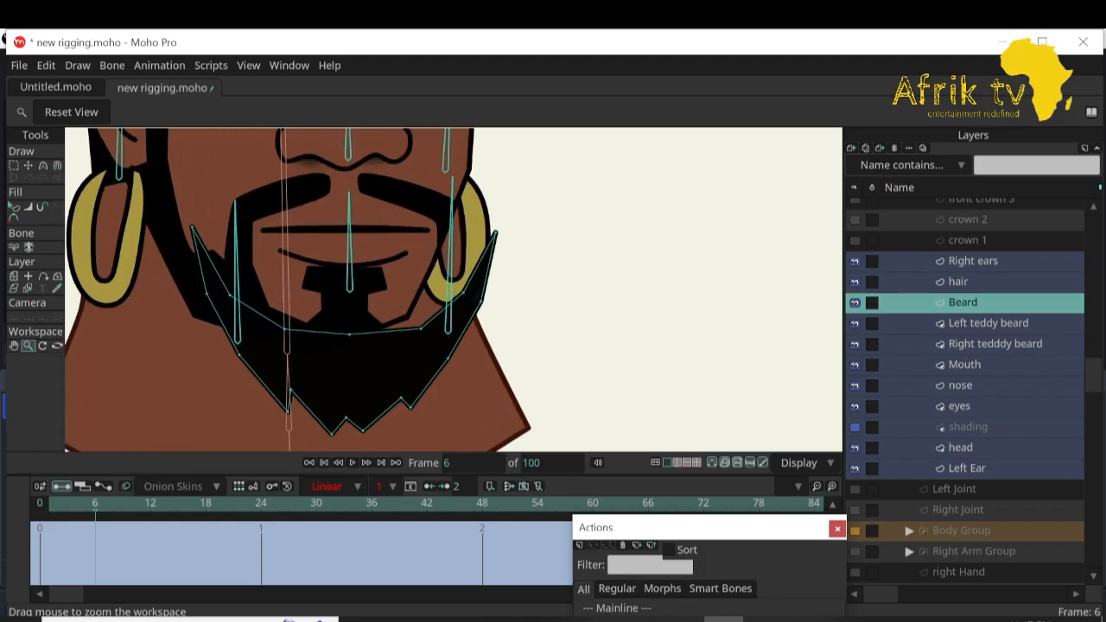
pyautogui.click(43, 166)
pyautogui.click(28, 165)
pyautogui.moveTo(192, 226); pyautogui.dragTo(178, 255)
pyautogui.moveTo(207, 294); pyautogui.dragTo(195, 305)
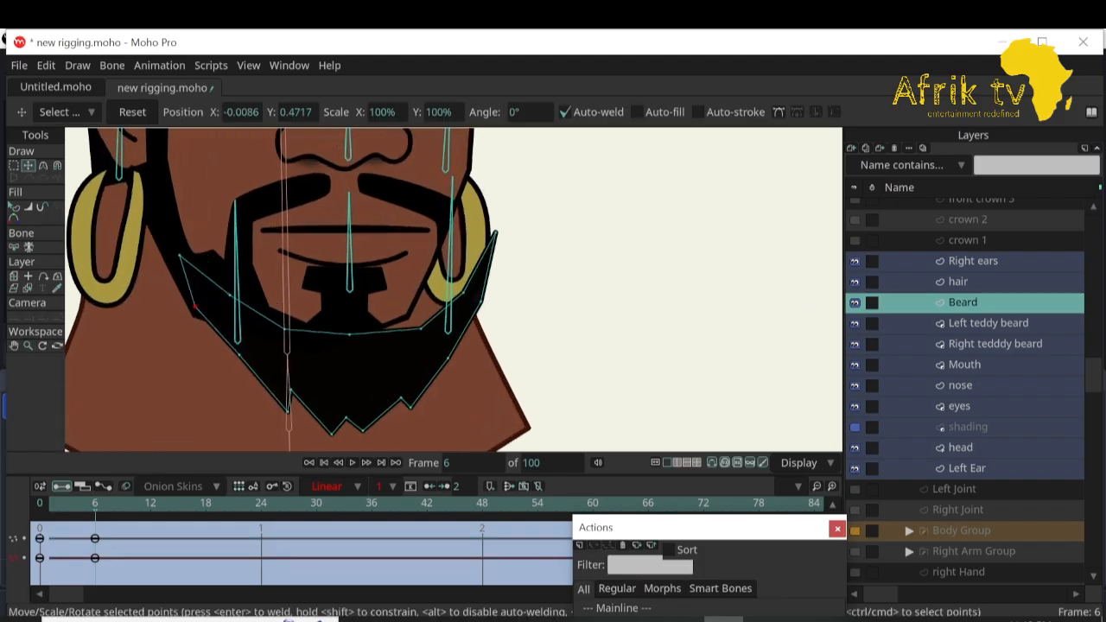
pyautogui.moveTo(287, 404); pyautogui.dragTo(271, 413)
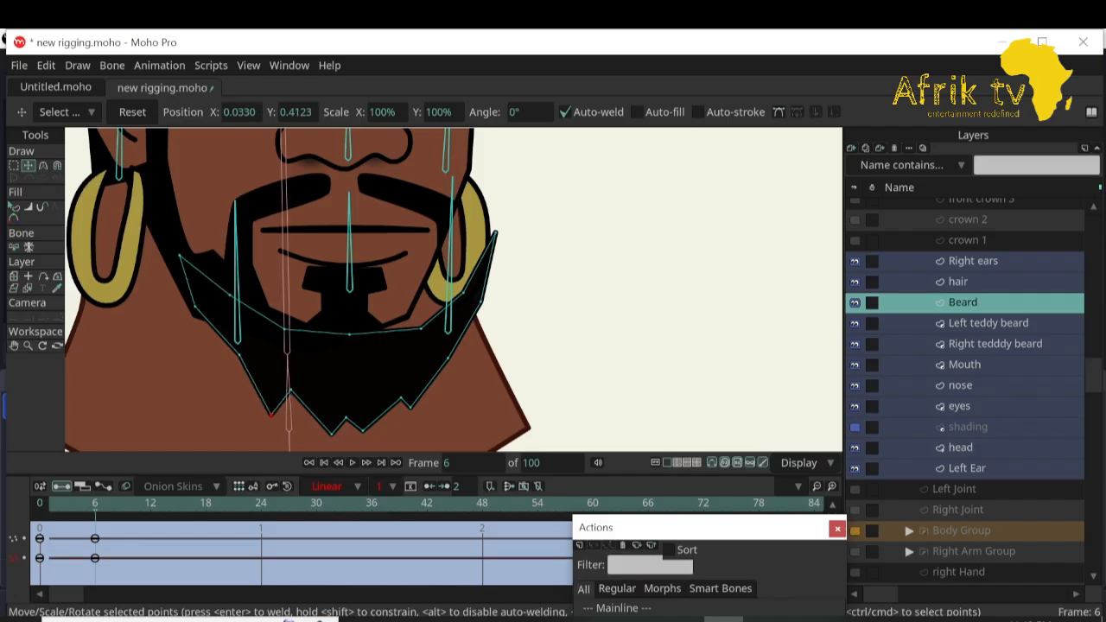
# At frame 6, pull the beard's far-side edge inward to the face and shift its bottom spikes towards the near side.
pyautogui.moveTo(421, 328); pyautogui.dragTo(393, 321)
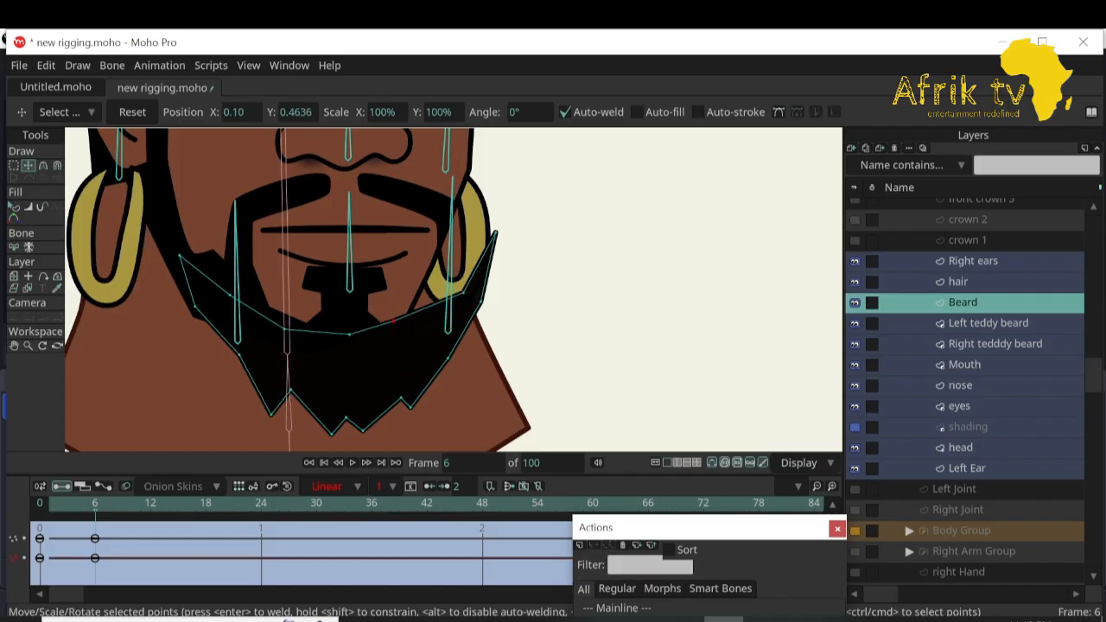
pyautogui.moveTo(463, 292); pyautogui.dragTo(419, 306)
pyautogui.moveTo(496, 231); pyautogui.dragTo(434, 262)
pyautogui.moveTo(419, 307); pyautogui.dragTo(413, 307)
pyautogui.moveTo(481, 300); pyautogui.dragTo(430, 317)
pyautogui.moveTo(448, 358); pyautogui.dragTo(413, 360)
pyautogui.moveTo(400, 398); pyautogui.dragTo(324, 433)
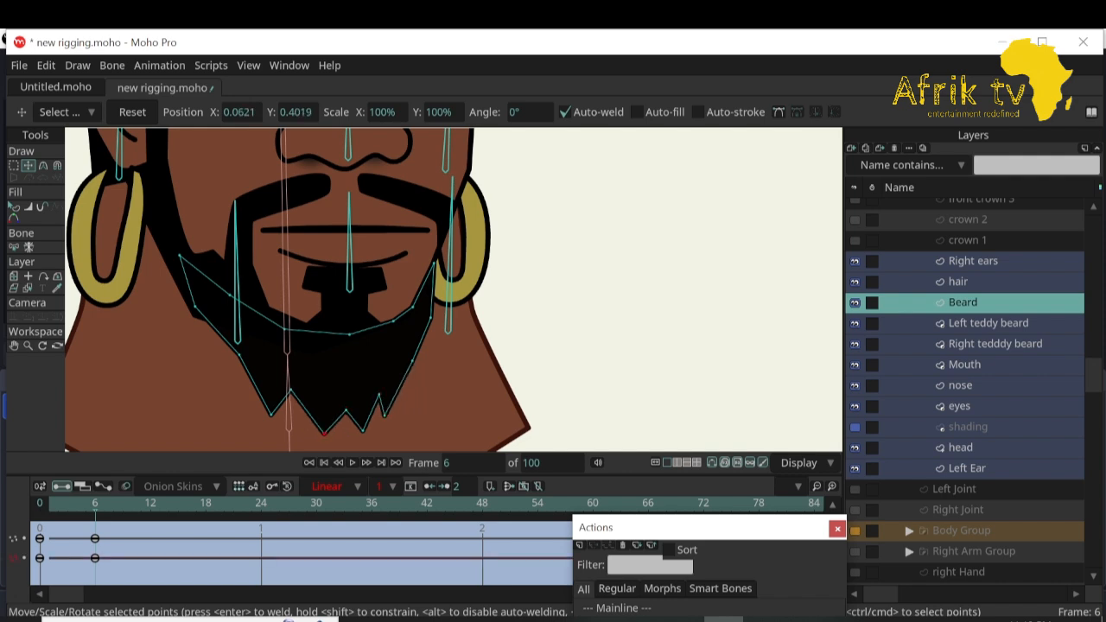
# At frame 12, move the points along the beard's back edge outward to follow the near jawline.
pyautogui.press('Right')
pyautogui.press('Right')
pyautogui.press('Right')
pyautogui.press('Right')
pyautogui.press('Right')
pyautogui.press('Right')
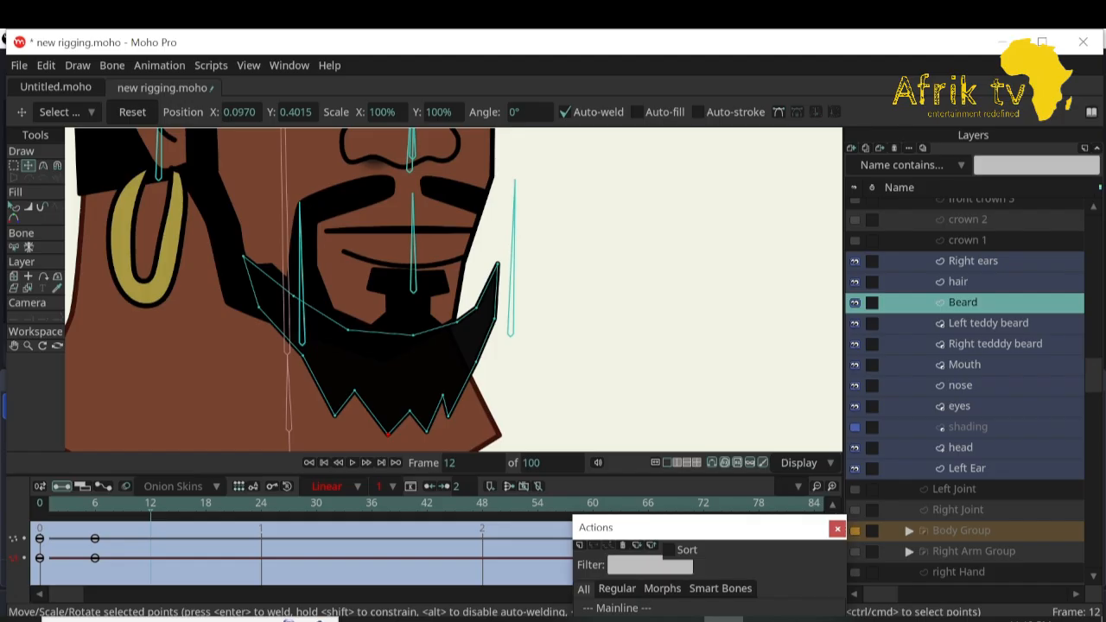
pyautogui.moveTo(243, 255); pyautogui.dragTo(236, 263)
pyautogui.moveTo(258, 307); pyautogui.dragTo(241, 309)
pyautogui.moveTo(303, 355); pyautogui.dragTo(287, 355)
# At frame 12, reshape the beard's bottom spikes and pull its front edge and upper tip in to the chin.
pyautogui.moveTo(335, 414); pyautogui.dragTo(342, 387)
pyautogui.moveTo(388, 434)
pyautogui.mouseDown()
pyautogui.moveTo(375, 441)
pyautogui.moveTo(401, 407)
pyautogui.moveTo(407, 431)
pyautogui.mouseUp()
pyautogui.moveTo(442, 396); pyautogui.dragTo(429, 392)
pyautogui.moveTo(447, 416); pyautogui.dragTo(434, 417)
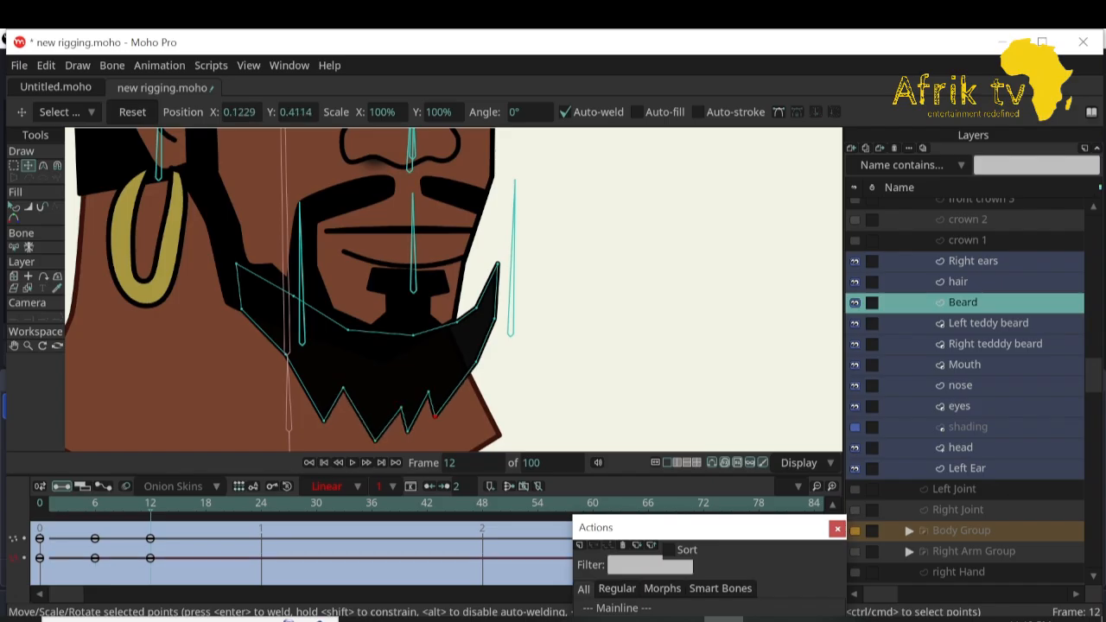
pyautogui.moveTo(476, 361); pyautogui.dragTo(460, 360)
pyautogui.moveTo(457, 322)
pyautogui.mouseDown()
pyautogui.moveTo(405, 341)
pyautogui.moveTo(450, 325)
pyautogui.mouseUp()
pyautogui.moveTo(498, 263); pyautogui.dragTo(463, 340)
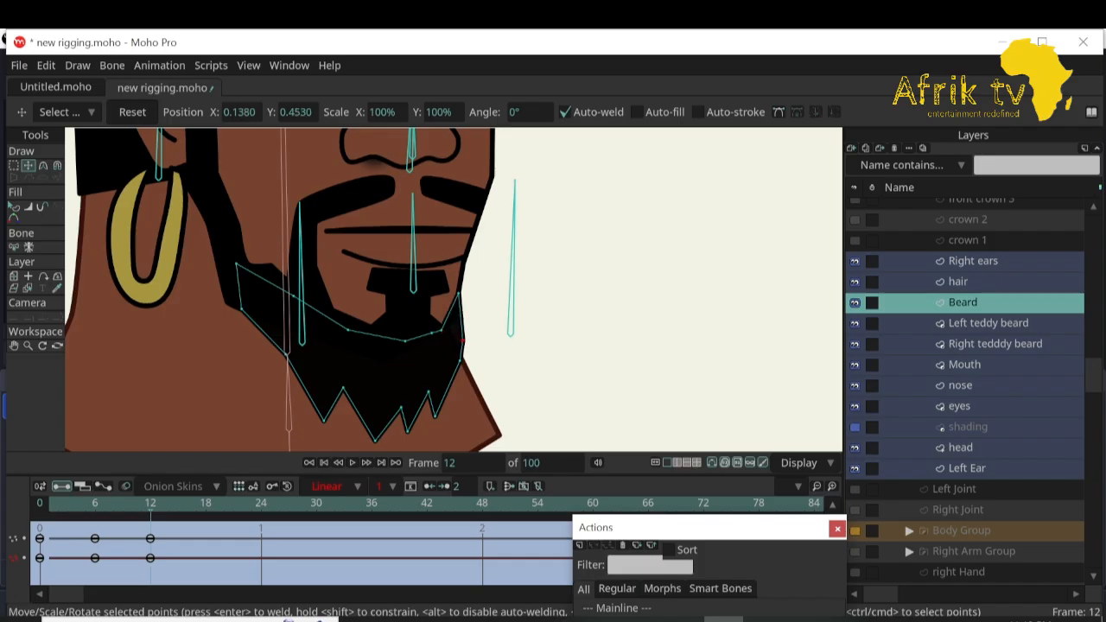
# At frame 18, lower the beard's back corner into the jawline and draw its front edge inward to fit the chin.
pyautogui.moveTo(150, 502); pyautogui.dragTo(206, 502)
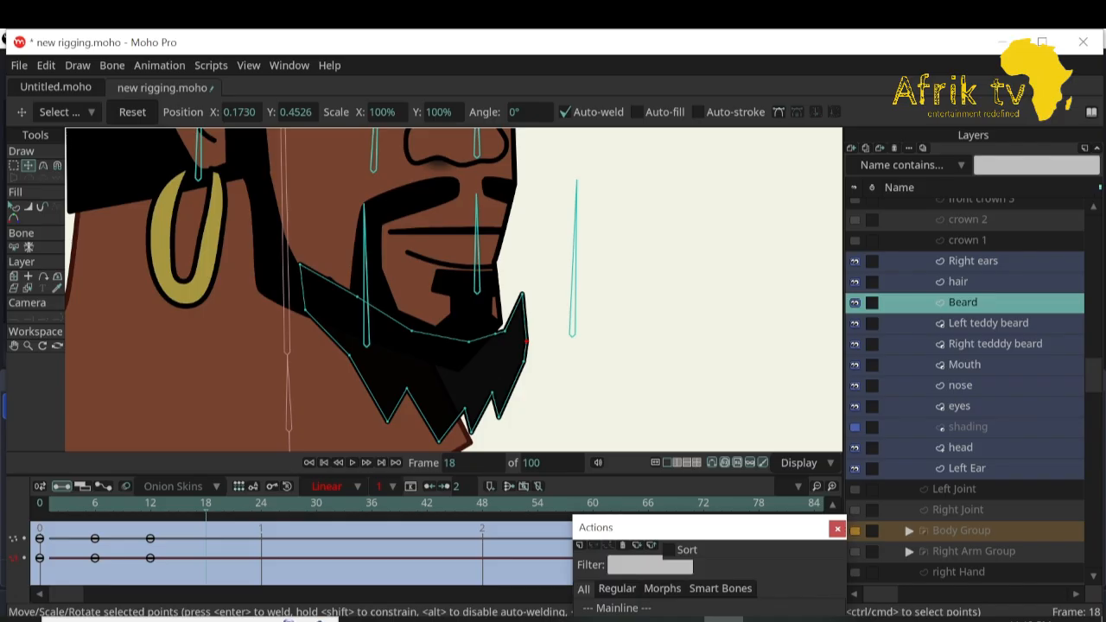
pyautogui.moveTo(299, 265); pyautogui.dragTo(291, 277)
pyautogui.moveTo(357, 296); pyautogui.dragTo(301, 311)
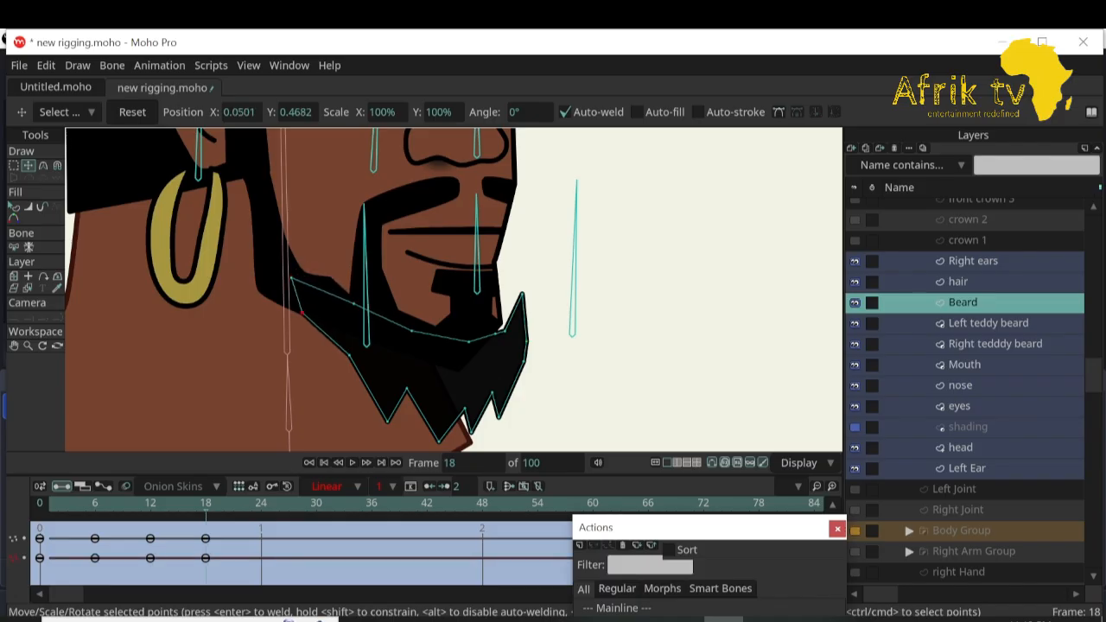
pyautogui.moveTo(495, 333)
pyautogui.mouseDown()
pyautogui.moveTo(445, 343)
pyautogui.moveTo(470, 322)
pyautogui.moveTo(499, 328)
pyautogui.moveTo(487, 325)
pyautogui.mouseUp()
pyautogui.moveTo(522, 294); pyautogui.dragTo(492, 286)
pyautogui.moveTo(527, 341); pyautogui.dragTo(487, 392)
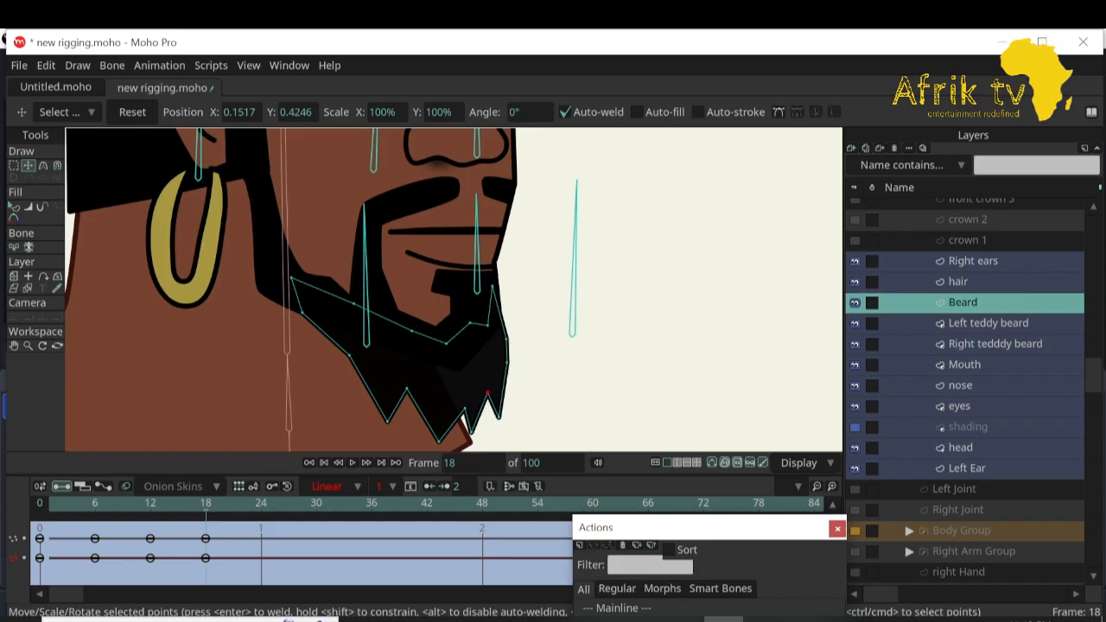
# At frame 24, pull the beard's upper front points back to fit tightly under the lip and around the chin.
pyautogui.press('Right')
pyautogui.press('Right')
pyautogui.press('Right')
pyautogui.press('Right')
pyautogui.press('Right')
pyautogui.press('Right')
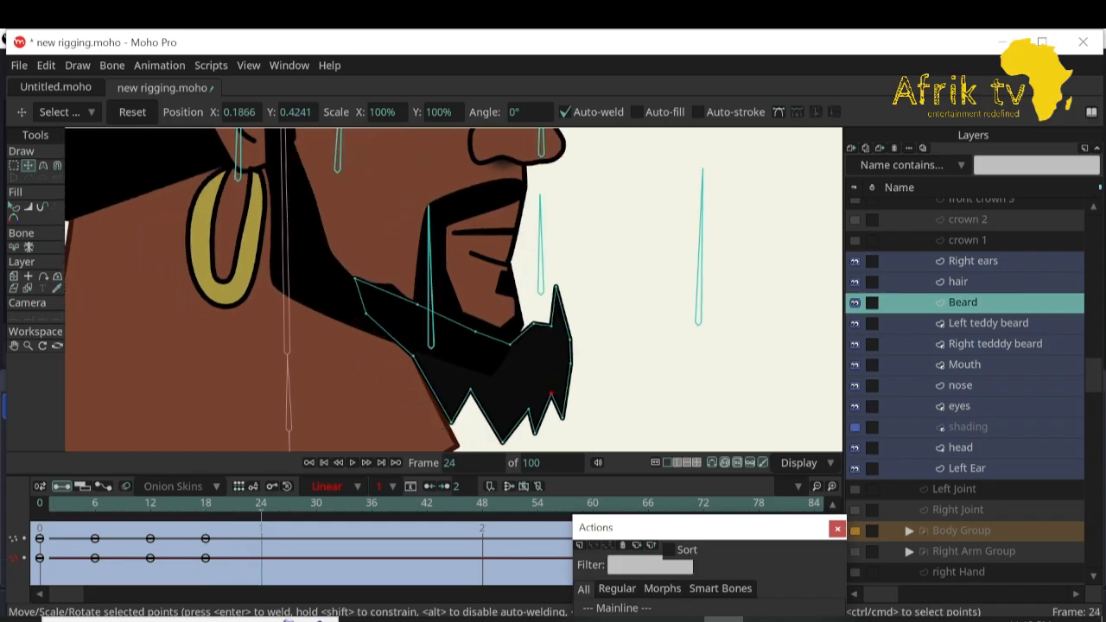
pyautogui.moveTo(510, 344)
pyautogui.mouseDown()
pyautogui.moveTo(488, 342)
pyautogui.moveTo(532, 326)
pyautogui.moveTo(498, 337)
pyautogui.mouseUp()
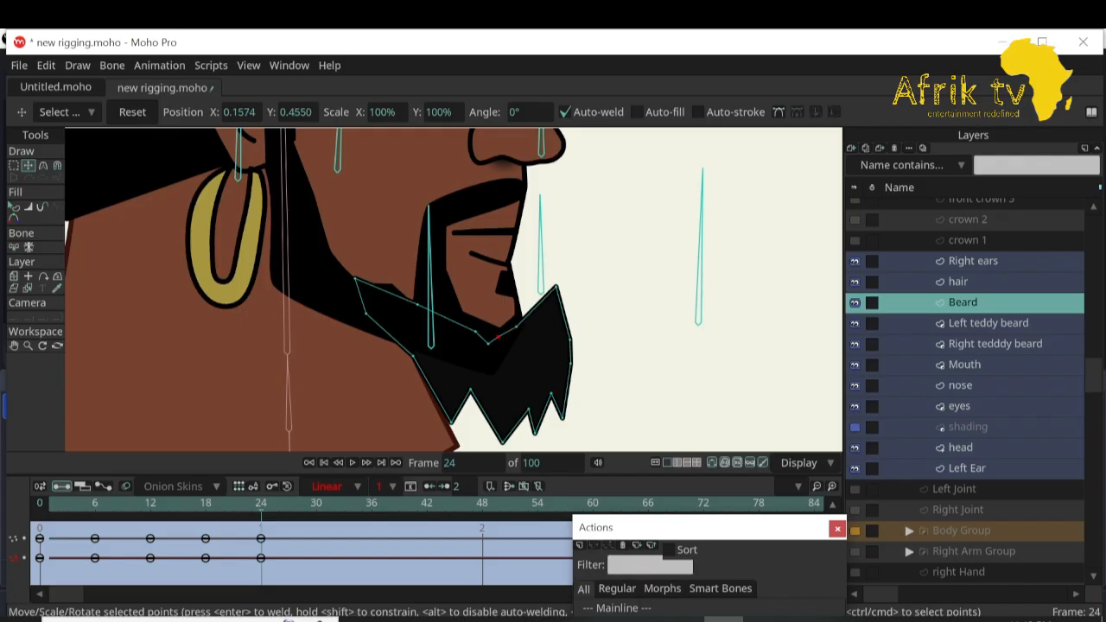
pyautogui.moveTo(555, 286); pyautogui.dragTo(512, 329)
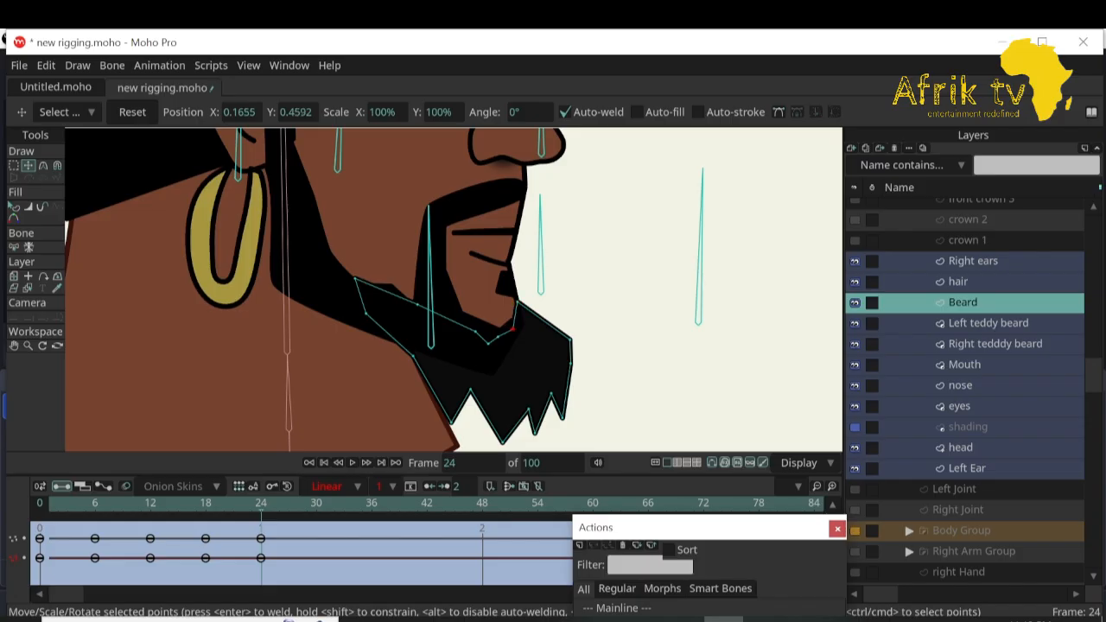
pyautogui.moveTo(570, 340); pyautogui.dragTo(538, 349)
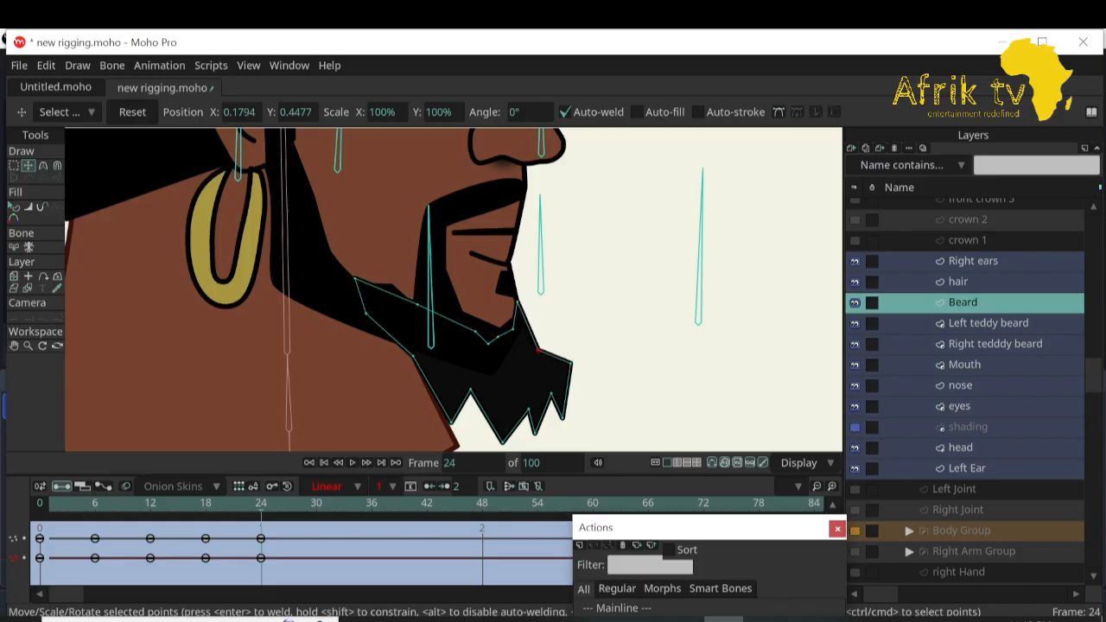
# At frame 24, move the beard's bottom spikes and lower front edge back towards the neck, and deepen the notches between the spikes.
pyautogui.moveTo(470, 389); pyautogui.dragTo(436, 423)
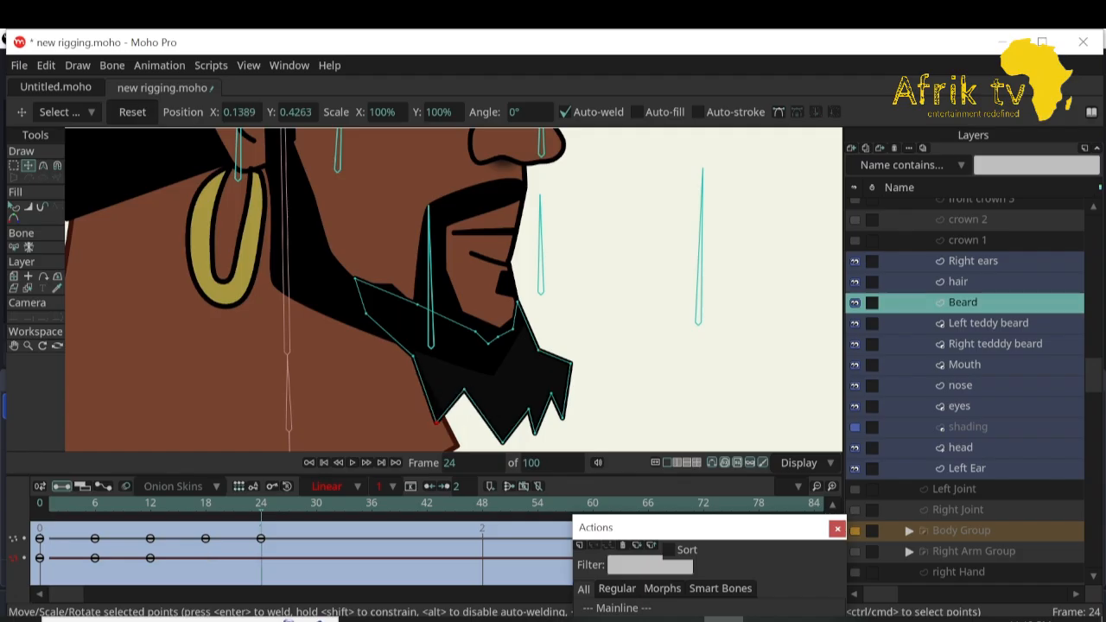
pyautogui.moveTo(502, 443); pyautogui.dragTo(471, 444)
pyautogui.moveTo(529, 410); pyautogui.dragTo(495, 414)
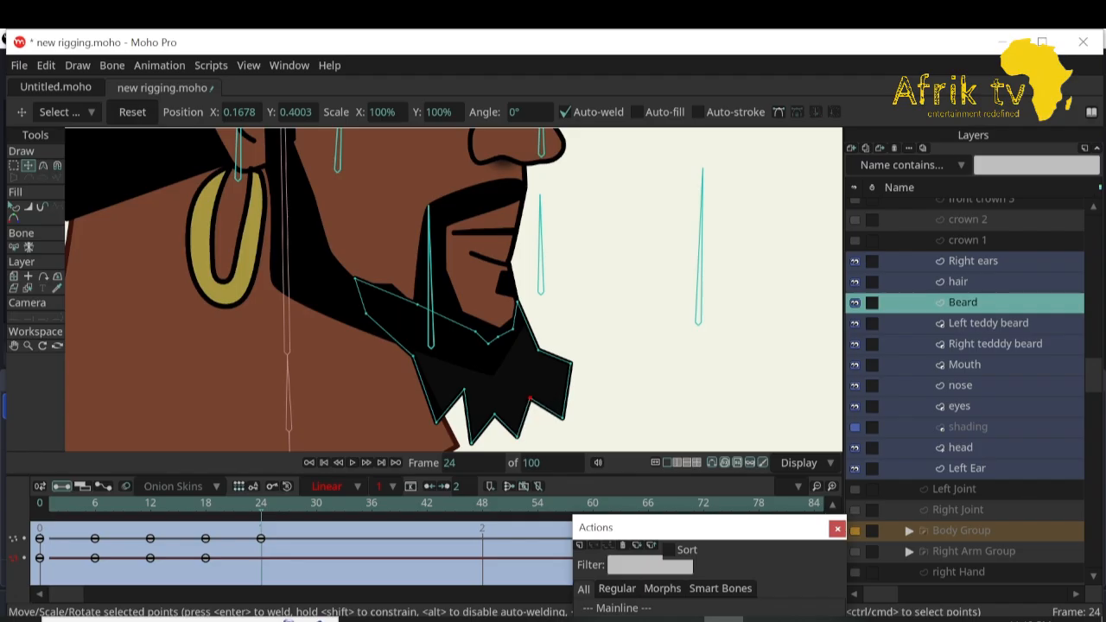
pyautogui.moveTo(570, 362); pyautogui.dragTo(543, 377)
pyautogui.moveTo(563, 418); pyautogui.dragTo(500, 437)
pyautogui.moveTo(464, 390); pyautogui.dragTo(450, 390)
pyautogui.moveTo(471, 444)
pyautogui.mouseDown()
pyautogui.moveTo(455, 441)
pyautogui.moveTo(480, 402)
pyautogui.moveTo(494, 437)
pyautogui.moveTo(464, 437)
pyautogui.mouseUp()
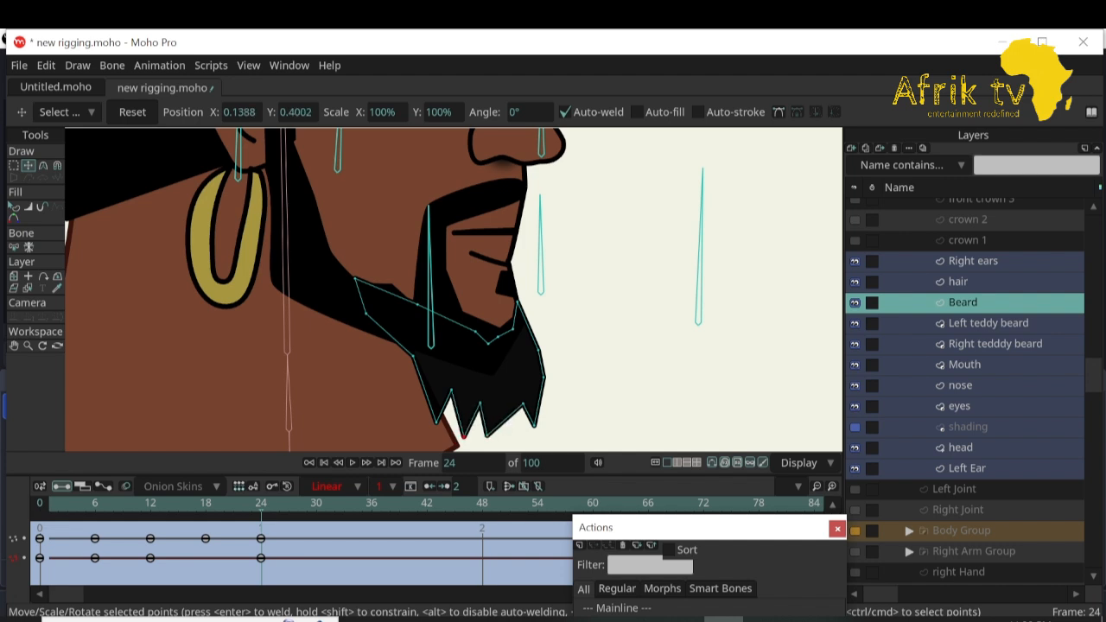
pyautogui.moveTo(451, 389); pyautogui.dragTo(449, 413)
pyautogui.moveTo(523, 403); pyautogui.dragTo(518, 426)
pyautogui.moveTo(544, 377)
pyautogui.mouseDown()
pyautogui.moveTo(529, 378)
pyautogui.moveTo(534, 345)
pyautogui.moveTo(538, 380)
pyautogui.mouseUp()
# At frame 24, tuck the beard's back corner into the jawline and lengthen the middle spike at the bottom.
pyautogui.moveTo(488, 344); pyautogui.dragTo(488, 341)
pyautogui.moveTo(366, 312); pyautogui.dragTo(360, 320)
pyautogui.moveTo(354, 278); pyautogui.dragTo(341, 290)
pyautogui.moveTo(418, 304); pyautogui.dragTo(417, 310)
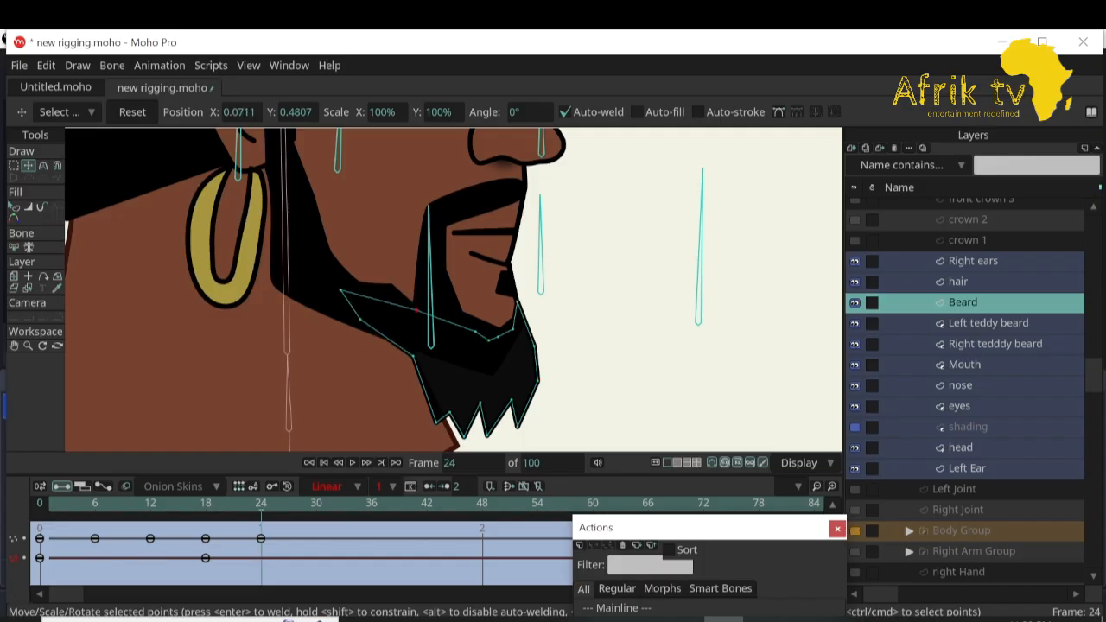
pyautogui.moveTo(436, 422); pyautogui.dragTo(498, 451)
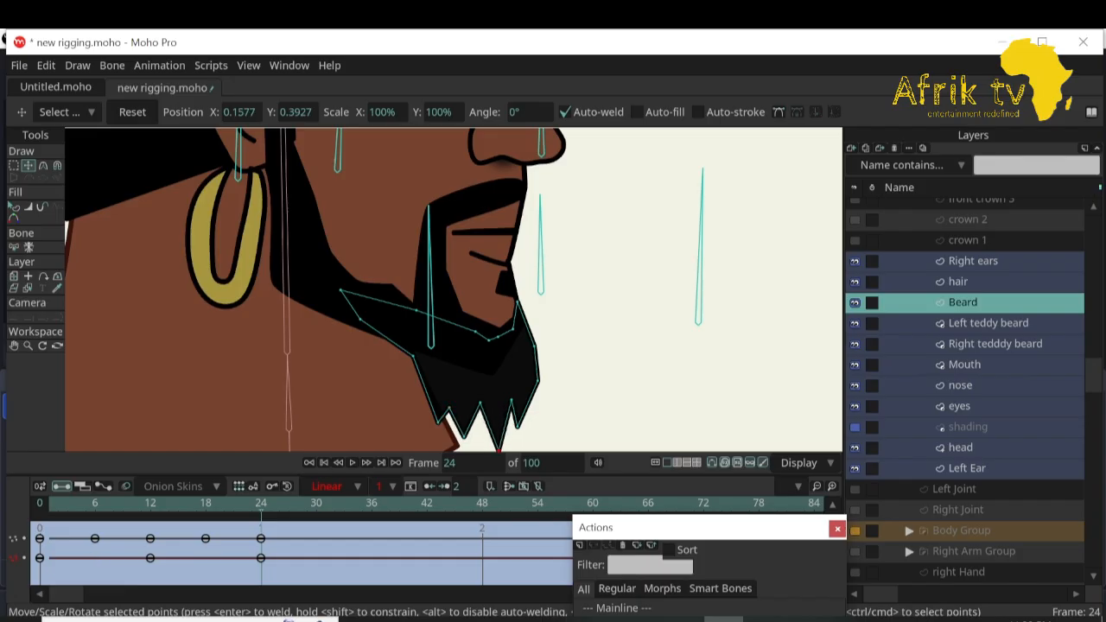
pyautogui.moveTo(480, 402); pyautogui.dragTo(533, 380)
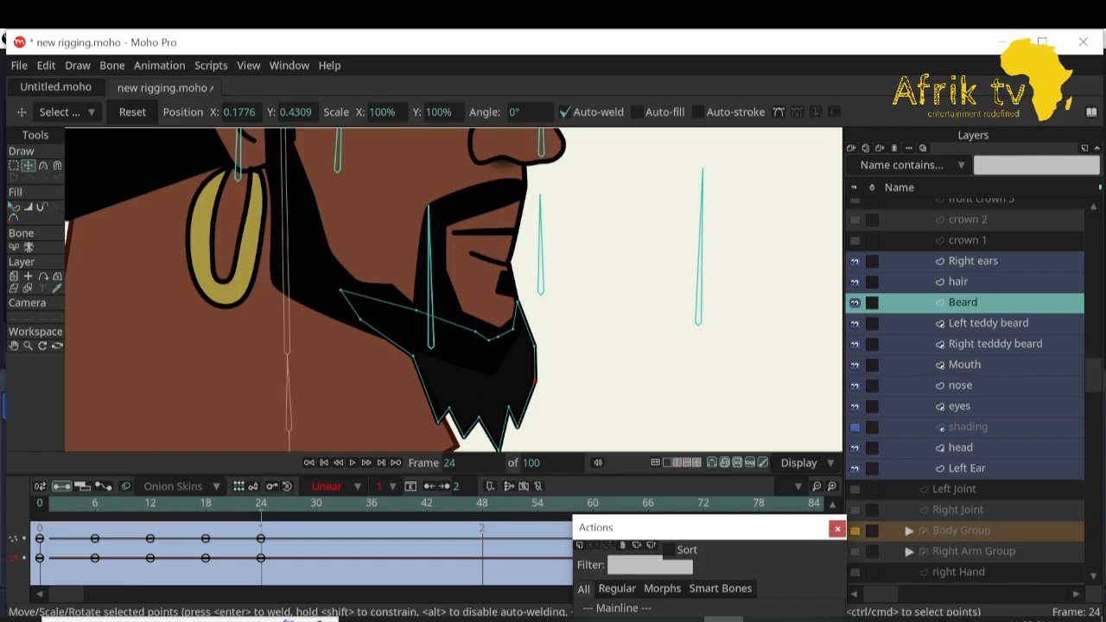
# Bring the whole head into view and scrub the timeline to examine how the beard follows the turn.
pyautogui.click(29, 345)
pyautogui.moveTo(285, 331); pyautogui.dragTo(155, 331)
pyautogui.moveTo(261, 503)
pyautogui.mouseDown()
pyautogui.moveTo(40, 503)
pyautogui.moveTo(270, 504)
pyautogui.moveTo(77, 509)
pyautogui.moveTo(261, 509)
pyautogui.mouseUp()
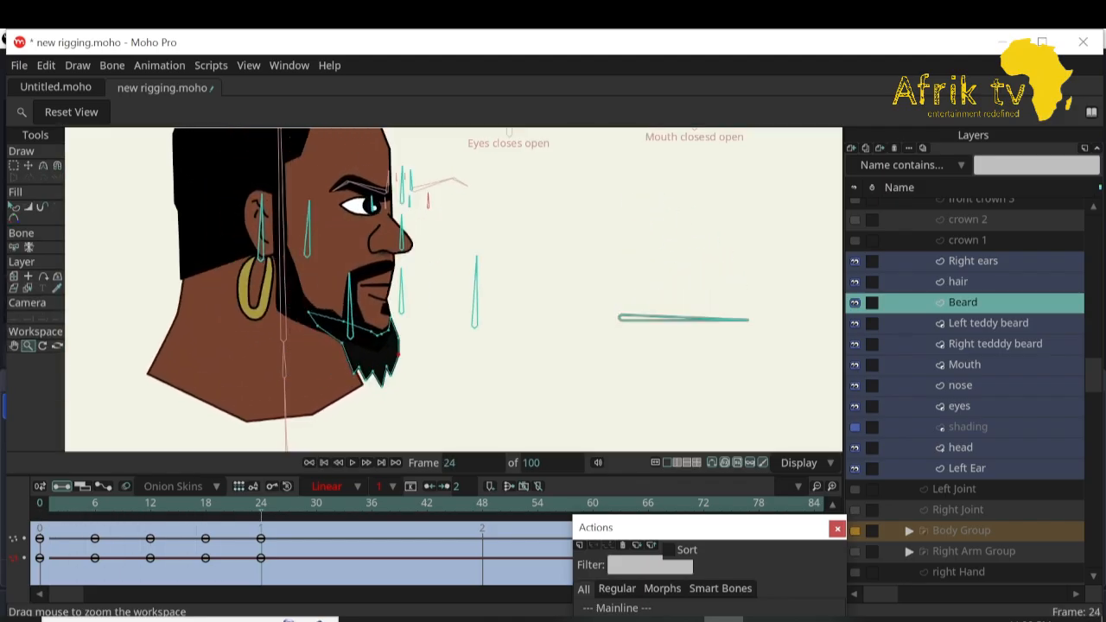
pyautogui.scroll(-3, 245, 319)
pyautogui.click(14, 345)
pyautogui.moveTo(127, 330); pyautogui.dragTo(187, 346)
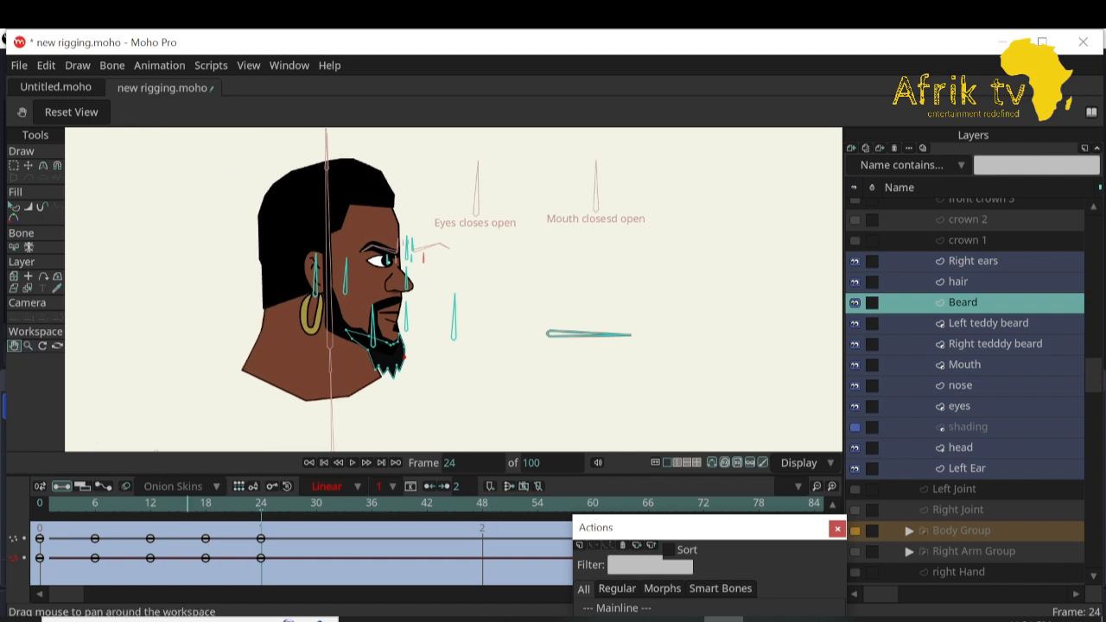
pyautogui.moveTo(261, 507)
pyautogui.mouseDown()
pyautogui.moveTo(40, 508)
pyautogui.moveTo(261, 508)
pyautogui.mouseUp()
# On the King Of Africa bone layer at frame 48, move the nose and mouth bones back across the face towards the ear.
pyautogui.scroll(5, 964, 345)
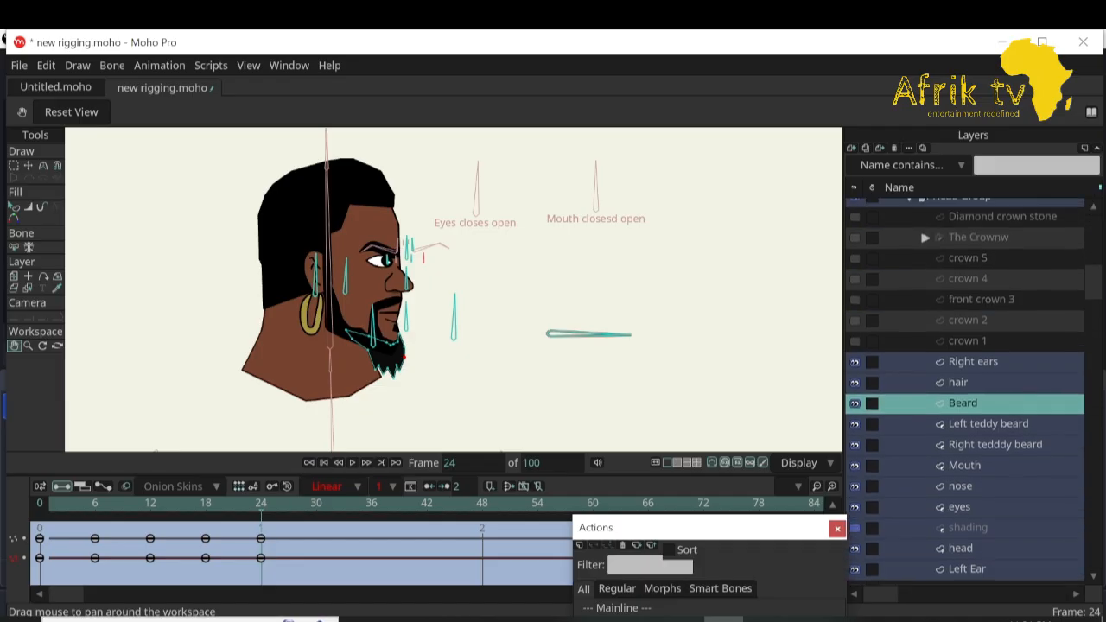
pyautogui.click(951, 229)
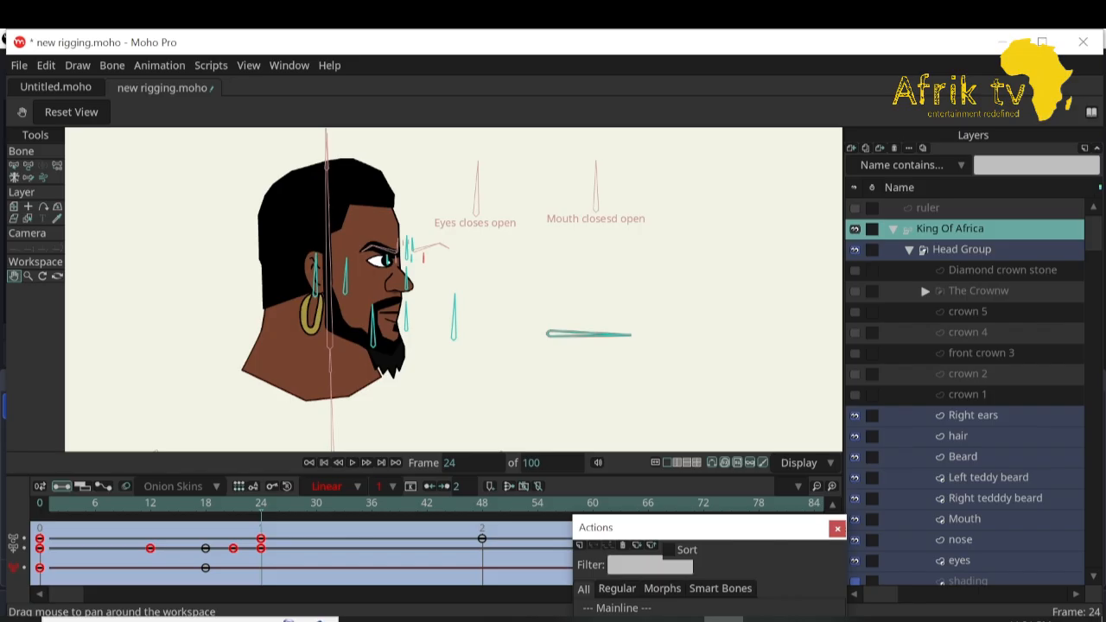
pyautogui.moveTo(261, 504); pyautogui.dragTo(482, 503)
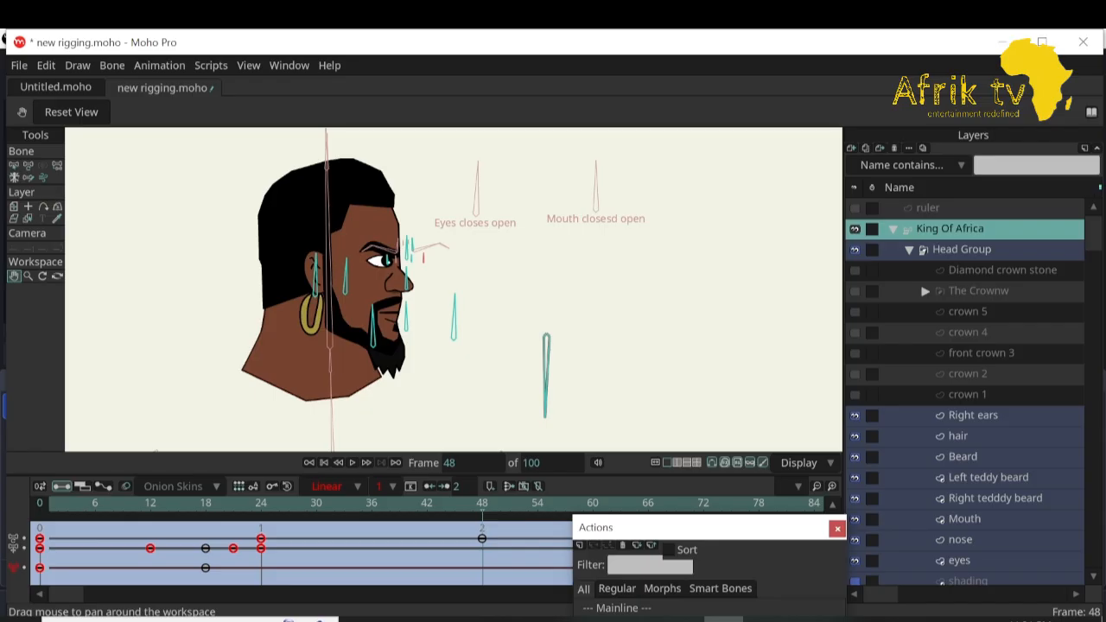
pyautogui.click(29, 165)
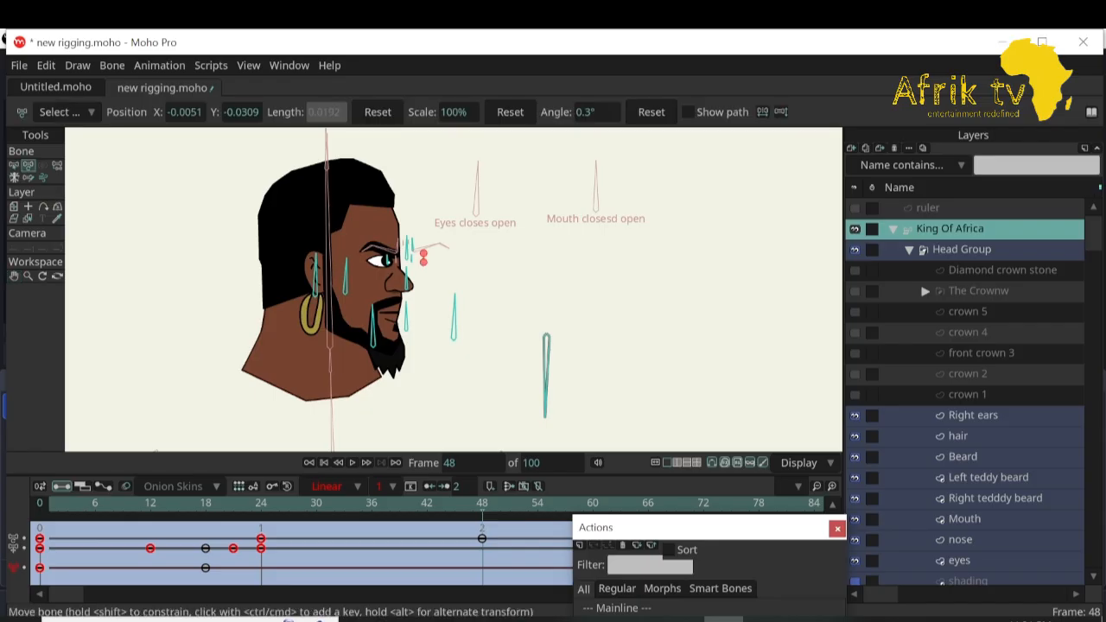
pyautogui.click(406, 279)
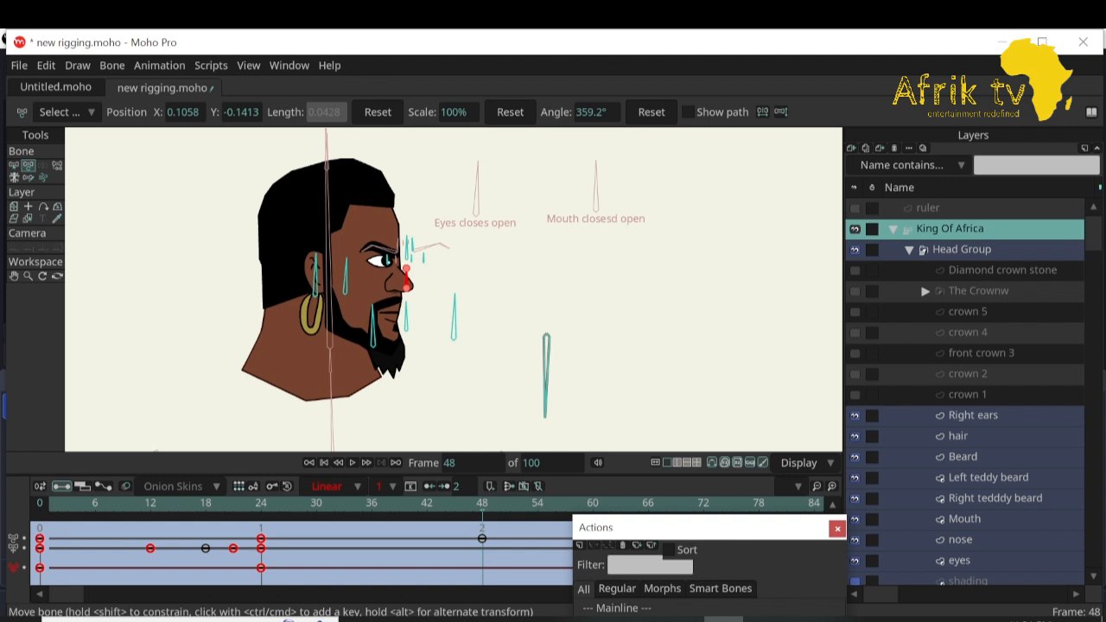
pyautogui.moveTo(405, 268); pyautogui.dragTo(345, 287)
pyautogui.click(406, 325)
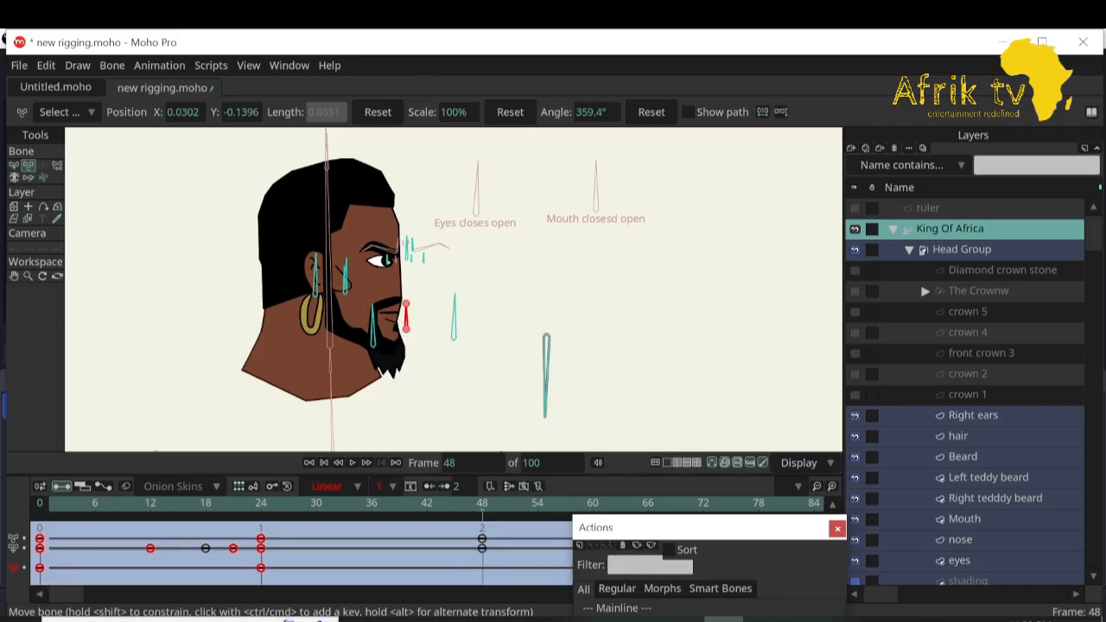
pyautogui.moveTo(406, 327); pyautogui.dragTo(345, 311)
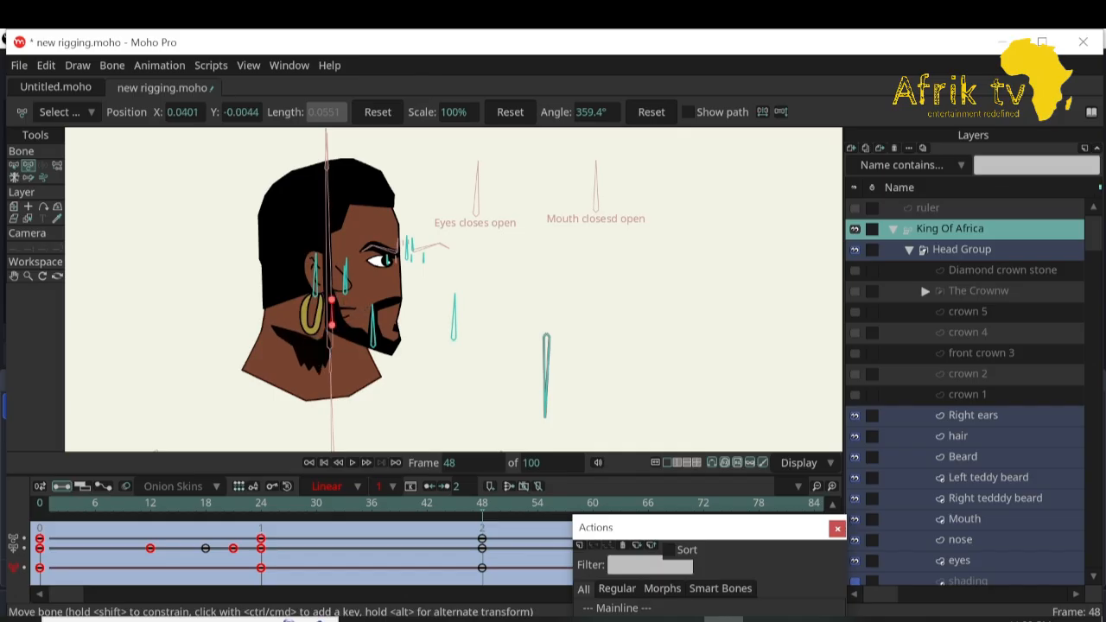
# At frame 48, move the moustache and beard bones and the eye bone off the face to the open area beside the head.
pyautogui.click(453, 318)
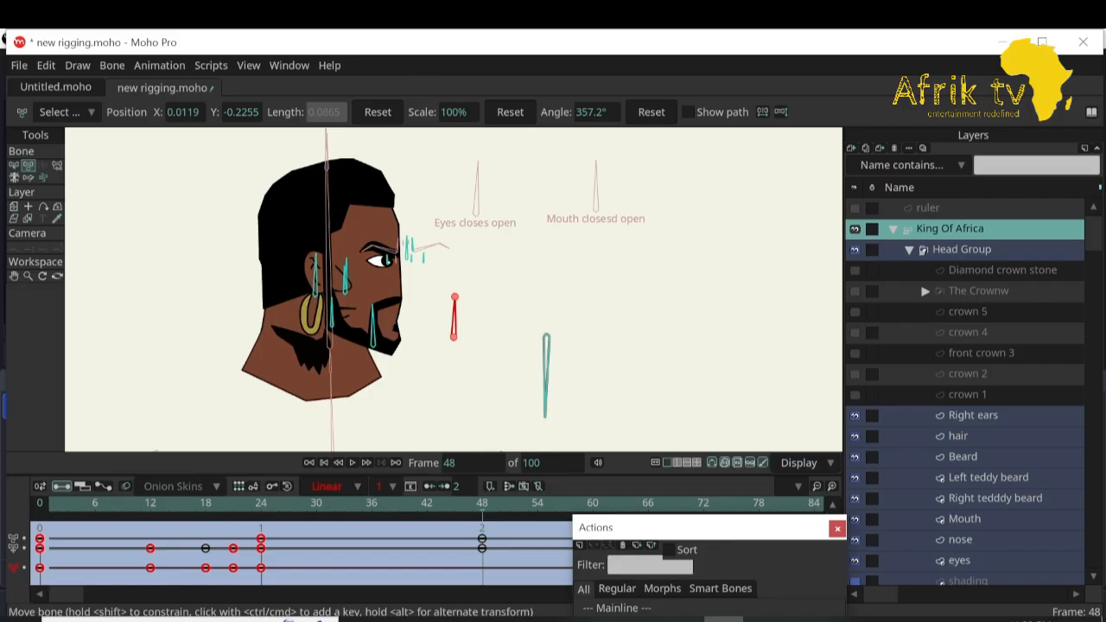
pyautogui.moveTo(454, 317); pyautogui.dragTo(493, 324)
pyautogui.click(372, 324)
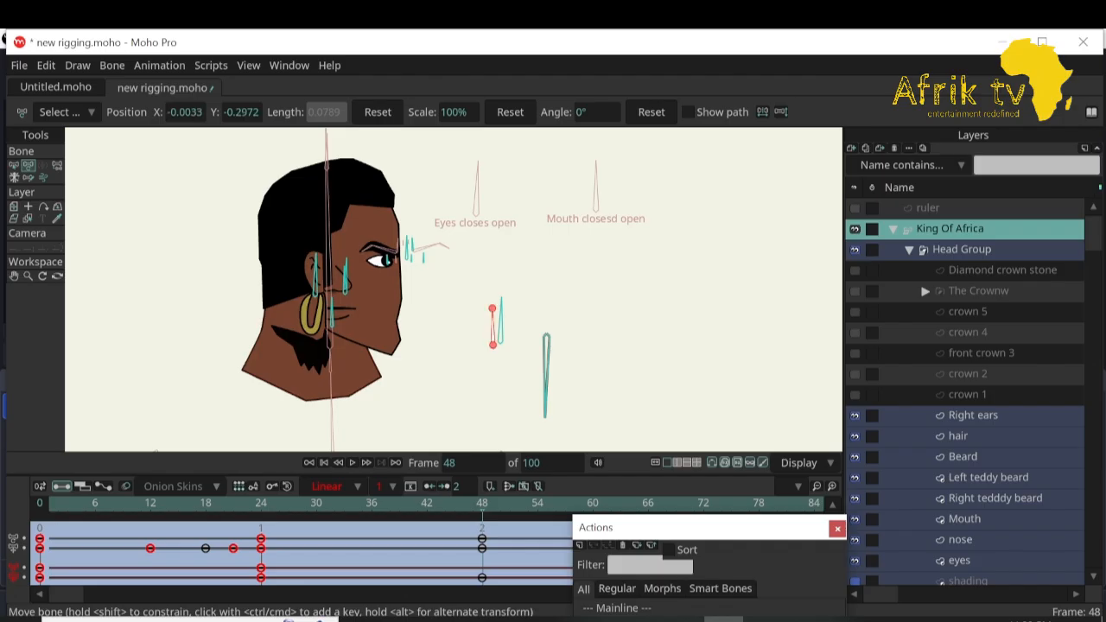
pyautogui.click(407, 248)
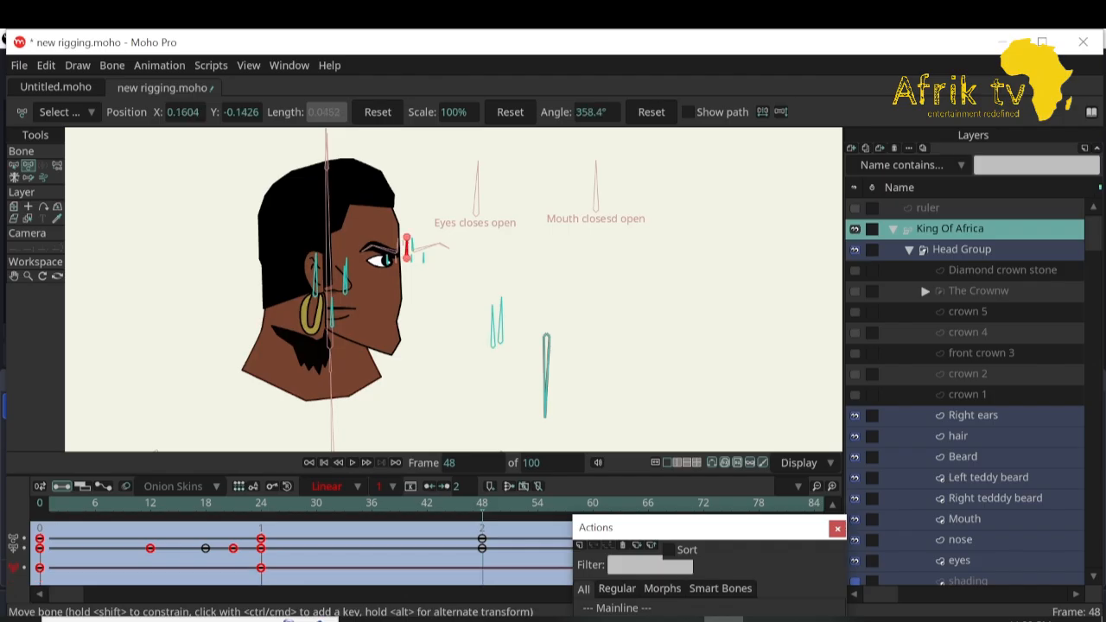
pyautogui.moveTo(407, 248); pyautogui.dragTo(474, 247)
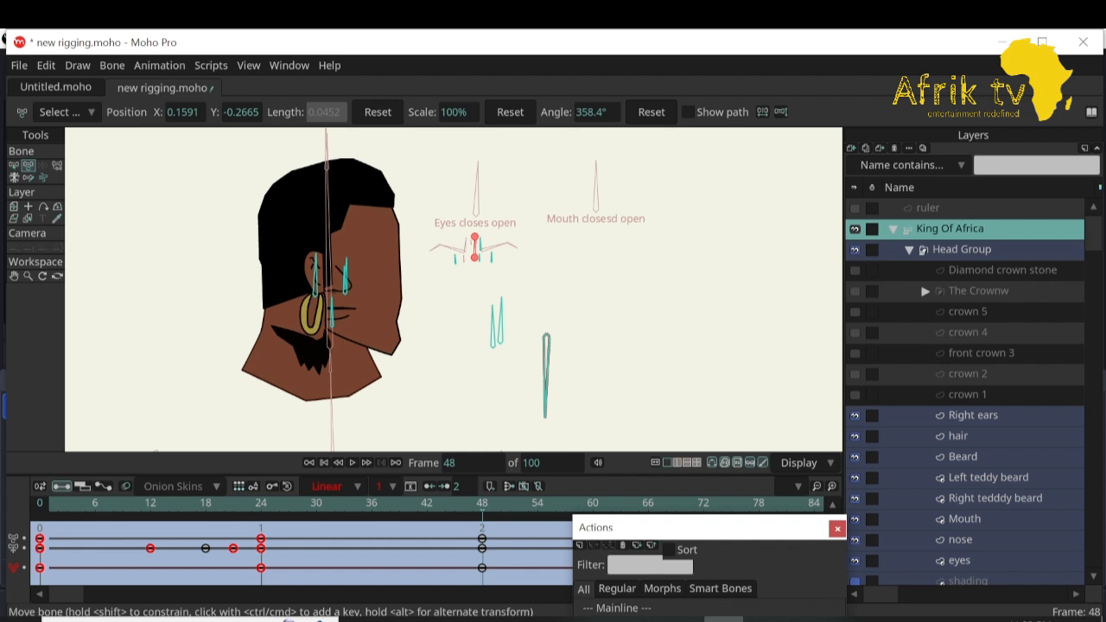
# On the hair layer at frame 48, shift the face-opening points off the head so the hair covers the face.
pyautogui.click(958, 436)
pyautogui.click(28, 165)
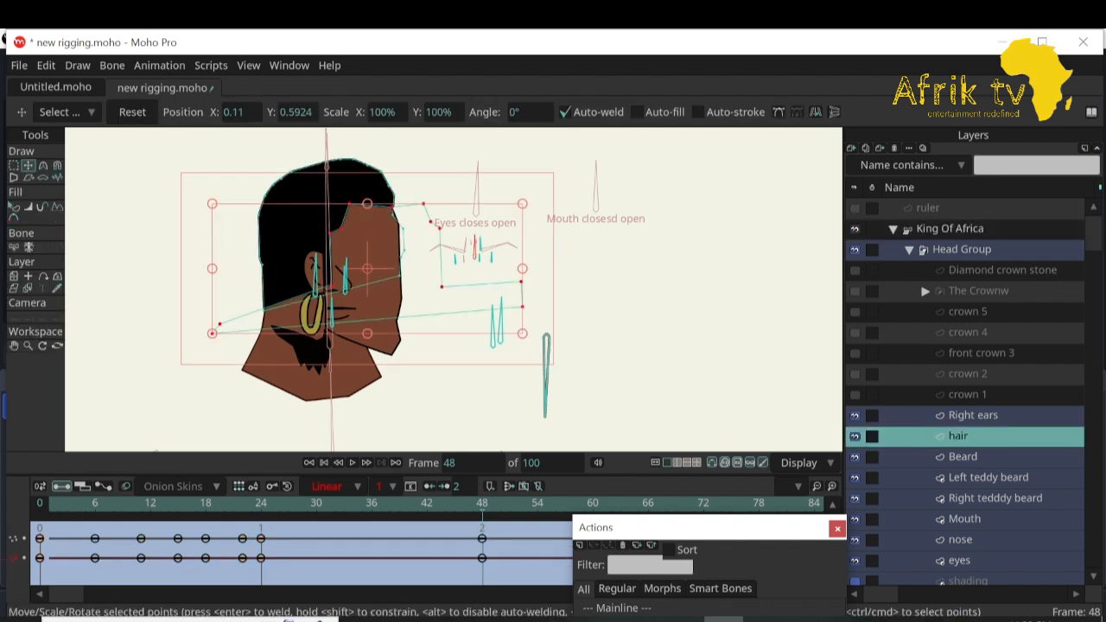
pyautogui.moveTo(367, 269); pyautogui.dragTo(588, 269)
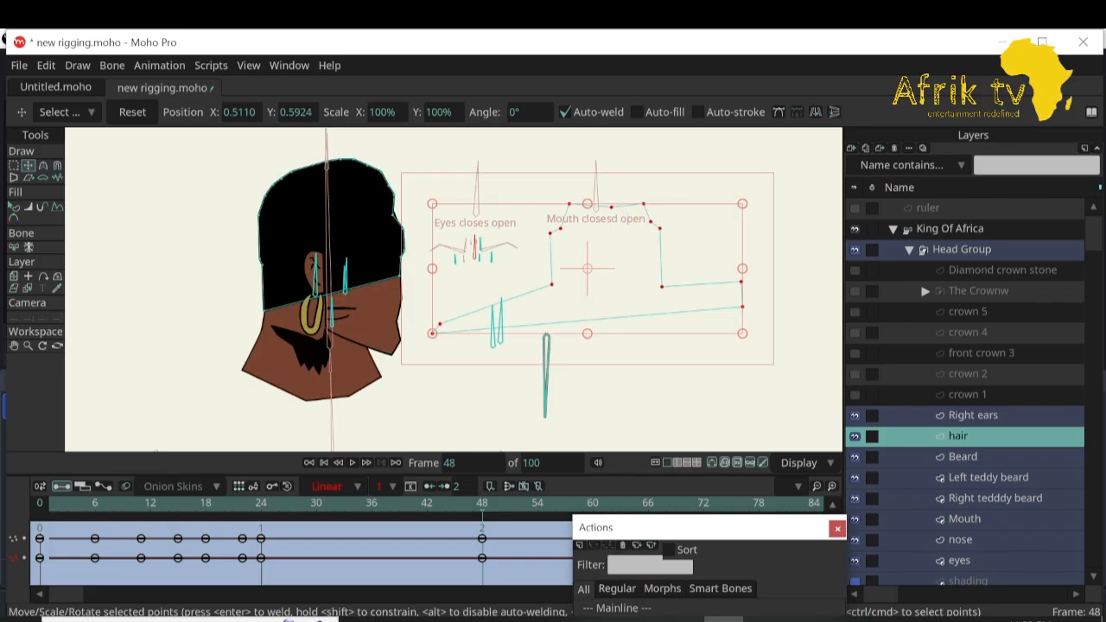
# On the King Of Africa bone layer at frame 48, move the ear bones to opposite sides of the head.
pyautogui.moveTo(261, 503)
pyautogui.mouseDown()
pyautogui.moveTo(214, 503)
pyautogui.moveTo(261, 503)
pyautogui.mouseUp()
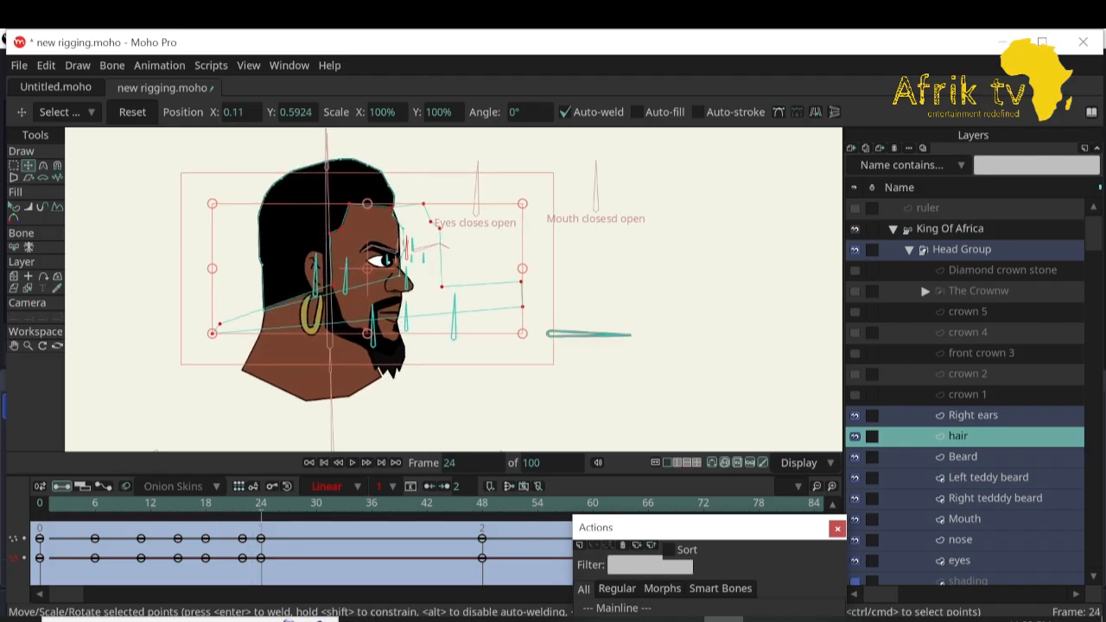
pyautogui.click(949, 229)
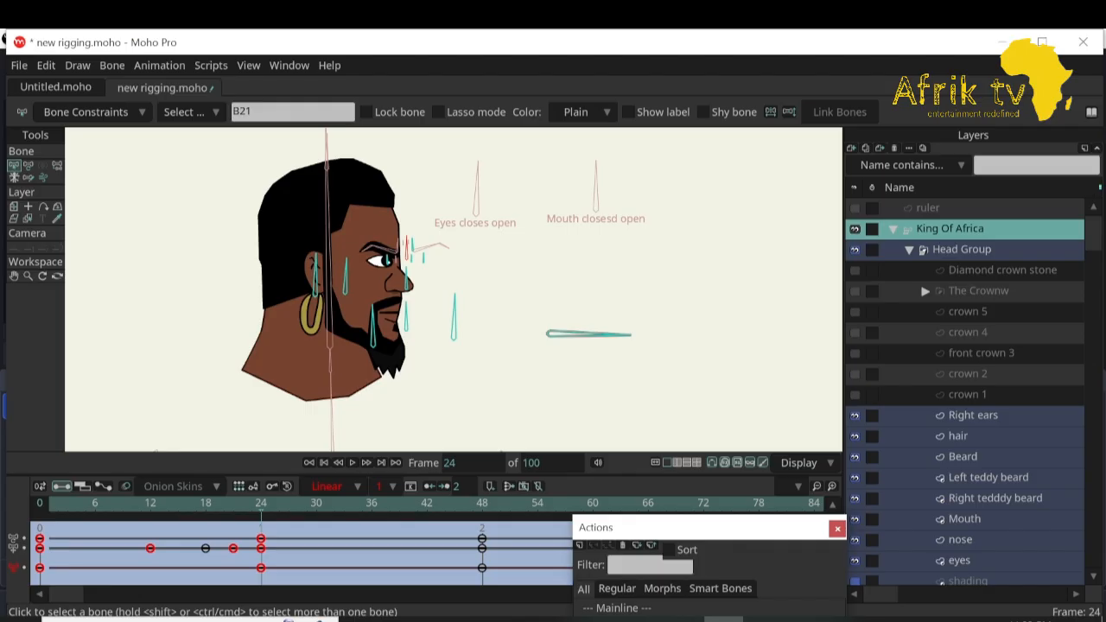
pyautogui.click(29, 165)
pyautogui.click(316, 278)
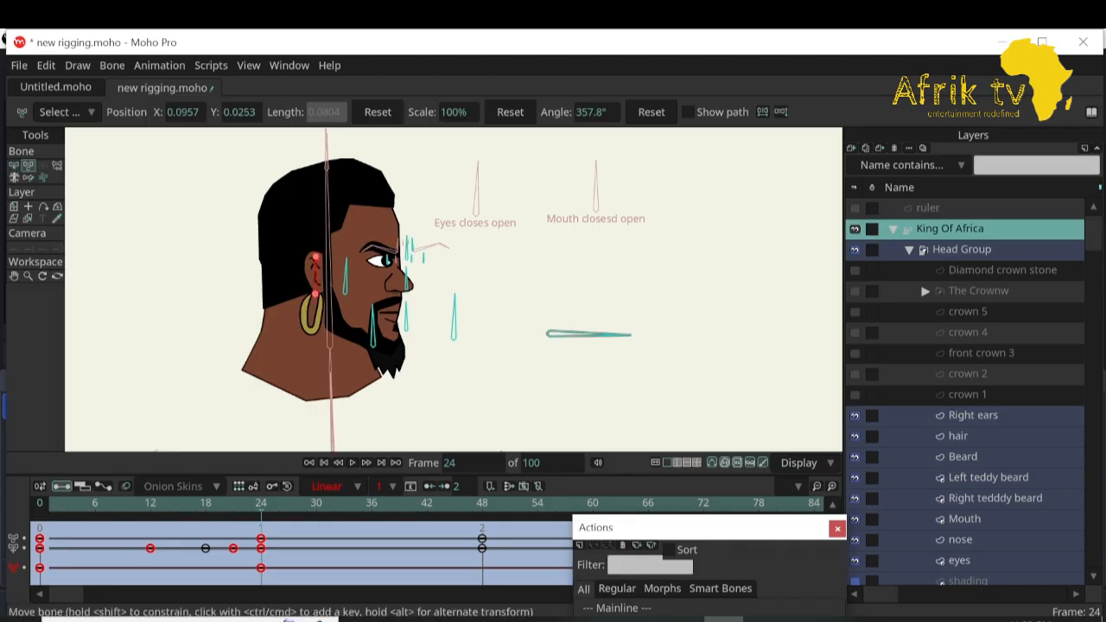
pyautogui.moveTo(261, 503); pyautogui.dragTo(482, 503)
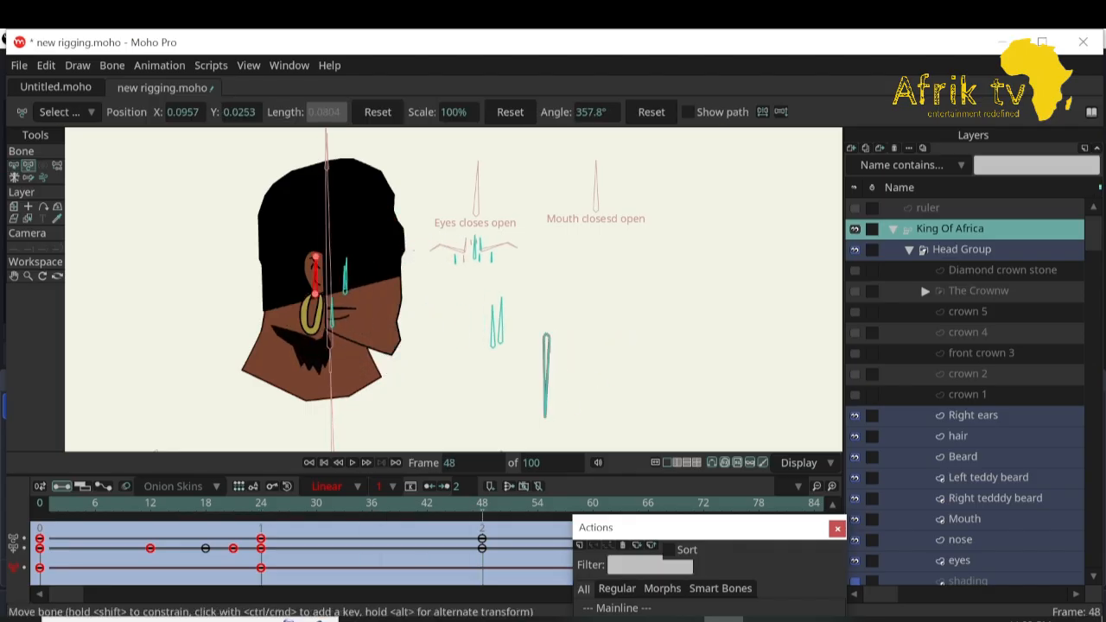
pyautogui.moveTo(316, 272); pyautogui.dragTo(264, 273)
pyautogui.click(345, 278)
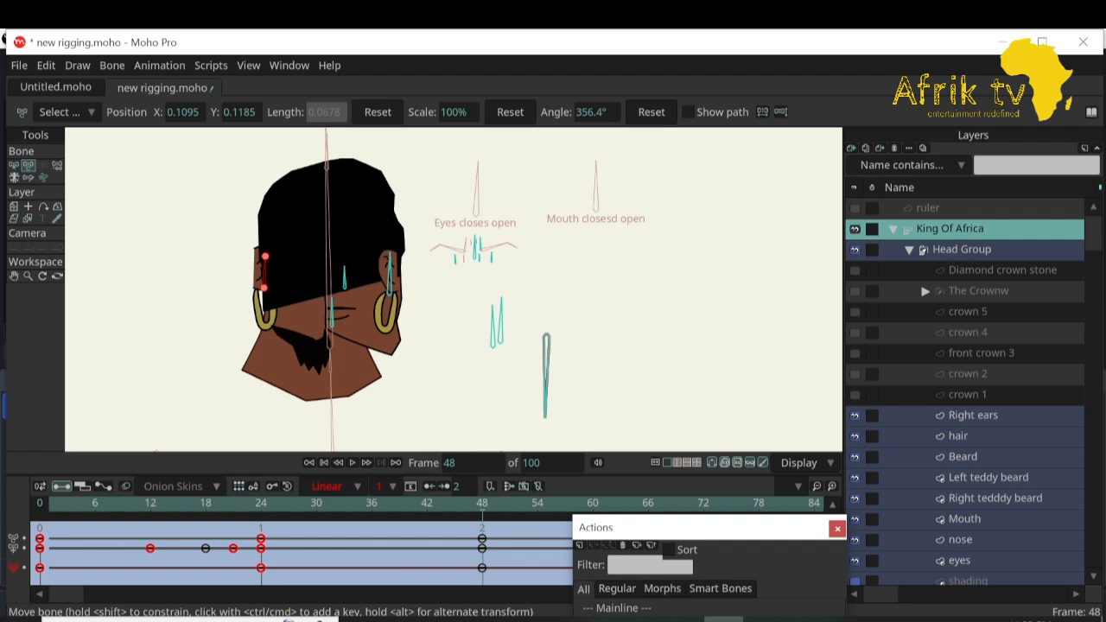
# Copy the head layer's frame 0 keys and paste them at frame 48.
pyautogui.scroll(-5, 965, 391)
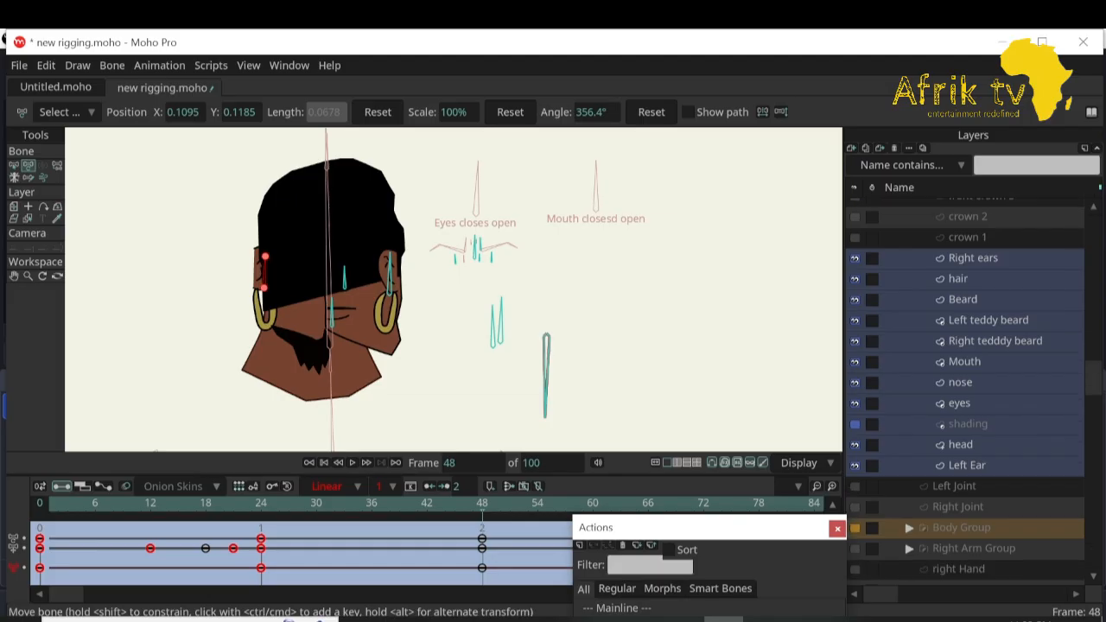
pyautogui.click(960, 445)
pyautogui.moveTo(482, 503)
pyautogui.mouseDown()
pyautogui.moveTo(261, 504)
pyautogui.moveTo(482, 503)
pyautogui.mouseUp()
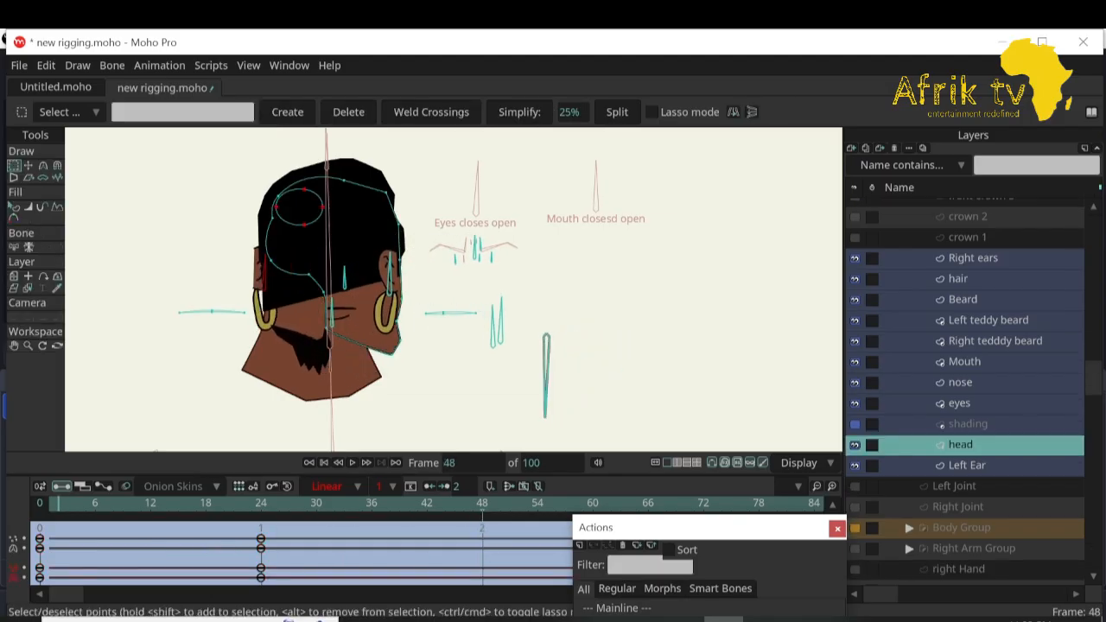
pyautogui.moveTo(32, 528); pyautogui.dragTo(48, 600)
pyautogui.hotkey('ctrl', 'v')
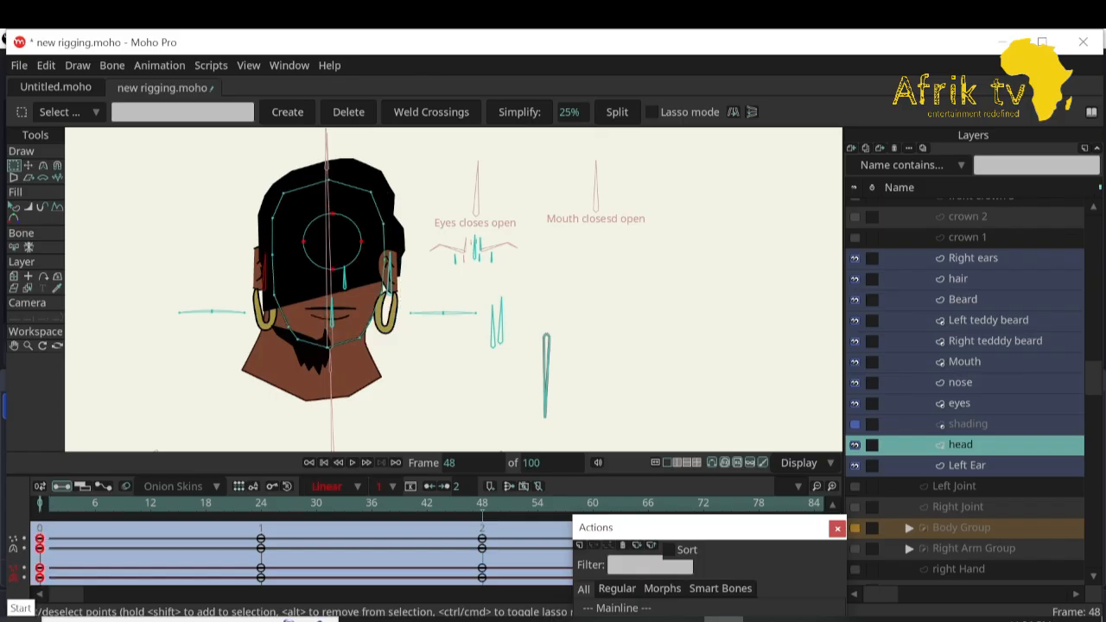
# Copy the neck layer's frame 0 keys to frame 48.
pyautogui.scroll(-2, 967, 388)
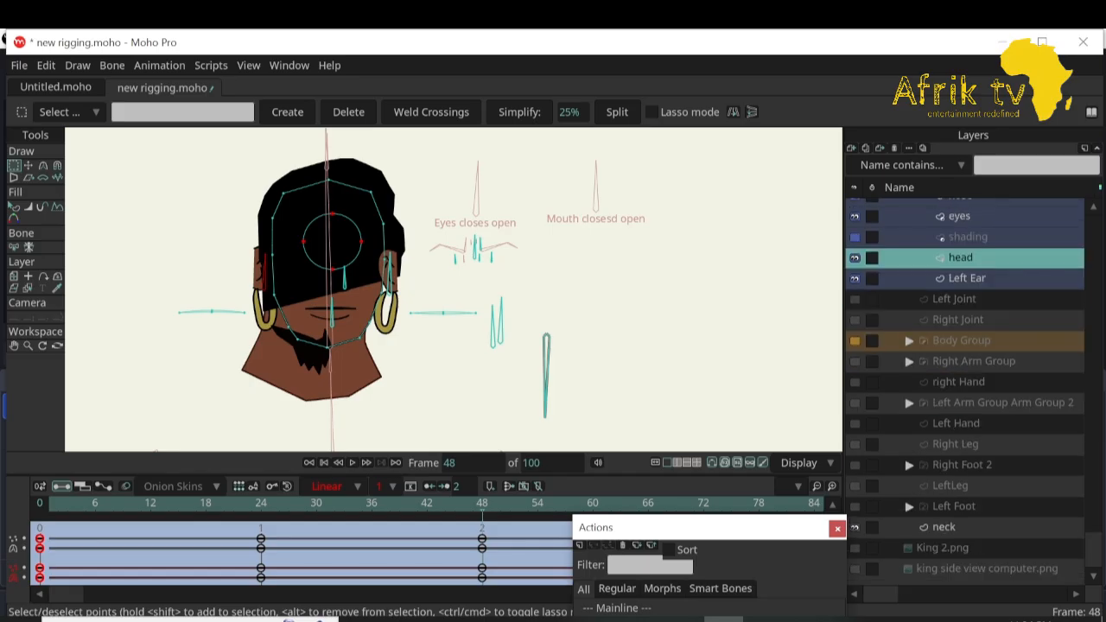
pyautogui.click(943, 527)
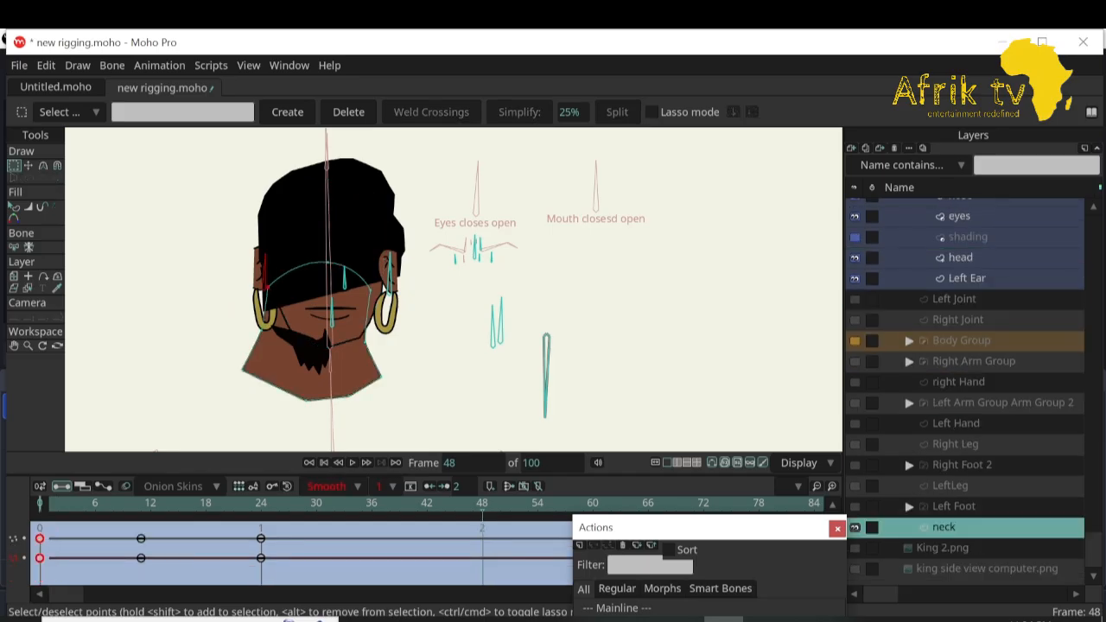
pyautogui.hotkey('ctrl', 'v')
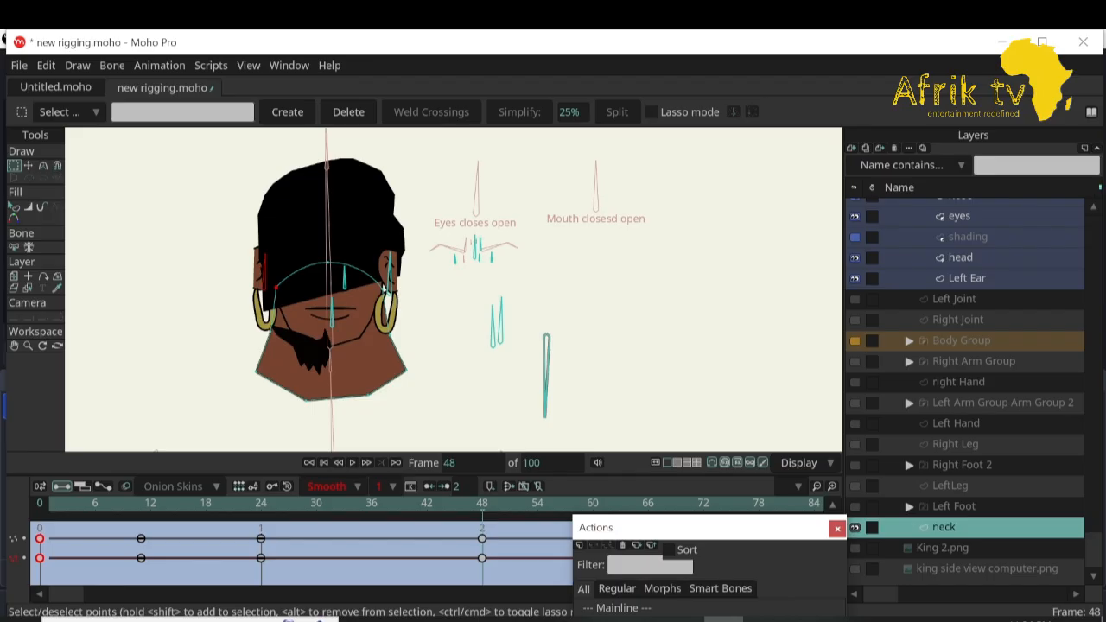
pyautogui.scroll(3, 968, 389)
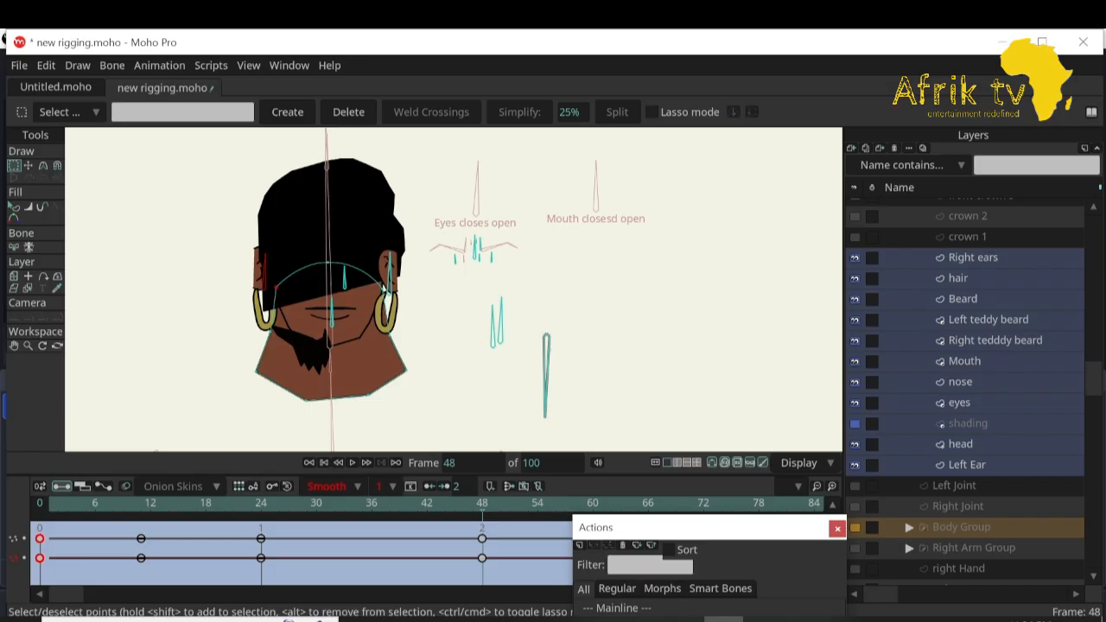
# On the hair layer at frame 48, pull the lower corners down to the nape and round out the side to form a back view.
pyautogui.click(958, 278)
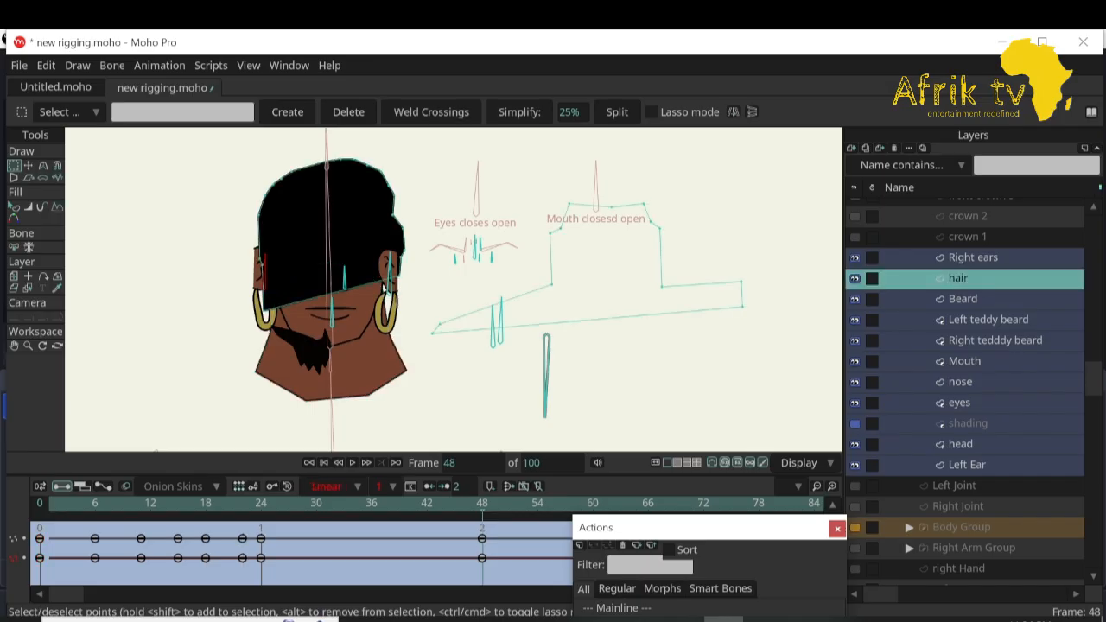
pyautogui.click(396, 291)
pyautogui.click(28, 165)
pyautogui.moveTo(395, 279); pyautogui.dragTo(363, 321)
pyautogui.click(265, 311)
pyautogui.moveTo(265, 311); pyautogui.dragTo(288, 333)
pyautogui.moveTo(364, 321); pyautogui.dragTo(360, 324)
pyautogui.moveTo(393, 215); pyautogui.dragTo(398, 214)
pyautogui.click(401, 256)
pyautogui.moveTo(401, 254); pyautogui.dragTo(403, 252)
pyautogui.moveTo(360, 324); pyautogui.dragTo(364, 331)
pyautogui.moveTo(288, 332); pyautogui.dragTo(289, 329)
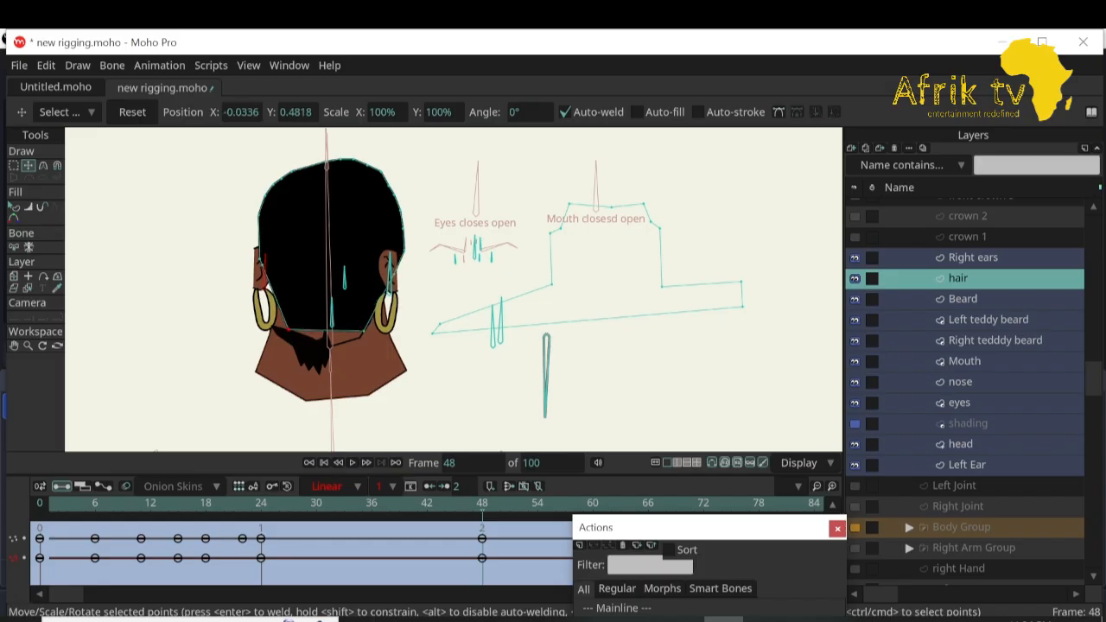
# On the head layer at frames 36 and 42, move the round inner shape down over the lower head and neck.
pyautogui.click(961, 444)
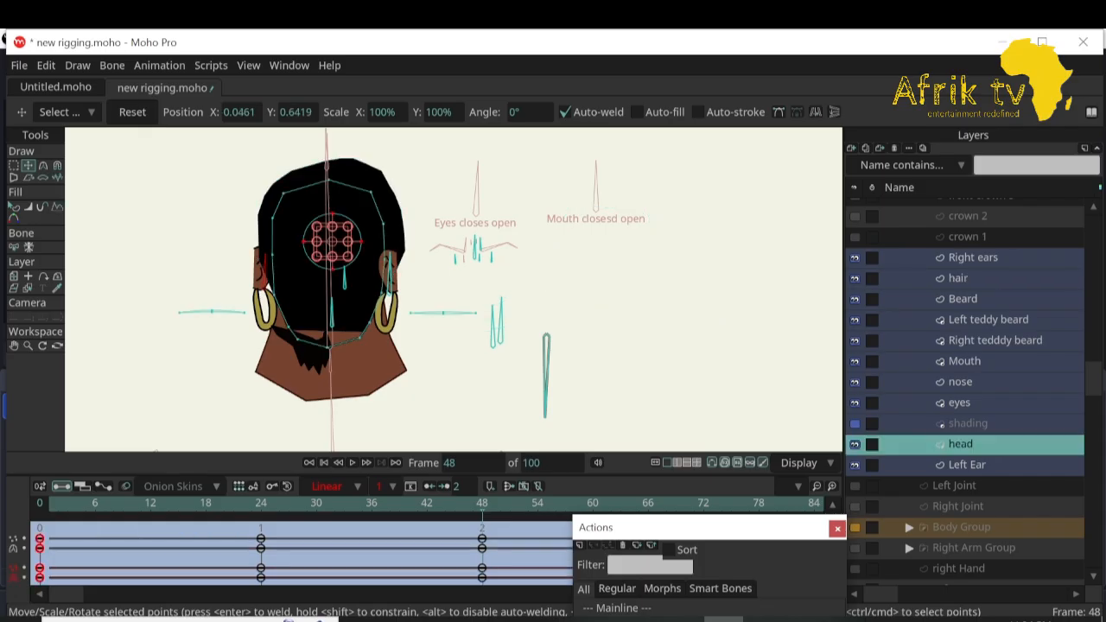
pyautogui.moveTo(482, 503); pyautogui.dragTo(371, 504)
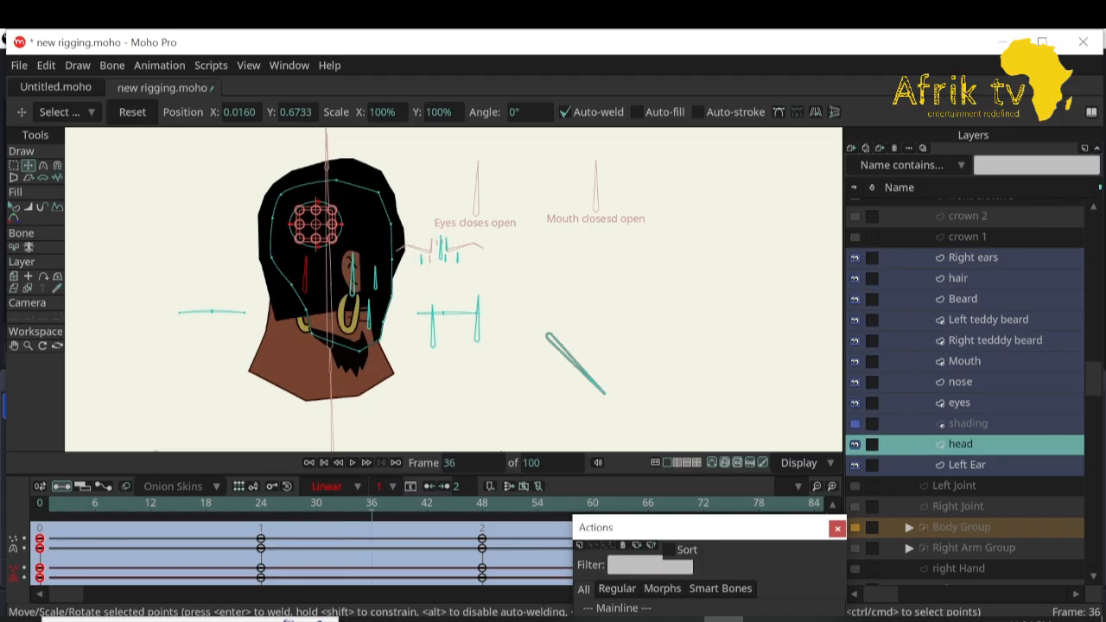
pyautogui.moveTo(316, 225); pyautogui.dragTo(328, 356)
pyautogui.hotkey('ctrl', 'z')
pyautogui.moveTo(331, 313); pyautogui.dragTo(338, 313)
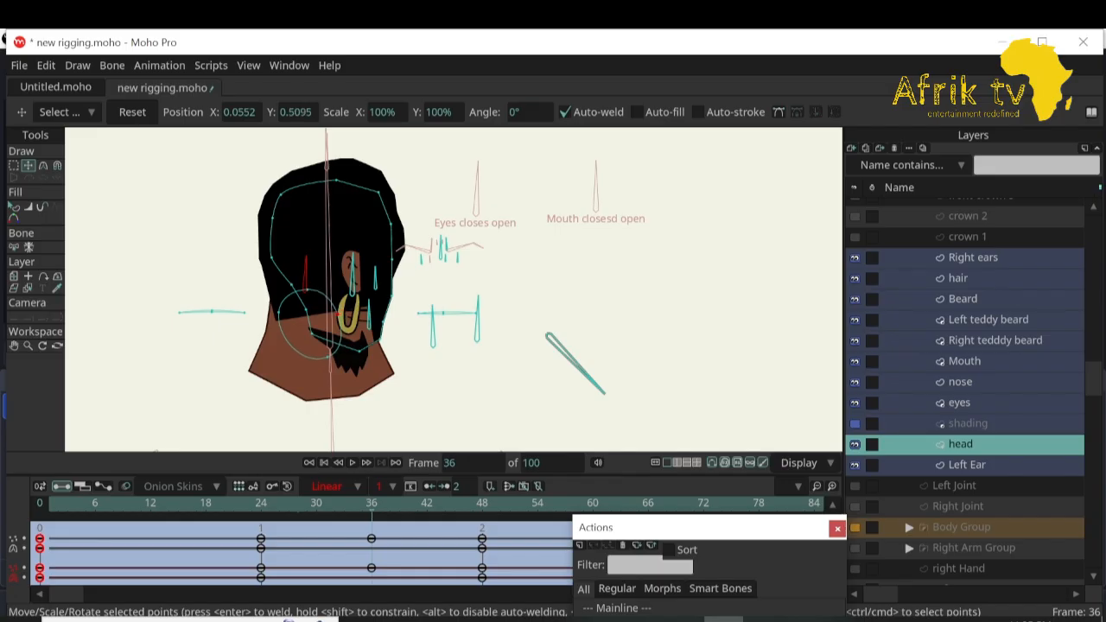
pyautogui.moveTo(372, 503); pyautogui.dragTo(427, 504)
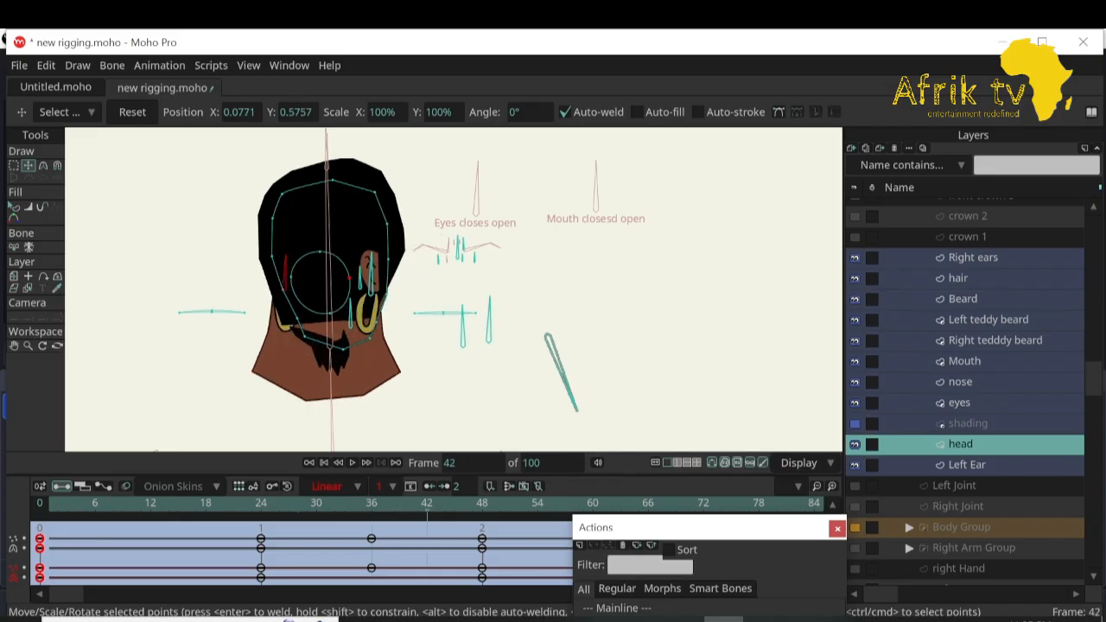
pyautogui.click(321, 282)
pyautogui.moveTo(320, 282); pyautogui.dragTo(324, 366)
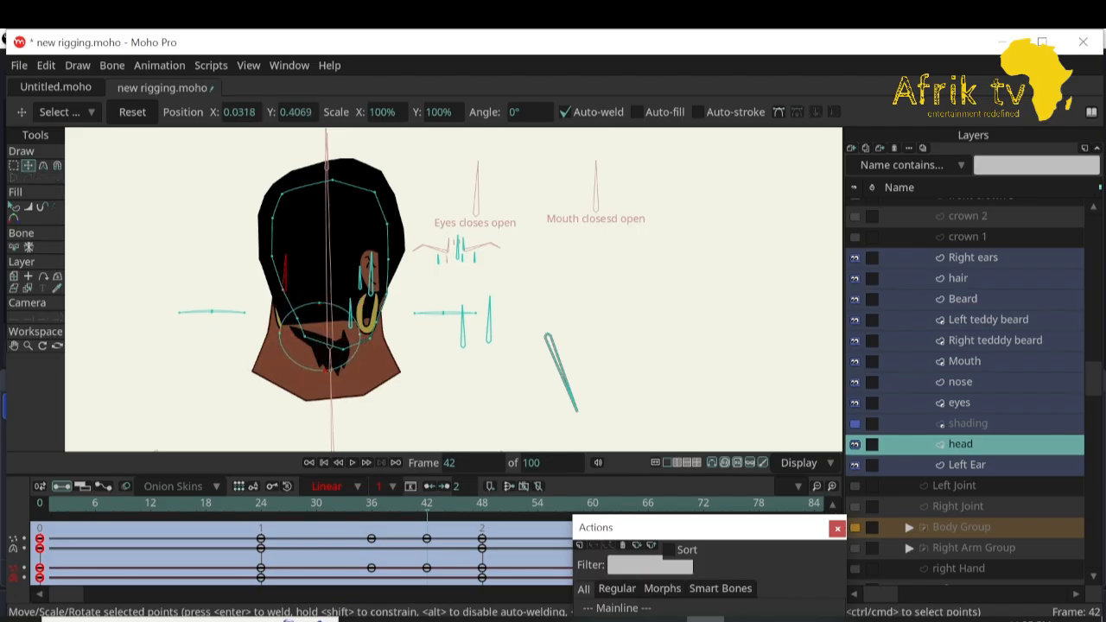
# On the head layer at frame 48, move the round inner shape down to the nape and widen it into a flat oval.
pyautogui.press('Right')
pyautogui.press('Right')
pyautogui.press('Right')
pyautogui.press('Right')
pyautogui.press('Right')
pyautogui.press('Right')
pyautogui.click(332, 242)
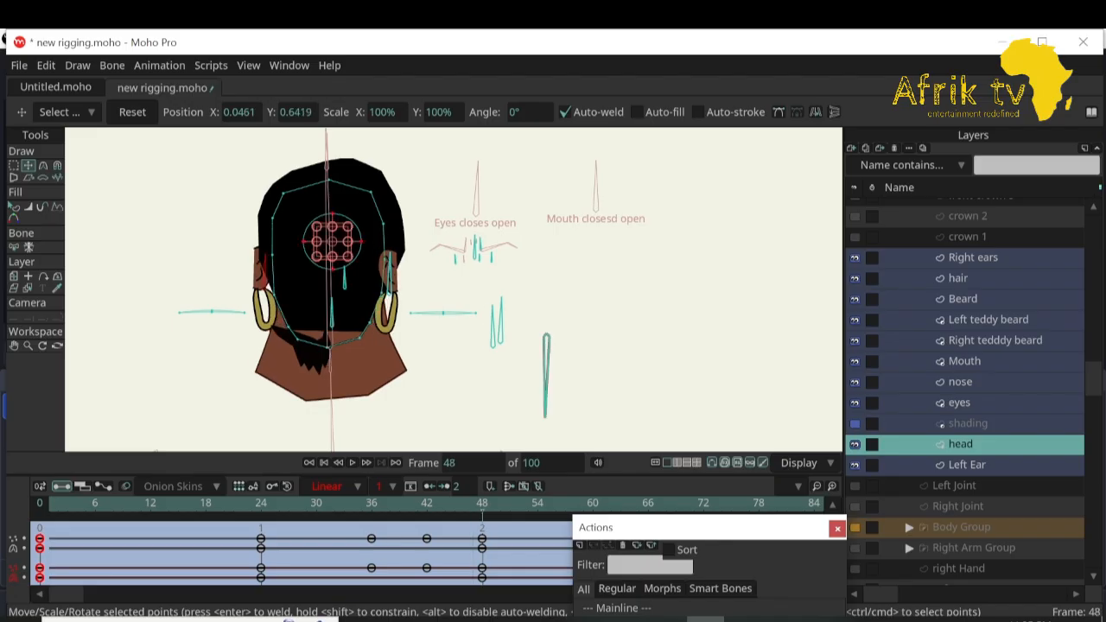
pyautogui.moveTo(332, 242); pyautogui.dragTo(375, 343)
pyautogui.click(355, 341)
pyautogui.moveTo(296, 341); pyautogui.dragTo(278, 343)
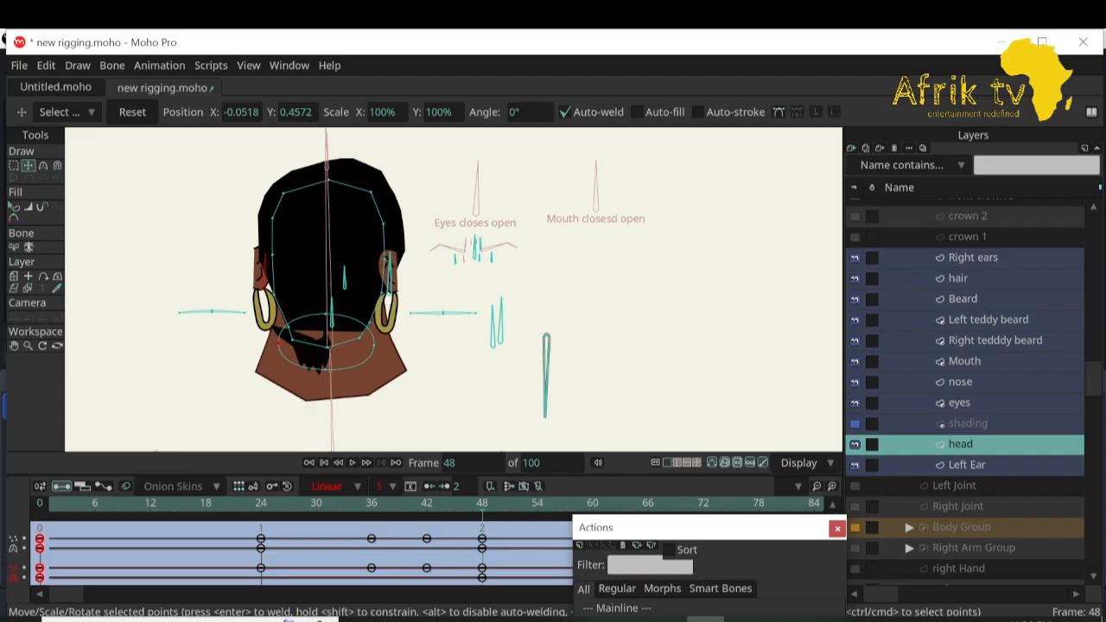
# Set the head layer's keyframes from frame 24 to frame 48 to Linear interpolation.
pyautogui.moveTo(482, 504); pyautogui.dragTo(326, 514)
pyautogui.moveTo(502, 532); pyautogui.dragTo(260, 602)
pyautogui.rightClick(261, 601)
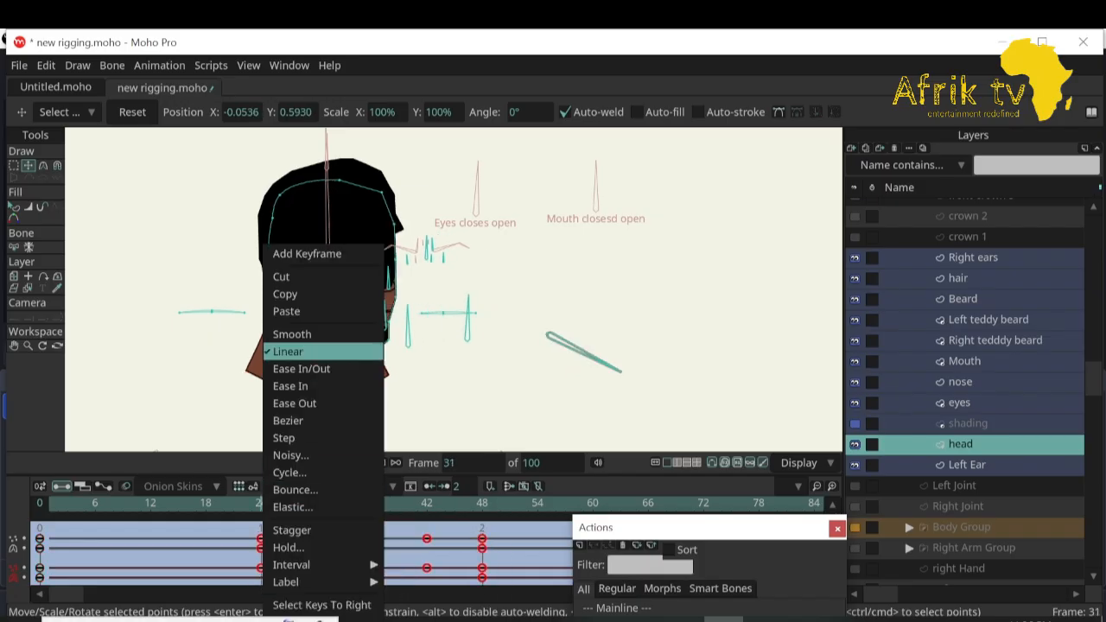
pyautogui.click(285, 352)
pyautogui.click(261, 503)
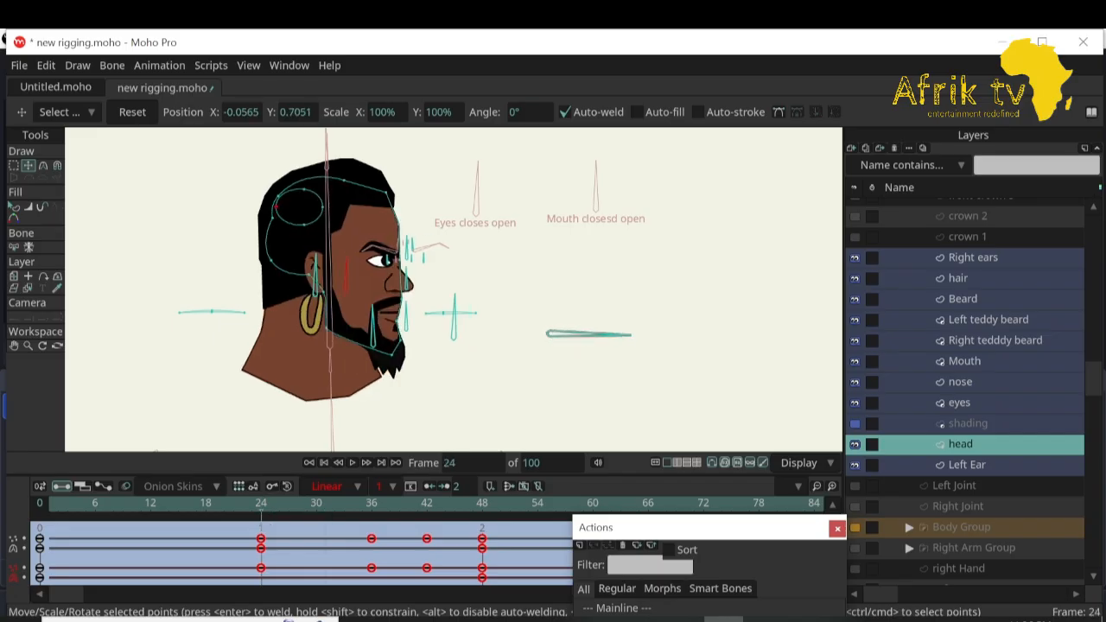
# Reorder the Head Group so the nose and Mouth layers sit directly beneath the head layer.
pyautogui.moveTo(261, 504)
pyautogui.mouseDown()
pyautogui.moveTo(325, 505)
pyautogui.moveTo(270, 505)
pyautogui.mouseUp()
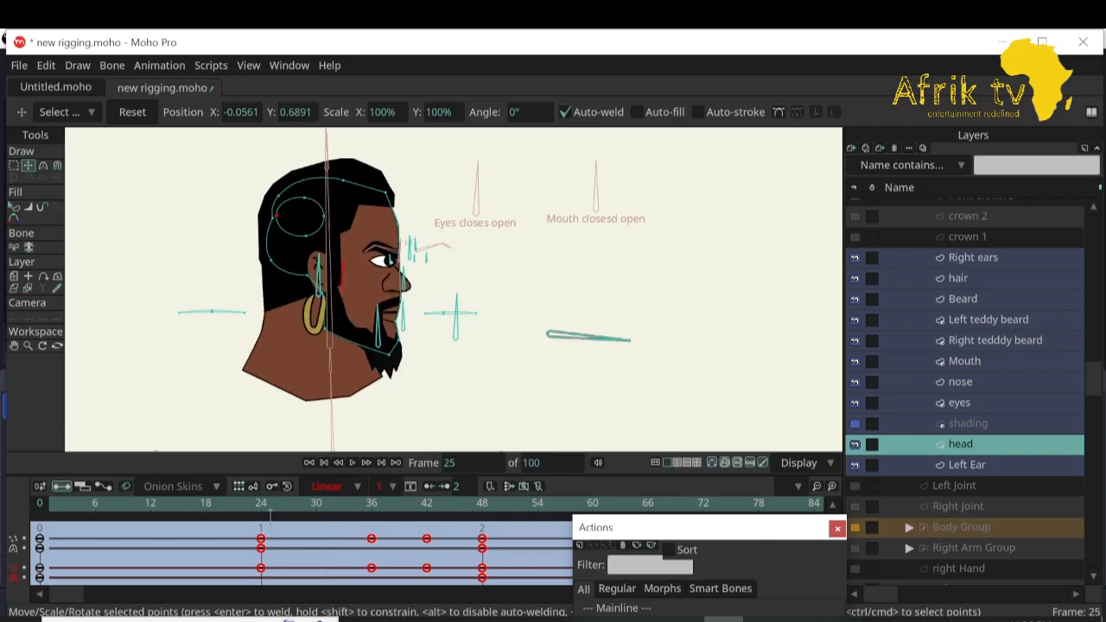
pyautogui.click(960, 382)
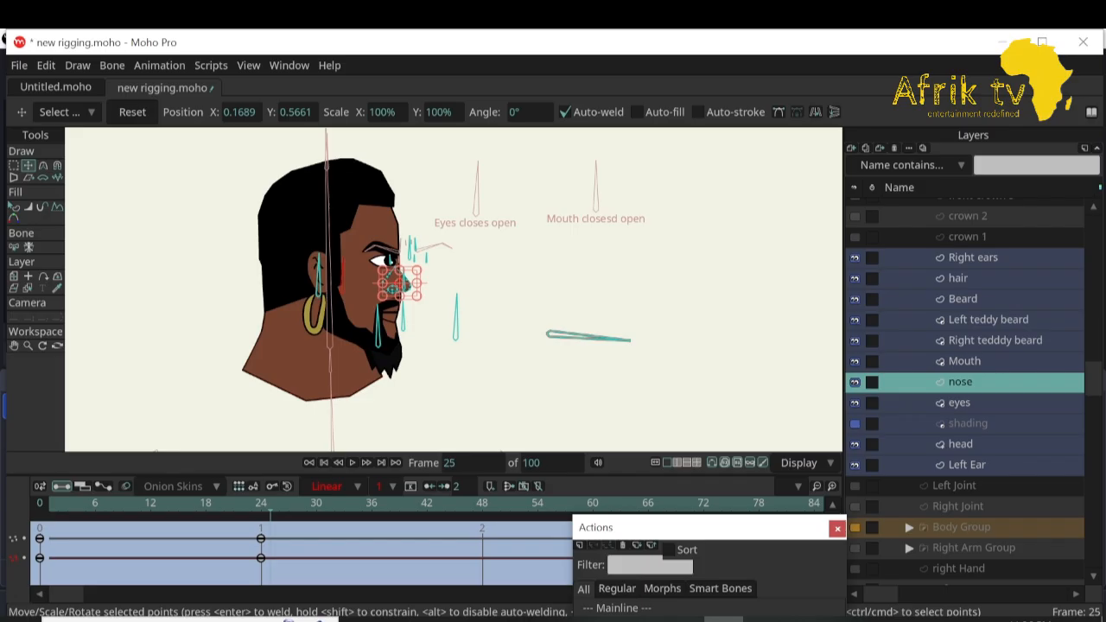
pyautogui.moveTo(960, 382); pyautogui.dragTo(960, 454)
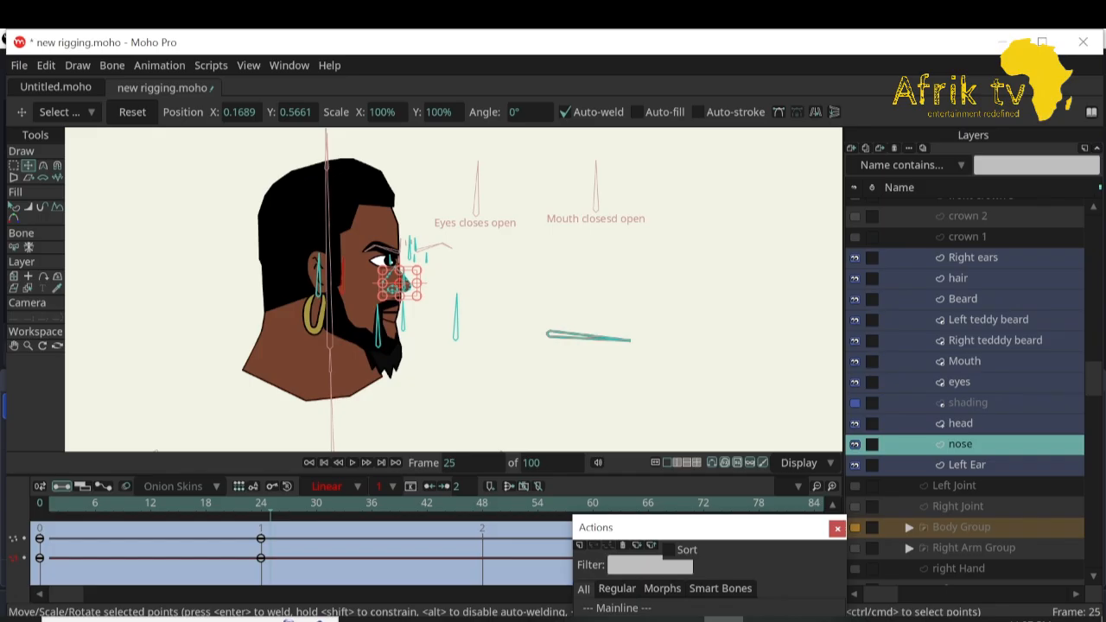
pyautogui.press('Right')
pyautogui.press('Right')
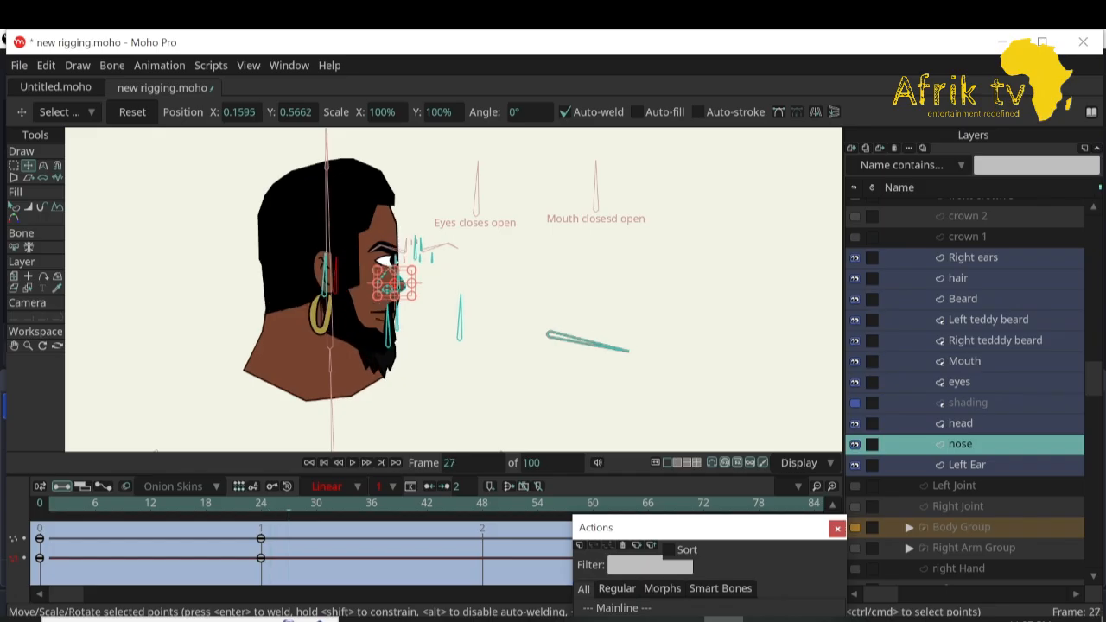
pyautogui.click(964, 361)
pyautogui.moveTo(964, 361); pyautogui.dragTo(963, 434)
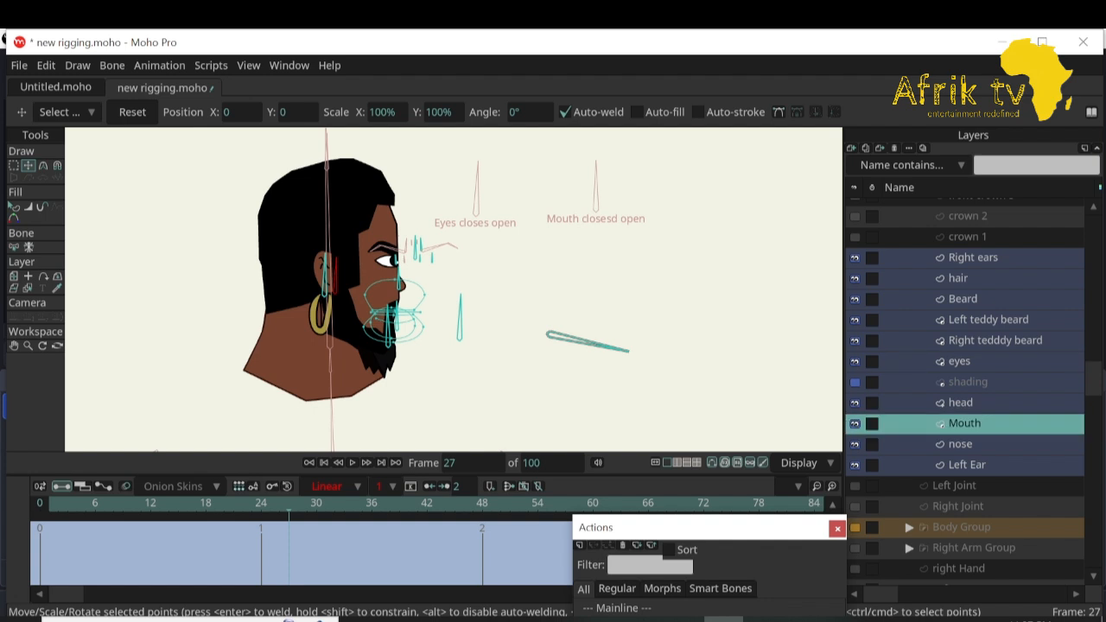
pyautogui.press('q')
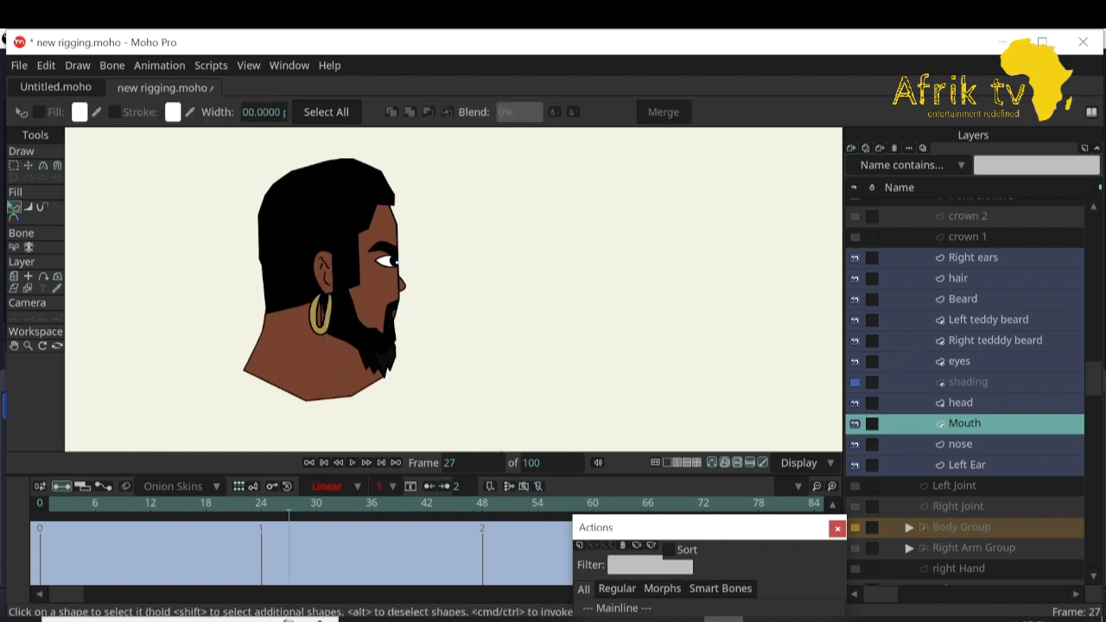
# On the King Of Africa bone layer at frame 30, move the bone at the beard's side forward, away from the face.
pyautogui.moveTo(289, 504); pyautogui.dragTo(316, 503)
pyautogui.scroll(5, 965, 391)
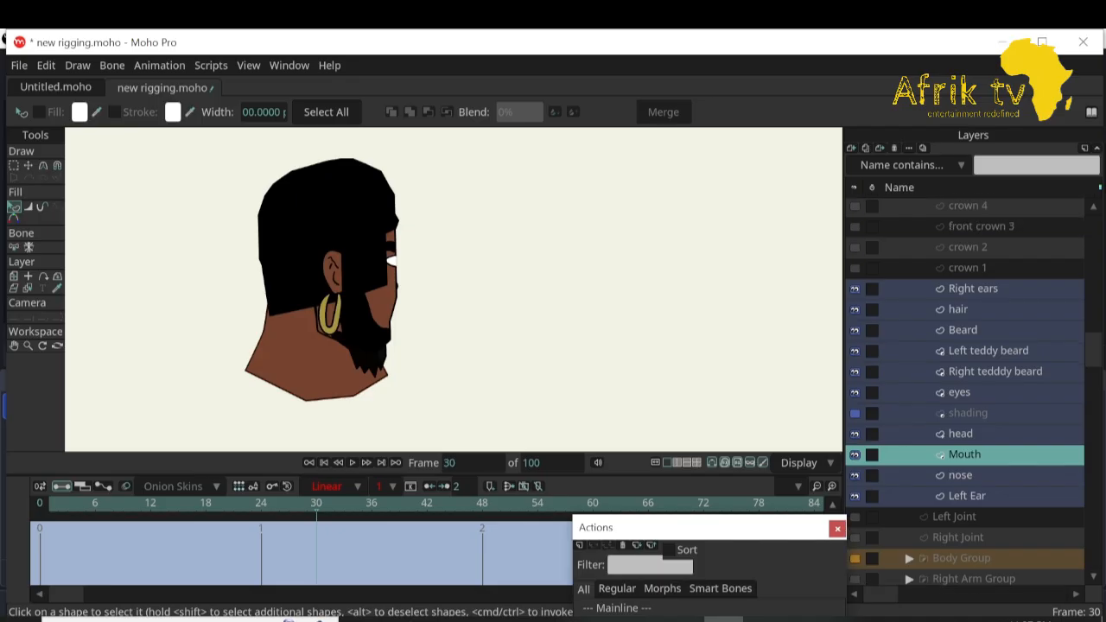
pyautogui.click(949, 213)
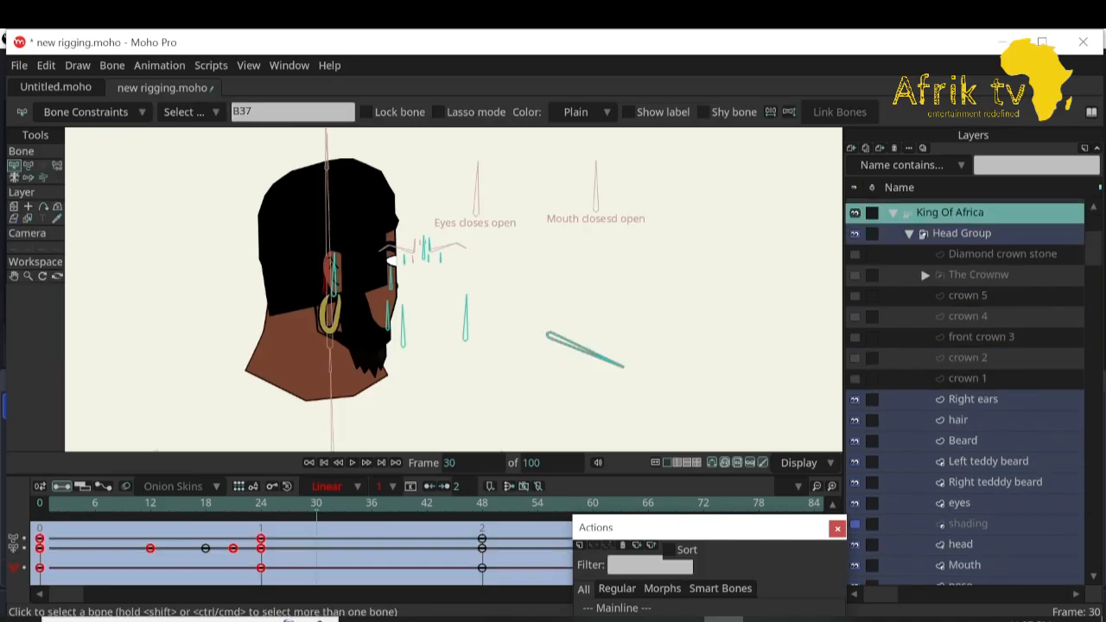
pyautogui.click(261, 504)
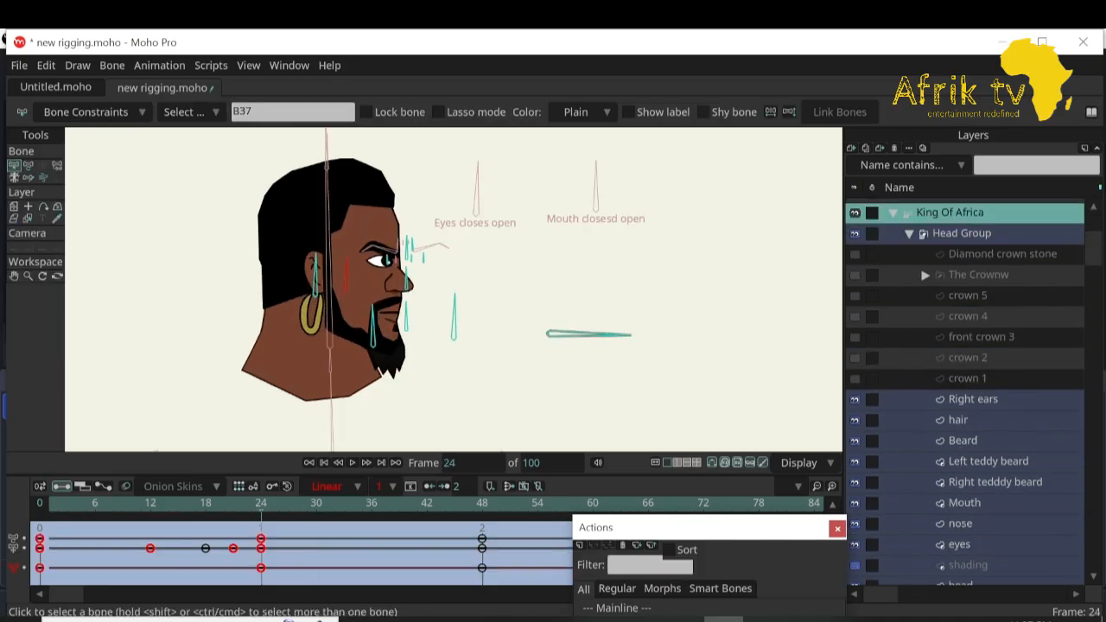
pyautogui.click(28, 165)
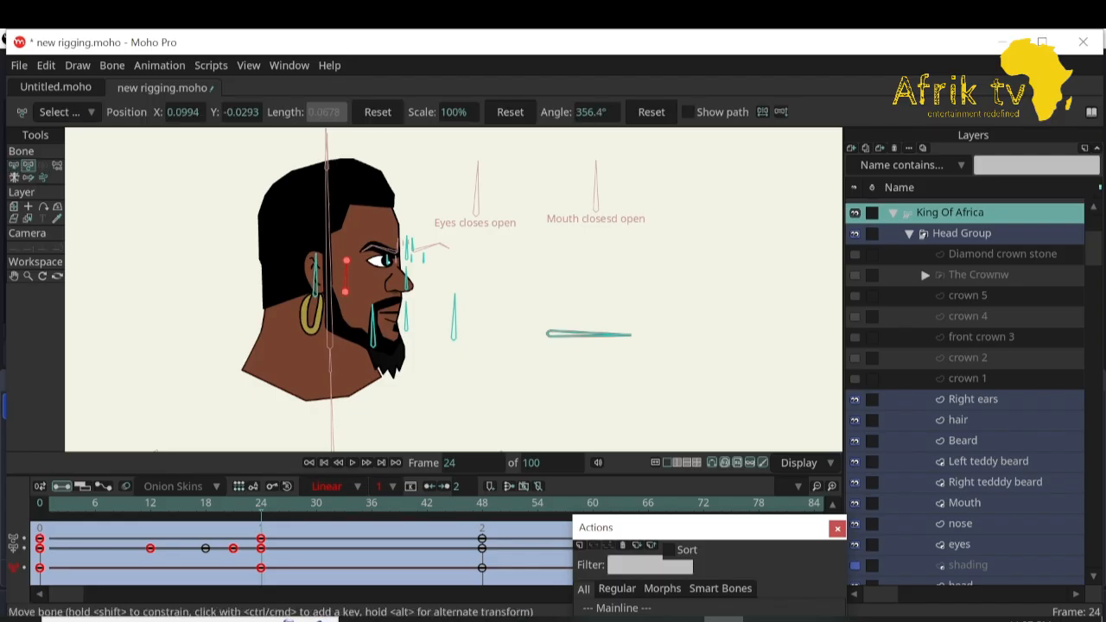
pyautogui.click(373, 329)
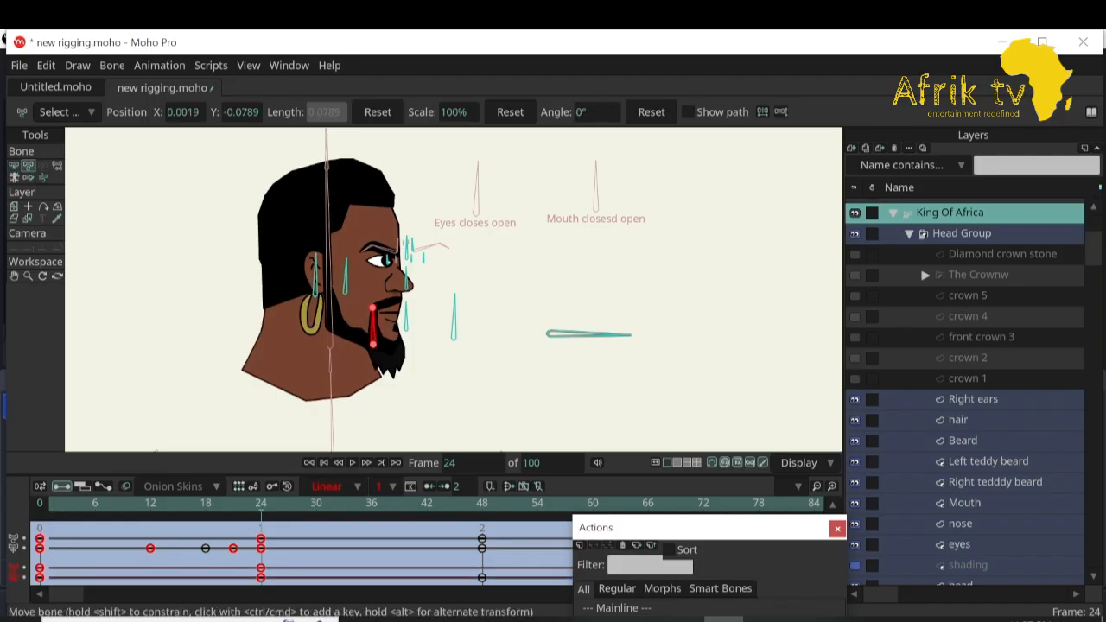
pyautogui.moveTo(260, 504); pyautogui.dragTo(316, 515)
pyautogui.moveTo(402, 325); pyautogui.dragTo(424, 325)
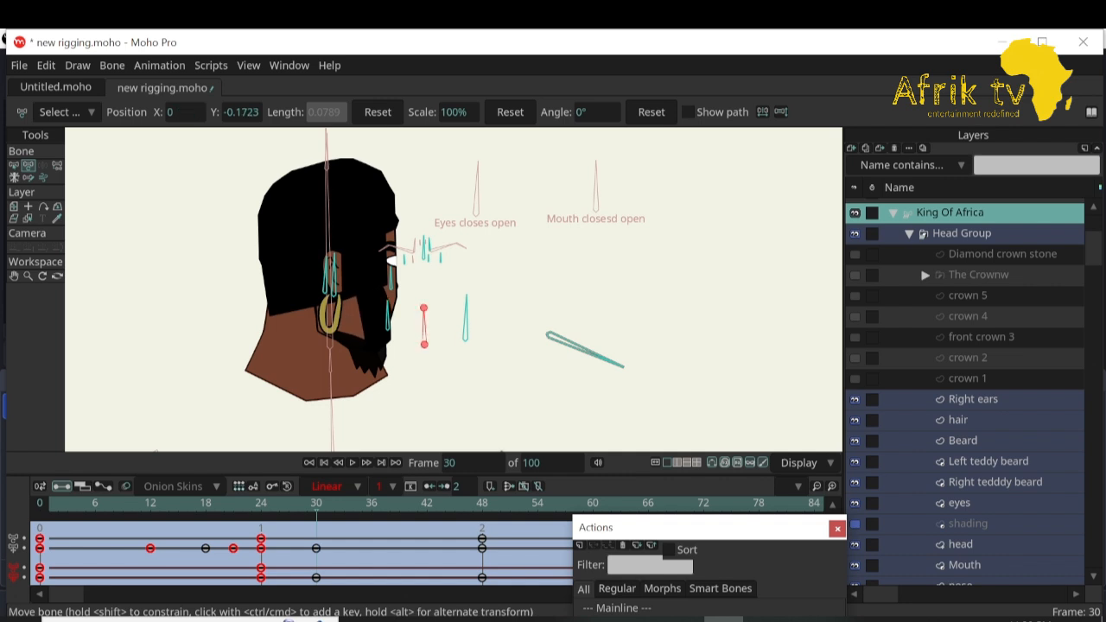
# On the Beard layer at frame 26, select the beard shape and keyframe its black fill.
pyautogui.moveTo(316, 503); pyautogui.dragTo(279, 513)
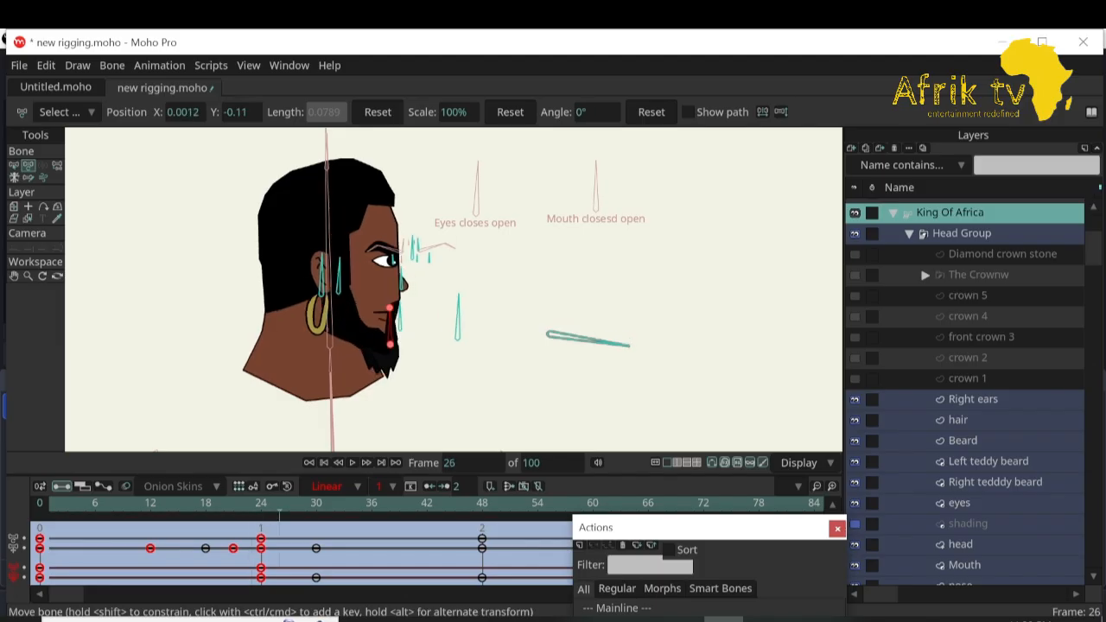
pyautogui.press('Right')
pyautogui.press('Right')
pyautogui.press('Left')
pyautogui.press('Left')
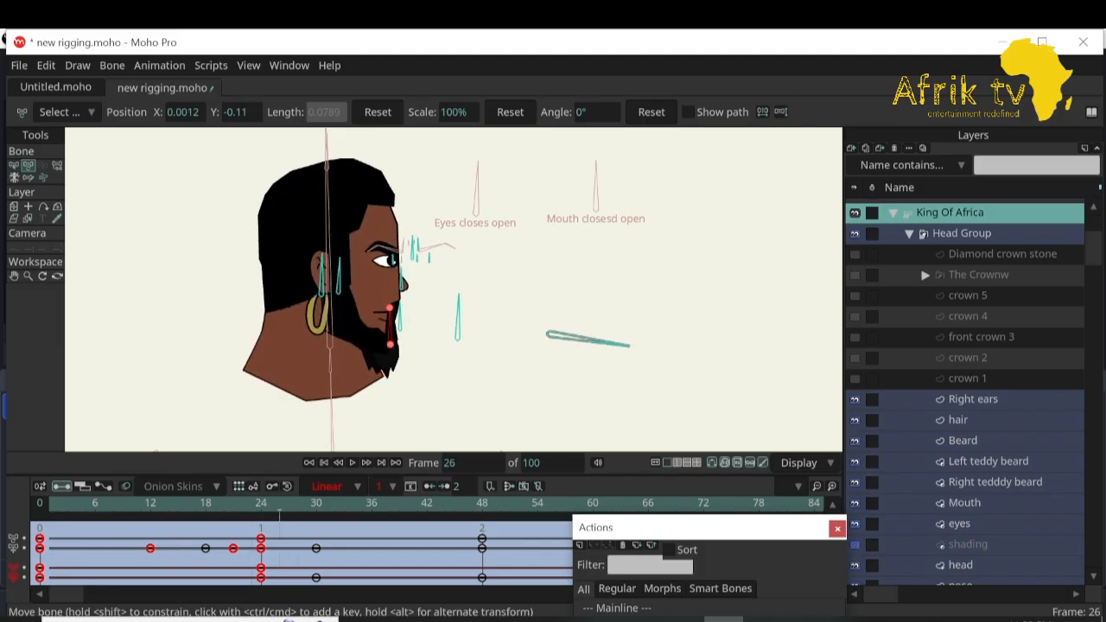
pyautogui.click(962, 440)
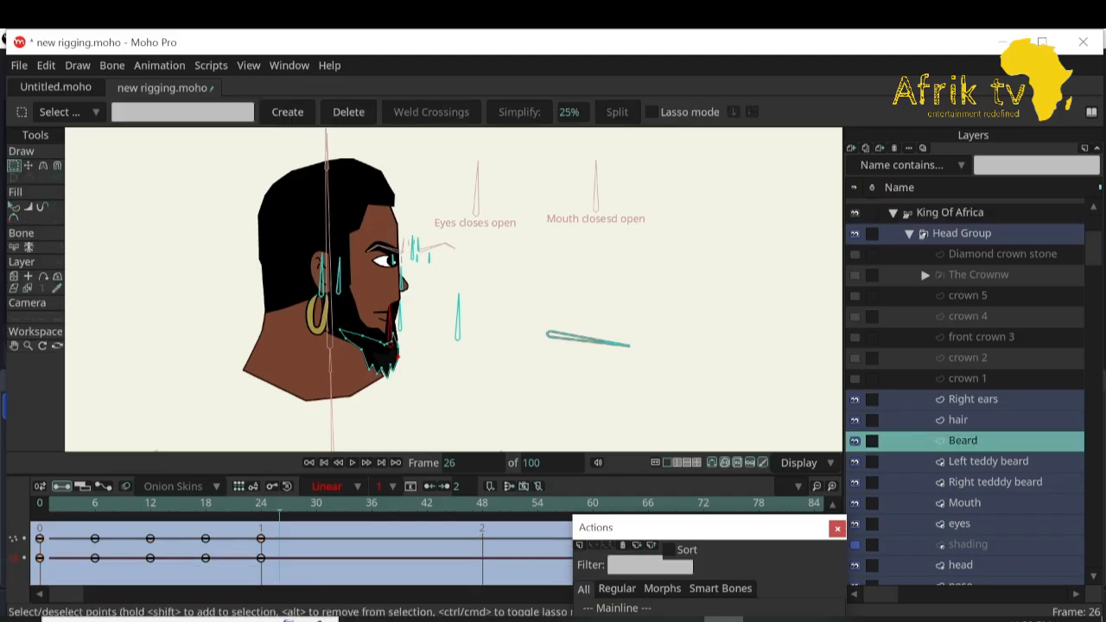
pyautogui.click(14, 209)
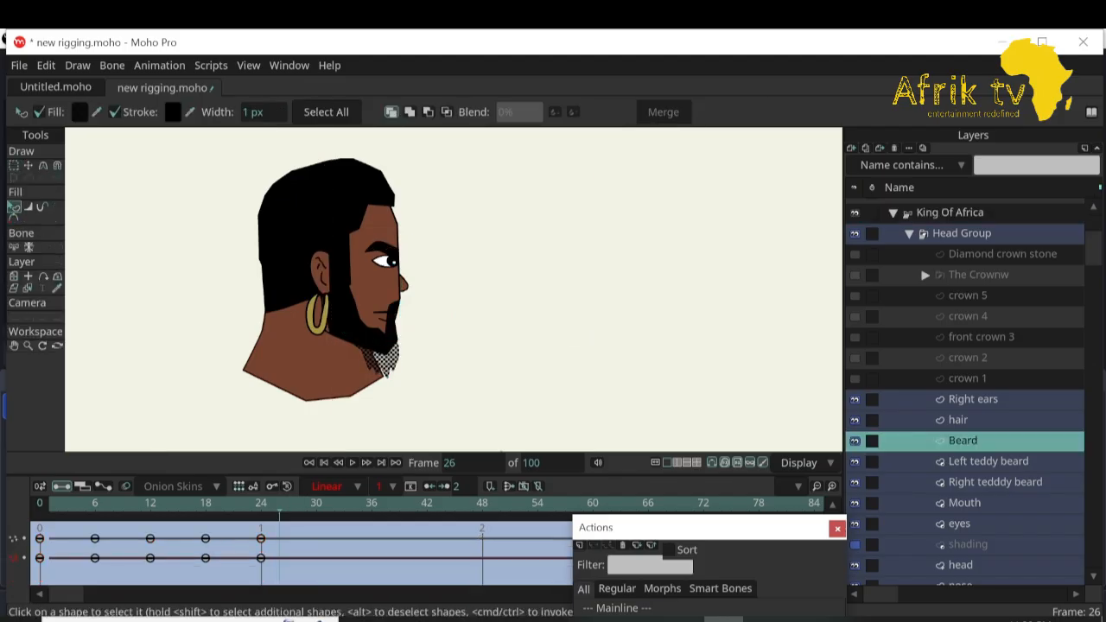
pyautogui.click(80, 112)
pyautogui.press('Return')
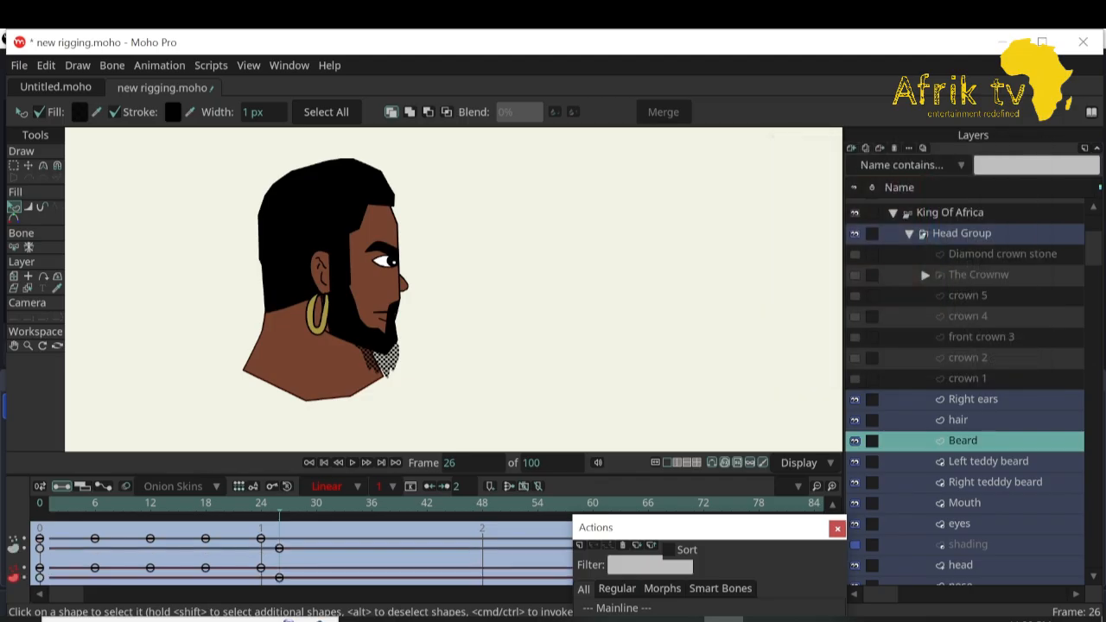
# At frame 30, make the Beard shape's fill fully transparent with 0% alpha.
pyautogui.moveTo(279, 504); pyautogui.dragTo(306, 504)
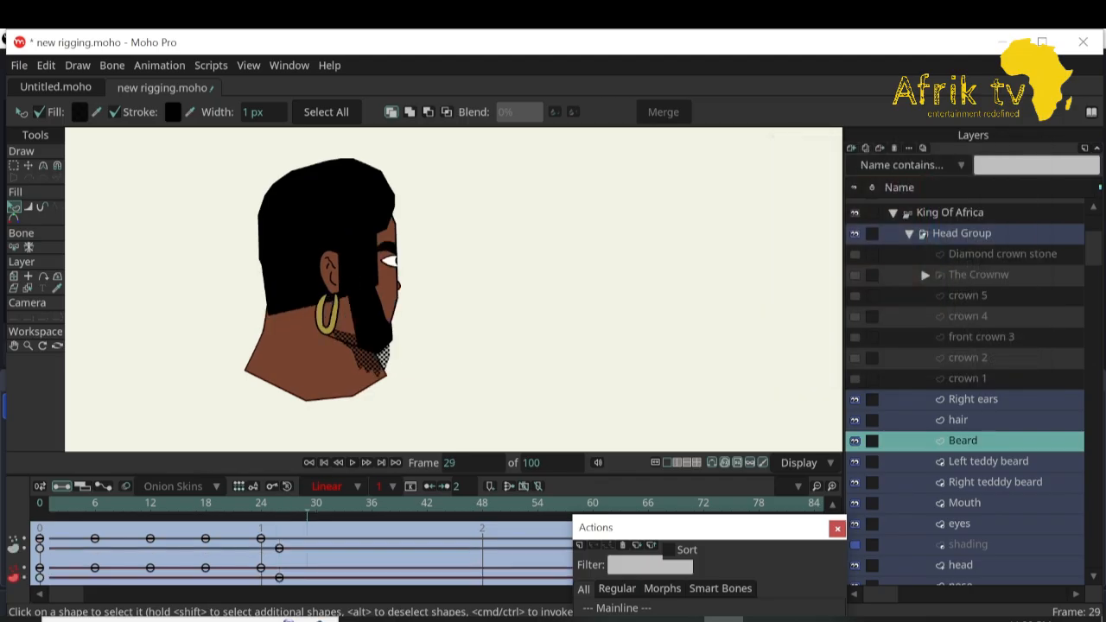
pyautogui.press('Right')
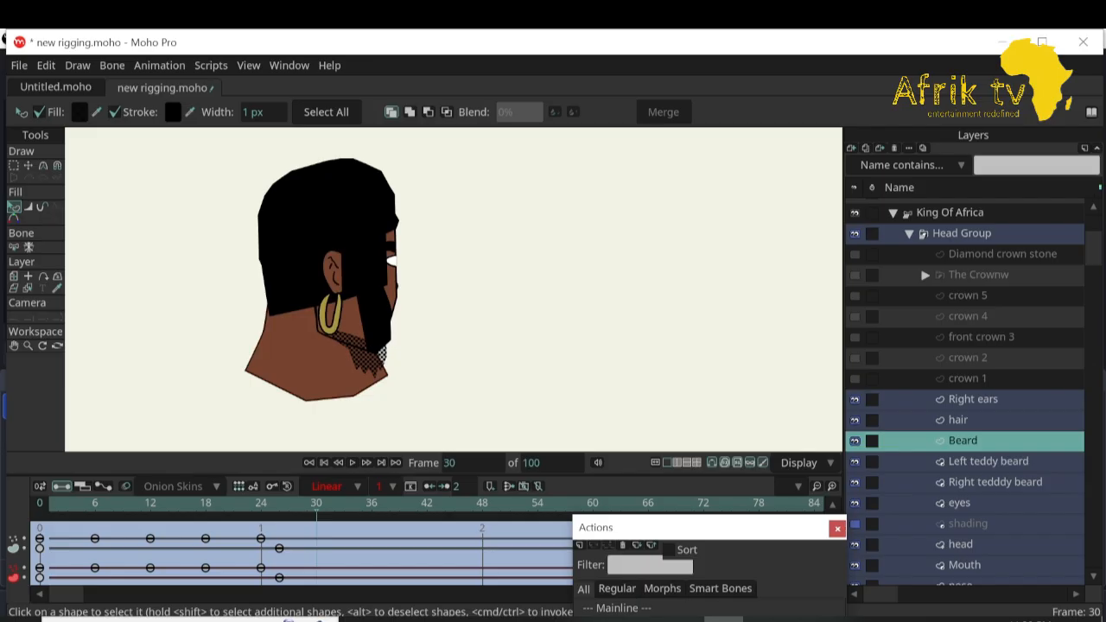
pyautogui.click(79, 113)
pyautogui.click(955, 311)
pyautogui.click(956, 362)
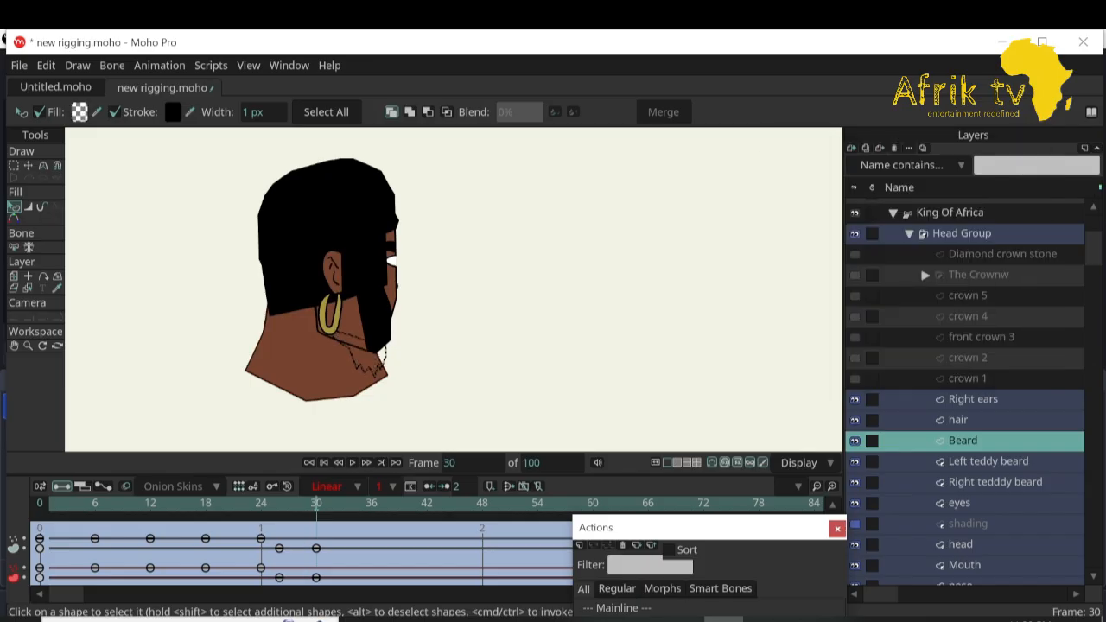
# At frame 30, make the Beard shape's stroke fully transparent with 0% alpha.
pyautogui.press('Left')
pyautogui.press('Left')
pyautogui.press('Left')
pyautogui.press('Left')
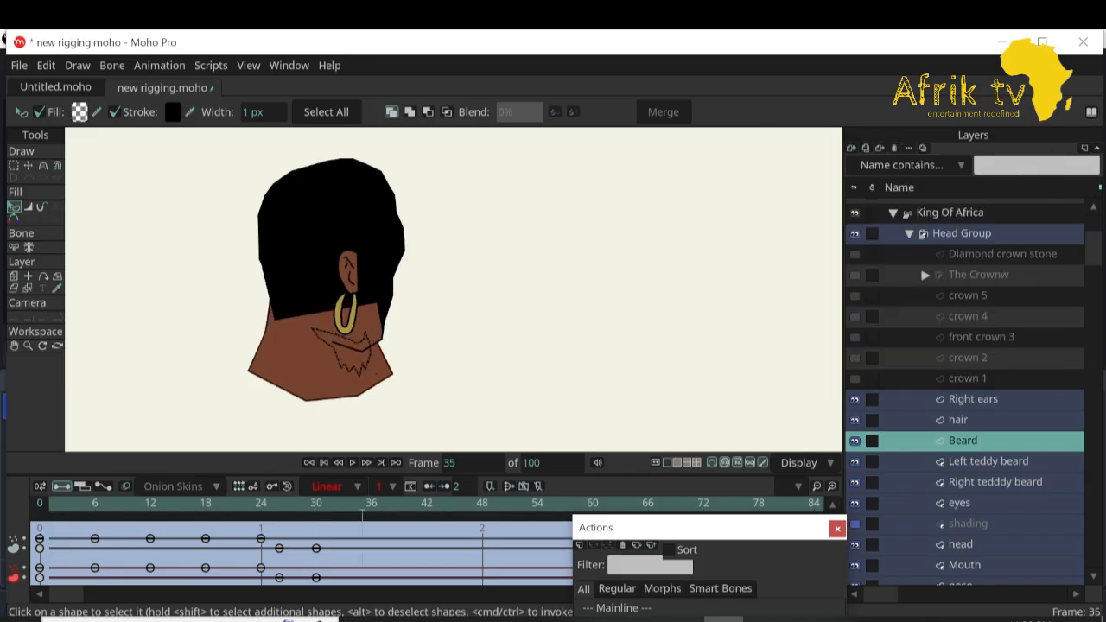
pyautogui.press('Right')
pyautogui.press('Right')
pyautogui.press('Right')
pyautogui.press('Right')
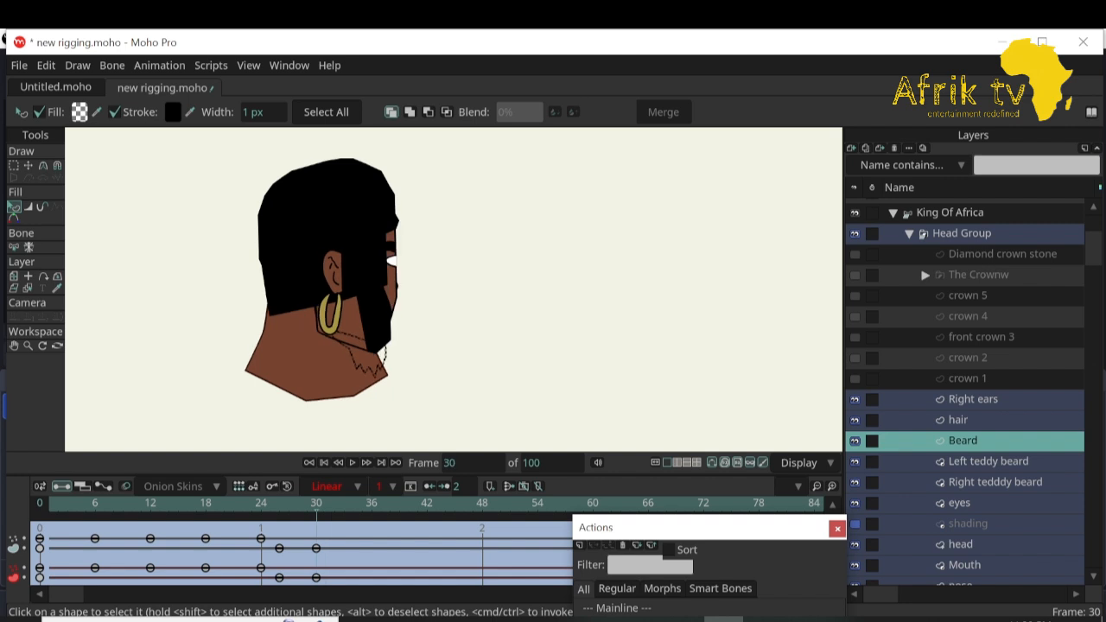
pyautogui.click(173, 113)
pyautogui.click(954, 313)
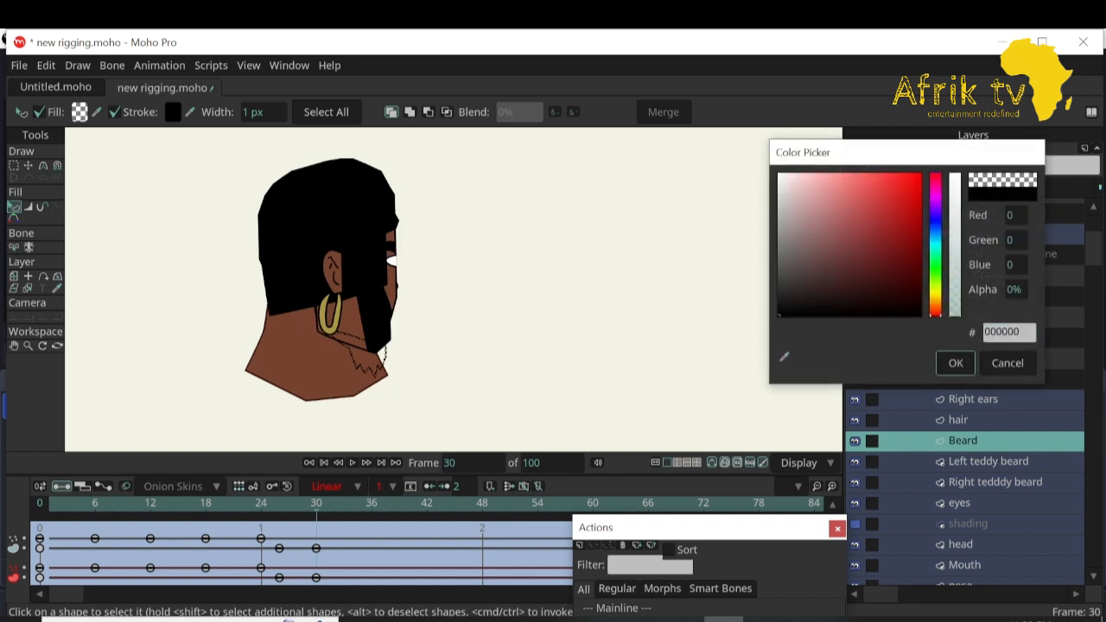
pyautogui.click(955, 363)
# Step back and forth through the frames around 26 to 34 to examine how the beard fades during the turn.
pyautogui.press('Right')
pyautogui.press('Right')
pyautogui.press('Right')
pyautogui.press('Right')
pyautogui.press('Right')
pyautogui.press('Right')
pyautogui.press('Right')
pyautogui.press('Right')
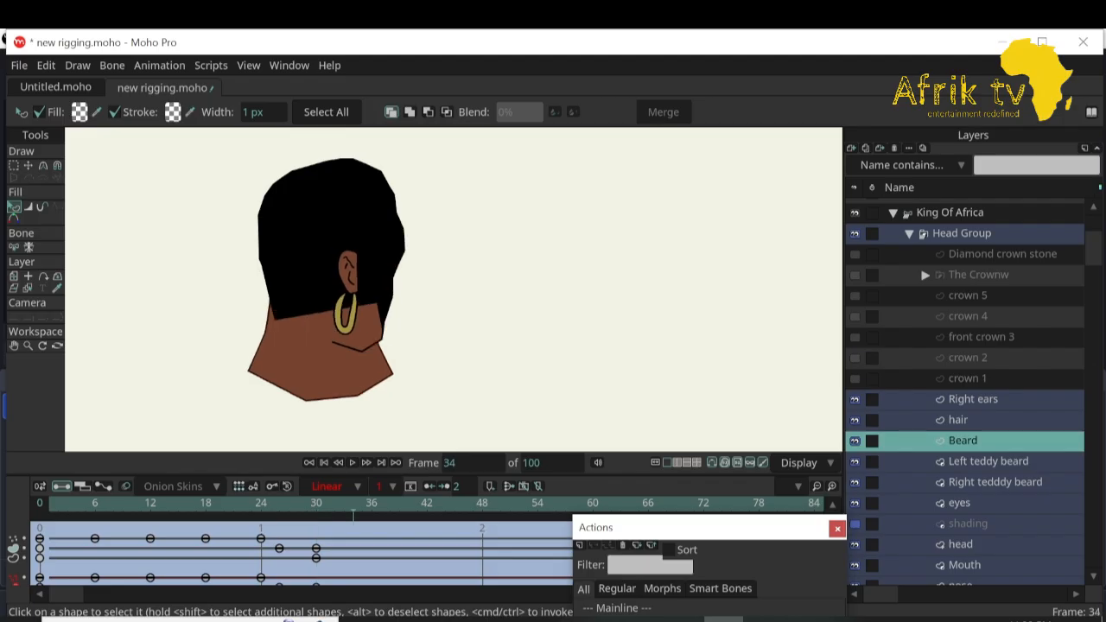
pyautogui.press('Left')
pyautogui.press('Left')
pyautogui.press('Left')
pyautogui.press('Left')
pyautogui.press('Left')
pyautogui.press('Left')
pyautogui.press('Left')
pyautogui.press('Left')
pyautogui.press('Left')
pyautogui.press('Left')
pyautogui.press('Left')
pyautogui.press('Left')
pyautogui.press('Left')
pyautogui.press('Left')
pyautogui.press('Left')
pyautogui.press('Left')
pyautogui.press('Right')
pyautogui.press('Right')
pyautogui.press('Right')
pyautogui.press('Right')
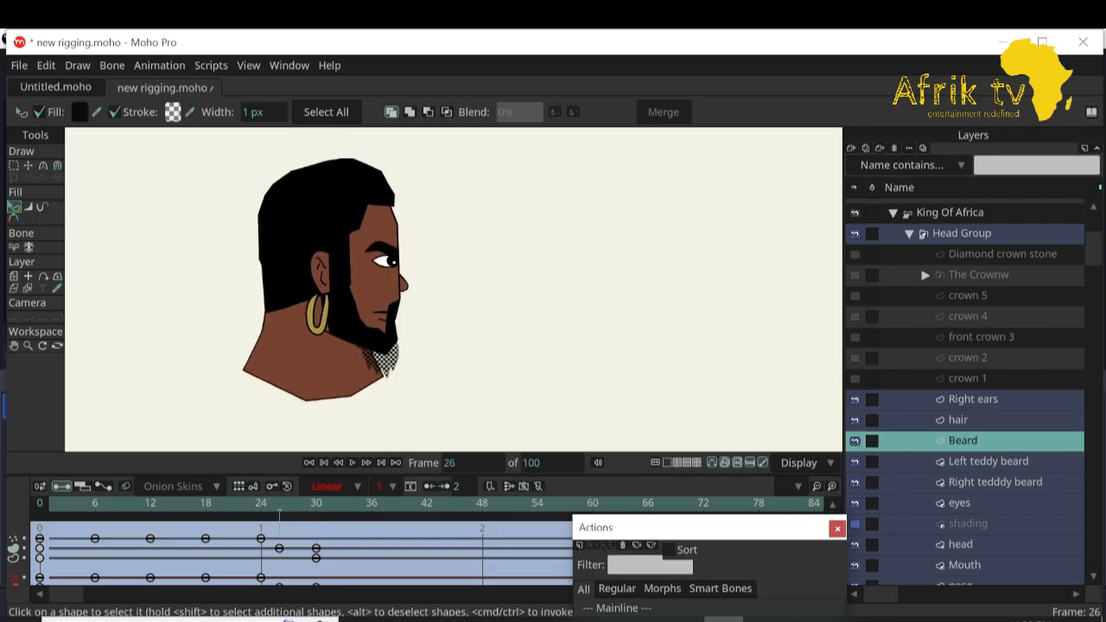
pyautogui.press('Left')
pyautogui.press('Left')
pyautogui.press('Right')
pyautogui.press('Right')
pyautogui.press('Right')
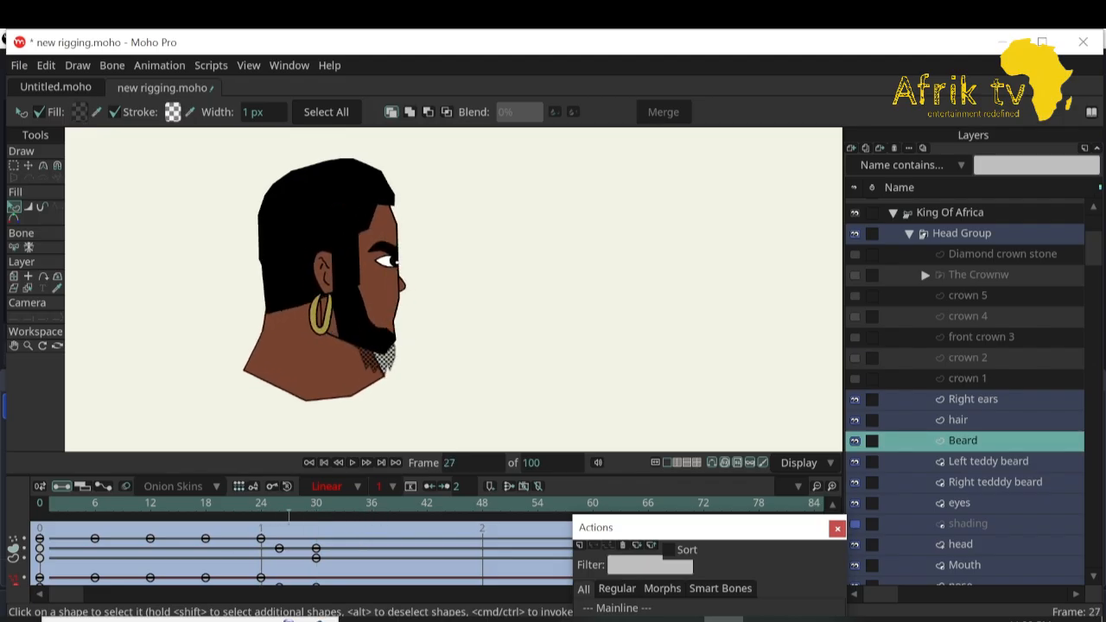
pyautogui.press('Right')
pyautogui.press('Right')
pyautogui.press('Right')
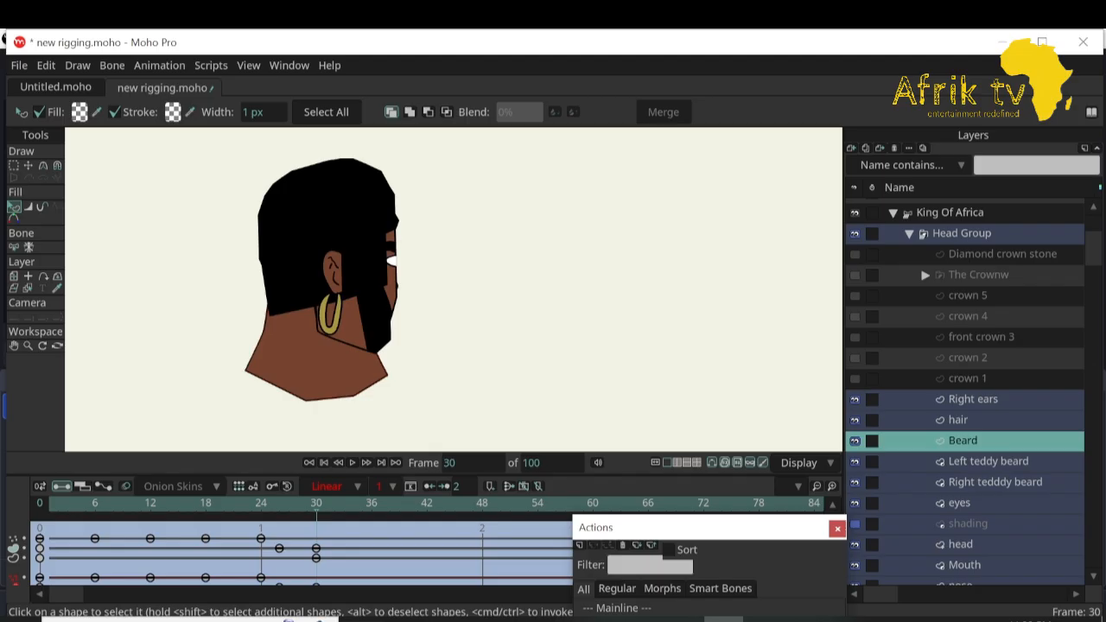
# On the head layer at frame 30, move the round inner shape's lower point down onto the neck to cover the jaw line.
pyautogui.click(960, 544)
pyautogui.click(29, 165)
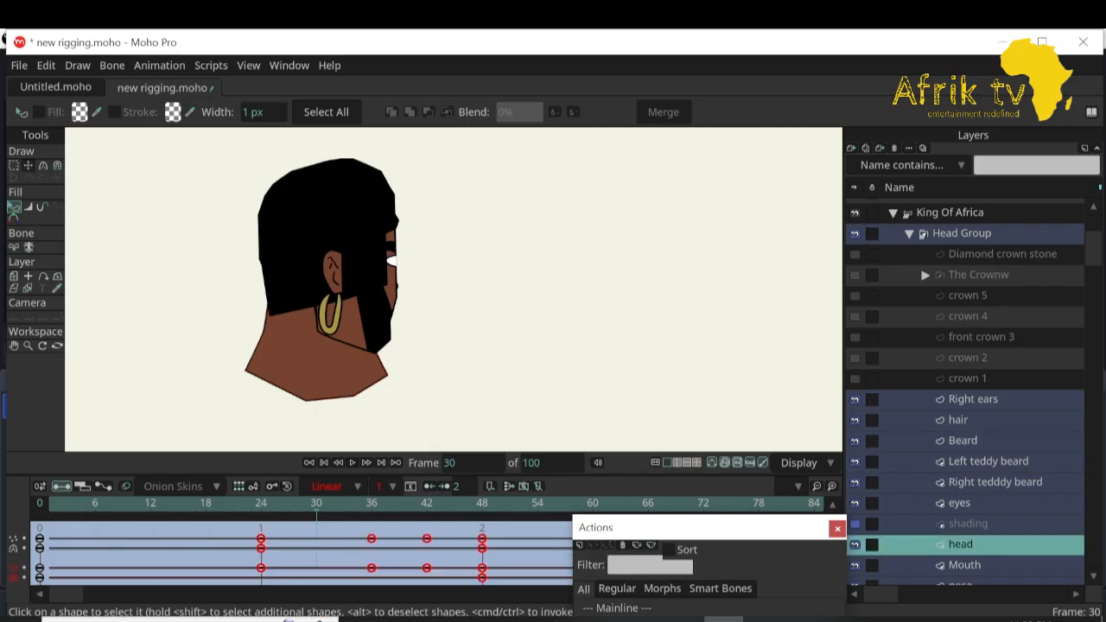
pyautogui.click(302, 265)
pyautogui.moveTo(303, 265); pyautogui.dragTo(355, 363)
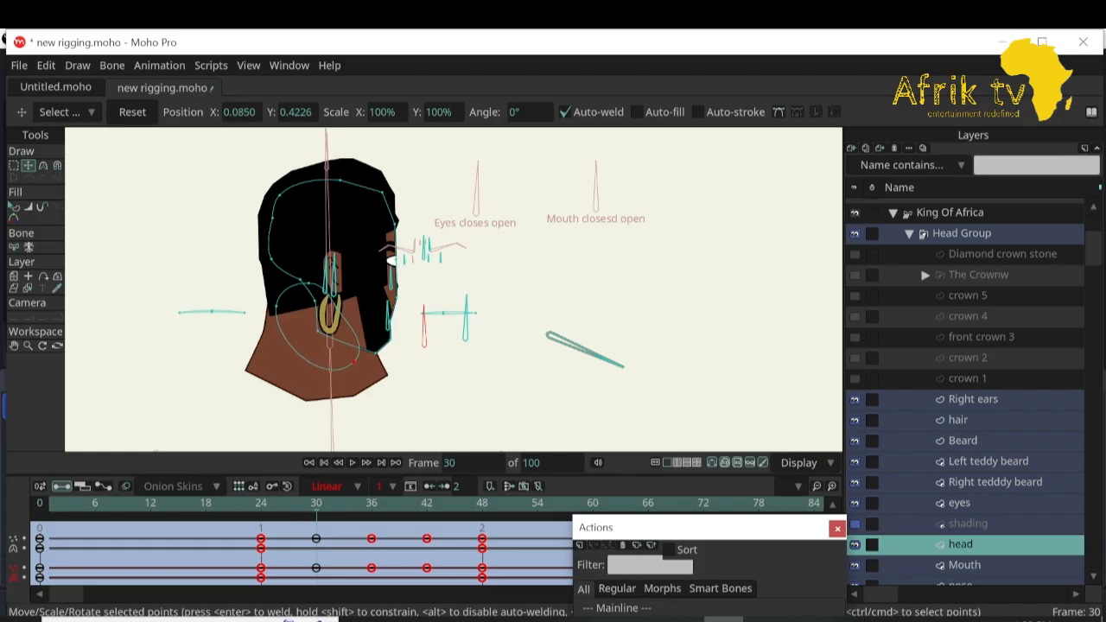
pyautogui.moveTo(316, 504)
pyautogui.mouseDown()
pyautogui.moveTo(288, 504)
pyautogui.moveTo(307, 514)
pyautogui.mouseUp()
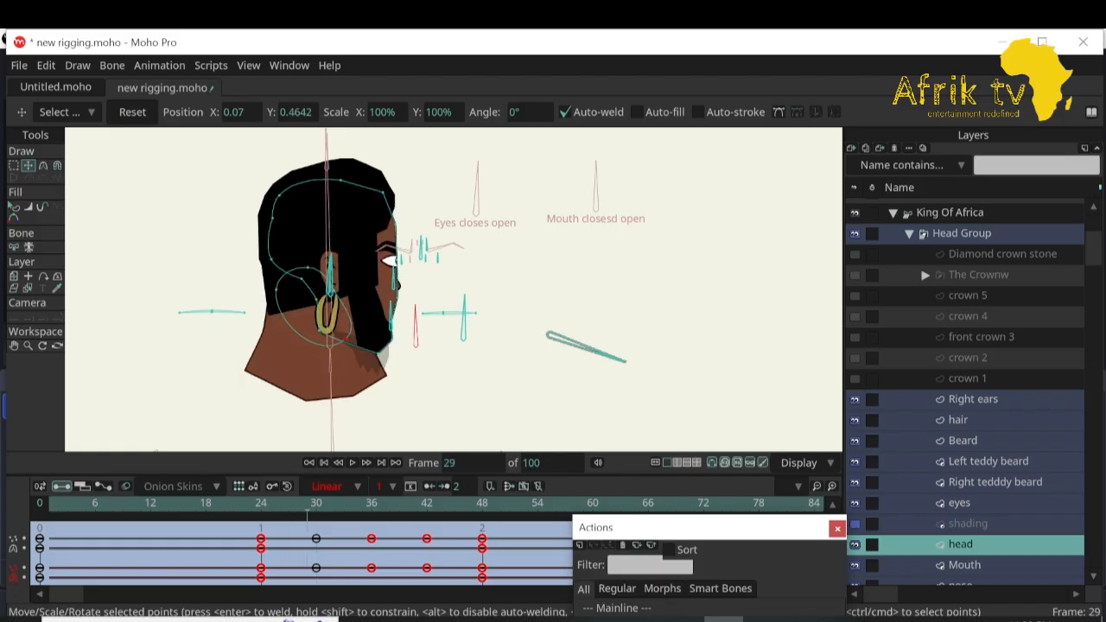
pyautogui.click(13, 206)
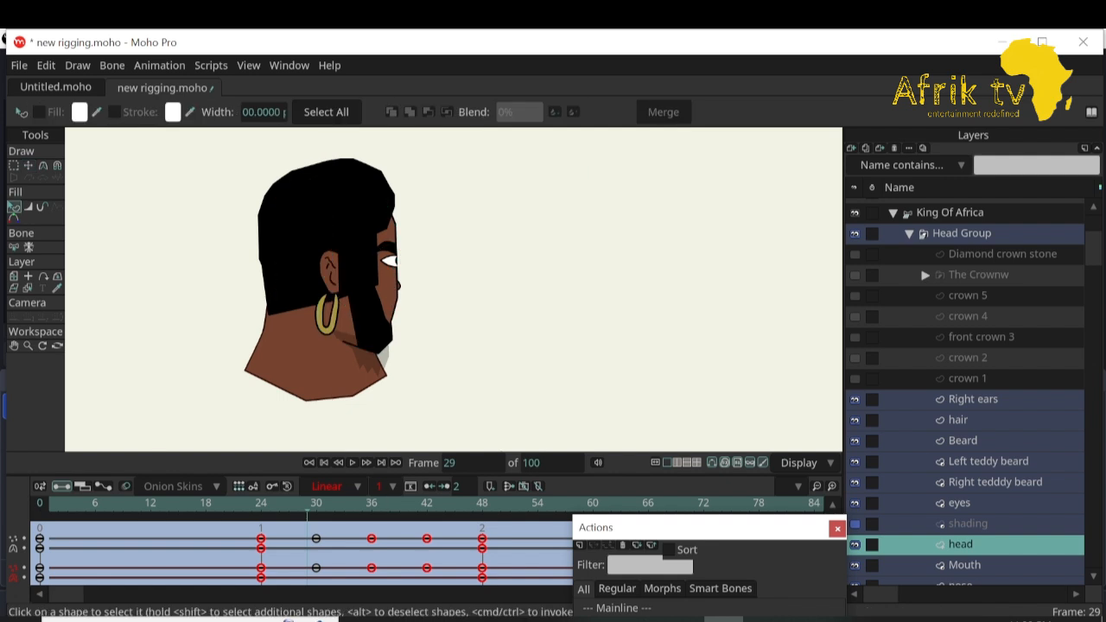
pyautogui.click(316, 503)
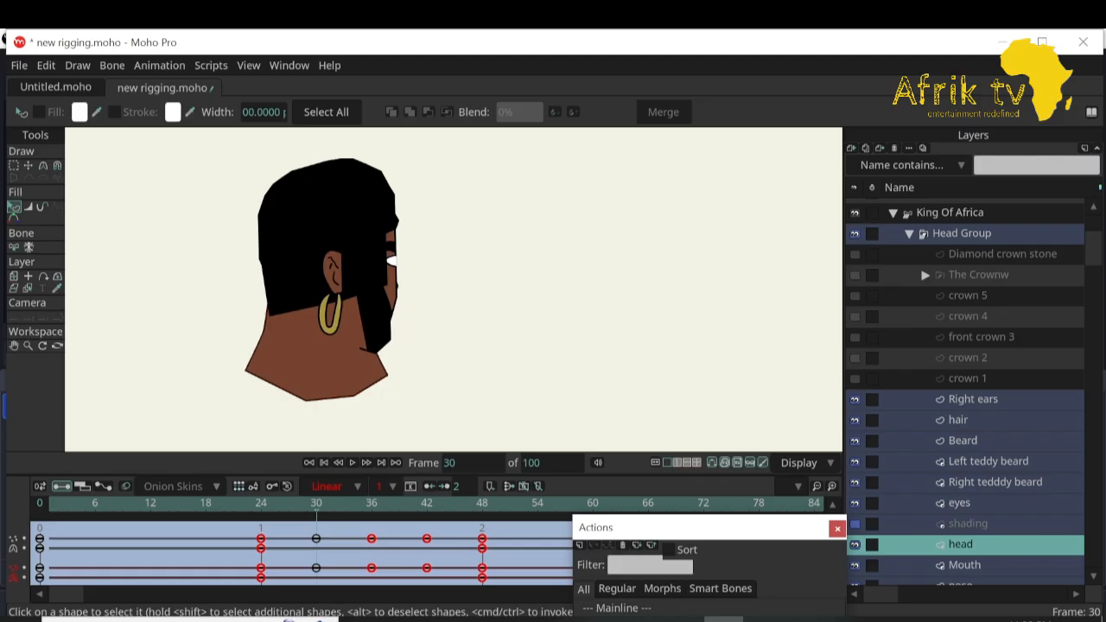
# On the Right tedddy beard layer at frame 30, move the upper corner points and the inner-edge point to narrow the sideburn toward the face.
pyautogui.click(995, 482)
pyautogui.click(28, 165)
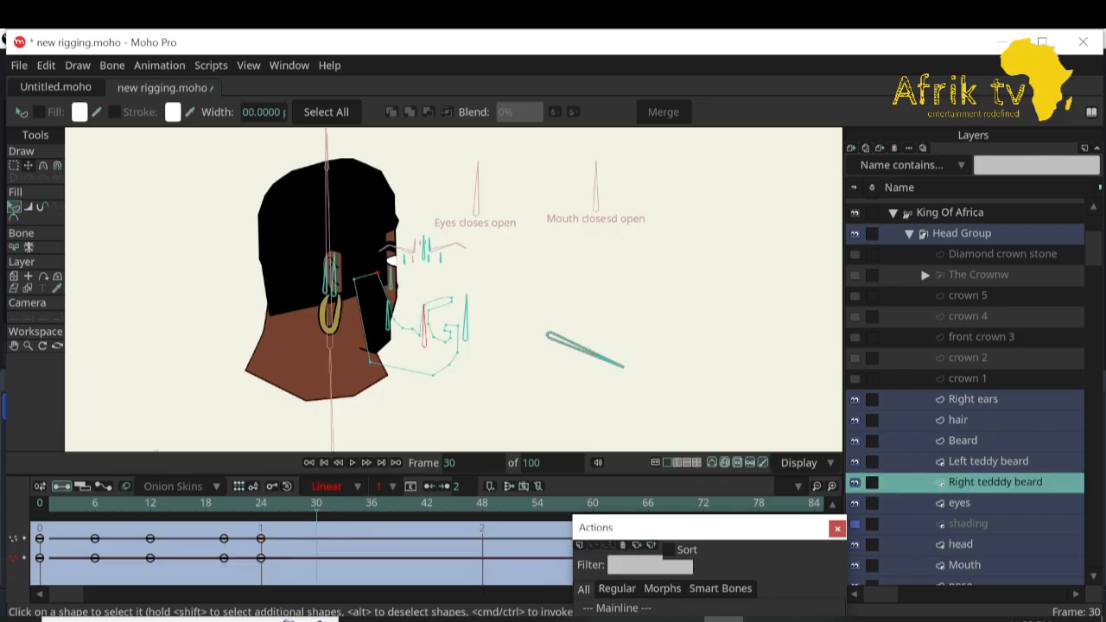
pyautogui.click(28, 346)
pyautogui.moveTo(546, 287); pyautogui.dragTo(643, 287)
pyautogui.click(28, 165)
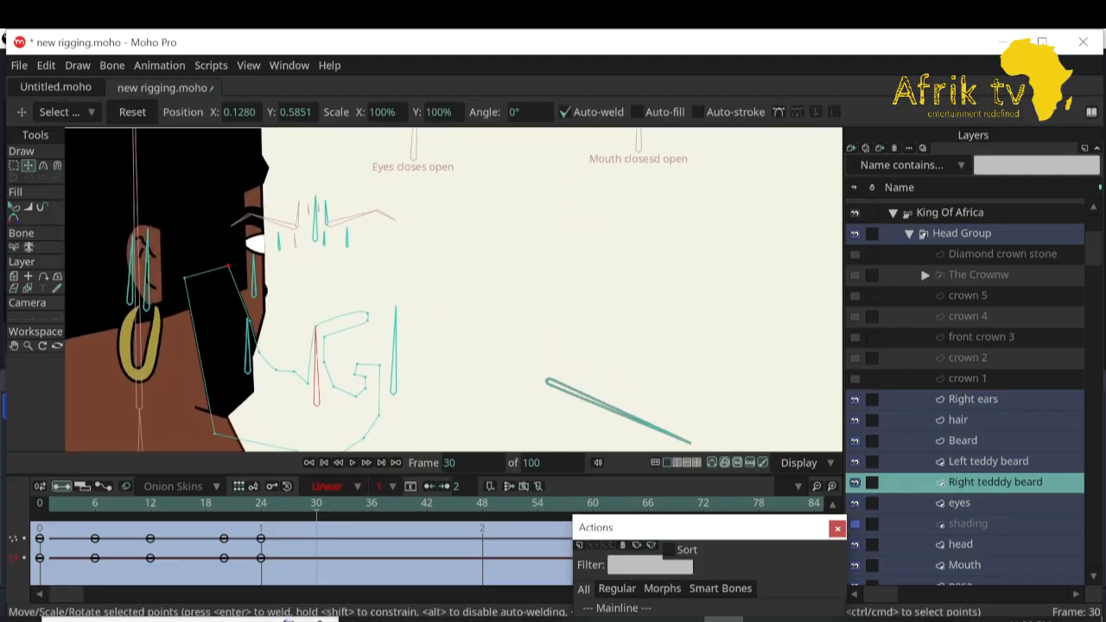
pyautogui.click(184, 277)
pyautogui.moveTo(184, 277); pyautogui.dragTo(238, 266)
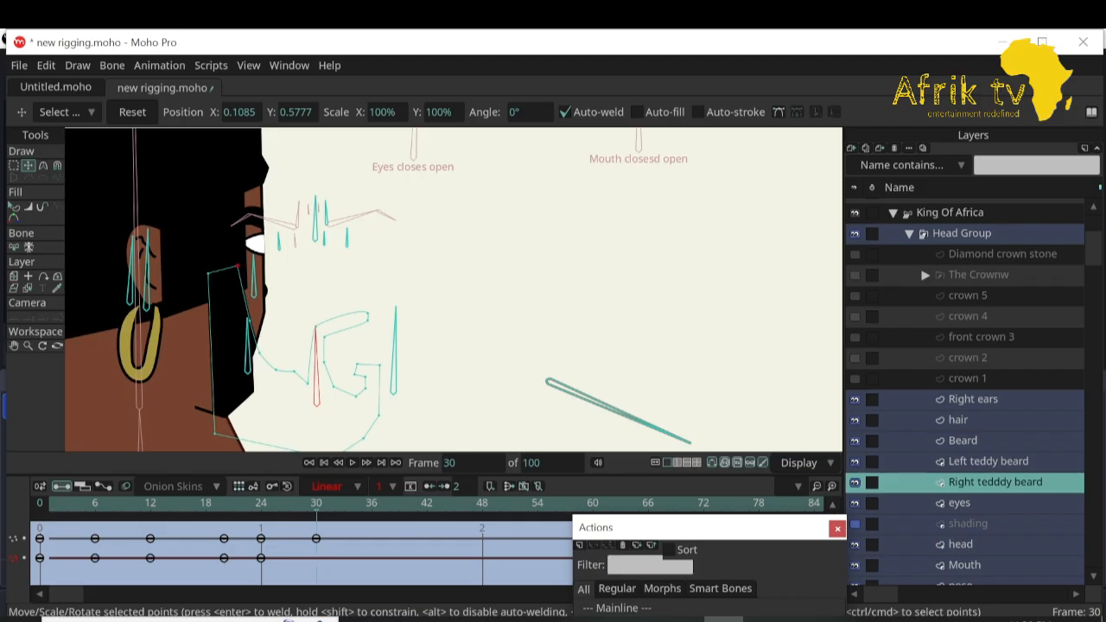
pyautogui.moveTo(251, 320); pyautogui.dragTo(240, 328)
pyautogui.moveTo(237, 266); pyautogui.dragTo(219, 273)
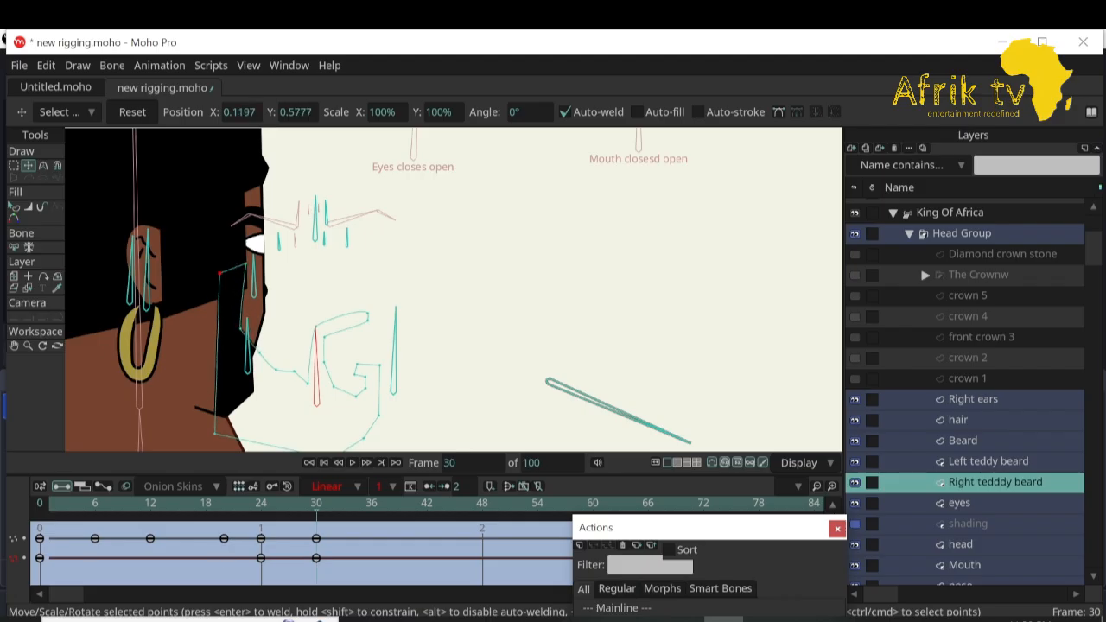
# At frame 30, pull the Right tedddy beard's lower corner point in to the chin edge and adjust its upper corner points to match.
pyautogui.moveTo(214, 434); pyautogui.dragTo(217, 424)
pyautogui.moveTo(219, 273)
pyautogui.mouseDown()
pyautogui.moveTo(248, 265)
pyautogui.moveTo(223, 275)
pyautogui.mouseUp()
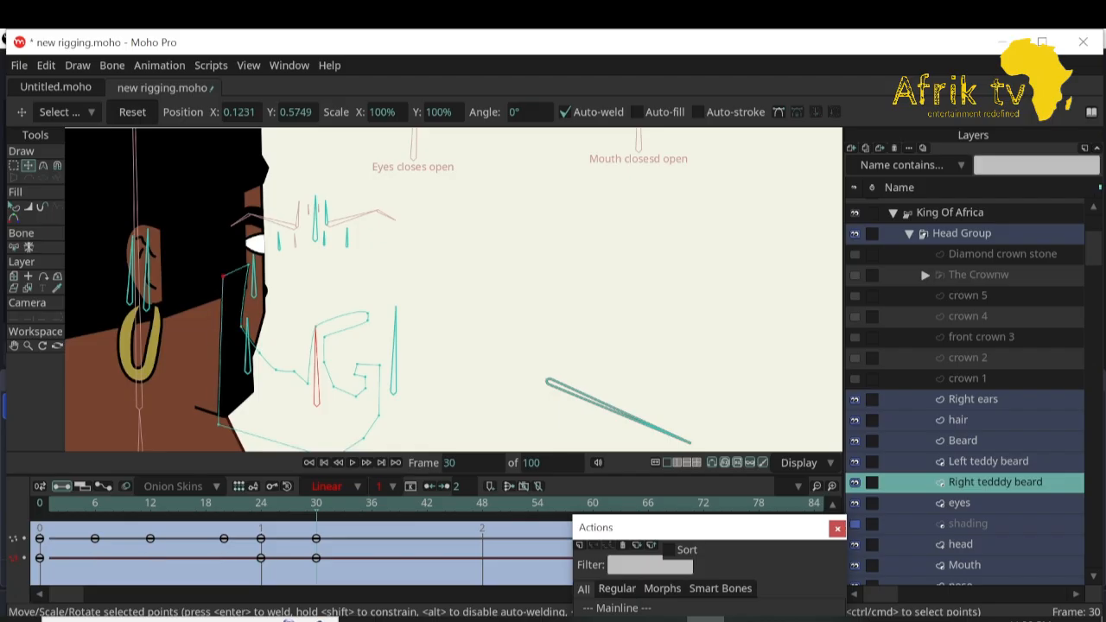
pyautogui.moveTo(218, 424); pyautogui.dragTo(231, 417)
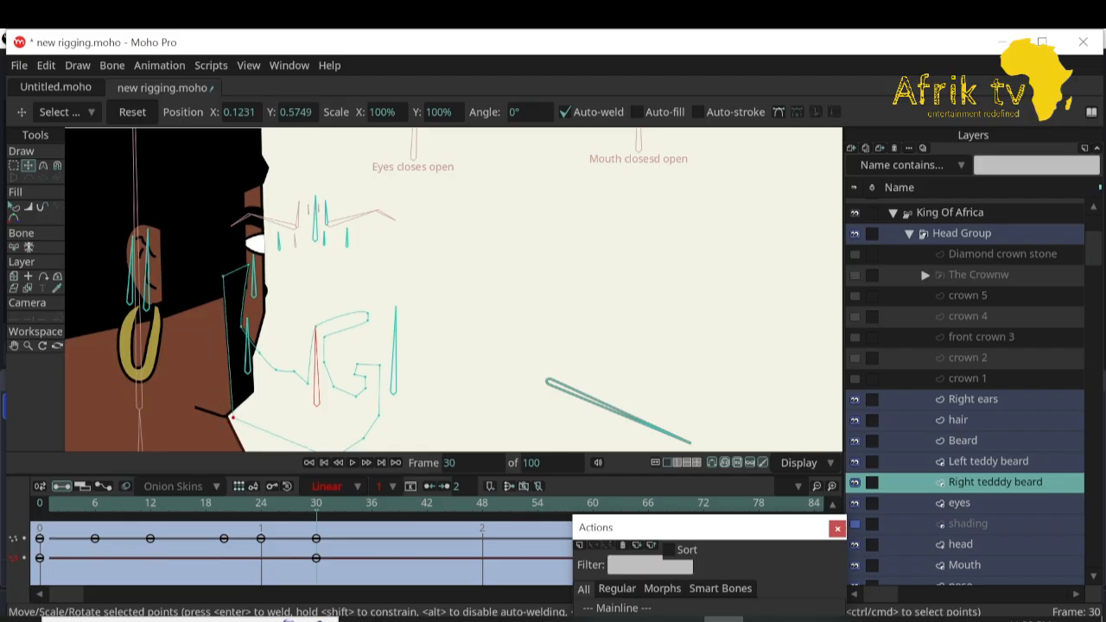
pyautogui.moveTo(248, 265); pyautogui.dragTo(227, 274)
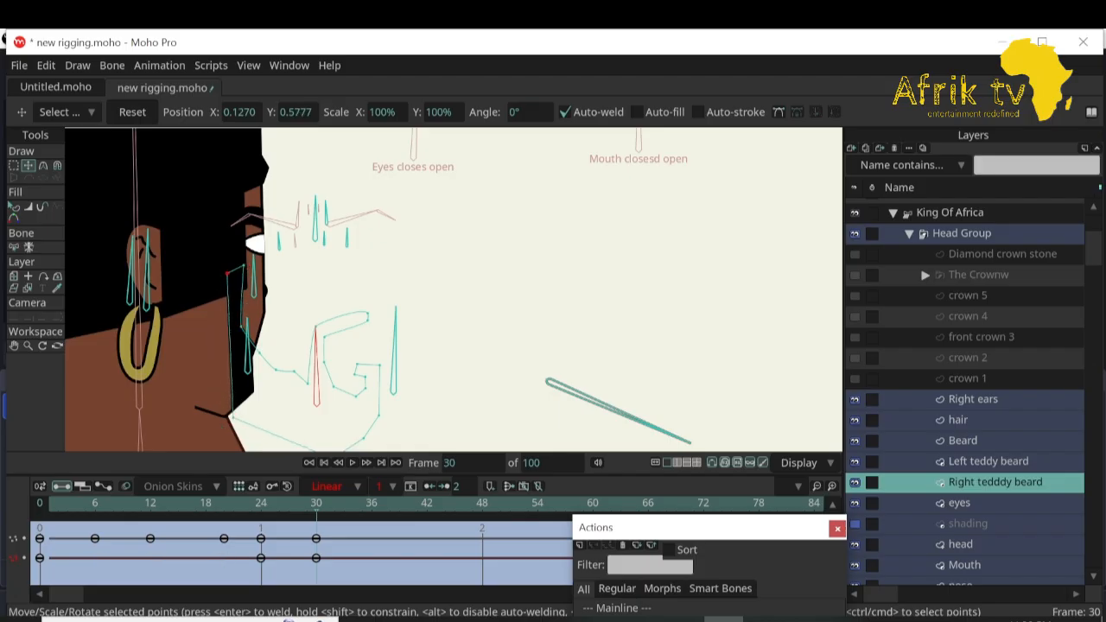
pyautogui.click(306, 505)
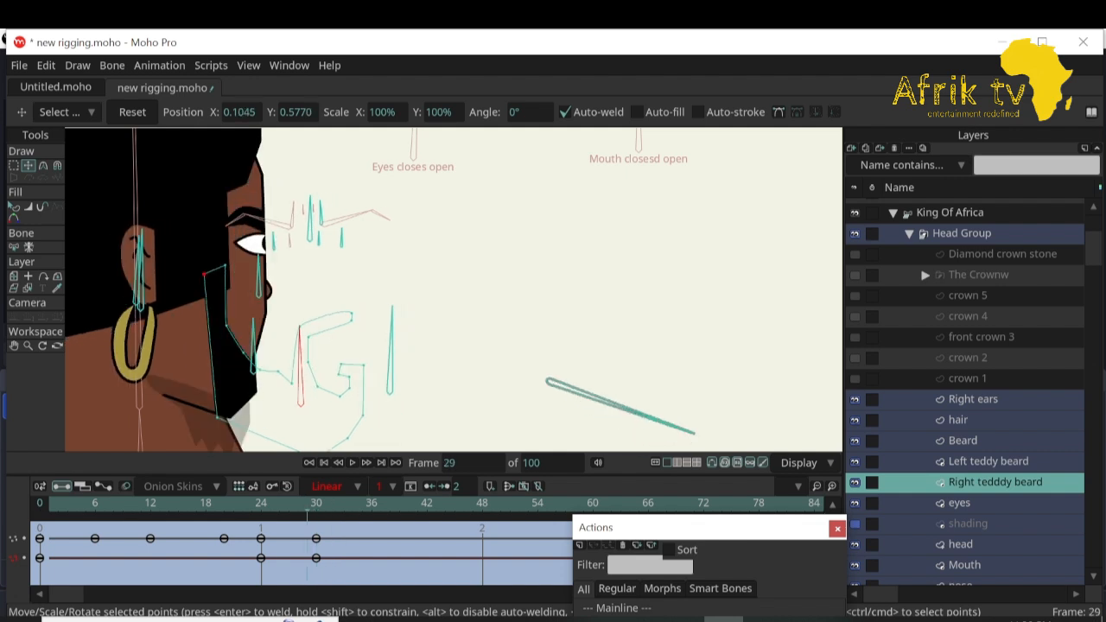
pyautogui.click(316, 505)
pyautogui.click(28, 345)
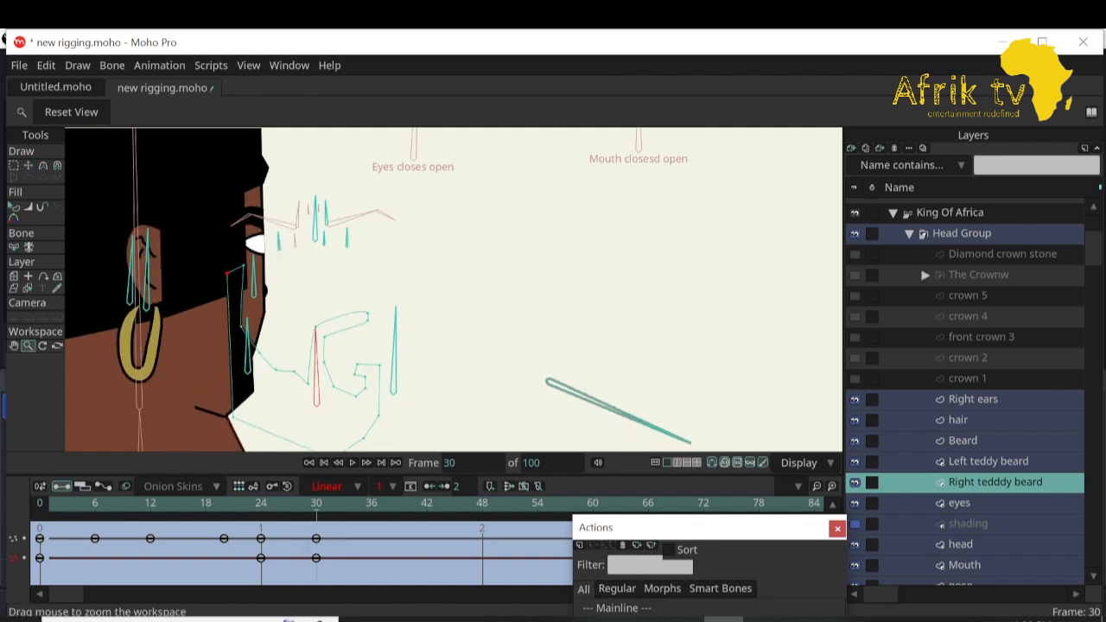
# On the hair layer at frame 30, reshape the lower edge into a flat nape with a diagonal edge rising toward the face.
pyautogui.moveTo(219, 318); pyautogui.dragTo(135, 319)
pyautogui.click(14, 346)
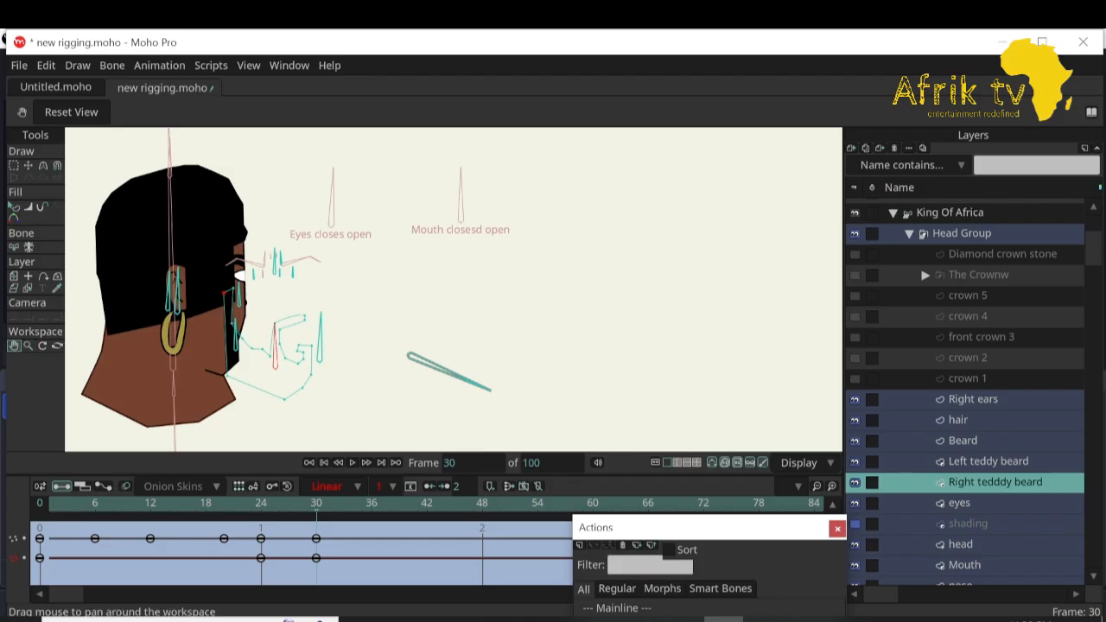
pyautogui.moveTo(345, 285); pyautogui.dragTo(455, 284)
pyautogui.click(958, 420)
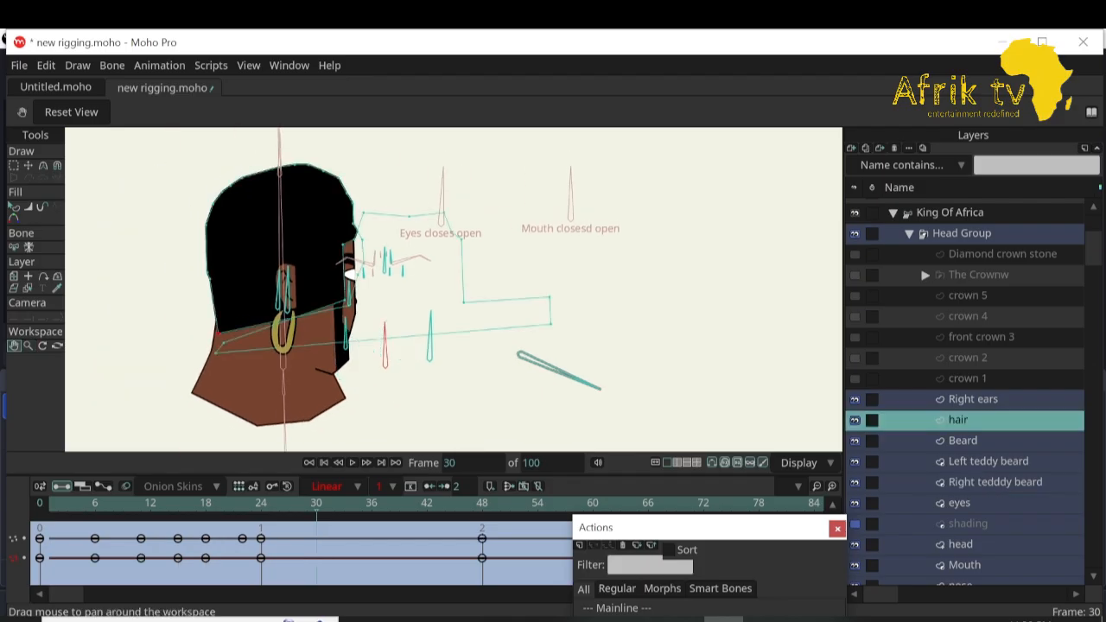
pyautogui.click(29, 346)
pyautogui.moveTo(222, 323); pyautogui.dragTo(274, 323)
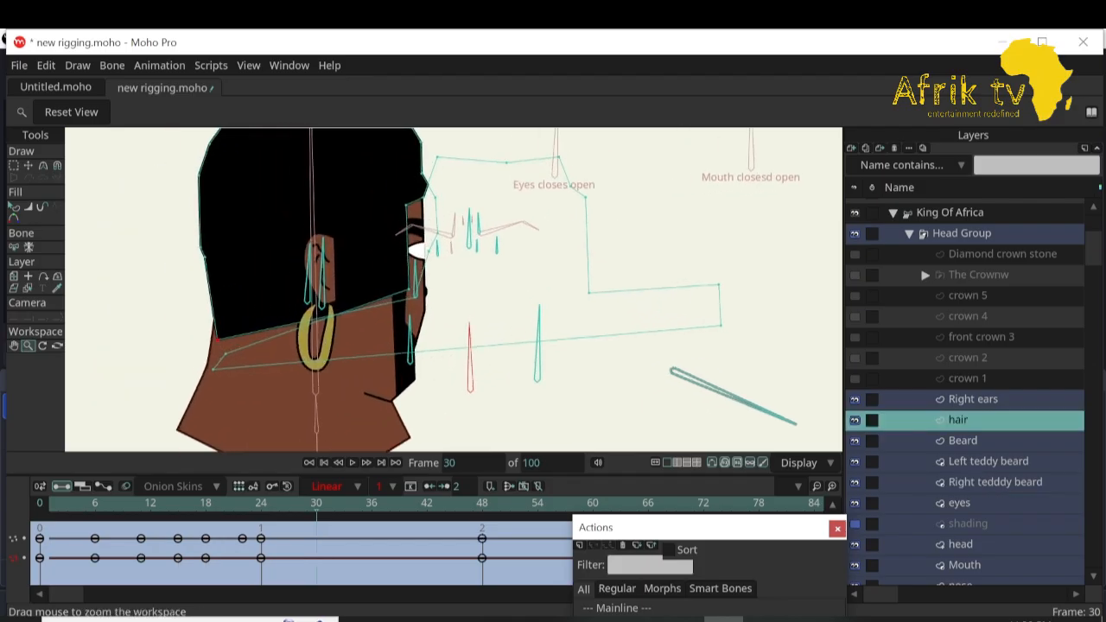
pyautogui.press('t')
pyautogui.moveTo(409, 289); pyautogui.dragTo(297, 340)
pyautogui.moveTo(429, 251); pyautogui.dragTo(234, 388)
pyautogui.moveTo(395, 338); pyautogui.dragTo(395, 357)
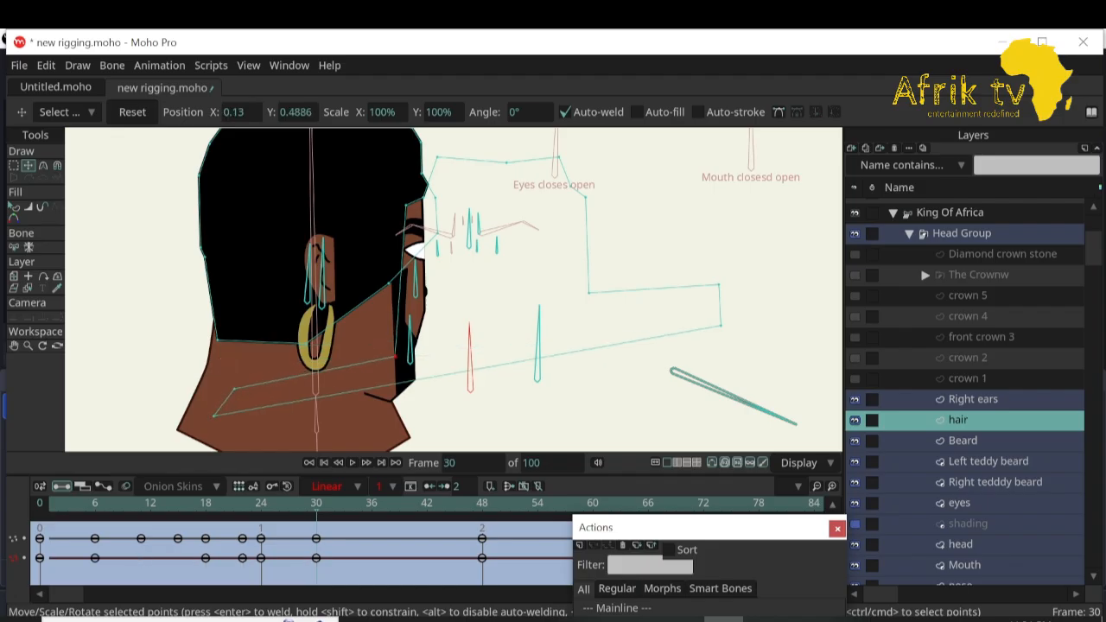
# At frame 30 on the King Of Africa layer, move the right ear's bone toward the face and the left ear's bone toward the back of the head.
pyautogui.click(949, 213)
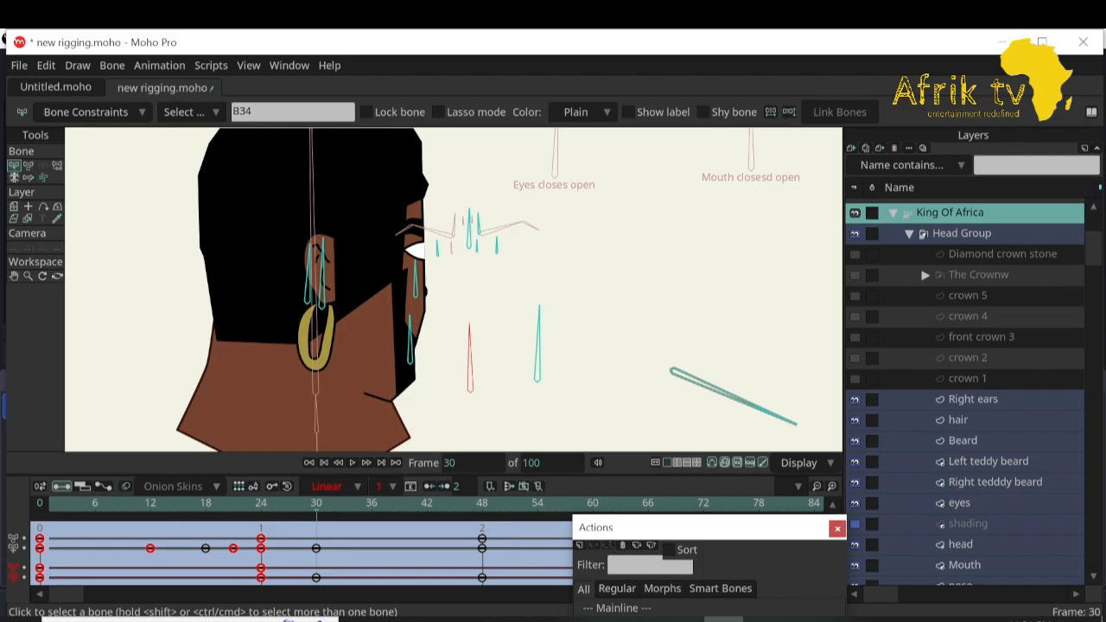
pyautogui.press('t')
pyautogui.click(322, 285)
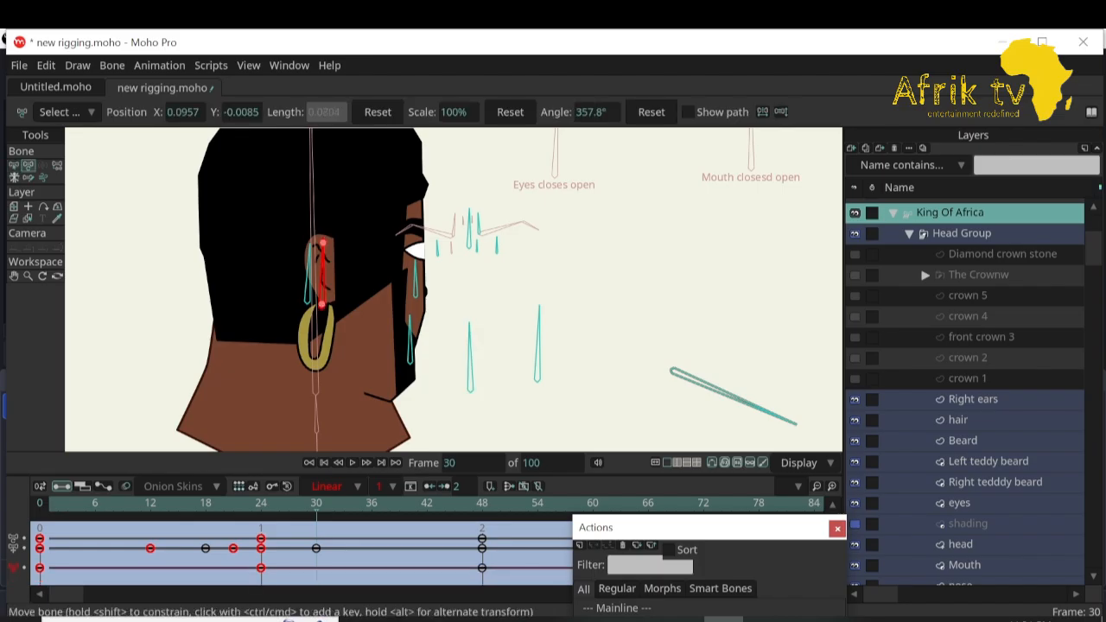
pyautogui.moveTo(322, 304); pyautogui.dragTo(379, 304)
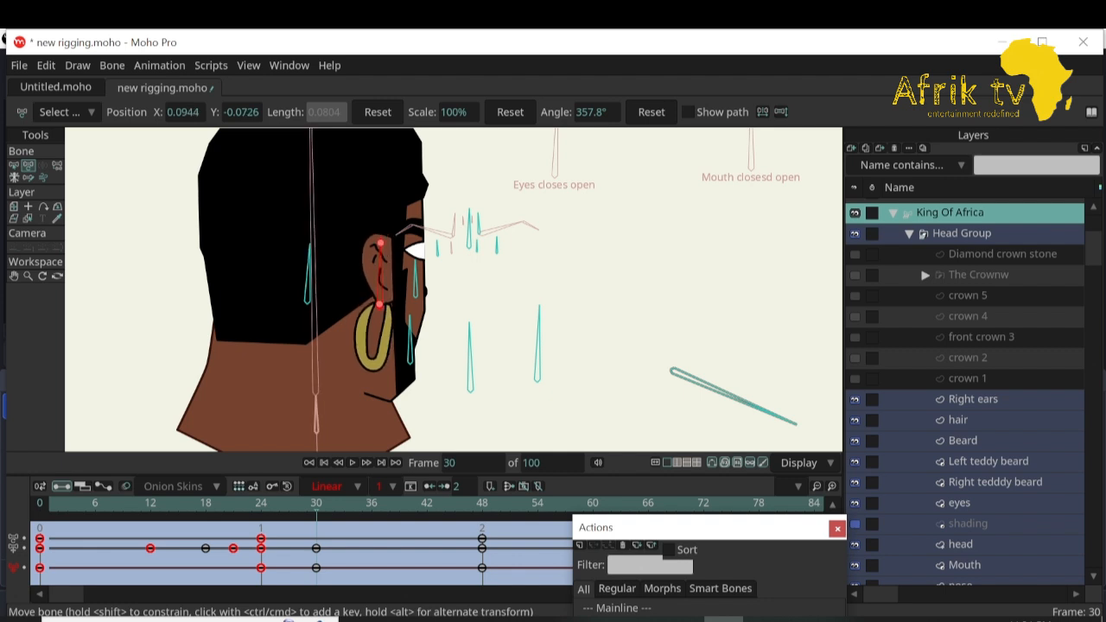
pyautogui.click(308, 284)
pyautogui.moveTo(308, 274); pyautogui.dragTo(258, 273)
# On the hair layer at frame 42, pull the side point above the right ear slightly inward.
pyautogui.click(408, 506)
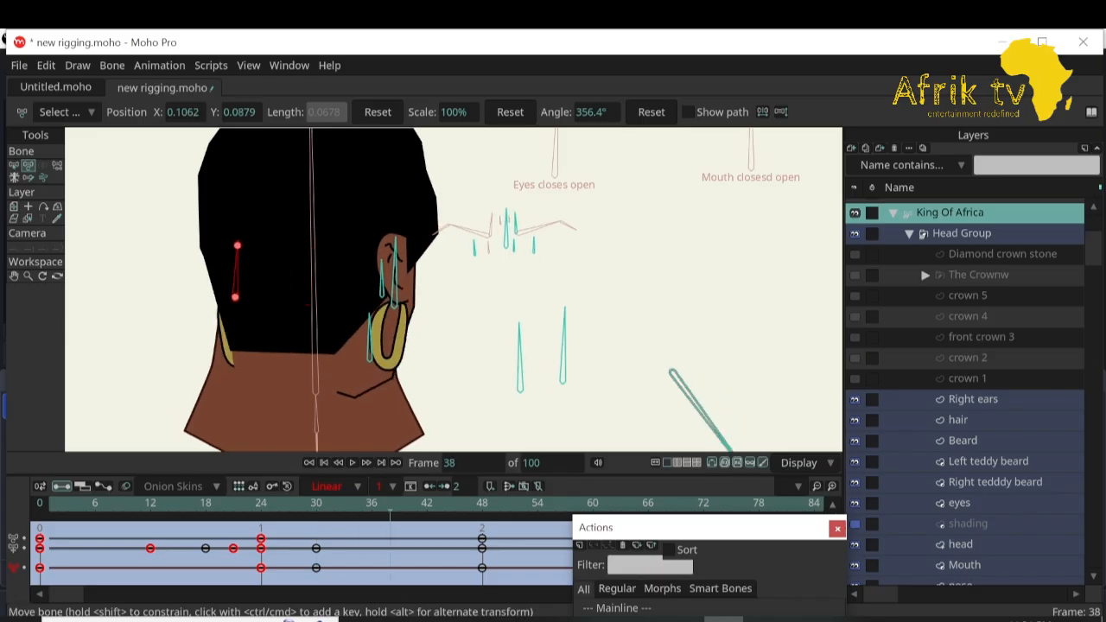
pyautogui.moveTo(409, 504); pyautogui.dragTo(426, 504)
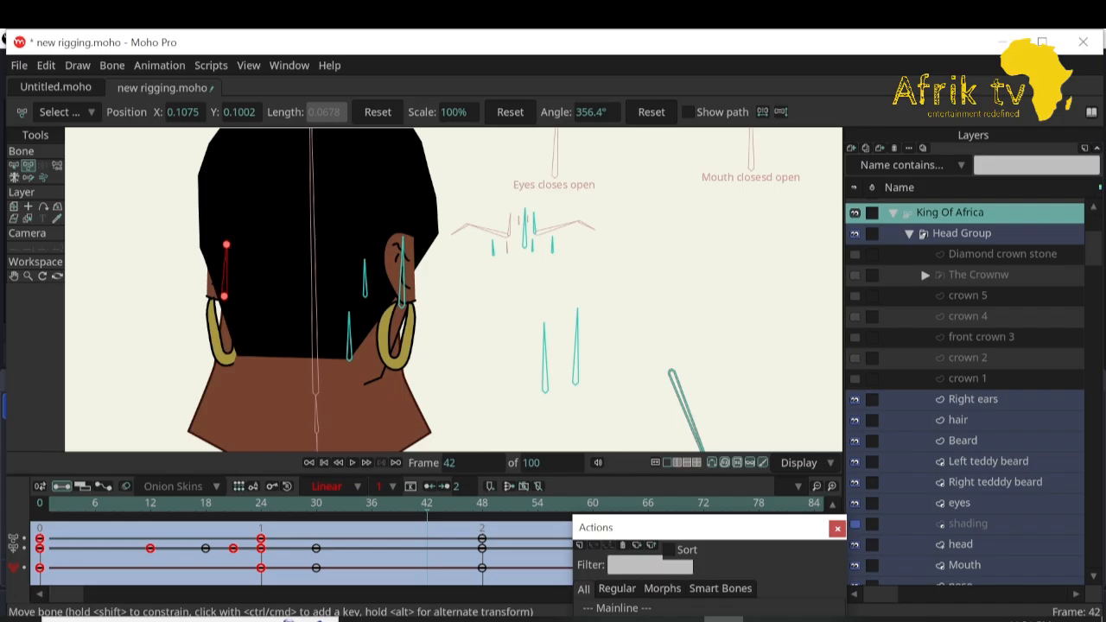
pyautogui.click(958, 420)
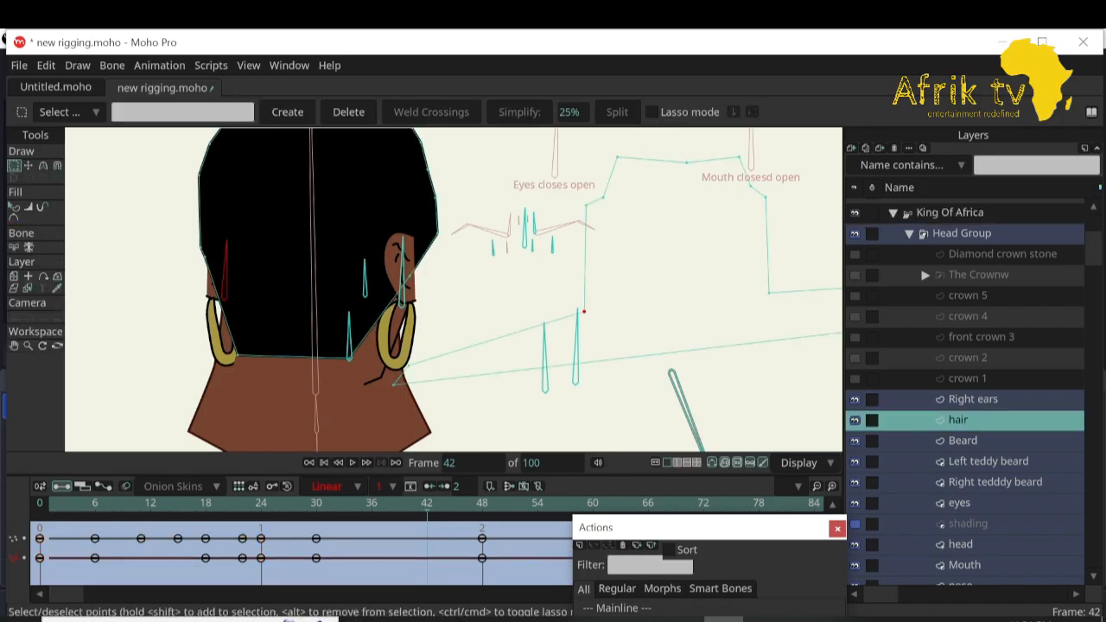
pyautogui.click(28, 165)
pyautogui.moveTo(583, 310); pyautogui.dragTo(433, 197)
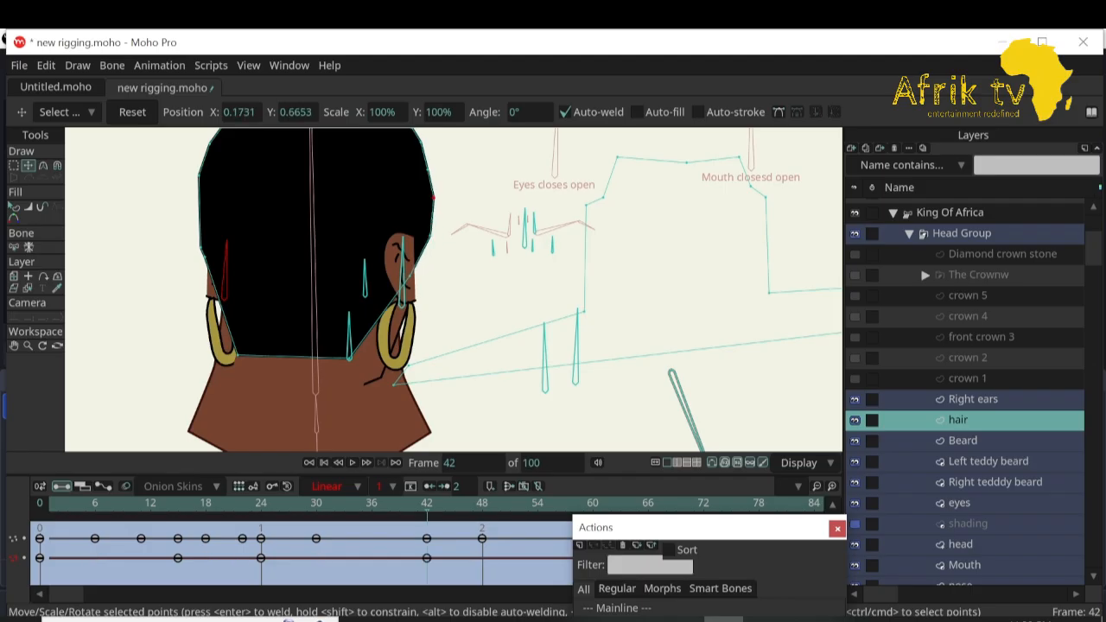
# Flip all points of the Left Ear layer horizontally at frame 42.
pyautogui.moveTo(426, 504)
pyautogui.mouseDown()
pyautogui.moveTo(482, 503)
pyautogui.moveTo(427, 503)
pyautogui.mouseUp()
pyautogui.scroll(-5, 965, 392)
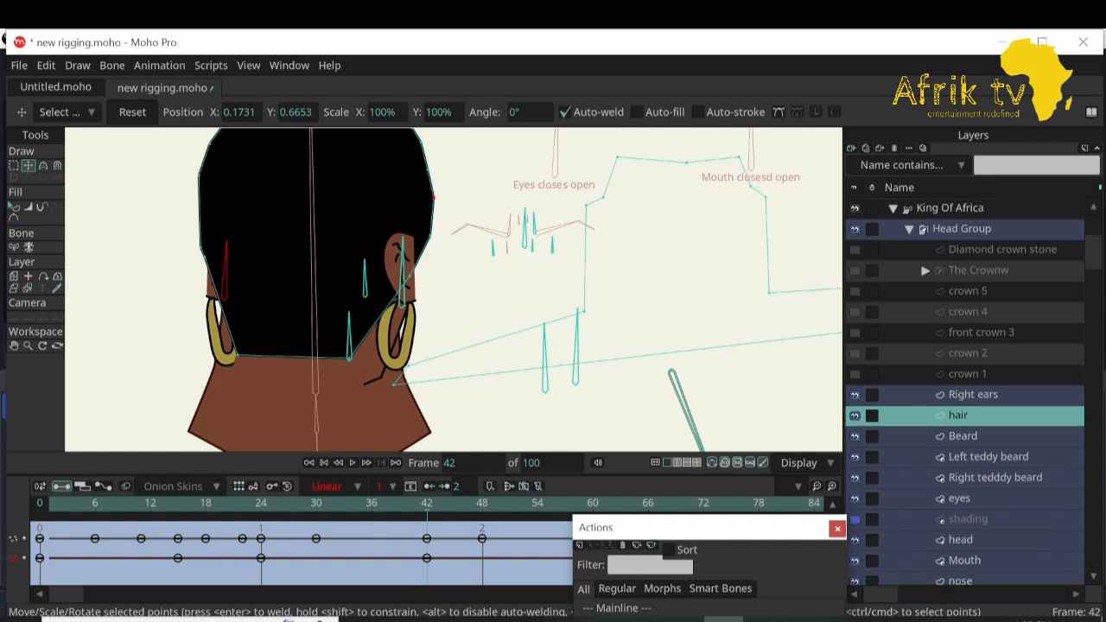
pyautogui.click(966, 473)
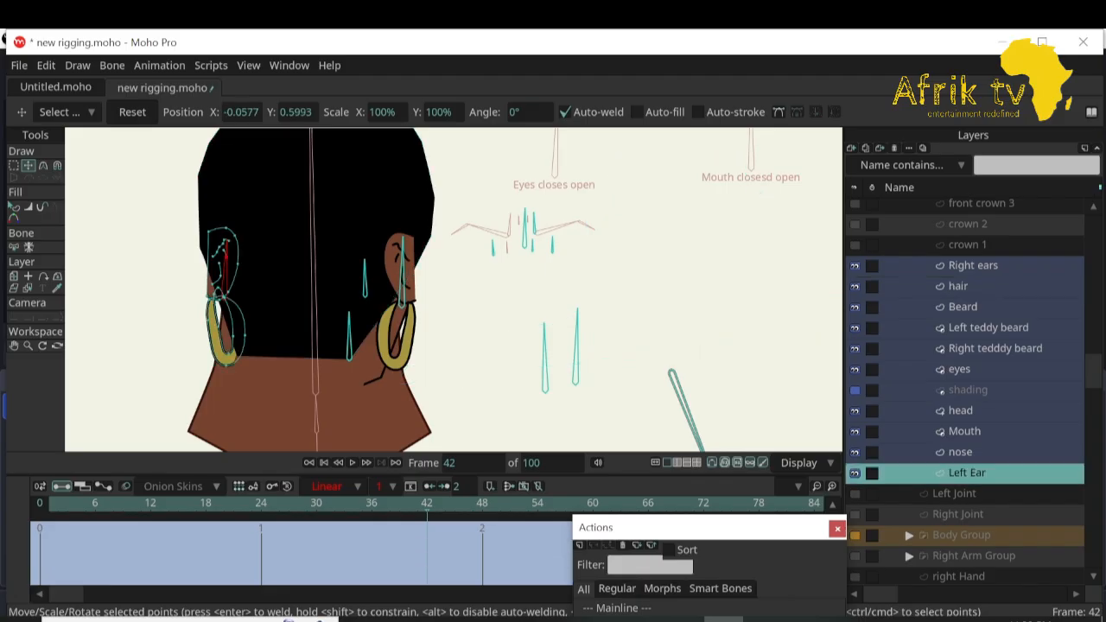
pyautogui.hotkey('ctrl', 'a')
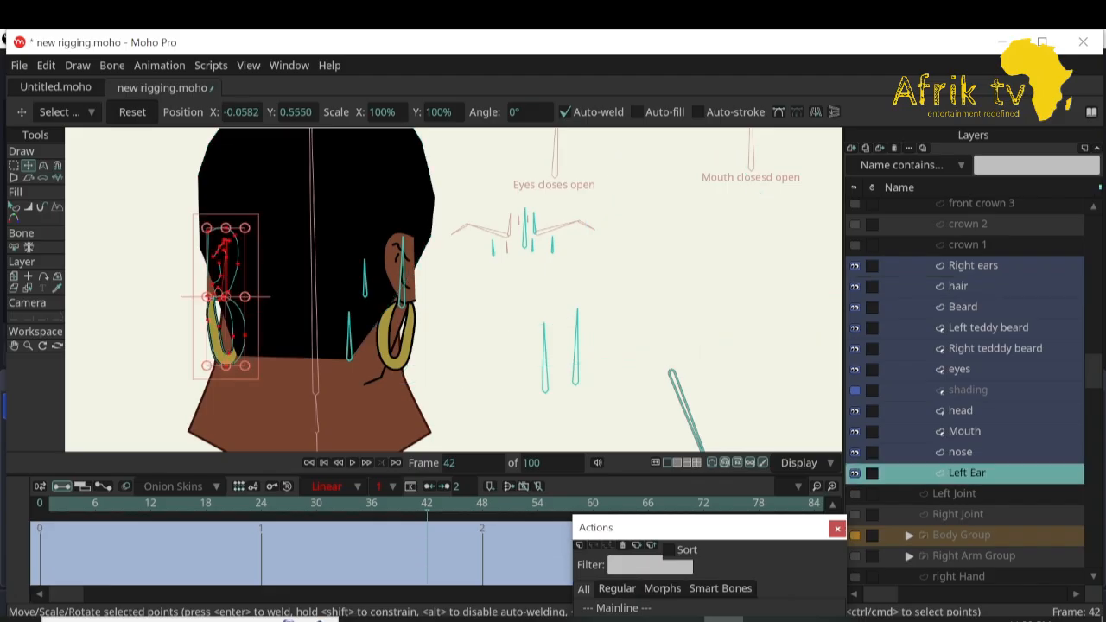
pyautogui.click(815, 112)
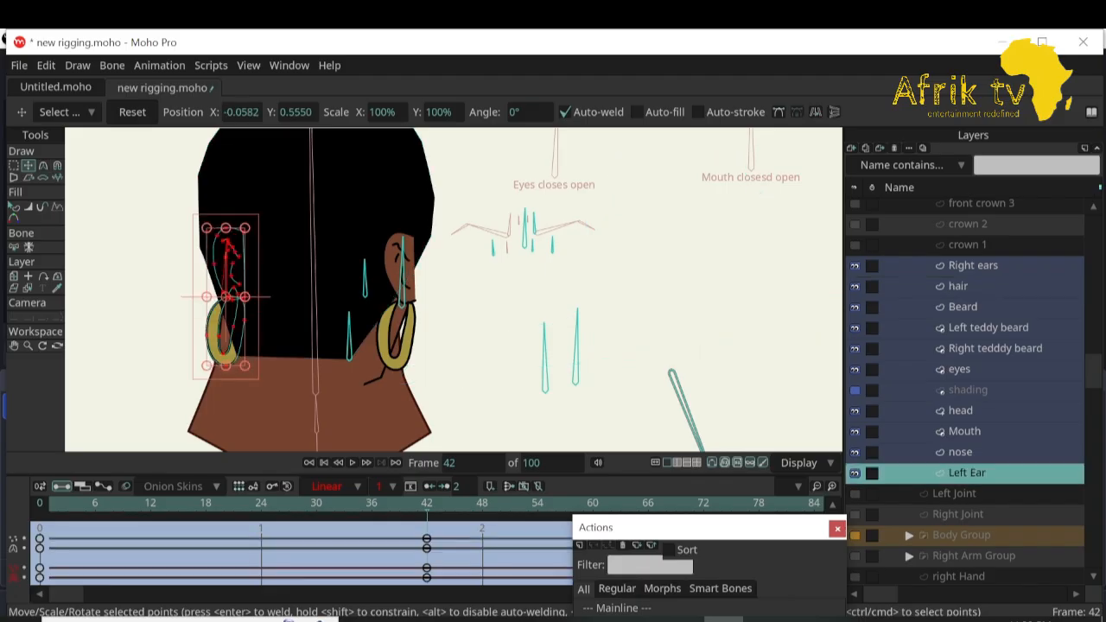
# At frame 47, flip the Right ears layer's points horizontally, then try shifting them outward and undo the shift.
pyautogui.moveTo(427, 504); pyautogui.dragTo(472, 510)
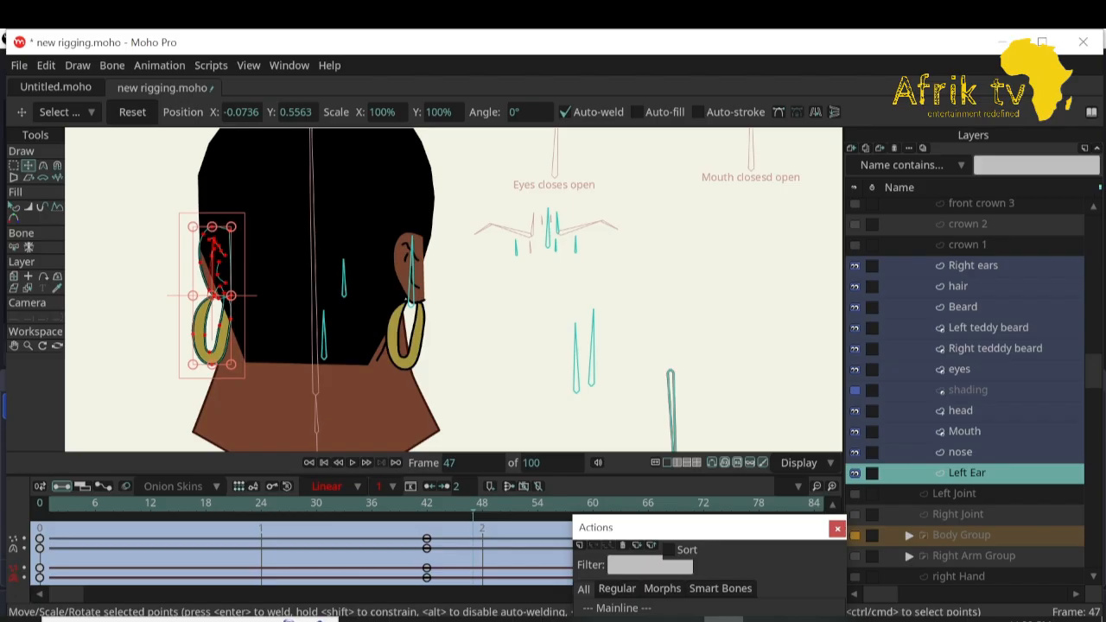
pyautogui.scroll(2, 967, 388)
pyautogui.click(972, 306)
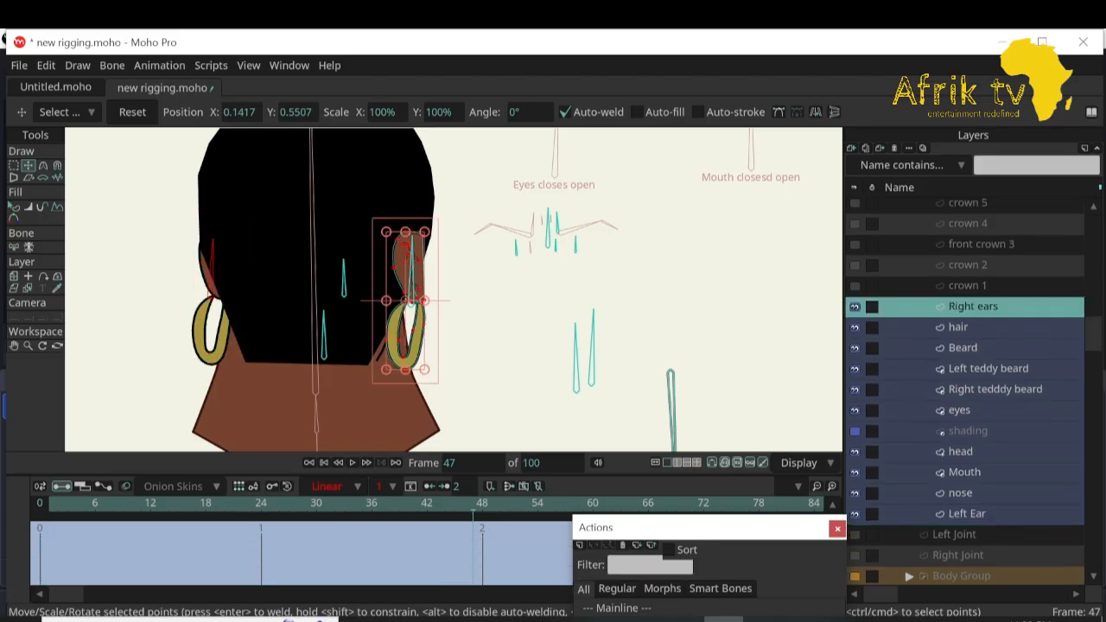
pyautogui.click(815, 112)
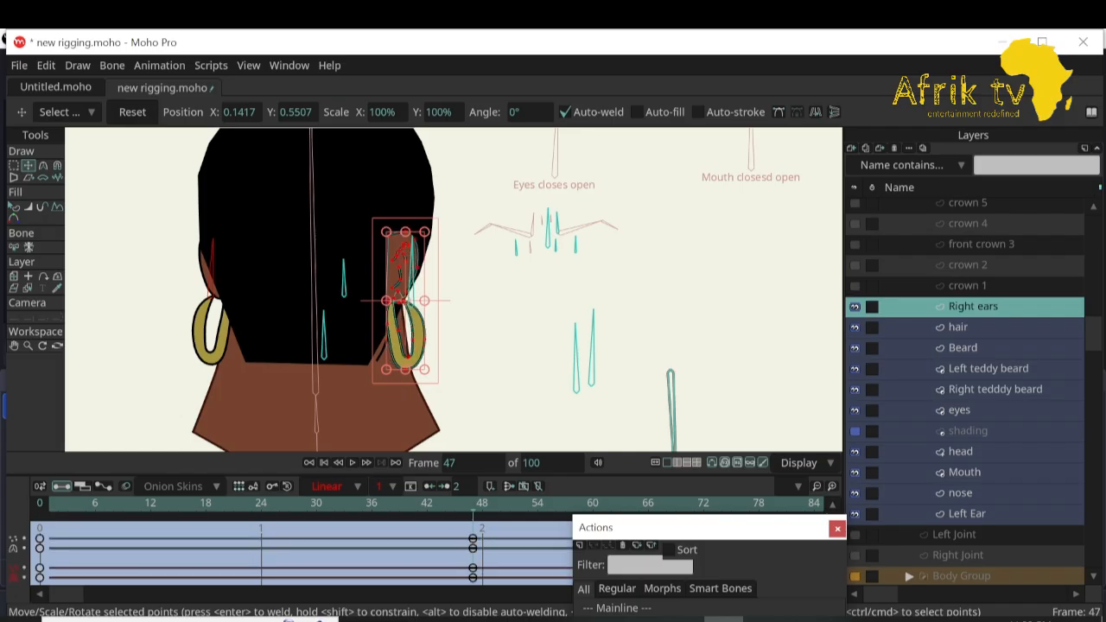
pyautogui.moveTo(405, 285); pyautogui.dragTo(424, 285)
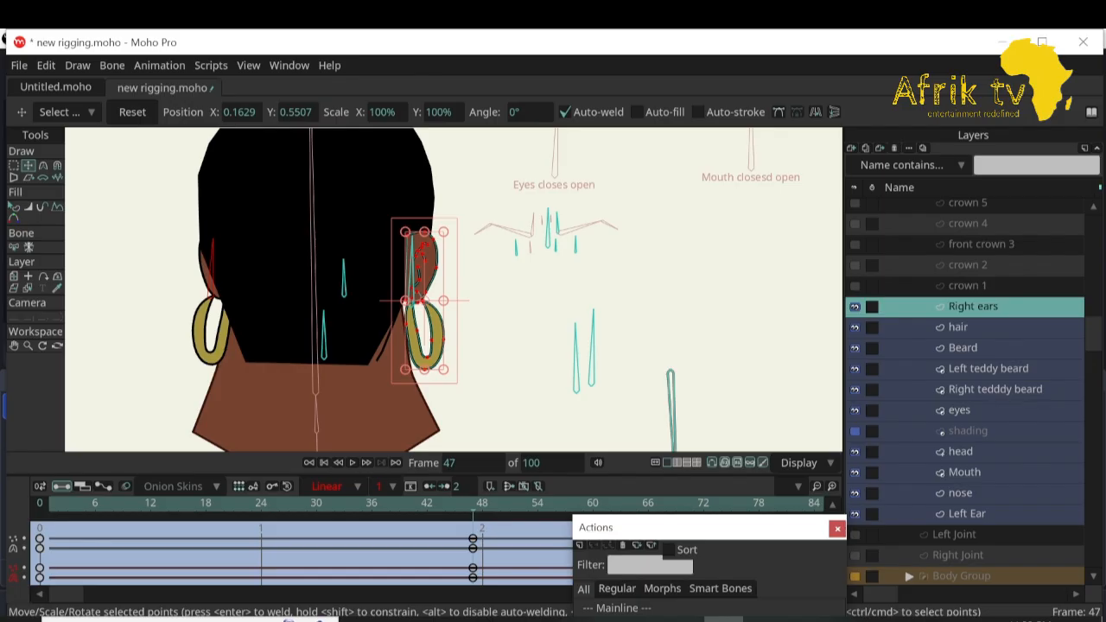
pyautogui.hotkey('ctrl', 'z')
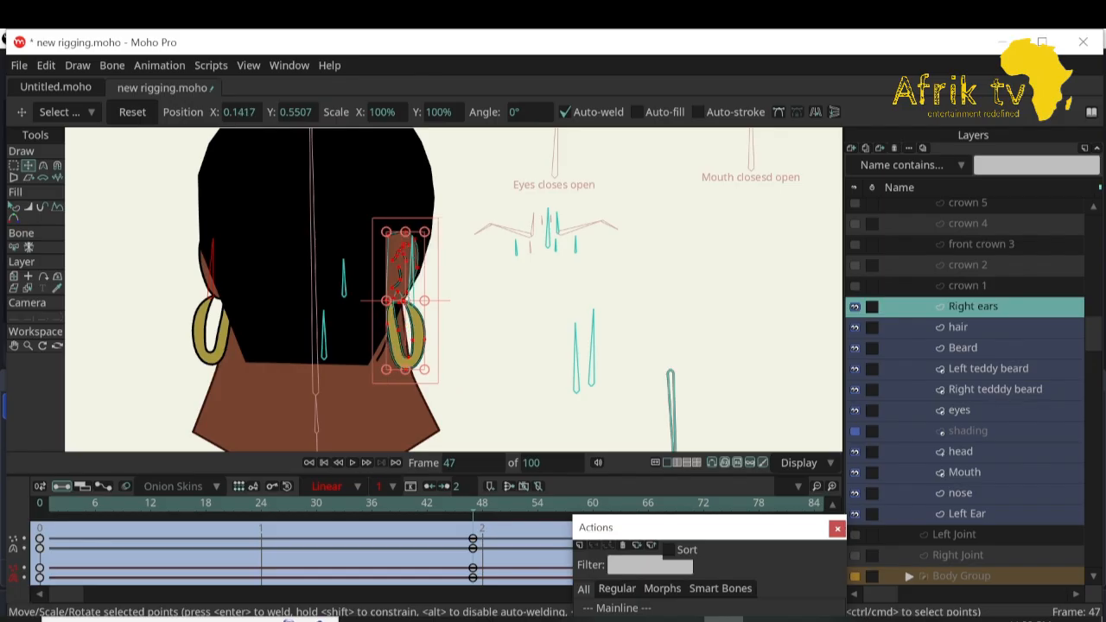
# At frame 47, move the right ear's bone outward to the hair edge and place the Right ears layer directly below the head layer.
pyautogui.scroll(3, 964, 388)
pyautogui.click(949, 229)
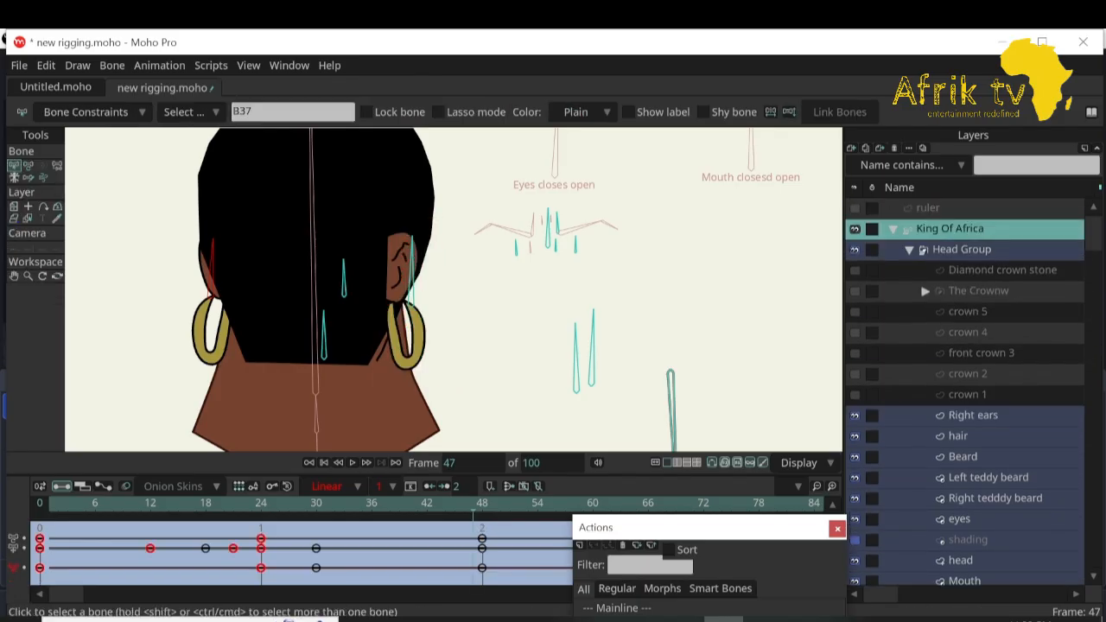
pyautogui.click(28, 164)
pyautogui.click(411, 286)
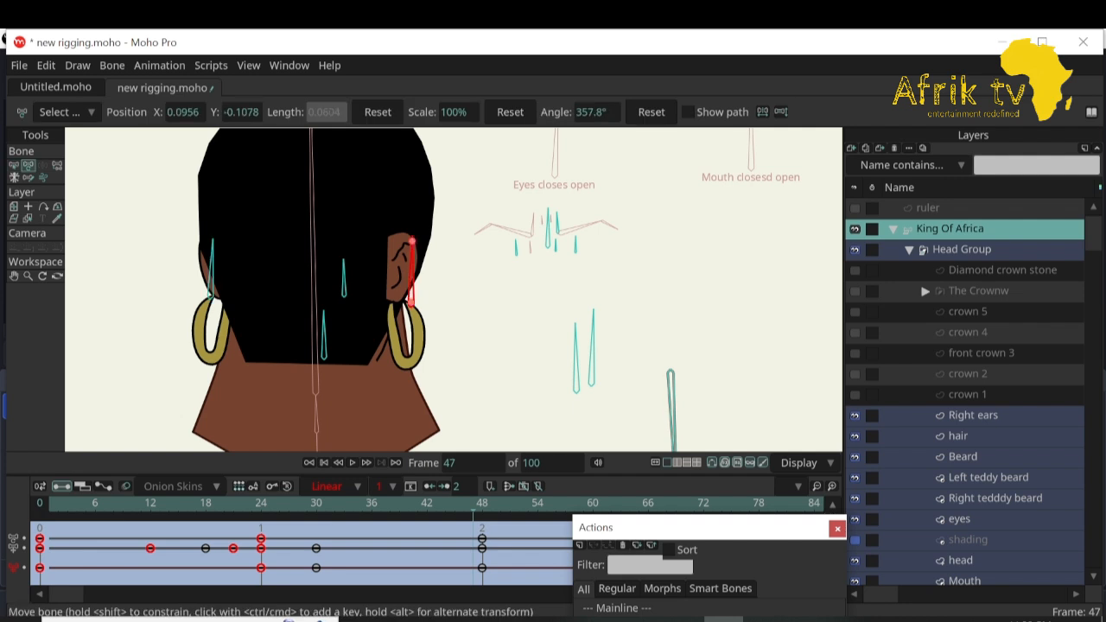
pyautogui.moveTo(412, 286); pyautogui.dragTo(426, 277)
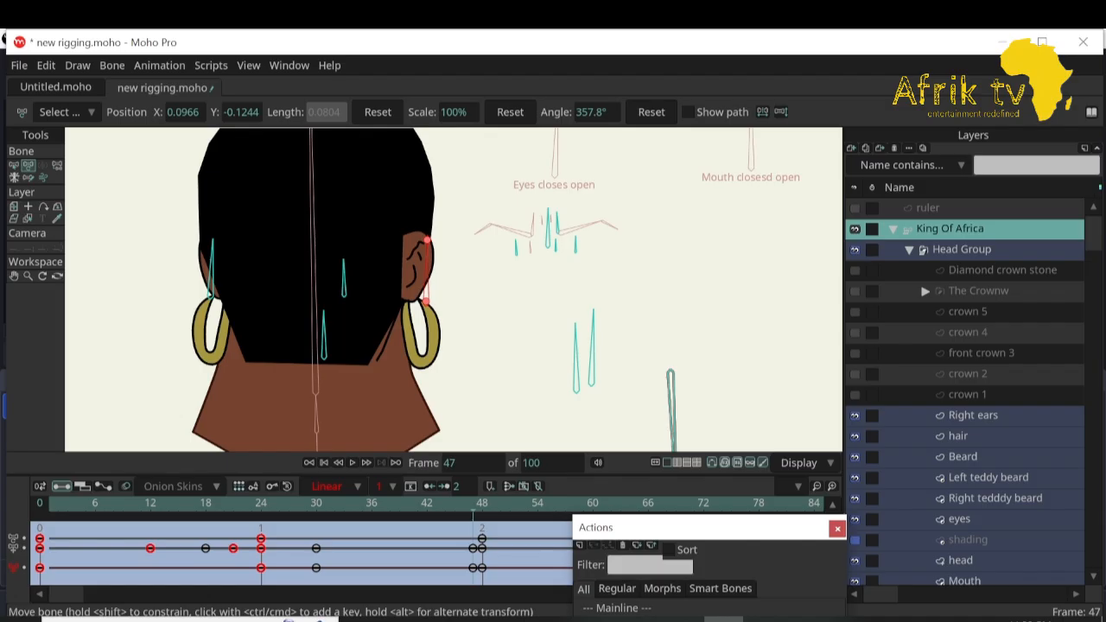
pyautogui.moveTo(972, 416); pyautogui.dragTo(973, 570)
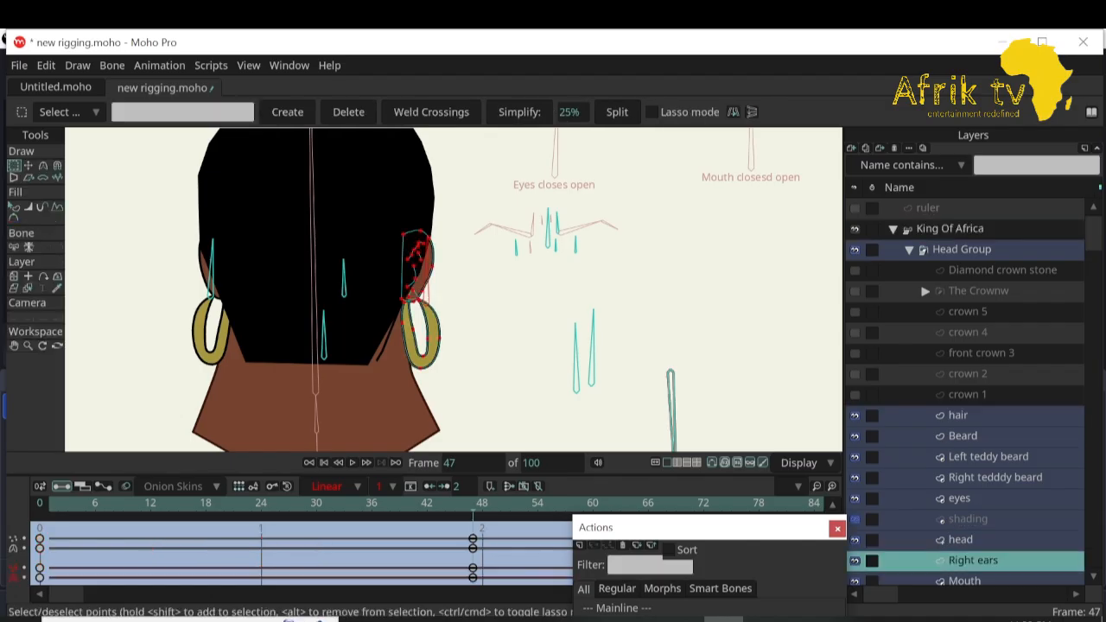
# At frame 47, move the left ear's bone outward past the hair and nudge the right ear's bone outward to match.
pyautogui.click(949, 229)
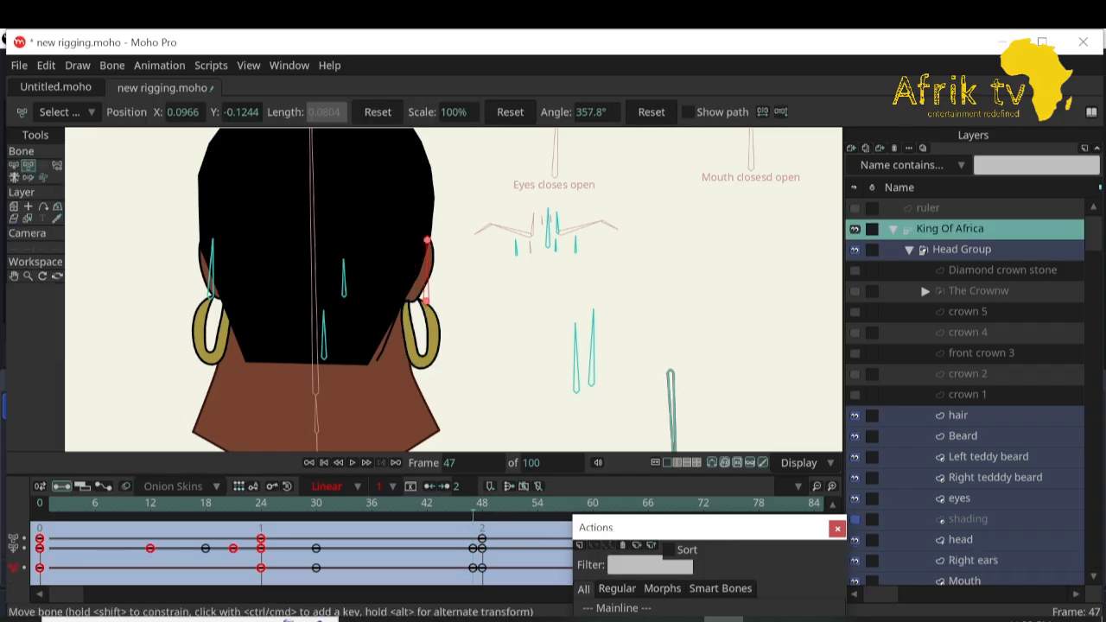
pyautogui.click(211, 270)
pyautogui.moveTo(211, 270); pyautogui.dragTo(202, 271)
pyautogui.hotkey('ctrl', 'z')
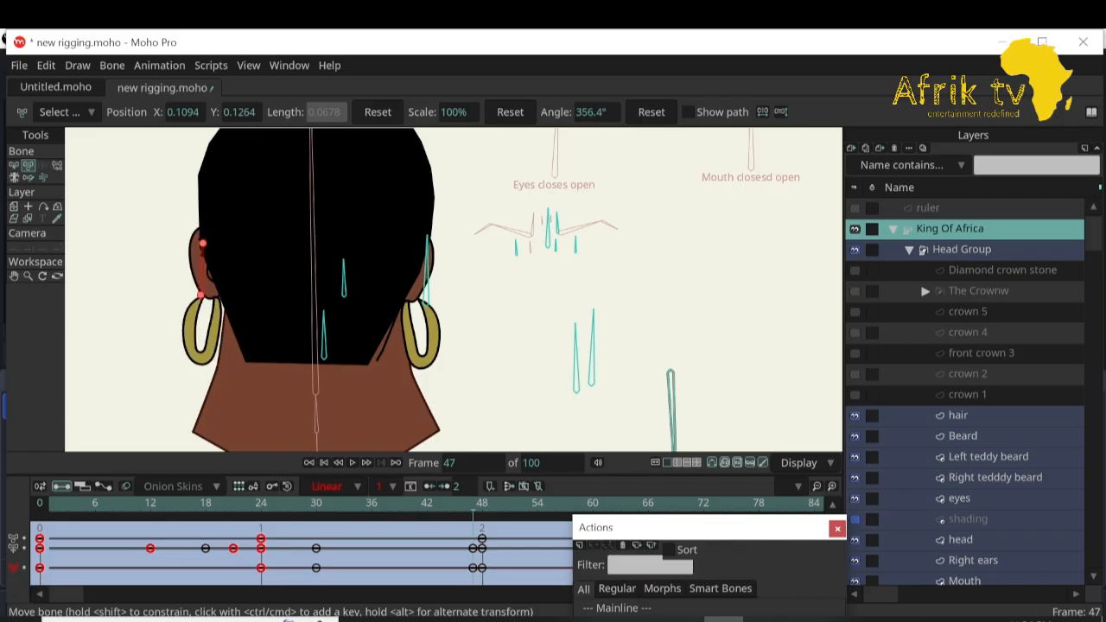
pyautogui.click(426, 270)
pyautogui.moveTo(426, 269); pyautogui.dragTo(430, 273)
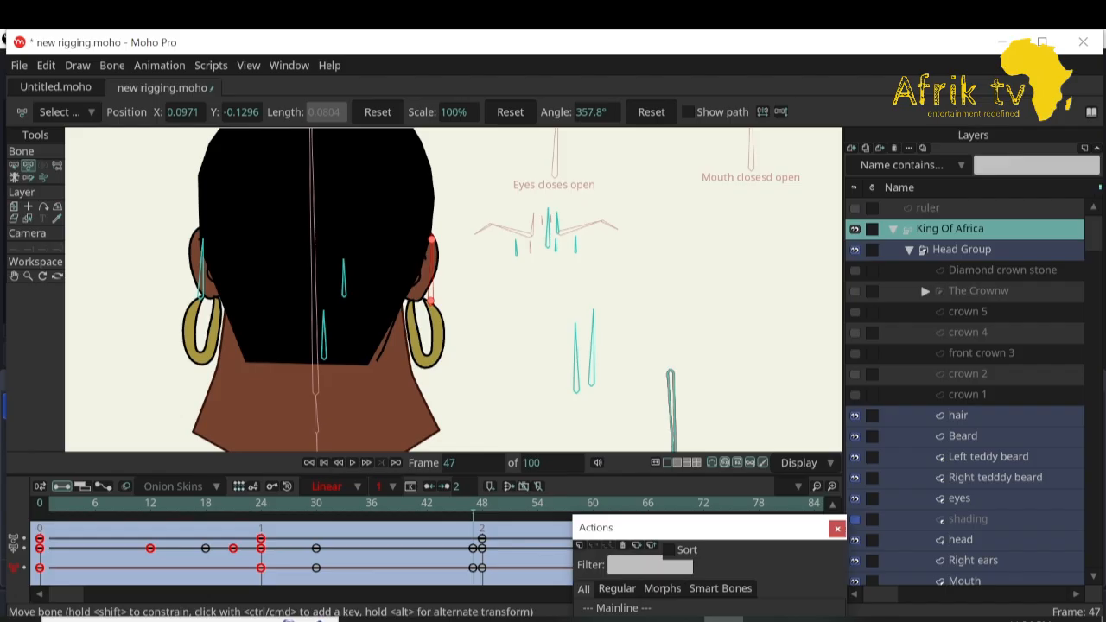
# On the Right ears layer at frame 47, set the line width of the lower inner ear crease to 0%.
pyautogui.click(972, 559)
pyautogui.click(14, 207)
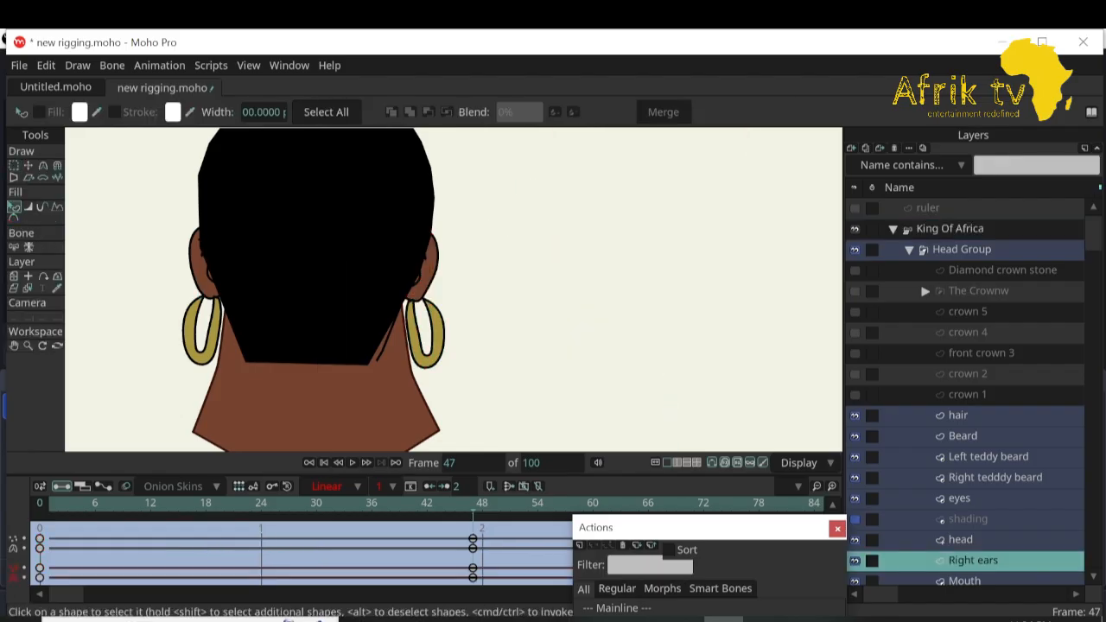
pyautogui.click(28, 345)
pyautogui.moveTo(367, 246); pyautogui.dragTo(484, 246)
pyautogui.click(14, 207)
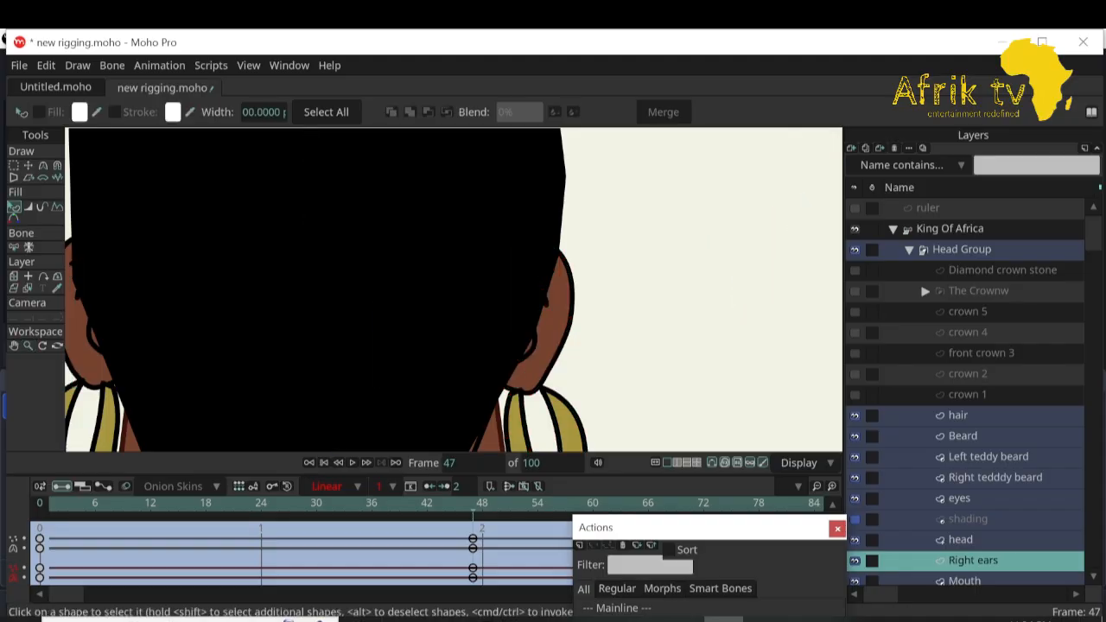
pyautogui.click(14, 345)
pyautogui.moveTo(293, 289); pyautogui.dragTo(343, 284)
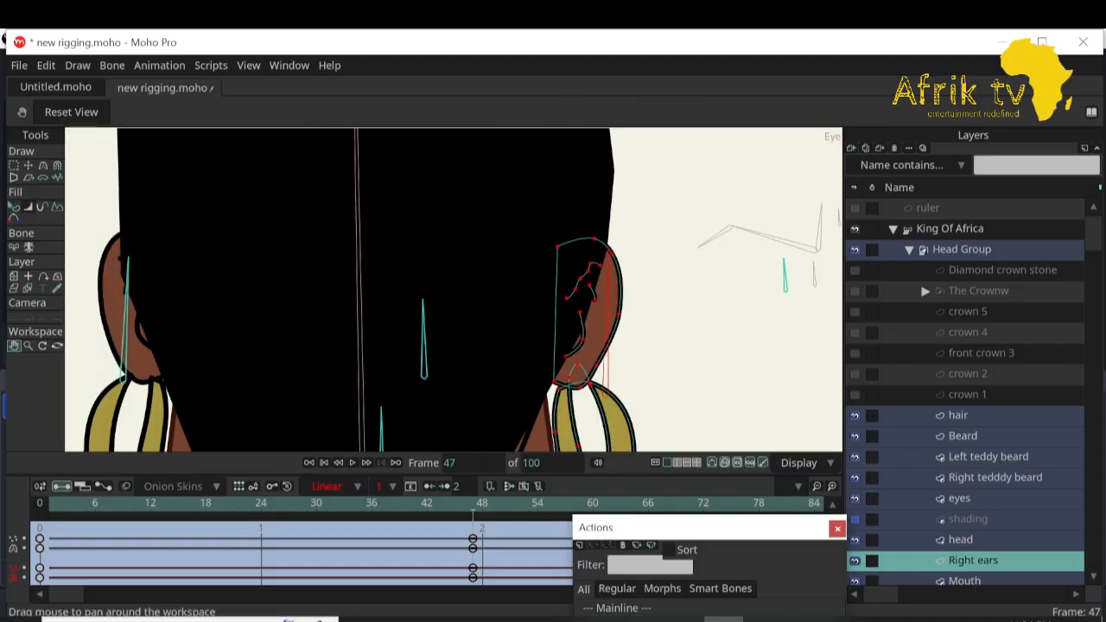
pyautogui.click(14, 208)
pyautogui.click(28, 165)
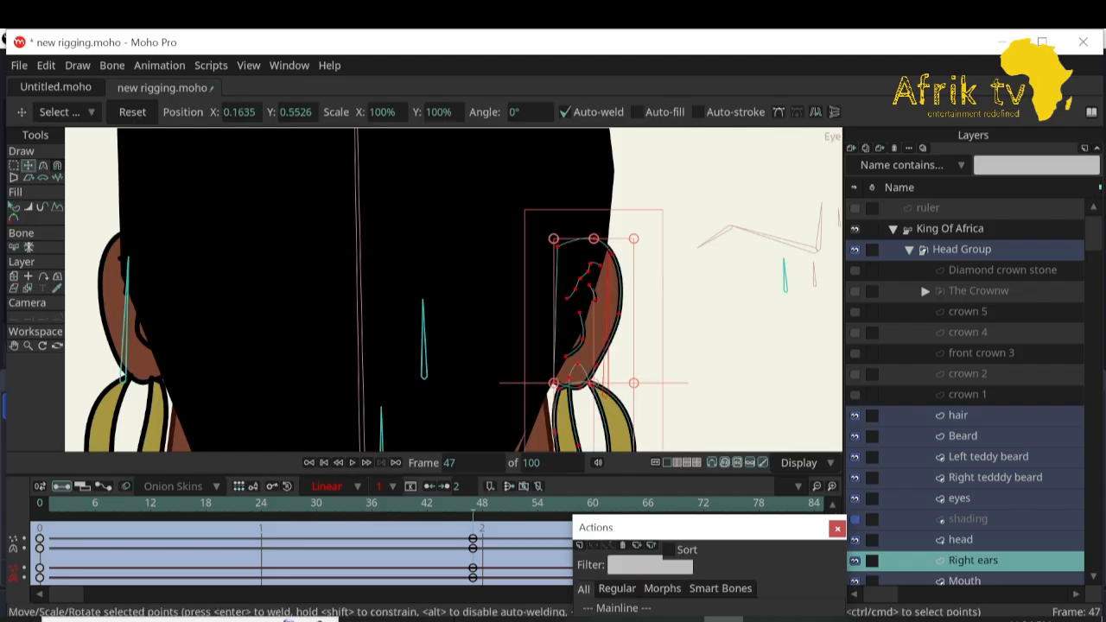
pyautogui.click(581, 332)
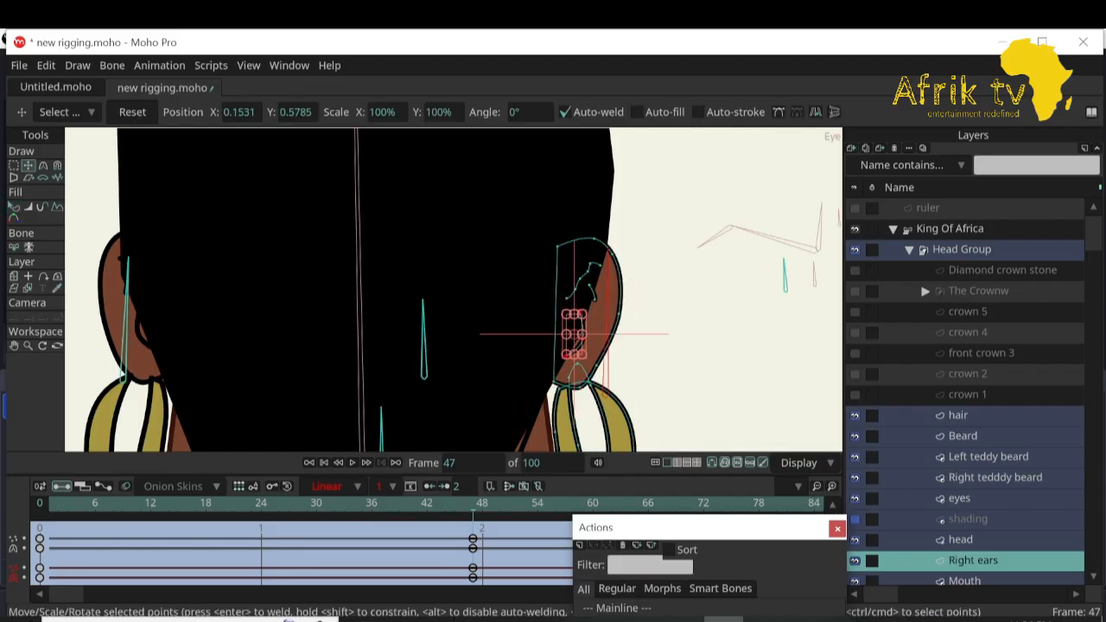
pyautogui.click(28, 207)
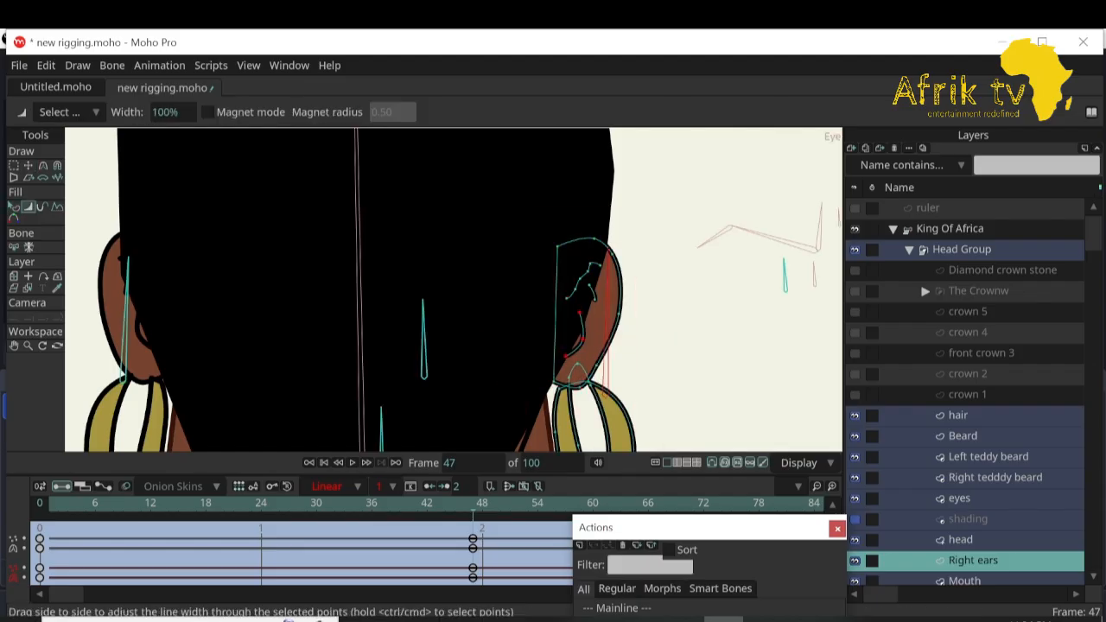
pyautogui.moveTo(581, 332); pyautogui.dragTo(484, 333)
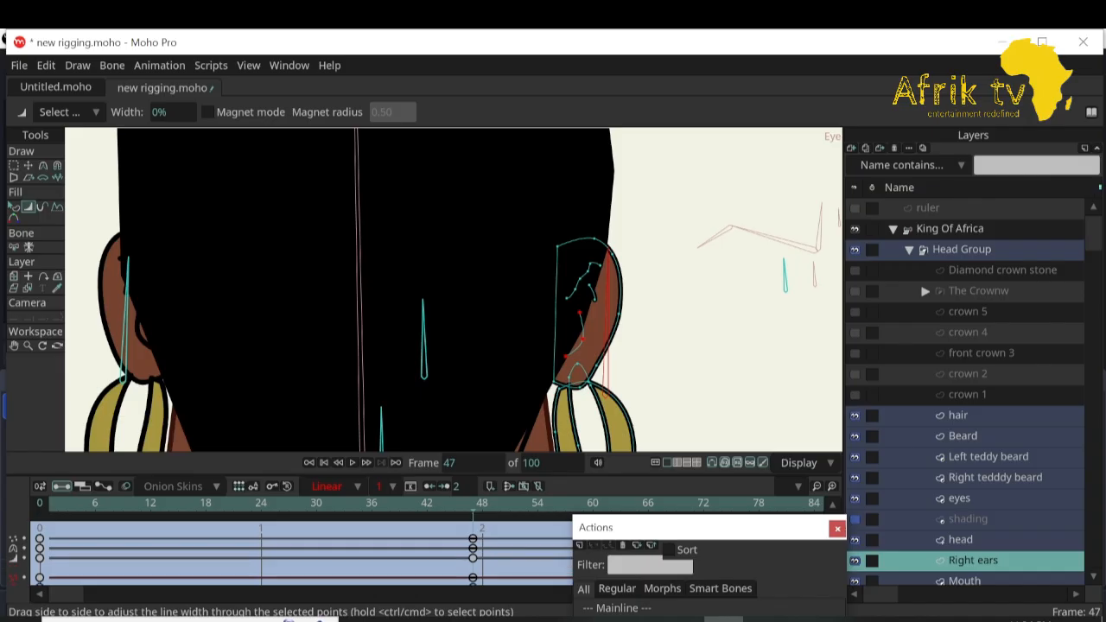
pyautogui.scroll(-4, 967, 517)
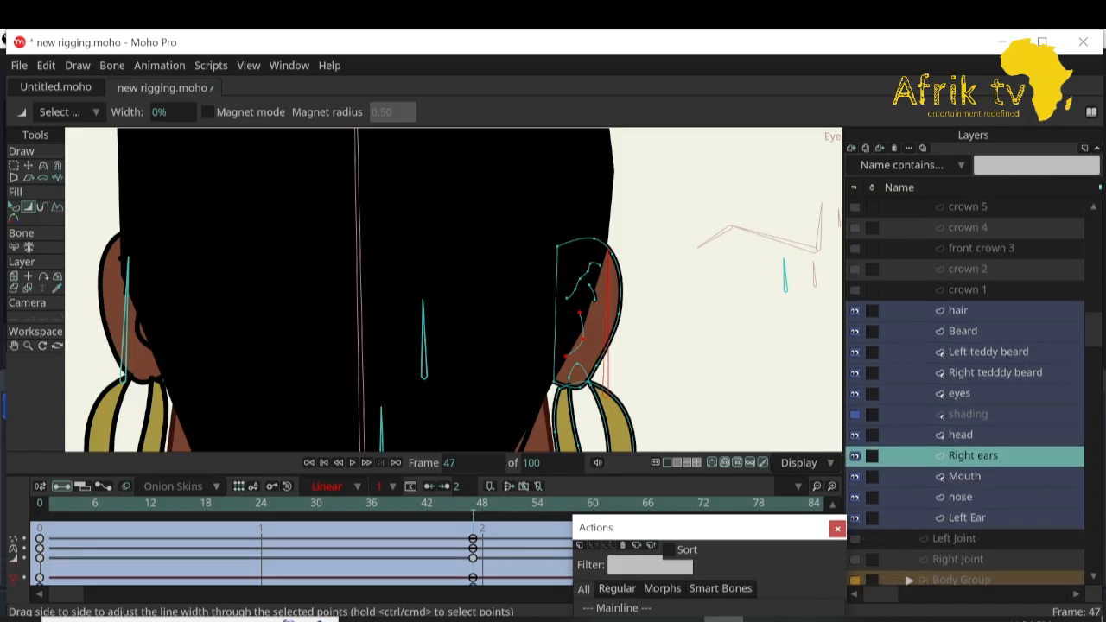
# On the Left Ear layer at frame 47, set the line width of the lower inner ear crease to 0%.
pyautogui.click(966, 517)
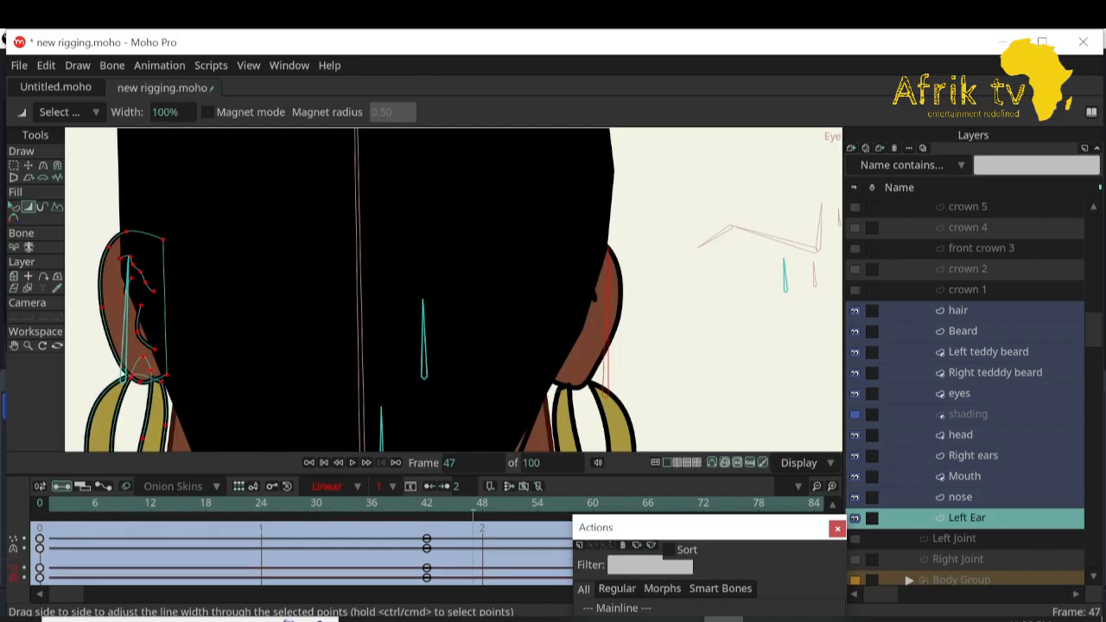
pyautogui.press('t')
pyautogui.press('Return')
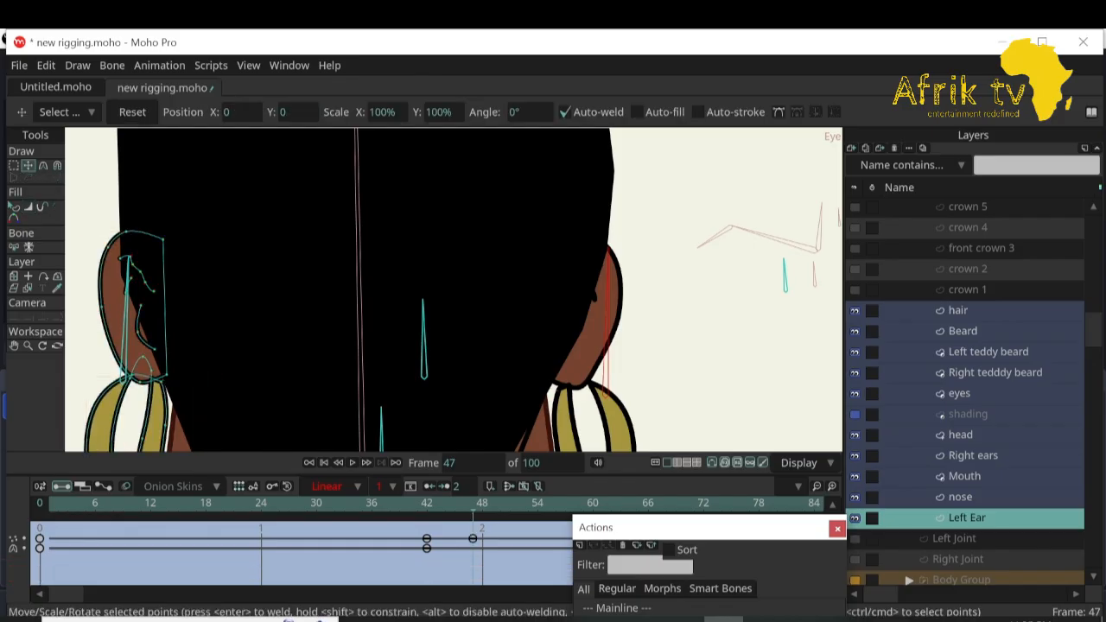
pyautogui.press('w')
pyautogui.moveTo(139, 331)
pyautogui.mouseDown()
pyautogui.moveTo(109, 331)
pyautogui.moveTo(136, 349)
pyautogui.mouseUp()
pyautogui.moveTo(141, 305); pyautogui.dragTo(122, 305)
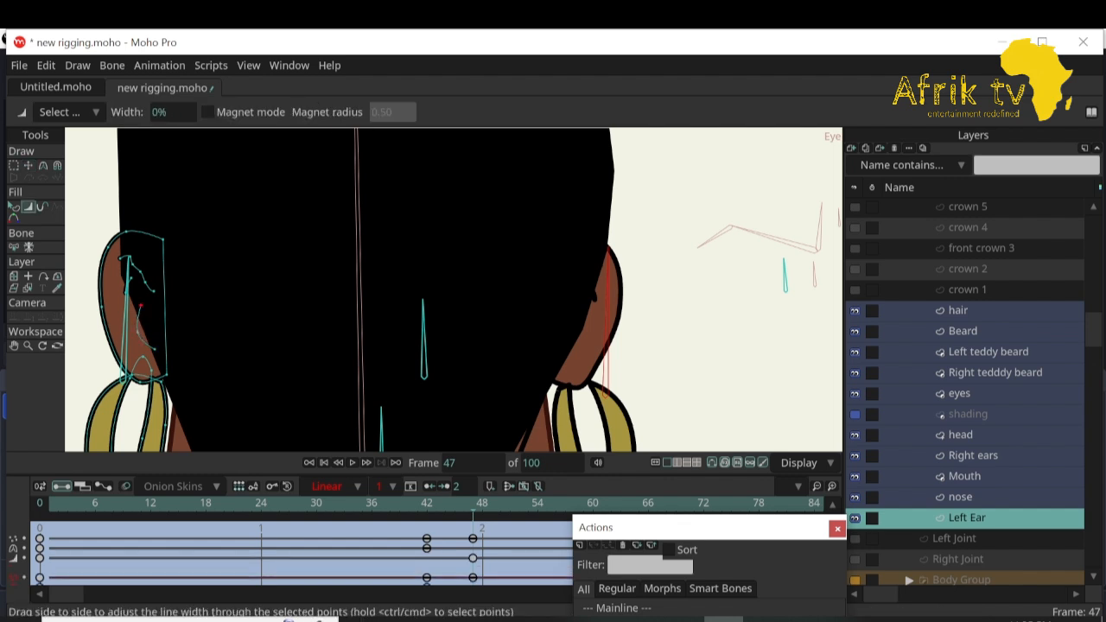
pyautogui.press('q')
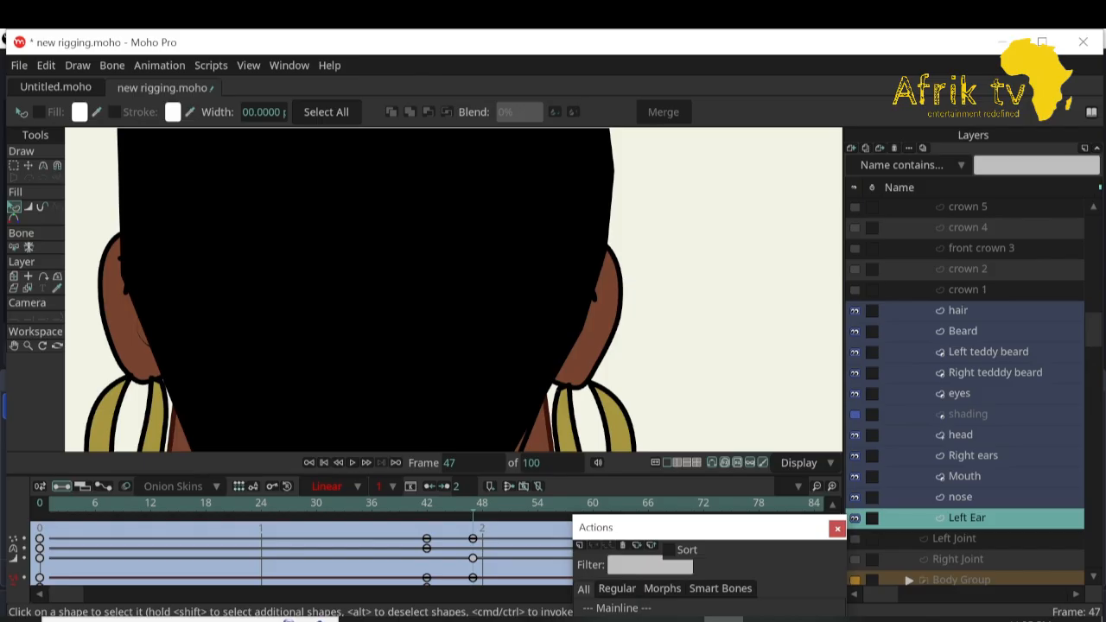
# Set all keyframes of the Left Ear layer to linear interpolation.
pyautogui.click(28, 345)
pyautogui.moveTo(364, 331); pyautogui.dragTo(298, 340)
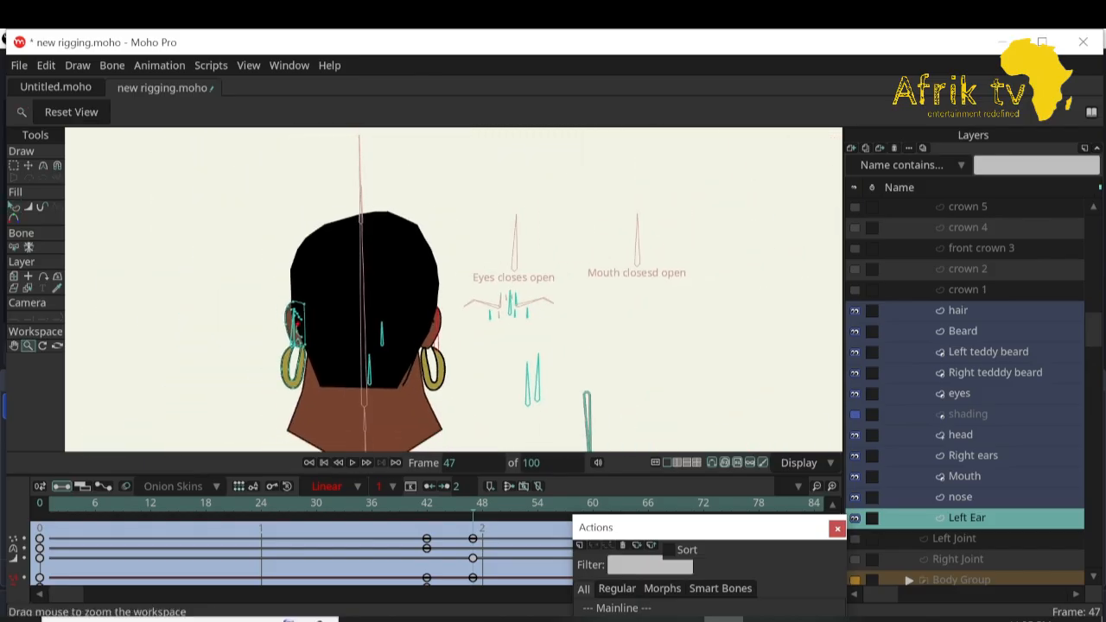
pyautogui.moveTo(400, 354); pyautogui.dragTo(348, 356)
pyautogui.moveTo(505, 524); pyautogui.dragTo(10, 602)
pyautogui.rightClick(427, 539)
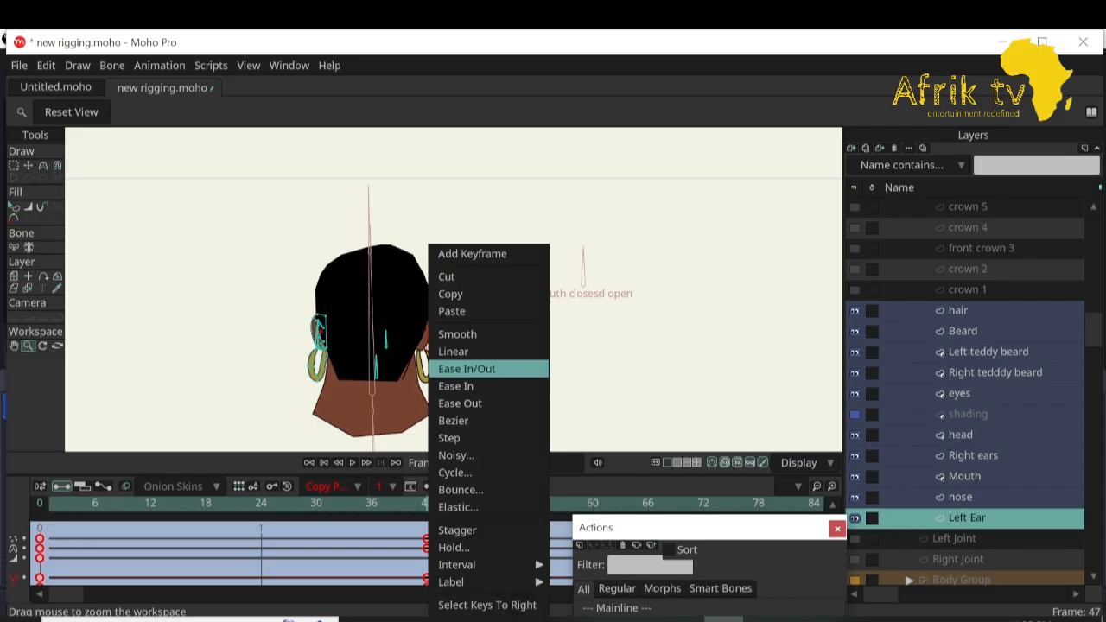
pyautogui.click(453, 350)
# Set all keyframes of the nose layer to linear interpolation.
pyautogui.click(960, 496)
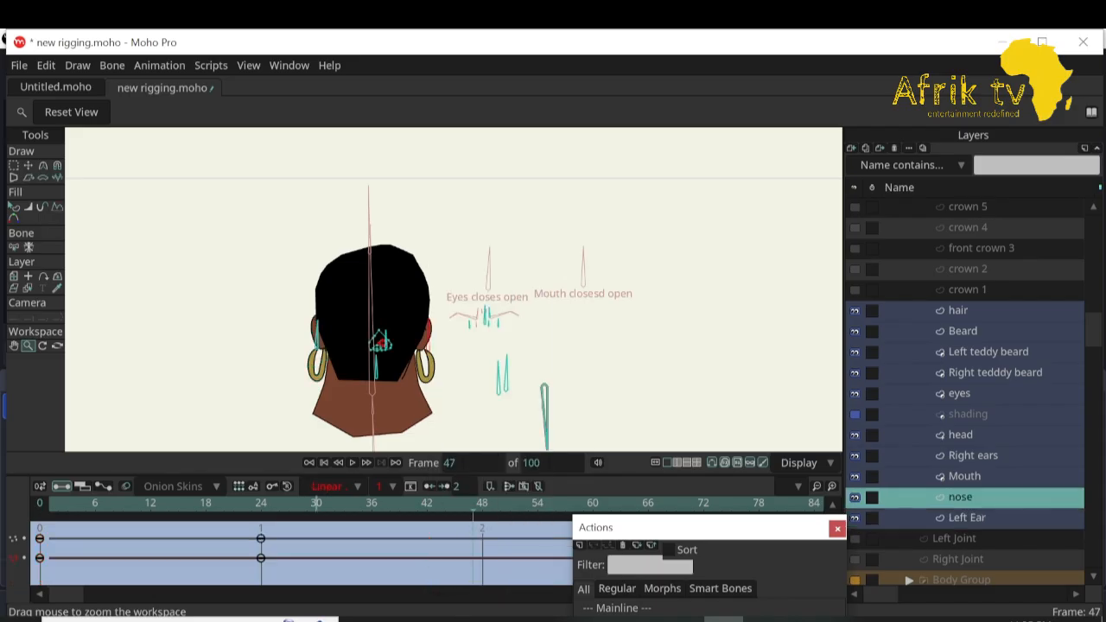
pyautogui.moveTo(242, 540); pyautogui.dragTo(40, 602)
pyautogui.moveTo(285, 526); pyautogui.dragTo(36, 575)
pyautogui.rightClick(261, 539)
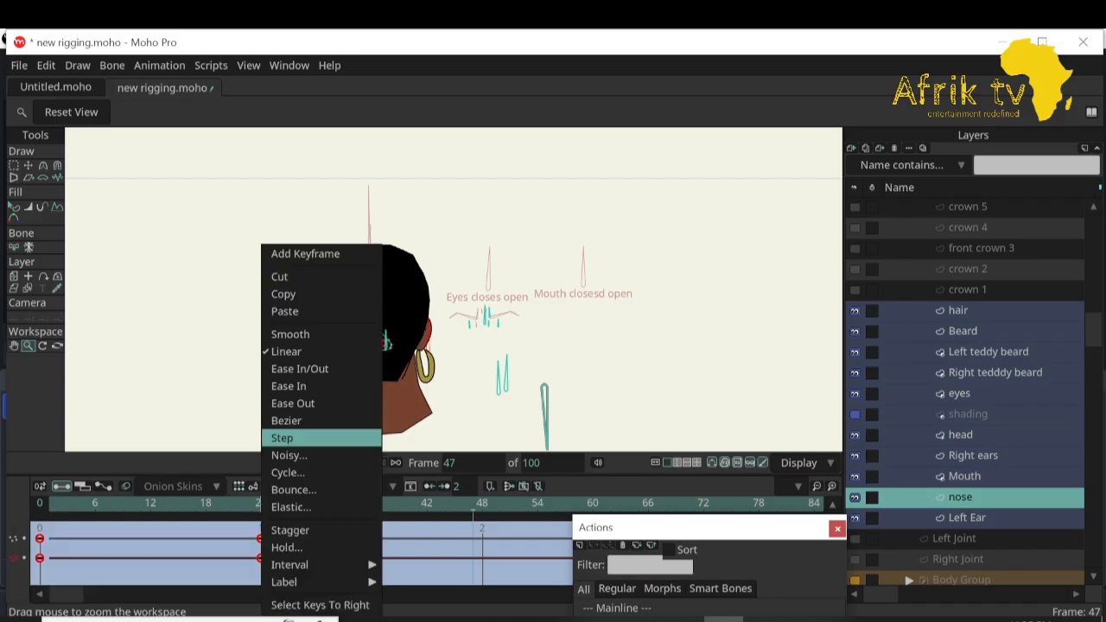
pyautogui.click(288, 351)
# Check the Mouth layer for keyframes and set all keyframes of the Right ears layer to linear interpolation.
pyautogui.click(964, 476)
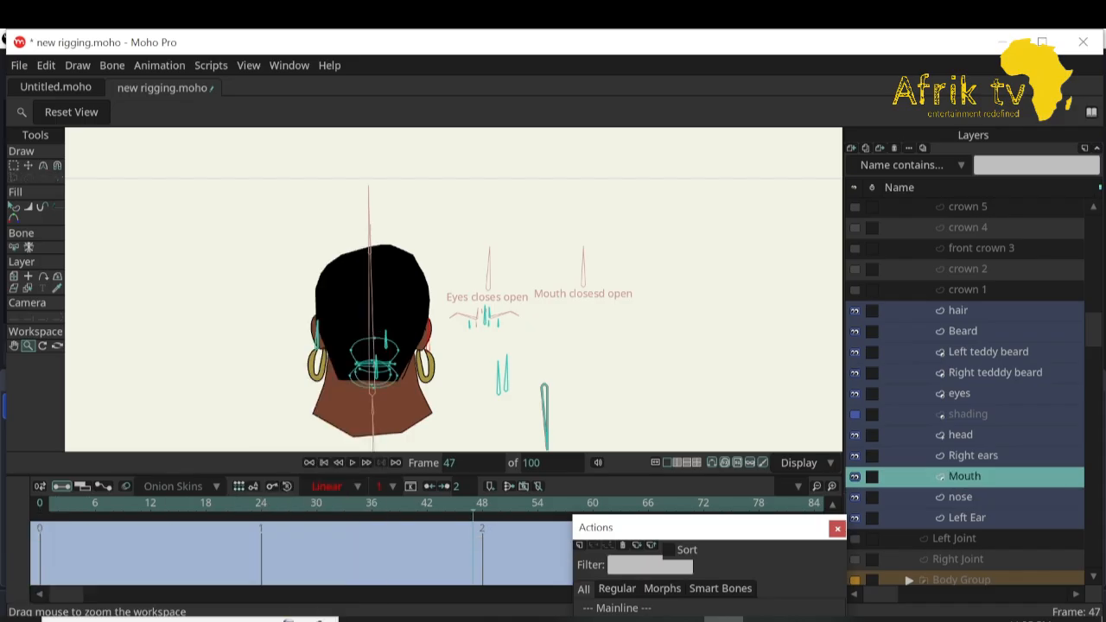
pyautogui.click(973, 455)
pyautogui.moveTo(509, 515); pyautogui.dragTo(24, 603)
pyautogui.rightClick(472, 539)
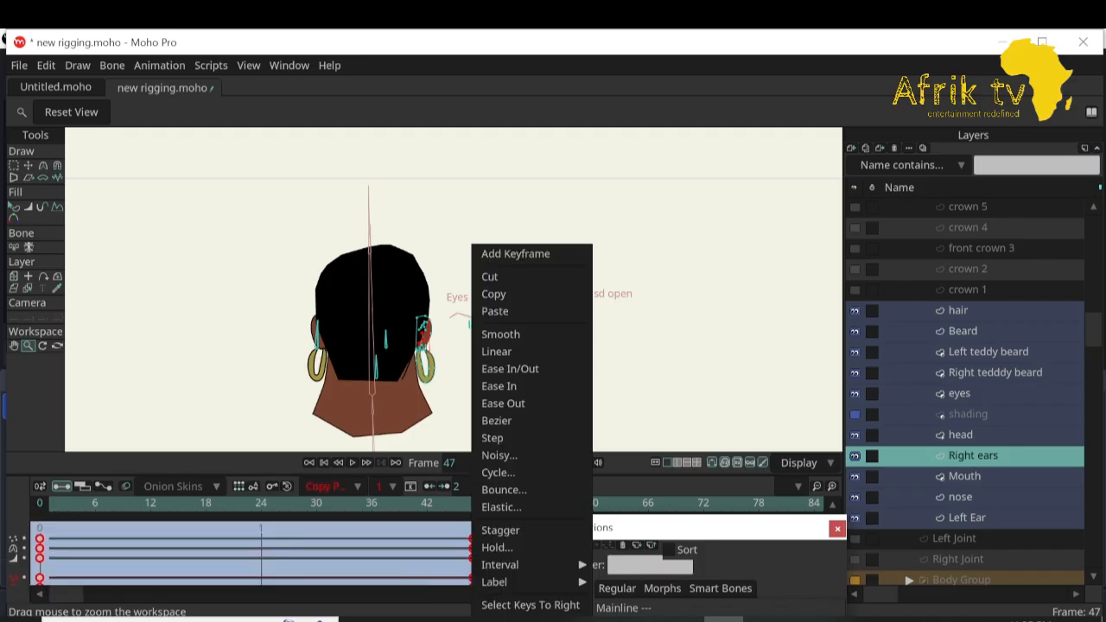
pyautogui.click(496, 352)
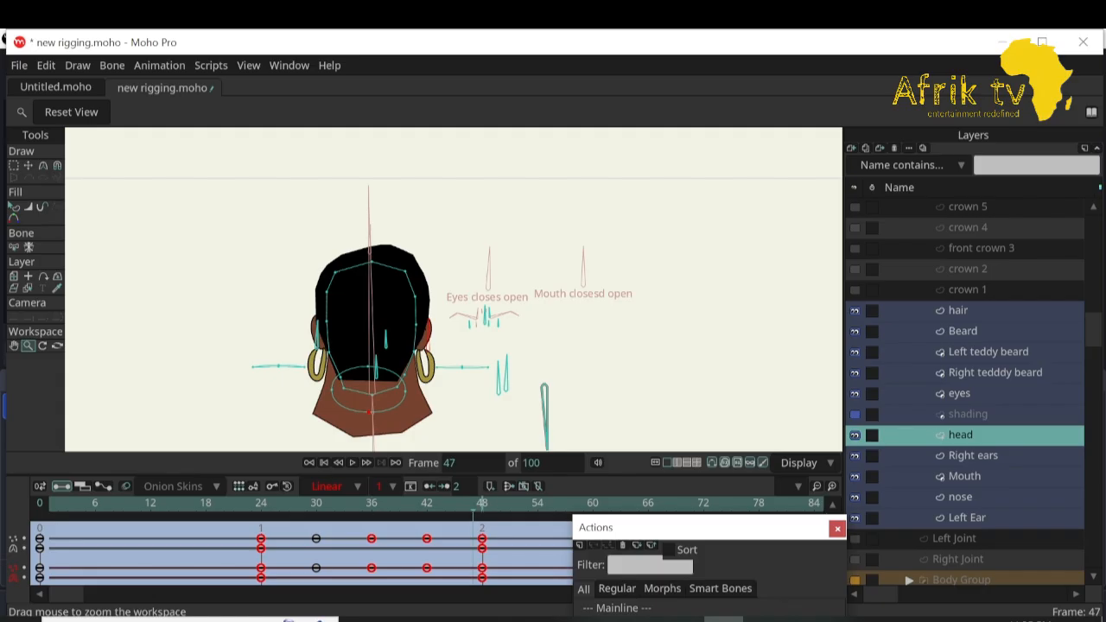
# Set all keyframes of the head layer to linear interpolation.
pyautogui.moveTo(504, 530); pyautogui.dragTo(36, 602)
pyautogui.rightClick(316, 538)
pyautogui.click(357, 352)
# Check the shading and eyes layers for keyframes and set the Right tedddy beard layer's keyframes to linear interpolation.
pyautogui.click(967, 415)
pyautogui.click(959, 393)
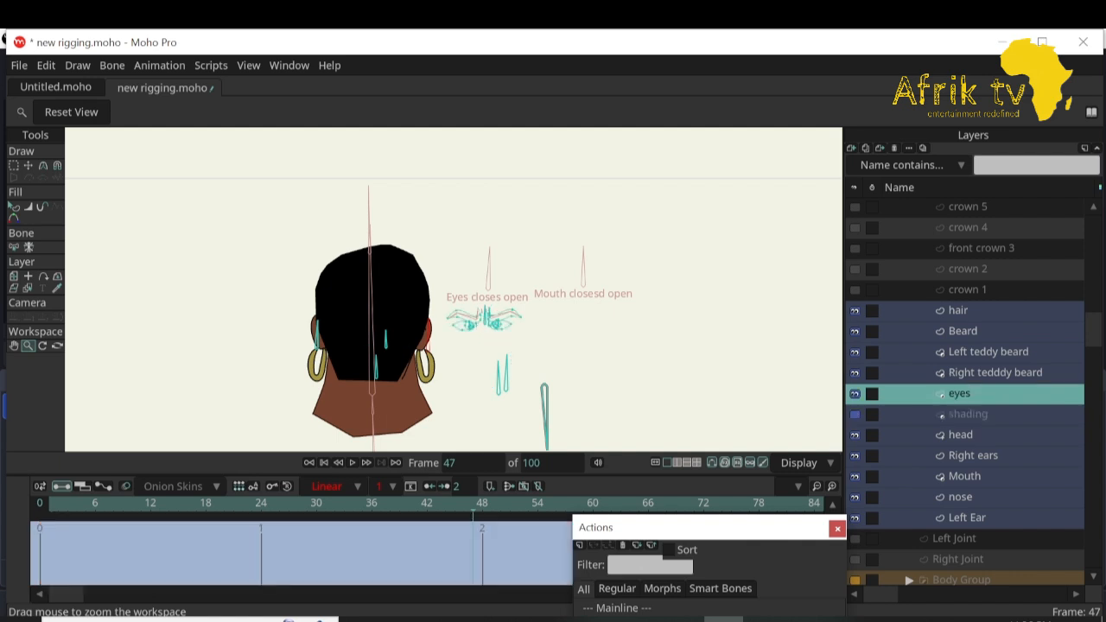
pyautogui.click(993, 372)
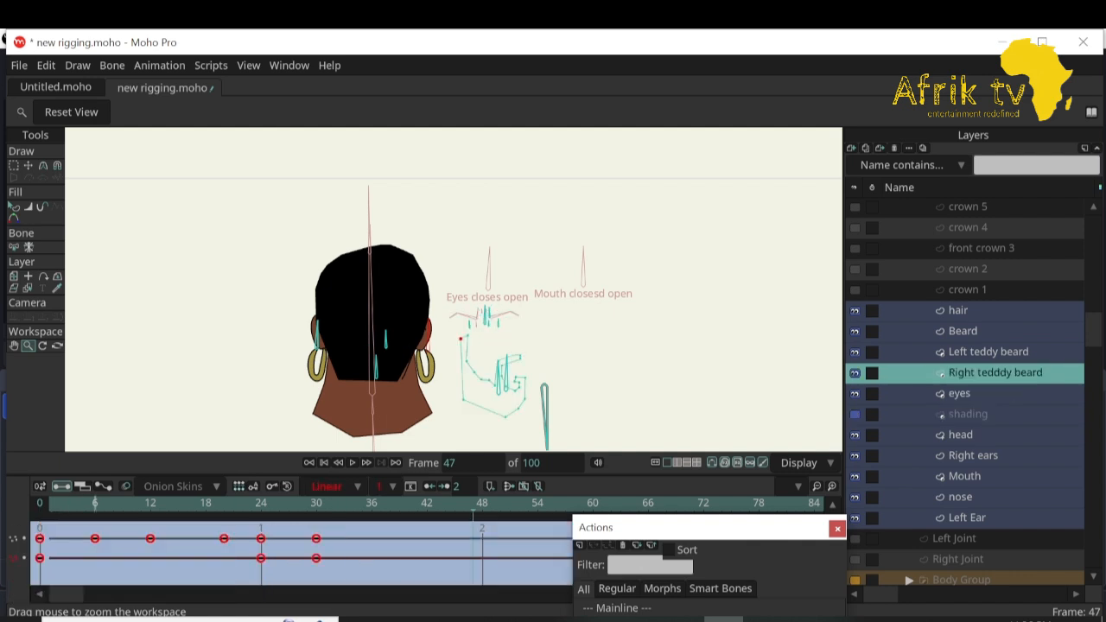
pyautogui.rightClick(95, 538)
pyautogui.click(121, 351)
# Check the Left teddy beard layer and set all keyframes of the Beard layer to linear interpolation.
pyautogui.click(987, 352)
pyautogui.click(962, 331)
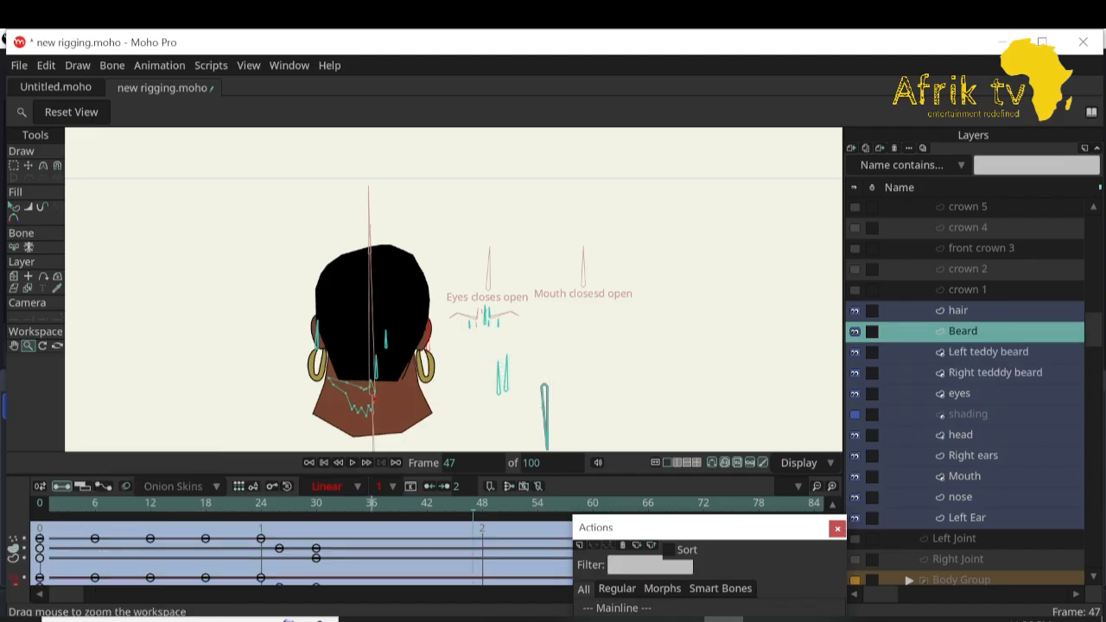
pyautogui.moveTo(353, 526); pyautogui.dragTo(15, 604)
pyautogui.rightClick(95, 538)
pyautogui.click(121, 352)
# Set all keyframes of the hair layer to linear interpolation.
pyautogui.click(957, 310)
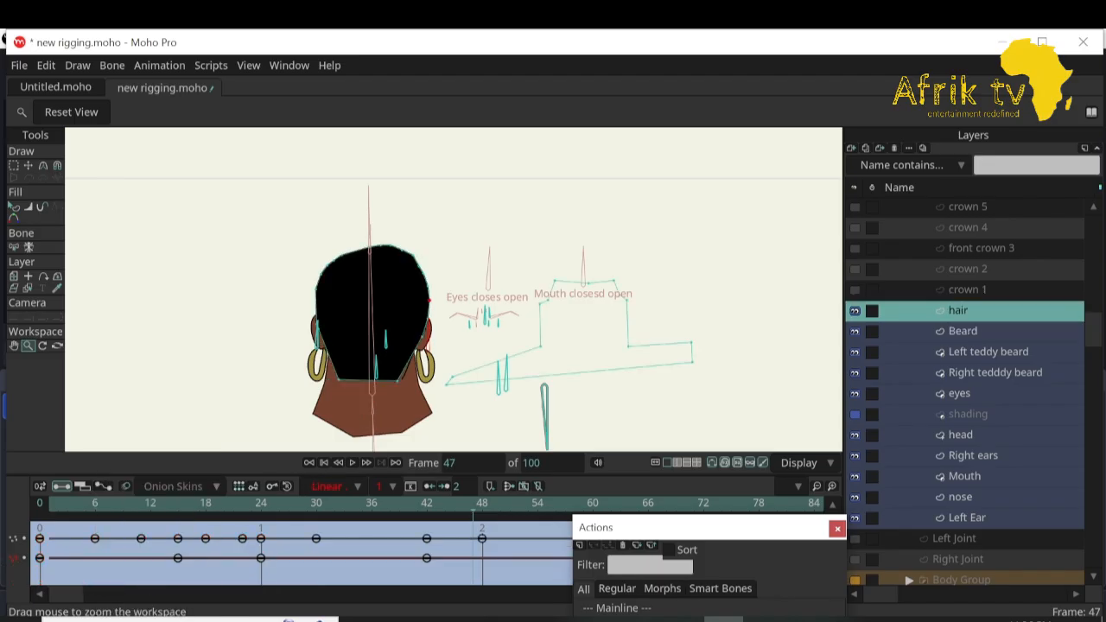
pyautogui.moveTo(511, 523); pyautogui.dragTo(14, 603)
pyautogui.rightClick(95, 538)
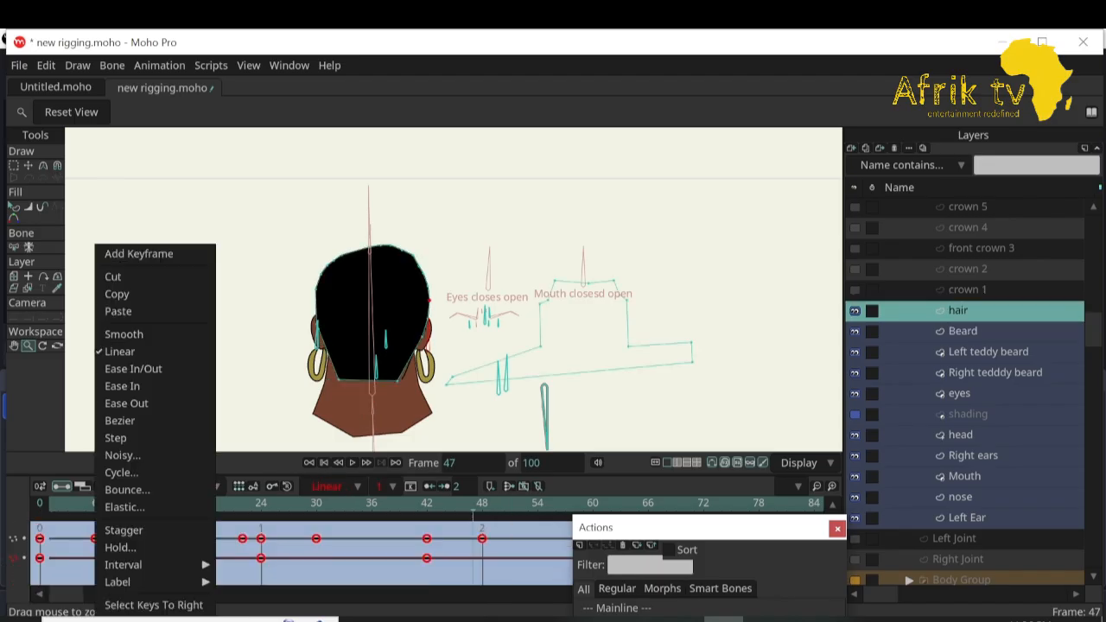
pyautogui.click(121, 352)
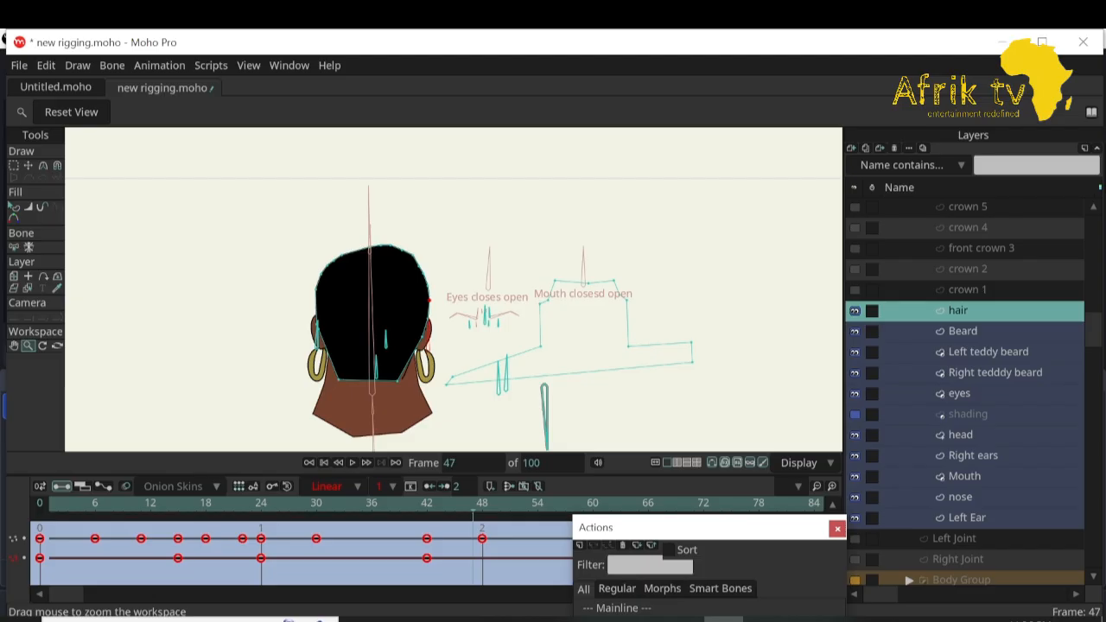
# At frame 48, move the right and left ear bones of King Of Africa outward past the hair edges.
pyautogui.press('Right')
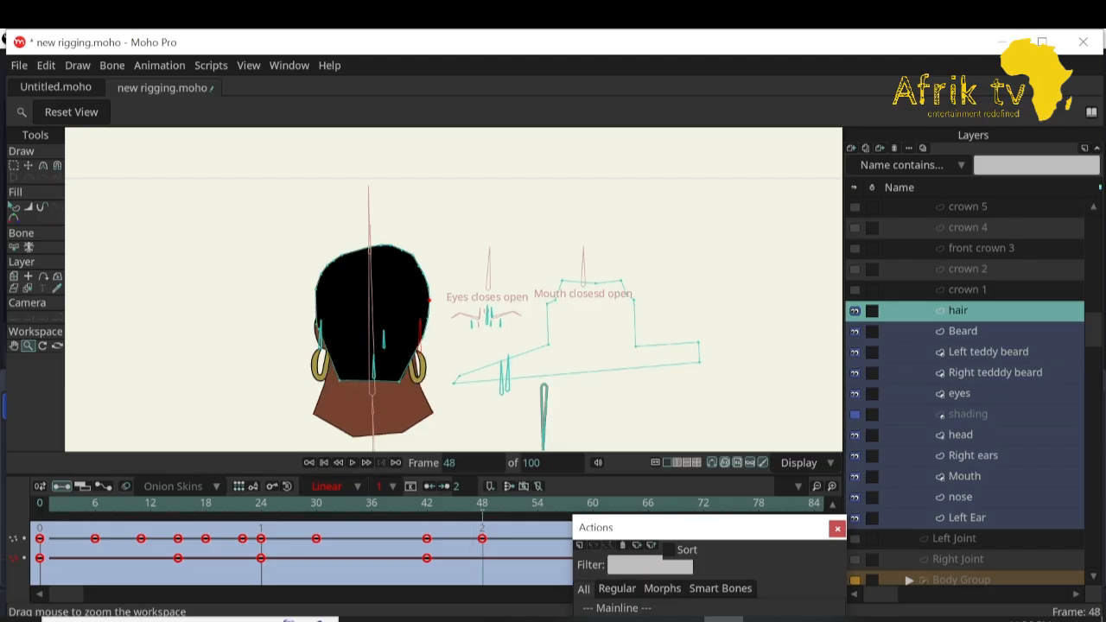
pyautogui.scroll(4, 426, 322)
pyautogui.scroll(4, 966, 393)
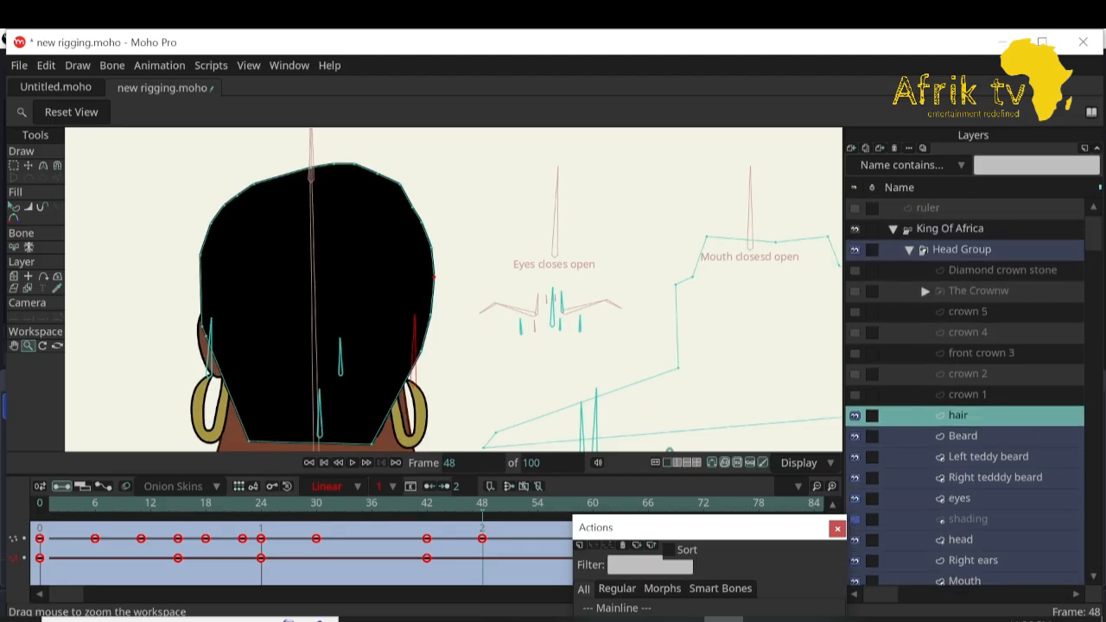
pyautogui.click(949, 229)
pyautogui.click(29, 165)
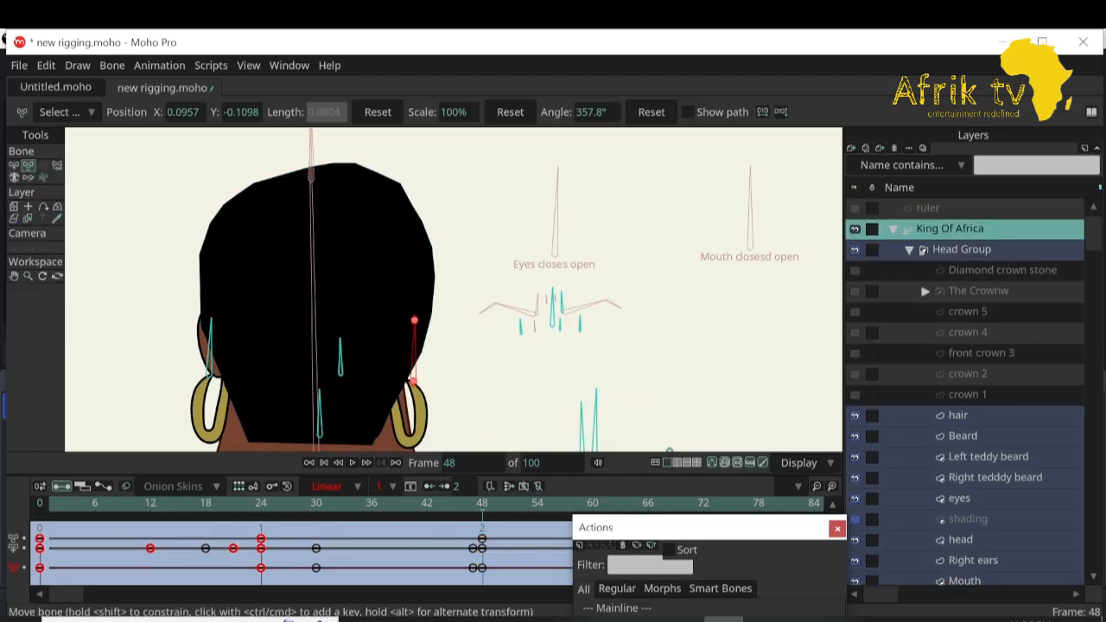
pyautogui.moveTo(416, 378); pyautogui.dragTo(430, 378)
pyautogui.click(209, 372)
pyautogui.moveTo(209, 371); pyautogui.dragTo(199, 374)
# At frame 30, stretch the Right ears layer's points horizontally to widen the thin ear, and undo the last point edits.
pyautogui.moveTo(481, 504); pyautogui.dragTo(316, 503)
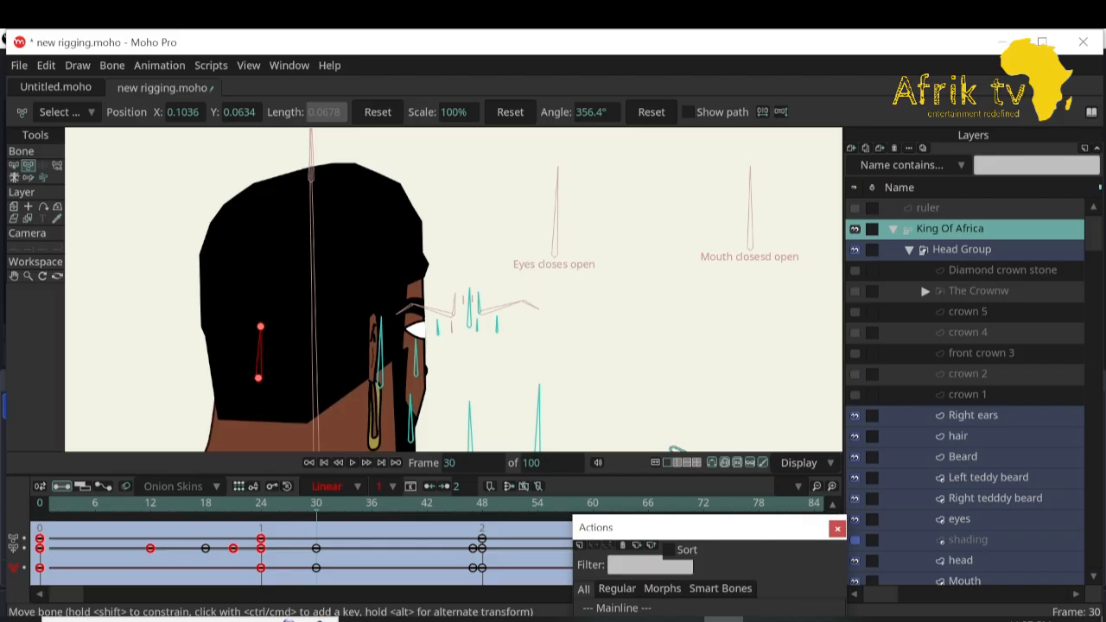
pyautogui.click(972, 415)
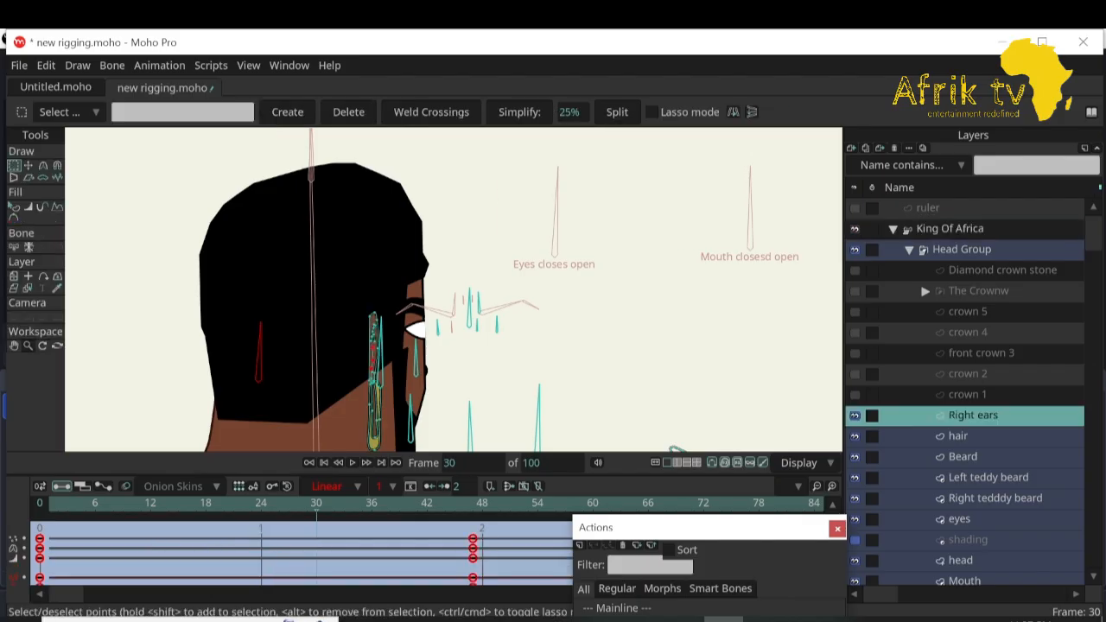
pyautogui.click(29, 346)
pyautogui.moveTo(300, 391); pyautogui.dragTo(380, 390)
pyautogui.press('t')
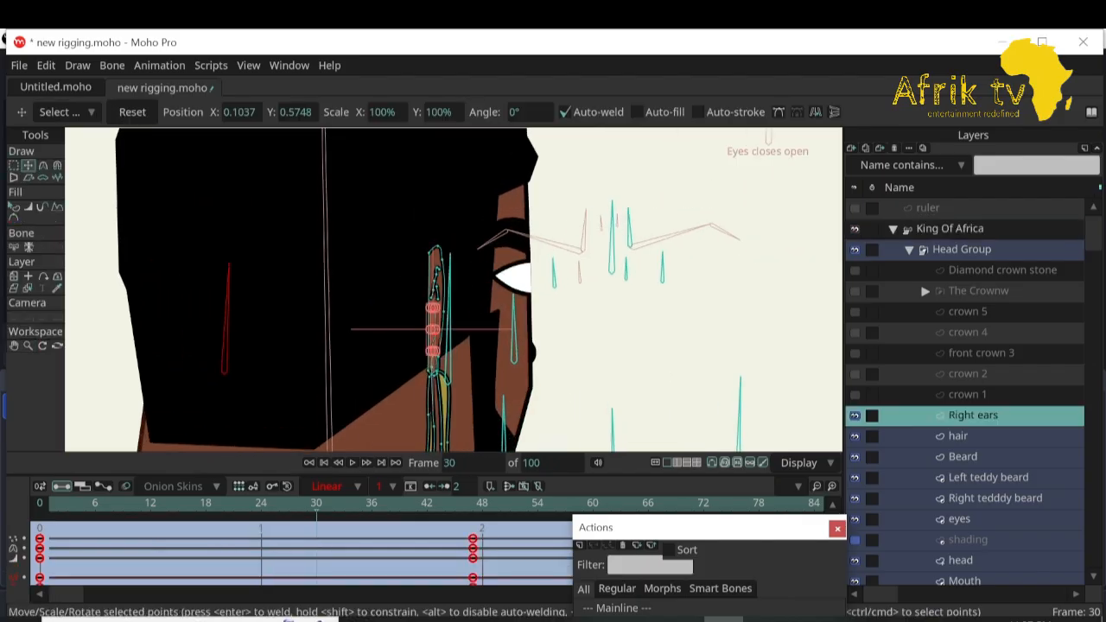
pyautogui.moveTo(431, 347); pyautogui.dragTo(612, 371)
pyautogui.hotkey('ctrl', 'a')
pyautogui.click(475, 324)
pyautogui.moveTo(475, 324)
pyautogui.mouseDown()
pyautogui.moveTo(451, 323)
pyautogui.moveTo(477, 317)
pyautogui.mouseUp()
pyautogui.hotkey('ctrl', 'a')
pyautogui.hotkey('ctrl', 'z')
pyautogui.hotkey('ctrl', 'z')
# At frame 24, select all points of the Right ears layer and widen them horizontally towards both the back and the face.
pyautogui.moveTo(316, 504); pyautogui.dragTo(261, 504)
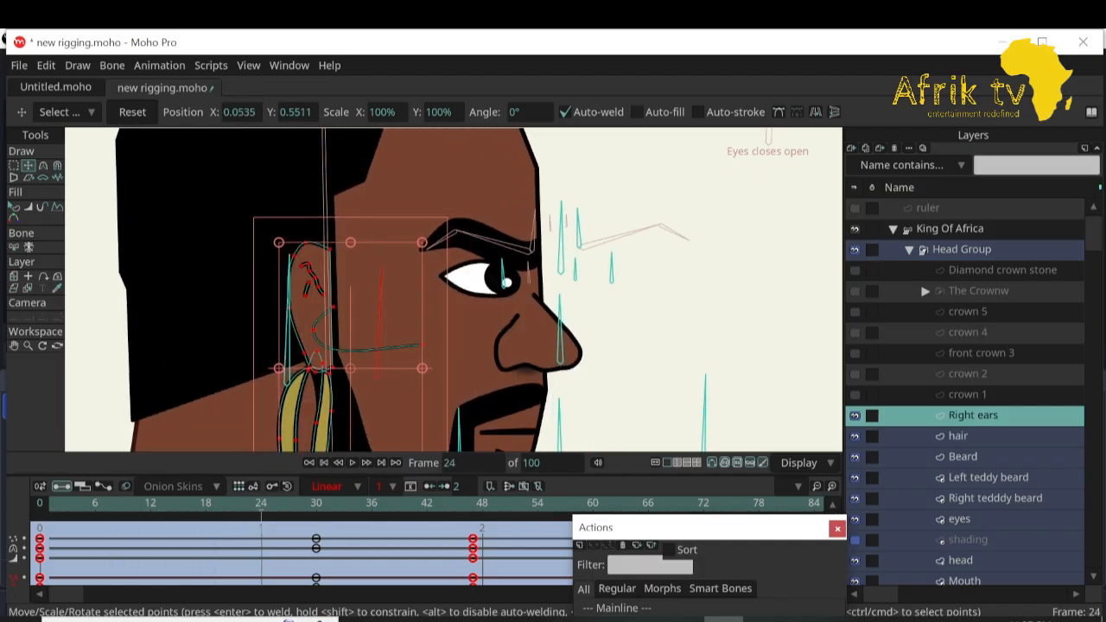
pyautogui.click(421, 346)
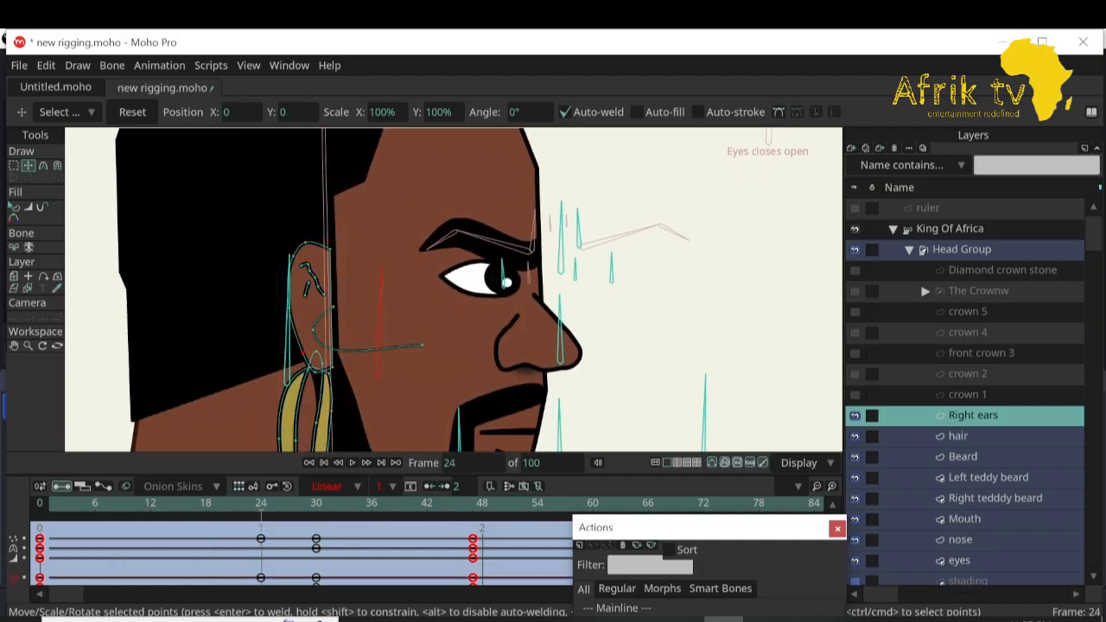
pyautogui.click(421, 346)
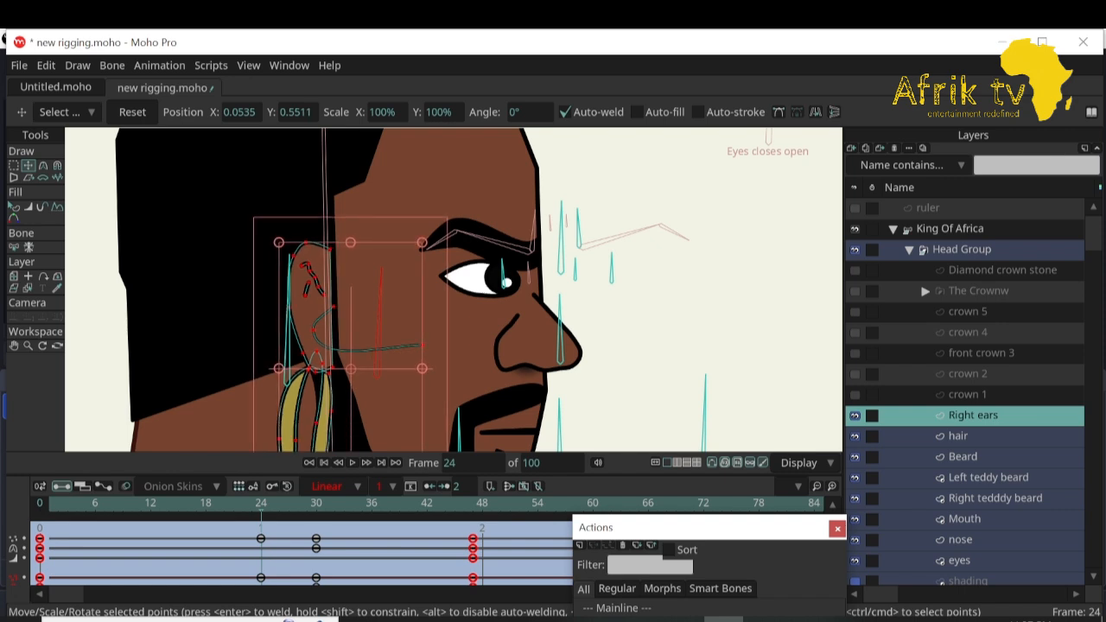
pyautogui.moveTo(278, 369); pyautogui.dragTo(249, 369)
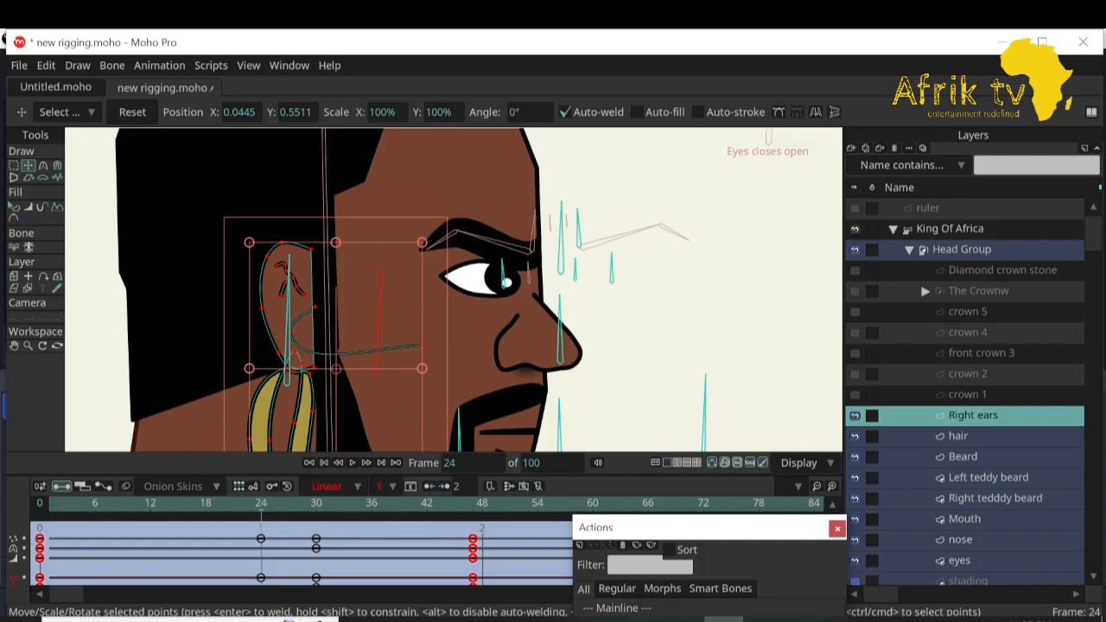
pyautogui.moveTo(421, 368); pyautogui.dragTo(436, 368)
pyautogui.moveTo(261, 503)
pyautogui.mouseDown()
pyautogui.moveTo(307, 504)
pyautogui.moveTo(261, 503)
pyautogui.mouseUp()
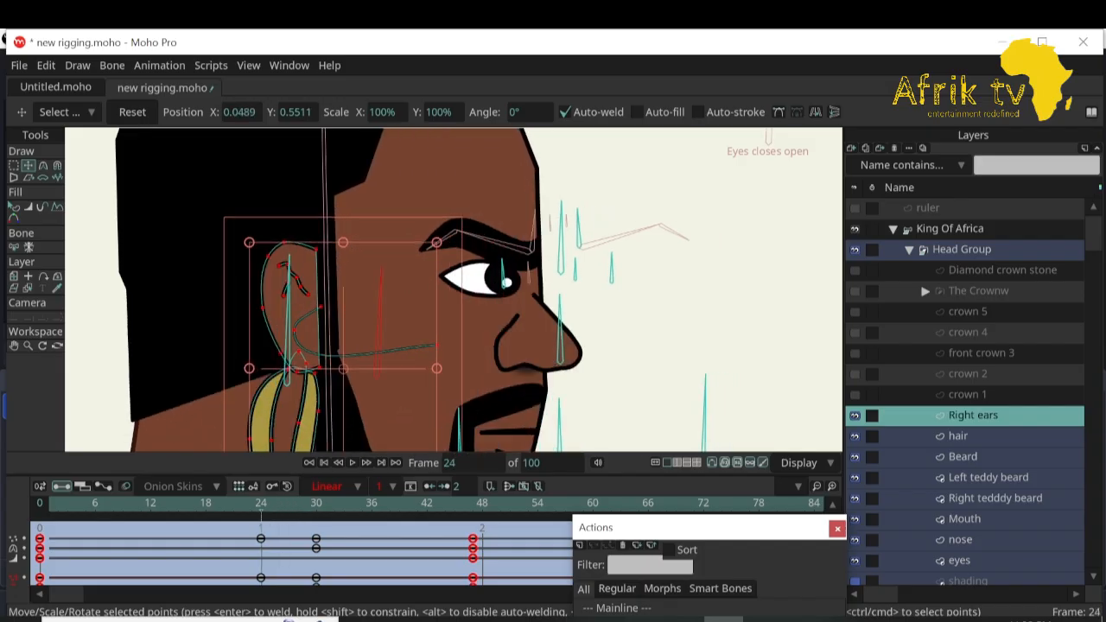
pyautogui.click(27, 346)
pyautogui.moveTo(266, 297); pyautogui.dragTo(186, 297)
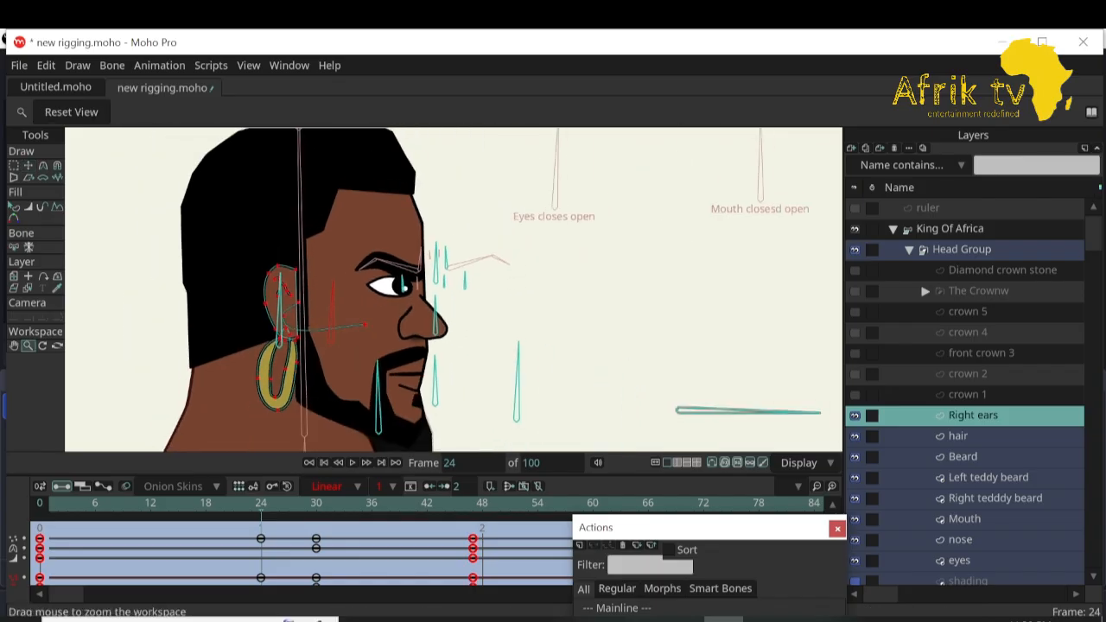
# At frame 30, shift the Right ears layer's points slightly towards the back of the head.
pyautogui.moveTo(261, 503); pyautogui.dragTo(316, 503)
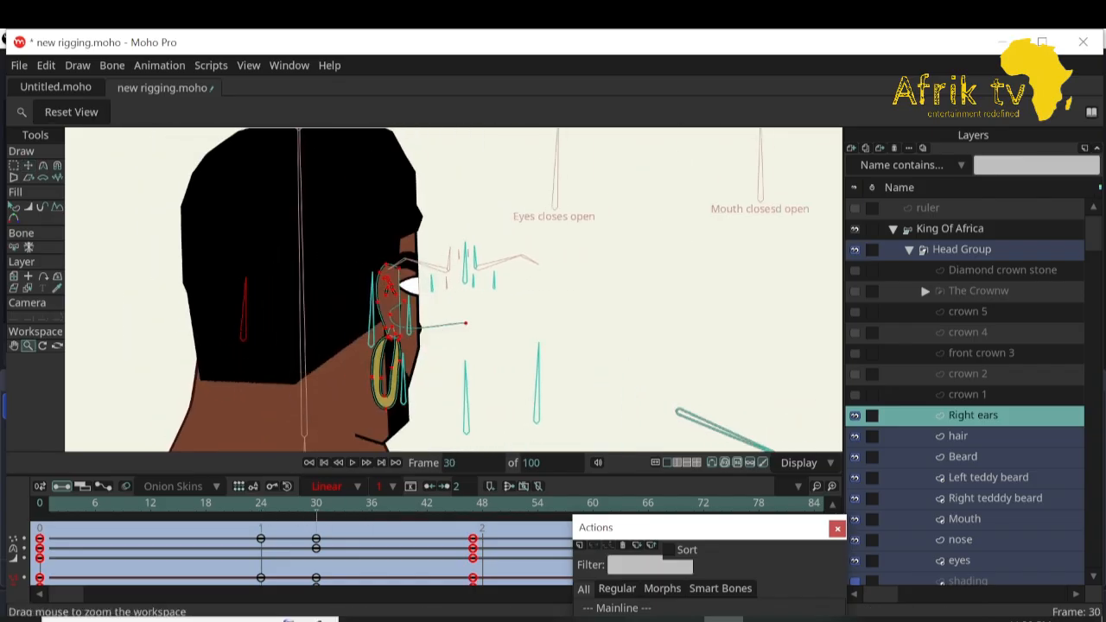
pyautogui.click(14, 207)
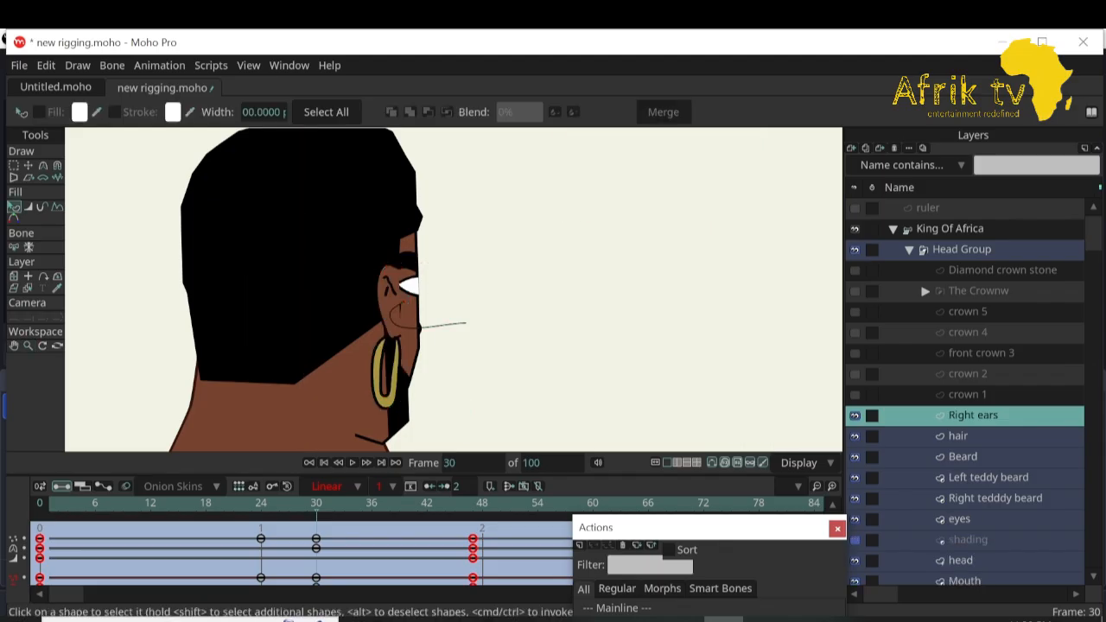
pyautogui.click(28, 165)
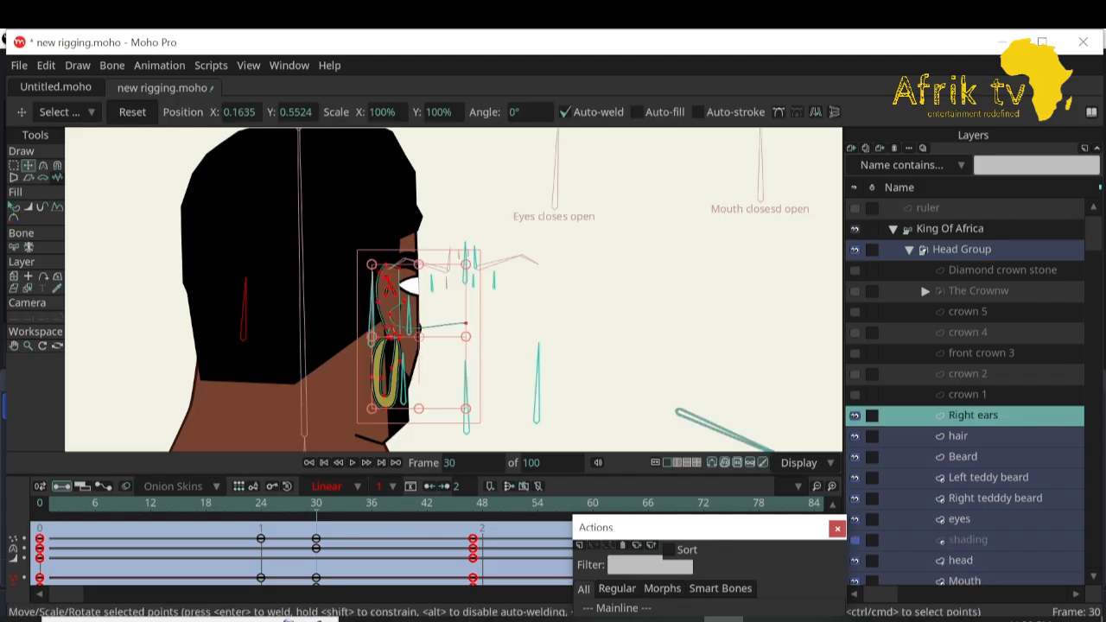
pyautogui.moveTo(388, 335); pyautogui.dragTo(378, 335)
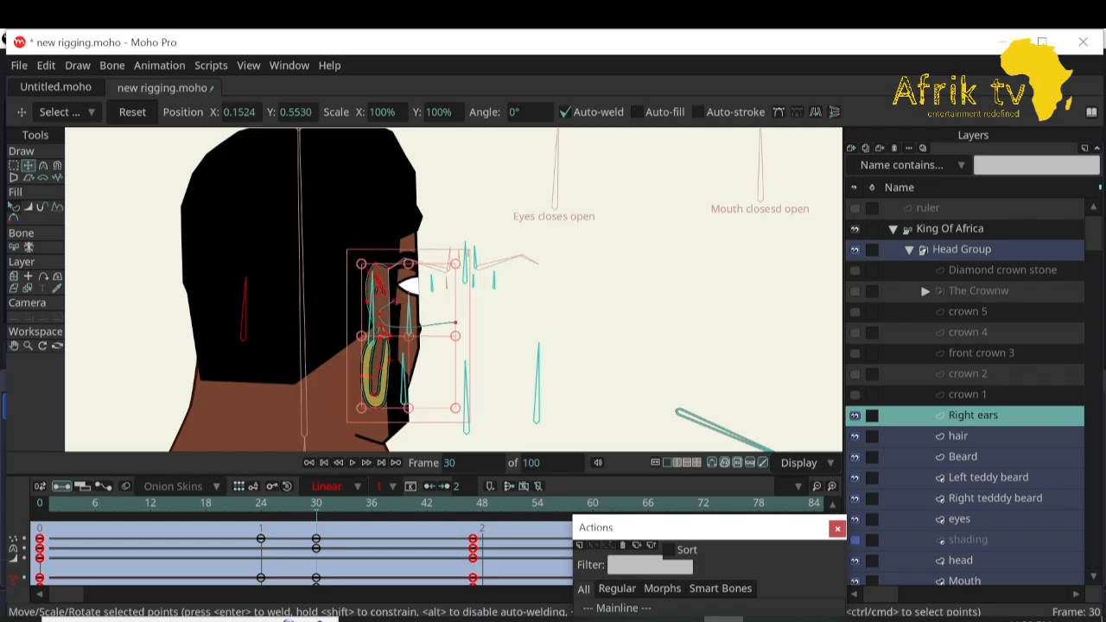
pyautogui.click(13, 206)
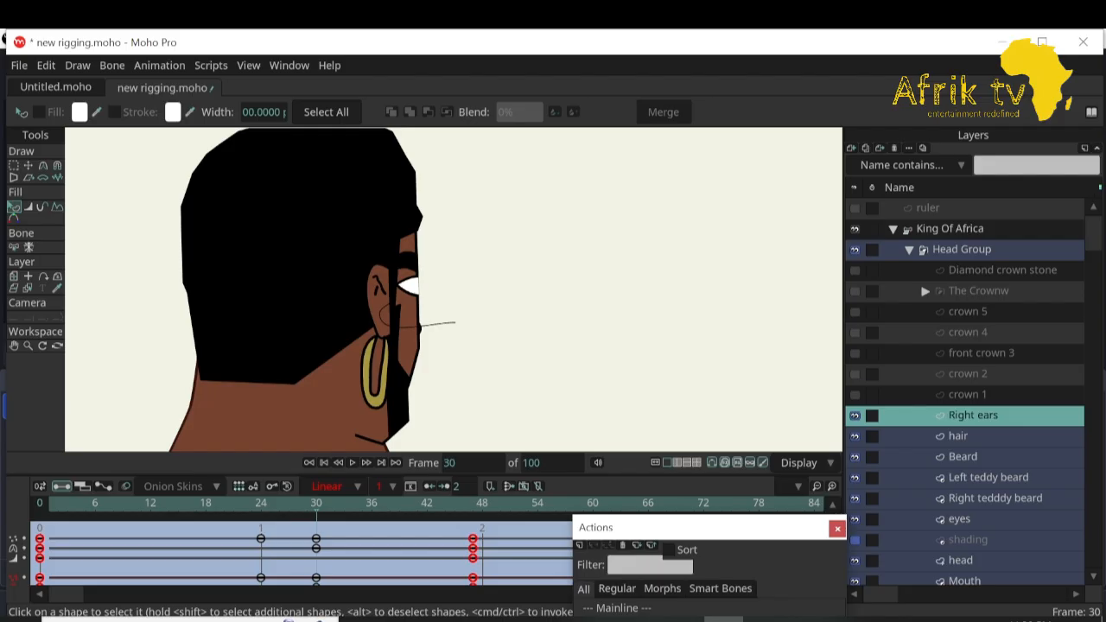
# At frame 30, move the hair layer's lower front corner point towards the face and then up along the beard edge.
pyautogui.click(995, 498)
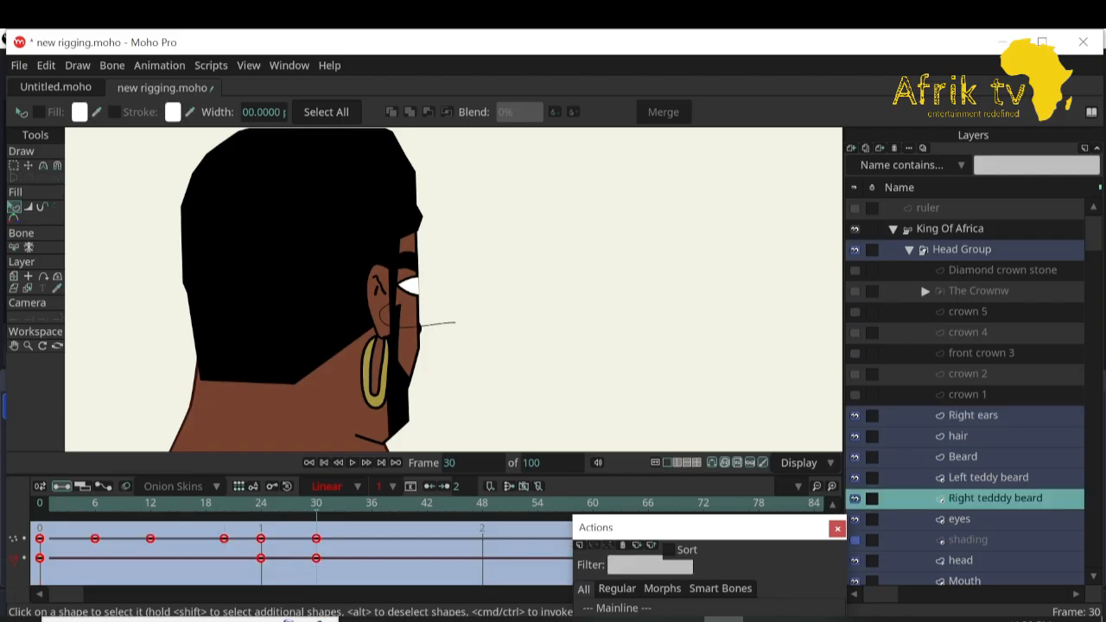
pyautogui.press('t')
pyautogui.click(27, 345)
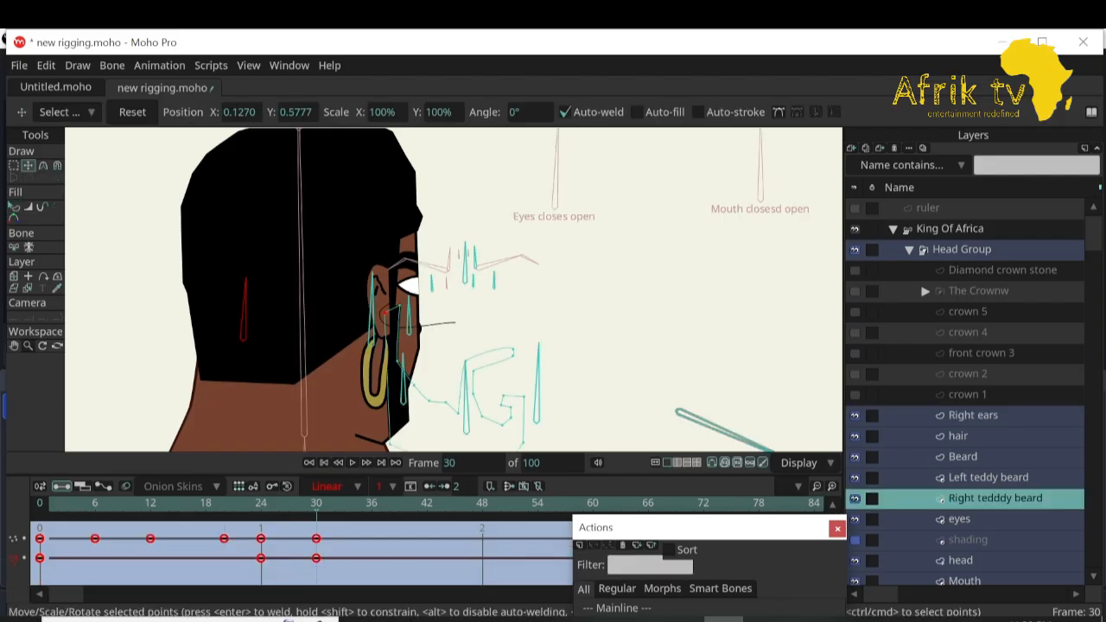
pyautogui.moveTo(408, 308); pyautogui.dragTo(530, 307)
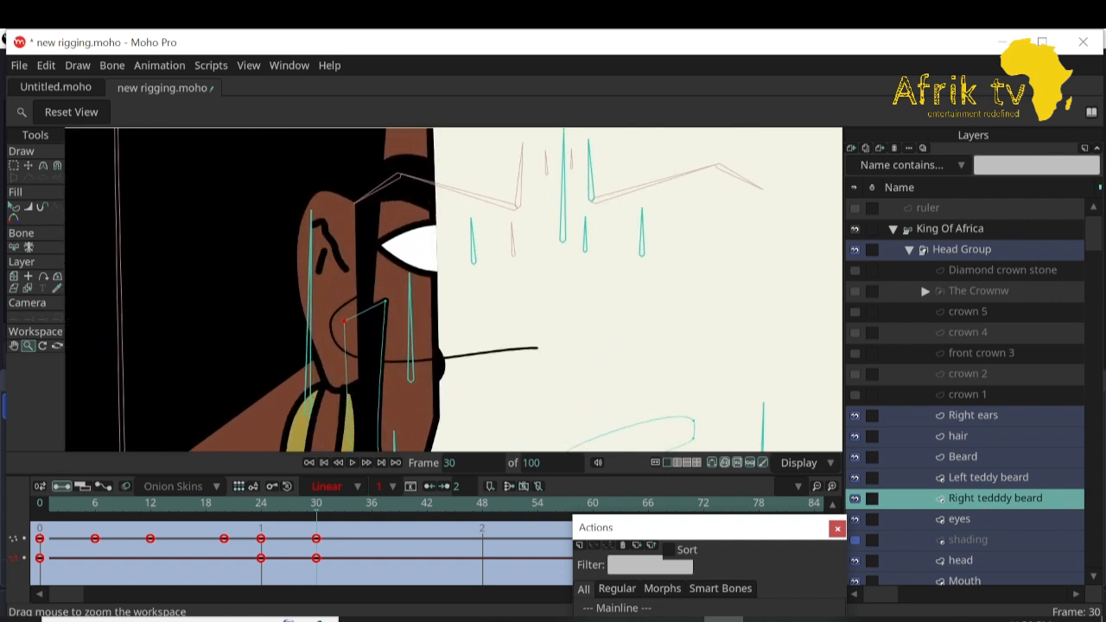
pyautogui.click(958, 437)
pyautogui.click(13, 345)
pyautogui.moveTo(431, 345); pyautogui.dragTo(444, 177)
pyautogui.press('t')
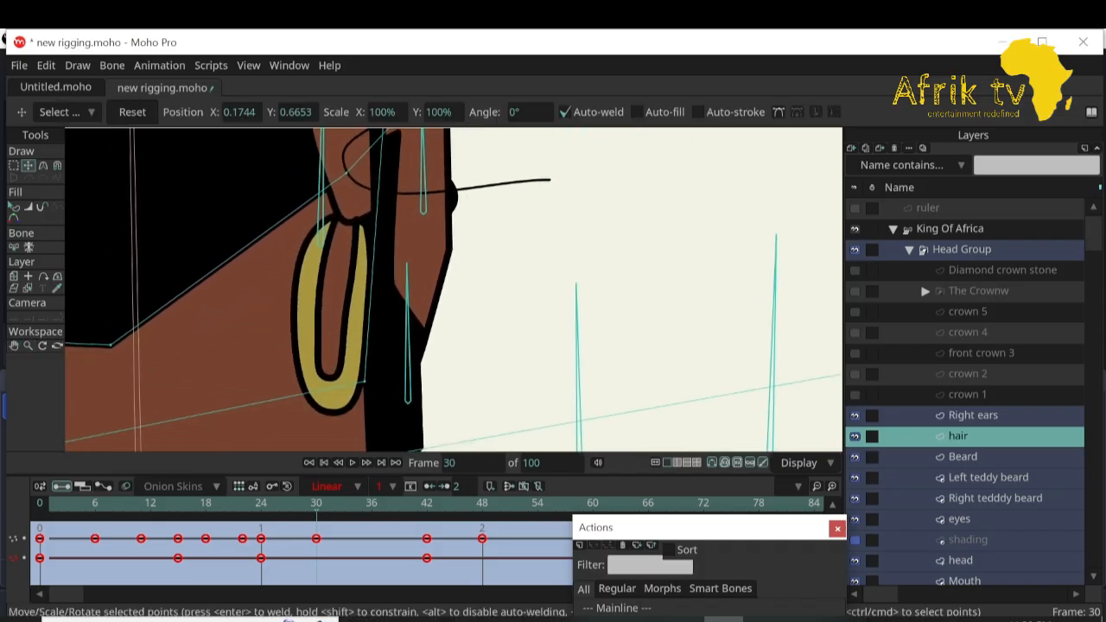
pyautogui.moveTo(364, 381); pyautogui.dragTo(395, 375)
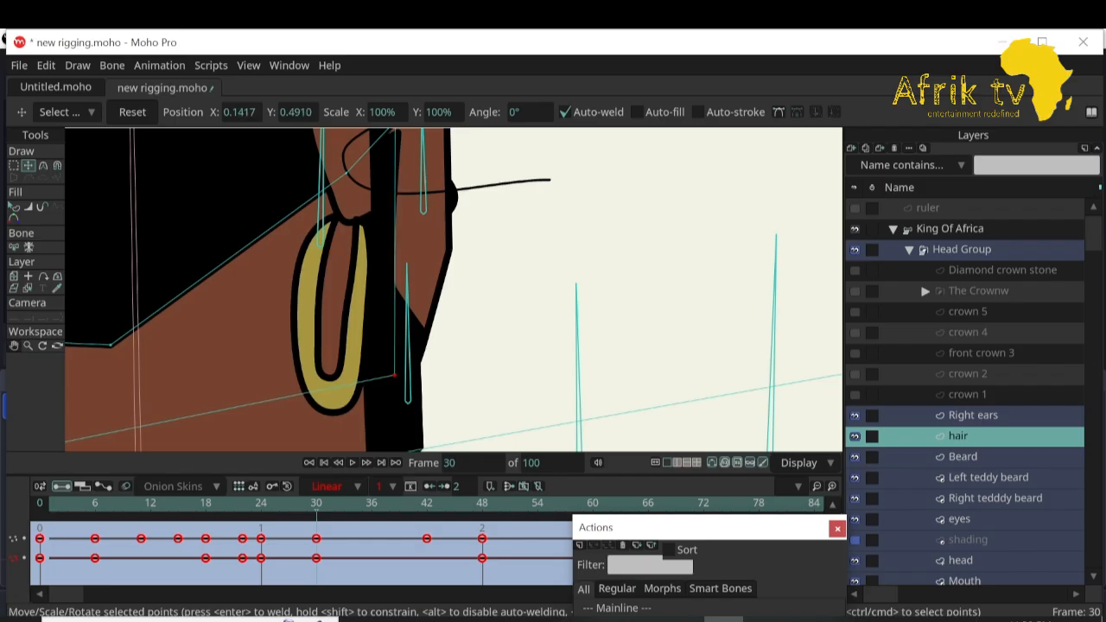
pyautogui.press('space')
pyautogui.click(28, 165)
pyautogui.moveTo(395, 375); pyautogui.dragTo(395, 304)
pyautogui.click(14, 345)
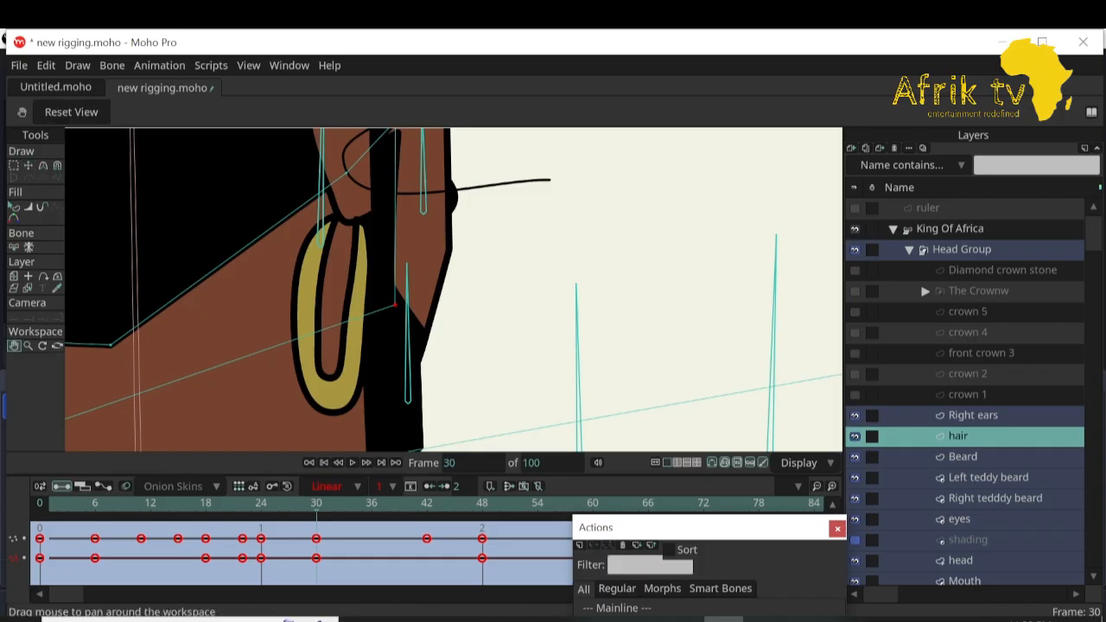
# At frame 30, pull the point on the hair's lower edge beside the ear outward past the face outline.
pyautogui.moveTo(406, 224); pyautogui.dragTo(393, 315)
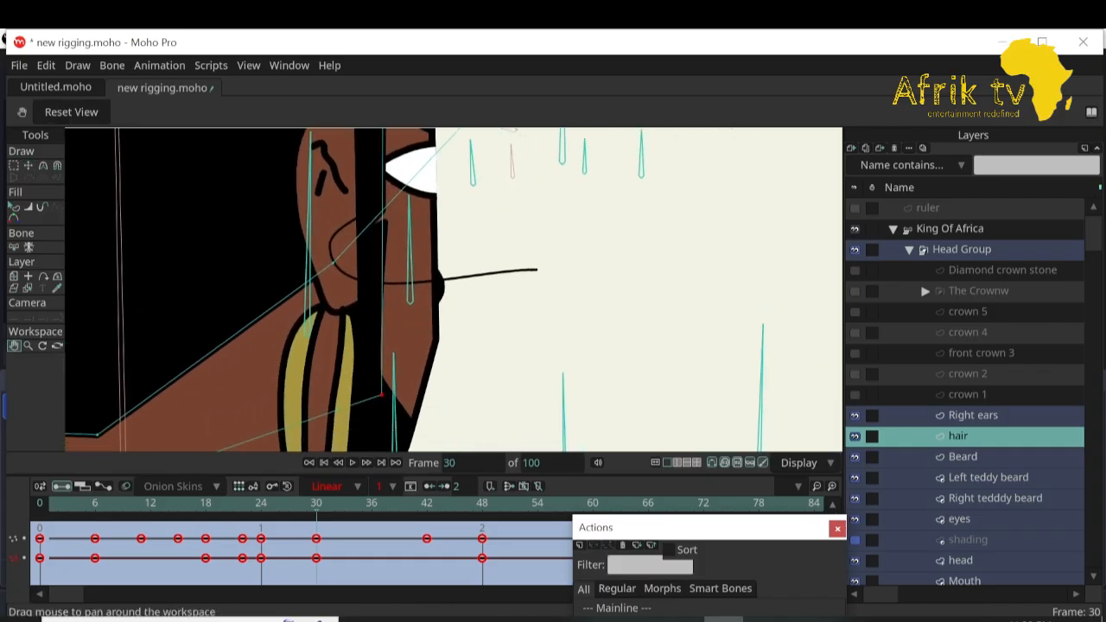
pyautogui.click(29, 165)
pyautogui.moveTo(380, 395); pyautogui.dragTo(486, 161)
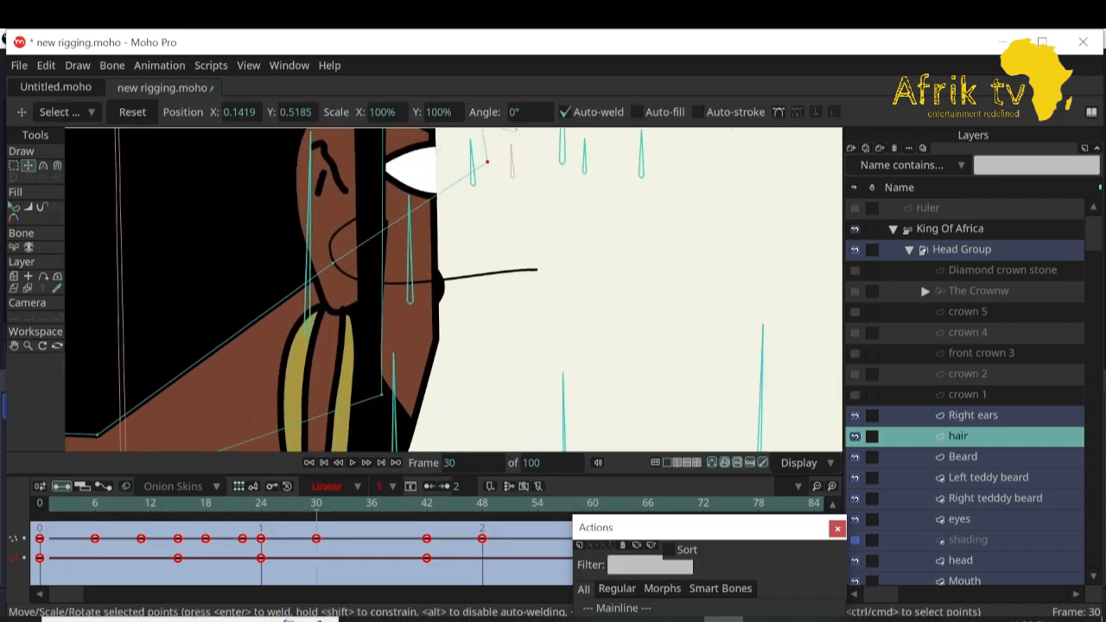
# At frame 32, move the hair layer's outermost lower edge point up towards the side of the hair outline.
pyautogui.click(28, 345)
pyautogui.moveTo(333, 345); pyautogui.dragTo(247, 345)
pyautogui.moveTo(316, 504)
pyautogui.mouseDown()
pyautogui.moveTo(261, 503)
pyautogui.moveTo(335, 503)
pyautogui.mouseUp()
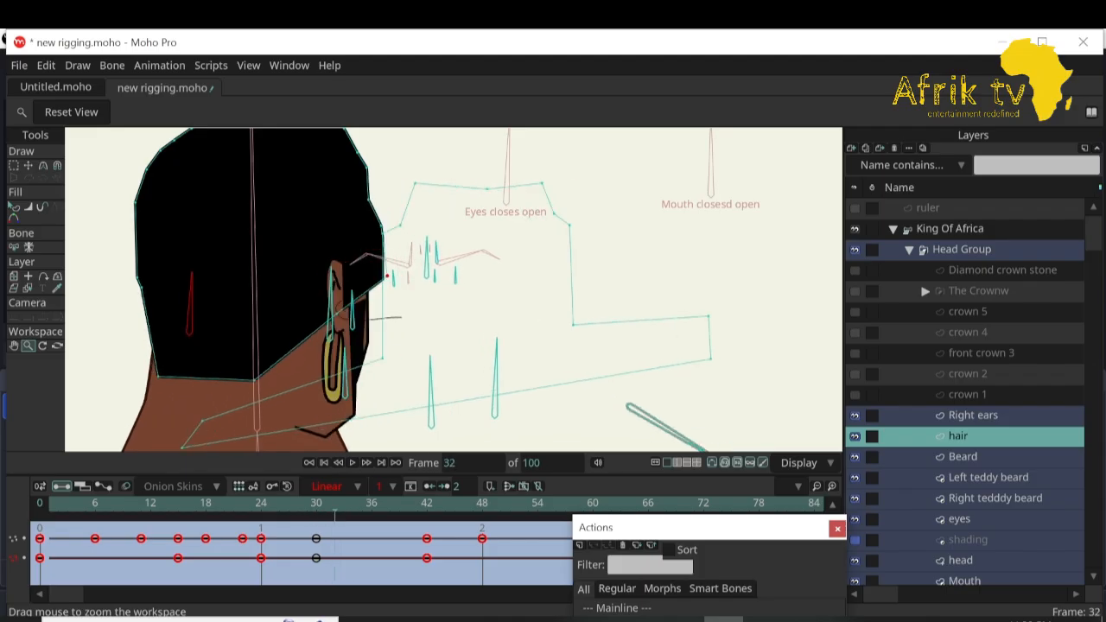
pyautogui.click(28, 165)
pyautogui.moveTo(387, 275); pyautogui.dragTo(372, 226)
# At frame 27, move the left ear bone of King Of Africa up and back so the ear hides behind the hair.
pyautogui.moveTo(334, 503); pyautogui.dragTo(289, 504)
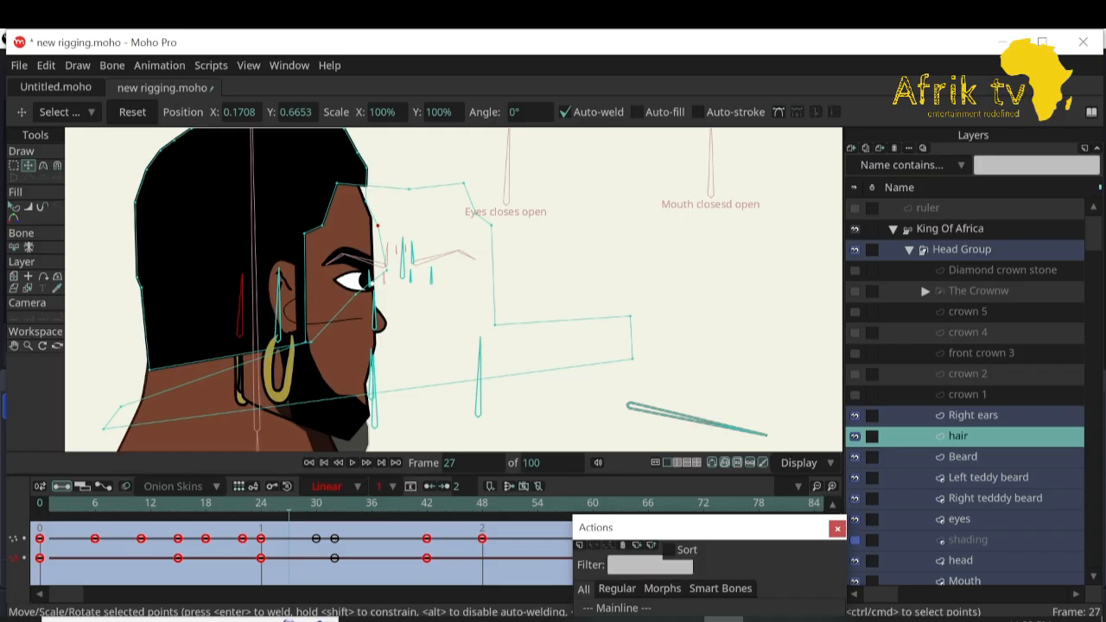
pyautogui.scroll(-5, 965, 391)
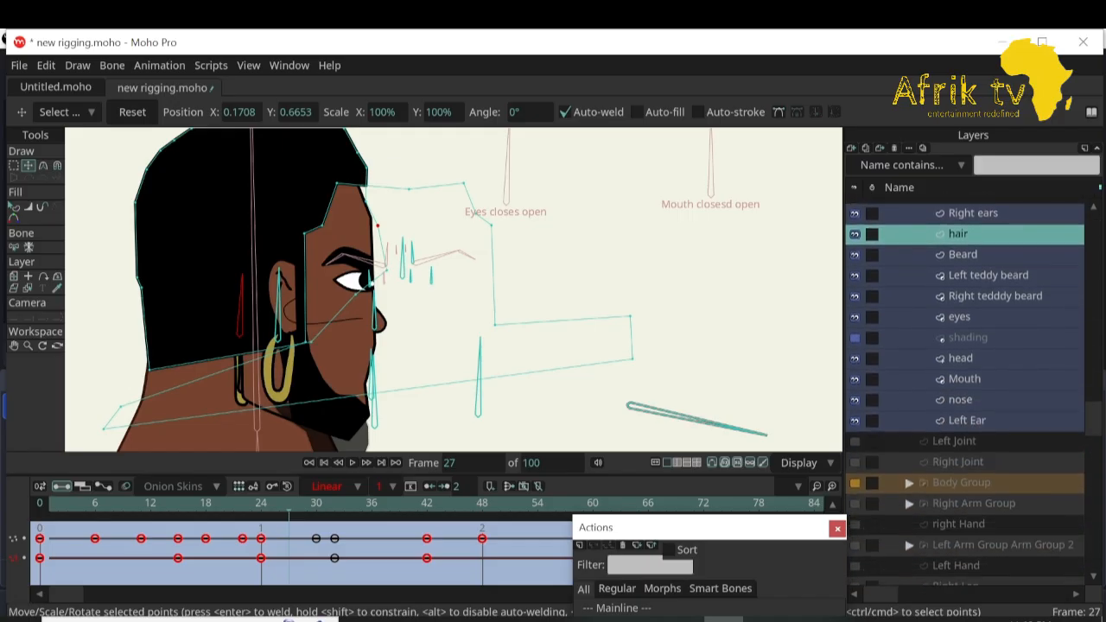
pyautogui.click(966, 420)
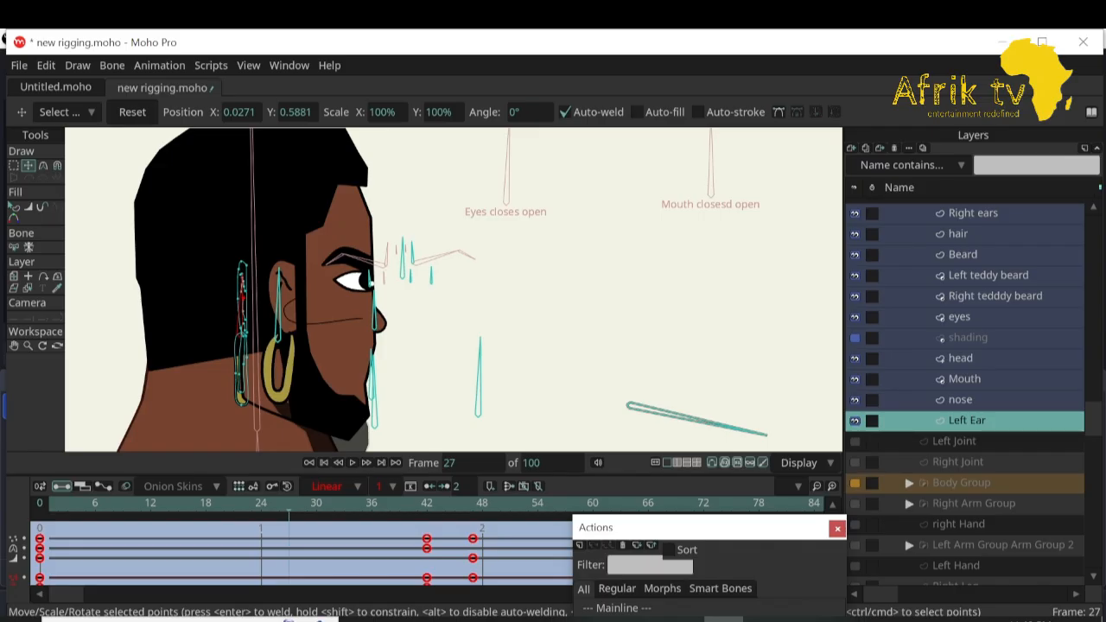
pyautogui.scroll(5, 965, 388)
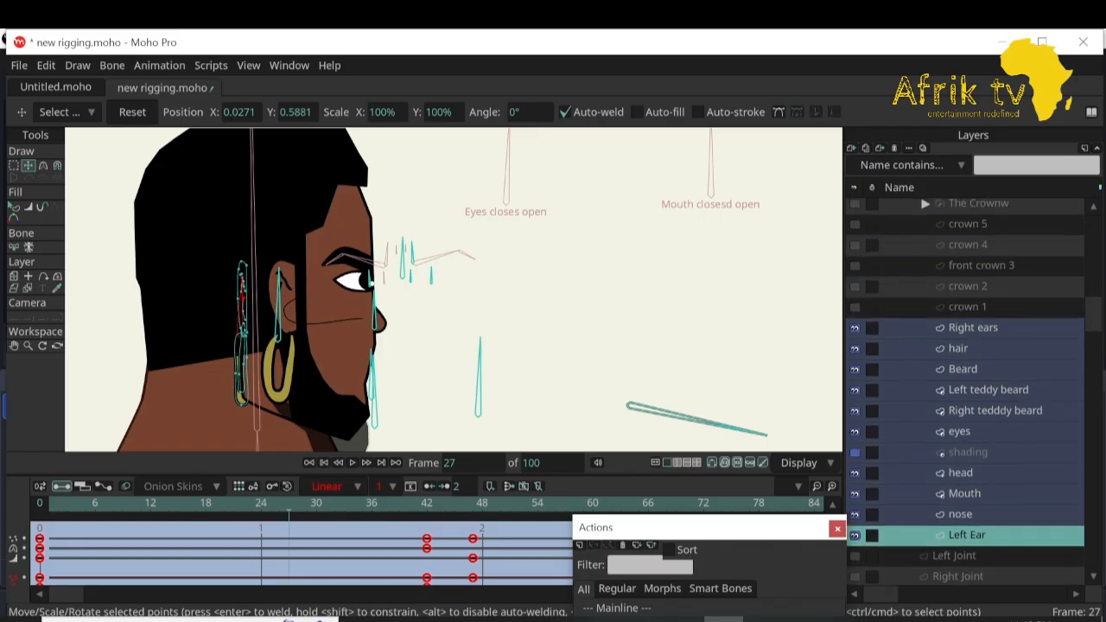
pyautogui.click(949, 228)
pyautogui.press('t')
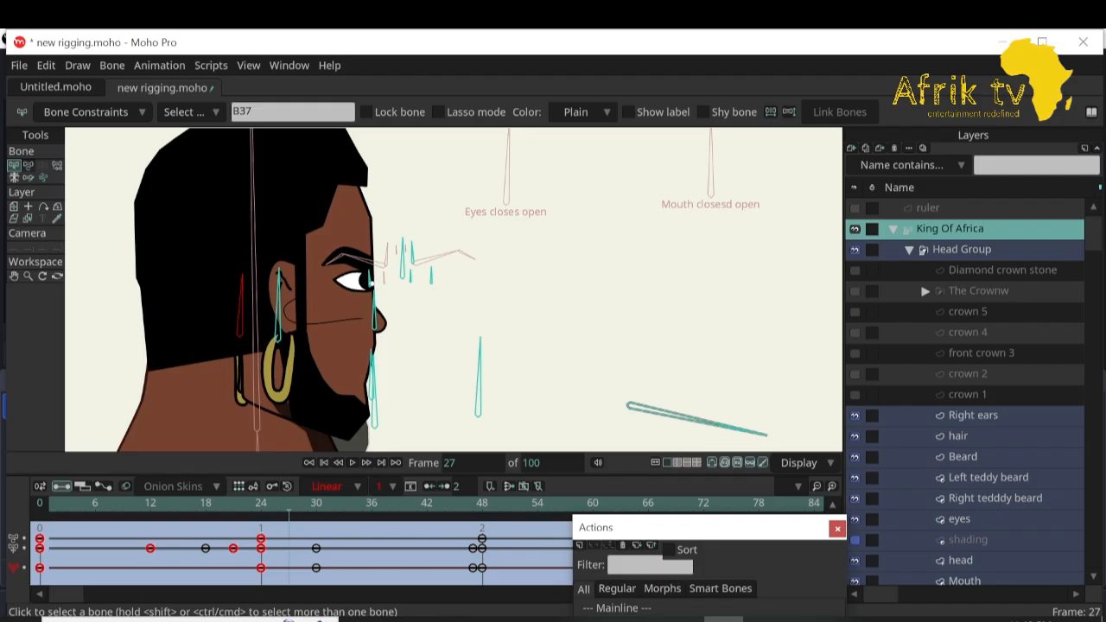
pyautogui.click(241, 306)
pyautogui.moveTo(241, 307); pyautogui.dragTo(219, 253)
pyautogui.hotkey('ctrl', 'z')
pyautogui.press('space')
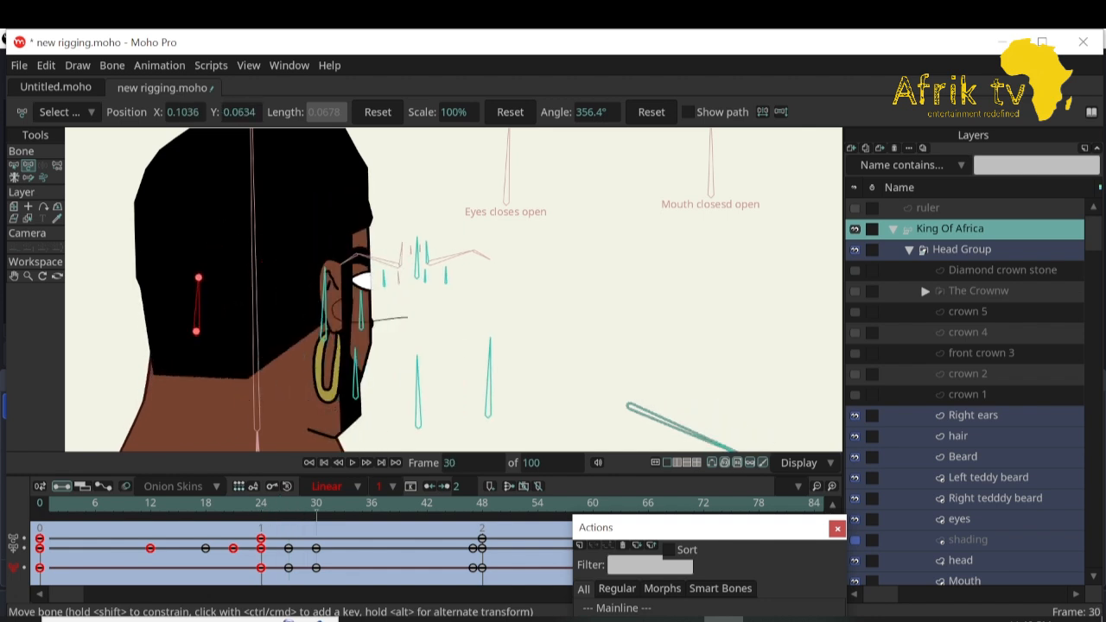
# Try to move the left ear bone slightly outward at frame 40 and check the following frames.
pyautogui.moveTo(464, 513); pyautogui.dragTo(409, 514)
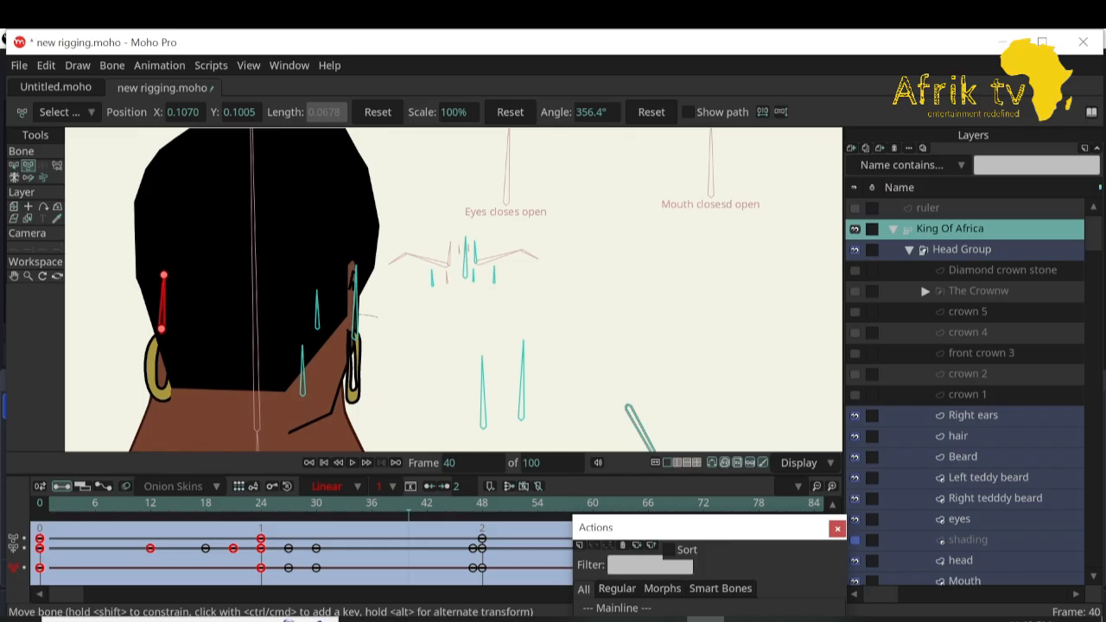
pyautogui.moveTo(161, 328); pyautogui.dragTo(145, 321)
pyautogui.press('Right')
pyautogui.press('Right')
pyautogui.press('Right')
pyautogui.press('Right')
pyautogui.press('Right')
pyautogui.press('Right')
pyautogui.press('Right')
pyautogui.press('Right')
pyautogui.press('Right')
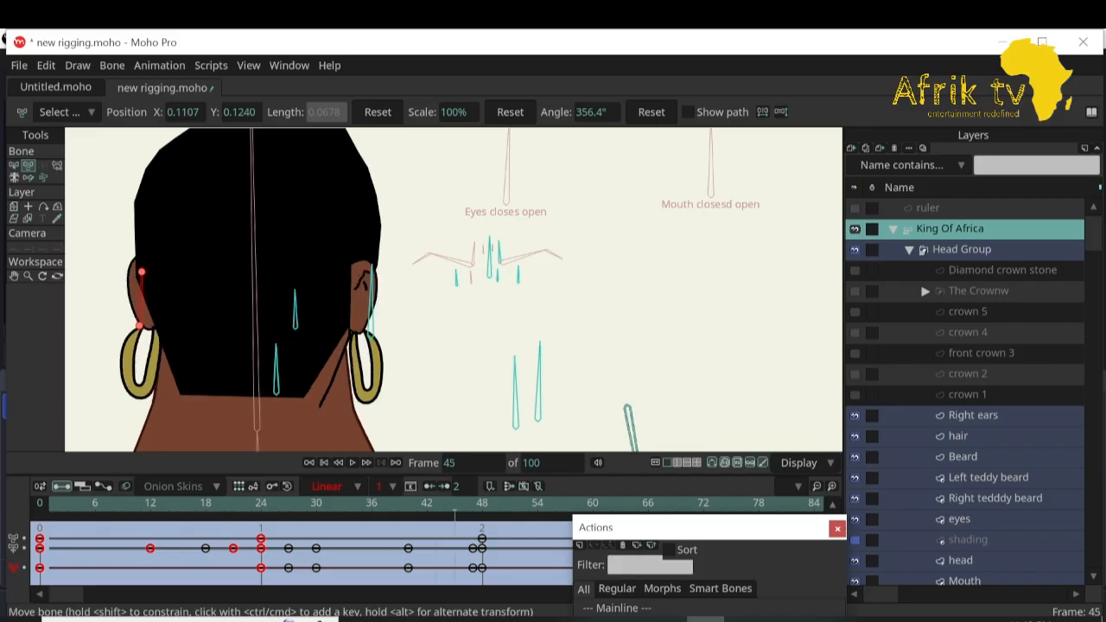
# Review the turn back to frame 23 and delete the left ear bone's keyframe at frame 40.
pyautogui.press('Left')
pyautogui.press('Left')
pyautogui.press('Left')
pyautogui.press('Left')
pyautogui.press('Left')
pyautogui.press('Left')
pyautogui.press('Left')
pyautogui.press('Left')
pyautogui.press('Left')
pyautogui.press('Left')
pyautogui.press('Left')
pyautogui.press('Left')
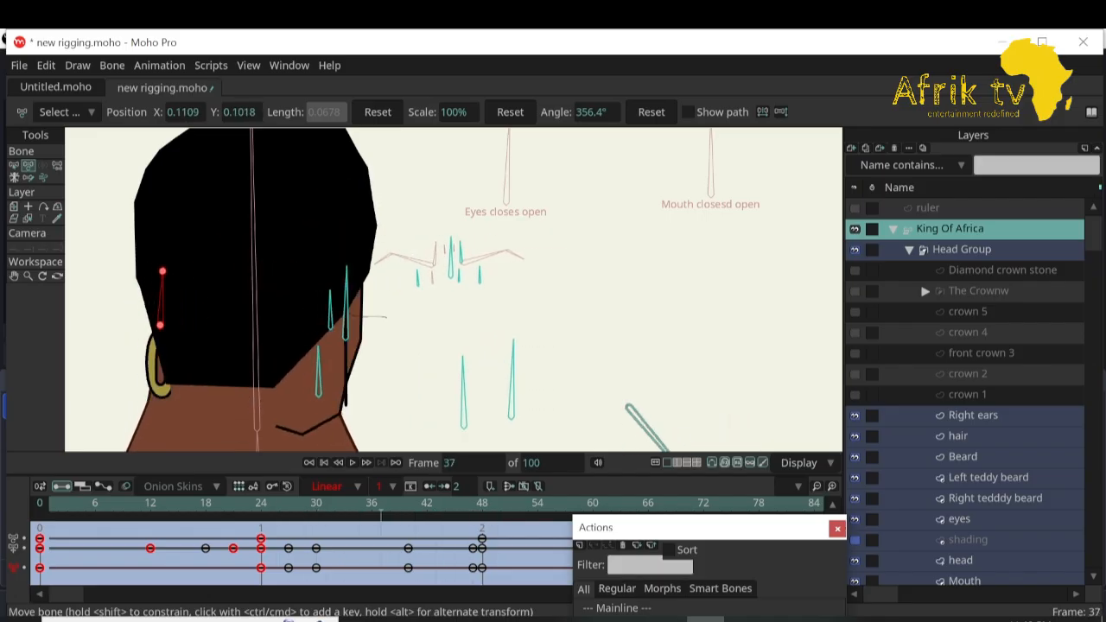
pyautogui.press('Left')
pyautogui.press('Left')
pyautogui.press('Left')
pyautogui.press('Left')
pyautogui.press('Left')
pyautogui.press('Left')
pyautogui.press('Left')
pyautogui.press('Left')
pyautogui.press('Left')
pyautogui.press('Left')
pyautogui.press('Left')
pyautogui.press('Left')
pyautogui.press('Left')
pyautogui.press('Left')
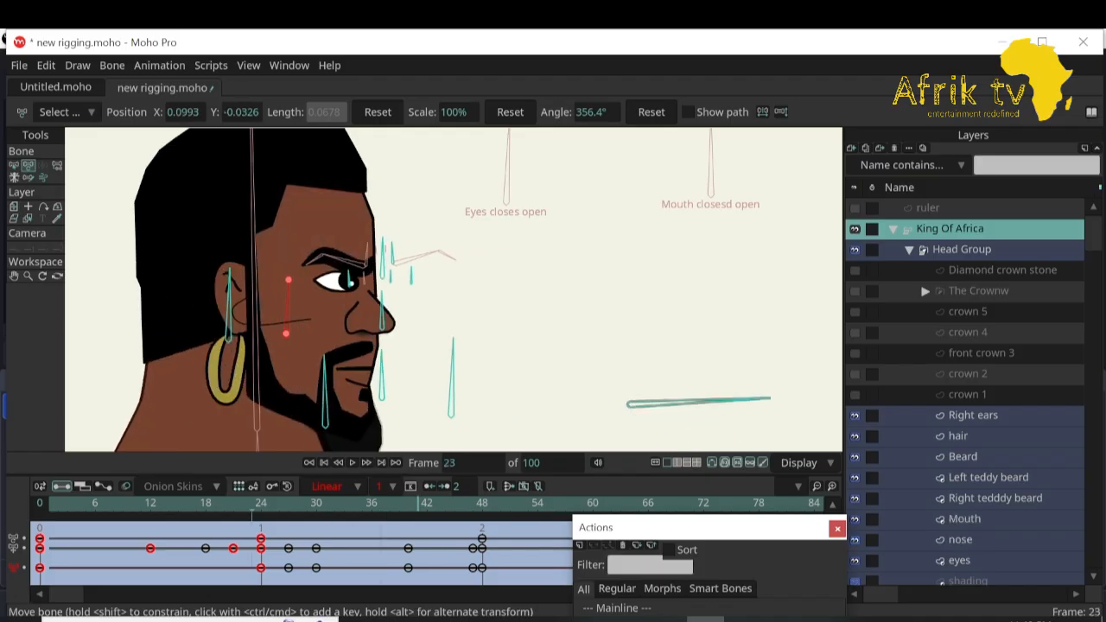
pyautogui.moveTo(418, 537); pyautogui.dragTo(395, 582)
pyautogui.press('Delete')
# At frame 36, move the left ear bone up and inward behind the hair and tilt it to about 364°.
pyautogui.press('Right')
pyautogui.press('Right')
pyautogui.press('Right')
pyautogui.press('Right')
pyautogui.press('Right')
pyautogui.press('Right')
pyautogui.press('Right')
pyautogui.press('Right')
pyautogui.press('Right')
pyautogui.press('Right')
pyautogui.press('Right')
pyautogui.press('Right')
pyautogui.press('Right')
pyautogui.press('Right')
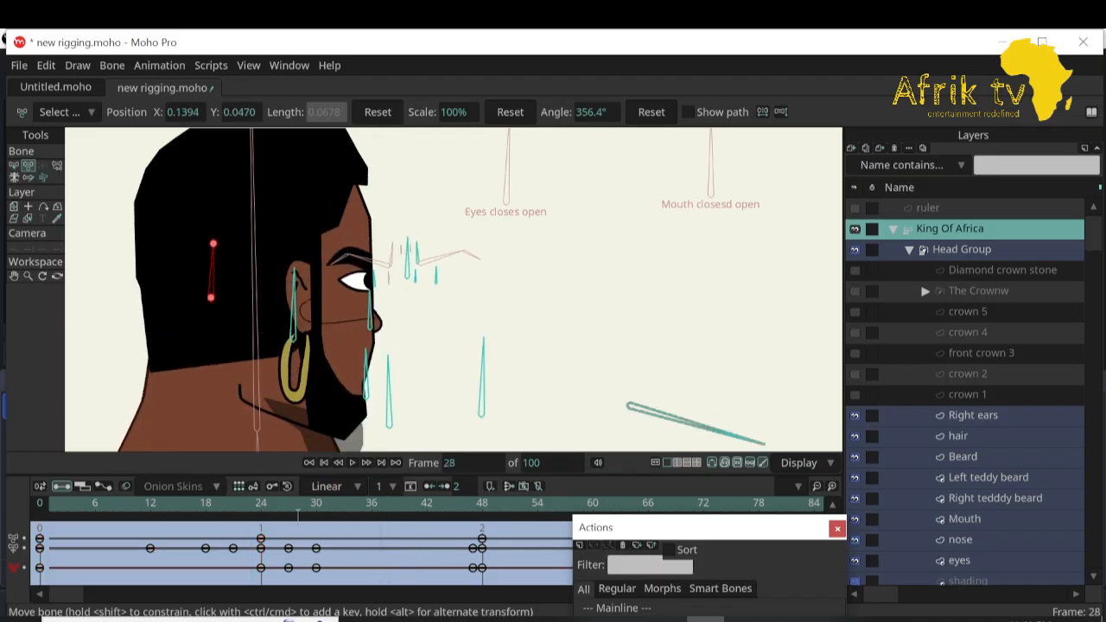
pyautogui.press('Left')
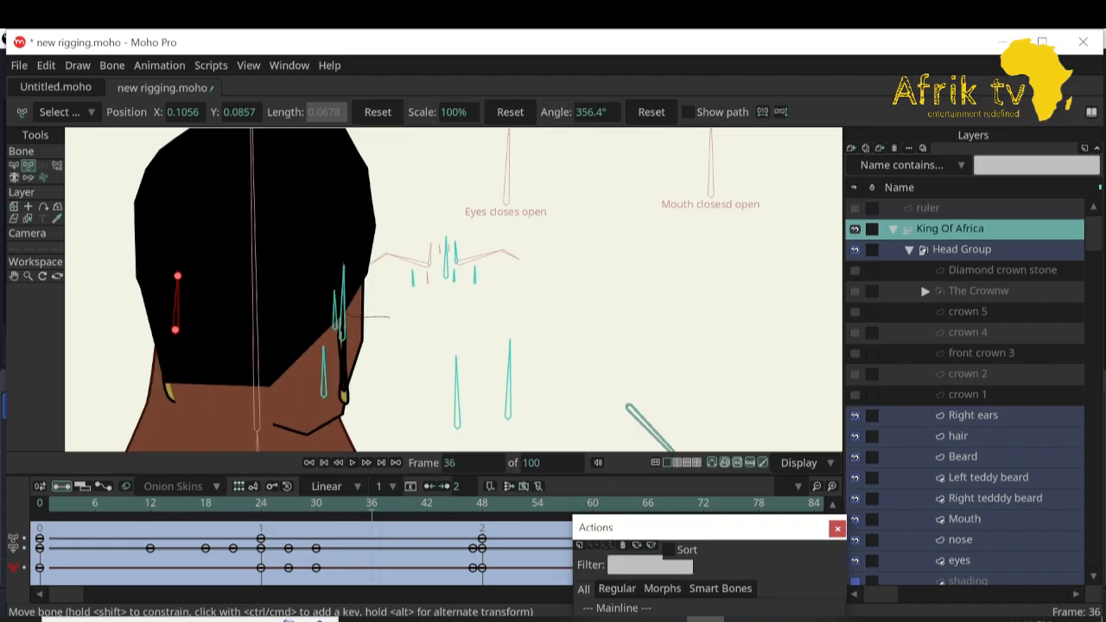
pyautogui.press('Left')
pyautogui.press('Left')
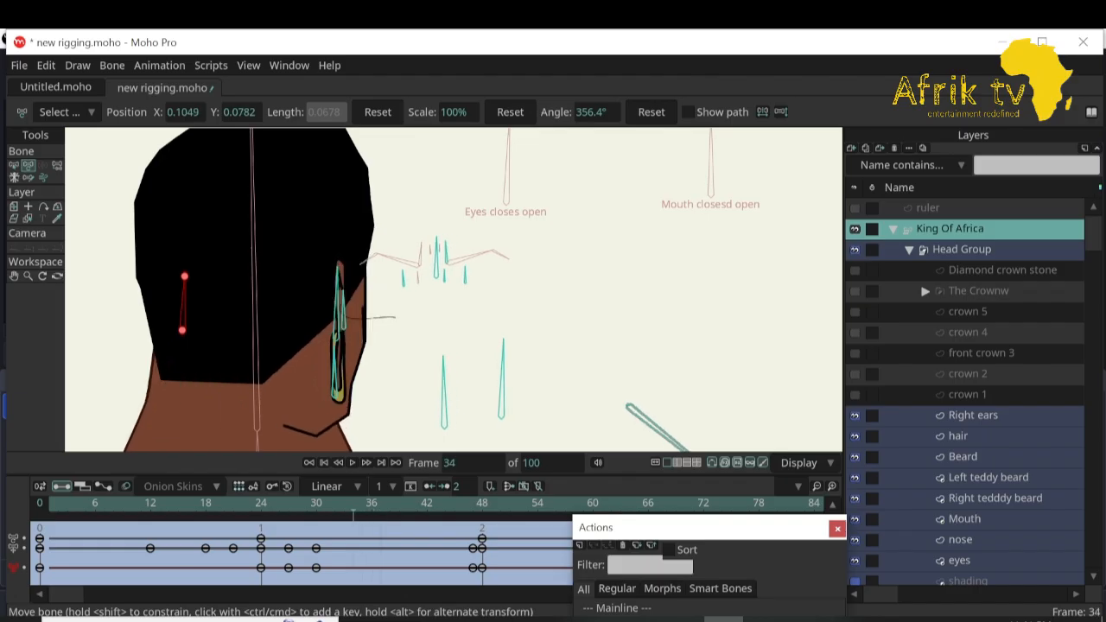
pyautogui.press('Right')
pyautogui.press('Left')
pyautogui.press('Right')
pyautogui.press('Right')
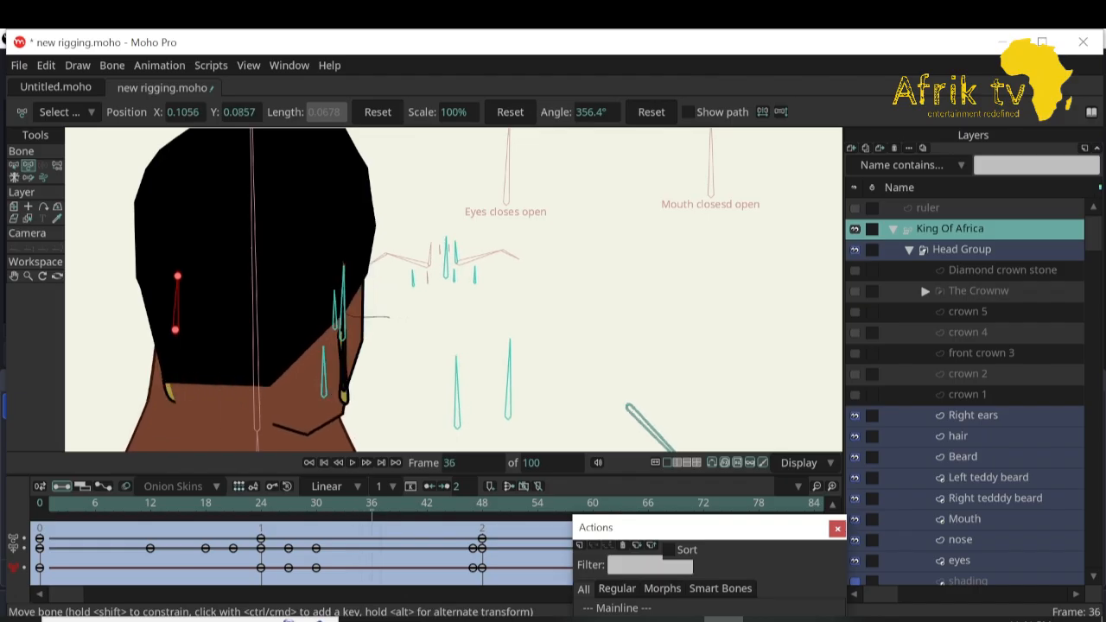
pyautogui.moveTo(176, 298); pyautogui.dragTo(216, 278)
# At frame 42, move the left ear bone up behind the hair to about X 0.175, Y 0.085 and tilt it to about 361°.
pyautogui.press('Right')
pyautogui.press('Right')
pyautogui.press('Right')
pyautogui.press('Right')
pyautogui.press('Right')
pyautogui.press('Right')
pyautogui.press('Right')
pyautogui.press('Right')
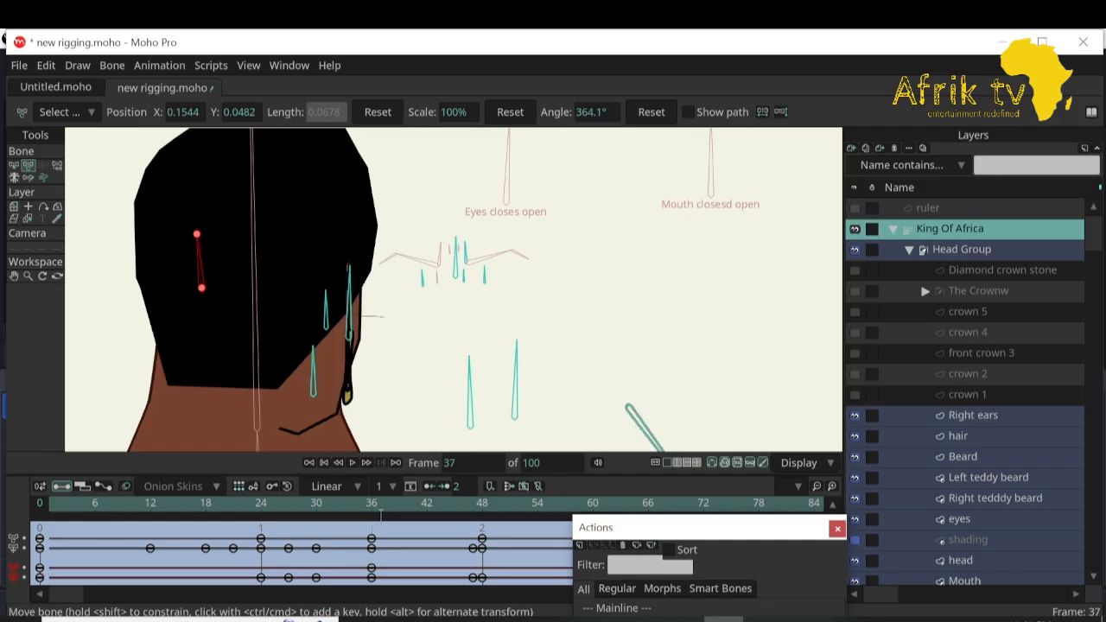
pyautogui.press('Left')
pyautogui.press('Left')
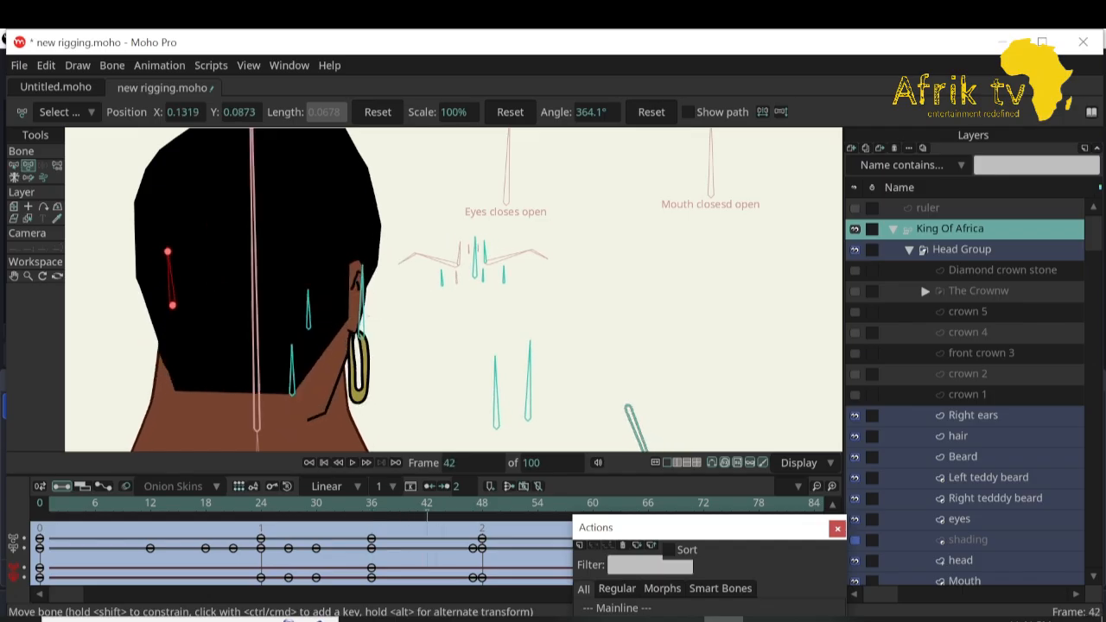
pyautogui.moveTo(171, 278); pyautogui.dragTo(173, 249)
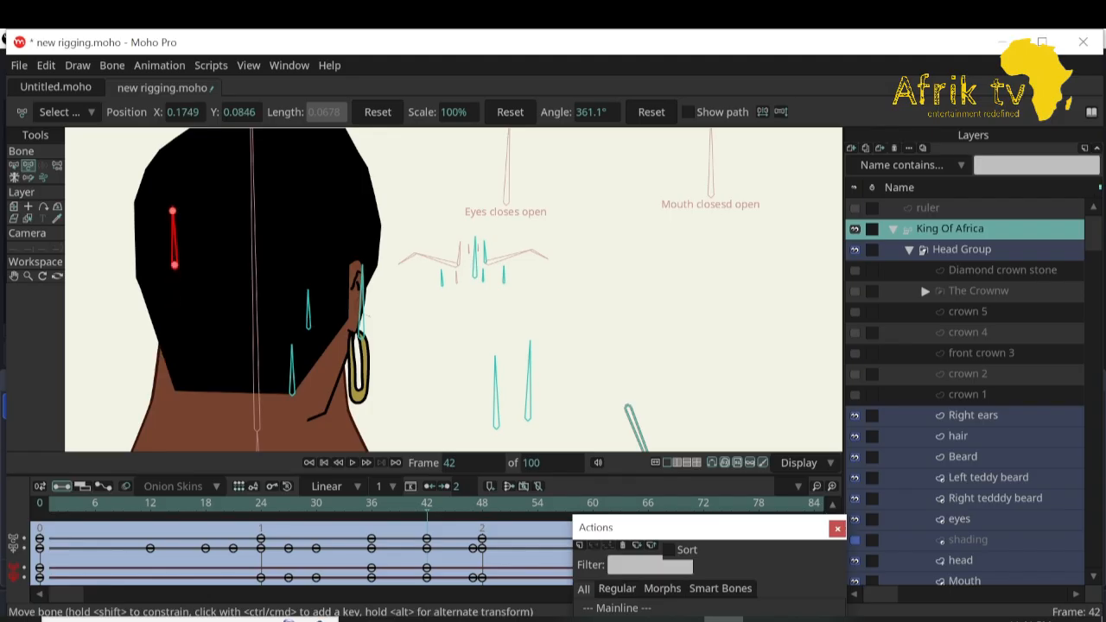
# At frame 45, move the left ear bone up behind the hair to about X 0.184, Y 0.085, and check through frame 48.
pyautogui.press('Right')
pyautogui.press('Right')
pyautogui.press('Right')
pyautogui.press('Right')
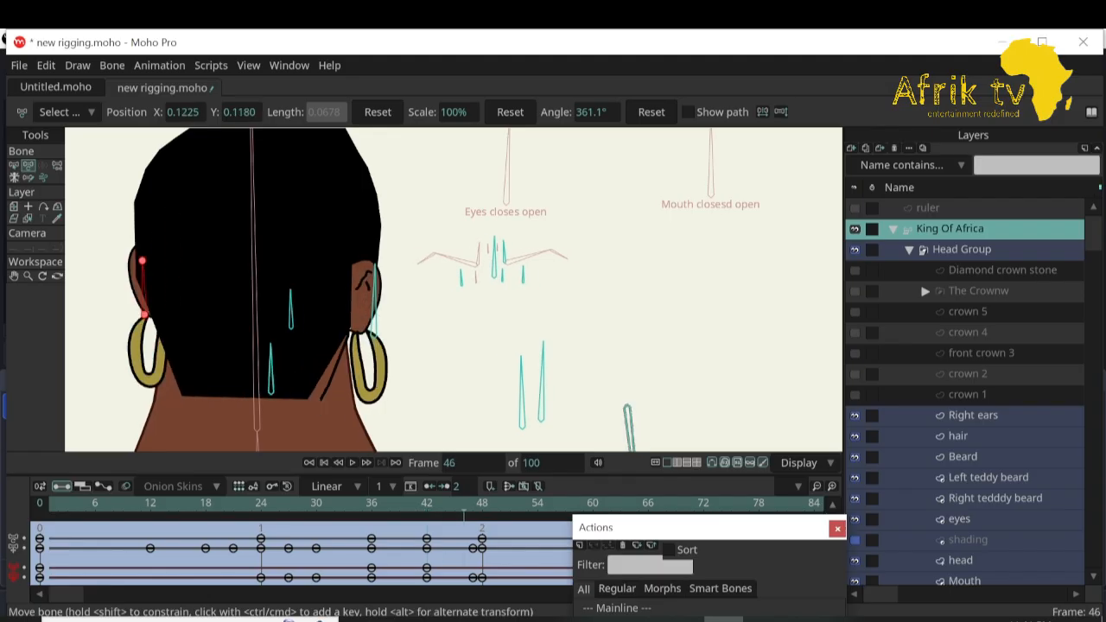
pyautogui.press('Left')
pyautogui.moveTo(173, 263); pyautogui.dragTo(175, 257)
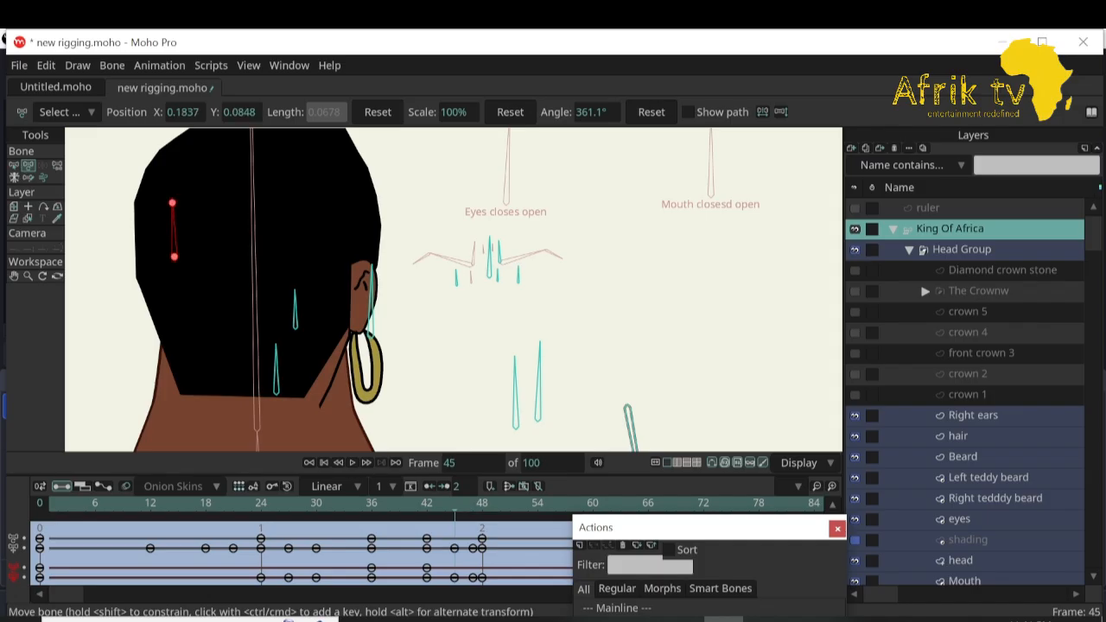
pyautogui.press('Right')
pyautogui.press('Right')
pyautogui.press('Right')
pyautogui.press('Right')
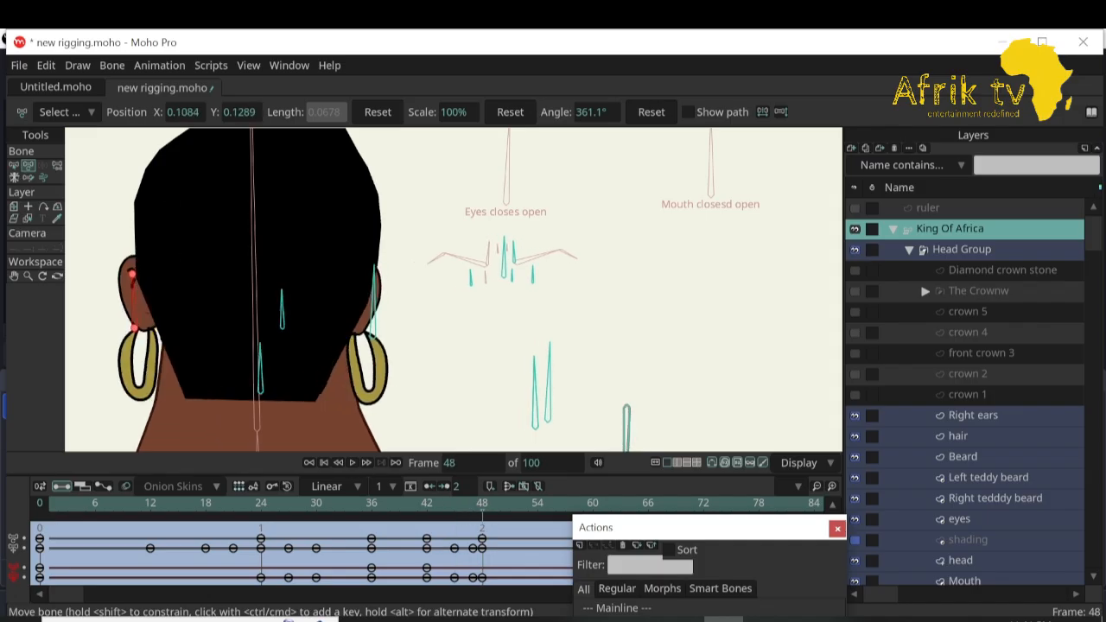
# At frame 12, move the Right ears layer's stray line end point off the cheek and back into the ear.
pyautogui.click(343, 510)
pyautogui.moveTo(344, 506); pyautogui.dragTo(150, 513)
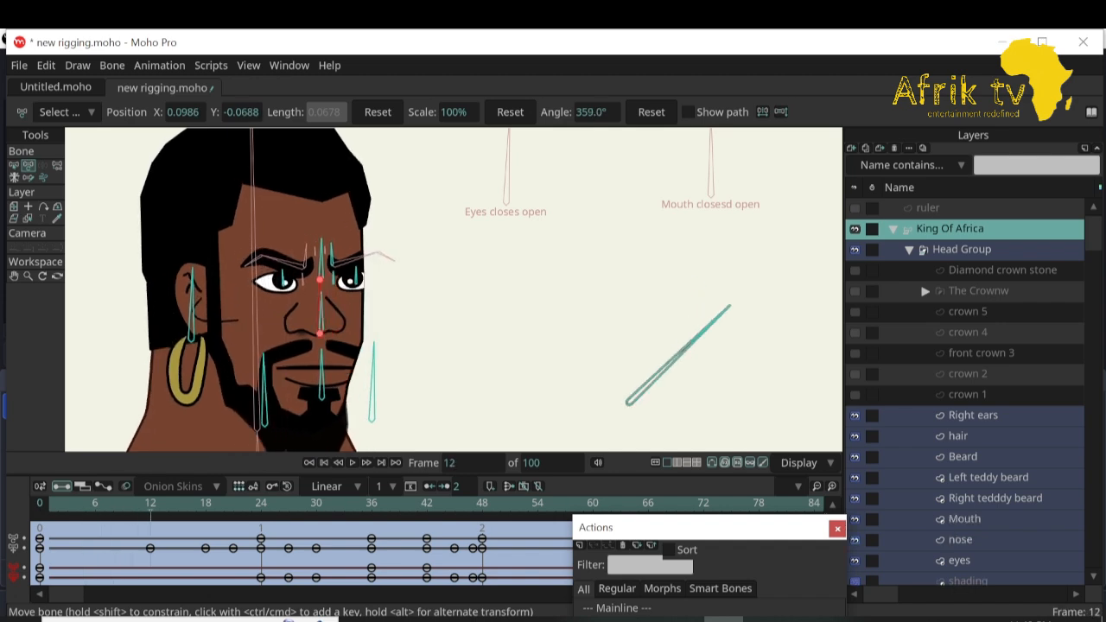
pyautogui.click(972, 416)
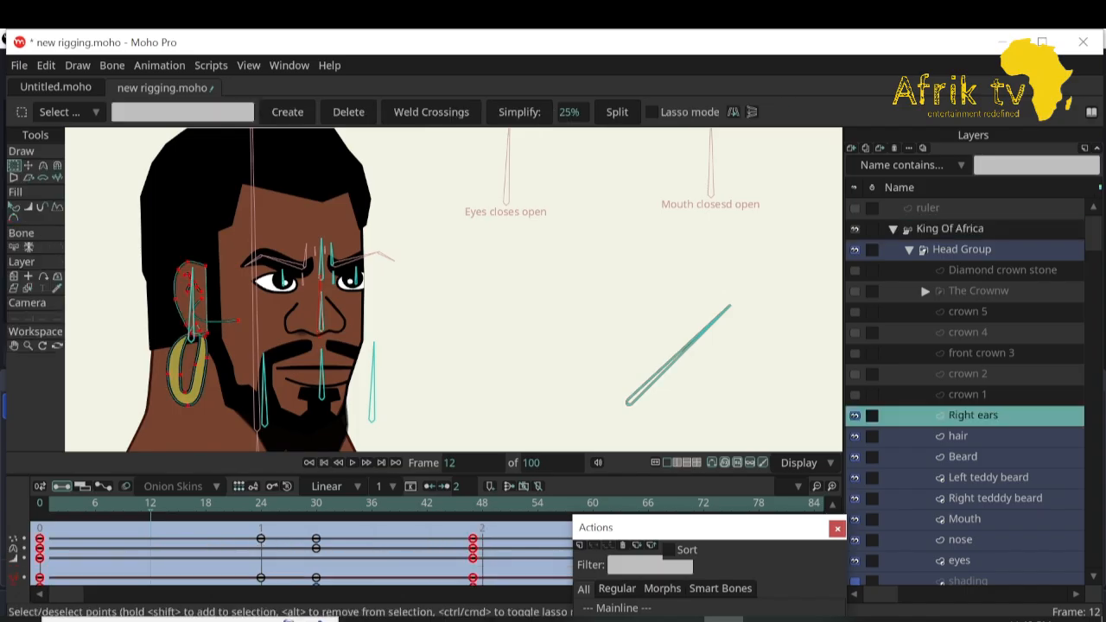
pyautogui.press('t')
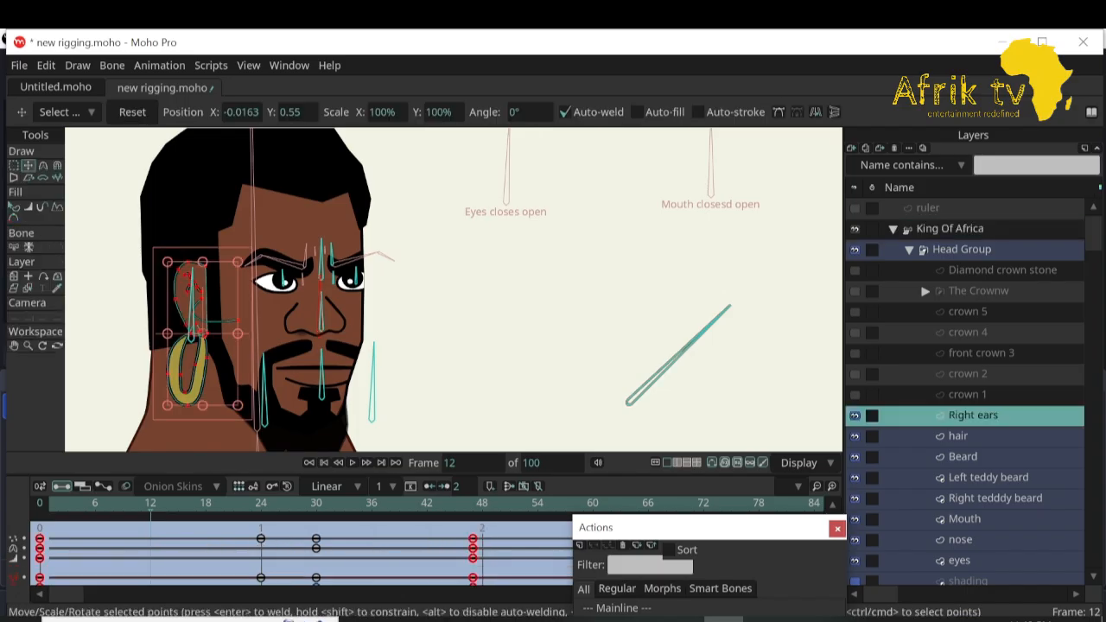
pyautogui.moveTo(237, 321); pyautogui.dragTo(198, 324)
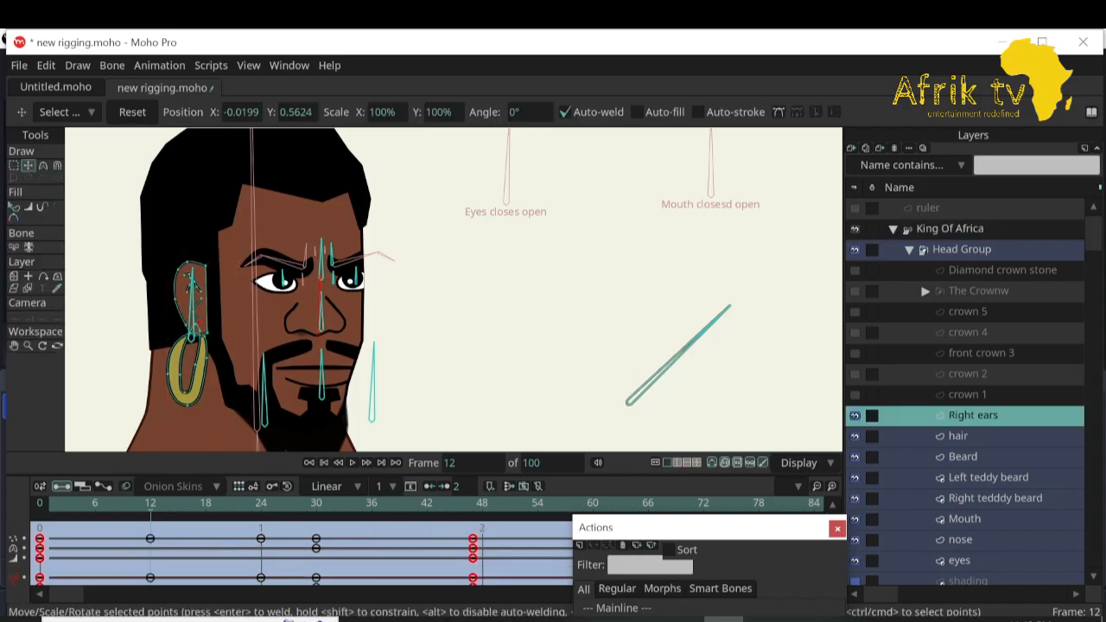
# At frame 24, pull the Right ears layer's stray line end point from the cheek back into the ear.
pyautogui.moveTo(150, 504); pyautogui.dragTo(260, 504)
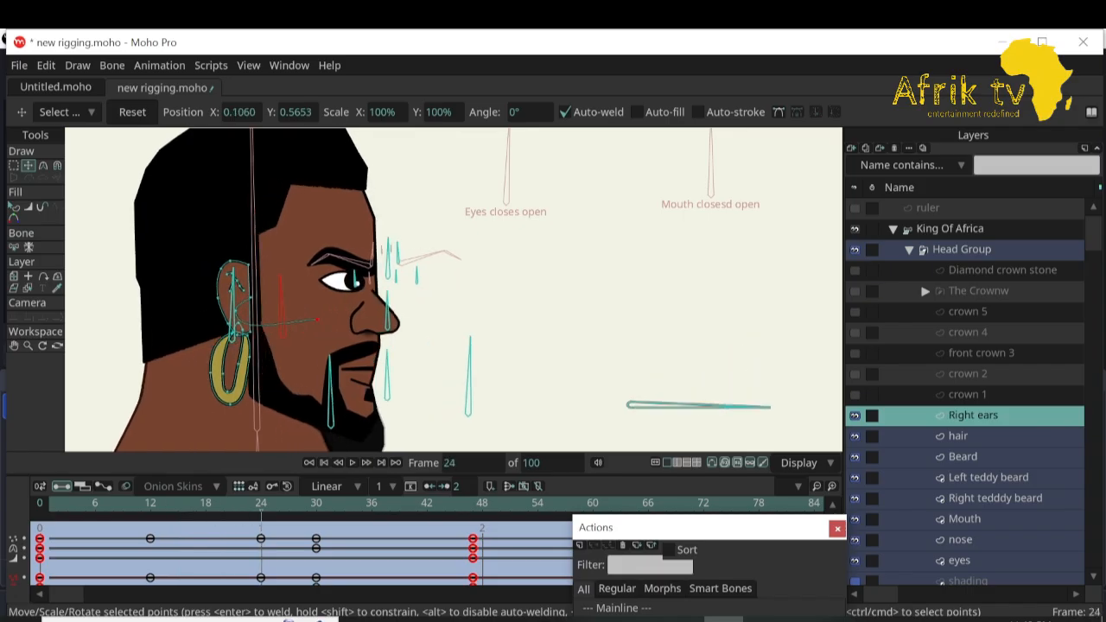
pyautogui.moveTo(318, 320); pyautogui.dragTo(247, 325)
pyautogui.moveTo(260, 503); pyautogui.dragTo(307, 504)
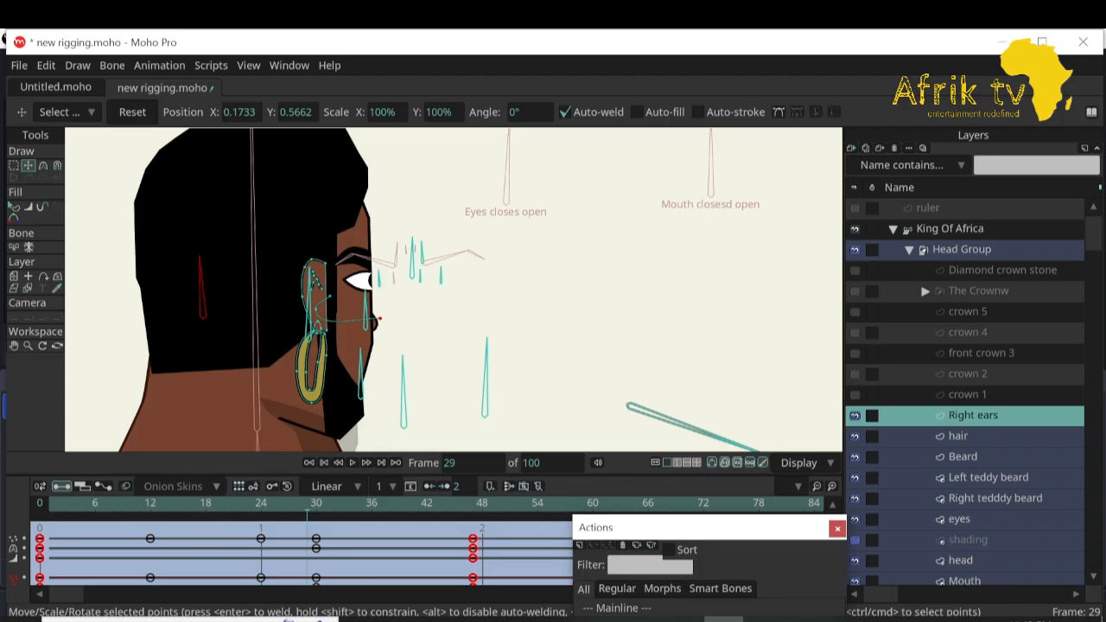
# At frames 29 and 30, pull the Right ears layer's stray line points off the face and back inside the ear.
pyautogui.moveTo(380, 318); pyautogui.dragTo(318, 296)
pyautogui.press('Right')
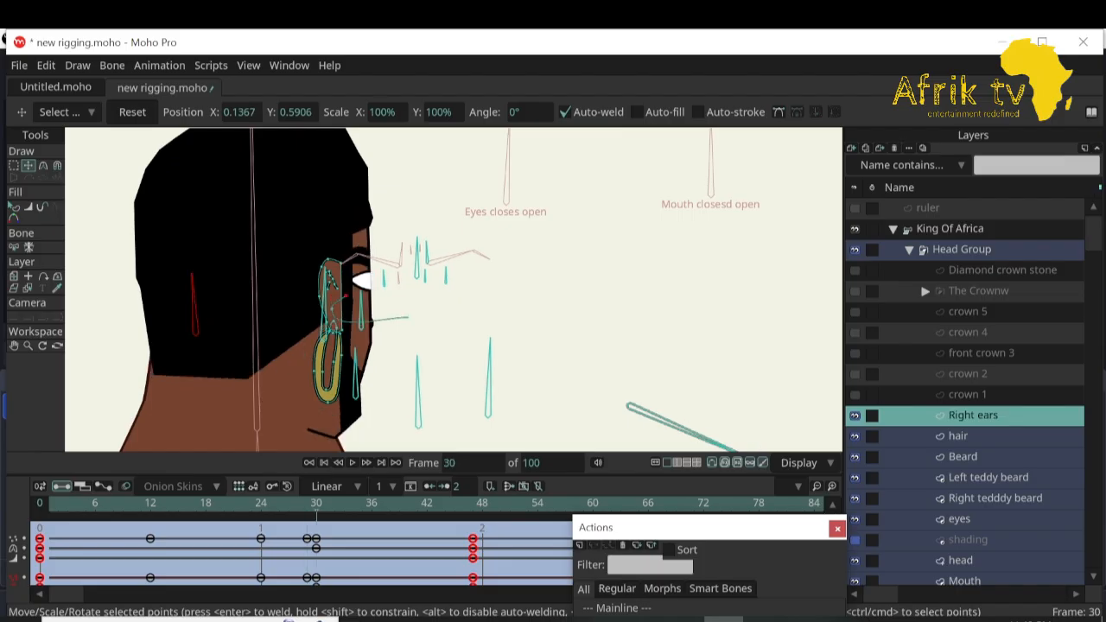
pyautogui.click(28, 346)
pyautogui.moveTo(366, 270); pyautogui.dragTo(475, 271)
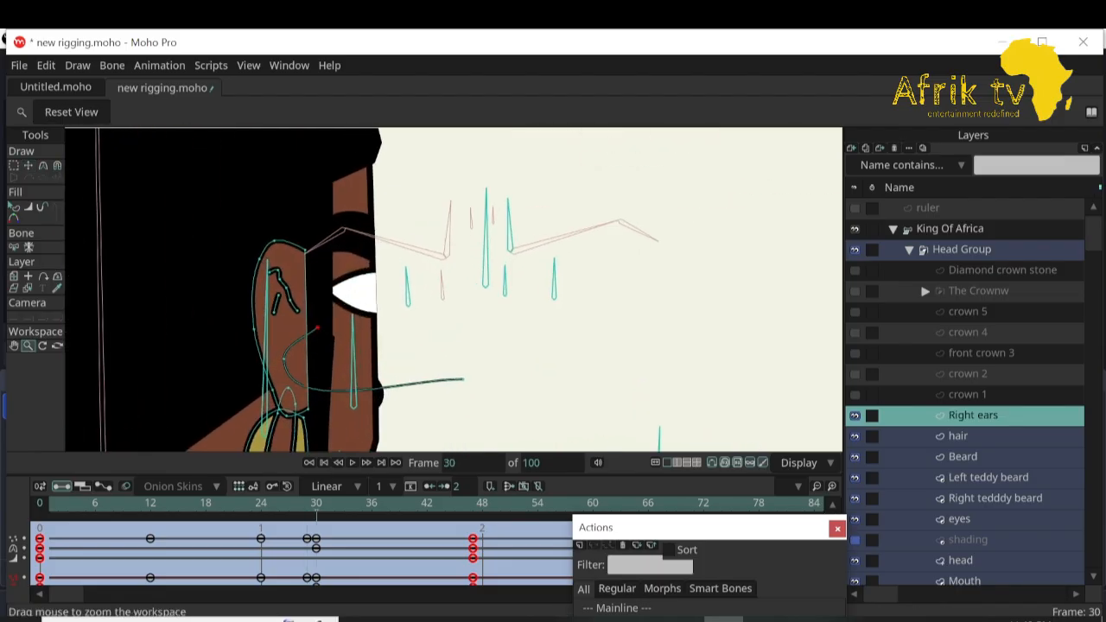
pyautogui.press('t')
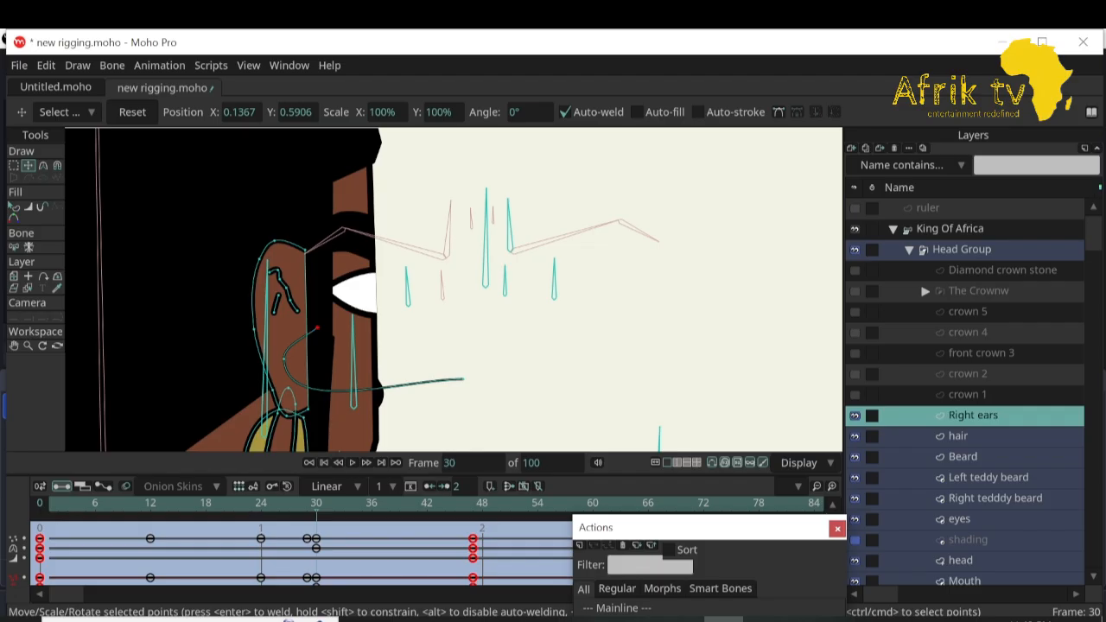
pyautogui.moveTo(317, 327); pyautogui.dragTo(278, 358)
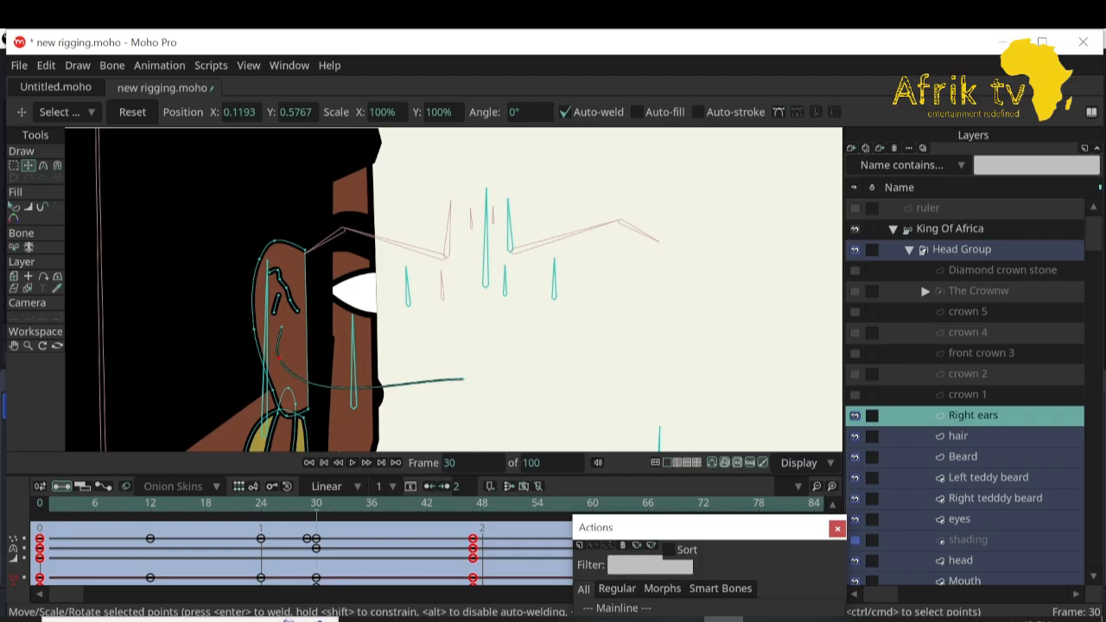
pyautogui.moveTo(463, 378); pyautogui.dragTo(297, 377)
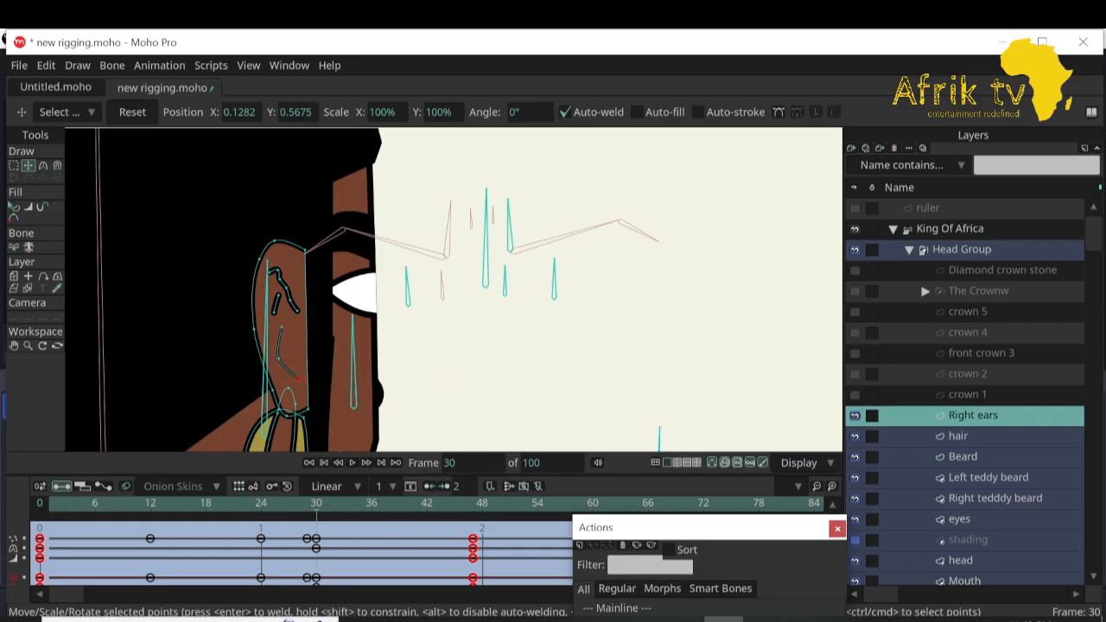
# Check the corrected ears across the head turn at frame 47 and back at frame 0, with the whole head in view.
pyautogui.click(408, 504)
pyautogui.moveTo(409, 504); pyautogui.dragTo(473, 503)
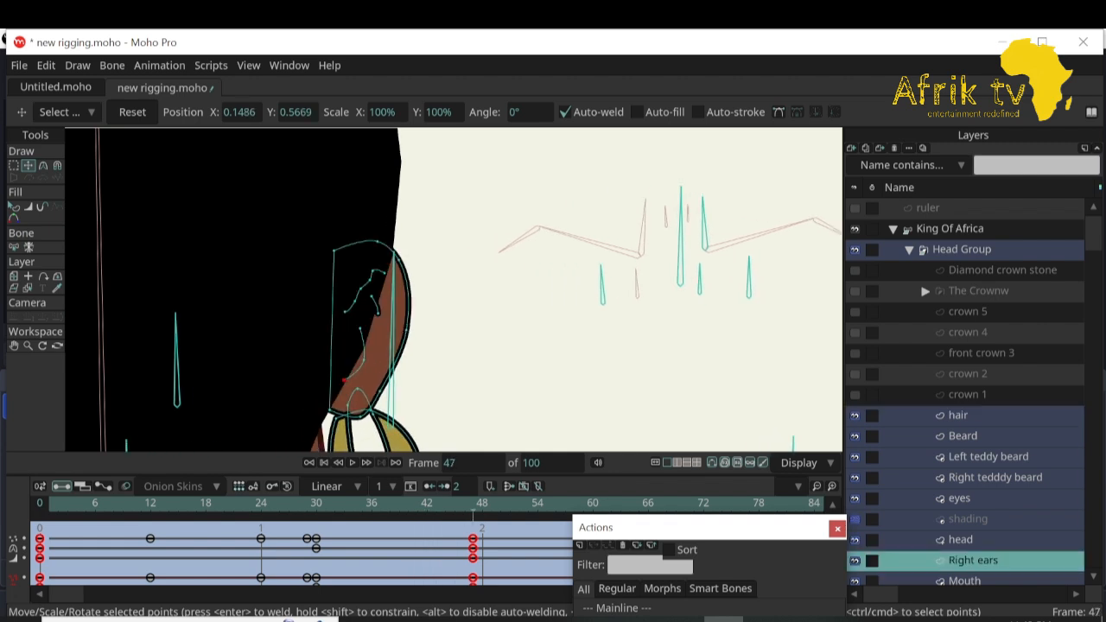
pyautogui.click(27, 345)
pyautogui.moveTo(383, 365); pyautogui.dragTo(182, 366)
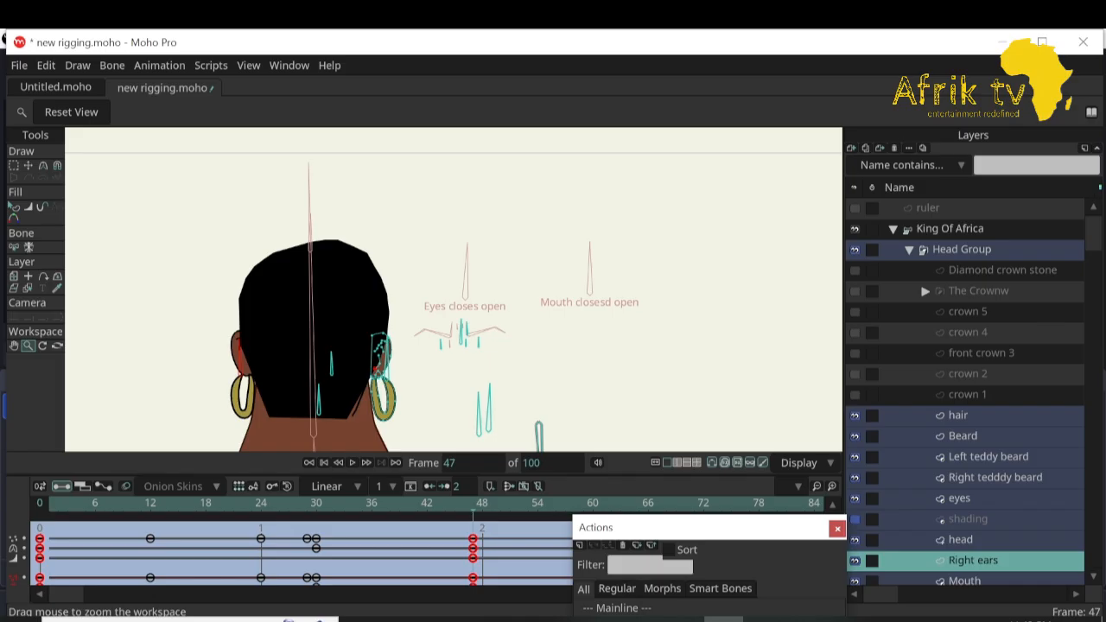
pyautogui.moveTo(472, 503); pyautogui.dragTo(40, 504)
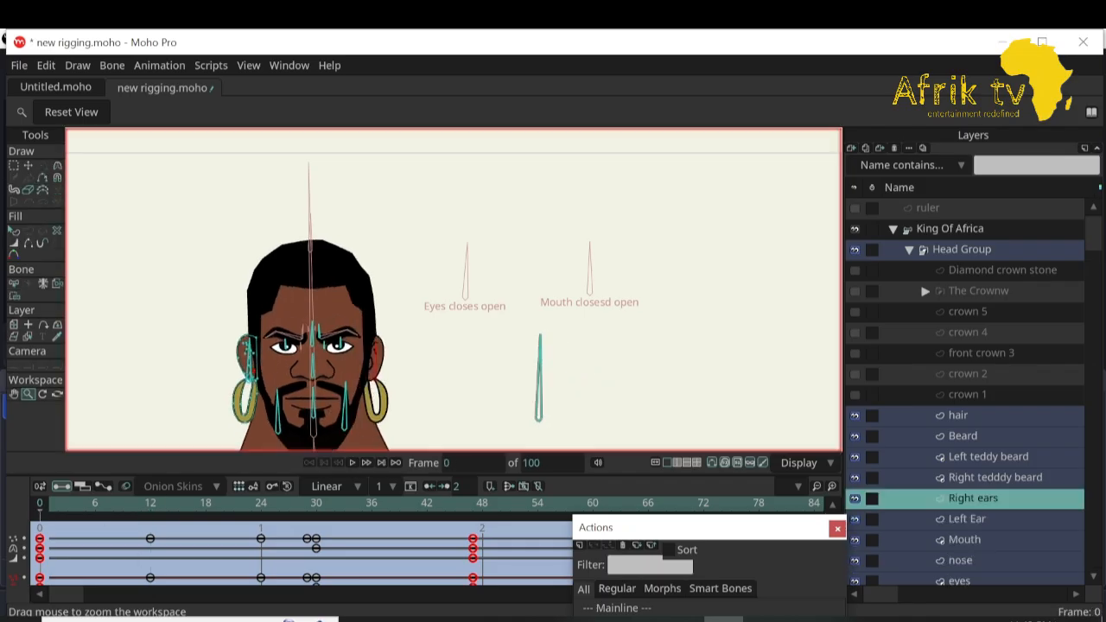
pyautogui.click(14, 393)
pyautogui.moveTo(384, 365); pyautogui.dragTo(385, 287)
pyautogui.click(27, 394)
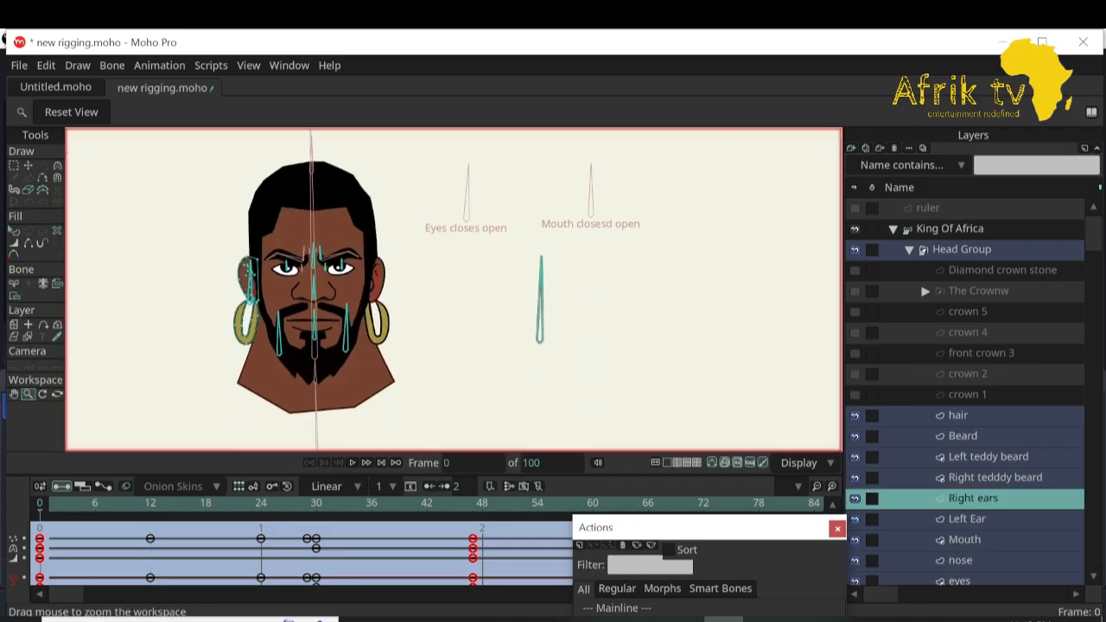
pyautogui.moveTo(208, 368); pyautogui.dragTo(173, 368)
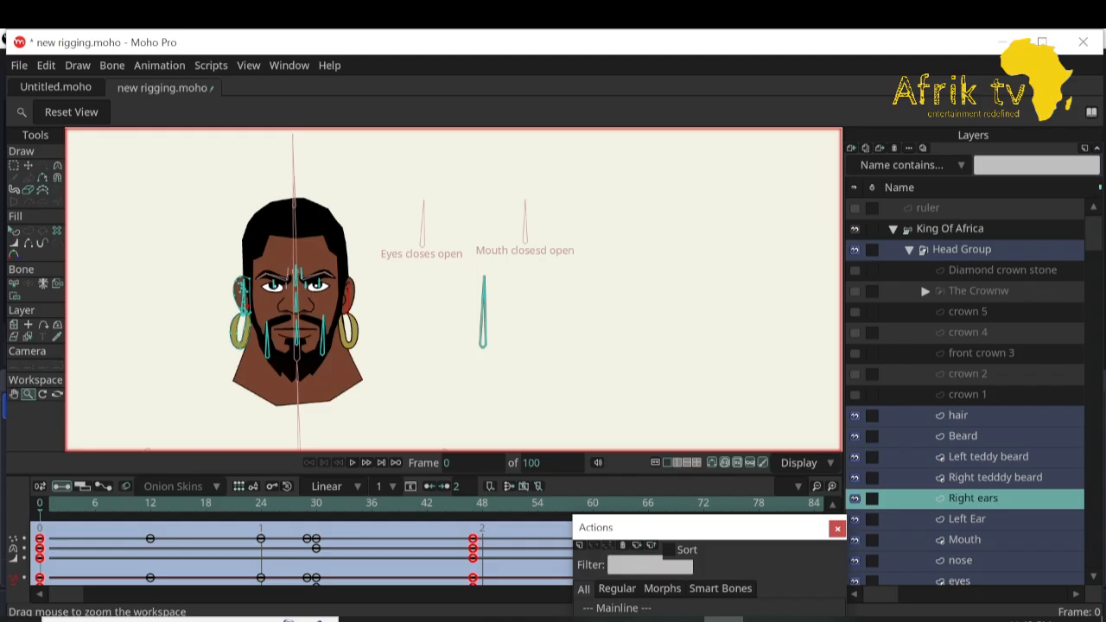
pyautogui.click(14, 394)
pyautogui.moveTo(346, 329); pyautogui.dragTo(402, 299)
pyautogui.moveTo(422, 504); pyautogui.dragTo(40, 504)
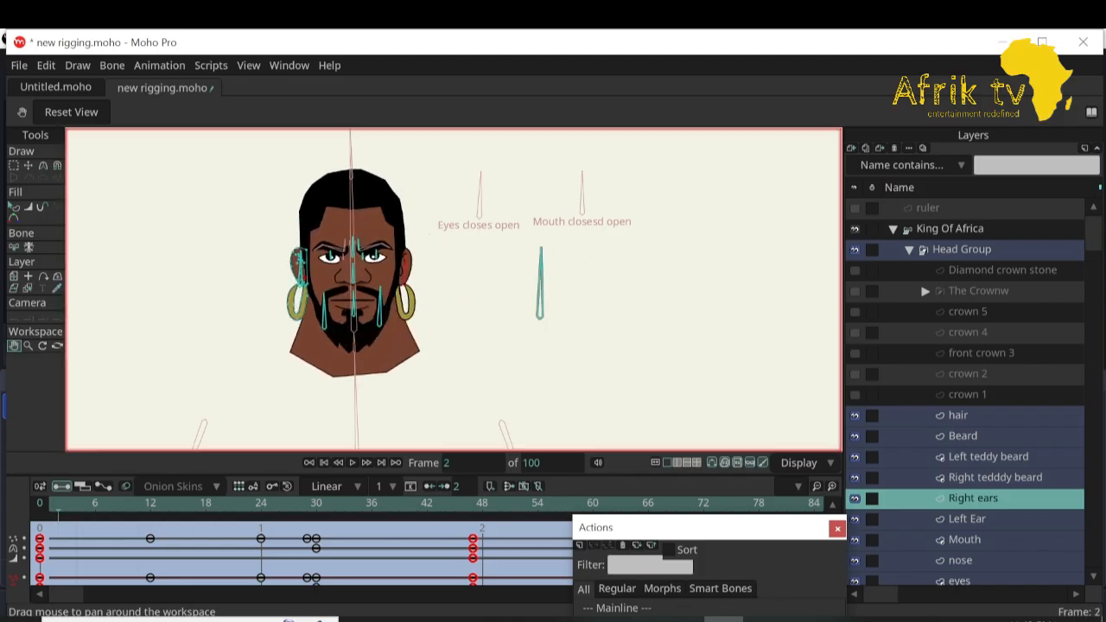
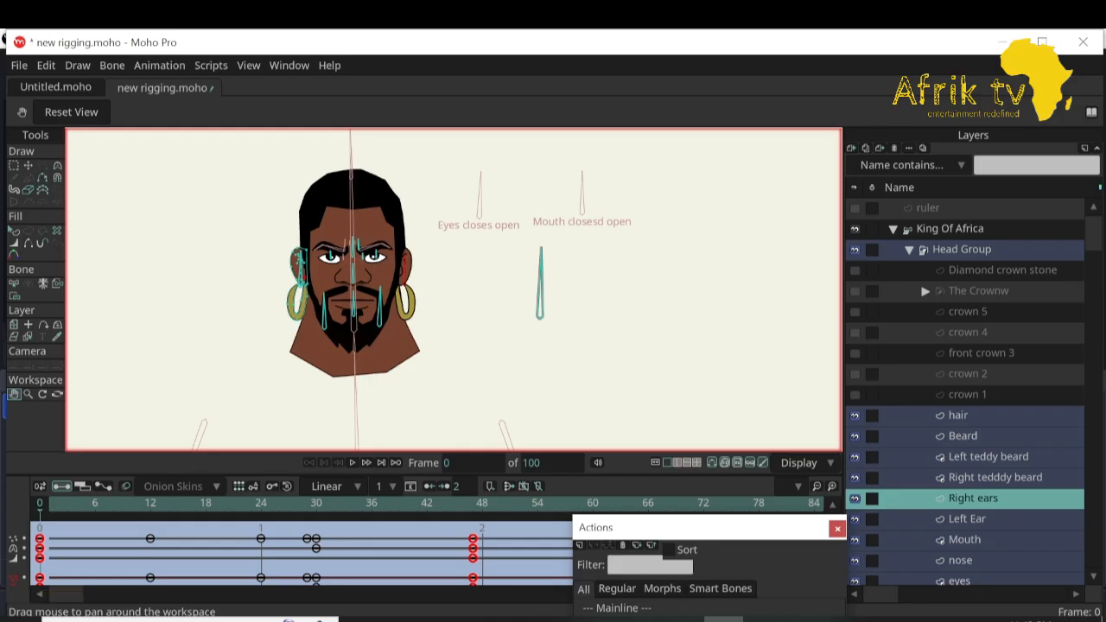
# At frame 0, show the Diamond crown stone, The Crownw, crown 5, crown 4, front crown 3, crown 2 and crown 1 layers.
pyautogui.click(855, 271)
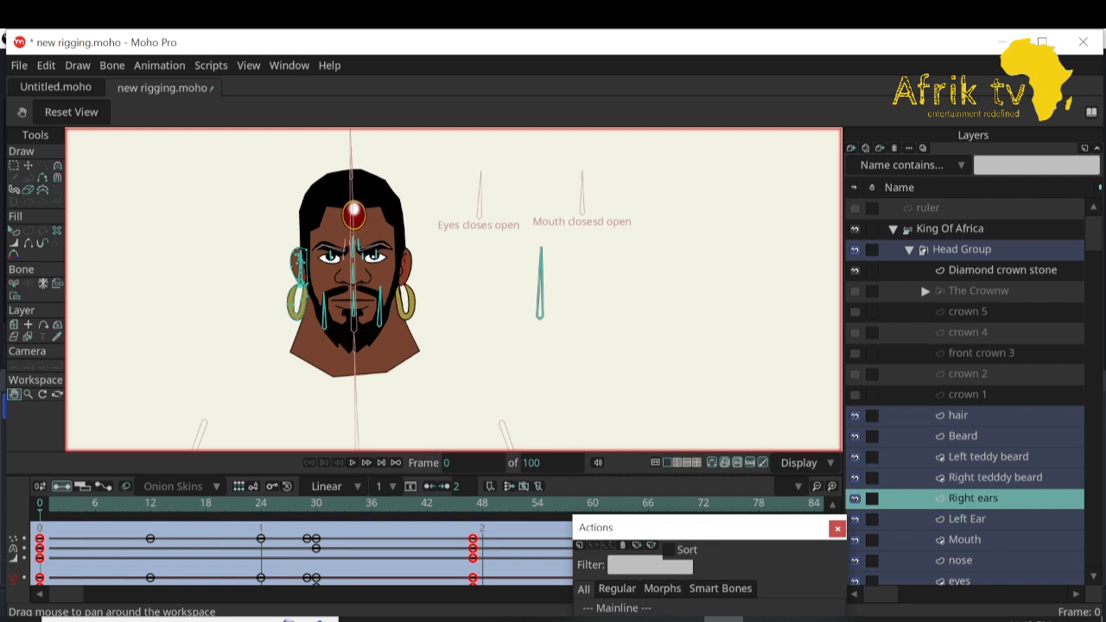
pyautogui.click(854, 291)
pyautogui.click(854, 312)
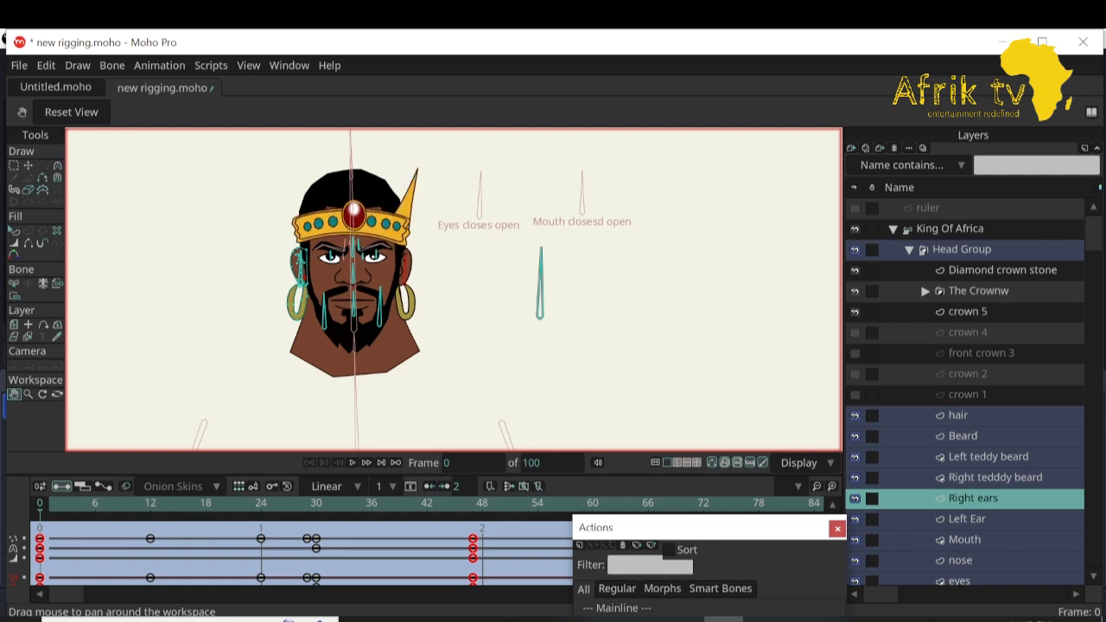
pyautogui.click(855, 332)
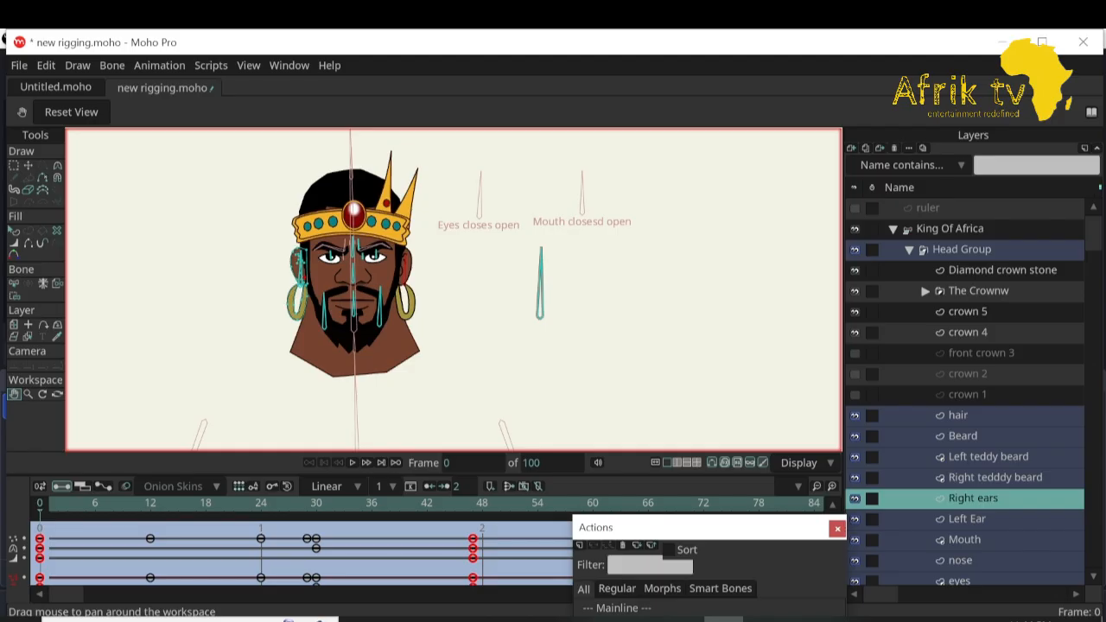
pyautogui.click(855, 353)
pyautogui.click(854, 374)
pyautogui.click(854, 395)
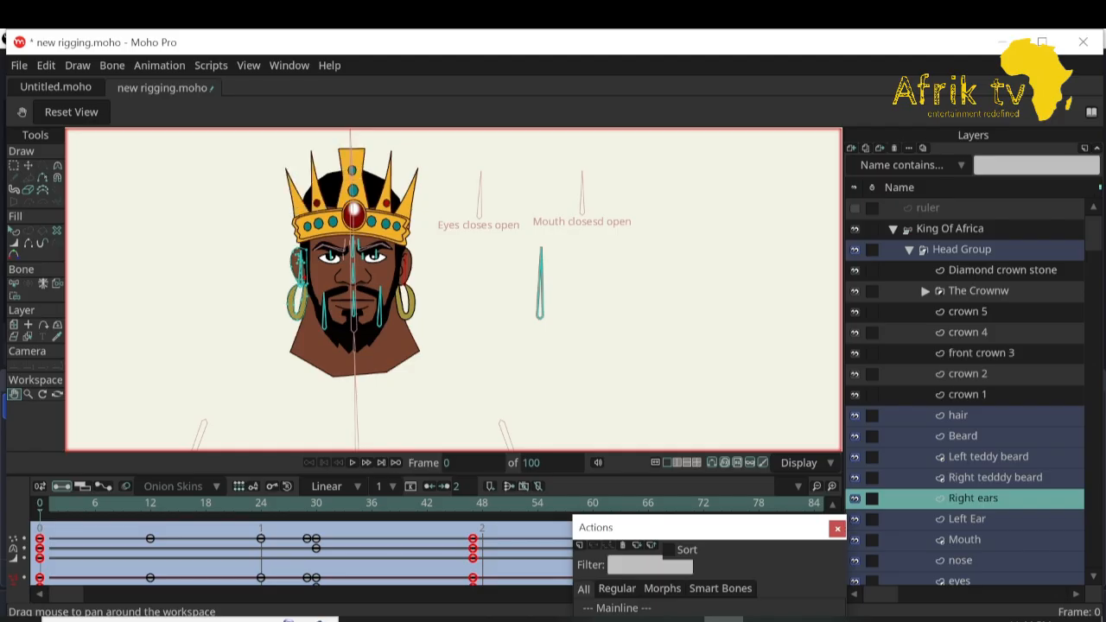
# At frame 24, hide crown 1, crown 2, crown 4, crown 5 and The Crownw, leaving front crown 3 and the stone shown.
pyautogui.moveTo(40, 504); pyautogui.dragTo(261, 504)
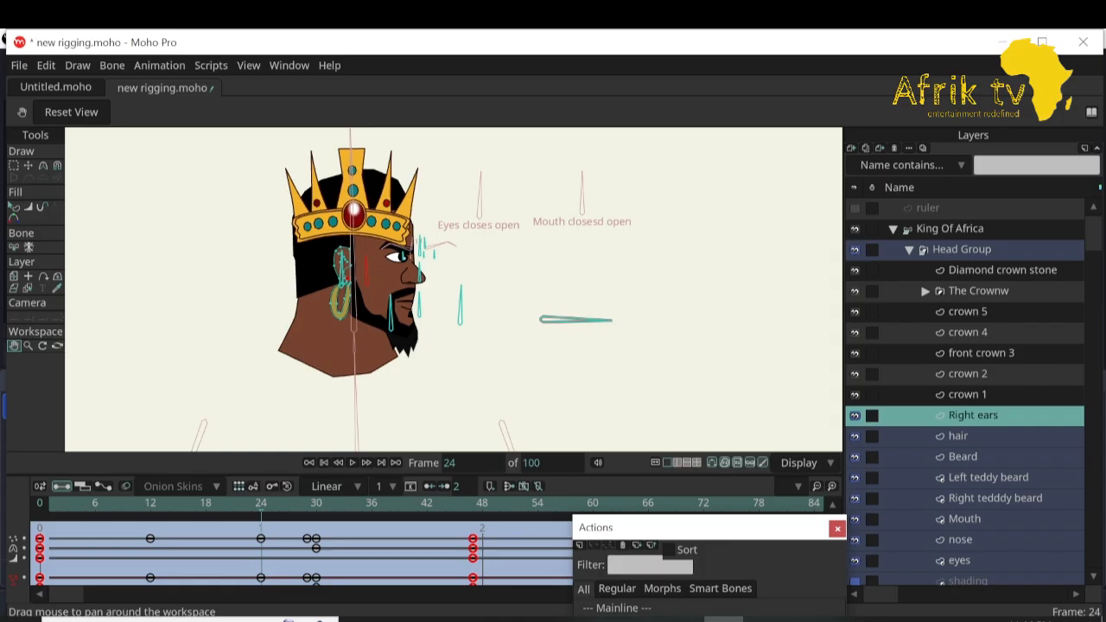
pyautogui.click(854, 395)
pyautogui.click(854, 374)
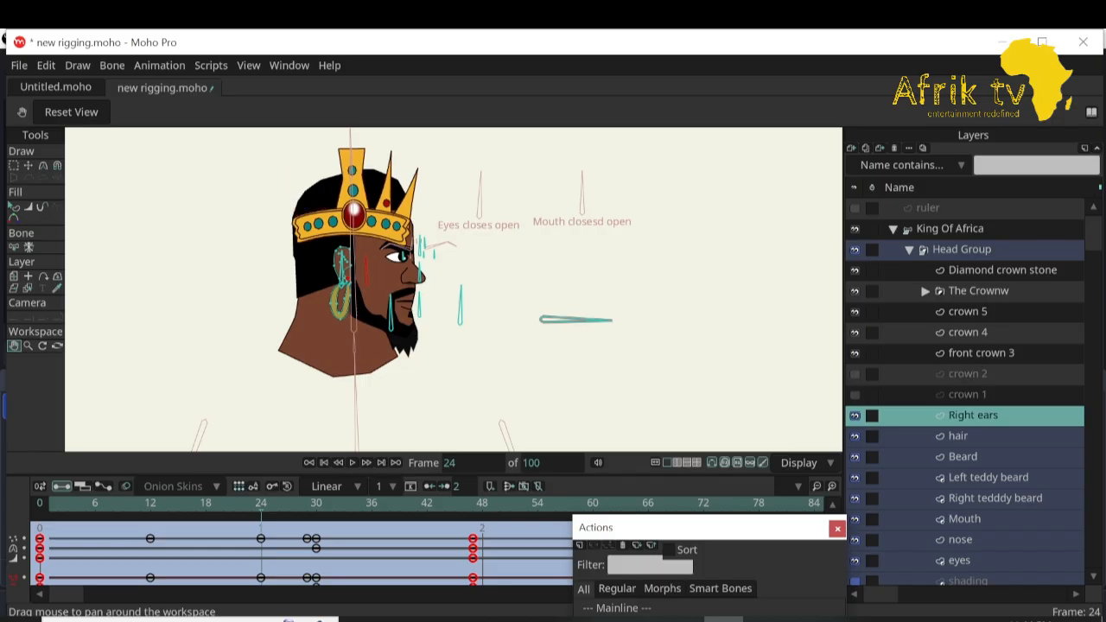
pyautogui.click(854, 333)
pyautogui.click(854, 312)
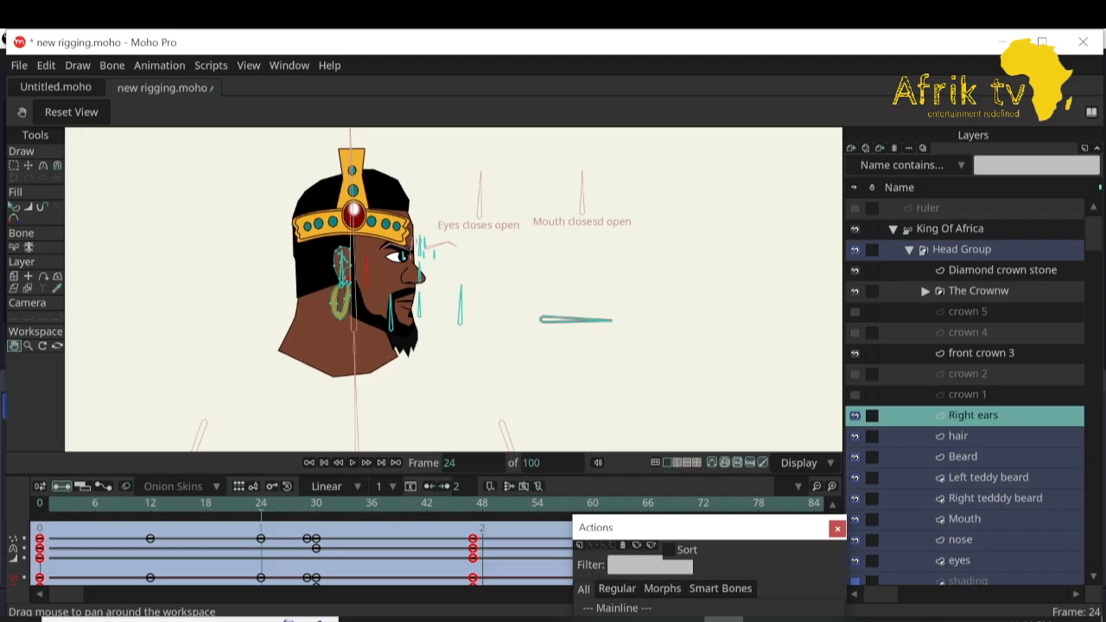
pyautogui.click(854, 291)
# Examine the front crown 3 layer's position on the side-view head at frame 24.
pyautogui.click(980, 353)
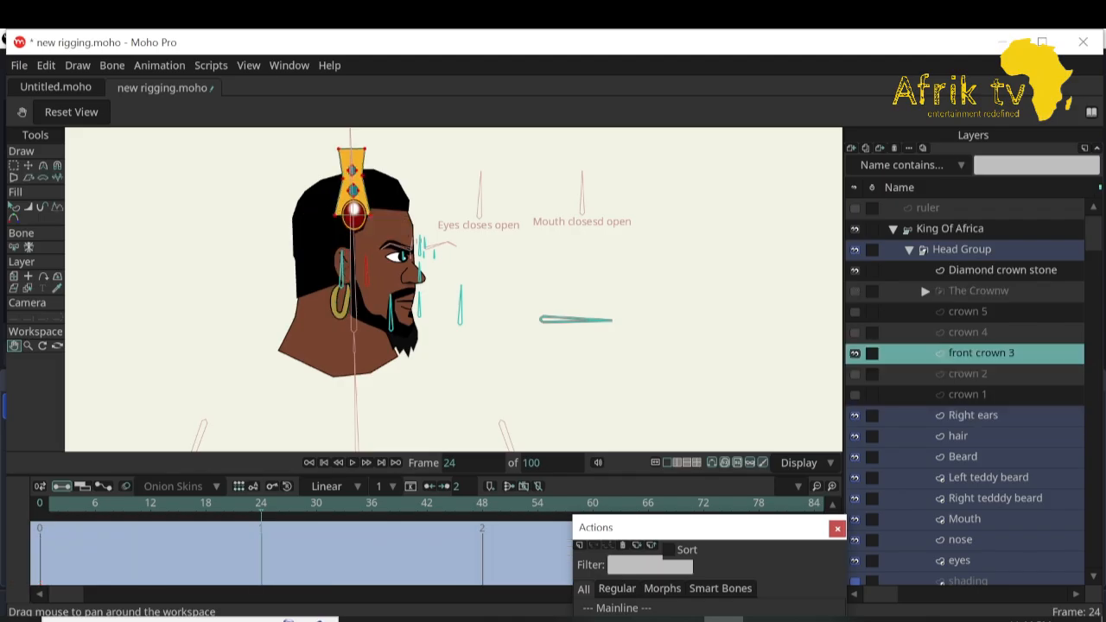
pyautogui.click(28, 346)
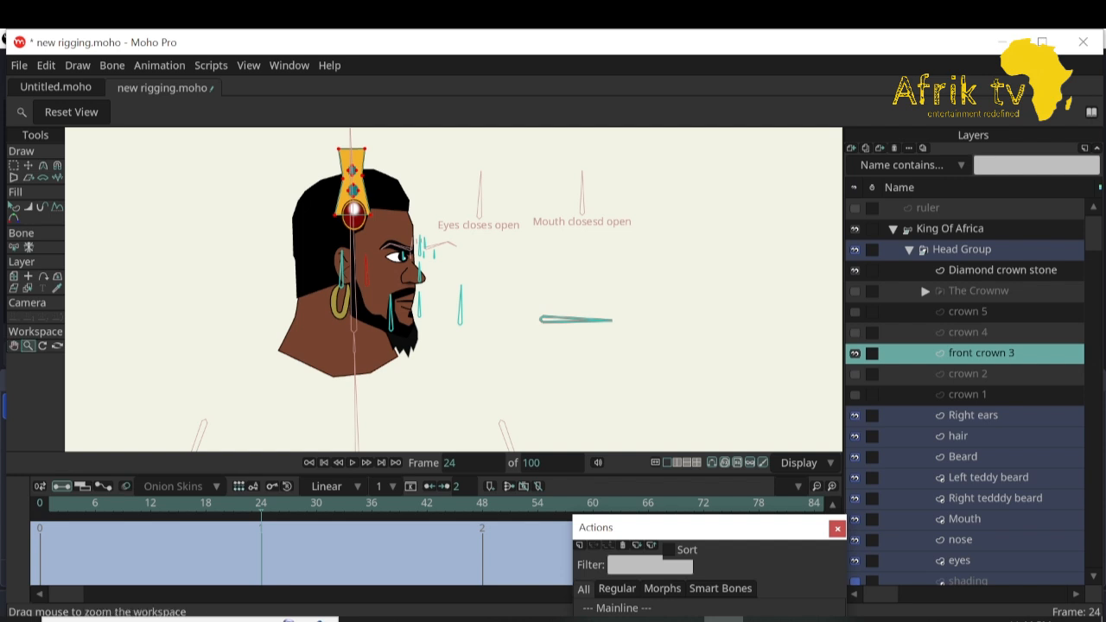
pyautogui.moveTo(368, 290); pyautogui.dragTo(433, 291)
pyautogui.click(14, 345)
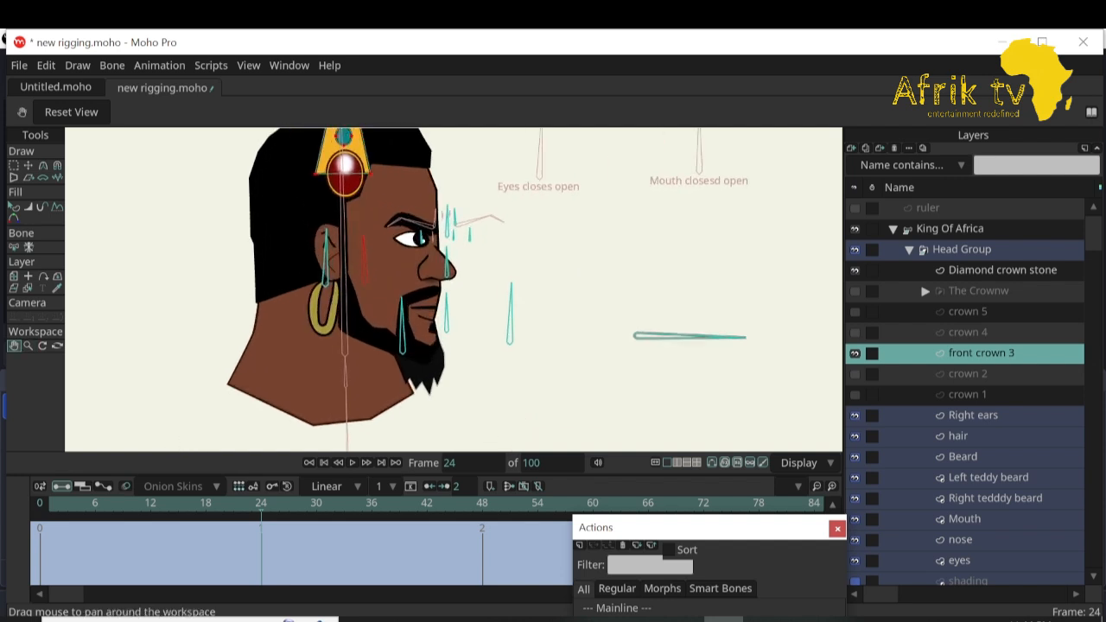
pyautogui.moveTo(371, 250); pyautogui.dragTo(361, 329)
pyautogui.click(29, 165)
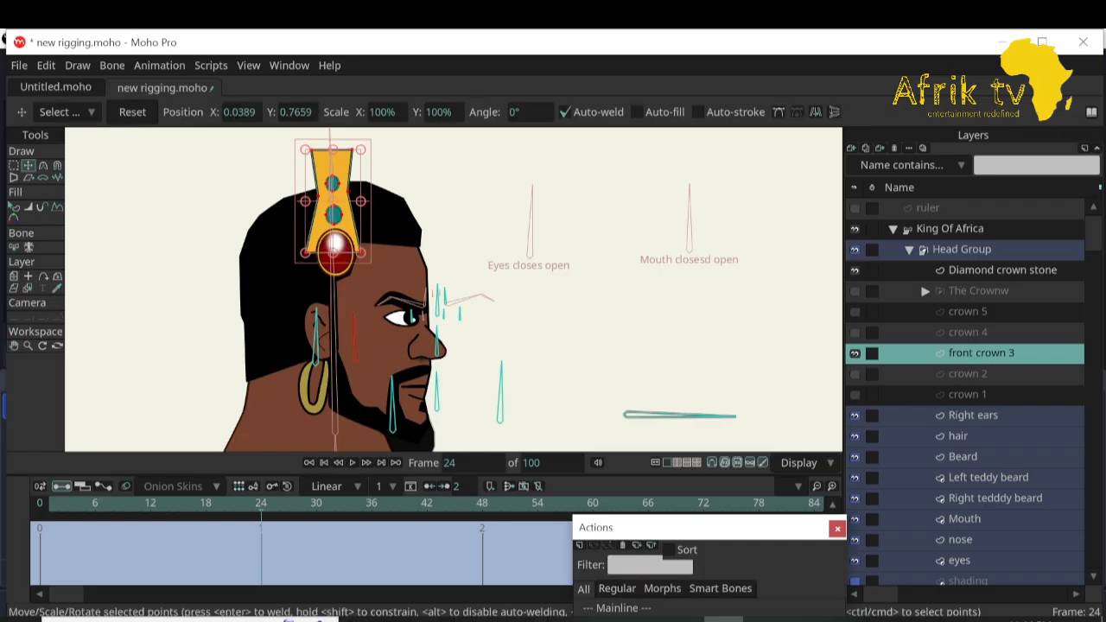
pyautogui.click(854, 353)
pyautogui.click(854, 354)
# Try to move the Diamond crown stone's points to the front of the forehead at frame 24.
pyautogui.click(1002, 271)
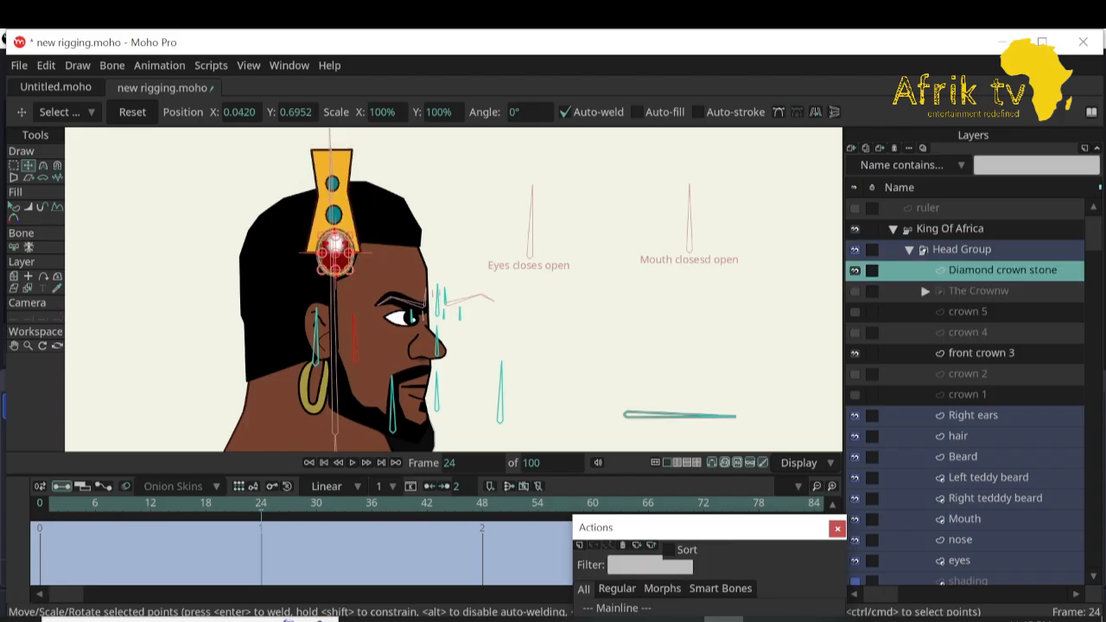
pyautogui.moveTo(334, 250); pyautogui.dragTo(416, 252)
pyautogui.click(981, 353)
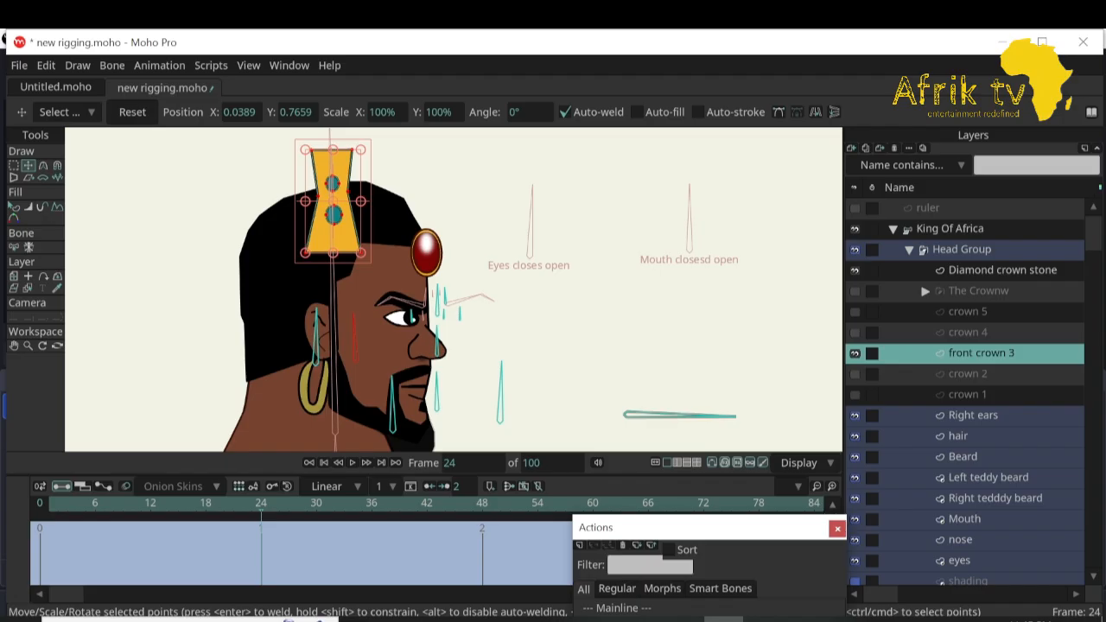
pyautogui.hotkey('ctrl', 'z')
pyautogui.hotkey('ctrl', 'z')
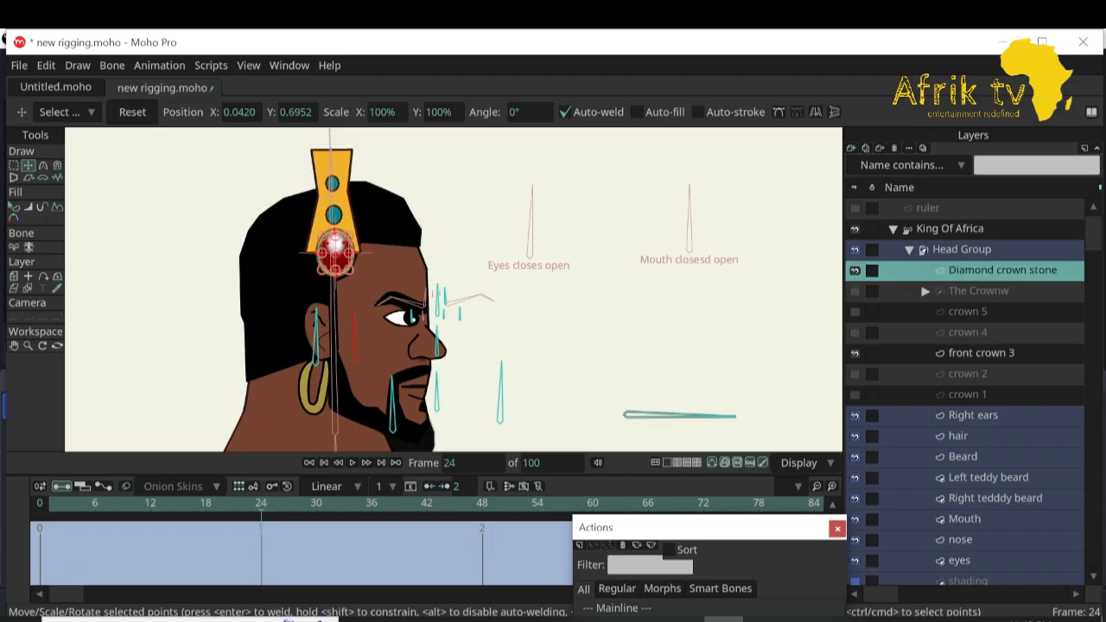
# At frame 24, move the King Of Africa bone controlling the crown stone forward to the forehead, at about X 0.3213, Y -0.1205.
pyautogui.click(950, 229)
pyautogui.click(29, 165)
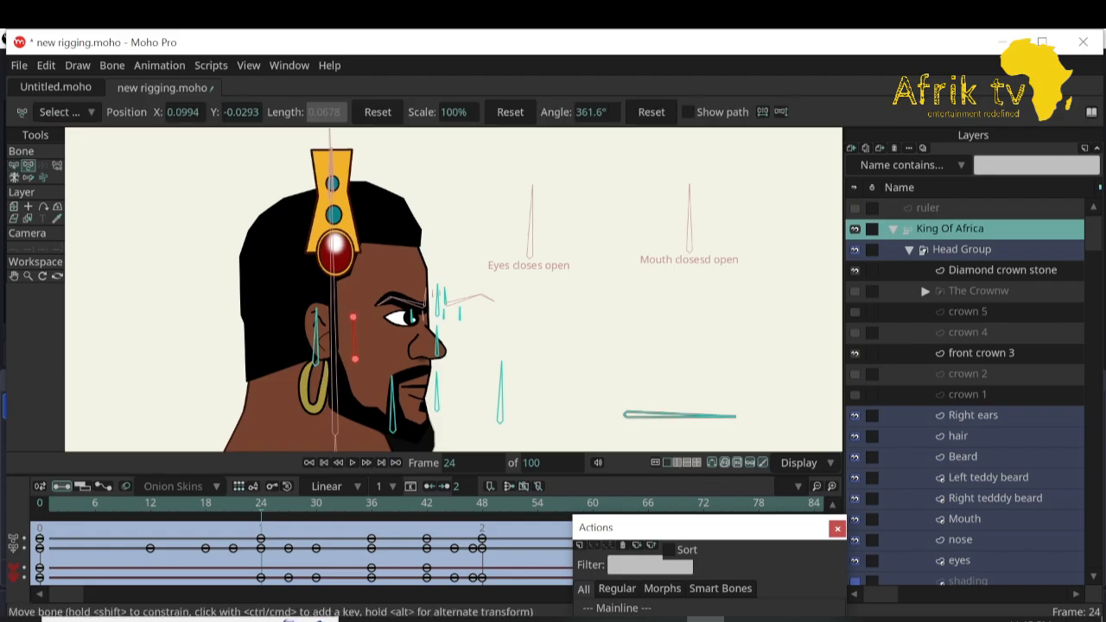
pyautogui.click(331, 175)
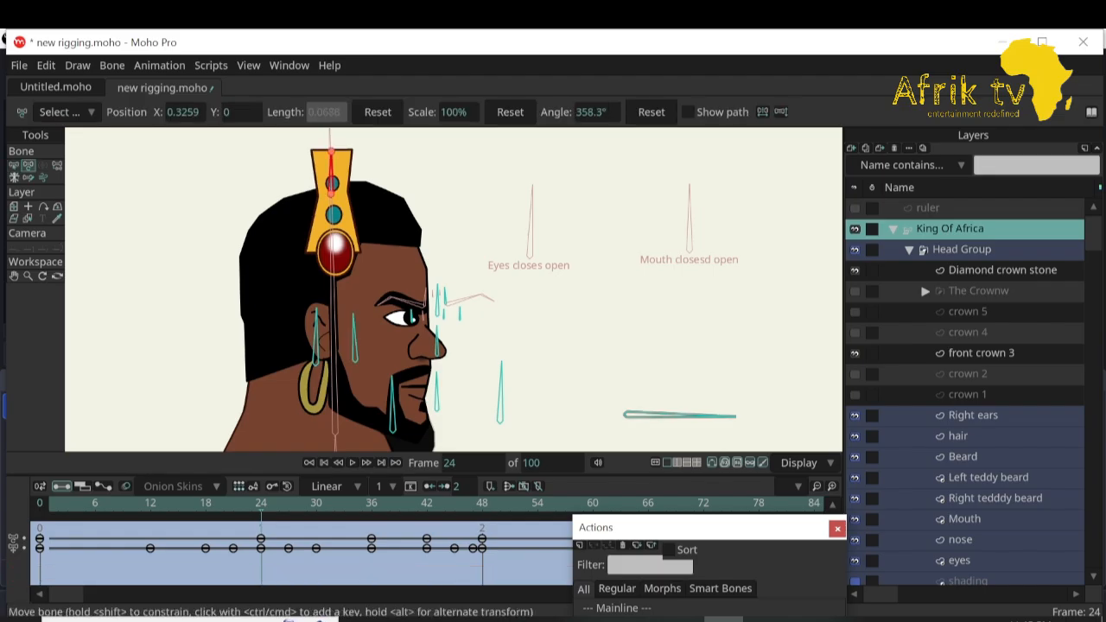
pyautogui.click(331, 183)
pyautogui.moveTo(330, 164); pyautogui.dragTo(420, 173)
pyautogui.hotkey('ctrl', 'z')
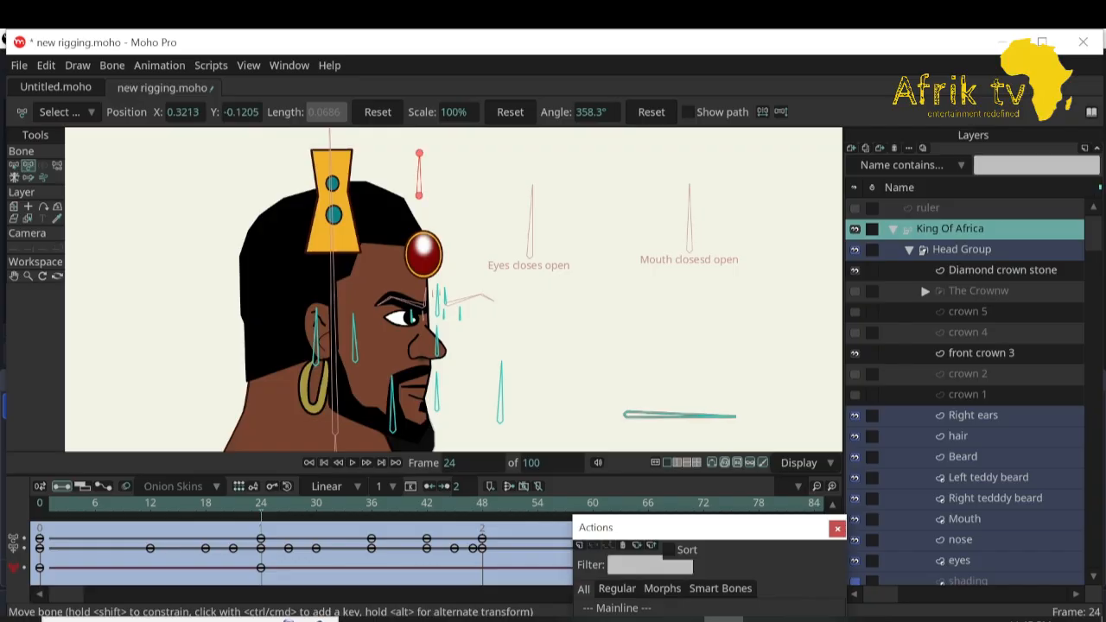
# At frame 24, narrow the Diamond crown stone's points horizontally for the side view and nudge its bone slightly forward.
pyautogui.click(1001, 271)
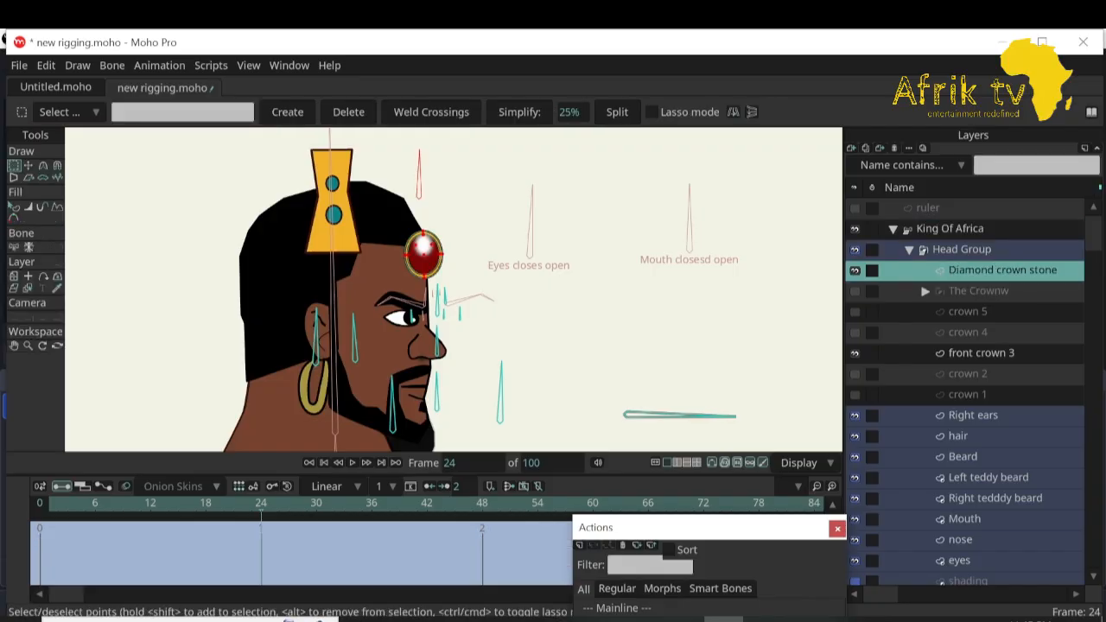
pyautogui.click(28, 165)
pyautogui.moveTo(438, 254); pyautogui.dragTo(432, 254)
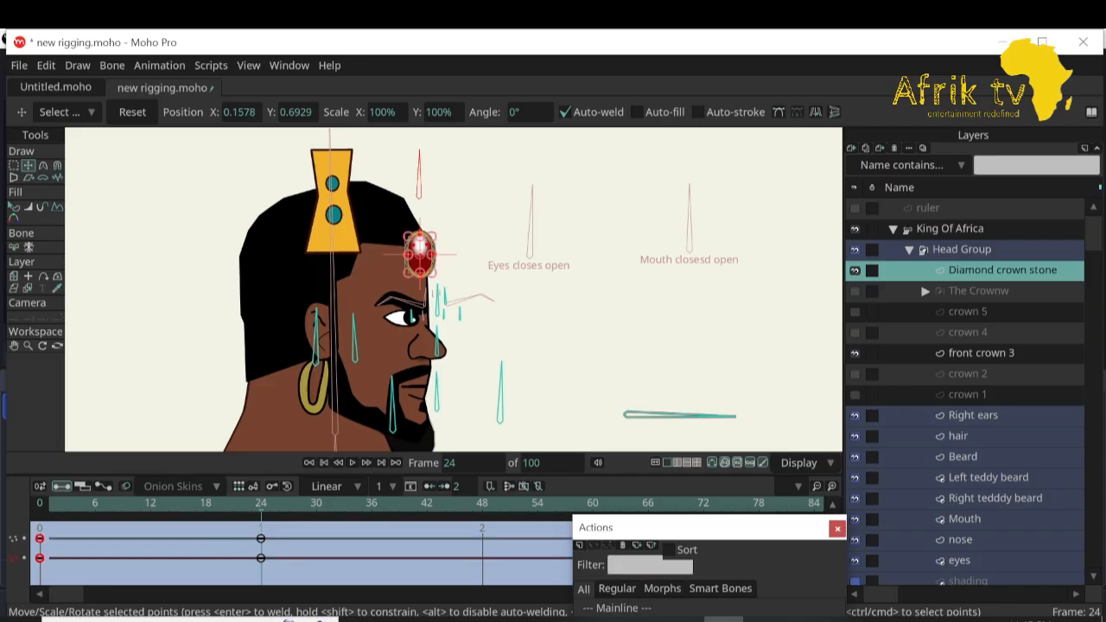
pyautogui.click(949, 229)
pyautogui.click(27, 164)
pyautogui.moveTo(419, 177); pyautogui.dragTo(422, 177)
pyautogui.click(1002, 270)
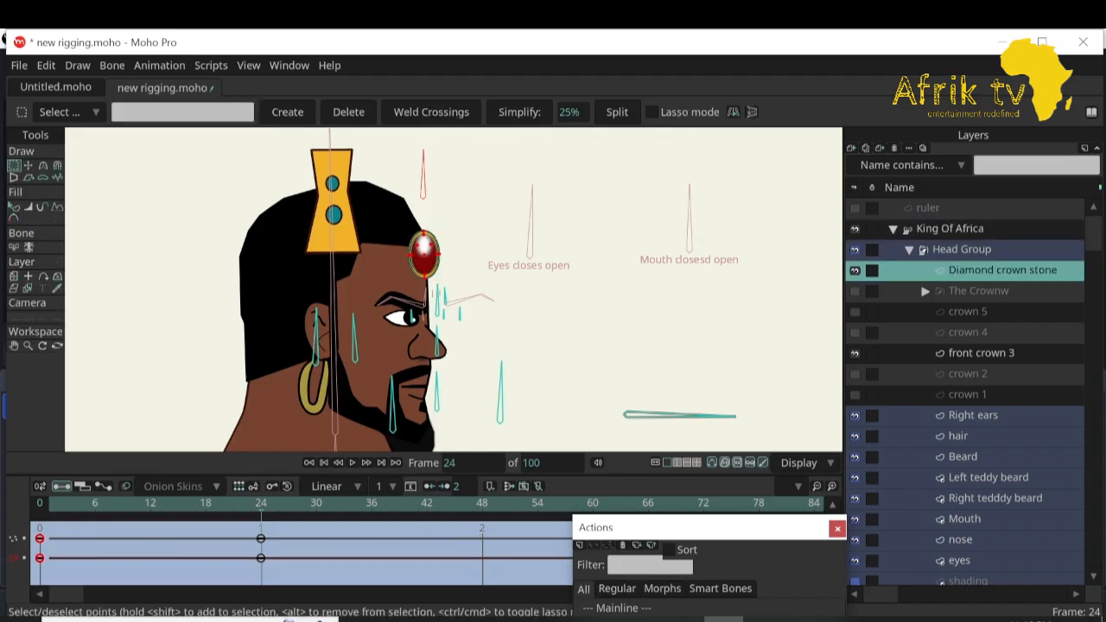
# At frame 24, move front crown 3 forward above the stone to about X 0.1705, Y 0.7659, and pull in its front corner points.
pyautogui.click(982, 353)
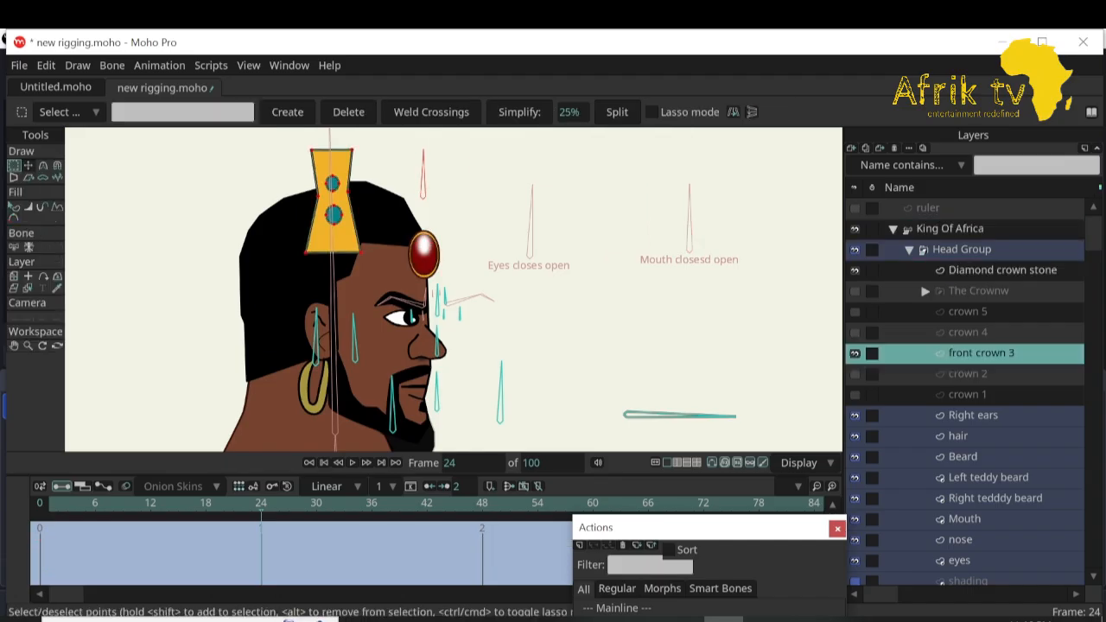
pyautogui.click(28, 165)
pyautogui.moveTo(333, 200); pyautogui.dragTo(429, 202)
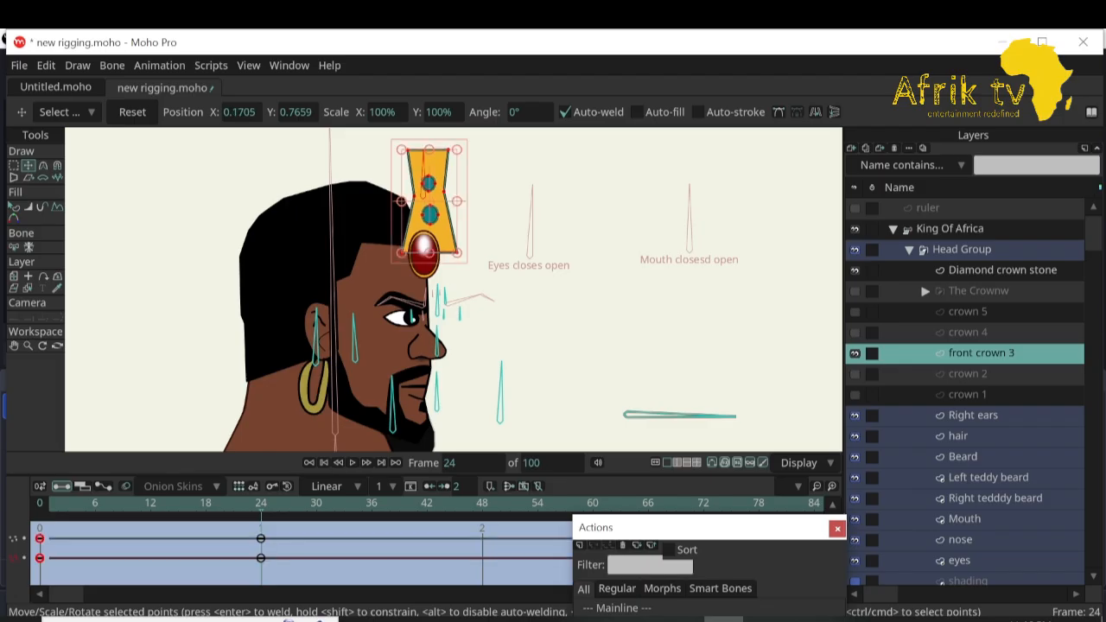
pyautogui.moveTo(457, 252); pyautogui.dragTo(440, 252)
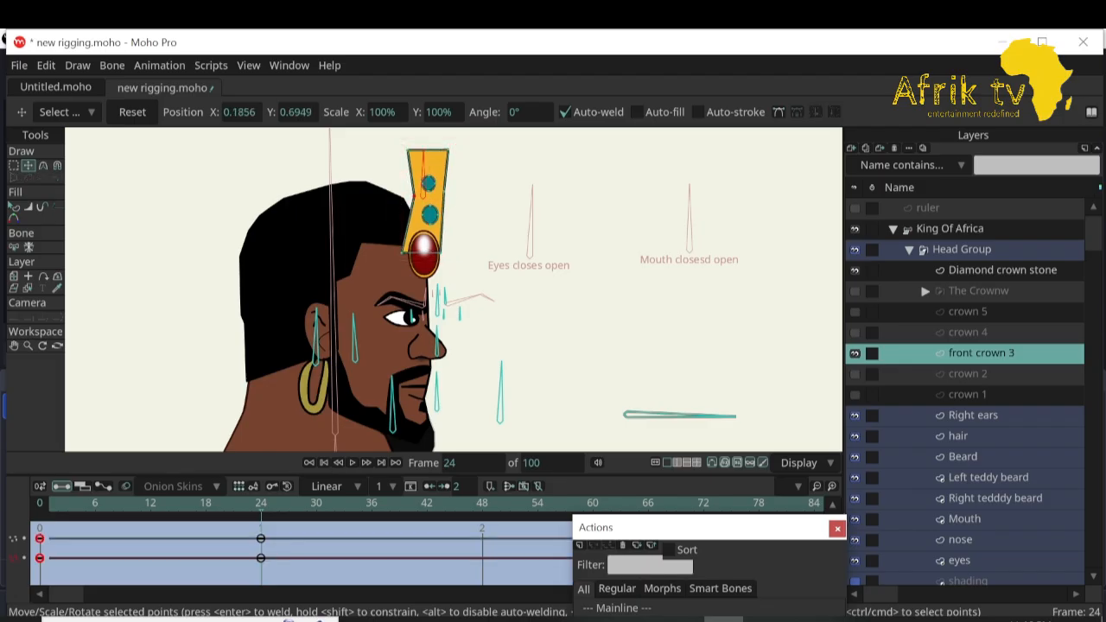
# At frame 24, shift front crown 3's top corners and side points backward to narrow and tilt it for the side view.
pyautogui.moveTo(407, 150); pyautogui.dragTo(397, 151)
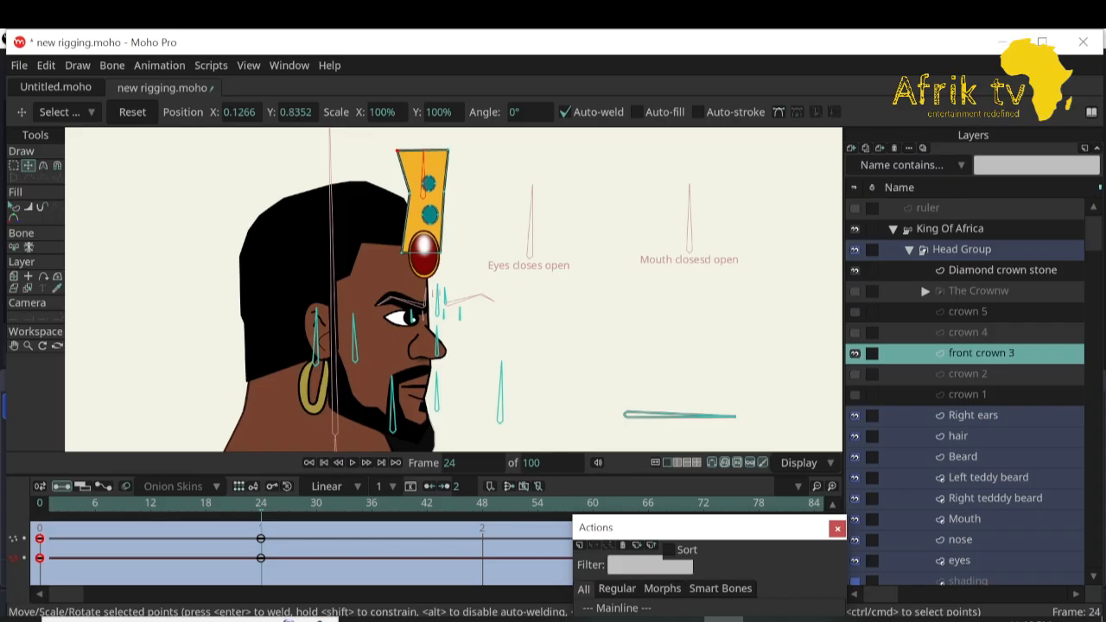
pyautogui.moveTo(409, 192); pyautogui.dragTo(403, 192)
pyautogui.moveTo(396, 150); pyautogui.dragTo(427, 150)
pyautogui.moveTo(444, 191); pyautogui.dragTo(430, 198)
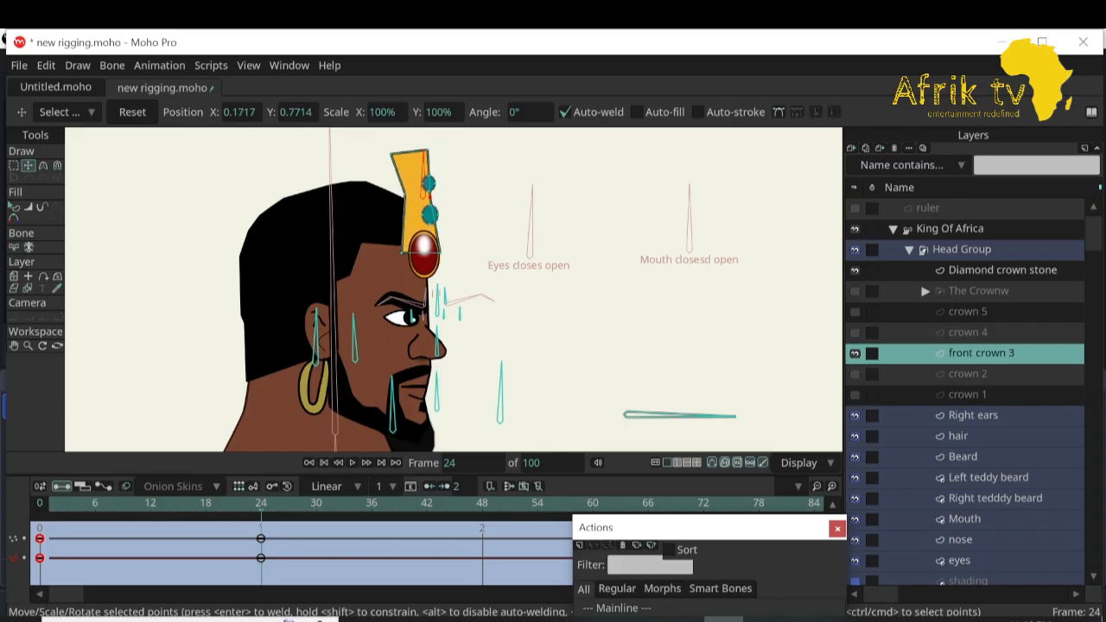
pyautogui.moveTo(440, 252); pyautogui.dragTo(440, 254)
# Lower front crown 3's back bottom corner and move its gems onto the piece at about X 0.1587, Y 0.7474 and X 0.1544, Y 0.7893.
pyautogui.hotkey('ctrl', 'a')
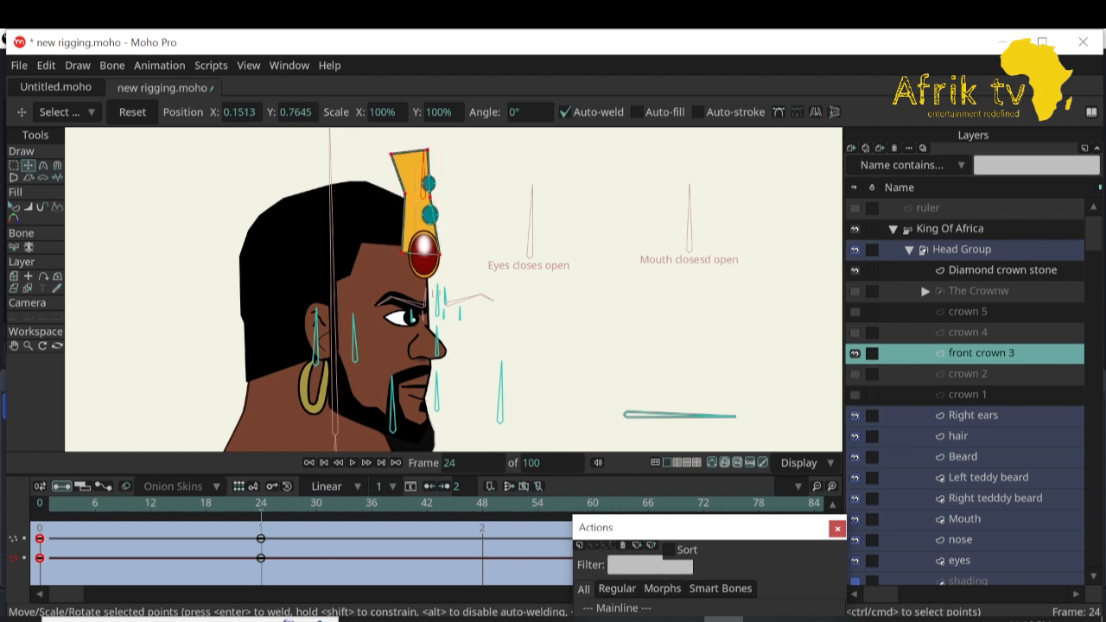
pyautogui.press('z')
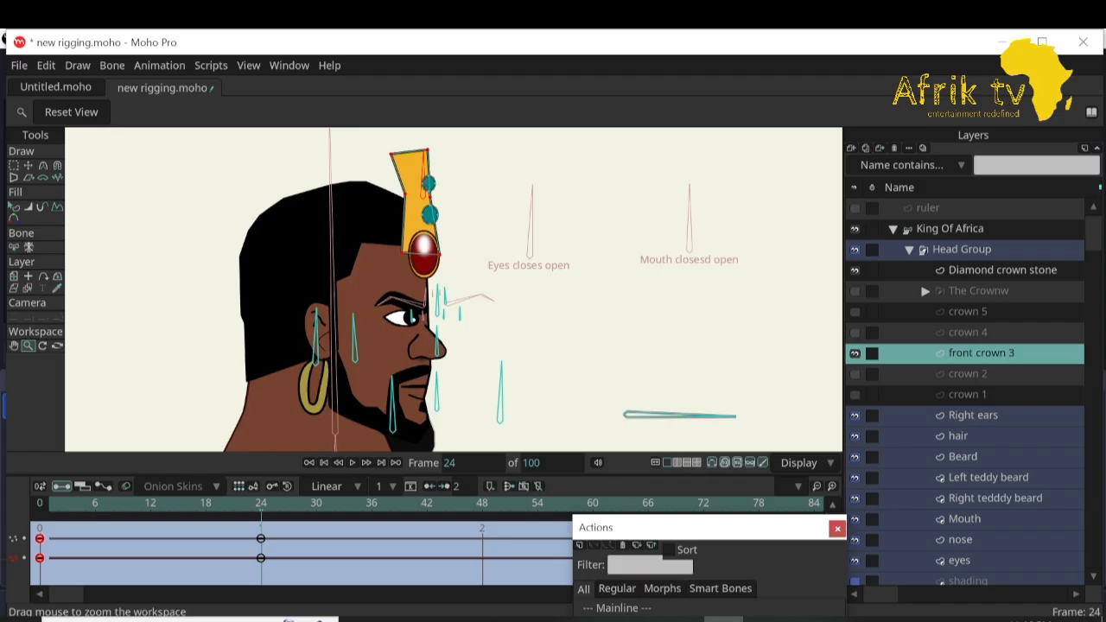
pyautogui.moveTo(426, 196); pyautogui.dragTo(501, 196)
pyautogui.click(14, 346)
pyautogui.moveTo(432, 224); pyautogui.dragTo(419, 264)
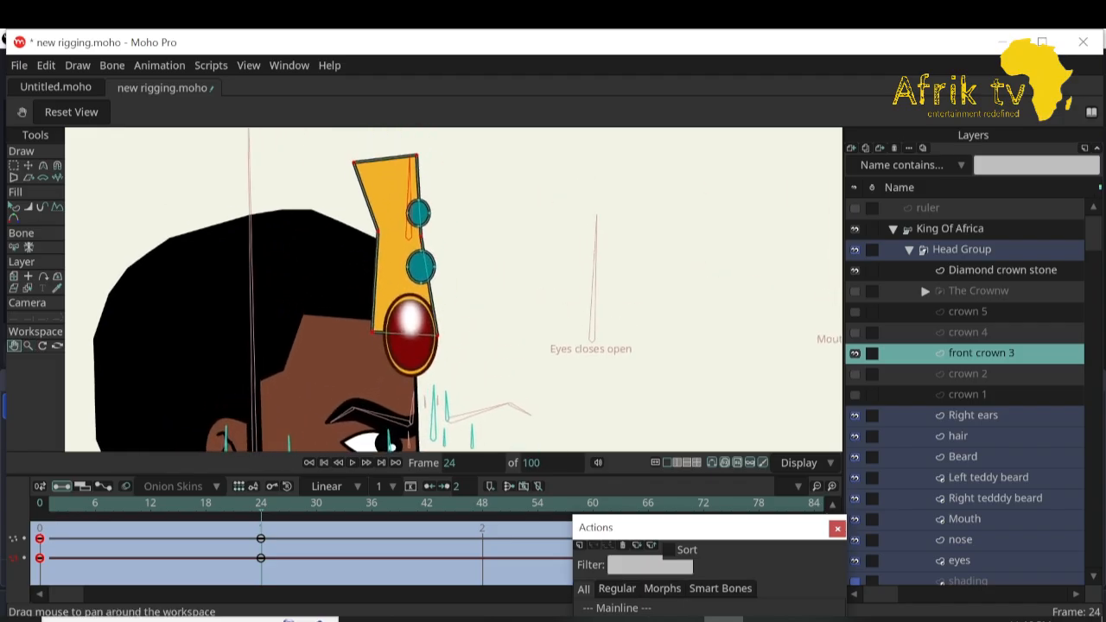
pyautogui.press('t')
pyautogui.moveTo(373, 333); pyautogui.dragTo(372, 343)
pyautogui.click(421, 267)
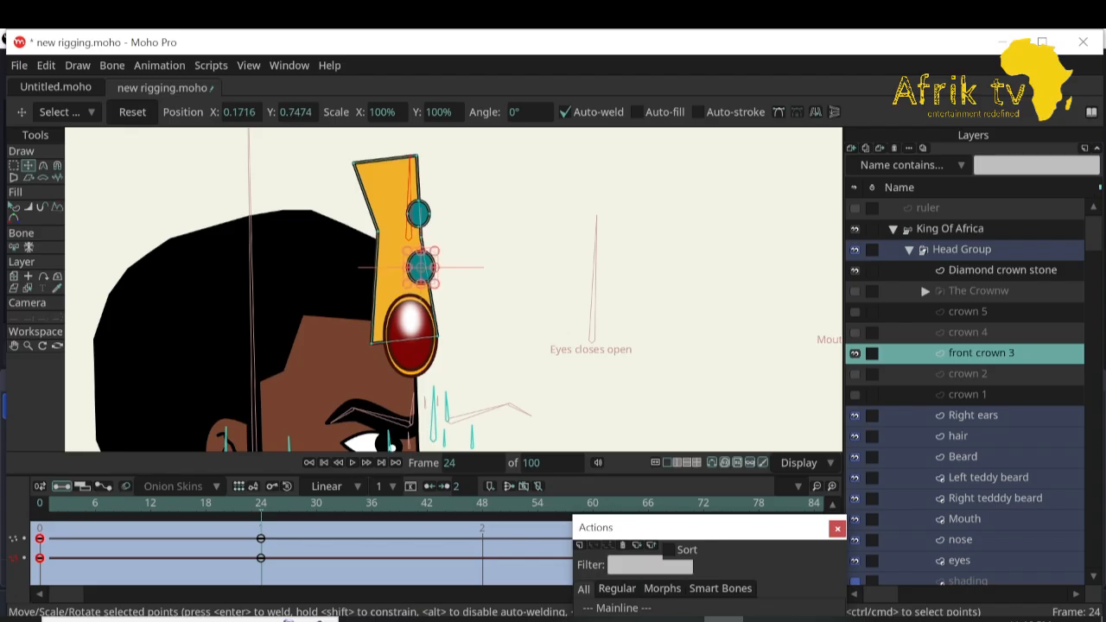
pyautogui.moveTo(420, 267); pyautogui.dragTo(404, 267)
pyautogui.click(418, 213)
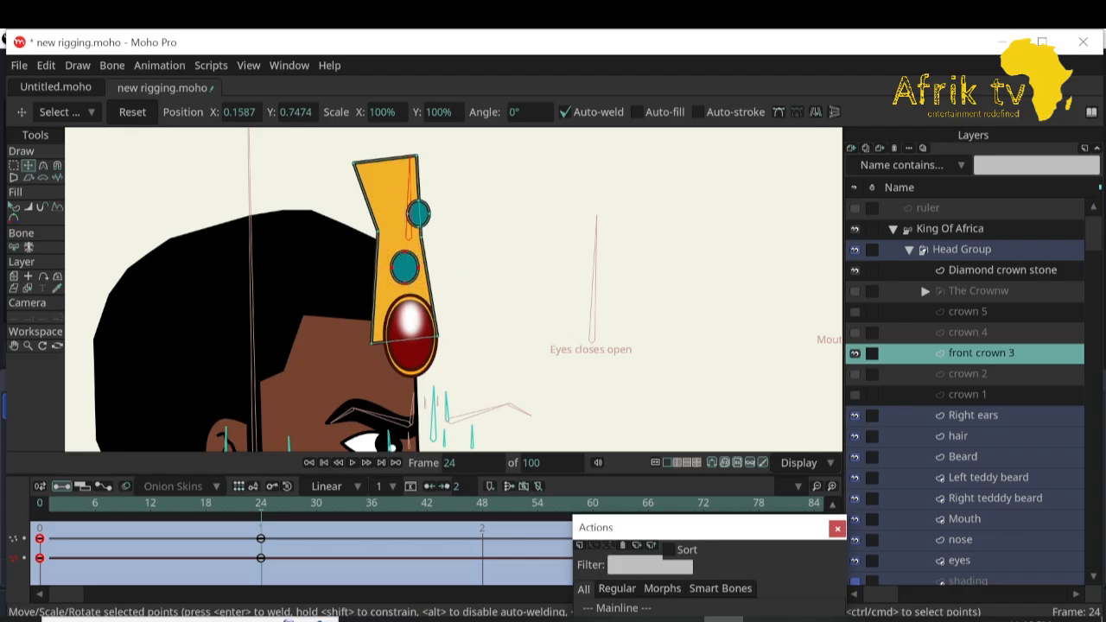
pyautogui.moveTo(418, 213); pyautogui.dragTo(398, 215)
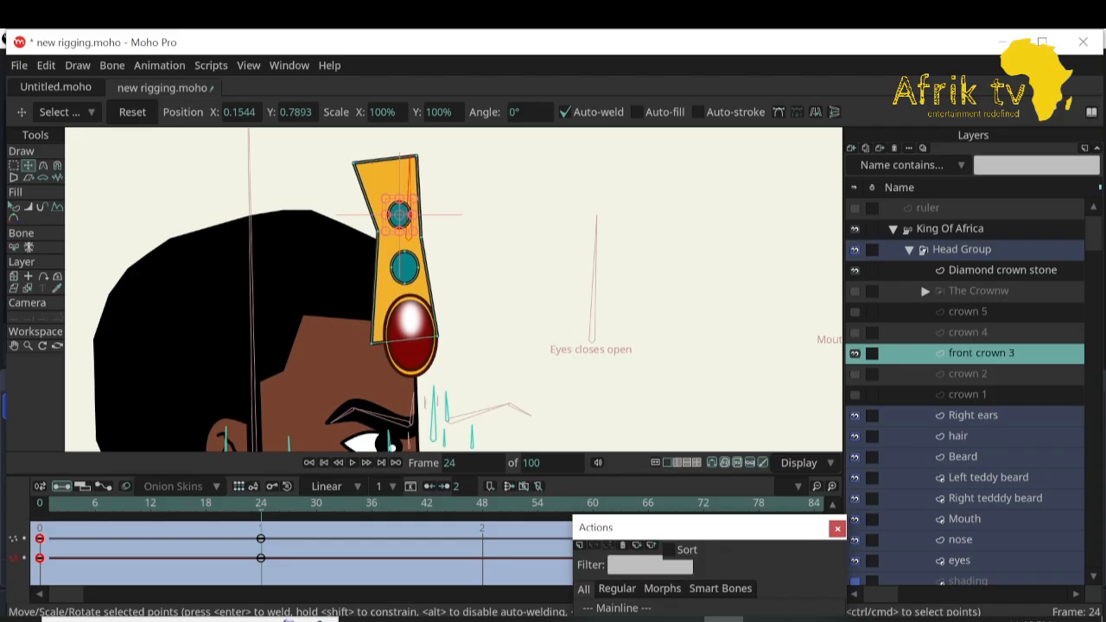
# Curve front crown 3's back edge at its middle point to a curvature of about 0.4006.
pyautogui.hotkey('ctrl', 'a')
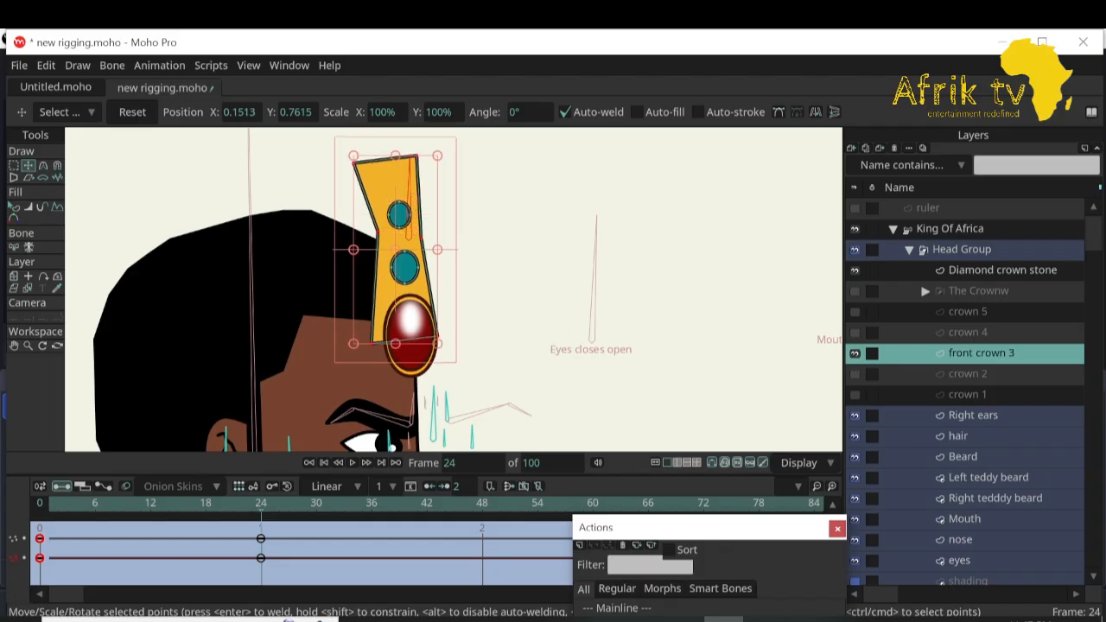
pyautogui.click(378, 232)
pyautogui.click(43, 165)
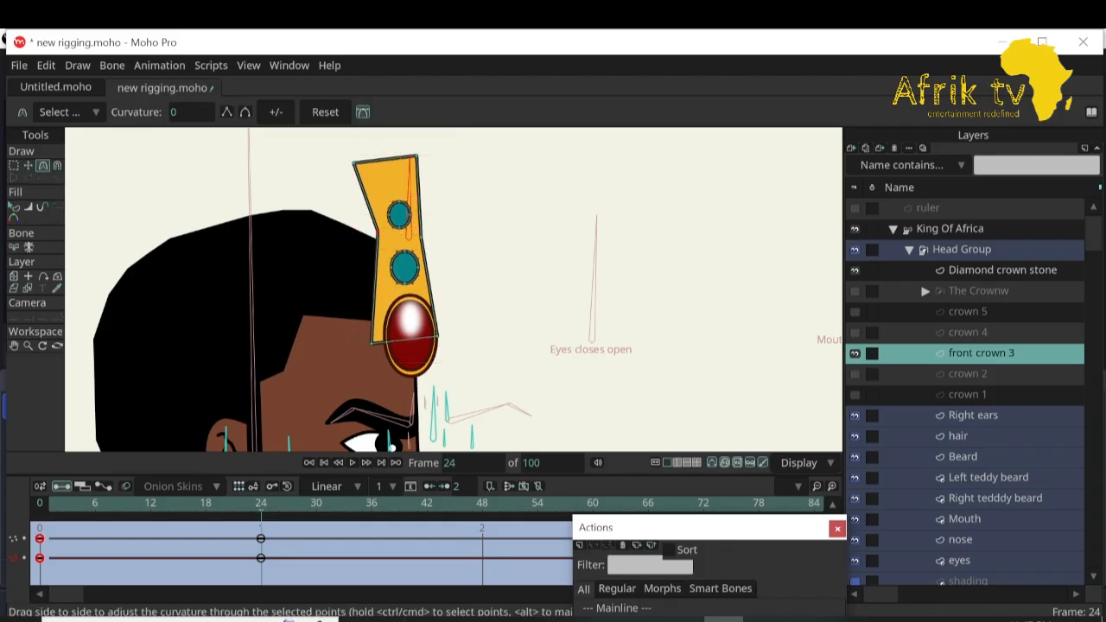
pyautogui.moveTo(378, 232); pyautogui.dragTo(424, 233)
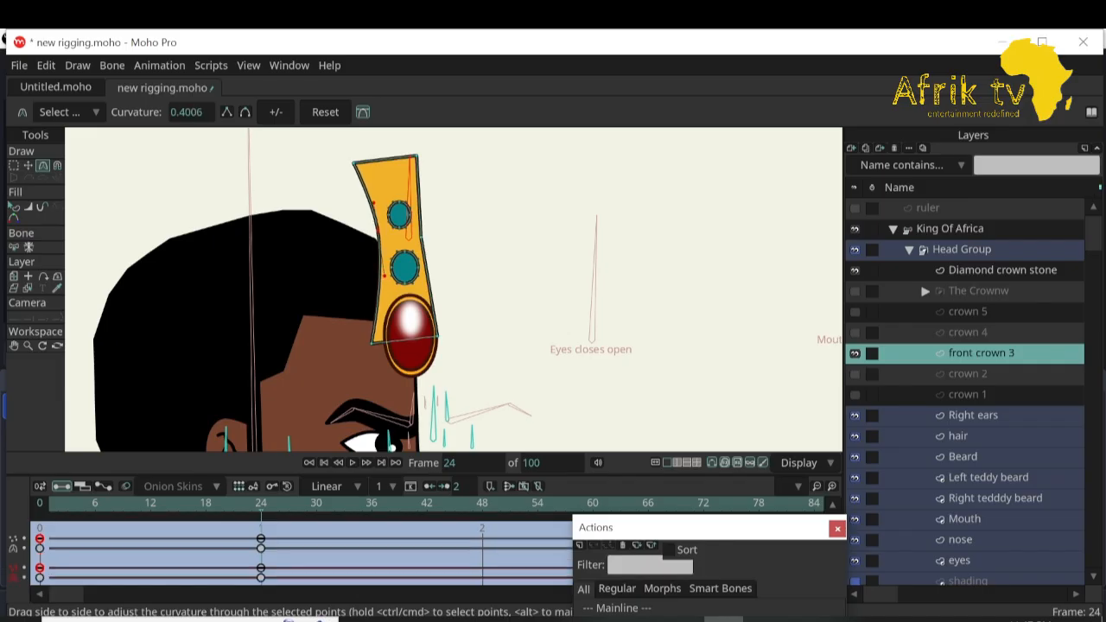
# Move front crown 3's back top corner and mid-edge point forward, and recentre its gems, the upper one at about X 0.1595, Y 0.7879.
pyautogui.click(28, 165)
pyautogui.moveTo(353, 162); pyautogui.dragTo(373, 162)
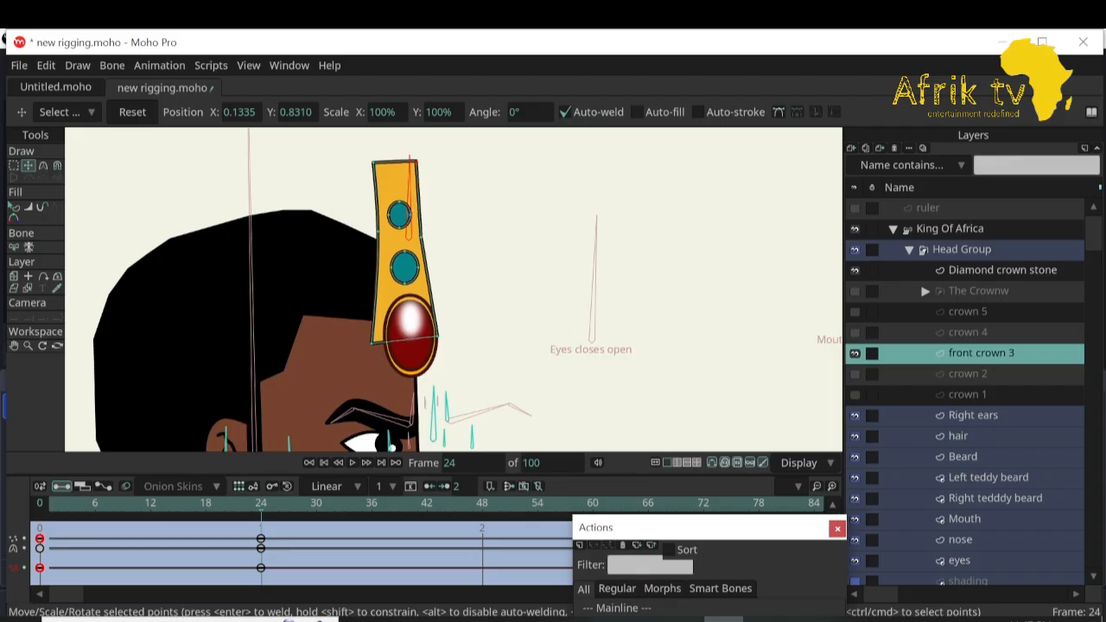
pyautogui.click(415, 160)
pyautogui.moveTo(377, 237); pyautogui.dragTo(384, 249)
pyautogui.click(405, 266)
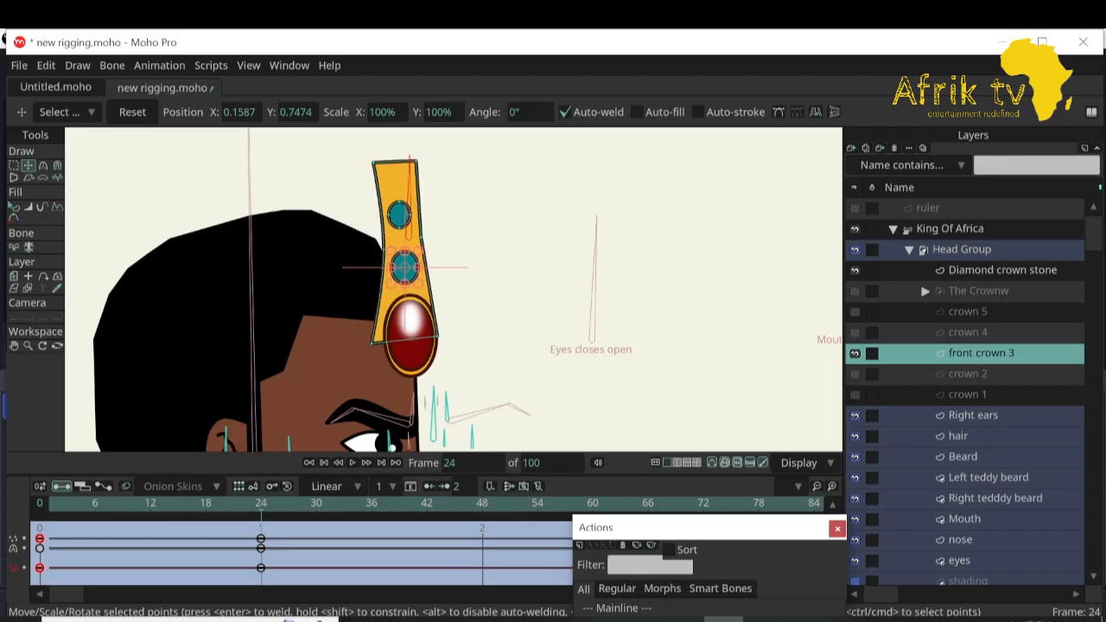
pyautogui.click(399, 214)
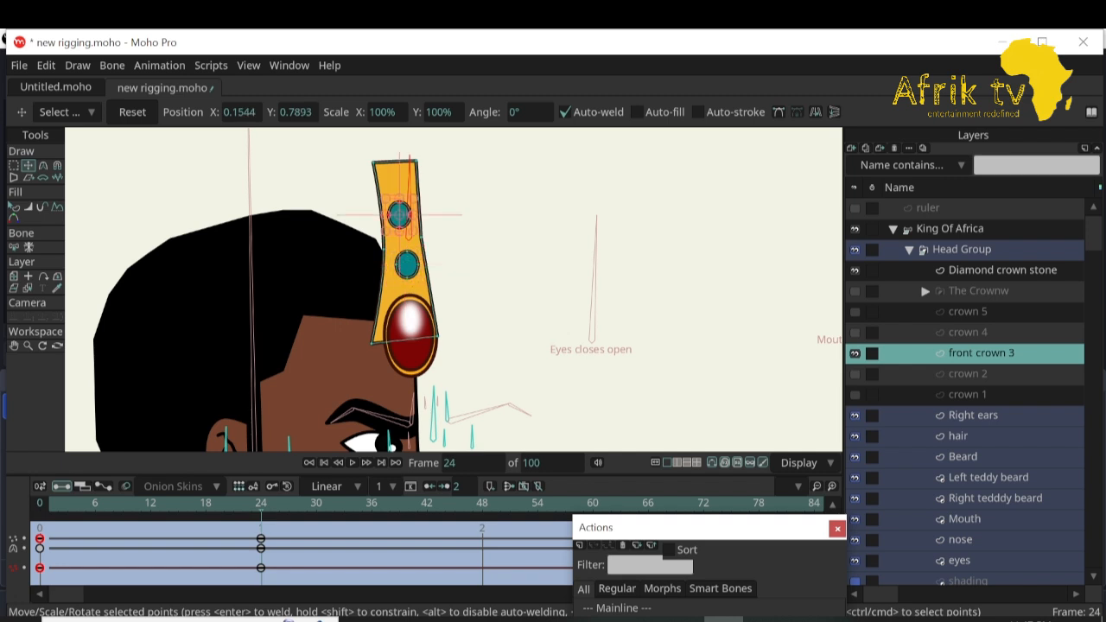
pyautogui.moveTo(399, 215); pyautogui.dragTo(405, 216)
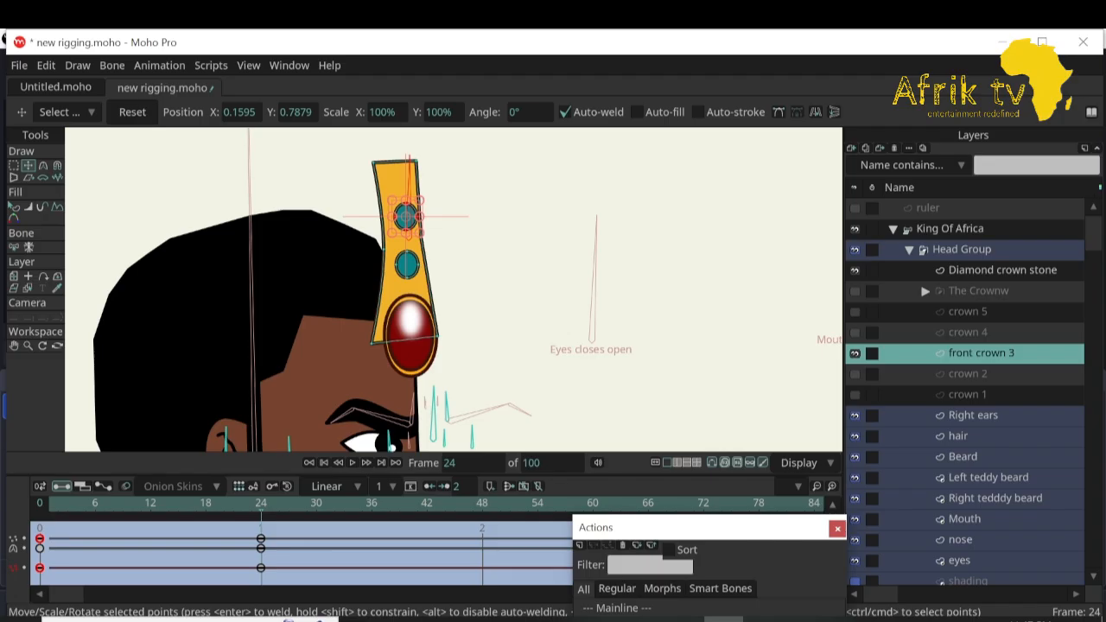
# Make The Crownw group visible and expand it to show its crown and crown stone layers.
pyautogui.click(1002, 271)
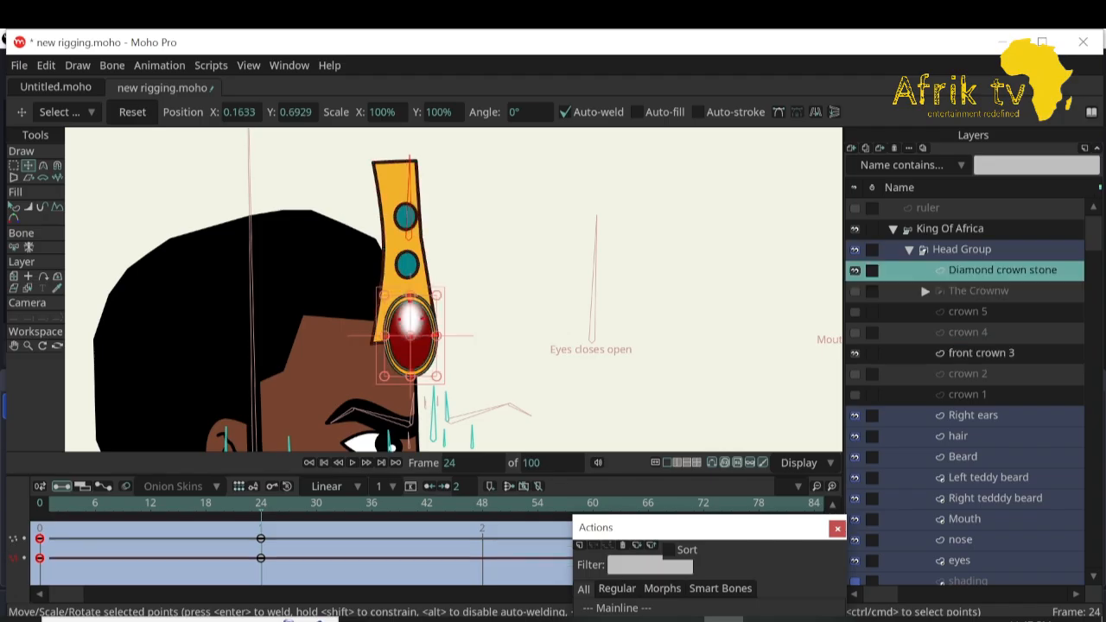
pyautogui.click(979, 291)
pyautogui.click(854, 291)
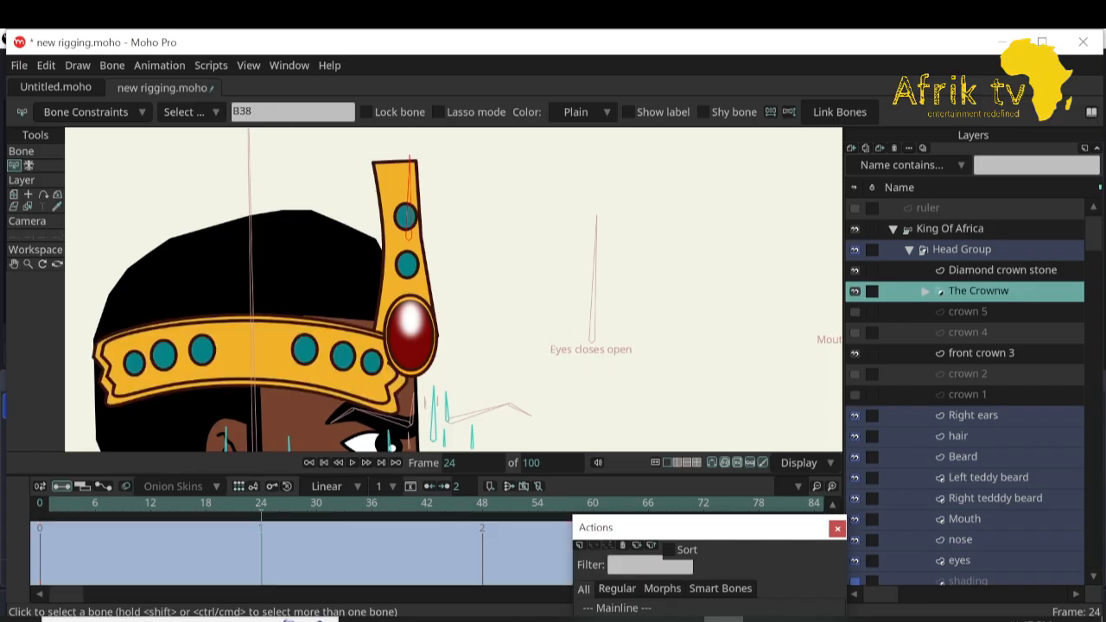
pyautogui.click(925, 291)
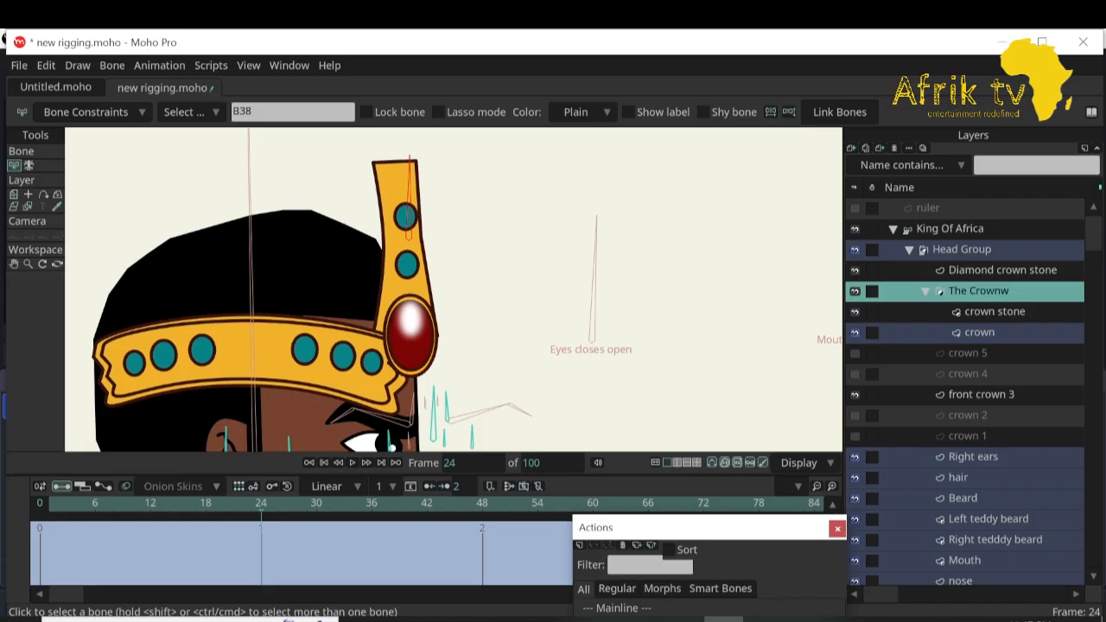
# At frame 24, move the crown band's front end points forward and up behind the red stone, to about X 0.1755, Y 0.6810.
pyautogui.click(979, 333)
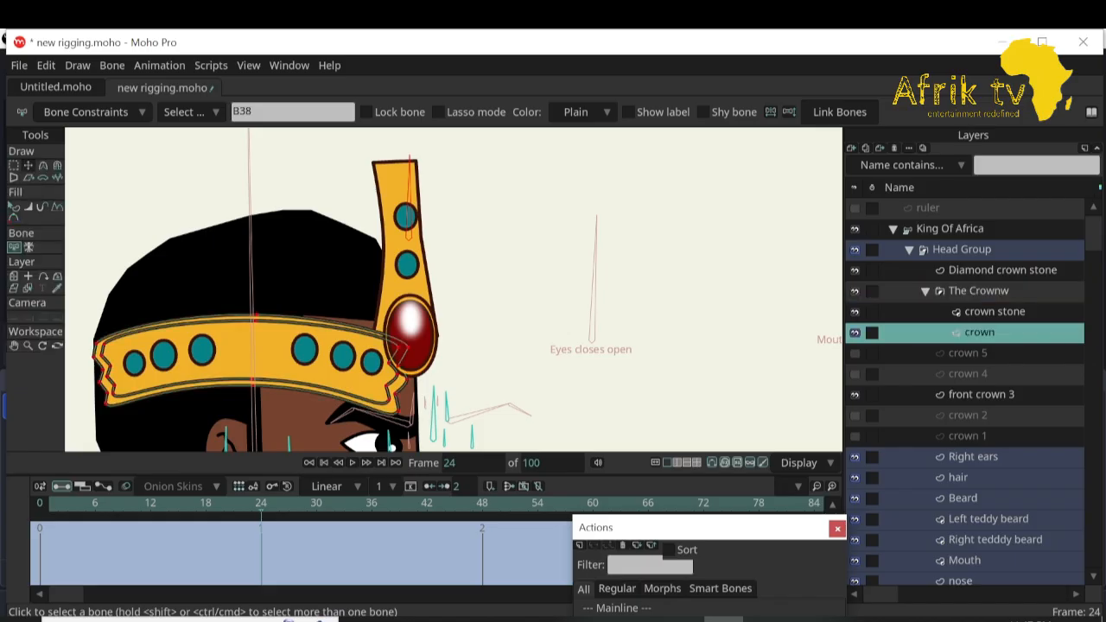
pyautogui.click(27, 165)
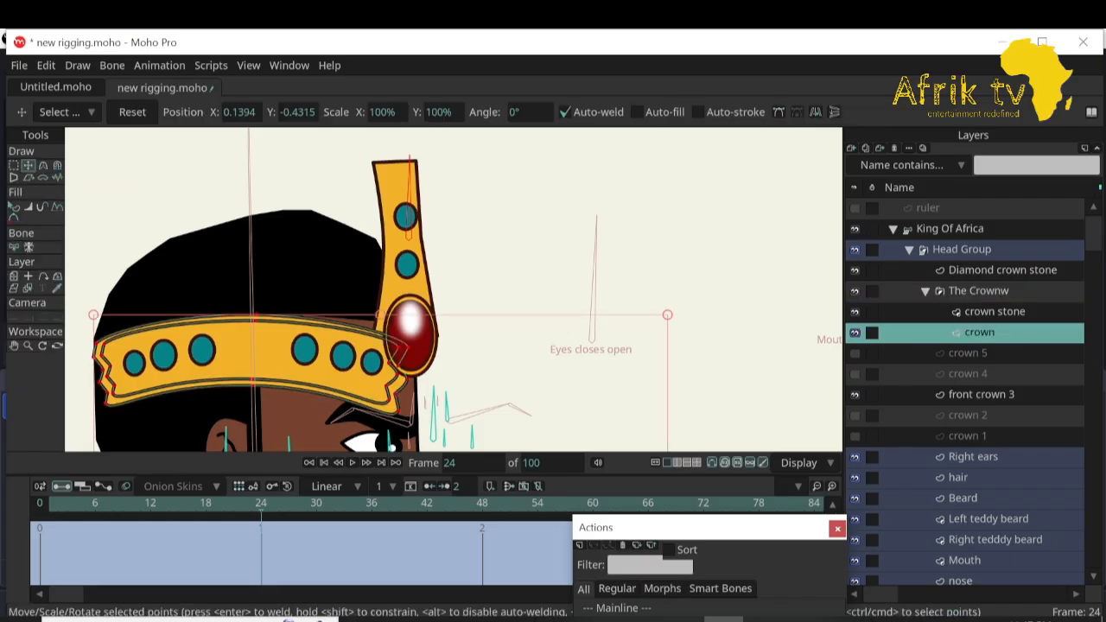
pyautogui.click(251, 354)
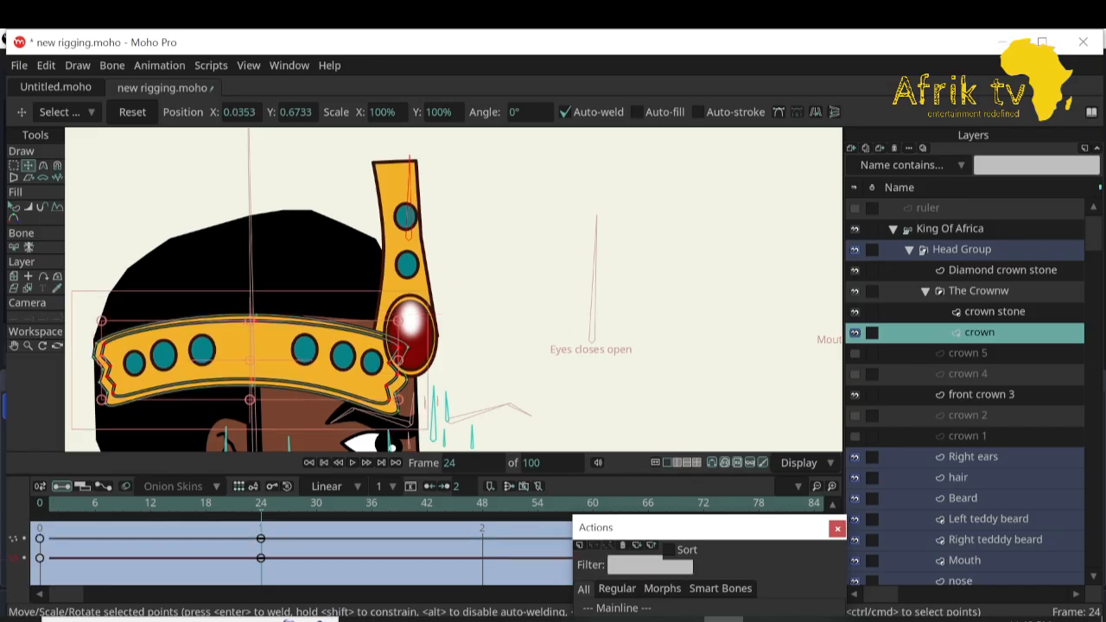
pyautogui.click(250, 363)
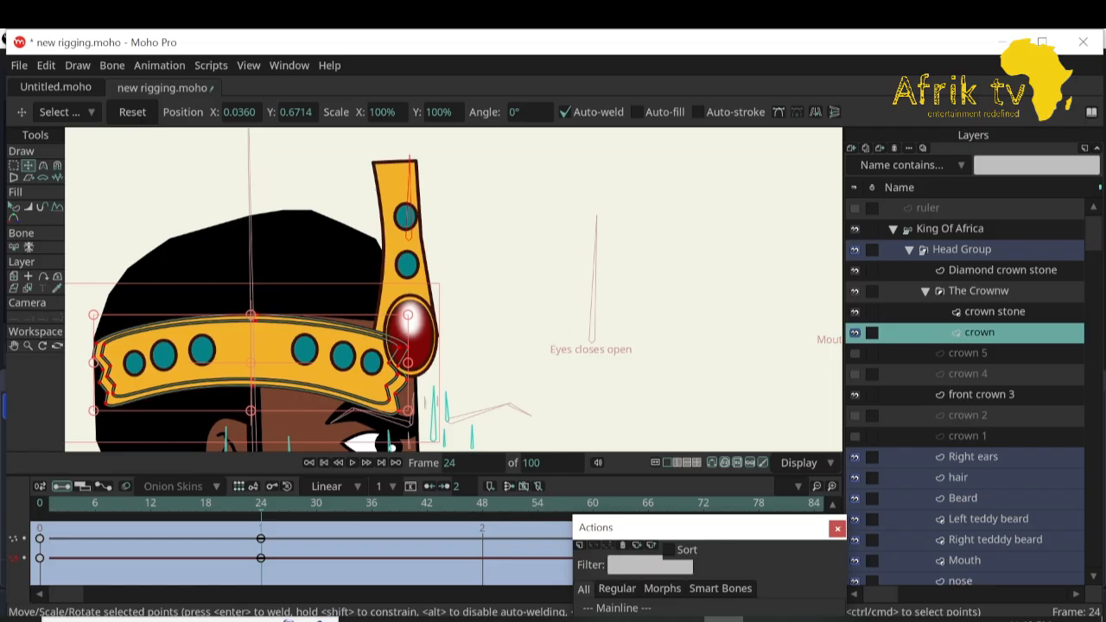
pyautogui.click(14, 165)
pyautogui.moveTo(358, 316); pyautogui.dragTo(466, 452)
pyautogui.click(28, 165)
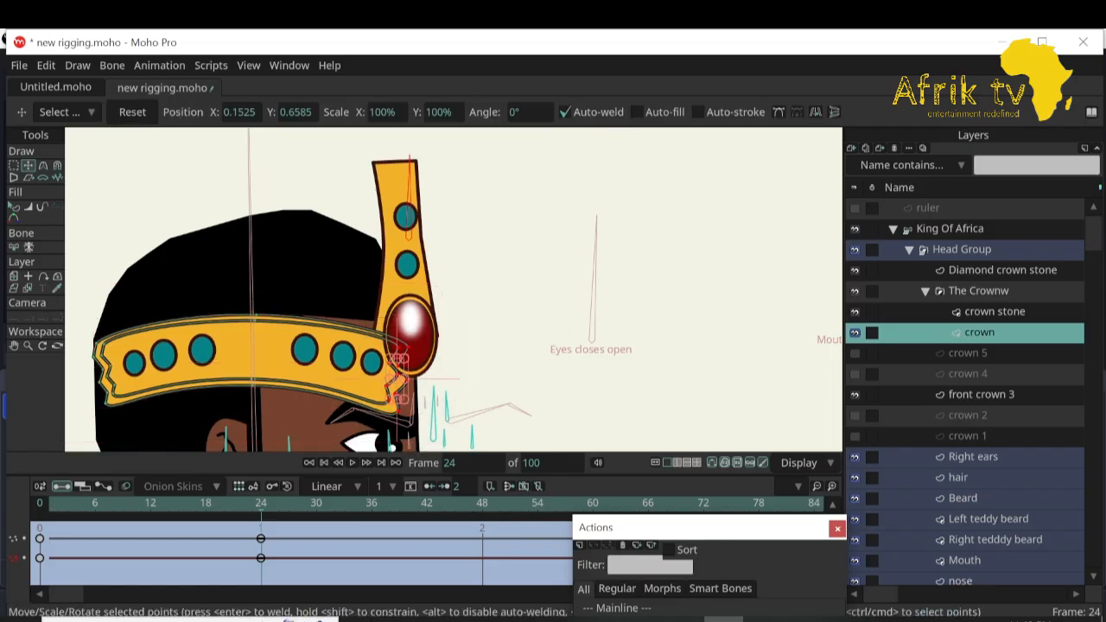
pyautogui.hotkey('ctrl', 'a')
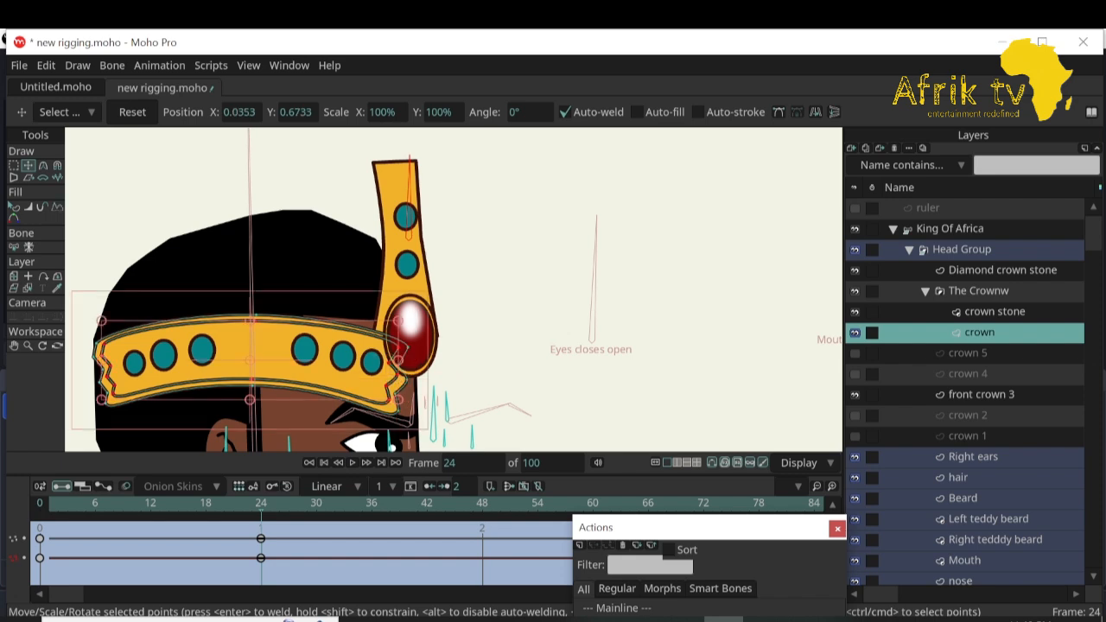
pyautogui.press('g')
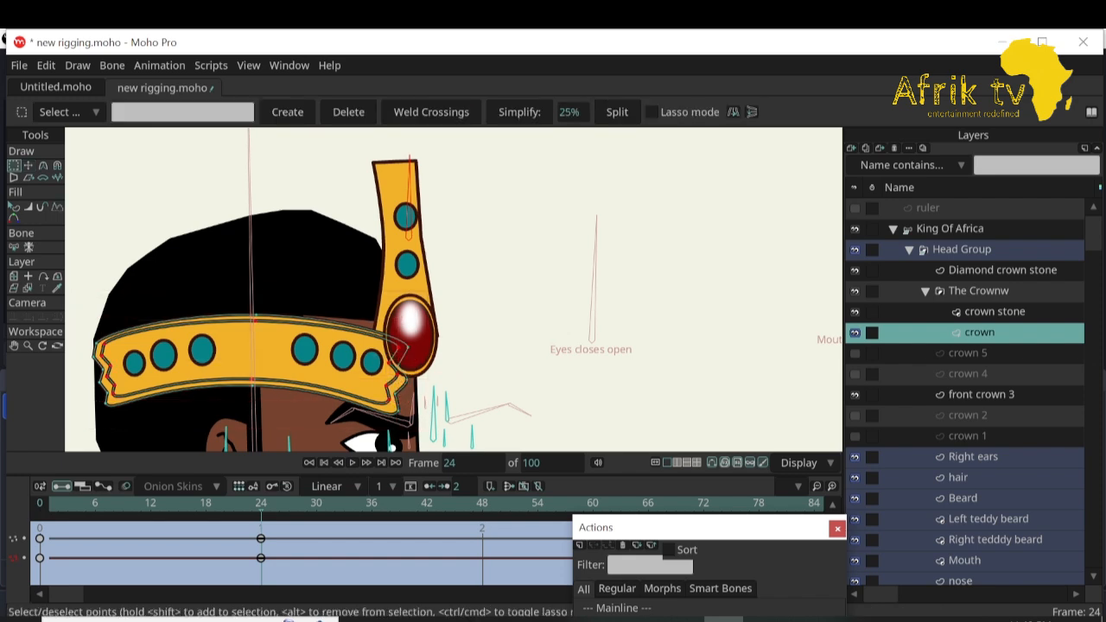
pyautogui.press('t')
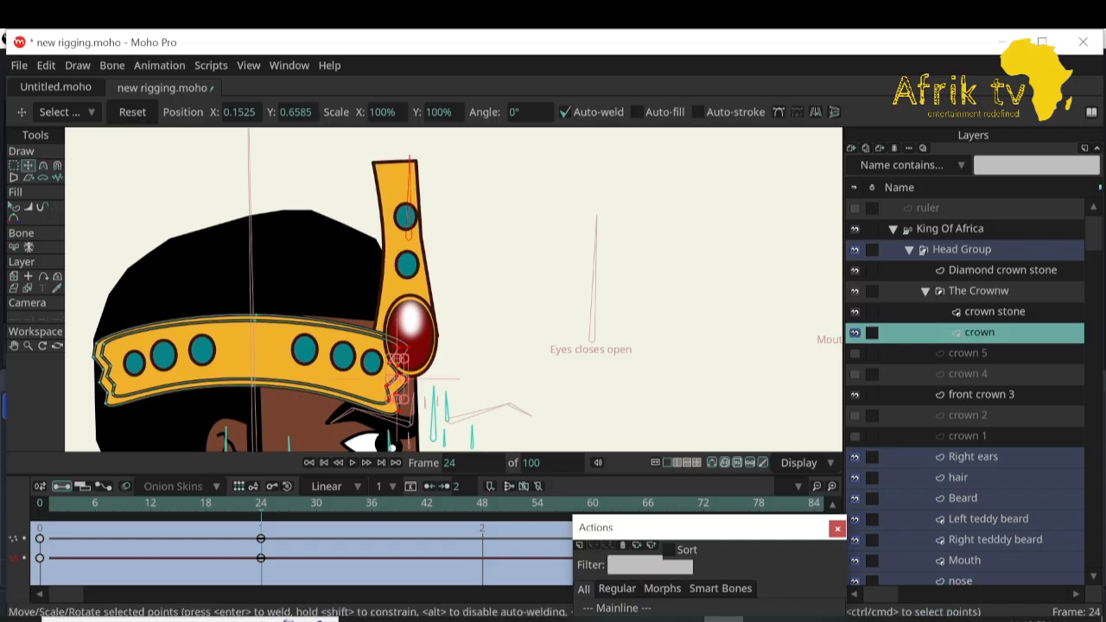
pyautogui.moveTo(397, 378); pyautogui.dragTo(426, 351)
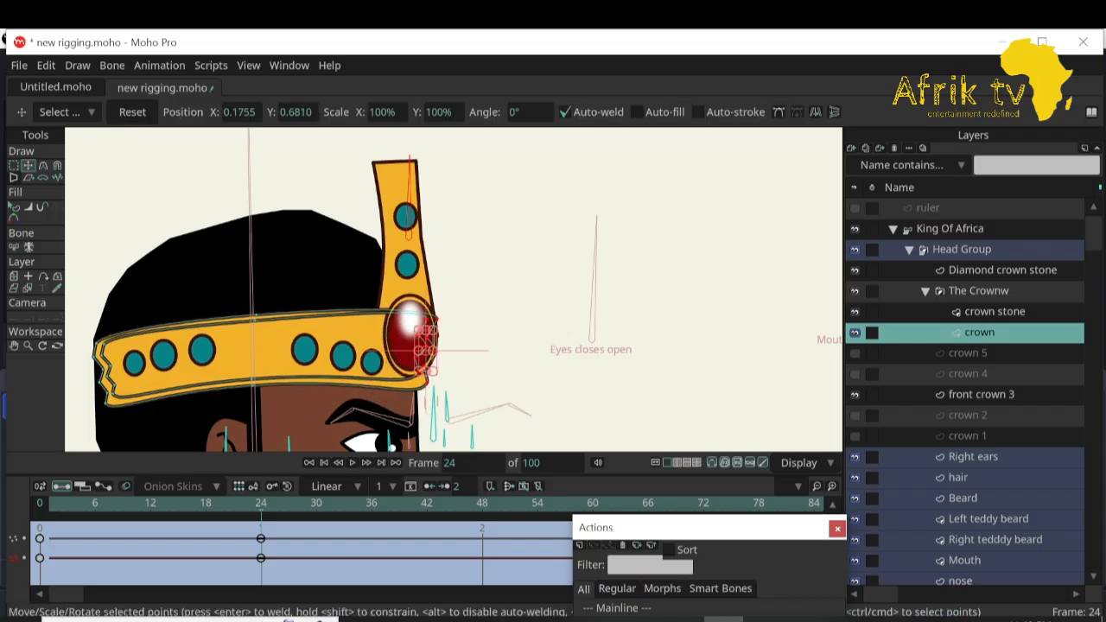
# Move the crown band's back end points slightly outward past the back of the head, to about X -0.0906, Y 0.6662.
pyautogui.click(14, 165)
pyautogui.moveTo(80, 309); pyautogui.dragTo(189, 451)
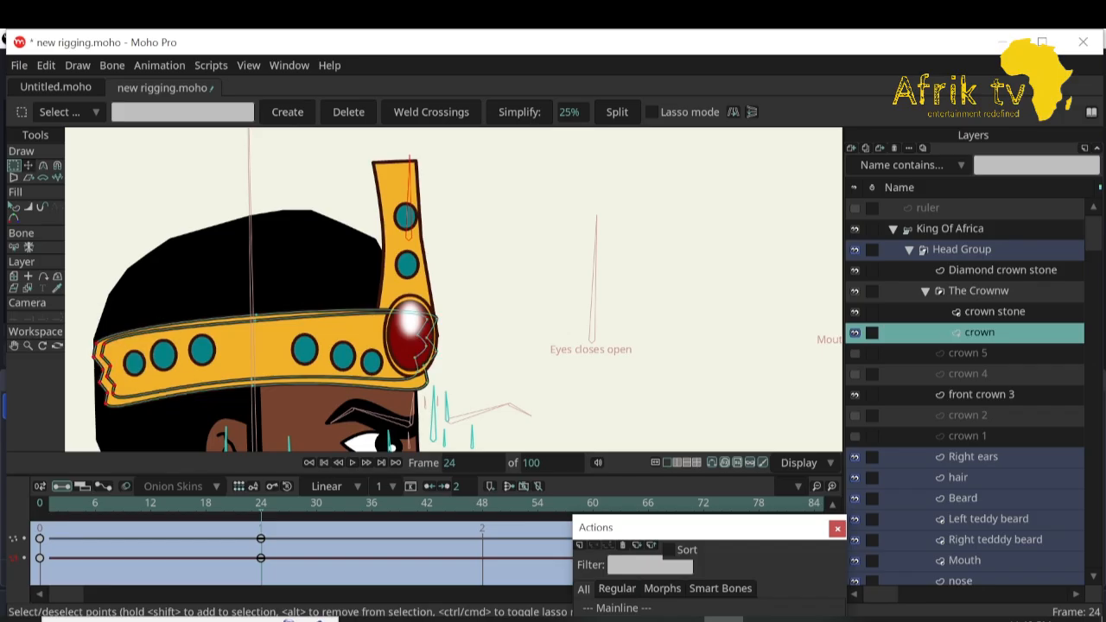
pyautogui.press('t')
pyautogui.moveTo(102, 371); pyautogui.dragTo(89, 373)
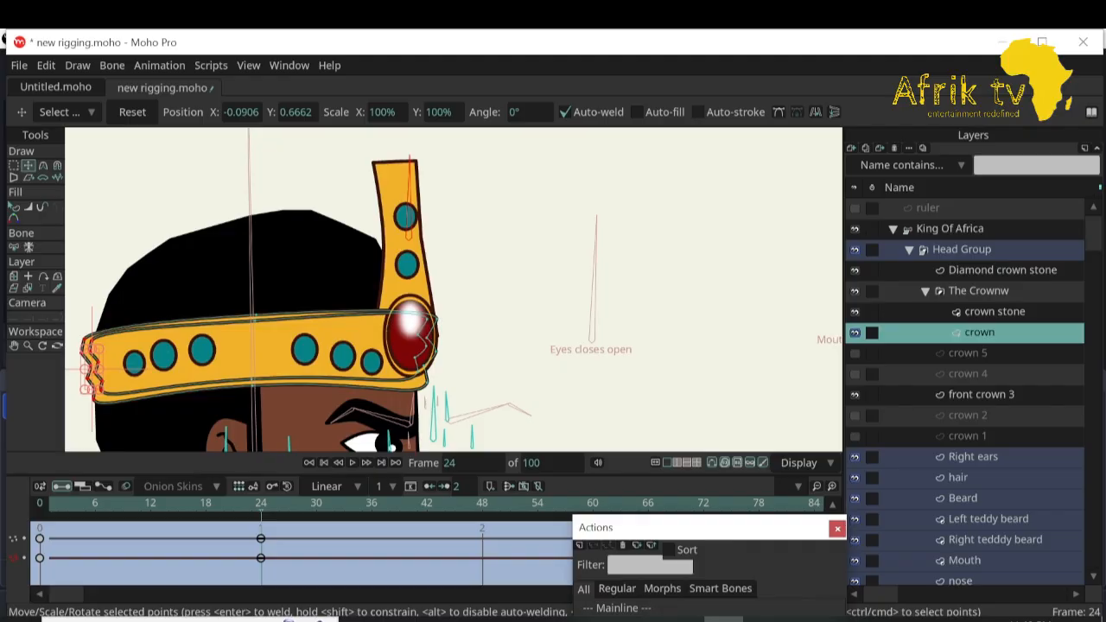
# At frame 24, shift all crown stone points forward so the rear three gems sit on the band, at about X 0.1541, Y 0.6845.
pyautogui.click(993, 312)
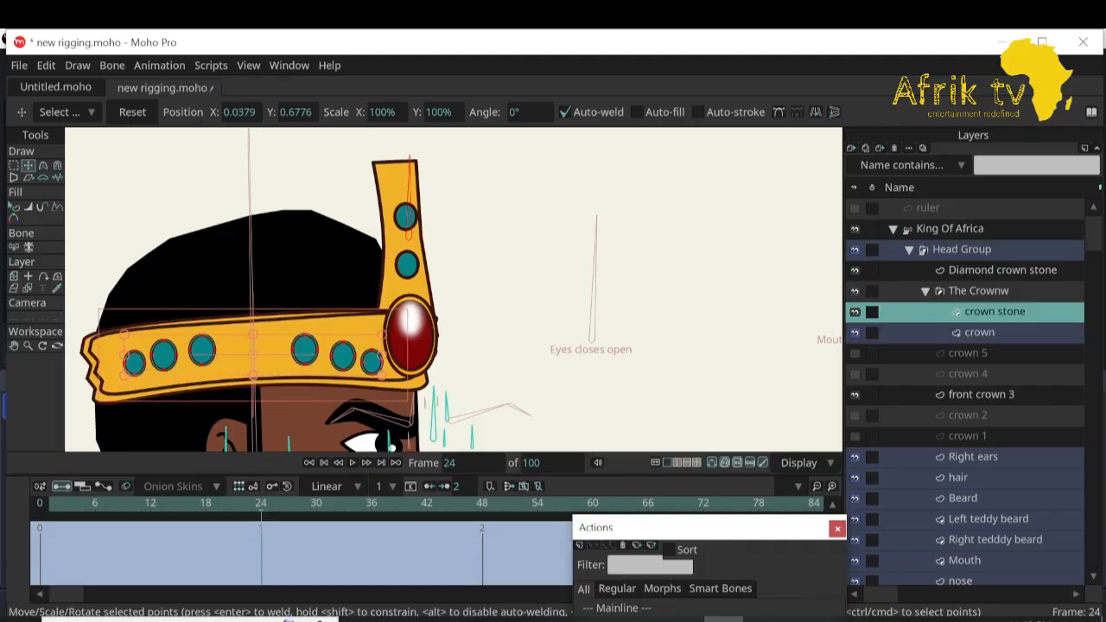
pyautogui.moveTo(259, 355); pyautogui.dragTo(405, 347)
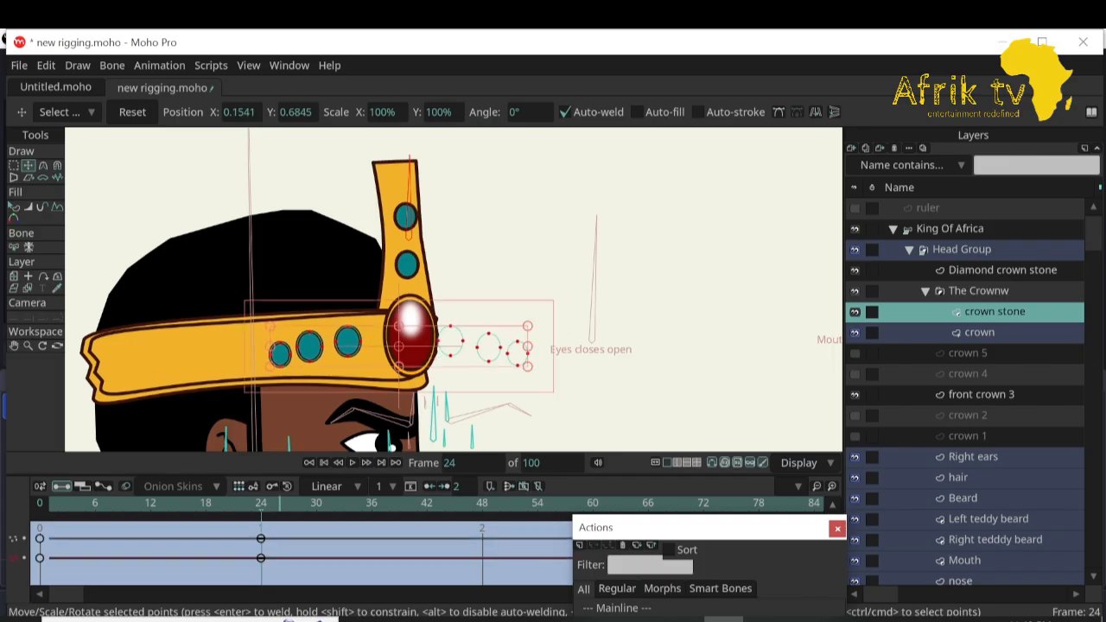
pyautogui.click(14, 345)
pyautogui.moveTo(259, 362); pyautogui.dragTo(254, 311)
pyautogui.click(28, 165)
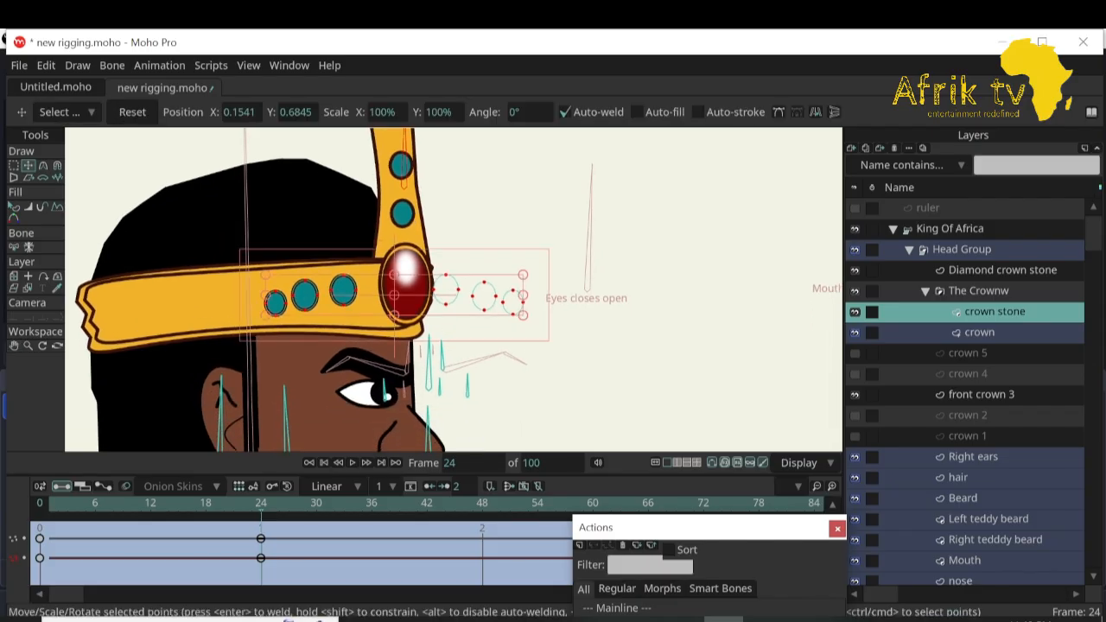
# At frame 48, move all crown stone points forward off the band for the back view, to about X 0.3129, Y 0.6845.
pyautogui.moveTo(260, 503); pyautogui.dragTo(482, 504)
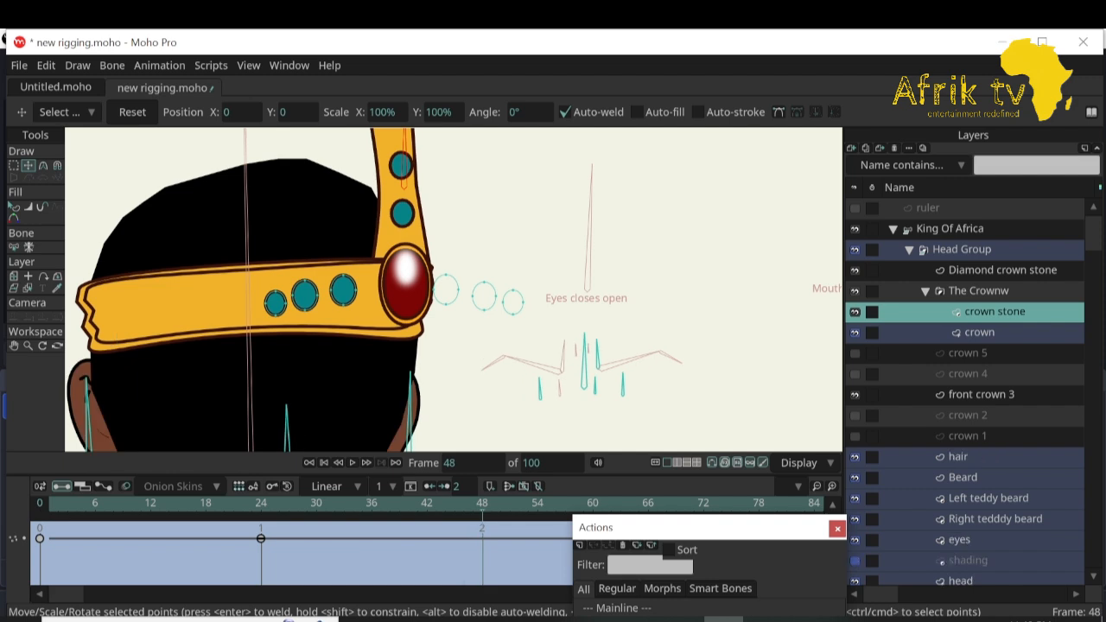
pyautogui.hotkey('ctrl', 'a')
pyautogui.moveTo(394, 295); pyautogui.dragTo(593, 296)
pyautogui.moveTo(482, 504)
pyautogui.mouseDown()
pyautogui.moveTo(40, 503)
pyautogui.moveTo(482, 515)
pyautogui.mouseUp()
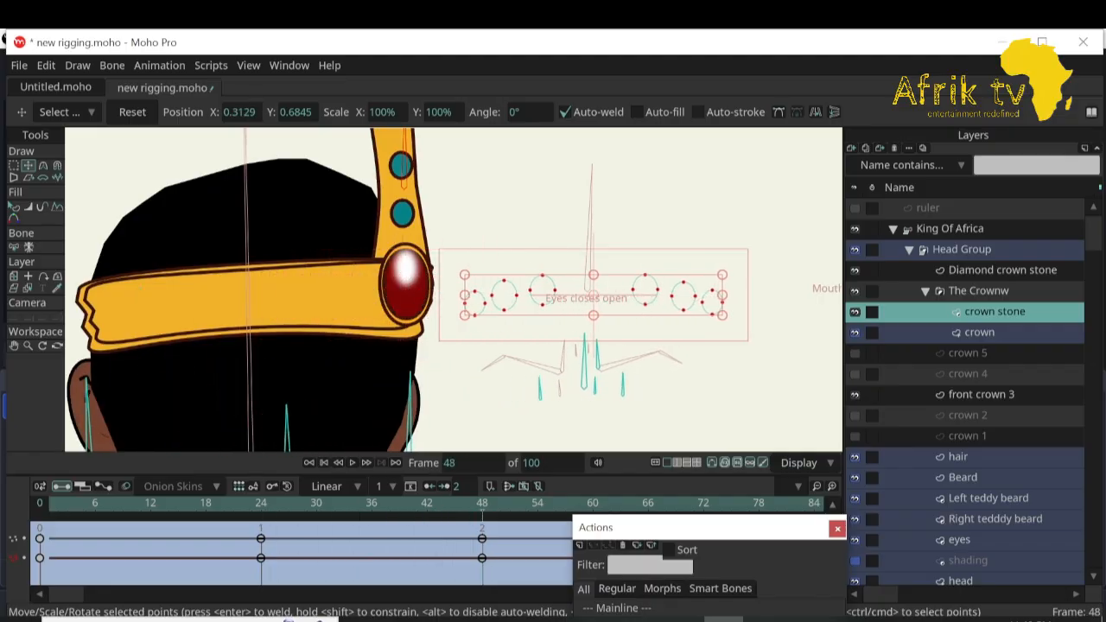
# At frame 48, move all points of the front crown 3 piece with its two gems to the middle of the head.
pyautogui.click(981, 395)
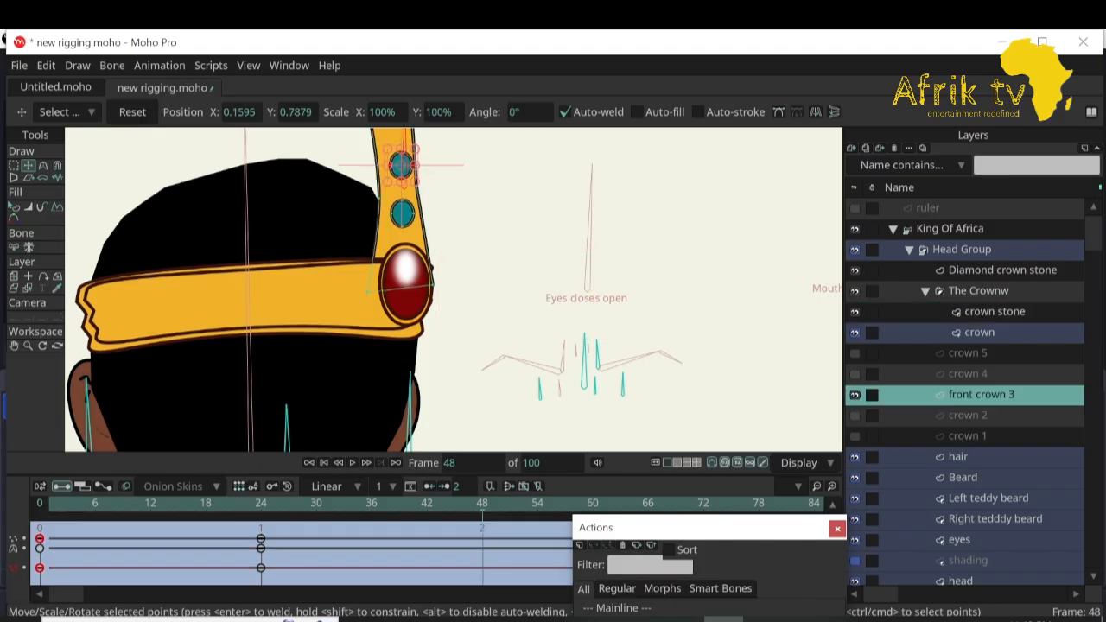
pyautogui.hotkey('ctrl', 'a')
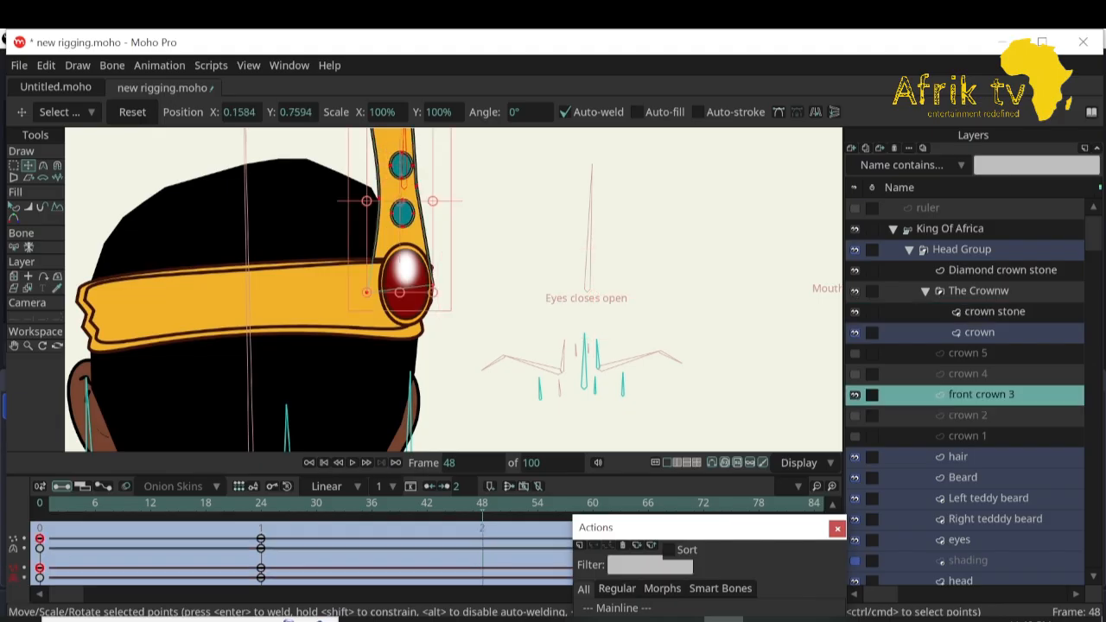
pyautogui.moveTo(401, 216); pyautogui.dragTo(266, 215)
pyautogui.click(14, 346)
pyautogui.moveTo(190, 276); pyautogui.dragTo(197, 347)
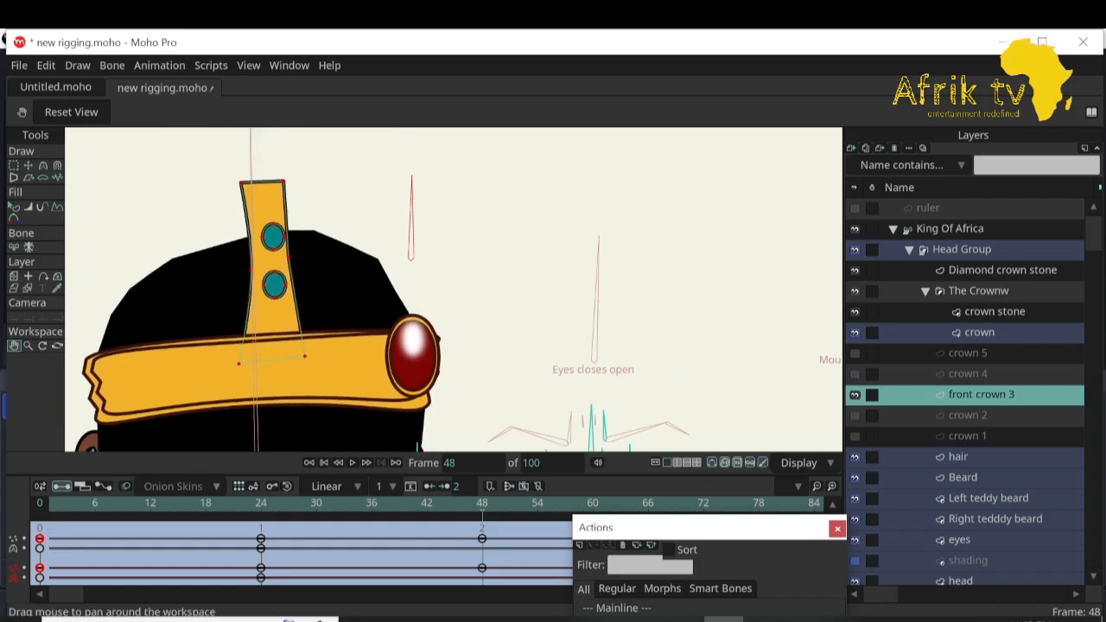
# Flare the front crown 3 piece's top corners outward and upward, and shift the whole piece to about X 0.0455, Y 0.7654.
pyautogui.click(29, 165)
pyautogui.click(283, 181)
pyautogui.moveTo(283, 181); pyautogui.dragTo(304, 166)
pyautogui.moveTo(236, 174); pyautogui.dragTo(233, 171)
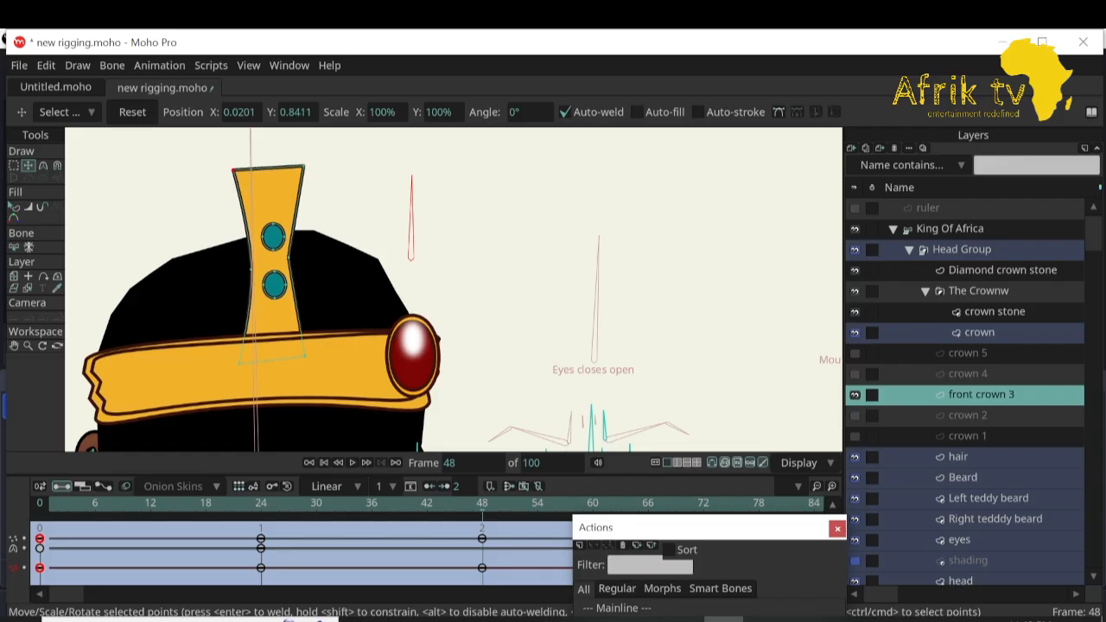
pyautogui.hotkey('ctrl', 'a')
pyautogui.moveTo(269, 264); pyautogui.dragTo(264, 265)
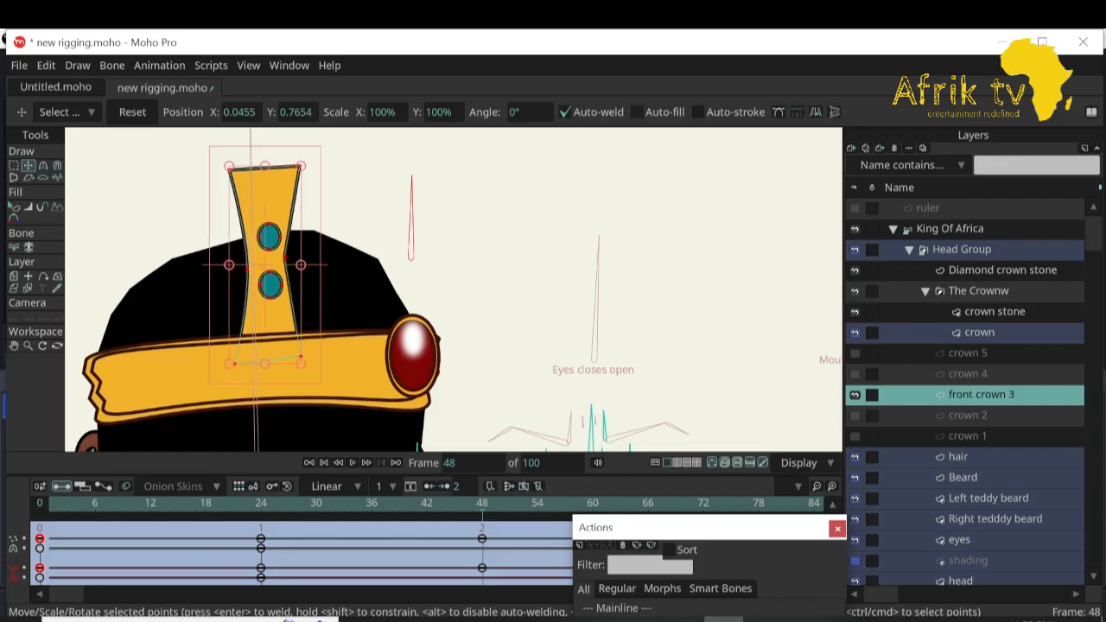
# Copy the crown band's frame 0 point keys to frame 48 to restore its curved front shape.
pyautogui.click(994, 311)
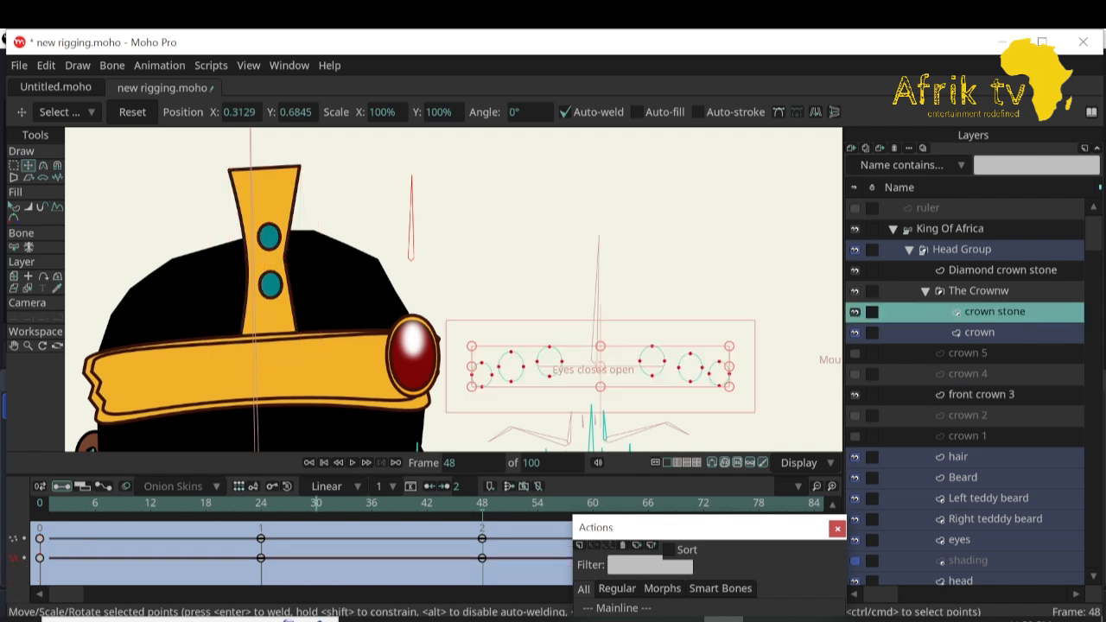
pyautogui.click(242, 504)
pyautogui.moveTo(242, 504); pyautogui.dragTo(40, 504)
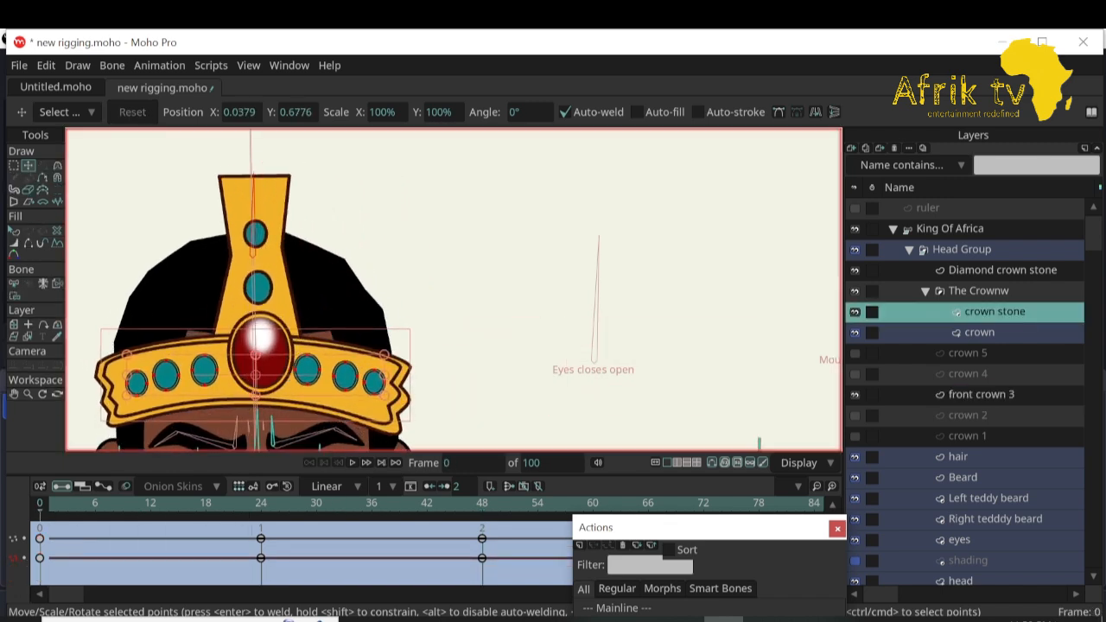
pyautogui.click(979, 333)
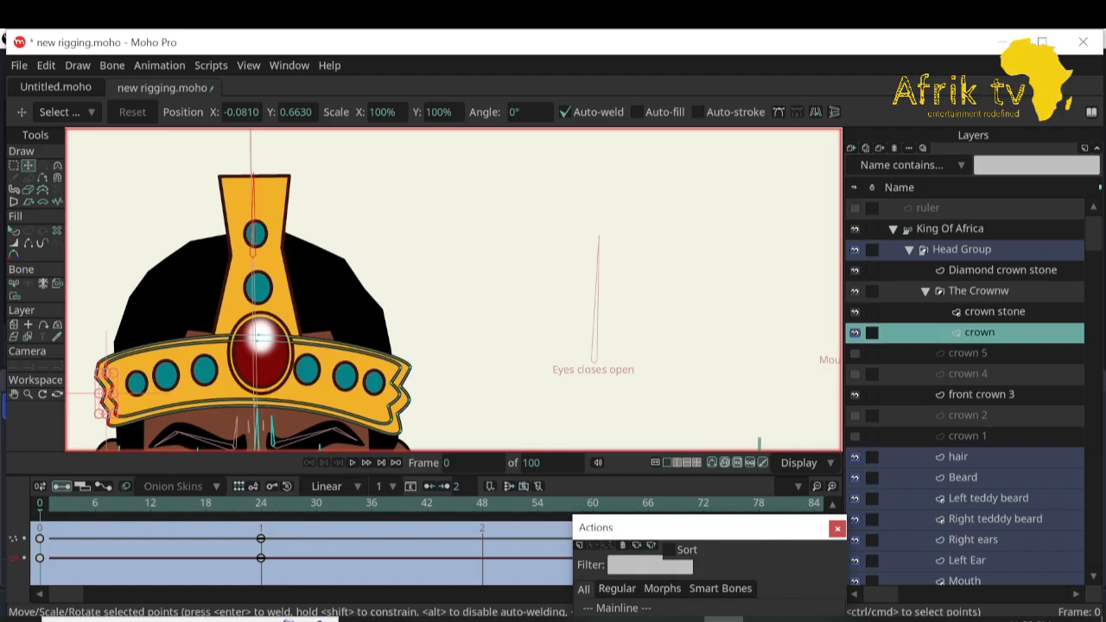
pyautogui.moveTo(302, 503); pyautogui.dragTo(482, 503)
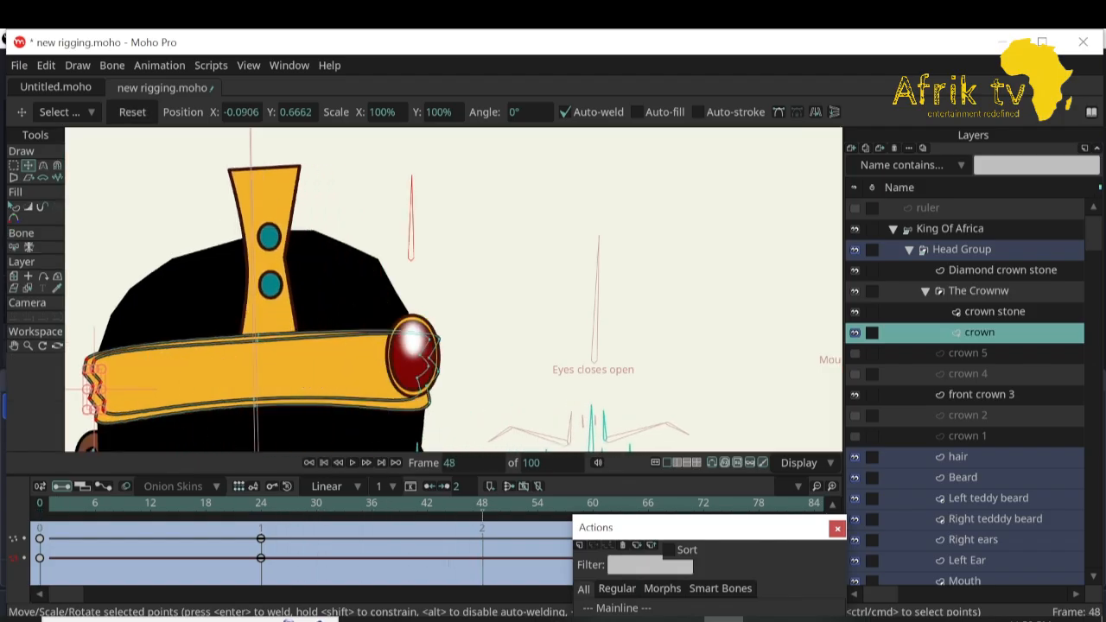
pyautogui.moveTo(68, 525); pyautogui.dragTo(25, 560)
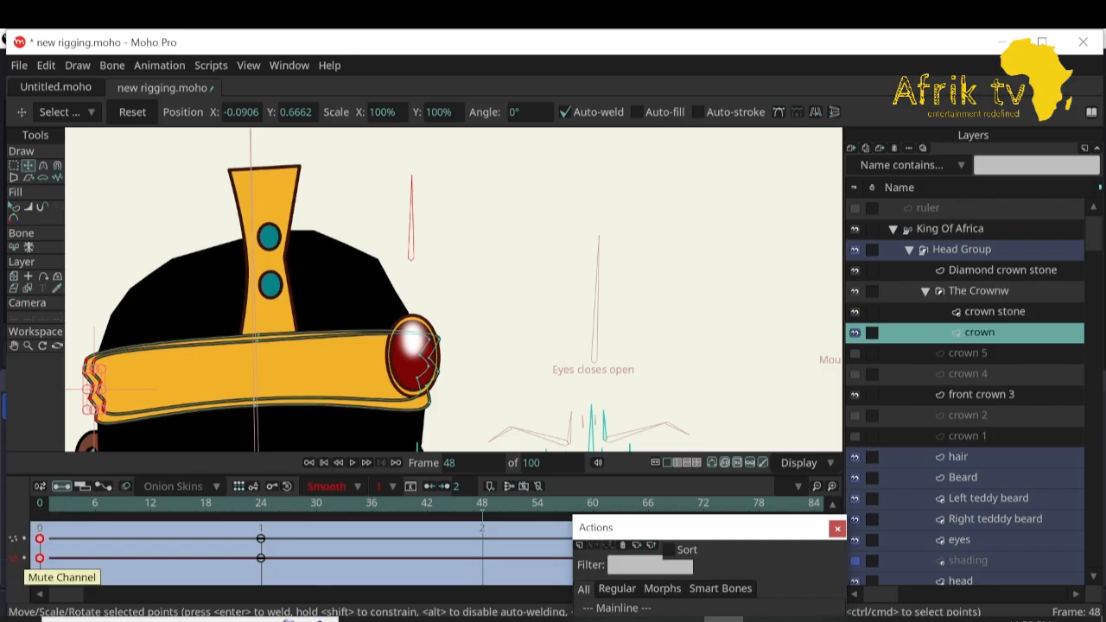
pyautogui.hotkey('ctrl', 'v')
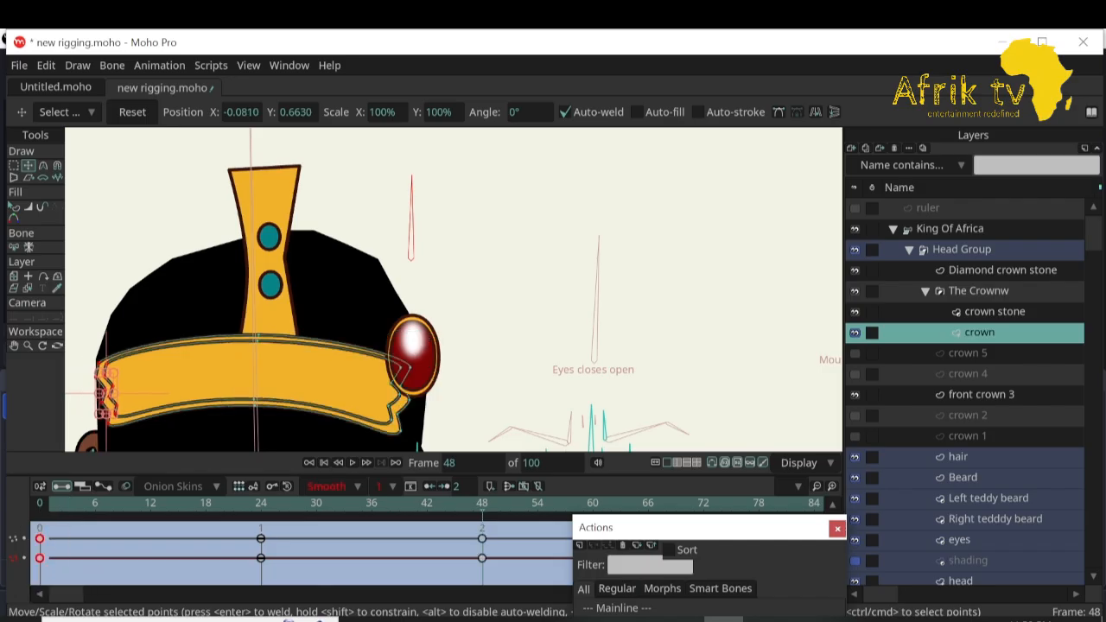
# At frame 48, move the crown band's end points outward to the head's edges, to about X 0.1723, Y 0.6612 and X -0.0911, Y 0.6662.
pyautogui.click(14, 165)
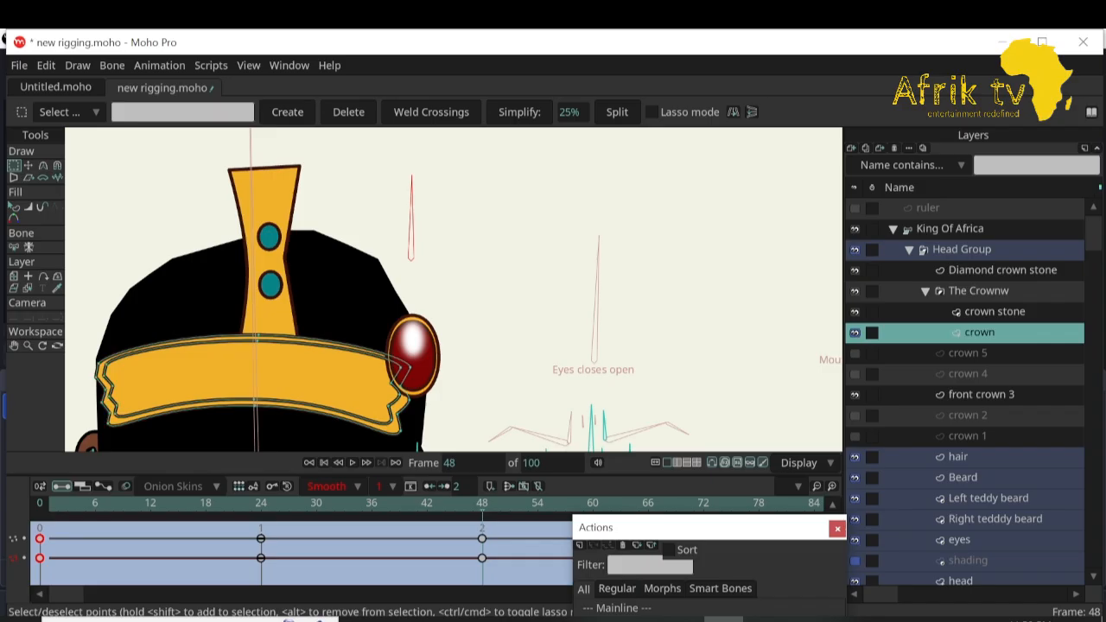
pyautogui.press('t')
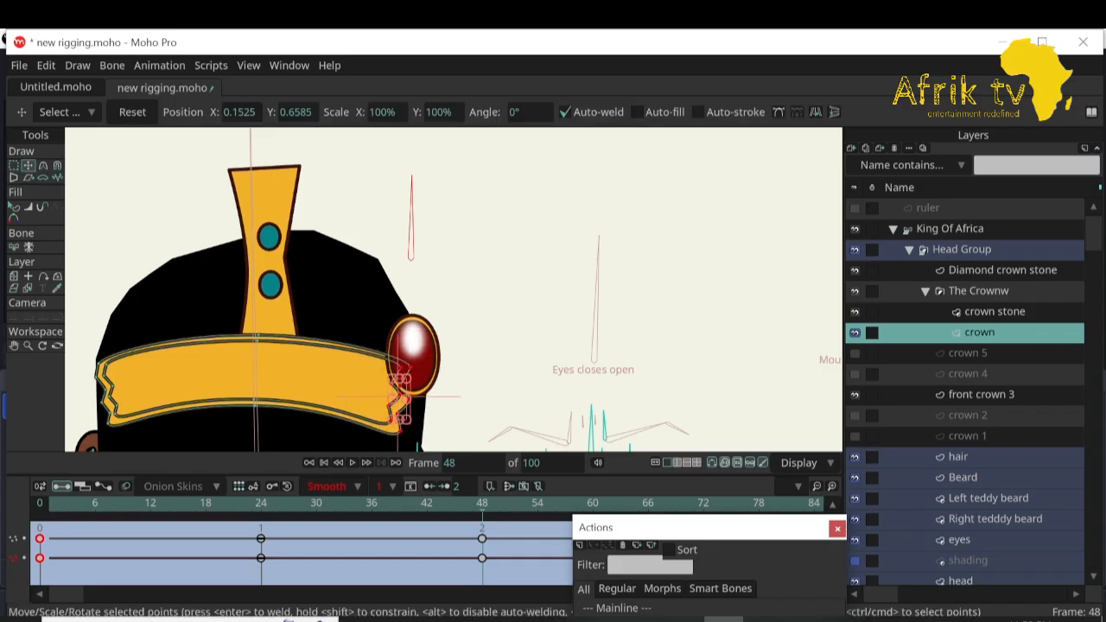
pyautogui.moveTo(399, 399); pyautogui.dragTo(424, 396)
pyautogui.press('g')
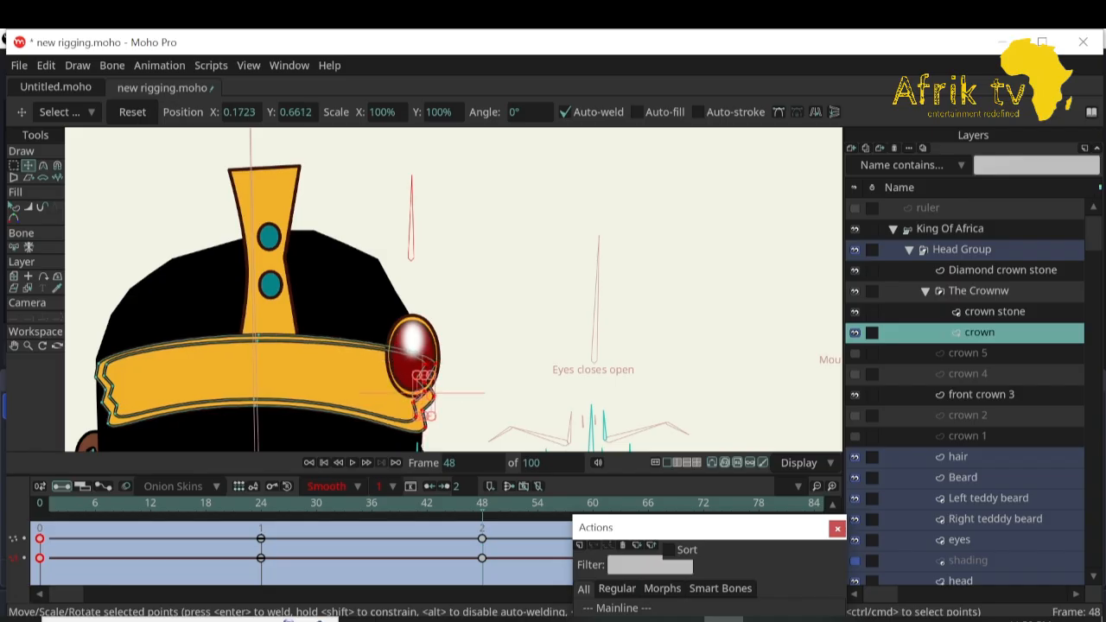
pyautogui.press('t')
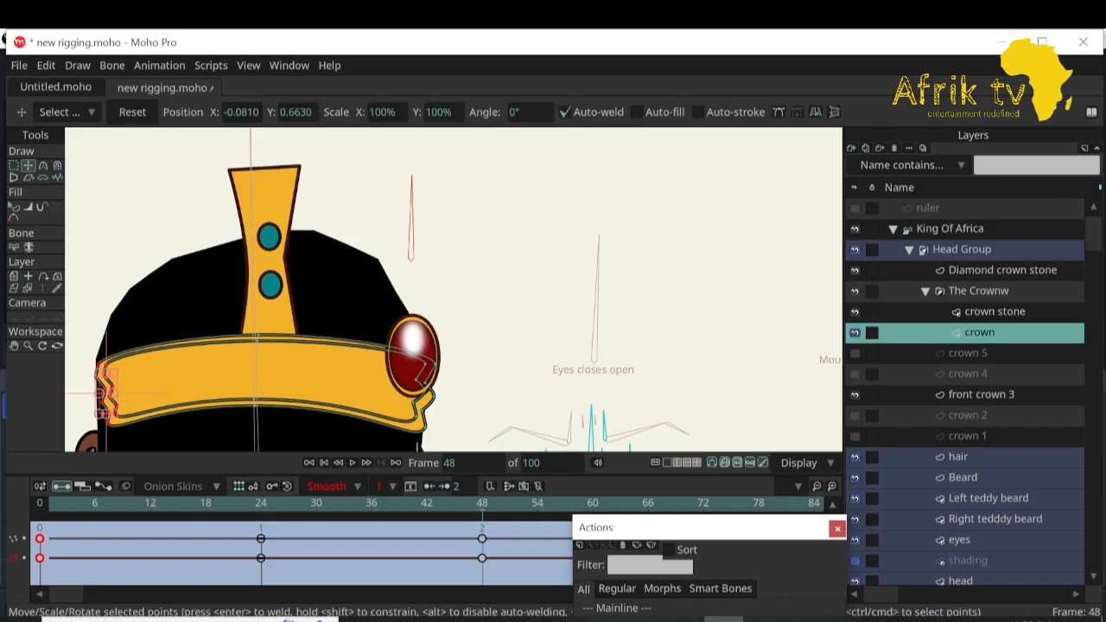
pyautogui.moveTo(103, 393); pyautogui.dragTo(91, 380)
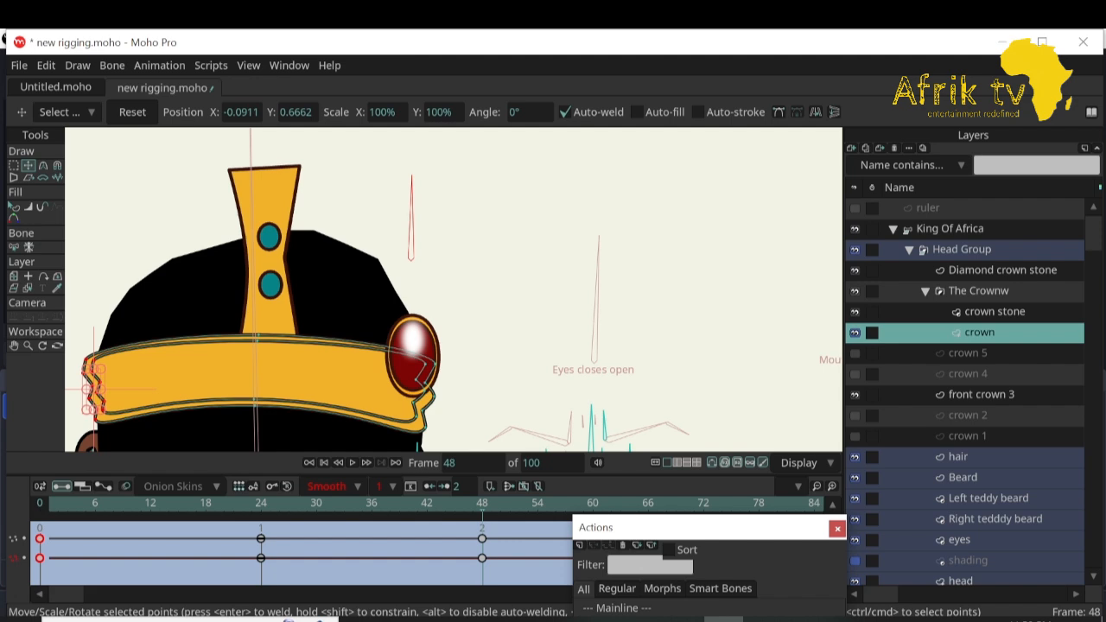
# Set all keyframes of the crown and crown stone layers to Linear interpolation.
pyautogui.moveTo(481, 503); pyautogui.dragTo(40, 504)
pyautogui.moveTo(503, 526); pyautogui.dragTo(38, 605)
pyautogui.rightClick(38, 605)
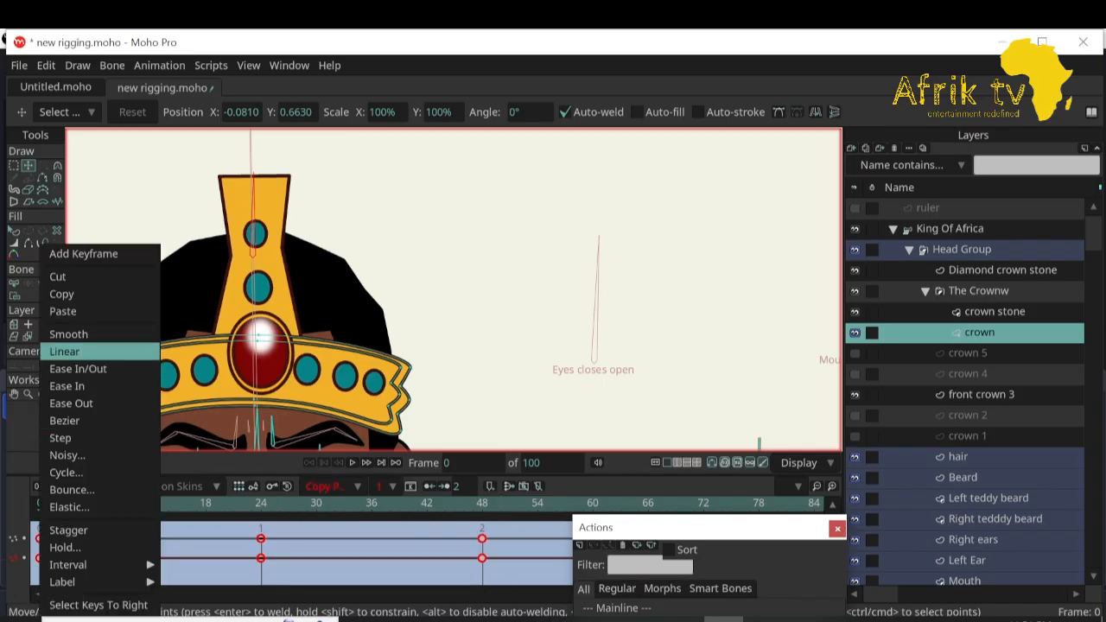
pyautogui.click(69, 352)
pyautogui.click(994, 312)
pyautogui.moveTo(523, 521); pyautogui.dragTo(40, 588)
pyautogui.rightClick(40, 587)
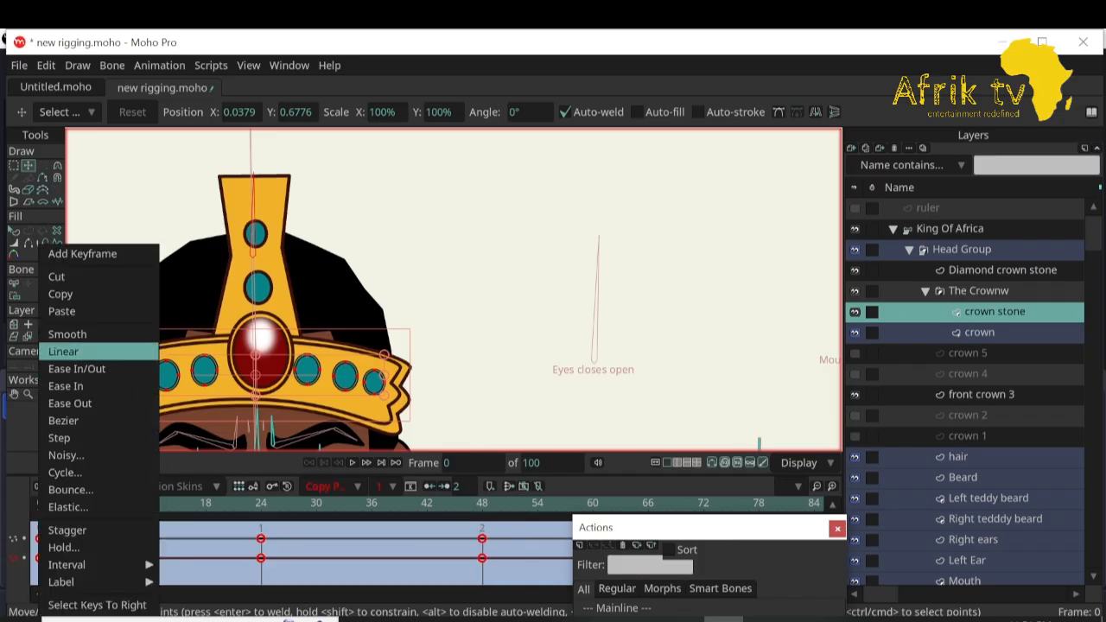
pyautogui.click(69, 352)
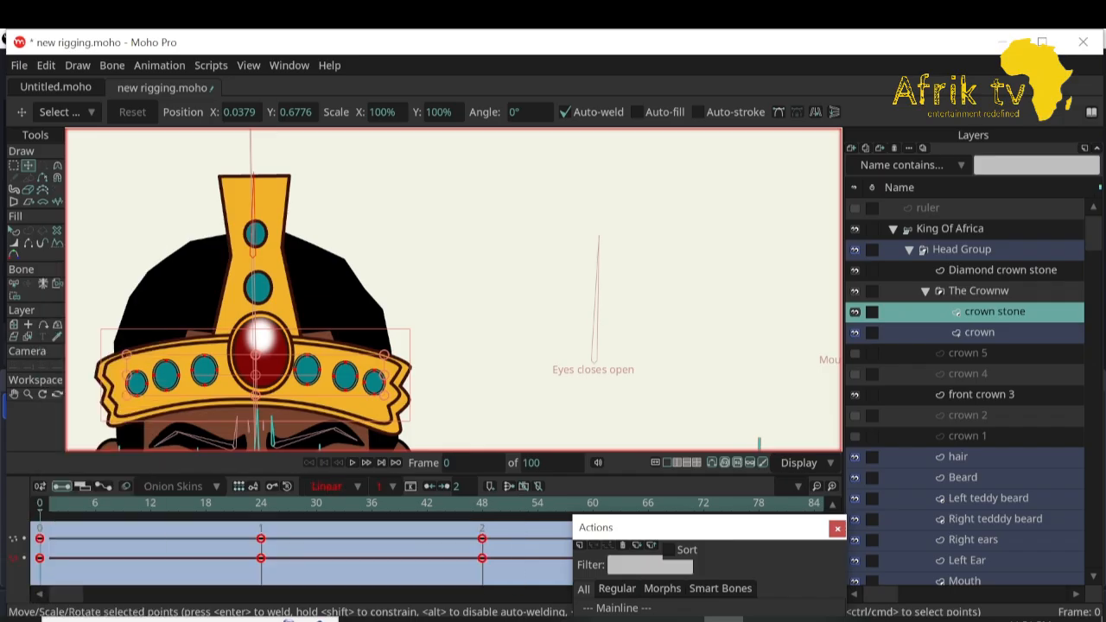
# Make the crown 1 and crown 2 spike layers visible at frame 0.
pyautogui.click(854, 436)
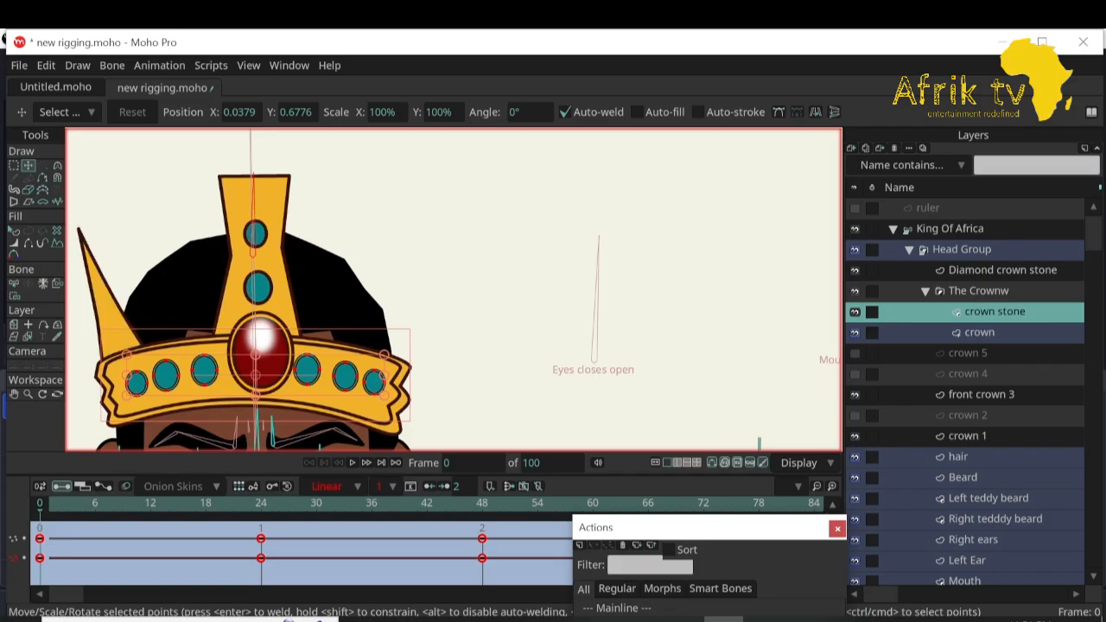
pyautogui.click(855, 416)
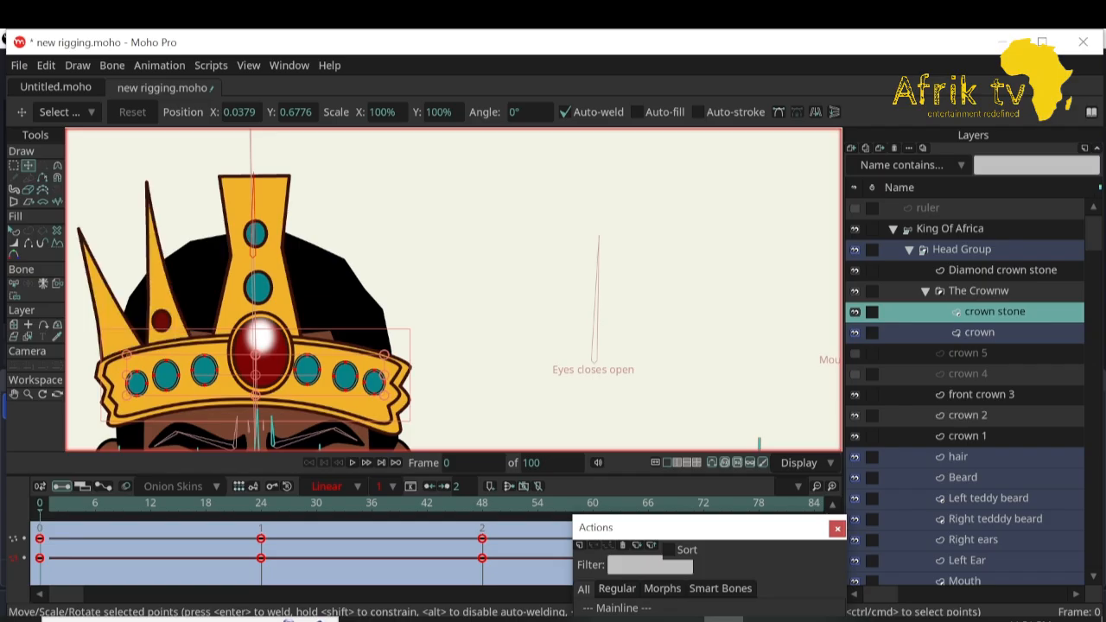
pyautogui.click(967, 436)
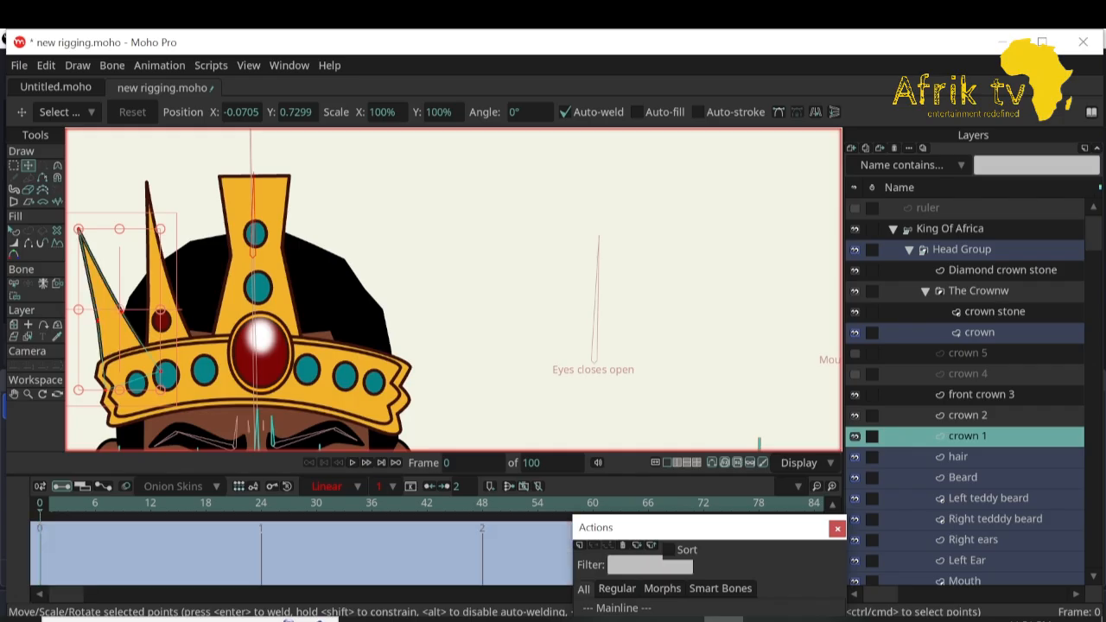
# At frame 24, move the crown 2 spike forward along the band to about X 0.0875, Y 0.7560.
pyautogui.click(967, 416)
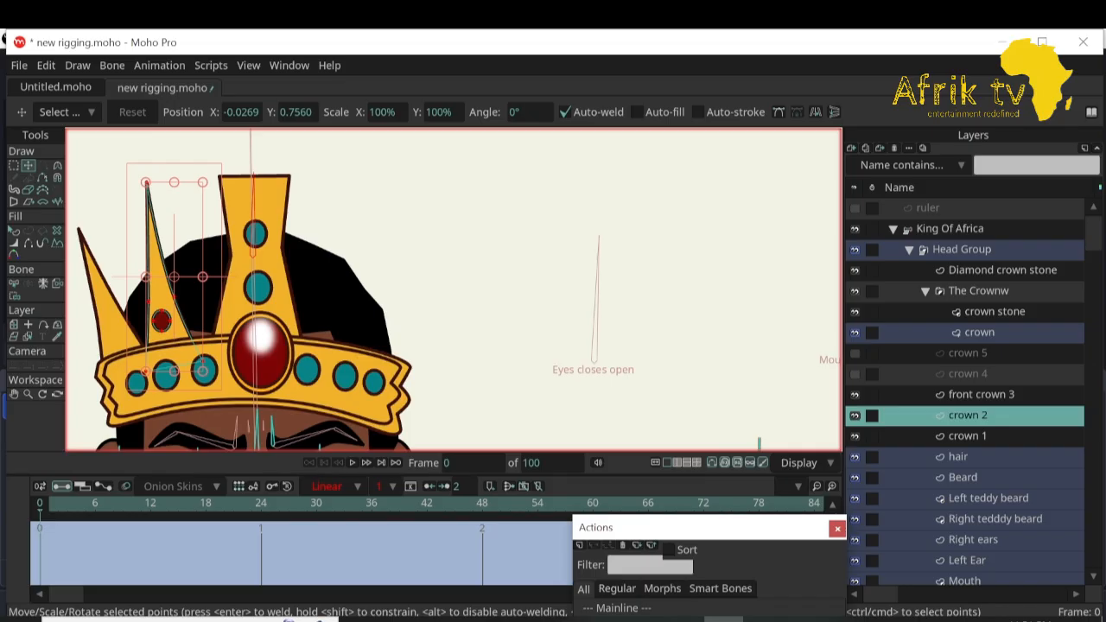
pyautogui.press('space')
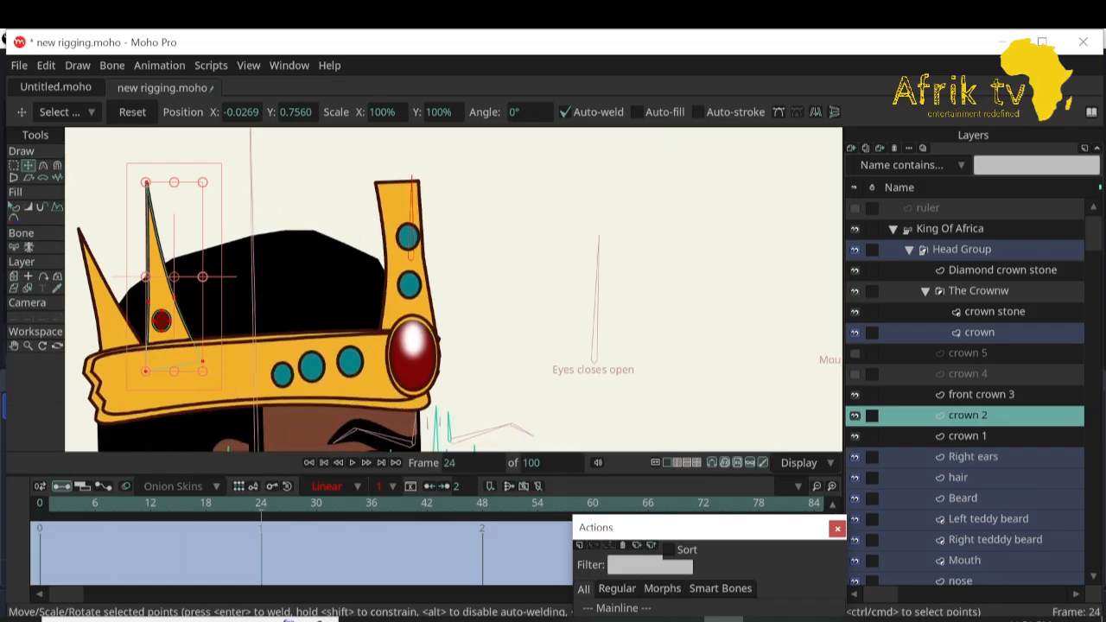
pyautogui.moveTo(174, 276); pyautogui.dragTo(352, 276)
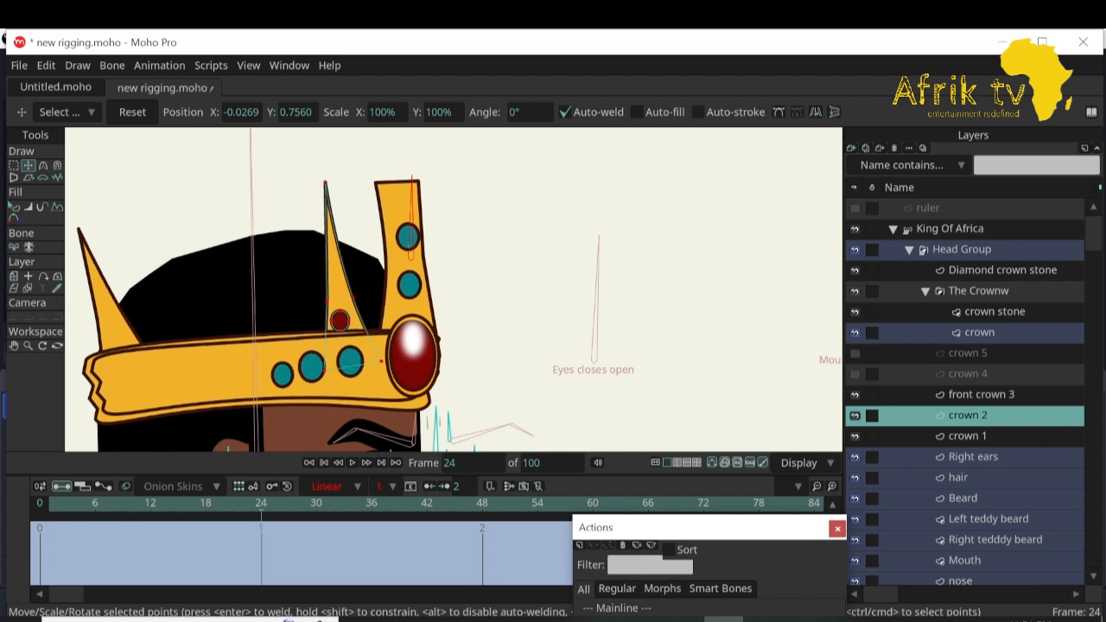
pyautogui.moveTo(261, 504)
pyautogui.mouseDown()
pyautogui.moveTo(40, 504)
pyautogui.moveTo(261, 504)
pyautogui.mouseUp()
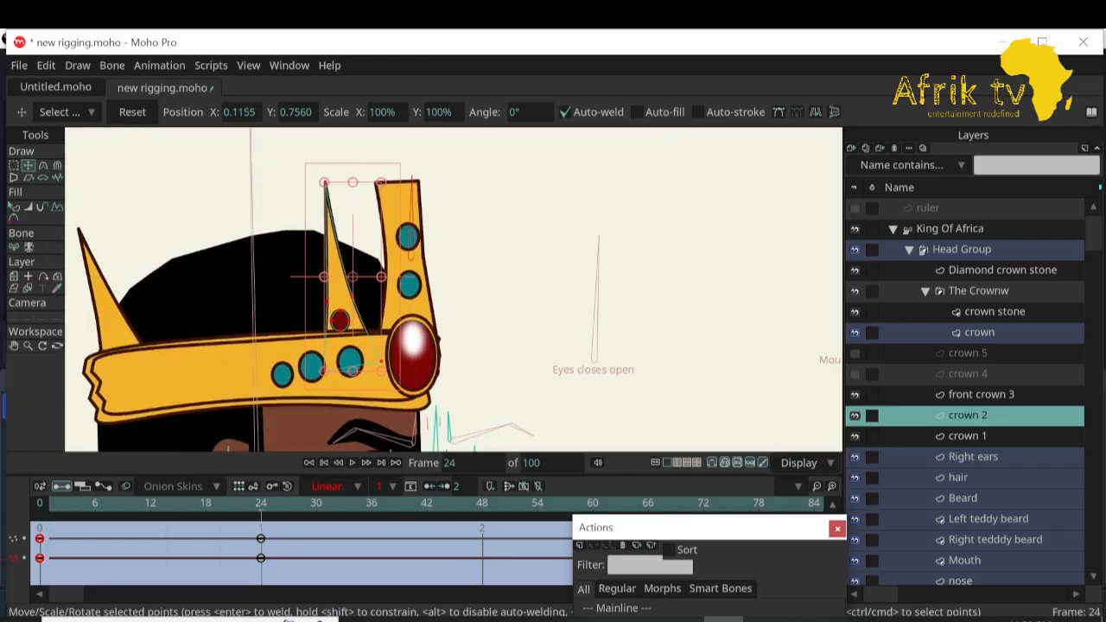
pyautogui.hotkey('ctrl', 'z')
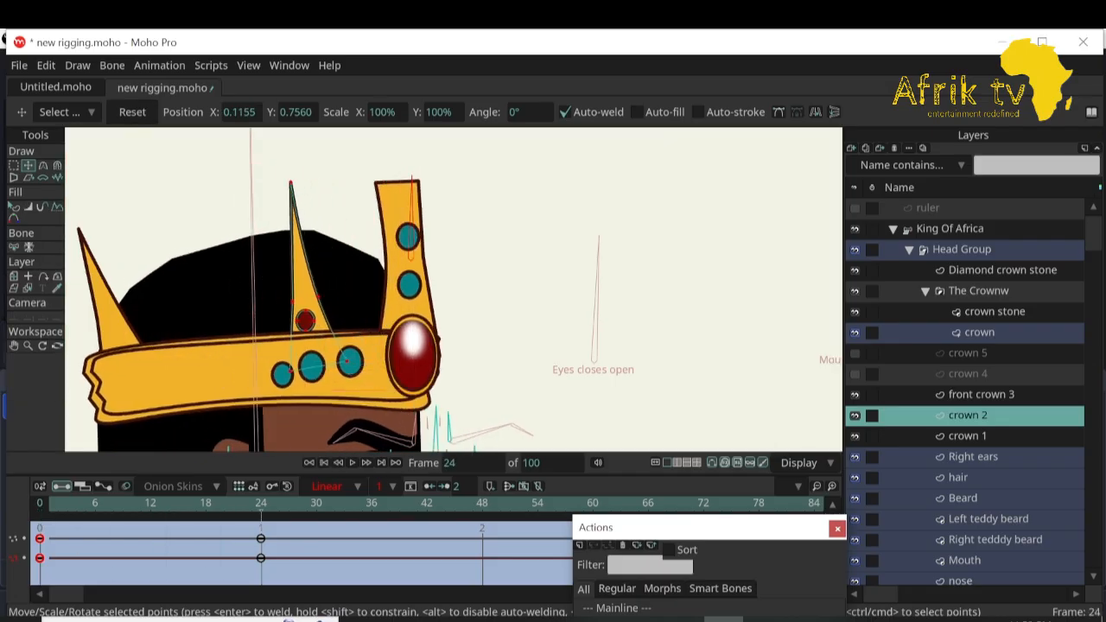
pyautogui.moveTo(319, 278); pyautogui.dragTo(317, 279)
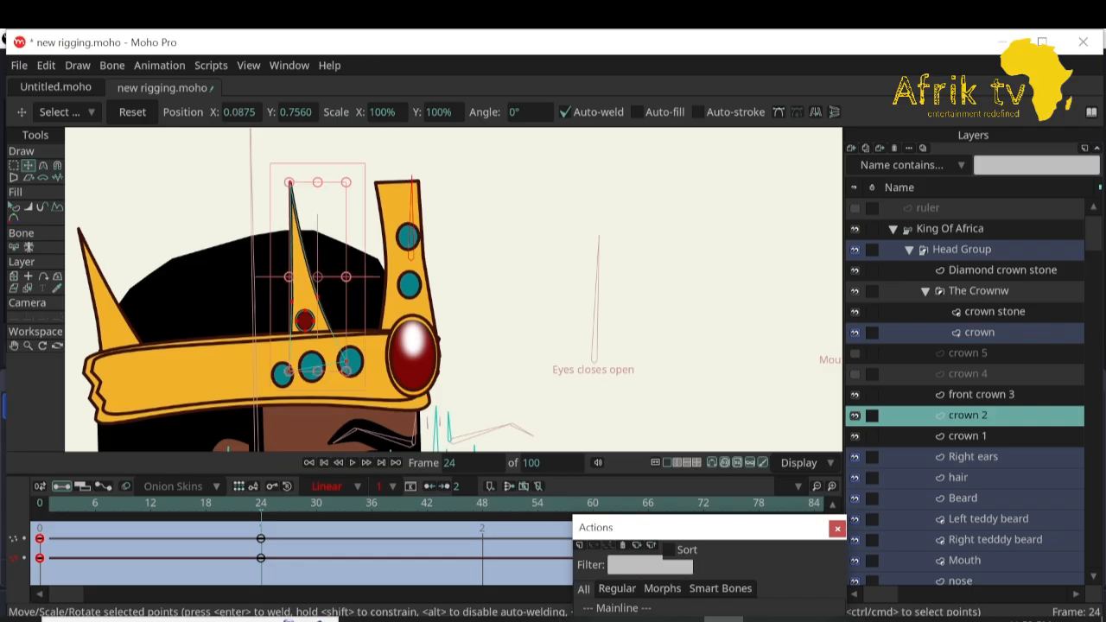
# At frame 24, move the crown 1 spike forward to about X 0.0333, Y 0.7303, and pull its rear edge points backward to widen the base.
pyautogui.click(967, 436)
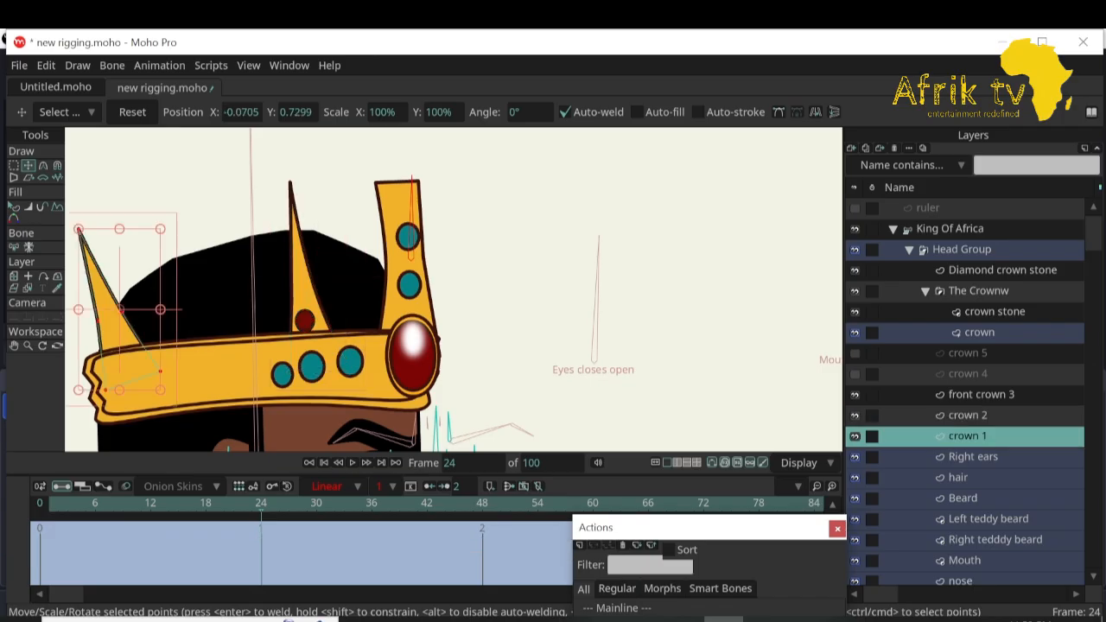
pyautogui.moveTo(112, 294); pyautogui.dragTo(251, 296)
pyautogui.moveTo(261, 503)
pyautogui.mouseDown()
pyautogui.moveTo(40, 504)
pyautogui.moveTo(261, 504)
pyautogui.mouseUp()
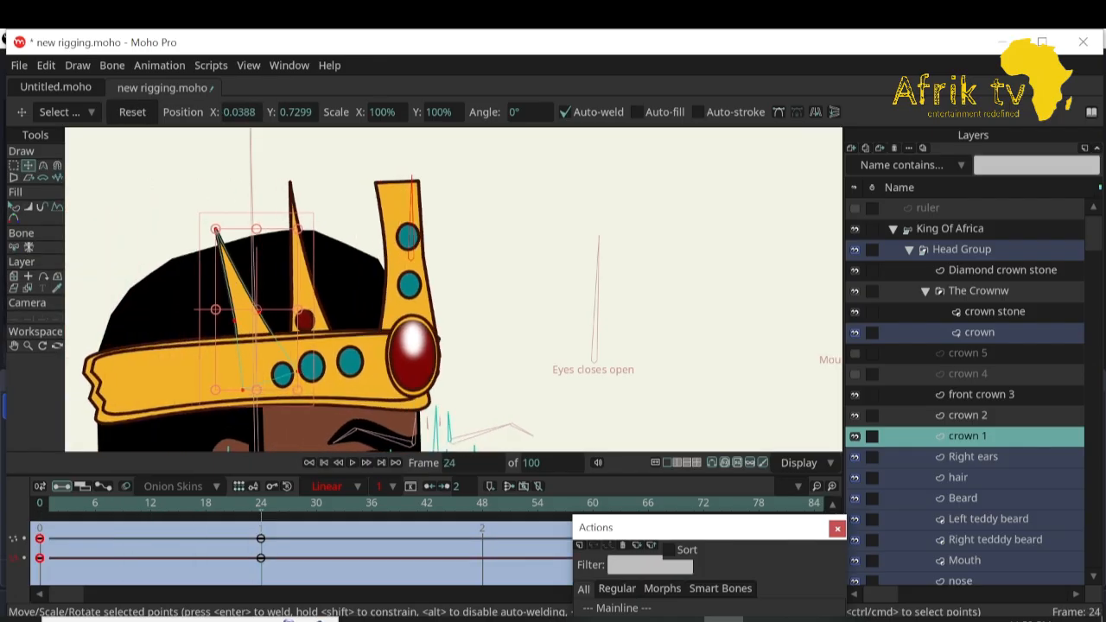
pyautogui.moveTo(249, 300); pyautogui.dragTo(243, 301)
pyautogui.click(241, 301)
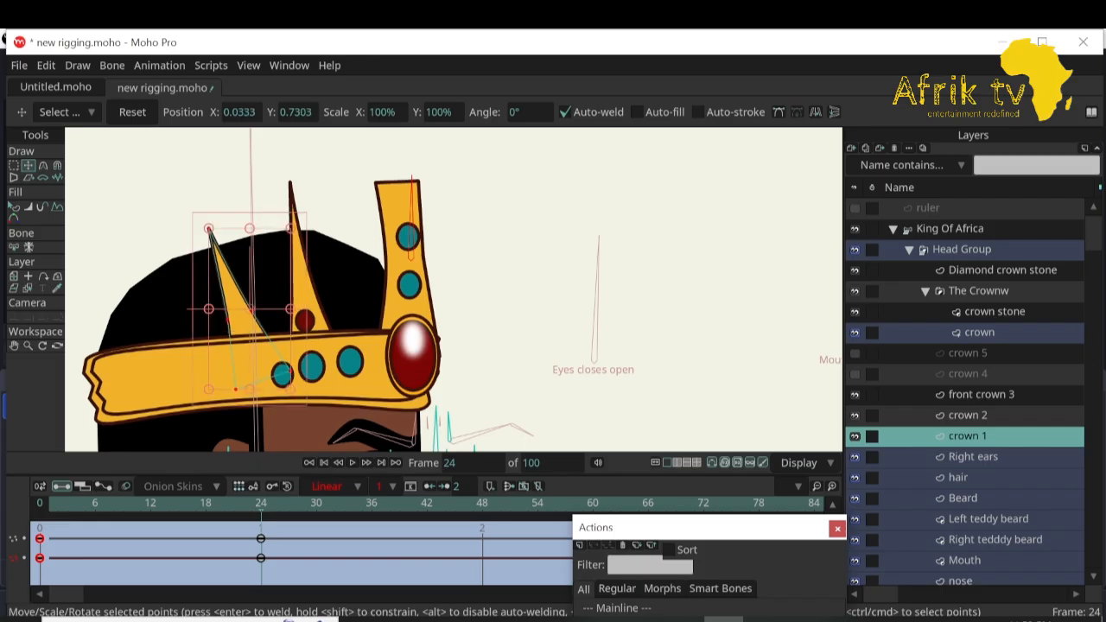
pyautogui.moveTo(236, 389); pyautogui.dragTo(202, 380)
pyautogui.moveTo(228, 320); pyautogui.dragTo(204, 322)
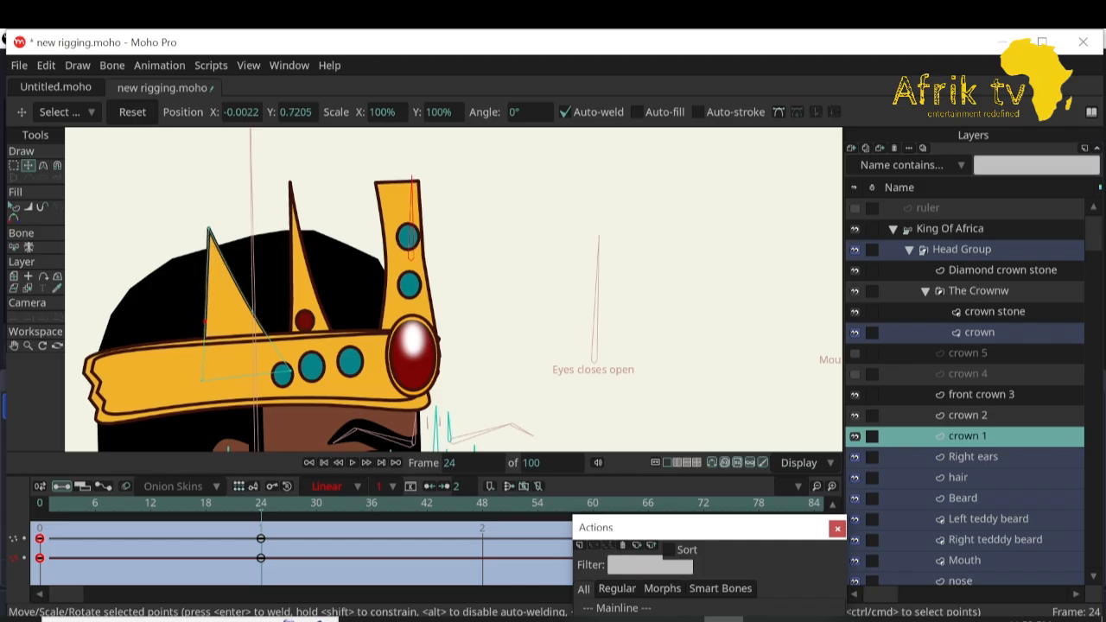
# Return to frame 0 and make the crown 5 and crown 4 spike layers visible.
pyautogui.moveTo(260, 504); pyautogui.dragTo(40, 504)
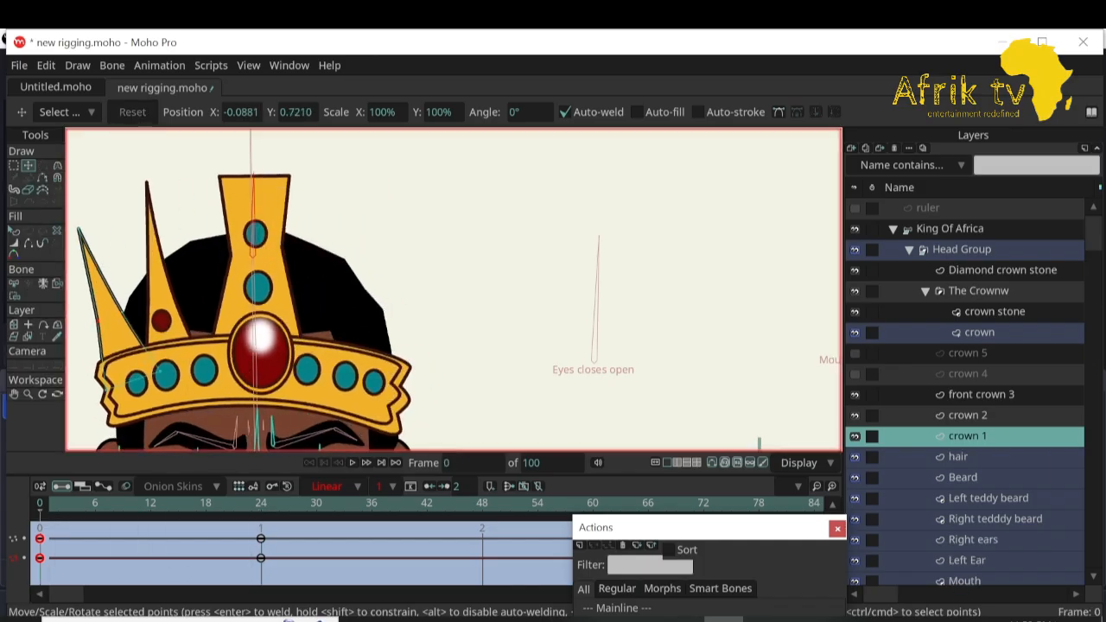
pyautogui.click(854, 354)
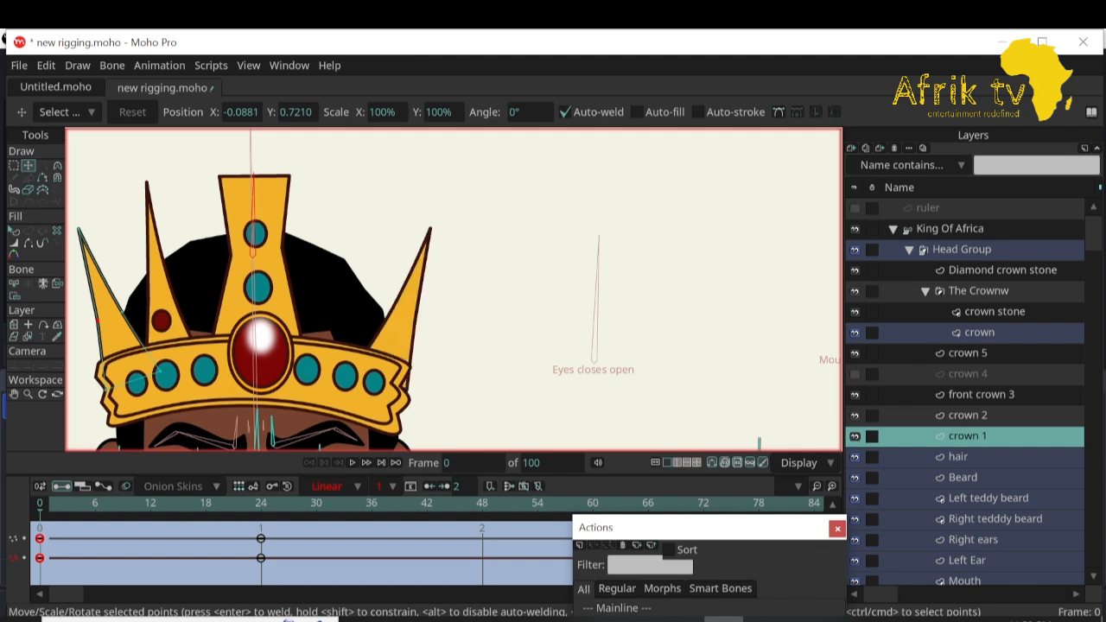
pyautogui.click(855, 374)
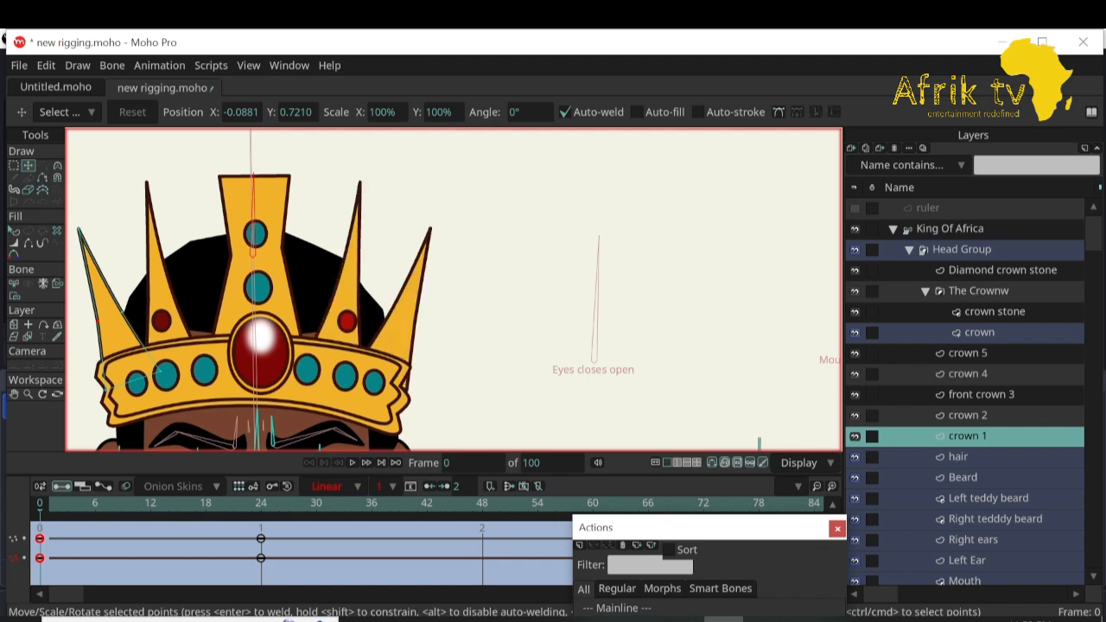
# At frame 24, move the crown 5 spike rearward, flip it horizontally and make it taller, placing it at about X 0.0439, Y 0.7417.
pyautogui.click(967, 374)
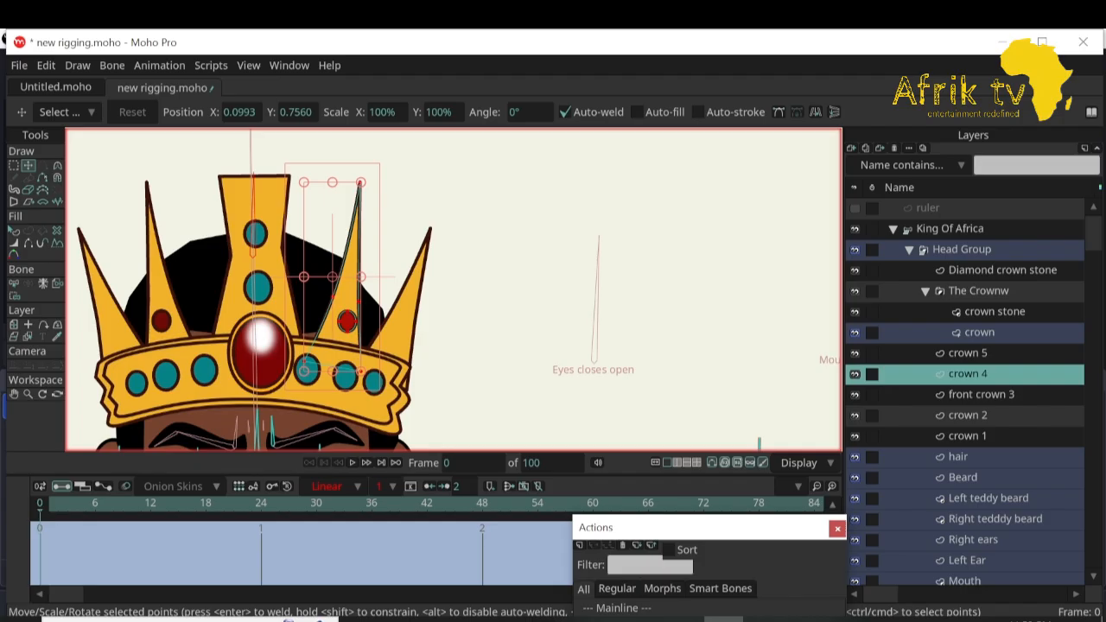
pyautogui.click(967, 354)
pyautogui.hotkey('ctrl', 'a')
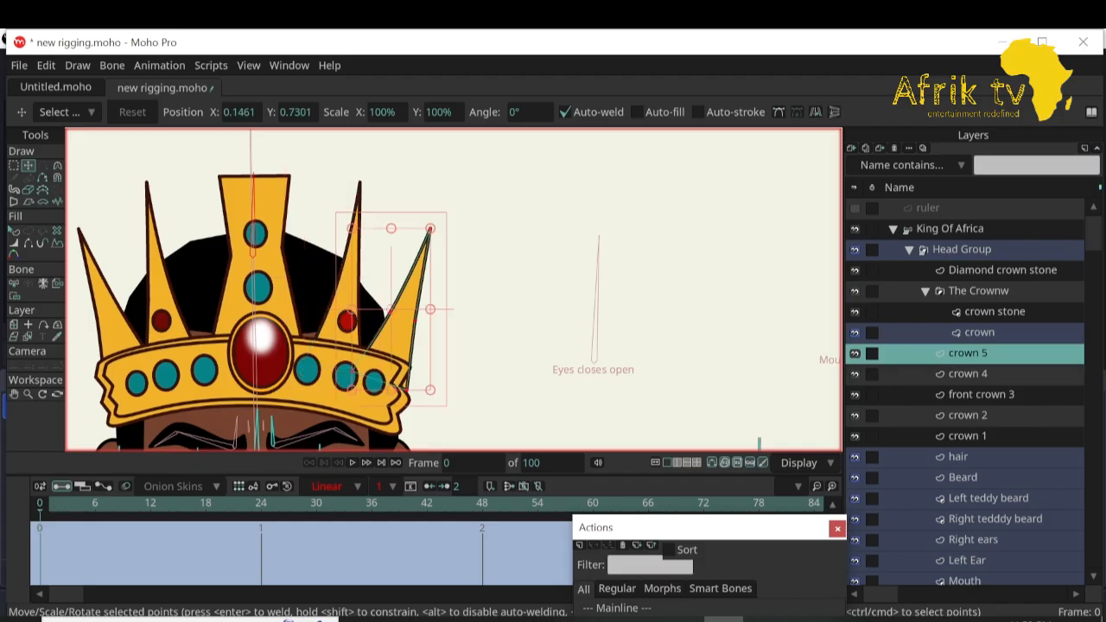
pyautogui.moveTo(40, 503); pyautogui.dragTo(260, 504)
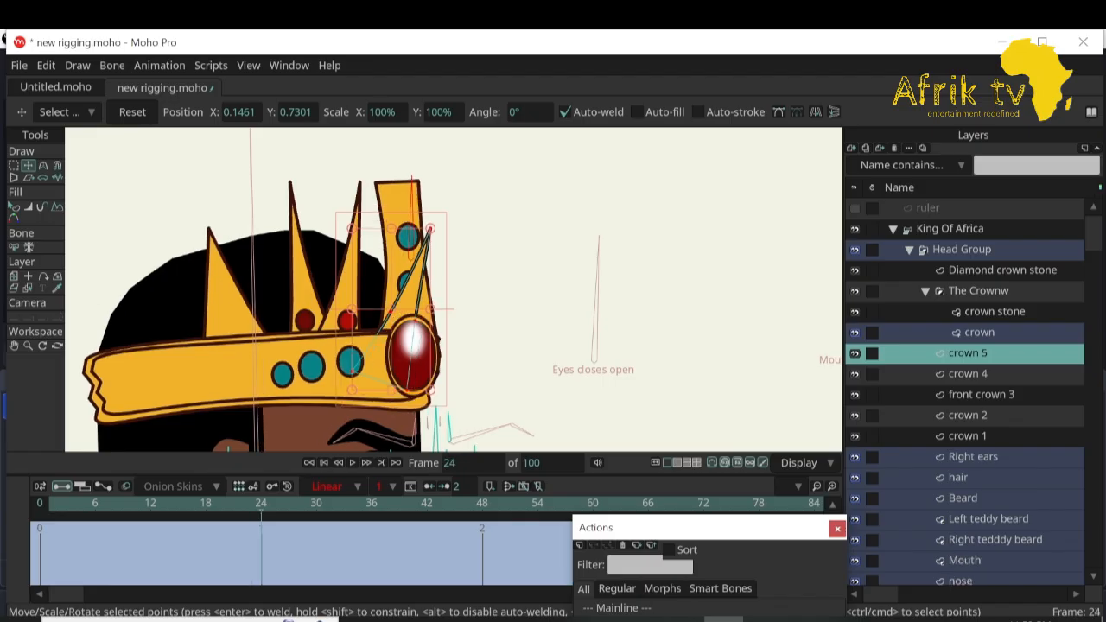
pyautogui.moveTo(407, 307); pyautogui.dragTo(279, 308)
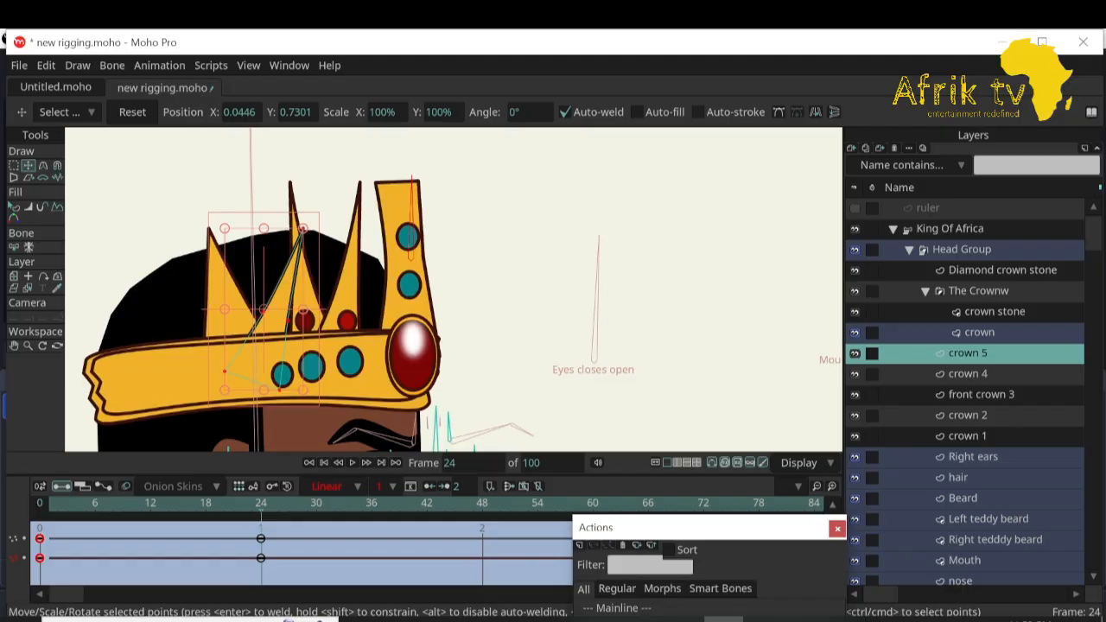
pyautogui.click(815, 112)
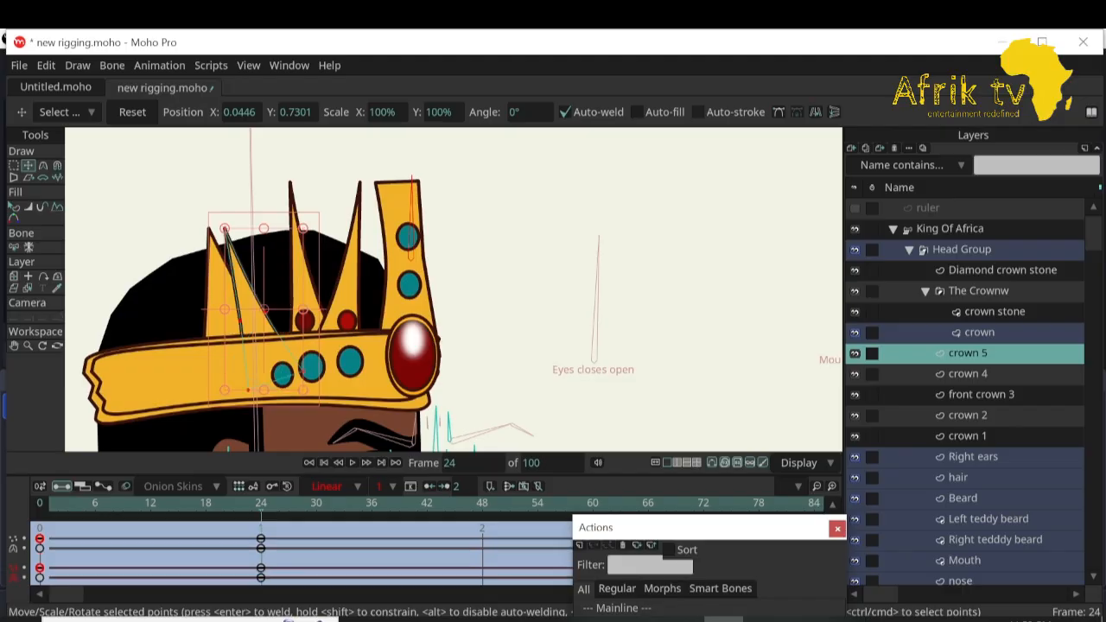
pyautogui.moveTo(319, 213)
pyautogui.mouseDown()
pyautogui.moveTo(328, 220)
pyautogui.moveTo(311, 199)
pyautogui.mouseUp()
pyautogui.moveTo(270, 293); pyautogui.dragTo(262, 295)
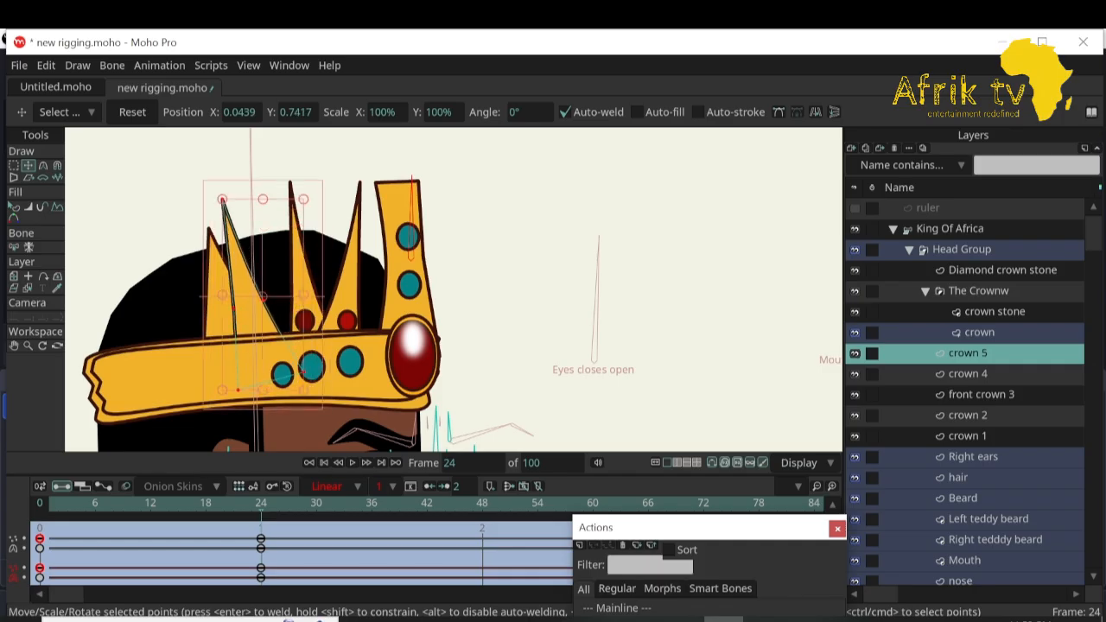
# At frame 24, move the crown 4 spike rearward to about X 0.0602, Y 0.7587 and flip it horizontally.
pyautogui.click(967, 374)
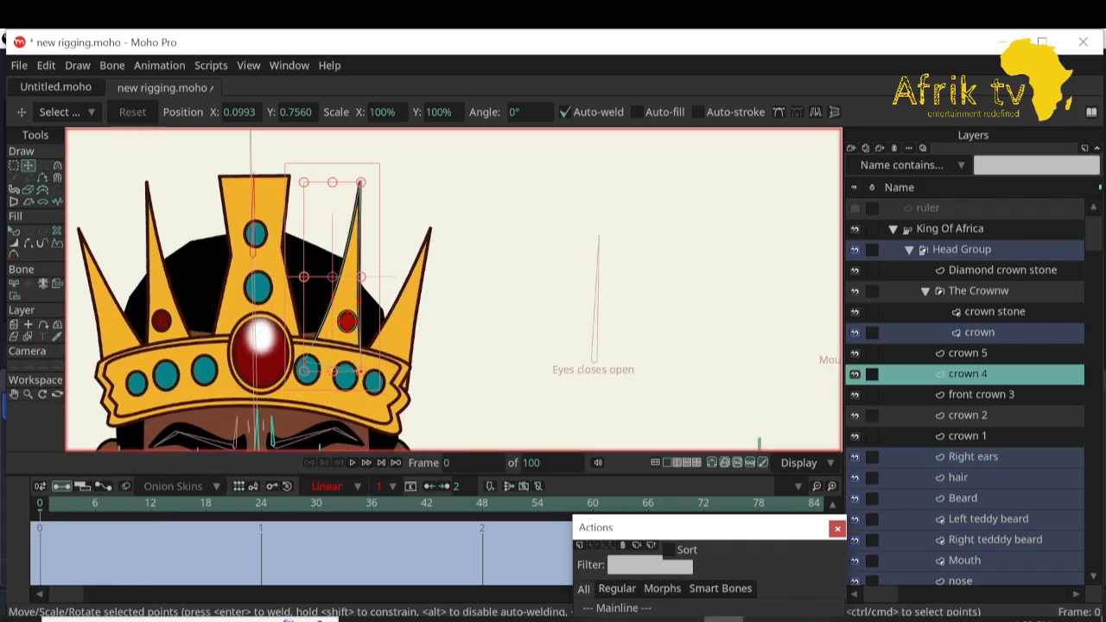
pyautogui.moveTo(113, 504); pyautogui.dragTo(260, 503)
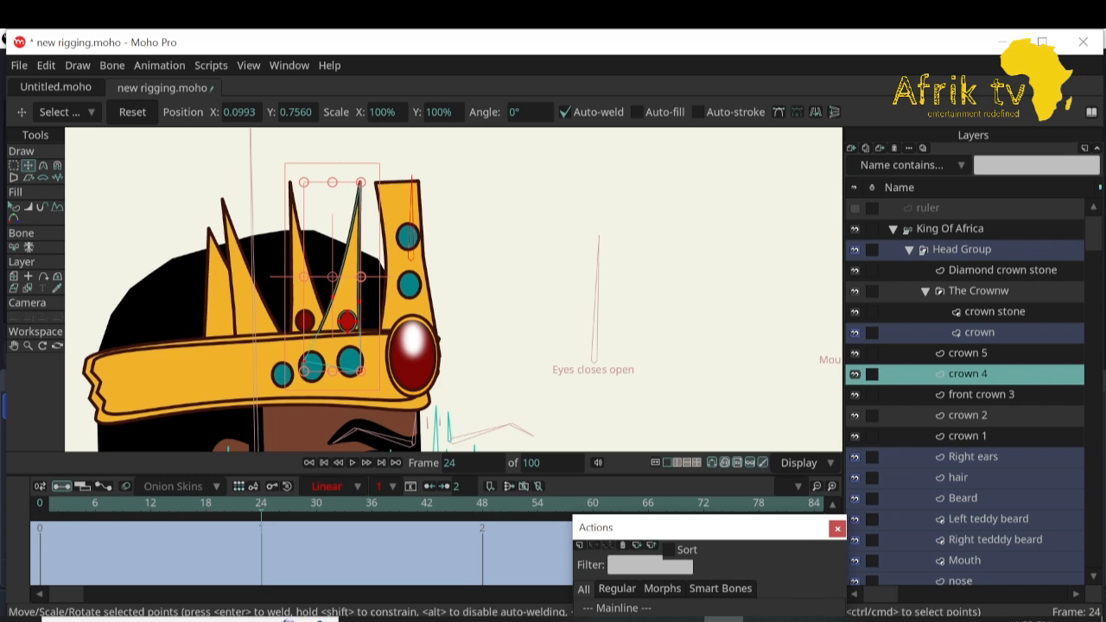
pyautogui.moveTo(341, 292); pyautogui.dragTo(280, 292)
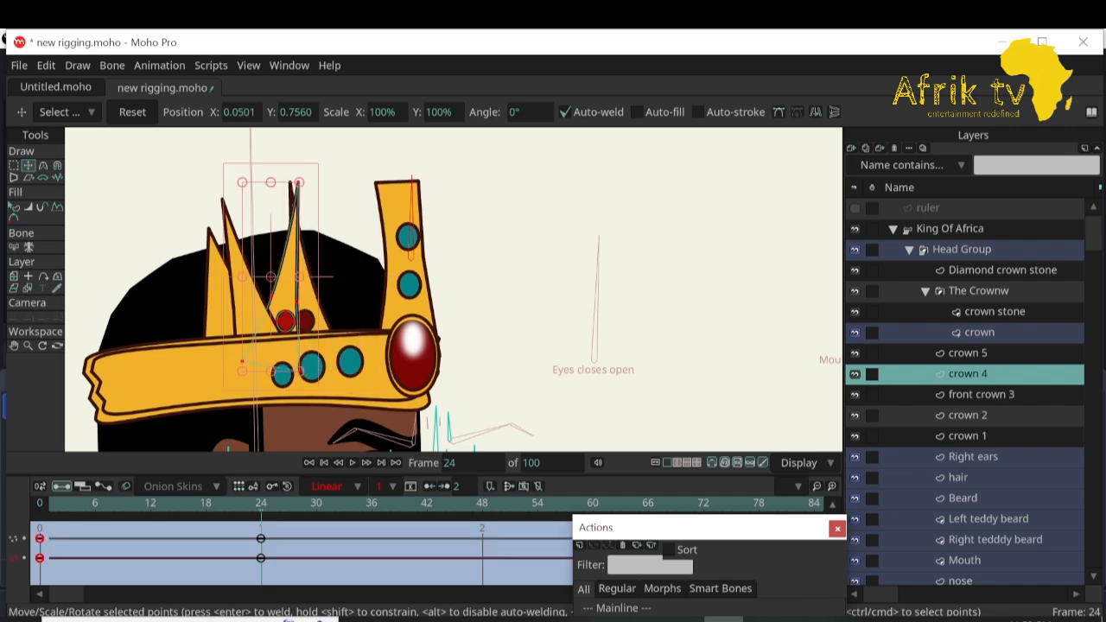
pyautogui.click(816, 113)
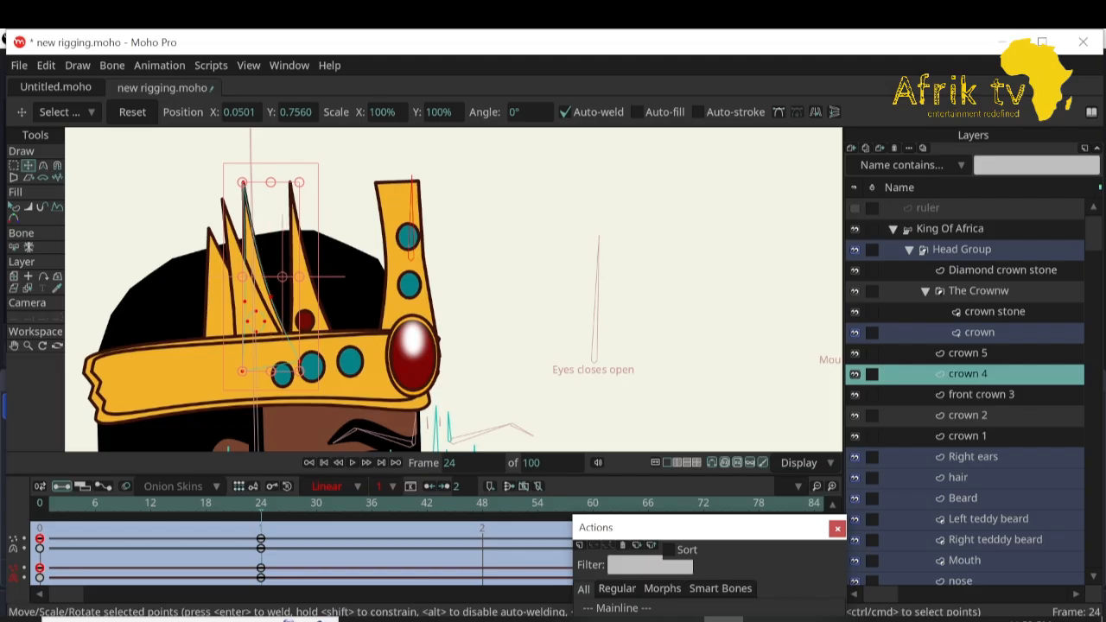
pyautogui.hotkey('ctrl', 'z')
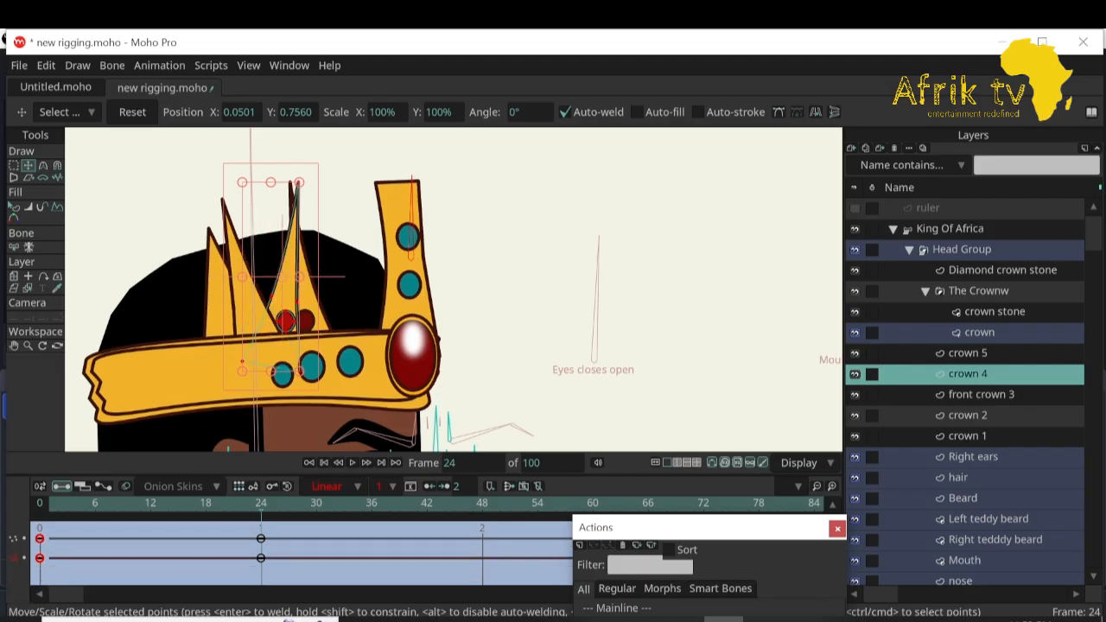
pyautogui.moveTo(282, 294); pyautogui.dragTo(296, 290)
pyautogui.click(815, 112)
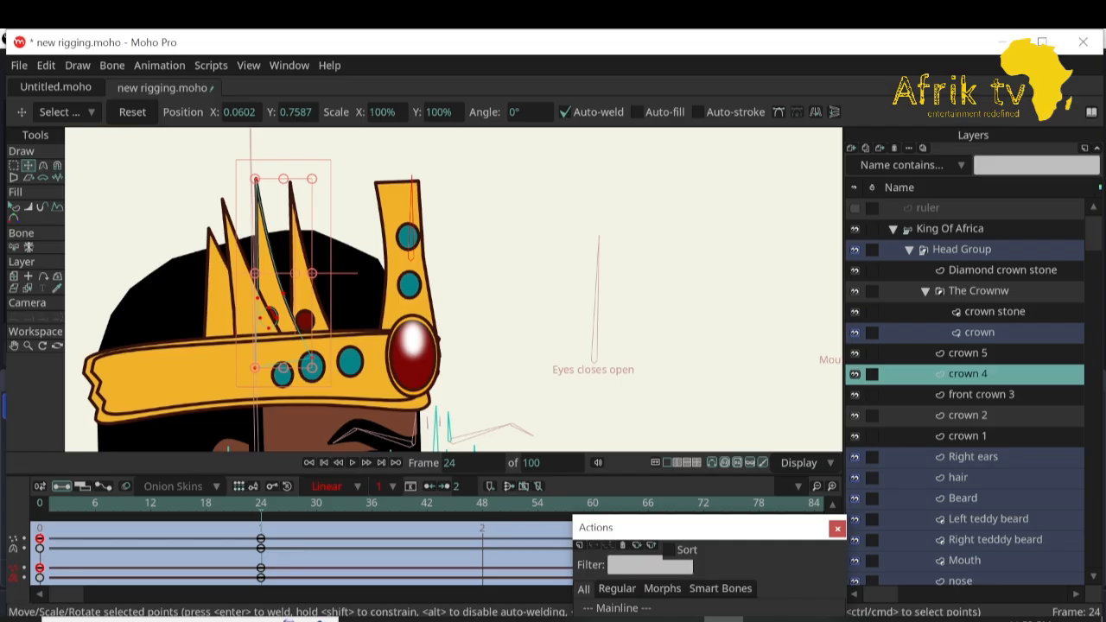
# At frame 24, shift the crown 4 spike farther back along the band to about X 0.0189, Y 0.7587, behind the crown 5 spike.
pyautogui.click(967, 354)
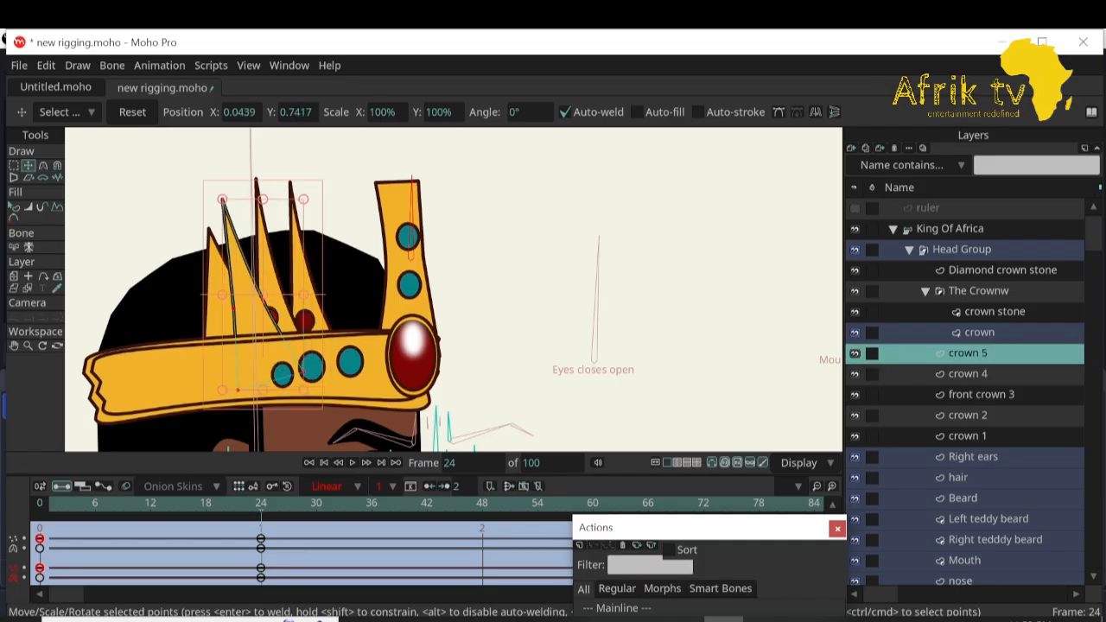
pyautogui.moveTo(301, 367)
pyautogui.mouseDown()
pyautogui.moveTo(253, 368)
pyautogui.moveTo(302, 369)
pyautogui.mouseUp()
pyautogui.click(967, 374)
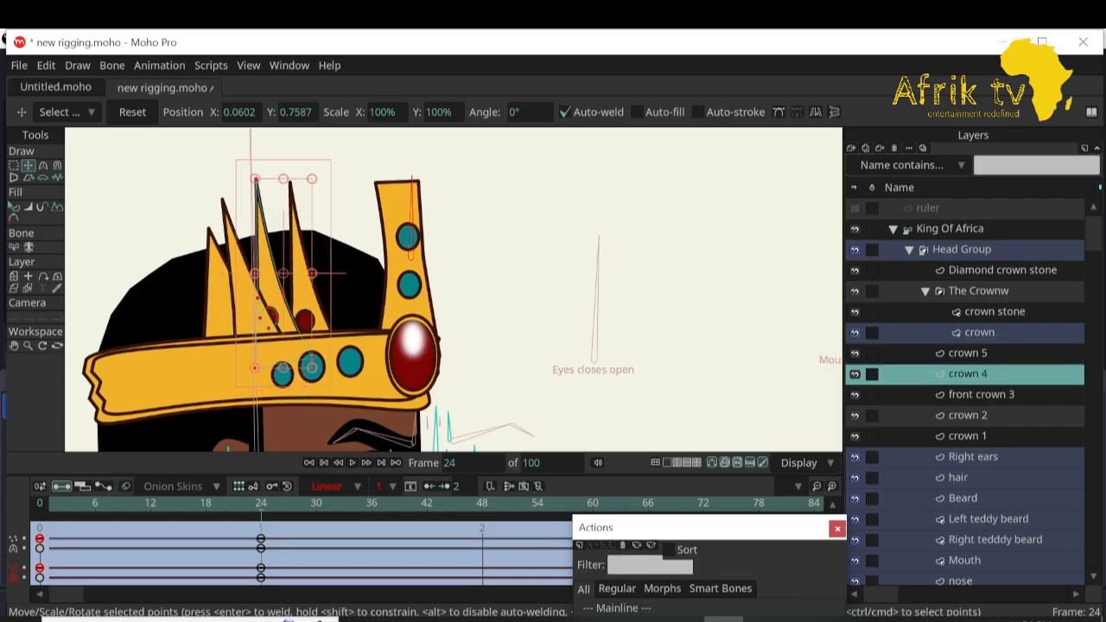
pyautogui.moveTo(257, 372); pyautogui.dragTo(204, 370)
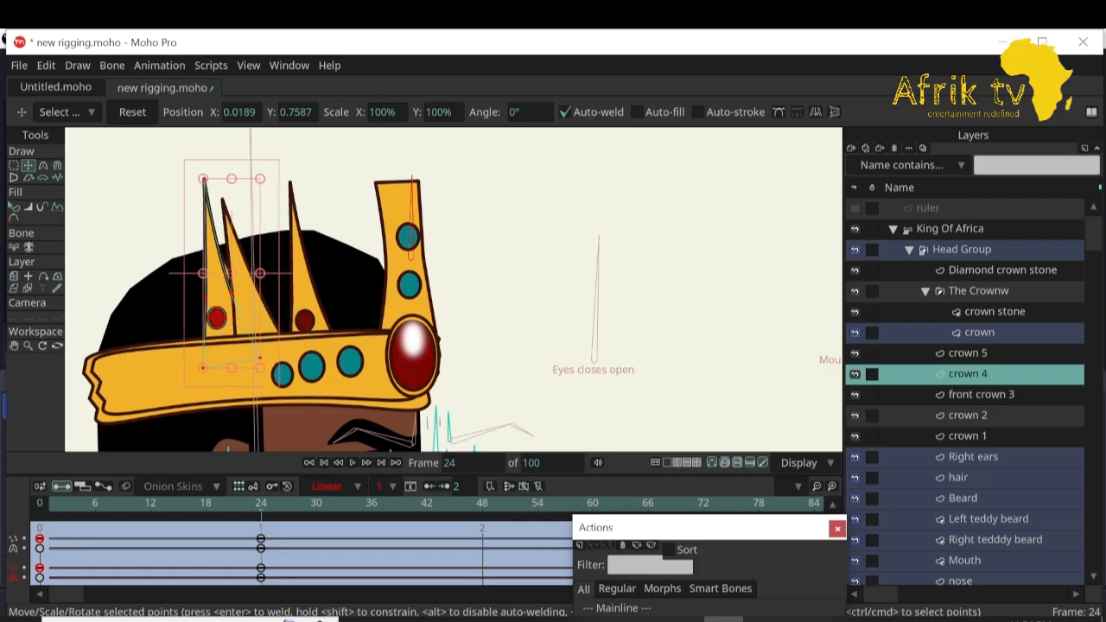
# Go to frame 4 and move the crown 4 layer down the stack, between the head and Left Ear layers.
pyautogui.moveTo(261, 504); pyautogui.dragTo(76, 514)
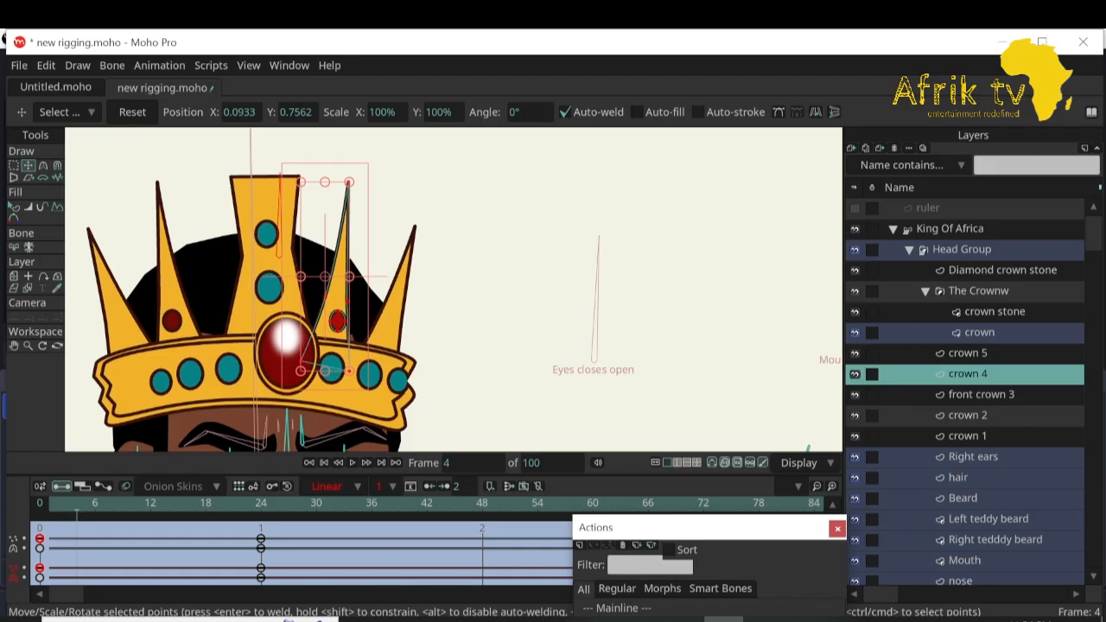
pyautogui.moveTo(967, 374); pyautogui.dragTo(967, 572)
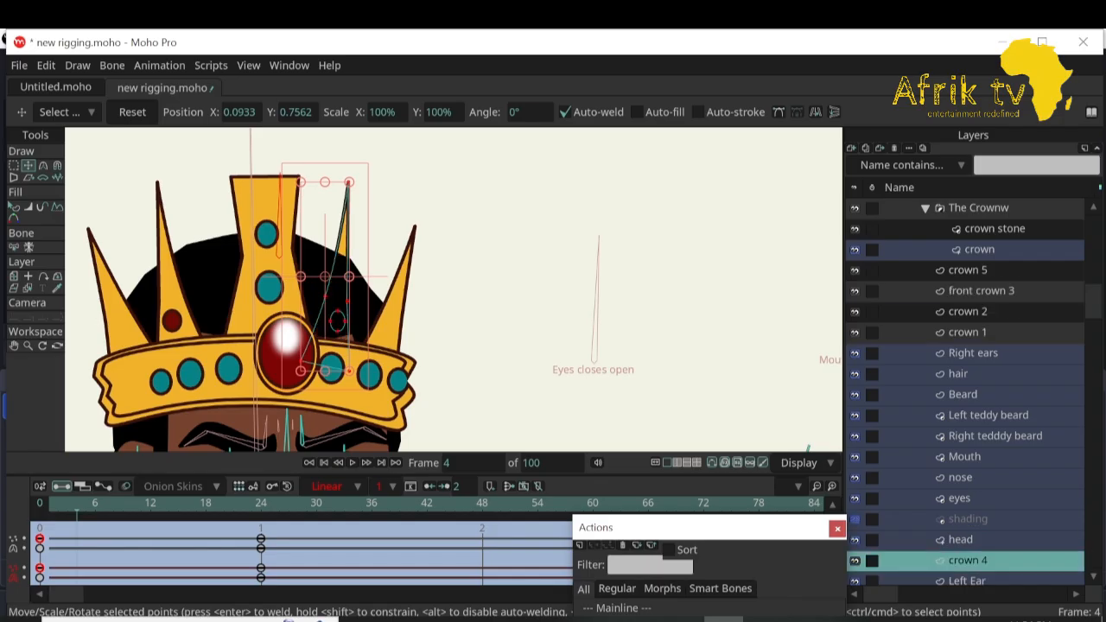